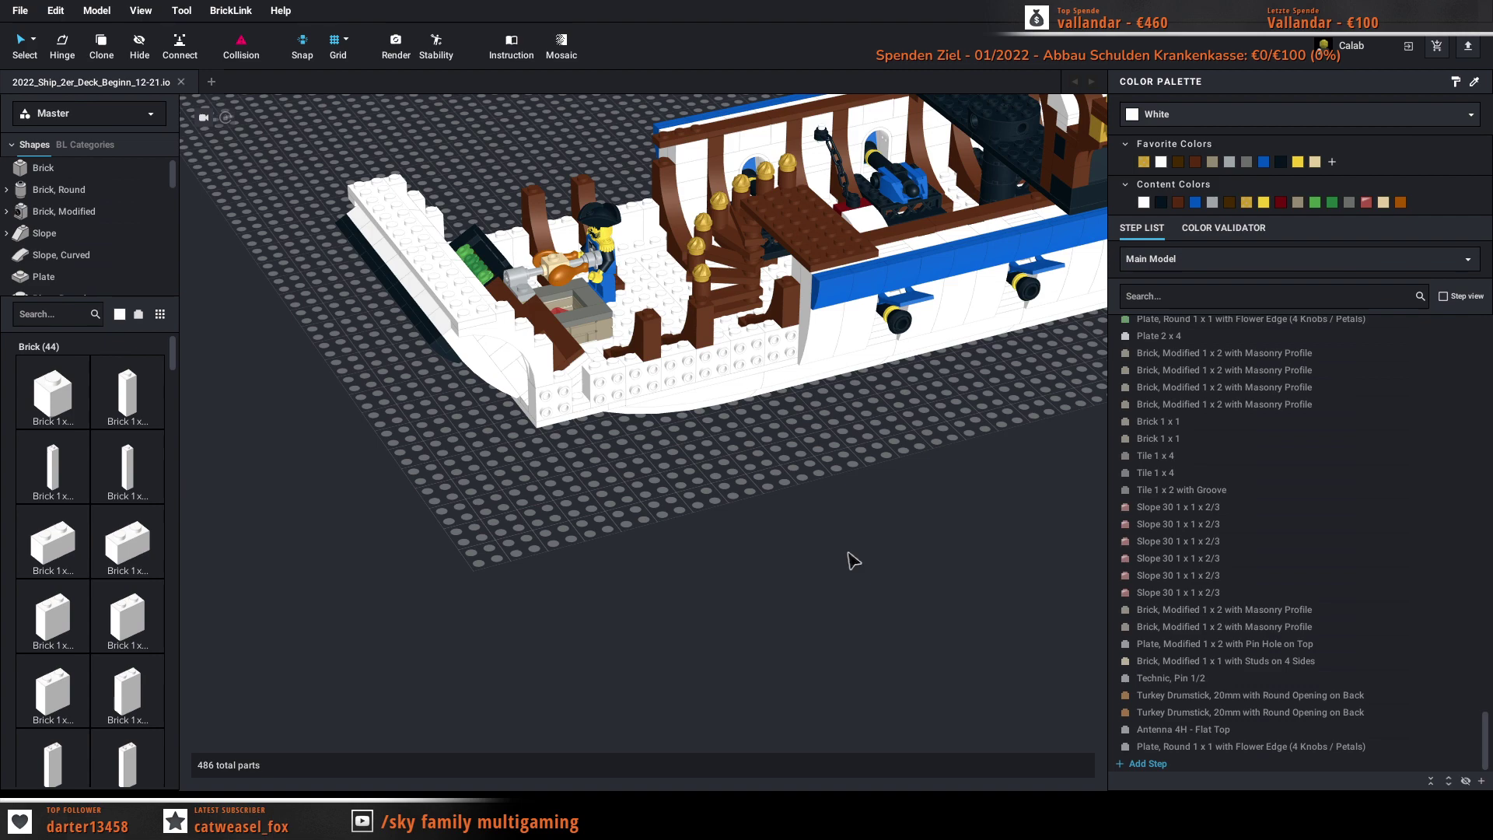
{"action": "right_click_drag", "start_coordinate": [720, 520], "coordinate": [734, 628]}
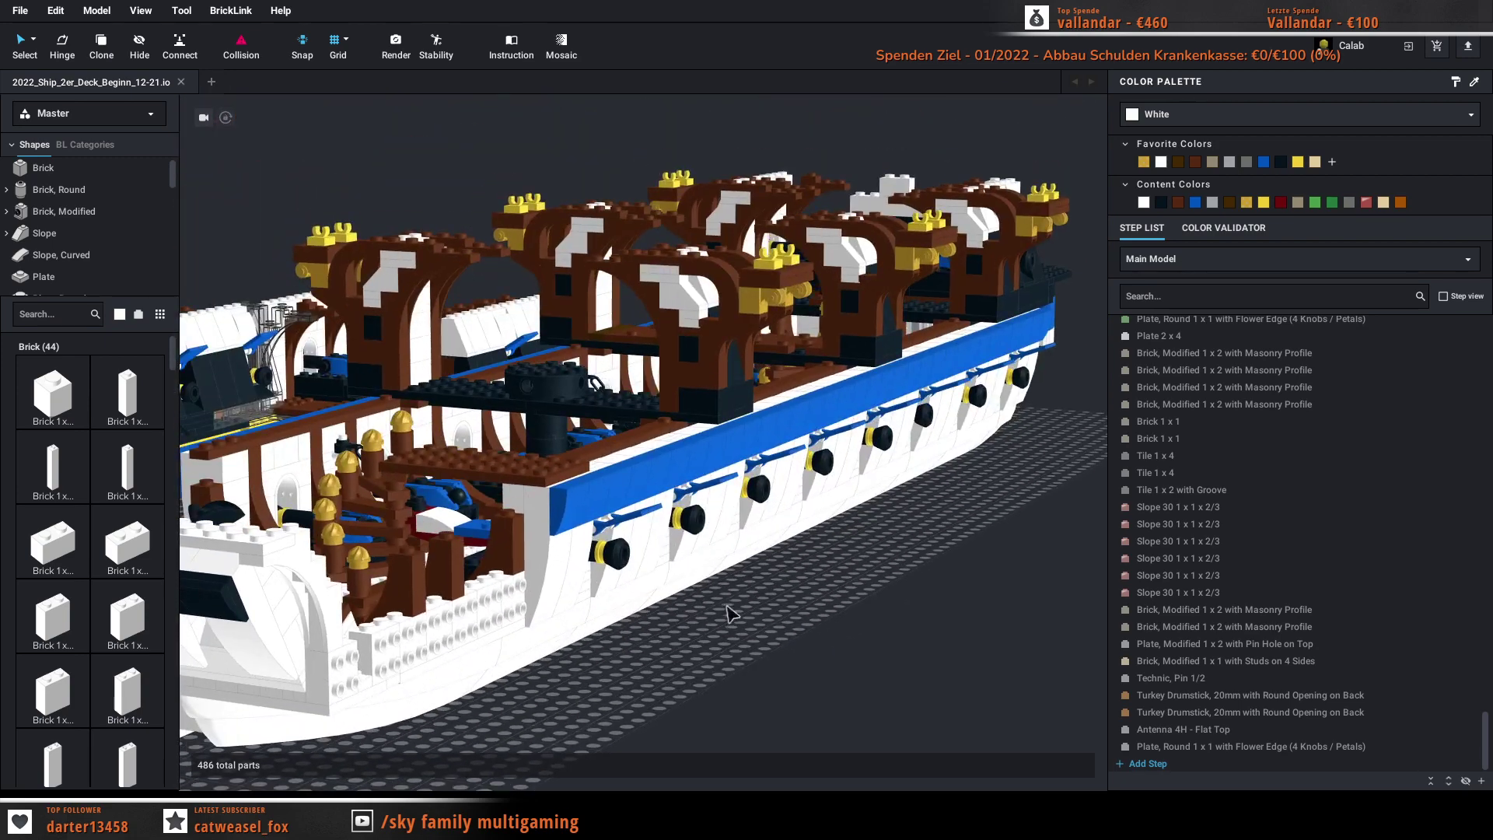
{"action": "key", "text": "ctrl+v"}
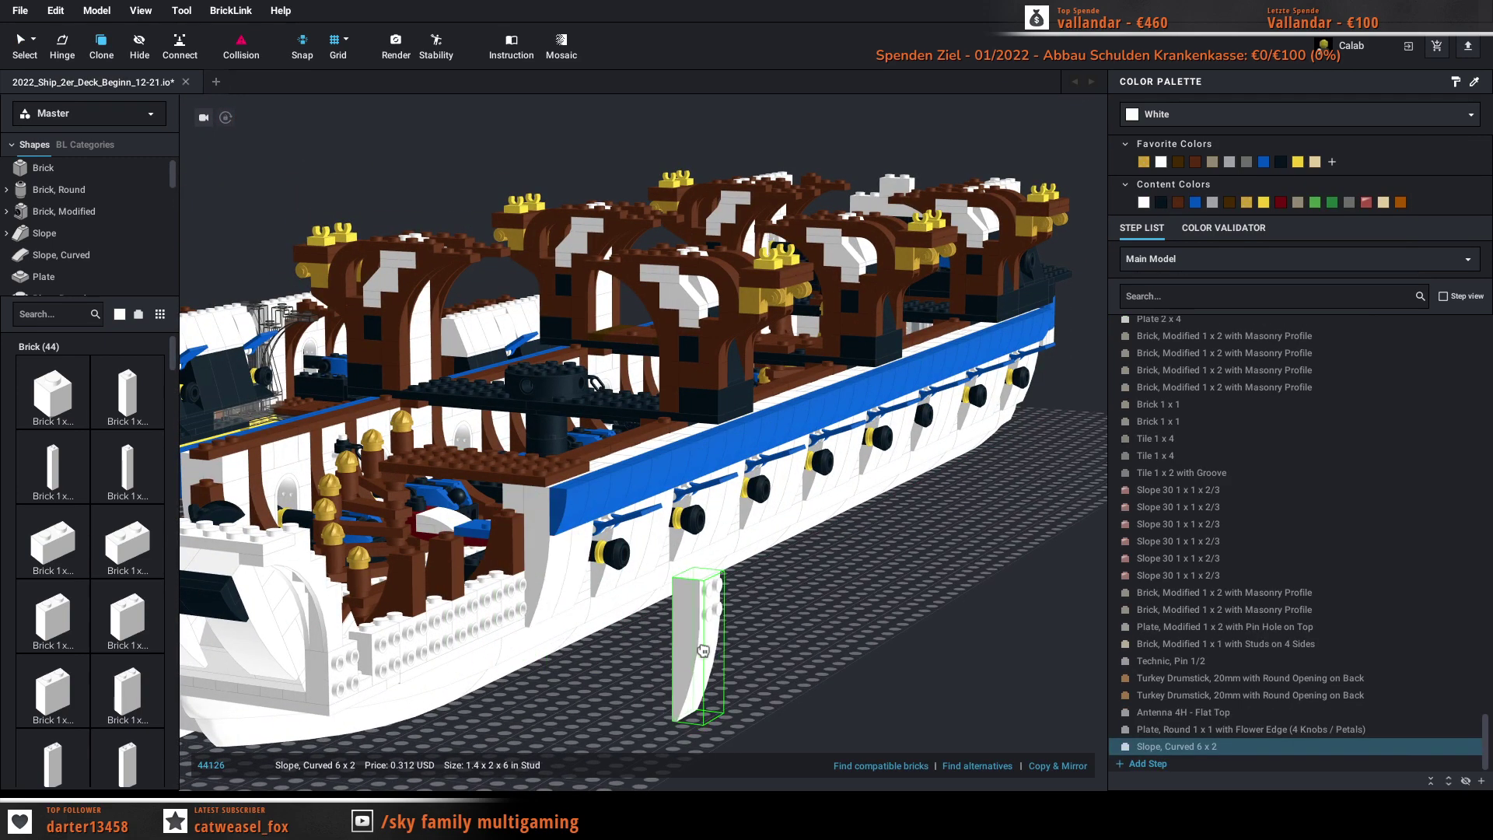
{"action": "key", "text": "Escape"}
Step: Stack two white 1 x 1 bricks on the hull wall, just before the brown post beside the blue stripe
{"action": "right_click_drag", "start_coordinate": [686, 641], "coordinate": [488, 634]}
{"action": "scroll", "coordinate": [655, 649], "scroll_direction": "up", "scroll_amount": 5}
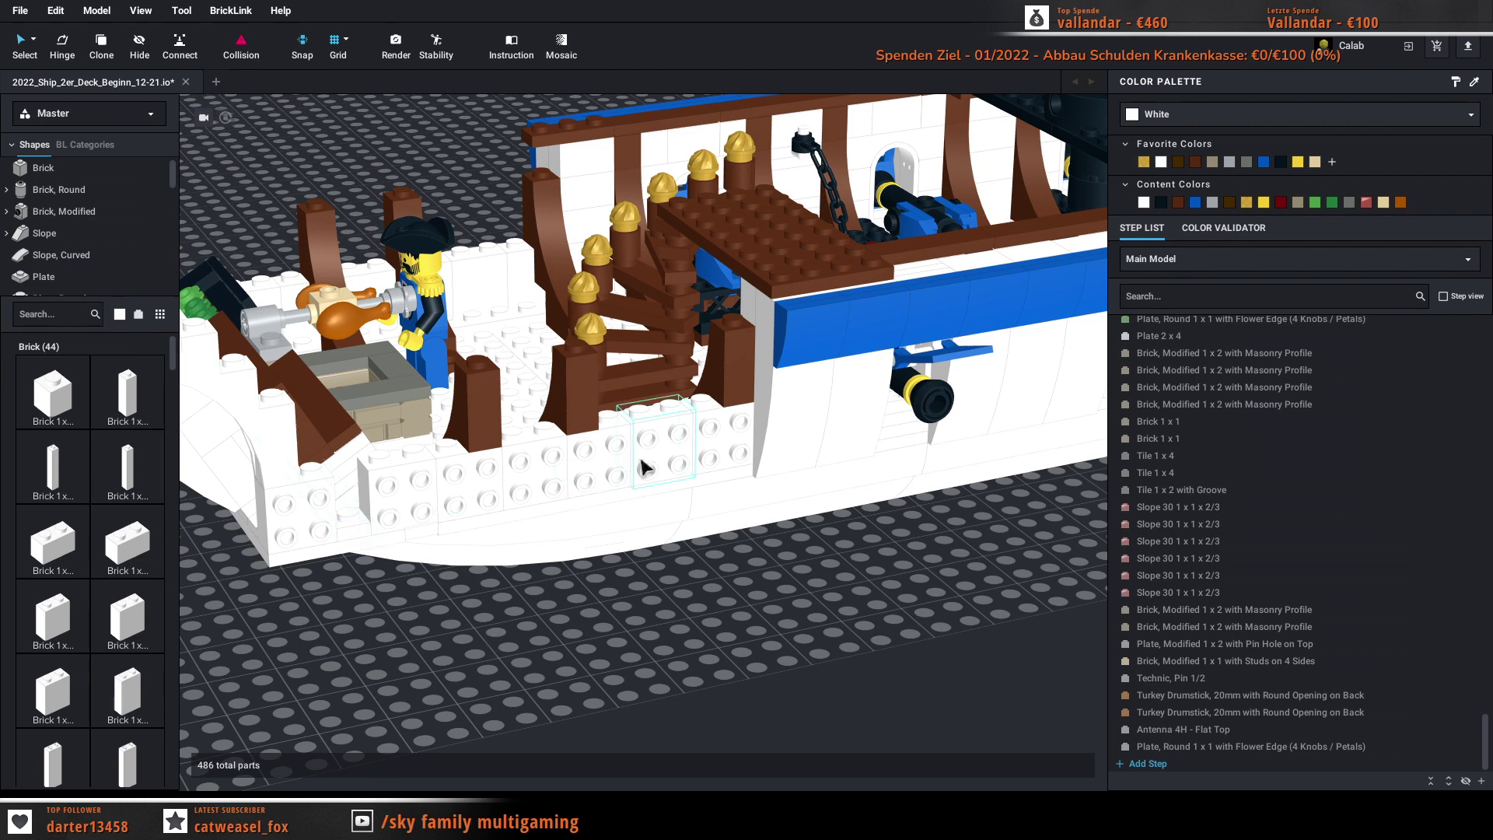
{"action": "right_click_drag", "start_coordinate": [743, 343], "coordinate": [767, 531]}
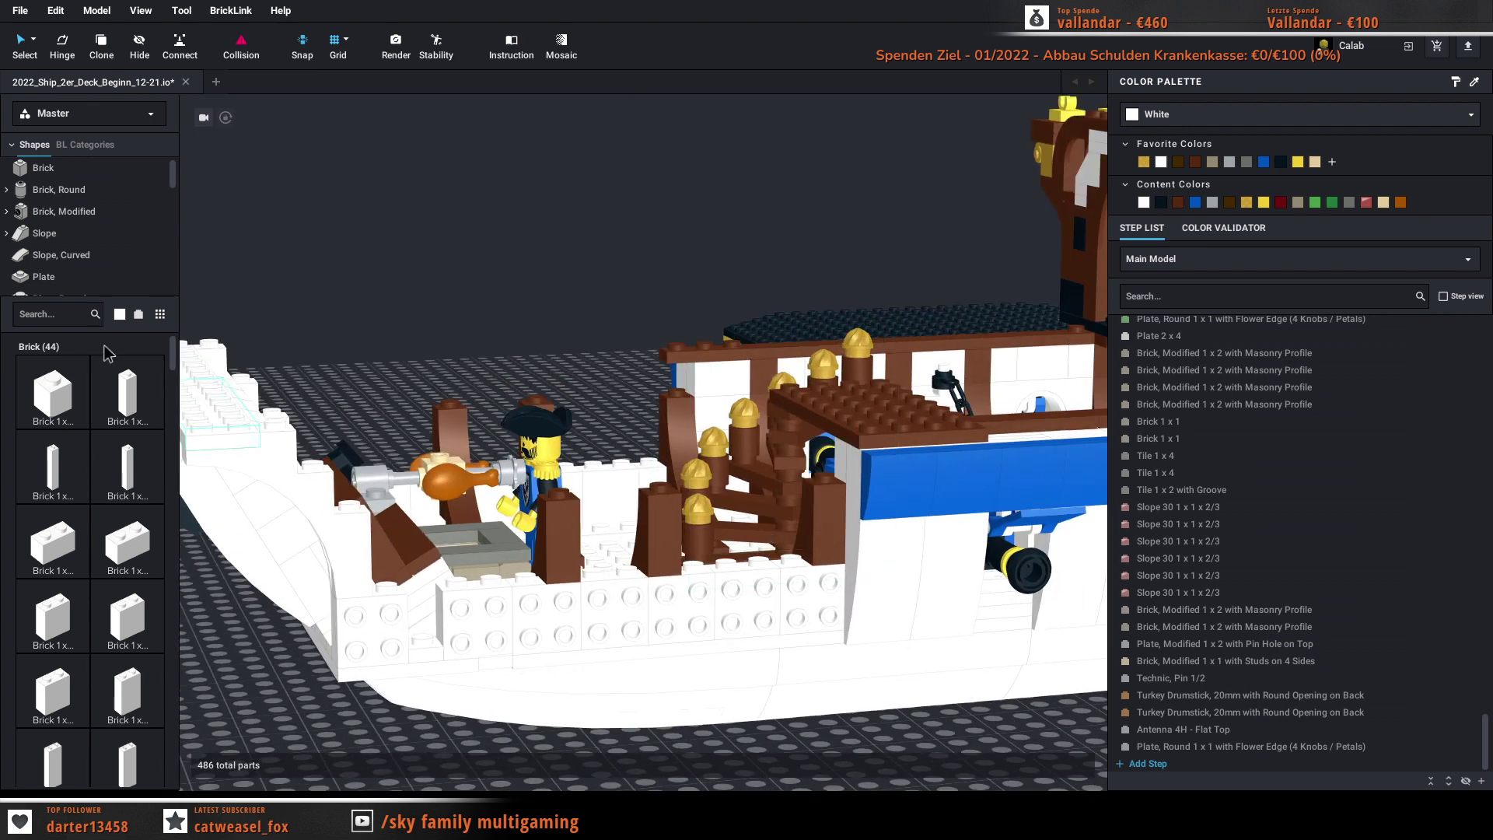
{"action": "left_click", "coordinate": [52, 393]}
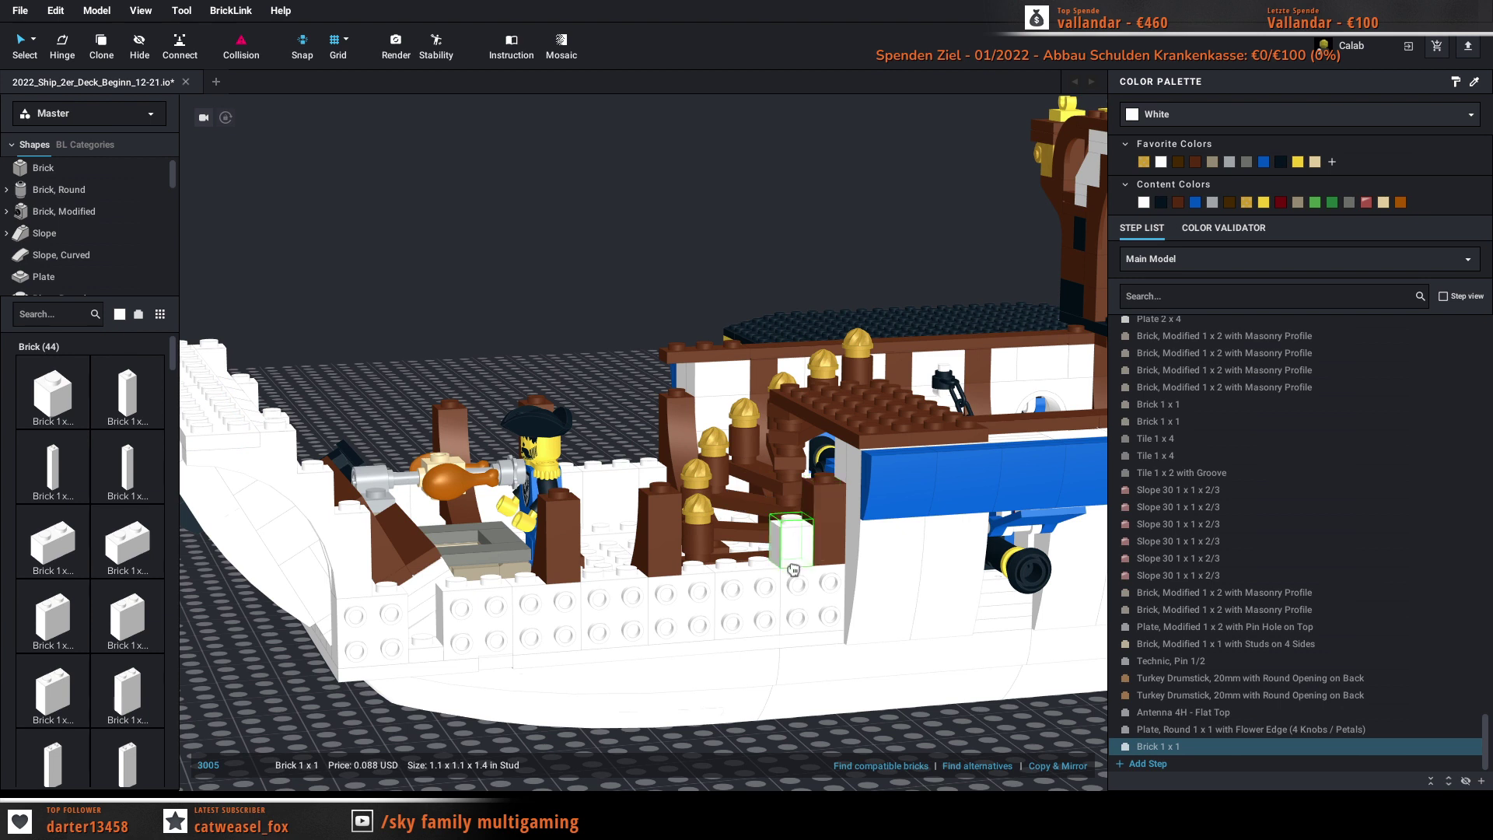
{"action": "left_click", "coordinate": [799, 552]}
{"action": "left_click", "coordinate": [797, 546]}
{"action": "left_click", "coordinate": [802, 508]}
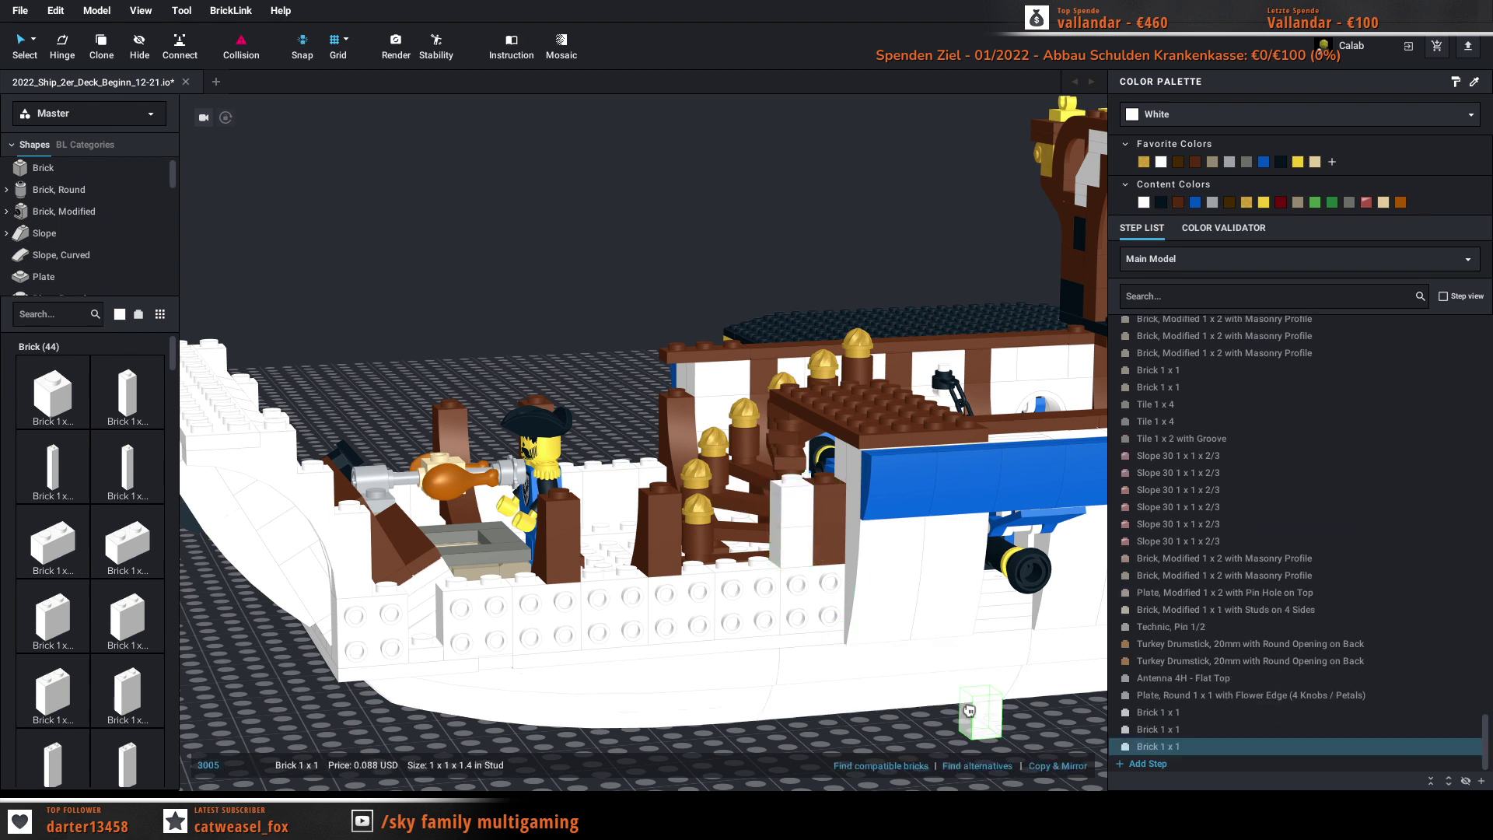
{"action": "key", "text": "Escape"}
Step: Search the parts for "1x2 mod" and place a Brick, Modified 1 x 2 with Studs on 1 Side atop the stacked 1 x 1 bricks
{"action": "left_click", "coordinate": [81, 315]}
{"action": "type", "text": "1x2"}
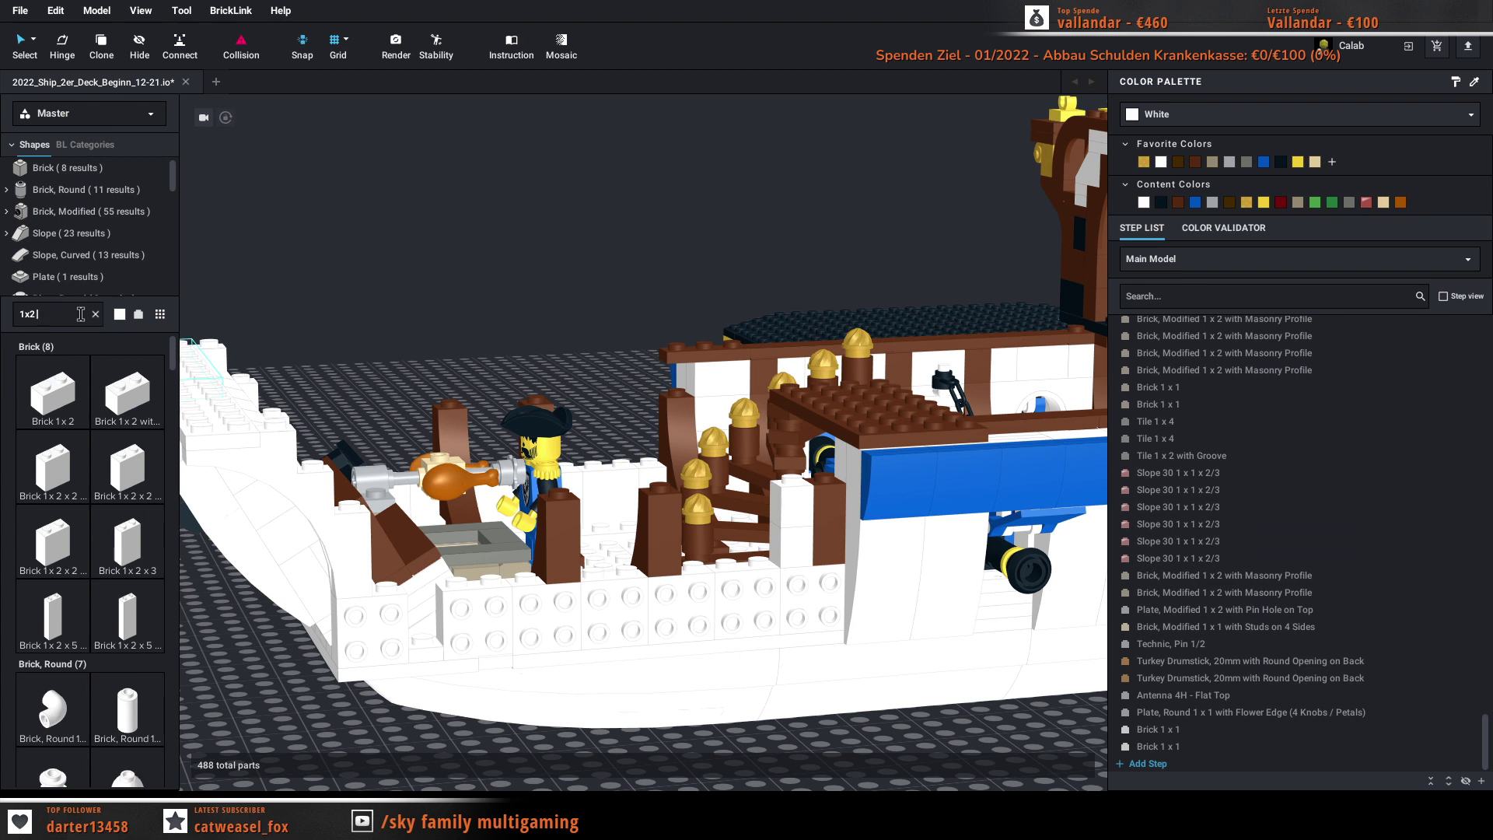
{"action": "type", "text": " mod"}
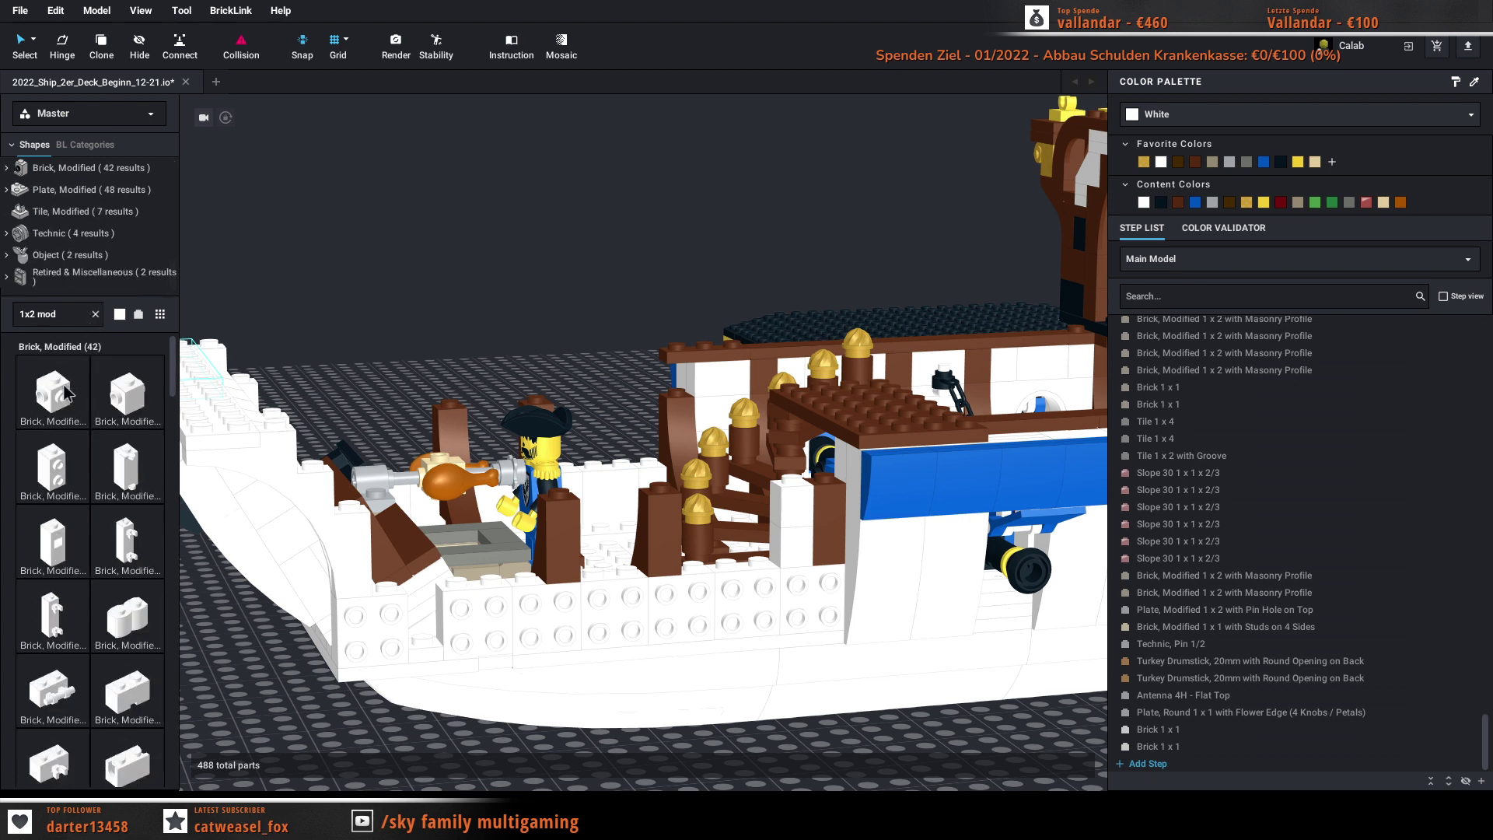
{"action": "scroll", "coordinate": [102, 617], "scroll_direction": "down", "scroll_amount": 3}
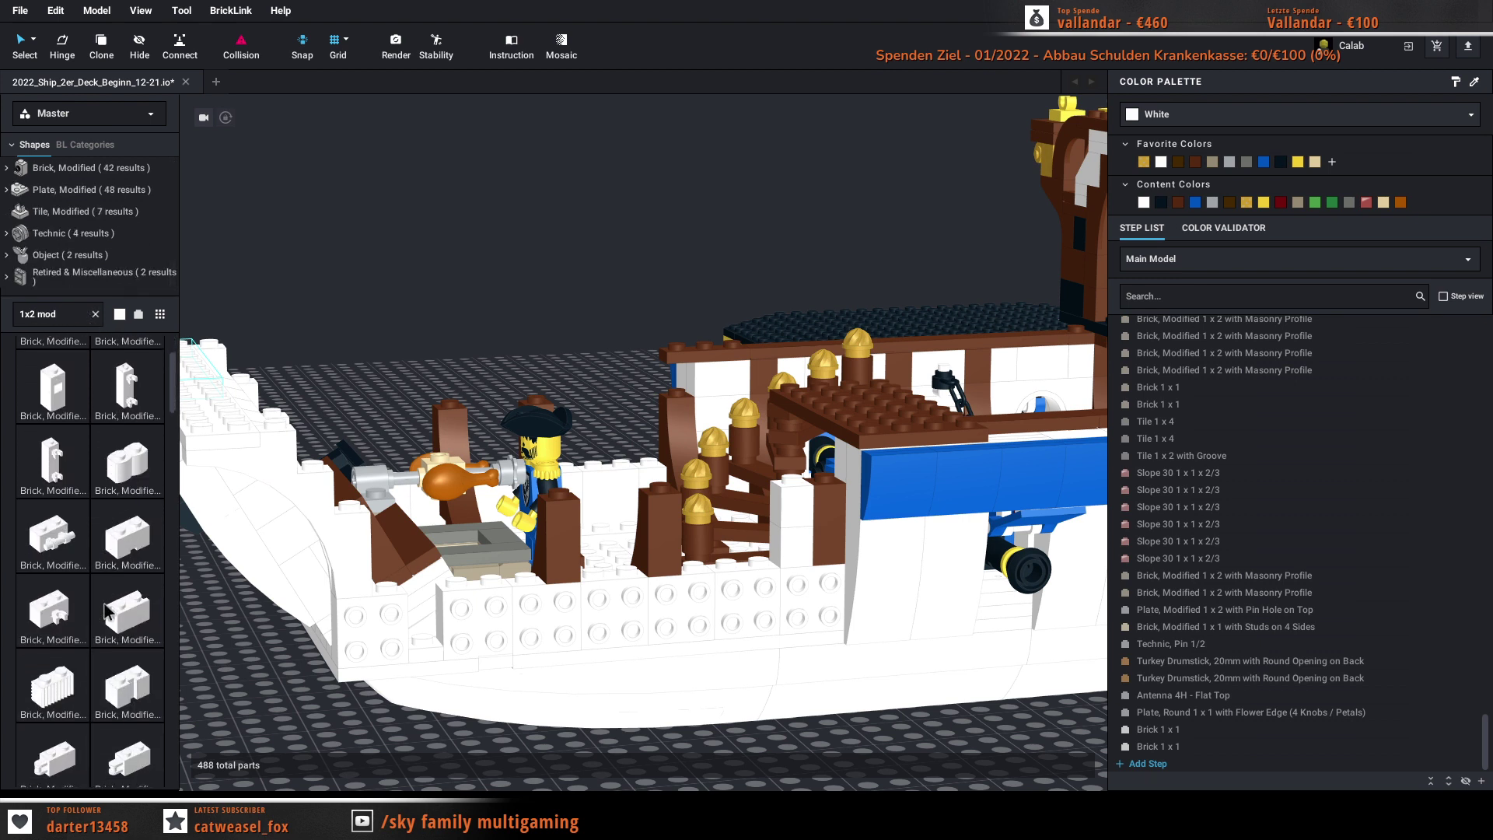
{"action": "scroll", "coordinate": [103, 617], "scroll_direction": "down", "scroll_amount": 3}
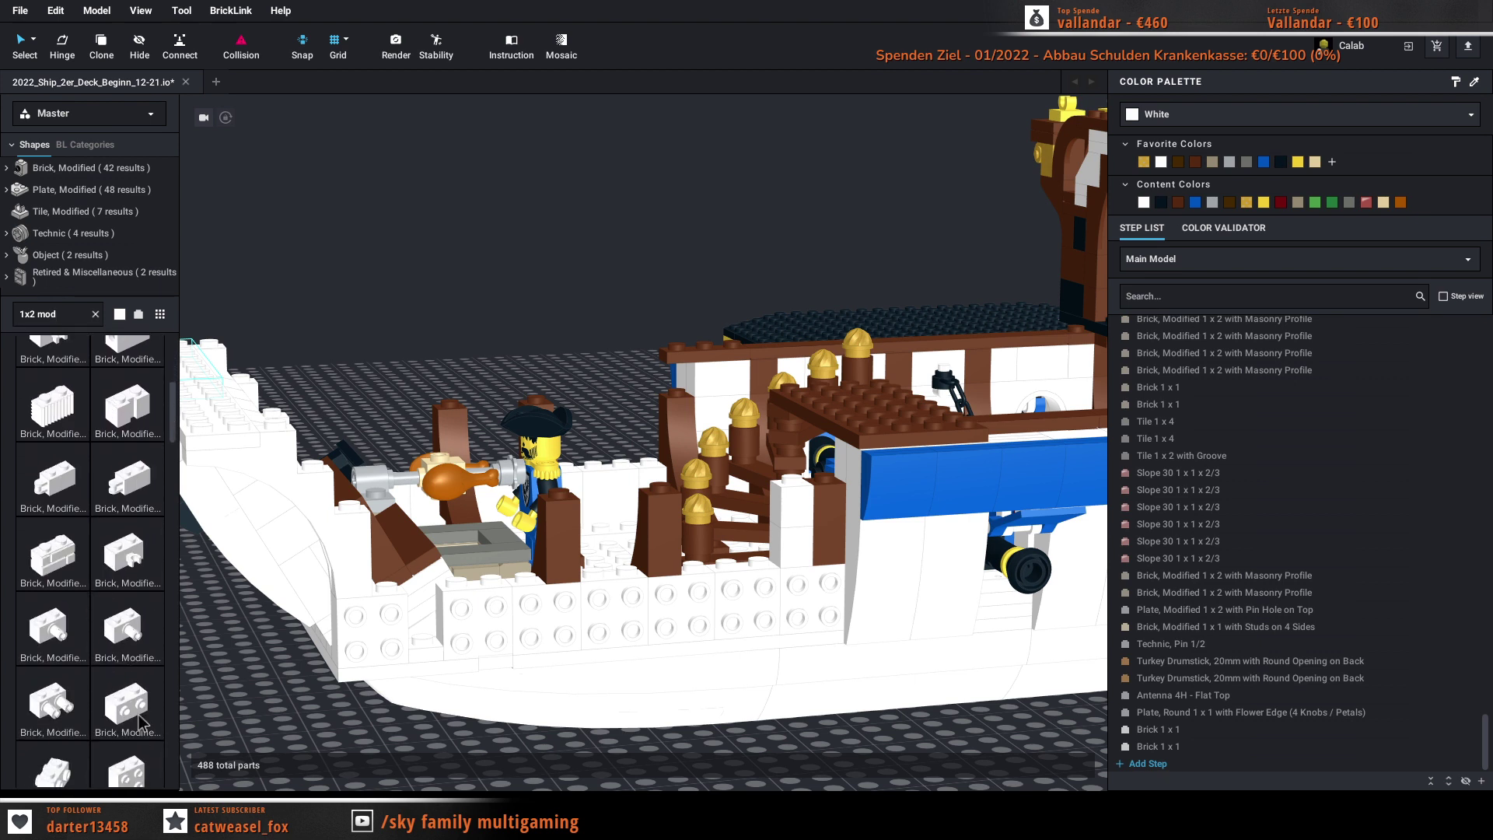
{"action": "left_click_drag", "start_coordinate": [126, 704], "coordinate": [391, 778]}
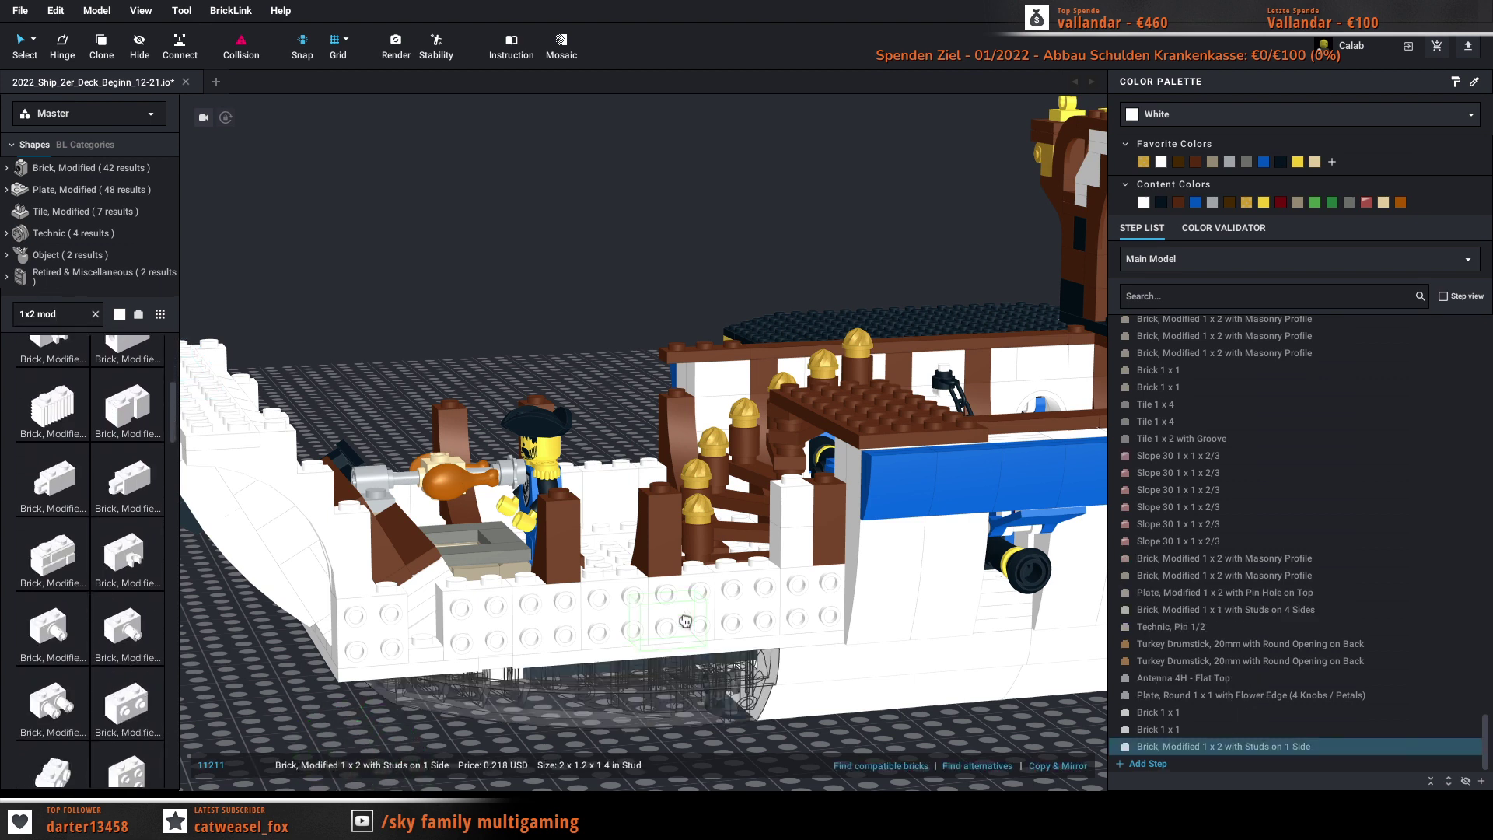
{"action": "left_click", "coordinate": [813, 471]}
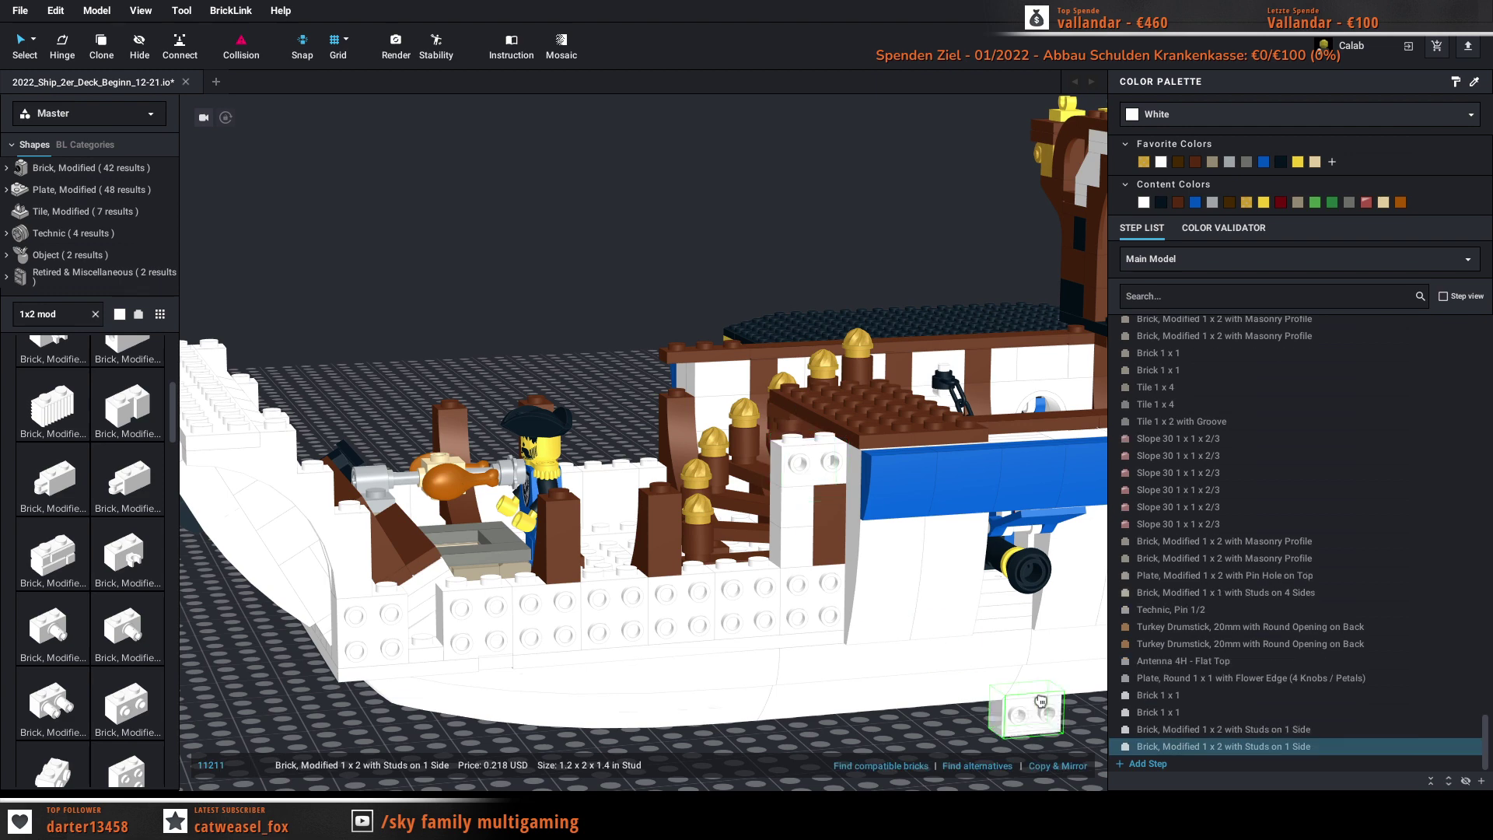
Step: Clone the white Slope, Curved 6 x 2 from the hull and attach it to the outward-facing studs beside the blue stripe
{"action": "left_click", "coordinate": [881, 580]}
{"action": "key", "text": "c"}
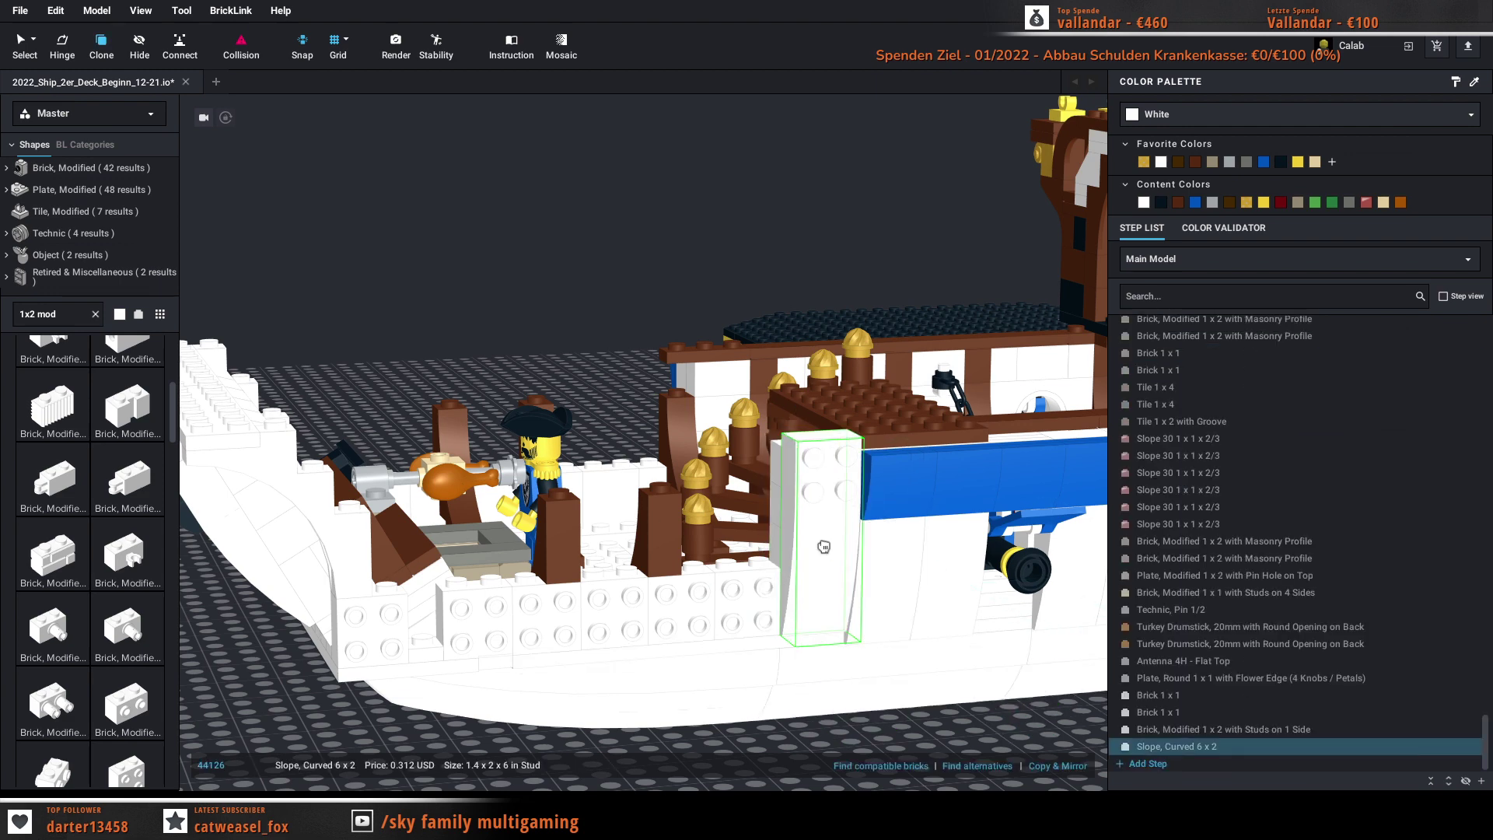
{"action": "left_click", "coordinate": [823, 557]}
{"action": "key", "text": "Escape"}
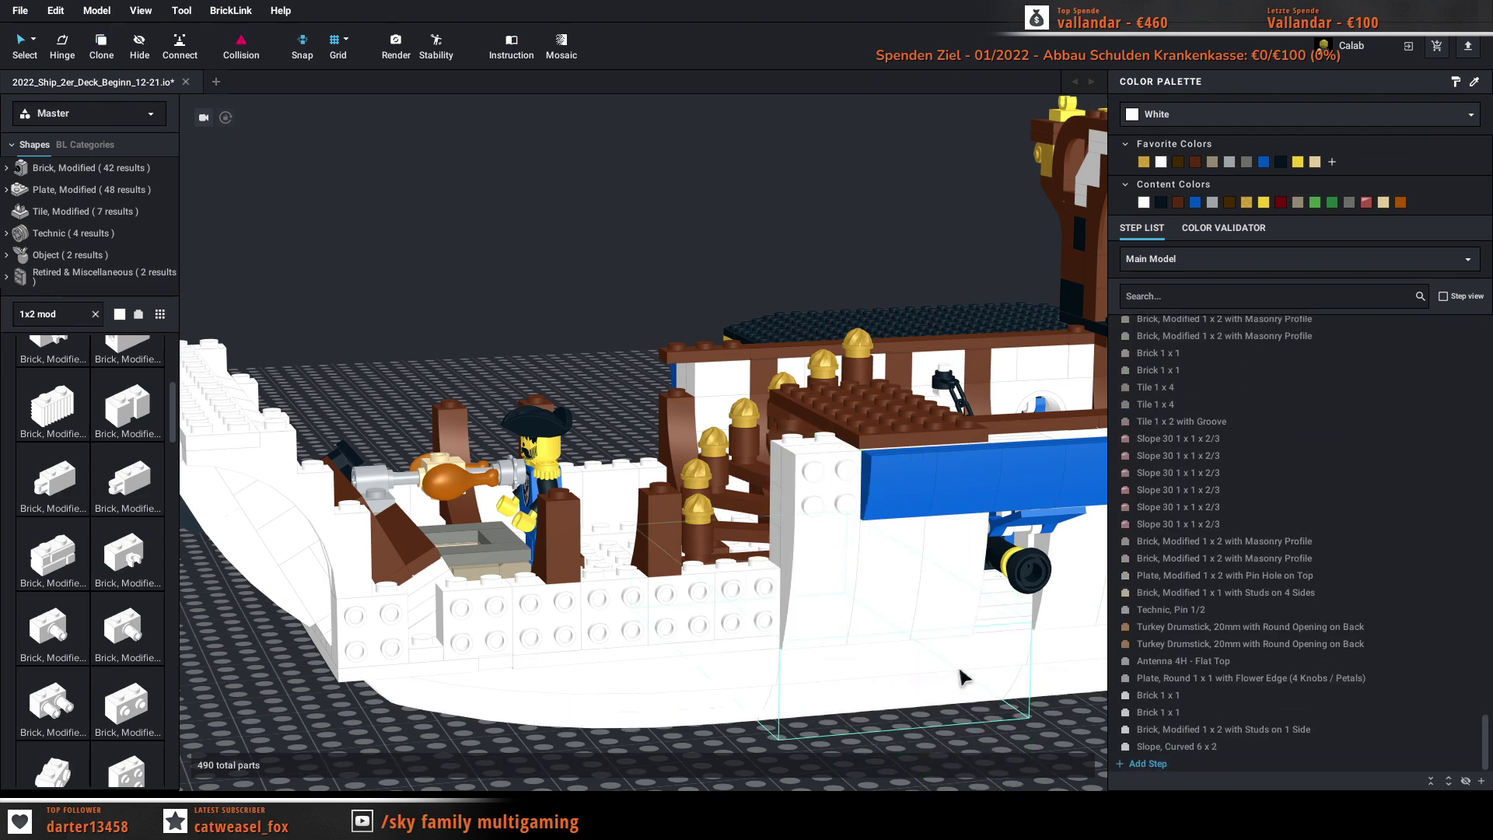
Step: Search the parts library for "wedge", browse the shapes, and pick the Wedge 3 x 3 Sloped Left
{"action": "right_click_drag", "start_coordinate": [901, 654], "coordinate": [964, 644]}
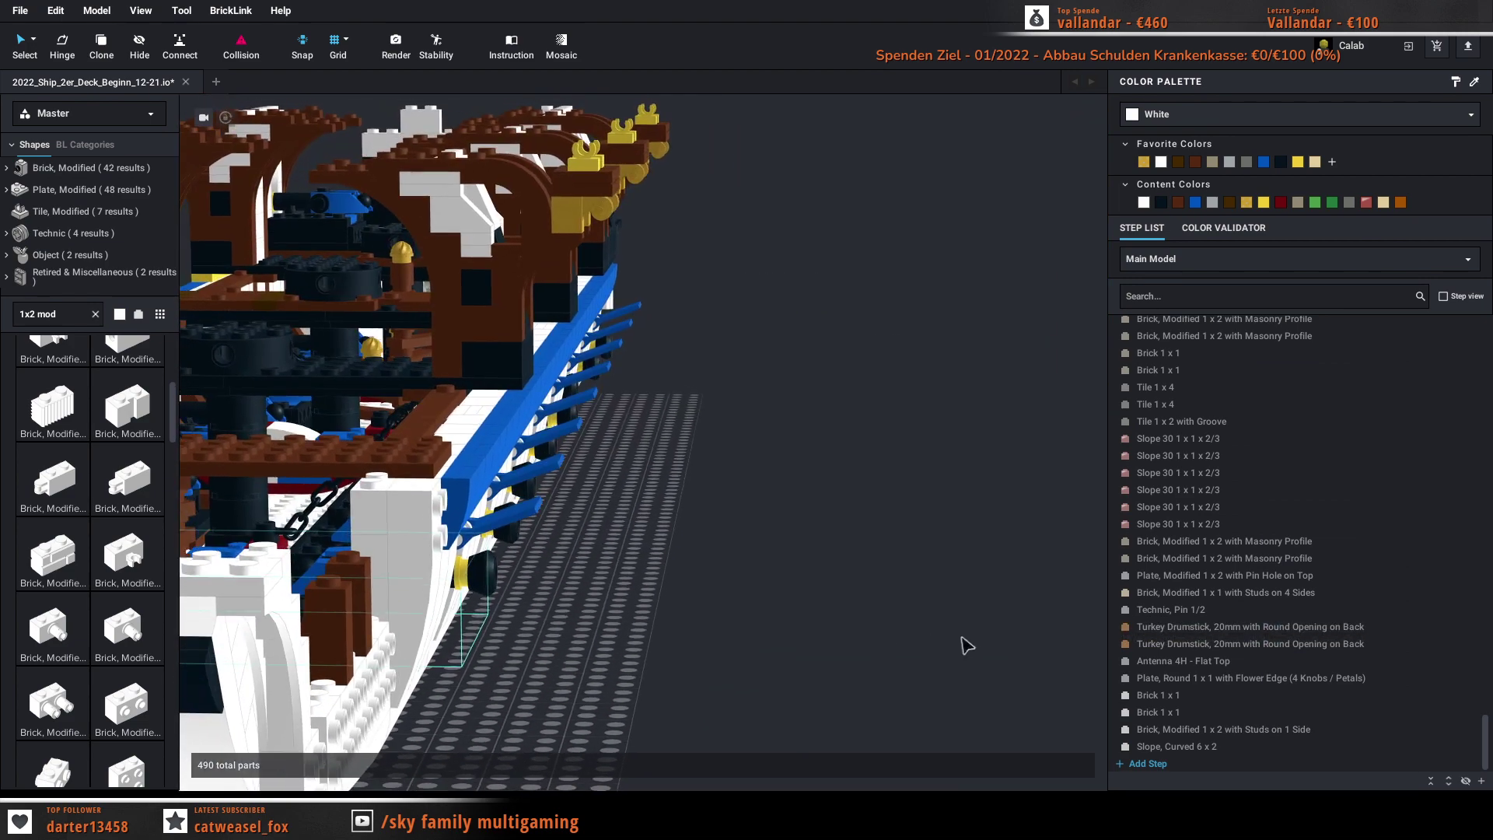
{"action": "scroll", "coordinate": [852, 610], "scroll_direction": "up", "scroll_amount": 3}
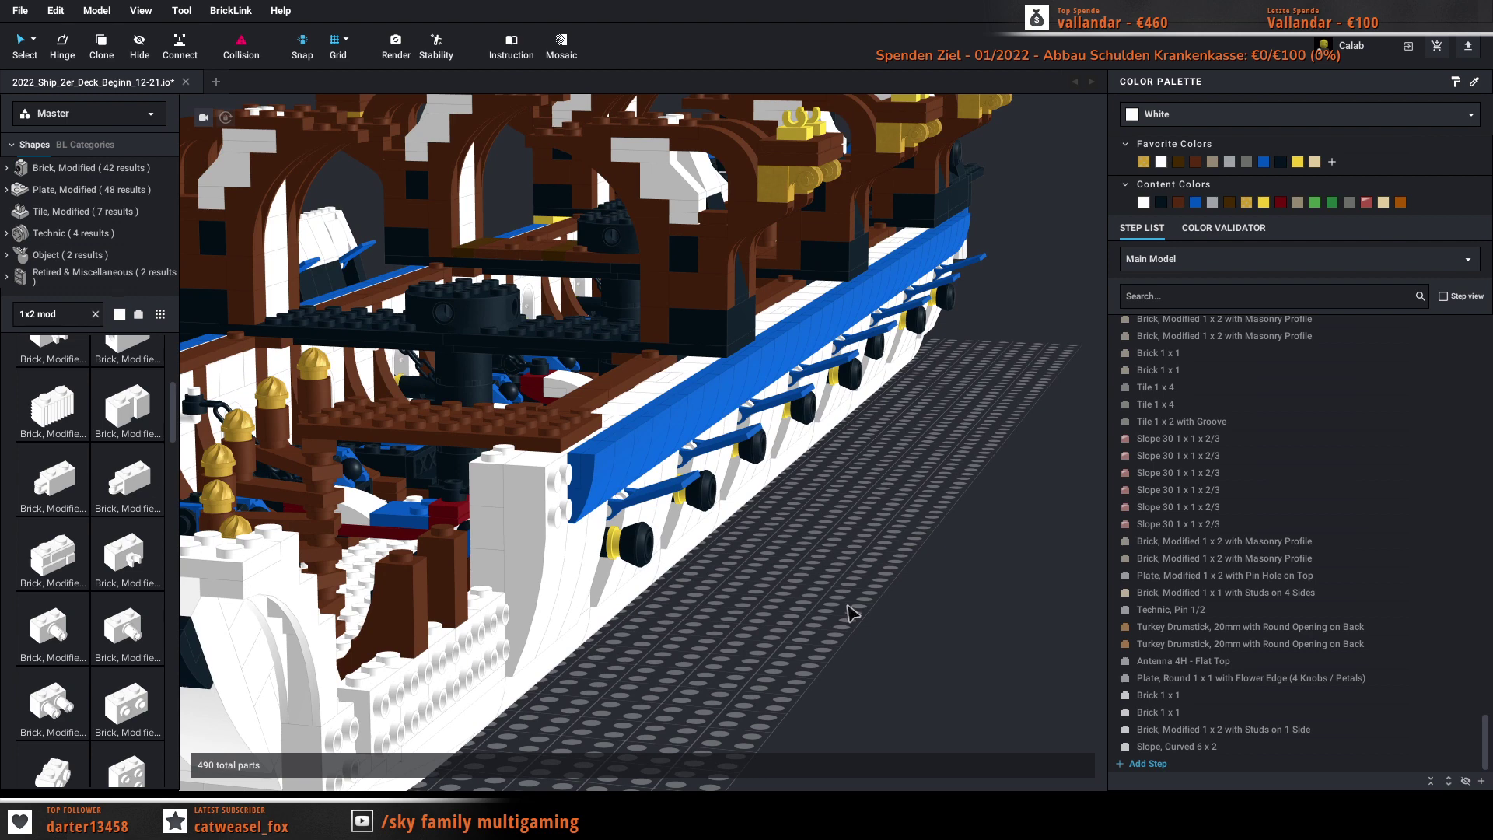
{"action": "left_click", "coordinate": [66, 311]}
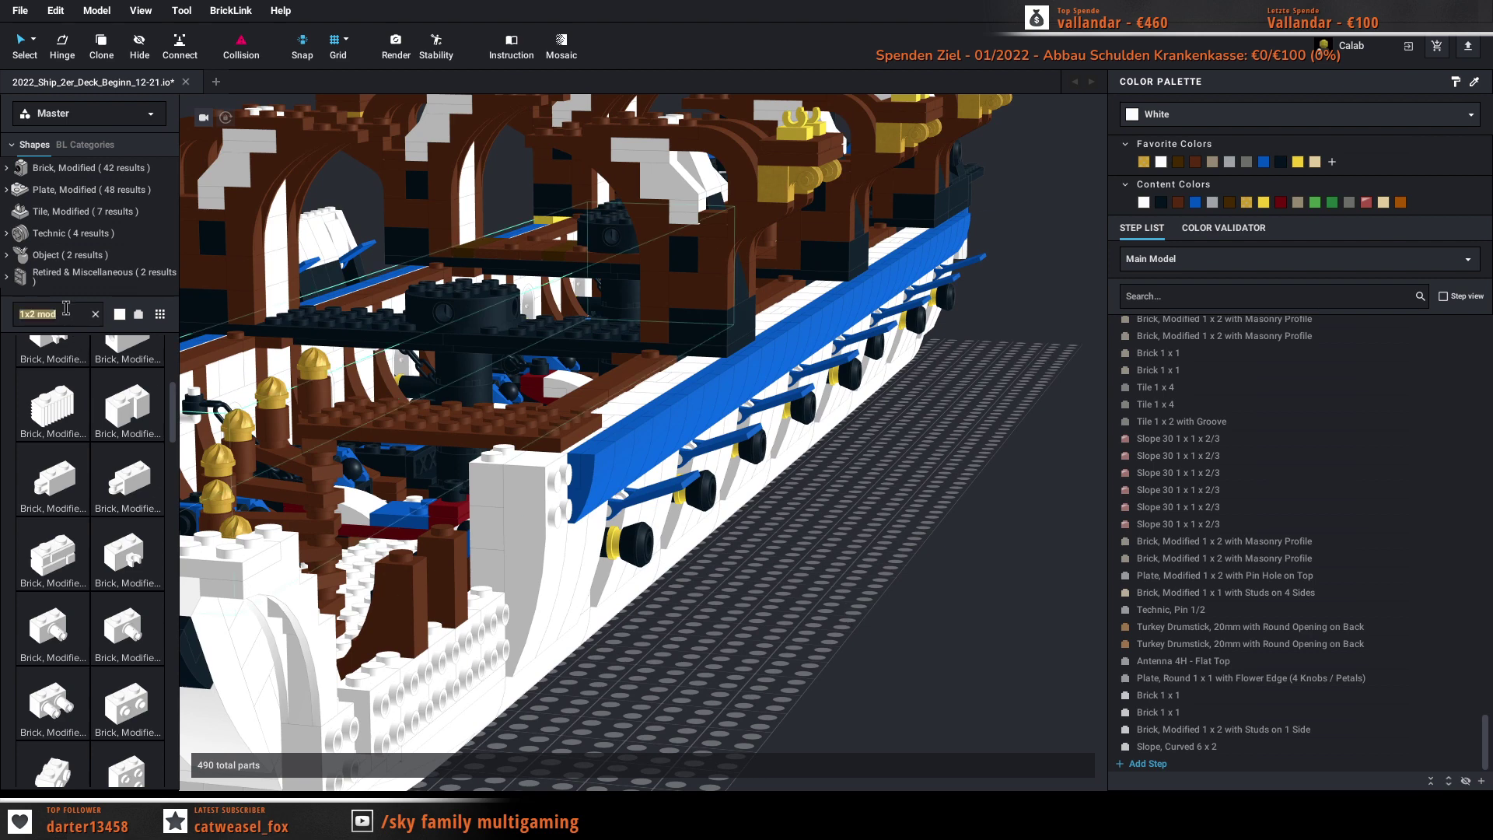
{"action": "type", "text": "wedge"}
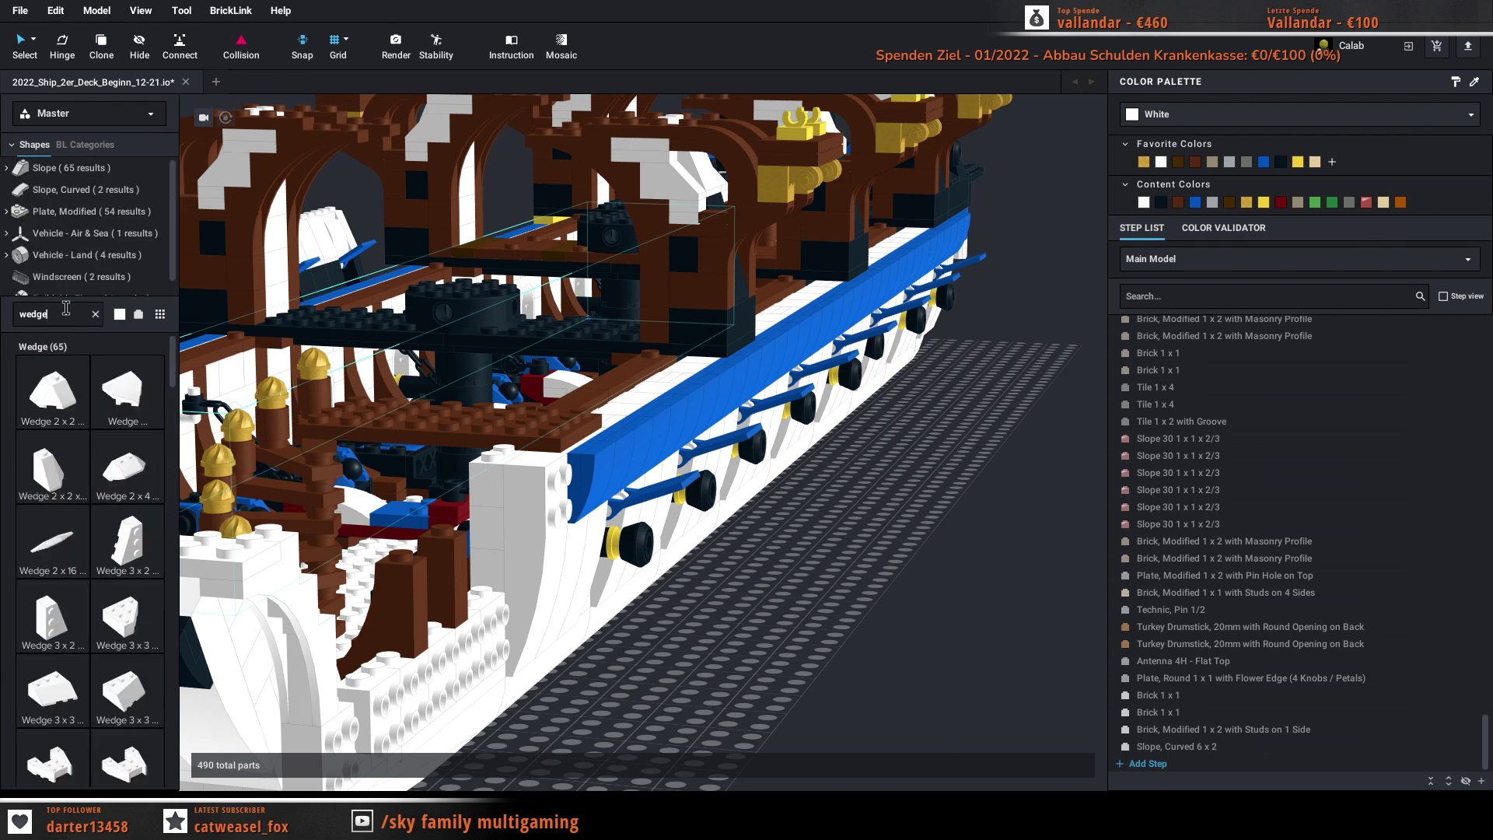
{"action": "key", "text": "Tab"}
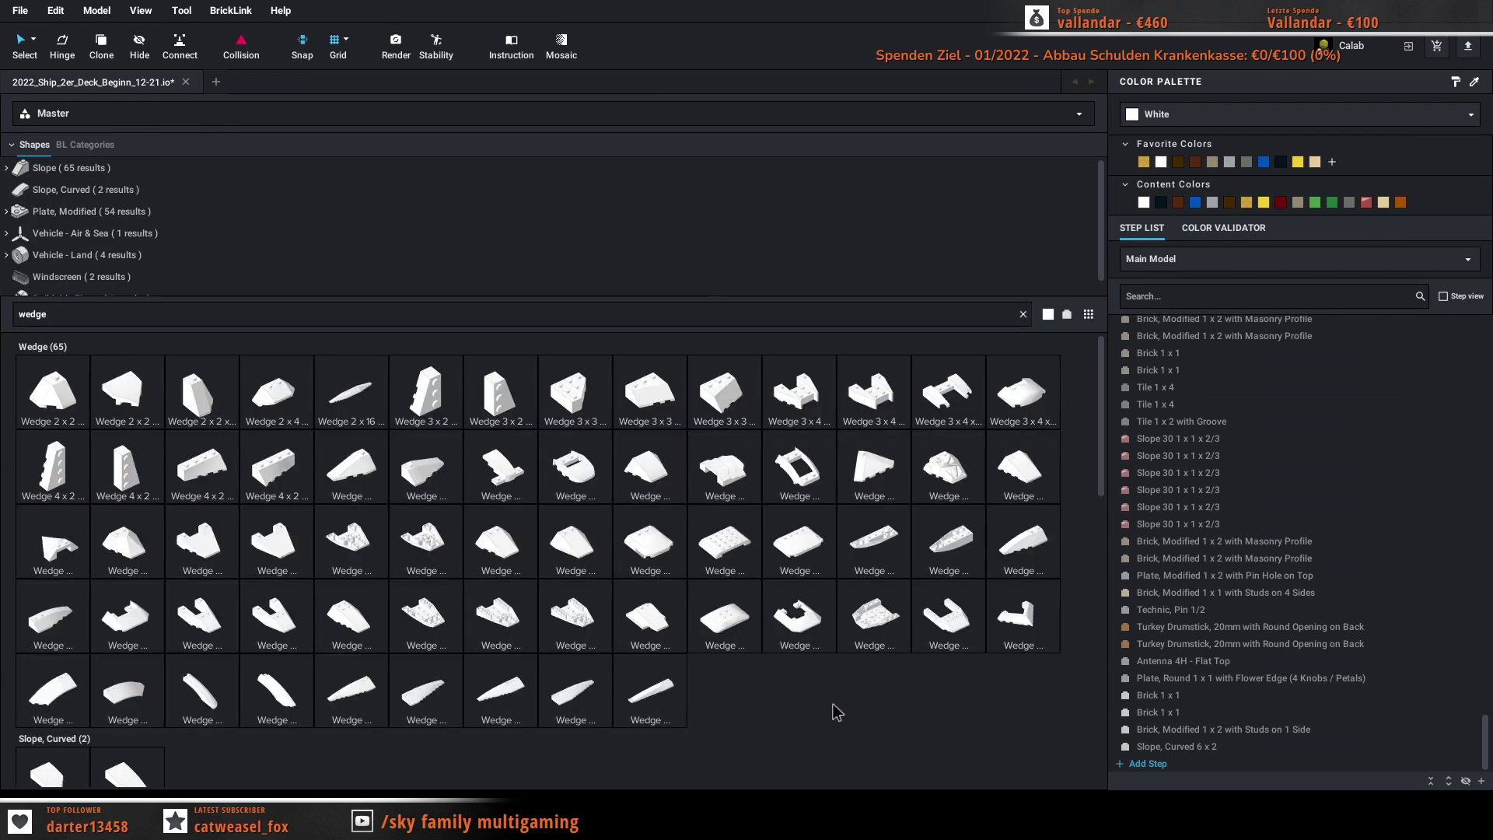
{"action": "scroll", "coordinate": [833, 710], "scroll_direction": "down", "scroll_amount": 1}
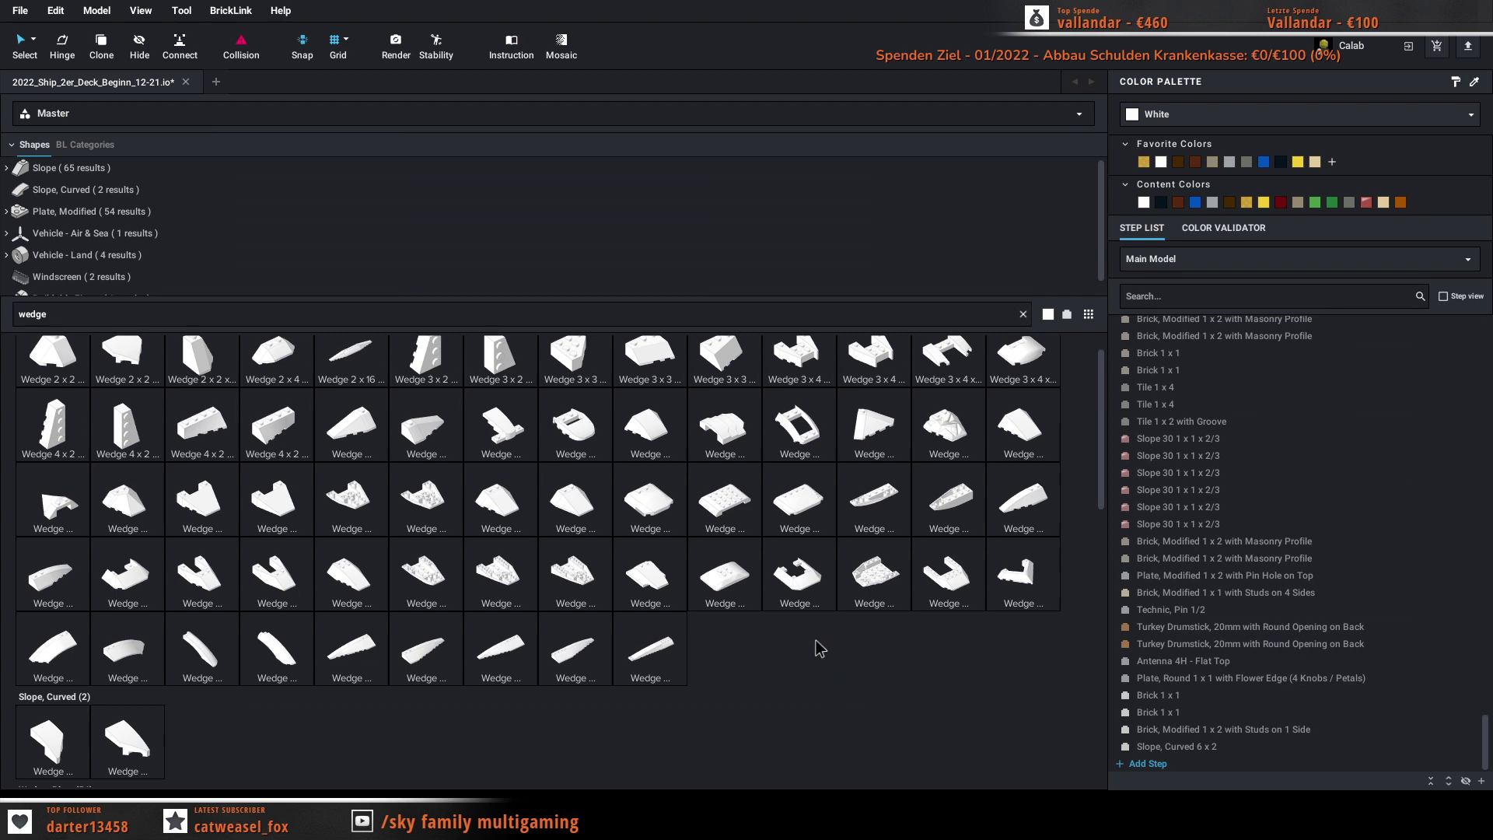
{"action": "scroll", "coordinate": [820, 648], "scroll_direction": "up", "scroll_amount": 1}
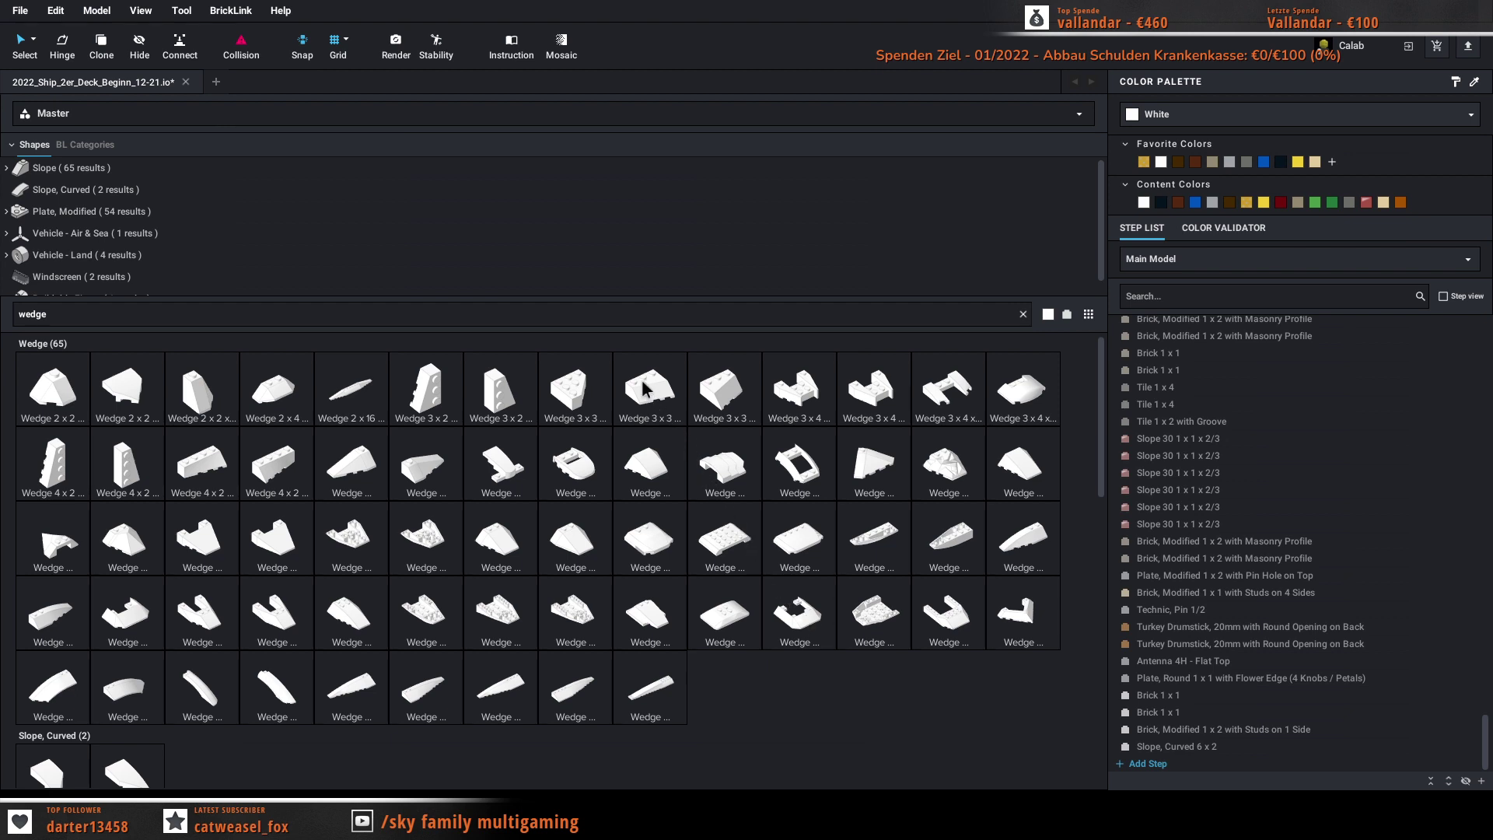
{"action": "scroll", "coordinate": [723, 497], "scroll_direction": "down", "scroll_amount": 5}
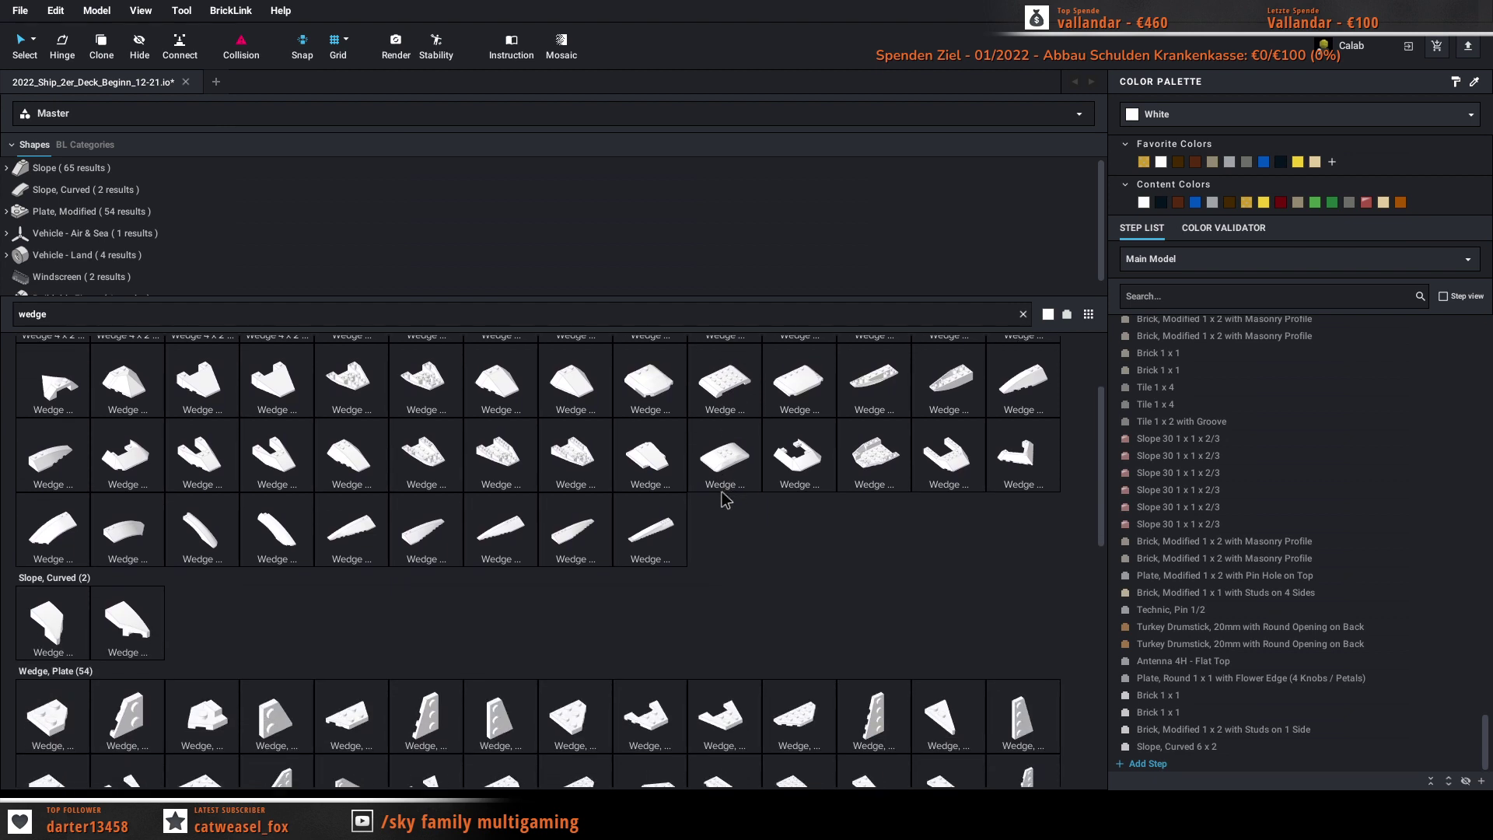
{"action": "scroll", "coordinate": [723, 502], "scroll_direction": "down", "scroll_amount": 3}
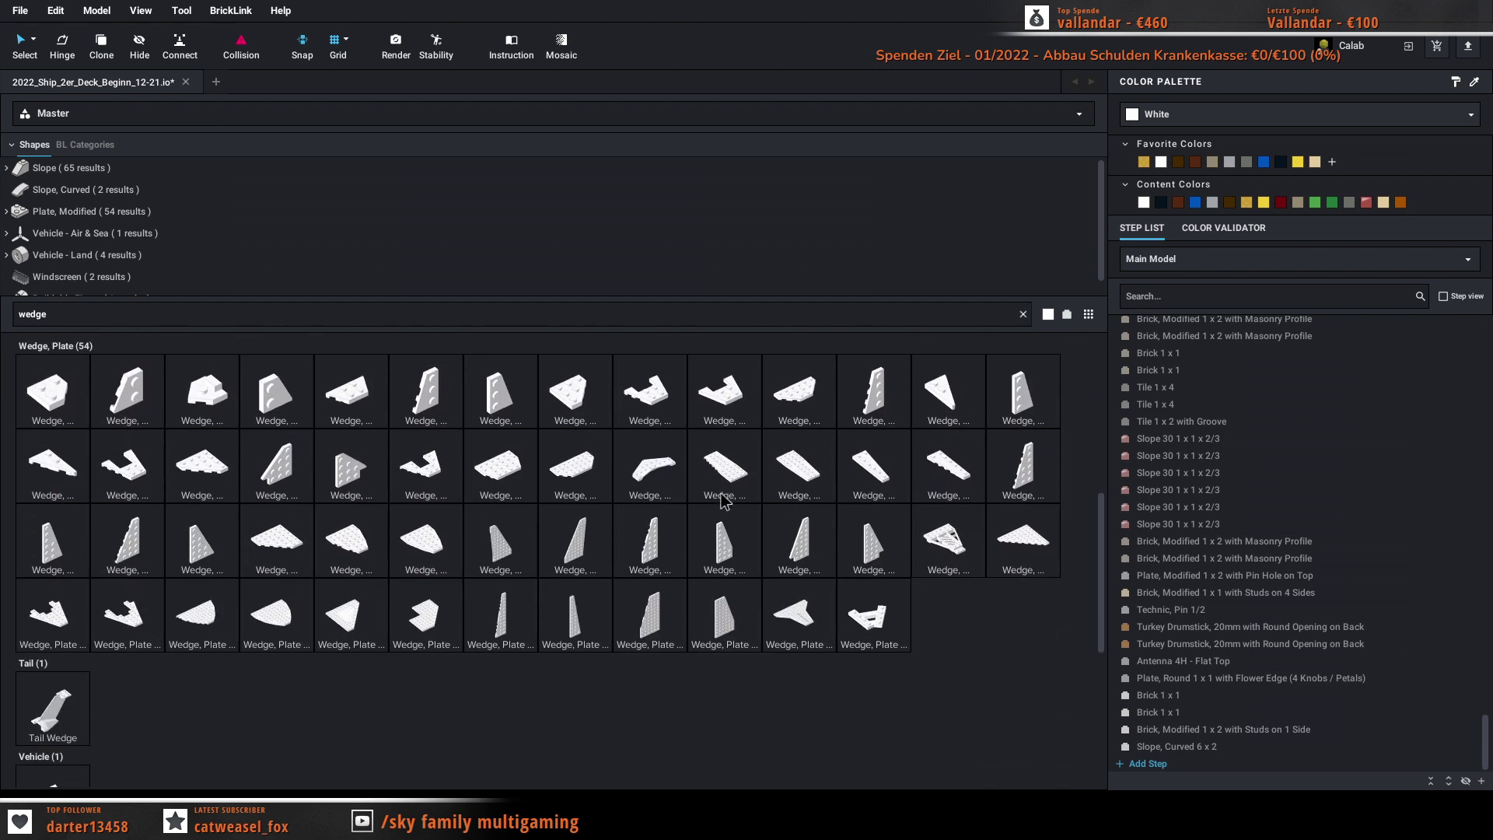
{"action": "scroll", "coordinate": [722, 501], "scroll_direction": "down", "scroll_amount": 5}
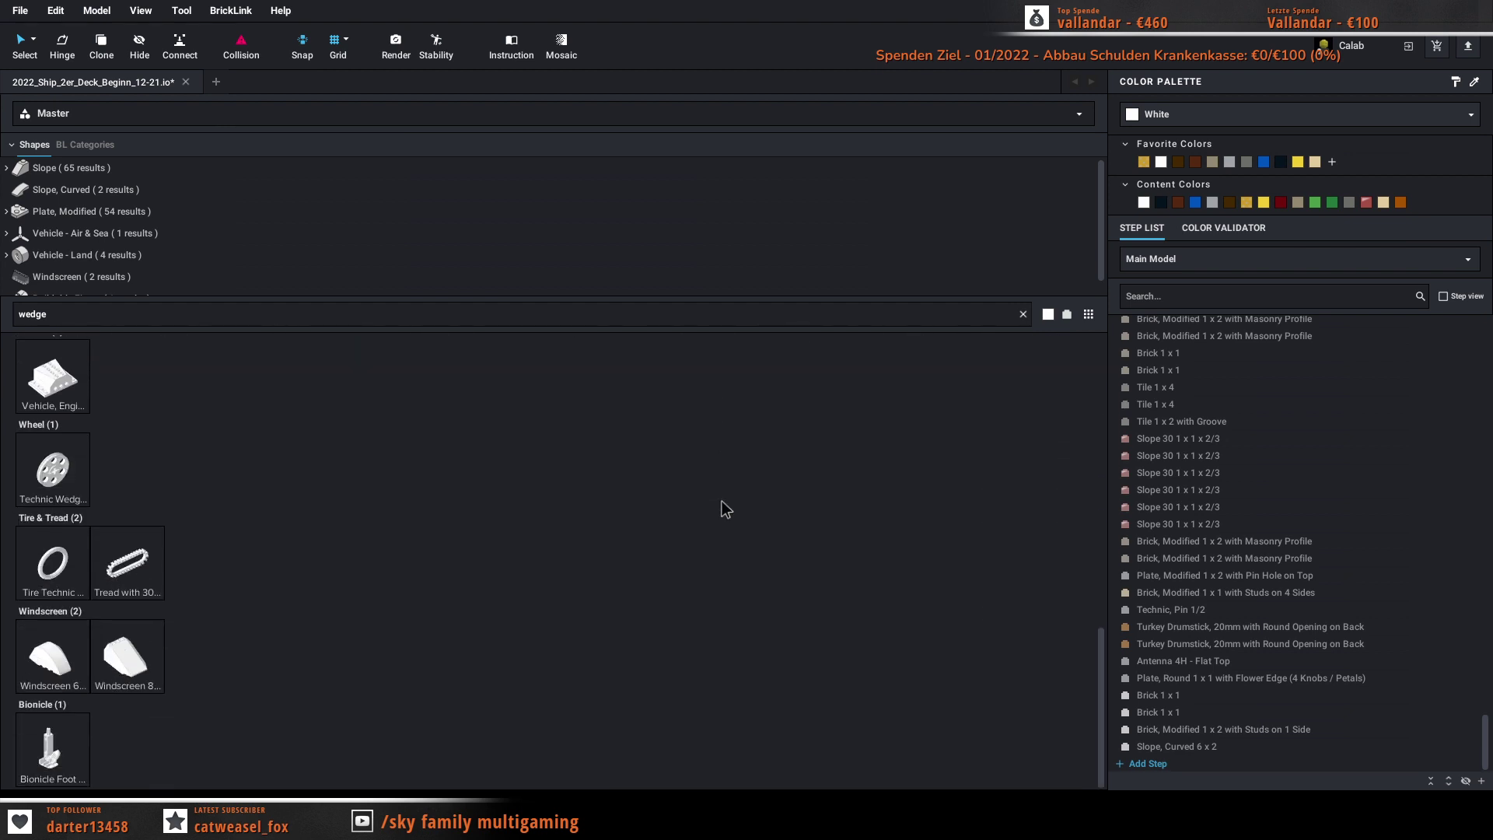
{"action": "scroll", "coordinate": [724, 501], "scroll_direction": "up", "scroll_amount": 4}
{"action": "scroll", "coordinate": [743, 546], "scroll_direction": "up", "scroll_amount": 10}
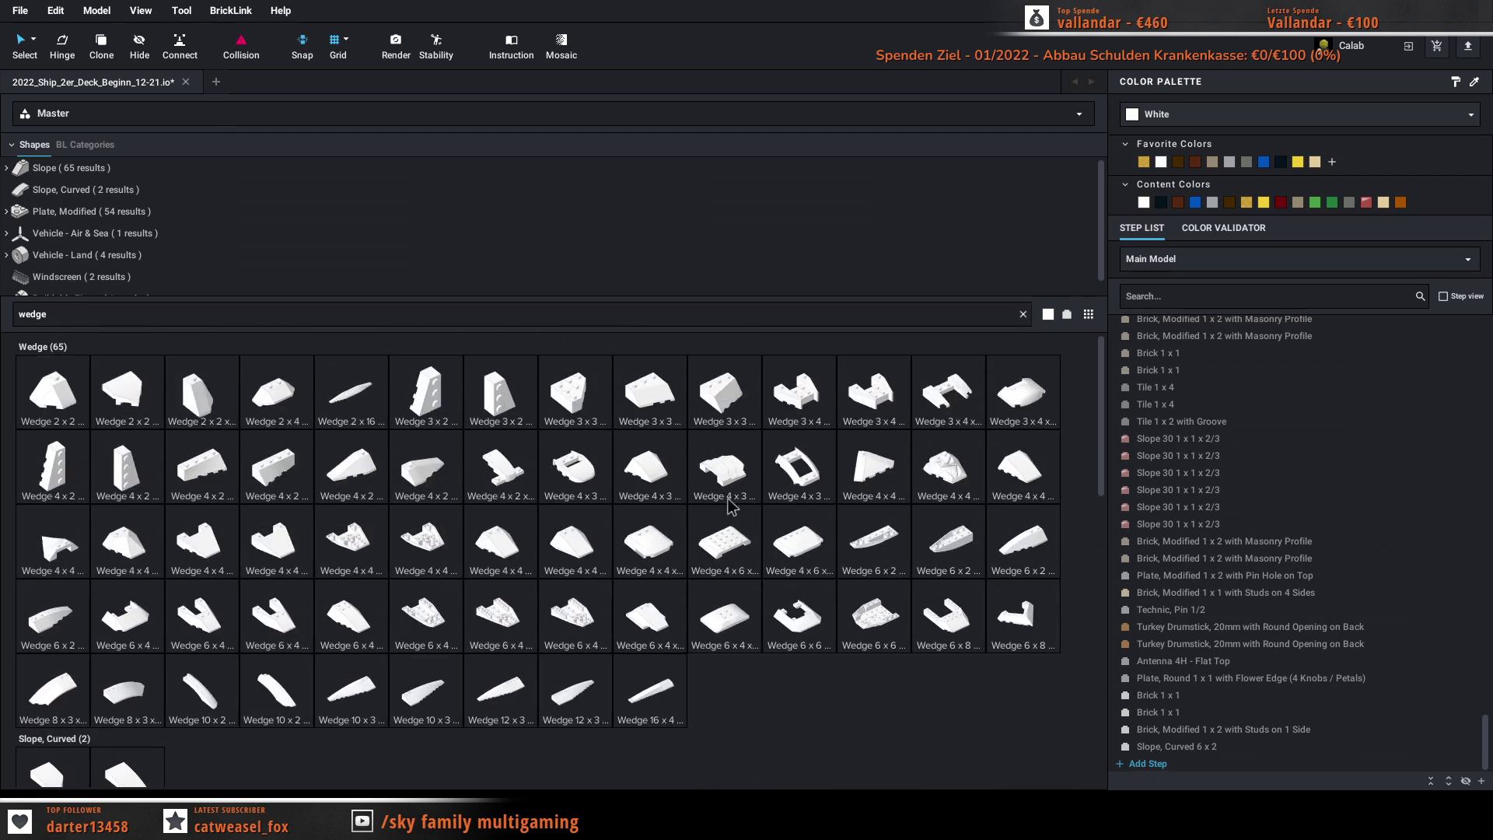
{"action": "left_click", "coordinate": [665, 402]}
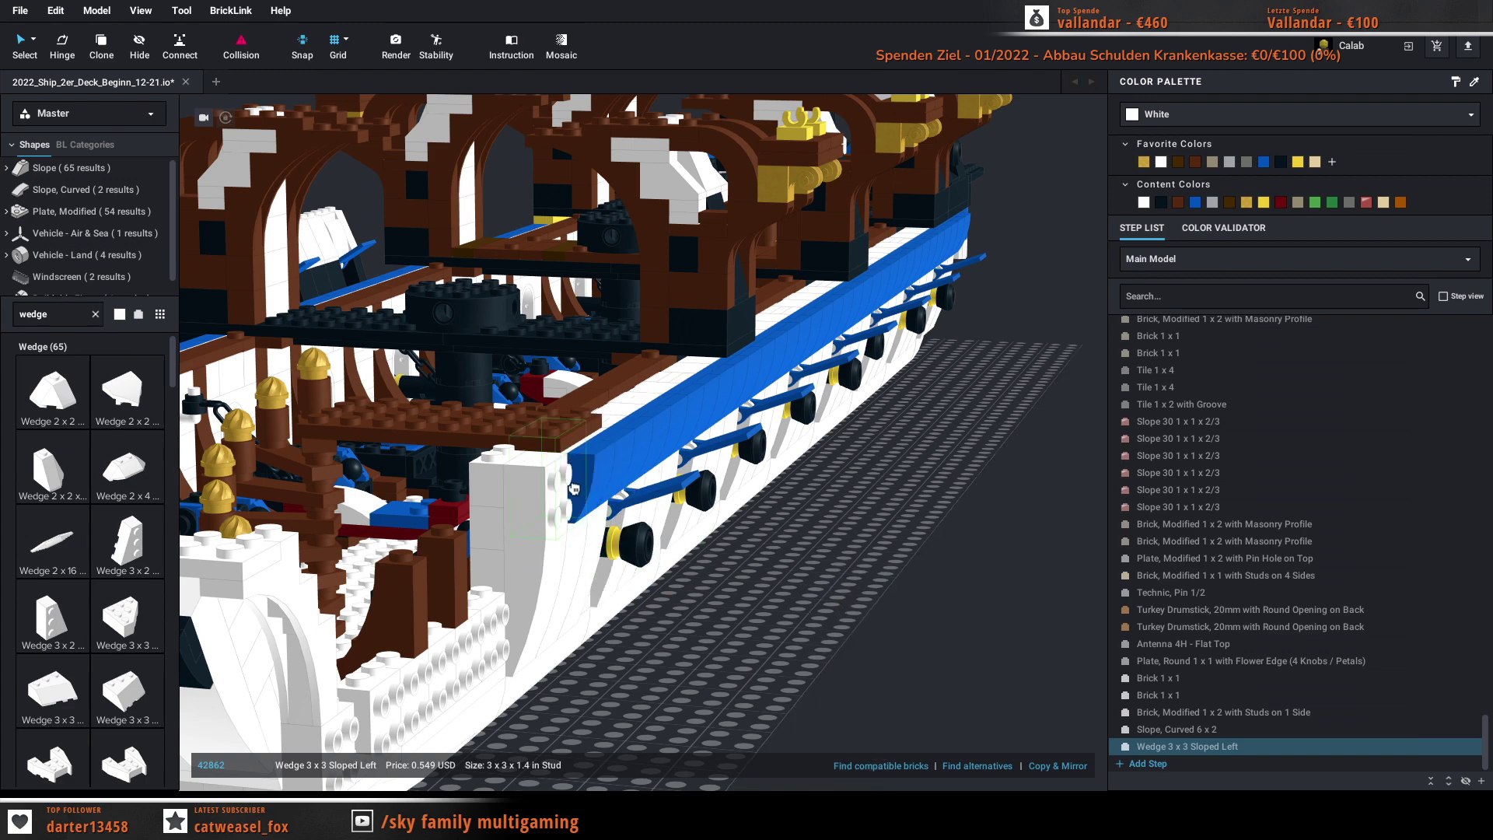
Step: Place the white wedge on the outward-facing studs of the new curved slope, at the end of the blue stripe
{"action": "right_click_drag", "start_coordinate": [902, 661], "coordinate": [848, 669]}
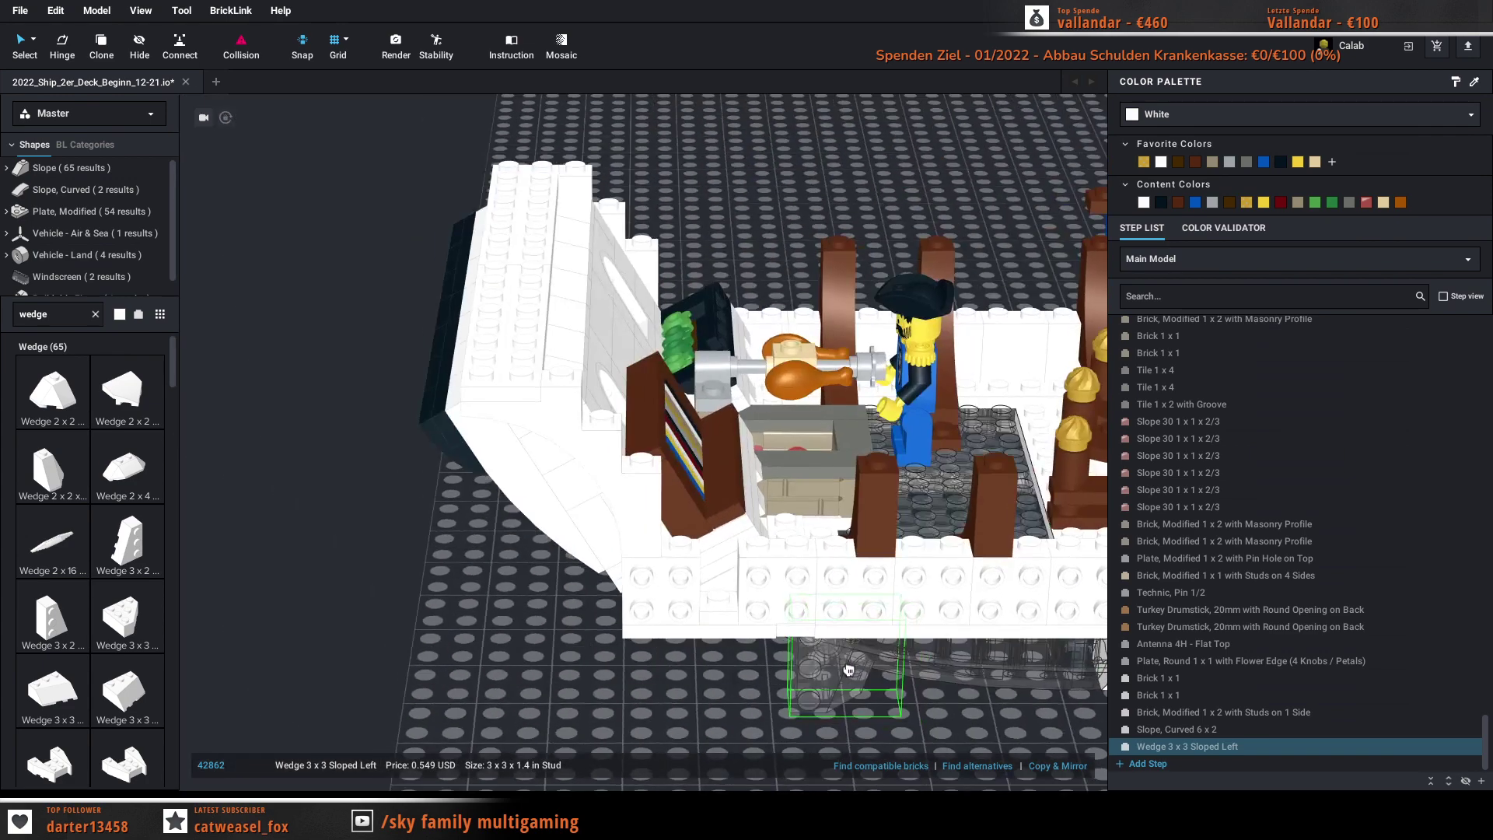
{"action": "scroll", "coordinate": [848, 671], "scroll_direction": "down", "scroll_amount": 4}
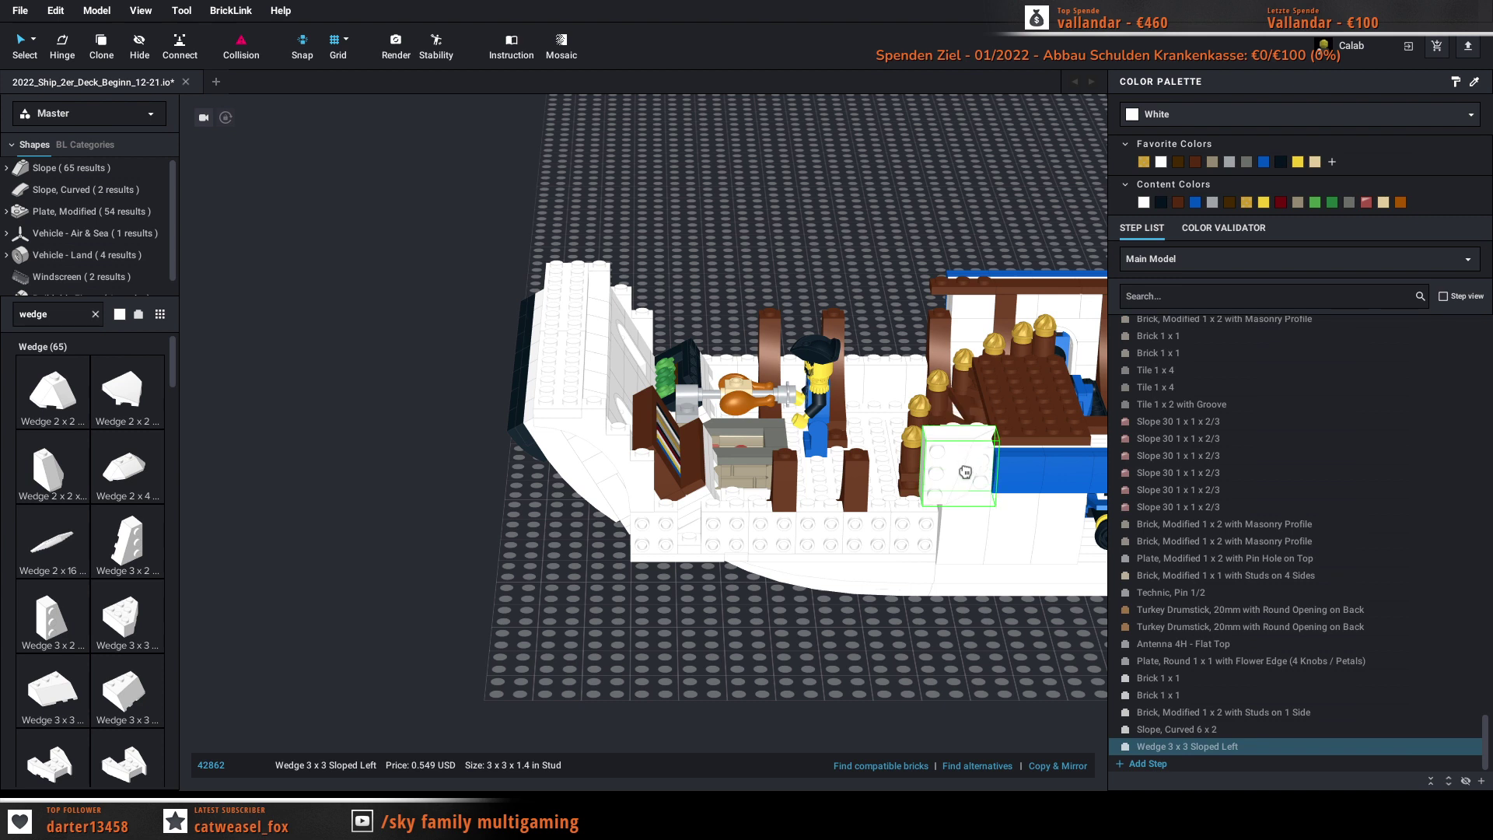
{"action": "left_click", "coordinate": [966, 475]}
{"action": "left_click", "coordinate": [1009, 641]}
Step: Search the parts library for "window" and browse the window, glass and shutter shapes in the enlarged parts view
{"action": "mouse_move", "coordinate": [1024, 628]}
{"action": "right_mouse_down"}
{"action": "mouse_move", "coordinate": [1046, 619]}
{"action": "mouse_move", "coordinate": [1003, 628]}
{"action": "right_mouse_up"}
{"action": "scroll", "coordinate": [1045, 619], "scroll_direction": "up", "scroll_amount": 4}
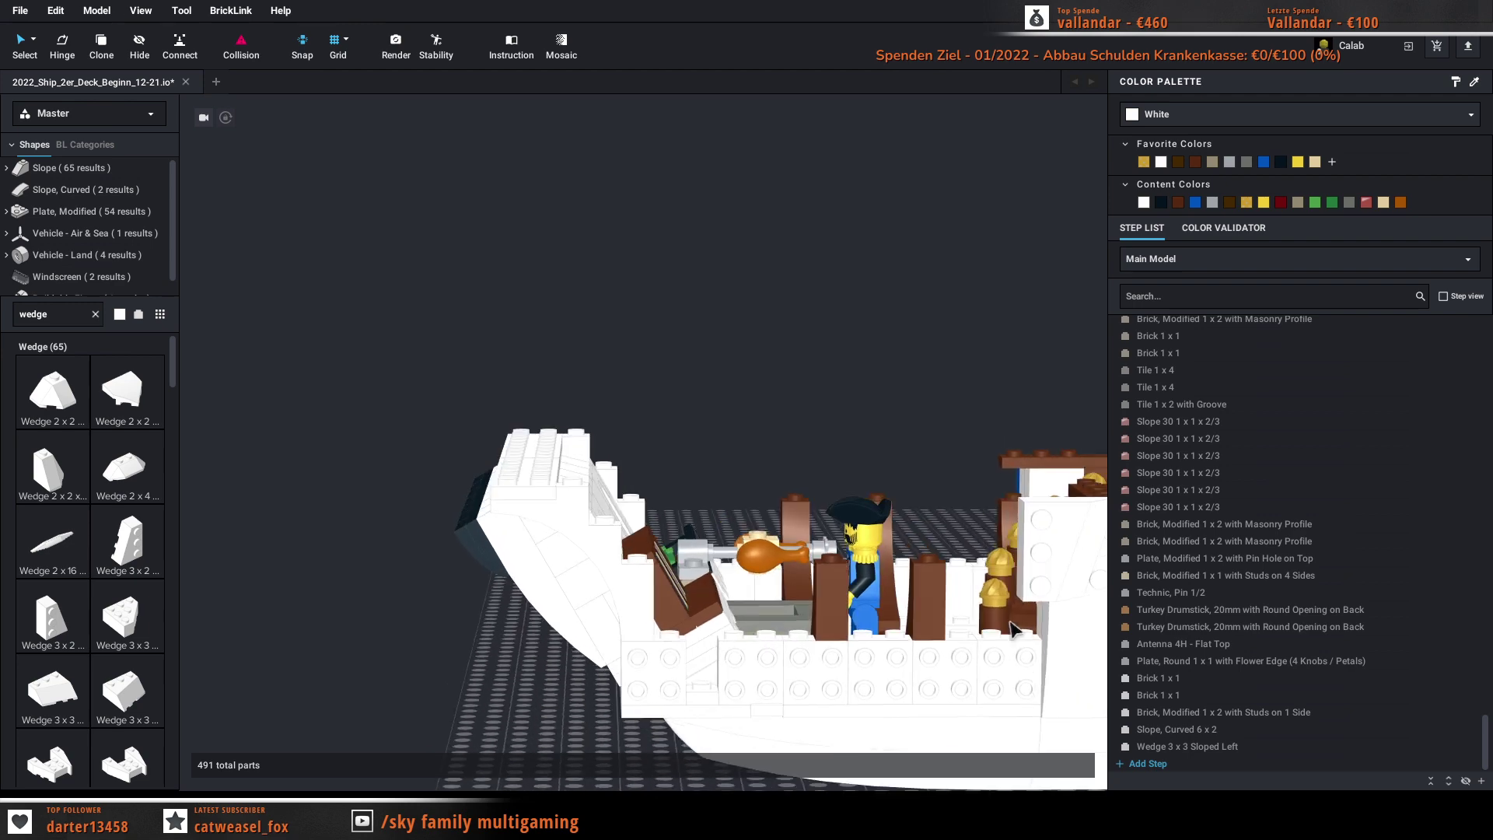
{"action": "left_click", "coordinate": [77, 311]}
{"action": "type", "text": "window"}
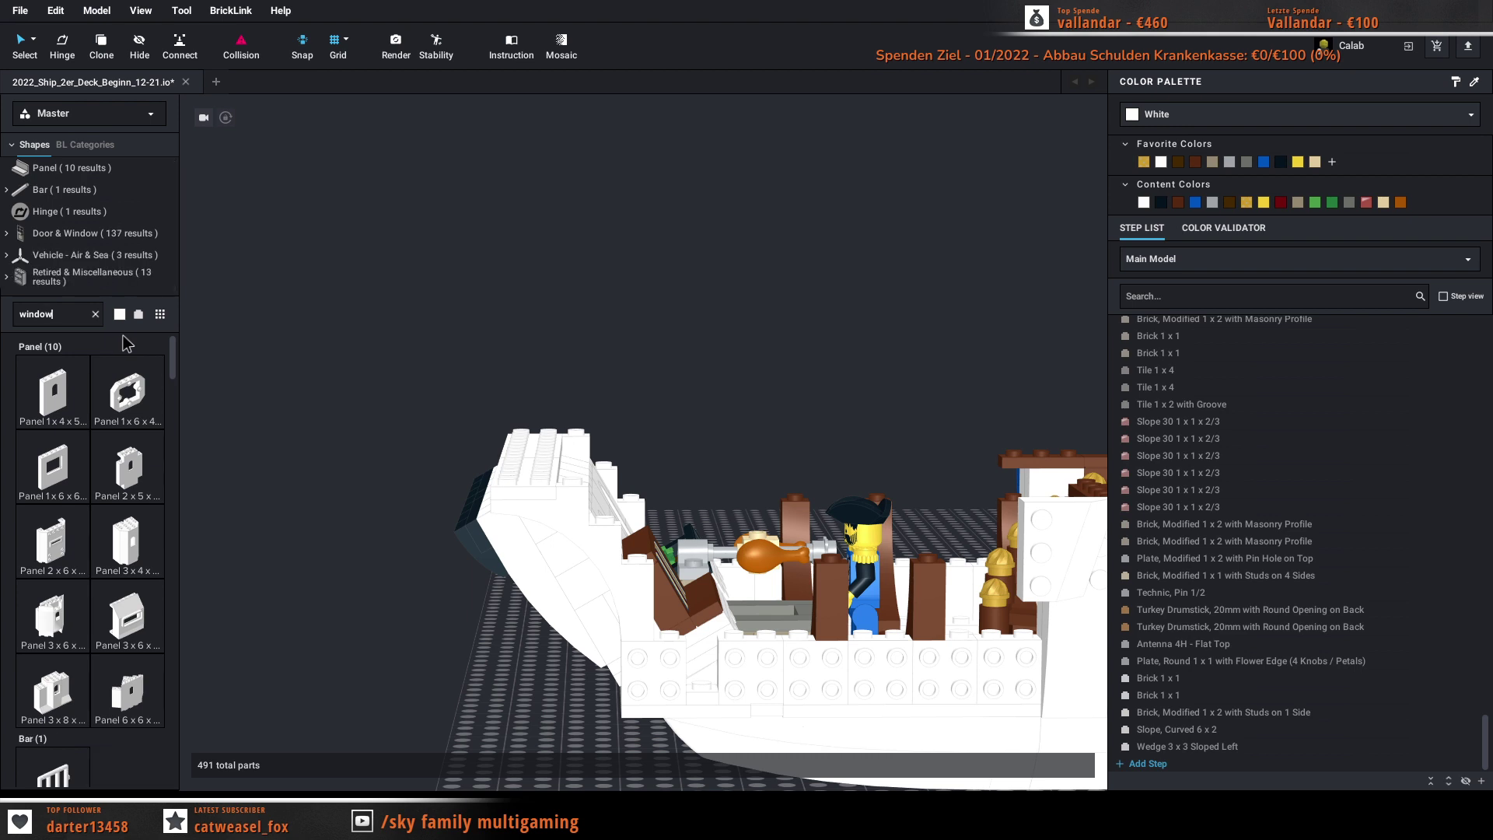
{"action": "scroll", "coordinate": [94, 568], "scroll_direction": "down", "scroll_amount": 10}
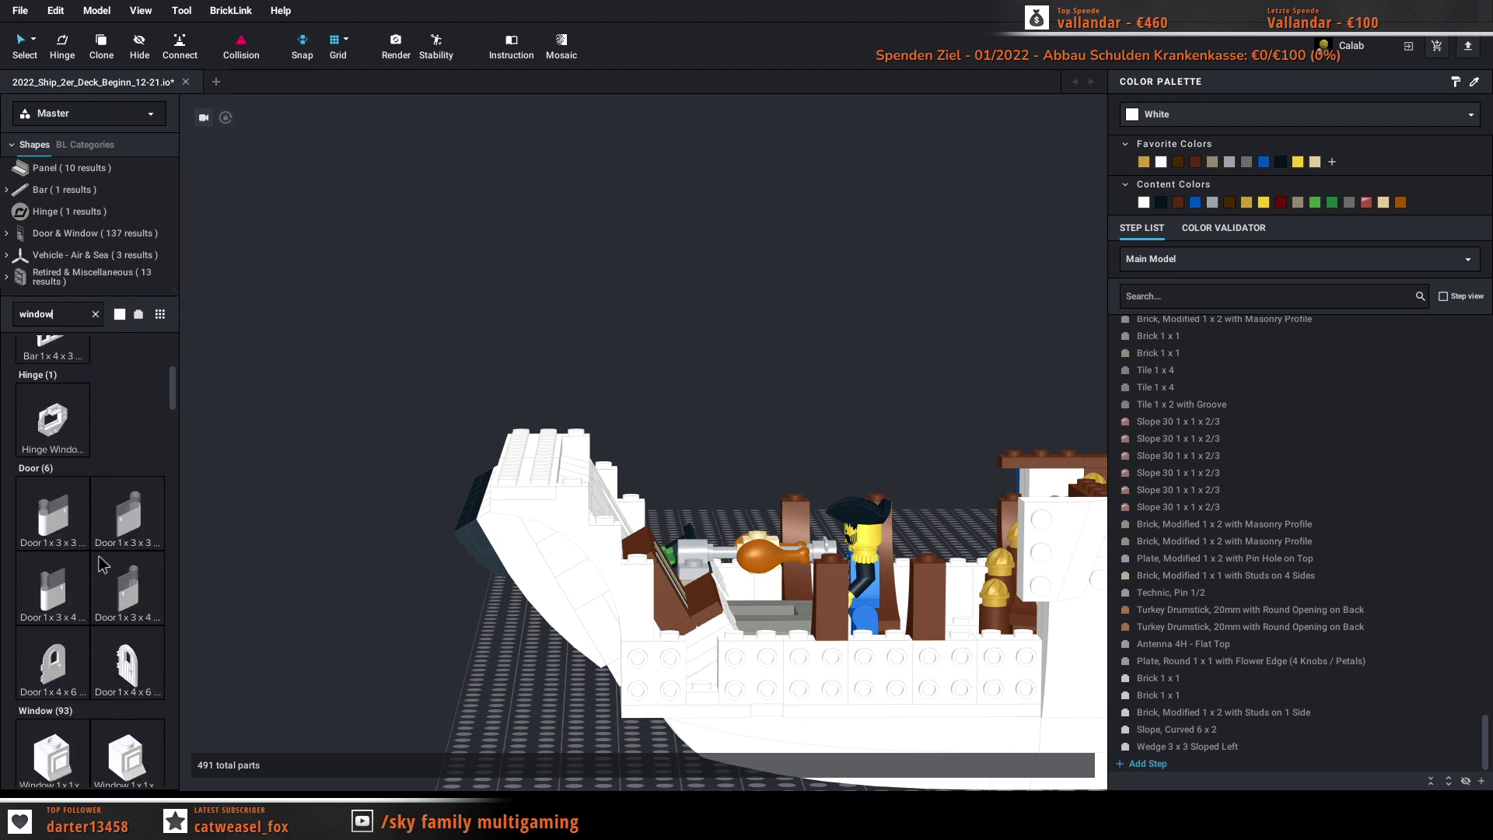
{"action": "scroll", "coordinate": [101, 566], "scroll_direction": "down", "scroll_amount": 4}
{"action": "key", "text": "space"}
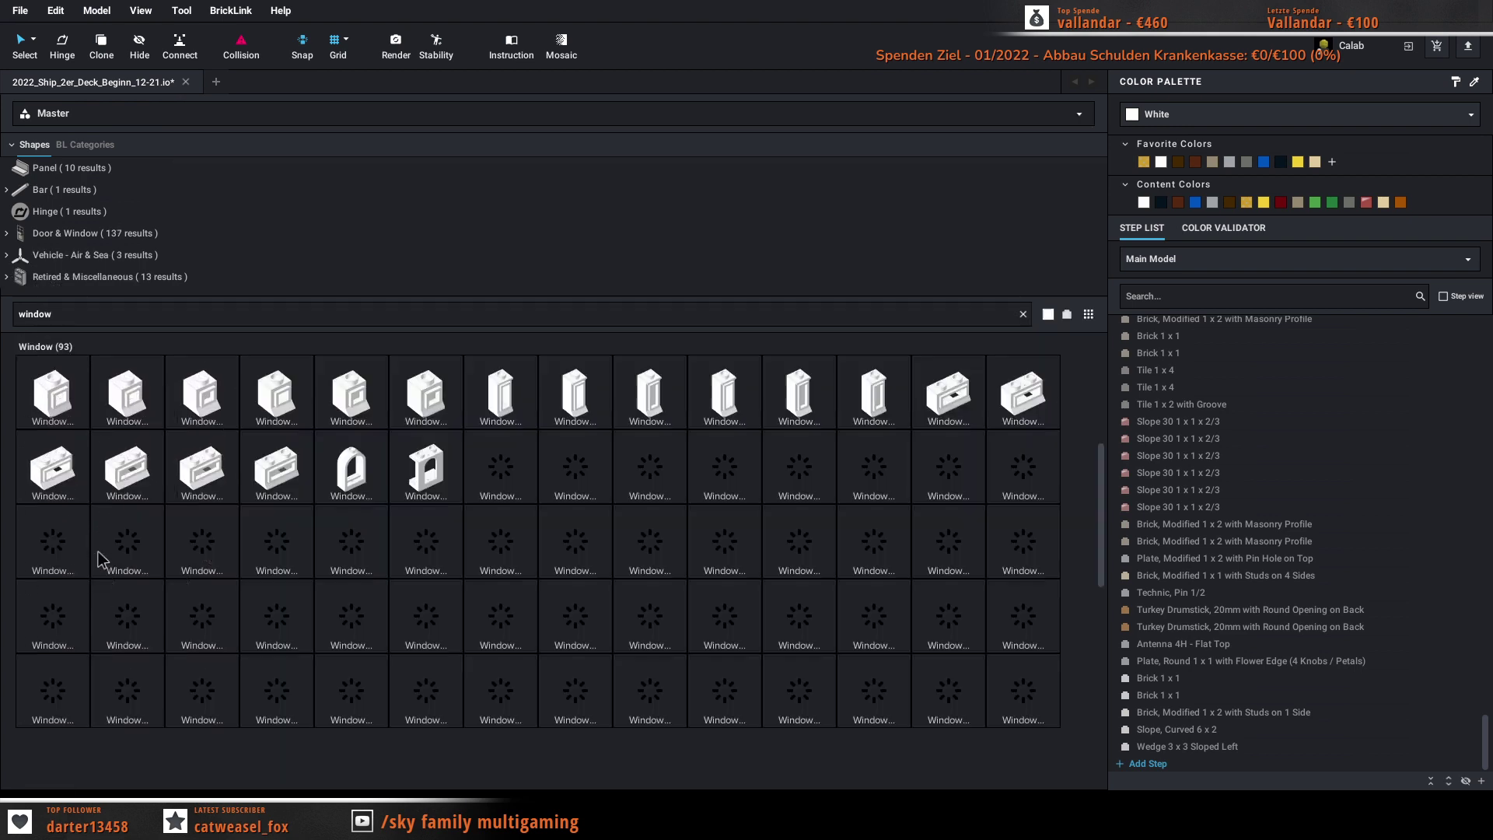
{"action": "scroll", "coordinate": [113, 567], "scroll_direction": "down", "scroll_amount": 3}
{"action": "scroll", "coordinate": [420, 644], "scroll_direction": "down", "scroll_amount": 5}
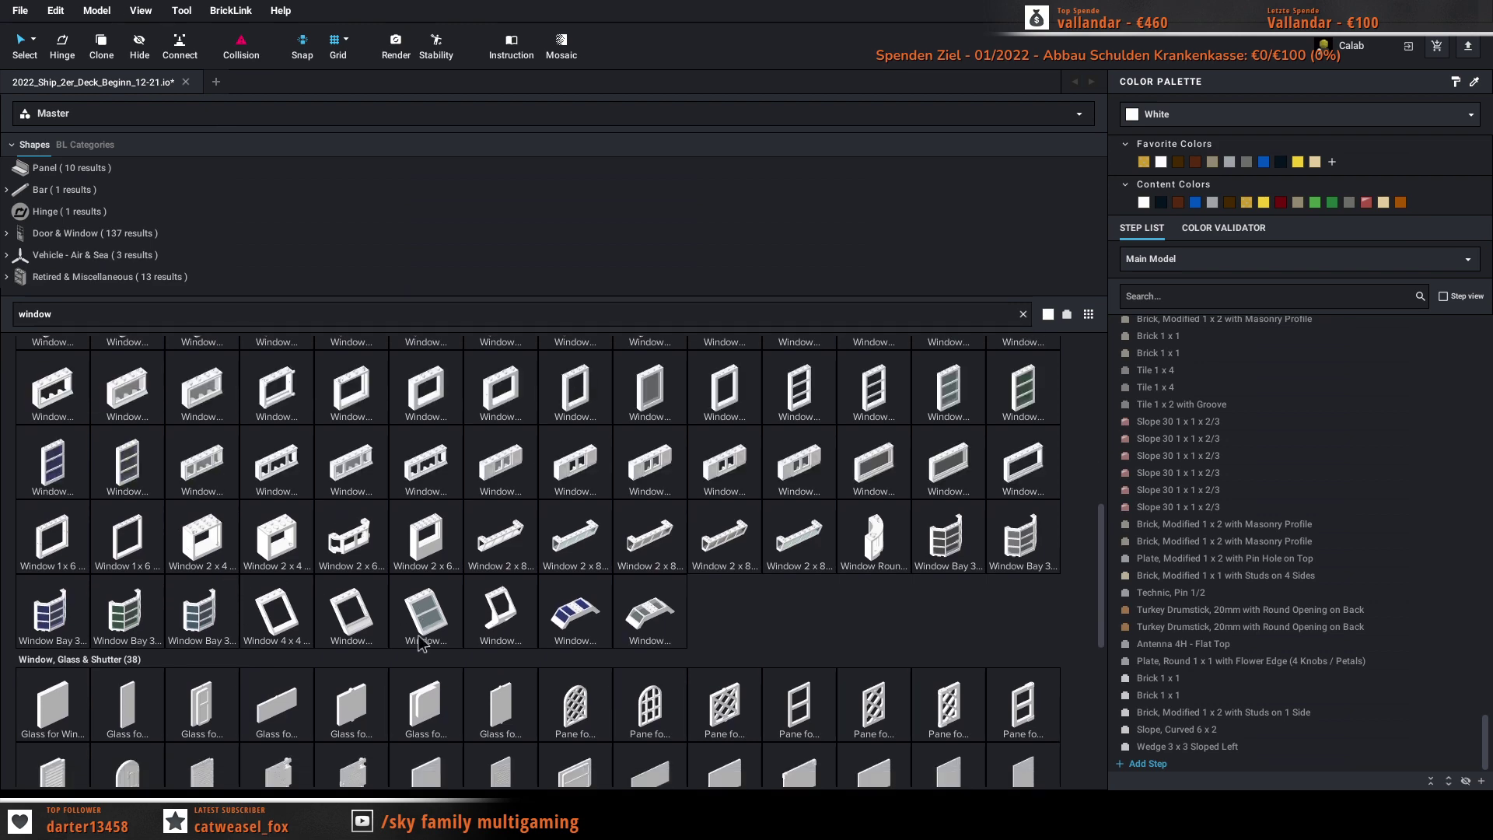
{"action": "scroll", "coordinate": [419, 636], "scroll_direction": "up", "scroll_amount": 4}
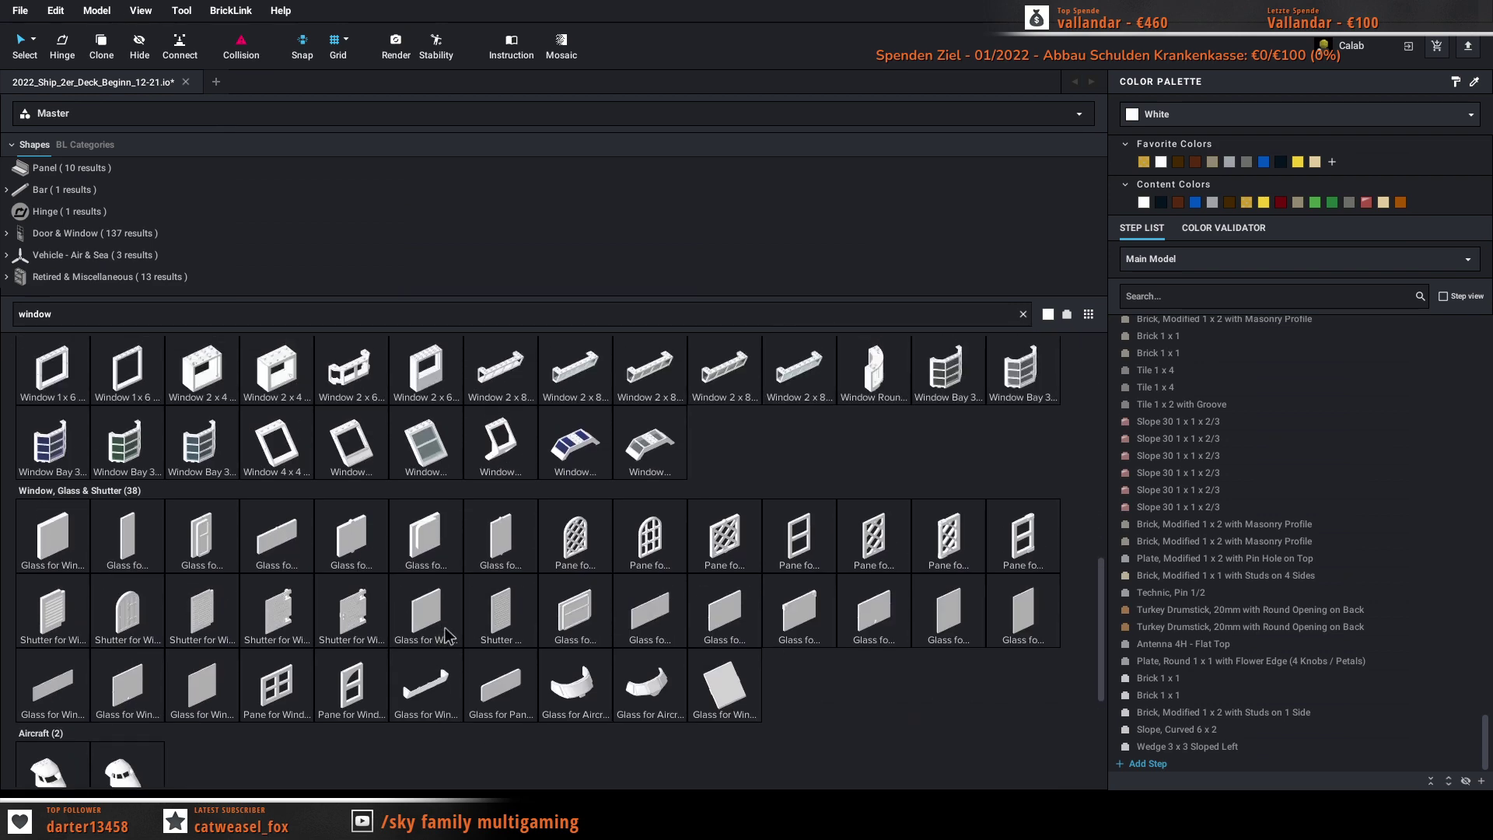
{"action": "scroll", "coordinate": [445, 632], "scroll_direction": "up", "scroll_amount": 6}
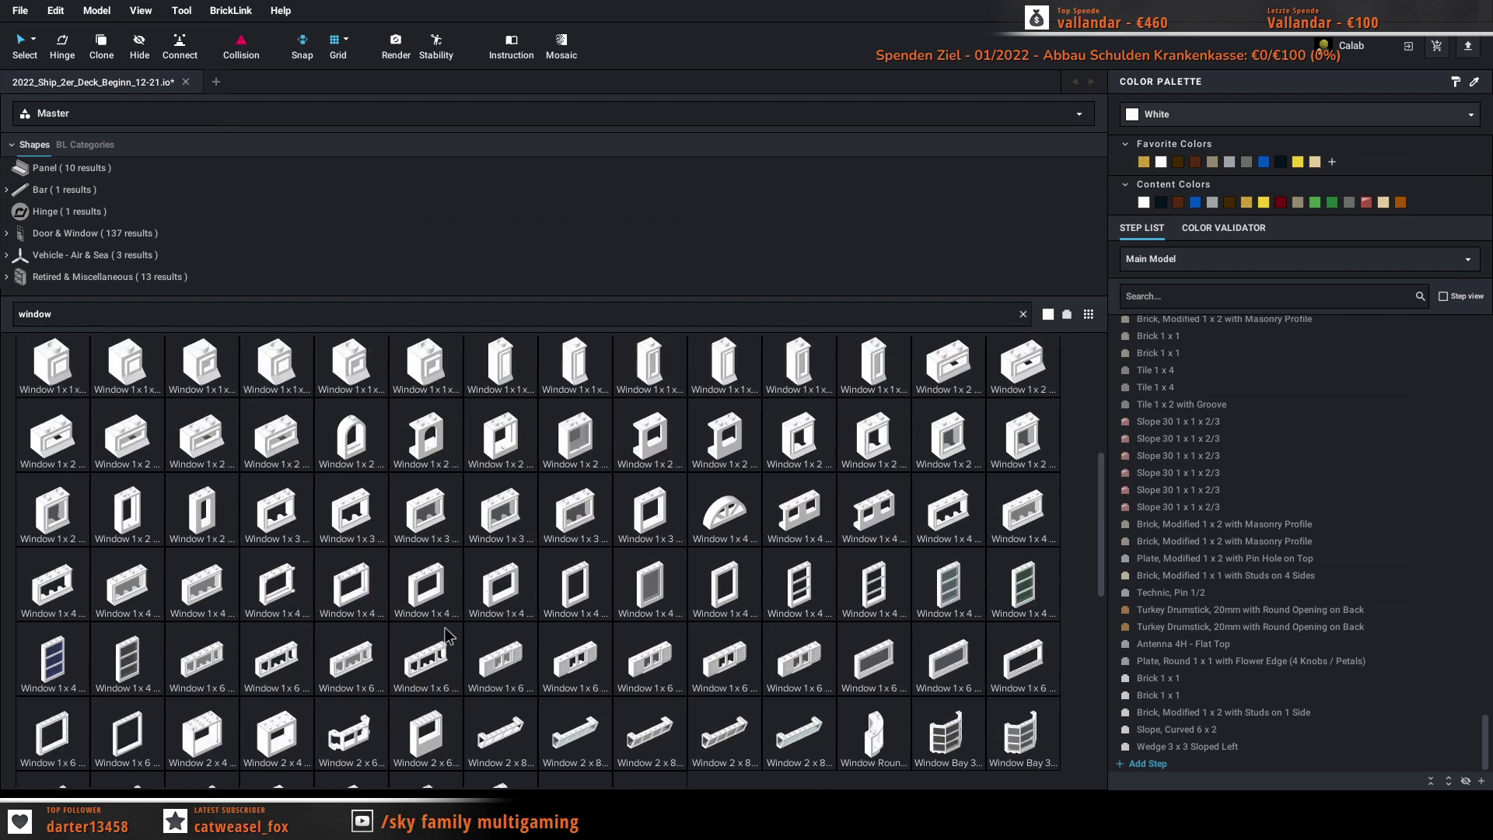
Step: Place a white Window 1 x 2 x 2 2/3 with Rounded Top on the studded hull wall, beside the rear brown post
{"action": "left_click", "coordinate": [351, 545]}
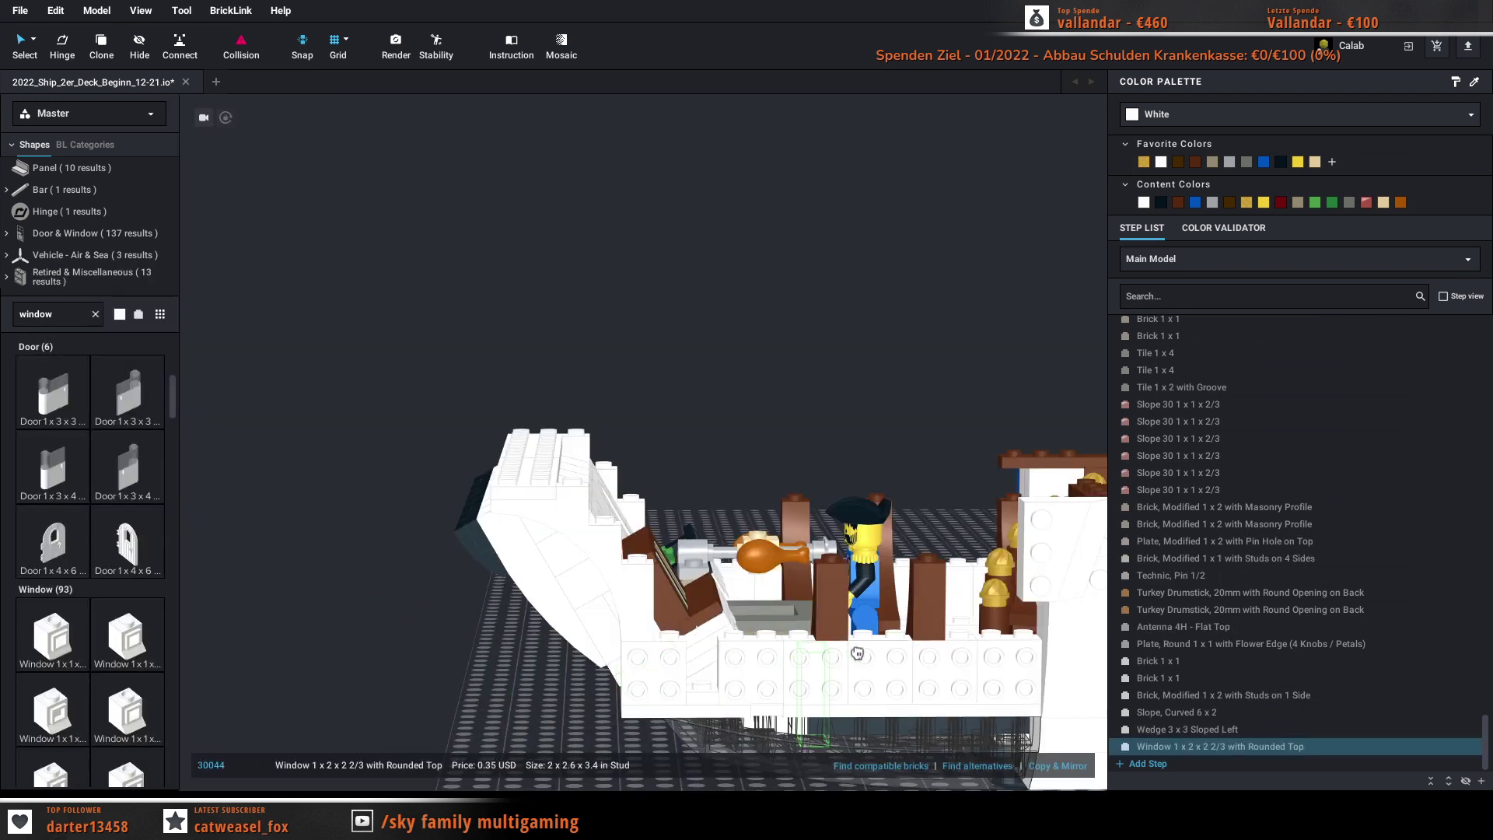
{"action": "left_click", "coordinate": [981, 562]}
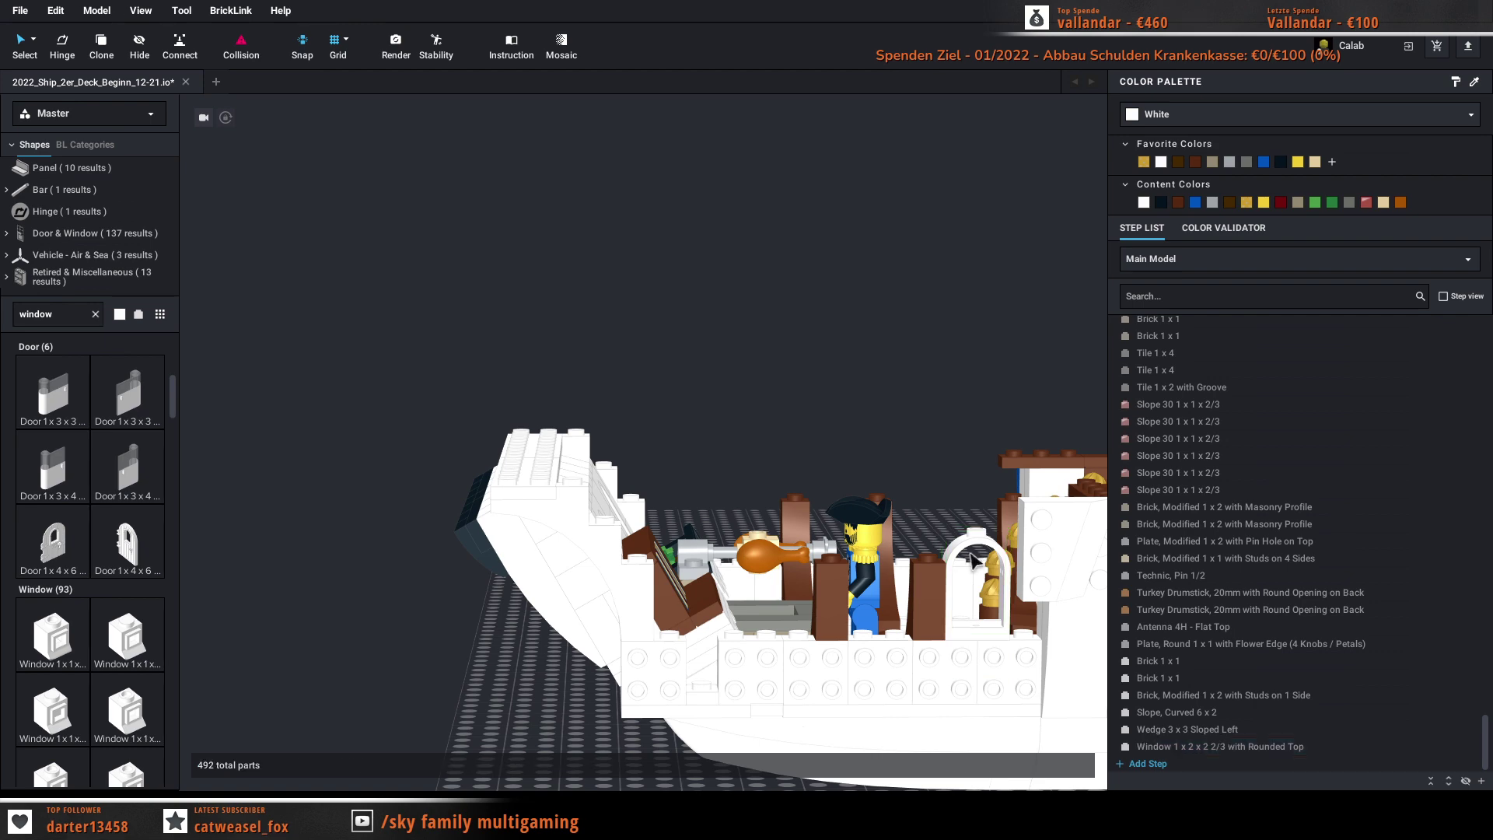
{"action": "key", "text": "Escape"}
Step: Delete the white Wedge 3 x 3 Sloped Left from the outward-facing studs at the end of the blue stripe
{"action": "right_click_drag", "start_coordinate": [414, 682], "coordinate": [417, 678]}
{"action": "middle_click_drag", "start_coordinate": [417, 678], "coordinate": [384, 687]}
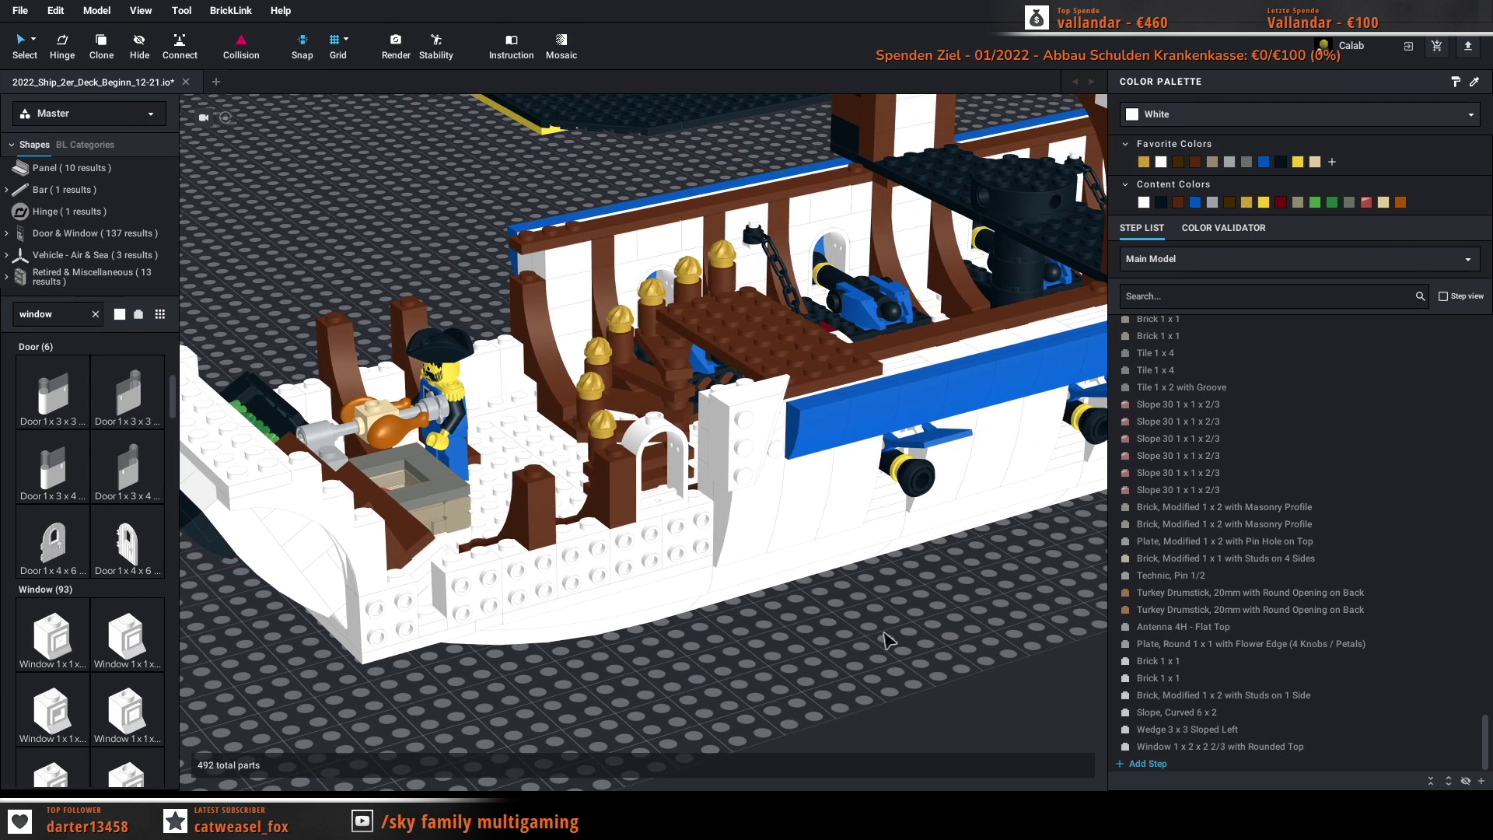
{"action": "scroll", "coordinate": [831, 496], "scroll_direction": "up", "scroll_amount": 2}
{"action": "right_click_drag", "start_coordinate": [958, 699], "coordinate": [956, 640]}
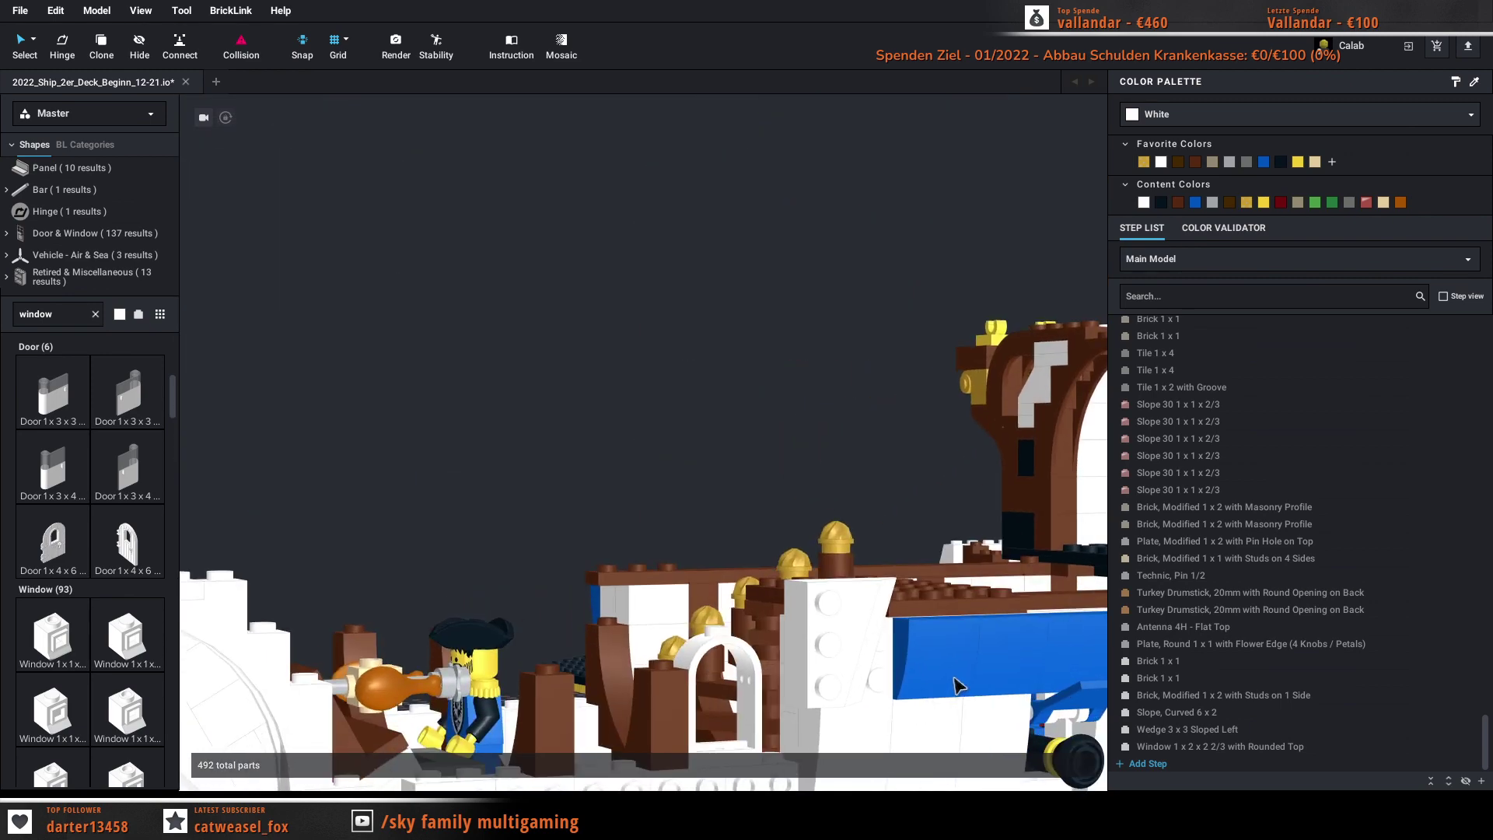
{"action": "middle_click_drag", "start_coordinate": [957, 640], "coordinate": [880, 594]}
{"action": "right_click_drag", "start_coordinate": [880, 594], "coordinate": [760, 656]}
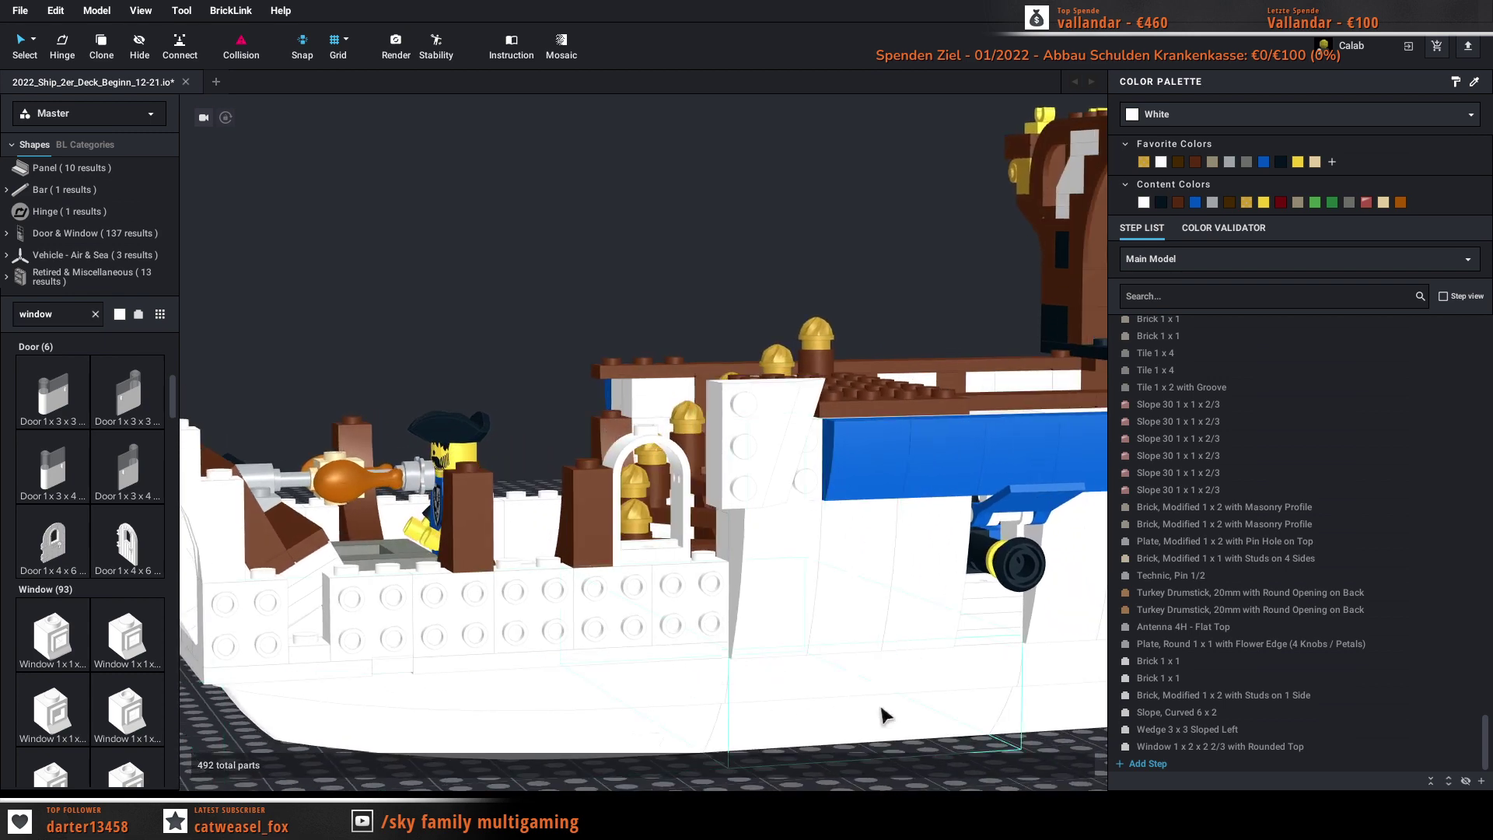
{"action": "right_click_drag", "start_coordinate": [884, 710], "coordinate": [854, 658]}
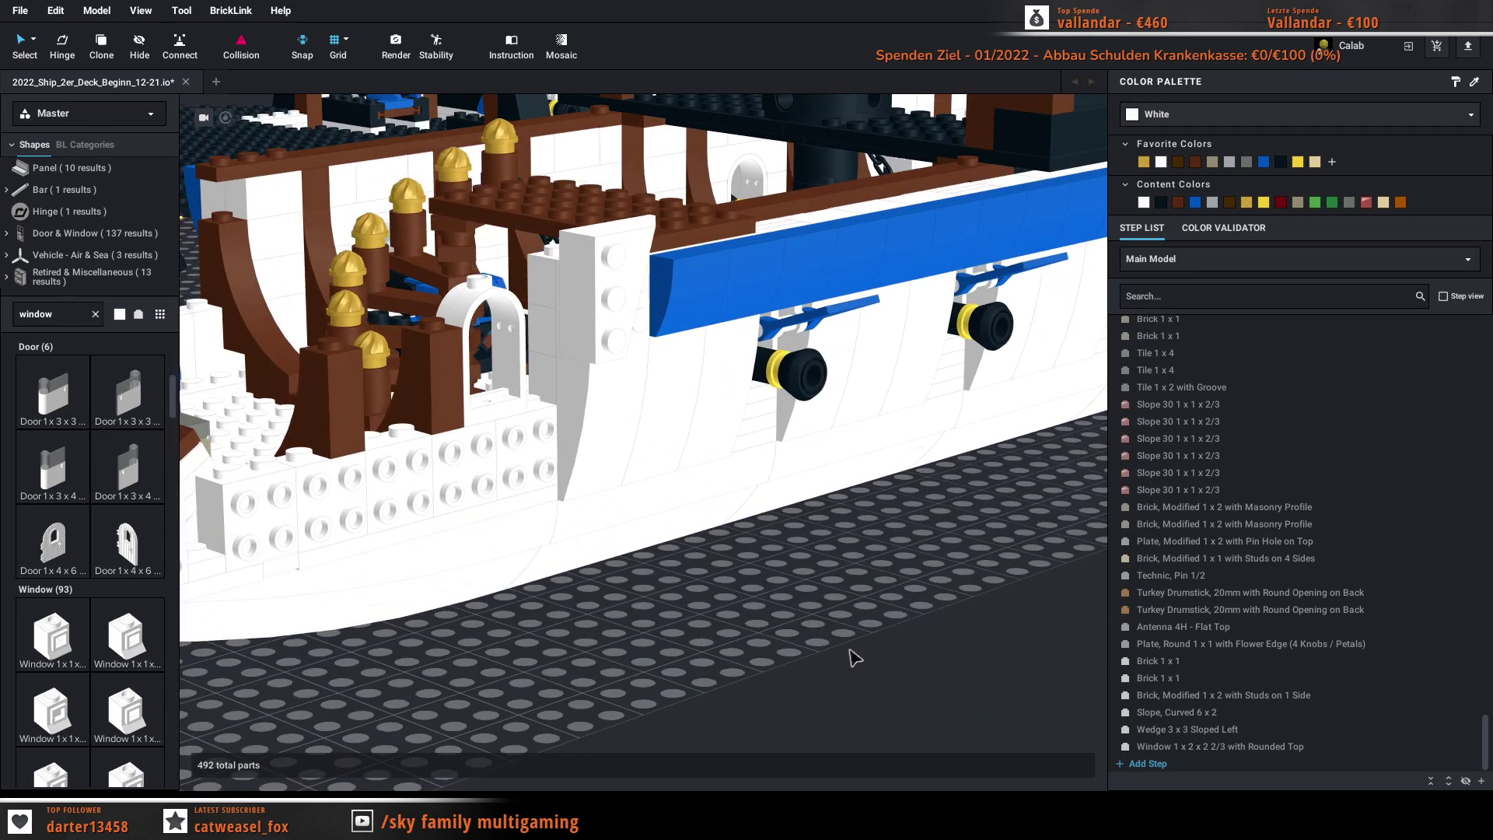
{"action": "left_click", "coordinate": [622, 323]}
{"action": "key", "text": "Delete"}
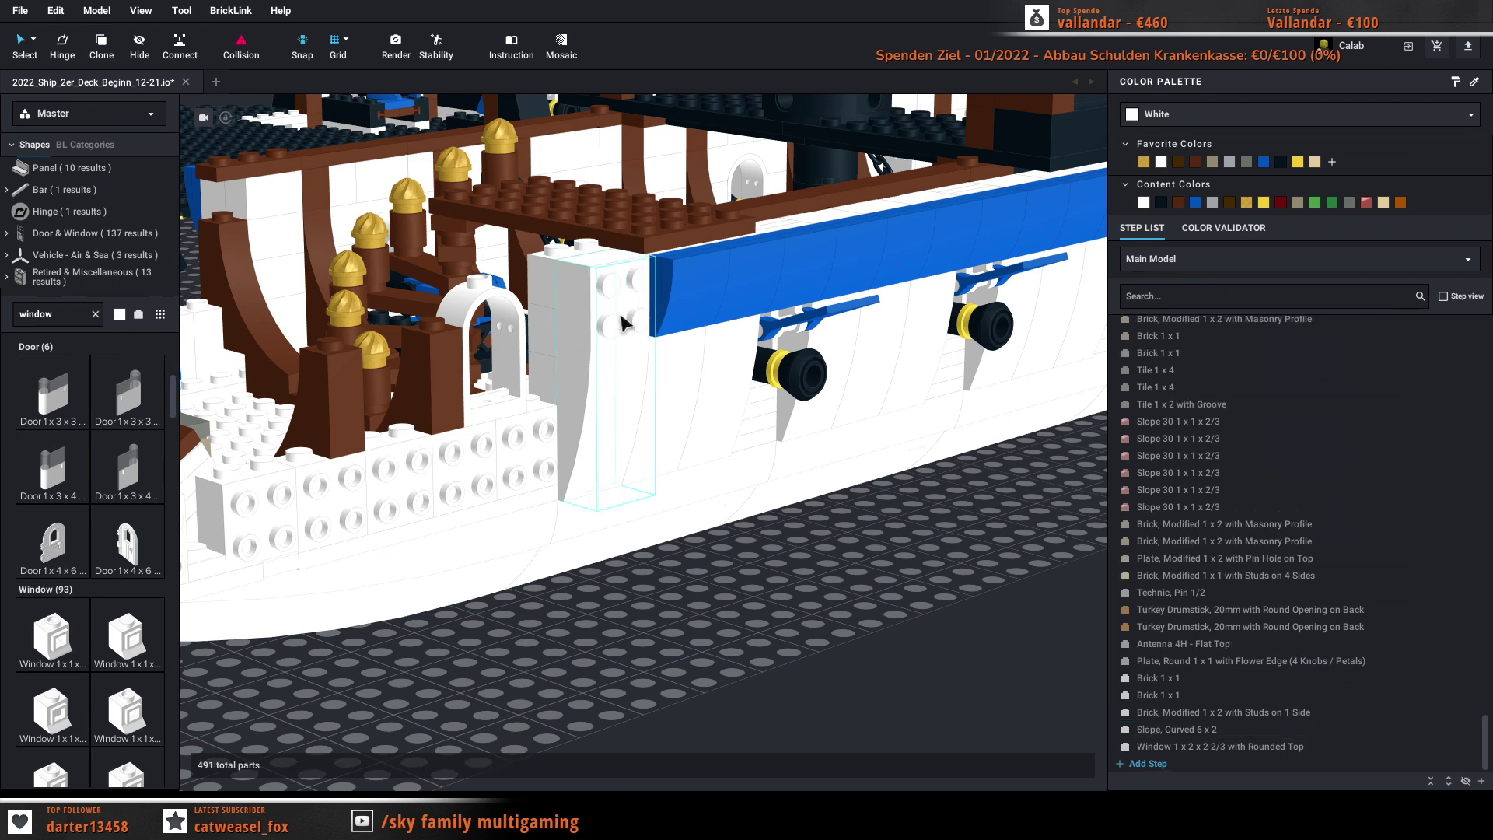
Step: Search the enlarged parts library for "wedge" and for "slope", and pick the Slope 65 2 x 2 x 2 with Bottom Tube
{"action": "key", "text": "space"}
{"action": "left_click", "coordinate": [242, 304]}
{"action": "type", "text": "weg"}
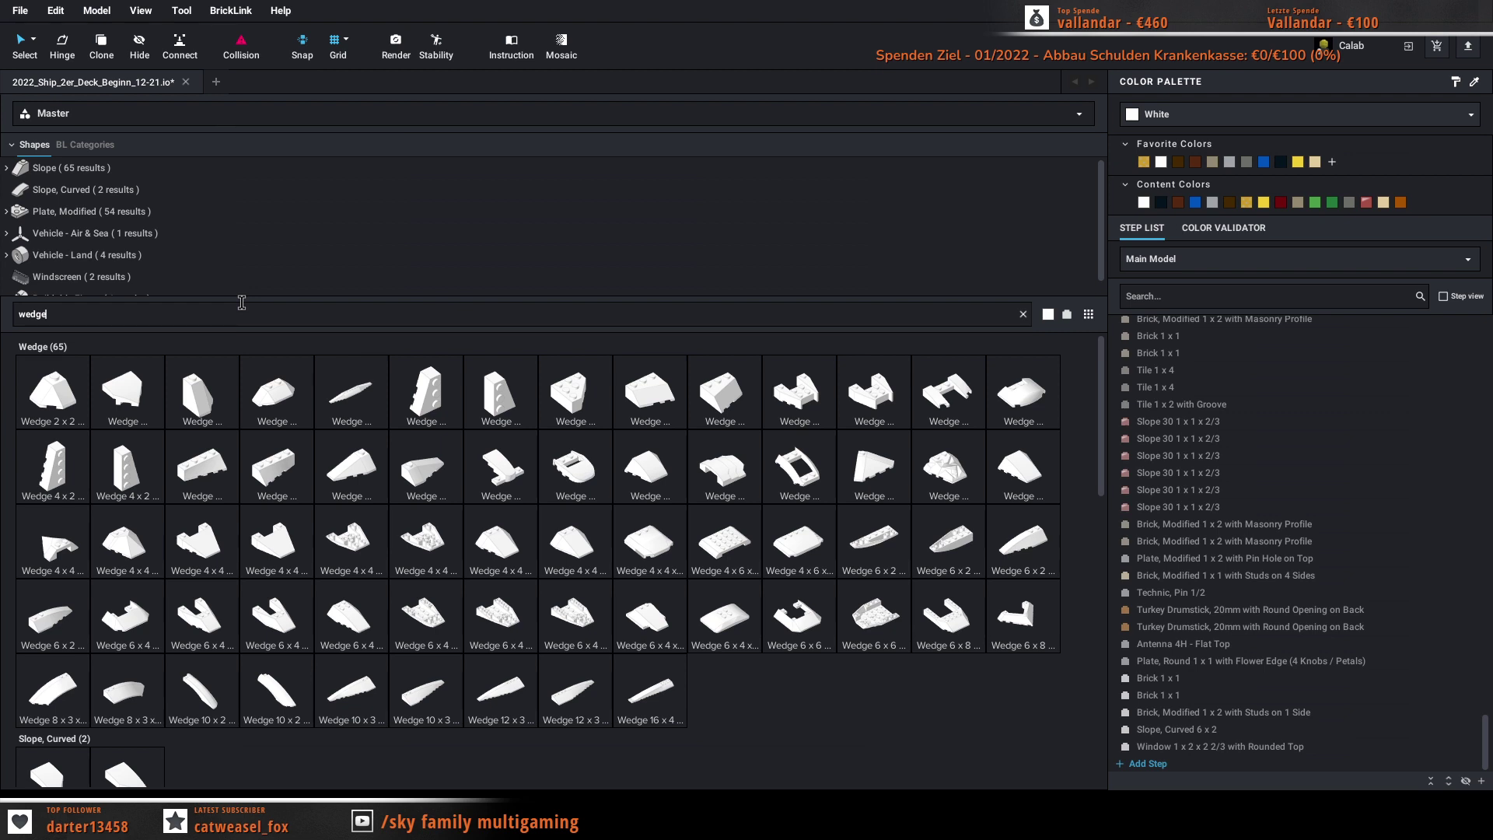
{"action": "left_click_drag", "start_coordinate": [95, 309], "coordinate": [18, 309]}
{"action": "type", "text": "slope"}
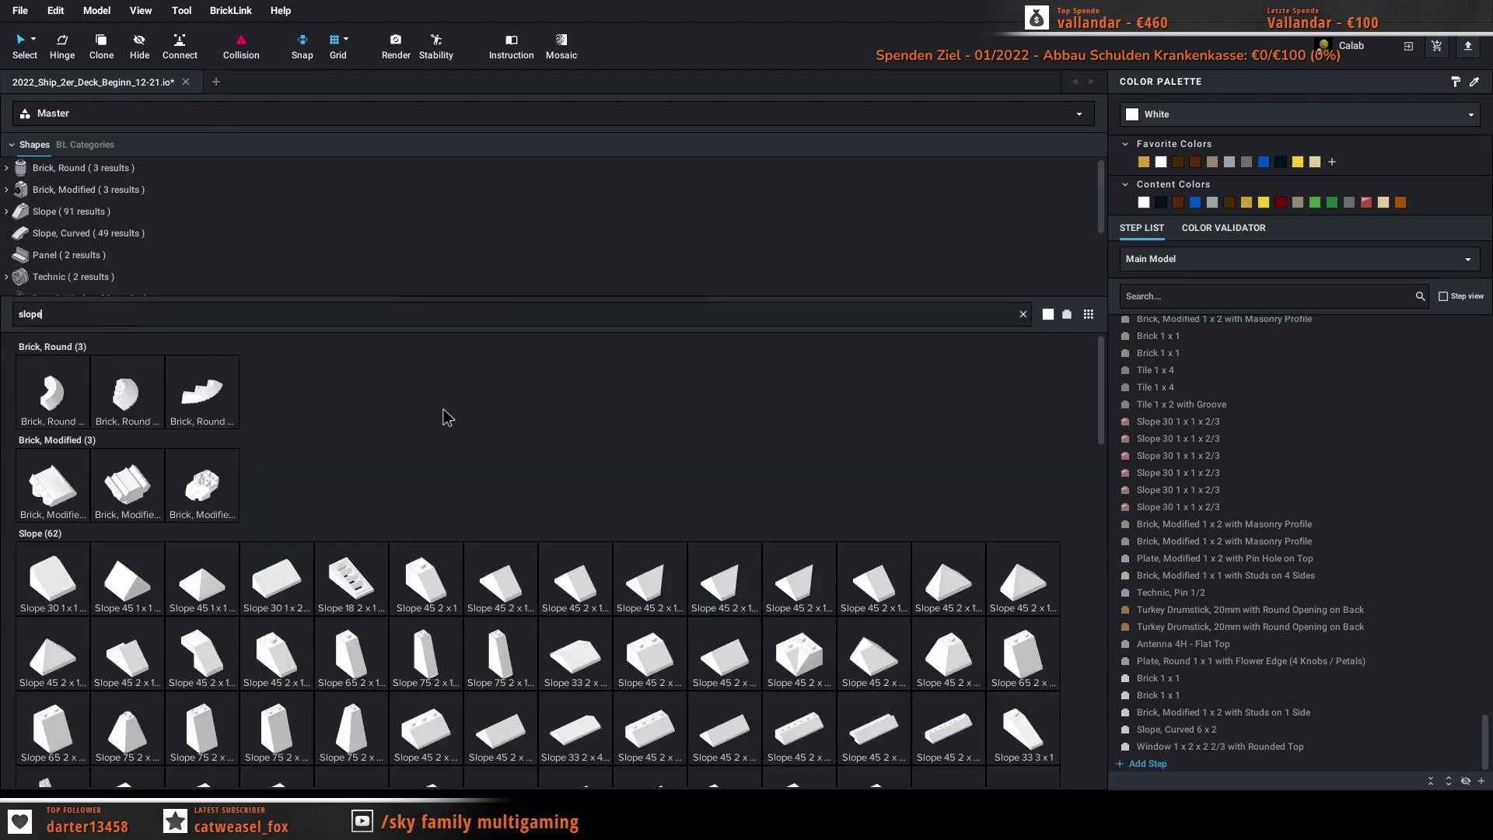
{"action": "scroll", "coordinate": [447, 418], "scroll_direction": "down", "scroll_amount": 3}
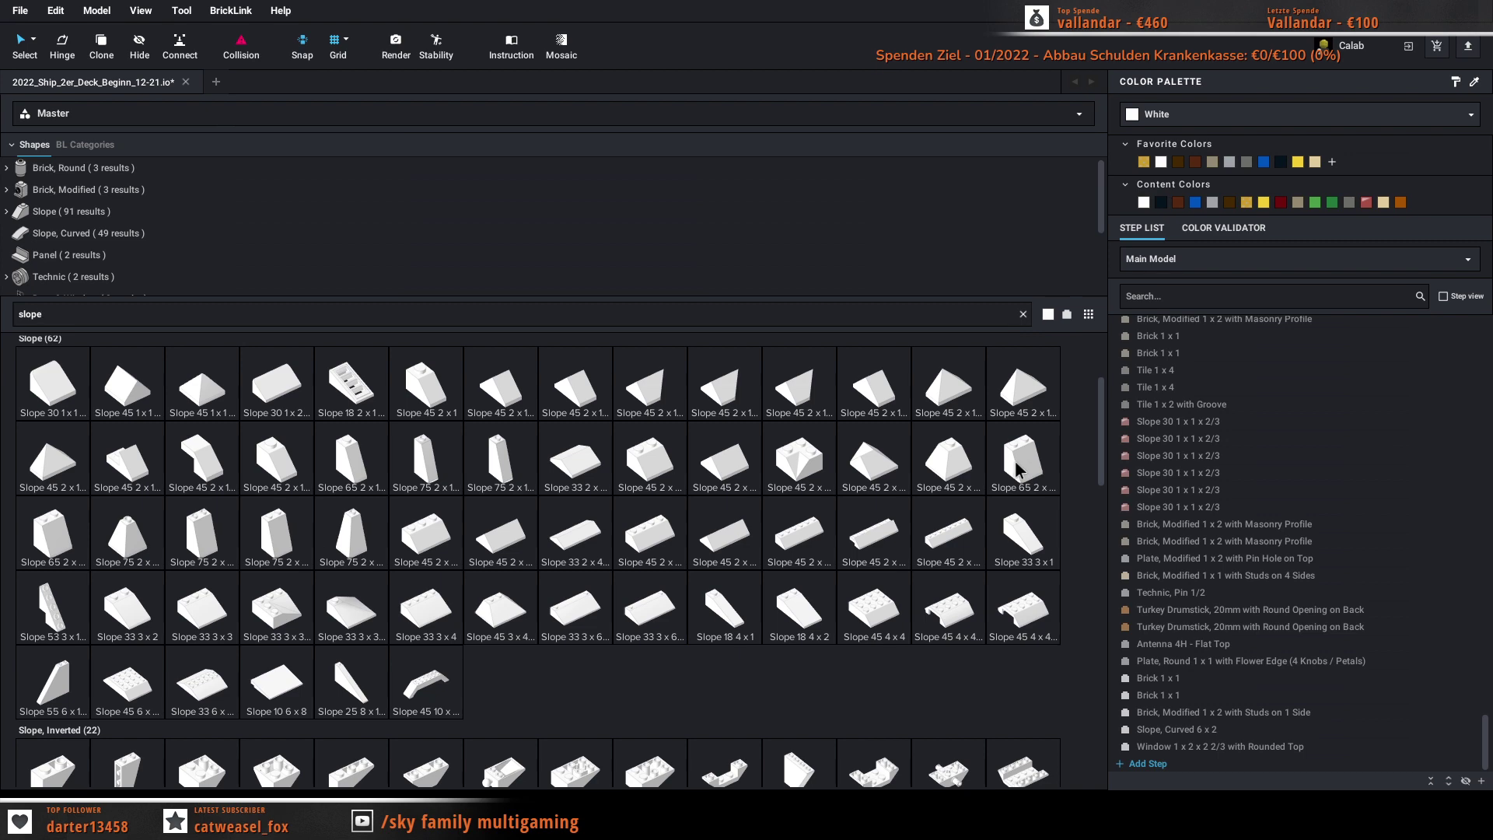
{"action": "left_click", "coordinate": [1017, 470]}
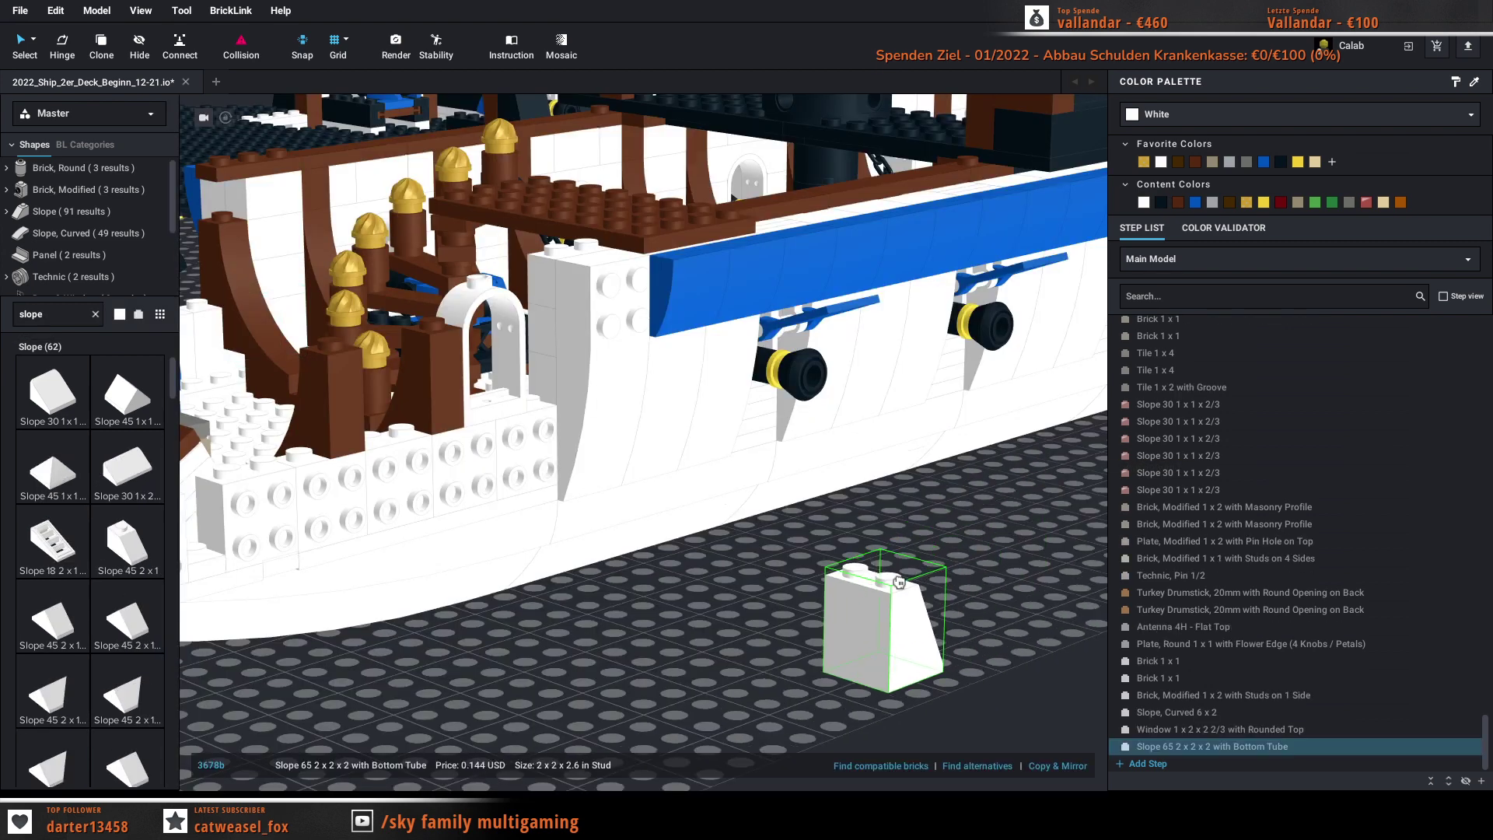
Step: Rotate the Slope 65 2 x 2 x 2 sideways and attach it to the outward-facing studs at the end of the blue stripe
{"action": "key", "text": "Down"}
{"action": "key", "text": "Left"}
{"action": "key", "text": "Right"}
{"action": "key", "text": "Right"}
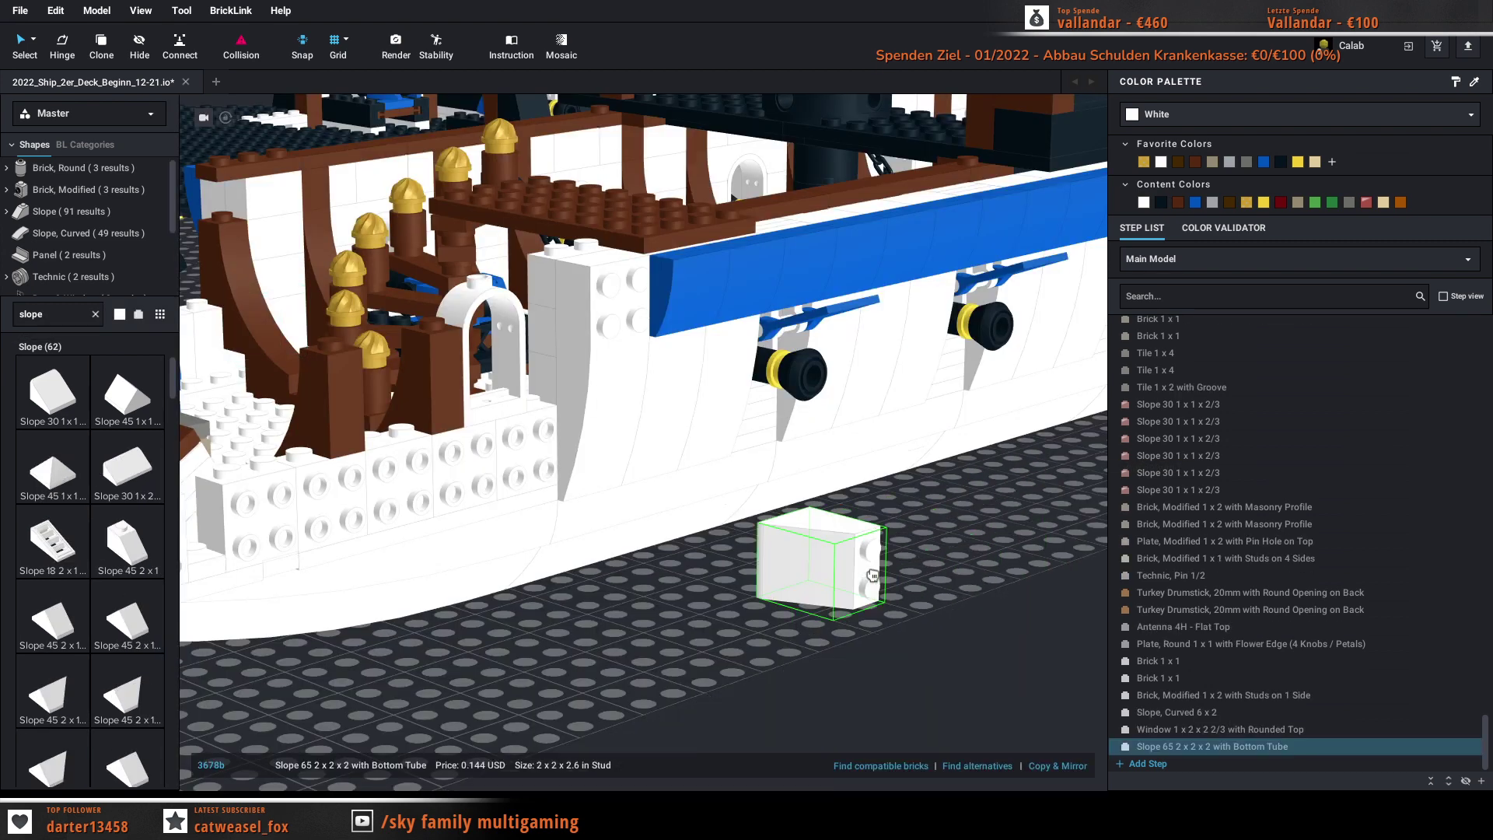
{"action": "key", "text": "Down"}
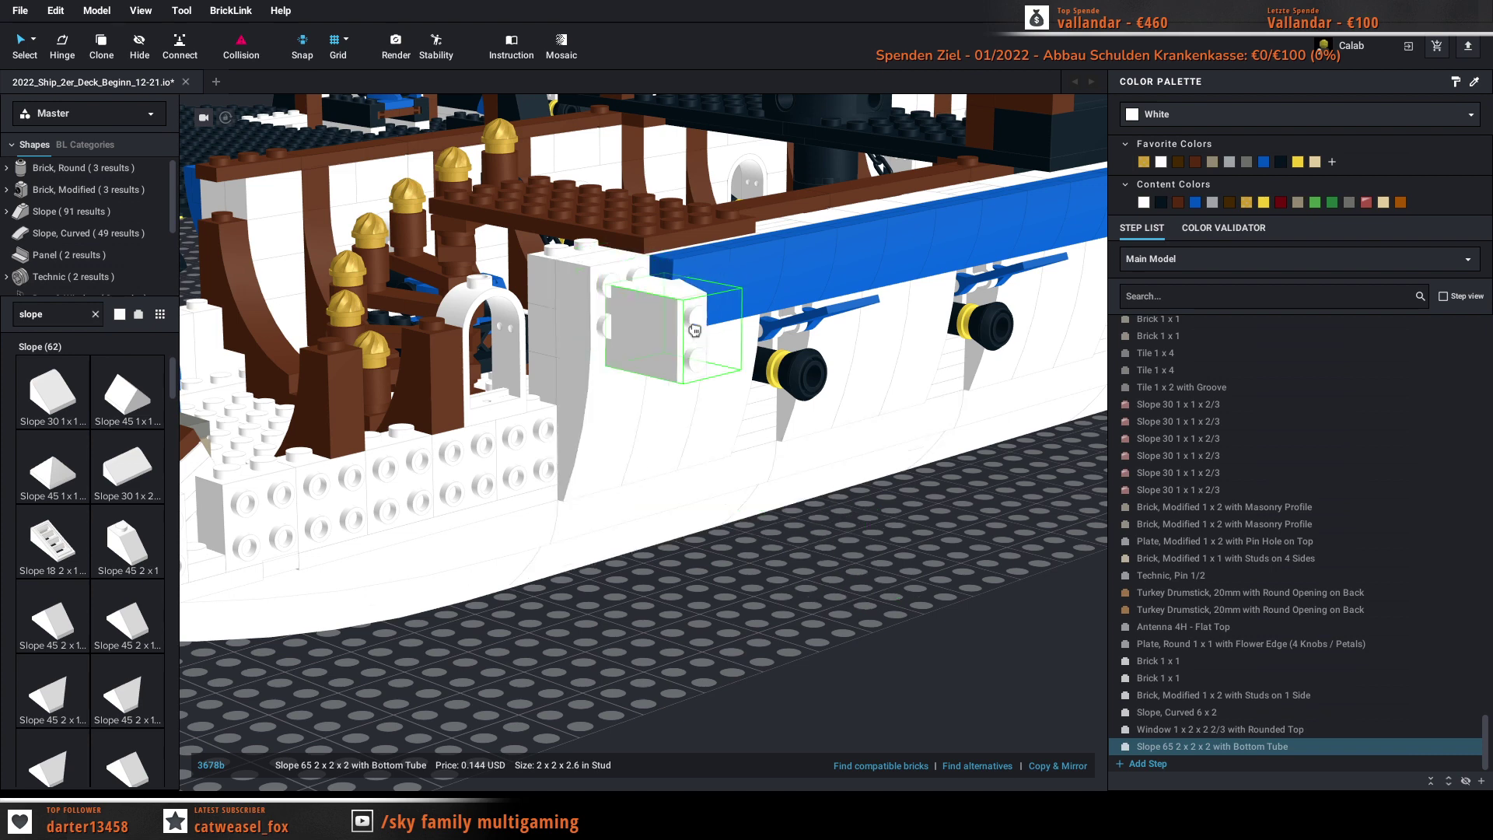
{"action": "left_click", "coordinate": [682, 324]}
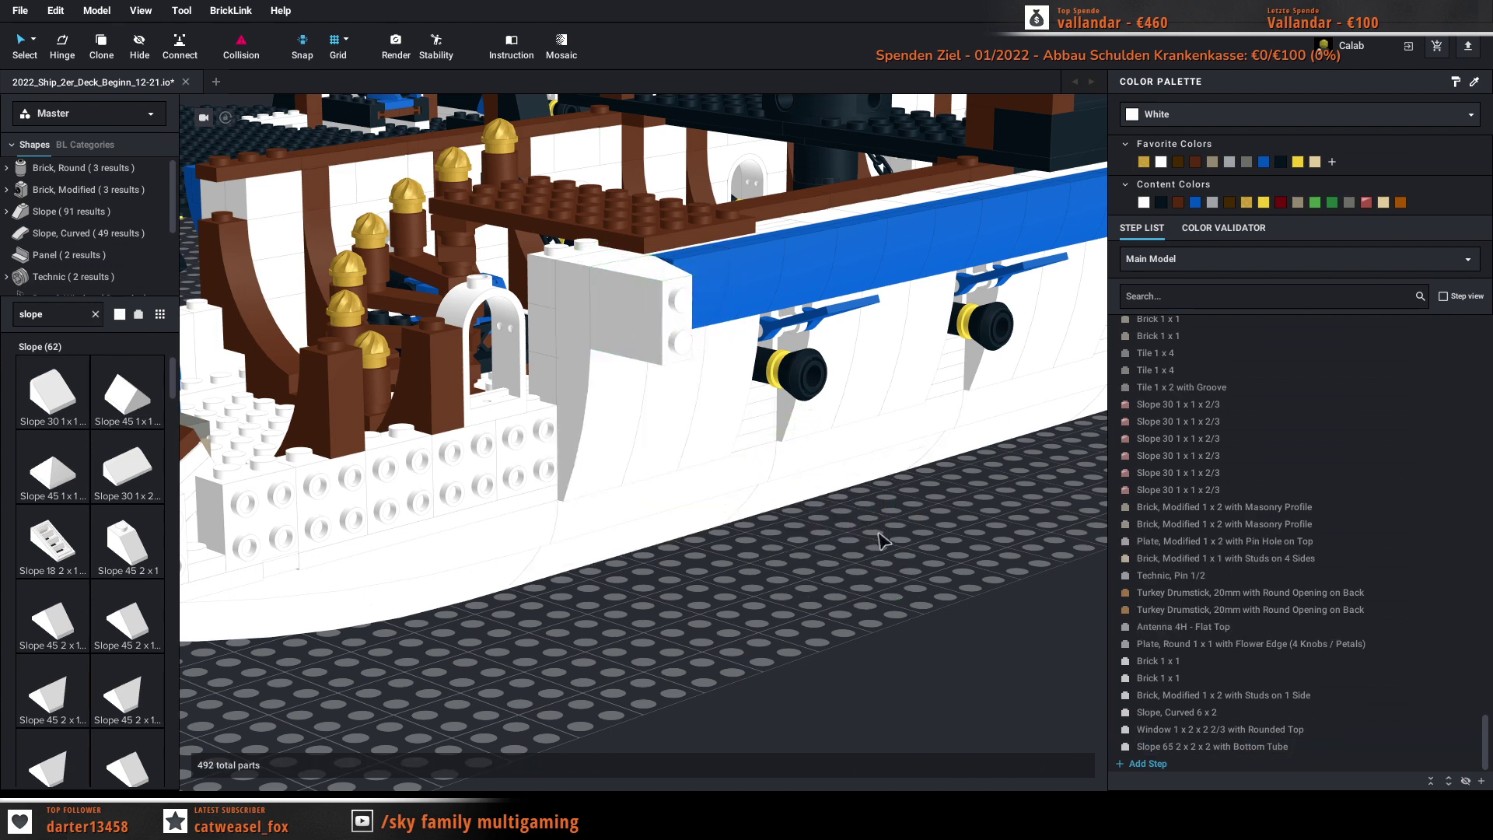
Step: Clone a white Brick 1 x 1 and place it in the gap between the two studded sections of the lower hull wall
{"action": "right_click_drag", "start_coordinate": [906, 524], "coordinate": [698, 451]}
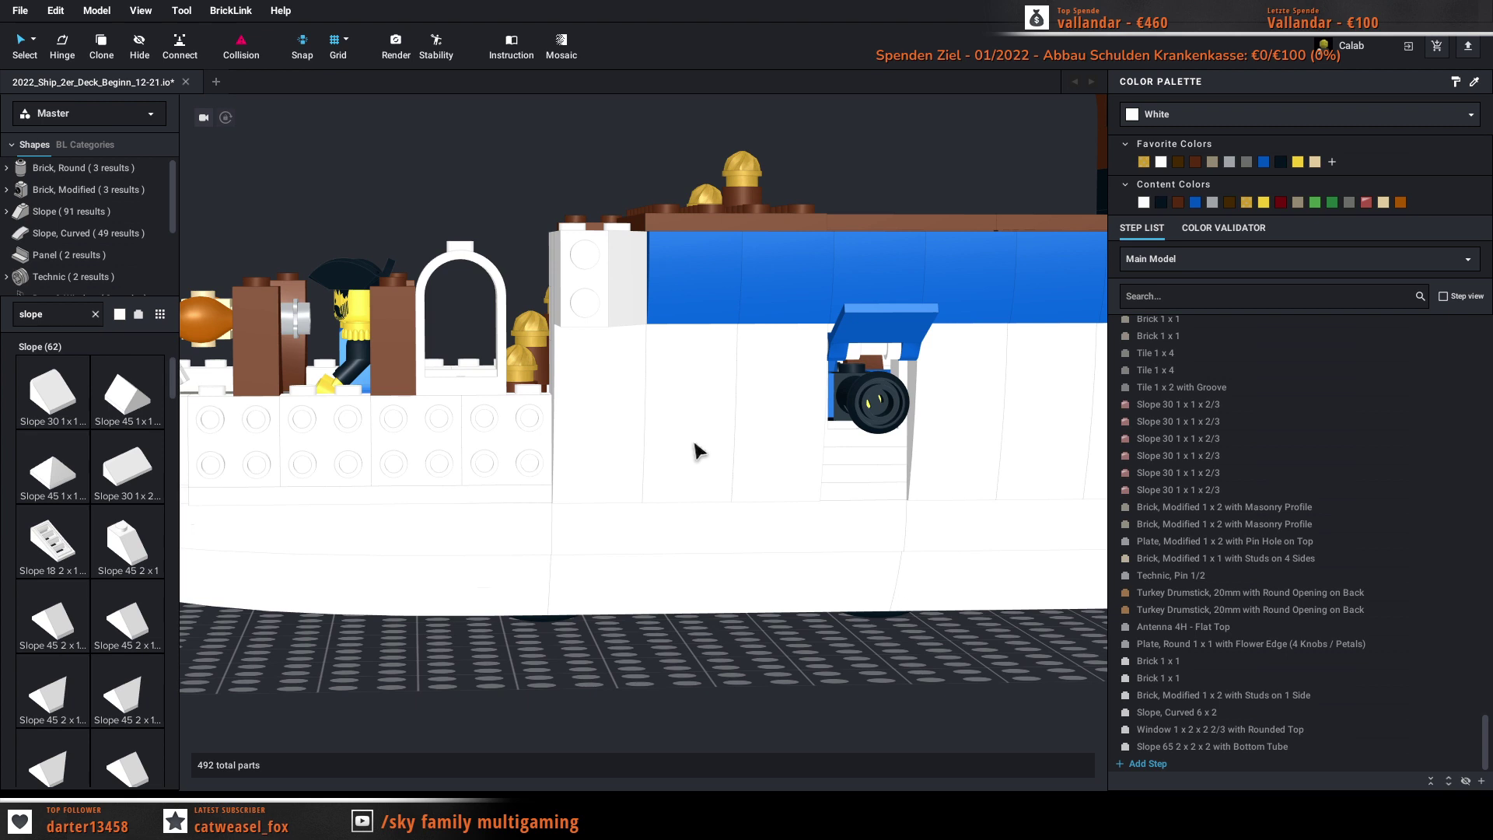
{"action": "right_click_drag", "start_coordinate": [698, 451], "coordinate": [869, 450]}
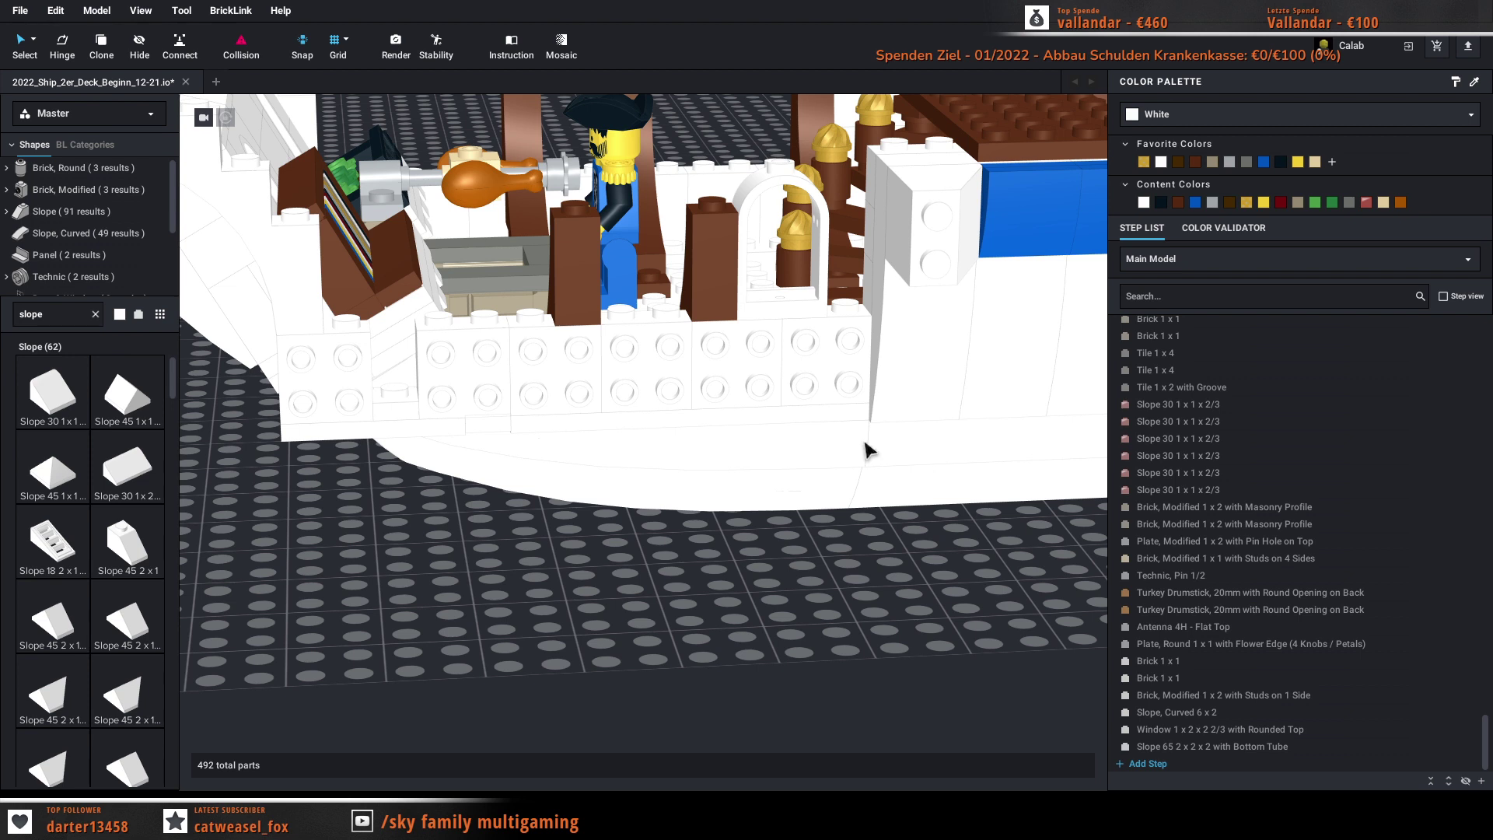
{"action": "right_click_drag", "start_coordinate": [865, 444], "coordinate": [865, 445]}
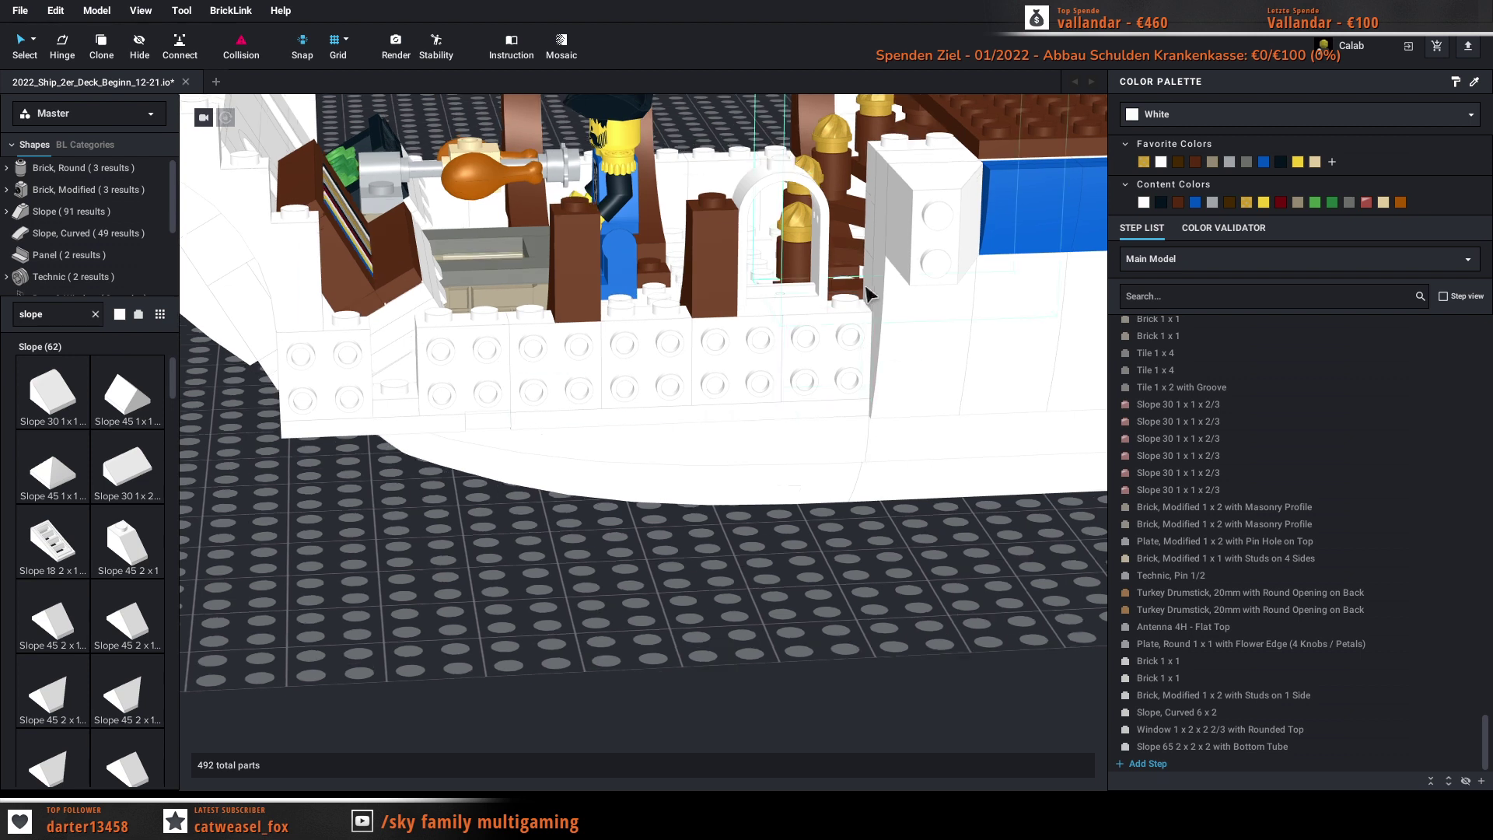
{"action": "left_click", "coordinate": [298, 292]}
{"action": "key", "text": "c"}
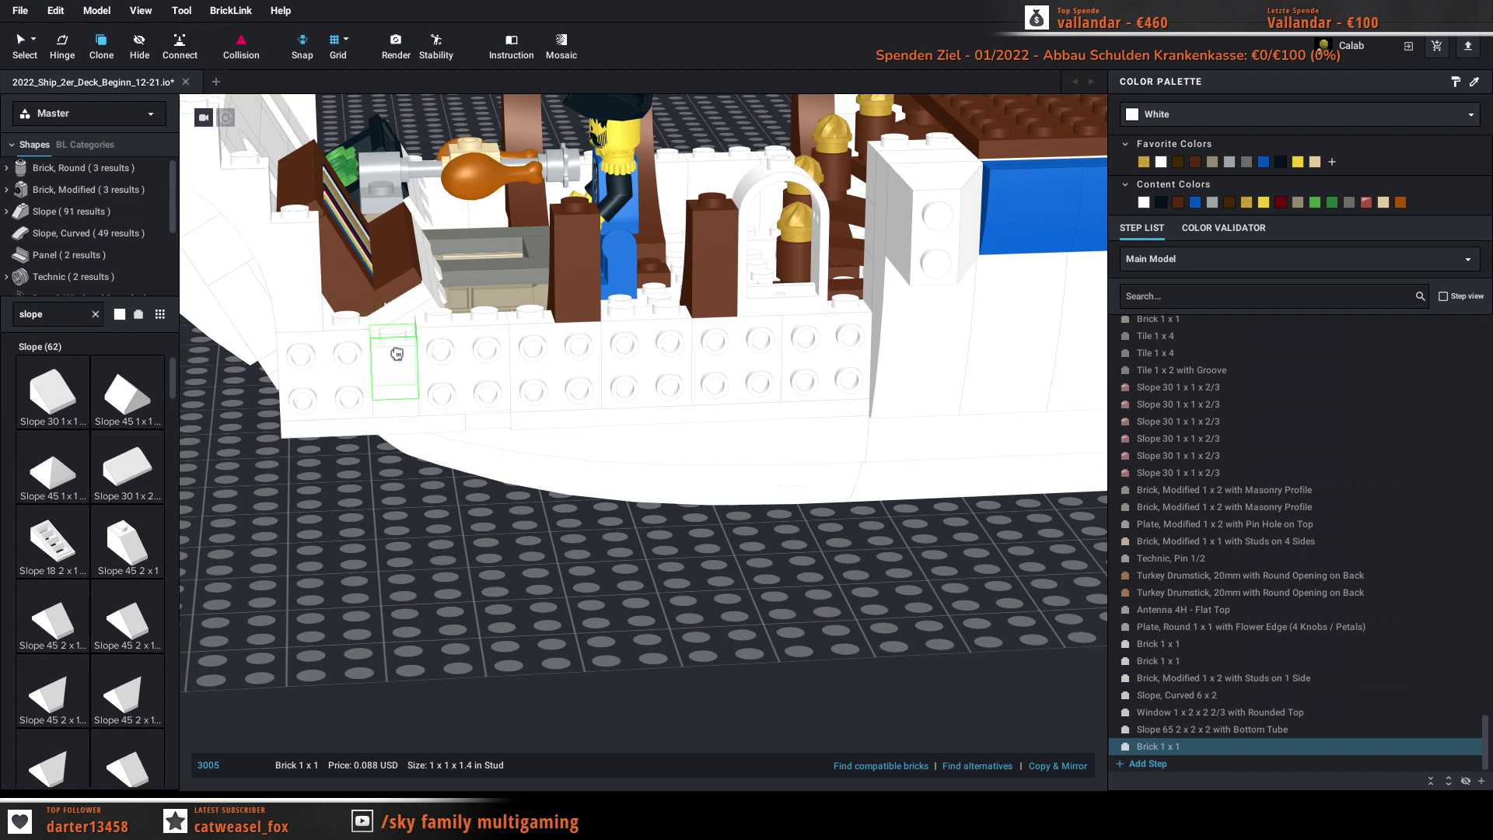
{"action": "left_click", "coordinate": [397, 354]}
{"action": "key", "text": "Escape"}
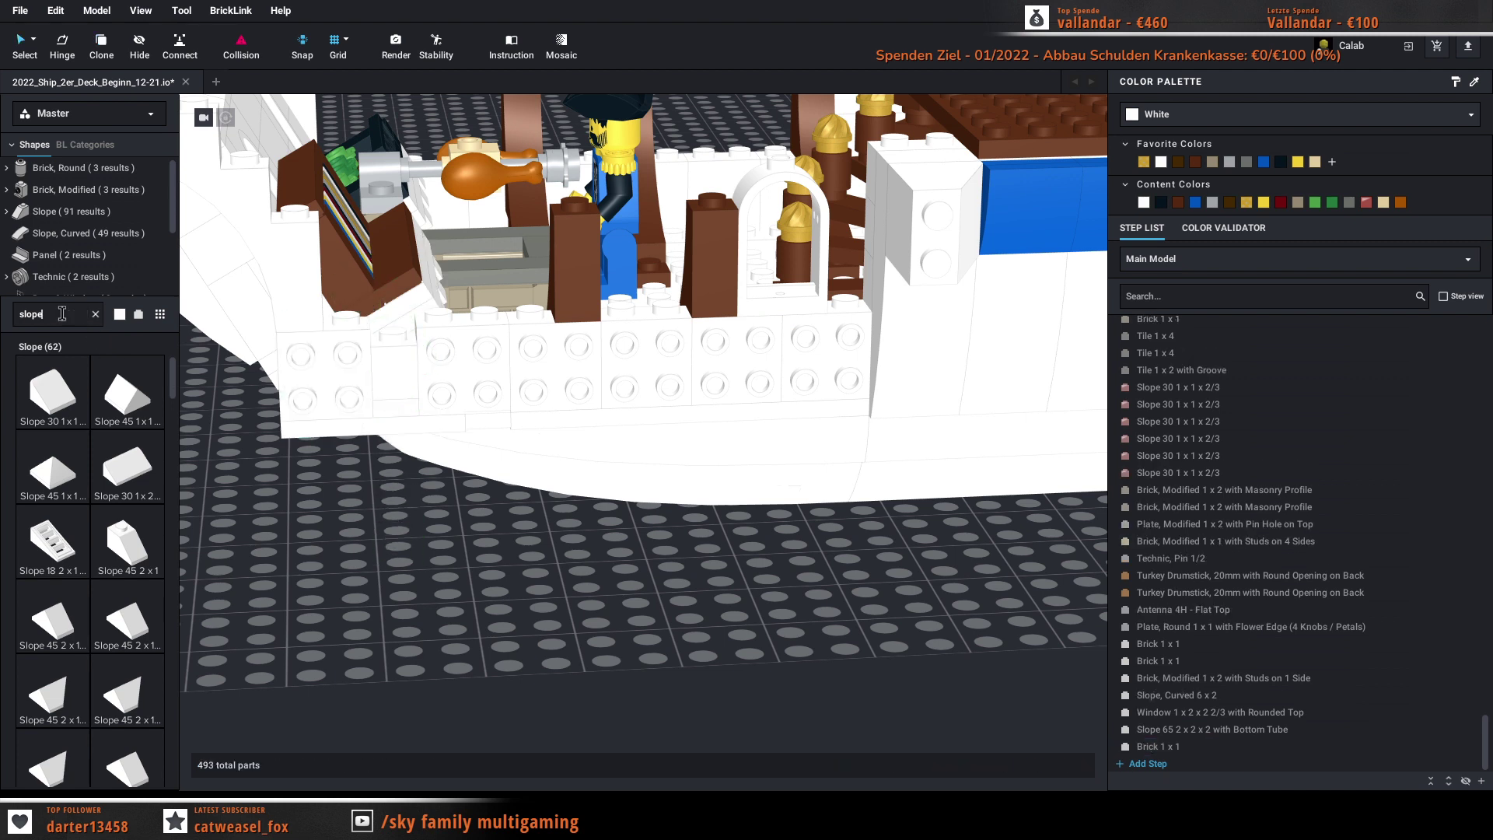
Step: Search the parts library for "1x1 plate"
{"action": "double_click", "coordinate": [63, 313]}
{"action": "type", "text": "1x1"}
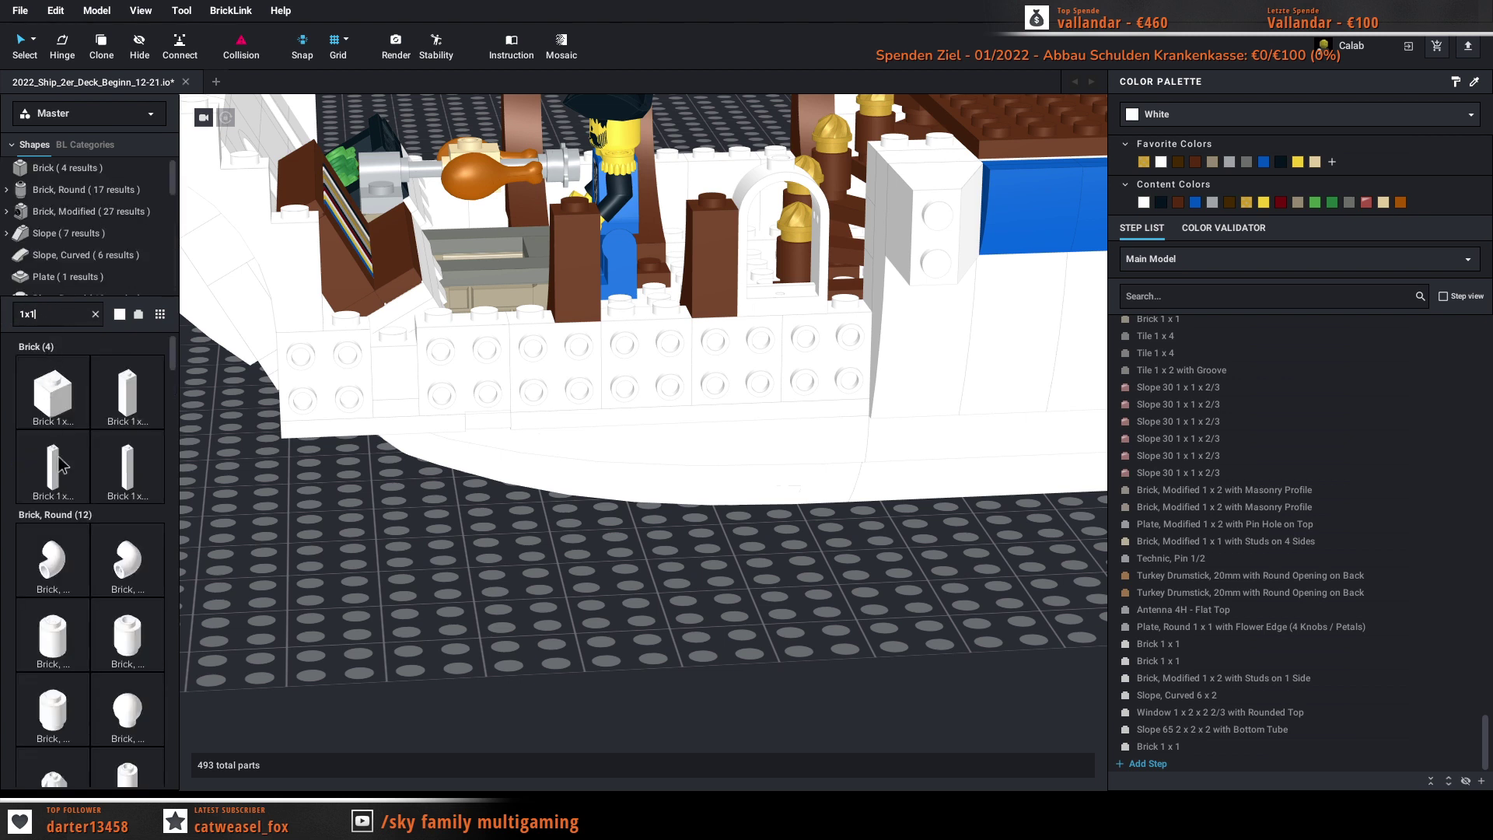
{"action": "type", "text": " plate"}
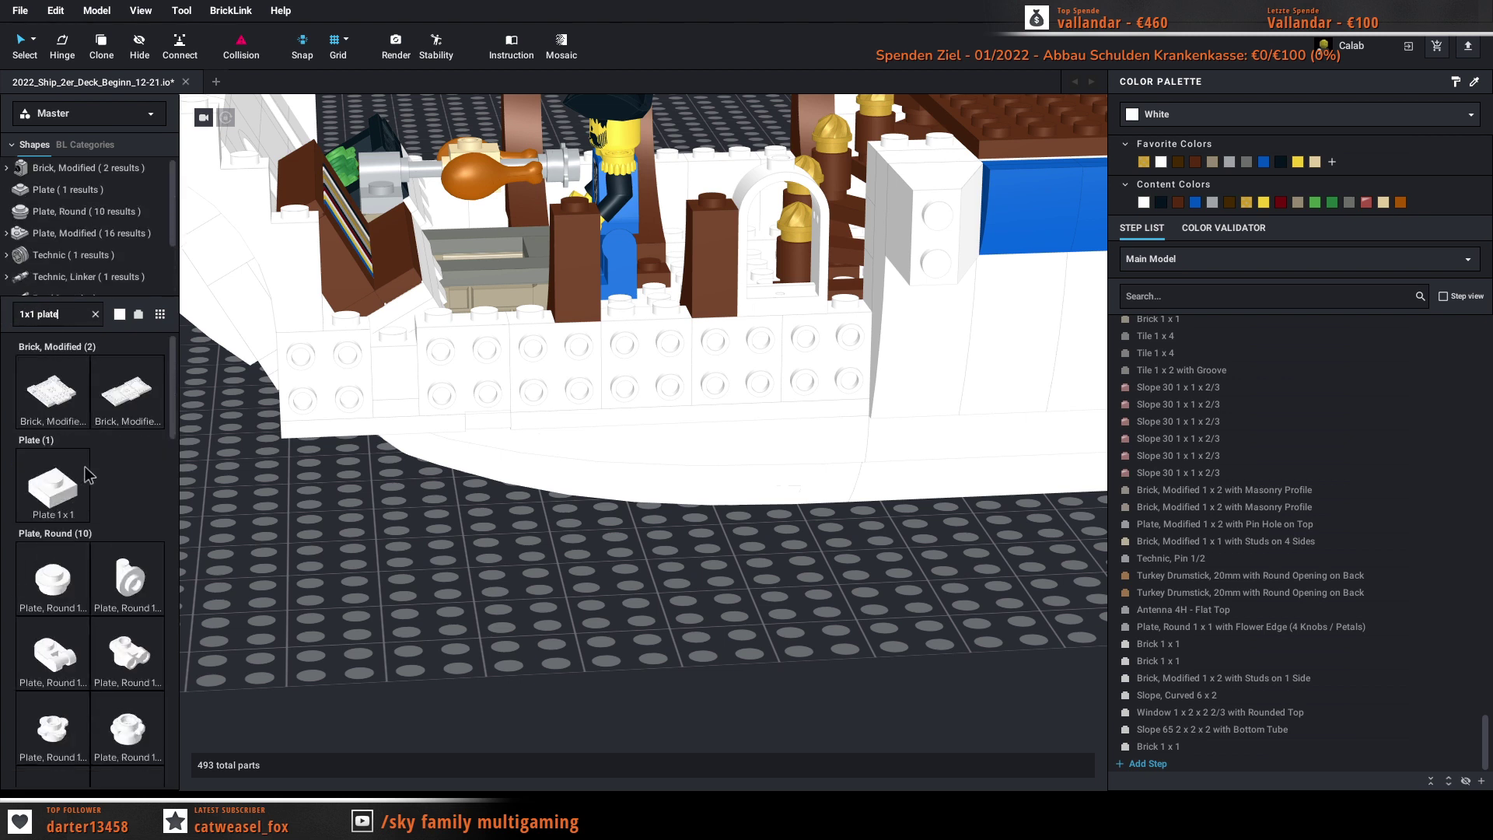
Step: Look back through the step list from the newest parts to the earlier building steps and select Step 82
{"action": "left_click", "coordinate": [1226, 715]}
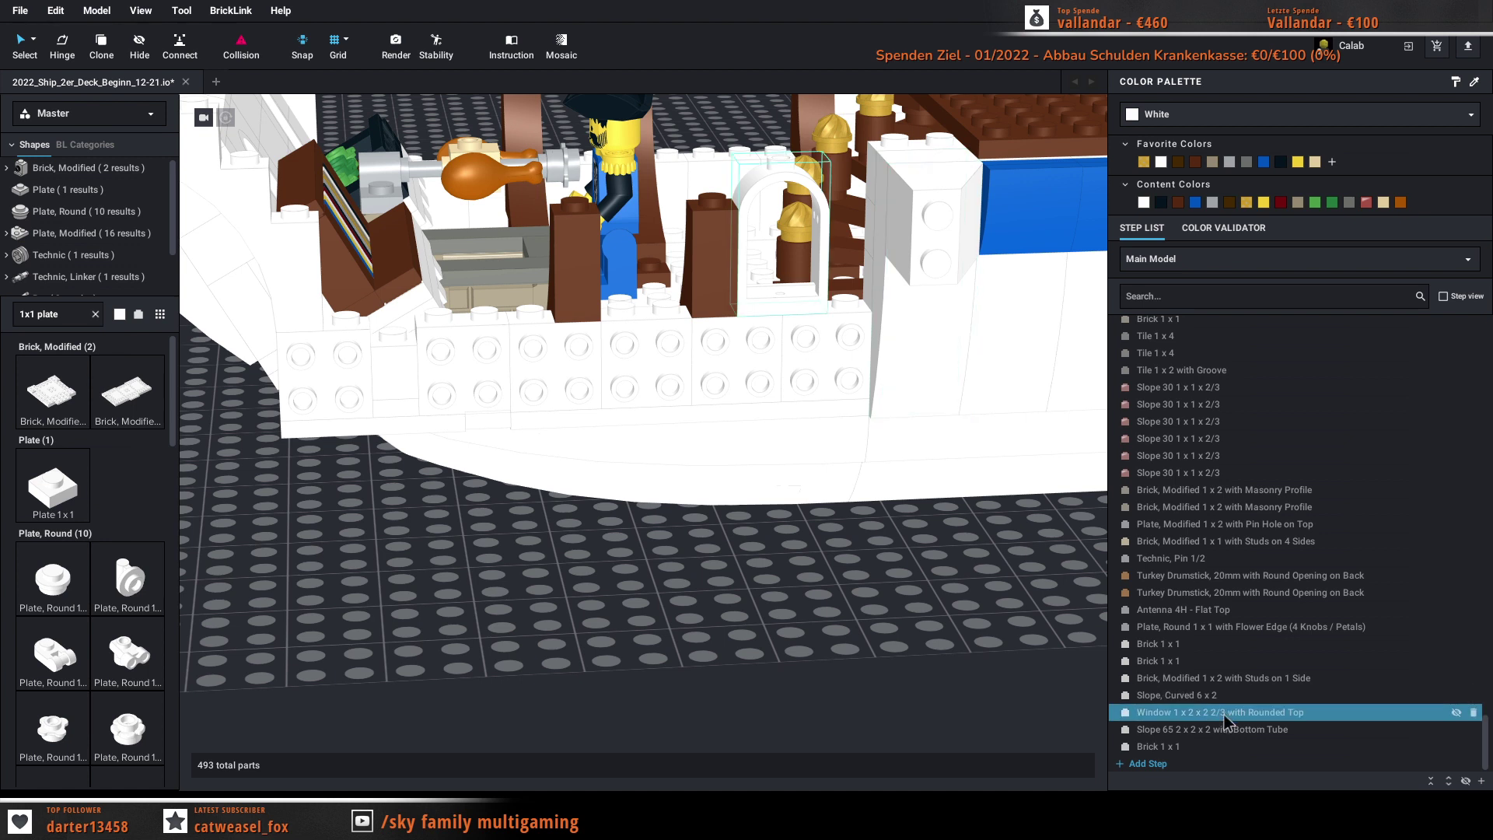
{"action": "left_click", "coordinate": [1224, 647]}
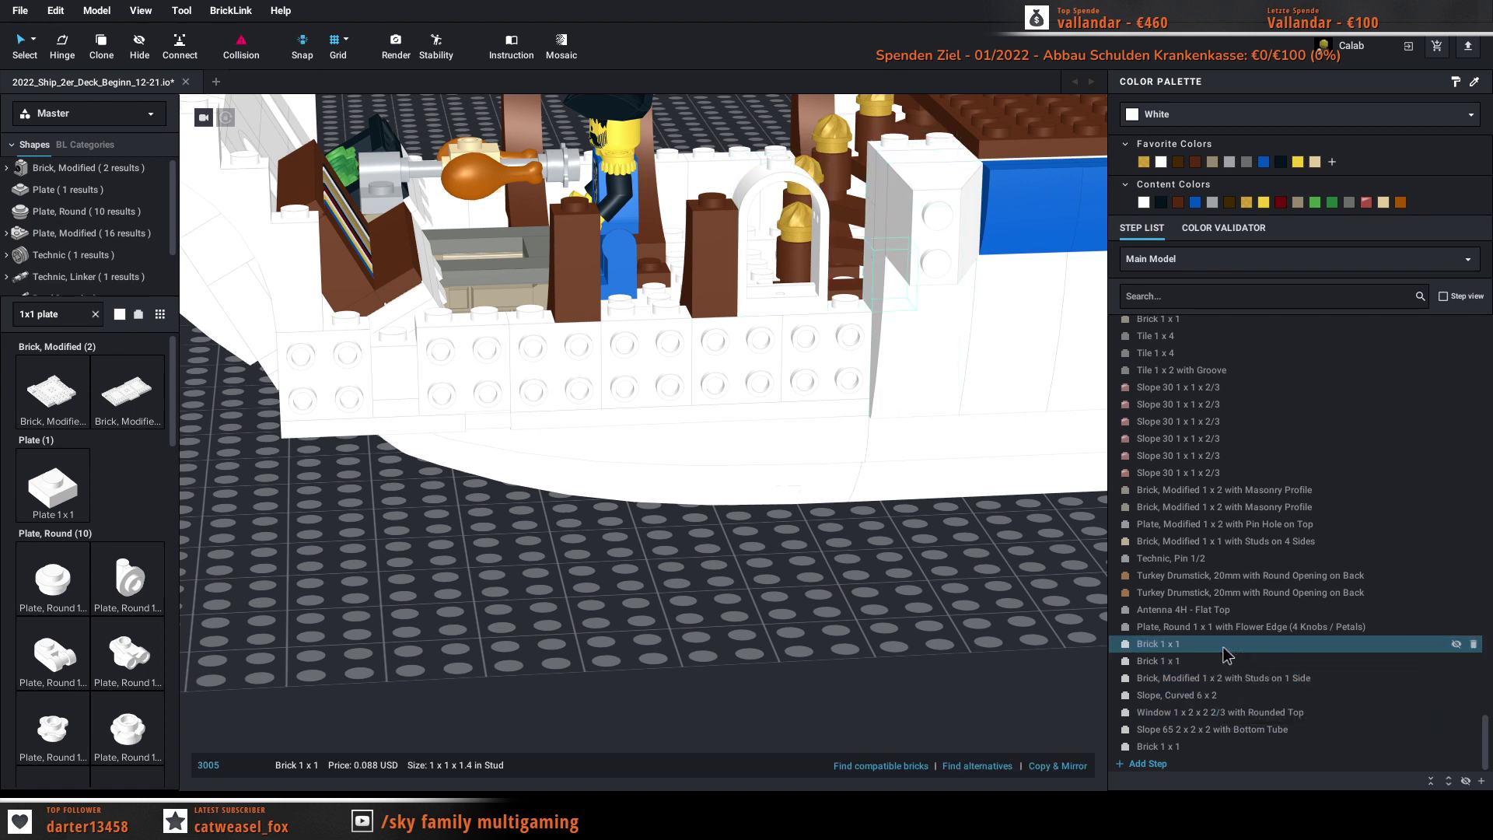
{"action": "scroll", "coordinate": [1312, 474], "scroll_direction": "up", "scroll_amount": 1}
{"action": "scroll", "coordinate": [1312, 482], "scroll_direction": "up", "scroll_amount": 8}
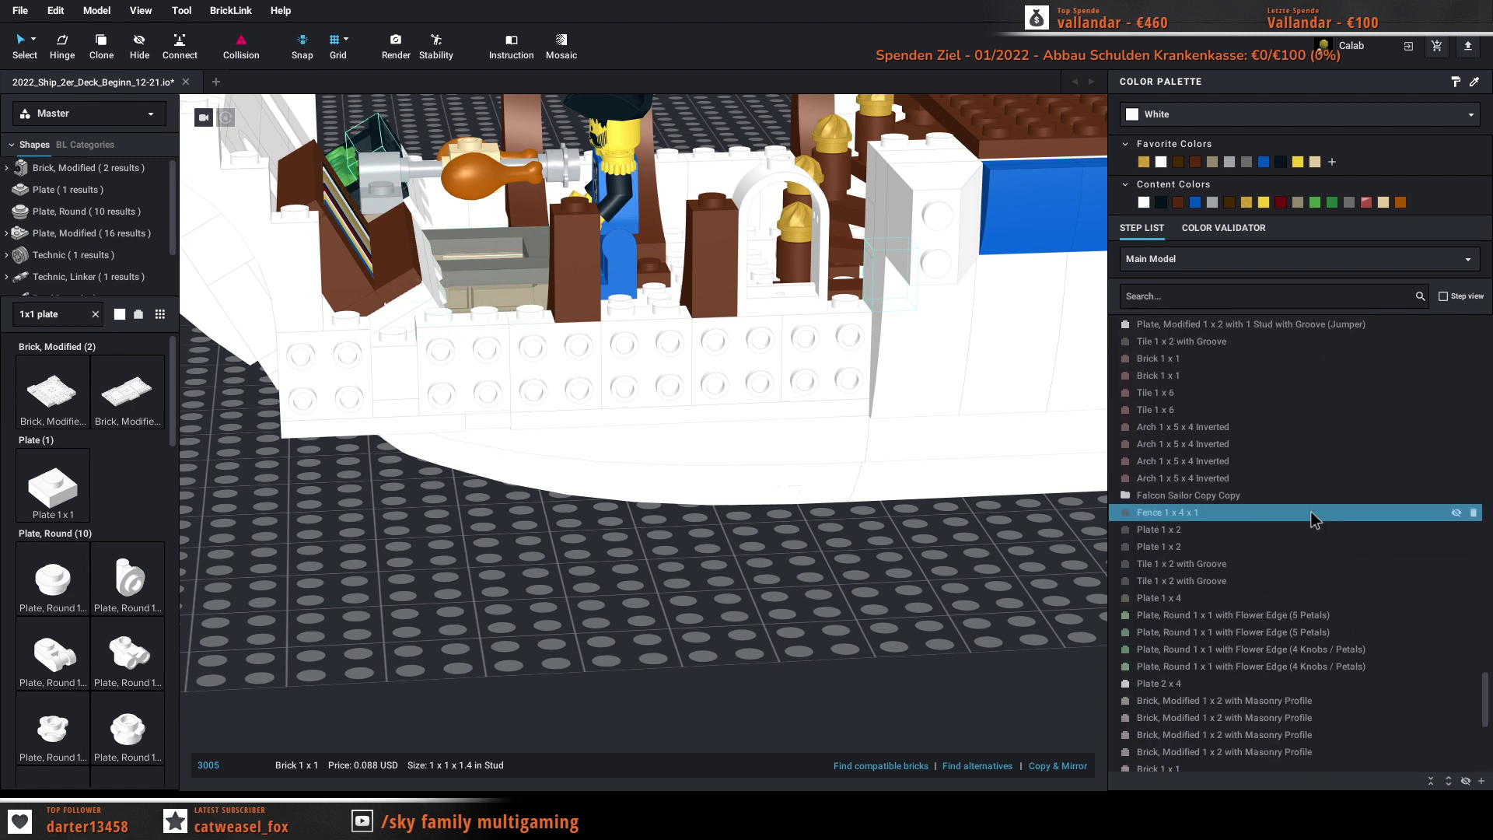
{"action": "scroll", "coordinate": [1313, 517], "scroll_direction": "up", "scroll_amount": 6}
{"action": "scroll", "coordinate": [1427, 533], "scroll_direction": "up", "scroll_amount": 6}
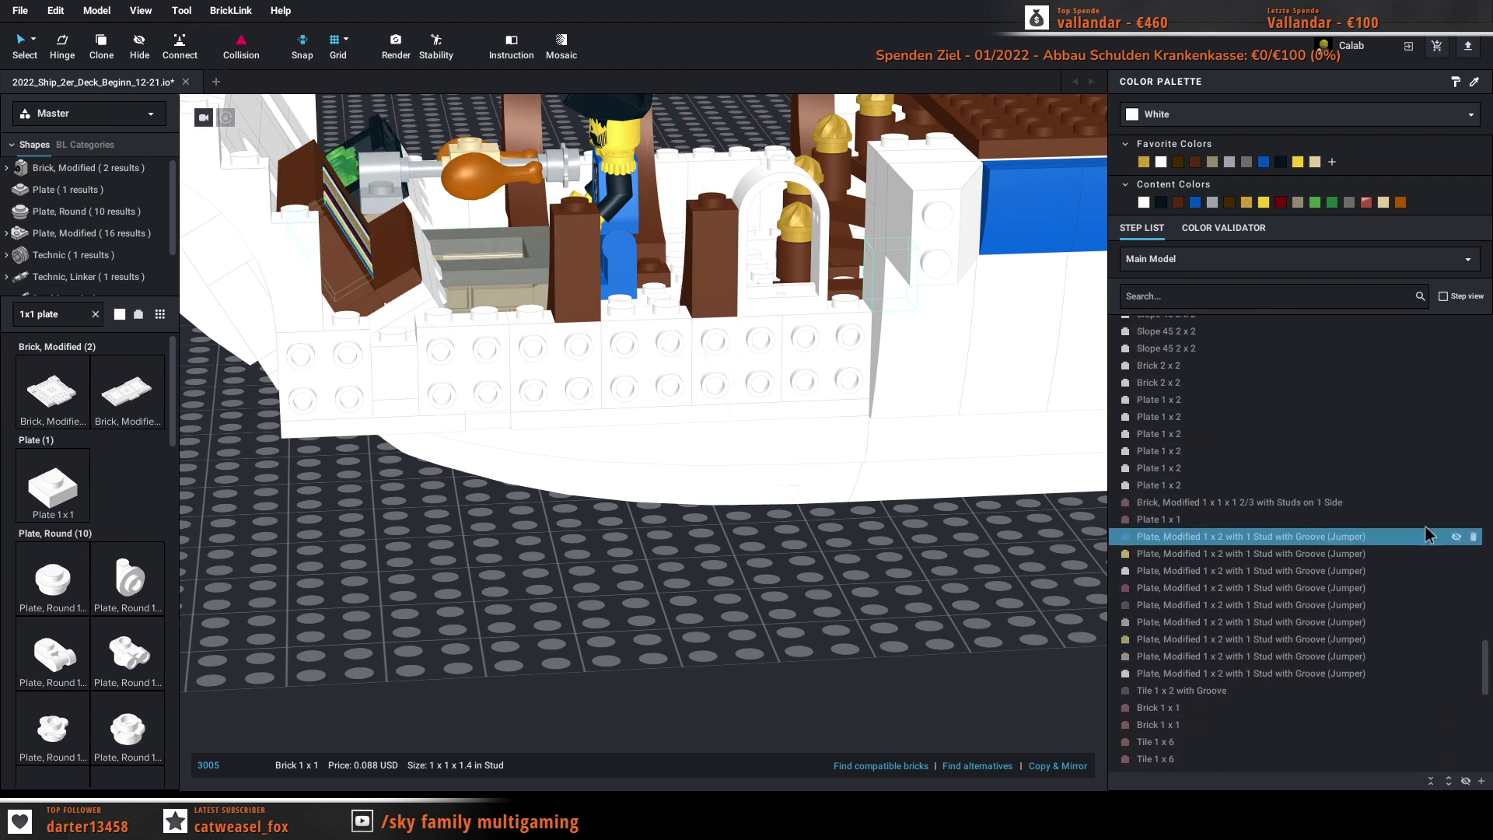
{"action": "scroll", "coordinate": [1429, 521], "scroll_direction": "up", "scroll_amount": 4}
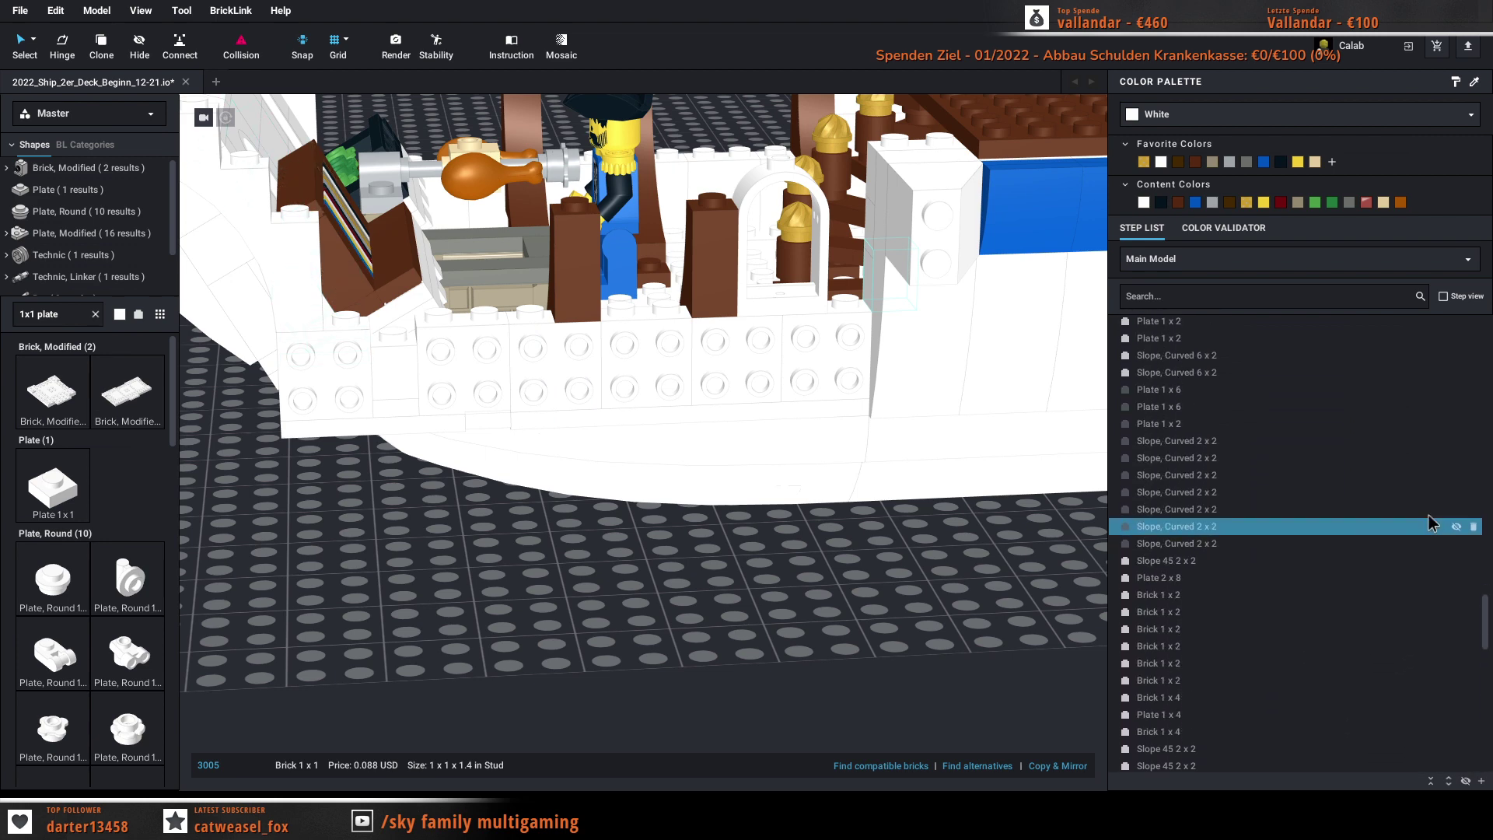
{"action": "left_click_drag", "start_coordinate": [1485, 601], "coordinate": [1485, 461]}
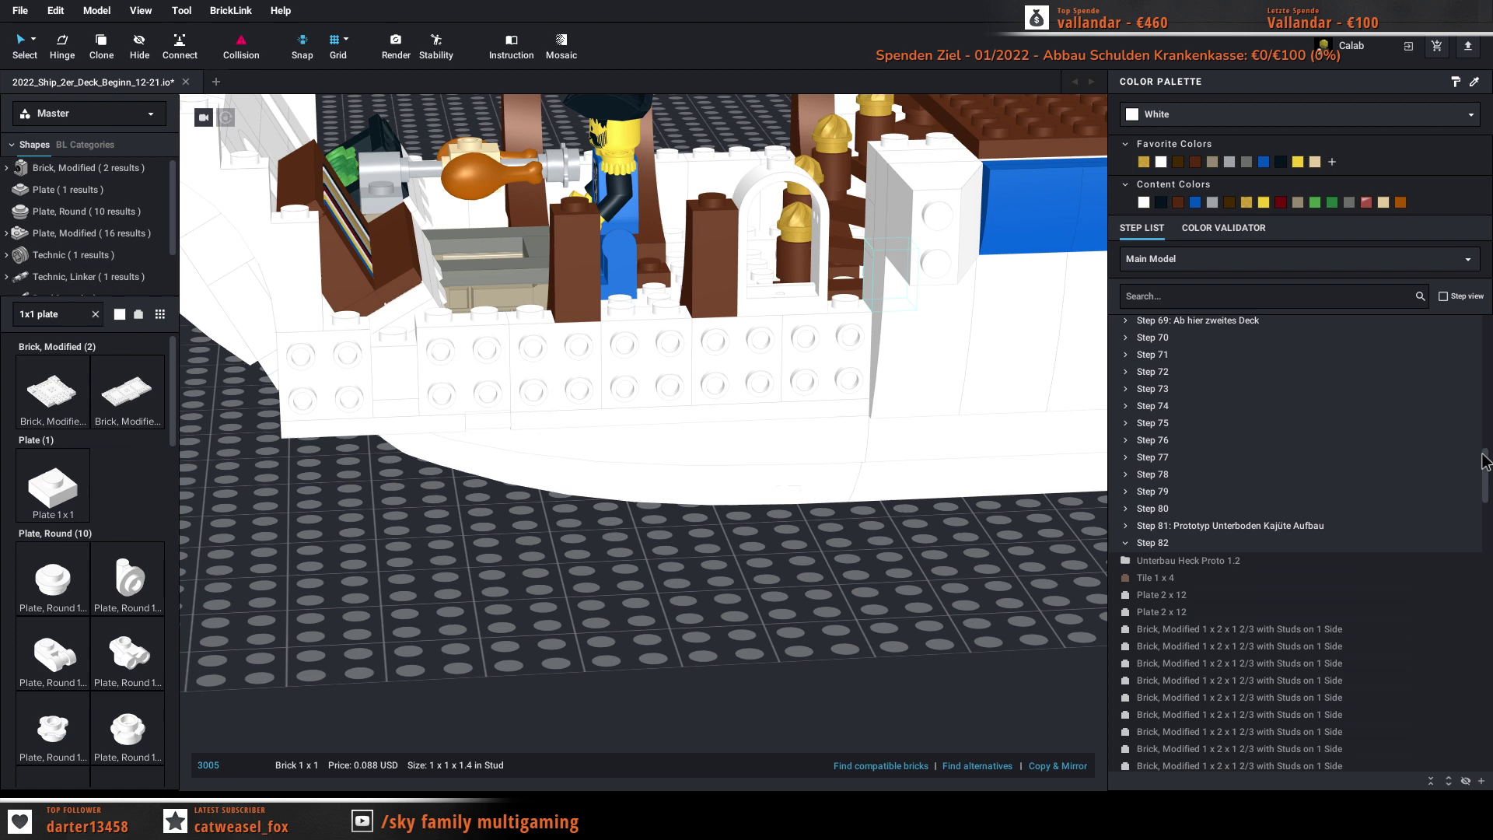
{"action": "left_click", "coordinate": [1301, 544]}
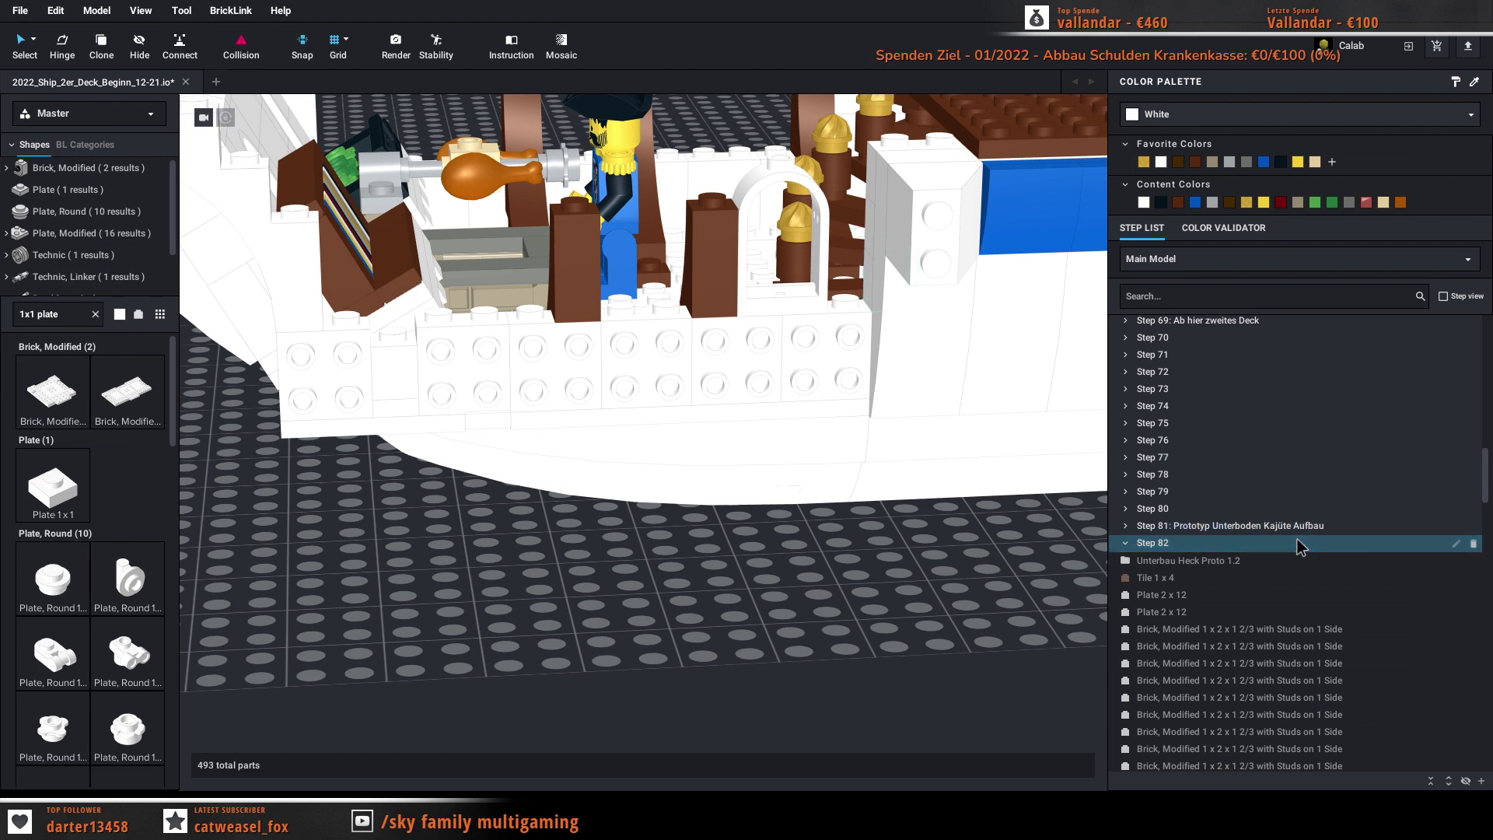
Step: Add Step 83 and move the seven newest hull wall parts, from the first Brick 1 x 1 to the last, into it
{"action": "left_click", "coordinate": [1482, 781]}
{"action": "left_click_drag", "start_coordinate": [1483, 491], "coordinate": [1487, 772]}
{"action": "left_click", "coordinate": [1164, 610]}
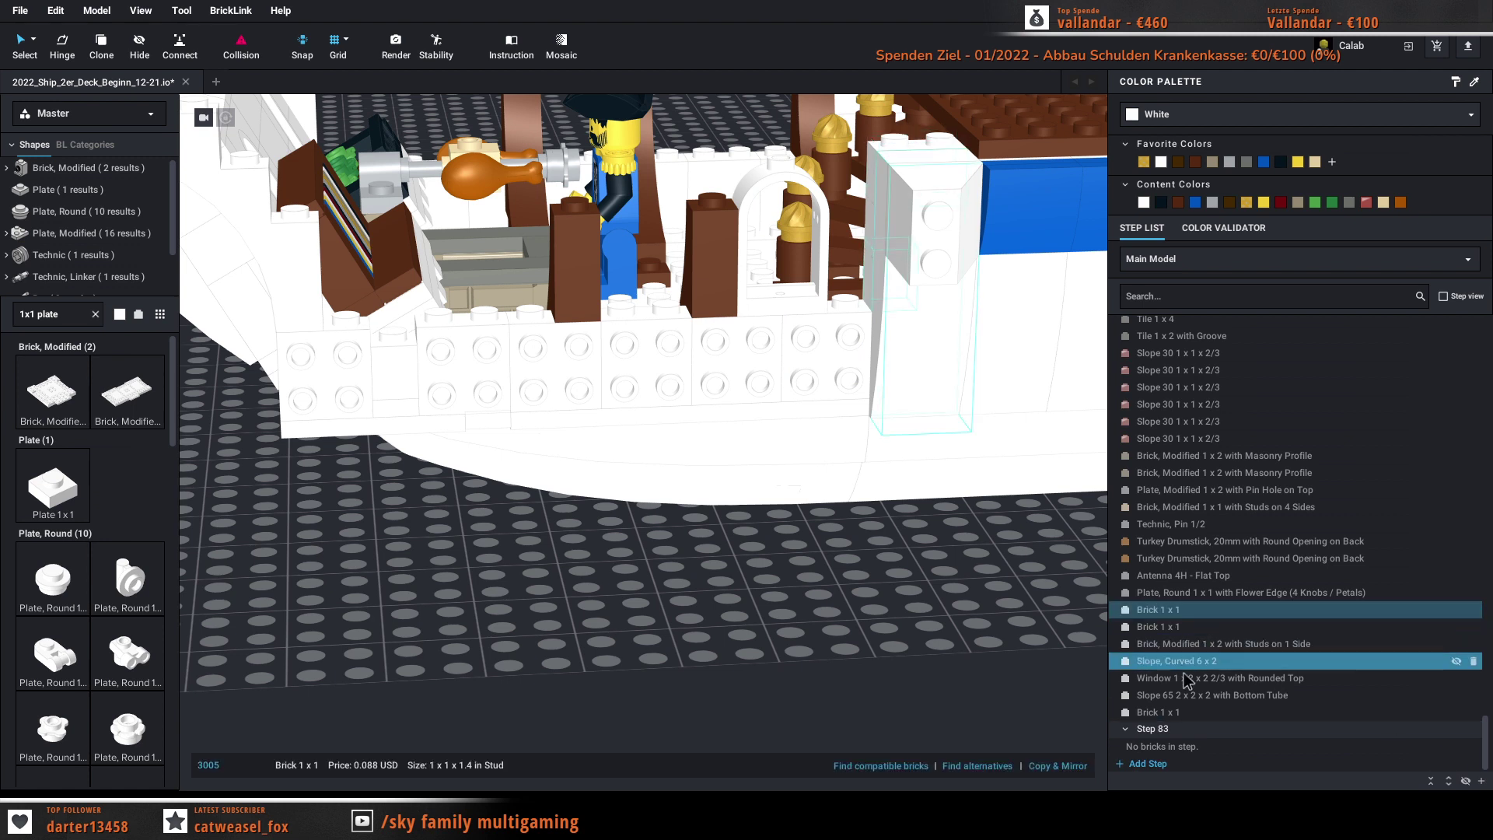
{"action": "left_click", "coordinate": [1166, 711], "text": "shift"}
{"action": "left_click_drag", "start_coordinate": [1164, 610], "coordinate": [1154, 749]}
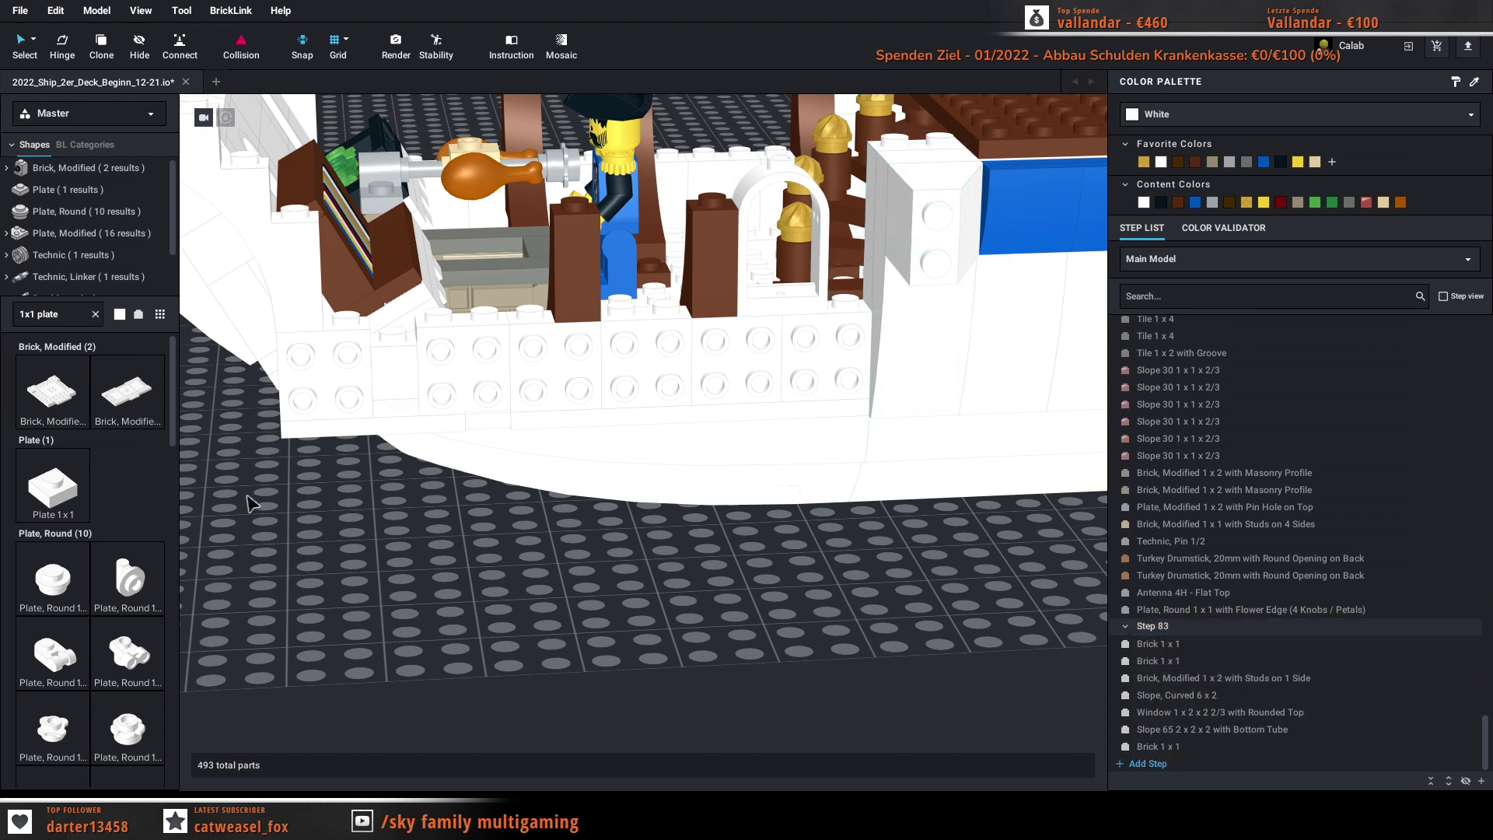
Step: Place a white Plate 1 x 1 on top of the Brick 1 x 1 filling the gap in the lower hull wall
{"action": "left_click", "coordinate": [68, 497]}
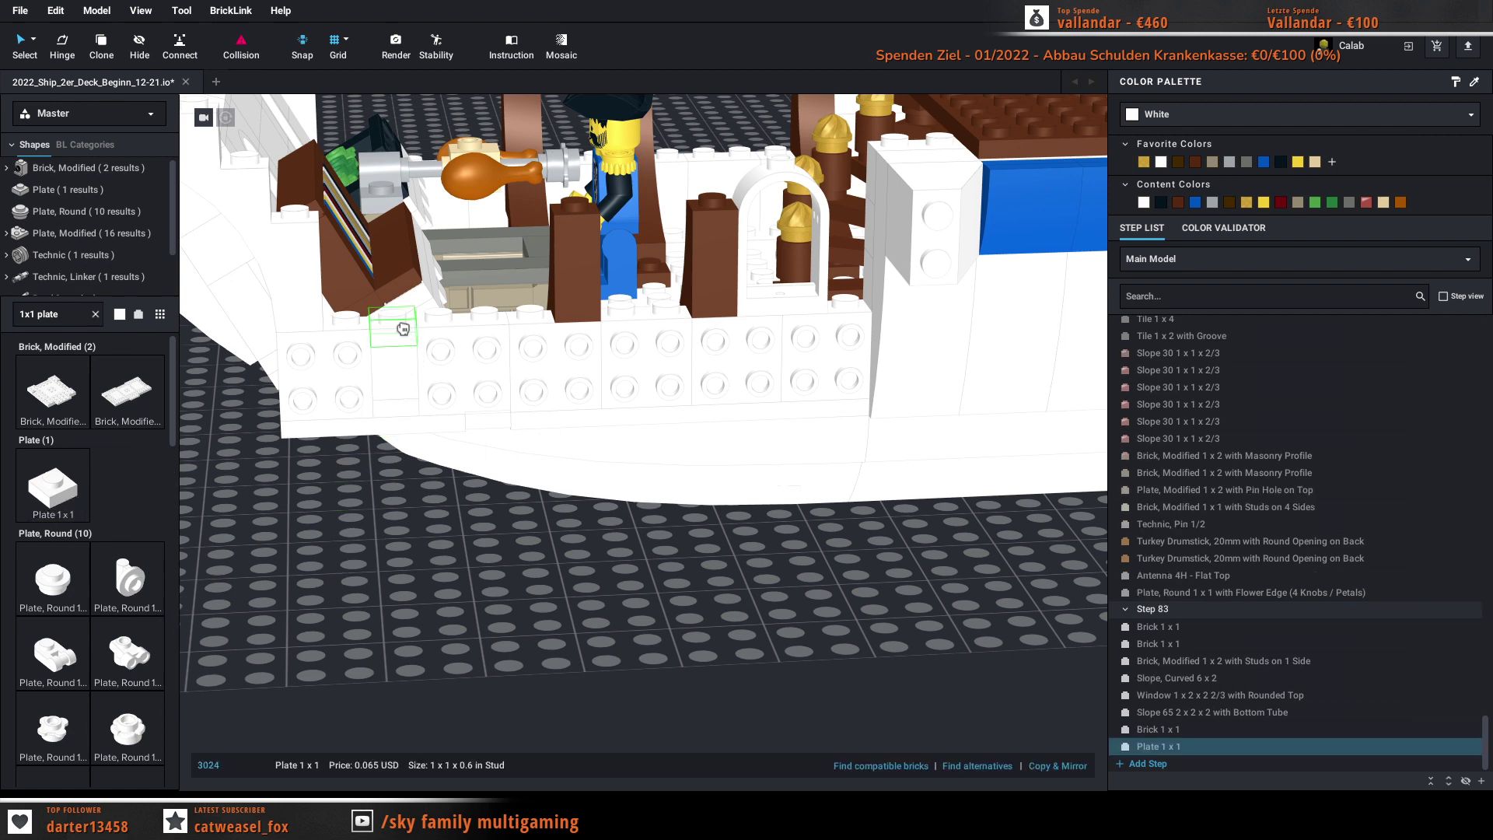
{"action": "left_click", "coordinate": [525, 595]}
{"action": "key", "text": "Escape"}
{"action": "right_click_drag", "start_coordinate": [515, 589], "coordinate": [506, 597]}
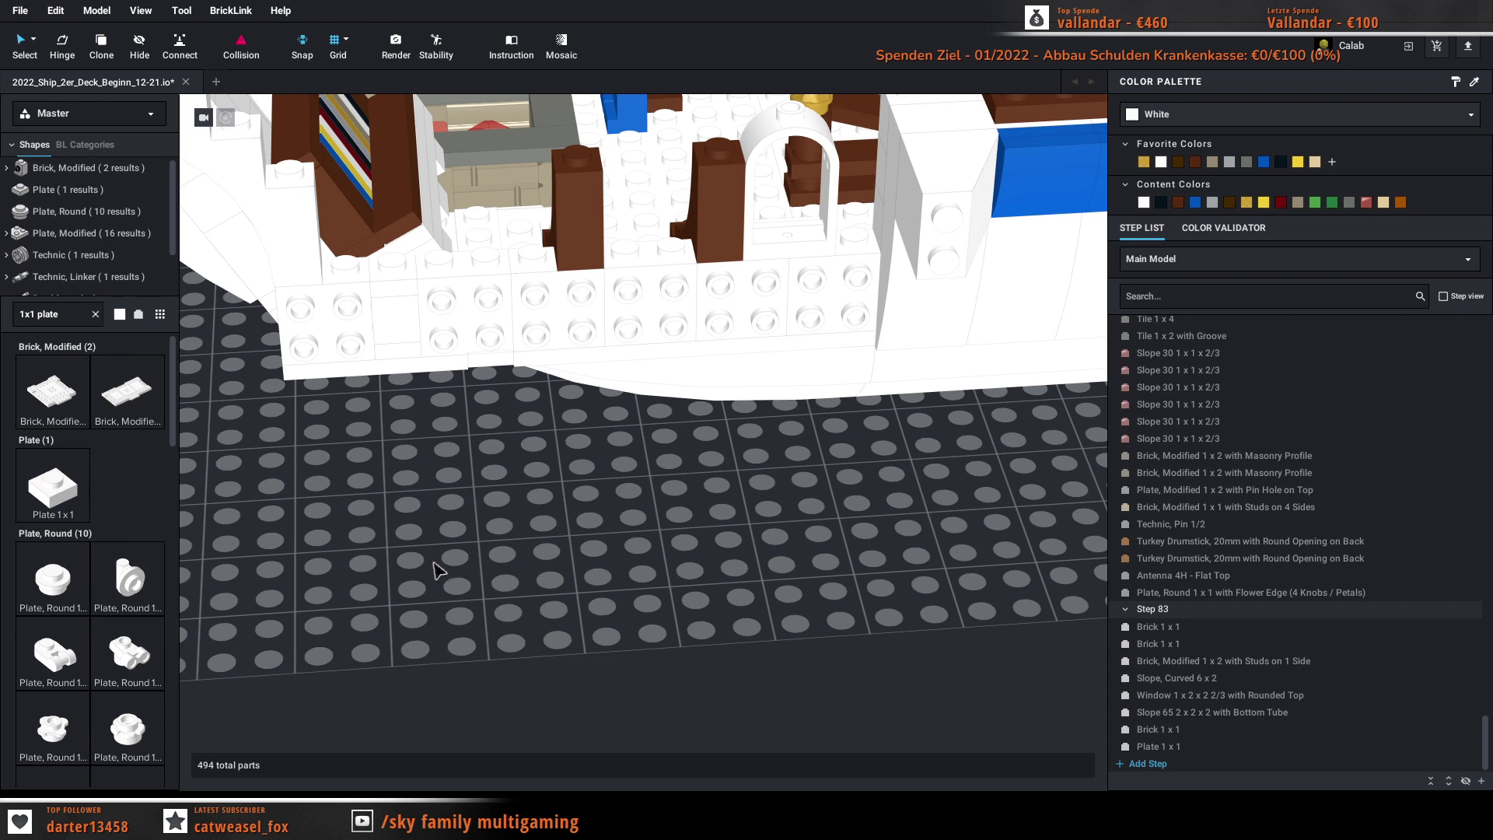
Step: Clone the Window 1 x 2 x 2 2/3 with Rounded Top and place three copies along the studded hull wall, ending beside the bookshelf
{"action": "key", "text": "c"}
{"action": "left_click", "coordinate": [790, 227]}
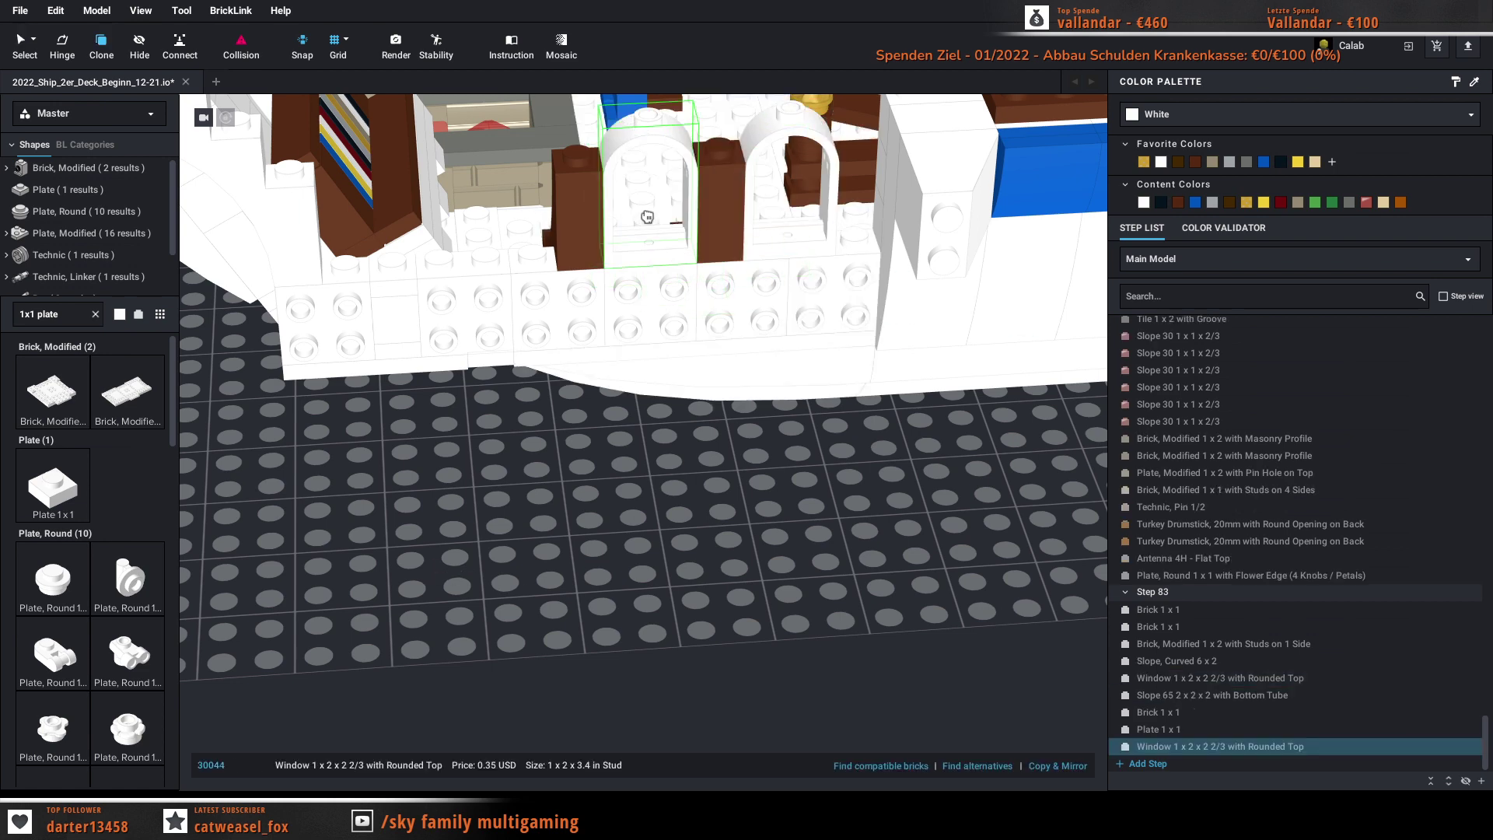
{"action": "left_click", "coordinate": [648, 217]}
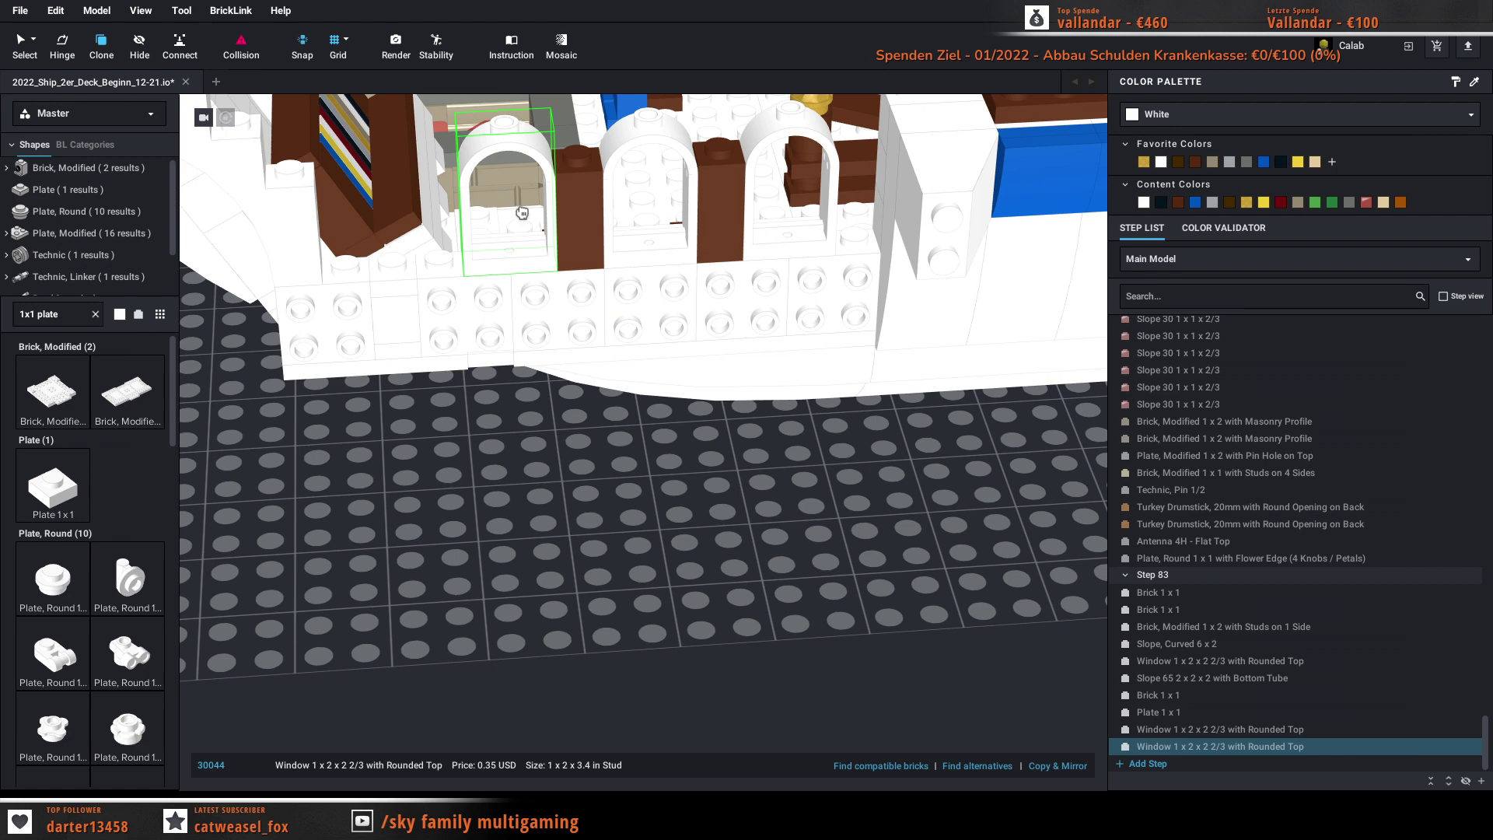
{"action": "left_click", "coordinate": [521, 213]}
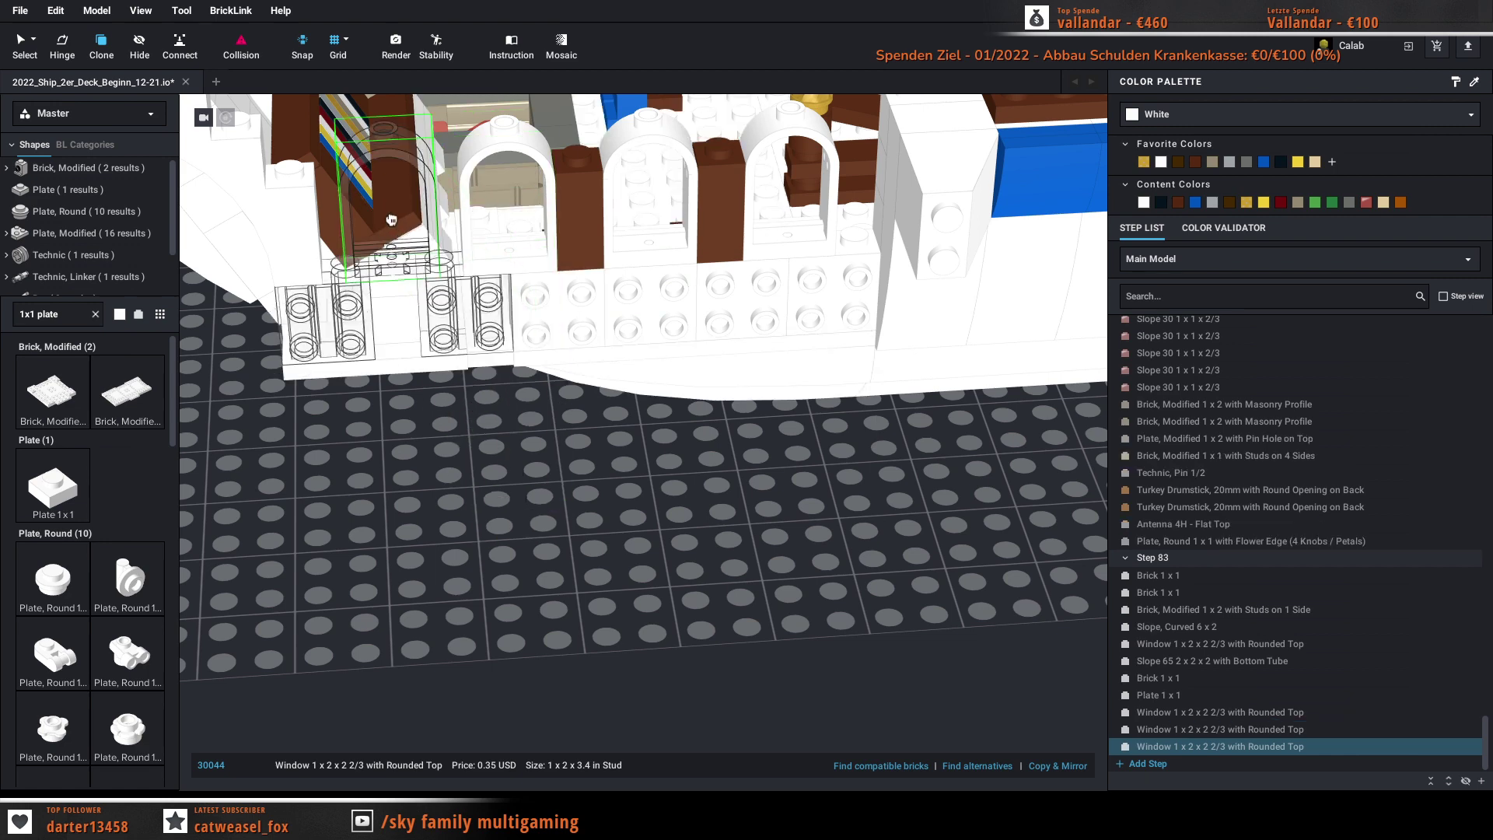
{"action": "left_click", "coordinate": [365, 226]}
{"action": "key", "text": "Escape"}
Step: Search parts for "1x1 mod" and place white Brick, Modified 1 x 1 with Stud on 1 Side at the wall's stern end and on the brown pillar
{"action": "right_click_drag", "start_coordinate": [546, 511], "coordinate": [547, 472]}
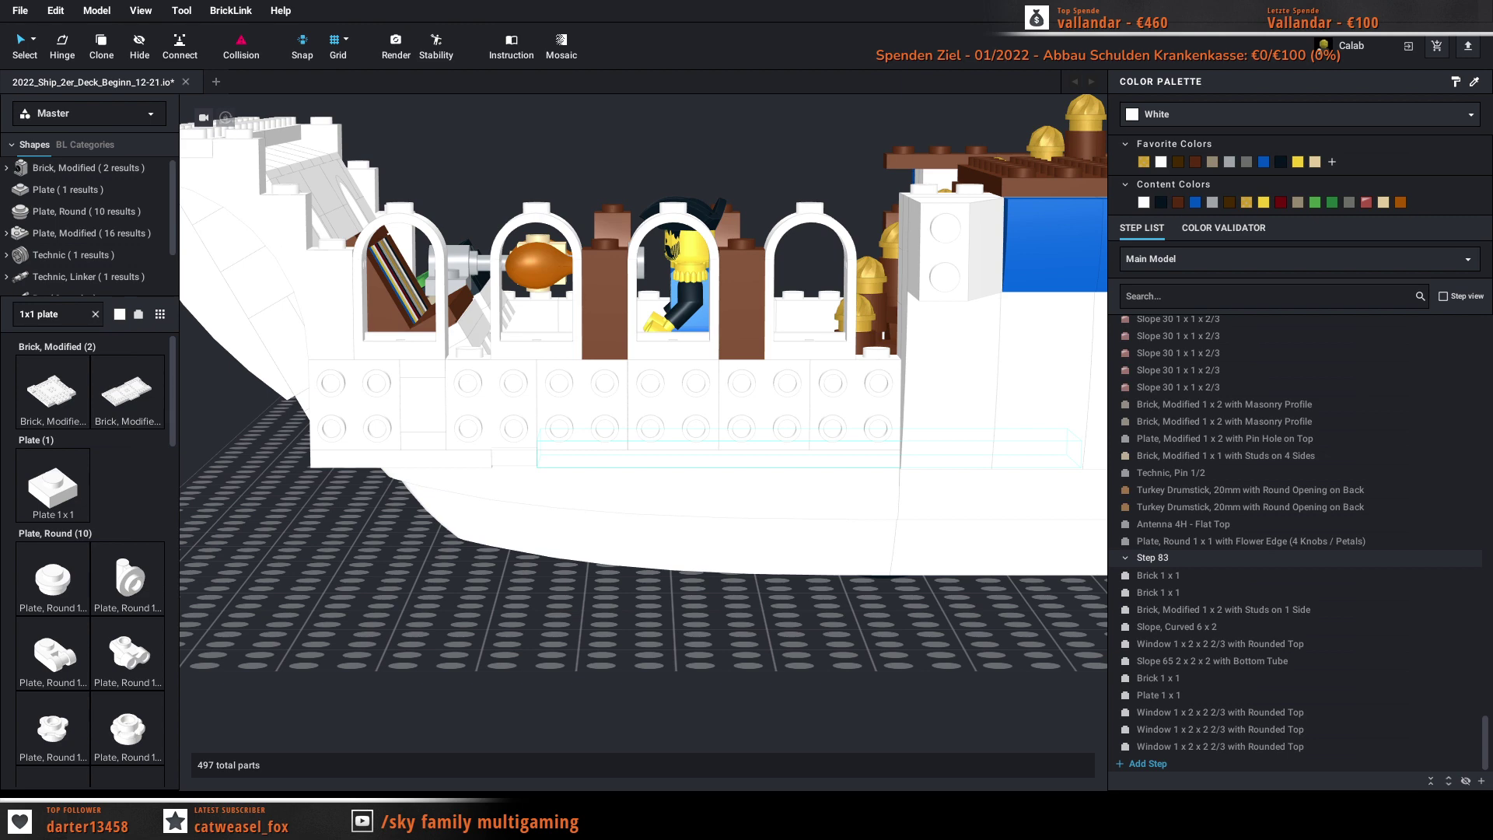
{"action": "right_click_drag", "start_coordinate": [795, 645], "coordinate": [918, 670]}
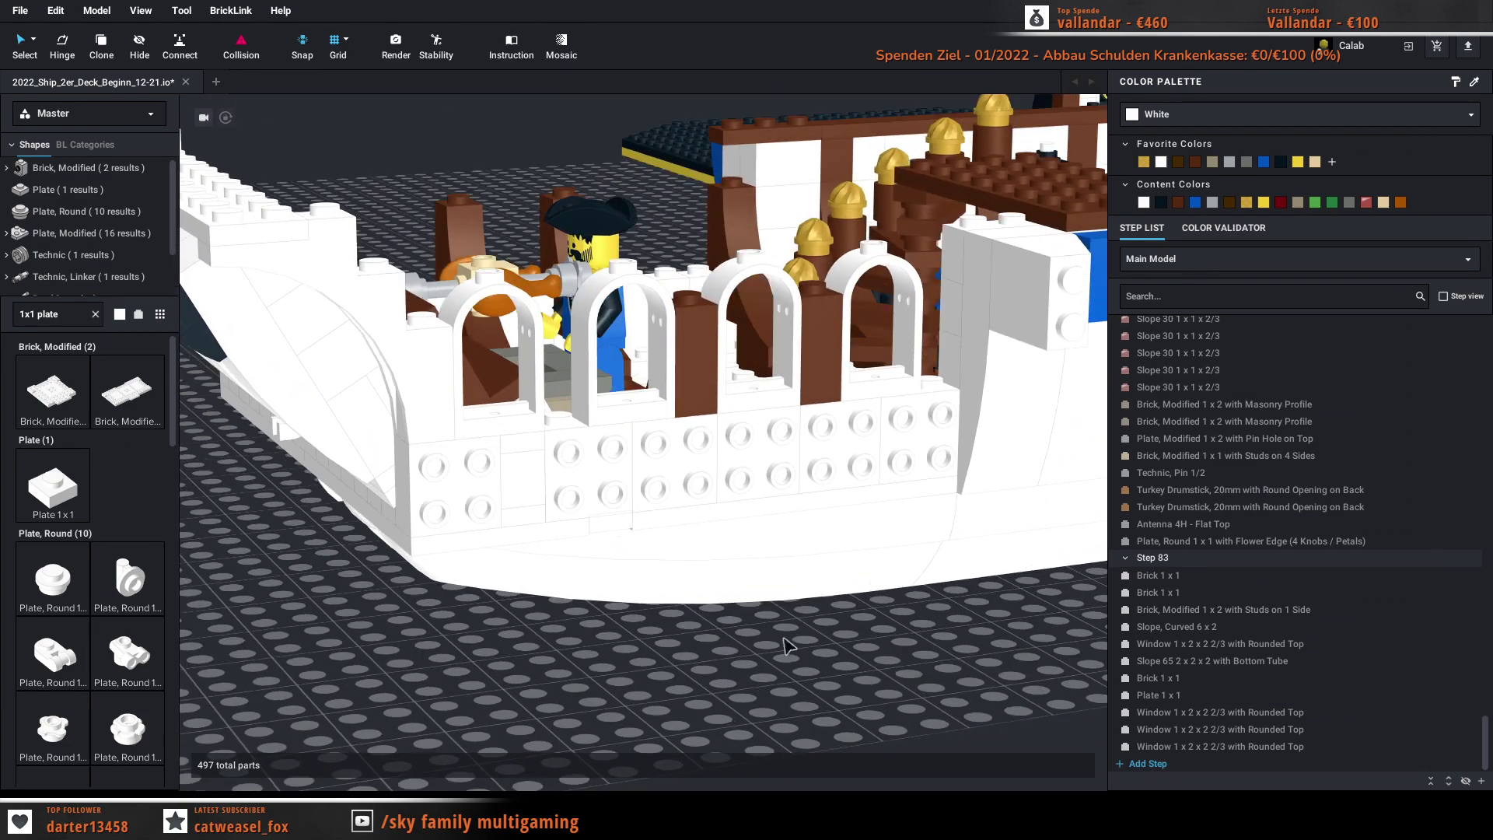
{"action": "mouse_move", "coordinate": [787, 645]}
{"action": "right_mouse_down"}
{"action": "mouse_move", "coordinate": [756, 656]}
{"action": "mouse_move", "coordinate": [766, 670]}
{"action": "mouse_move", "coordinate": [765, 657]}
{"action": "mouse_move", "coordinate": [793, 654]}
{"action": "mouse_move", "coordinate": [763, 643]}
{"action": "mouse_move", "coordinate": [758, 661]}
{"action": "mouse_move", "coordinate": [776, 655]}
{"action": "right_mouse_up"}
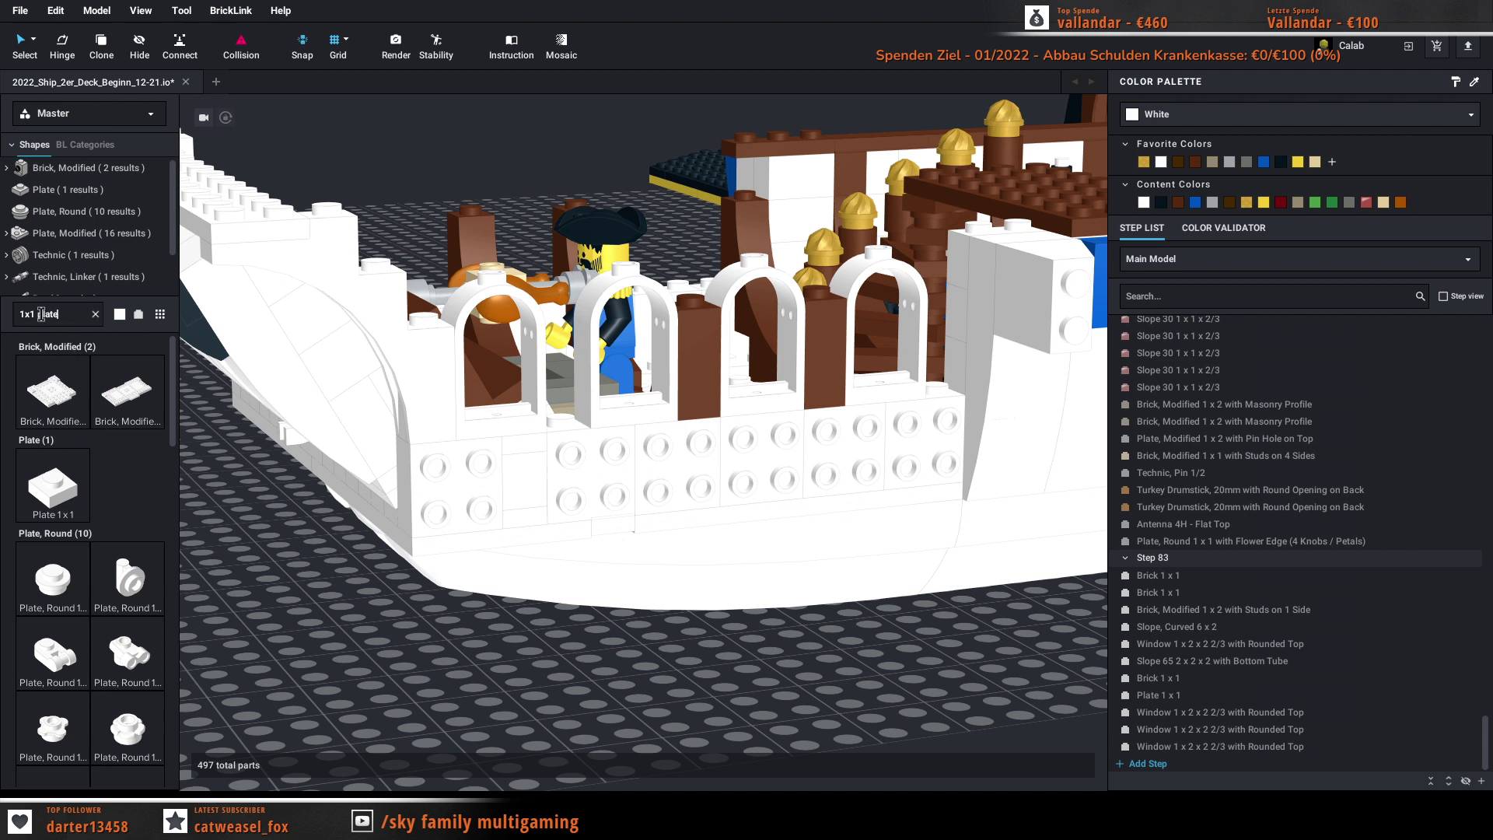
{"action": "key", "text": "BackSpace"}
{"action": "type", "text": "m"}
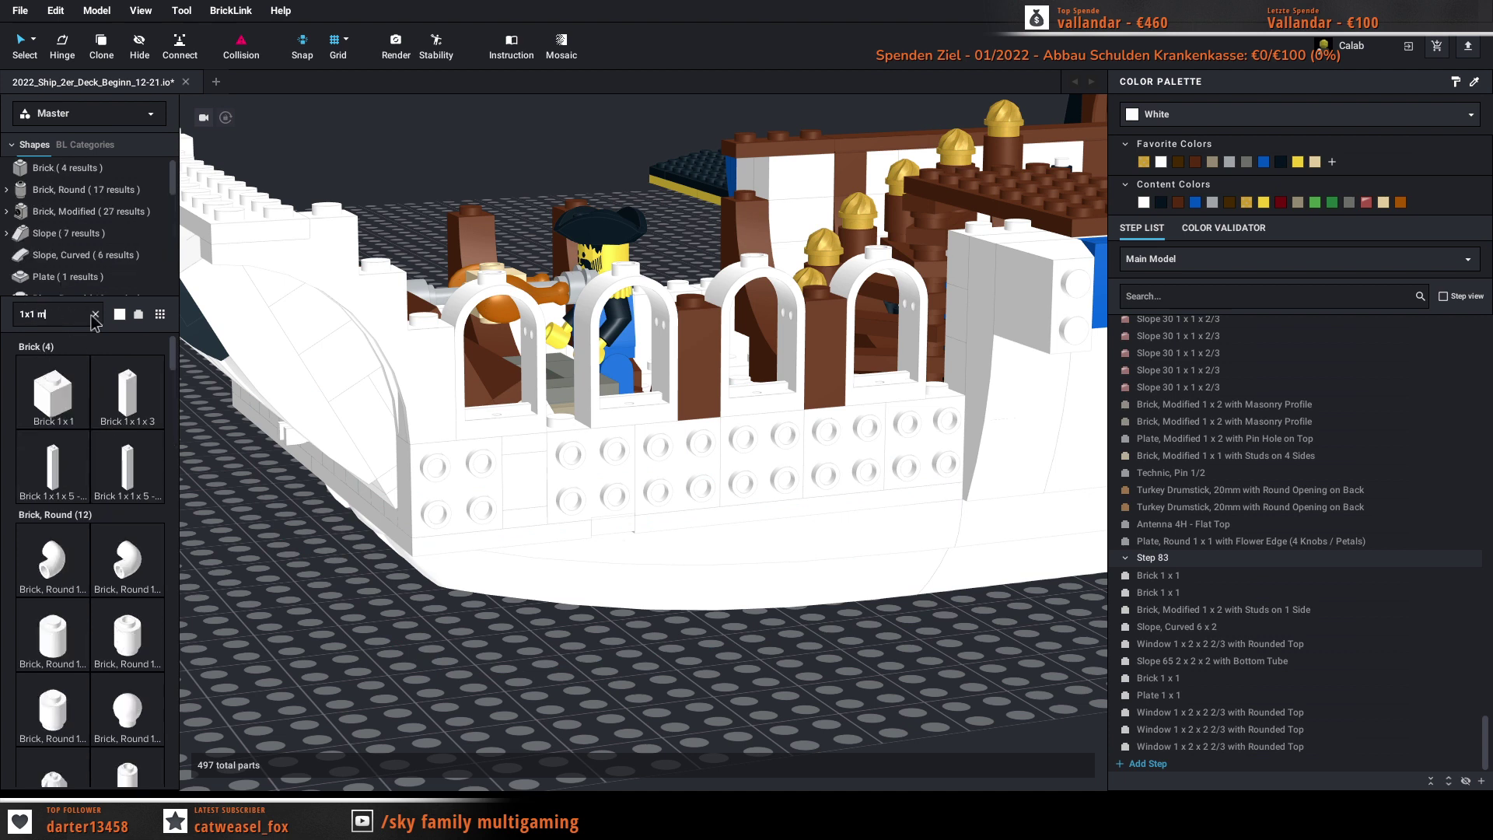
{"action": "type", "text": "od"}
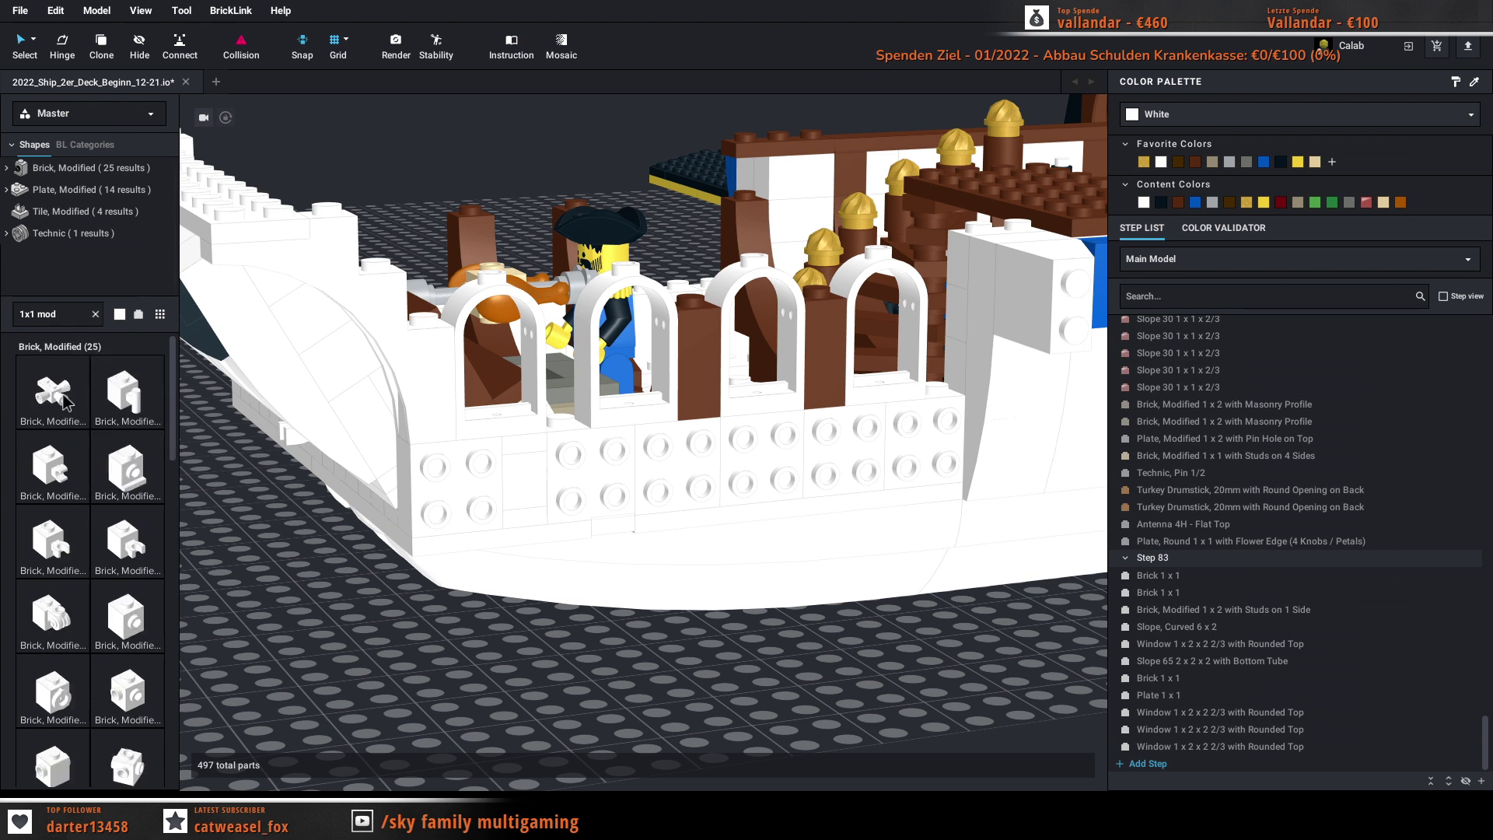
{"action": "left_click", "coordinate": [127, 613]}
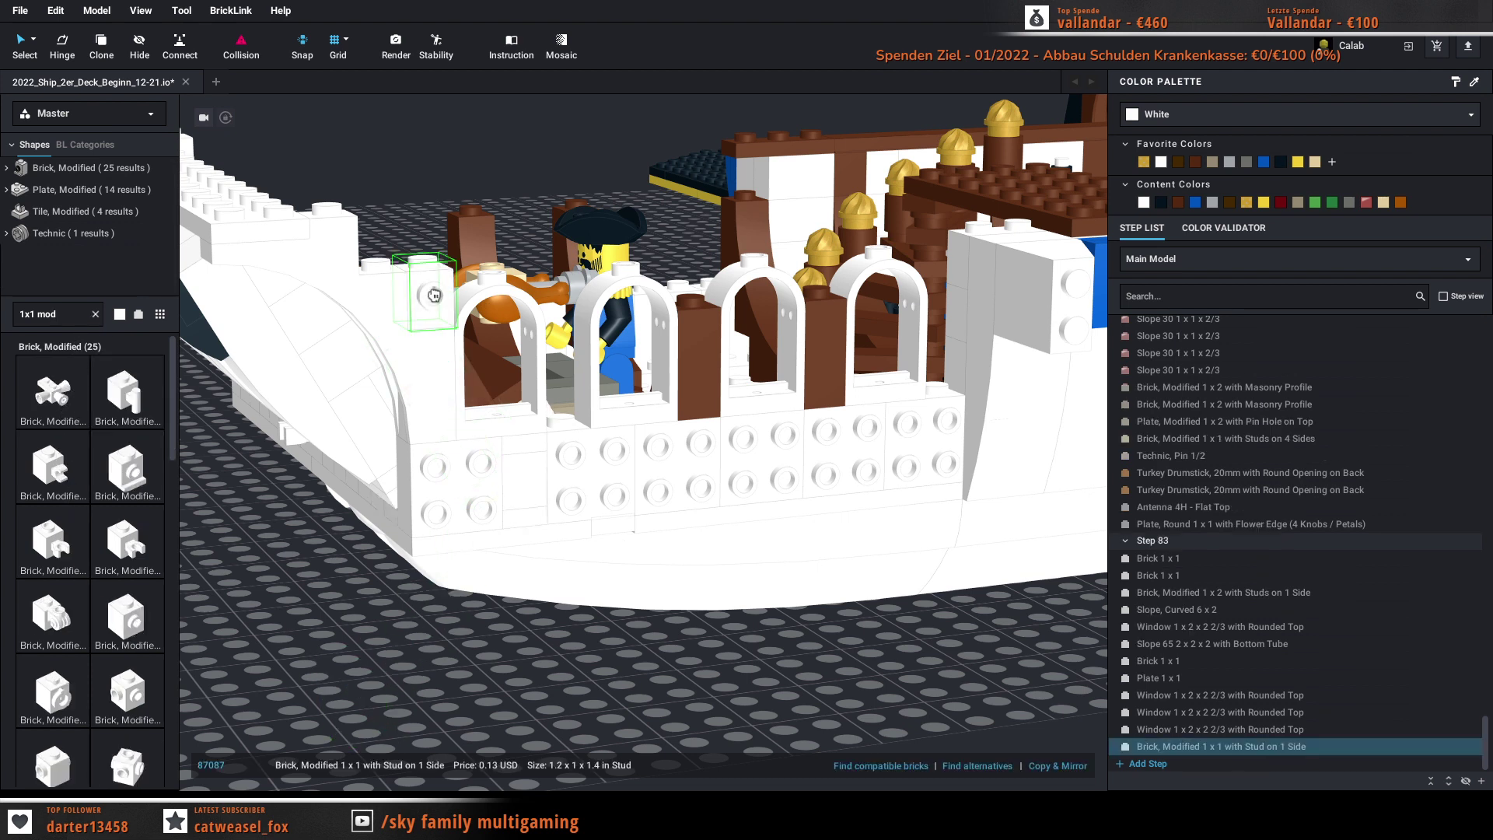
{"action": "left_click", "coordinate": [433, 295]}
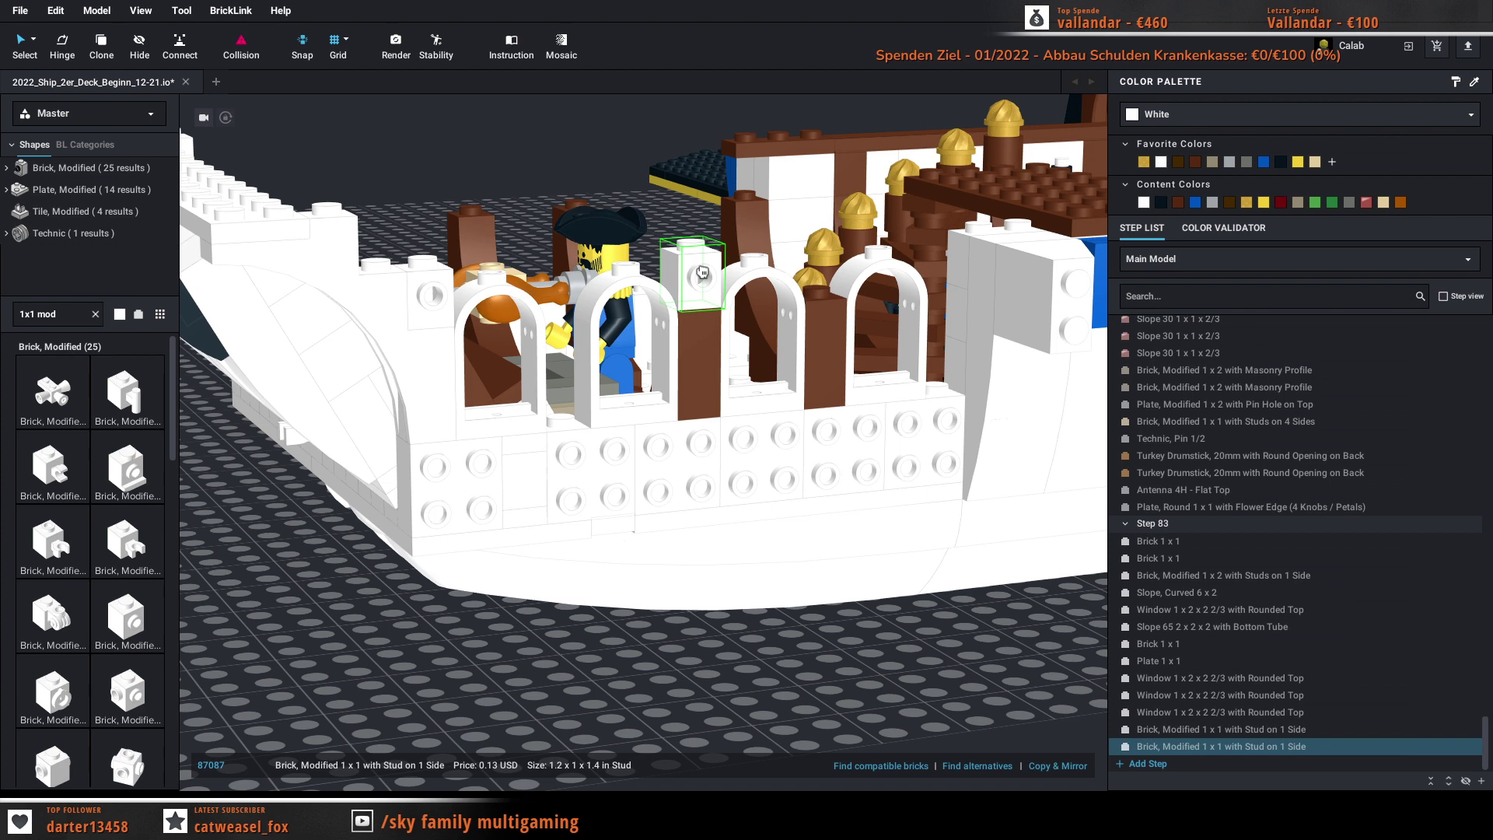
{"action": "left_click", "coordinate": [702, 272]}
{"action": "key", "text": "Escape"}
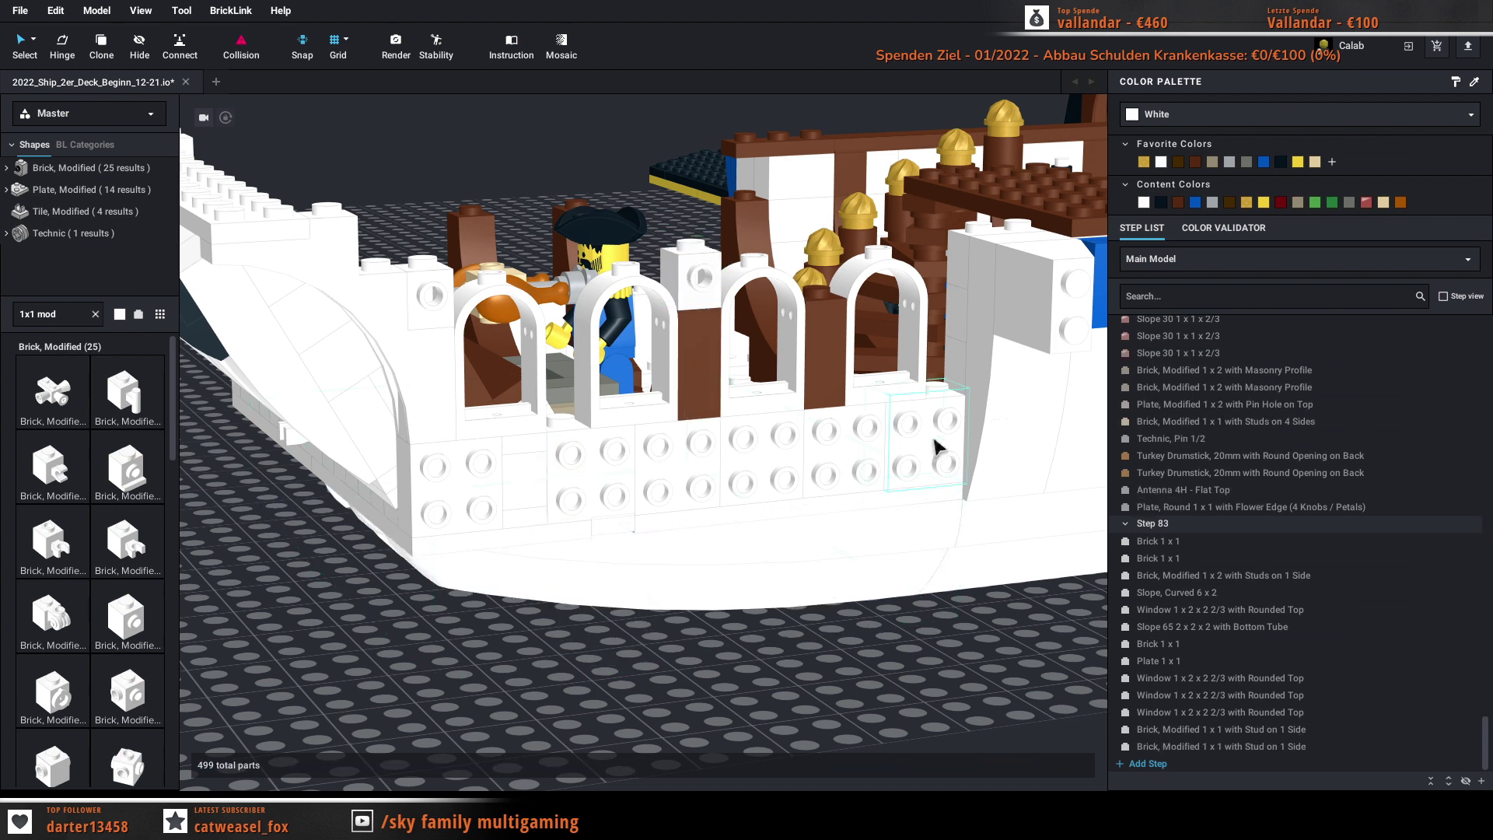
Step: Clone the Slope 65 2 x 2 x 2, rotate it to match the original, and attach it to the side-stud brick at the wall's stern end
{"action": "left_click", "coordinate": [1067, 285]}
{"action": "key", "text": "c"}
{"action": "key", "text": "Right"}
{"action": "key", "text": "Right"}
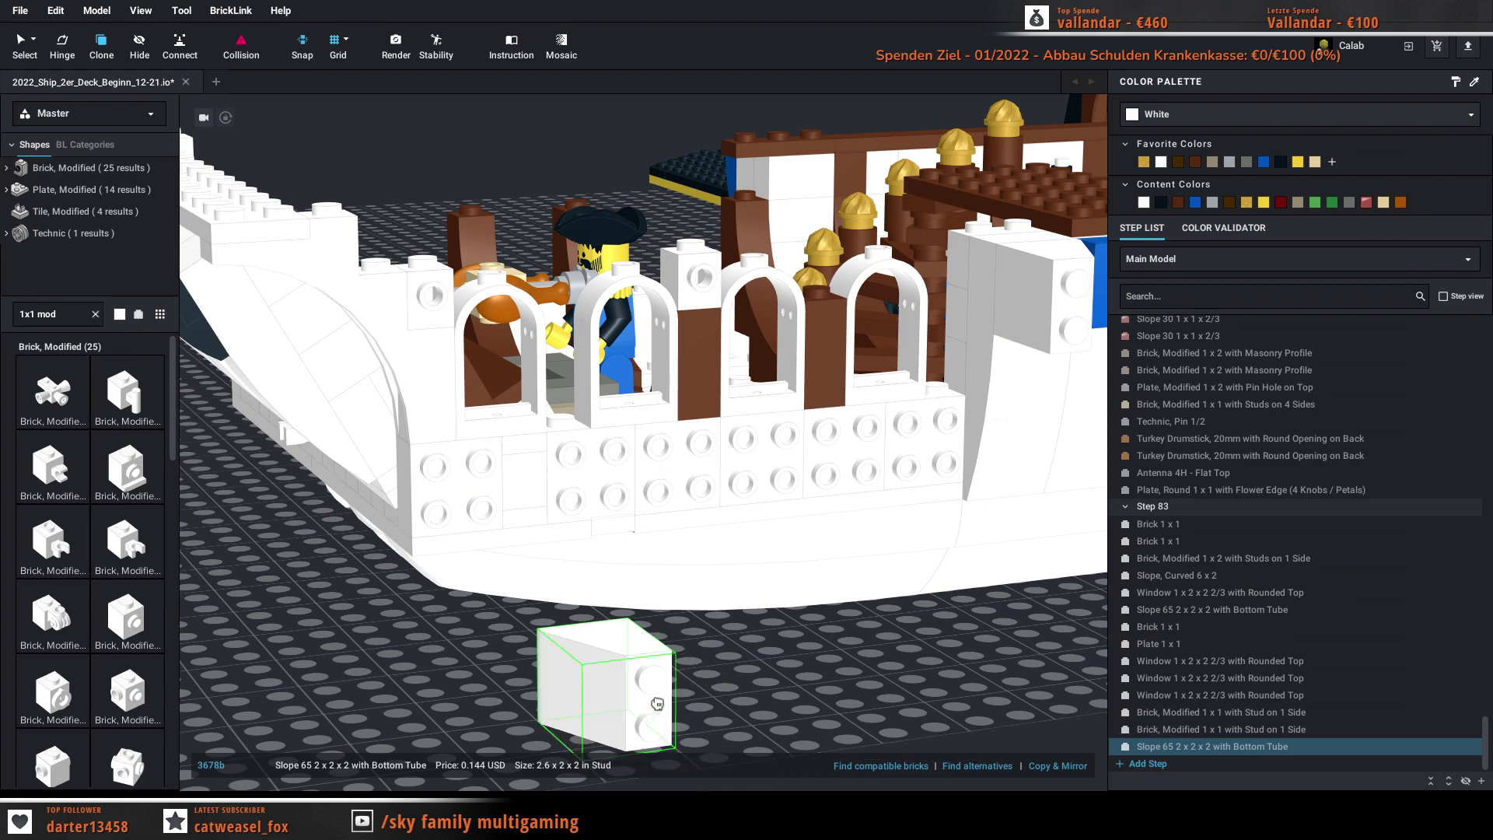
{"action": "left_click", "coordinate": [507, 335]}
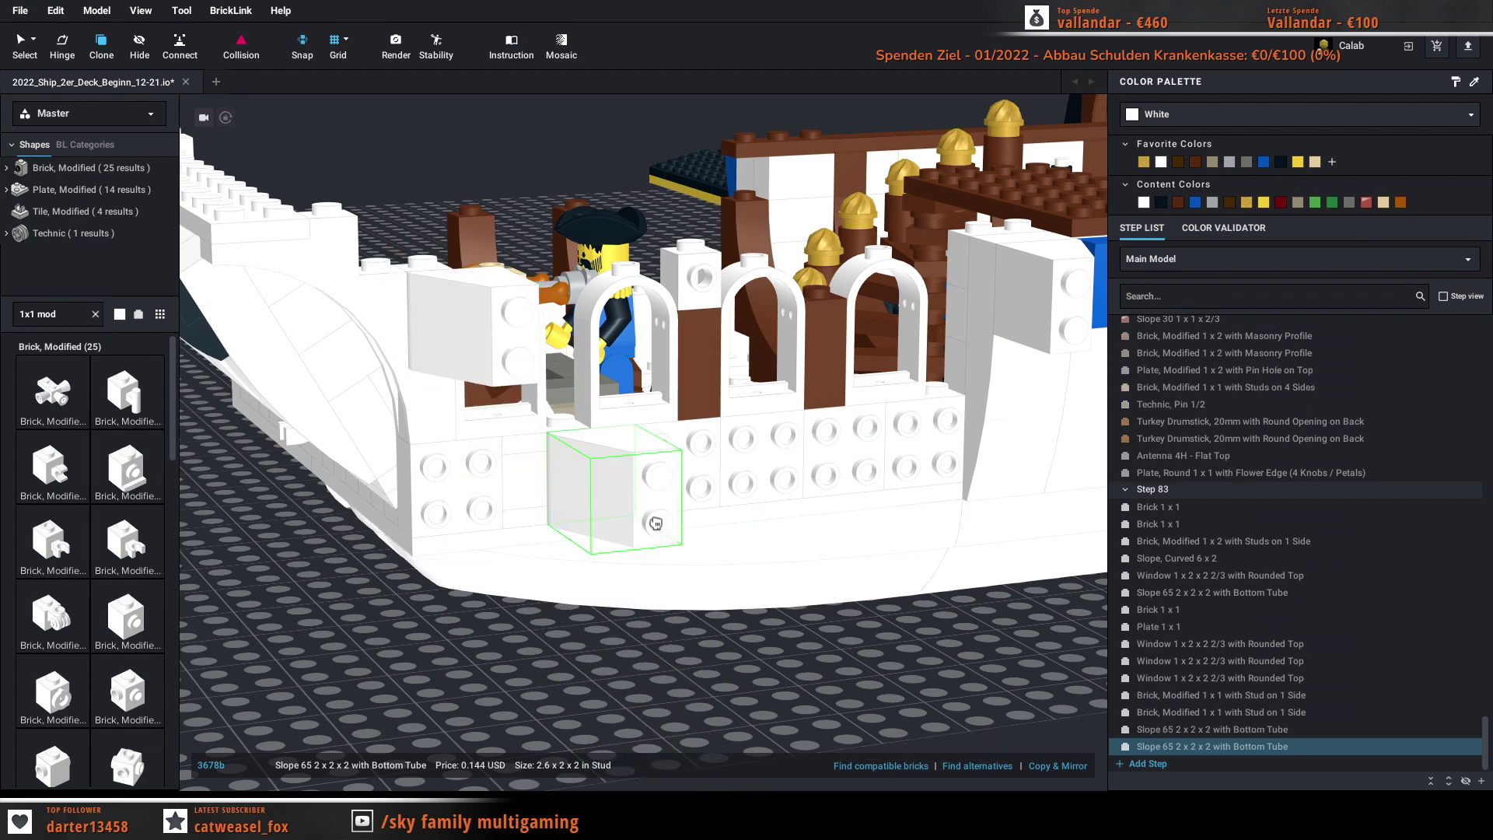
{"action": "key", "text": "Escape"}
{"action": "right_click_drag", "start_coordinate": [730, 596], "coordinate": [782, 600]}
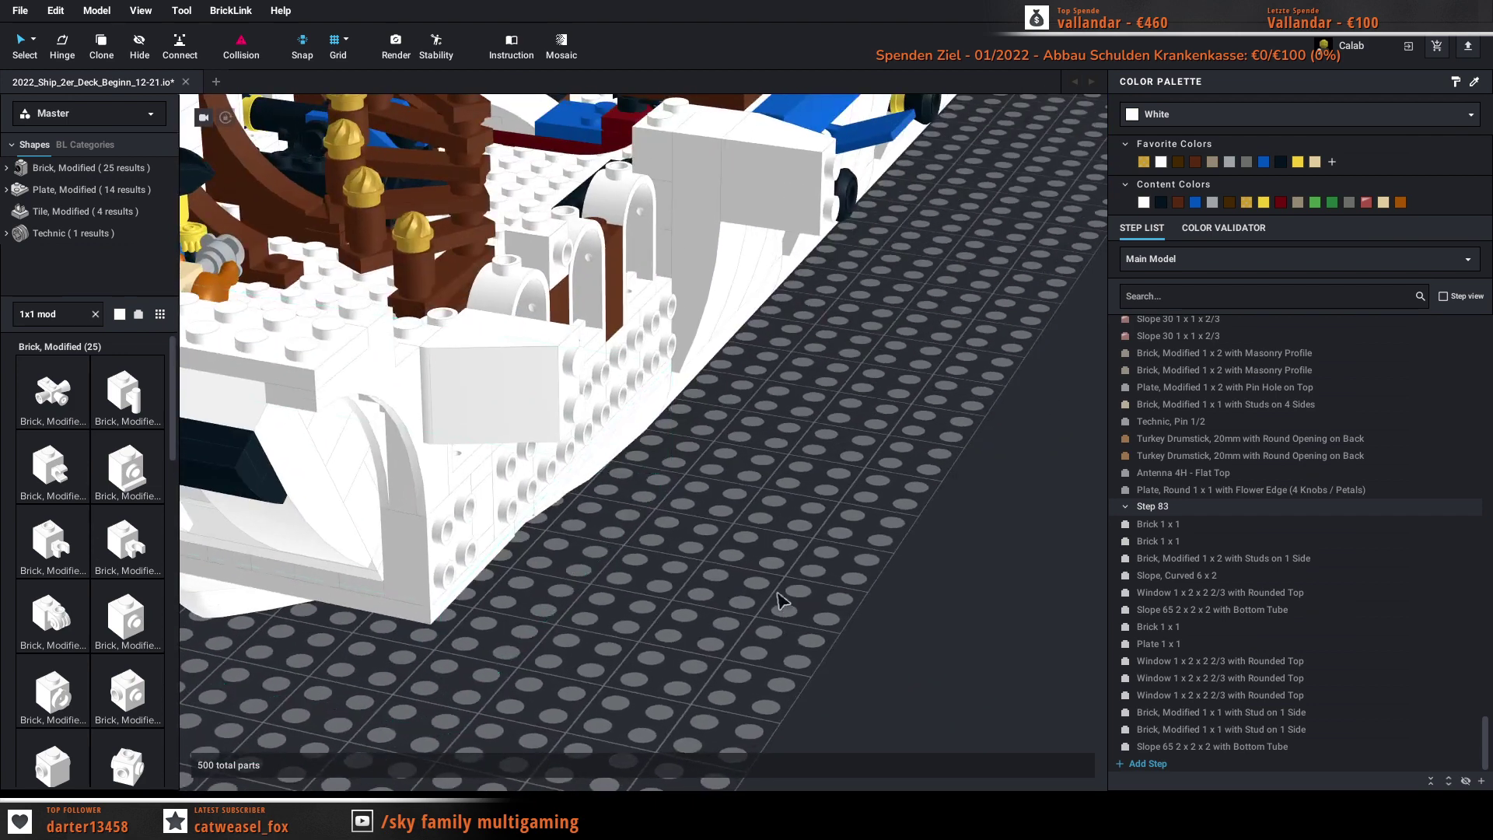
Step: Clone the Slope, Curved 6 x 2 onto the stern end of the hull wall and reattach the Slope 65 2 x 2 x 2 to its outer face
{"action": "left_click_drag", "start_coordinate": [515, 383], "coordinate": [868, 583]}
{"action": "left_click", "coordinate": [700, 227]}
{"action": "key", "text": "c"}
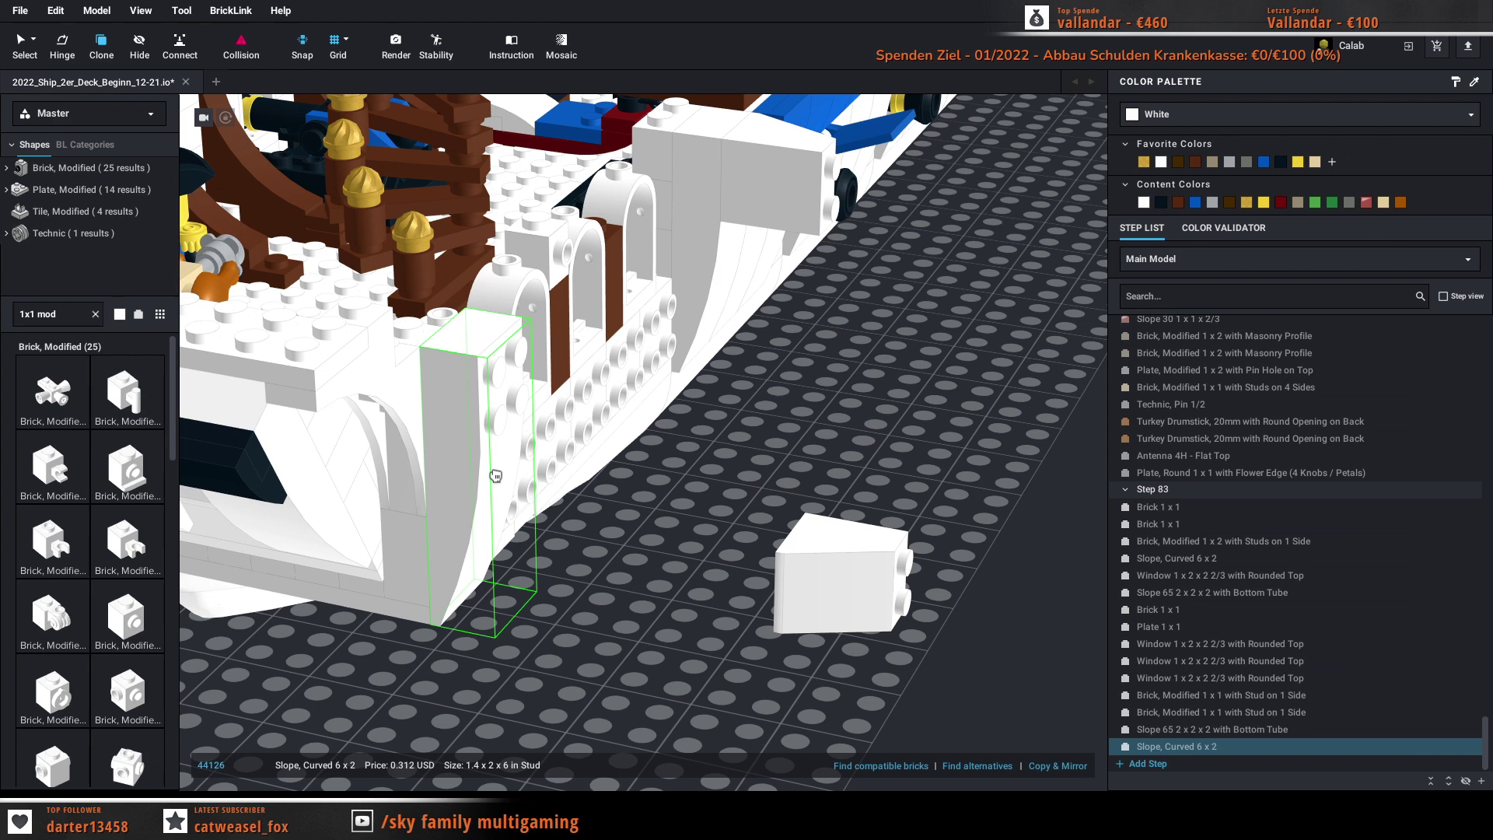
{"action": "key", "text": "ctrl+v"}
{"action": "key", "text": "Escape"}
{"action": "left_click_drag", "start_coordinate": [833, 574], "coordinate": [562, 391]}
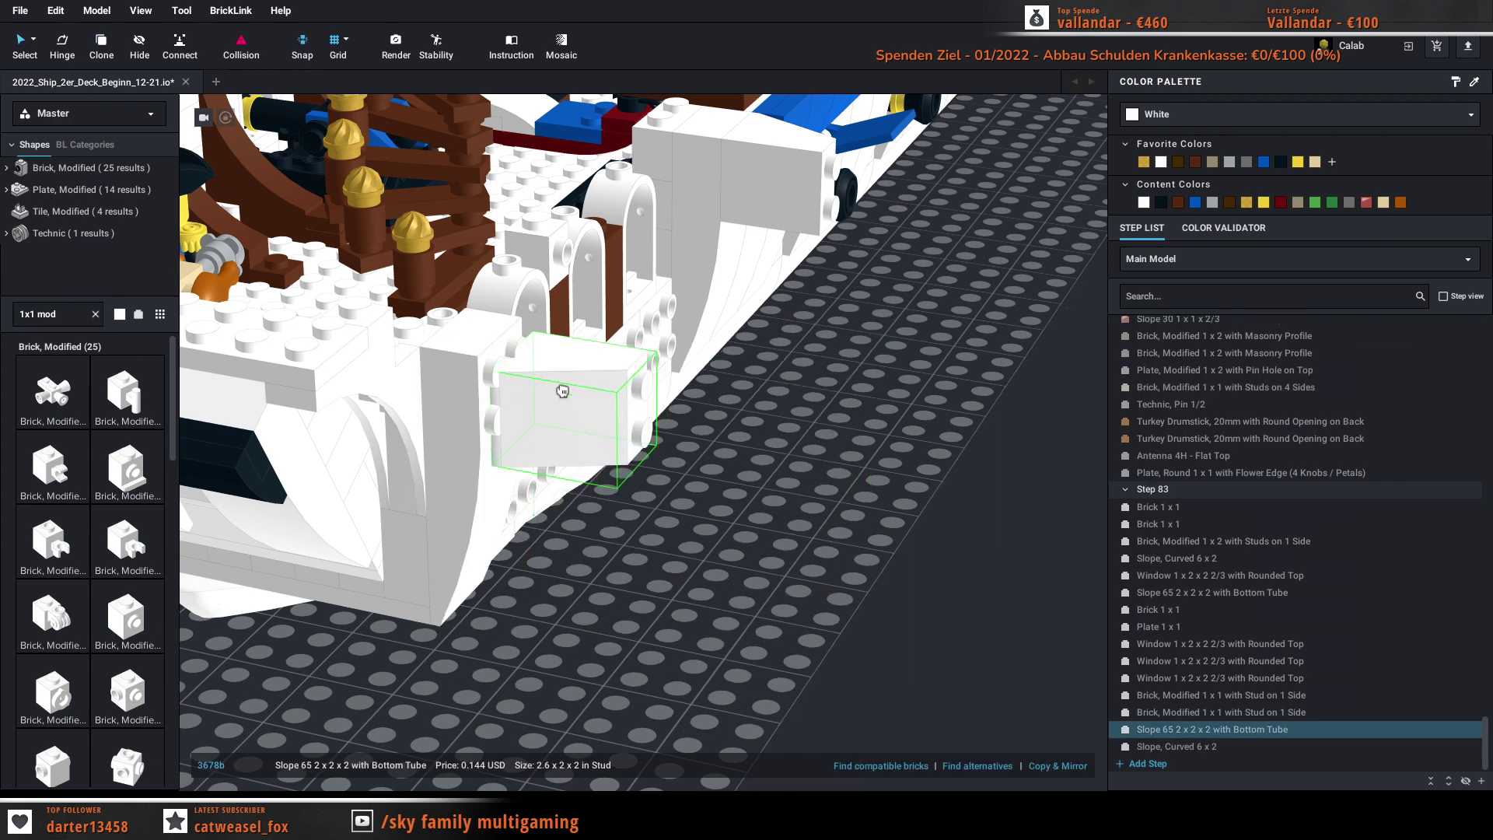
{"action": "left_click", "coordinate": [855, 488]}
Step: Delete the rounded window in front of the bookshelf
{"action": "right_click_drag", "start_coordinate": [888, 465], "coordinate": [700, 477]}
{"action": "left_click", "coordinate": [758, 504]}
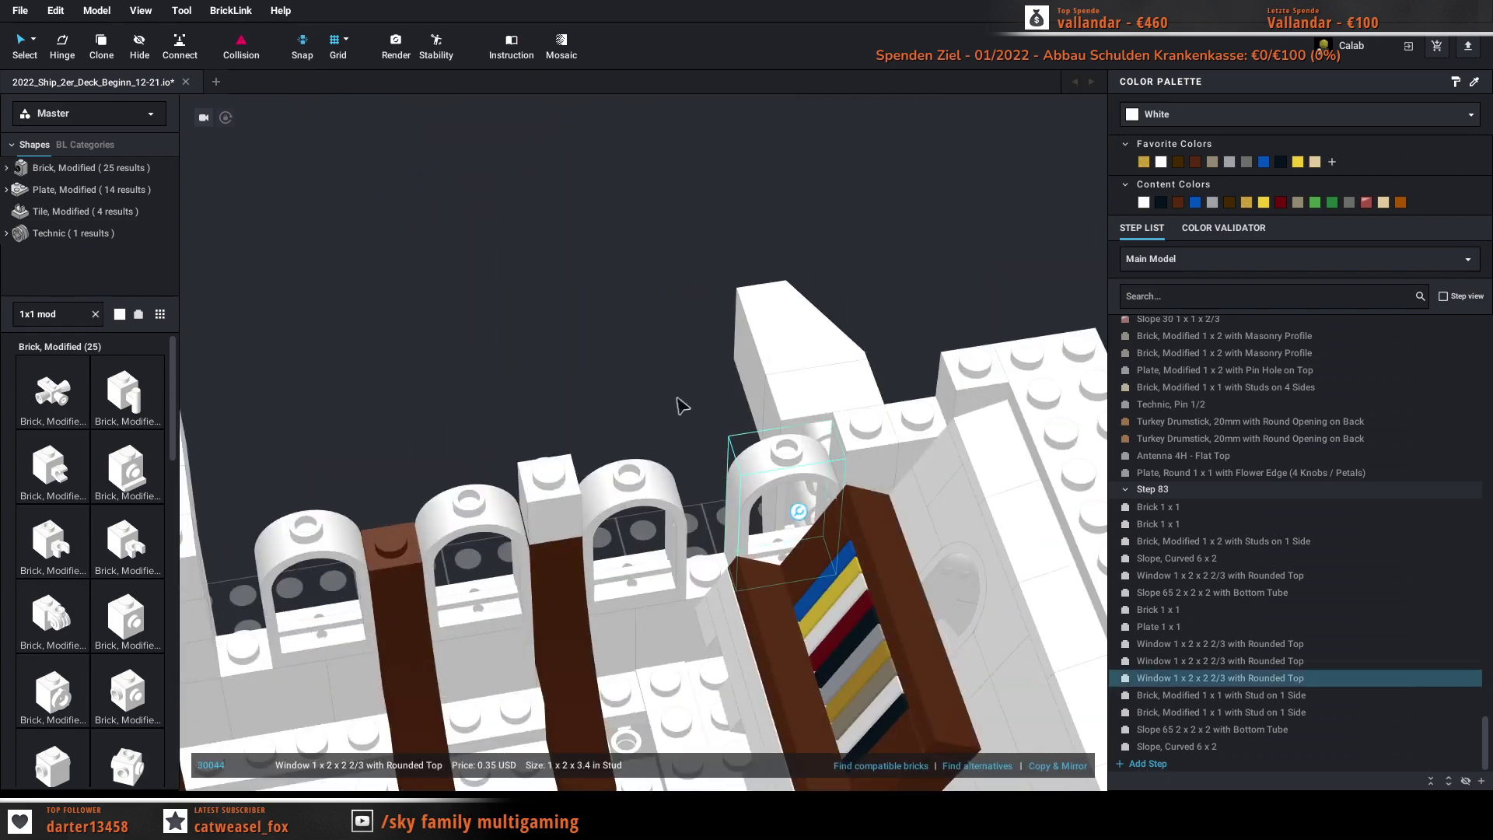
{"action": "left_click", "coordinate": [681, 405]}
Step: Delete both Brick, Modified 1 x 1 with Stud on 1 Side parts, behind the stern slopes and on the brown pillar
{"action": "right_click_drag", "start_coordinate": [577, 323], "coordinate": [766, 292]}
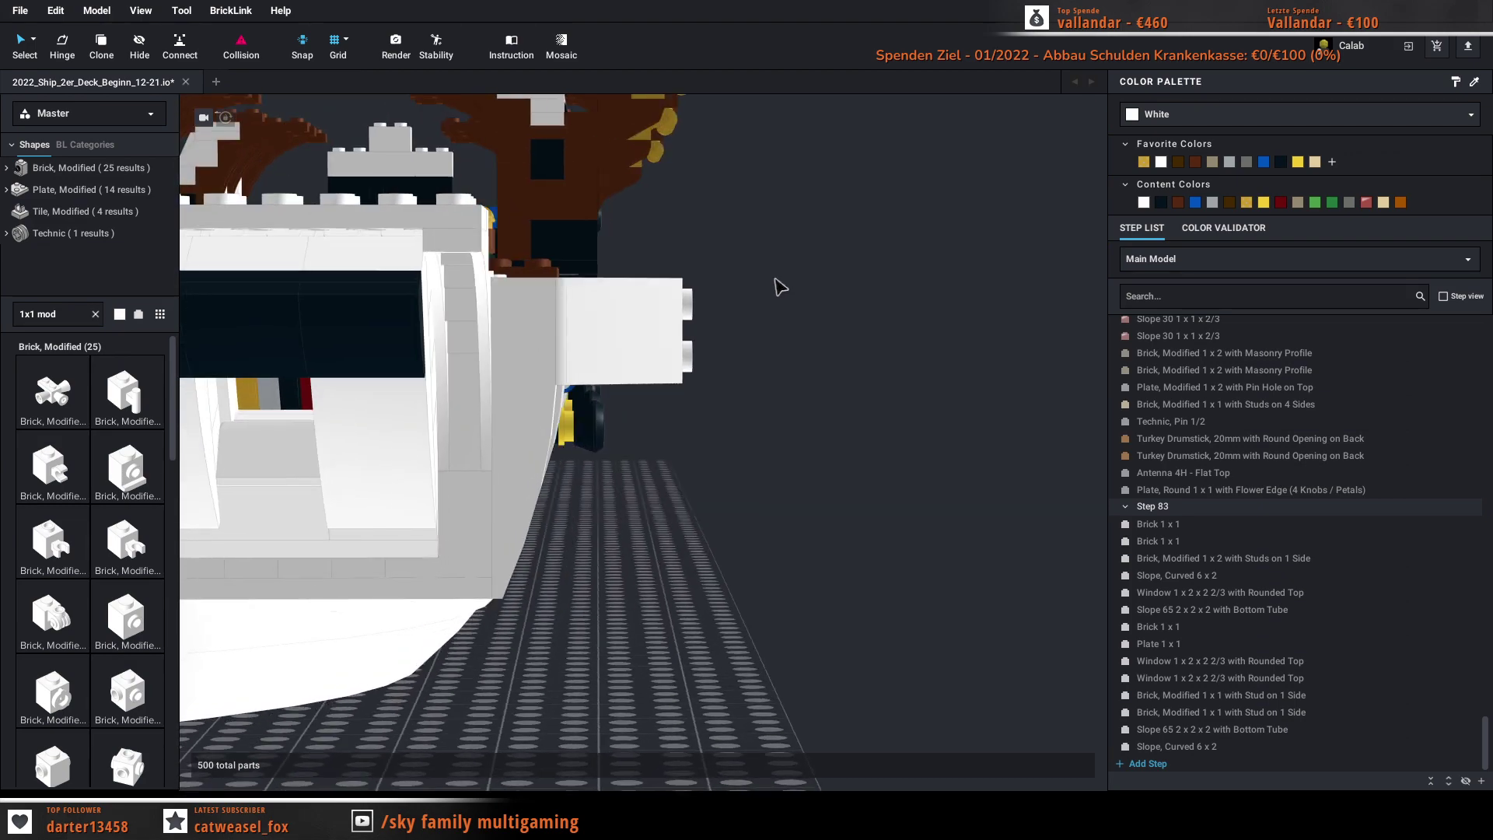
{"action": "right_click_drag", "start_coordinate": [773, 287], "coordinate": [738, 310]}
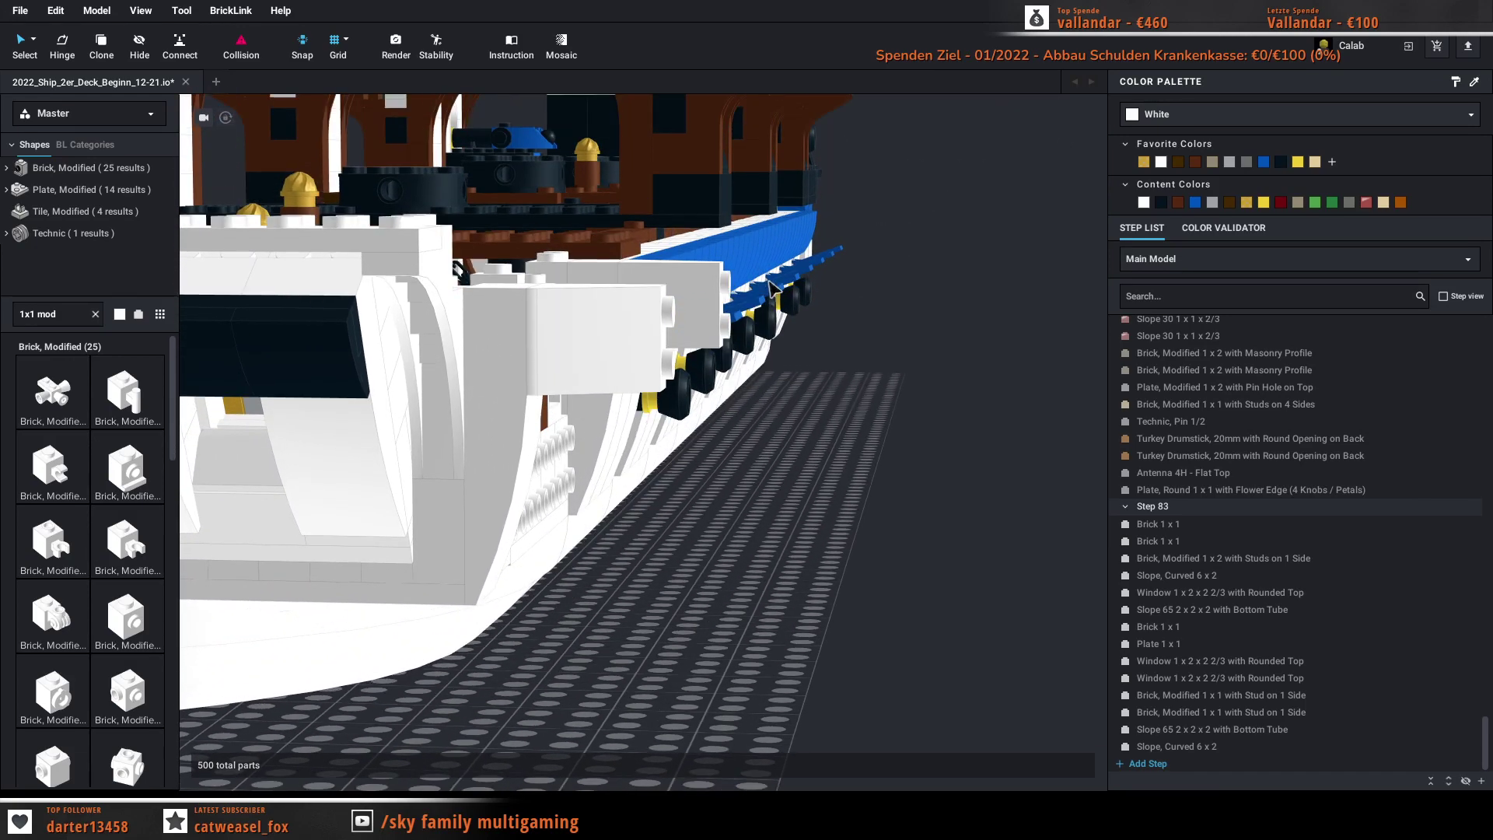
{"action": "scroll", "coordinate": [774, 286], "scroll_direction": "up", "scroll_amount": 5}
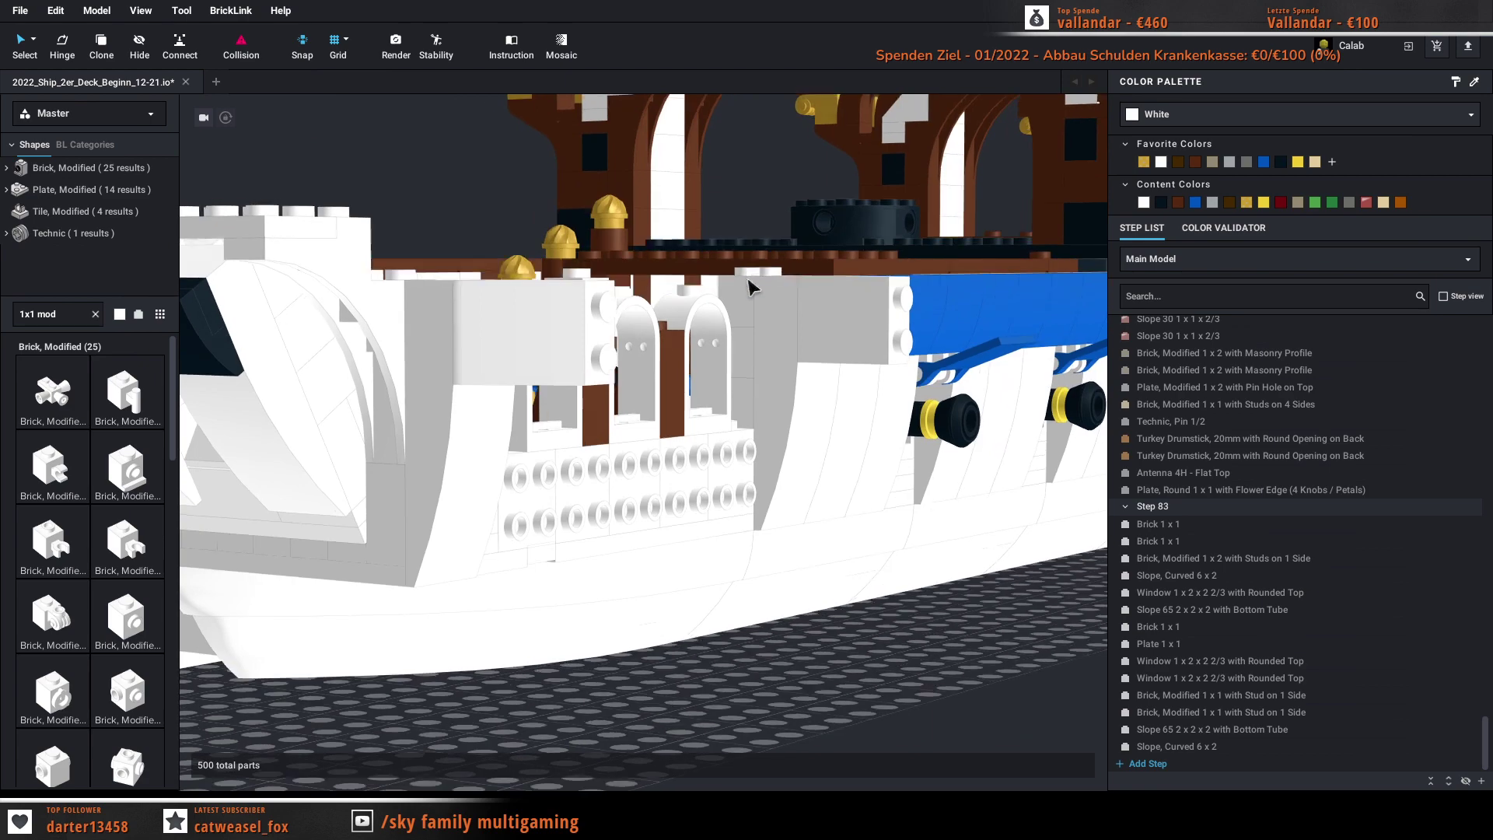
{"action": "right_click_drag", "start_coordinate": [752, 292], "coordinate": [705, 317]}
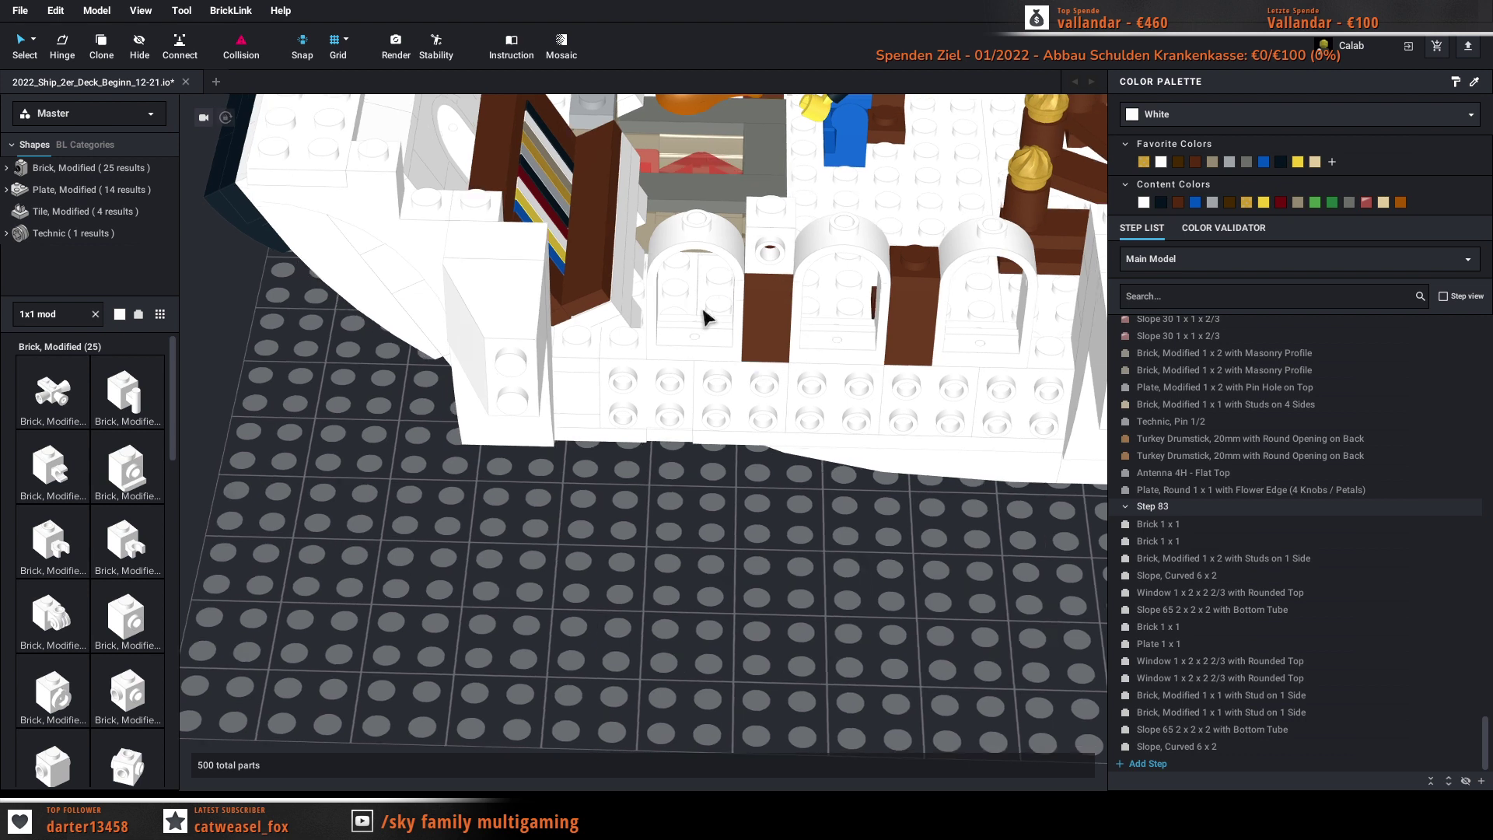
{"action": "right_click_drag", "start_coordinate": [705, 316], "coordinate": [611, 330]}
{"action": "left_click", "coordinate": [862, 327]}
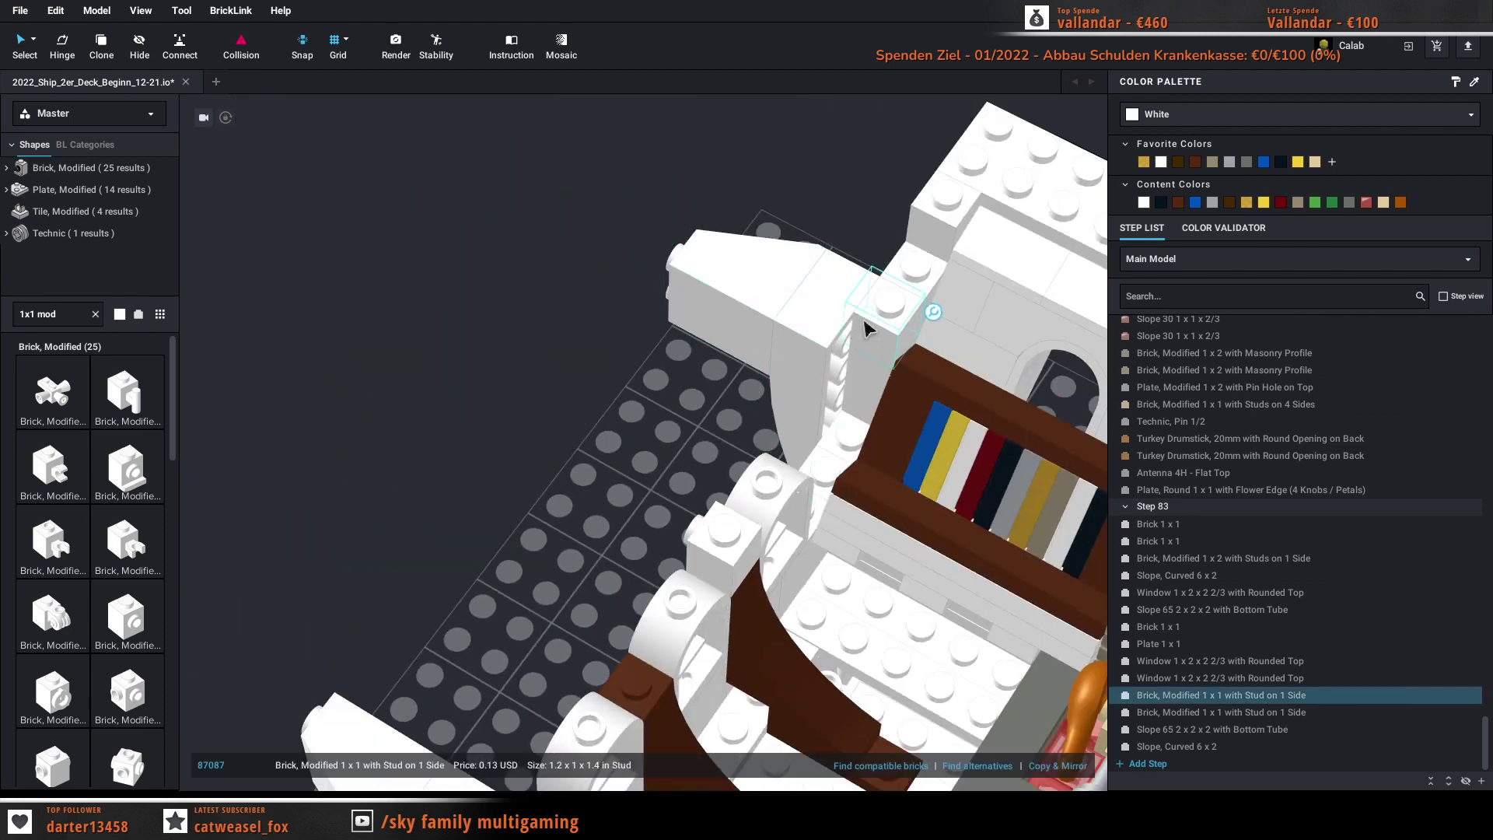
{"action": "key", "text": "Delete"}
{"action": "right_click_drag", "start_coordinate": [684, 389], "coordinate": [487, 355]}
{"action": "left_click", "coordinate": [726, 274]}
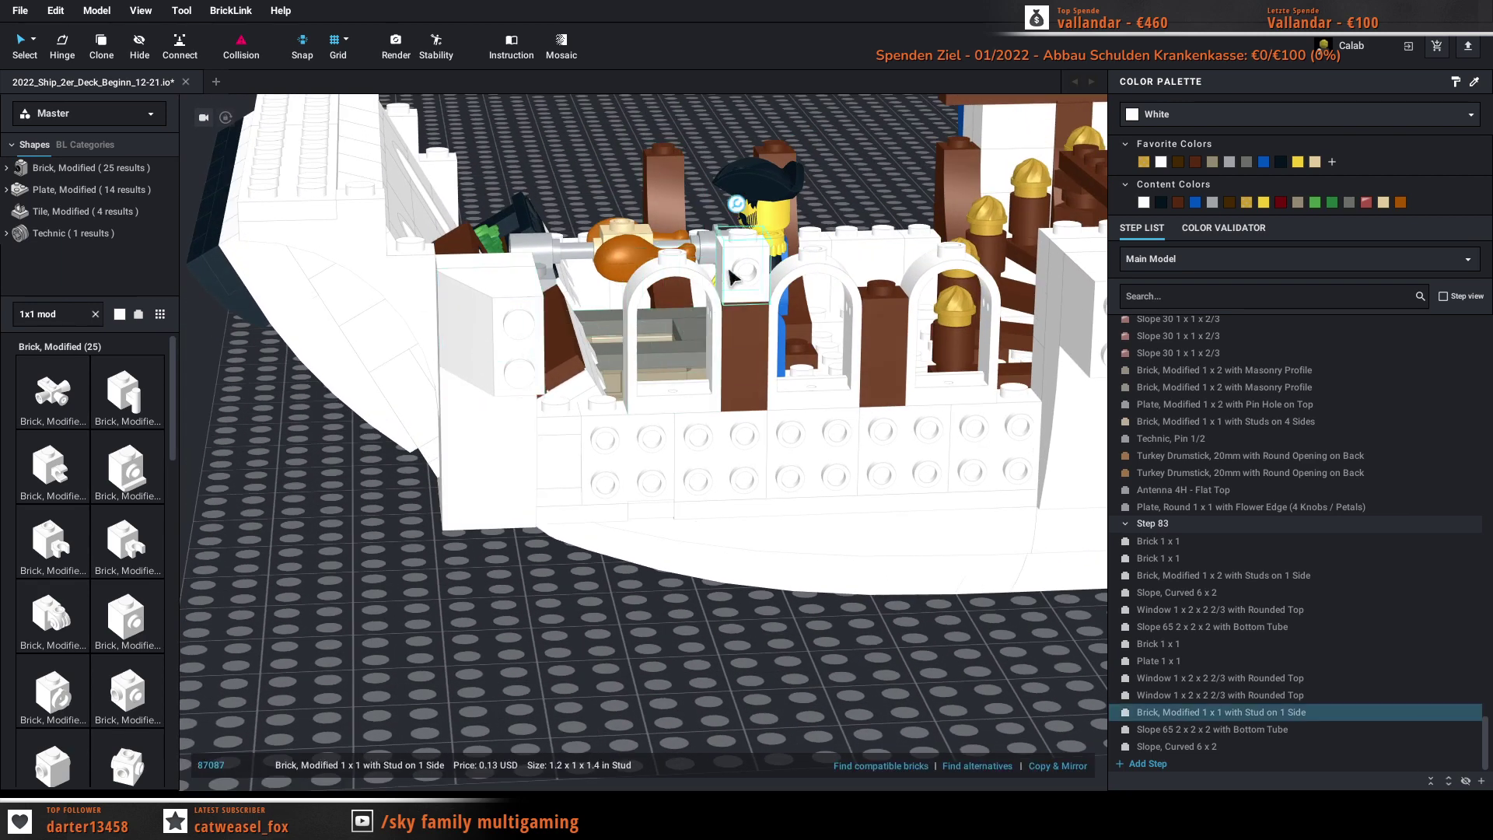
{"action": "key", "text": "Delete"}
{"action": "right_click_drag", "start_coordinate": [715, 552], "coordinate": [752, 571]}
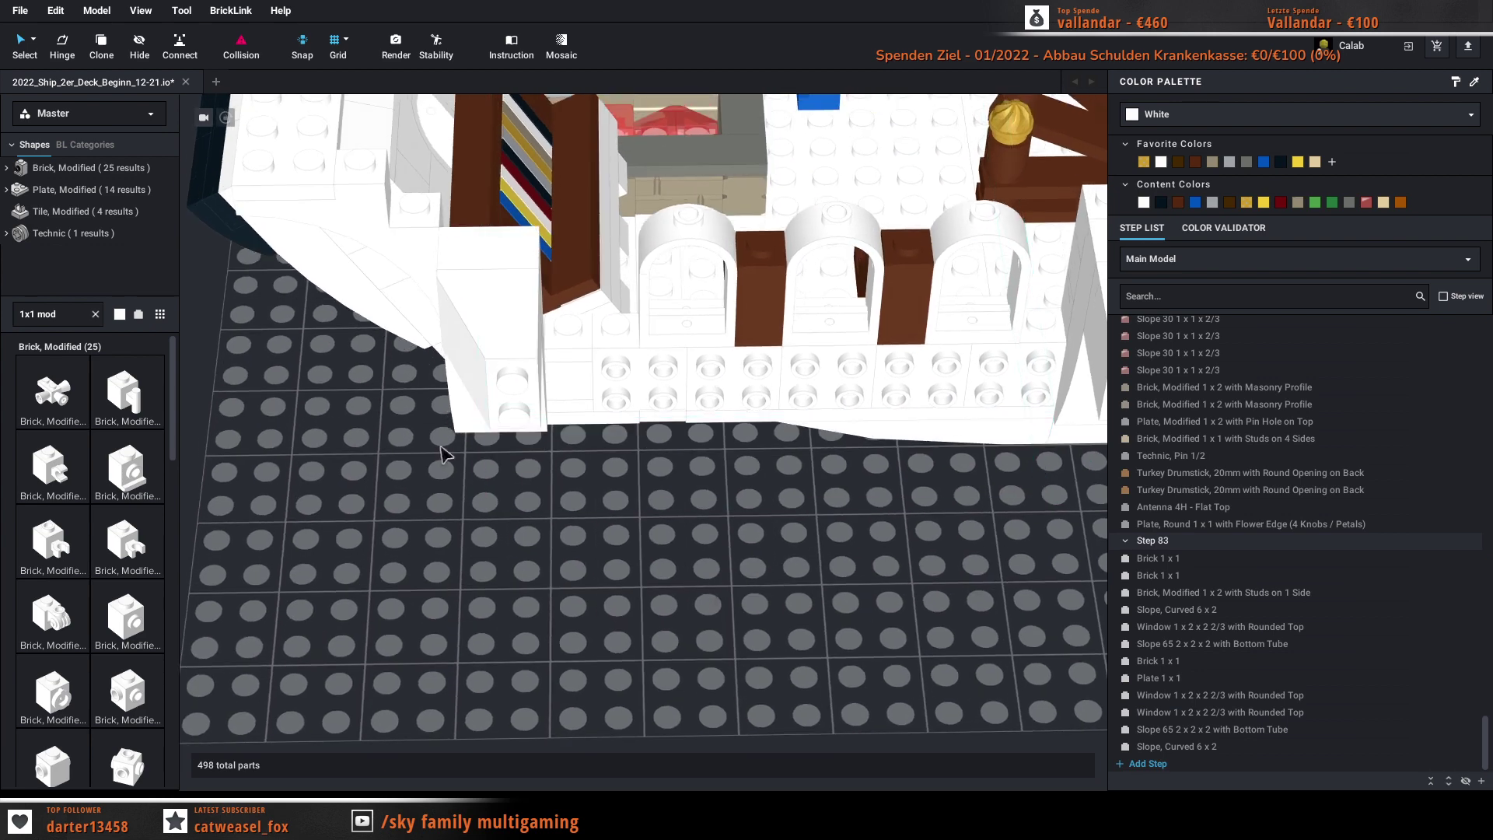
Step: Clone the white Arch 1 x 4, rotate it parallel to the hull wall, and place it over the rounded window nearest the bookshelf
{"action": "type", "text": "a"}
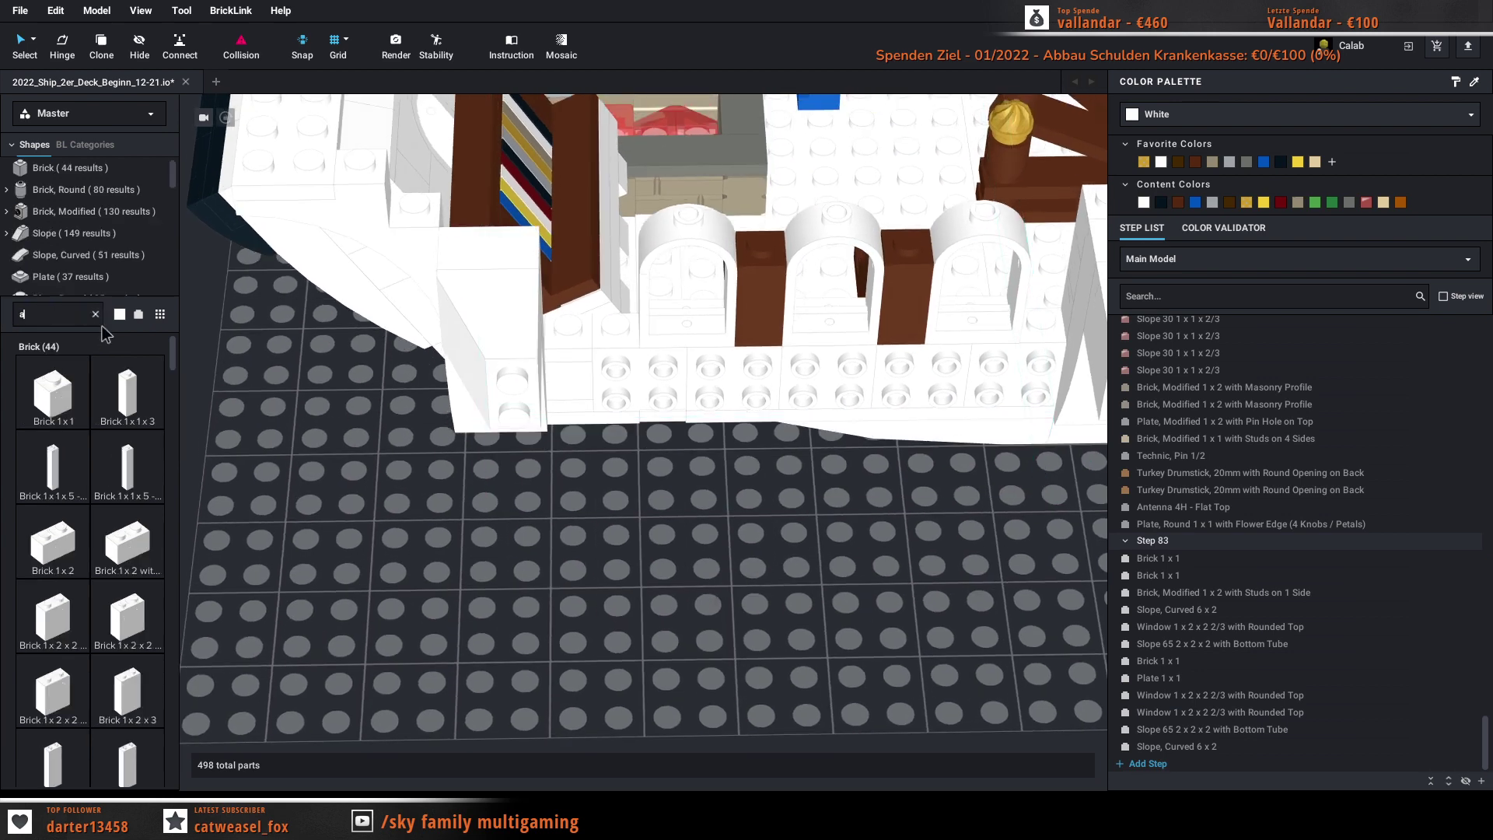
{"action": "right_click_drag", "start_coordinate": [570, 498], "coordinate": [531, 484]}
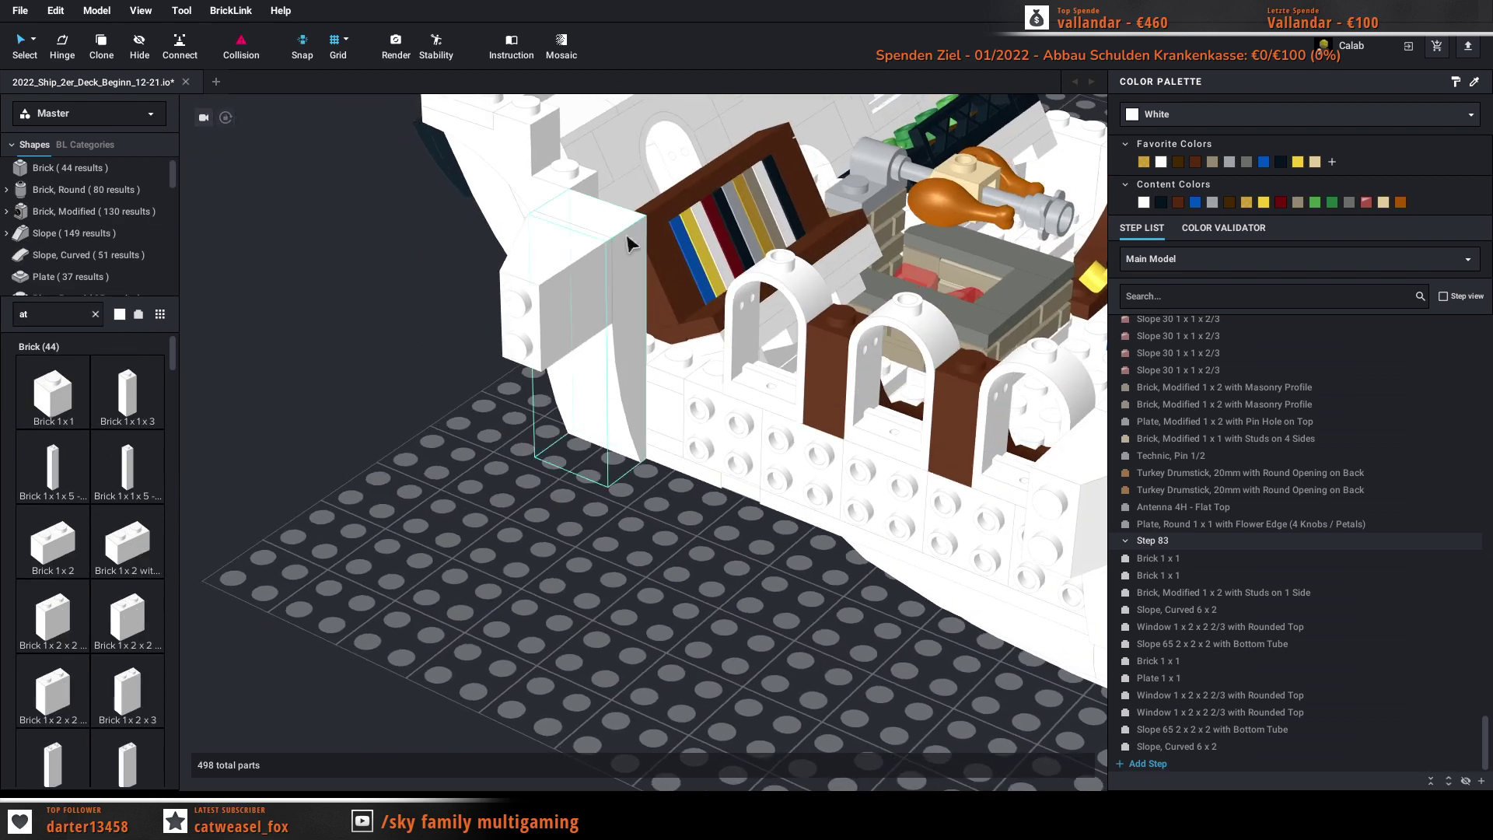
{"action": "left_click", "coordinate": [631, 153]}
{"action": "key", "text": "c"}
{"action": "key", "text": "Right"}
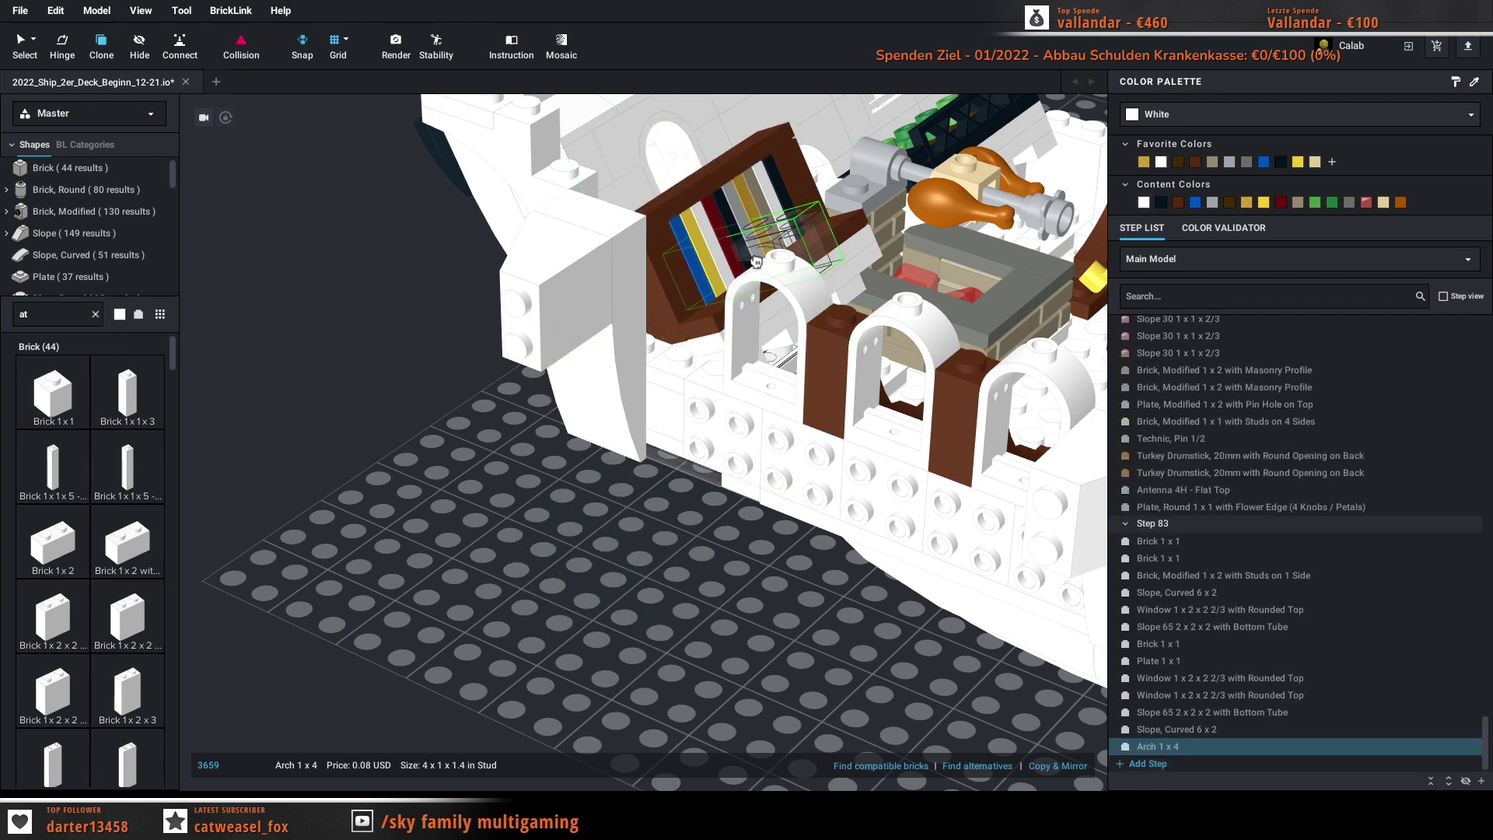
{"action": "left_click", "coordinate": [770, 251]}
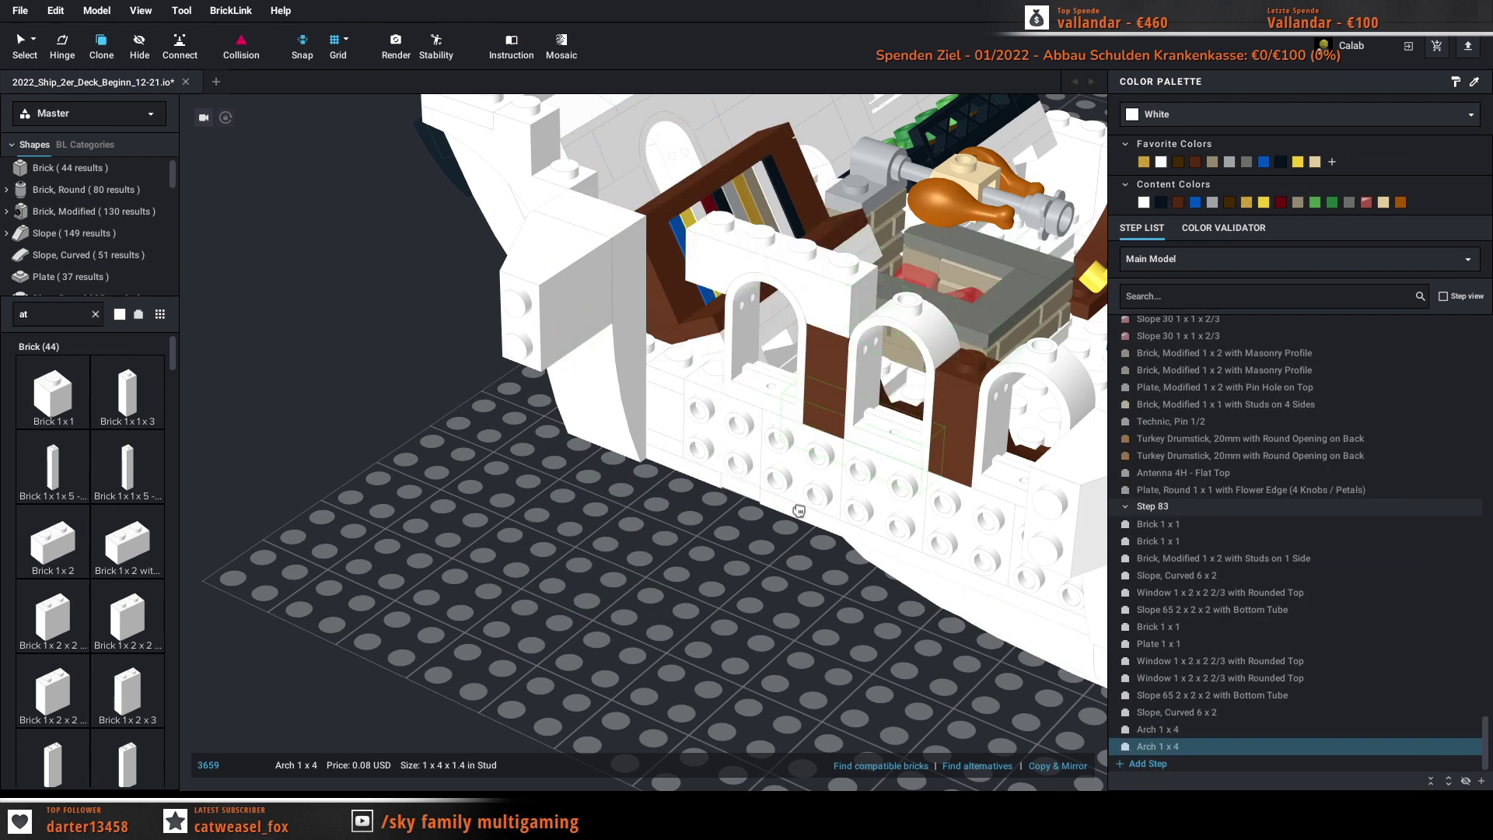
{"action": "key", "text": "Escape"}
Step: Move the new Arch 1 x 4 along the wall so it spans the middle rounded window and both brown pillars
{"action": "mouse_move", "coordinate": [702, 629]}
{"action": "right_mouse_down"}
{"action": "mouse_move", "coordinate": [737, 620]}
{"action": "mouse_move", "coordinate": [729, 609]}
{"action": "right_mouse_up"}
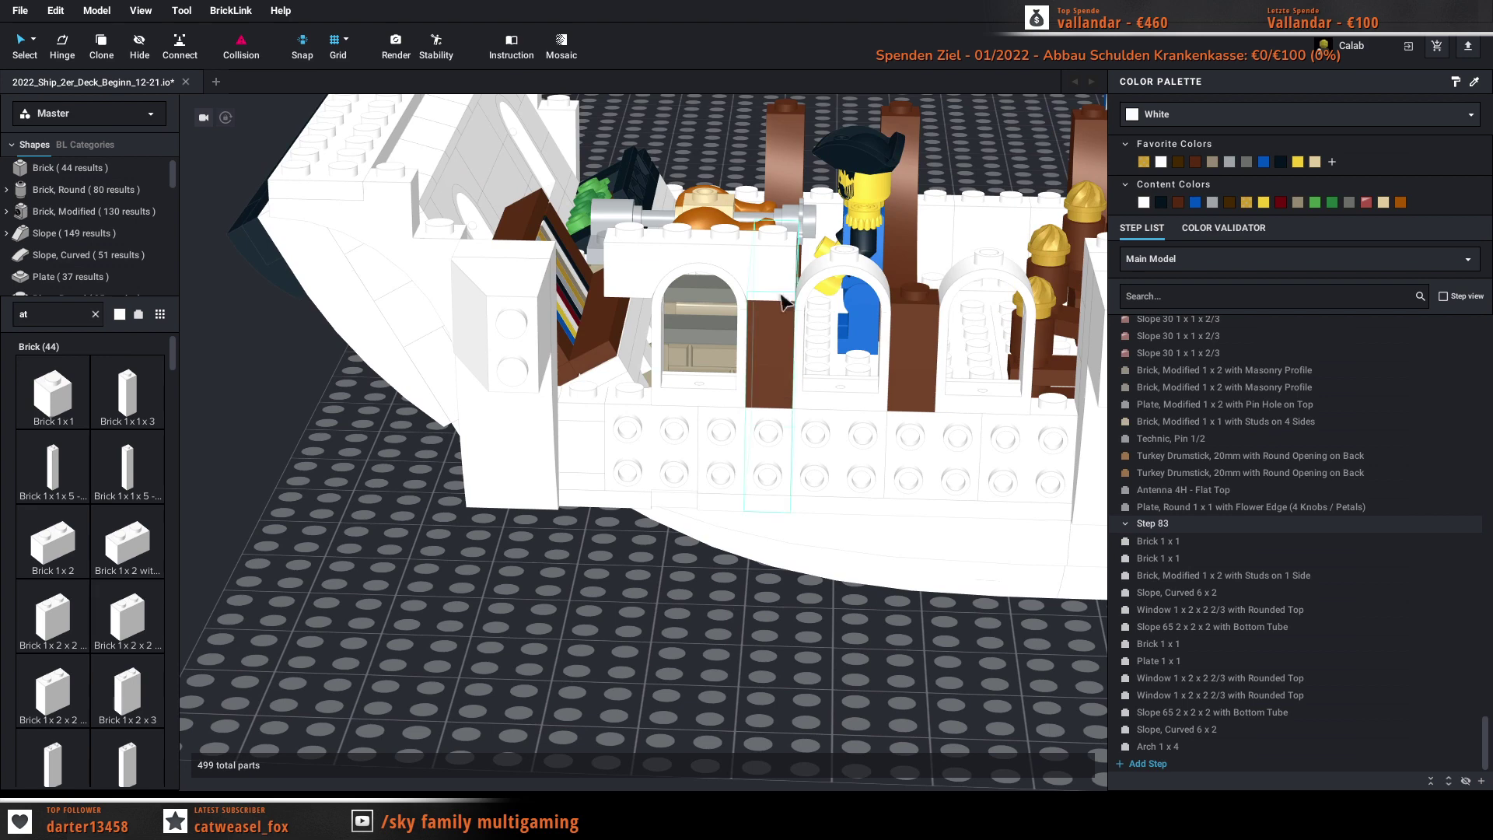
{"action": "left_click_drag", "start_coordinate": [779, 272], "coordinate": [896, 273]}
{"action": "left_click", "coordinate": [787, 601]}
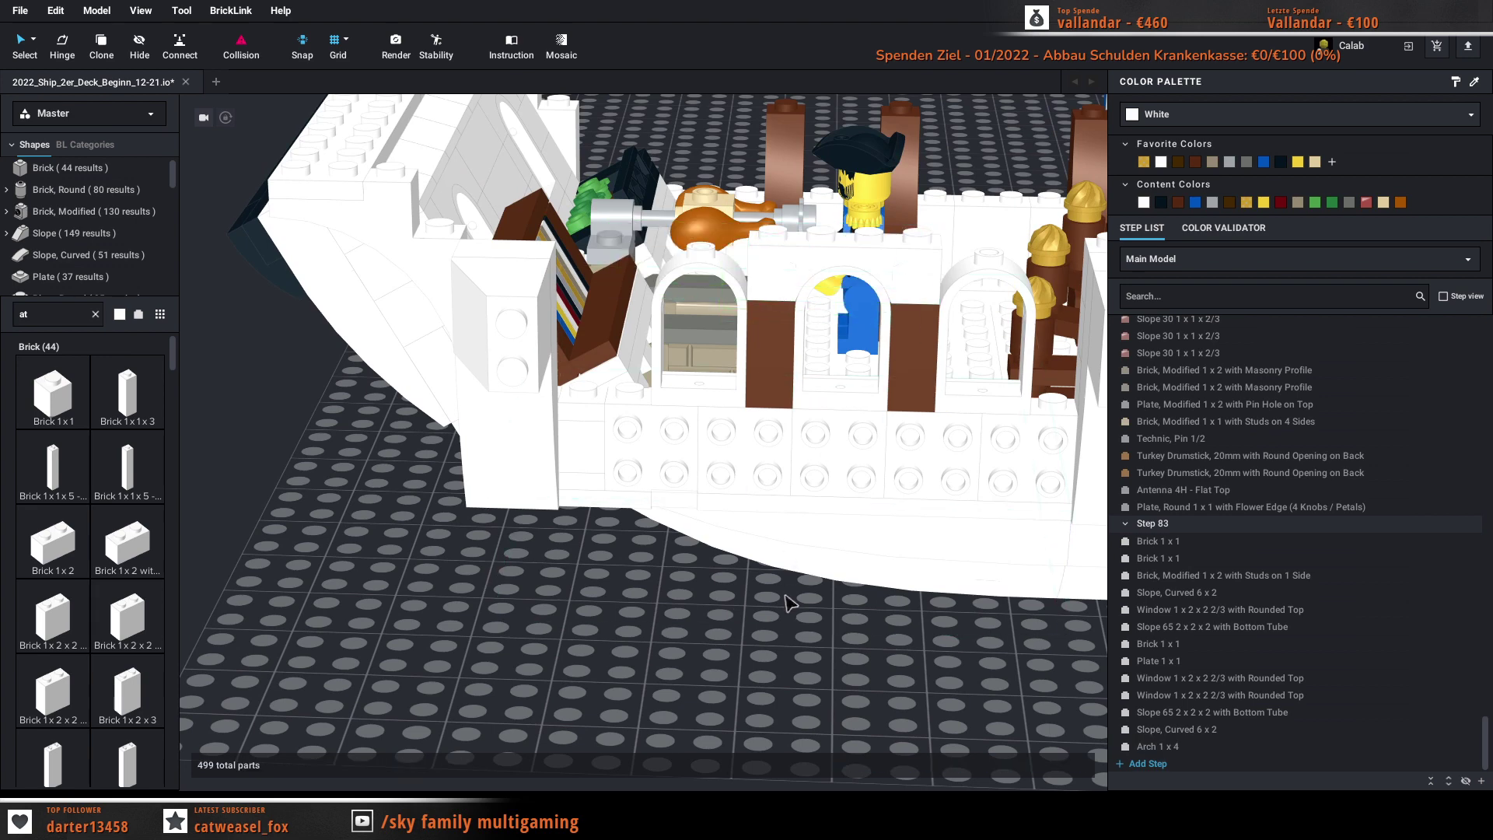
{"action": "right_click_drag", "start_coordinate": [789, 595], "coordinate": [788, 604]}
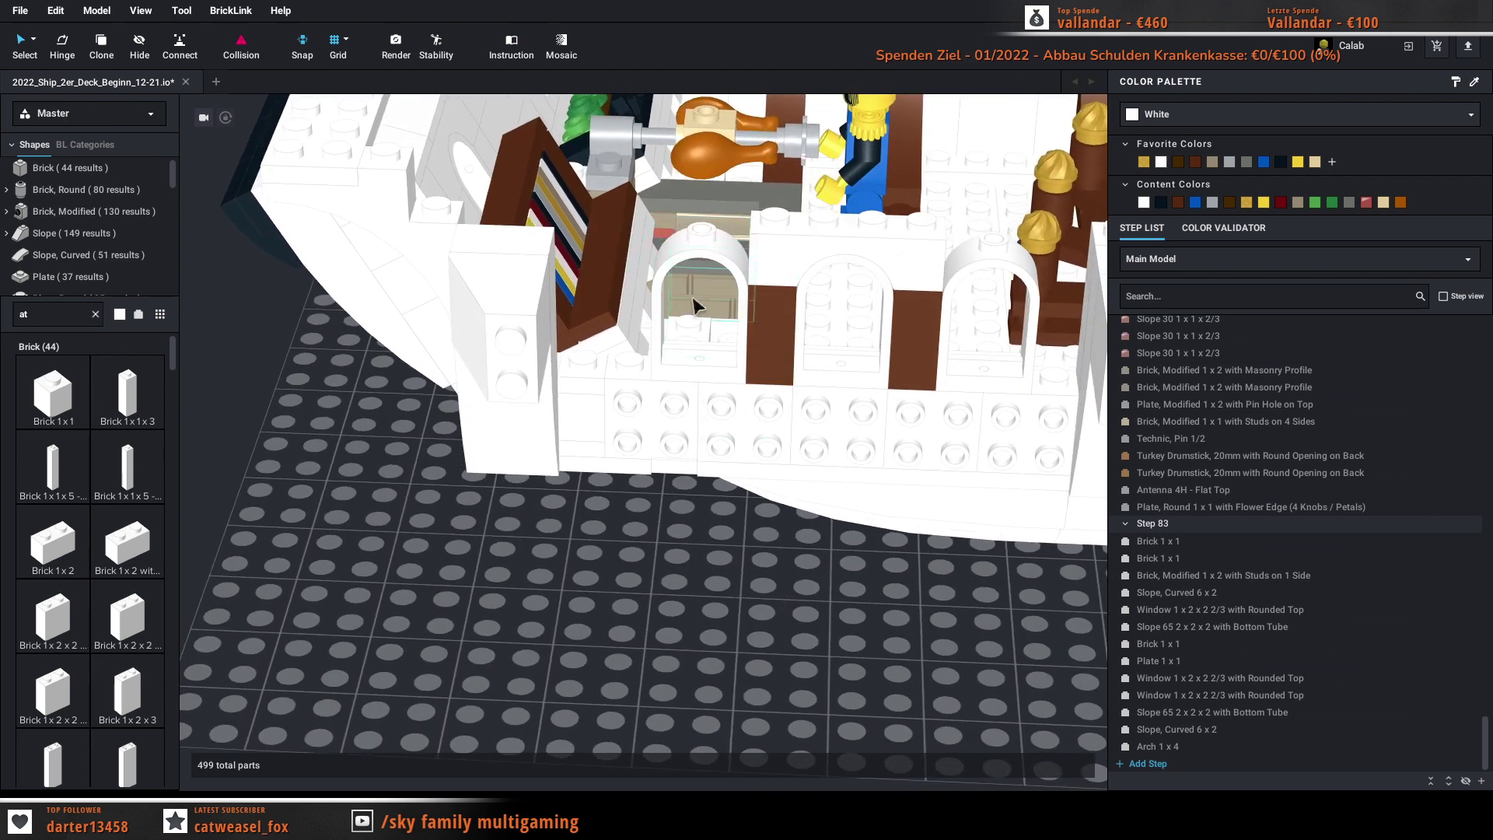
Step: Delete the two rounded windows on either side of the arch-covered middle window
{"action": "key", "text": "Delete"}
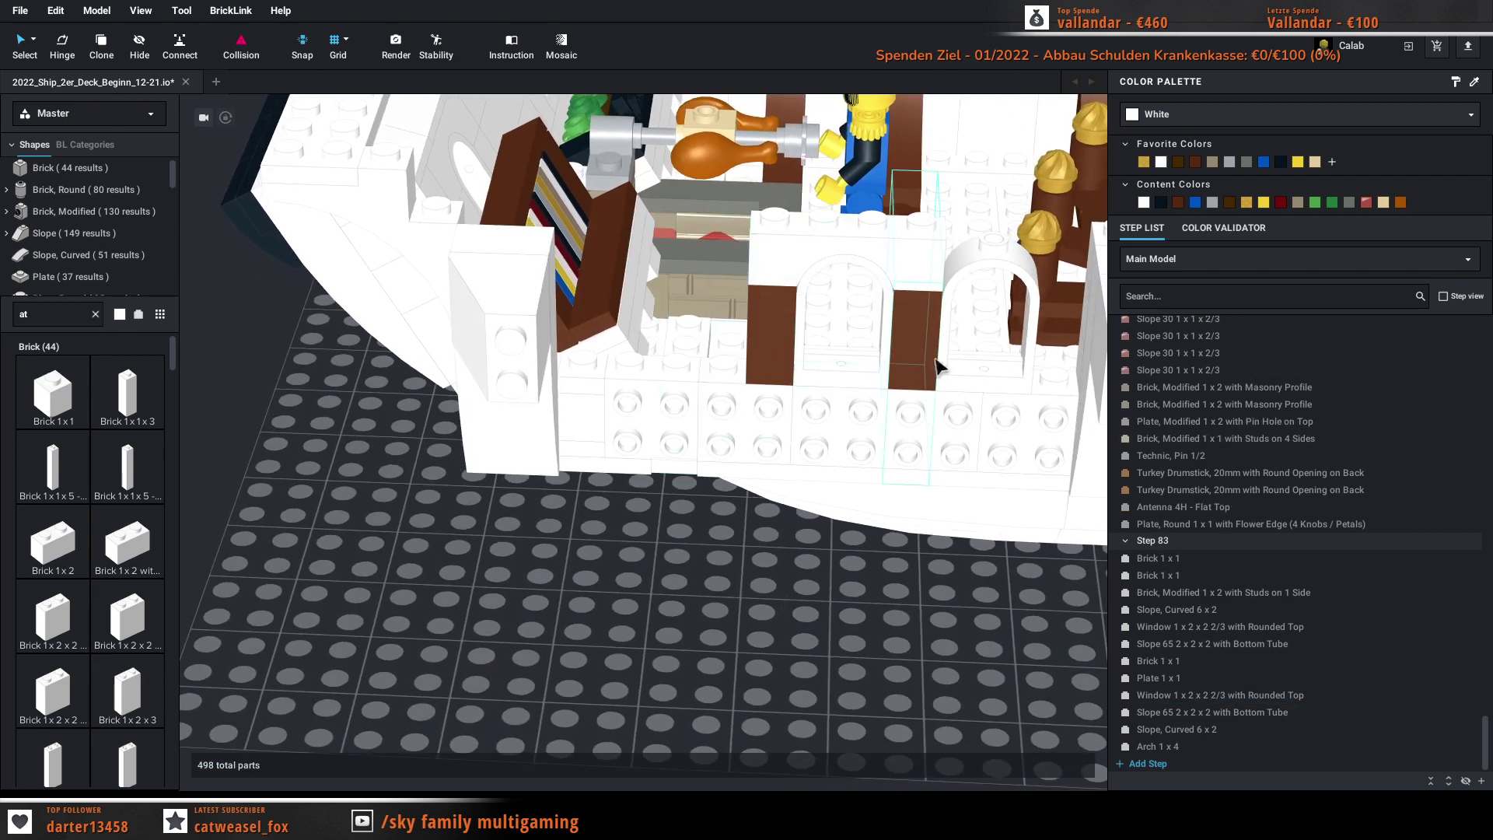
{"action": "left_click", "coordinate": [1000, 362]}
{"action": "key", "text": "Delete"}
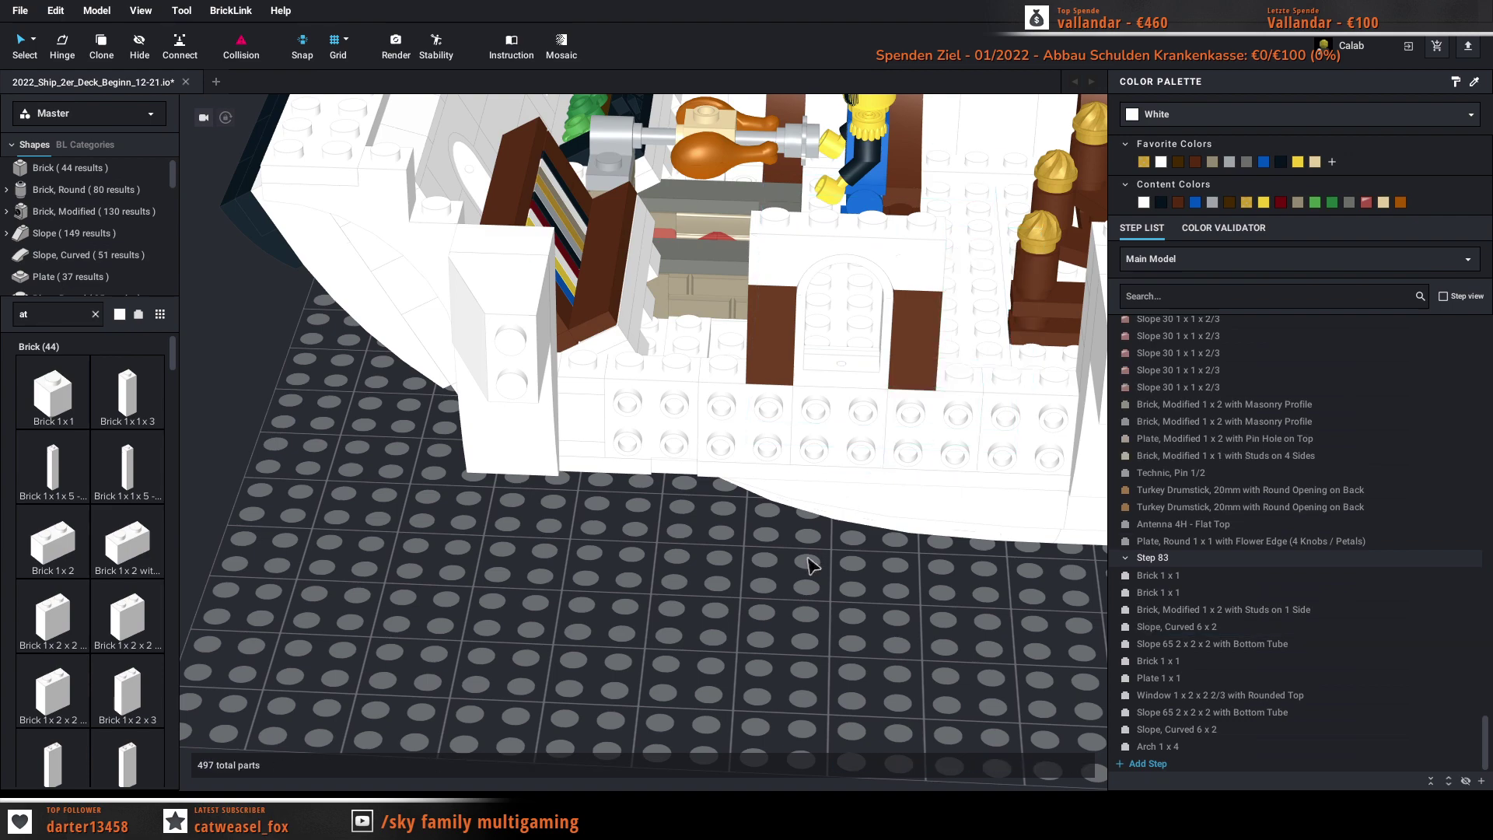
Step: Find the 1x4 brick in the part library and place a white Brick 1 x 4 in the wall gap between bookshelf and brown pillar
{"action": "right_click_drag", "start_coordinate": [810, 567], "coordinate": [810, 537]}
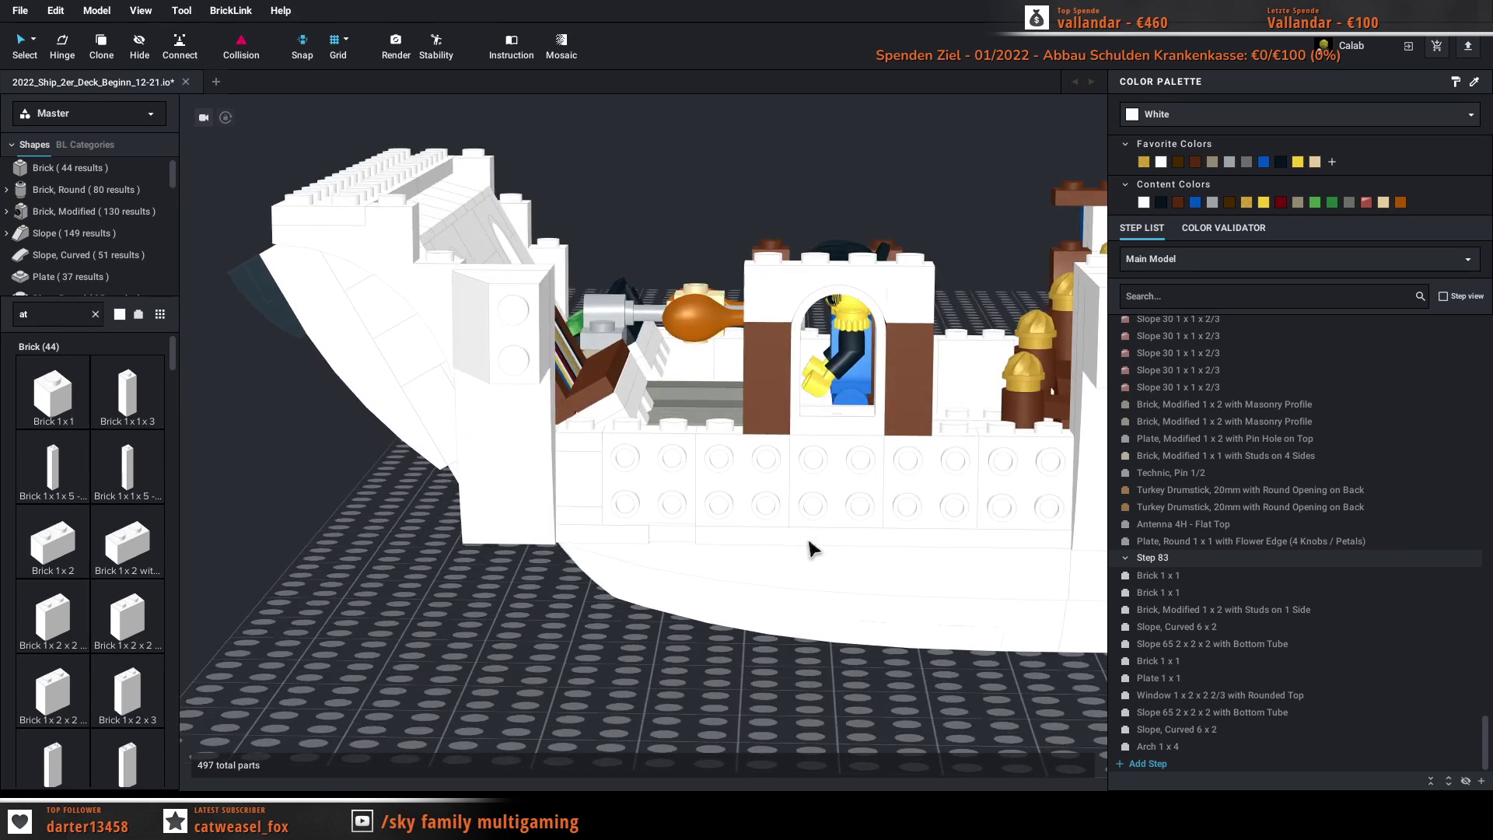
{"action": "right_click_drag", "start_coordinate": [811, 548], "coordinate": [849, 546]}
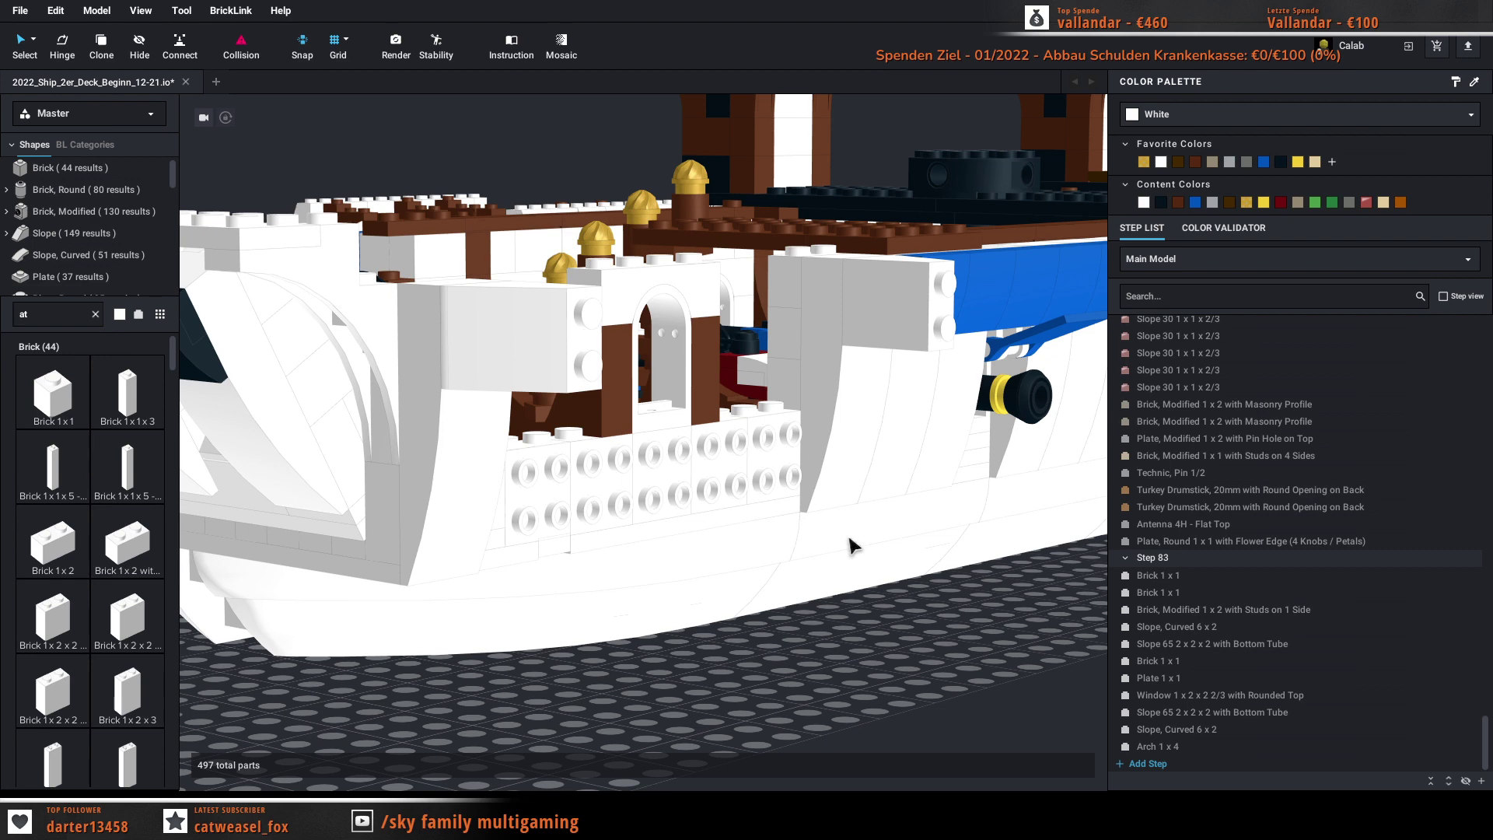
{"action": "right_click_drag", "start_coordinate": [850, 547], "coordinate": [672, 596]}
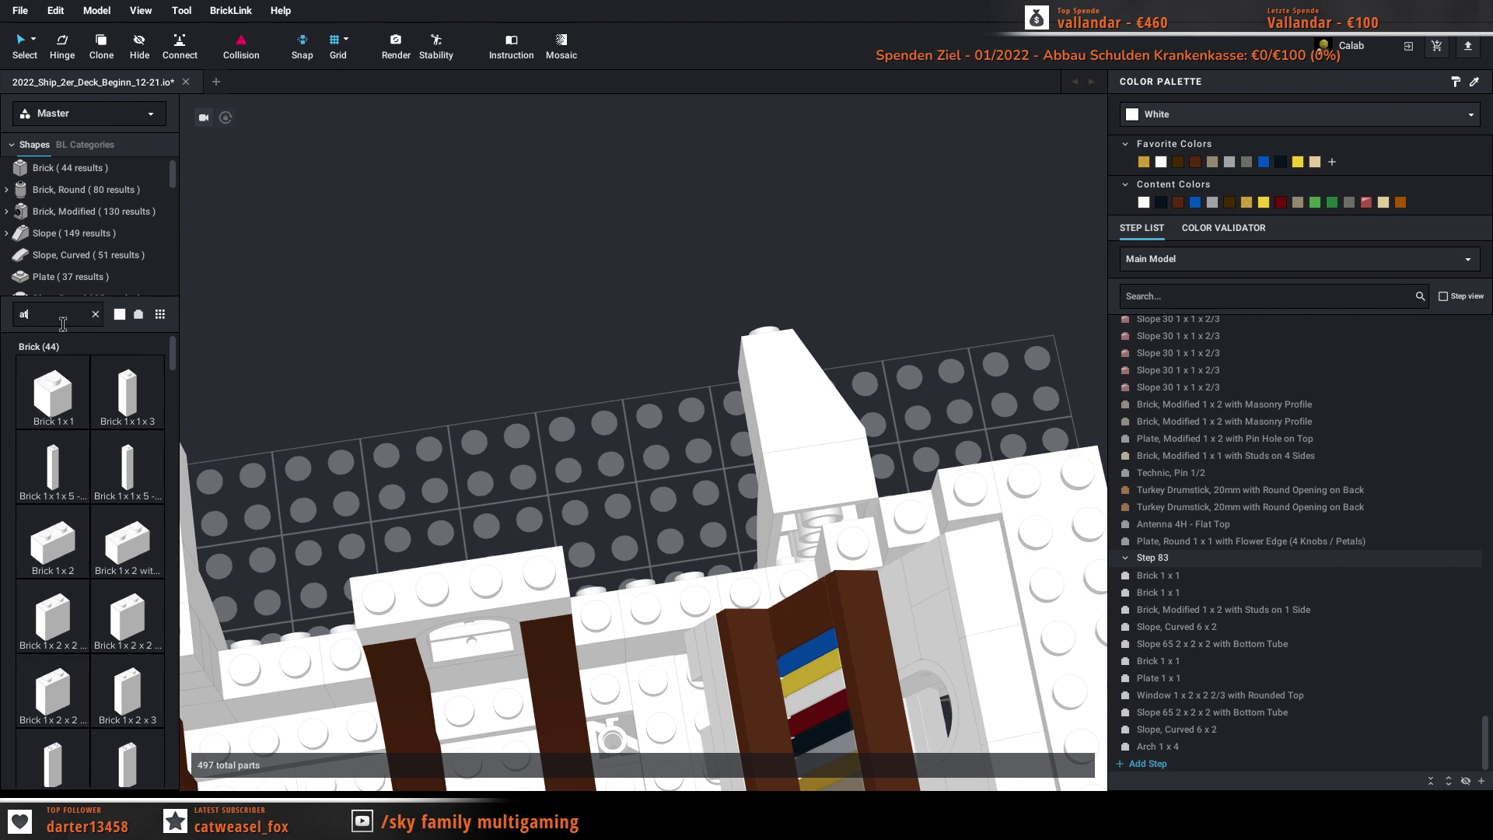
{"action": "type", "text": "4"}
{"action": "right_click_drag", "start_coordinate": [290, 350], "coordinate": [402, 373]}
{"action": "left_click_drag", "start_coordinate": [78, 400], "coordinate": [712, 448]}
{"action": "left_click", "coordinate": [792, 332]}
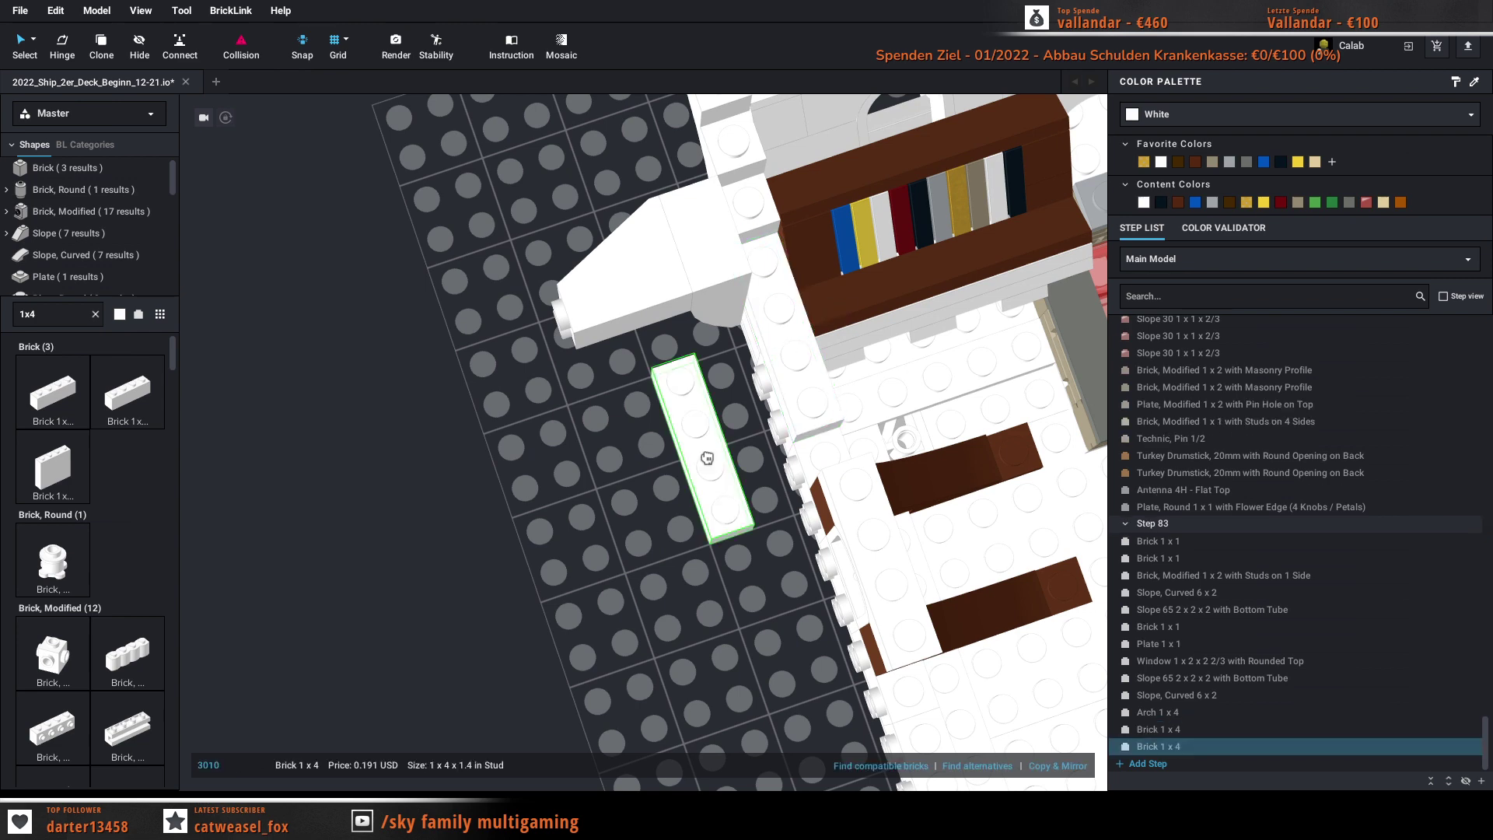
{"action": "key", "text": "Escape"}
Step: Clone the Brick 1 x 4 and stack the copy with the first one in the wall gap by the bookshelf
{"action": "right_click_drag", "start_coordinate": [610, 560], "coordinate": [657, 529]}
{"action": "left_click_drag", "start_coordinate": [676, 318], "coordinate": [700, 278]}
{"action": "left_click", "coordinate": [703, 276]}
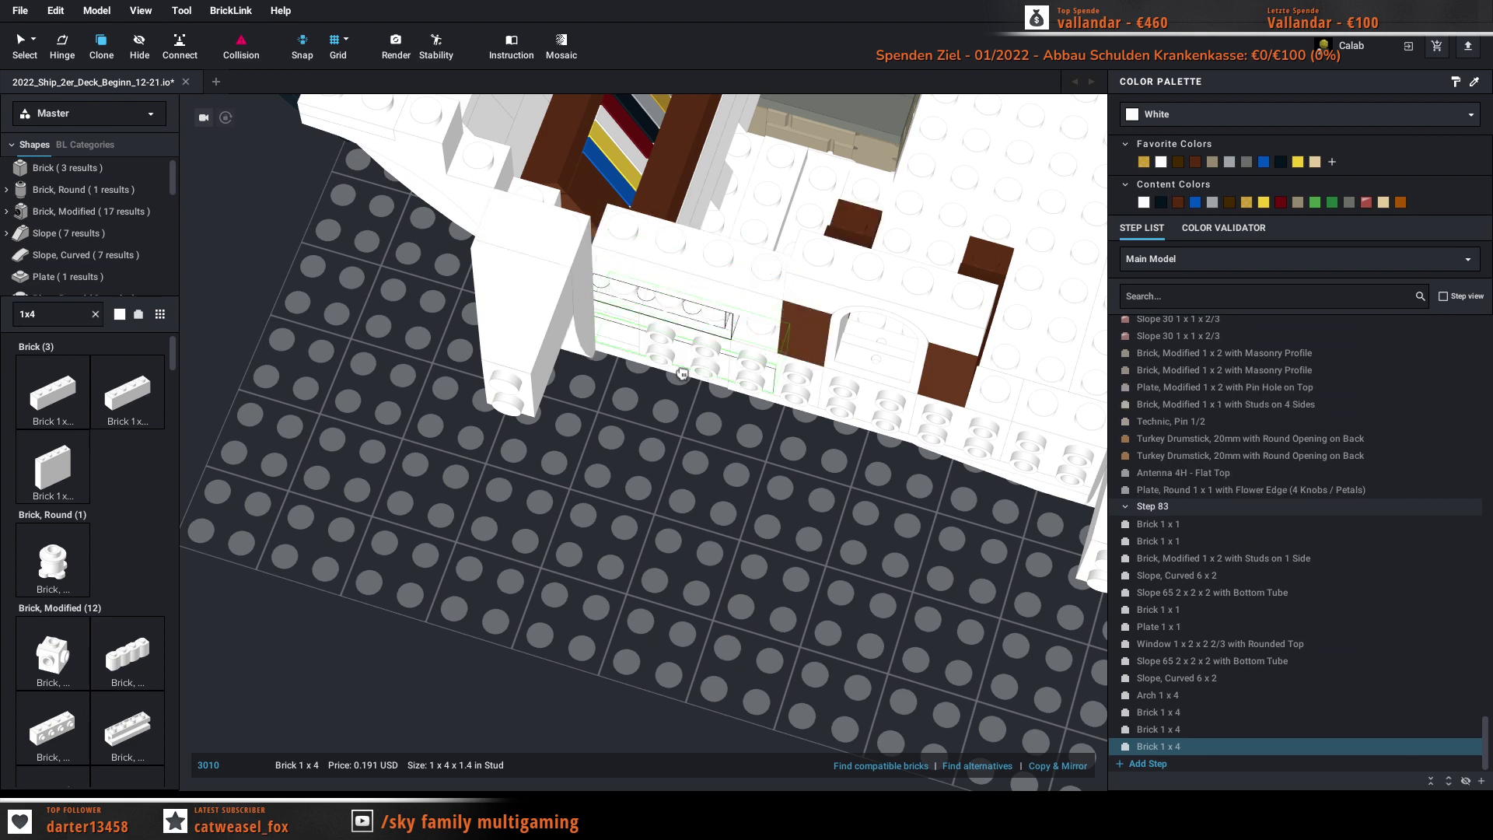
{"action": "key", "text": "Escape"}
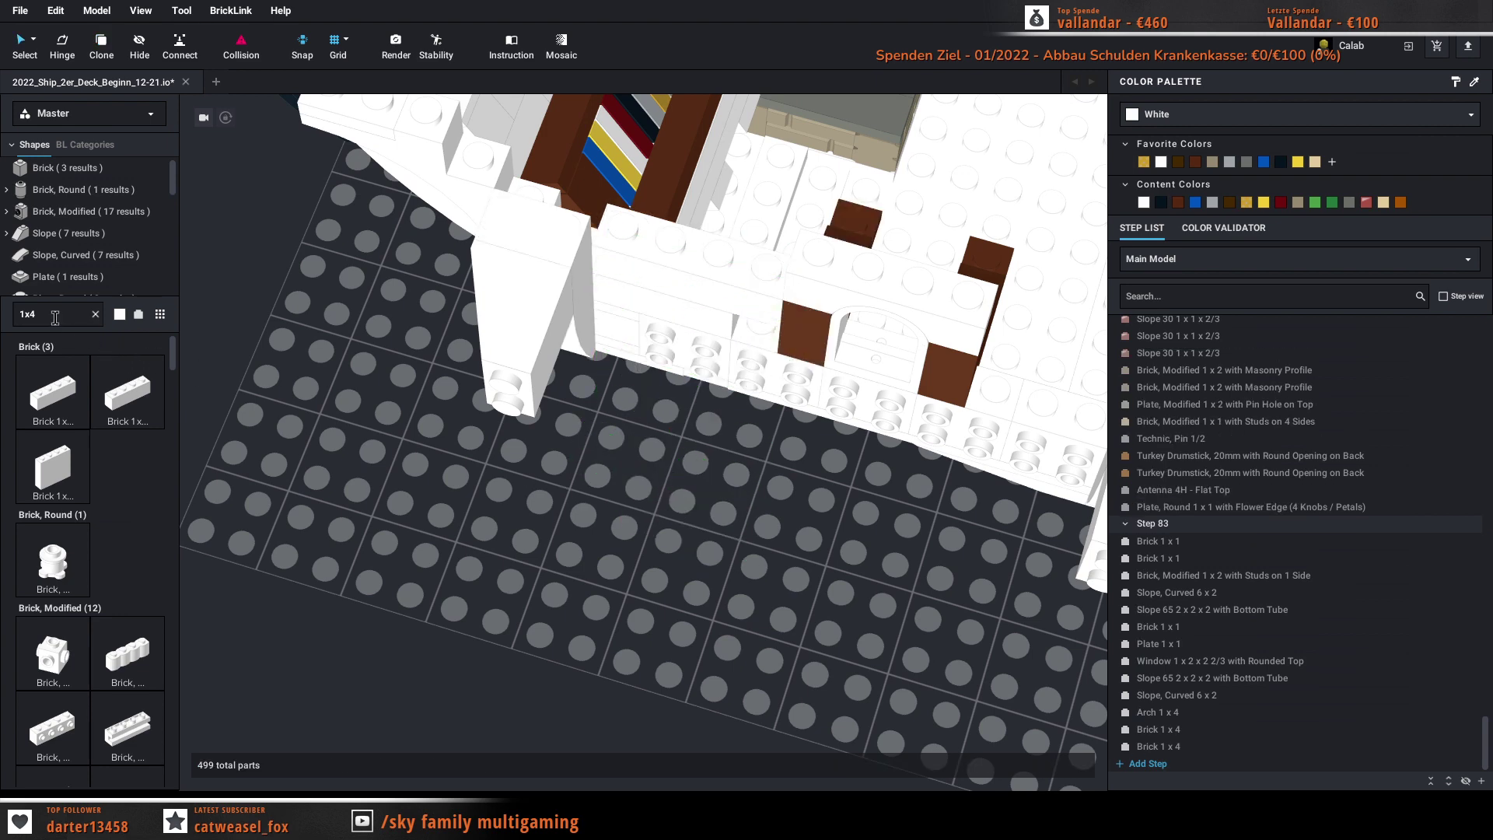
{"action": "left_click", "coordinate": [80, 312]}
{"action": "type", "text": "1x6"}
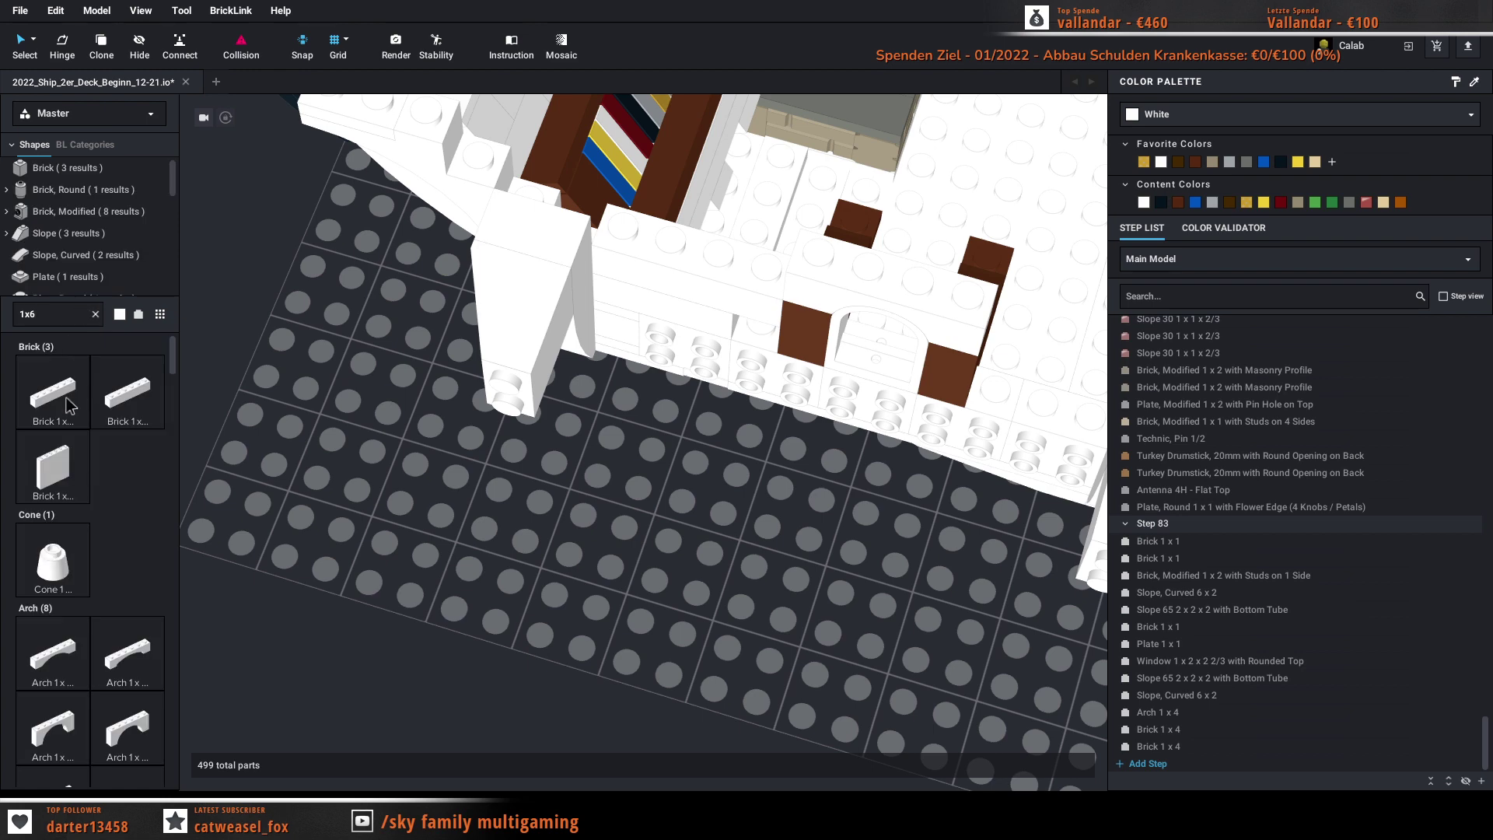
{"action": "left_click_drag", "start_coordinate": [72, 405], "coordinate": [618, 557]}
{"action": "key", "text": "Delete"}
Step: Find the 1x1 brick and stack two white Brick 1 x 1 parts between the 1 x 4 bricks and the brown pillar
{"action": "right_click_drag", "start_coordinate": [623, 560], "coordinate": [360, 510]}
{"action": "type", "text": "1"}
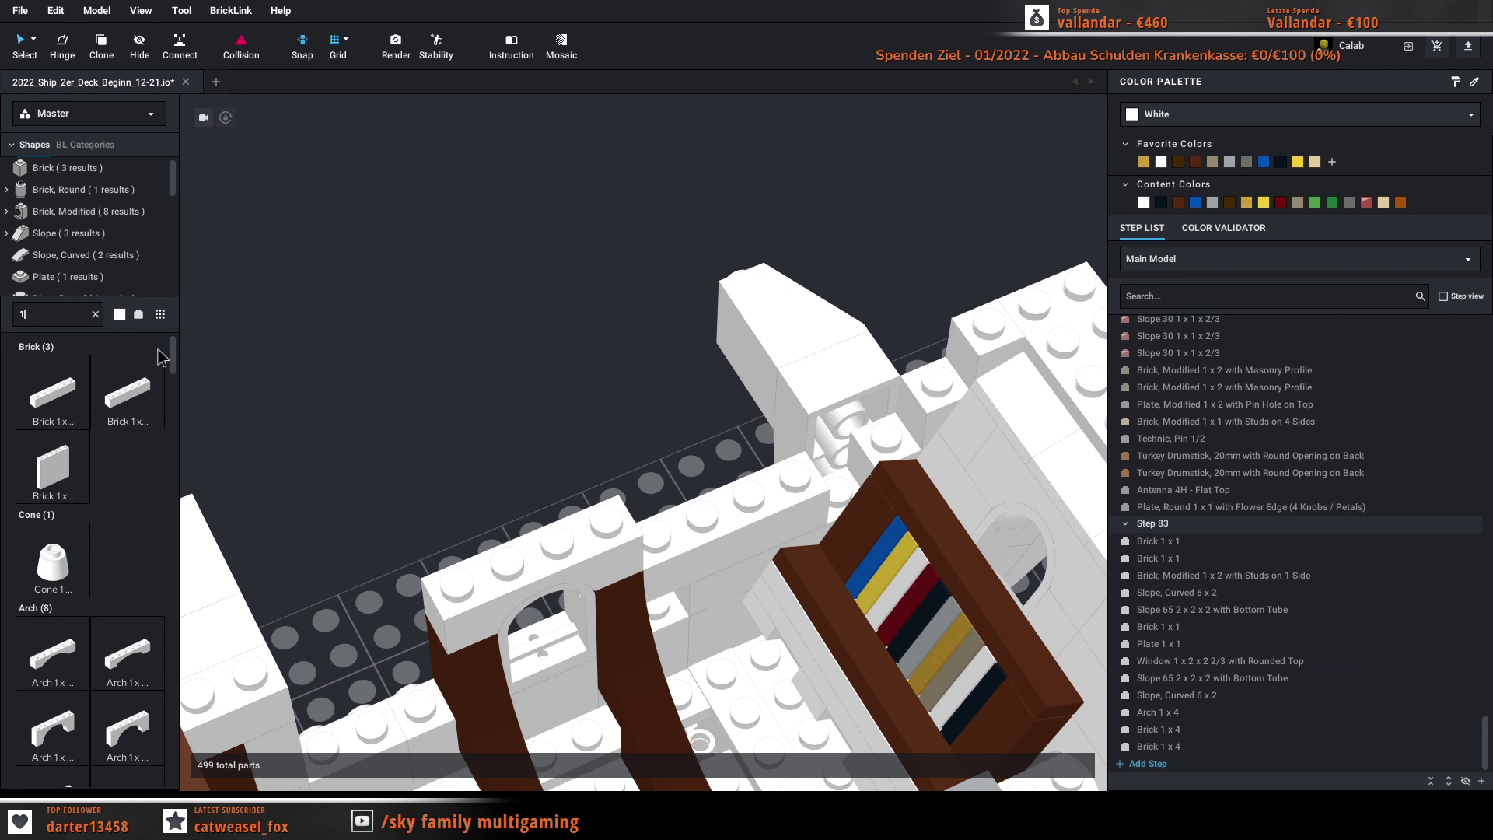
{"action": "type", "text": "x1"}
{"action": "left_click_drag", "start_coordinate": [191, 403], "coordinate": [663, 594]}
{"action": "left_click", "coordinate": [664, 595]}
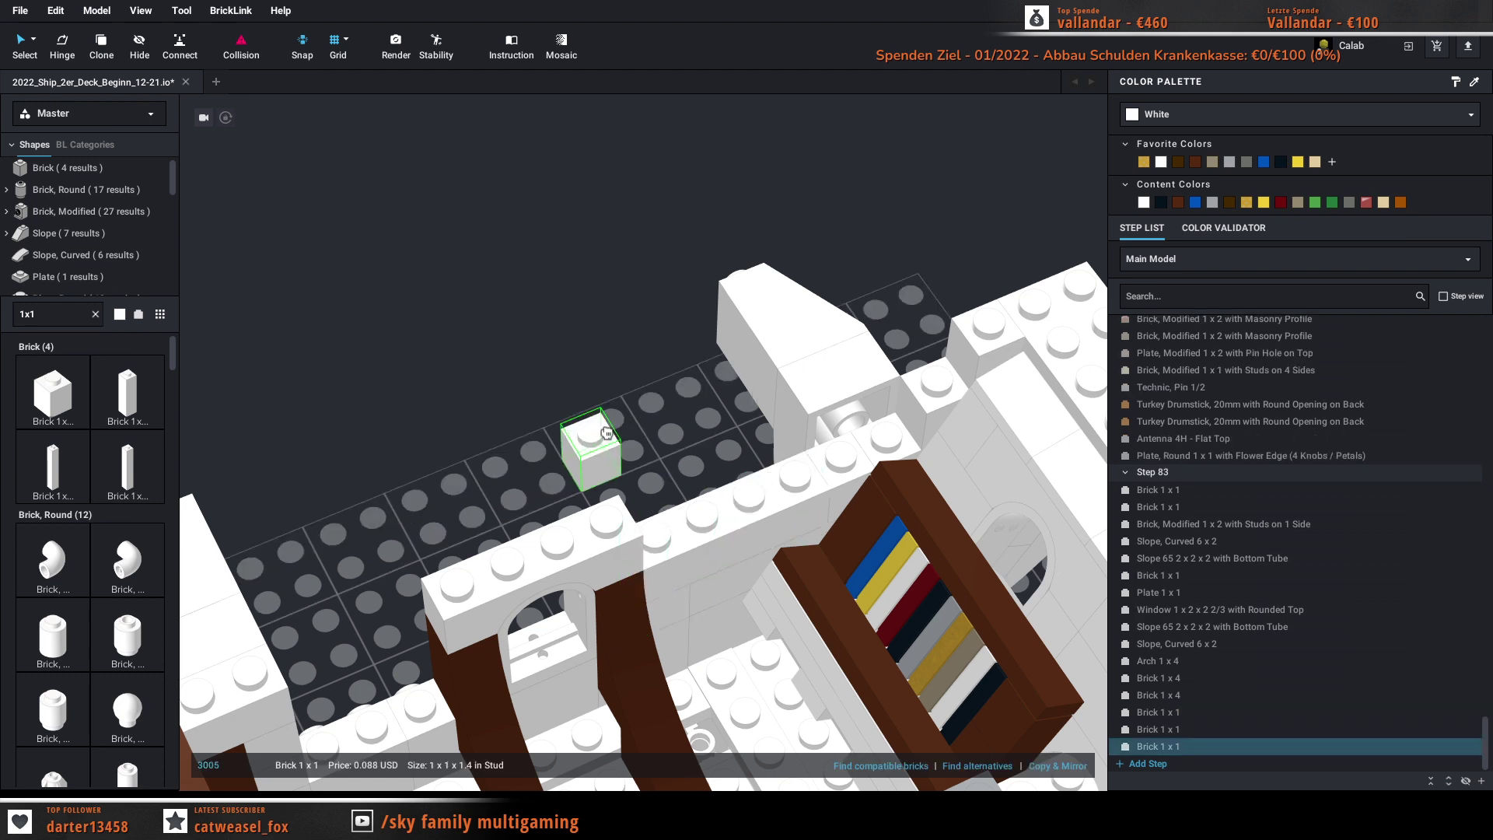
{"action": "key", "text": "Escape"}
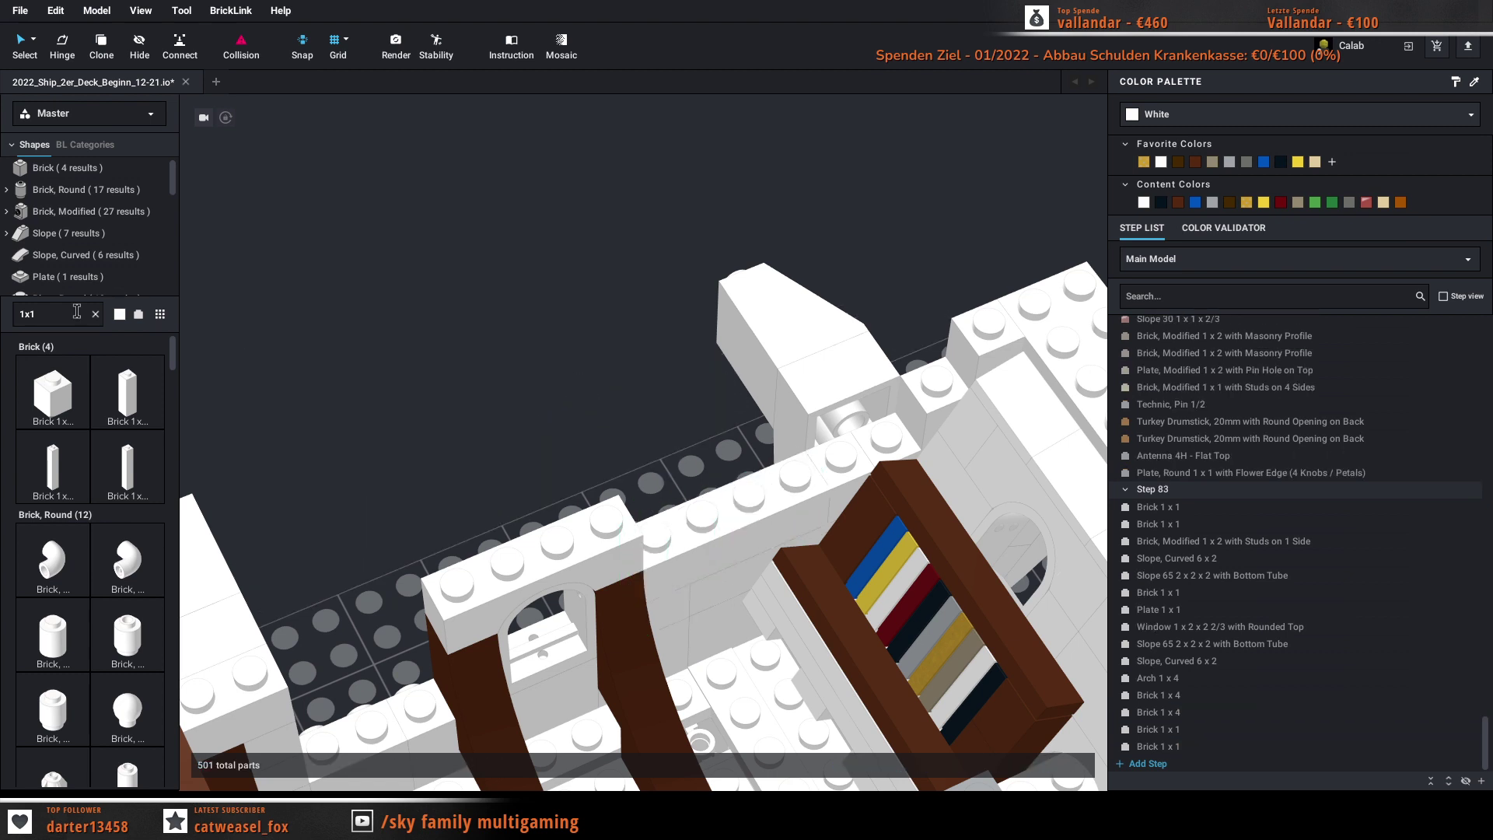
Step: Search for "1x2 mod" and line up three Brick, Modified 1 x 2 with Studs on 1 Side along the wall top from the stern to the arch
{"action": "type", "text": "x2 mp"}
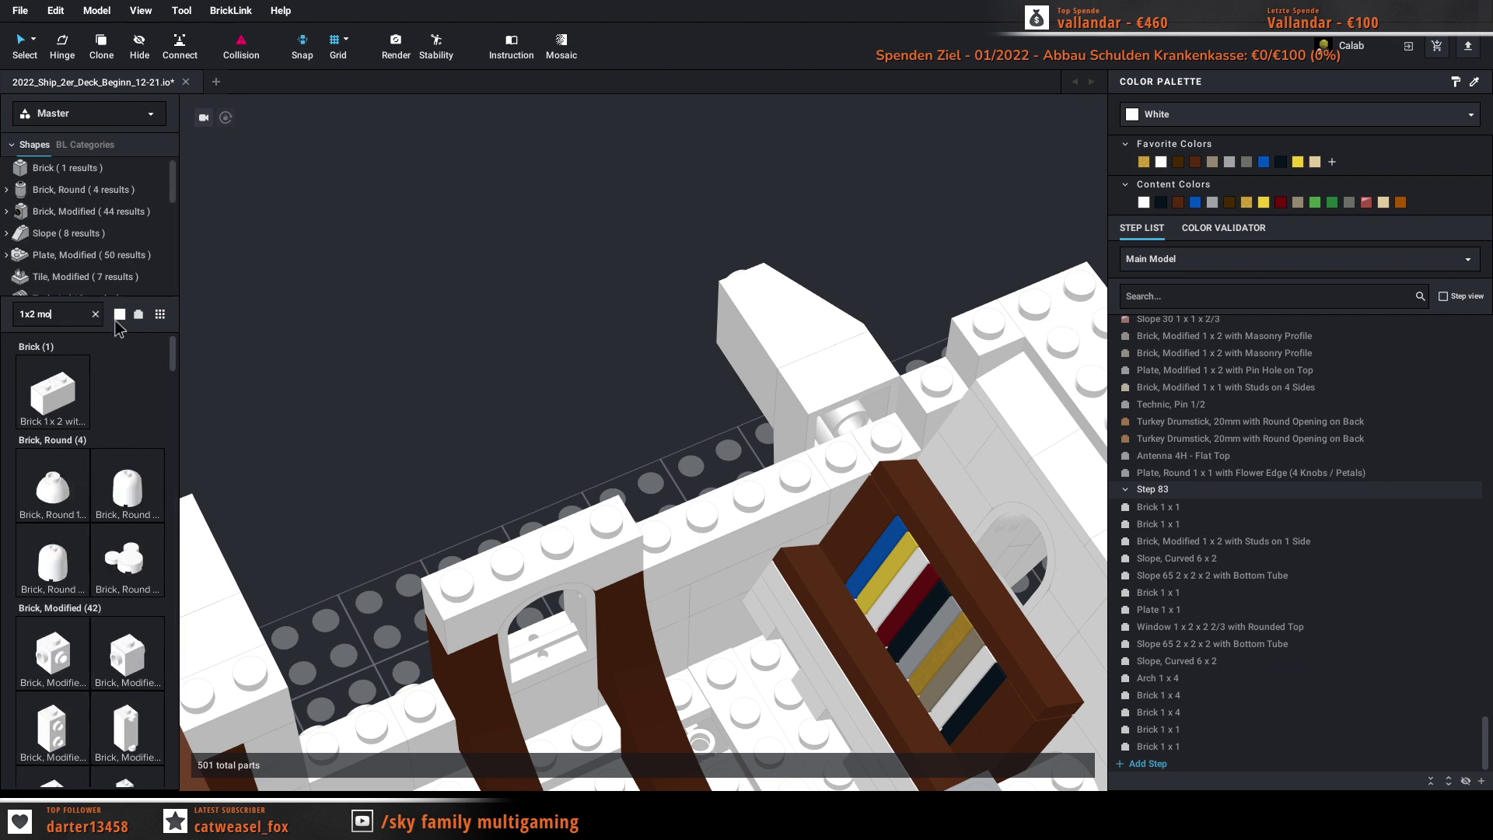
{"action": "type", "text": "d"}
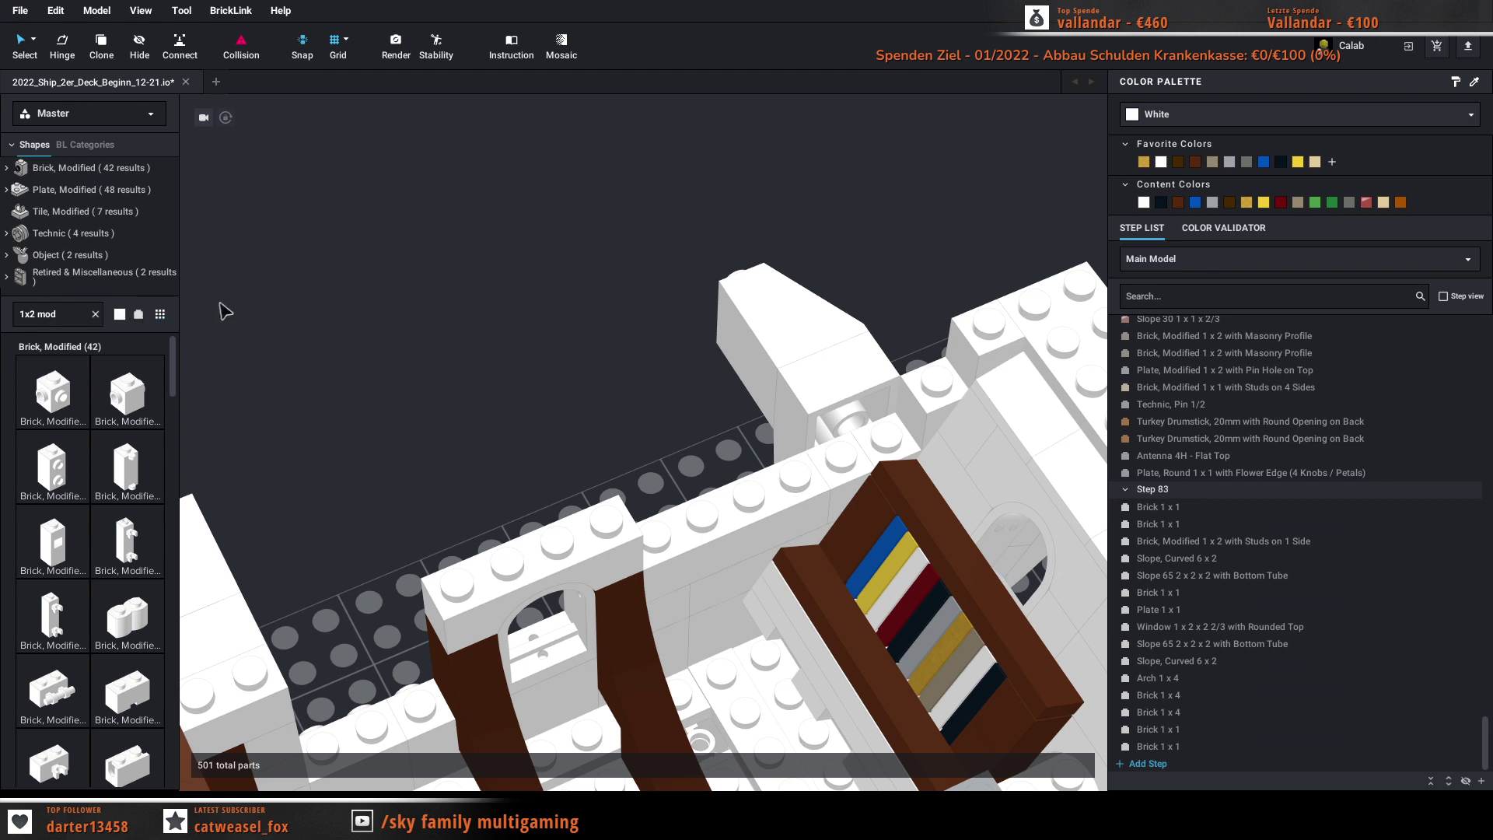
{"action": "left_click_drag", "start_coordinate": [122, 465], "coordinate": [169, 379]}
{"action": "scroll", "coordinate": [120, 513], "scroll_direction": "down", "scroll_amount": 5}
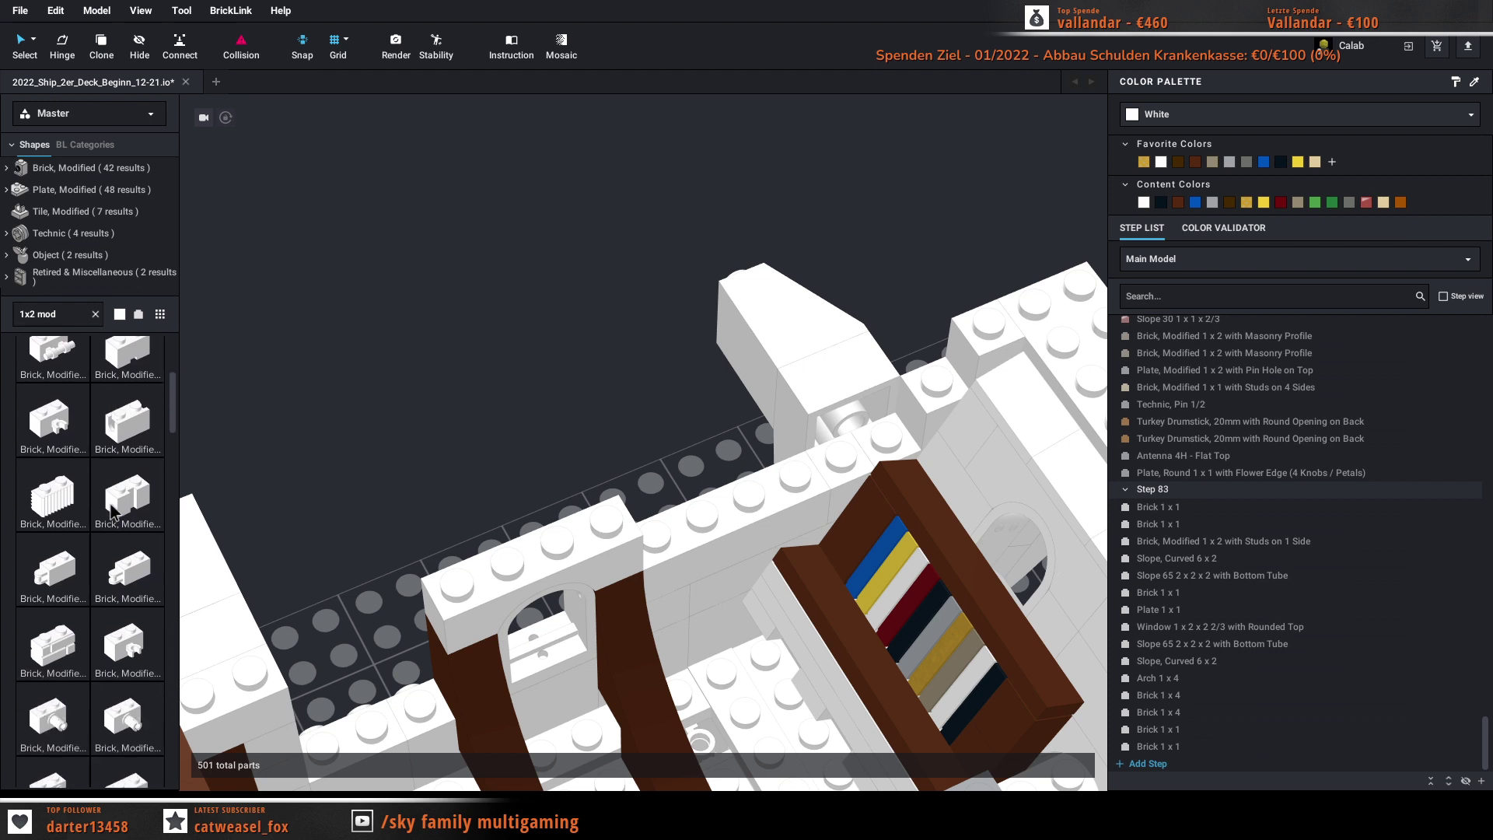
{"action": "left_click_drag", "start_coordinate": [132, 599], "coordinate": [876, 433]}
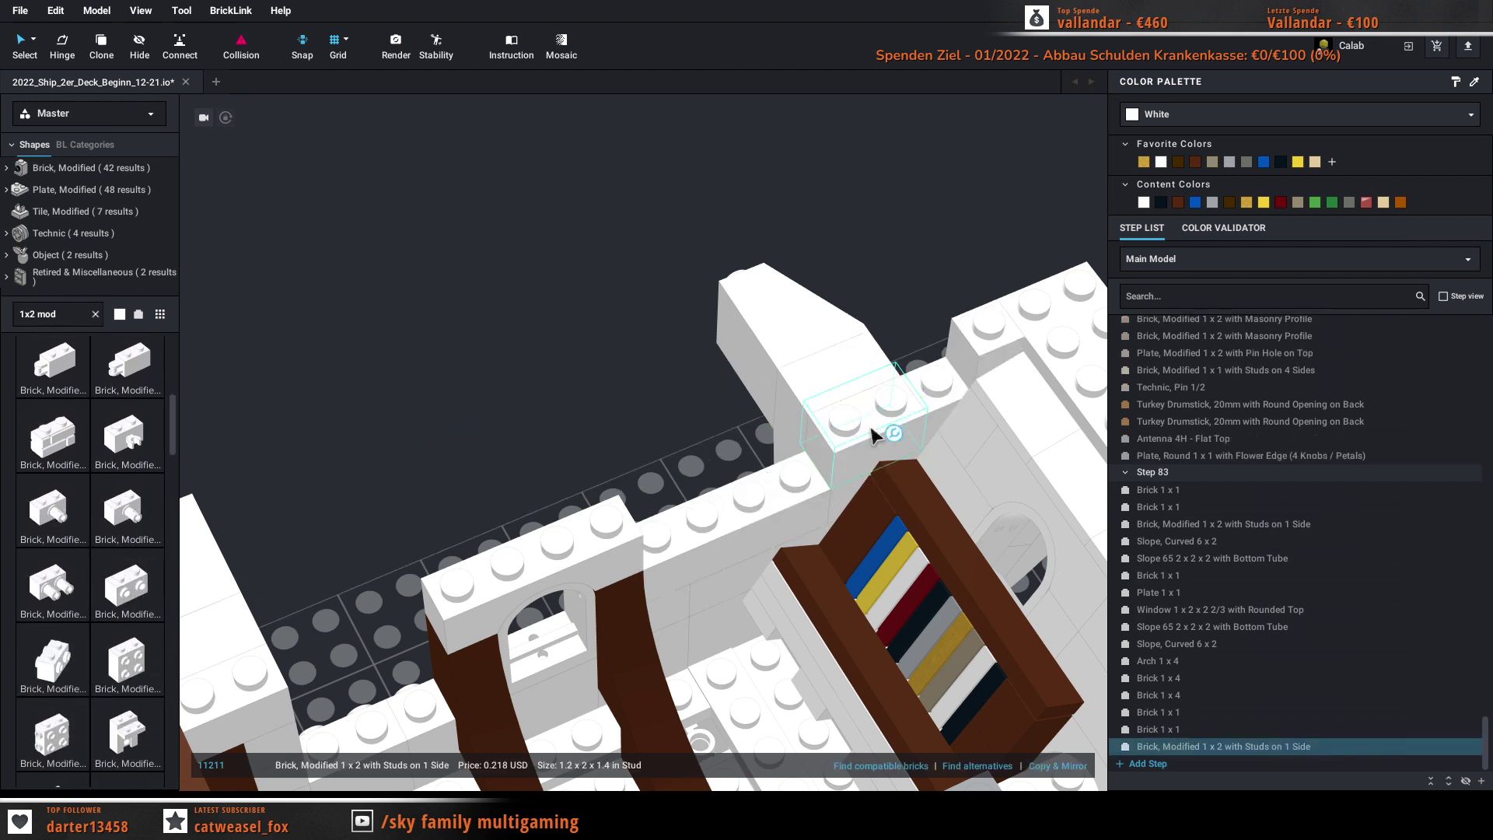
{"action": "left_click", "coordinate": [871, 428]}
{"action": "left_click", "coordinate": [754, 462]}
{"action": "left_click", "coordinate": [671, 495]}
{"action": "key", "text": "Escape"}
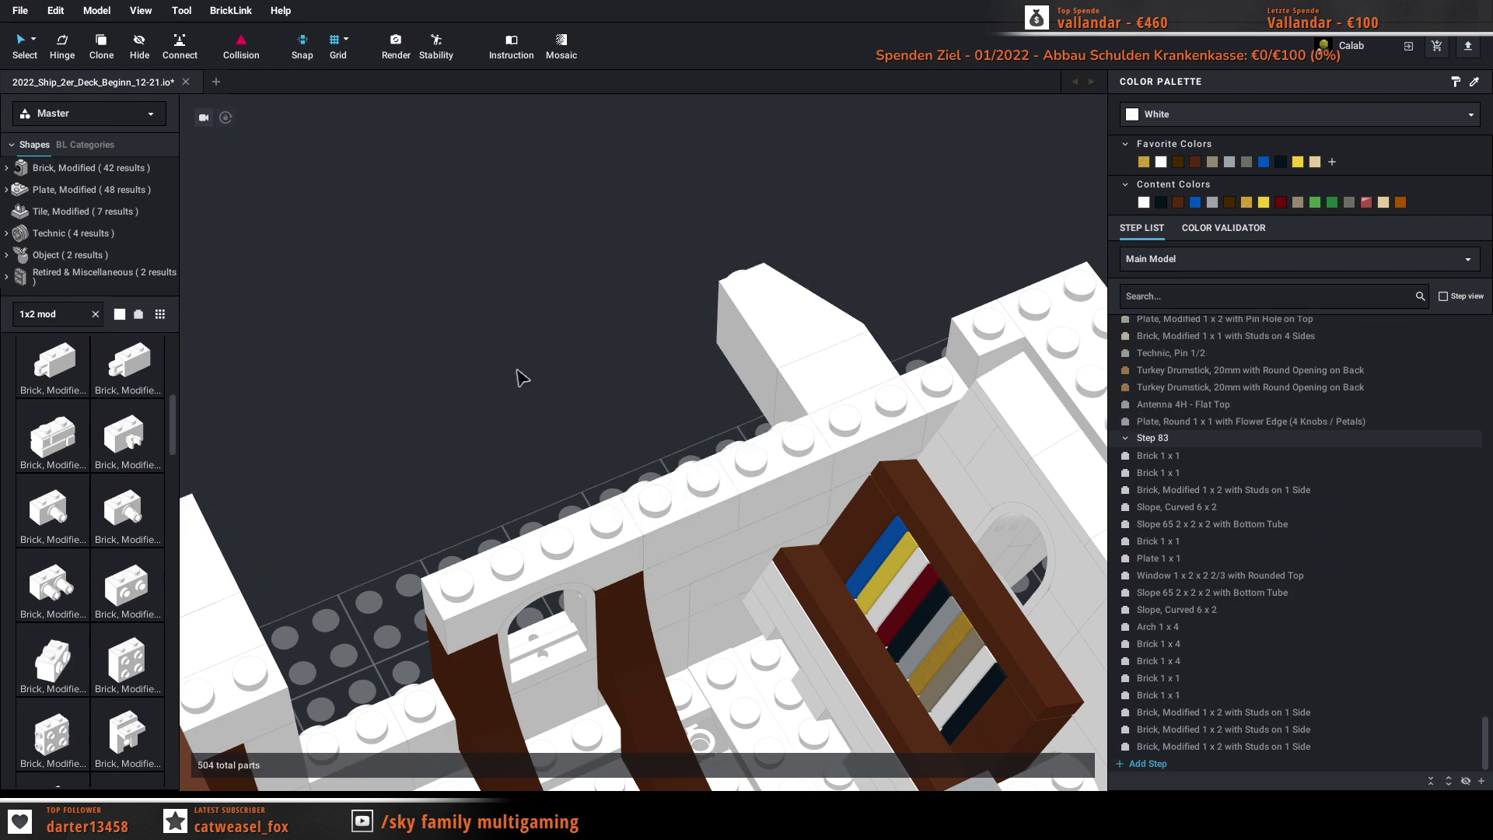
Step: Clone the white Slope, Curved 6 x 2 at the stern and attach two copies side by side along the hull wall
{"action": "right_click_drag", "start_coordinate": [522, 378], "coordinate": [687, 333]}
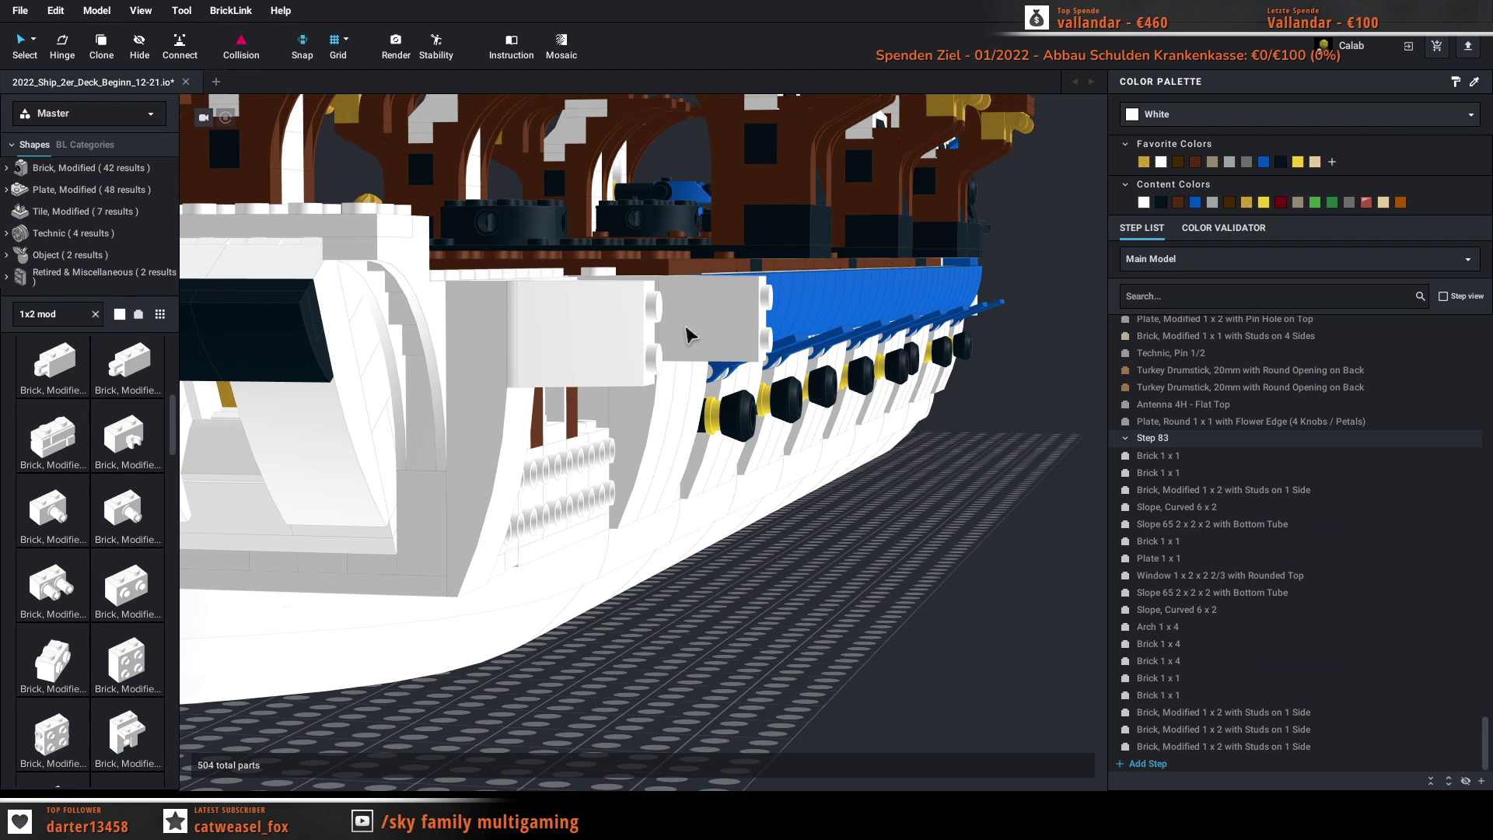
{"action": "mouse_move", "coordinate": [686, 327]}
{"action": "right_mouse_down"}
{"action": "mouse_move", "coordinate": [678, 346]}
{"action": "mouse_move", "coordinate": [684, 333]}
{"action": "mouse_move", "coordinate": [610, 350]}
{"action": "right_mouse_up"}
{"action": "left_click", "coordinate": [556, 418]}
{"action": "key", "text": "c"}
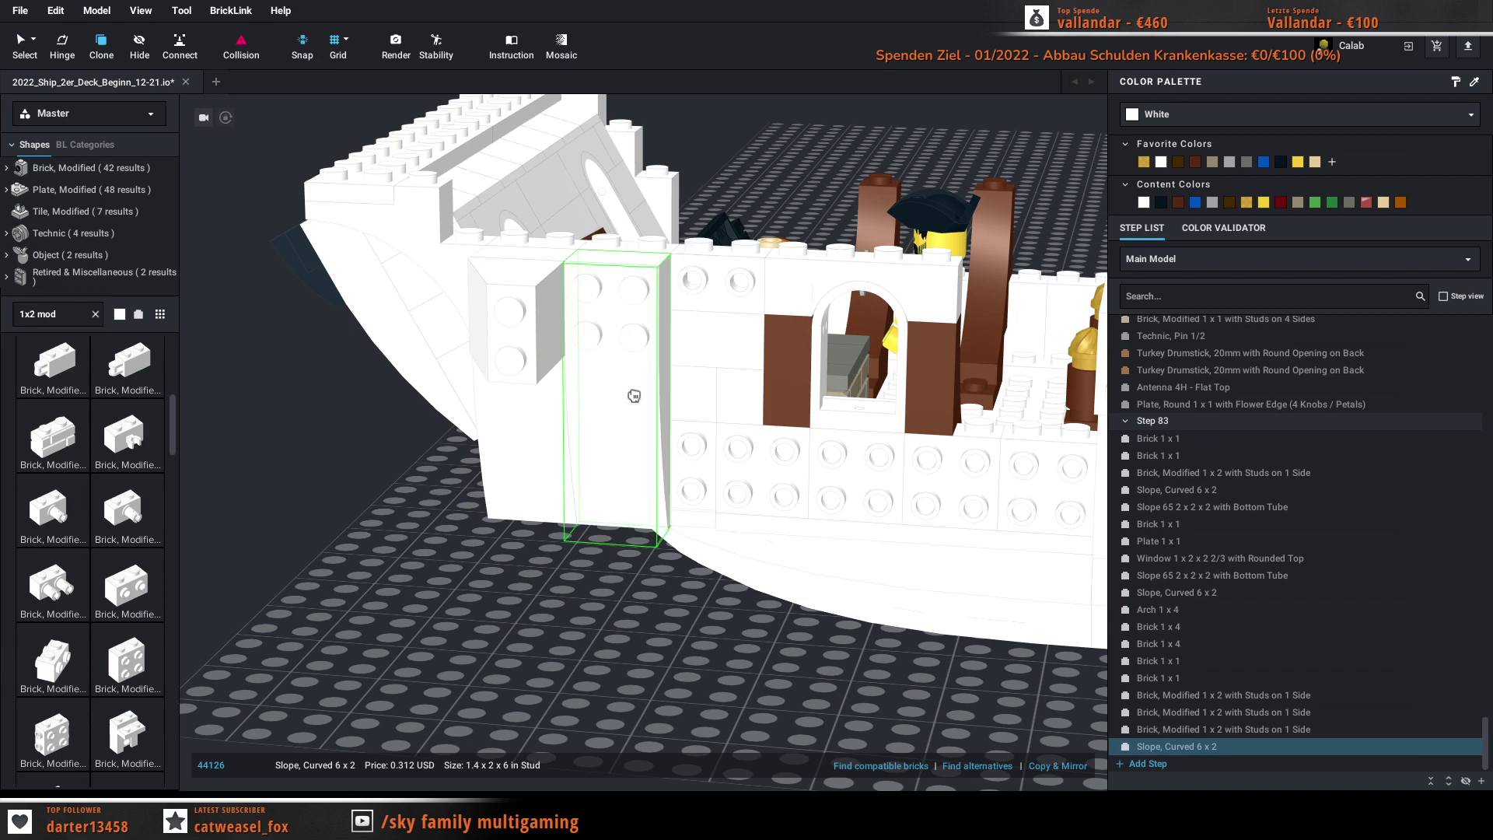
{"action": "left_click", "coordinate": [634, 396]}
{"action": "left_click", "coordinate": [700, 398]}
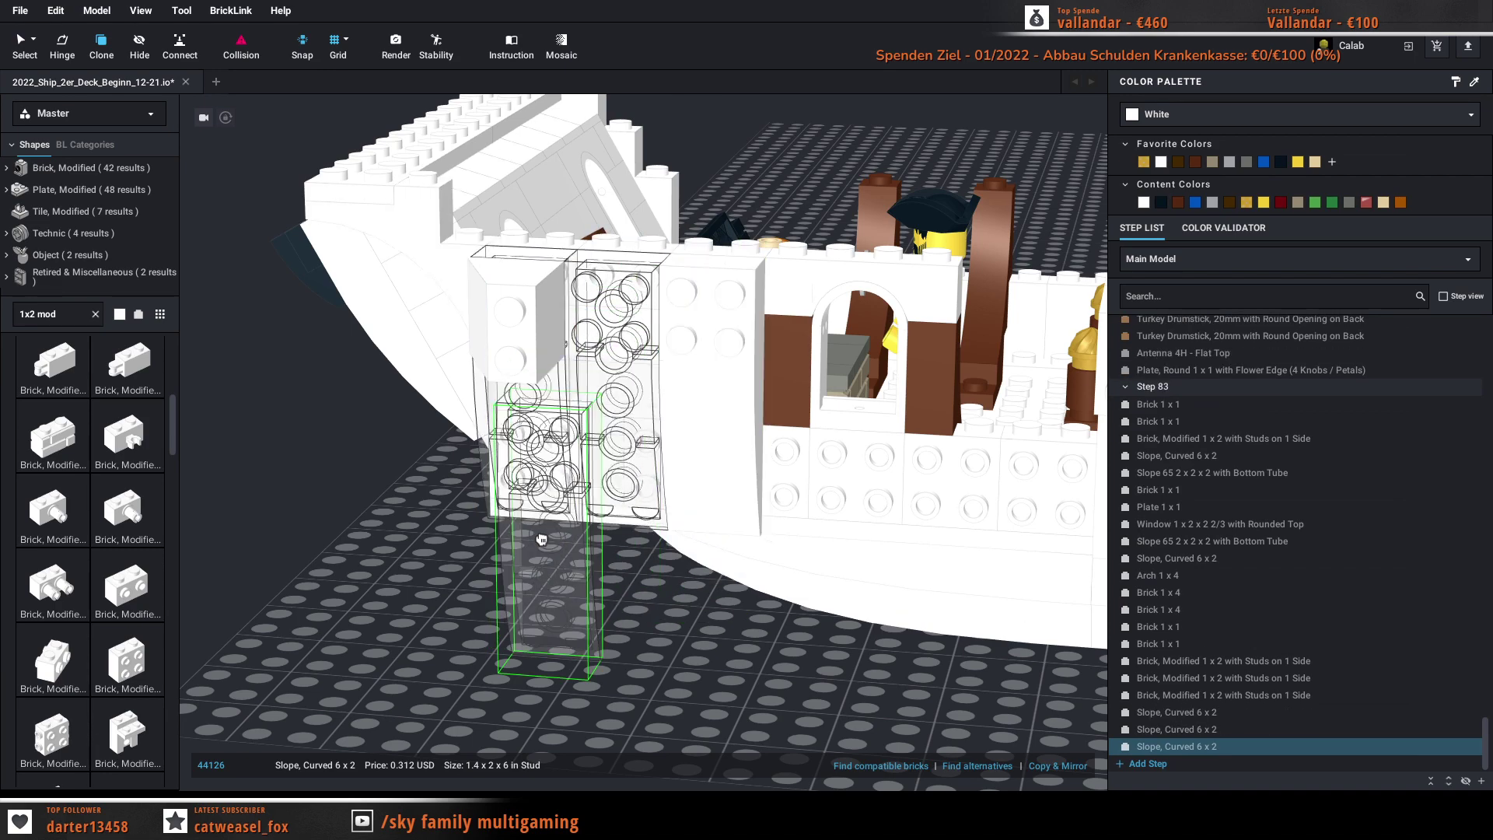
{"action": "key", "text": "Escape"}
Step: Move the Slope, Curved 6 x 2 nearest the rounded window along the wall so it covers the adjacent brown pillar
{"action": "mouse_move", "coordinate": [549, 539]}
{"action": "right_mouse_down"}
{"action": "mouse_move", "coordinate": [597, 544]}
{"action": "mouse_move", "coordinate": [552, 558]}
{"action": "right_mouse_up"}
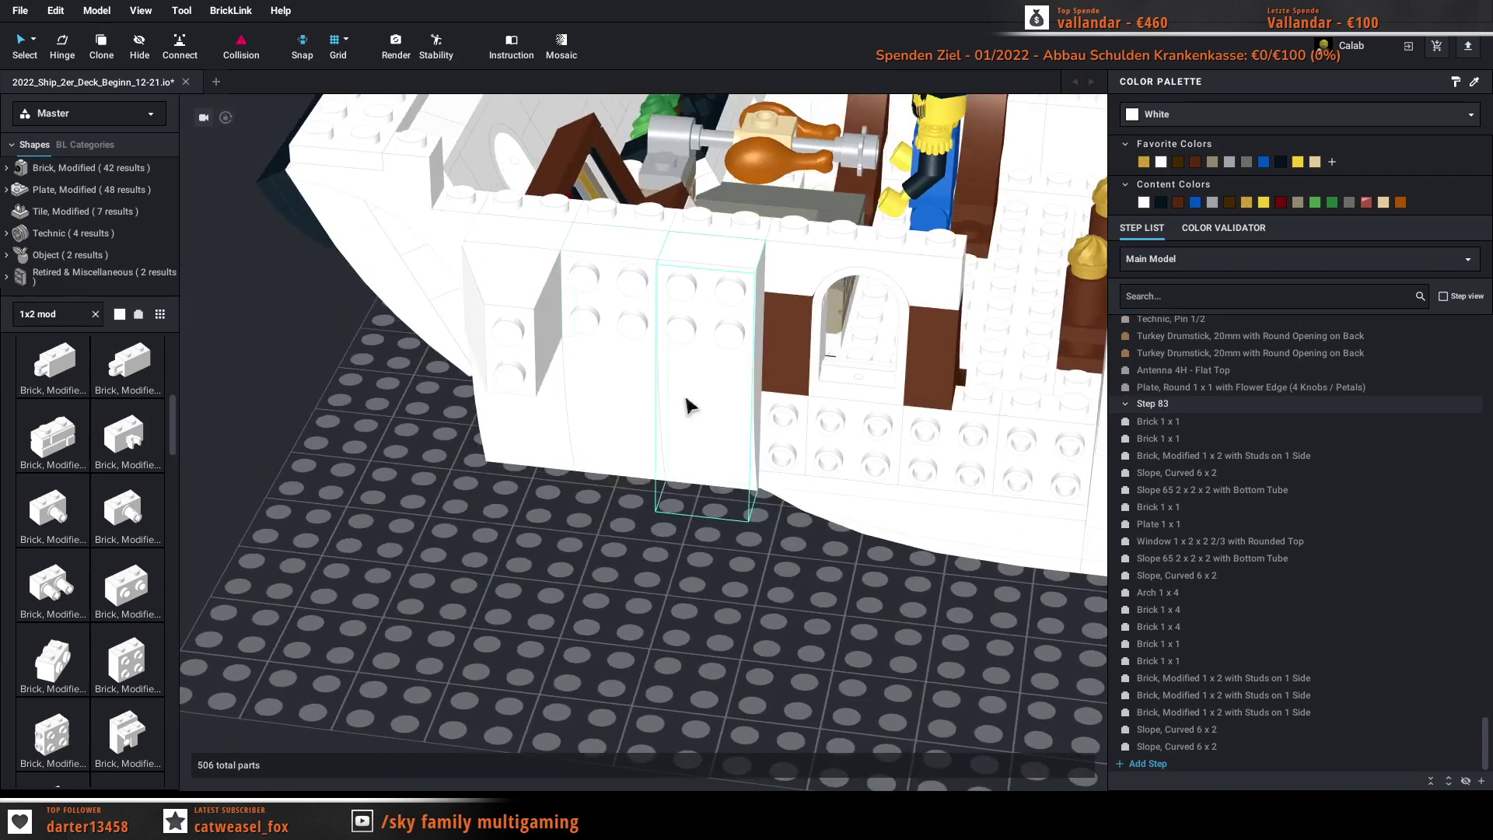
{"action": "left_click_drag", "start_coordinate": [687, 405], "coordinate": [742, 391]}
{"action": "left_click", "coordinate": [691, 516]}
Step: Find the 1x2 brick and stack two white Brick 1 x 2 parts beside the exposed brown pillar, offsetting the upper one by one stud
{"action": "mouse_move", "coordinate": [685, 521]}
{"action": "right_mouse_down"}
{"action": "mouse_move", "coordinate": [661, 538]}
{"action": "mouse_move", "coordinate": [698, 524]}
{"action": "mouse_move", "coordinate": [677, 522]}
{"action": "mouse_move", "coordinate": [675, 545]}
{"action": "right_mouse_up"}
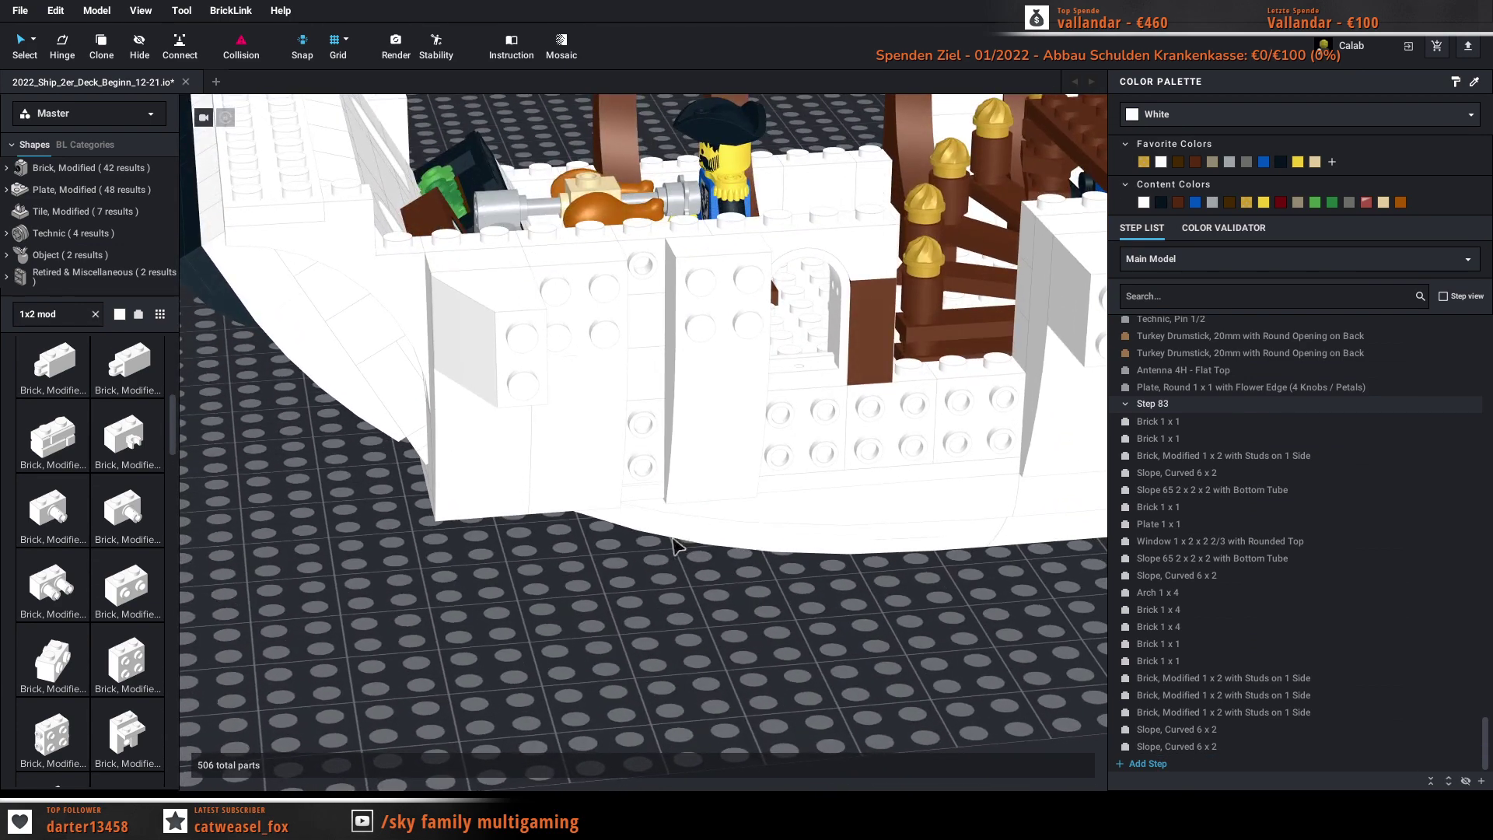
{"action": "left_click", "coordinate": [98, 317]}
{"action": "type", "text": "1x"}
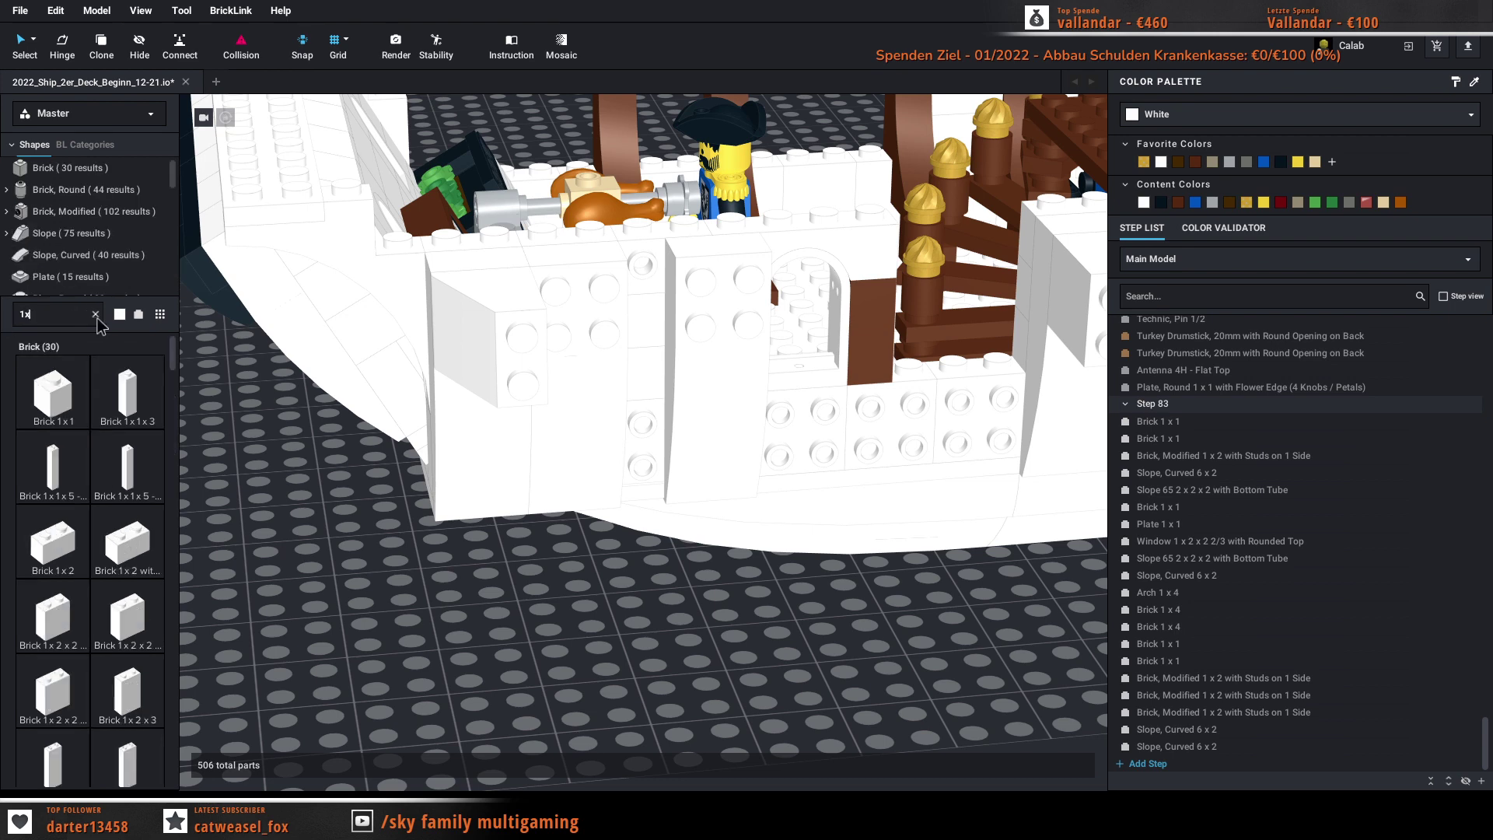
{"action": "type", "text": "2"}
{"action": "left_click", "coordinate": [54, 397]}
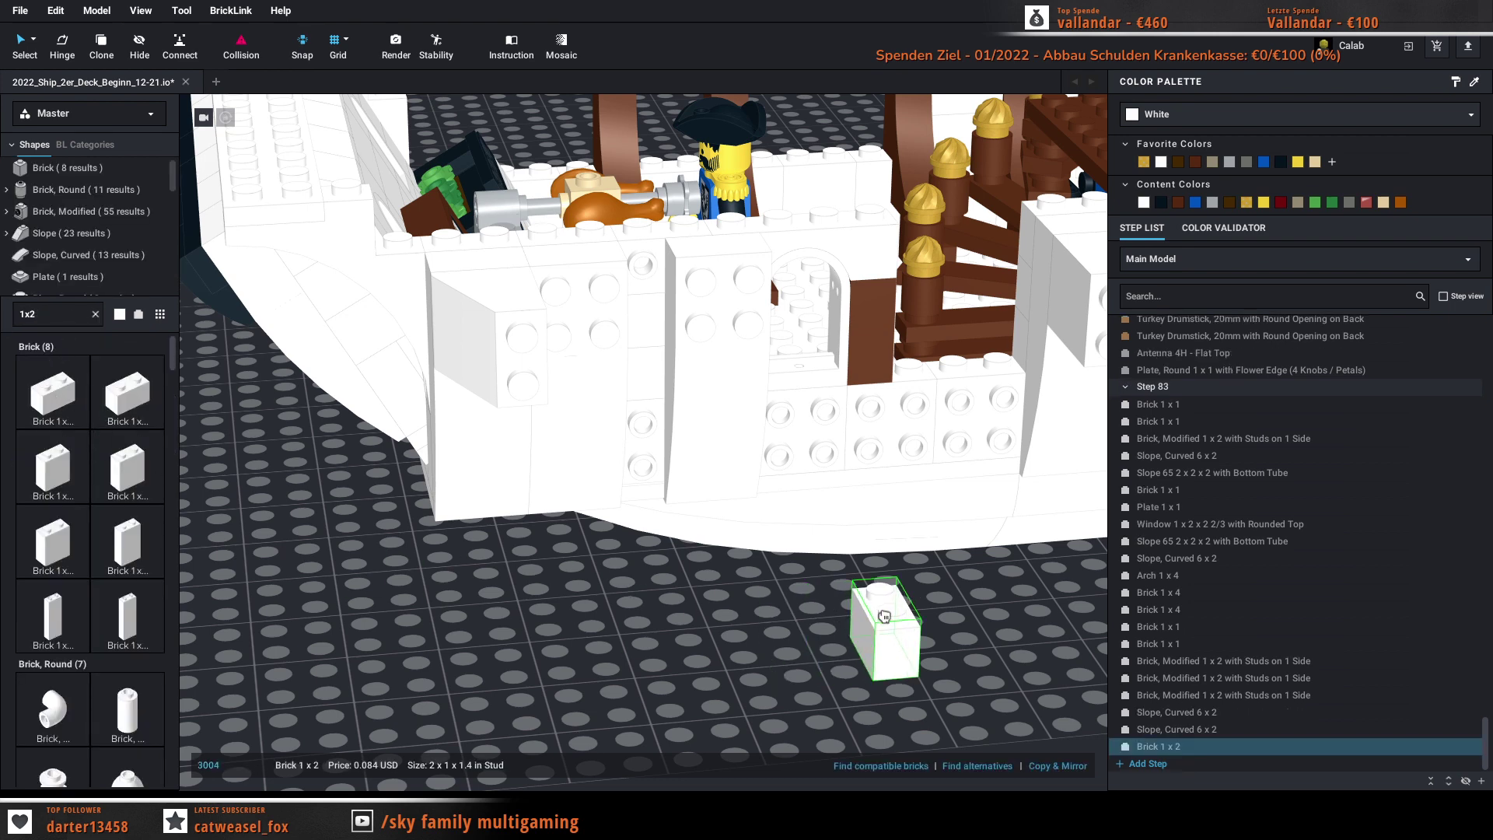
{"action": "left_click_drag", "start_coordinate": [884, 616], "coordinate": [945, 423]}
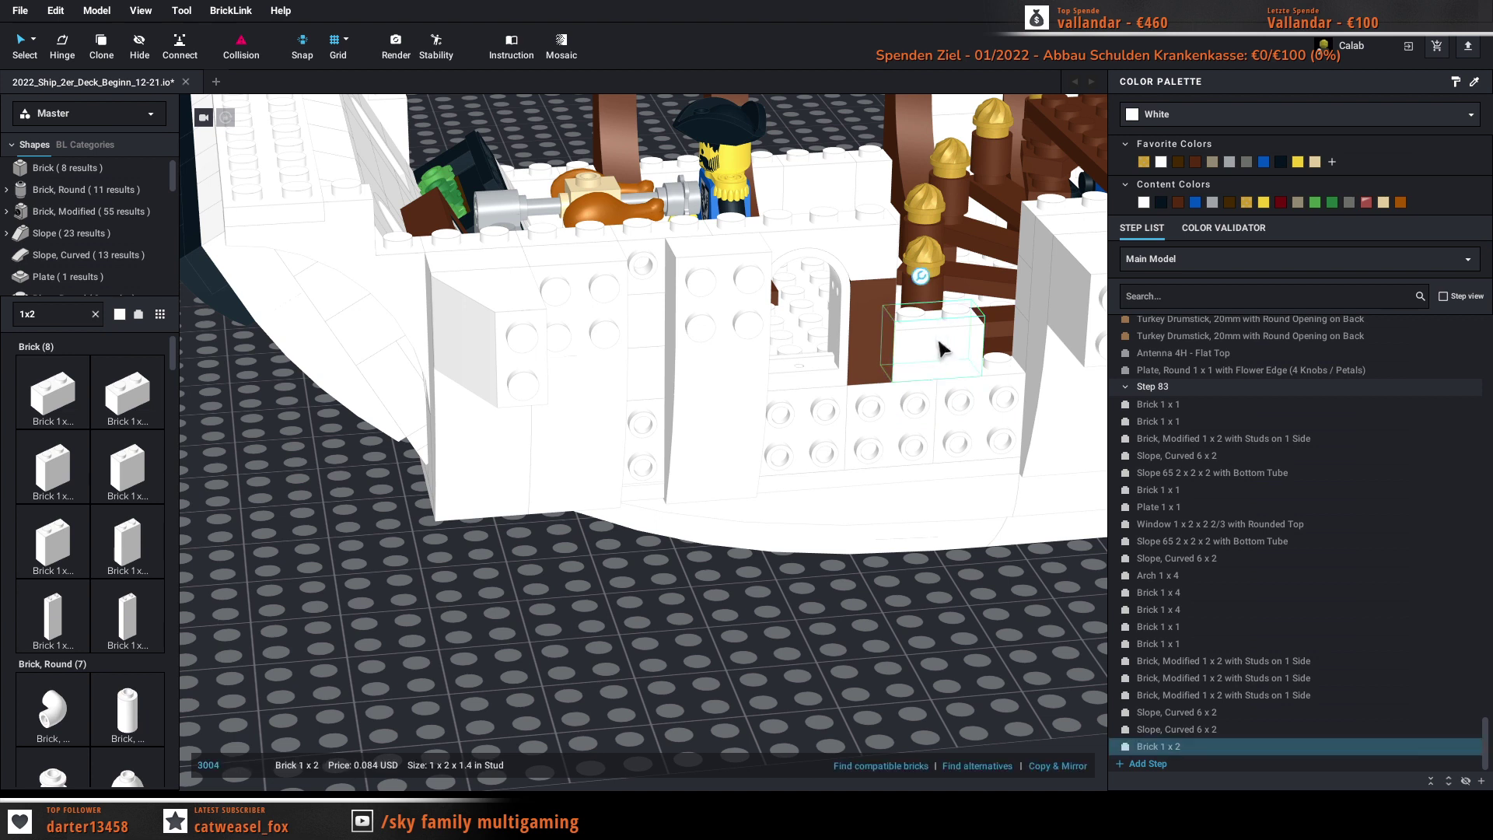
{"action": "left_click", "coordinate": [939, 348]}
{"action": "left_click", "coordinate": [974, 294]}
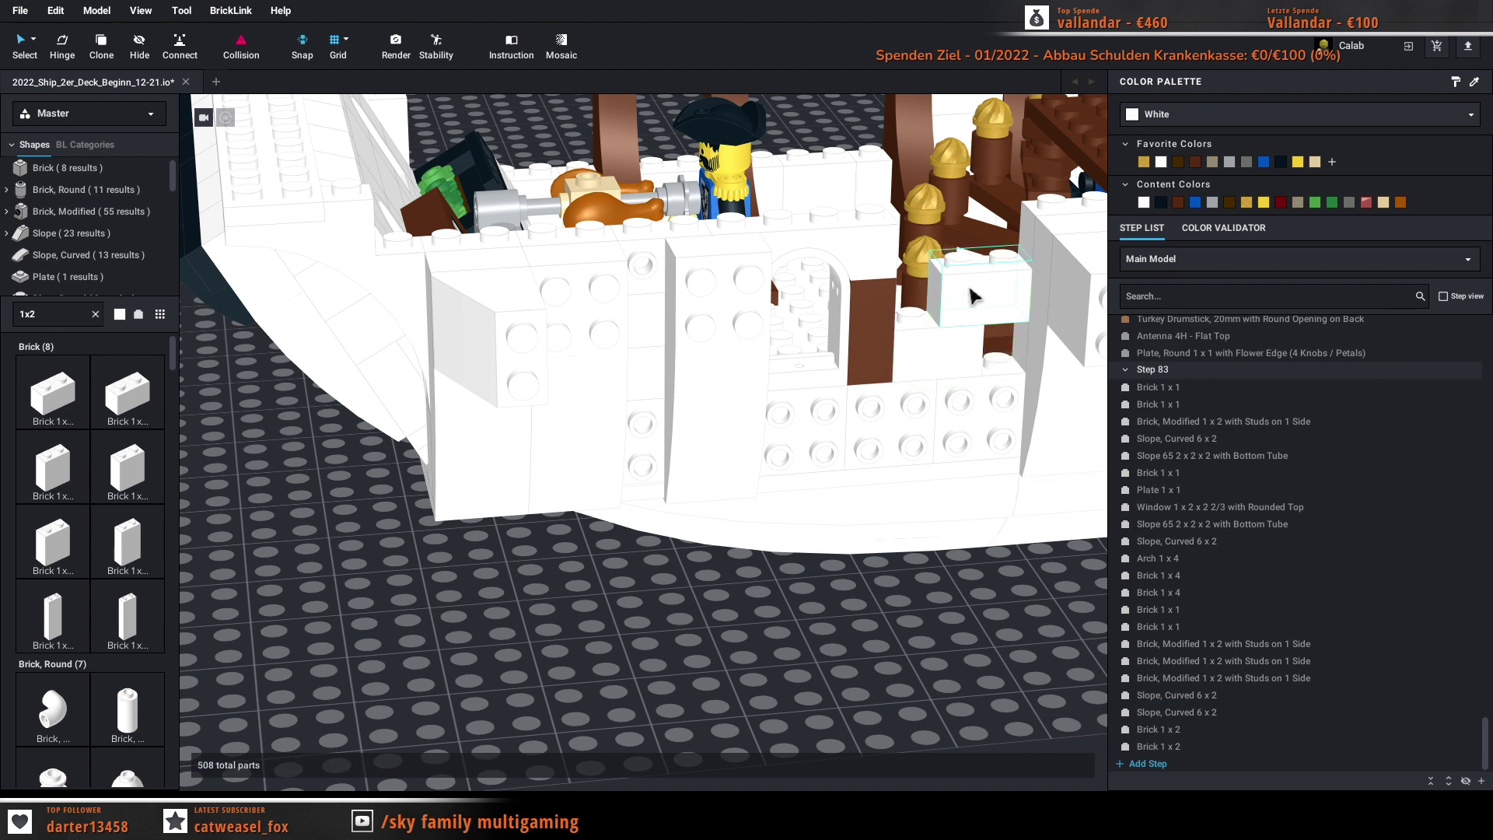
{"action": "key", "text": "Escape"}
Step: Clone the Brick, Modified 1 x 2 with Studs on 1 Side and place it in the top wall row next to the arch
{"action": "left_click", "coordinate": [659, 265]}
{"action": "key", "text": "c"}
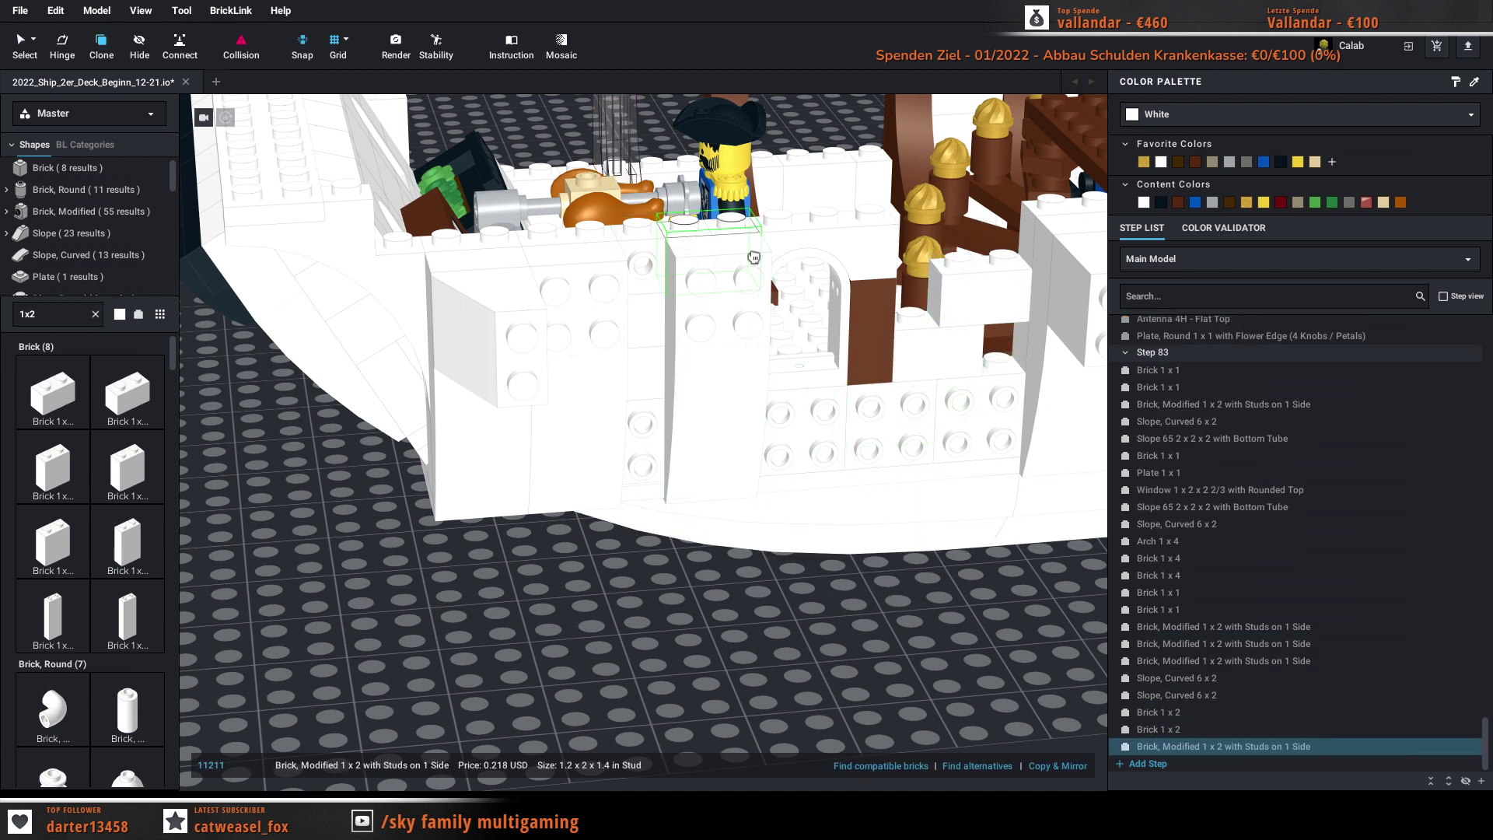
{"action": "left_click", "coordinate": [944, 257]}
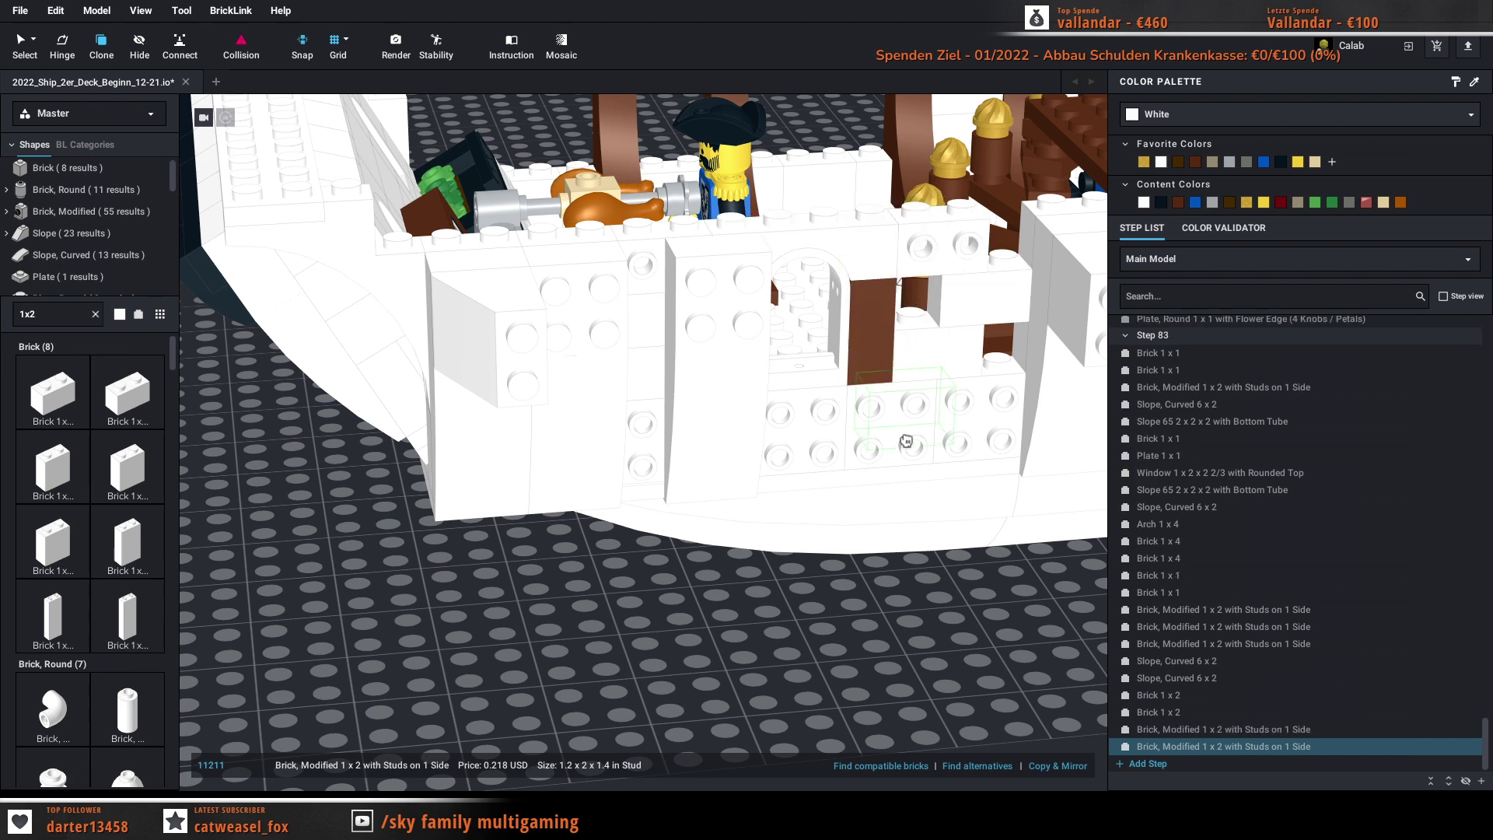
{"action": "key", "text": "Escape"}
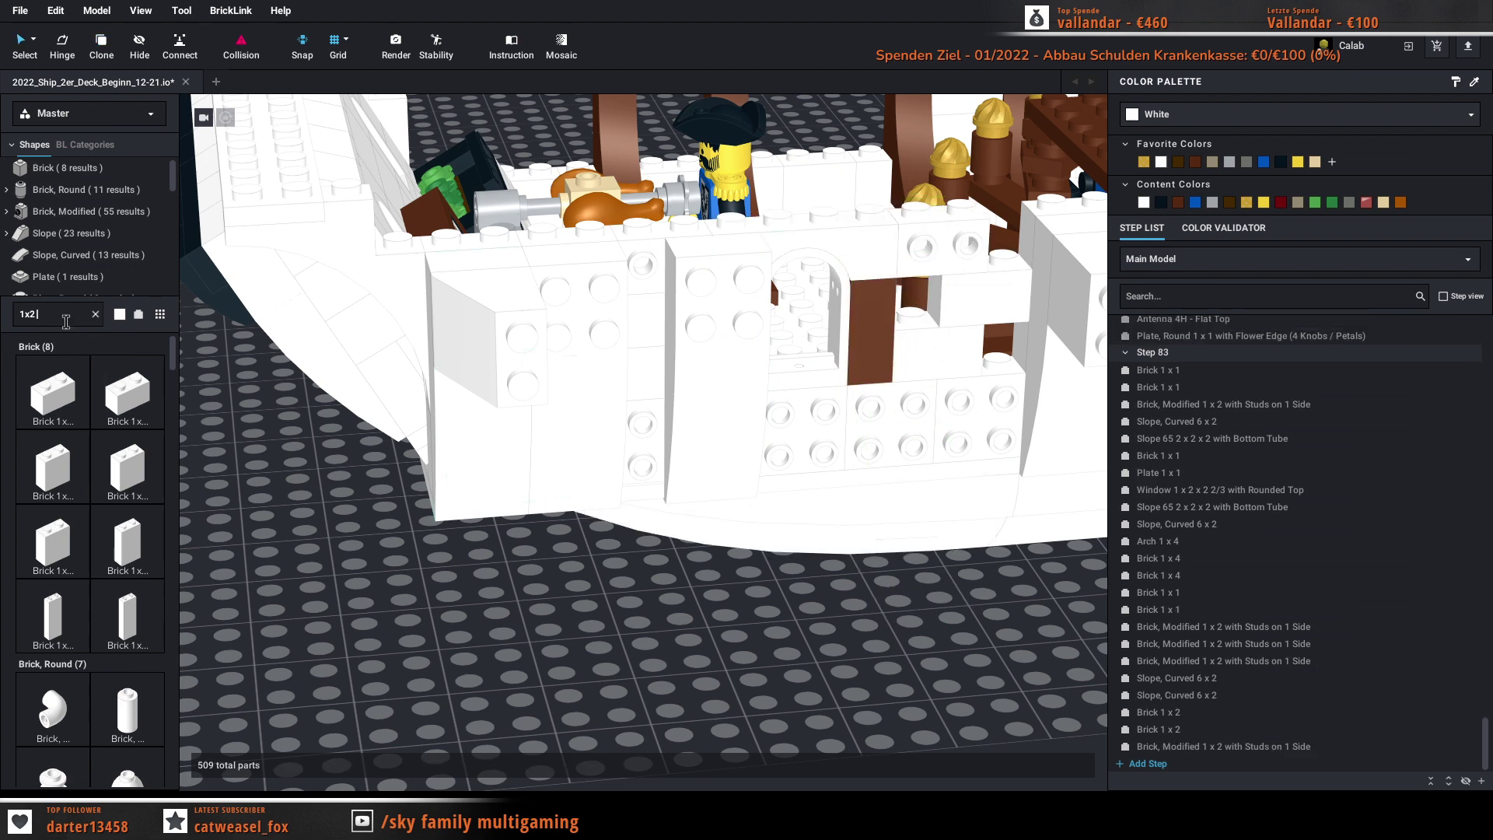
Step: Find the 1x1 brick and fill the two remaining gaps around the staggered 1 x 2 bricks with white Brick 1 x 1 parts
{"action": "key", "text": "BackSpace"}
{"action": "type", "text": "1"}
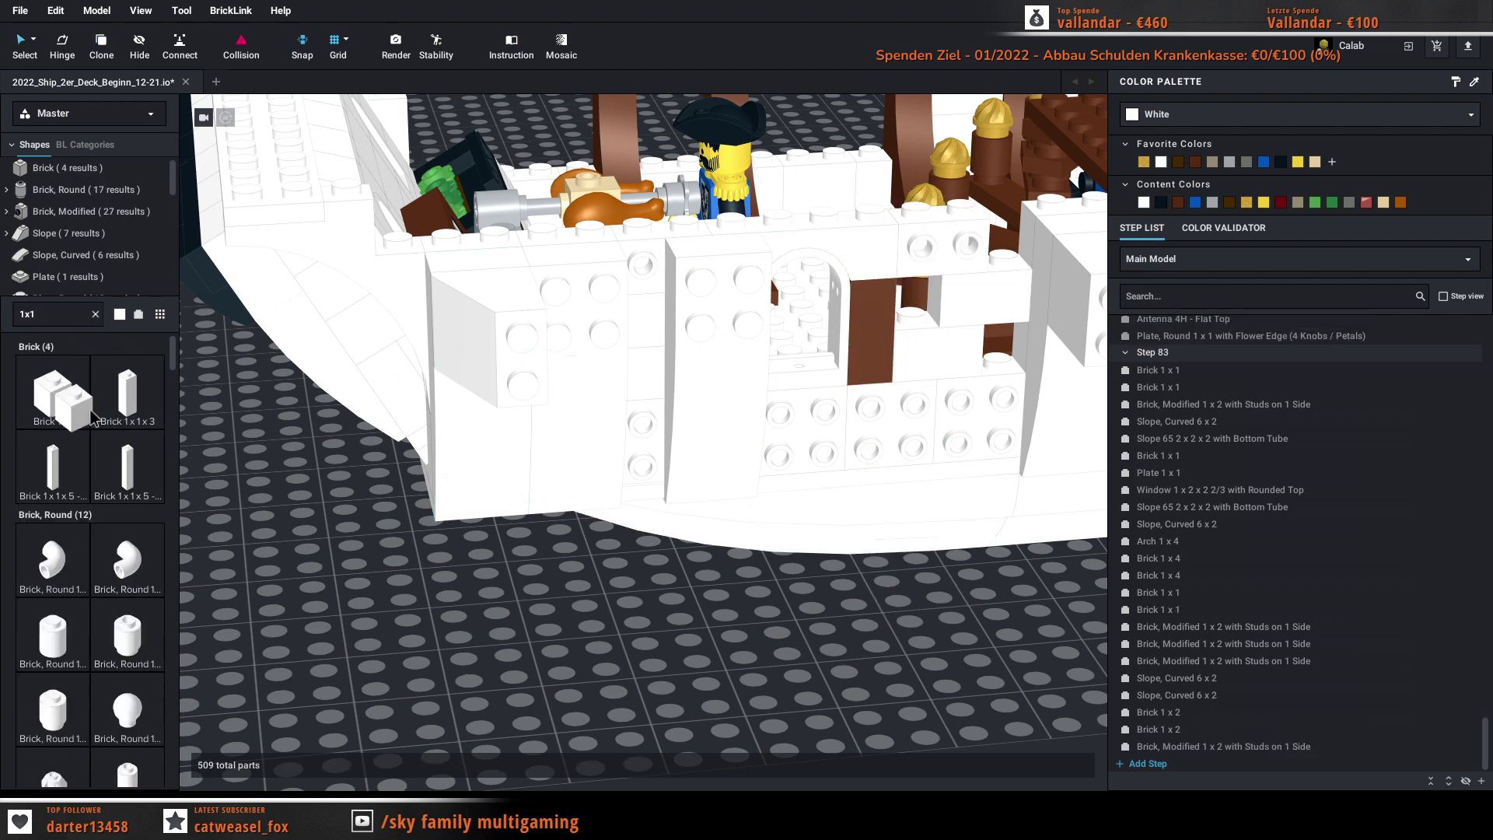
{"action": "left_click", "coordinate": [73, 397]}
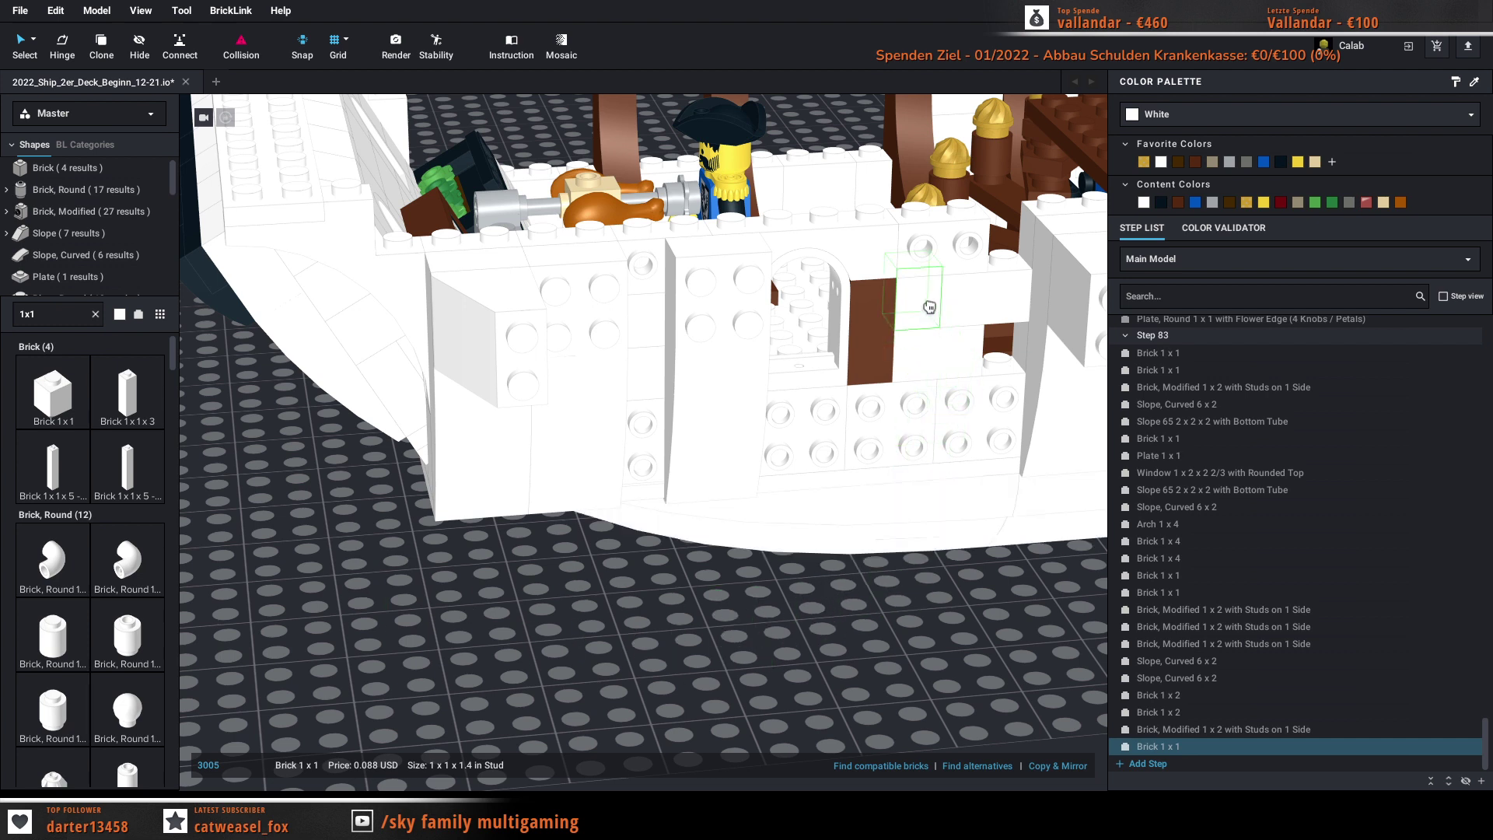
{"action": "left_click", "coordinate": [931, 307]}
{"action": "left_click", "coordinate": [1006, 344]}
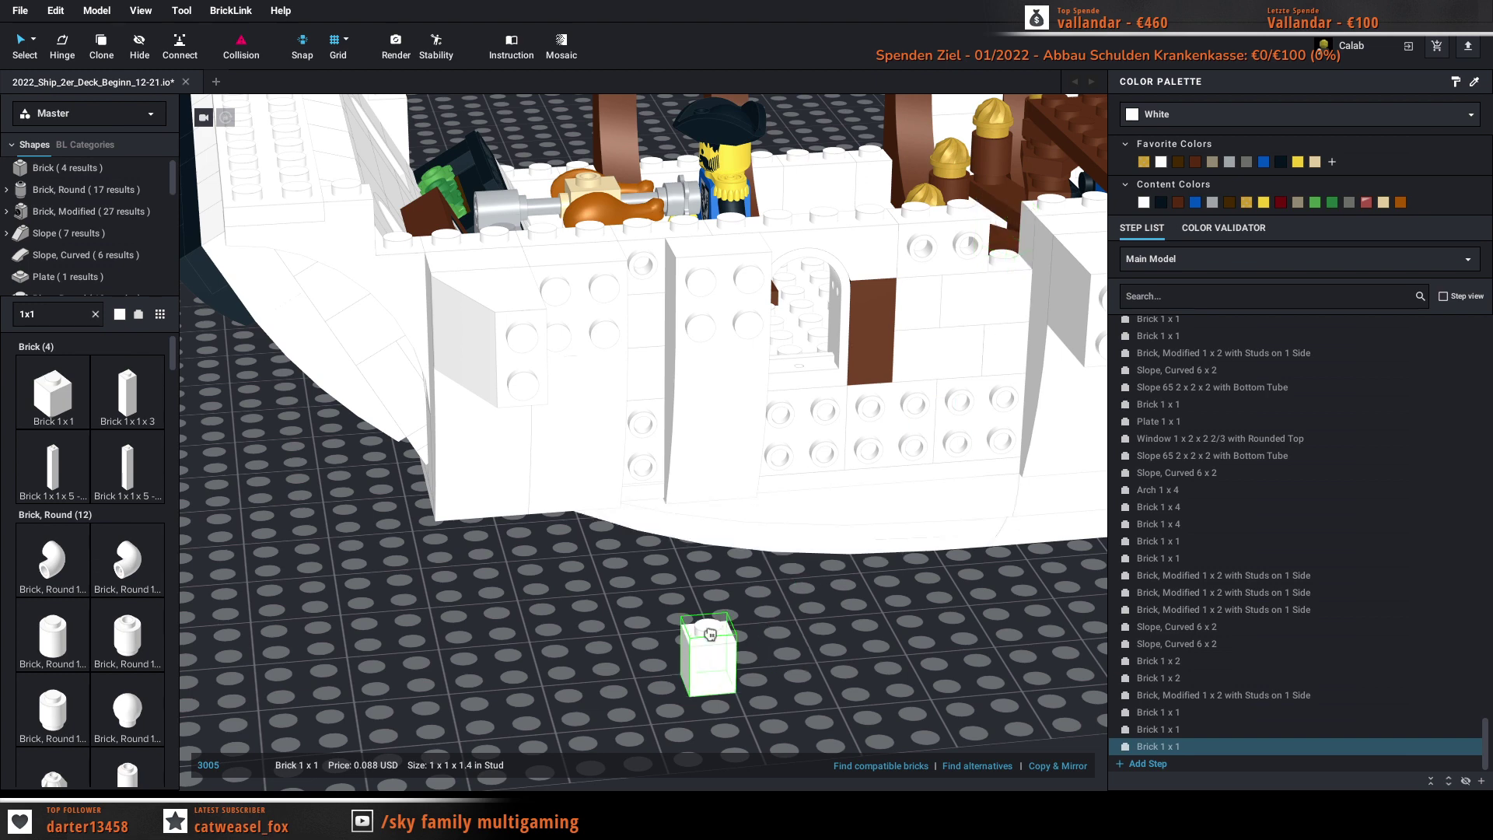
{"action": "key", "text": "Escape"}
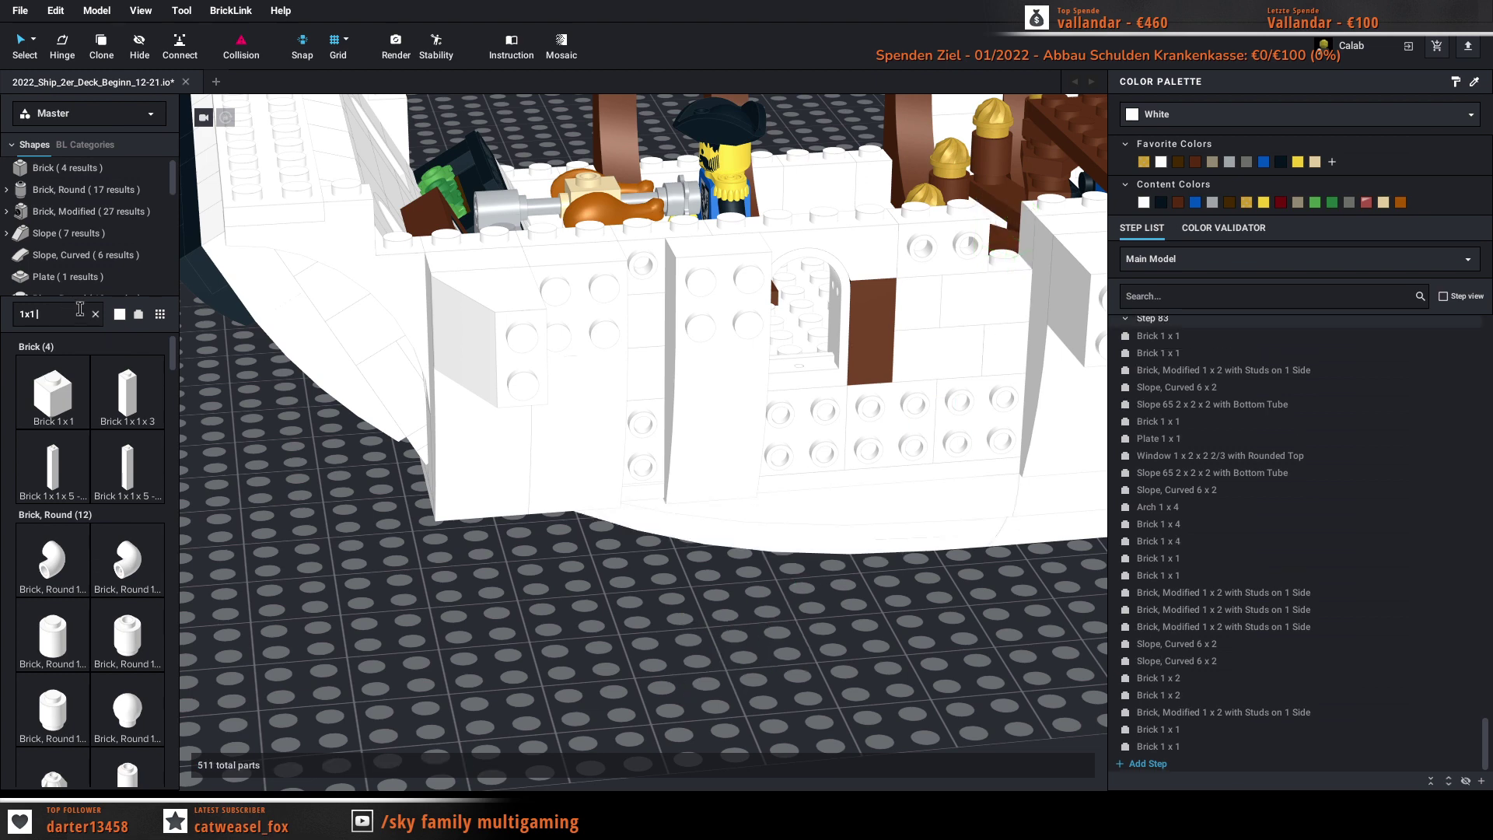
Step: Search for "1x1 mod" and place a Brick, Modified 1 x 1 with Stud on 1 Side at the open end of the top wall row
{"action": "type", "text": "mod"}
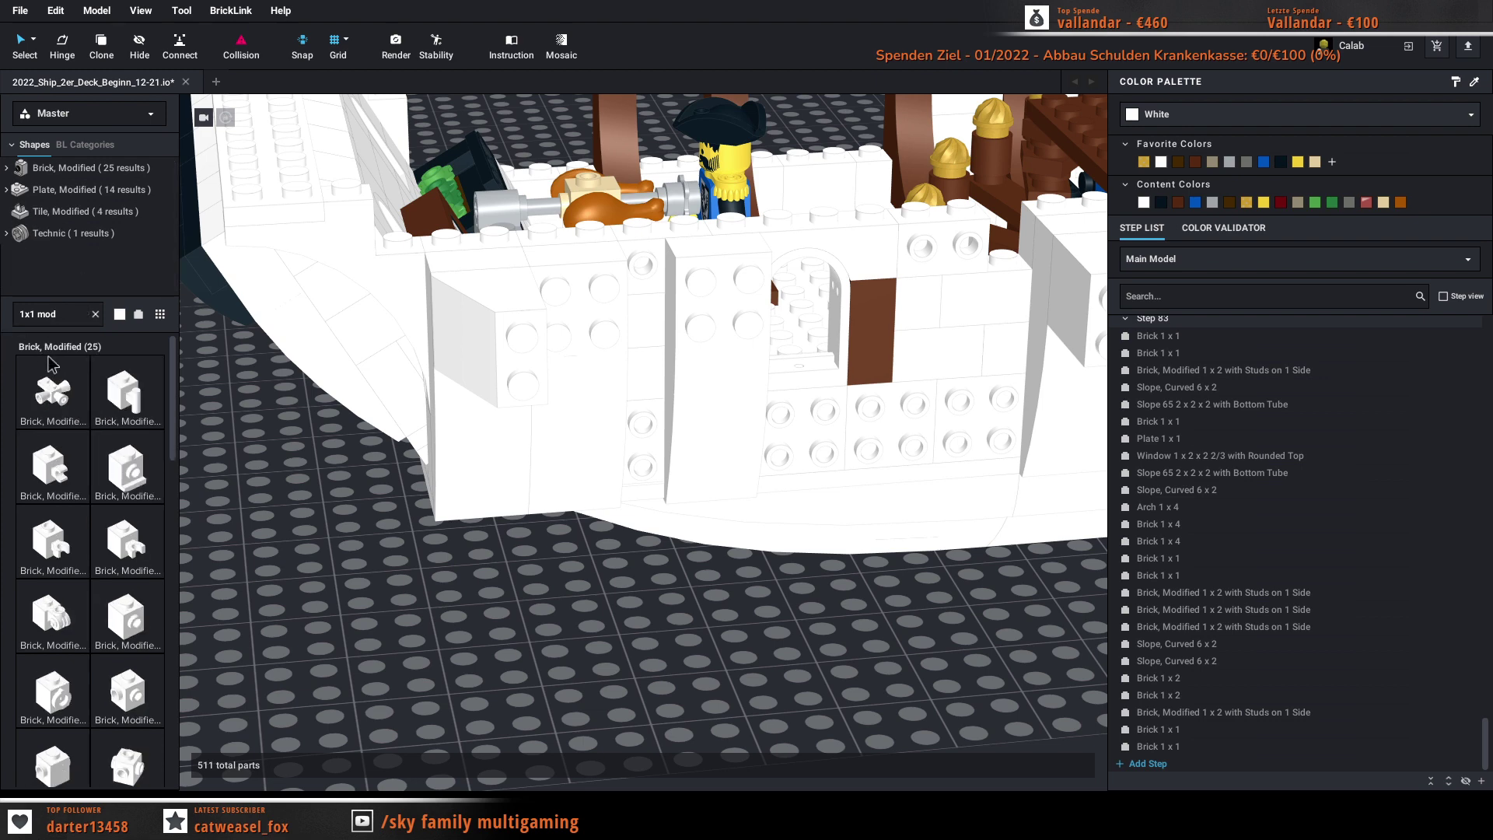
{"action": "left_click_drag", "start_coordinate": [97, 622], "coordinate": [839, 550]}
{"action": "left_click", "coordinate": [1010, 241]}
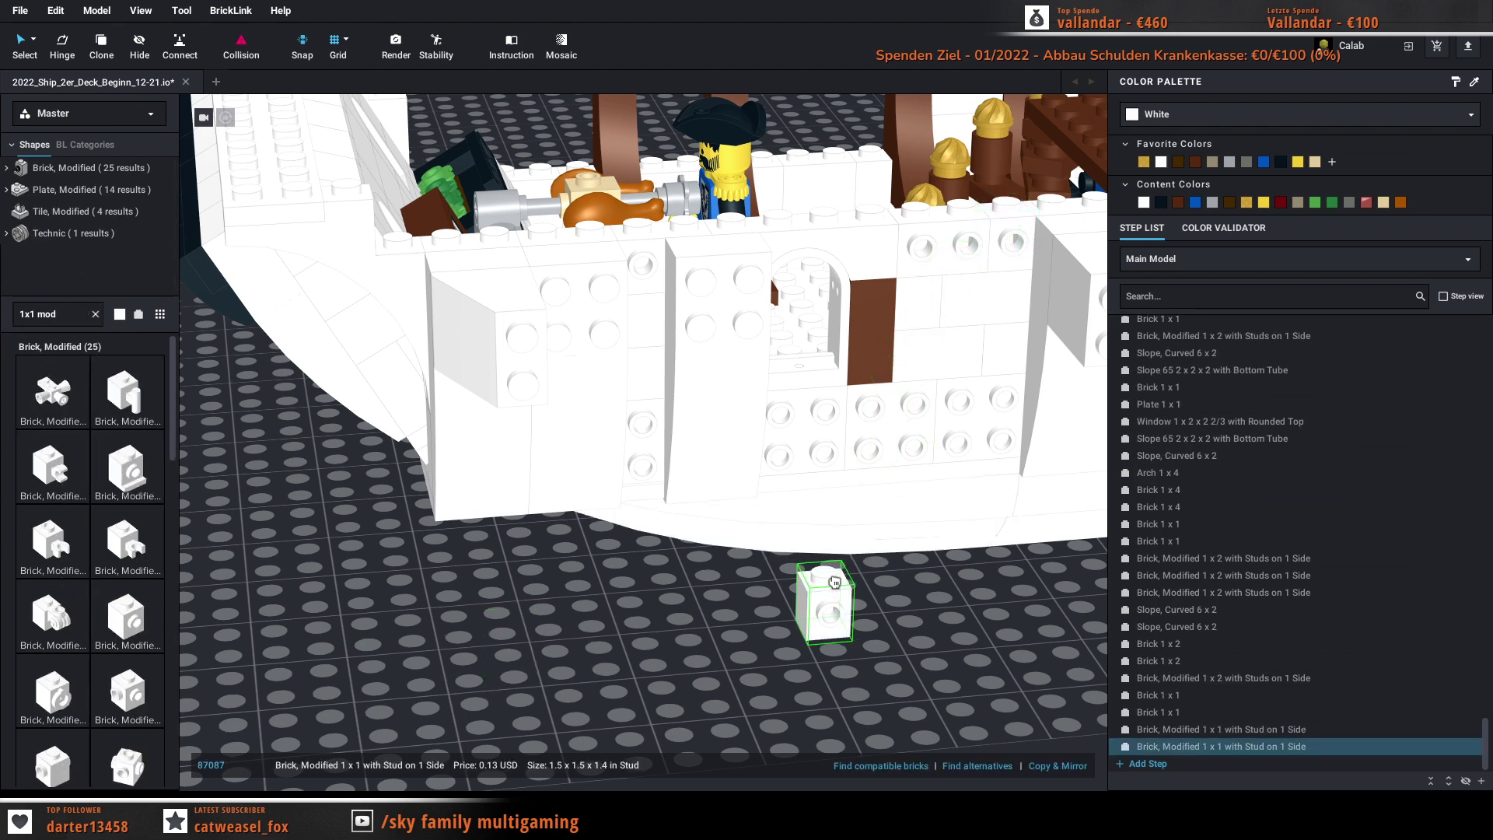
Step: Clone the Slope, Curved 6 x 2 and place two copies side by side on the wall between the arch window and the blue hull section
{"action": "key", "text": "Escape"}
{"action": "right_click_drag", "start_coordinate": [908, 601], "coordinate": [900, 596]}
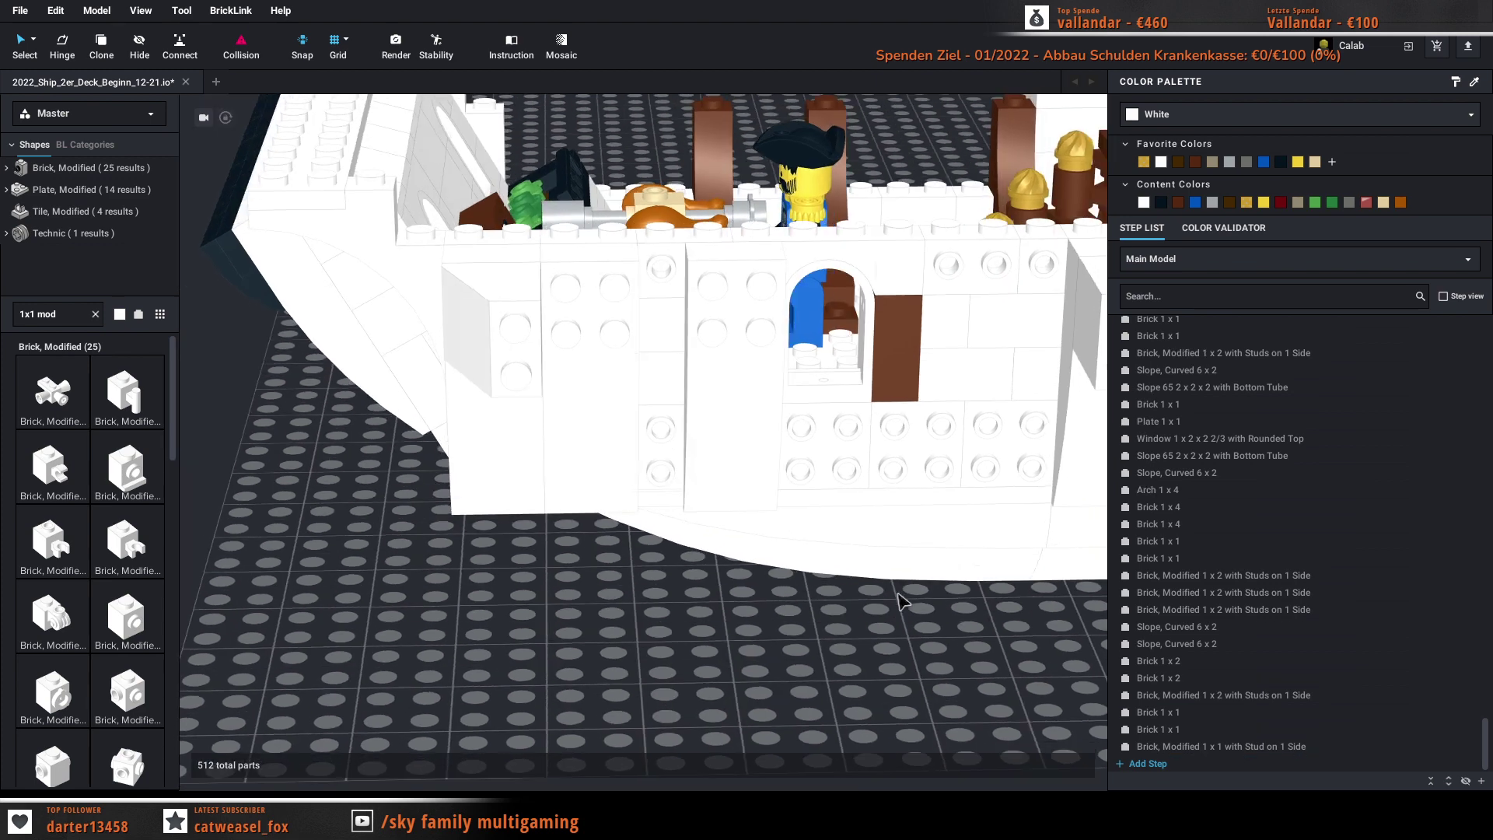
{"action": "key", "text": "c"}
{"action": "left_click", "coordinate": [1075, 427]}
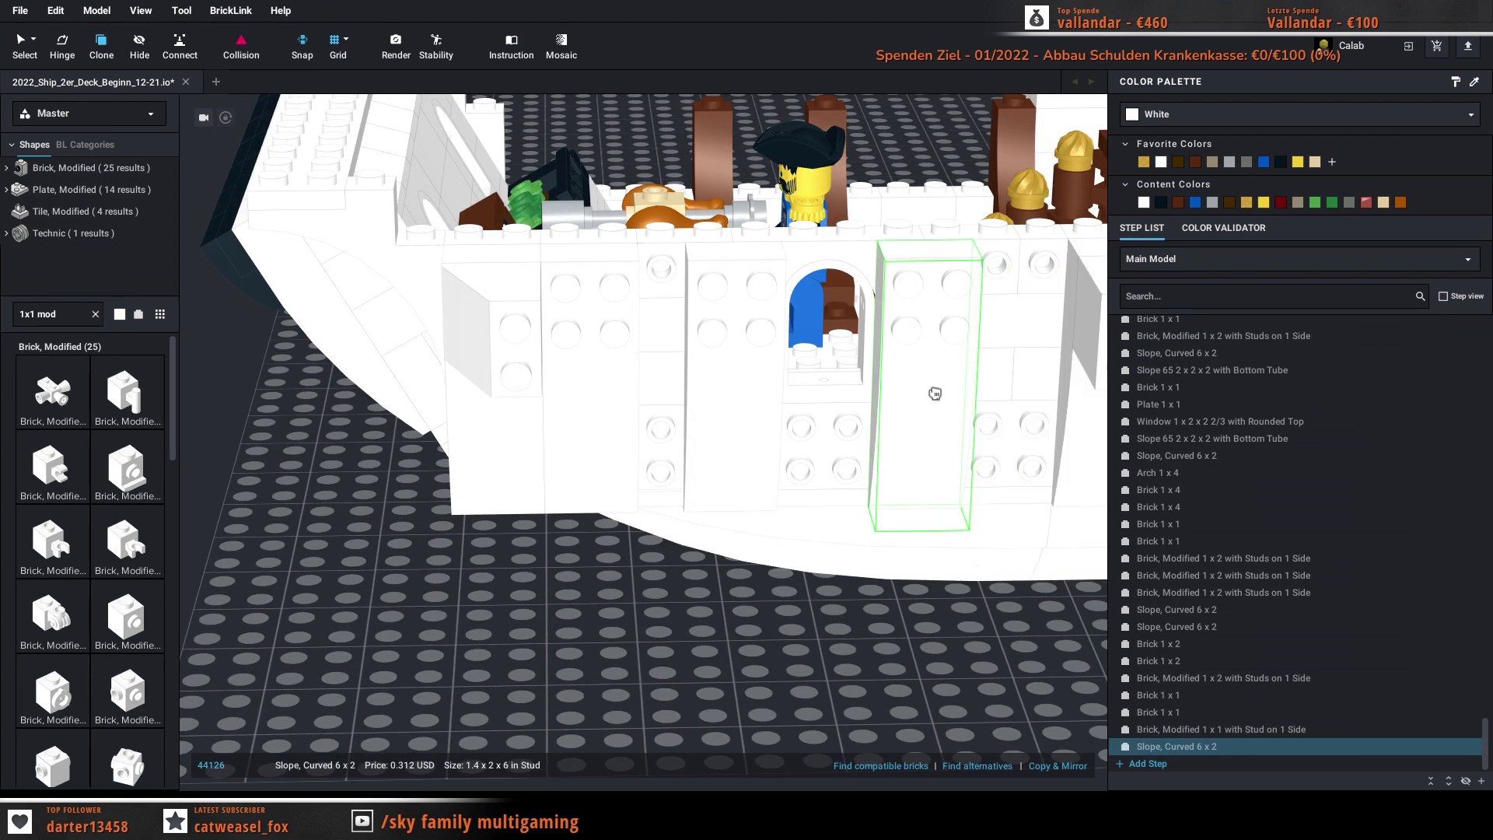
{"action": "left_click", "coordinate": [937, 391]}
{"action": "left_click", "coordinate": [1016, 383]}
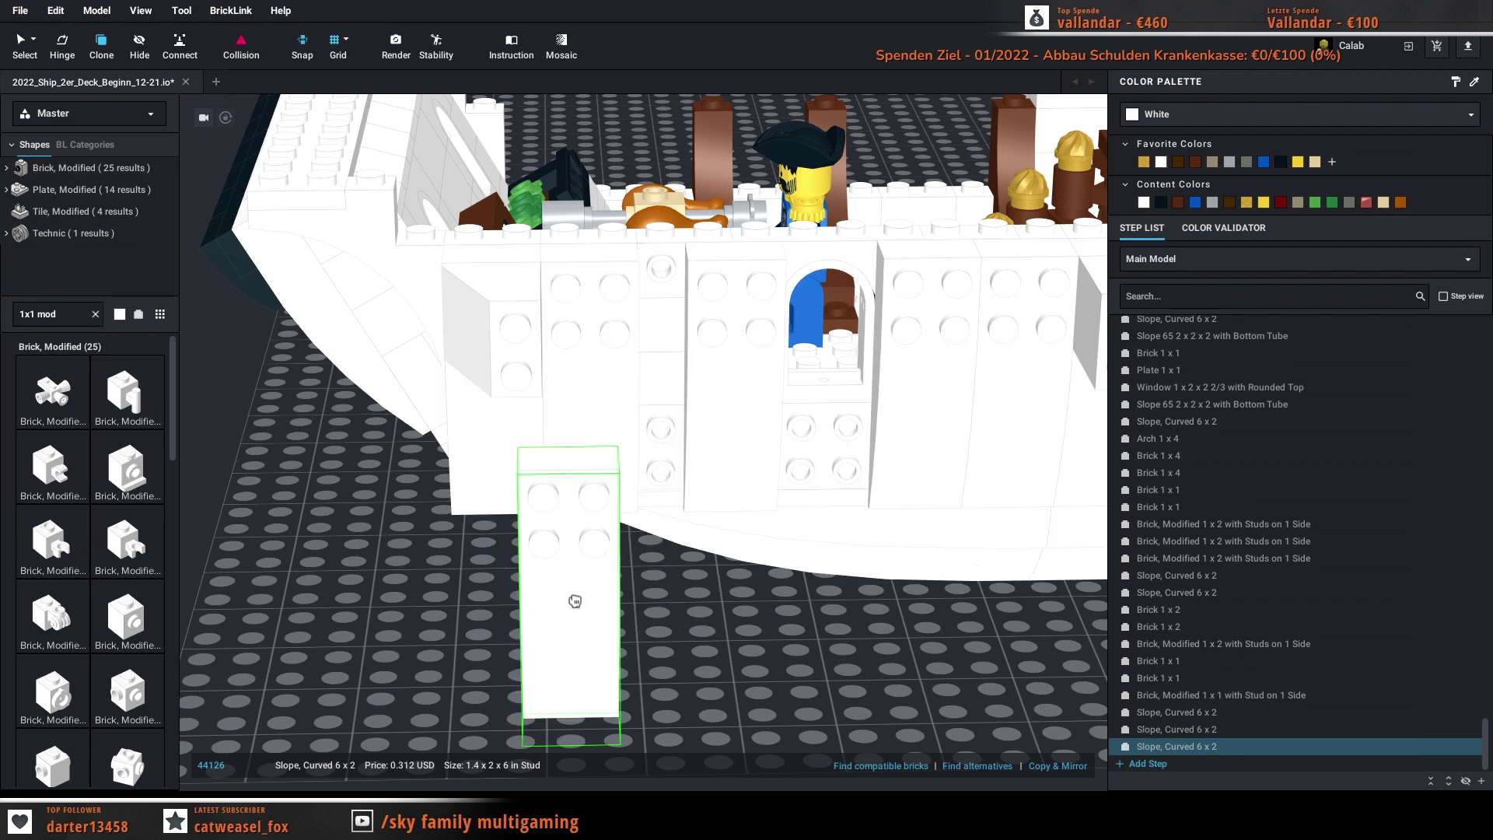
{"action": "key", "text": "Escape"}
{"action": "mouse_move", "coordinate": [577, 604]}
{"action": "right_mouse_down"}
{"action": "mouse_move", "coordinate": [616, 604]}
{"action": "mouse_move", "coordinate": [710, 526]}
{"action": "mouse_move", "coordinate": [734, 550]}
{"action": "mouse_move", "coordinate": [677, 560]}
{"action": "mouse_move", "coordinate": [710, 573]}
{"action": "mouse_move", "coordinate": [667, 550]}
{"action": "mouse_move", "coordinate": [702, 560]}
{"action": "mouse_move", "coordinate": [700, 540]}
{"action": "mouse_move", "coordinate": [648, 556]}
{"action": "mouse_move", "coordinate": [676, 579]}
{"action": "right_mouse_up"}
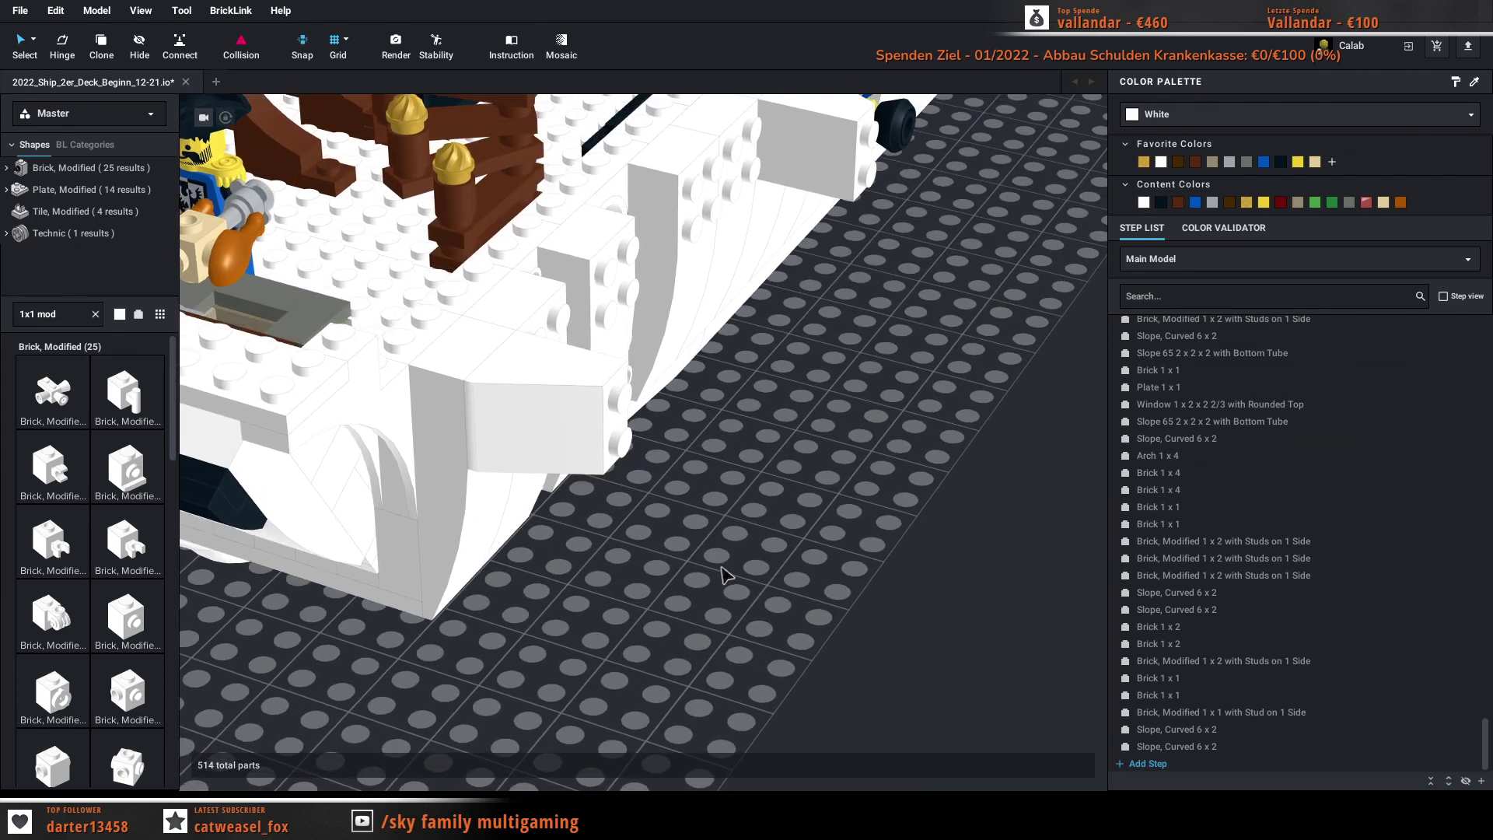
Step: Take the Slope 65 2 x 2 x 2 off the open hull end and shift the two outer curved slopes one stud outward
{"action": "mouse_move", "coordinate": [722, 574]}
{"action": "right_mouse_down"}
{"action": "mouse_move", "coordinate": [703, 570]}
{"action": "mouse_move", "coordinate": [730, 570]}
{"action": "mouse_move", "coordinate": [708, 557]}
{"action": "mouse_move", "coordinate": [731, 550]}
{"action": "mouse_move", "coordinate": [710, 566]}
{"action": "right_mouse_up"}
{"action": "left_click_drag", "start_coordinate": [558, 432], "coordinate": [822, 686]}
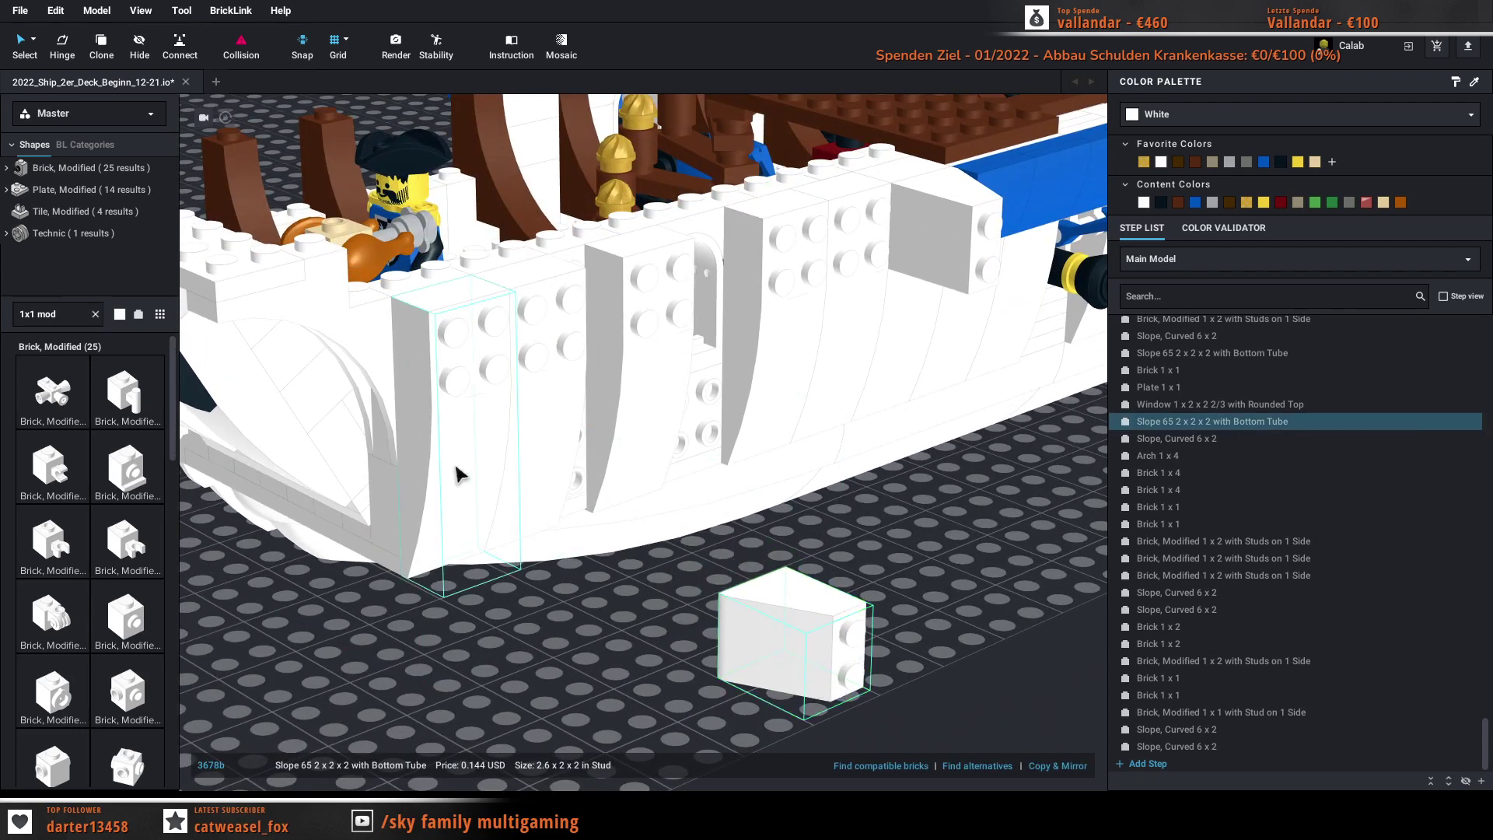
{"action": "left_click_drag", "start_coordinate": [459, 474], "coordinate": [432, 475]}
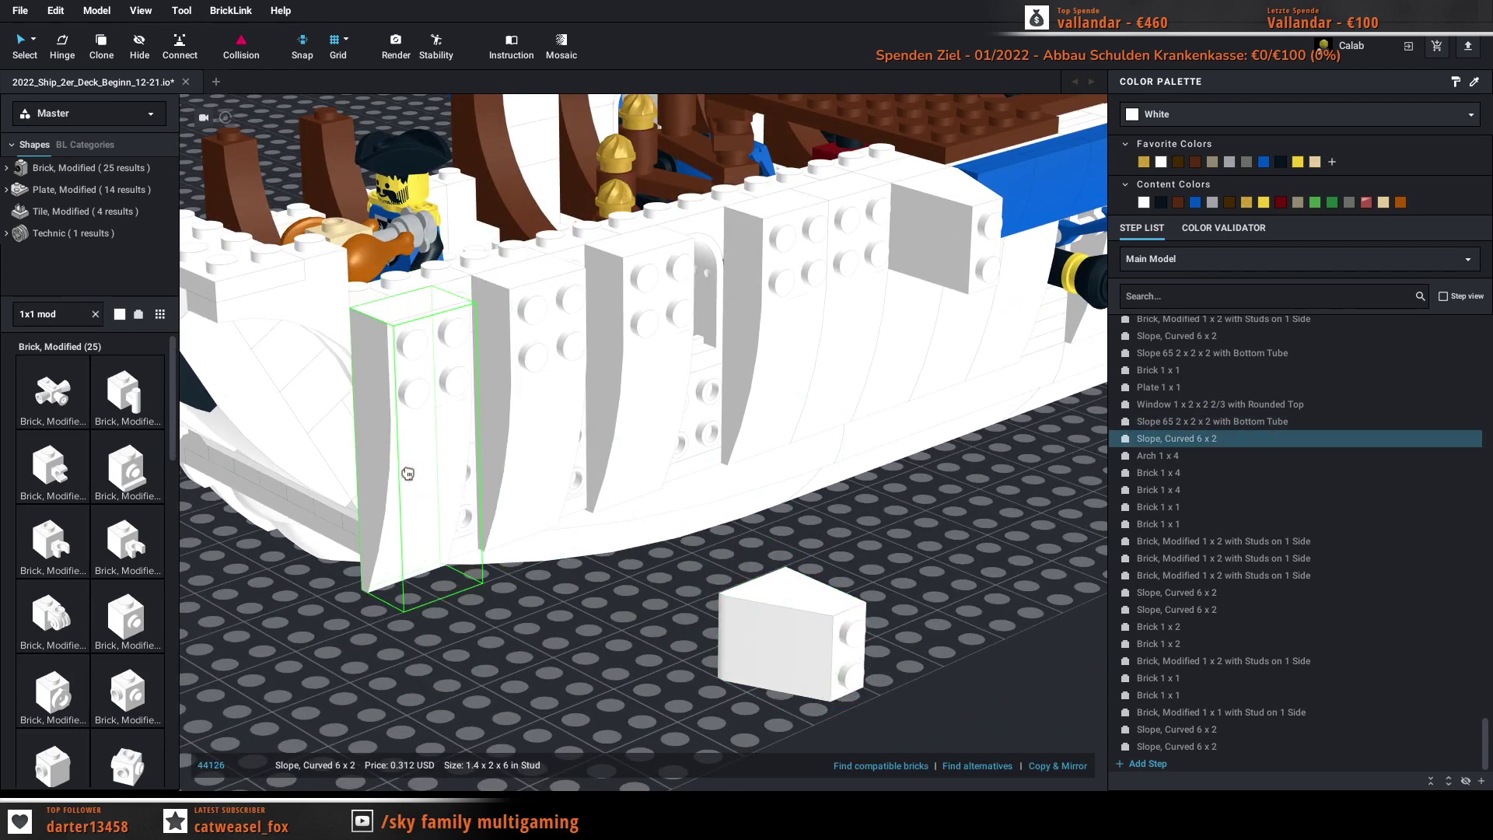
{"action": "left_click_drag", "start_coordinate": [545, 408], "coordinate": [504, 412]}
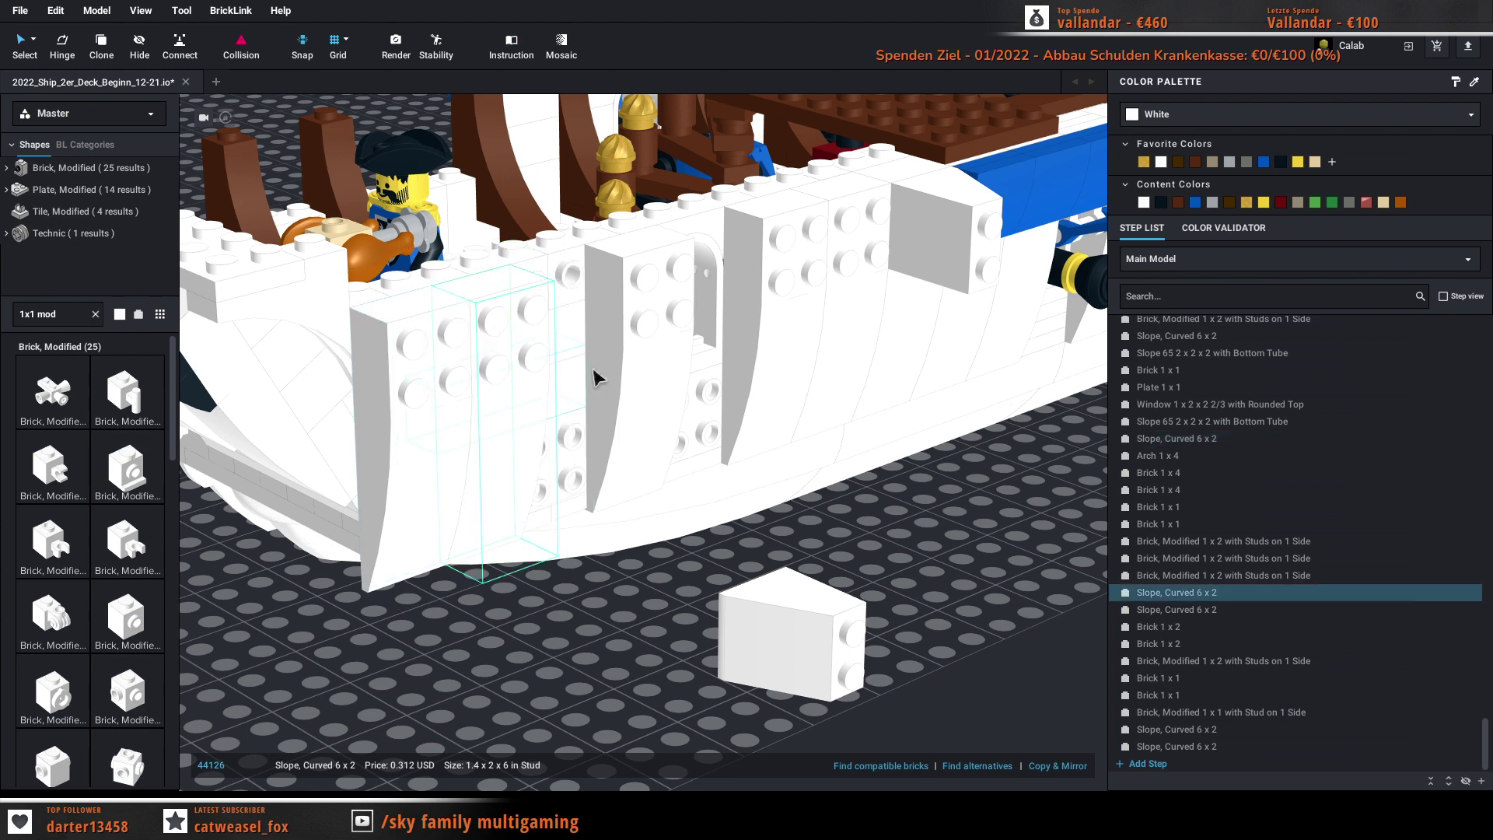
Step: Clone a Slope, Curved 6 x 2 into the gap between the shifted slopes and the one beside the arch window
{"action": "left_click_drag", "start_coordinate": [642, 385], "coordinate": [595, 400]}
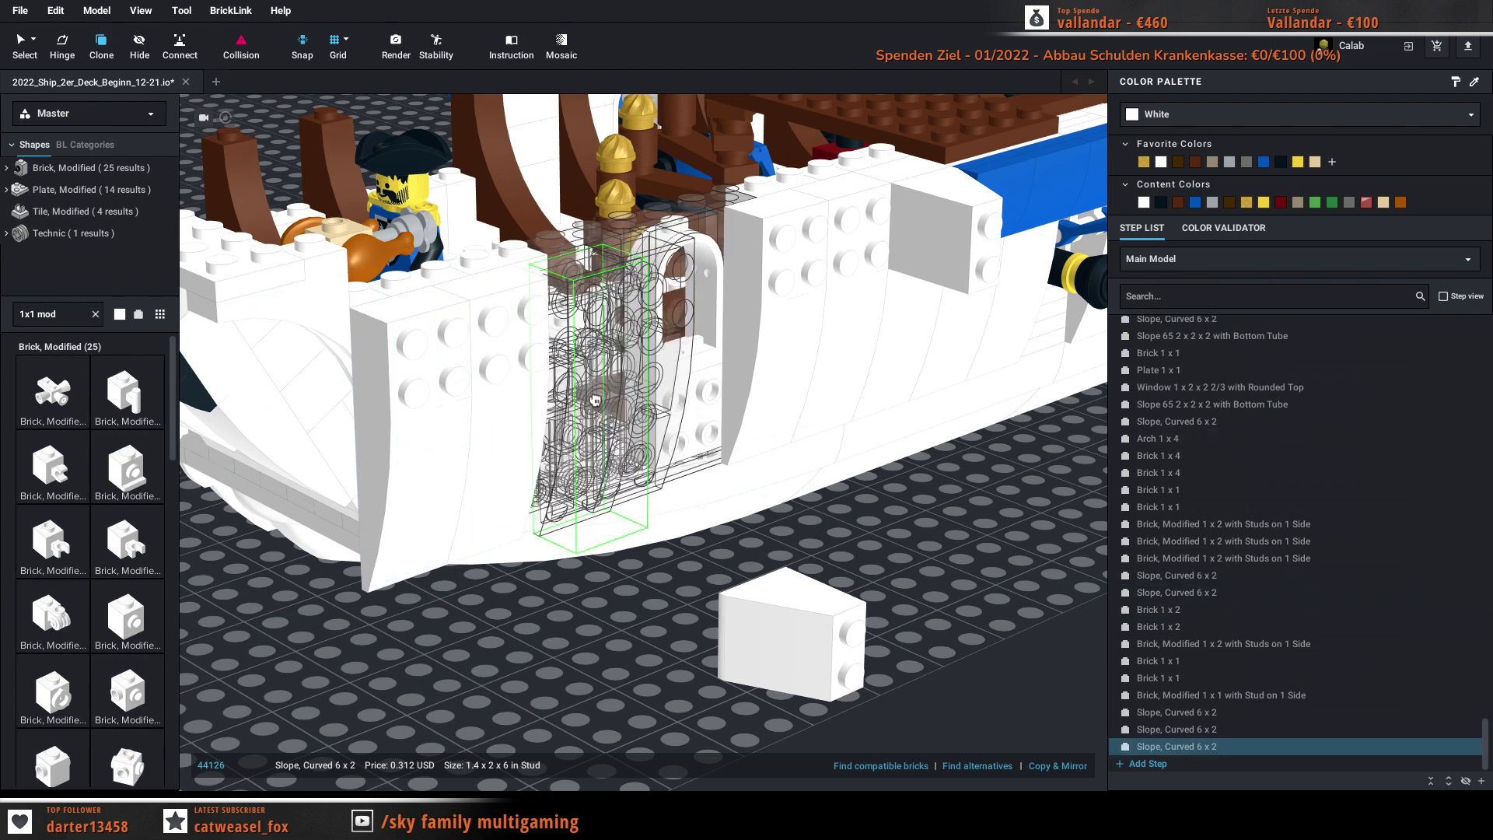
{"action": "mouse_move", "coordinate": [588, 410]}
{"action": "right_mouse_down"}
{"action": "mouse_move", "coordinate": [554, 478]}
{"action": "mouse_move", "coordinate": [645, 449]}
{"action": "mouse_move", "coordinate": [642, 434]}
{"action": "mouse_move", "coordinate": [641, 452]}
{"action": "mouse_move", "coordinate": [675, 451]}
{"action": "mouse_move", "coordinate": [632, 469]}
{"action": "right_mouse_up"}
{"action": "left_click", "coordinate": [643, 347]}
{"action": "key", "text": "Escape"}
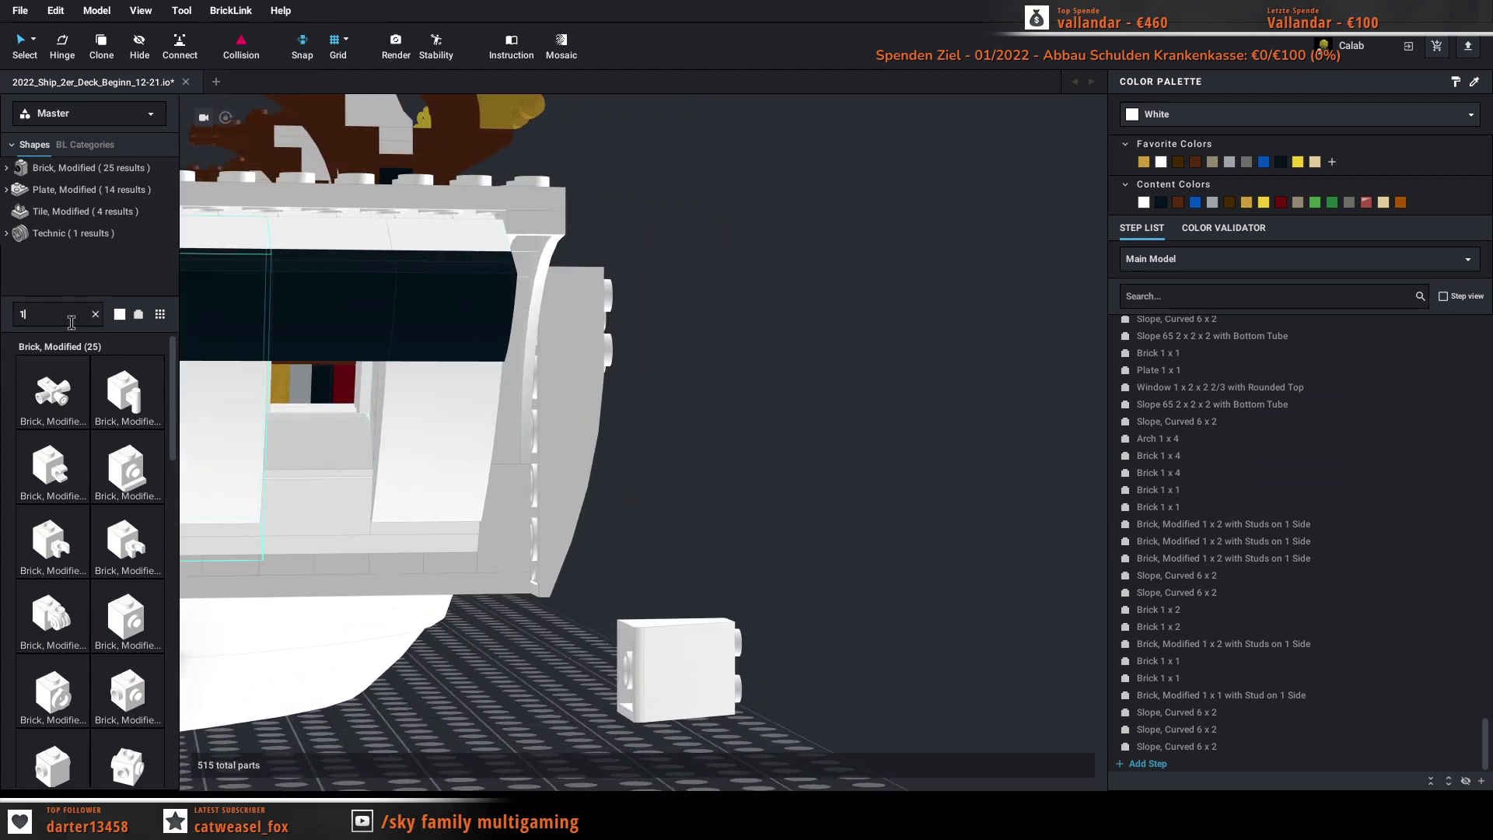
Step: Find the 1x3 brick and try an upright Brick 1 x 3 behind the overhanging curved slope at the hull end
{"action": "type", "text": "s"}
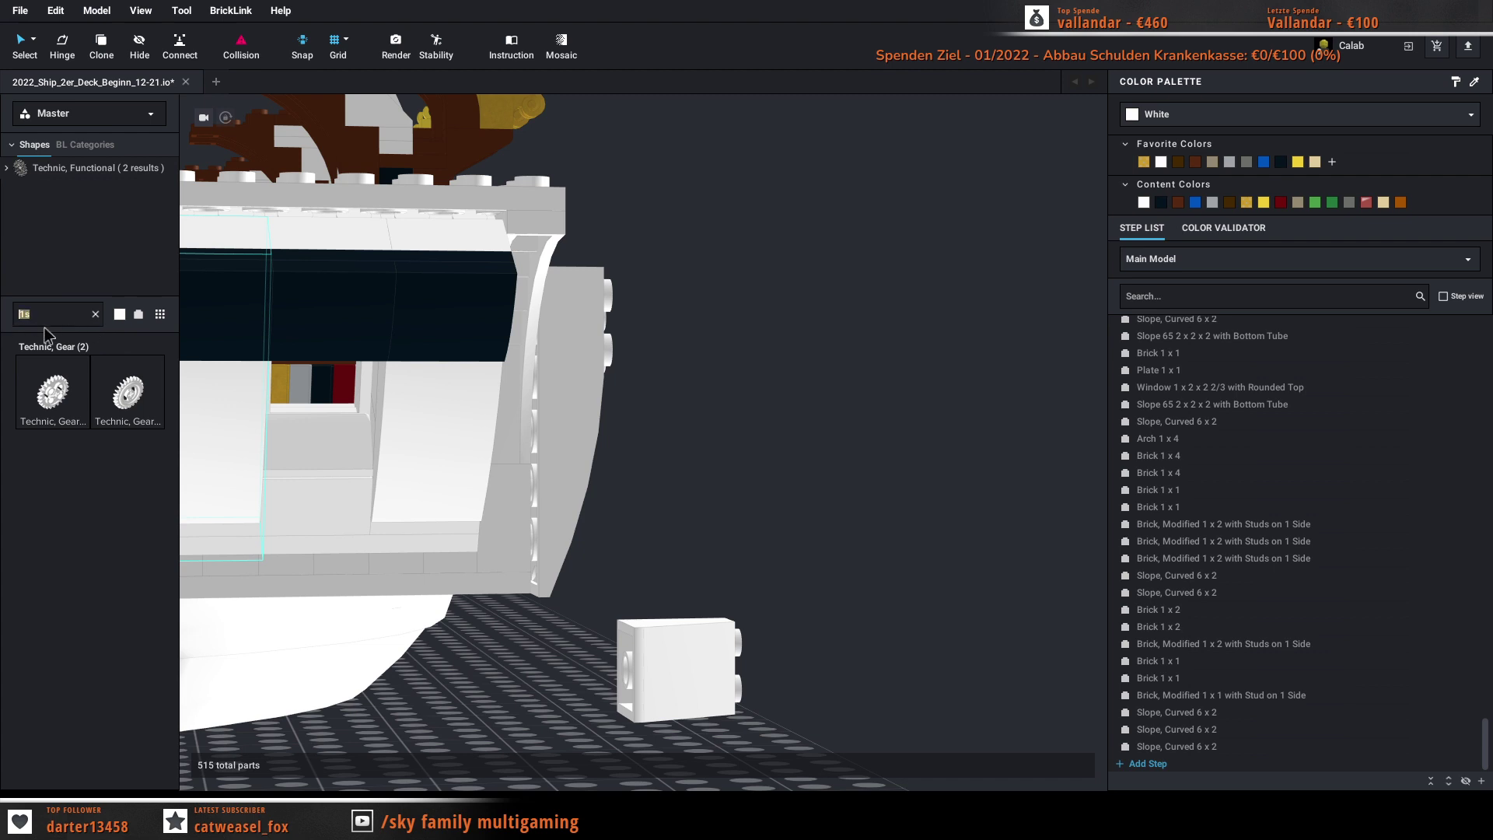
{"action": "type", "text": "1x3"}
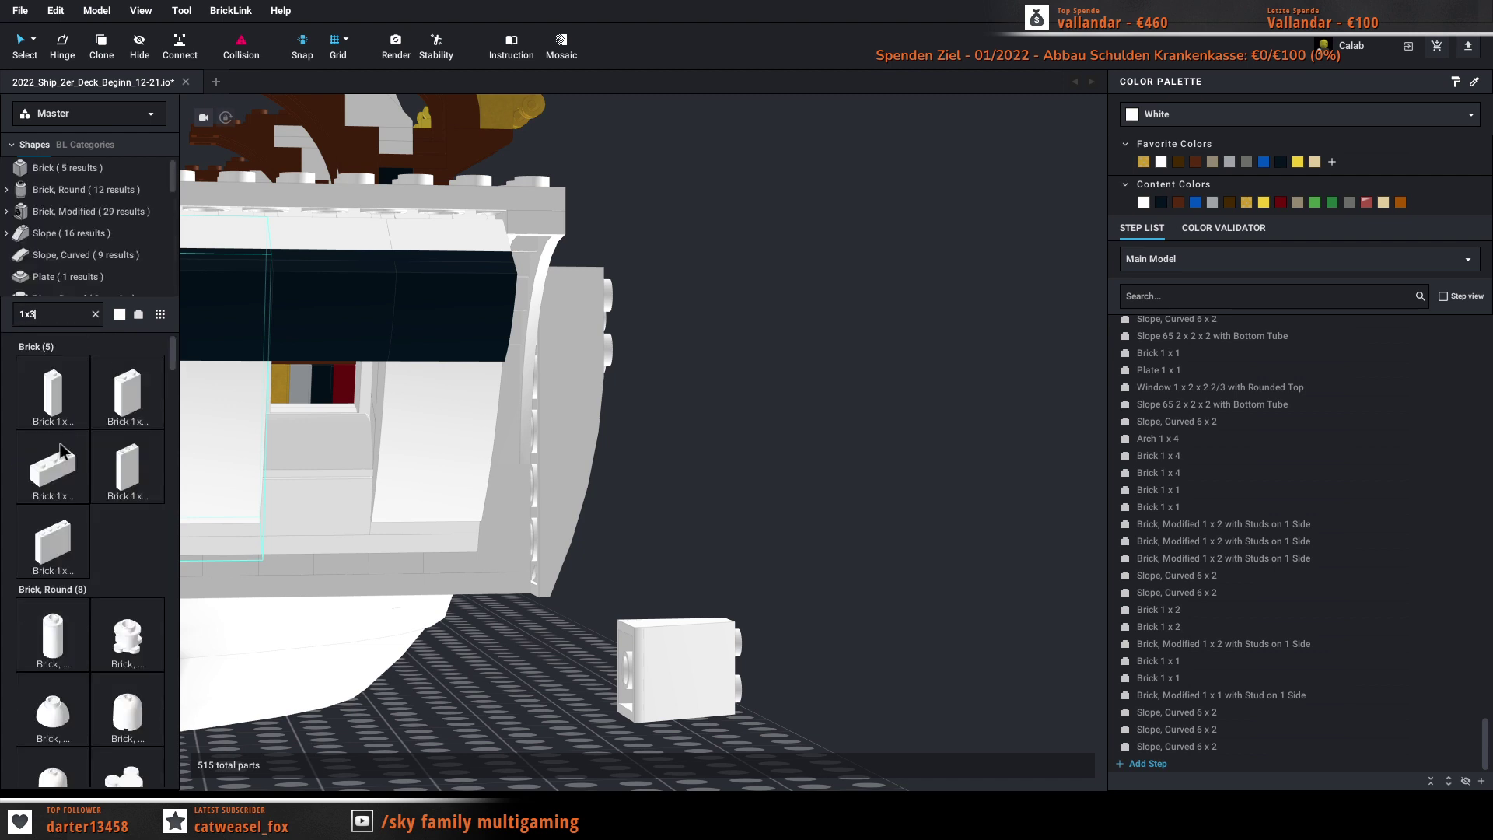
{"action": "left_click", "coordinate": [60, 452]}
{"action": "key", "text": "Right"}
{"action": "key", "text": "Down"}
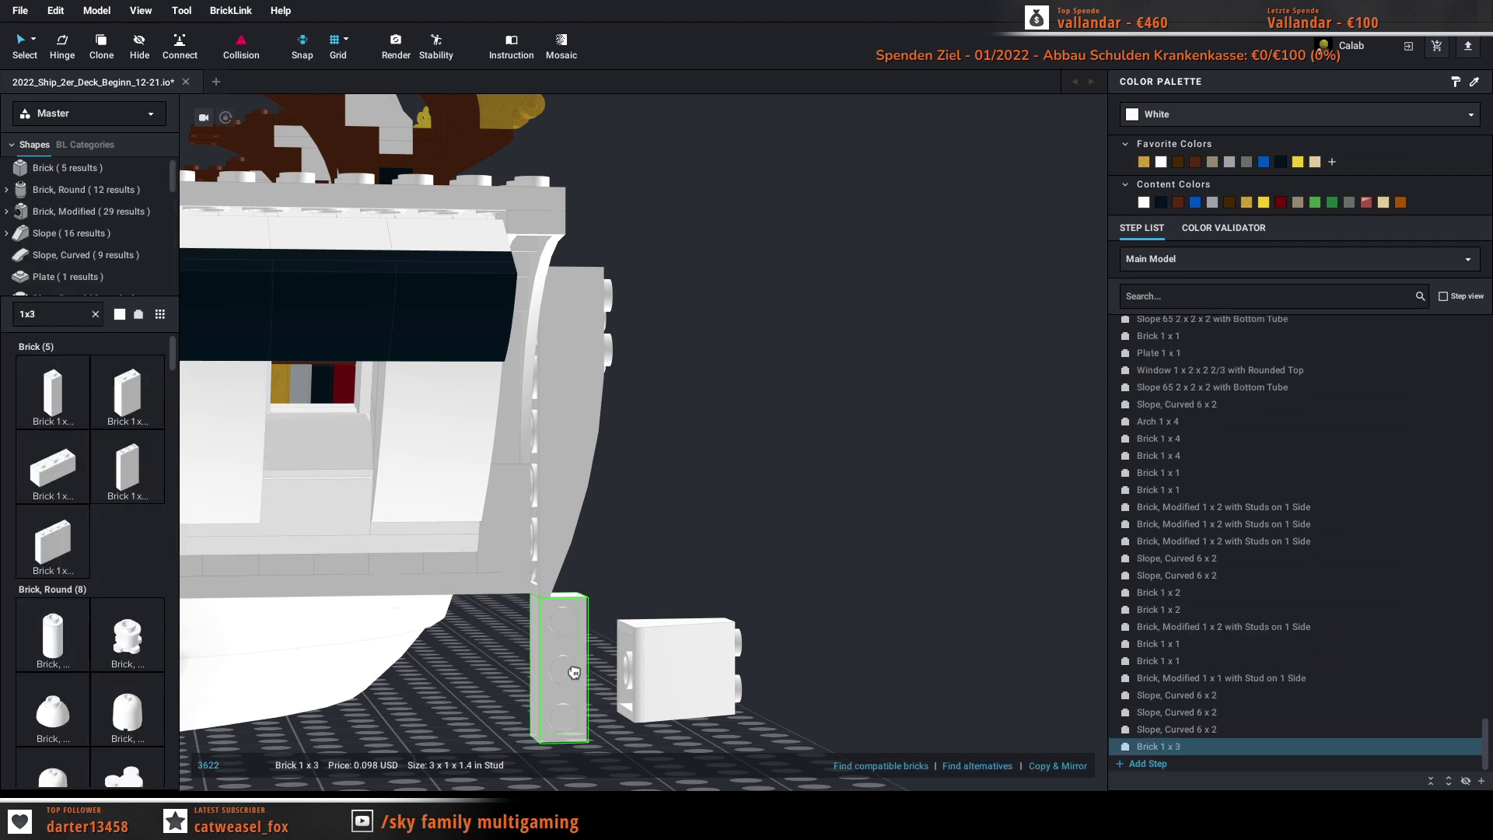
{"action": "left_click_drag", "start_coordinate": [574, 672], "coordinate": [530, 581]}
{"action": "right_click_drag", "start_coordinate": [531, 580], "coordinate": [549, 658]}
{"action": "key", "text": "Delete"}
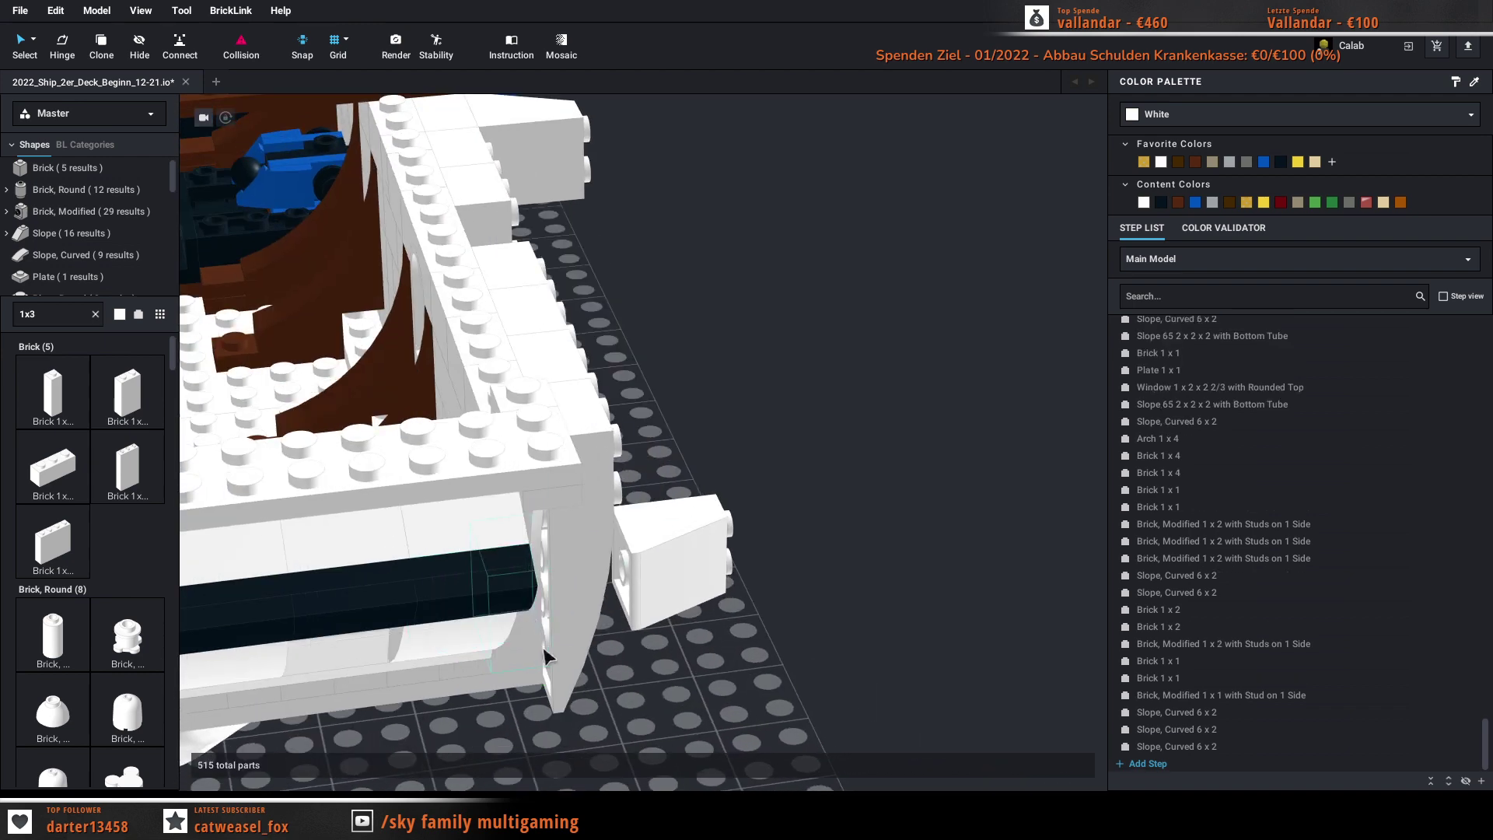
Step: Find the 1x2 brick and try a rotated Brick 1 x 2 near the hull end below the overhanging curved slope
{"action": "right_click_drag", "start_coordinate": [918, 673], "coordinate": [766, 668]}
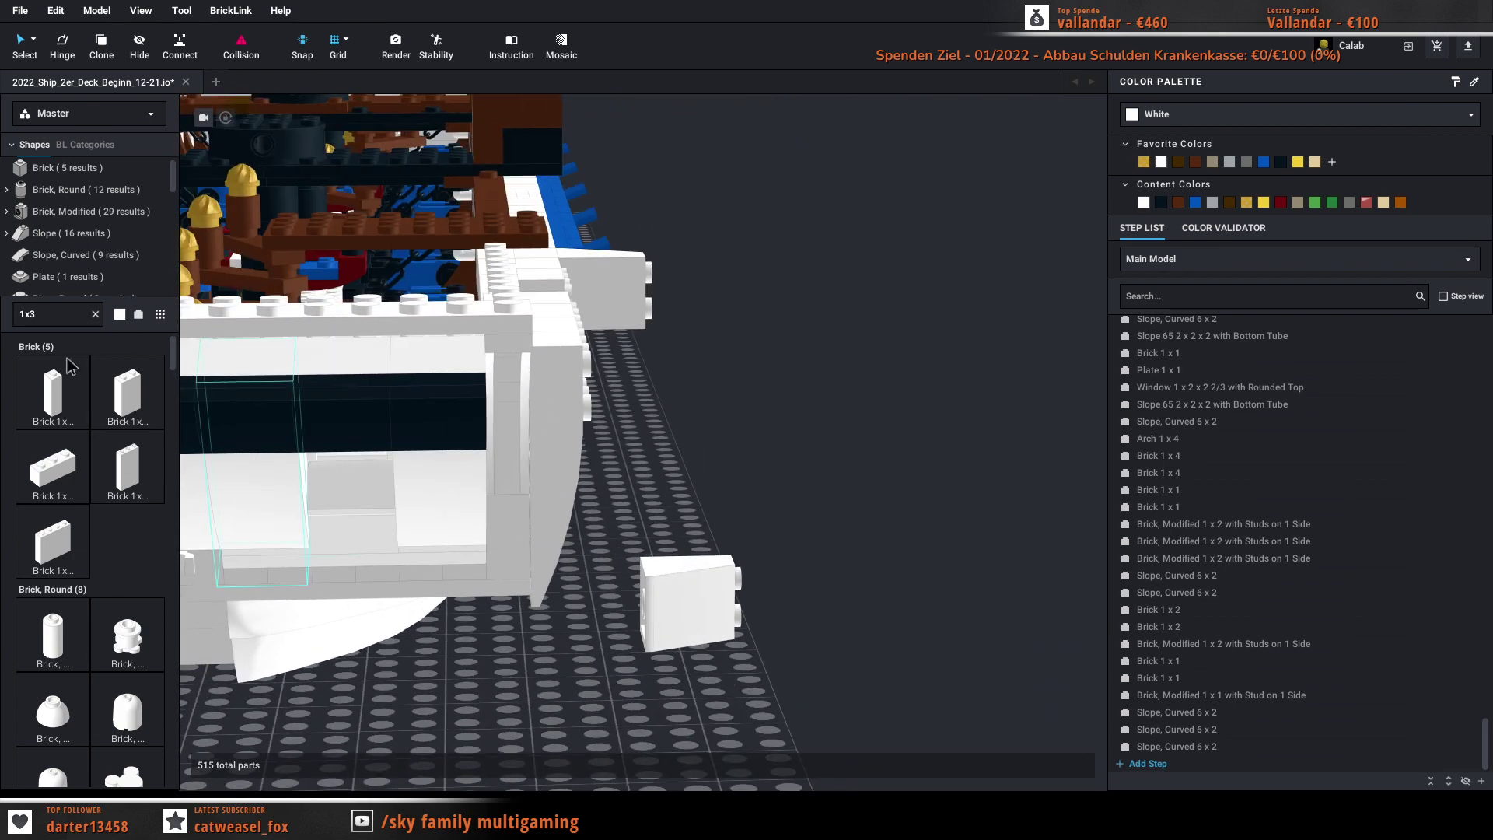
{"action": "left_click", "coordinate": [69, 314]}
{"action": "key", "text": "BackSpace"}
{"action": "type", "text": "2"}
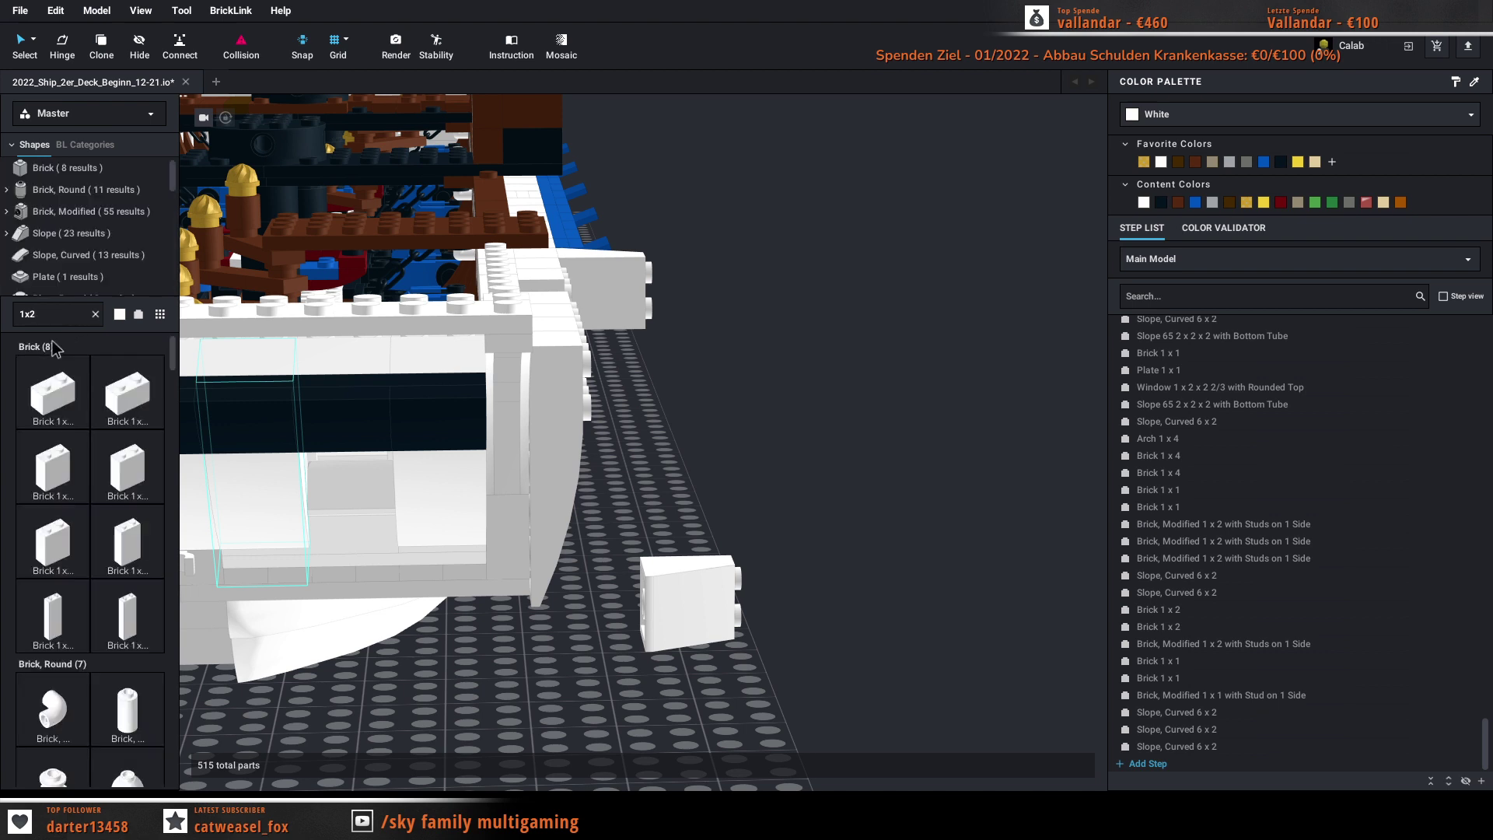
{"action": "left_click_drag", "start_coordinate": [47, 392], "coordinate": [513, 679]}
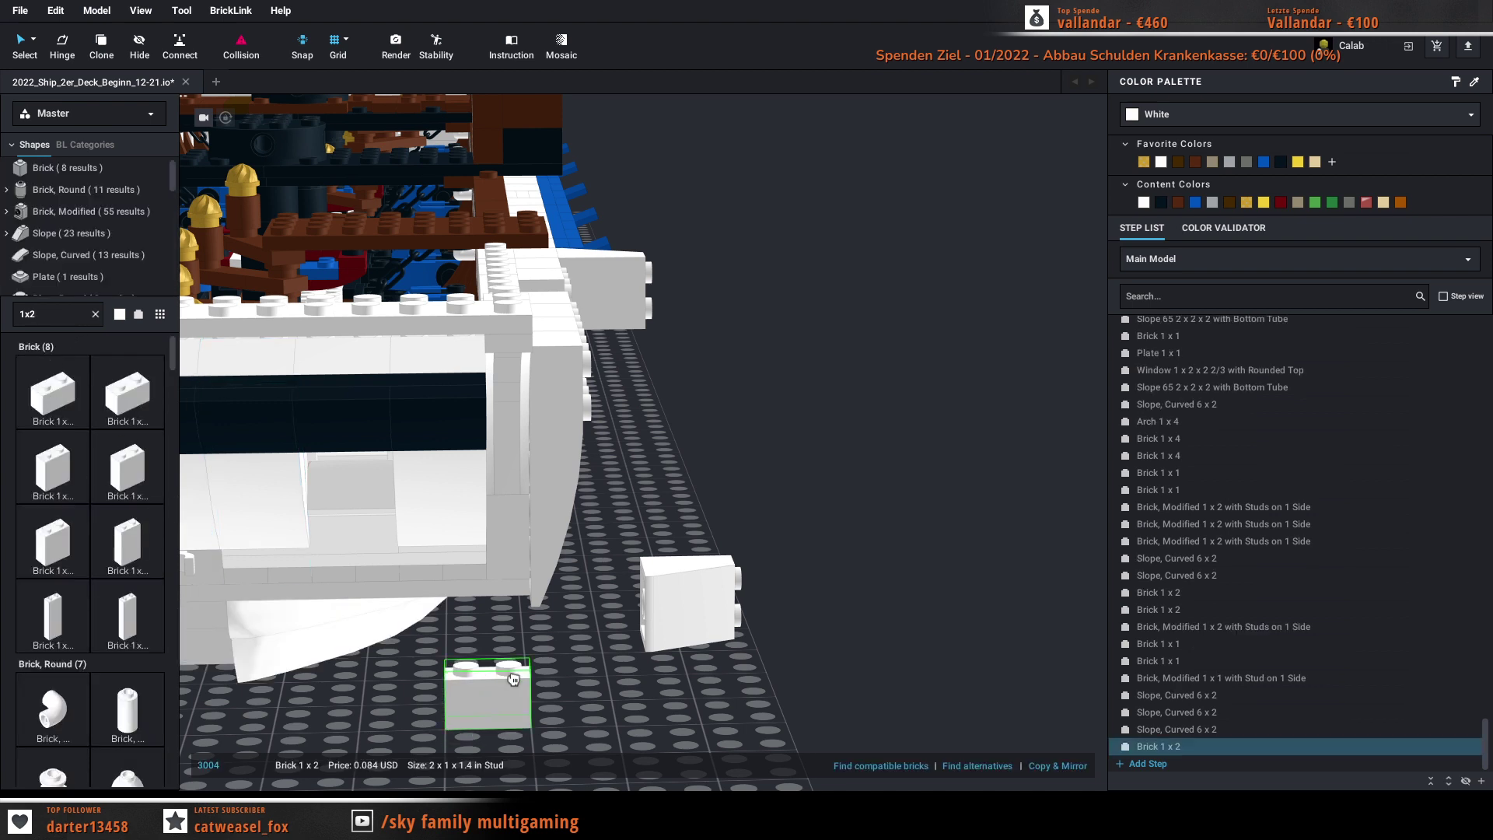
{"action": "key", "text": "Left"}
{"action": "key", "text": "Up"}
{"action": "key", "text": "Right"}
{"action": "key", "text": "Right"}
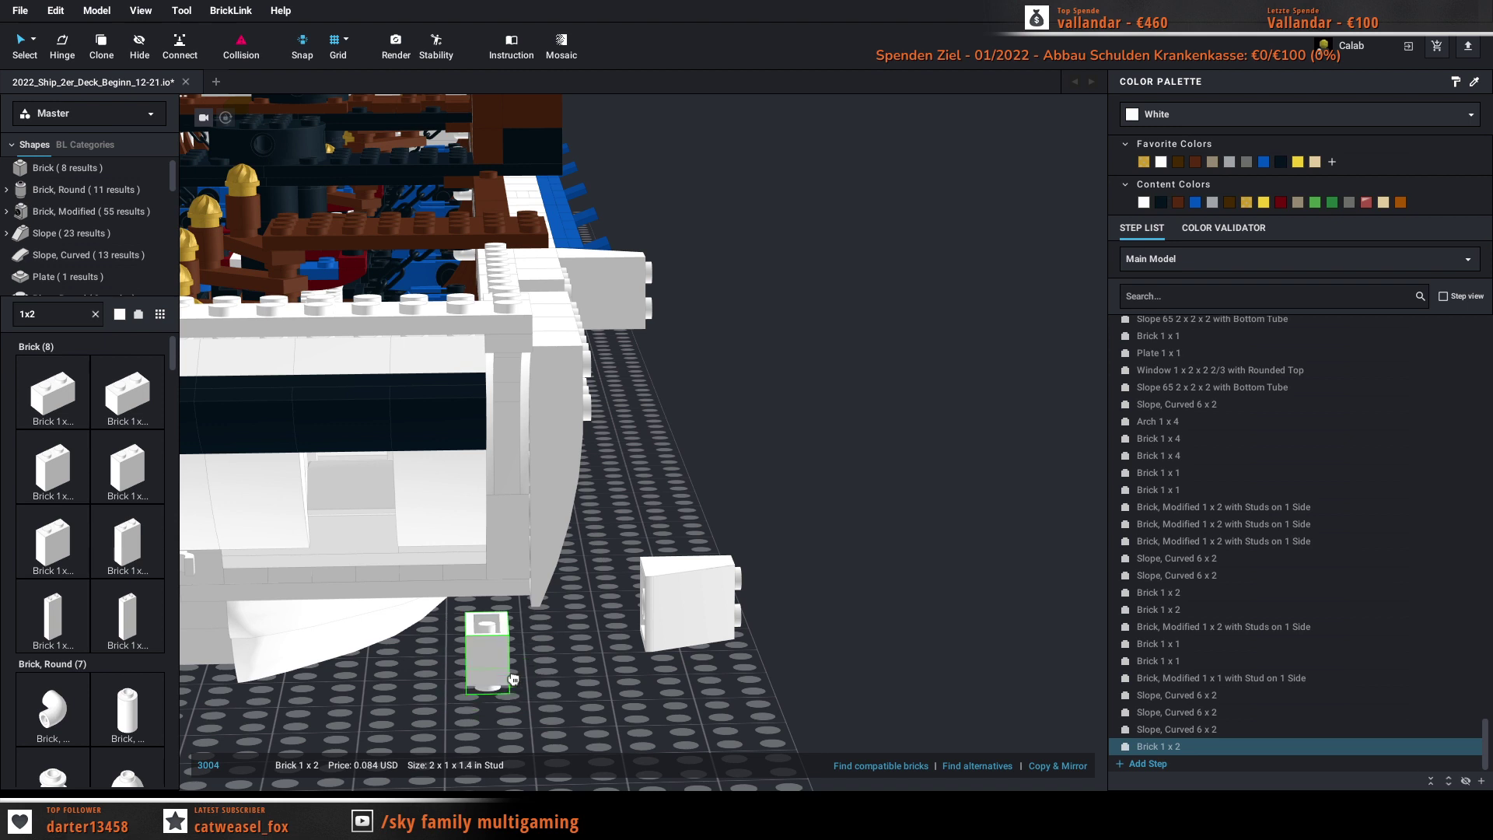
{"action": "left_click_drag", "start_coordinate": [513, 679], "coordinate": [616, 672]}
{"action": "key", "text": "Delete"}
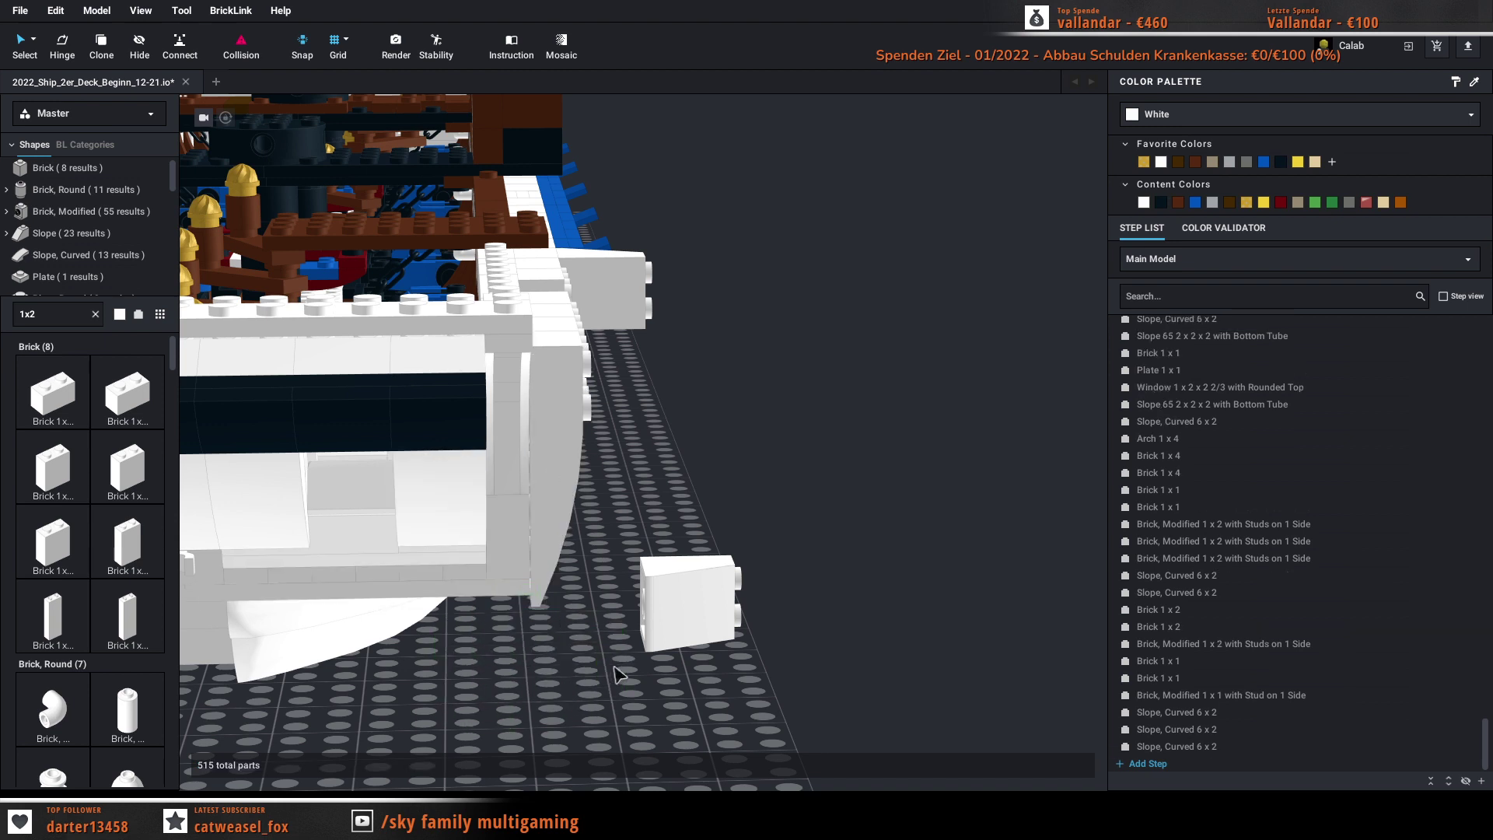
Step: Reattach the loose Slope 65 2 x 2 x 2 with Bottom Tube to the studs of the outermost curved slope at the open hull end
{"action": "right_click_drag", "start_coordinate": [618, 673], "coordinate": [614, 680]}
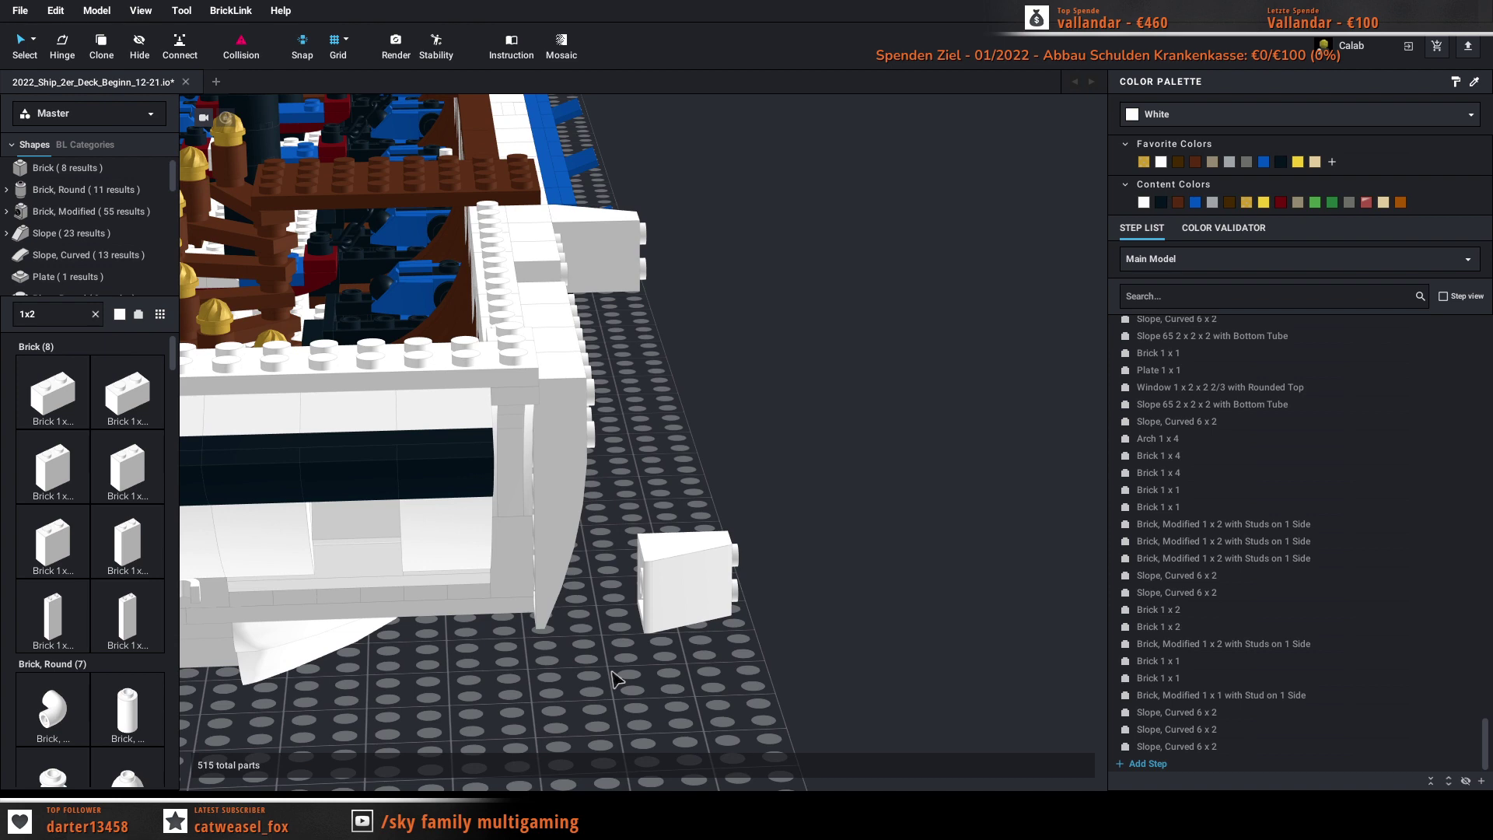
{"action": "right_click_drag", "start_coordinate": [613, 674], "coordinate": [603, 631]}
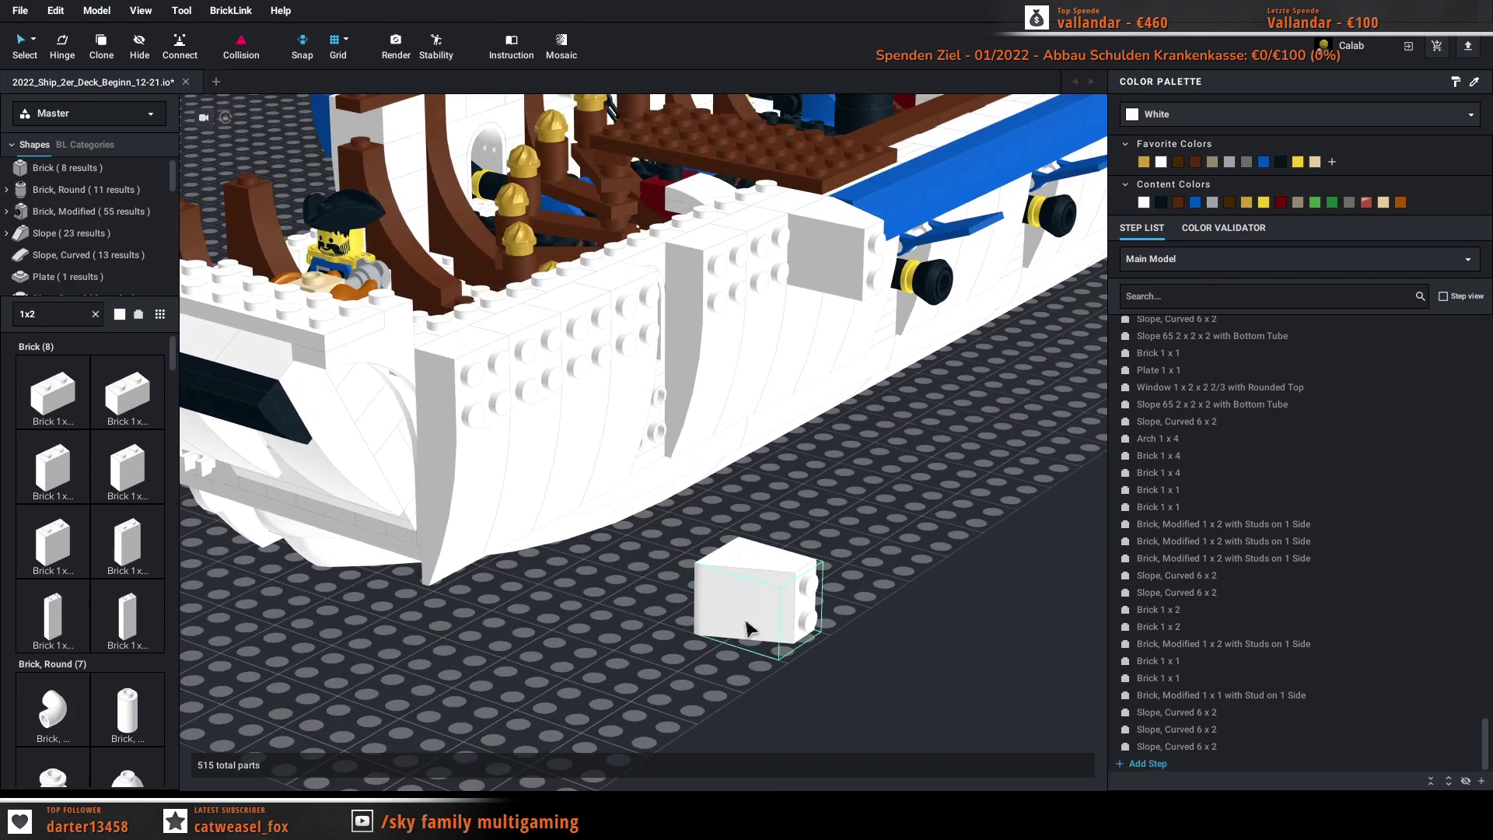
{"action": "left_click", "coordinate": [604, 630]}
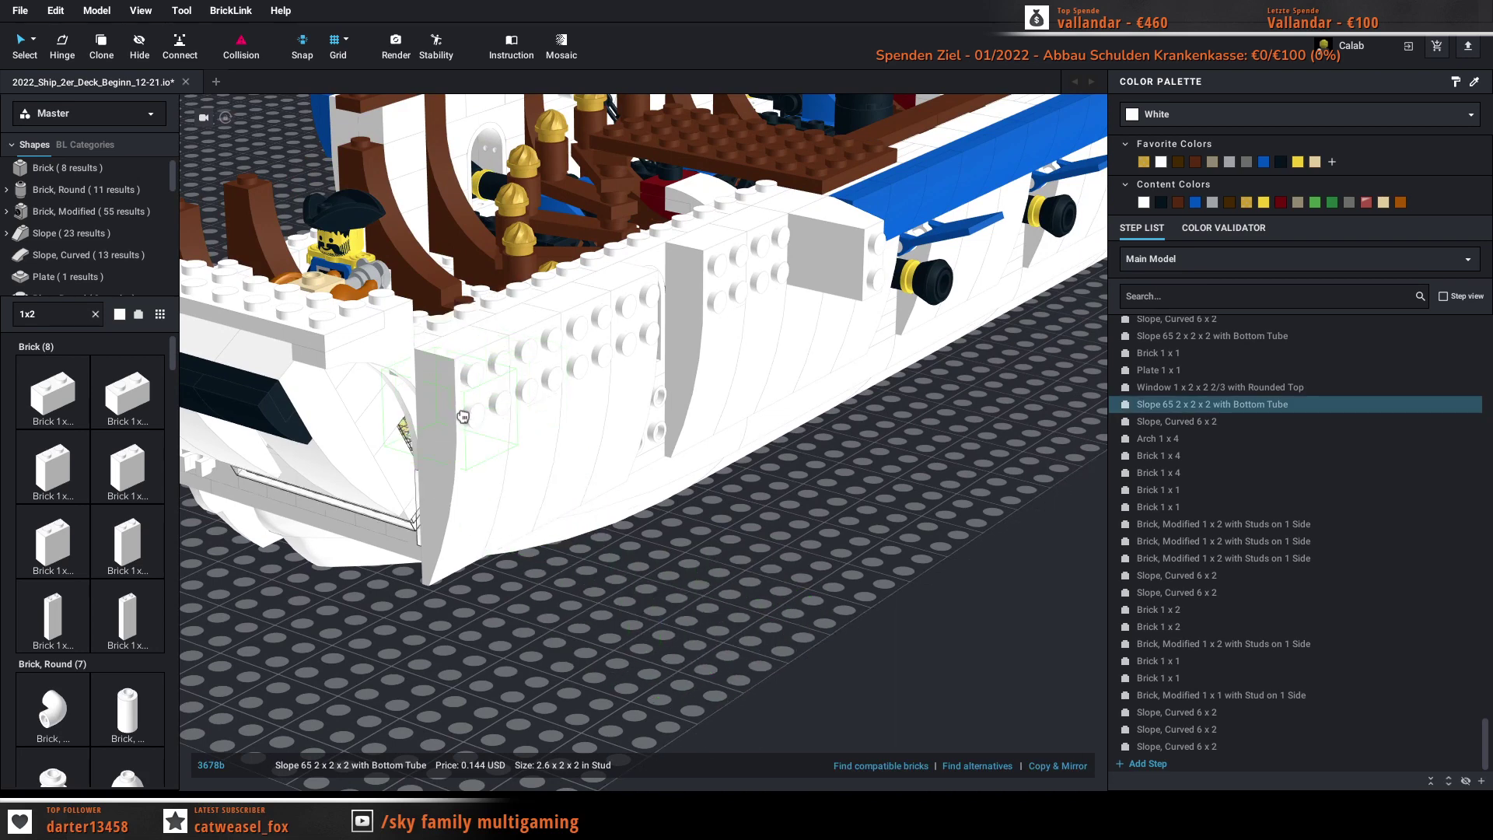
{"action": "right_click_drag", "start_coordinate": [467, 423], "coordinate": [519, 483]}
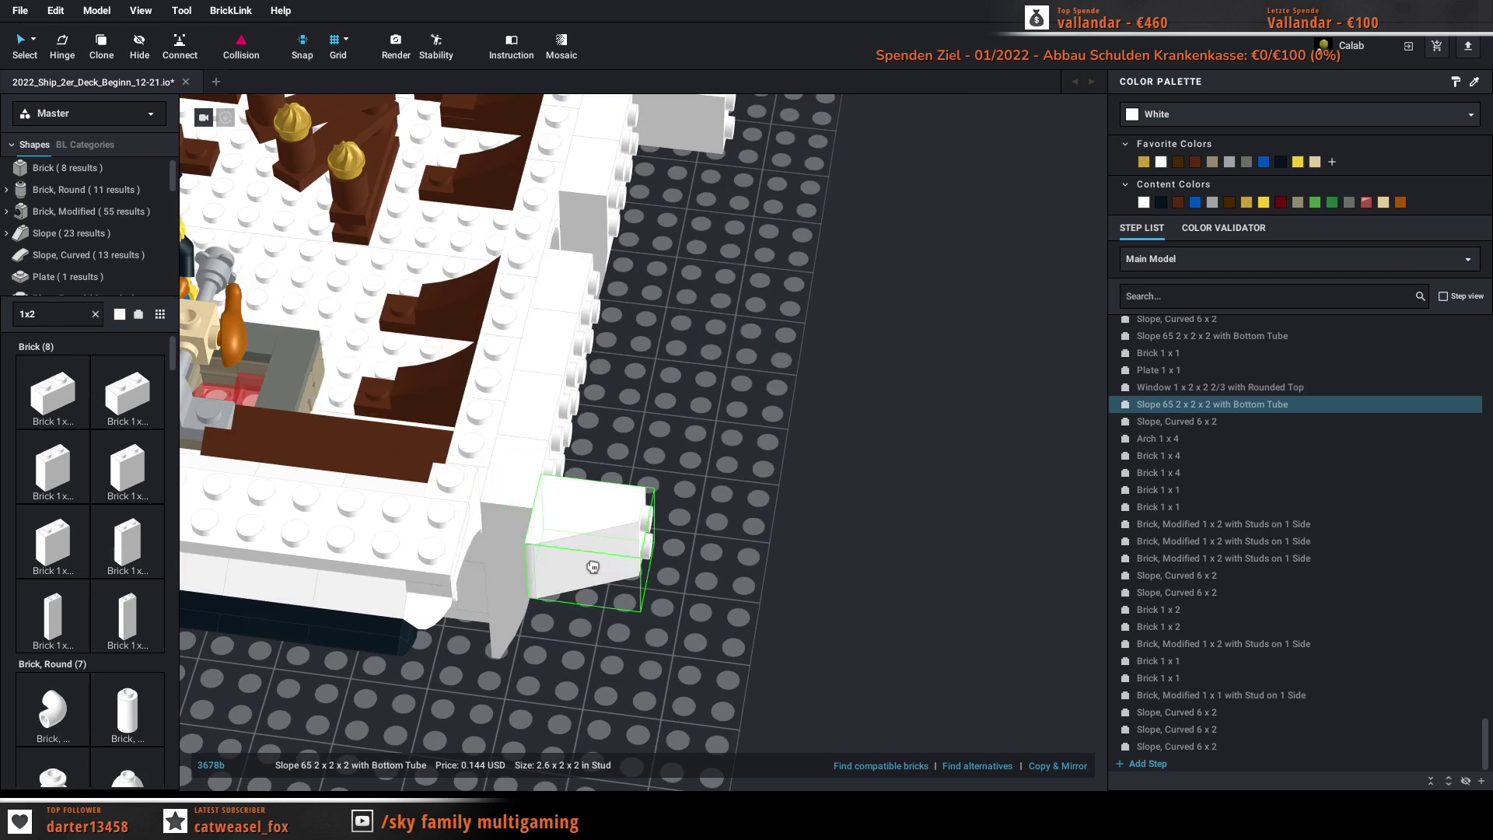
{"action": "left_click", "coordinate": [780, 607]}
Step: Search for "2x6 pl" and try a white Plate 2 x 6 on the side studs across the arch window
{"action": "right_click_drag", "start_coordinate": [790, 586], "coordinate": [733, 584]}
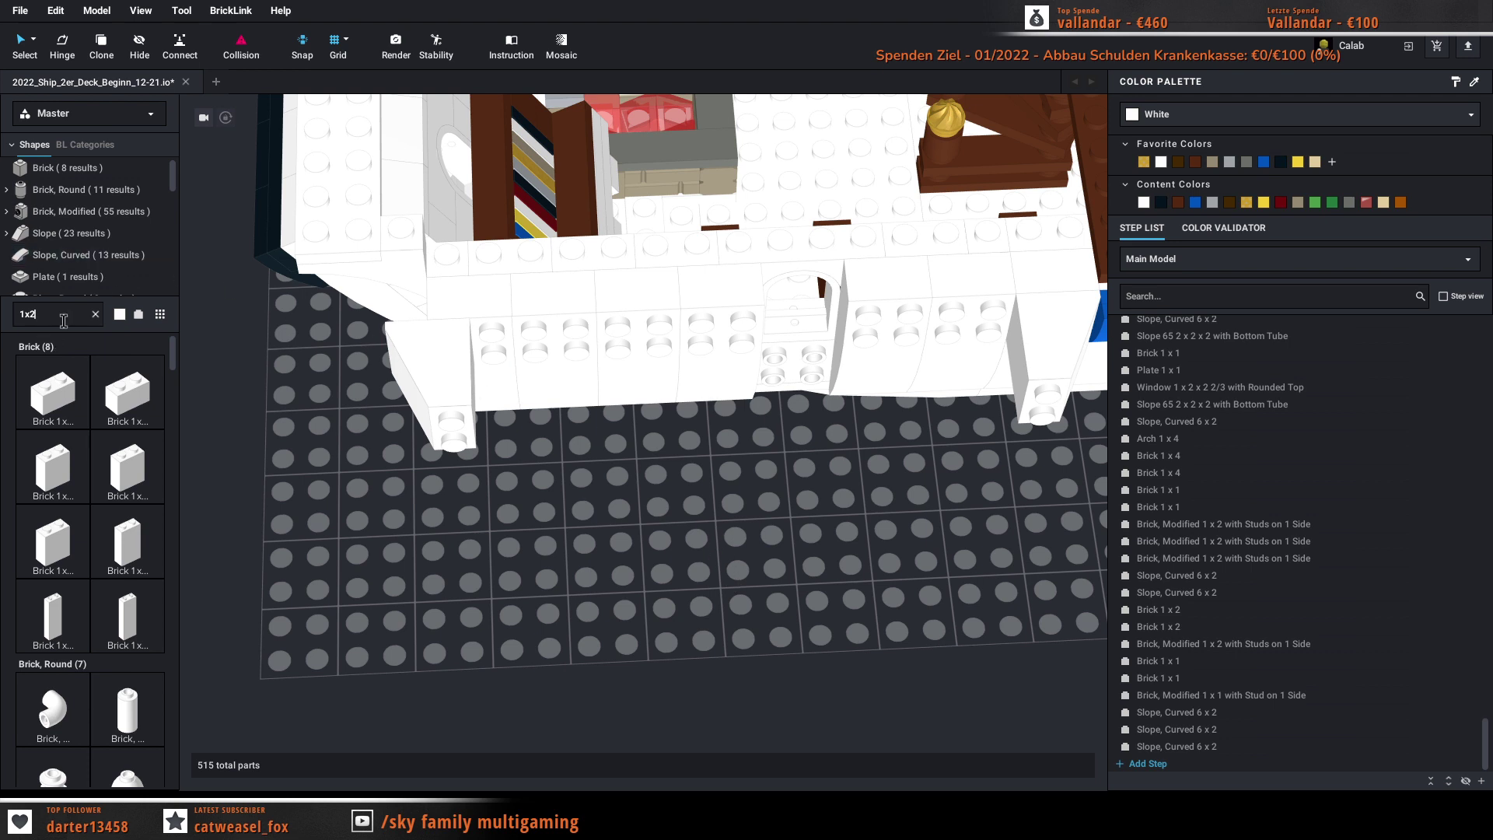
{"action": "type", "text": "x6"}
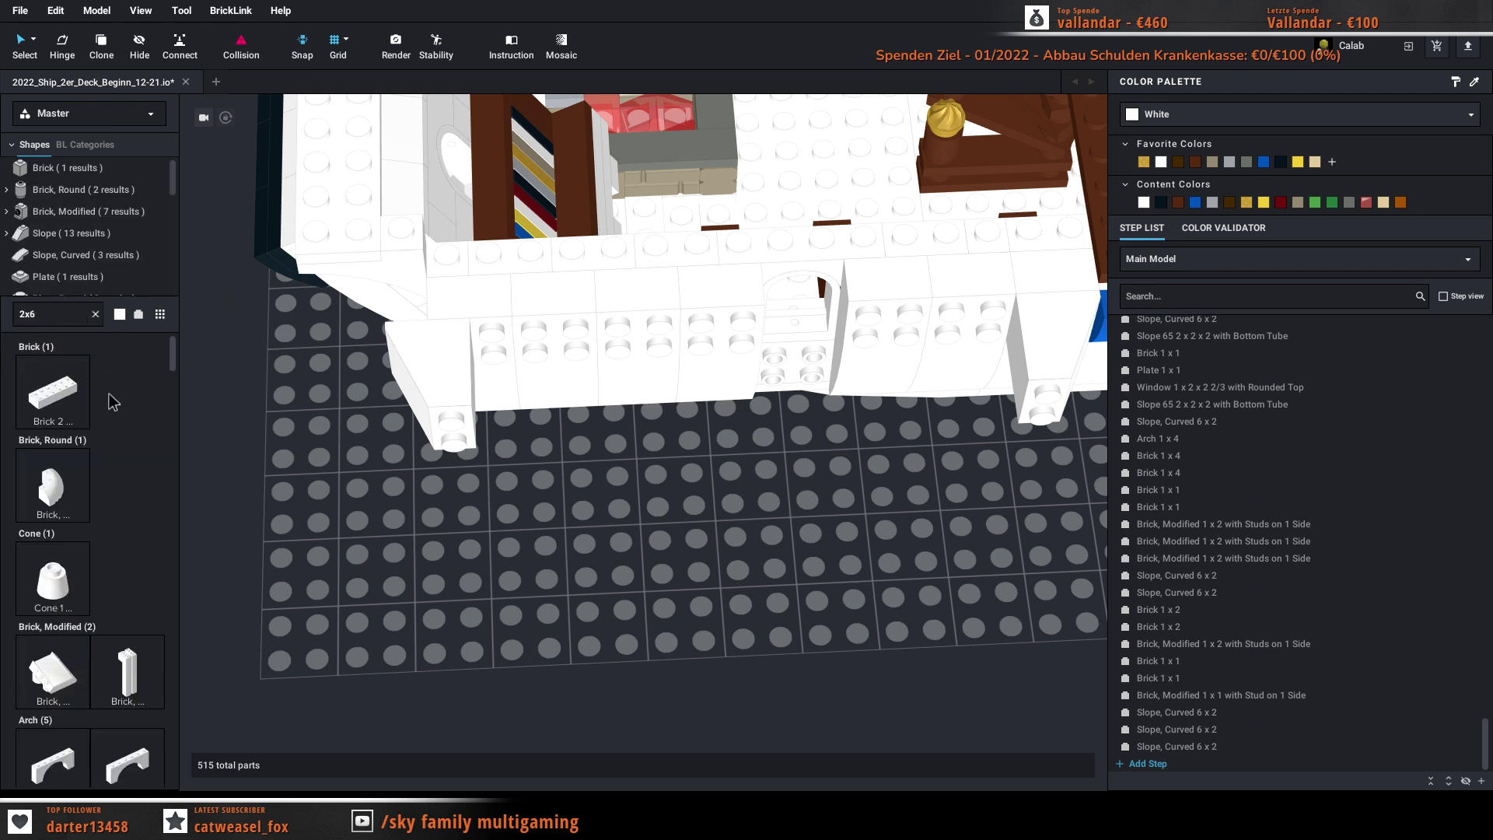
{"action": "type", "text": " pl"}
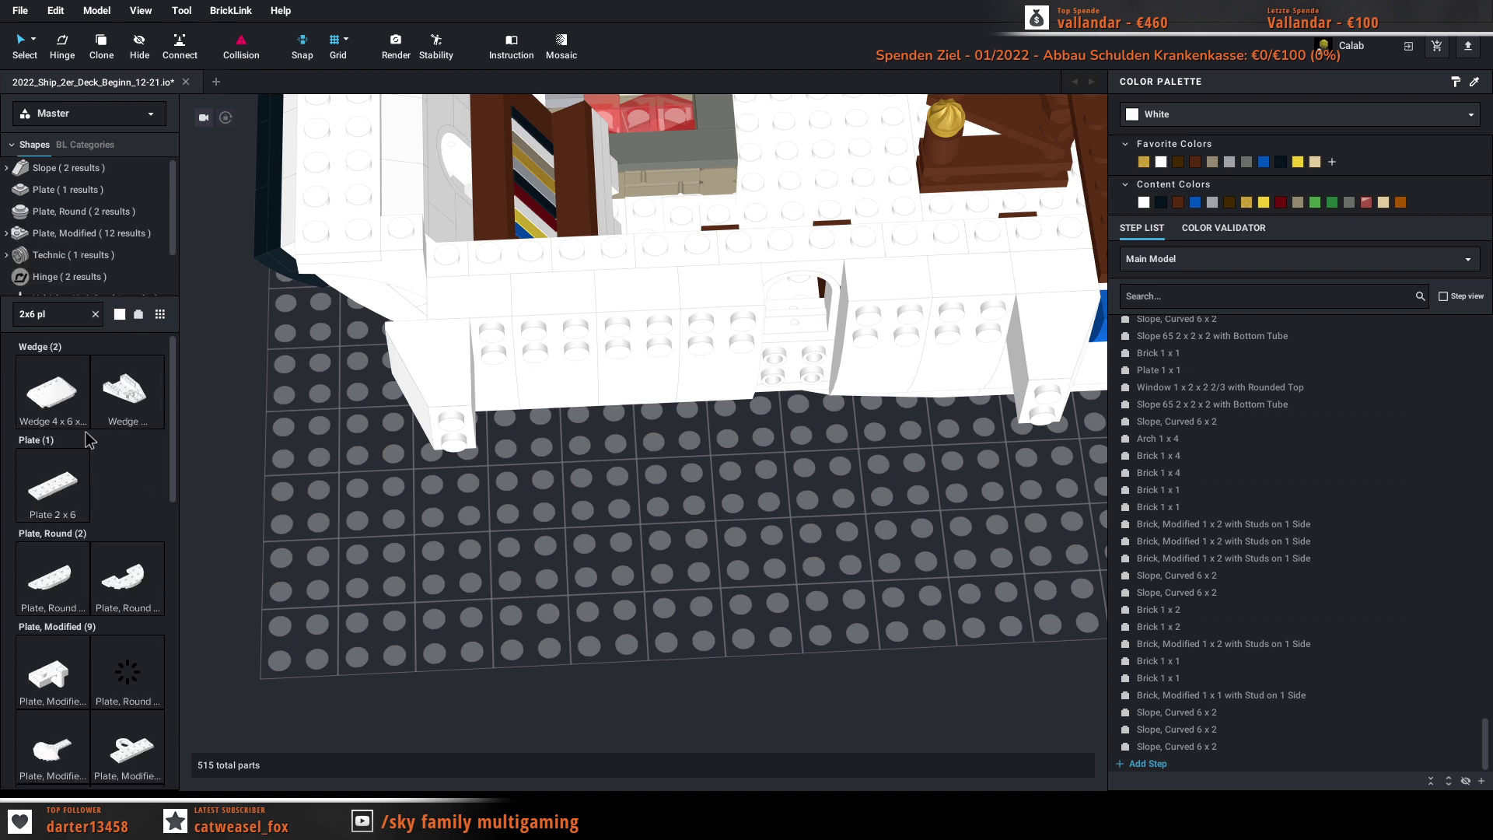
{"action": "left_click_drag", "start_coordinate": [54, 487], "coordinate": [818, 349]}
{"action": "key", "text": "Right"}
{"action": "key", "text": "Down"}
{"action": "left_click", "coordinate": [819, 349]}
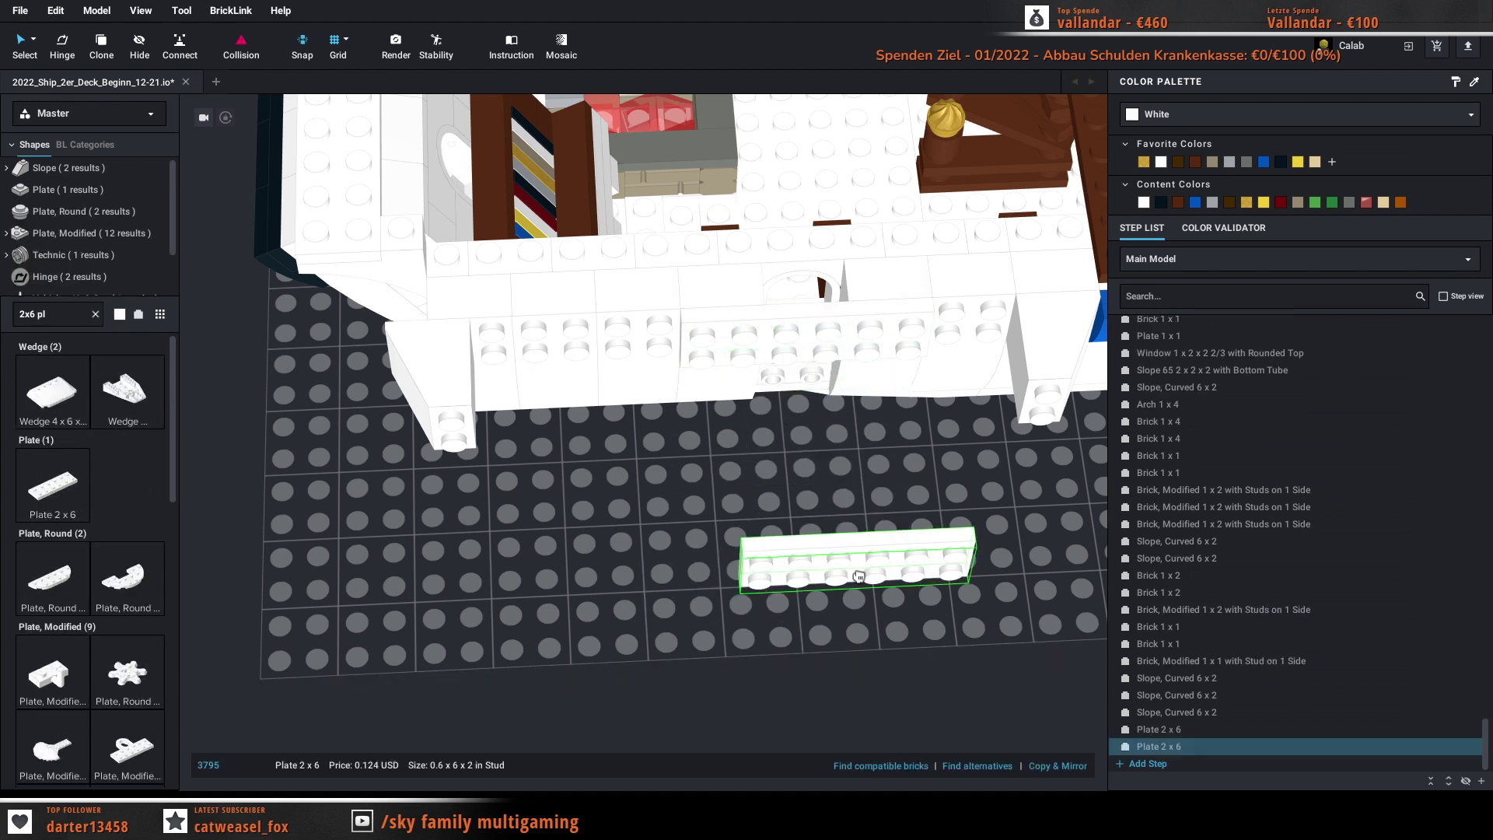
{"action": "key", "text": "Escape"}
{"action": "right_click_drag", "start_coordinate": [856, 576], "coordinate": [846, 542]}
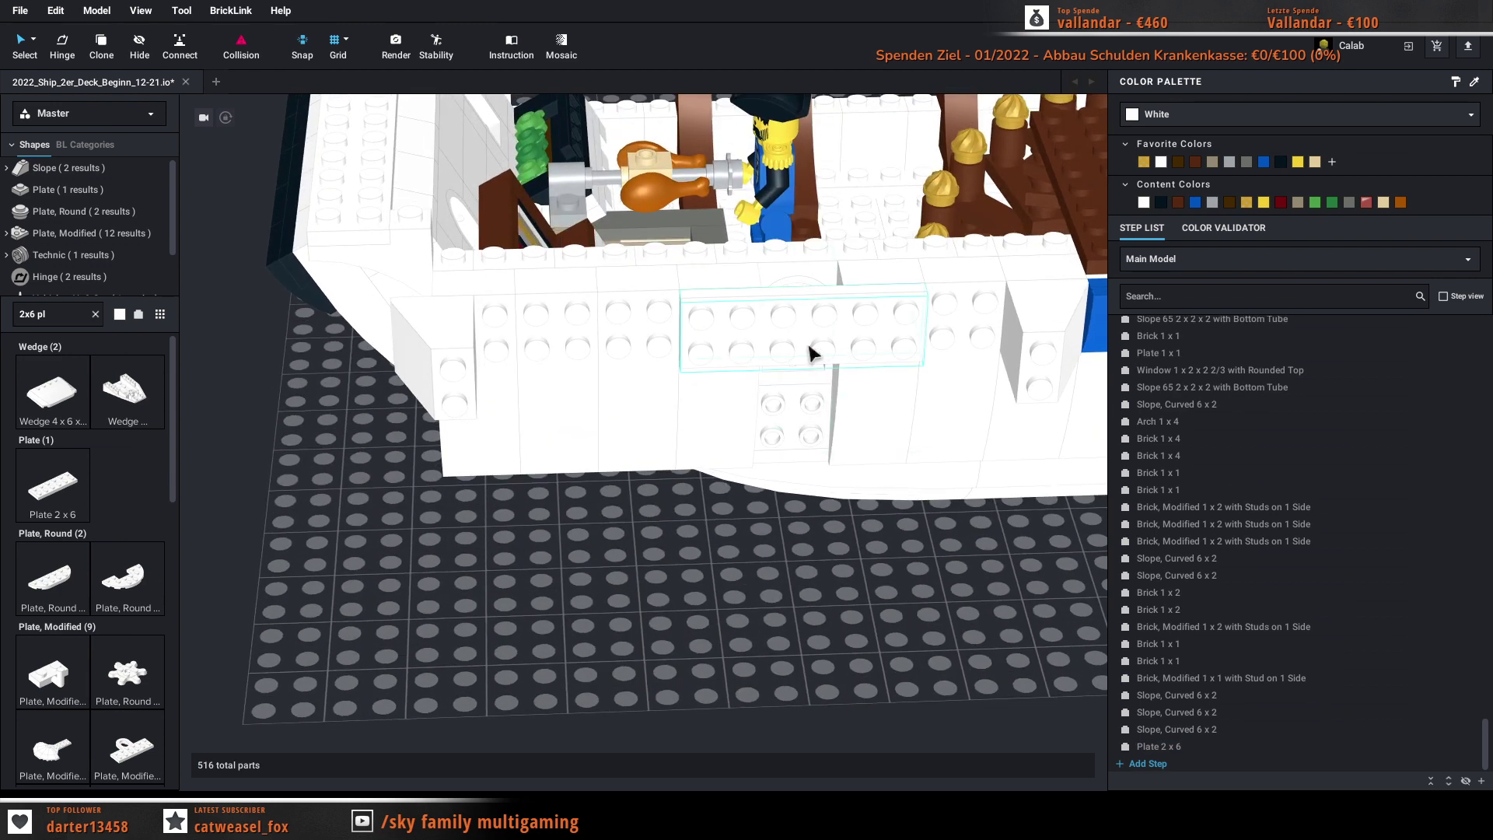
{"action": "left_click", "coordinate": [808, 345]}
{"action": "key", "text": "Delete"}
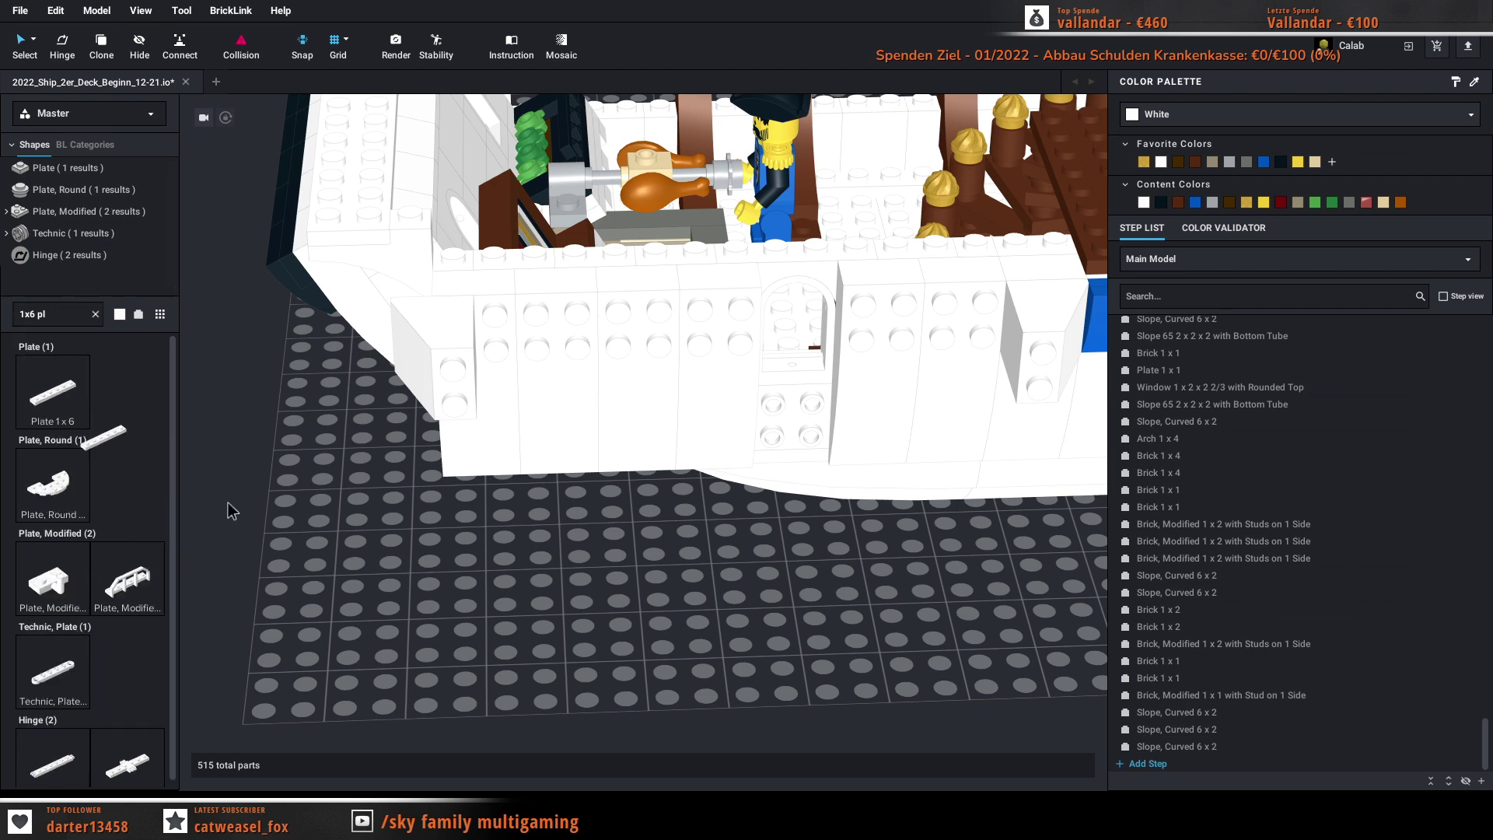
Step: Find the 1x6 plate and place a white Plate 1 x 6 on the upper side studs, bridging the top of the arch window
{"action": "left_click_drag", "start_coordinate": [227, 511], "coordinate": [817, 312]}
{"action": "left_click", "coordinate": [817, 312]}
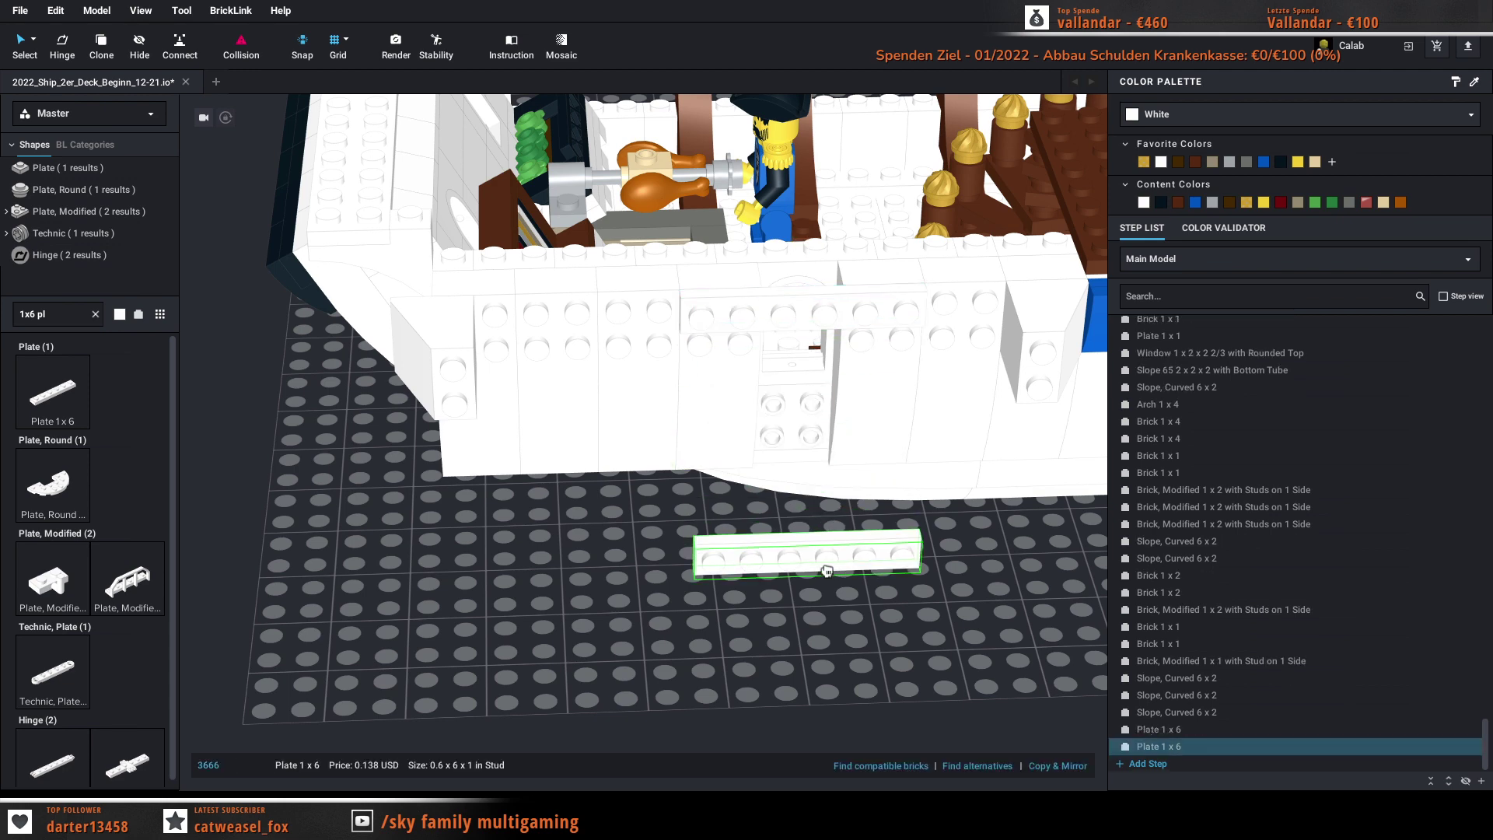
{"action": "key", "text": "Escape"}
Step: Move the Slope 65 near the blue hull section aside and place a Plate 2 x 4 on the studs next to the Plate 1 x 6
{"action": "mouse_move", "coordinate": [838, 574]}
{"action": "right_mouse_down"}
{"action": "mouse_move", "coordinate": [832, 551]}
{"action": "mouse_move", "coordinate": [843, 630]}
{"action": "mouse_move", "coordinate": [846, 554]}
{"action": "mouse_move", "coordinate": [833, 557]}
{"action": "mouse_move", "coordinate": [849, 562]}
{"action": "mouse_move", "coordinate": [853, 597]}
{"action": "right_mouse_up"}
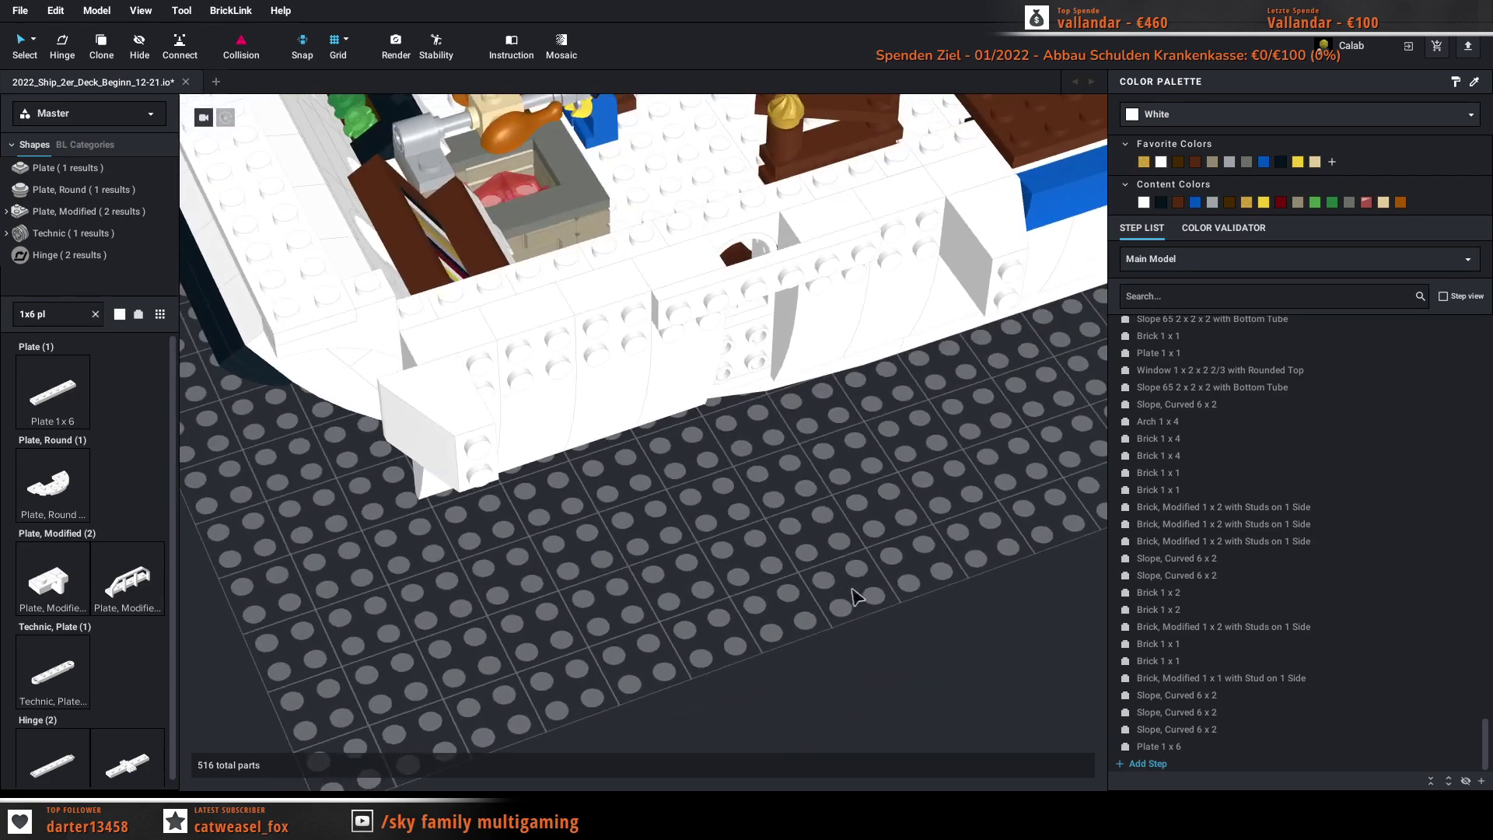
{"action": "left_click_drag", "start_coordinate": [1013, 274], "coordinate": [1003, 550]}
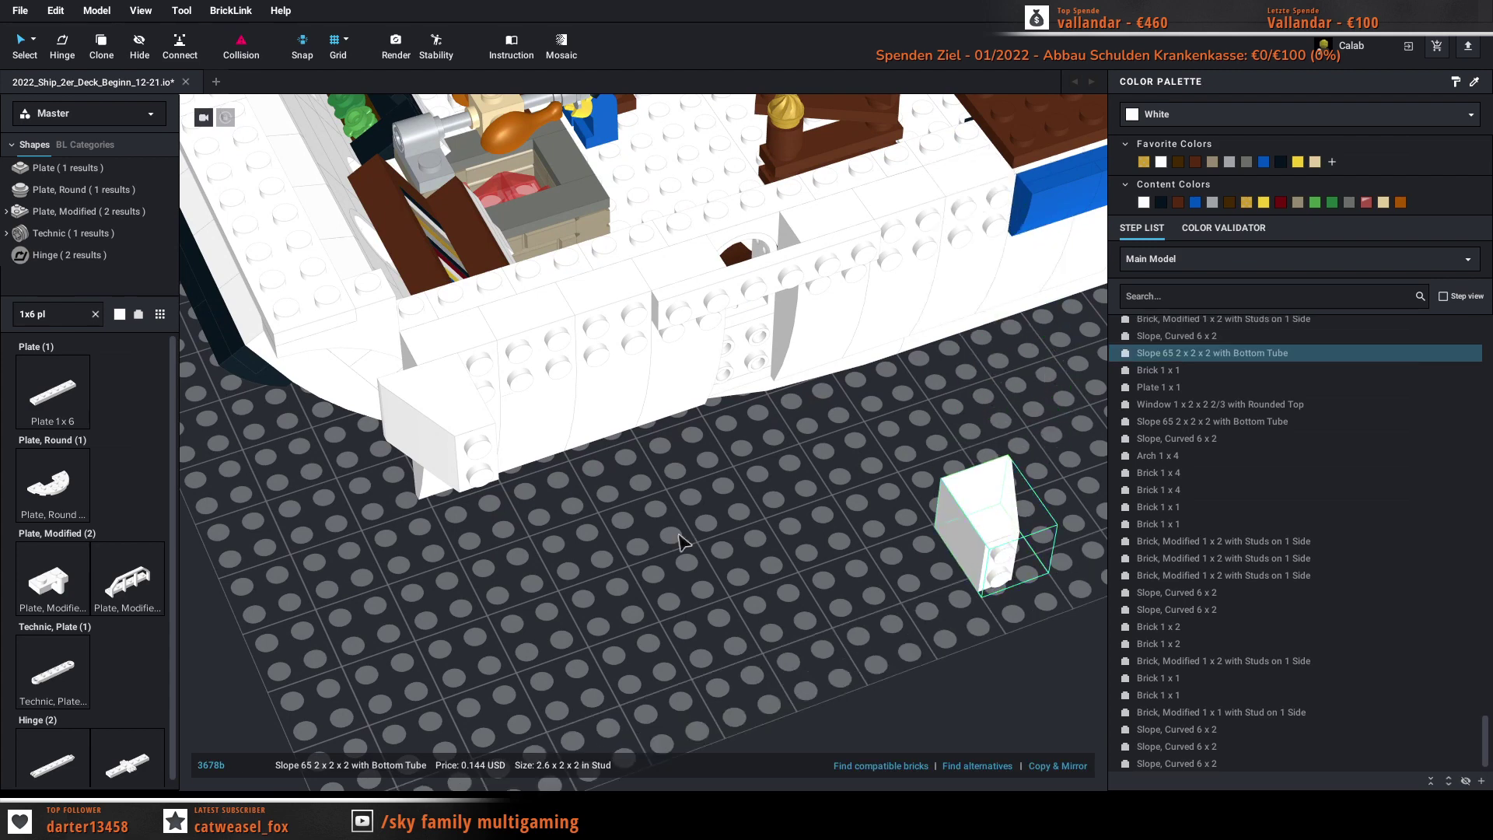
{"action": "type", "text": "2x4"}
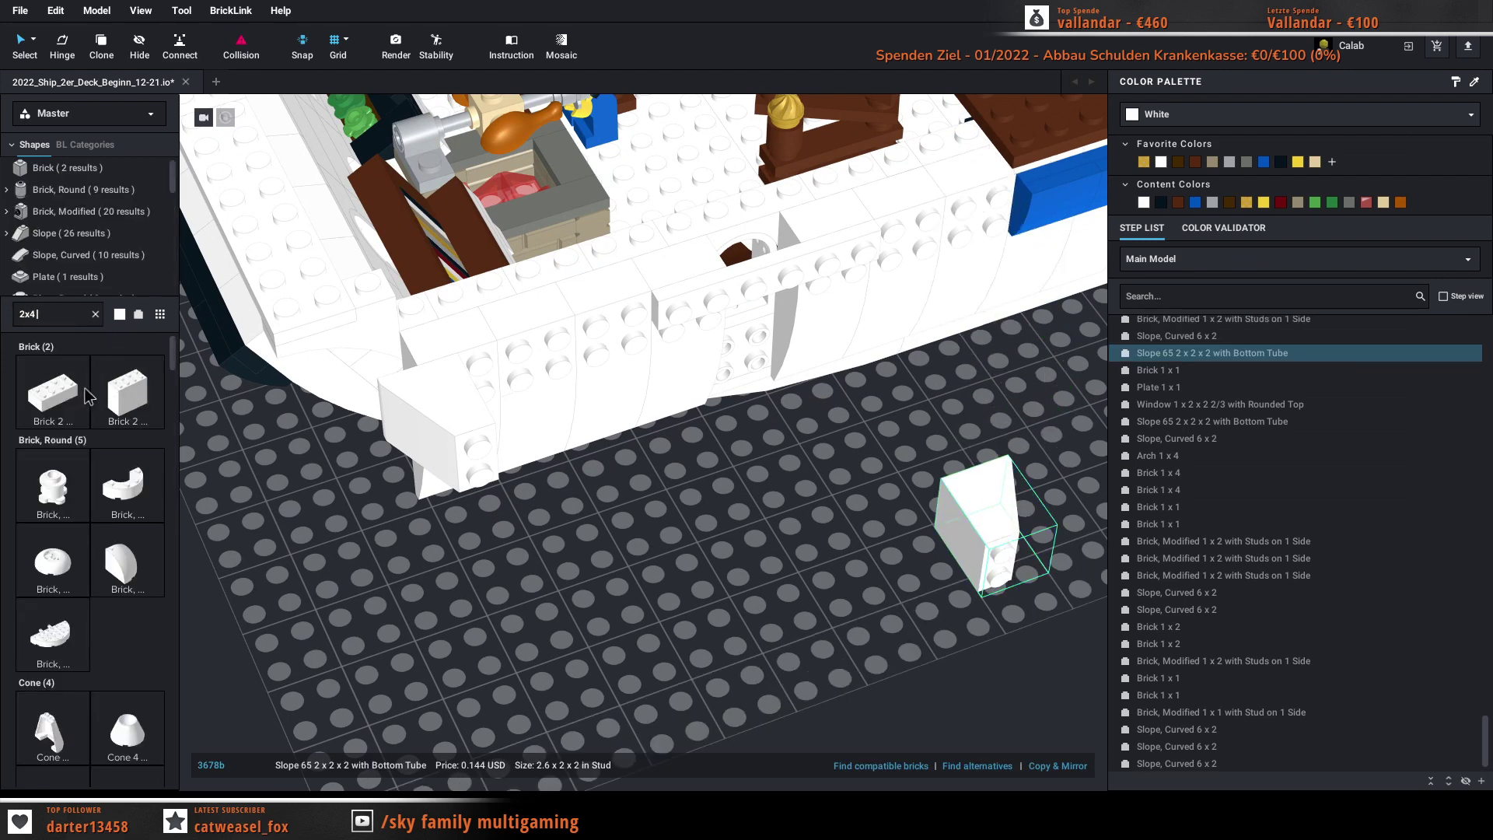
{"action": "type", "text": " pla"}
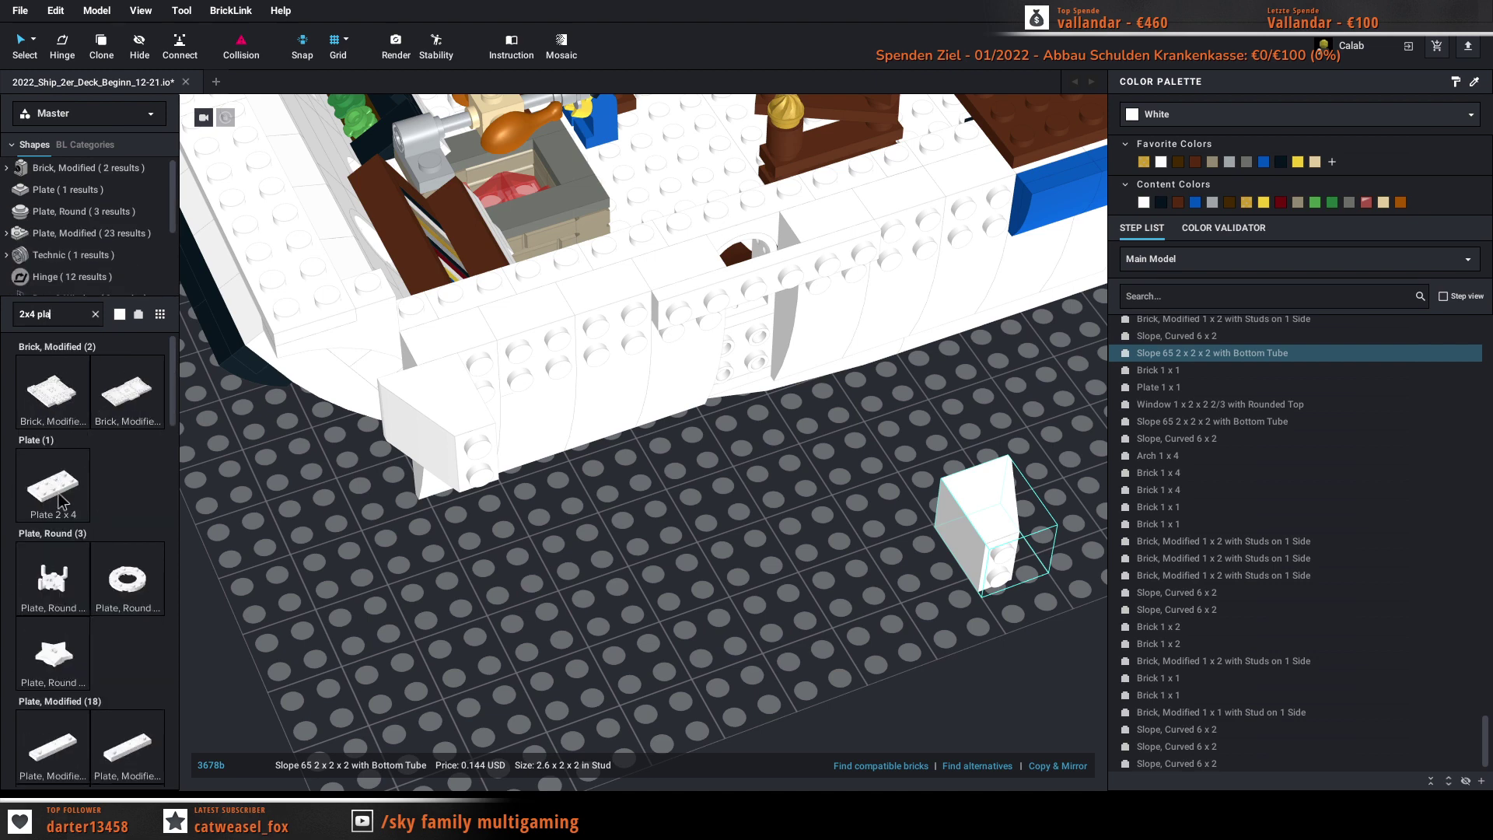
{"action": "left_click_drag", "start_coordinate": [62, 502], "coordinate": [968, 264]}
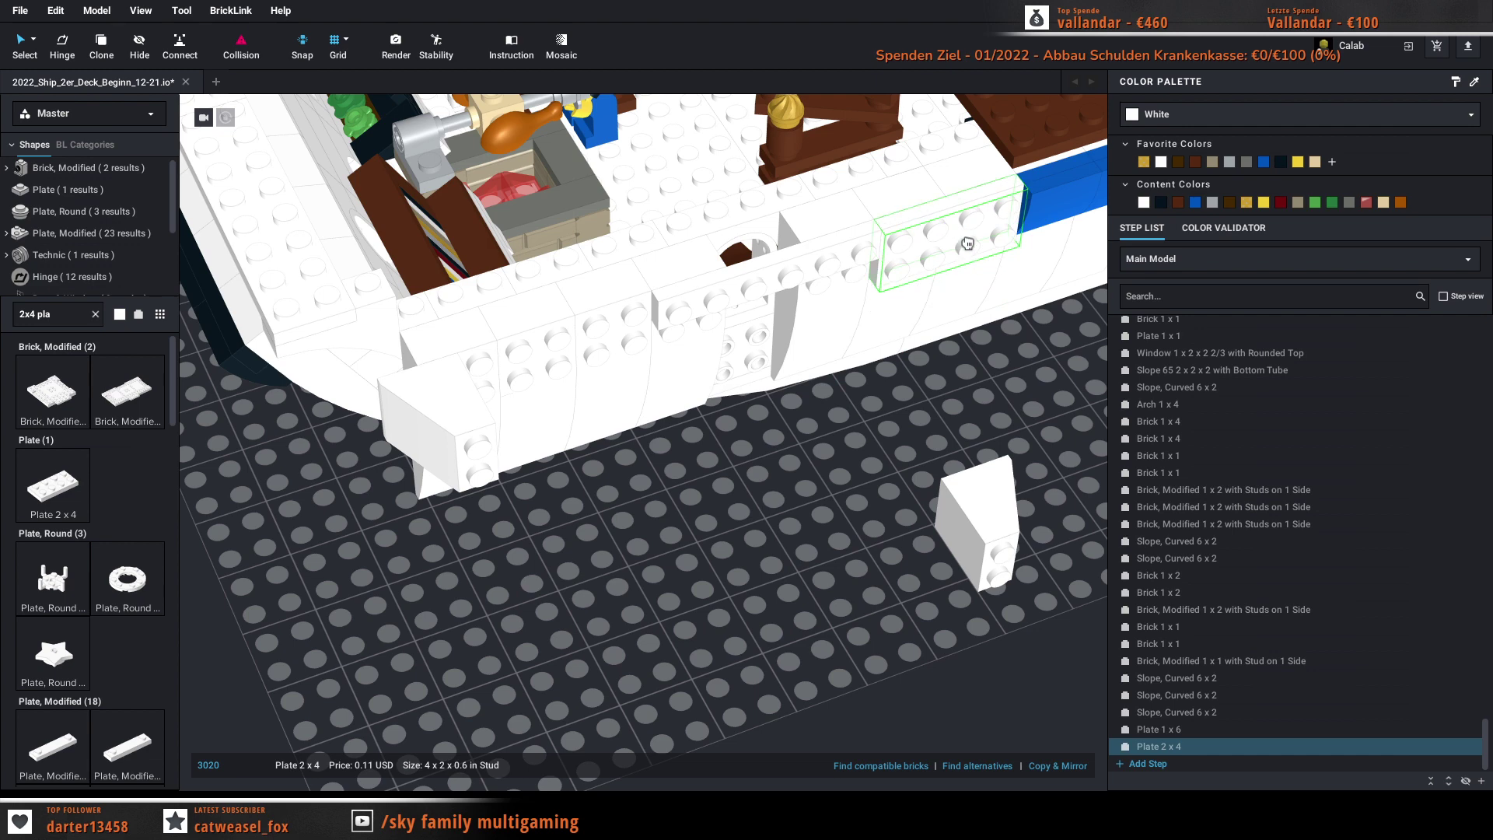
{"action": "left_click", "coordinate": [967, 244]}
{"action": "key", "text": "Escape"}
Step: Reattach the loose Slope 65 2 x 2 x 2 on the end of the Plate 2 x 4 next to the blue hull section
{"action": "left_click_drag", "start_coordinate": [982, 504], "coordinate": [996, 281]}
{"action": "left_click", "coordinate": [940, 494]}
{"action": "mouse_move", "coordinate": [939, 495]}
{"action": "right_mouse_down"}
{"action": "mouse_move", "coordinate": [945, 462]}
{"action": "mouse_move", "coordinate": [956, 466]}
{"action": "mouse_move", "coordinate": [876, 470]}
{"action": "mouse_move", "coordinate": [987, 477]}
{"action": "mouse_move", "coordinate": [944, 499]}
{"action": "right_mouse_up"}
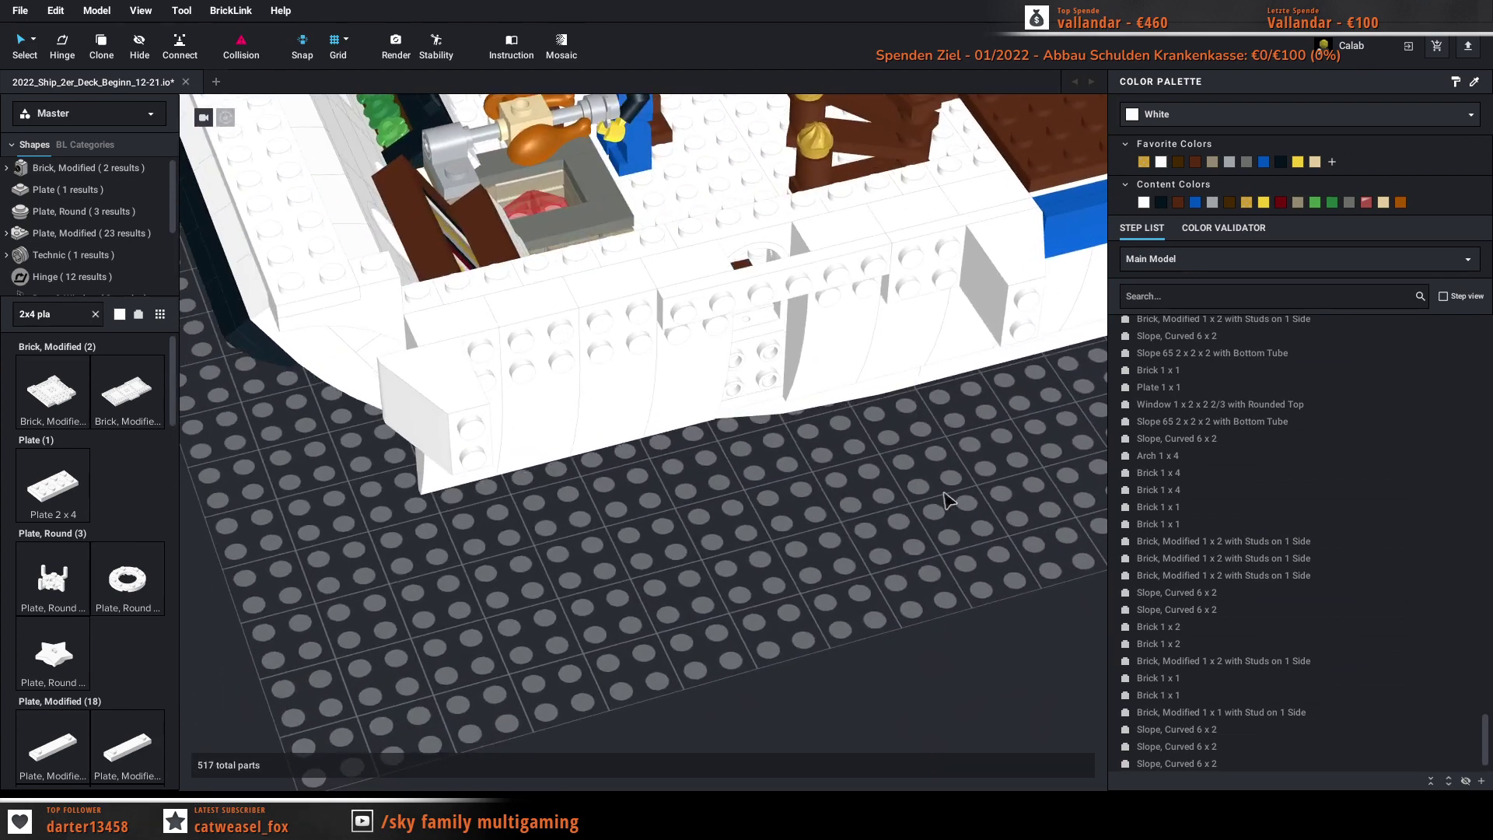
Step: Move the Slope 65 at the stern end of the hull wall aside and place a white Plate 2 x 6 on the exposed side studs
{"action": "left_click_drag", "start_coordinate": [484, 433], "coordinate": [684, 646]}
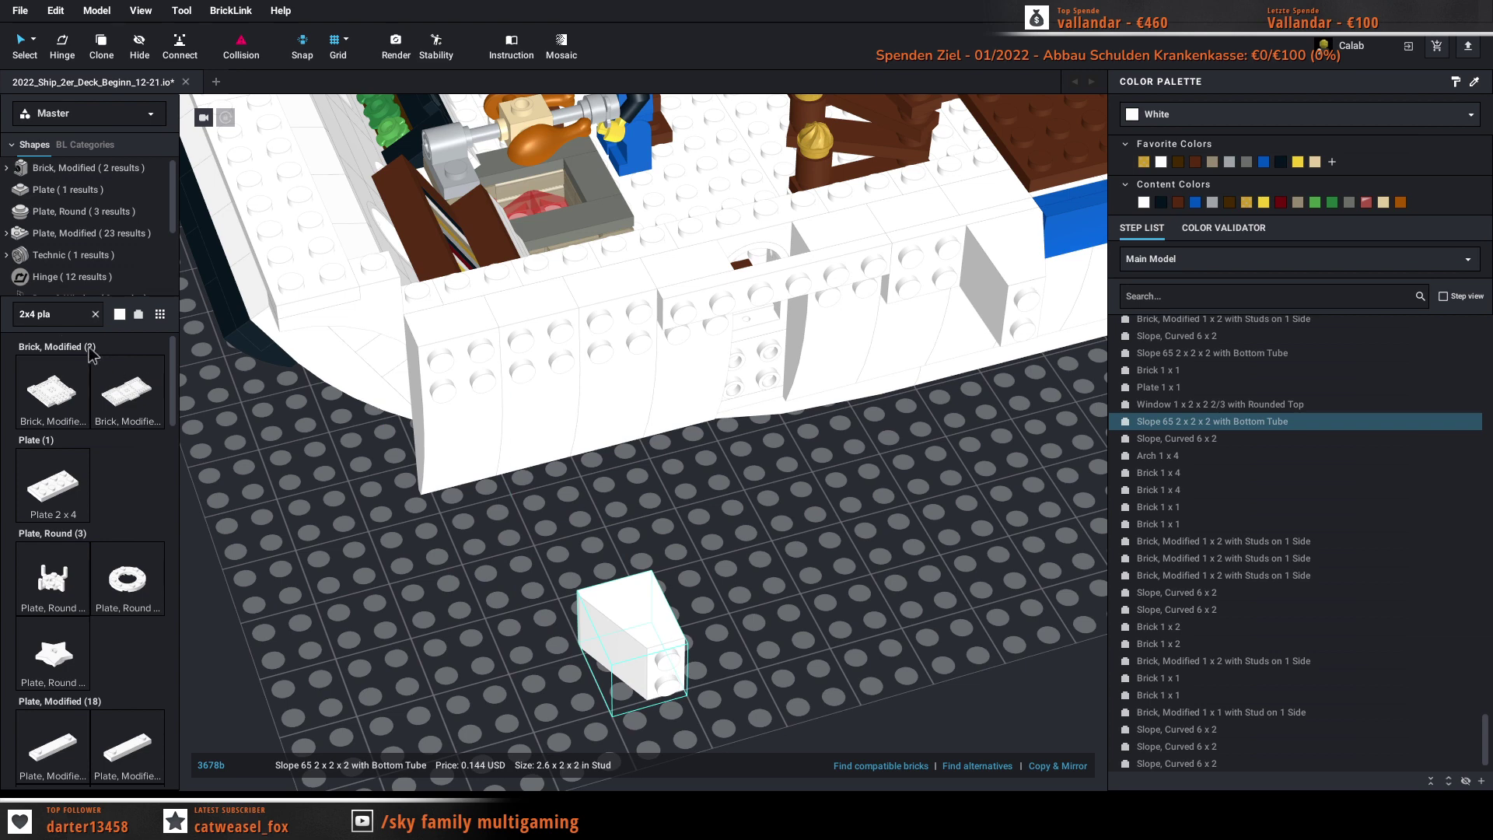
{"action": "type", "text": "2x"}
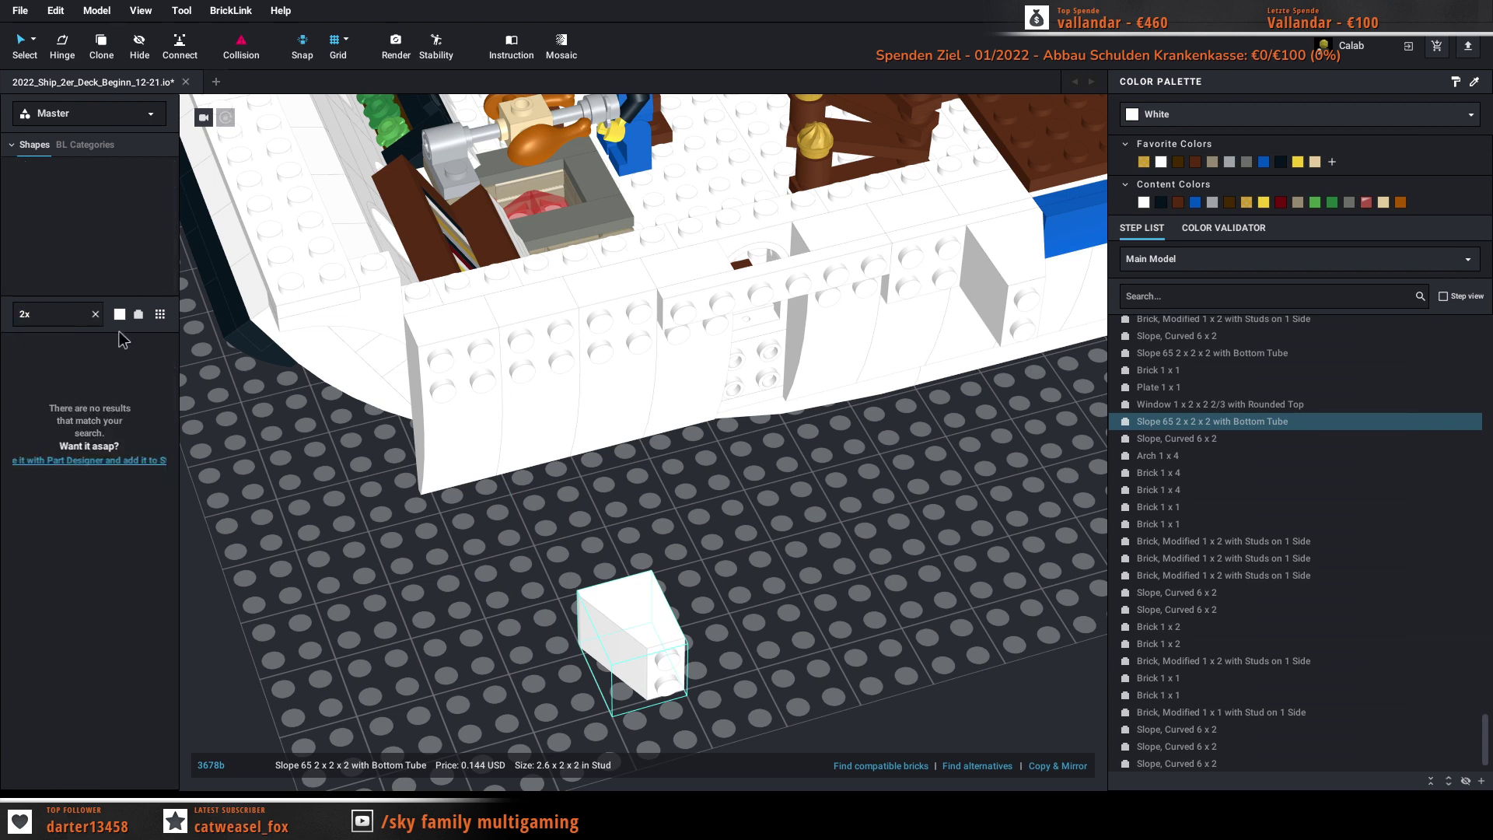
{"action": "type", "text": "6 pl"}
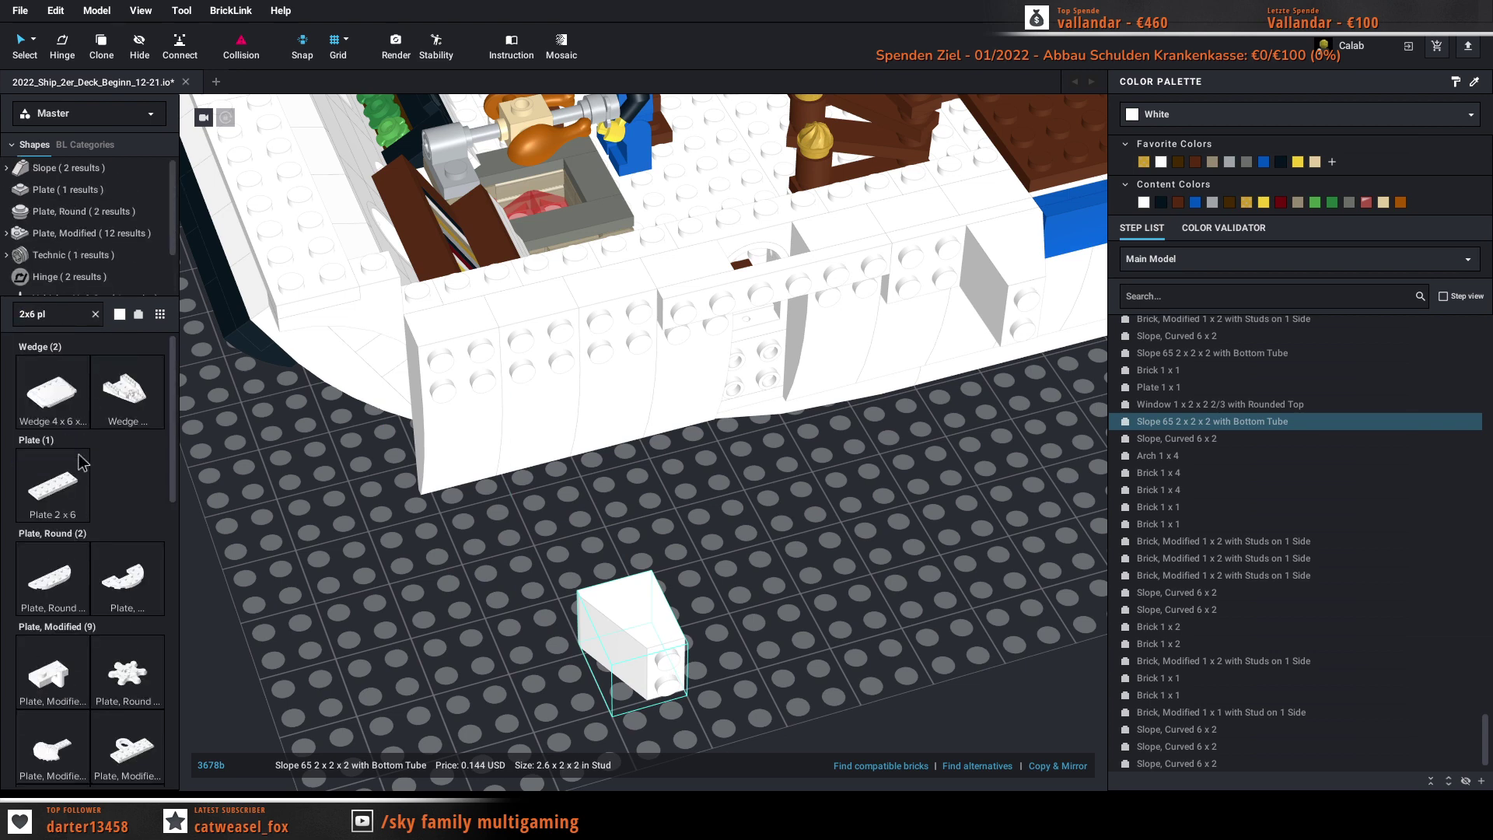
{"action": "left_click_drag", "start_coordinate": [81, 463], "coordinate": [558, 376]}
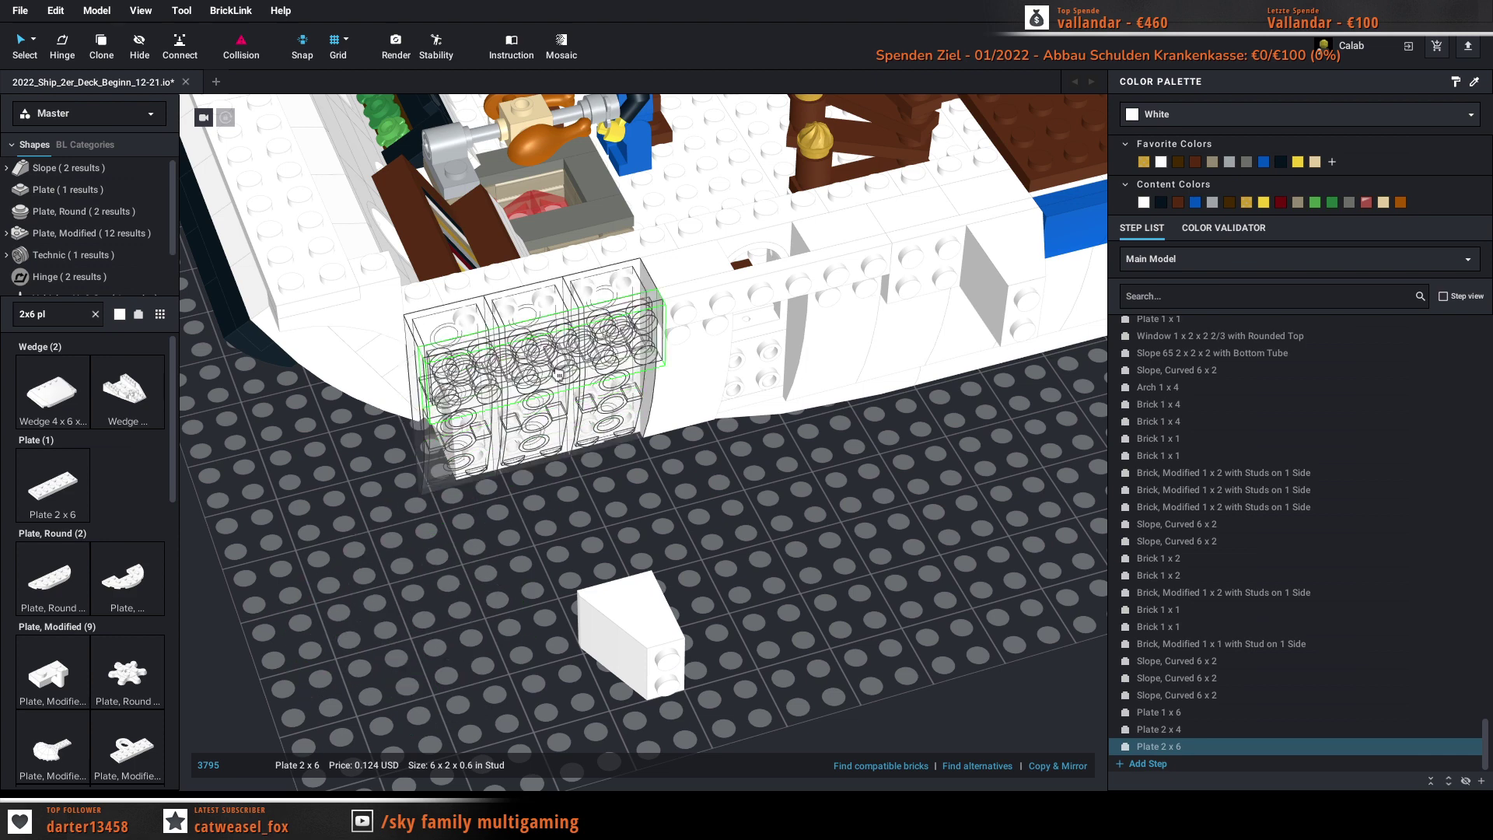
{"action": "left_click", "coordinate": [564, 364]}
{"action": "key", "text": "Escape"}
Step: Reattach the loose Slope 65 2 x 2 x 2 on the stern end of the Plate 2 x 6
{"action": "left_click", "coordinate": [630, 657]}
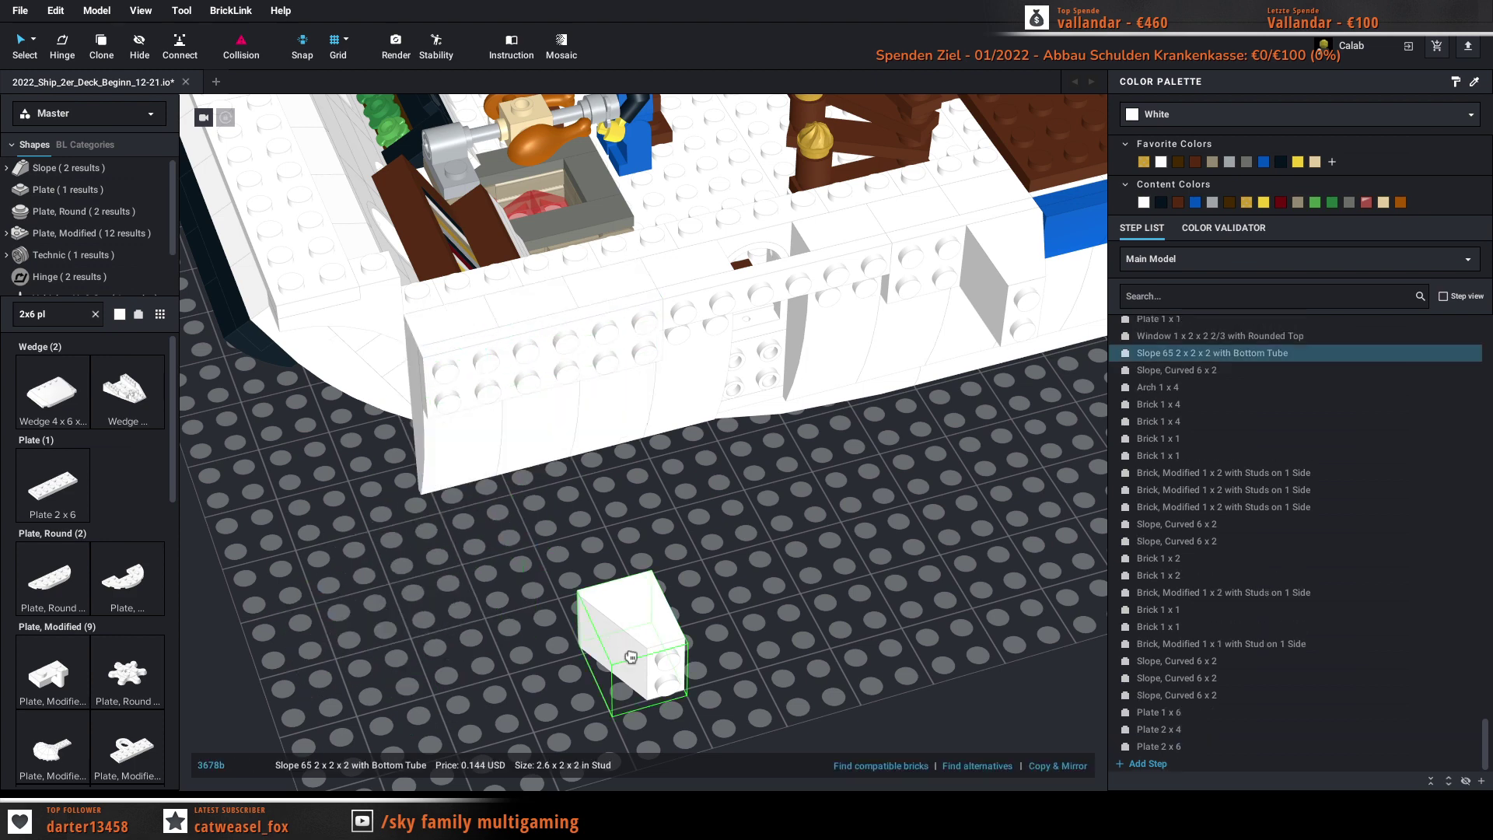
{"action": "left_click_drag", "start_coordinate": [631, 658], "coordinate": [454, 396]}
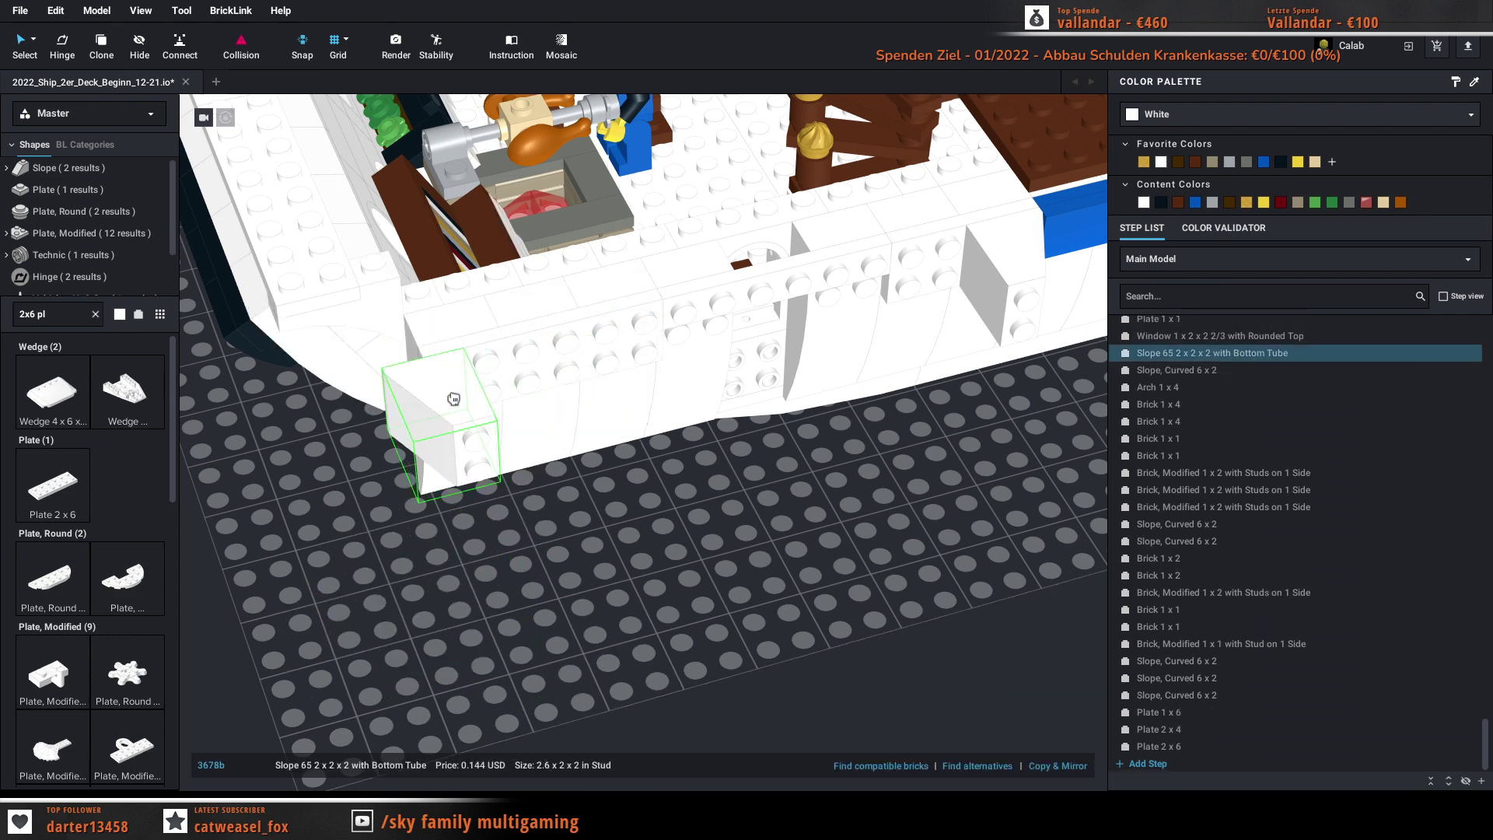
{"action": "left_click", "coordinate": [625, 547]}
Step: Find the 1x2 bricks and place a white Brick 1 x 2 against the Slope 65 at the stern corner of the hull wall
{"action": "right_click_drag", "start_coordinate": [544, 554], "coordinate": [579, 540]}
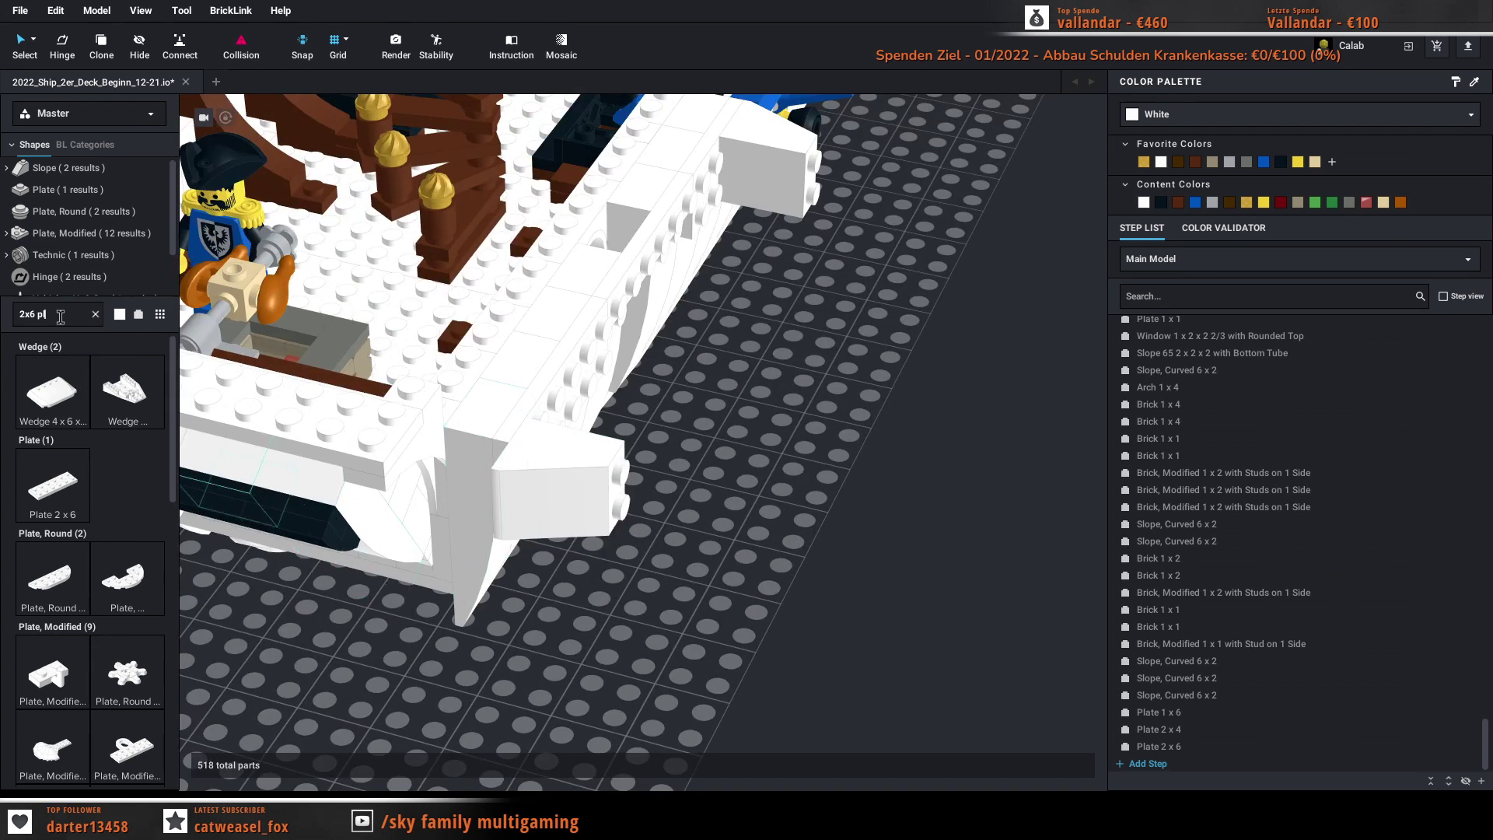
{"action": "type", "text": "x2"}
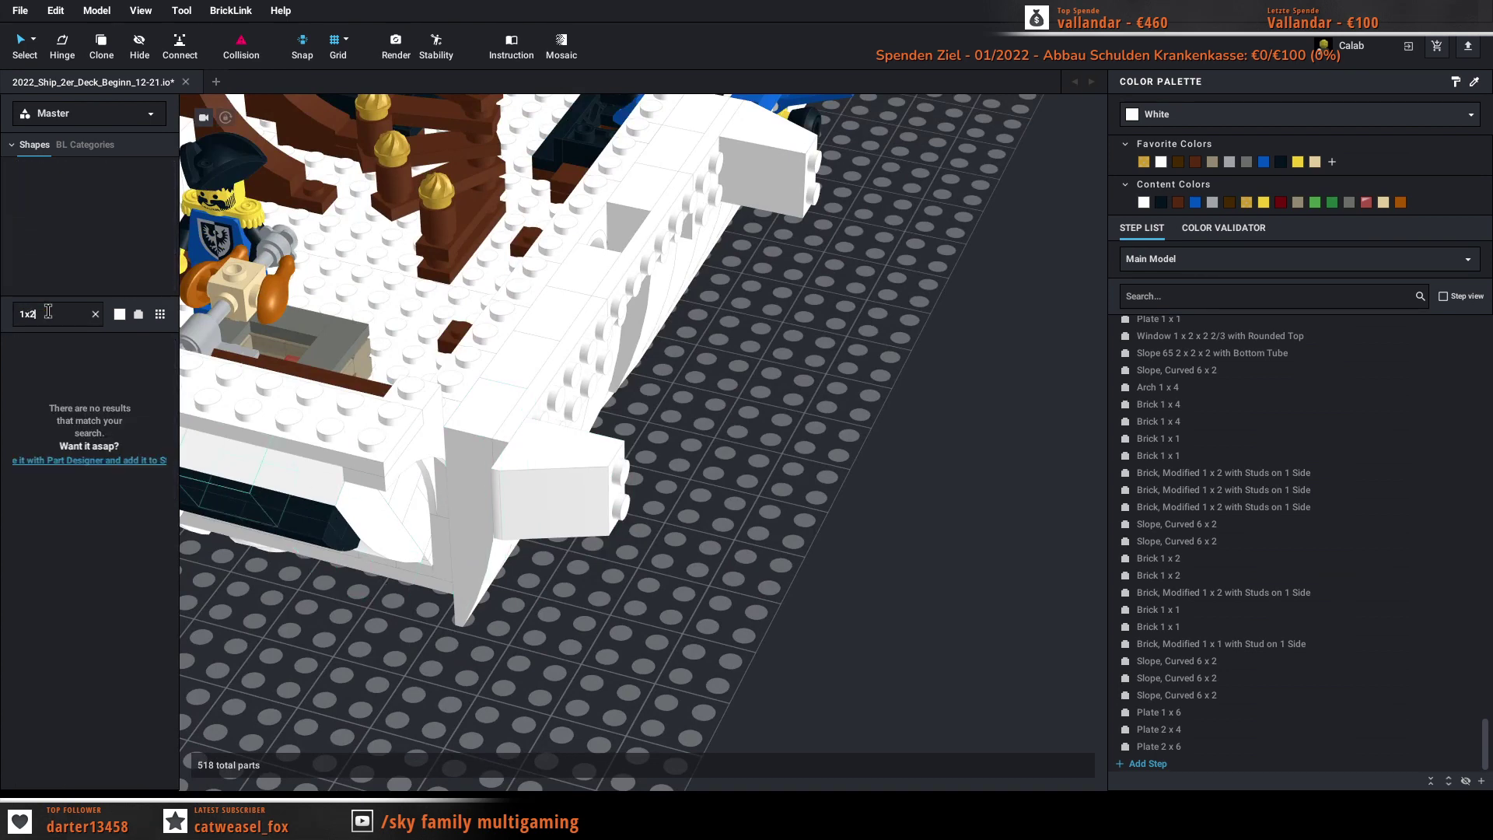
{"action": "left_click", "coordinate": [52, 392]}
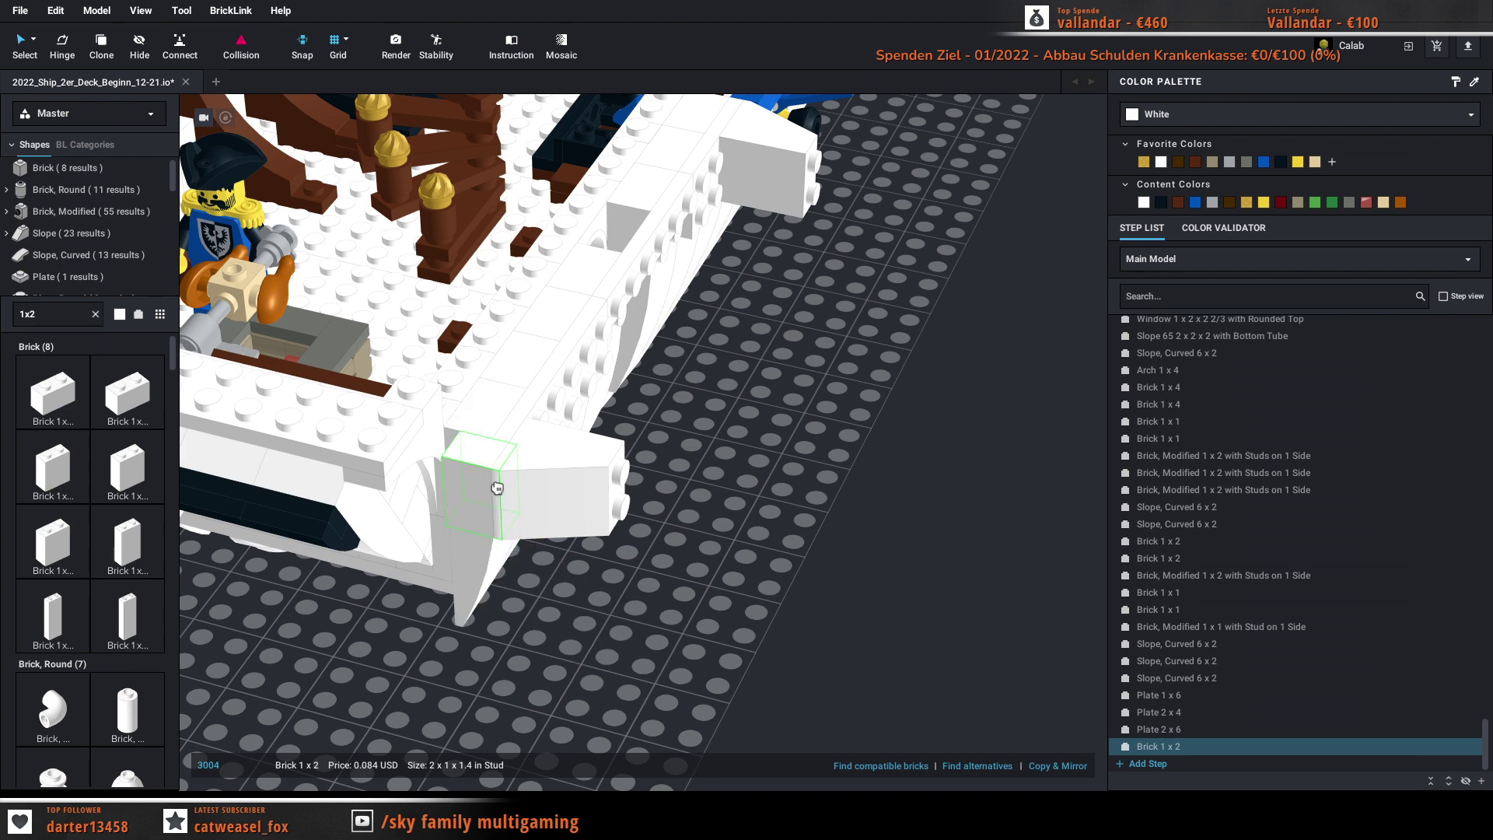
{"action": "left_click", "coordinate": [498, 488]}
{"action": "key", "text": "Escape"}
Step: Examine the stern gallery and hull side in the reference photo Leopoldus_Primus-Hecktotale.jpg, and return to the Studio model
{"action": "right_click_drag", "start_coordinate": [776, 566], "coordinate": [714, 574]}
{"action": "scroll", "coordinate": [791, 547], "scroll_direction": "down", "scroll_amount": 4}
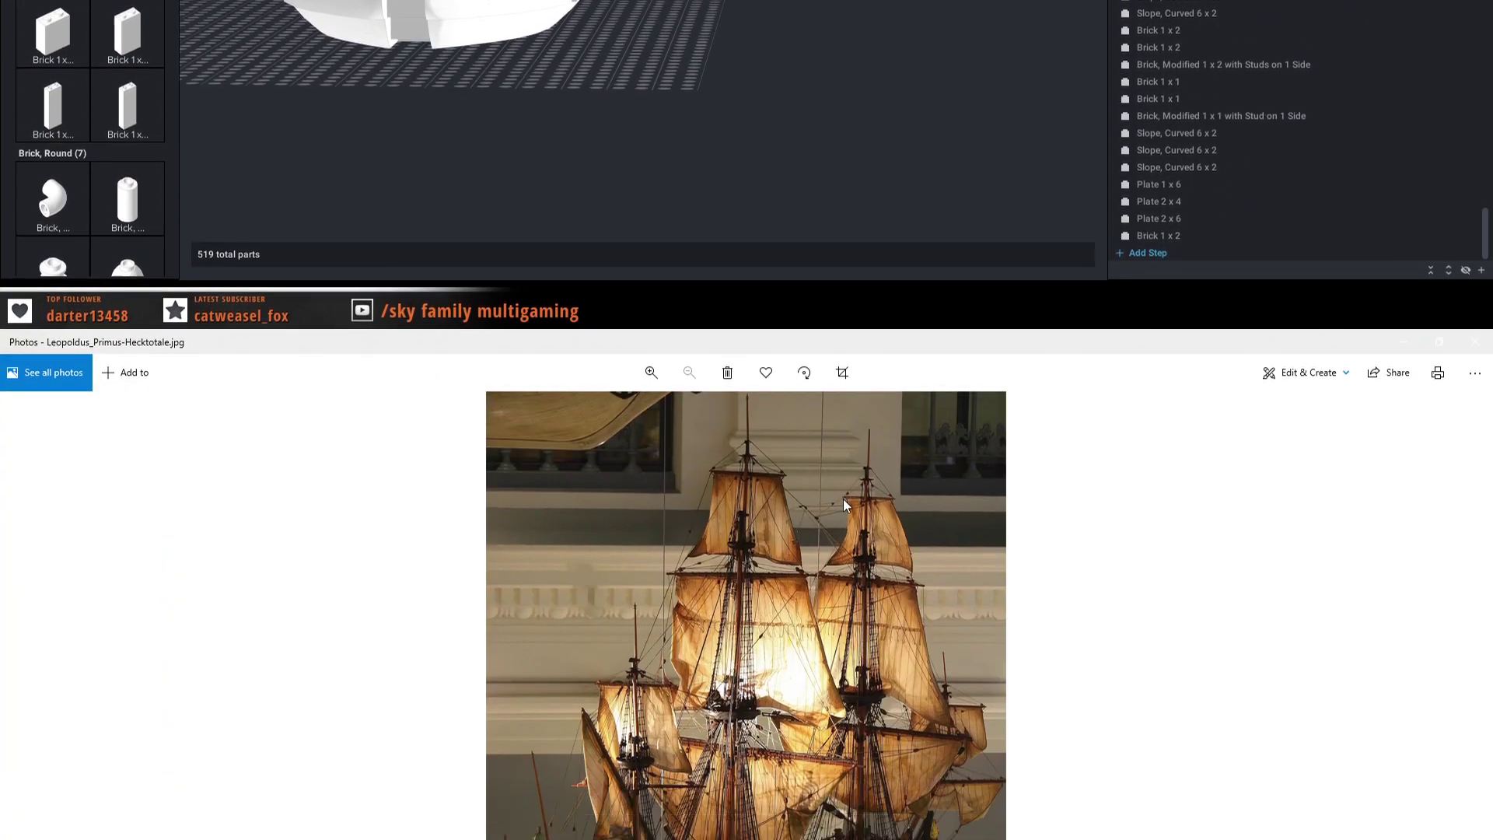
{"action": "scroll", "coordinate": [658, 658], "scroll_direction": "up", "scroll_amount": 3}
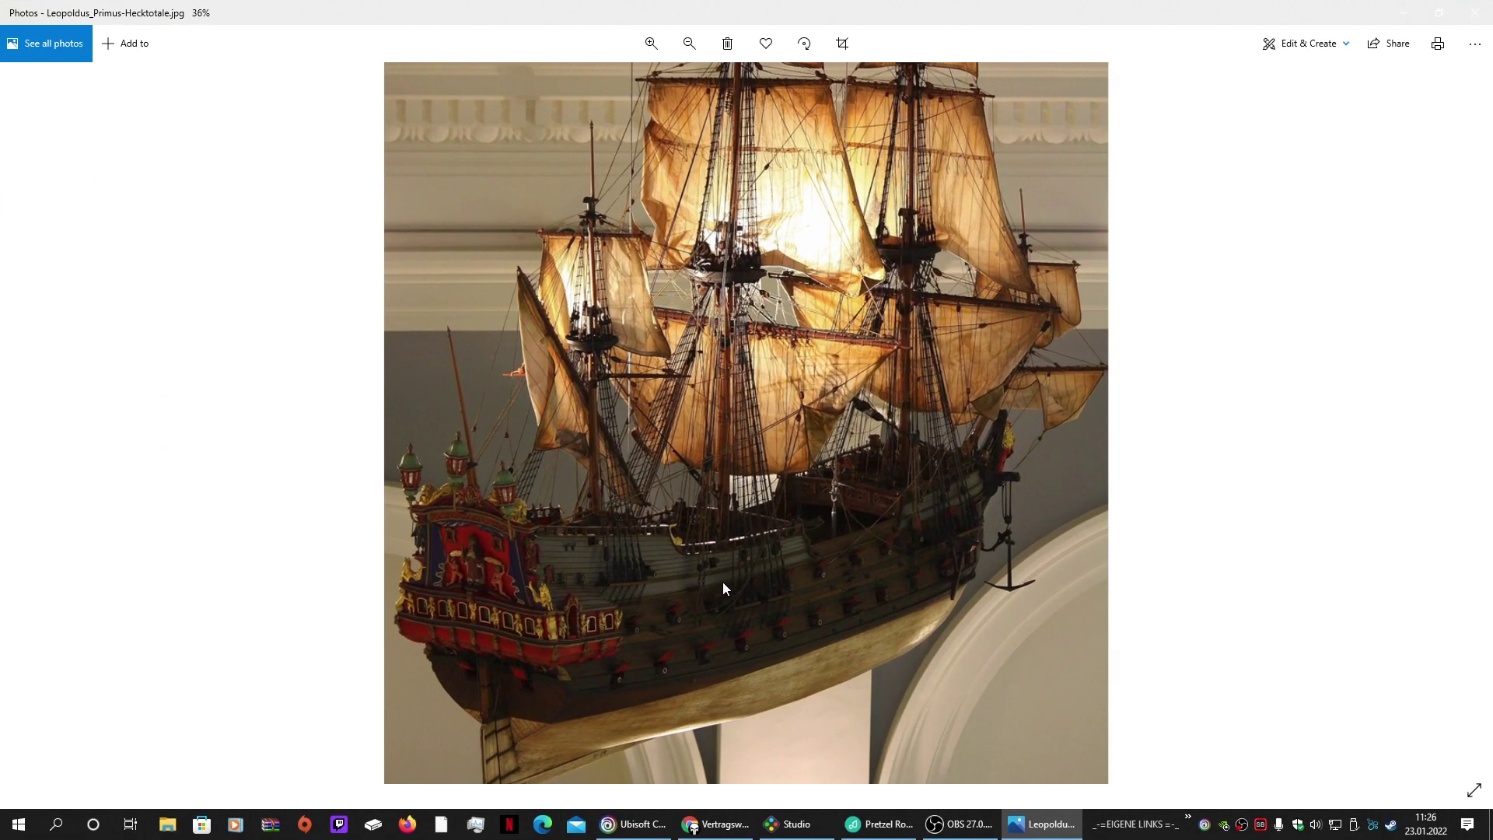
{"action": "scroll", "coordinate": [721, 583], "scroll_direction": "up", "scroll_amount": 3}
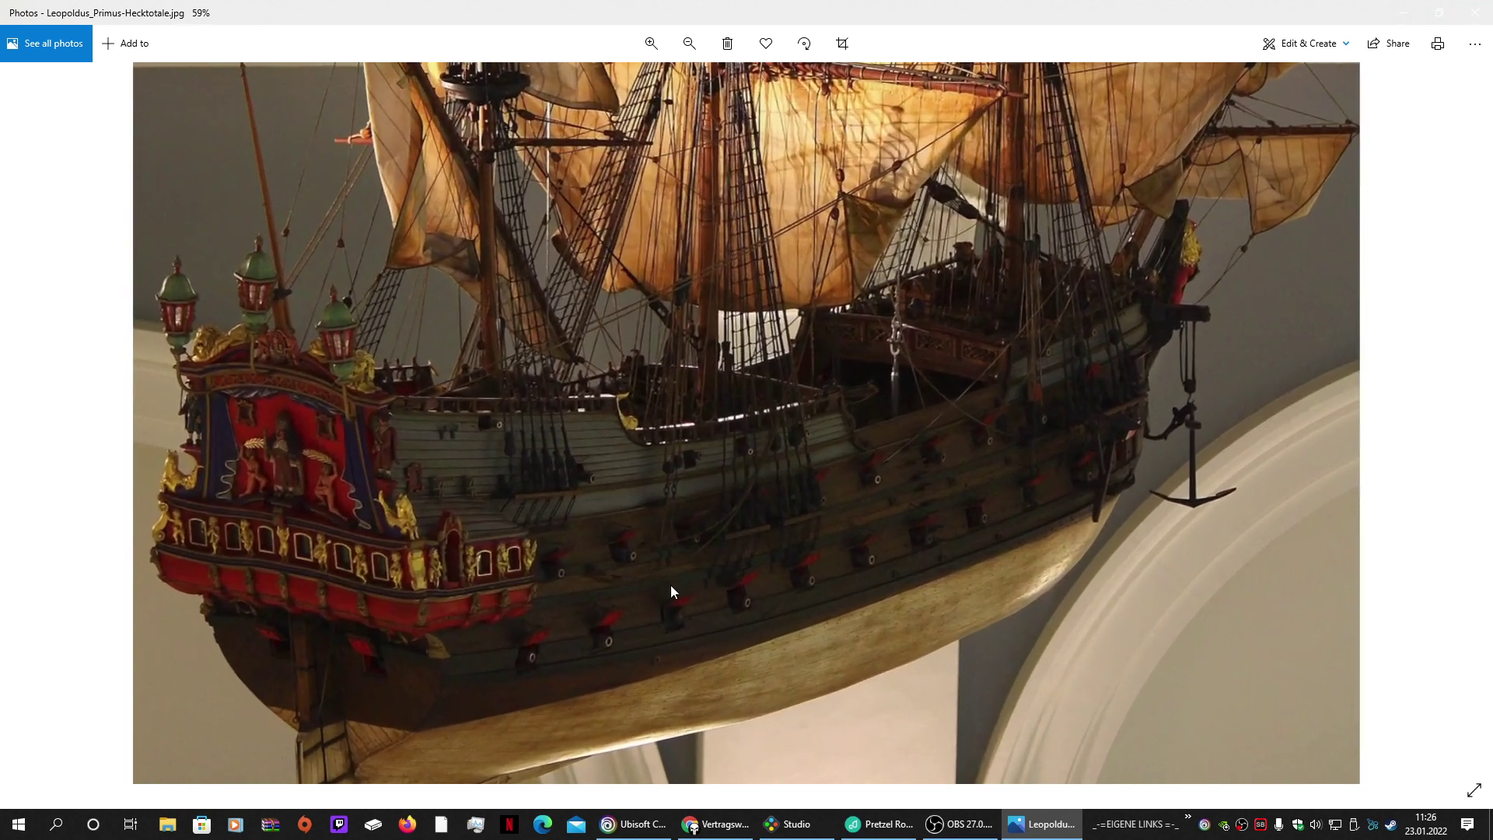
{"action": "left_click_drag", "start_coordinate": [670, 591], "coordinate": [907, 424]}
{"action": "scroll", "coordinate": [584, 517], "scroll_direction": "up", "scroll_amount": 2}
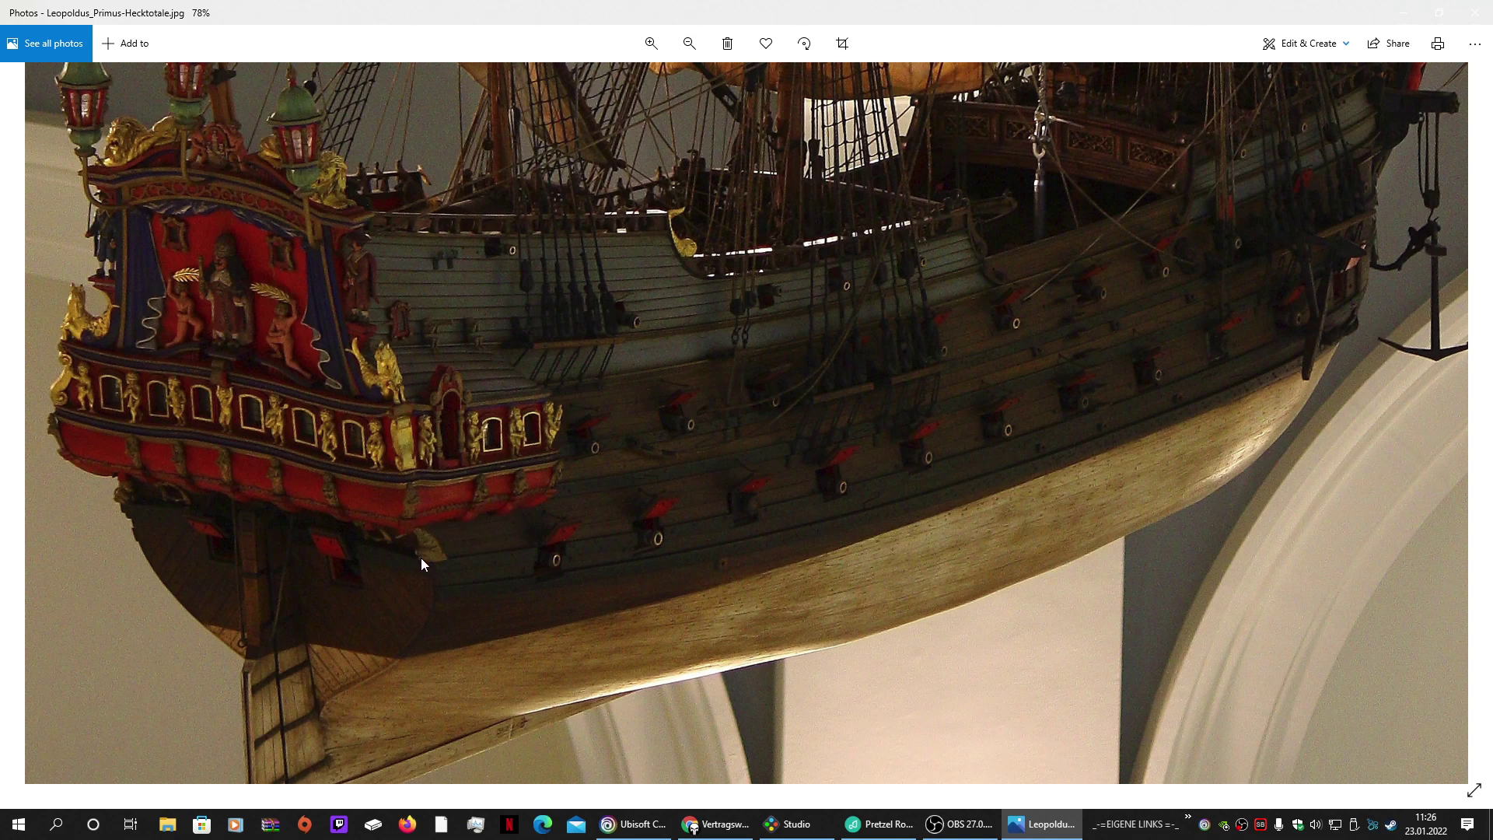
{"action": "scroll", "coordinate": [423, 552], "scroll_direction": "up", "scroll_amount": 2}
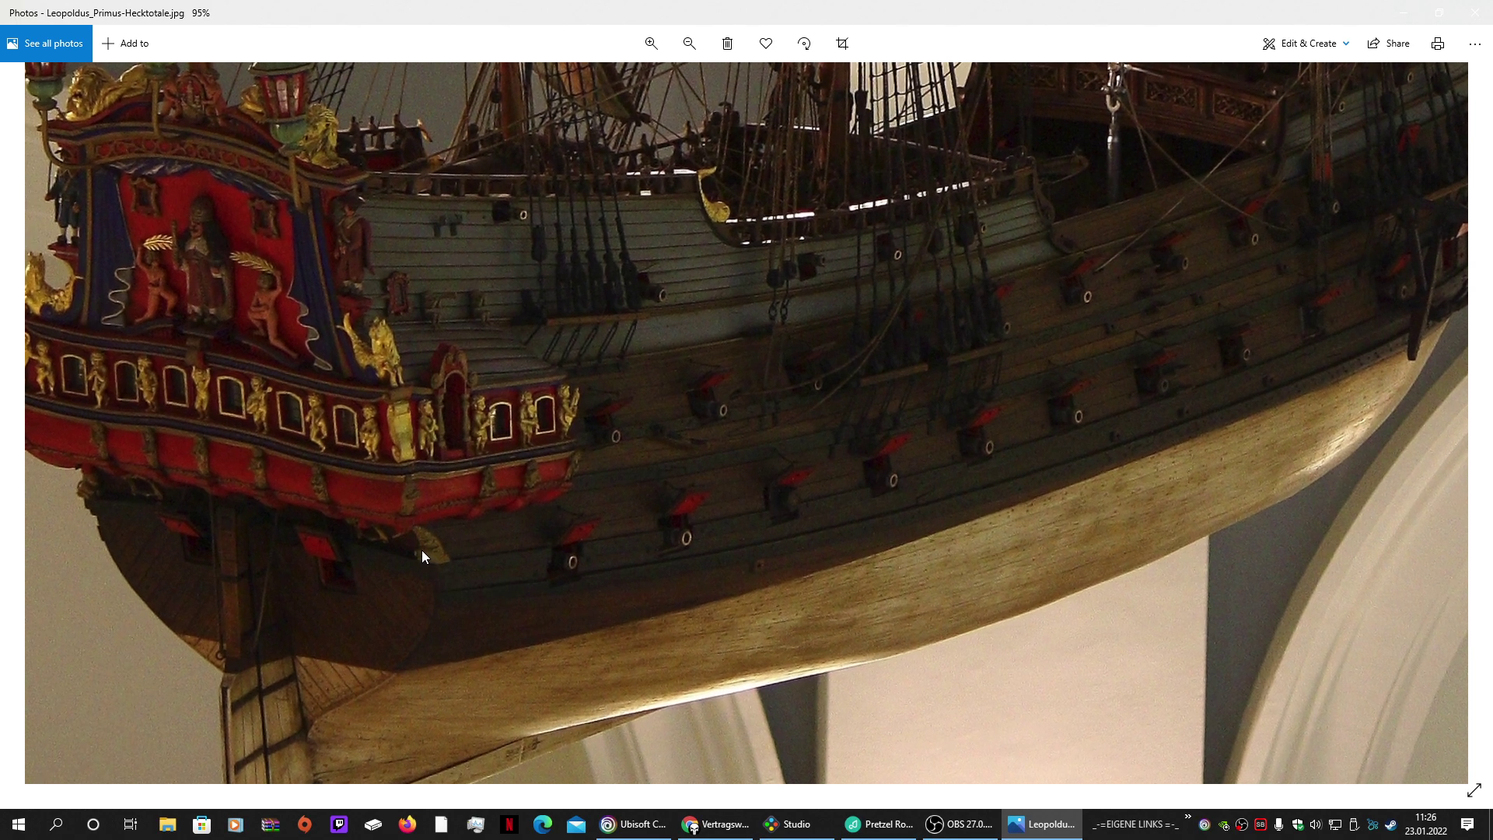
{"action": "left_click_drag", "start_coordinate": [422, 549], "coordinate": [656, 554]}
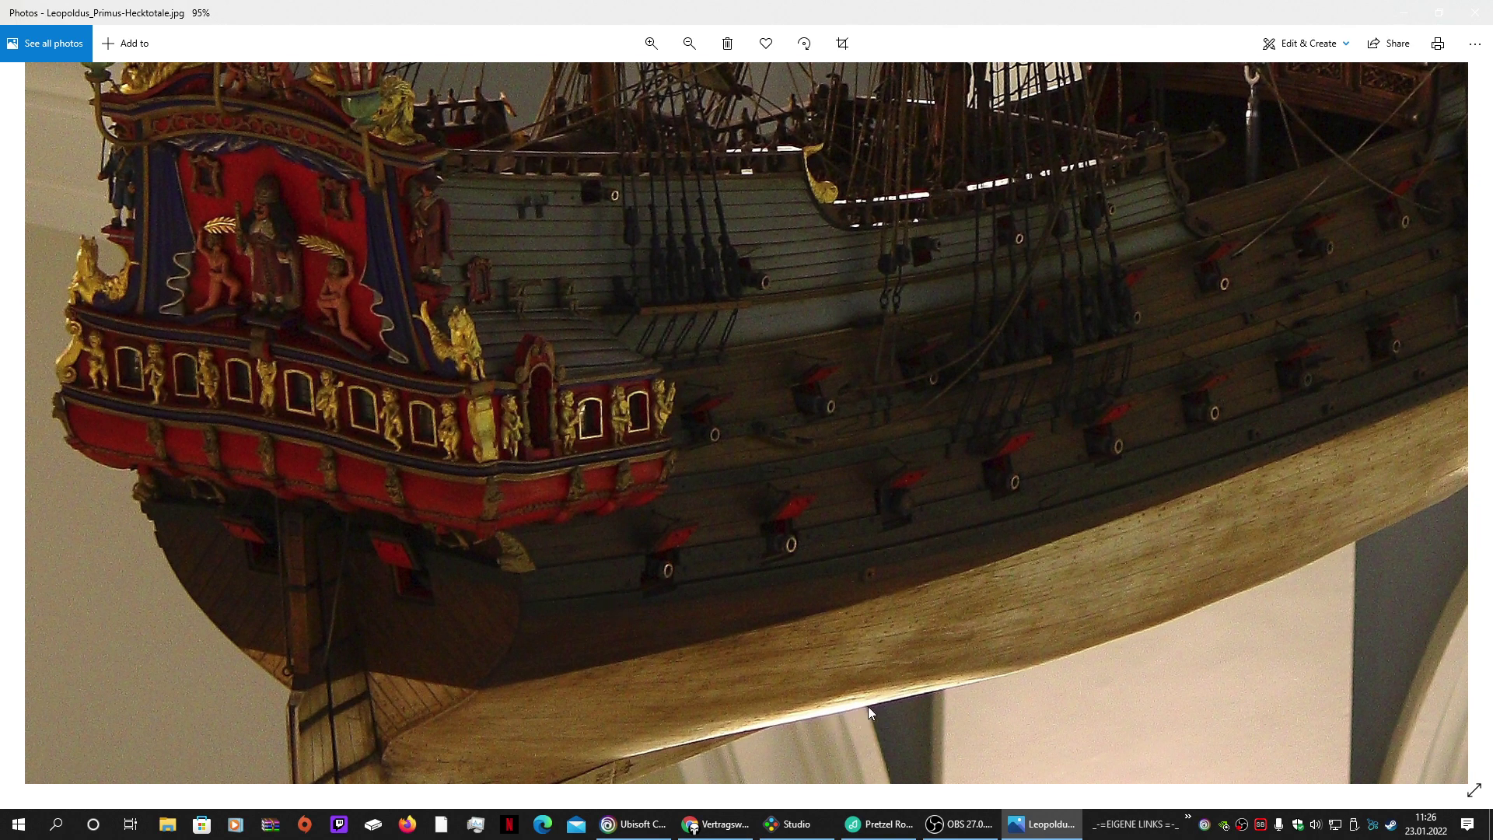
{"action": "key", "text": "super"}
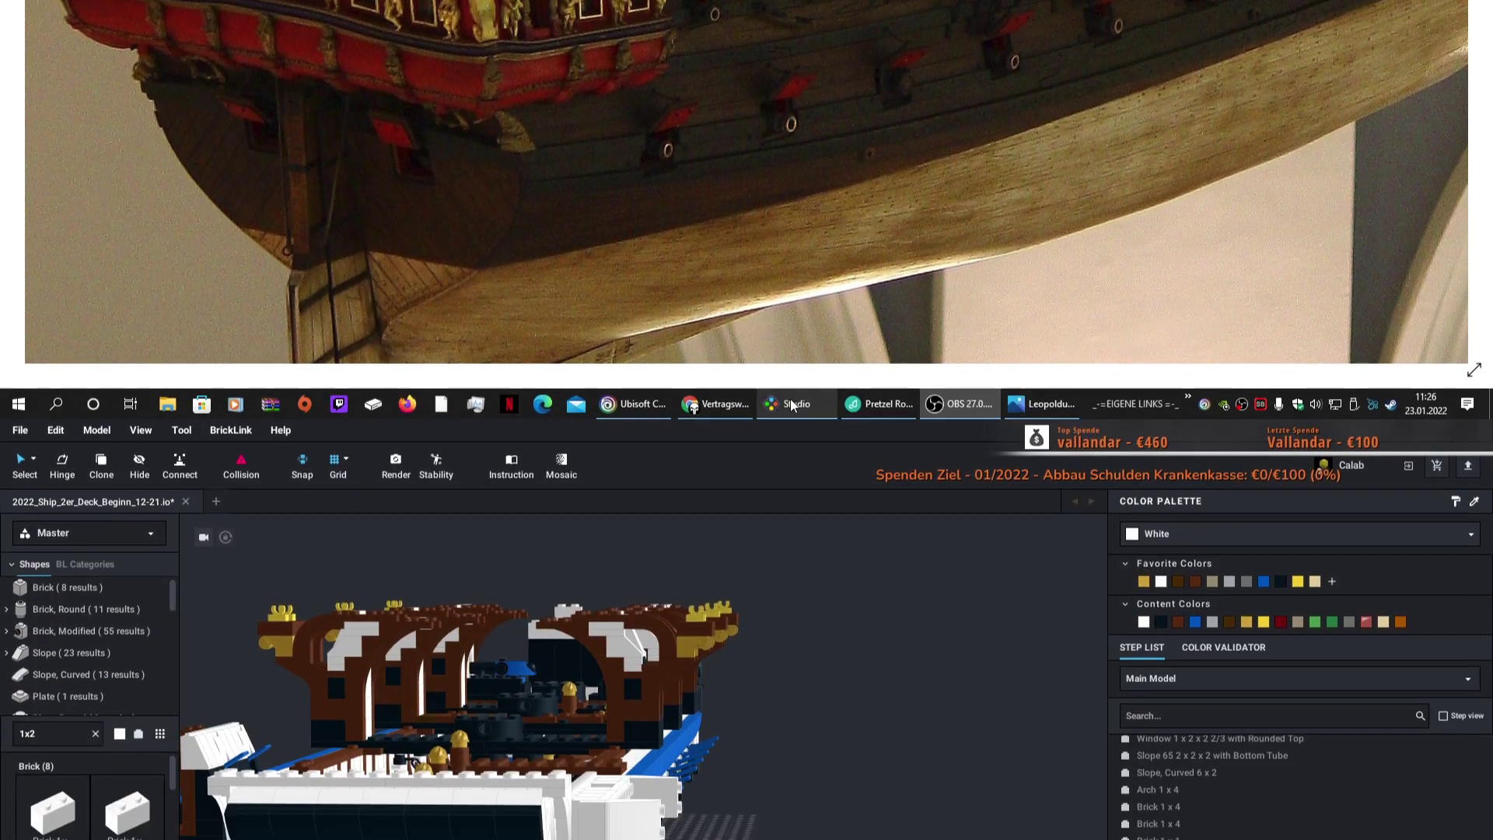
{"action": "left_click", "coordinate": [795, 824]}
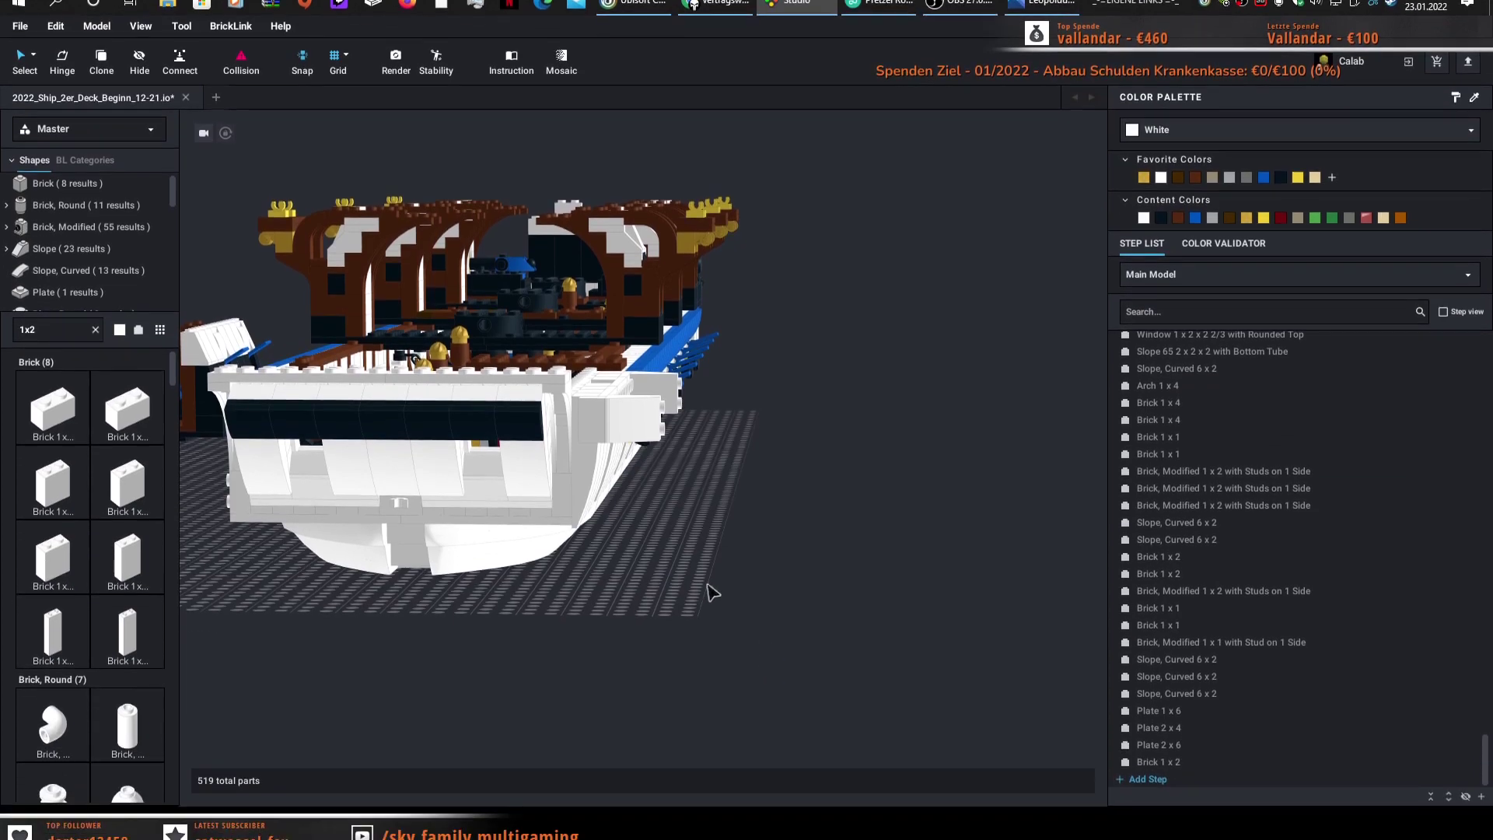
Step: Search for "1x2 plate" and place two white Plates 1 x 2 on the lower side studs, one on each side of the arch window
{"action": "right_click_drag", "start_coordinate": [709, 694], "coordinate": [735, 641]}
{"action": "scroll", "coordinate": [736, 641], "scroll_direction": "up", "scroll_amount": 5}
{"action": "right_click_drag", "start_coordinate": [737, 522], "coordinate": [703, 525]}
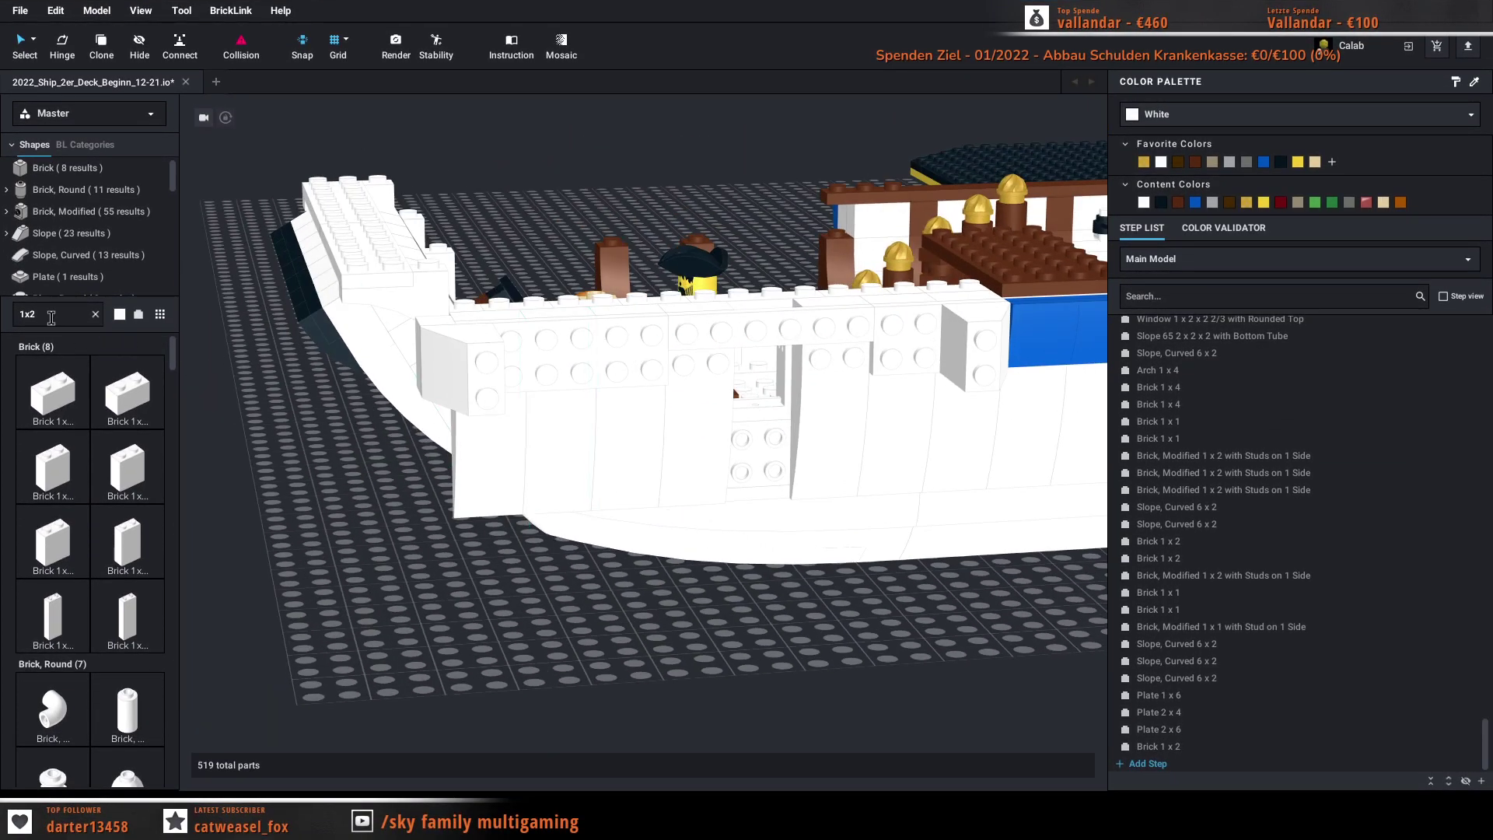
{"action": "type", "text": "plate"}
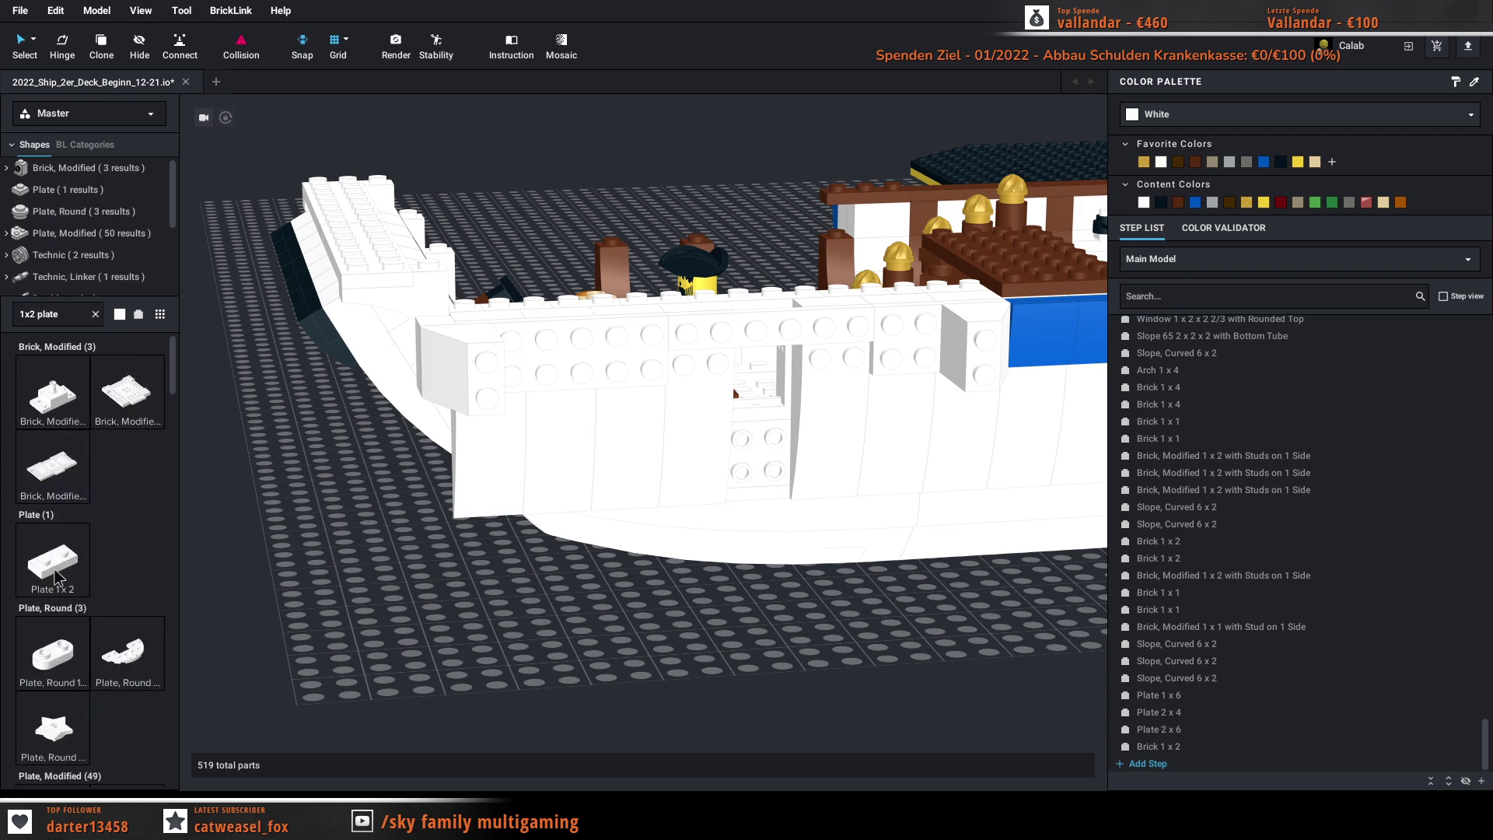
{"action": "left_click", "coordinate": [54, 576]}
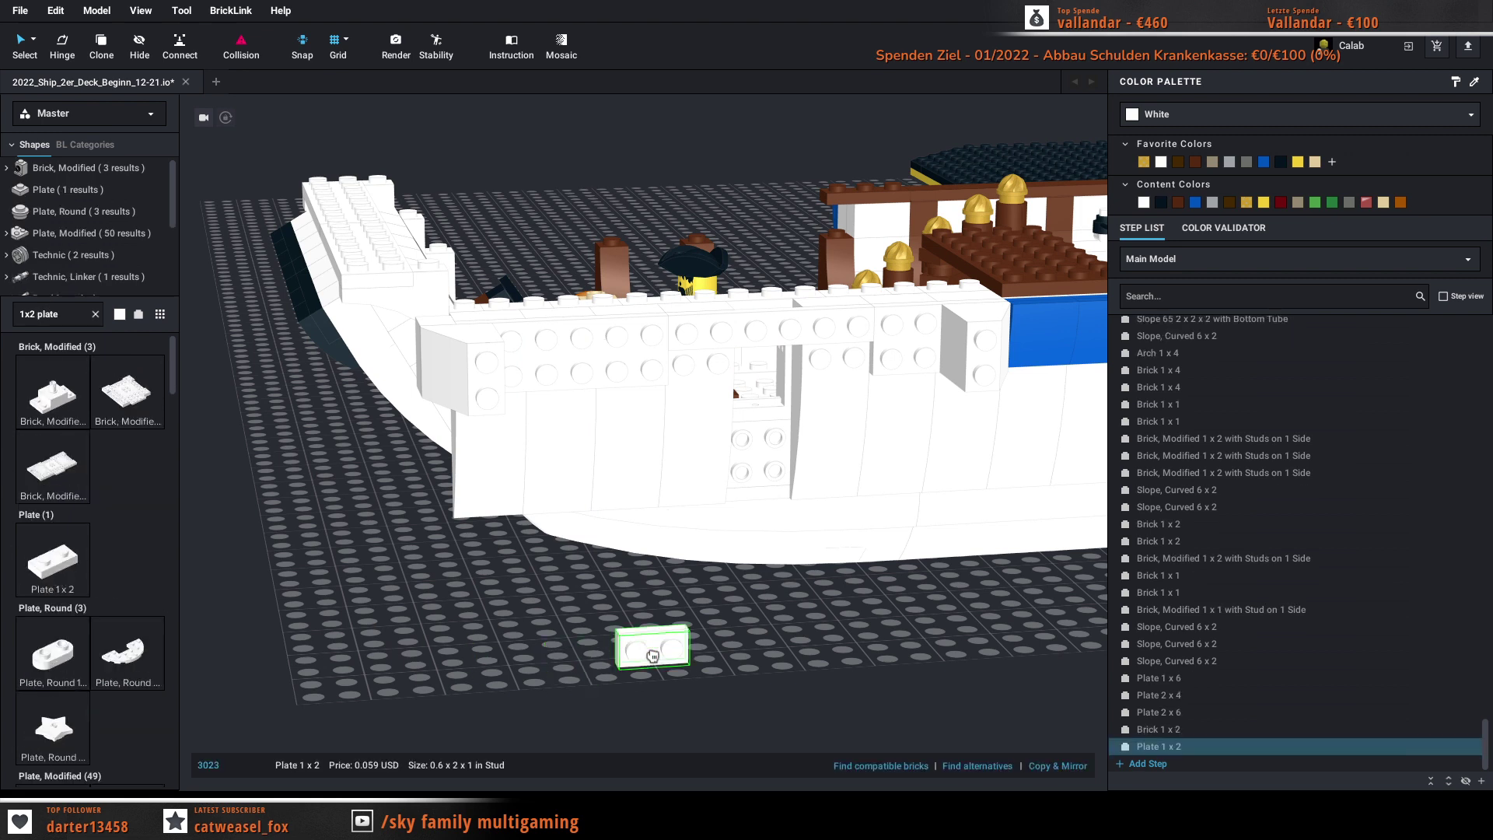
{"action": "left_click", "coordinate": [714, 373]}
{"action": "left_click", "coordinate": [853, 366]}
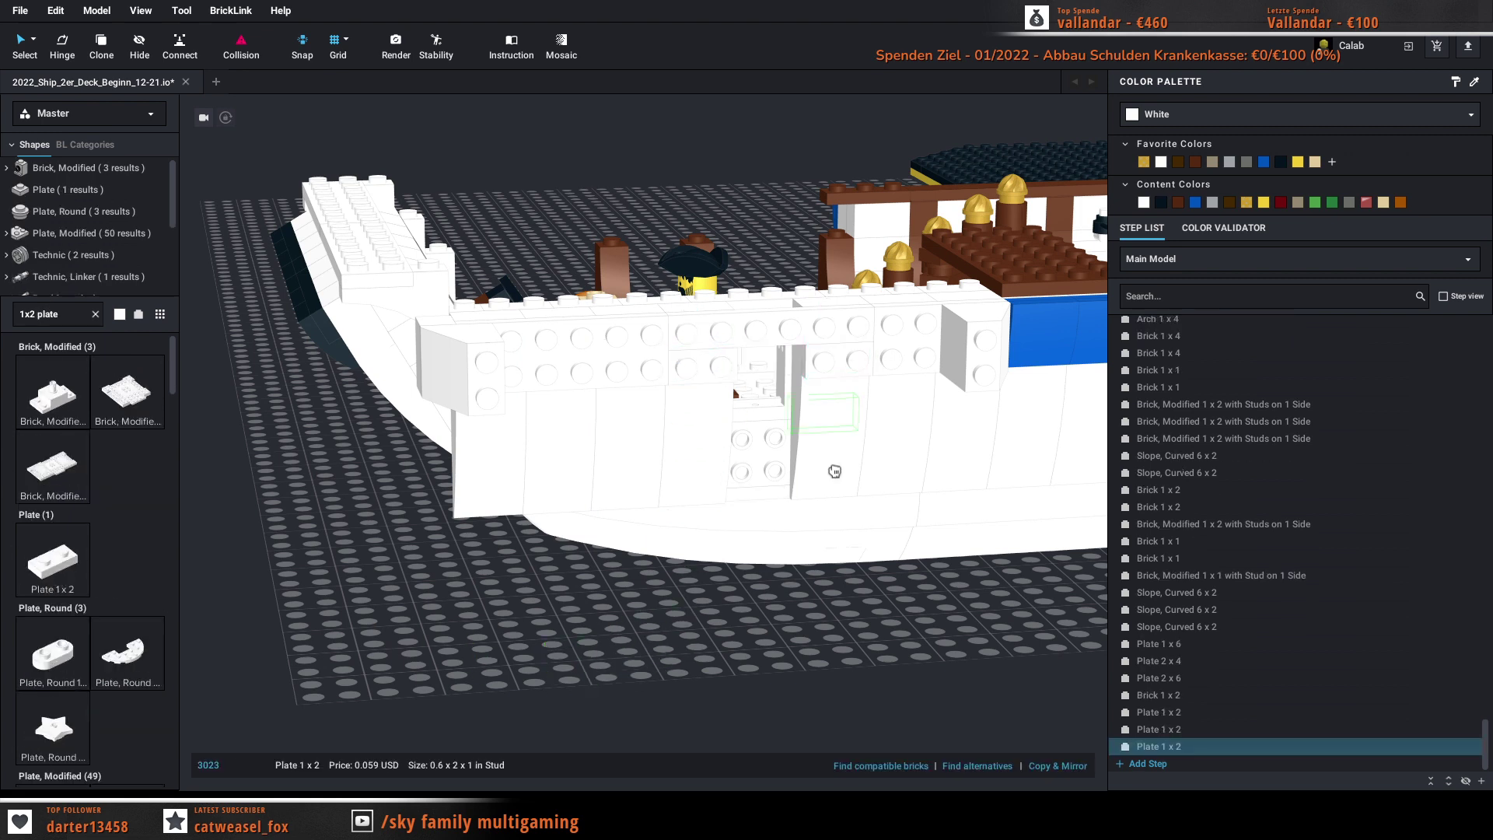
{"action": "key", "text": "Escape"}
{"action": "right_click_drag", "start_coordinate": [928, 632], "coordinate": [943, 663]}
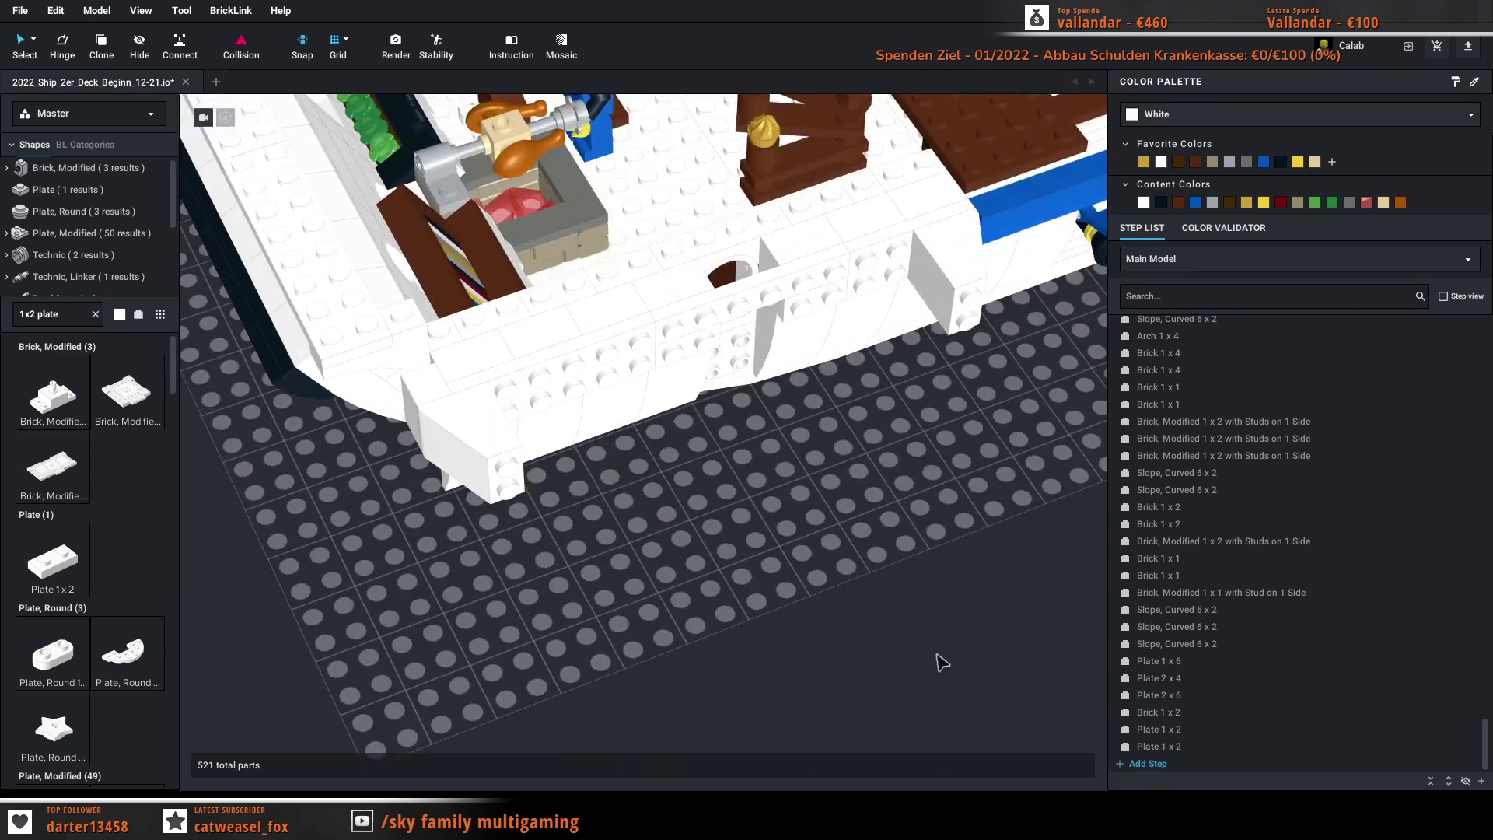
{"action": "left_click", "coordinate": [25, 319]}
{"action": "type", "text": "2x8"}
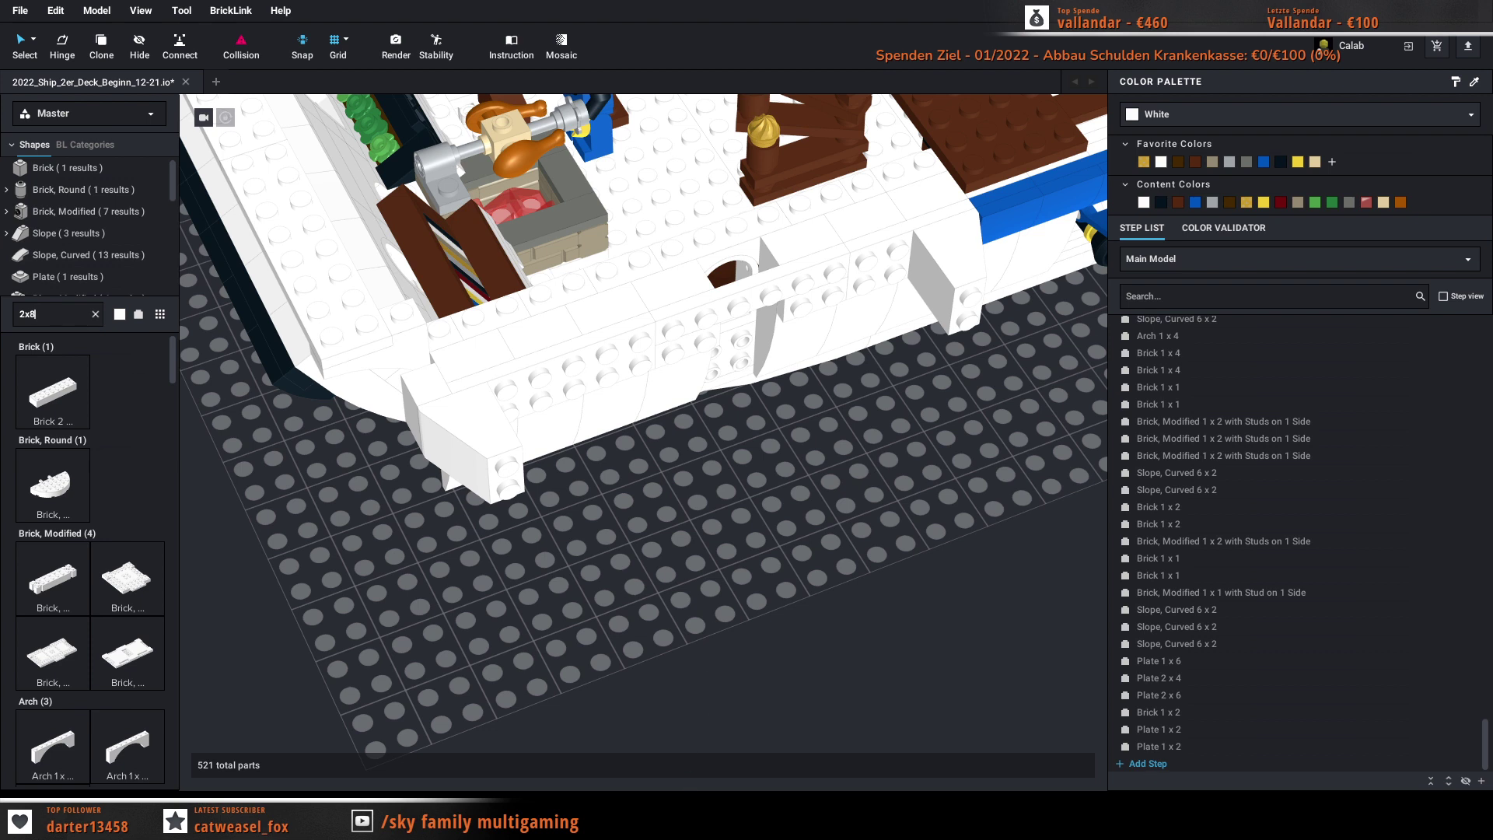
{"action": "left_click", "coordinate": [53, 391]}
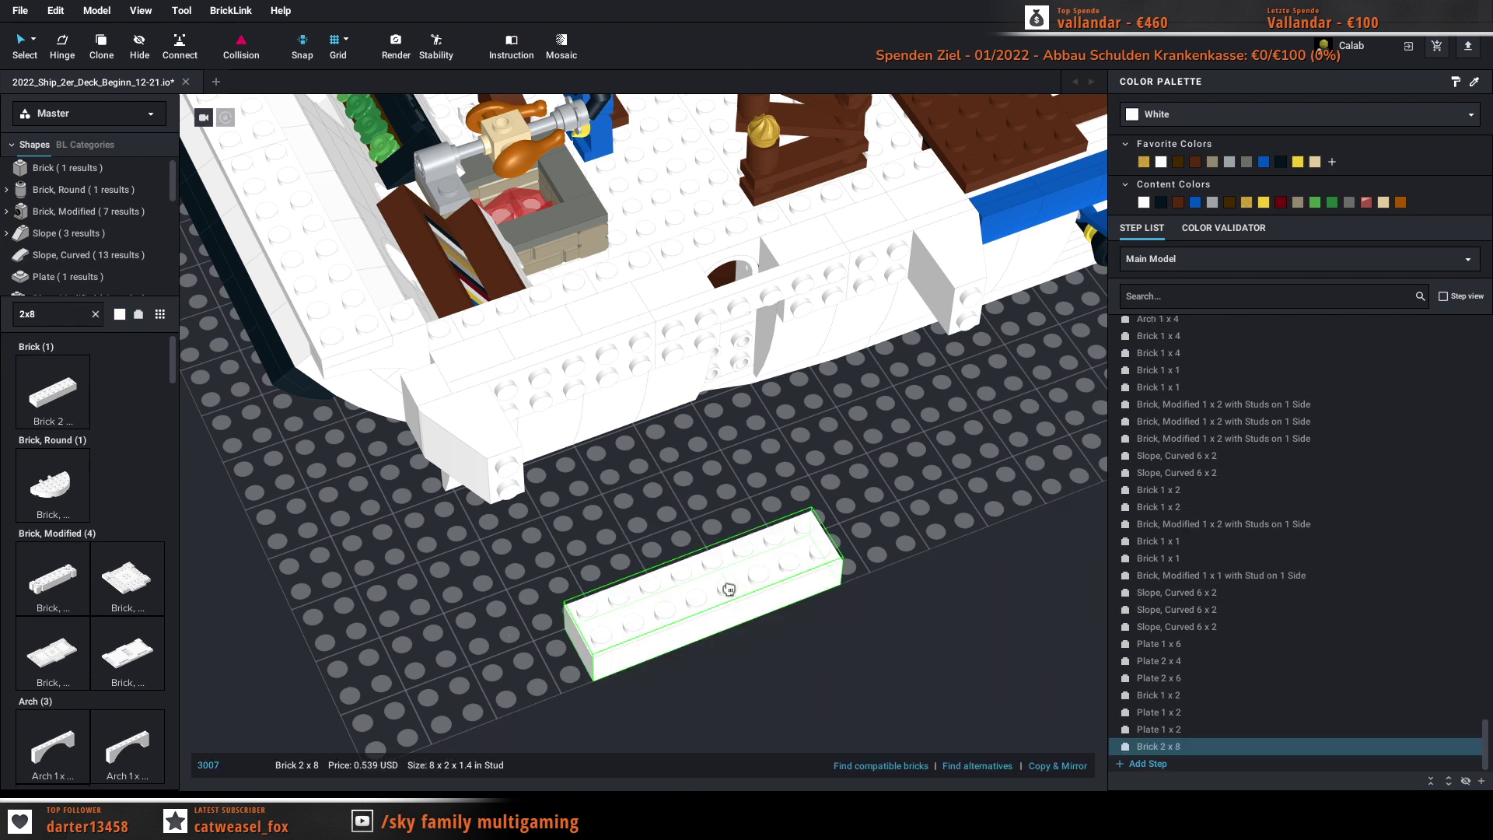
{"action": "key", "text": "Down"}
{"action": "key", "text": "Escape"}
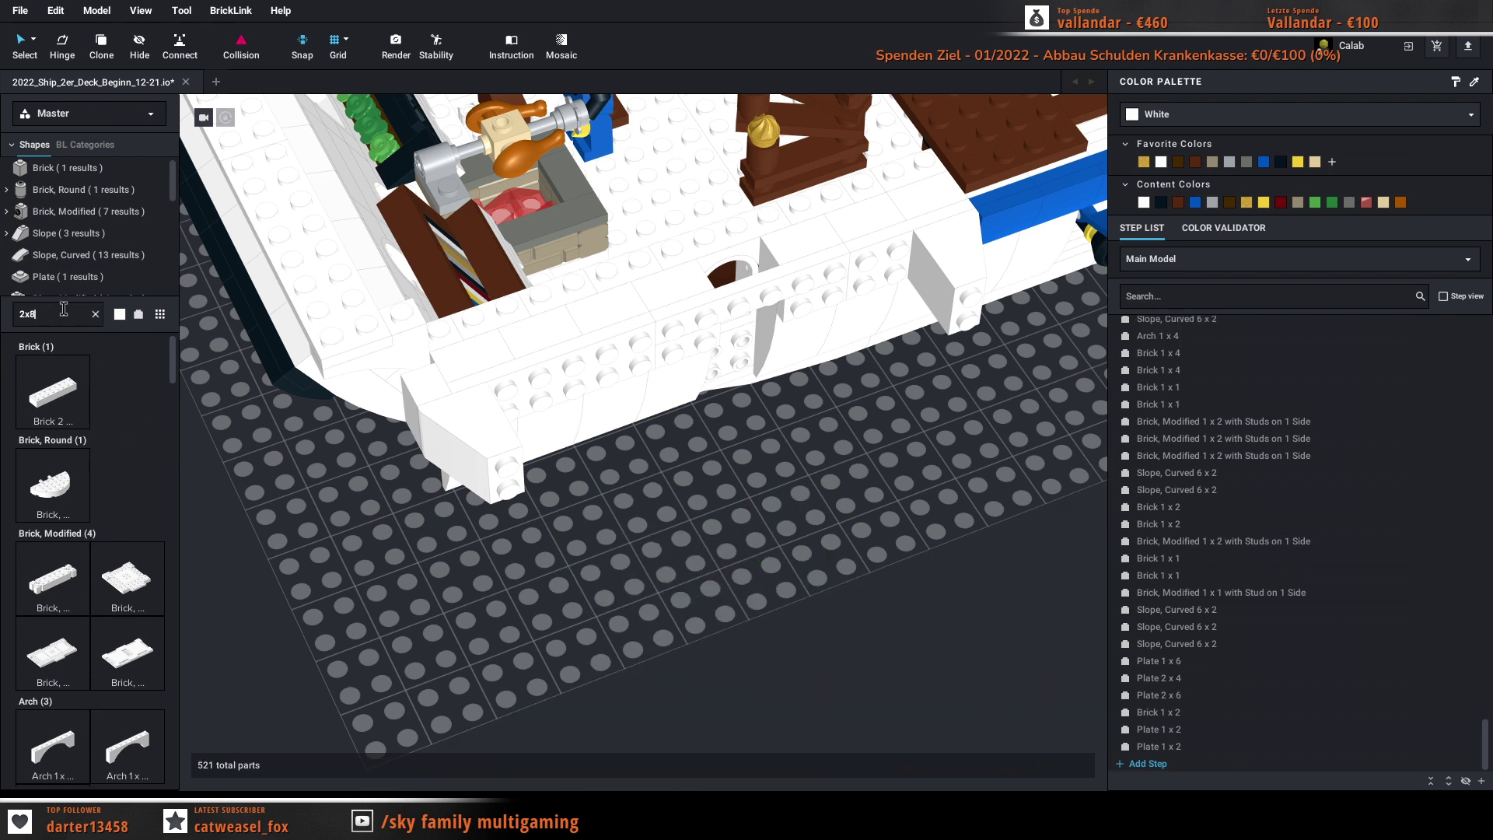
Step: Search for "2x6" and stack two white Bricks 2 x 6 outward on the side studs between the stern Slope 65 and the arch window
{"action": "key", "text": "BackSpace"}
{"action": "type", "text": "6"}
{"action": "left_click_drag", "start_coordinate": [53, 389], "coordinate": [609, 403]}
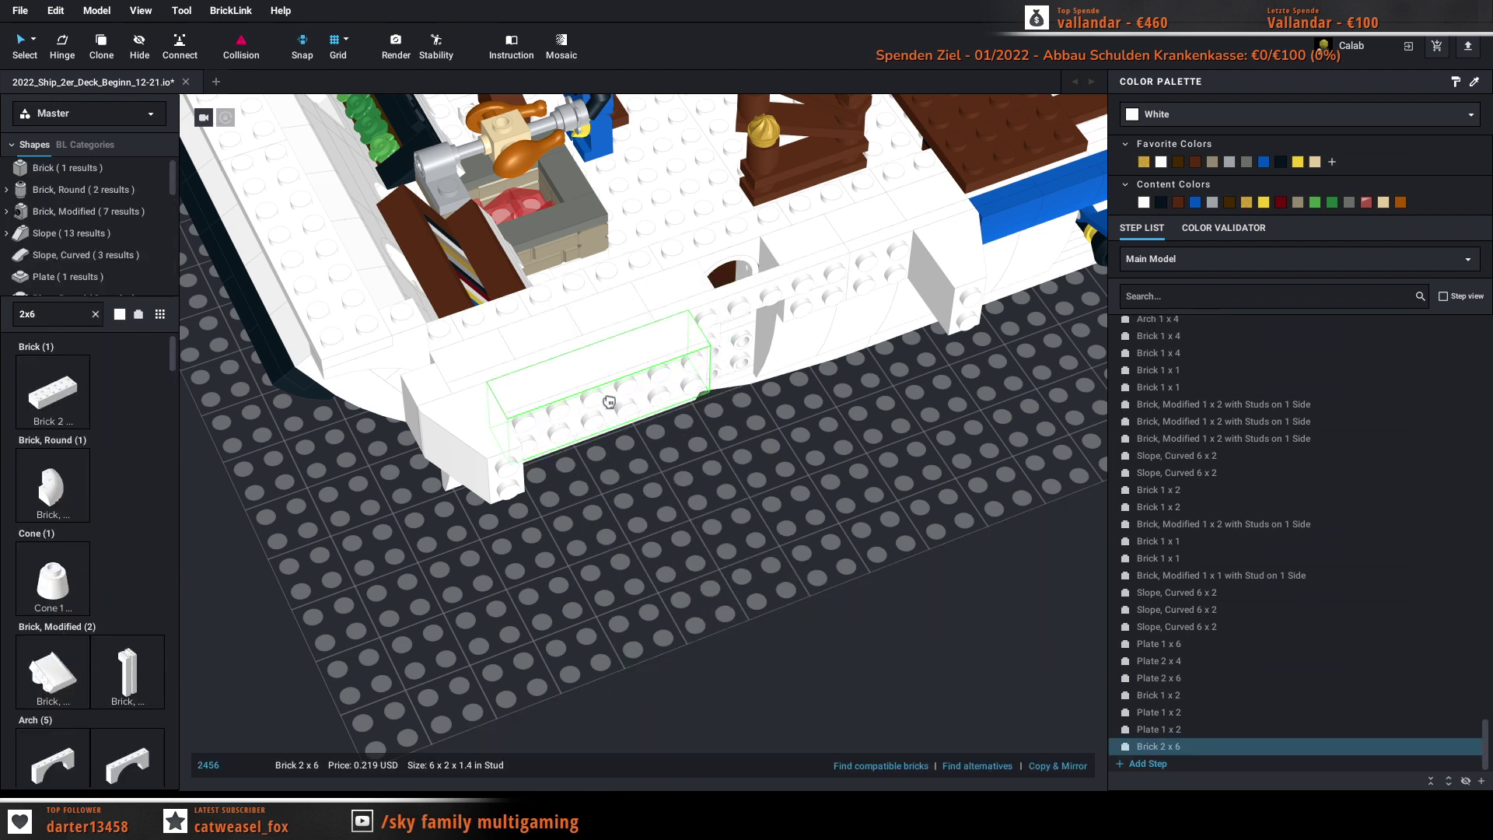
{"action": "left_click", "coordinate": [608, 401]}
{"action": "key", "text": "ctrl+c"}
{"action": "key", "text": "ctrl+v"}
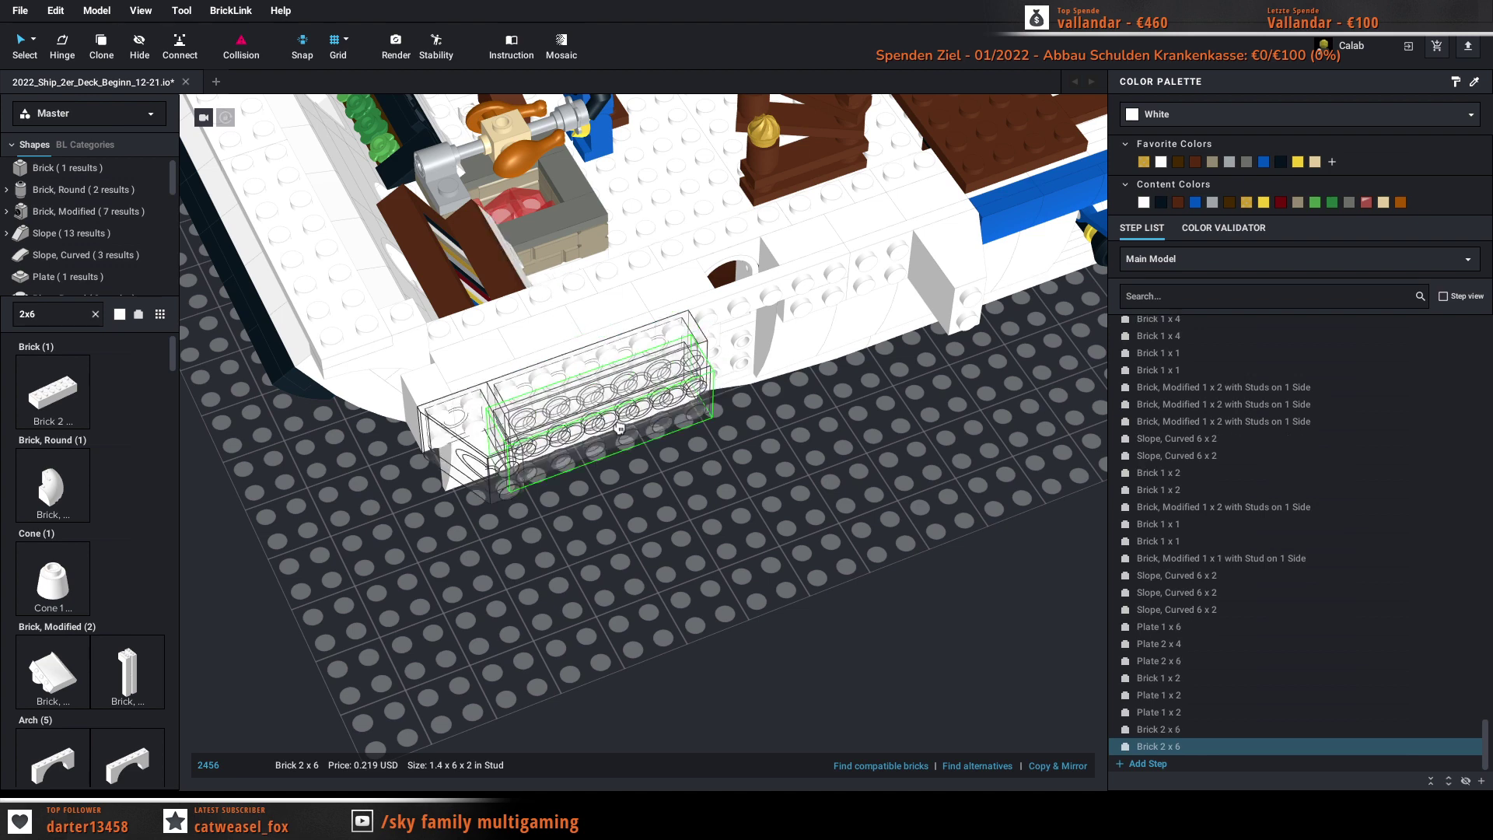
{"action": "left_click", "coordinate": [632, 431]}
{"action": "key", "text": "Escape"}
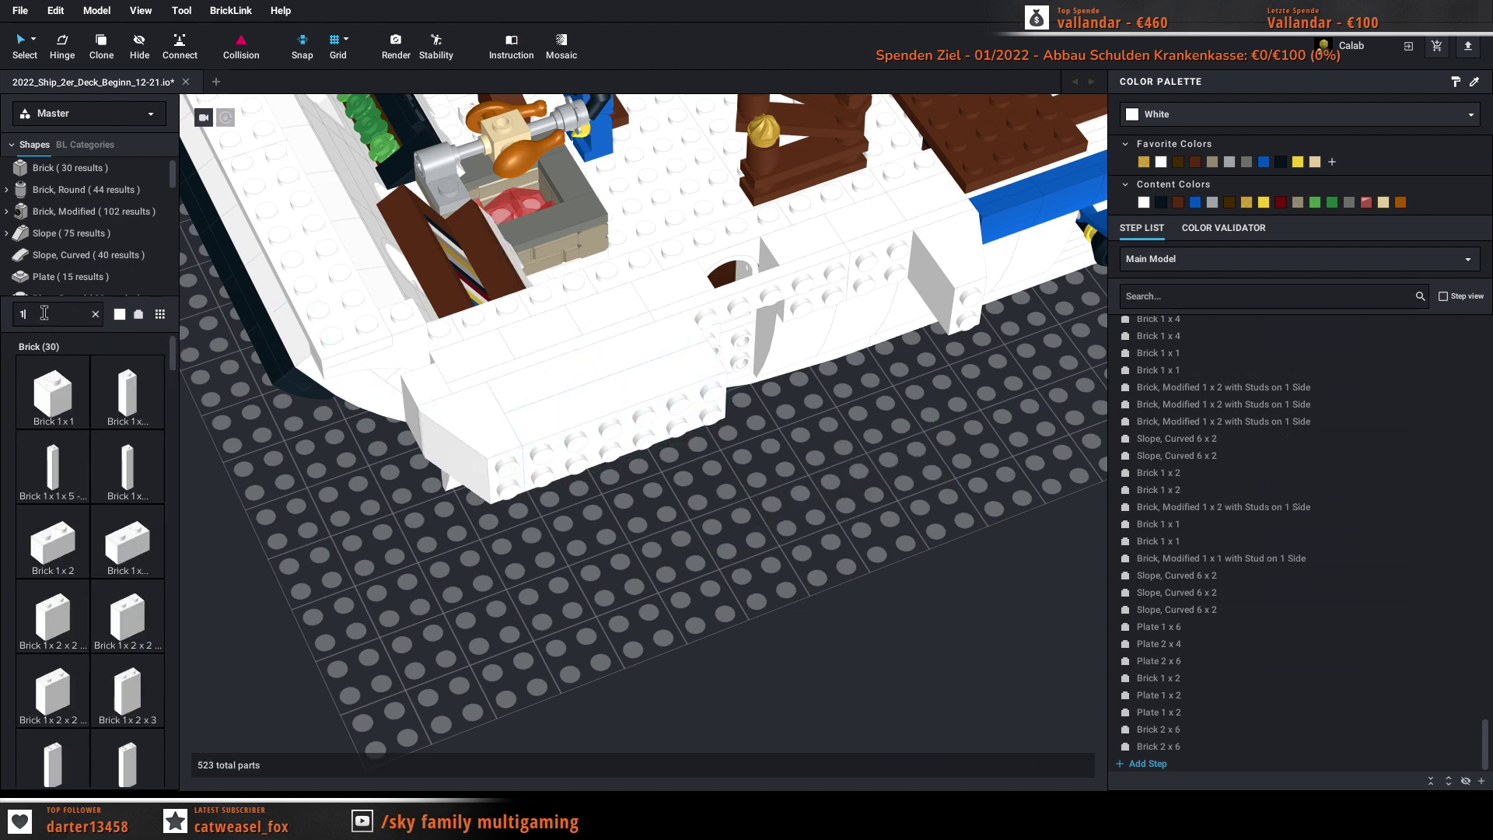
Step: Search for "2x4" and stack two white Bricks 2 x 4 outward on the side studs between the arch window and the far Slope 65
{"action": "type", "text": "x4"}
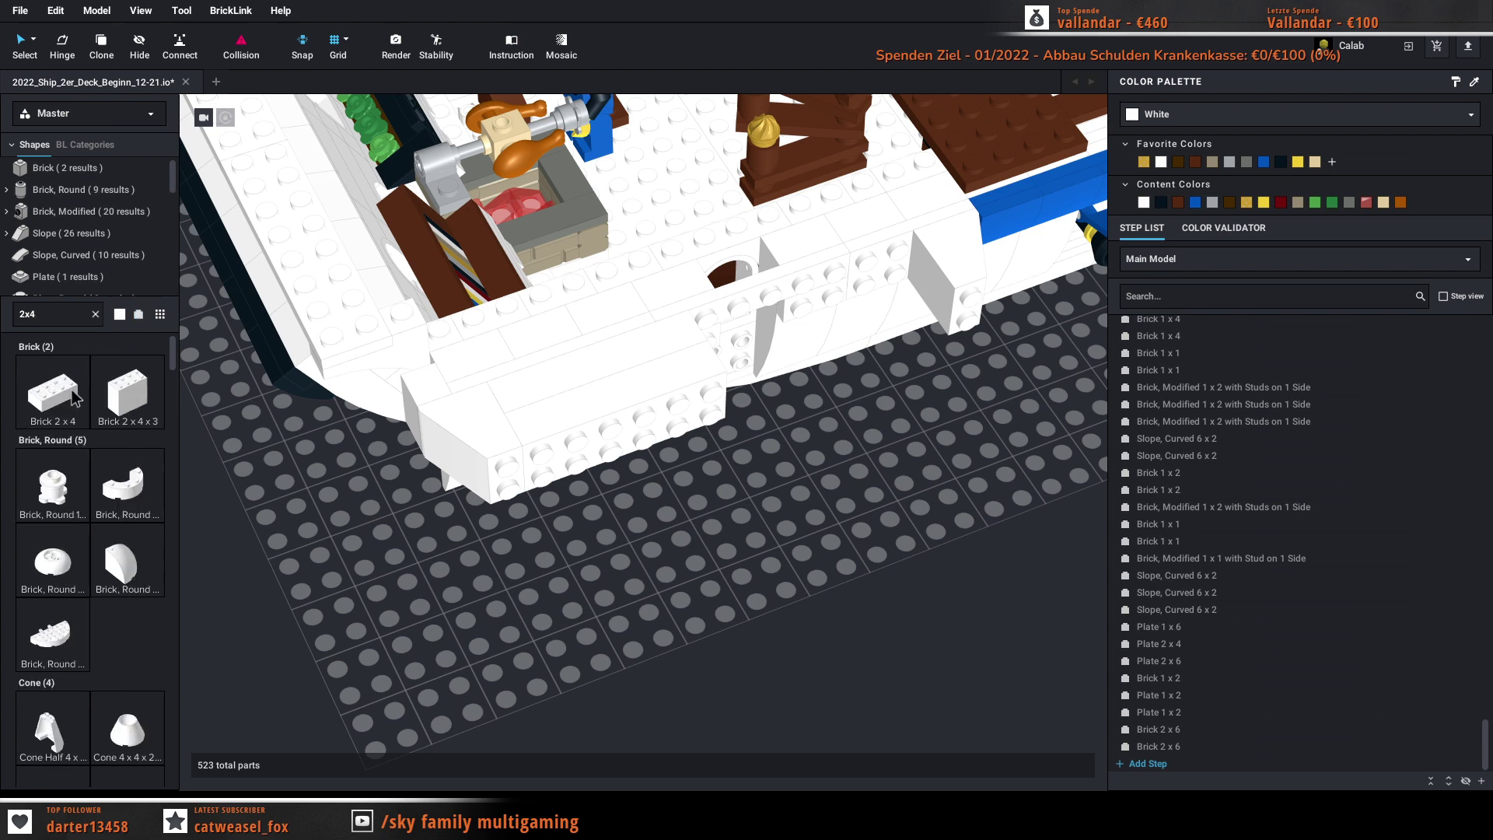
{"action": "left_click_drag", "start_coordinate": [73, 398], "coordinate": [926, 508]}
{"action": "key", "text": "Up"}
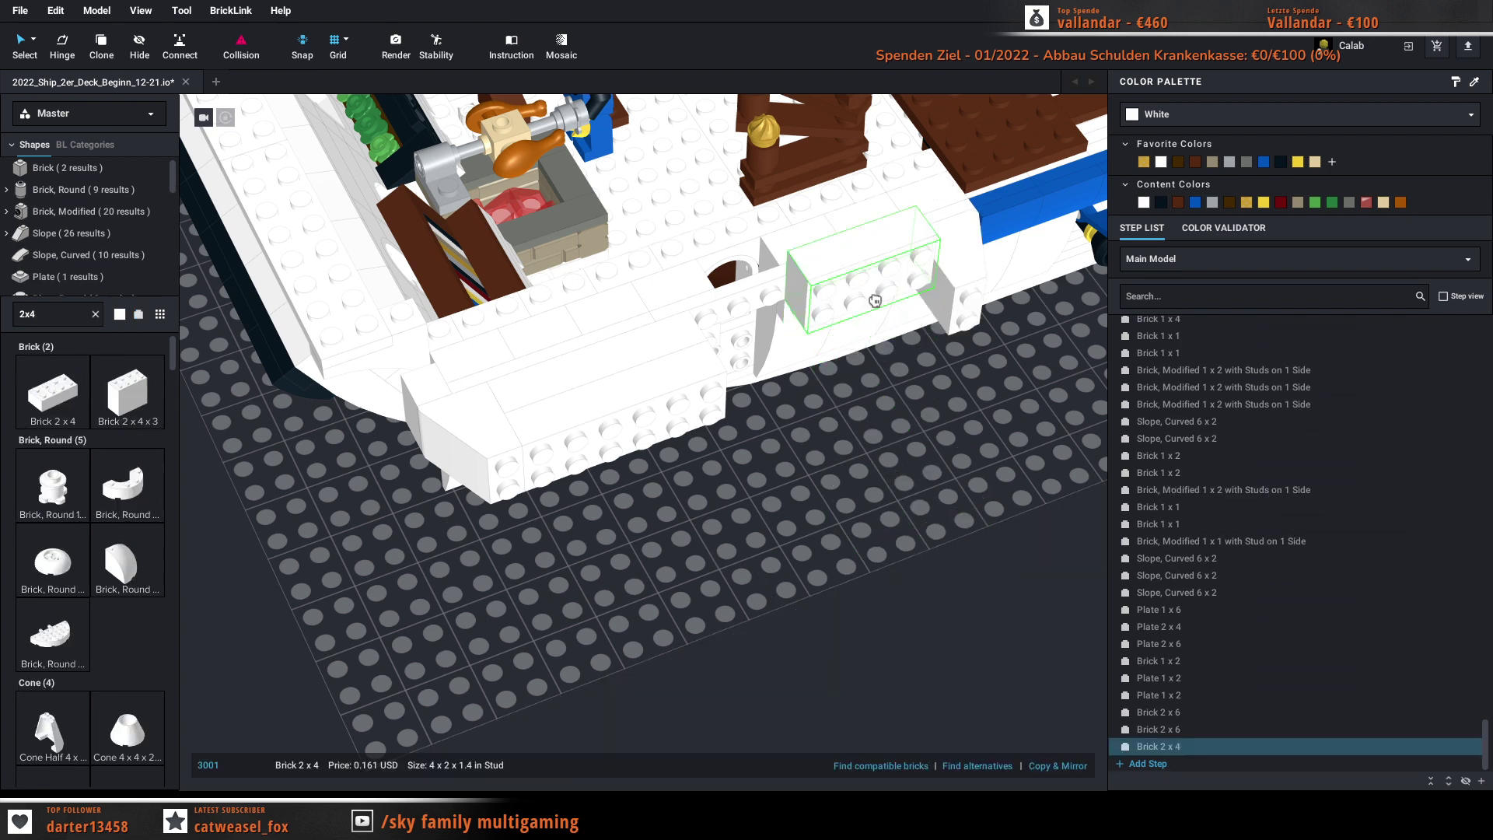
{"action": "left_click", "coordinate": [893, 333]}
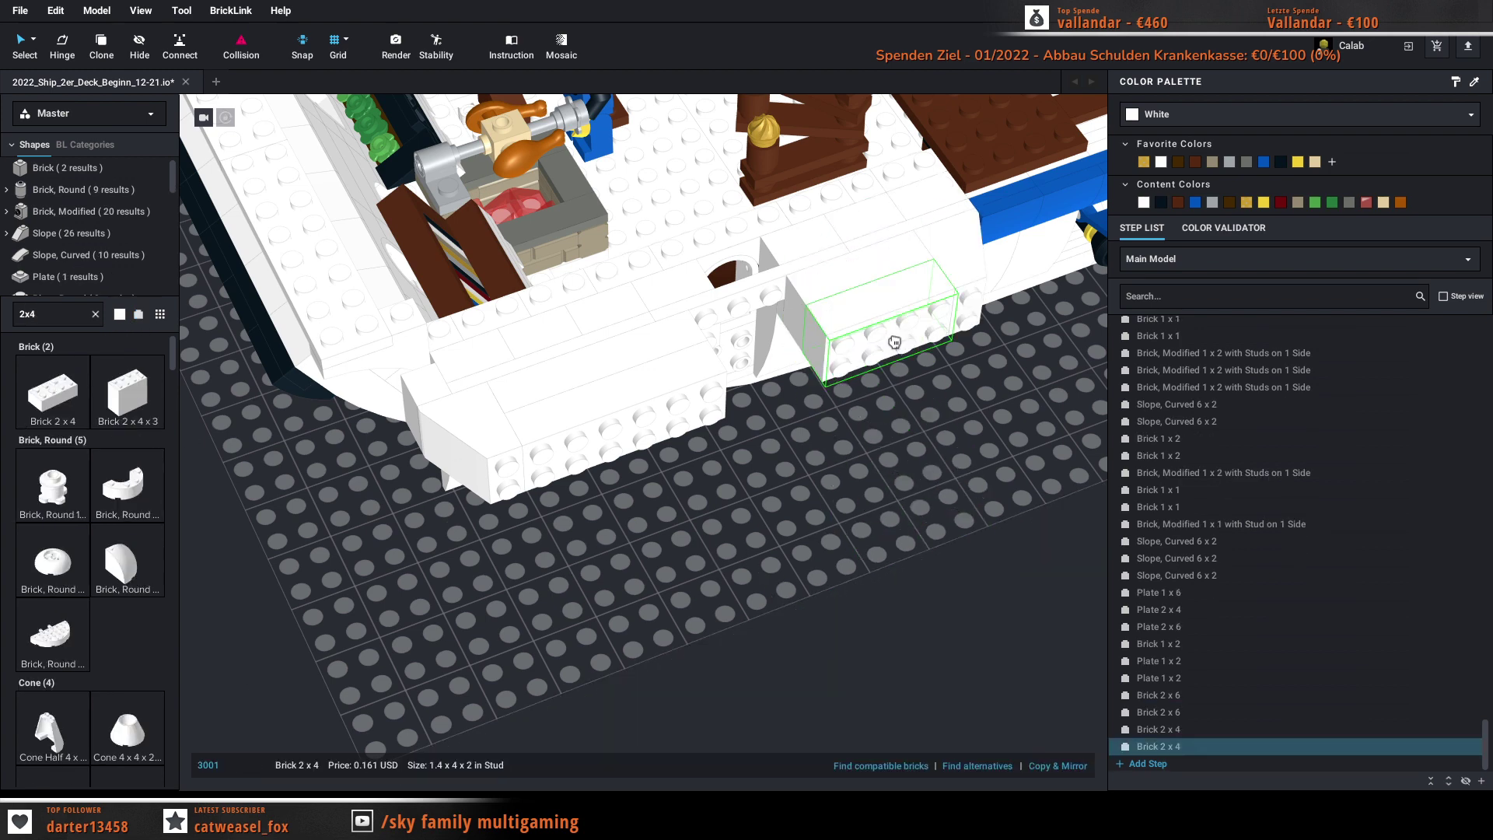
{"action": "left_click", "coordinate": [894, 338]}
{"action": "key", "text": "Escape"}
Step: Shift the outer Brick 2 x 6 one stud toward the arch window, leaving a gap beside the stern Slope 65
{"action": "right_click_drag", "start_coordinate": [945, 488], "coordinate": [933, 476]}
{"action": "left_click_drag", "start_coordinate": [674, 411], "coordinate": [697, 407]}
{"action": "left_click", "coordinate": [723, 564]}
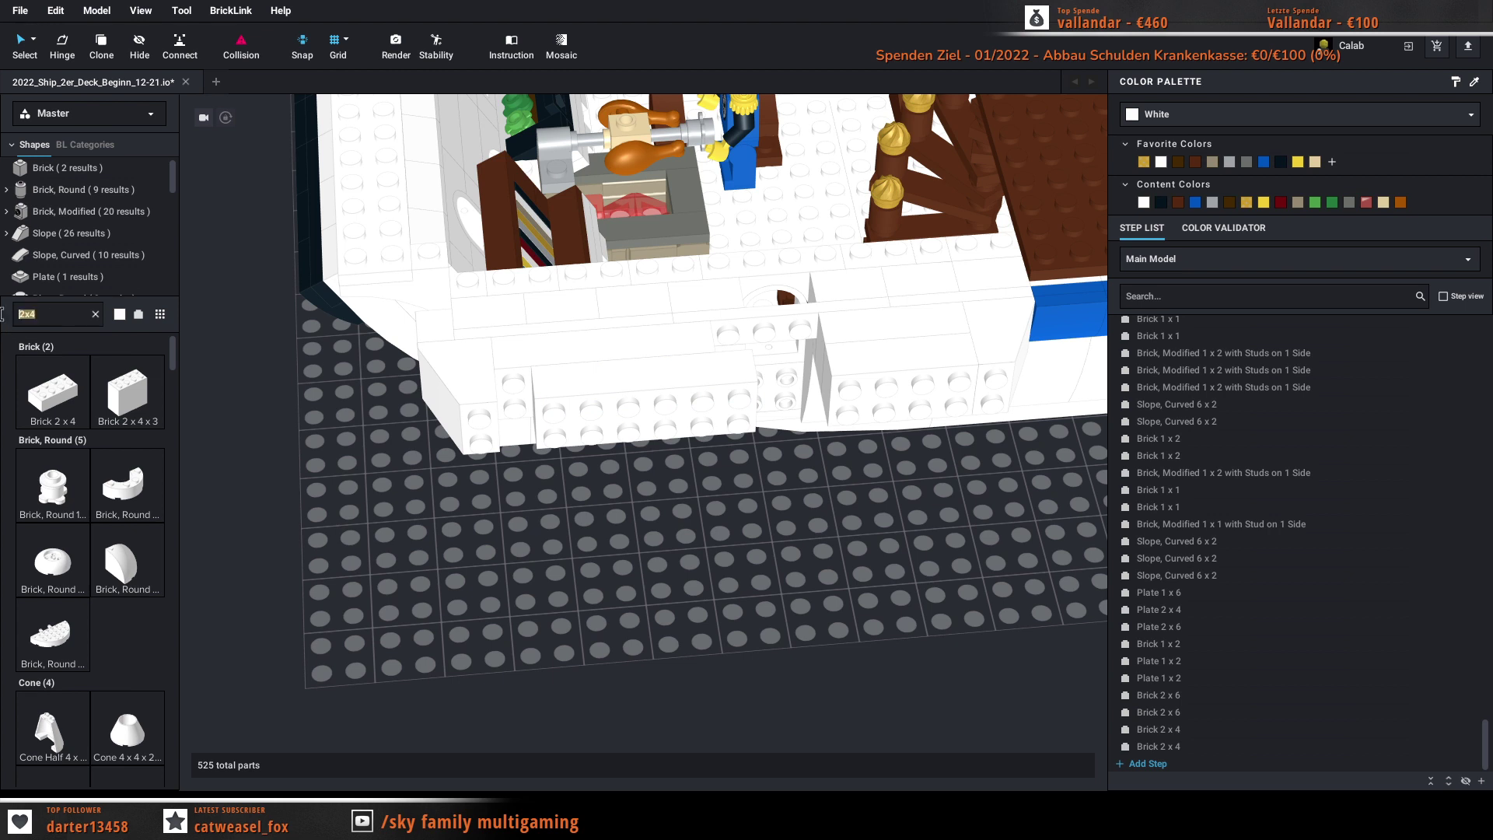
Step: Fill the gap beside the stern Slope 65 with a white Brick 1 x 2 and place a copy at the bricks' arch window end
{"action": "type", "text": "1x2"}
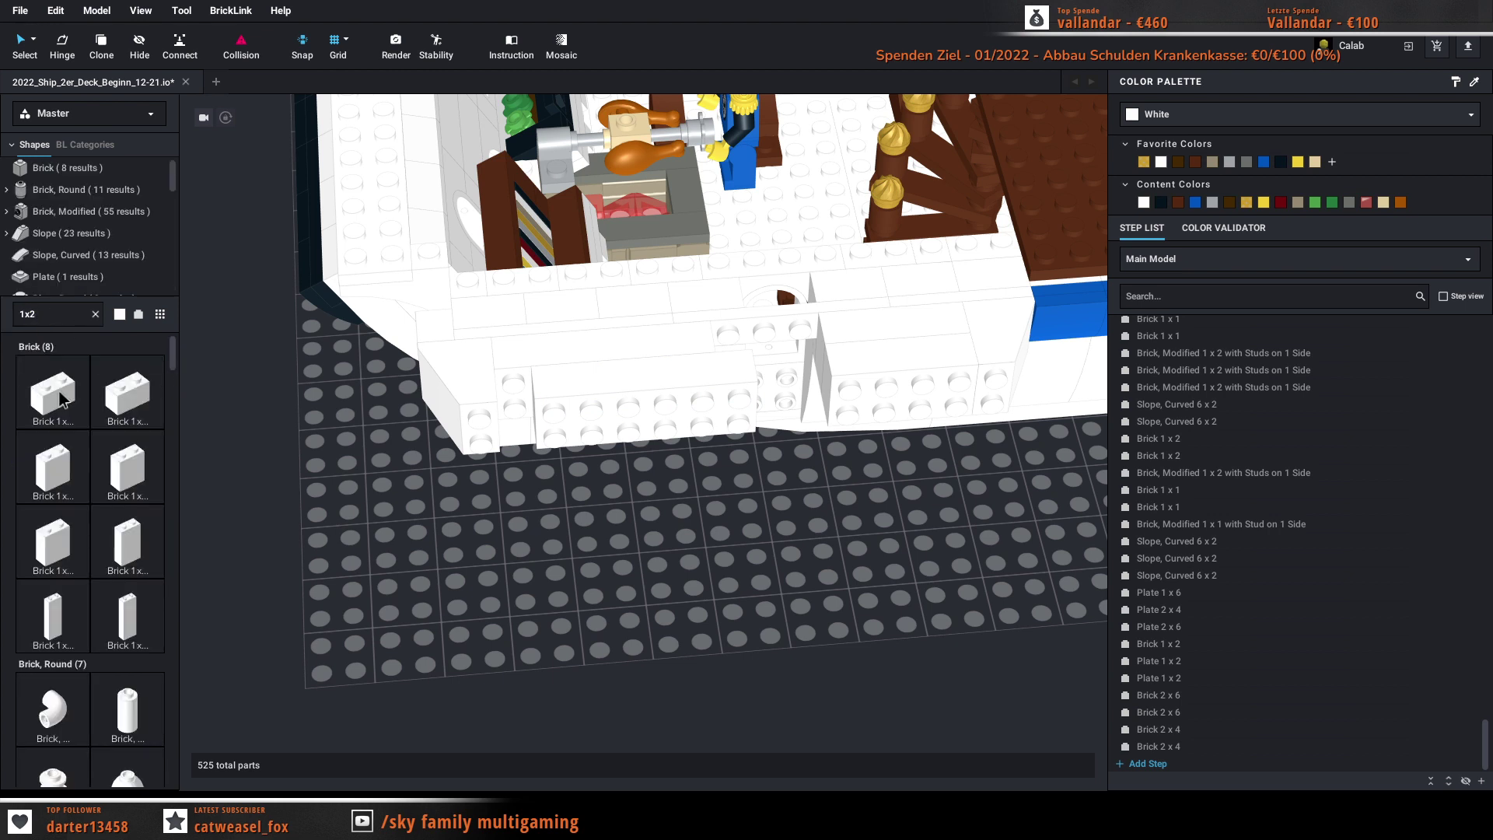
{"action": "left_click", "coordinate": [65, 402]}
{"action": "left_click", "coordinate": [535, 426]}
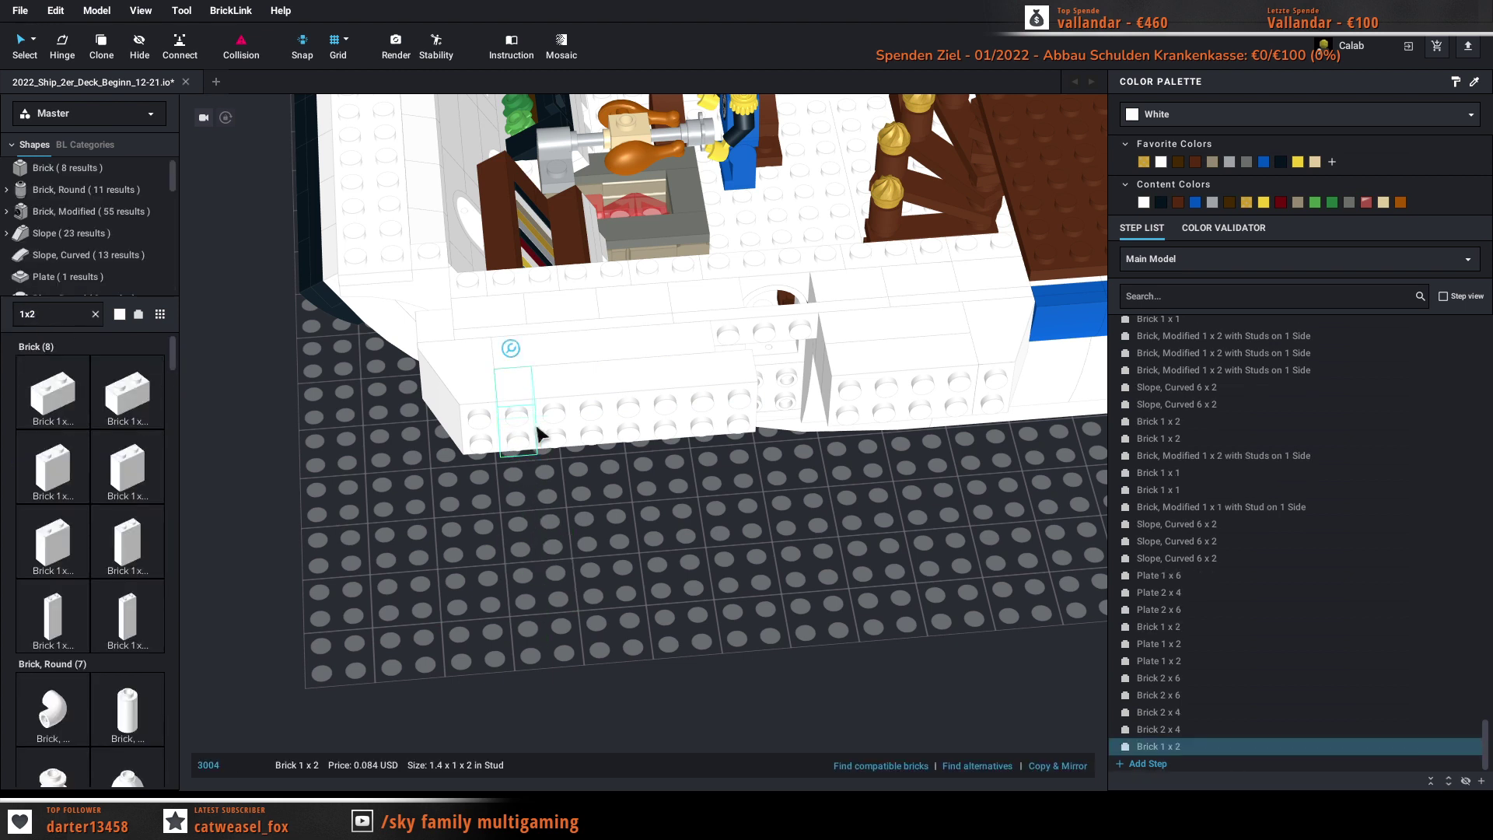
{"action": "key", "text": "ctrl+c"}
{"action": "key", "text": "ctrl+v"}
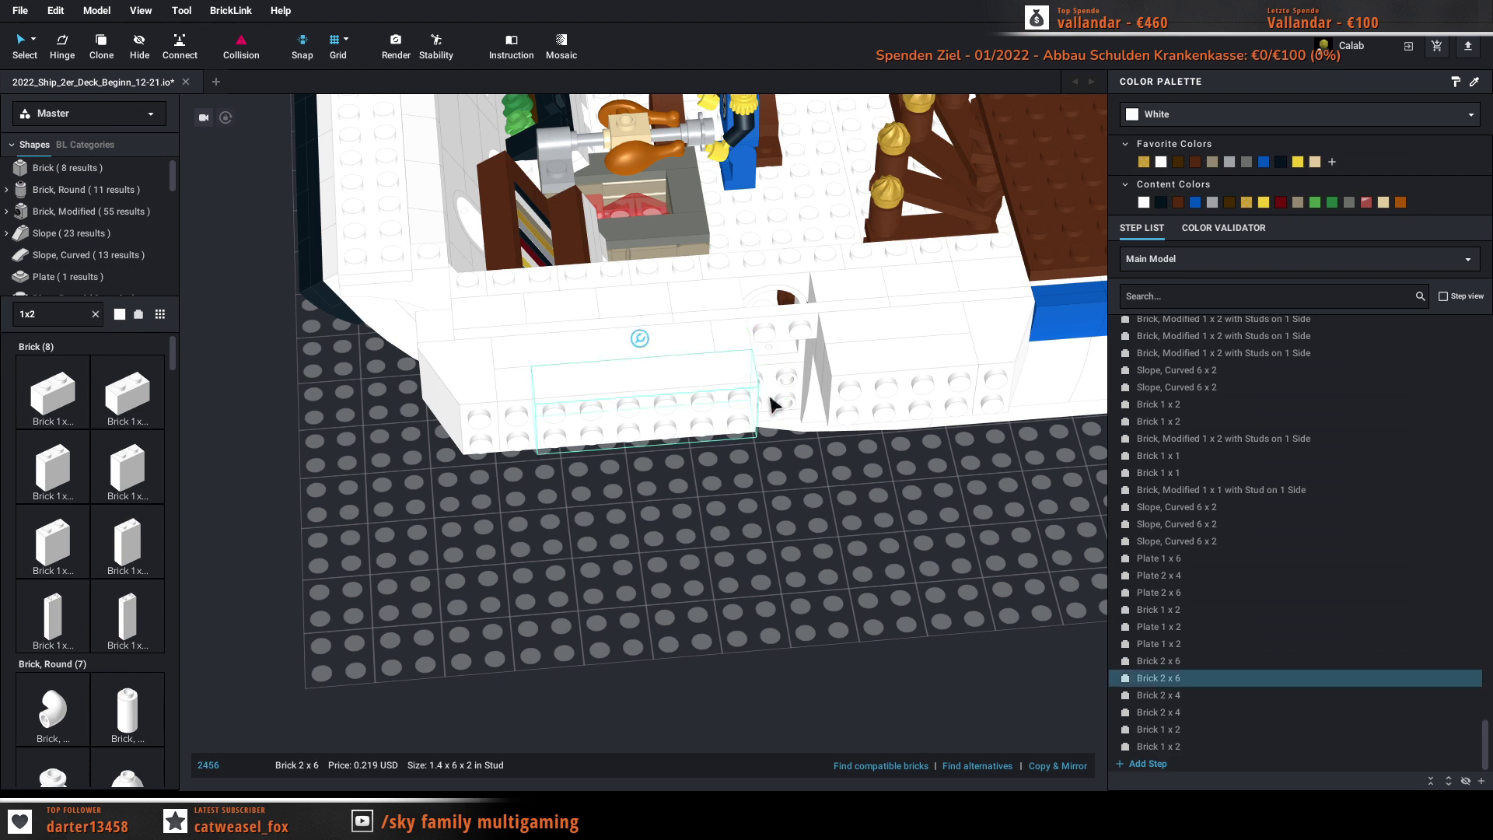
Step: Stack two white Bricks 1 x 2 outward over the arched window, bridging the gap between the gallery bricks on either side
{"action": "left_click", "coordinate": [838, 546]}
{"action": "key", "text": "Left"}
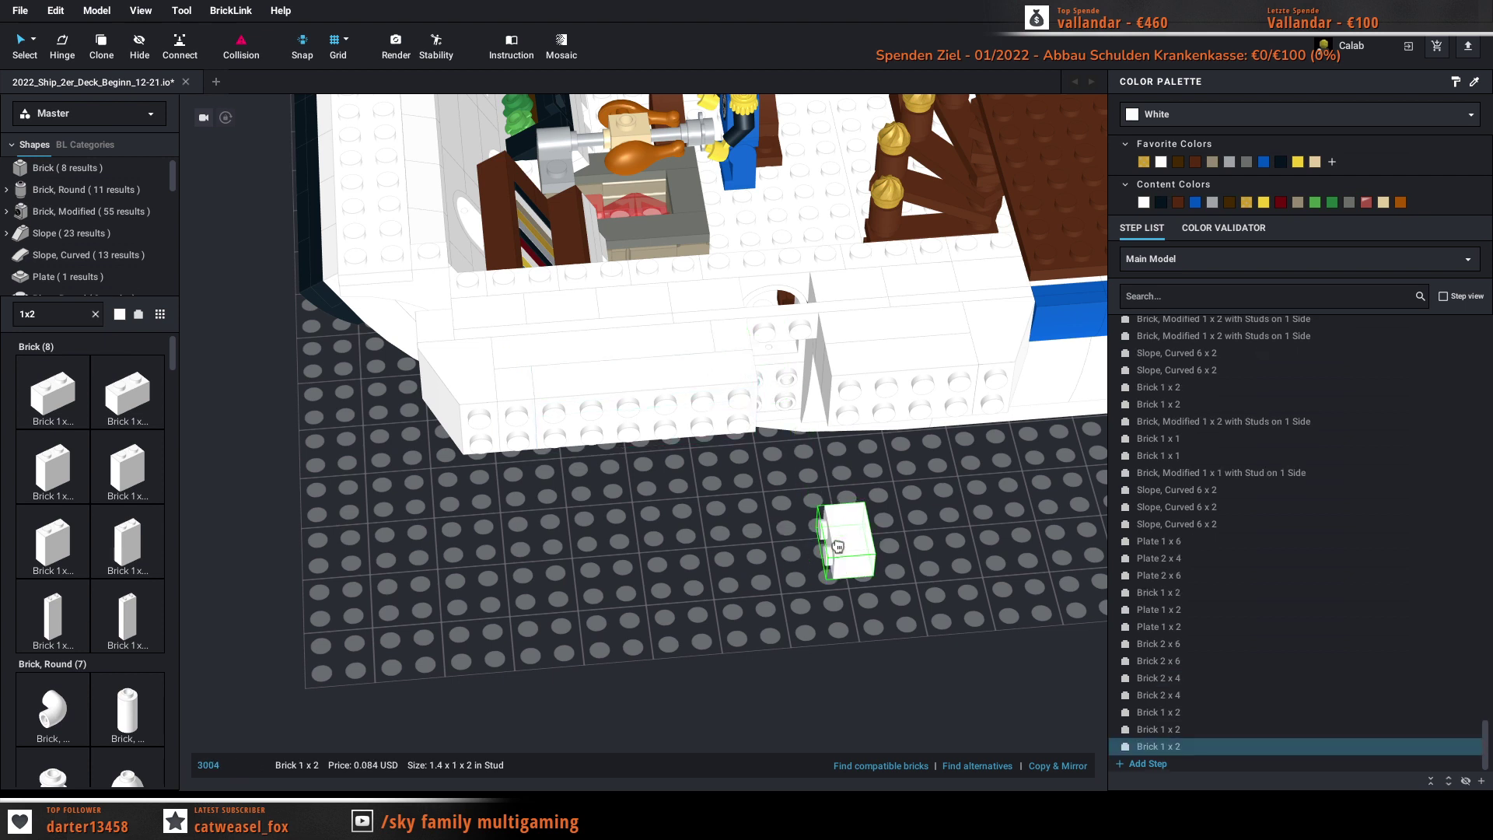
{"action": "key", "text": "Right"}
{"action": "left_click", "coordinate": [782, 353]}
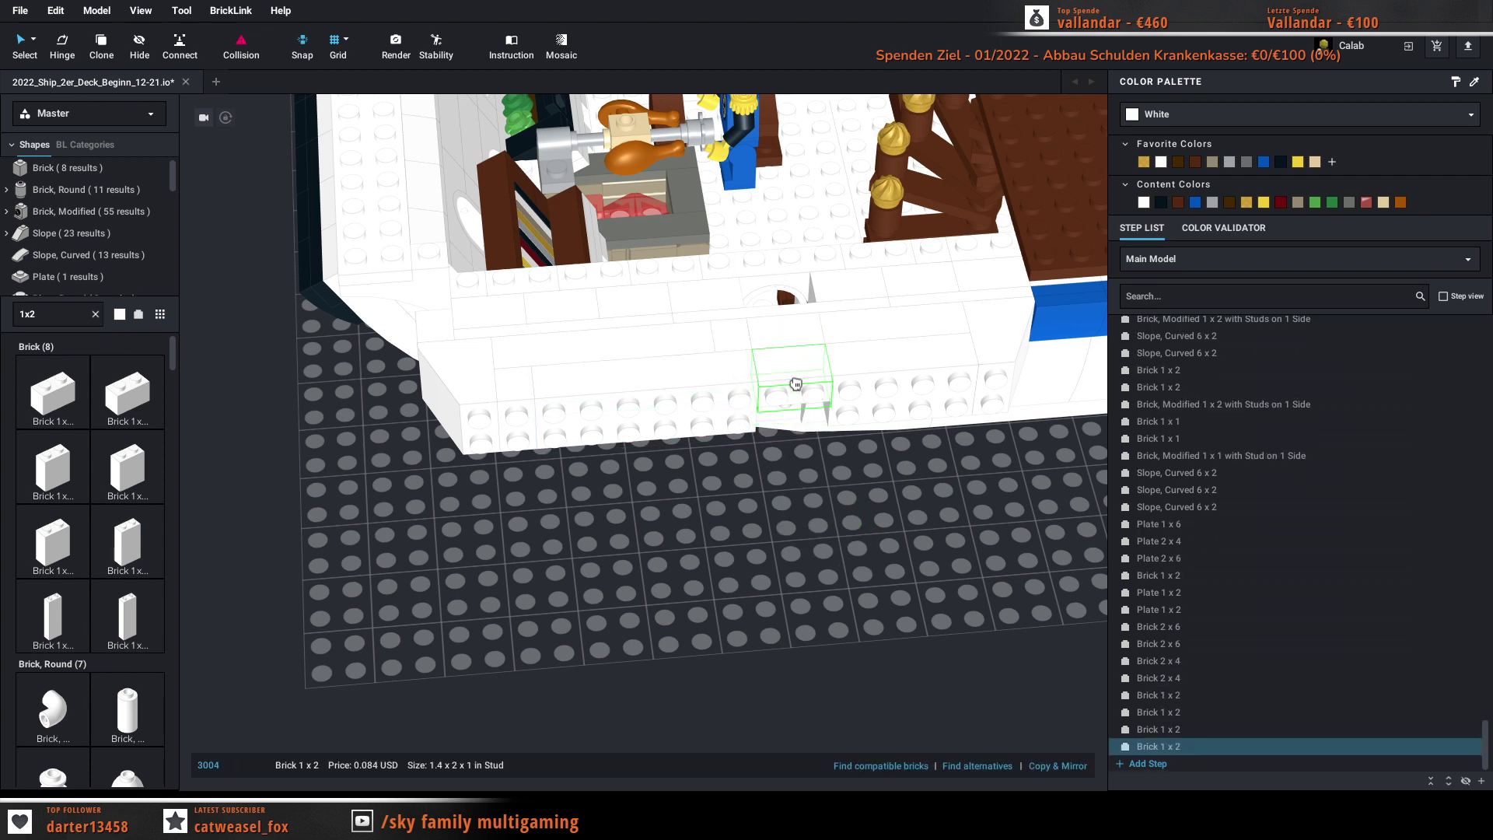
{"action": "left_click", "coordinate": [794, 381]}
{"action": "key", "text": "Escape"}
{"action": "right_click_drag", "start_coordinate": [854, 543], "coordinate": [898, 545]}
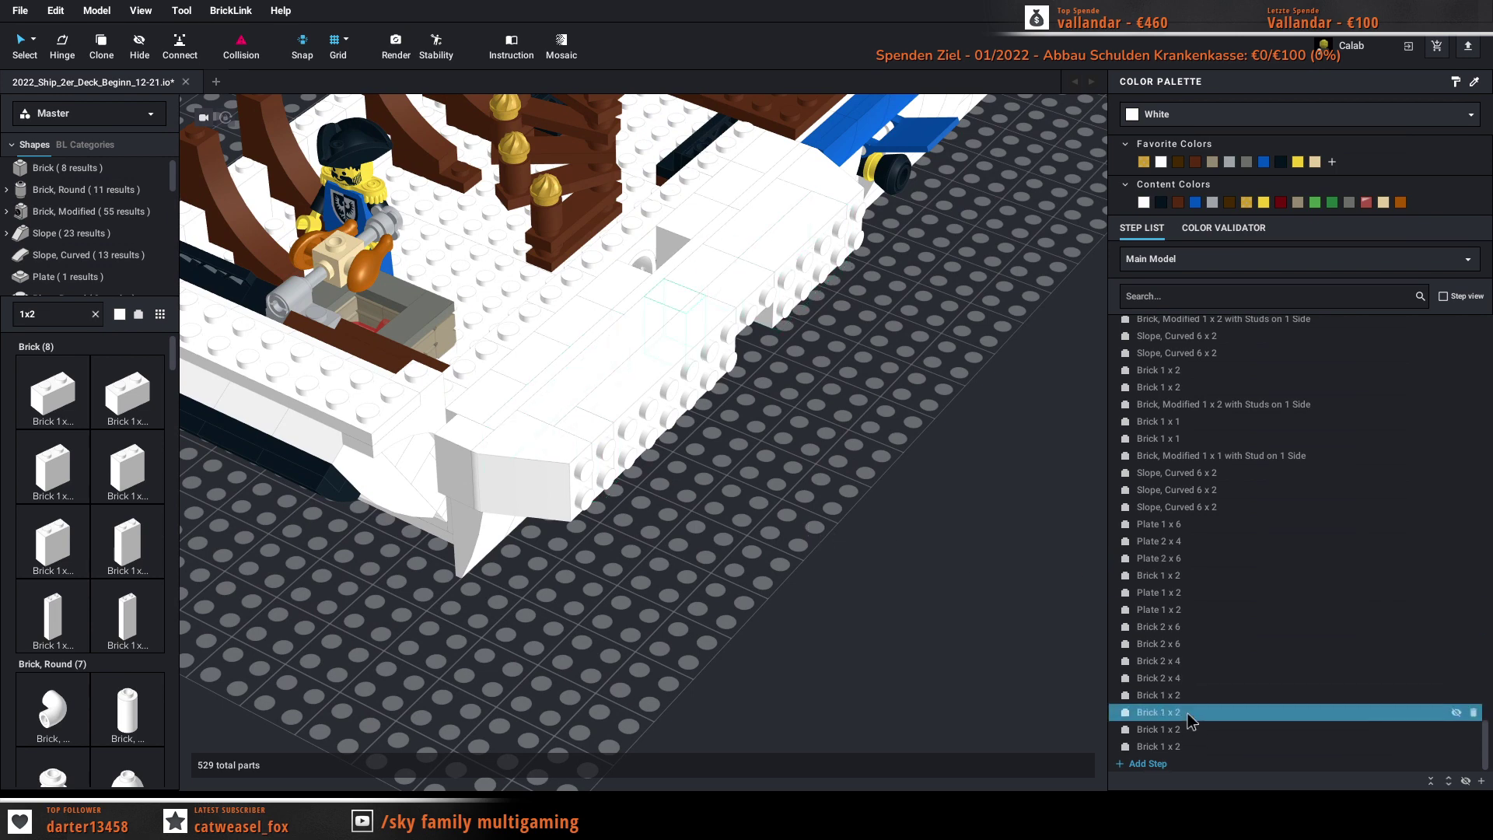
Step: Recolor the gallery's 14 newest plates and bricks, from Plate 1 x 6 onward, and both Slope 65 end pieces blue
{"action": "left_click", "coordinate": [1184, 747]}
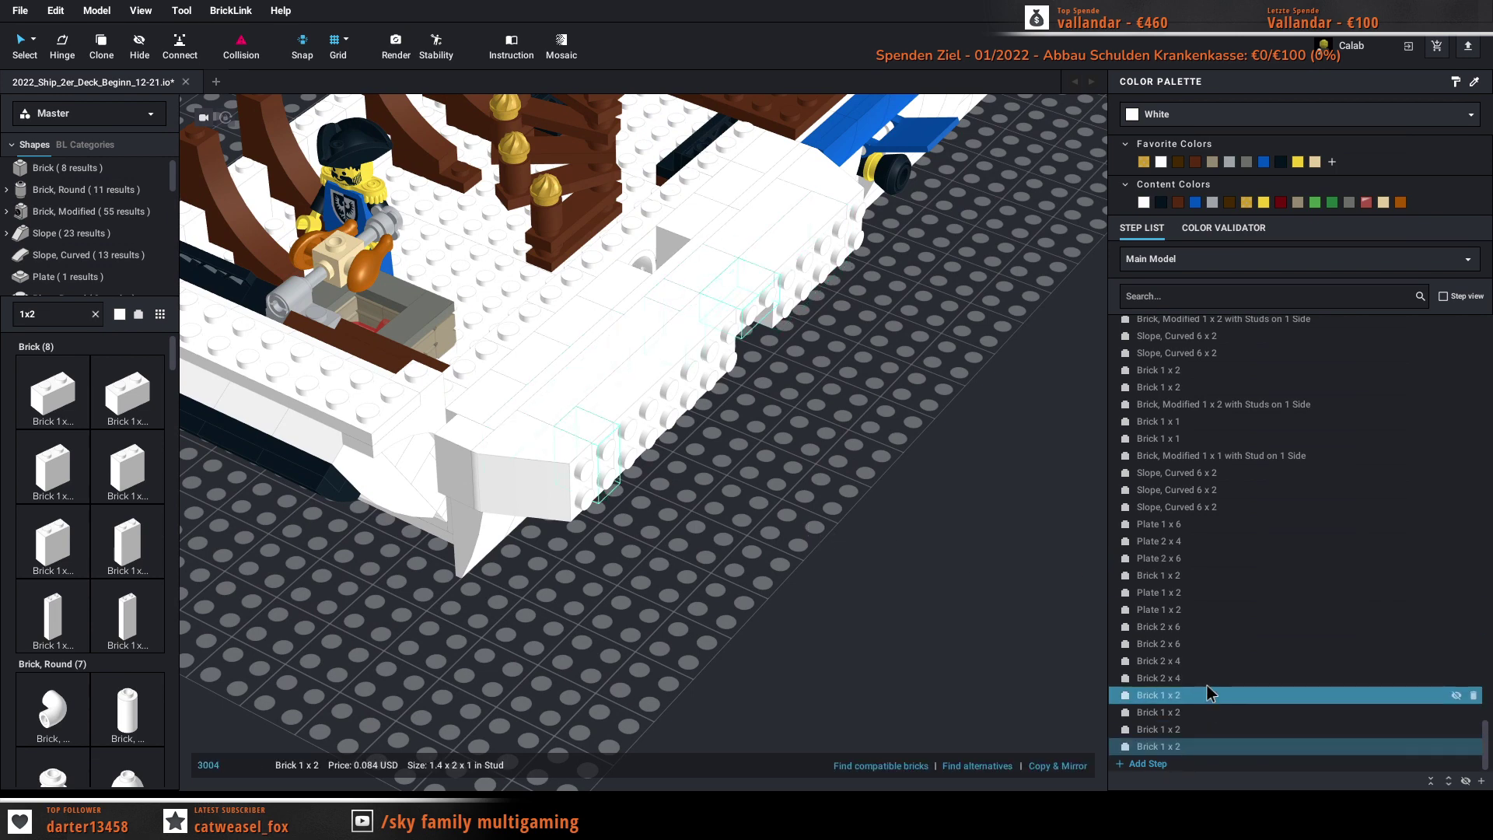
{"action": "left_click", "coordinate": [1208, 525], "text": "shift"}
{"action": "left_click", "coordinate": [1198, 203]}
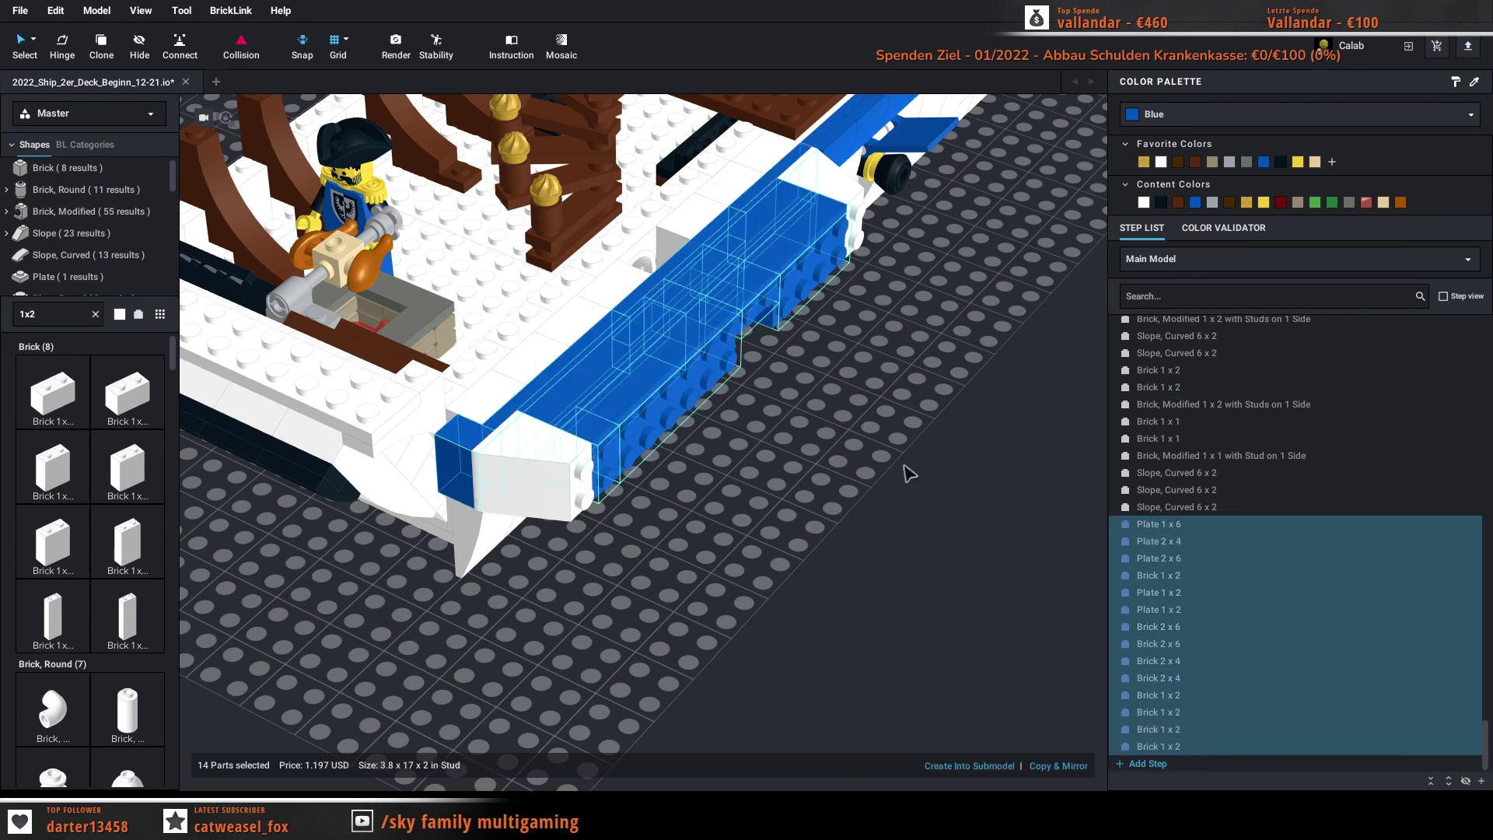
{"action": "left_click", "coordinate": [894, 502]}
{"action": "left_click", "coordinate": [541, 490]}
{"action": "left_click", "coordinate": [894, 194], "text": "shift"}
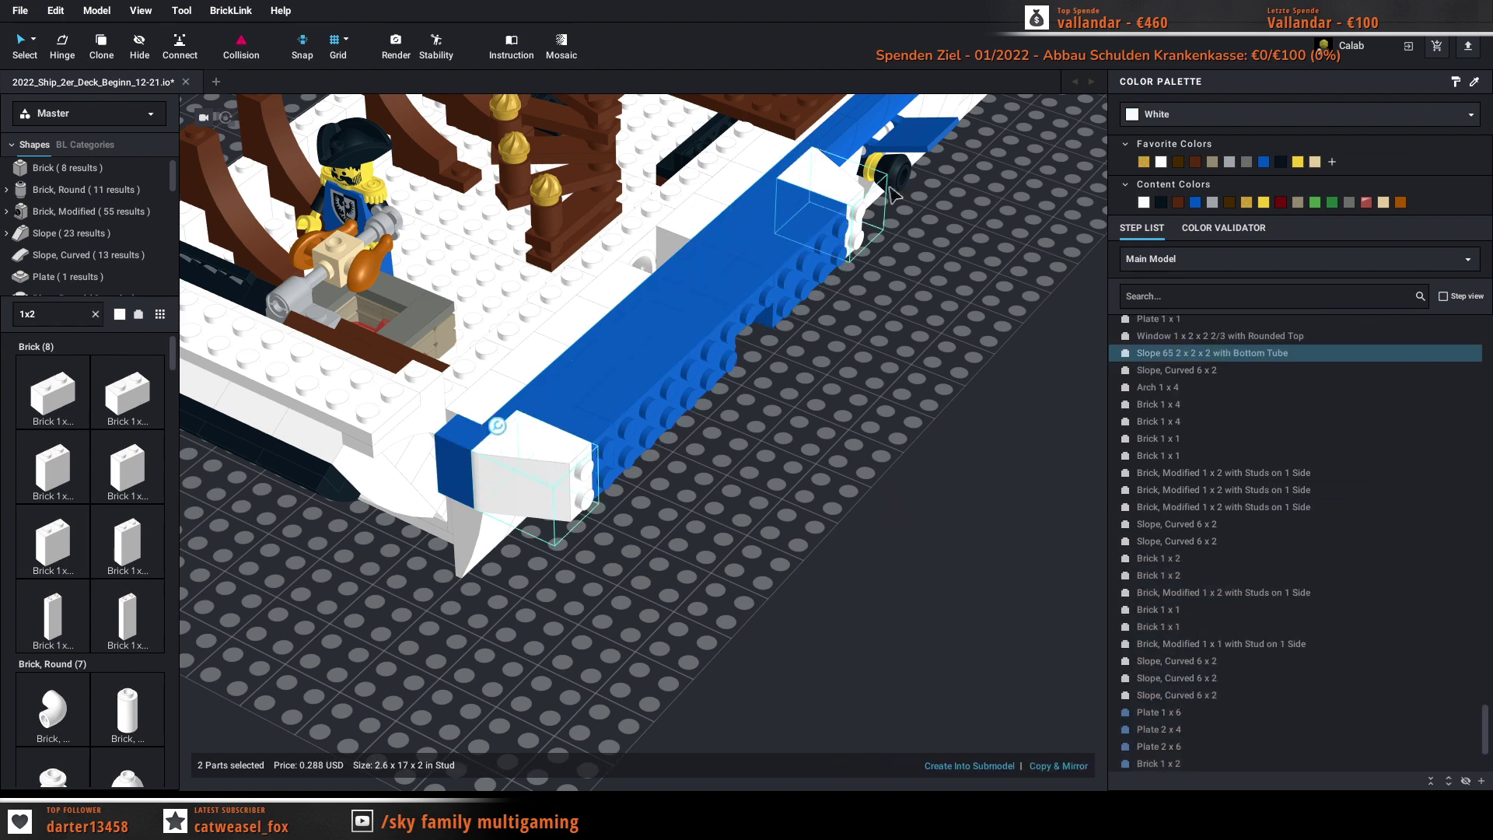
{"action": "left_click", "coordinate": [1197, 202]}
{"action": "left_click", "coordinate": [983, 450]}
Step: Delete both Bricks 2 x 4, the outer Brick 2 x 6 and the three Bricks 1 x 2 at the arch window
{"action": "right_click_drag", "start_coordinate": [983, 450], "coordinate": [933, 400]}
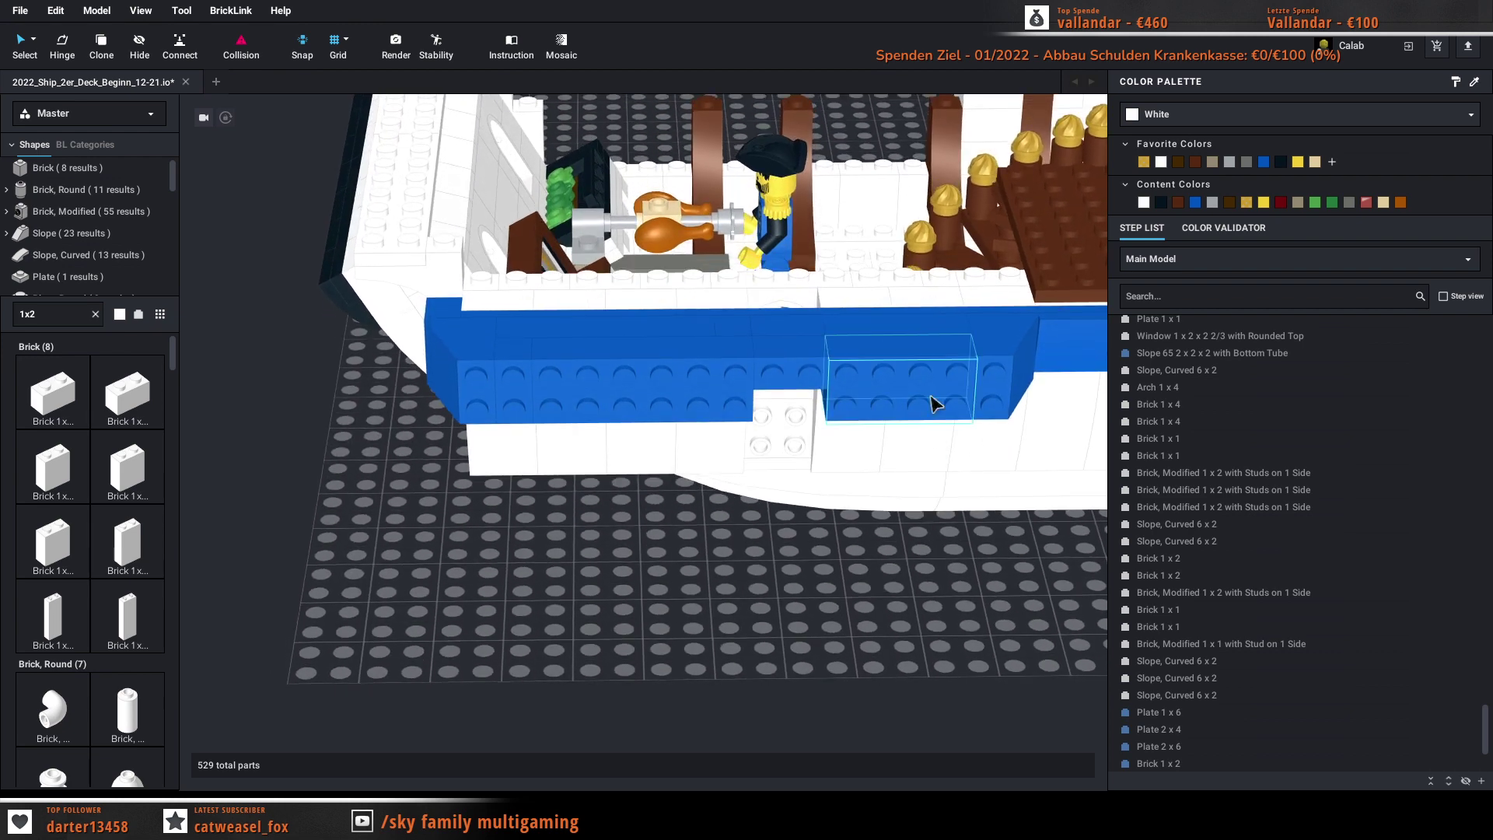
{"action": "left_click", "coordinate": [931, 385]}
{"action": "key", "text": "Delete"}
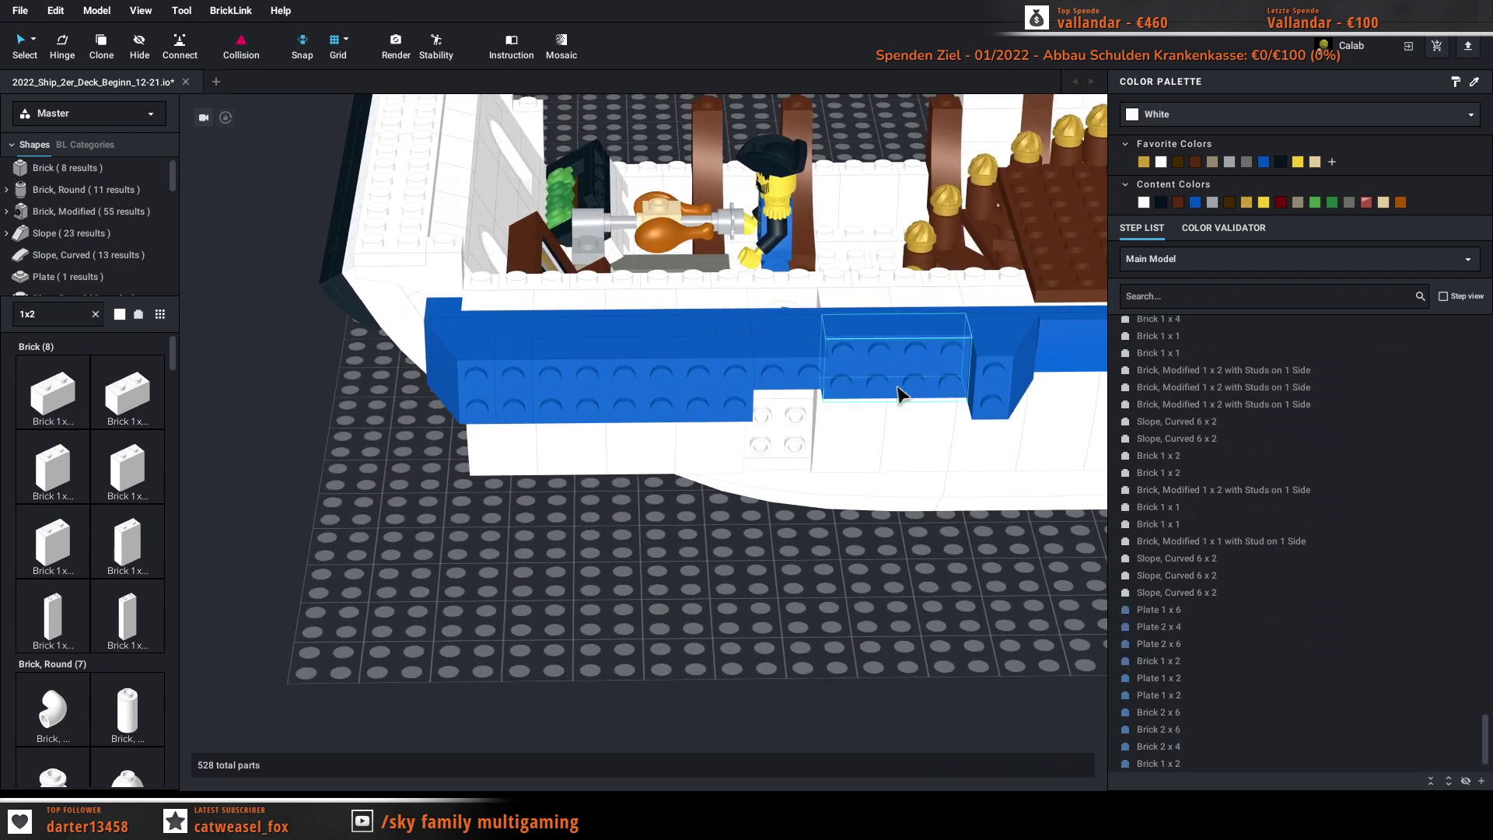
{"action": "left_click", "coordinate": [710, 399]}
{"action": "key", "text": "Delete"}
{"action": "left_click", "coordinate": [876, 364]}
{"action": "key", "text": "Delete"}
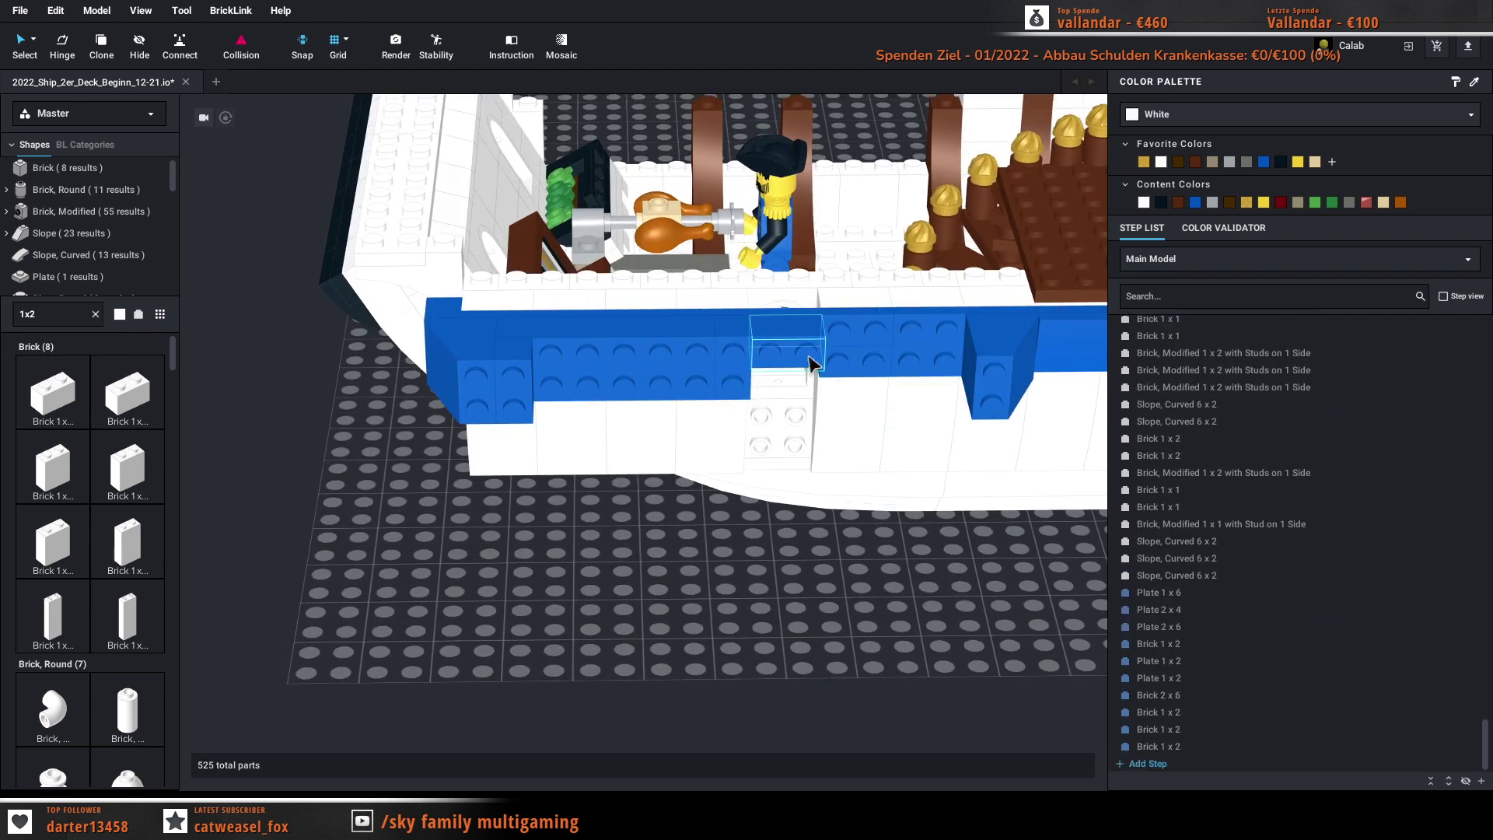
{"action": "left_click", "coordinate": [810, 357]}
{"action": "key", "text": "Delete"}
{"action": "left_click", "coordinate": [736, 374]}
{"action": "key", "text": "Delete"}
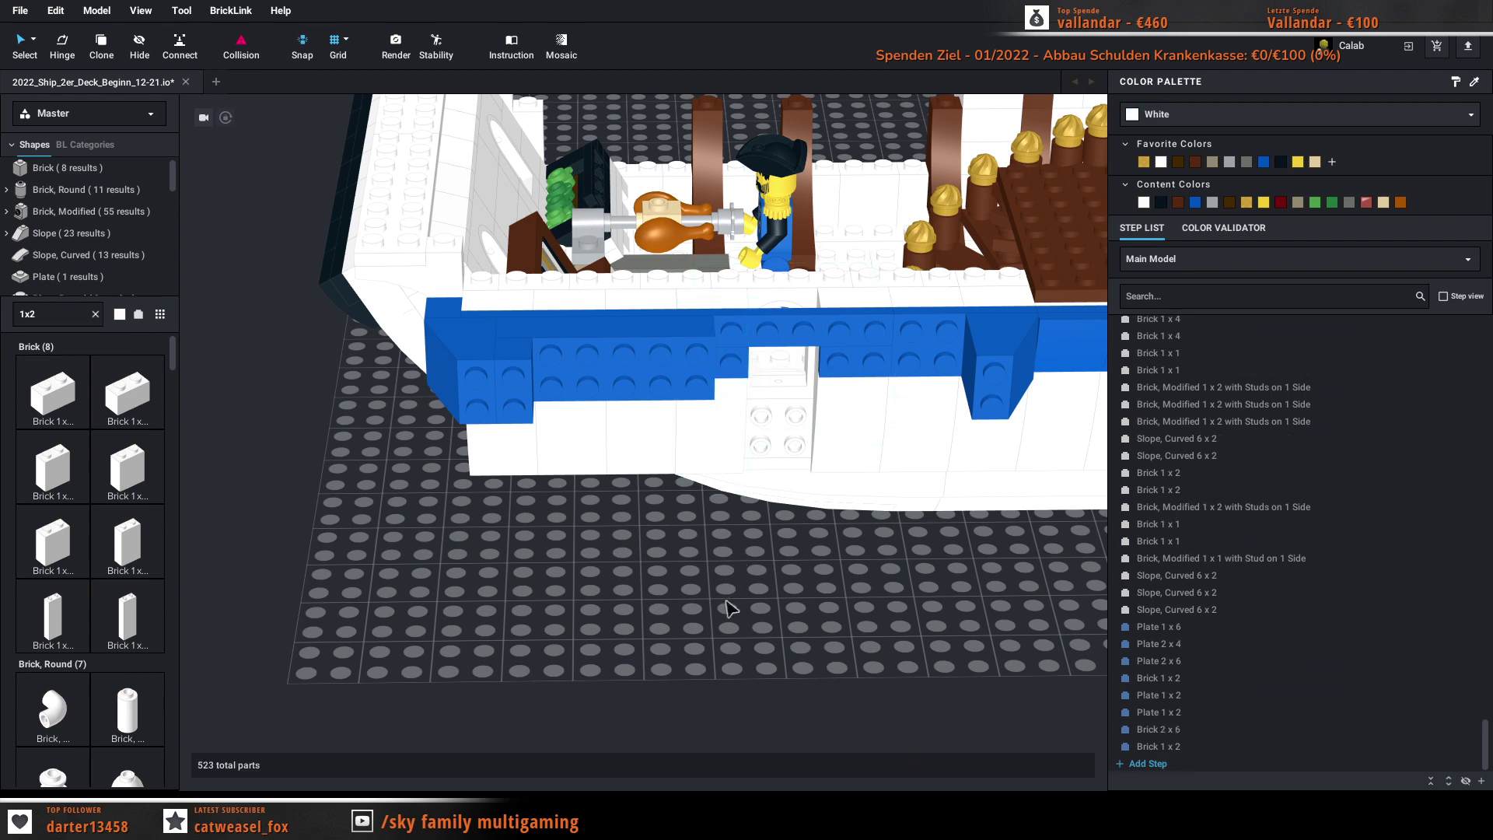
{"action": "right_click_drag", "start_coordinate": [729, 608], "coordinate": [728, 591]}
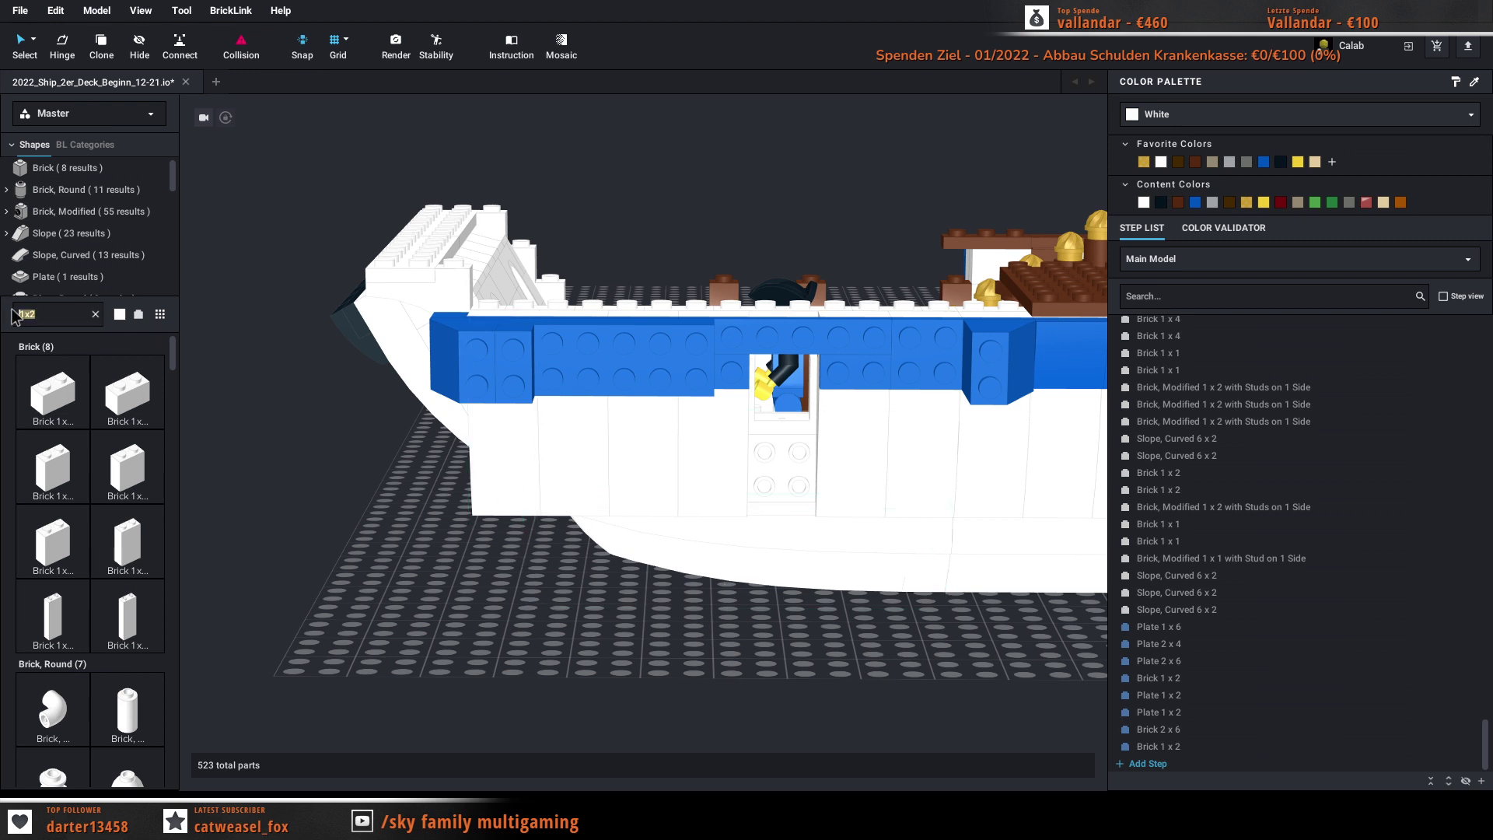
Step: Search the parts library for "wedge" and pick a white Wedge, Plate 2 x 2 Cut Corner from the wedge plates
{"action": "type", "text": "weg"}
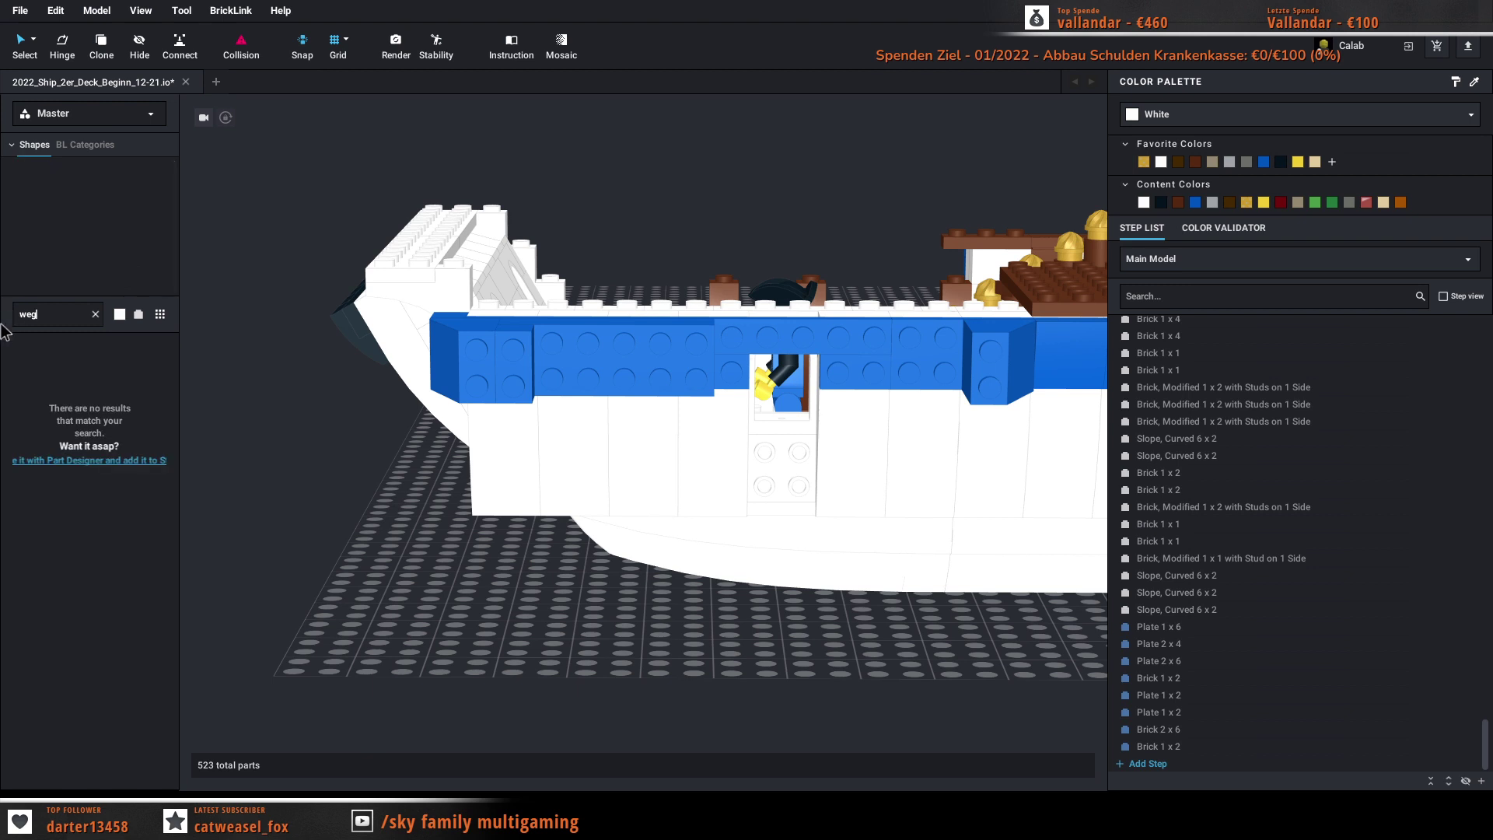
{"action": "key", "text": "BackSpace"}
{"action": "type", "text": "de"}
{"action": "key", "text": "BackSpace"}
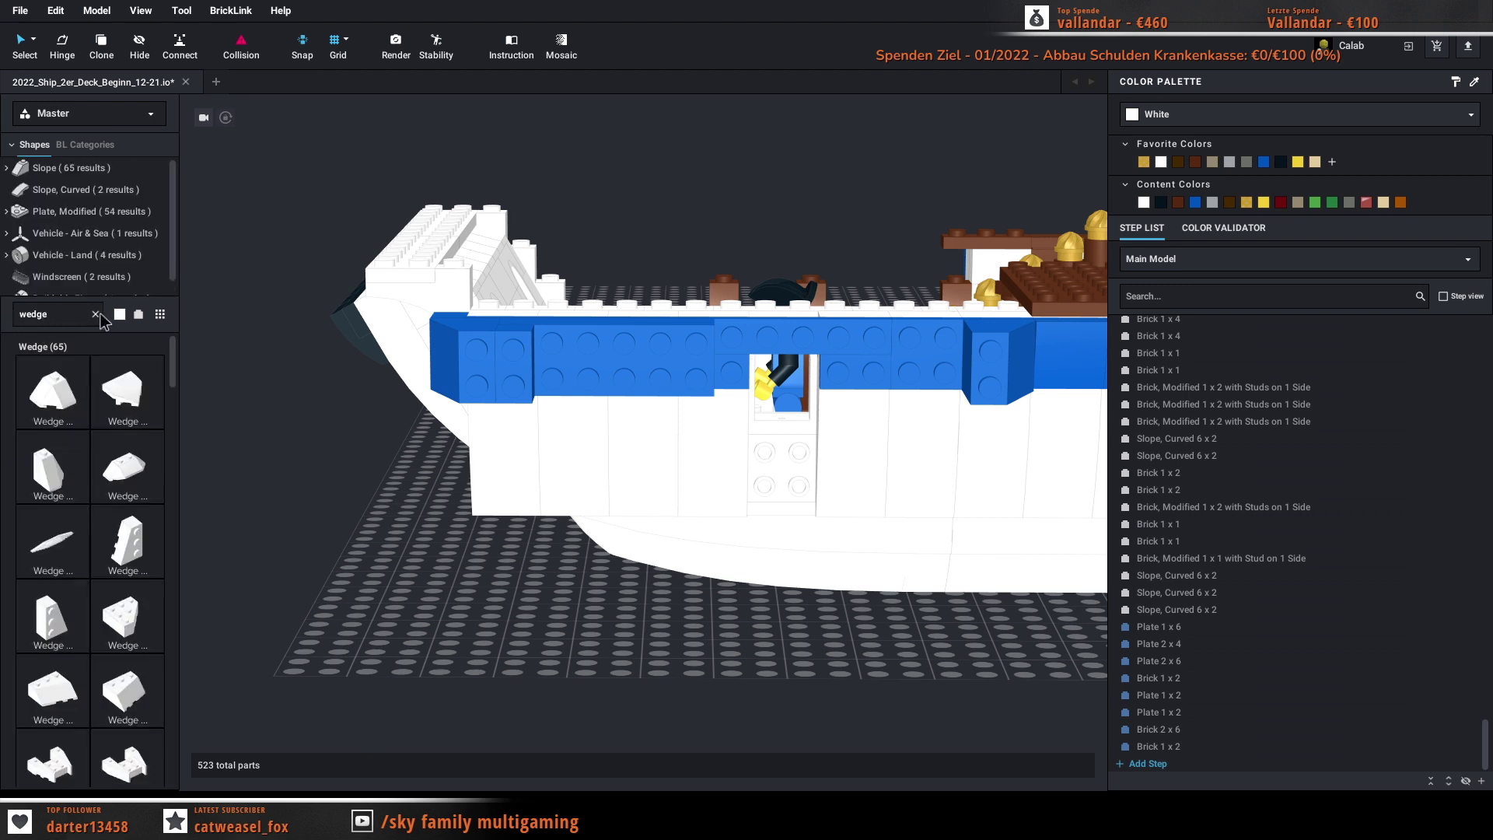
{"action": "scroll", "coordinate": [127, 545], "scroll_direction": "down", "scroll_amount": 4}
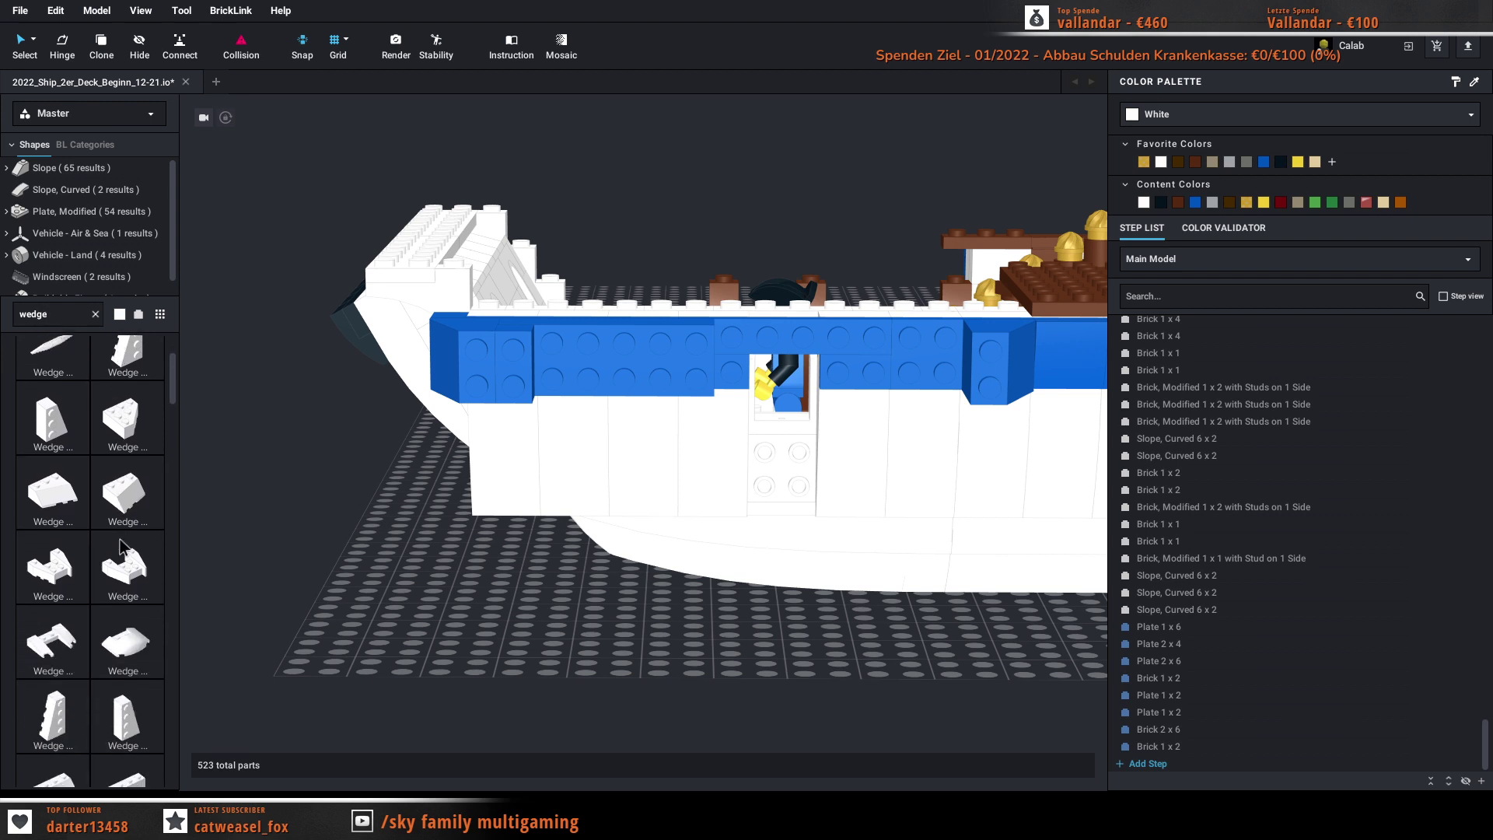
{"action": "scroll", "coordinate": [126, 545], "scroll_direction": "down", "scroll_amount": 6}
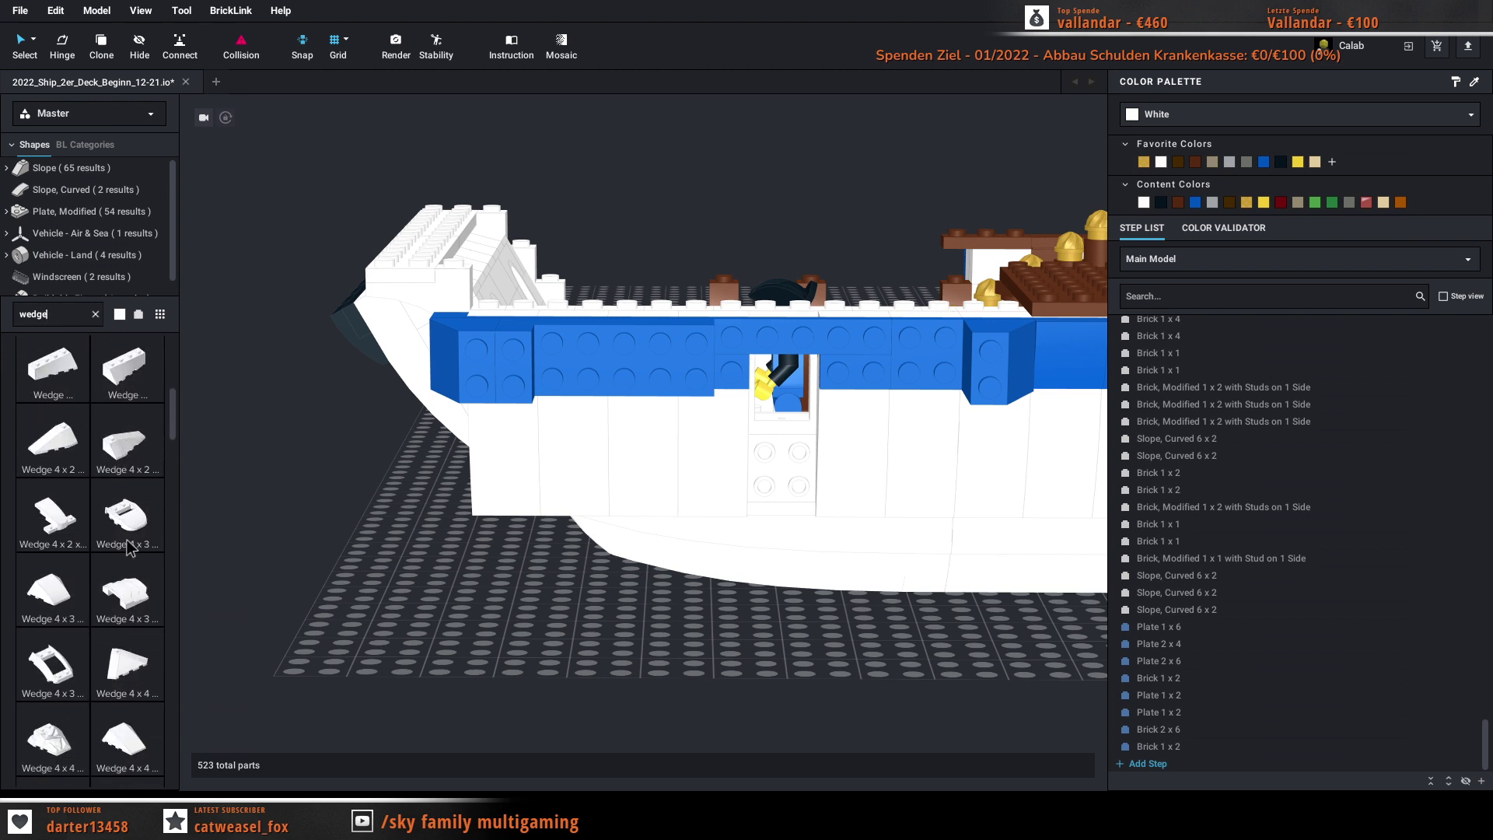
{"action": "scroll", "coordinate": [128, 542], "scroll_direction": "down", "scroll_amount": 3}
{"action": "key", "text": "space"}
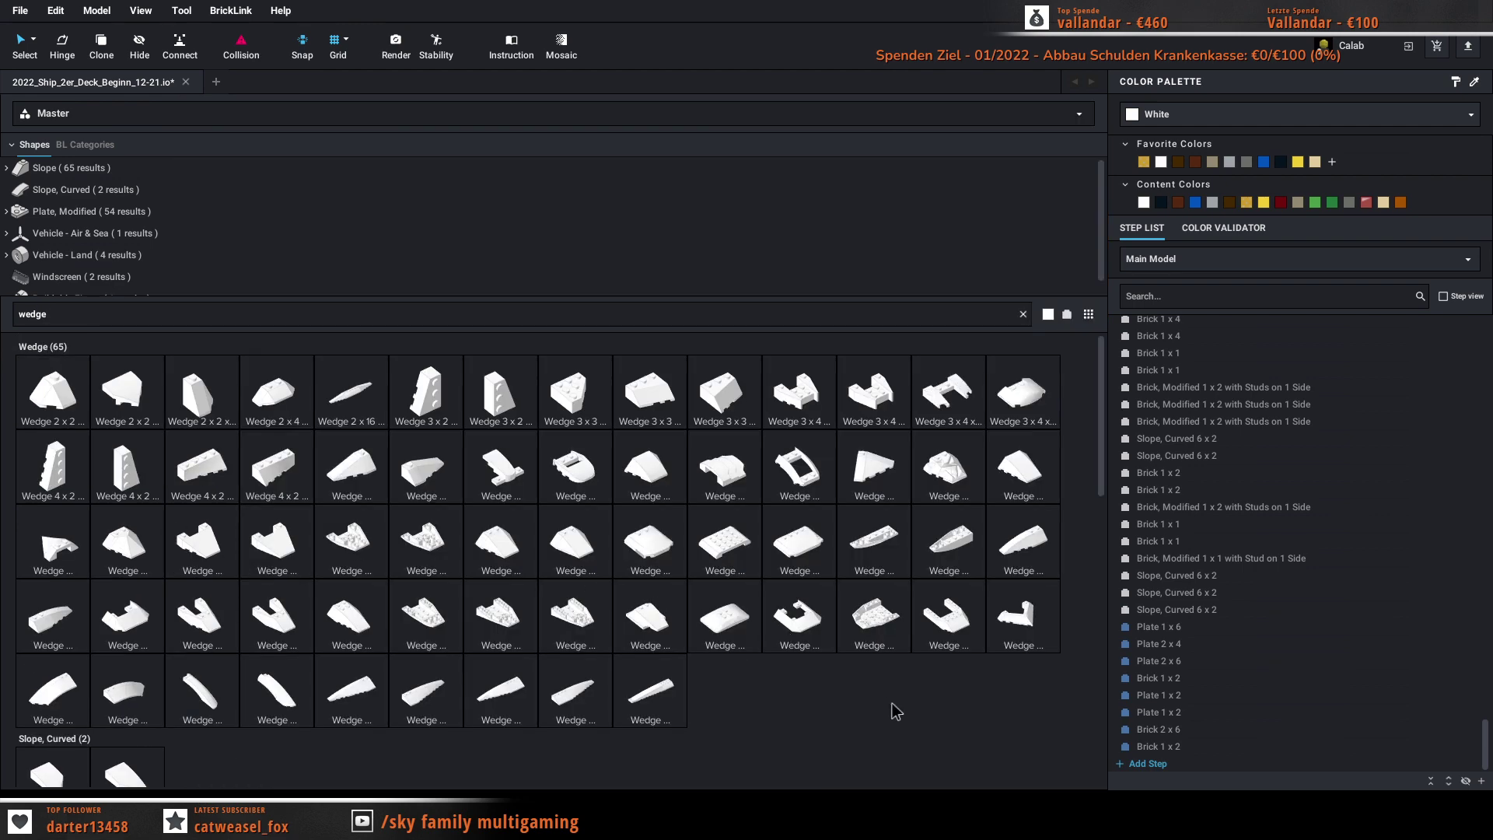
{"action": "scroll", "coordinate": [607, 610], "scroll_direction": "down", "scroll_amount": 3}
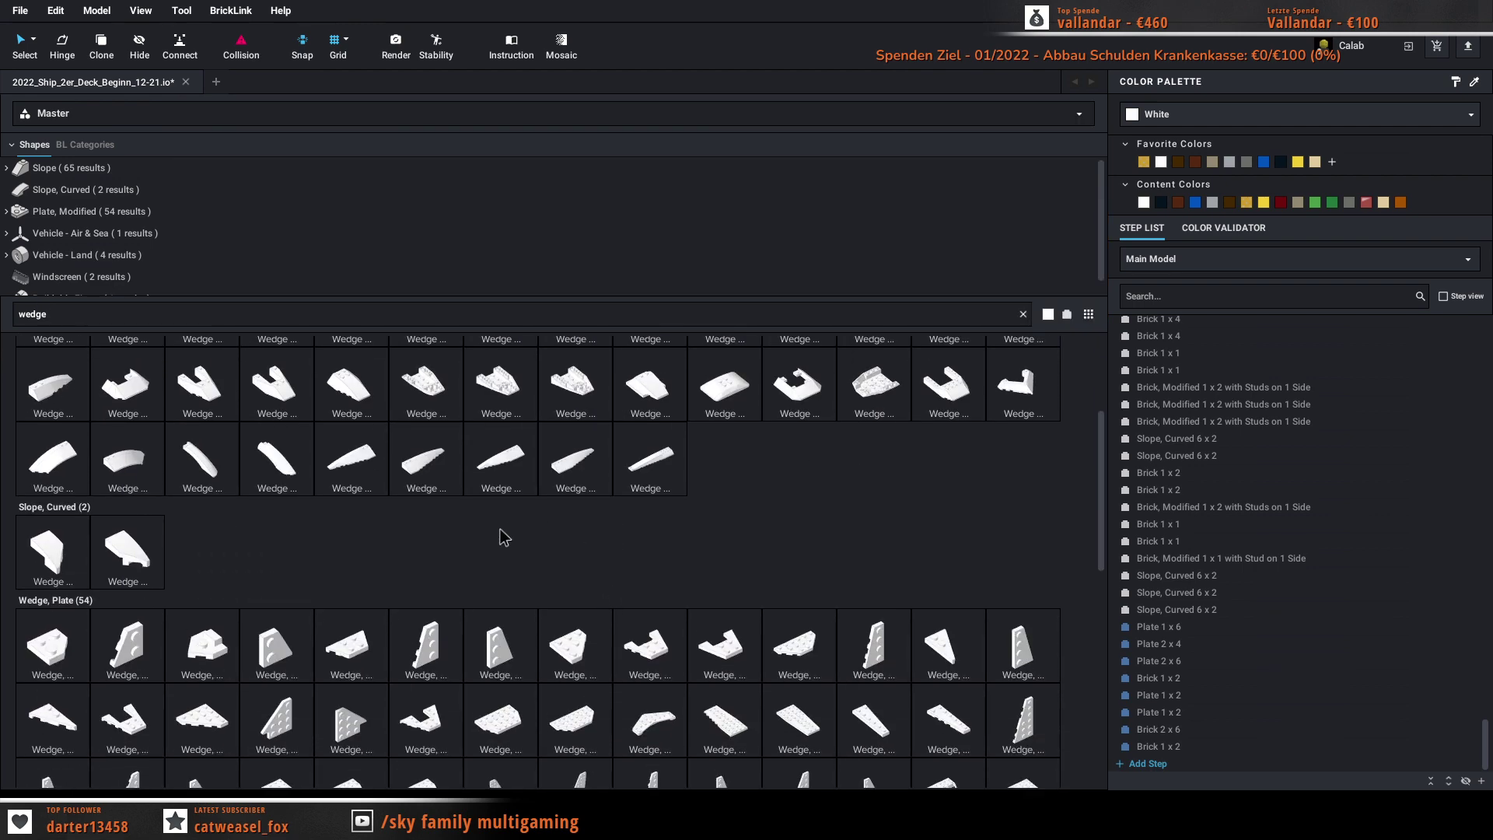
{"action": "scroll", "coordinate": [477, 544], "scroll_direction": "down", "scroll_amount": 2}
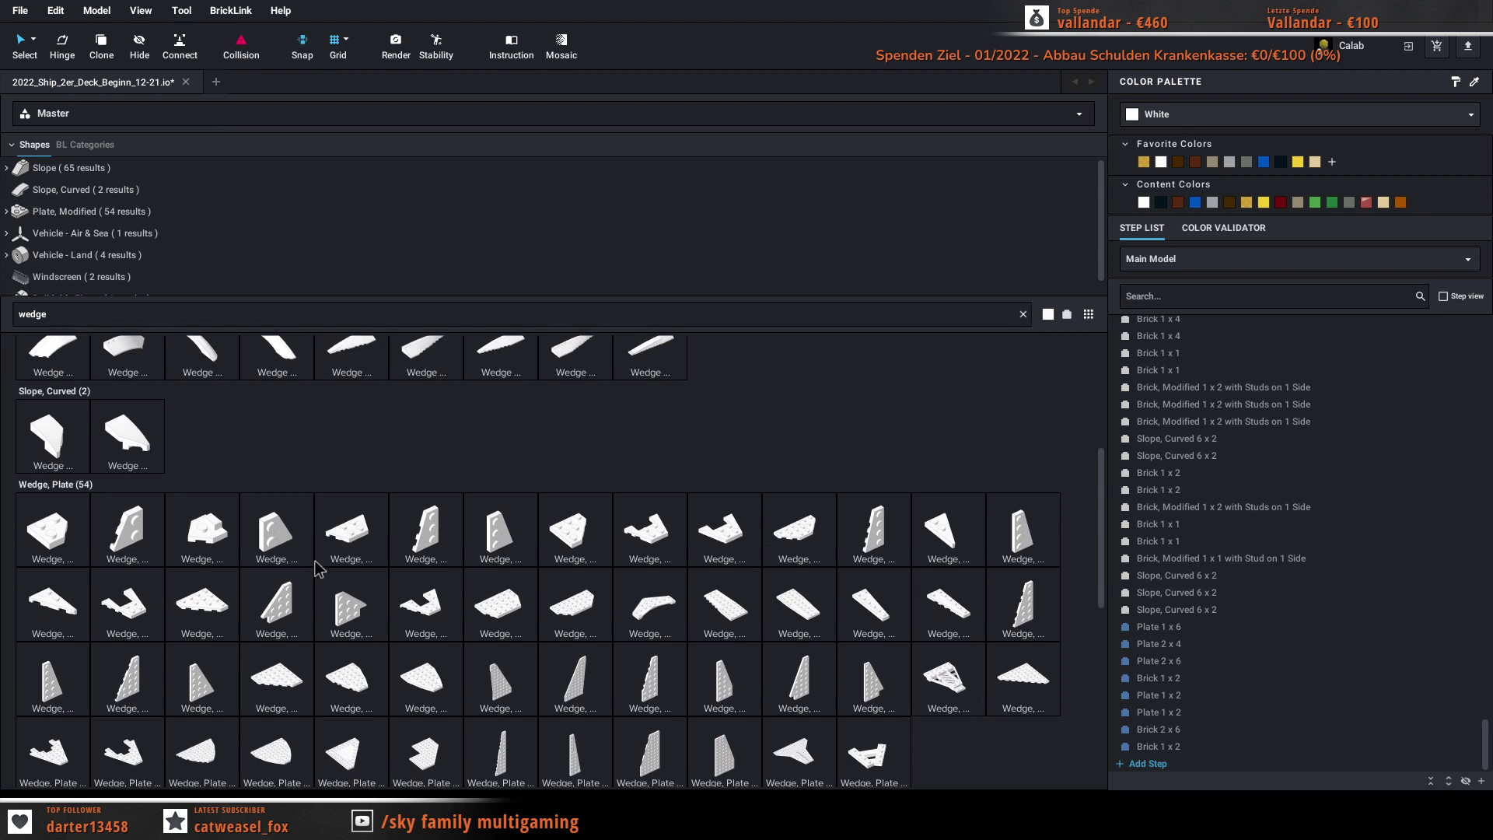
{"action": "left_click", "coordinate": [62, 534]}
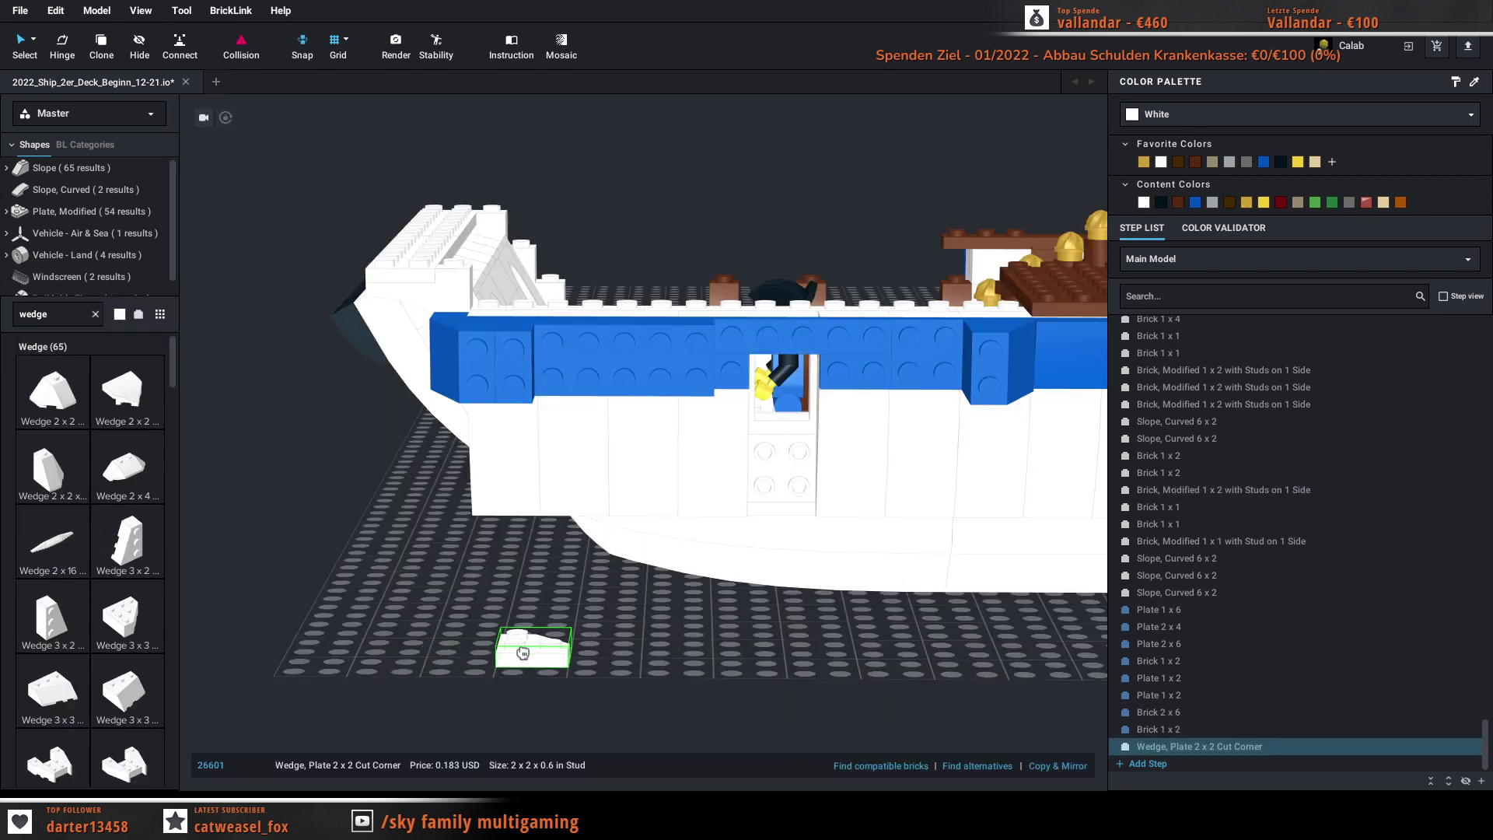
Step: Rotate the Wedge, Plate 2 x 2 Cut Corner upright with its studs facing outward and set one on the baseplate beside the hull
{"action": "key", "text": "Down"}
{"action": "key", "text": "Right"}
{"action": "key", "text": "Right"}
{"action": "key", "text": "Up"}
{"action": "key", "text": "Right"}
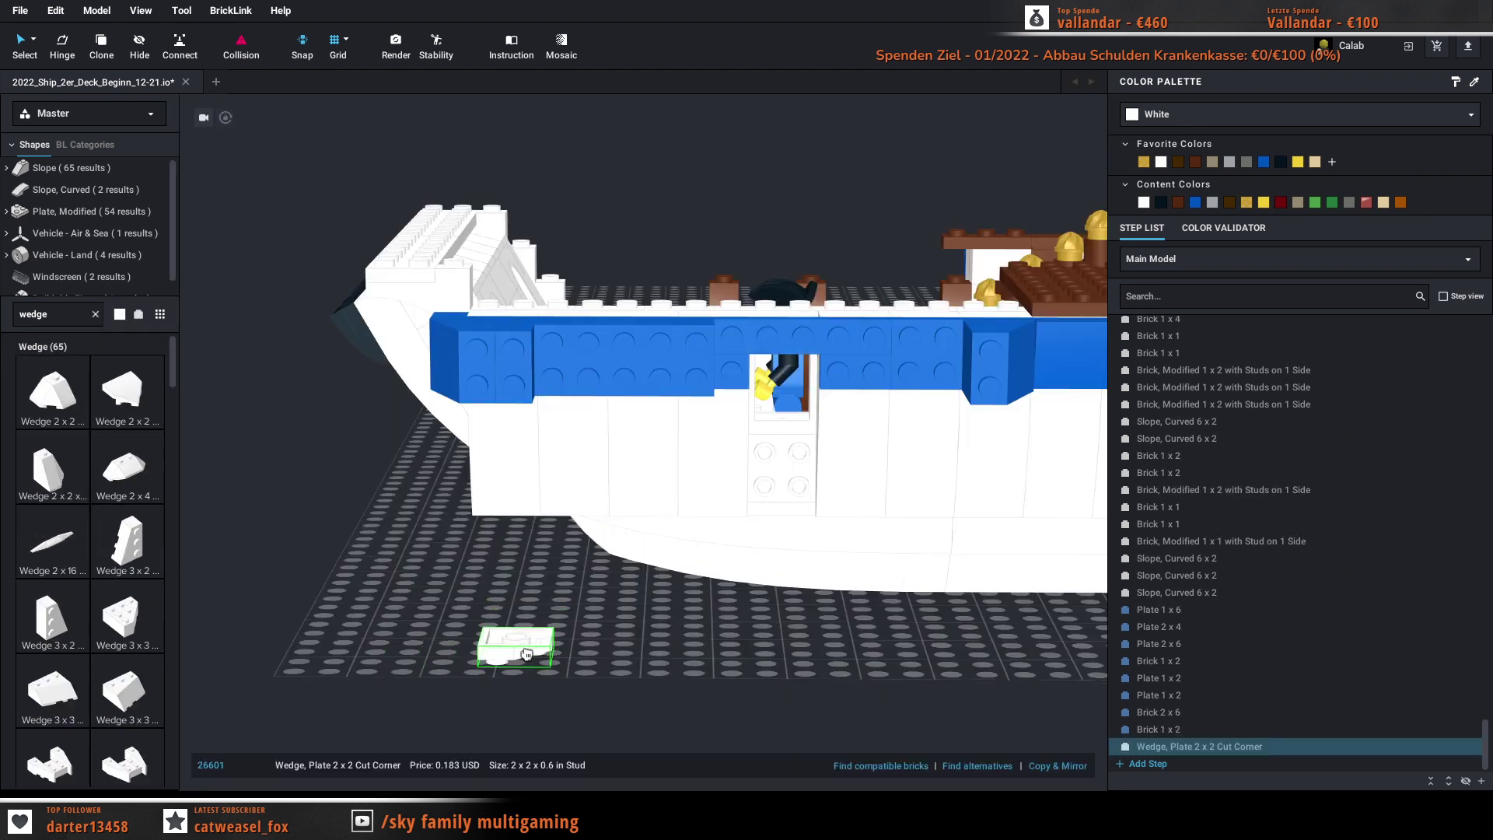
{"action": "key", "text": "Up"}
{"action": "key", "text": "Right"}
{"action": "key", "text": "Right"}
{"action": "key", "text": "Up"}
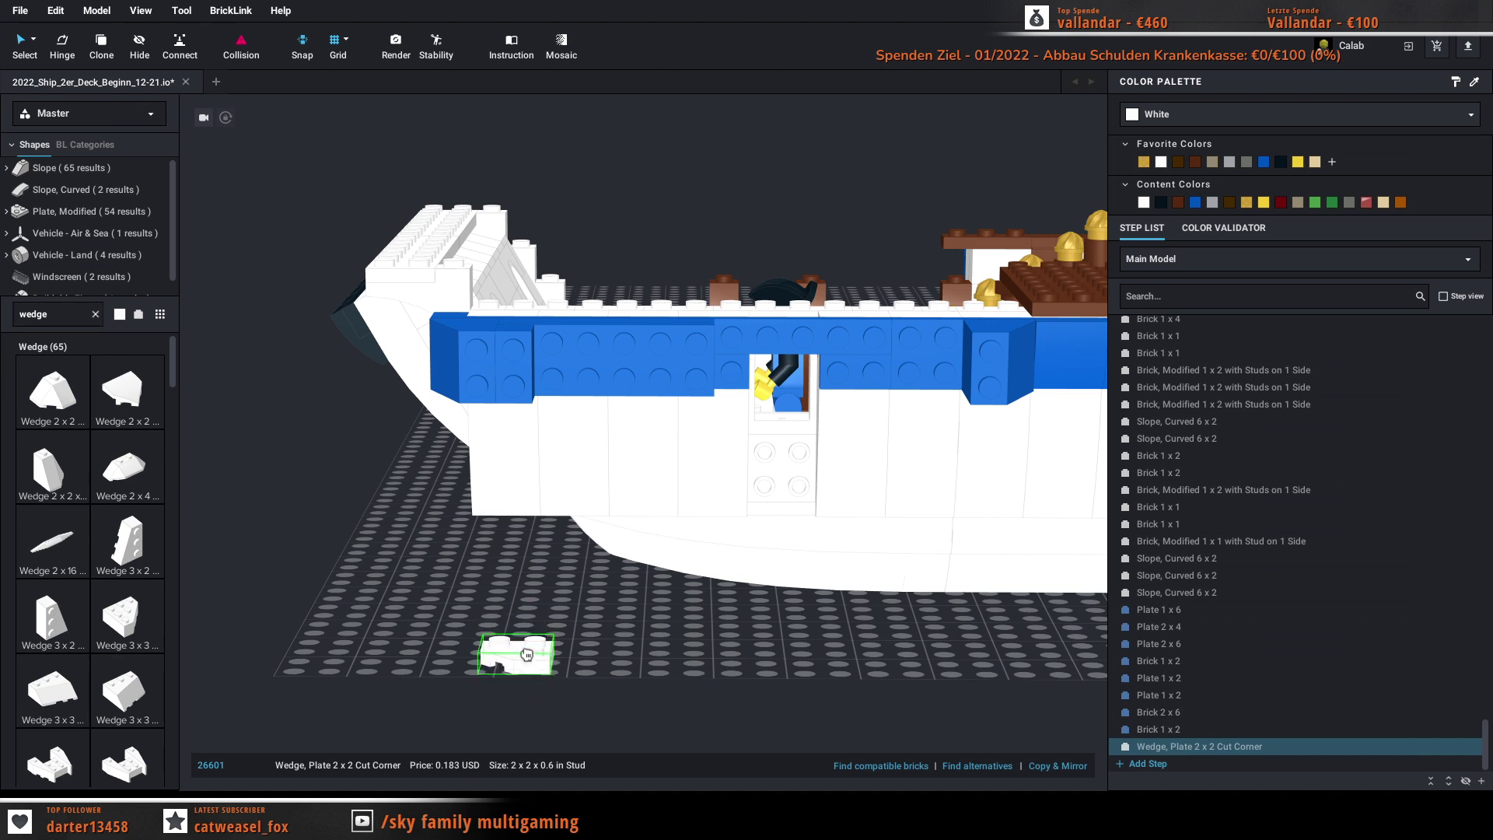
{"action": "key", "text": "Up"}
{"action": "left_click_drag", "start_coordinate": [527, 654], "coordinate": [720, 699]}
{"action": "left_click", "coordinate": [721, 700]}
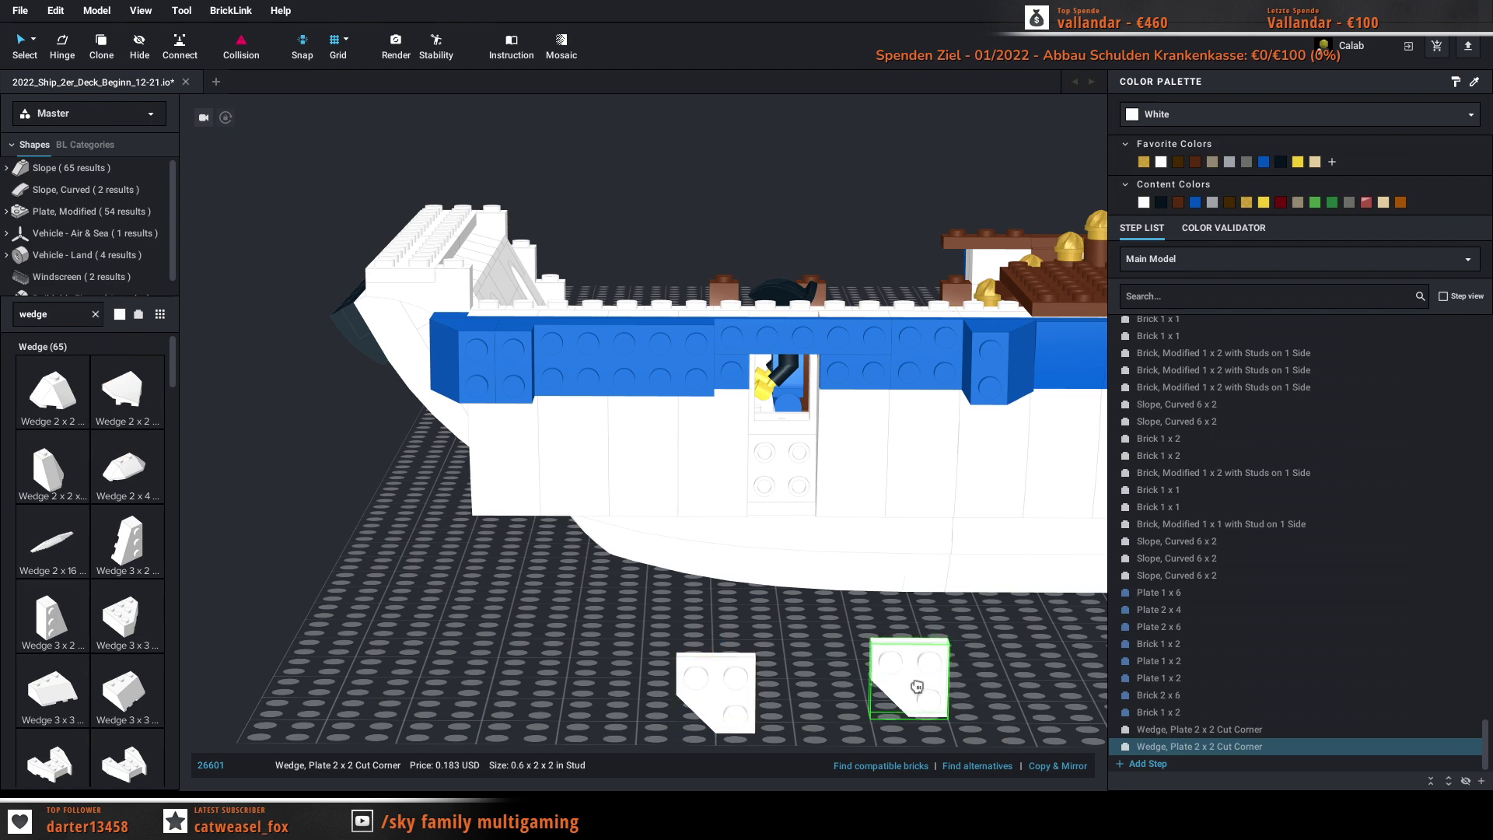
{"action": "key", "text": "Escape"}
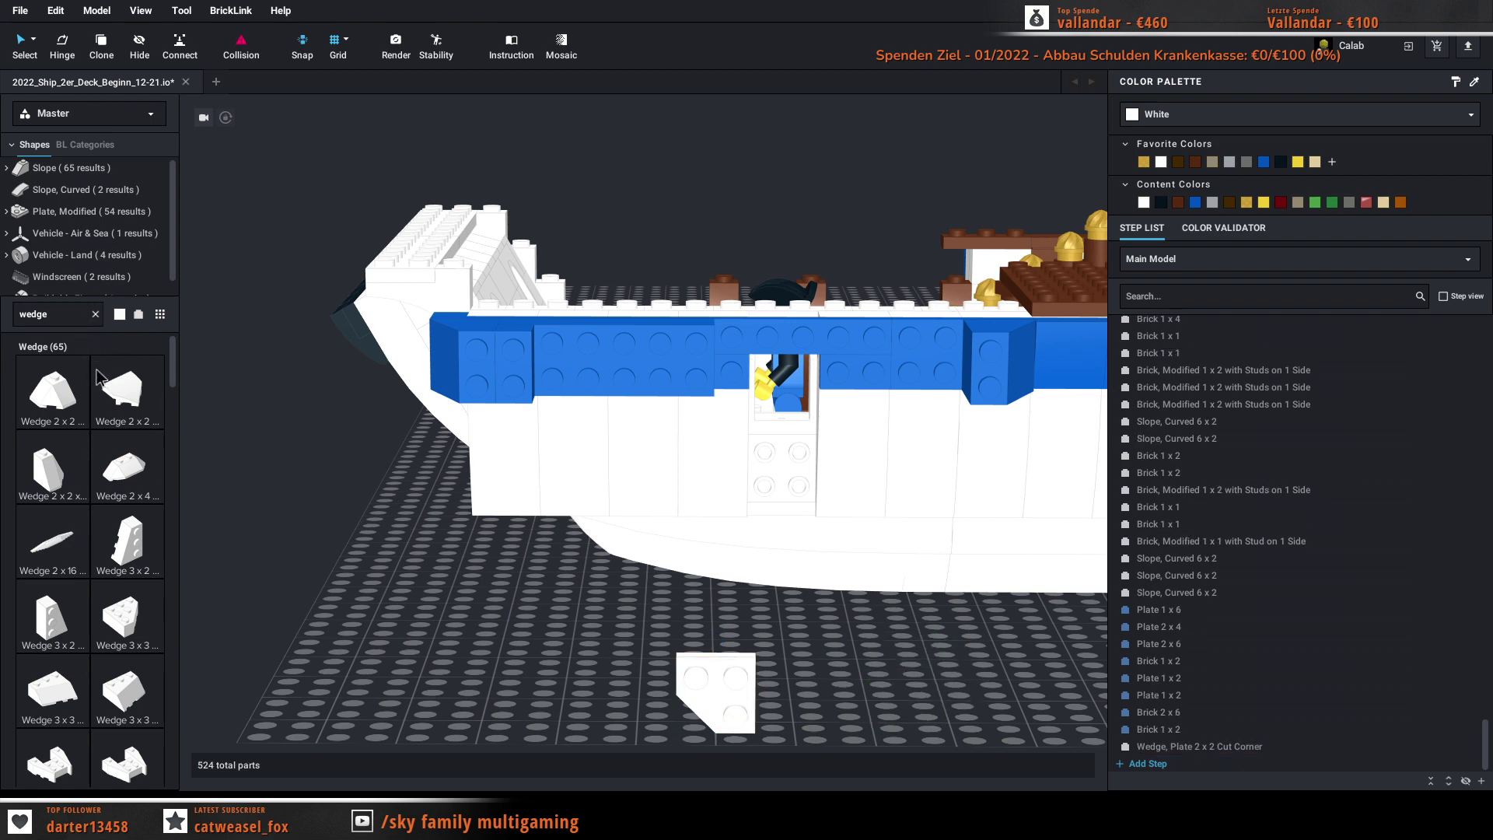
Step: Browse the enlarged wedge results and bring a white Wedge, Plate 2 x 2 Left onto the baseplate
{"action": "key", "text": "space"}
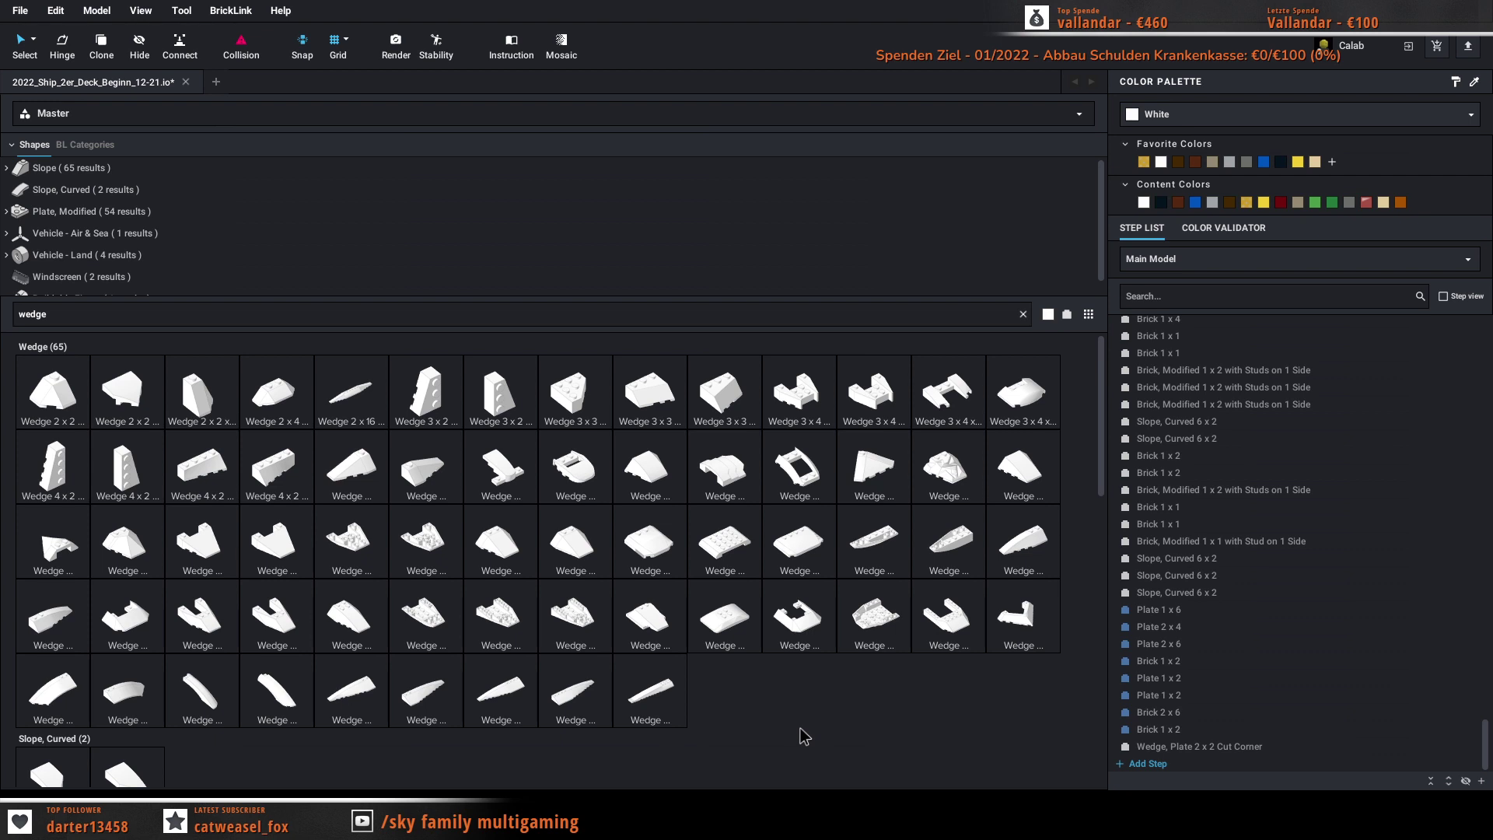
{"action": "scroll", "coordinate": [745, 711], "scroll_direction": "down", "scroll_amount": 6}
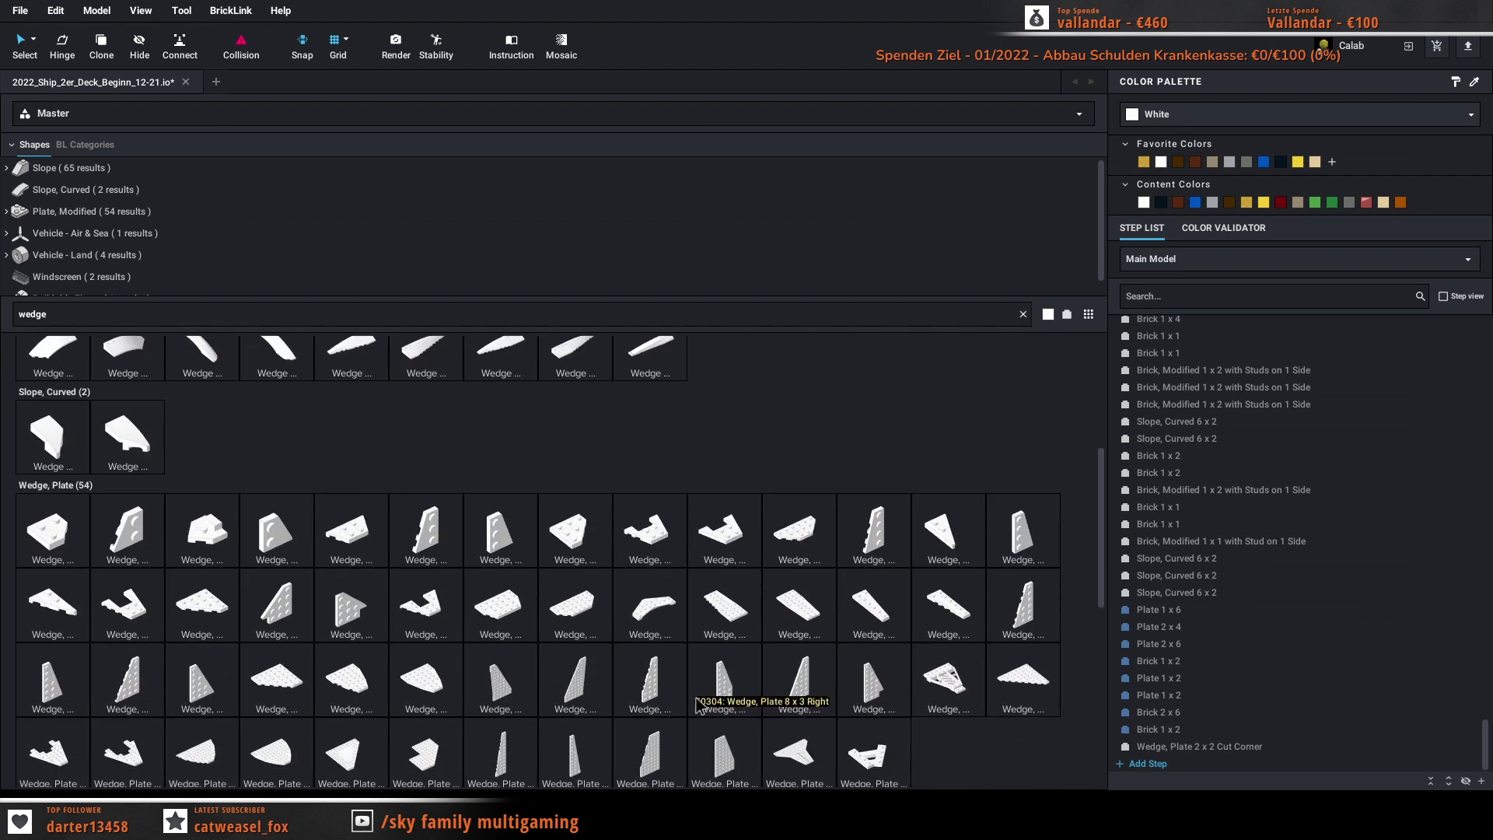
{"action": "scroll", "coordinate": [699, 704], "scroll_direction": "down", "scroll_amount": 2}
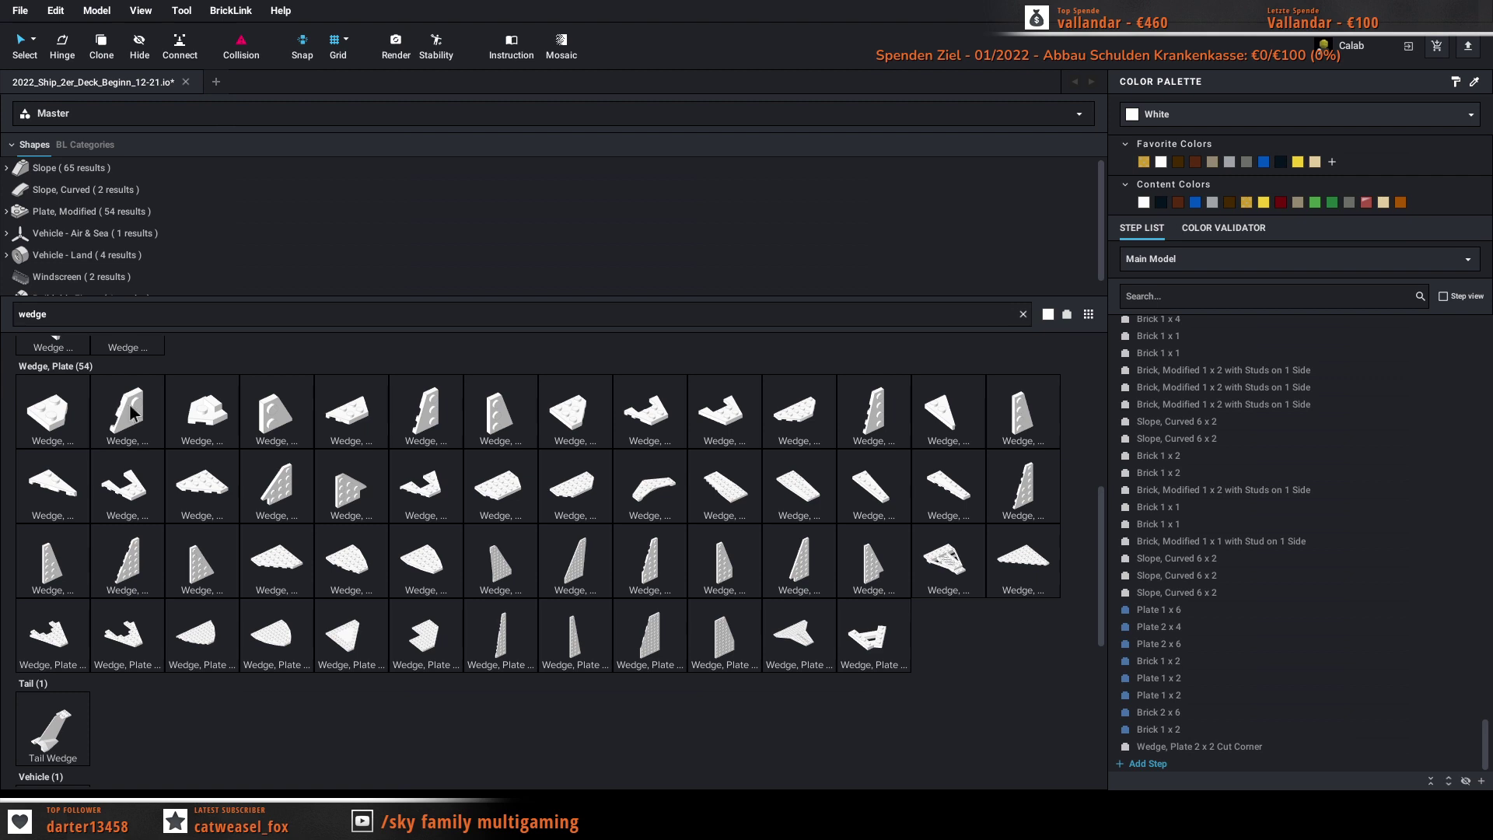
{"action": "left_click_drag", "start_coordinate": [109, 403], "coordinate": [531, 662]}
Step: Rotate the Wedge, Plate 2 x 2 Left upright with studs outward and its slanted edge toward the bow, and set it on the baseplate
{"action": "key", "text": "Right"}
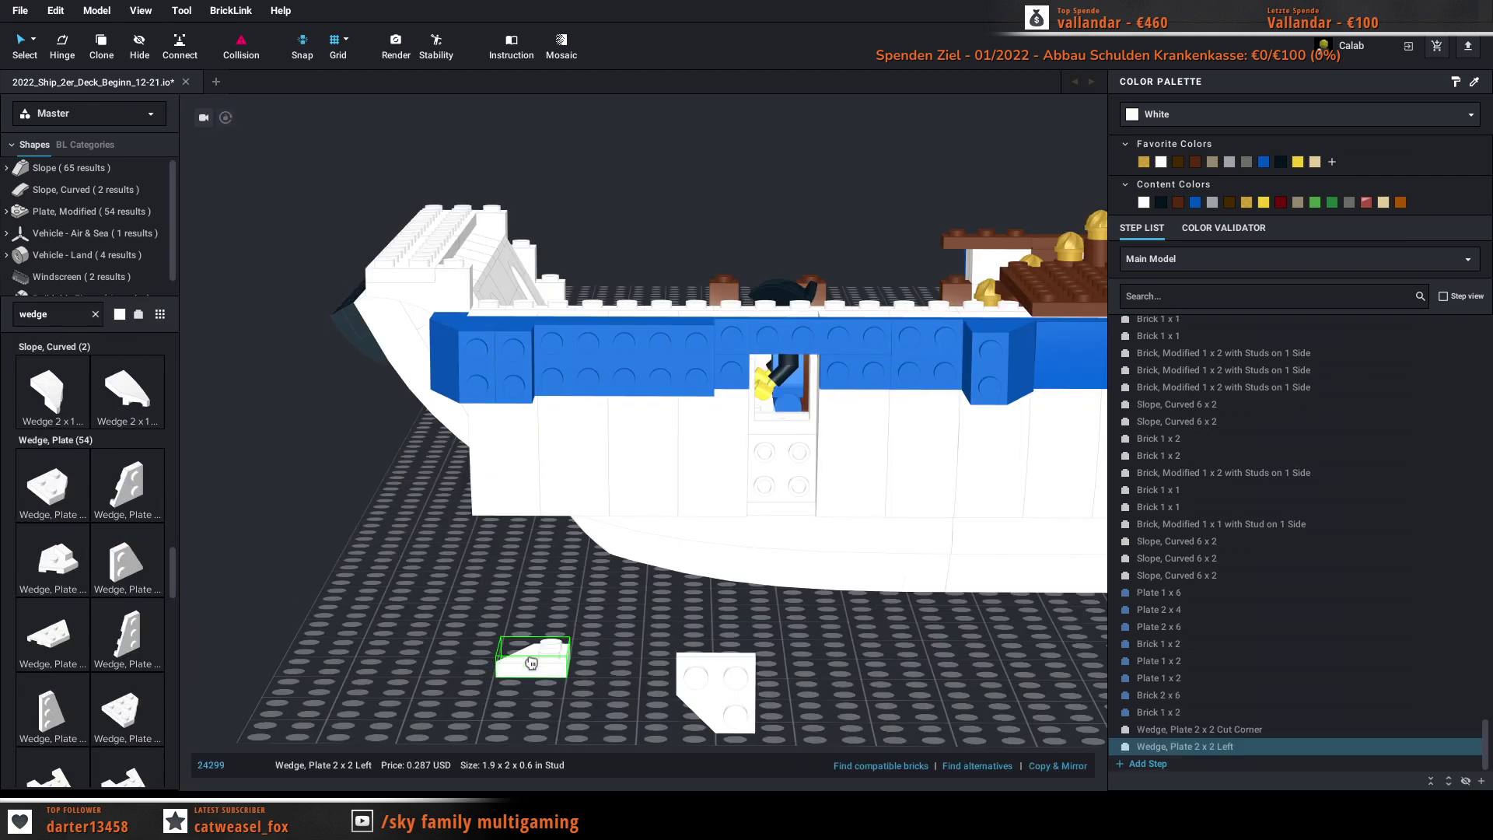
{"action": "key", "text": "Down"}
{"action": "key", "text": "Left"}
{"action": "key", "text": "Left"}
{"action": "key", "text": "Up"}
{"action": "key", "text": "Left"}
{"action": "key", "text": "Up"}
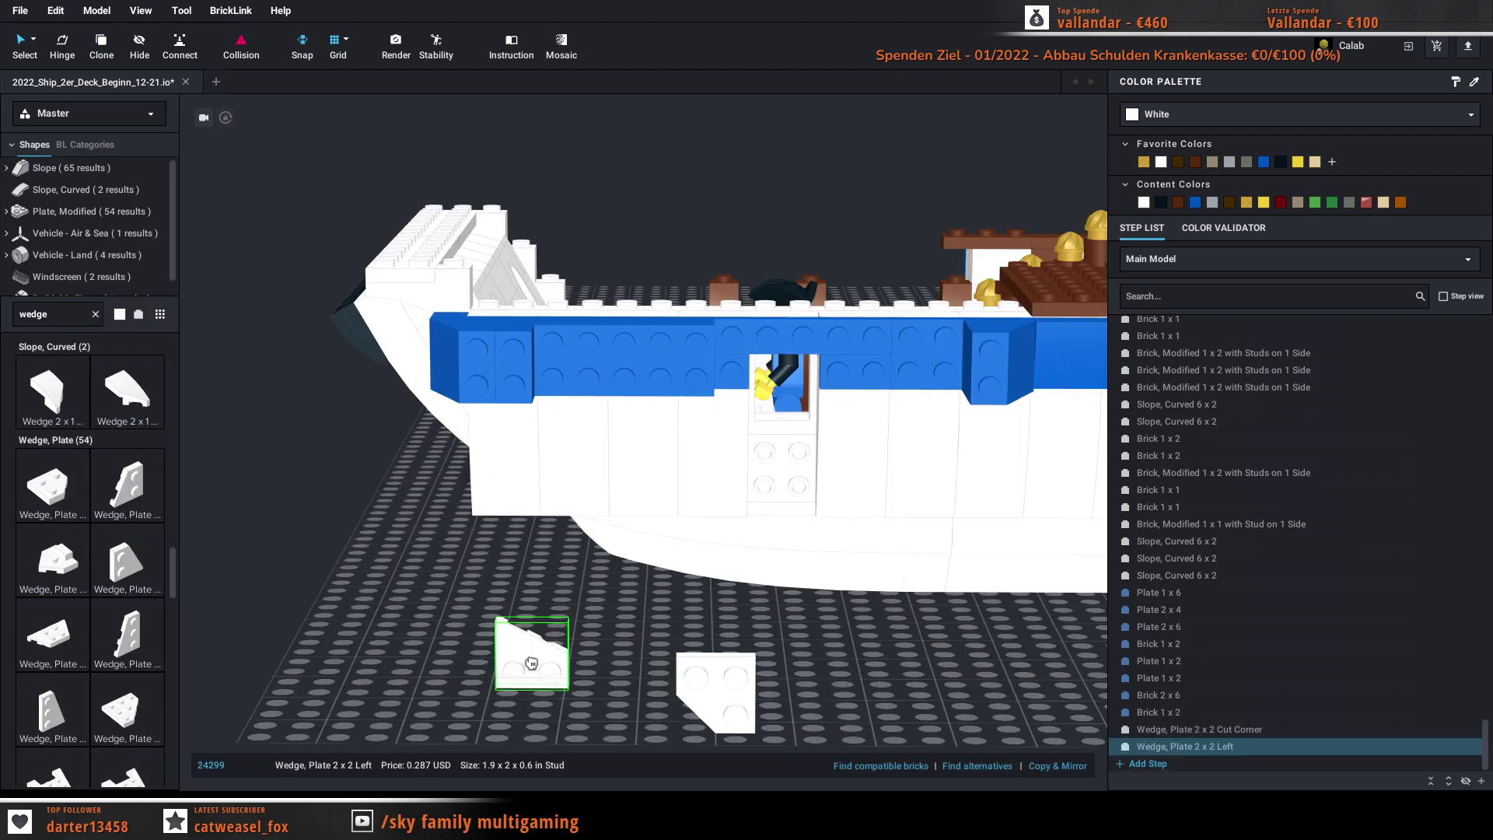
{"action": "key", "text": "Right"}
{"action": "key", "text": "Right"}
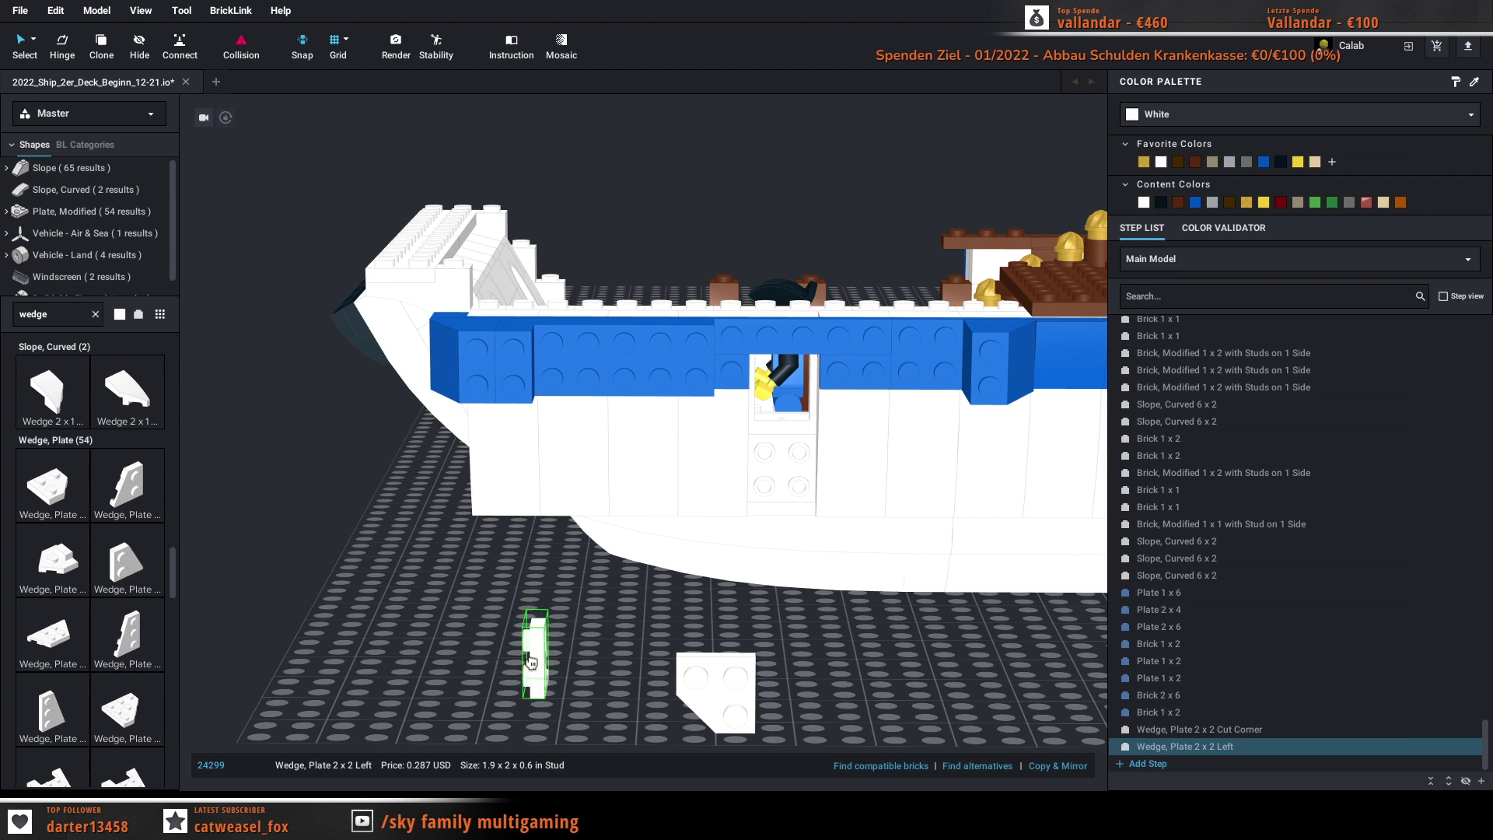
{"action": "key", "text": "Right"}
{"action": "key", "text": "Down"}
{"action": "key", "text": "Right"}
{"action": "key", "text": "Up"}
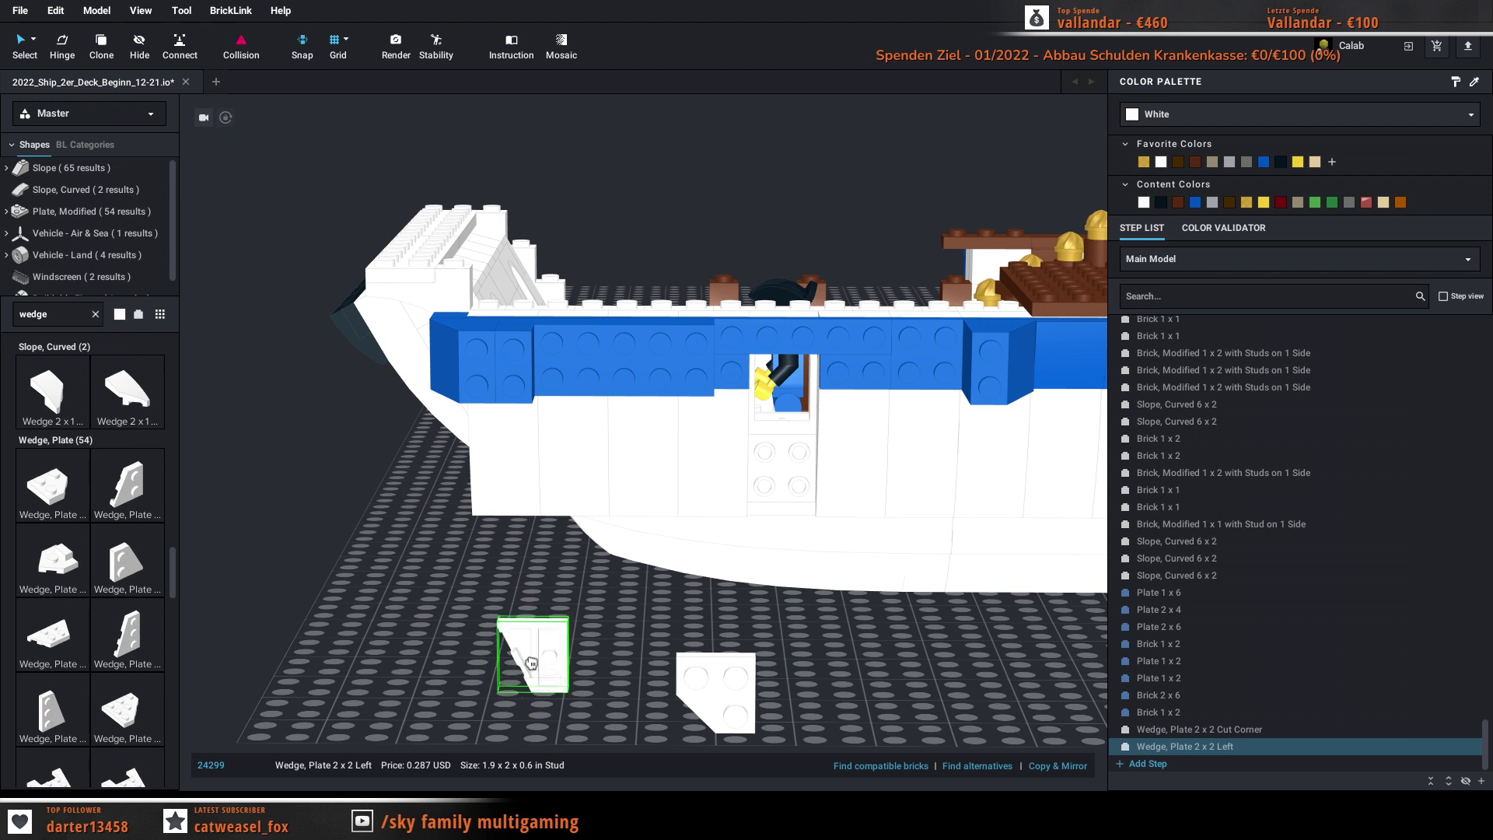
{"action": "key", "text": "Right"}
{"action": "key", "text": "Right"}
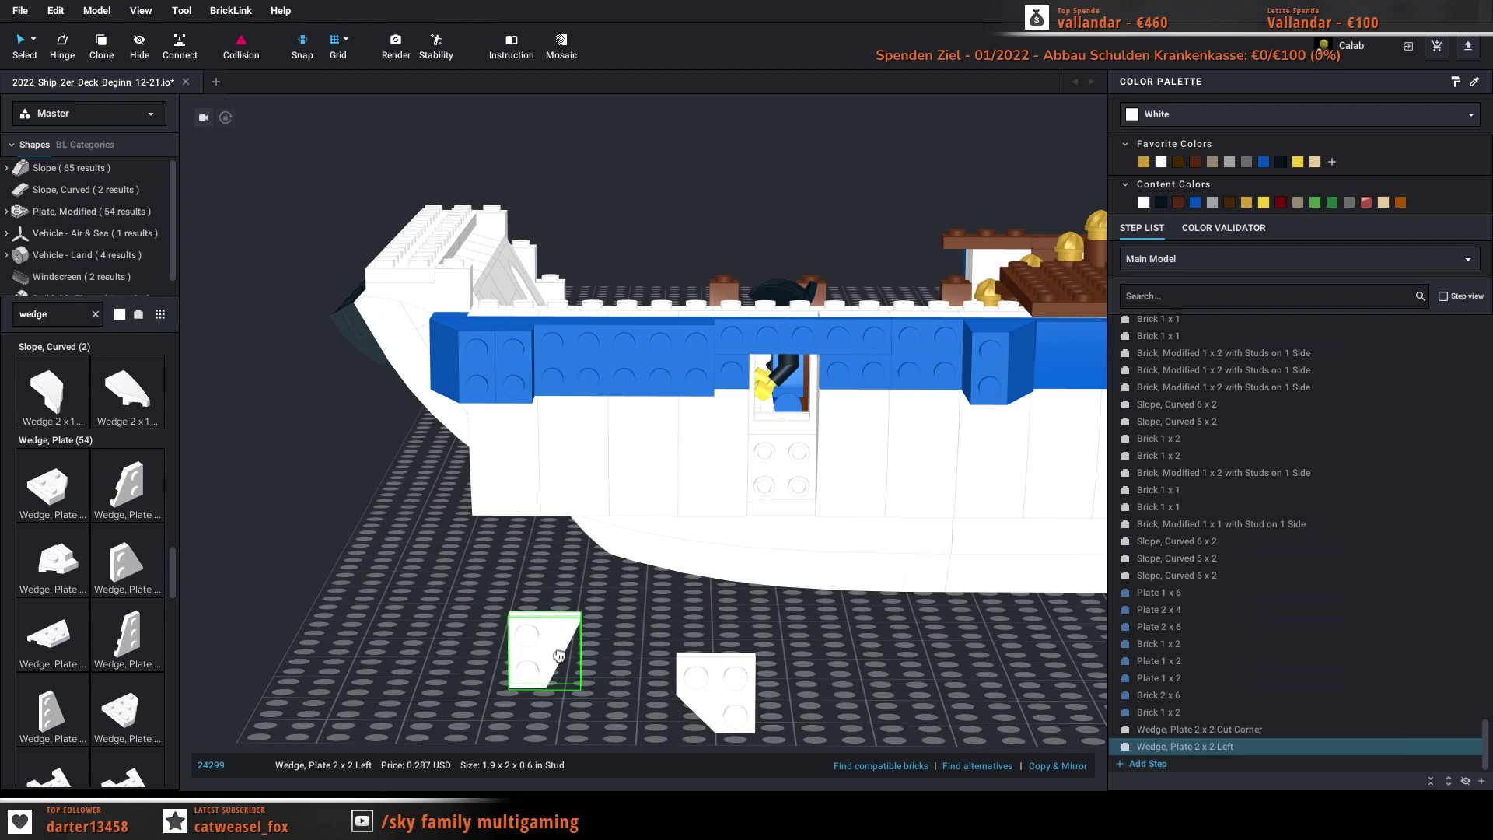
{"action": "left_click", "coordinate": [557, 660]}
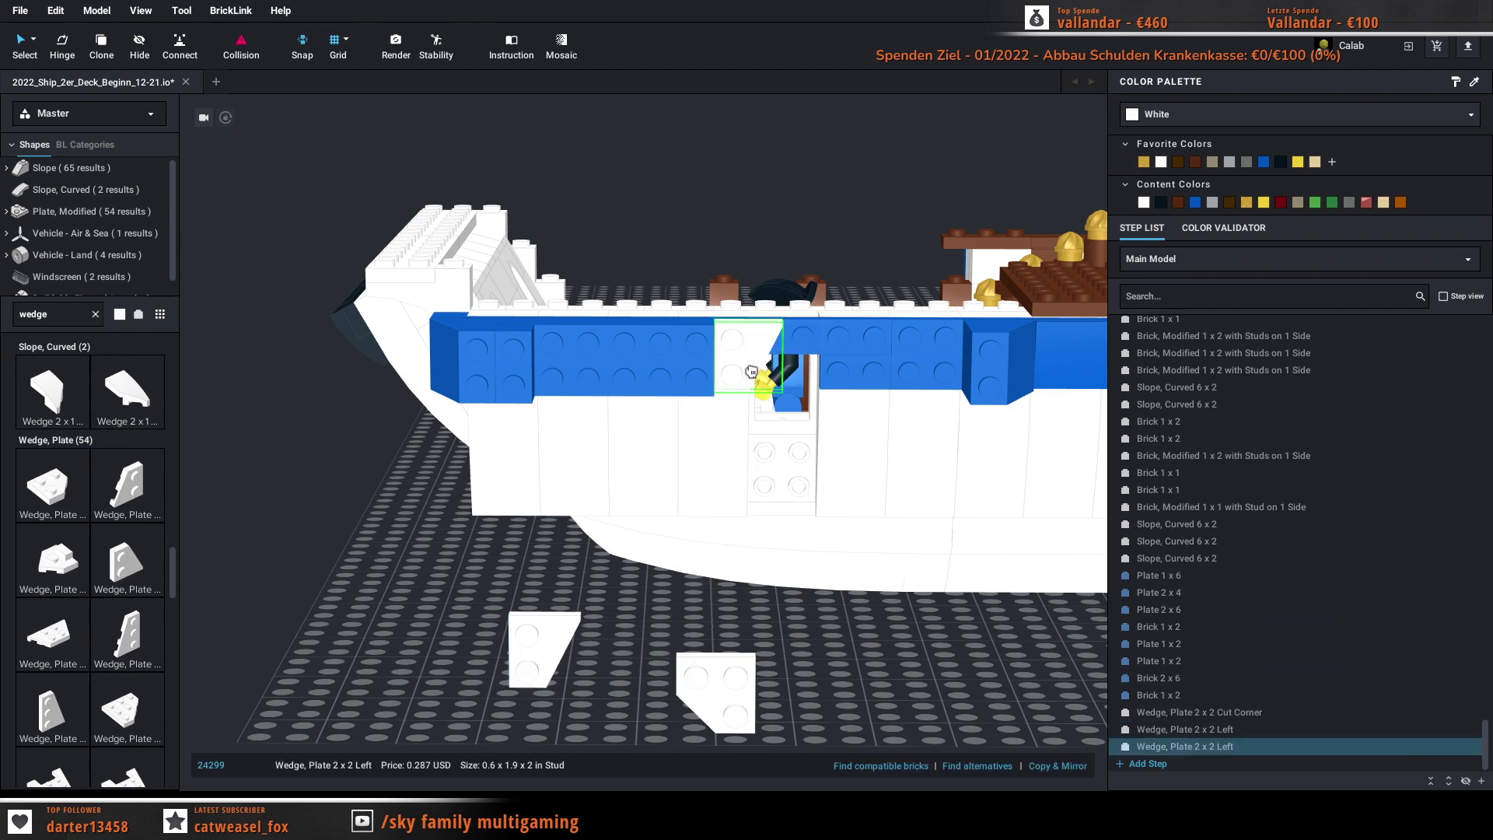
Step: Attach a second Wedge, Plate 2 x 2 Left at the arch window's stern side and move the spare one along the baseplate
{"action": "left_click", "coordinate": [753, 373]}
{"action": "key", "text": "Escape"}
{"action": "right_click_drag", "start_coordinate": [974, 704], "coordinate": [931, 696]}
{"action": "left_click_drag", "start_coordinate": [532, 663], "coordinate": [756, 661]}
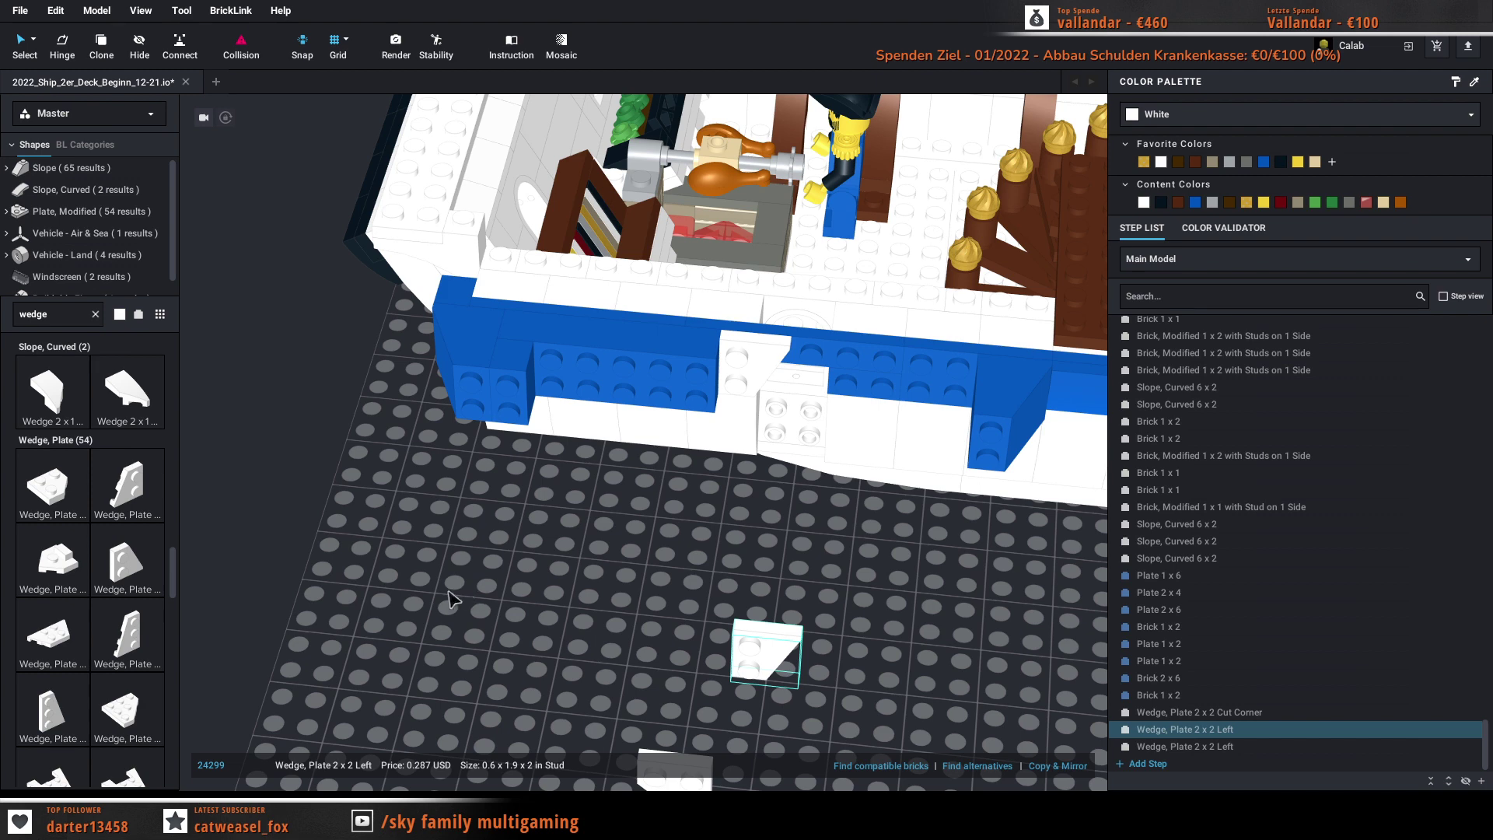
Step: Bring a white Wedge, Plate 2 x 2 Right onto the baseplate beside the hull and turn it upright
{"action": "left_click_drag", "start_coordinate": [151, 580], "coordinate": [597, 622]}
{"action": "key", "text": "Up"}
{"action": "key", "text": "Left"}
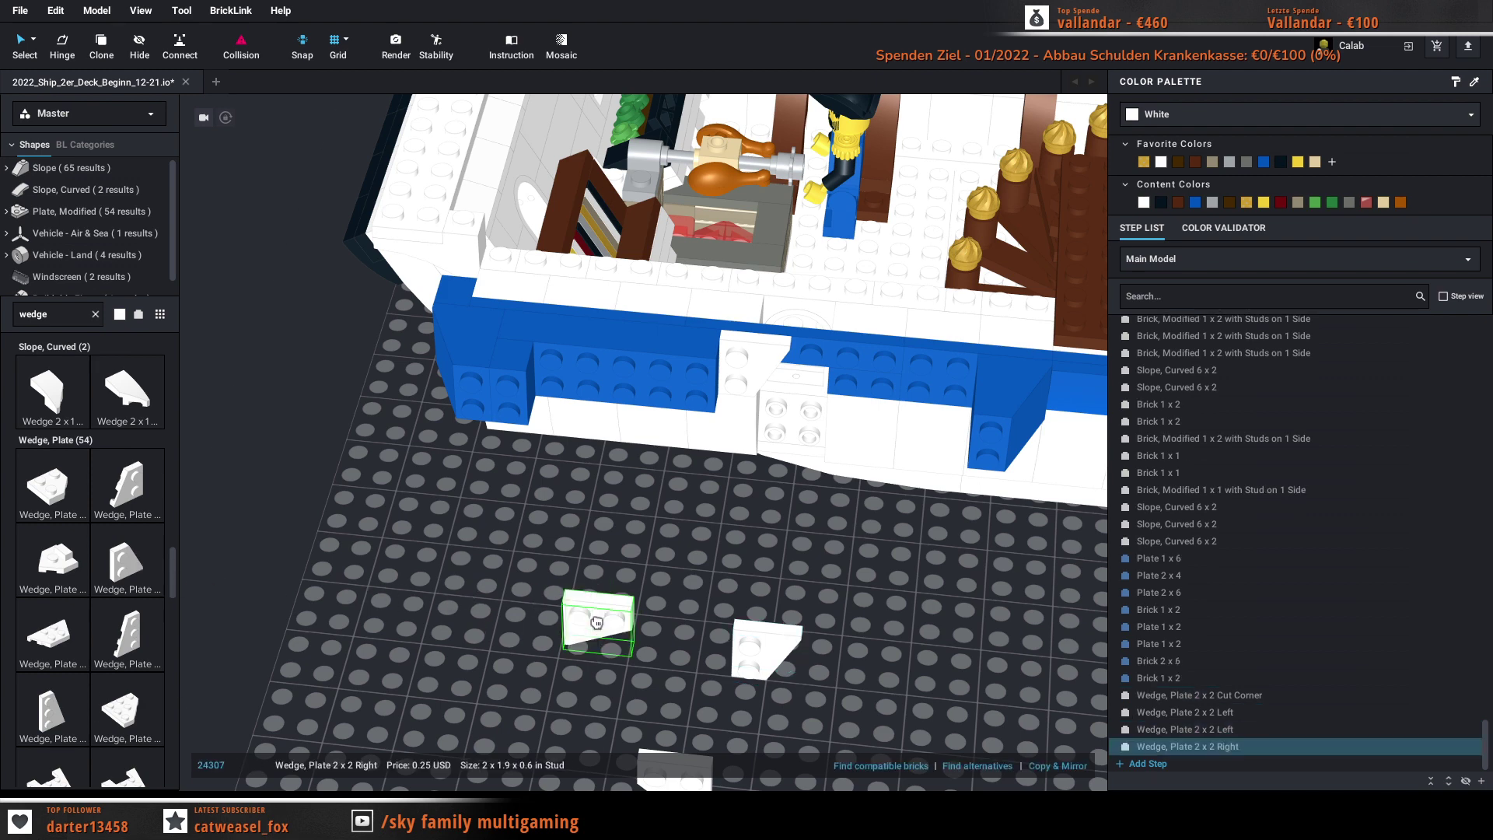
{"action": "key", "text": "Up"}
{"action": "key", "text": "Left"}
{"action": "key", "text": "Left"}
{"action": "key", "text": "Up"}
{"action": "key", "text": "Left"}
{"action": "key", "text": "Up"}
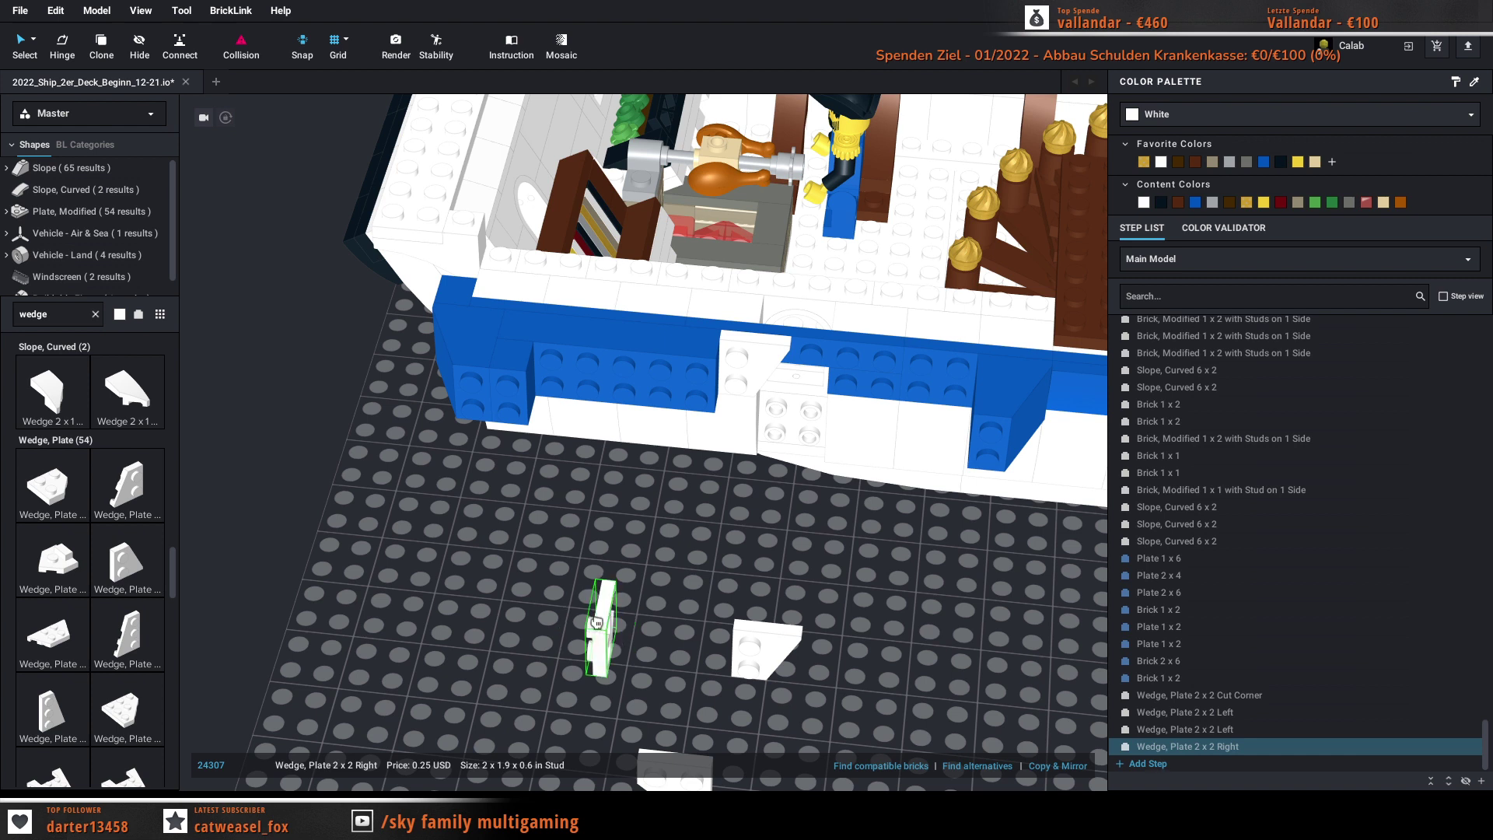
Step: Turn the upright Wedge, Plate 2 x 2 Right studs outward and attach it at the arched window's bow side, mirroring the stern-side wedge
{"action": "key", "text": "Down"}
{"action": "key", "text": "Down"}
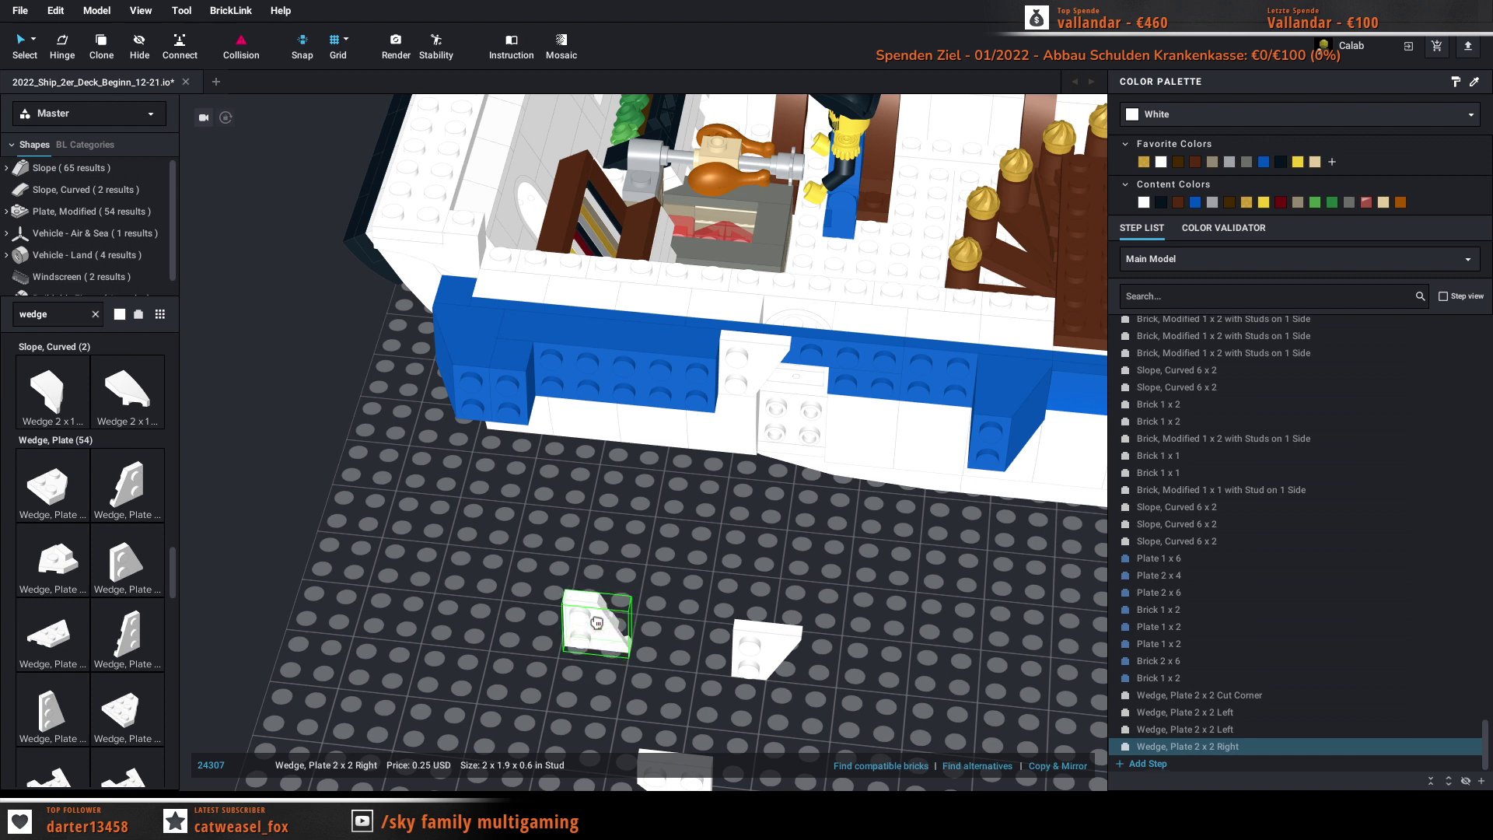
{"action": "key", "text": "Down"}
{"action": "key", "text": "Down"}
{"action": "key", "text": "Down"}
{"action": "key", "text": "Down"}
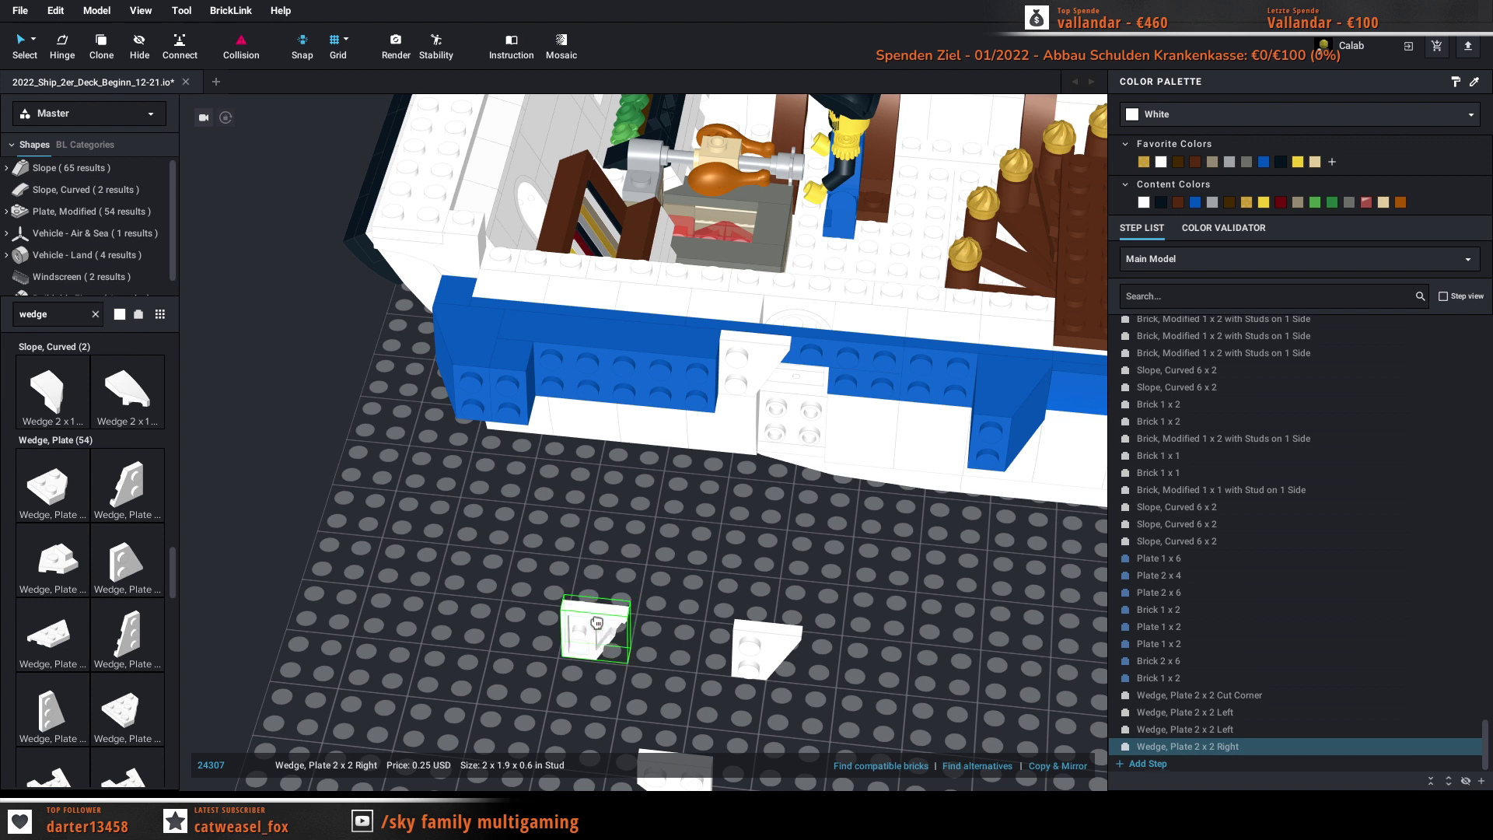
{"action": "left_click_drag", "start_coordinate": [597, 623], "coordinate": [832, 373]}
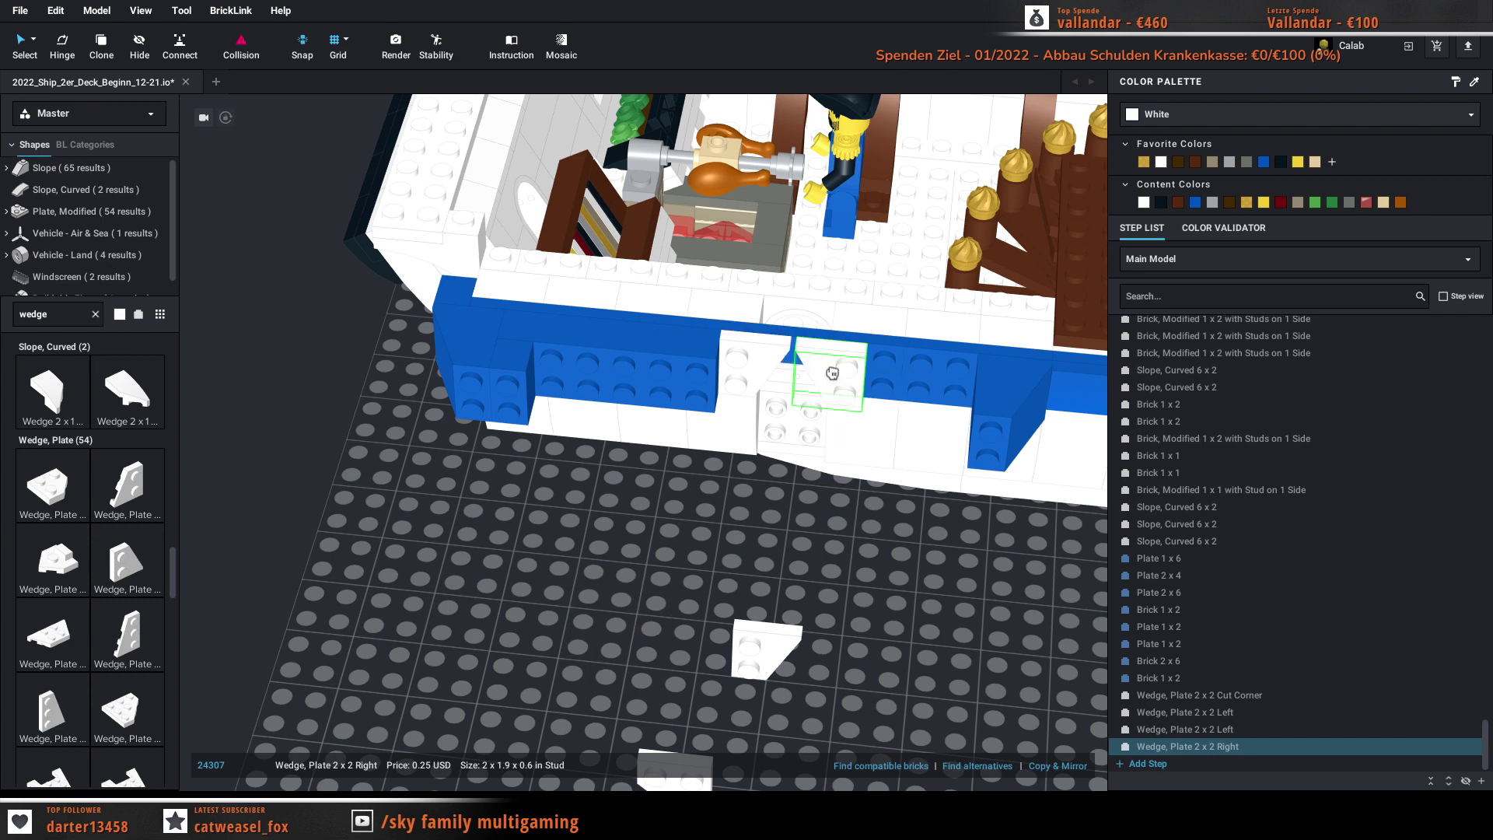
{"action": "left_click", "coordinate": [832, 373]}
{"action": "key", "text": "ctrl+c"}
{"action": "key", "text": "ctrl+v"}
{"action": "mouse_move", "coordinate": [962, 626]}
{"action": "right_mouse_down"}
{"action": "mouse_move", "coordinate": [968, 594]}
{"action": "mouse_move", "coordinate": [973, 619]}
{"action": "mouse_move", "coordinate": [932, 677]}
{"action": "mouse_move", "coordinate": [995, 636]}
{"action": "mouse_move", "coordinate": [990, 609]}
{"action": "mouse_move", "coordinate": [994, 684]}
{"action": "mouse_move", "coordinate": [986, 611]}
{"action": "mouse_move", "coordinate": [989, 628]}
{"action": "right_mouse_up"}
{"action": "key", "text": "Escape"}
Step: Delete the blue Plate 1 x 6 that runs above the arched window
{"action": "left_click", "coordinate": [785, 334]}
{"action": "key", "text": "Delete"}
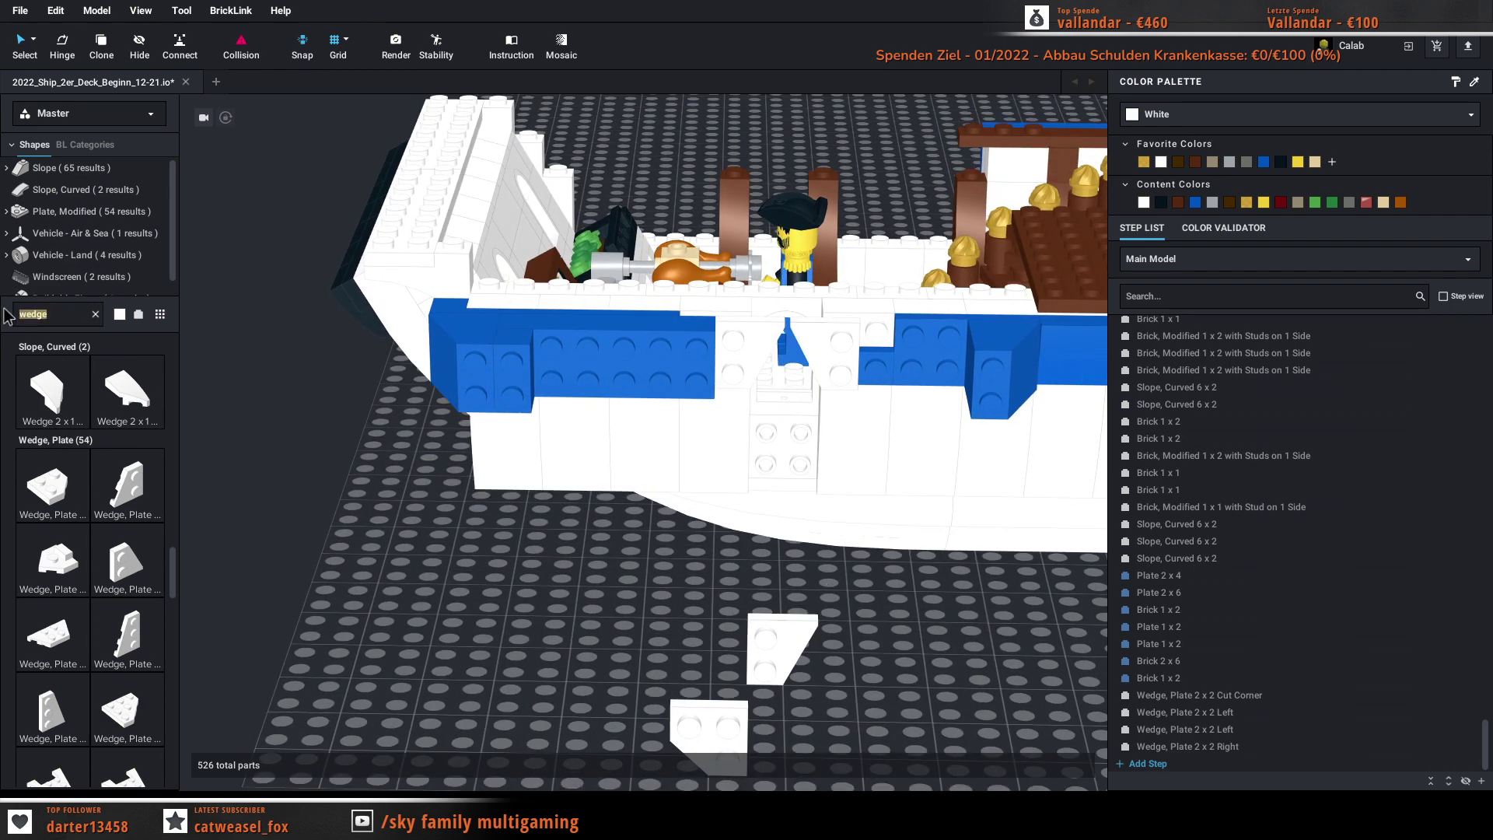
Step: Search the parts for "bow" and "arc", and bring a white Vehicle, Mudguard 4 x 2 1/2 x 1 2/3 with Arch Round onto the baseplate
{"action": "type", "text": "ow"}
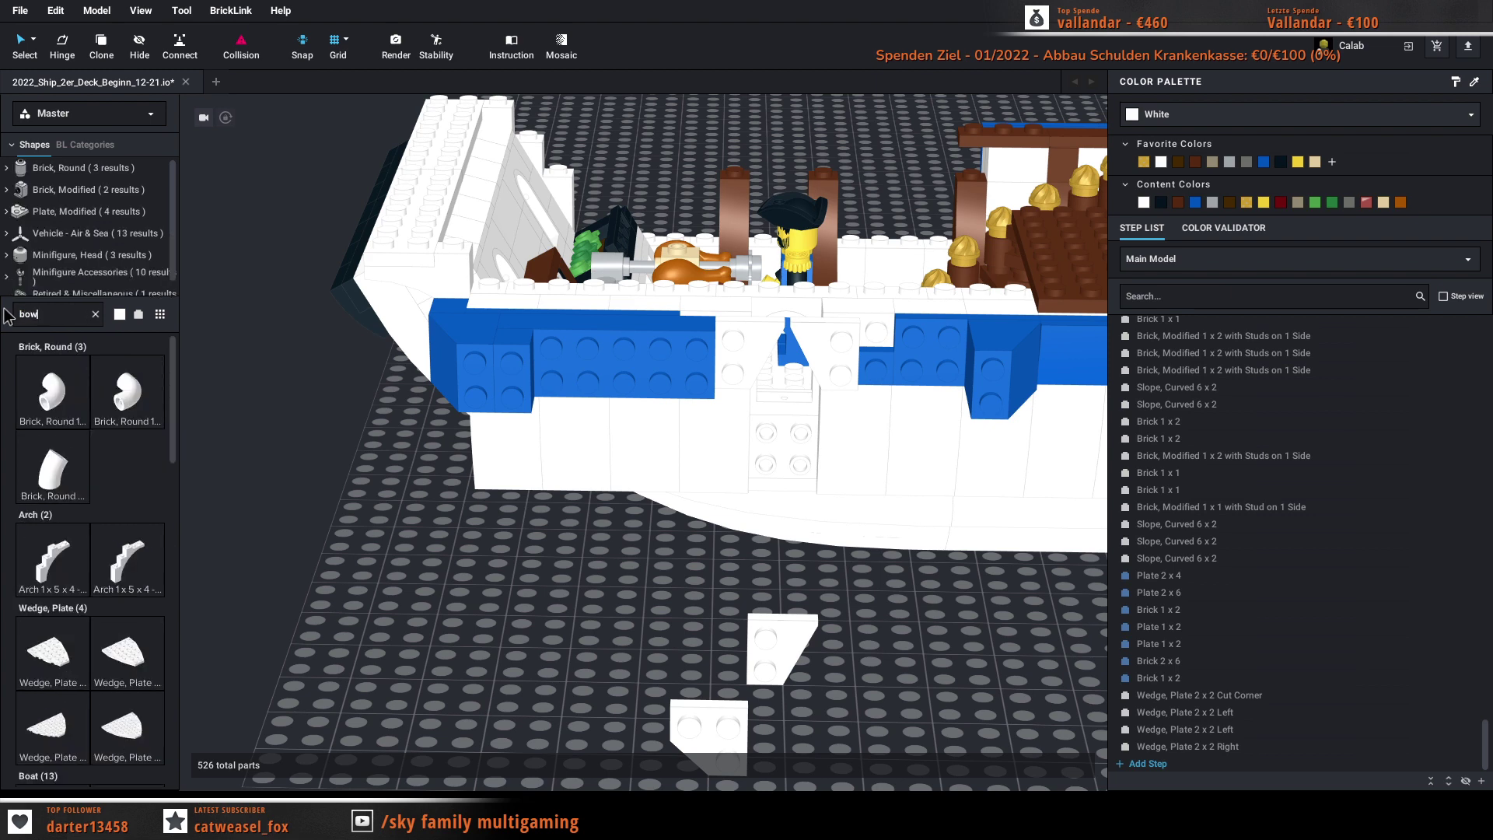
{"action": "key", "text": "space"}
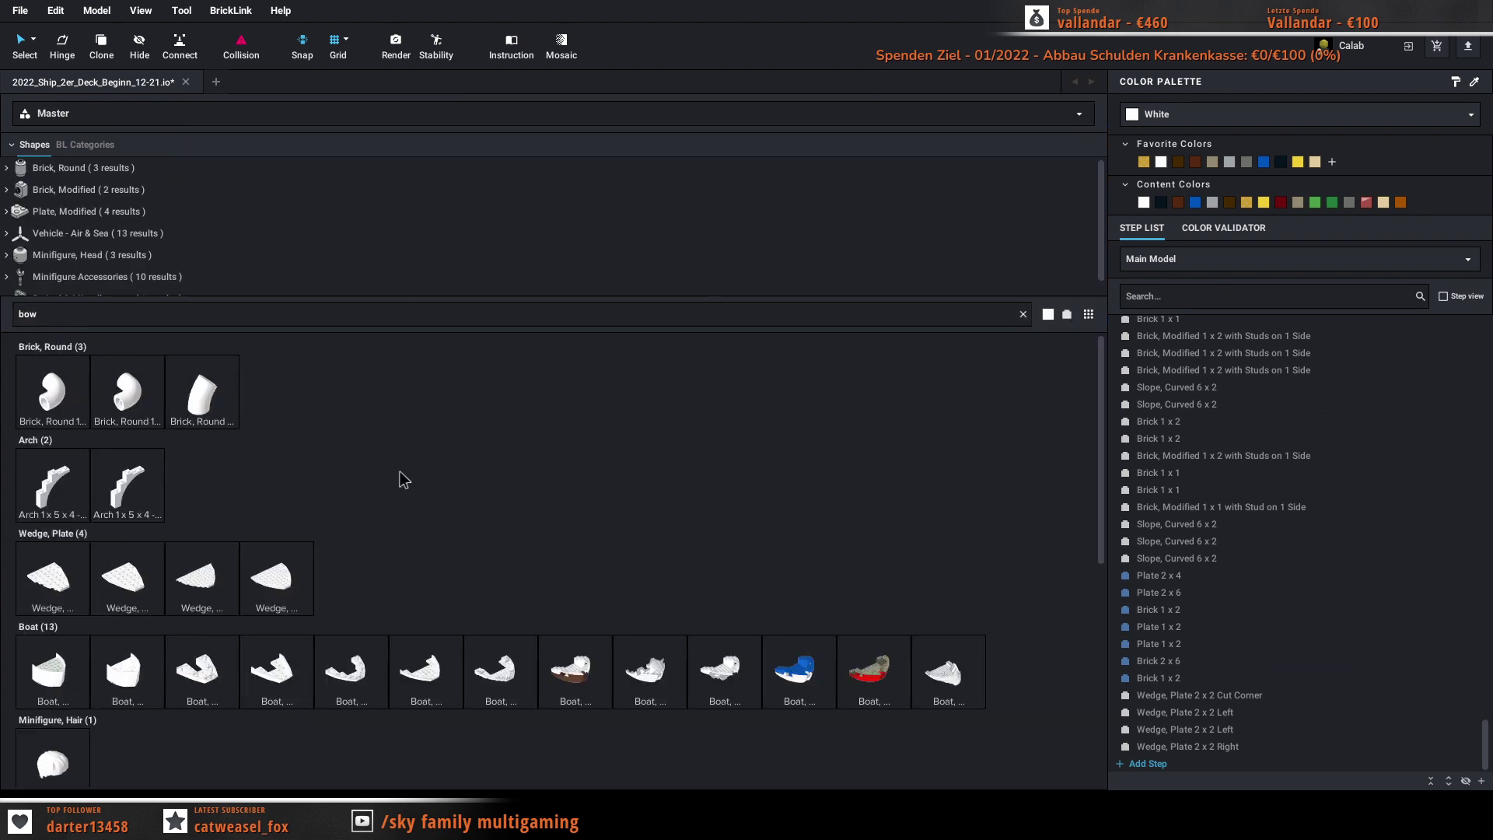
{"action": "scroll", "coordinate": [400, 471], "scroll_direction": "down", "scroll_amount": 5}
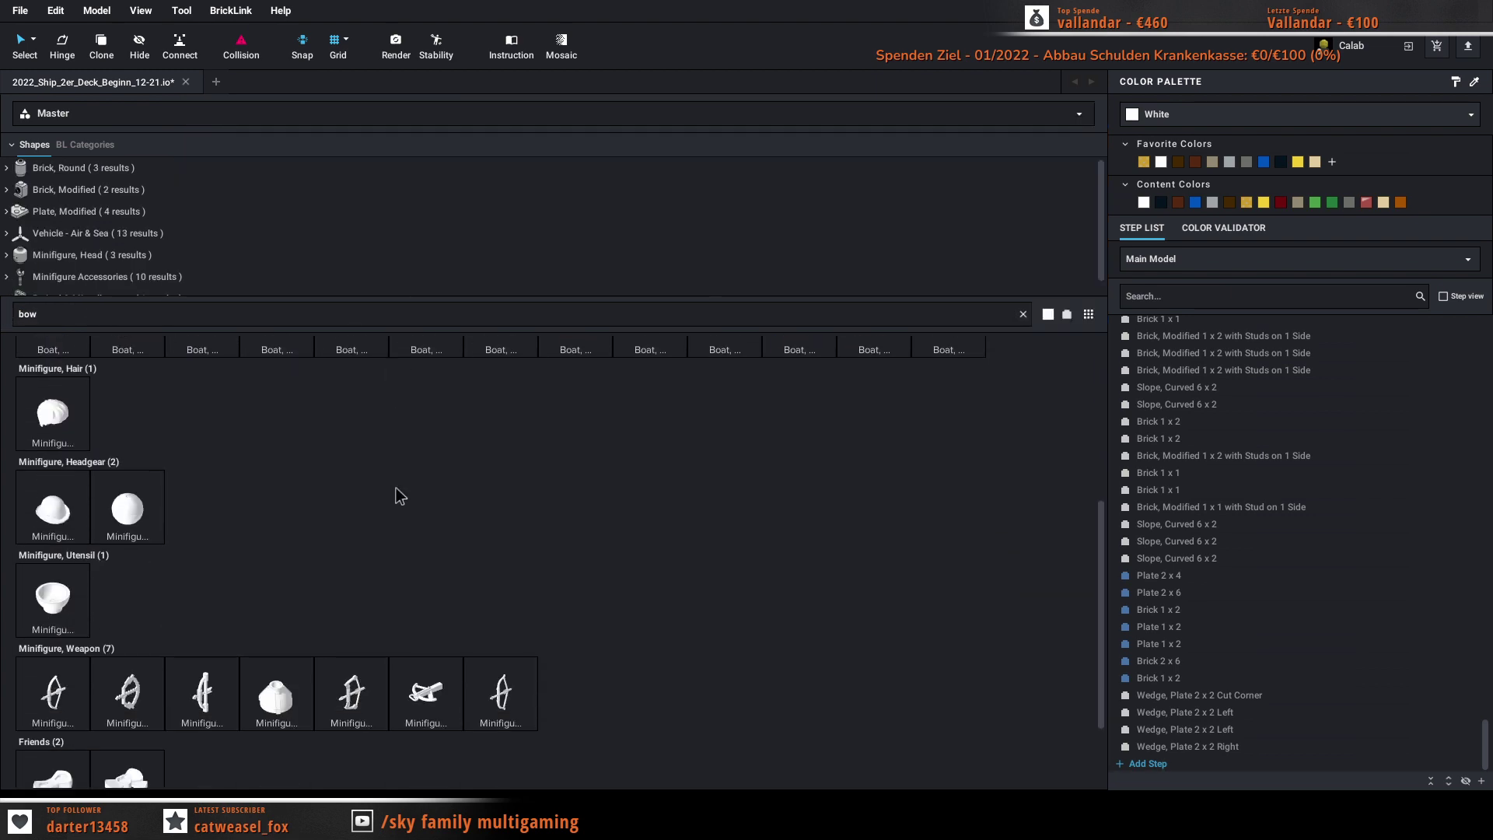
{"action": "double_click", "coordinate": [81, 319]}
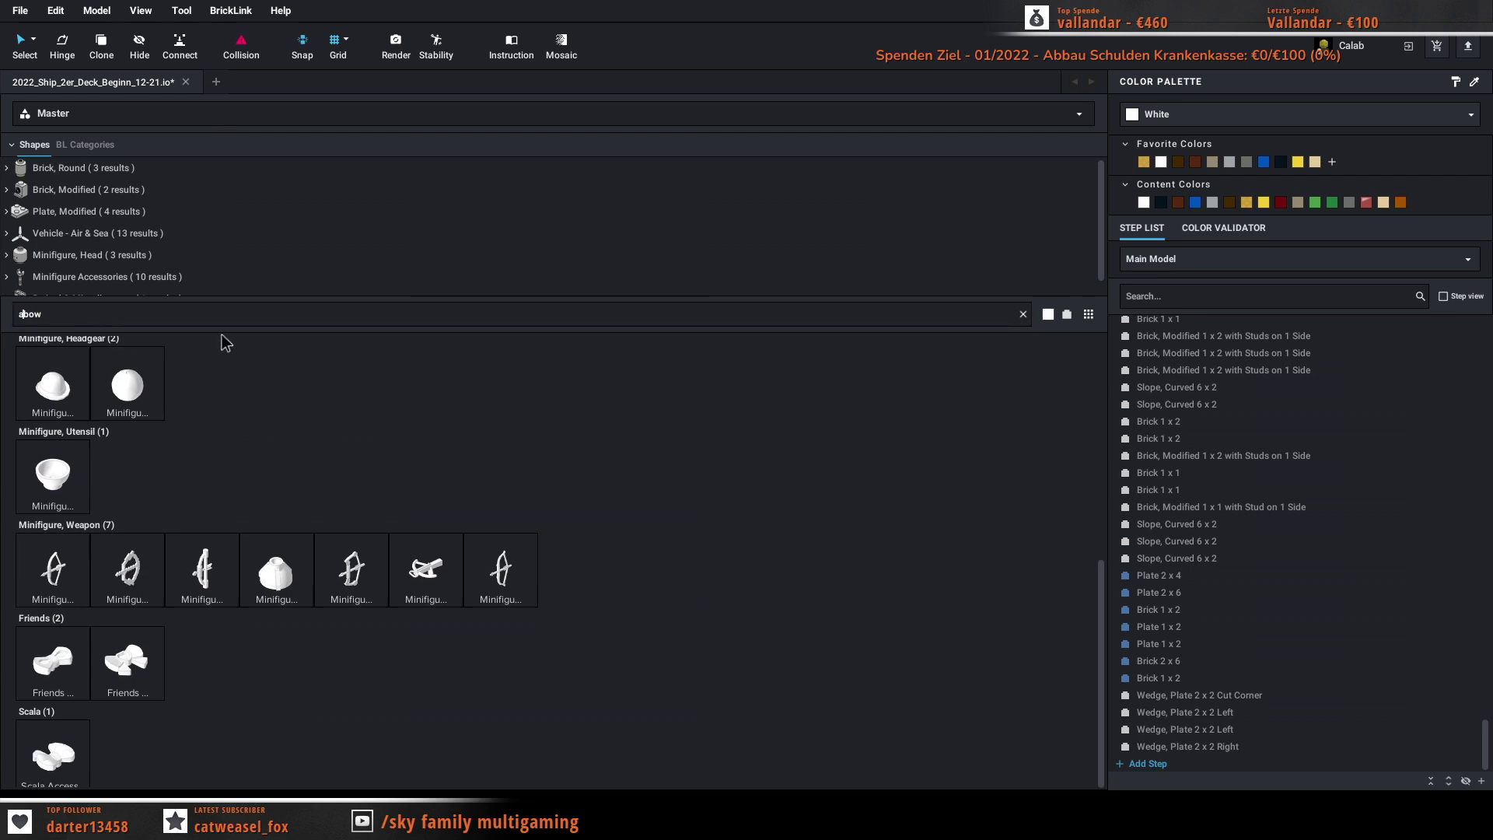
{"action": "left_click_drag", "start_coordinate": [158, 318], "coordinate": [3, 311]}
{"action": "type", "text": "rc"}
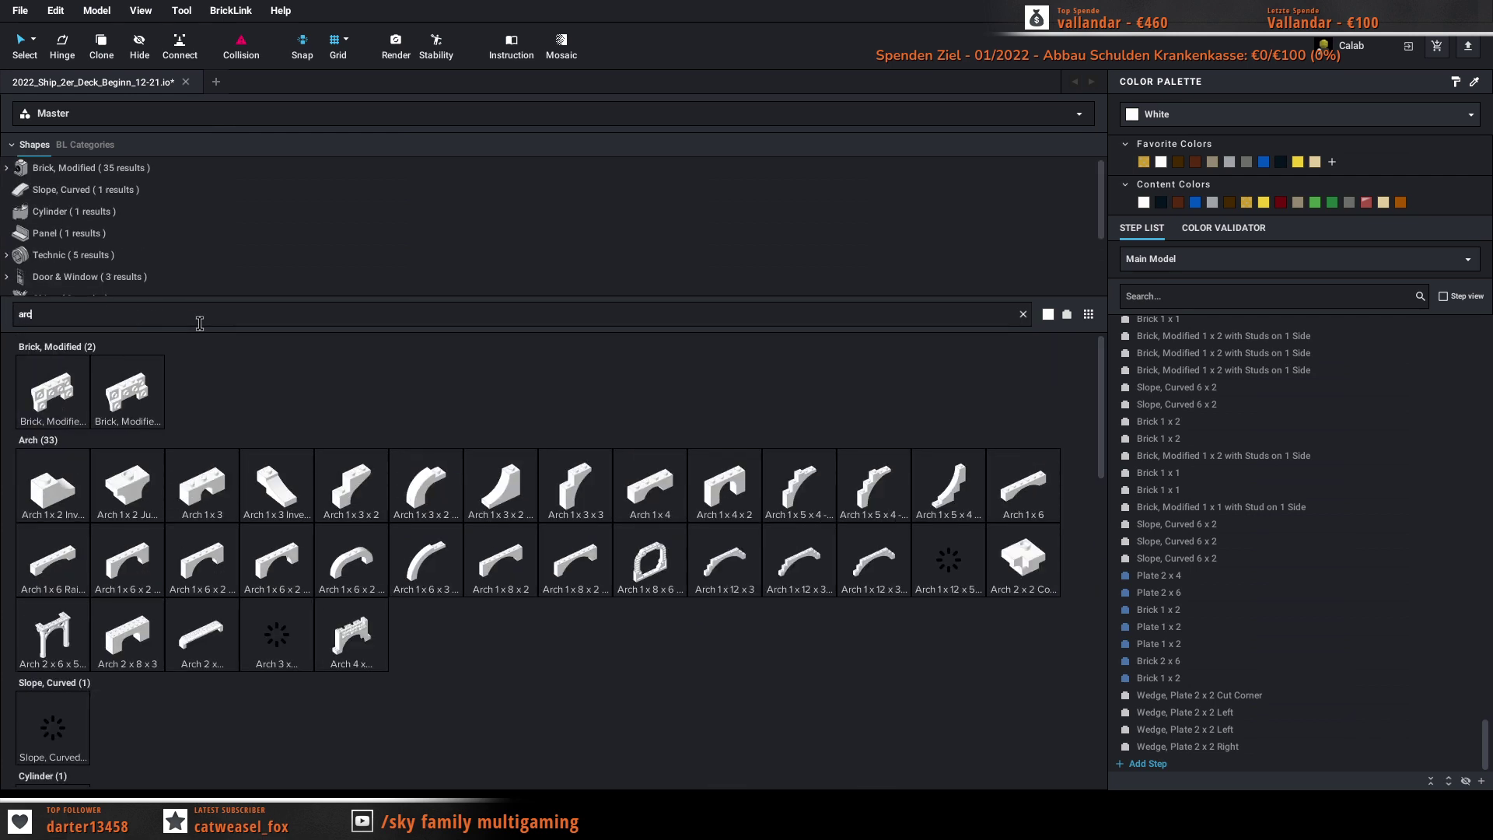
{"action": "scroll", "coordinate": [522, 591], "scroll_direction": "down", "scroll_amount": 10}
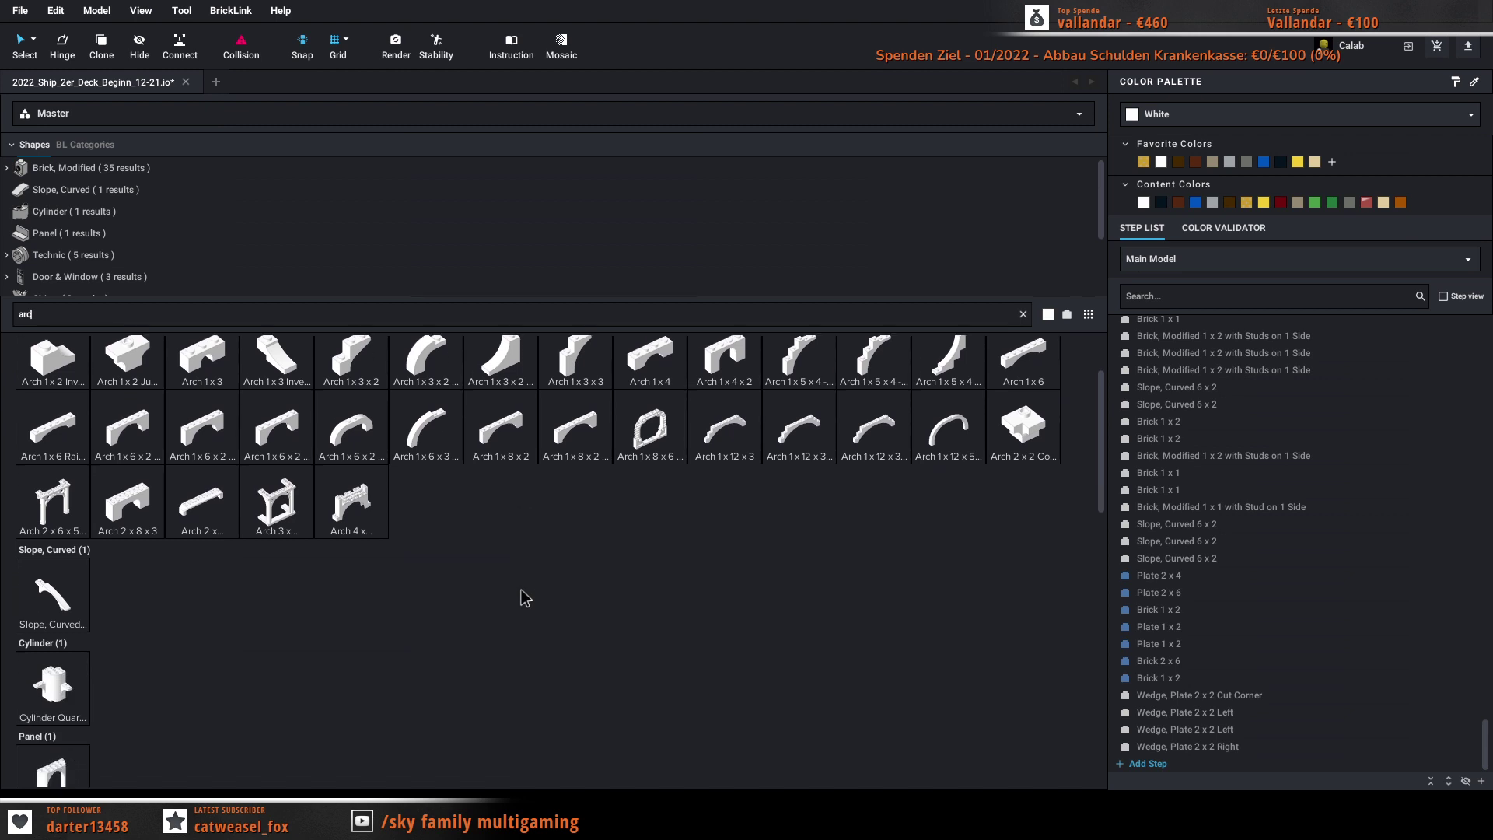
{"action": "scroll", "coordinate": [520, 590], "scroll_direction": "down", "scroll_amount": 8}
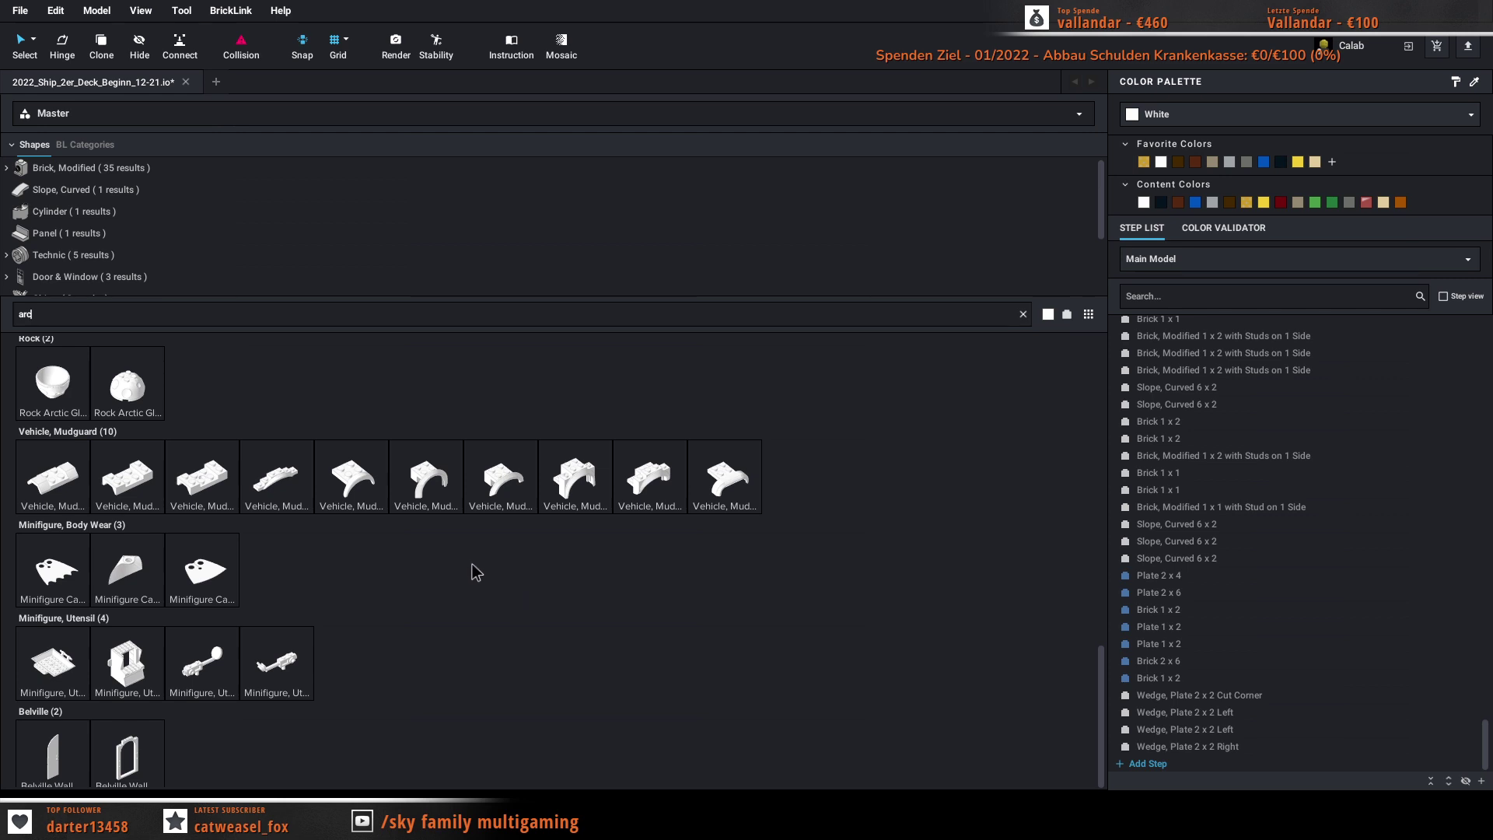
{"action": "left_click_drag", "start_coordinate": [426, 488], "coordinate": [620, 603]}
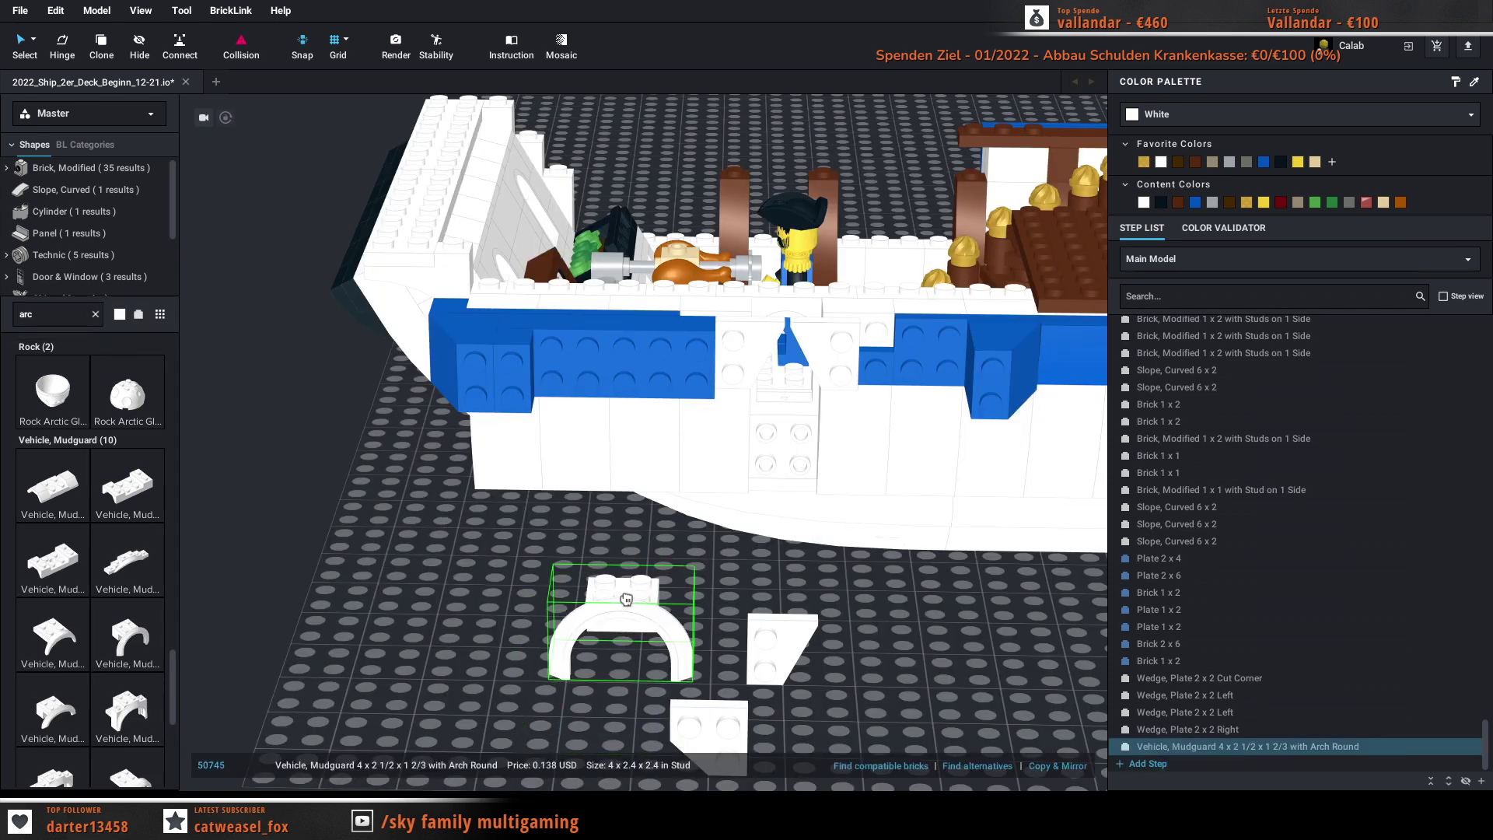
{"action": "left_click", "coordinate": [625, 601]}
{"action": "key", "text": "ctrl+c"}
{"action": "key", "text": "ctrl+v"}
{"action": "key", "text": "Delete"}
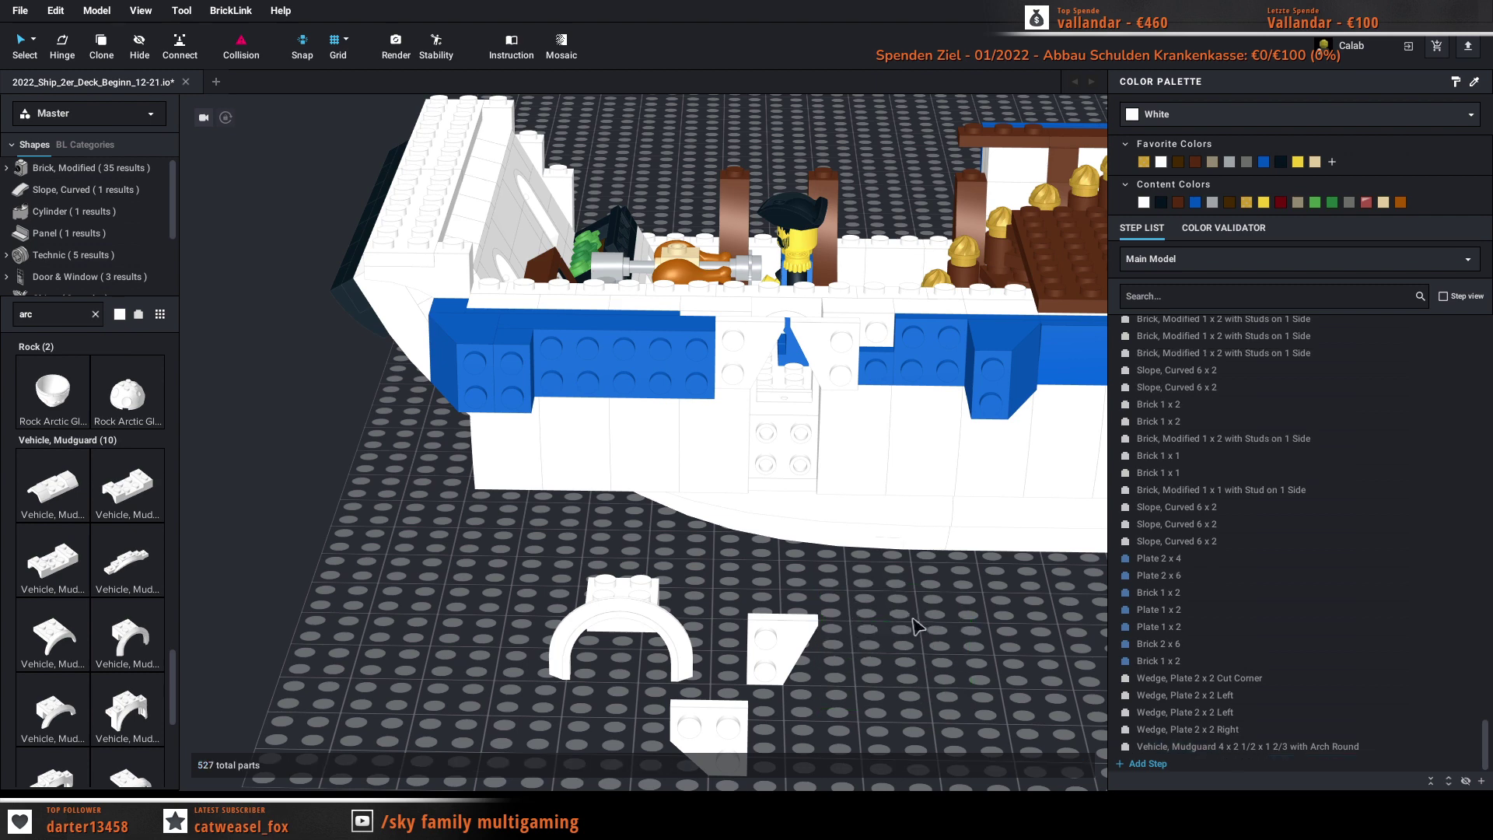
Step: Delete the two white wedge plates flanking the arched window
{"action": "left_click", "coordinate": [838, 358]}
{"action": "key", "text": "Delete"}
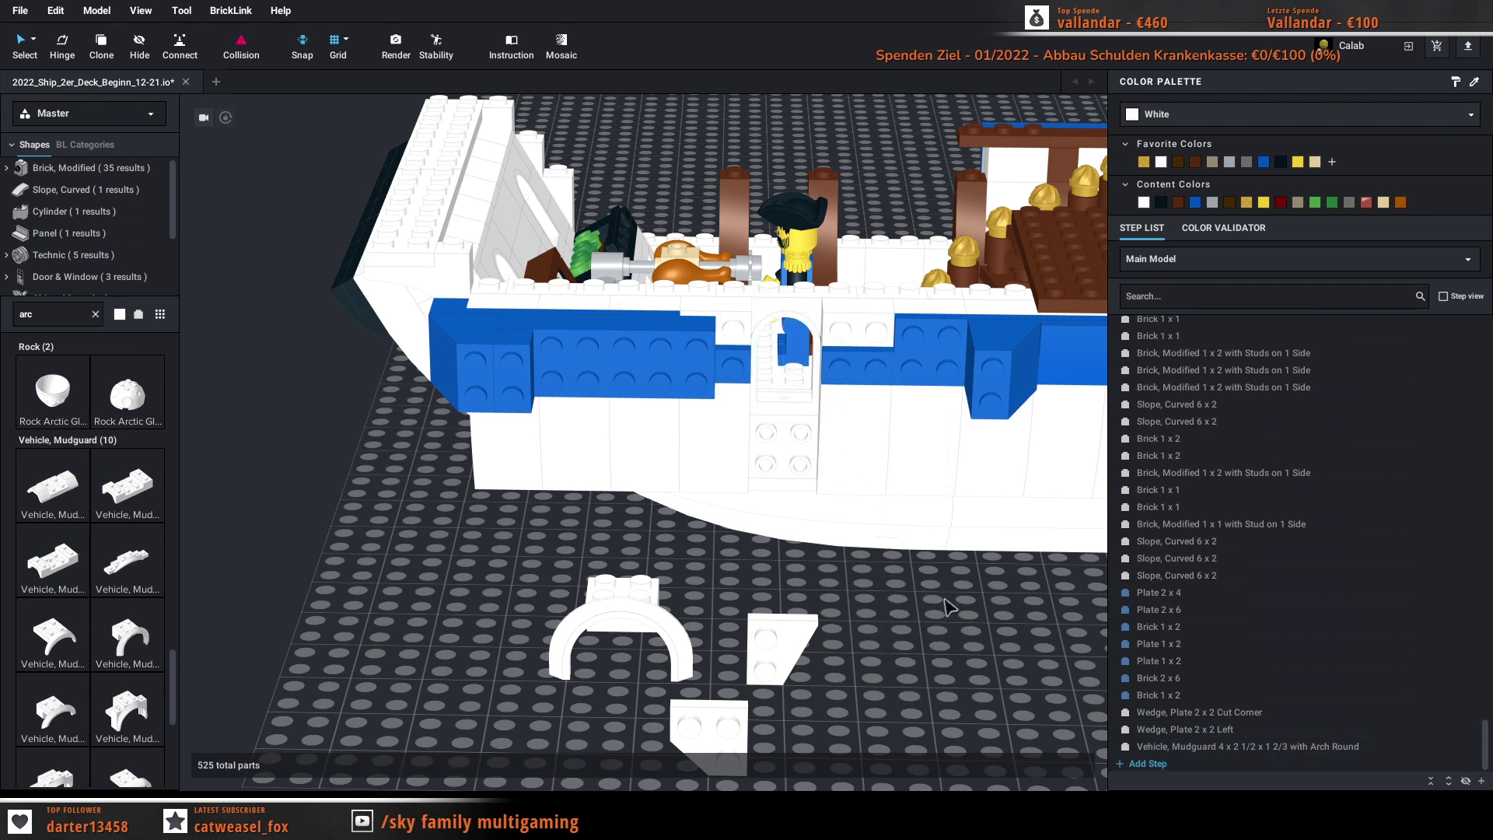
Step: Try the arched mudguard over the window opening and set it back on the baseplate
{"action": "right_click_drag", "start_coordinate": [952, 675], "coordinate": [954, 660]}
{"action": "left_click_drag", "start_coordinate": [644, 601], "coordinate": [915, 594]}
{"action": "right_click_drag", "start_coordinate": [916, 594], "coordinate": [888, 655]}
{"action": "left_click_drag", "start_coordinate": [888, 654], "coordinate": [814, 318]}
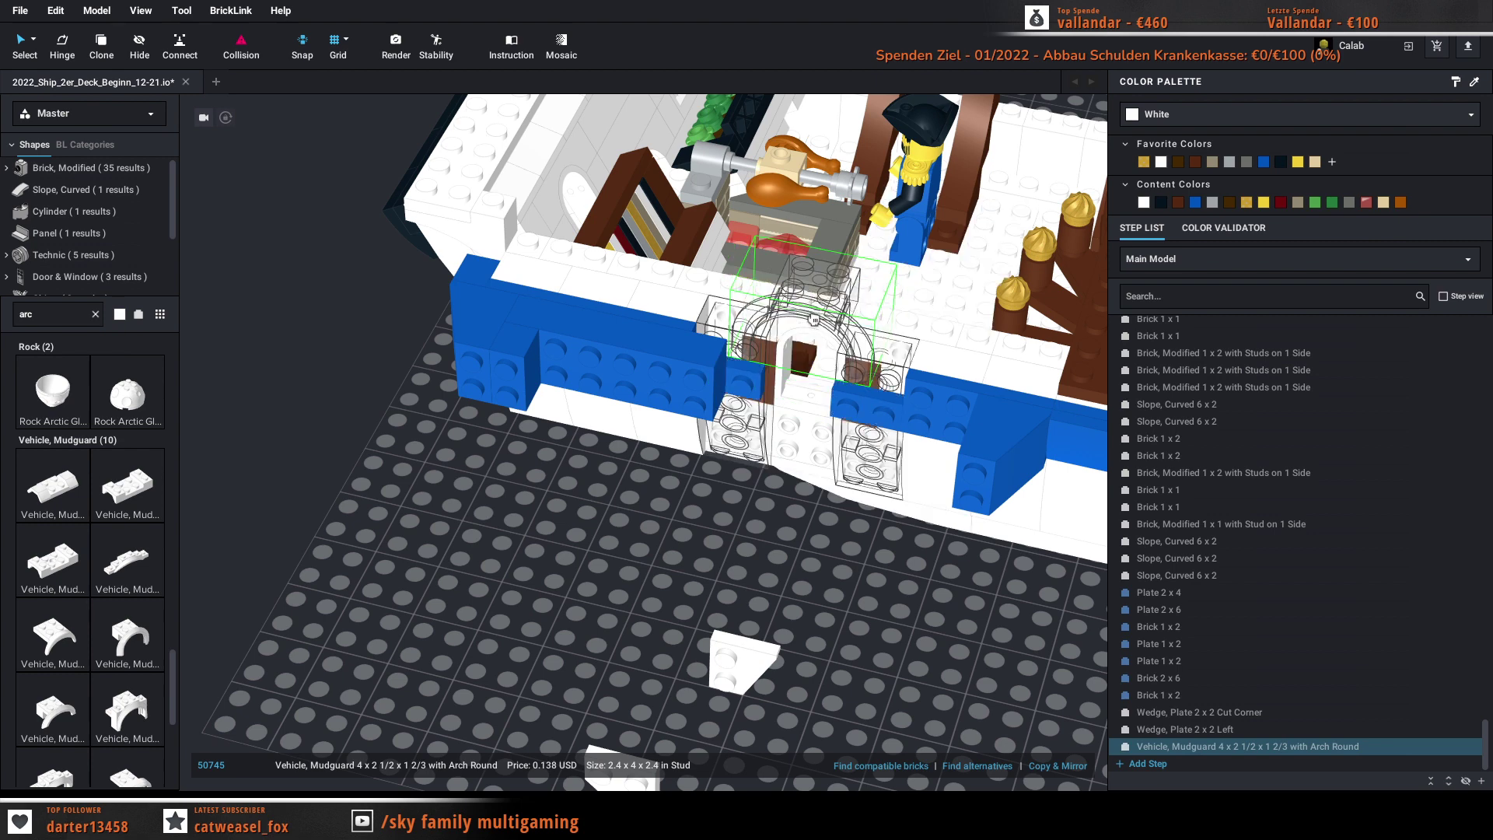
{"action": "left_click_drag", "start_coordinate": [815, 319], "coordinate": [473, 565]}
Step: Delete the blue Plate 1 x 2 on each side of the arched window and the blue Brick 2 x 6 on its stern side
{"action": "left_click", "coordinate": [763, 335]}
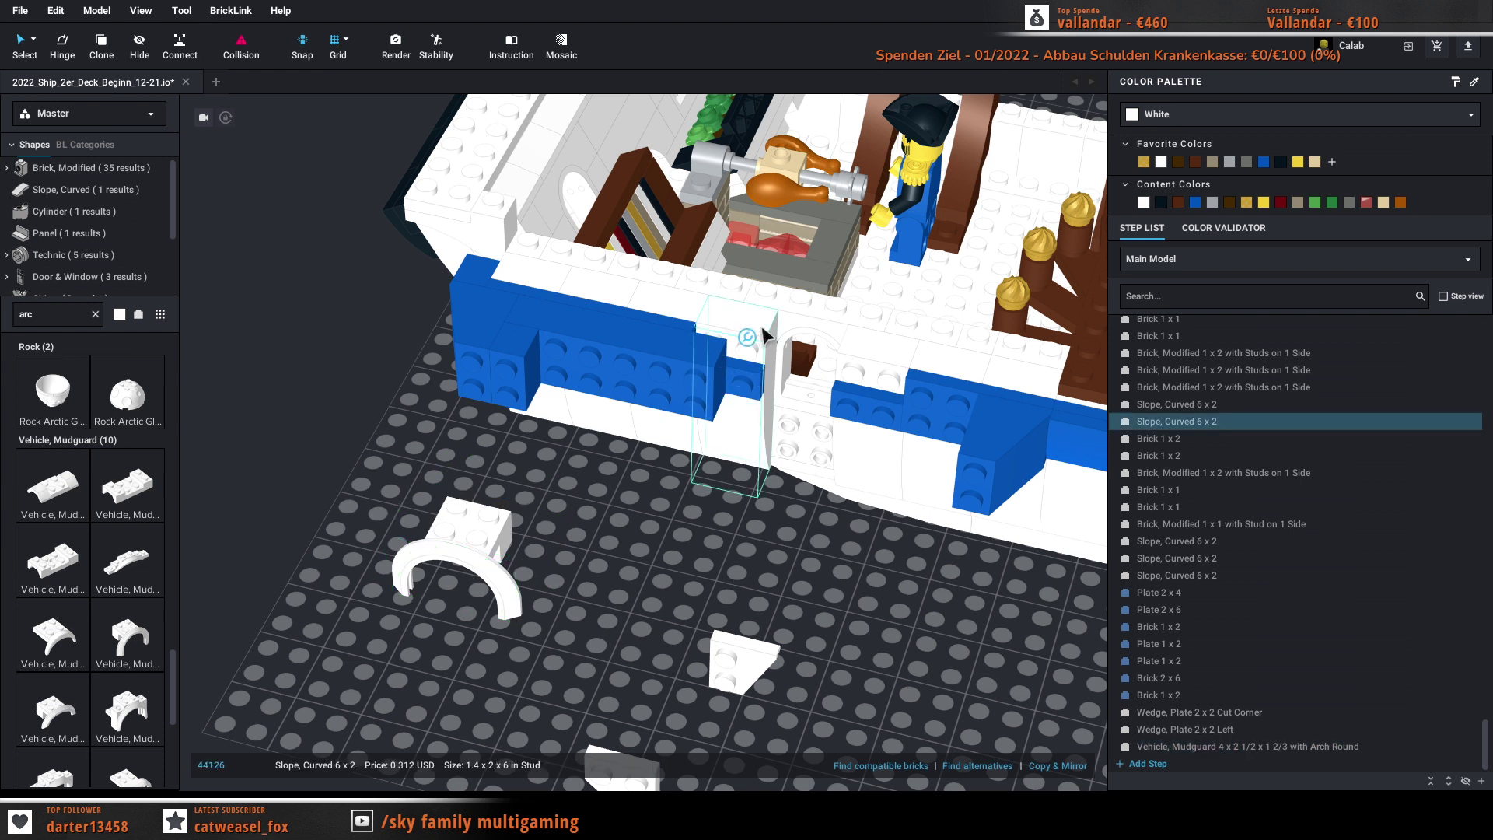
{"action": "left_click", "coordinate": [753, 391]}
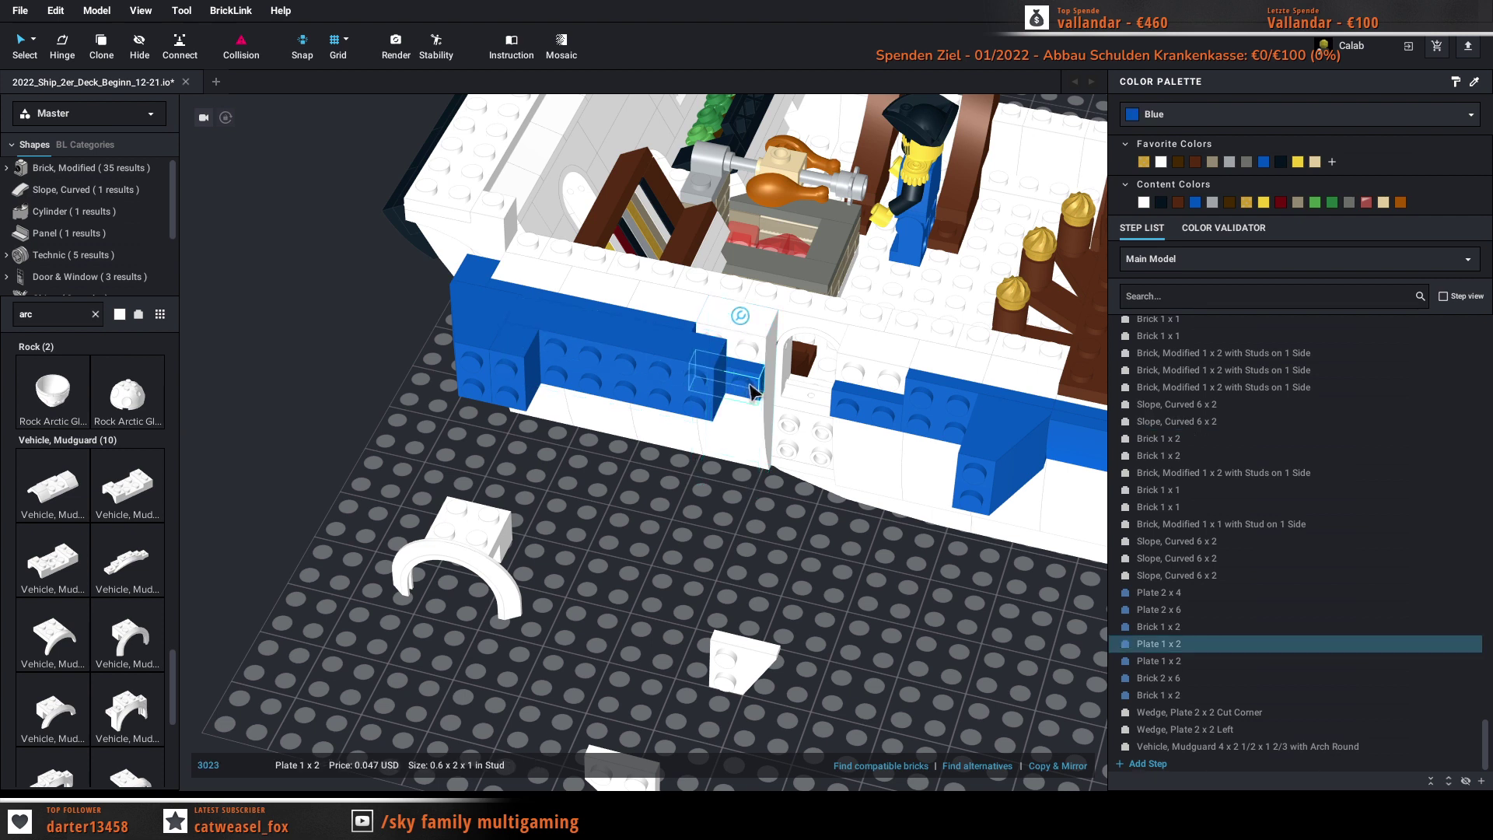
{"action": "key", "text": "Delete"}
{"action": "left_click", "coordinate": [879, 405]}
{"action": "key", "text": "Delete"}
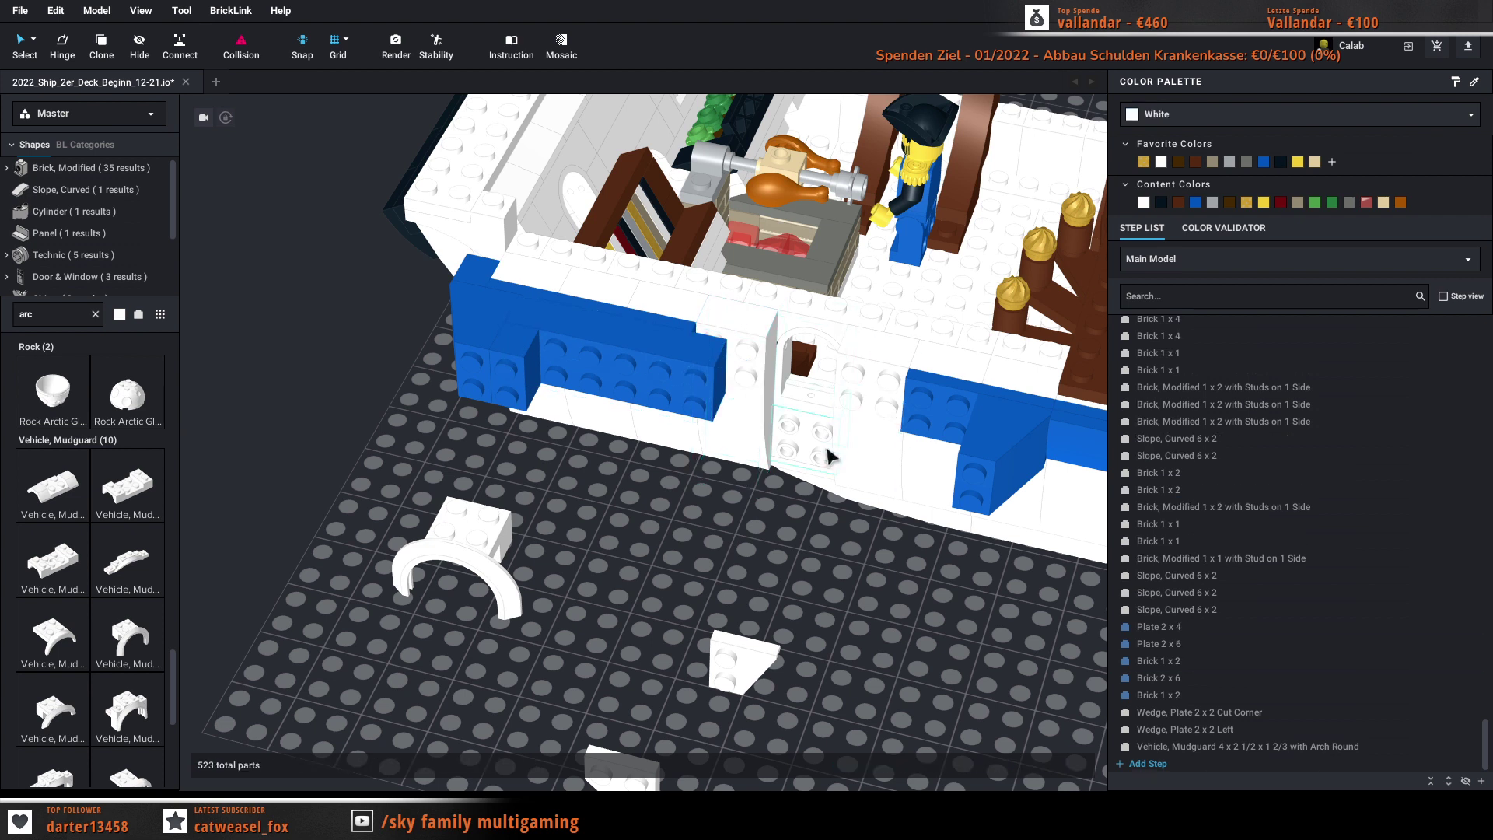
{"action": "left_click", "coordinate": [698, 373]}
{"action": "key", "text": "Delete"}
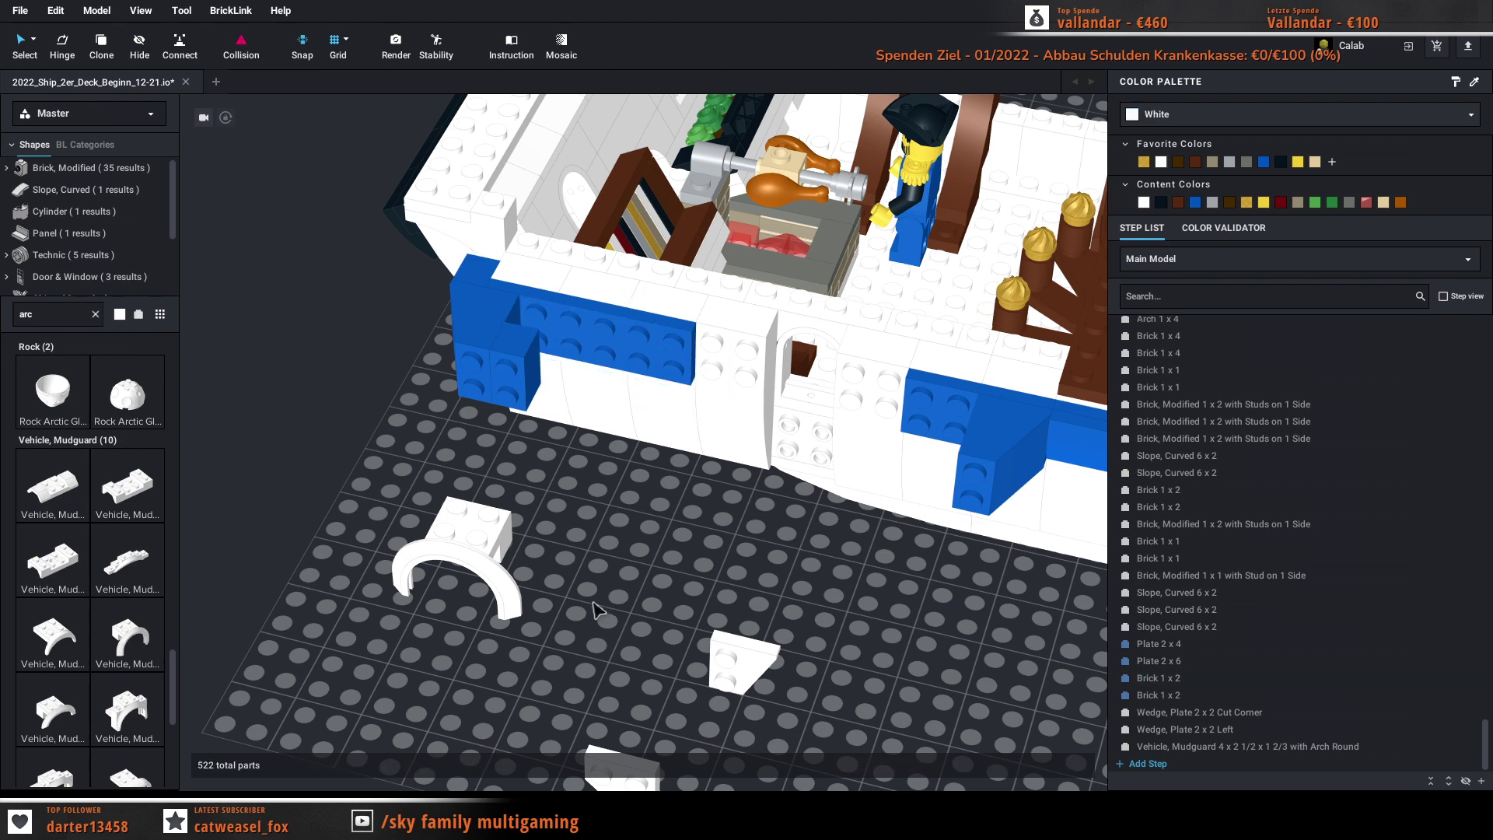
Step: Search the parts for "2x2 pl" and set a white Plate 2 x 2 on the wall top above the arched window
{"action": "left_click_drag", "start_coordinate": [484, 560], "coordinate": [571, 573]}
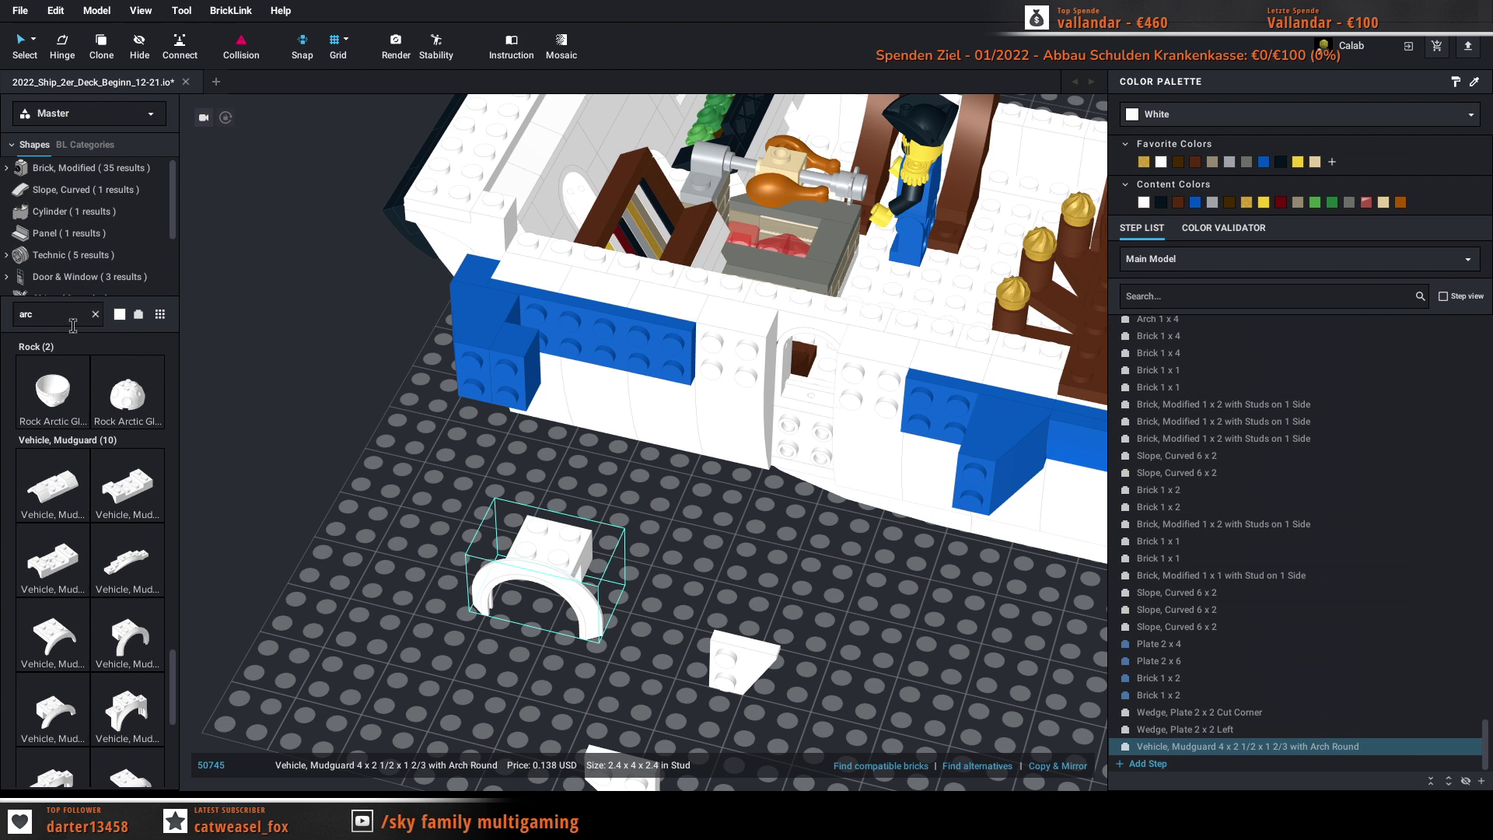
{"action": "left_click_drag", "start_coordinate": [64, 315], "coordinate": [5, 315]}
{"action": "type", "text": "2x2"}
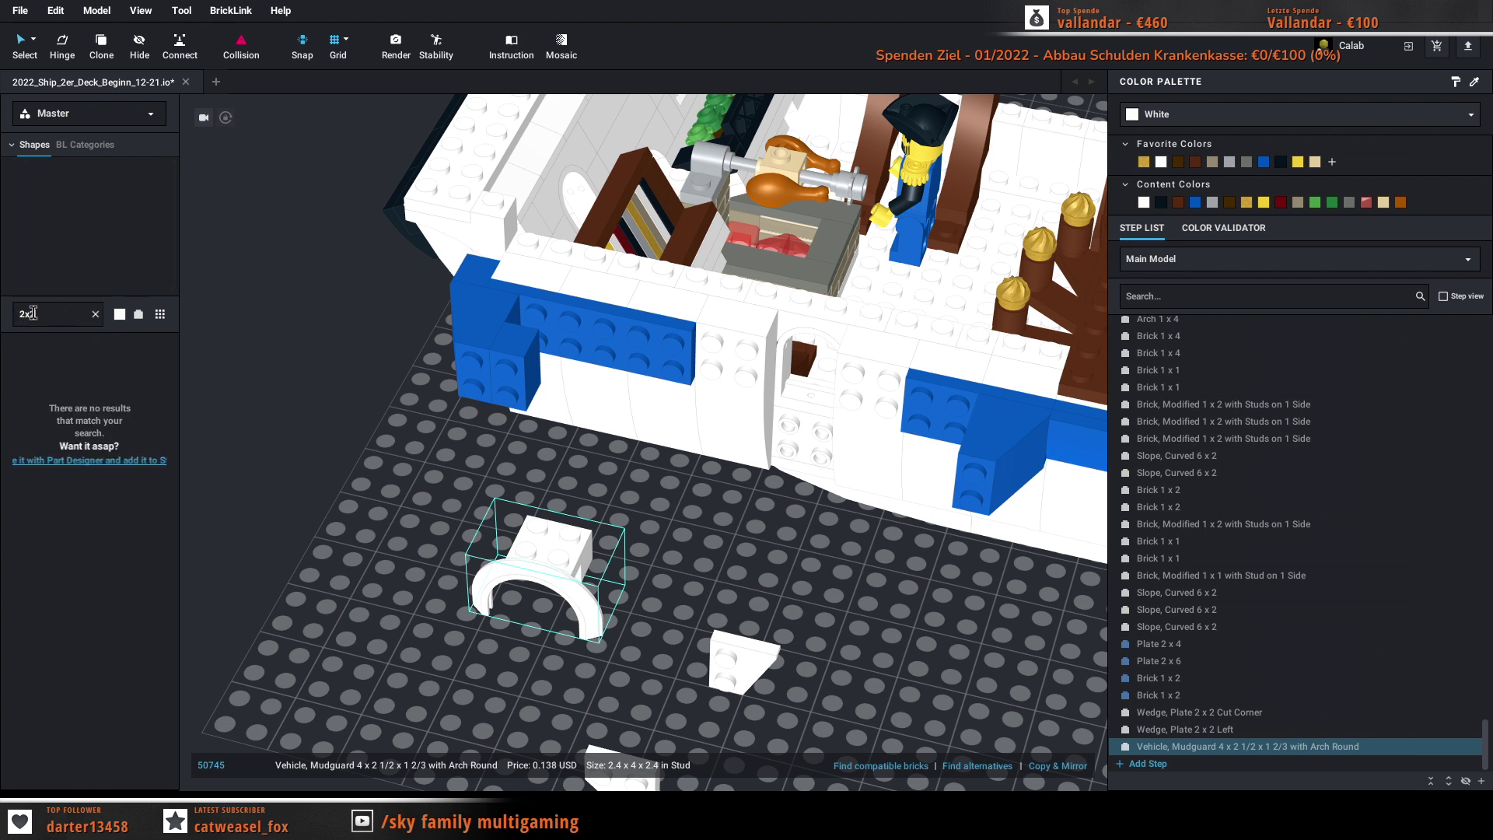
{"action": "type", "text": " pl"}
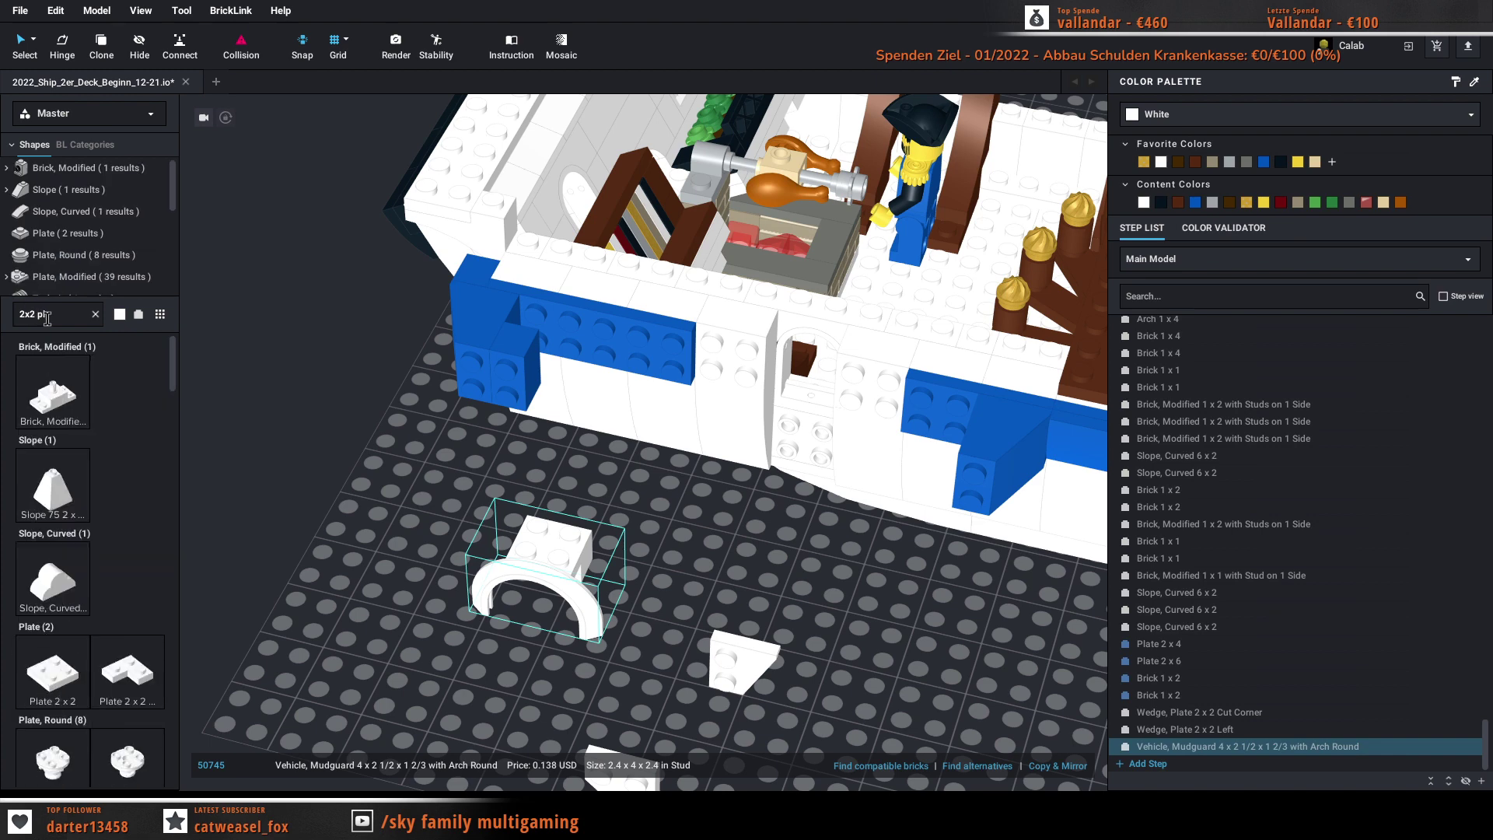
{"action": "left_click", "coordinate": [74, 684]}
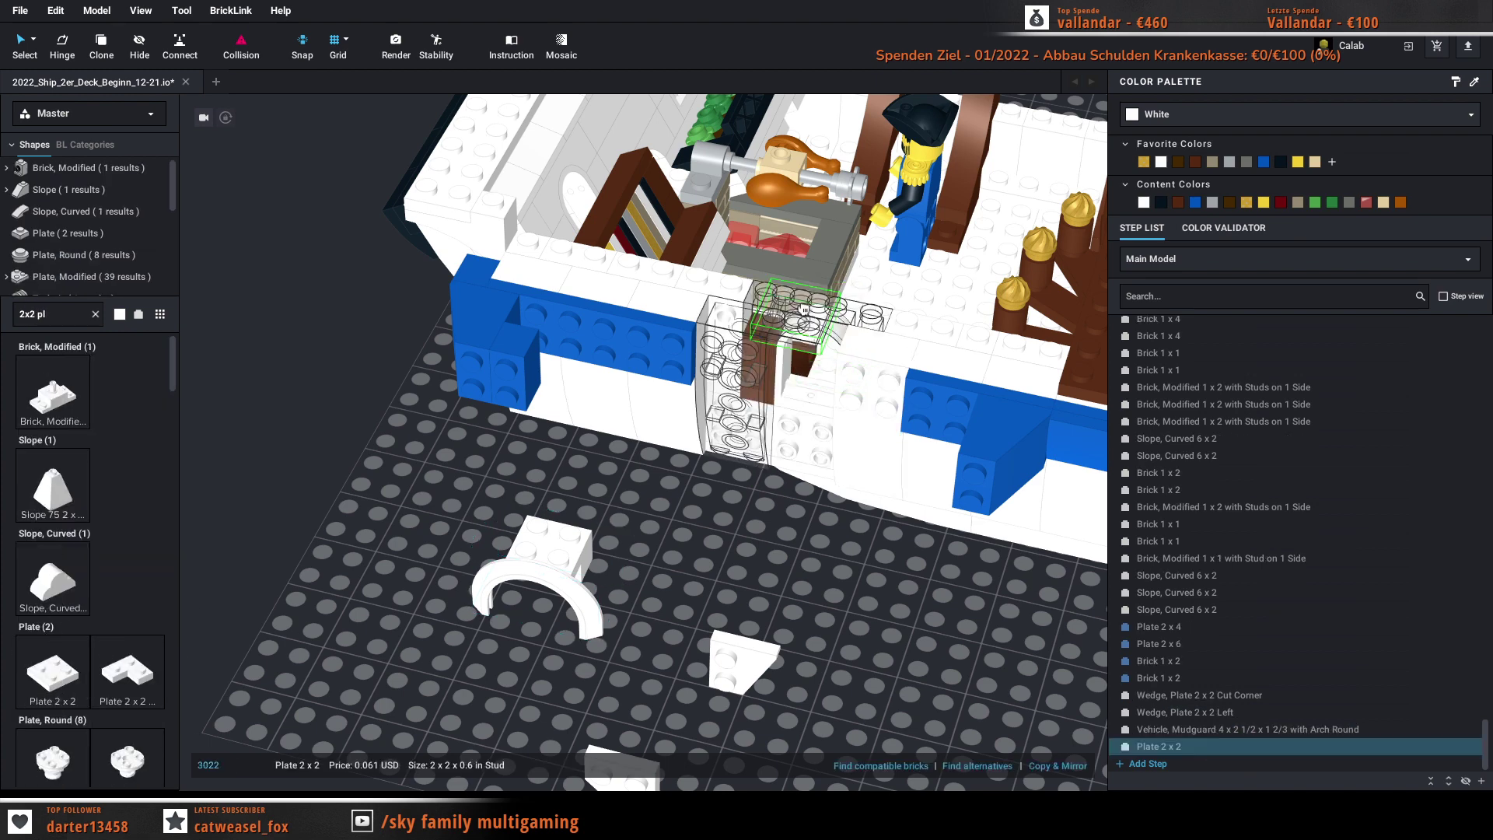
{"action": "left_click", "coordinate": [821, 310]}
{"action": "key", "text": "Escape"}
Step: Try the arched mudguard on the Plate 2 x 2 above the window with its arc facing outward, inspect the fit, and delete it
{"action": "left_click", "coordinate": [581, 562]}
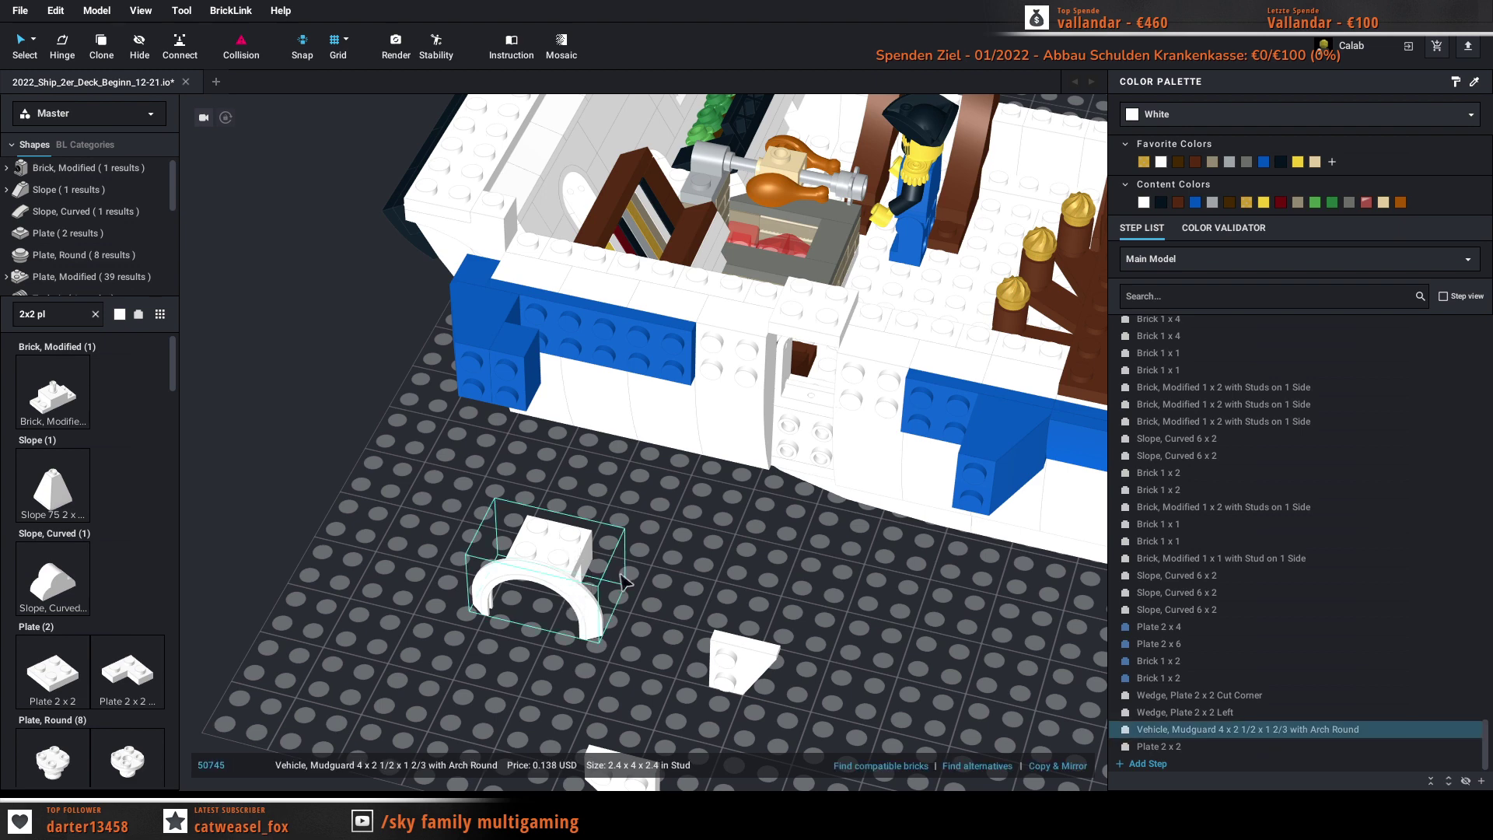
{"action": "left_click_drag", "start_coordinate": [585, 549], "coordinate": [622, 525]}
{"action": "right_click_drag", "start_coordinate": [729, 516], "coordinate": [622, 525]}
{"action": "left_click_drag", "start_coordinate": [622, 525], "coordinate": [760, 466]}
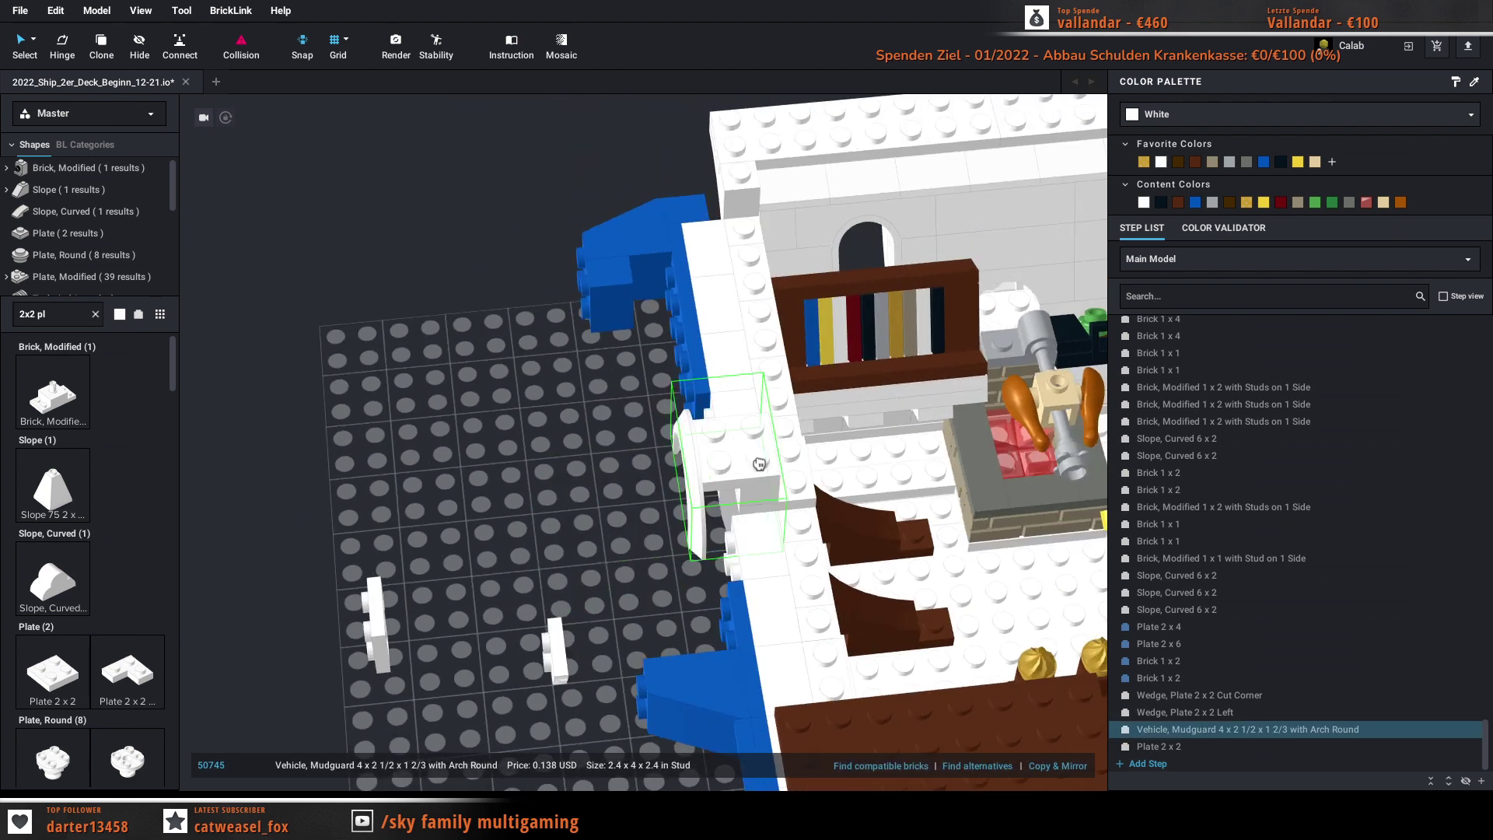
{"action": "left_click", "coordinate": [441, 527]}
{"action": "right_click_drag", "start_coordinate": [437, 527], "coordinate": [517, 450]}
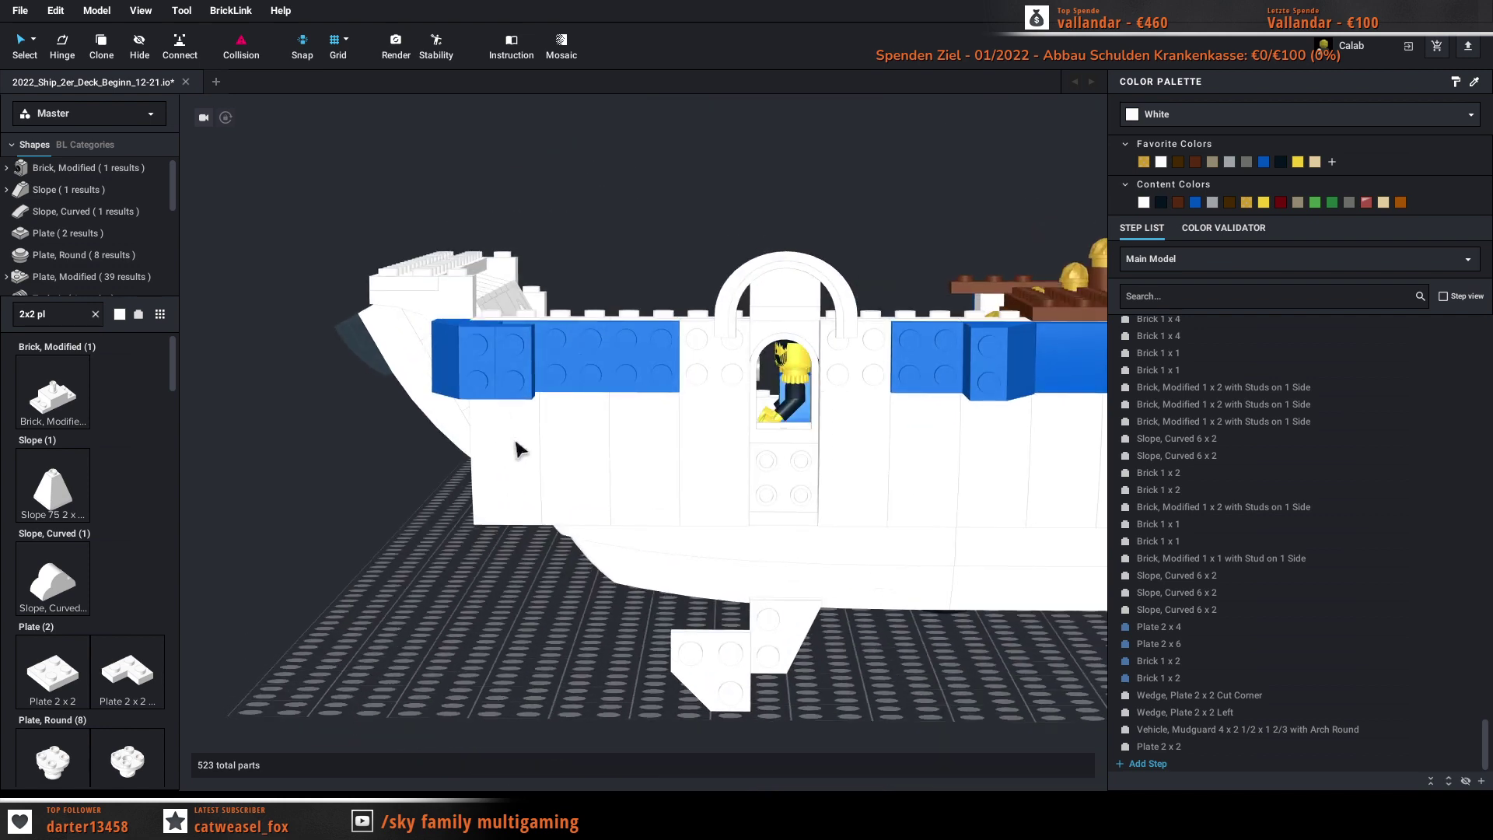
{"action": "right_click_drag", "start_coordinate": [517, 450], "coordinate": [837, 560]}
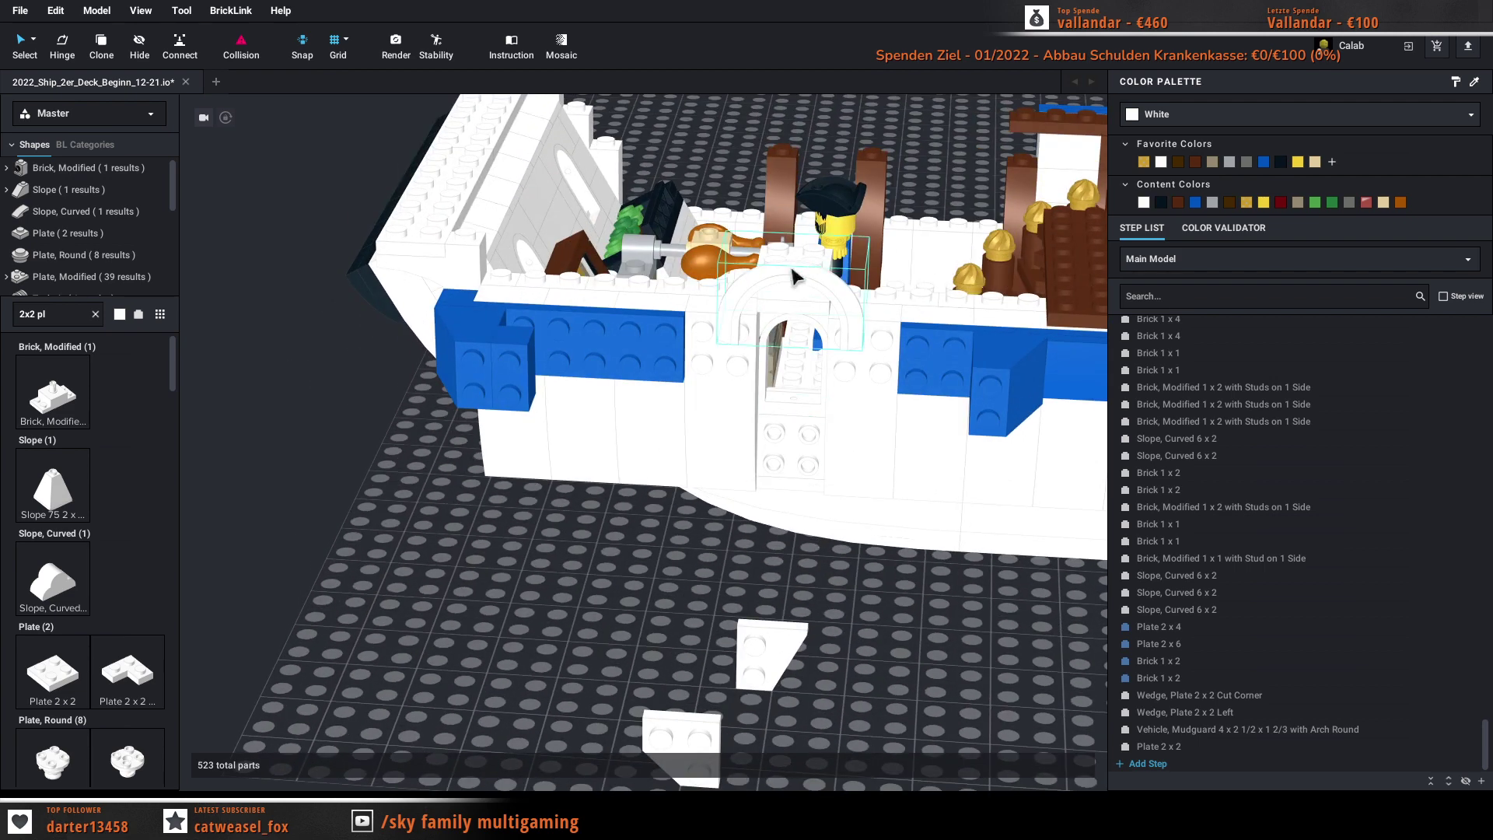
{"action": "left_click", "coordinate": [793, 269]}
{"action": "key", "text": "Delete"}
Step: Search the parts for "arch" and bring a white Arch 1 x 4 onto the baseplate beside the hull
{"action": "key", "text": "ctrl+a"}
{"action": "type", "text": "a"}
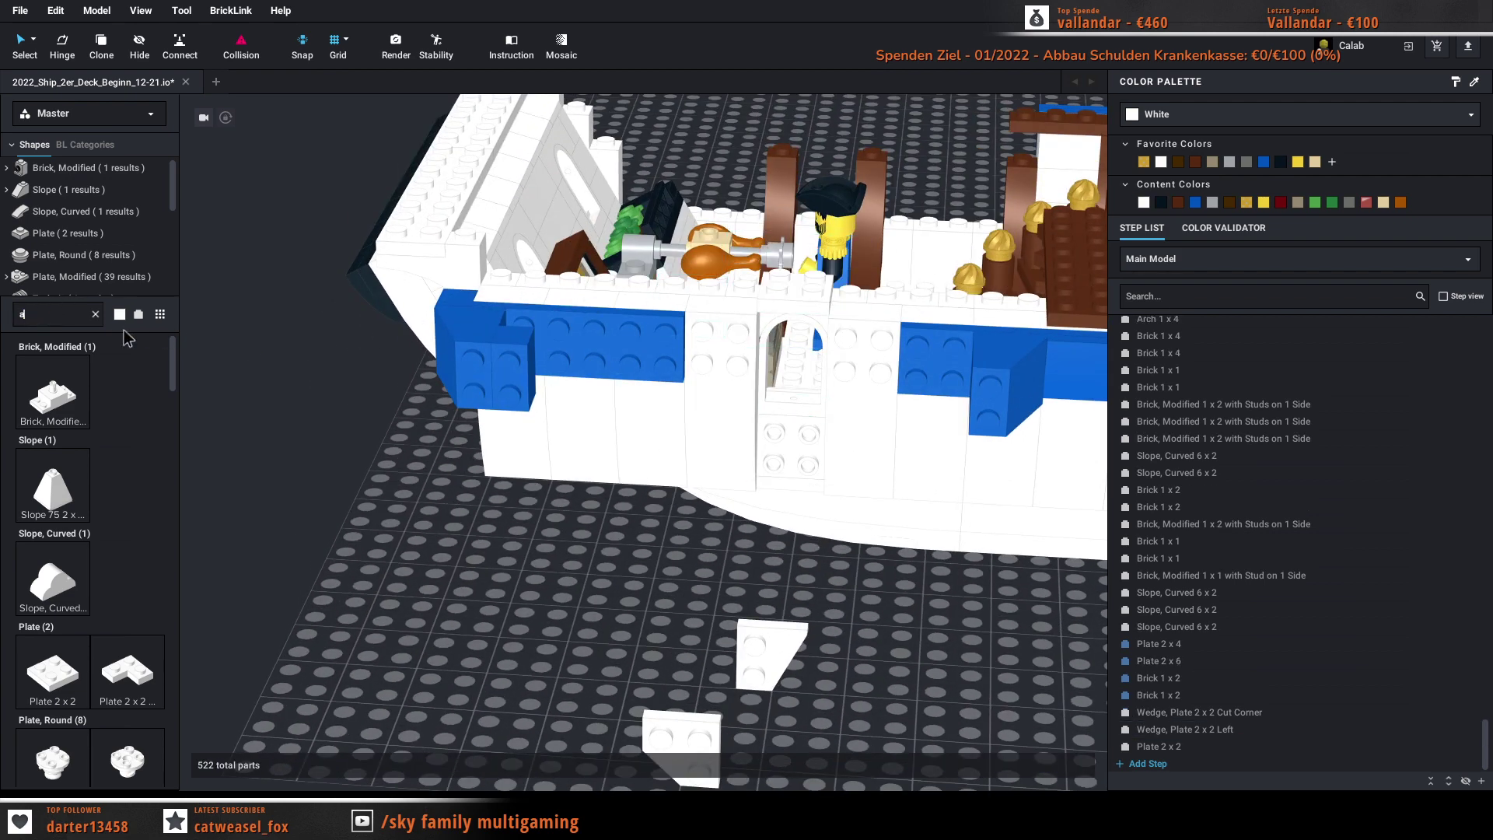
{"action": "type", "text": "rch"}
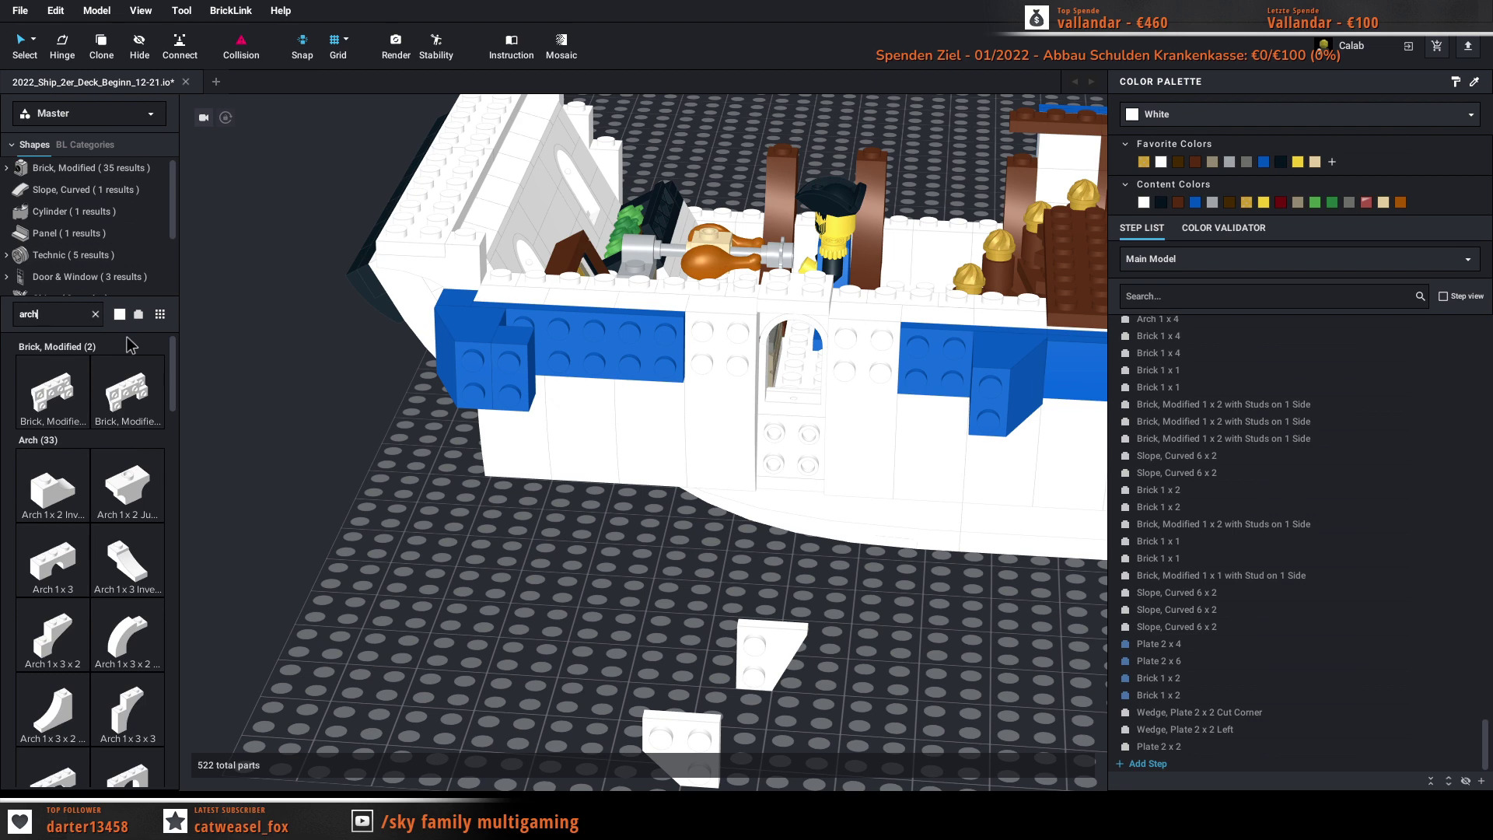
{"action": "key", "text": "Tab"}
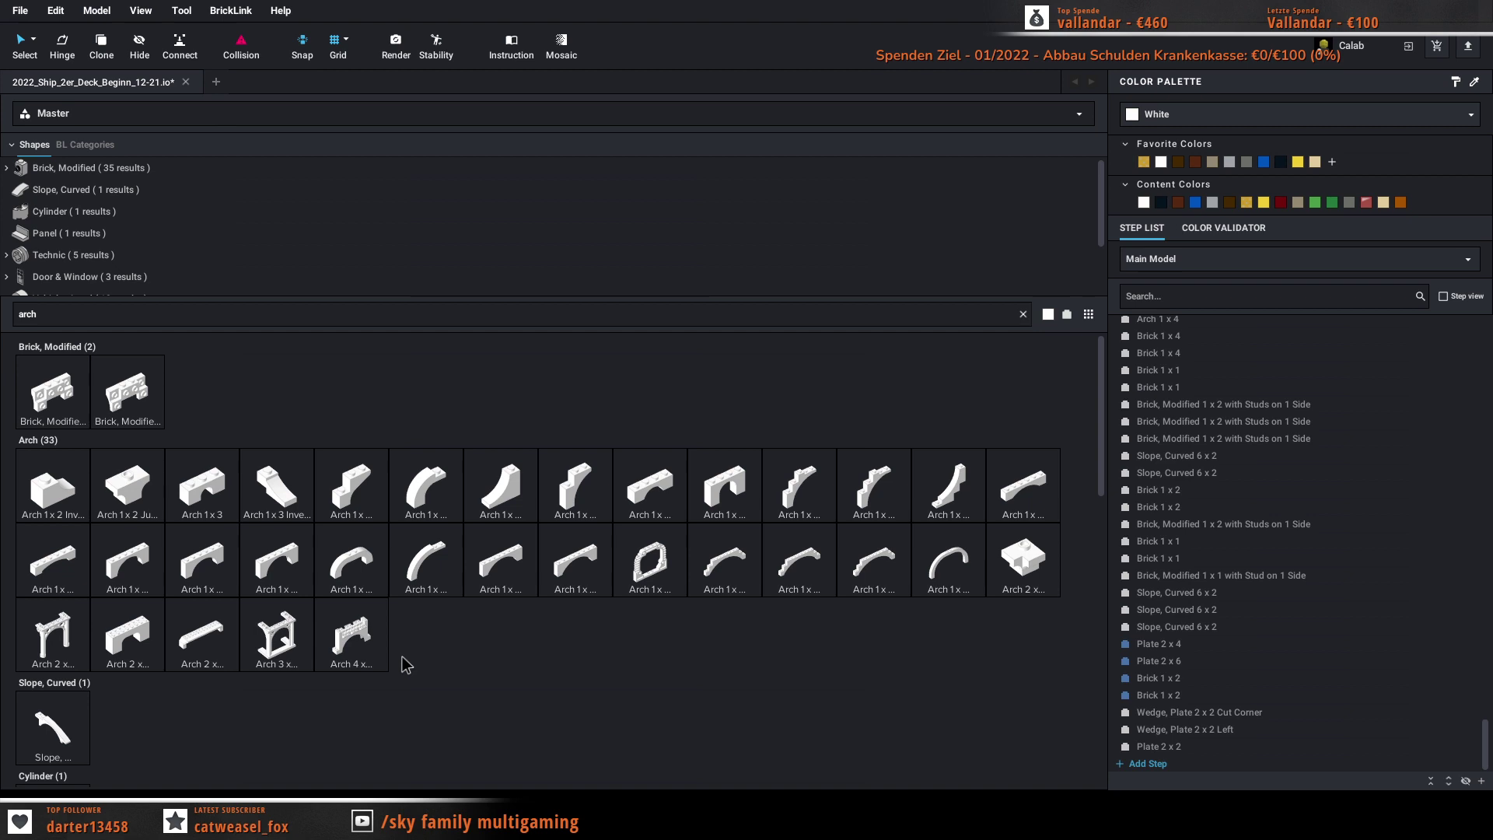
{"action": "left_click", "coordinate": [645, 499]}
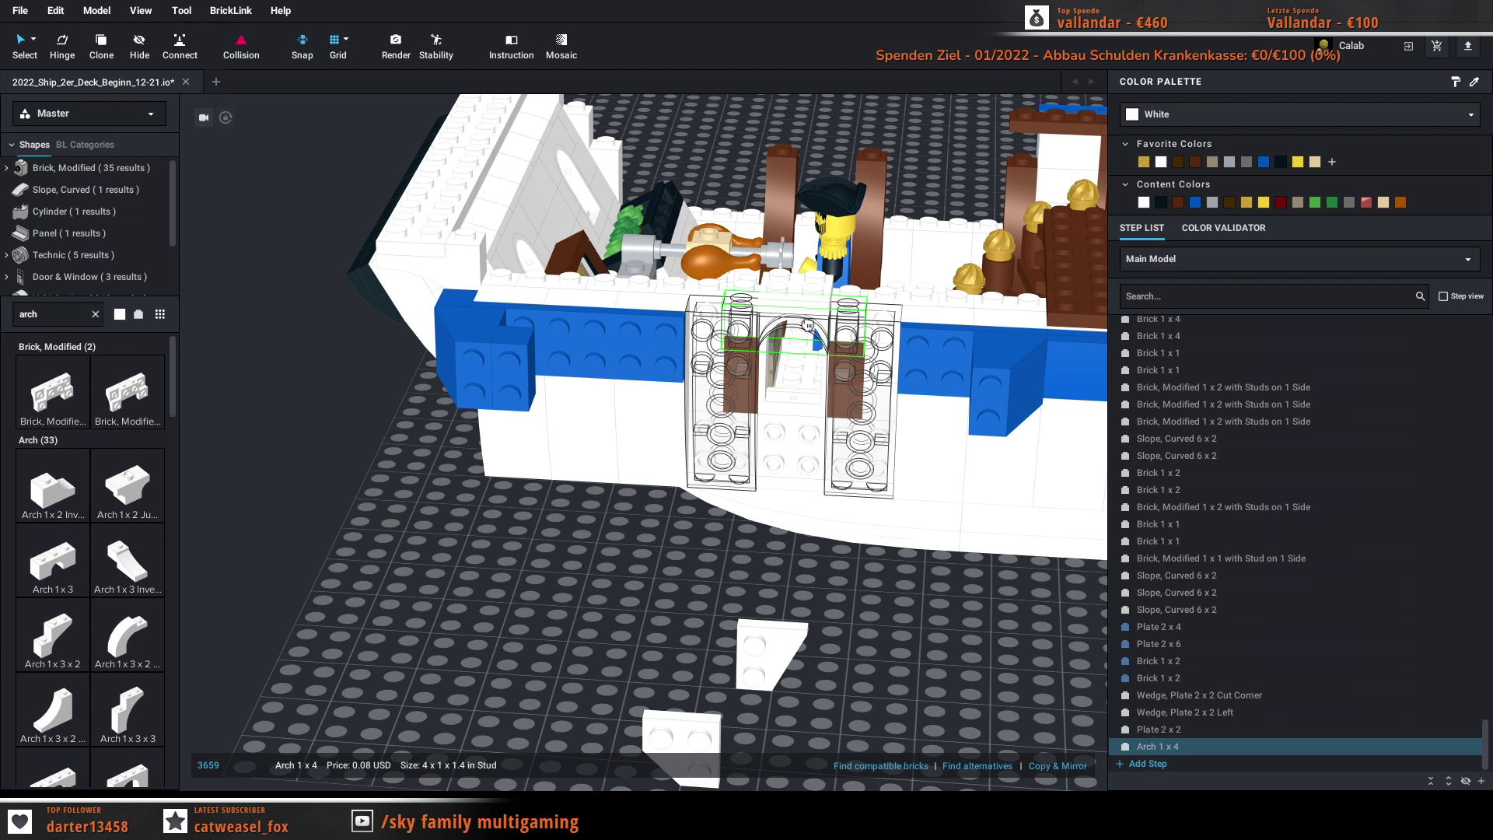
{"action": "left_click", "coordinate": [808, 325]}
{"action": "left_click", "coordinate": [572, 655]}
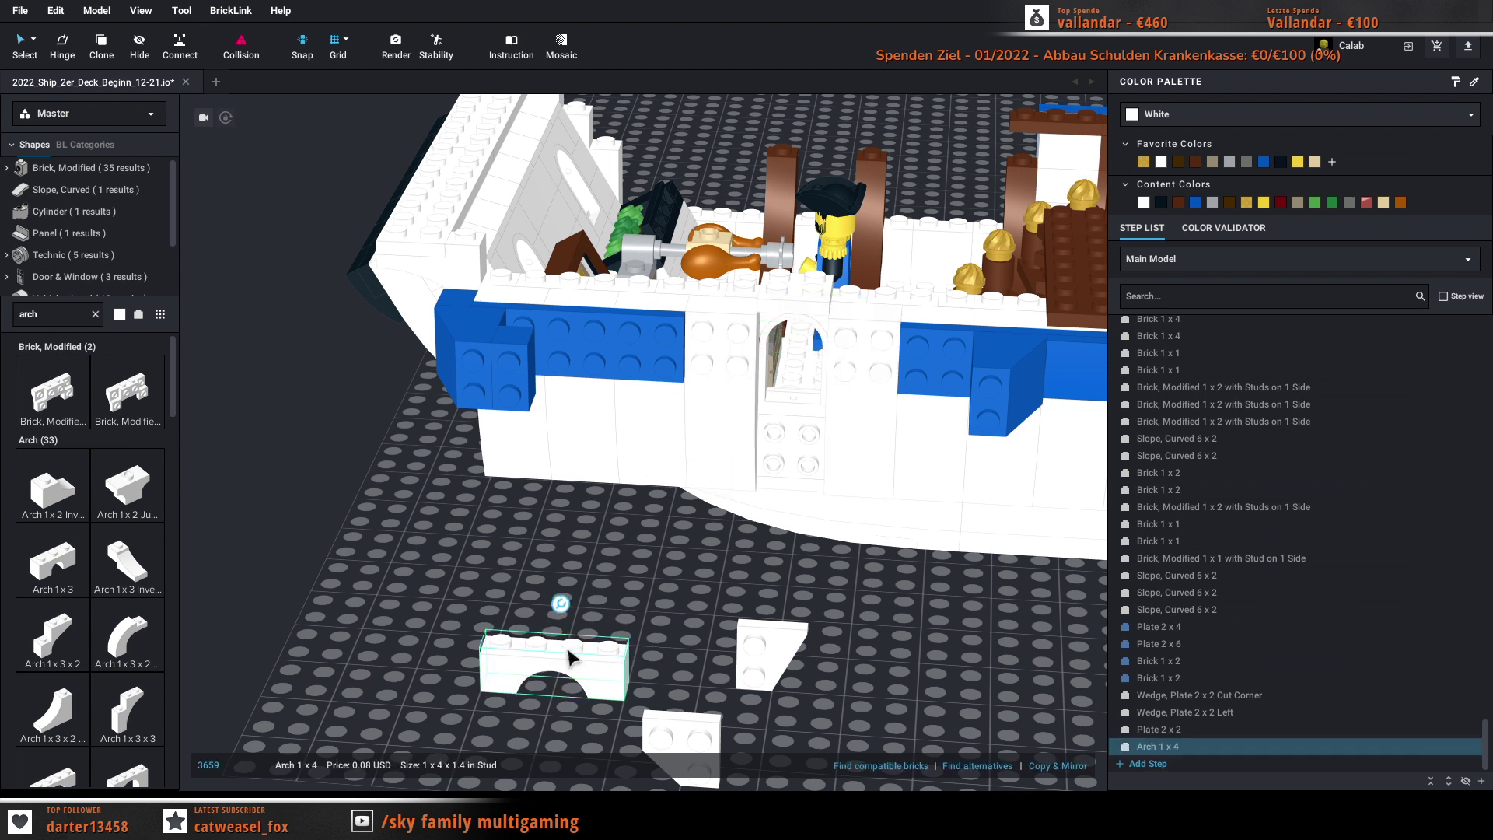
{"action": "key", "text": "Escape"}
Step: Delete the white Plate 2 x 2 on the wall top above the arched window
{"action": "left_click", "coordinate": [806, 294]}
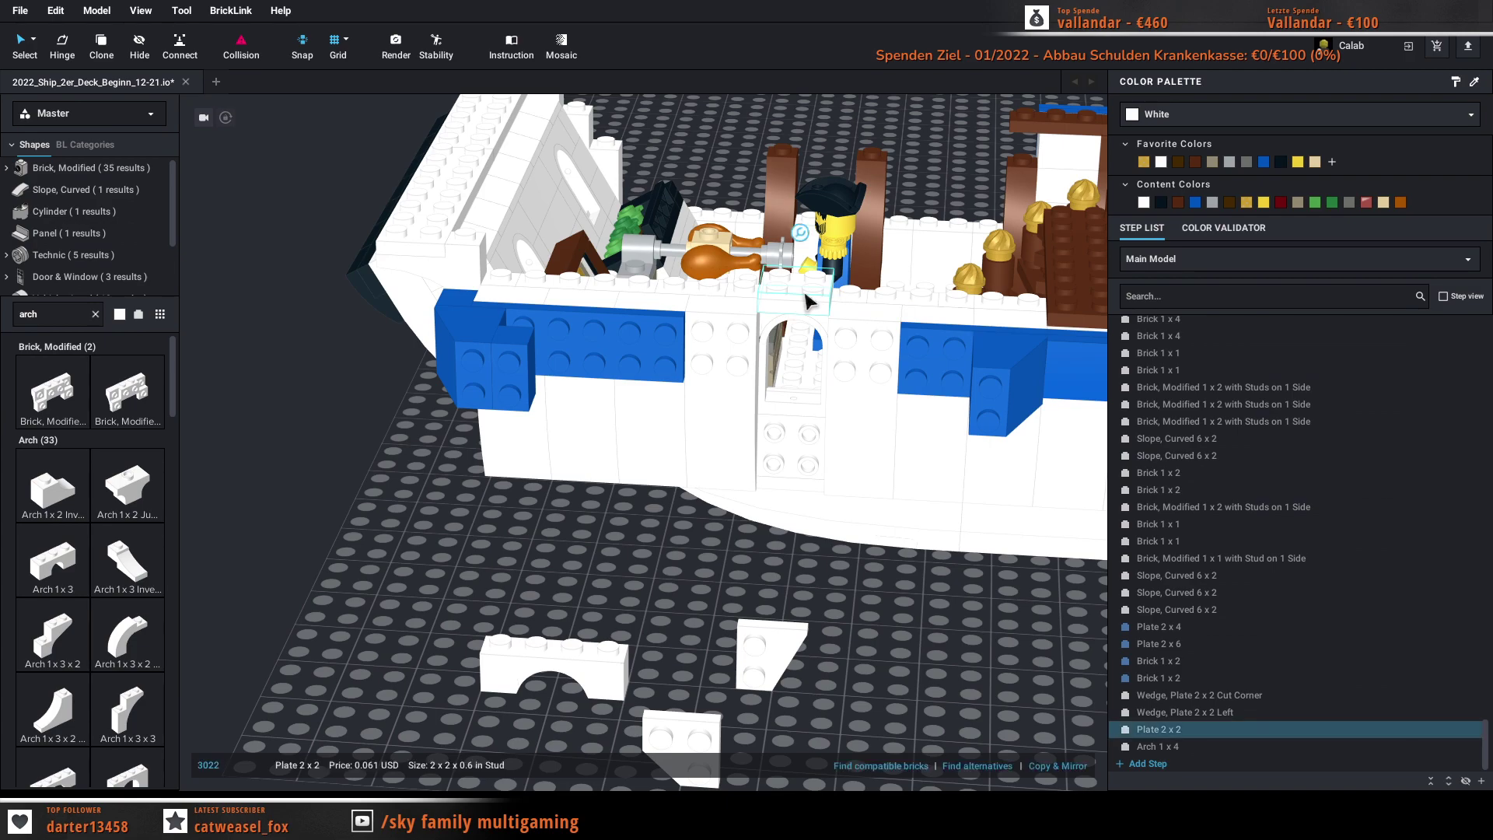
{"action": "right_click_drag", "start_coordinate": [751, 507], "coordinate": [780, 534]}
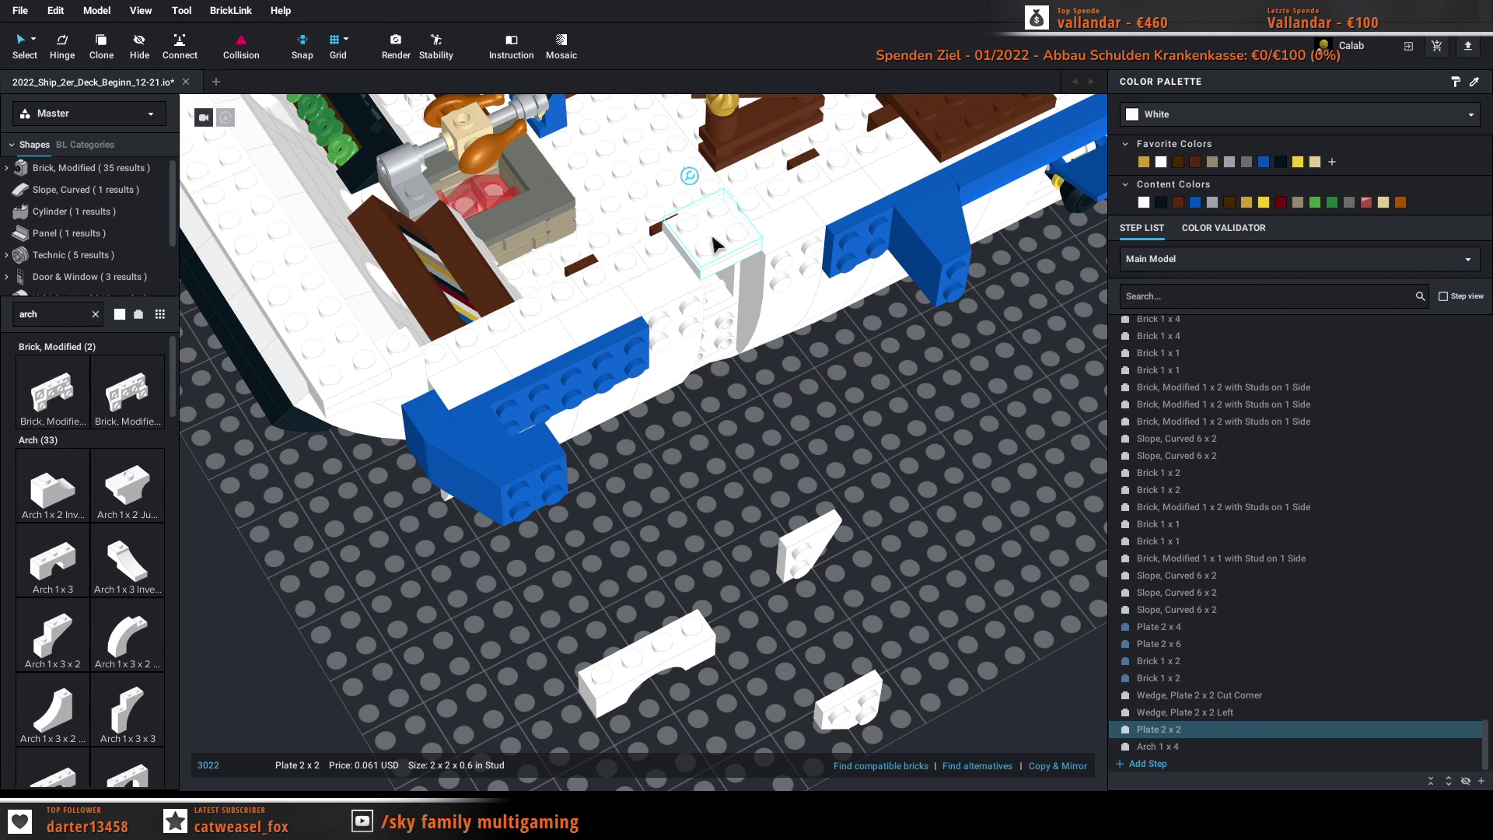
{"action": "key", "text": "Delete"}
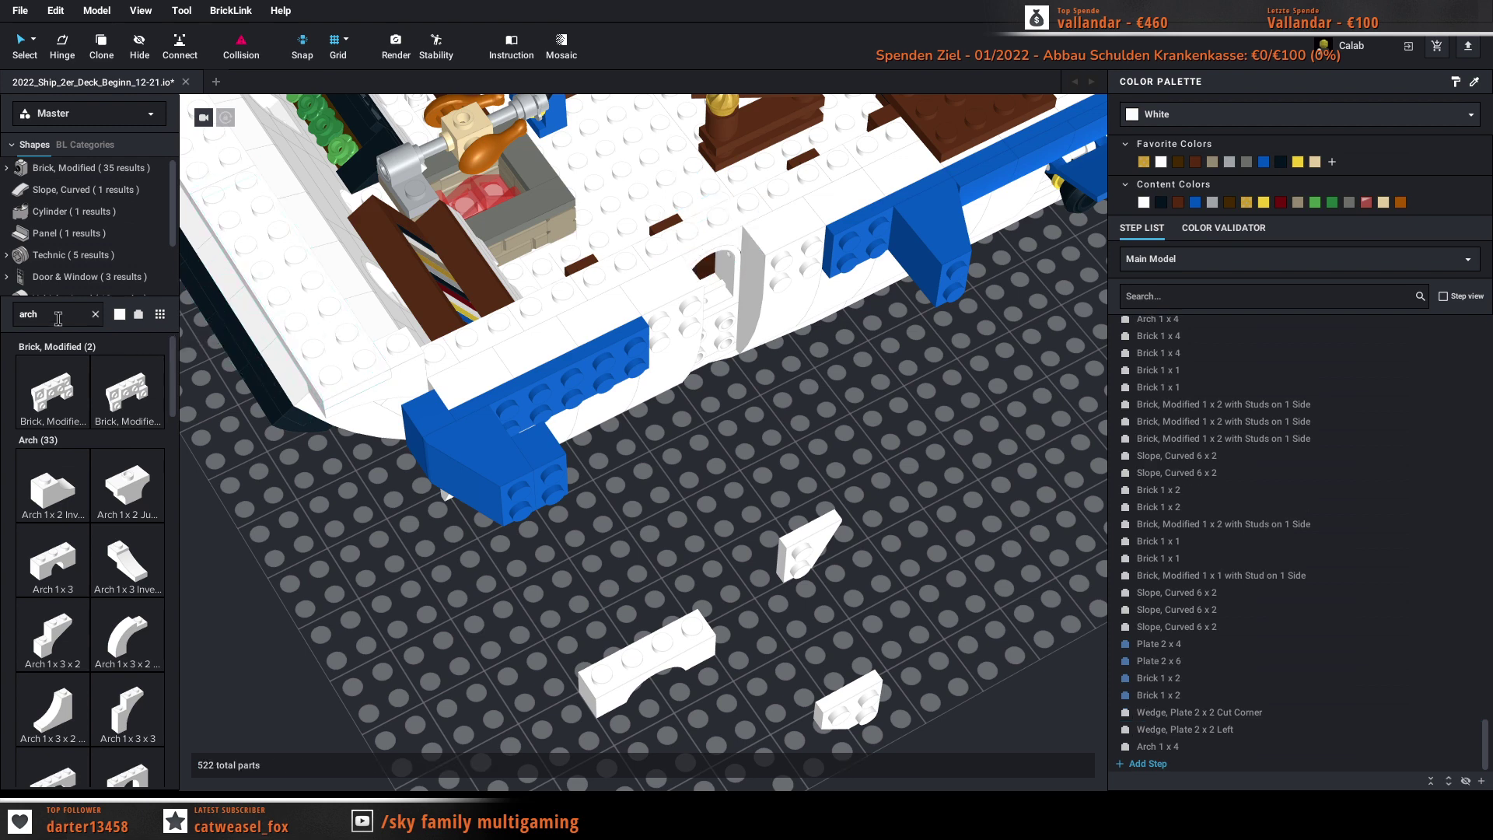
Step: Search the parts for "2x6 pl" and set a white Plate 2 x 6 above the arched window, projecting outward from the hull
{"action": "left_click_drag", "start_coordinate": [57, 319], "coordinate": [4, 319]}
{"action": "type", "text": "2"}
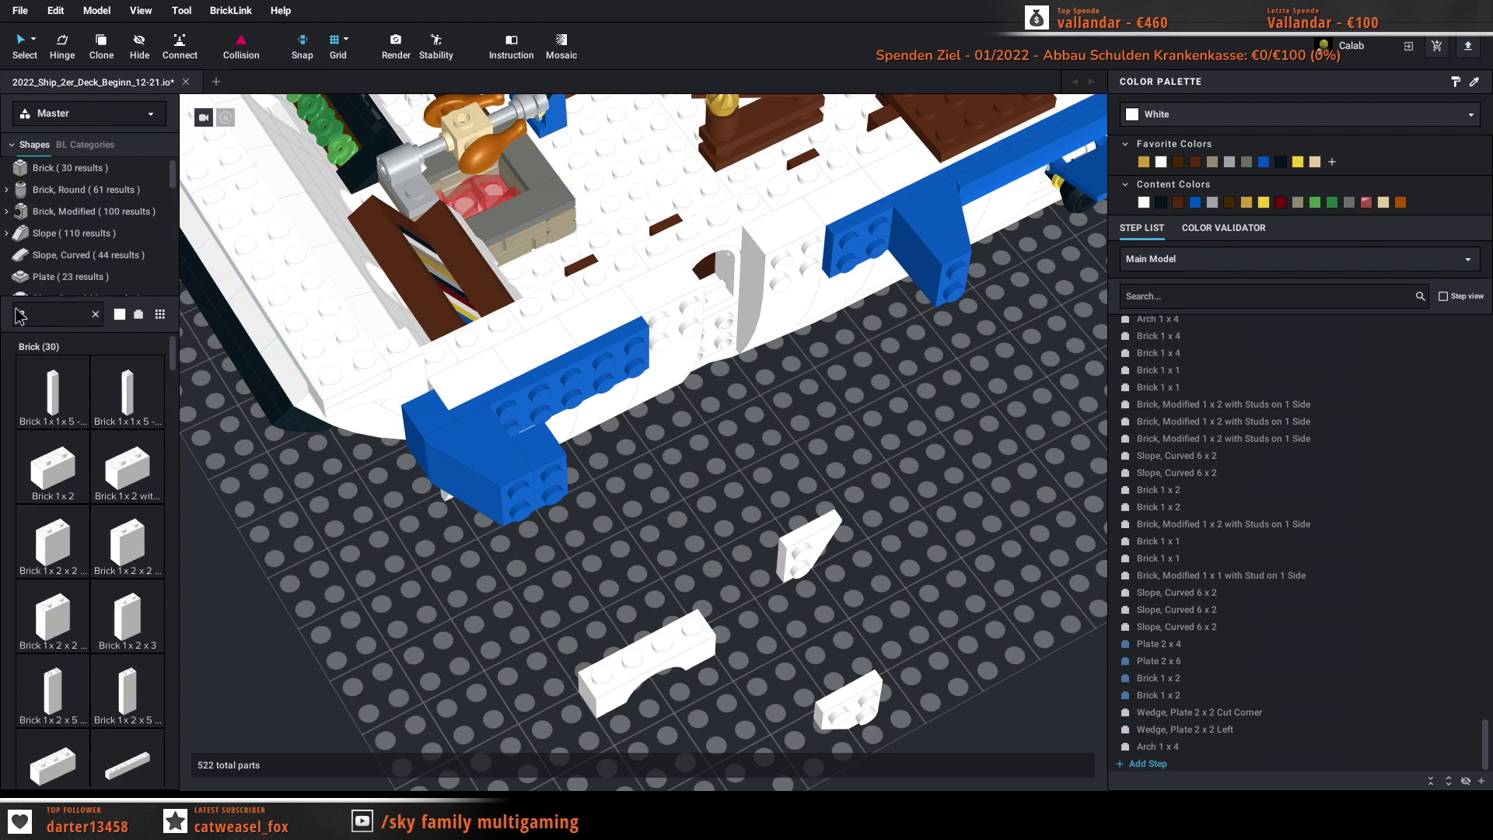
{"action": "type", "text": "2x6"}
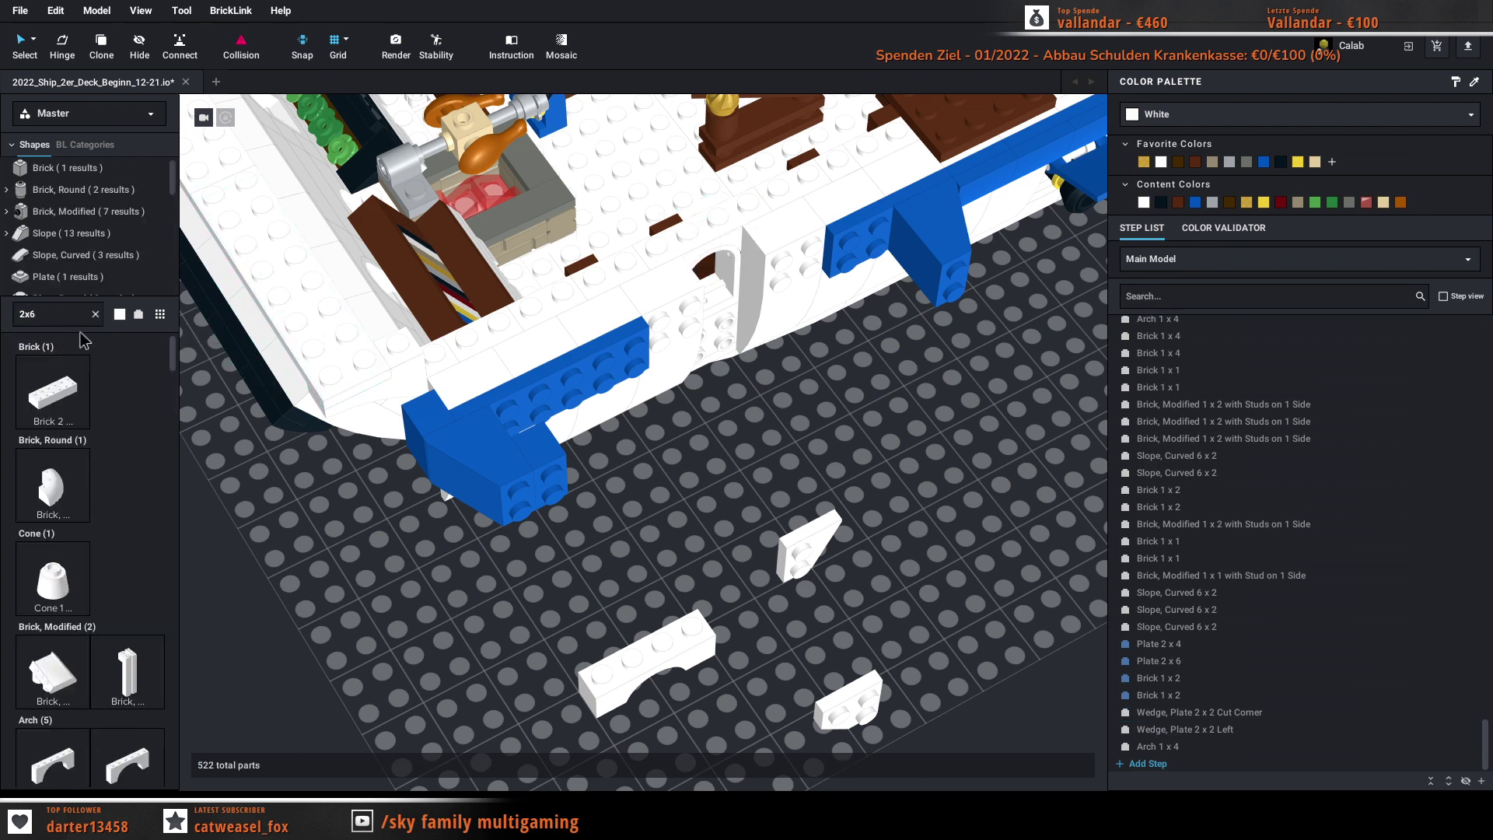
{"action": "type", "text": " pl"}
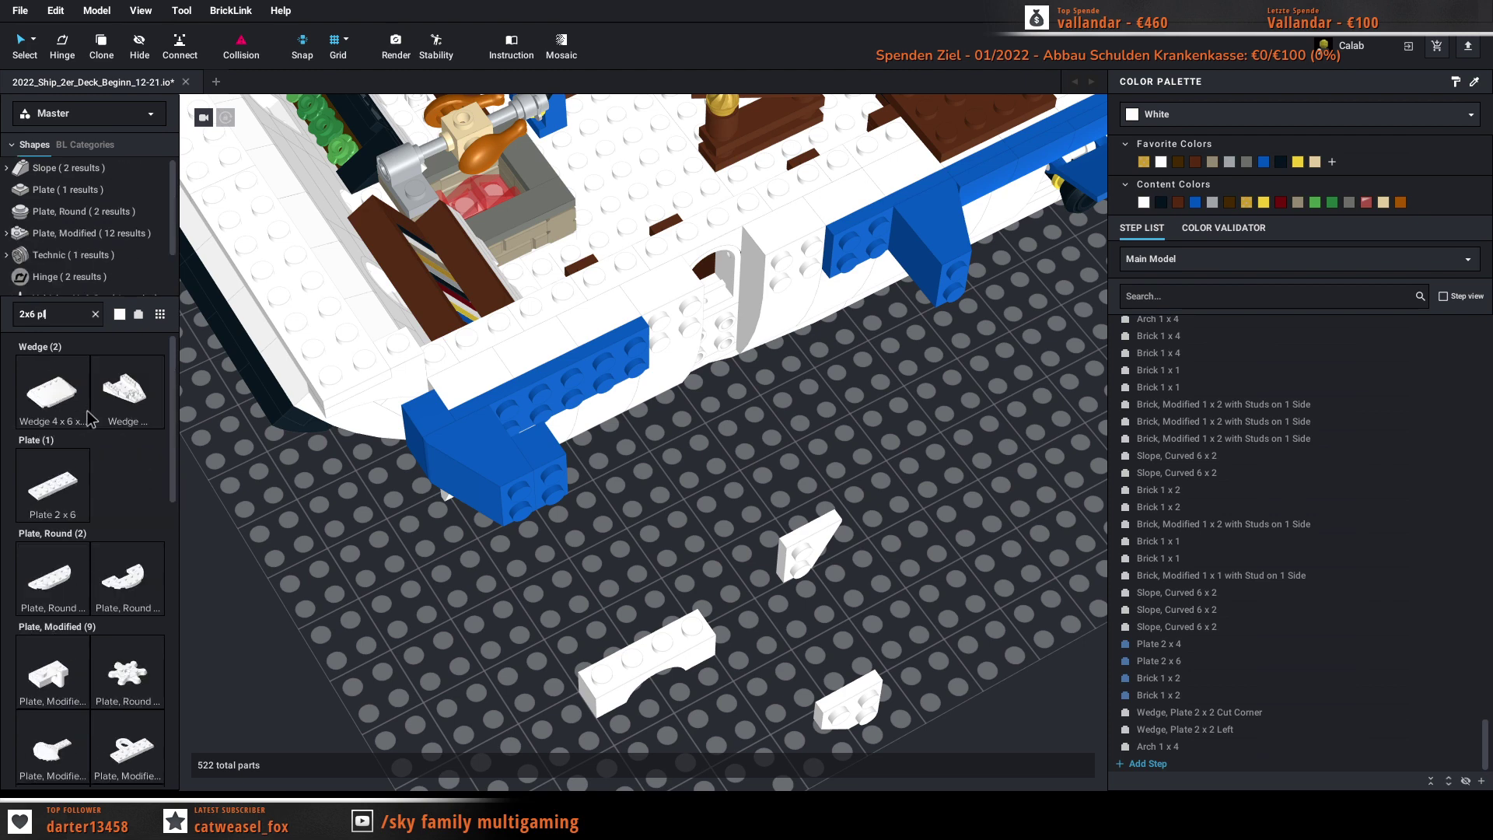
{"action": "left_click_drag", "start_coordinate": [55, 522], "coordinate": [741, 309]}
{"action": "left_click", "coordinate": [752, 294]}
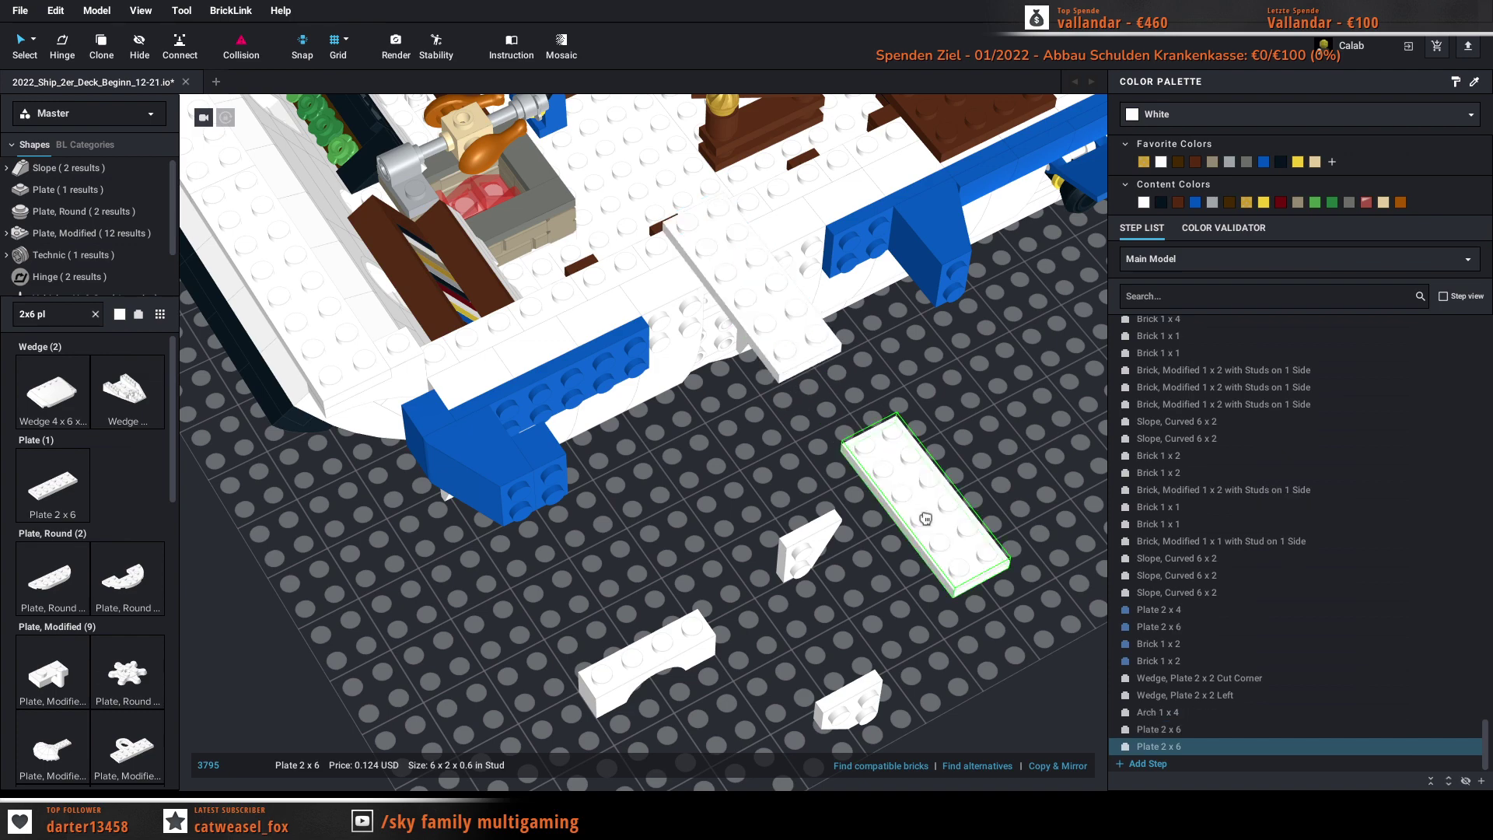
{"action": "key", "text": "Escape"}
Step: Try the Arch 1 x 4 beneath the projecting Plate 2 x 6 in front of the window and inspect the fit from several sides
{"action": "left_click_drag", "start_coordinate": [683, 655], "coordinate": [735, 570]}
{"action": "right_click_drag", "start_coordinate": [735, 570], "coordinate": [744, 510]}
{"action": "left_click_drag", "start_coordinate": [751, 611], "coordinate": [740, 394]}
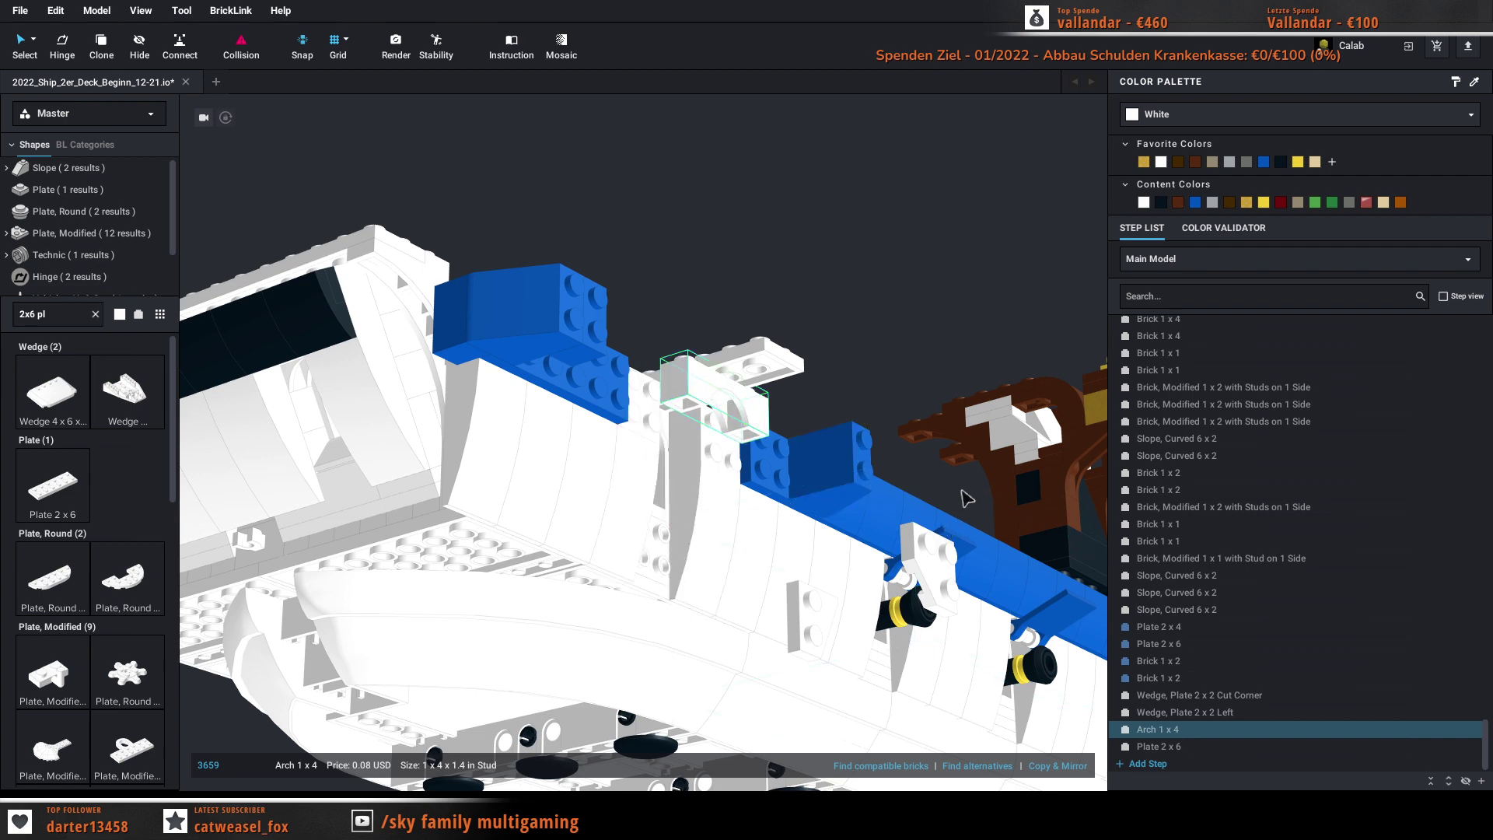
{"action": "right_click_drag", "start_coordinate": [702, 701], "coordinate": [763, 769]}
{"action": "left_click", "coordinate": [688, 743]}
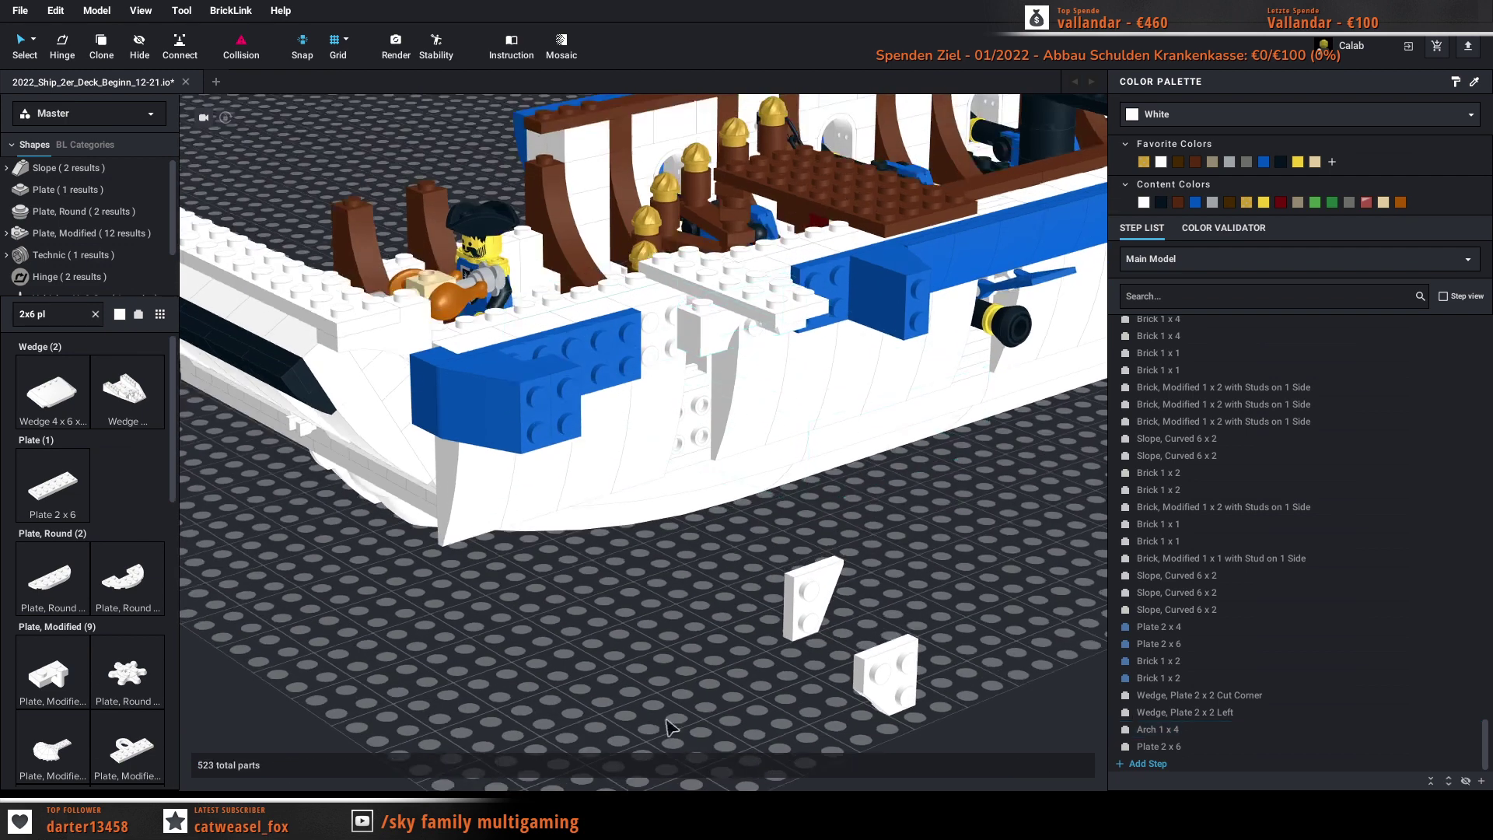
{"action": "right_click_drag", "start_coordinate": [672, 677], "coordinate": [652, 661]}
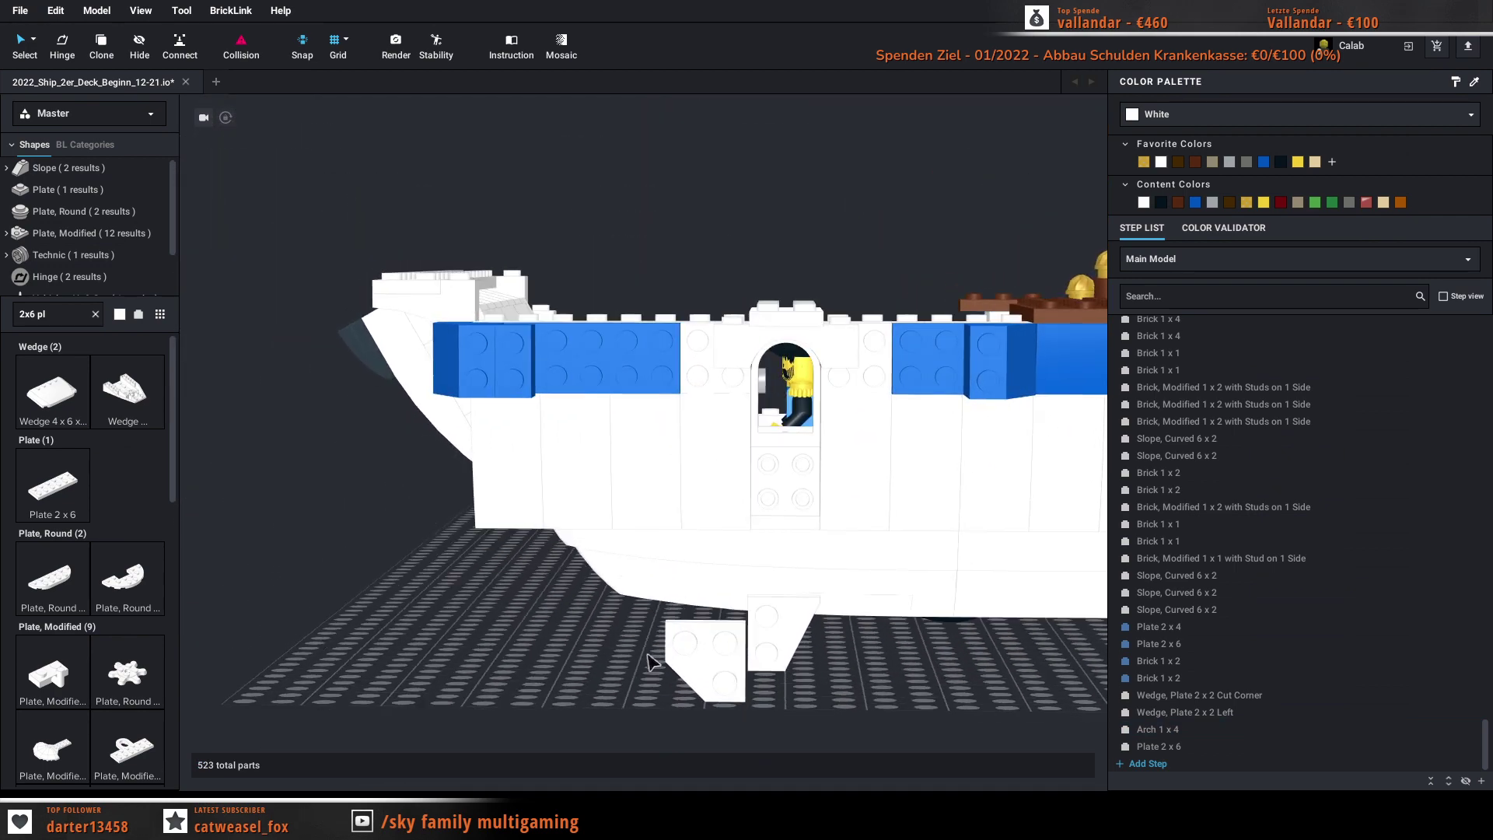
{"action": "right_click_drag", "start_coordinate": [648, 663], "coordinate": [707, 676]}
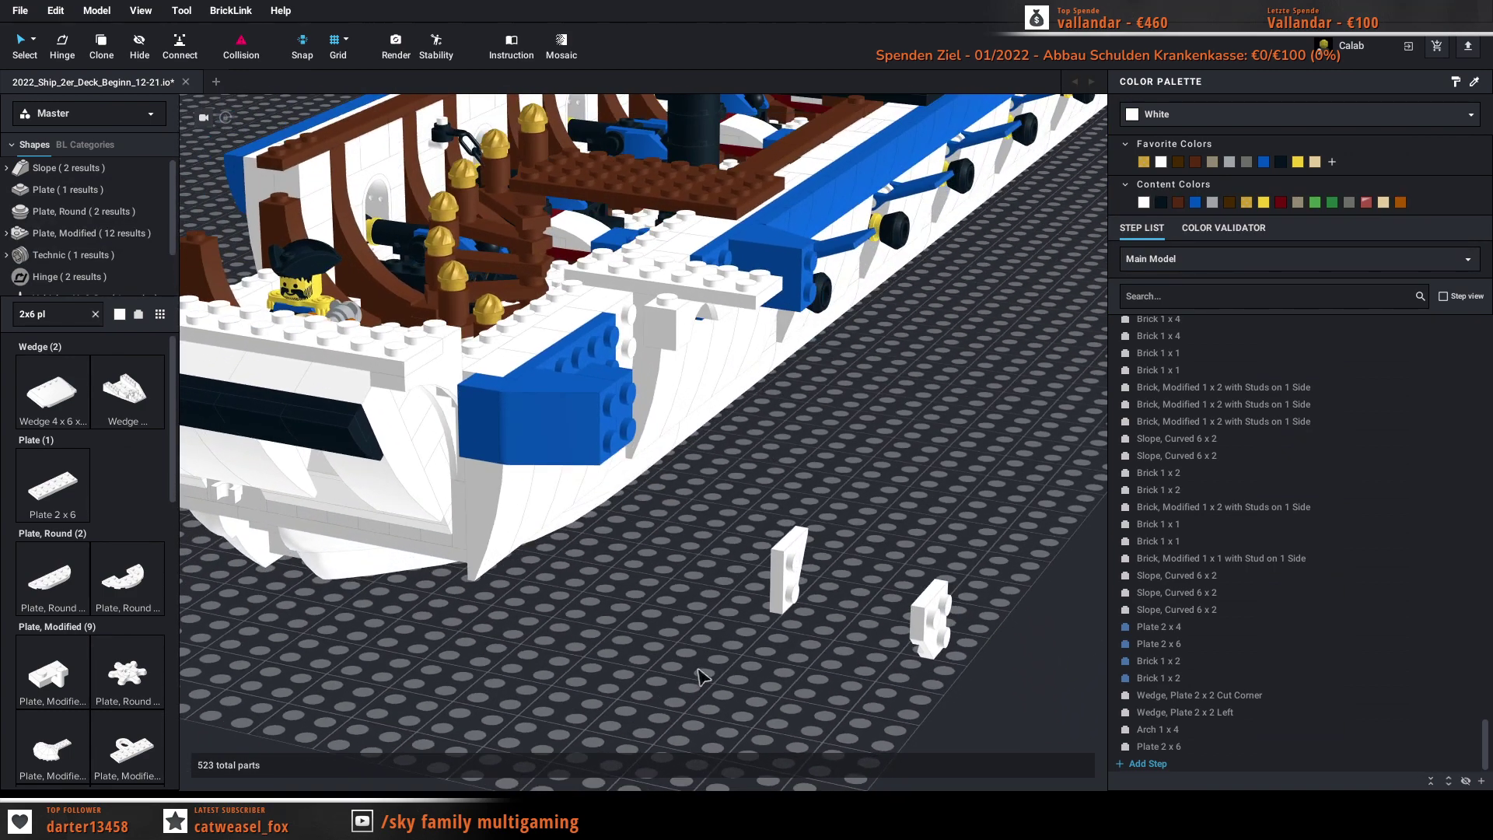
{"action": "right_click_drag", "start_coordinate": [698, 670], "coordinate": [690, 671]}
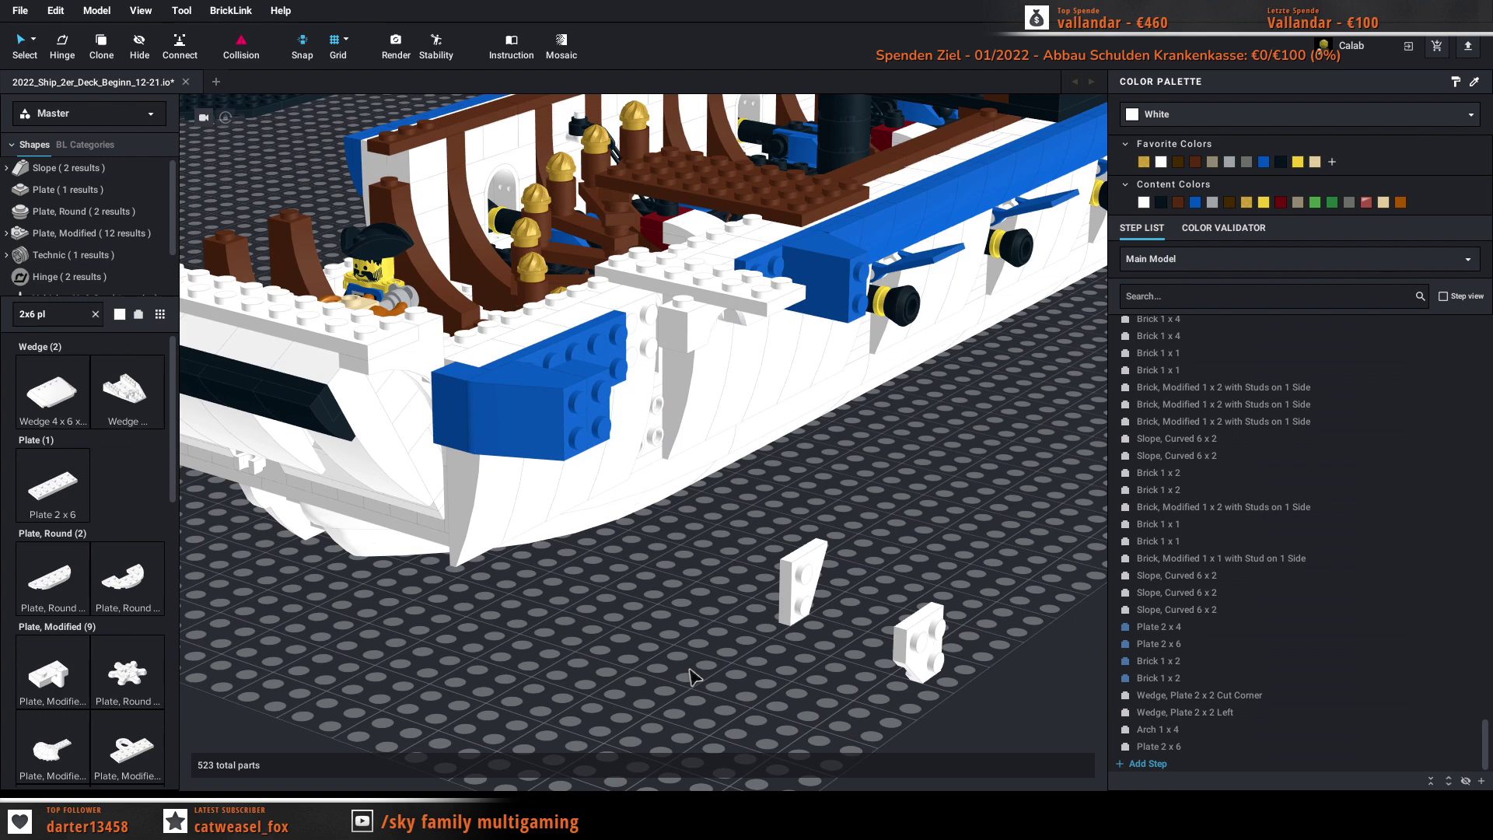
{"action": "right_click_drag", "start_coordinate": [690, 669], "coordinate": [657, 663]}
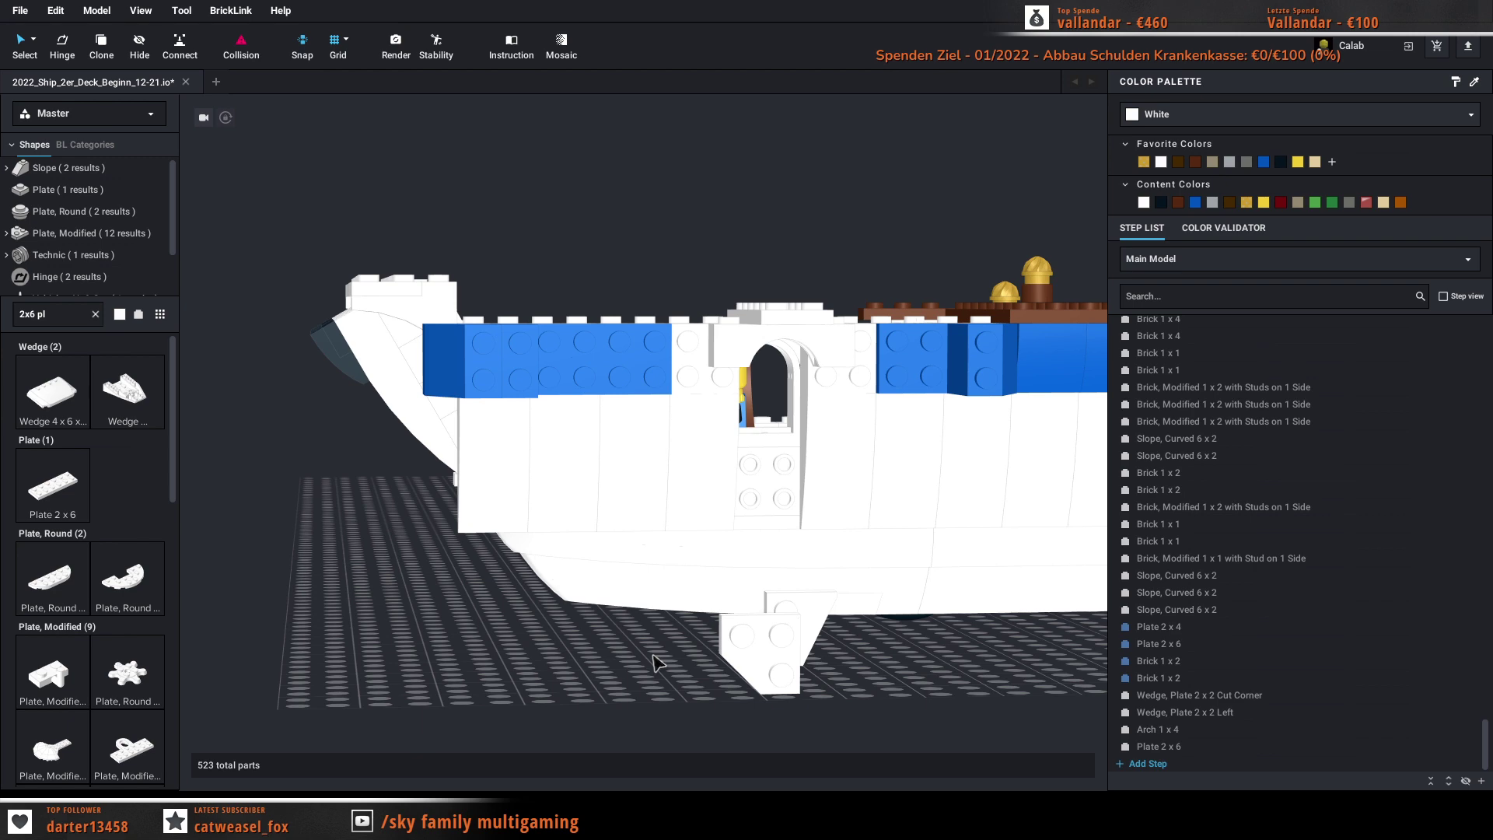
{"action": "mouse_move", "coordinate": [653, 664]}
{"action": "right_mouse_down"}
{"action": "mouse_move", "coordinate": [672, 687]}
{"action": "mouse_move", "coordinate": [650, 659]}
{"action": "right_mouse_up"}
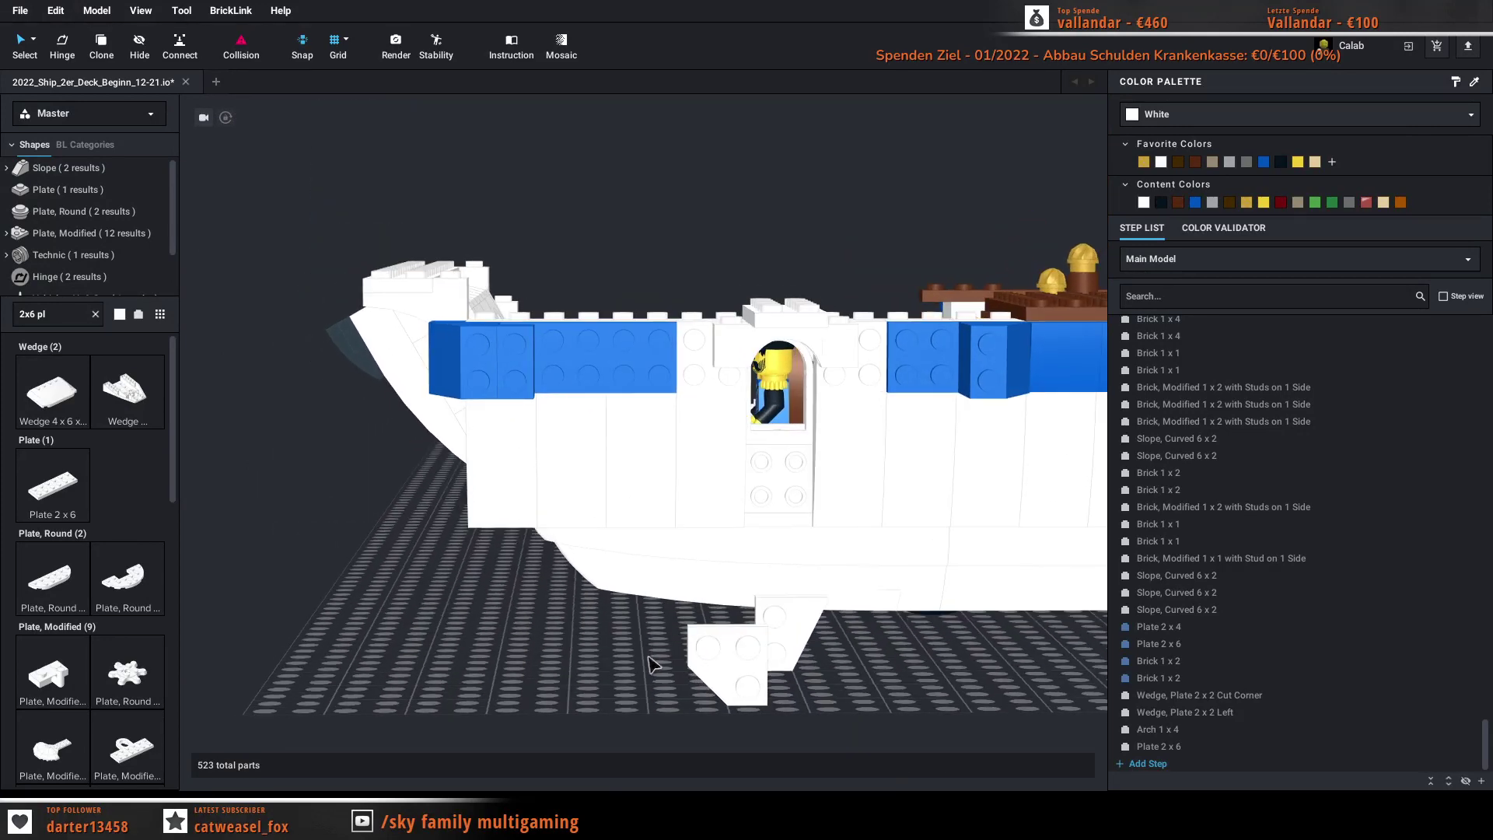
Step: Delete the studded brick directly below the arched window and move the window out of the wall onto the baseplate
{"action": "left_click", "coordinate": [777, 493]}
{"action": "key", "text": "Delete"}
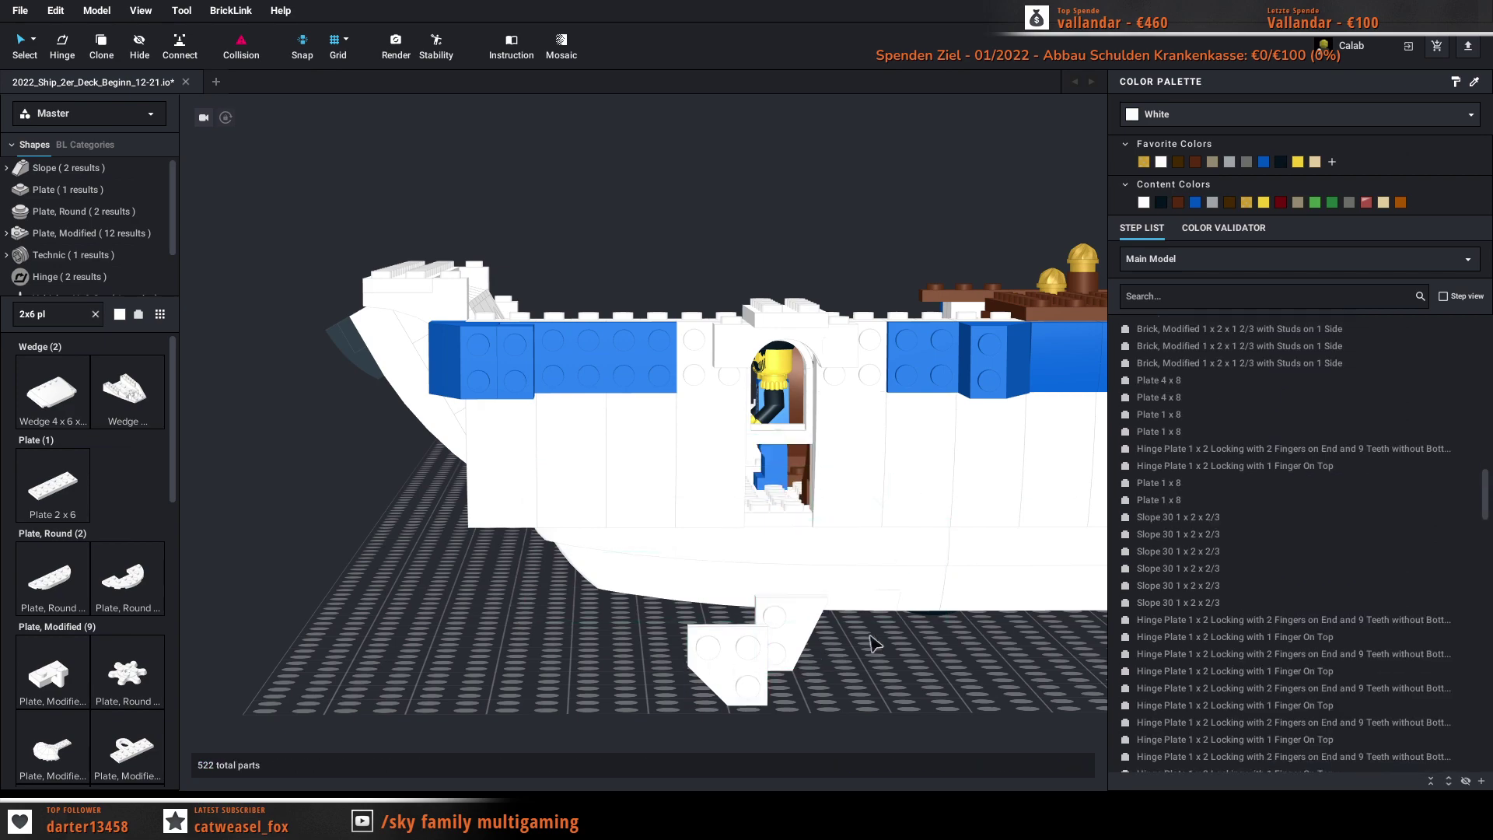
{"action": "right_click_drag", "start_coordinate": [870, 636], "coordinate": [1002, 685]}
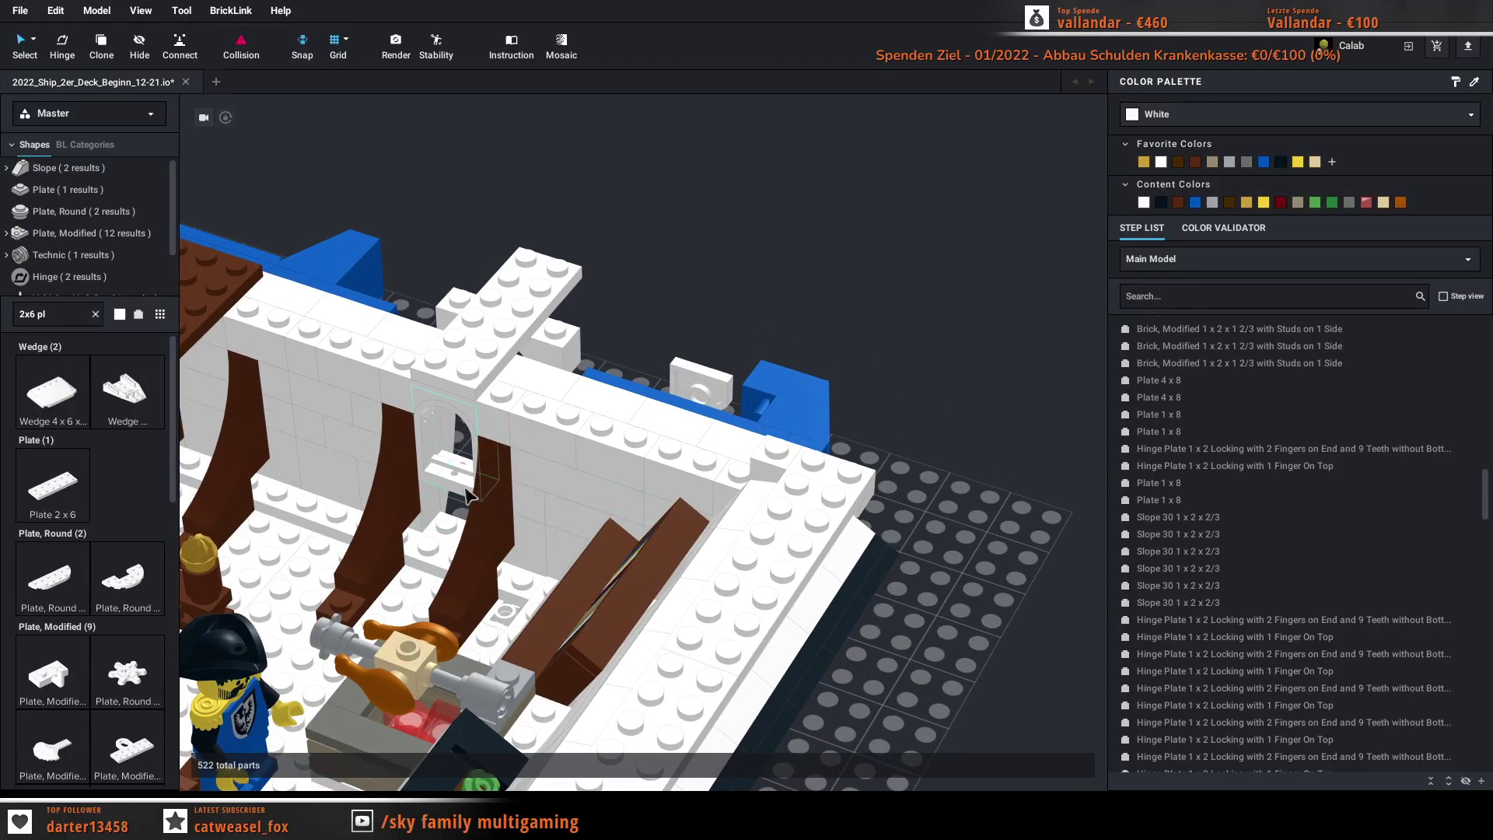
{"action": "left_click_drag", "start_coordinate": [465, 485], "coordinate": [784, 323]}
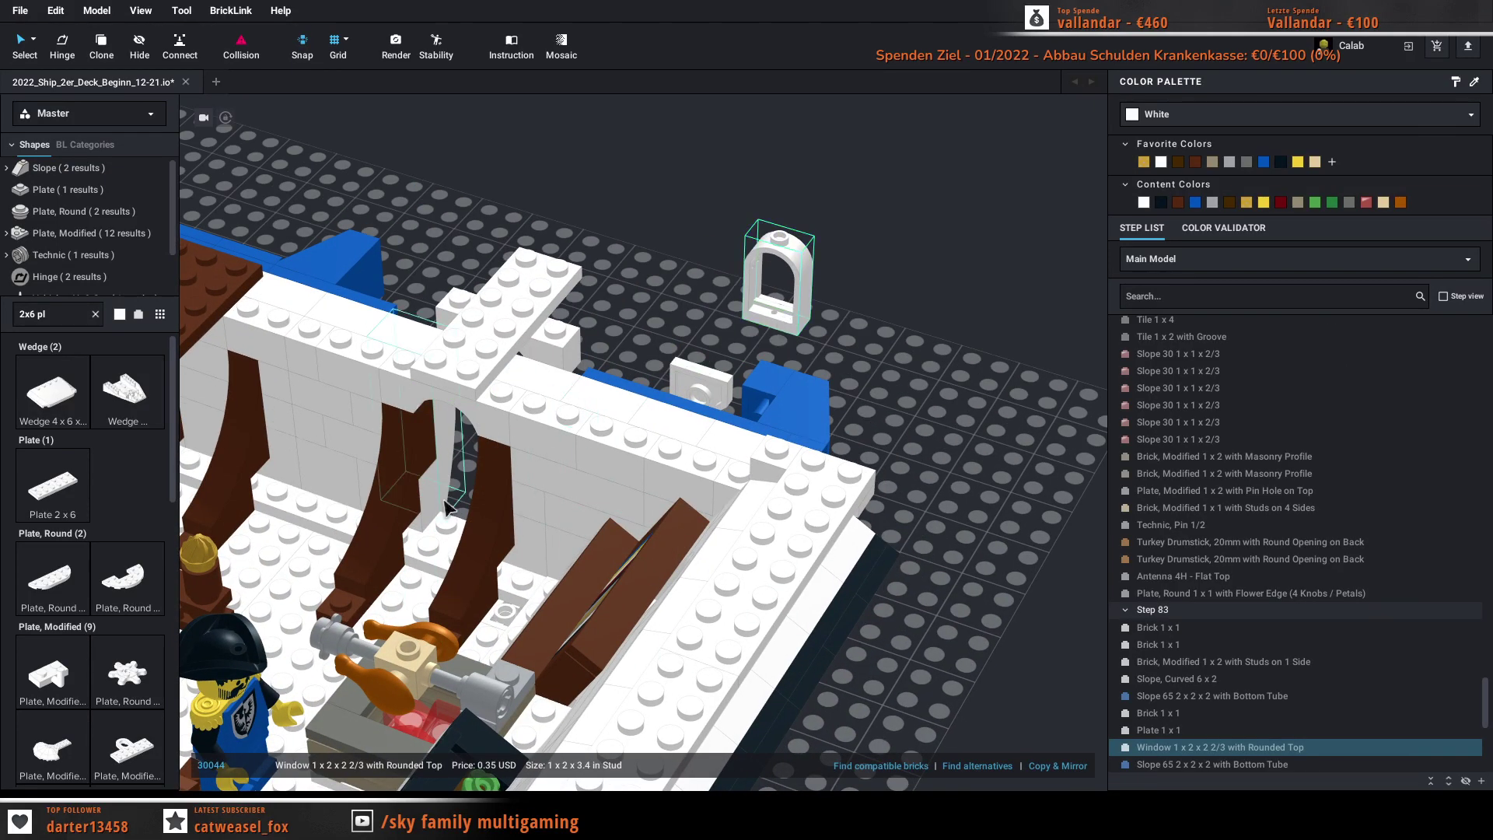
Step: Move the projecting Plate 2 x 6, its Arch 1 x 4 and the curved wall pieces flanking the window opening onto the baseplate
{"action": "right_click_drag", "start_coordinate": [759, 393], "coordinate": [618, 382]}
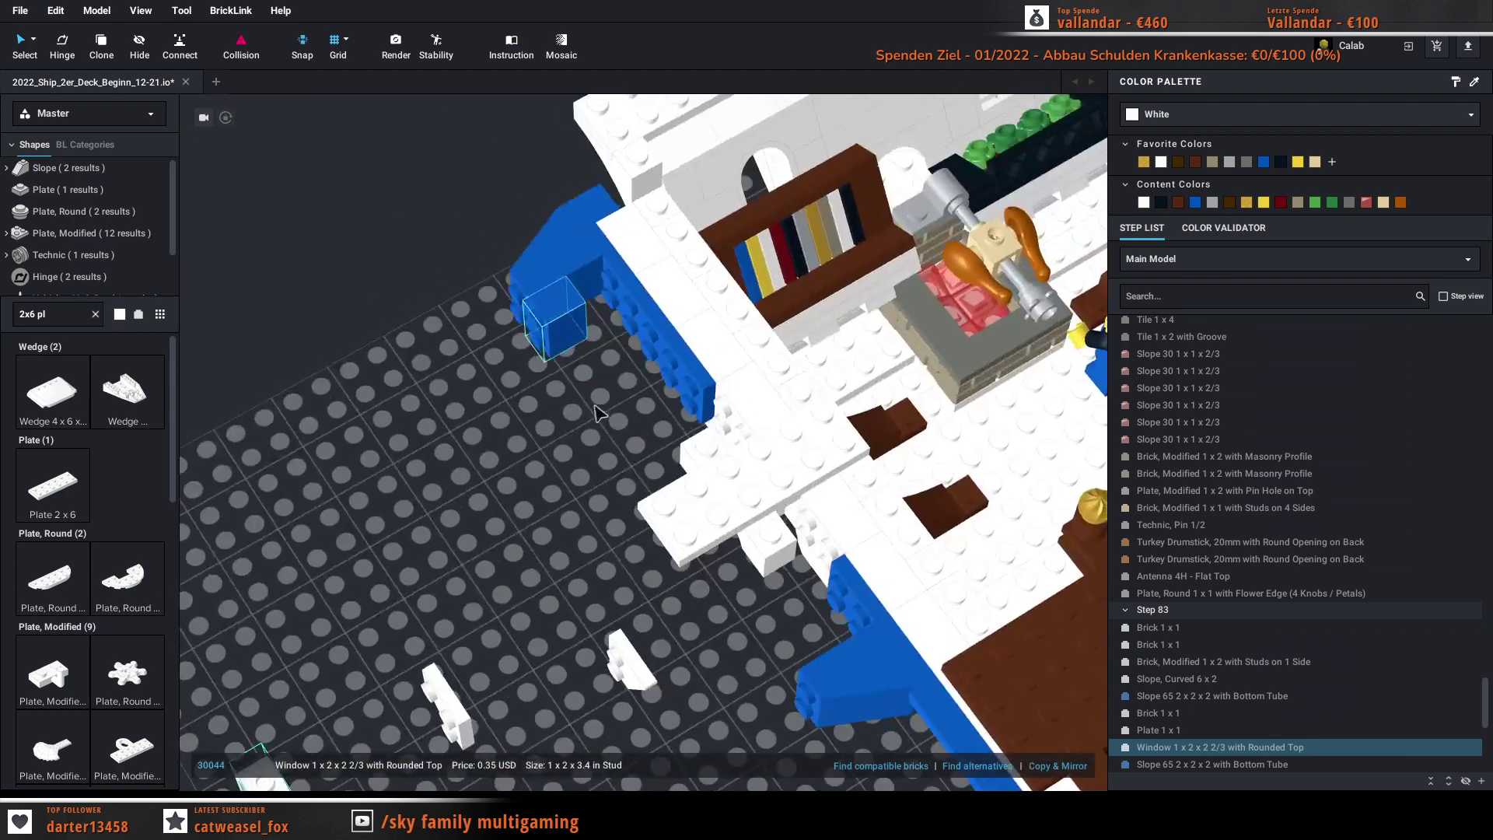
{"action": "right_click_drag", "start_coordinate": [548, 315], "coordinate": [575, 387]}
{"action": "left_click", "coordinate": [778, 321]}
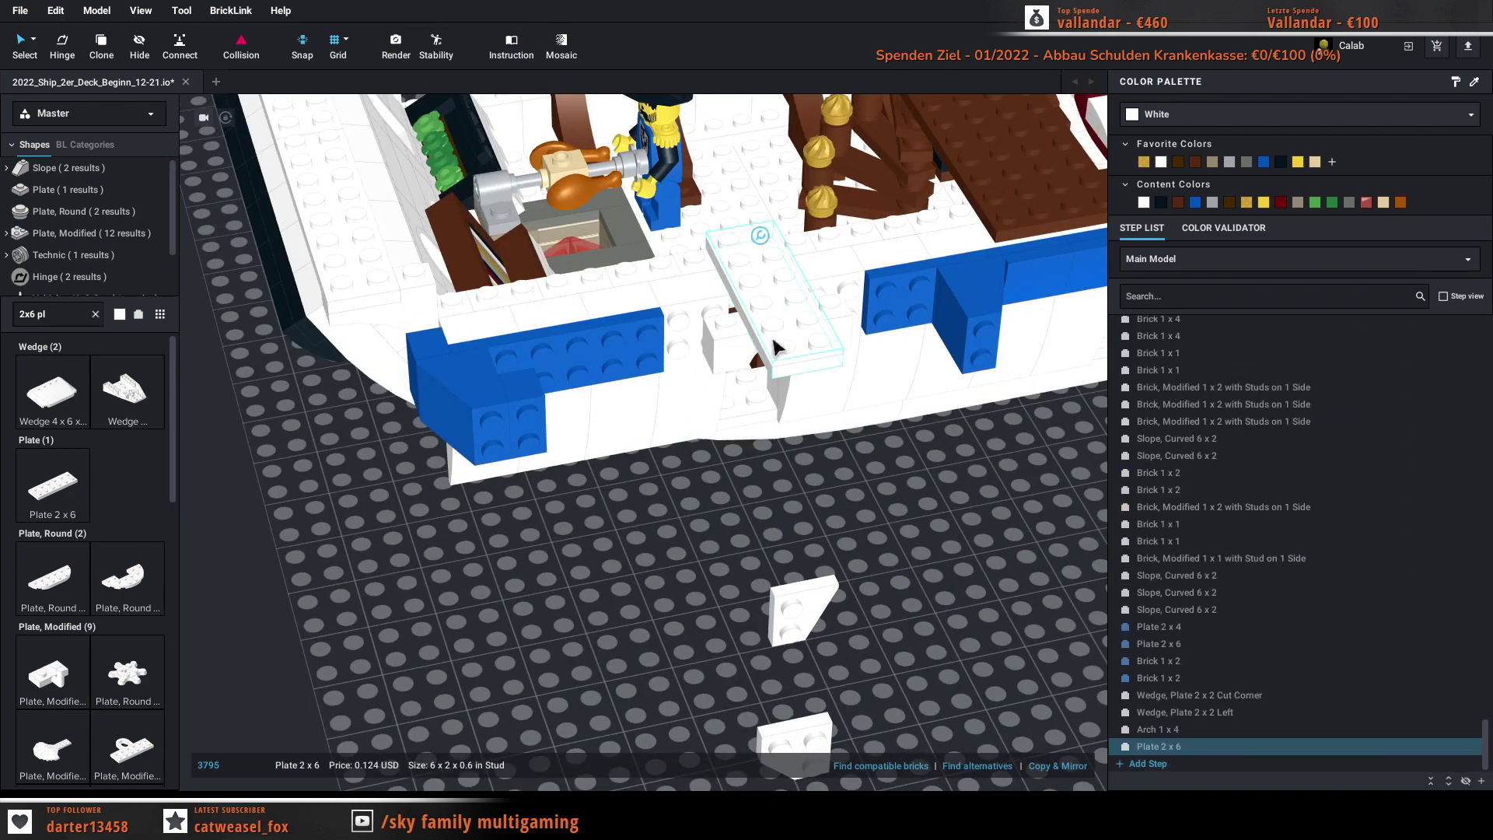
{"action": "left_click_drag", "start_coordinate": [774, 346], "coordinate": [498, 713]}
{"action": "left_click_drag", "start_coordinate": [750, 353], "coordinate": [1020, 605]}
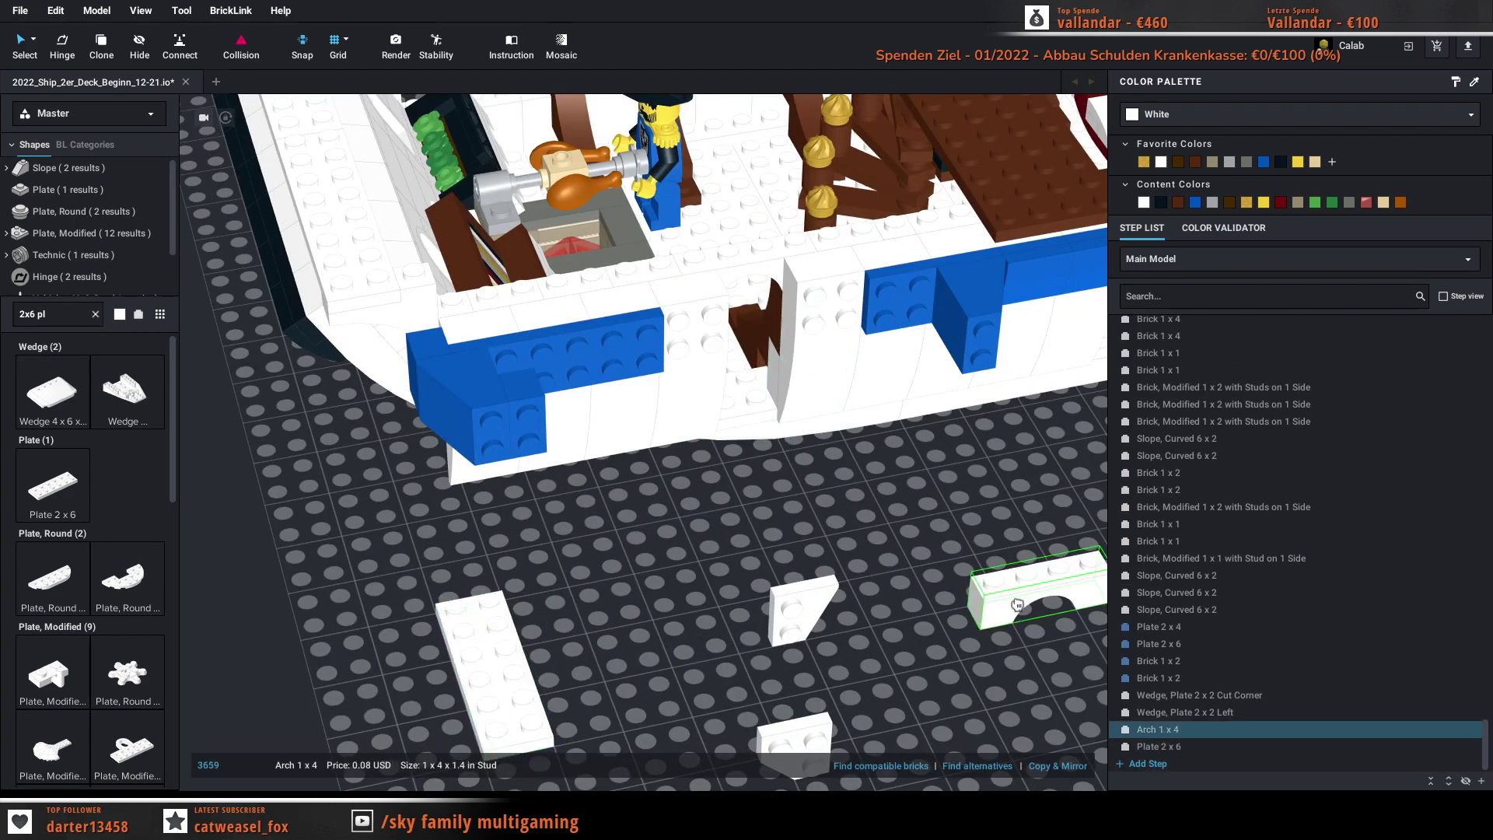
{"action": "left_click_drag", "start_coordinate": [795, 367], "coordinate": [989, 510]}
{"action": "left_click_drag", "start_coordinate": [712, 360], "coordinate": [657, 654]}
Step: Delete the two remaining Brick, Modified 1 x 2 x 1 2/3 with Studs on 1 Side below the window opening
{"action": "left_click", "coordinate": [809, 379]}
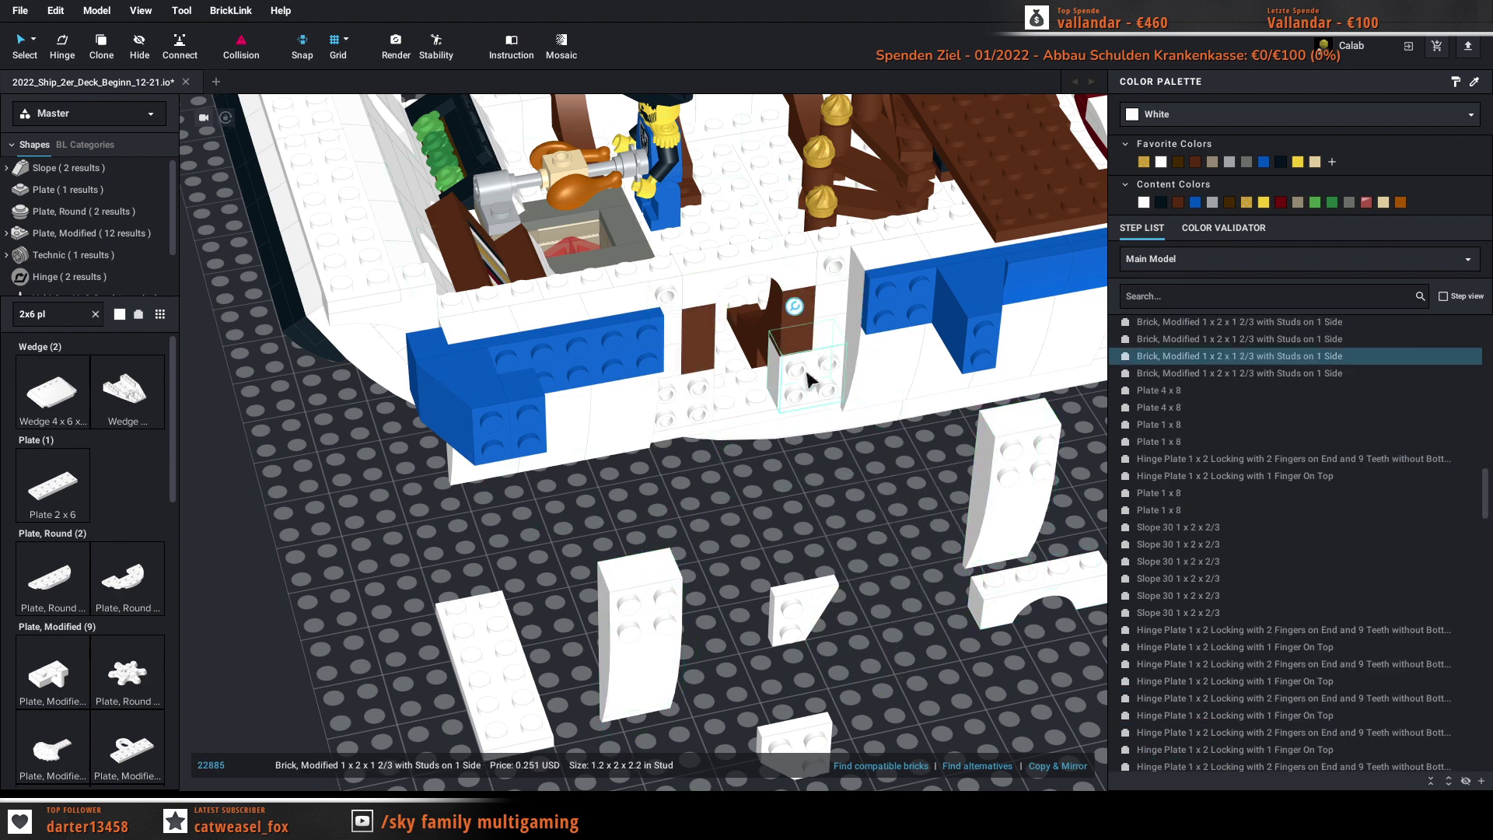
{"action": "key", "text": "Delete"}
{"action": "key", "text": "Delete"}
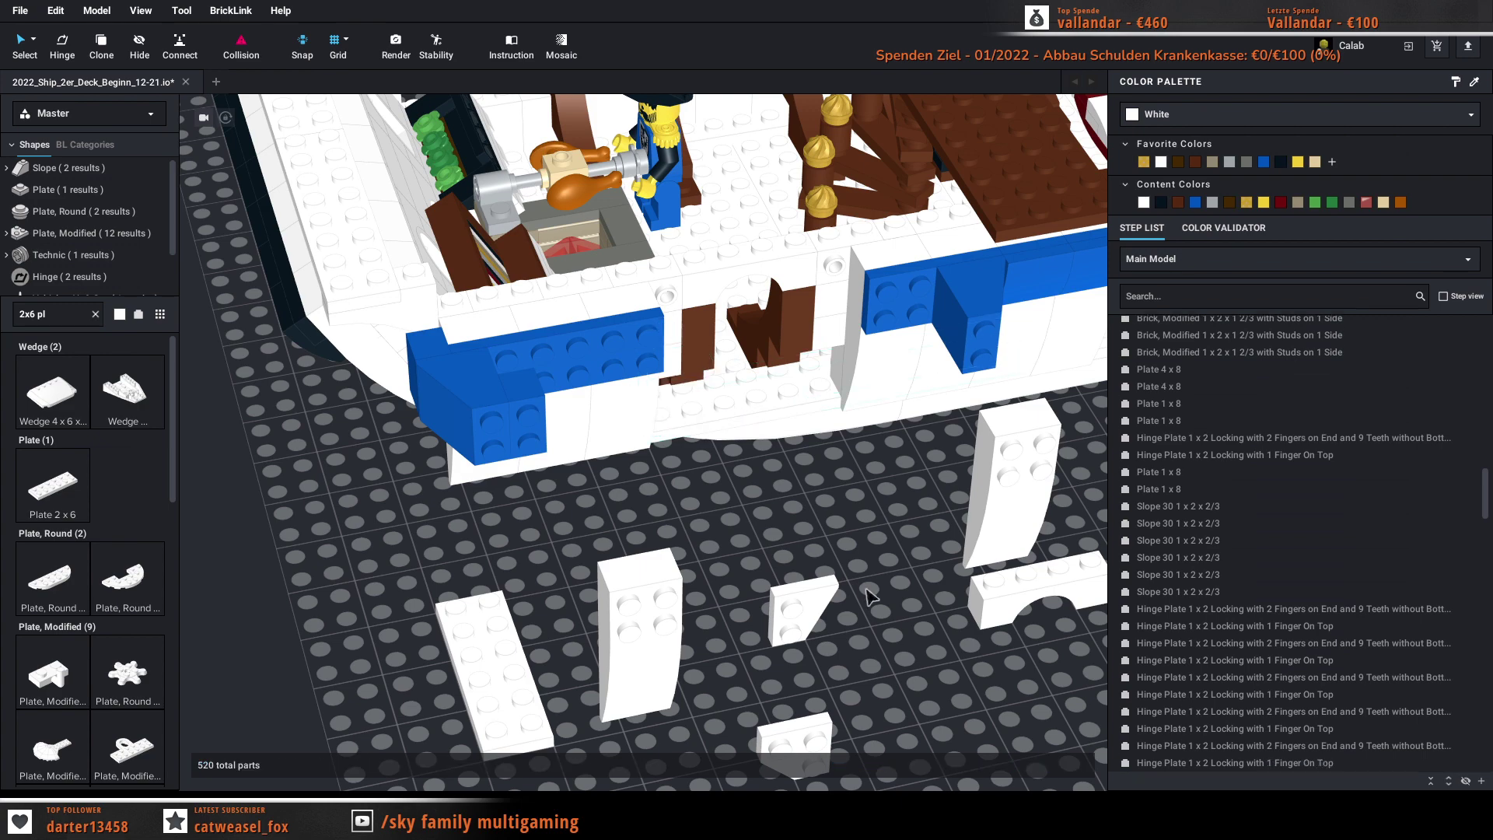
Step: Search the parts for "1x2 mo" and place three white Brick, Modified 1 x 2 with Studs on 1 Side in a row along the opening's base
{"action": "scroll", "coordinate": [870, 580], "scroll_direction": "up", "scroll_amount": 3}
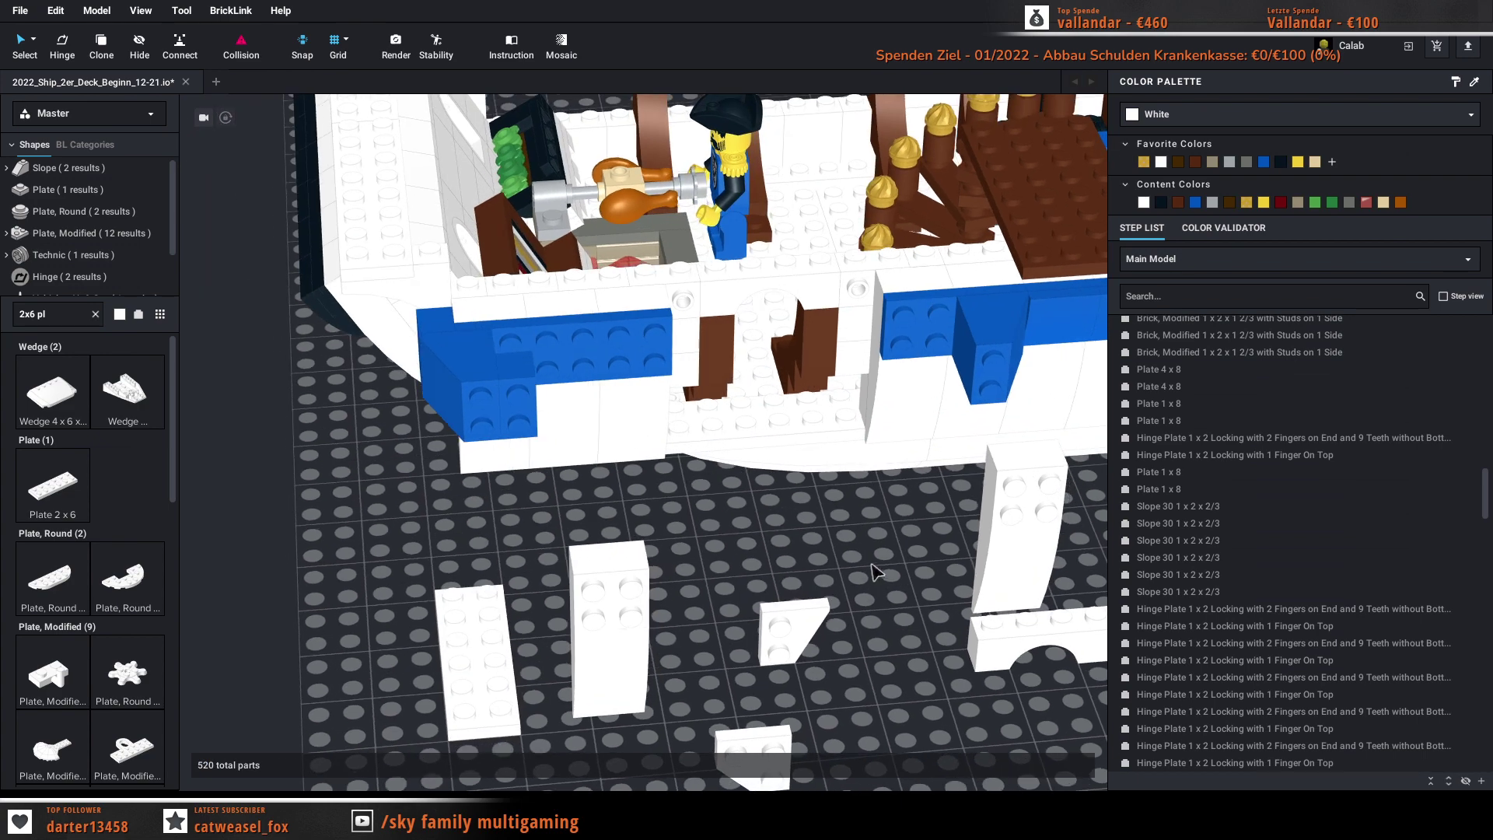
{"action": "right_click_drag", "start_coordinate": [872, 564], "coordinate": [866, 553]}
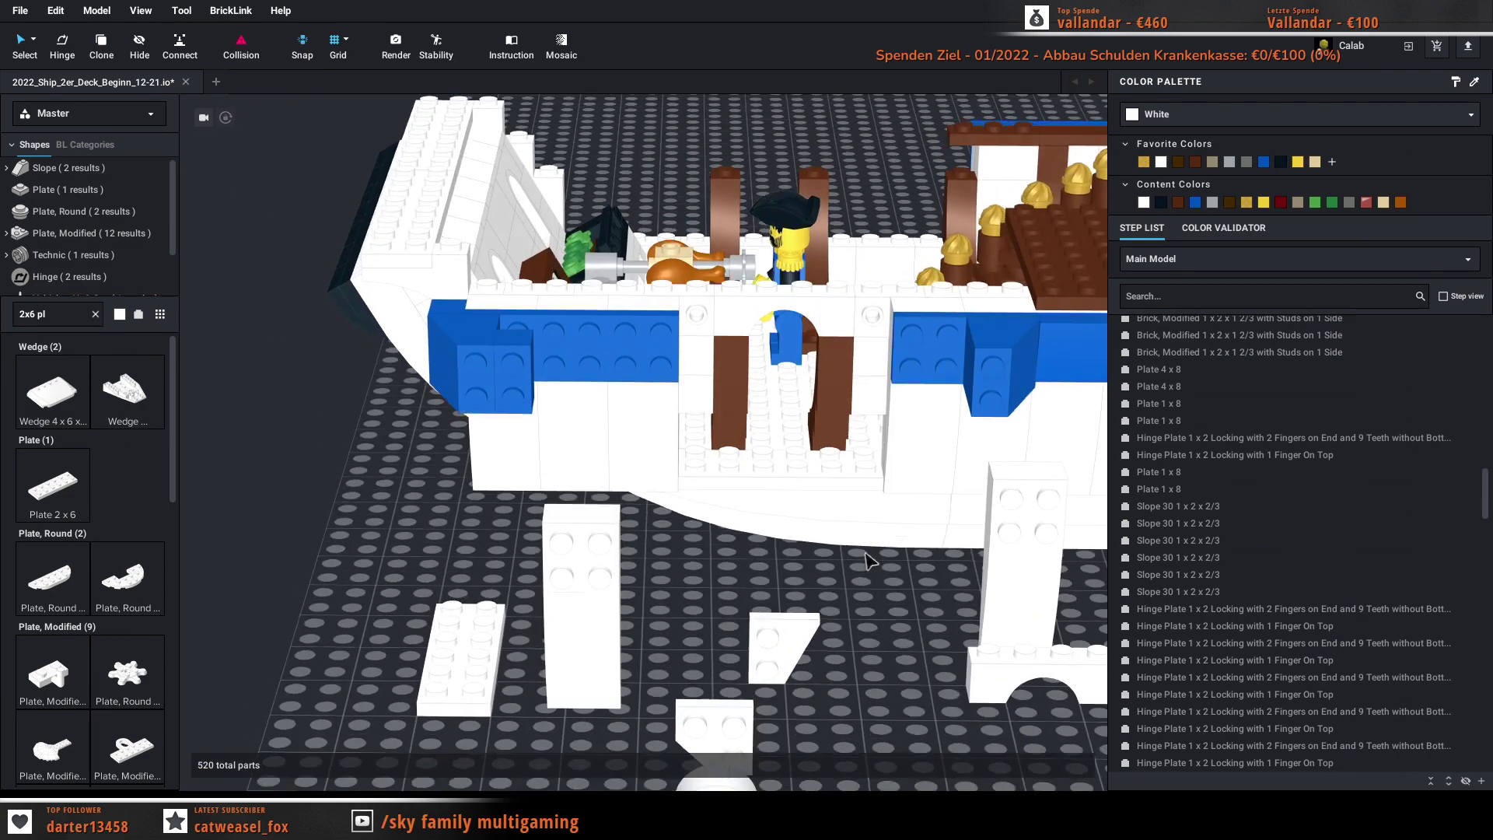
{"action": "type", "text": "1x2"}
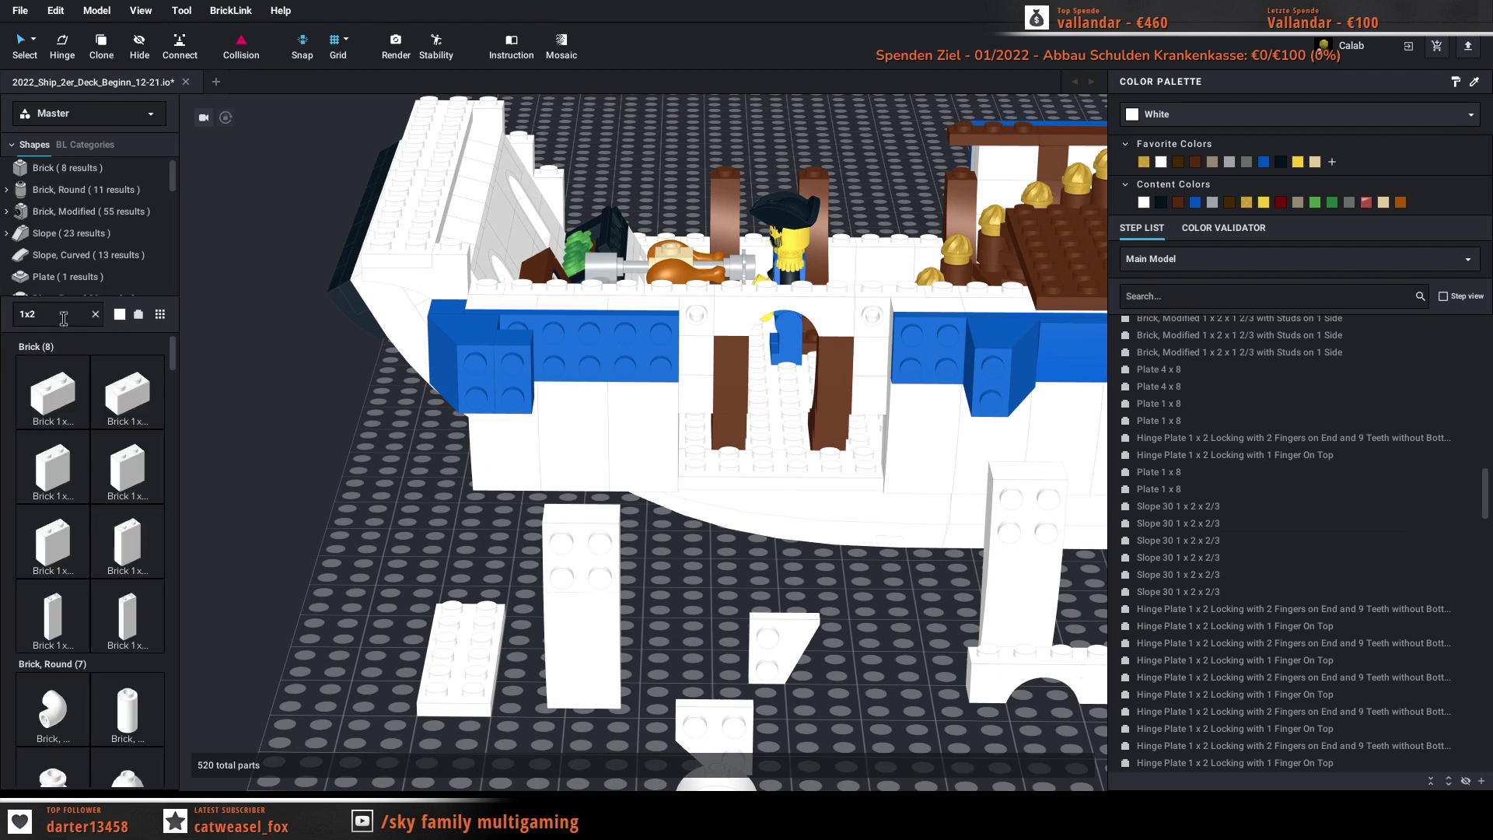
{"action": "key", "text": "BackSpace"}
{"action": "type", "text": "4"}
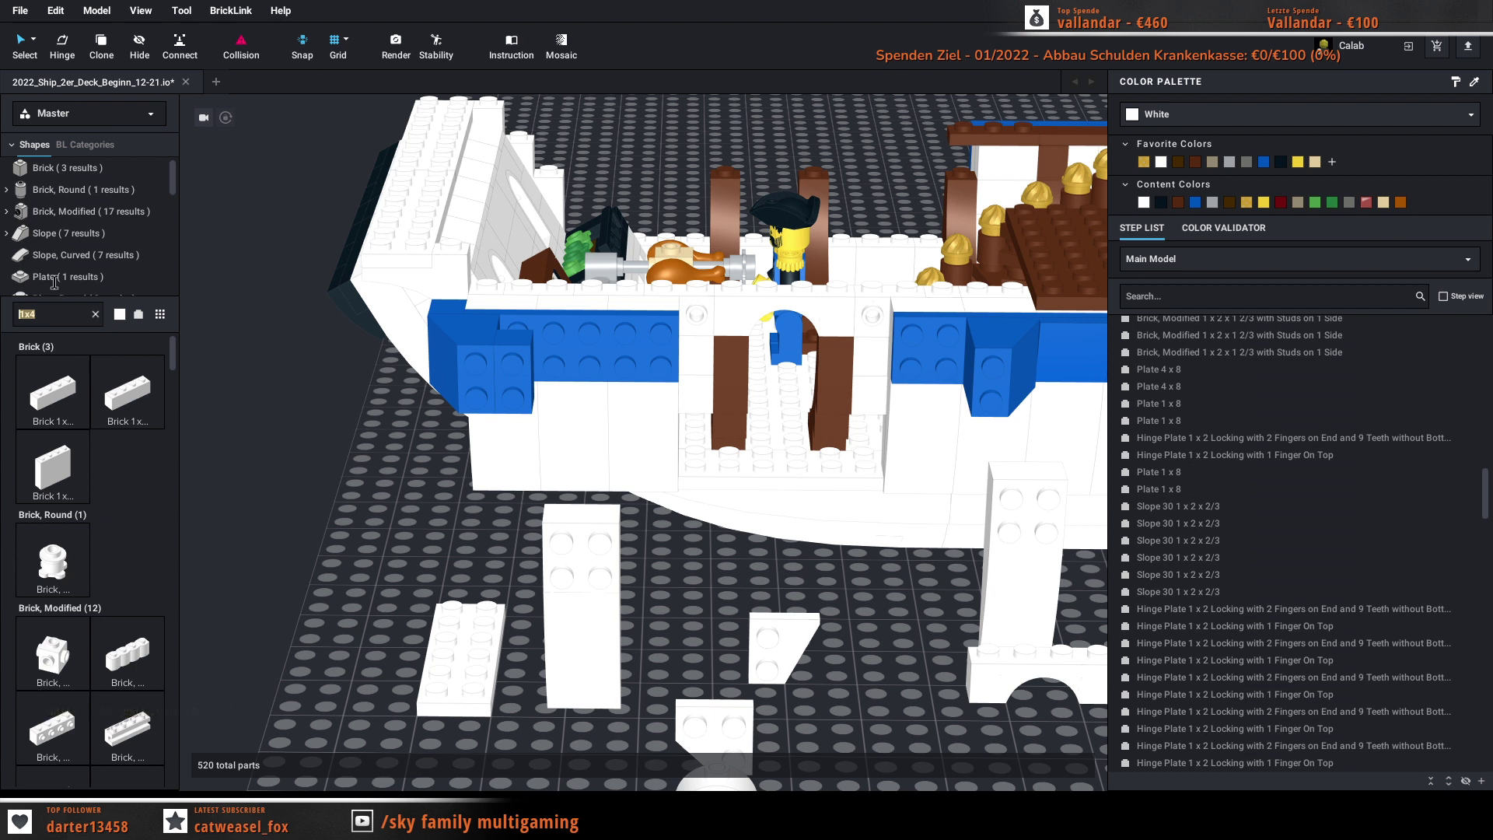
{"action": "key", "text": "BackSpace"}
{"action": "type", "text": "2"}
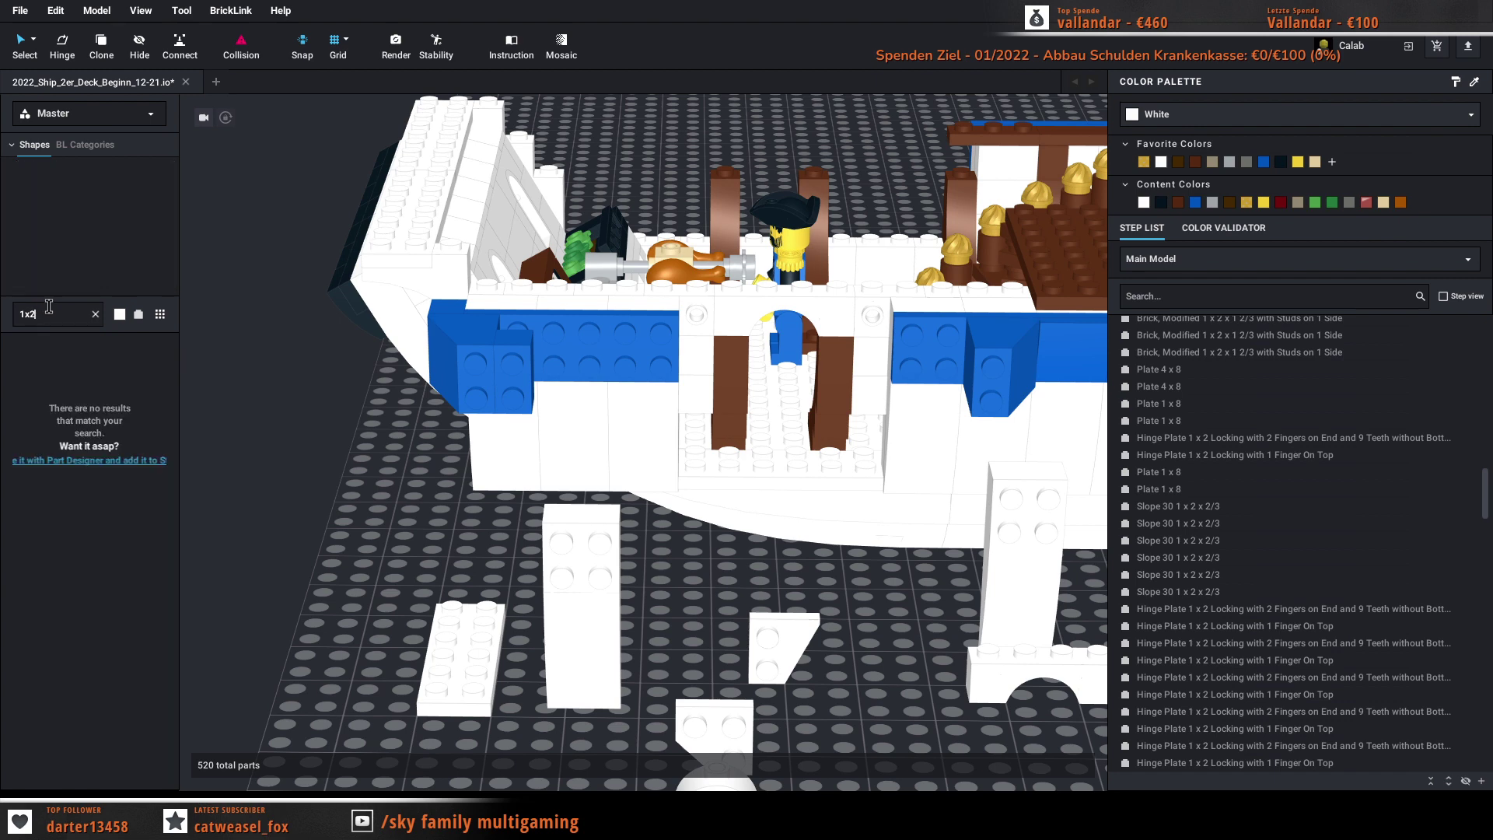
{"action": "type", "text": " mo"}
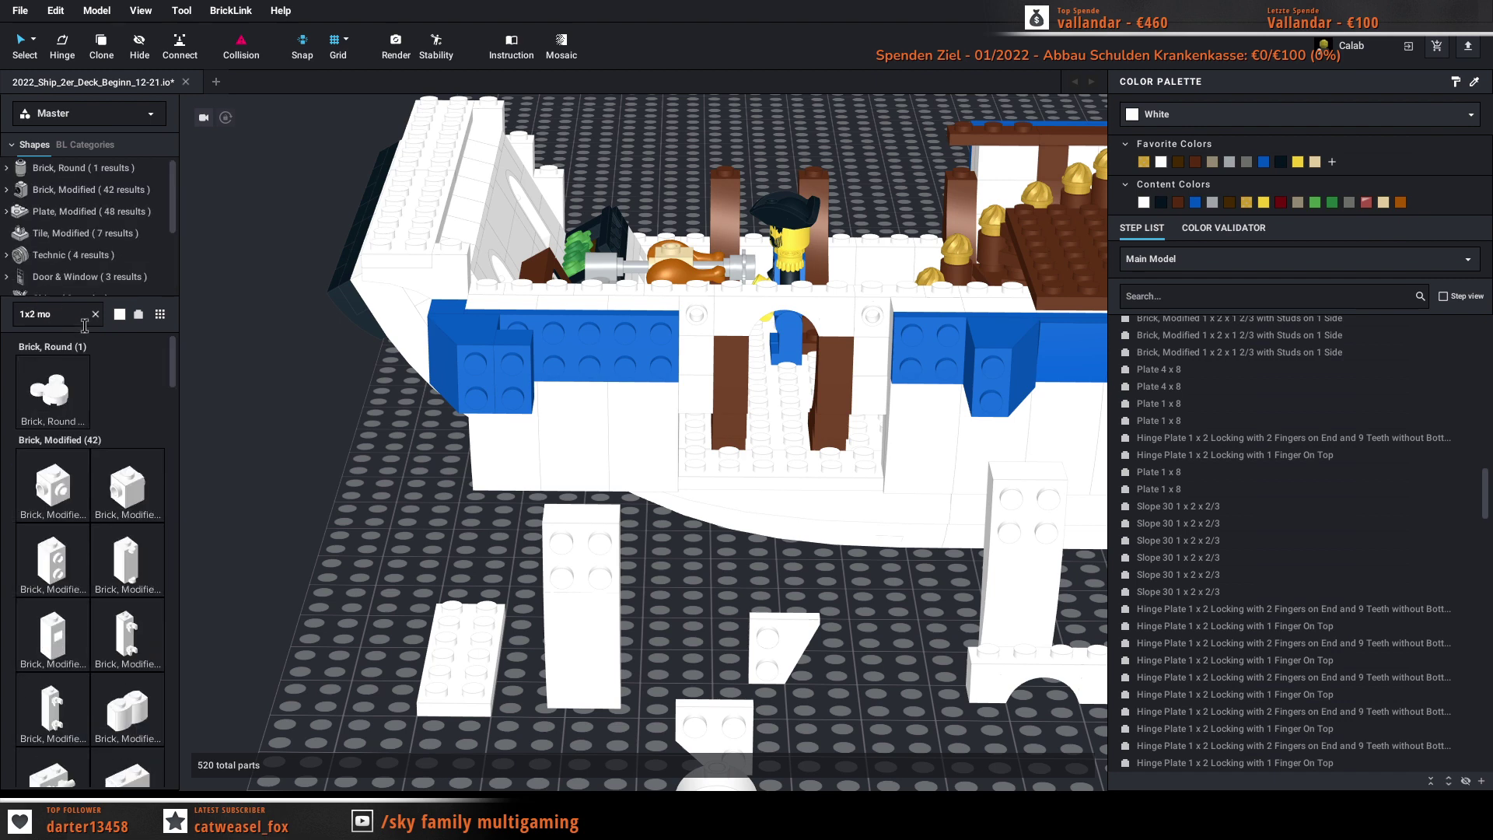
{"action": "scroll", "coordinate": [84, 470], "scroll_direction": "down", "scroll_amount": 5}
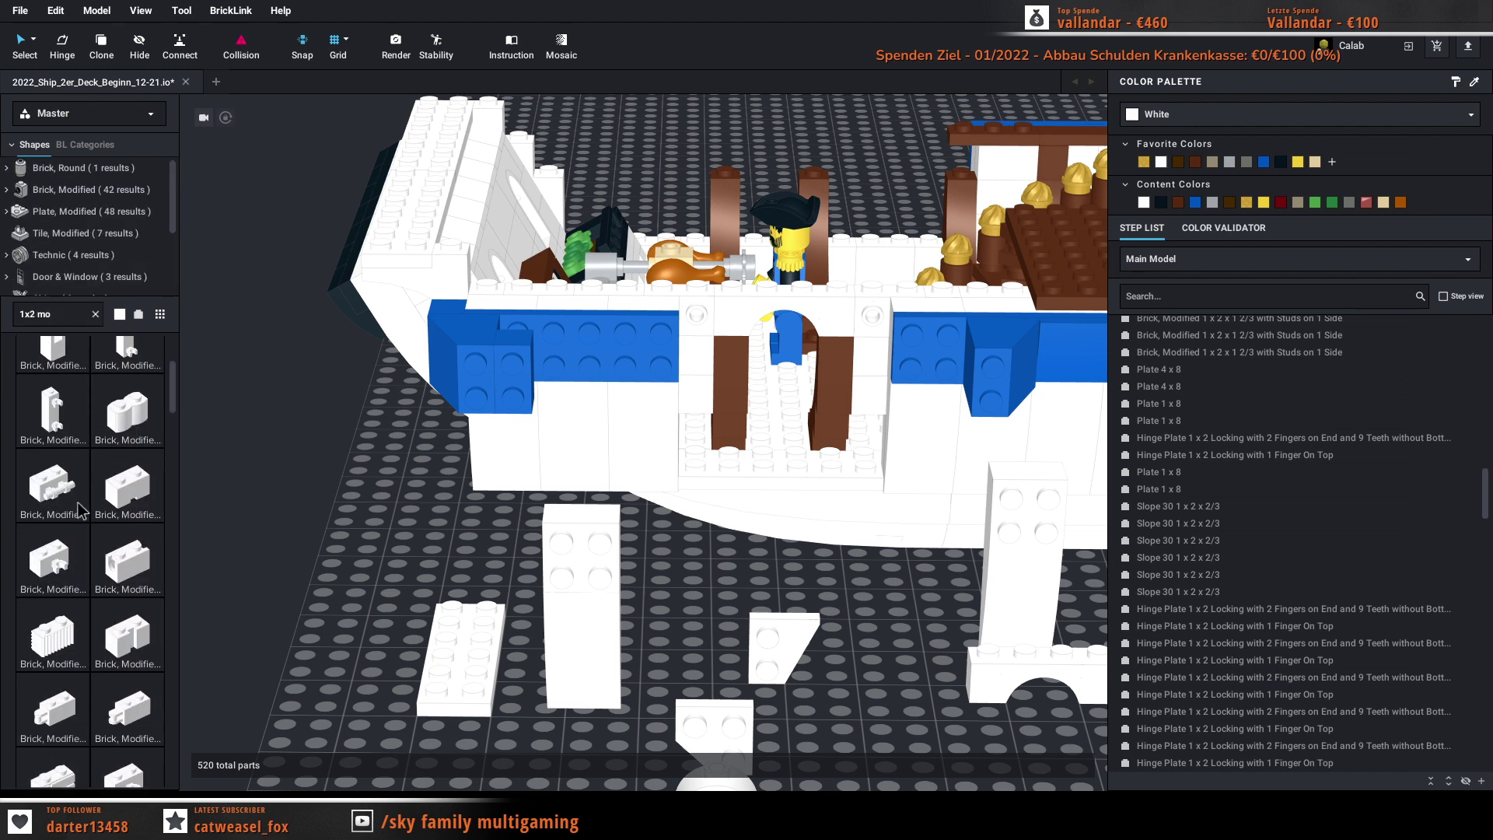
{"action": "scroll", "coordinate": [84, 547], "scroll_direction": "down", "scroll_amount": 3}
{"action": "left_click", "coordinate": [136, 610]}
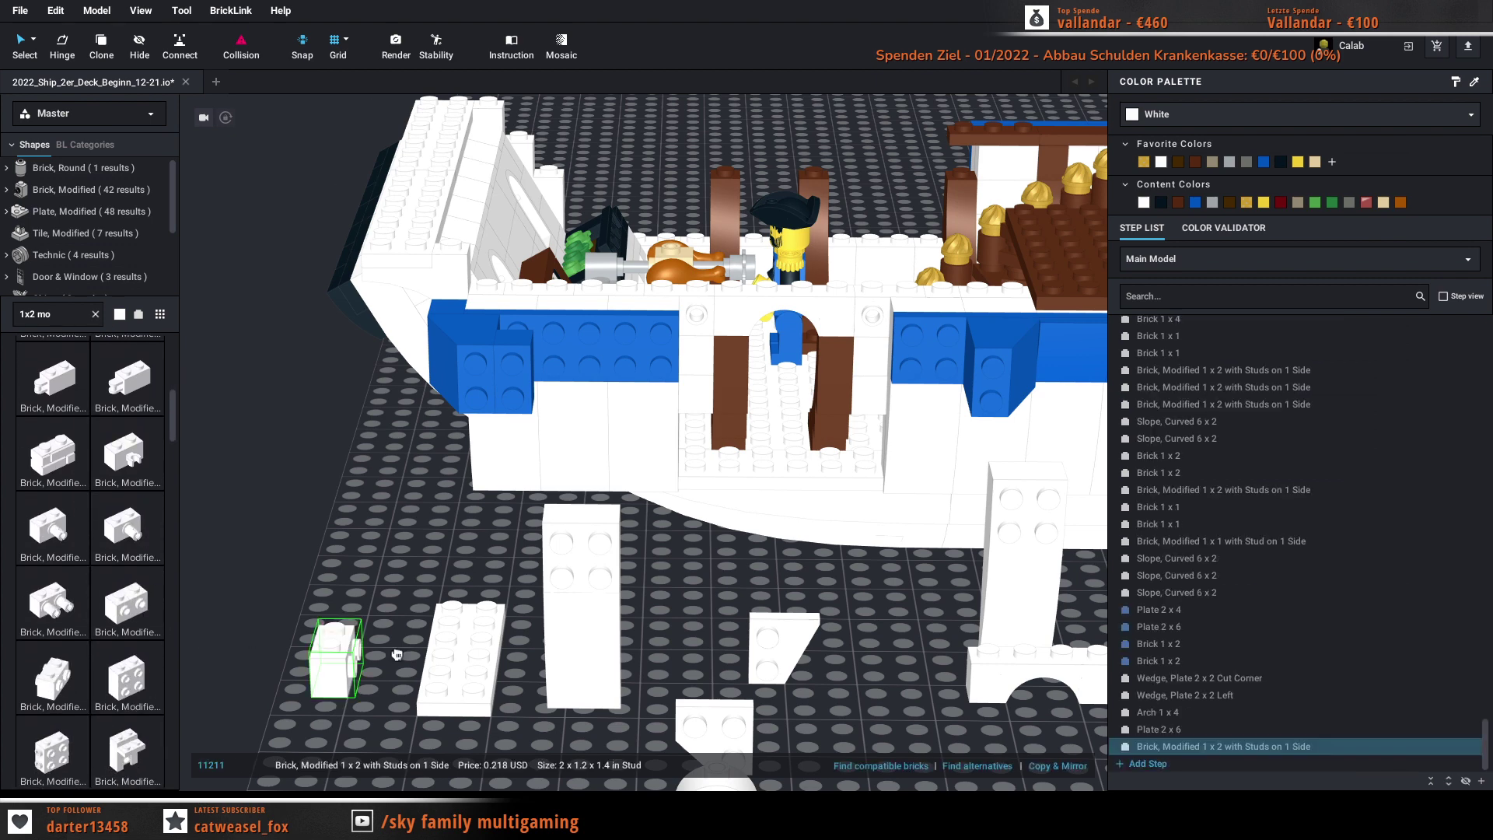
{"action": "left_click_drag", "start_coordinate": [714, 642], "coordinate": [859, 458]}
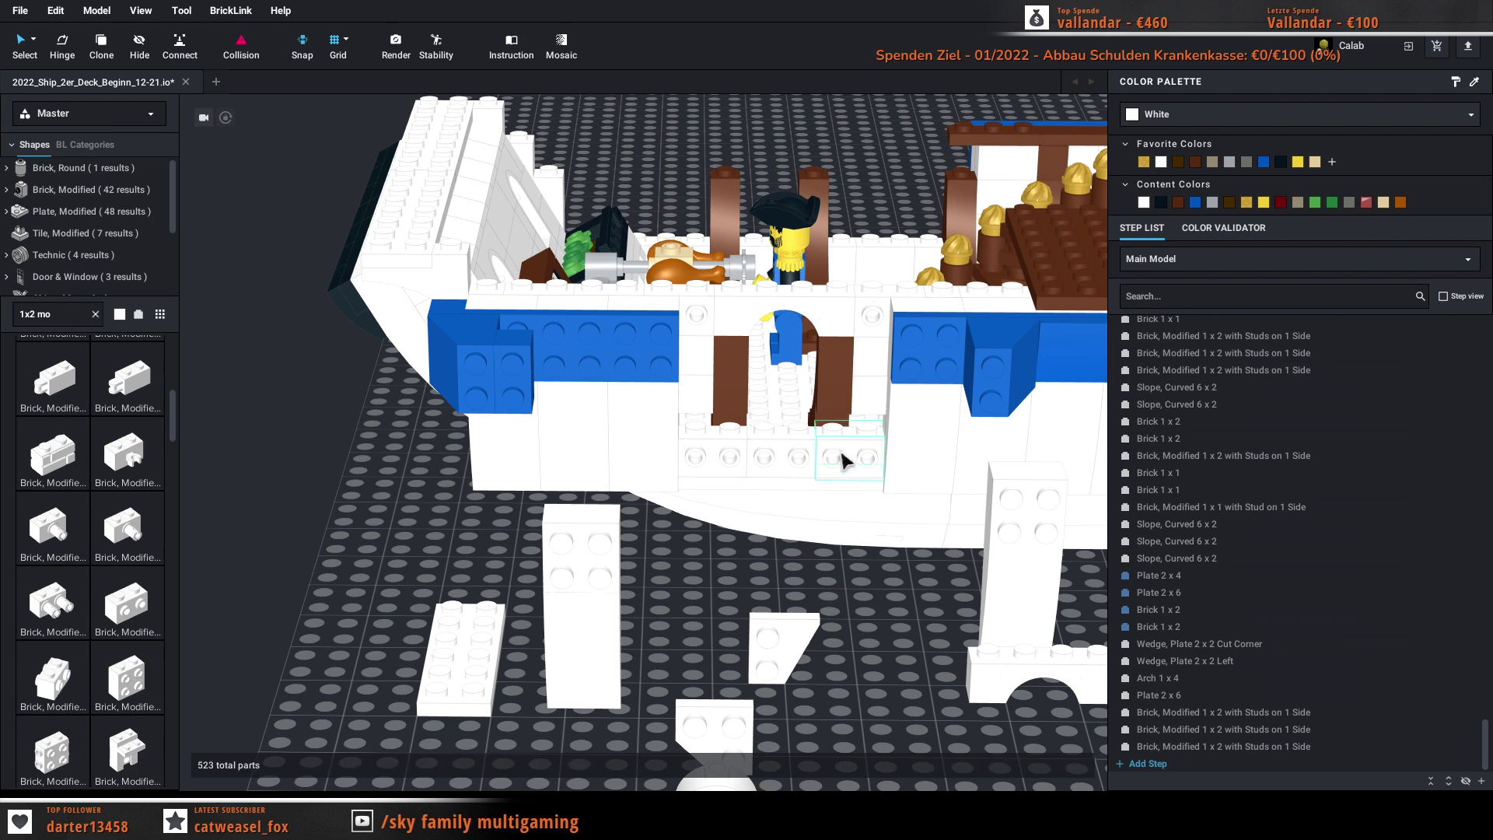
Step: Set the arched window centred on the new row of studded bricks and move the wall's Arch 1 x 4 above it onto the baseplate
{"action": "right_click_drag", "start_coordinate": [852, 693], "coordinate": [851, 680]}
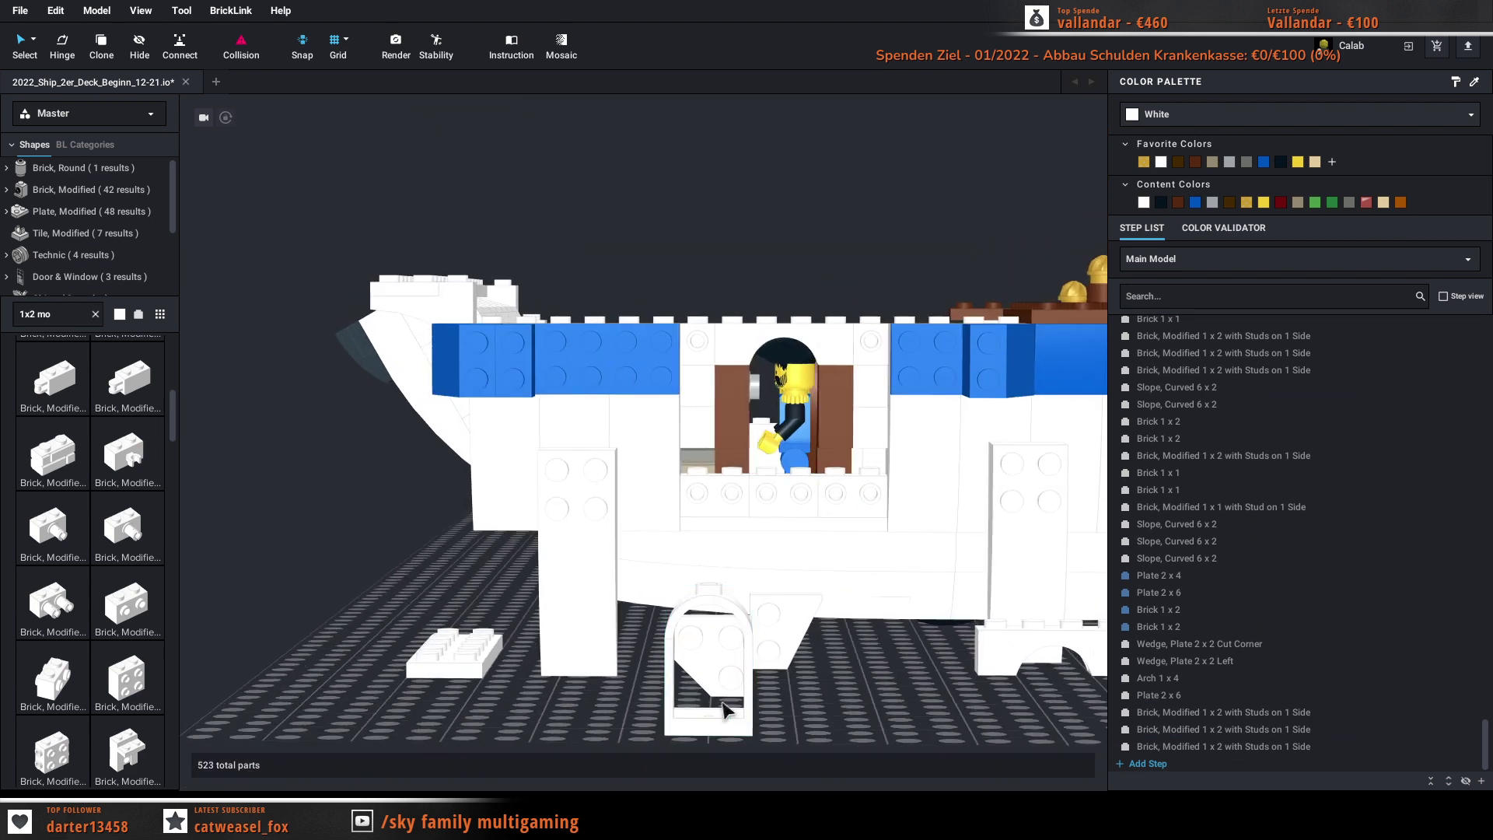
{"action": "left_click_drag", "start_coordinate": [723, 710], "coordinate": [792, 389]}
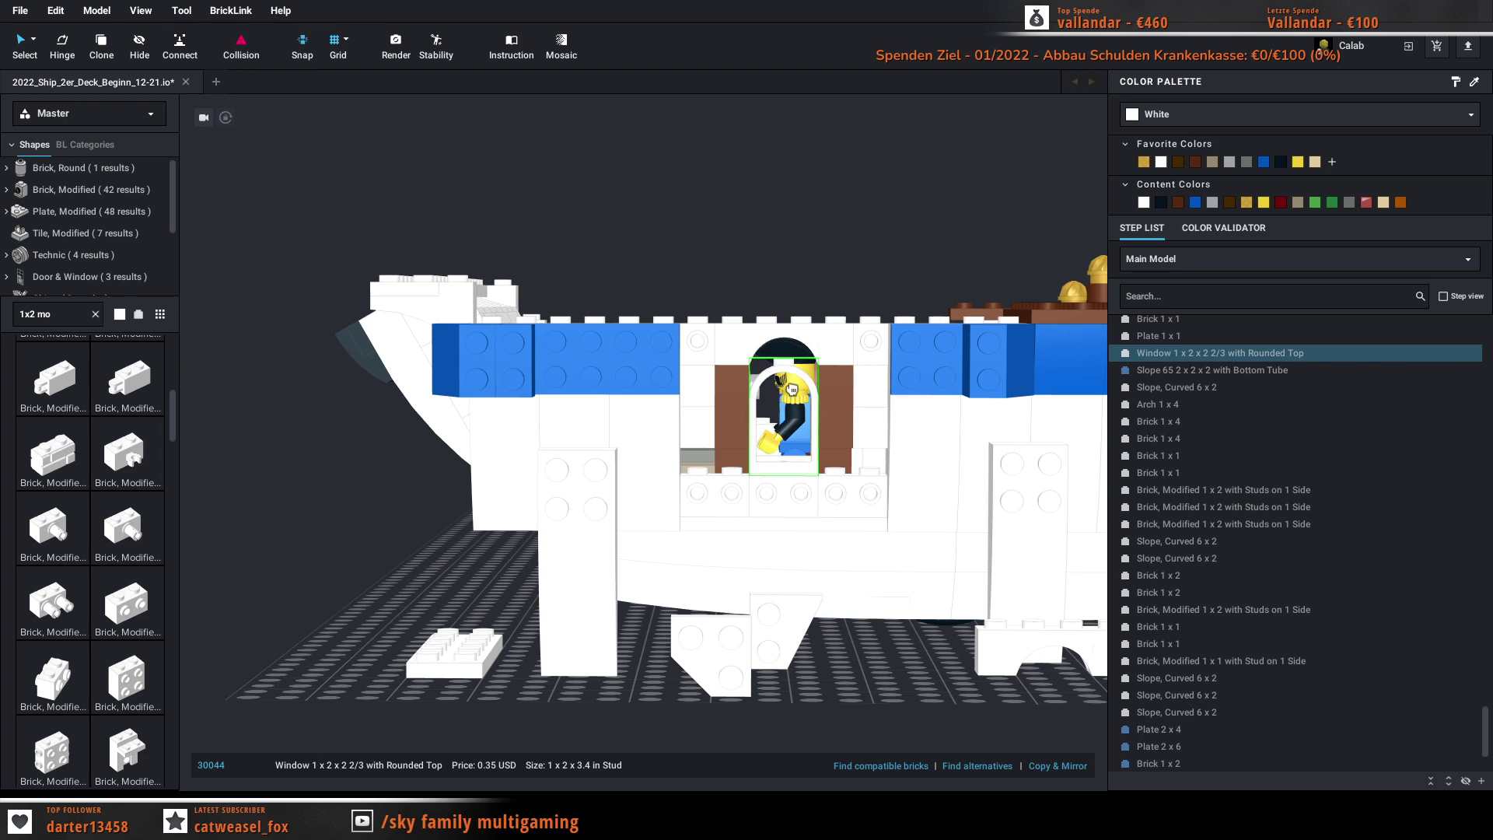
{"action": "right_click_drag", "start_coordinate": [886, 678], "coordinate": [885, 772]}
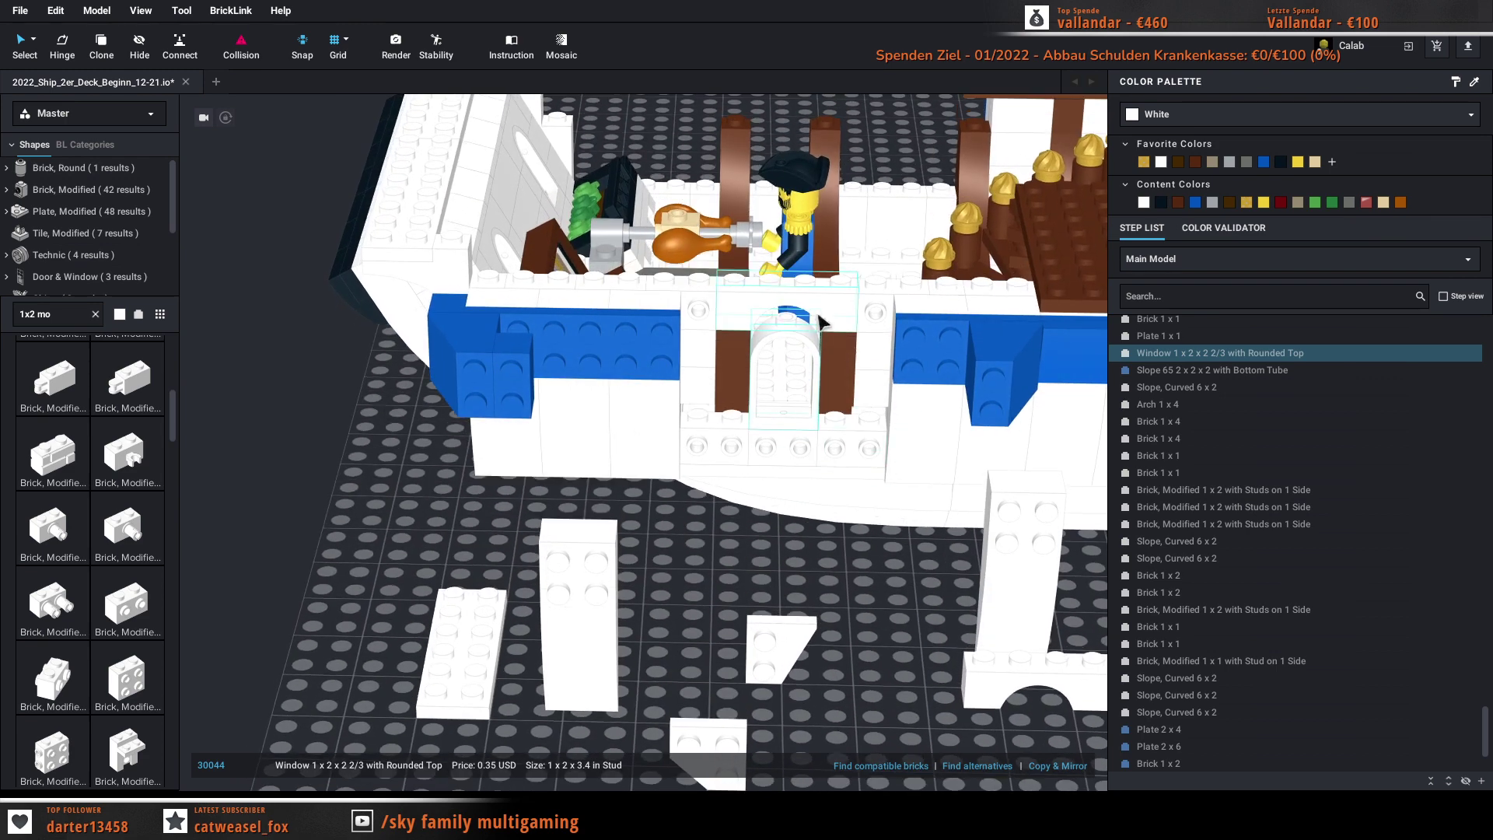
{"action": "left_click_drag", "start_coordinate": [821, 320], "coordinate": [882, 725]}
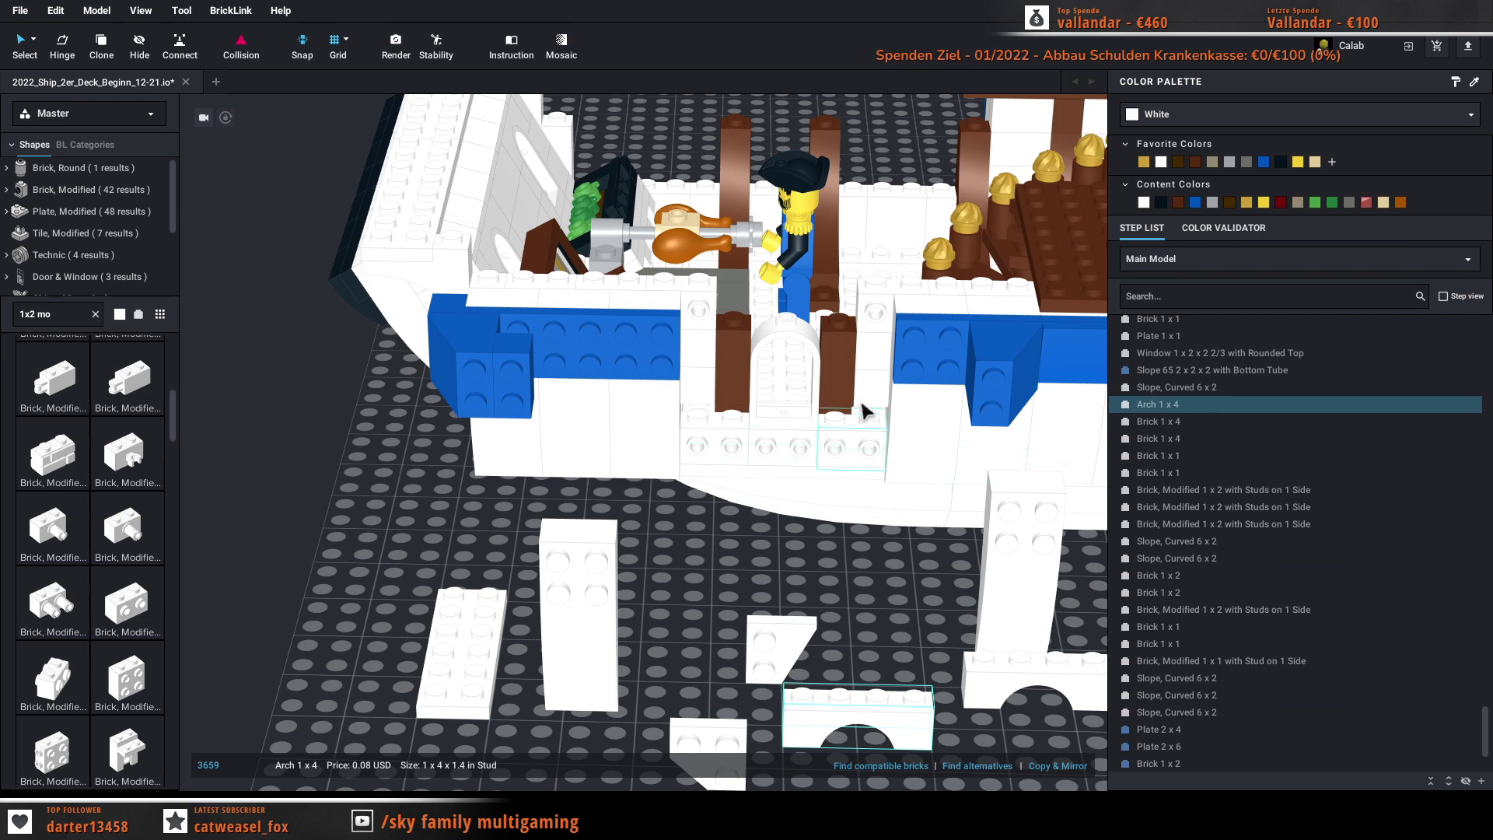
Step: Move the Slope, Curved 6 x 2 beside the two arches on the baseplate closer to the window opening
{"action": "right_click_drag", "start_coordinate": [873, 507], "coordinate": [805, 333]}
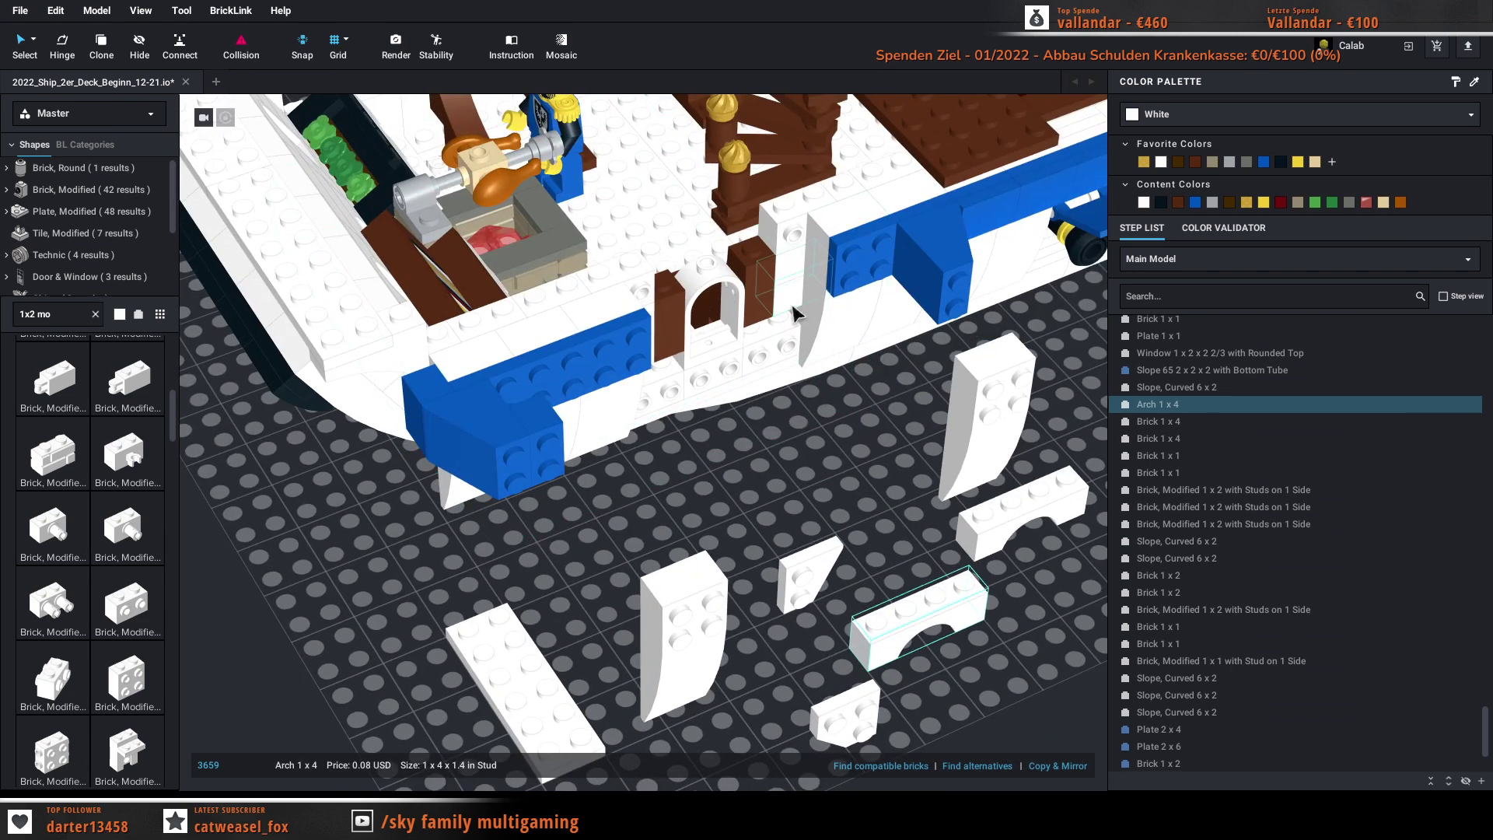
{"action": "right_click_drag", "start_coordinate": [808, 446], "coordinate": [892, 476]}
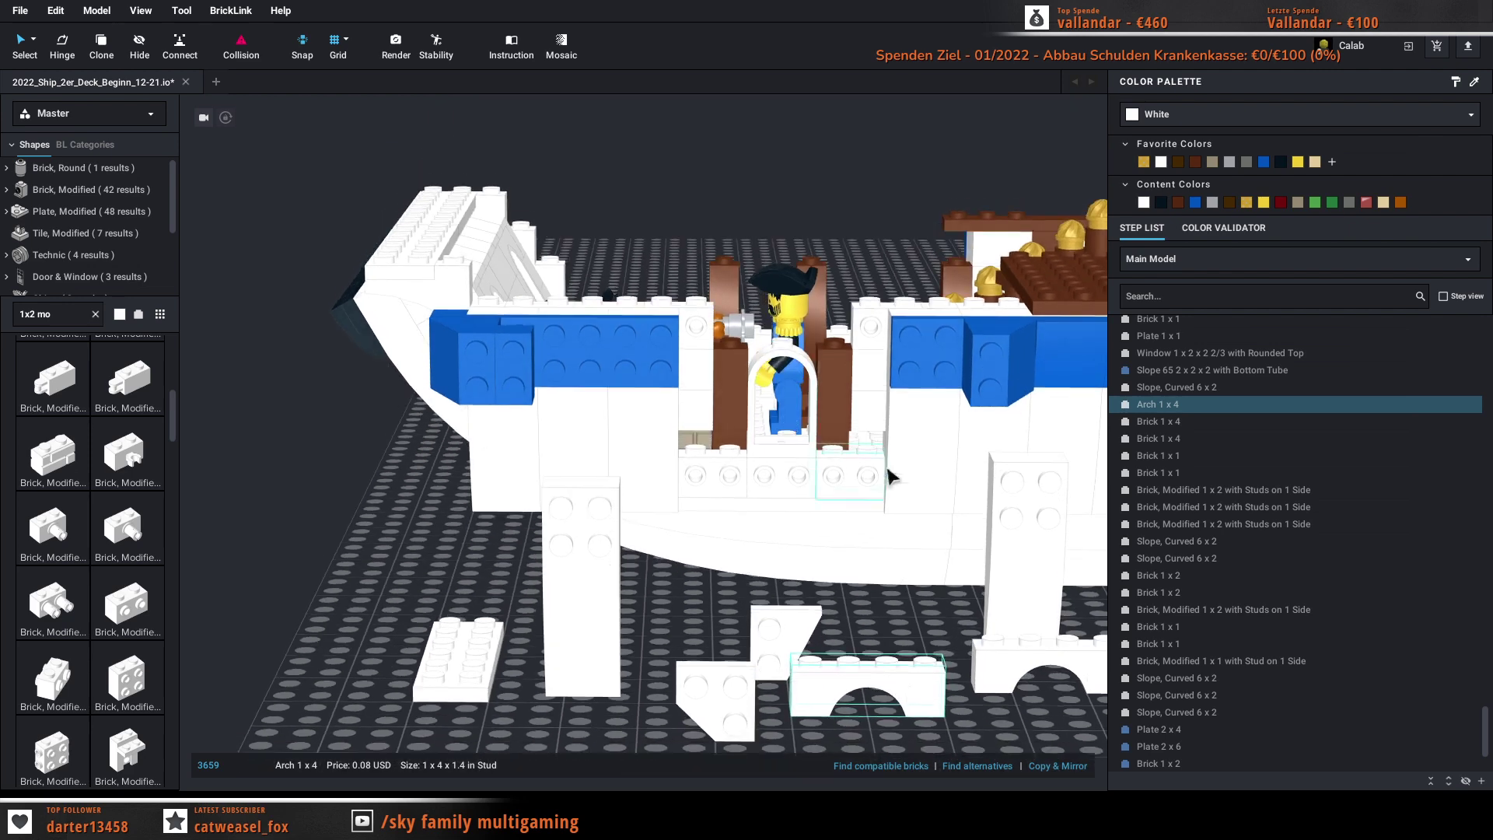
{"action": "left_click_drag", "start_coordinate": [892, 476], "coordinate": [965, 592]}
{"action": "right_click_drag", "start_coordinate": [964, 593], "coordinate": [963, 613]}
{"action": "left_click_drag", "start_coordinate": [964, 614], "coordinate": [913, 577]}
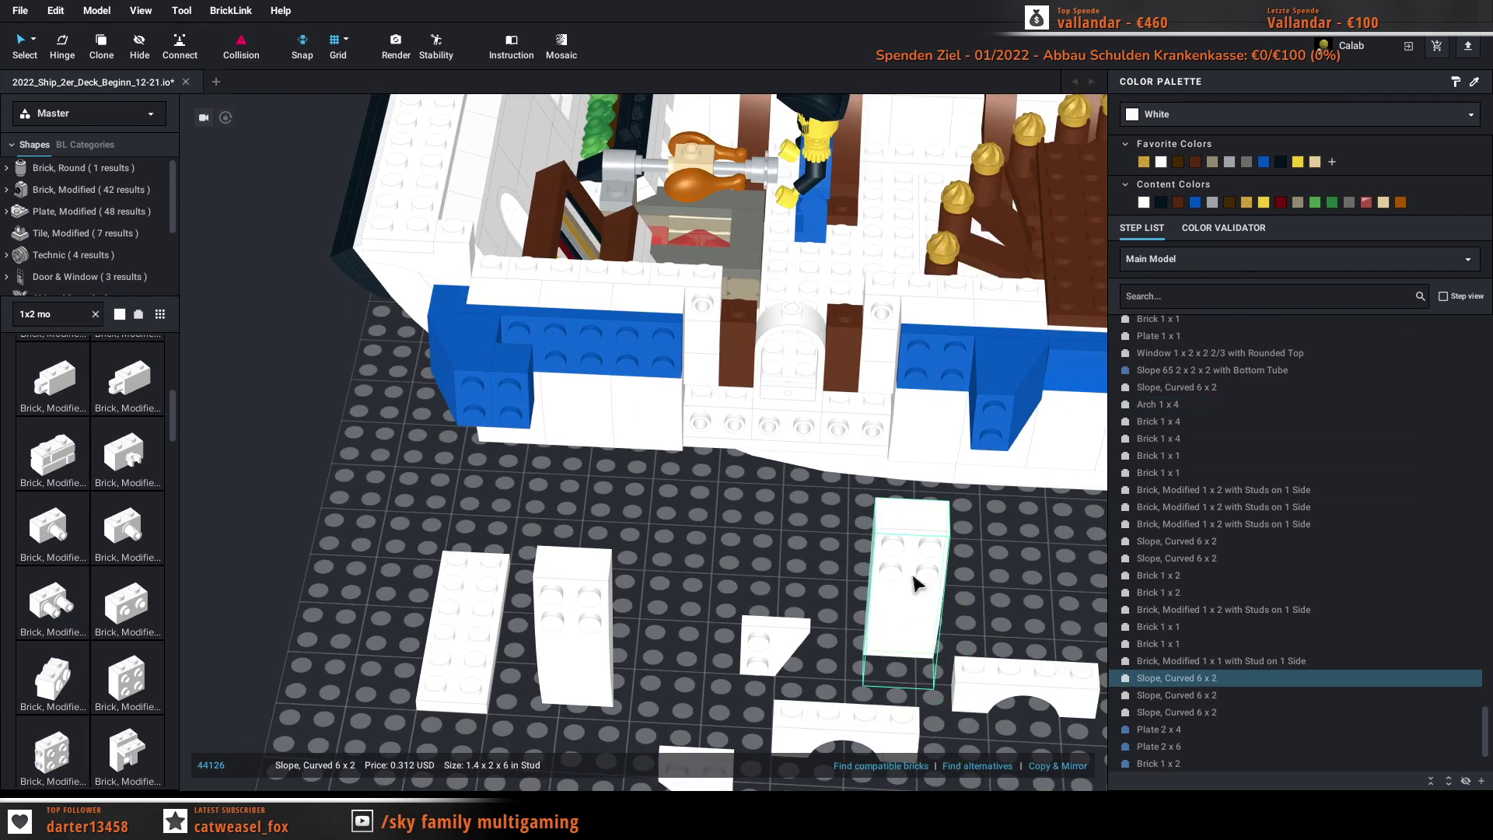
{"action": "type", "text": "1x2"}
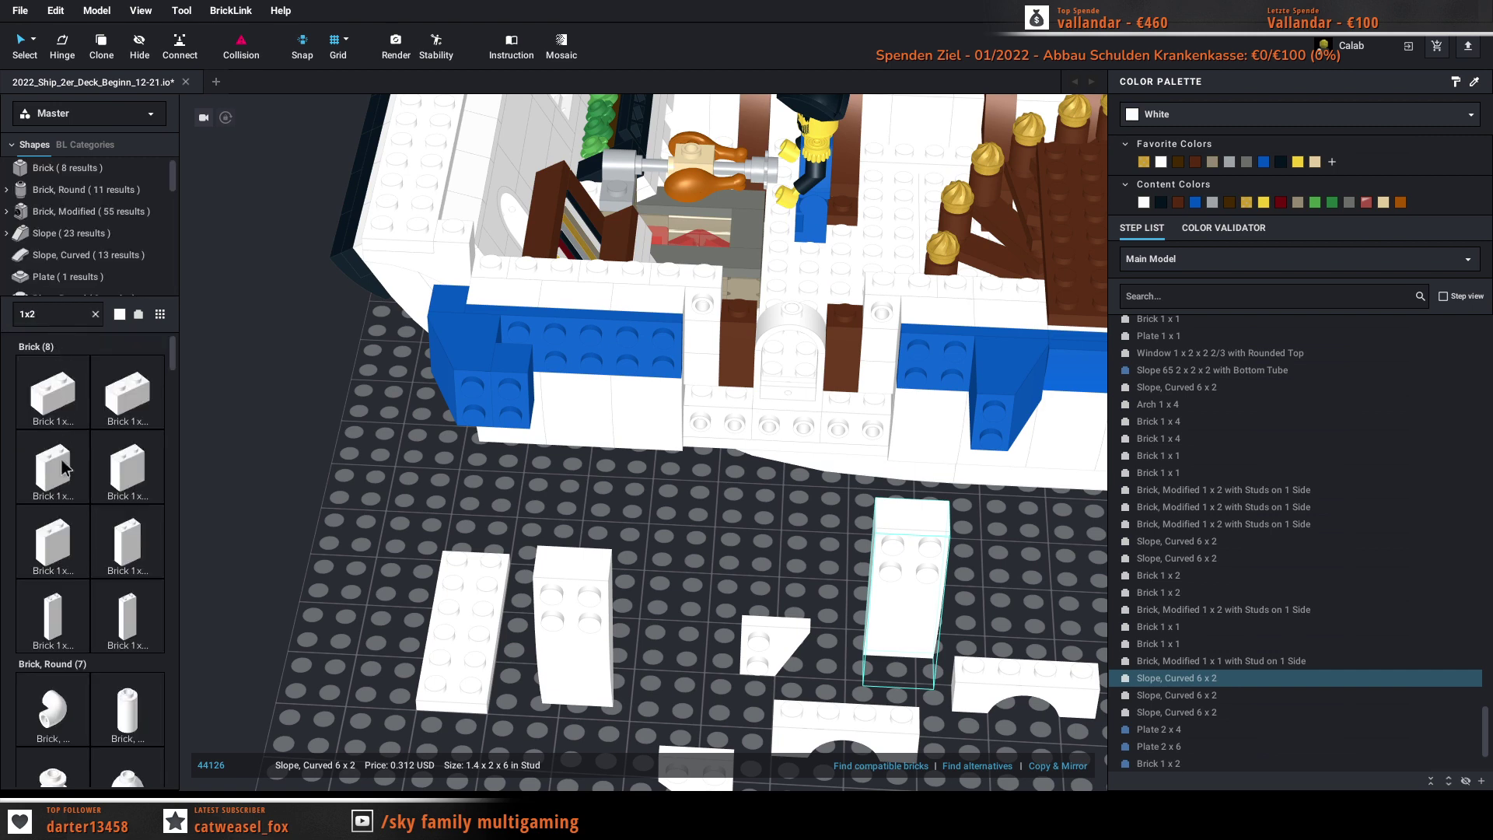
{"action": "left_click", "coordinate": [51, 392]}
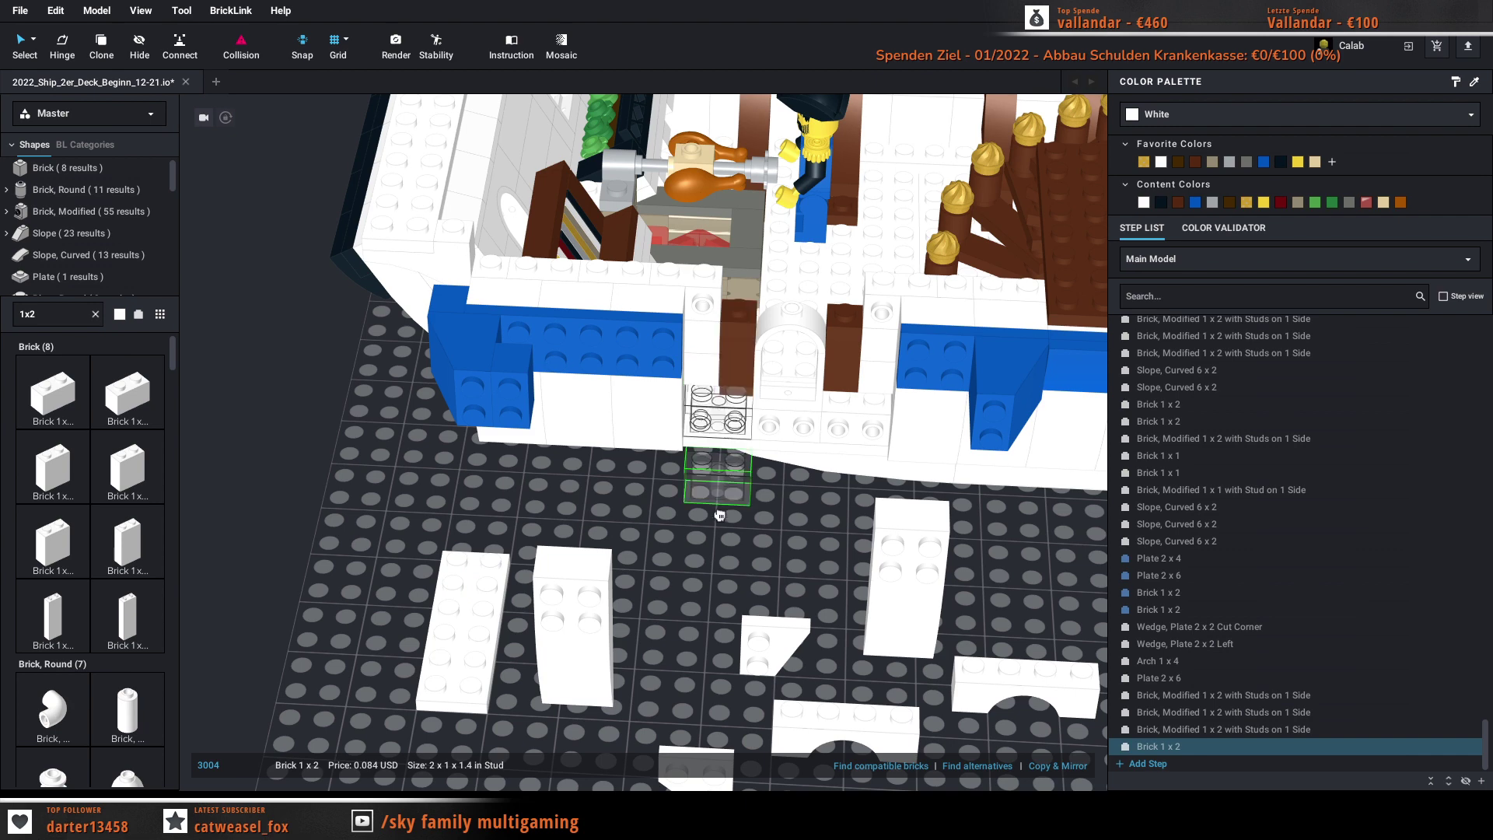
{"action": "right_click_drag", "start_coordinate": [715, 542], "coordinate": [721, 502]}
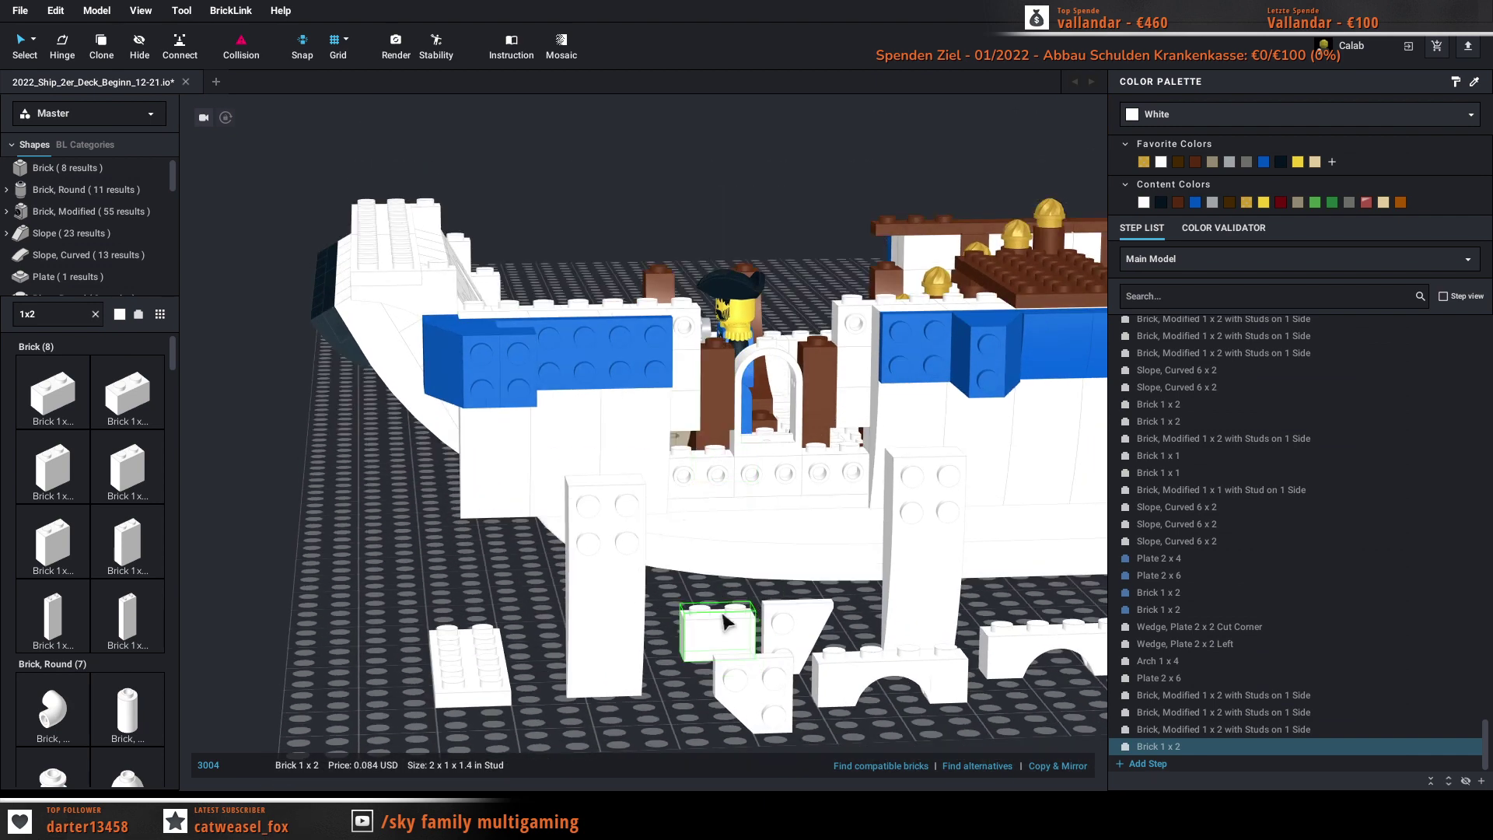
{"action": "right_click", "coordinate": [723, 618]}
Step: Search the parts for "1x2 pl" and place four white Plate 1 x 2 on the studded bricks on both sides of the window
{"action": "left_click", "coordinate": [69, 312]}
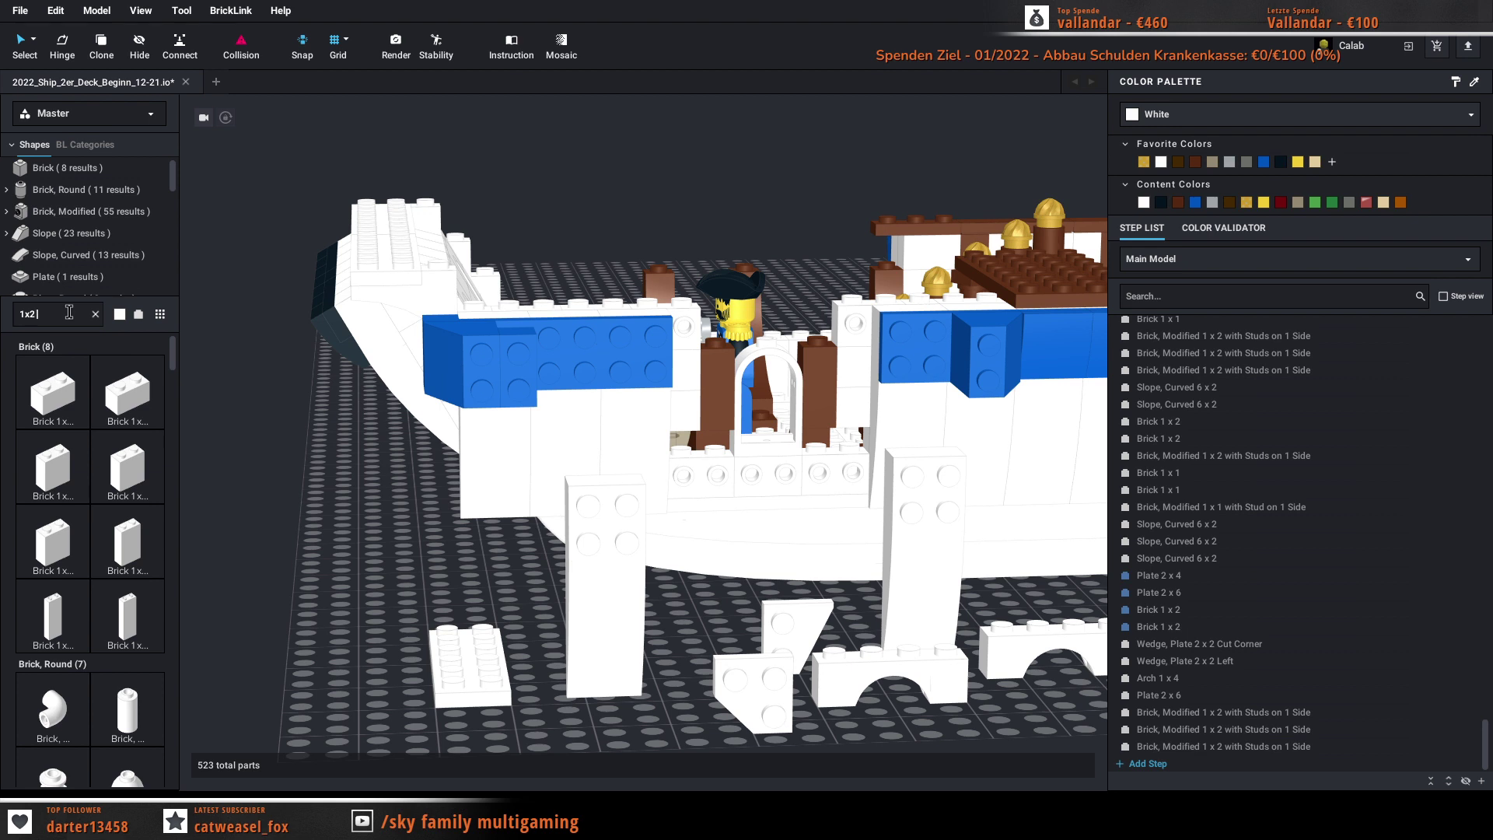
{"action": "type", "text": "pd"}
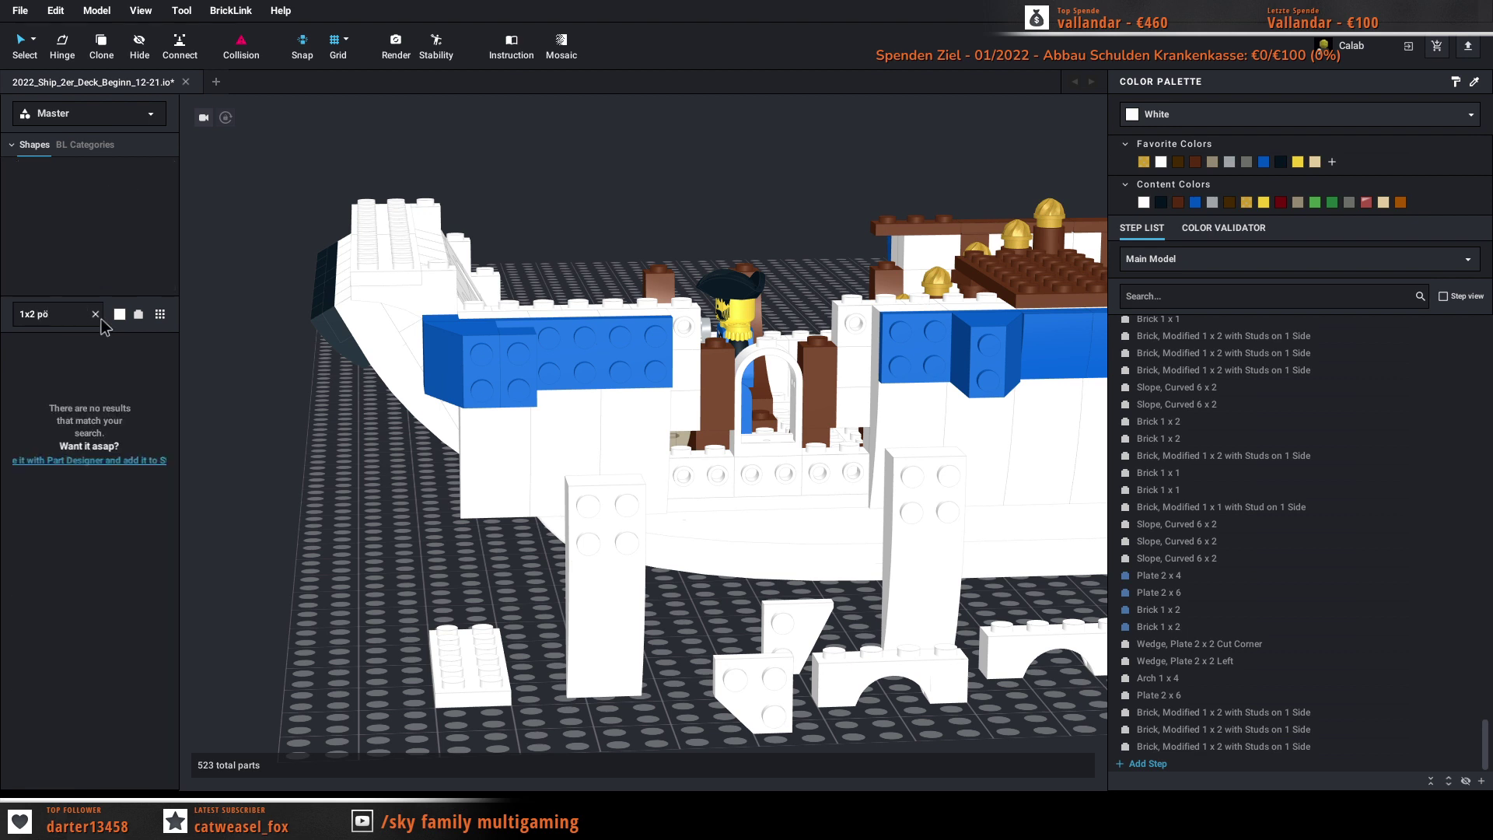
{"action": "key", "text": "BackSpace"}
{"action": "type", "text": "l"}
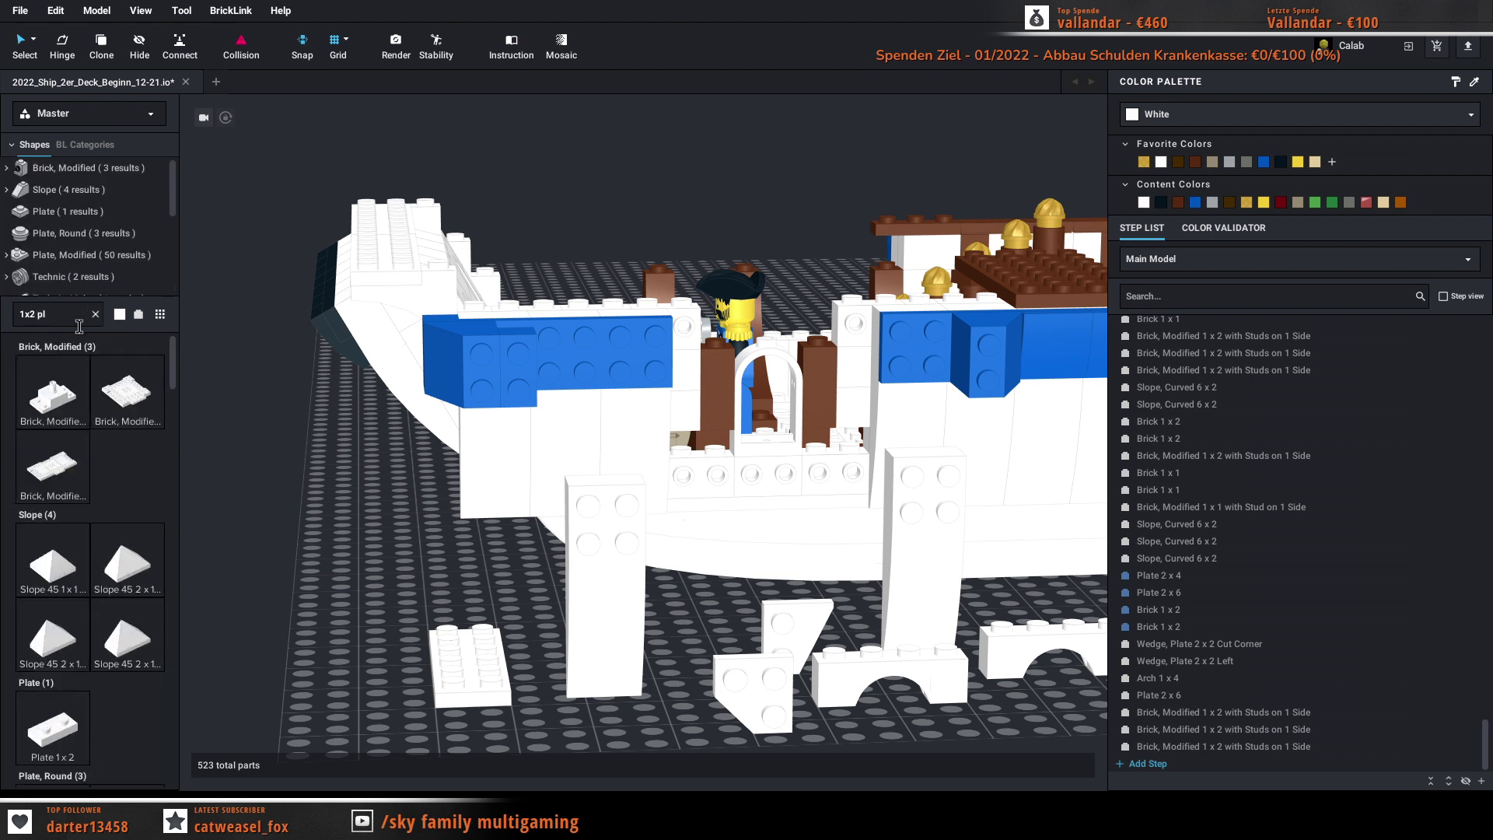
{"action": "left_click", "coordinate": [62, 706]}
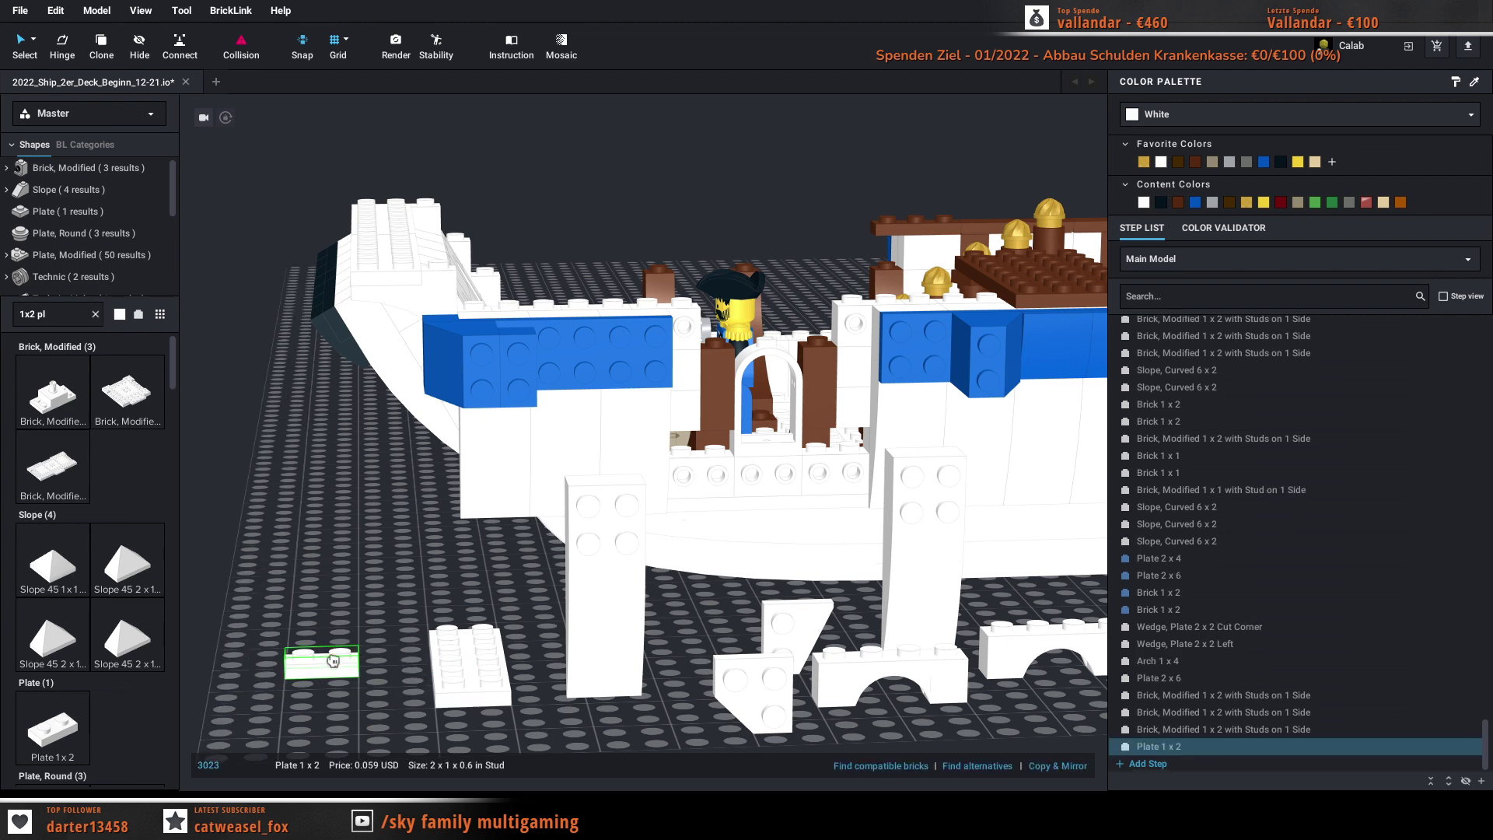
{"action": "left_click", "coordinate": [696, 449]}
{"action": "left_click", "coordinate": [696, 447]}
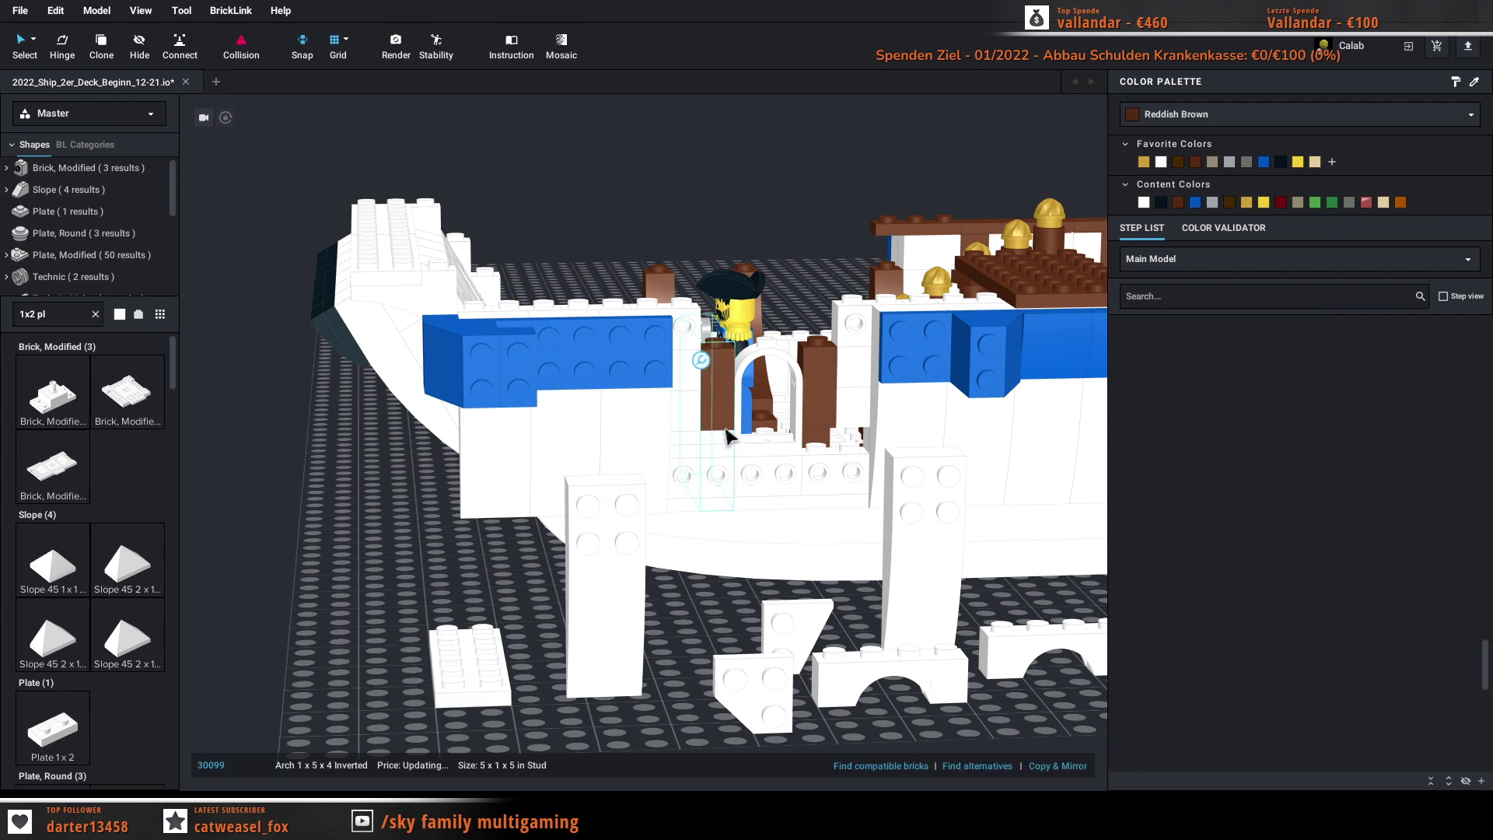
{"action": "left_click", "coordinate": [836, 432]}
{"action": "key", "text": "Escape"}
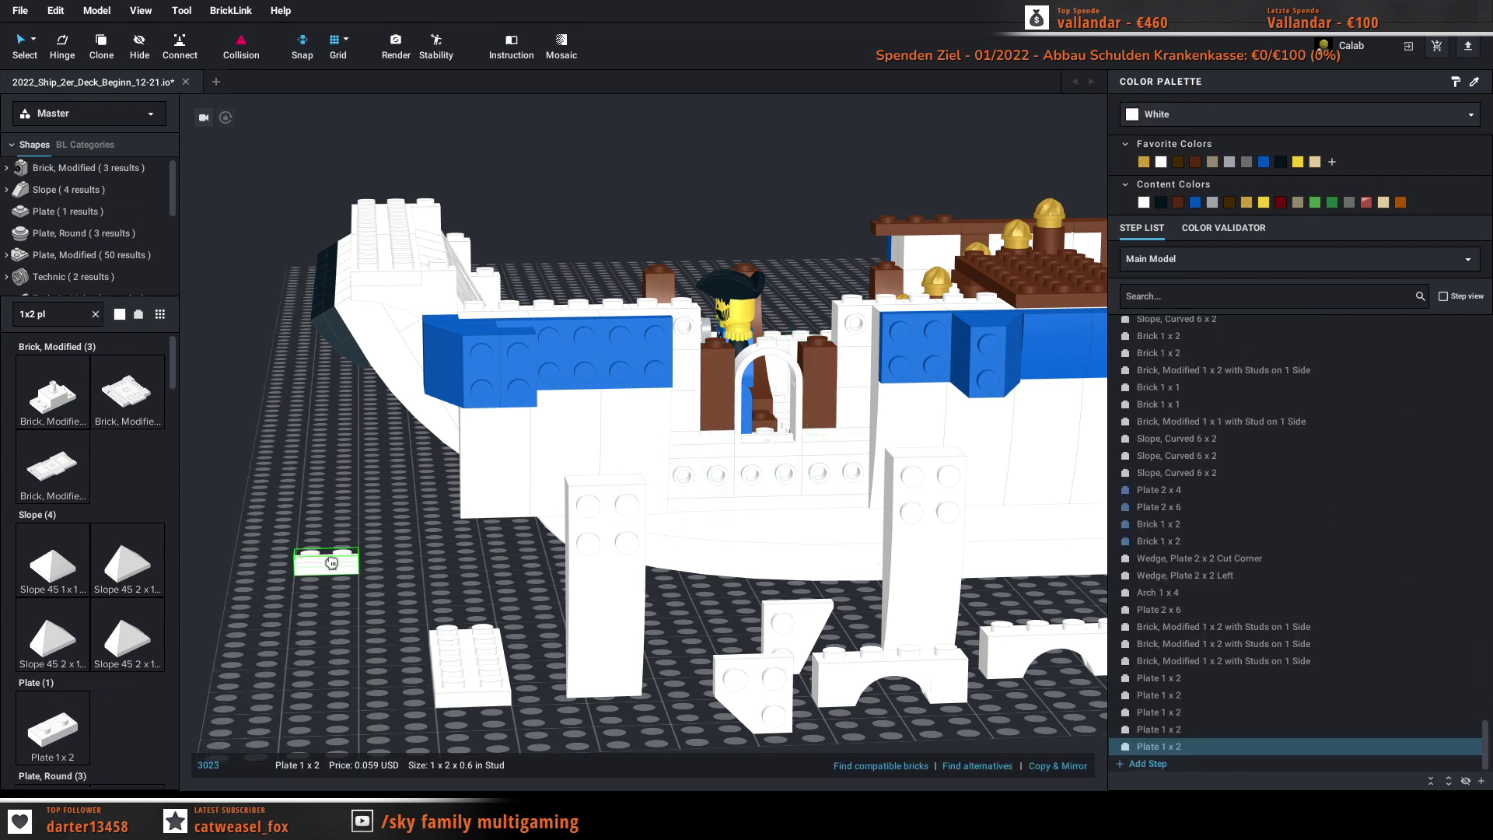
Step: Move the two Slope, Curved 6 x 2 from the baseplate onto the studded wall, one on each side of the arched window
{"action": "left_click", "coordinate": [639, 664]}
{"action": "left_click_drag", "start_coordinate": [639, 665], "coordinate": [848, 389]}
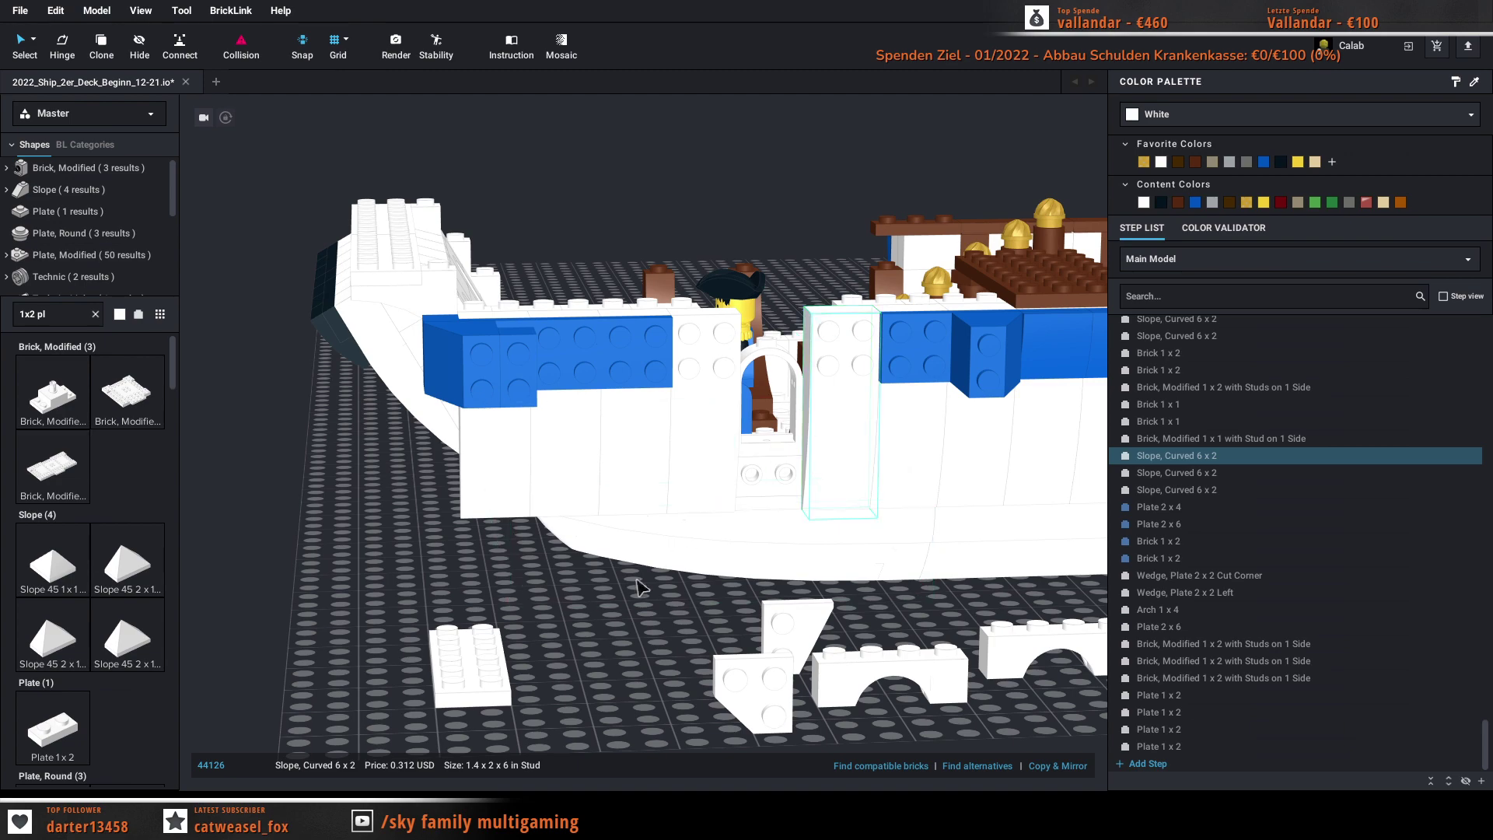
{"action": "left_click", "coordinate": [648, 614]}
{"action": "mouse_move", "coordinate": [648, 610]}
{"action": "right_mouse_down"}
{"action": "mouse_move", "coordinate": [646, 640]}
{"action": "mouse_move", "coordinate": [588, 638]}
{"action": "mouse_move", "coordinate": [532, 630]}
{"action": "mouse_move", "coordinate": [501, 600]}
{"action": "mouse_move", "coordinate": [563, 627]}
{"action": "mouse_move", "coordinate": [667, 623]}
{"action": "mouse_move", "coordinate": [642, 612]}
{"action": "right_mouse_up"}
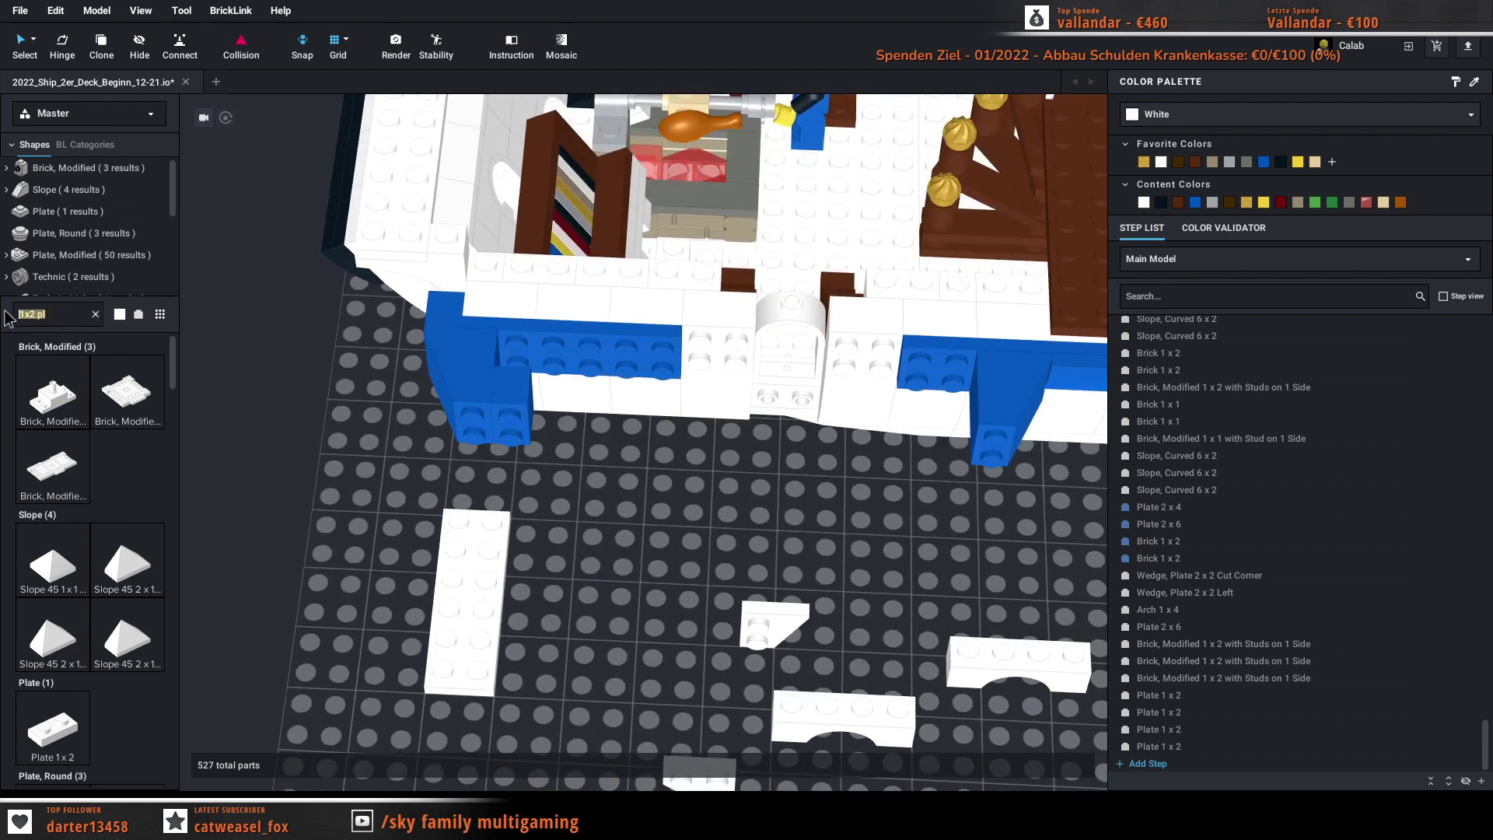
Step: Search the parts for "1x4" and place a white Brick, Modified 1 x 4 with 4 Studs on 1 Side above the arched window
{"action": "type", "text": "1x4"}
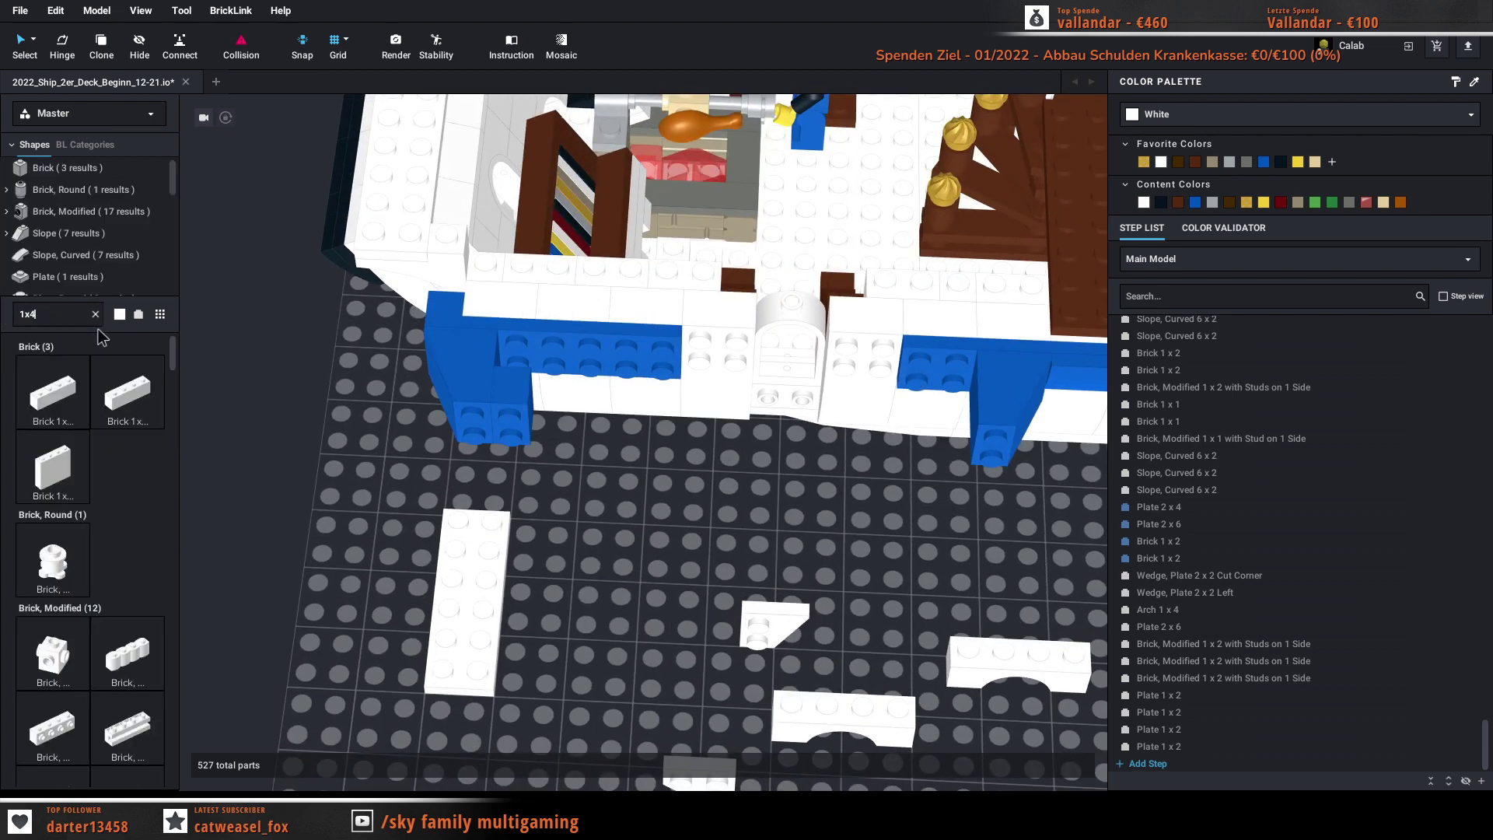
{"action": "left_click_drag", "start_coordinate": [47, 734], "coordinate": [792, 286]}
{"action": "left_click", "coordinate": [797, 282]}
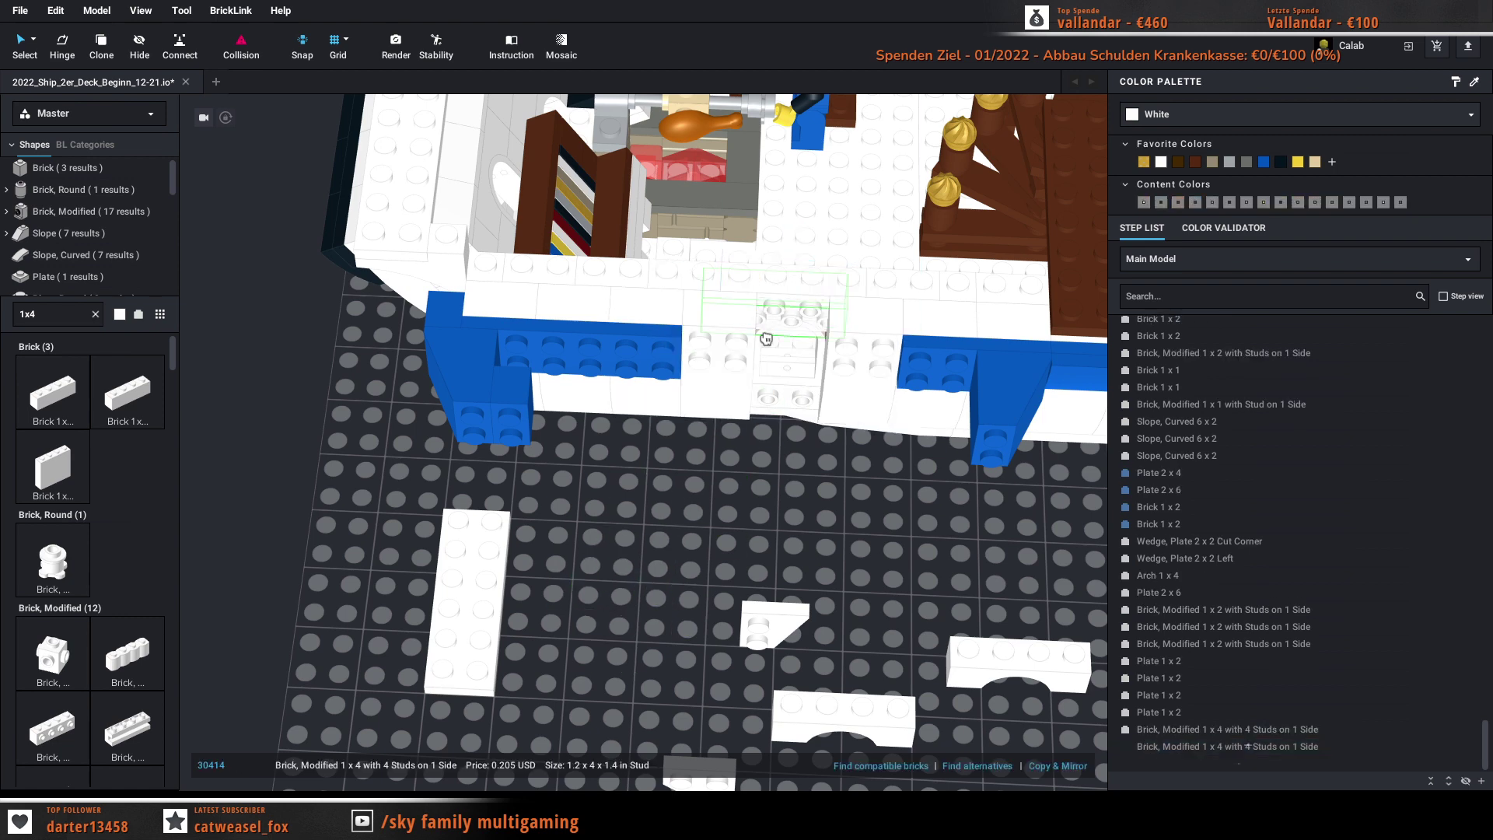
{"action": "key", "text": "Escape"}
Step: Search for "1x2 pl", fix two white Plate 1 x 2 to the side studs above the arched window, and delete the spare copy
{"action": "right_click_drag", "start_coordinate": [690, 579], "coordinate": [668, 544]}
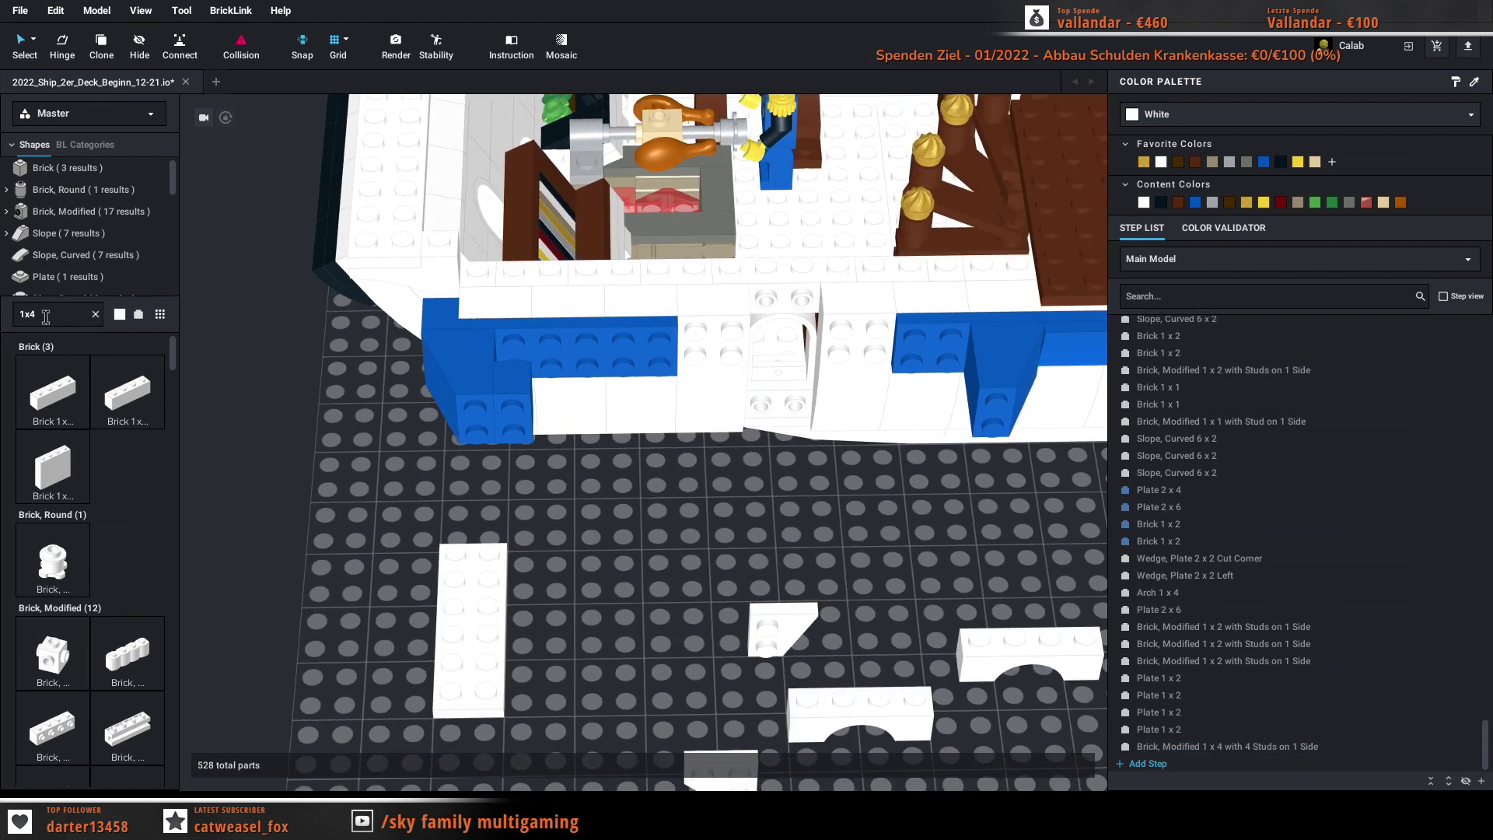
{"action": "type", "text": "1x2 po"}
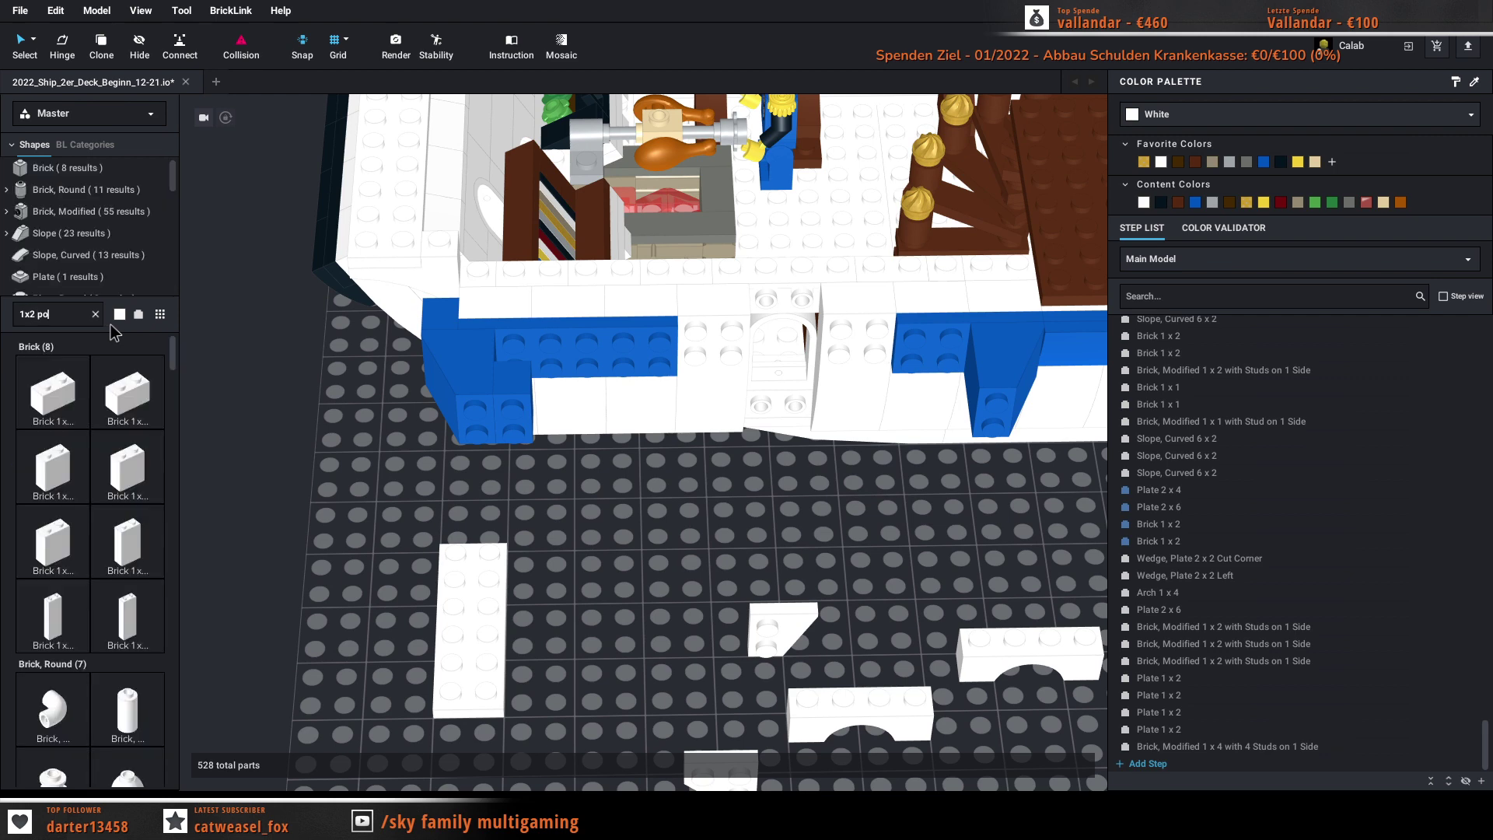
{"action": "key", "text": "BackSpace"}
{"action": "type", "text": "l"}
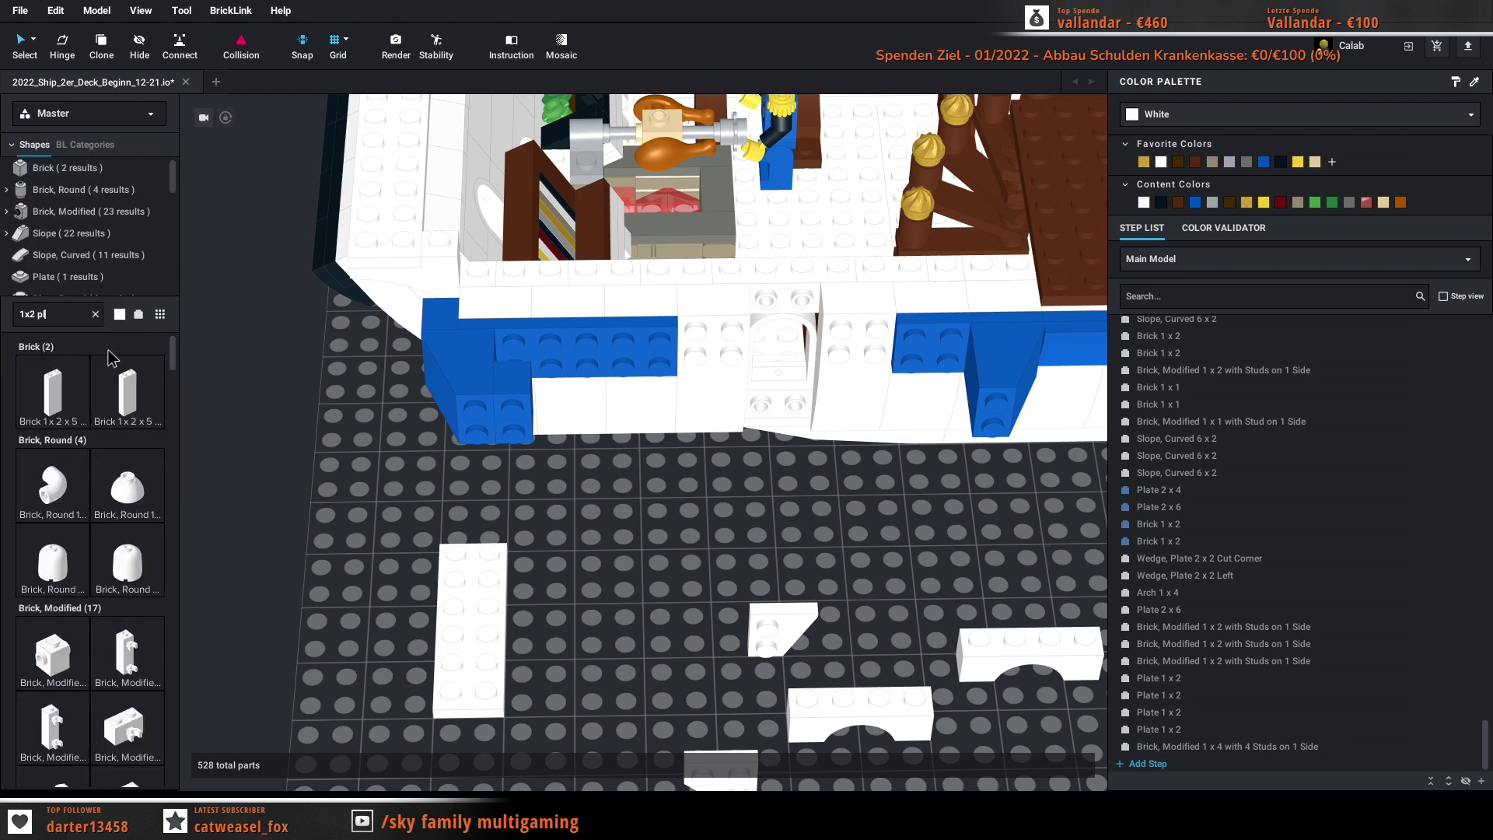
{"action": "left_click_drag", "start_coordinate": [53, 731], "coordinate": [791, 313]}
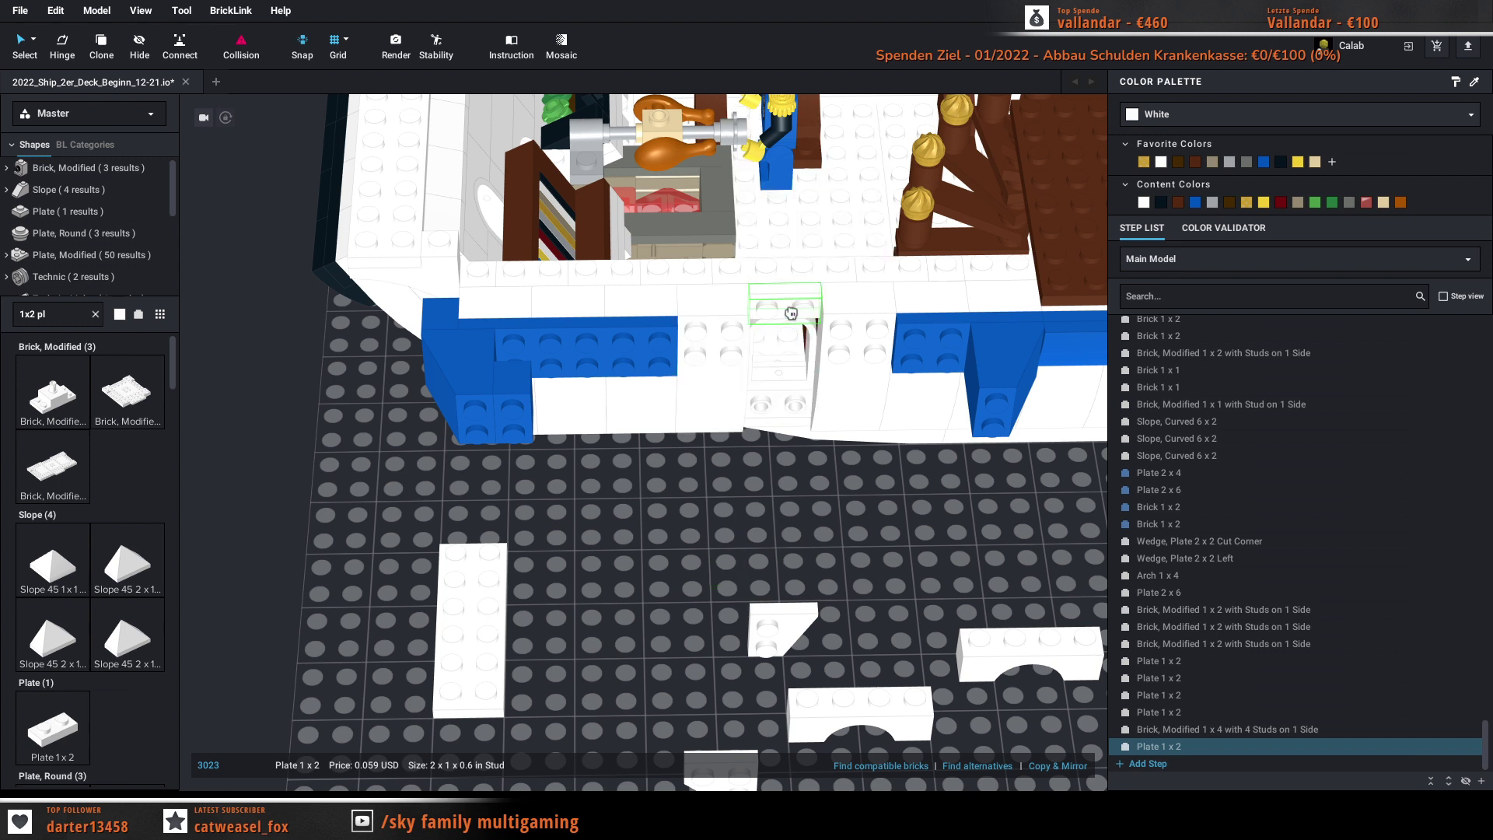
{"action": "key", "text": "ctrl+v"}
{"action": "right_click_drag", "start_coordinate": [736, 578], "coordinate": [739, 602]}
{"action": "left_click_drag", "start_coordinate": [751, 590], "coordinate": [685, 585]}
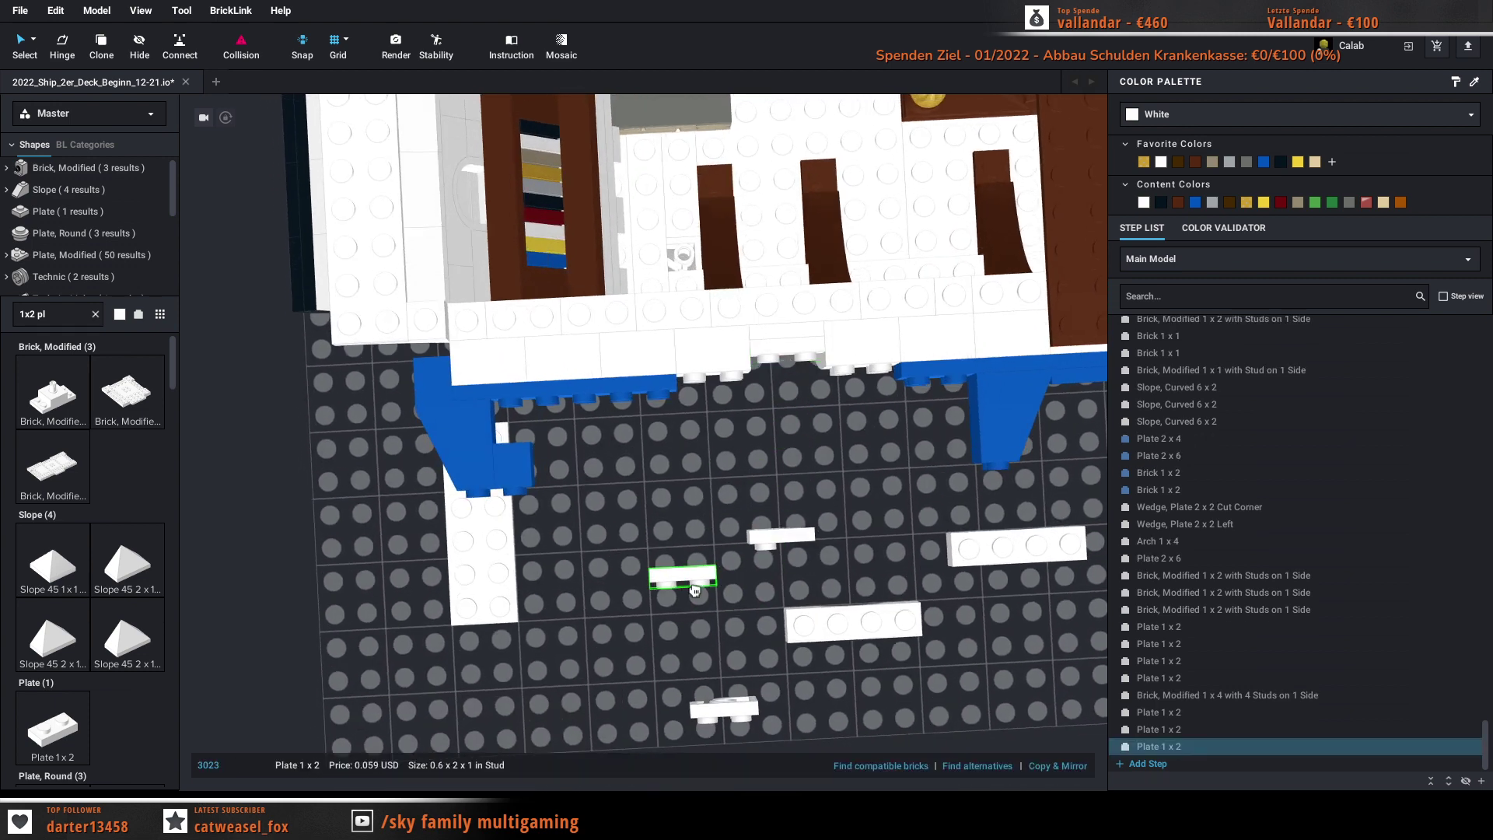
{"action": "key", "text": "Delete"}
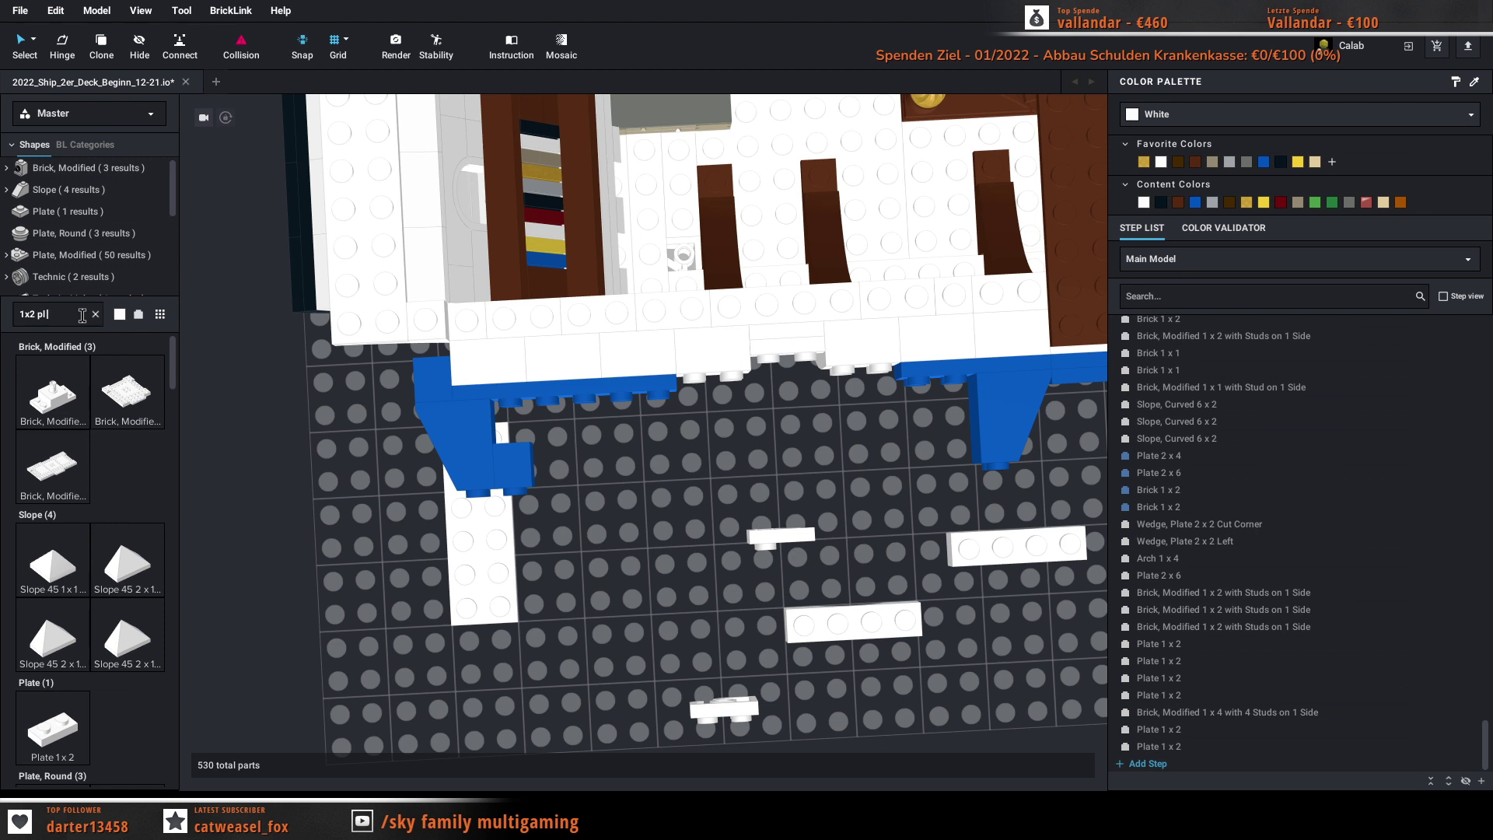
Step: Search for "1x2 pl mo" and attach a Plate, Modified 1 x 2 with Bar Handle on Side with Free Ends above the window
{"action": "type", "text": "m"}
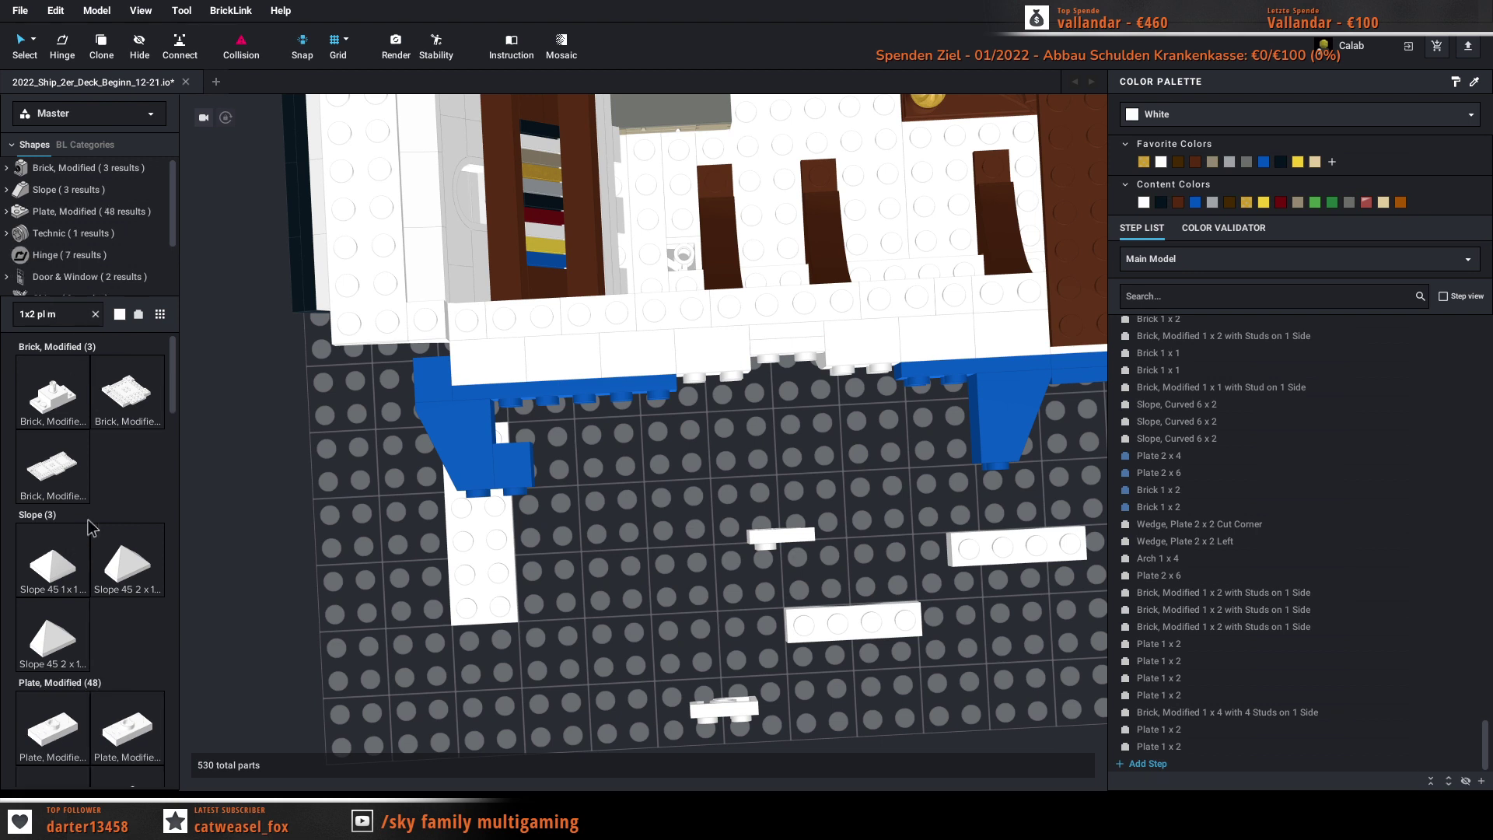
{"action": "type", "text": "o"}
{"action": "scroll", "coordinate": [97, 545], "scroll_direction": "down", "scroll_amount": 4}
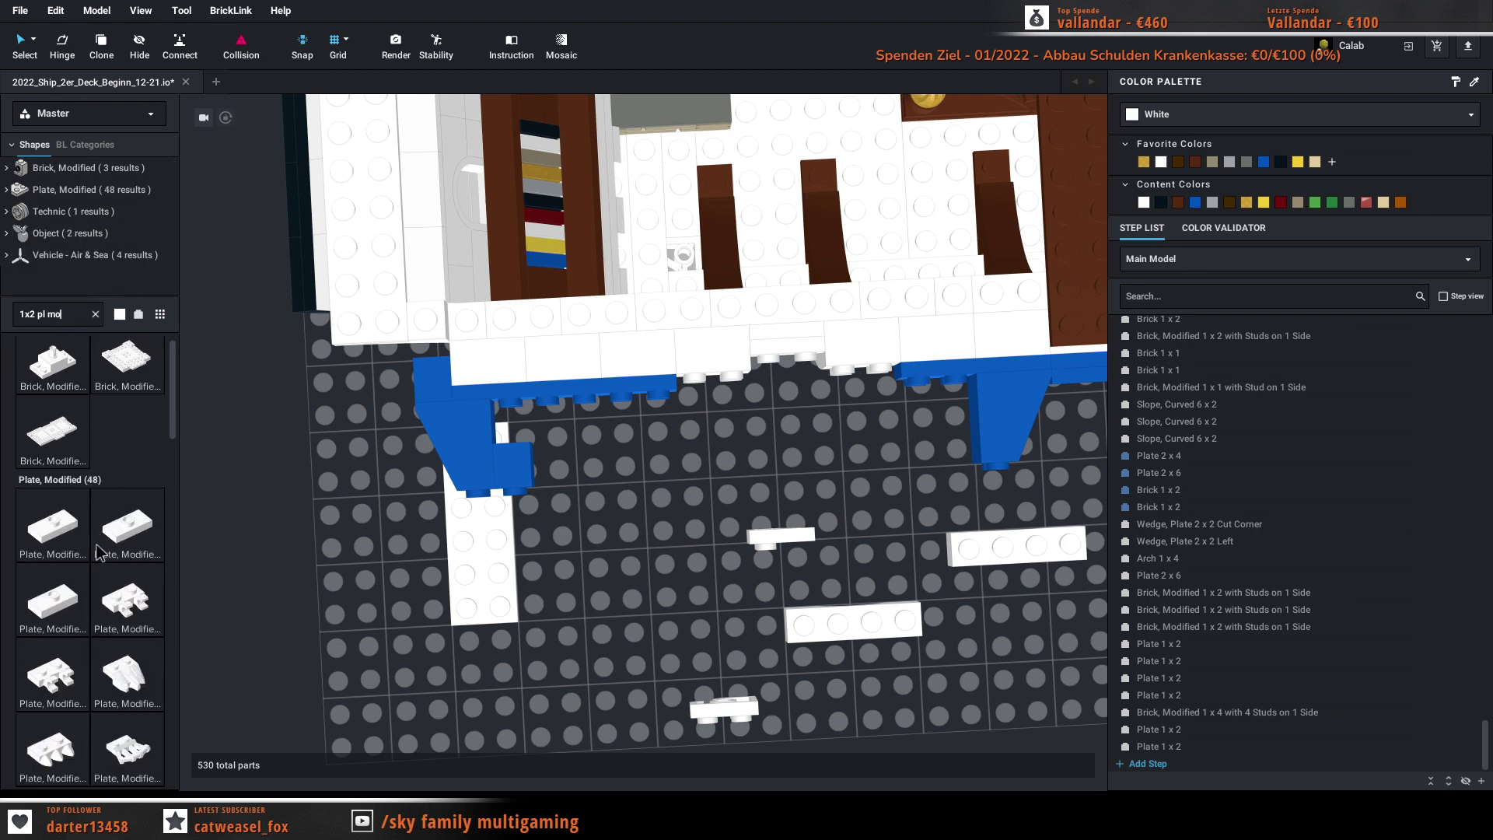
{"action": "scroll", "coordinate": [100, 561], "scroll_direction": "down", "scroll_amount": 5}
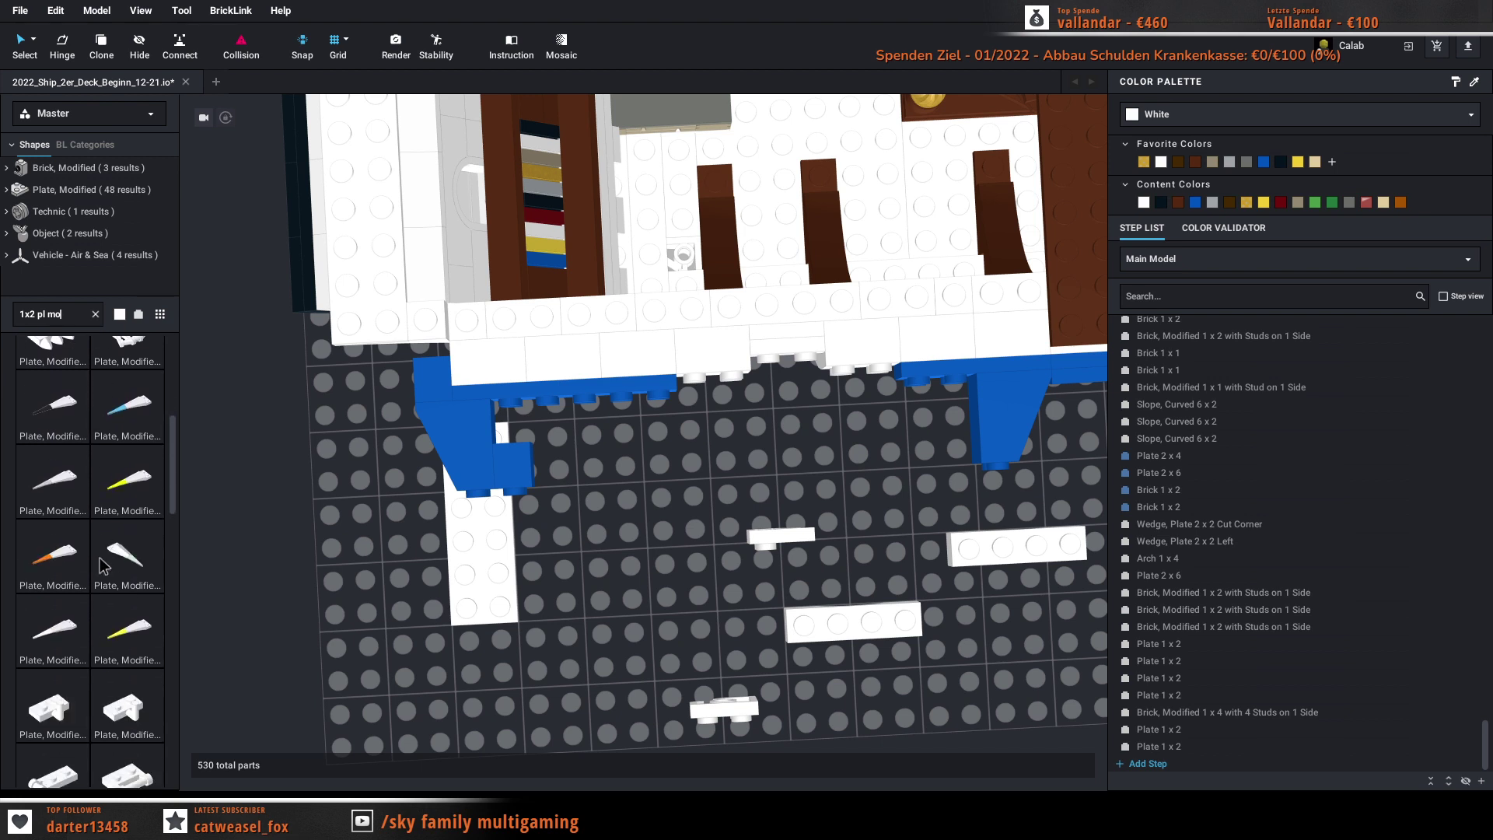
{"action": "scroll", "coordinate": [99, 565], "scroll_direction": "down", "scroll_amount": 2}
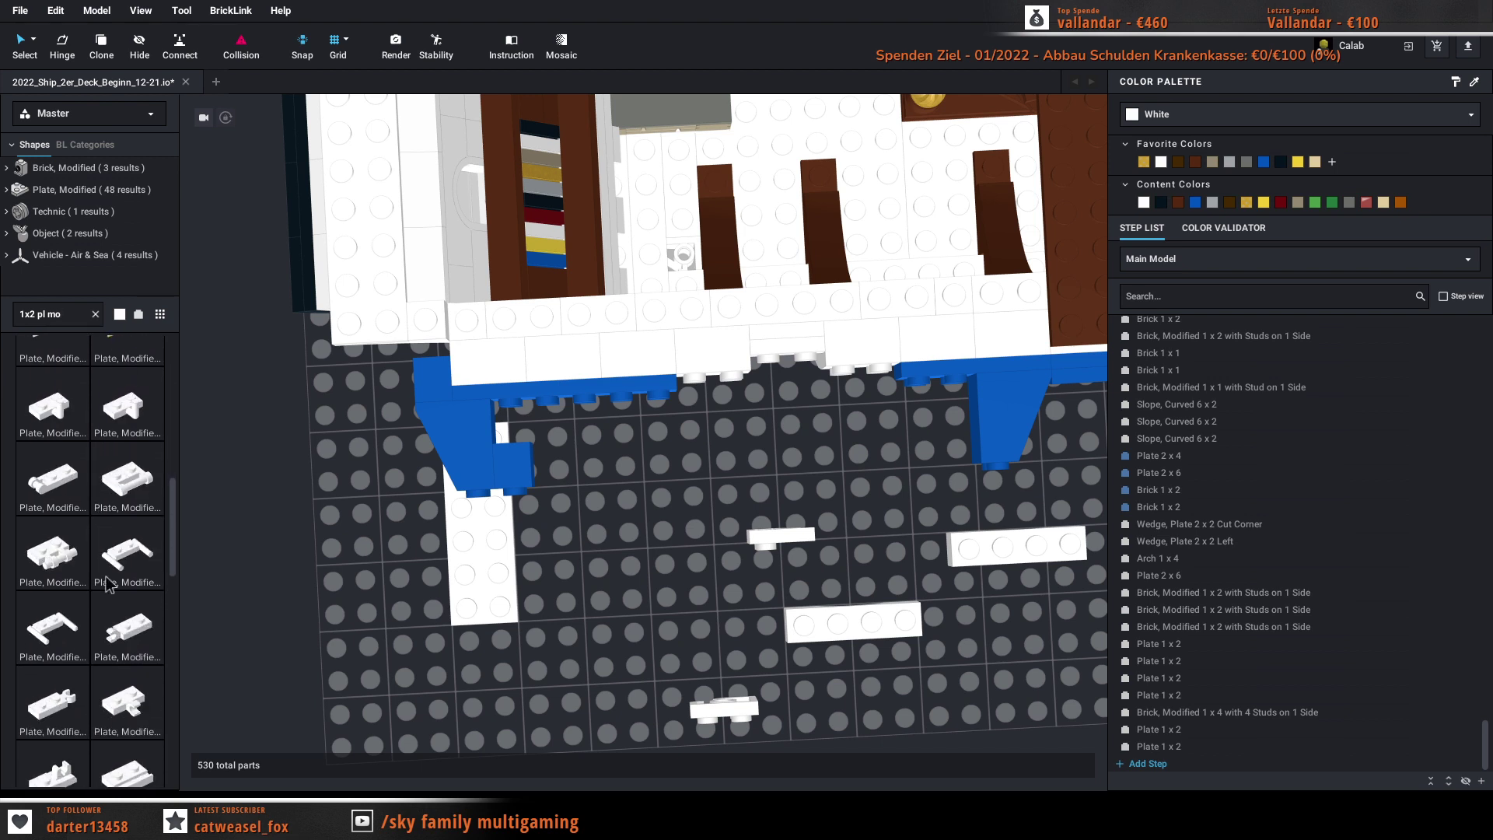
{"action": "left_click_drag", "start_coordinate": [117, 572], "coordinate": [682, 562]}
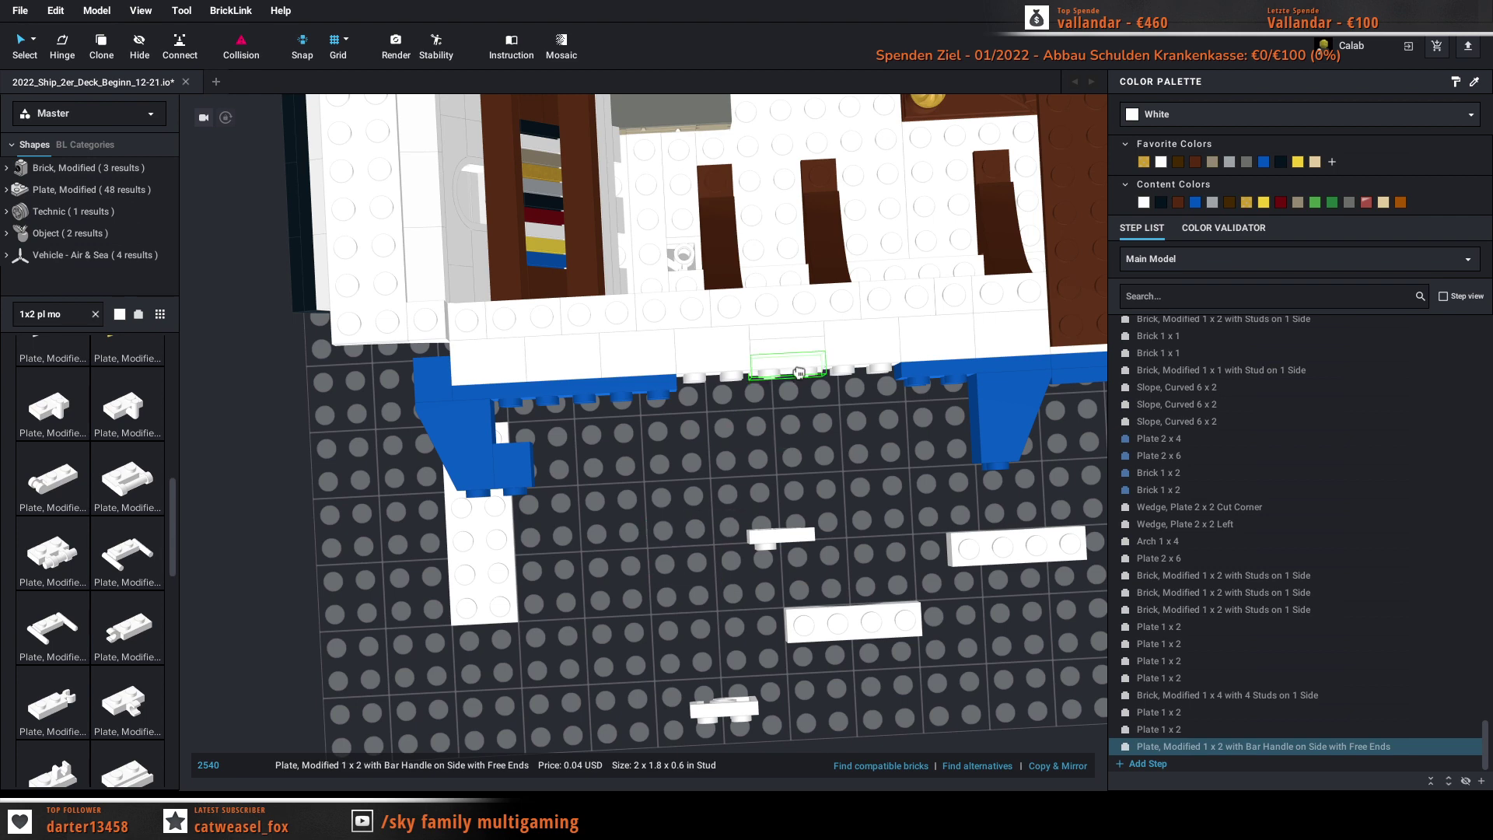
{"action": "left_click", "coordinate": [802, 403]}
{"action": "key", "text": "Escape"}
Step: Try a clone of the blue Plate 2 x 6 across the gap in the blue stripe above the arched window
{"action": "mouse_move", "coordinate": [852, 497]}
{"action": "right_mouse_down"}
{"action": "mouse_move", "coordinate": [848, 414]}
{"action": "mouse_move", "coordinate": [868, 422]}
{"action": "mouse_move", "coordinate": [853, 424]}
{"action": "mouse_move", "coordinate": [854, 471]}
{"action": "right_mouse_up"}
{"action": "left_click", "coordinate": [616, 375]}
{"action": "key", "text": "c"}
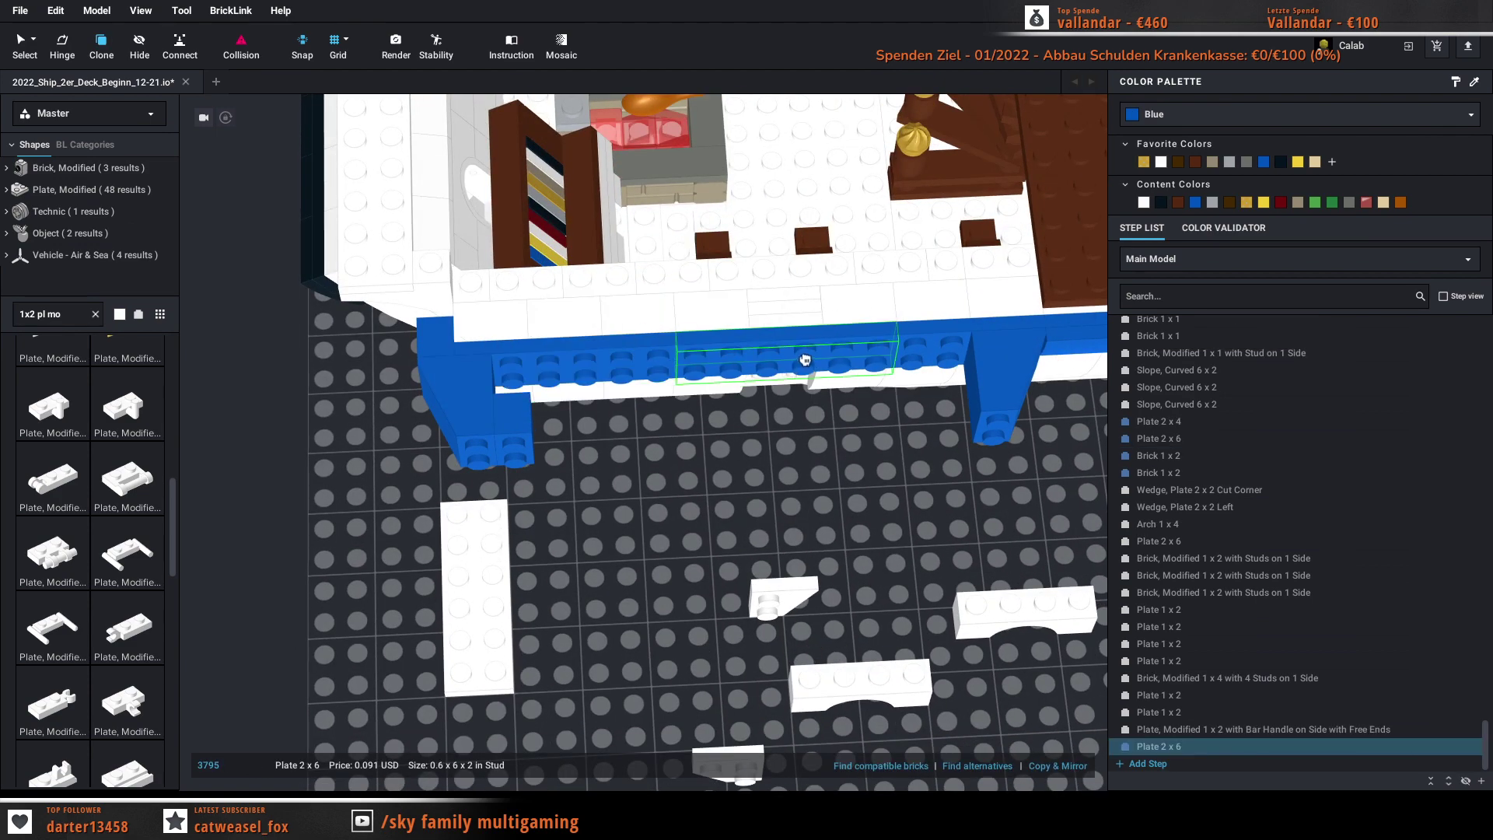
{"action": "left_click", "coordinate": [803, 357]}
{"action": "key", "text": "Escape"}
{"action": "right_click_drag", "start_coordinate": [733, 562], "coordinate": [739, 509]}
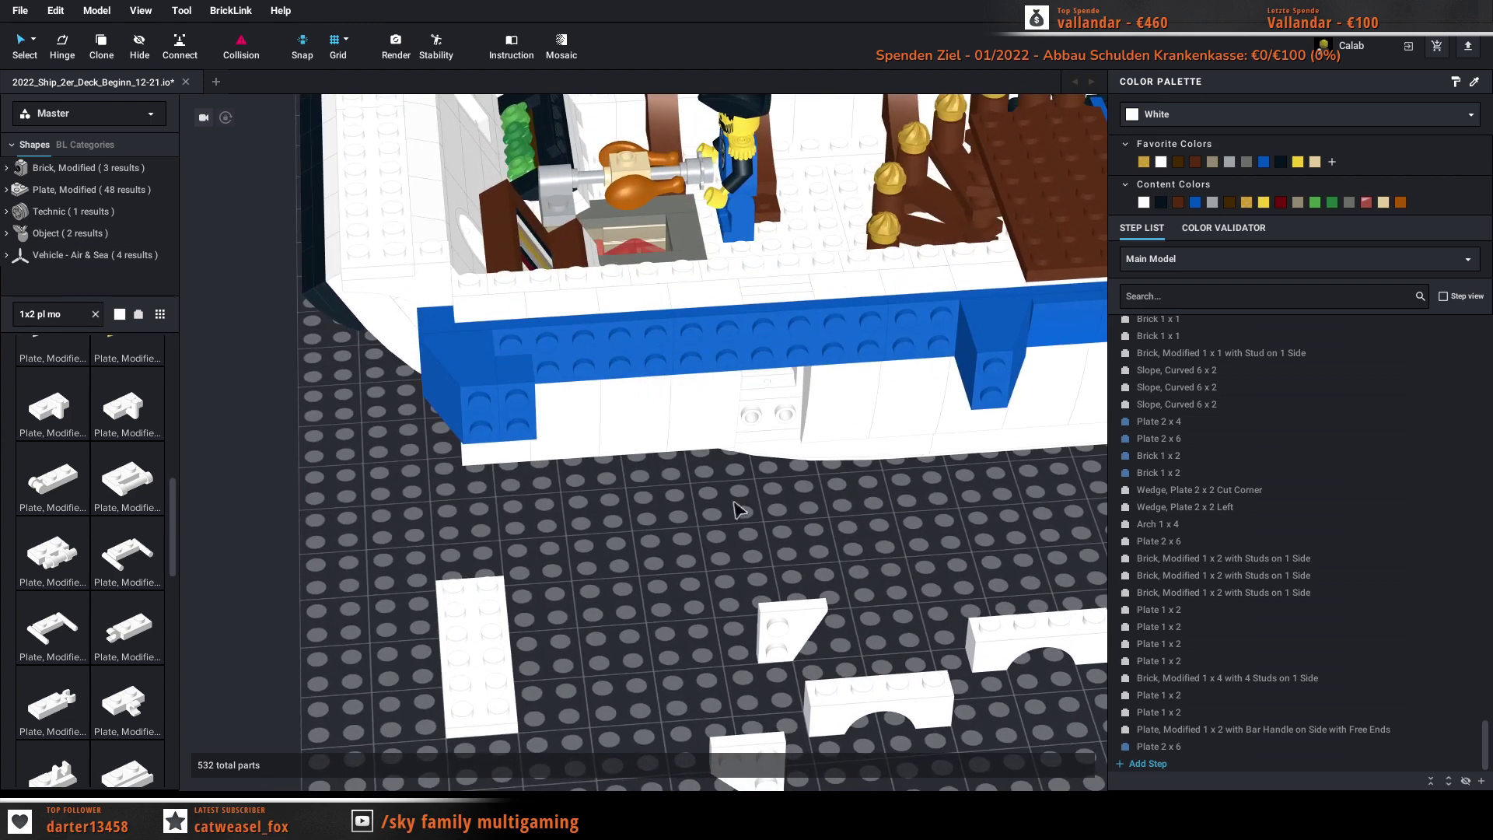
{"action": "left_click", "coordinate": [761, 347]}
{"action": "key", "text": "Delete"}
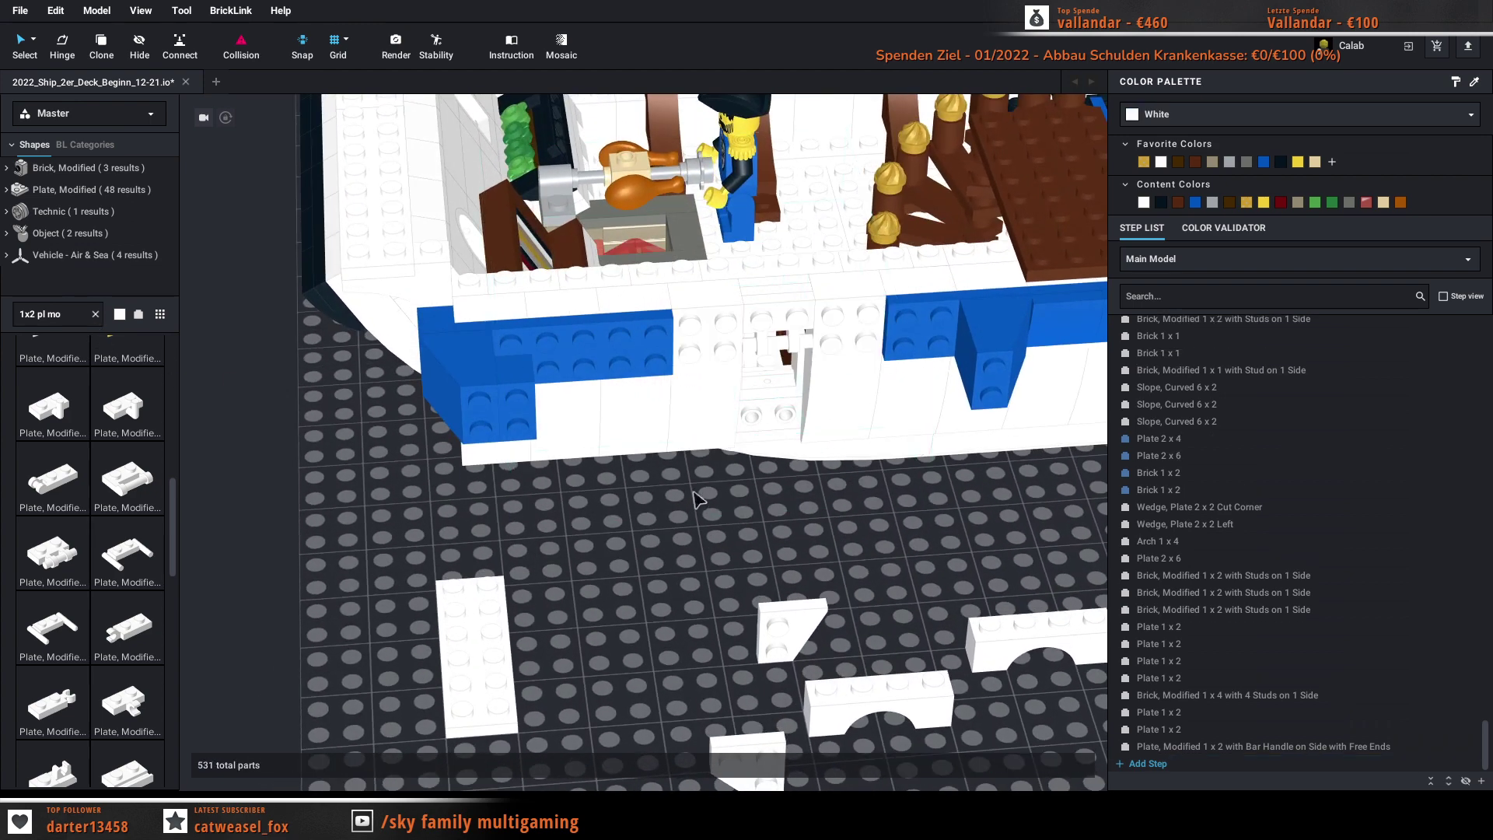
Step: Open the submodel Außen Bord Wand Steuerbord for editing and select the blue Flag 2 x 2 Square hatch above the cannon
{"action": "scroll", "coordinate": [697, 498], "scroll_direction": "down", "scroll_amount": 3}
{"action": "left_click", "coordinate": [998, 405]}
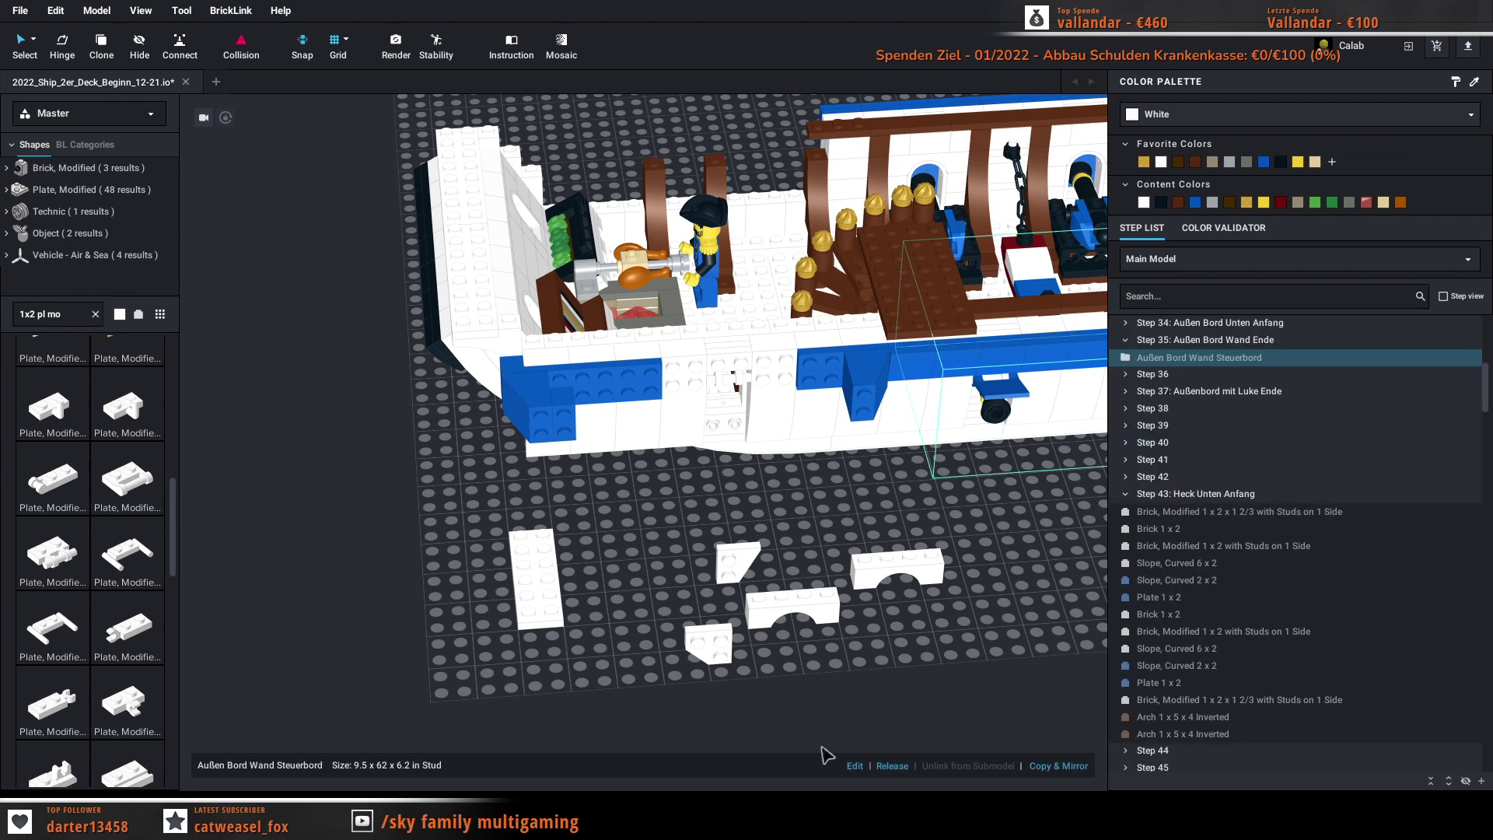
{"action": "left_click", "coordinate": [855, 767]}
{"action": "left_click", "coordinate": [988, 398]}
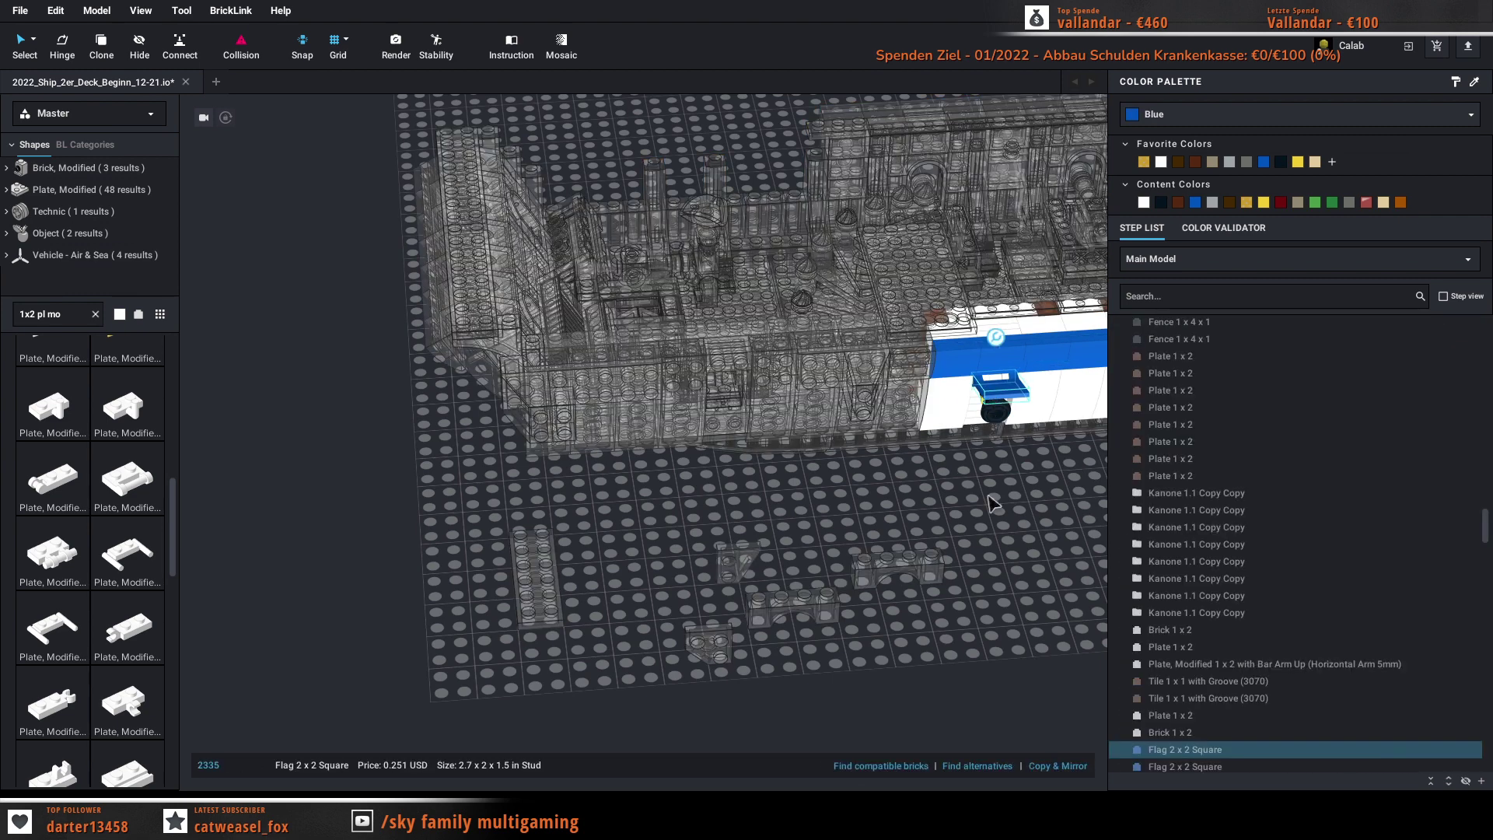
Step: Paste a copy of the blue Flag 2 x 2 Square onto the bar handle in the open gun port of the hull
{"action": "left_click", "coordinate": [1009, 719]}
{"action": "left_click", "coordinate": [1035, 767]}
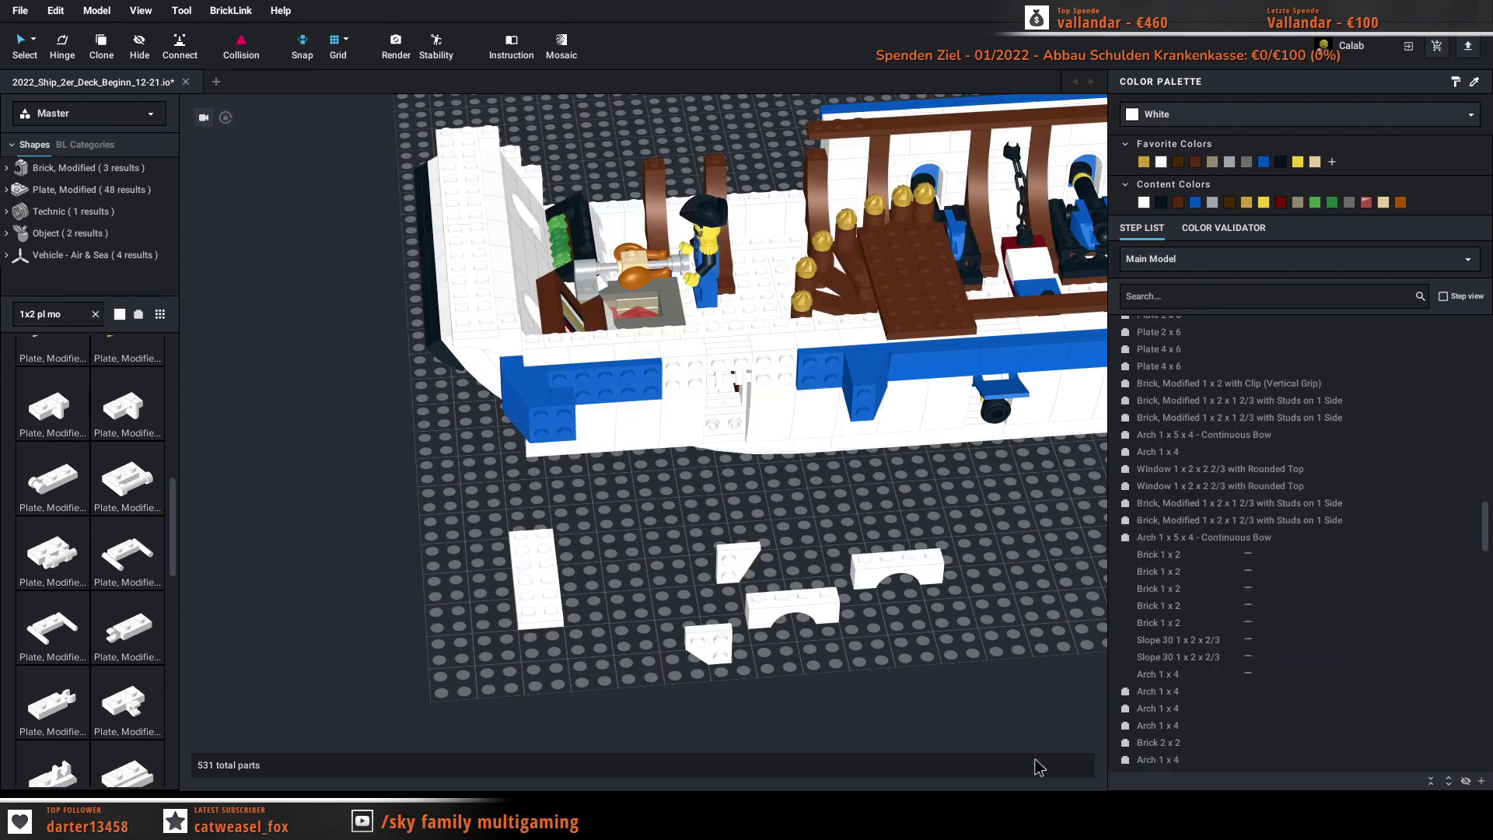
{"action": "key", "text": "ctrl+v"}
{"action": "scroll", "coordinate": [707, 506], "scroll_direction": "up", "scroll_amount": 1}
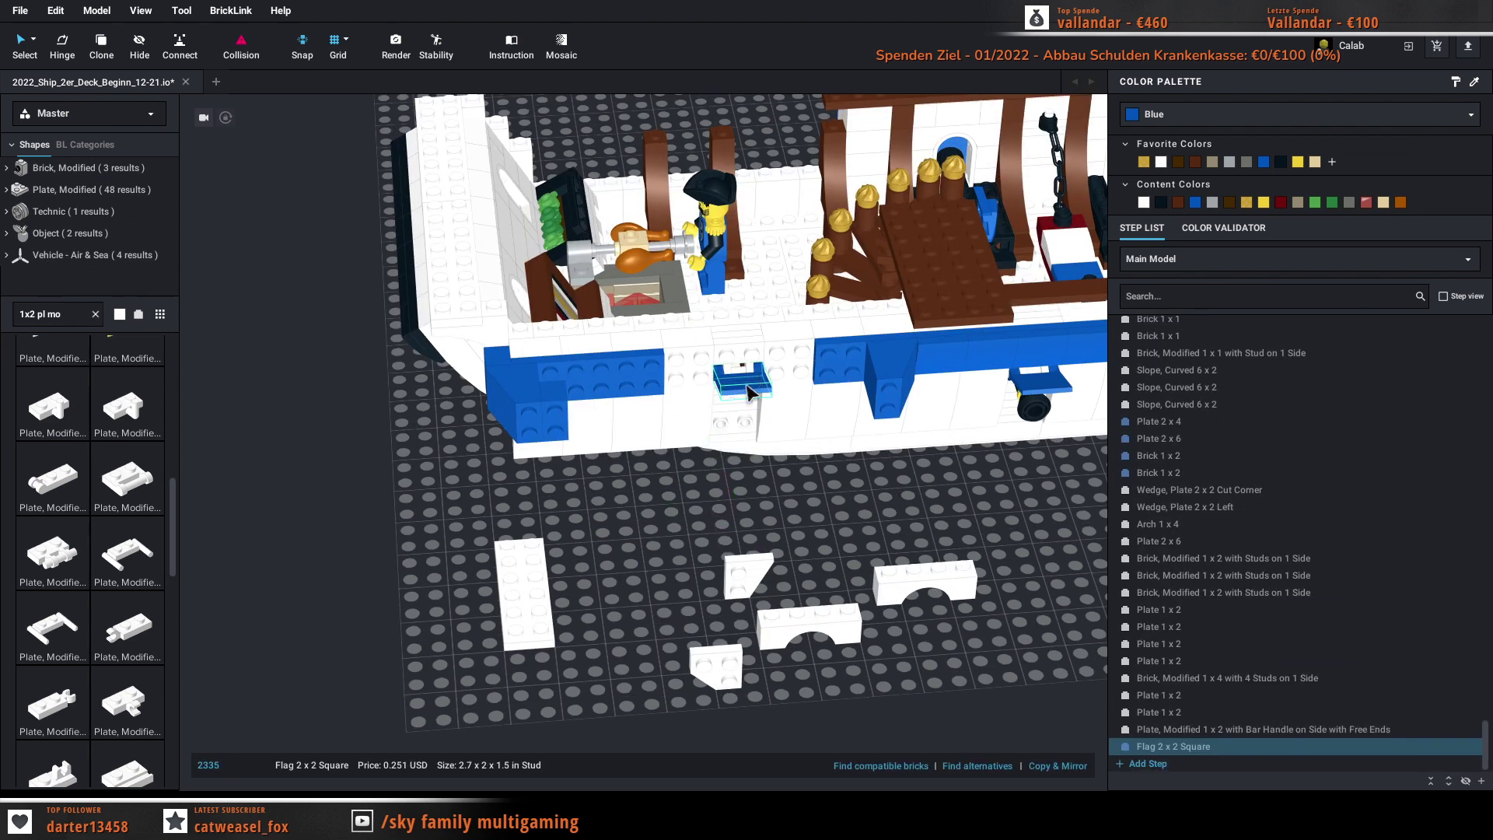
{"action": "left_click", "coordinate": [674, 599]}
Step: Find the Plate 1 x 6, place it on the row of side studs above the gun port flap and colour it blue
{"action": "mouse_move", "coordinate": [675, 596]}
{"action": "right_mouse_down"}
{"action": "mouse_move", "coordinate": [680, 554]}
{"action": "mouse_move", "coordinate": [707, 556]}
{"action": "mouse_move", "coordinate": [674, 570]}
{"action": "mouse_move", "coordinate": [724, 570]}
{"action": "mouse_move", "coordinate": [677, 579]}
{"action": "right_mouse_up"}
{"action": "scroll", "coordinate": [678, 553], "scroll_direction": "up", "scroll_amount": 2}
{"action": "scroll", "coordinate": [680, 555], "scroll_direction": "up", "scroll_amount": 1}
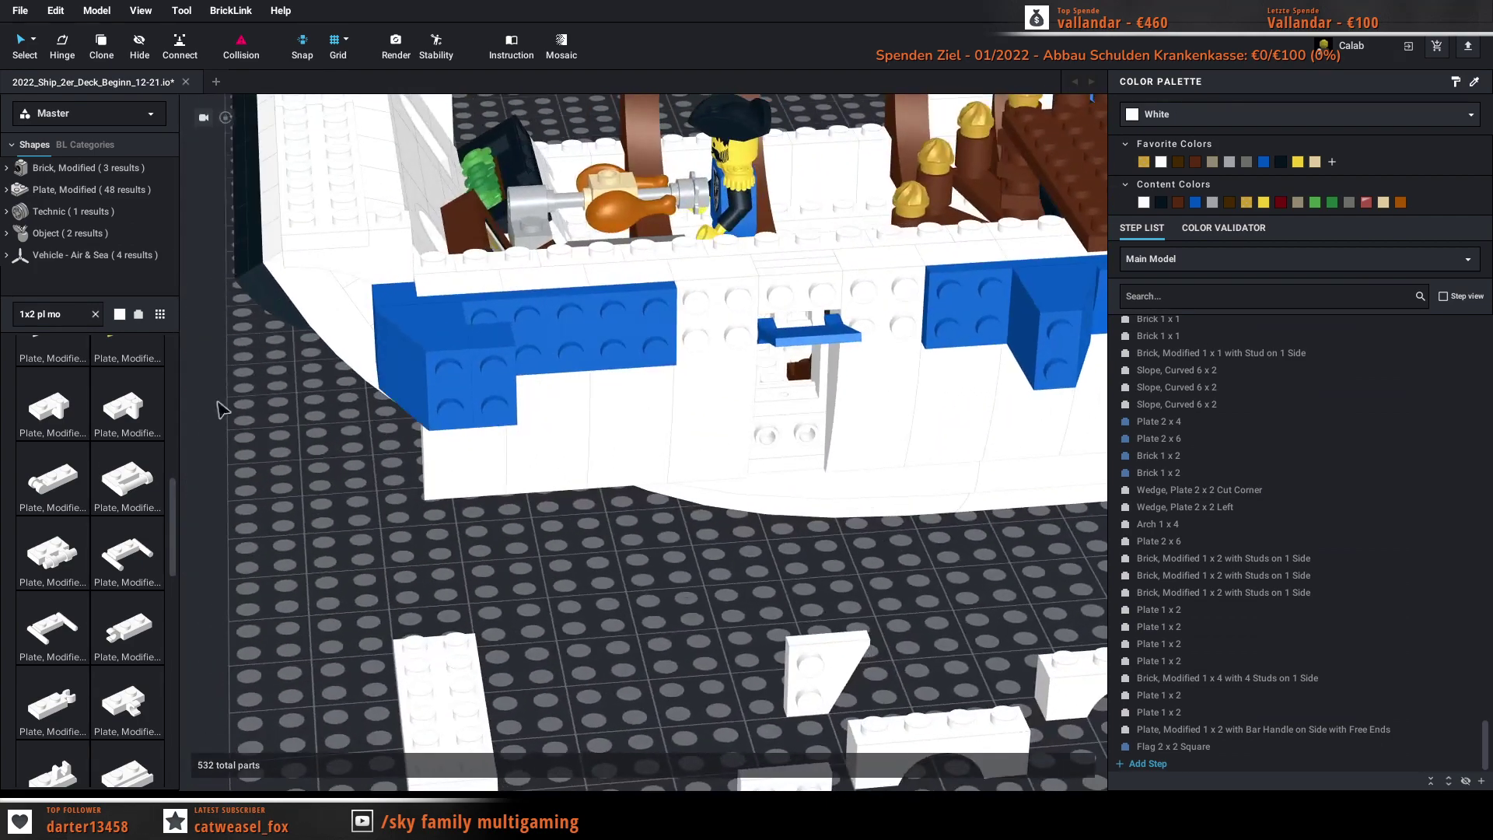
{"action": "type", "text": "x"}
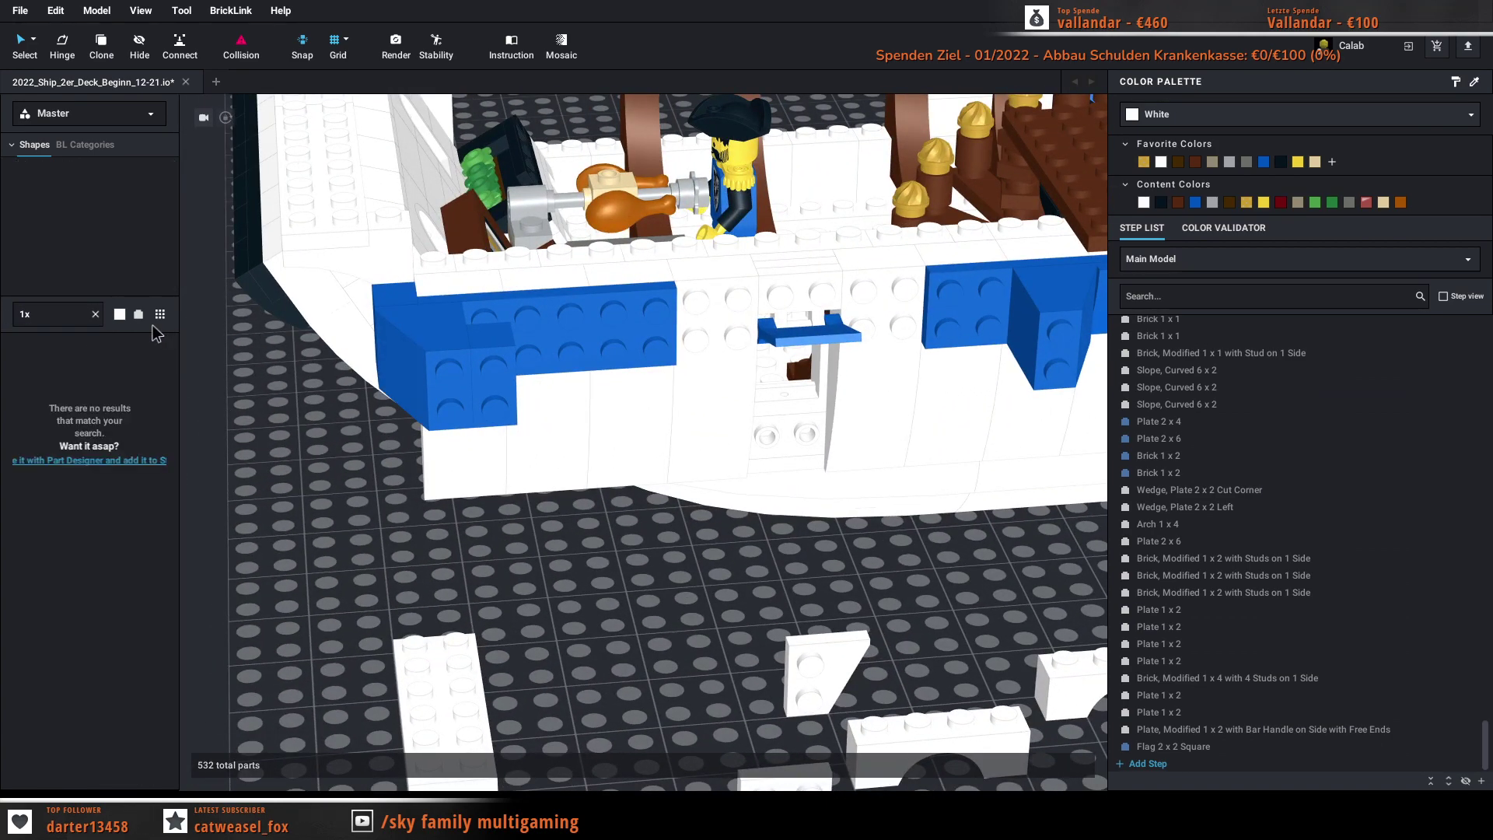
{"action": "scroll", "coordinate": [595, 560], "scroll_direction": "down", "scroll_amount": 3}
{"action": "scroll", "coordinate": [595, 560], "scroll_direction": "up", "scroll_amount": 2}
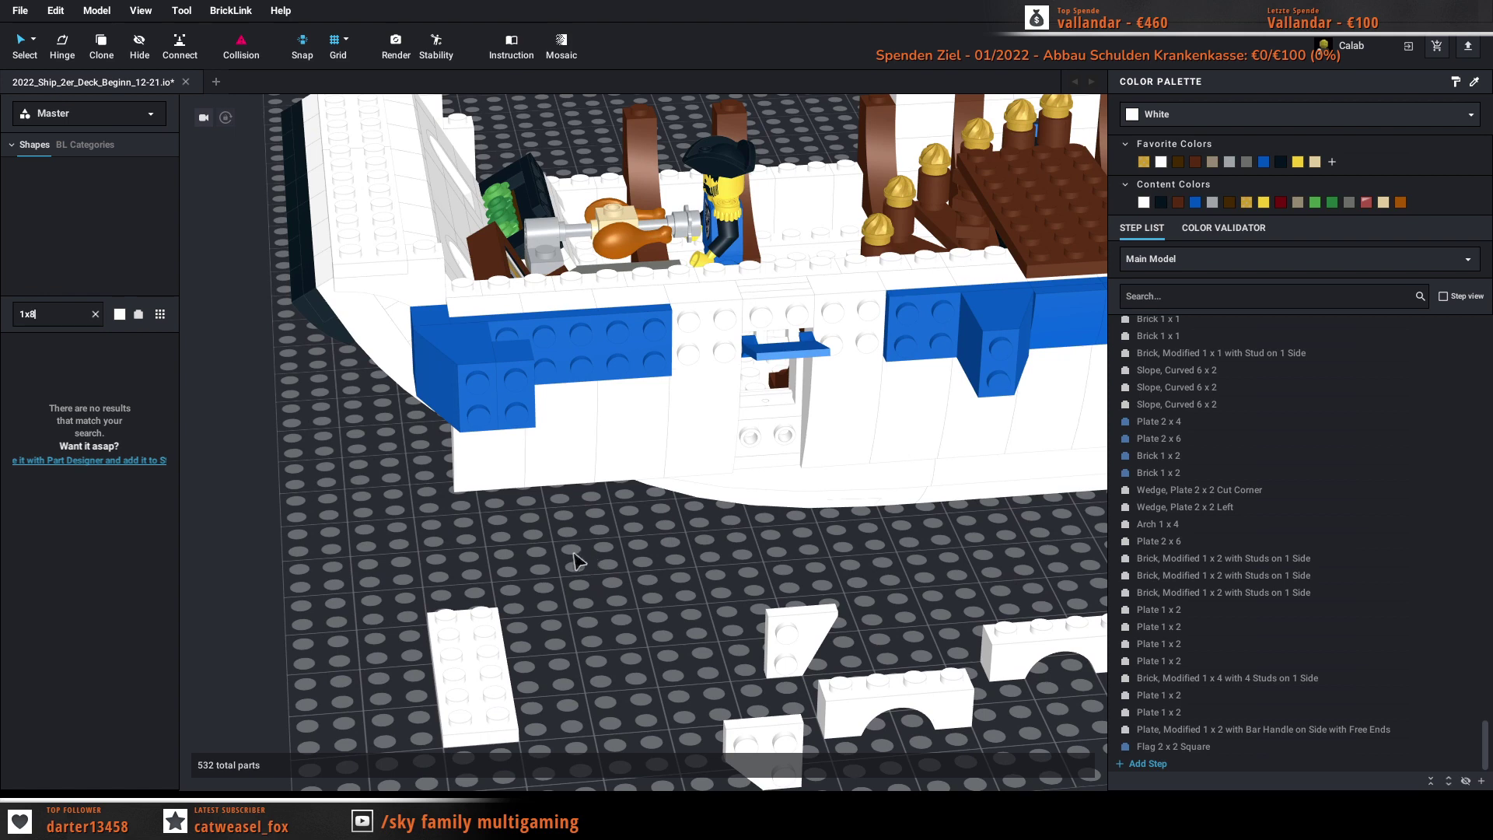
{"action": "type", "text": "6"}
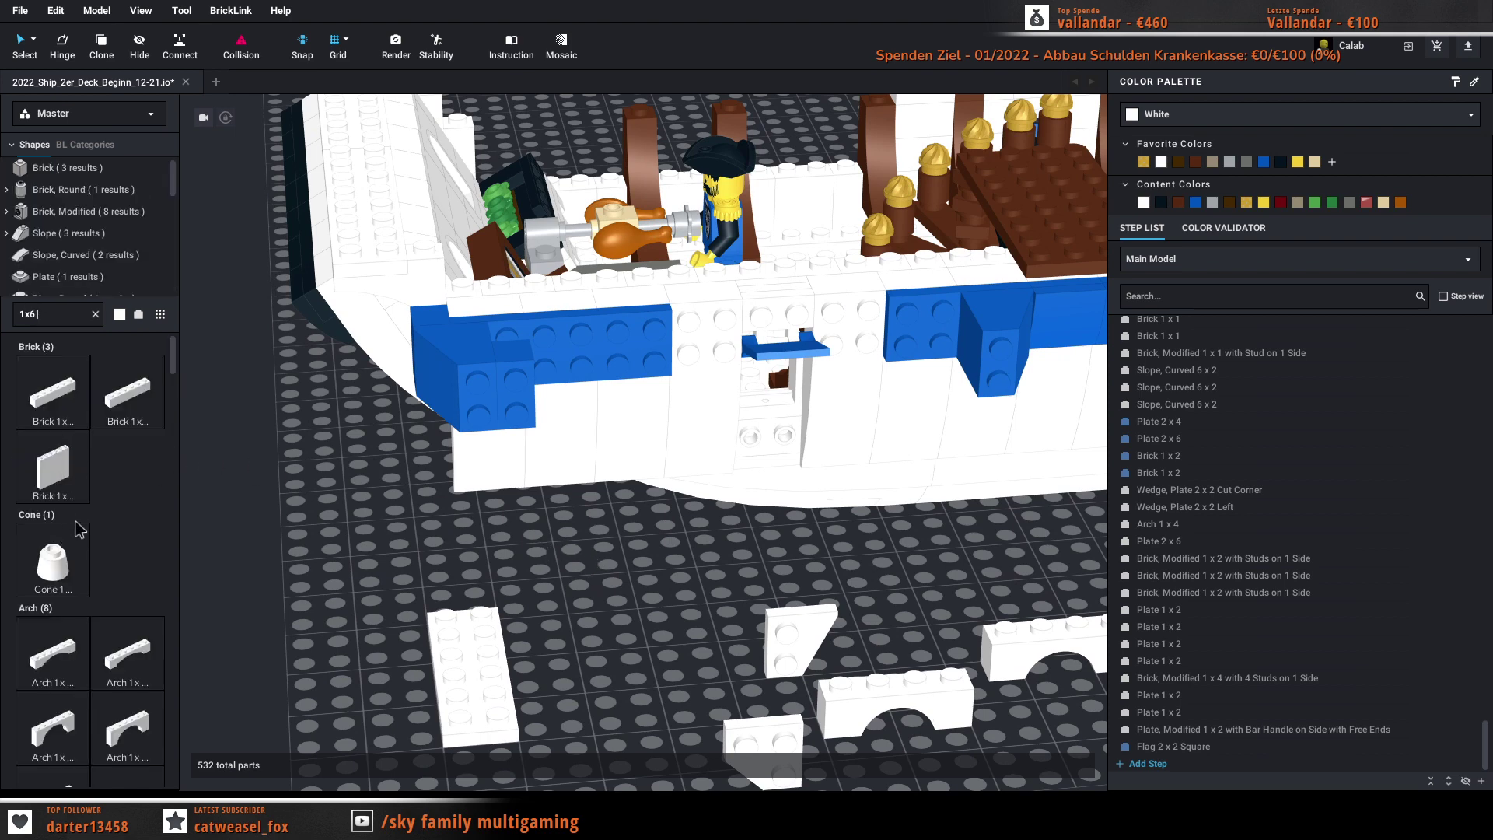
{"action": "type", "text": " pl"}
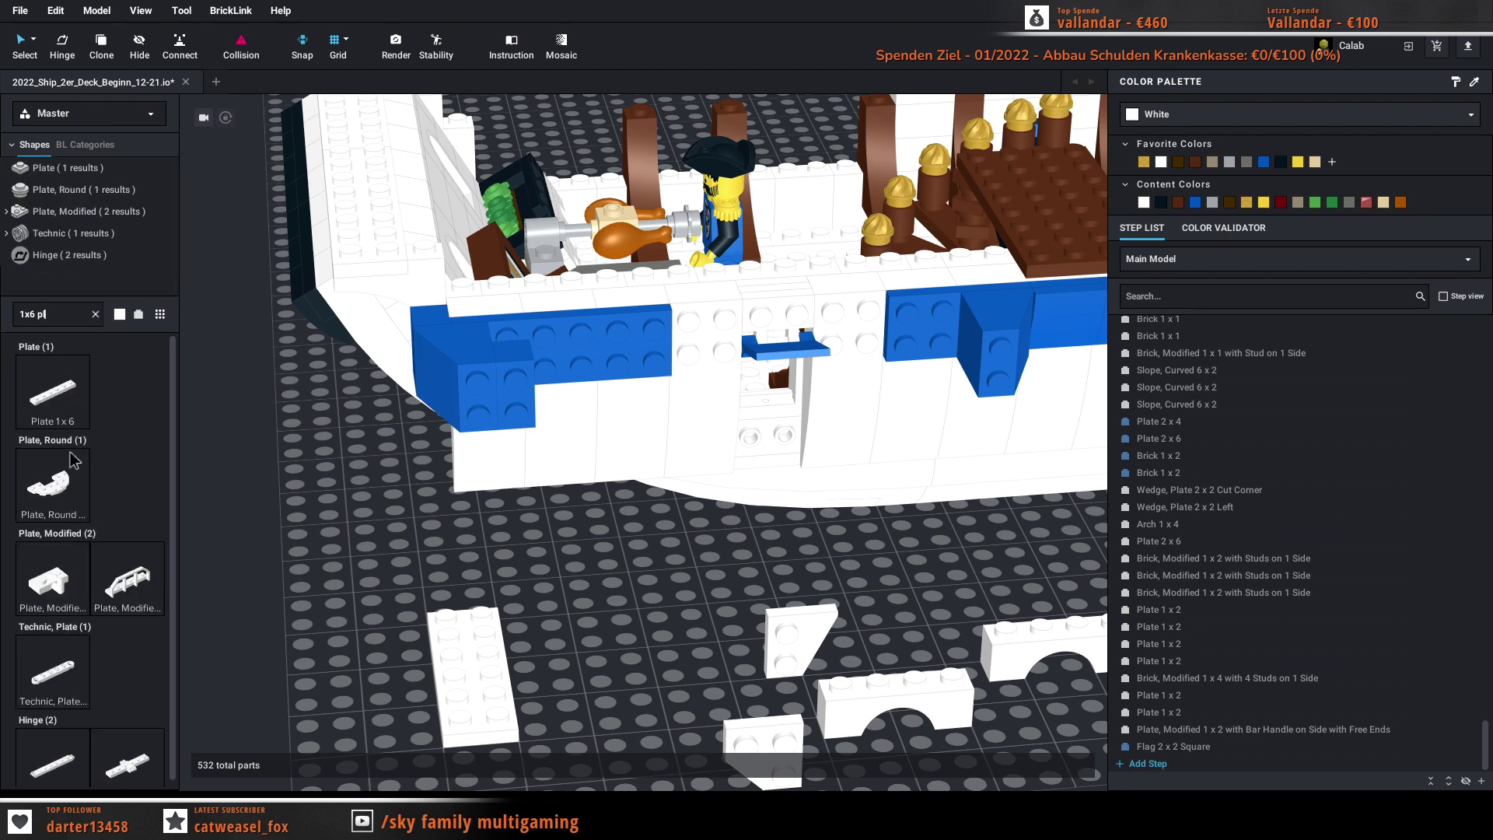
{"action": "left_click_drag", "start_coordinate": [319, 562], "coordinate": [795, 324]}
{"action": "left_click", "coordinate": [708, 552]}
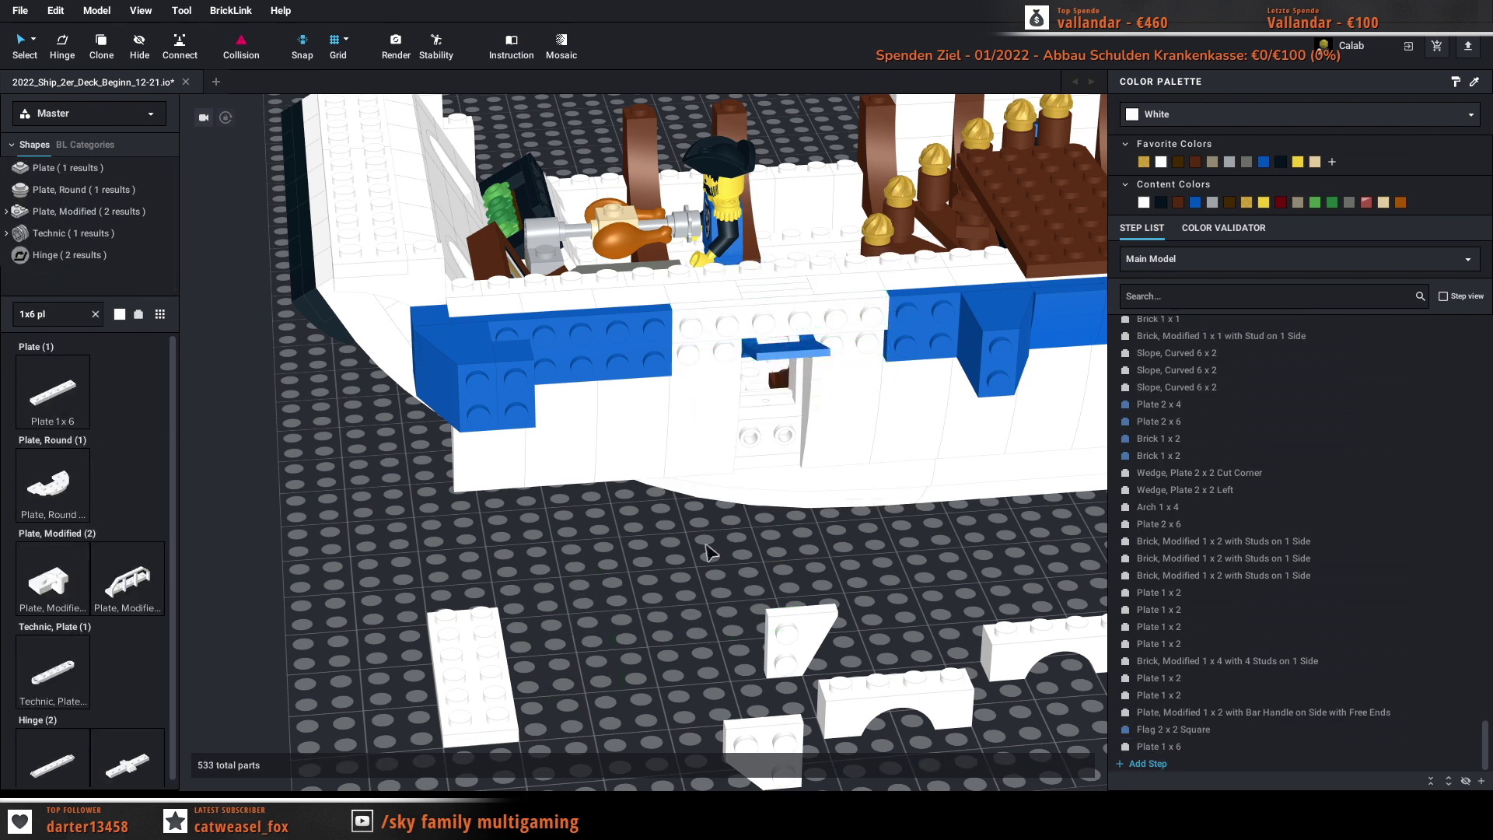
{"action": "left_click", "coordinate": [720, 342]}
{"action": "left_click", "coordinate": [1196, 203]}
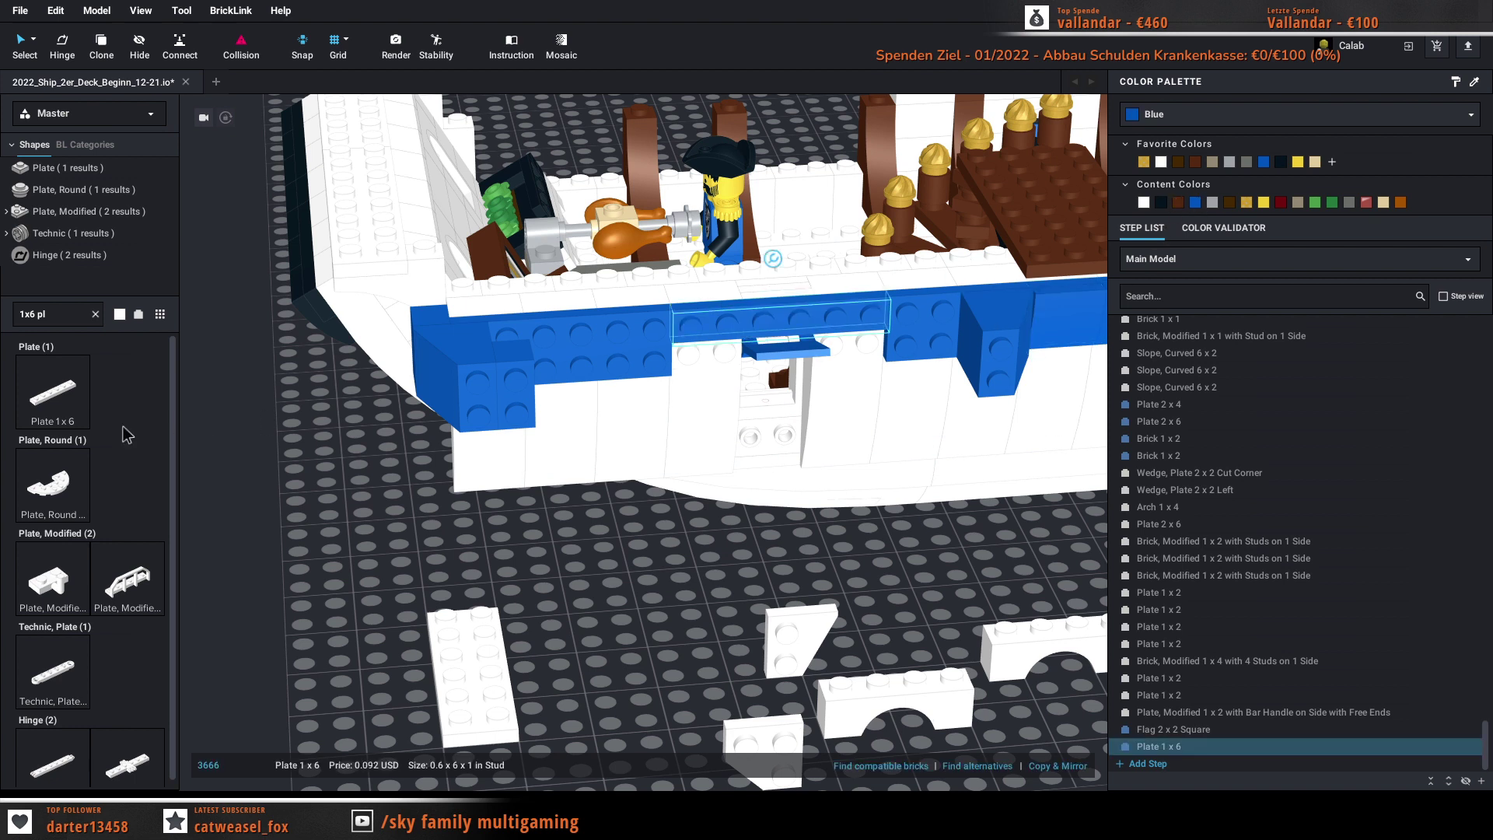
Step: Add two Plate 1 x 2 parts, one on each side of the gun port flap, and colour both blue
{"action": "type", "text": "x2"}
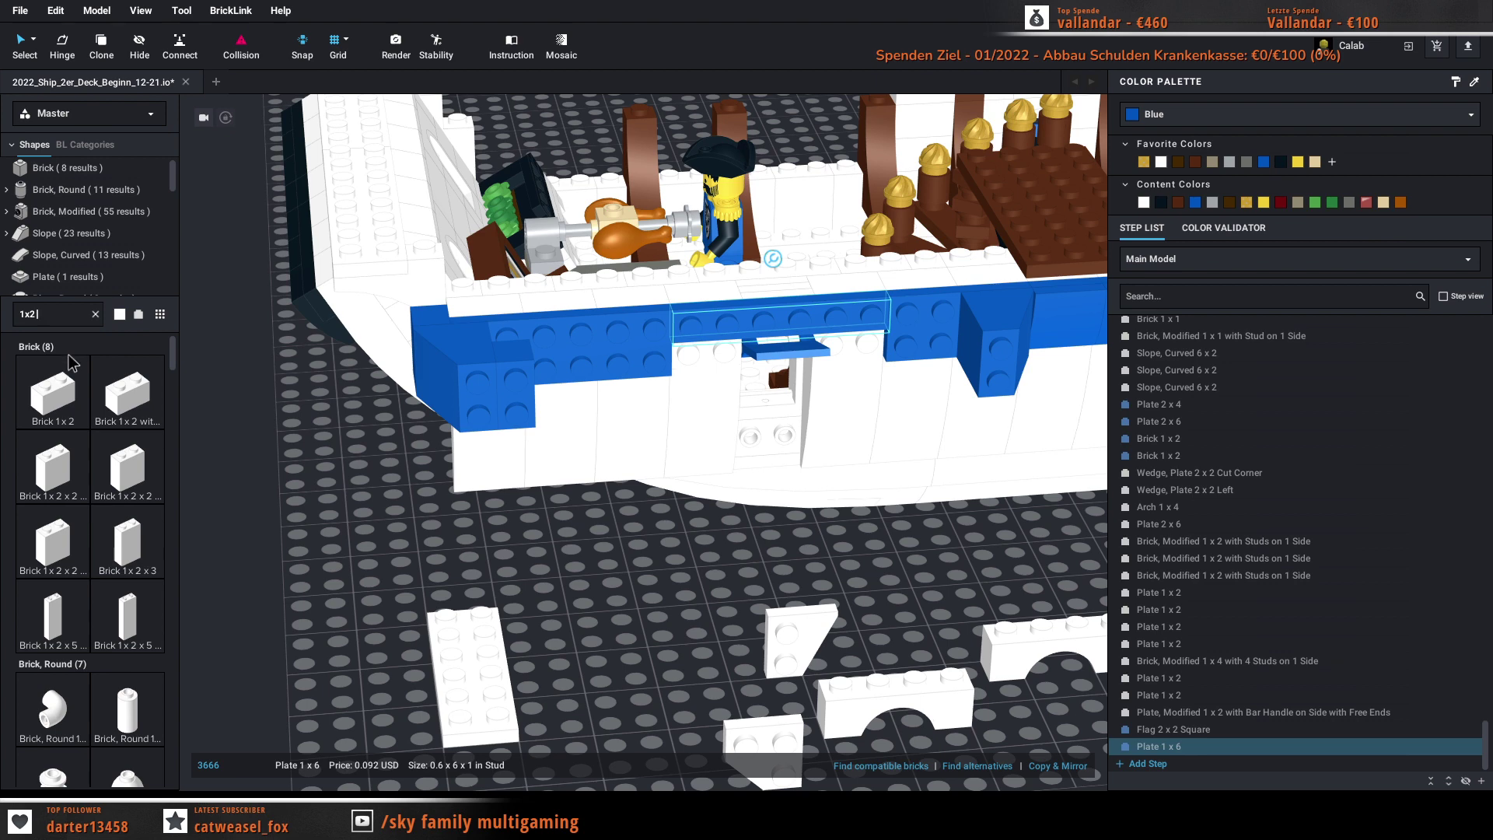
{"action": "type", "text": " pl"}
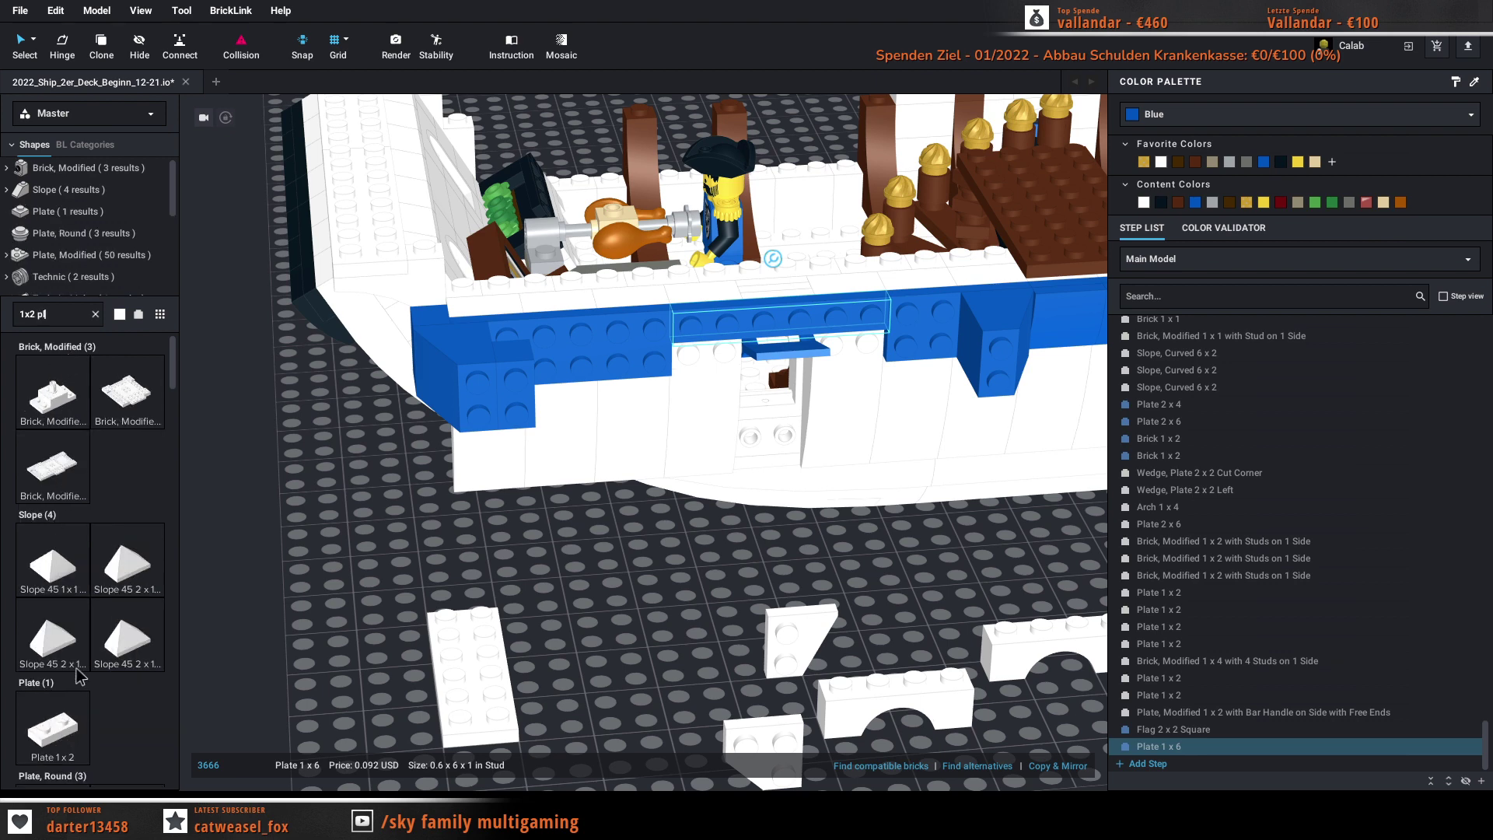
{"action": "left_click_drag", "start_coordinate": [62, 742], "coordinate": [711, 366]}
{"action": "left_click", "coordinate": [671, 634]}
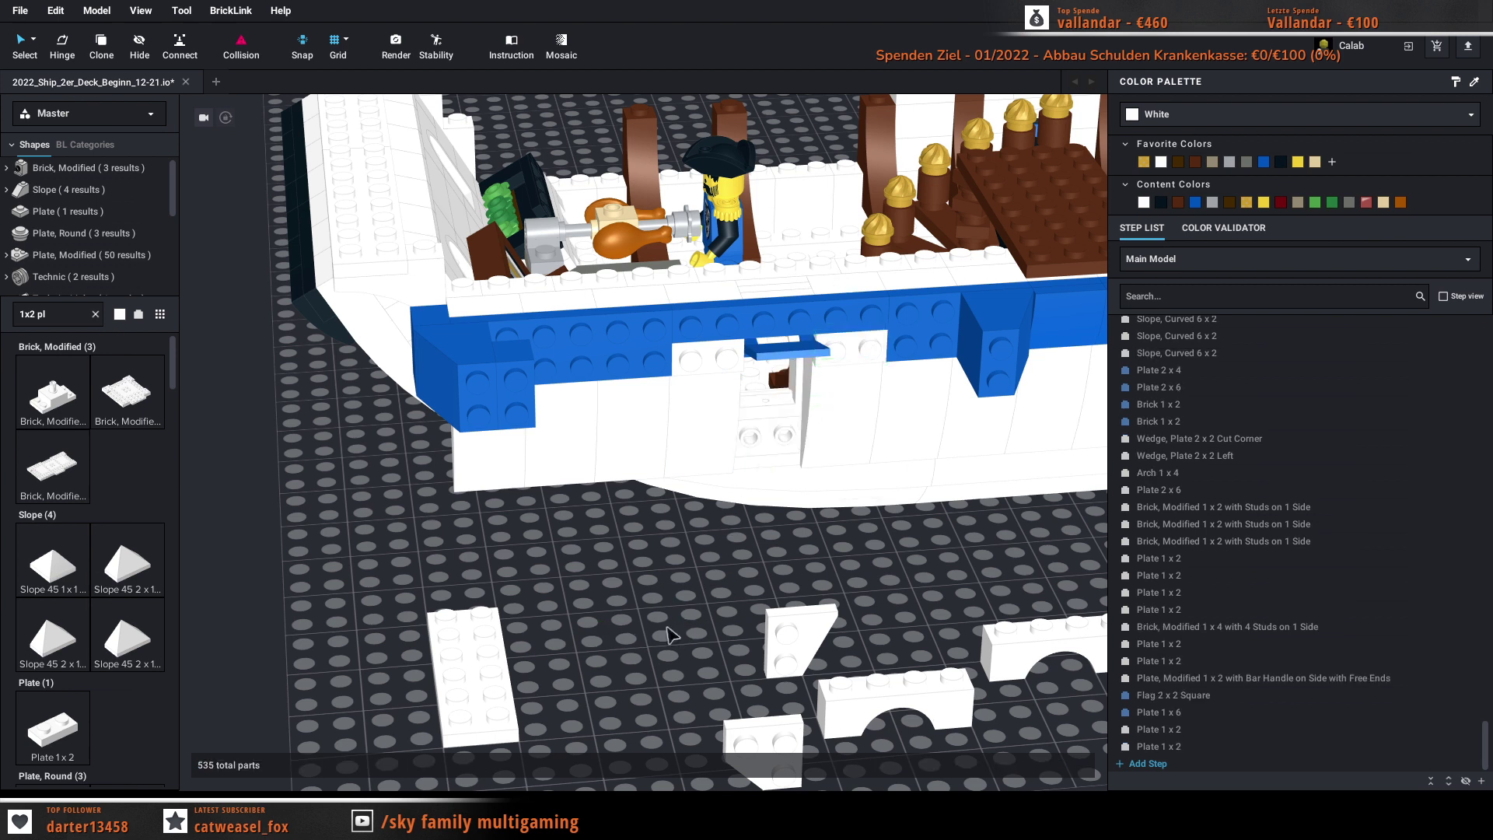
{"action": "left_click", "coordinate": [716, 366]}
{"action": "left_click", "coordinate": [852, 347], "text": "ctrl"}
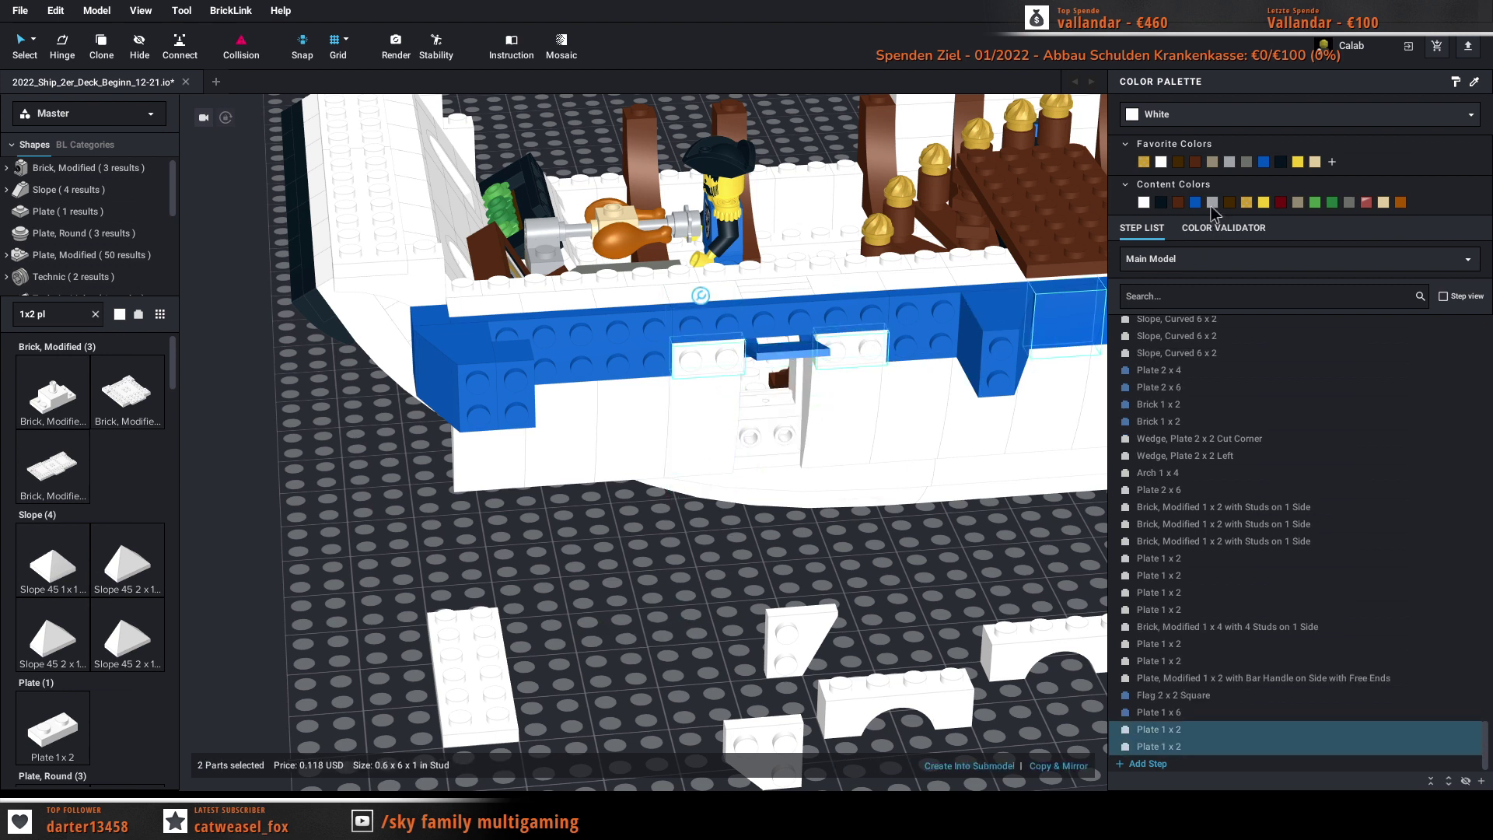
{"action": "left_click", "coordinate": [1196, 204]}
{"action": "left_click", "coordinate": [722, 595]}
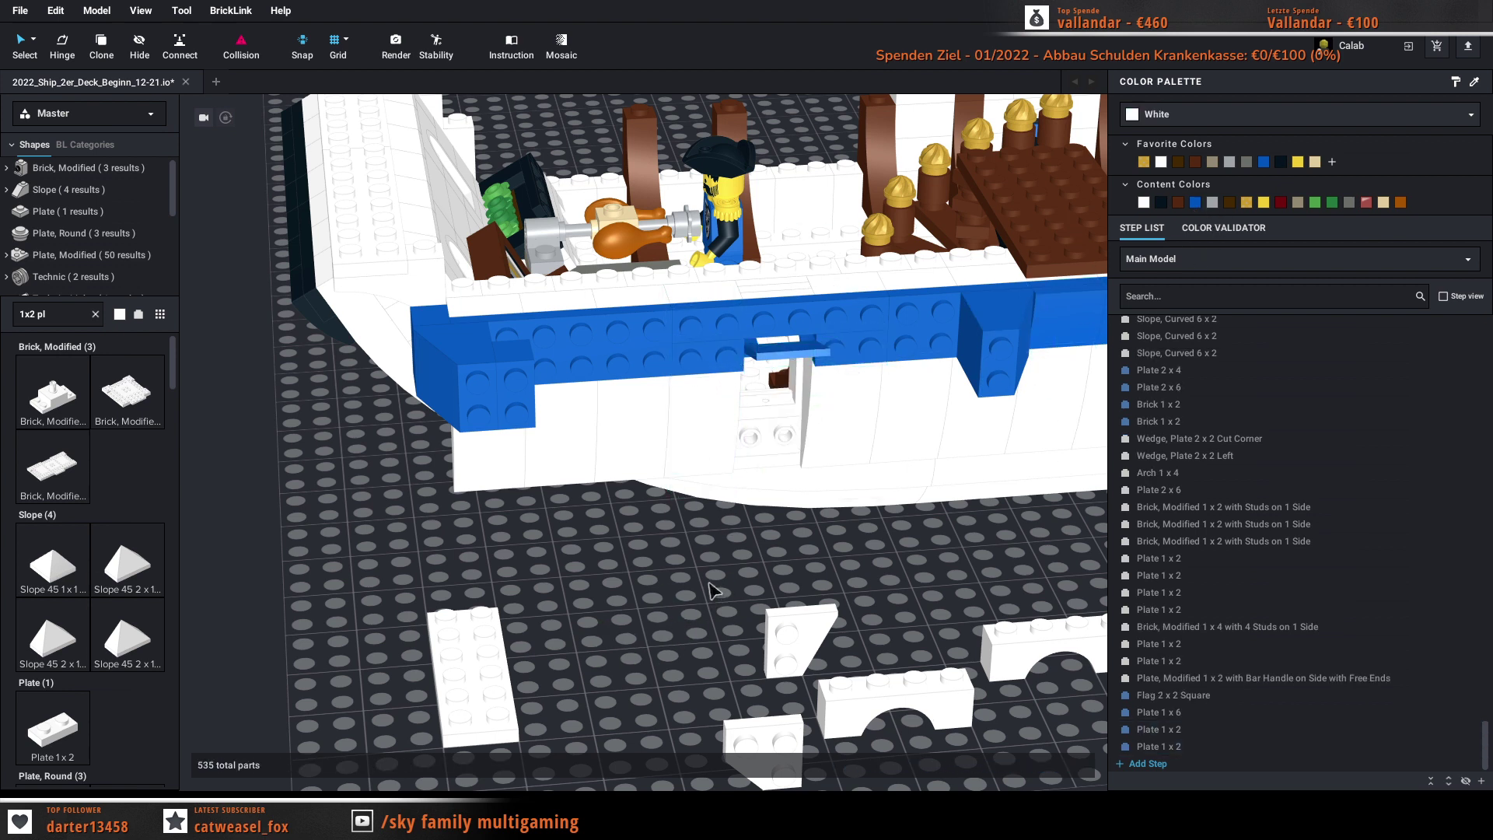
Step: Clone the blue Slope, Curved 2 x 2 from the hull and place the copy on the baseplate
{"action": "mouse_move", "coordinate": [710, 583]}
{"action": "right_mouse_down"}
{"action": "mouse_move", "coordinate": [739, 550]}
{"action": "mouse_move", "coordinate": [716, 557]}
{"action": "mouse_move", "coordinate": [710, 591]}
{"action": "mouse_move", "coordinate": [704, 574]}
{"action": "mouse_move", "coordinate": [678, 580]}
{"action": "mouse_move", "coordinate": [677, 559]}
{"action": "mouse_move", "coordinate": [729, 568]}
{"action": "right_mouse_up"}
{"action": "left_click", "coordinate": [1052, 289]}
{"action": "key", "text": "c"}
{"action": "left_click_drag", "start_coordinate": [745, 430], "coordinate": [745, 597]}
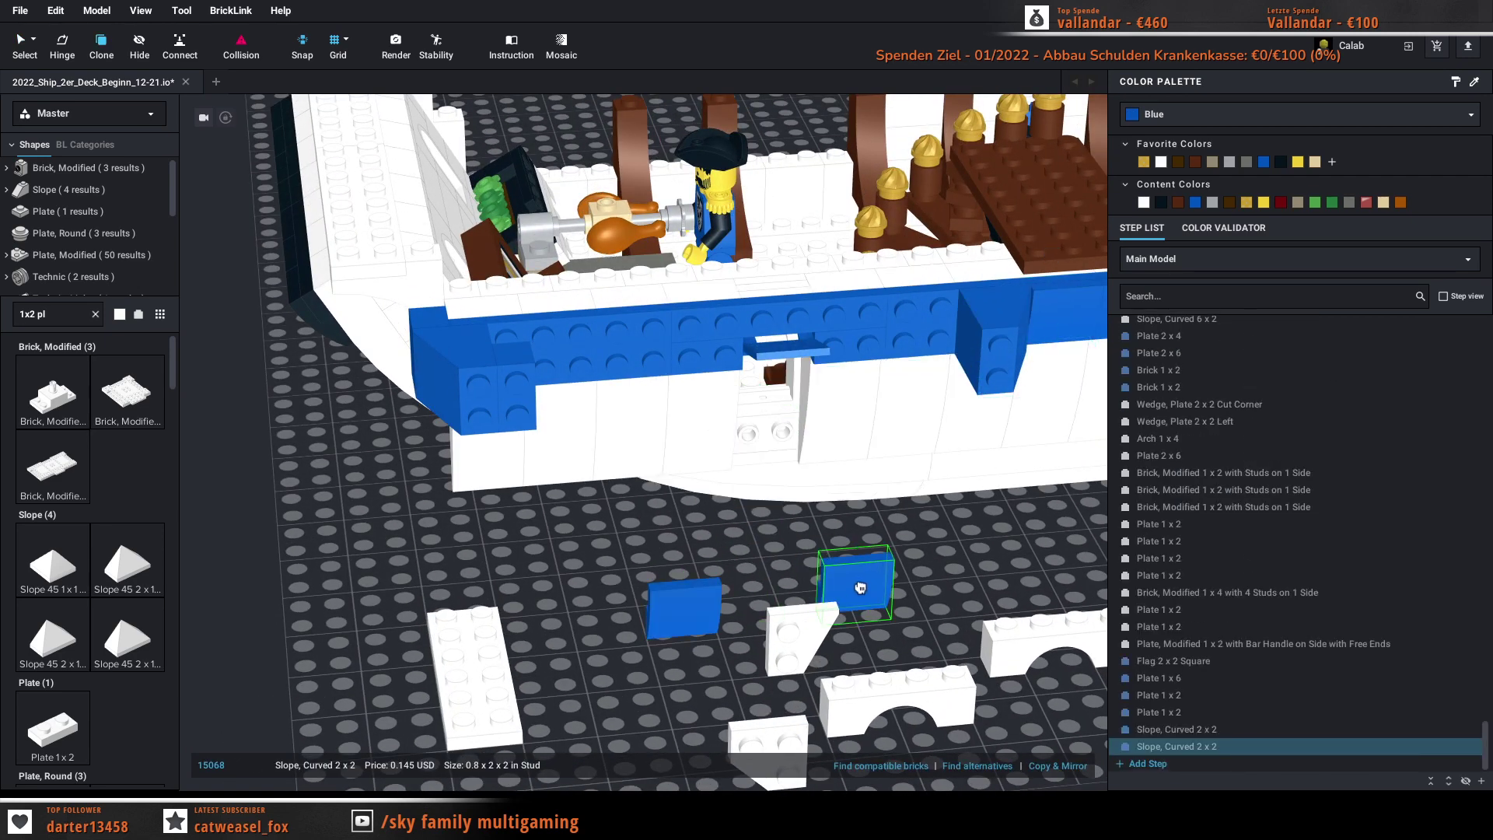
{"action": "key", "text": "Escape"}
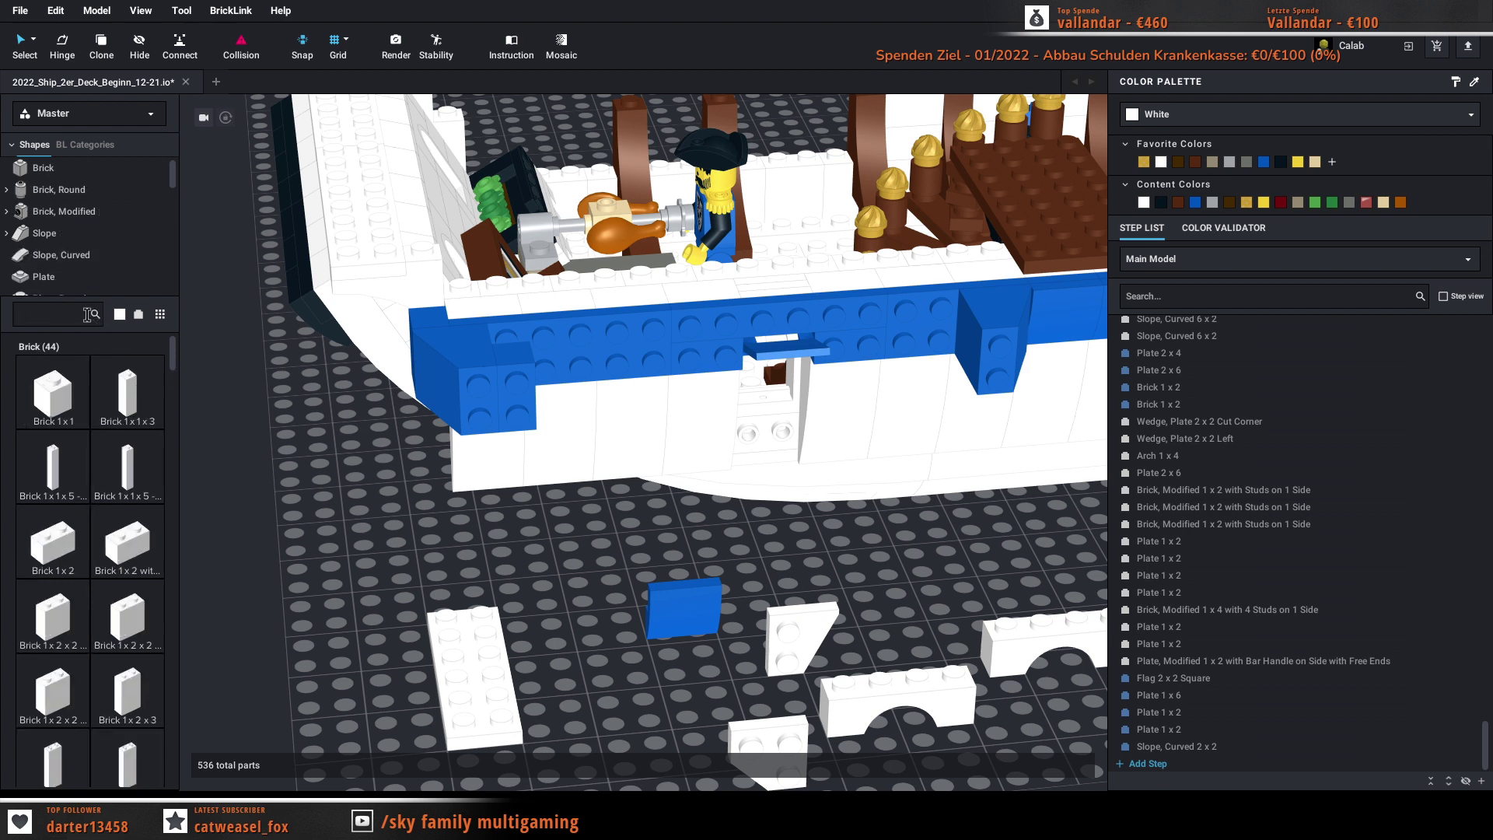
Step: Clone a blue Plate 1 x 2 onto the two studs below the gun port and colour the copy white
{"action": "left_click_drag", "start_coordinate": [714, 376], "coordinate": [758, 422], "text": "alt"}
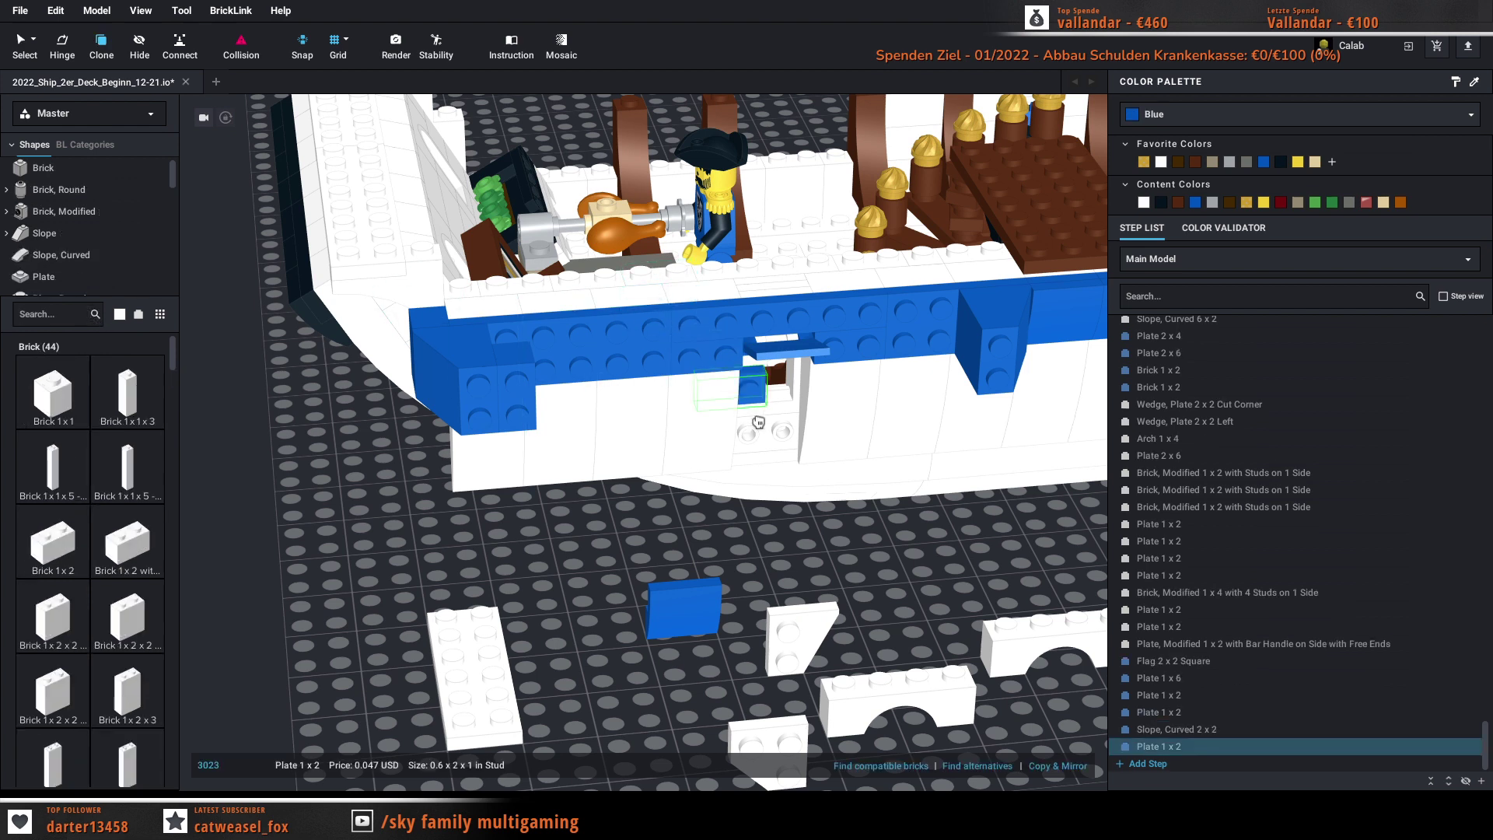
{"action": "left_click", "coordinate": [772, 442]}
{"action": "key", "text": "Escape"}
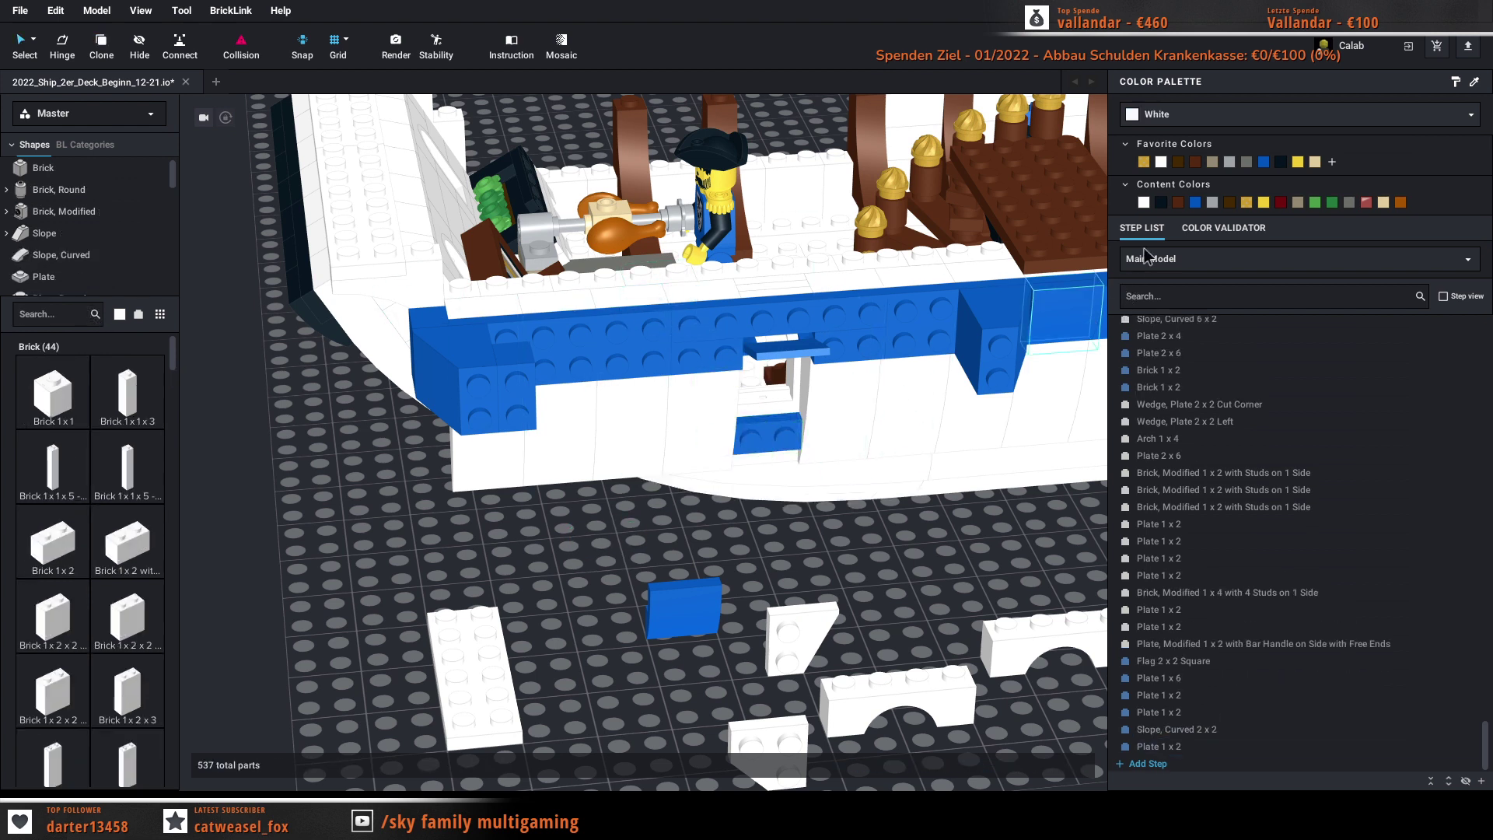
{"action": "left_click", "coordinate": [770, 440]}
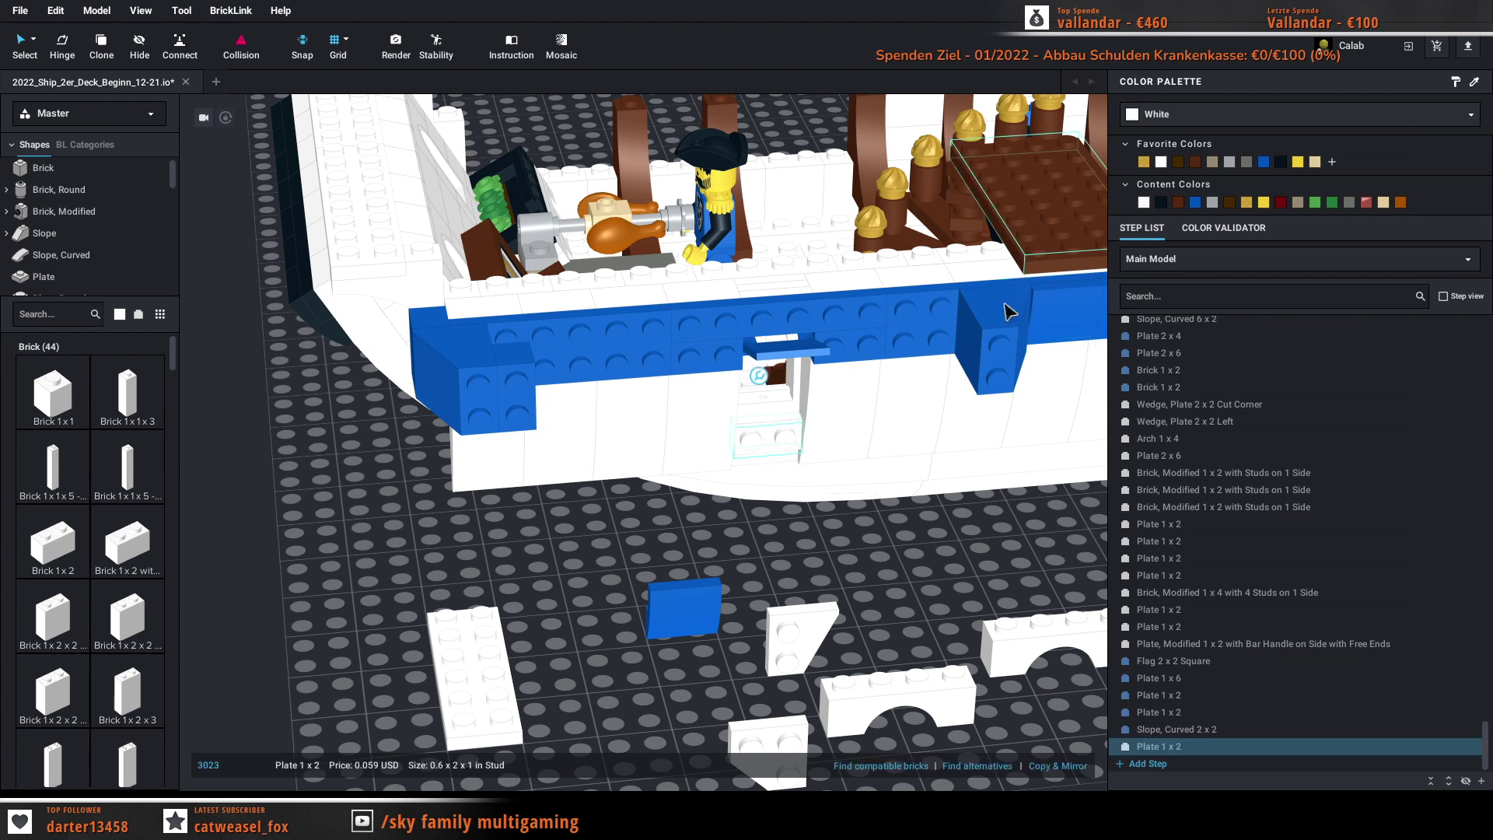
Step: Place the cloned curved slope over the plate below the gun port and colour it white
{"action": "mouse_move", "coordinate": [688, 616]}
{"action": "left_mouse_down"}
{"action": "mouse_move", "coordinate": [809, 424]}
{"action": "mouse_move", "coordinate": [760, 450]}
{"action": "left_mouse_up"}
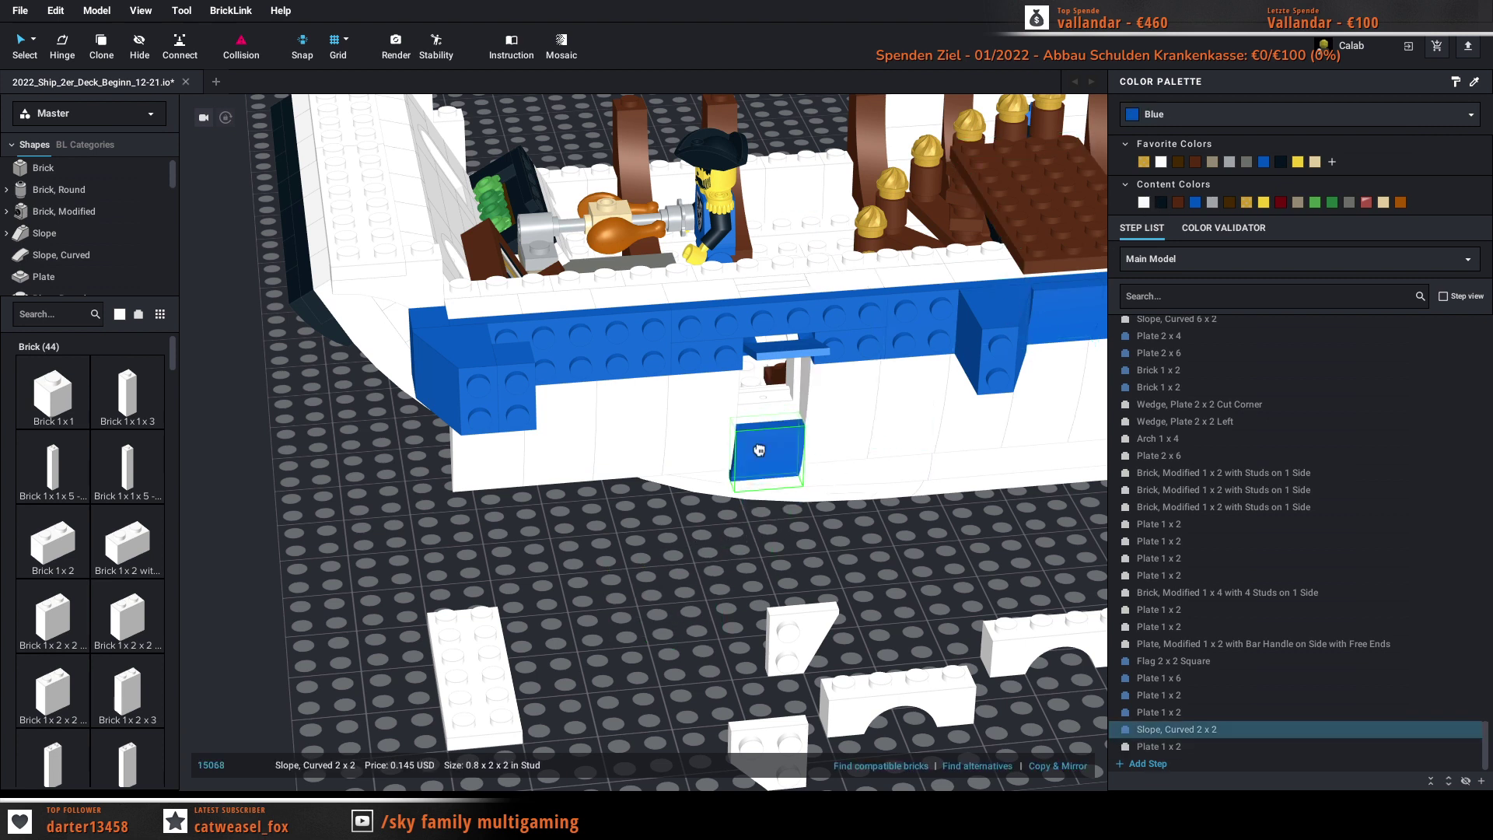
{"action": "left_click", "coordinate": [1143, 204]}
{"action": "left_click", "coordinate": [731, 614]}
Step: Delete the curved slope and the cloned Plate 1 x 2 below the gun port
{"action": "right_click_drag", "start_coordinate": [732, 615], "coordinate": [739, 554]}
{"action": "left_click", "coordinate": [760, 490]}
{"action": "key", "text": "Delete"}
{"action": "left_click", "coordinate": [764, 487]}
{"action": "key", "text": "Delete"}
{"action": "right_click_drag", "start_coordinate": [765, 487], "coordinate": [749, 588]}
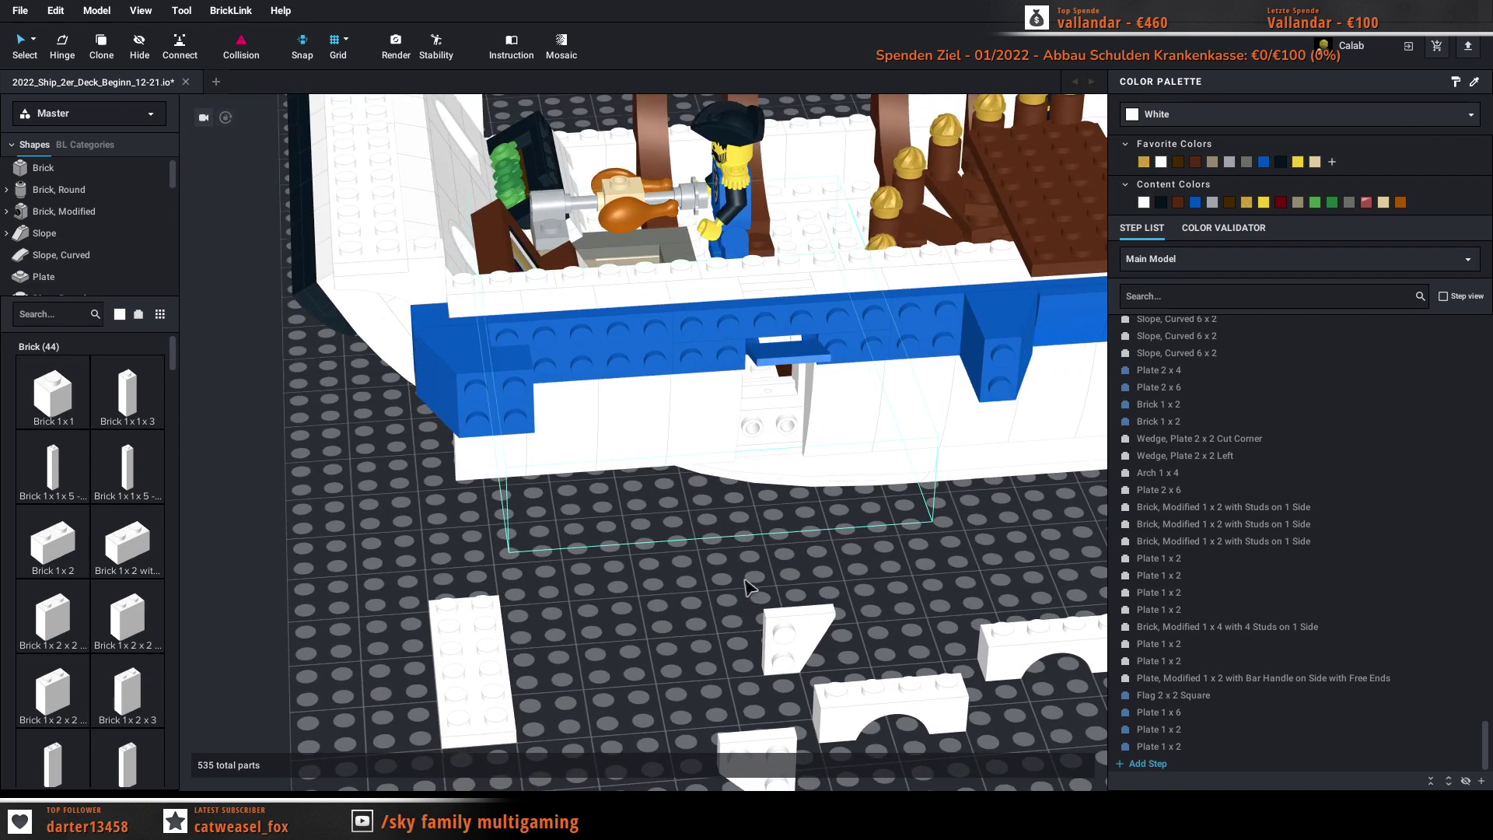
Step: Delete the loose white arches, wedge plates and Plate 2 x 6 lying on the baseplate in front of the ship
{"action": "scroll", "coordinate": [749, 587], "scroll_direction": "down", "scroll_amount": 5}
{"action": "left_click_drag", "start_coordinate": [668, 561], "coordinate": [903, 635]}
{"action": "key", "text": "Delete"}
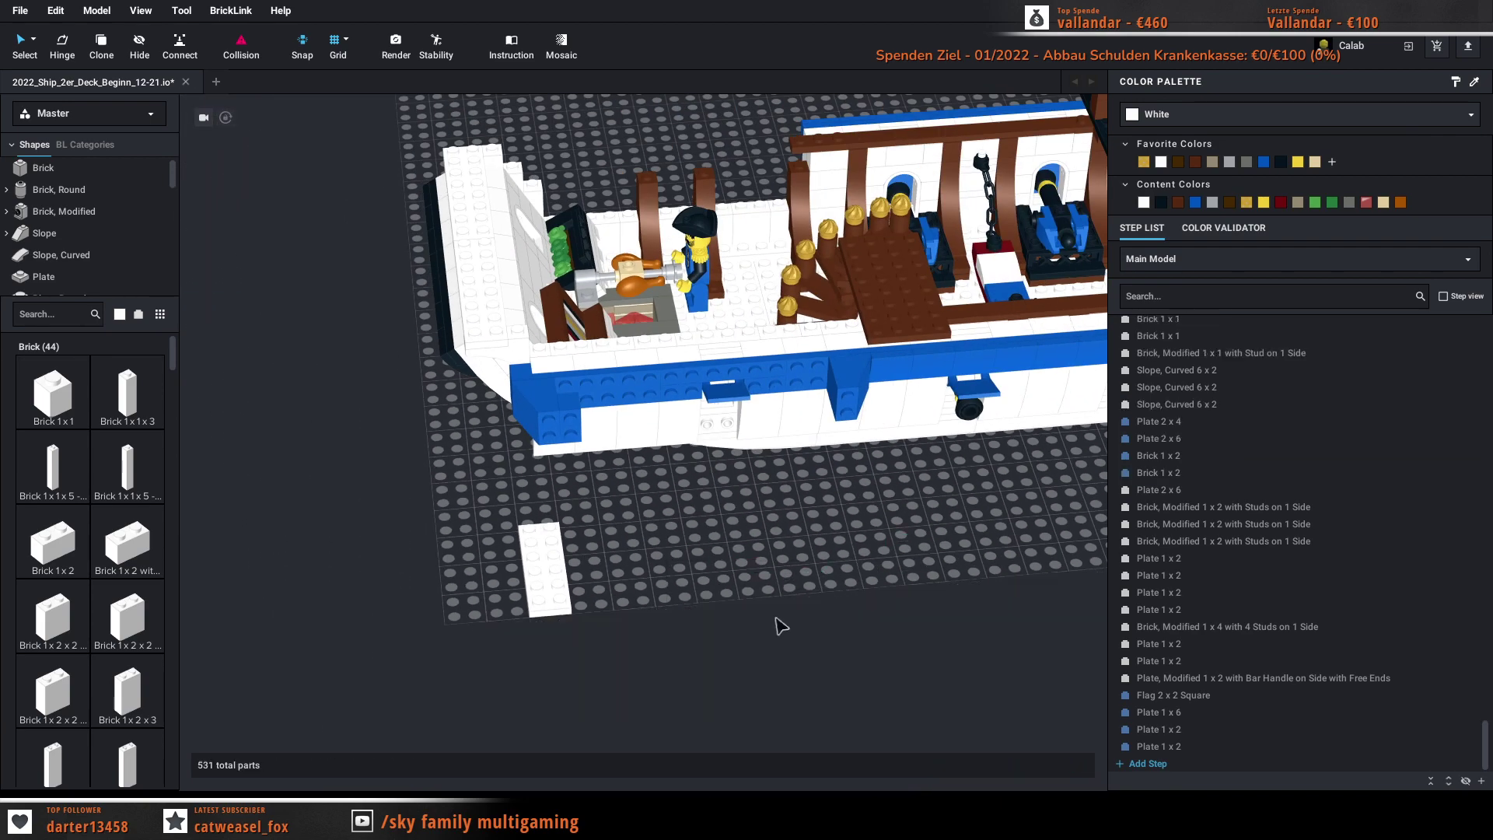
{"action": "key", "text": "Delete"}
Step: Search the parts for "2x2" and place a Brick 2 x 2 Corner on the baseplate in front of the hull
{"action": "scroll", "coordinate": [700, 615], "scroll_direction": "up", "scroll_amount": 6}
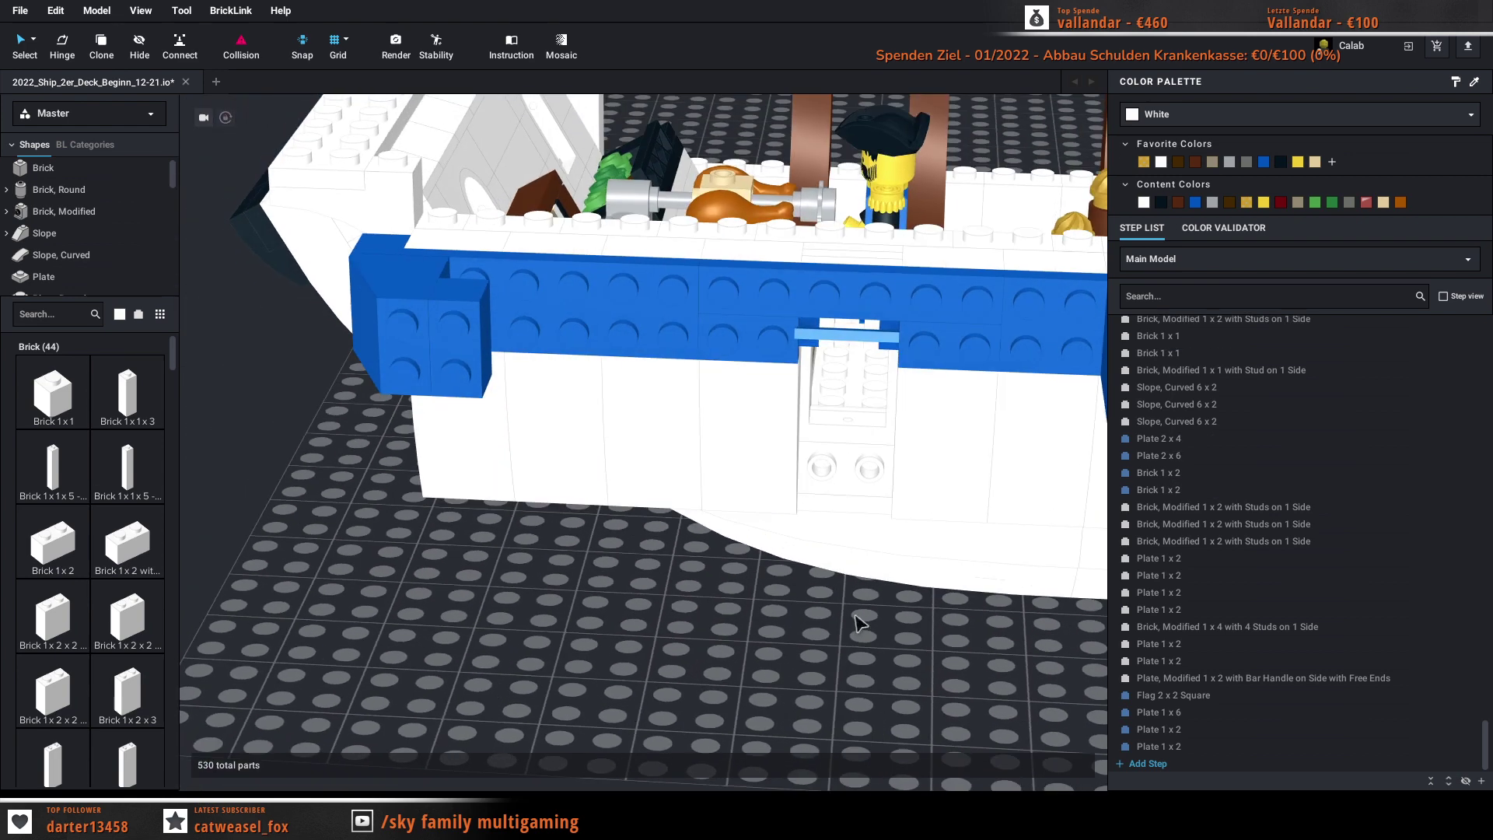
{"action": "right_click_drag", "start_coordinate": [856, 615], "coordinate": [859, 616]}
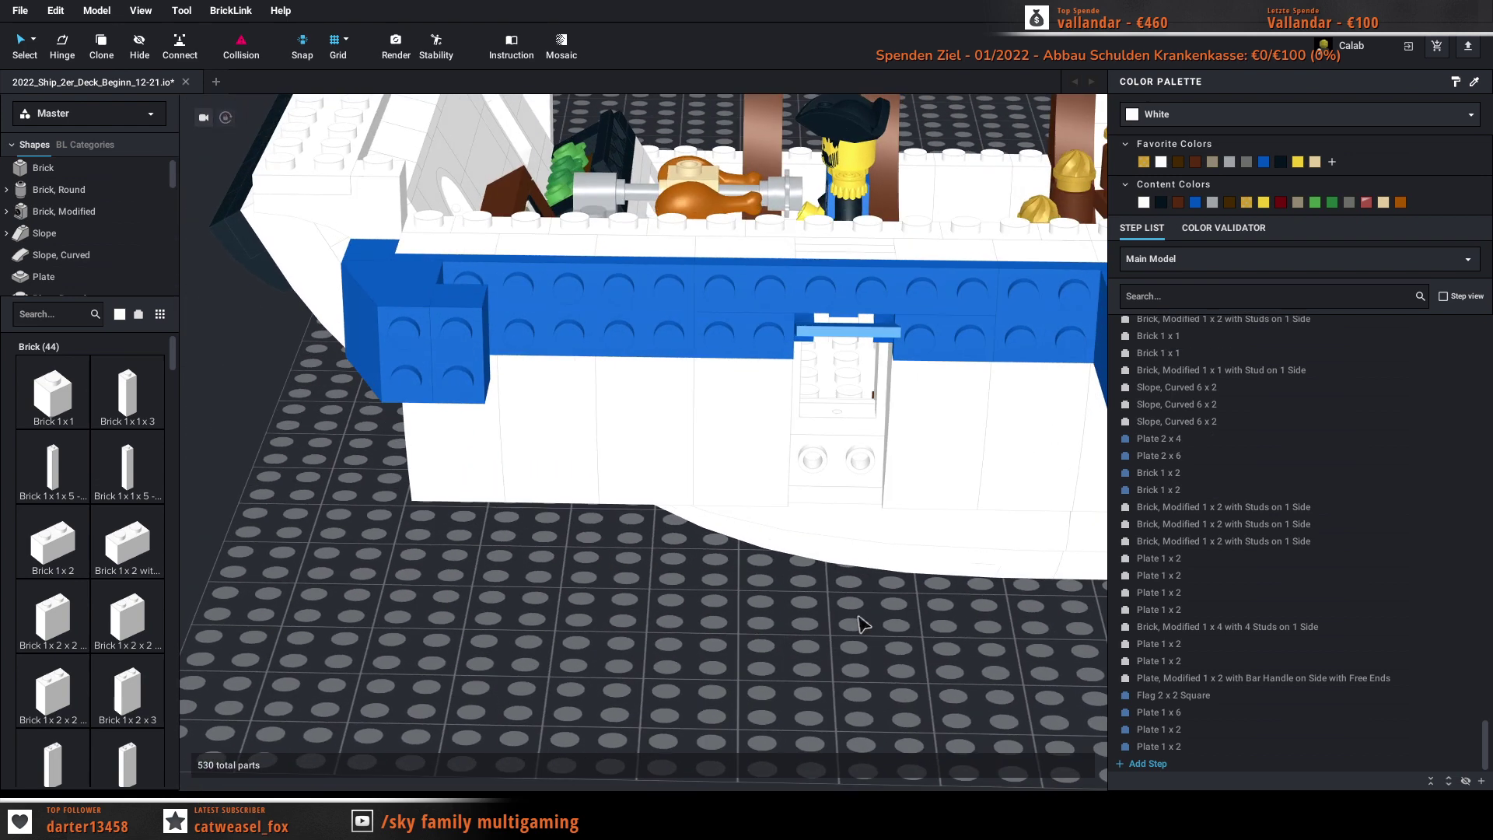
{"action": "left_click", "coordinate": [74, 321]}
{"action": "type", "text": "2x2"}
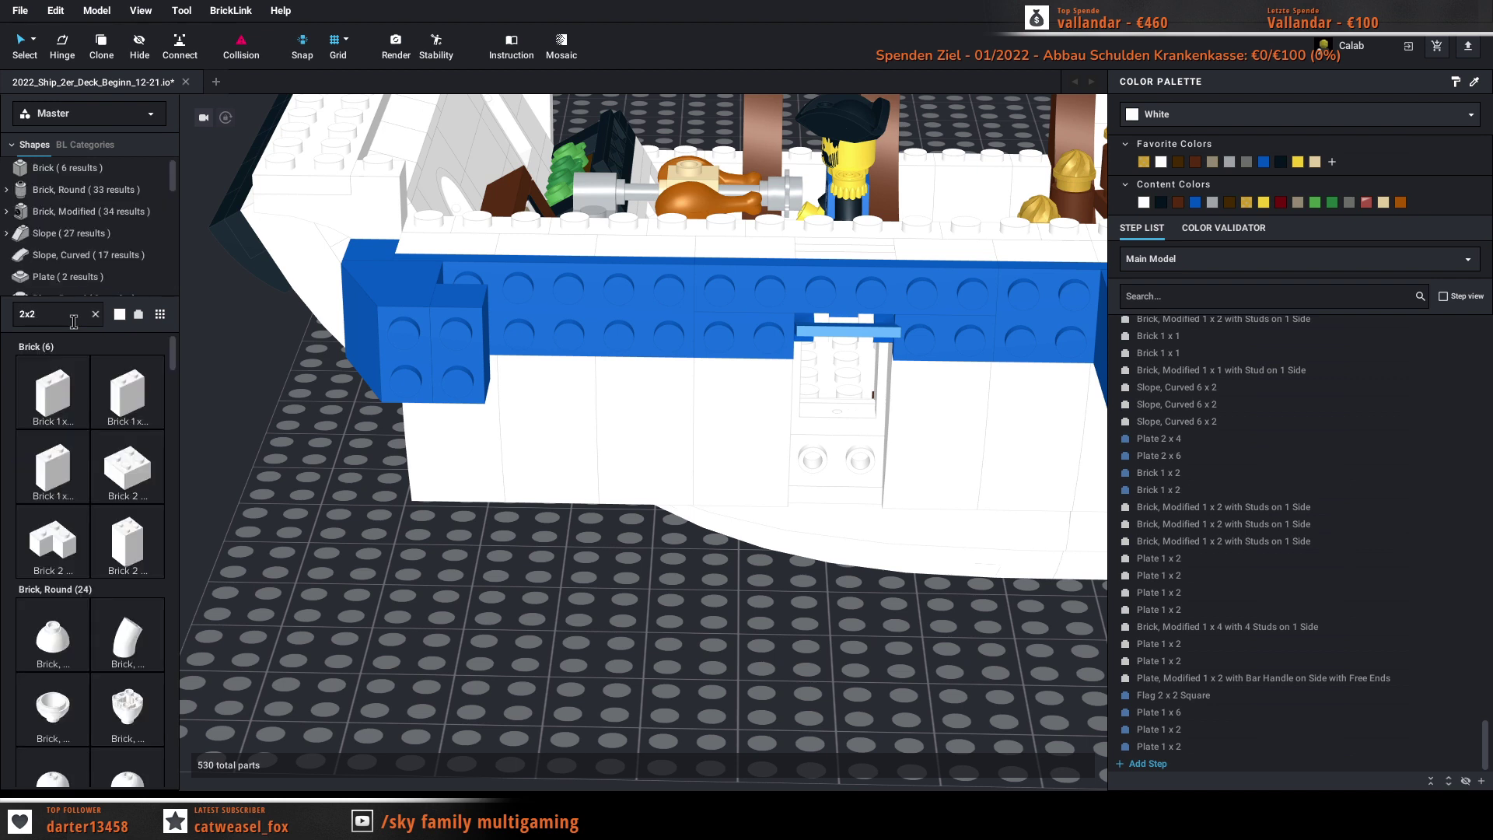
{"action": "left_click", "coordinate": [53, 544]}
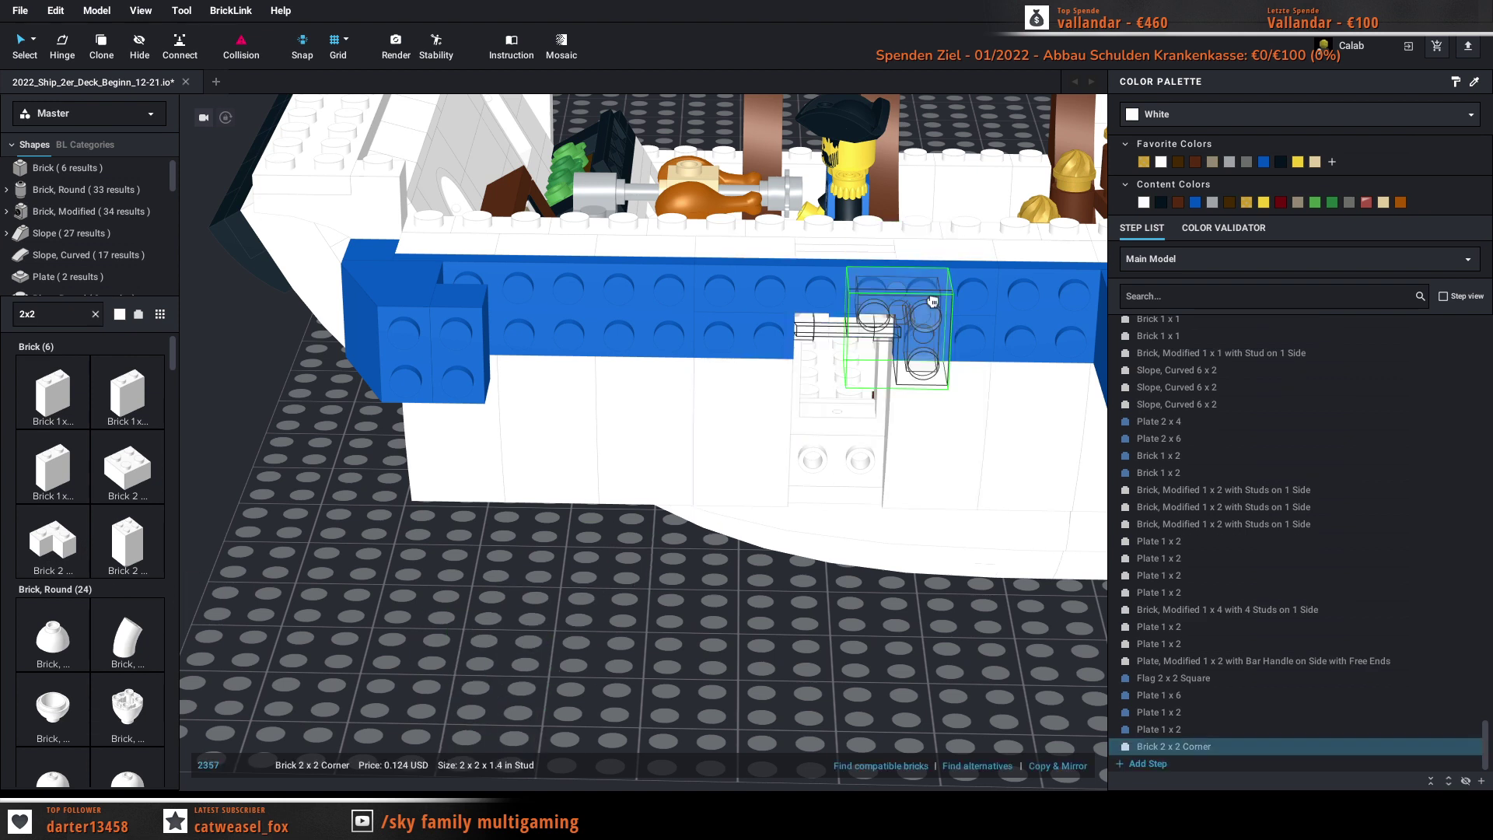
{"action": "left_click", "coordinate": [528, 657]}
{"action": "key", "text": "Escape"}
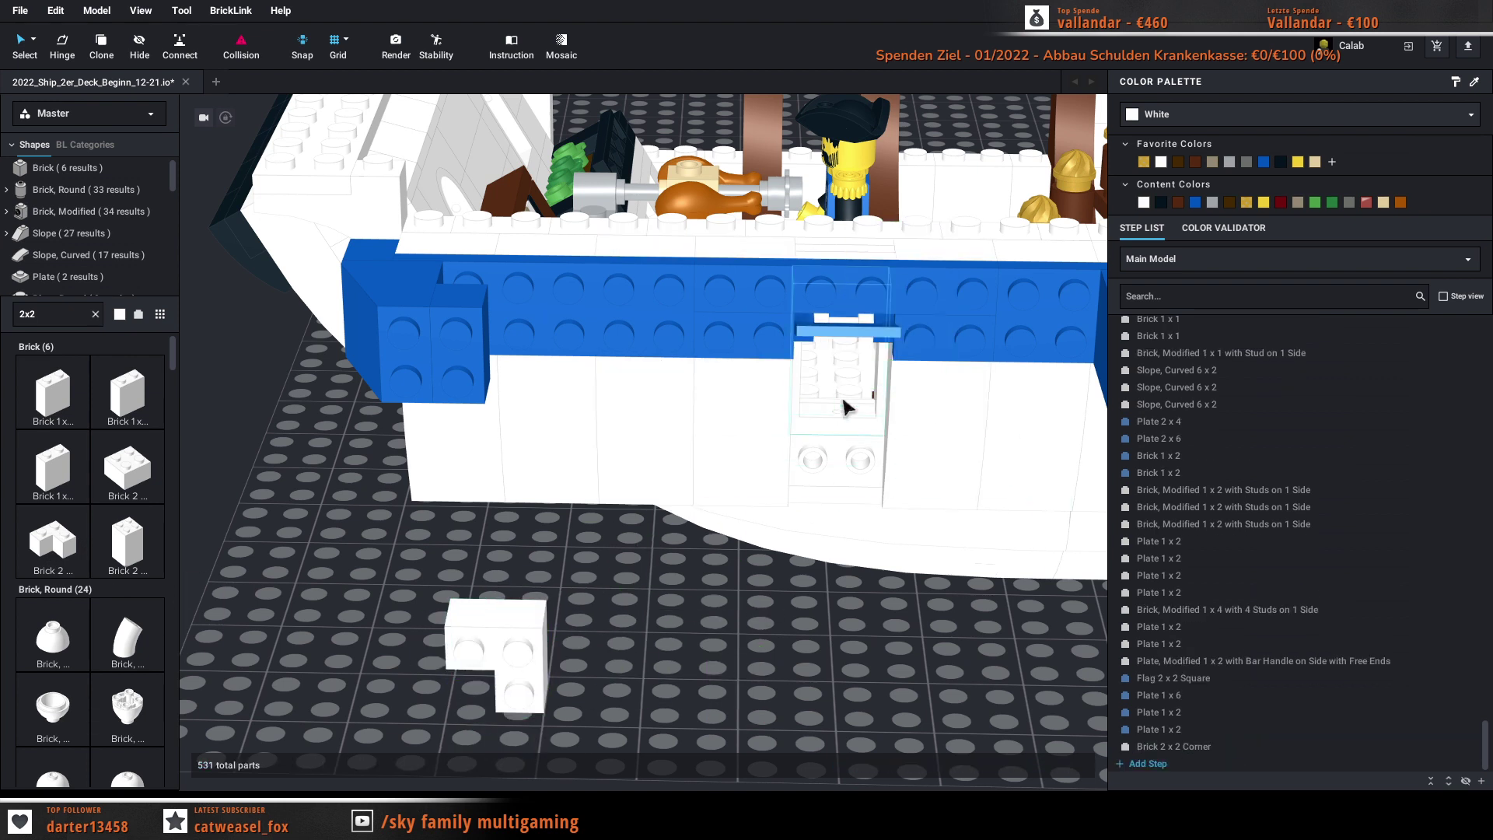
Step: Swing the blue gun port flag down over the opening with the Hinge tool
{"action": "left_click", "coordinate": [857, 337]}
{"action": "right_click_drag", "start_coordinate": [858, 337], "coordinate": [801, 412]}
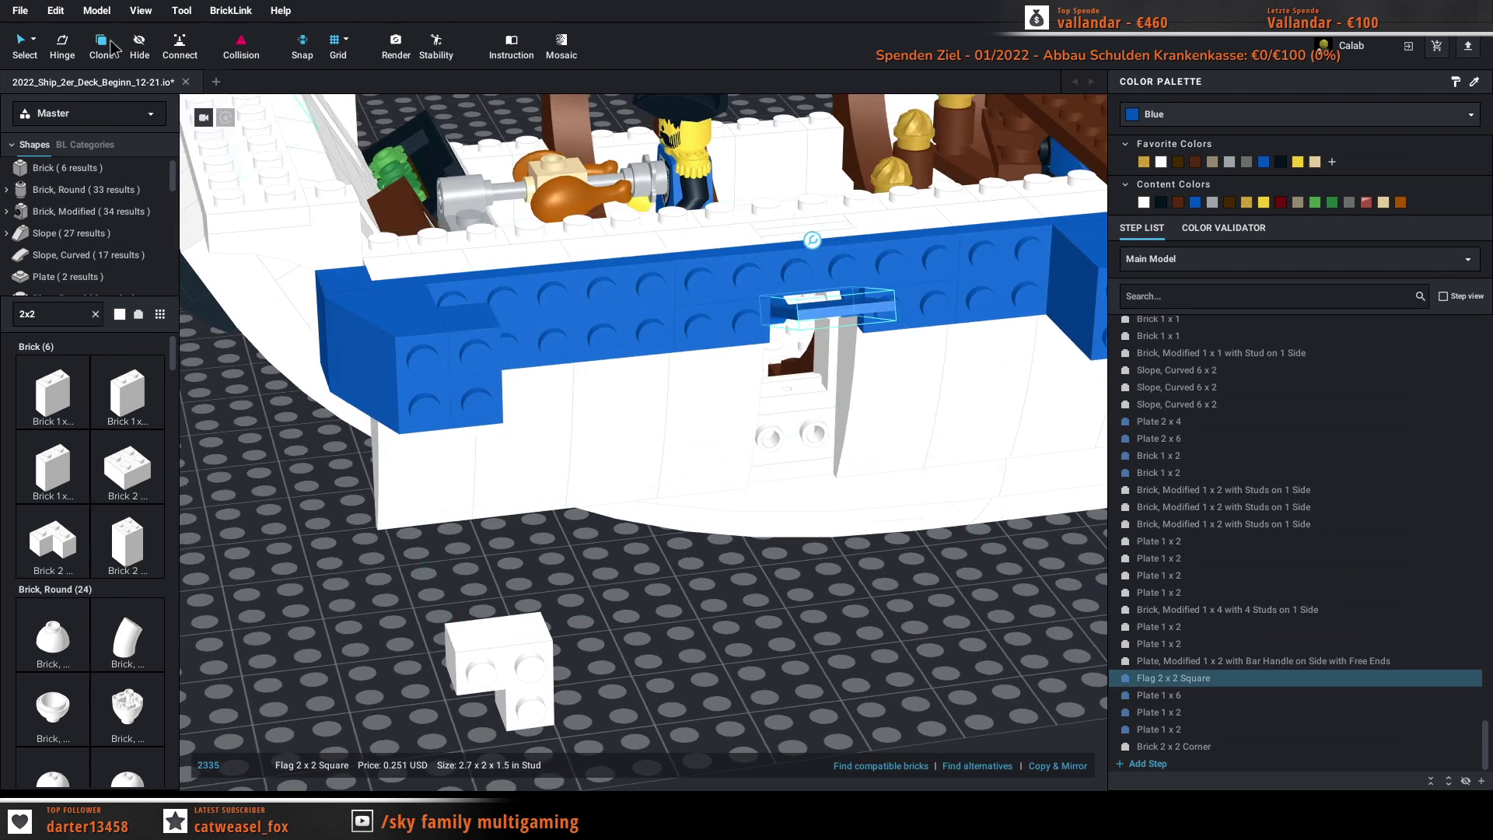
{"action": "left_click_drag", "start_coordinate": [747, 293], "coordinate": [785, 284]}
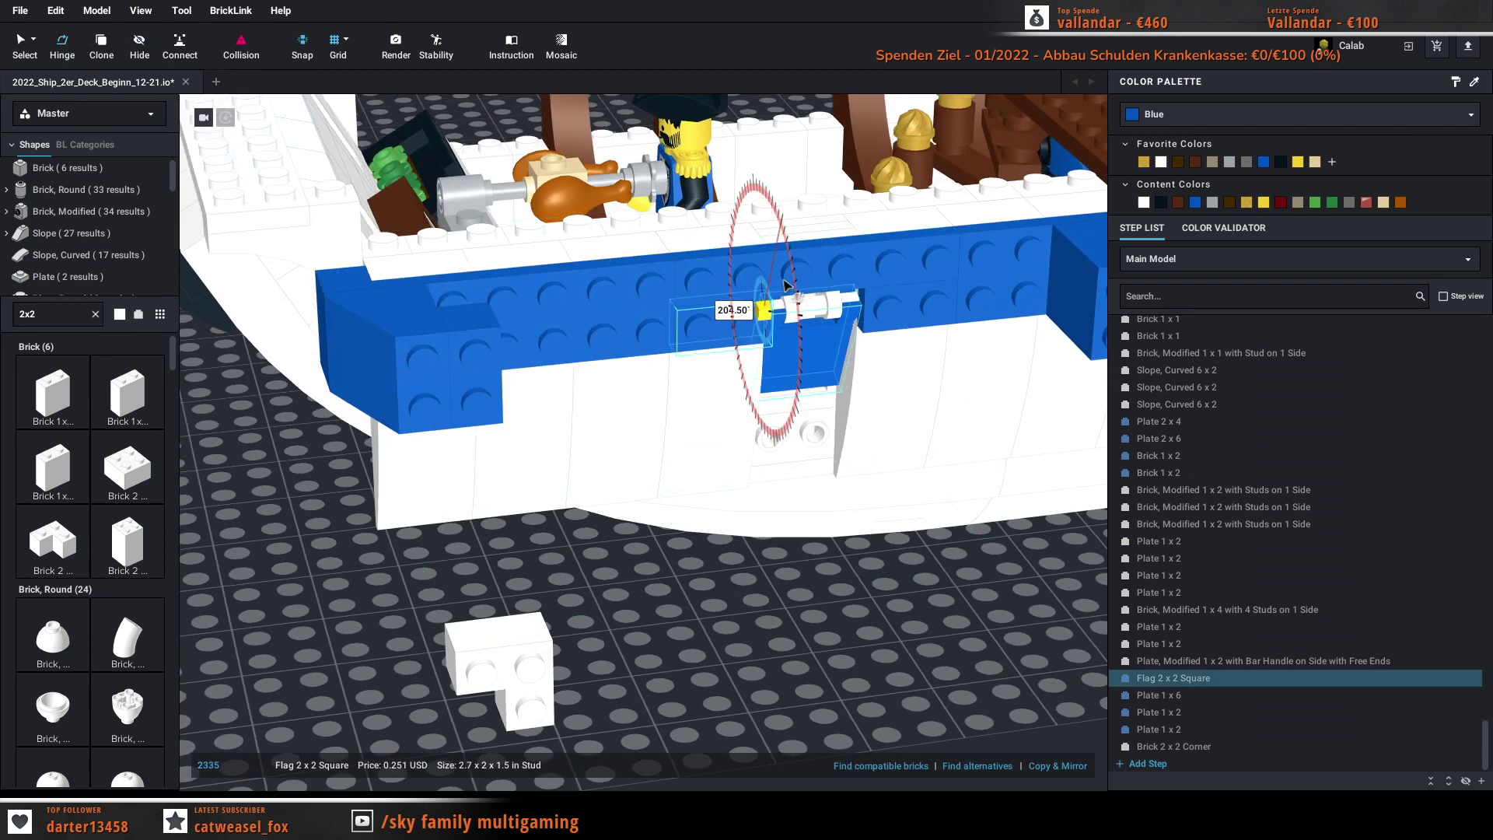
{"action": "left_click_drag", "start_coordinate": [777, 355], "coordinate": [1055, 586]}
{"action": "left_click", "coordinate": [901, 650]}
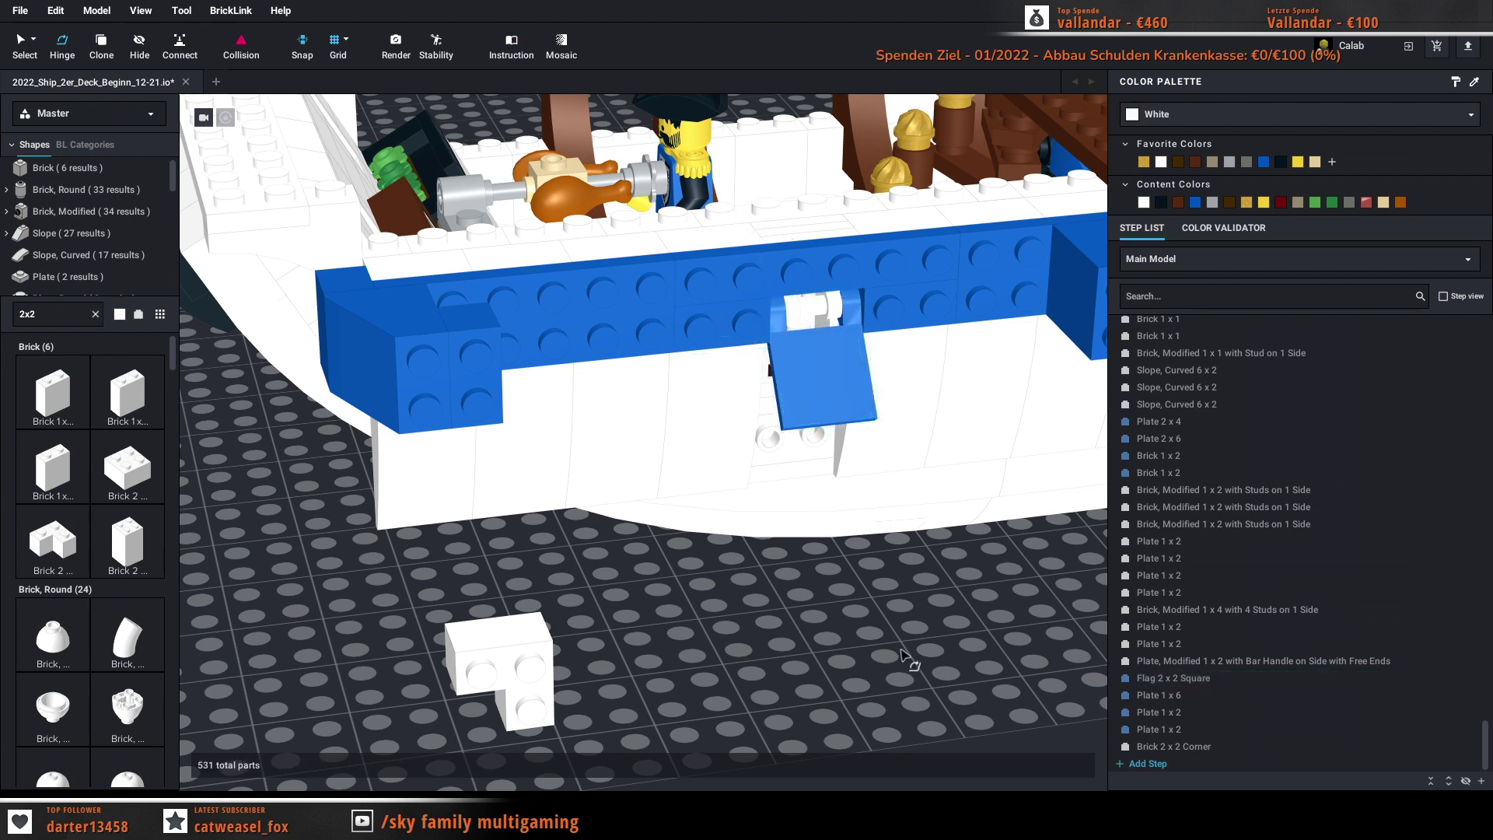
Step: Clone the Brick 2 x 2 Corner and attach the copy to the blue studs at the bow-far upper corner of the gun port
{"action": "left_click", "coordinate": [537, 646]}
{"action": "left_click", "coordinate": [764, 667]}
{"action": "key", "text": "c"}
{"action": "left_click", "coordinate": [542, 648]}
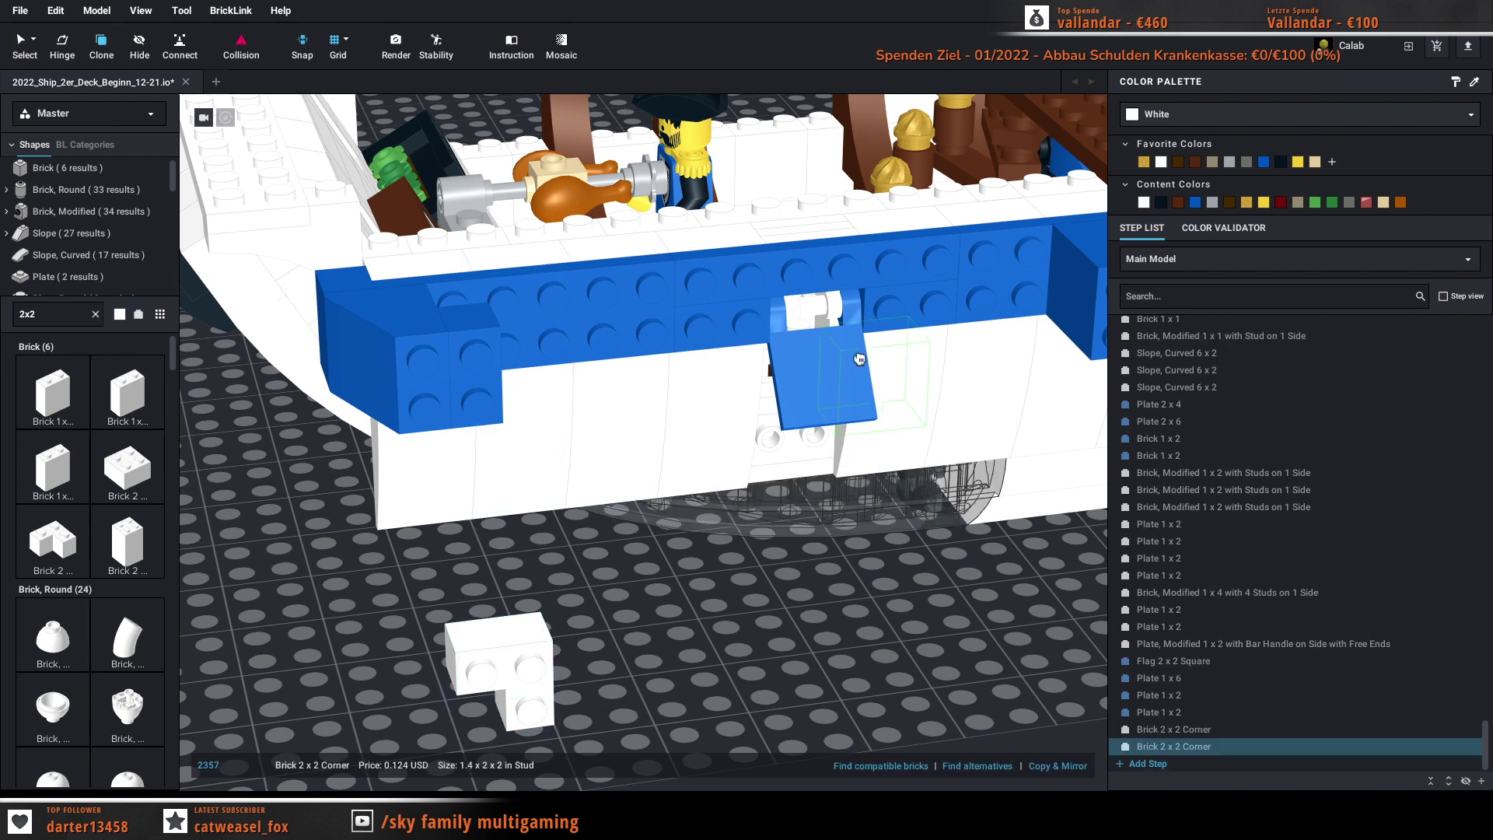
{"action": "left_click", "coordinate": [870, 298]}
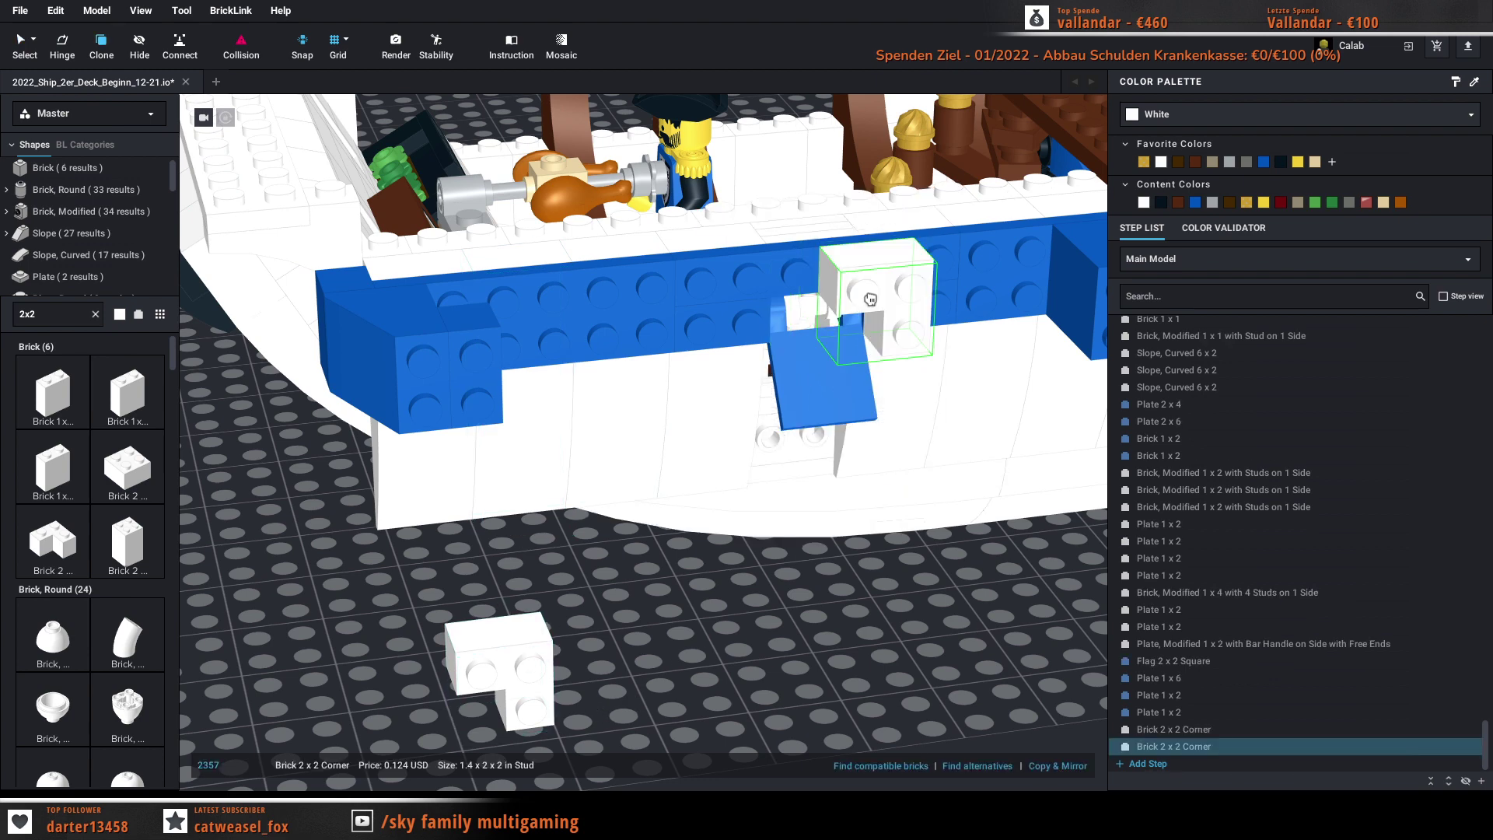
{"action": "key", "text": "Escape"}
Step: Rotate the loose Brick 2 x 2 Corner and attach it to the hull's blue studs at the gun port's upper corner nearest the bow
{"action": "left_click_drag", "start_coordinate": [517, 683], "coordinate": [653, 664]}
{"action": "key", "text": "Right"}
{"action": "key", "text": "Right"}
{"action": "key", "text": "Down"}
{"action": "key", "text": "Up"}
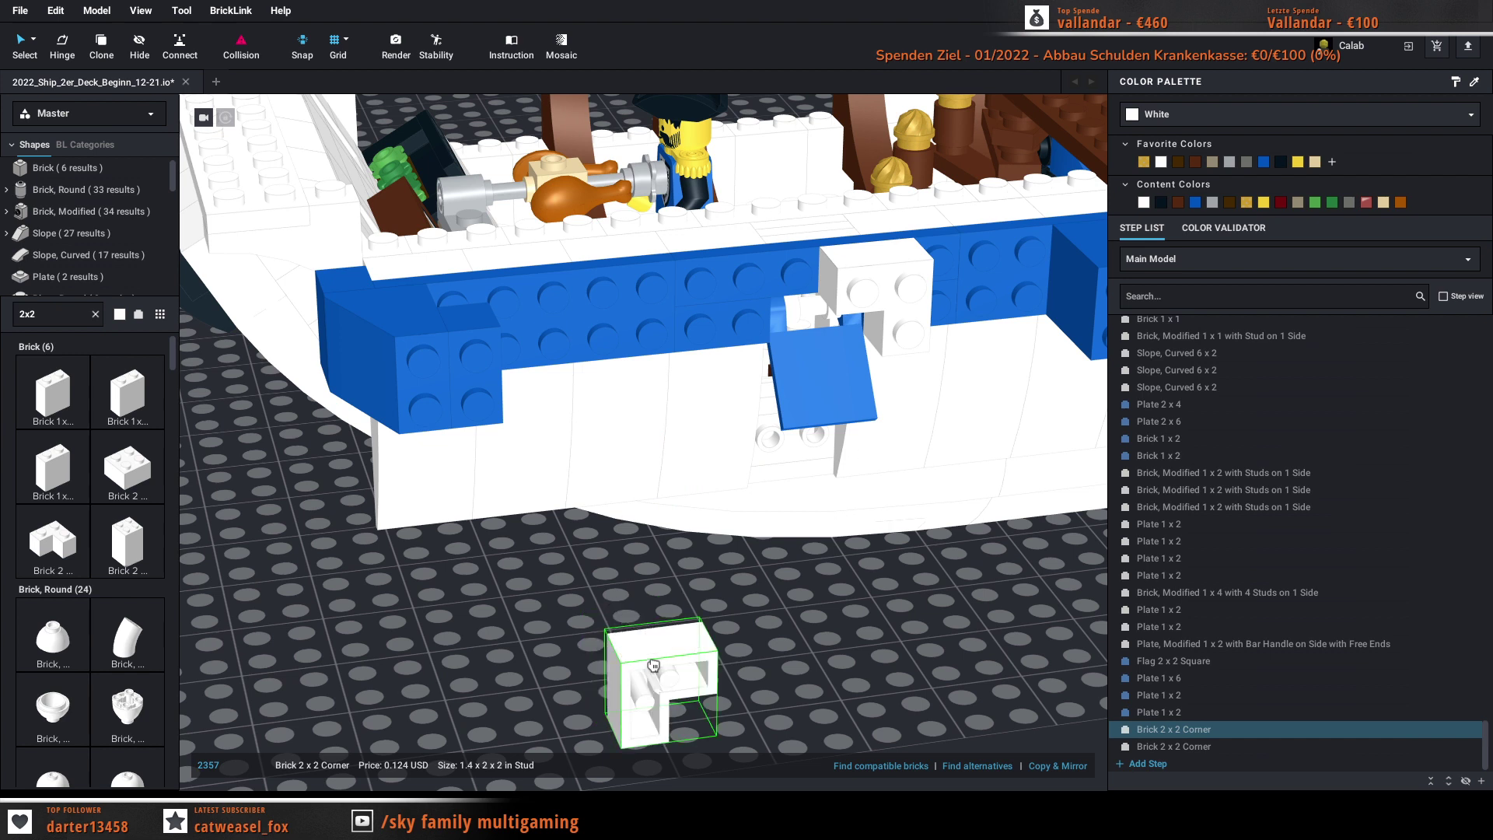
{"action": "key", "text": "Right"}
{"action": "key", "text": "Right"}
{"action": "key", "text": "Right"}
{"action": "key", "text": "Right"}
{"action": "key", "text": "Down"}
{"action": "key", "text": "Down"}
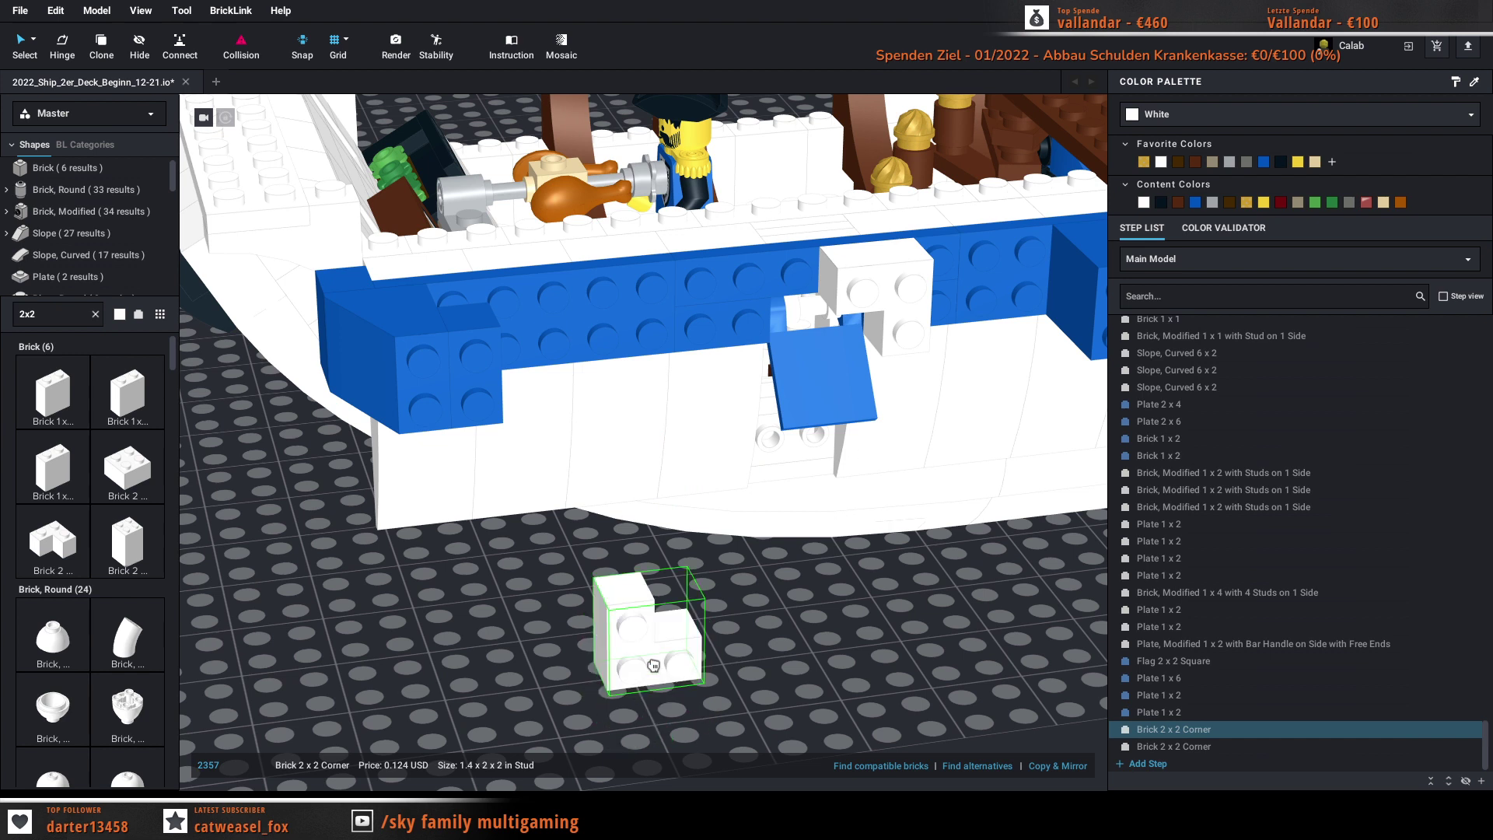
{"action": "key", "text": "Left"}
{"action": "key", "text": "Up"}
{"action": "key", "text": "Left"}
{"action": "key", "text": "Down"}
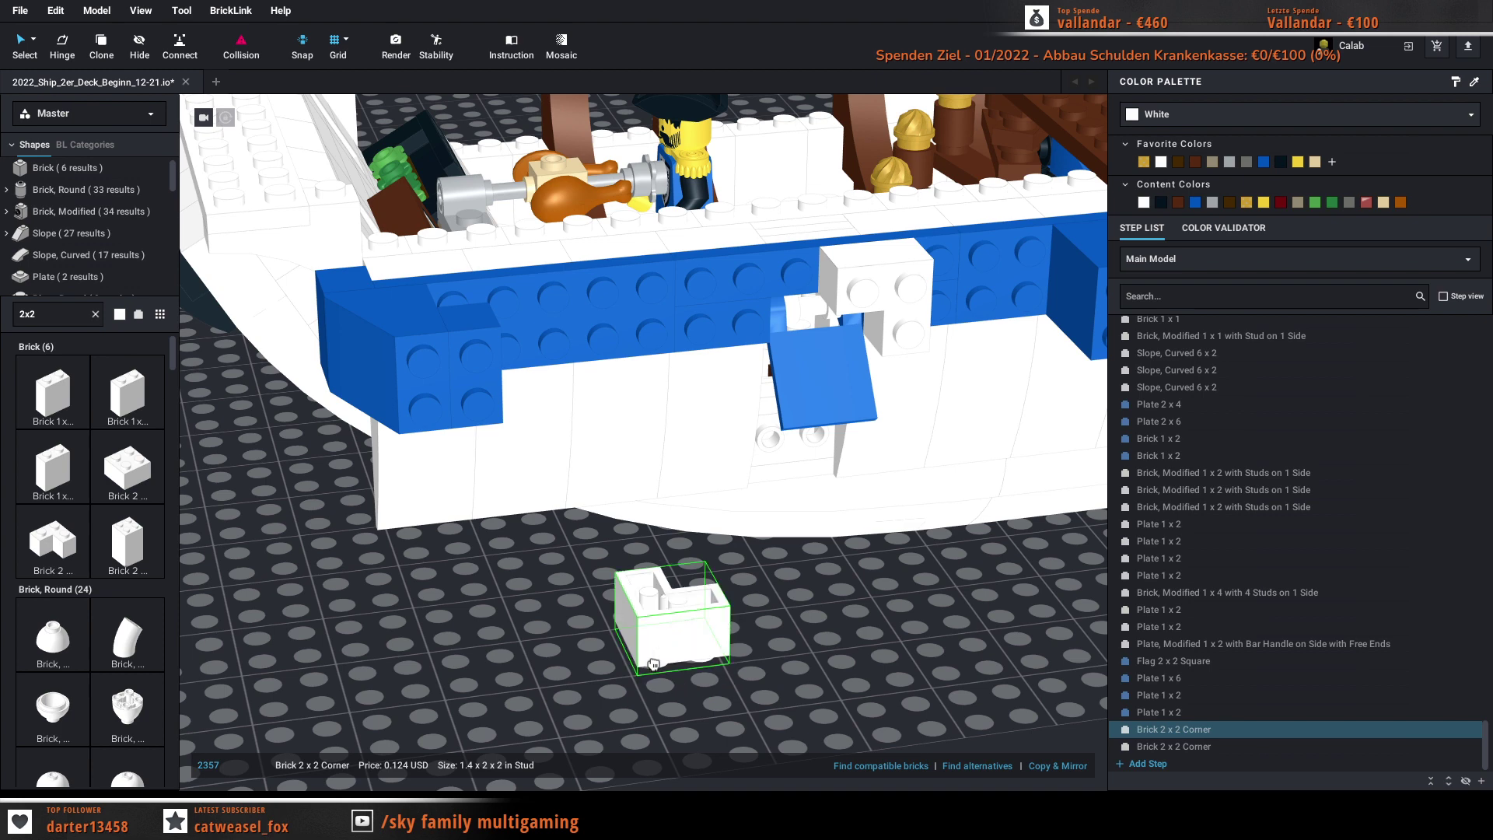
{"action": "key", "text": "Down"}
{"action": "left_click_drag", "start_coordinate": [662, 659], "coordinate": [762, 301]}
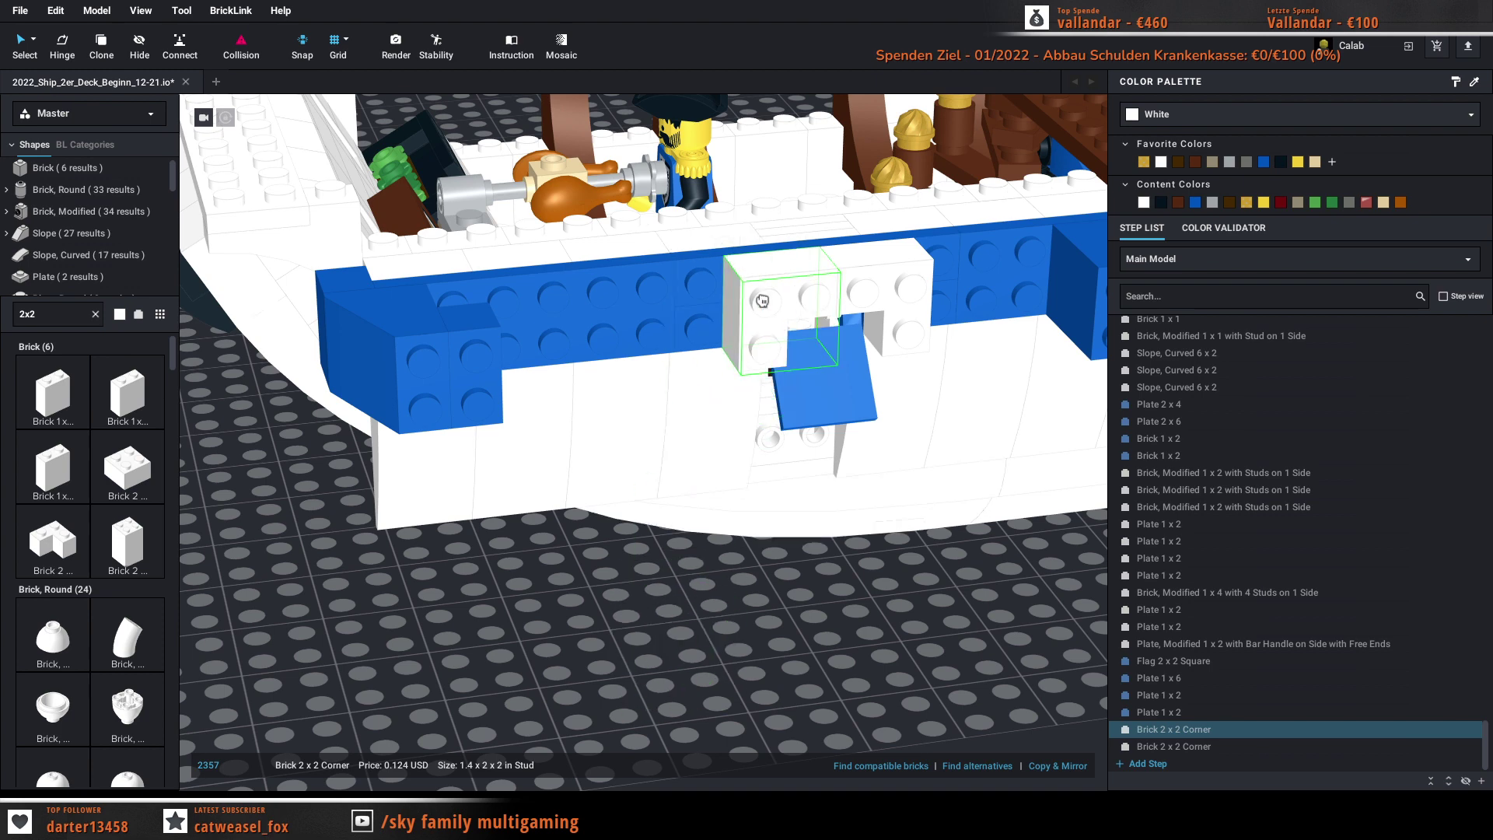
Step: Recolor the gun port's bar handle plate and both Brick 2 x 2 Corner parts blue
{"action": "left_click", "coordinate": [729, 641]}
{"action": "right_click_drag", "start_coordinate": [729, 642], "coordinate": [747, 595]}
{"action": "left_click", "coordinate": [838, 348]}
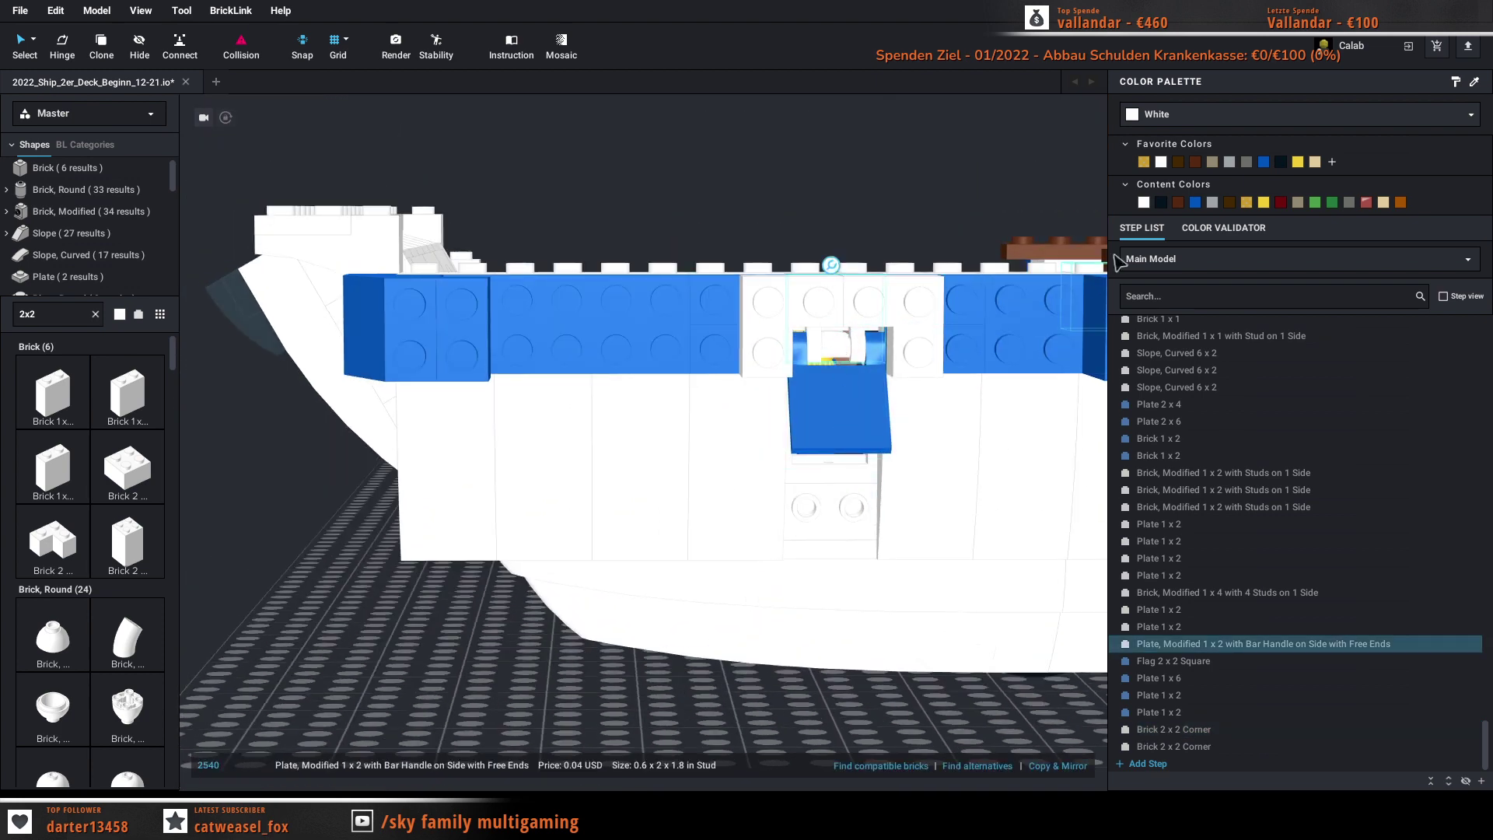
{"action": "left_click", "coordinate": [1196, 202]}
{"action": "left_click", "coordinate": [725, 660]}
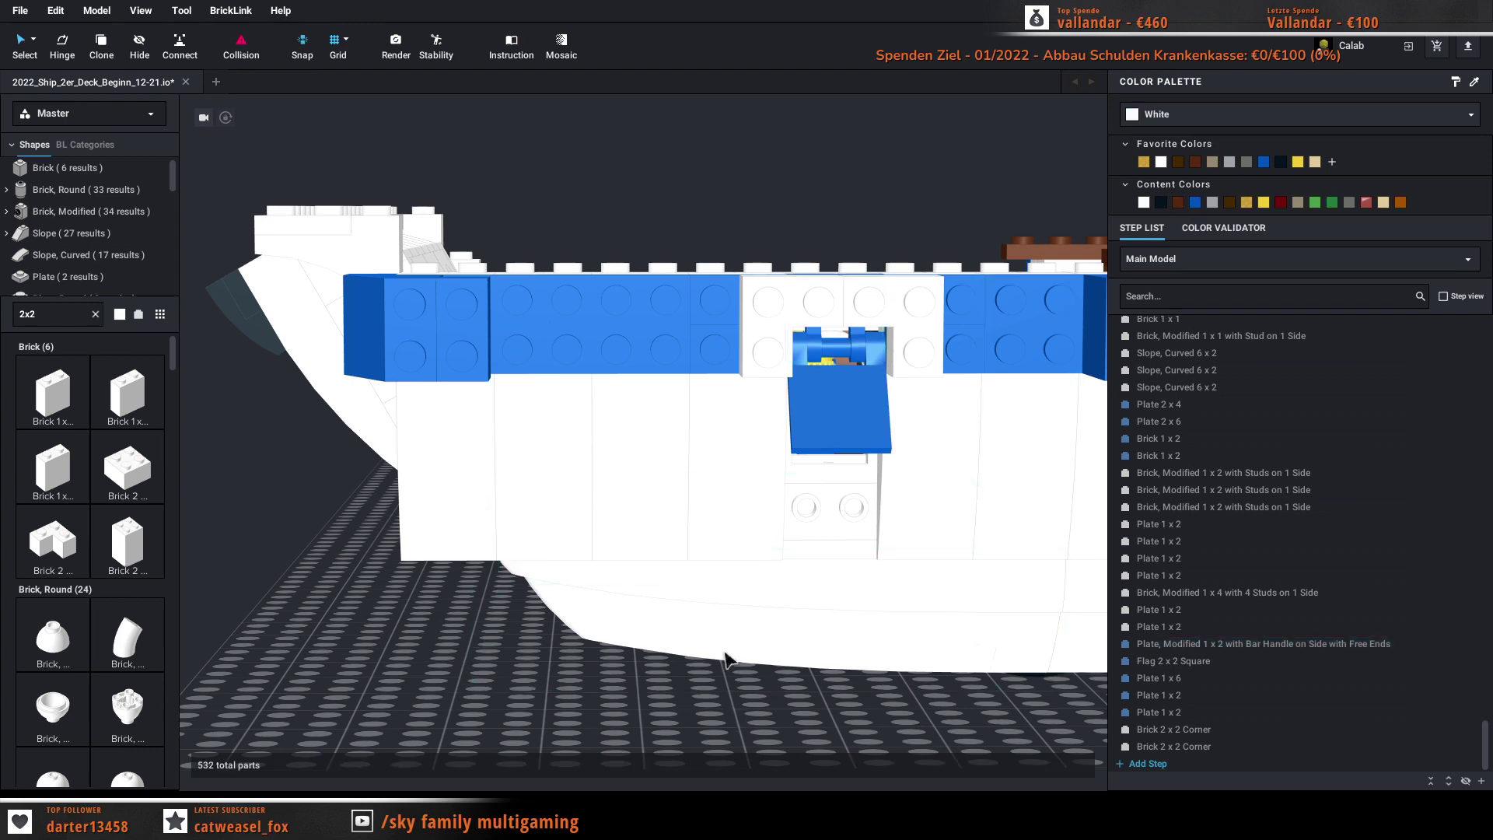
{"action": "left_click", "coordinate": [765, 319]}
{"action": "left_click", "coordinate": [1198, 204]}
{"action": "left_click", "coordinate": [906, 315]}
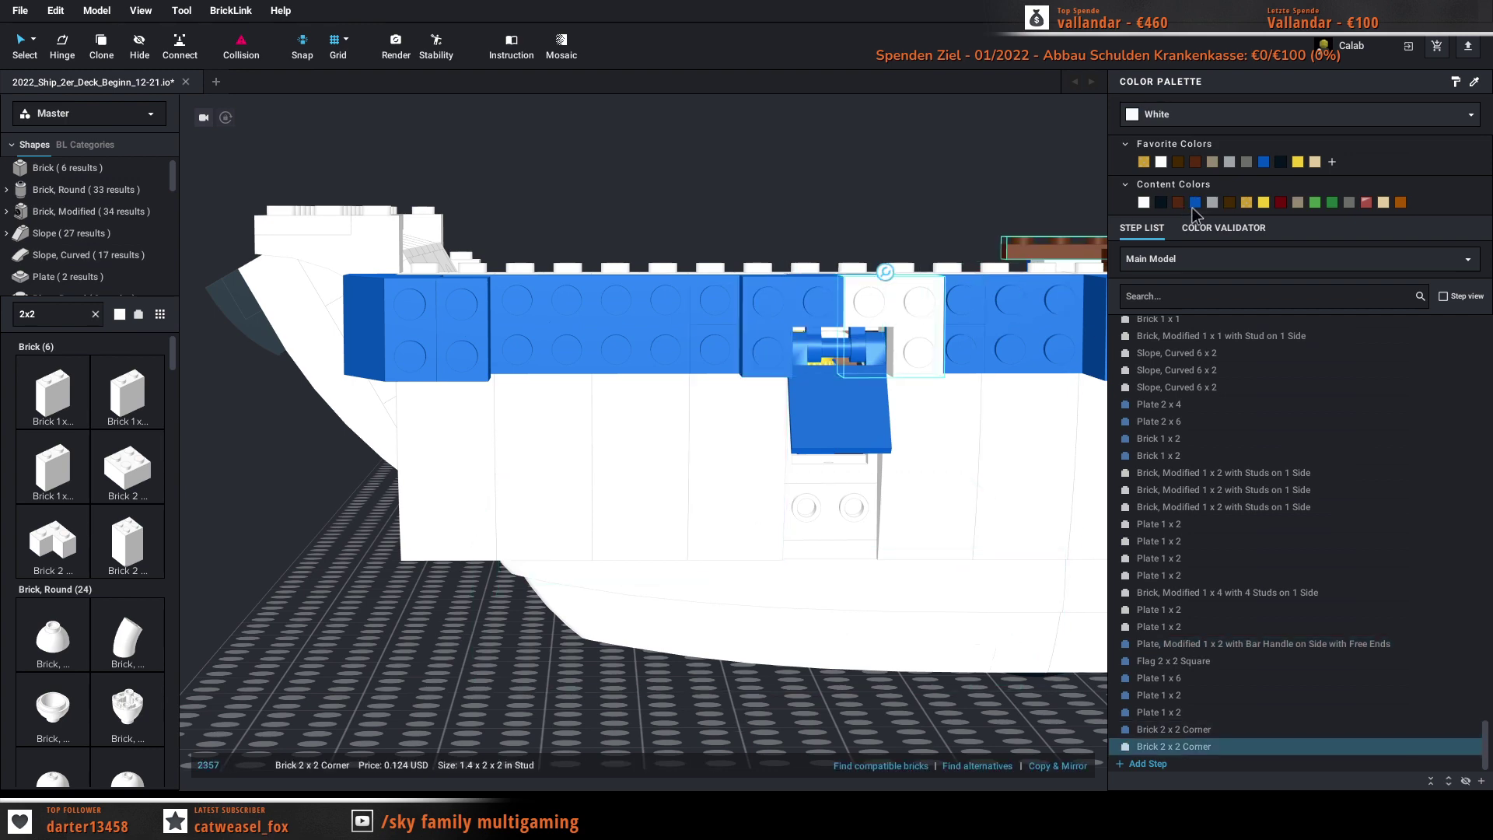
{"action": "left_click", "coordinate": [1198, 204]}
{"action": "left_click", "coordinate": [636, 683]}
Step: Search the parts for "2x3" and attach a Brick 2 x 3 to the blue studs on the gun port's side away from the bow
{"action": "right_click_drag", "start_coordinate": [636, 683], "coordinate": [674, 687]}
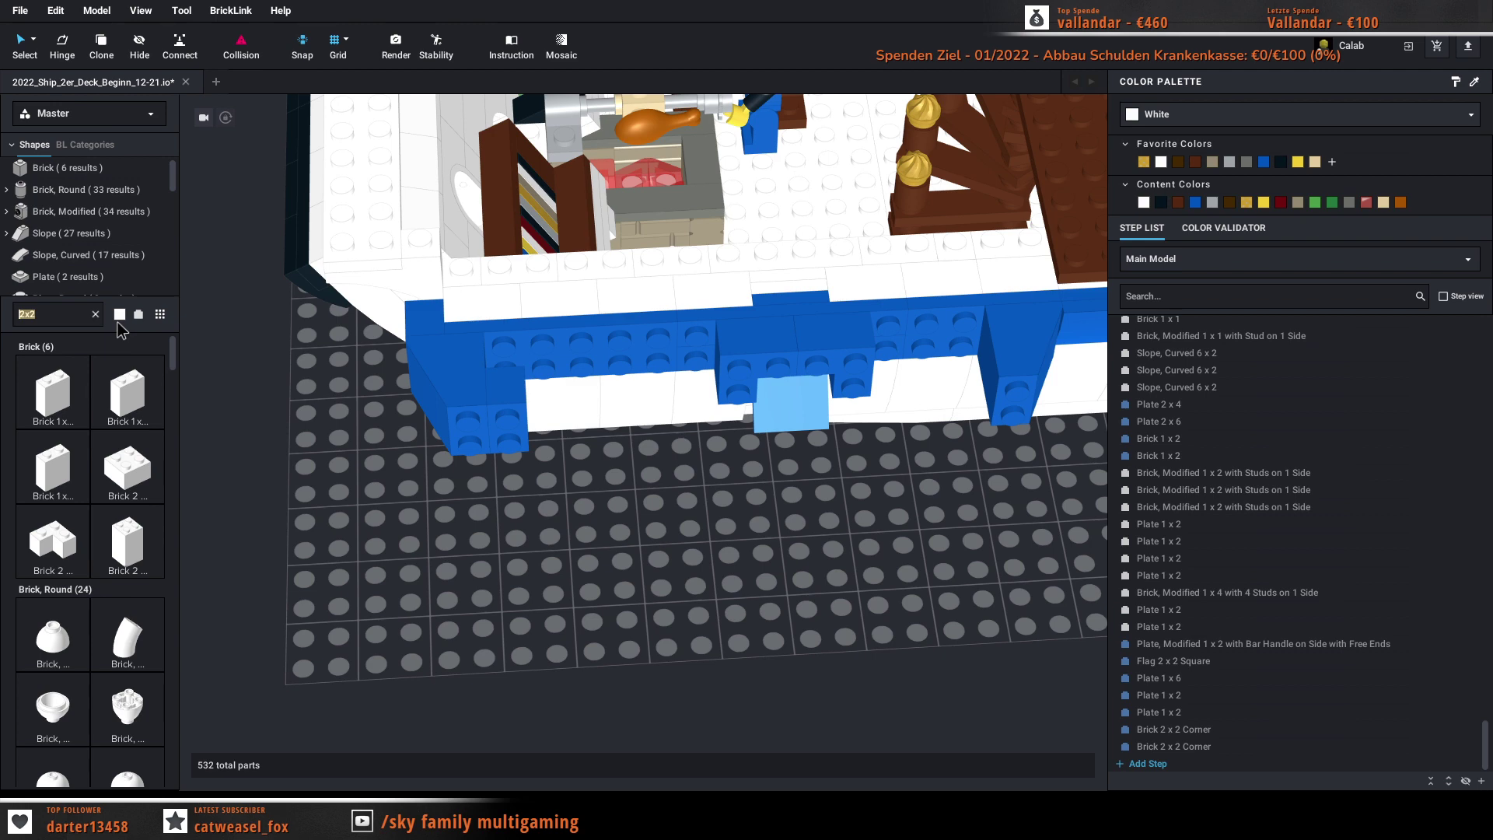
{"action": "type", "text": "2x3"}
{"action": "left_click", "coordinate": [123, 472]}
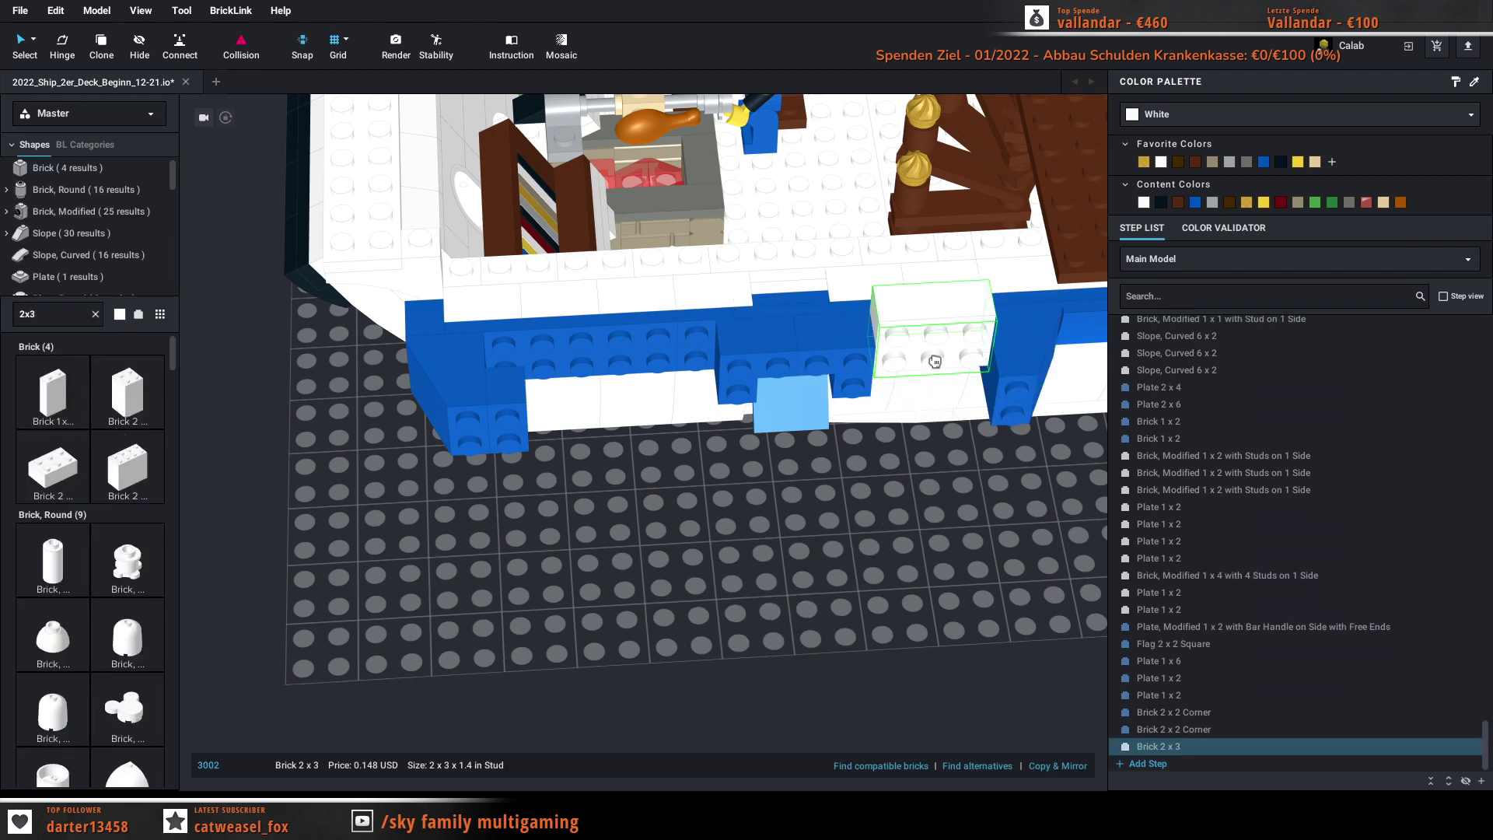
{"action": "left_click", "coordinate": [933, 371]}
{"action": "key", "text": "Escape"}
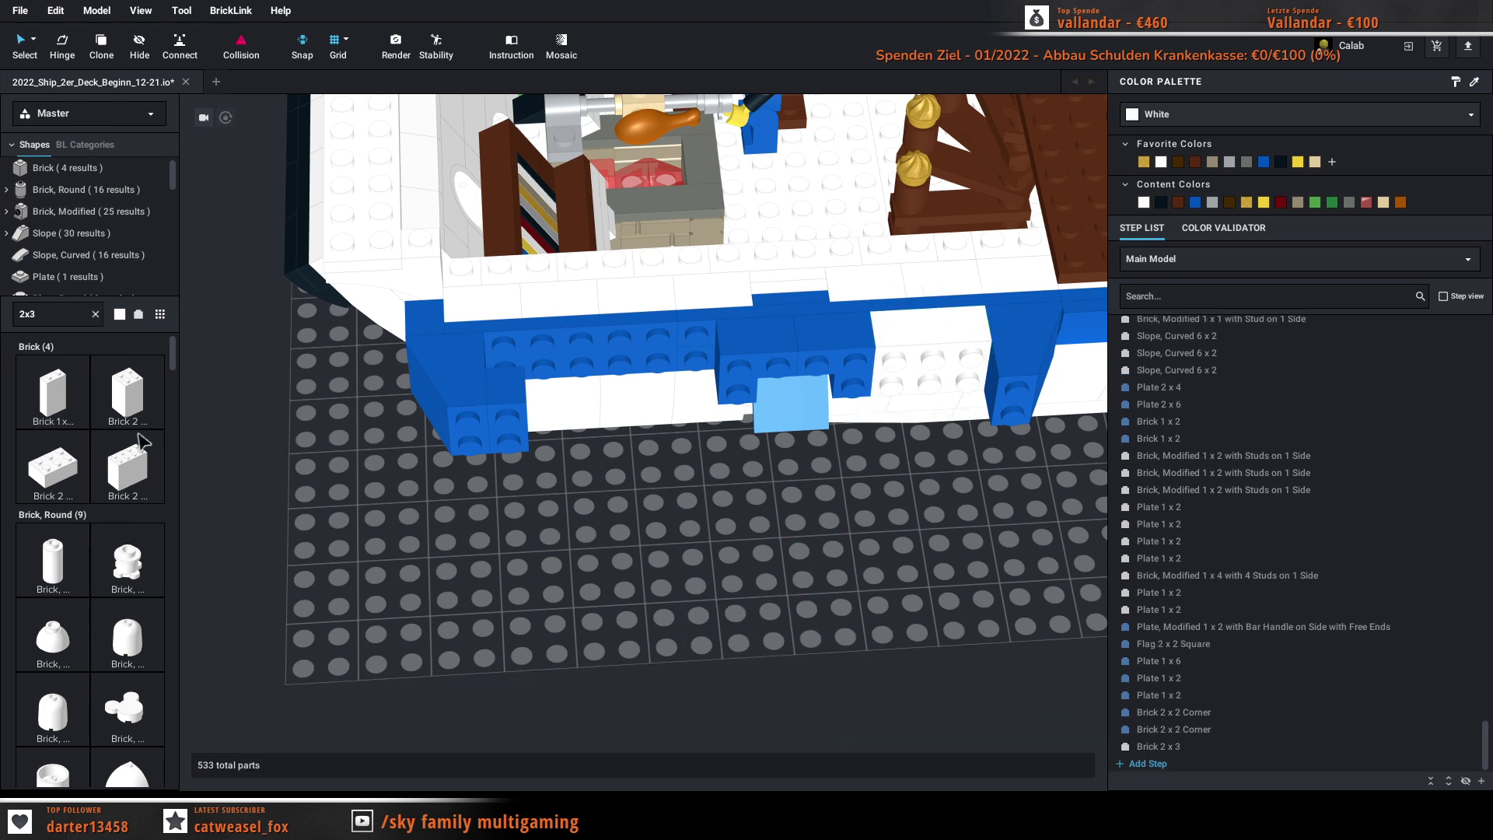
Step: Search the parts for "2x6" and attach a Brick 2 x 6 to the blue studs on the bow side of the gun port
{"action": "key", "text": "BackSpace"}
{"action": "type", "text": "6"}
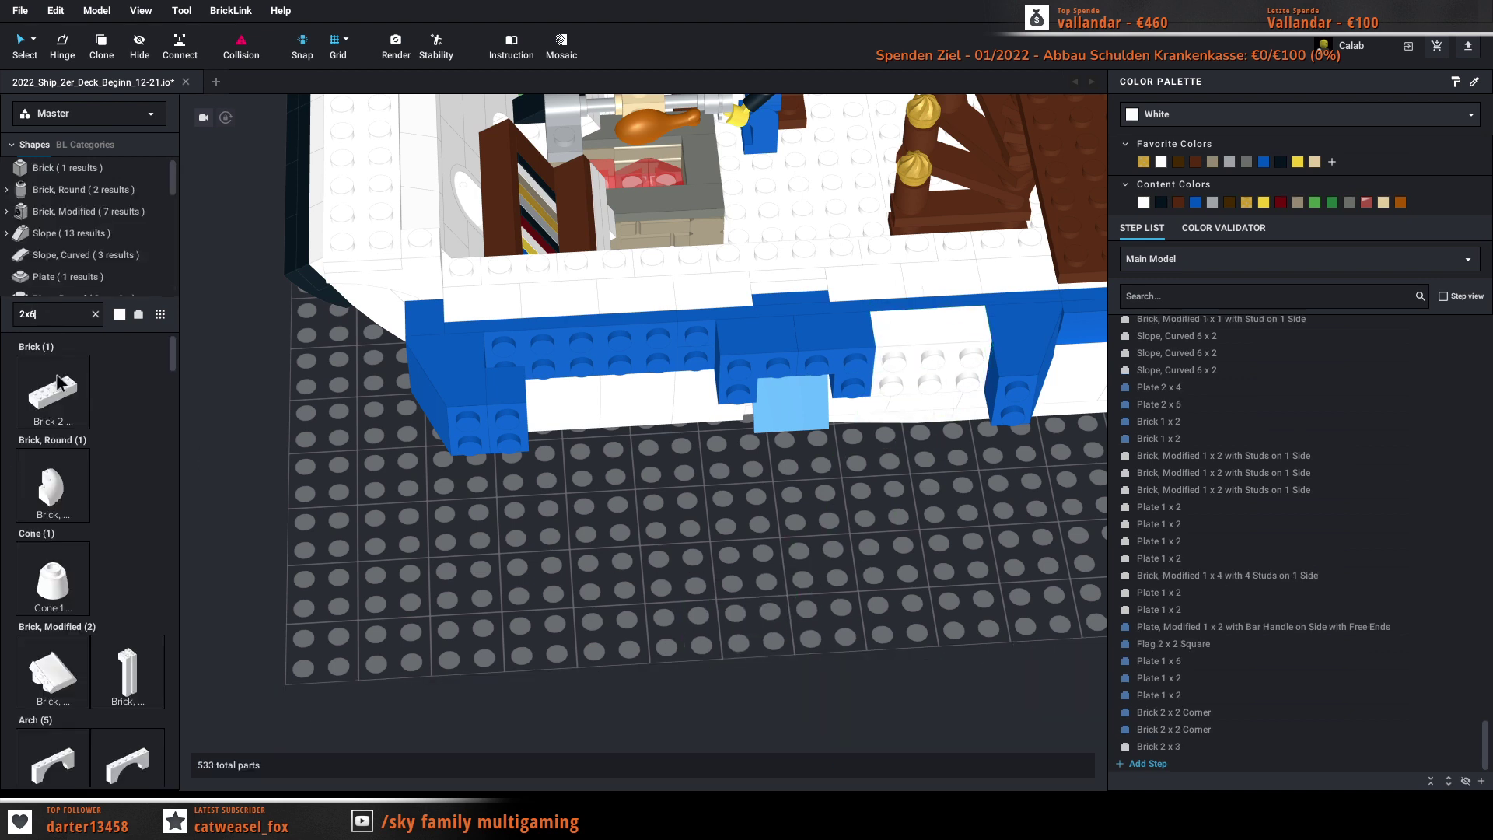
{"action": "left_click_drag", "start_coordinate": [56, 400], "coordinate": [610, 391]}
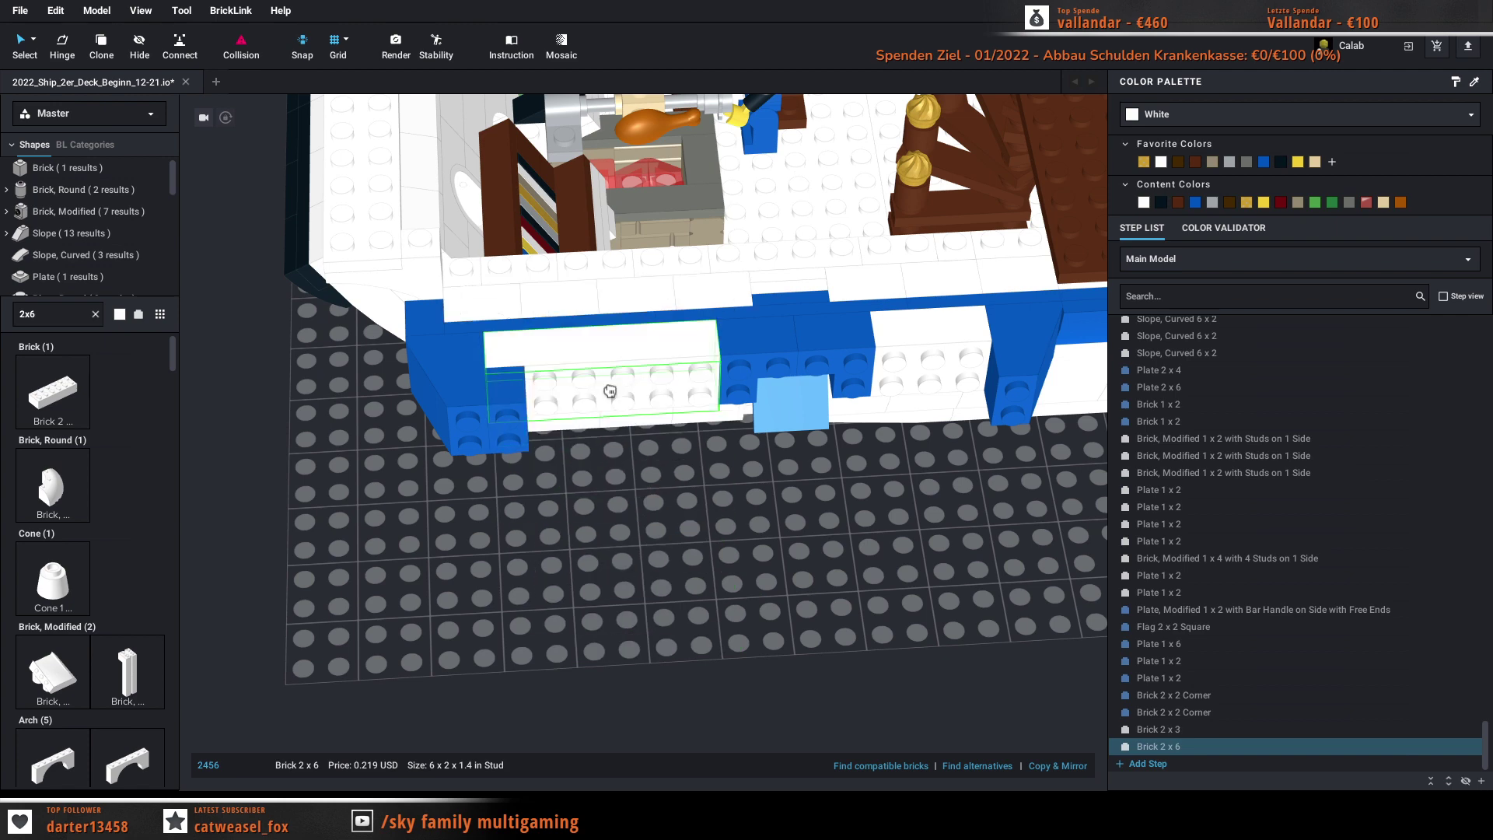
{"action": "key", "text": "Escape"}
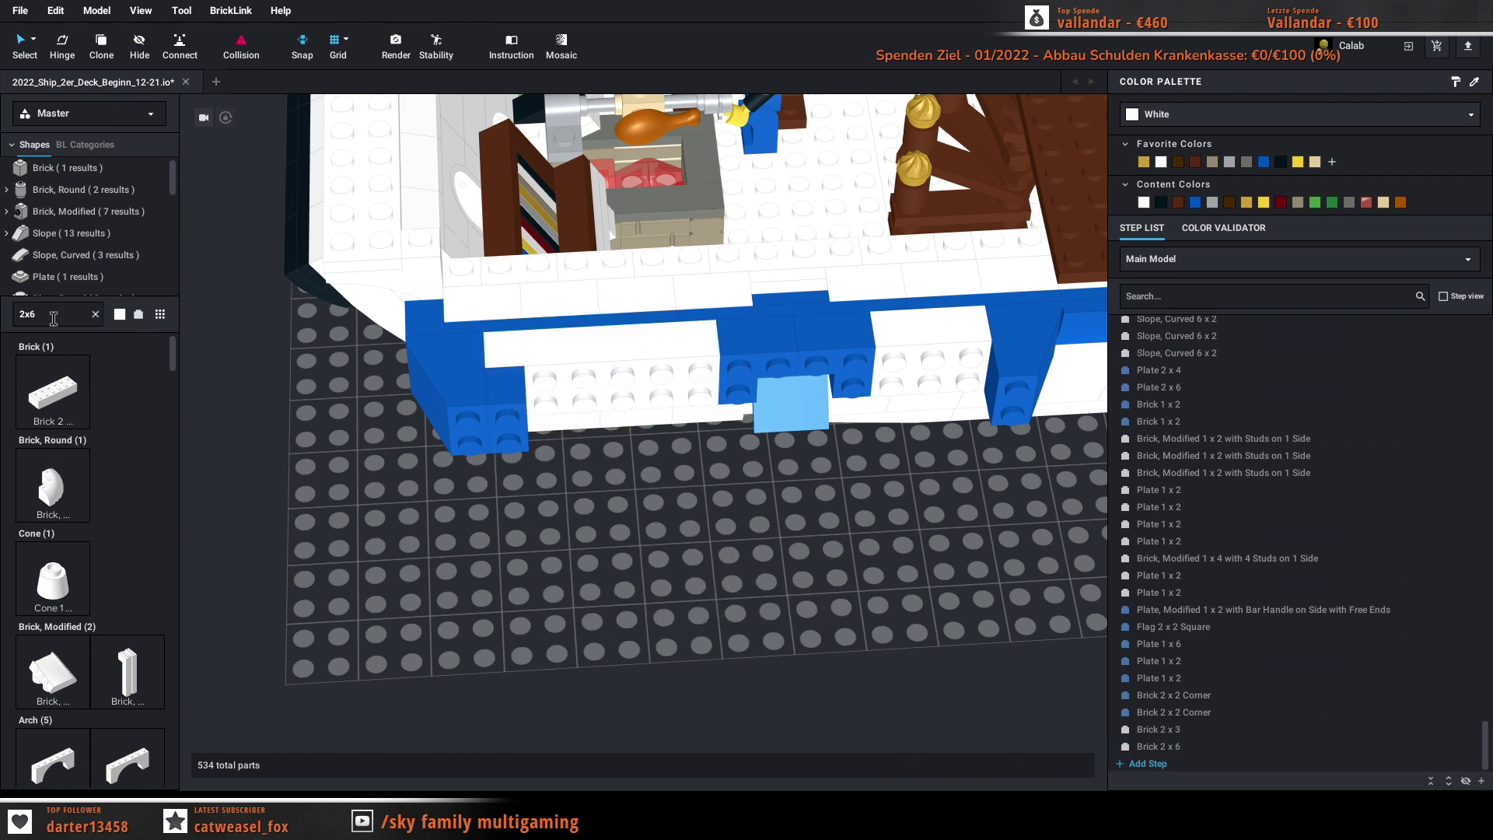
Step: Search the parts for "2x4" and attach a Brick 2 x 4 across the Brick 2 x 3 and the adjacent corner brick
{"action": "type", "text": "4"}
{"action": "left_click_drag", "start_coordinate": [52, 392], "coordinate": [828, 609]}
{"action": "left_click", "coordinate": [926, 406]}
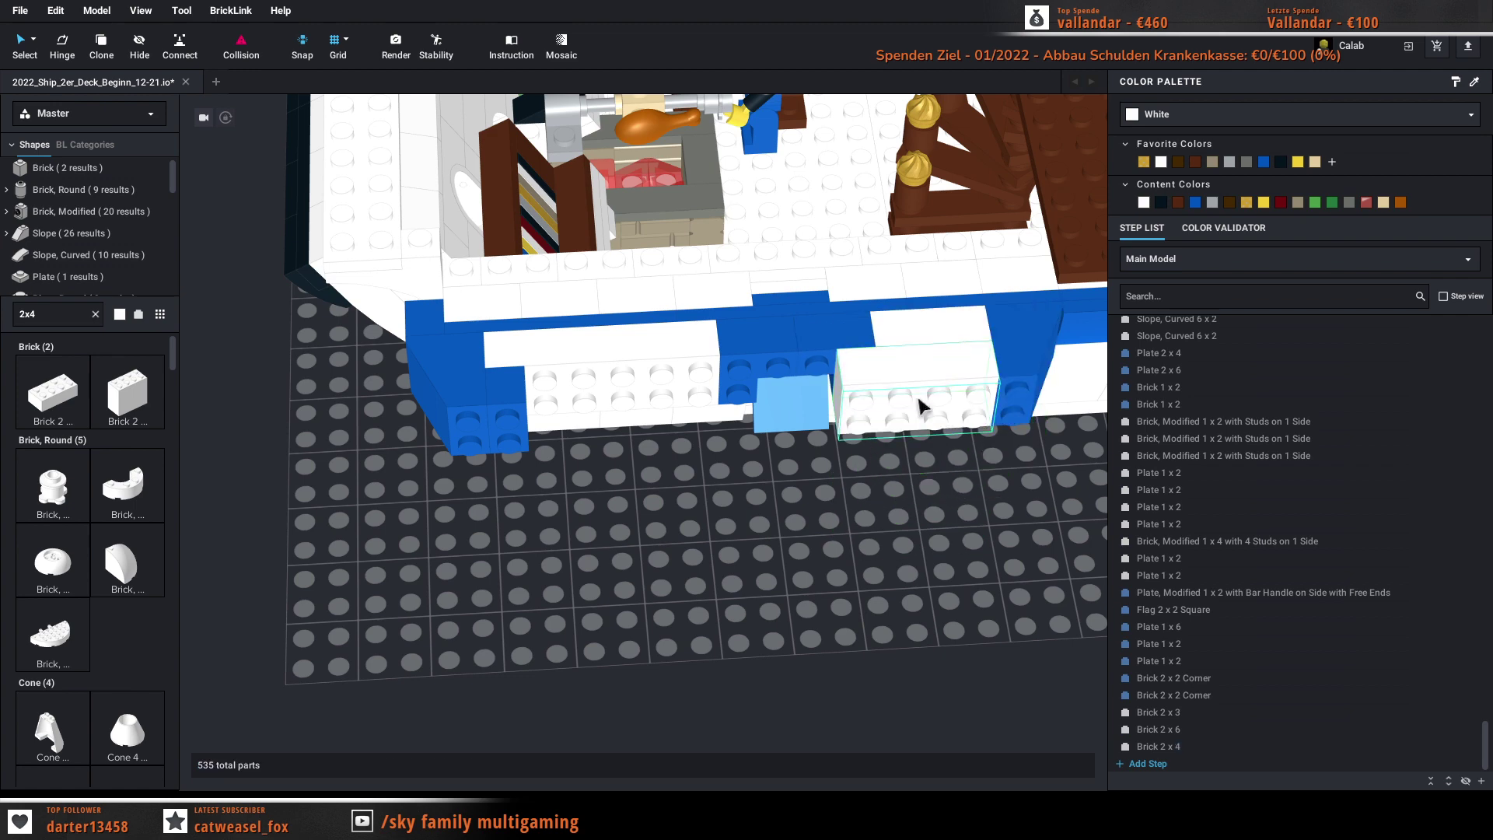
{"action": "key", "text": "Escape"}
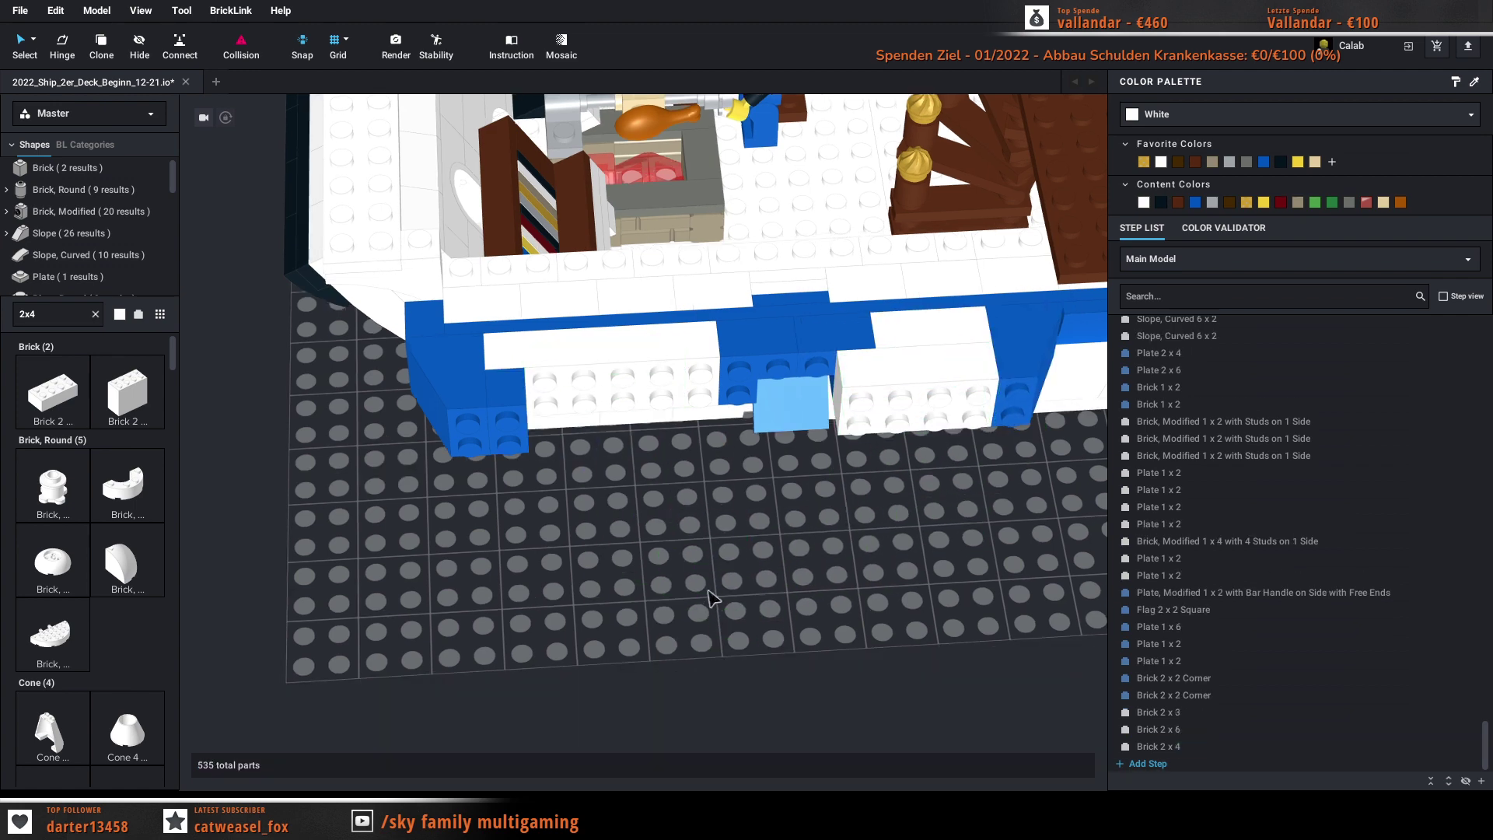
Step: Clone the Brick 2 x 6 and attach the copy over the original and the adjacent corner brick as an outer layer
{"action": "left_click", "coordinate": [603, 382]}
{"action": "key", "text": "c"}
{"action": "left_click", "coordinate": [650, 418]}
{"action": "key", "text": "Escape"}
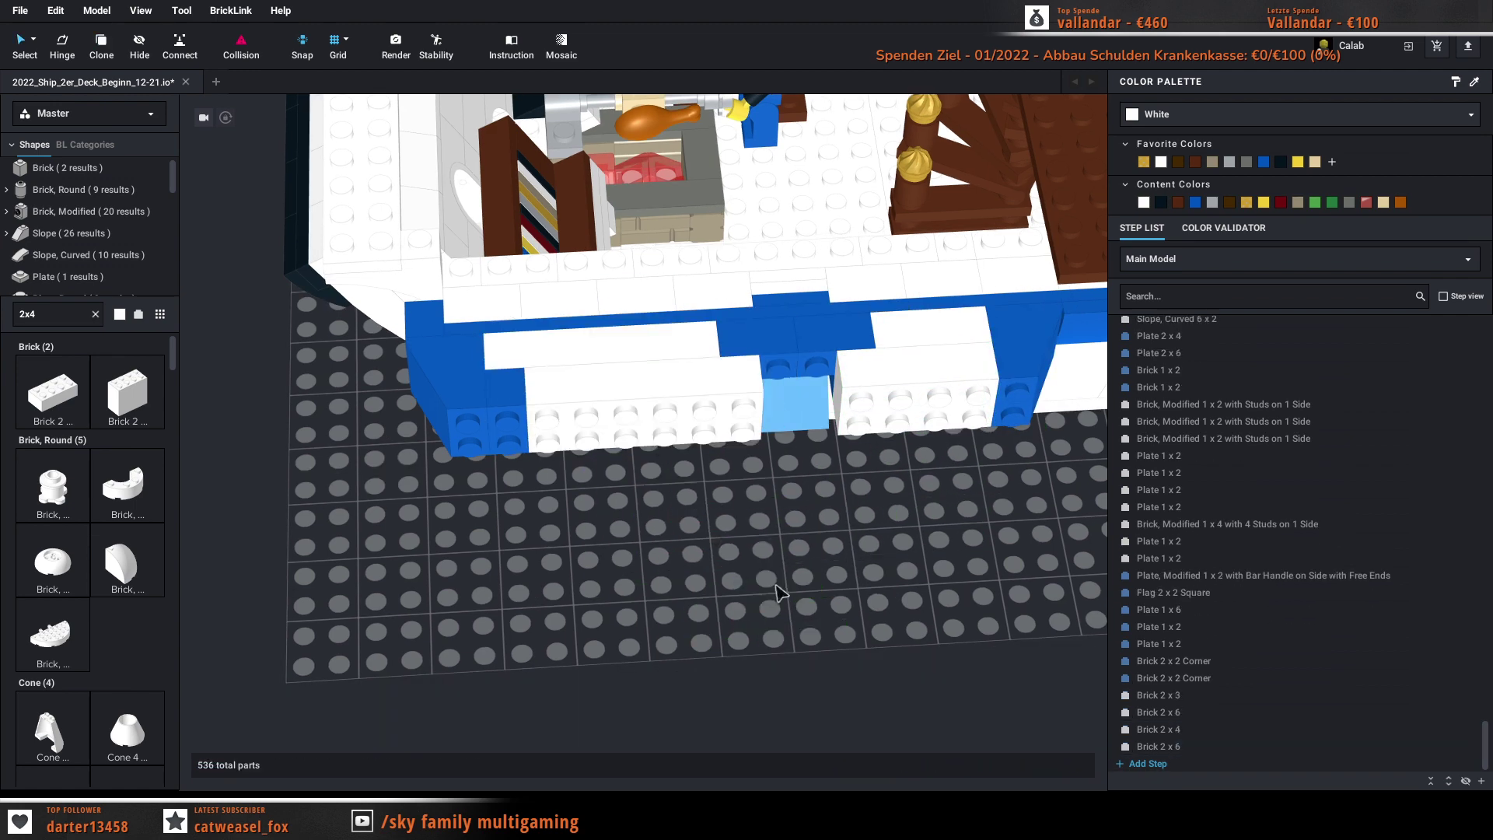
Step: Search the parts for "1x2" and place a Brick 1 x 2 above the flap, between the outer 2 x 6 and 2 x 4 bricks
{"action": "left_click_drag", "start_coordinate": [38, 312], "coordinate": [3, 315]}
{"action": "type", "text": "1"}
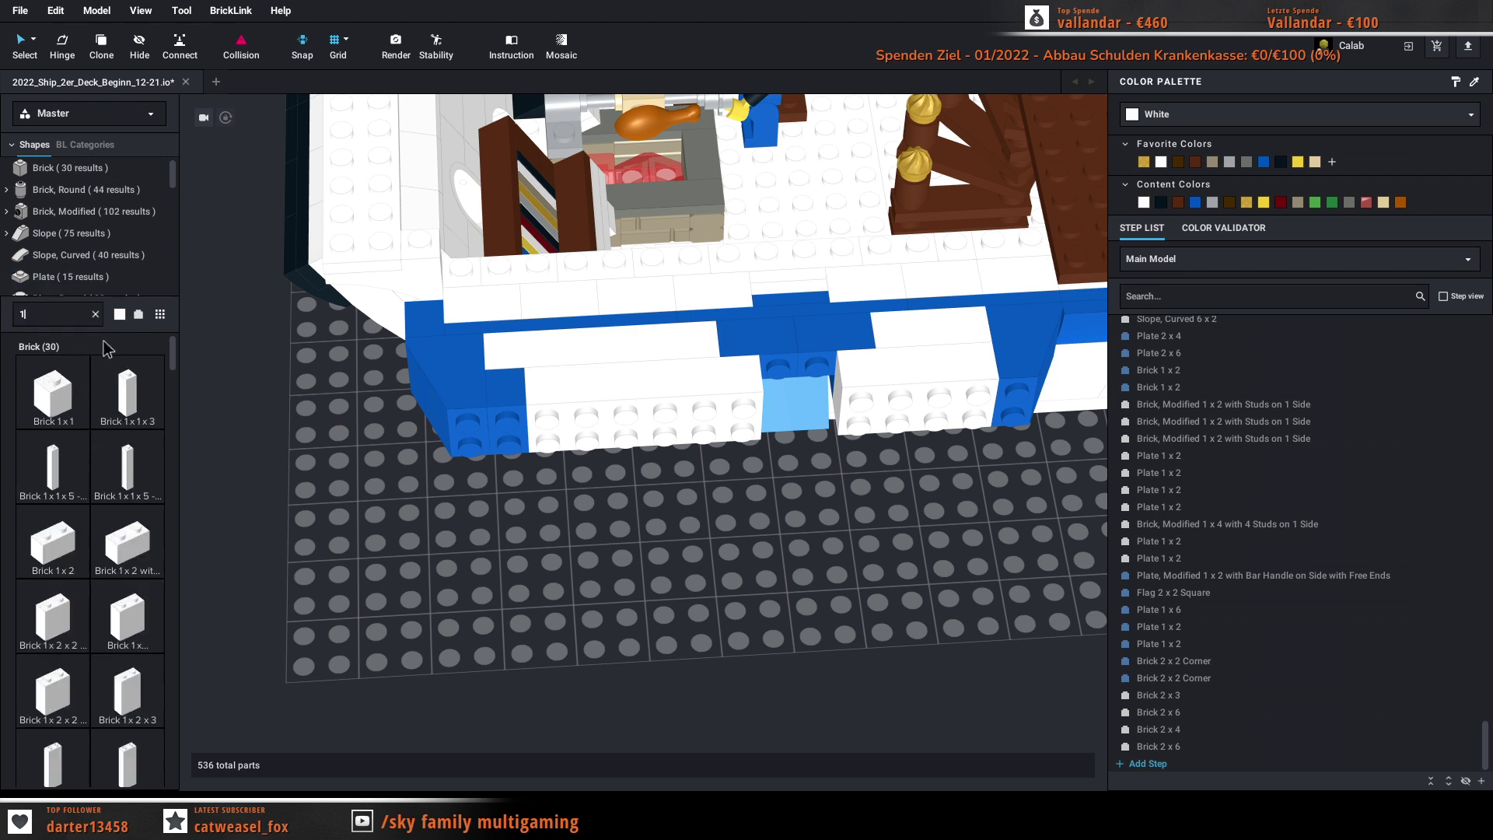
{"action": "type", "text": "x2"}
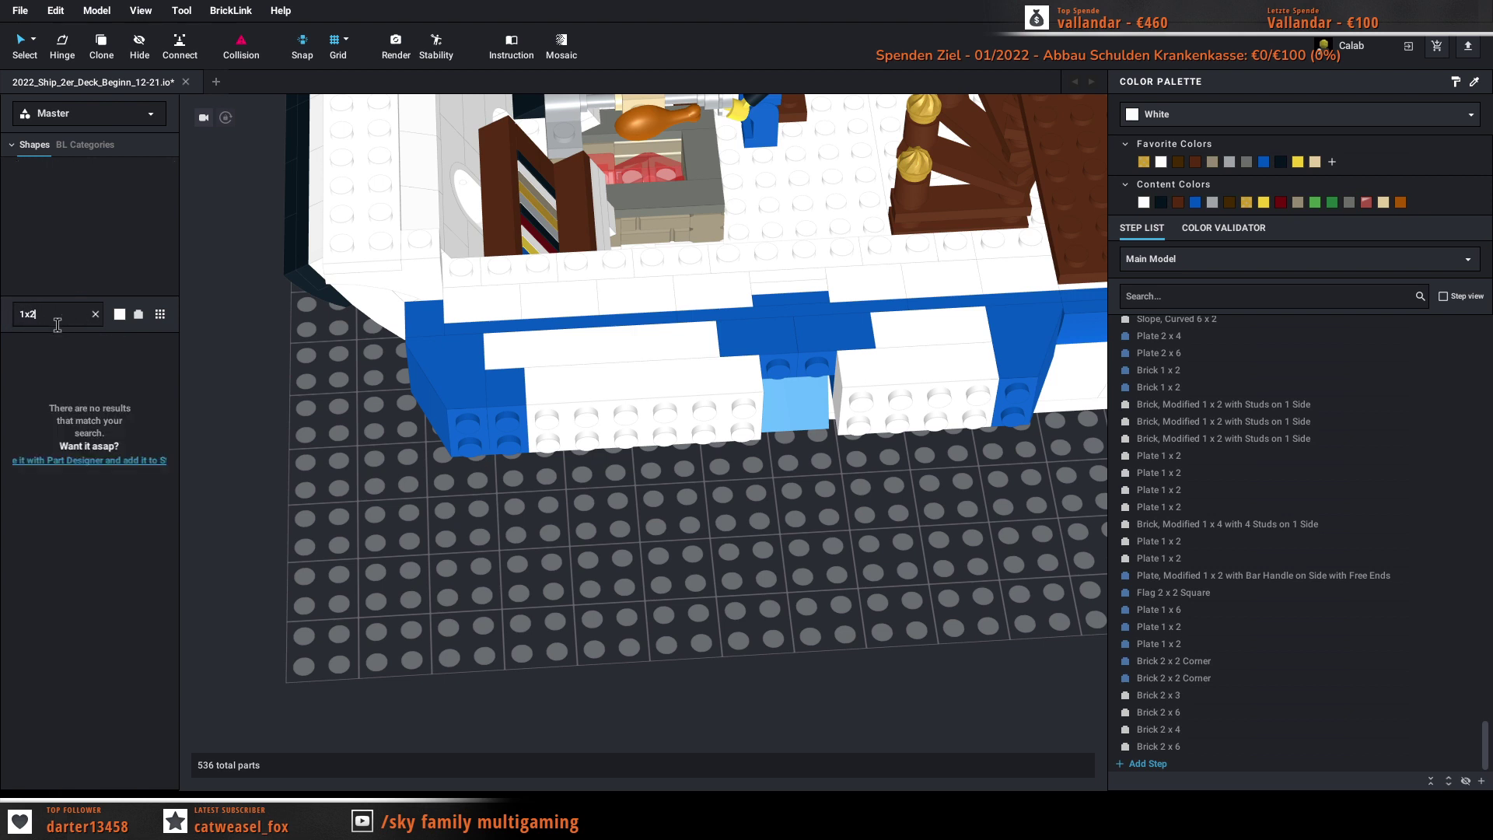
{"action": "left_click_drag", "start_coordinate": [48, 393], "coordinate": [763, 584]}
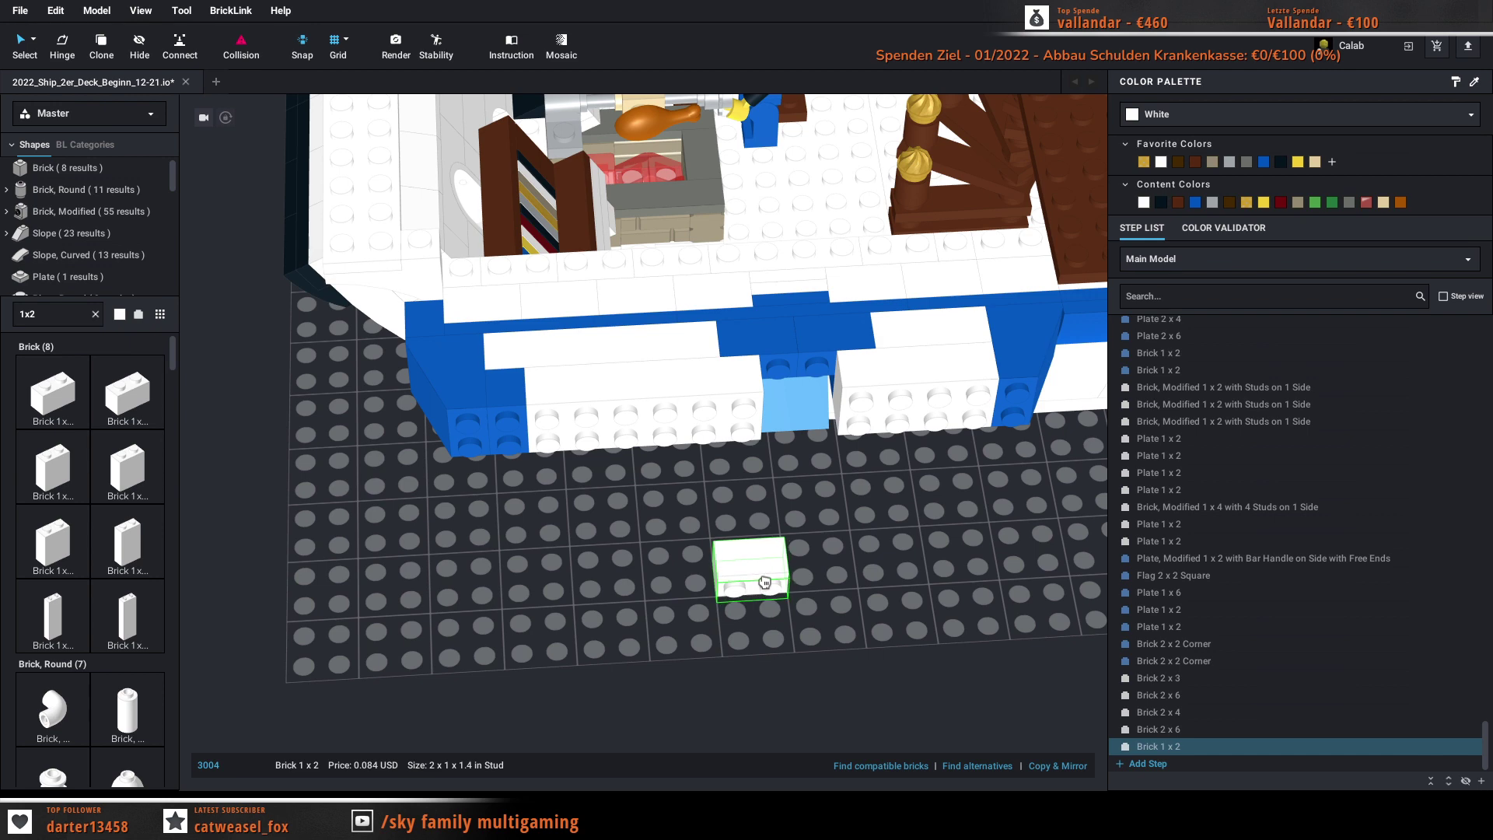
{"action": "left_click", "coordinate": [800, 393]}
{"action": "key", "text": "Escape"}
Step: Recolor the five new white trim bricks around the gun port blue
{"action": "mouse_move", "coordinate": [892, 606]}
{"action": "right_mouse_down"}
{"action": "mouse_move", "coordinate": [888, 542]}
{"action": "mouse_move", "coordinate": [889, 584]}
{"action": "right_mouse_up"}
{"action": "left_click", "coordinate": [922, 341]}
{"action": "left_click", "coordinate": [797, 372], "text": "ctrl"}
{"action": "left_click", "coordinate": [797, 372], "text": "ctrl"}
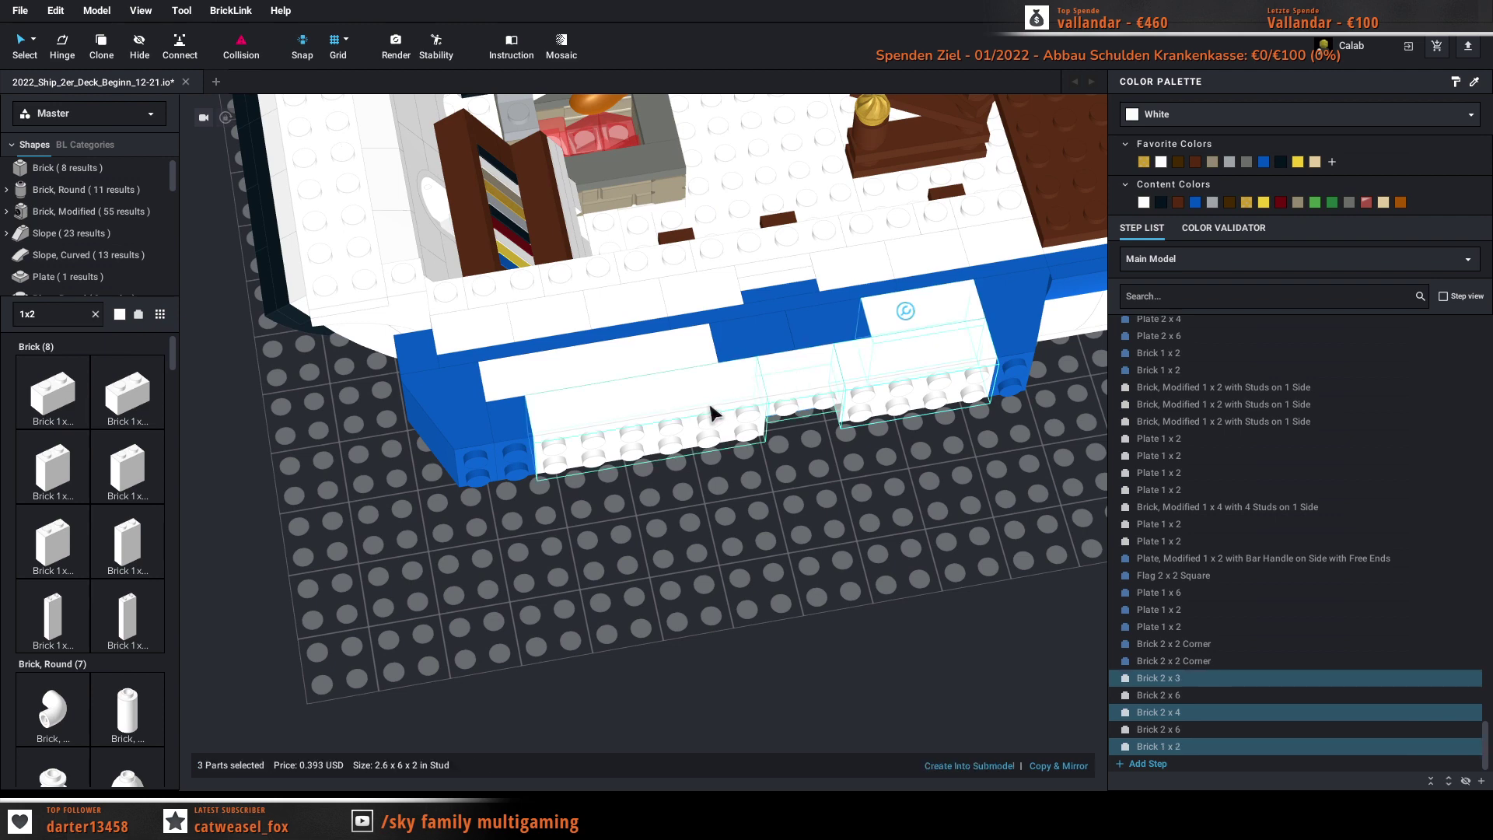
{"action": "left_click", "coordinate": [707, 405], "text": "ctrl"}
{"action": "left_click", "coordinate": [646, 364], "text": "ctrl"}
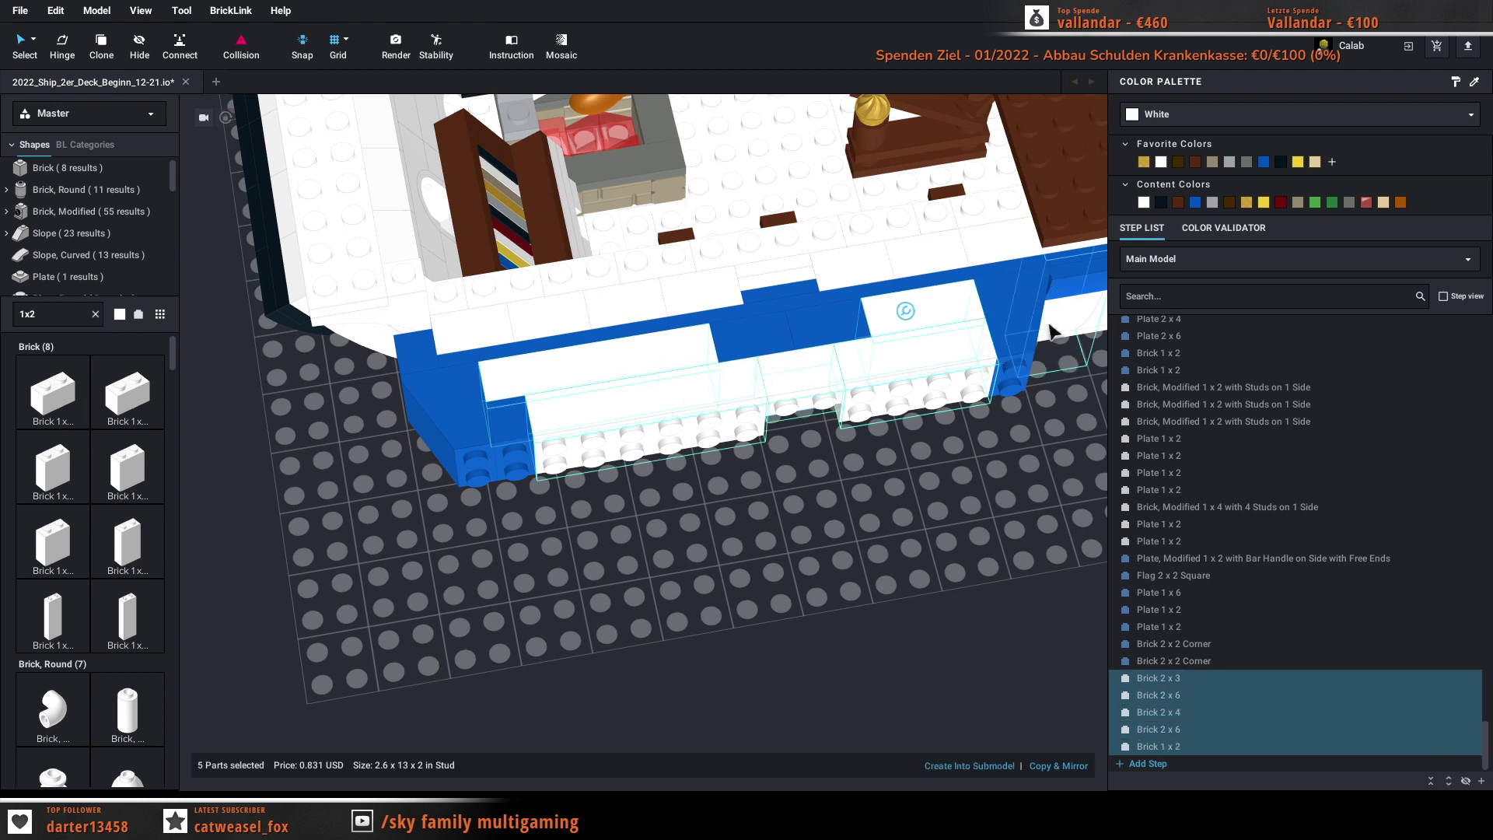
{"action": "left_click", "coordinate": [1195, 202]}
{"action": "key", "text": "Escape"}
Step: Examine the blue trim and the gun port flap from below and from the bow side
{"action": "key", "text": "Down"}
{"action": "key", "text": "Down"}
{"action": "key", "text": "Down"}
{"action": "key", "text": "Down"}
{"action": "key", "text": "Down"}
{"action": "key", "text": "Down"}
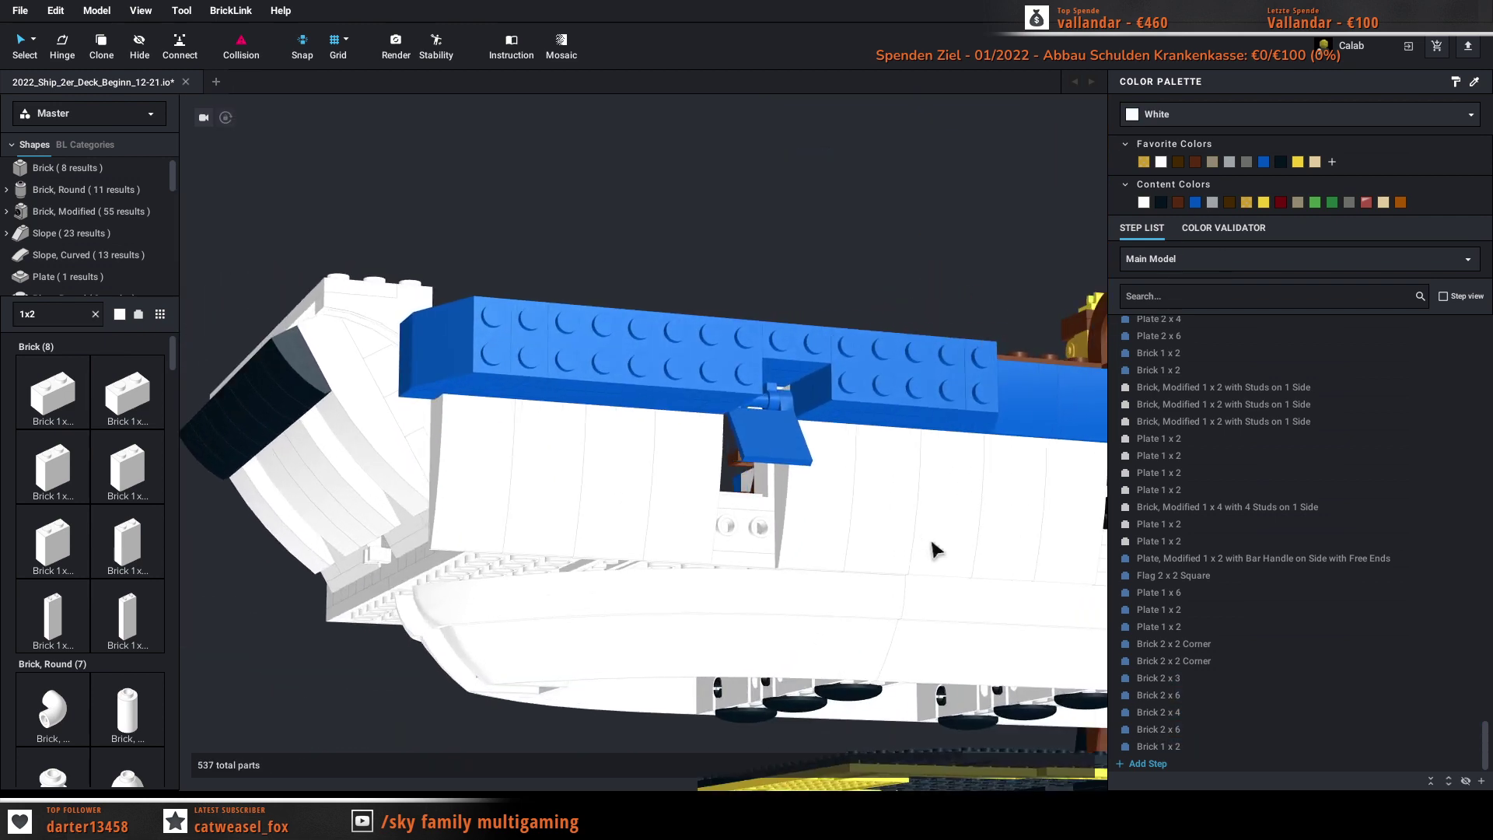
{"action": "right_click_drag", "start_coordinate": [932, 541], "coordinate": [956, 576]}
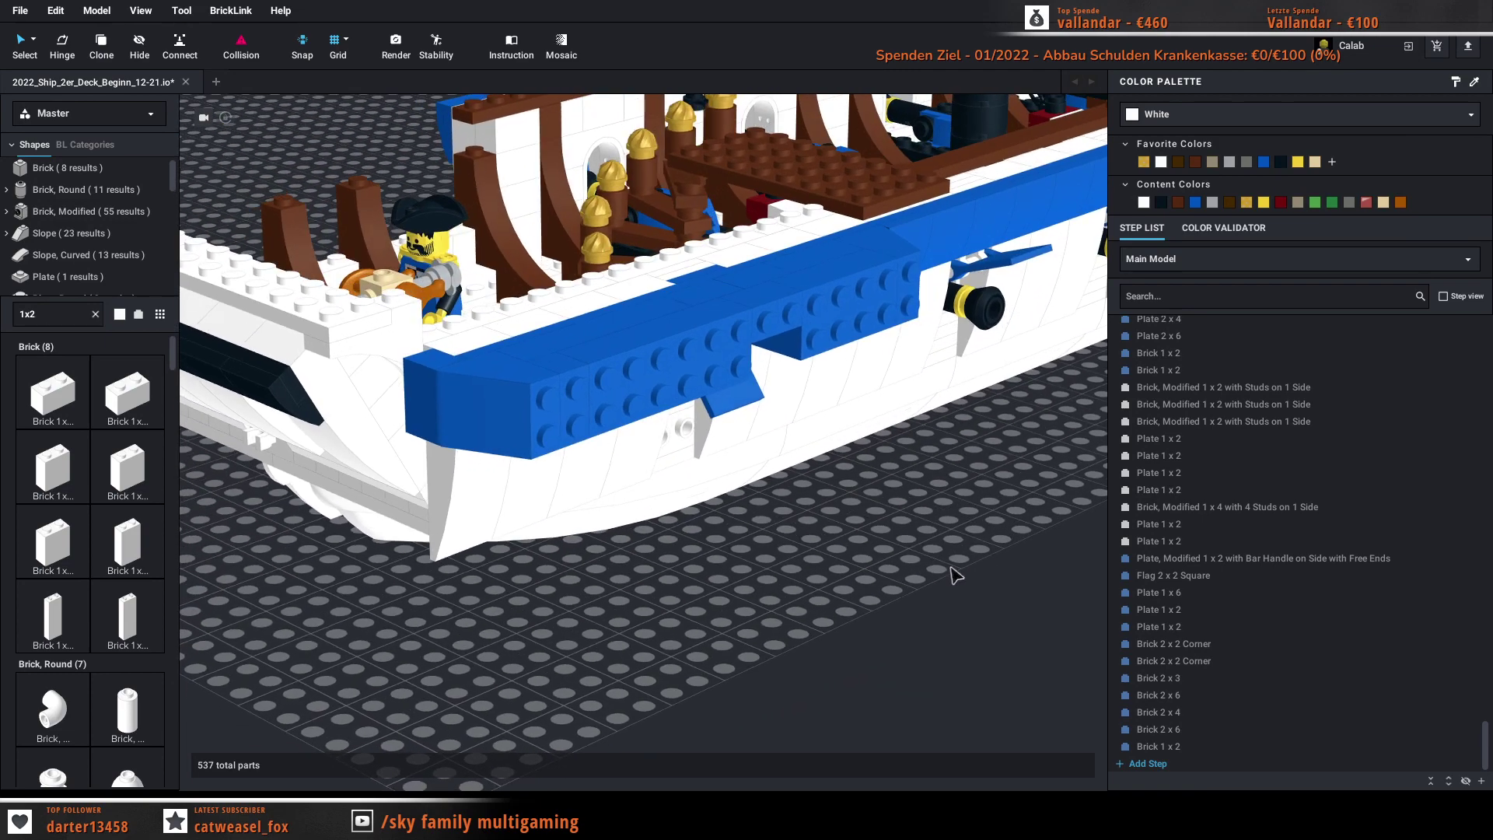
Step: Detach the white Slope, Curved 6 x 2 from the hull's bow corner and set it on the baseplate beside the ship
{"action": "right_click_drag", "start_coordinate": [957, 576], "coordinate": [642, 588]}
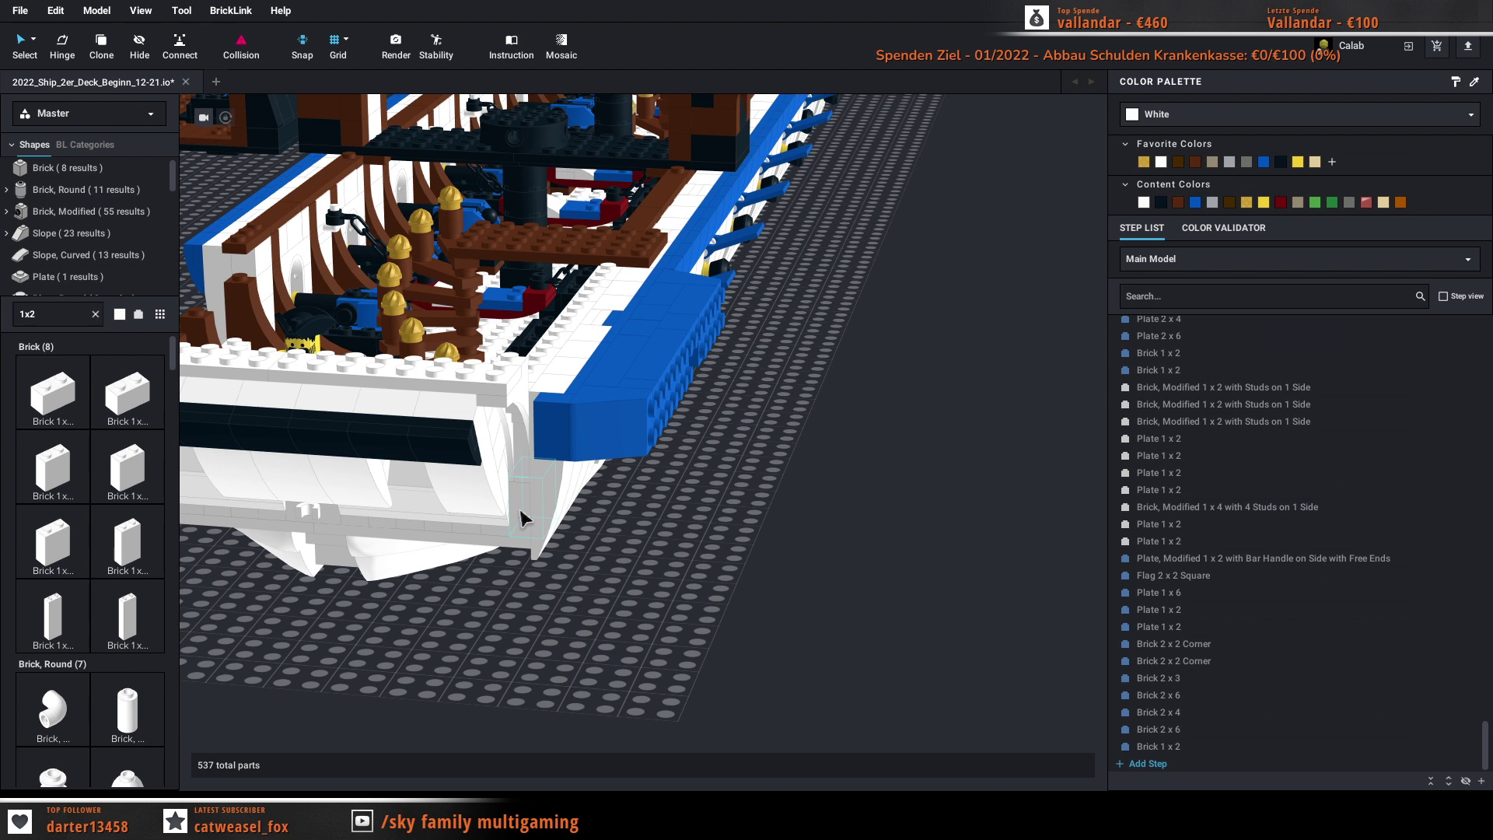
{"action": "left_click_drag", "start_coordinate": [523, 518], "coordinate": [755, 597]}
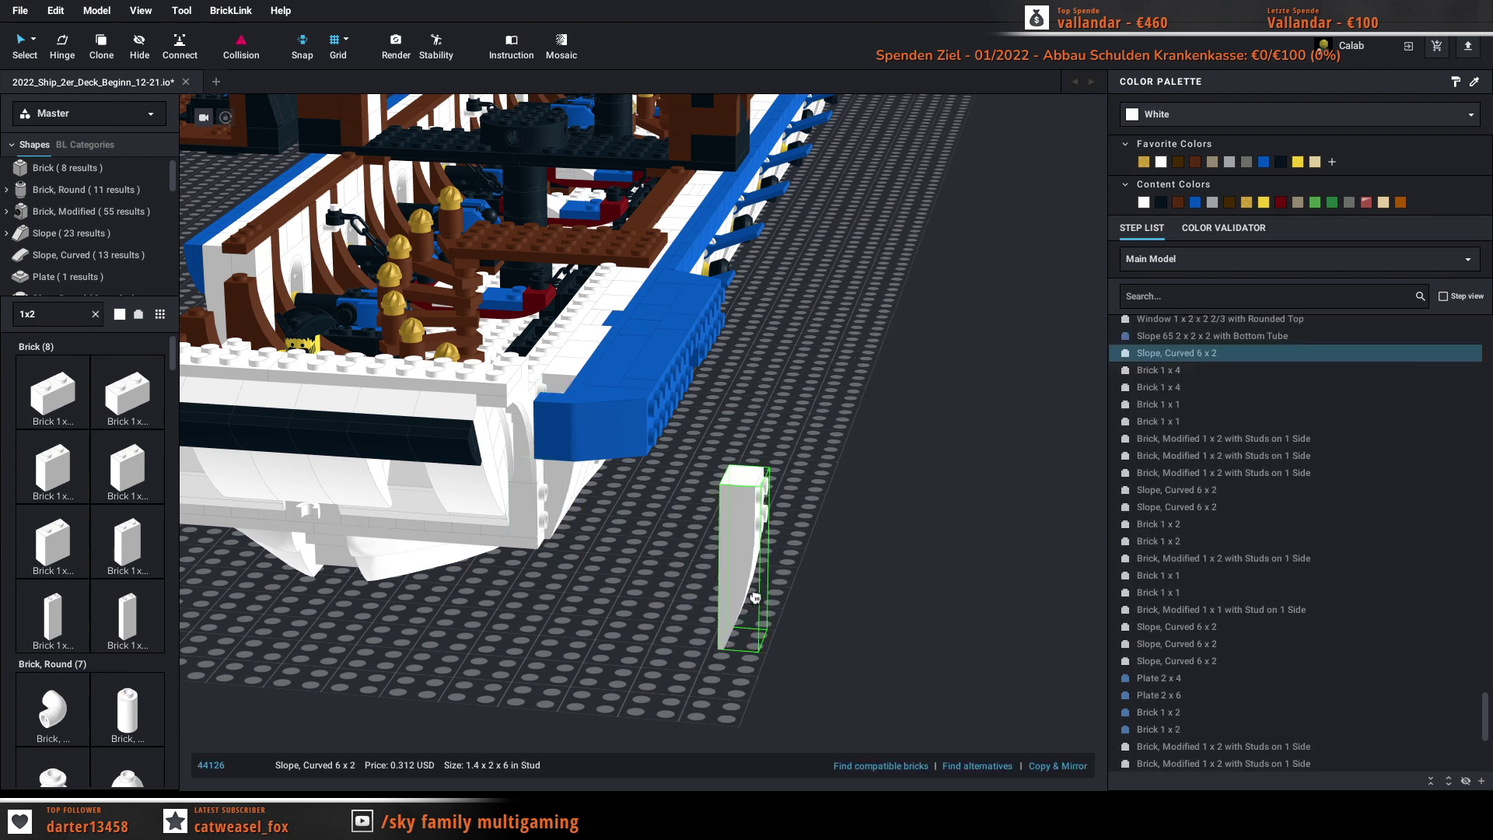
{"action": "right_click_drag", "start_coordinate": [887, 584], "coordinate": [836, 568]}
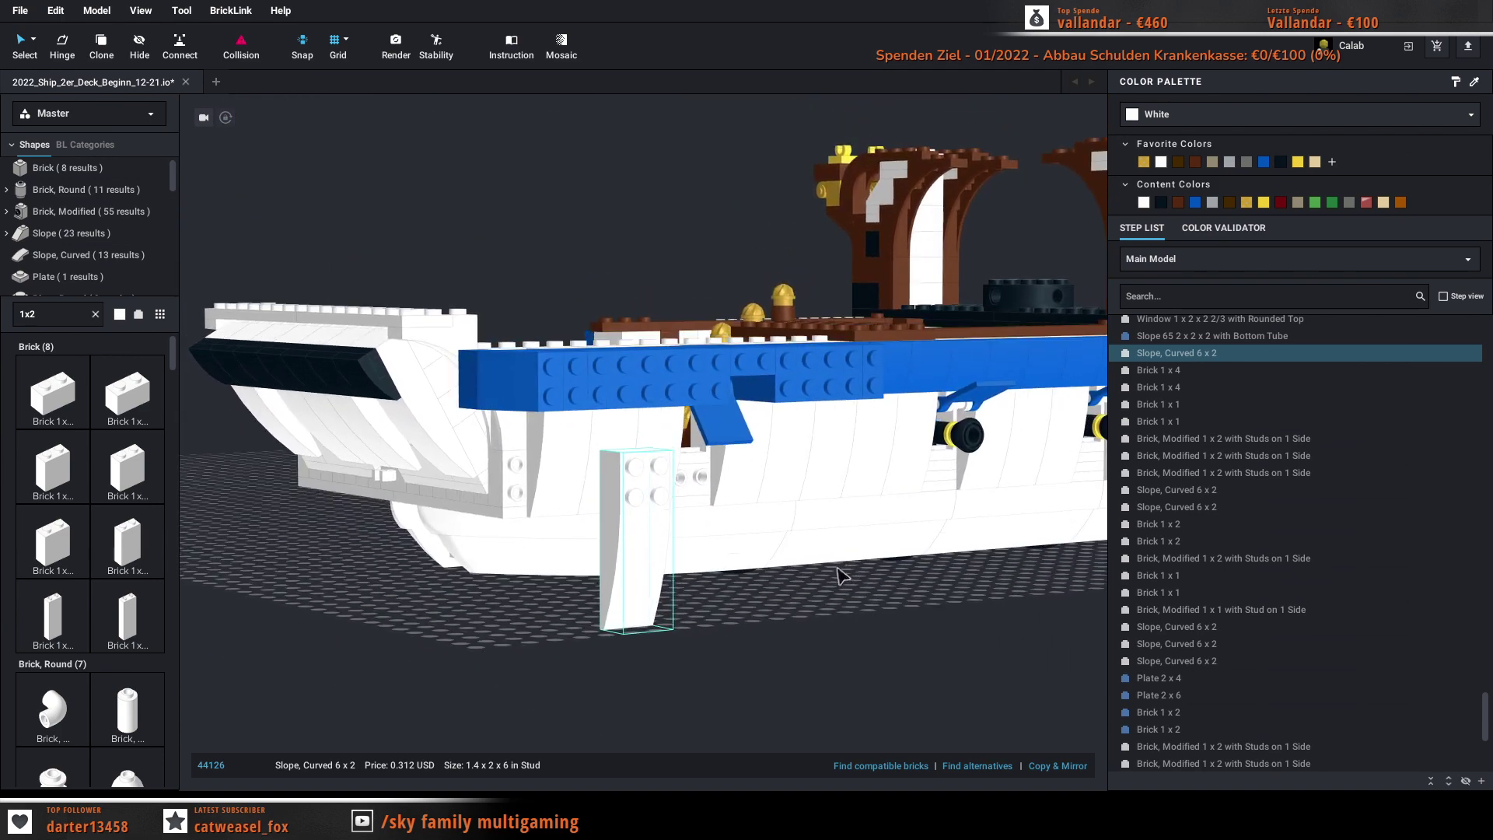
Step: Search the parts for "slope" and deselect the detached curved slope
{"action": "left_click", "coordinate": [59, 305]}
{"action": "type", "text": "sl"}
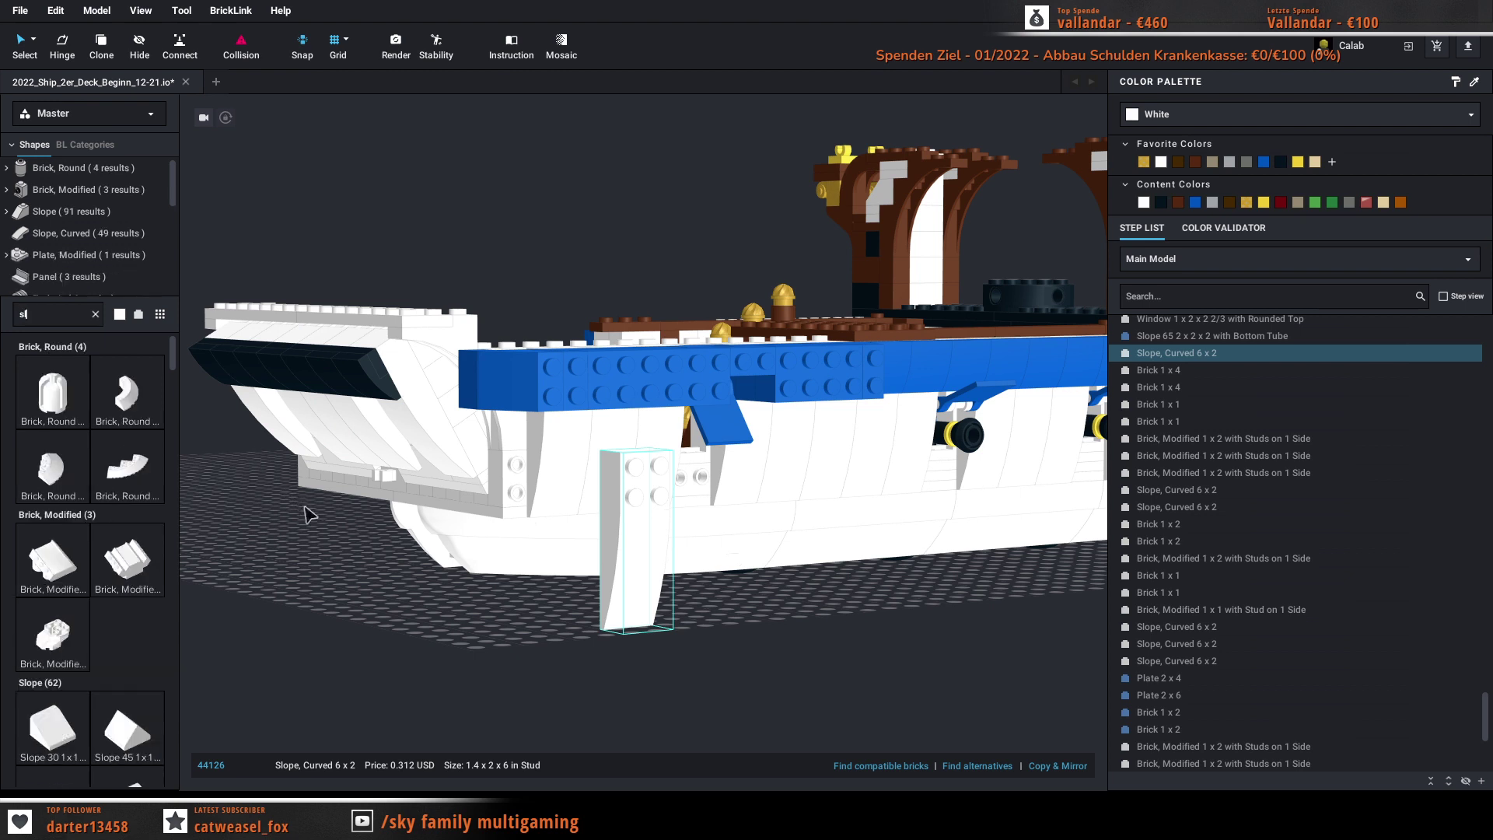
{"action": "type", "text": "ope"}
{"action": "left_click", "coordinate": [459, 636]}
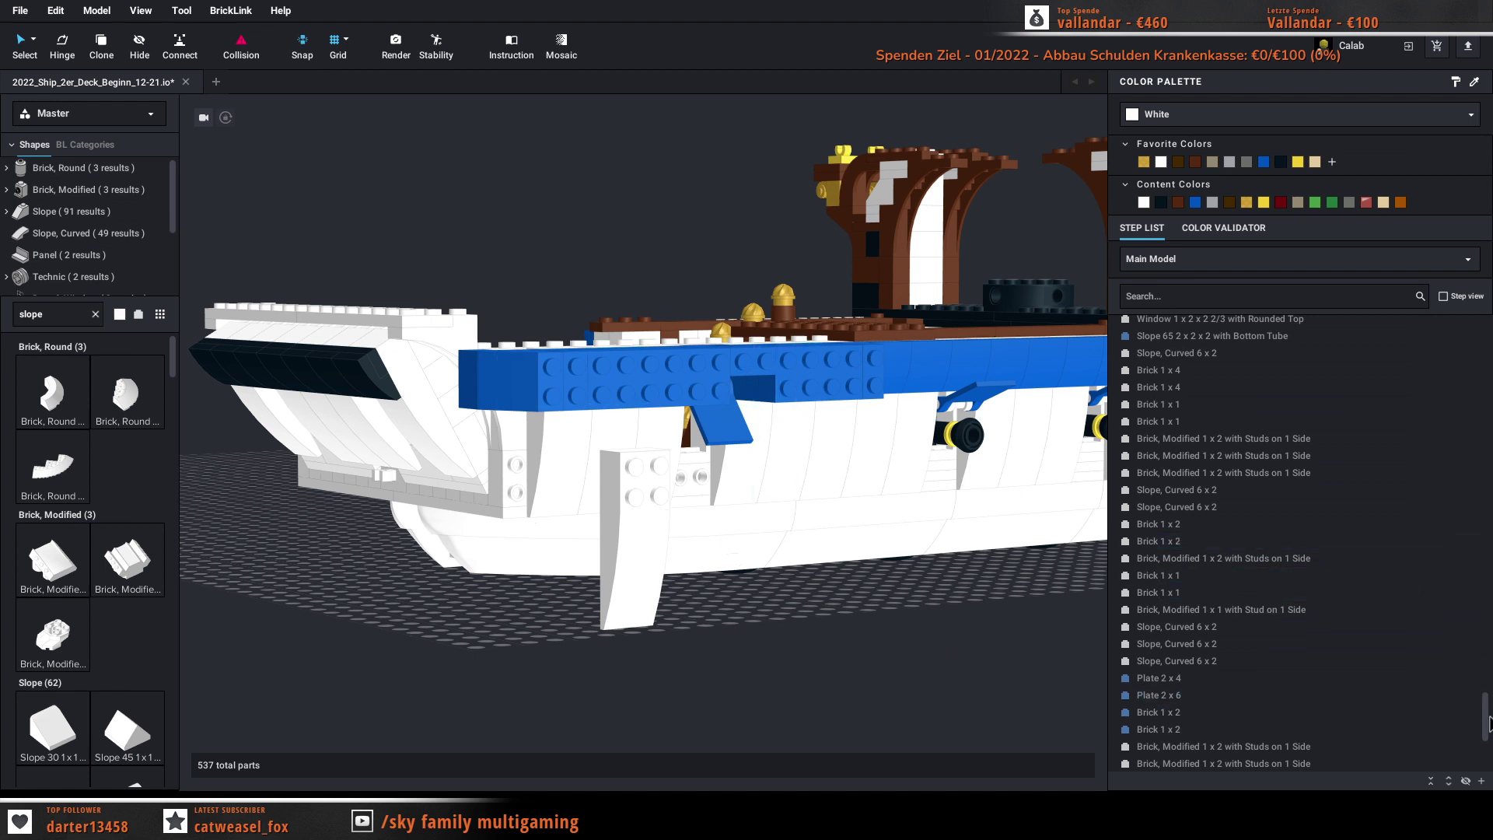
Step: Add a new empty building step after Step 83 in the step list
{"action": "left_click_drag", "start_coordinate": [1485, 714], "coordinate": [1492, 785]}
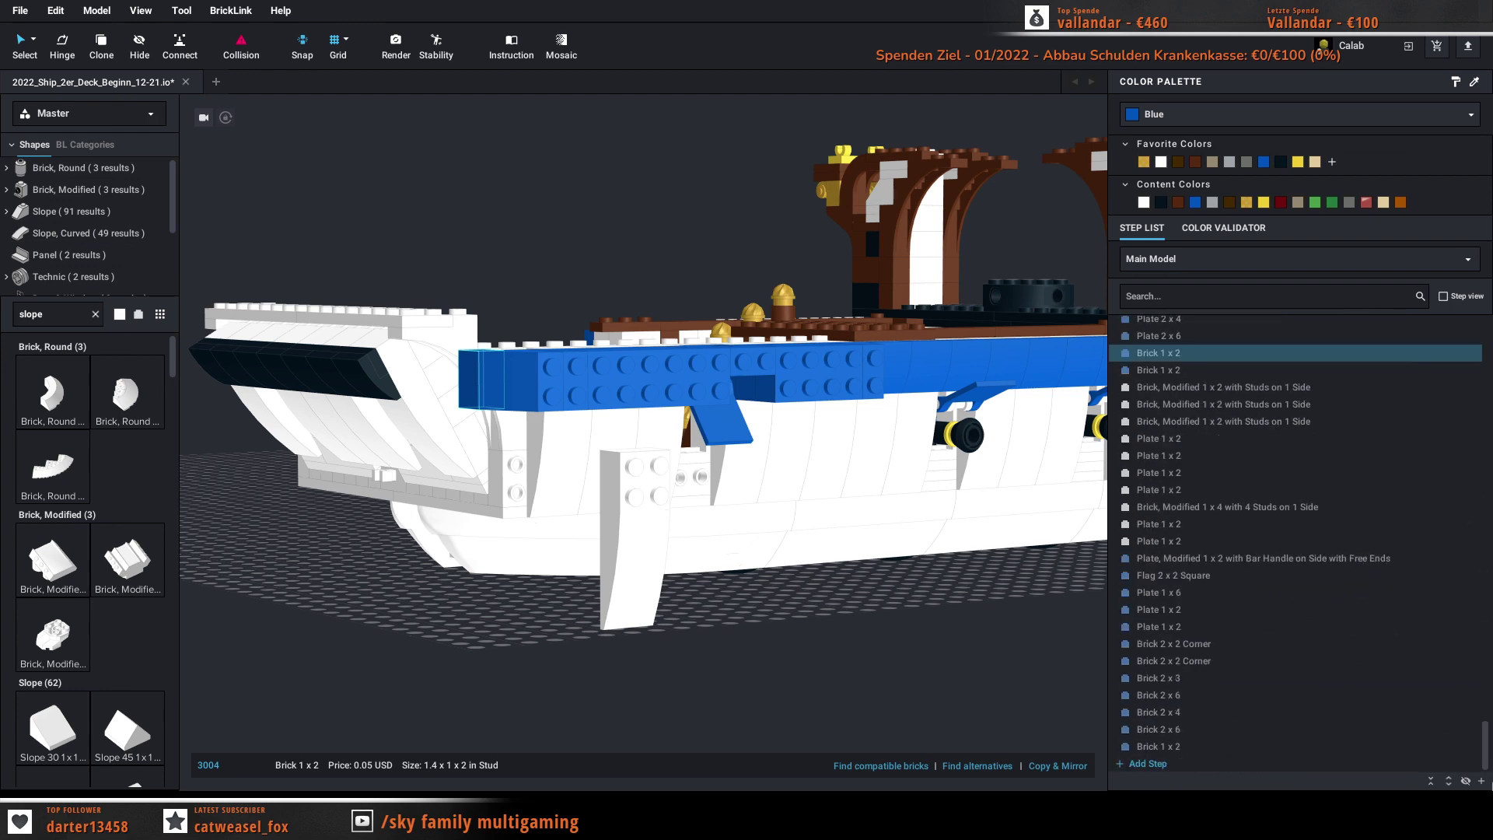
{"action": "scroll", "coordinate": [1478, 747], "scroll_direction": "up", "scroll_amount": 10}
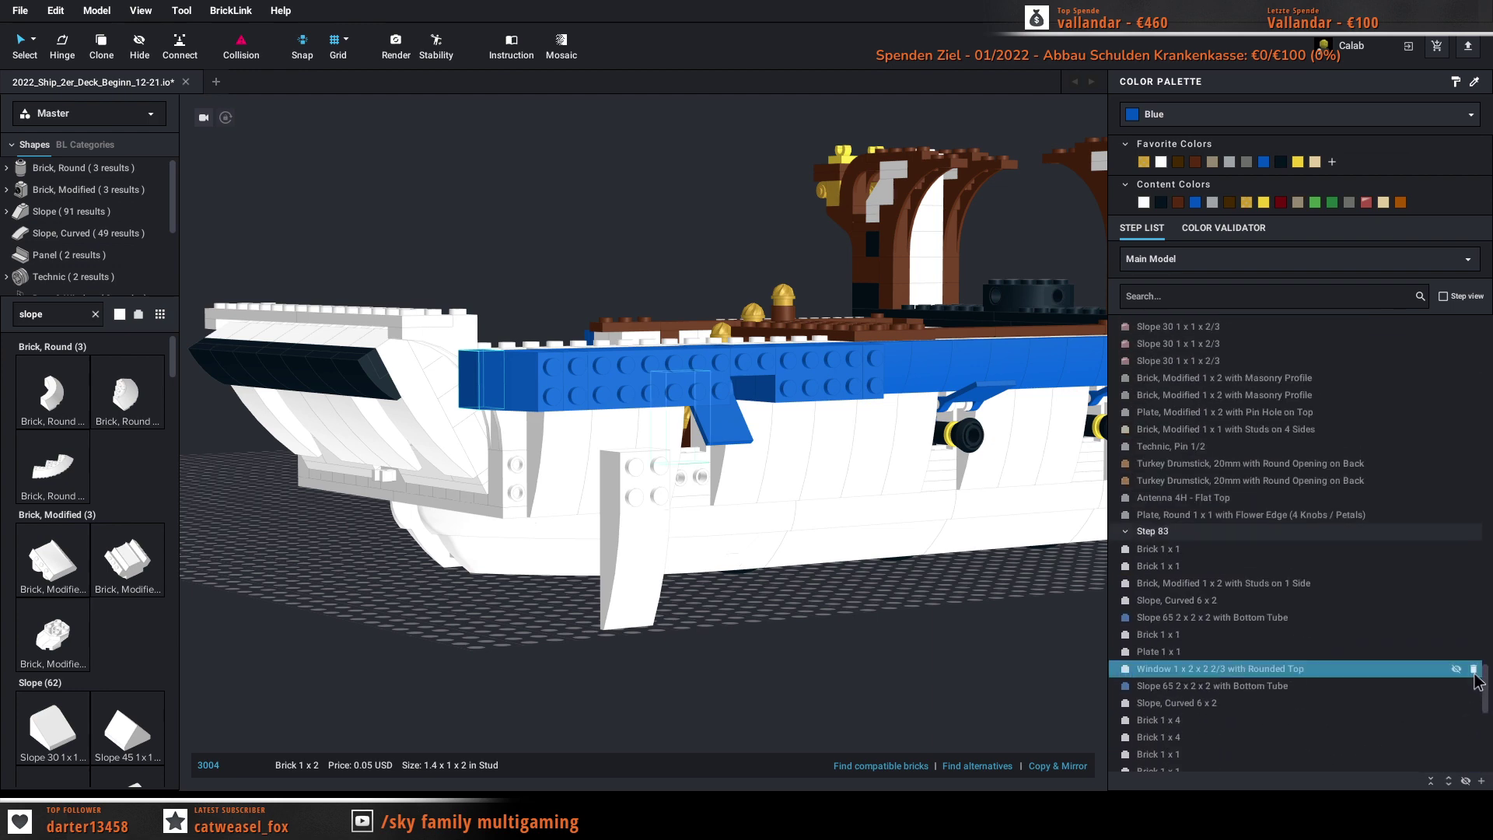
{"action": "left_click", "coordinate": [1250, 540]}
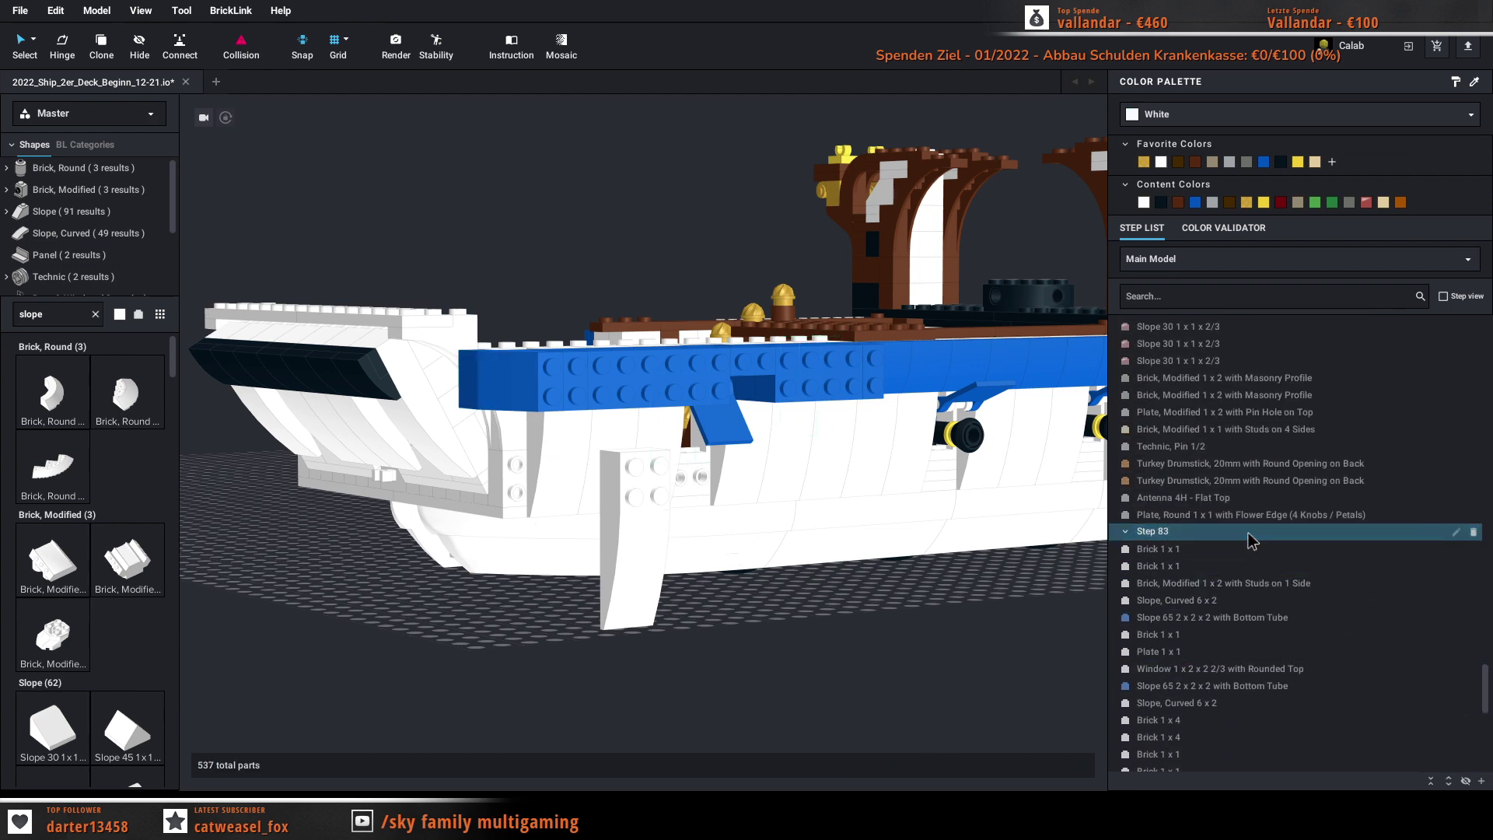
{"action": "left_click", "coordinate": [1481, 780]}
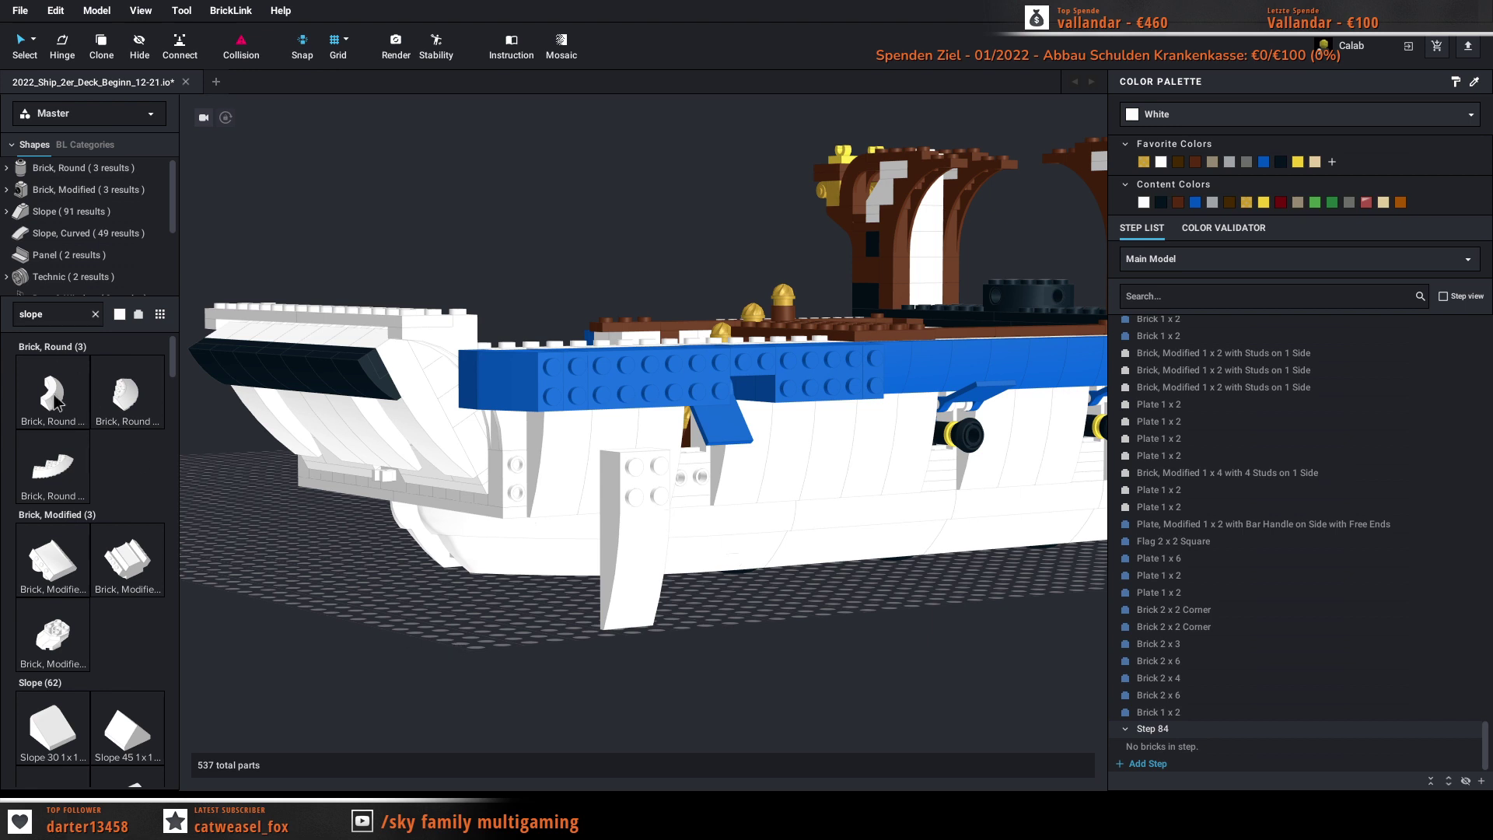
Step: Expand the parts palette and refine the parts search to "slope inv"
{"action": "key", "text": "space"}
{"action": "scroll", "coordinate": [347, 530], "scroll_direction": "down", "scroll_amount": 1}
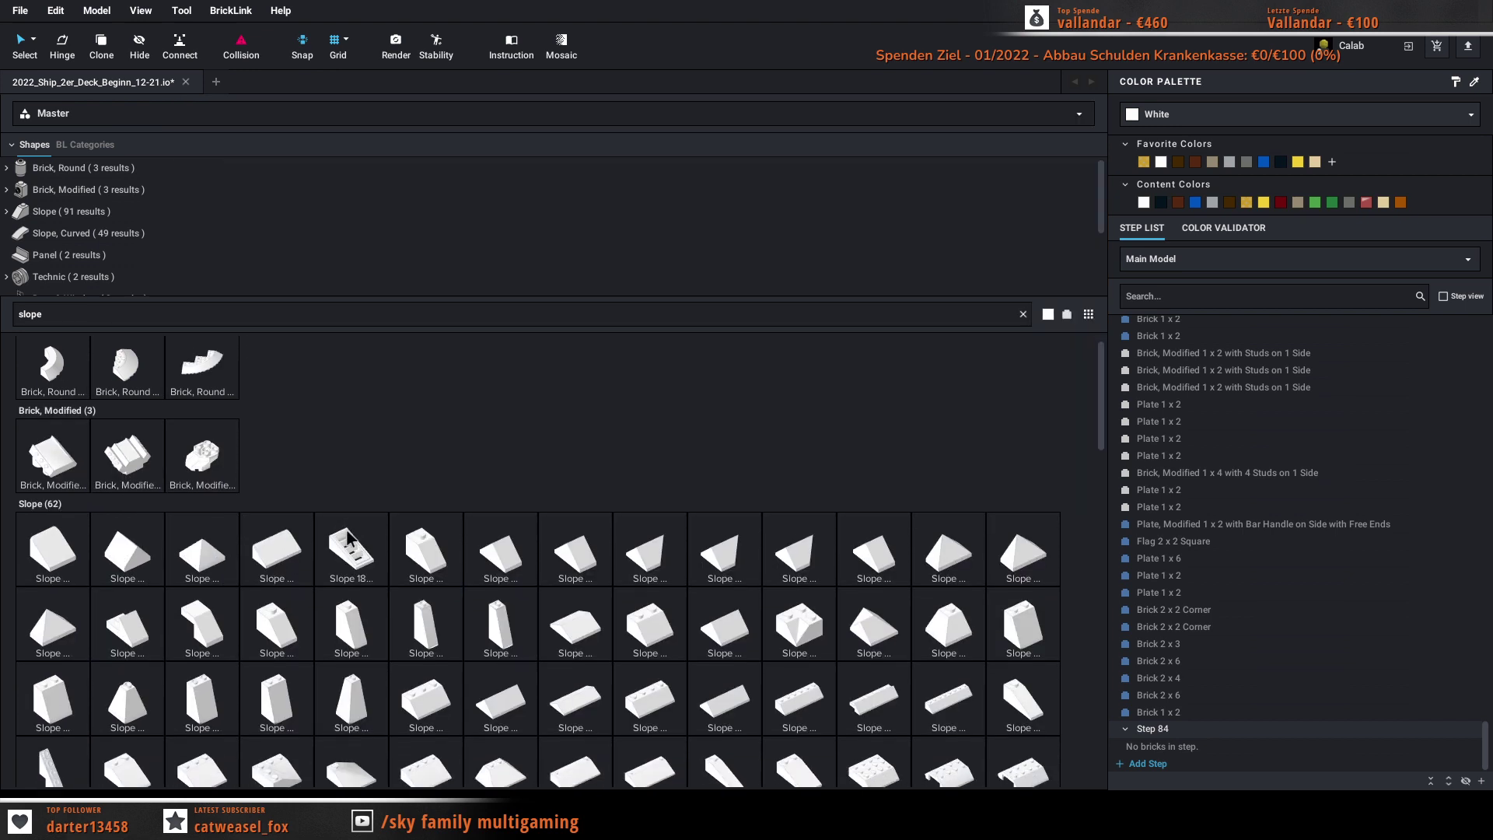
{"action": "left_click", "coordinate": [94, 324]}
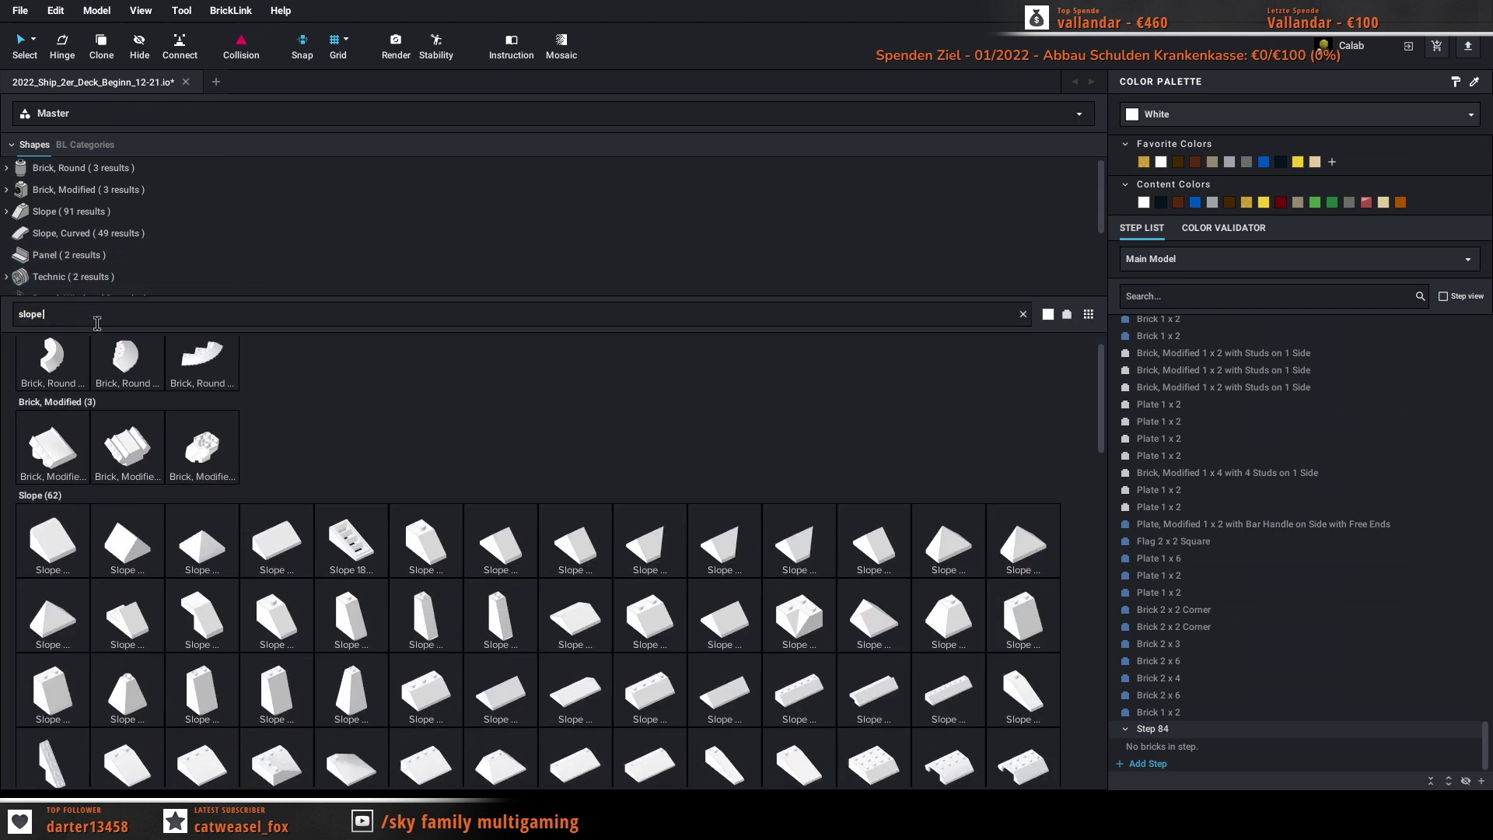
{"action": "type", "text": "inv"}
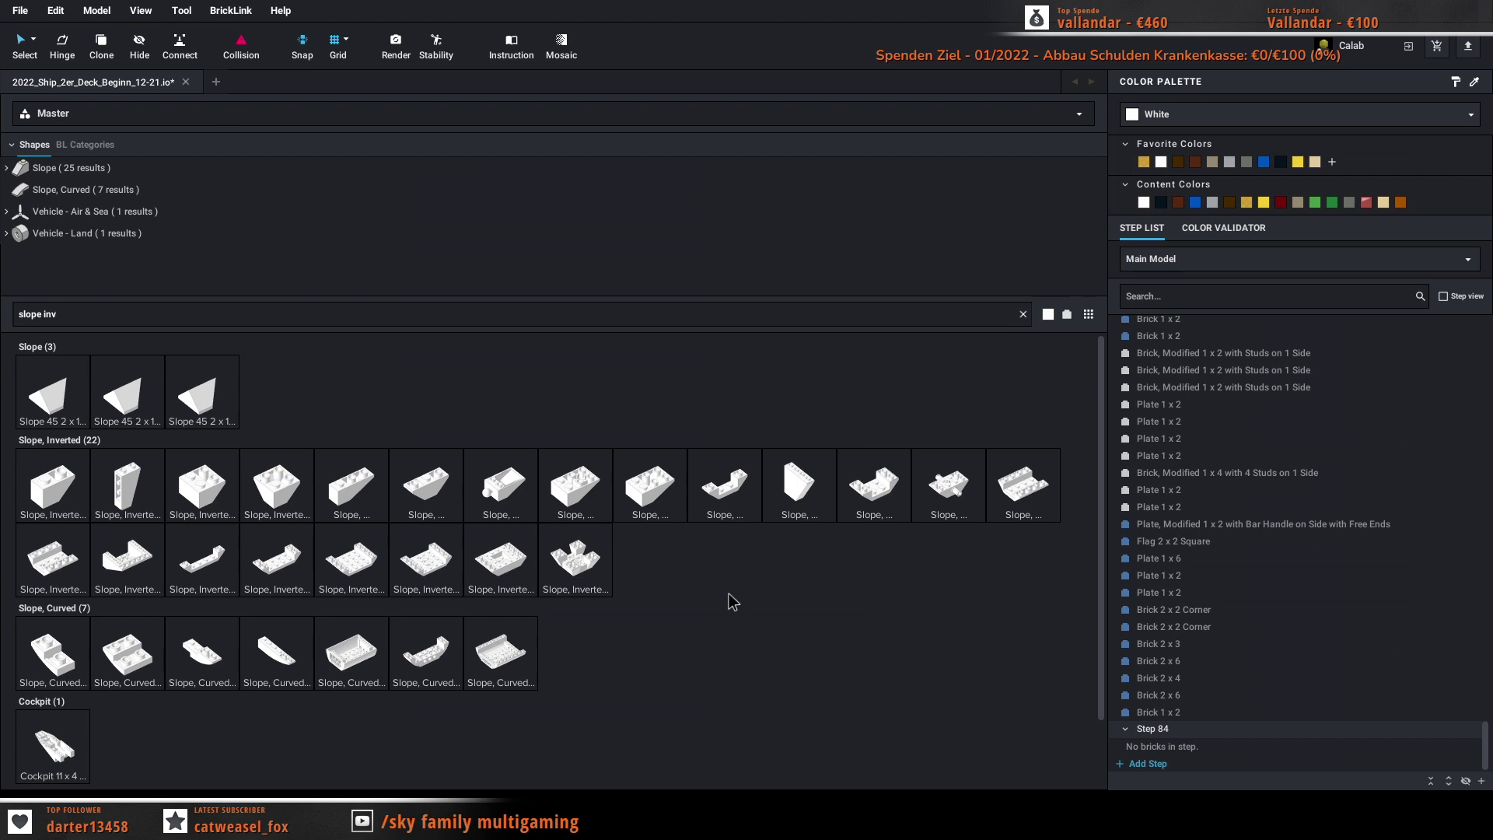
Step: Place one white Slope, Inverted 60 4 x 1 x 3 on the baseplate in front of the ship's bow corner
{"action": "left_click", "coordinate": [804, 502]}
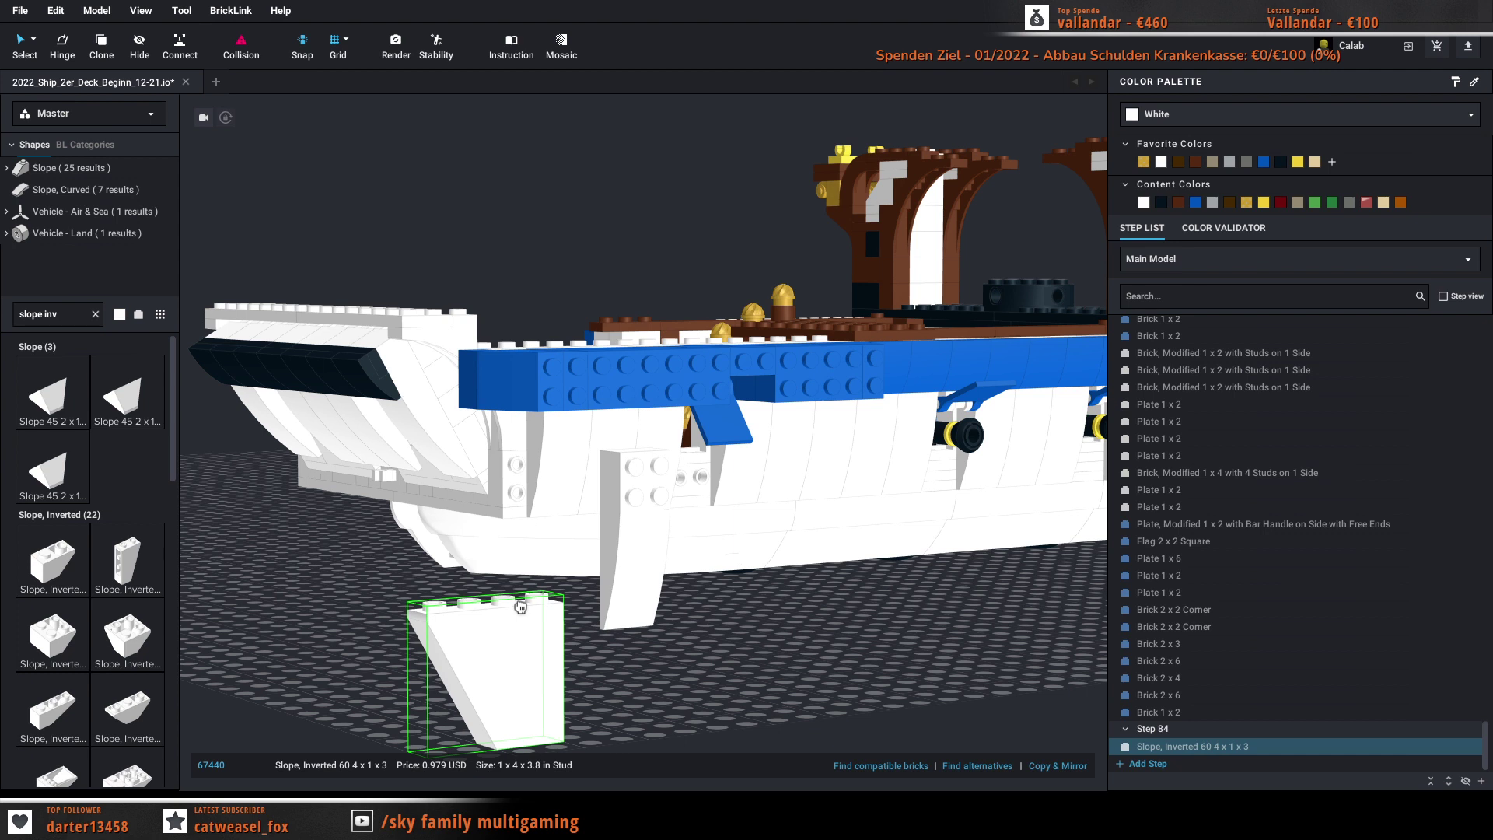
{"action": "left_click", "coordinate": [463, 620]}
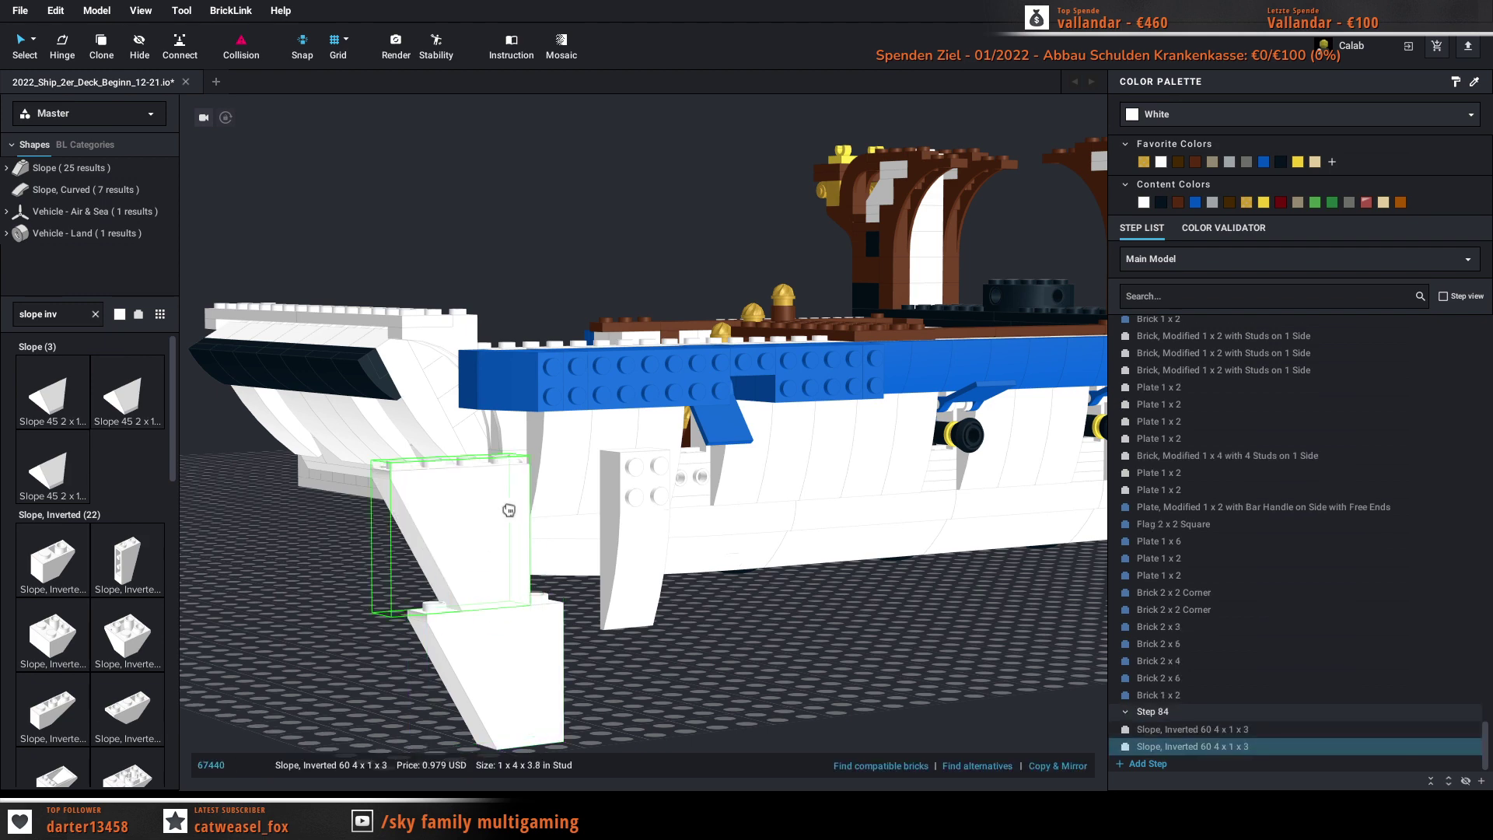
{"action": "key", "text": "Escape"}
Step: Delete the parts filling the bow corner between the white end panel and the blue trim, one after another
{"action": "left_click", "coordinate": [504, 476]}
{"action": "key", "text": "Delete"}
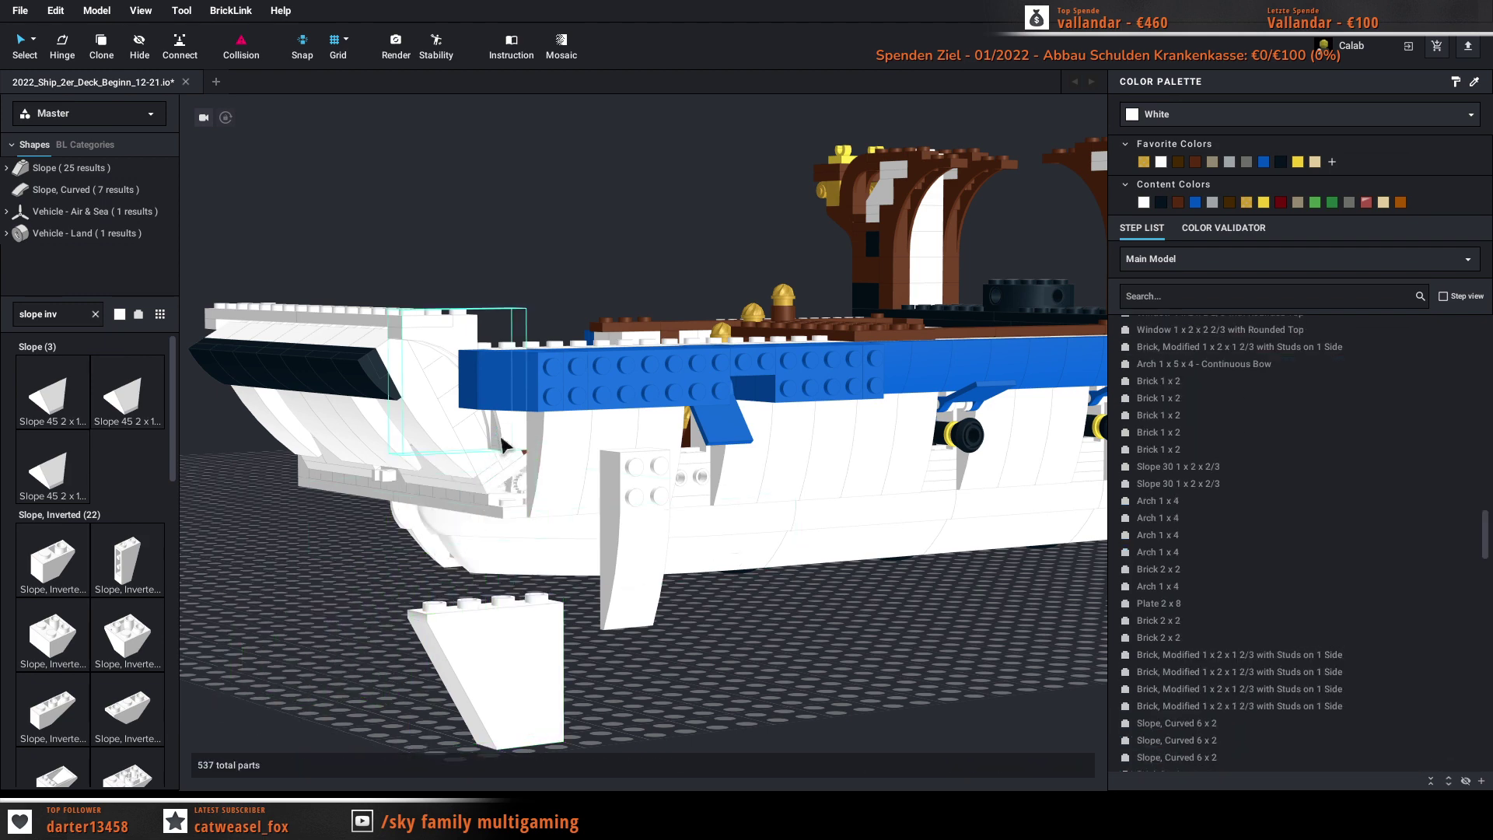
{"action": "left_click", "coordinate": [502, 438]}
{"action": "key", "text": "Delete"}
{"action": "right_click_drag", "start_coordinate": [311, 506], "coordinate": [515, 597]}
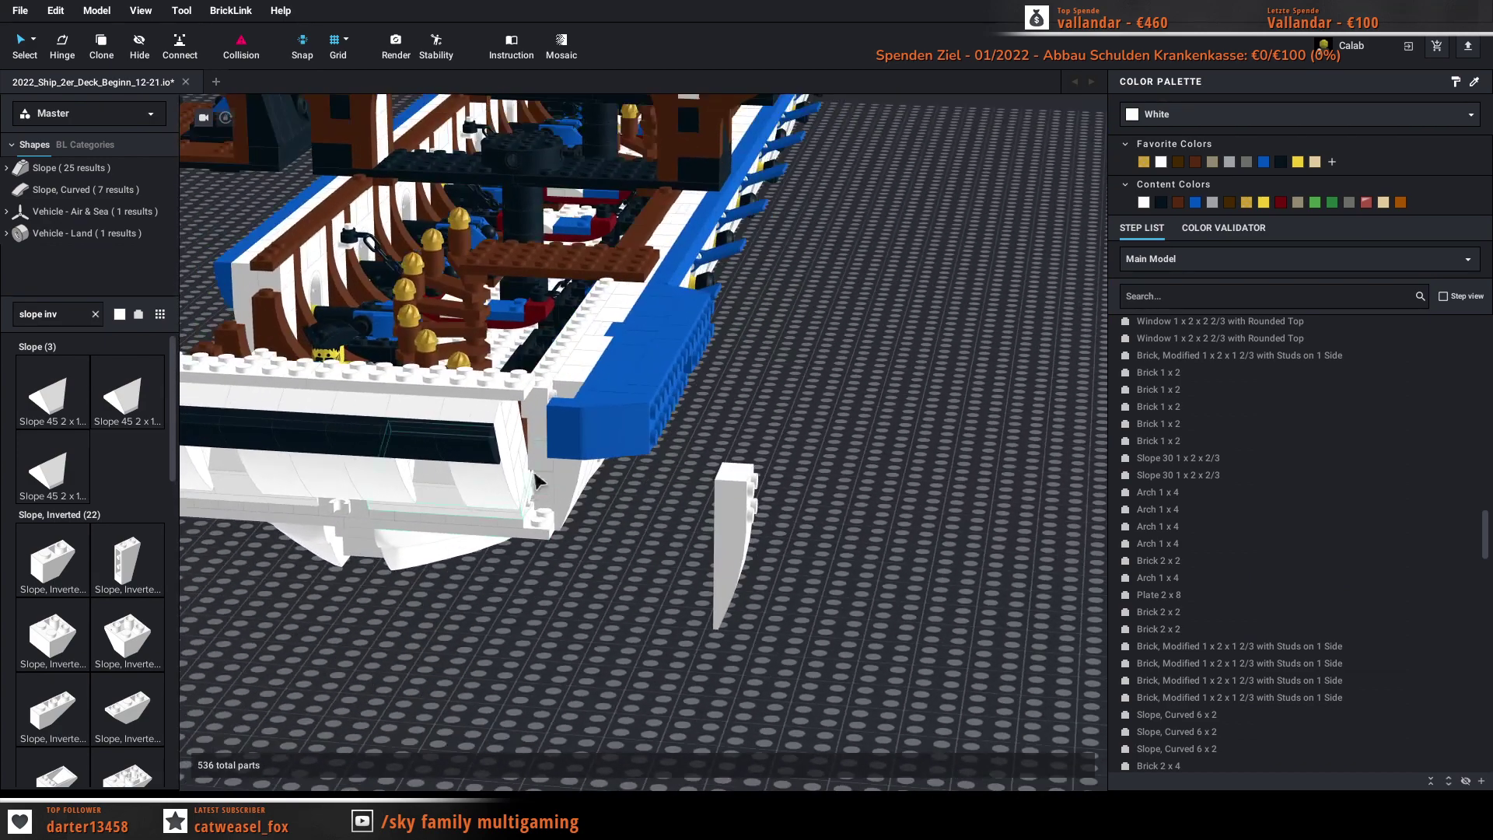
{"action": "left_click", "coordinate": [538, 459]}
{"action": "key", "text": "Delete"}
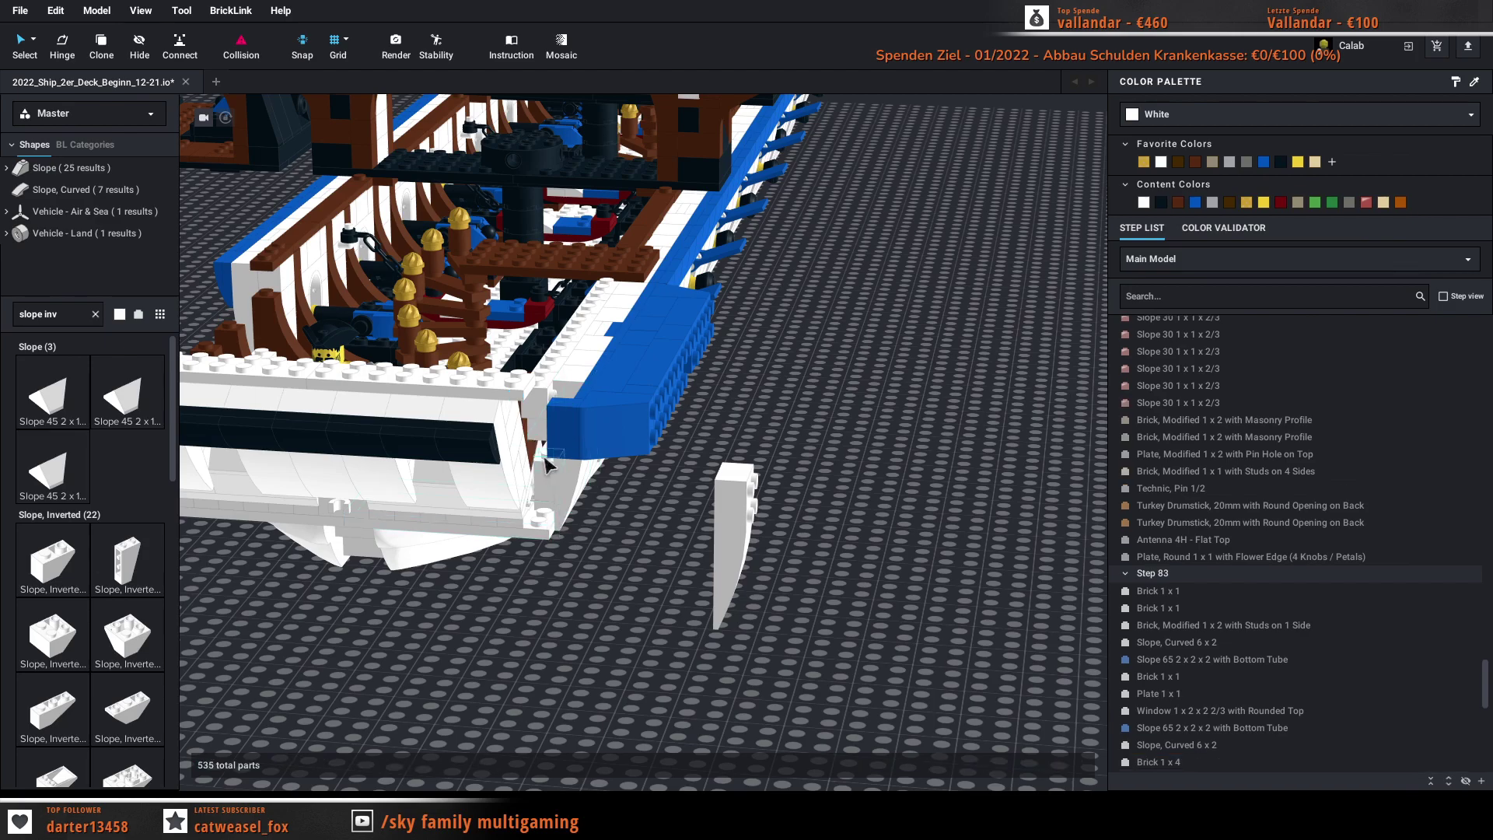
{"action": "left_click", "coordinate": [538, 437]}
{"action": "key", "text": "Delete"}
{"action": "right_click_drag", "start_coordinate": [541, 443], "coordinate": [564, 538]}
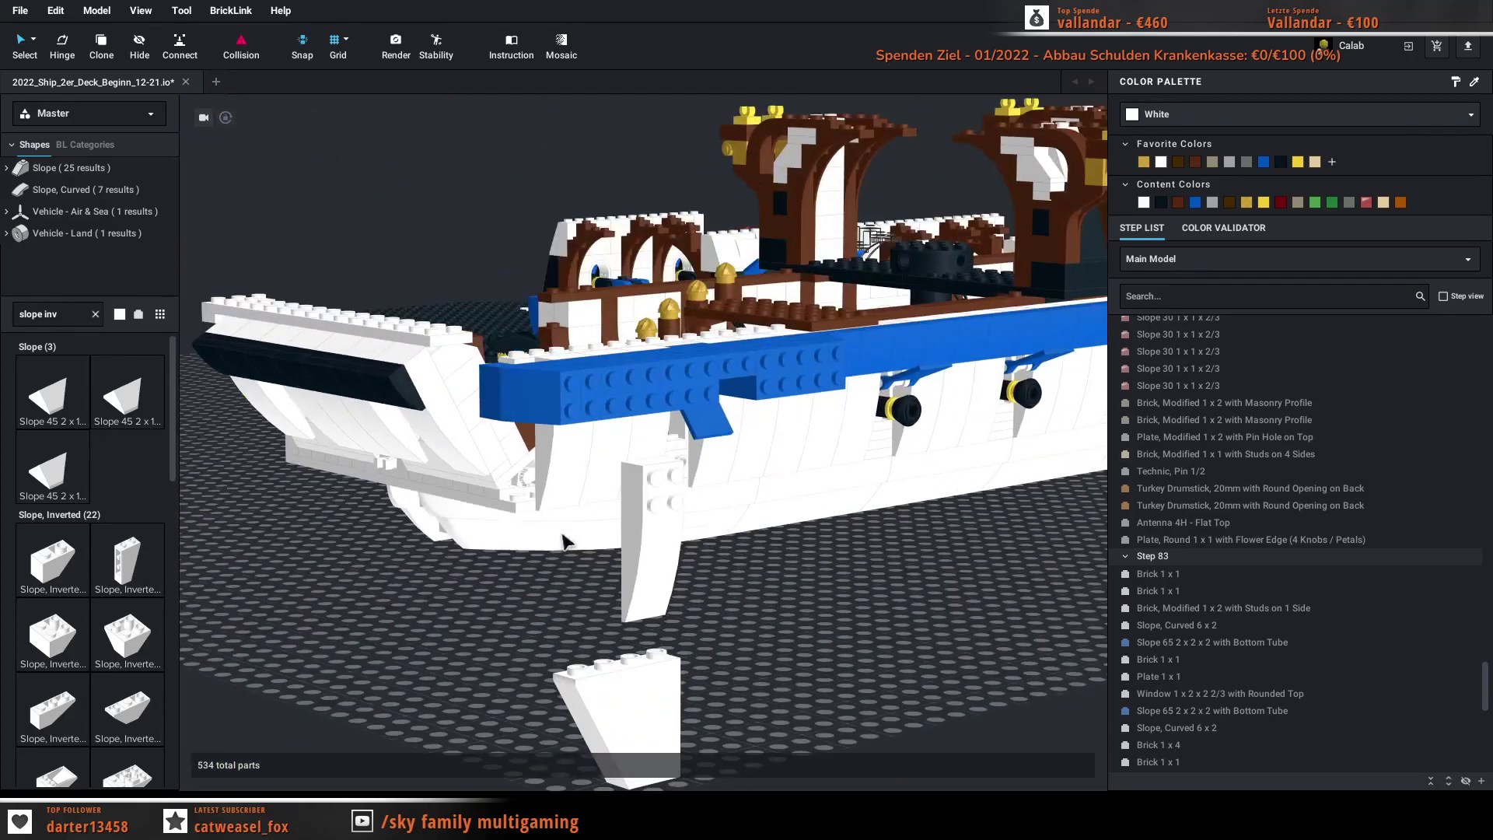
Step: Move the Slope, Inverted 60 4 x 1 x 3 from the baseplate into the cleared bow corner and align it there
{"action": "left_click_drag", "start_coordinate": [604, 676], "coordinate": [479, 456]}
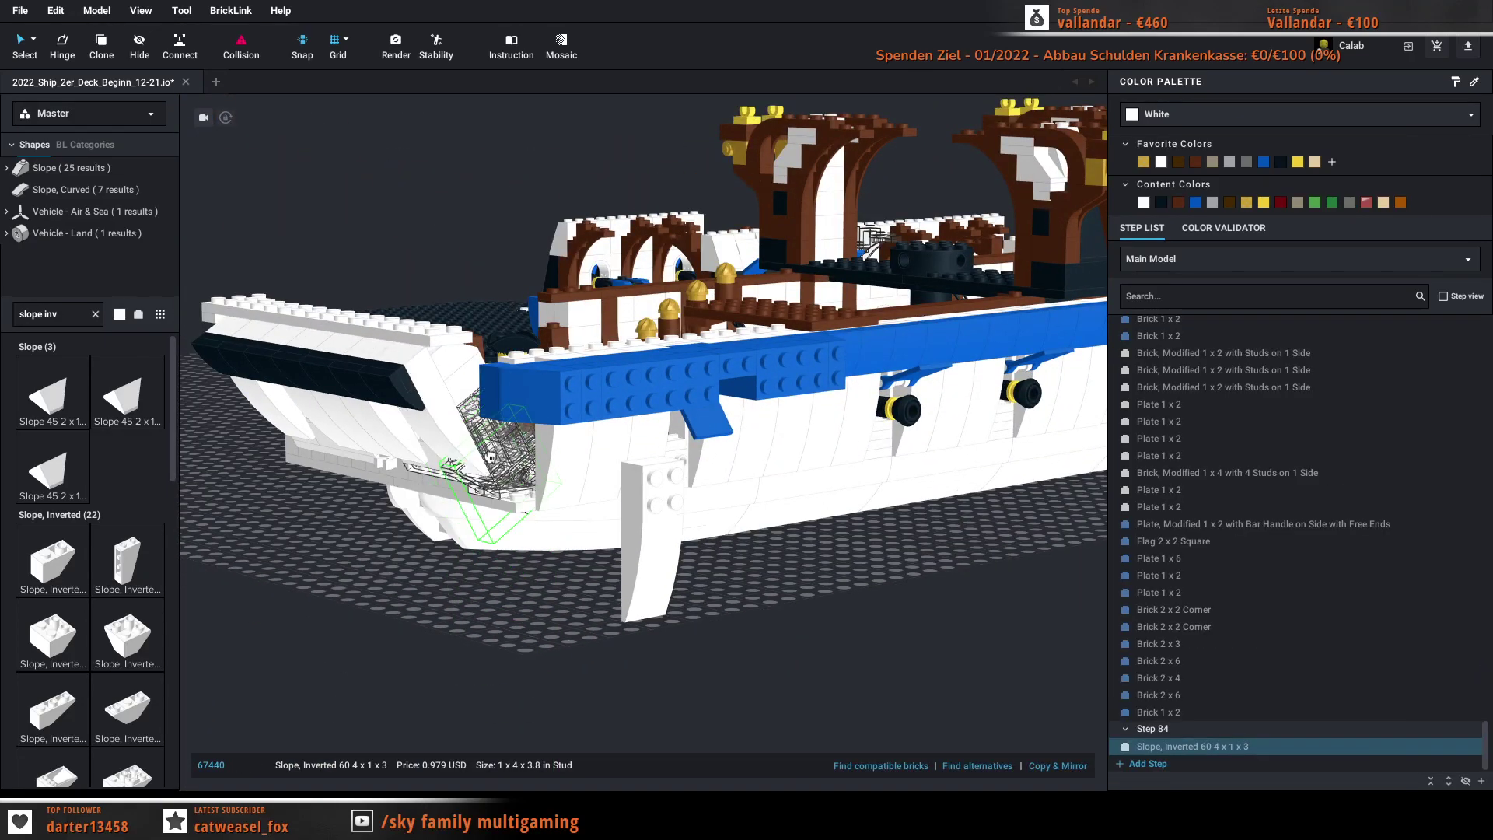
{"action": "left_click_drag", "start_coordinate": [479, 548], "coordinate": [518, 516]}
{"action": "right_click_drag", "start_coordinate": [526, 504], "coordinate": [575, 553]}
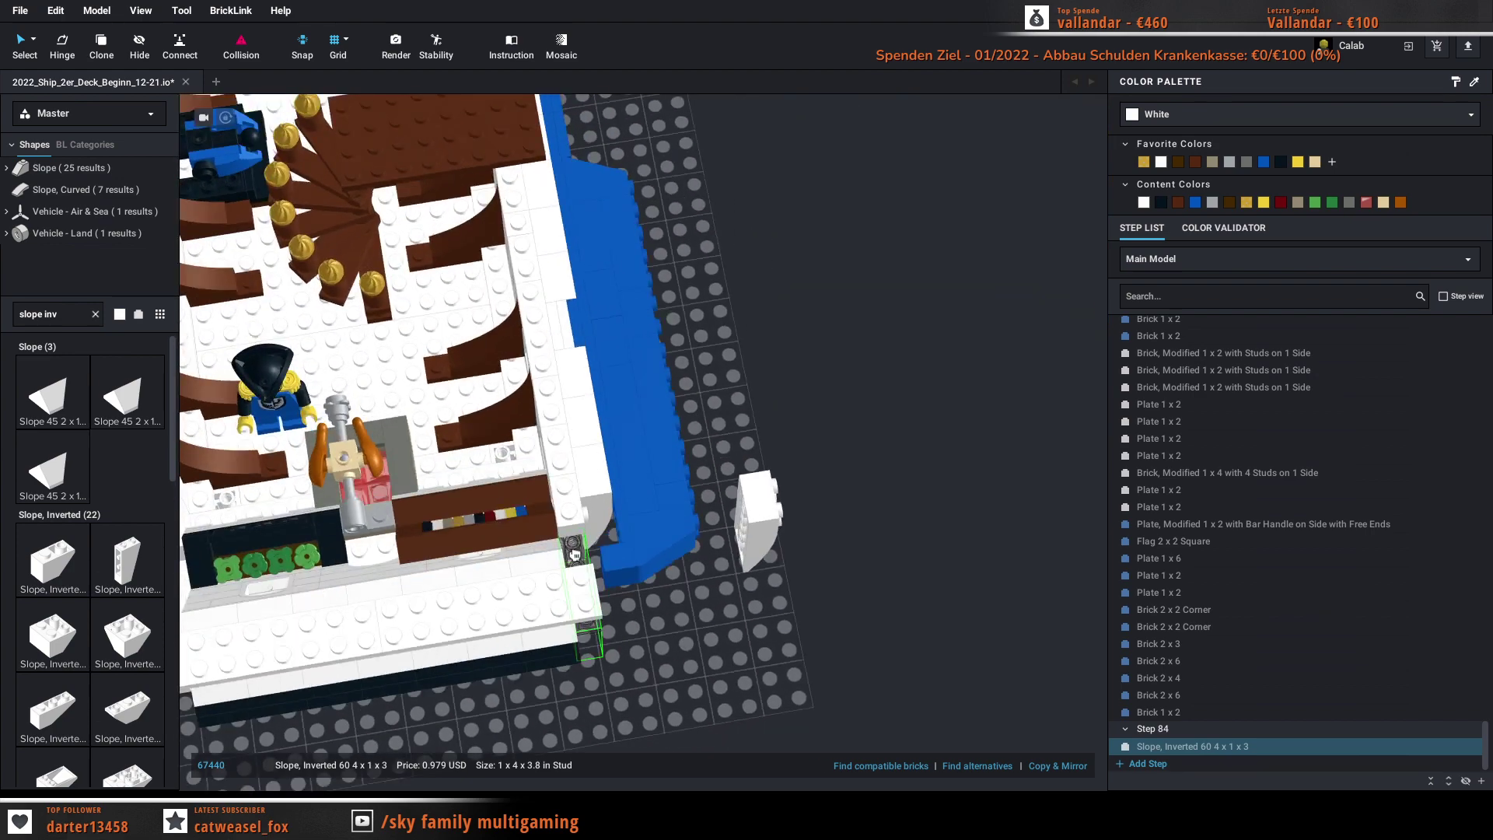
{"action": "left_click_drag", "start_coordinate": [589, 591], "coordinate": [593, 574]}
{"action": "right_click_drag", "start_coordinate": [592, 574], "coordinate": [584, 480]}
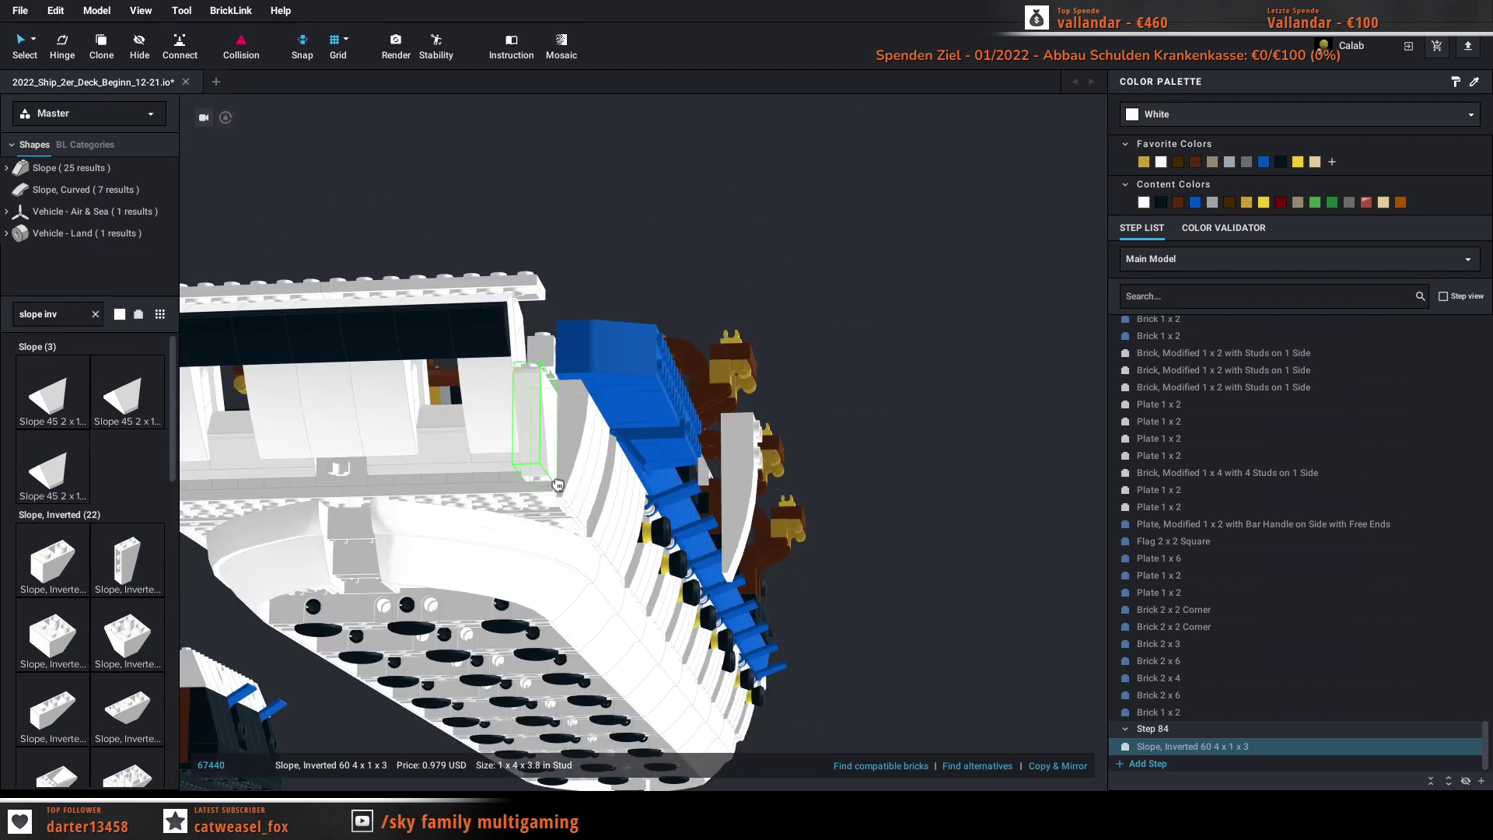
{"action": "left_click", "coordinate": [884, 584]}
{"action": "mouse_move", "coordinate": [884, 584]}
{"action": "right_mouse_down"}
{"action": "mouse_move", "coordinate": [896, 589]}
{"action": "mouse_move", "coordinate": [843, 587]}
{"action": "mouse_move", "coordinate": [903, 594]}
{"action": "mouse_move", "coordinate": [877, 590]}
{"action": "mouse_move", "coordinate": [887, 634]}
{"action": "mouse_move", "coordinate": [890, 597]}
{"action": "right_mouse_up"}
{"action": "scroll", "coordinate": [886, 593], "scroll_direction": "up", "scroll_amount": 3}
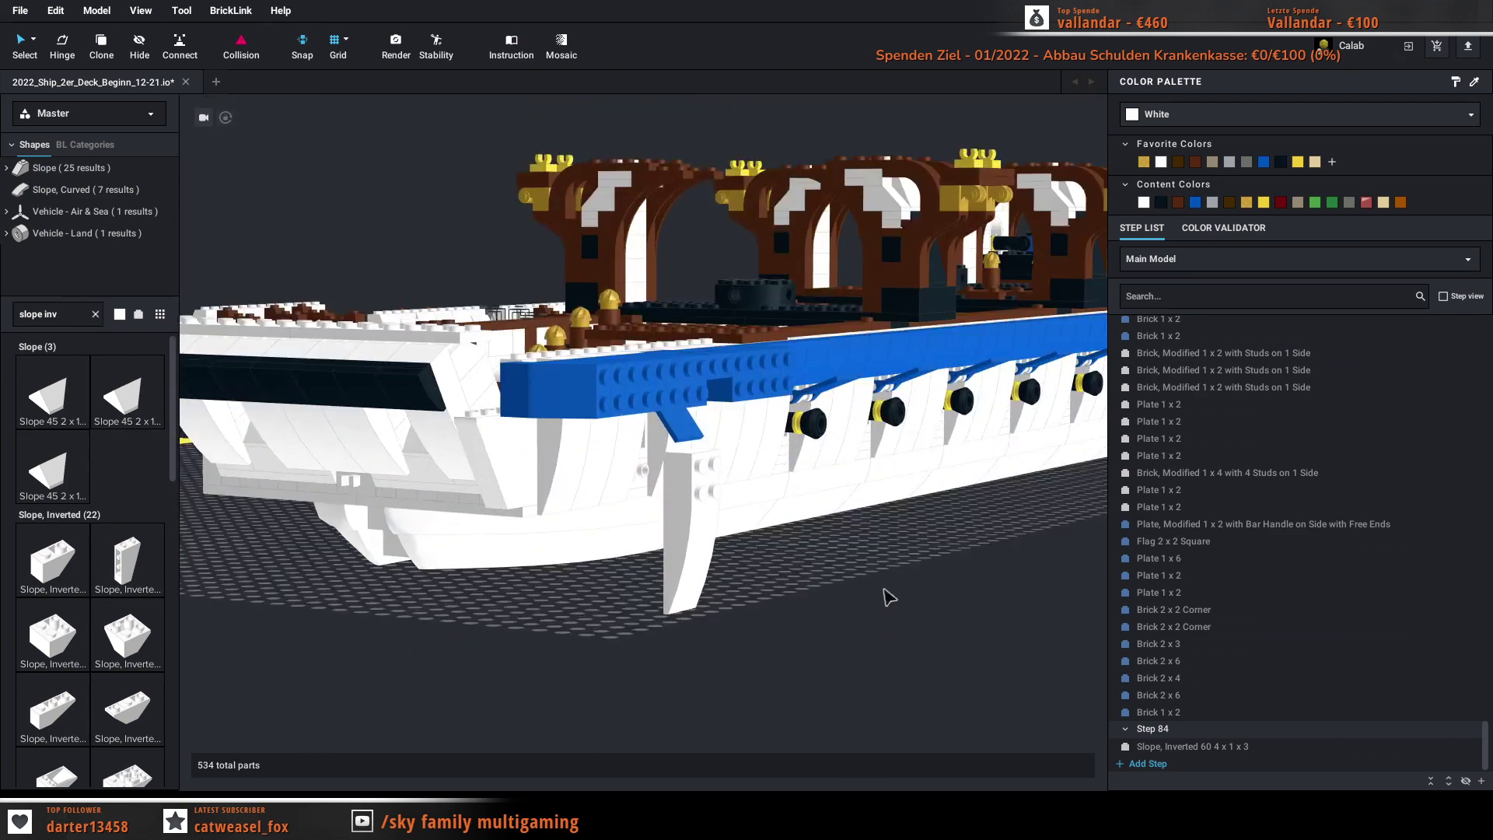
Step: Return the detached white Slope, Curved 6 x 2 from beside the ship to the hull's bow corner under the blue trim
{"action": "right_click_drag", "start_coordinate": [703, 544], "coordinate": [596, 593]}
{"action": "left_click", "coordinate": [519, 484]}
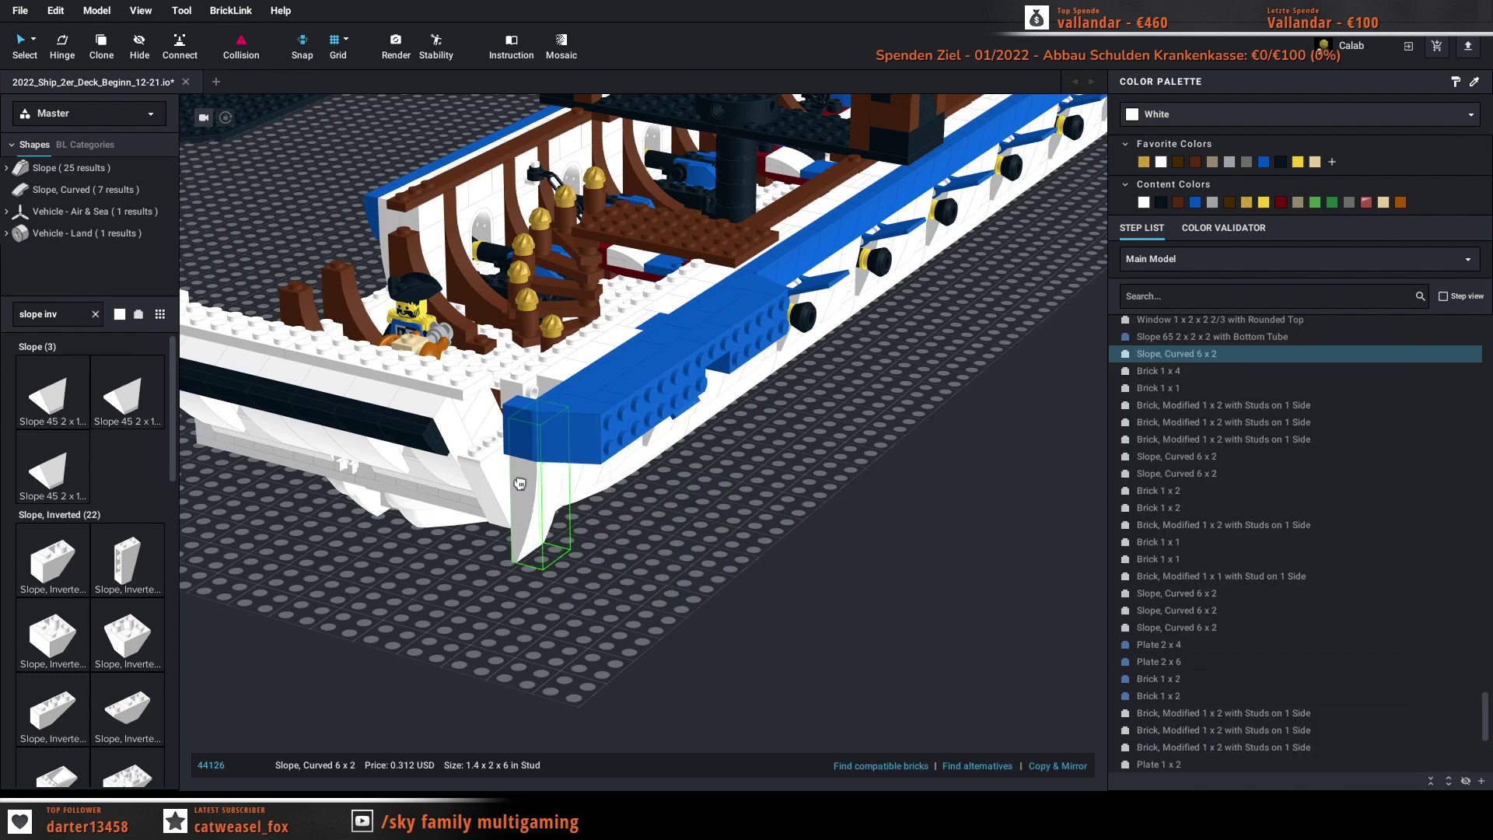
{"action": "right_click_drag", "start_coordinate": [556, 452], "coordinate": [566, 492]}
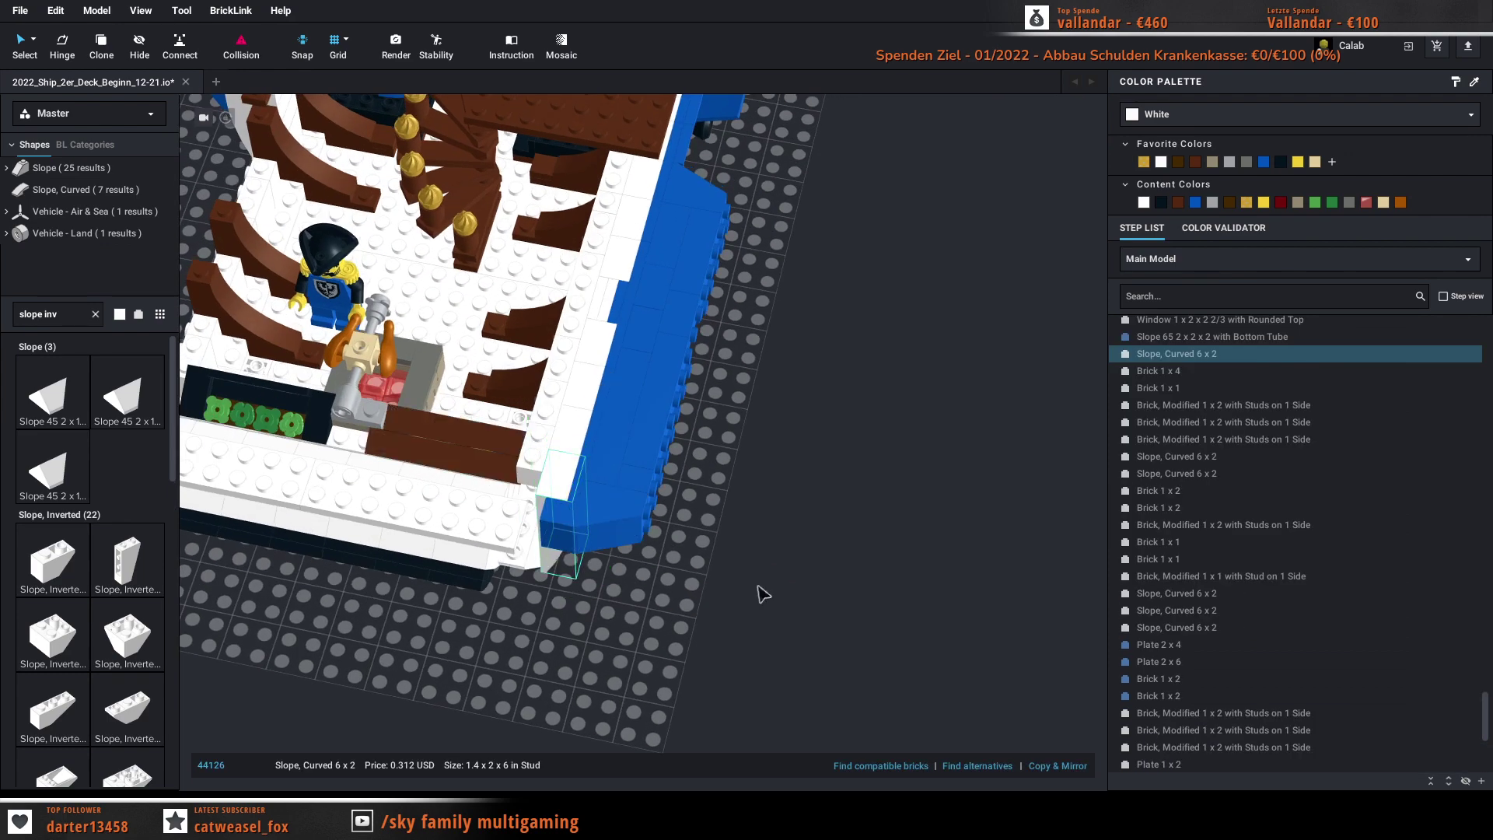
{"action": "left_click", "coordinate": [762, 595]}
{"action": "right_click_drag", "start_coordinate": [762, 595], "coordinate": [751, 542]}
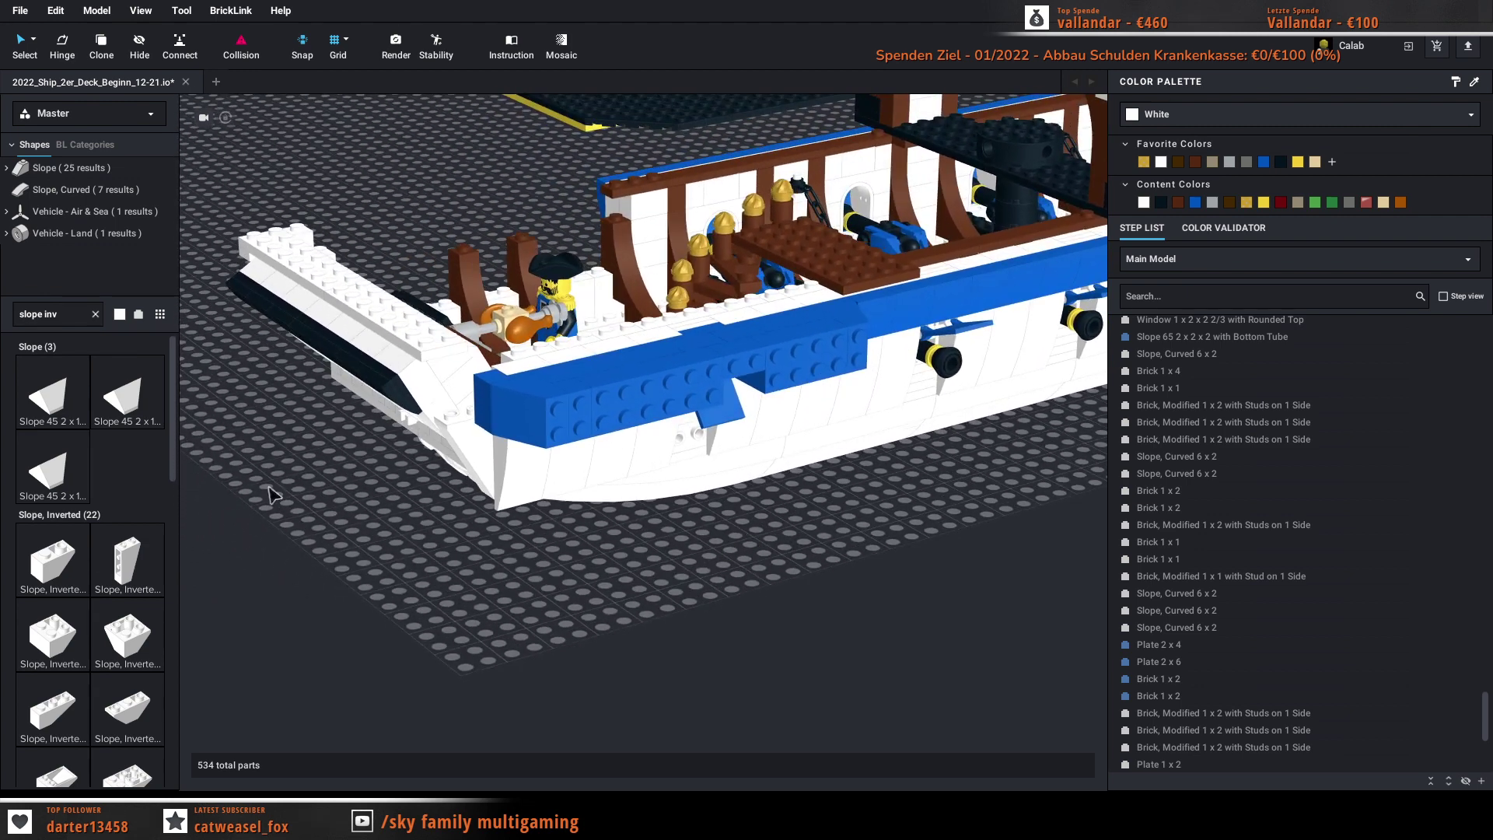
Step: Try a Slope, Inverted 75 2 x 1 x 3 in the bow corner, and delete it together with the Slope, Inverted 60 4 x 1 x 3
{"action": "left_click_drag", "start_coordinate": [128, 564], "coordinate": [452, 349]}
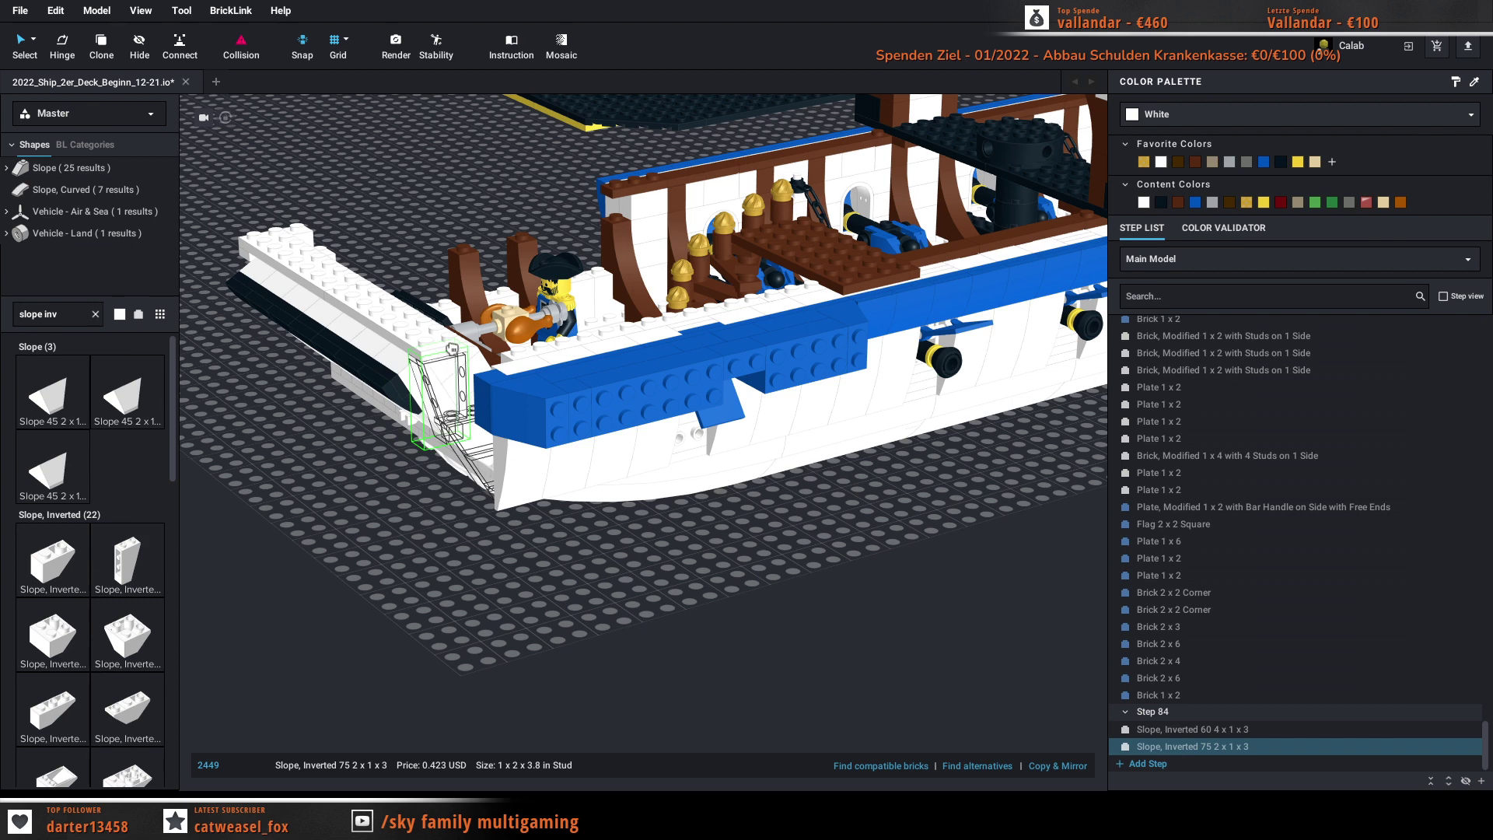
{"action": "left_click_drag", "start_coordinate": [452, 349], "coordinate": [431, 510]}
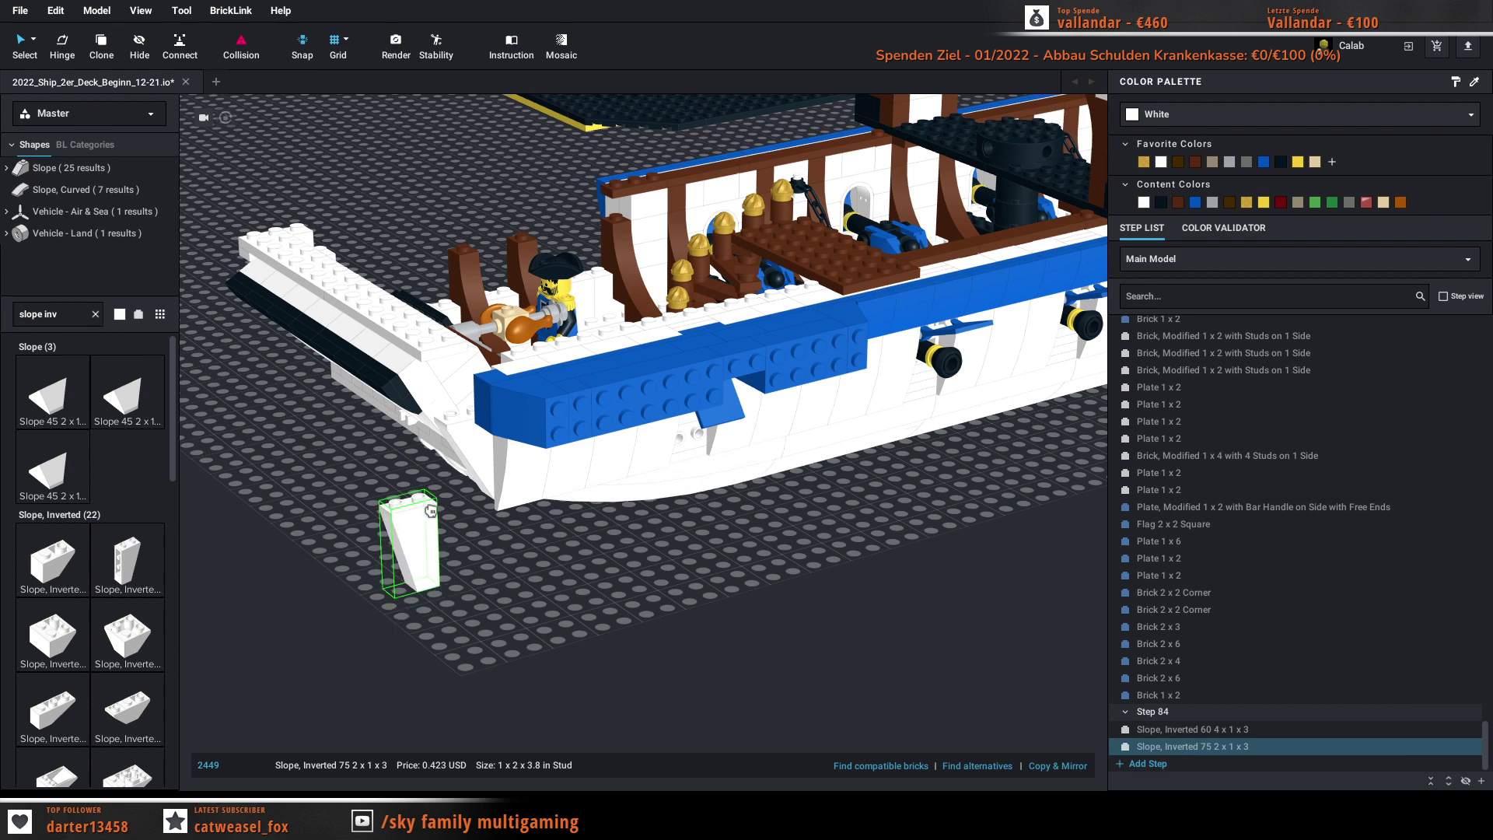
{"action": "key", "text": "Delete"}
{"action": "left_click", "coordinate": [470, 457]}
{"action": "key", "text": "Delete"}
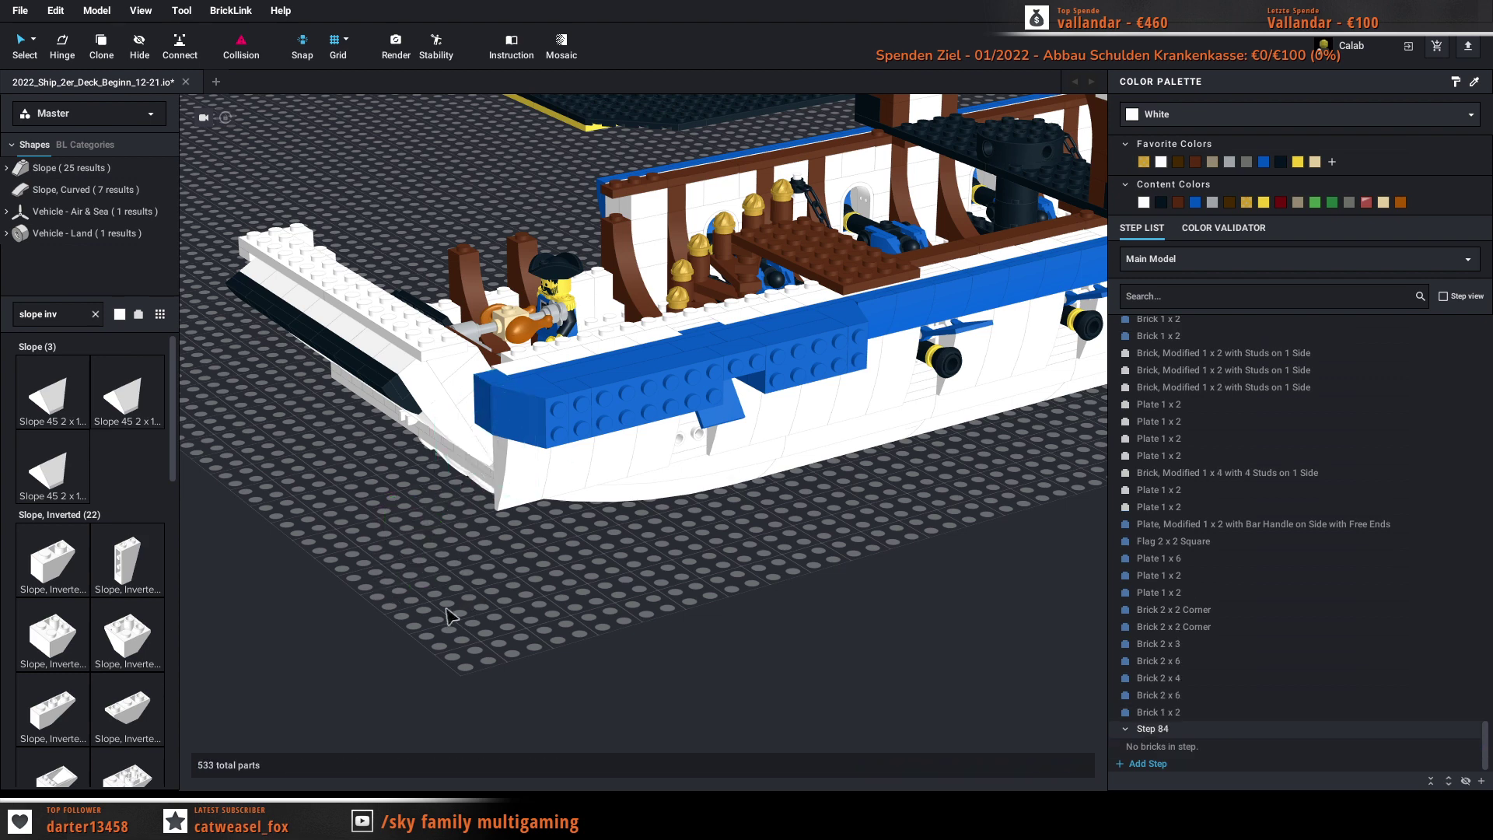
Step: Attach one white Slope, Inverted 75 2 x 1 x 3 under the end of the studded white rail at the bow corner
{"action": "left_click_drag", "start_coordinate": [124, 559], "coordinate": [448, 369]}
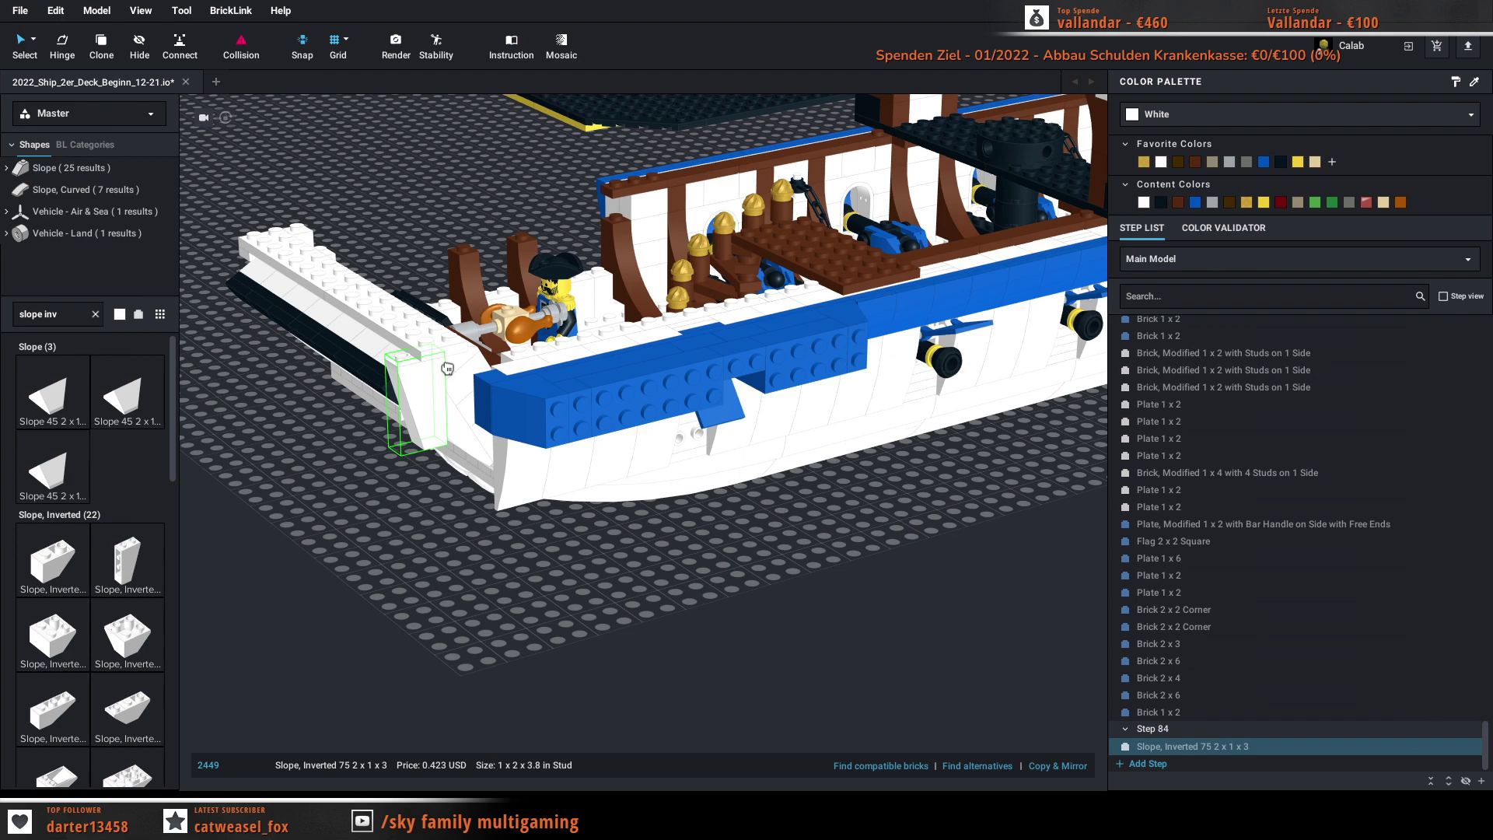
{"action": "left_click_drag", "start_coordinate": [448, 367], "coordinate": [455, 365]}
{"action": "left_click", "coordinate": [454, 366]}
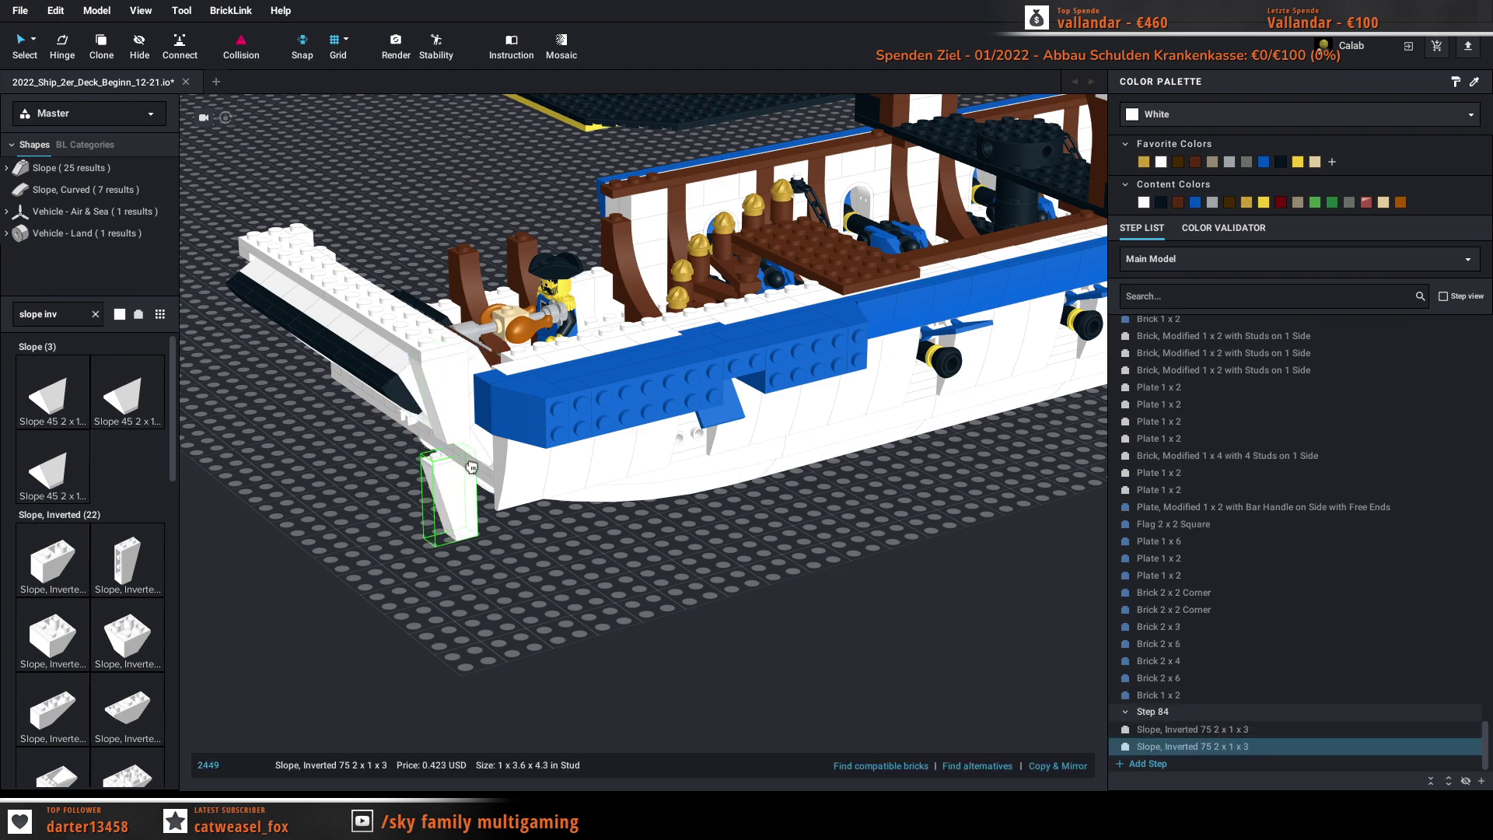
{"action": "right_click_drag", "start_coordinate": [442, 503], "coordinate": [427, 692]}
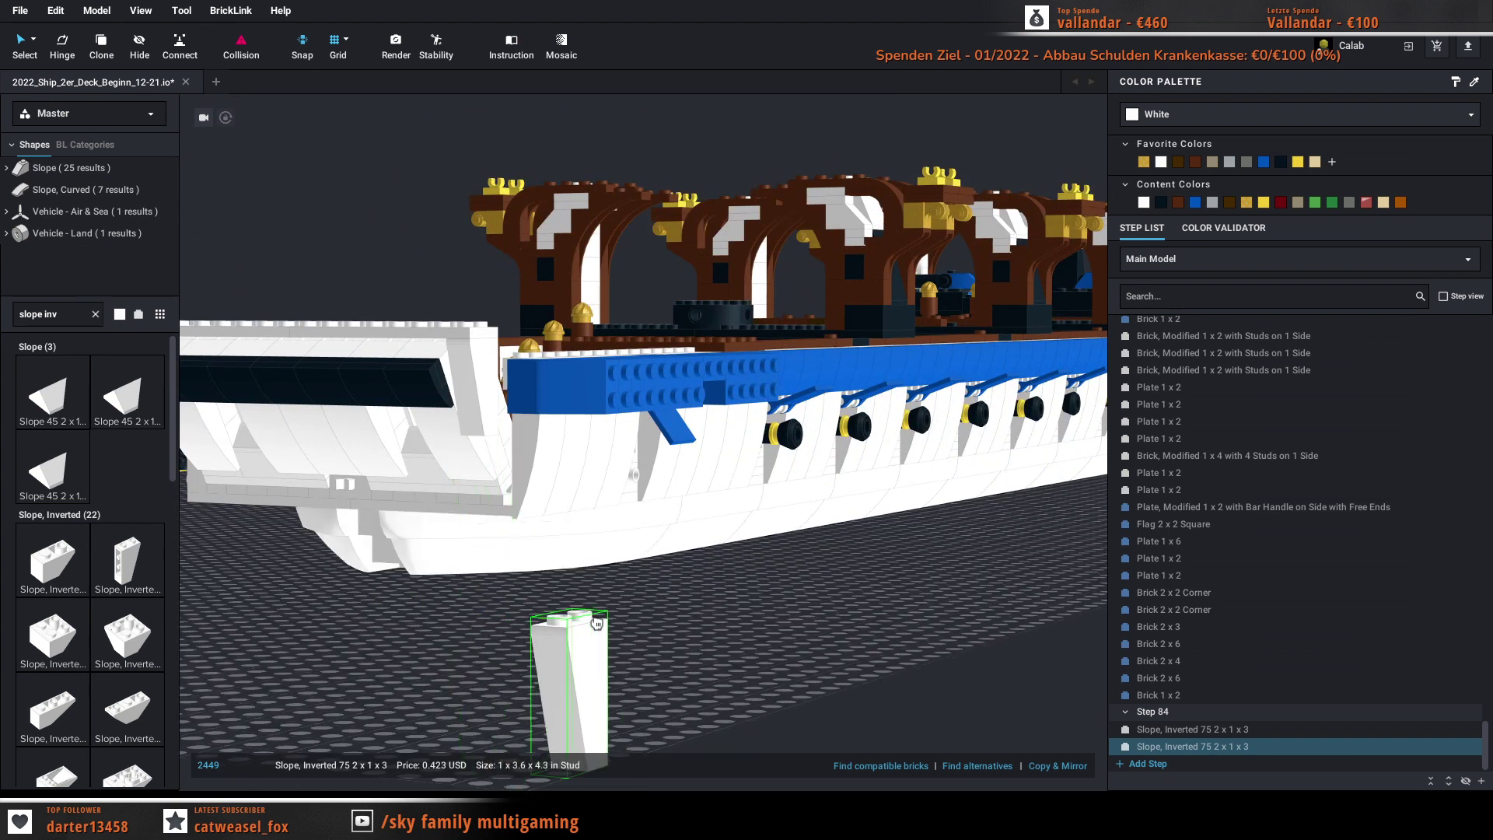
{"action": "key", "text": "Escape"}
{"action": "right_click_drag", "start_coordinate": [609, 604], "coordinate": [435, 404]}
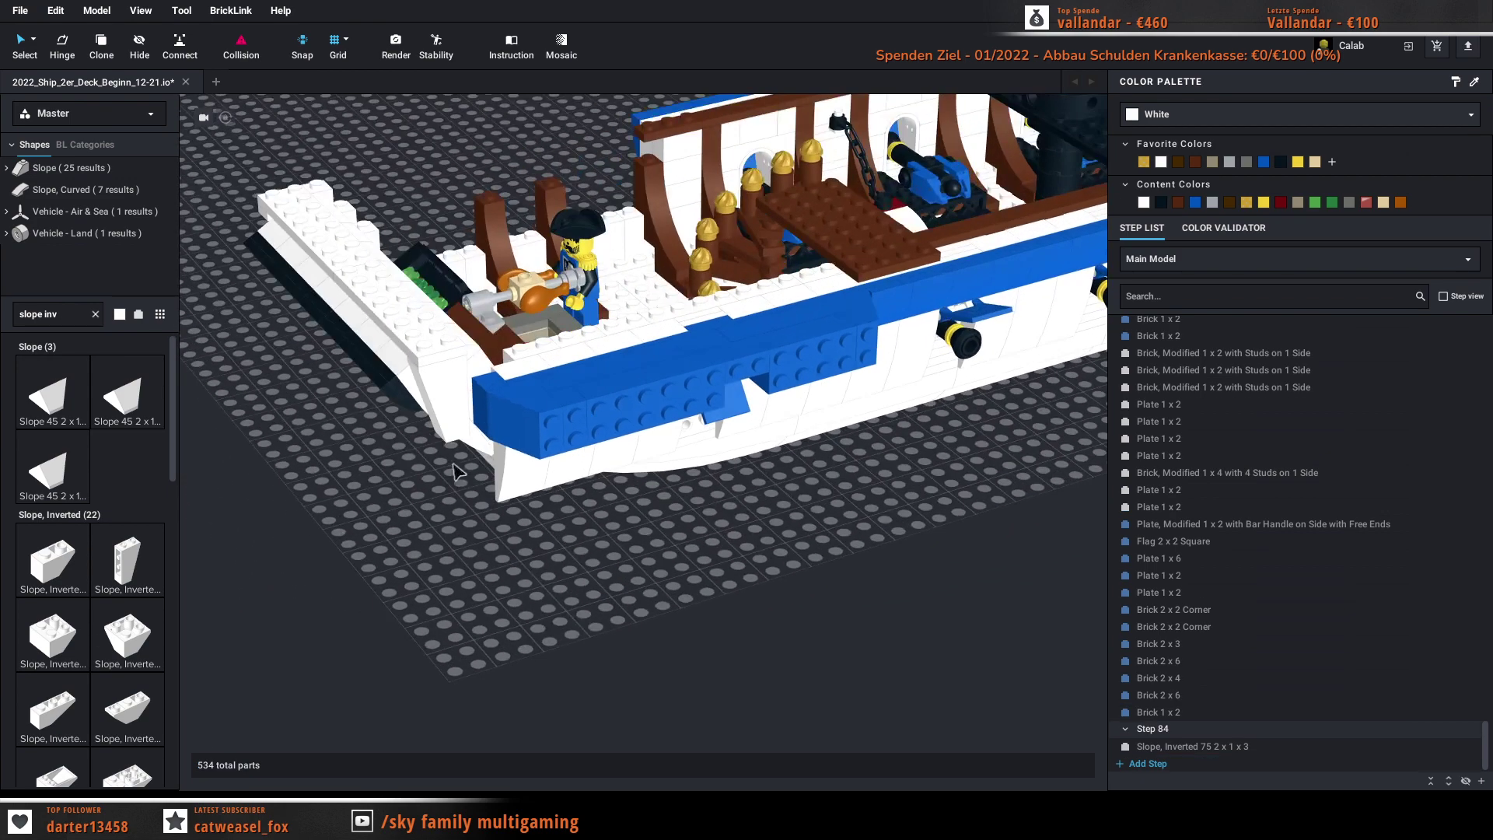
{"action": "left_click", "coordinate": [426, 389]}
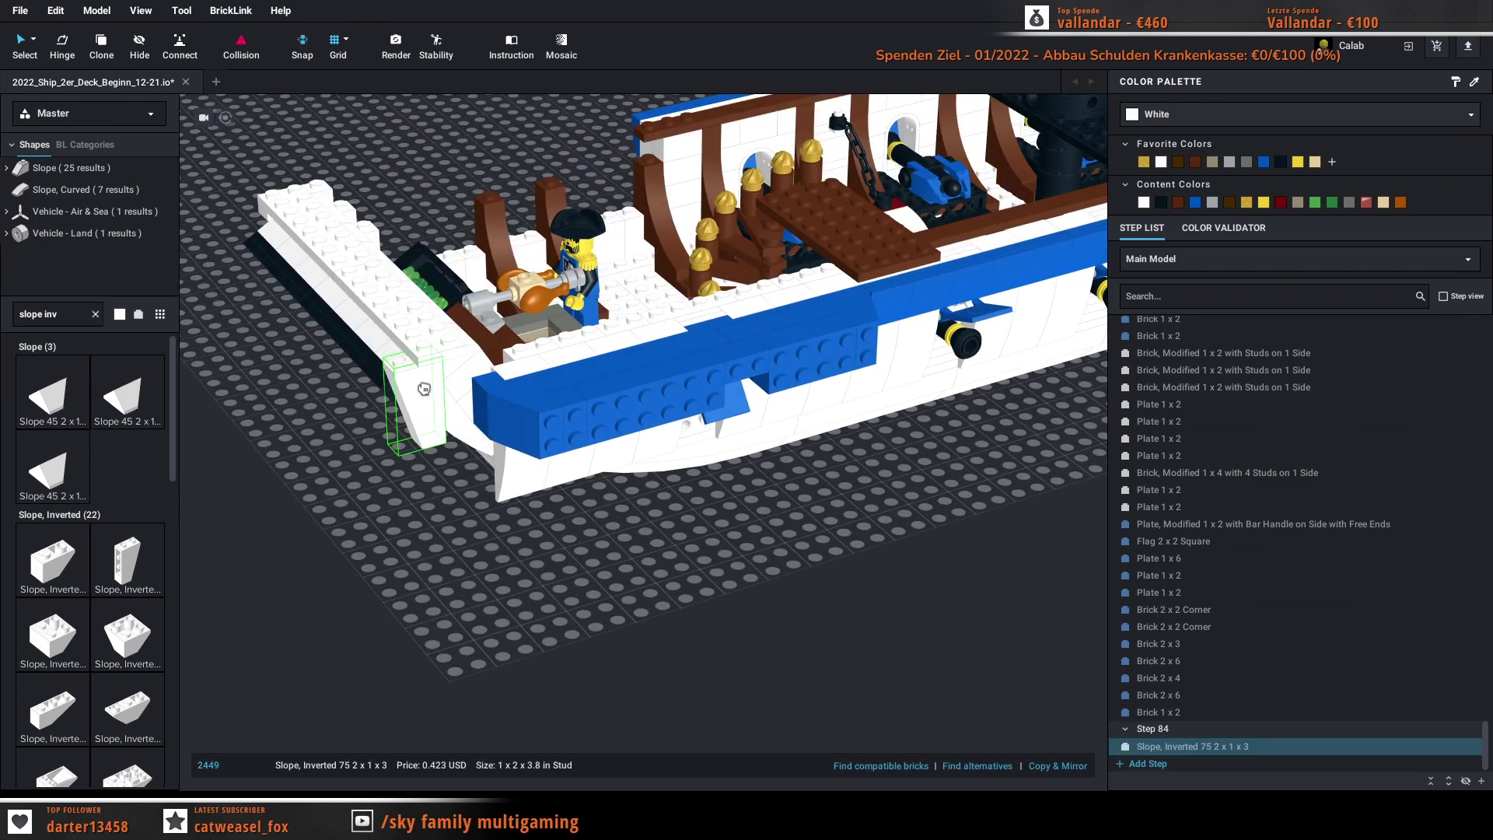
{"action": "left_click", "coordinate": [438, 585]}
{"action": "right_click_drag", "start_coordinate": [437, 585], "coordinate": [453, 522]}
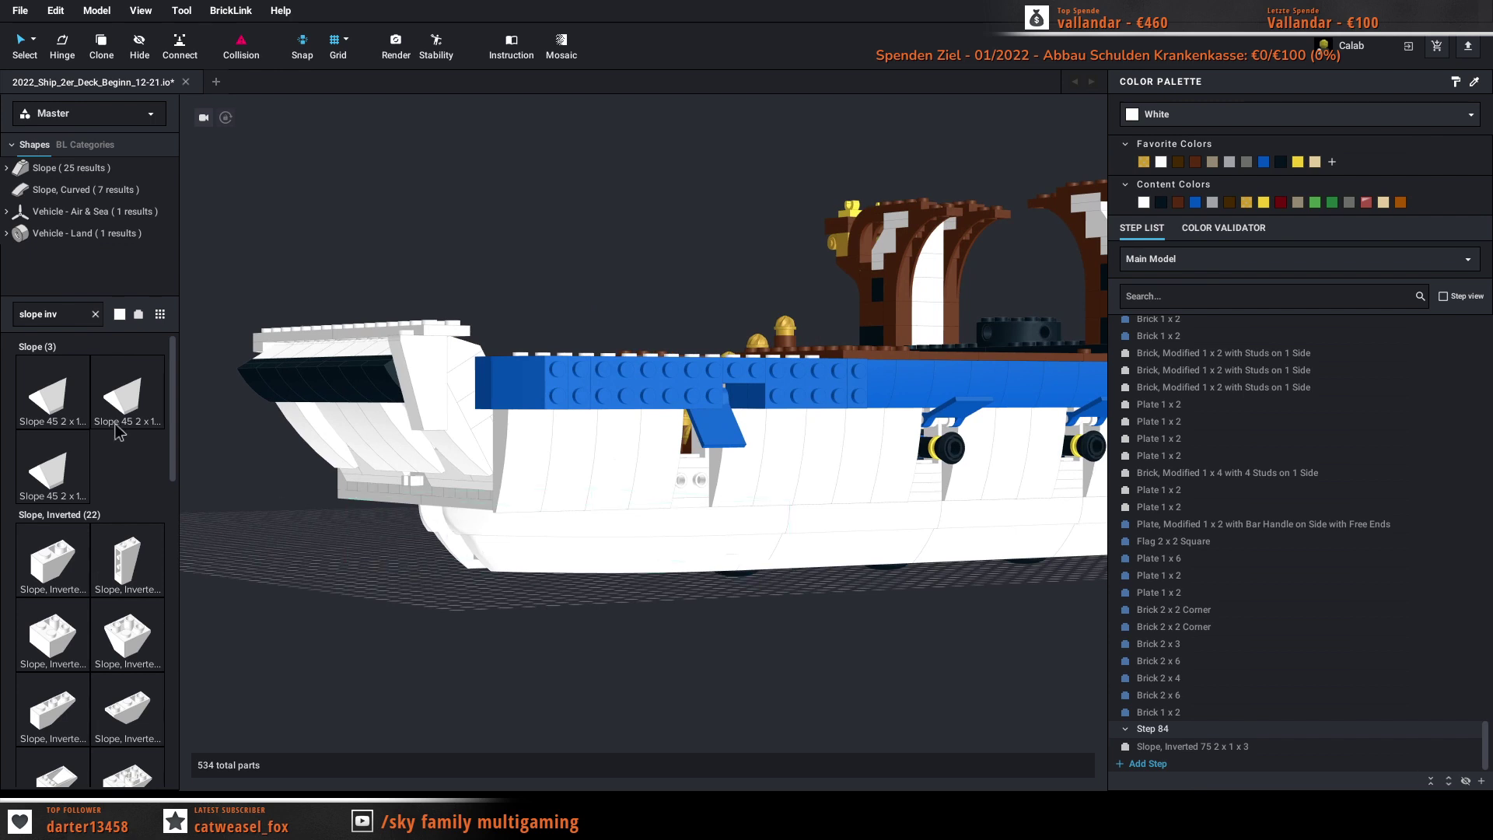
Step: Stack two white Slope, Inverted 45 2 x 1 parts beneath the tall inverted slope at the bow corner
{"action": "left_click_drag", "start_coordinate": [66, 551], "coordinate": [464, 524]}
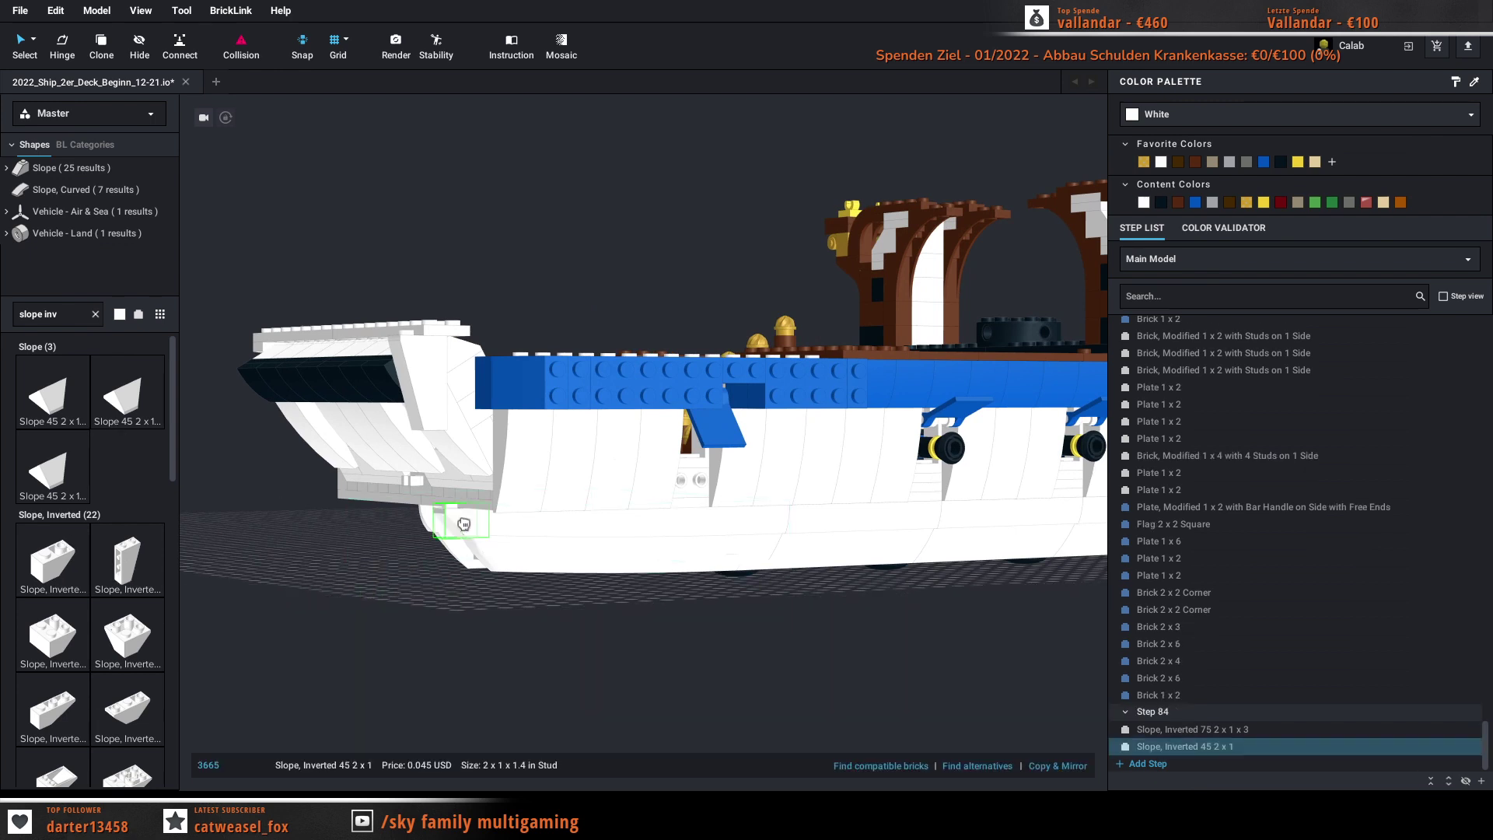
{"action": "left_click", "coordinate": [464, 444]}
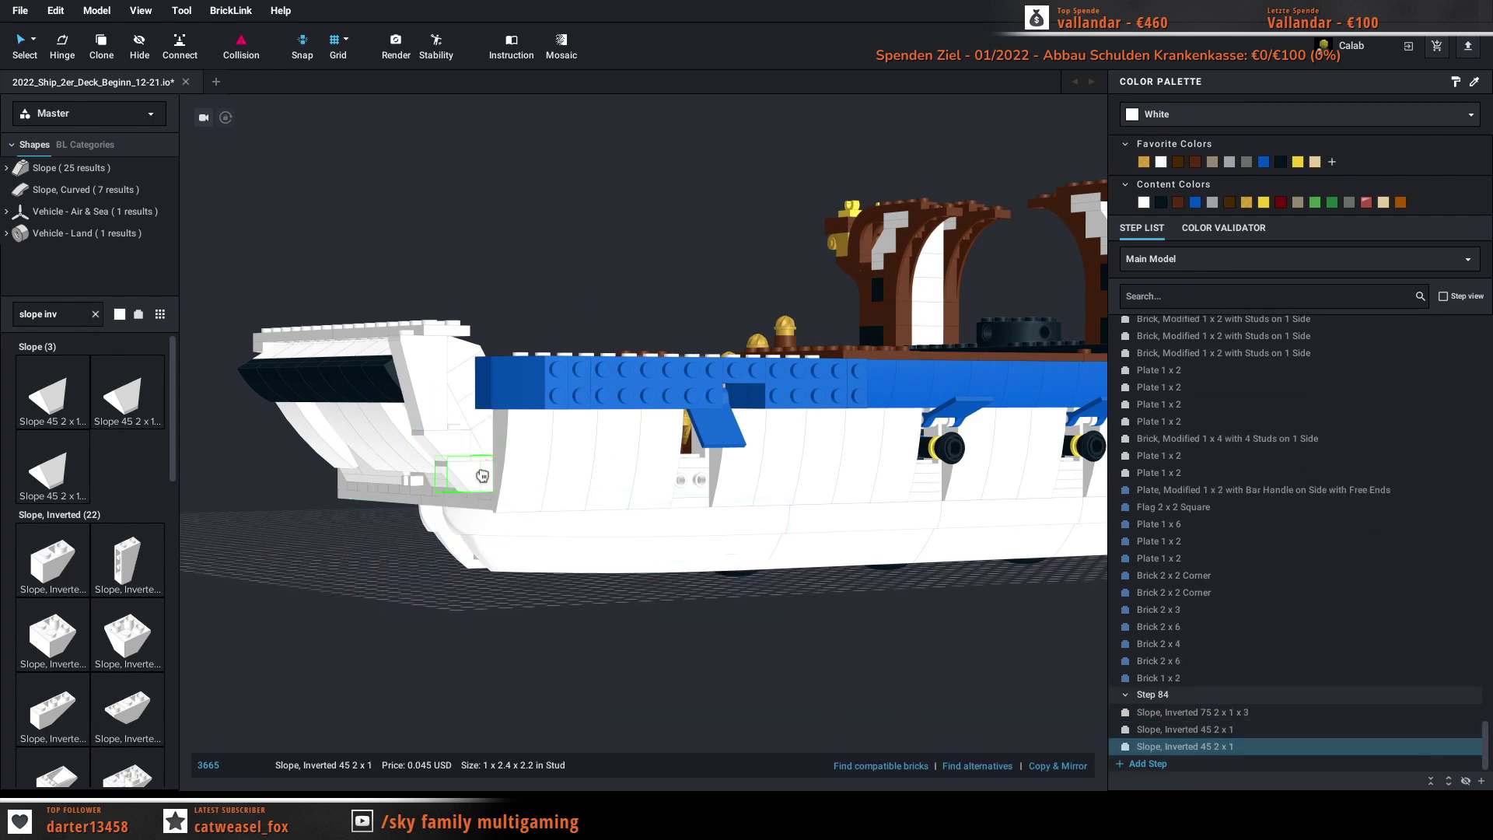
{"action": "left_click", "coordinate": [482, 476]}
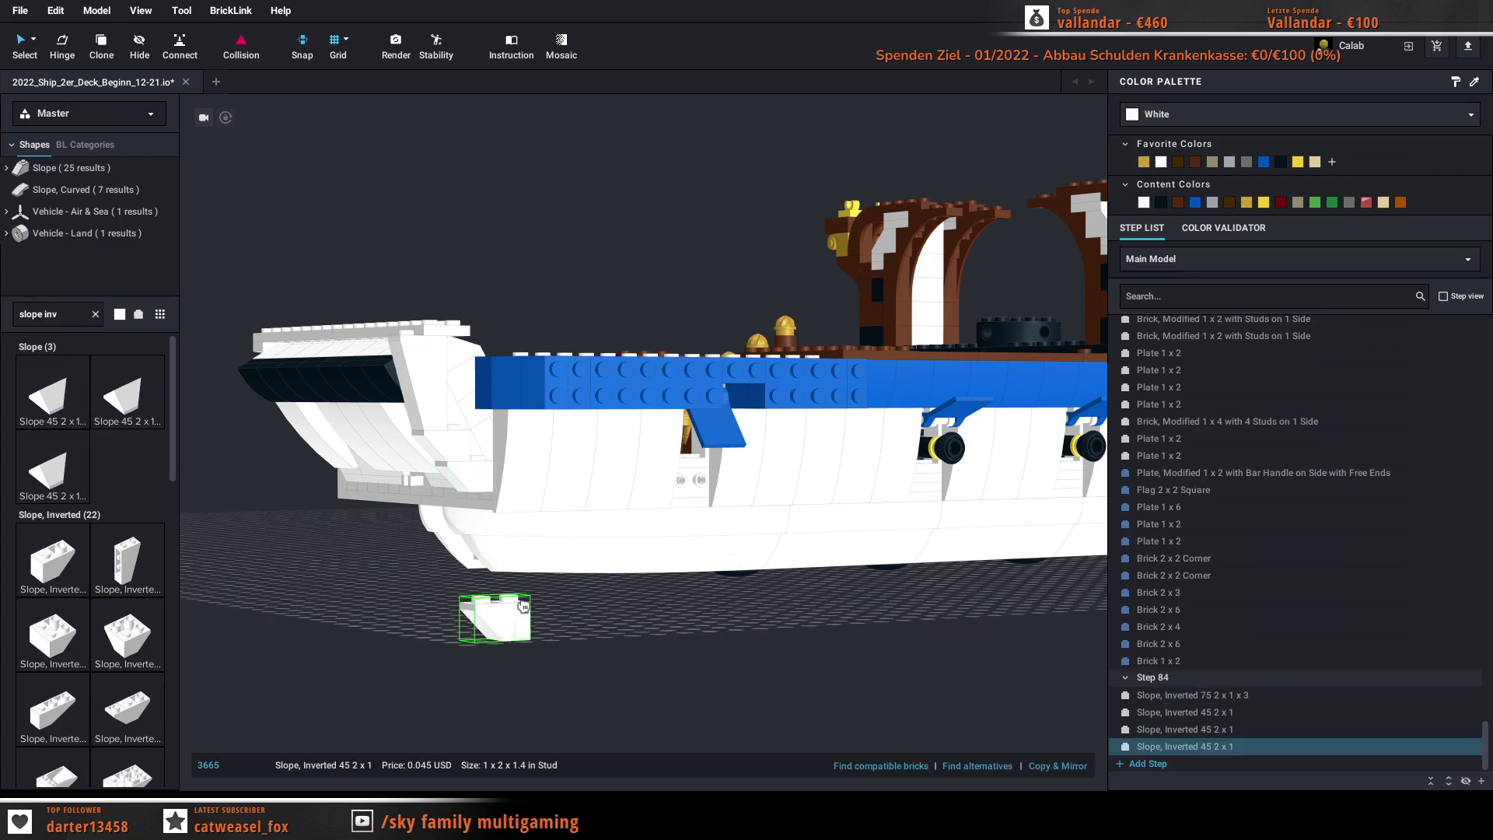
{"action": "key", "text": "Escape"}
{"action": "right_click_drag", "start_coordinate": [542, 607], "coordinate": [613, 606]}
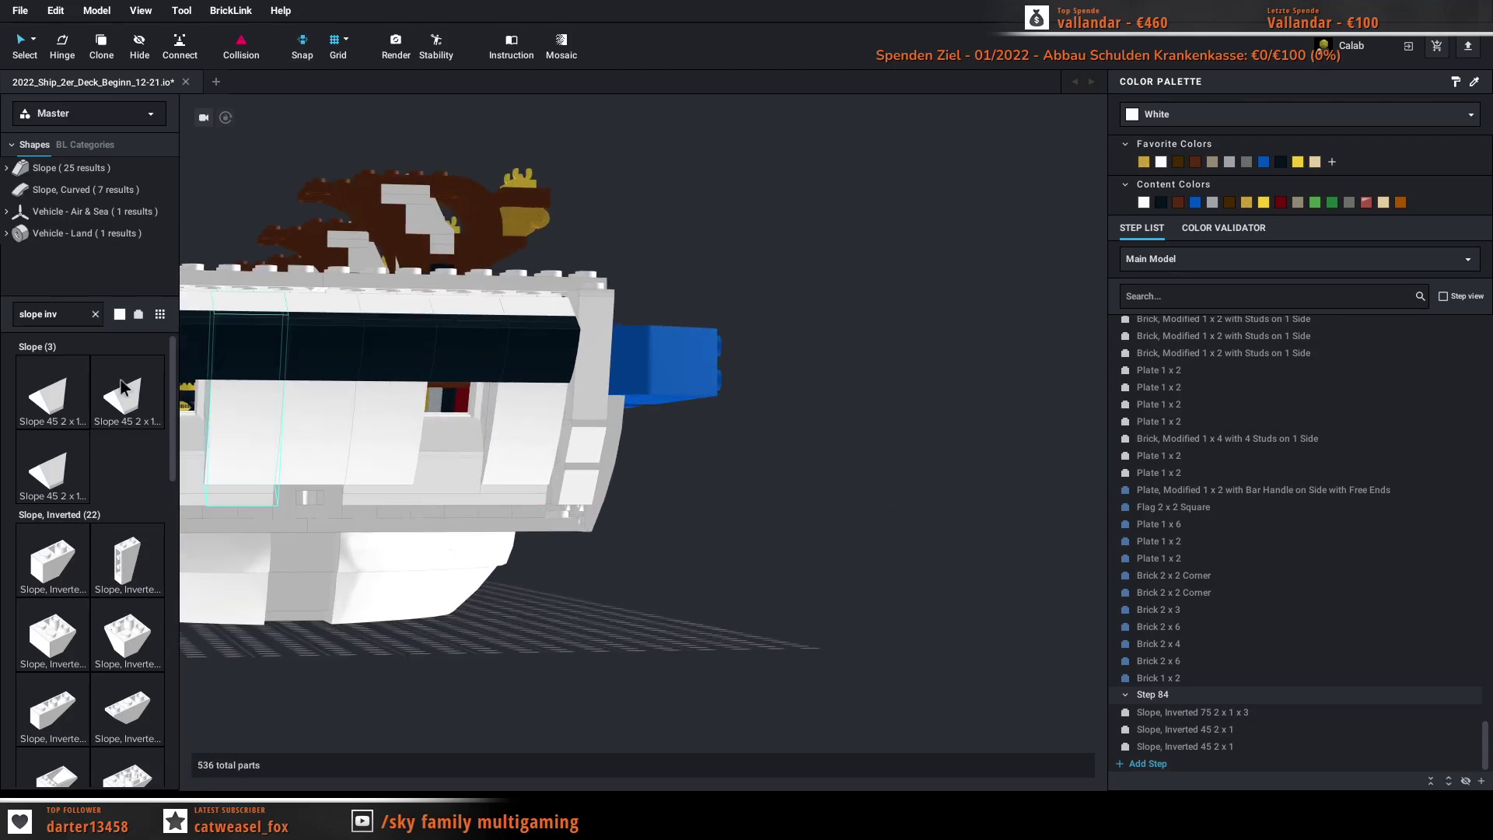
Step: Search the parts for "1x2 plate" and place one white Plate 1 x 2 beneath the stacked inverted slopes at the bow corner
{"action": "triple_click", "coordinate": [87, 313]}
{"action": "type", "text": "1x2"}
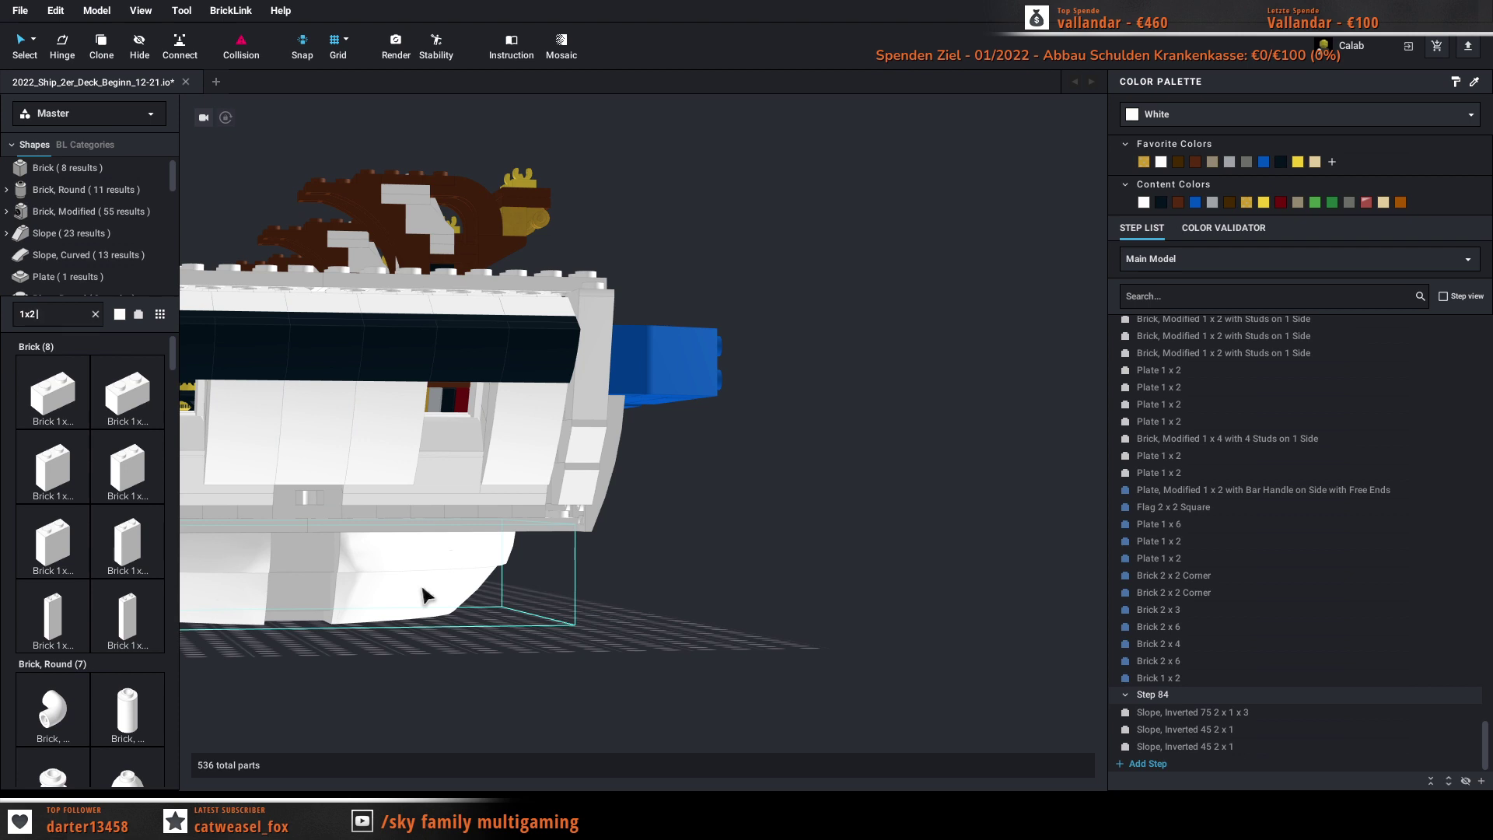
{"action": "type", "text": " plate"}
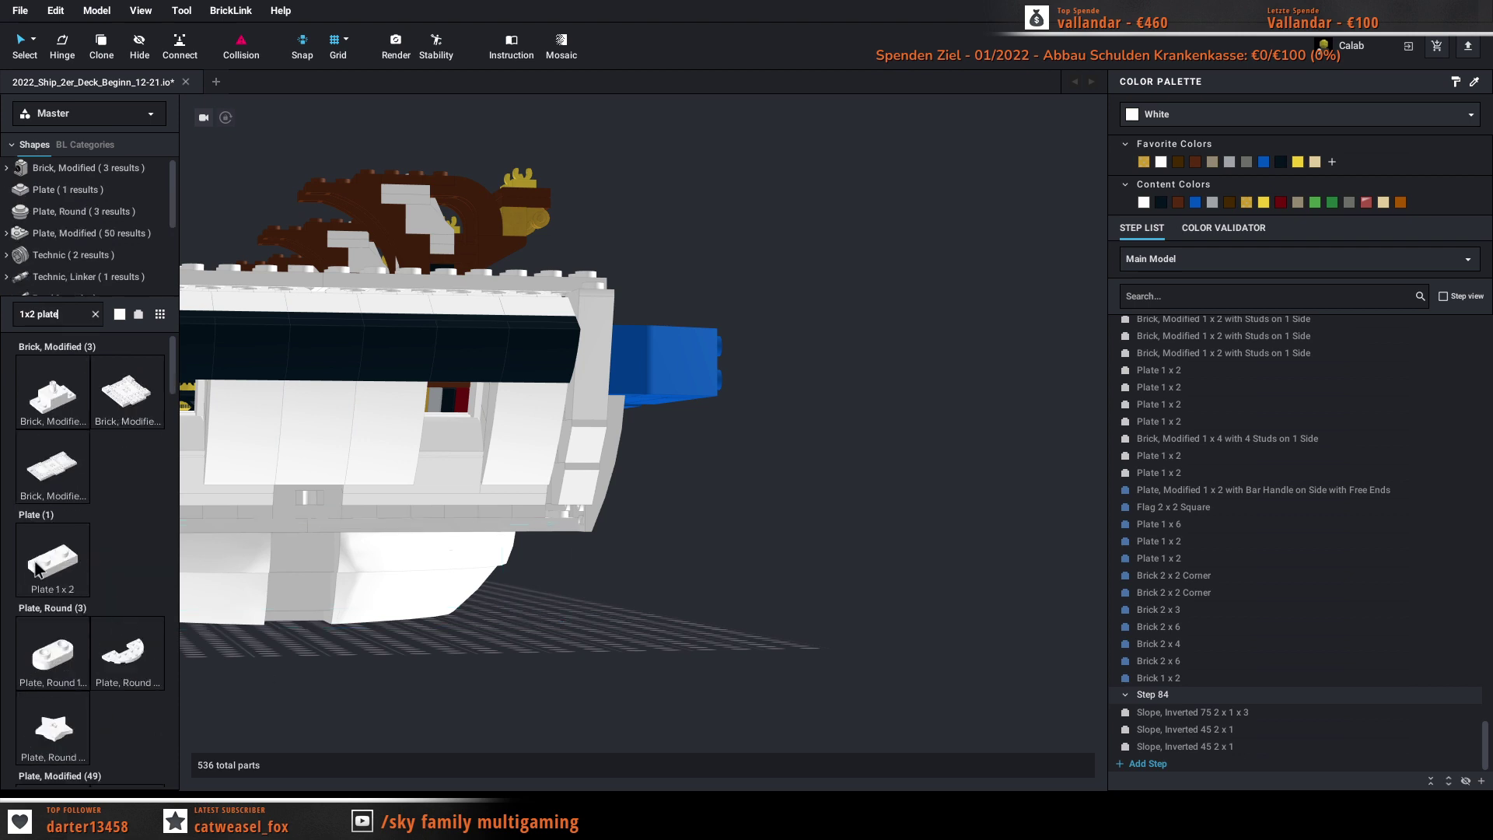
{"action": "left_click", "coordinate": [37, 563]}
{"action": "right_click_drag", "start_coordinate": [586, 650], "coordinate": [567, 653]}
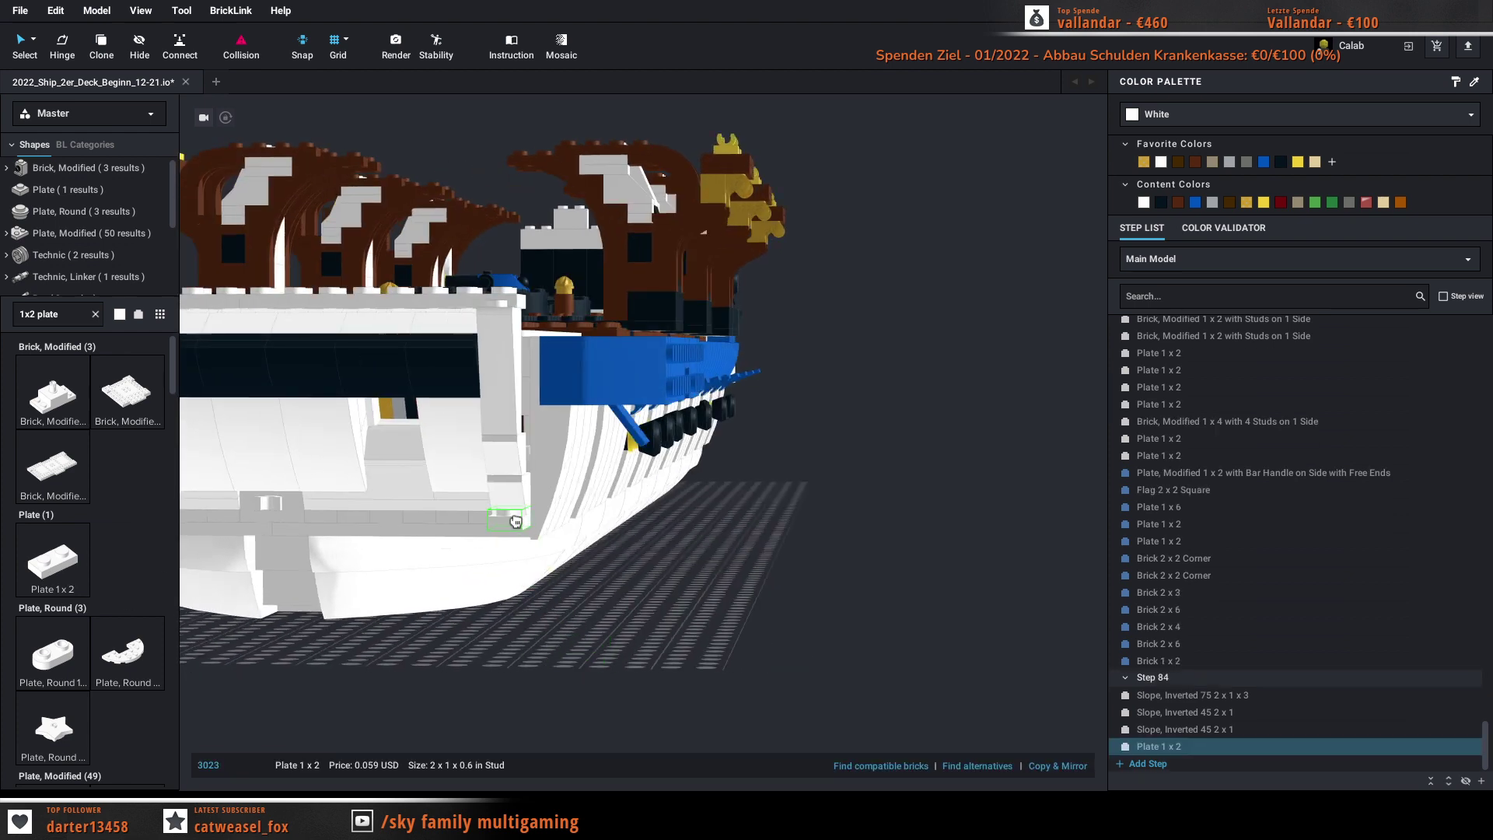
{"action": "left_click_drag", "start_coordinate": [515, 521], "coordinate": [533, 514]}
{"action": "left_click", "coordinate": [531, 514]}
{"action": "key", "text": "Escape"}
{"action": "right_click_drag", "start_coordinate": [688, 567], "coordinate": [676, 612]}
{"action": "scroll", "coordinate": [666, 603], "scroll_direction": "up", "scroll_amount": 5}
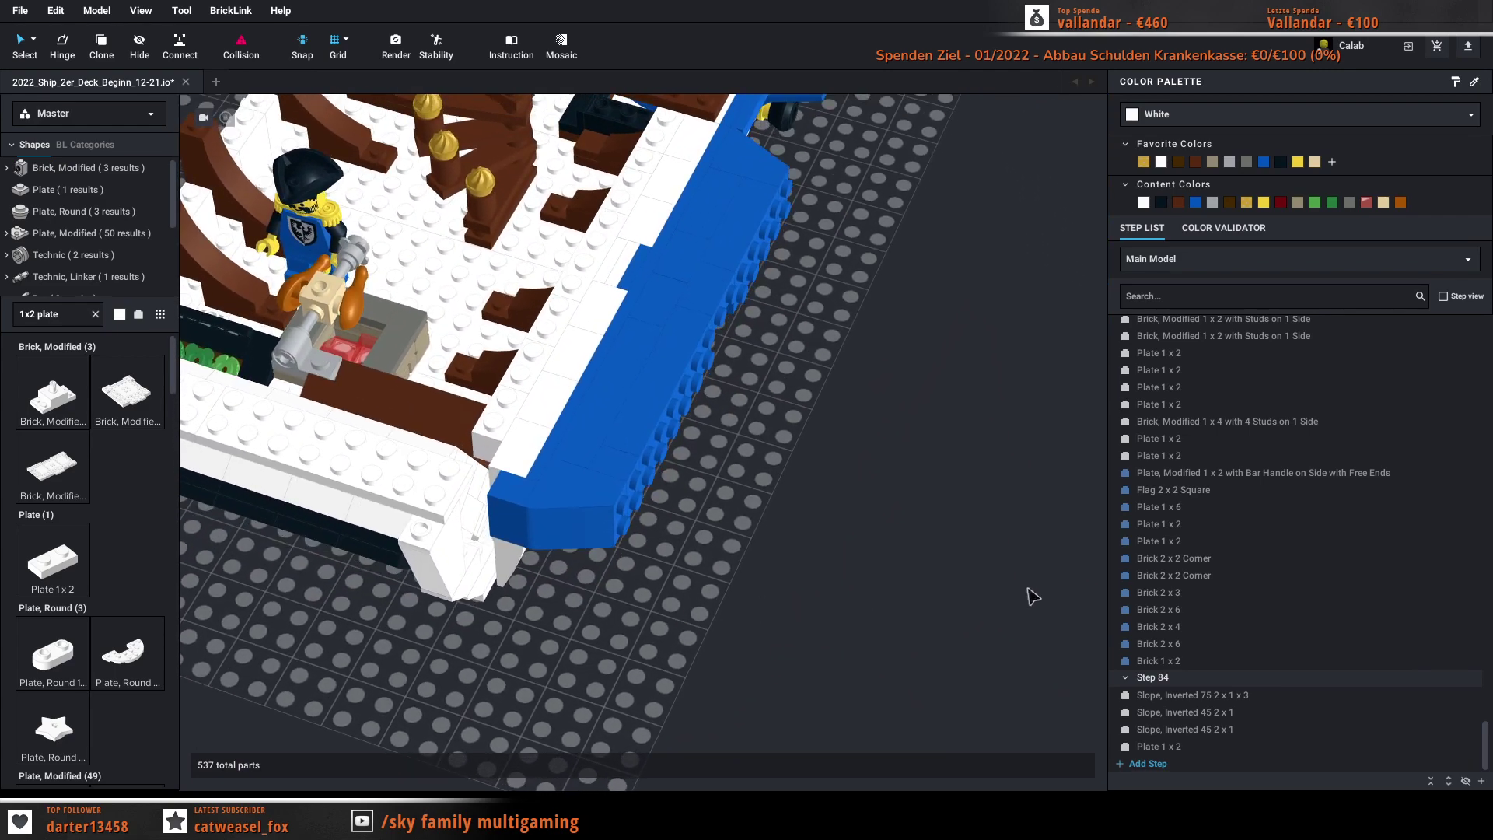
Step: Group the blue trim bricks, plates, flap parts and two end slopes into a submodel named Temp2301_A and move it off the hull
{"action": "left_click", "coordinate": [1186, 473]}
{"action": "left_click", "coordinate": [1186, 662], "text": "ctrl"}
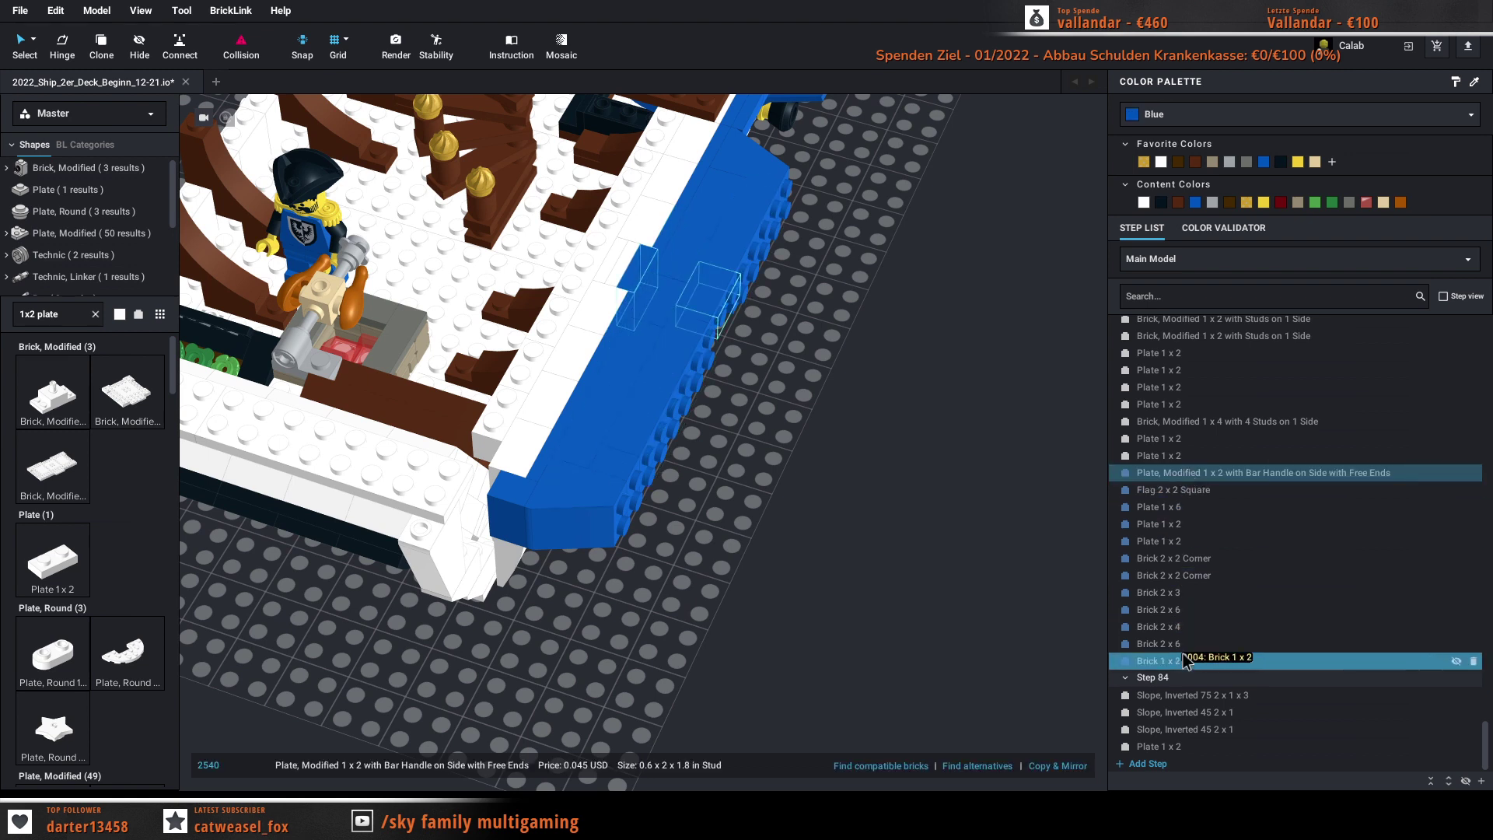
{"action": "left_click", "coordinate": [1186, 661], "text": "shift"}
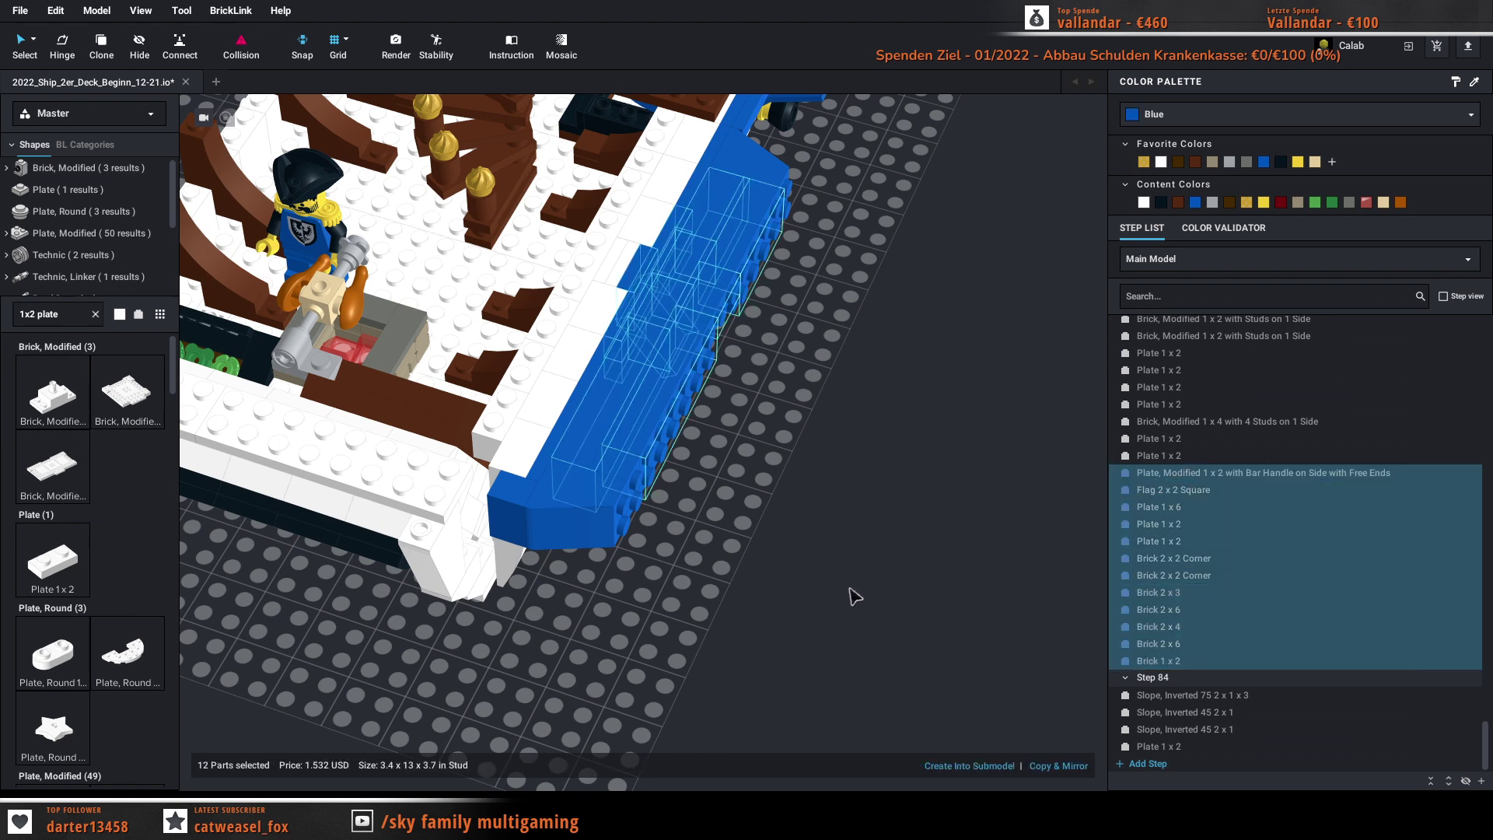
{"action": "scroll", "coordinate": [1237, 567], "scroll_direction": "up", "scroll_amount": 4}
{"action": "left_click", "coordinate": [1202, 484], "text": "ctrl"}
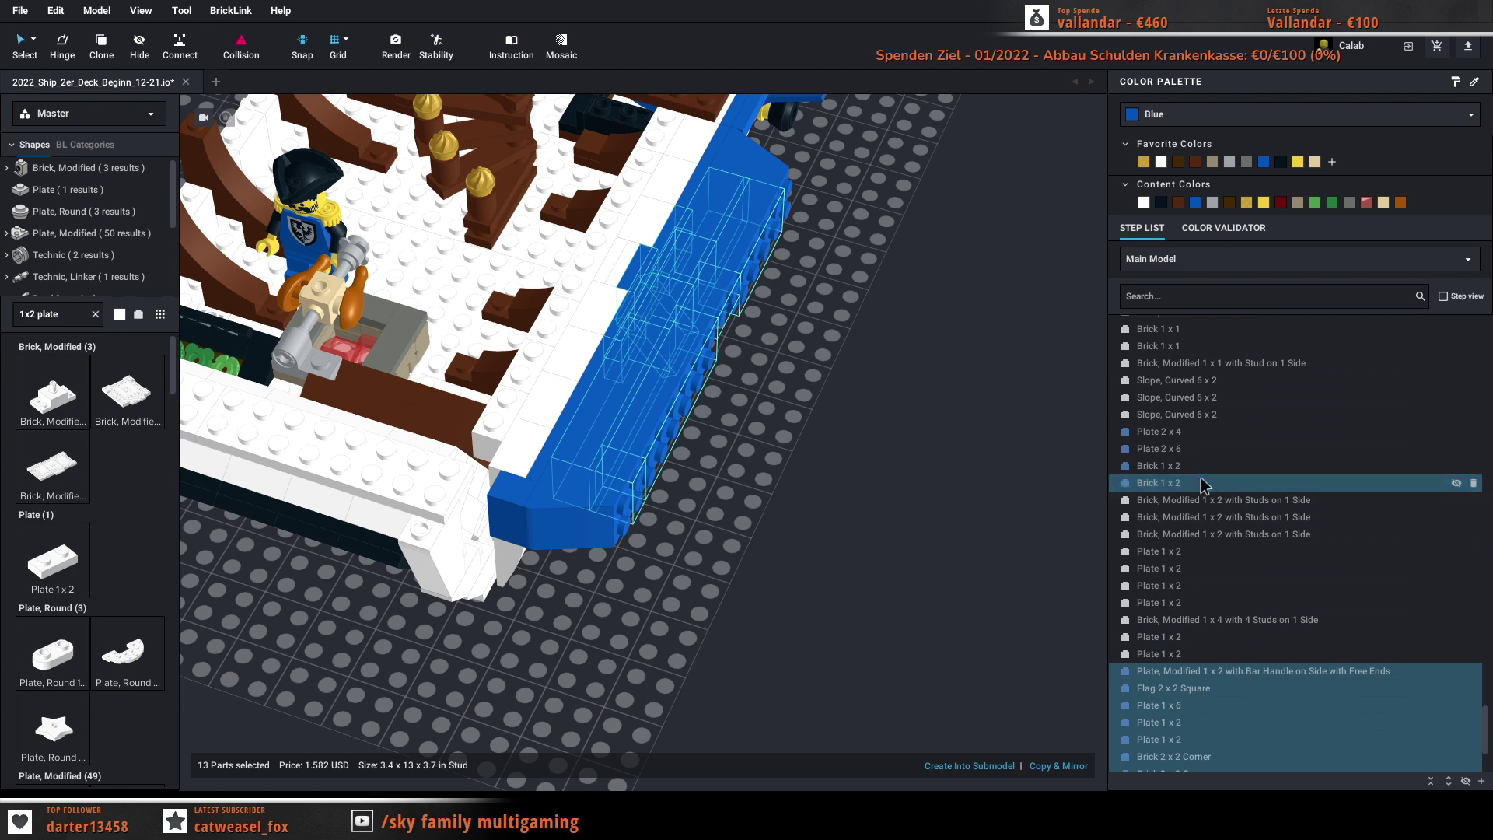
{"action": "left_click", "coordinate": [1204, 466], "text": "ctrl"}
{"action": "left_click", "coordinate": [1208, 450], "text": "ctrl"}
{"action": "left_click", "coordinate": [1211, 434], "text": "ctrl"}
{"action": "scroll", "coordinate": [961, 498], "scroll_direction": "up", "scroll_amount": 3}
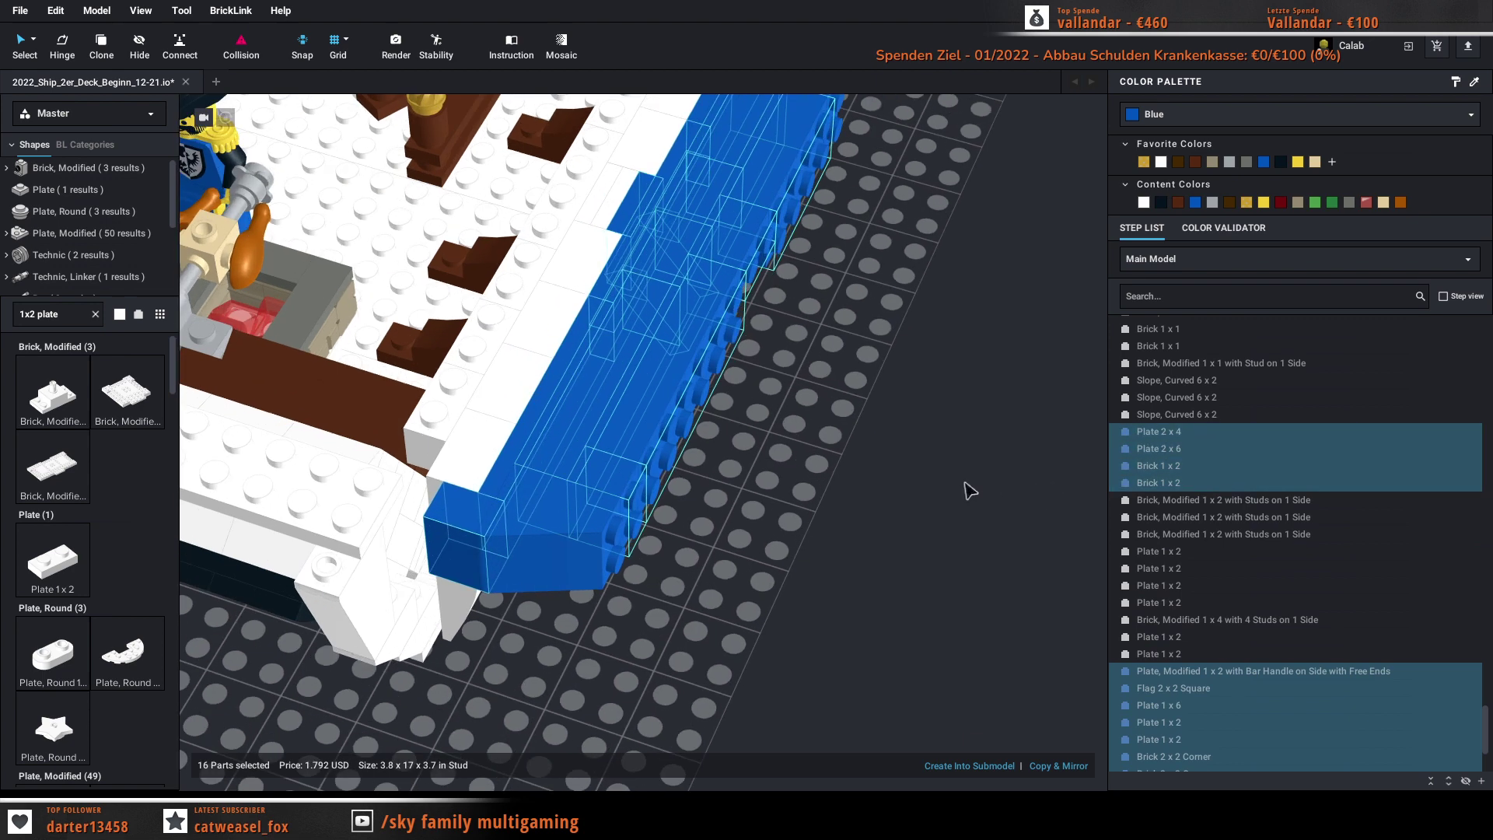
{"action": "scroll", "coordinate": [1276, 517], "scroll_direction": "up", "scroll_amount": 8}
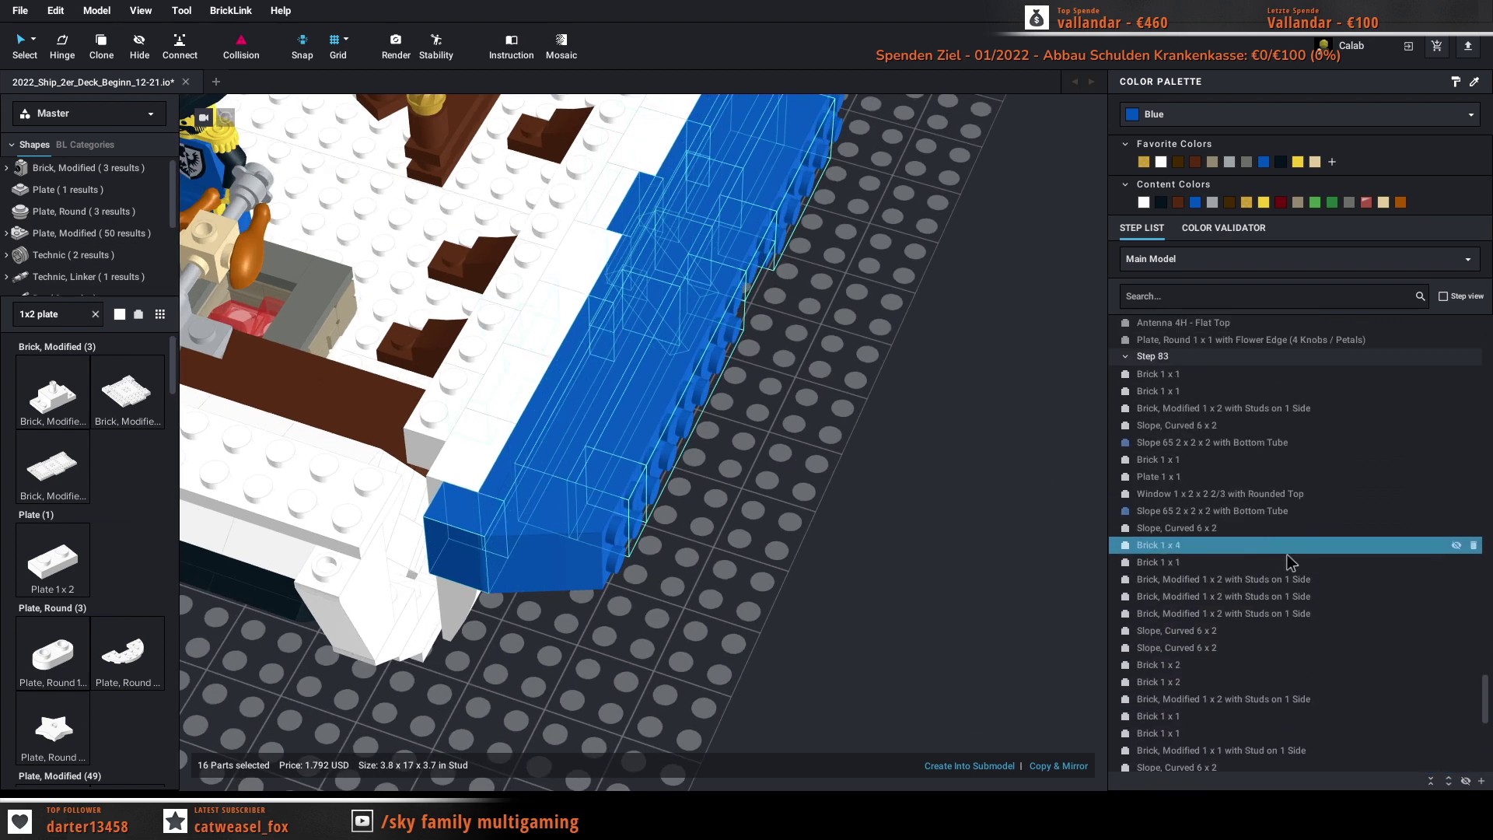
{"action": "left_click", "coordinate": [1248, 521], "text": "ctrl"}
{"action": "left_click", "coordinate": [1244, 453], "text": "ctrl"}
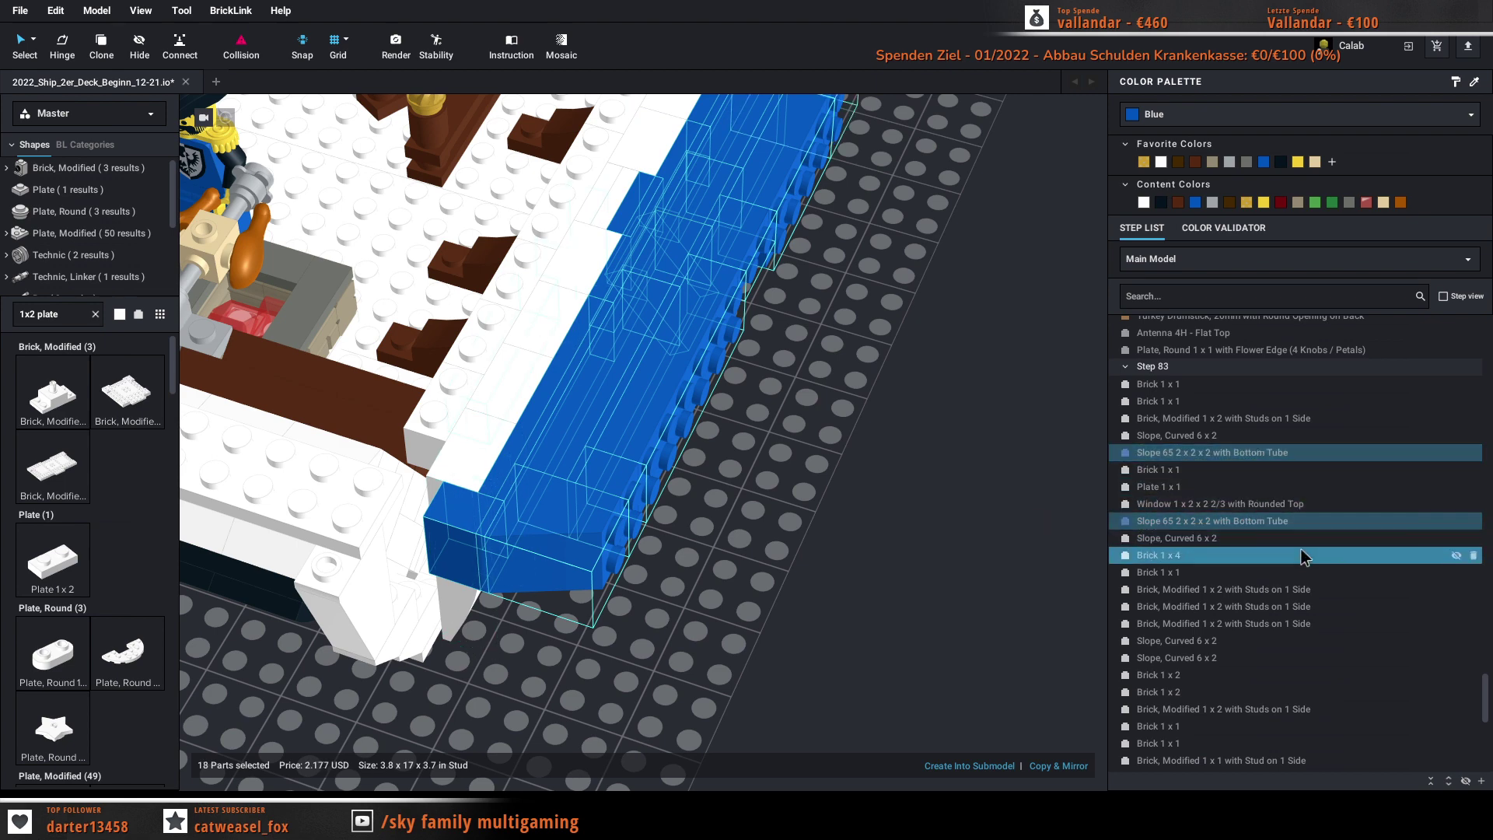
{"action": "left_click", "coordinate": [967, 766]}
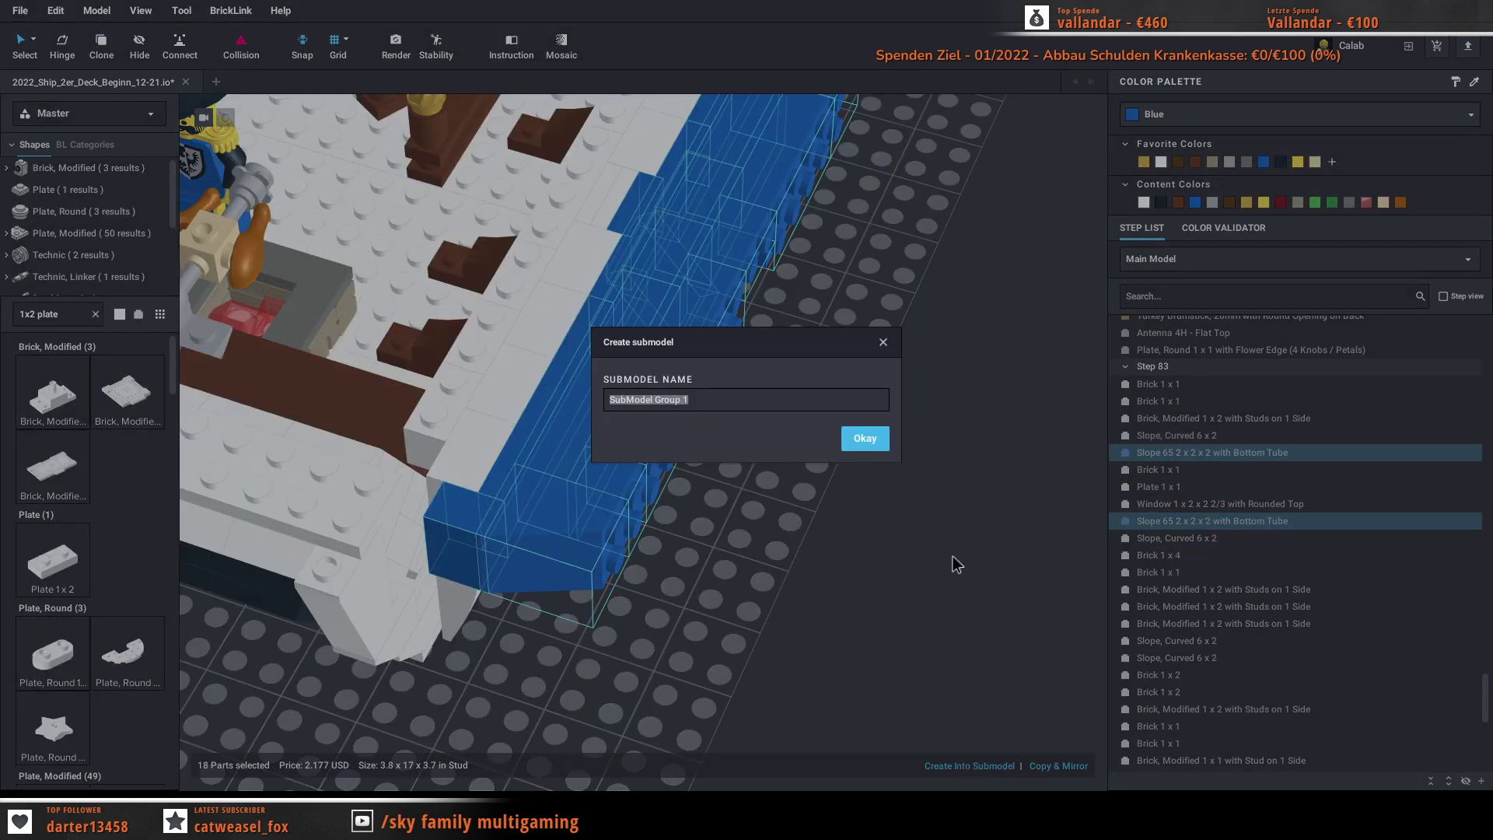
{"action": "type", "text": "Temp2301_A"}
{"action": "left_click", "coordinate": [869, 439]}
{"action": "left_click_drag", "start_coordinate": [665, 367], "coordinate": [1012, 473]}
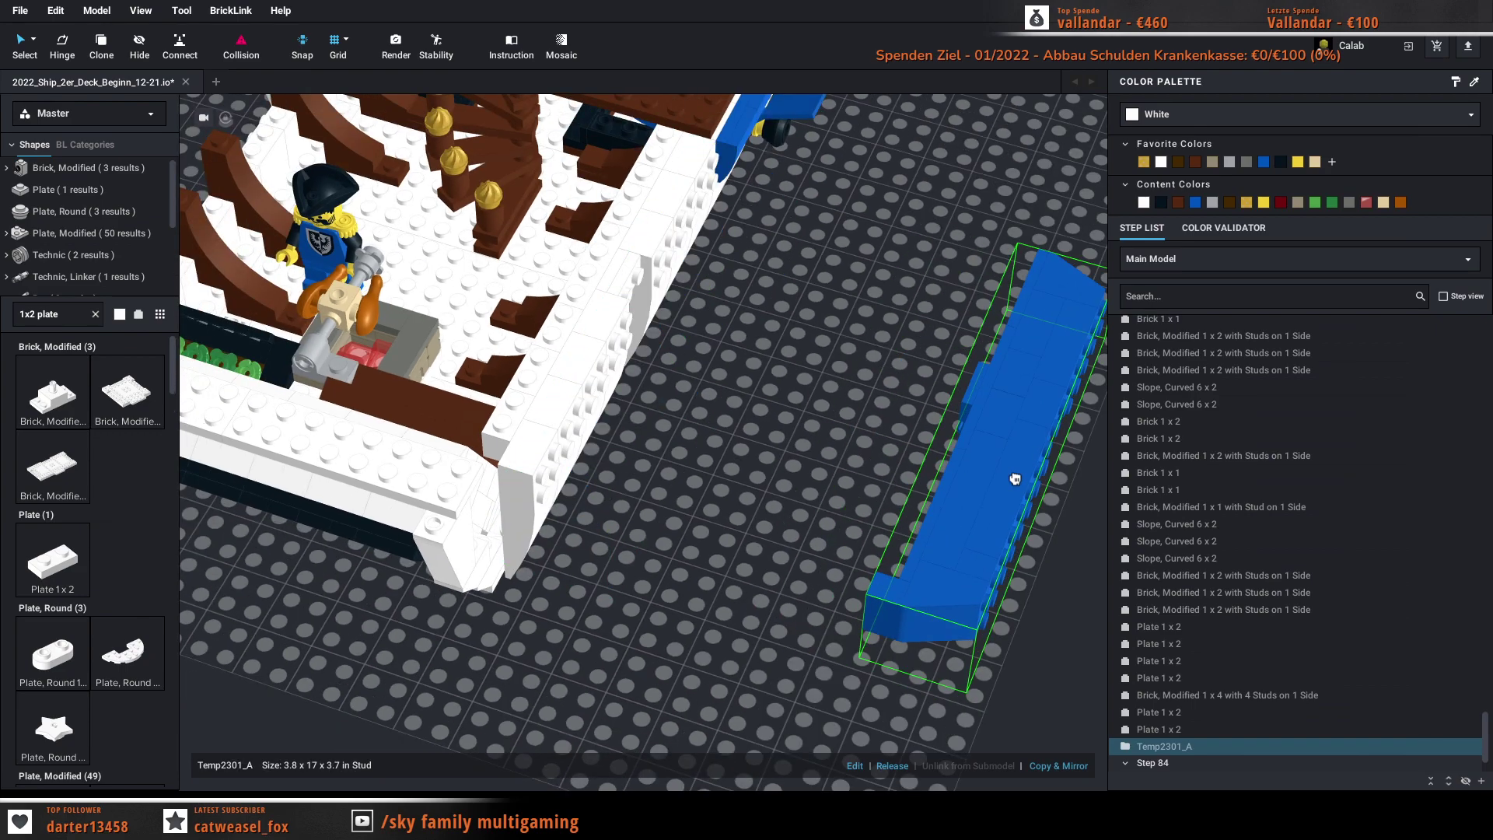
{"action": "left_click", "coordinate": [764, 527]}
Step: Detach the three white Slope, Curved 6 x 2 parts nearest the bow corner and set them beside the hull
{"action": "right_click_drag", "start_coordinate": [765, 527], "coordinate": [704, 481]}
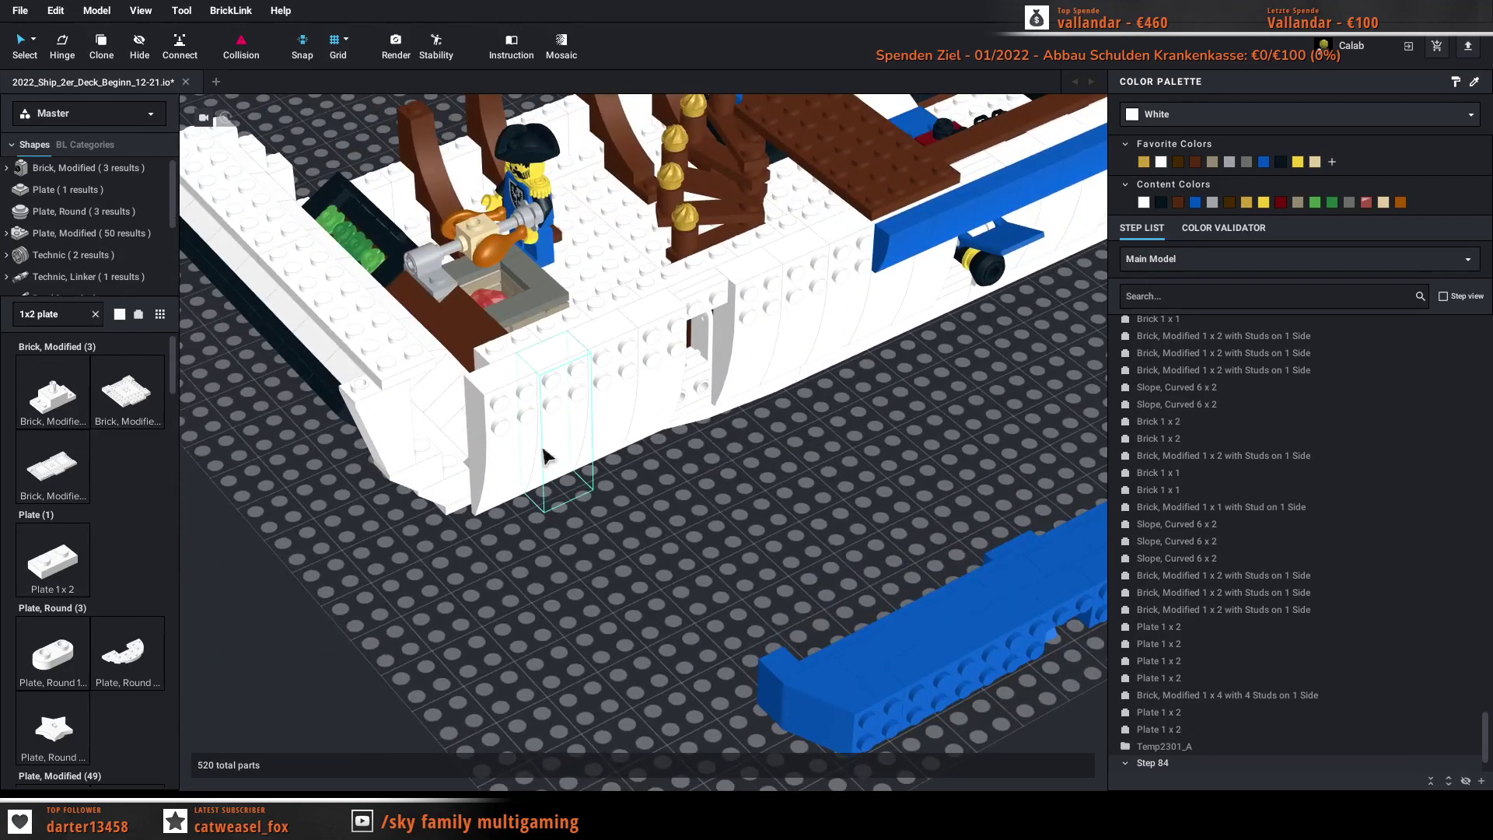
{"action": "left_click_drag", "start_coordinate": [572, 447], "coordinate": [568, 630]}
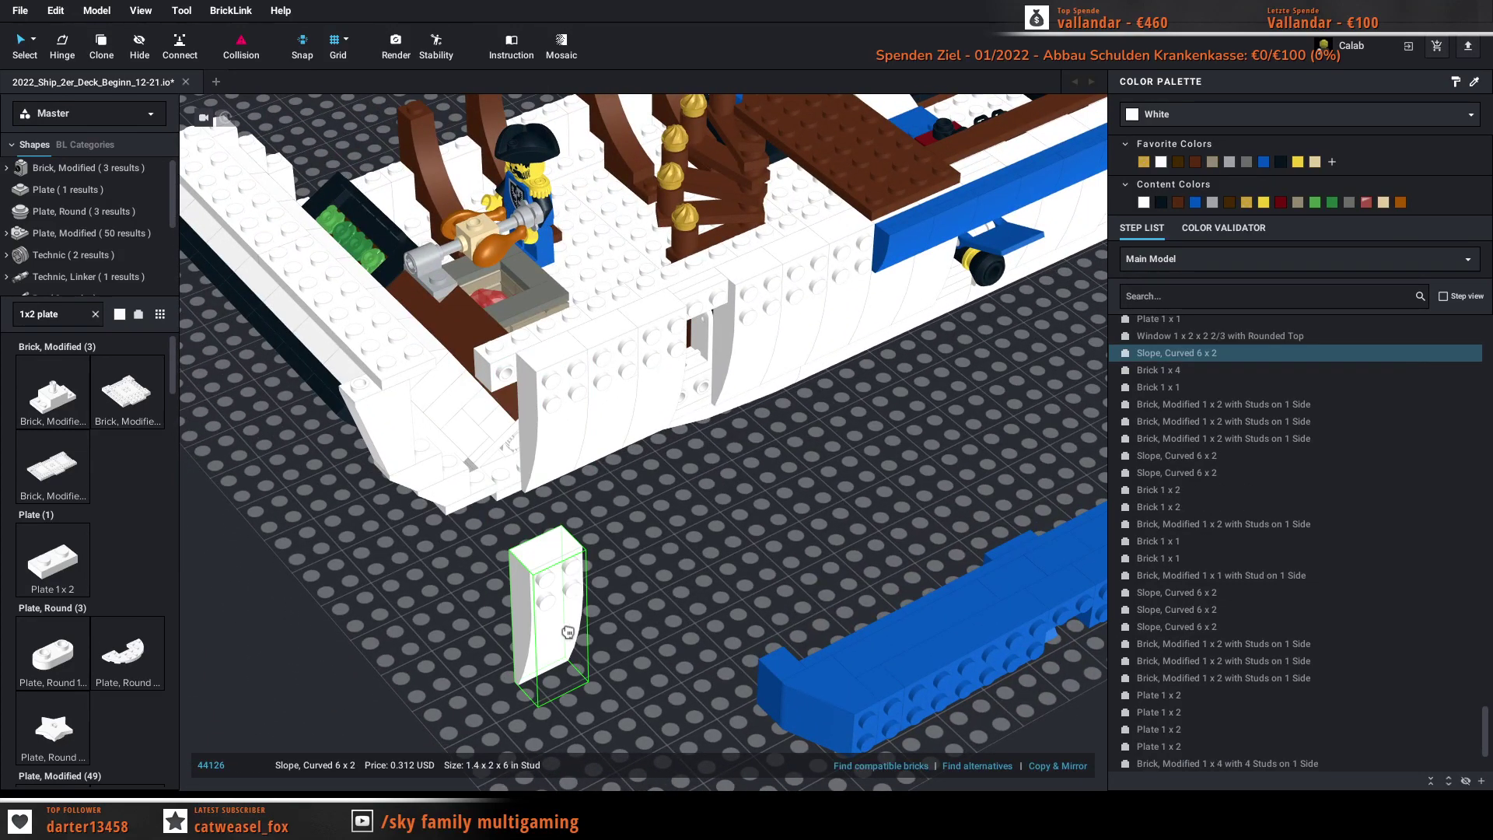
{"action": "right_click_drag", "start_coordinate": [622, 515], "coordinate": [666, 545]}
{"action": "left_click_drag", "start_coordinate": [561, 427], "coordinate": [749, 548]}
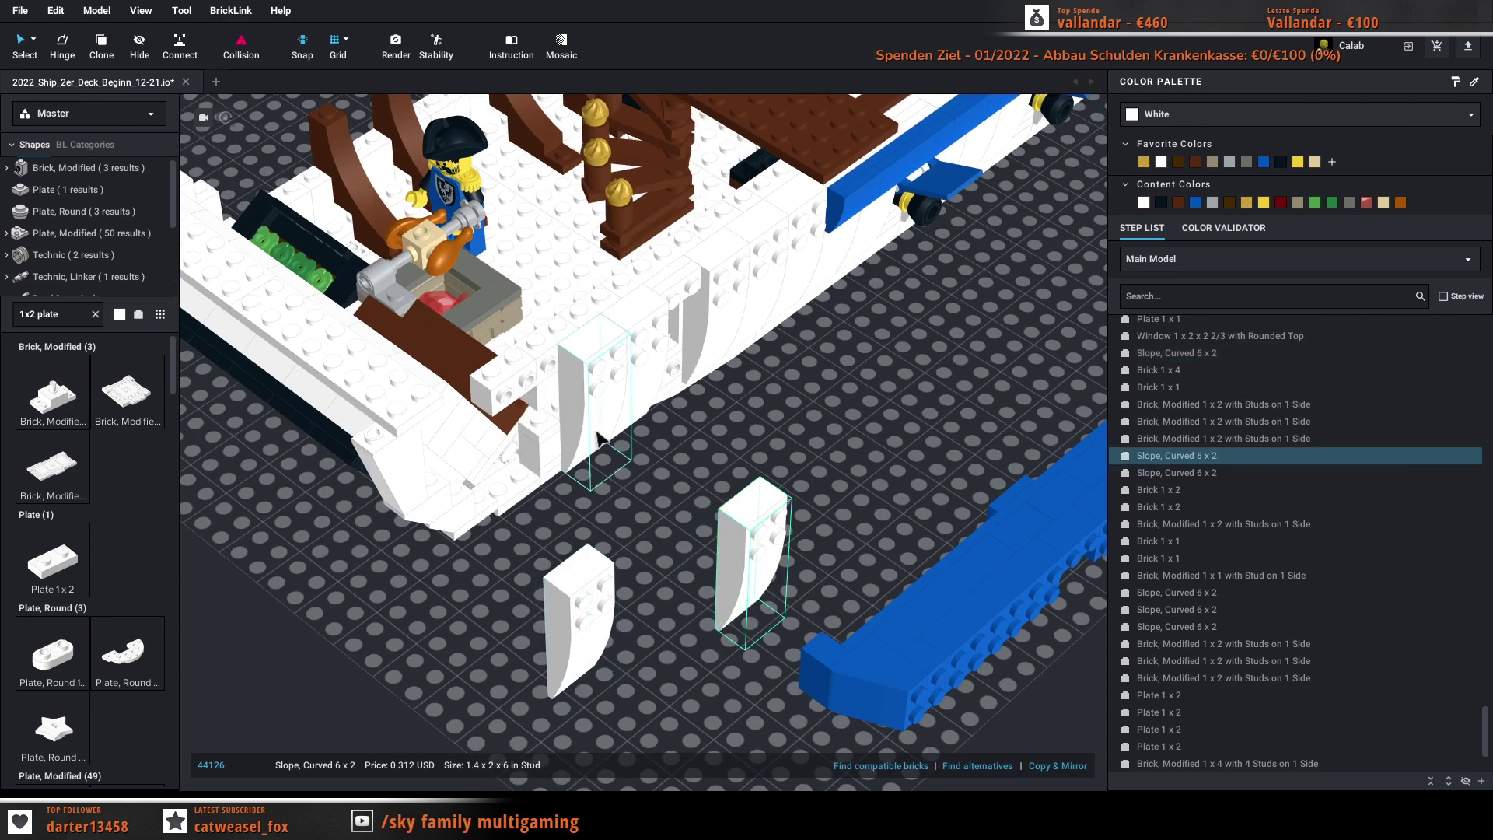
{"action": "left_click_drag", "start_coordinate": [601, 439], "coordinate": [850, 475]}
Step: Replace the white Plate 1 x 2 beneath the stacked inverted slopes at the bow corner with a white Plate 1 x 4
{"action": "right_click_drag", "start_coordinate": [907, 563], "coordinate": [710, 520]}
{"action": "scroll", "coordinate": [707, 514], "scroll_direction": "up", "scroll_amount": 3}
{"action": "left_click", "coordinate": [444, 472]}
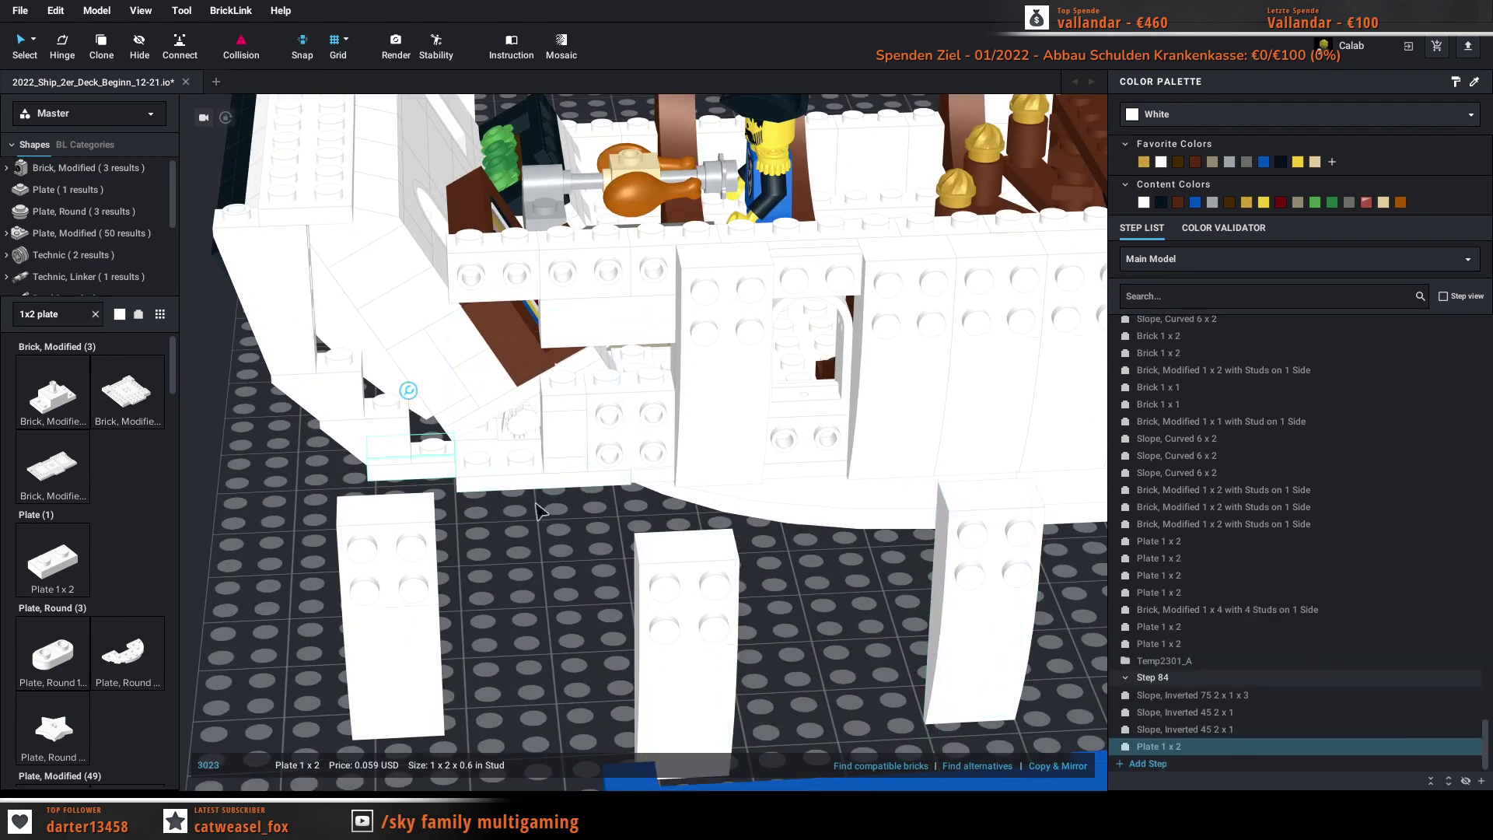
{"action": "key", "text": "Delete"}
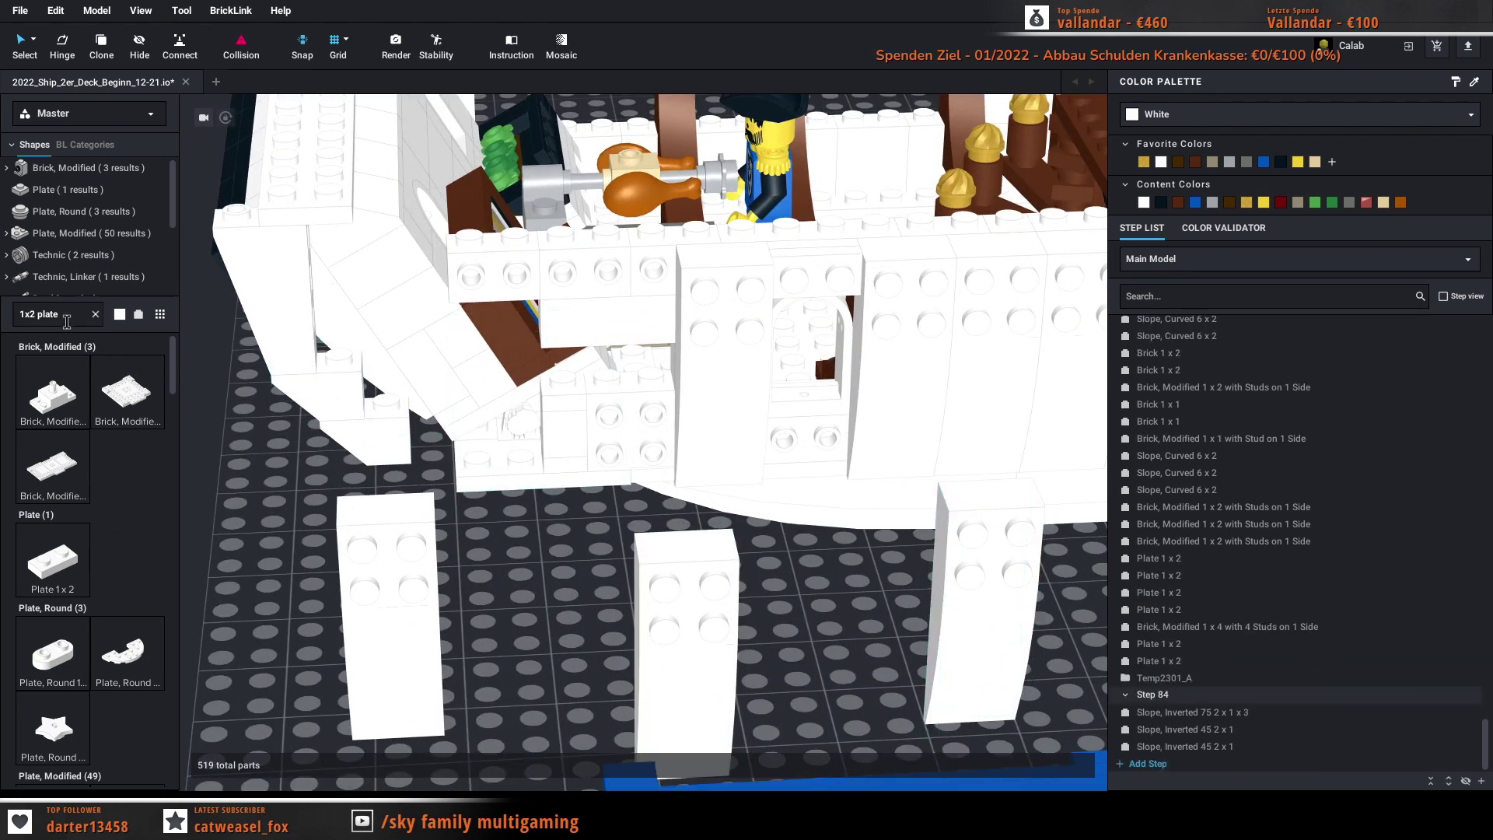
{"action": "left_click_drag", "start_coordinate": [70, 315], "coordinate": [8, 319]}
{"action": "type", "text": "1x"}
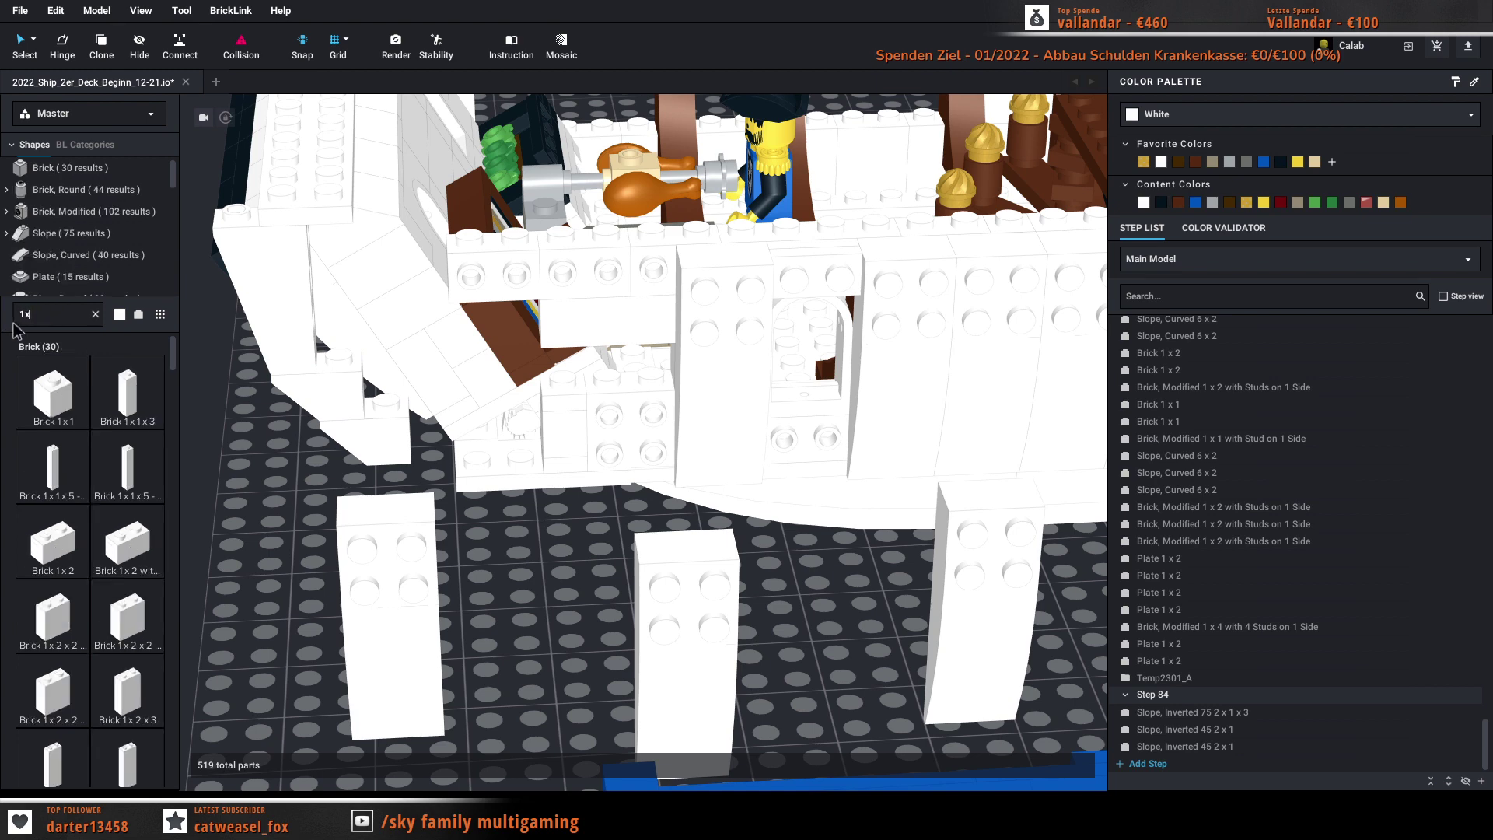
{"action": "type", "text": "4 p"}
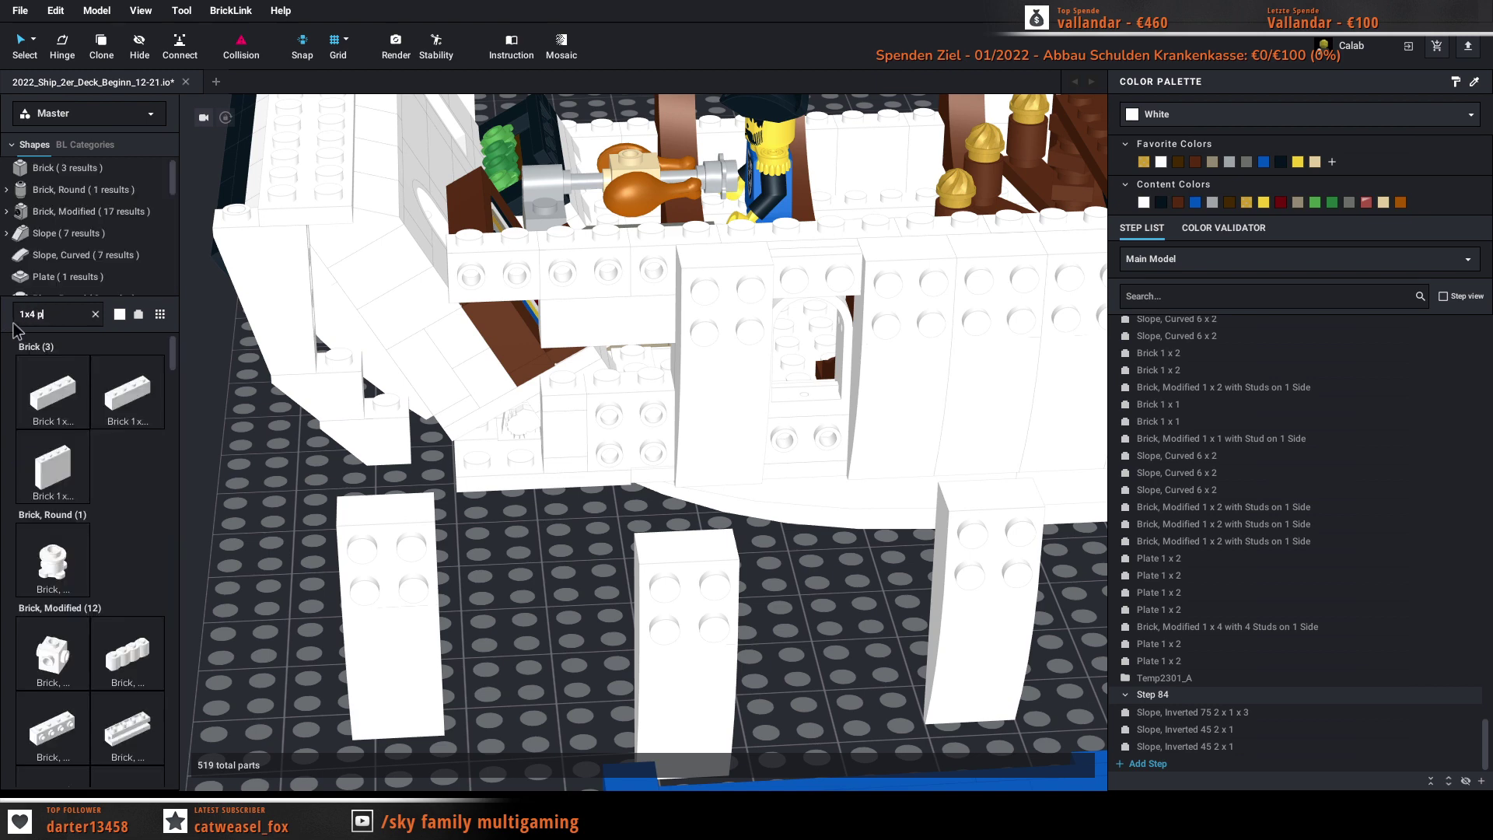
{"action": "type", "text": "löate"}
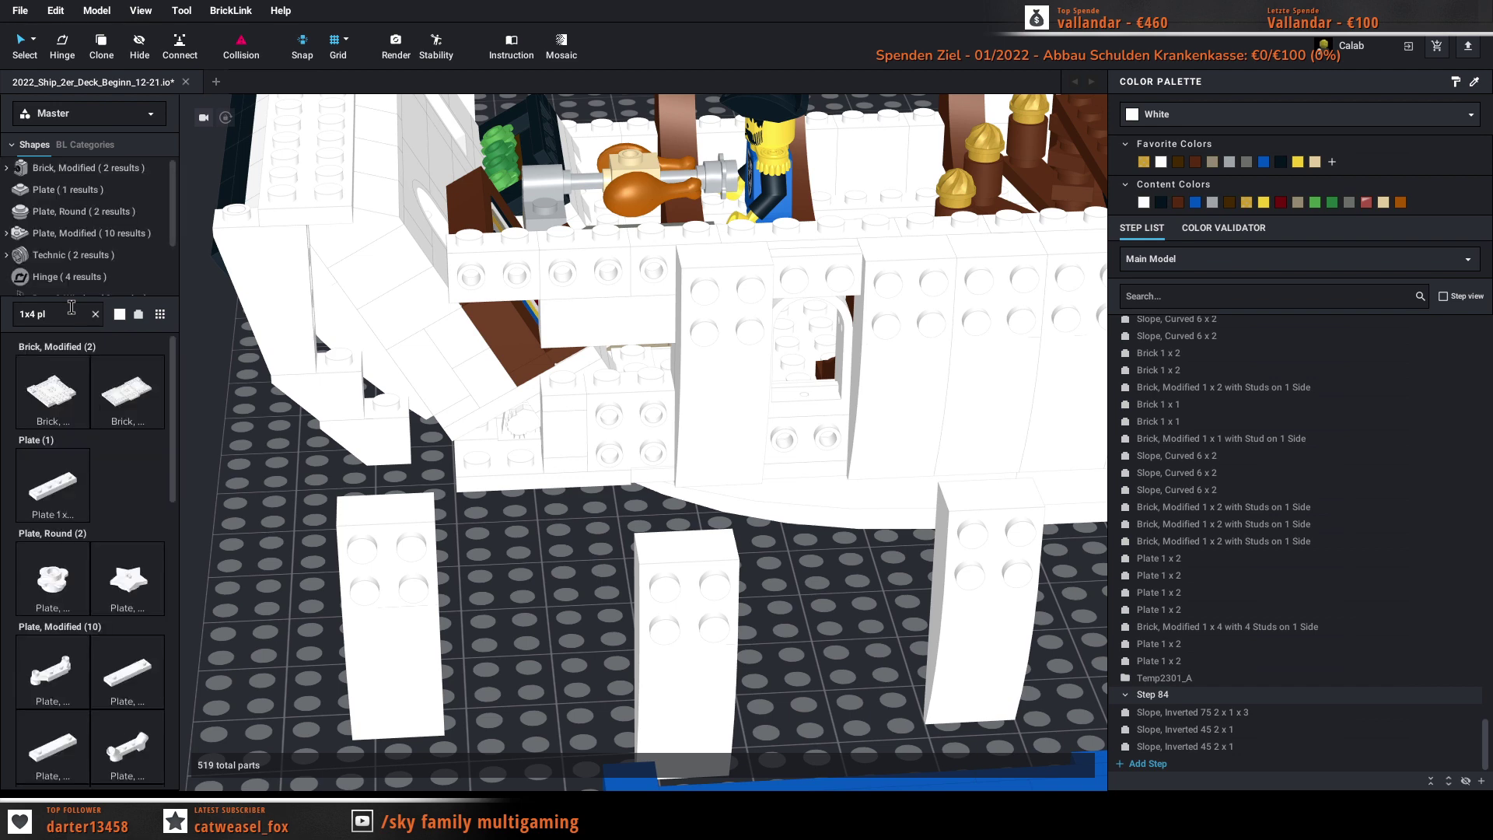
{"action": "left_click", "coordinate": [52, 484]}
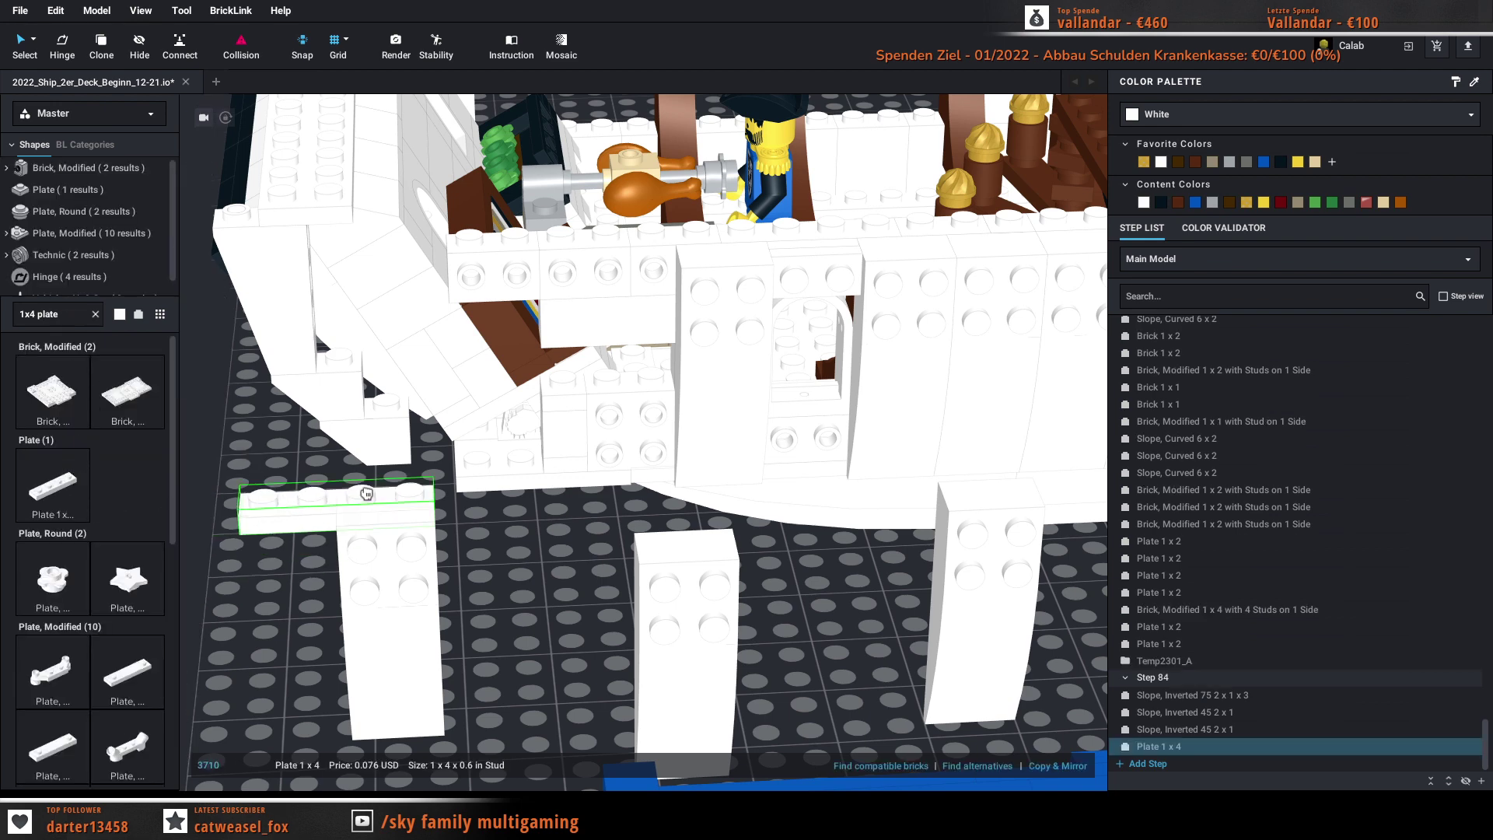
{"action": "left_click", "coordinate": [474, 456]}
{"action": "key", "text": "Escape"}
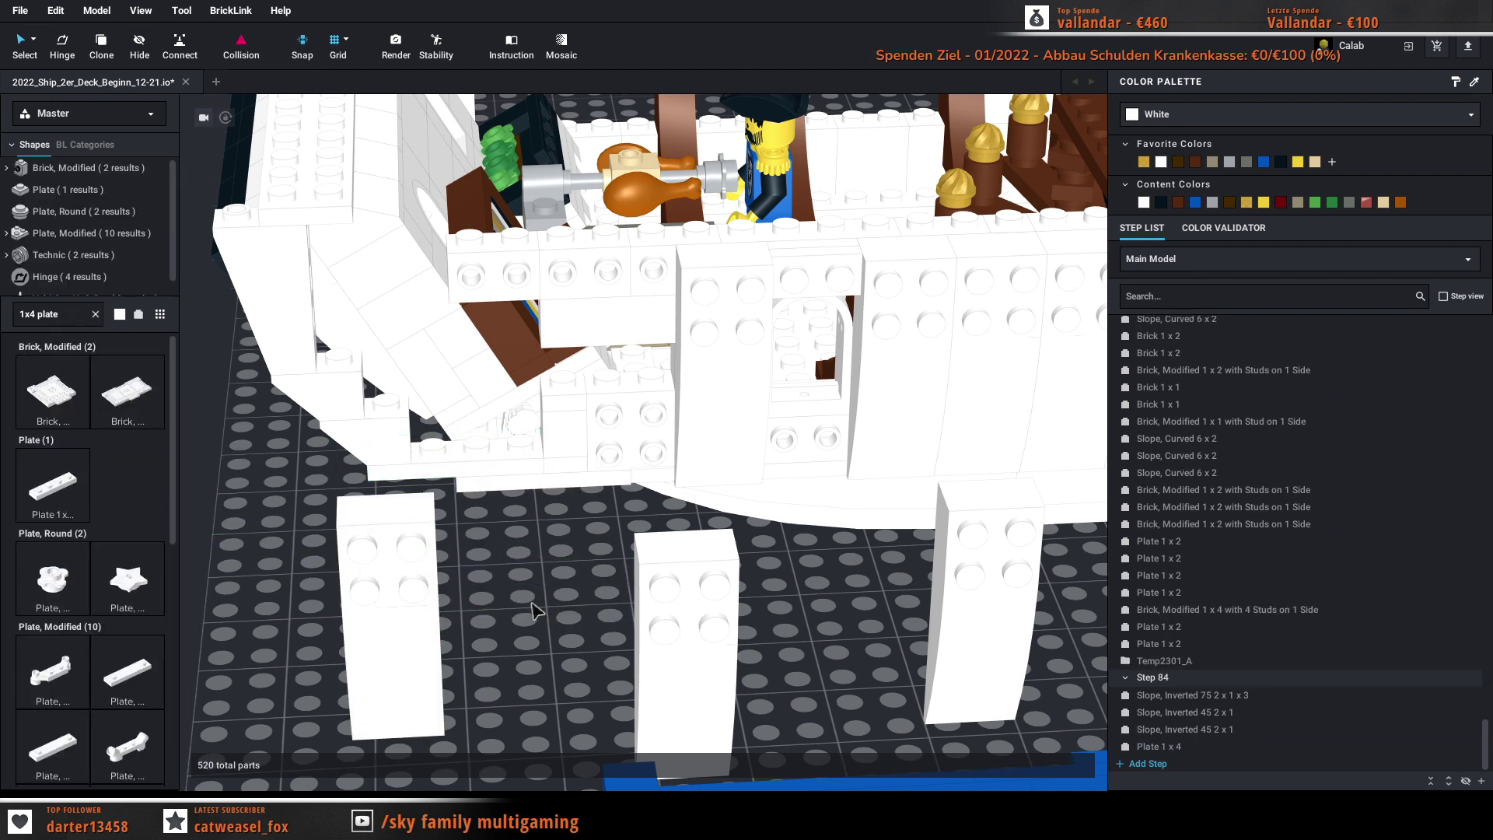
Step: Delete the white Plate 1 x 1 and the Brick 1 x 1 beneath it, beside the tall side-studded brick near the bow corner
{"action": "mouse_move", "coordinate": [543, 597]}
{"action": "right_mouse_down"}
{"action": "mouse_move", "coordinate": [543, 536]}
{"action": "mouse_move", "coordinate": [549, 605]}
{"action": "right_mouse_up"}
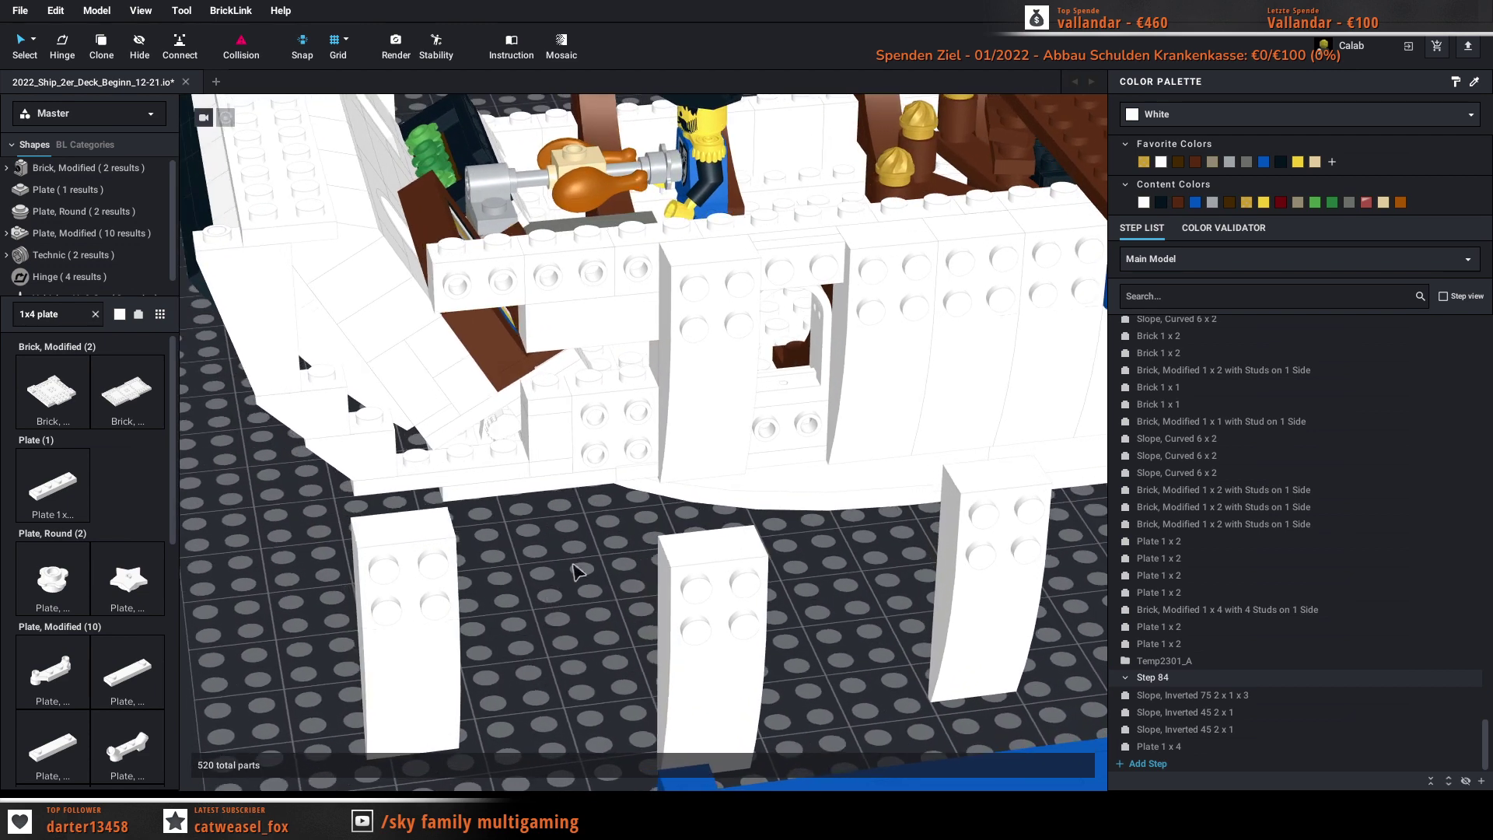
{"action": "left_click", "coordinate": [547, 412]}
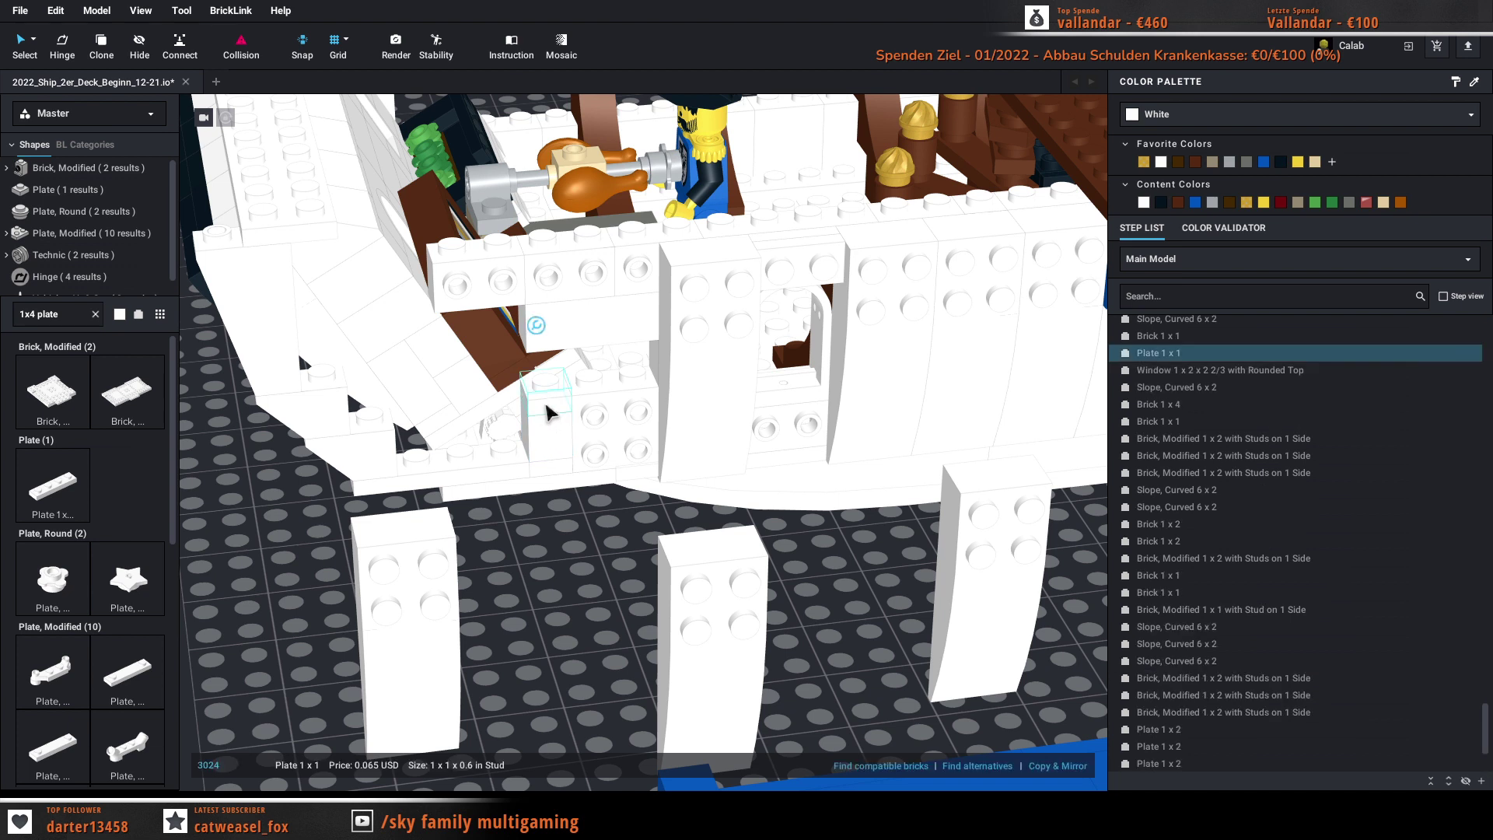
{"action": "key", "text": "Delete"}
{"action": "left_click", "coordinate": [554, 434]}
{"action": "key", "text": "Delete"}
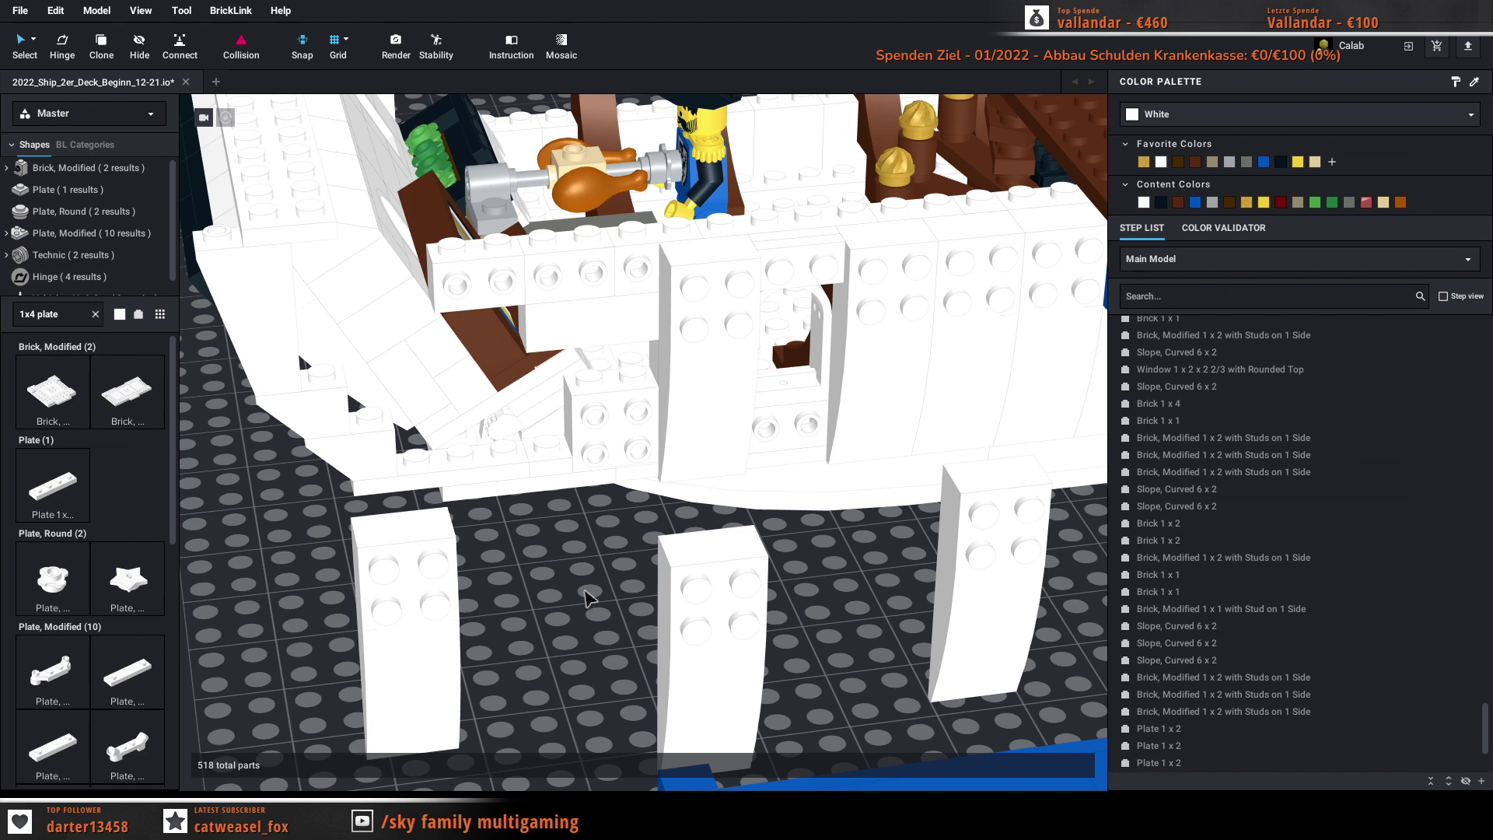
Step: Search the parts for "1x4" and place one white Brick 1 x 4 between the inverted slopes and the tall side-studded brick
{"action": "right_click_drag", "start_coordinate": [572, 599], "coordinate": [568, 597]}
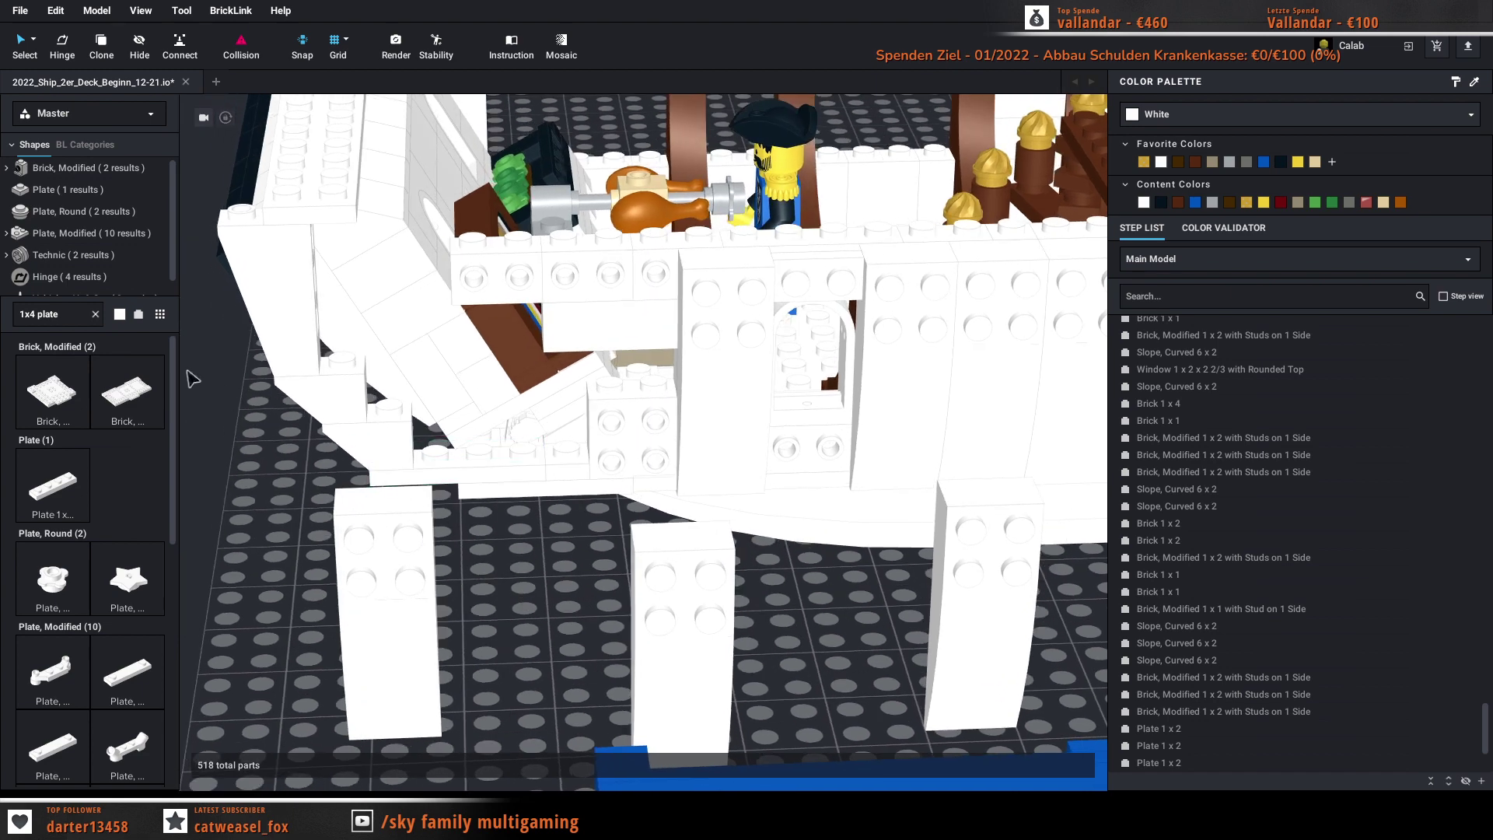
{"action": "key", "text": "BackSpace"}
{"action": "key", "text": "BackSpace"}
{"action": "key", "text": "BackSpace"}
{"action": "key", "text": "BackSpace"}
{"action": "key", "text": "BackSpace"}
{"action": "key", "text": "BackSpace"}
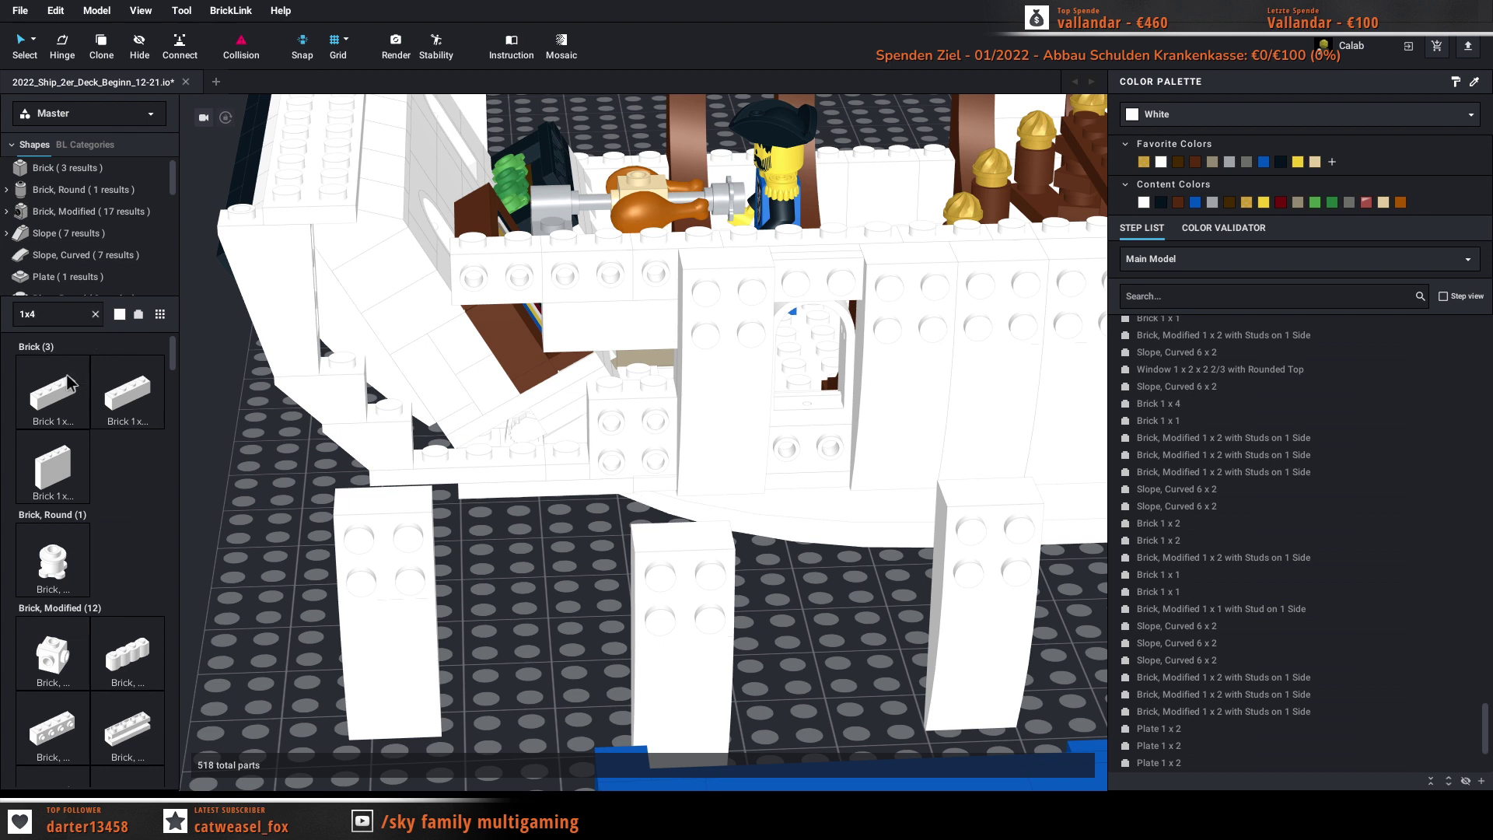
{"action": "left_click_drag", "start_coordinate": [70, 385], "coordinate": [518, 589]}
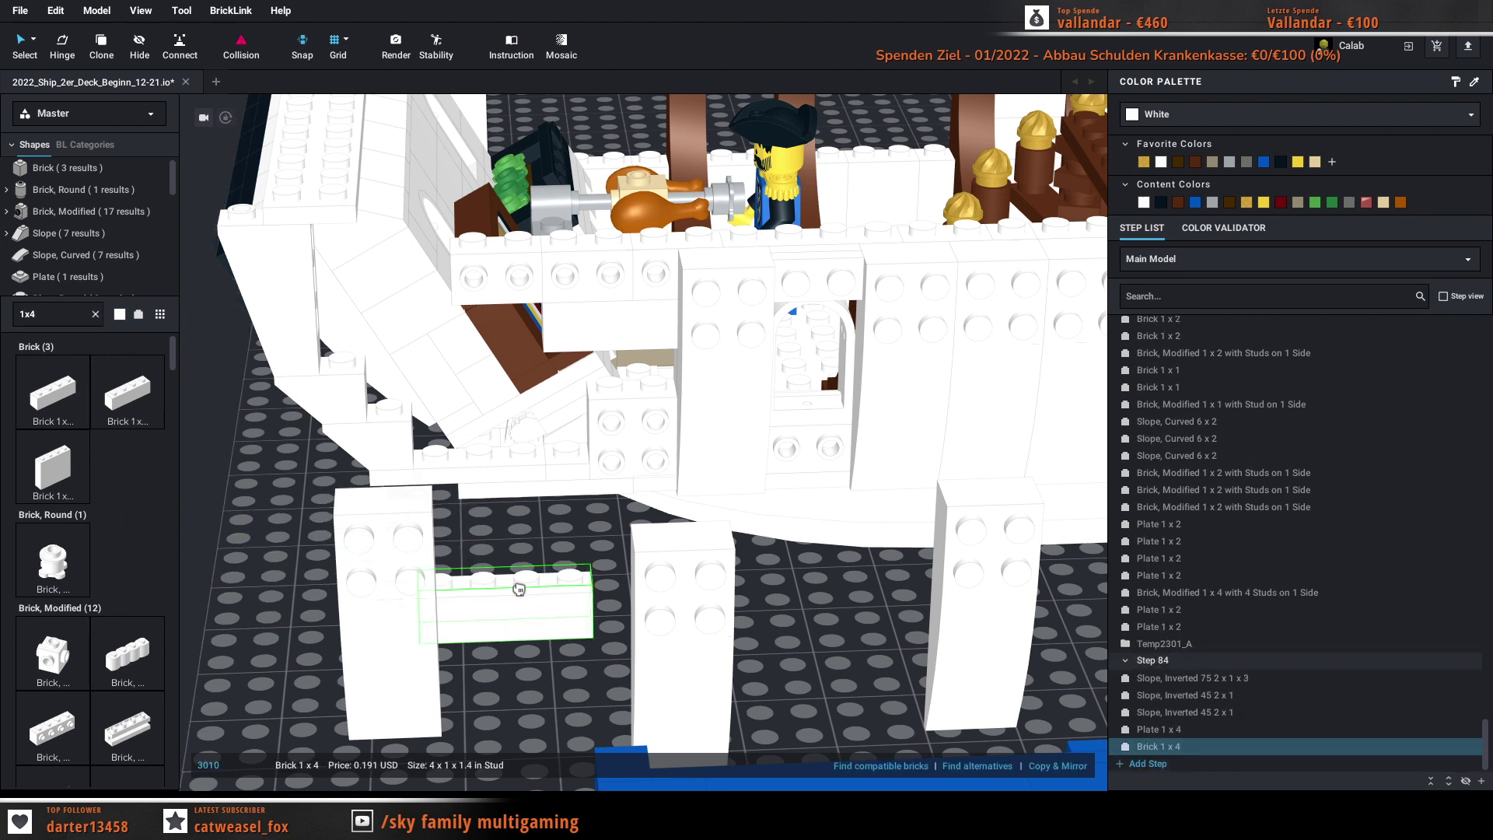
{"action": "left_click_drag", "start_coordinate": [519, 589], "coordinate": [508, 414]}
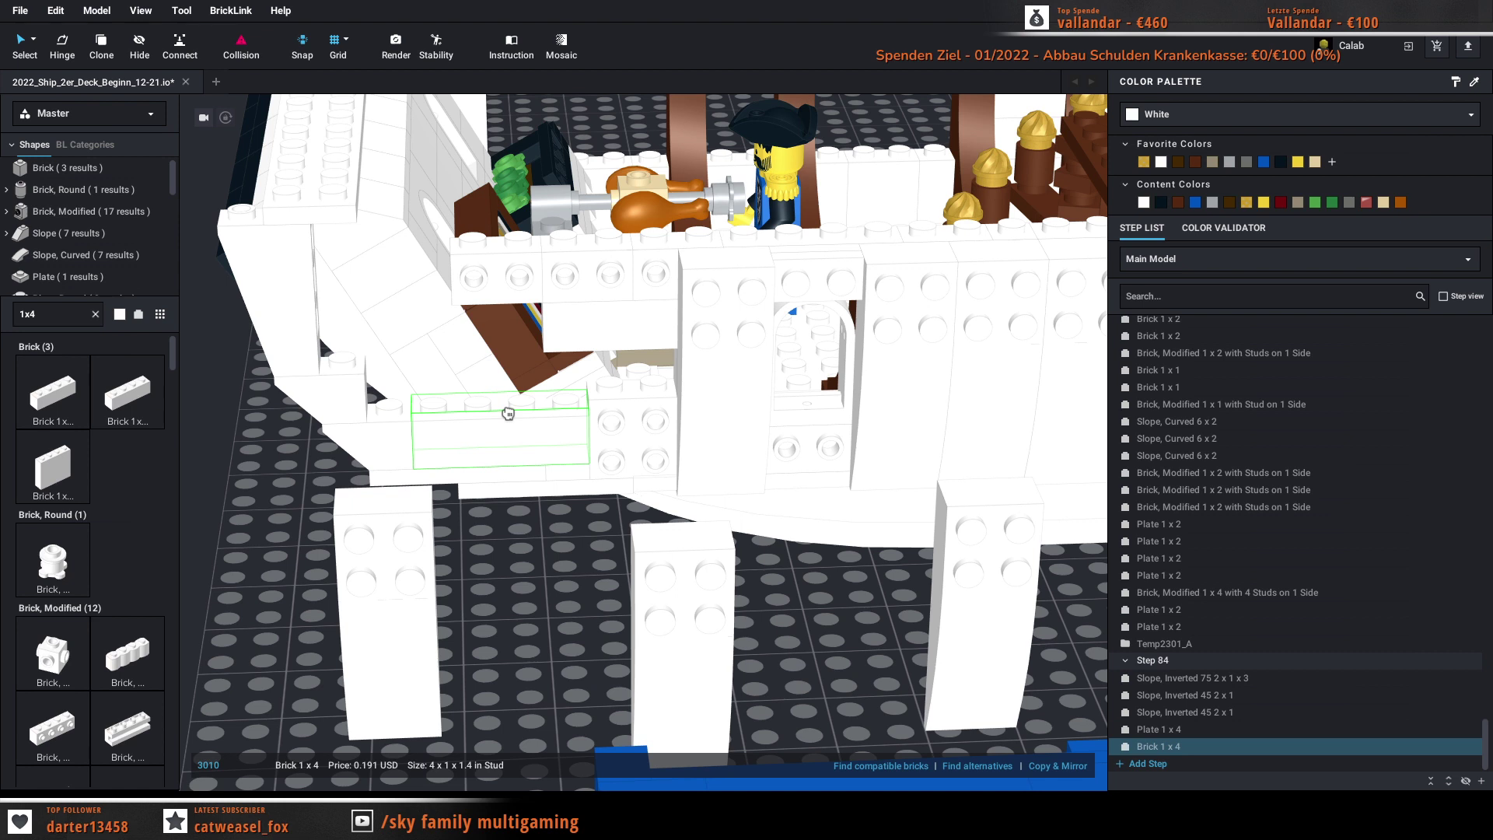
{"action": "left_click_drag", "start_coordinate": [508, 412], "coordinate": [397, 479]}
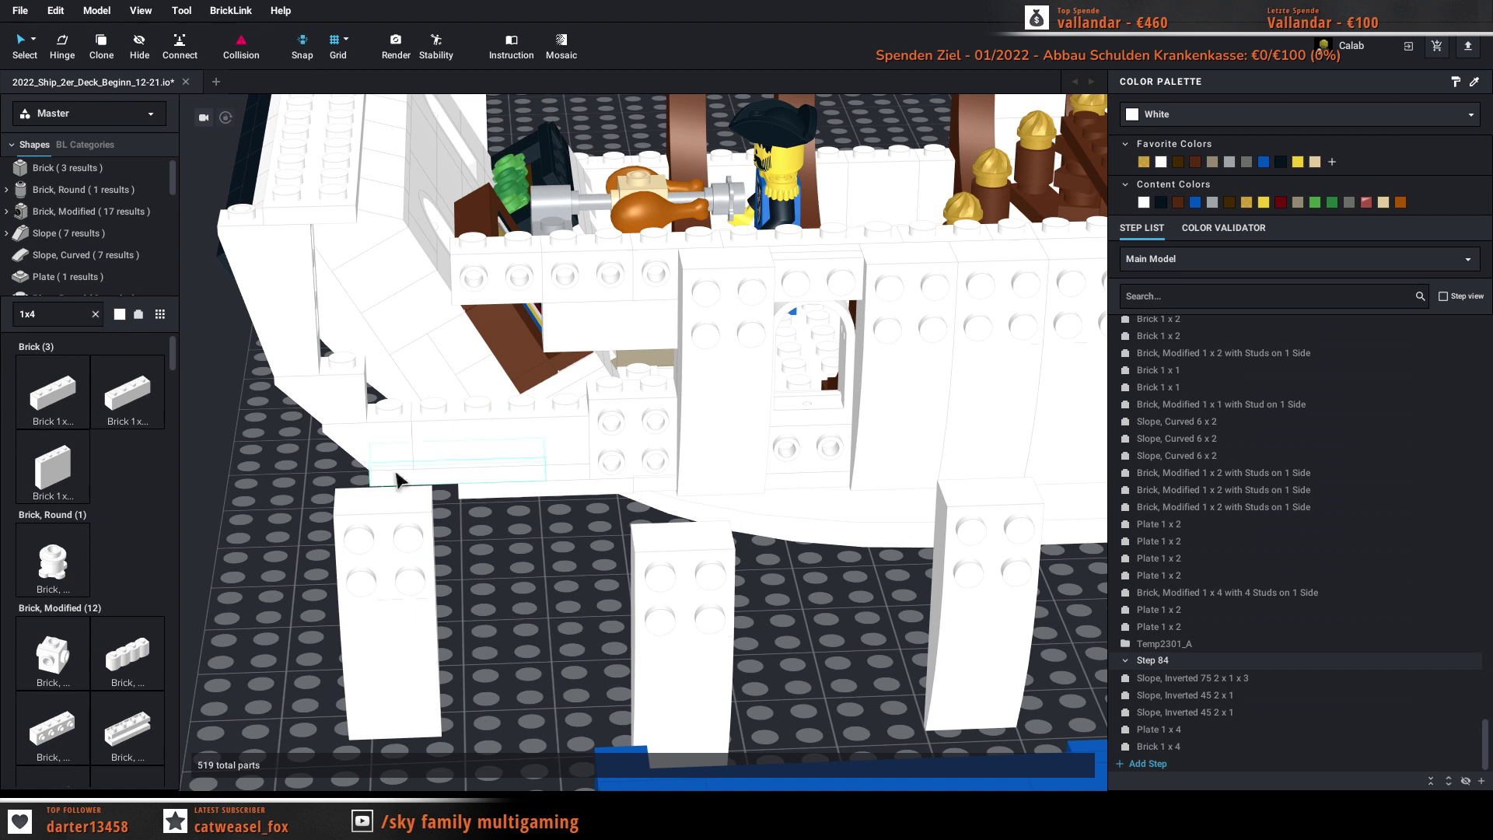
Step: Search the parts for "1x4 pla" and place one white Plate 1 x 4 over the inverted slope and new Brick 1 x 4
{"action": "left_click_drag", "start_coordinate": [65, 316], "coordinate": [19, 316]}
{"action": "type", "text": "1x4 pla"}
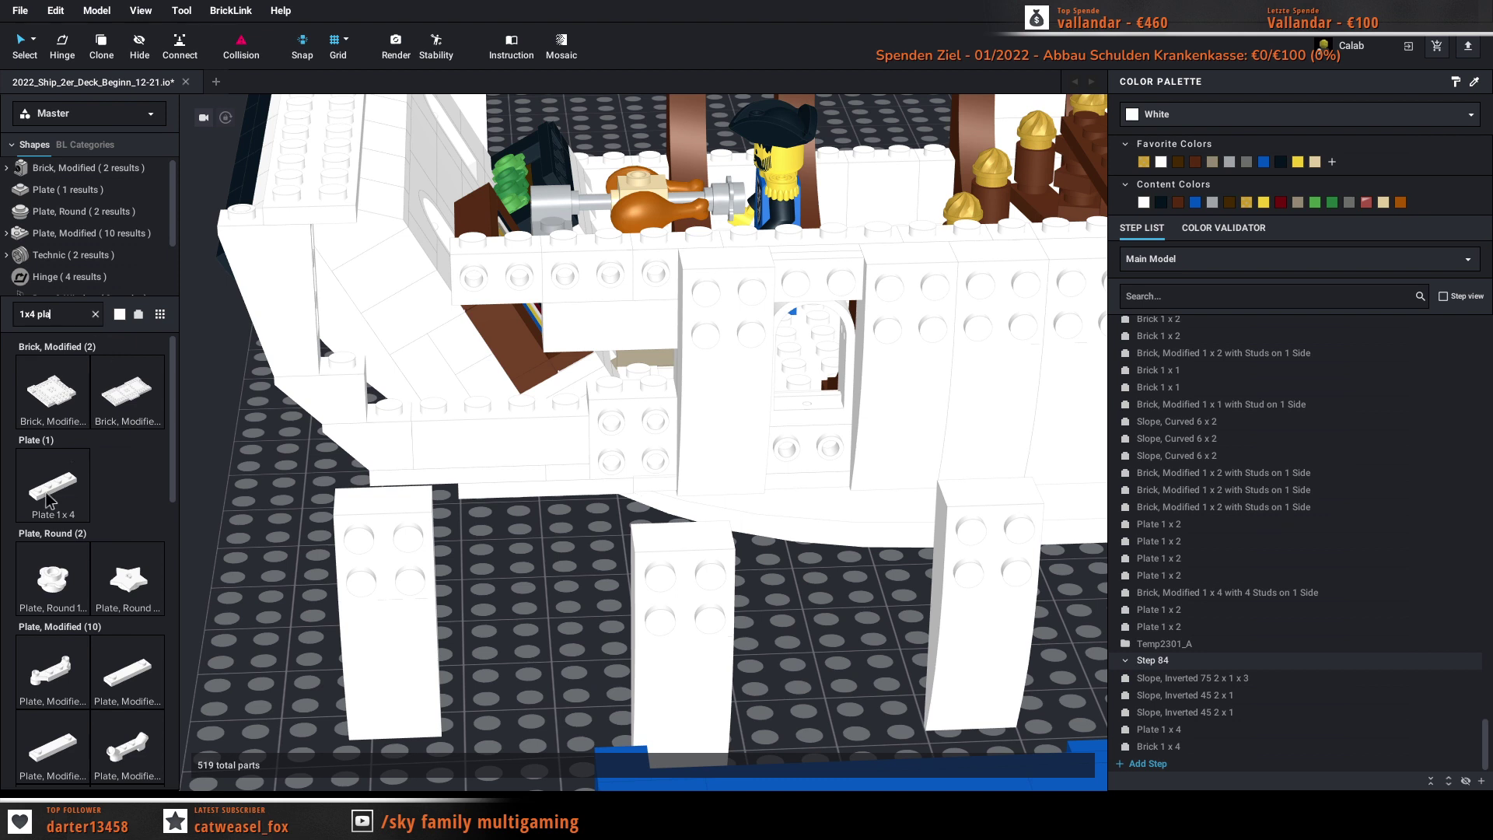
{"action": "left_click", "coordinate": [49, 500]}
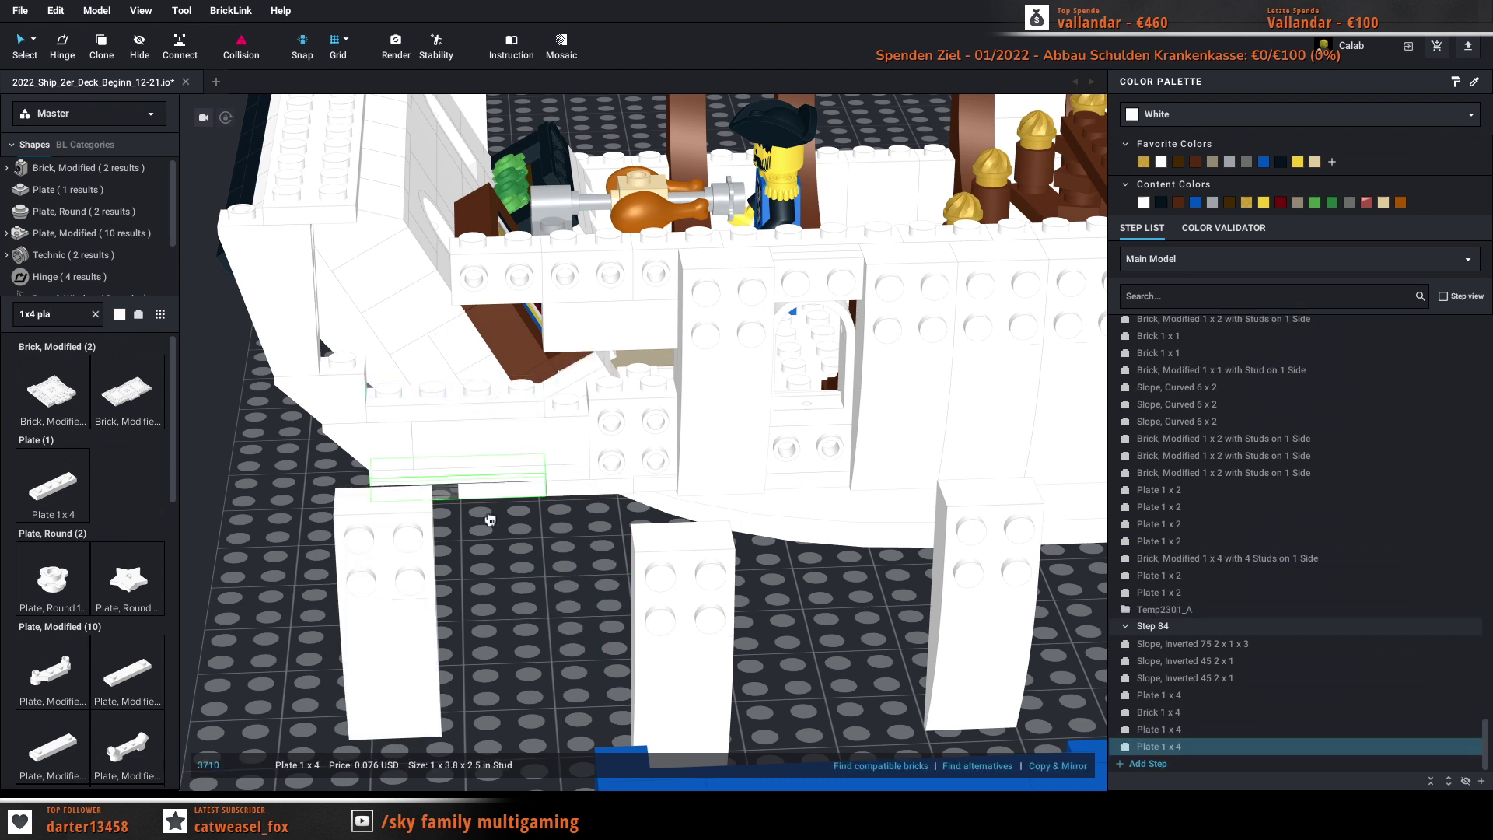
{"action": "key", "text": "Escape"}
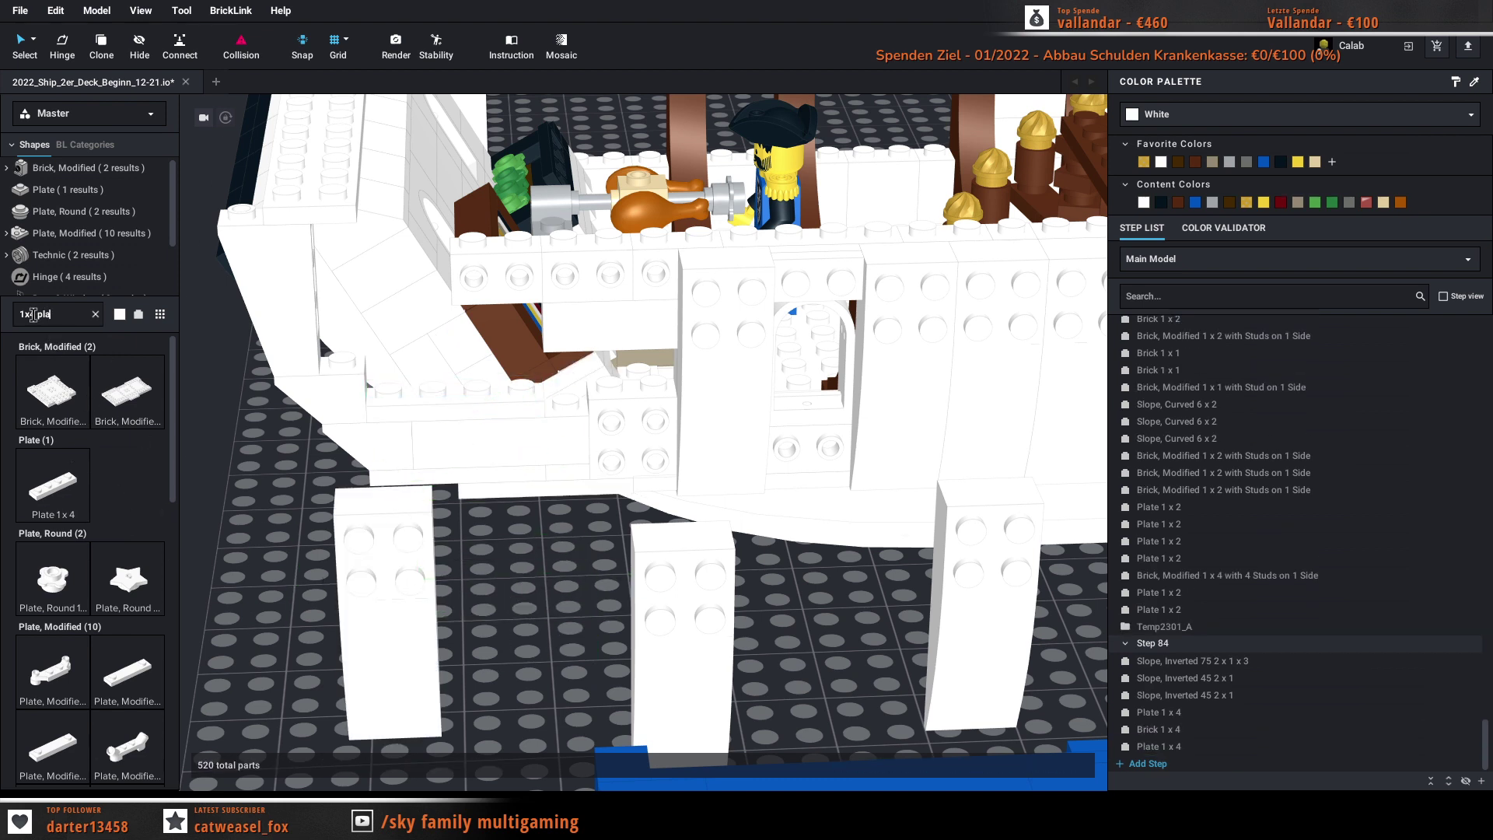
Step: Search the parts for "1x1 pla" and fill the remaining stud beside the upper Plate 1 x 4 with a white Plate 1 x 1
{"action": "left_click", "coordinate": [33, 314]}
{"action": "type", "text": "1"}
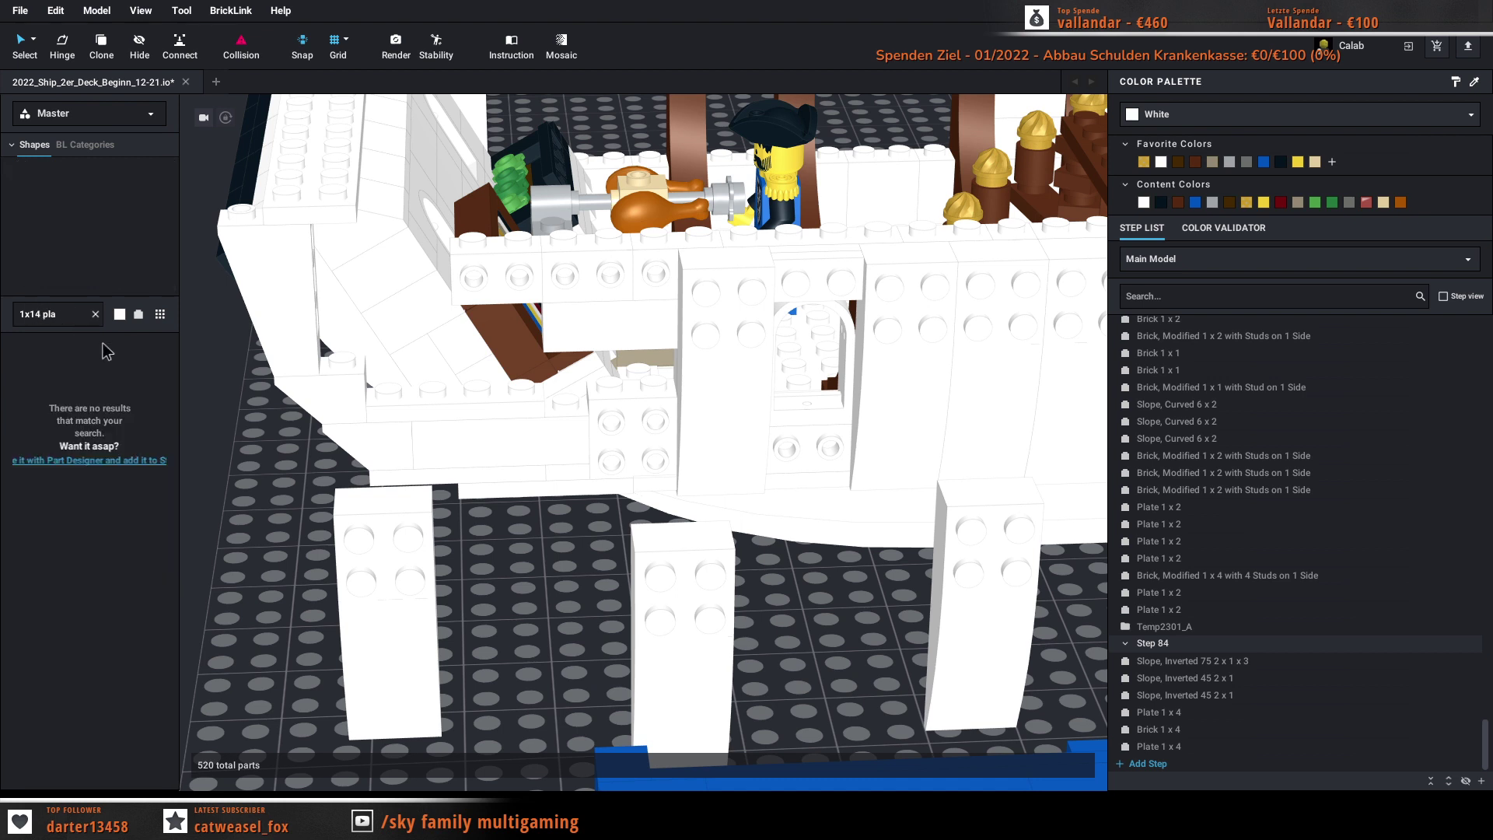
{"action": "key", "text": "Delete"}
{"action": "left_click_drag", "start_coordinate": [45, 513], "coordinate": [571, 418]}
{"action": "key", "text": "Escape"}
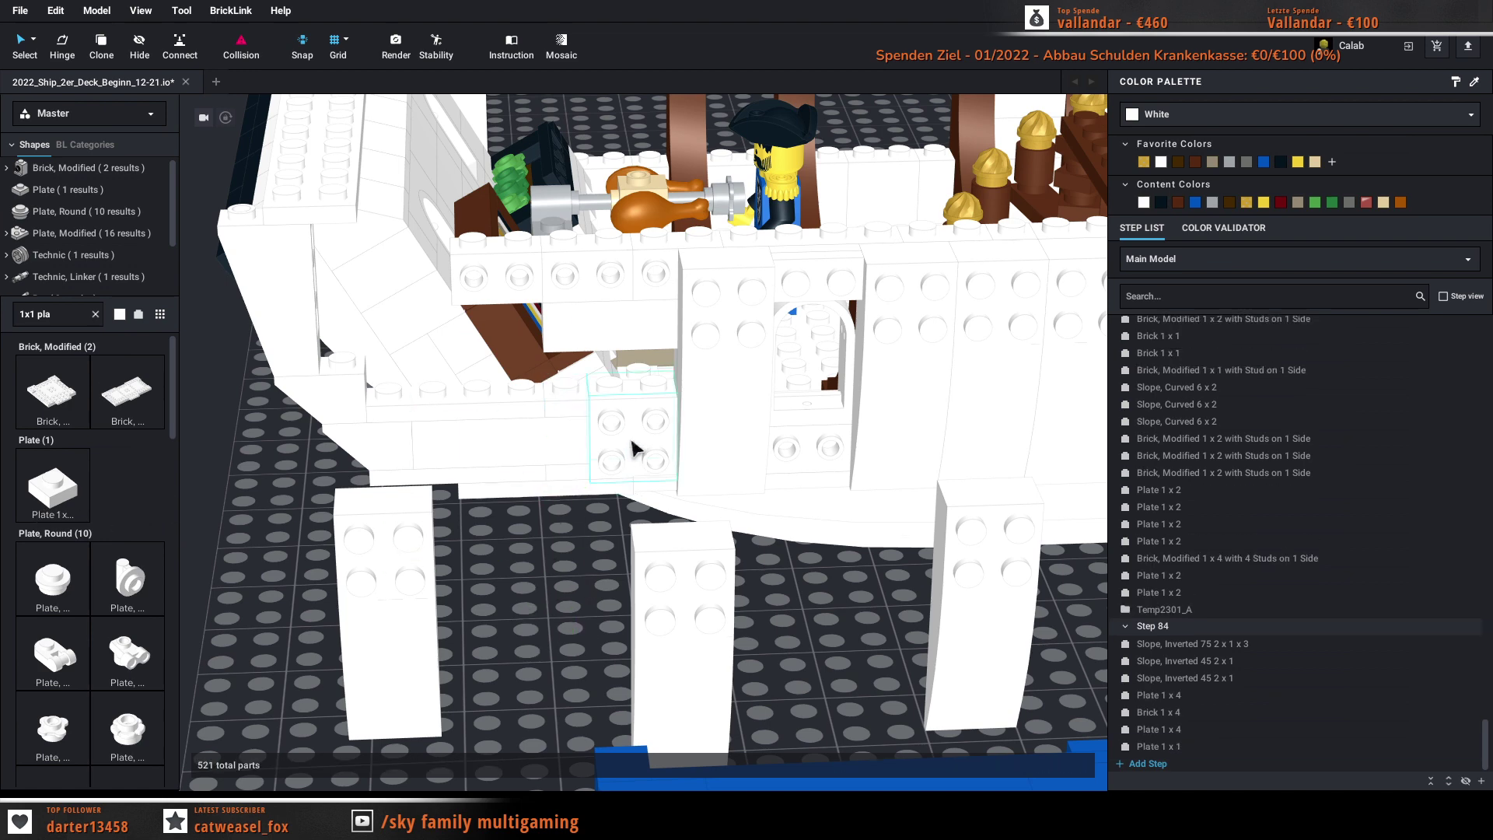
Step: Clone the white Brick, Modified 1 x 2 x 1 2/3 with Studs on 1 Side and place the copy beneath the studded rail's bow end
{"action": "left_click", "coordinate": [630, 443]}
{"action": "key", "text": "c"}
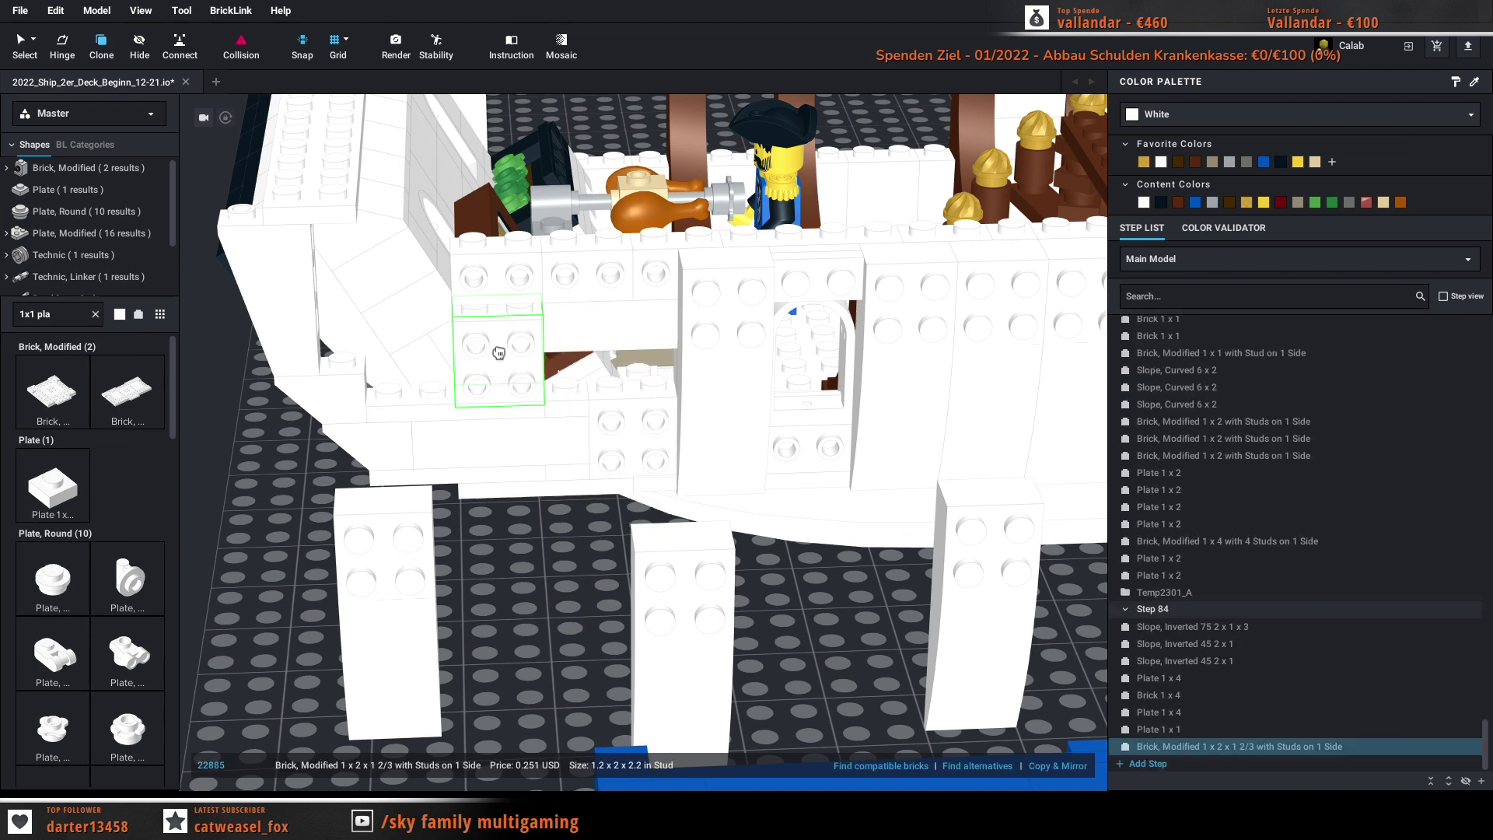
{"action": "left_click", "coordinate": [499, 353]}
{"action": "key", "text": "Escape"}
Step: Try a detached white Slope, Curved 6 x 2 on the cloned brick's side studs, and move it back off the hull
{"action": "mouse_move", "coordinate": [387, 603]}
{"action": "left_mouse_down"}
{"action": "mouse_move", "coordinate": [510, 547]}
{"action": "mouse_move", "coordinate": [499, 360]}
{"action": "mouse_move", "coordinate": [500, 378]}
{"action": "left_mouse_up"}
{"action": "left_click", "coordinate": [468, 613]}
{"action": "right_click_drag", "start_coordinate": [469, 613], "coordinate": [424, 595]}
{"action": "left_click_drag", "start_coordinate": [499, 406], "coordinate": [389, 661]}
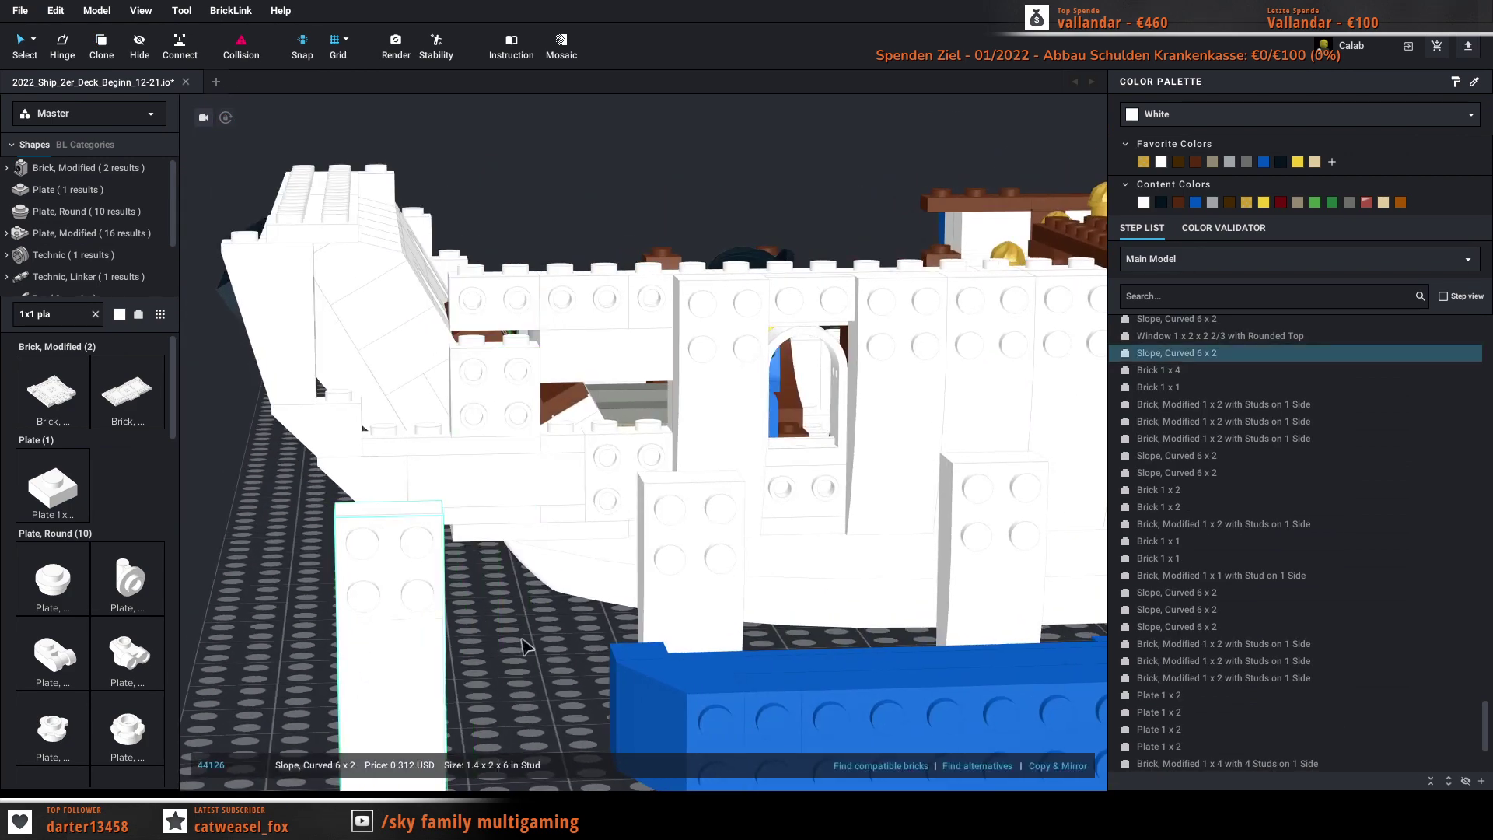
Step: Place another Brick, Modified 1 x 2 x 1 2/3 with Studs on 1 Side next to the first copy, toward the bow
{"action": "right_click_drag", "start_coordinate": [522, 639], "coordinate": [544, 704]}
{"action": "left_click_drag", "start_coordinate": [410, 360], "coordinate": [510, 591]}
{"action": "key", "text": "Delete"}
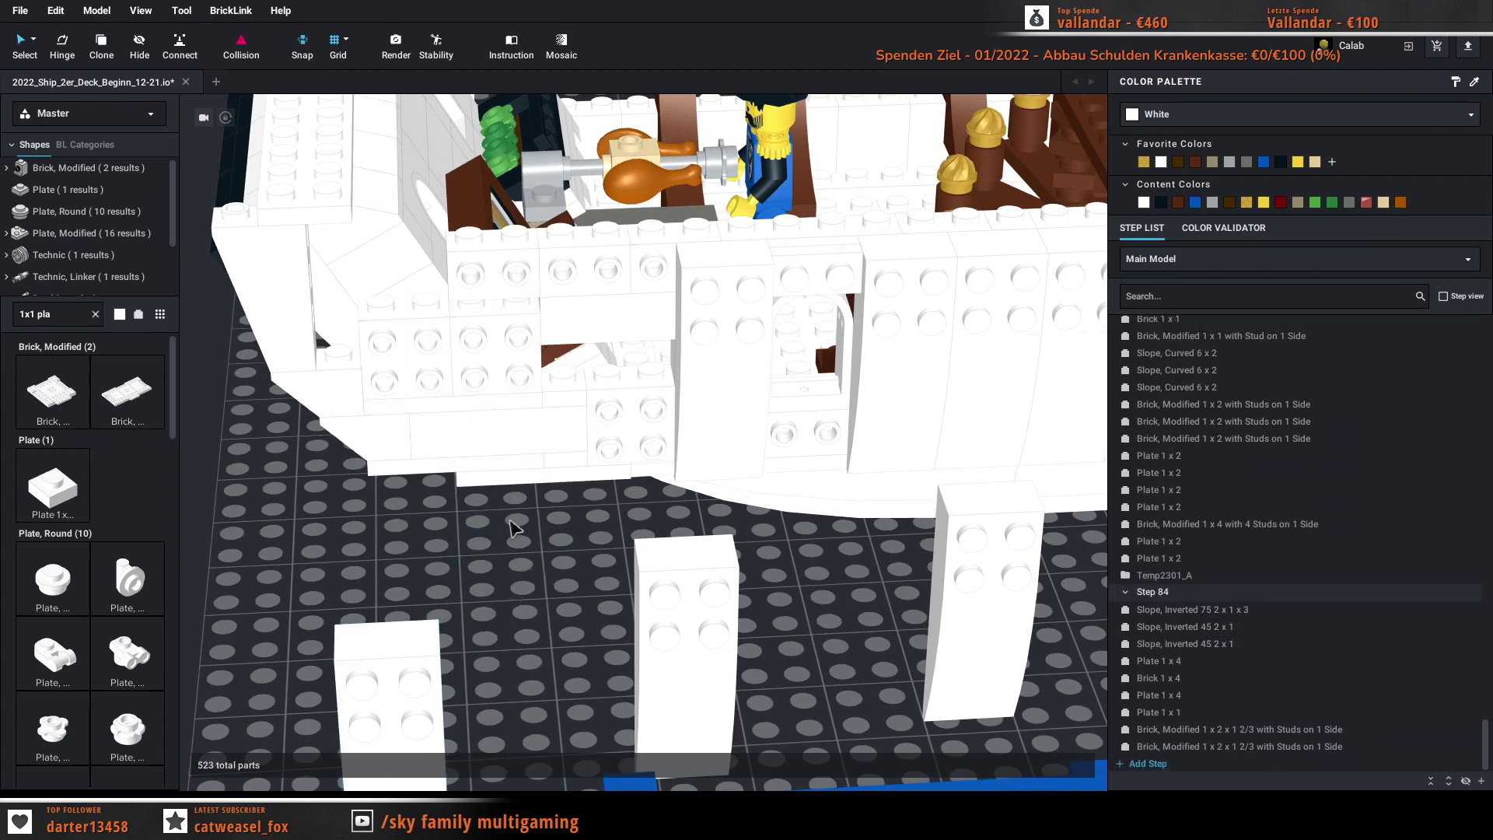
{"action": "key", "text": "c"}
{"action": "left_click", "coordinate": [606, 334]}
{"action": "key", "text": "Escape"}
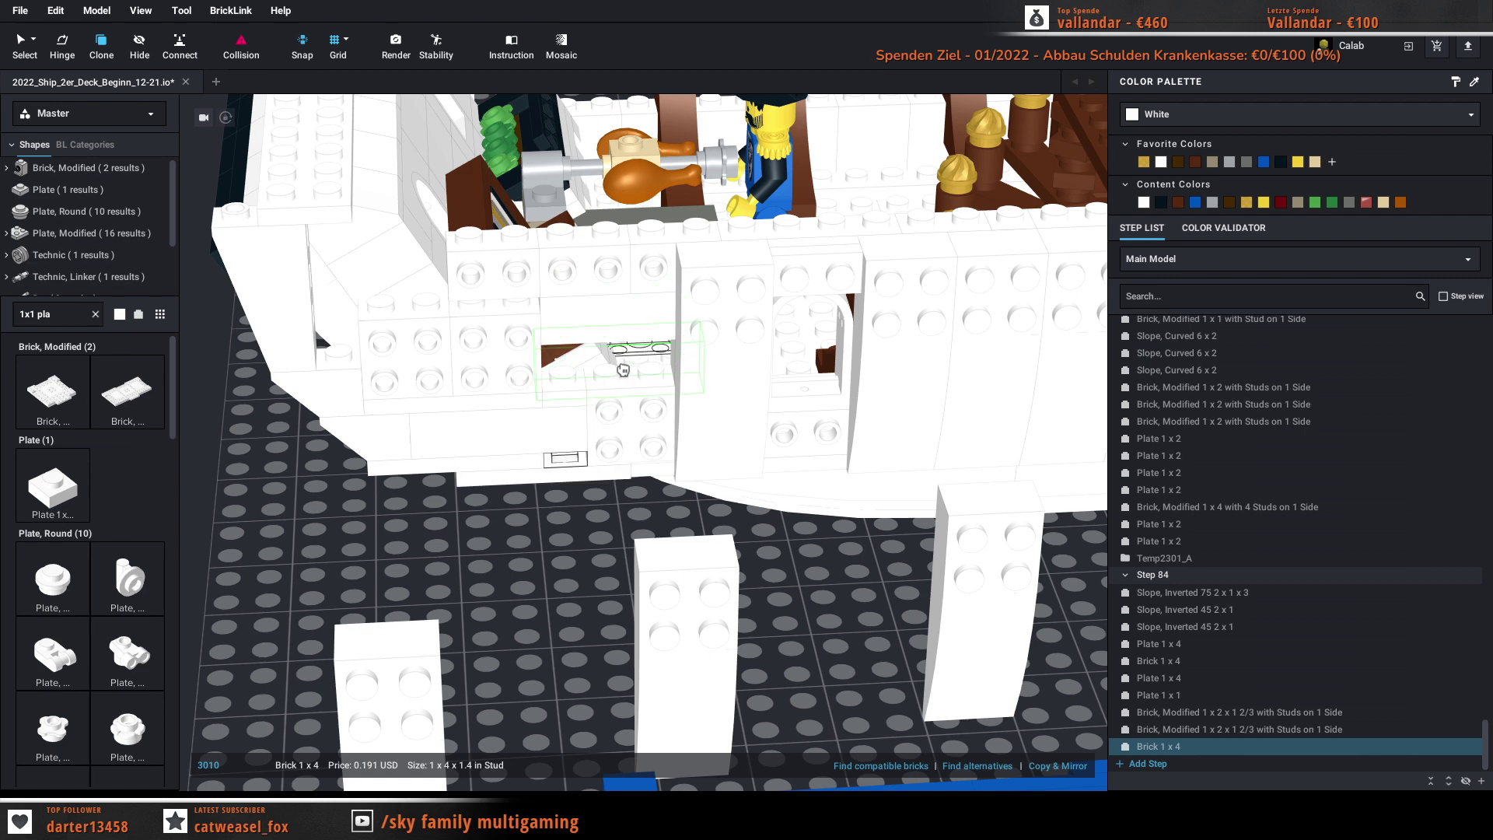
Step: Search the parts for "1x3" and place a white Brick 1 x 3 in the hull wall gap beside the side-studded bricks
{"action": "left_click", "coordinate": [62, 315]}
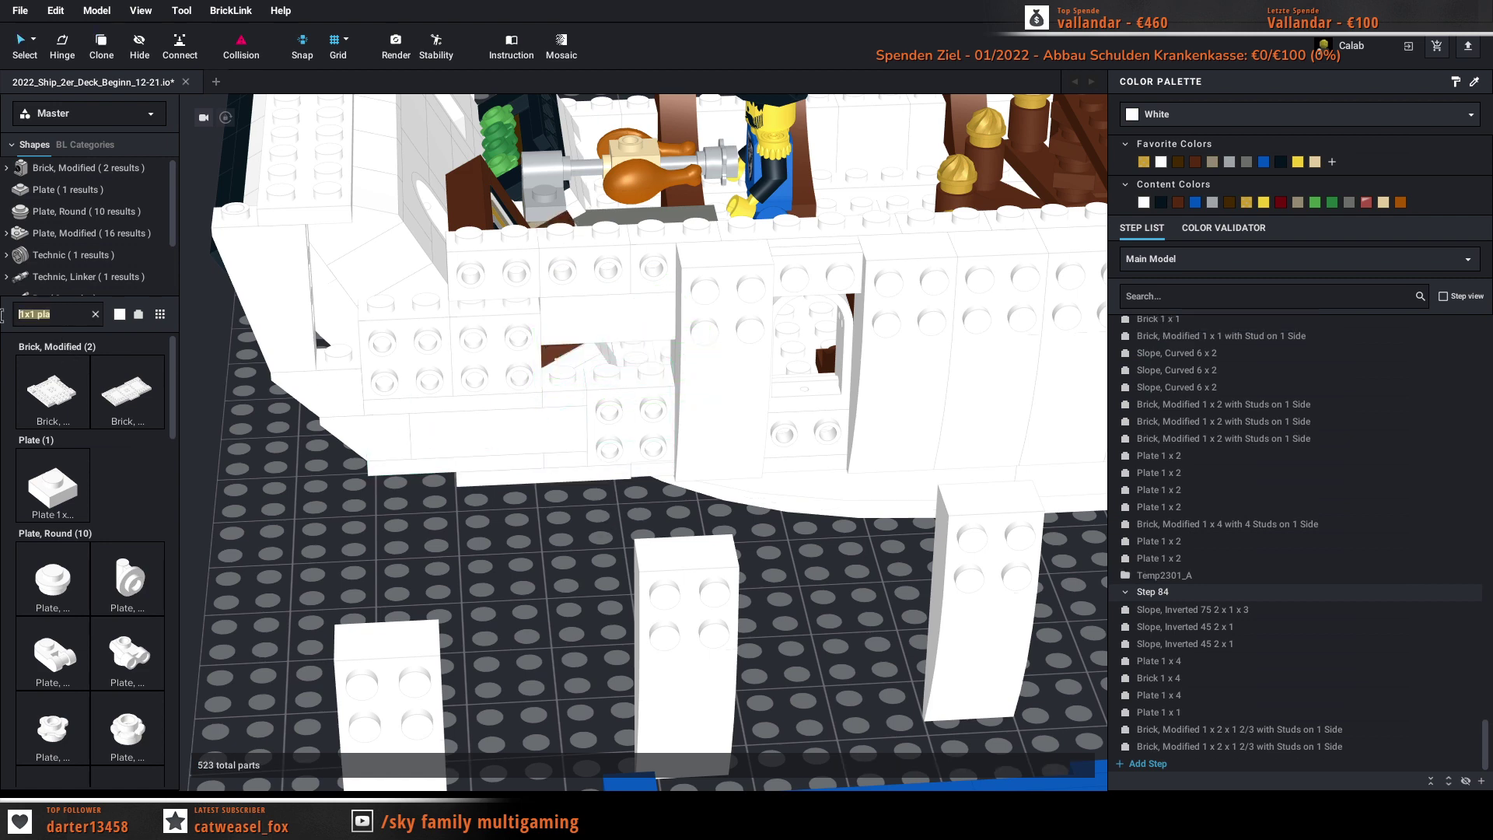
{"action": "type", "text": "1x3"}
{"action": "left_click_drag", "start_coordinate": [78, 424], "coordinate": [609, 554]}
{"action": "right_click_drag", "start_coordinate": [608, 553], "coordinate": [623, 581]}
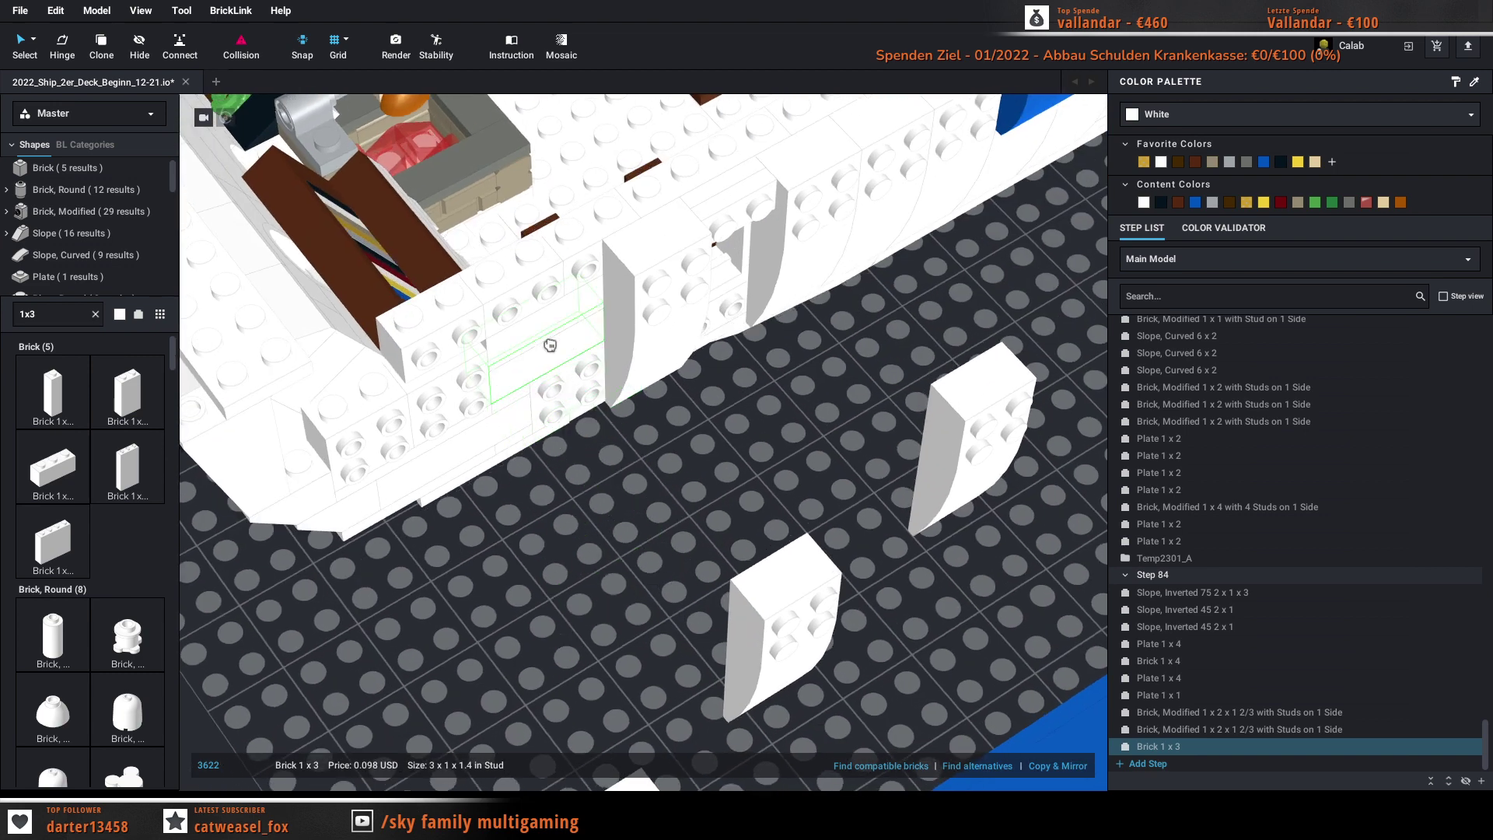
{"action": "left_click", "coordinate": [550, 343]}
{"action": "key", "text": "Escape"}
Step: Search the parts for "1x1" and fill the small gap at the bow end of the side-studded row with a white Brick 1 x 1
{"action": "right_click_drag", "start_coordinate": [576, 603], "coordinate": [563, 555]}
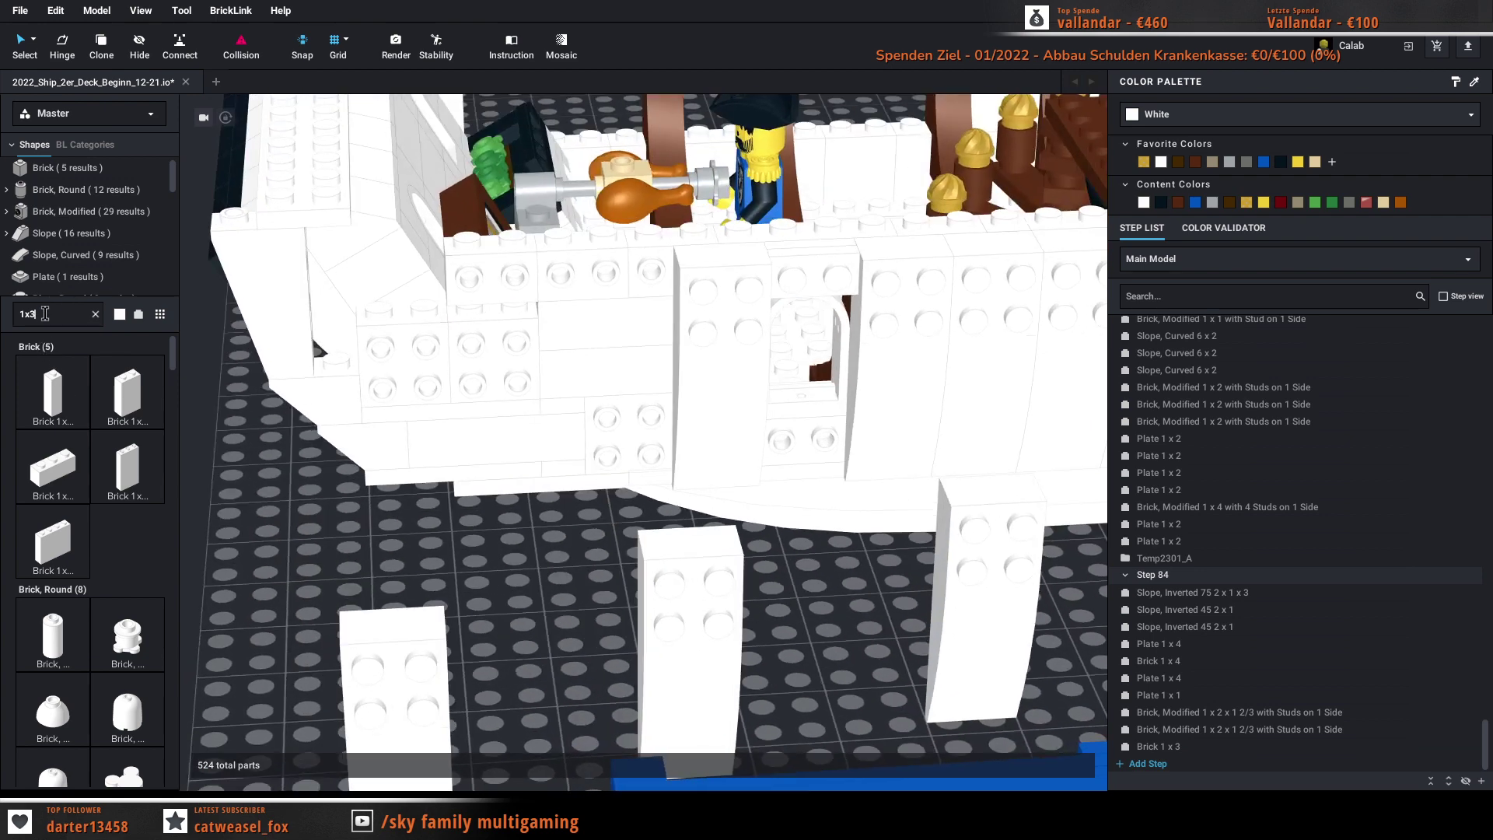
{"action": "type", "text": "1x2"}
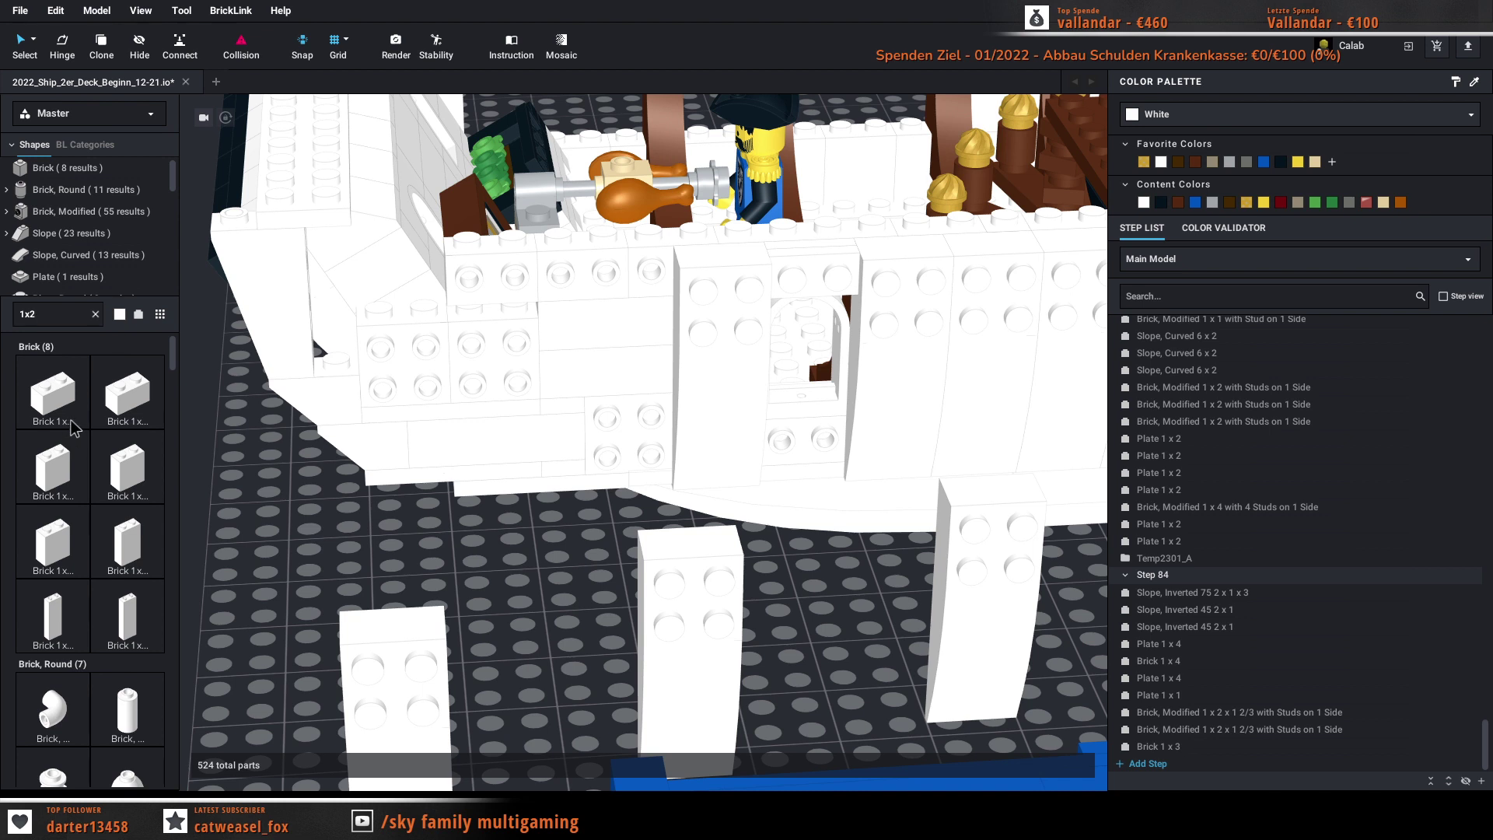
{"action": "key", "text": "BackSpace"}
{"action": "type", "text": "1"}
{"action": "left_click_drag", "start_coordinate": [84, 418], "coordinate": [385, 543]}
{"action": "key", "text": "ctrl+z"}
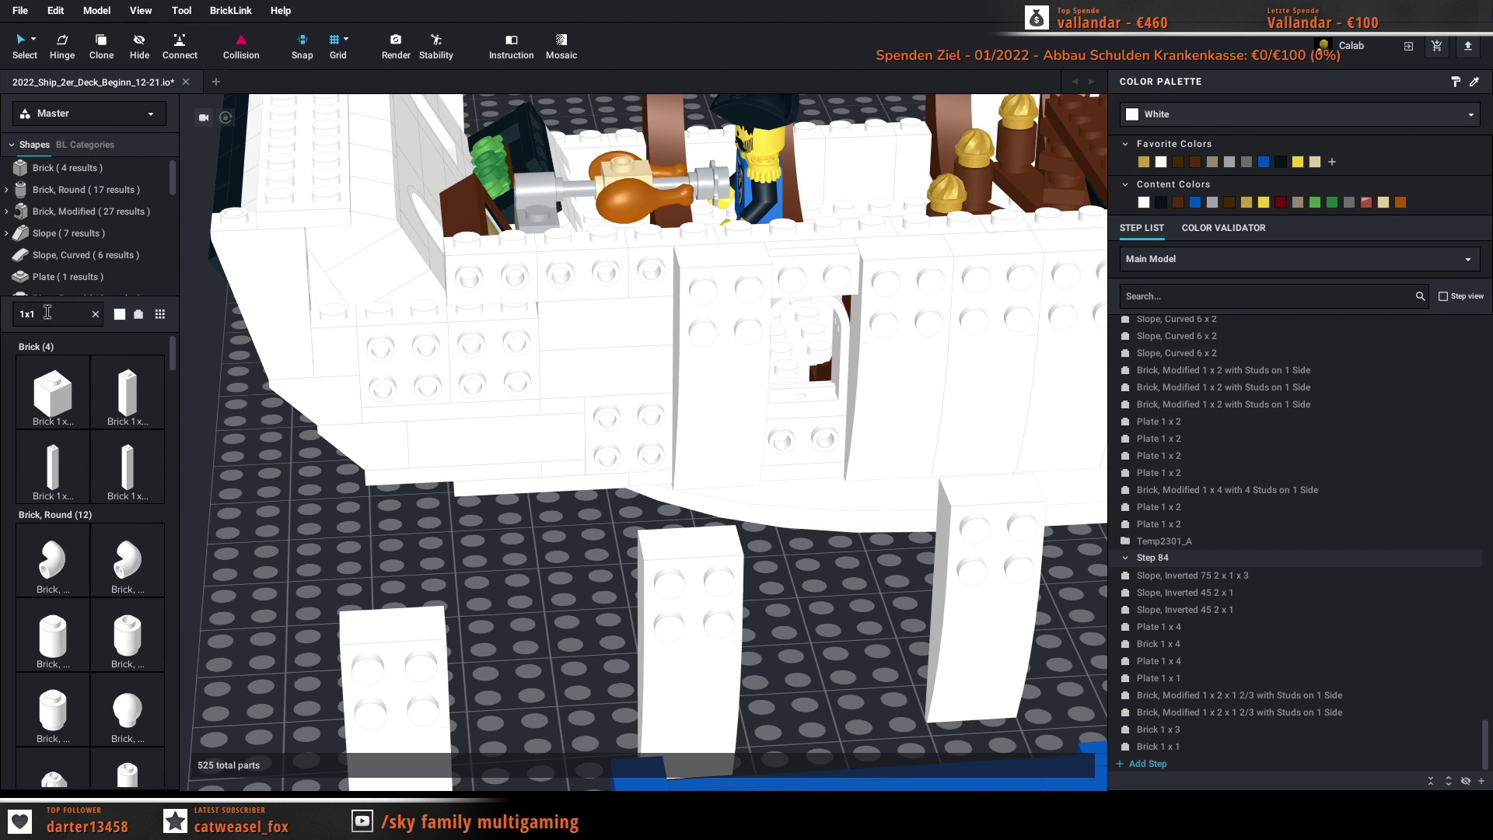
Step: Search the parts for "1x4 pl" and place a white Plate 1 x 4 along the top of the side-studded bricks, from the bow end
{"action": "key", "text": "BackSpace"}
{"action": "type", "text": "4"}
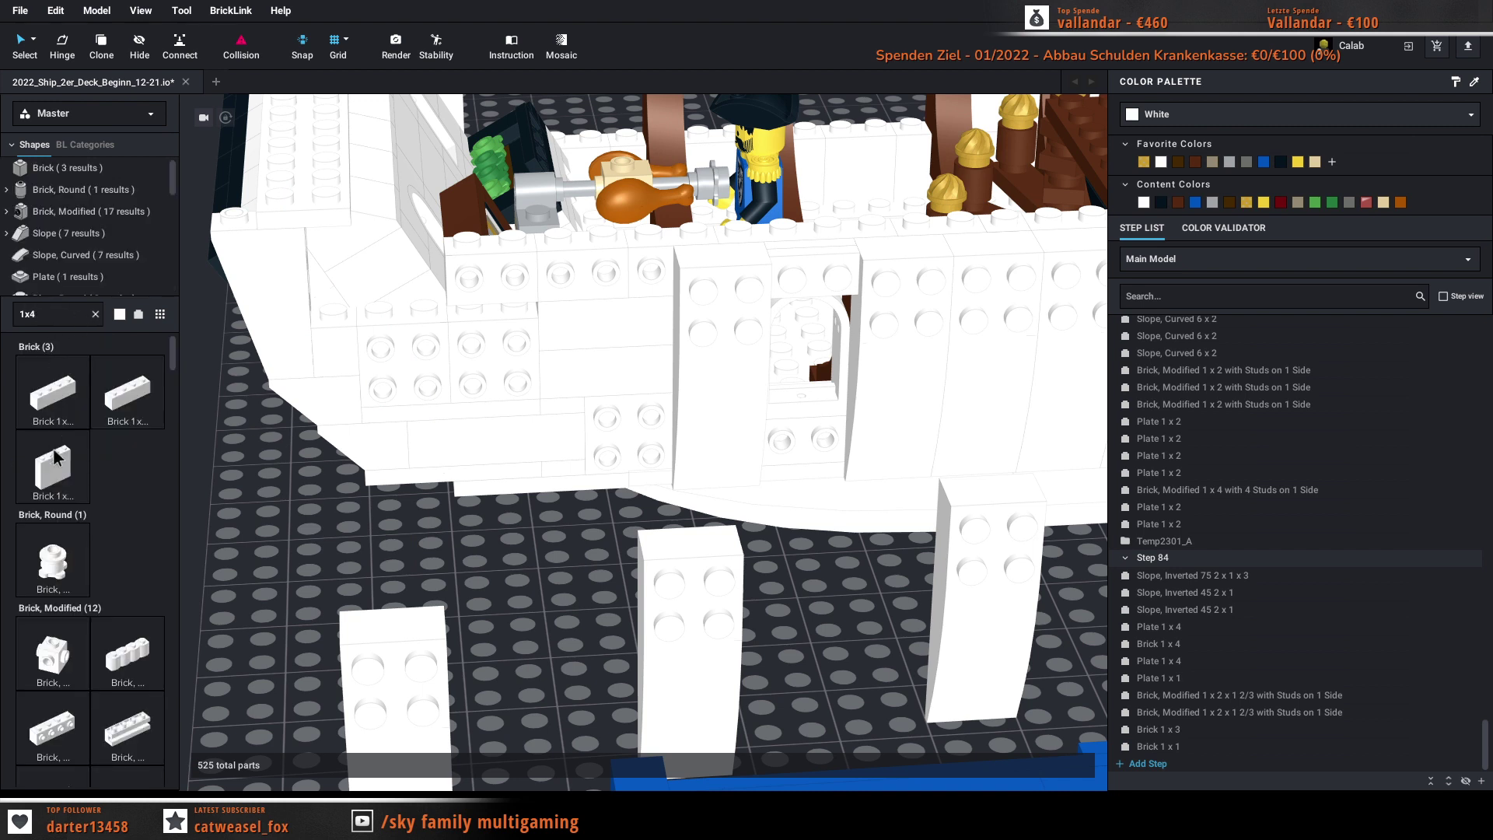
{"action": "type", "text": " pl"}
{"action": "left_click_drag", "start_coordinate": [59, 494], "coordinate": [409, 326]}
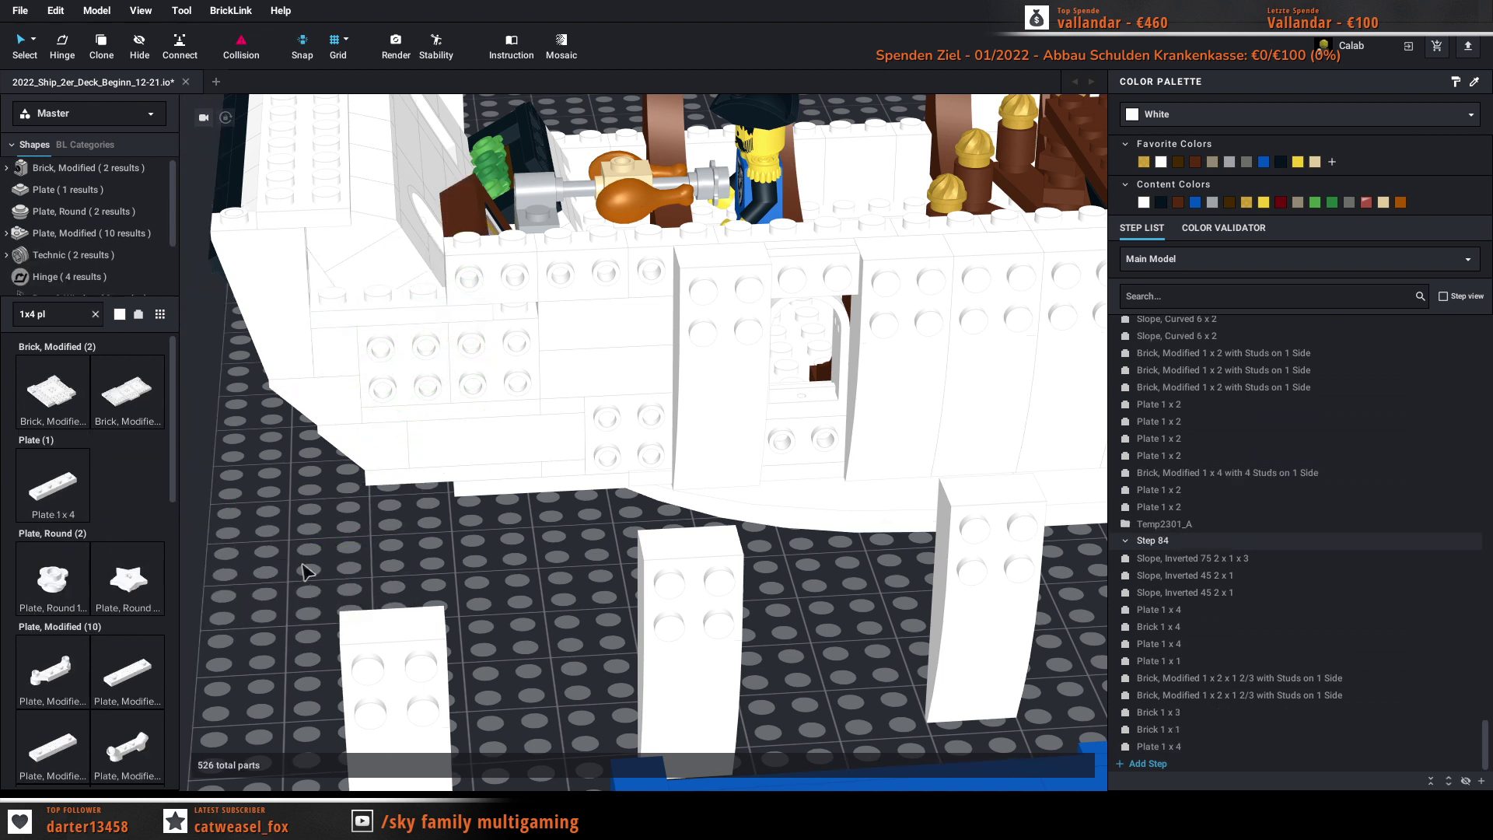
Step: Clone the white Plate 1 x 1 and fill the remaining stud beside the new Plate 1 x 4
{"action": "left_click", "coordinate": [563, 403]}
{"action": "key", "text": "c"}
{"action": "left_click", "coordinate": [524, 304]}
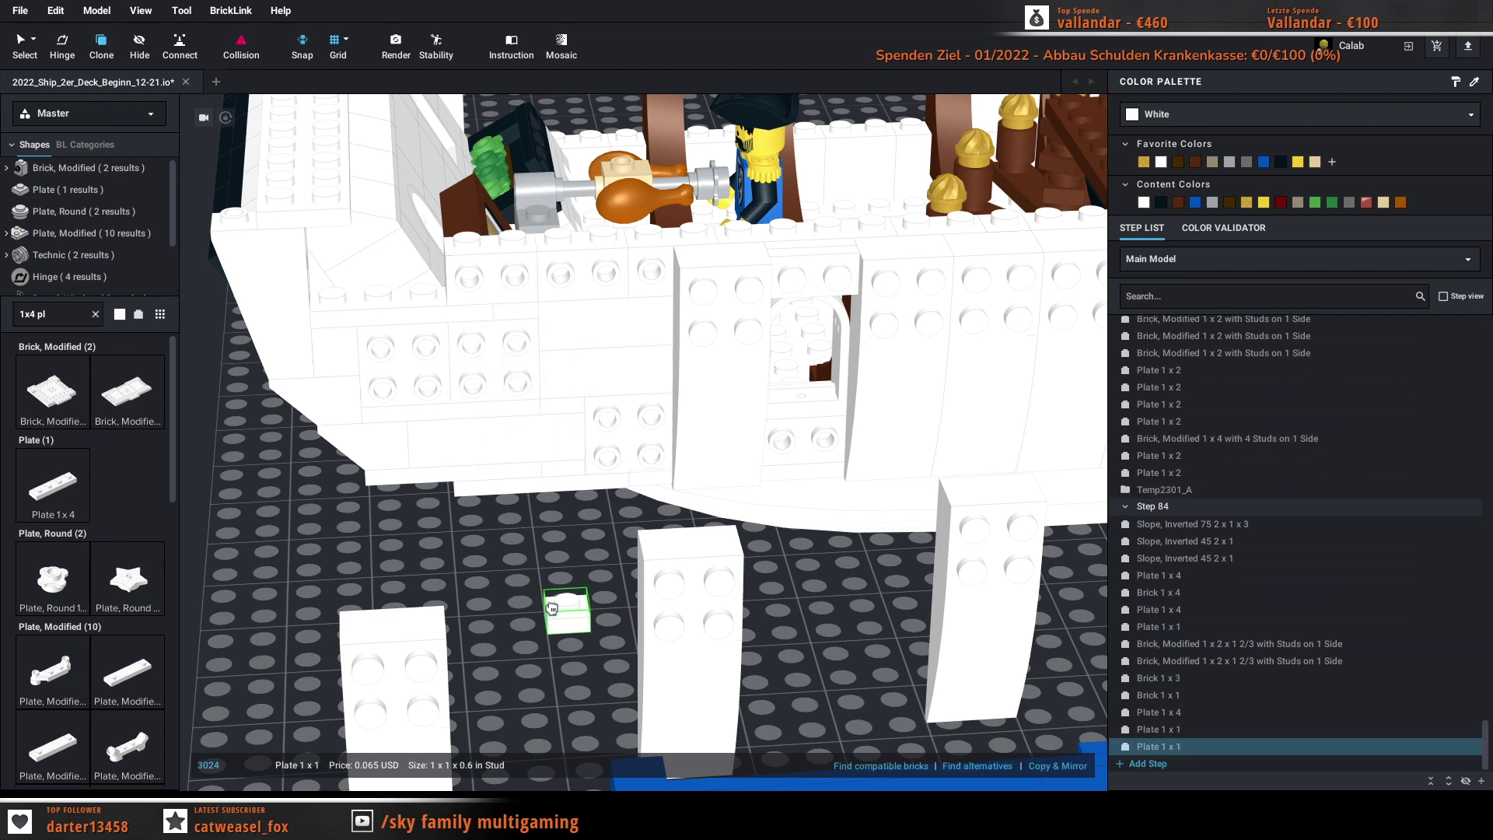
{"action": "key", "text": "Escape"}
Step: Clone the upper Brick, Modified 1 x 2 with Studs on 1 Side and place the copy next to it on the plate row, toward the bow
{"action": "left_click", "coordinate": [504, 282]}
{"action": "key", "text": "c"}
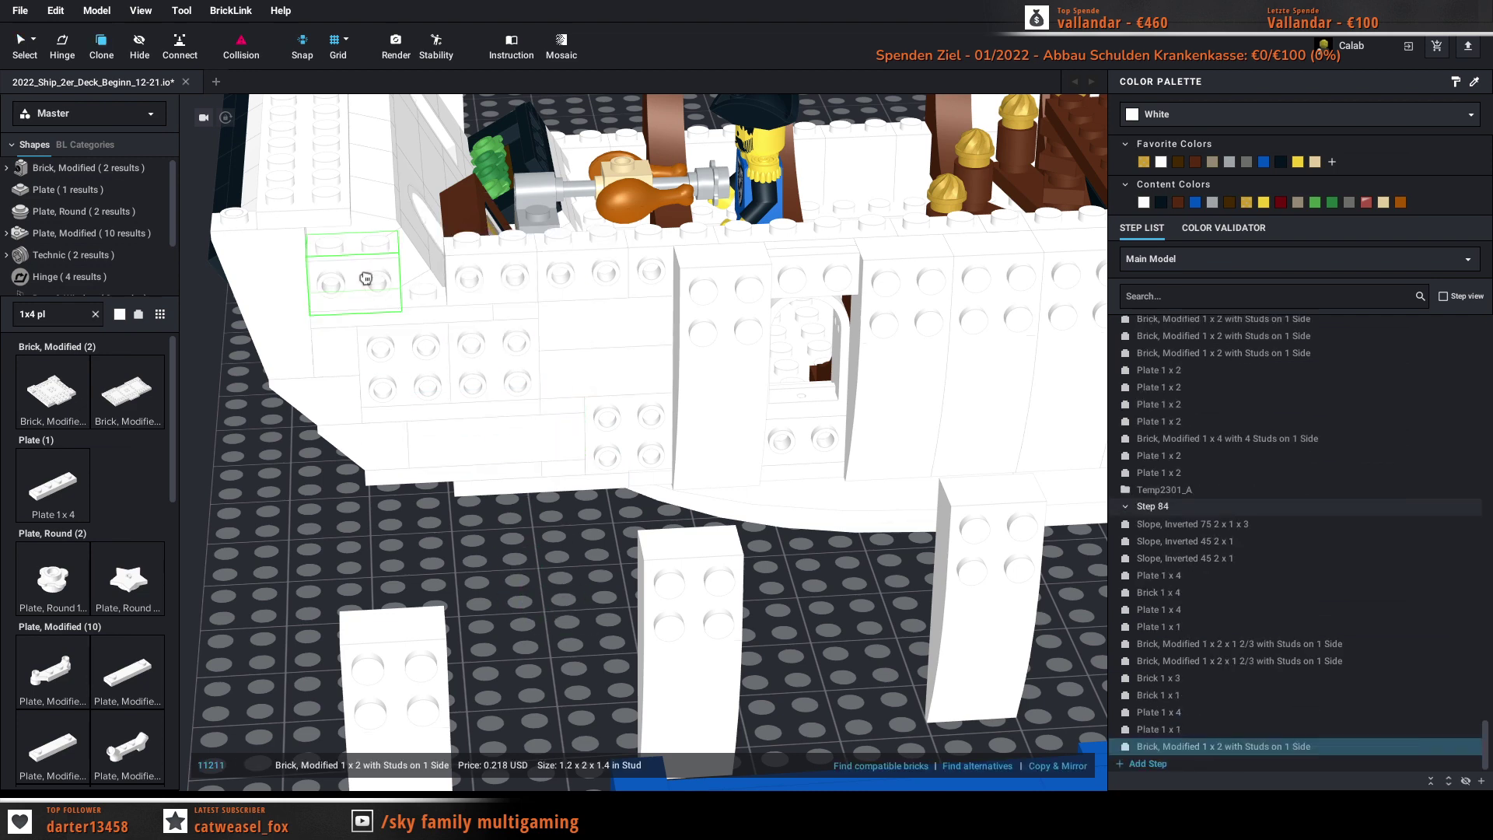
{"action": "left_click", "coordinate": [404, 277]}
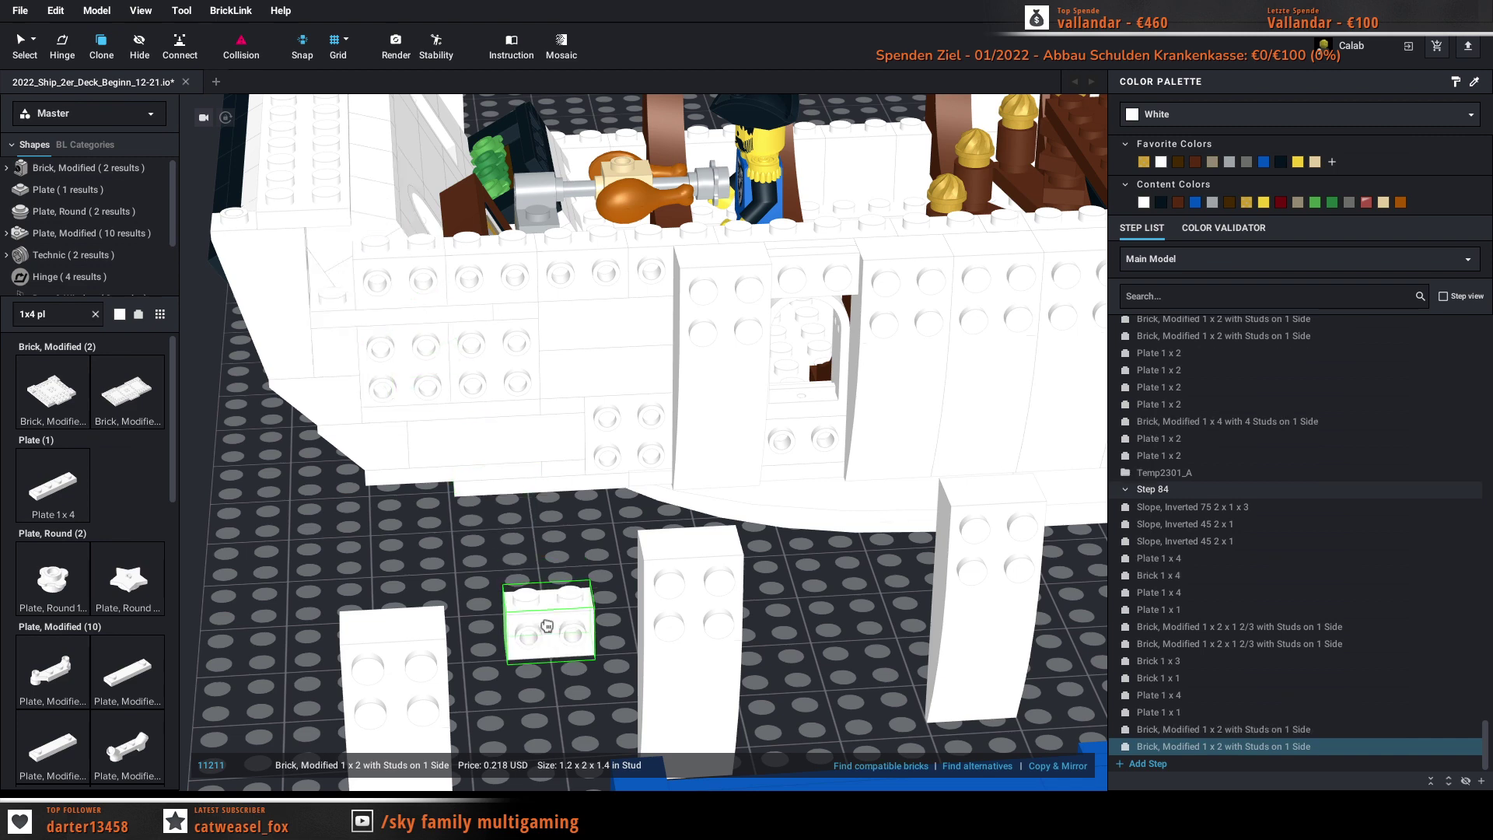
{"action": "key", "text": "Escape"}
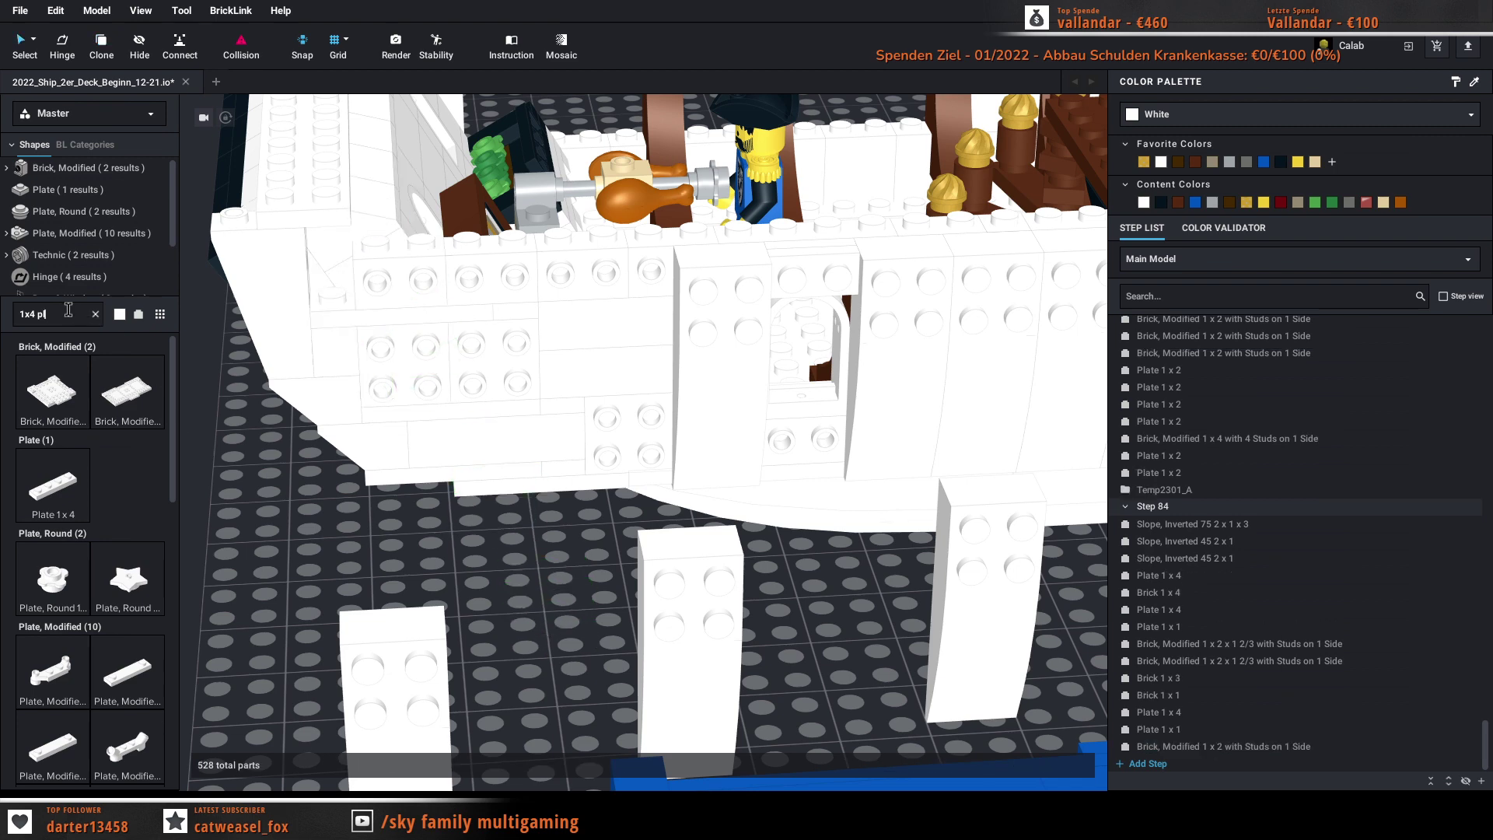
Step: Search the parts for "1x1" and place a white Brick 1 x 1 at the bow end of the top row, beside the inverted slope
{"action": "left_click", "coordinate": [34, 314]}
{"action": "type", "text": "1x1"}
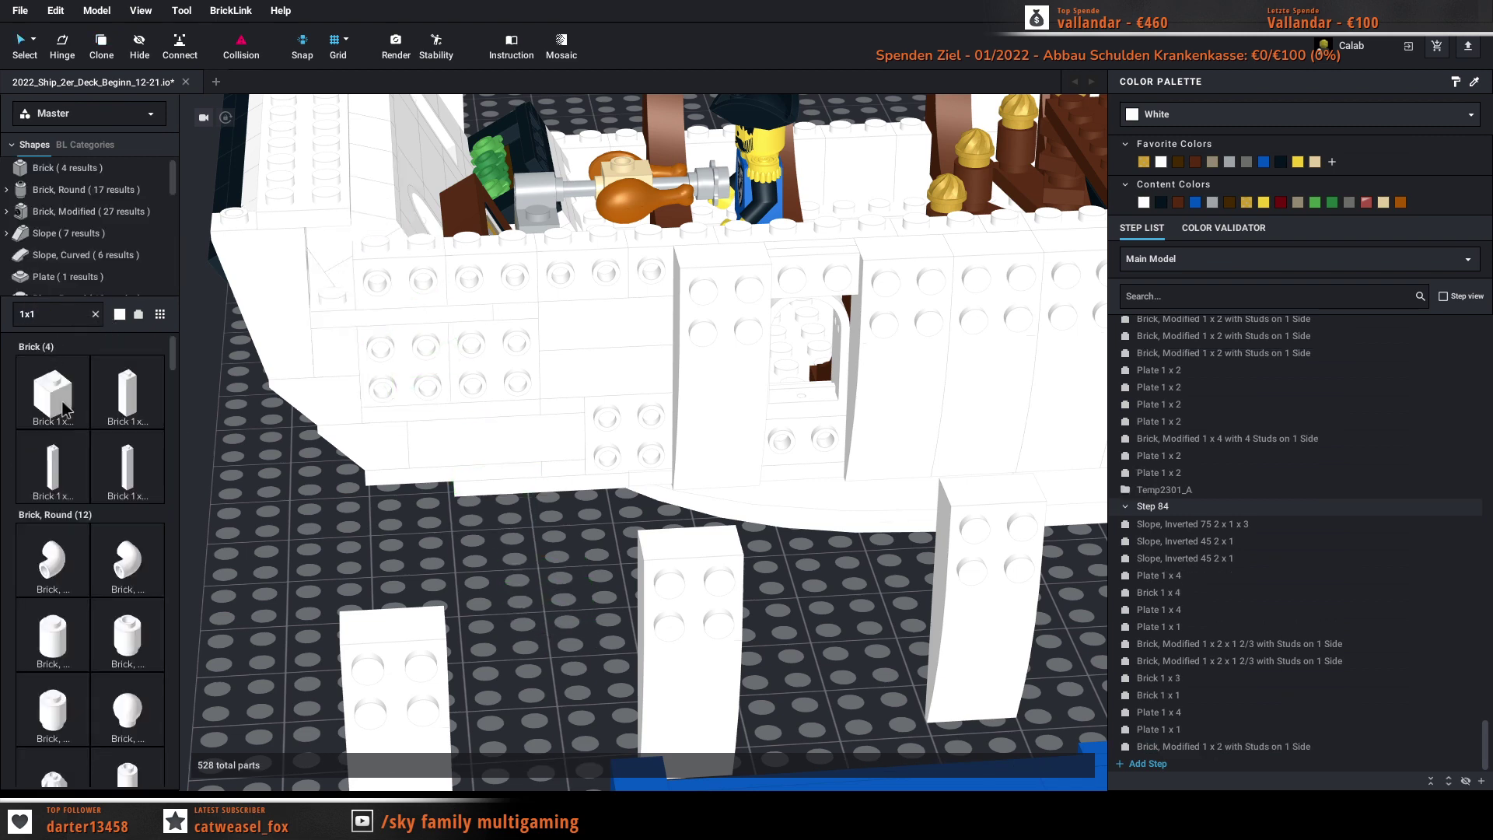
{"action": "left_click", "coordinate": [66, 410]}
{"action": "left_click", "coordinate": [342, 556]}
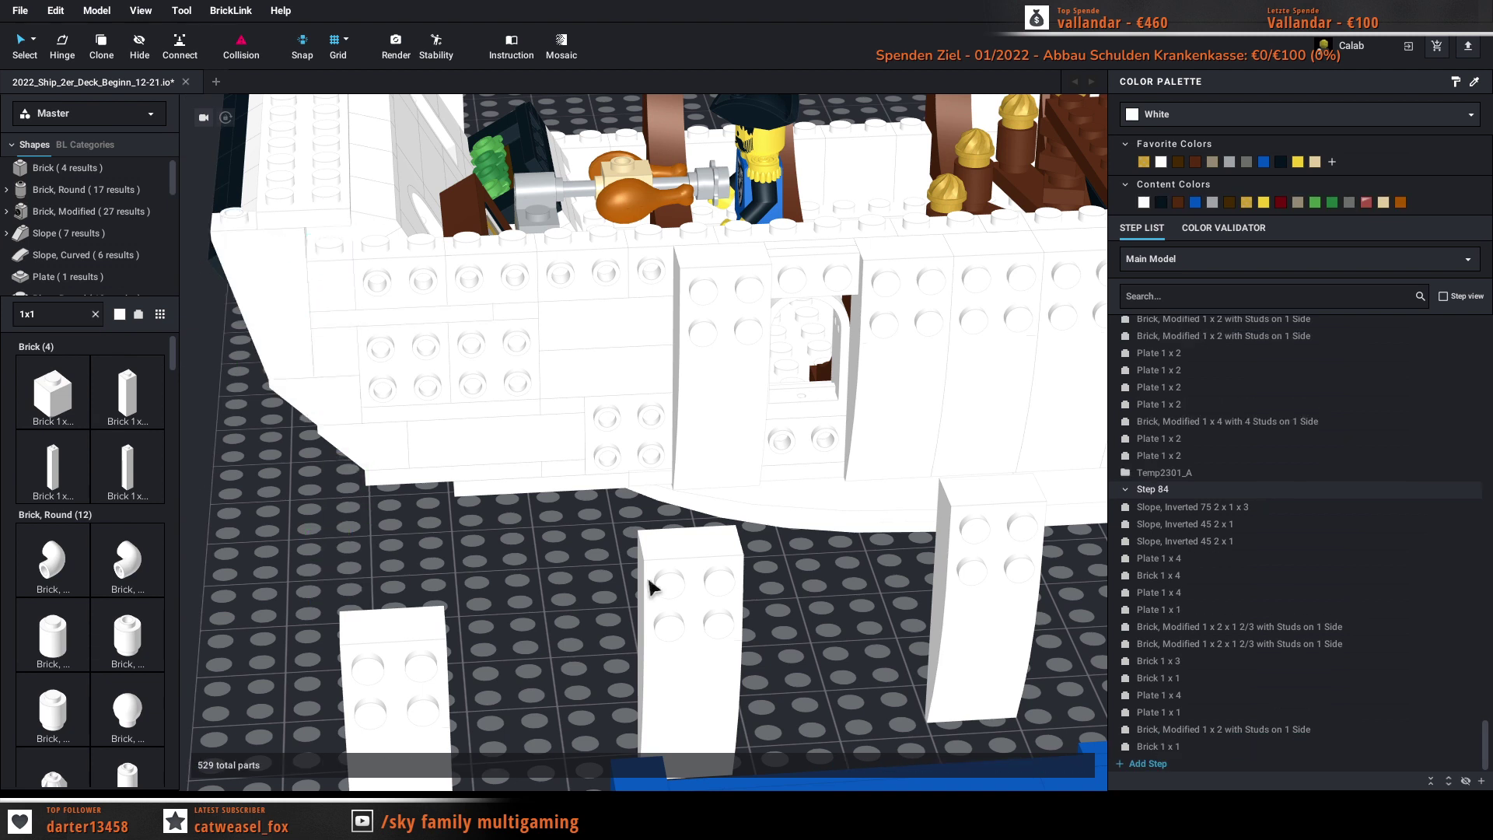
{"action": "left_click", "coordinate": [1143, 506]}
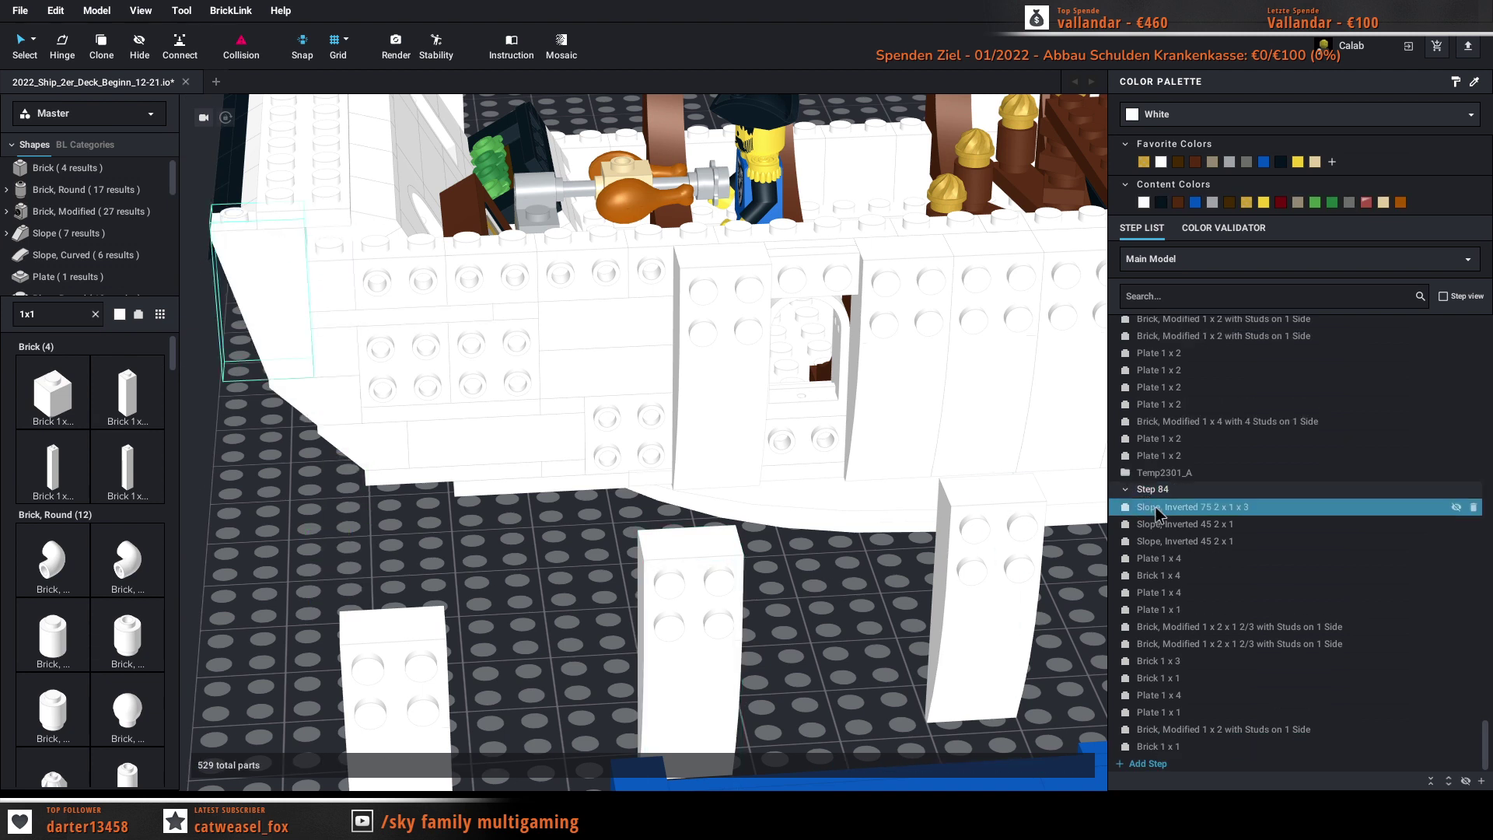
{"action": "left_click", "coordinate": [1172, 746], "text": "shift"}
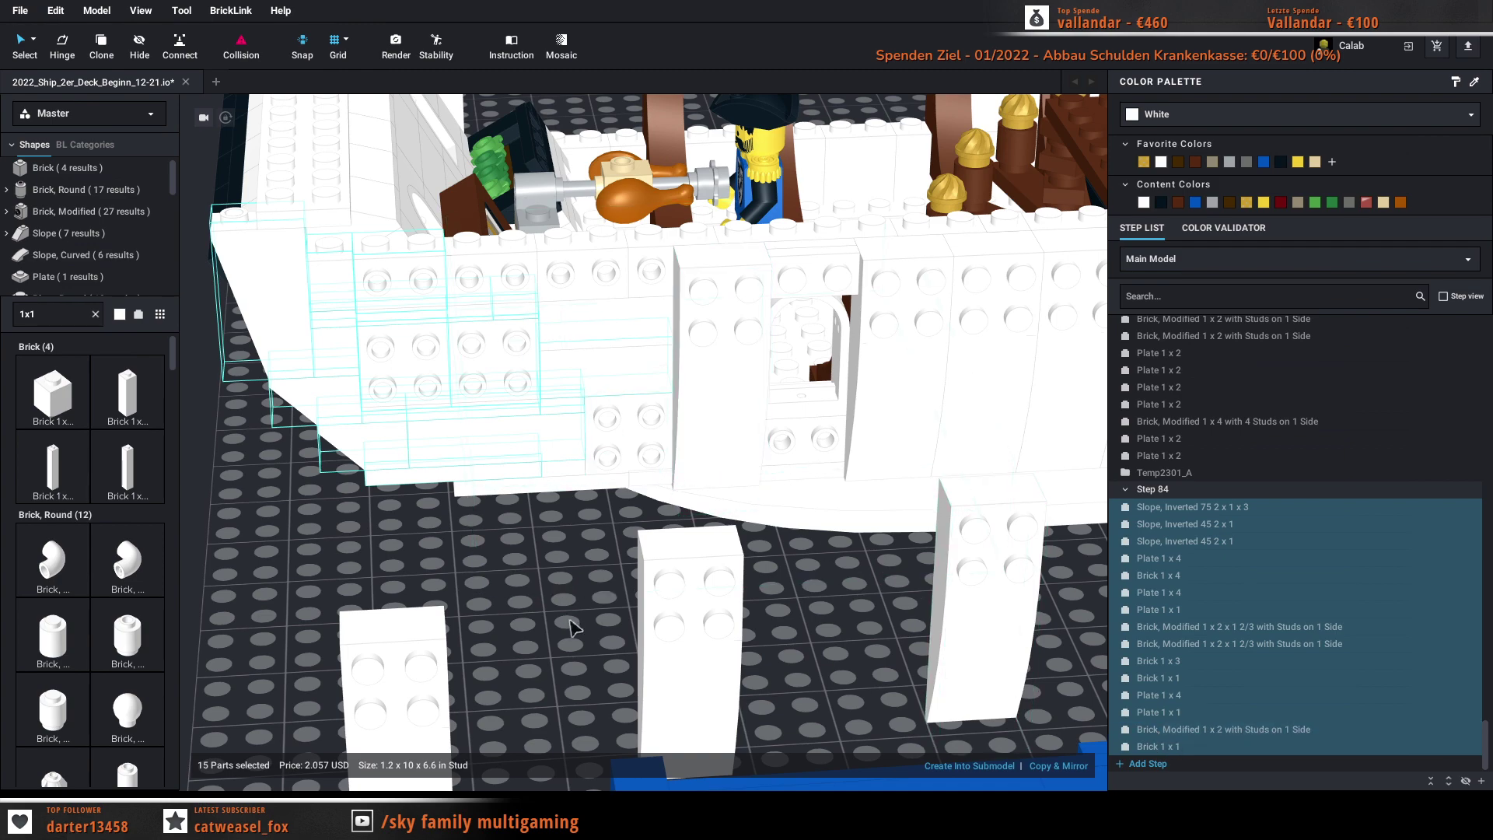
{"action": "right_click_drag", "start_coordinate": [574, 628], "coordinate": [575, 619]}
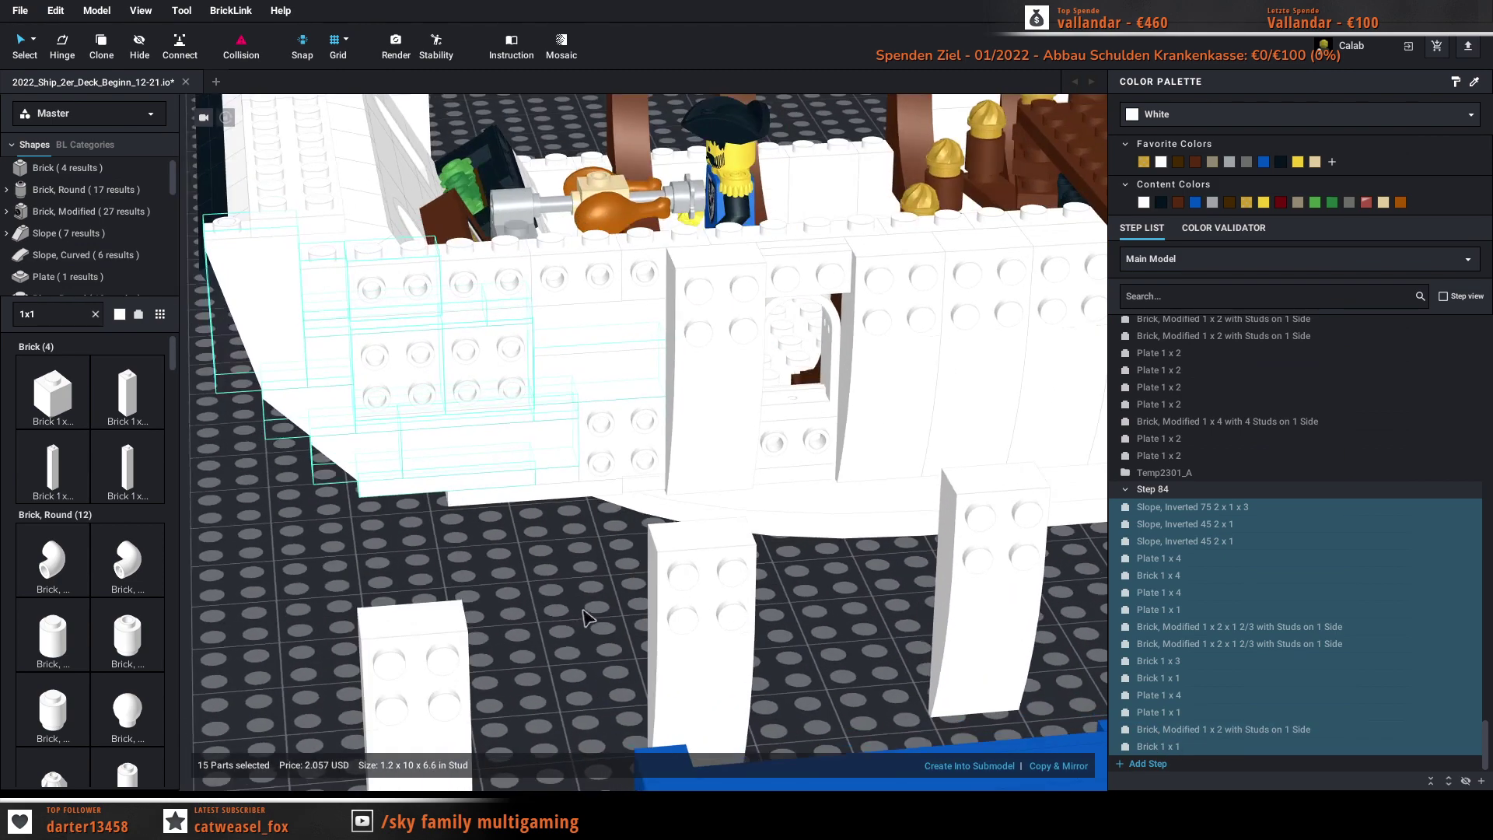
Step: Move the adjoining side-studded bricks, Brick 1 x 4, Brick 1 x 3 and Plate 1 x 1 of the hull wall into Step 84
{"action": "left_click", "coordinate": [611, 453]}
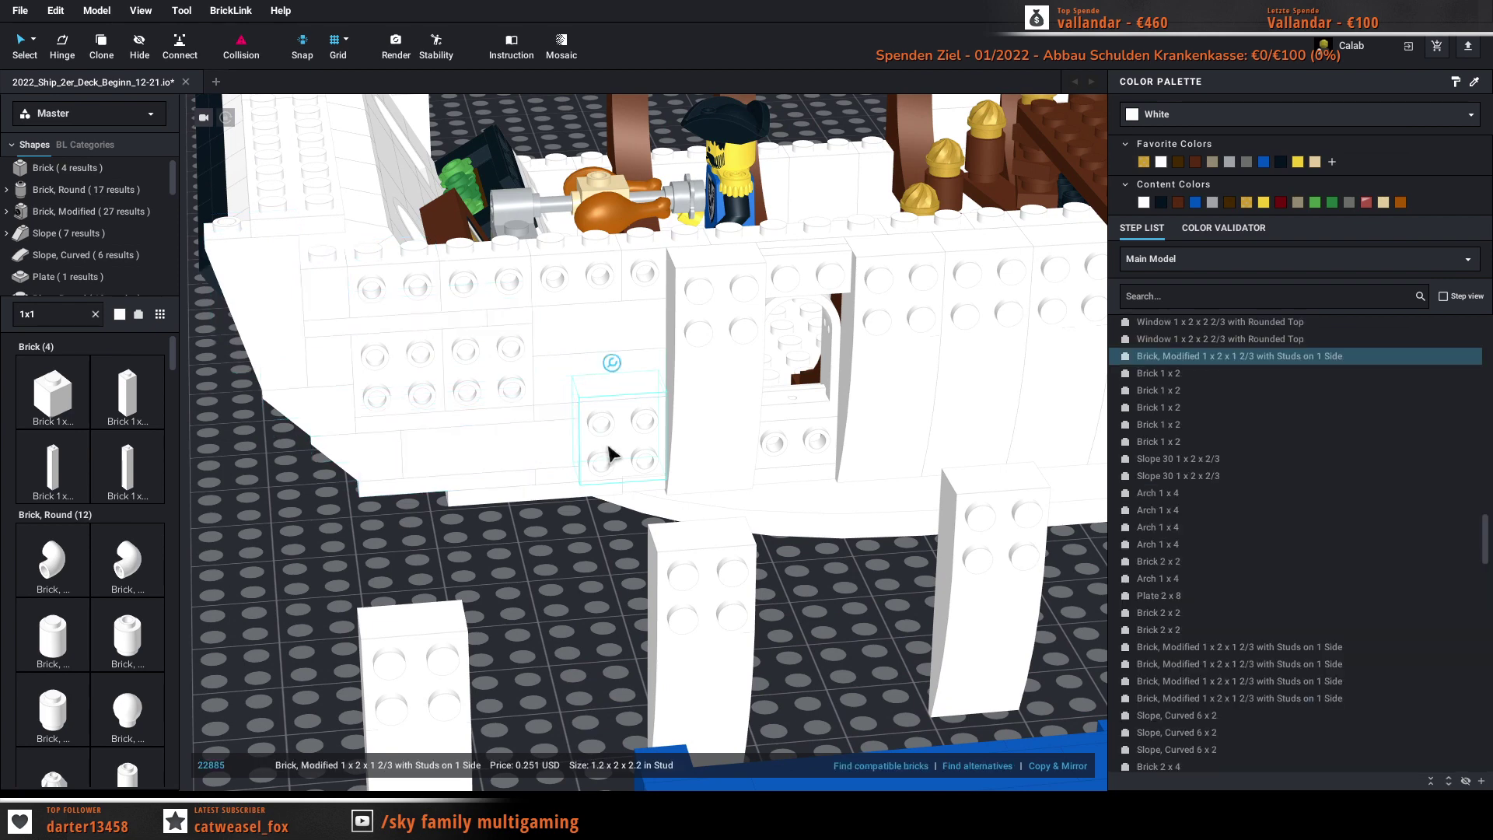
{"action": "left_click", "coordinate": [566, 421], "text": "ctrl"}
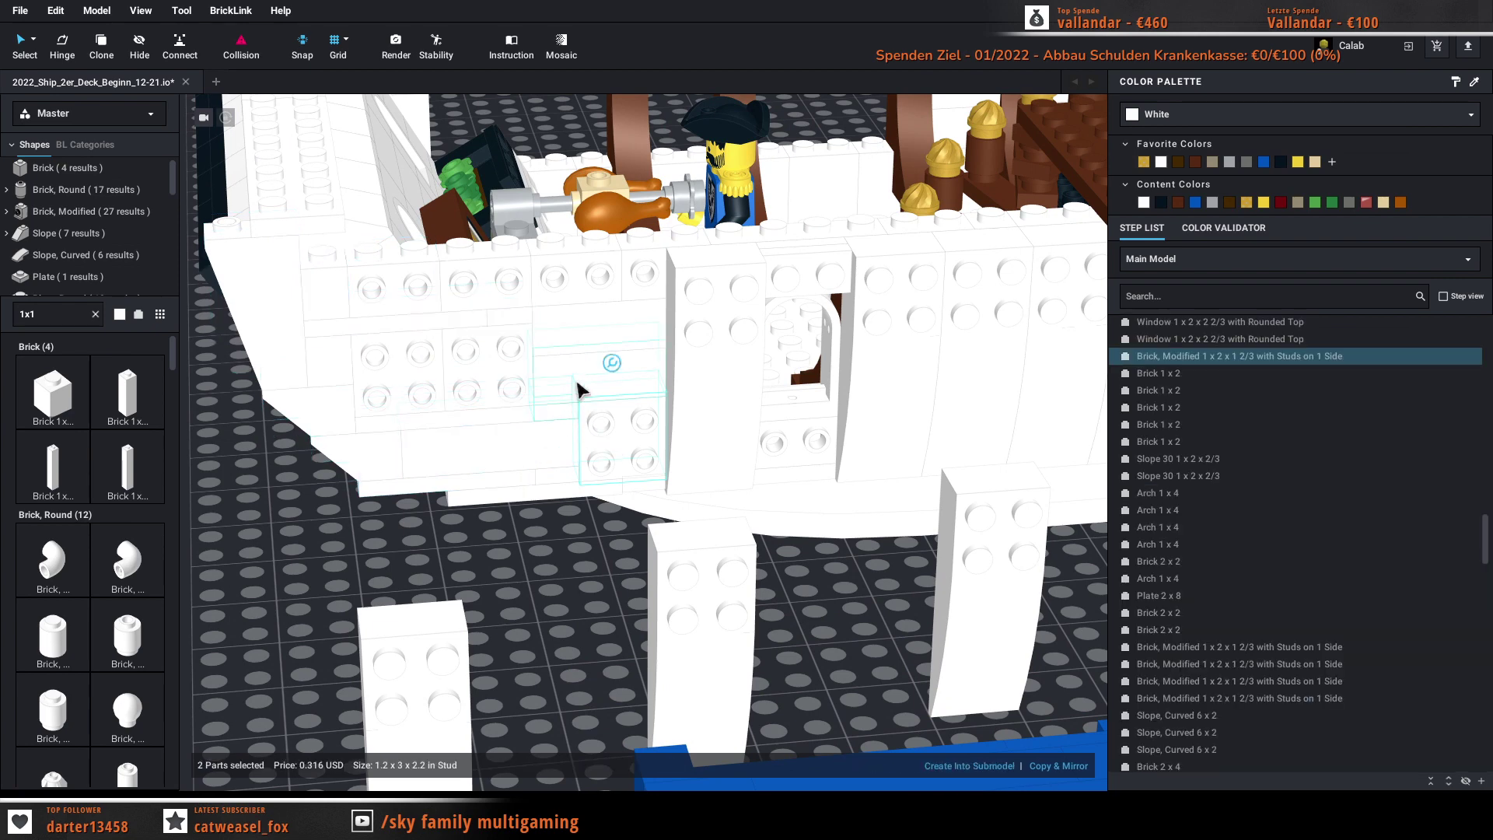
{"action": "left_click", "coordinate": [592, 285], "text": "ctrl"}
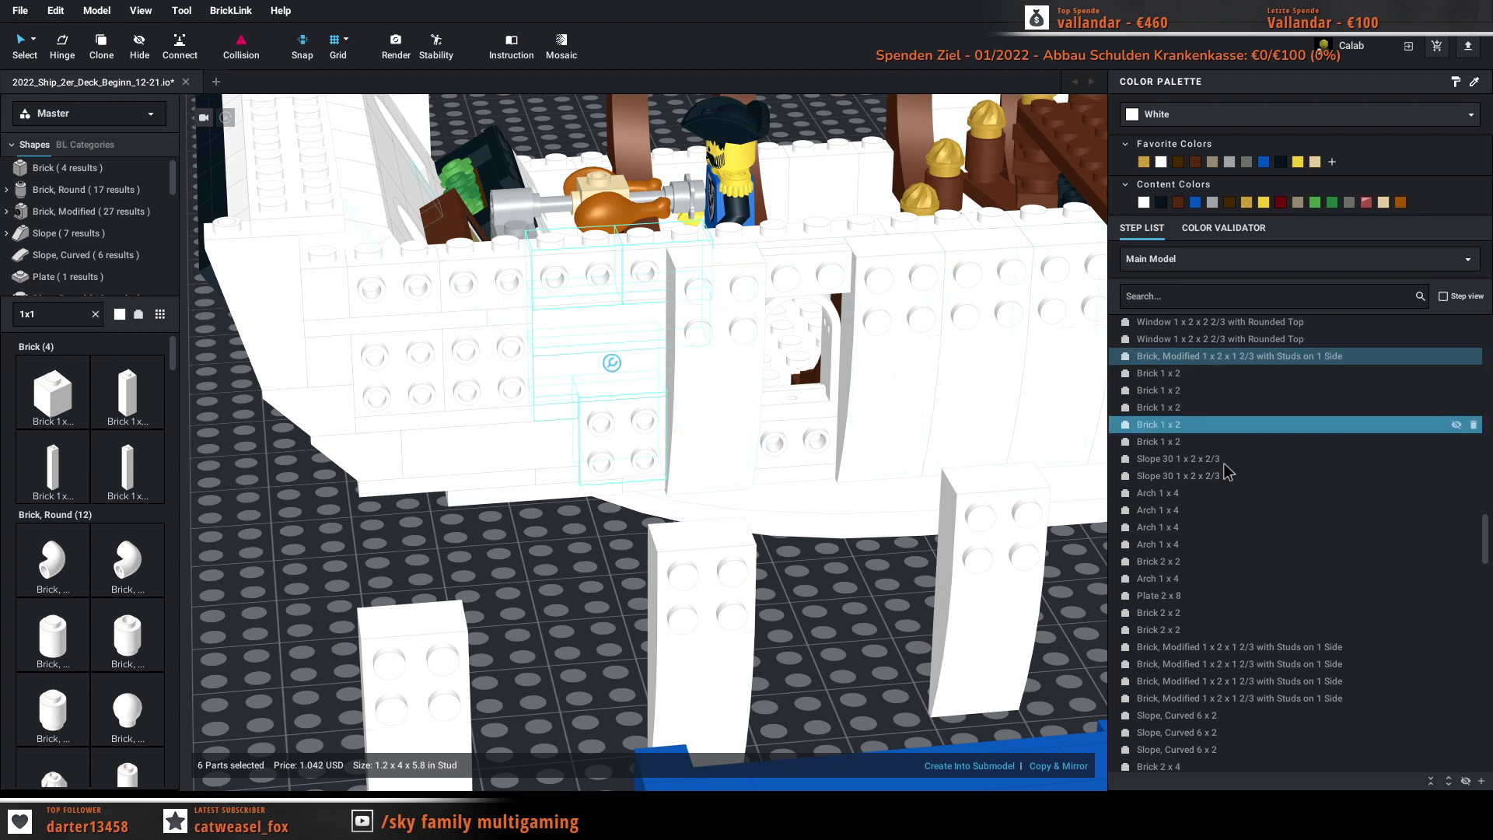
{"action": "left_click_drag", "start_coordinate": [1202, 362], "coordinate": [1232, 515]}
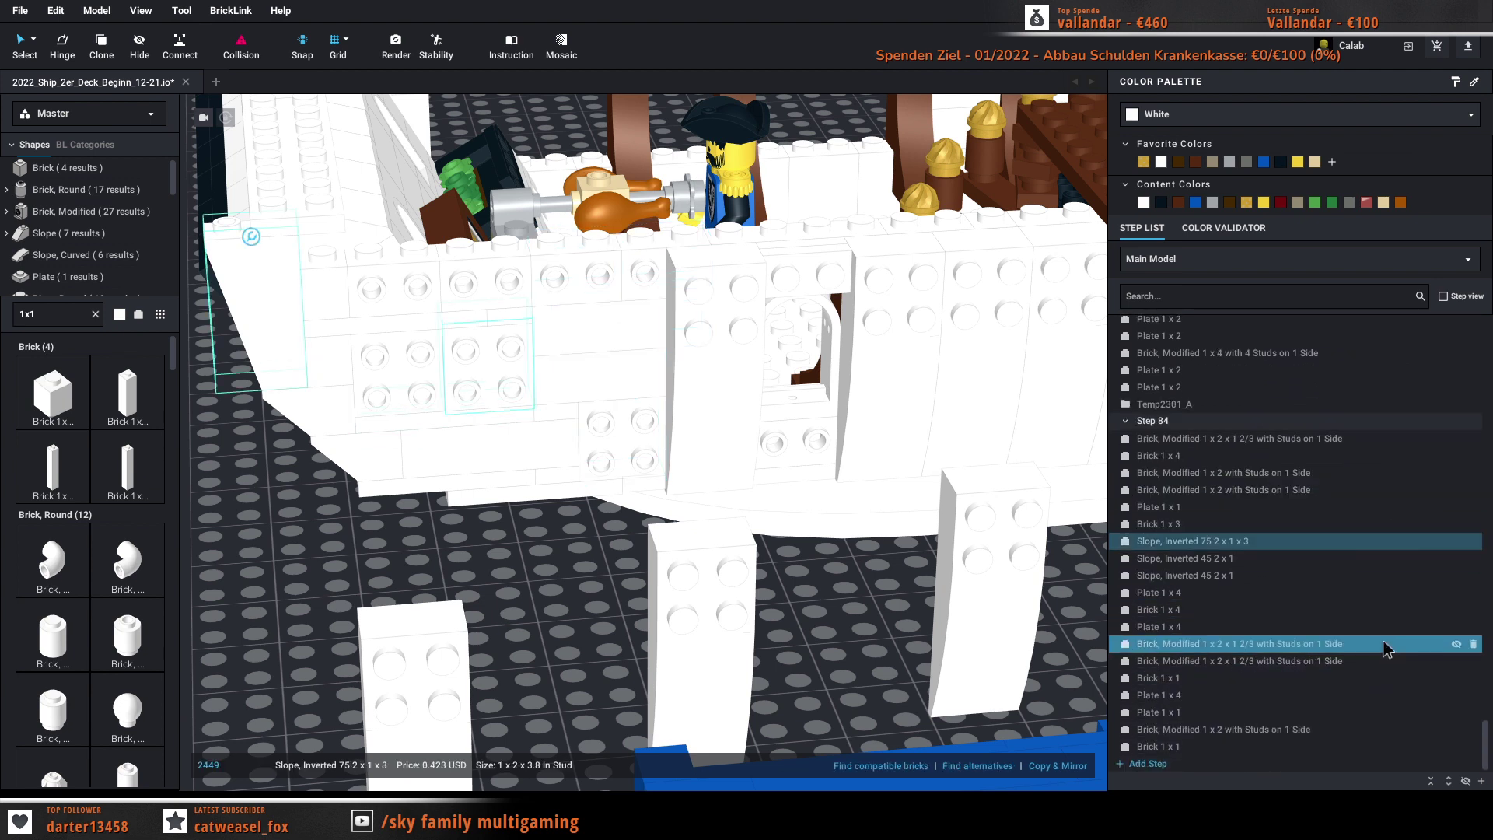
Step: Group all parts of Step 84 into a submodel named "Temp_2301_B"
{"action": "left_click", "coordinate": [1211, 444]}
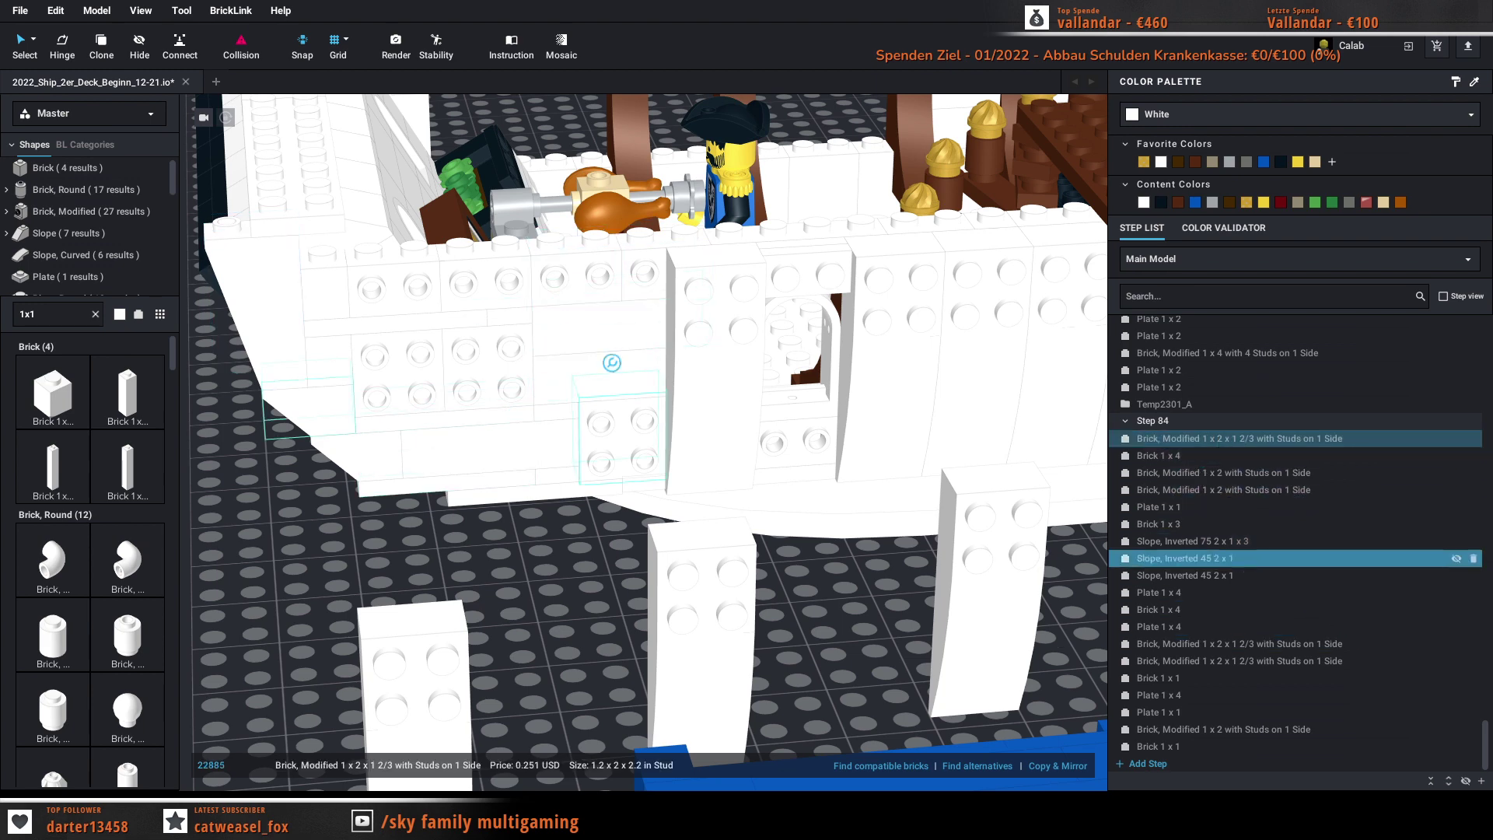
{"action": "left_click", "coordinate": [1198, 745], "text": "shift"}
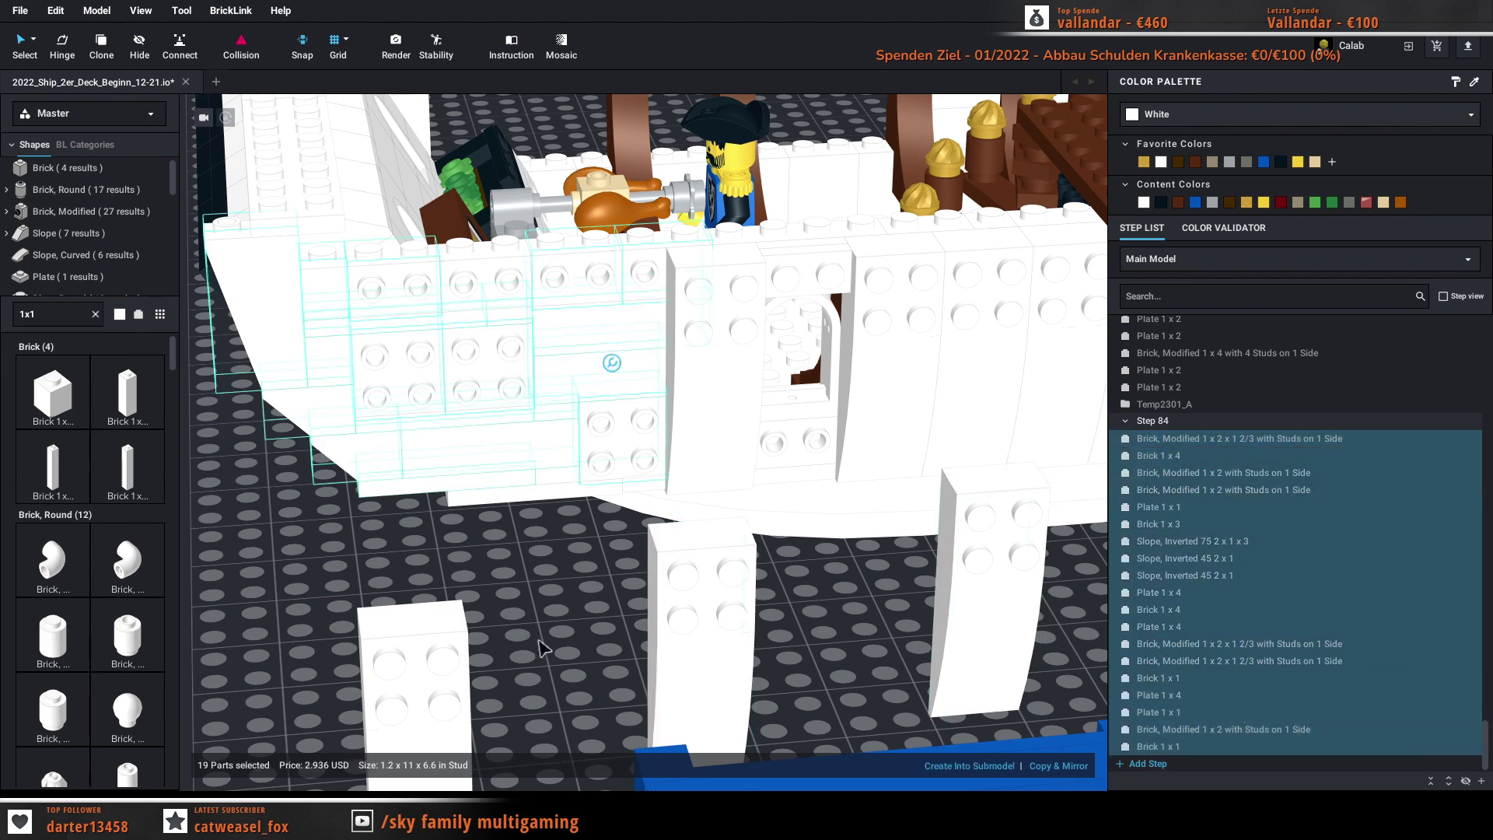
{"action": "scroll", "coordinate": [575, 637], "scroll_direction": "down", "scroll_amount": 2}
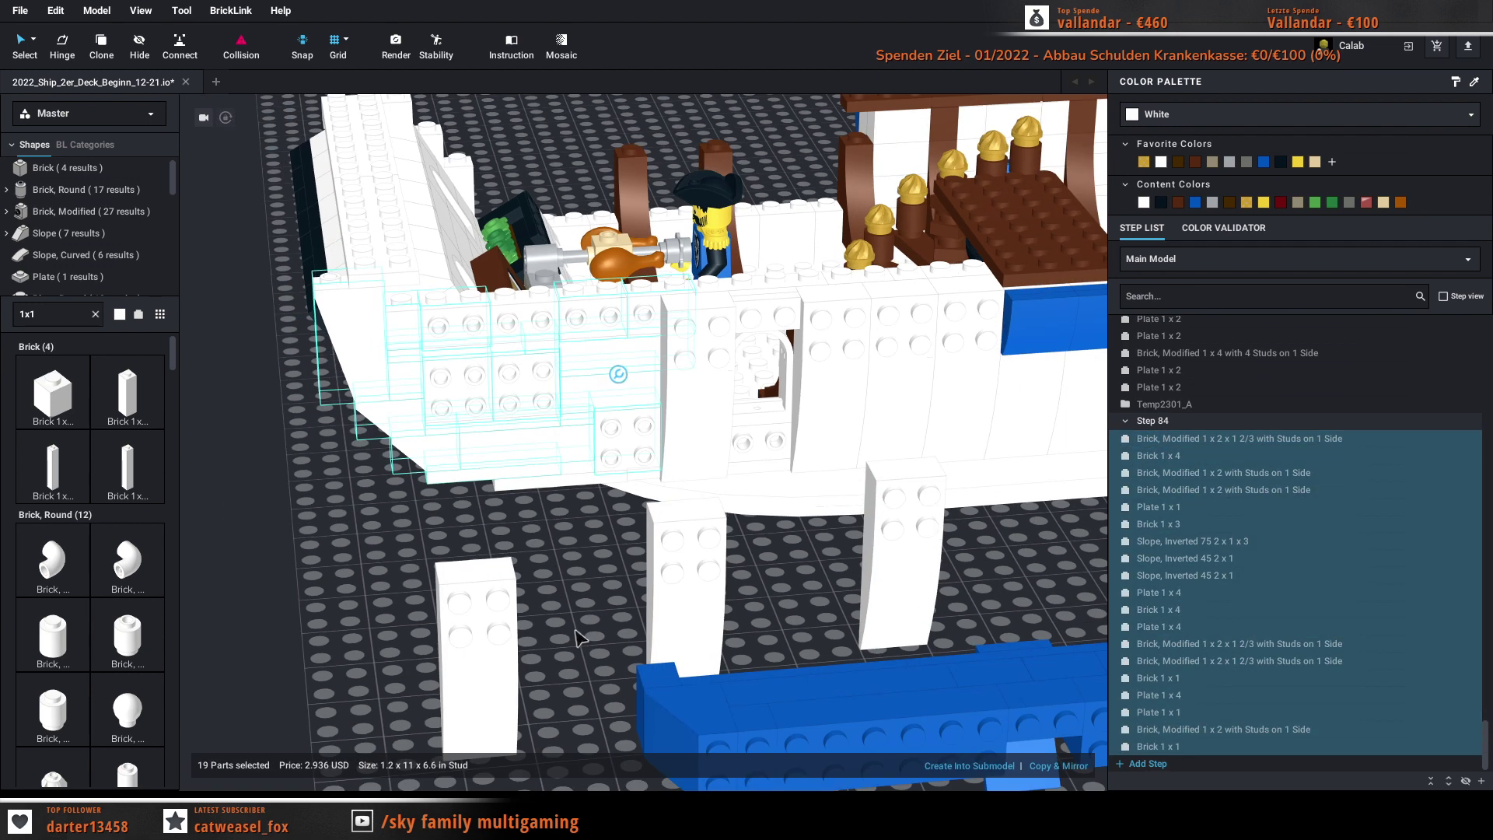
{"action": "left_click", "coordinate": [955, 767]}
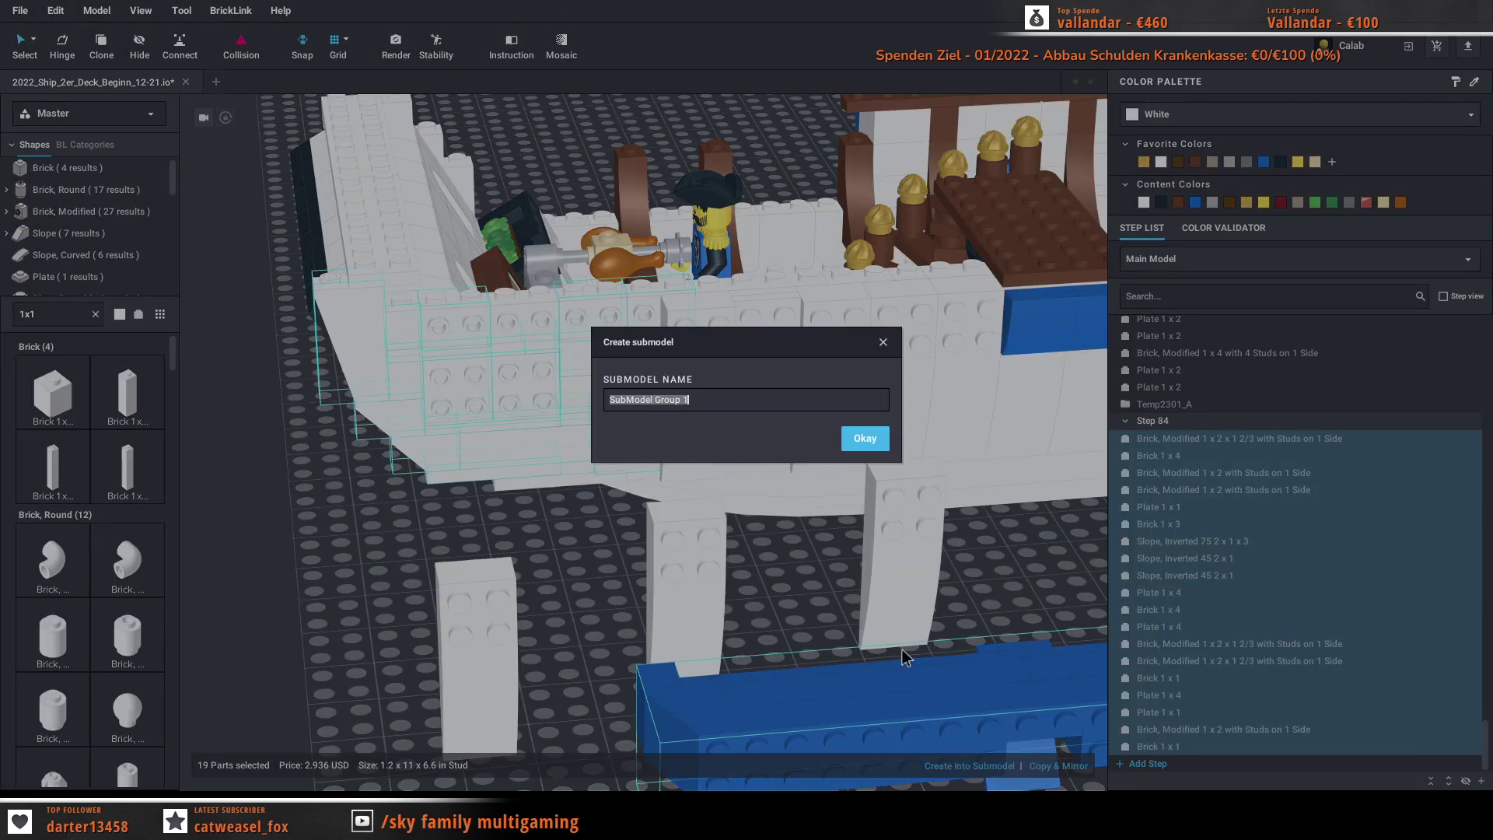
{"action": "type", "text": "Tem"}
{"action": "type", "text": "p"}
{"action": "type", "text": "_2301"}
{"action": "type", "text": ":_"}
{"action": "type", "text": "B"}
{"action": "key", "text": "Return"}
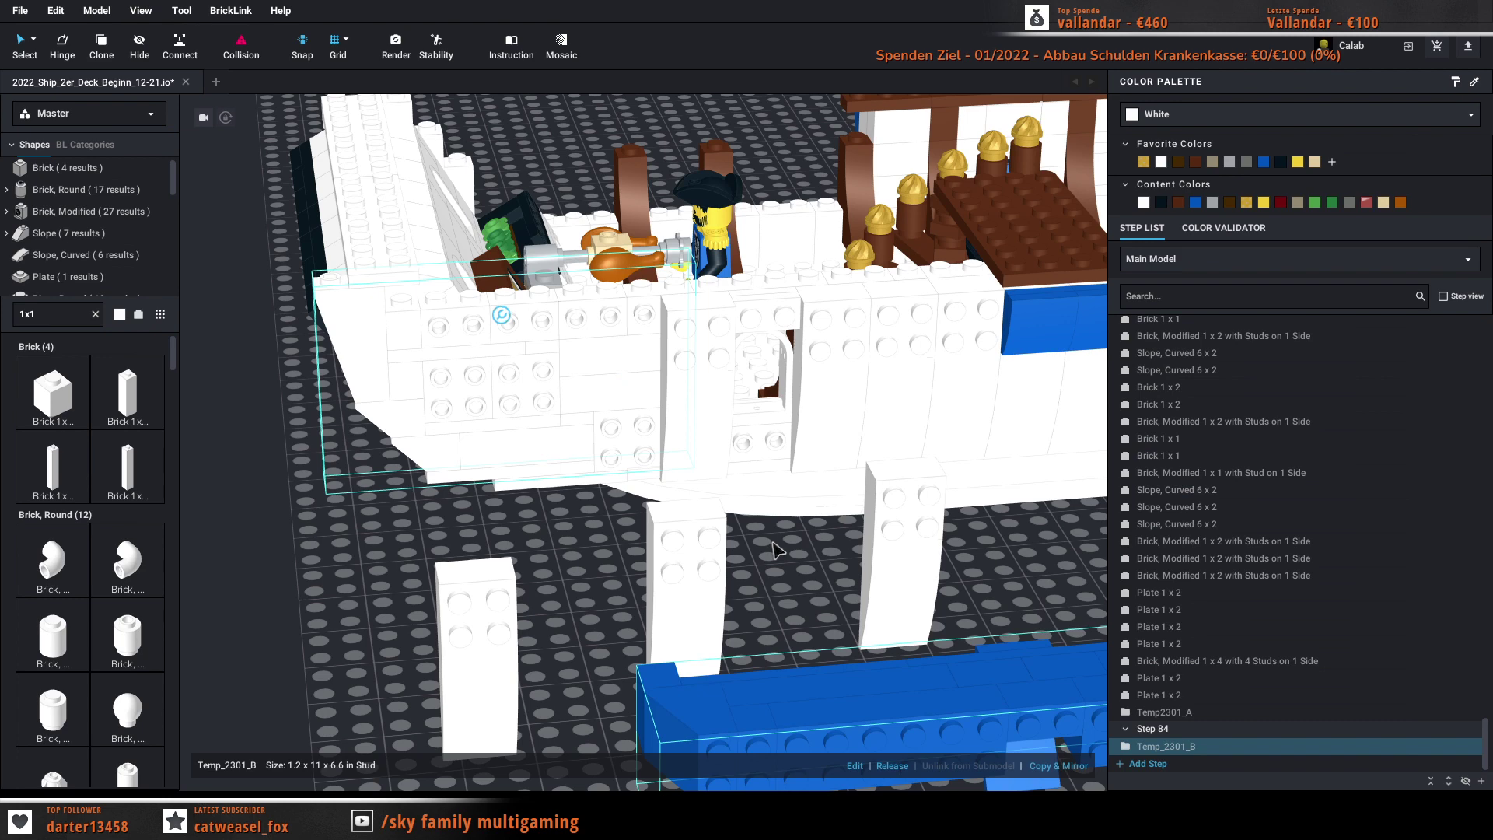
Step: Pull the Temp_2301_B submodel away from the hull as a trial, and undo the move
{"action": "scroll", "coordinate": [778, 551], "scroll_direction": "down", "scroll_amount": 2}
{"action": "left_click_drag", "start_coordinate": [570, 375], "coordinate": [389, 513]}
{"action": "scroll", "coordinate": [456, 535], "scroll_direction": "down", "scroll_amount": 4}
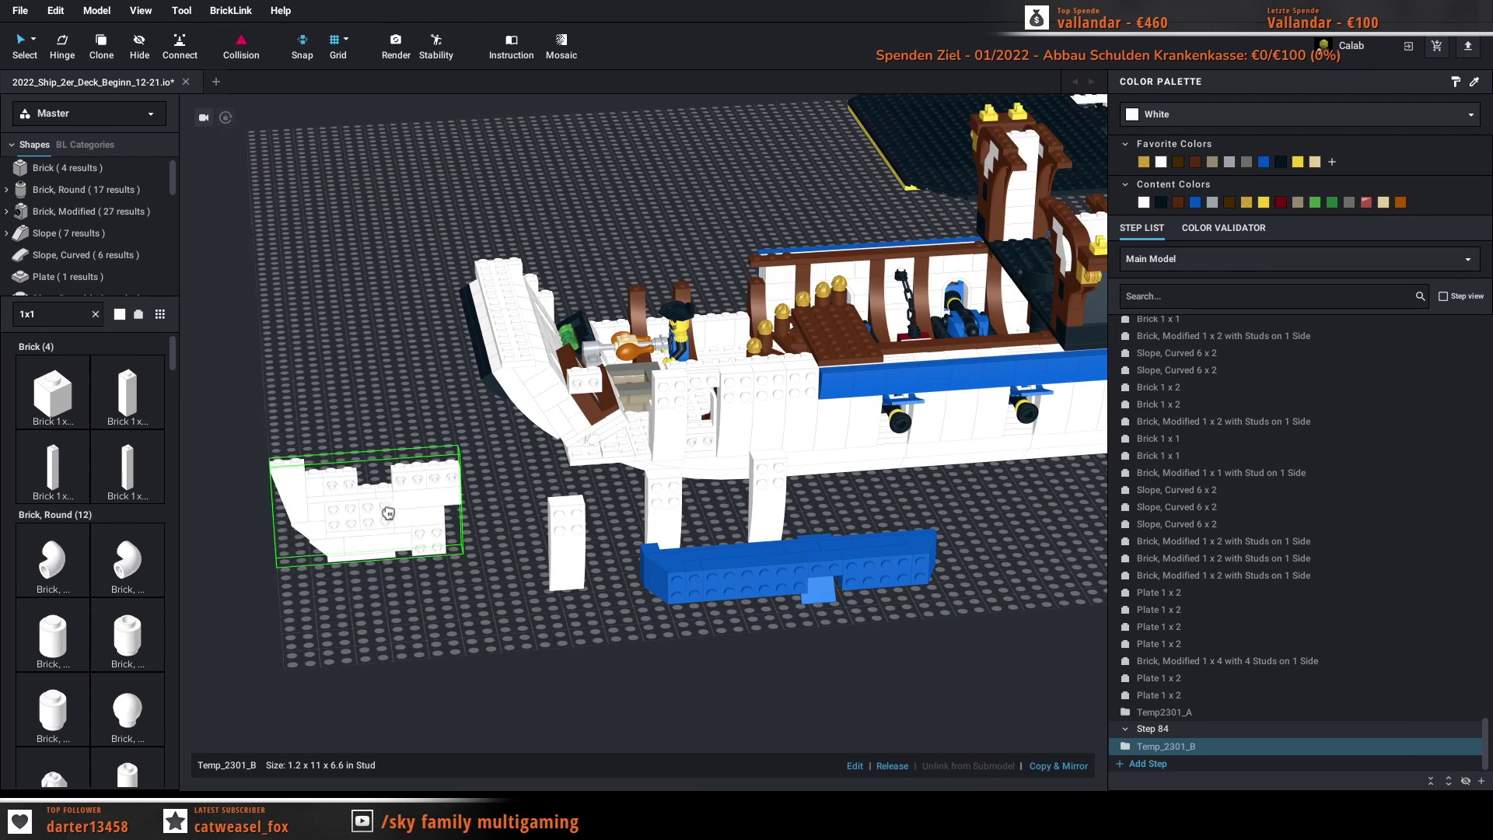
{"action": "scroll", "coordinate": [388, 513], "scroll_direction": "up", "scroll_amount": 1}
{"action": "key", "text": "ctrl+z"}
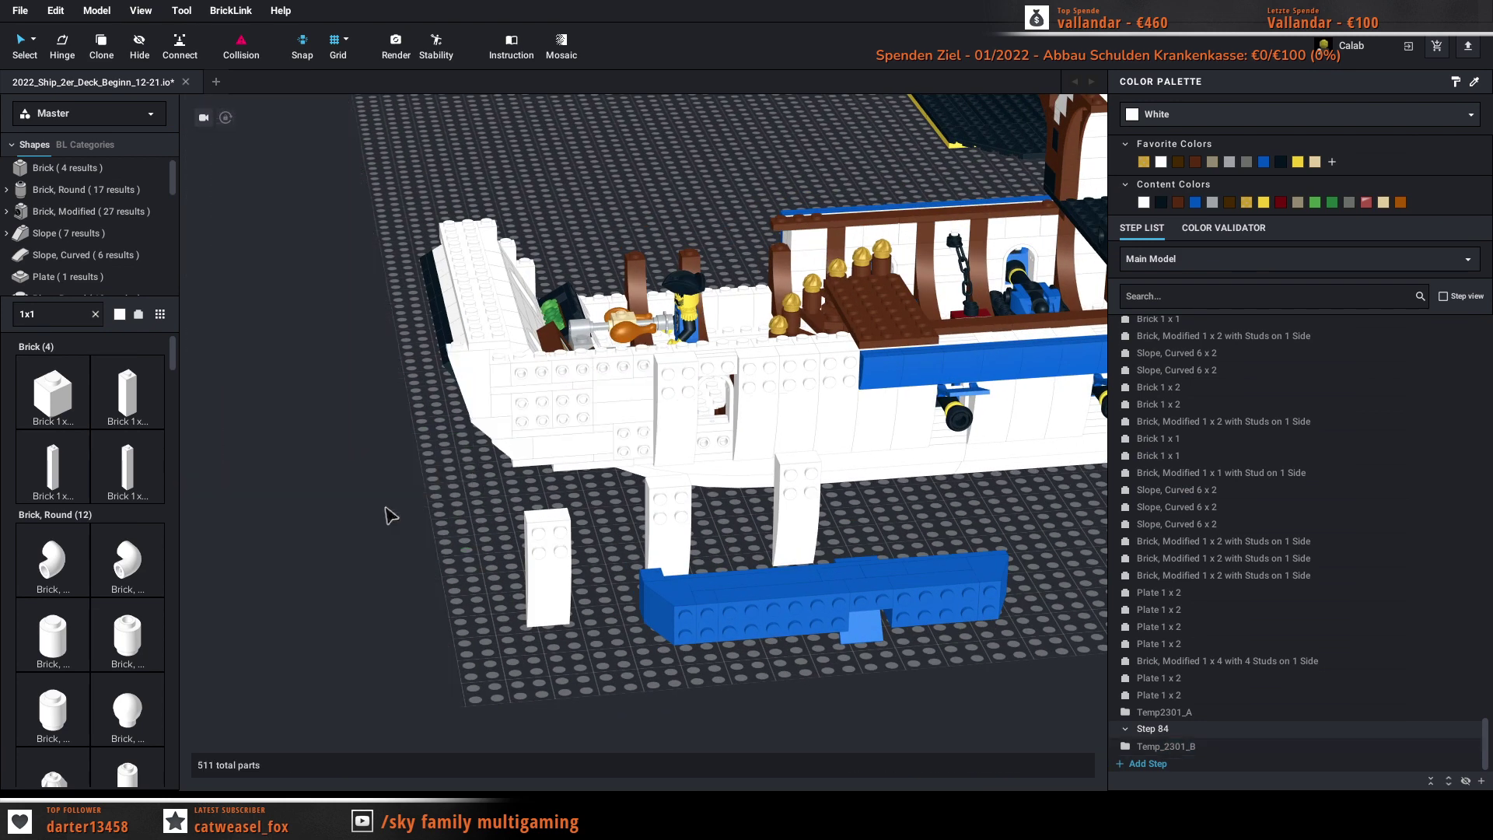
Step: Refit the three detached white Slope, Curved 6 x 2 parts side by side on the hull wall's side studs, working toward the bow
{"action": "scroll", "coordinate": [470, 521], "scroll_direction": "up", "scroll_amount": 2}
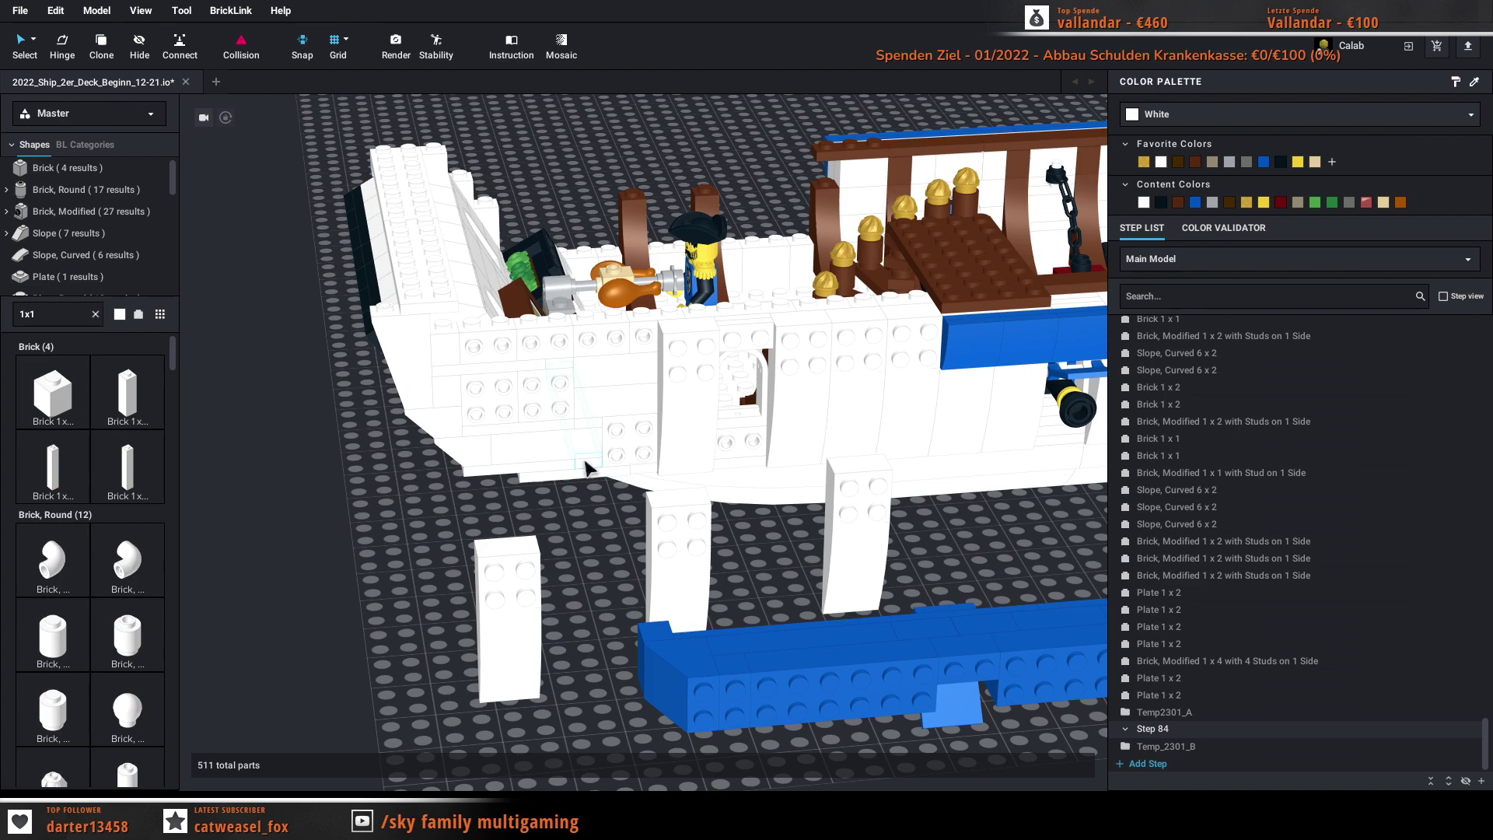
{"action": "scroll", "coordinate": [588, 574], "scroll_direction": "down", "scroll_amount": 3}
{"action": "right_click_drag", "start_coordinate": [574, 624], "coordinate": [692, 537]}
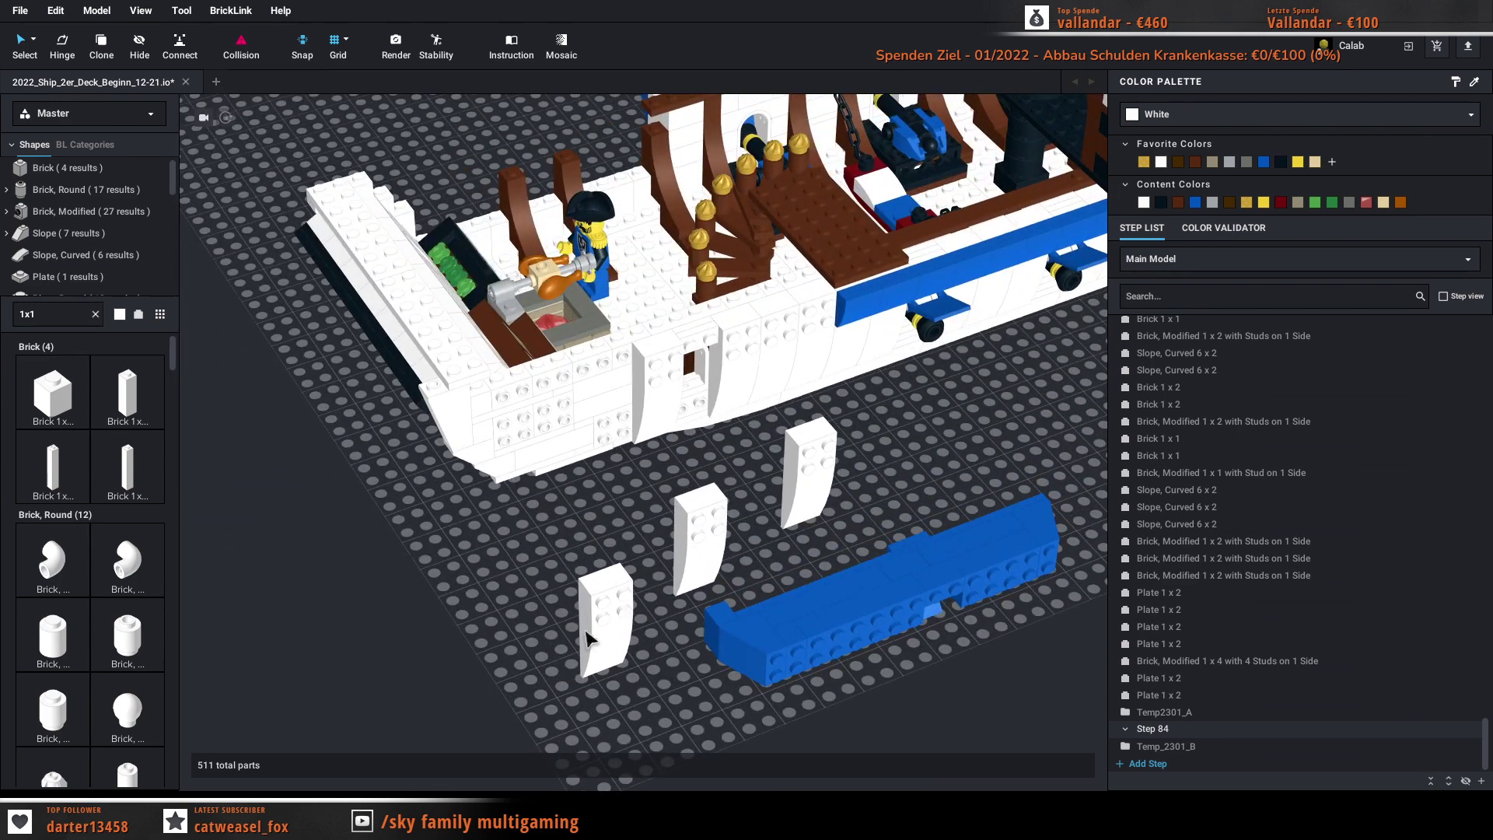
{"action": "left_click_drag", "start_coordinate": [801, 483], "coordinate": [609, 463]}
{"action": "left_click", "coordinate": [566, 531]}
{"action": "left_click_drag", "start_coordinate": [731, 528], "coordinate": [622, 413]}
{"action": "left_click", "coordinate": [667, 542]}
{"action": "left_click_drag", "start_coordinate": [606, 619], "coordinate": [555, 417]}
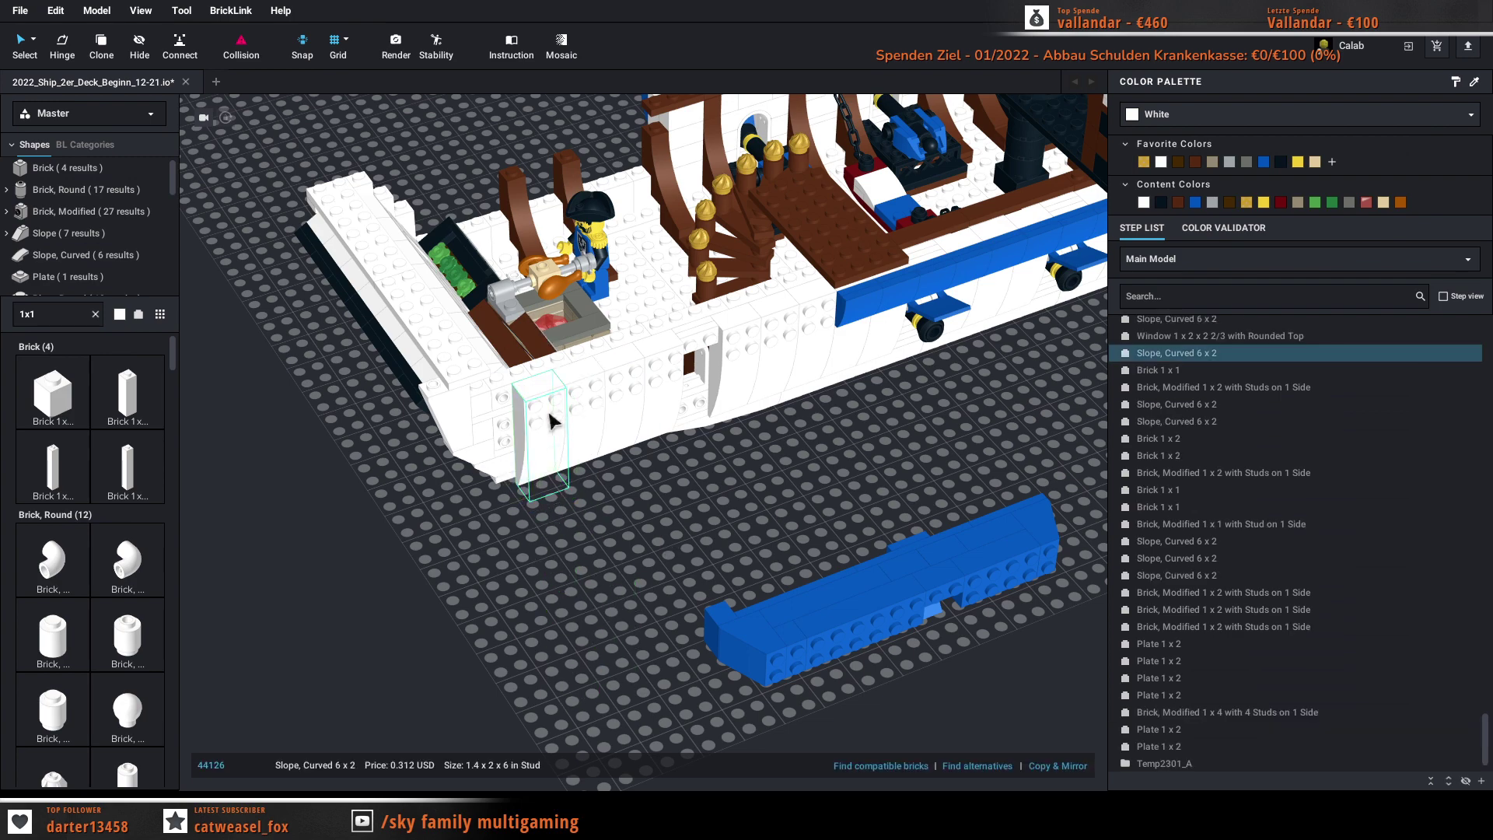
{"action": "left_click", "coordinate": [589, 566]}
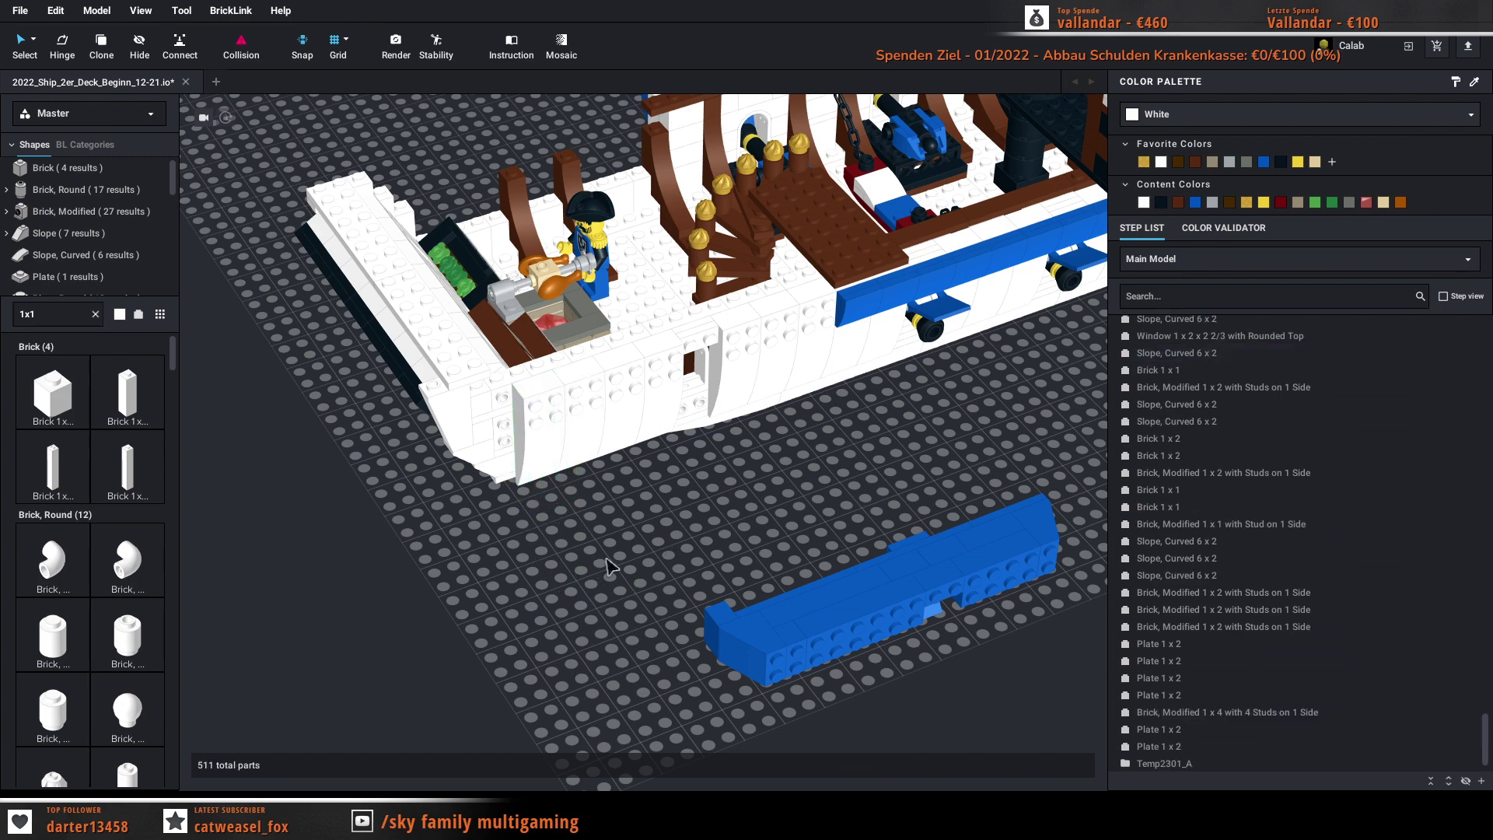
Step: Inspect the hull's open bow corner and search the parts for "wedge"
{"action": "right_click_drag", "start_coordinate": [589, 566], "coordinate": [638, 531]}
{"action": "scroll", "coordinate": [637, 531], "scroll_direction": "up", "scroll_amount": 3}
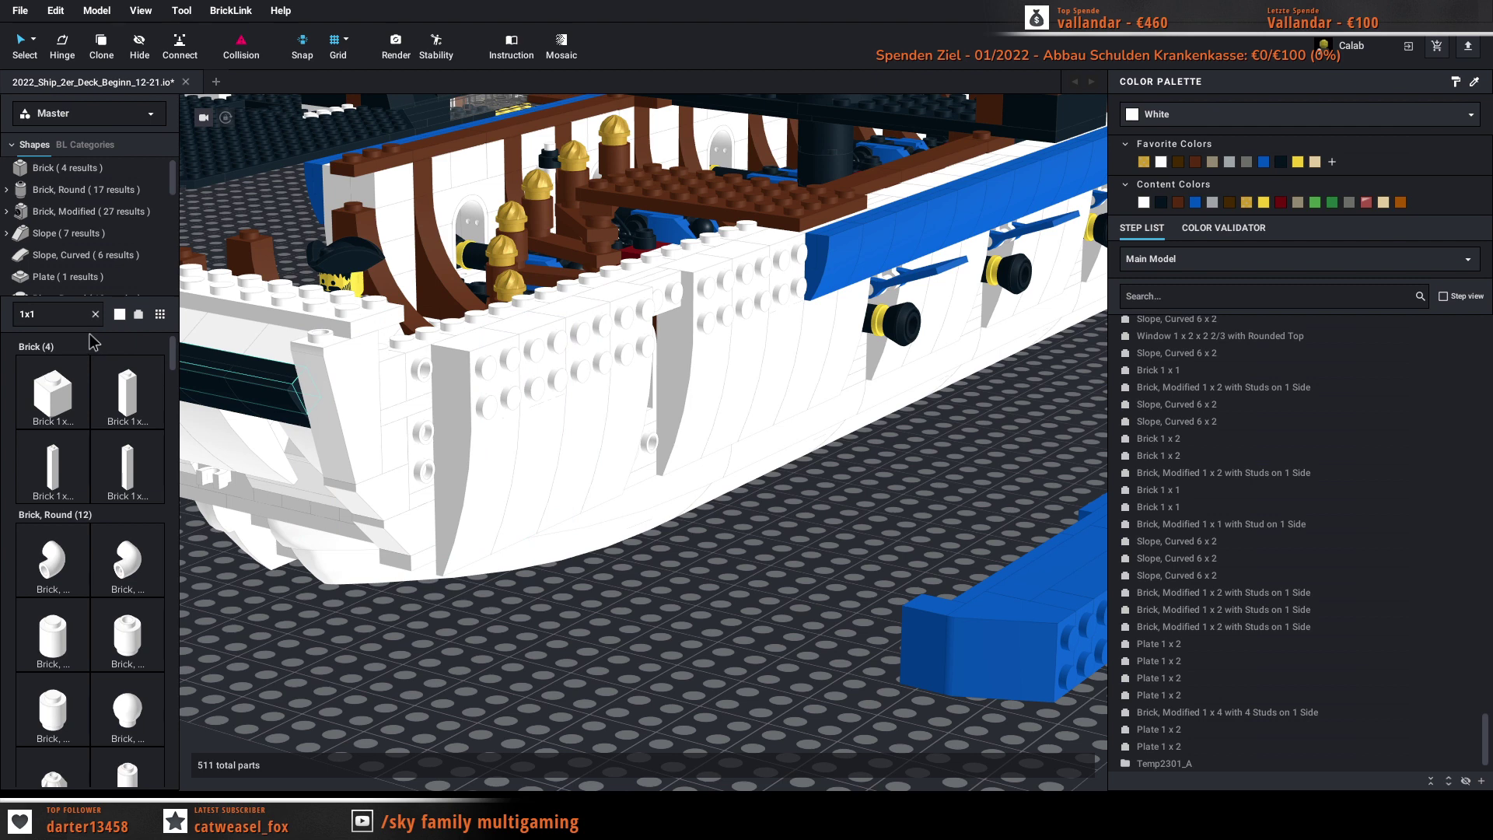
{"action": "type", "text": "weg"}
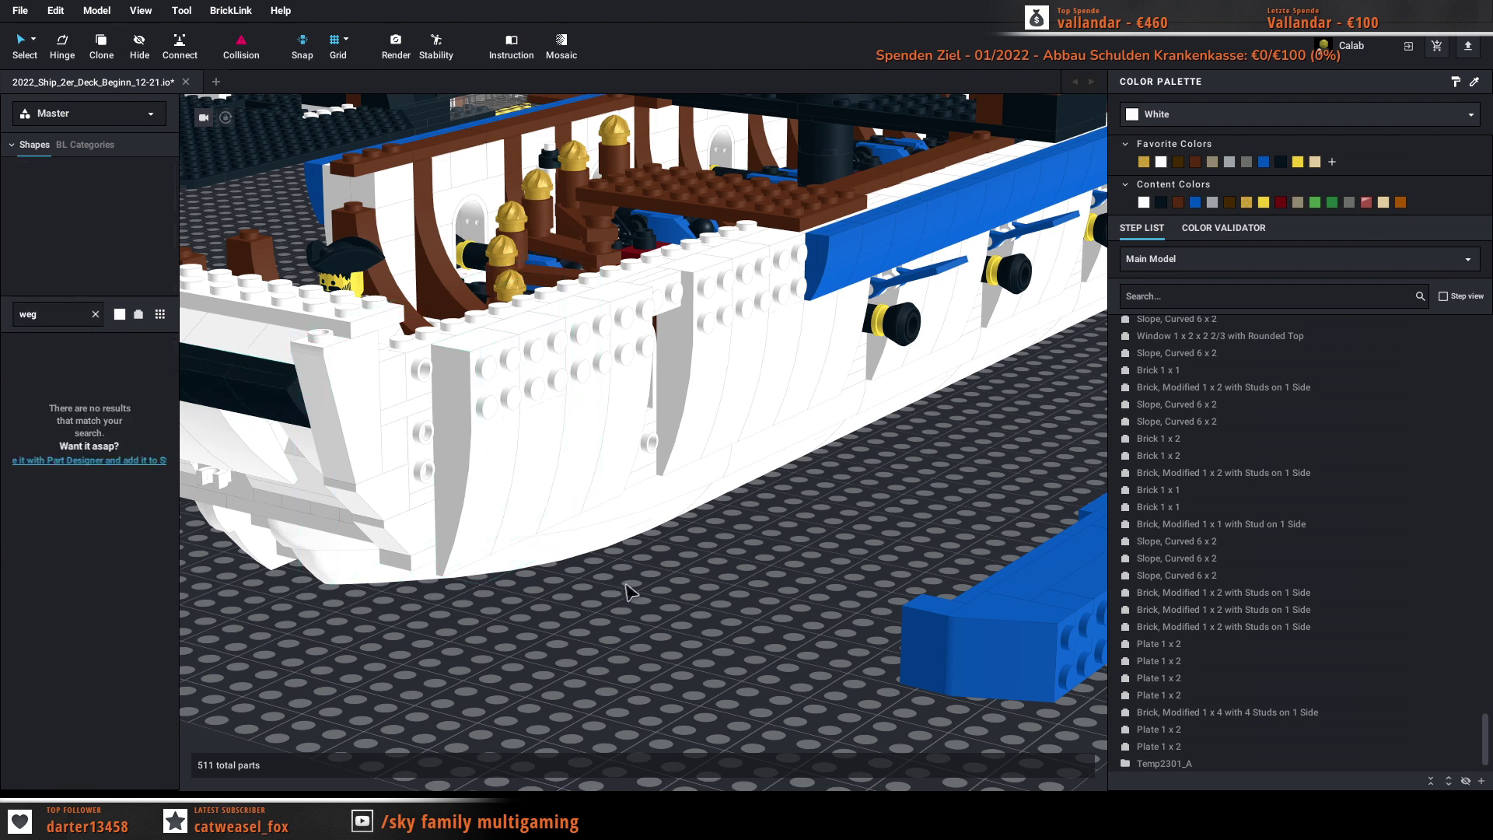
{"action": "key", "text": "BackSpace"}
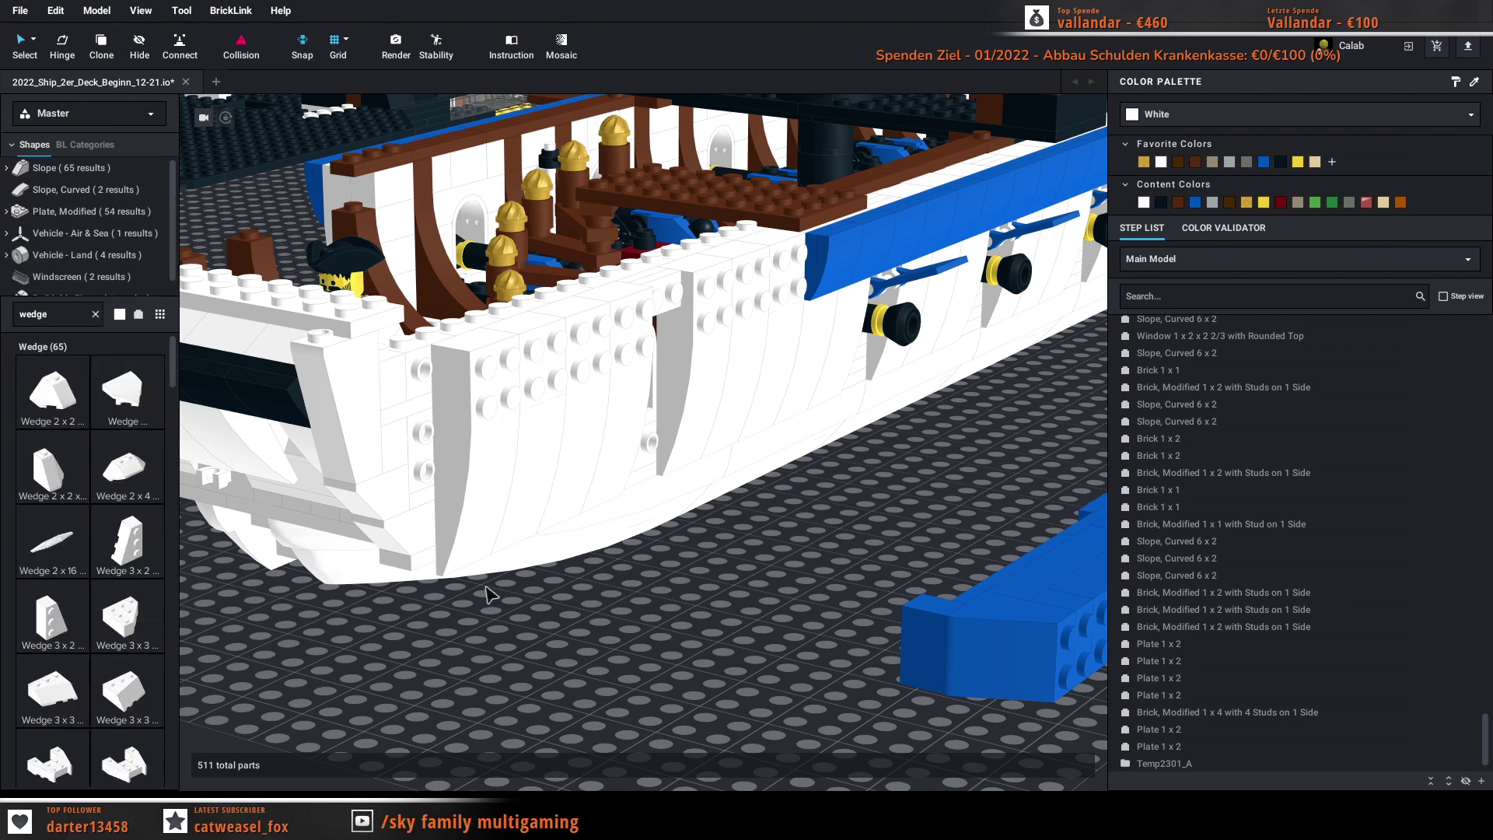
Step: Try a white Wedge 3 x 3 Sloped Right on the open bow corner and set it aside in front of the hull
{"action": "left_click_drag", "start_coordinate": [75, 703], "coordinate": [428, 438]}
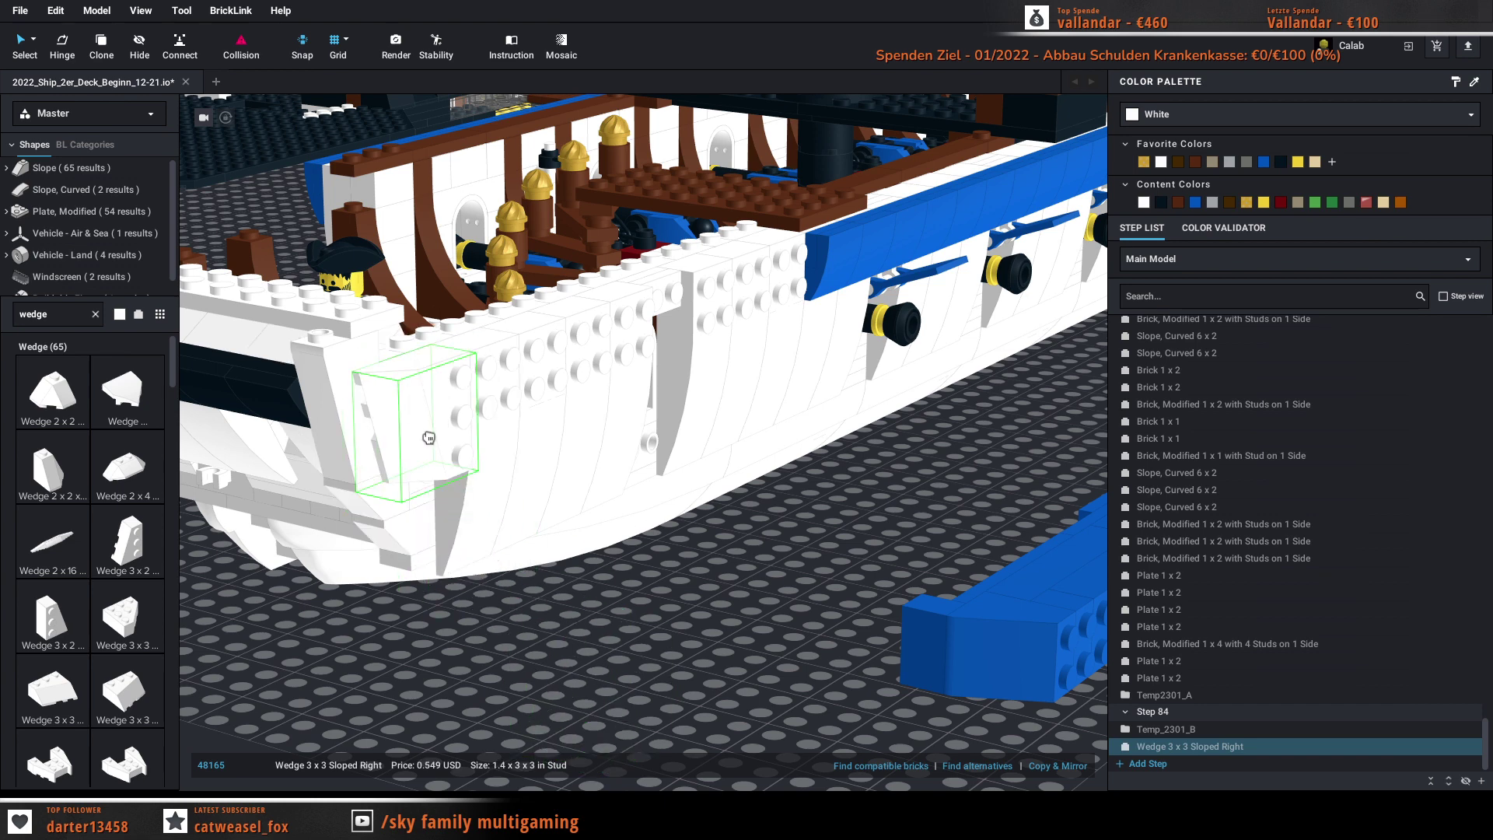
{"action": "left_click", "coordinate": [428, 438]}
{"action": "key", "text": "Escape"}
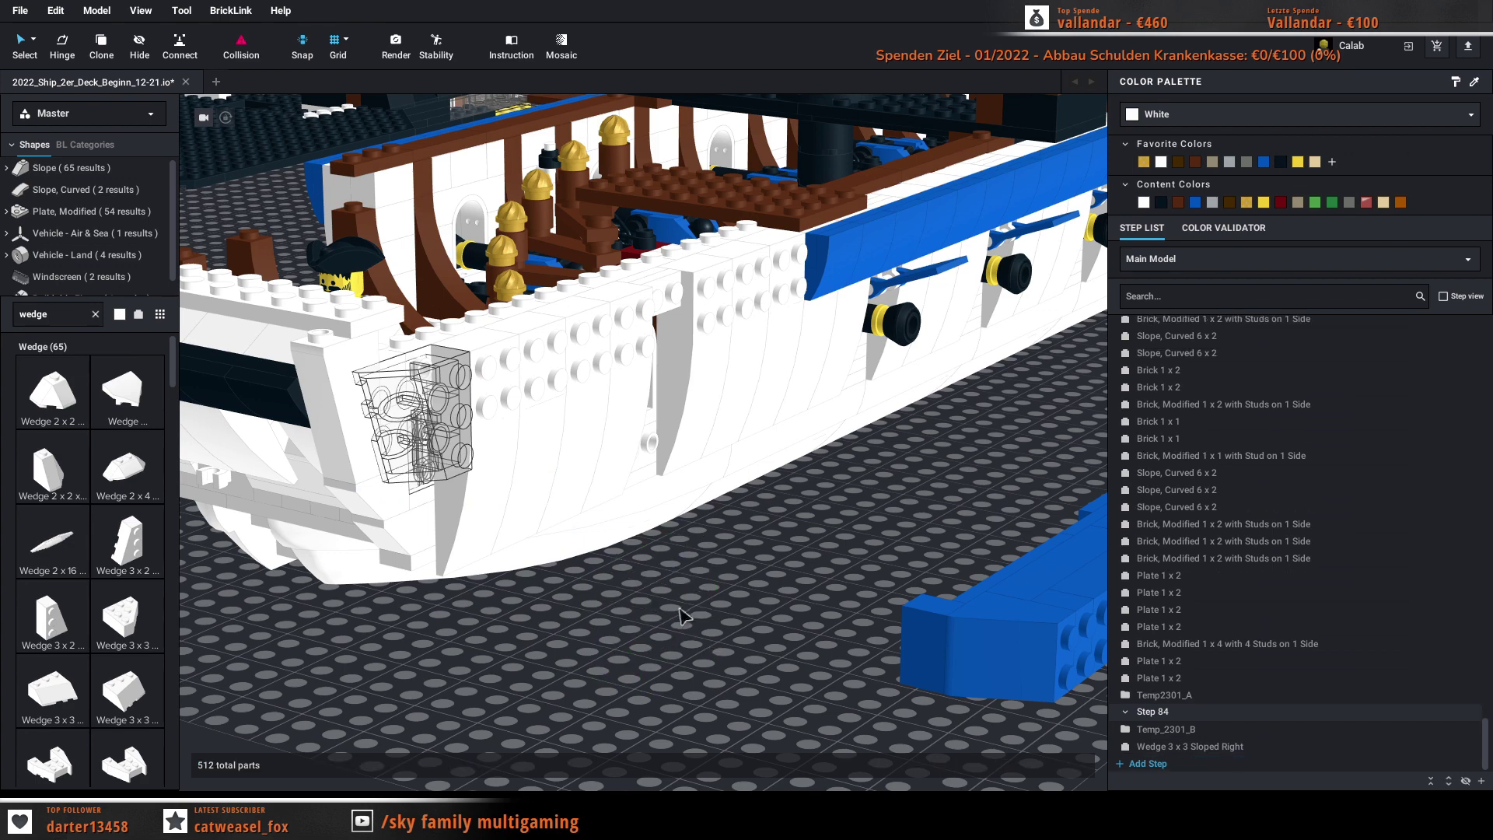
{"action": "mouse_move", "coordinate": [644, 600]}
{"action": "right_mouse_down"}
{"action": "mouse_move", "coordinate": [636, 573]}
{"action": "mouse_move", "coordinate": [635, 600]}
{"action": "mouse_move", "coordinate": [652, 605]}
{"action": "right_mouse_up"}
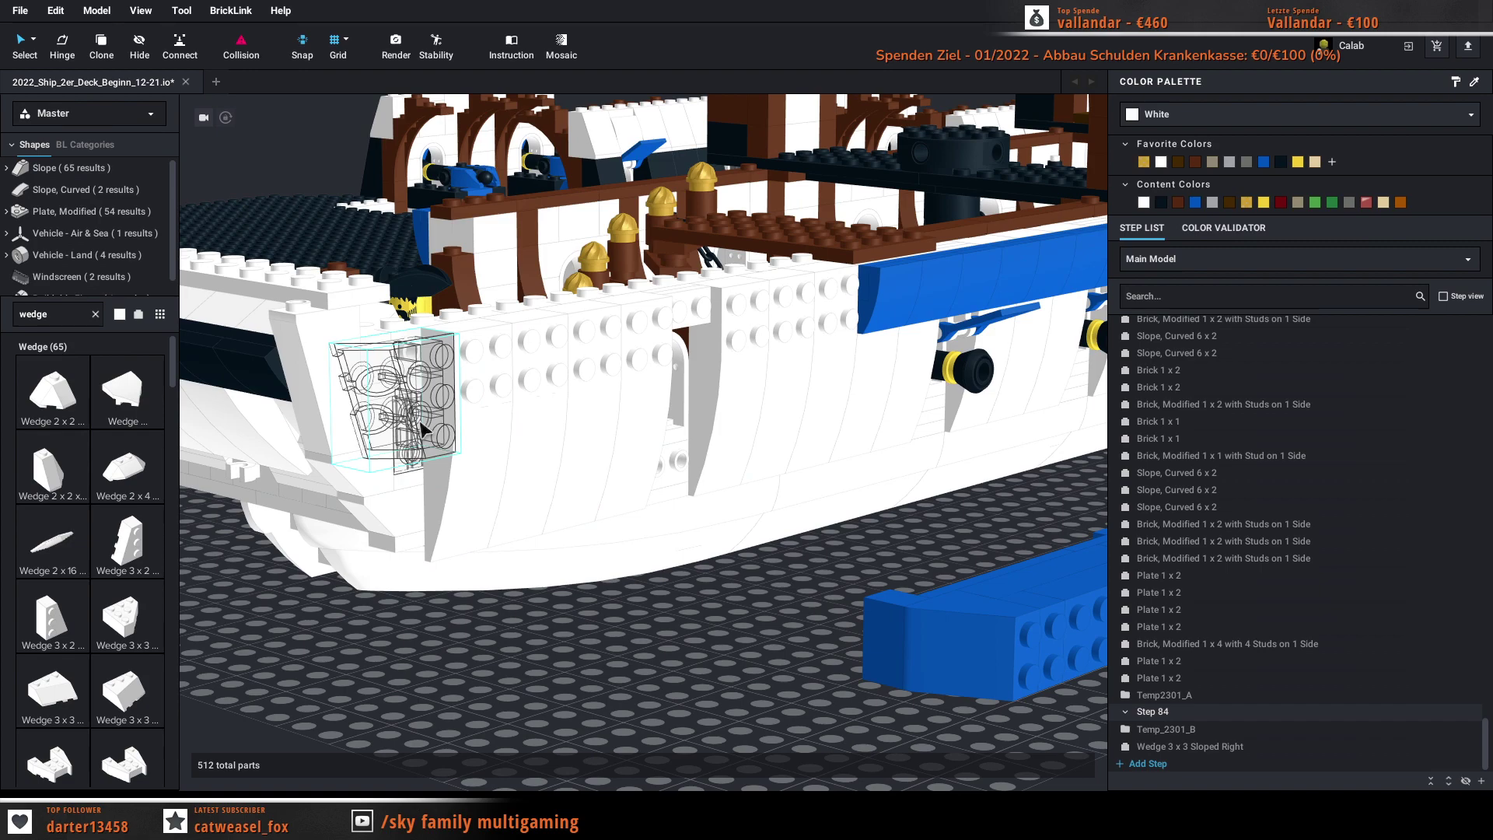
{"action": "mouse_move", "coordinate": [594, 622]}
{"action": "right_mouse_down"}
{"action": "mouse_move", "coordinate": [629, 595]}
{"action": "mouse_move", "coordinate": [516, 610]}
{"action": "mouse_move", "coordinate": [610, 634]}
{"action": "right_mouse_up"}
{"action": "left_click_drag", "start_coordinate": [424, 447], "coordinate": [664, 635]}
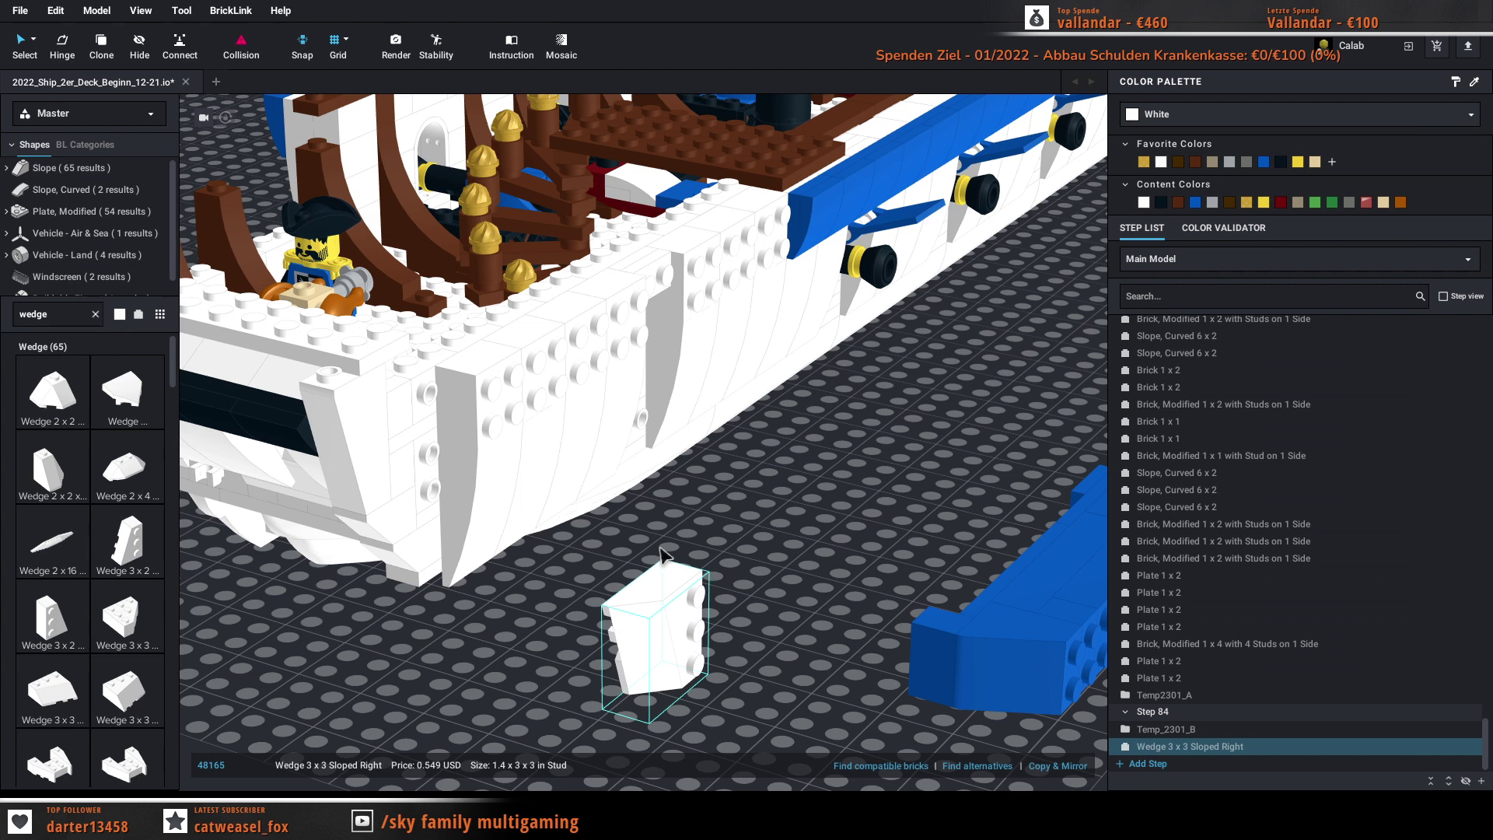
Step: Open Temp_2301_B for editing, search the parts for "1x1 mo" and add a Brick, Modified 1 x 1 with Stud on 1 Side at the upper corner
{"action": "left_click", "coordinate": [433, 389]}
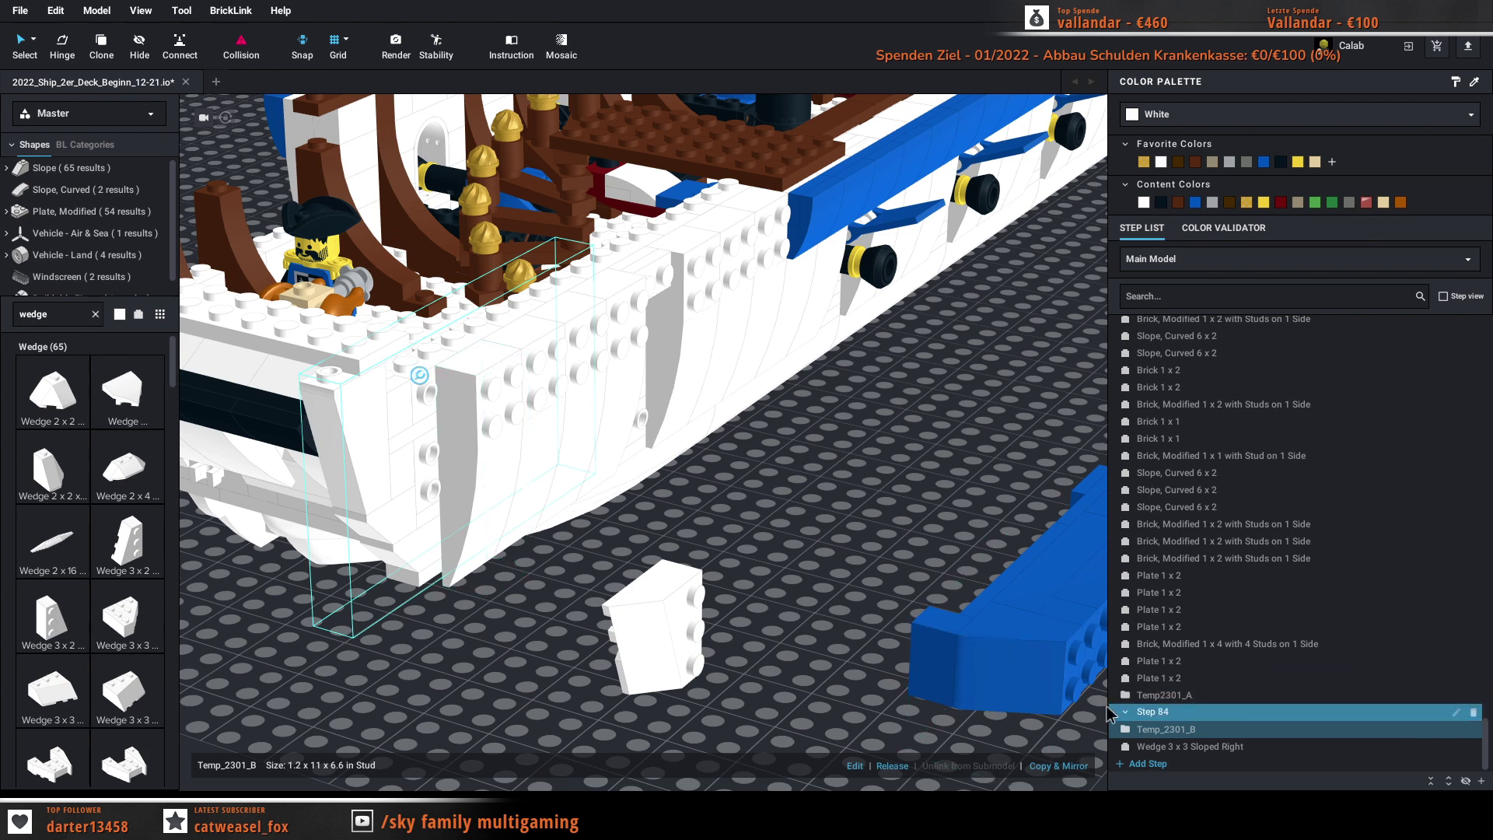
{"action": "left_click", "coordinate": [856, 766]}
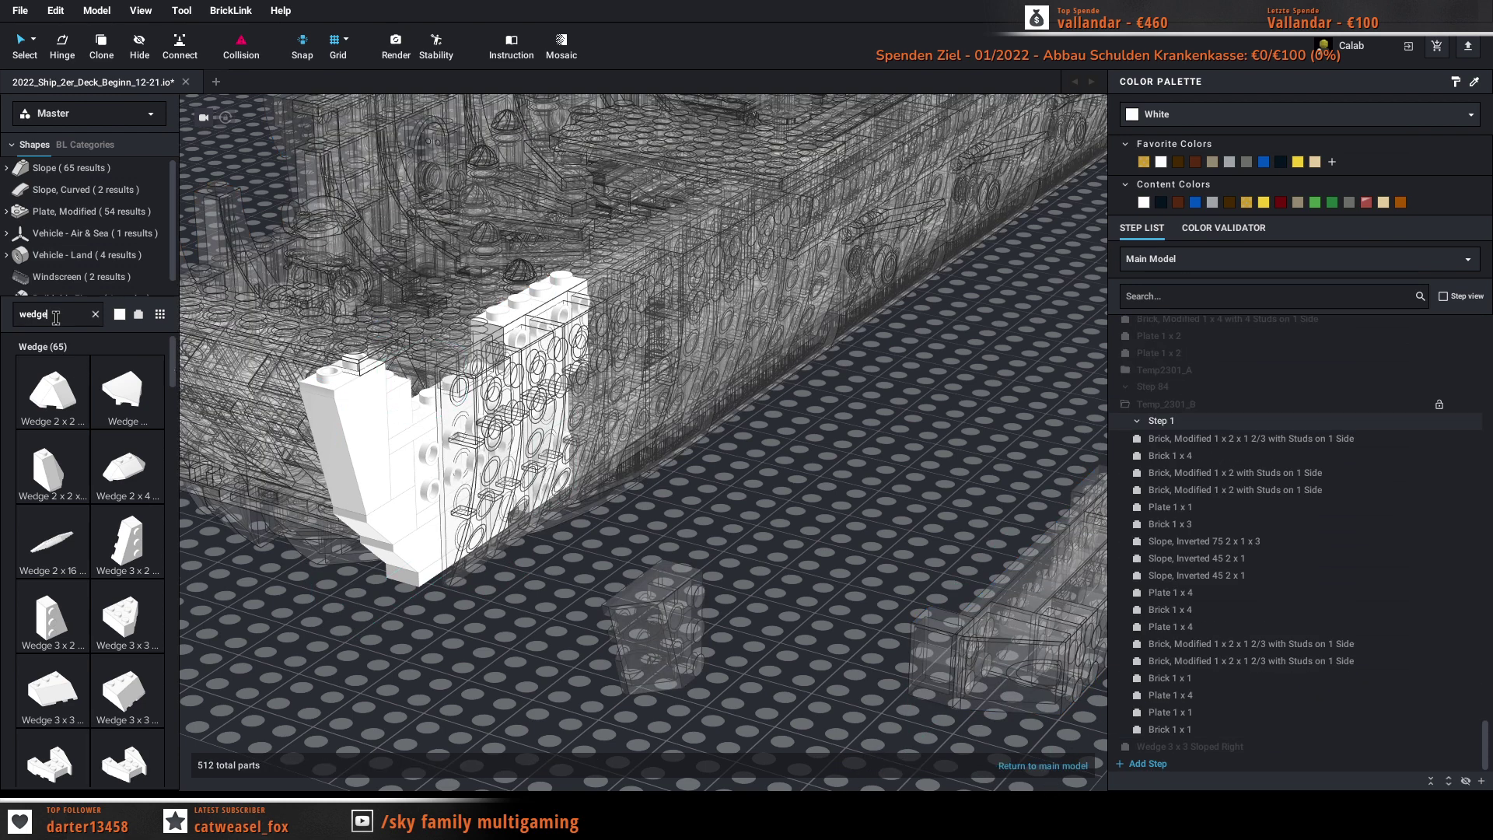
{"action": "type", "text": "1x1"}
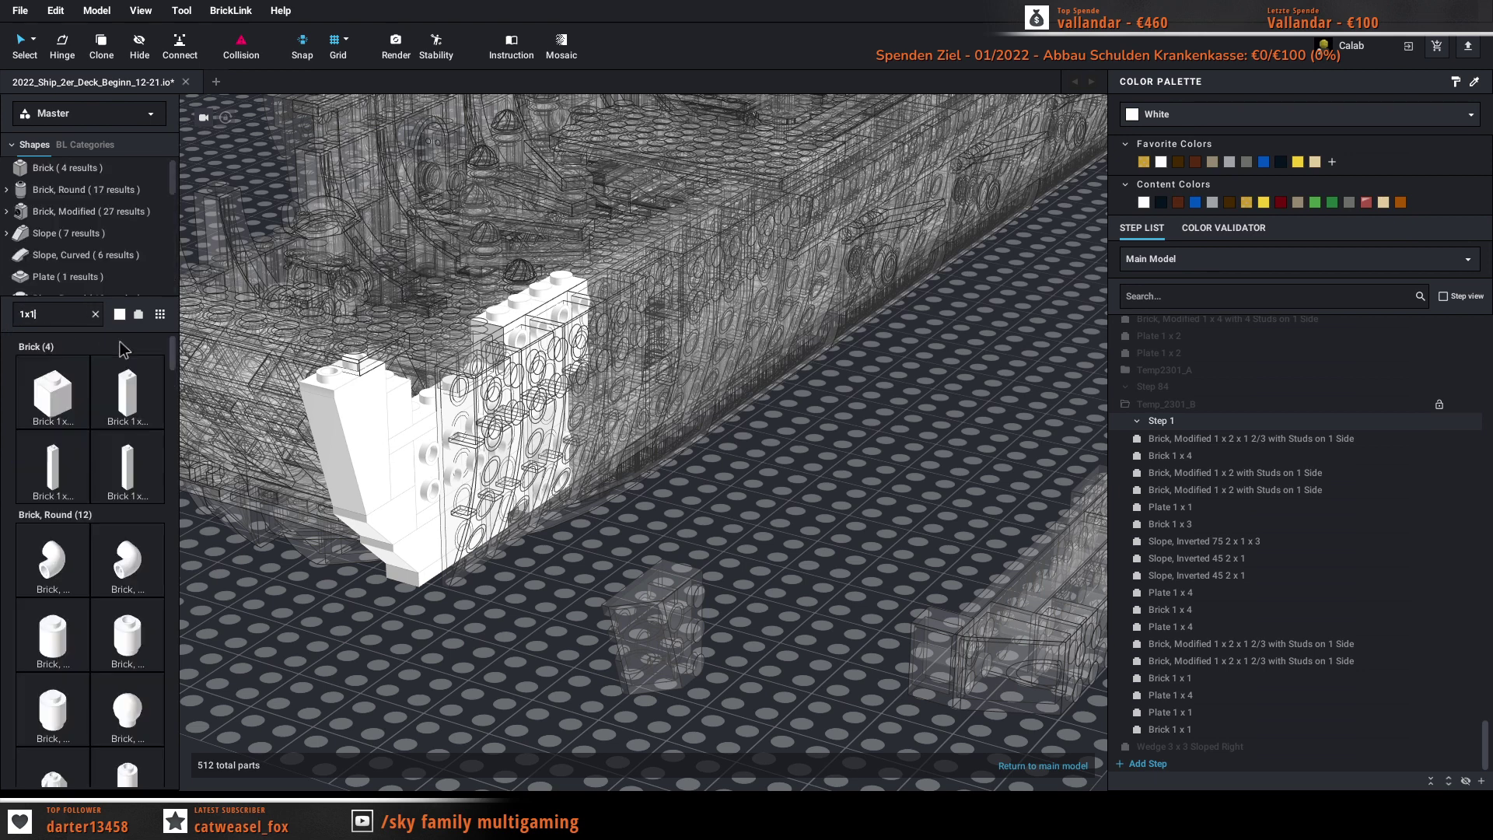
{"action": "type", "text": " mo"}
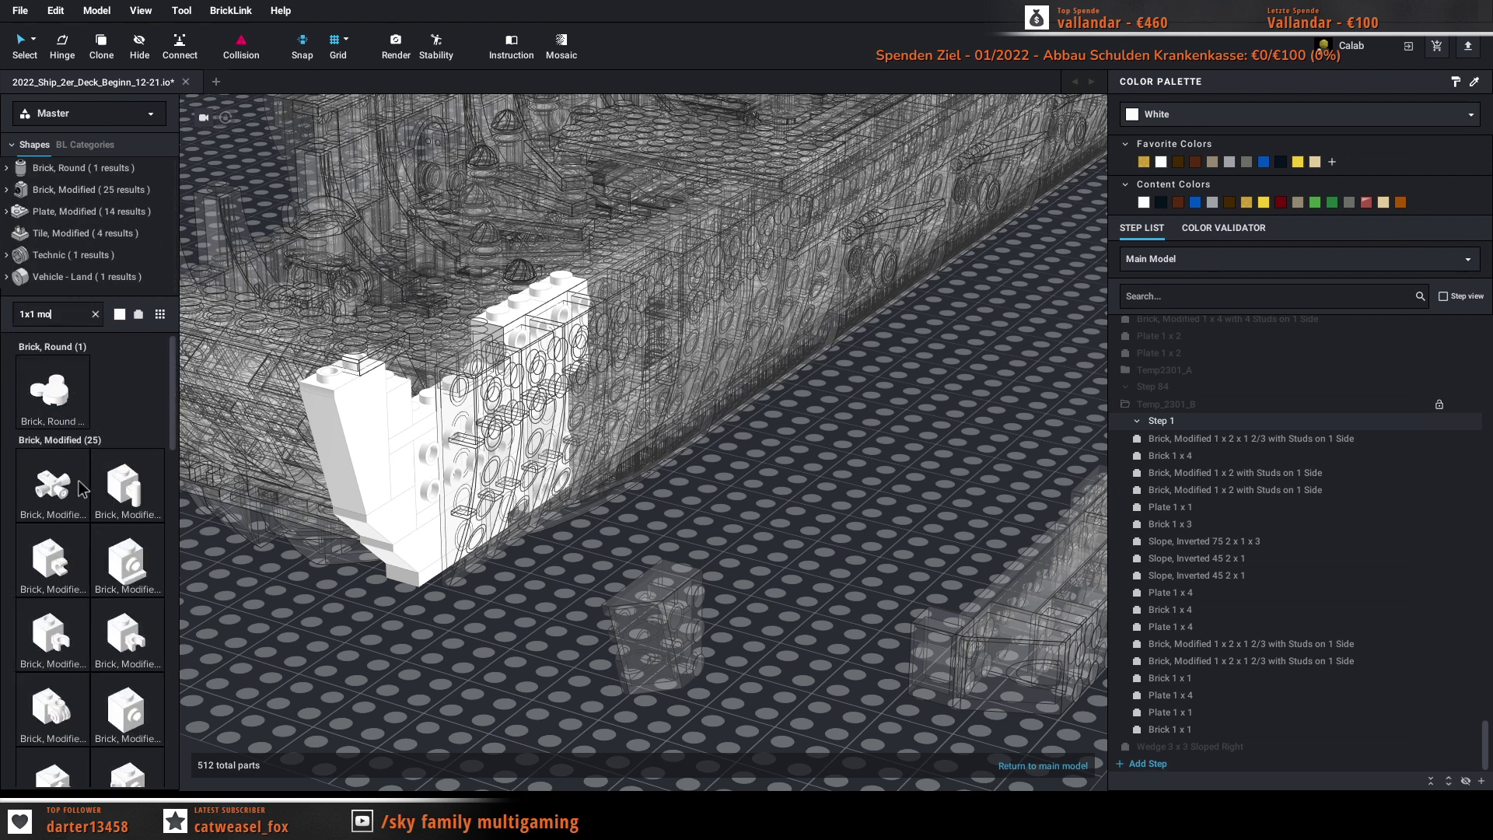
{"action": "left_click_drag", "start_coordinate": [127, 669], "coordinate": [459, 407]}
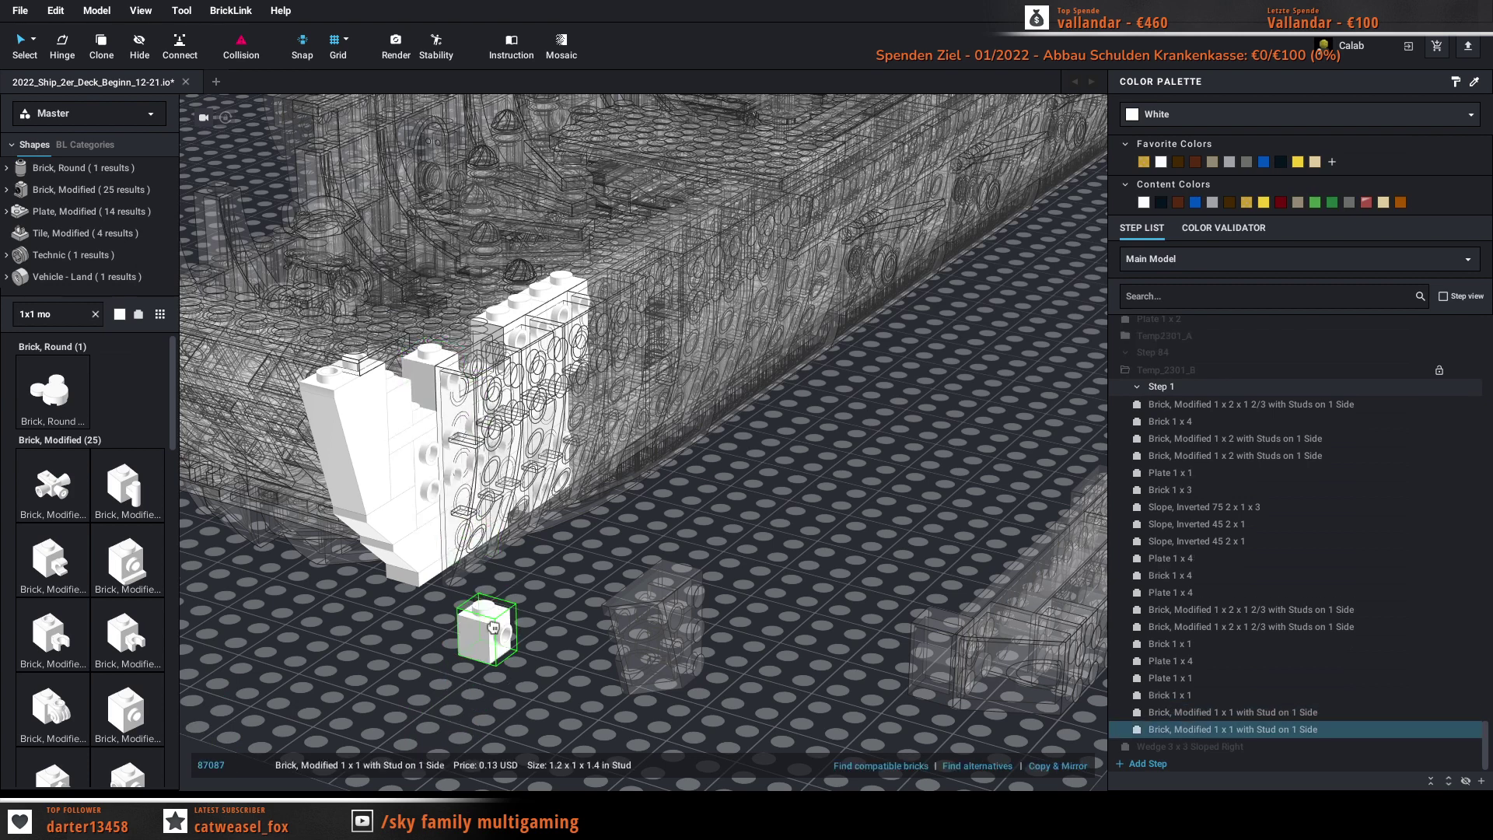
{"action": "left_click", "coordinate": [791, 644]}
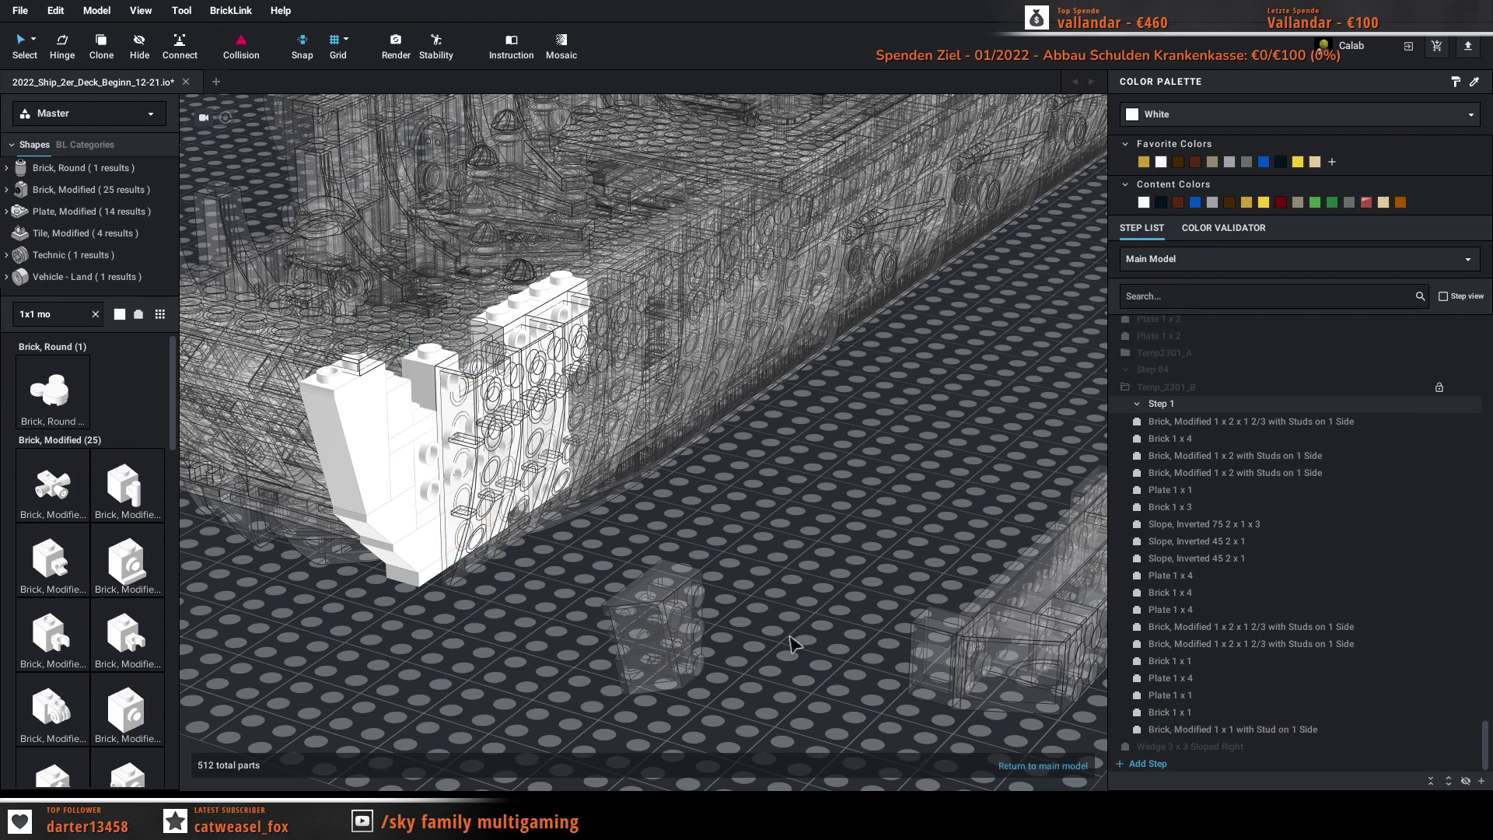
Step: Return to the main model, test the wedge against the bow corner's side studs, and delete it
{"action": "left_click", "coordinate": [1014, 765]}
{"action": "left_click_drag", "start_coordinate": [667, 626], "coordinate": [436, 468]}
{"action": "mouse_move", "coordinate": [436, 468]}
{"action": "right_mouse_down"}
{"action": "mouse_move", "coordinate": [498, 457]}
{"action": "mouse_move", "coordinate": [430, 441]}
{"action": "mouse_move", "coordinate": [449, 445]}
{"action": "right_mouse_up"}
{"action": "left_click_drag", "start_coordinate": [483, 406], "coordinate": [785, 702]}
{"action": "left_click", "coordinate": [801, 718]}
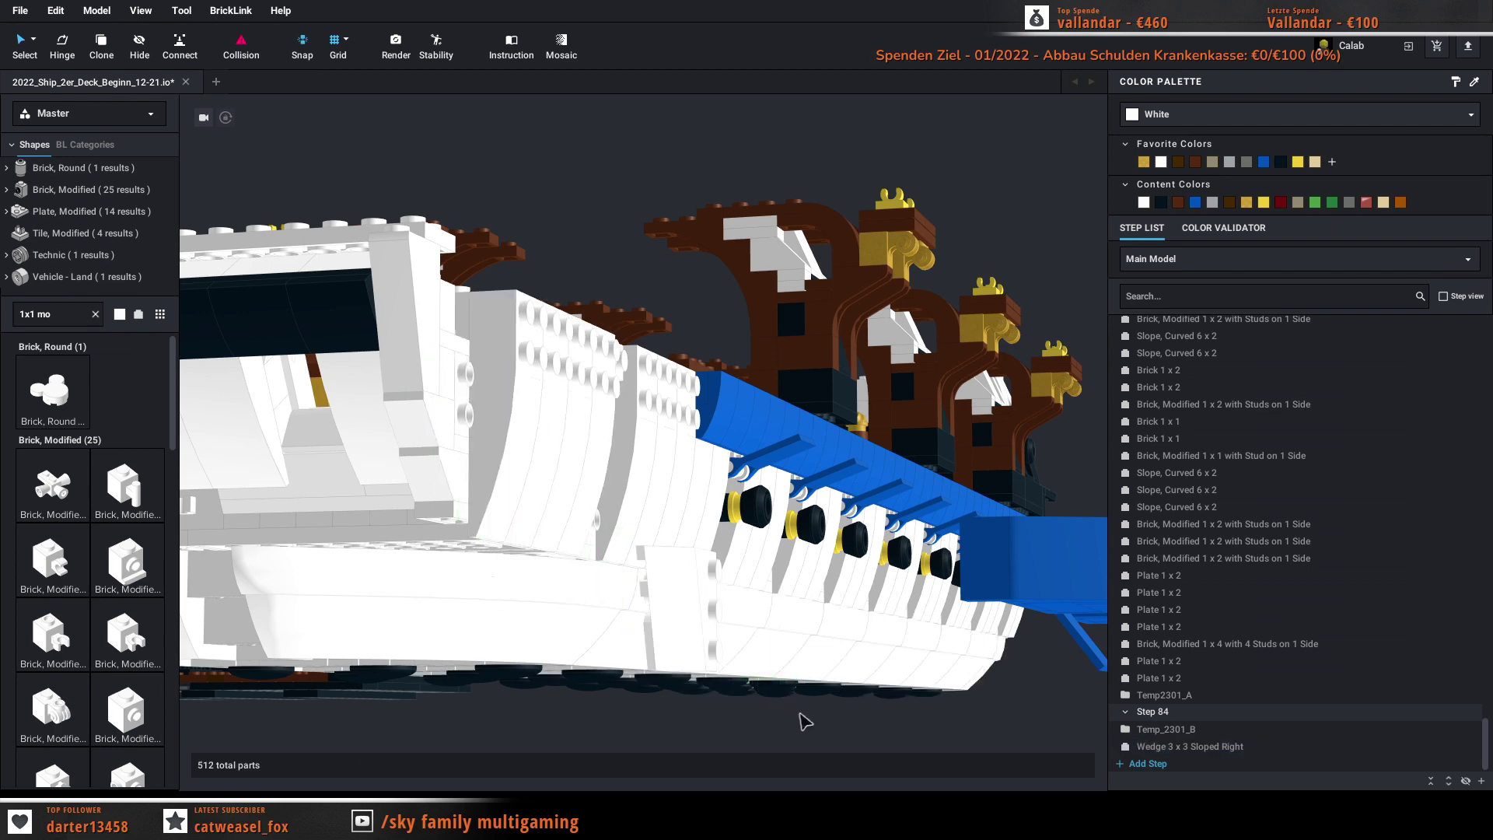
{"action": "right_click_drag", "start_coordinate": [802, 719], "coordinate": [780, 736]}
{"action": "key", "text": "Delete"}
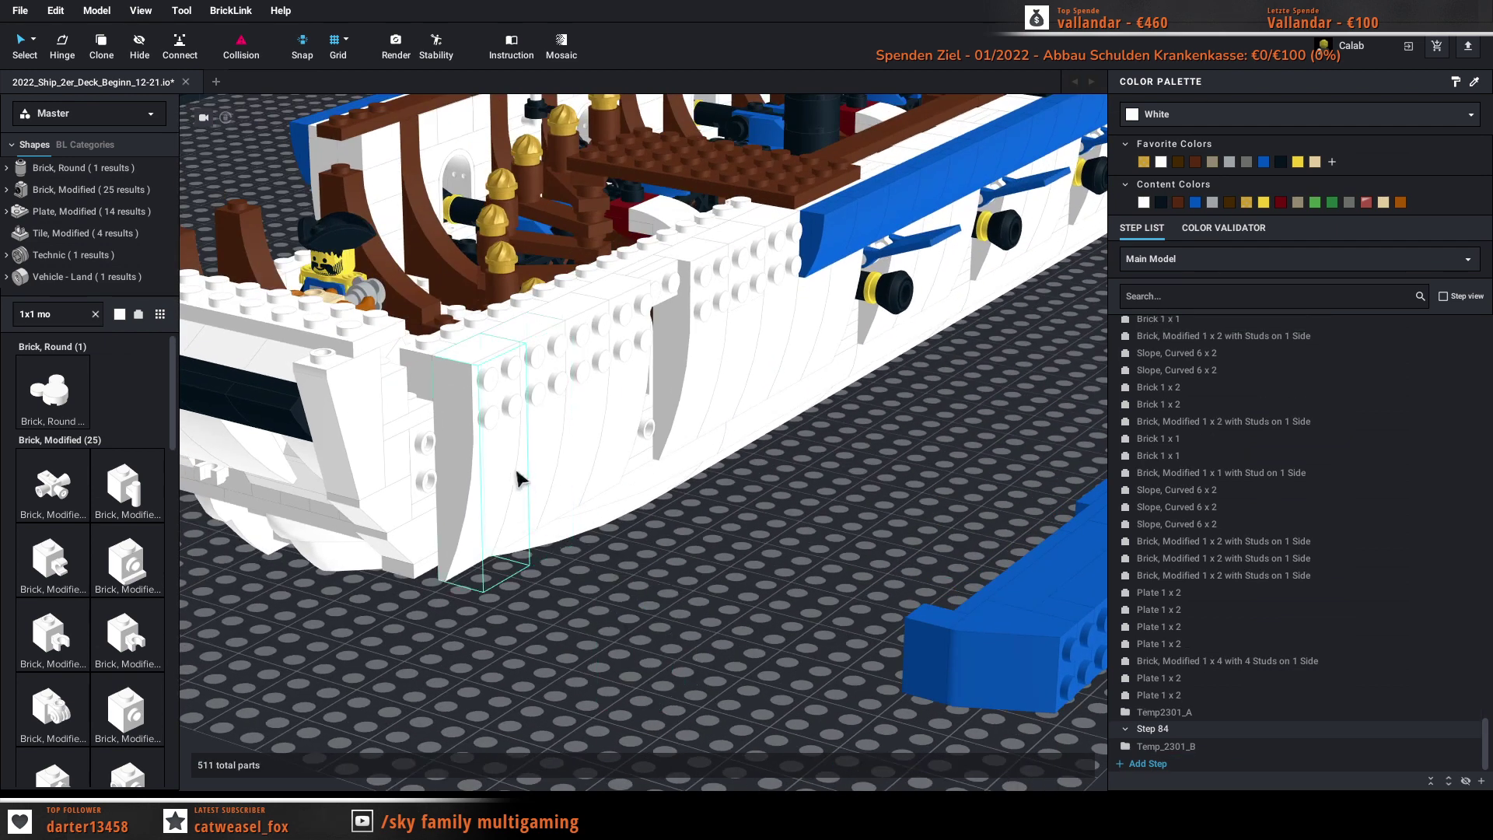
Step: Pull the outermost white Slope, Curved 6 x 2 off the bow corner and open the Temp_2301_B submodel for editing
{"action": "left_click", "coordinate": [517, 479]}
{"action": "left_click_drag", "start_coordinate": [470, 478], "coordinate": [815, 620]}
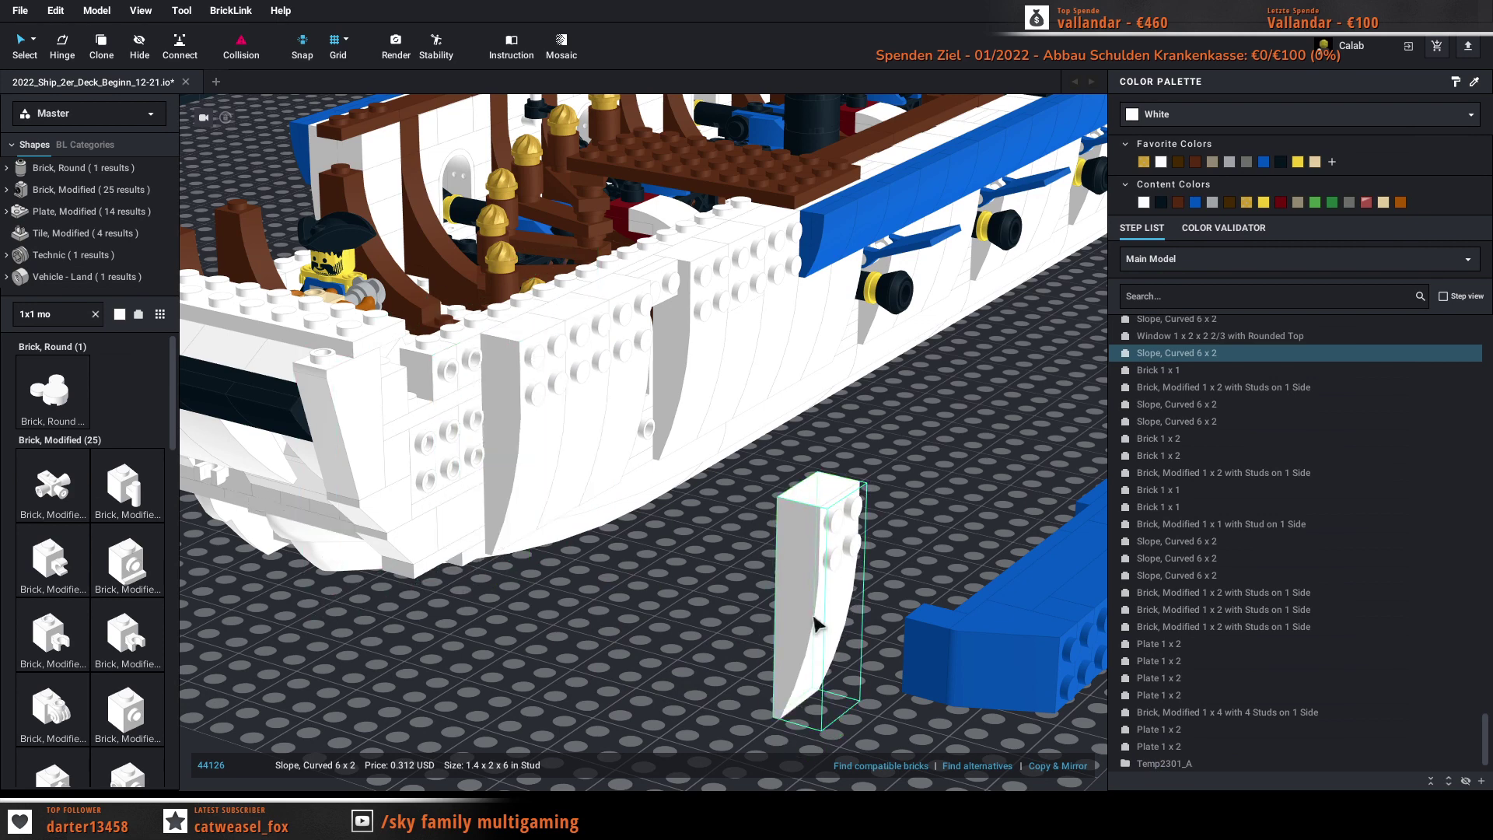
{"action": "left_click", "coordinate": [436, 461]}
{"action": "left_click", "coordinate": [855, 766]}
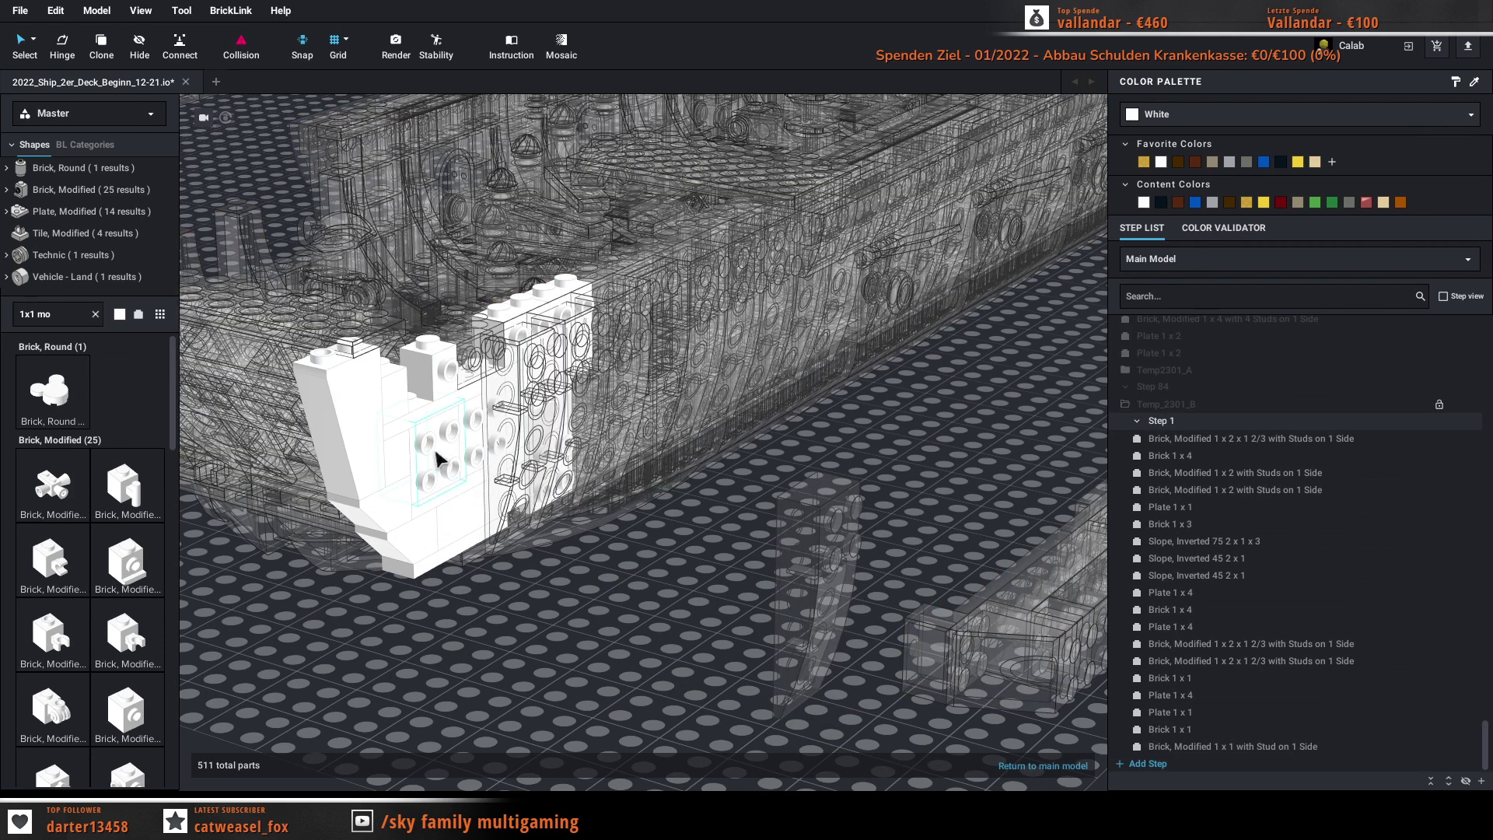
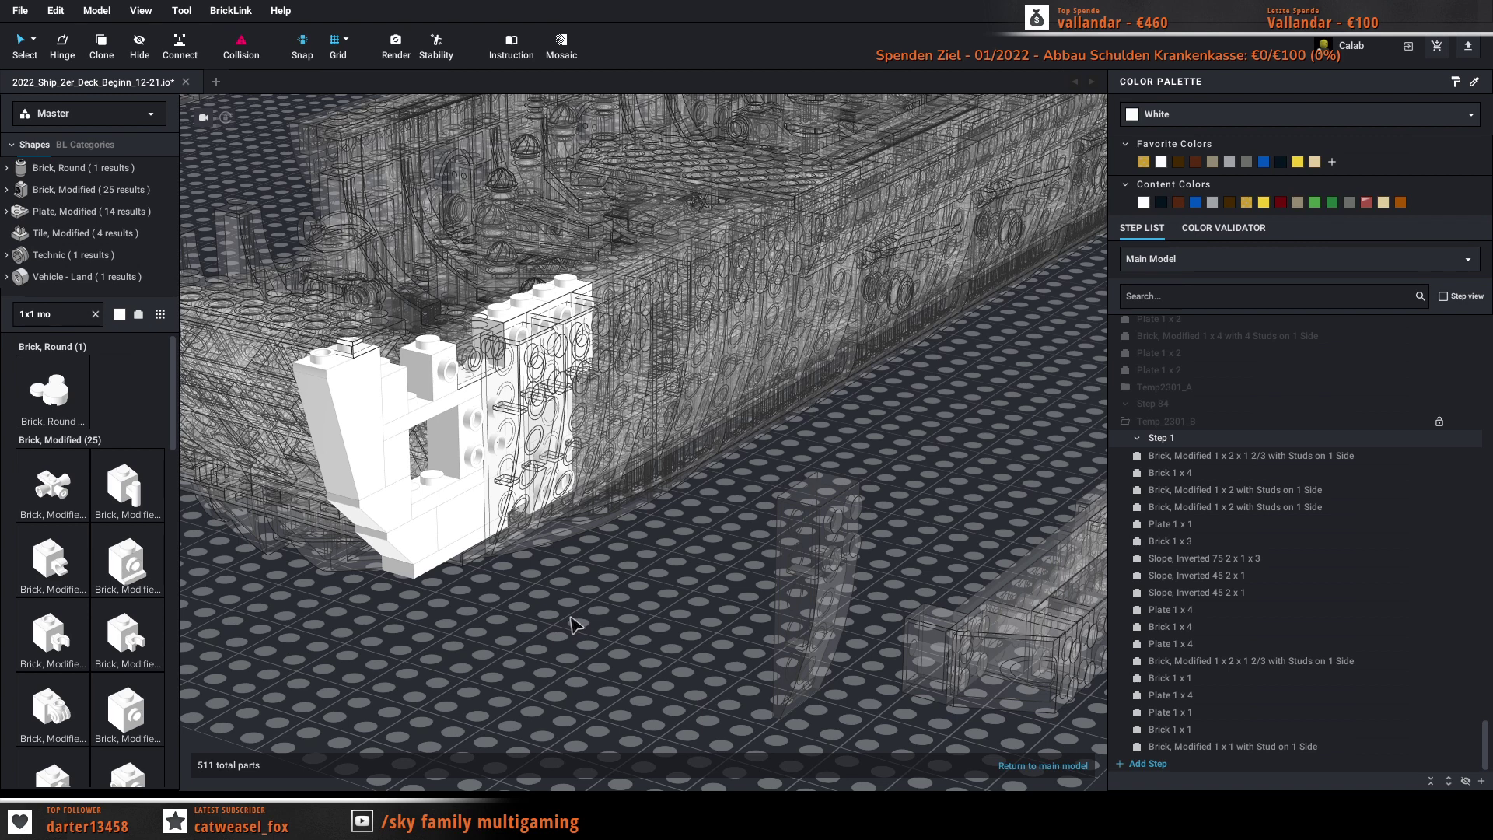
Step: Remove the outer Brick, Modified 1 x 2 x 1 2/3, both exposed Plate 1 x 4 parts and the Plate 1 x 1 parts from the submodel's corner
{"action": "left_click", "coordinate": [425, 421]}
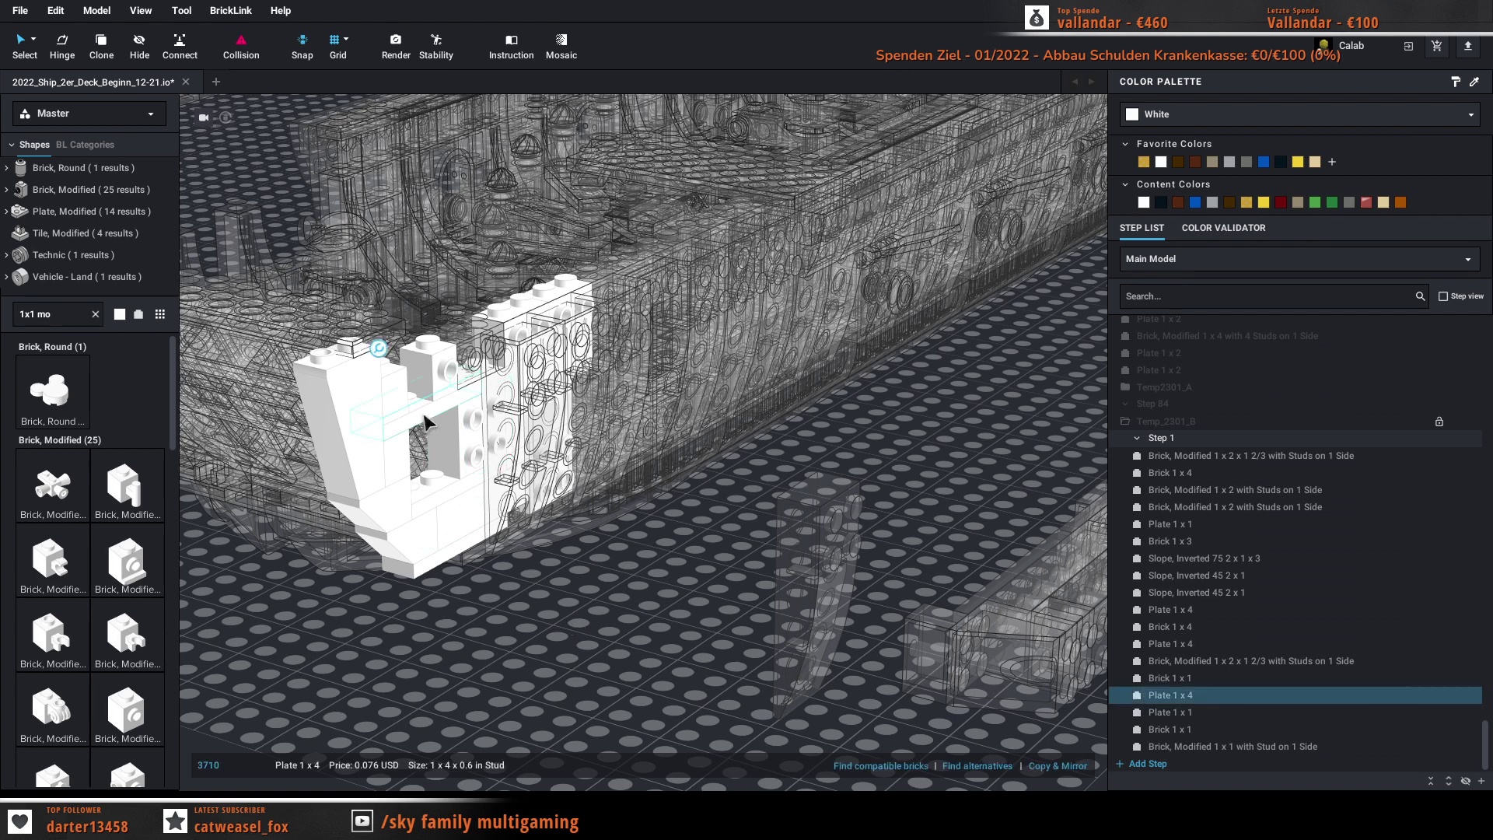
{"action": "left_click", "coordinate": [488, 377]}
{"action": "key", "text": "Delete"}
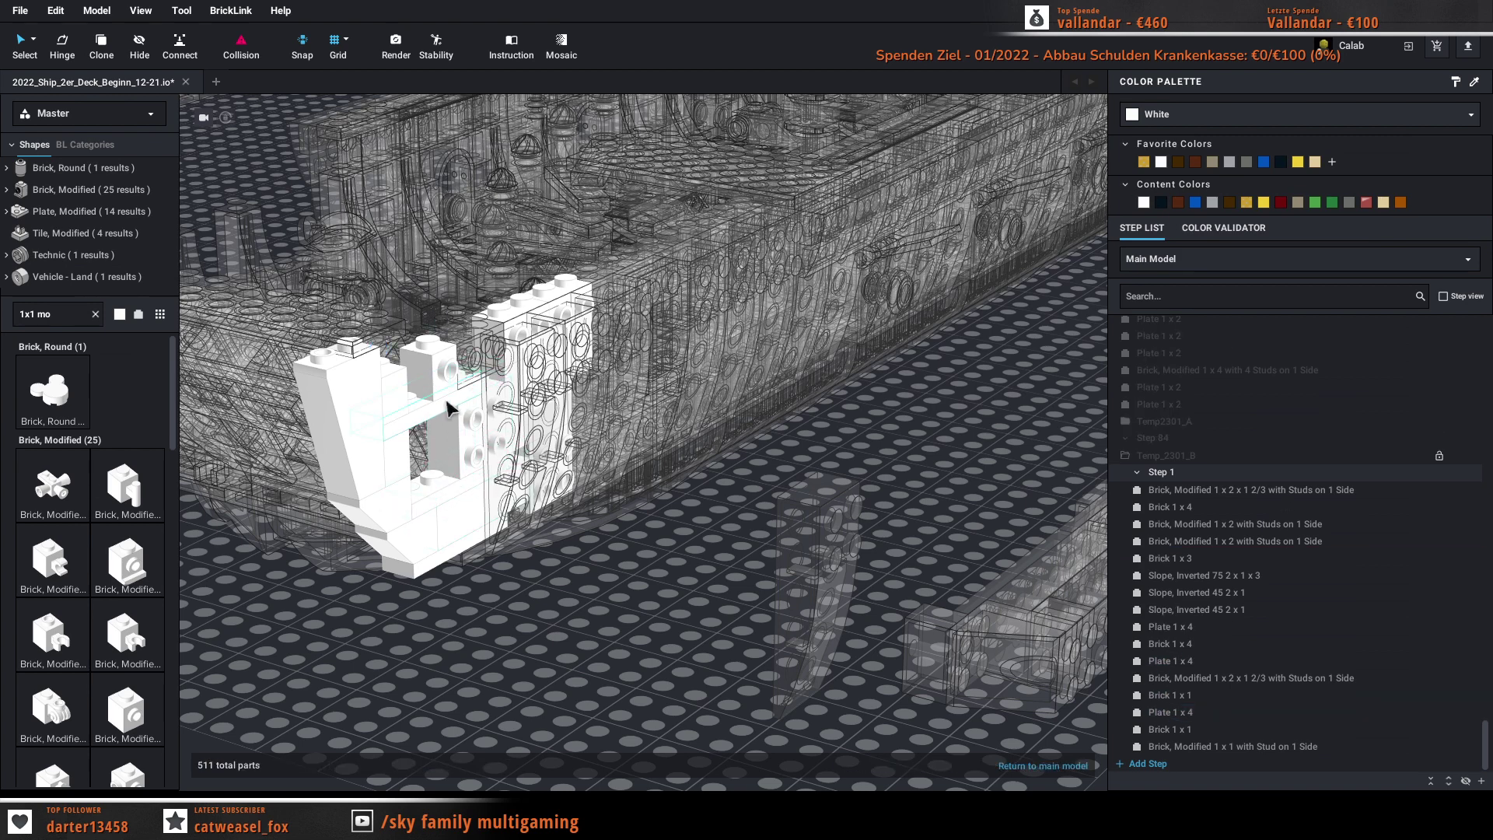
{"action": "left_click", "coordinate": [477, 395]}
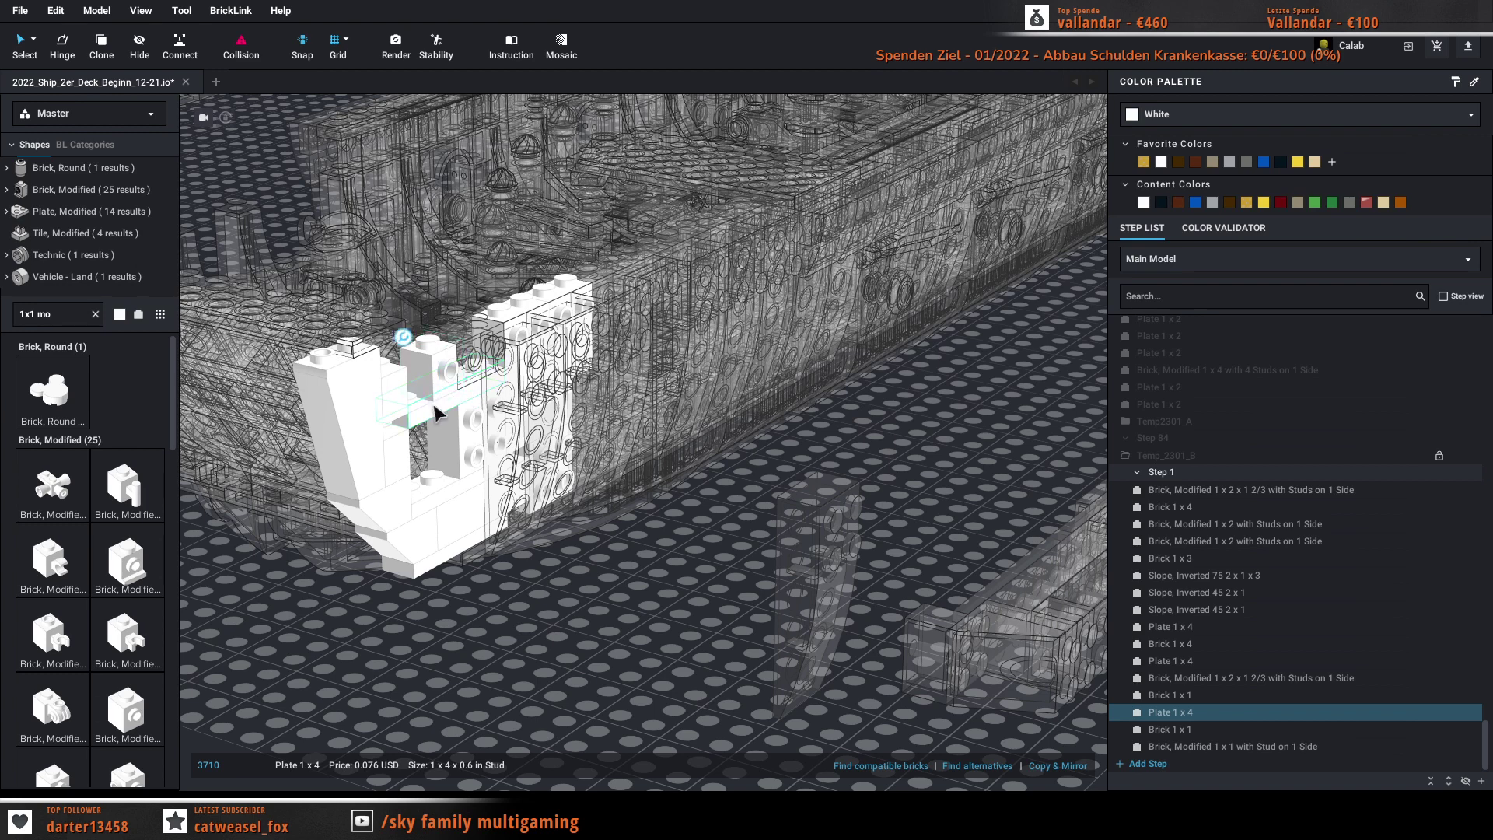
{"action": "key", "text": "Delete"}
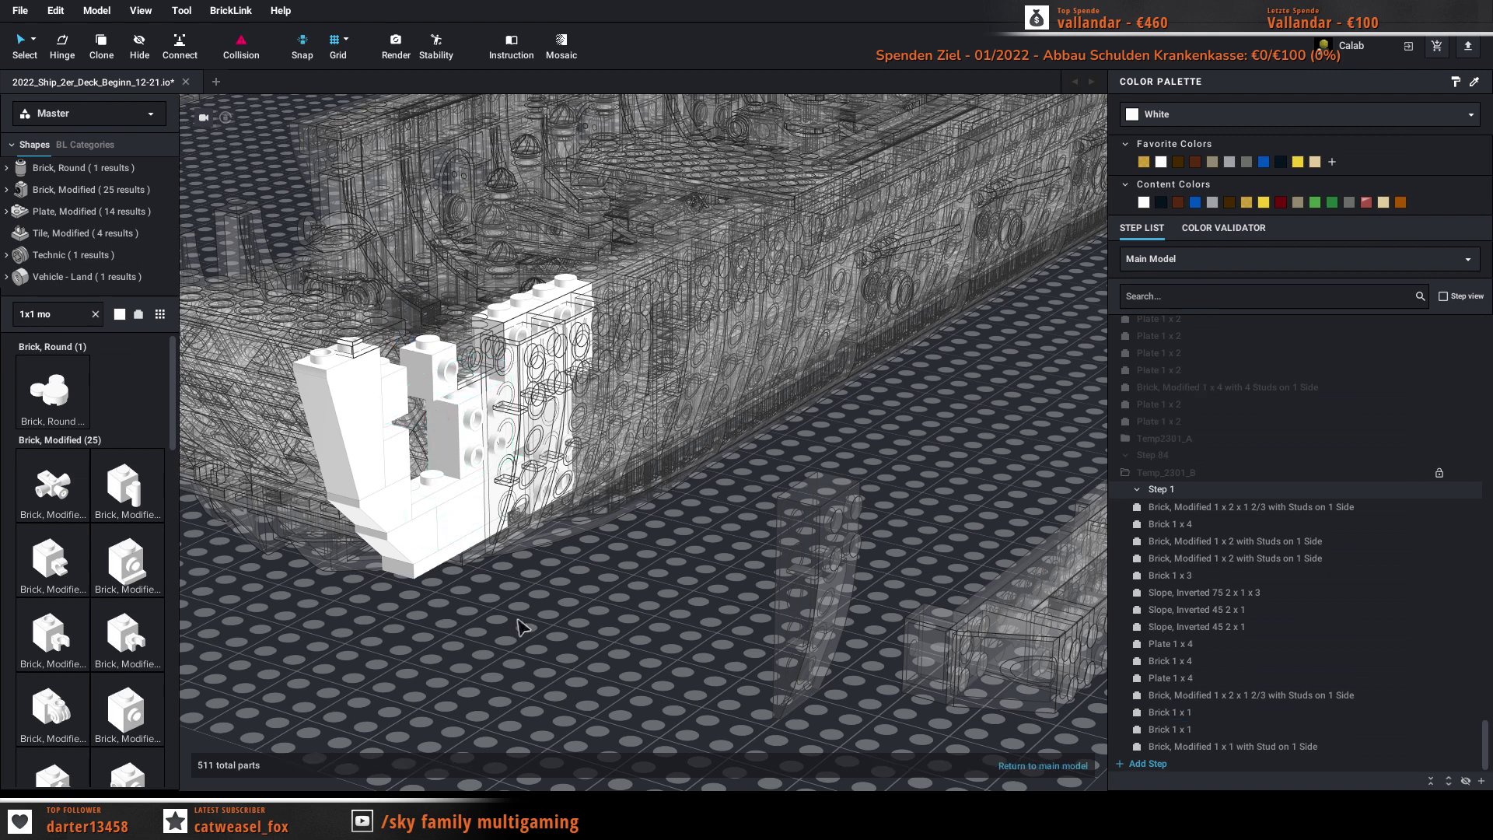
{"action": "left_click", "coordinate": [463, 491]}
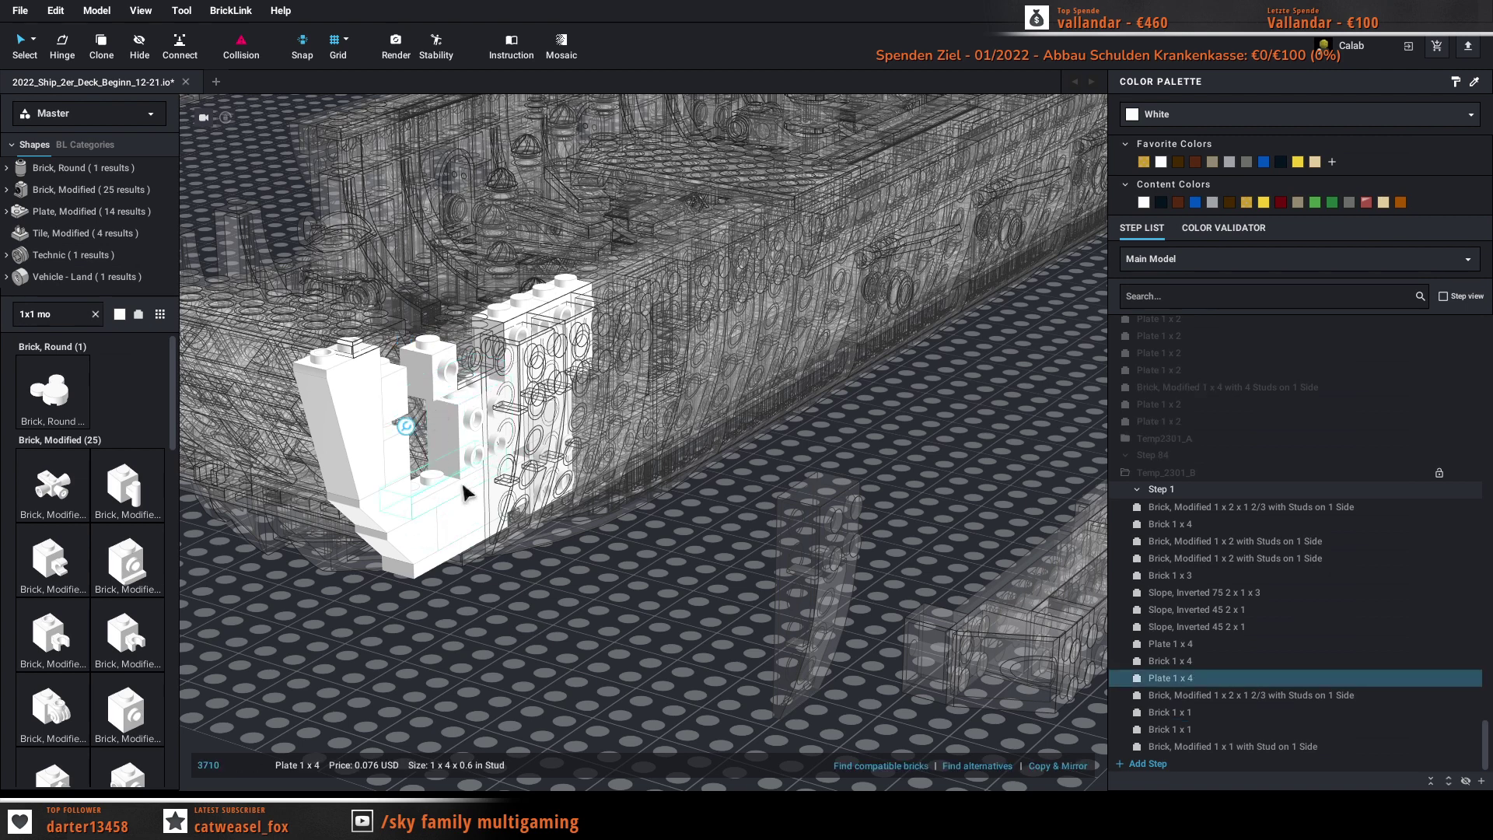
{"action": "left_click_drag", "start_coordinate": [462, 491], "coordinate": [490, 475]}
{"action": "key", "text": "Delete"}
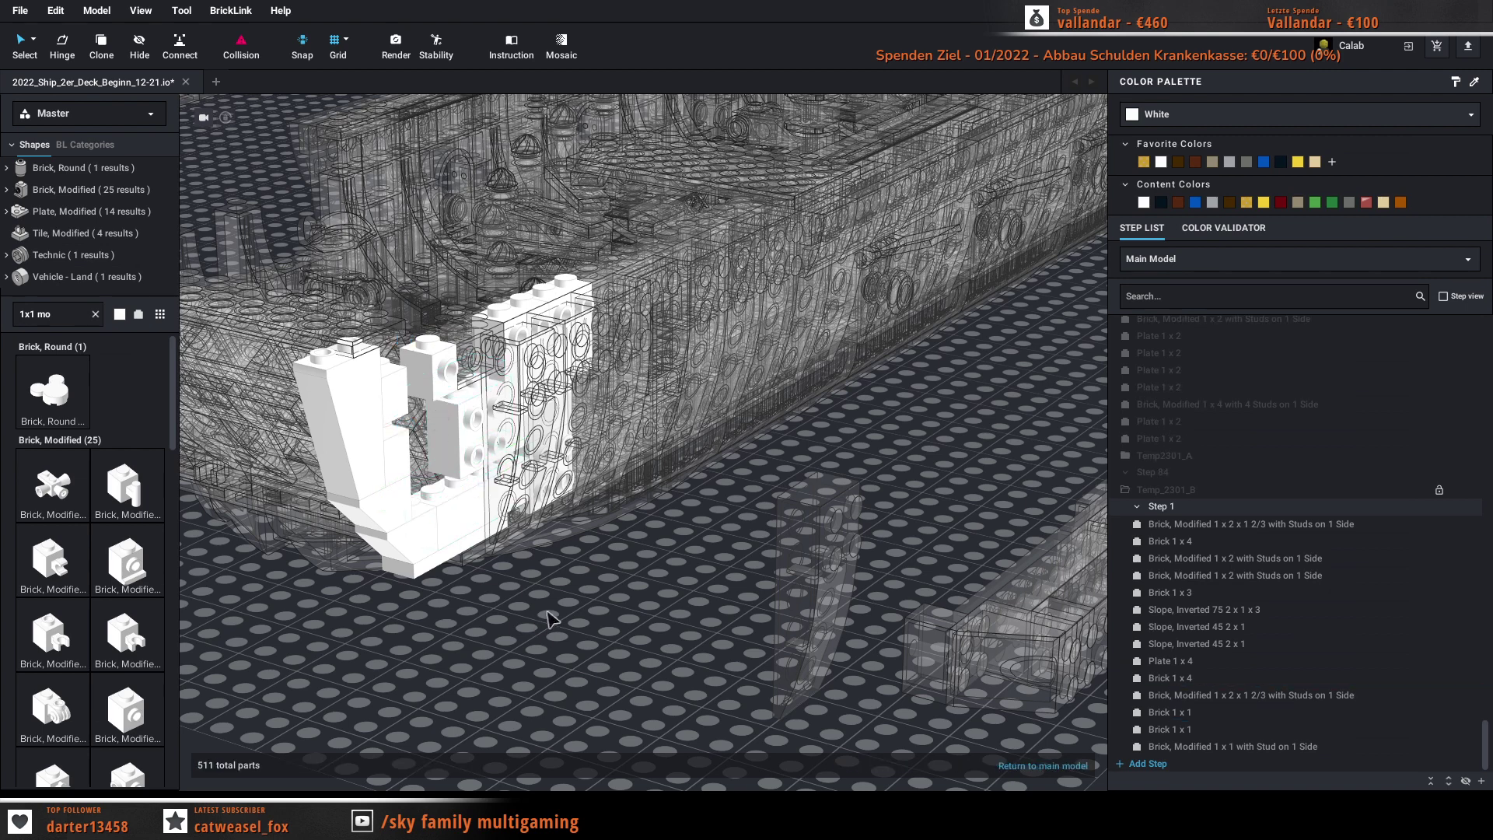
Step: Search the parts for "1x3 plate" and fit two Plate 1 x 3 parts in place of the removed 1 x 4 plates
{"action": "left_click_drag", "start_coordinate": [67, 308], "coordinate": [15, 320]}
{"action": "type", "text": "1x3"}
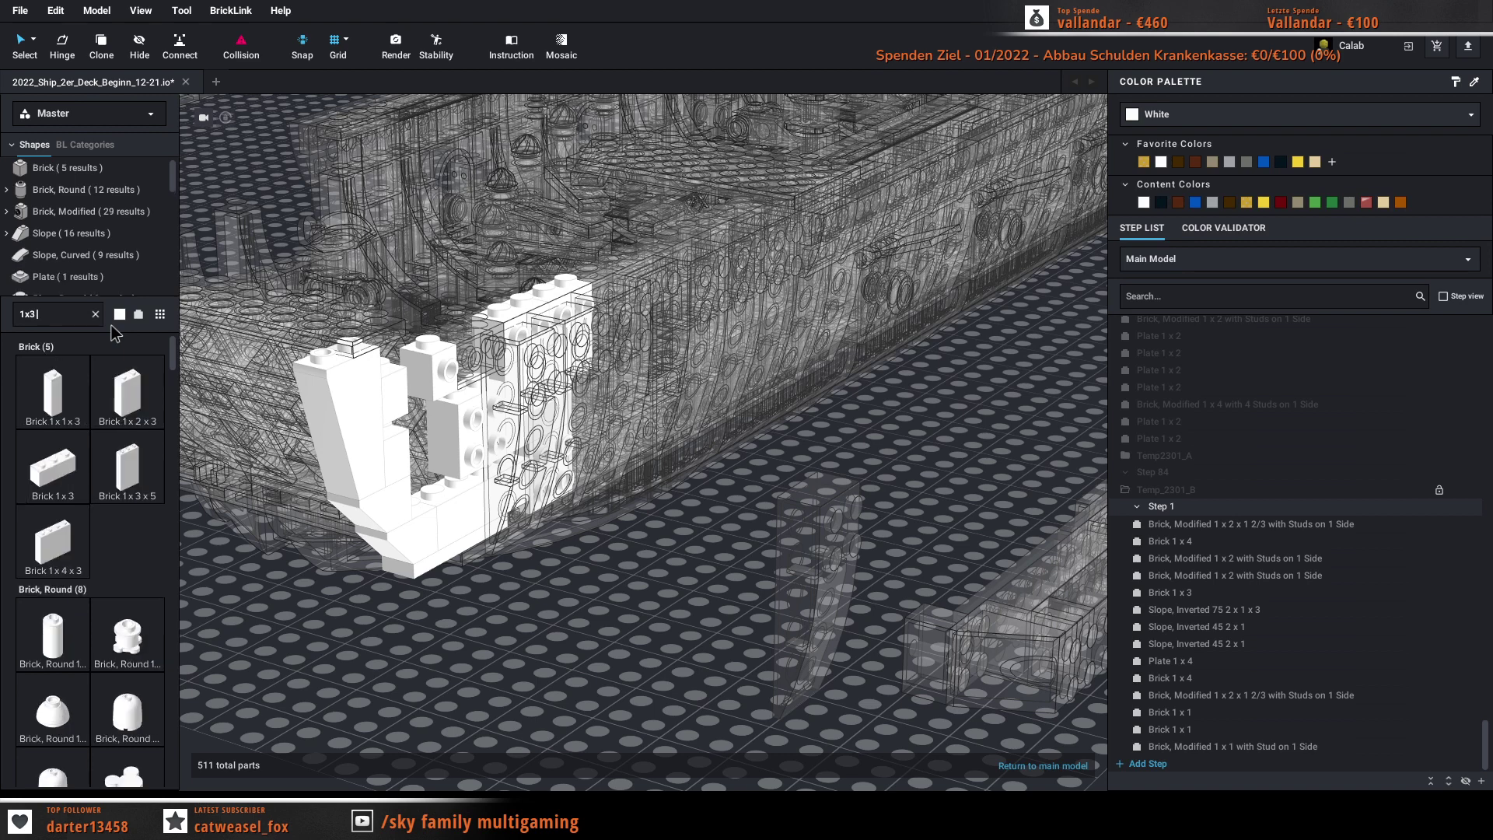
{"action": "type", "text": " plate"}
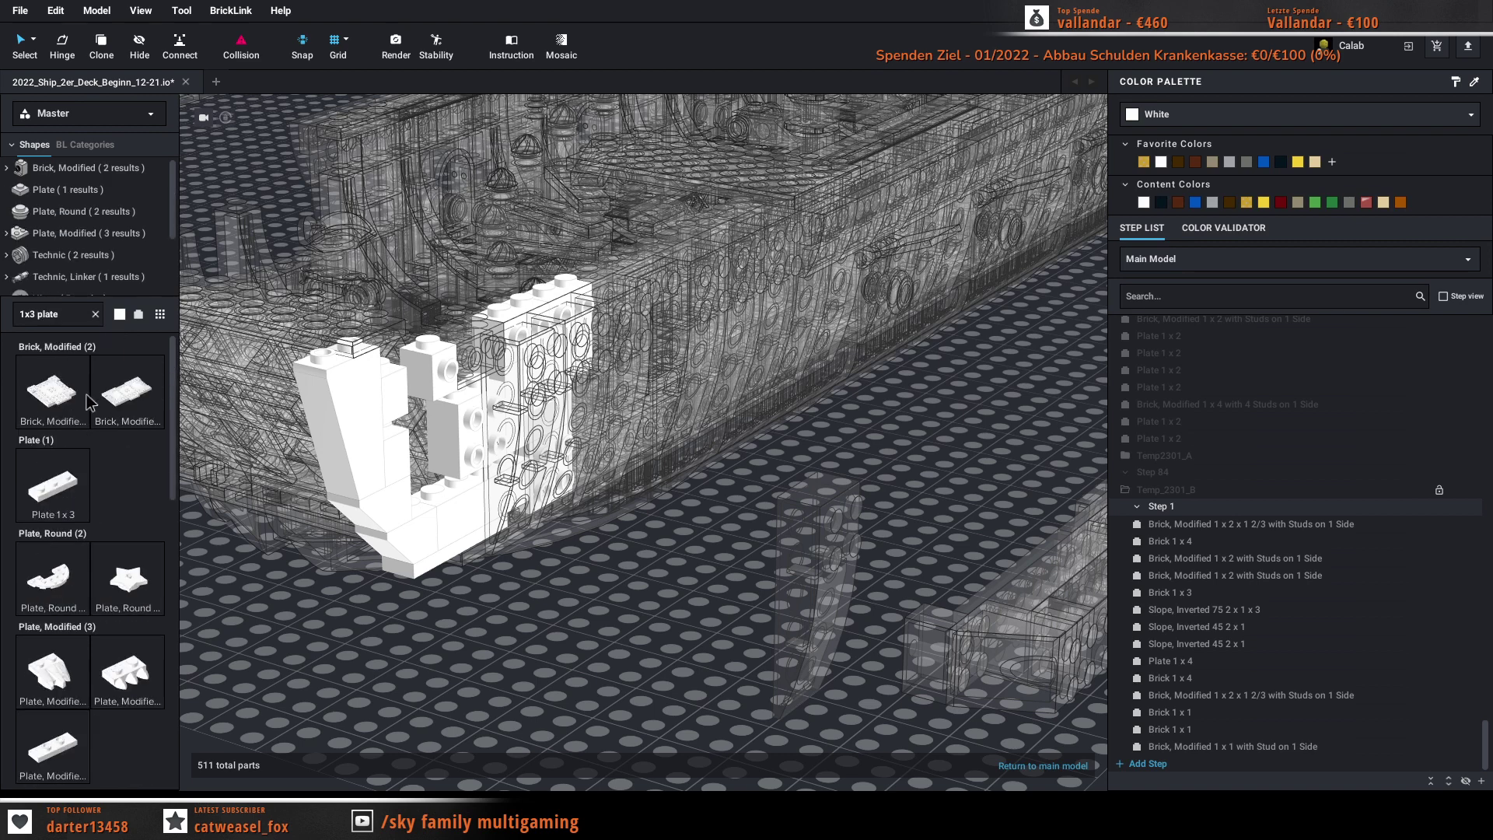
{"action": "left_click", "coordinate": [78, 488]}
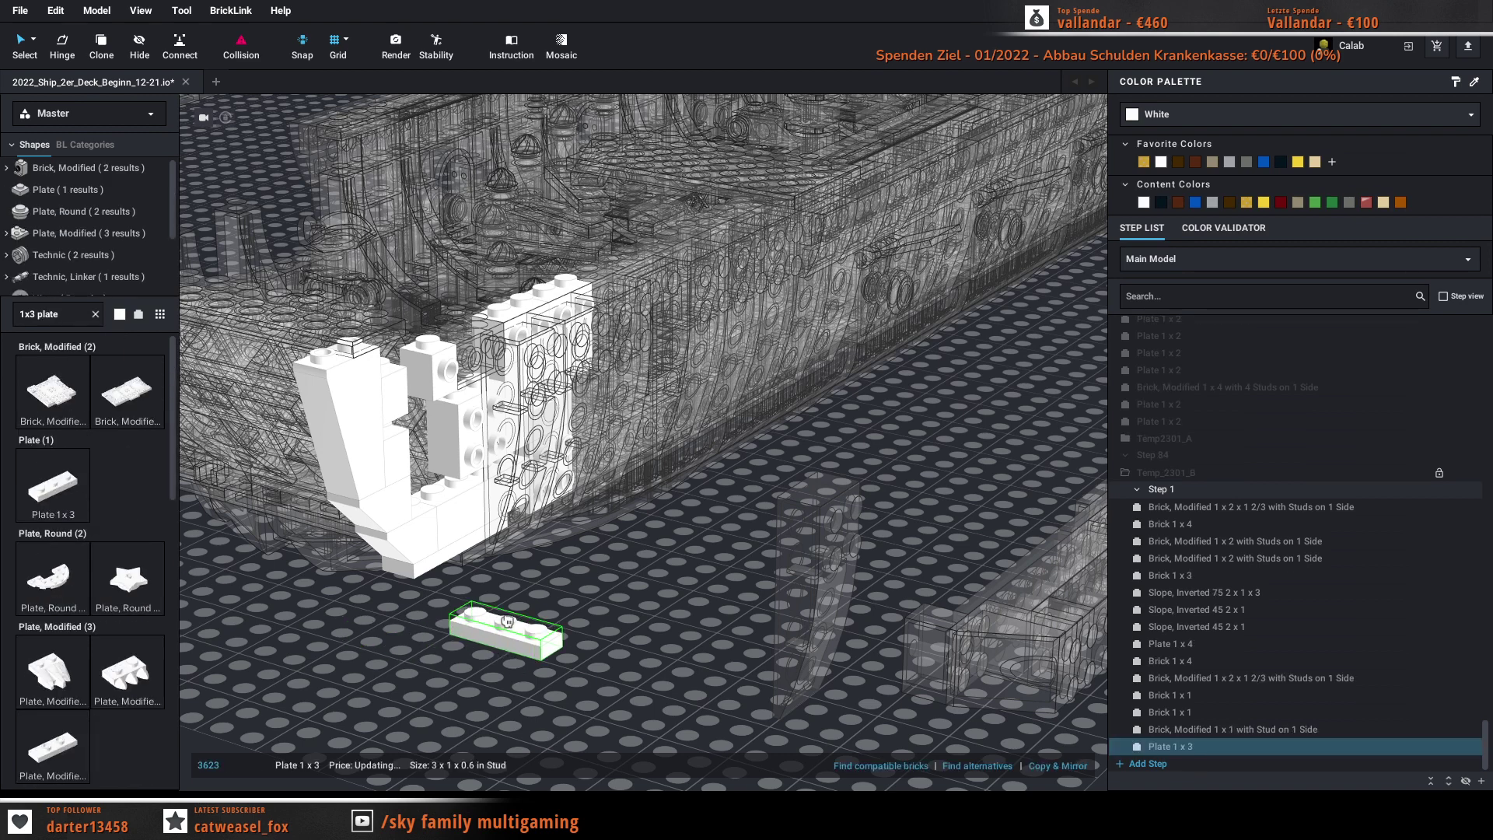
{"action": "left_click", "coordinate": [460, 390]}
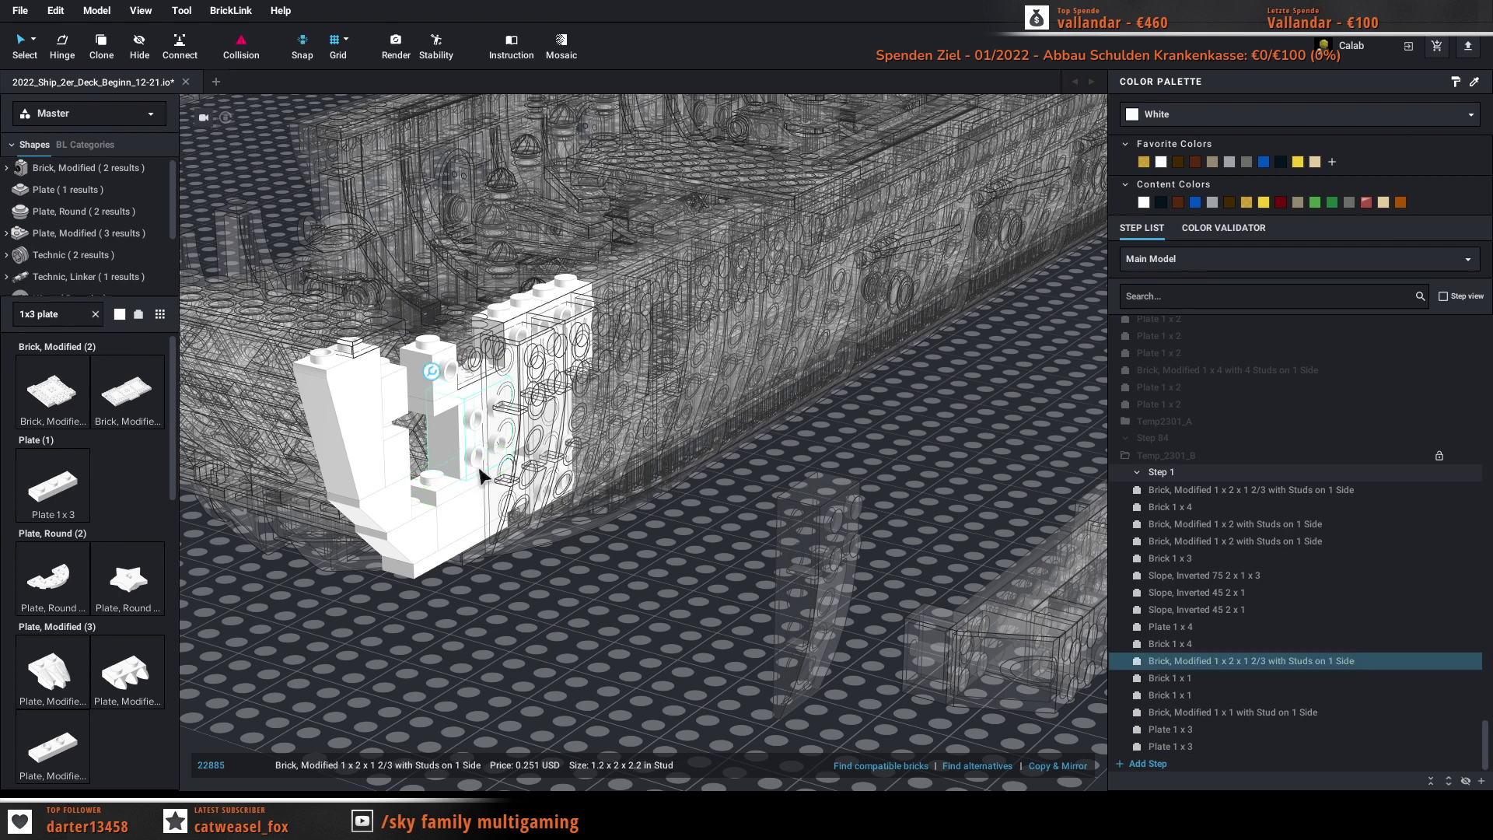
{"action": "key", "text": "Escape"}
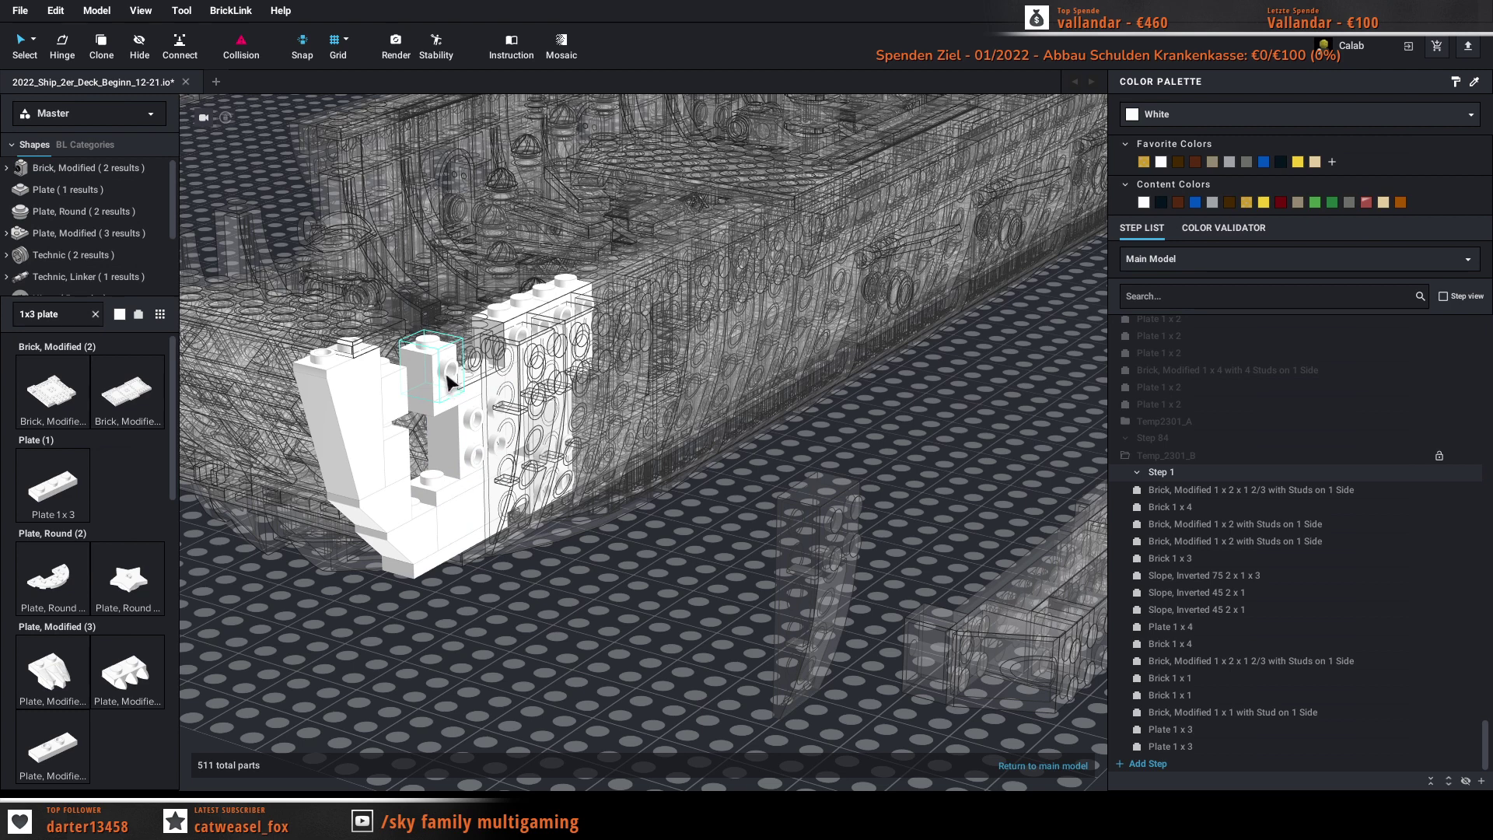
Step: Move the Brick, Modified 1 x 1 with Stud on 1 Side down to the corner's lower plate and return to the main model
{"action": "left_click_drag", "start_coordinate": [448, 381], "coordinate": [428, 492]}
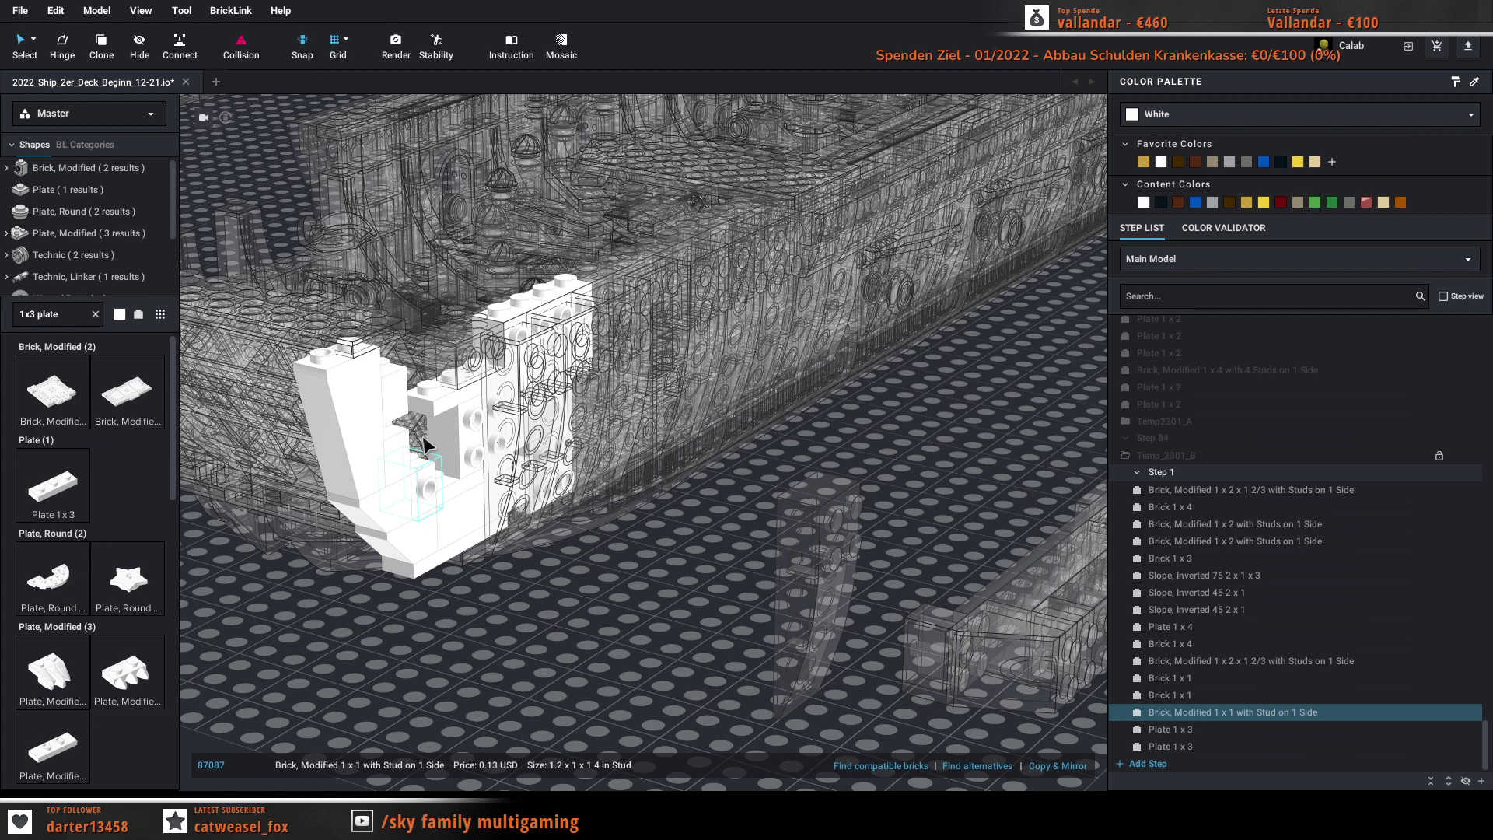
{"action": "left_click", "coordinate": [543, 592]}
{"action": "left_click", "coordinate": [1043, 767]}
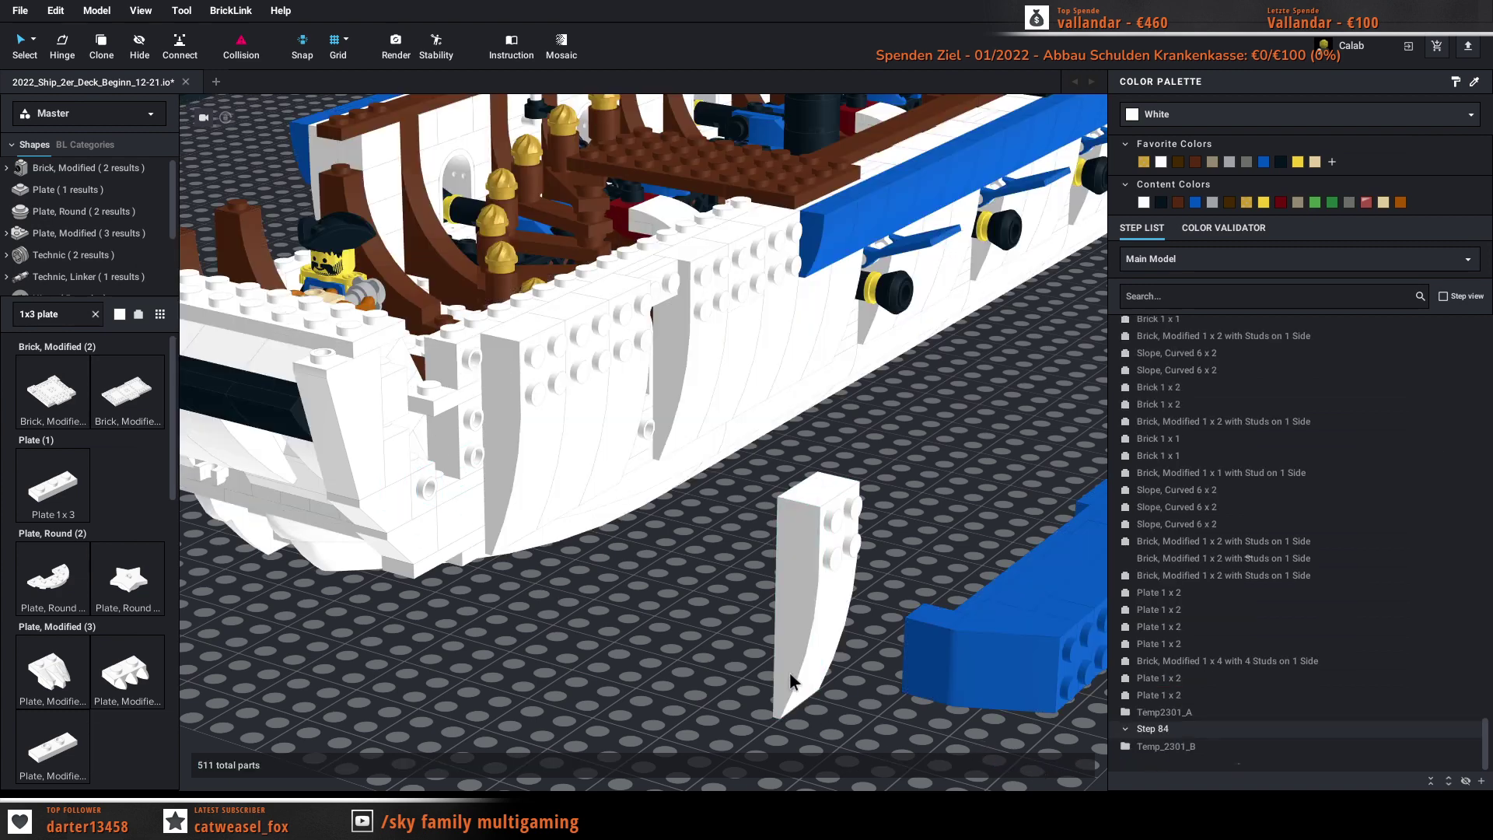
Step: Search the parts for "wedge"
{"action": "triple_click", "coordinate": [75, 312]}
{"action": "type", "text": "we"}
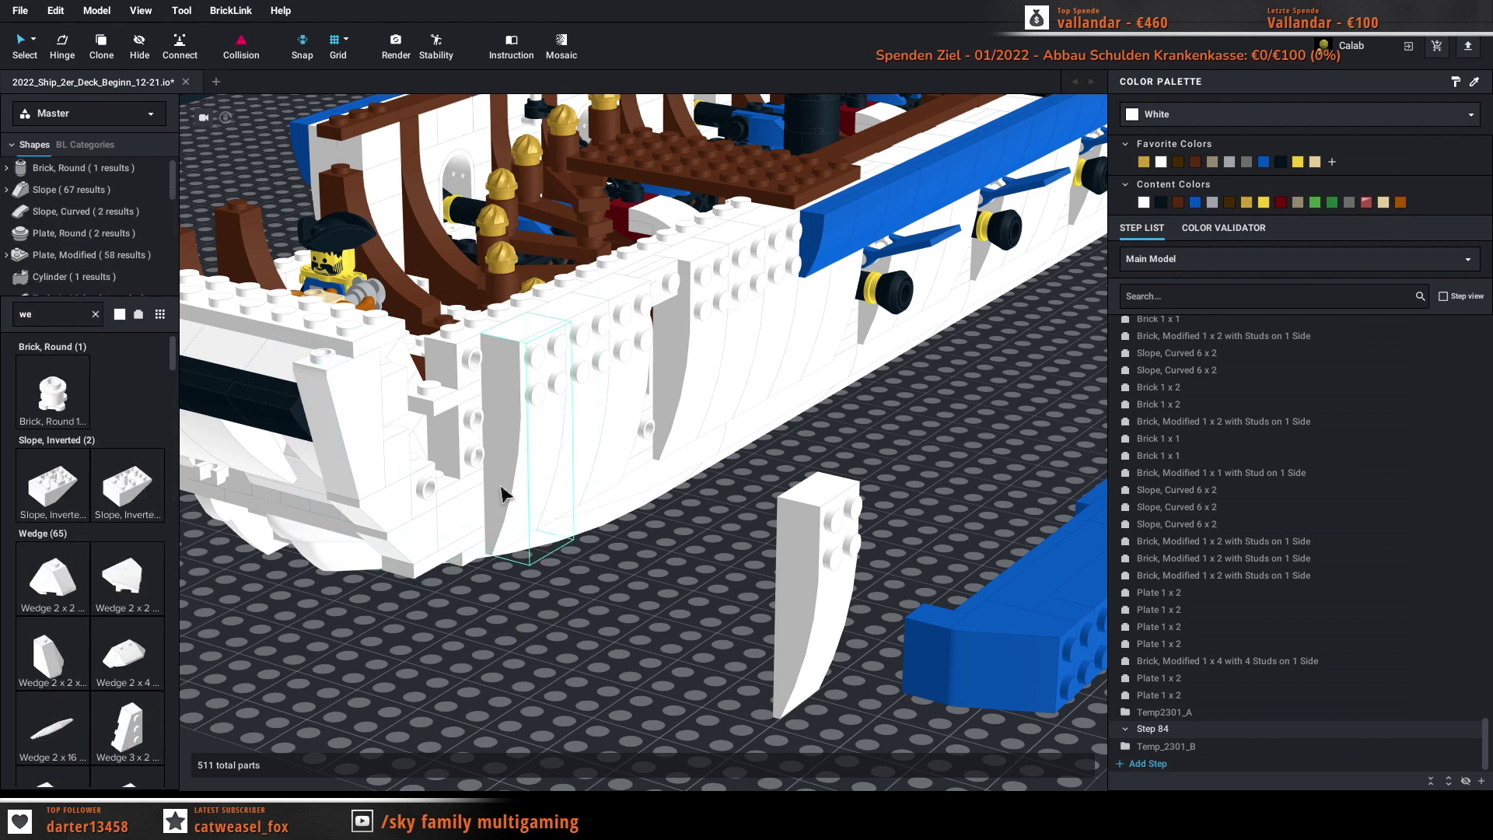
{"action": "type", "text": "dge"}
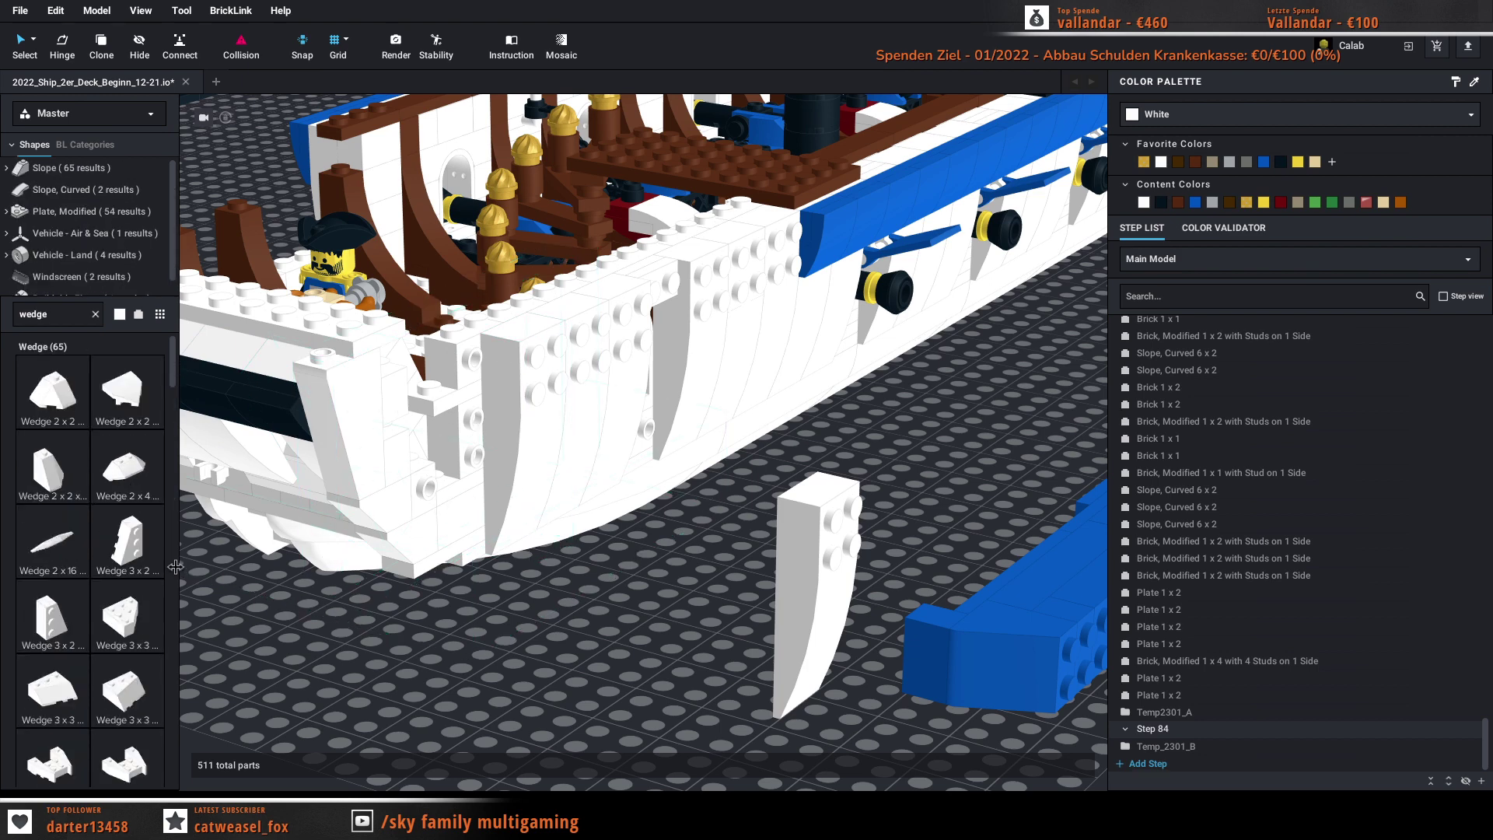
{"action": "left_click_drag", "start_coordinate": [122, 704], "coordinate": [540, 658]}
{"action": "key", "text": "Right"}
{"action": "key", "text": "Delete"}
Step: Place a white Wedge 3 x 3 Sloped Right in front of the hull and rotate it upright to match the bow corner
{"action": "left_click_drag", "start_coordinate": [140, 698], "coordinate": [603, 646]}
{"action": "key", "text": "Down"}
{"action": "key", "text": "Right"}
{"action": "key", "text": "Down"}
Step: Duplicate the upright Wedge 3 x 3 Sloped Right and set the copy down behind the detached curved slope
{"action": "key", "text": "ctrl+c"}
{"action": "key", "text": "ctrl+v"}
{"action": "left_click", "coordinate": [840, 608]}
{"action": "left_click_drag", "start_coordinate": [834, 611], "coordinate": [931, 455]}
{"action": "key", "text": "ctrl+v"}
{"action": "key", "text": "Escape"}
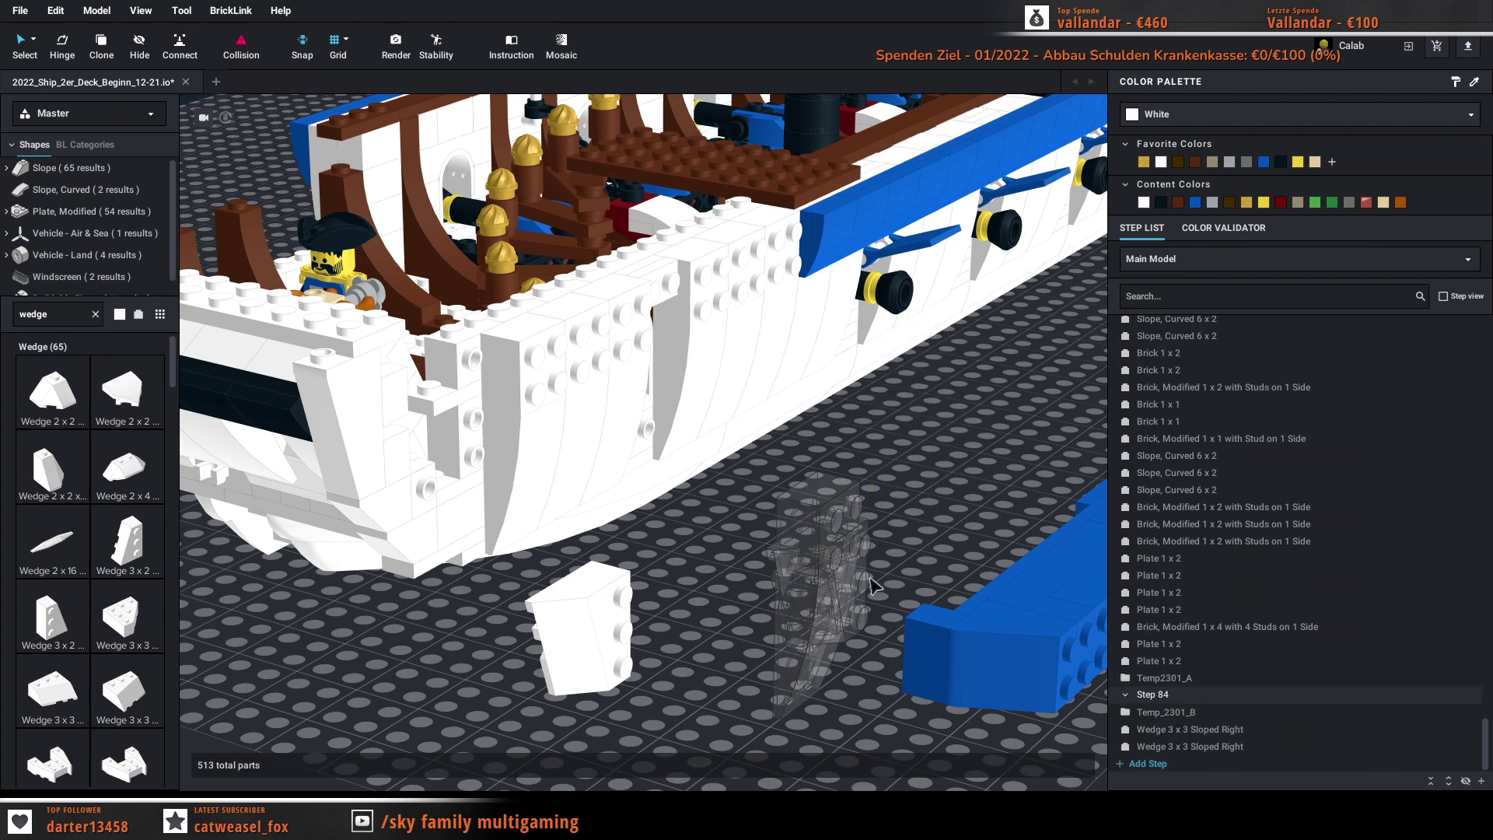
{"action": "left_click_drag", "start_coordinate": [855, 589], "coordinate": [906, 467]}
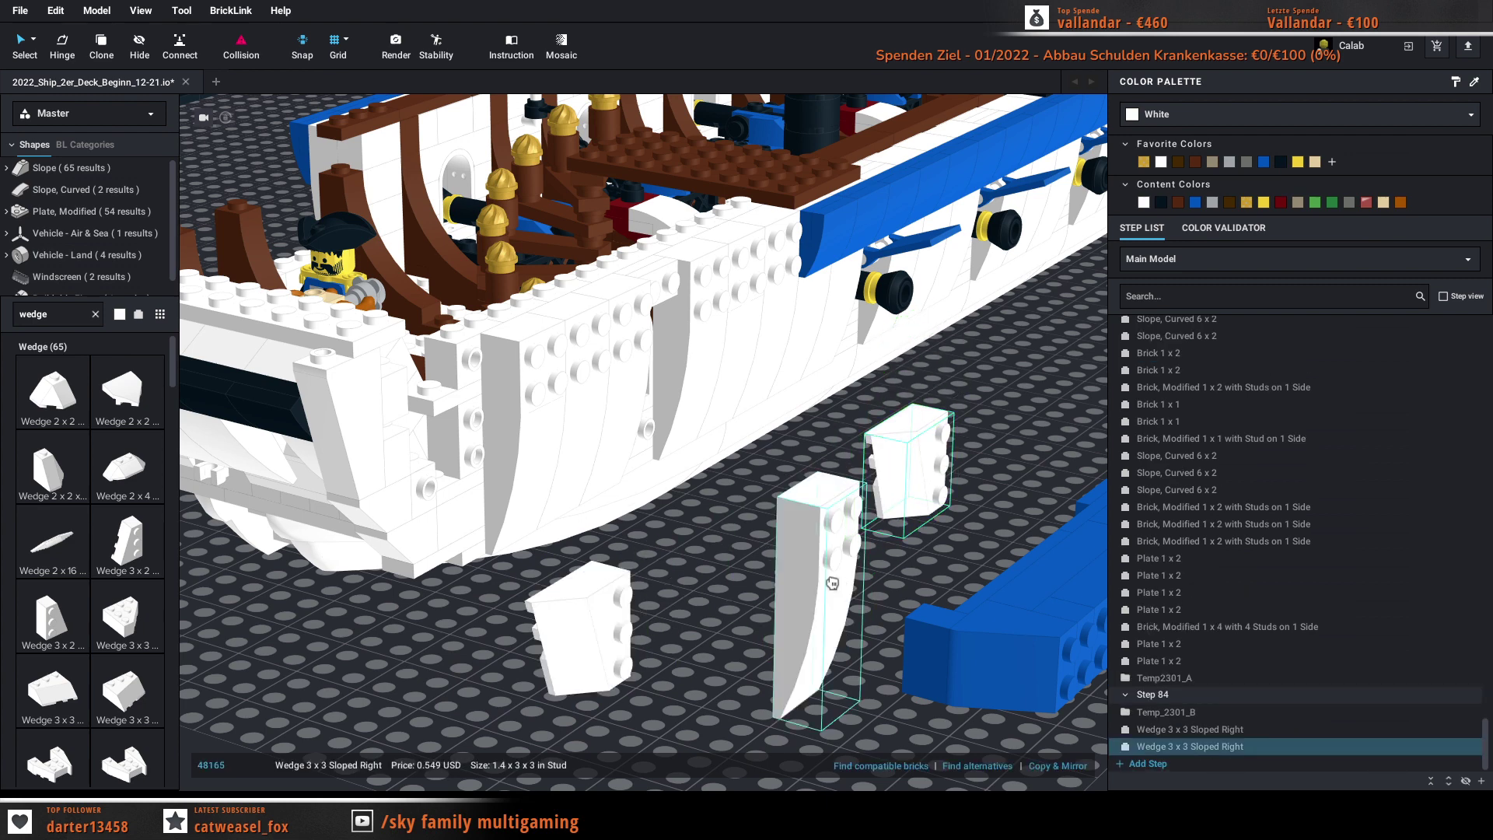
Step: Refit the detached Slope, Curved 6 x 2 at the bow end of the hull wall and move the first wedge nearer its copy
{"action": "left_click_drag", "start_coordinate": [817, 560], "coordinate": [482, 433]}
{"action": "left_click_drag", "start_coordinate": [580, 622], "coordinate": [719, 576]}
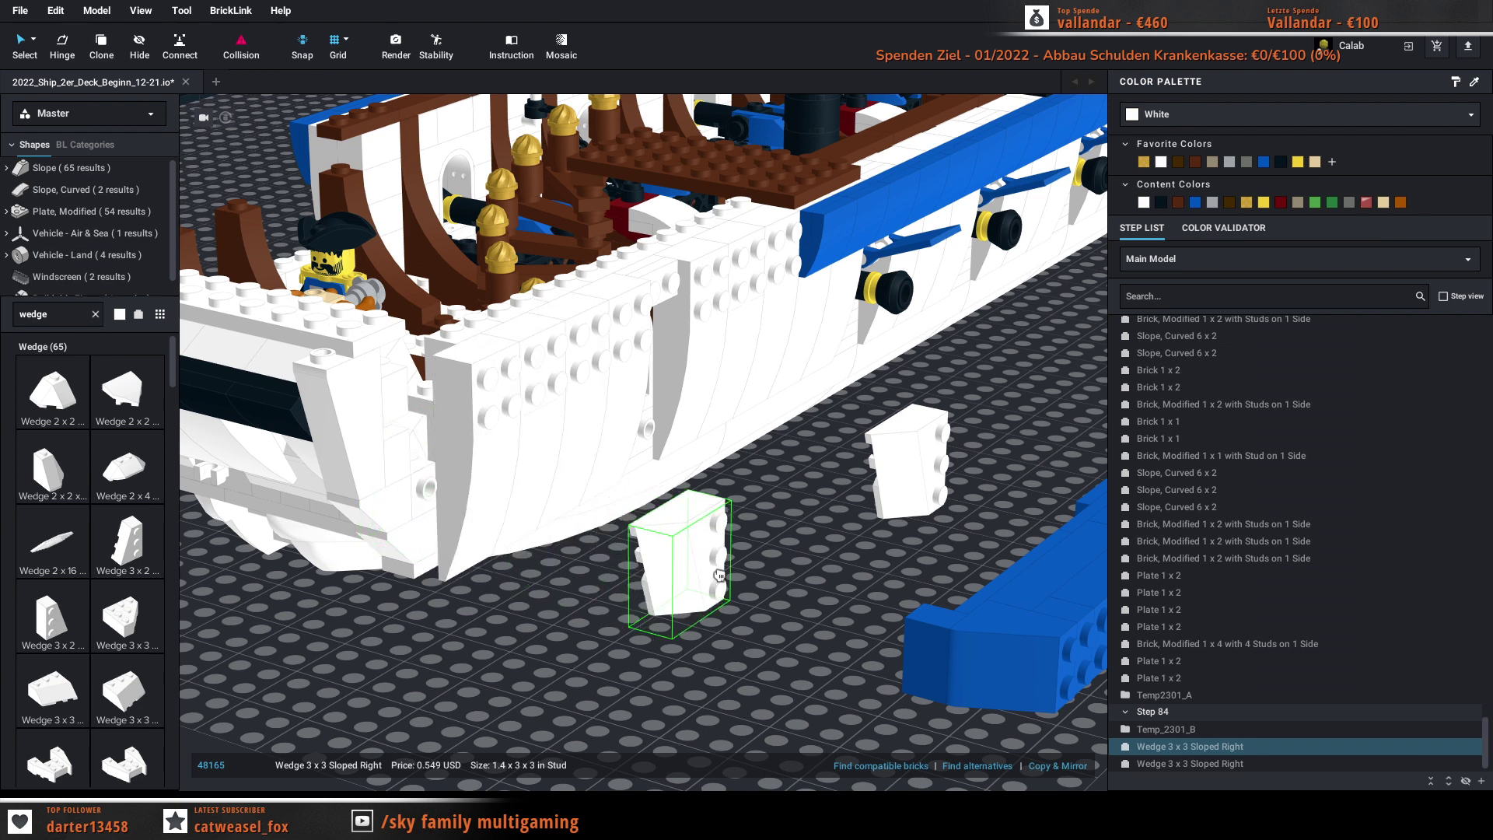
Step: In submodel Temp_2301_B, detach the Brick, Modified 1 x 1 with Stud on 1 Side and refit it slightly higher in the bow corner
{"action": "left_click", "coordinate": [408, 483]}
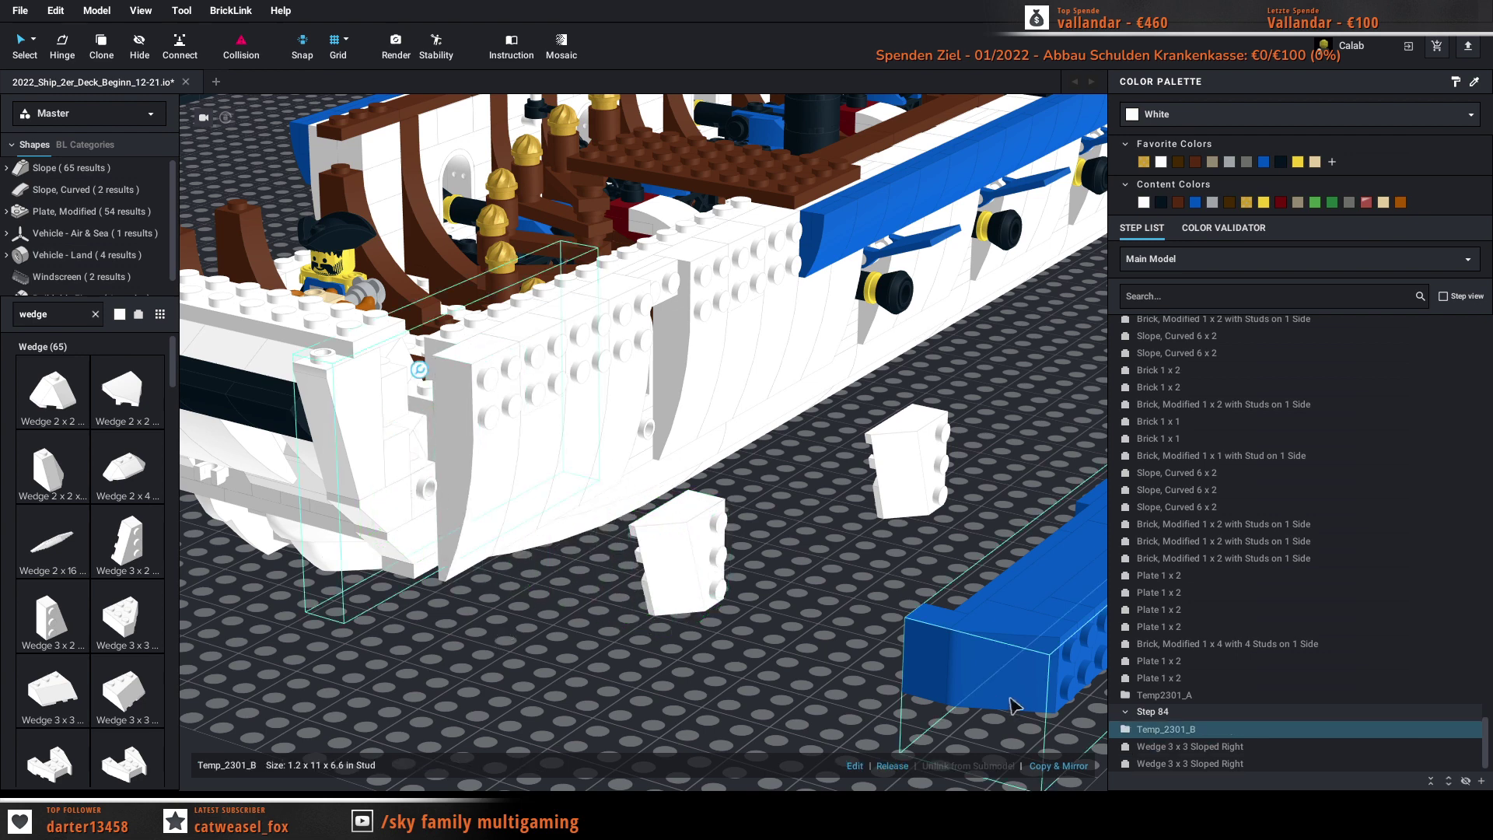
{"action": "left_click", "coordinate": [853, 766]}
{"action": "left_click_drag", "start_coordinate": [433, 490], "coordinate": [554, 692]}
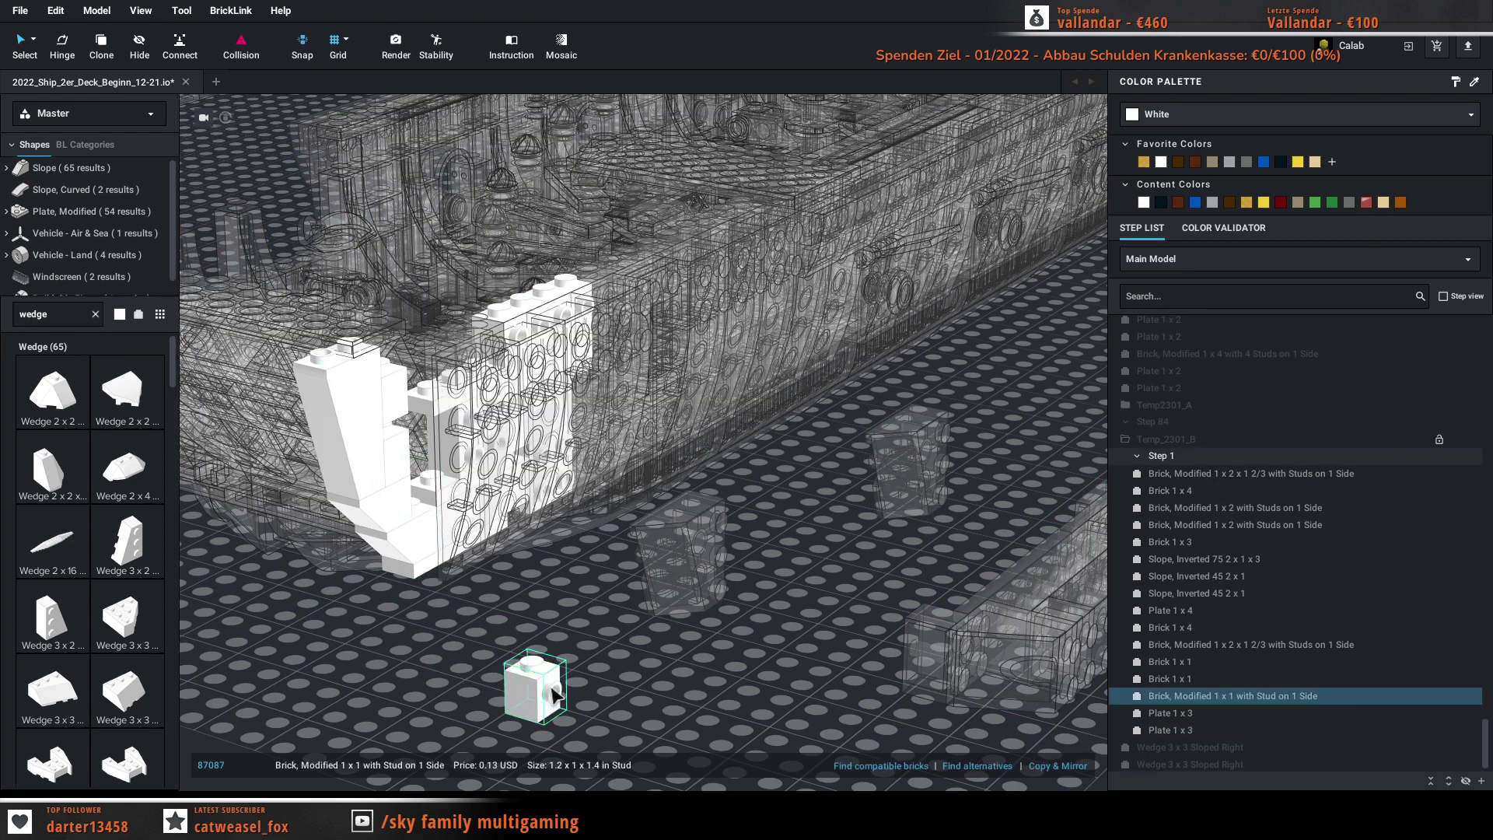
{"action": "mouse_move", "coordinate": [447, 494]}
{"action": "left_mouse_down"}
{"action": "mouse_move", "coordinate": [436, 506]}
{"action": "mouse_move", "coordinate": [556, 607]}
{"action": "mouse_move", "coordinate": [440, 506]}
{"action": "left_mouse_up"}
{"action": "left_click_drag", "start_coordinate": [536, 684], "coordinate": [432, 479]}
{"action": "left_click", "coordinate": [515, 623]}
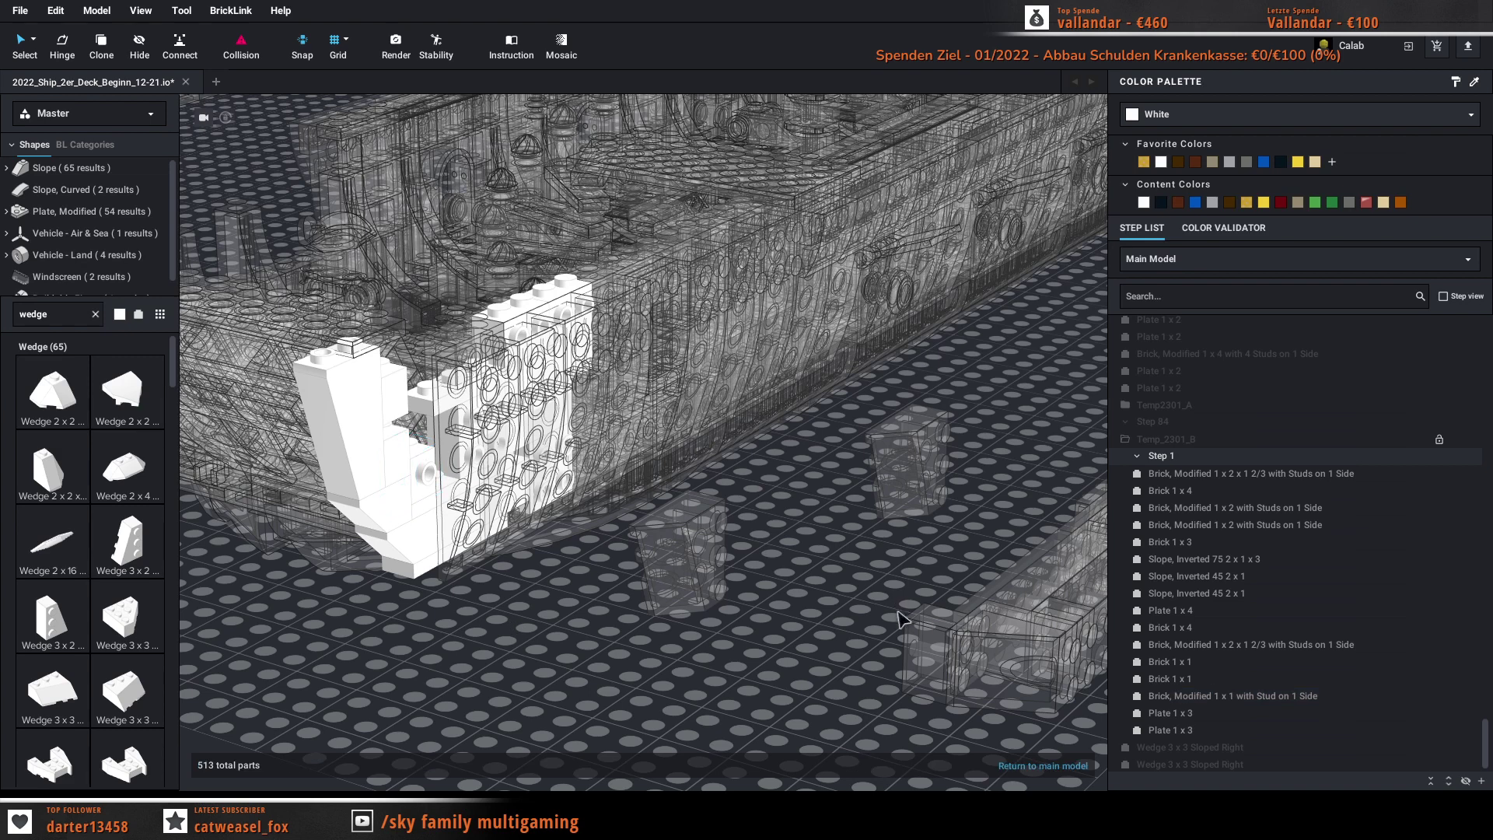
{"action": "key", "text": "Escape"}
Step: Try the nearer Wedge 3 x 3 Sloped Right against the bow corner's side stud and set it back down beside the hull
{"action": "left_click_drag", "start_coordinate": [683, 550], "coordinate": [426, 467]}
{"action": "right_click_drag", "start_coordinate": [427, 467], "coordinate": [428, 444]}
{"action": "left_click_drag", "start_coordinate": [428, 445], "coordinate": [742, 612]}
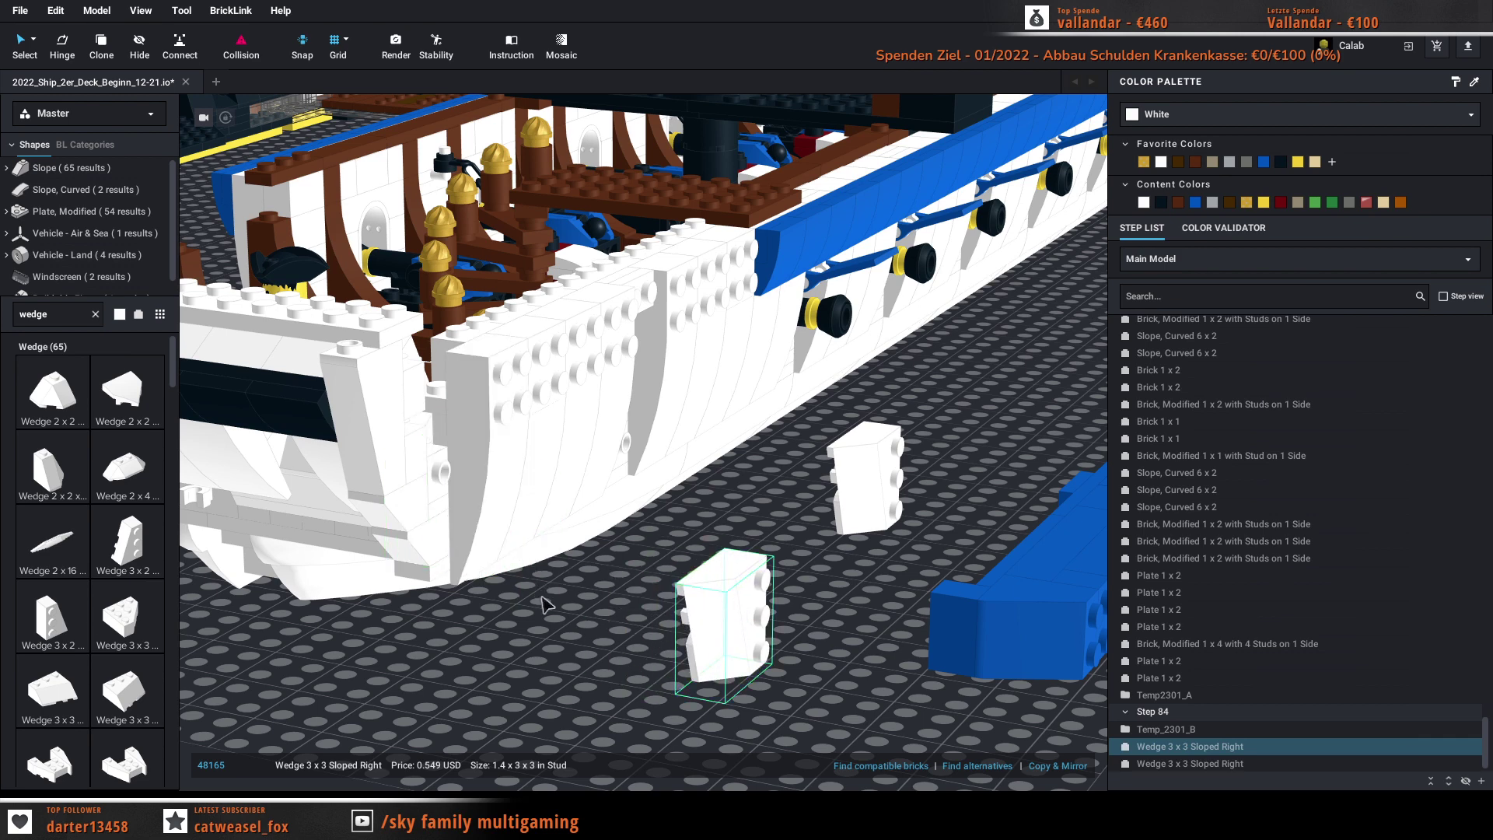
{"action": "right_click_drag", "start_coordinate": [560, 613], "coordinate": [446, 507]}
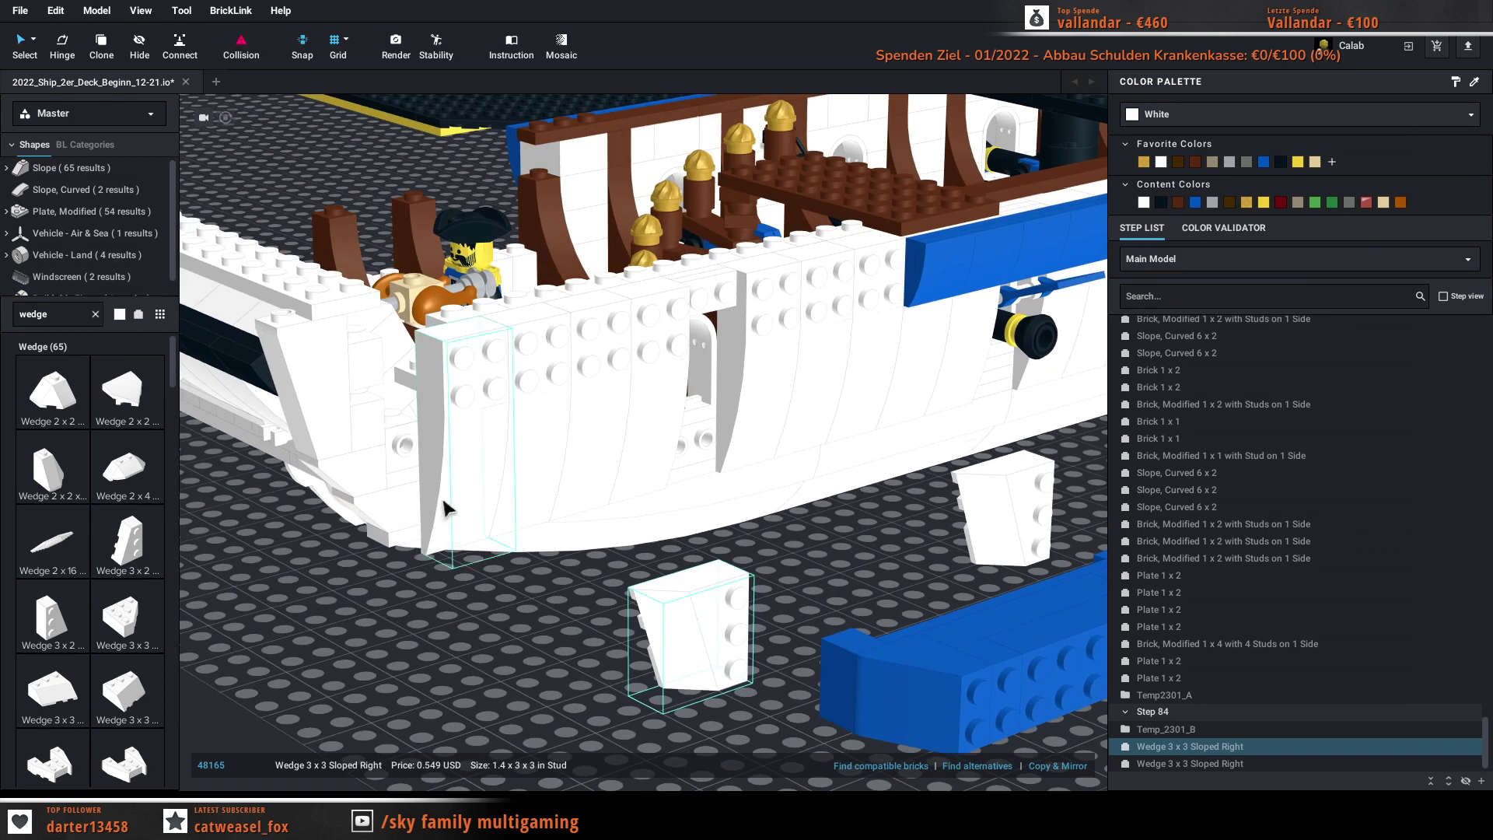
Step: In submodel Temp_2301_B, insert a white Plate 1 x 2 beneath the 1 x 1 side-stud brick in the bow corner
{"action": "left_click", "coordinate": [412, 465]}
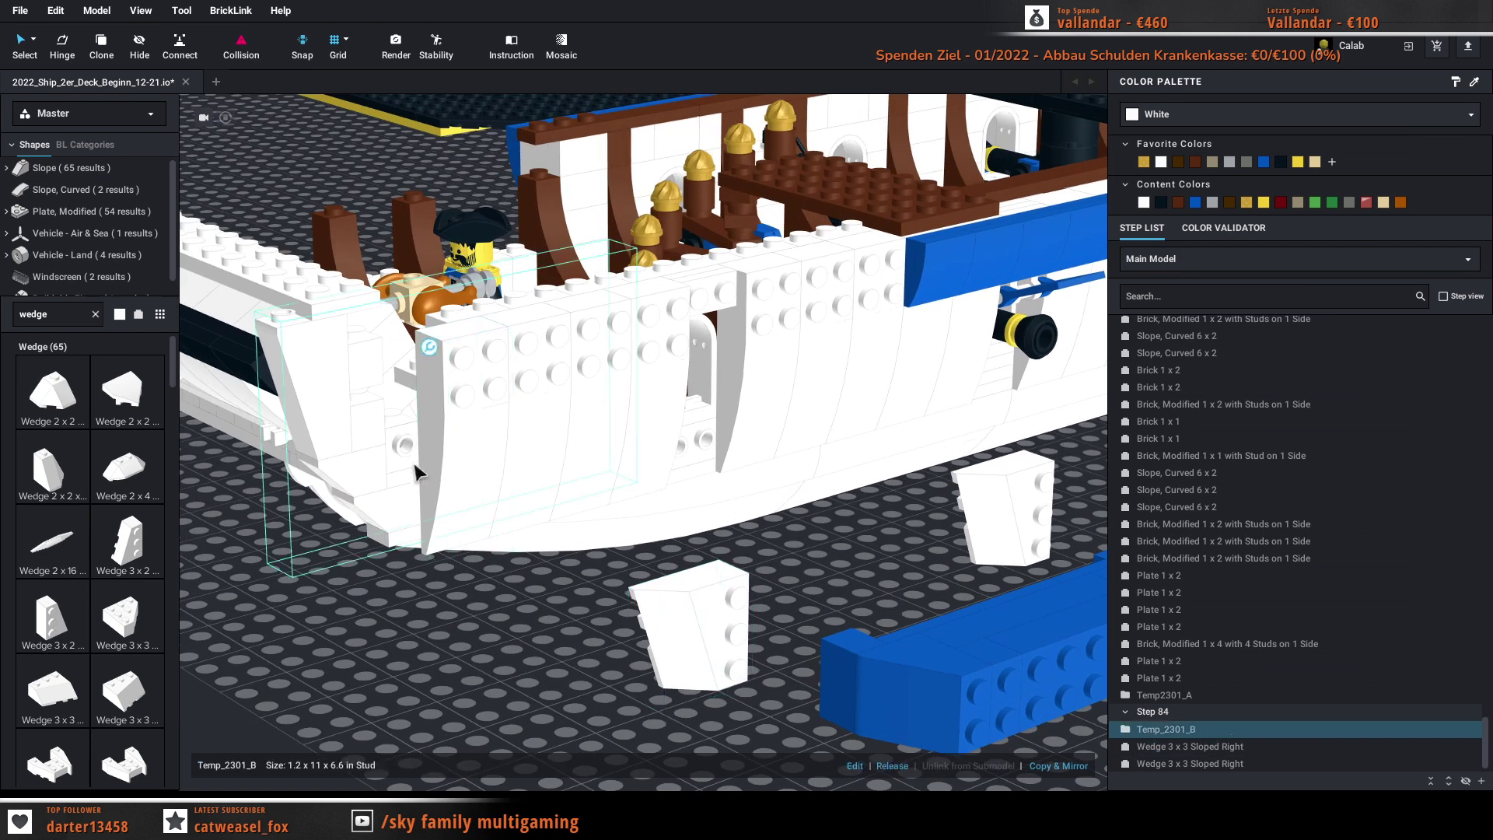
{"action": "left_click", "coordinate": [855, 766]}
{"action": "left_click_drag", "start_coordinate": [403, 483], "coordinate": [554, 679]}
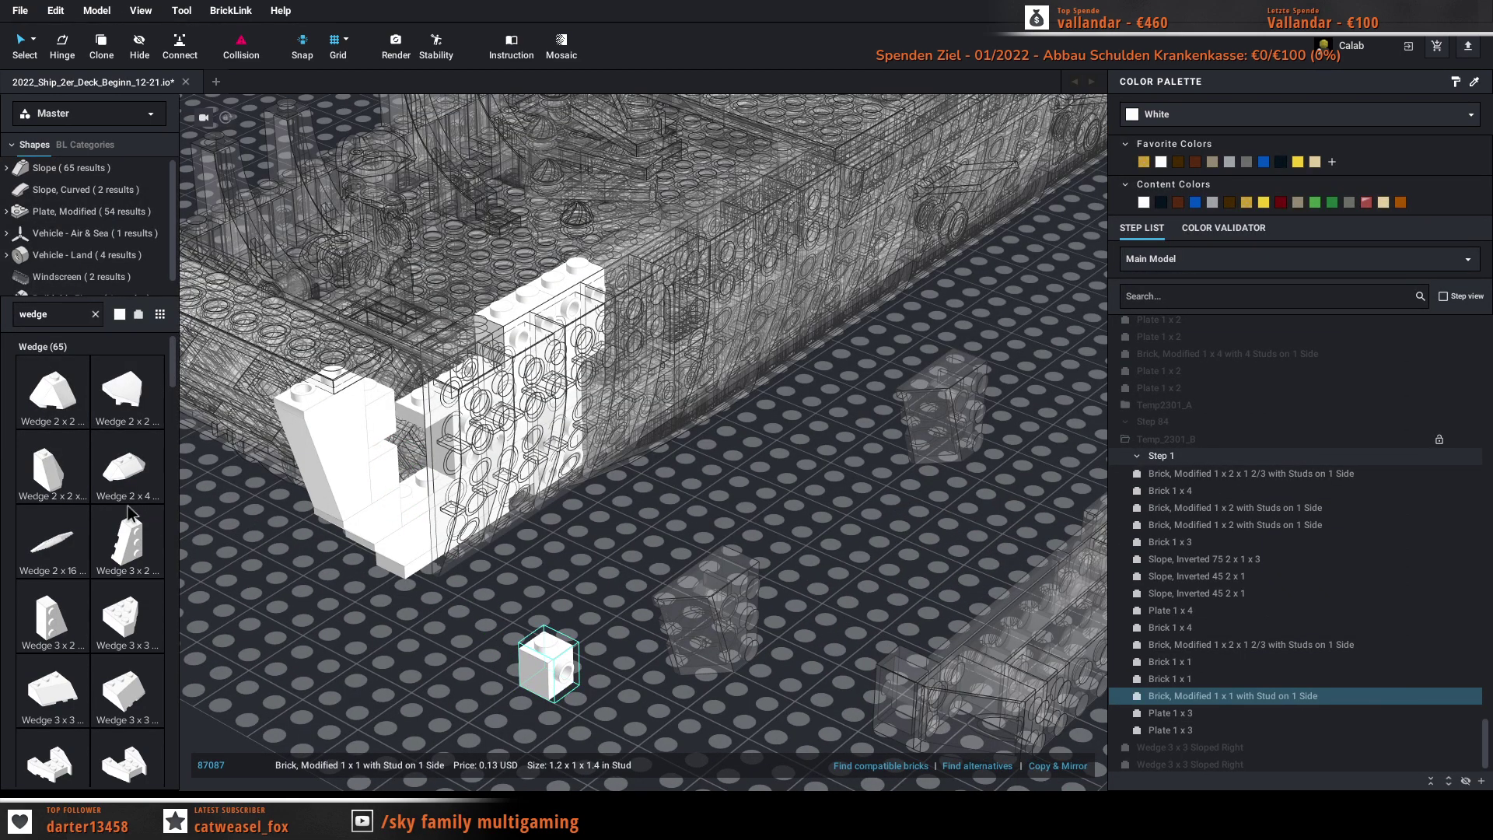
{"action": "double_click", "coordinate": [64, 315]}
{"action": "type", "text": "1x2"}
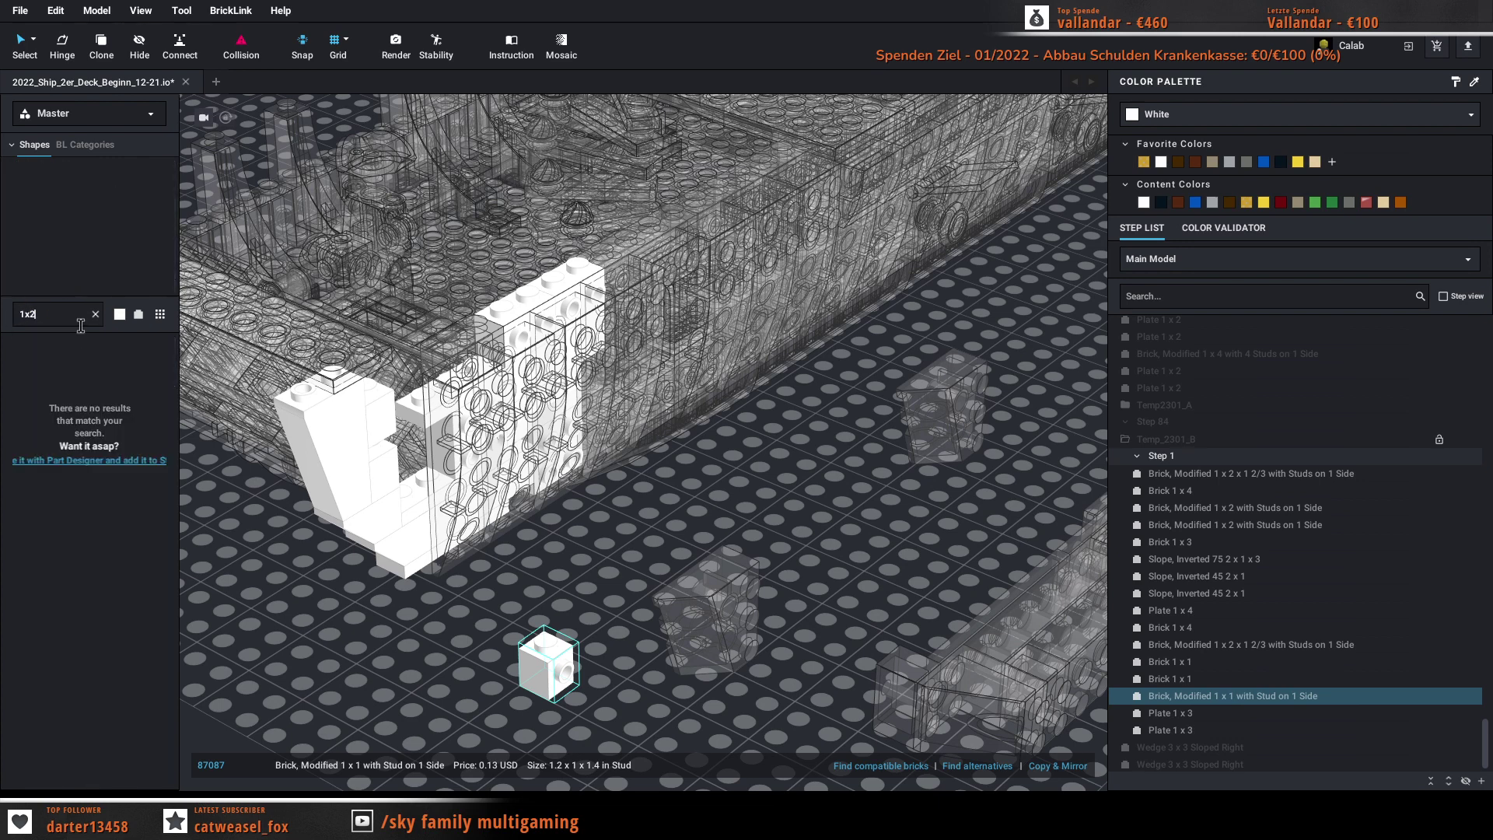
{"action": "type", "text": " plate"}
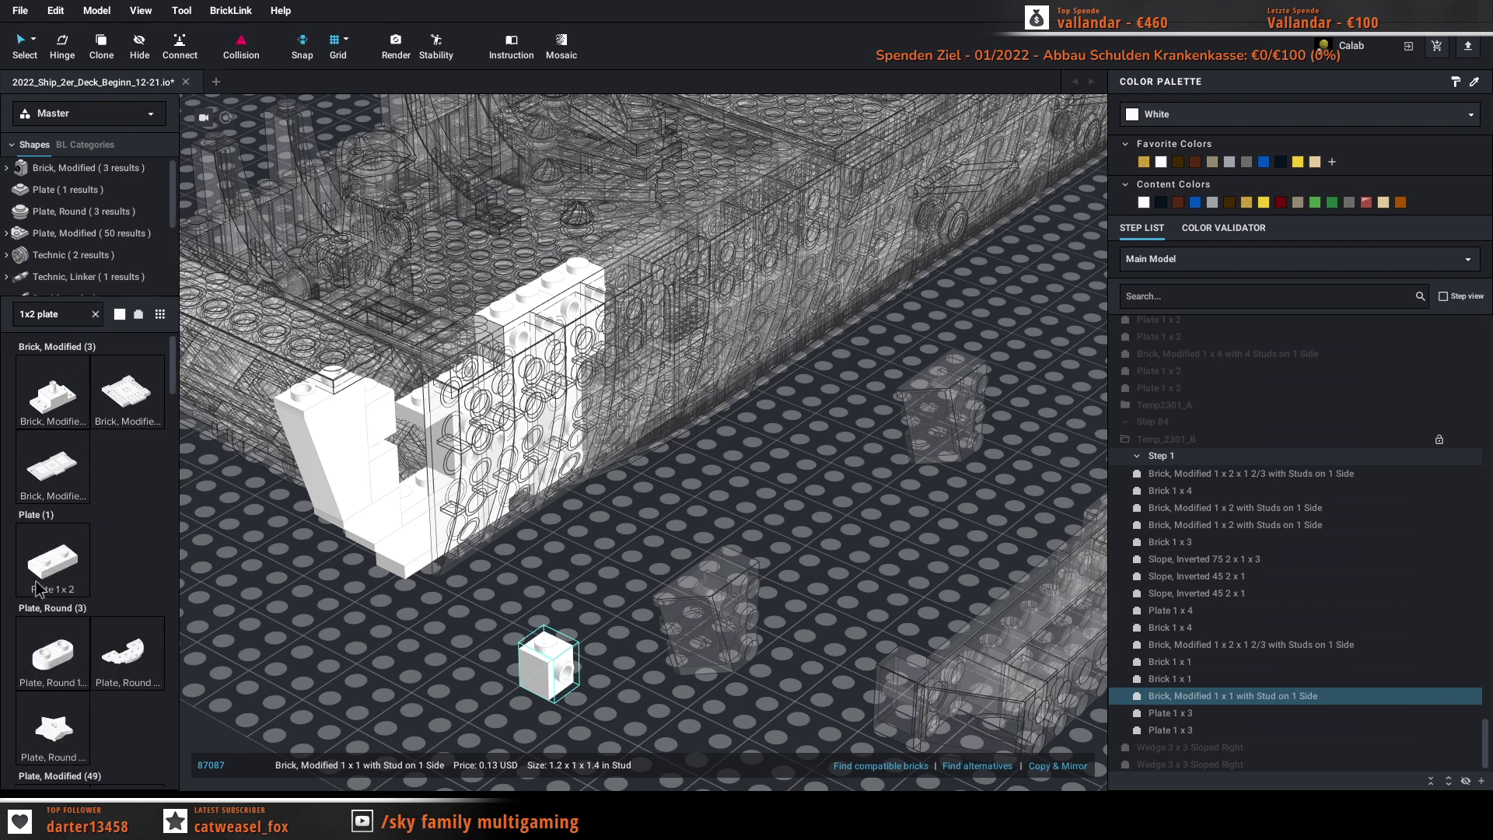
{"action": "left_click", "coordinate": [37, 589]}
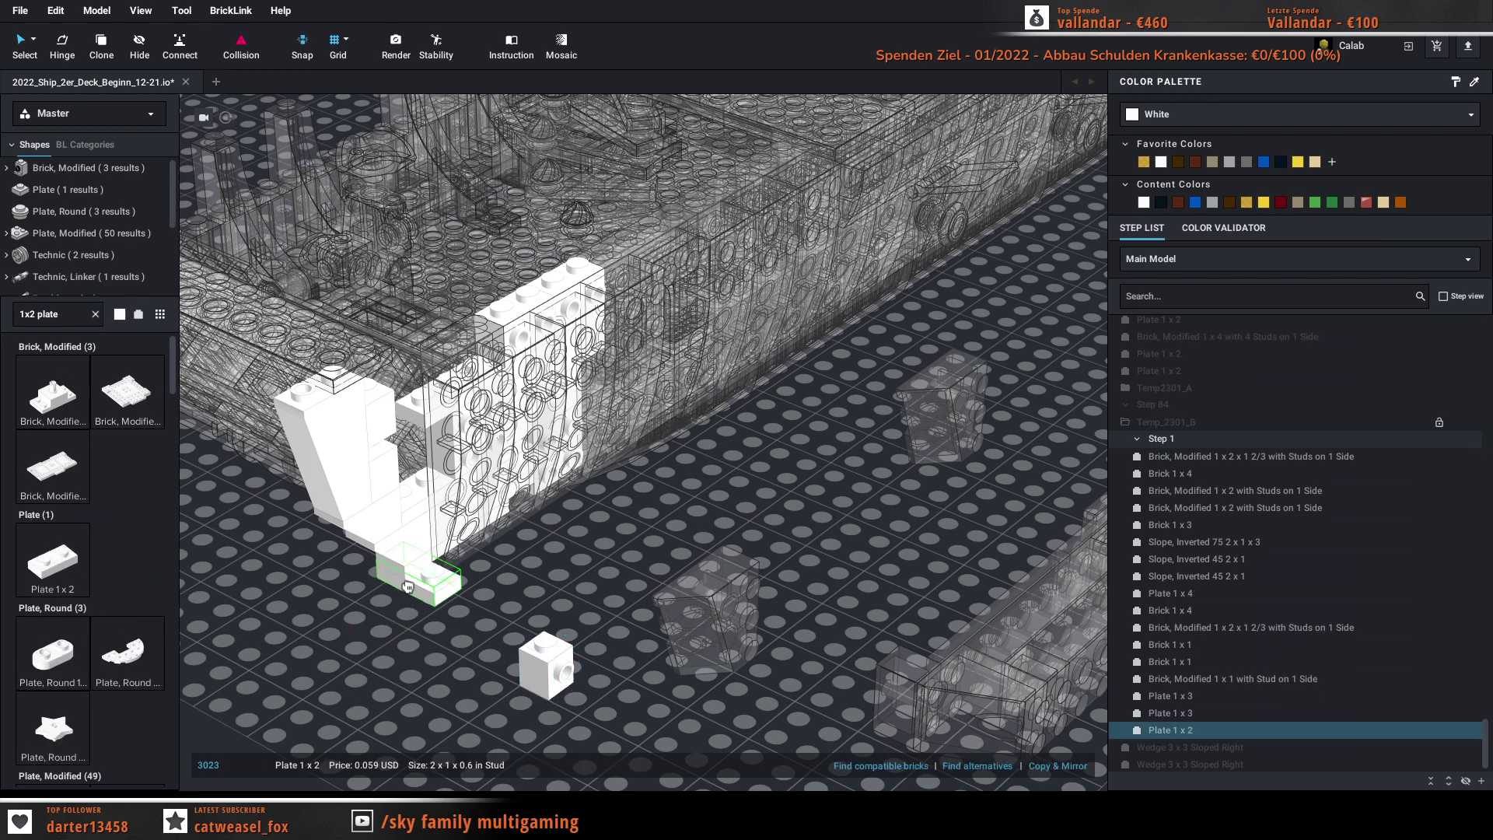
{"action": "left_click", "coordinate": [434, 471]}
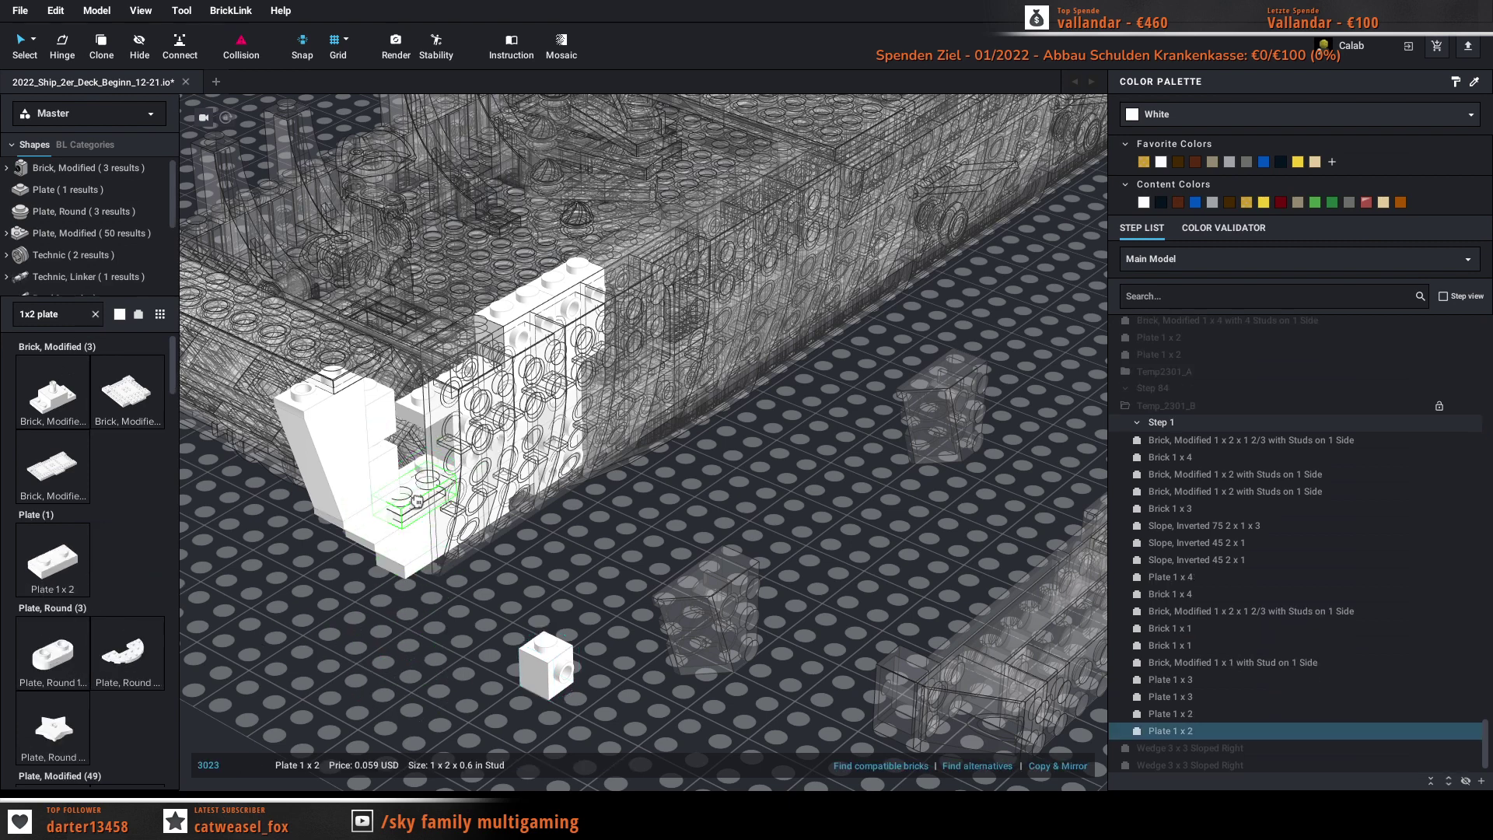
{"action": "key", "text": "Escape"}
{"action": "left_click_drag", "start_coordinate": [549, 670], "coordinate": [402, 460]}
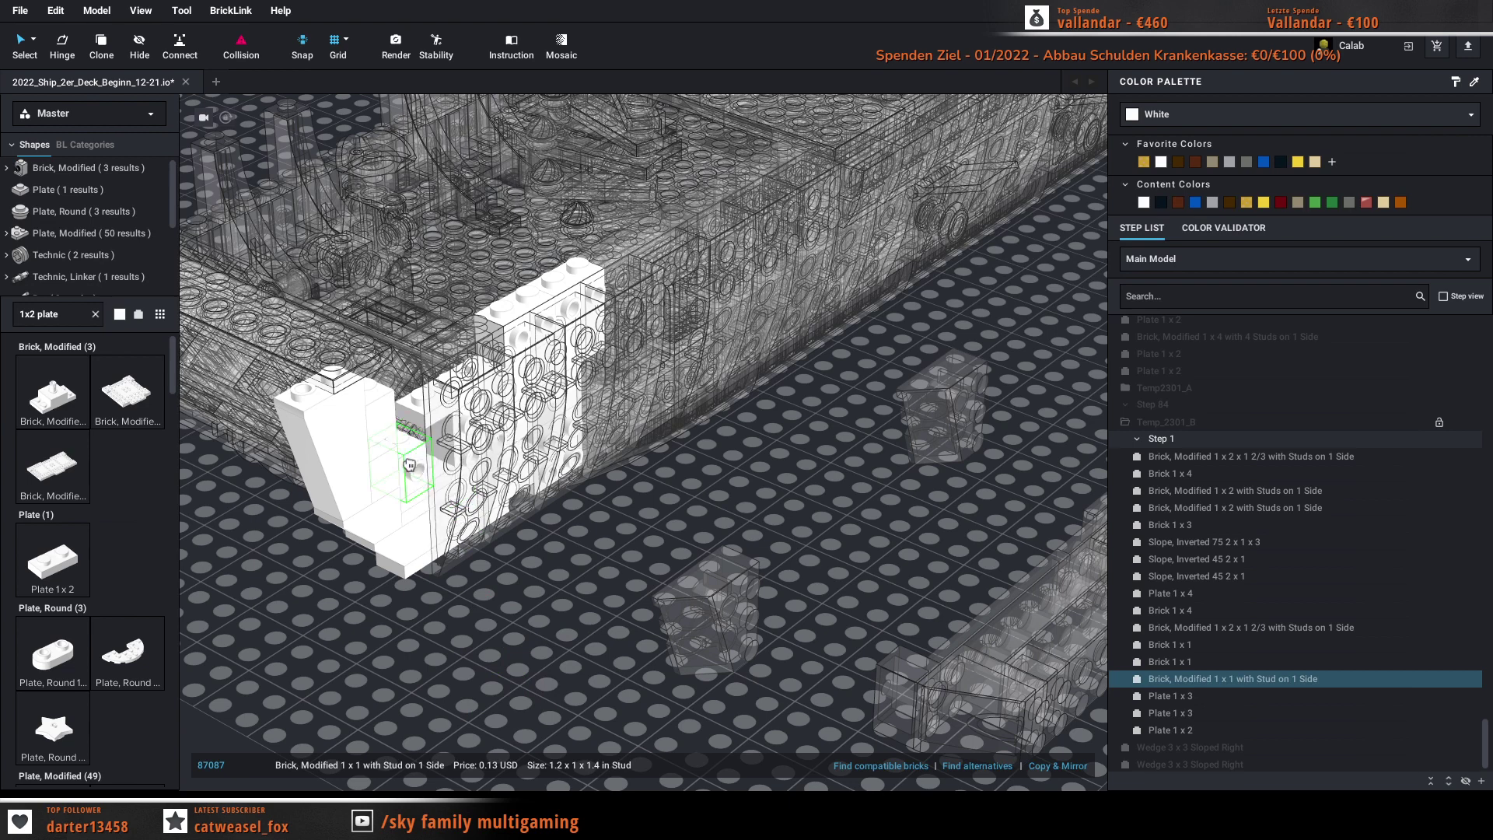
{"action": "left_click", "coordinate": [529, 635]}
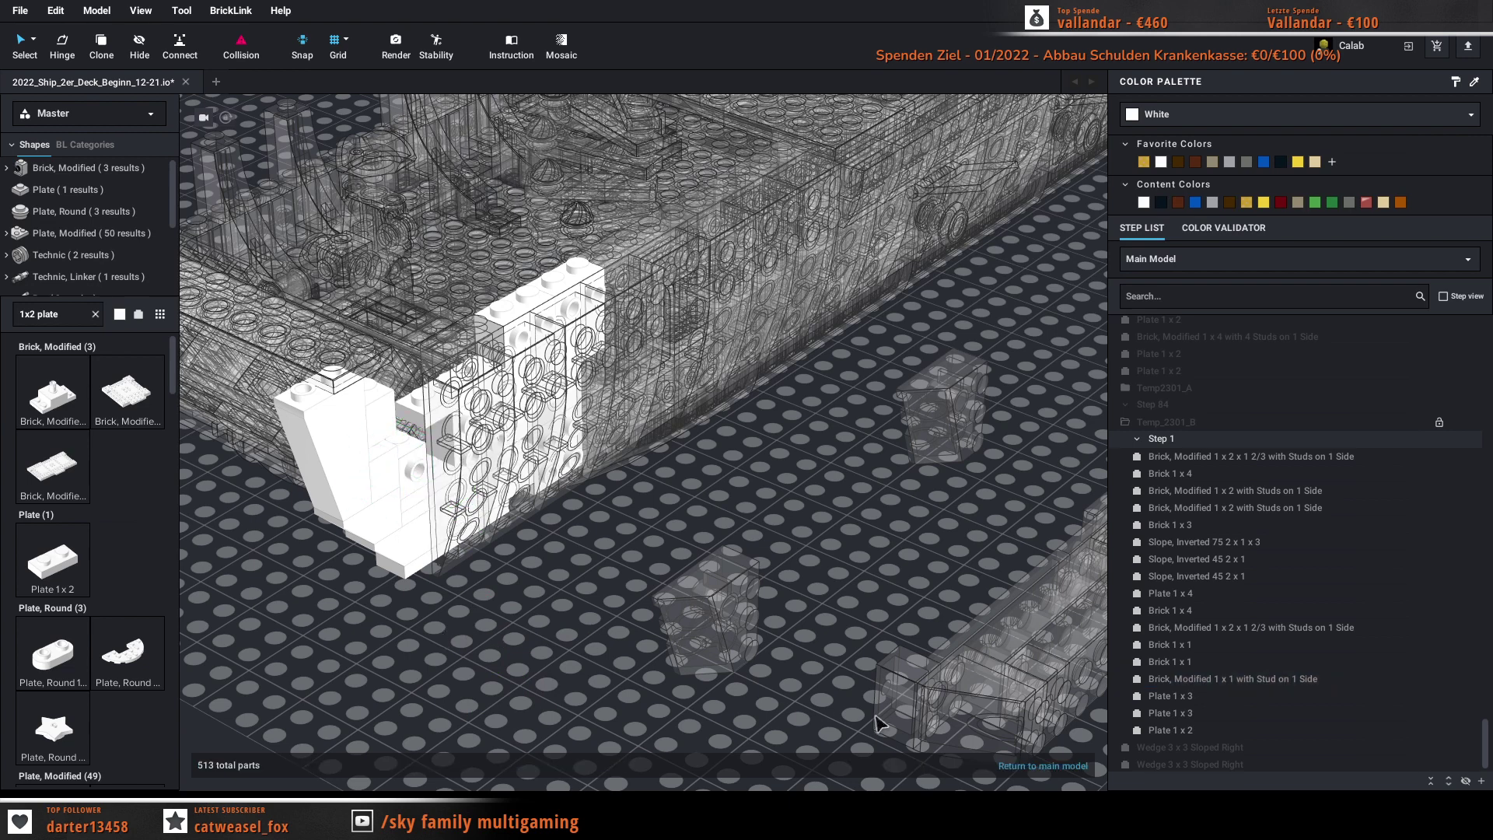
{"action": "left_click", "coordinate": [1042, 766]}
Step: Attach the nearer Wedge 3 x 3 Sloped Right to the side stud at the bow corner
{"action": "left_click_drag", "start_coordinate": [679, 626], "coordinate": [361, 479]}
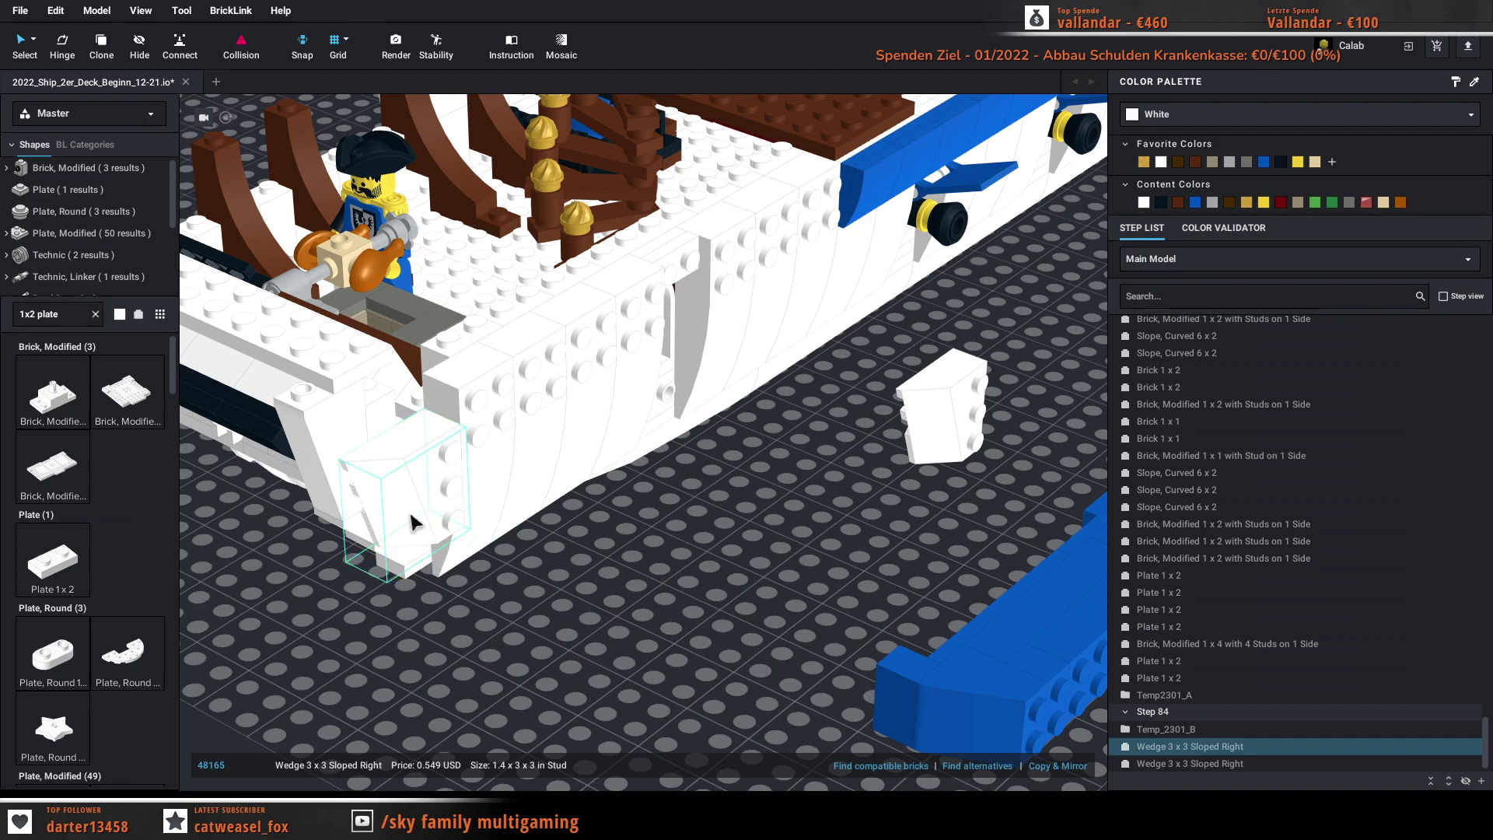
{"action": "left_click", "coordinate": [673, 611]}
{"action": "mouse_move", "coordinate": [698, 582]}
{"action": "right_mouse_down"}
{"action": "mouse_move", "coordinate": [734, 543]}
{"action": "mouse_move", "coordinate": [657, 570]}
{"action": "mouse_move", "coordinate": [700, 567]}
{"action": "mouse_move", "coordinate": [700, 610]}
{"action": "mouse_move", "coordinate": [711, 593]}
{"action": "mouse_move", "coordinate": [676, 573]}
{"action": "mouse_move", "coordinate": [657, 593]}
{"action": "mouse_move", "coordinate": [656, 633]}
{"action": "mouse_move", "coordinate": [692, 596]}
{"action": "right_mouse_up"}
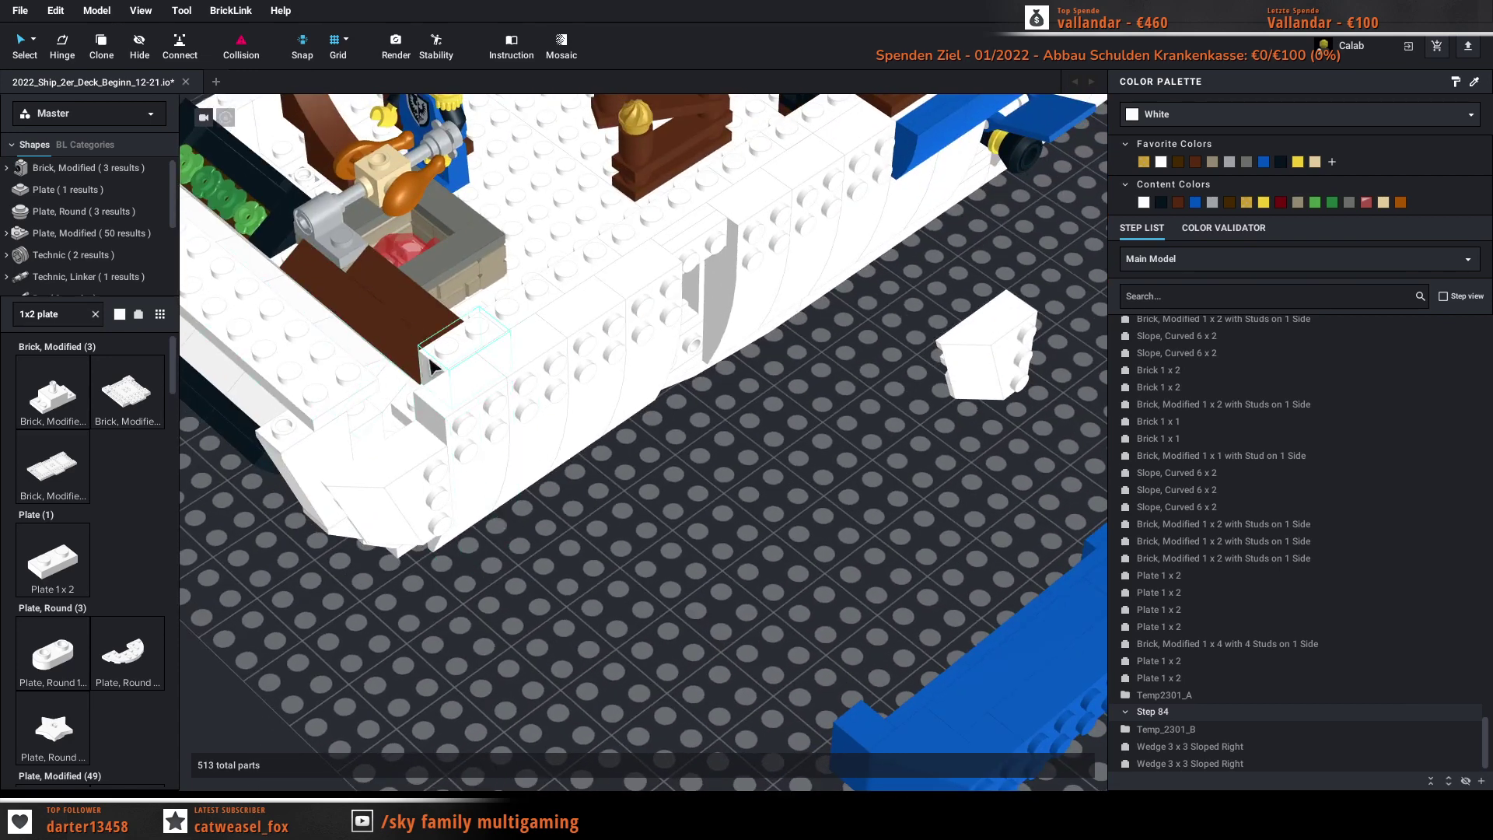
Step: Delete the Brick, Modified 1 x 2 with Studs on 1 Side from the top row of the wall behind the bow corner
{"action": "left_click", "coordinate": [444, 370]}
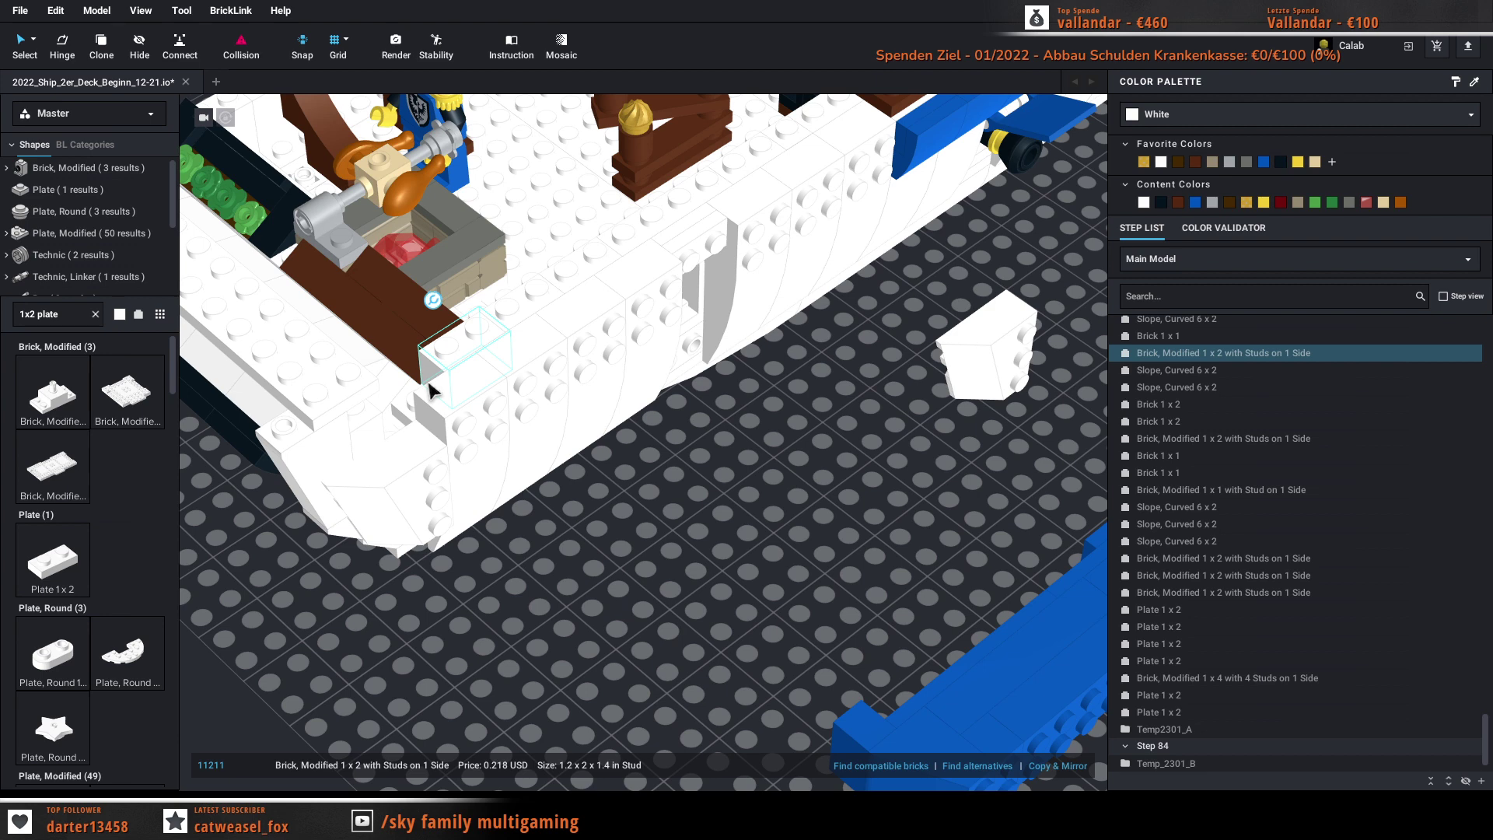
{"action": "left_click", "coordinate": [514, 319]}
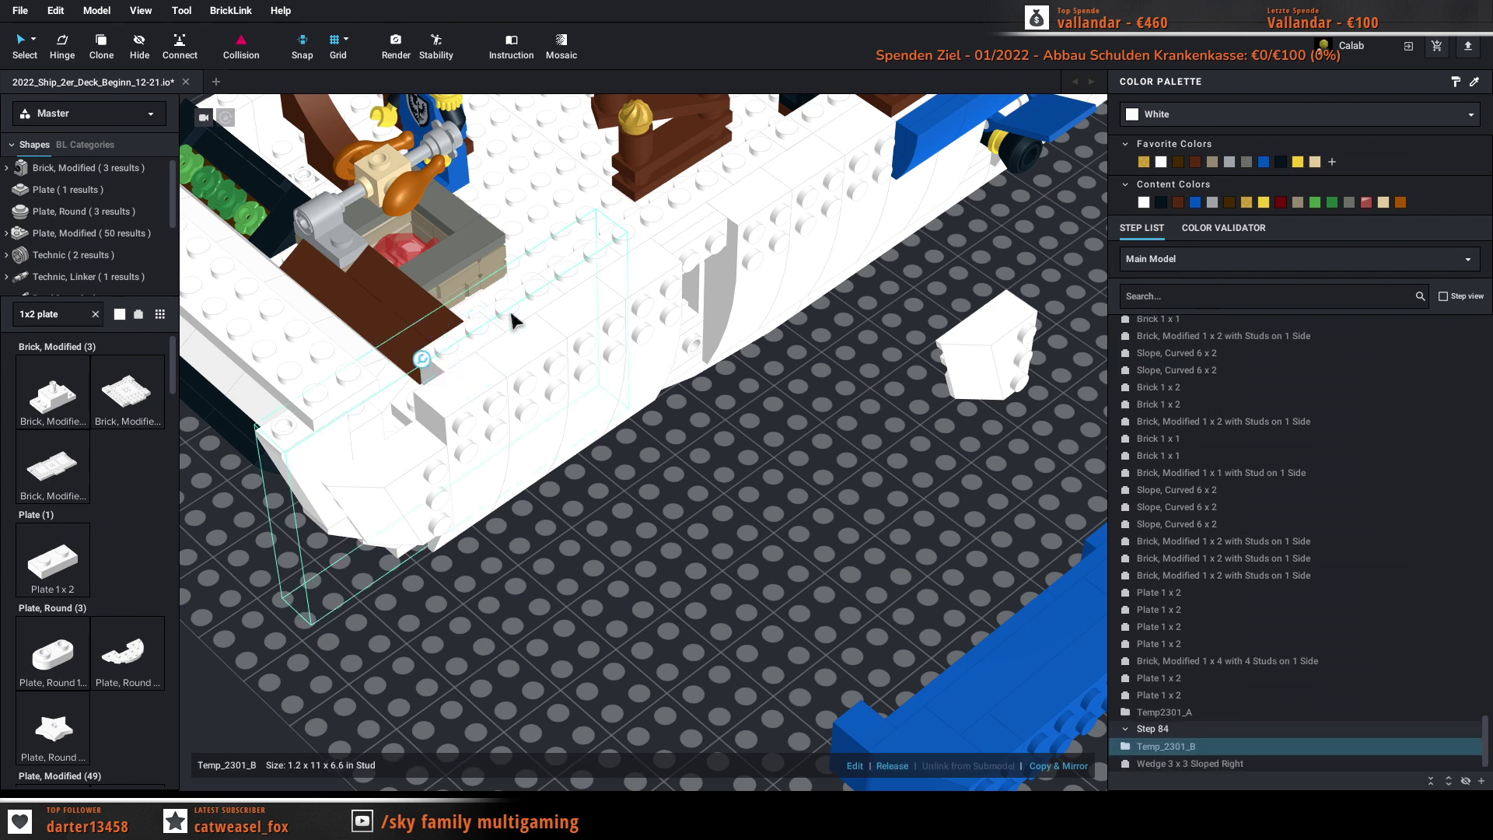
{"action": "left_click", "coordinate": [474, 353]}
{"action": "left_click_drag", "start_coordinate": [474, 352], "coordinate": [740, 602]}
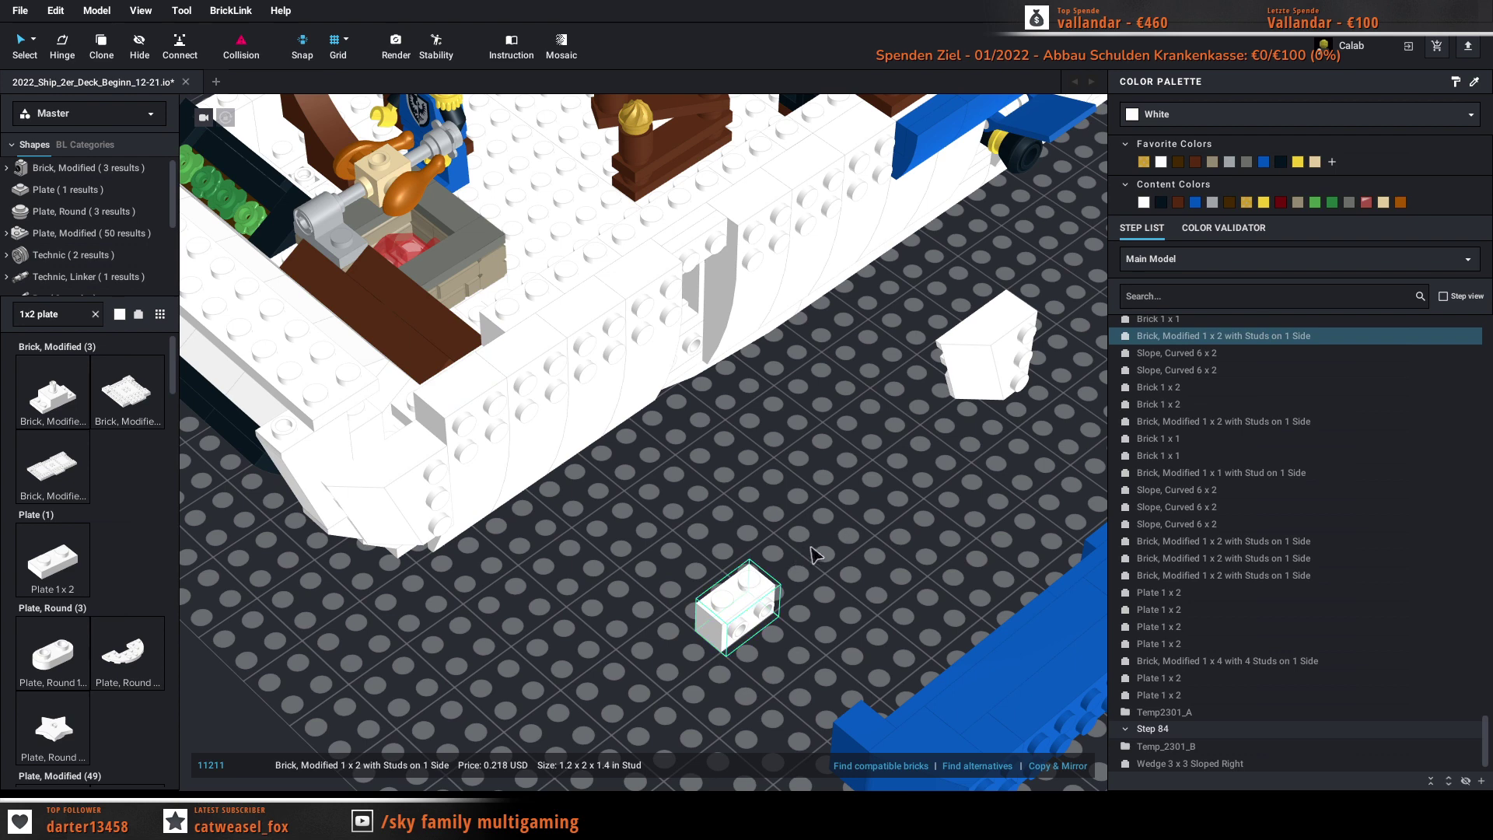
{"action": "key", "text": "Delete"}
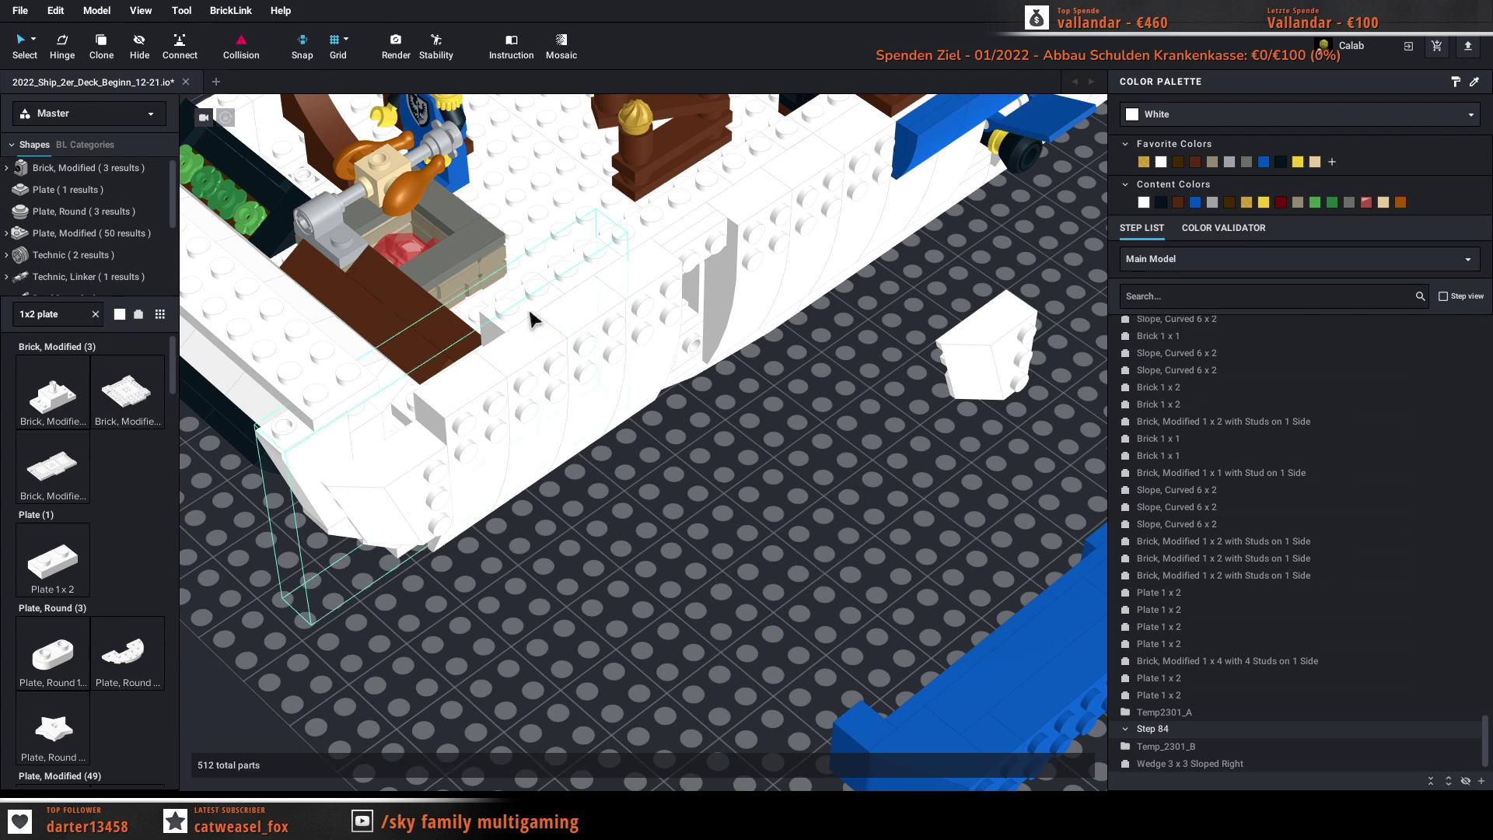
Step: In submodel Temp_2301_B, fill the top-row gap with a white Brick, Modified 1 x 4 with 4 Studs on 1 Side
{"action": "left_click", "coordinate": [550, 358]}
{"action": "left_click", "coordinate": [855, 766]}
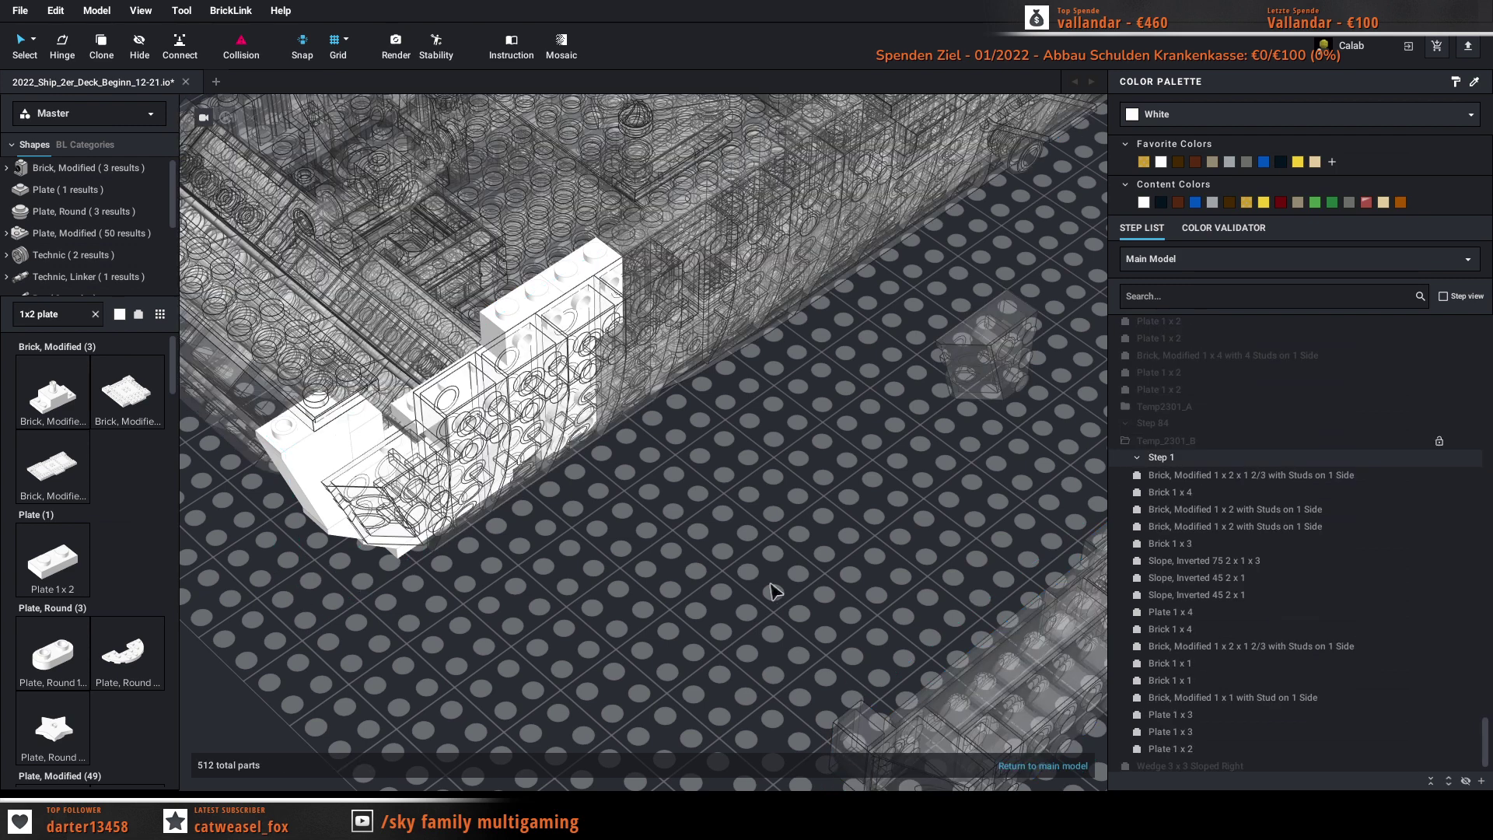
{"action": "left_click_drag", "start_coordinate": [75, 311], "coordinate": [6, 318]}
{"action": "type", "text": "1x4 m"}
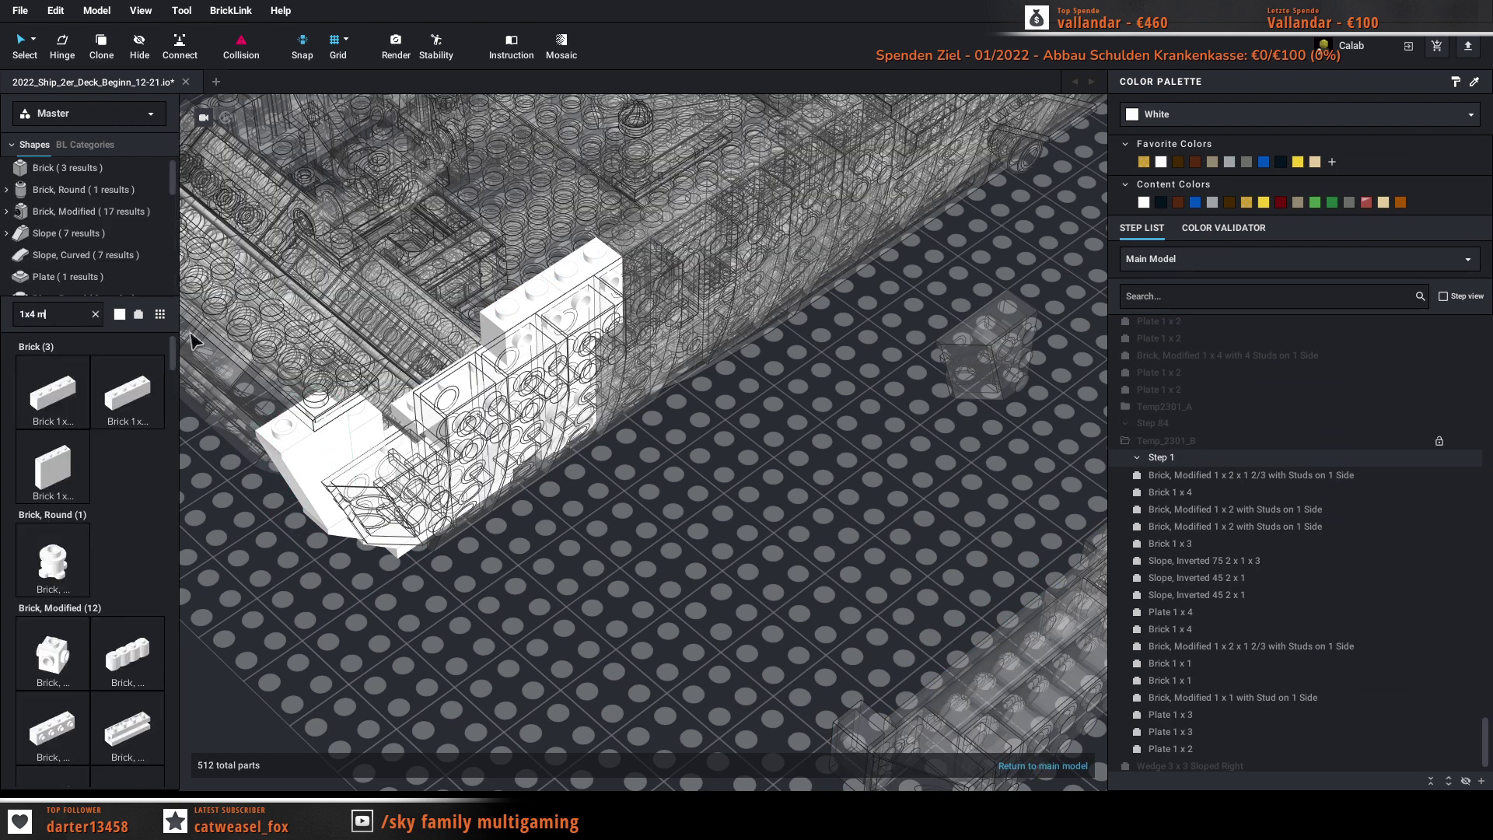
{"action": "left_click_drag", "start_coordinate": [101, 559], "coordinate": [441, 358]}
{"action": "left_click", "coordinate": [476, 336]}
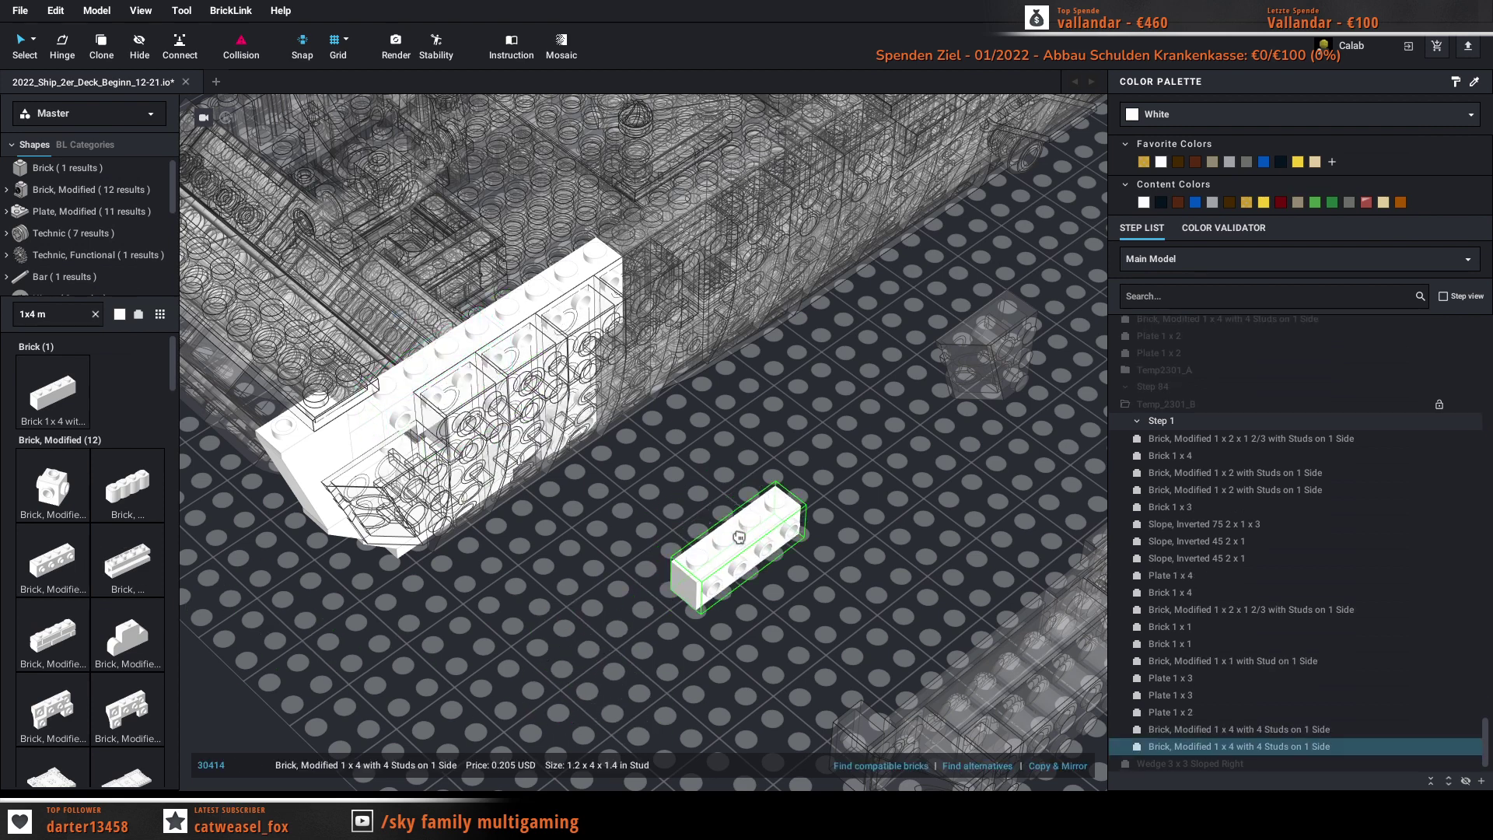
{"action": "key", "text": "Escape"}
{"action": "left_click", "coordinate": [1035, 766]}
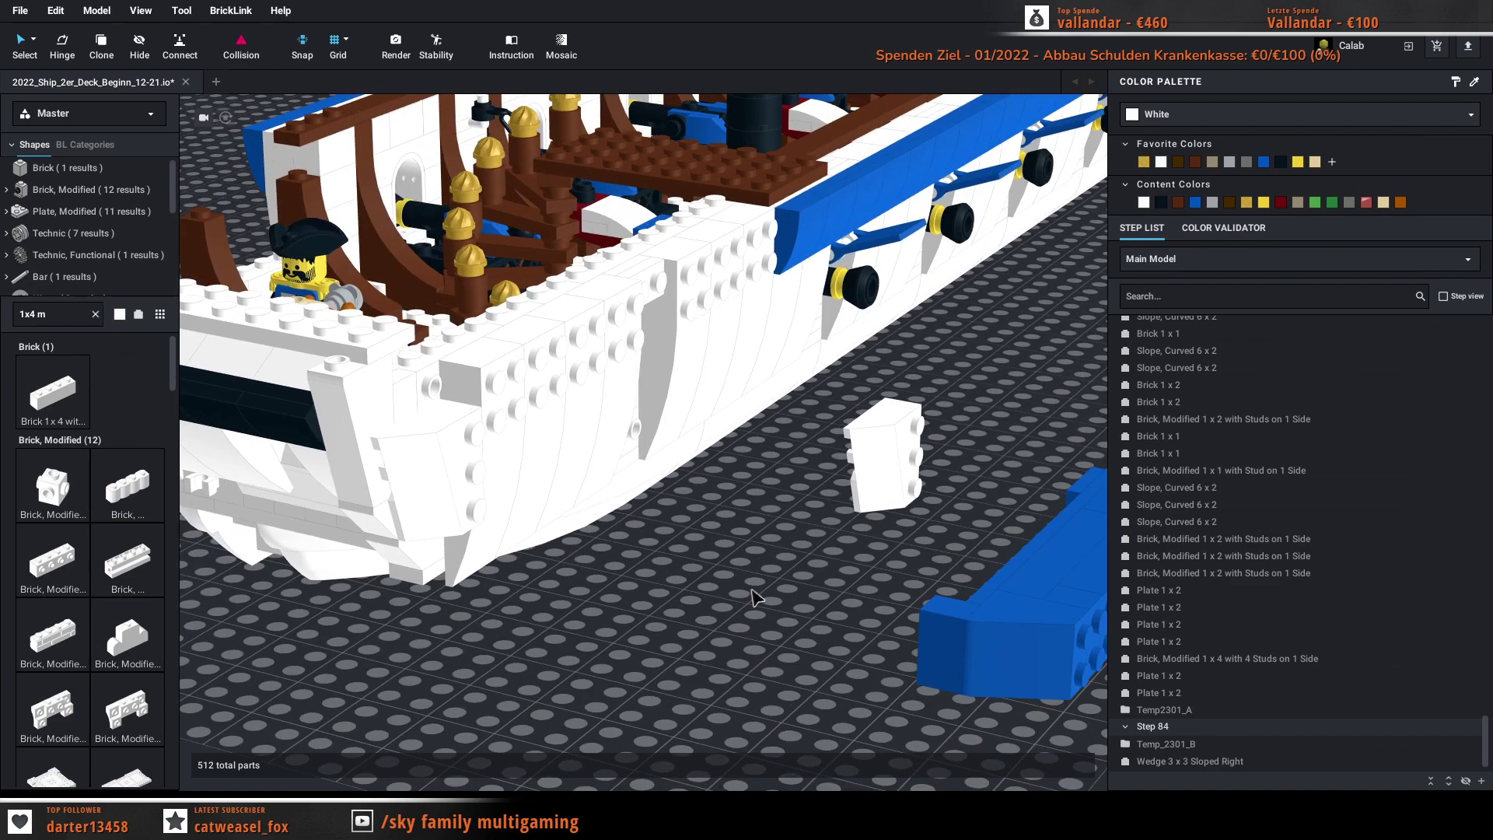
Step: In submodel Temp_2301_B, shift the new 1 x 4 side-stud brick one stud toward the bow and move the Brick 1 x 1 behind it
{"action": "right_click_drag", "start_coordinate": [752, 591], "coordinate": [736, 583]}
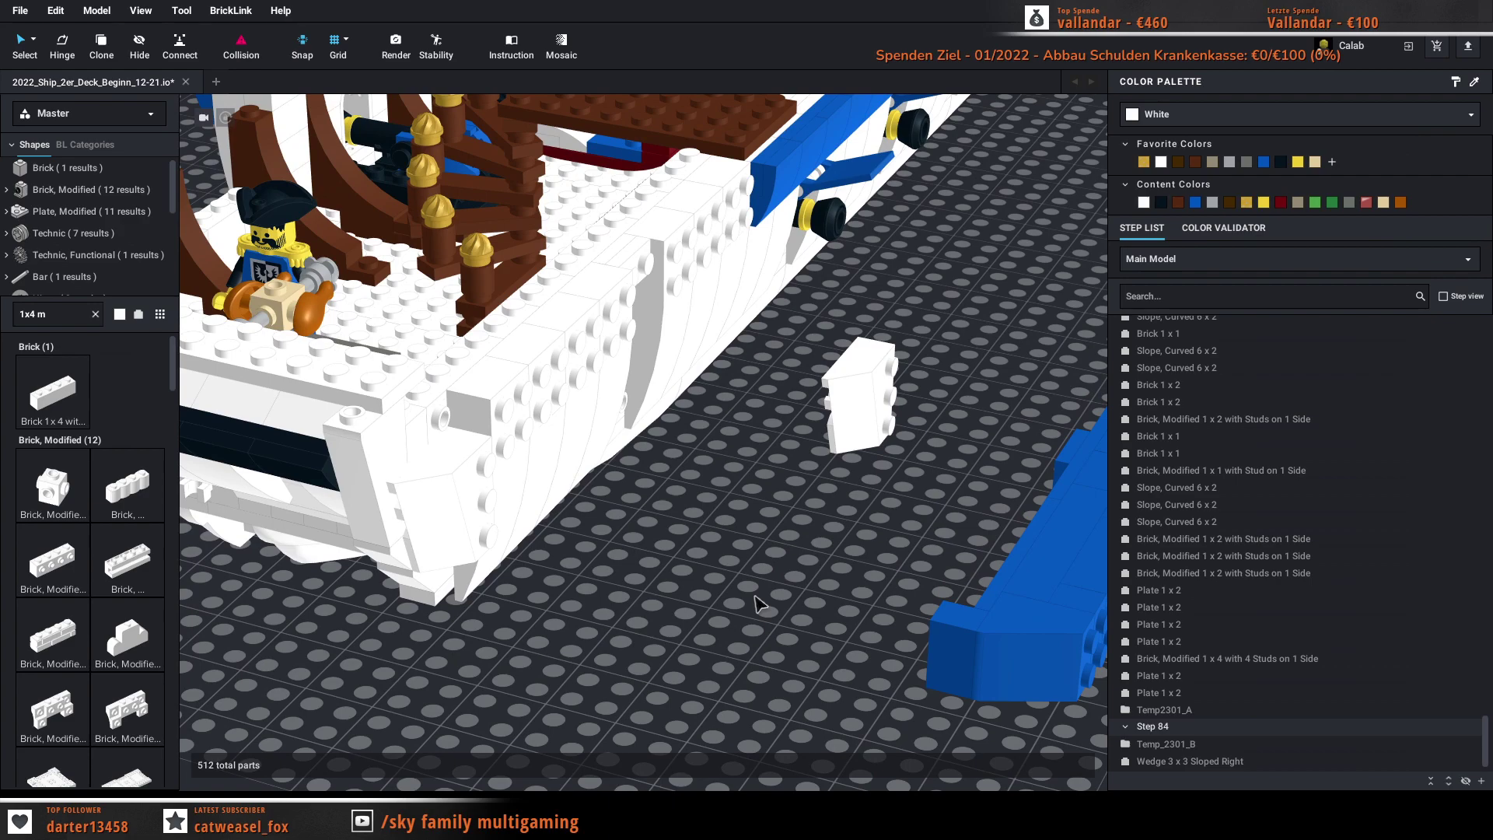
{"action": "right_click_drag", "start_coordinate": [755, 597], "coordinate": [708, 614]}
{"action": "left_click", "coordinate": [372, 331]}
{"action": "left_click", "coordinate": [371, 321]}
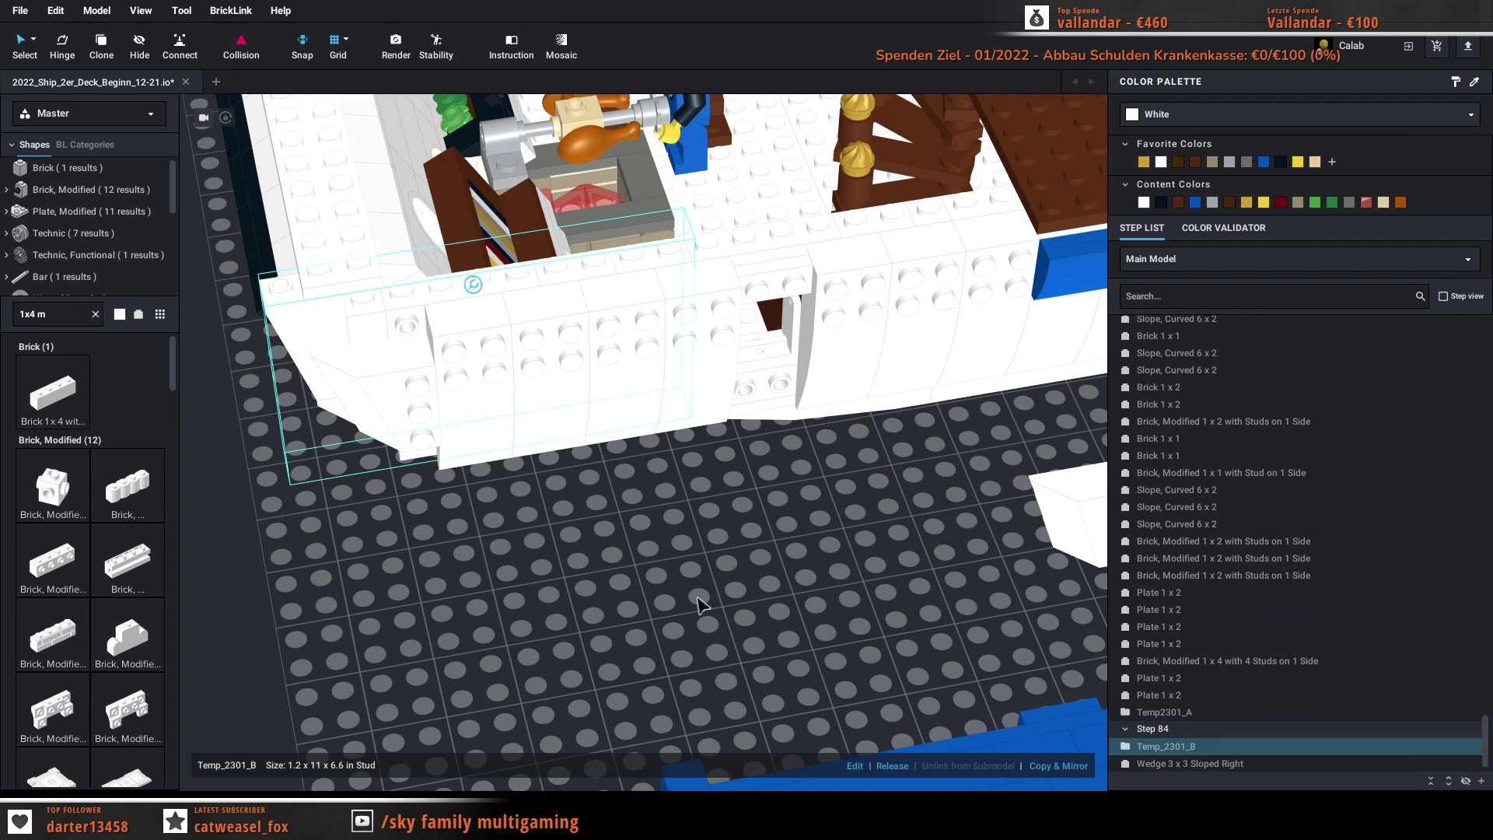
{"action": "left_click", "coordinate": [849, 765]}
{"action": "left_click_drag", "start_coordinate": [391, 335], "coordinate": [560, 665]}
{"action": "left_click", "coordinate": [408, 322]}
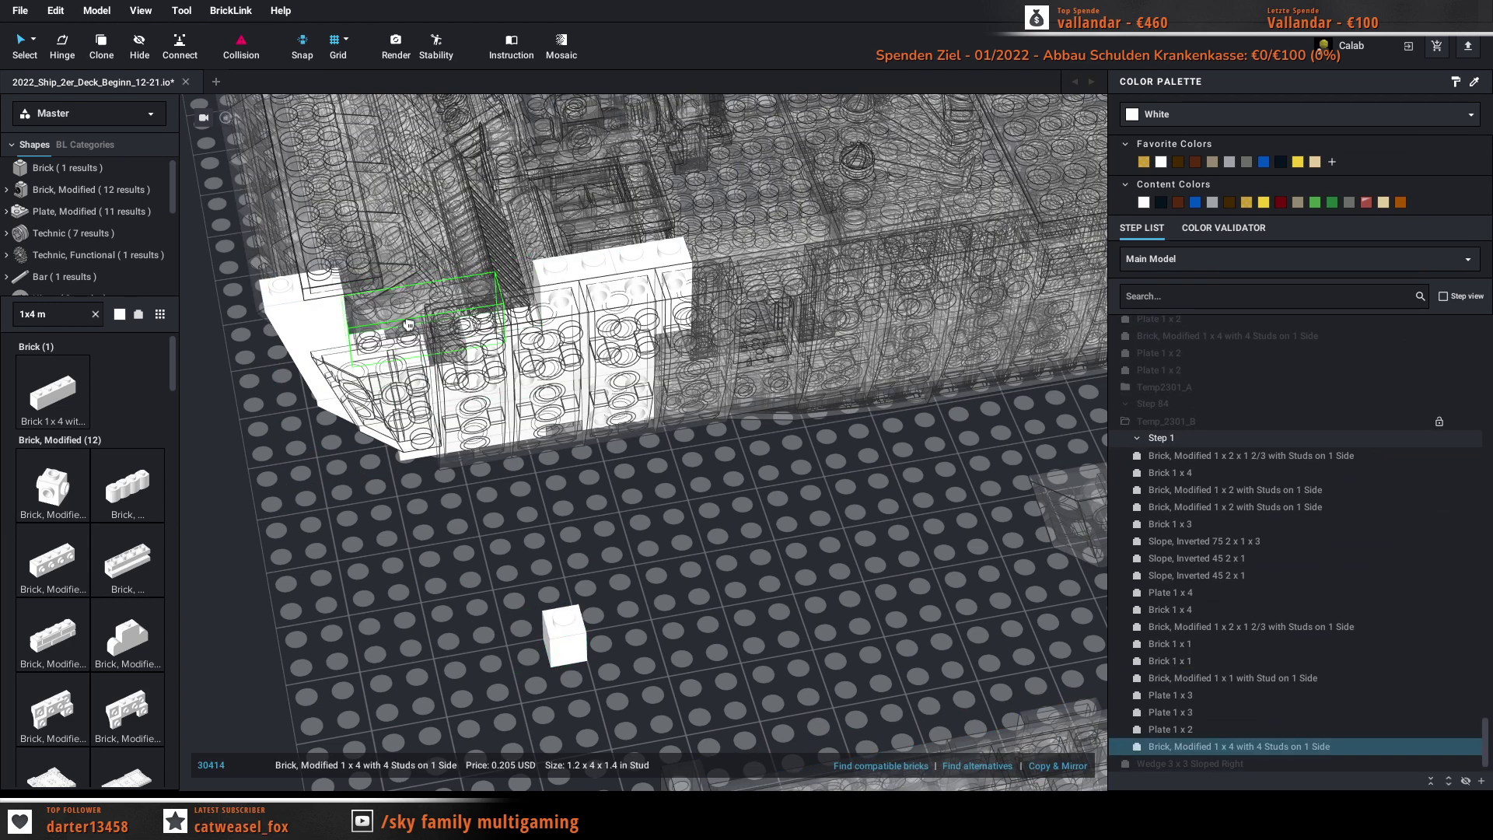
{"action": "left_click", "coordinate": [650, 562]}
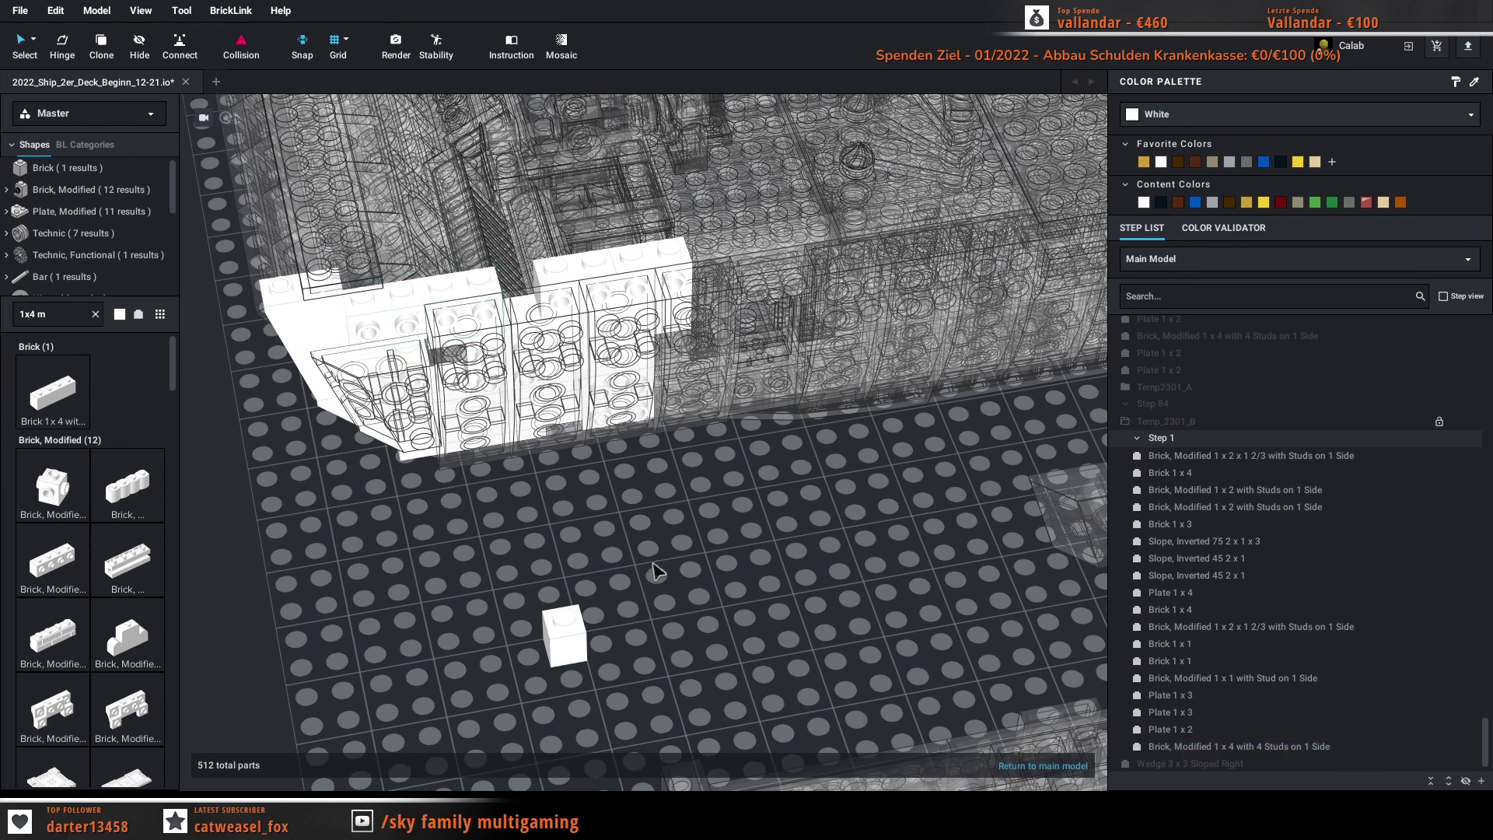
{"action": "left_click", "coordinate": [569, 623]}
{"action": "left_click_drag", "start_coordinate": [582, 643], "coordinate": [521, 288]}
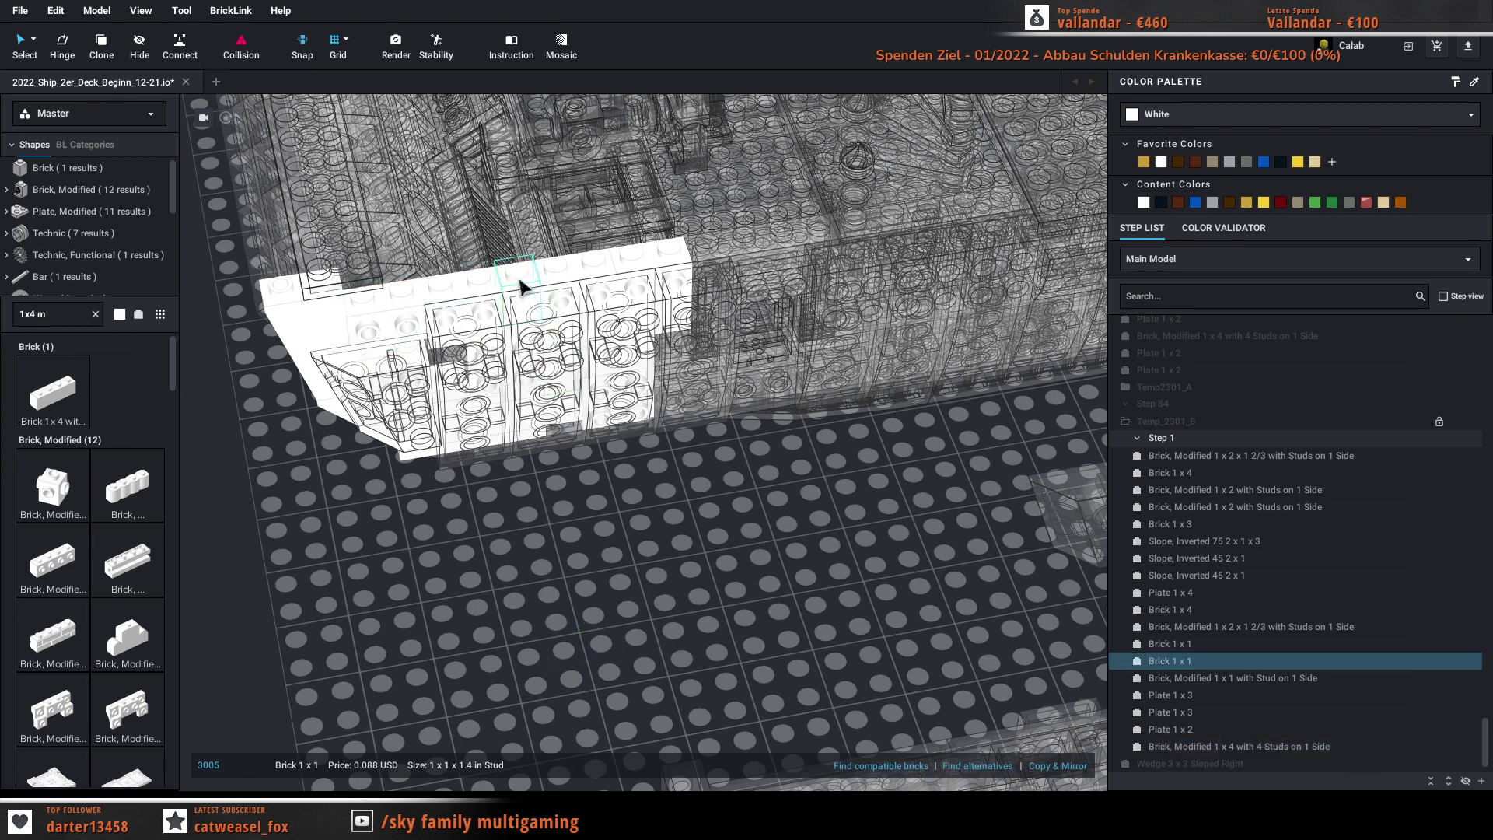
{"action": "left_click", "coordinate": [574, 595]}
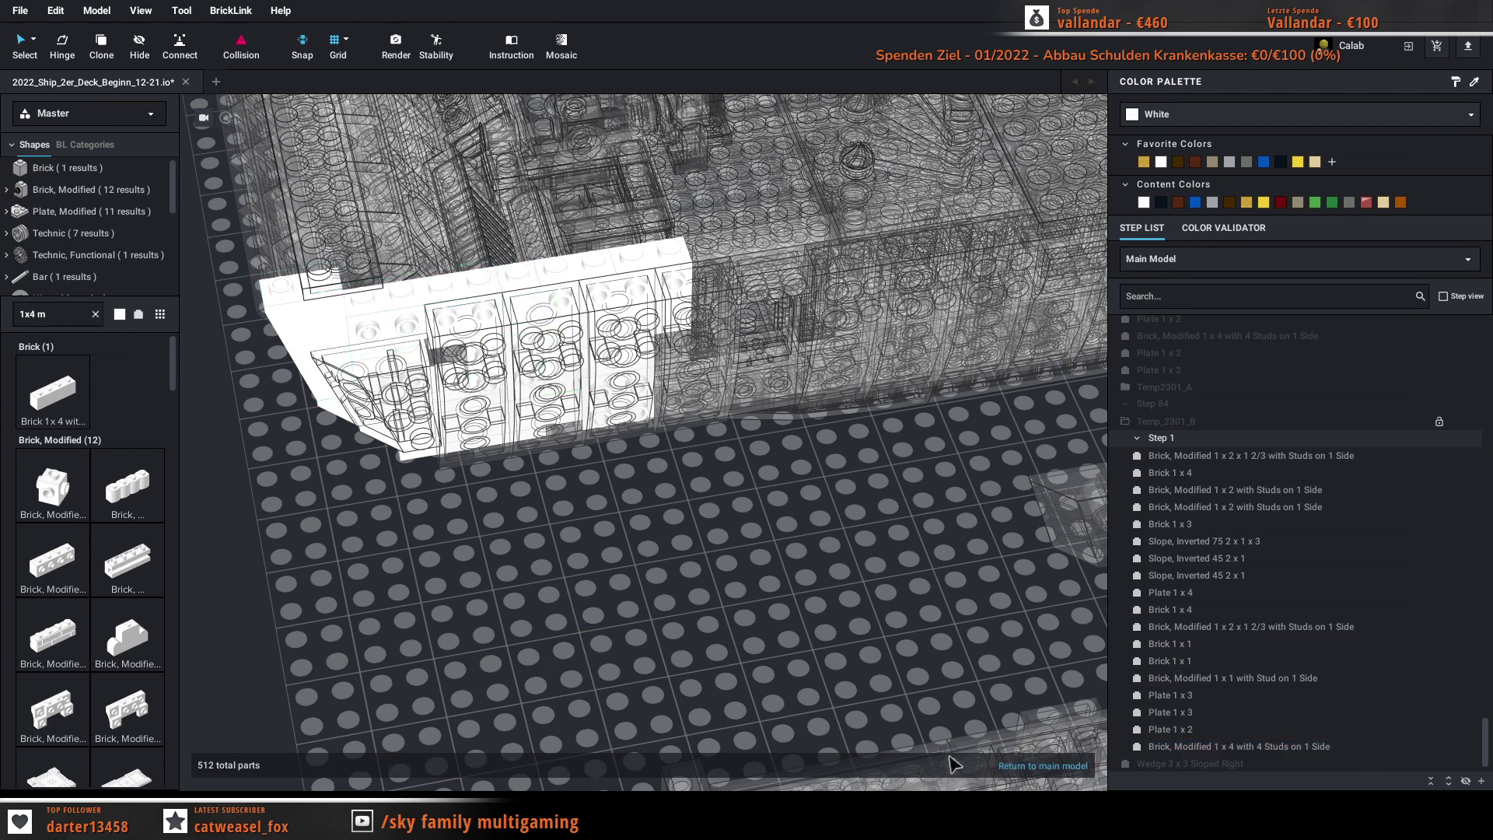
{"action": "left_click", "coordinate": [1042, 768]}
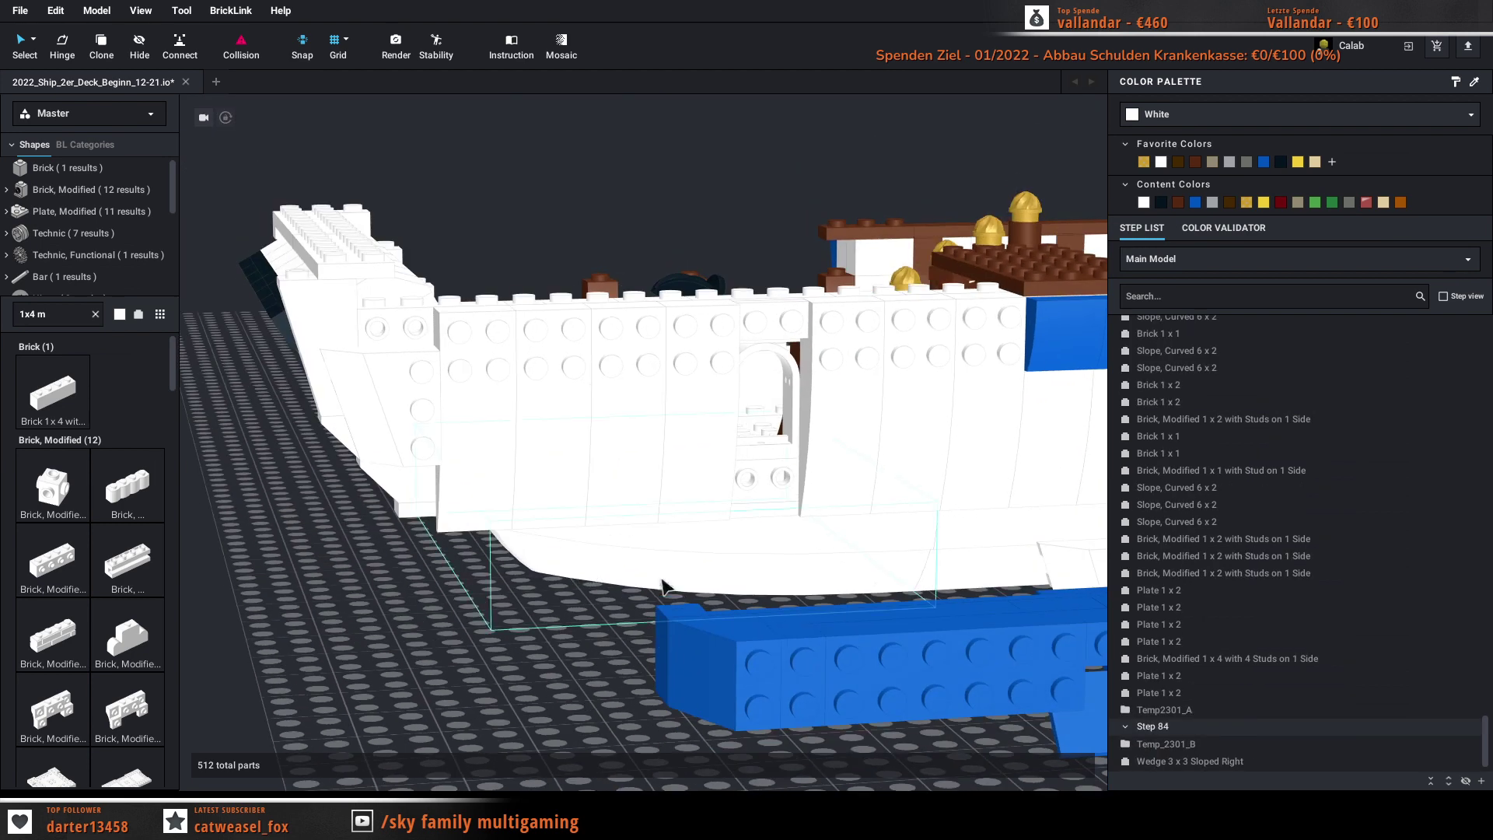
Step: Search the parts for 1x2 sl and attach a white Slope 45 2 x 1, turned sideways, to the upper side stud at the bow corner
{"action": "type", "text": "1x"}
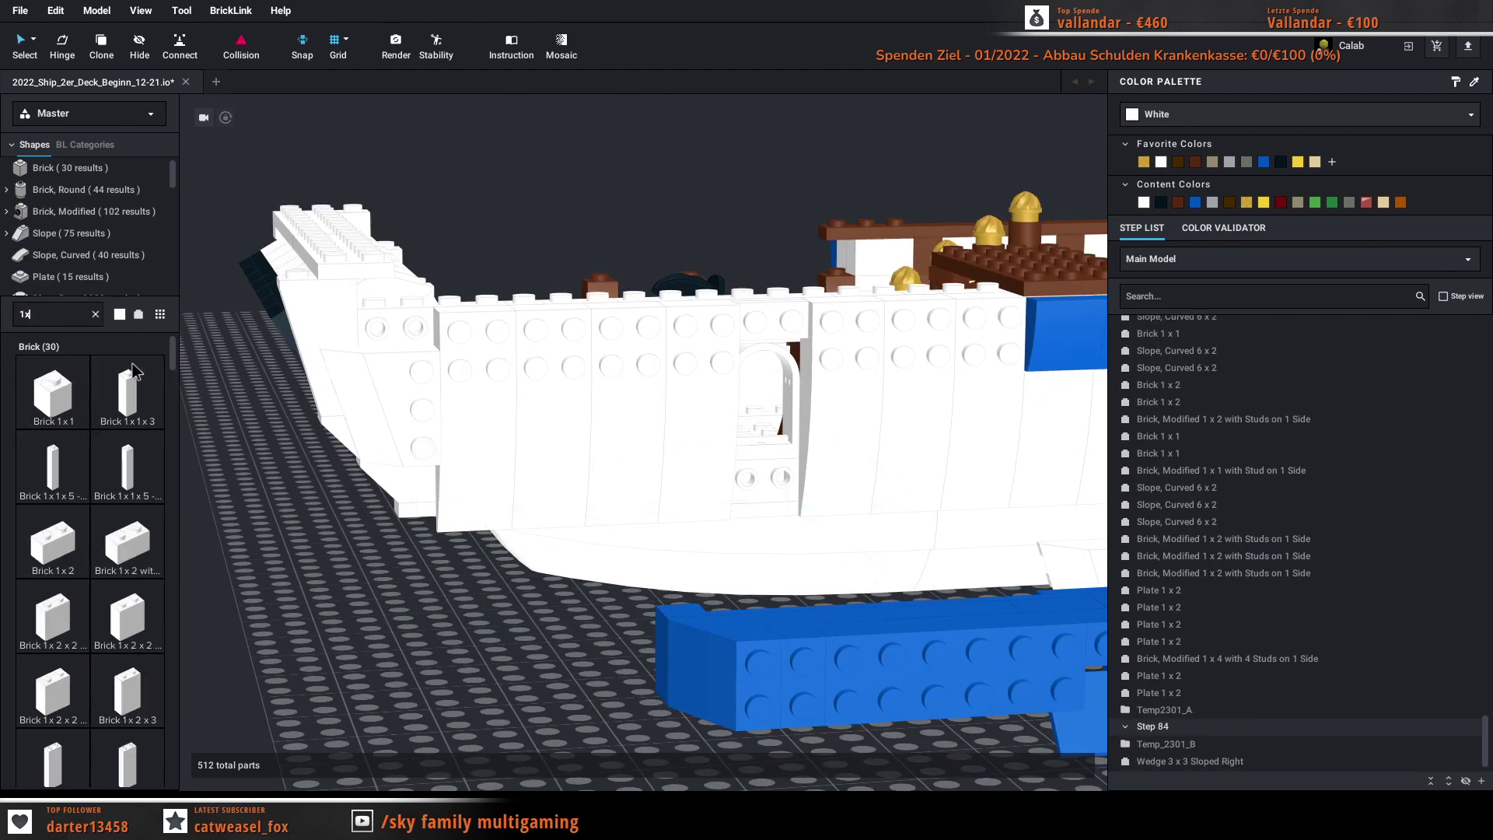
{"action": "type", "text": "2 sl"}
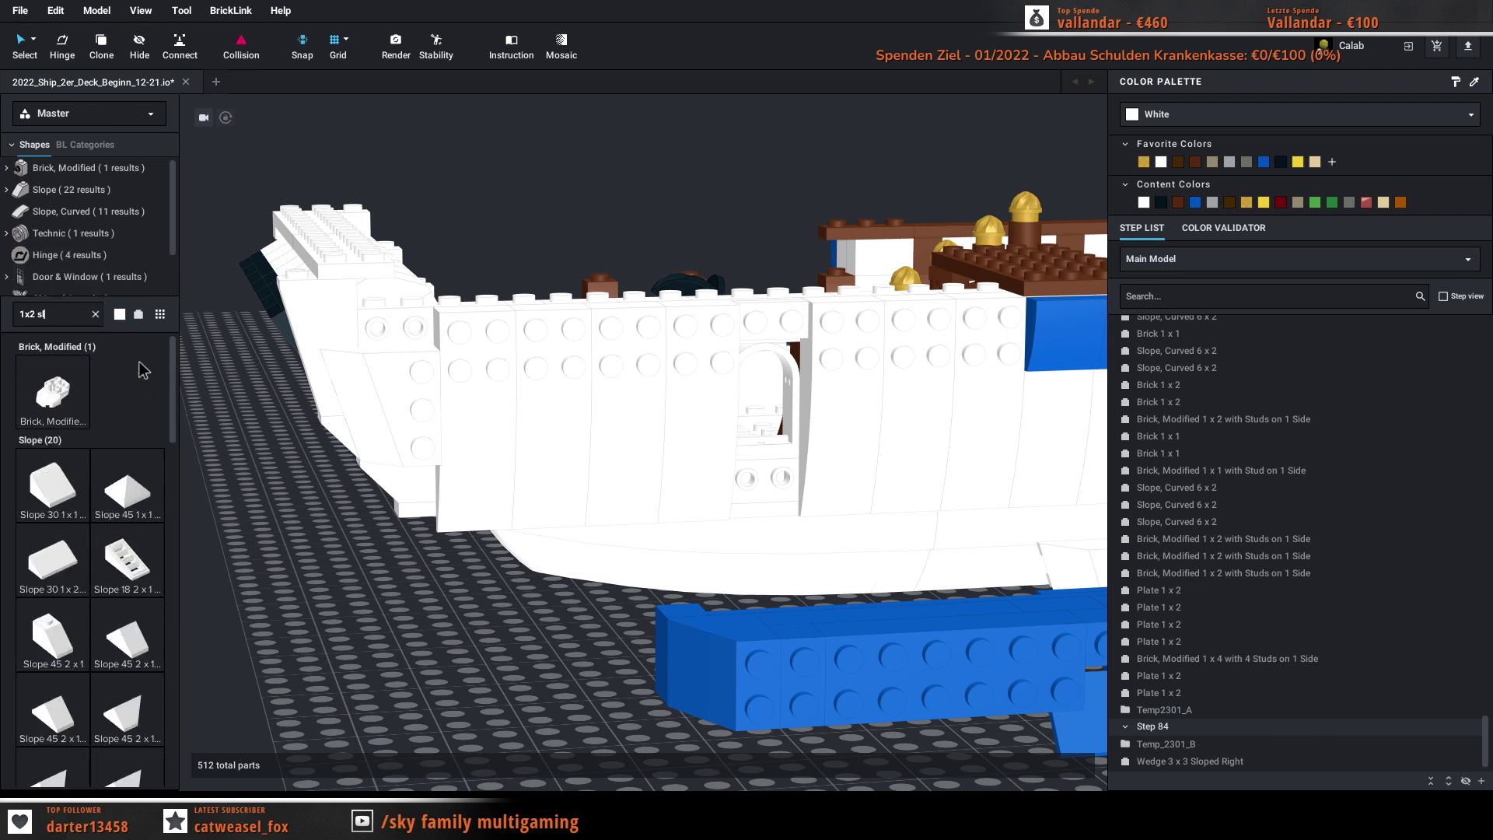
{"action": "left_click", "coordinate": [63, 638]}
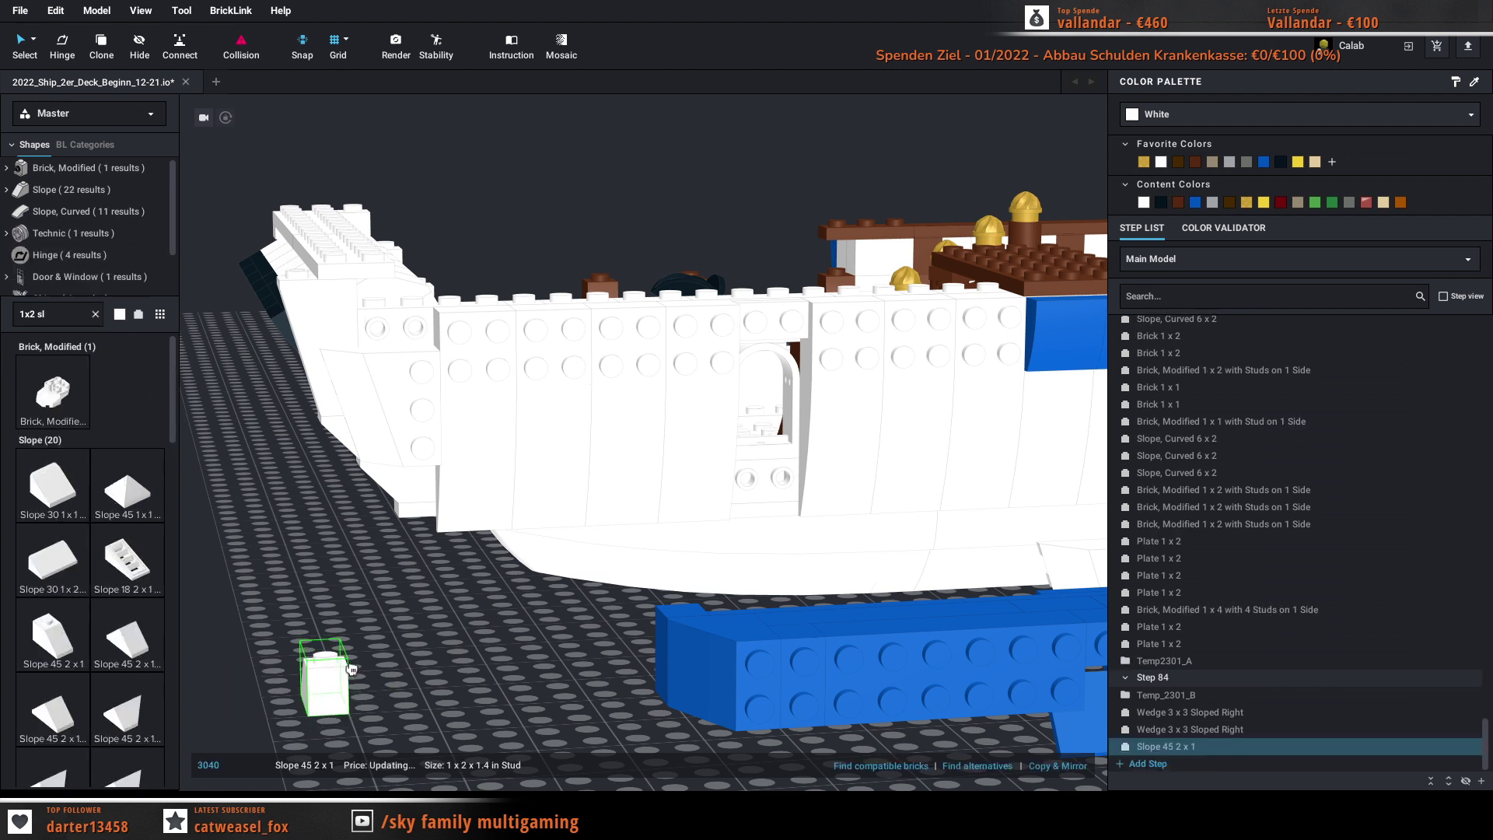
{"action": "key", "text": "Left"}
{"action": "key", "text": "Left"}
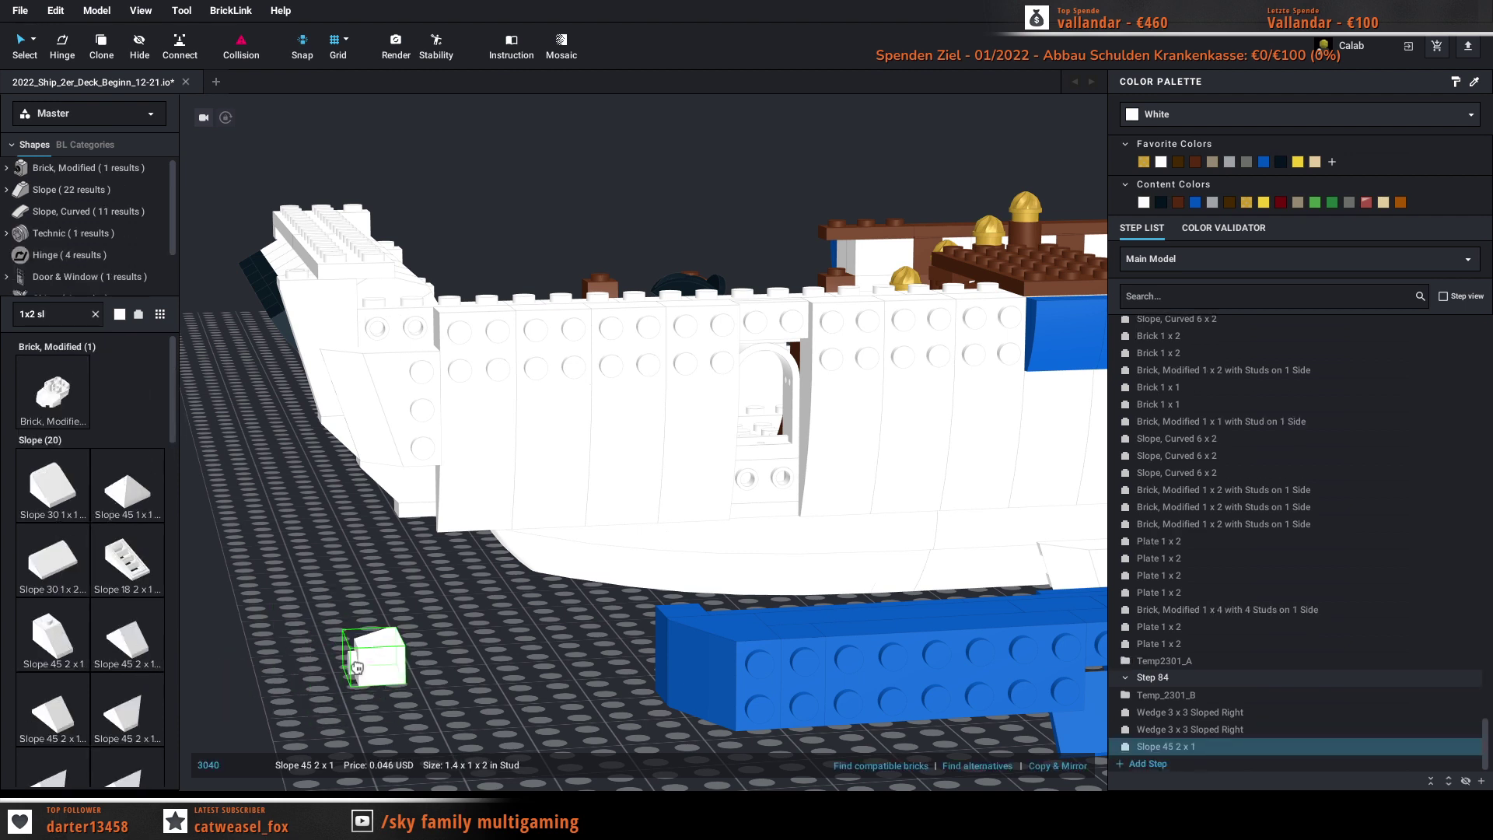
{"action": "key", "text": "Down"}
{"action": "key", "text": "Left"}
{"action": "key", "text": "Down"}
{"action": "key", "text": "Left"}
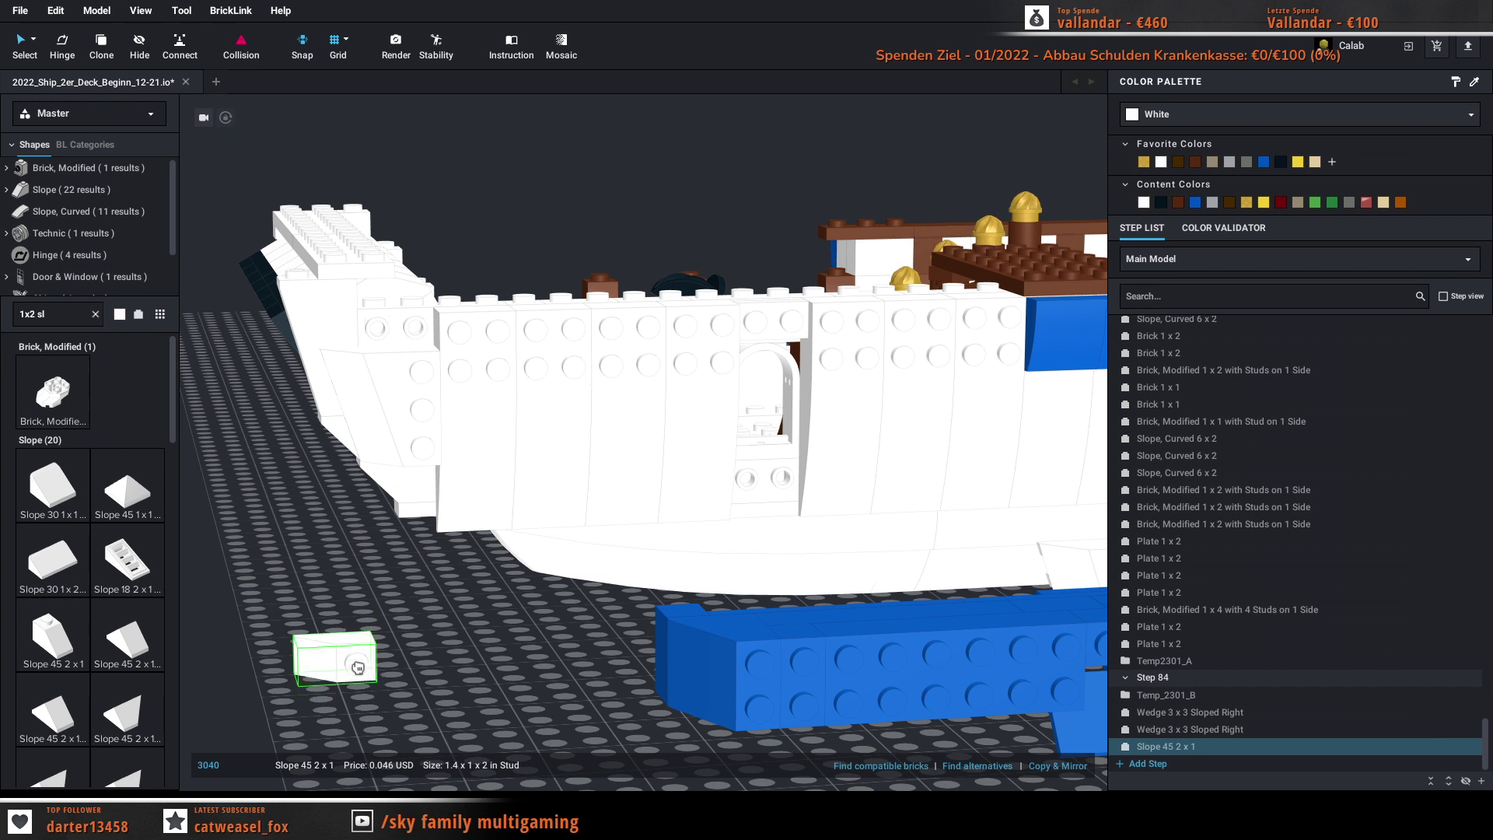
{"action": "left_click", "coordinate": [371, 360]}
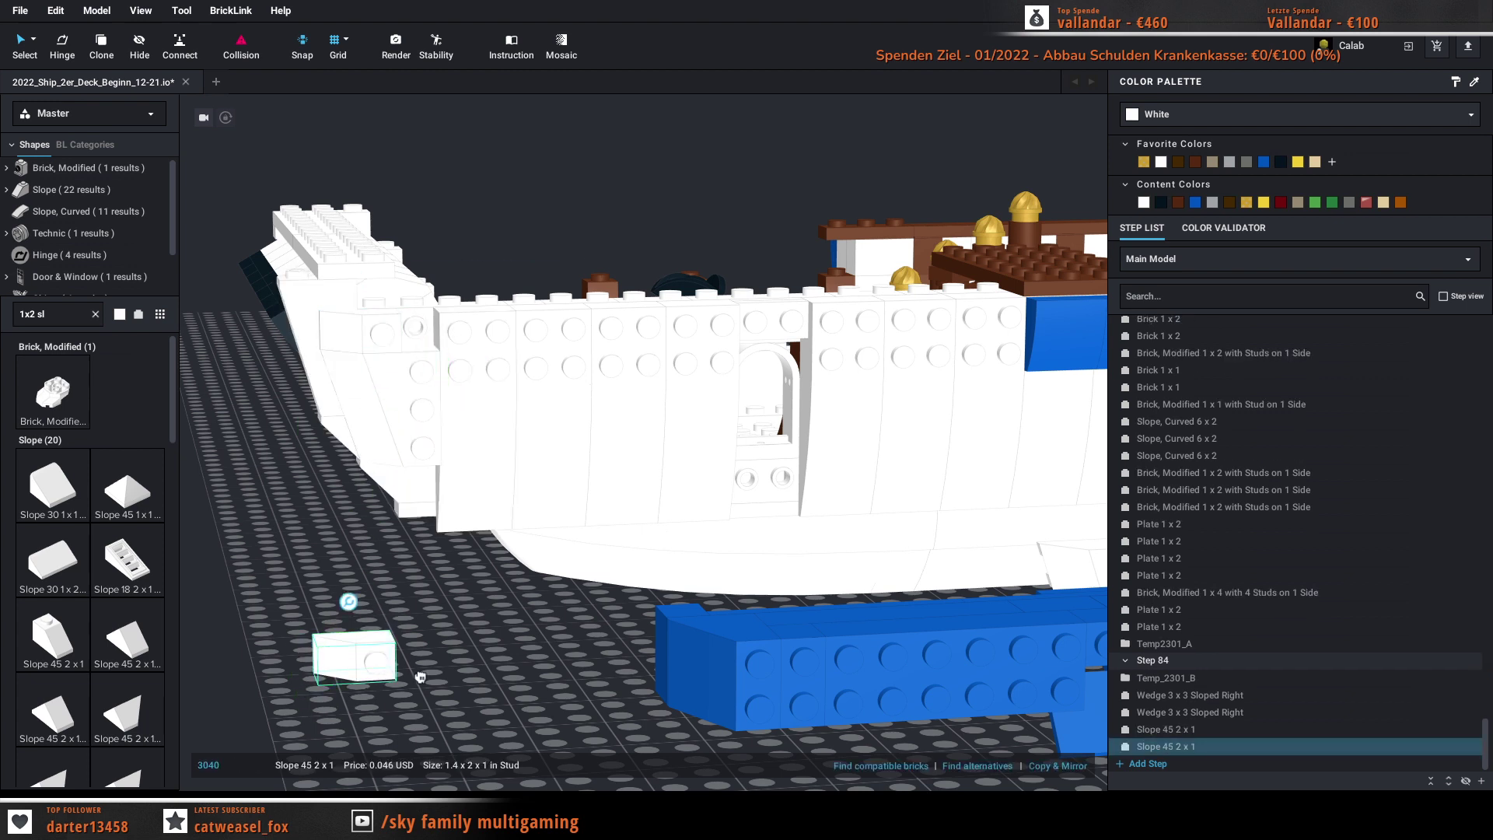
{"action": "key", "text": "Escape"}
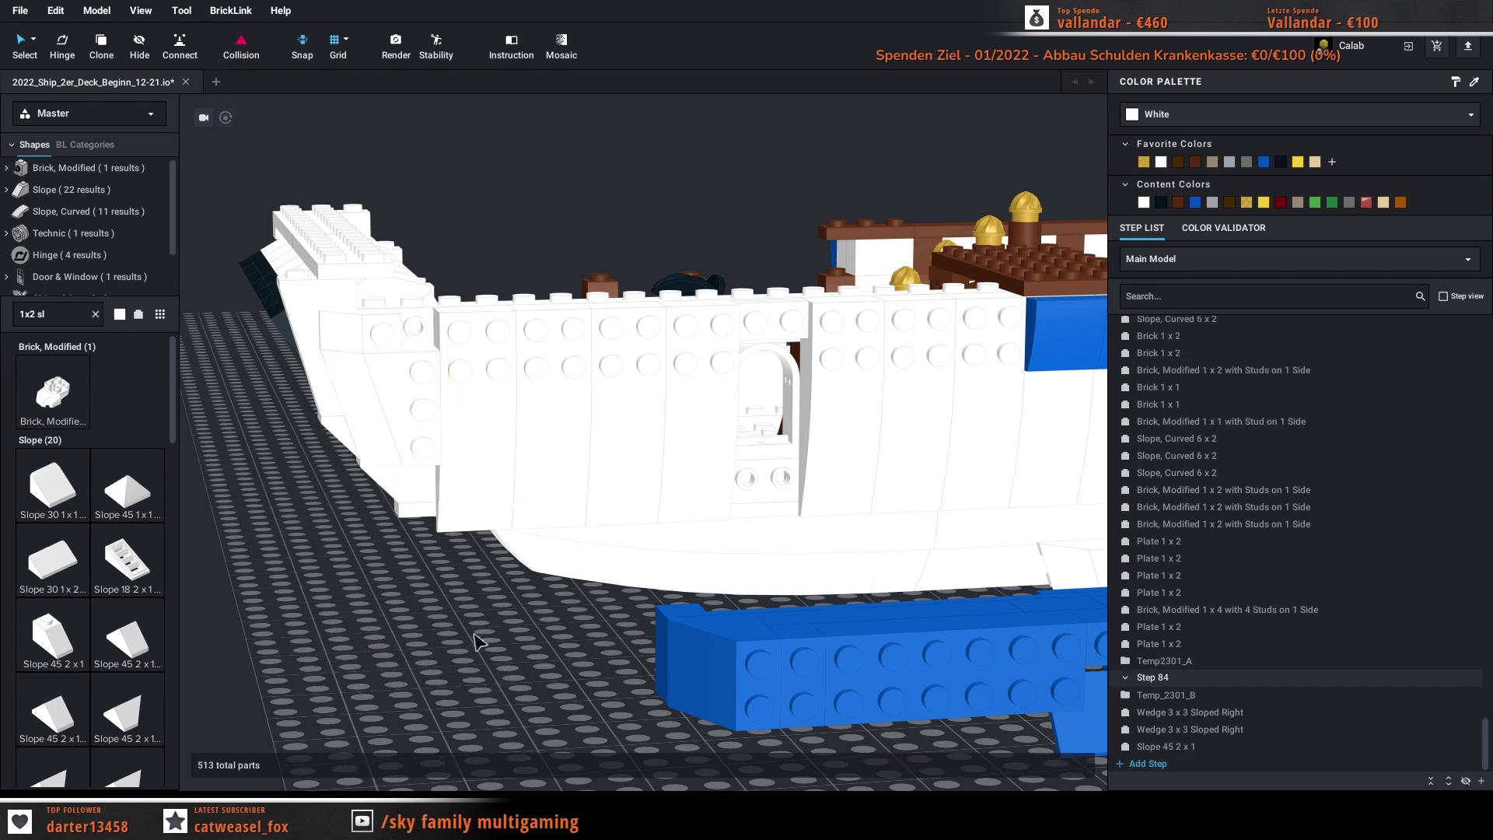
Step: Search the parts for 1x1 and try to place a white Brick 1 x 1 sideways beside the new slope at the bow corner
{"action": "right_click_drag", "start_coordinate": [481, 649], "coordinate": [498, 678]}
{"action": "left_click", "coordinate": [520, 294]}
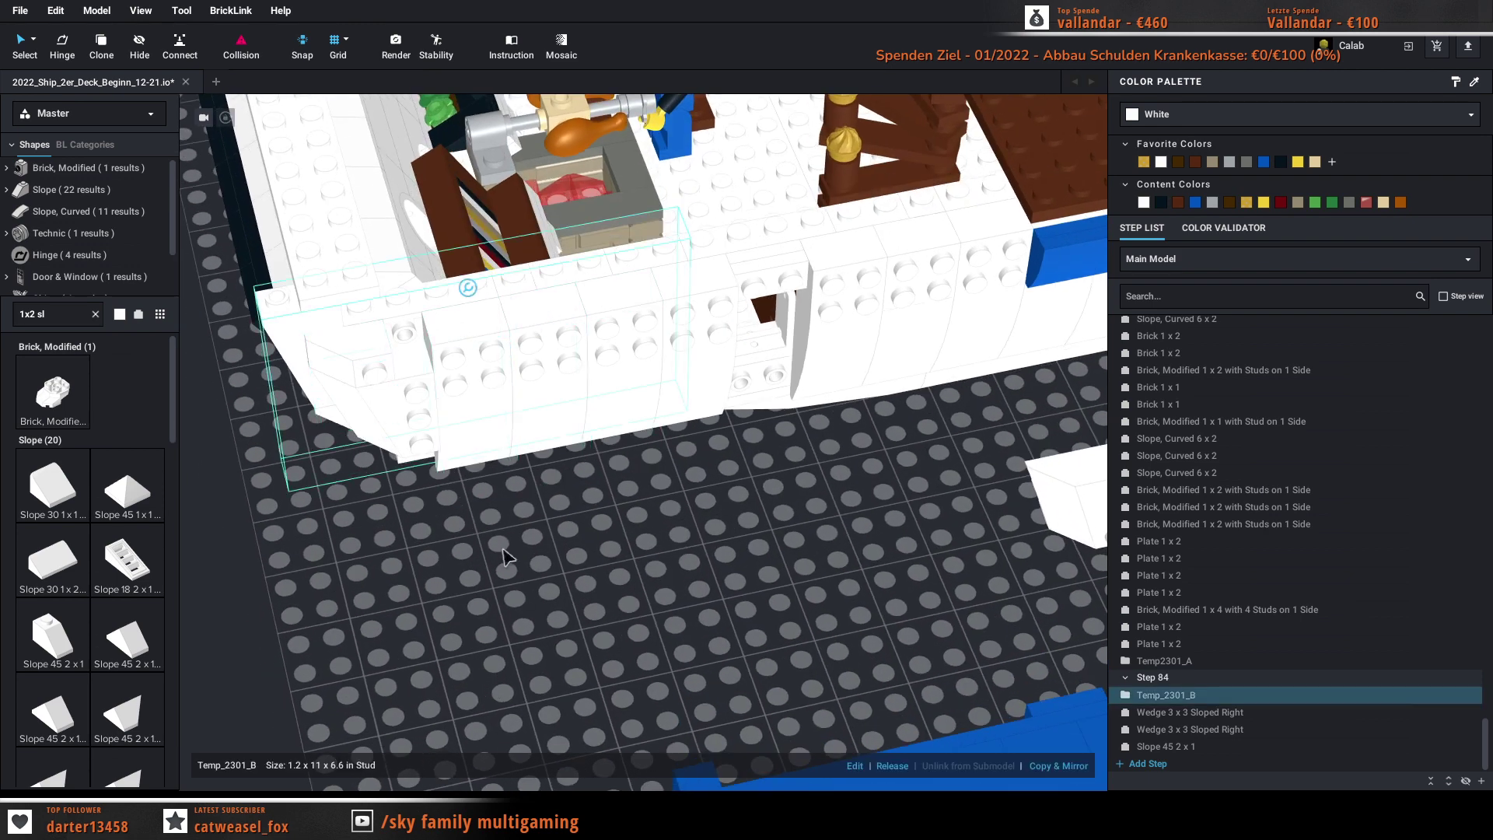
{"action": "triple_click", "coordinate": [53, 312]}
{"action": "type", "text": "1x1"}
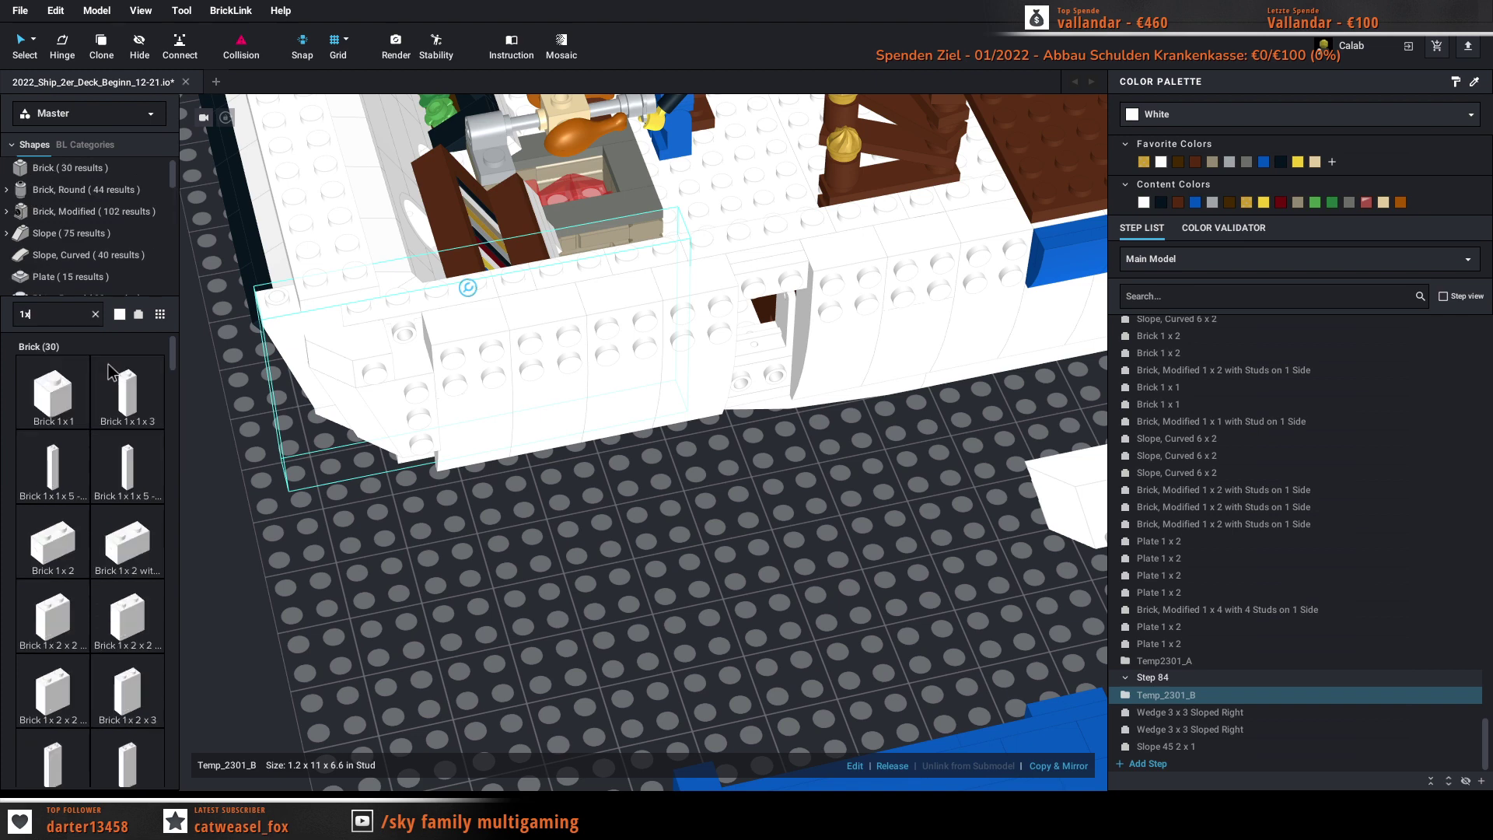
{"action": "left_click", "coordinate": [61, 376]}
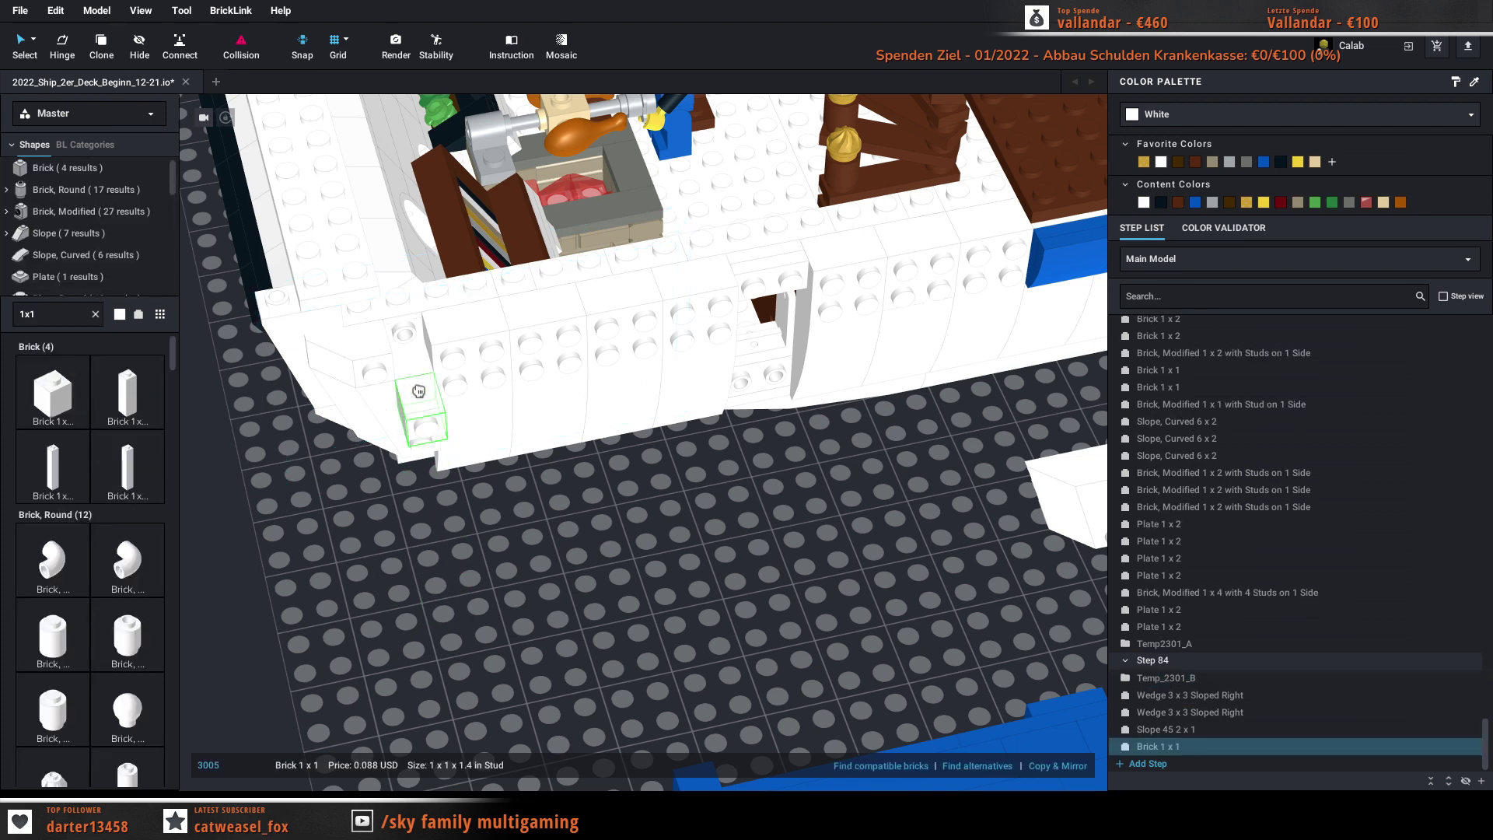
{"action": "left_click", "coordinate": [407, 366]}
{"action": "left_click", "coordinate": [520, 605]}
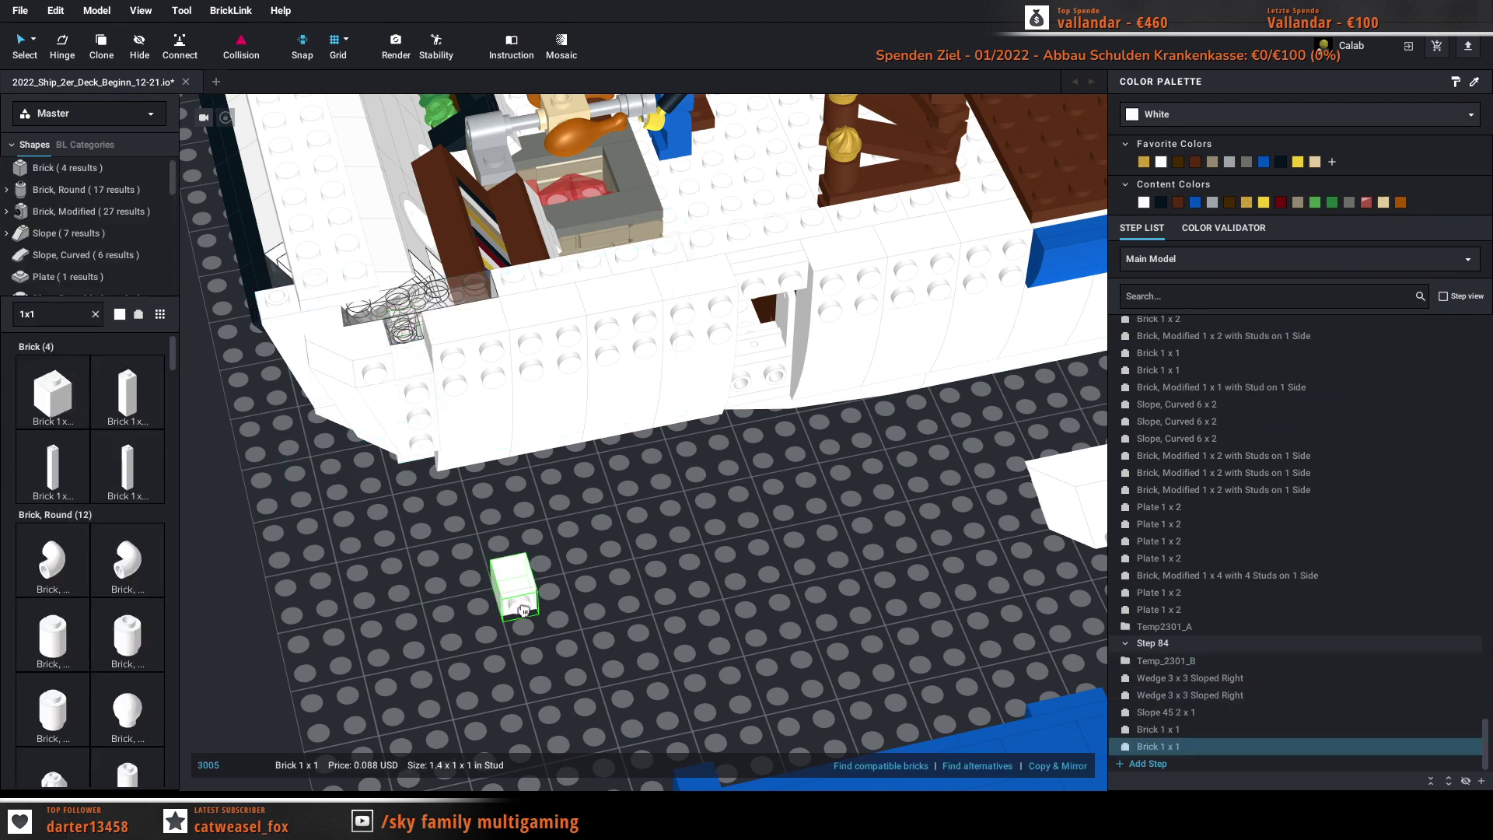
{"action": "key", "text": "Delete"}
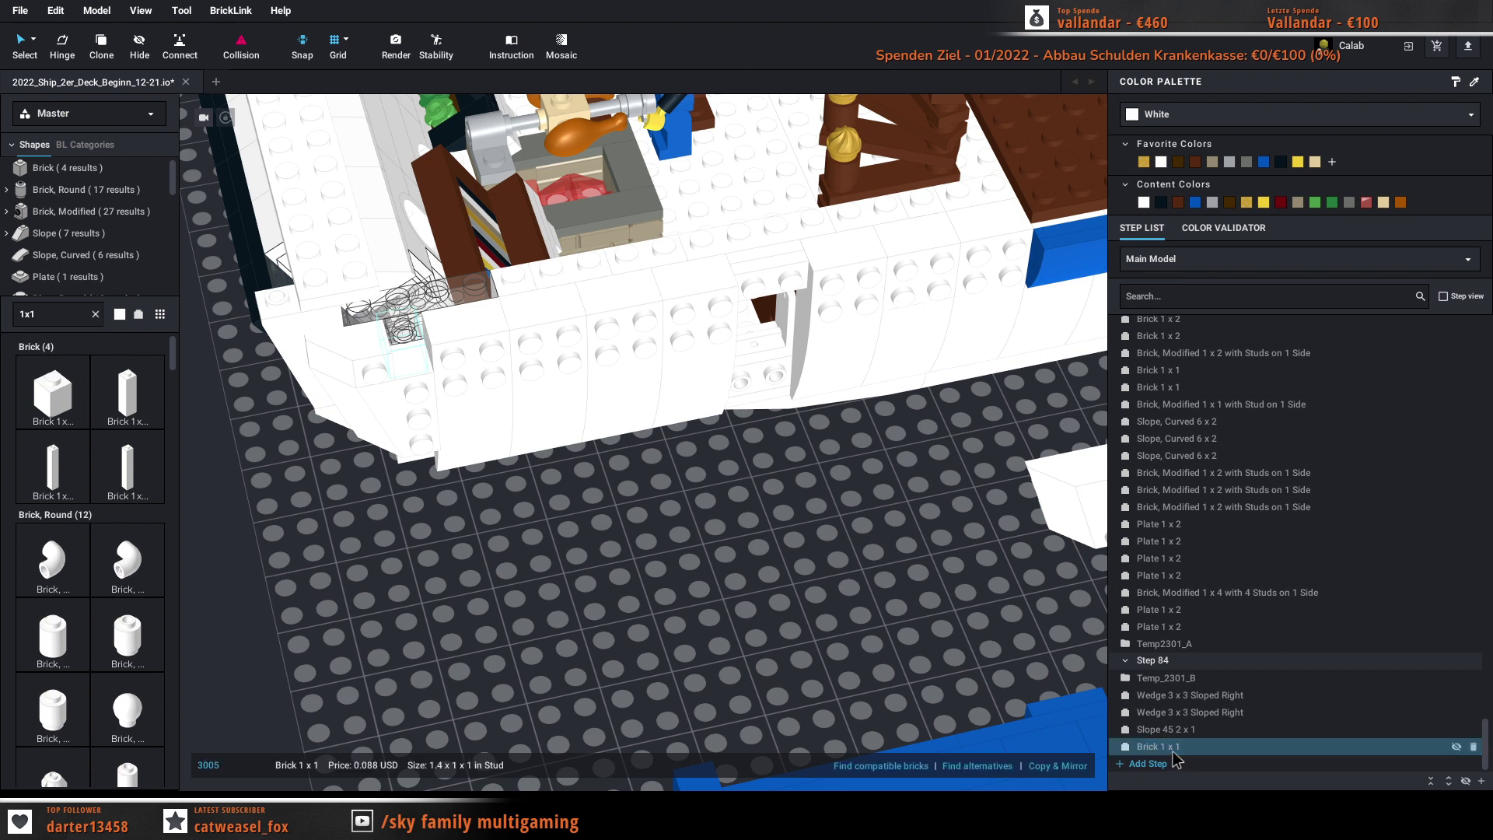
{"action": "key", "text": "Delete"}
{"action": "left_click", "coordinate": [62, 401]}
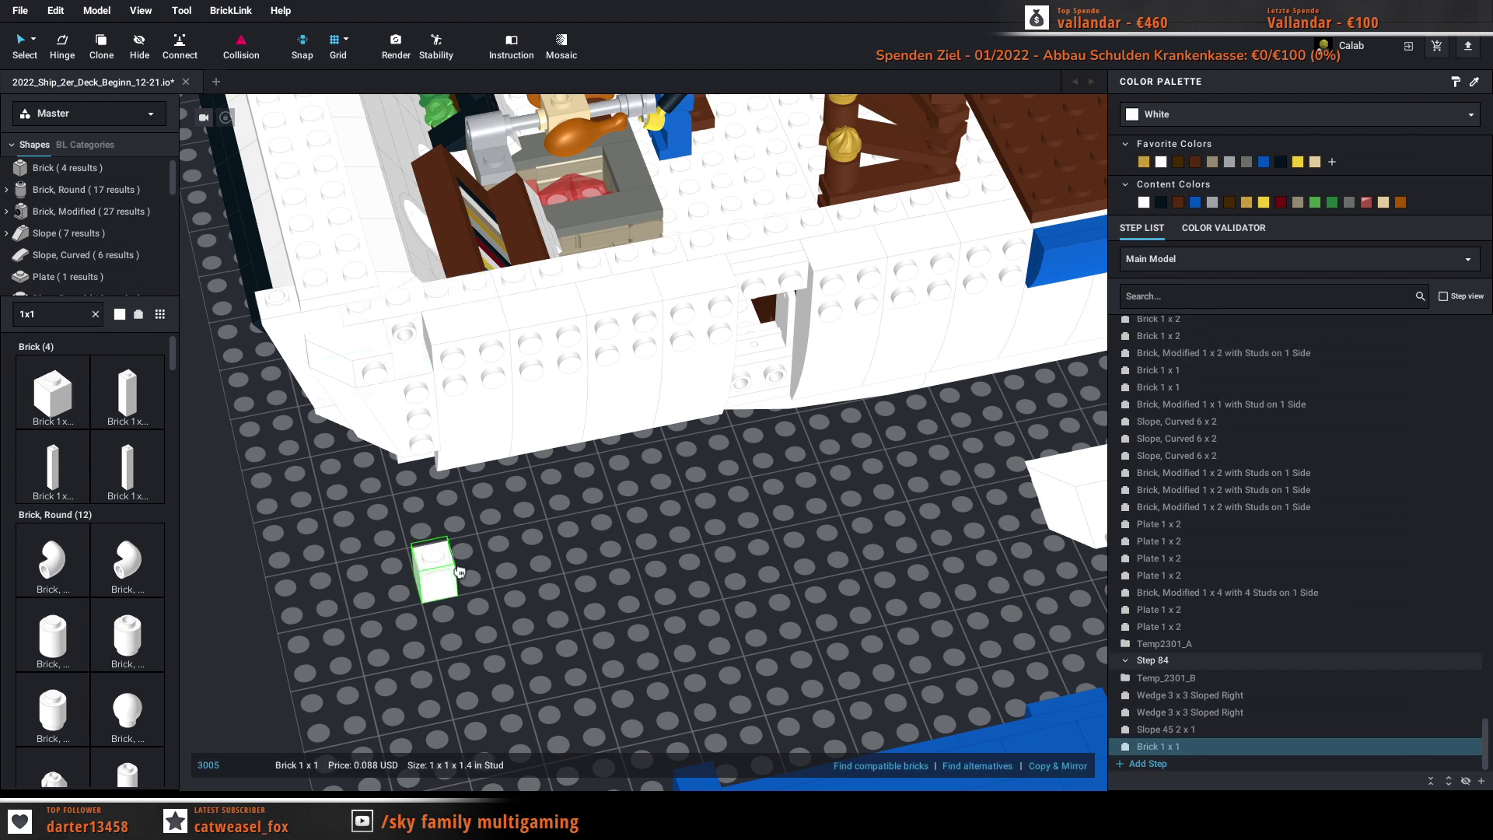
{"action": "left_click", "coordinate": [424, 352]}
{"action": "left_click", "coordinate": [593, 593]}
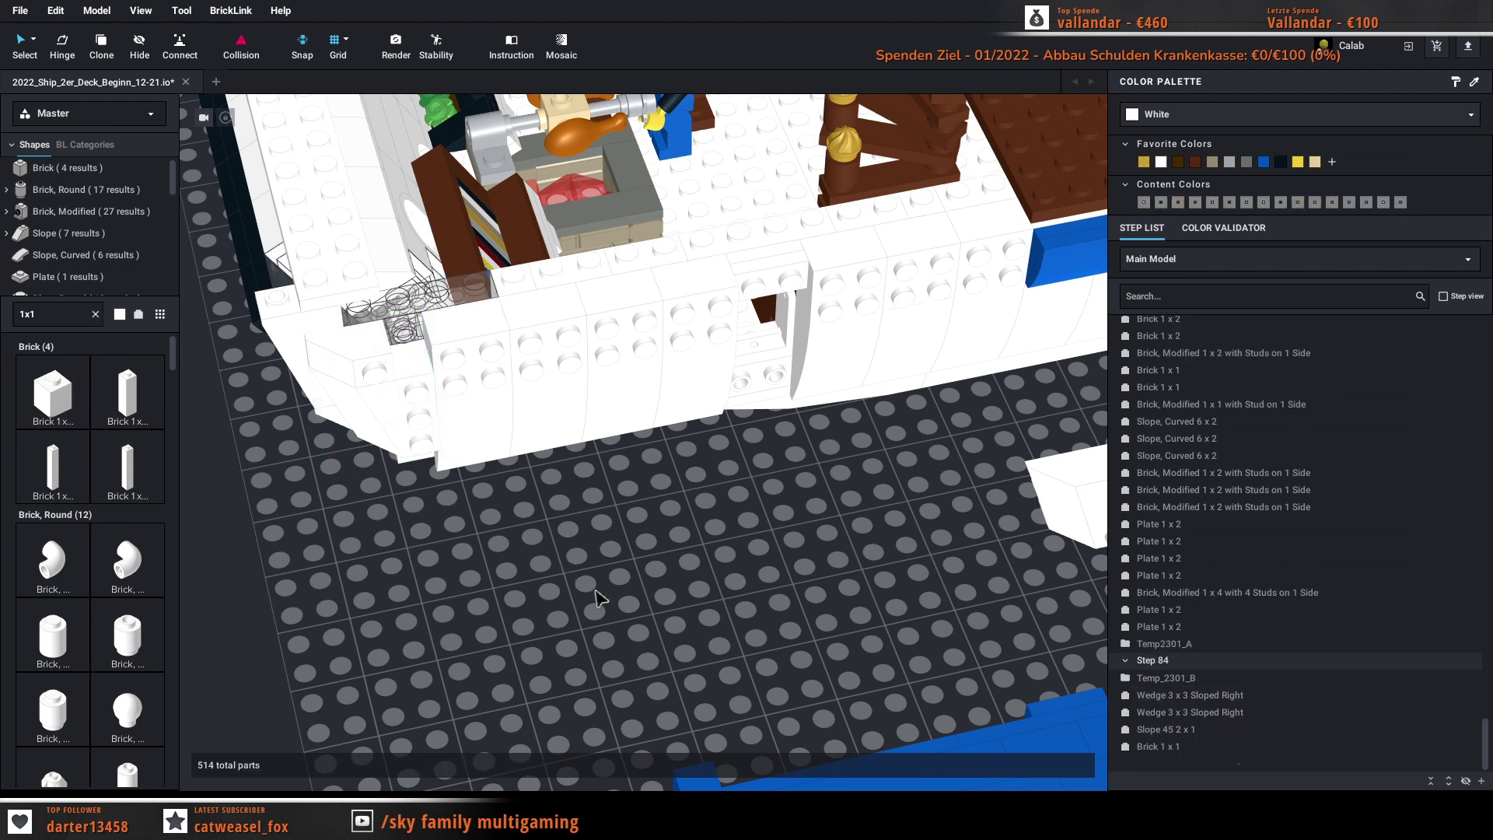
{"action": "left_click", "coordinate": [1159, 747]}
{"action": "key", "text": "Delete"}
Step: Attach a white Brick 1 x 1 sideways to the free side stud next to the Slope 45 2 x 1
{"action": "left_click", "coordinate": [51, 401]}
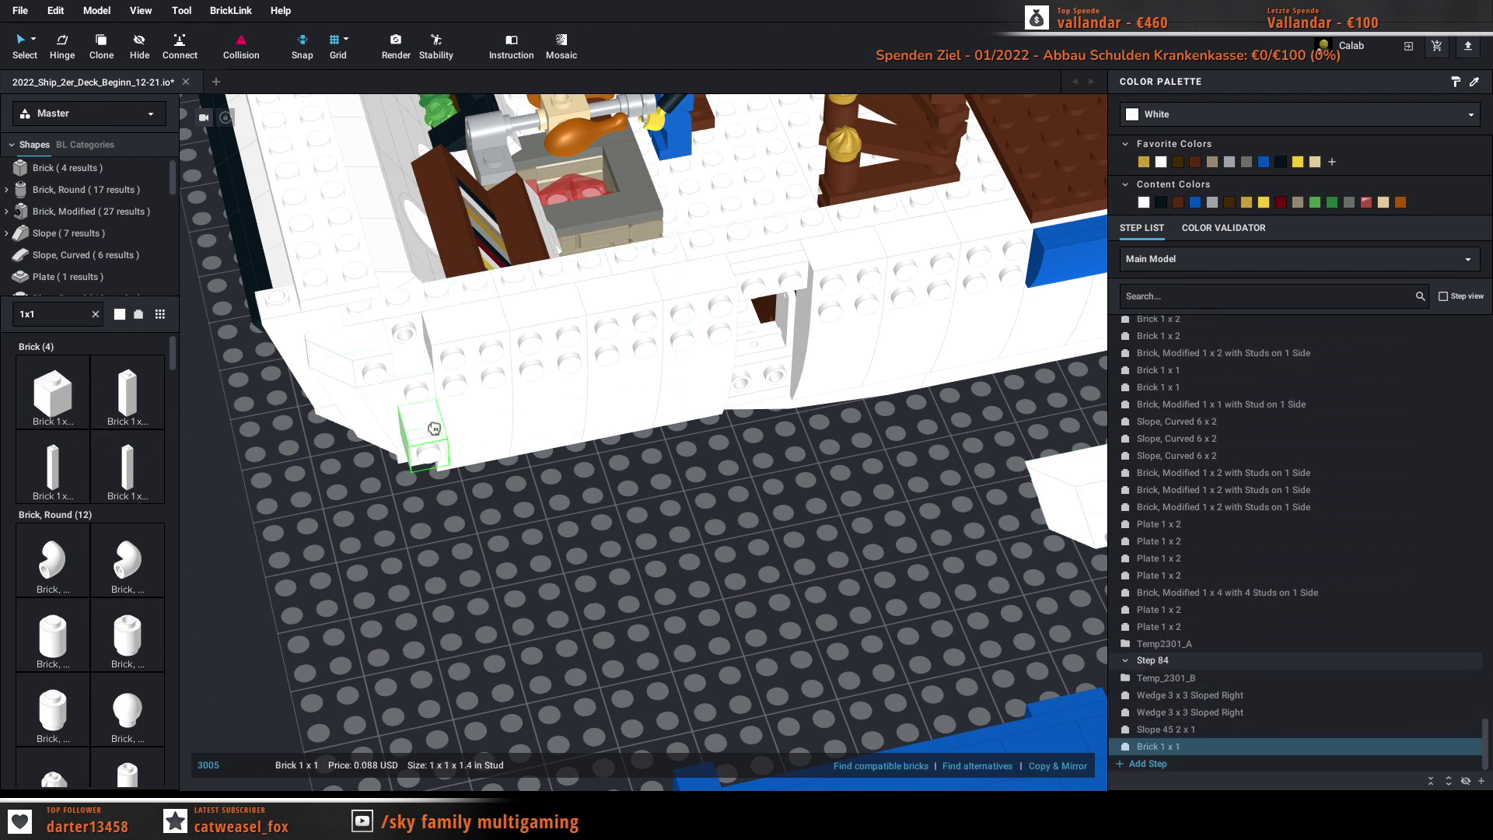
{"action": "left_click", "coordinate": [416, 378]}
{"action": "left_click", "coordinate": [708, 607]}
Step: Move the blue submodel Temp2301_A onto the hull's side wall, in line with the existing blue band
{"action": "mouse_move", "coordinate": [708, 607]}
{"action": "right_mouse_down"}
{"action": "mouse_move", "coordinate": [748, 567]}
{"action": "mouse_move", "coordinate": [737, 610]}
{"action": "right_mouse_up"}
{"action": "left_click", "coordinate": [887, 635]}
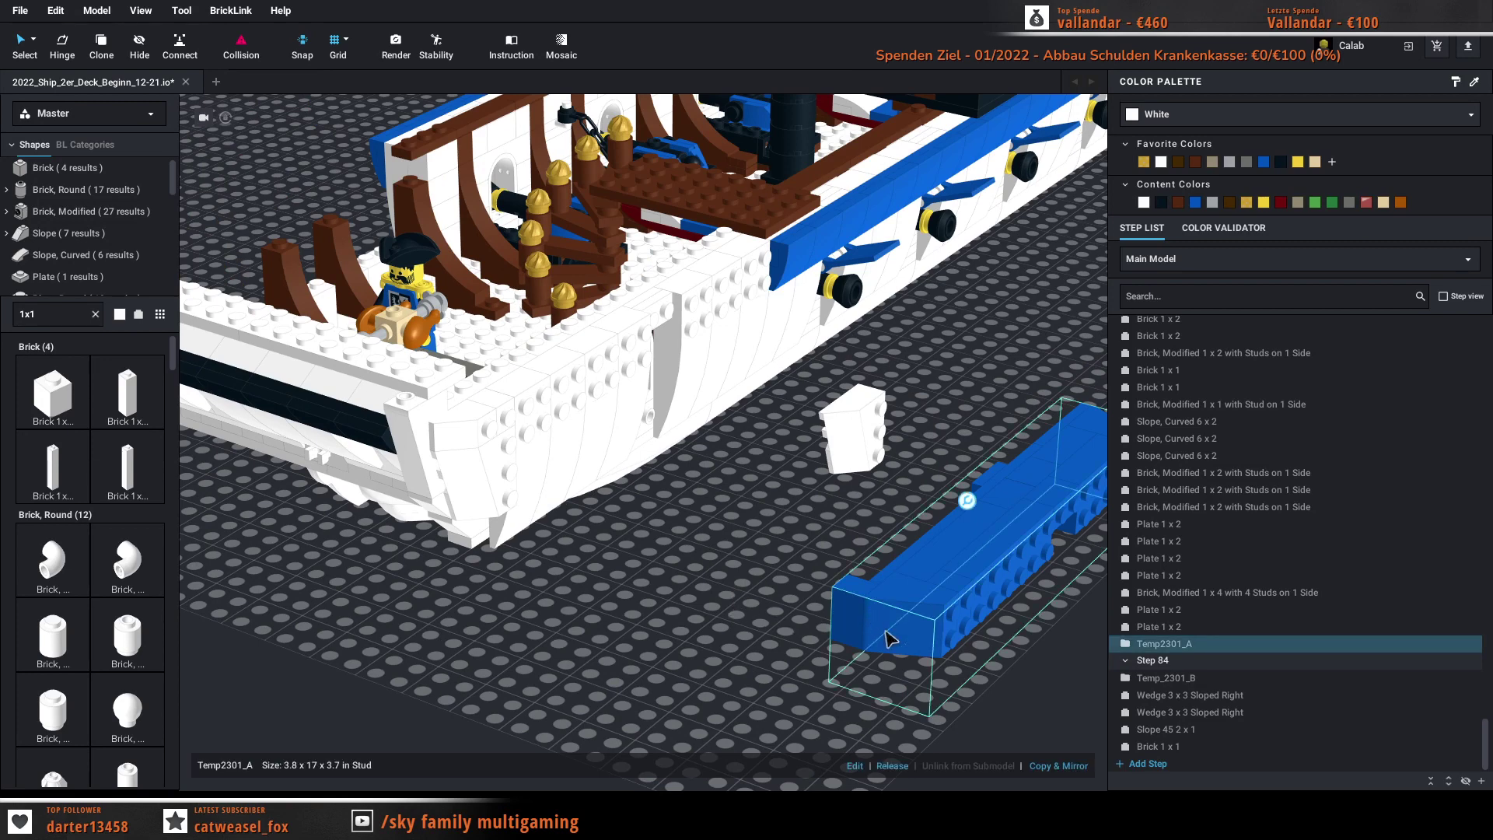
{"action": "left_click", "coordinate": [855, 766]}
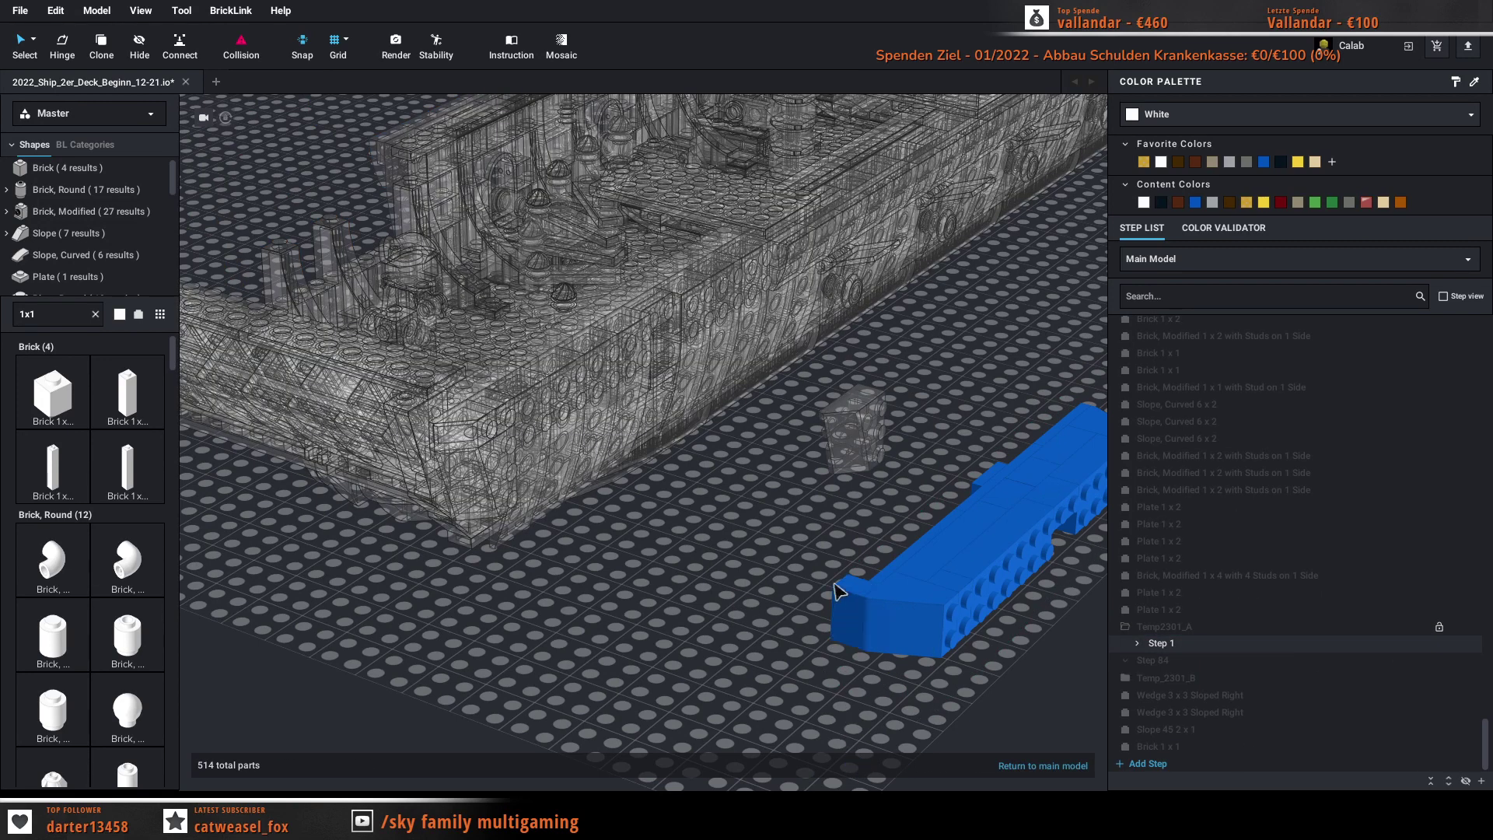
{"action": "left_click", "coordinate": [1011, 766]}
{"action": "left_click_drag", "start_coordinate": [990, 573], "coordinate": [695, 398]}
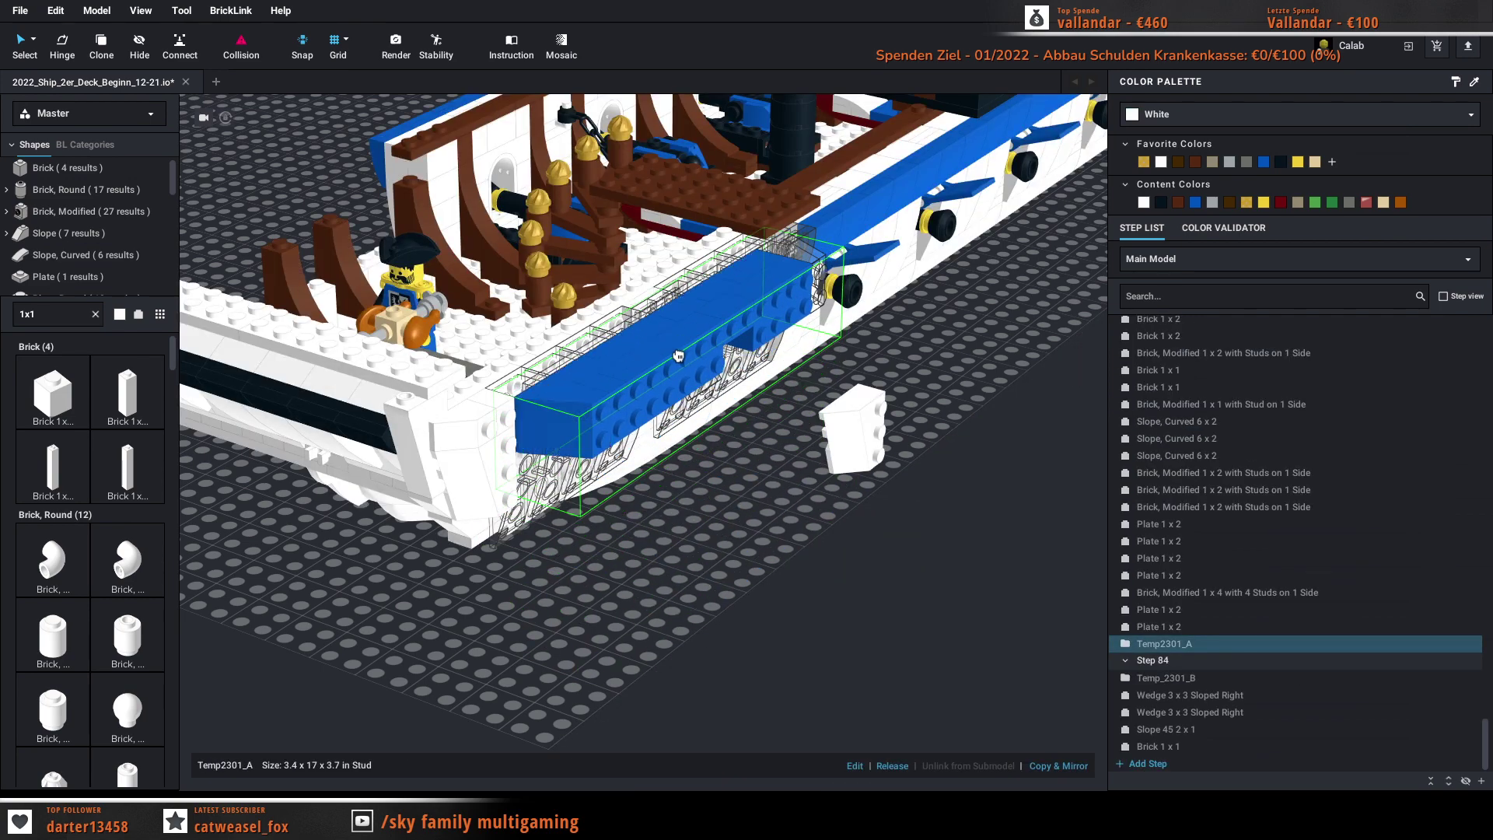
{"action": "right_click_drag", "start_coordinate": [694, 398], "coordinate": [721, 422]}
{"action": "left_click_drag", "start_coordinate": [721, 423], "coordinate": [684, 480]}
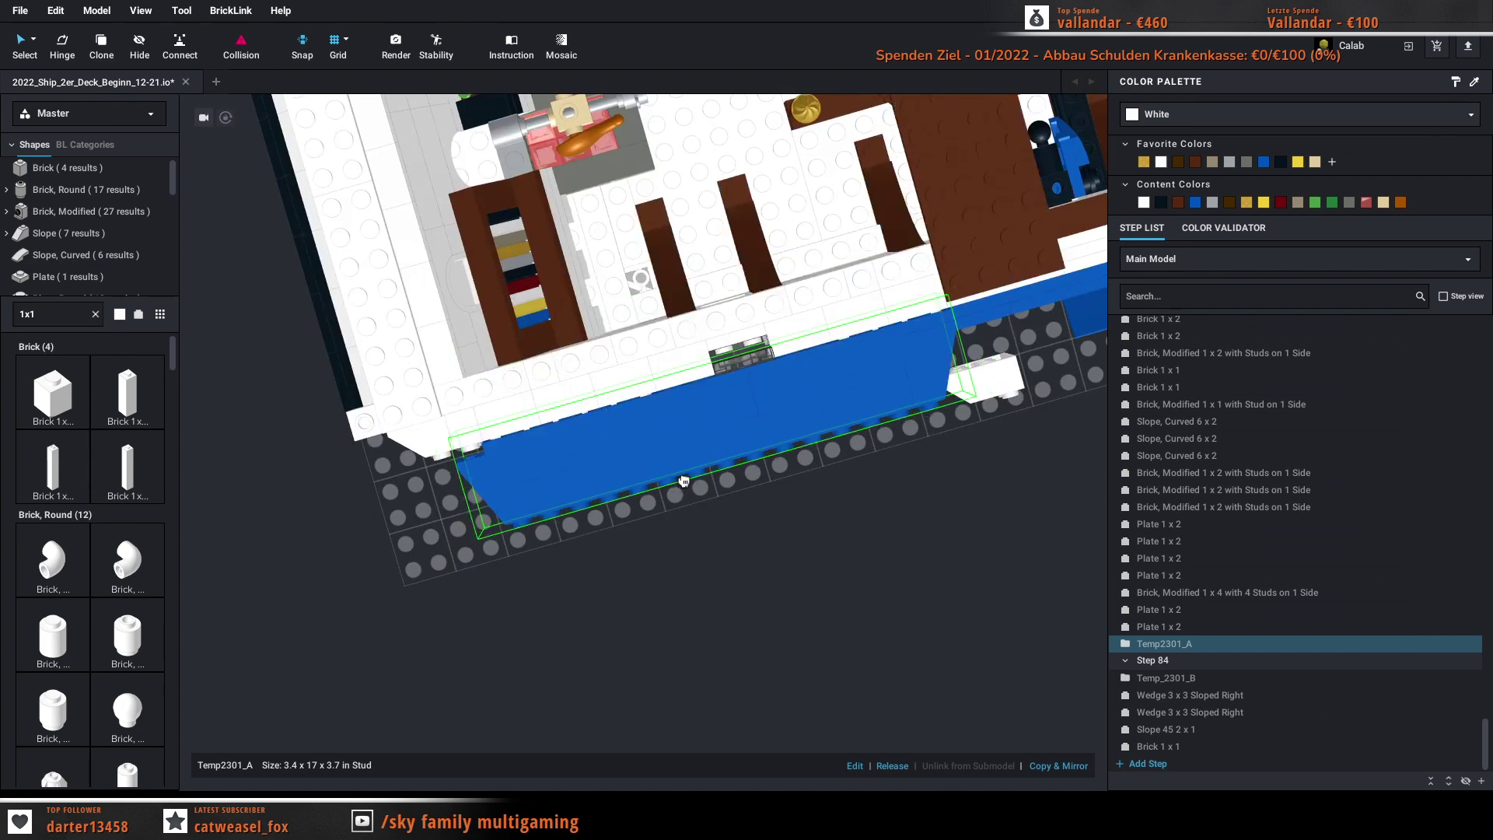
{"action": "mouse_move", "coordinate": [684, 481]}
{"action": "right_mouse_down"}
{"action": "mouse_move", "coordinate": [687, 437]}
{"action": "mouse_move", "coordinate": [676, 460]}
{"action": "right_mouse_up"}
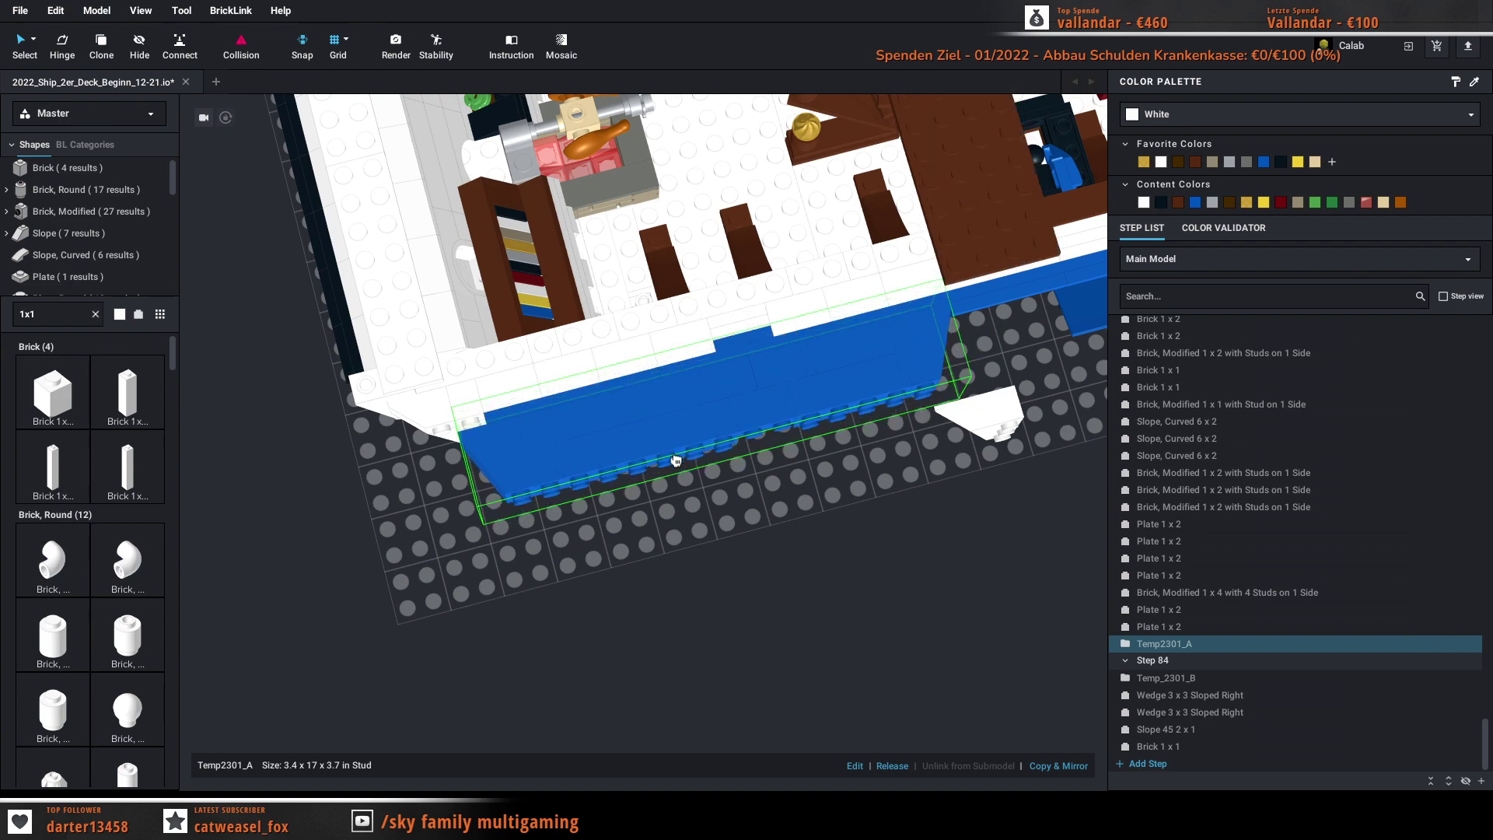
{"action": "left_click", "coordinate": [739, 554]}
Step: Delete the loose Wedge 3 x 3 Sloped Right standing on the baseplate beside the hull
{"action": "right_click_drag", "start_coordinate": [740, 555], "coordinate": [825, 498]}
{"action": "left_click", "coordinate": [841, 455]}
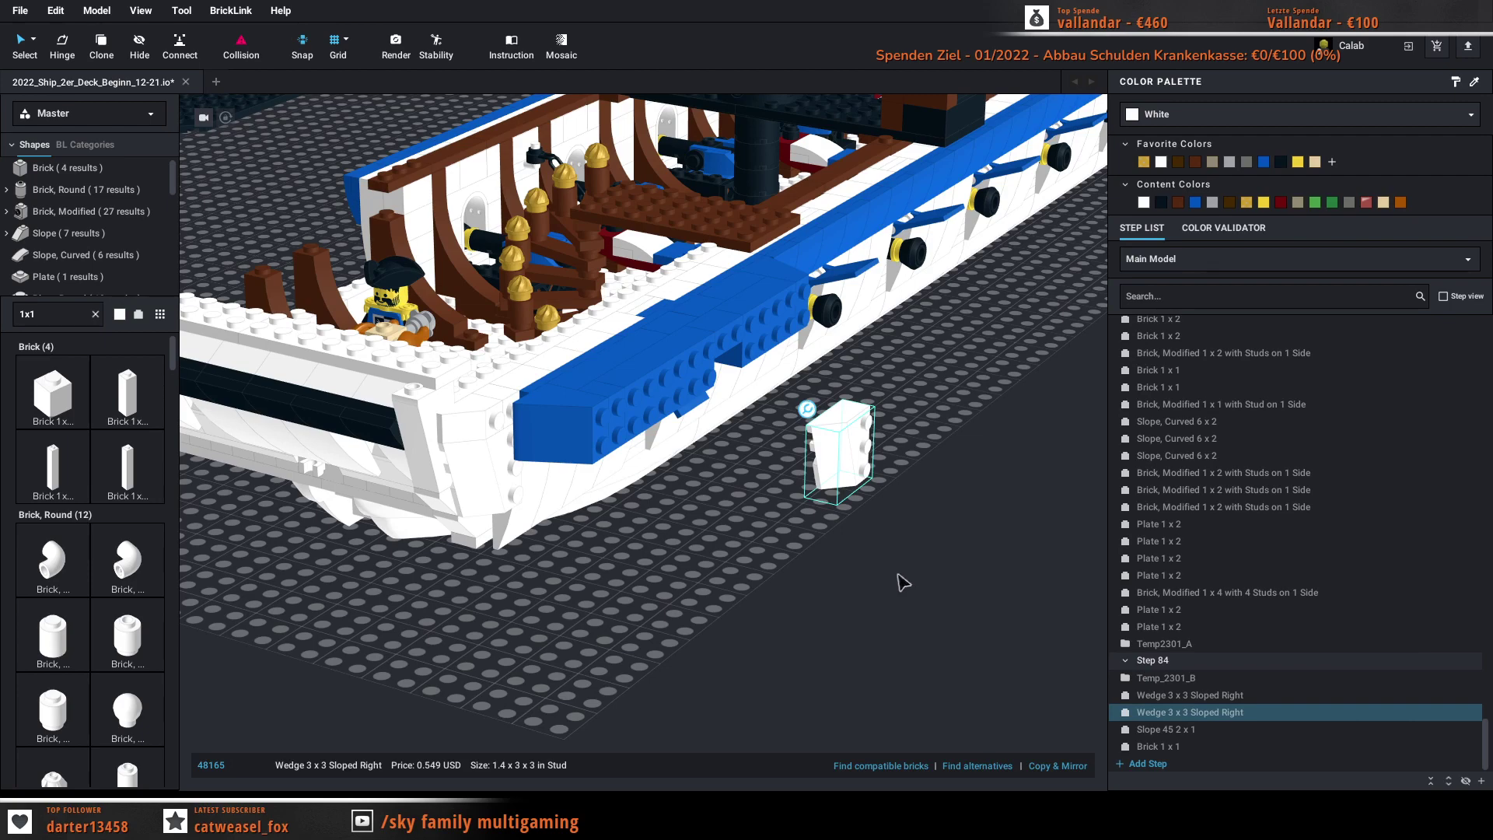
{"action": "key", "text": "Delete"}
Step: Move the two detached upper deck sections, including Vorderes abnehmbares Oberdeck, farther away from the ship
{"action": "right_click_drag", "start_coordinate": [904, 583], "coordinate": [883, 556]}
{"action": "scroll", "coordinate": [823, 586], "scroll_direction": "up", "scroll_amount": 3}
{"action": "scroll", "coordinate": [882, 555], "scroll_direction": "down", "scroll_amount": 10}
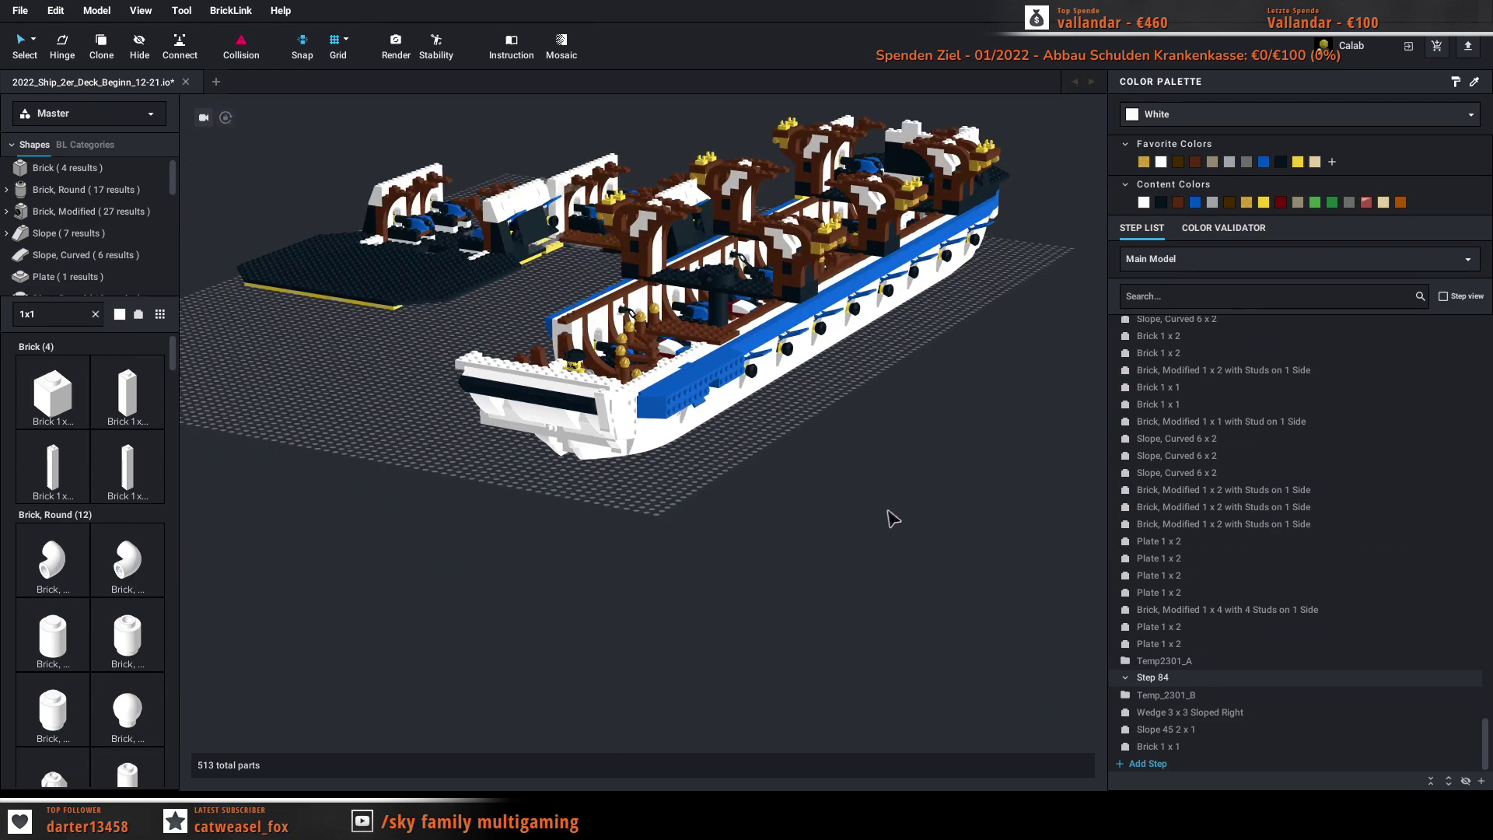
{"action": "left_click_drag", "start_coordinate": [519, 336], "coordinate": [234, 509]}
{"action": "left_click_drag", "start_coordinate": [595, 299], "coordinate": [220, 355]}
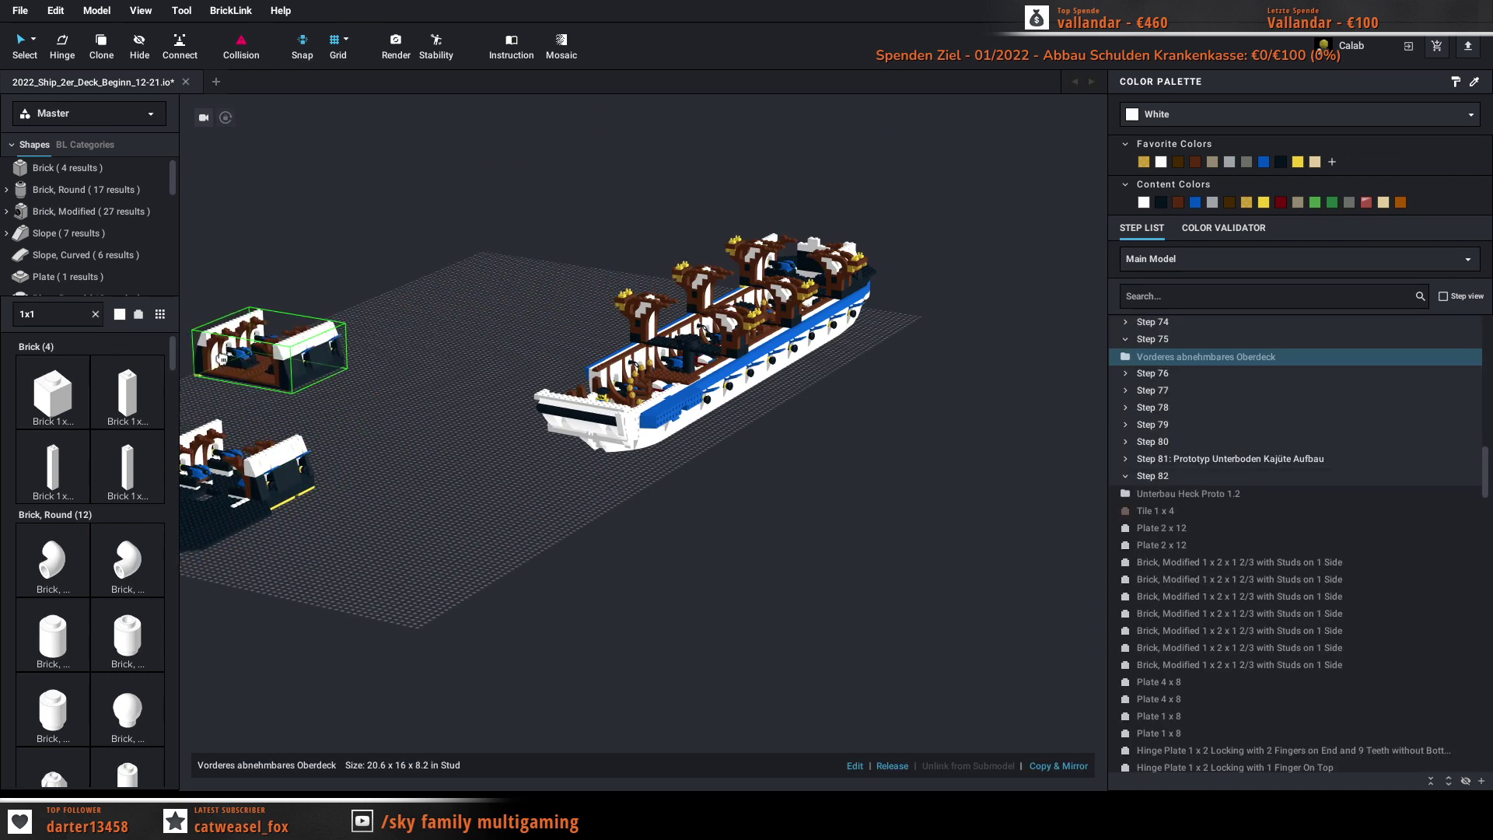
{"action": "left_click", "coordinate": [773, 553]}
Step: Frame the blue-banded hull corner and render it as a Photoreal PNG at High quality, 1600 x 900
{"action": "scroll", "coordinate": [962, 372], "scroll_direction": "up", "scroll_amount": 4}
{"action": "scroll", "coordinate": [998, 431], "scroll_direction": "up", "scroll_amount": 10}
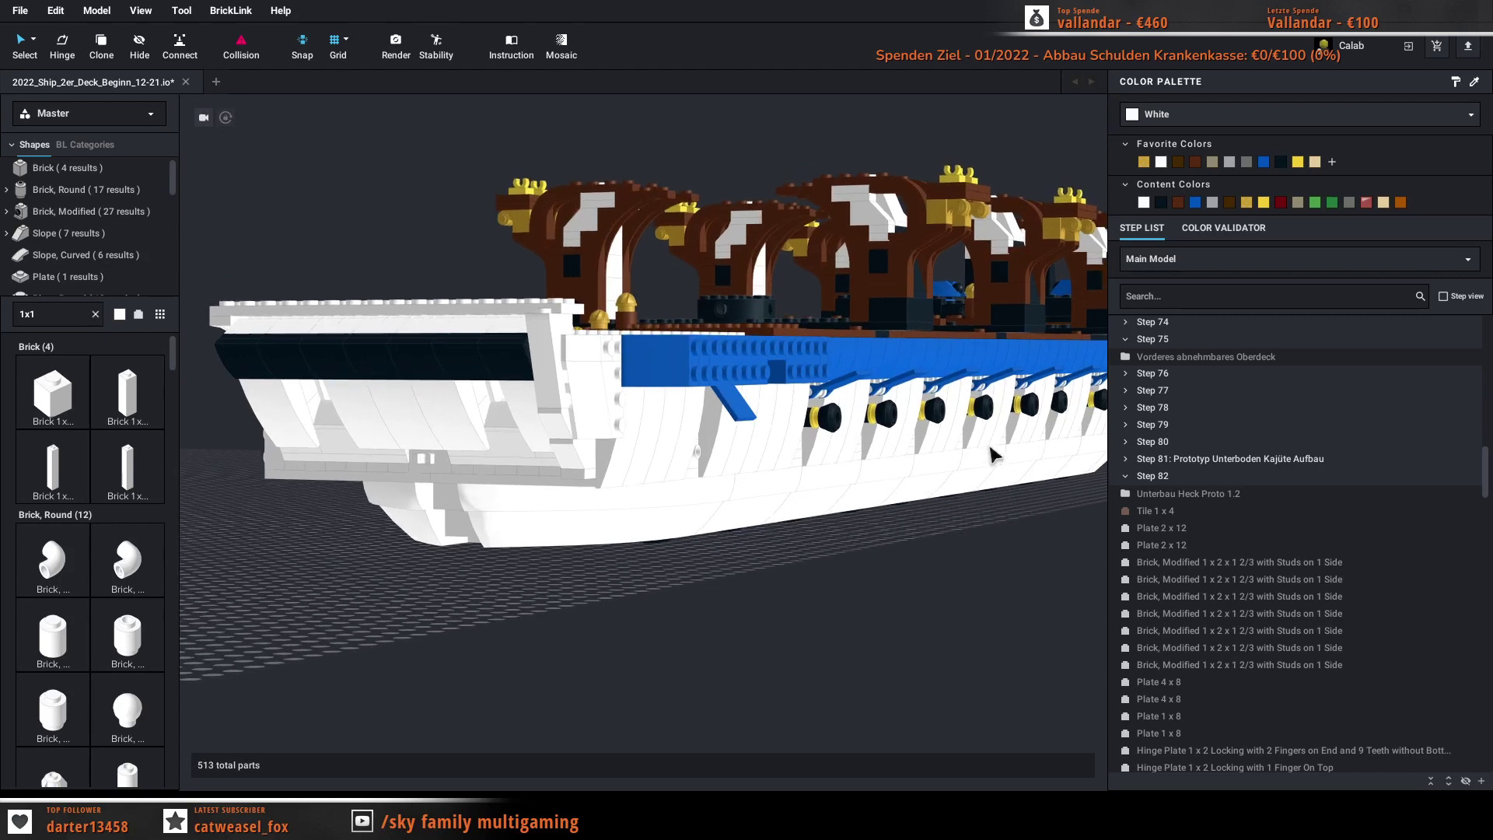
{"action": "scroll", "coordinate": [984, 476], "scroll_direction": "up", "scroll_amount": 10}
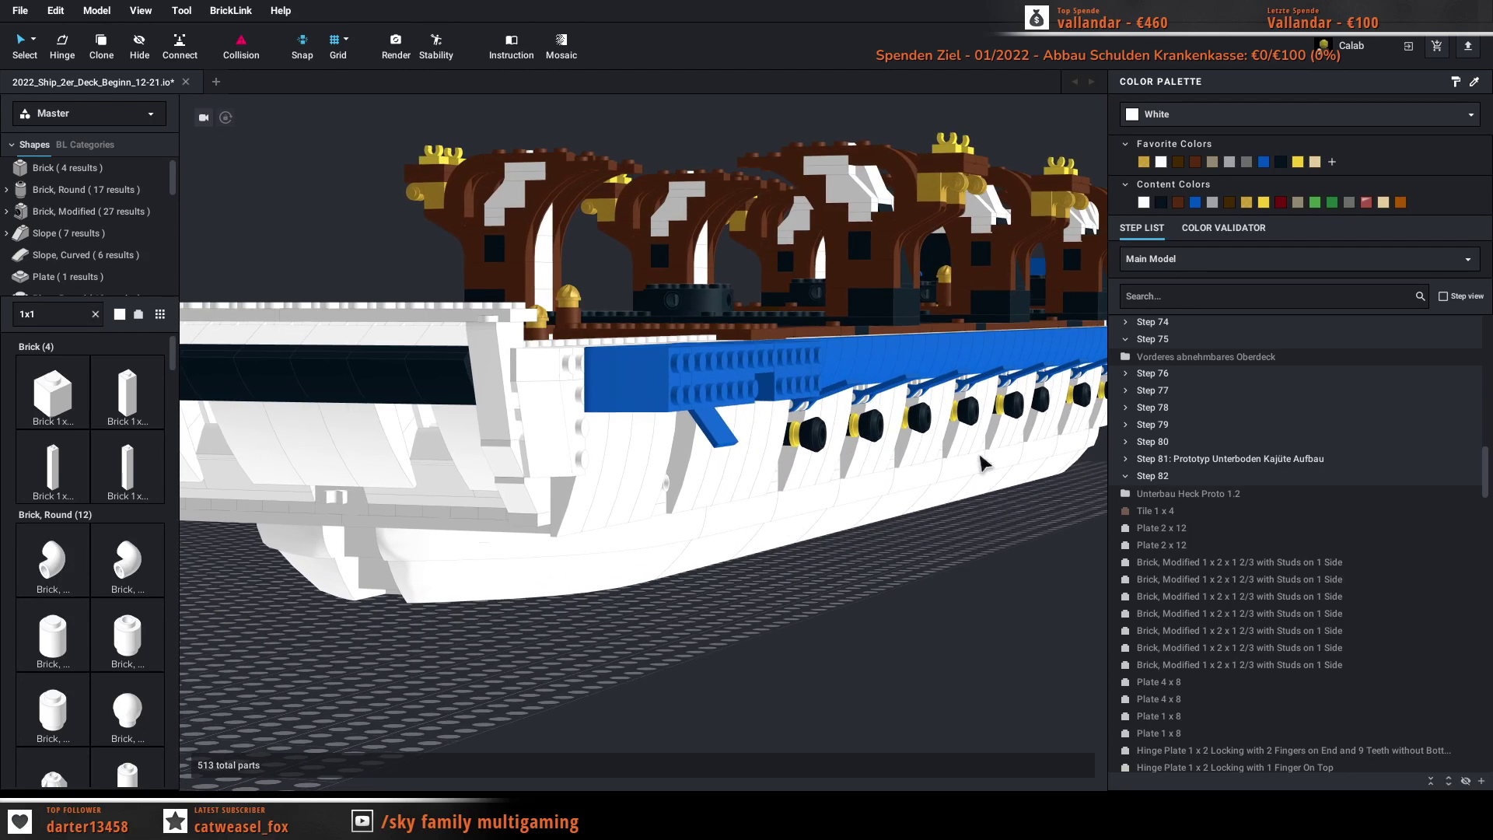
{"action": "mouse_move", "coordinate": [980, 462]}
{"action": "right_mouse_down"}
{"action": "mouse_move", "coordinate": [999, 483]}
{"action": "mouse_move", "coordinate": [979, 467]}
{"action": "right_mouse_up"}
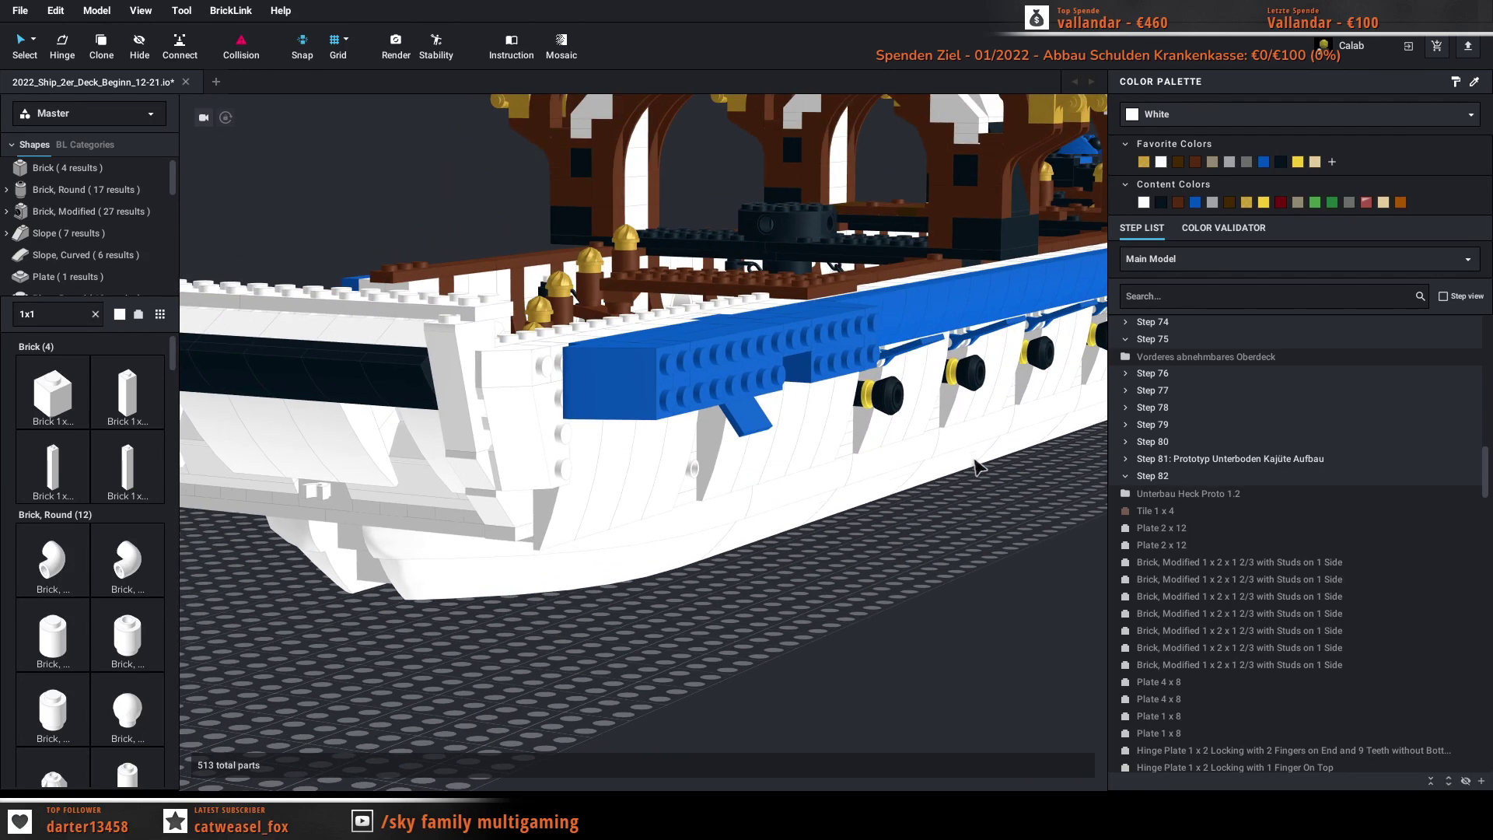
{"action": "left_click", "coordinate": [615, 202]}
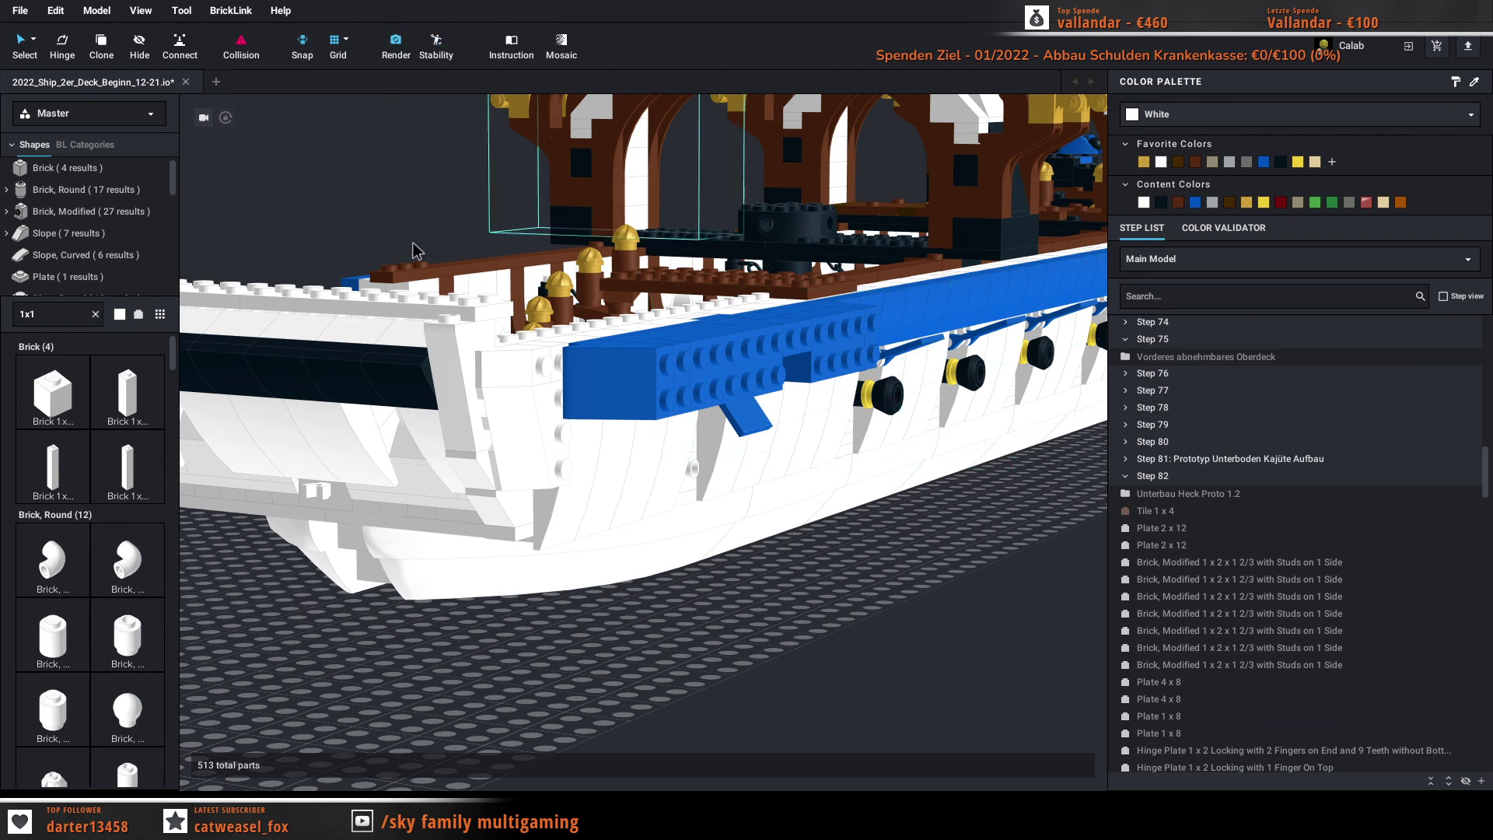
{"action": "key", "text": "ctrl+r"}
{"action": "right_click_drag", "start_coordinate": [678, 370], "coordinate": [693, 397]}
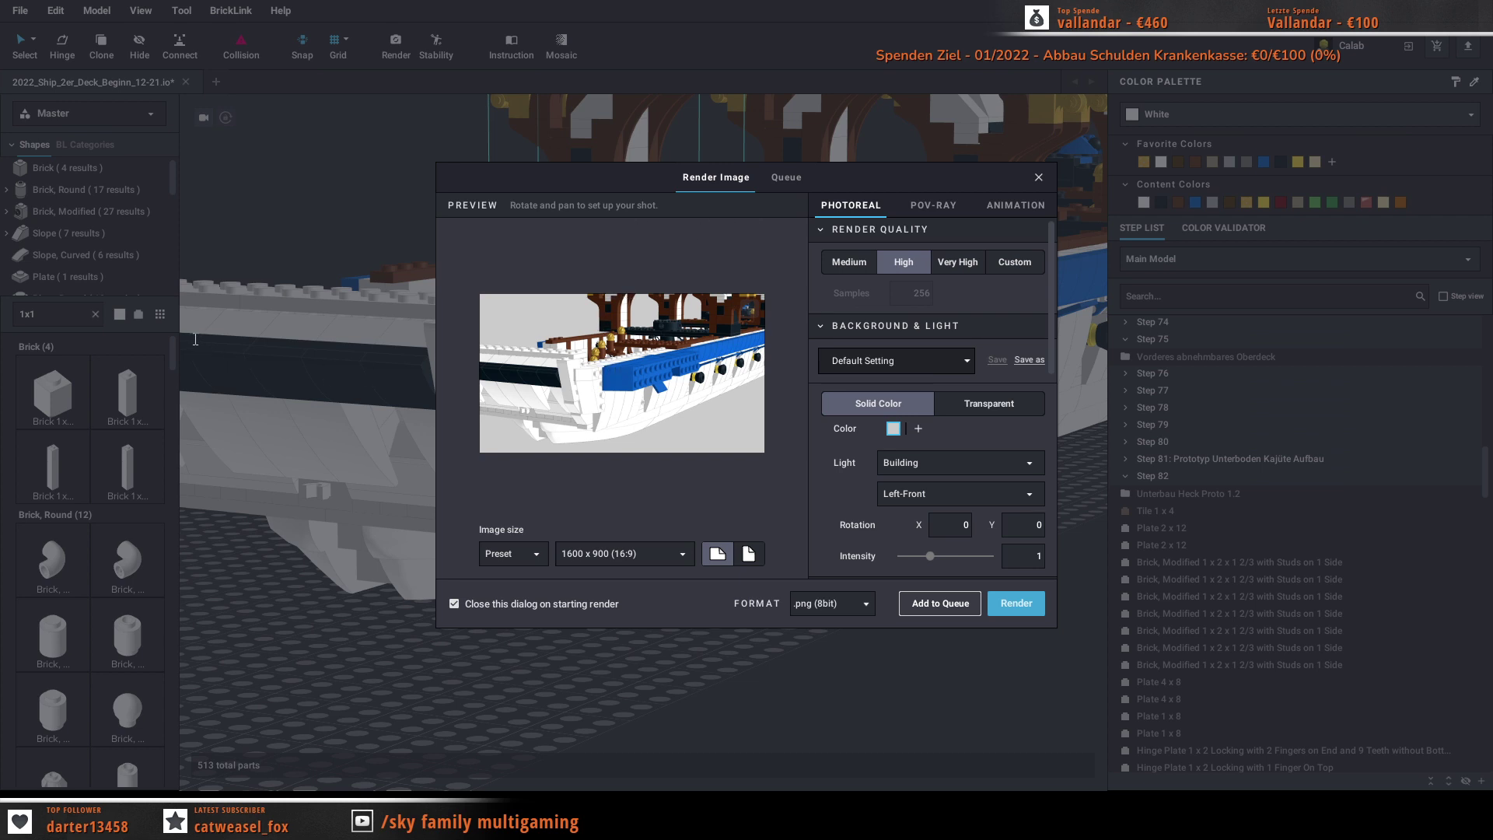
{"action": "left_click", "coordinate": [598, 399]}
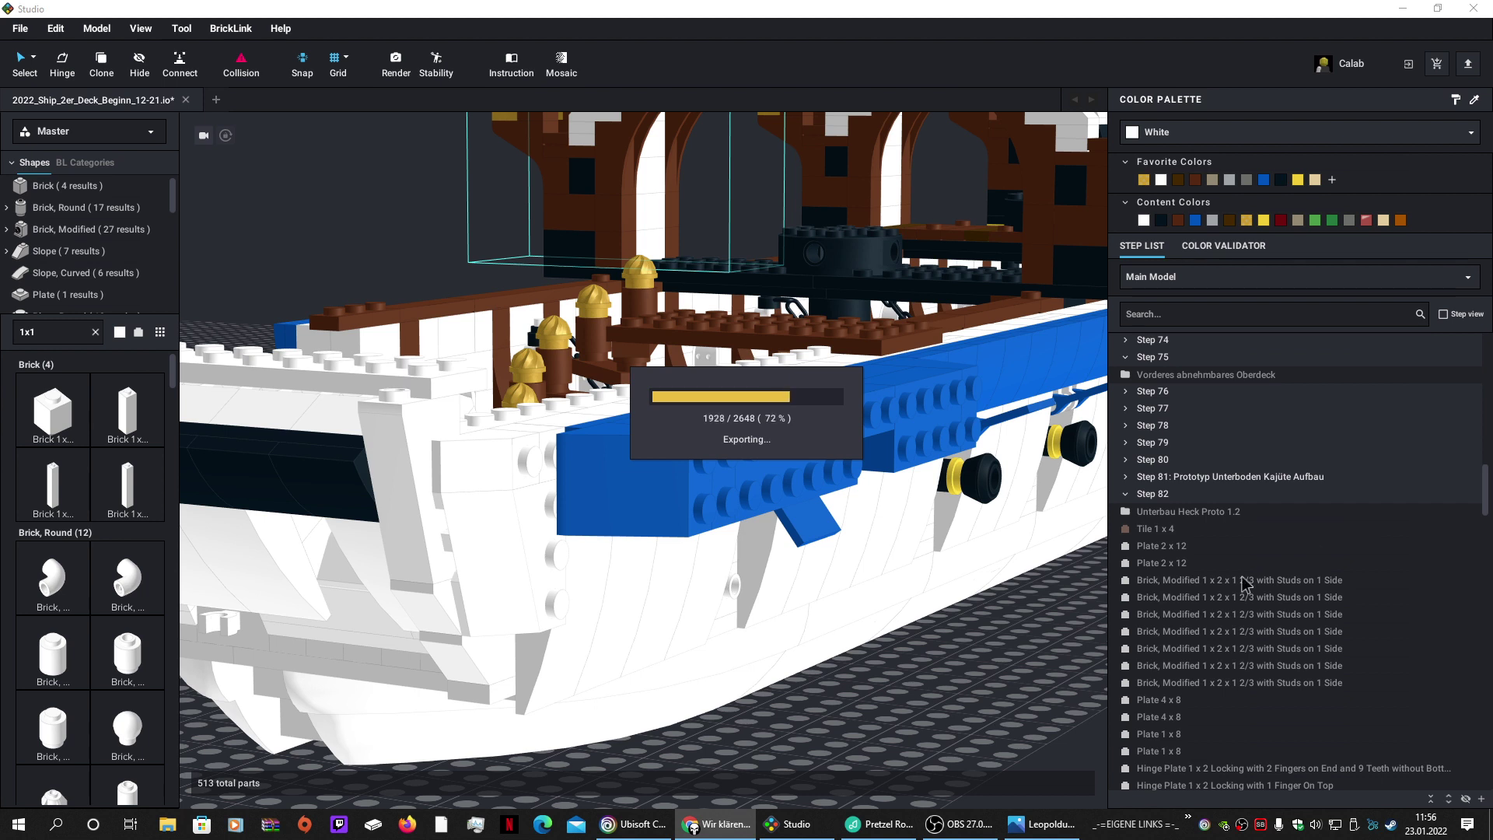
{"action": "left_click", "coordinate": [971, 677]}
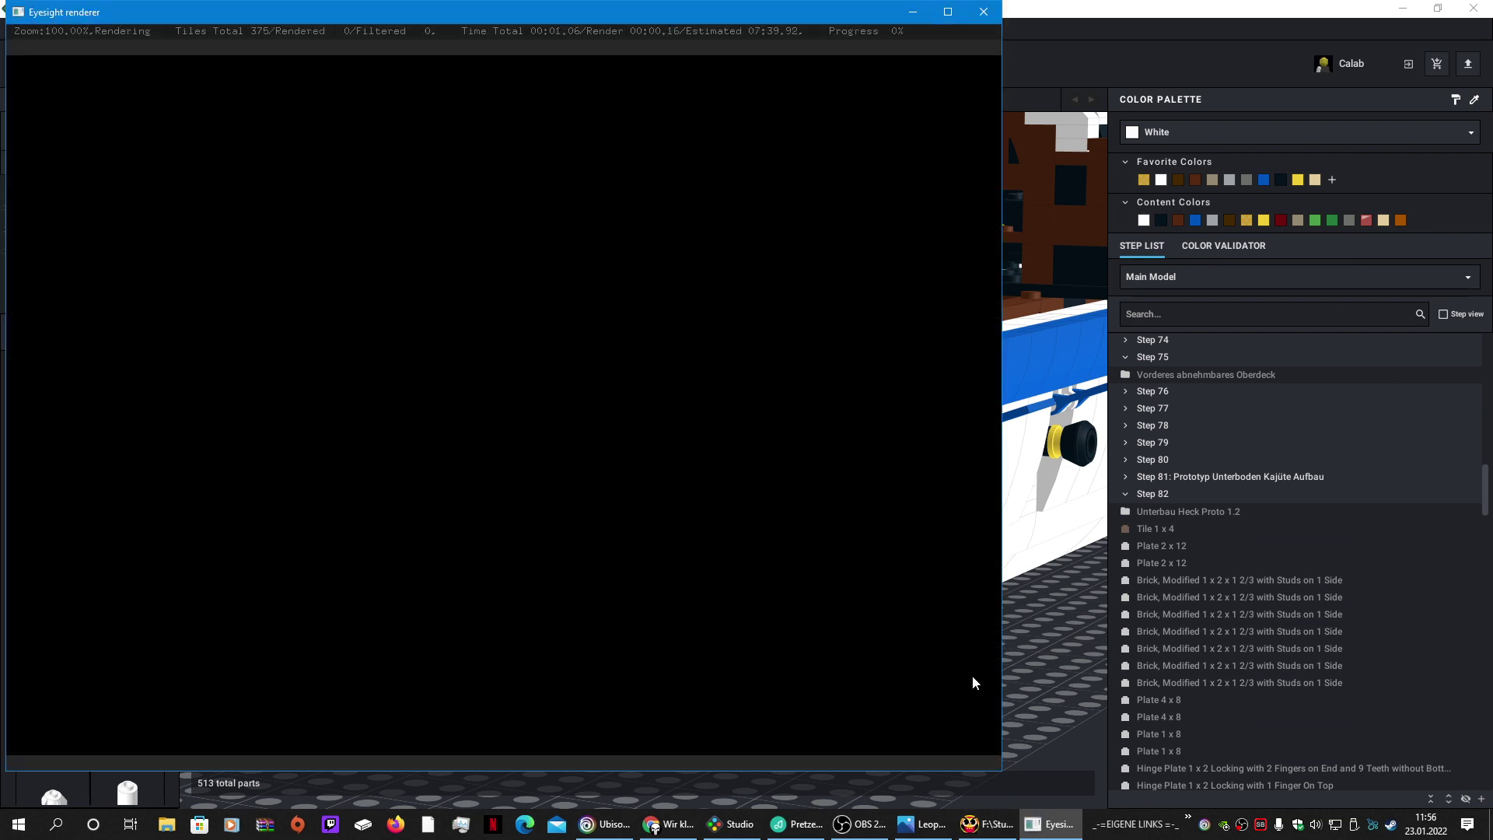
Step: Maximize the Eyesight renderer window to check the rendered hull corner, and return to the model to view that corner end-on
{"action": "left_click", "coordinate": [654, 824]}
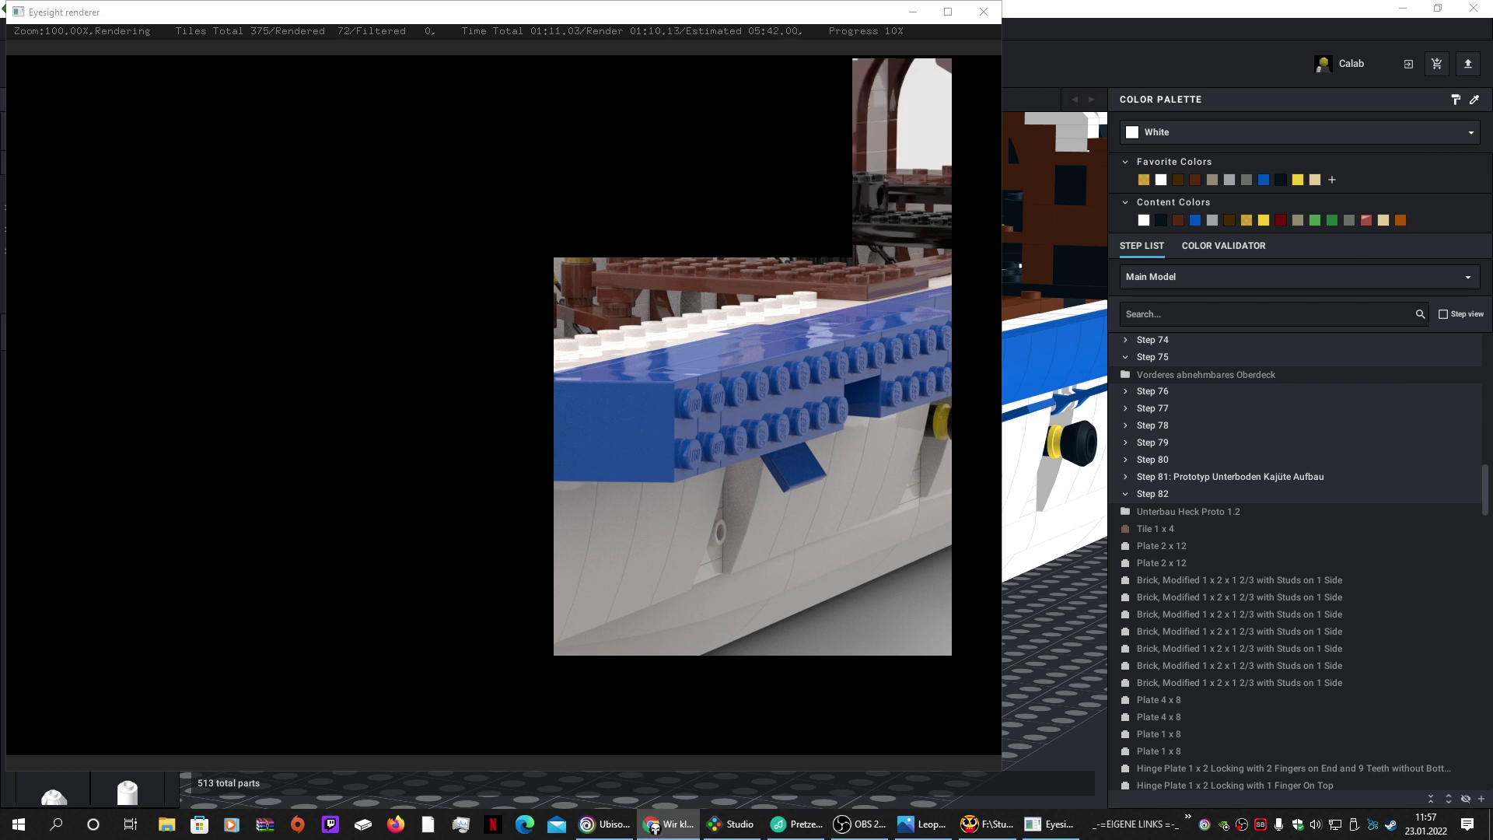
{"action": "left_click", "coordinate": [947, 13]}
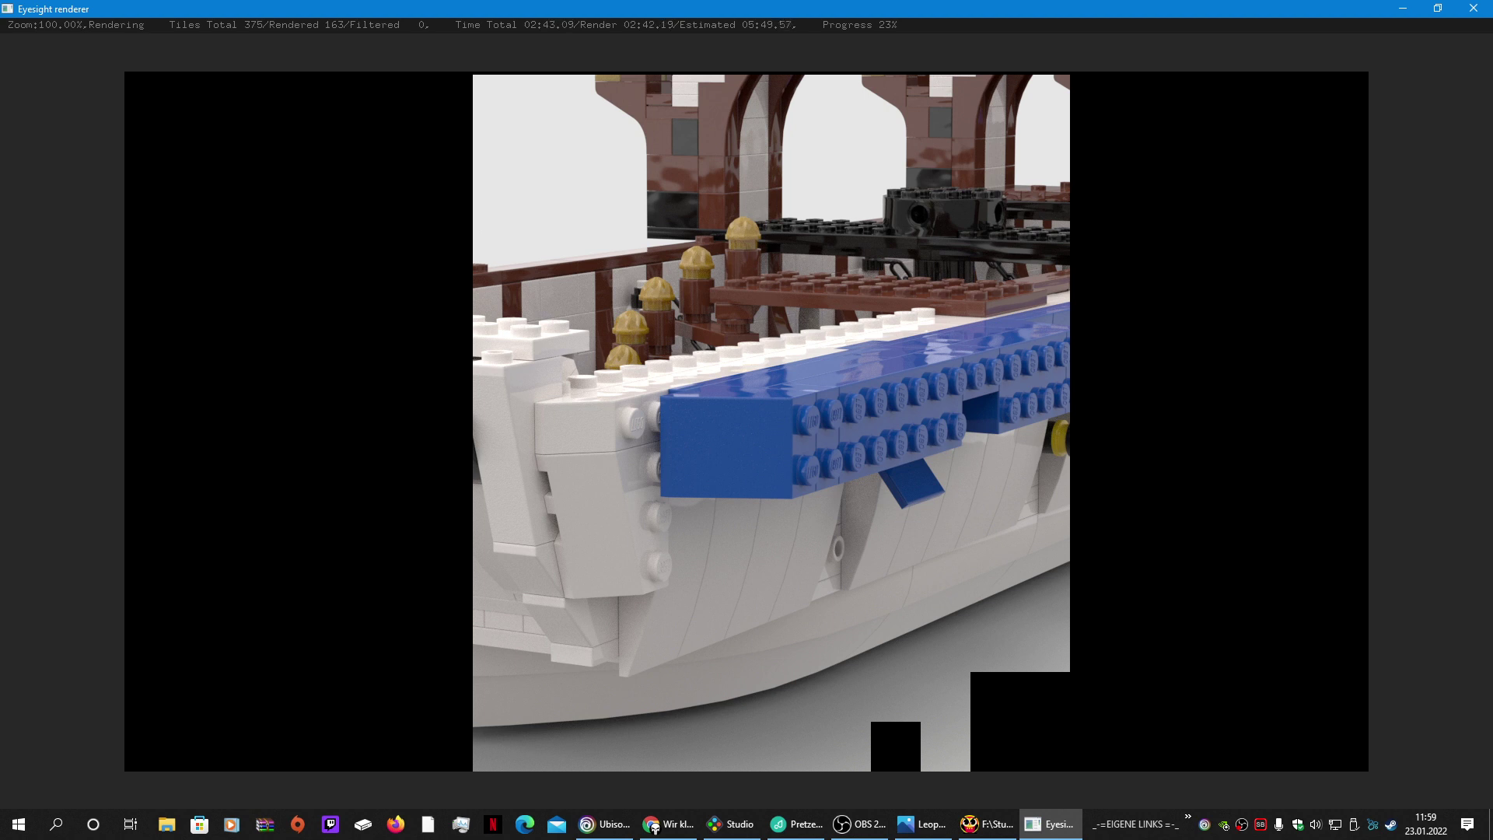
{"action": "left_click", "coordinate": [653, 827]}
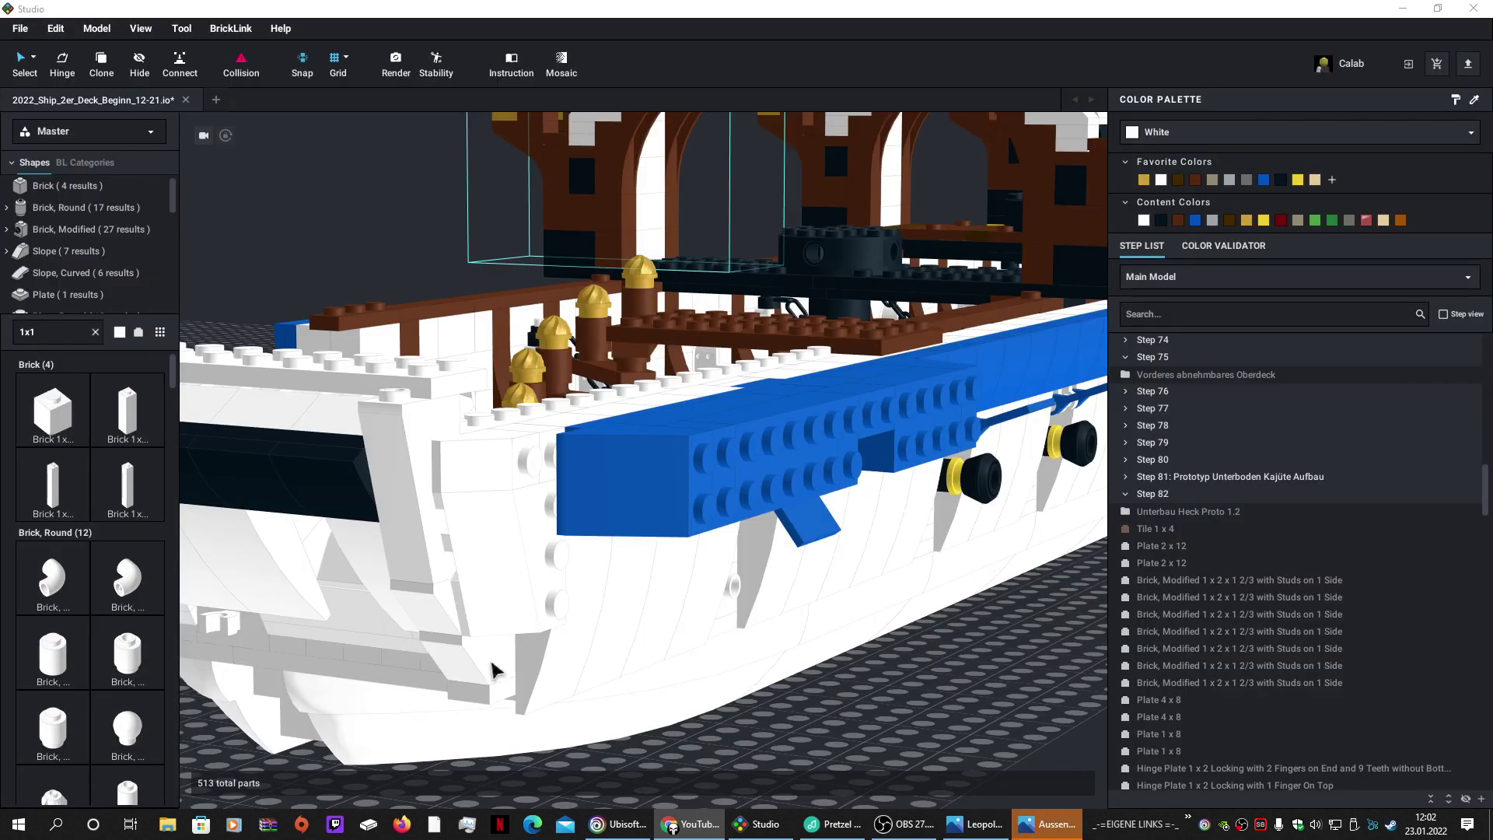
{"action": "left_click", "coordinate": [896, 683]}
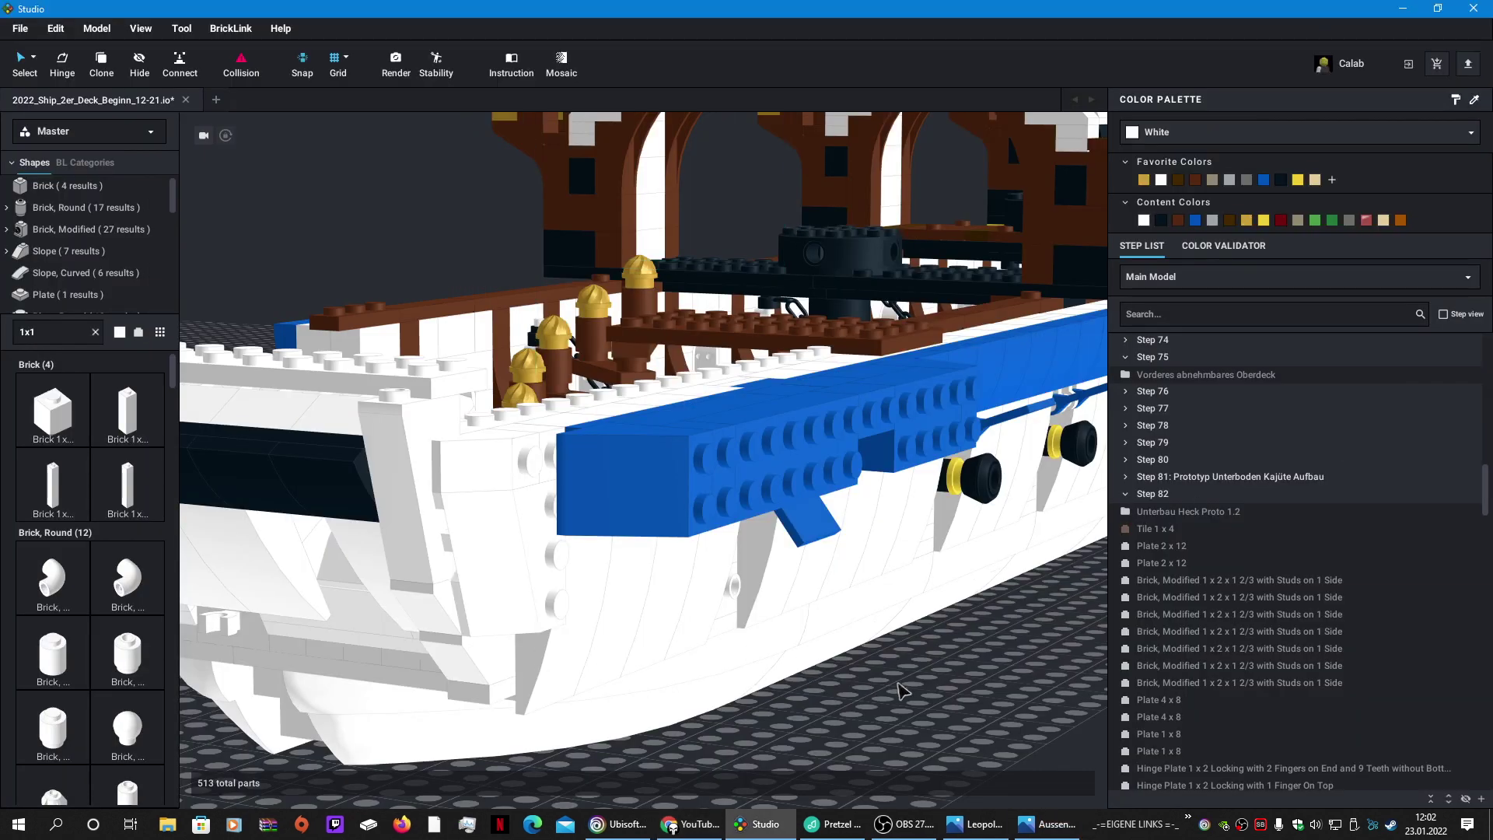
{"action": "scroll", "coordinate": [955, 669], "scroll_direction": "down", "scroll_amount": 4}
{"action": "right_click_drag", "start_coordinate": [909, 672], "coordinate": [935, 663]}
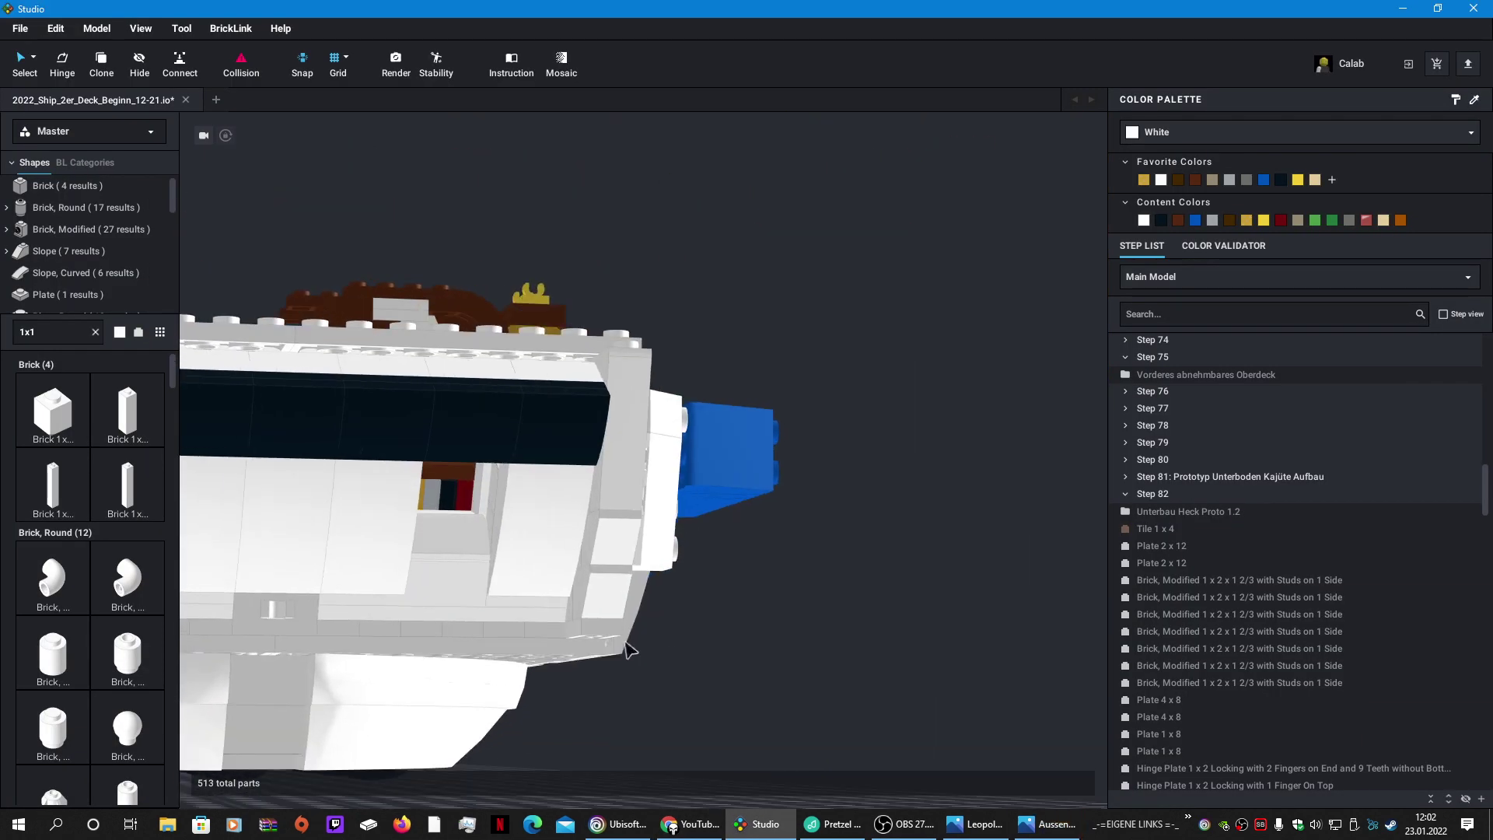
Step: In submodel Temp_2301_B, recolour the Slope, Inverted 75 2 x 1 x 3 and both Slope, Inverted 45 2 x 1 parts red
{"action": "left_click", "coordinate": [588, 597]}
{"action": "right_click_drag", "start_coordinate": [921, 591], "coordinate": [935, 661]}
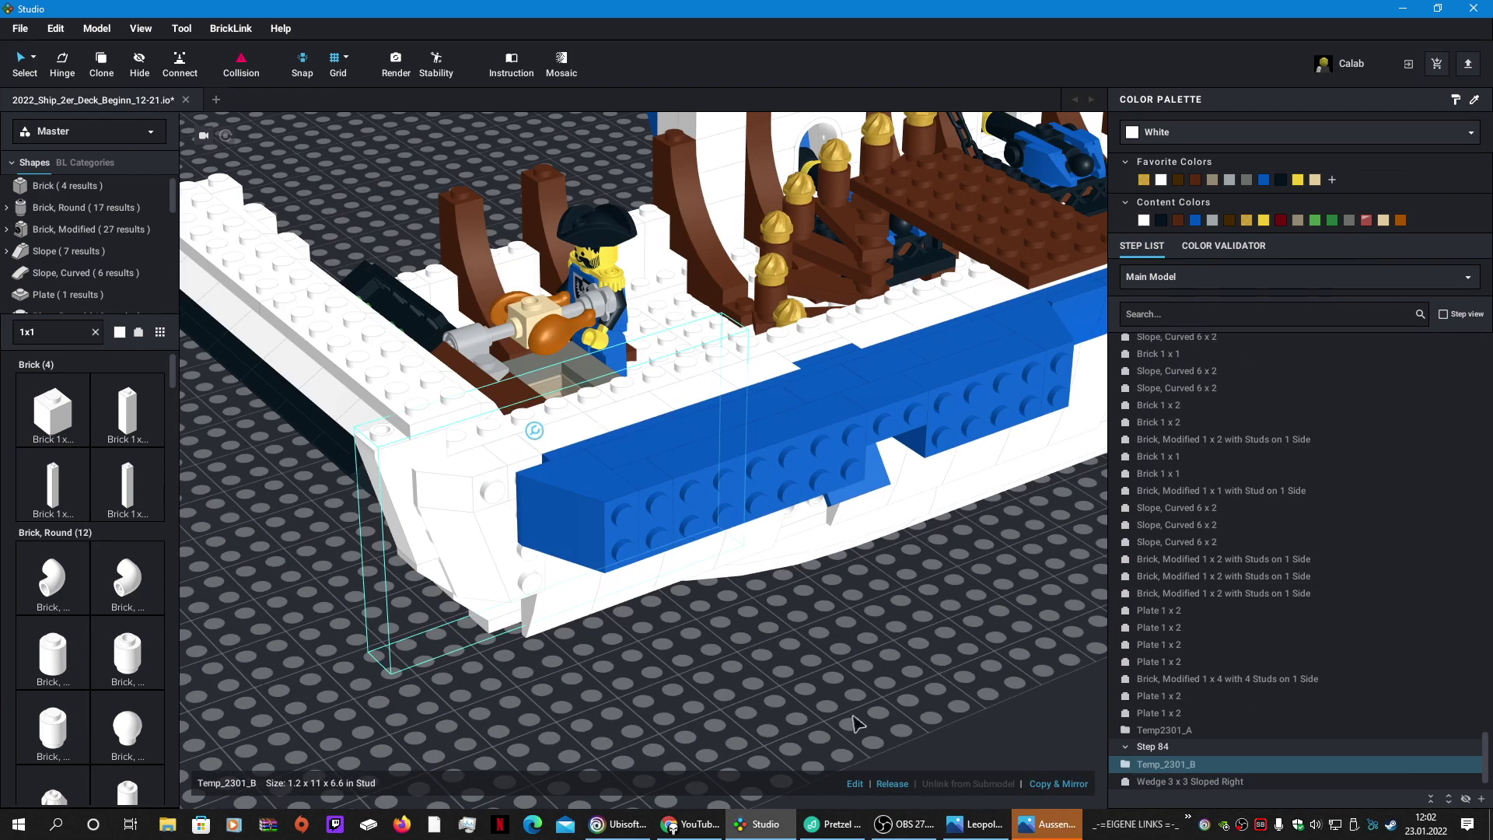
{"action": "left_click", "coordinate": [854, 783]}
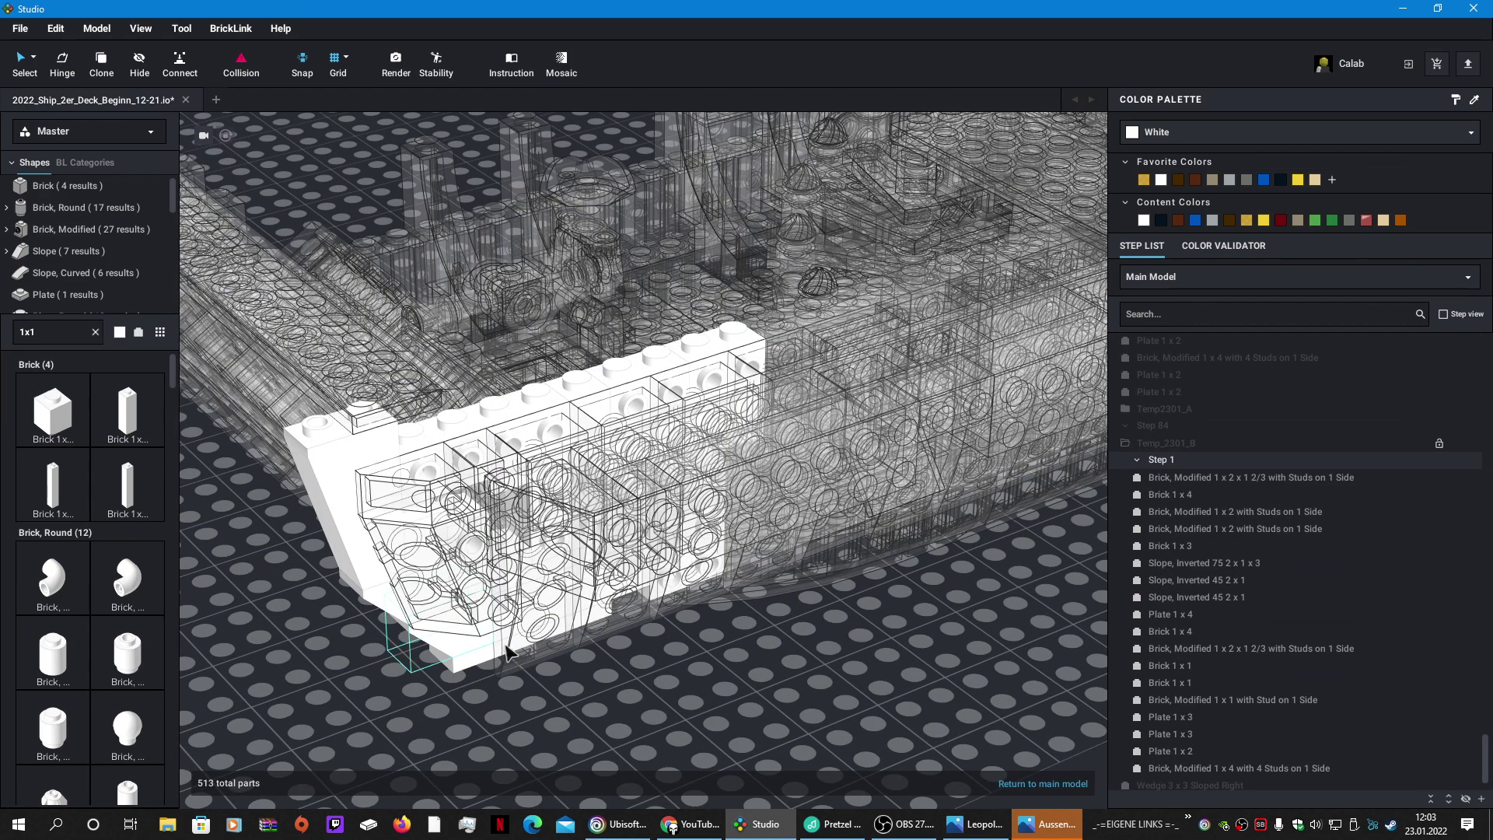
{"action": "left_click", "coordinate": [471, 658]}
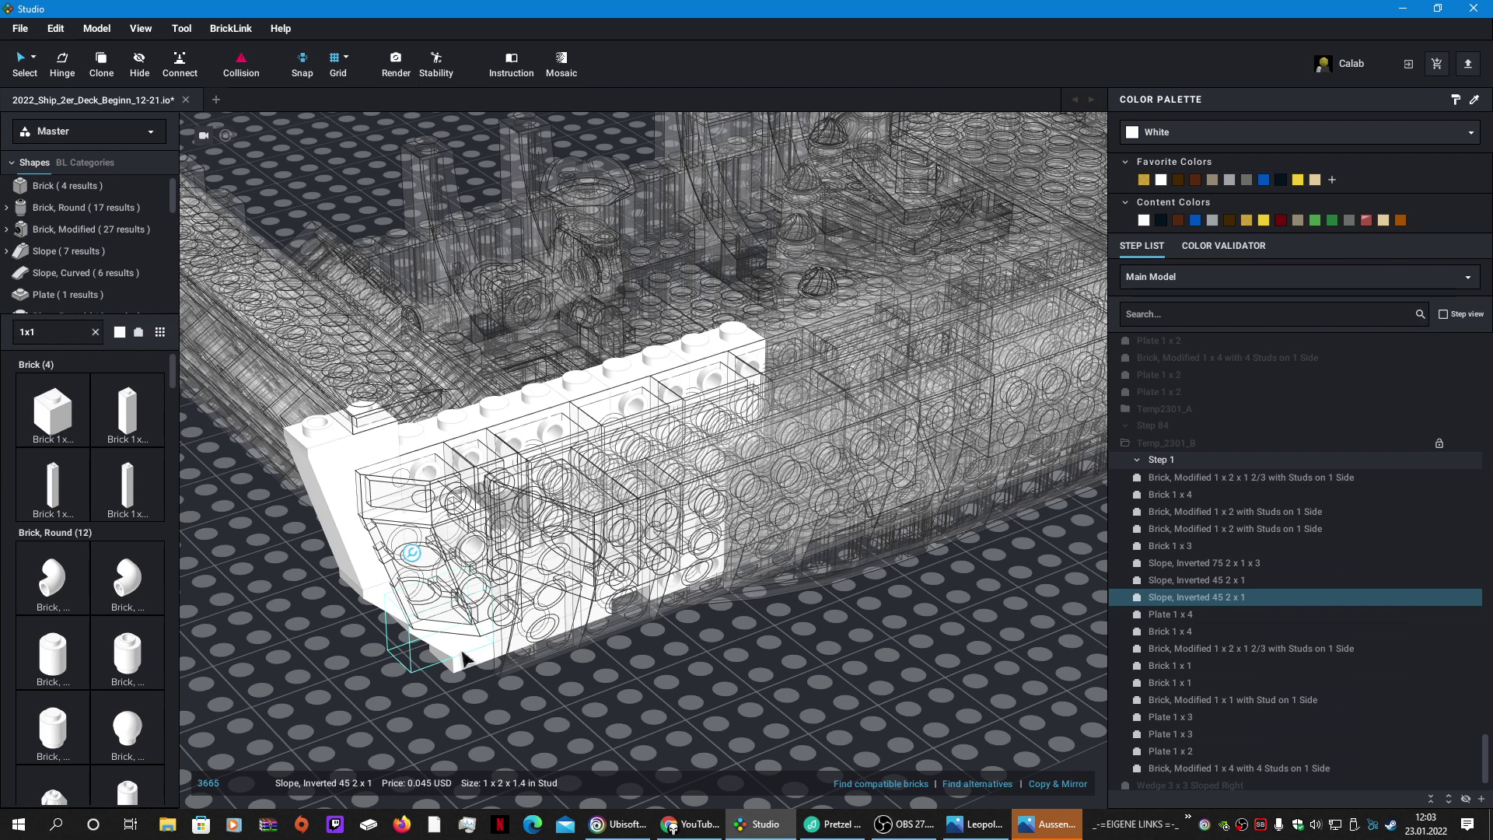
{"action": "left_click", "coordinate": [363, 554], "text": "shift"}
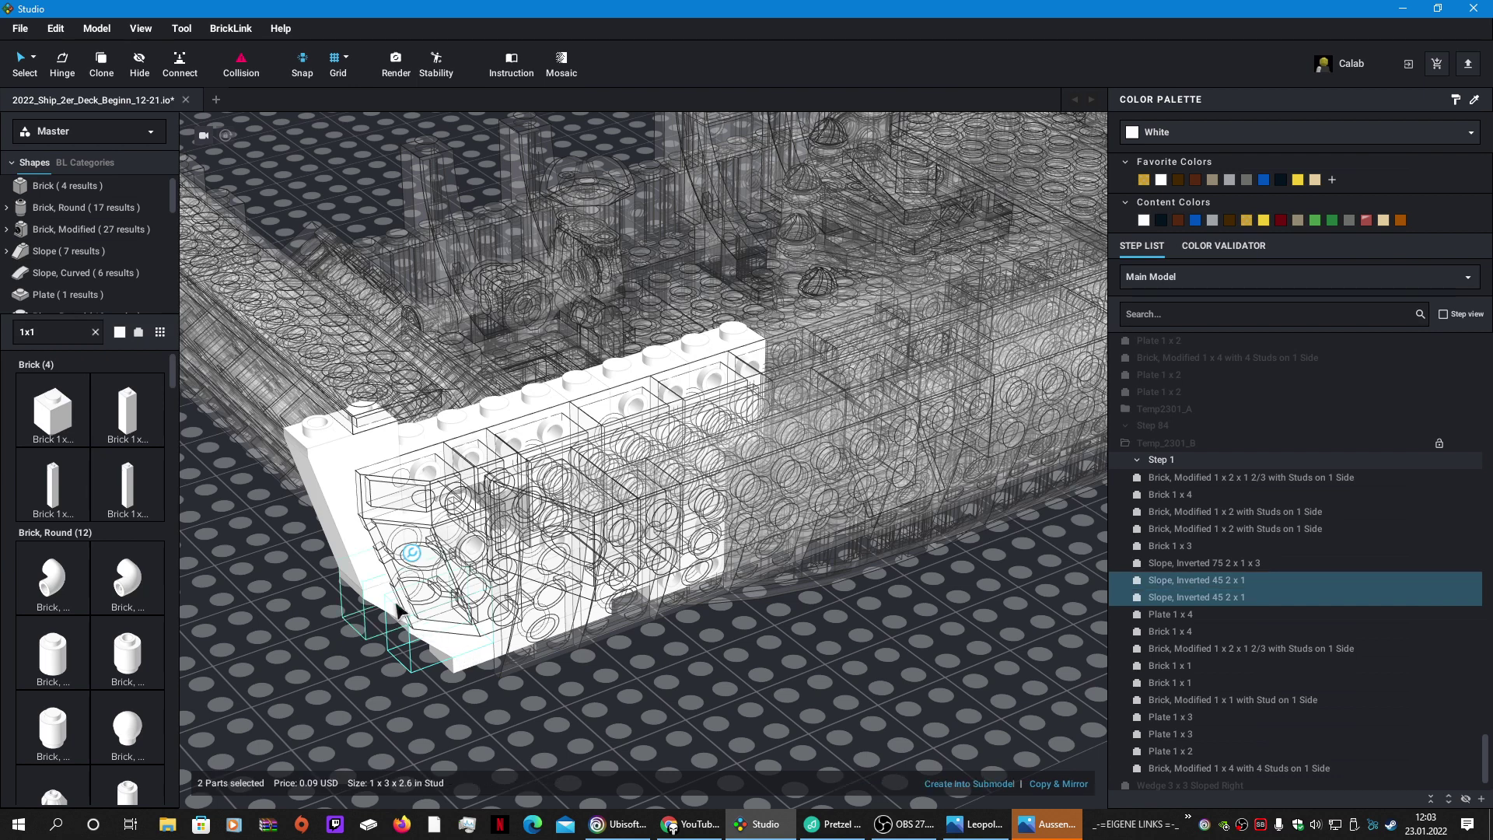
{"action": "left_click", "coordinate": [363, 554], "text": "shift"}
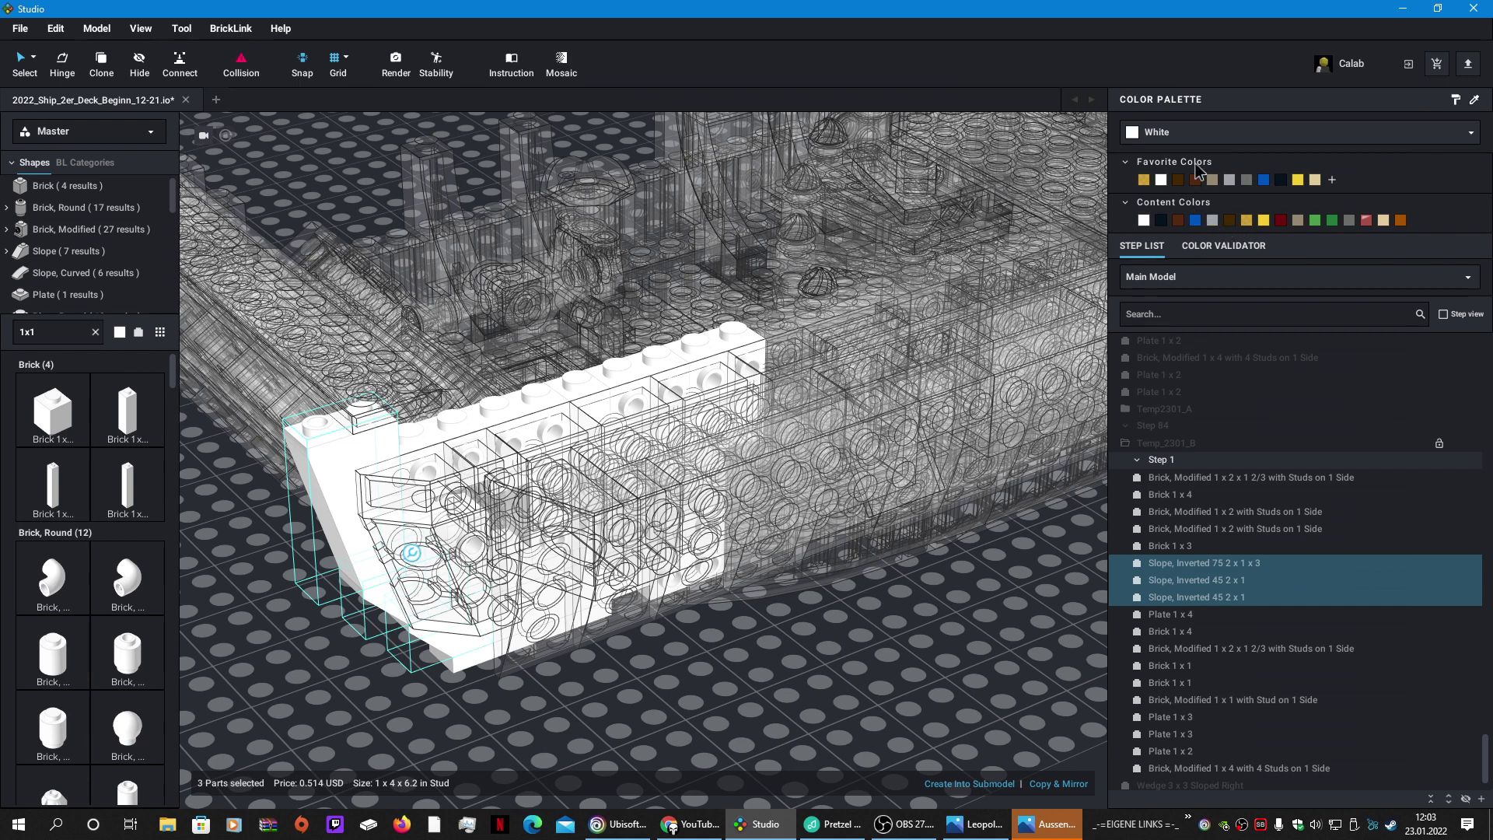
{"action": "left_click", "coordinate": [1182, 138]}
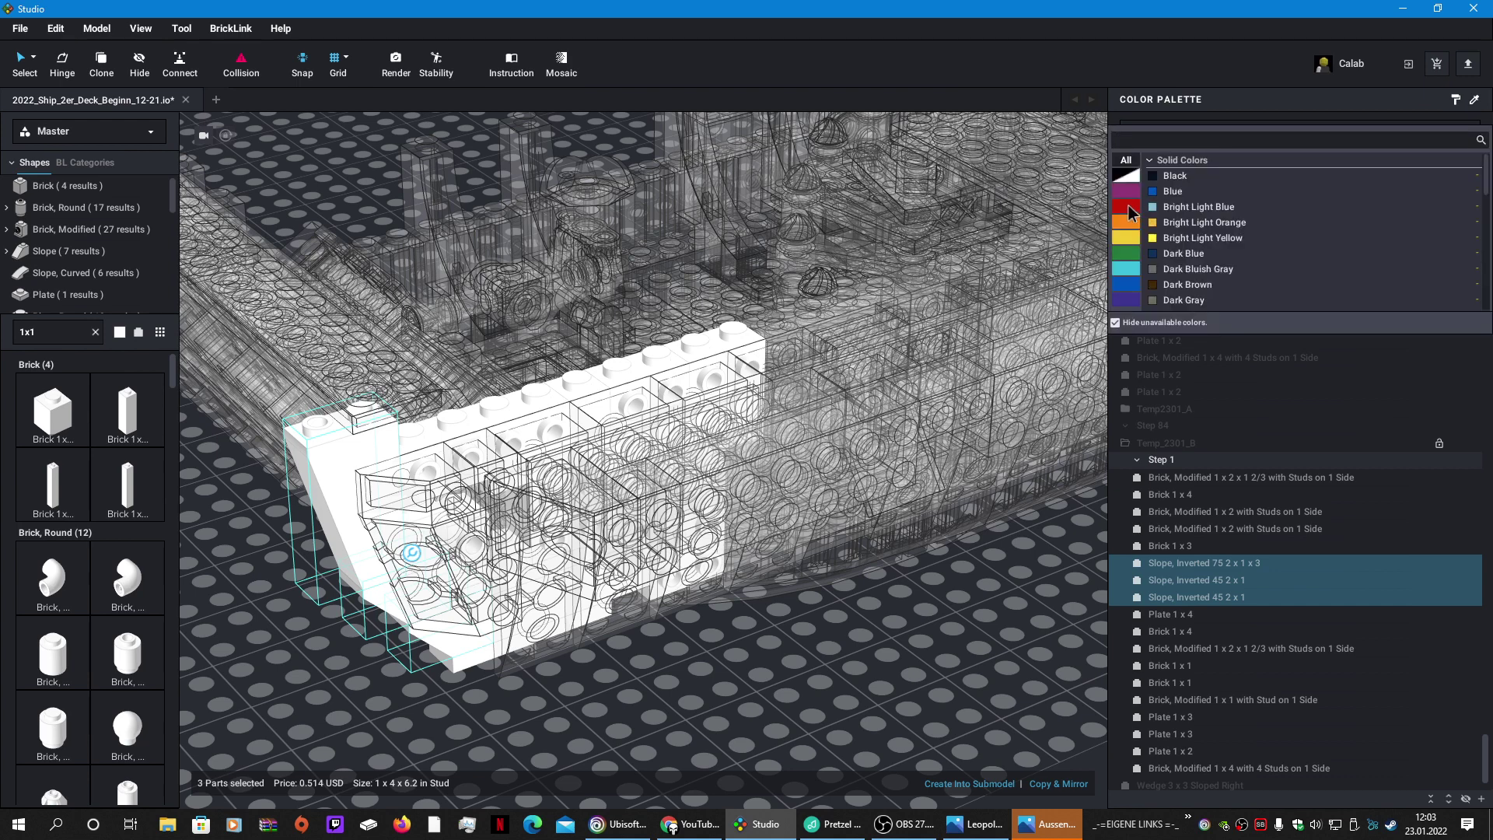
{"action": "left_click", "coordinate": [1172, 223]}
{"action": "left_click", "coordinate": [883, 653]}
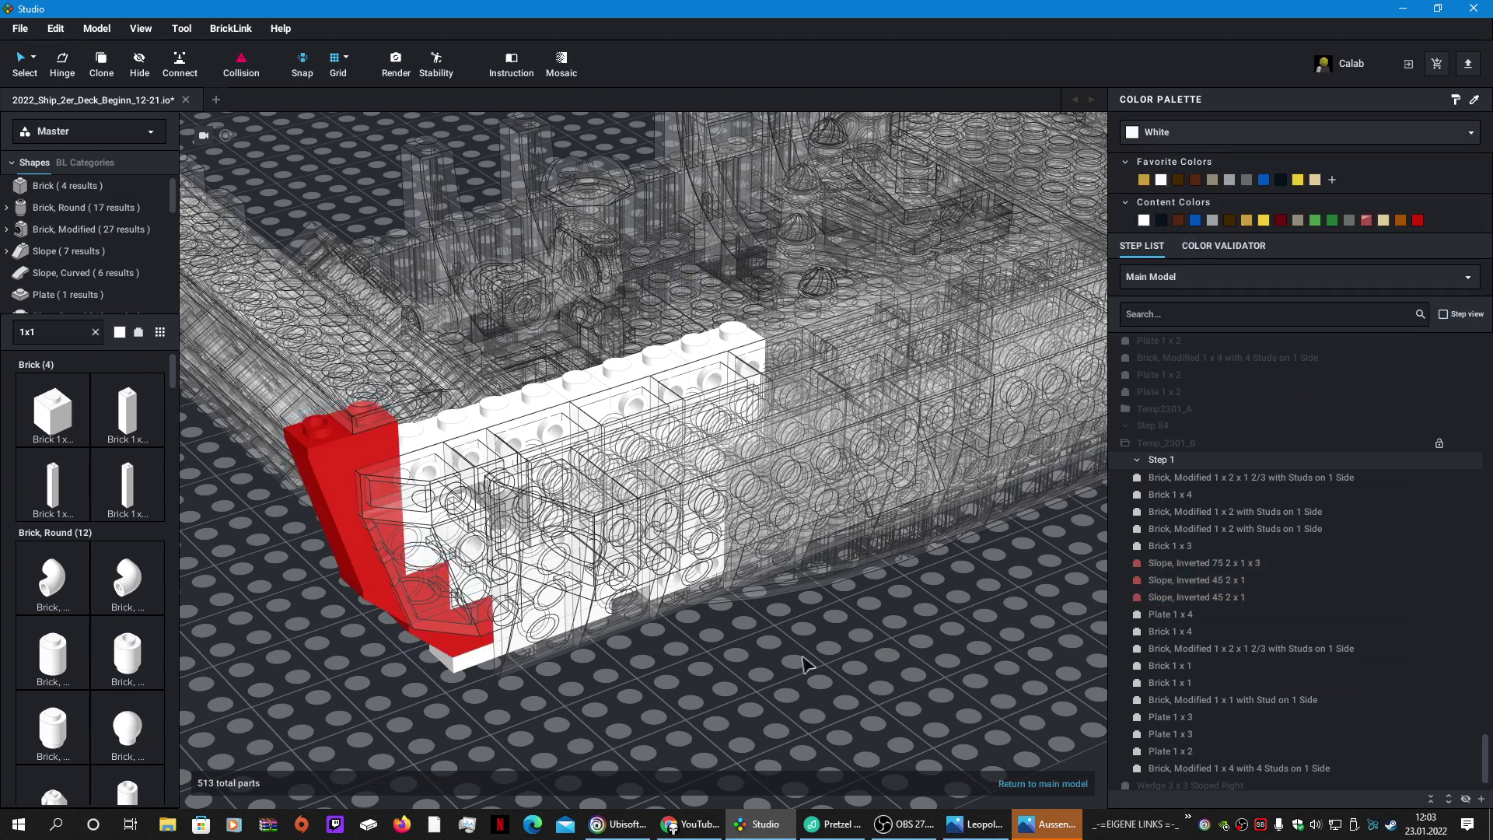
{"action": "left_click", "coordinate": [1040, 783]}
Step: Recolour the seven black Slope, Curved 2 x 2 parts of the band across the ship's end blue
{"action": "mouse_move", "coordinate": [813, 678]}
{"action": "right_mouse_down"}
{"action": "mouse_move", "coordinate": [852, 670]}
{"action": "mouse_move", "coordinate": [761, 670]}
{"action": "mouse_move", "coordinate": [785, 670]}
{"action": "right_mouse_up"}
{"action": "scroll", "coordinate": [844, 674], "scroll_direction": "down", "scroll_amount": 2}
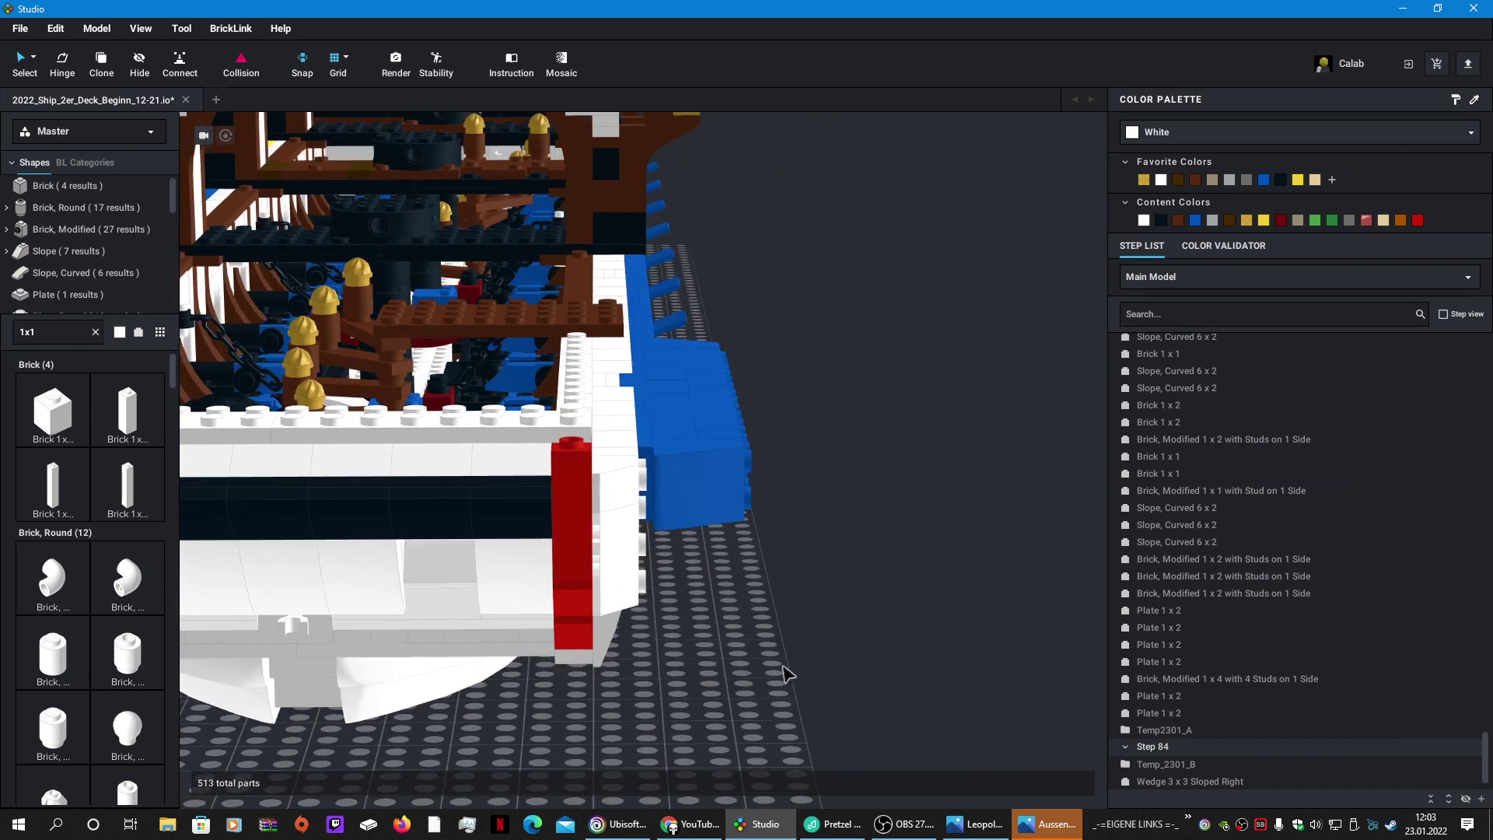
{"action": "middle_click_drag", "start_coordinate": [786, 670], "coordinate": [888, 561]}
{"action": "left_click", "coordinate": [864, 439]}
{"action": "left_click", "coordinate": [801, 449], "text": "ctrl"}
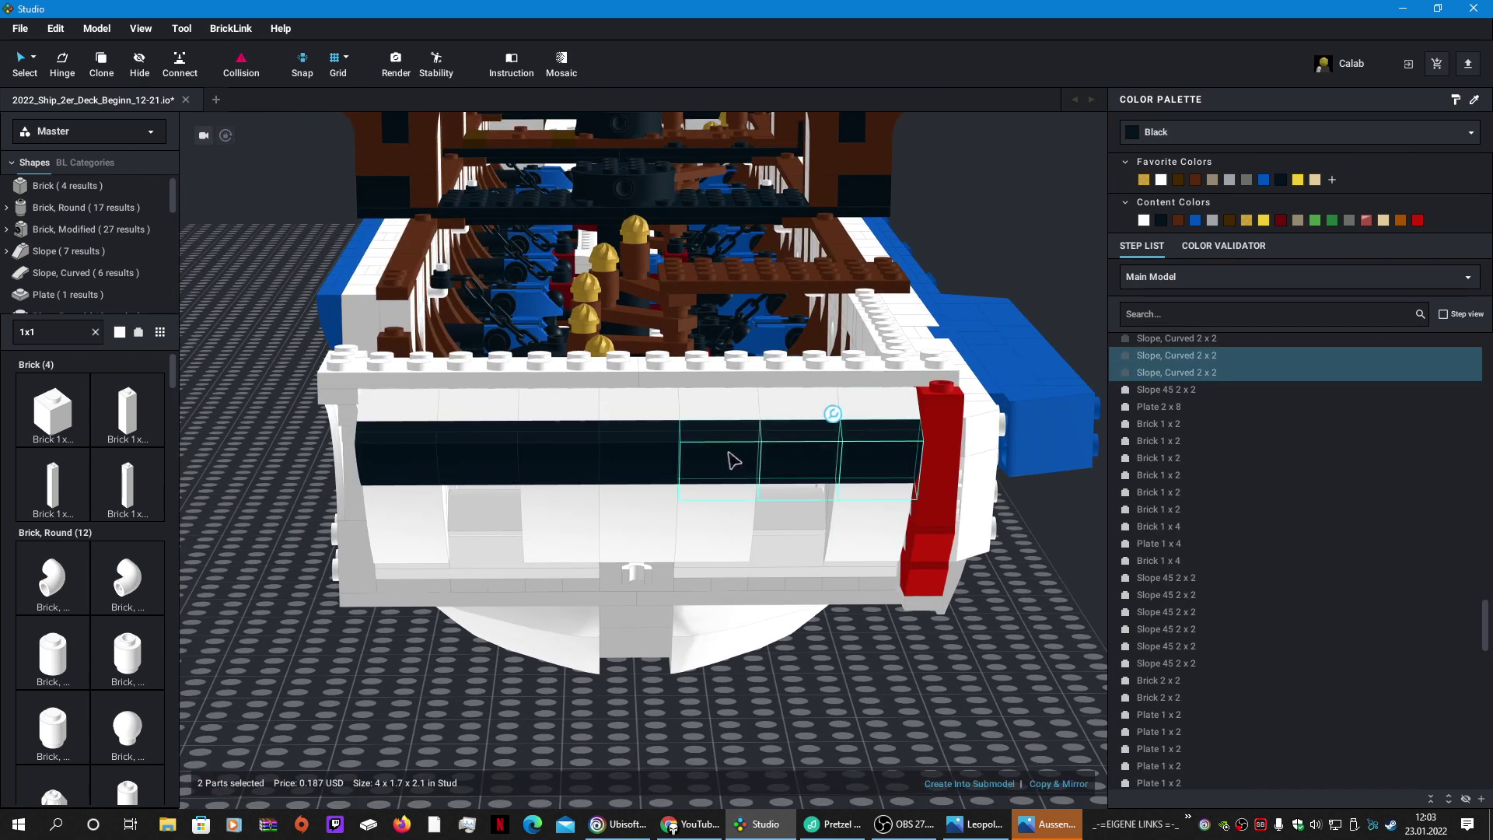
{"action": "left_click", "coordinate": [725, 455], "text": "ctrl"}
{"action": "left_click", "coordinate": [638, 455], "text": "ctrl"}
{"action": "left_click", "coordinate": [556, 459], "text": "ctrl"}
{"action": "left_click", "coordinate": [506, 469], "text": "ctrl"}
{"action": "left_click", "coordinate": [426, 460], "text": "ctrl"}
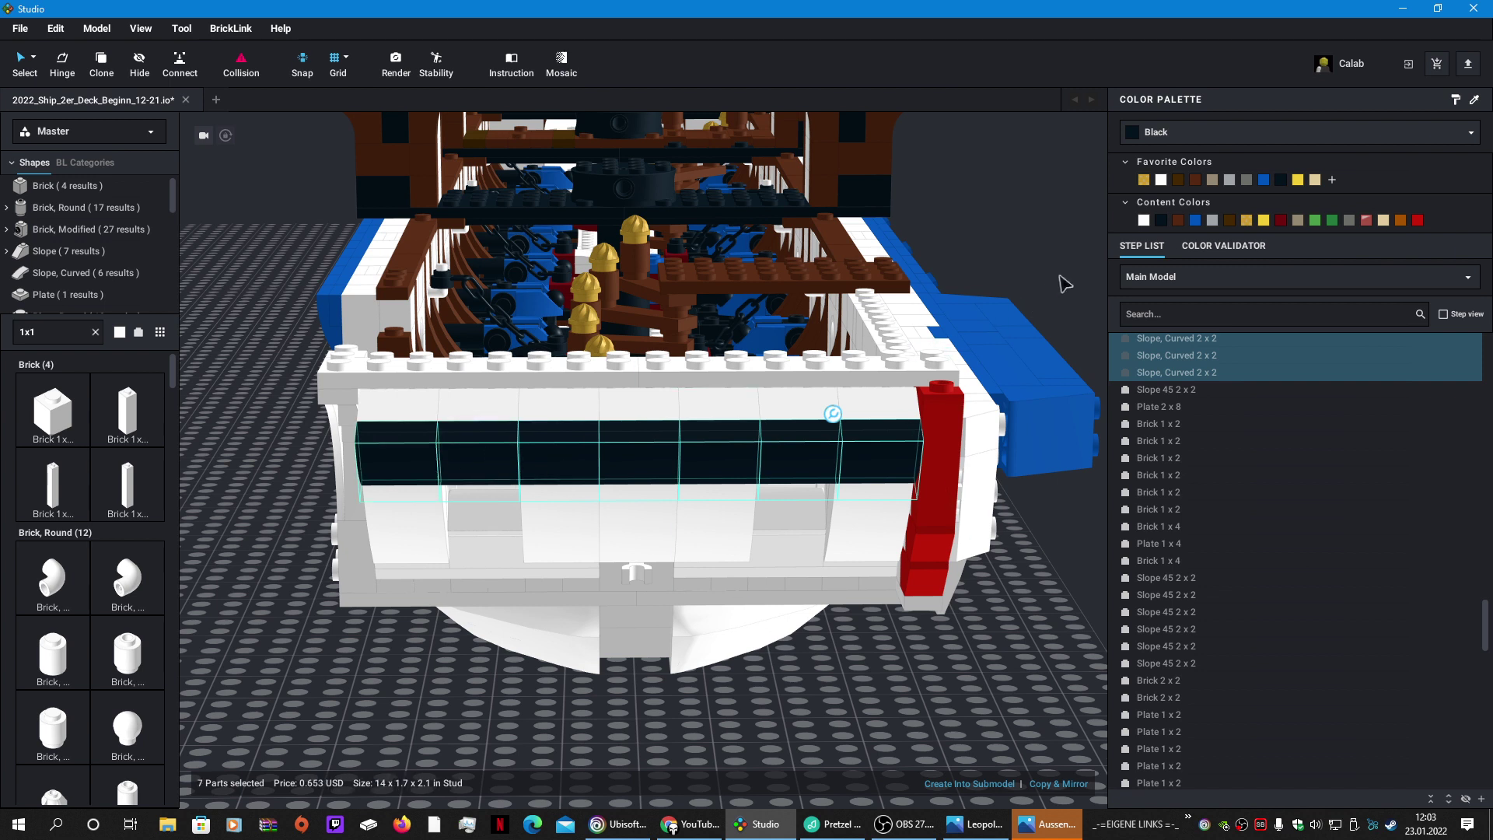
{"action": "left_click", "coordinate": [1196, 221]}
Step: Recolour the band's remaining black strip, two Plate 1 x 6 and one Plate 1 x 2, blue
{"action": "left_click", "coordinate": [879, 424]}
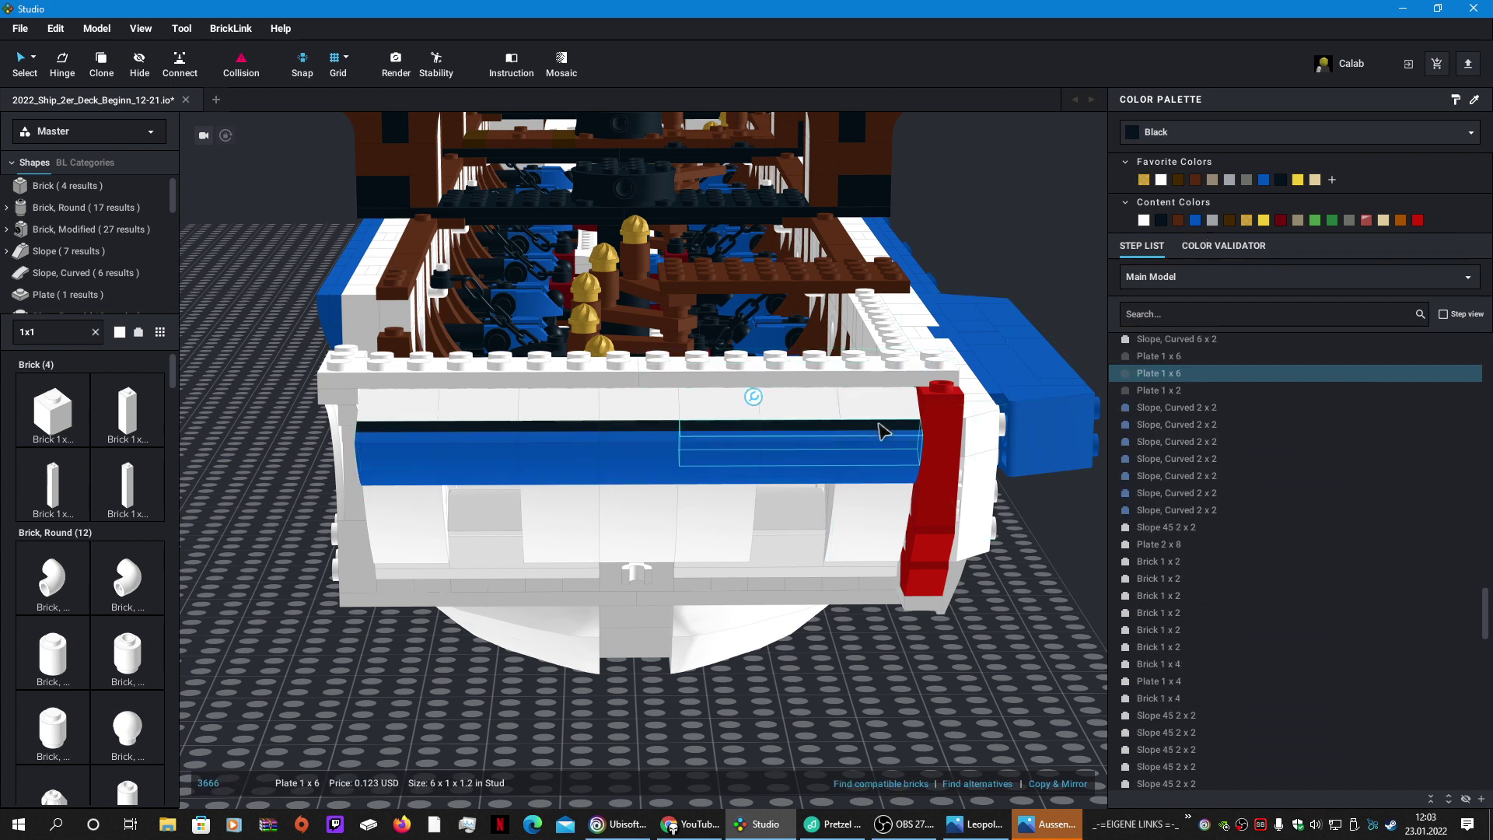
{"action": "left_click", "coordinate": [891, 421]}
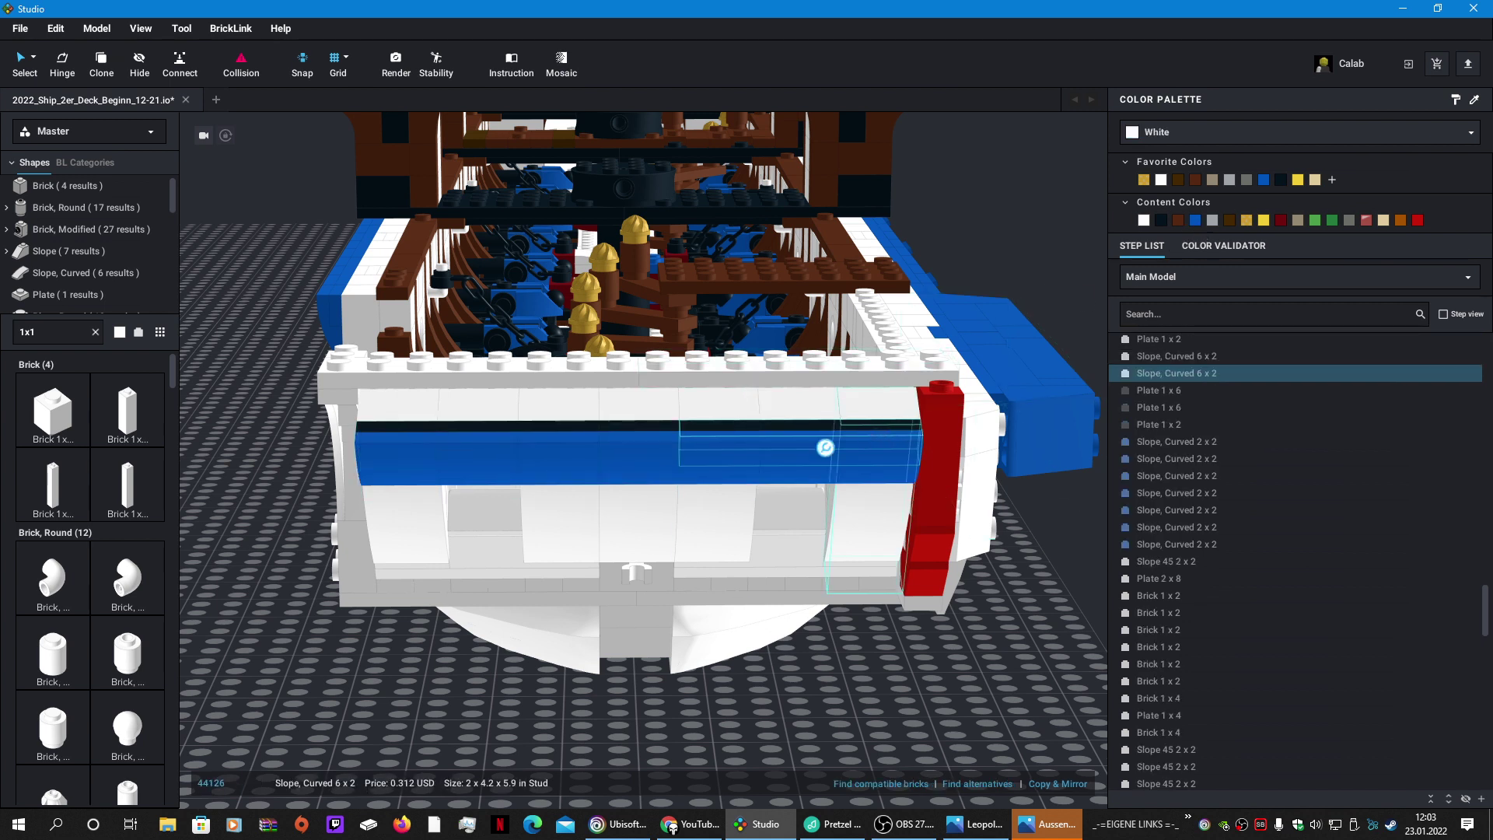
{"action": "left_click", "coordinate": [859, 425]}
{"action": "right_click_drag", "start_coordinate": [830, 464], "coordinate": [810, 501]}
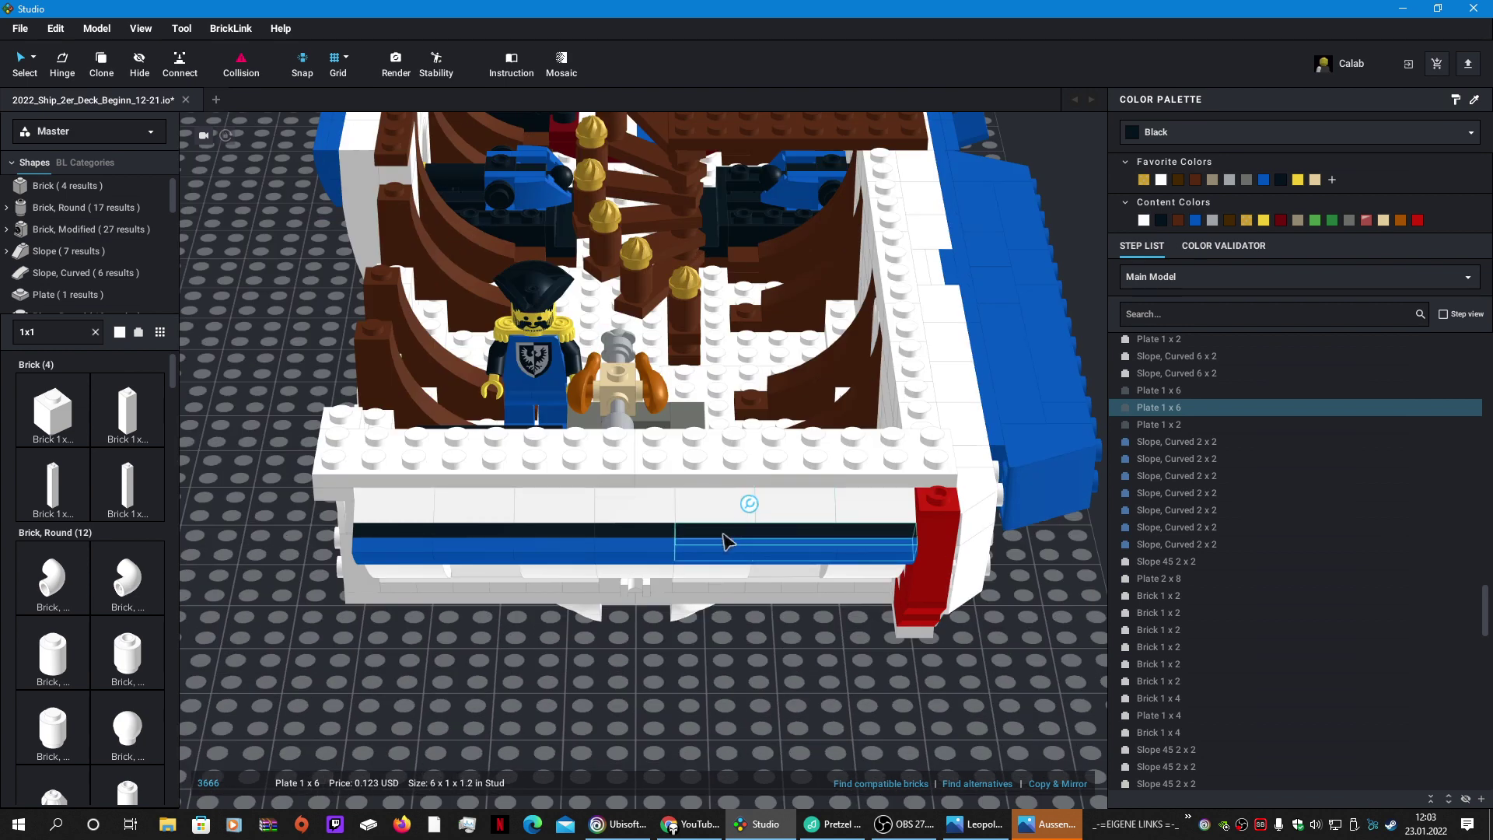
{"action": "left_click", "coordinate": [1159, 389]}
{"action": "left_click", "coordinate": [1159, 424], "text": "shift"}
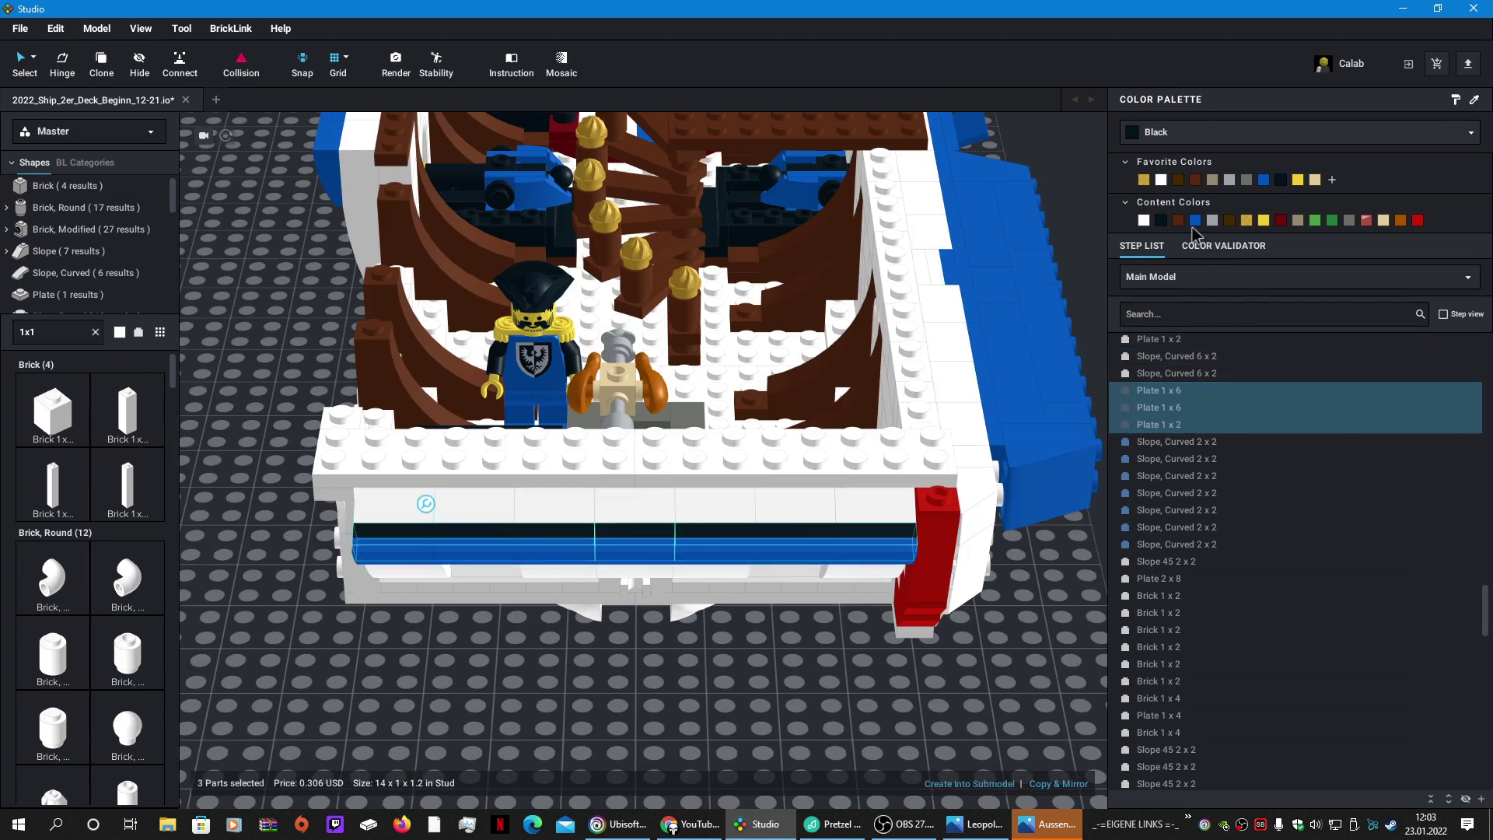
{"action": "left_click", "coordinate": [1195, 220]}
{"action": "left_click", "coordinate": [1054, 647]}
Step: Search the parts for "wedge" and replace the Wedge 3 x 3 Sloped Right at the hull corner with a white Wedge 2 x 2 (Slope 45 Corner)
{"action": "right_click_drag", "start_coordinate": [1053, 627], "coordinate": [1023, 610]}
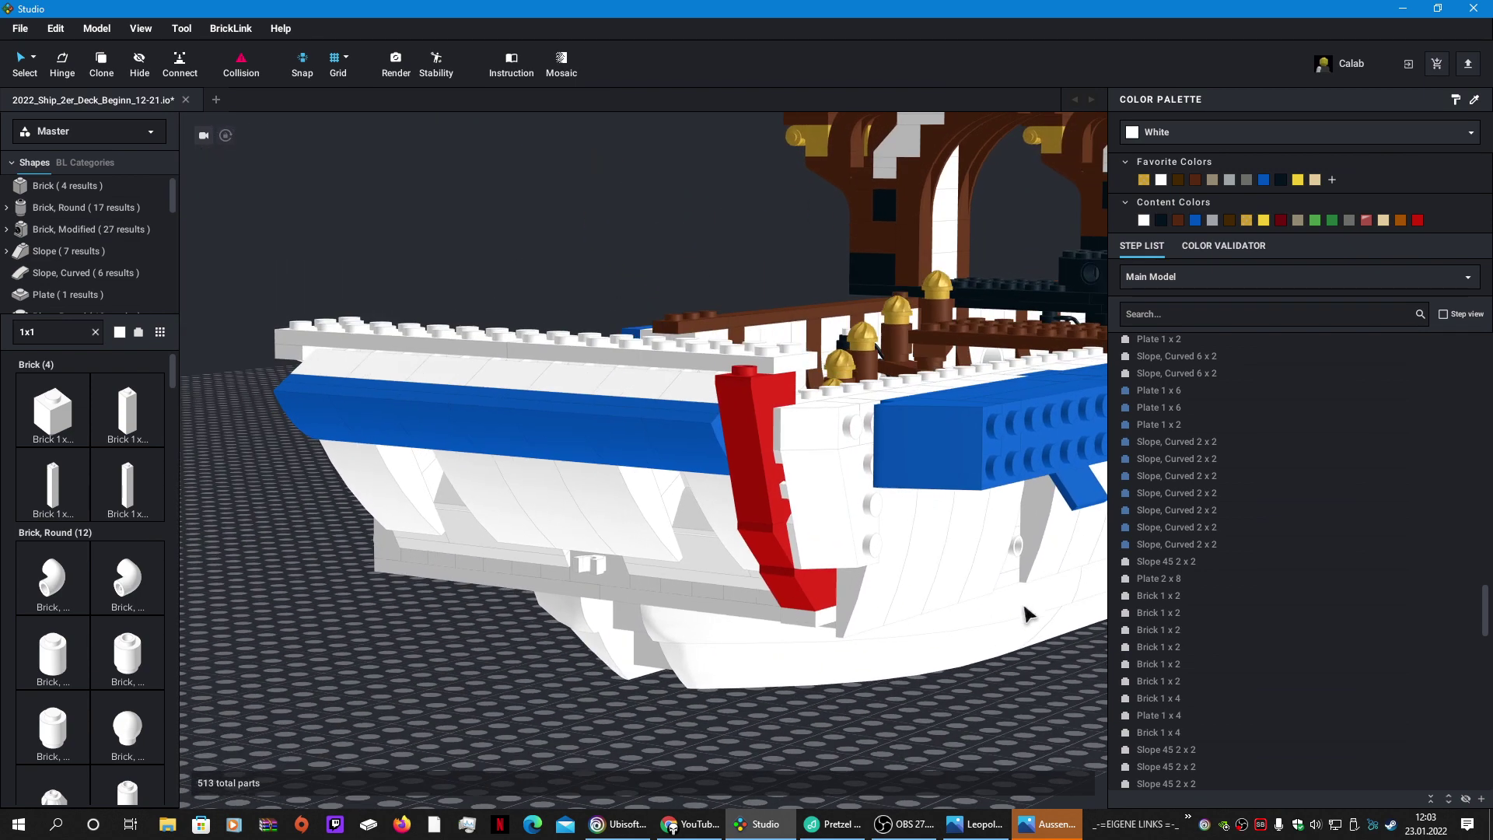
{"action": "double_click", "coordinate": [51, 333]}
{"action": "type", "text": "we"}
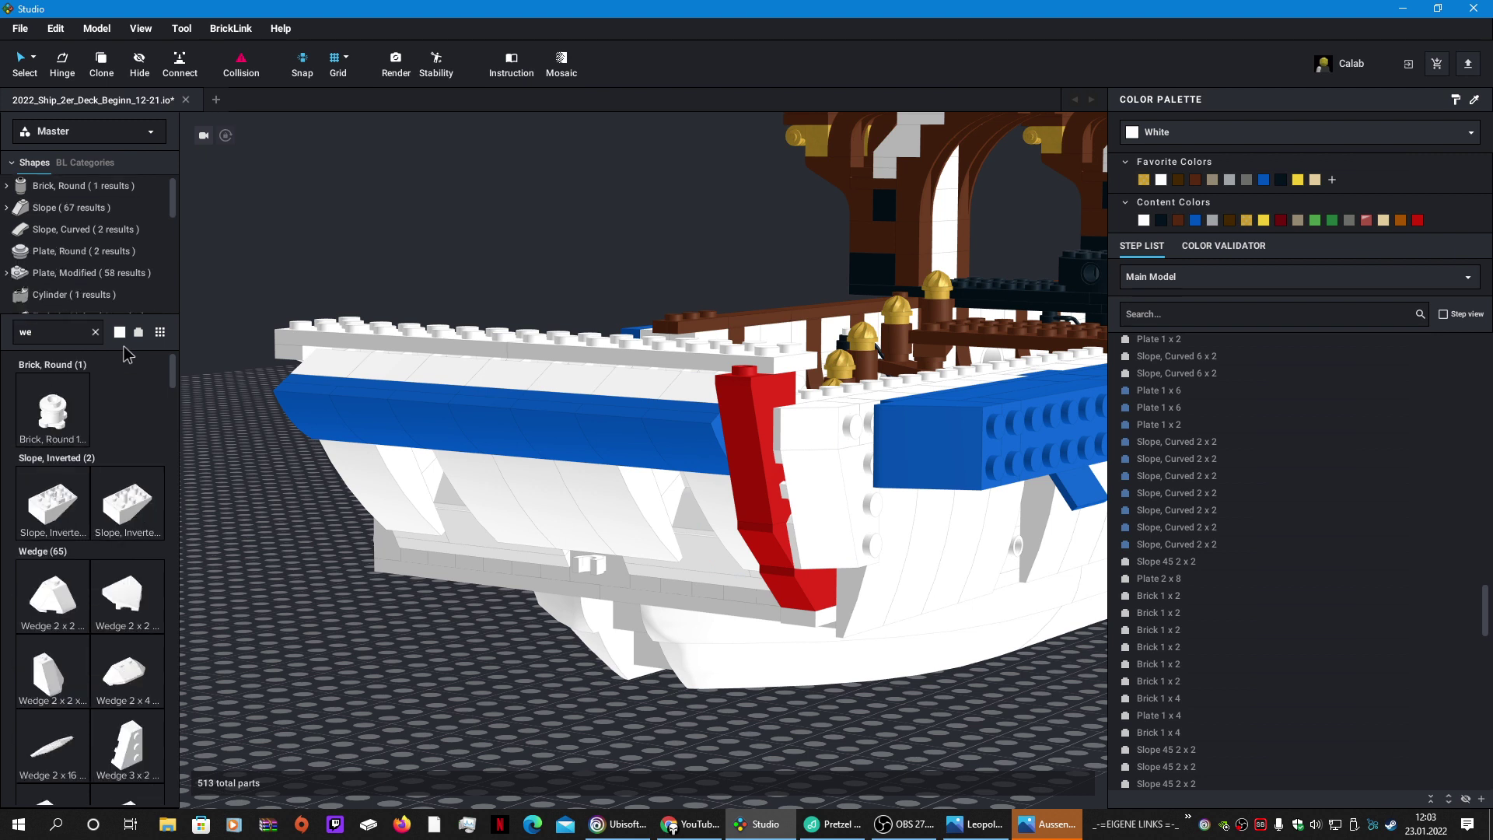
{"action": "type", "text": "dge"}
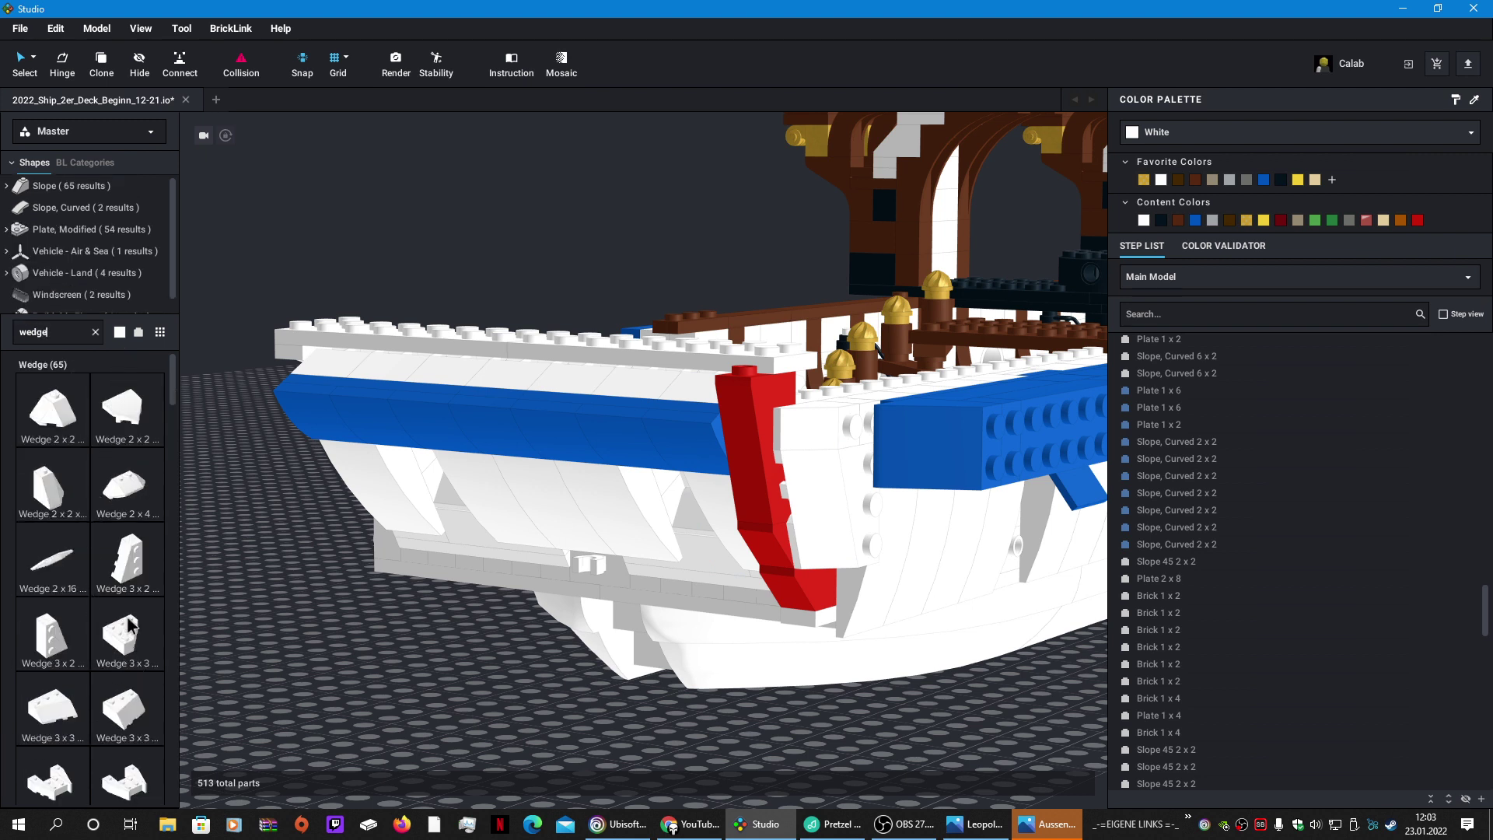
{"action": "key", "text": "space"}
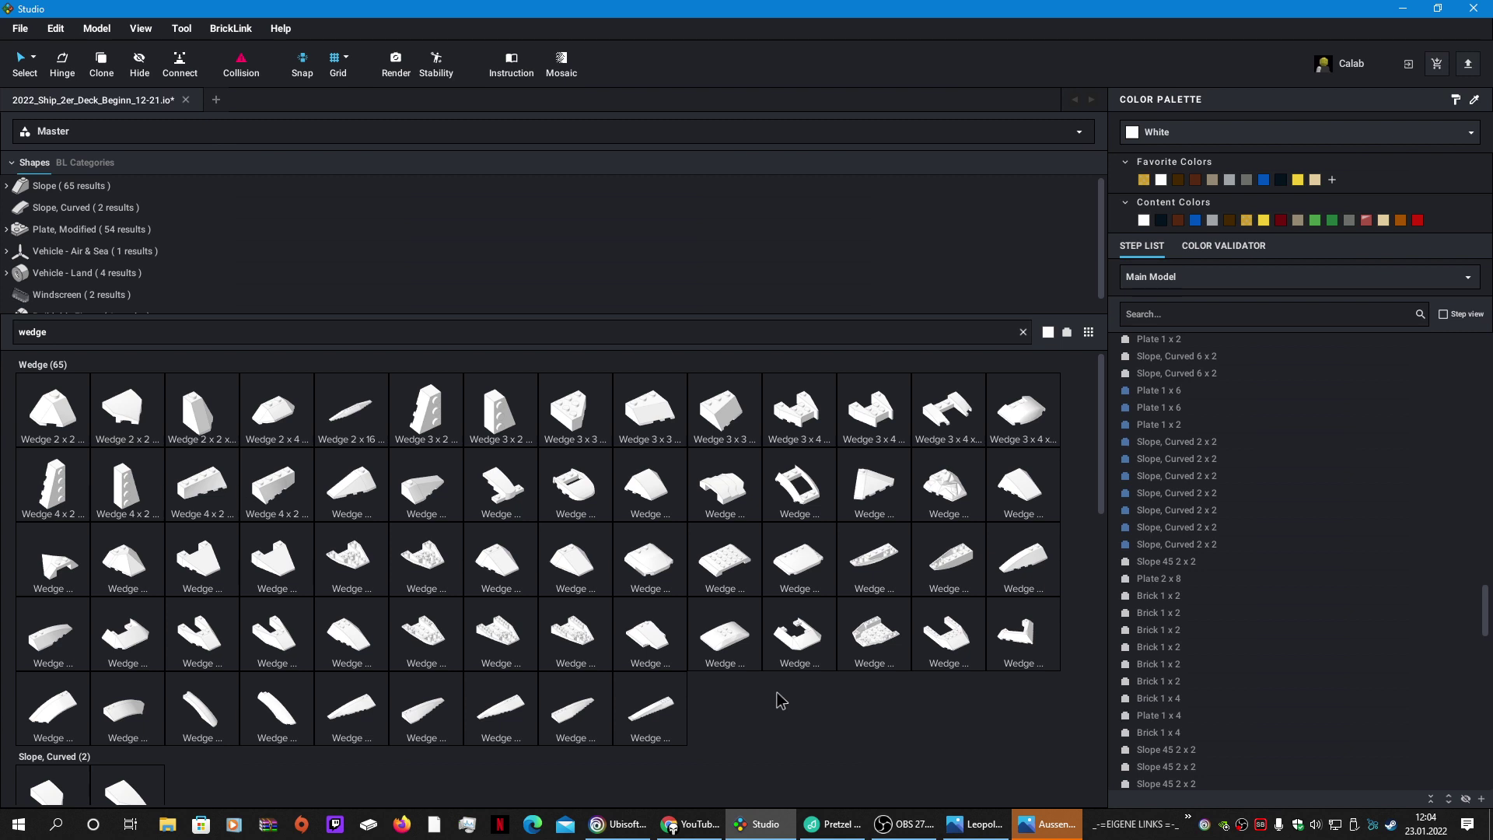
{"action": "left_click", "coordinate": [62, 407]}
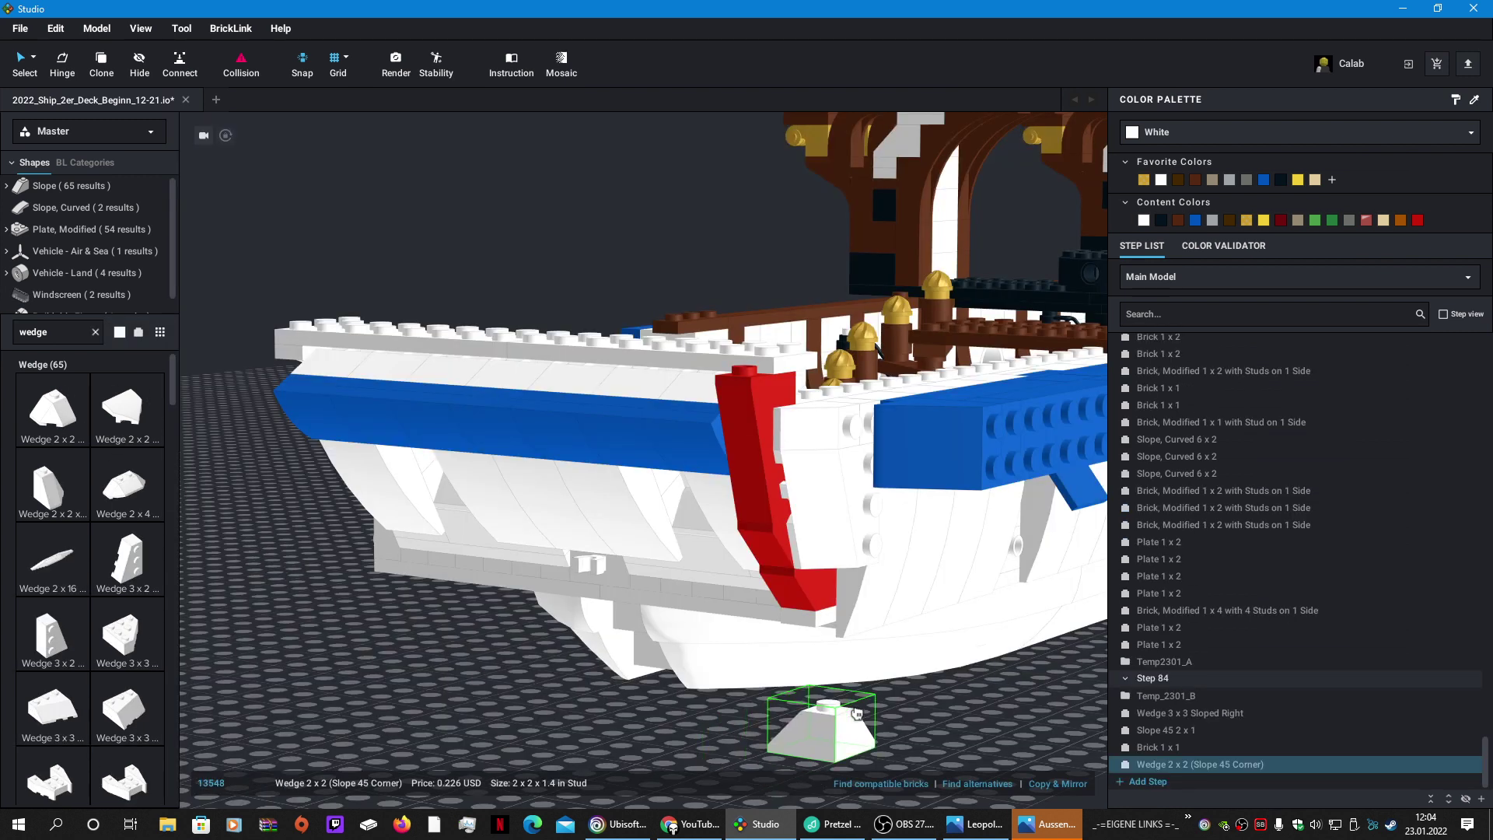
{"action": "left_click", "coordinate": [855, 719]}
{"action": "key", "text": "ctrl+z"}
{"action": "key", "text": "ctrl+z"}
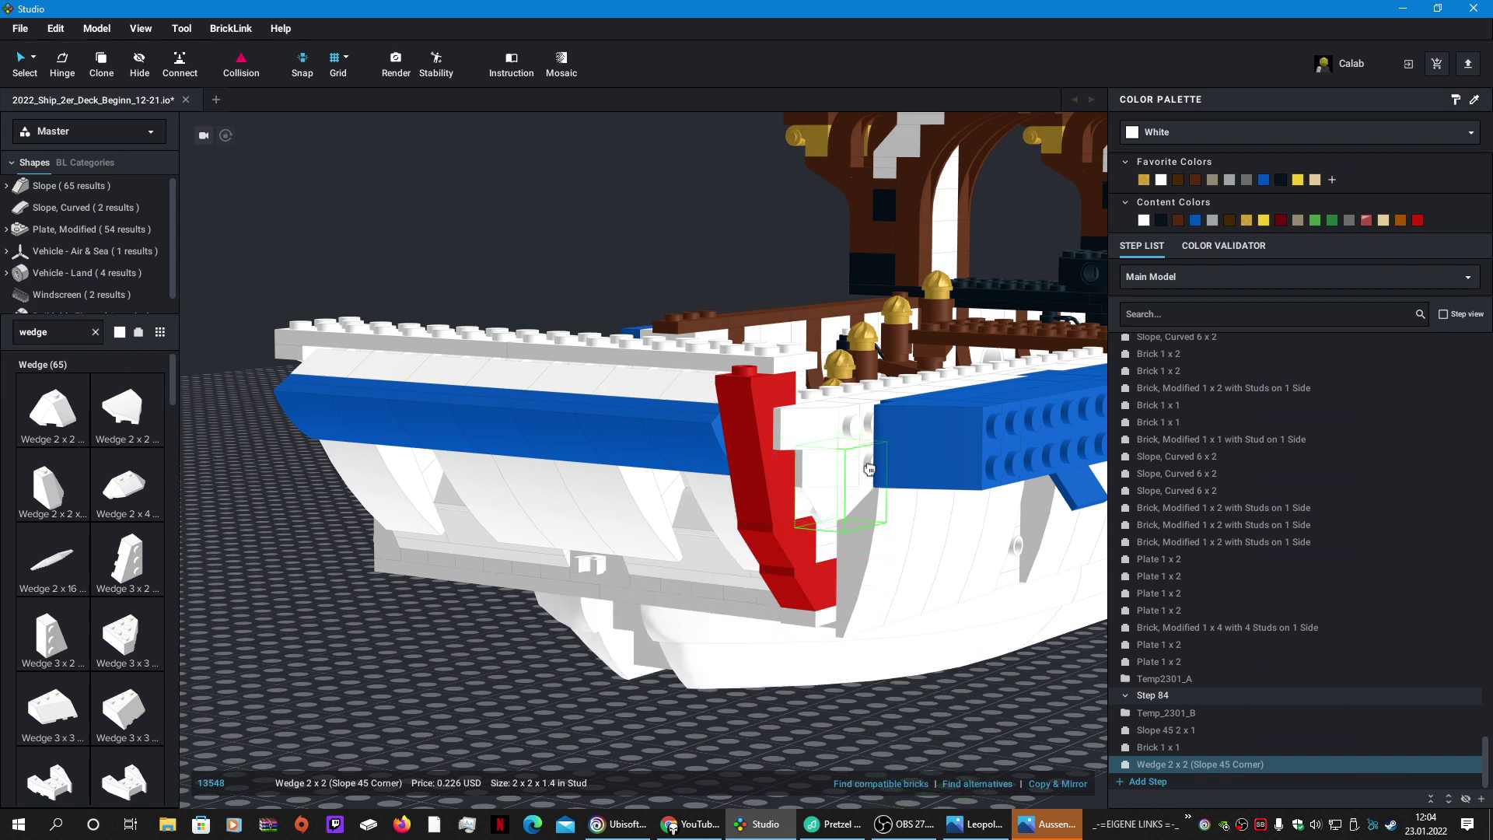
{"action": "left_click_drag", "start_coordinate": [869, 469], "coordinate": [870, 471]}
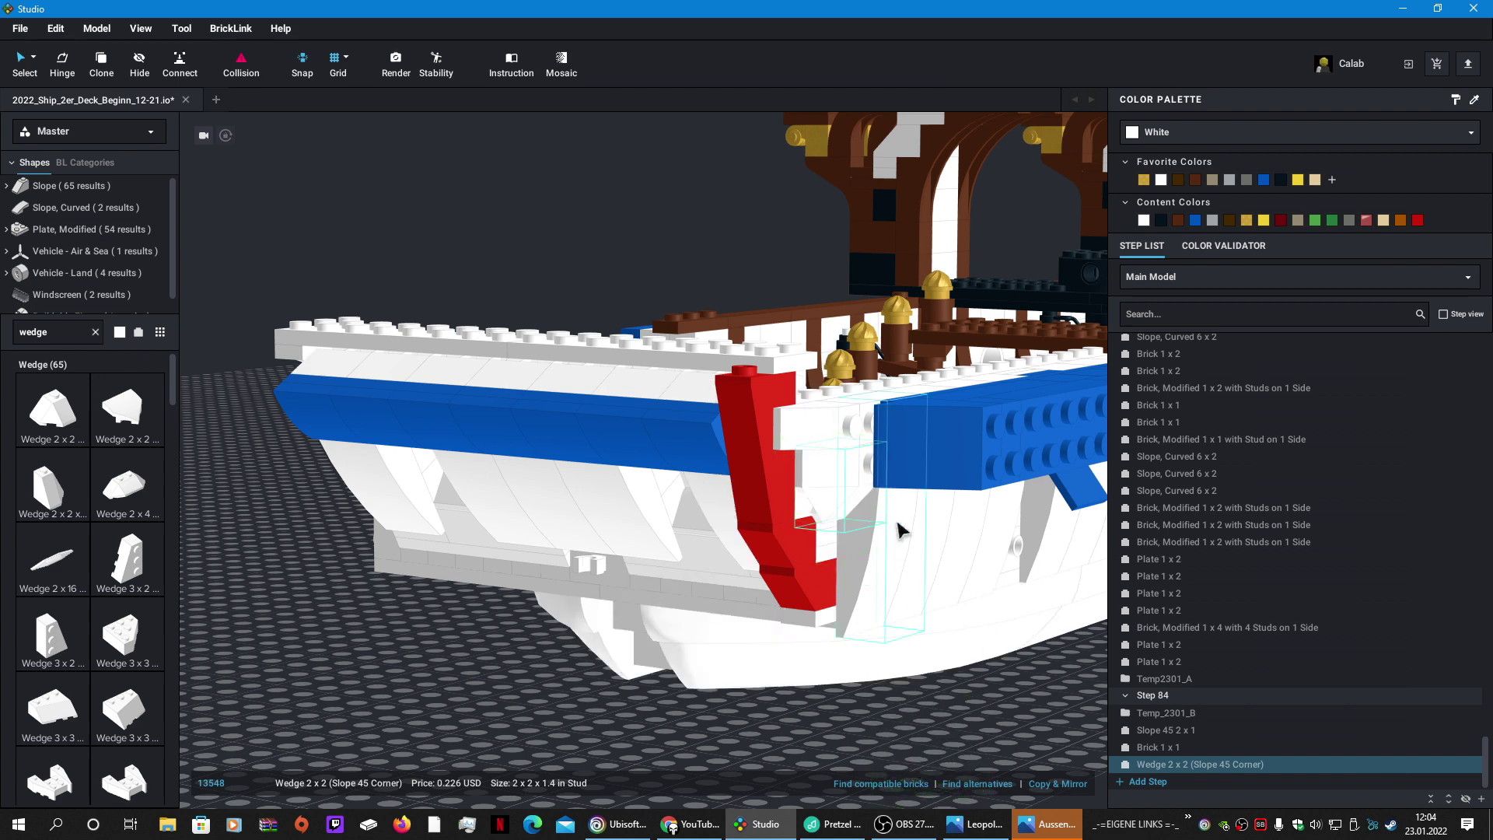
{"action": "left_click", "coordinate": [1032, 700]}
Step: Delete the corner's Brick 1 x 1 and set the Slope 45 2 x 1 and the Wedge 2 x 2 aside on the baseplate
{"action": "right_click_drag", "start_coordinate": [1033, 700], "coordinate": [964, 781]}
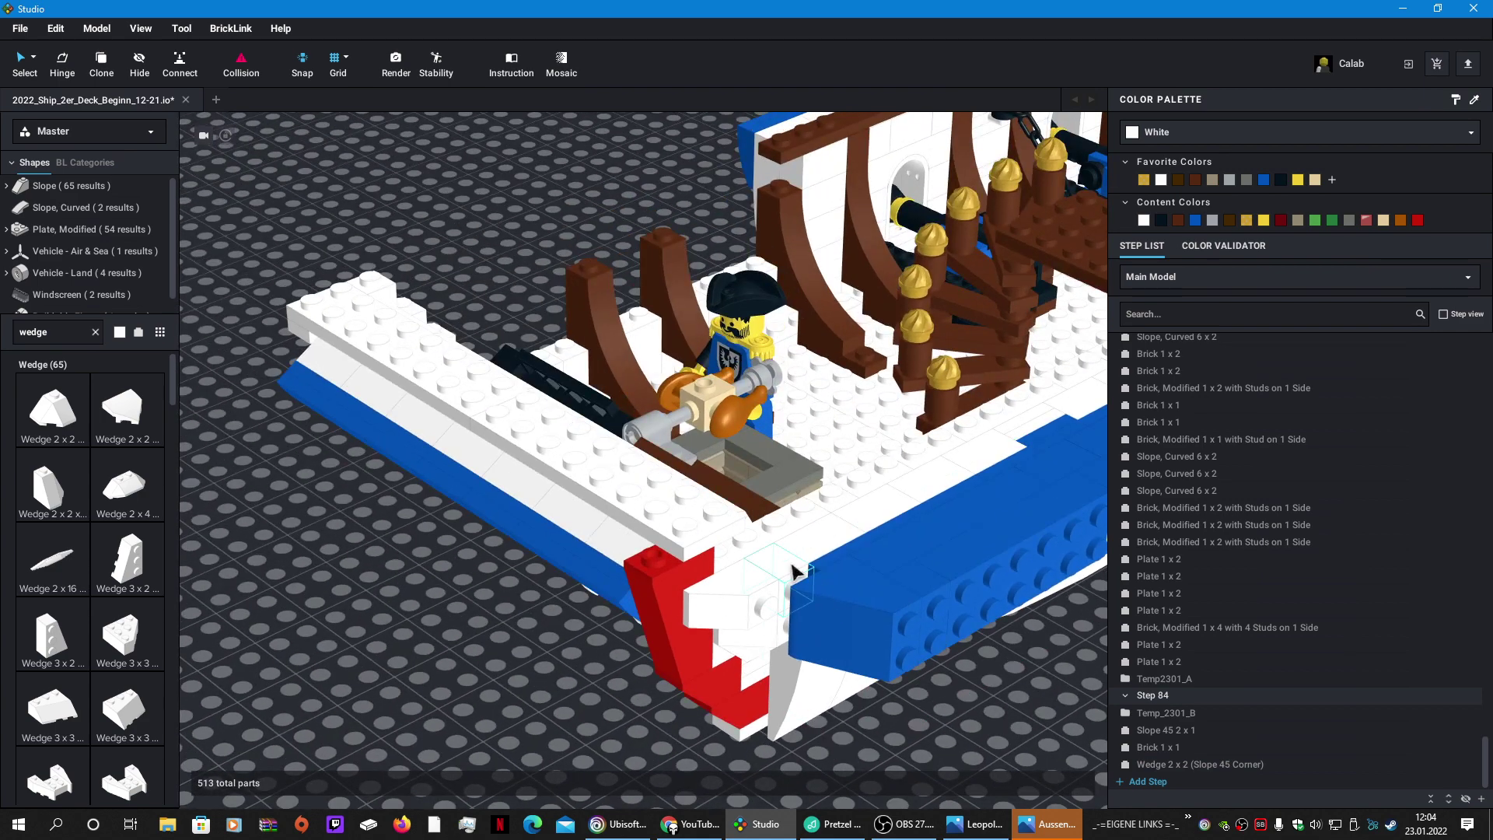
{"action": "left_click", "coordinate": [751, 602]}
{"action": "key", "text": "Delete"}
{"action": "left_click_drag", "start_coordinate": [750, 603], "coordinate": [775, 569]}
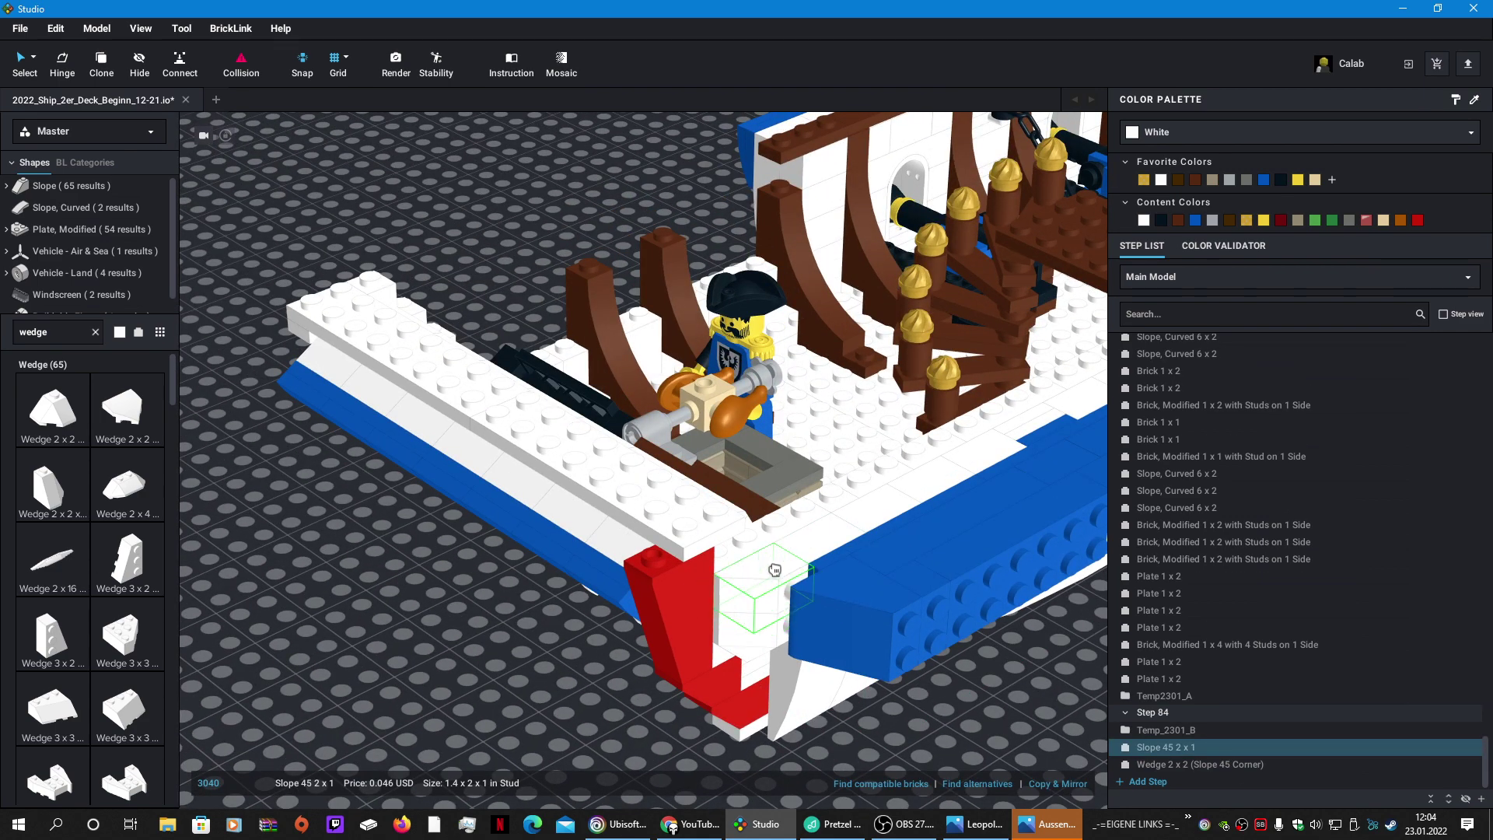
{"action": "left_click", "coordinate": [964, 753]}
{"action": "right_click_drag", "start_coordinate": [972, 725], "coordinate": [934, 654]}
{"action": "left_click_drag", "start_coordinate": [688, 521], "coordinate": [470, 692]}
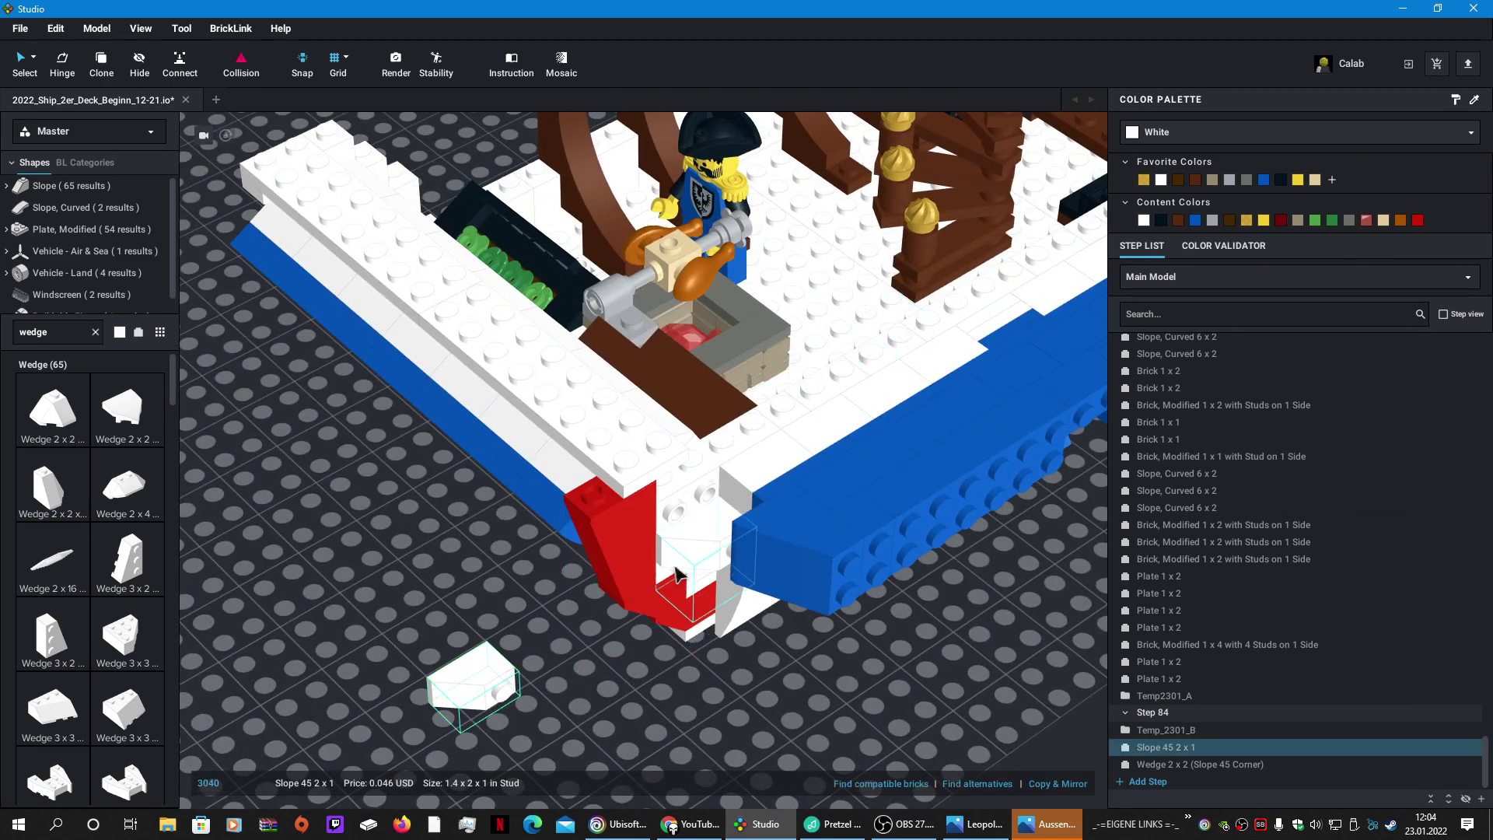
{"action": "left_click_drag", "start_coordinate": [676, 574], "coordinate": [614, 692]}
Step: In submodel Temp2301_A, slide the blue Plate 2 x 6 toward the red corner edge so its end projects beyond the blue bricks
{"action": "left_click", "coordinate": [914, 552]}
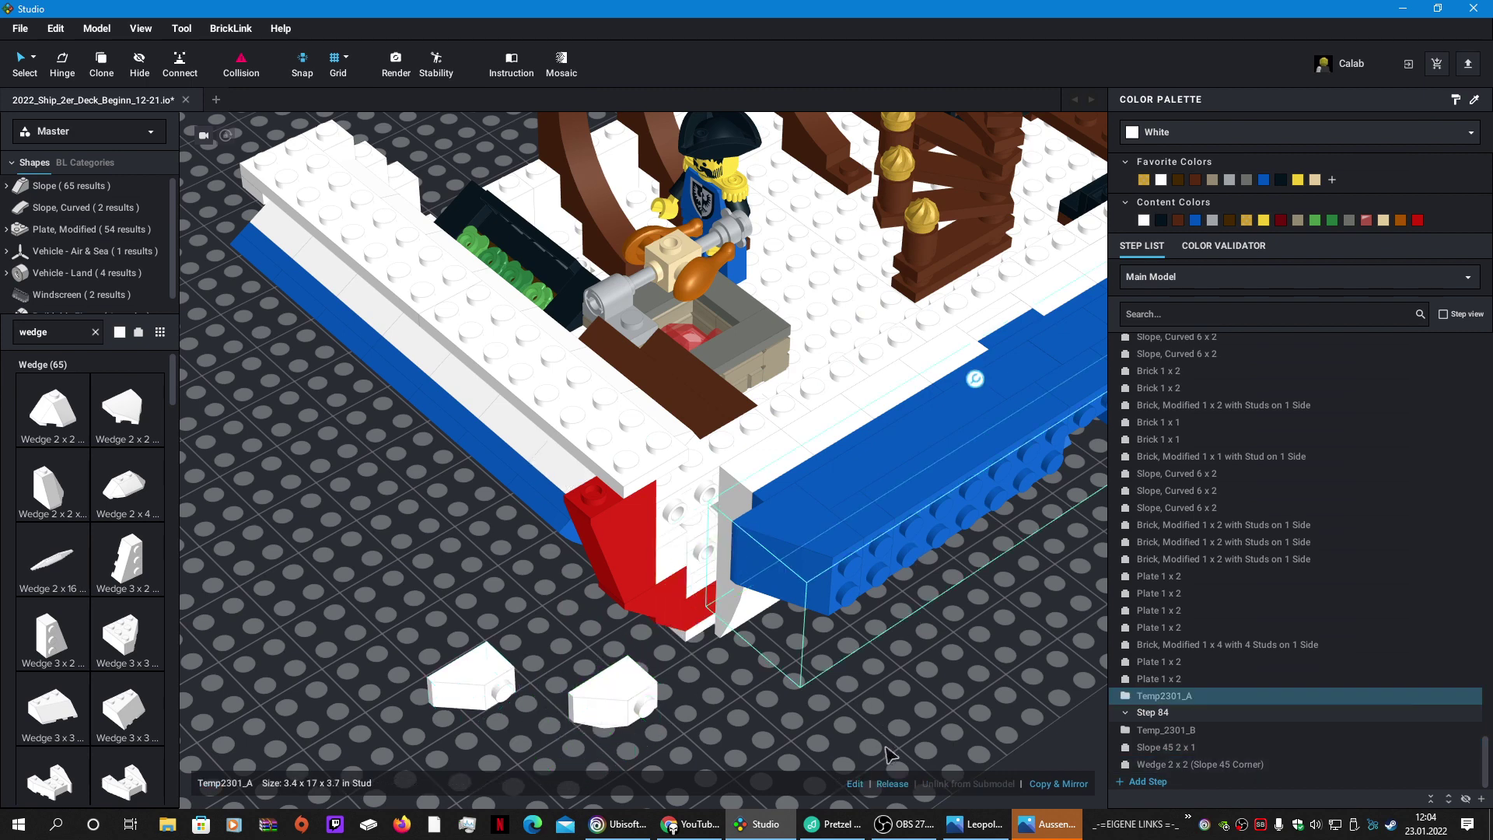
{"action": "left_click", "coordinate": [855, 783]}
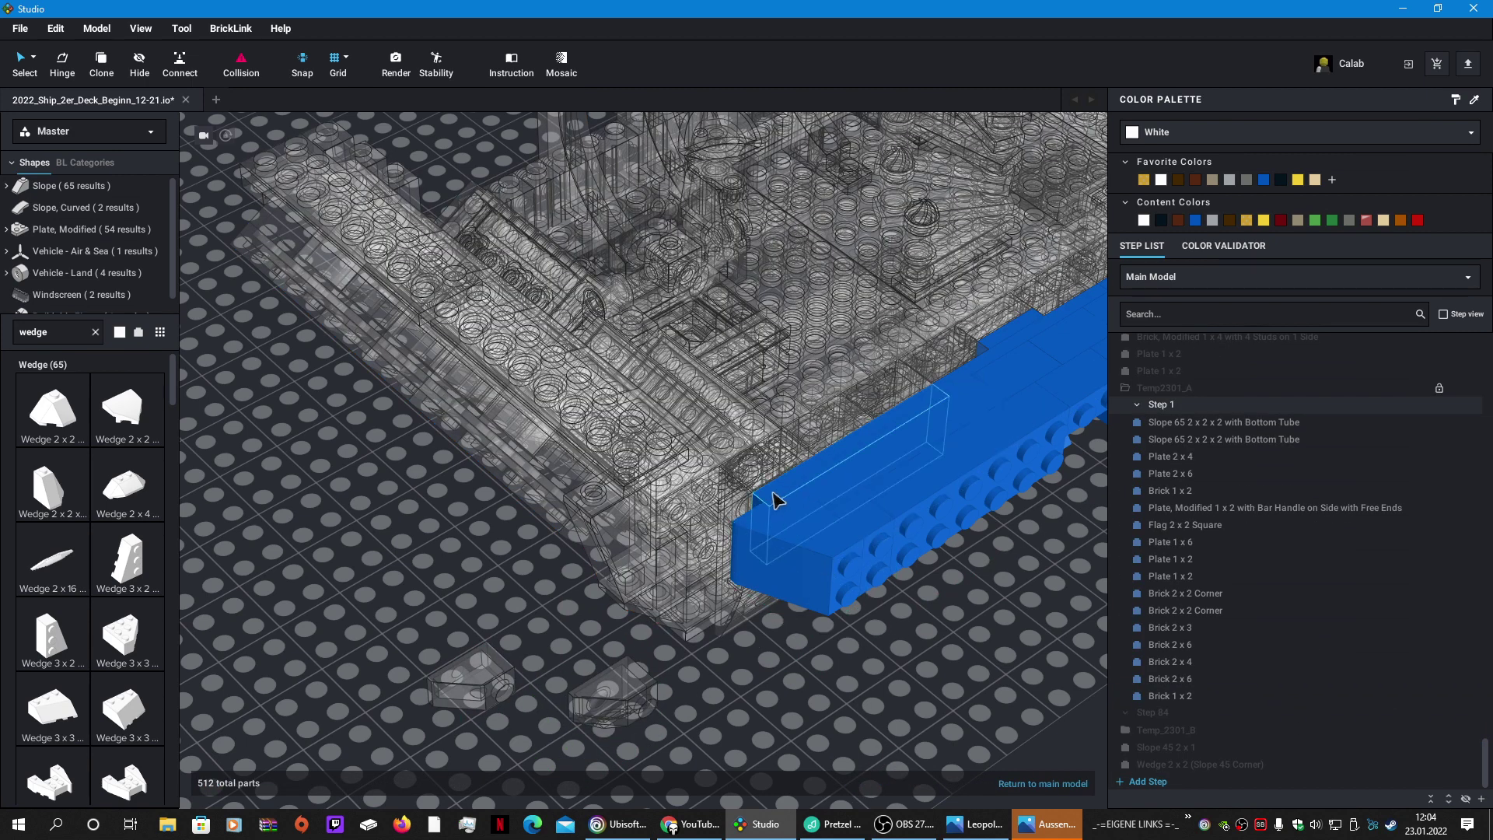
{"action": "left_click_drag", "start_coordinate": [774, 500], "coordinate": [720, 536]}
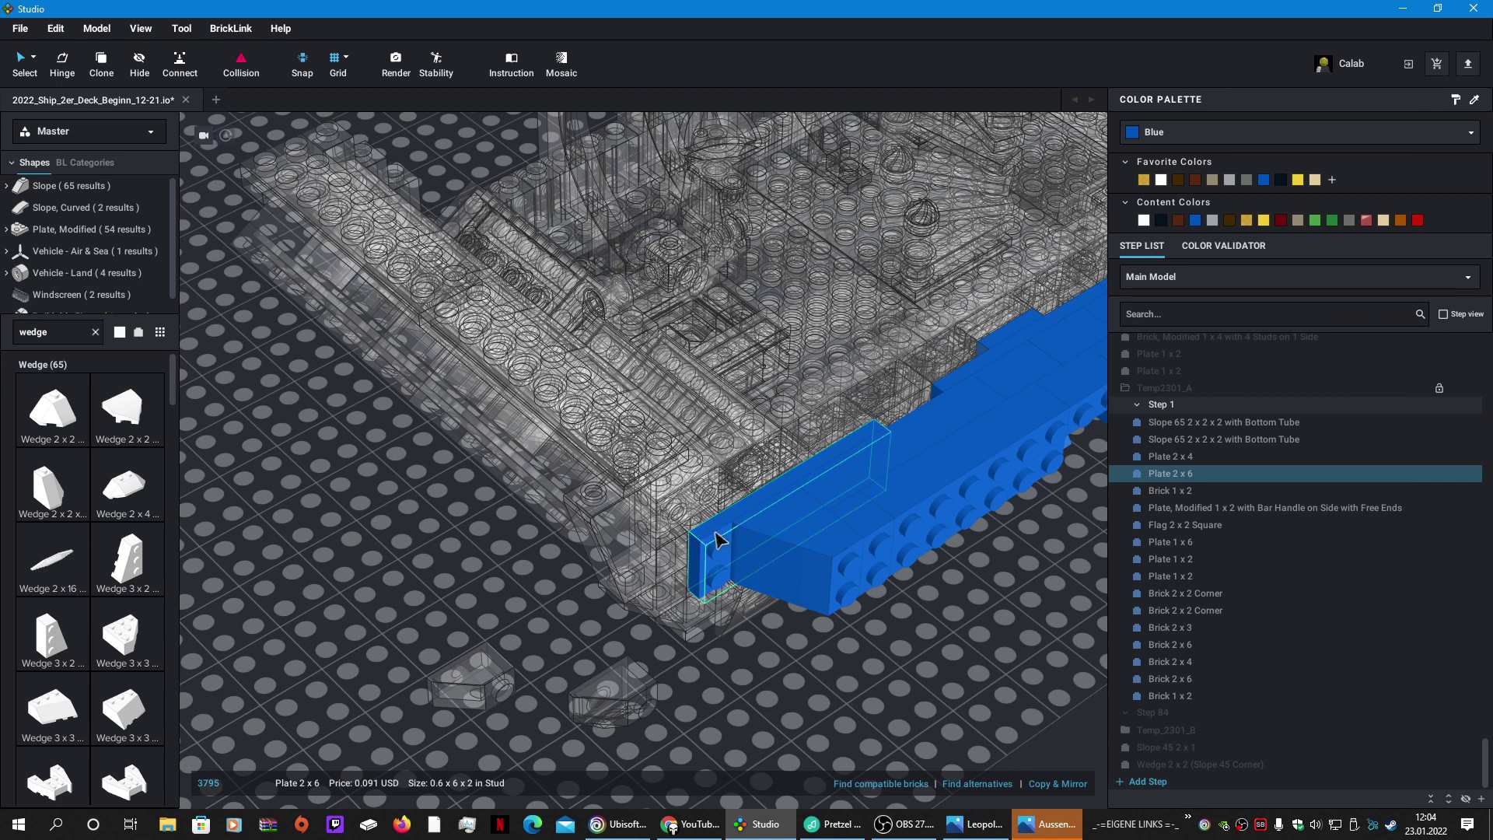
{"action": "left_click", "coordinate": [948, 709]}
{"action": "left_click", "coordinate": [1000, 785]}
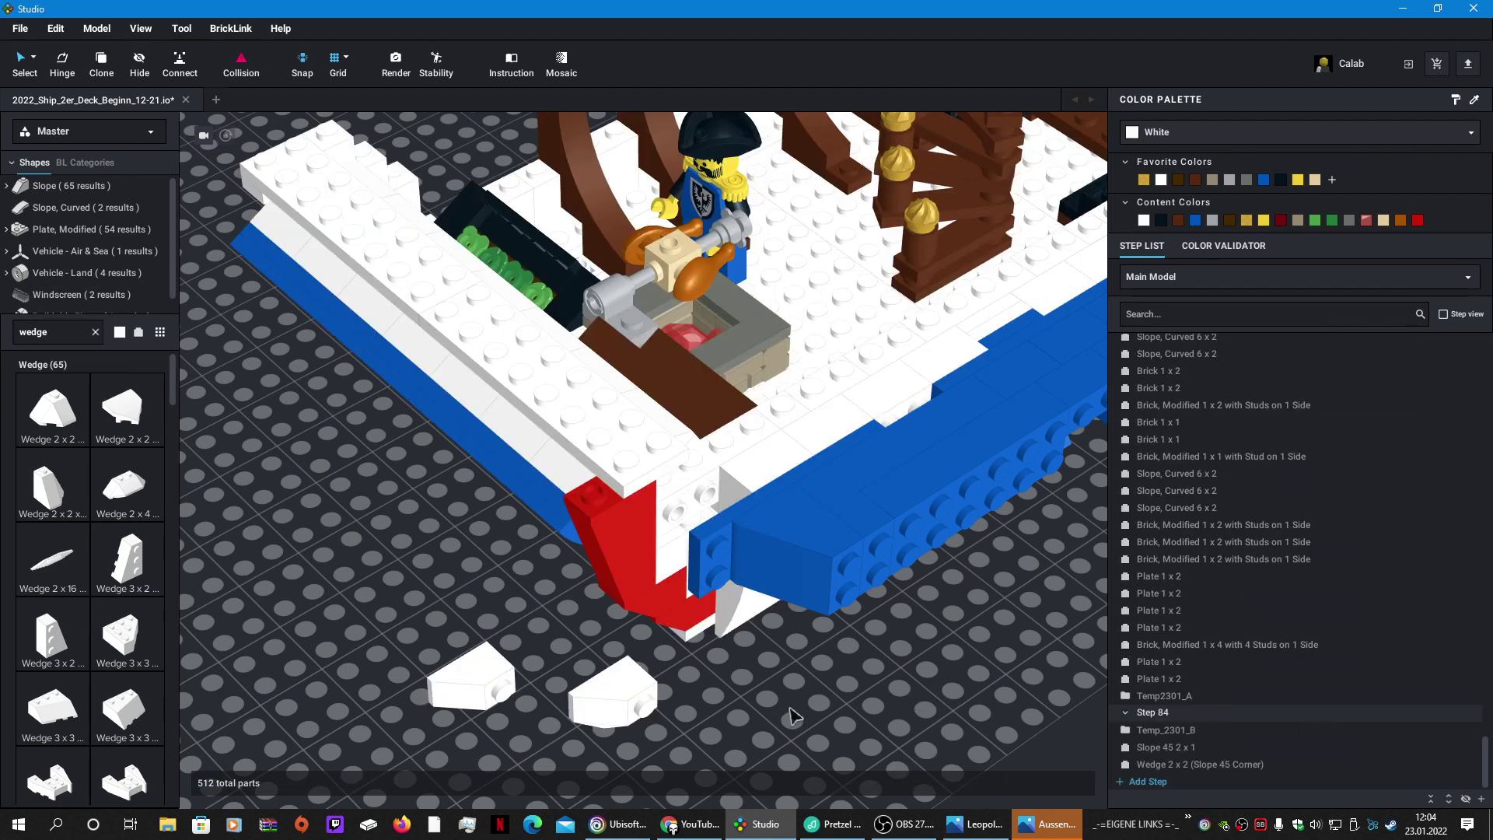
Step: Mount the Wedge 2 x 2 (Slope 45 Corner) on the hull corner beside the blue plate and fit the Slope 45 2 x 1 directly above it
{"action": "left_click_drag", "start_coordinate": [618, 696], "coordinate": [680, 593]}
{"action": "right_click_drag", "start_coordinate": [679, 592], "coordinate": [681, 509]}
{"action": "left_click_drag", "start_coordinate": [681, 509], "coordinate": [667, 401]}
{"action": "left_click", "coordinate": [692, 672]}
{"action": "right_click_drag", "start_coordinate": [691, 671], "coordinate": [705, 613]}
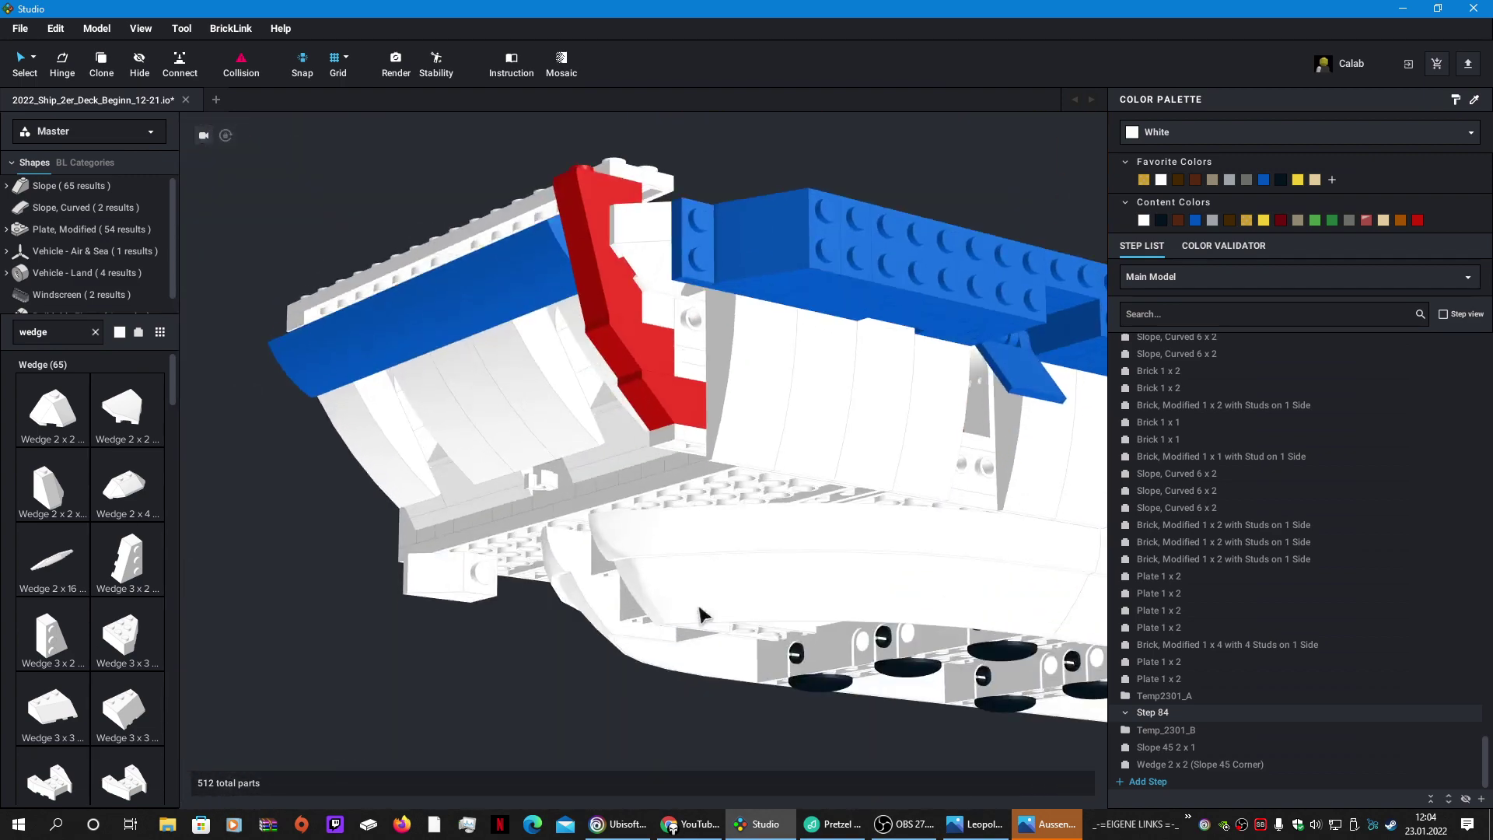
{"action": "right_click_drag", "start_coordinate": [699, 607], "coordinate": [699, 620]}
{"action": "right_click_drag", "start_coordinate": [514, 599], "coordinate": [514, 612]}
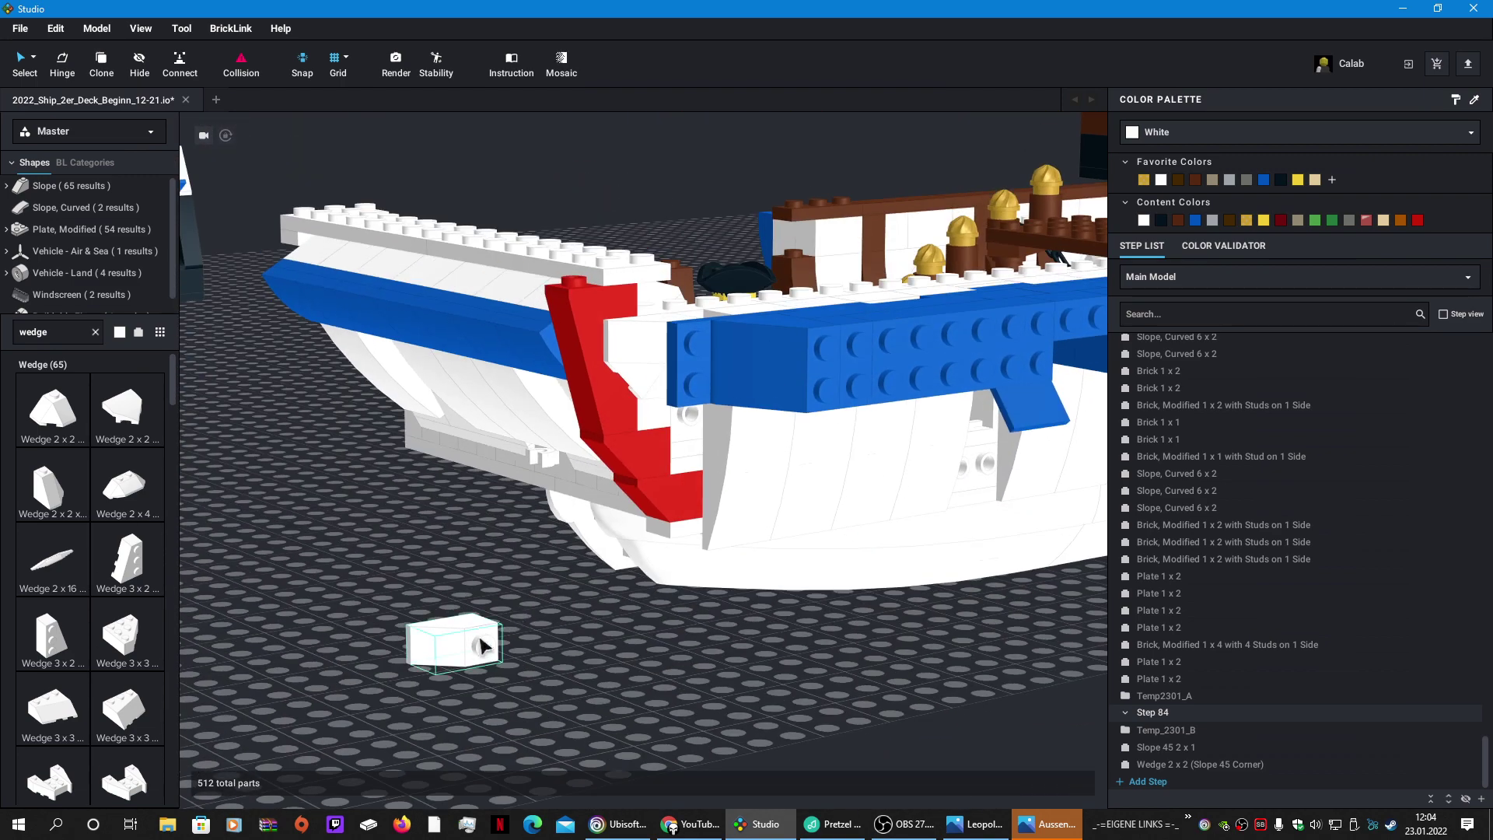
{"action": "left_click", "coordinate": [634, 391]}
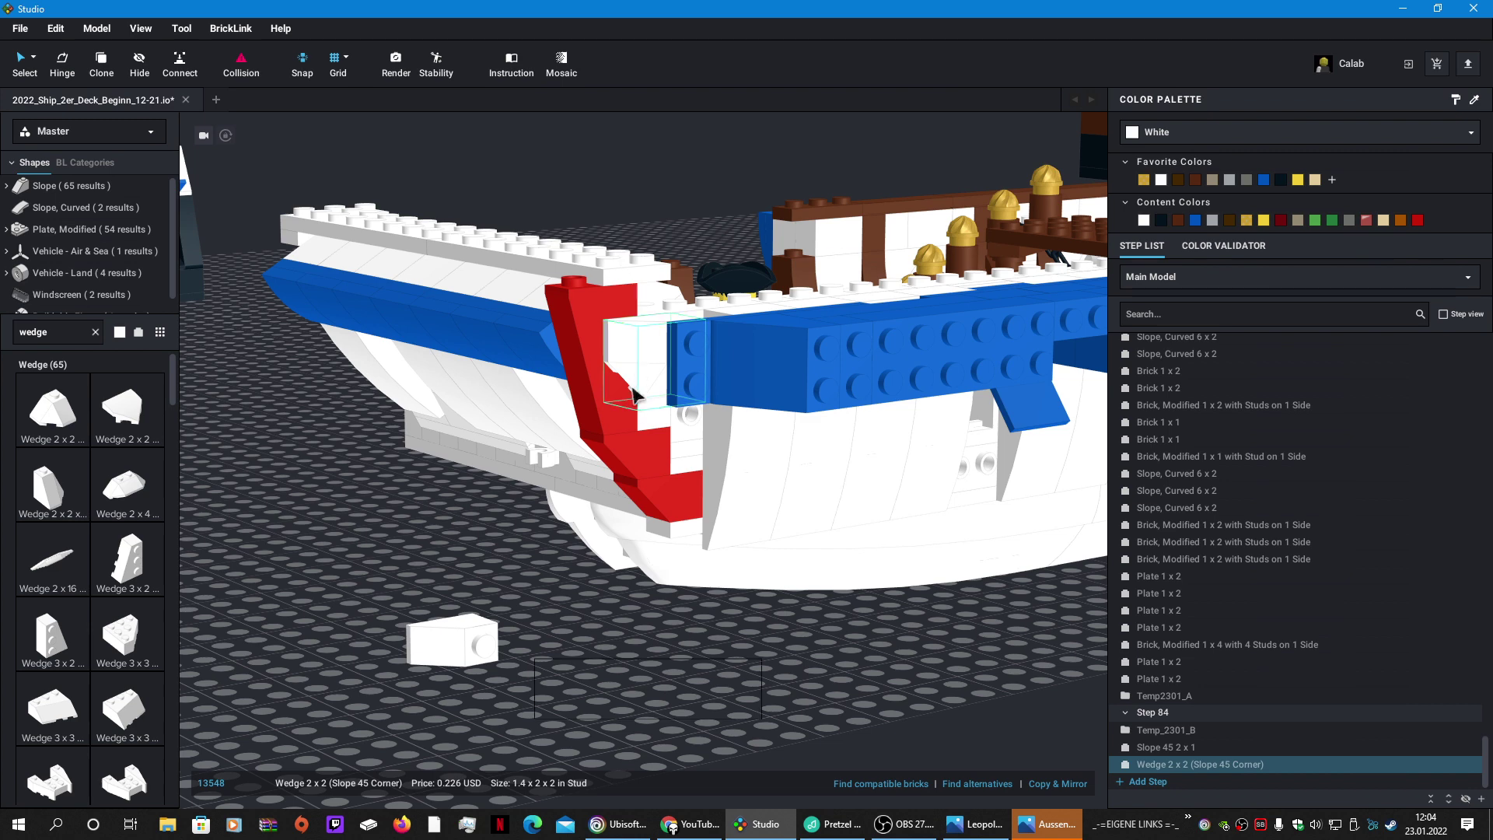
{"action": "right_click_drag", "start_coordinate": [634, 533], "coordinate": [656, 460]}
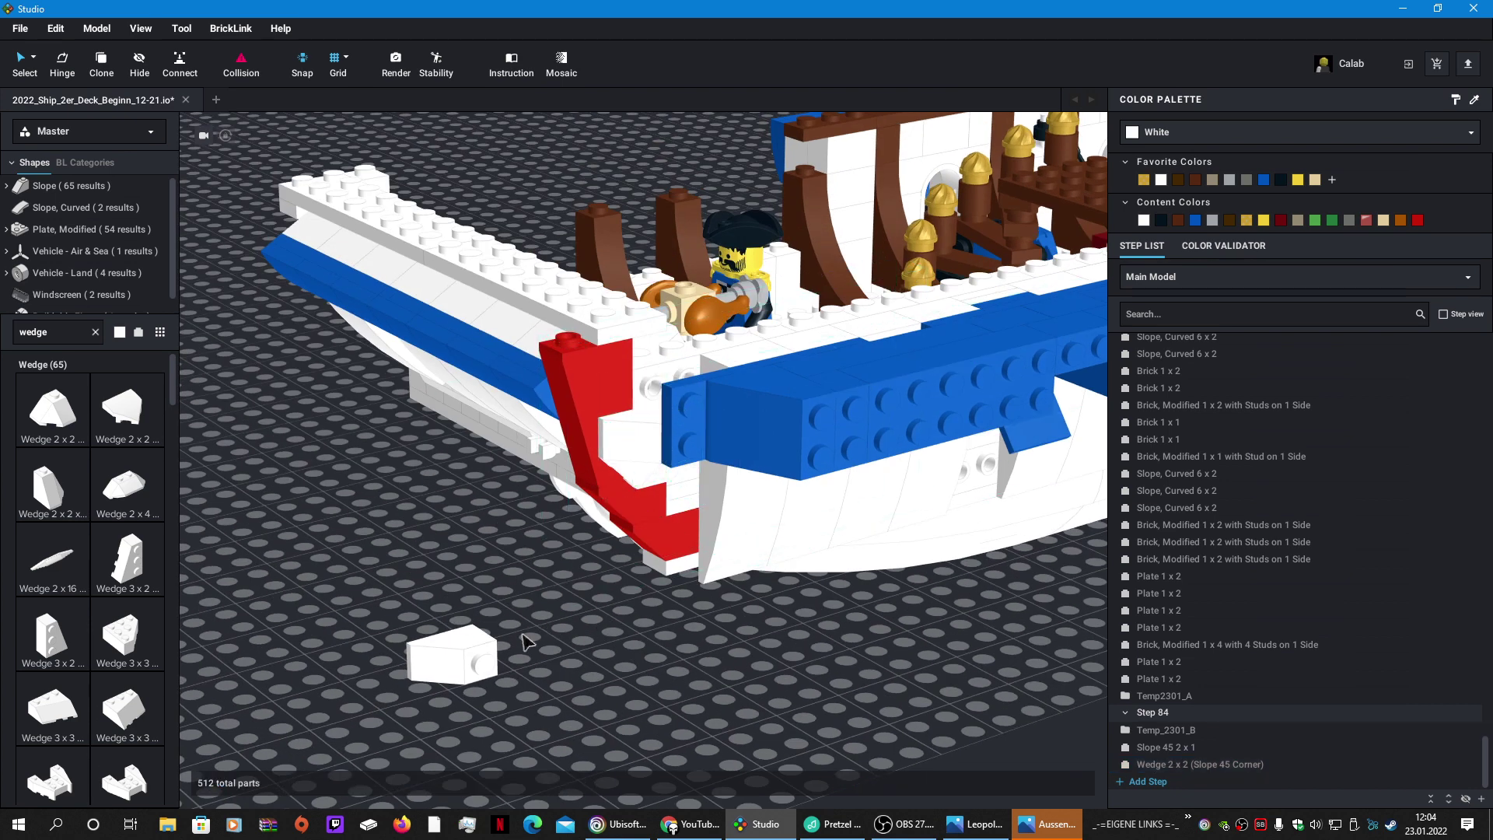
{"action": "left_click_drag", "start_coordinate": [478, 657], "coordinate": [660, 383]}
{"action": "left_click", "coordinate": [705, 629]}
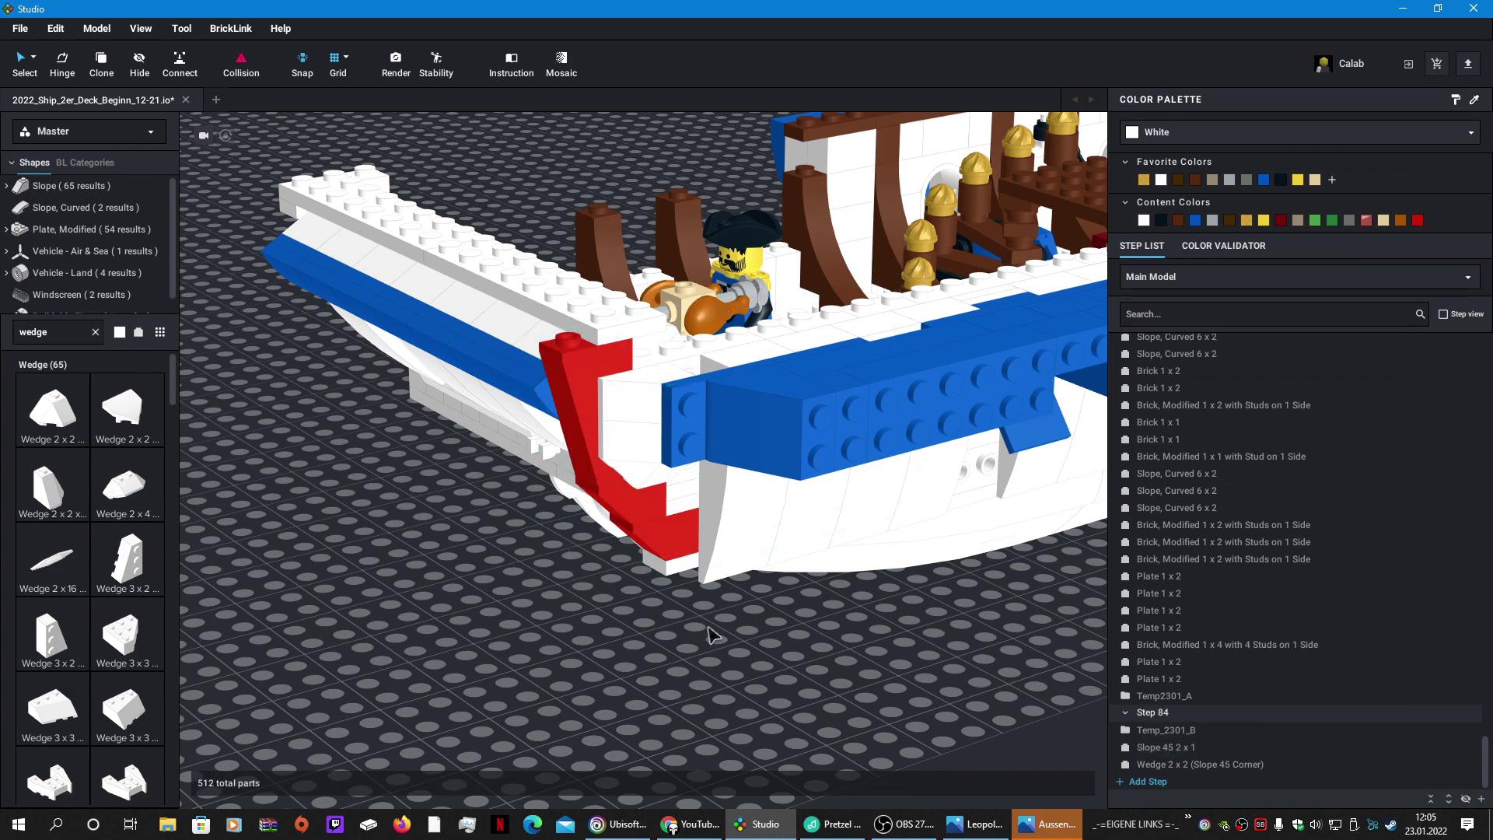
Step: Recolor the Slope 45 2 x 1 and the Wedge 2 x 2 (Slope 45 Corner) at the hull corner blue
{"action": "mouse_move", "coordinate": [706, 628]}
{"action": "right_mouse_down"}
{"action": "mouse_move", "coordinate": [724, 597]}
{"action": "mouse_move", "coordinate": [722, 617]}
{"action": "right_mouse_up"}
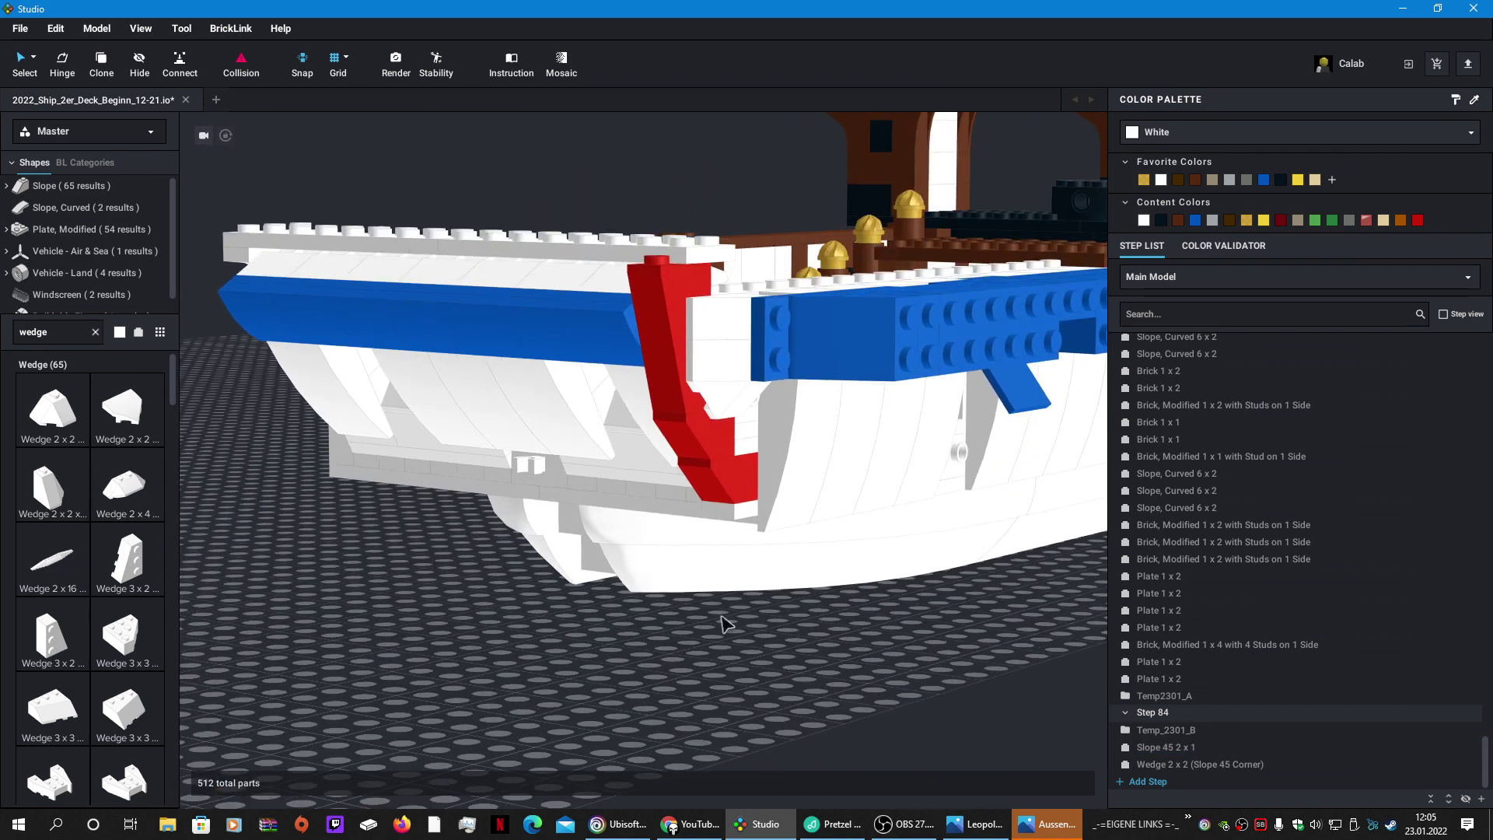
{"action": "left_click", "coordinate": [729, 379]}
{"action": "left_click", "coordinate": [737, 331], "text": "ctrl"}
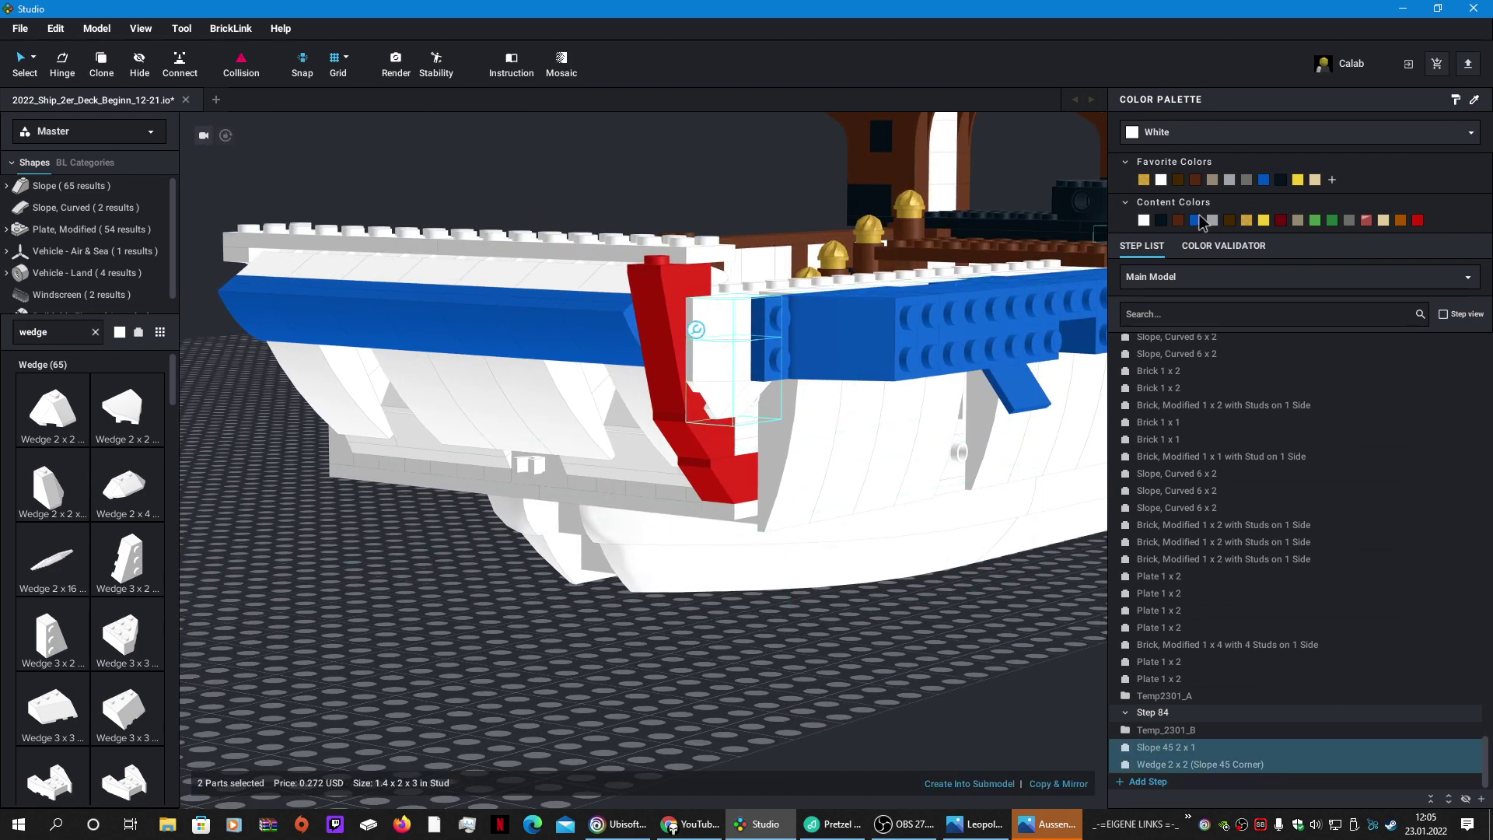
{"action": "left_click", "coordinate": [1199, 218]}
{"action": "left_click", "coordinate": [1007, 581]}
Step: In submodel Temp2301_A, move the blue end slope onto the projecting end of the Plate 2 x 6, against the corner wedge
{"action": "right_click_drag", "start_coordinate": [991, 581], "coordinate": [872, 504]}
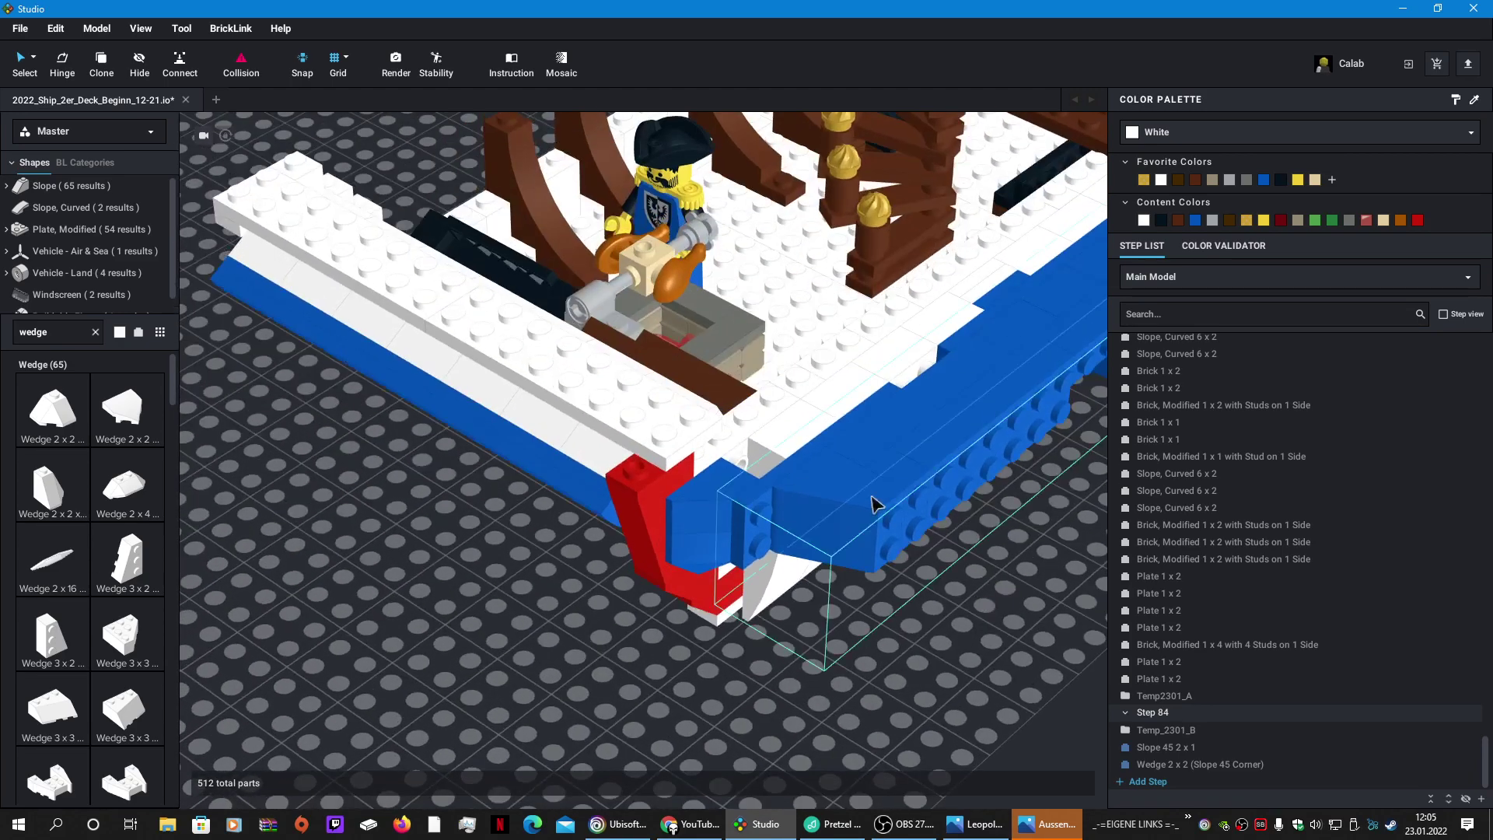
{"action": "left_click", "coordinate": [861, 514]}
{"action": "left_click", "coordinate": [856, 783]}
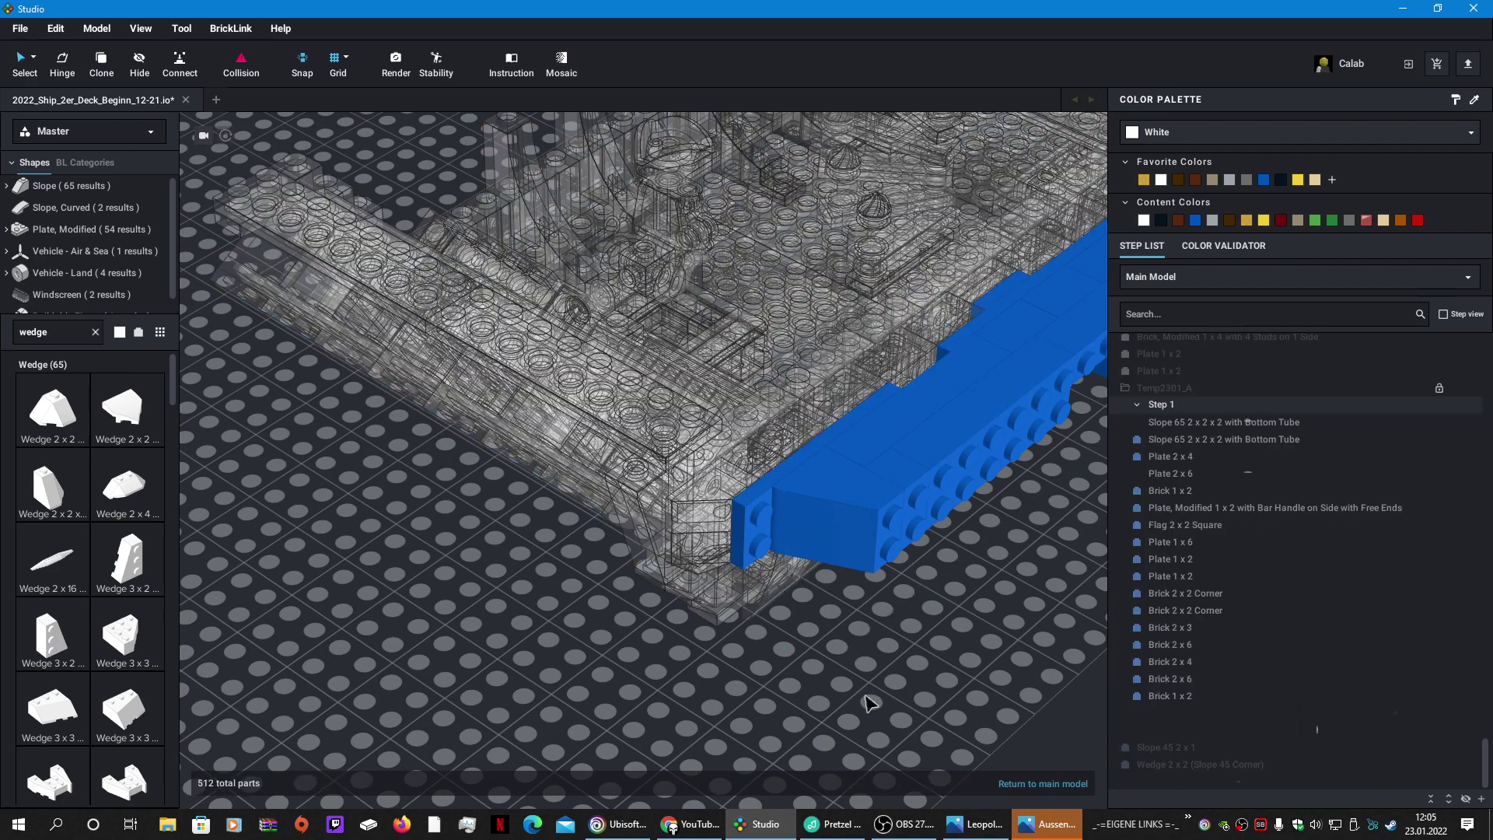
{"action": "left_click", "coordinate": [1014, 783]}
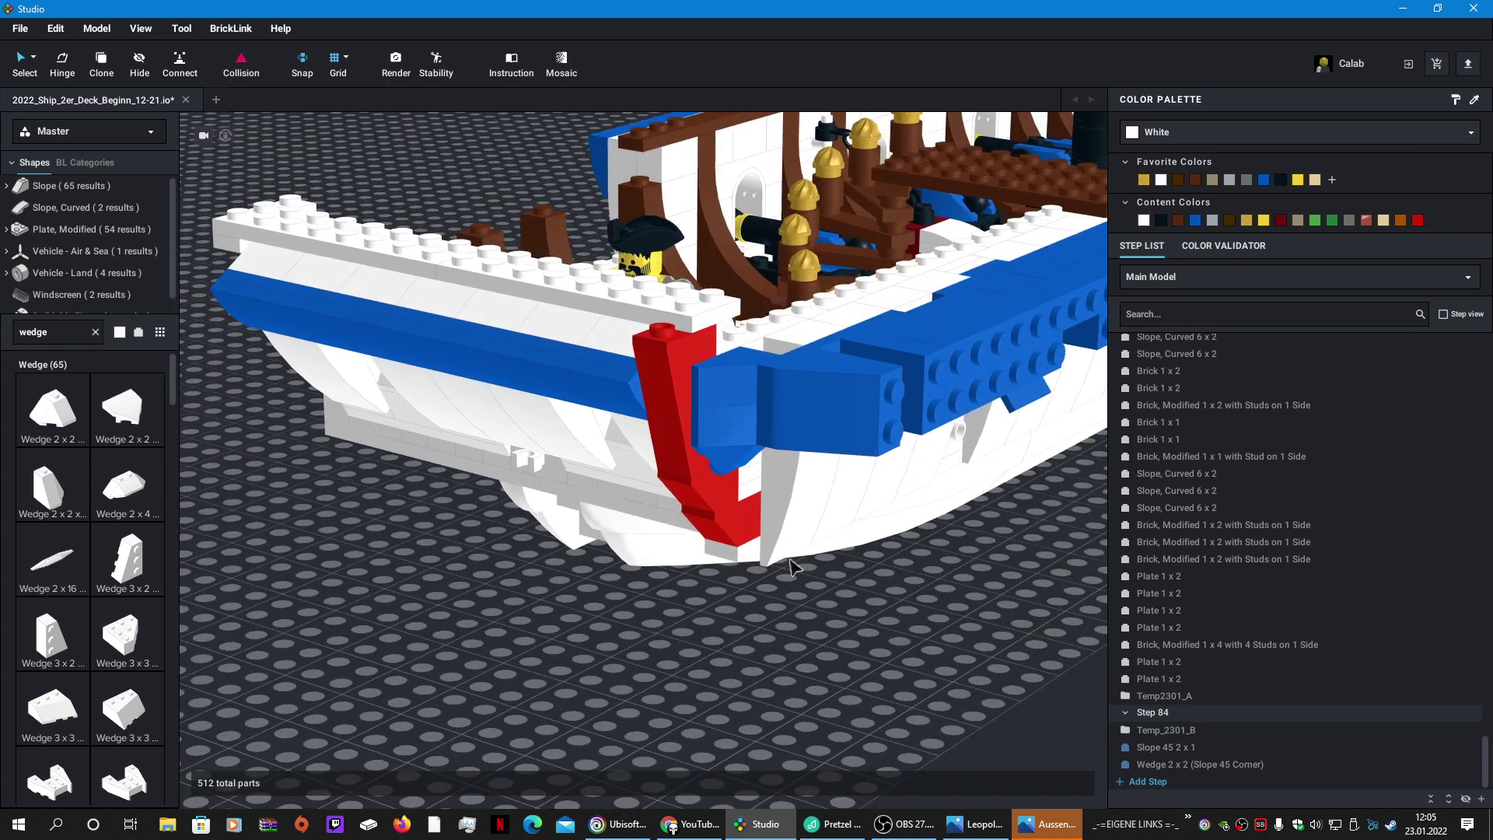
Step: In submodel Temp_2301_B, recolor the Slope, Inverted 75 2 x 1 x 3 and both Slope, Inverted 45 2 x 1 parts yellow
{"action": "left_click", "coordinate": [791, 566]}
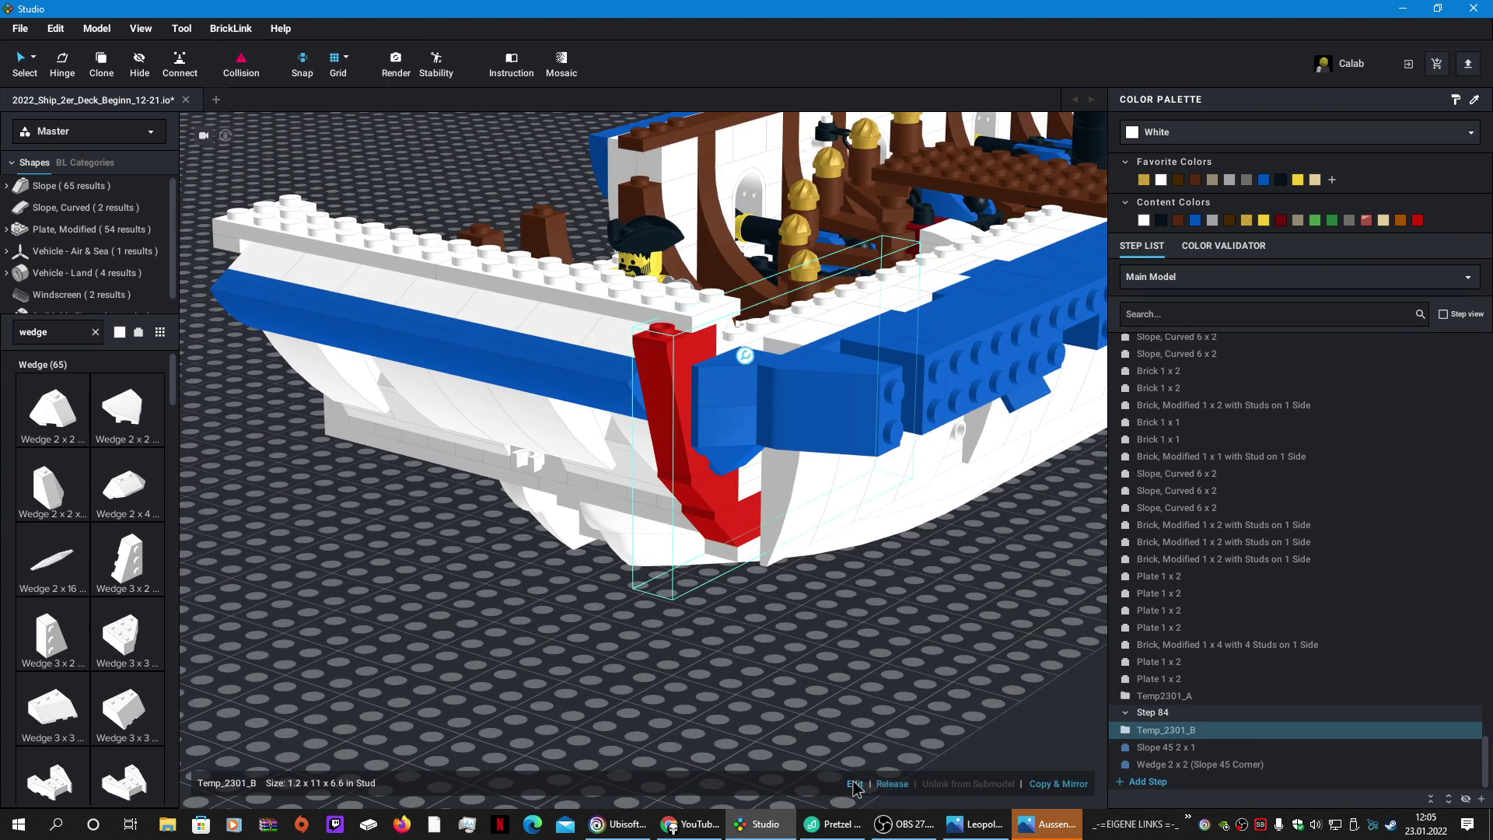
{"action": "left_click", "coordinate": [854, 784]}
{"action": "left_click", "coordinate": [723, 537]}
{"action": "left_click", "coordinate": [705, 490], "text": "ctrl"}
{"action": "left_click", "coordinate": [694, 424], "text": "ctrl"}
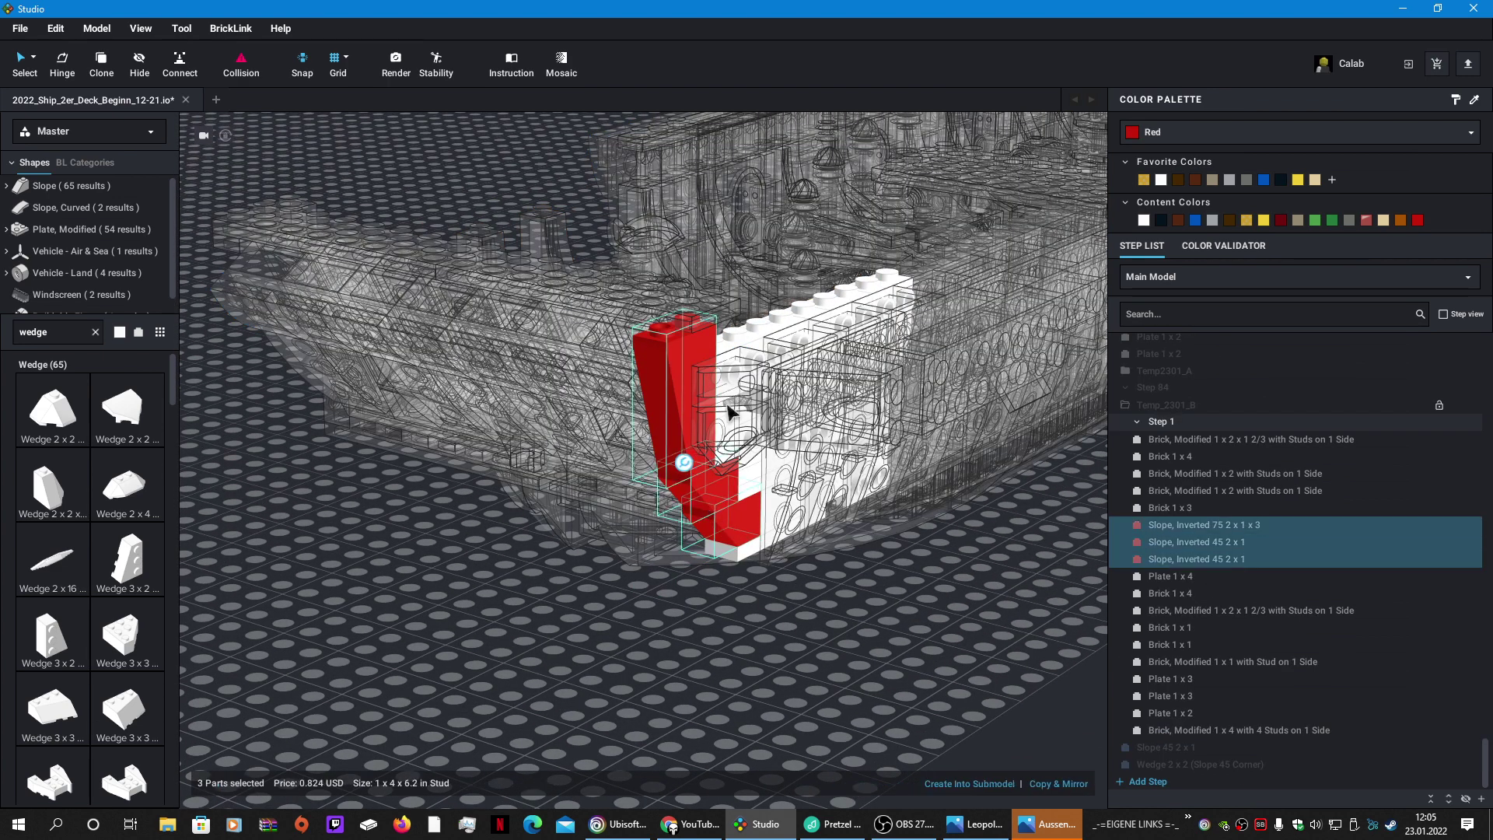
{"action": "left_click", "coordinate": [1264, 220]}
{"action": "left_click", "coordinate": [964, 620]}
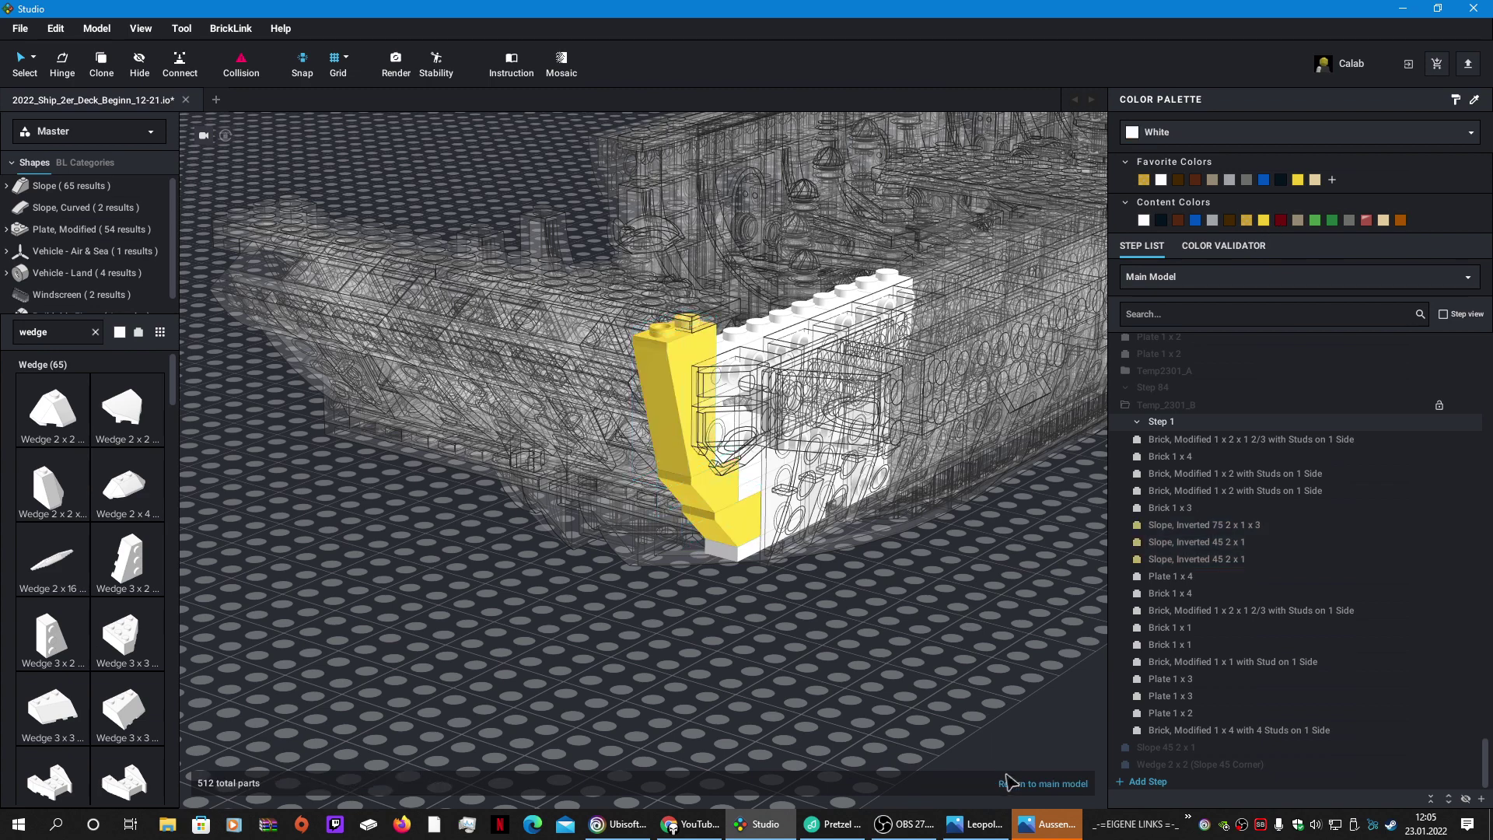
{"action": "left_click", "coordinate": [1007, 781]}
Step: In submodel Temp_2301_B, recolor the white Plate 1 x 4 at the foot of the corner edge yellow
{"action": "mouse_move", "coordinate": [922, 651]}
{"action": "right_mouse_down"}
{"action": "mouse_move", "coordinate": [946, 630]}
{"action": "mouse_move", "coordinate": [920, 640]}
{"action": "right_mouse_up"}
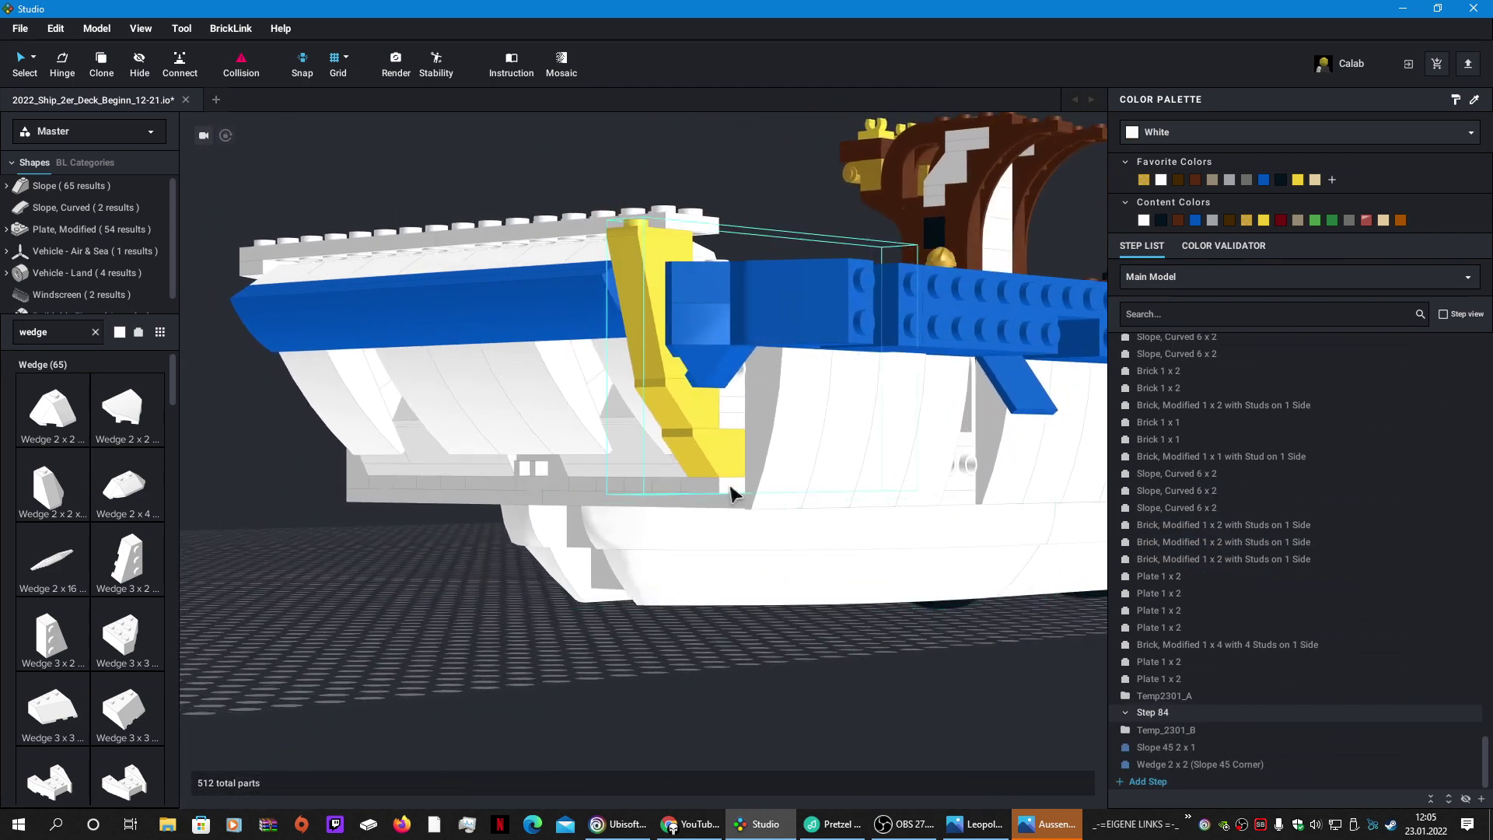
{"action": "left_click", "coordinate": [731, 491]}
{"action": "left_click", "coordinate": [855, 783]}
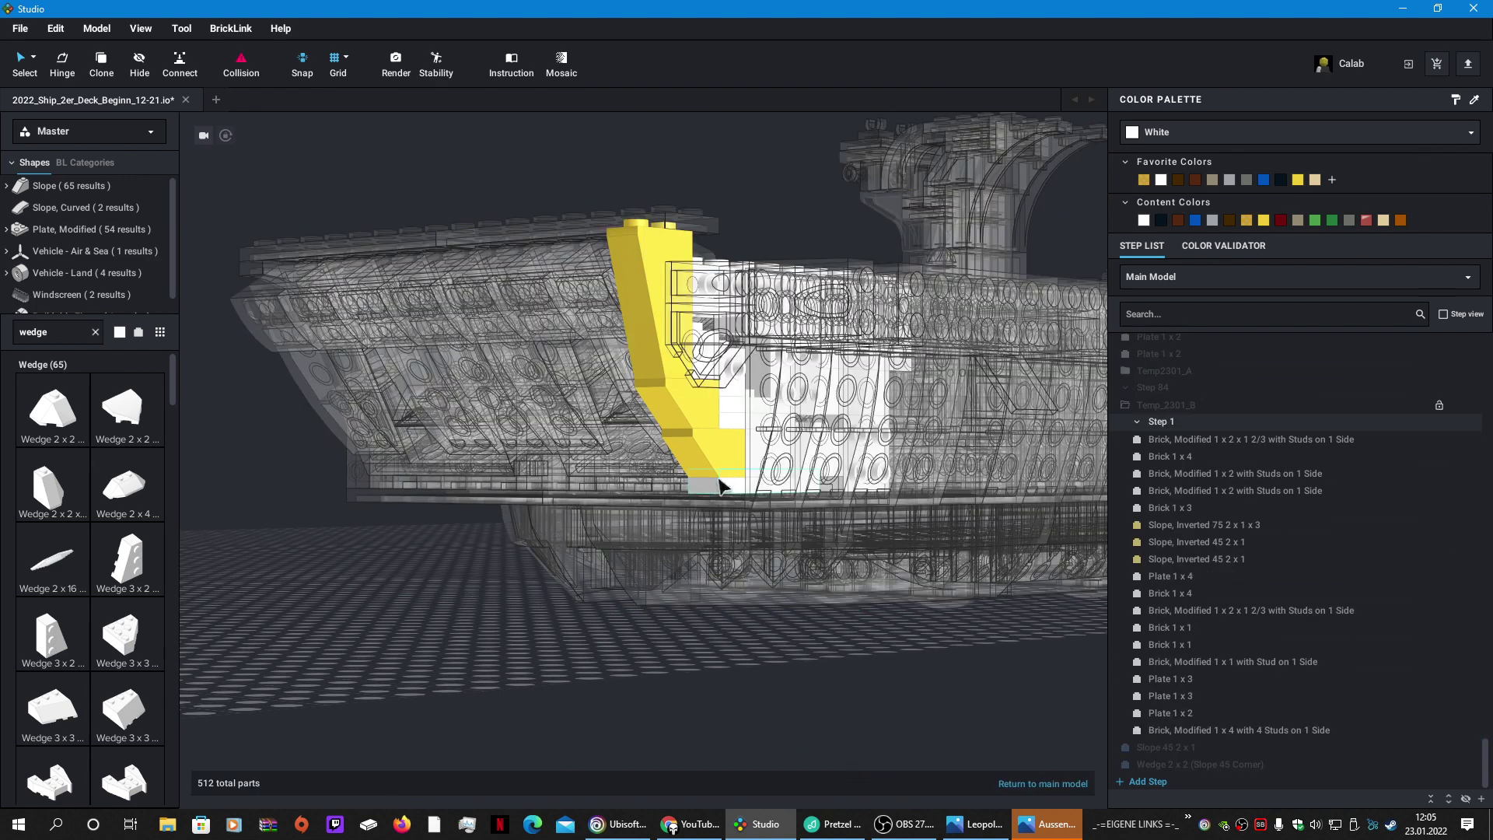
{"action": "left_click", "coordinate": [719, 483]}
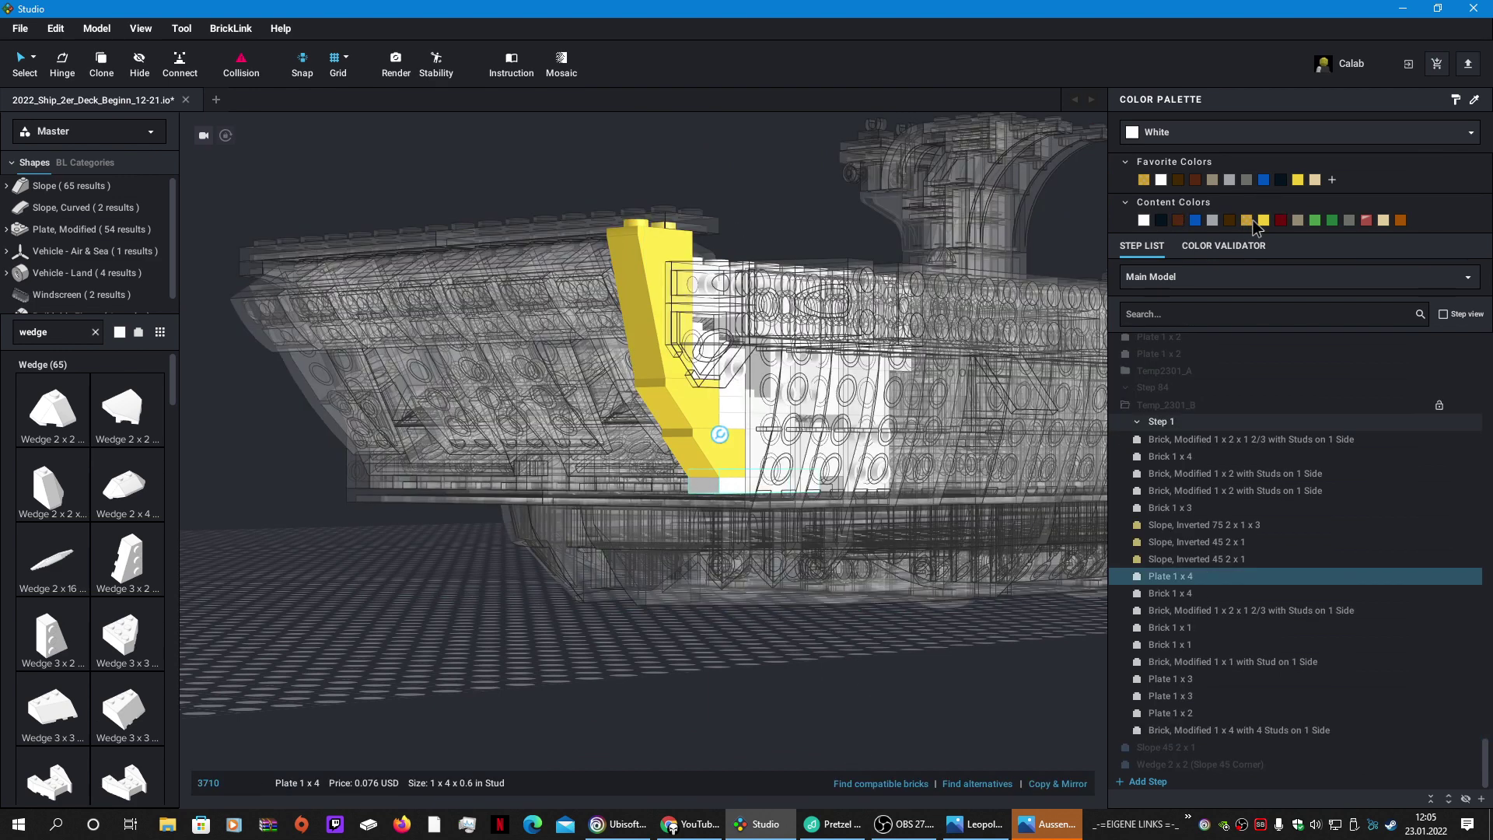
{"action": "left_click", "coordinate": [1296, 181]}
{"action": "left_click", "coordinate": [893, 645]}
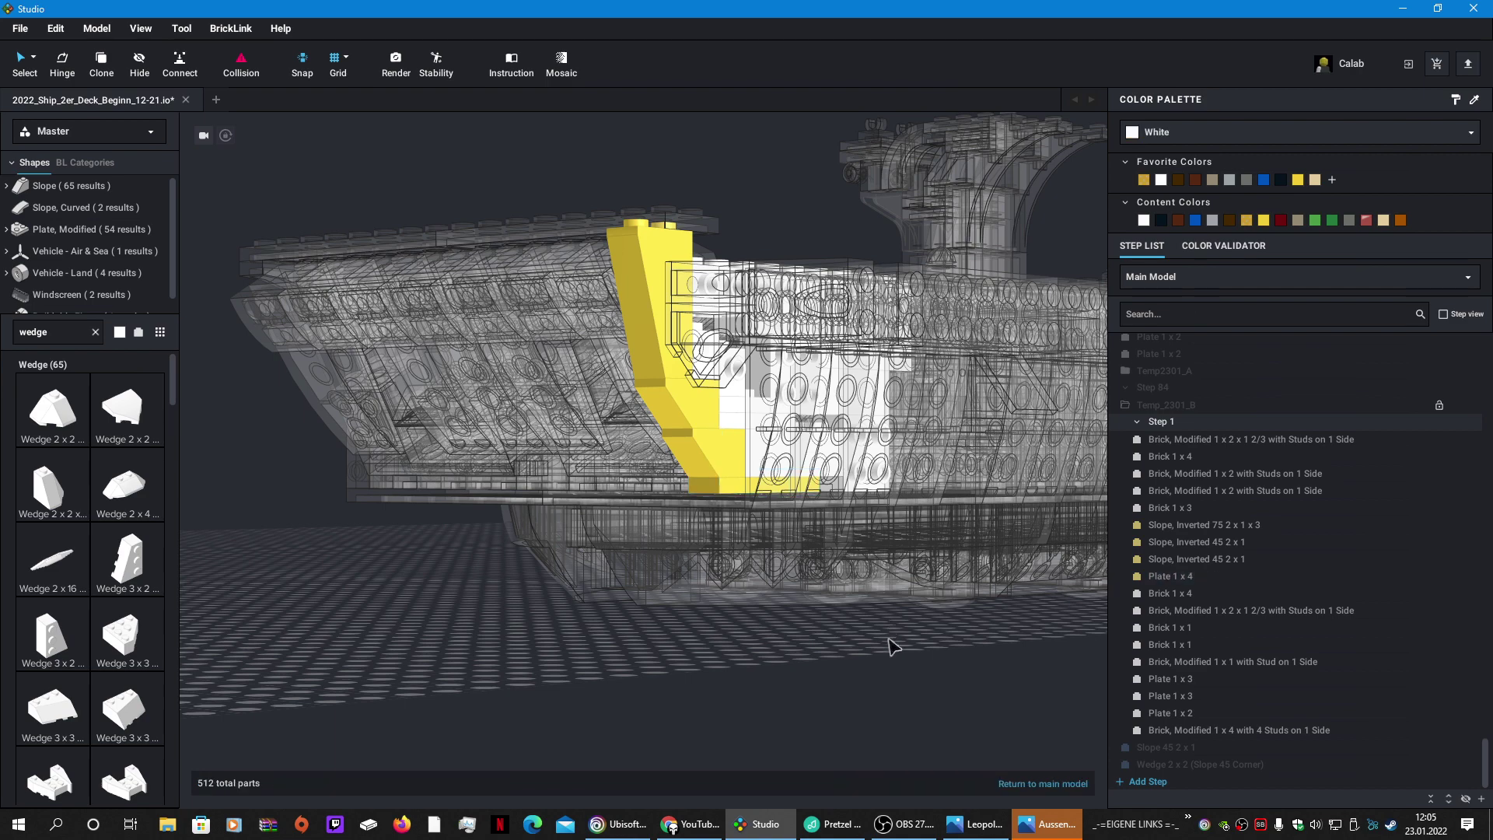
{"action": "left_click", "coordinate": [1043, 784]}
Step: Shift the white rail plates above the blue band outward by one stud so they cover the top of the yellow corner edge
{"action": "mouse_move", "coordinate": [896, 690]}
{"action": "right_mouse_down"}
{"action": "mouse_move", "coordinate": [864, 691]}
{"action": "mouse_move", "coordinate": [866, 703]}
{"action": "mouse_move", "coordinate": [936, 700]}
{"action": "mouse_move", "coordinate": [914, 682]}
{"action": "right_mouse_up"}
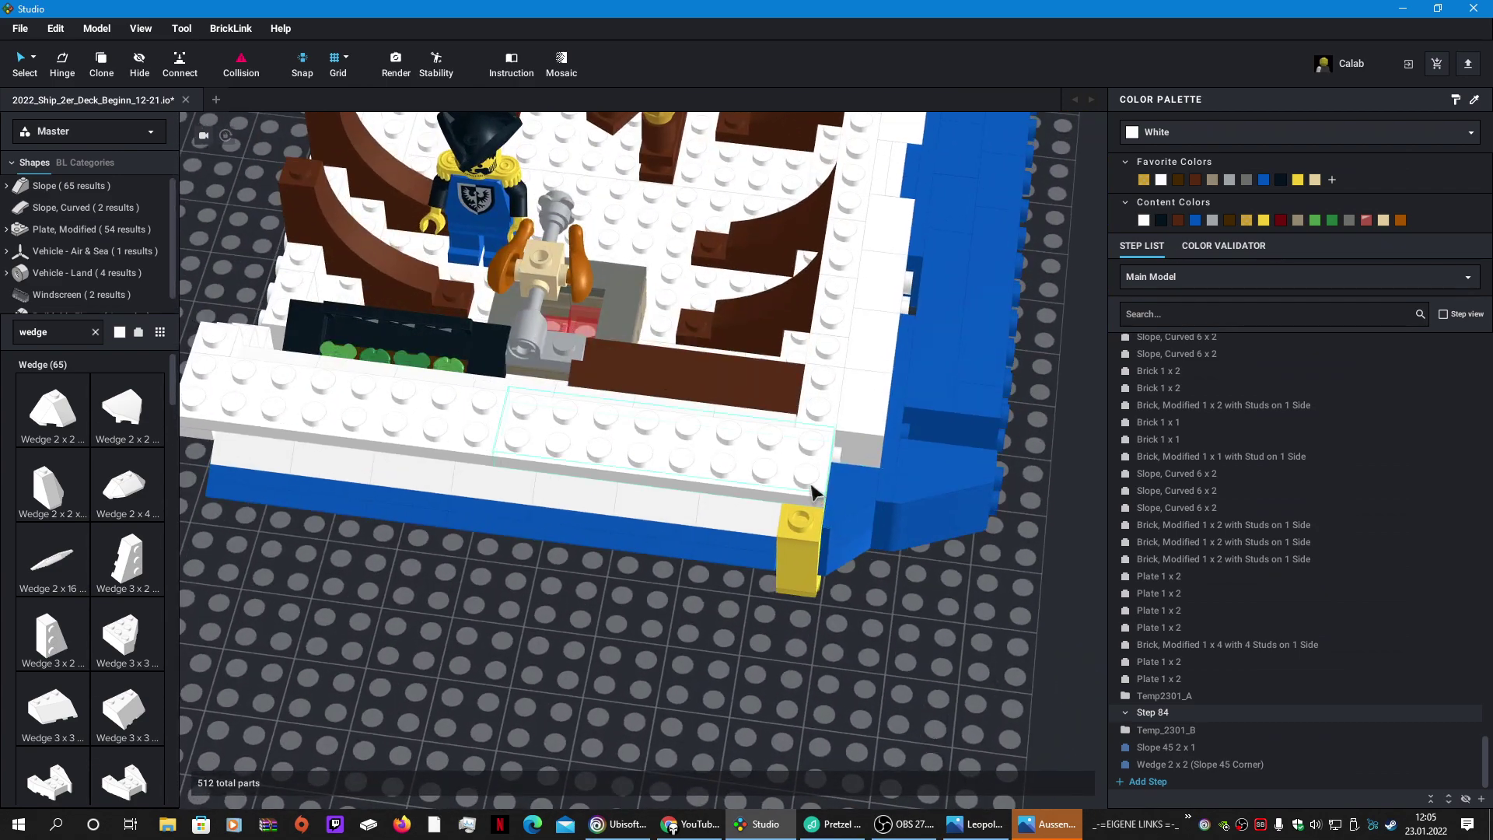
{"action": "left_click_drag", "start_coordinate": [757, 482], "coordinate": [760, 500]}
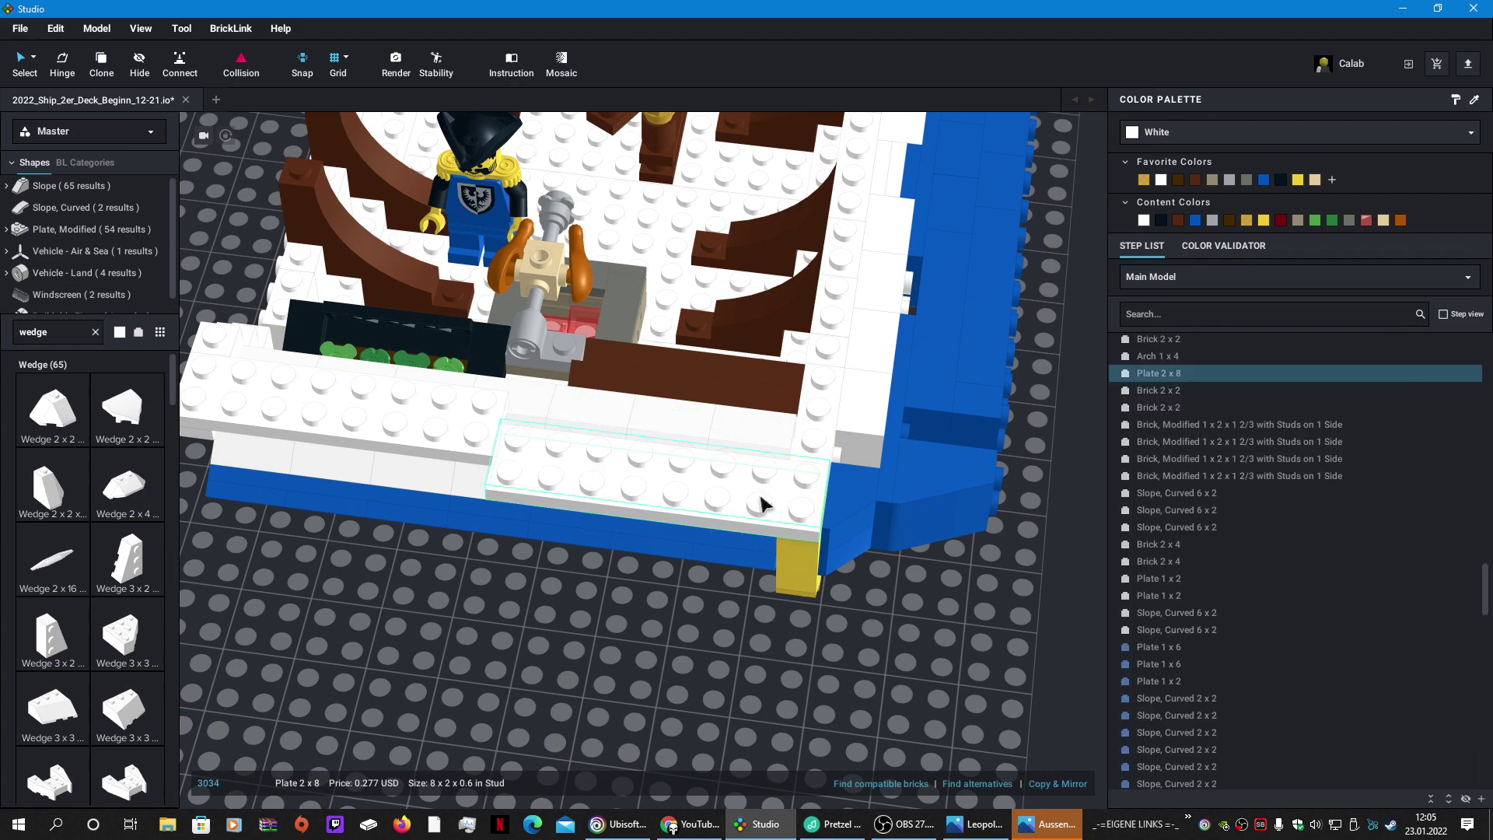
{"action": "left_click_drag", "start_coordinate": [455, 436], "coordinate": [454, 457]}
{"action": "left_click", "coordinate": [892, 700]}
Step: Search the parts for "1x6 plate" and place a white Plate 1 x 6 centrally beneath the rail, above the blue band
{"action": "mouse_move", "coordinate": [916, 663]}
{"action": "right_mouse_down"}
{"action": "mouse_move", "coordinate": [932, 619]}
{"action": "mouse_move", "coordinate": [958, 622]}
{"action": "mouse_move", "coordinate": [928, 640]}
{"action": "right_mouse_up"}
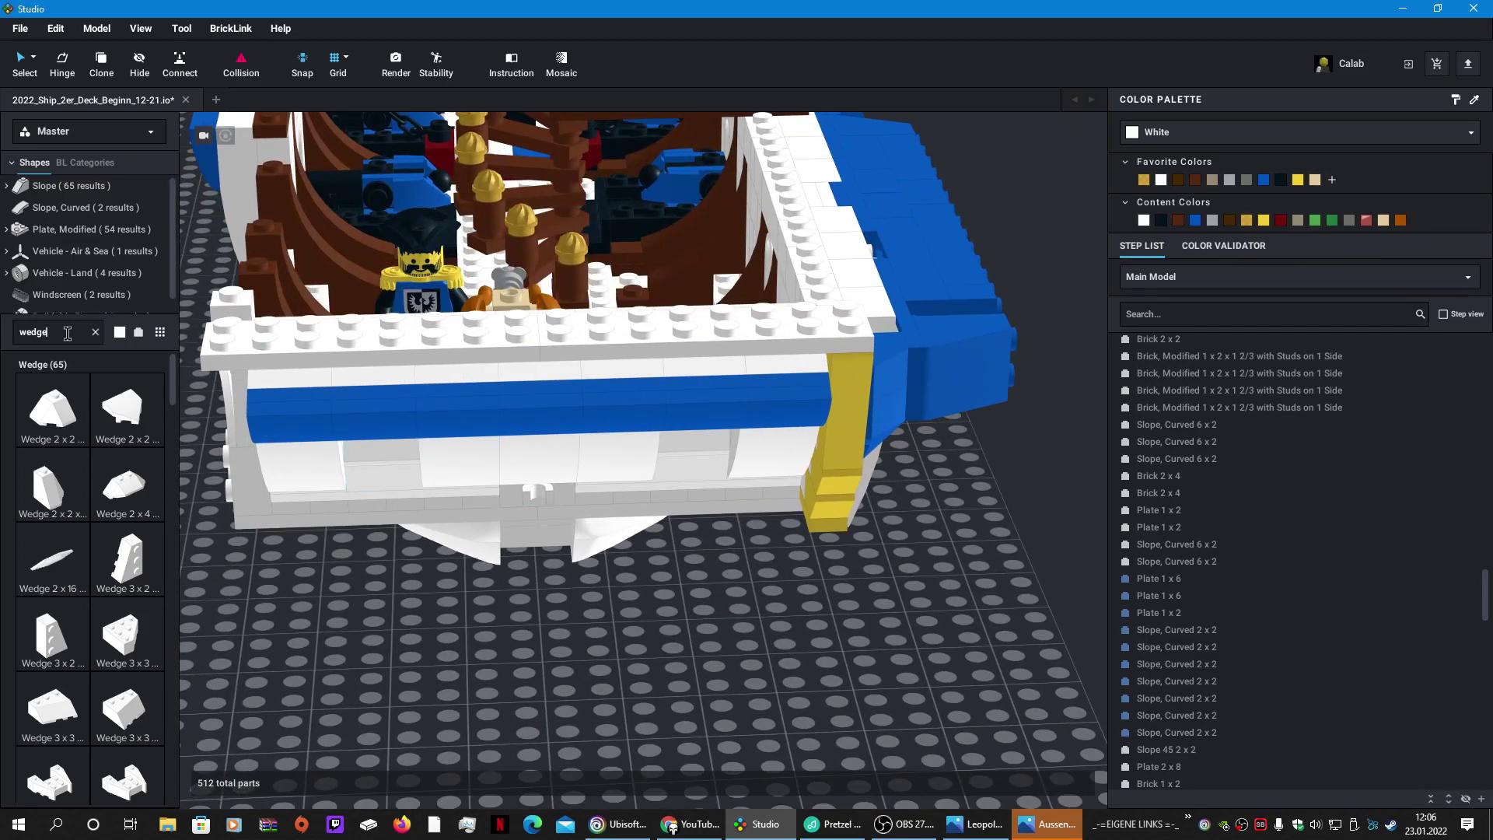
{"action": "type", "text": "x6"}
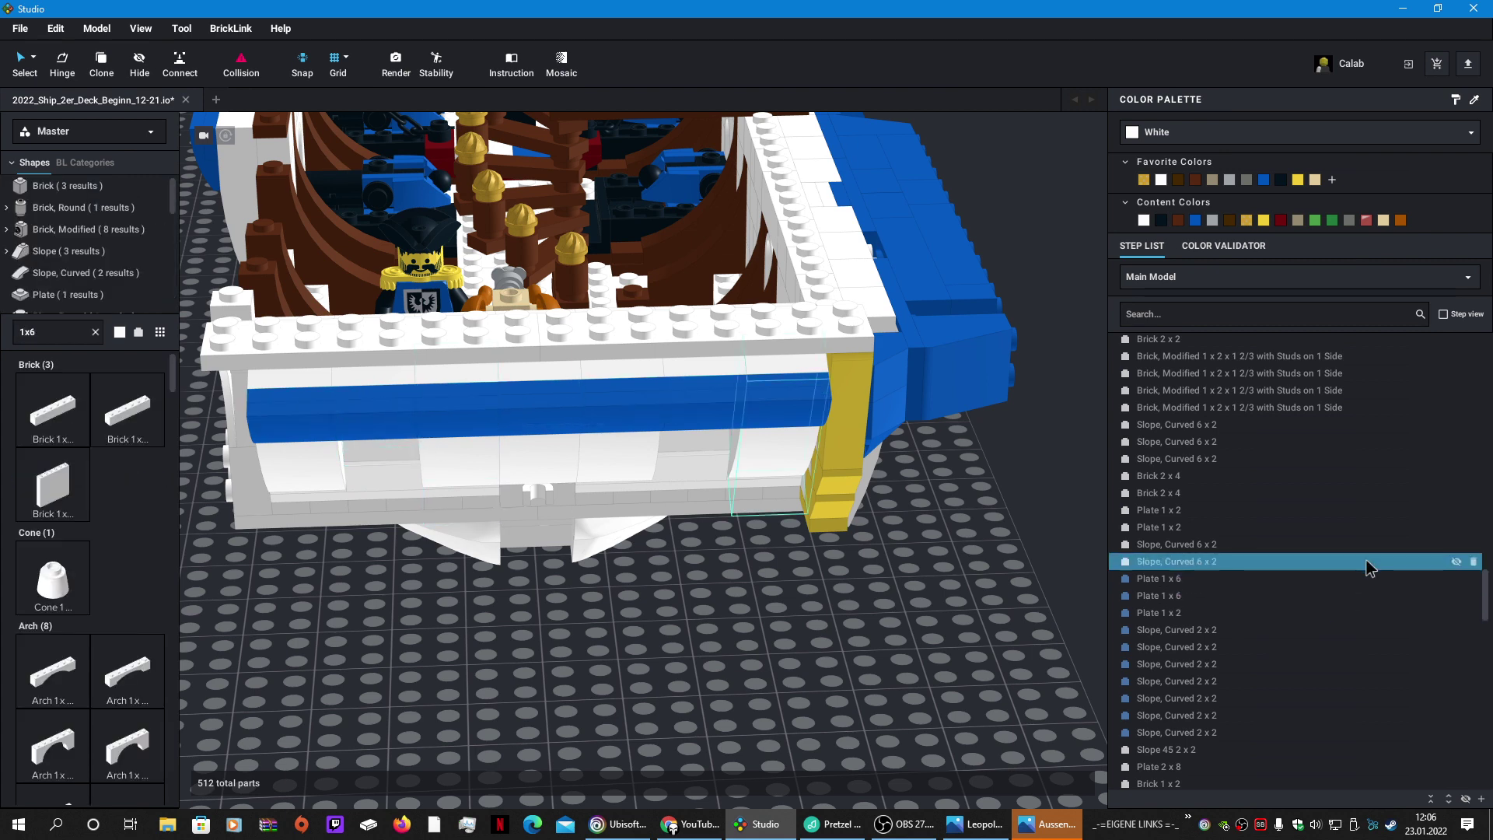
{"action": "scroll", "coordinate": [1359, 564], "scroll_direction": "down", "scroll_amount": 6}
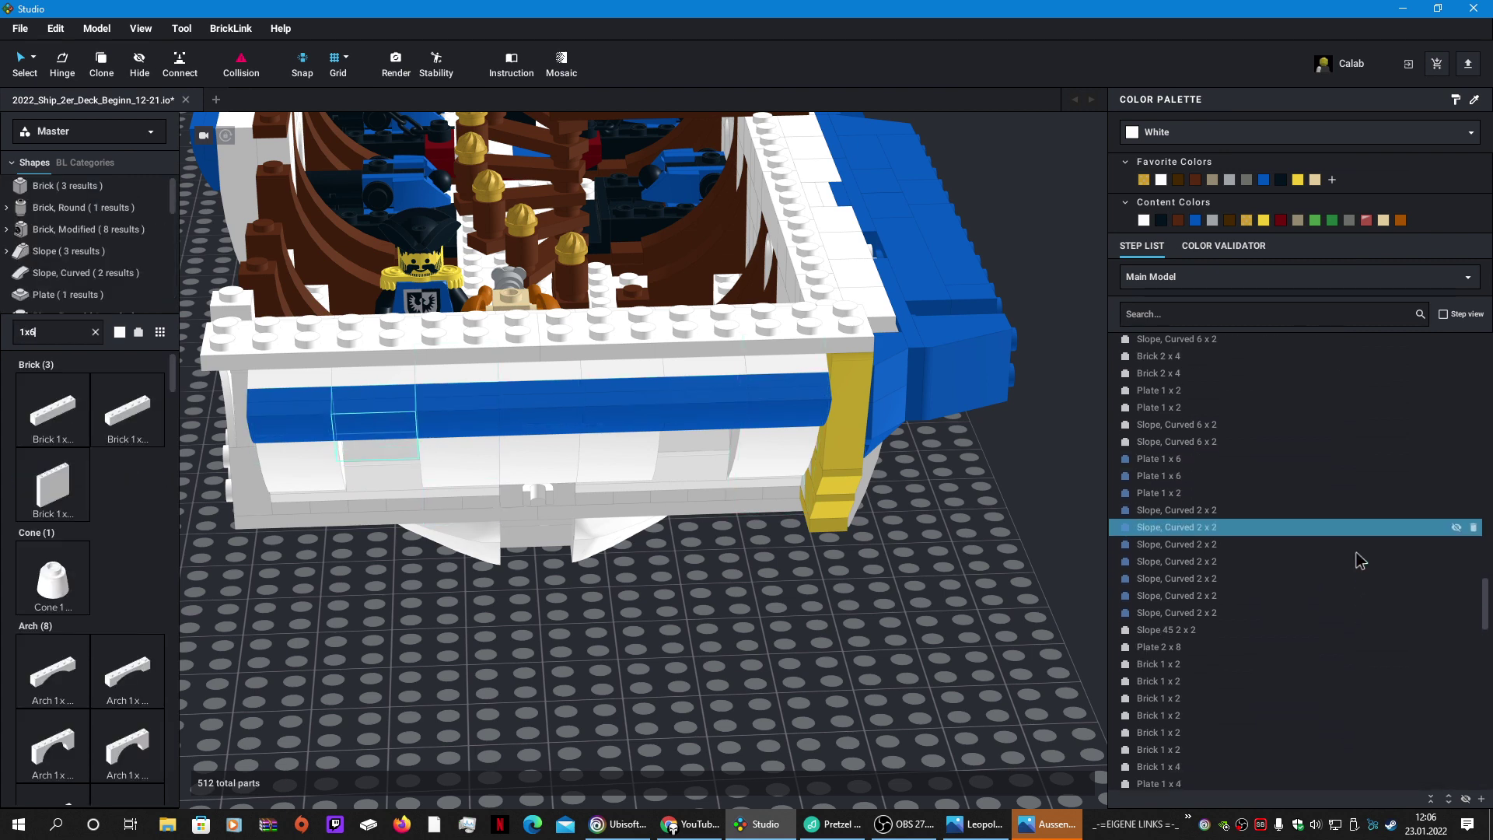
{"action": "left_click_drag", "start_coordinate": [1485, 619], "coordinate": [1484, 778]}
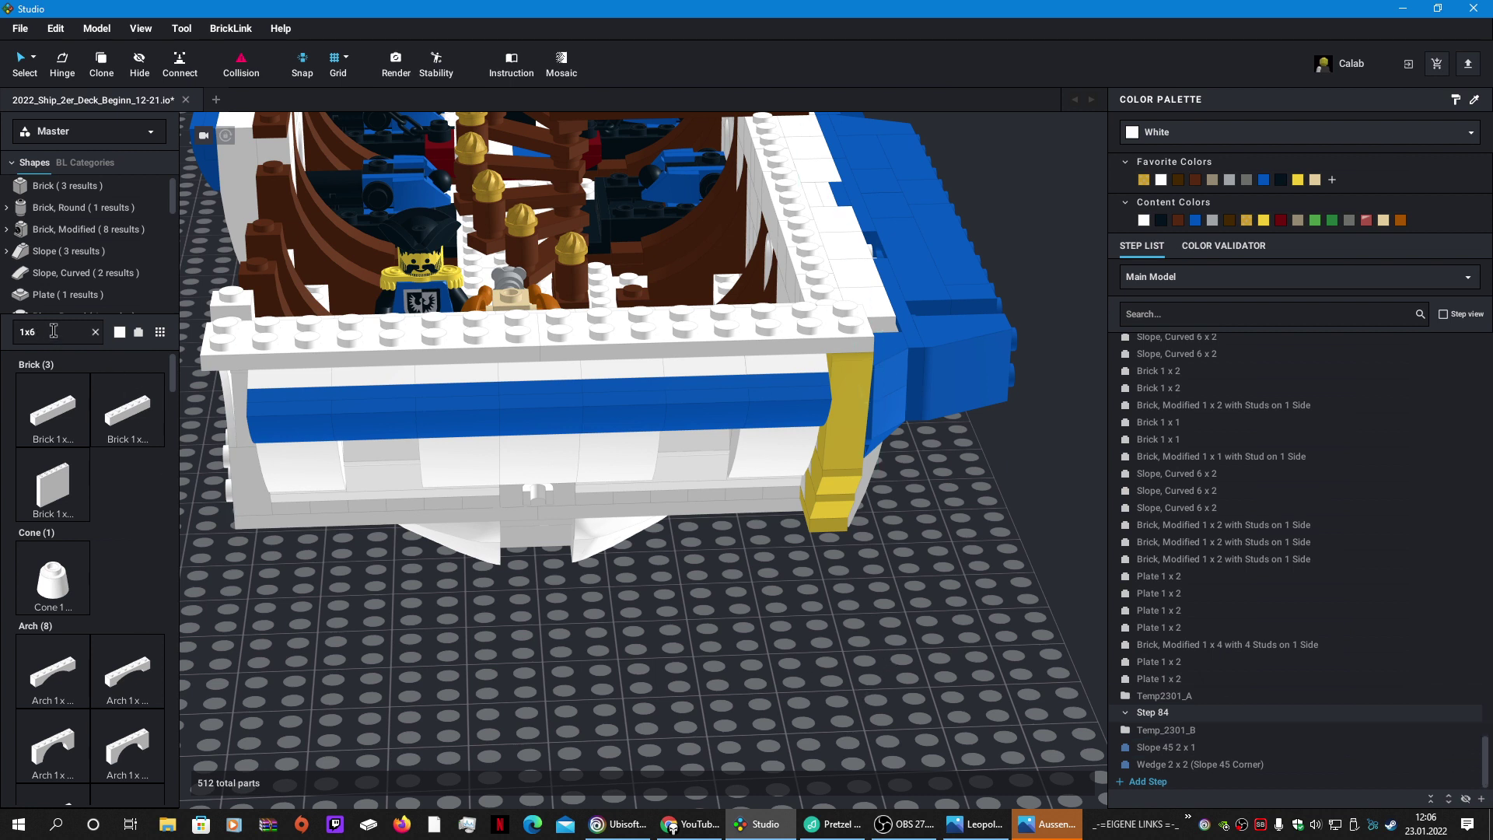
{"action": "type", "text": "late"}
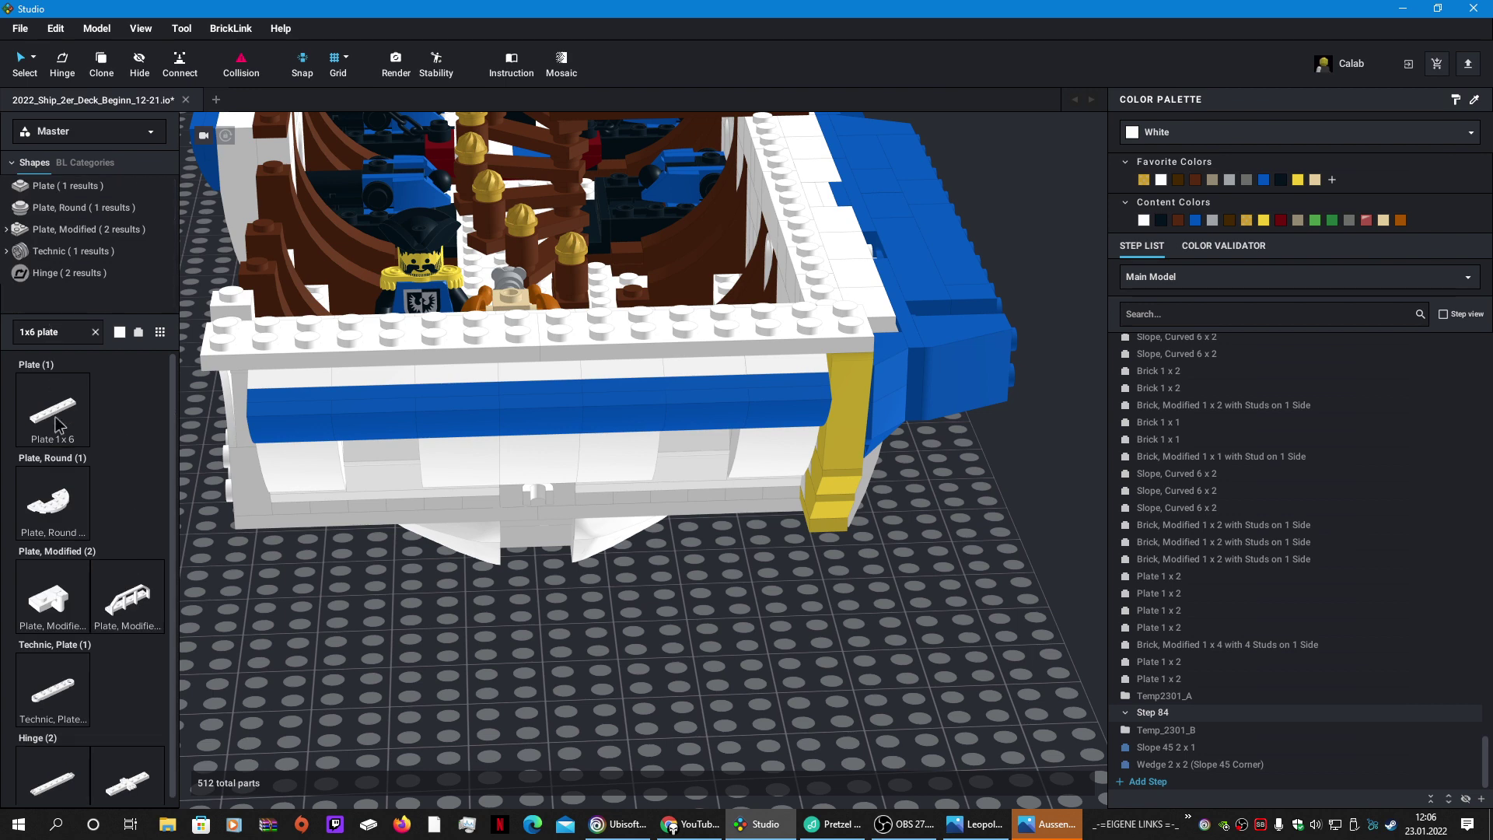
{"action": "left_click_drag", "start_coordinate": [54, 424], "coordinate": [556, 360]}
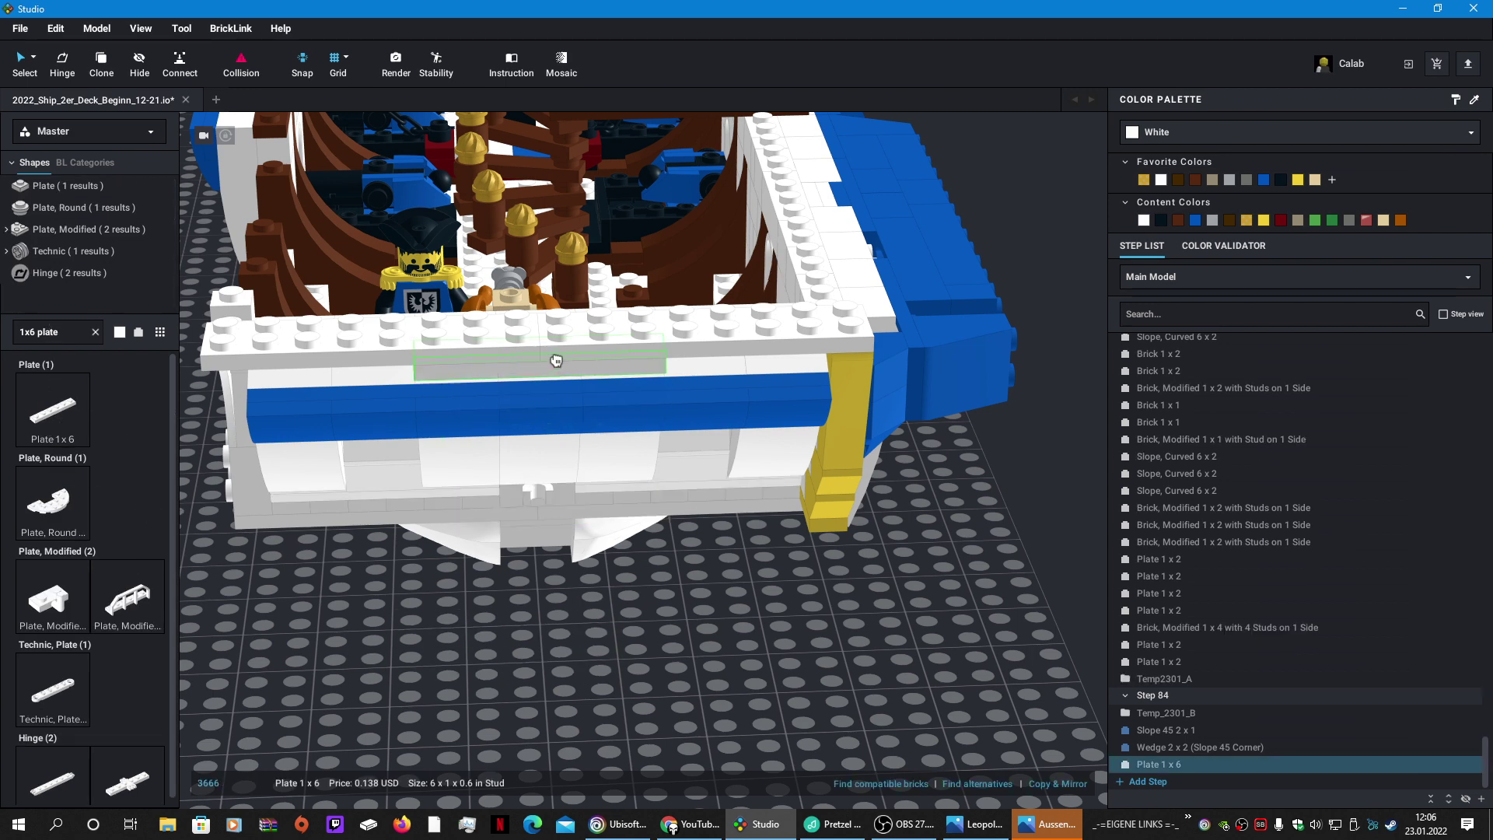
{"action": "left_click", "coordinate": [556, 360]}
{"action": "key", "text": "Escape"}
Step: Search the parts for "1x4 plate" and place a white Plate 1 x 4 at each end of the Plate 1 x 6 beneath the rail
{"action": "mouse_move", "coordinate": [770, 652]}
{"action": "right_mouse_down"}
{"action": "mouse_move", "coordinate": [771, 607]}
{"action": "mouse_move", "coordinate": [690, 609]}
{"action": "mouse_move", "coordinate": [806, 623]}
{"action": "mouse_move", "coordinate": [776, 637]}
{"action": "right_mouse_up"}
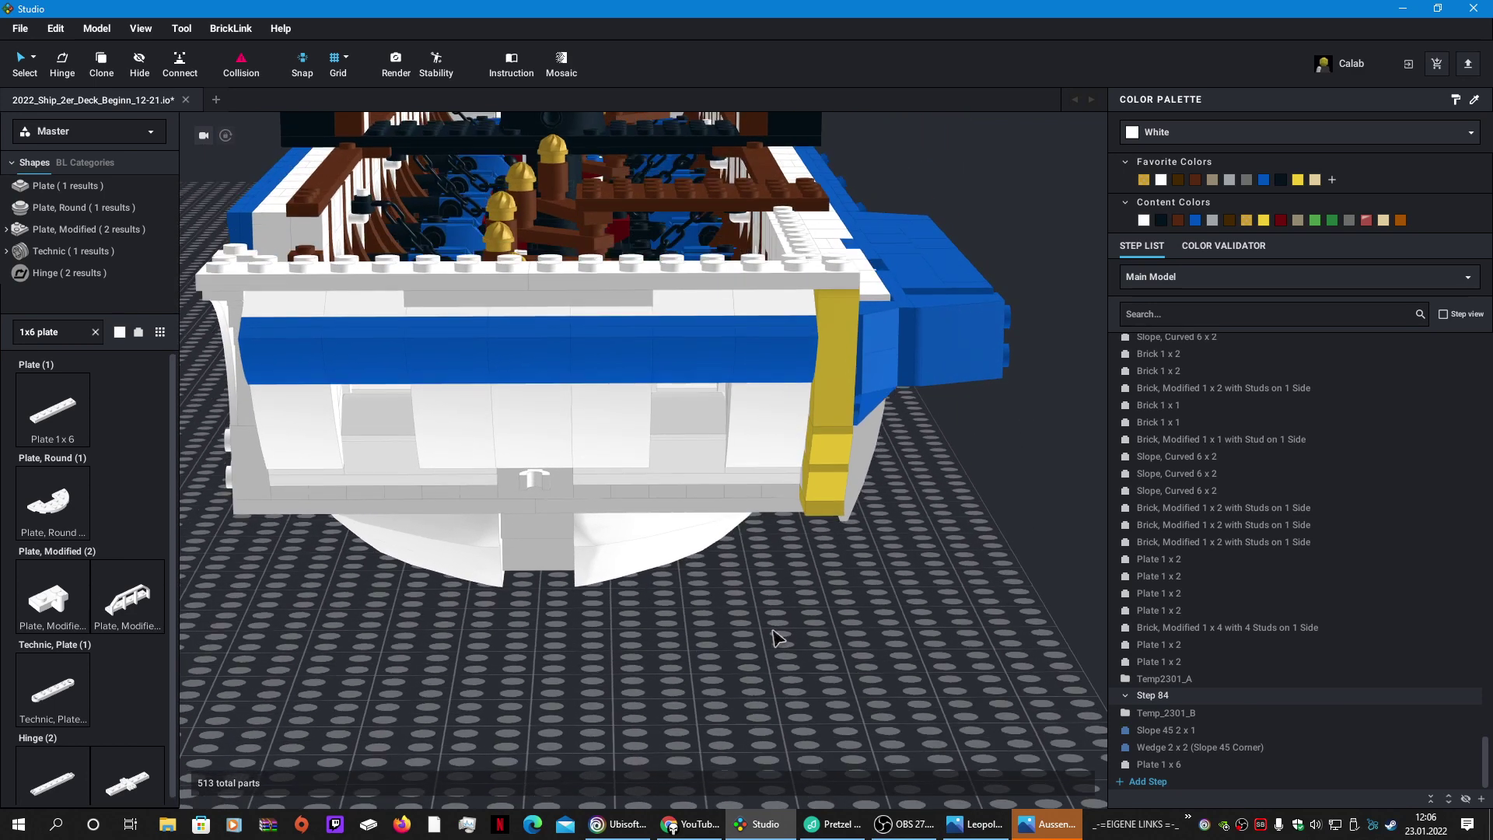
{"action": "type", "text": "x"}
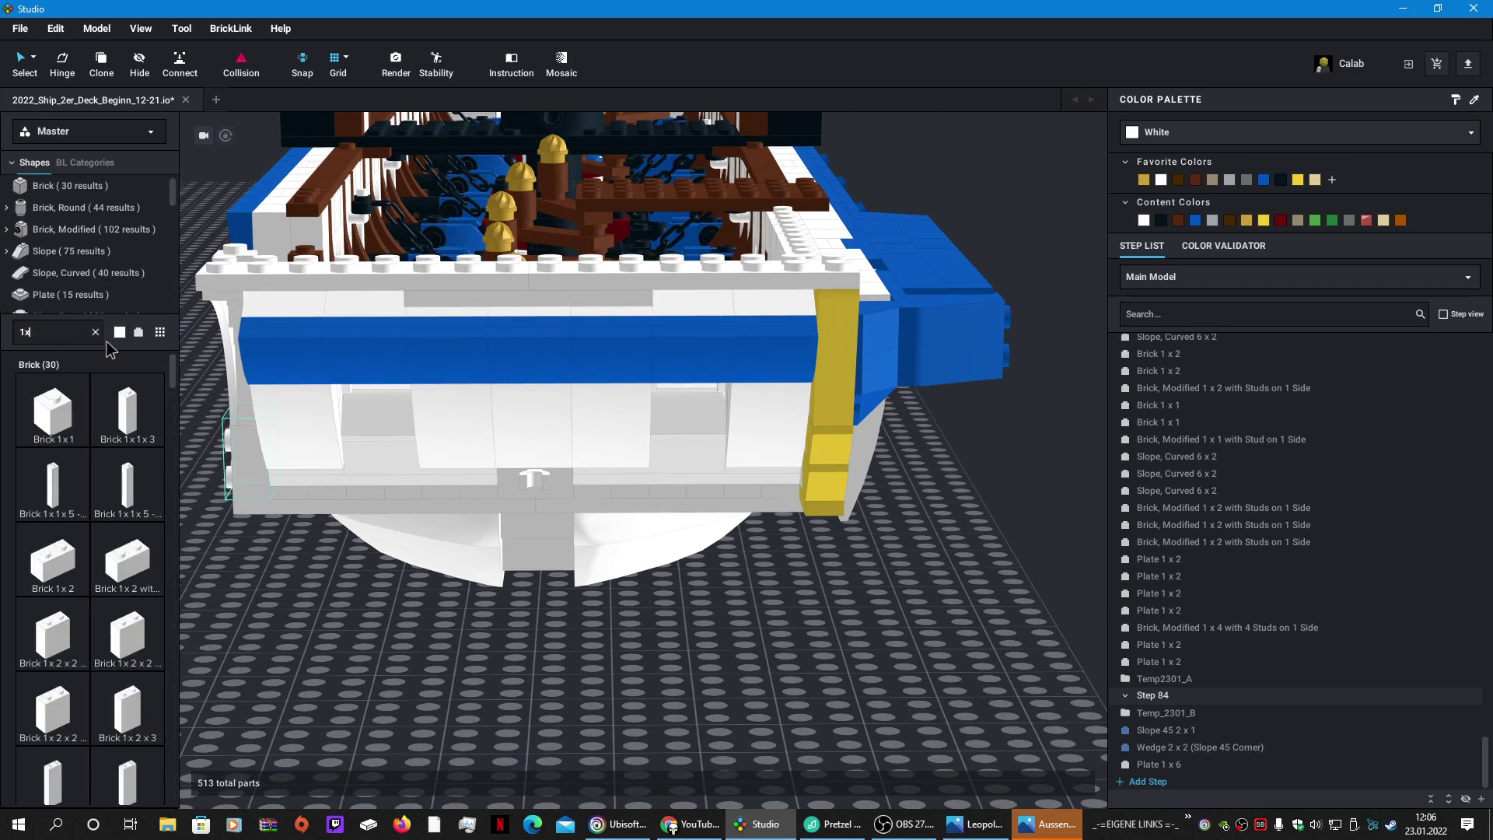
{"action": "type", "text": "4 plate"}
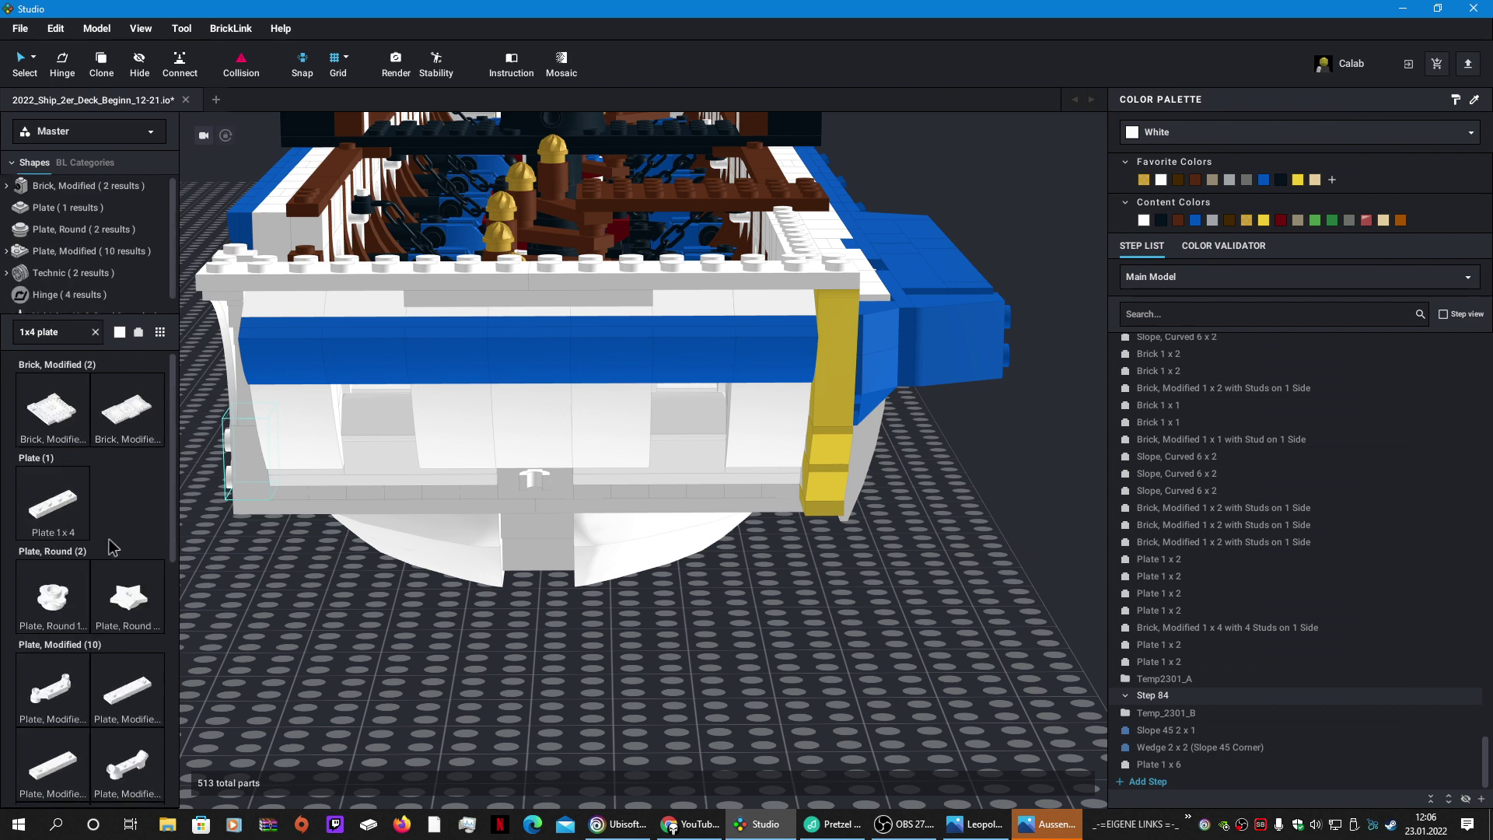
{"action": "left_click_drag", "start_coordinate": [110, 540], "coordinate": [734, 293]}
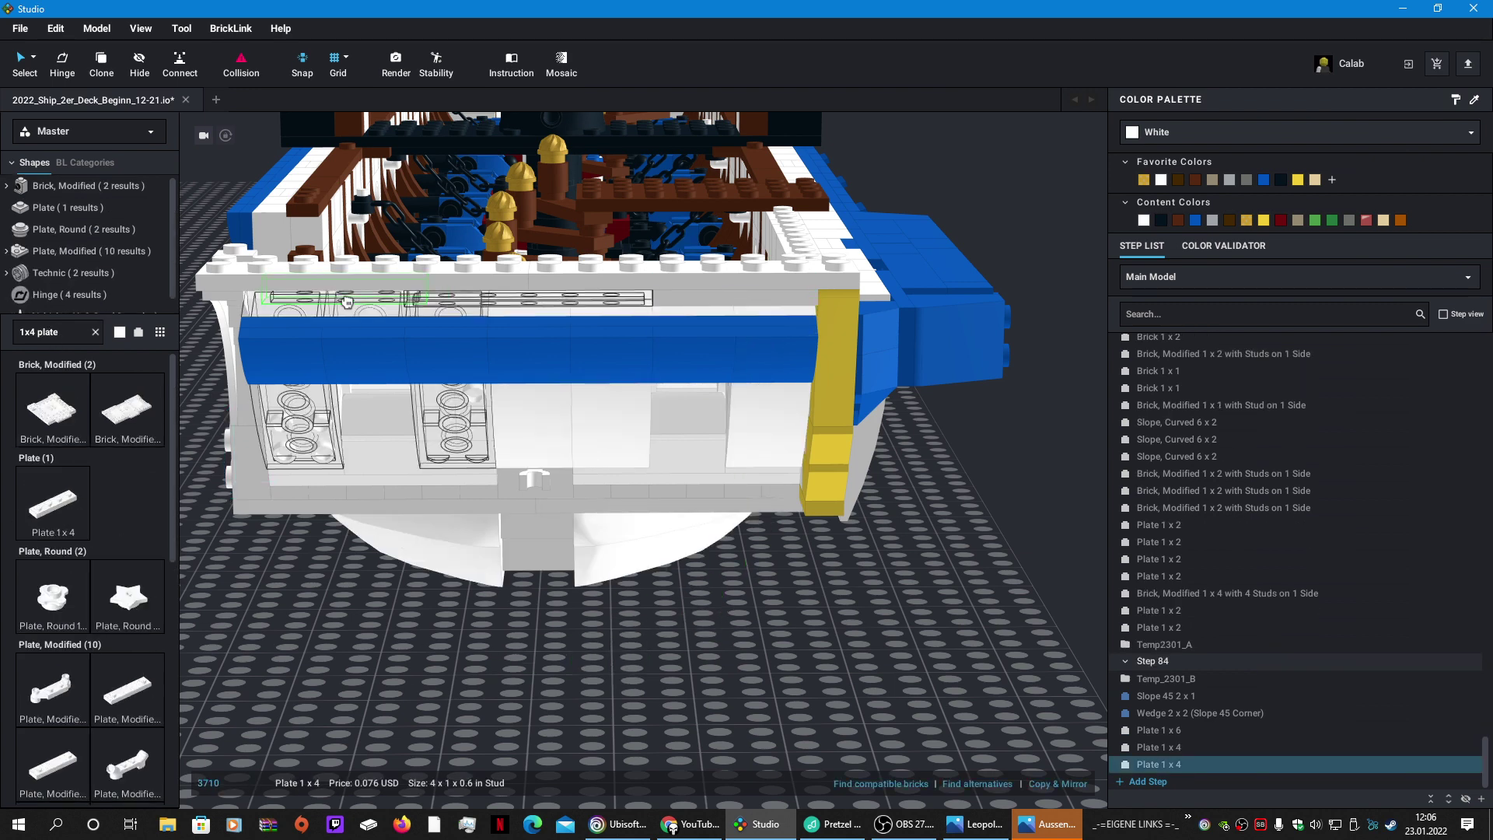
{"action": "left_click", "coordinate": [332, 293]}
{"action": "key", "text": "Escape"}
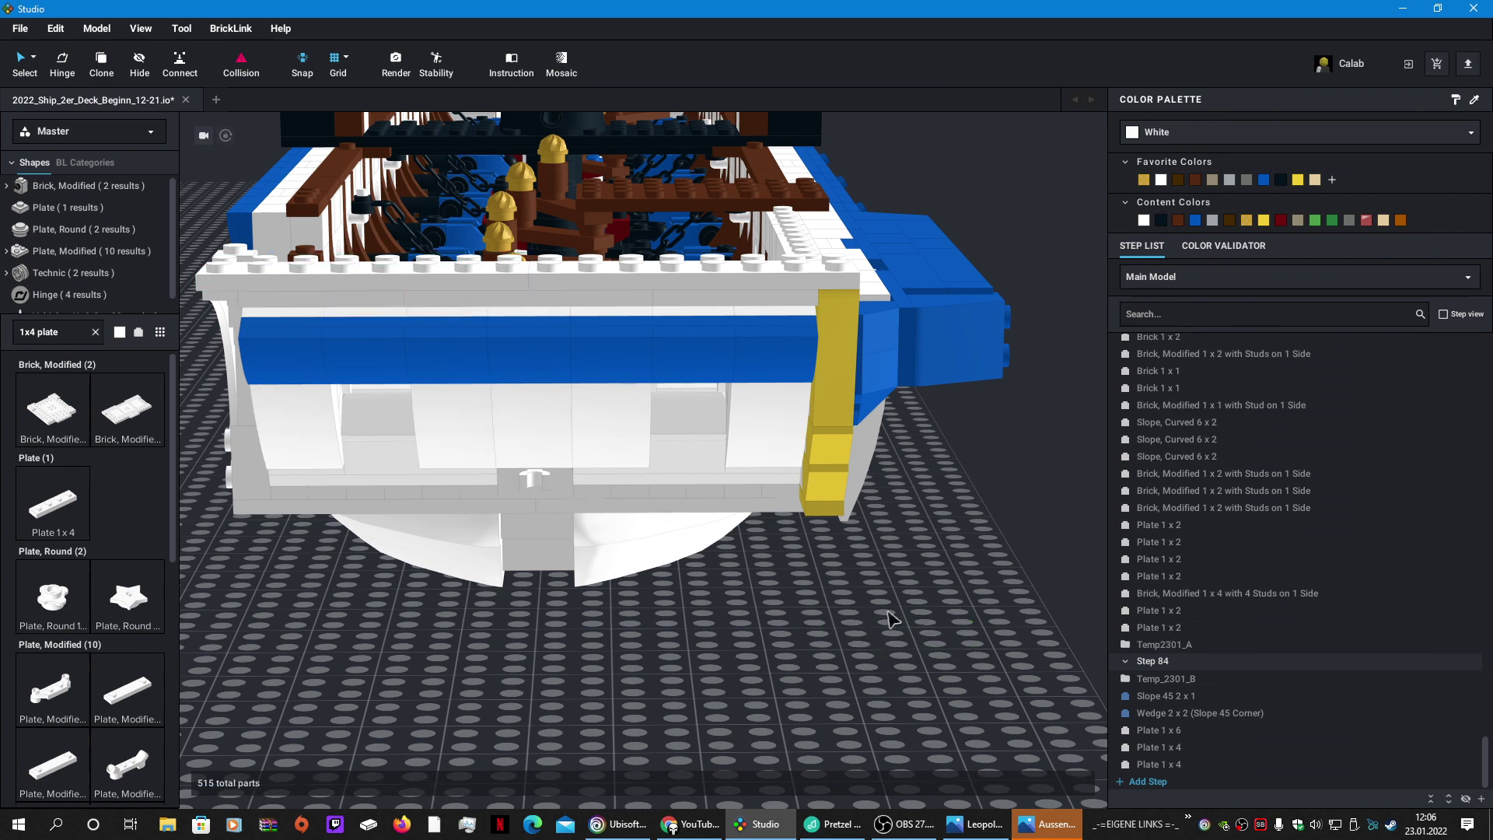
Step: Recolor the Plate 1 x 6 and both Plate 1 x 4 parts beneath the rail yellow
{"action": "mouse_move", "coordinate": [890, 617]}
{"action": "right_mouse_down"}
{"action": "mouse_move", "coordinate": [857, 617]}
{"action": "mouse_move", "coordinate": [889, 624]}
{"action": "mouse_move", "coordinate": [885, 609]}
{"action": "right_mouse_up"}
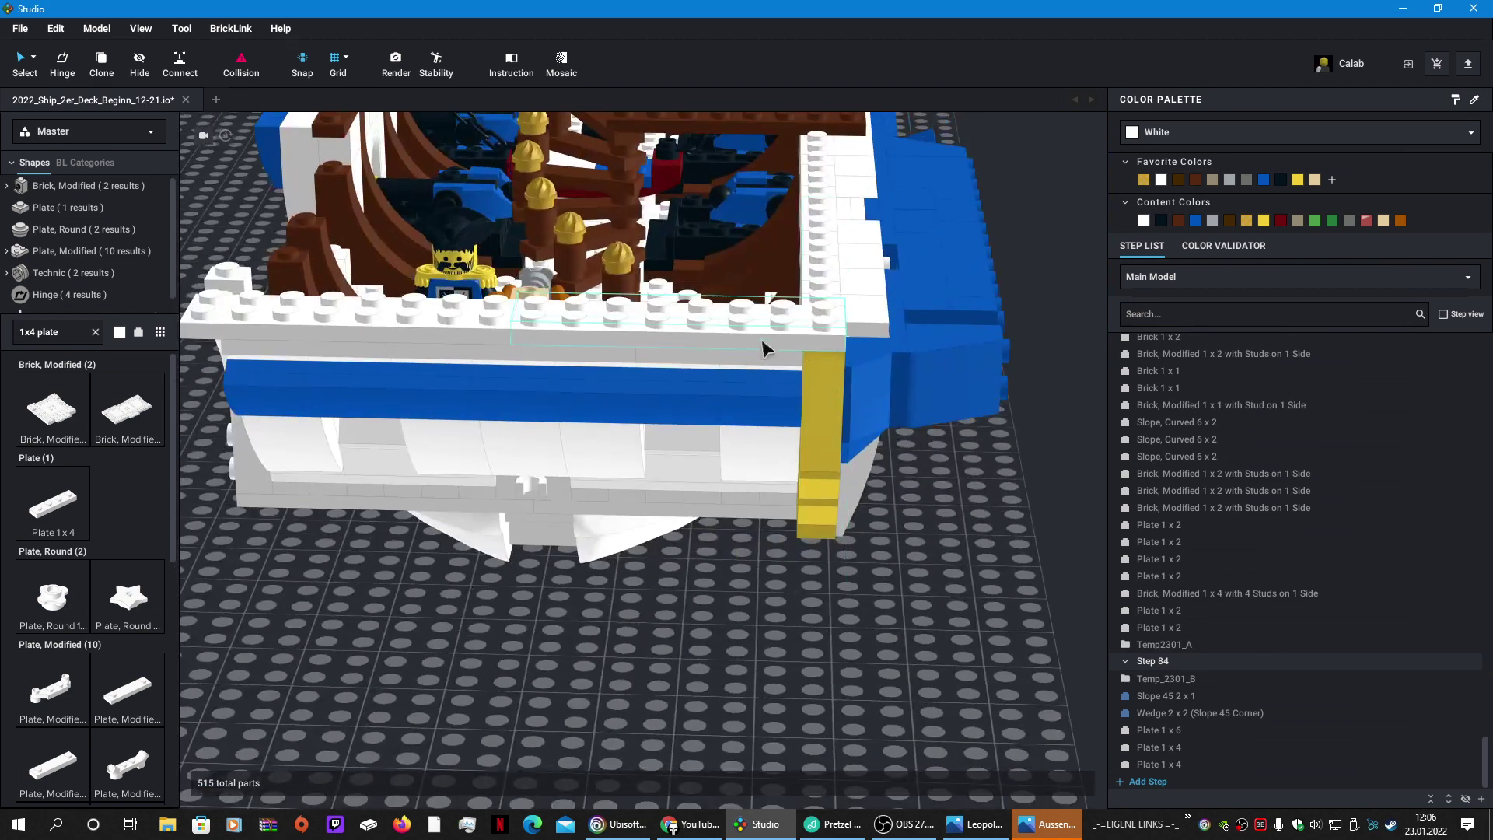
{"action": "left_click", "coordinate": [1213, 764]}
{"action": "left_click", "coordinate": [1213, 730], "text": "shift"}
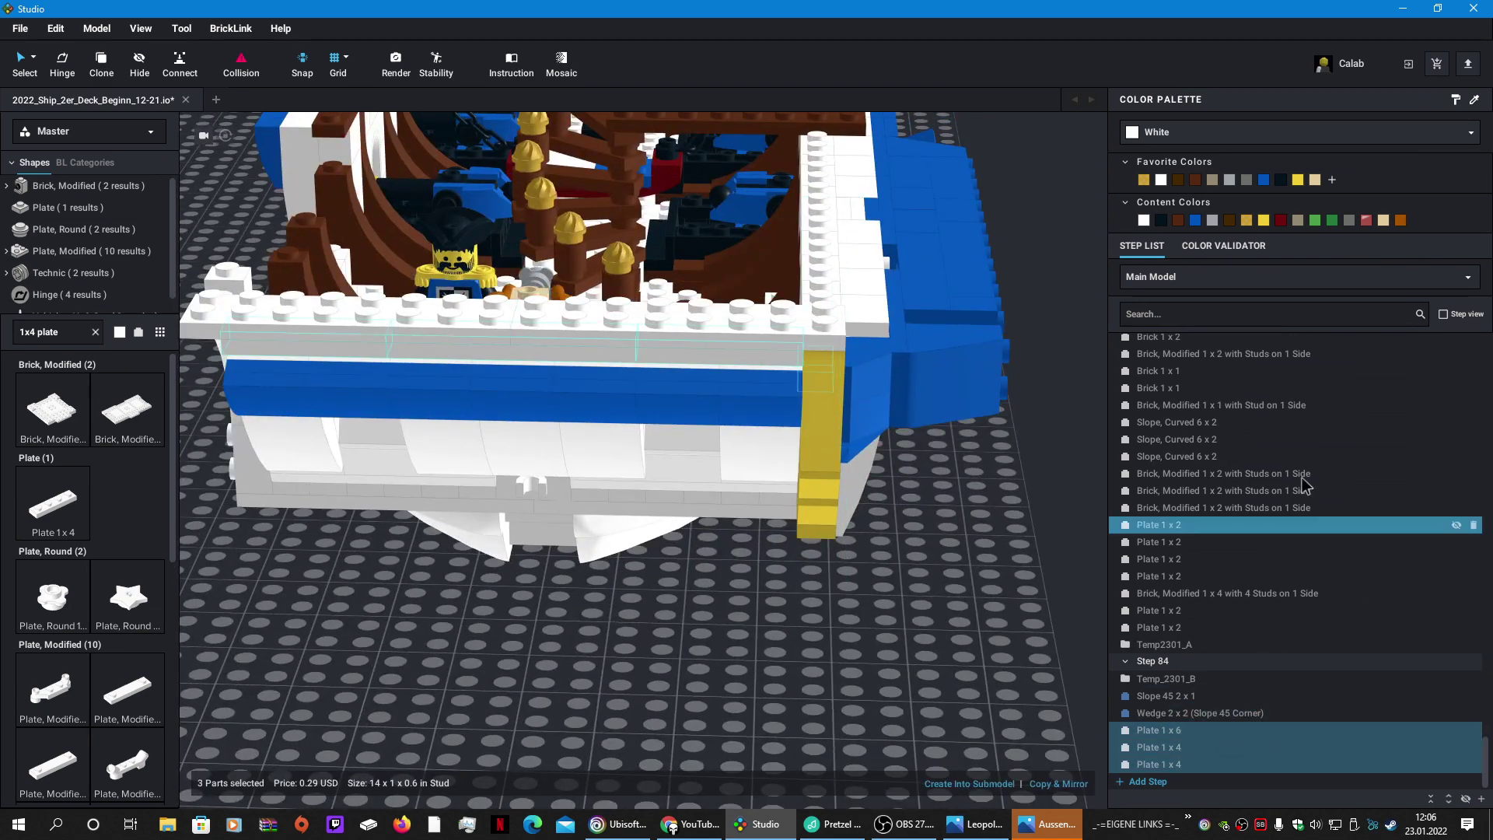
{"action": "left_click", "coordinate": [1298, 180]}
{"action": "left_click", "coordinate": [1011, 634]}
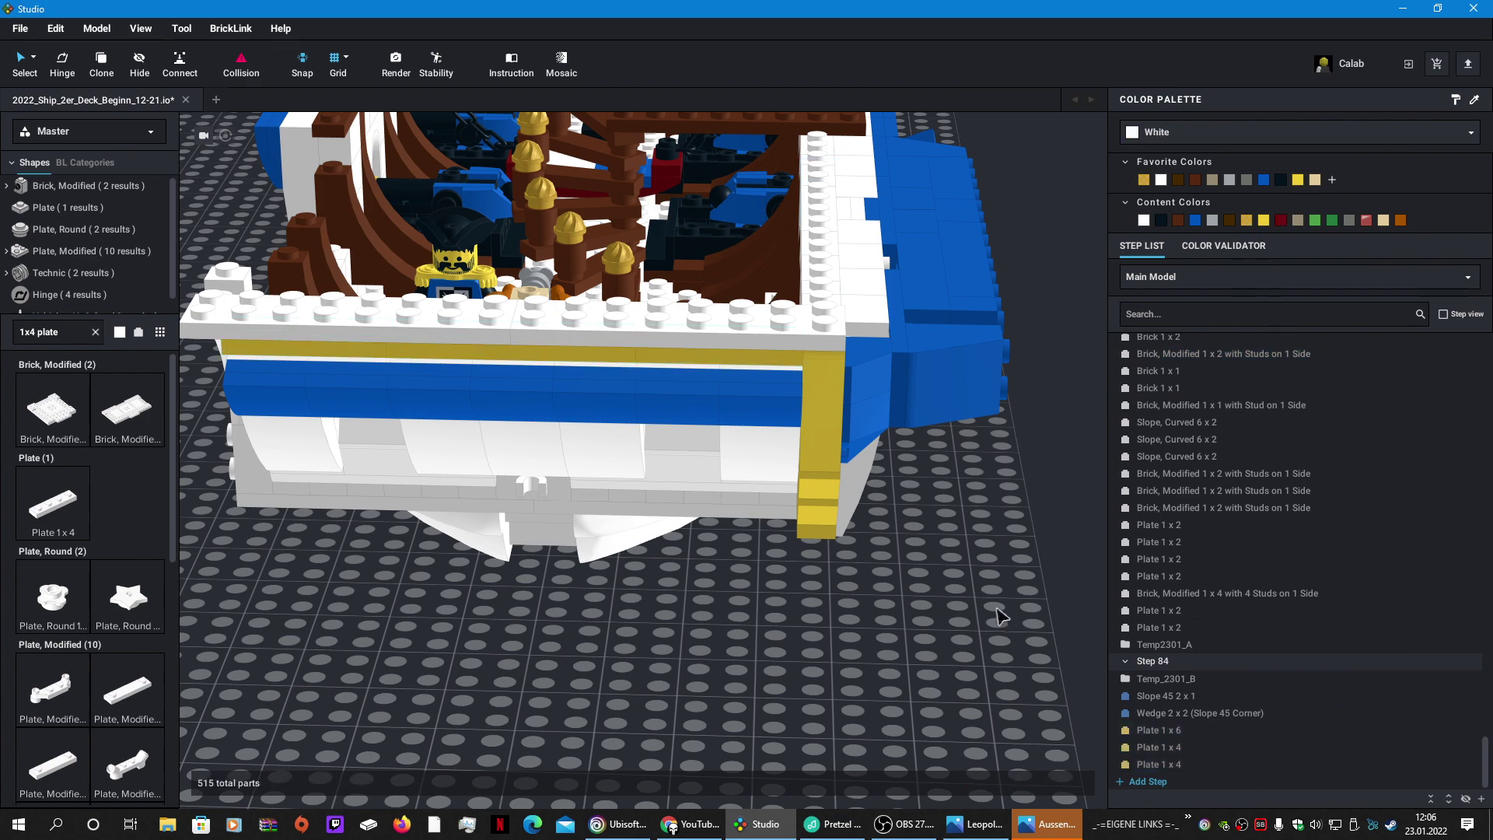
Step: Open submodel Temp_2301_B for editing and examine the yellow corner edge from the side and from above
{"action": "mouse_move", "coordinate": [997, 613]}
{"action": "right_mouse_down"}
{"action": "mouse_move", "coordinate": [1010, 593]}
{"action": "mouse_move", "coordinate": [1049, 595]}
{"action": "mouse_move", "coordinate": [982, 595]}
{"action": "right_mouse_up"}
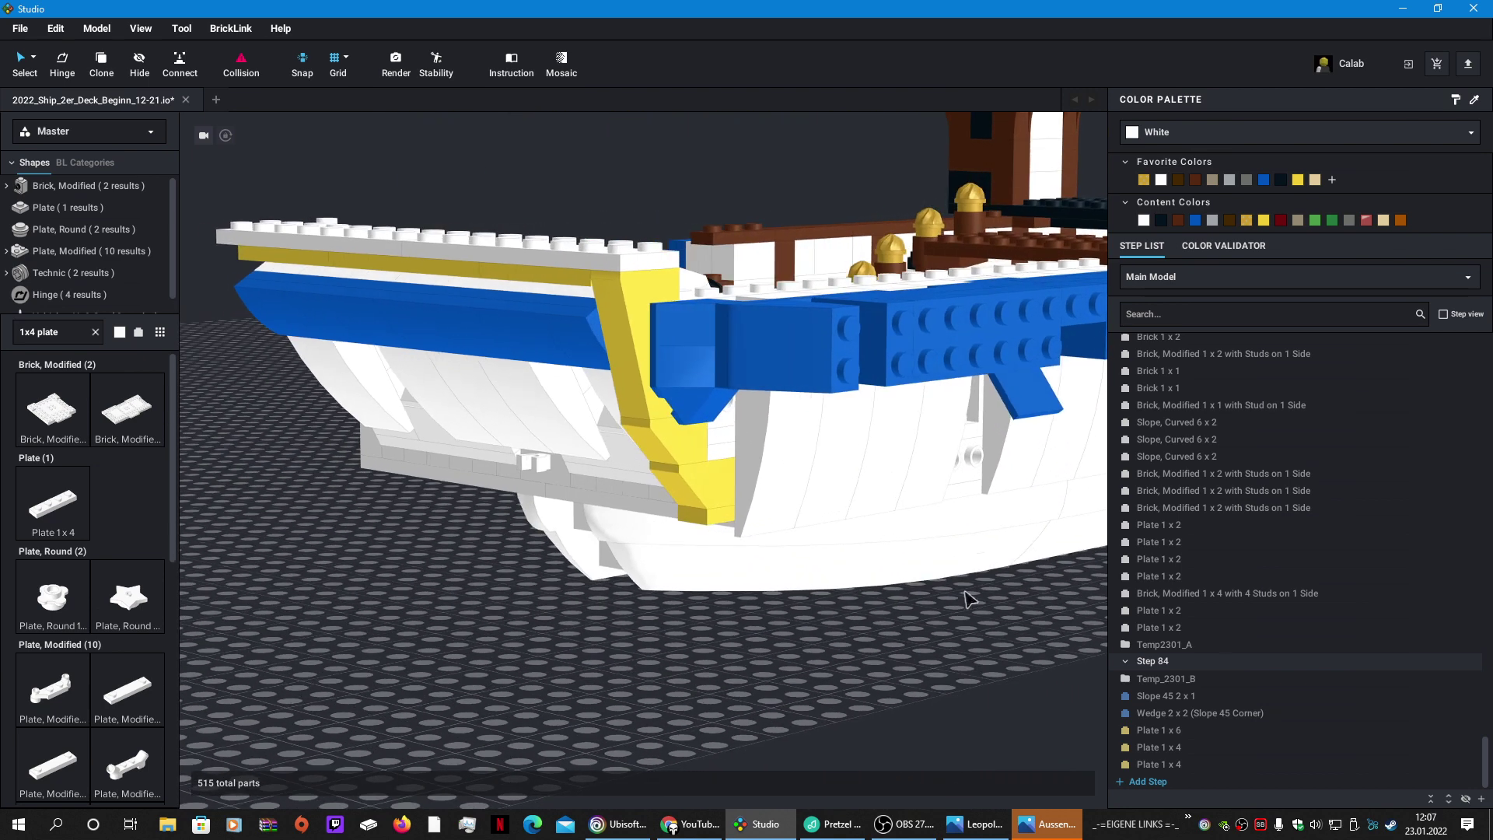
{"action": "left_click", "coordinate": [723, 517]}
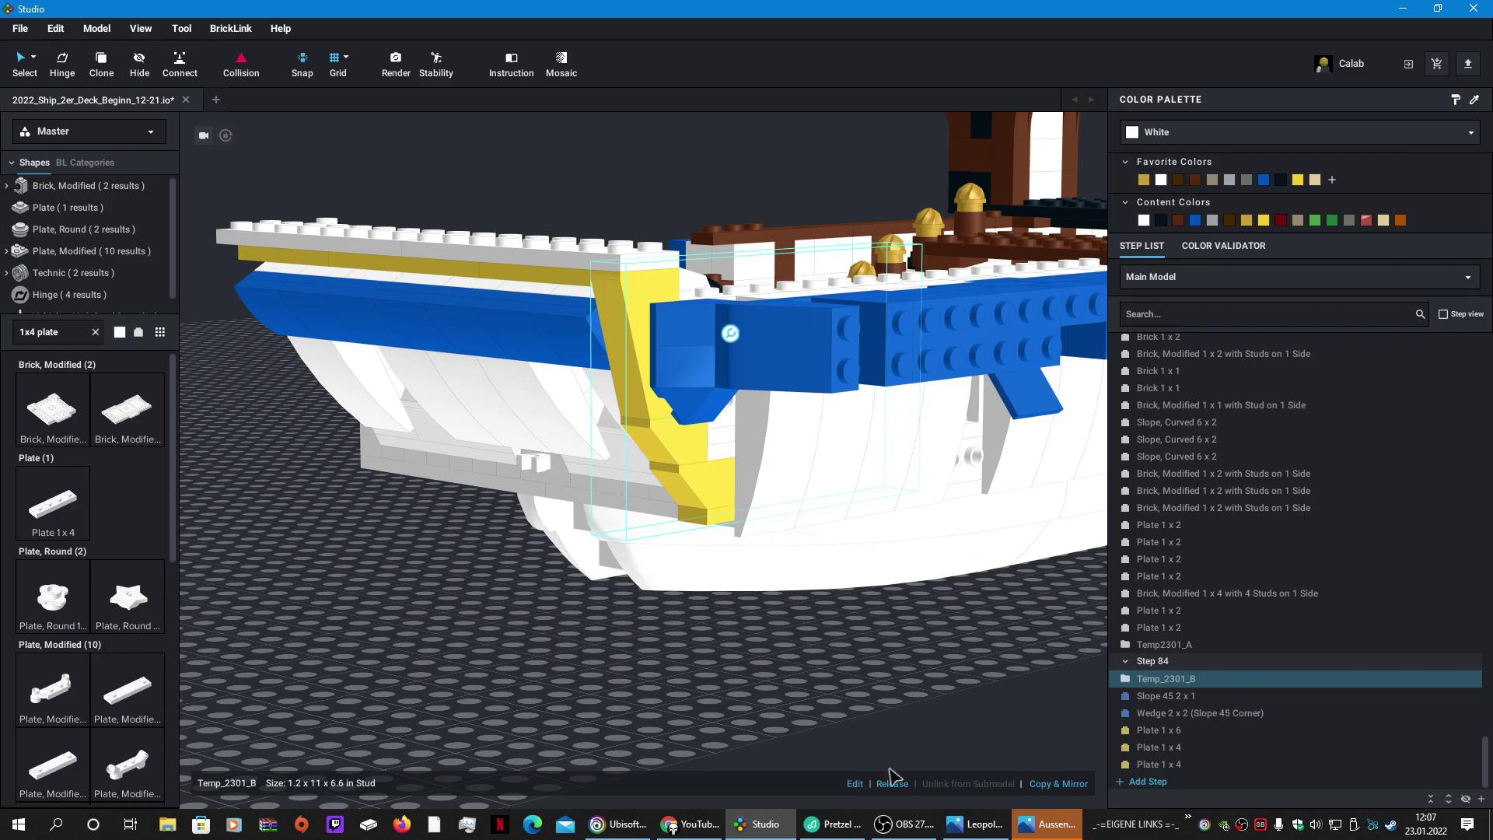
{"action": "left_click", "coordinate": [857, 785]}
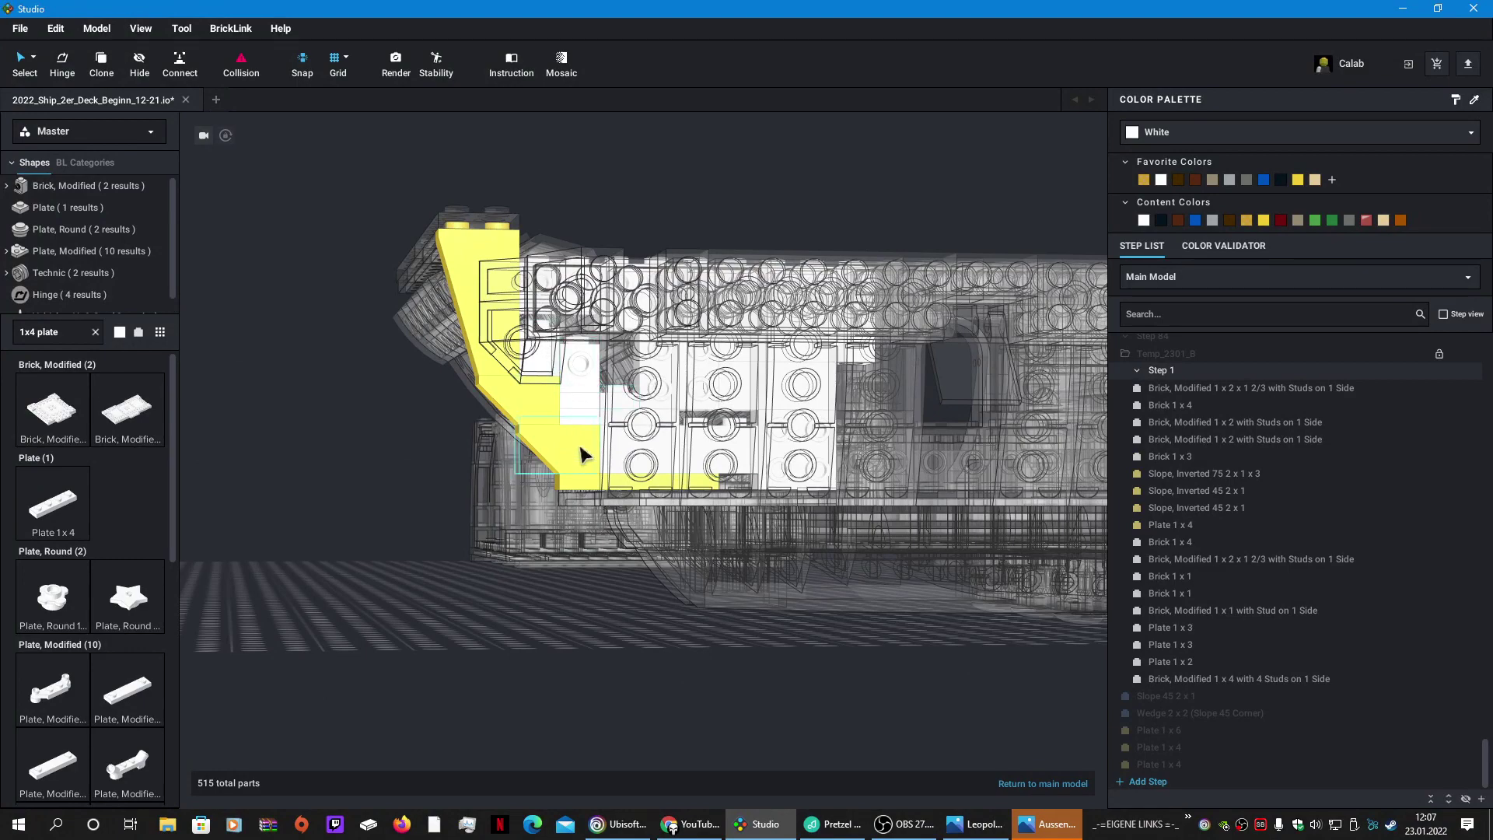
{"action": "right_click_drag", "start_coordinate": [502, 638], "coordinate": [502, 659]}
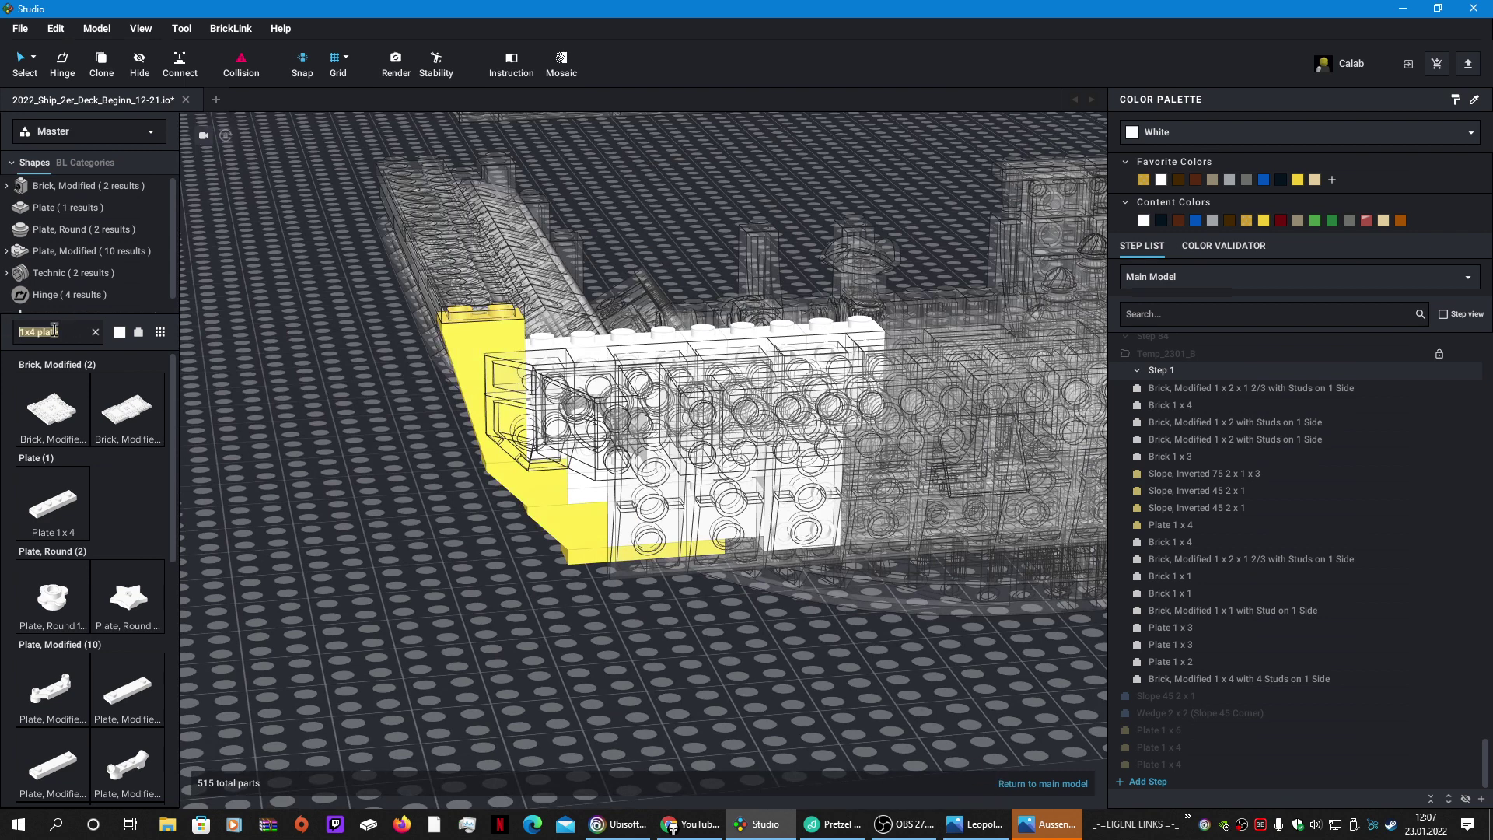
Step: Search the parts for "slope", return to the main model and look through the inverted, wedge and curved slopes in the enlarged parts palette
{"action": "type", "text": "sloi"}
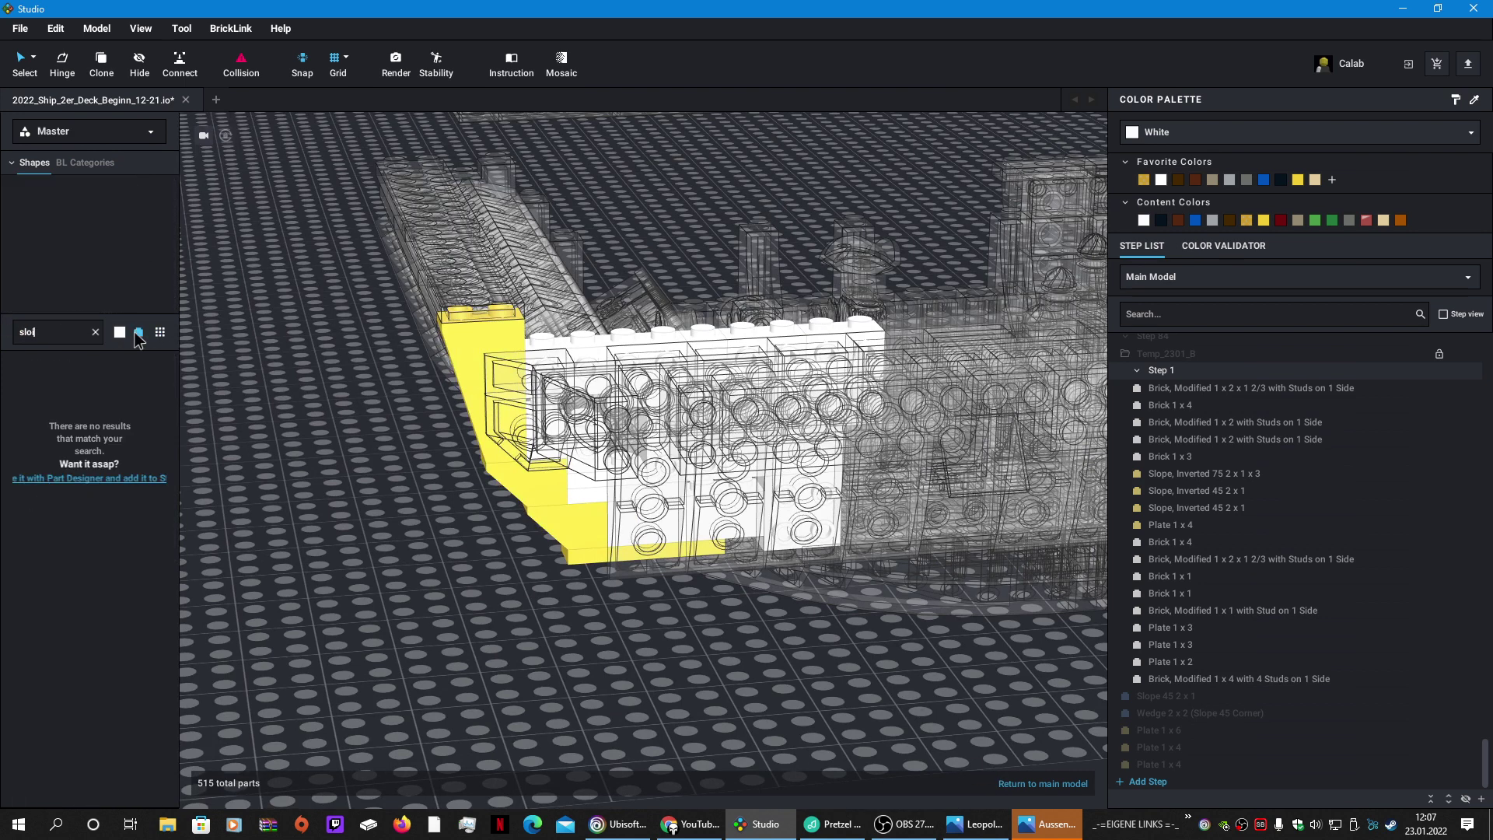
{"action": "key", "text": "BackSpace"}
{"action": "type", "text": "o"}
{"action": "key", "text": "BackSpace"}
{"action": "type", "text": "p"}
{"action": "left_click", "coordinate": [139, 333]}
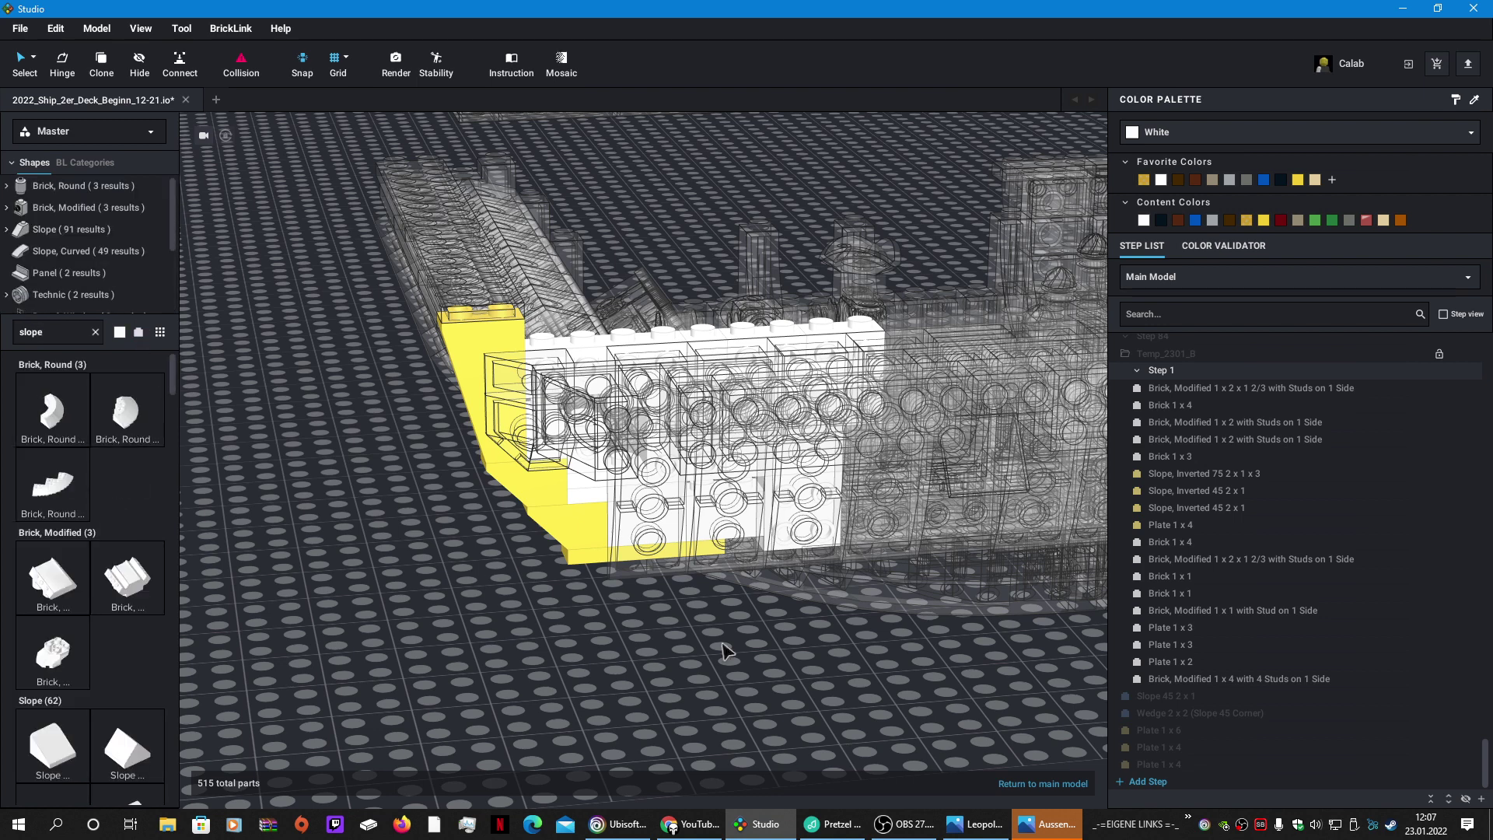
{"action": "left_click", "coordinate": [1042, 784]}
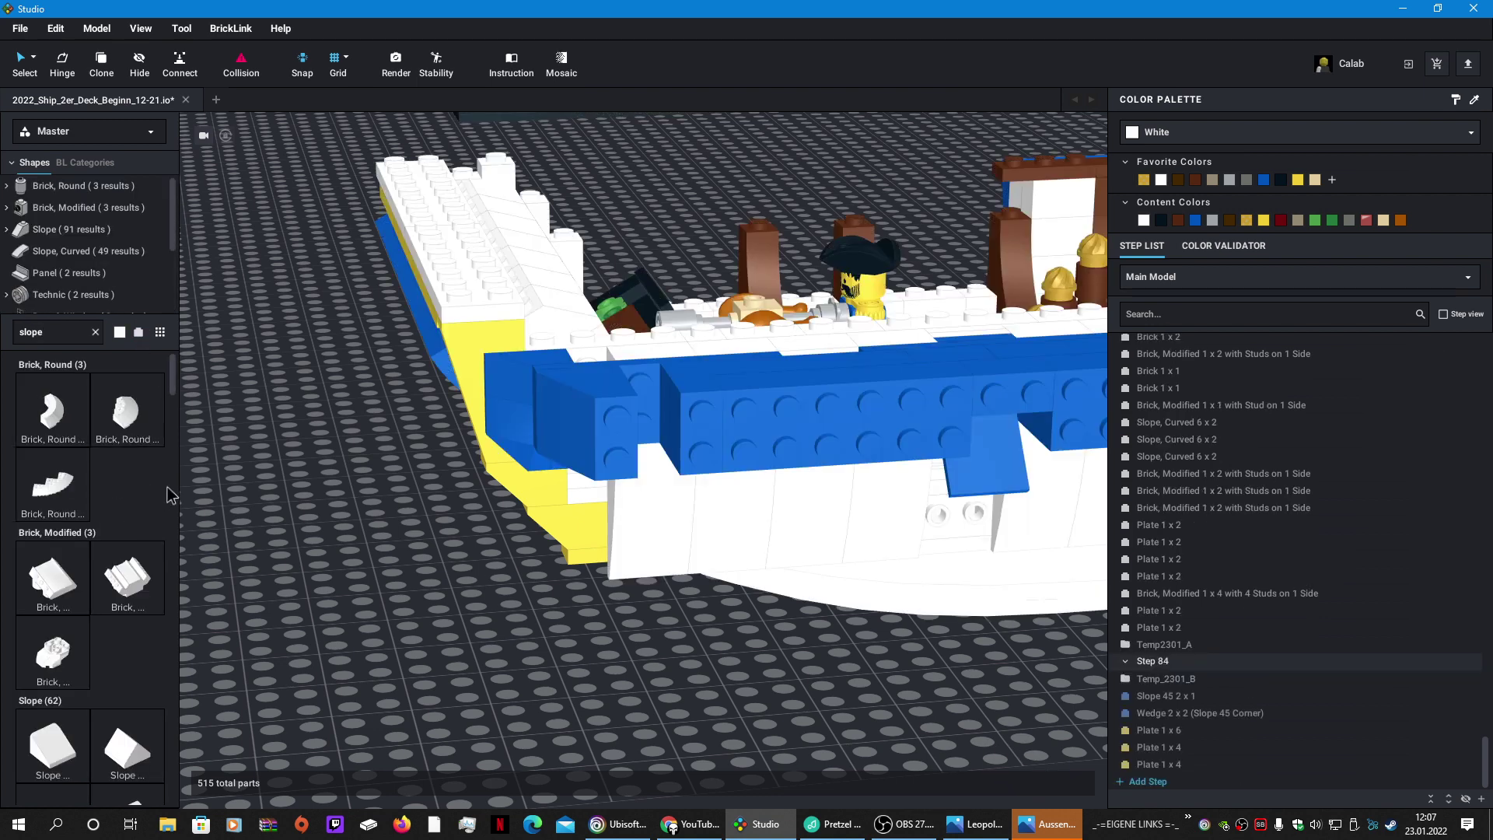
{"action": "key", "text": "space"}
{"action": "scroll", "coordinate": [234, 504], "scroll_direction": "down", "scroll_amount": 10}
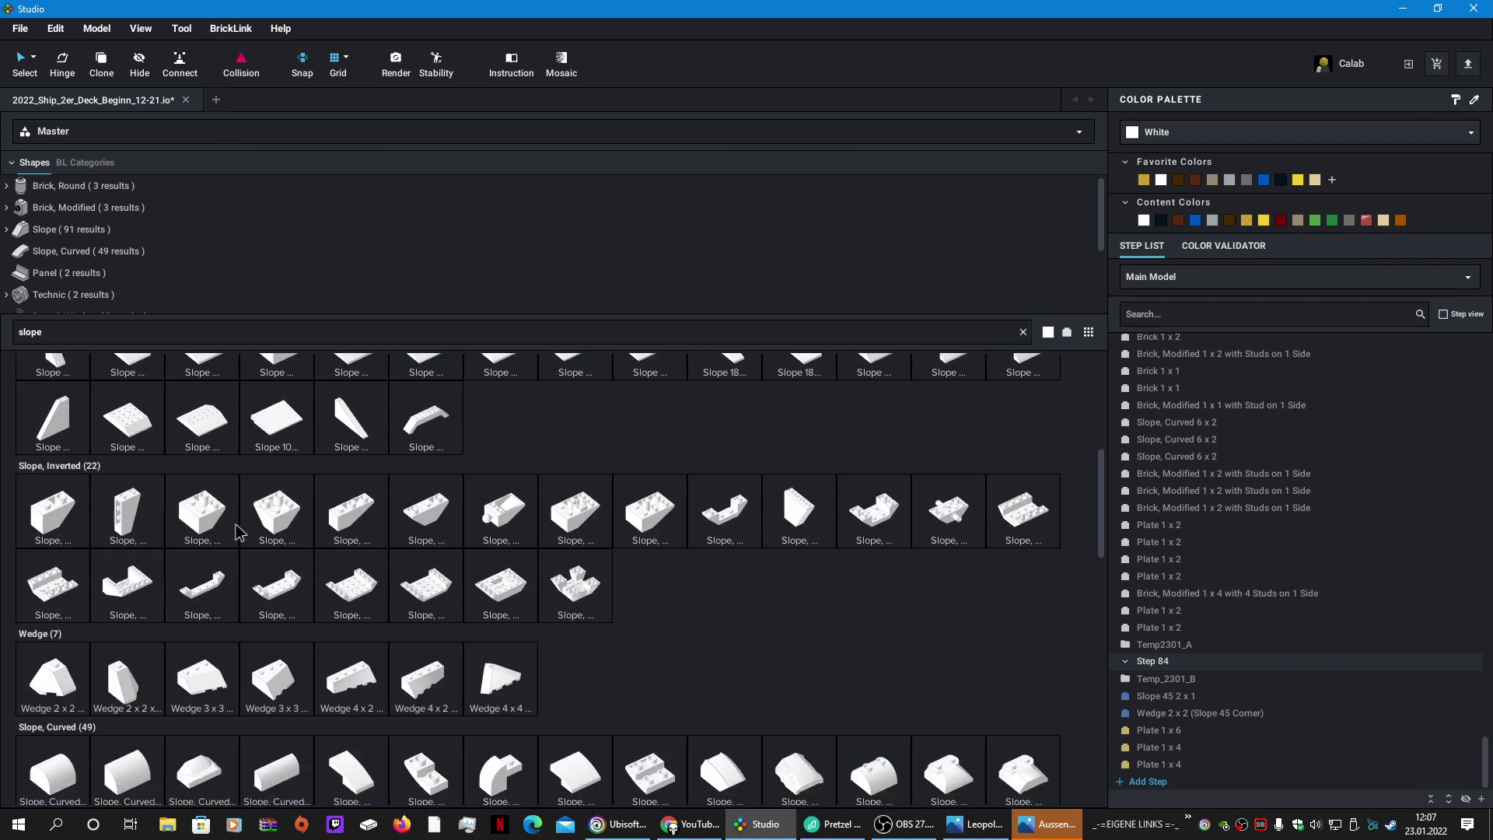
{"action": "scroll", "coordinate": [238, 532], "scroll_direction": "down", "scroll_amount": 5}
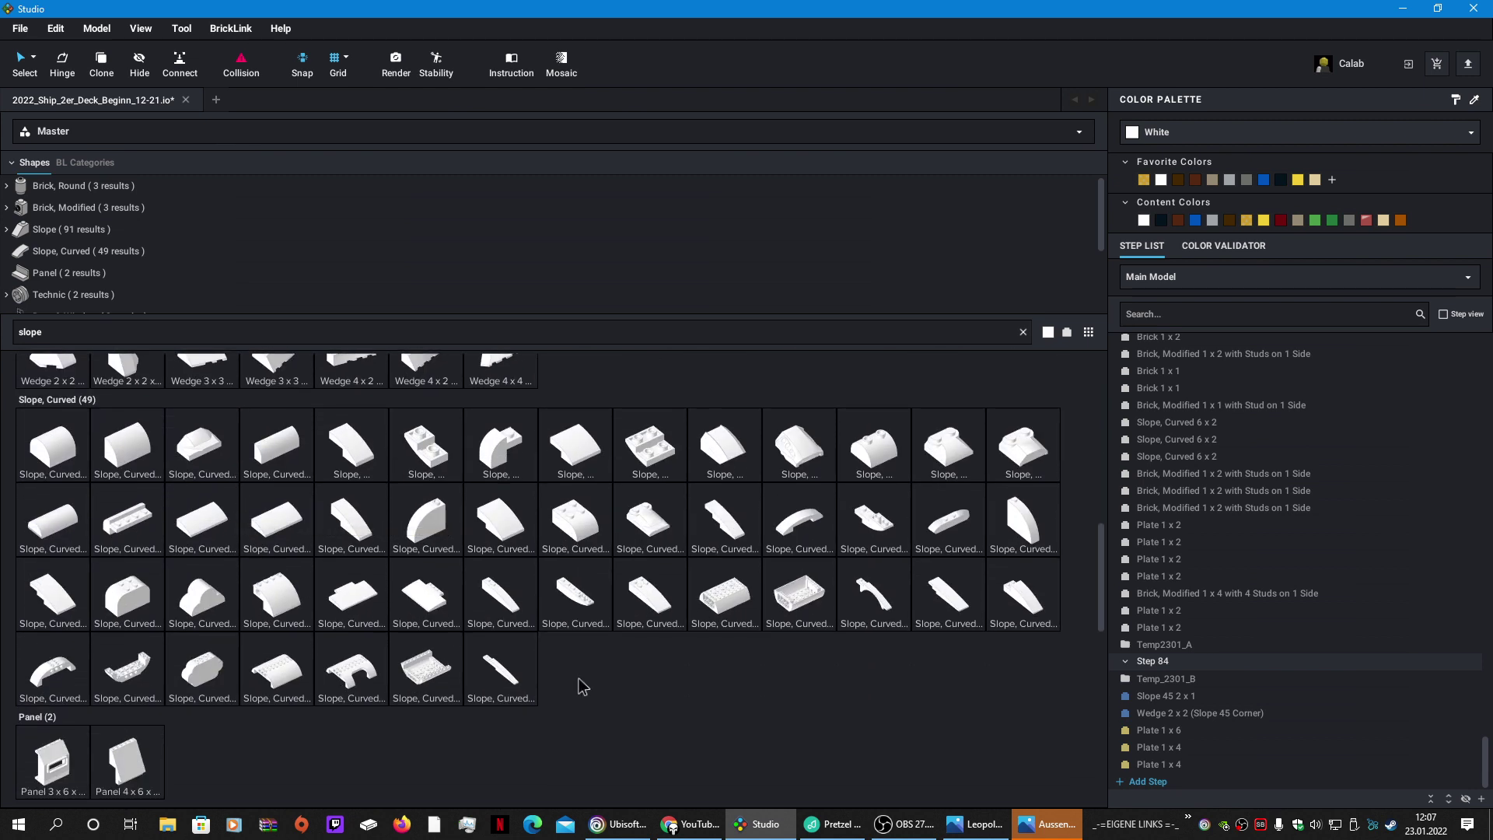
{"action": "scroll", "coordinate": [552, 657], "scroll_direction": "down", "scroll_amount": 10}
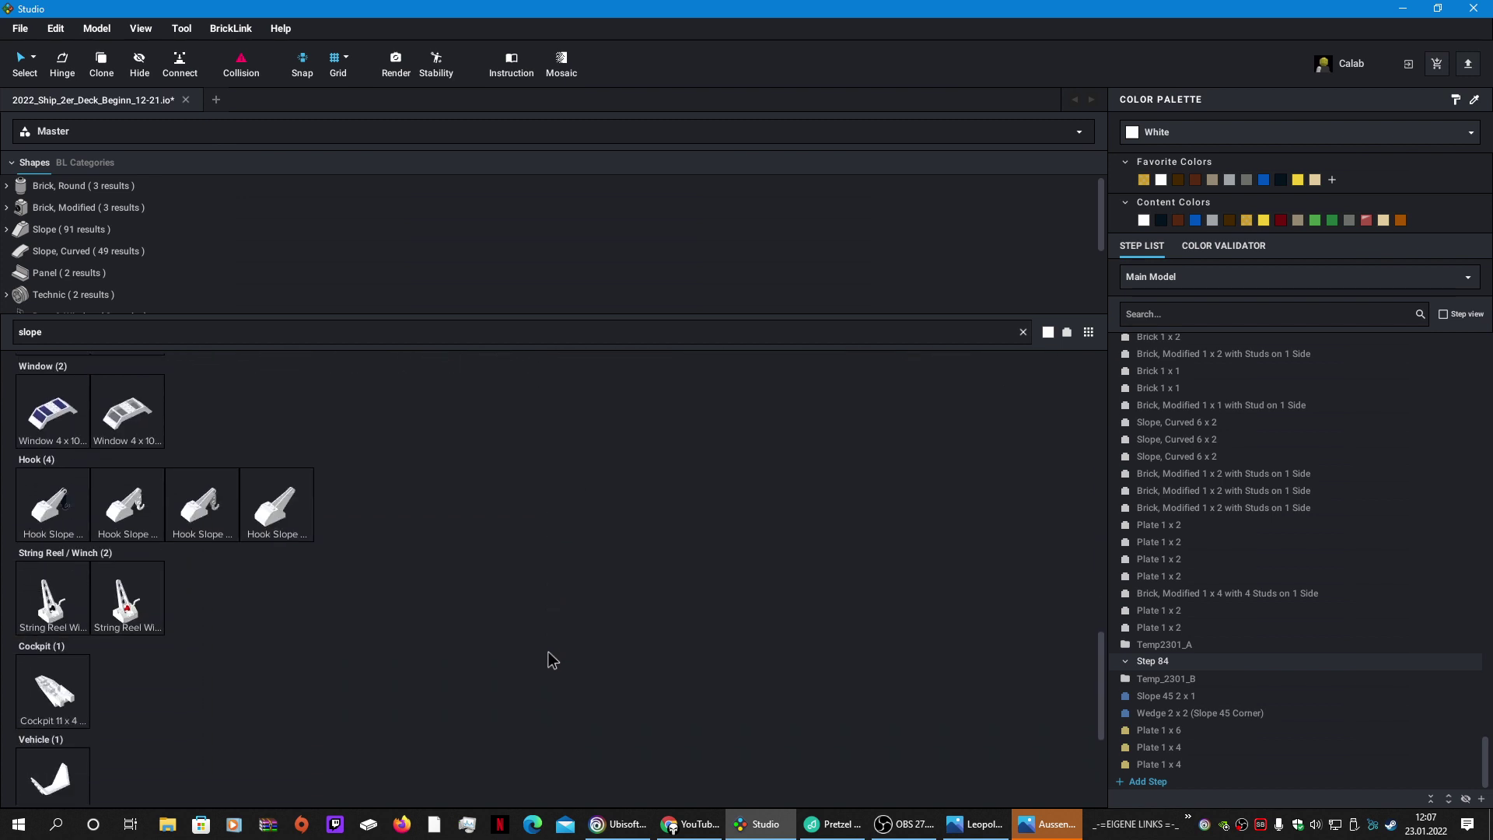
{"action": "scroll", "coordinate": [553, 660], "scroll_direction": "up", "scroll_amount": 10}
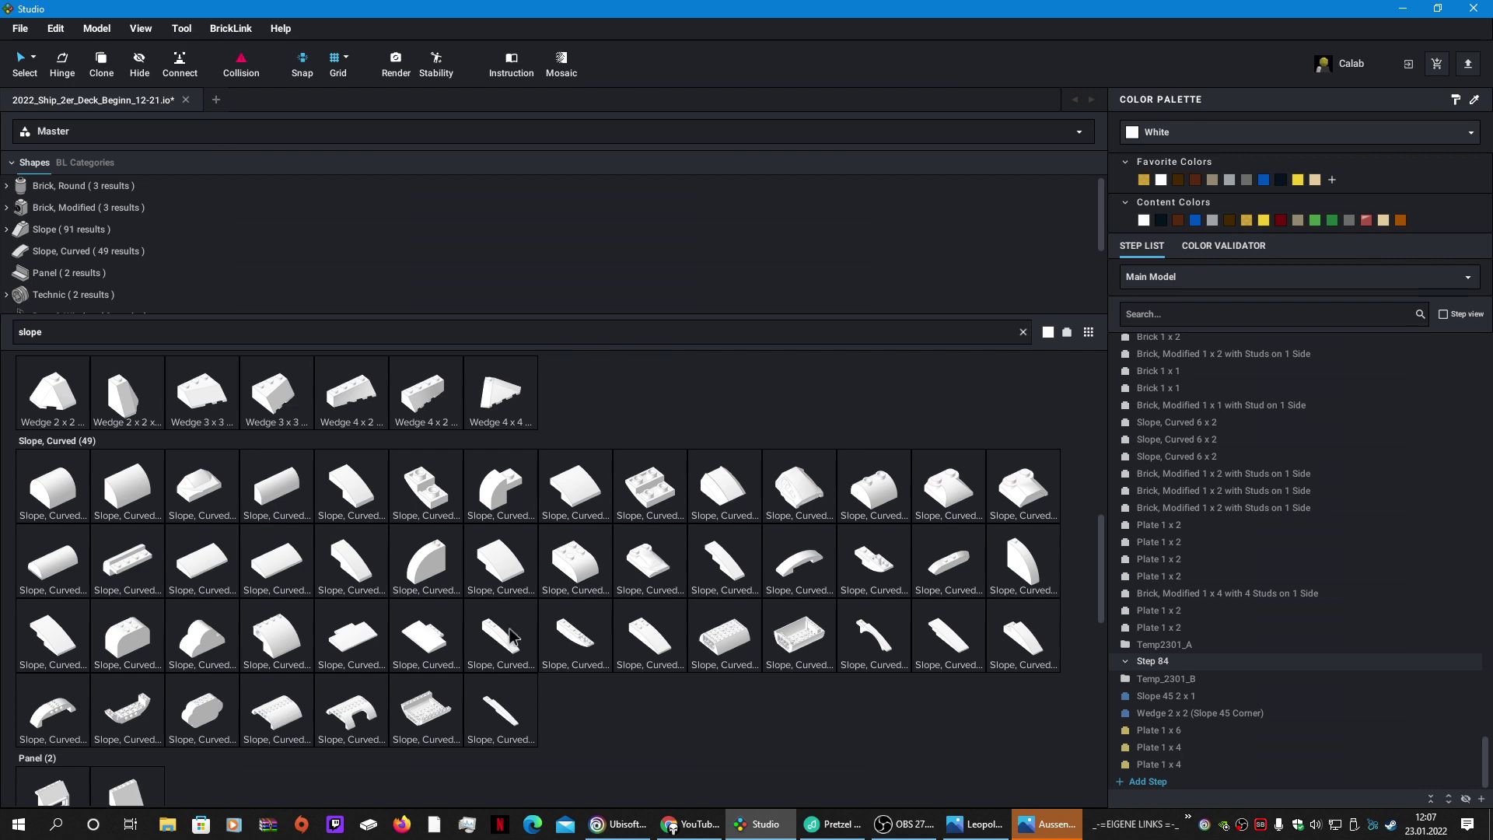
Step: Add a white Slope, Curved 6 x 1 to the end of the white hull side, beside the yellow stern corner
{"action": "left_click_drag", "start_coordinate": [511, 637], "coordinate": [608, 700]}
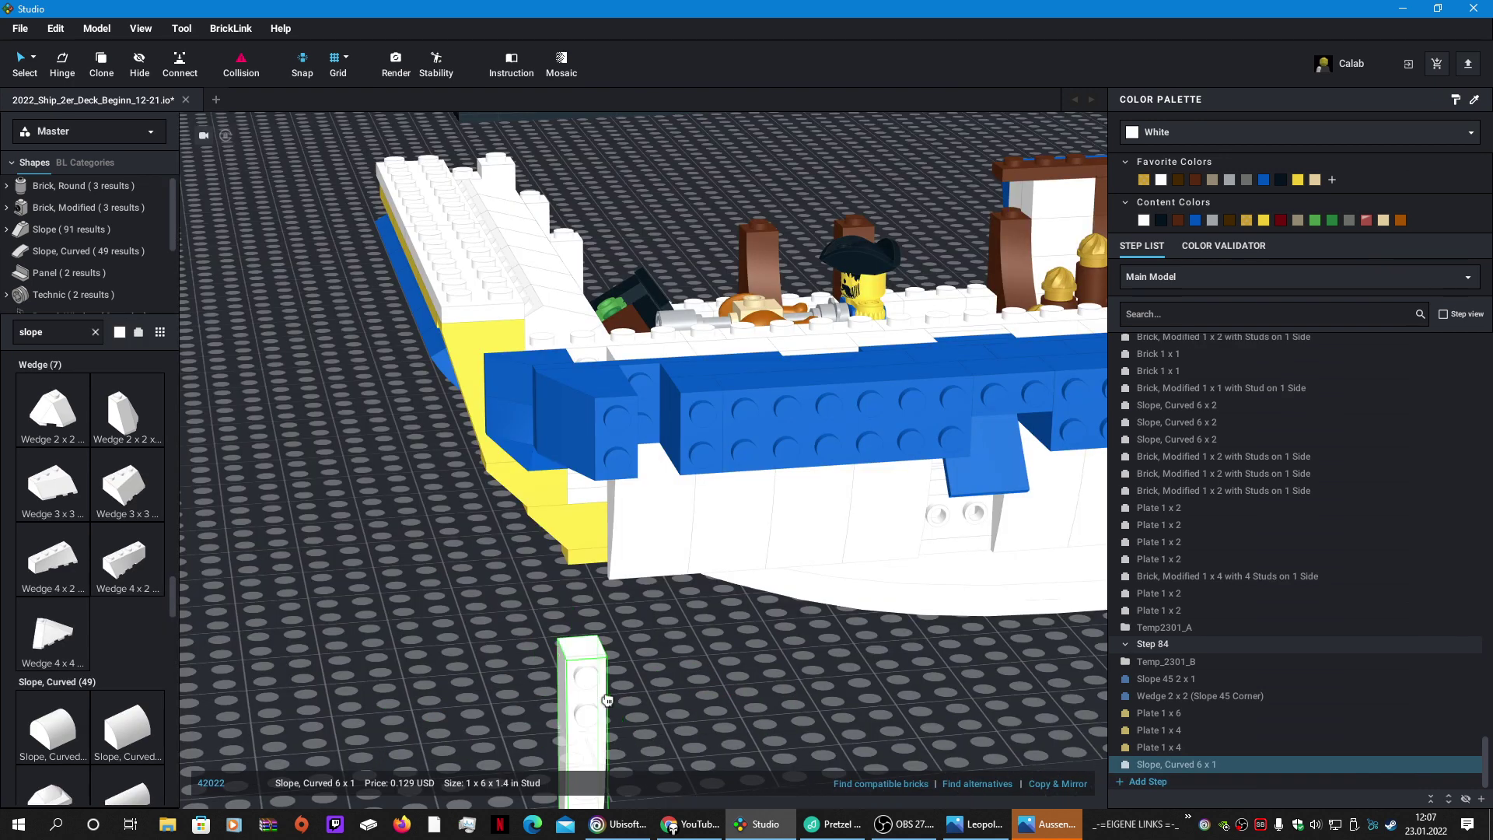
{"action": "left_click", "coordinate": [602, 403]}
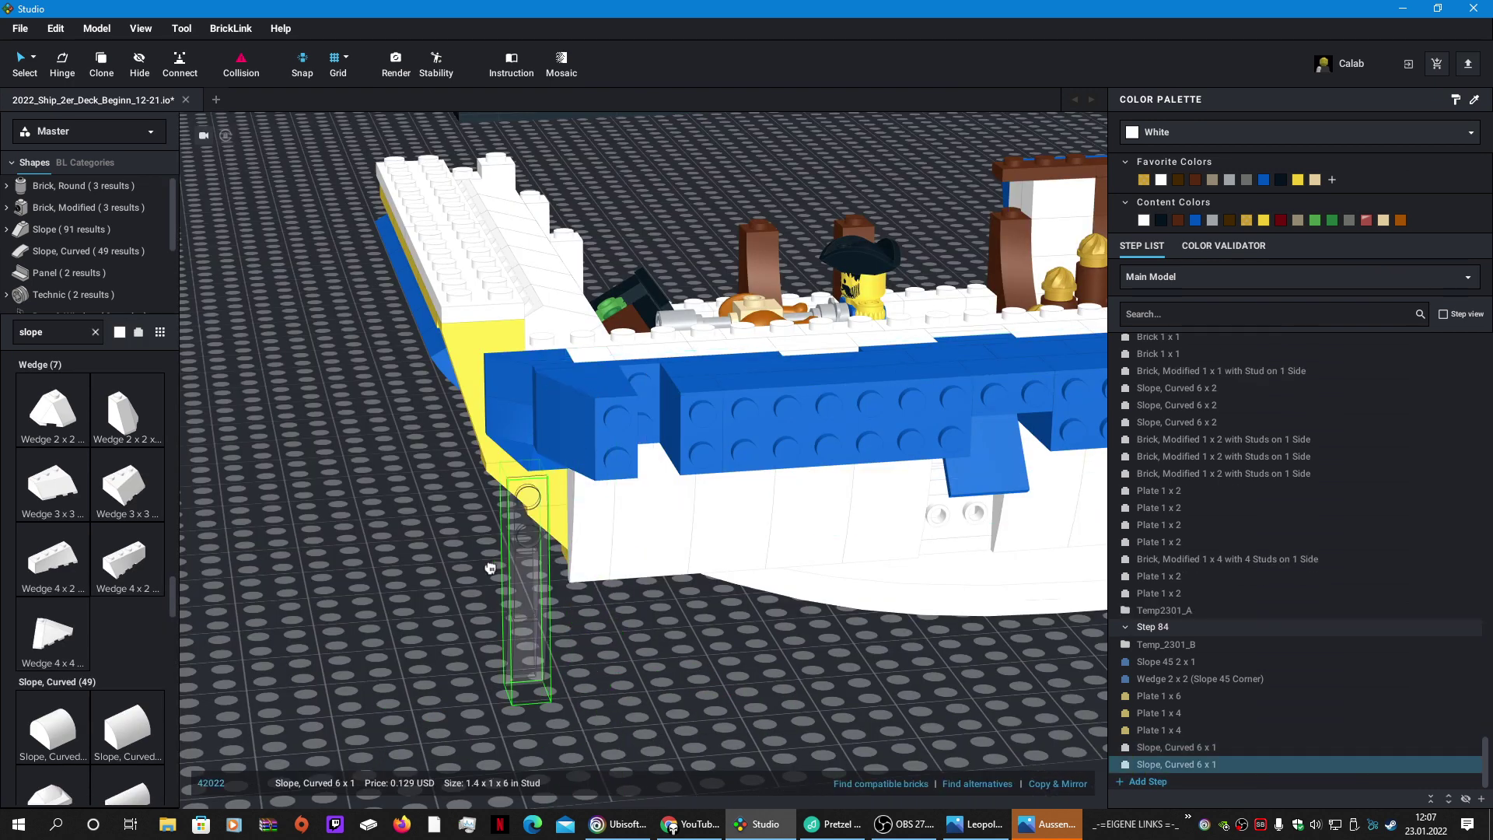
{"action": "key", "text": "Escape"}
Step: Open the Temp_2301_B submodel for editing and color its lower Brick 1 x 4, upper Plate 1 x 3 and Plate 1 x 2 yellow
{"action": "right_click_drag", "start_coordinate": [457, 597], "coordinate": [593, 567]}
{"action": "left_click", "coordinate": [809, 504]}
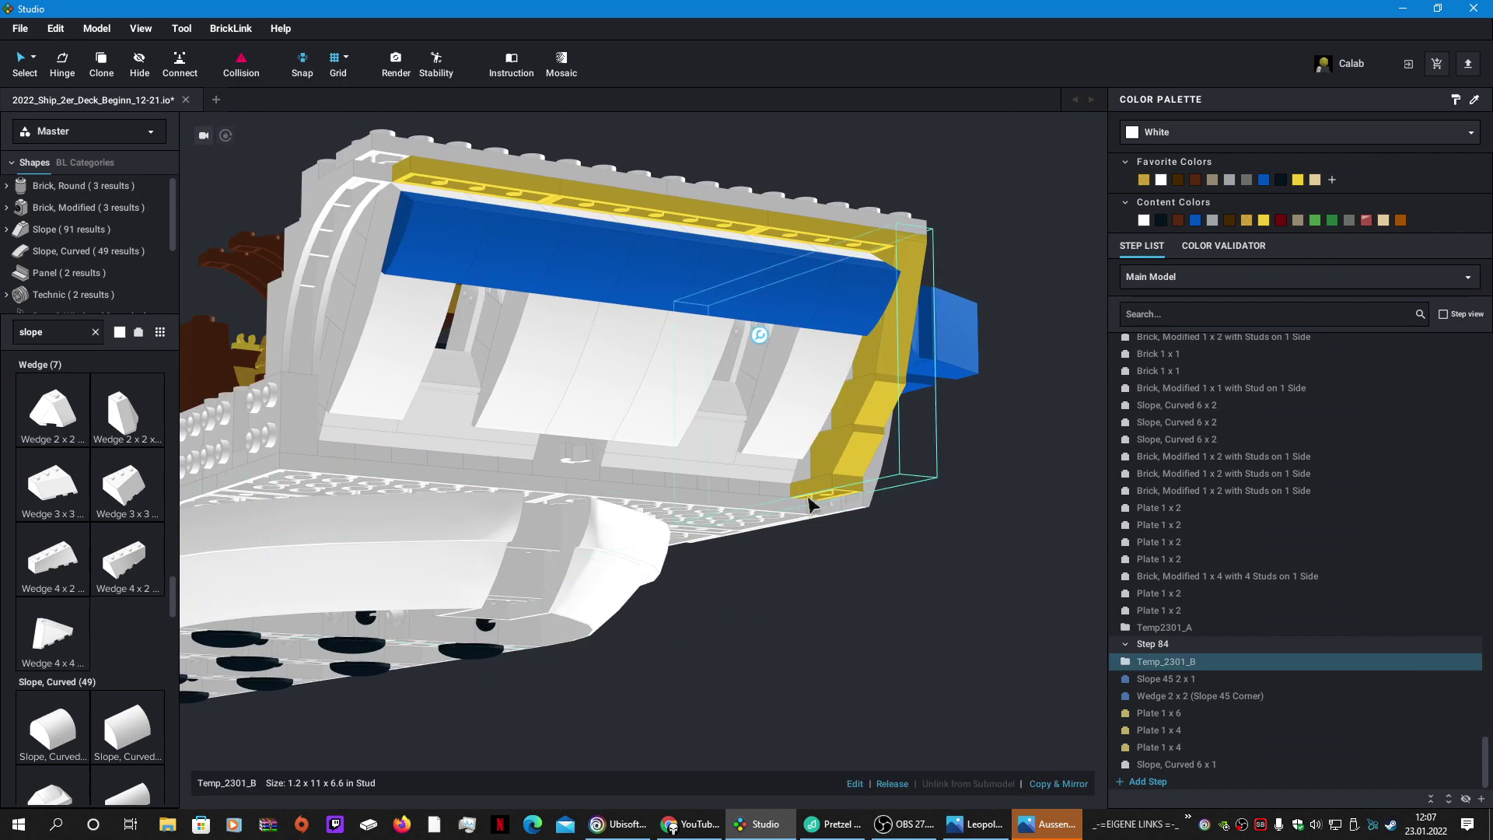
{"action": "left_click", "coordinate": [856, 784]}
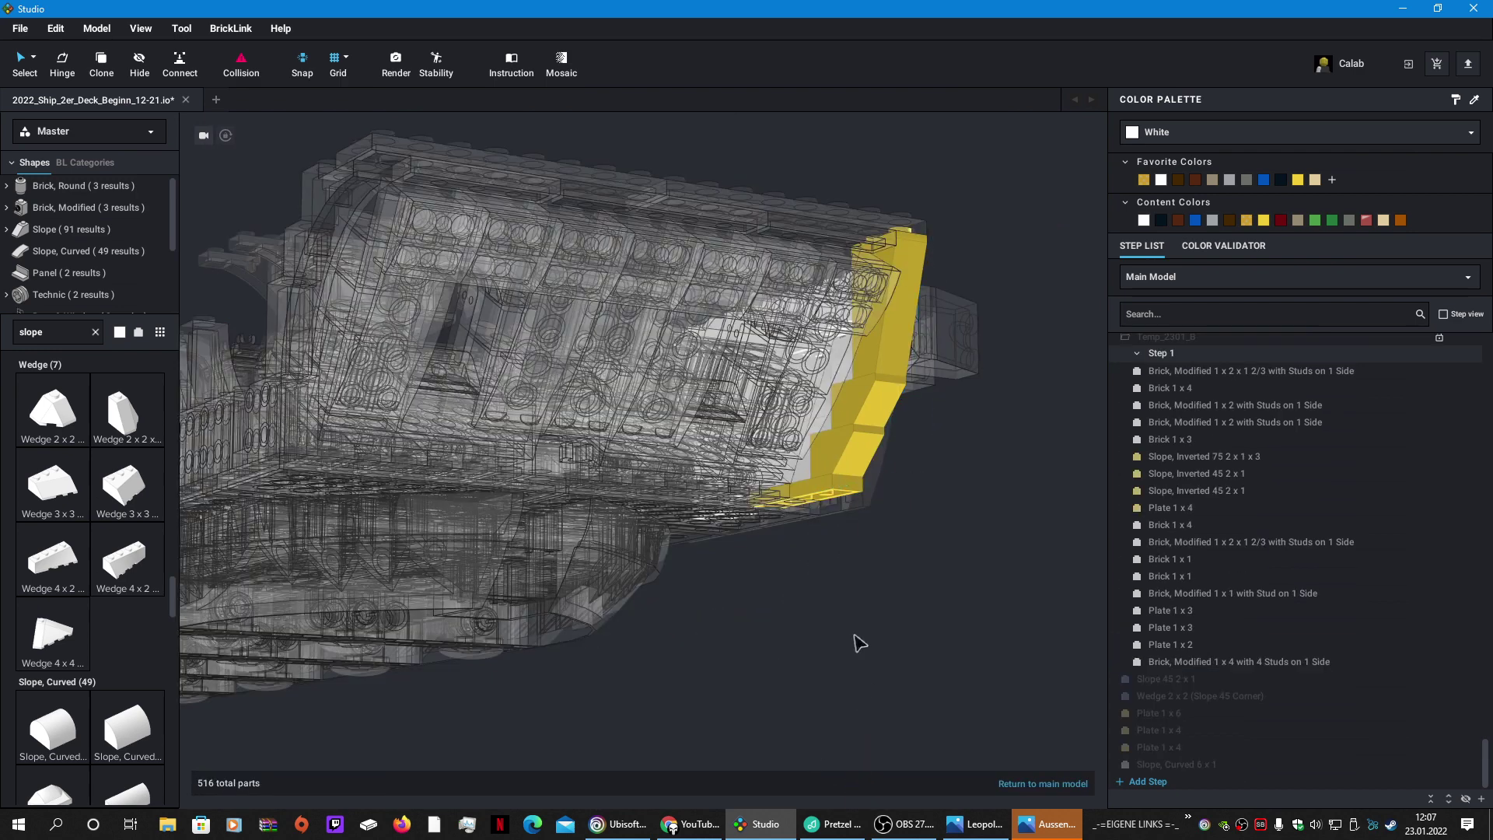
{"action": "left_click", "coordinate": [809, 472]}
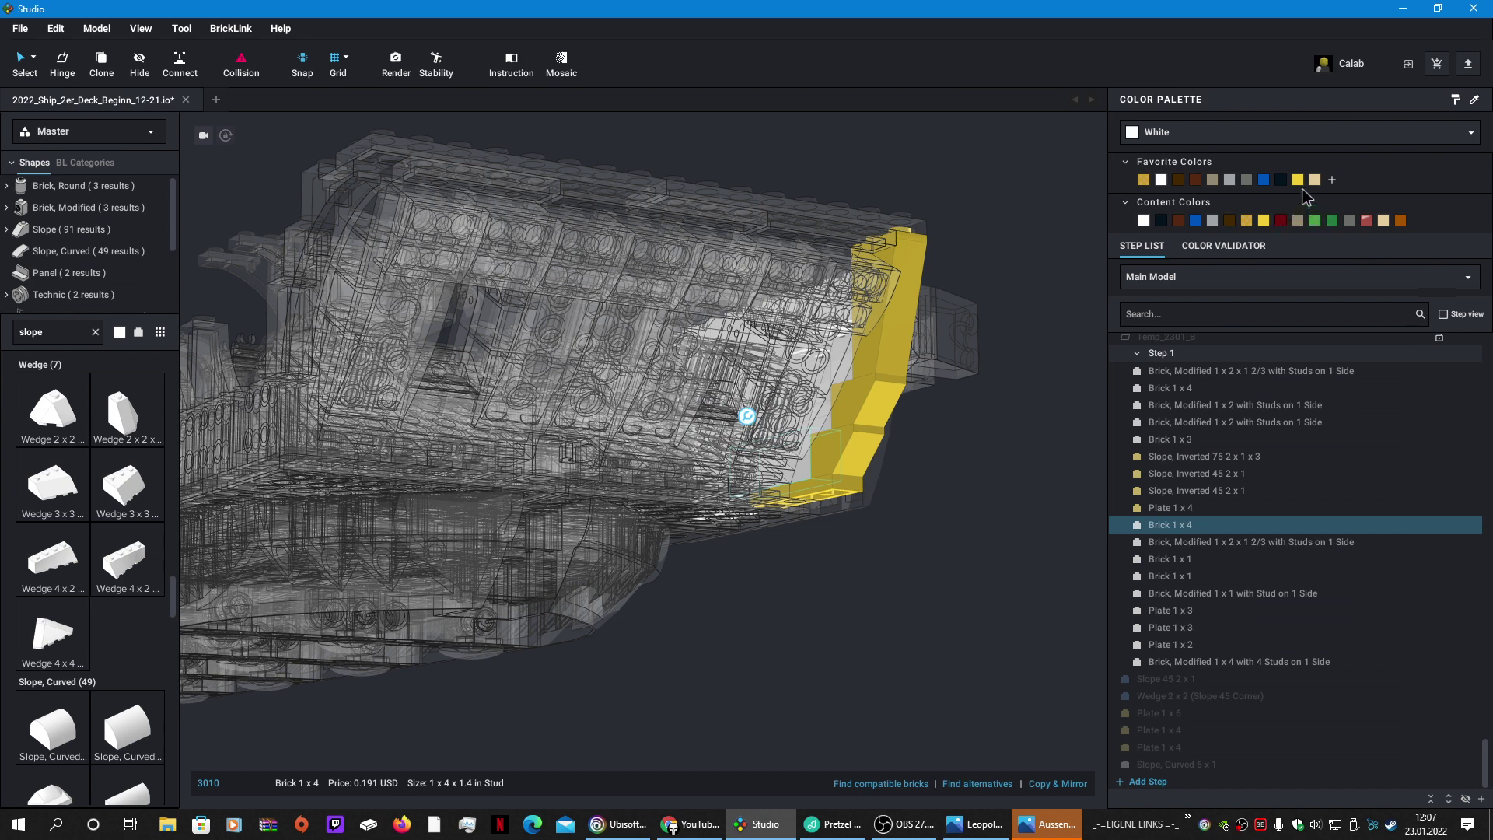
{"action": "left_click", "coordinate": [1298, 181]}
{"action": "left_click", "coordinate": [811, 432]}
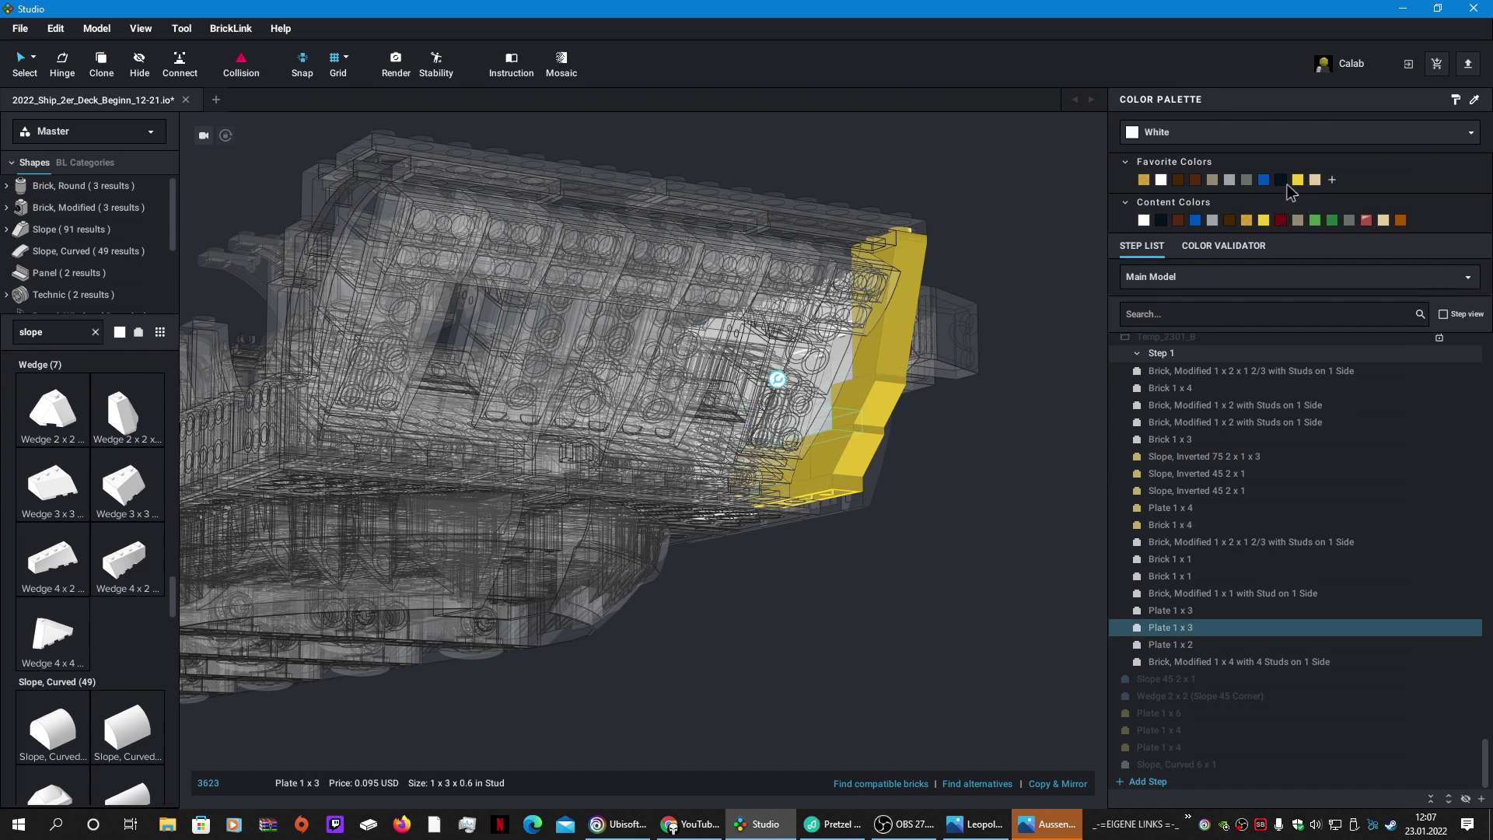
{"action": "left_click", "coordinate": [1298, 180]}
{"action": "left_click", "coordinate": [831, 419]}
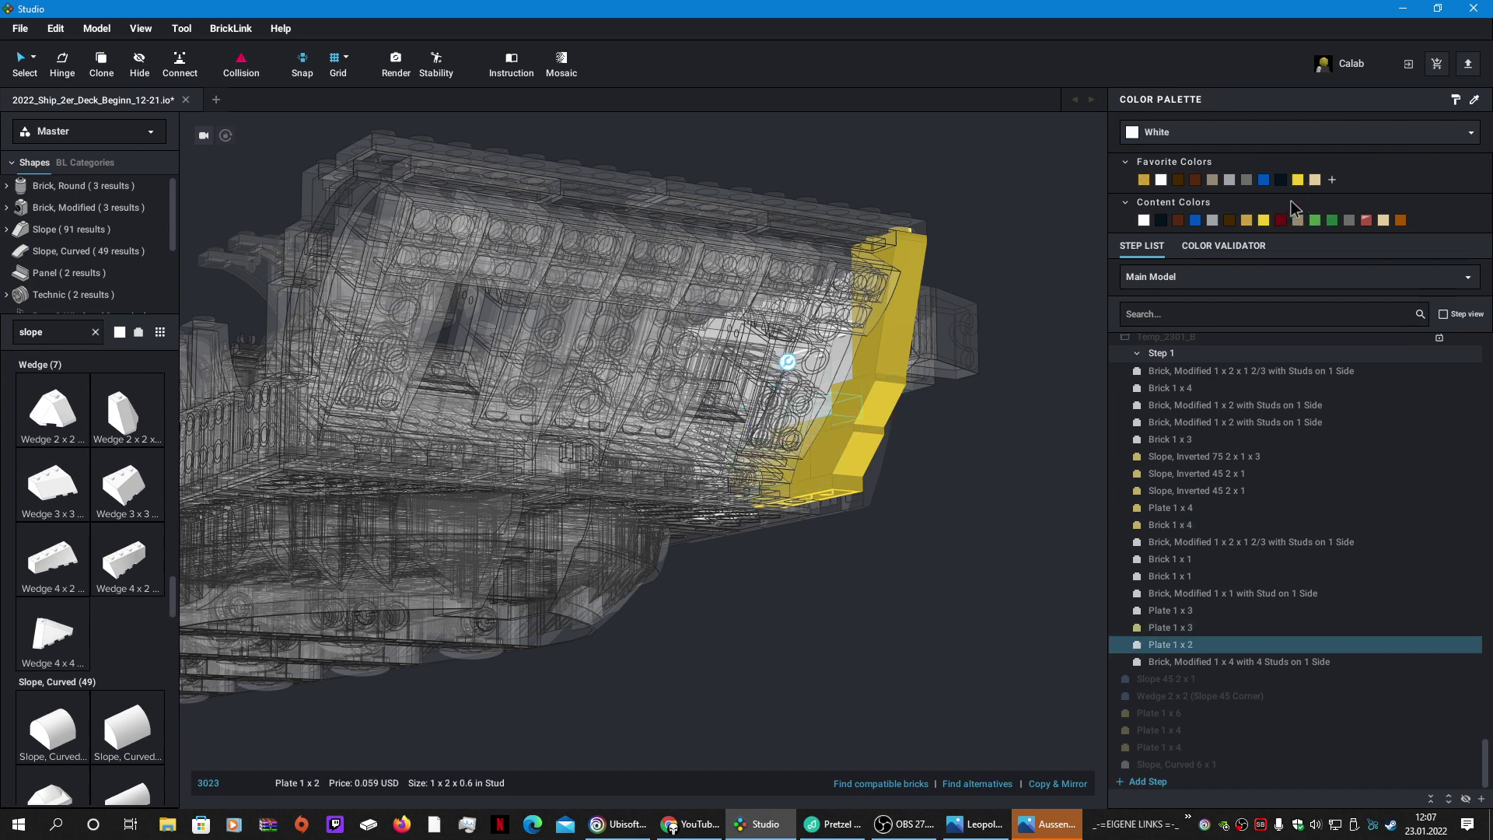
{"action": "left_click", "coordinate": [1298, 181]}
Step: Color the submodel's Brick 1 x 1 and Brick, Modified 1 x 1 with Stud on 1 Side yellow and return to the main model
{"action": "left_click", "coordinate": [848, 377]}
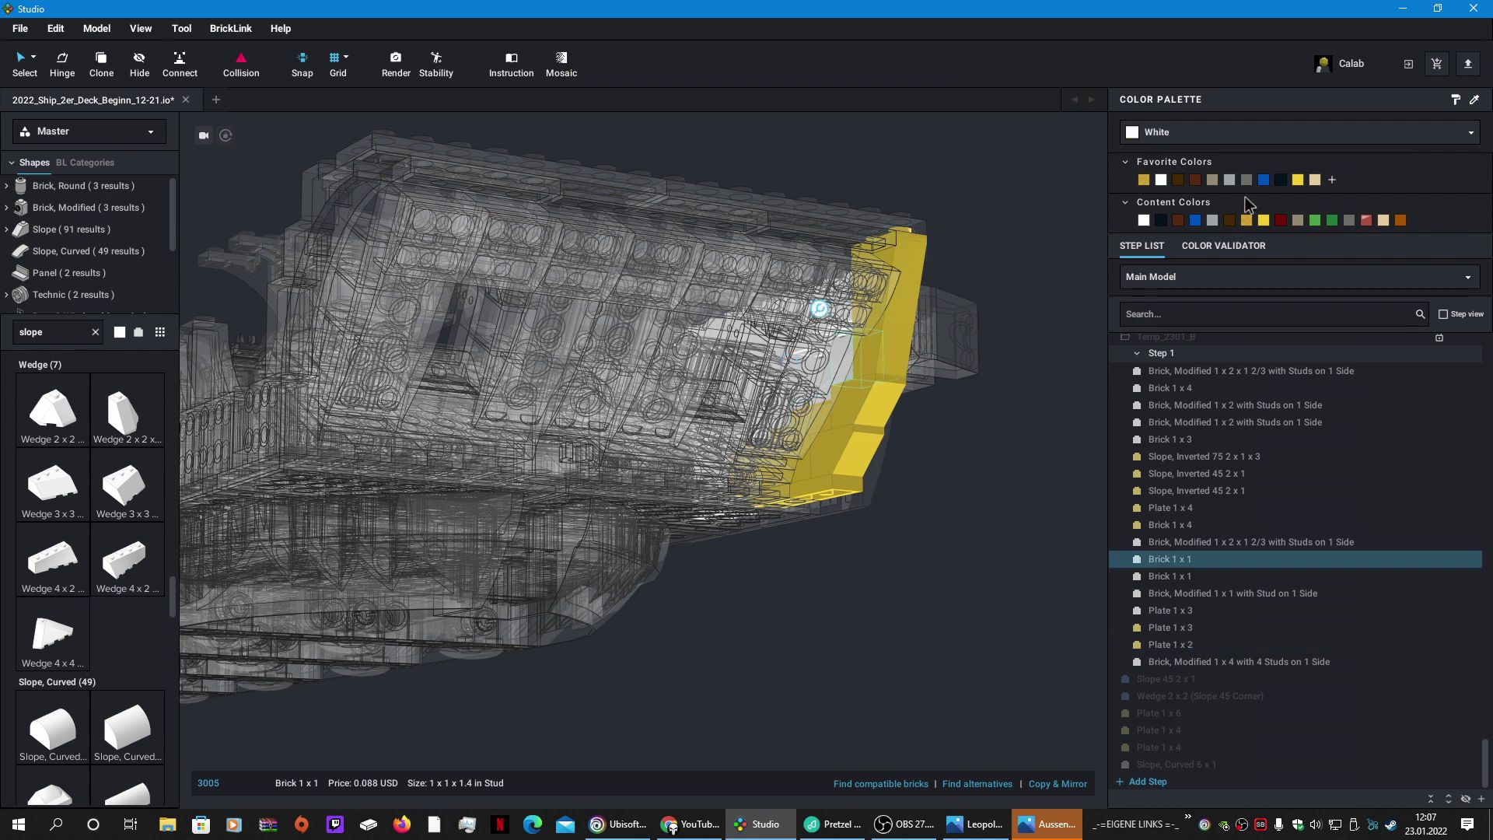
{"action": "left_click", "coordinate": [1298, 180]}
{"action": "left_click", "coordinate": [856, 388]}
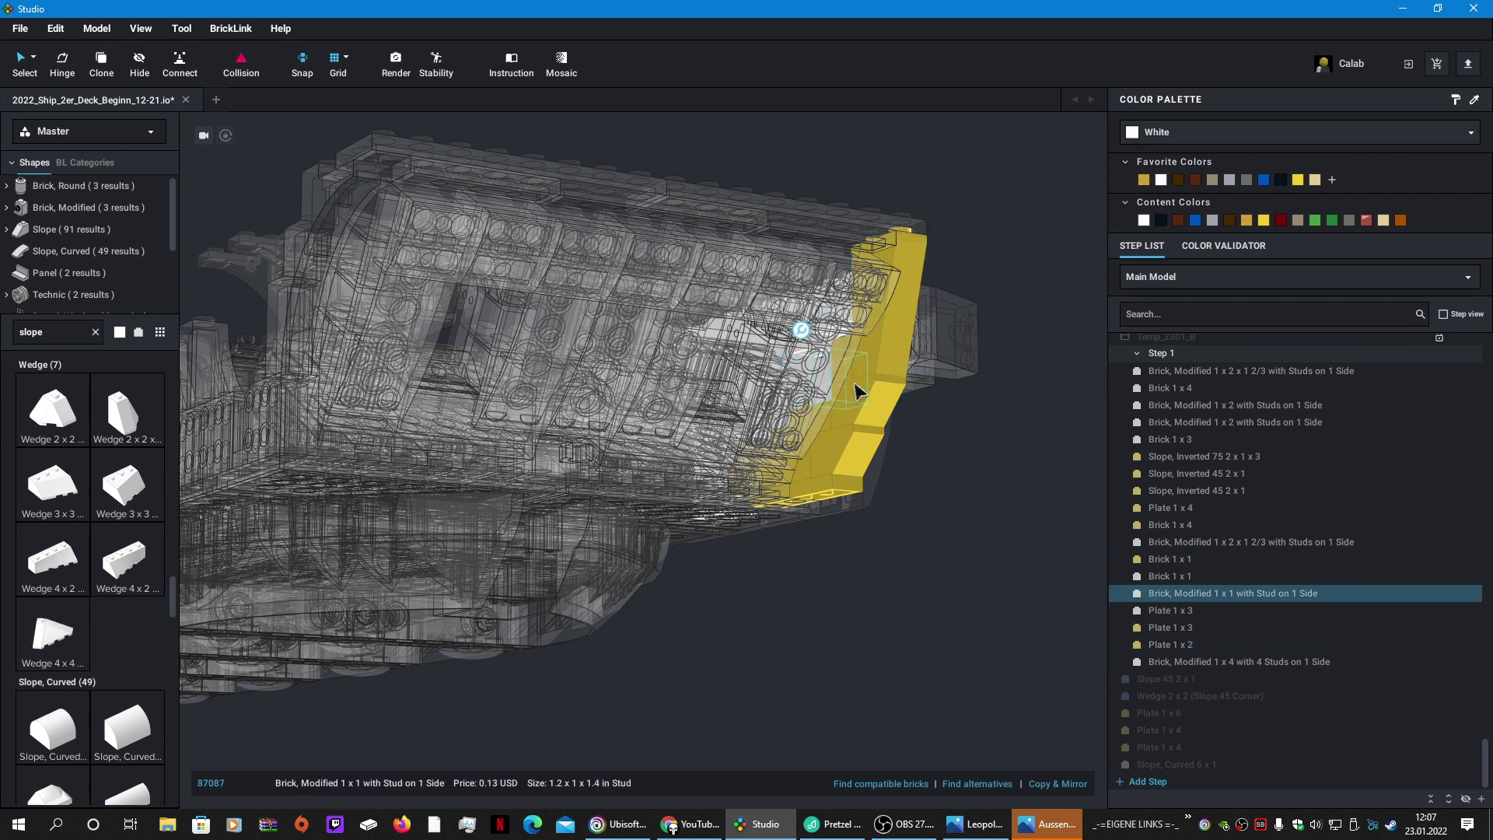
{"action": "left_click", "coordinate": [1298, 180]}
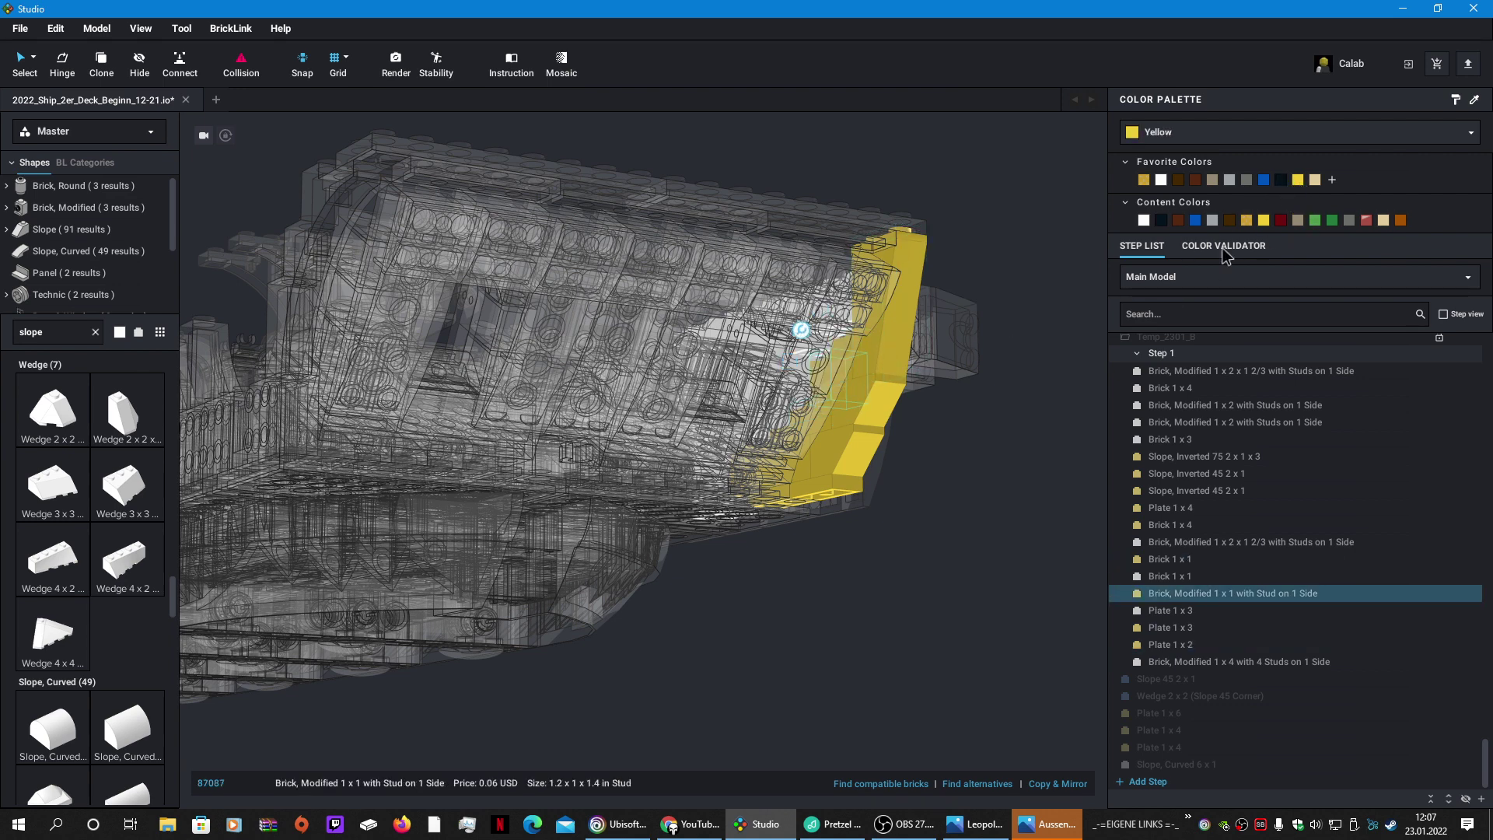
{"action": "left_click", "coordinate": [853, 332]}
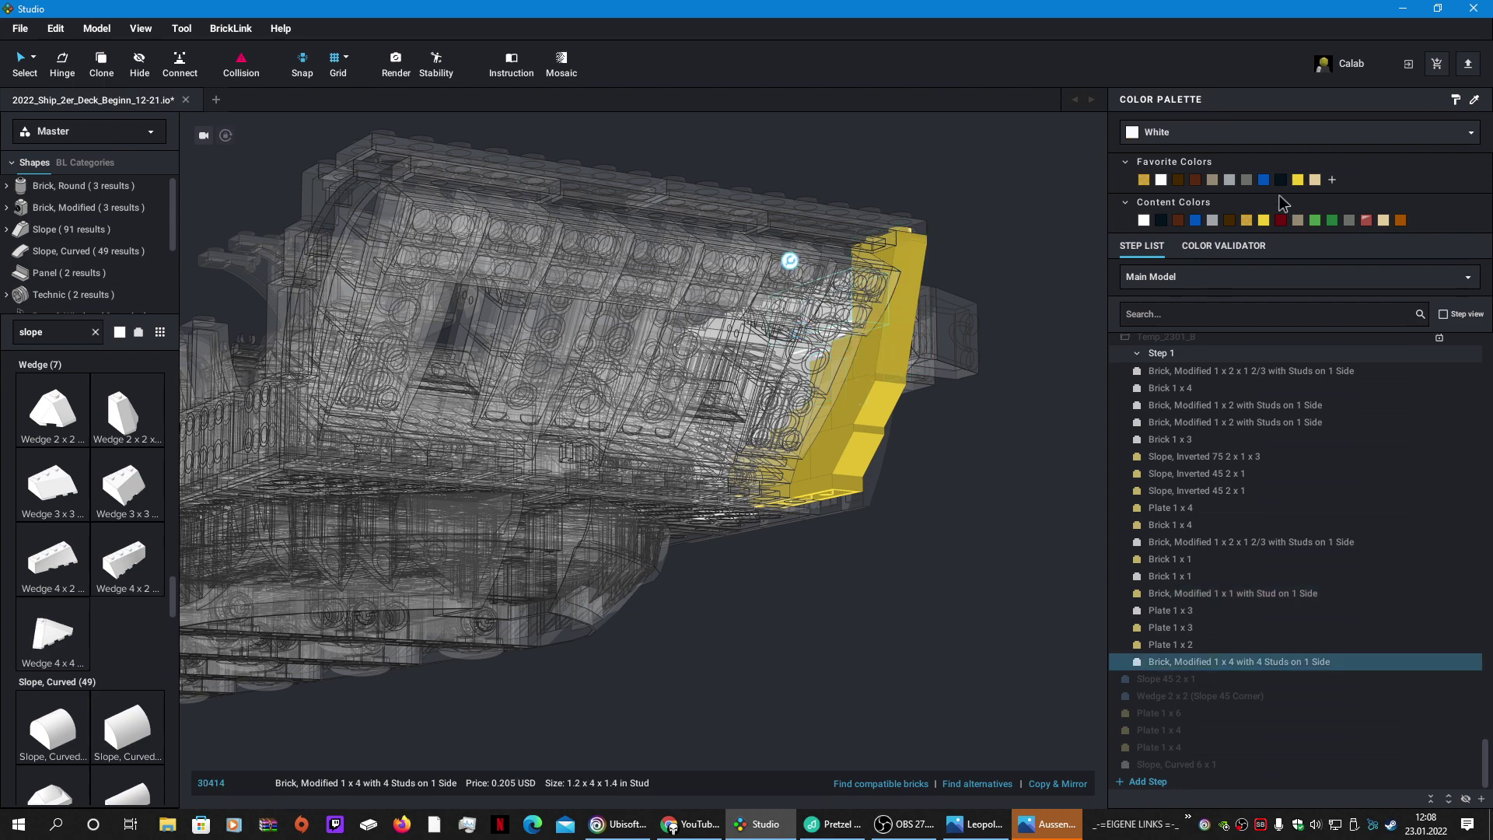
{"action": "left_click", "coordinate": [990, 659]}
{"action": "left_click", "coordinate": [1067, 786]}
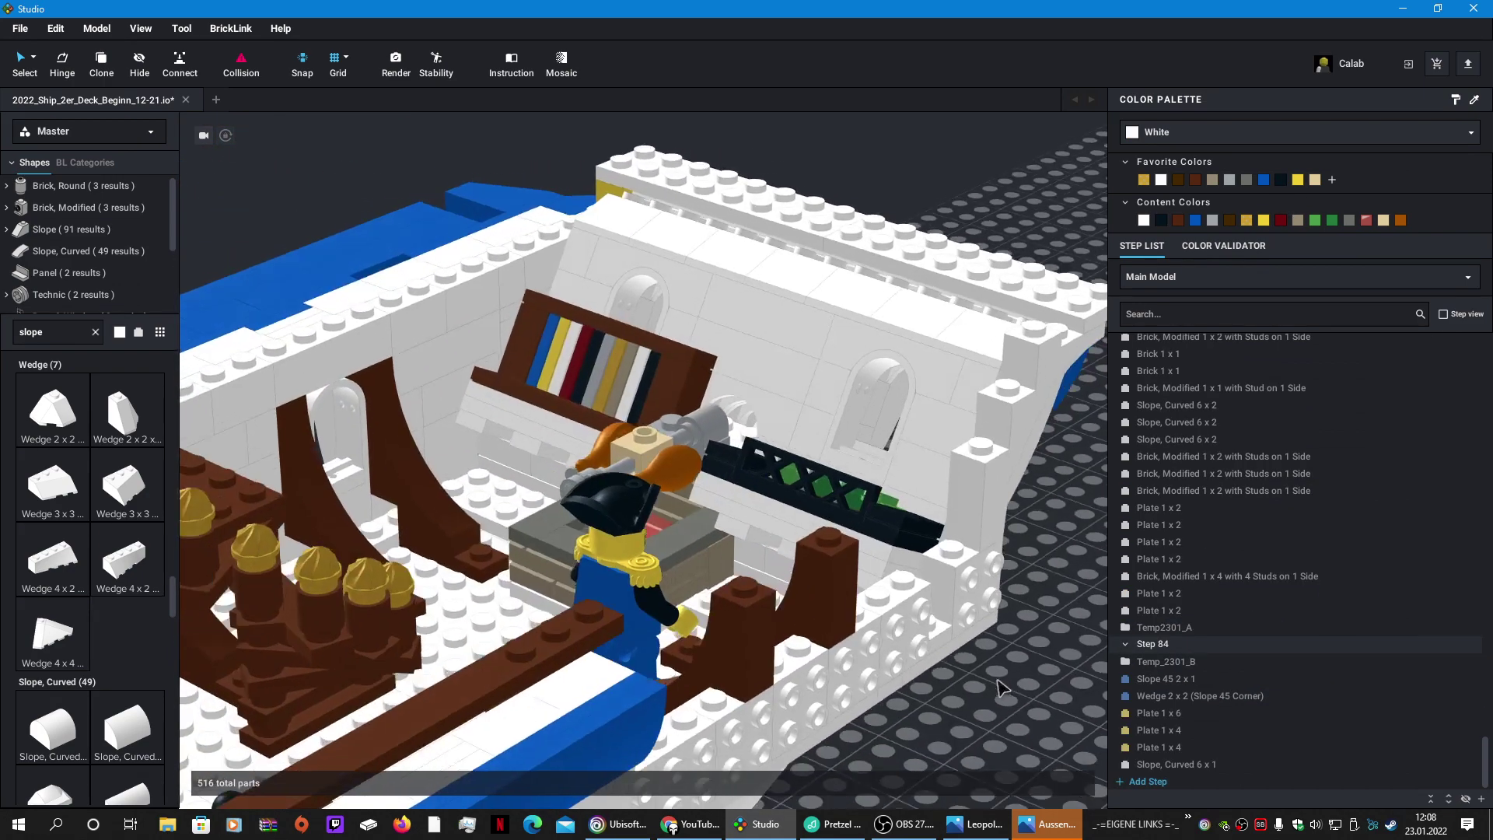
{"action": "right_click_drag", "start_coordinate": [1002, 687], "coordinate": [588, 695]}
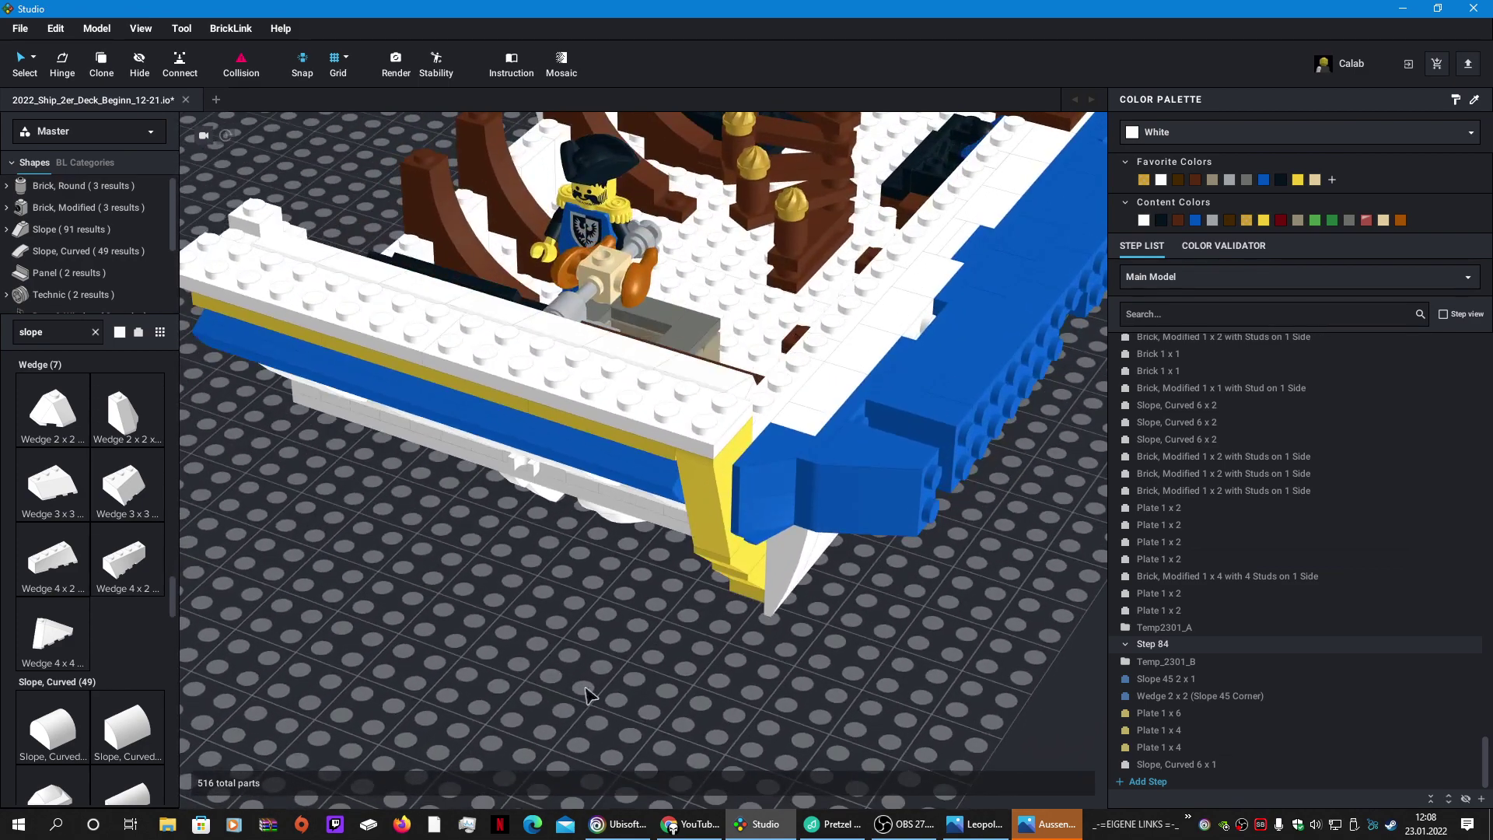
{"action": "left_click", "coordinate": [745, 575]}
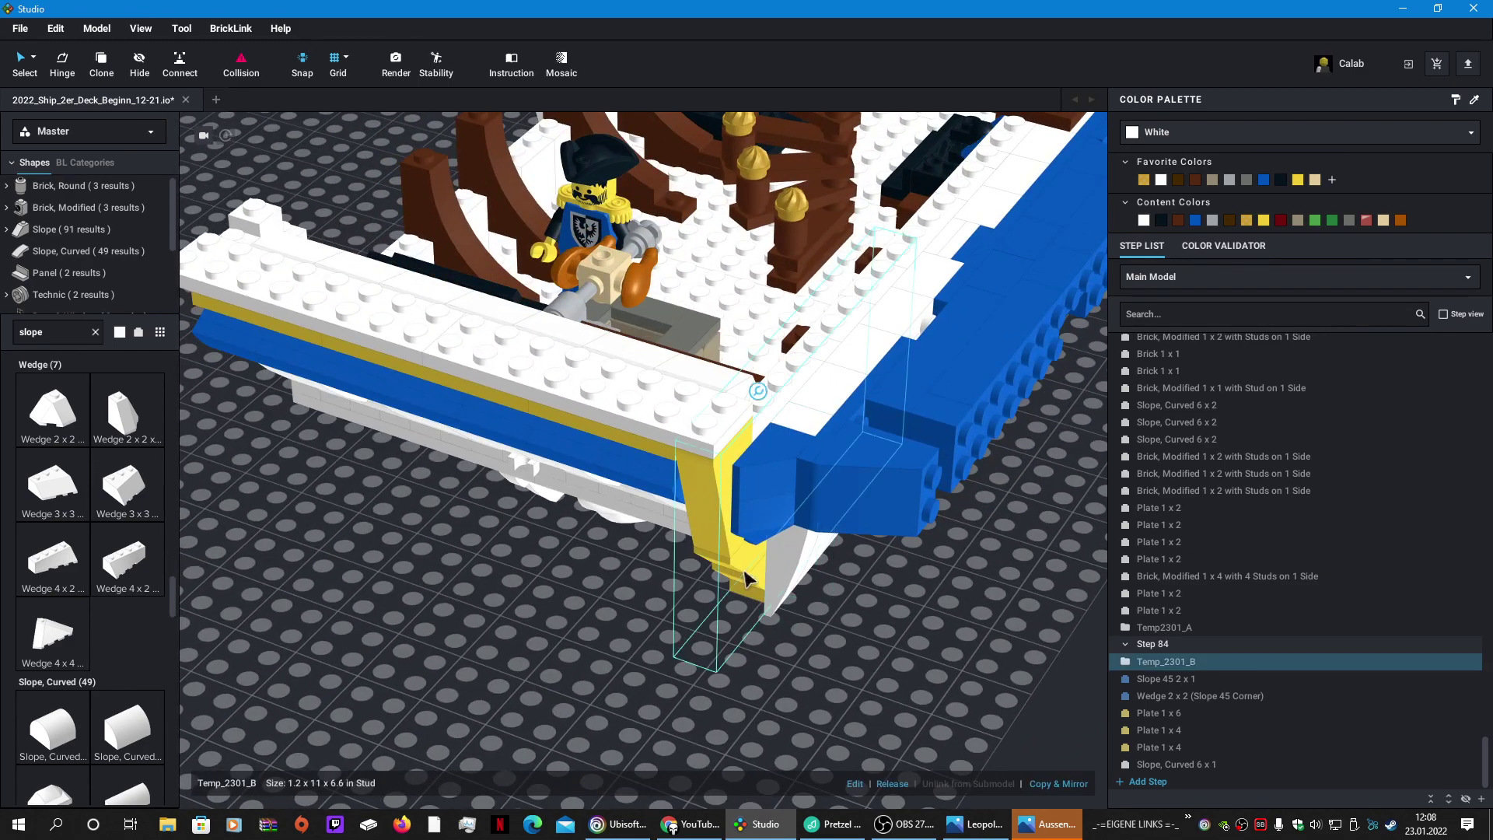
{"action": "left_click", "coordinate": [856, 784]}
{"action": "left_click", "coordinate": [714, 525]}
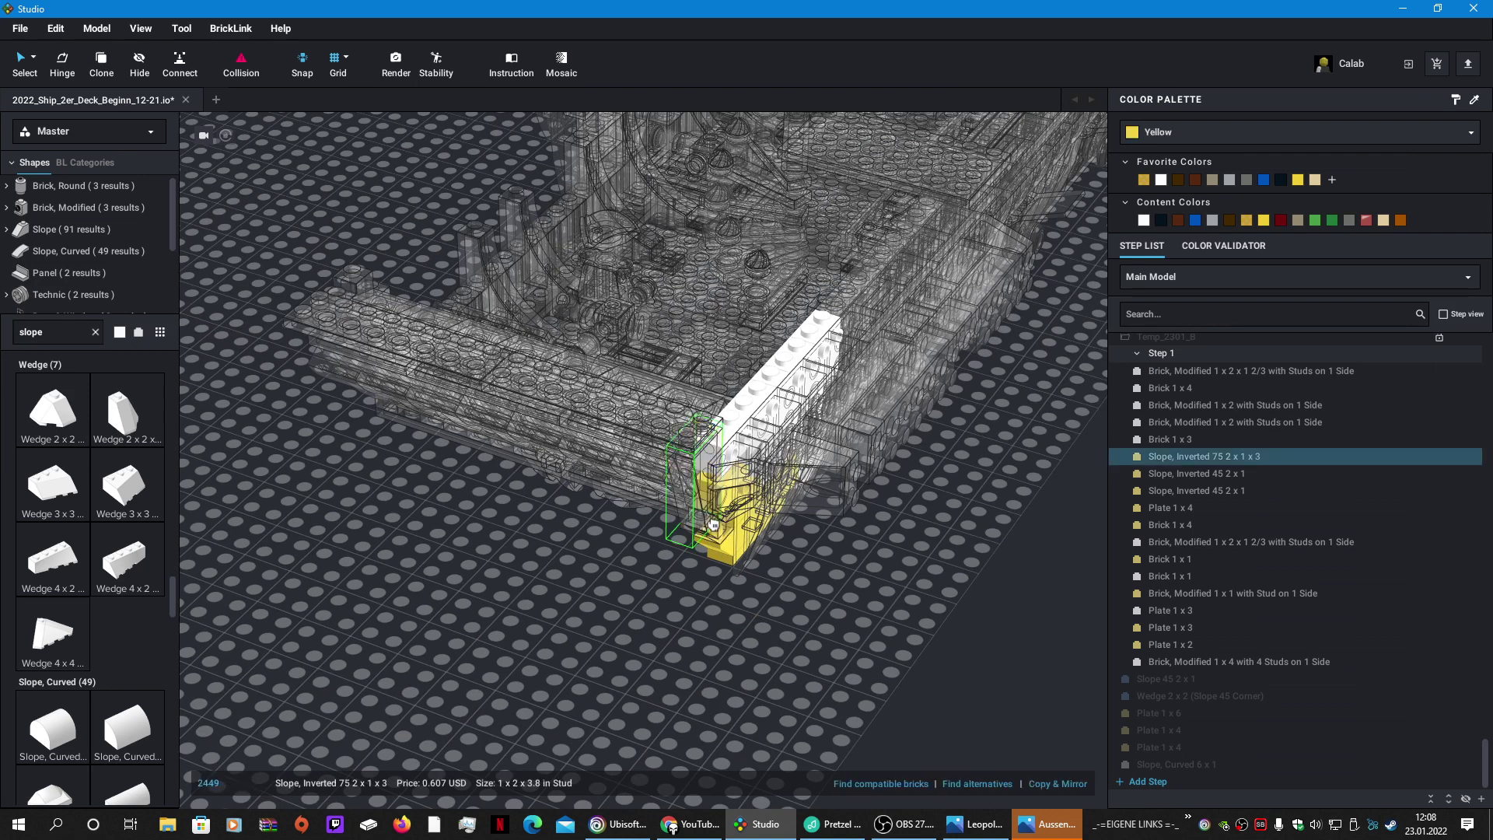
{"action": "left_click", "coordinate": [989, 719]}
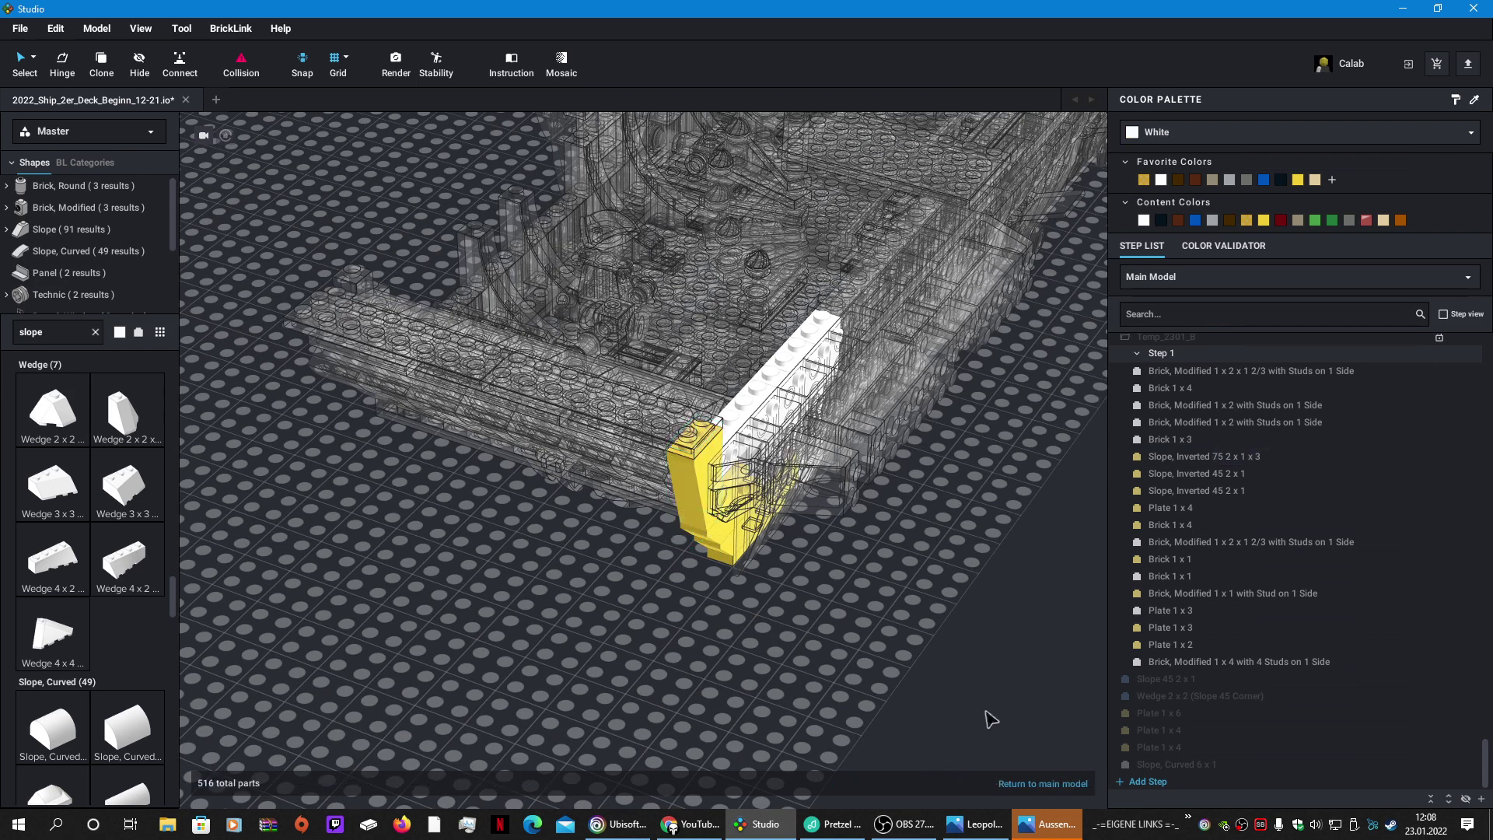
{"action": "left_click", "coordinate": [1043, 783]}
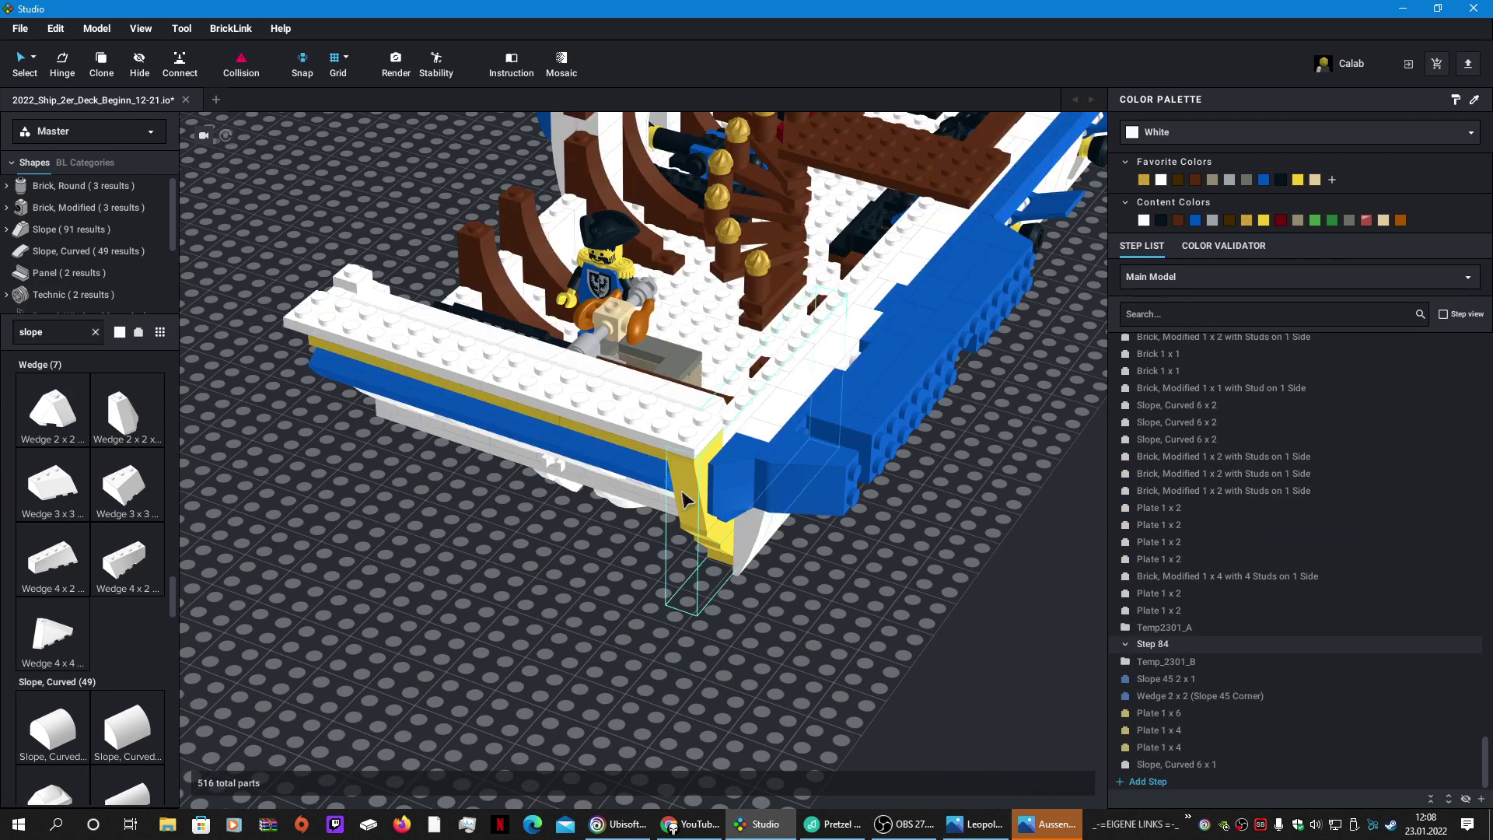
Step: Move the Temp_2301_B submodel out of the hull onto the free baseplate area and open it for editing
{"action": "left_click_drag", "start_coordinate": [686, 500], "coordinate": [443, 723]}
{"action": "scroll", "coordinate": [443, 723], "scroll_direction": "down", "scroll_amount": 3}
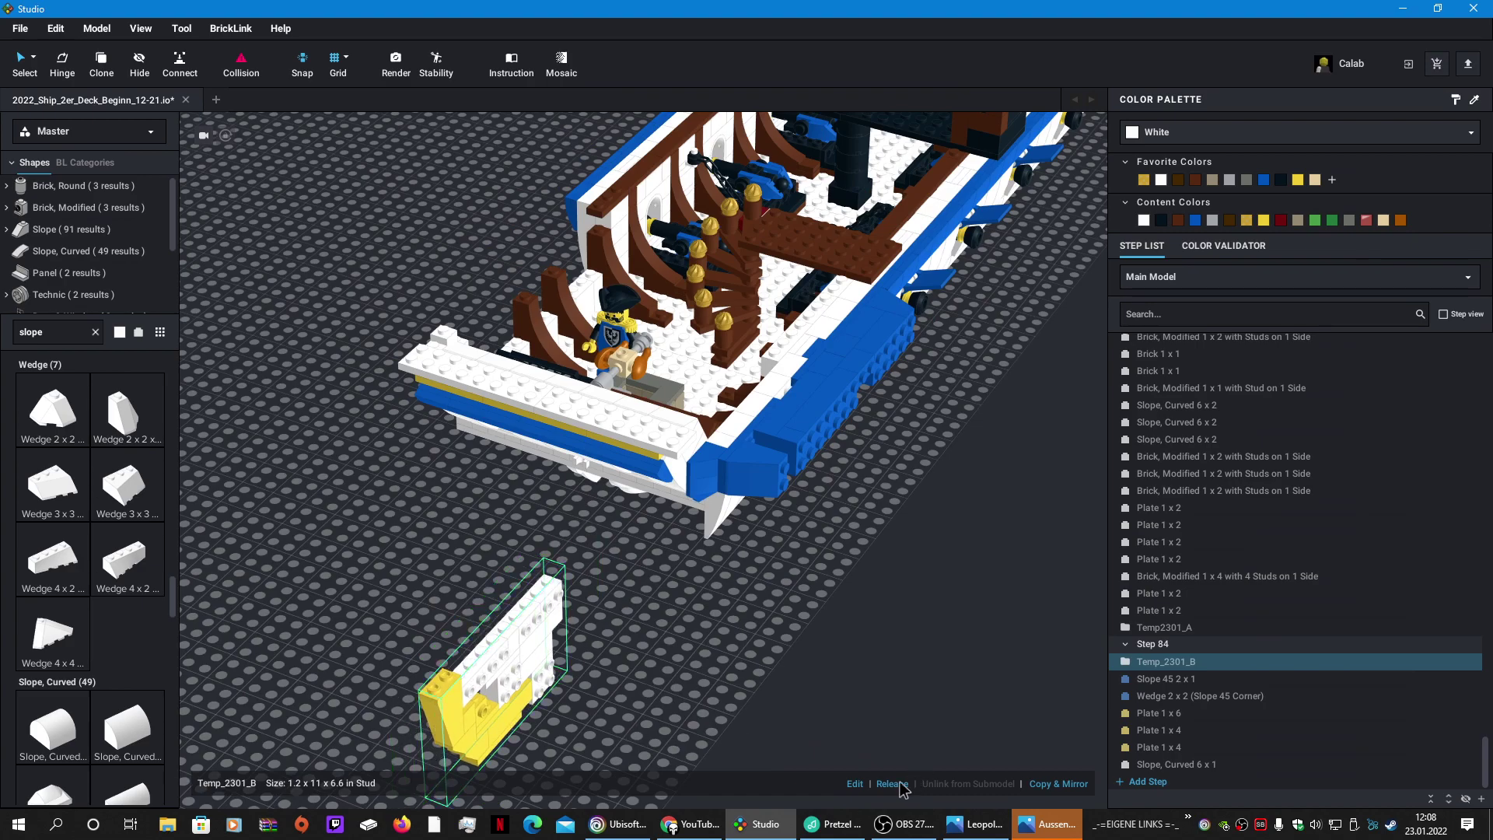
{"action": "left_click", "coordinate": [854, 781]}
{"action": "scroll", "coordinate": [587, 672], "scroll_direction": "up", "scroll_amount": 3}
{"action": "right_click_drag", "start_coordinate": [571, 676], "coordinate": [773, 605]}
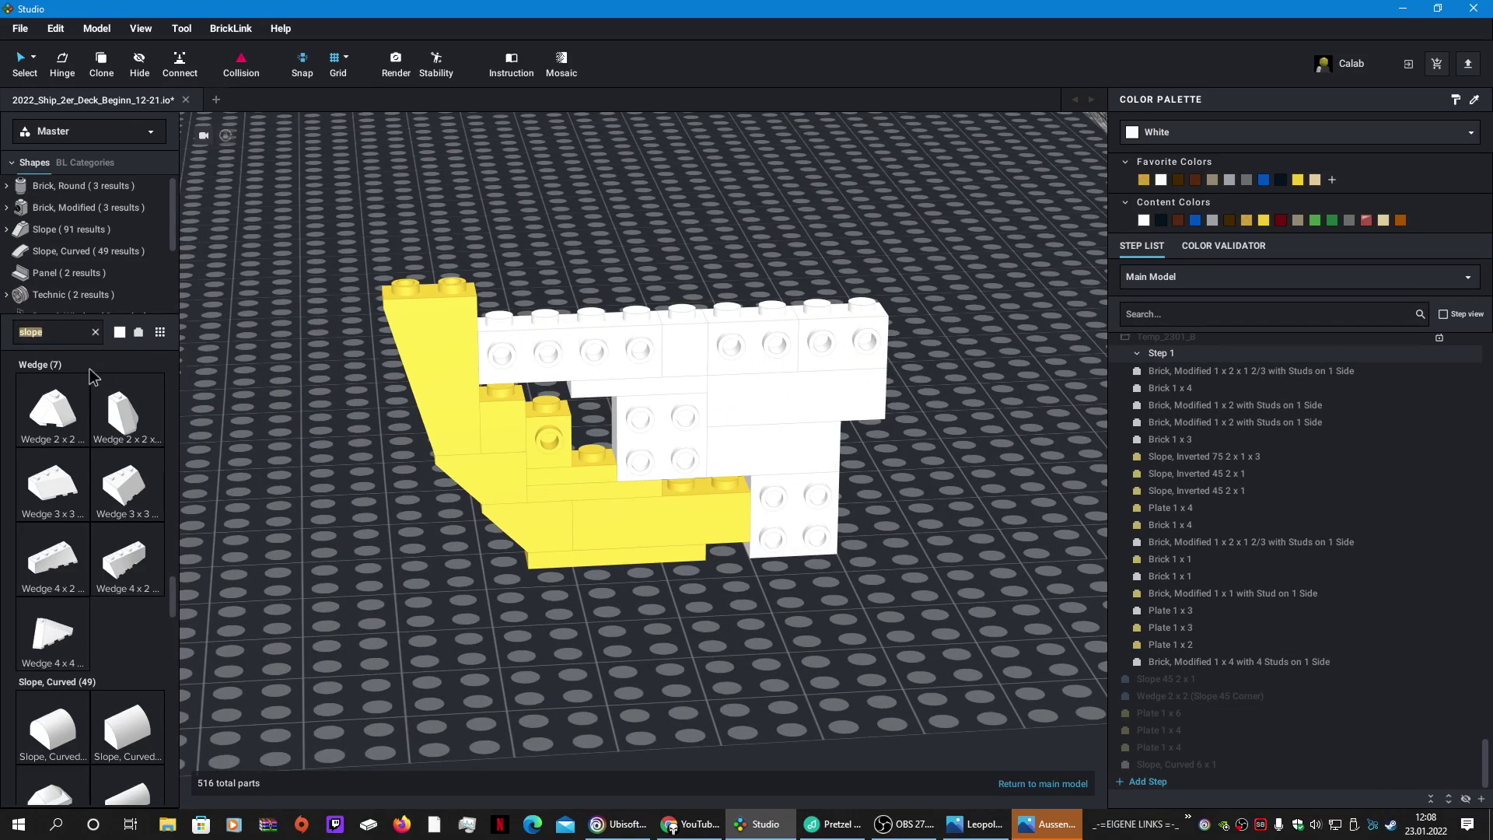
Step: Search the parts for 1x1 and place a white Brick 1 x 1 in the gap beside the yellow side-stud brick
{"action": "type", "text": "!X"}
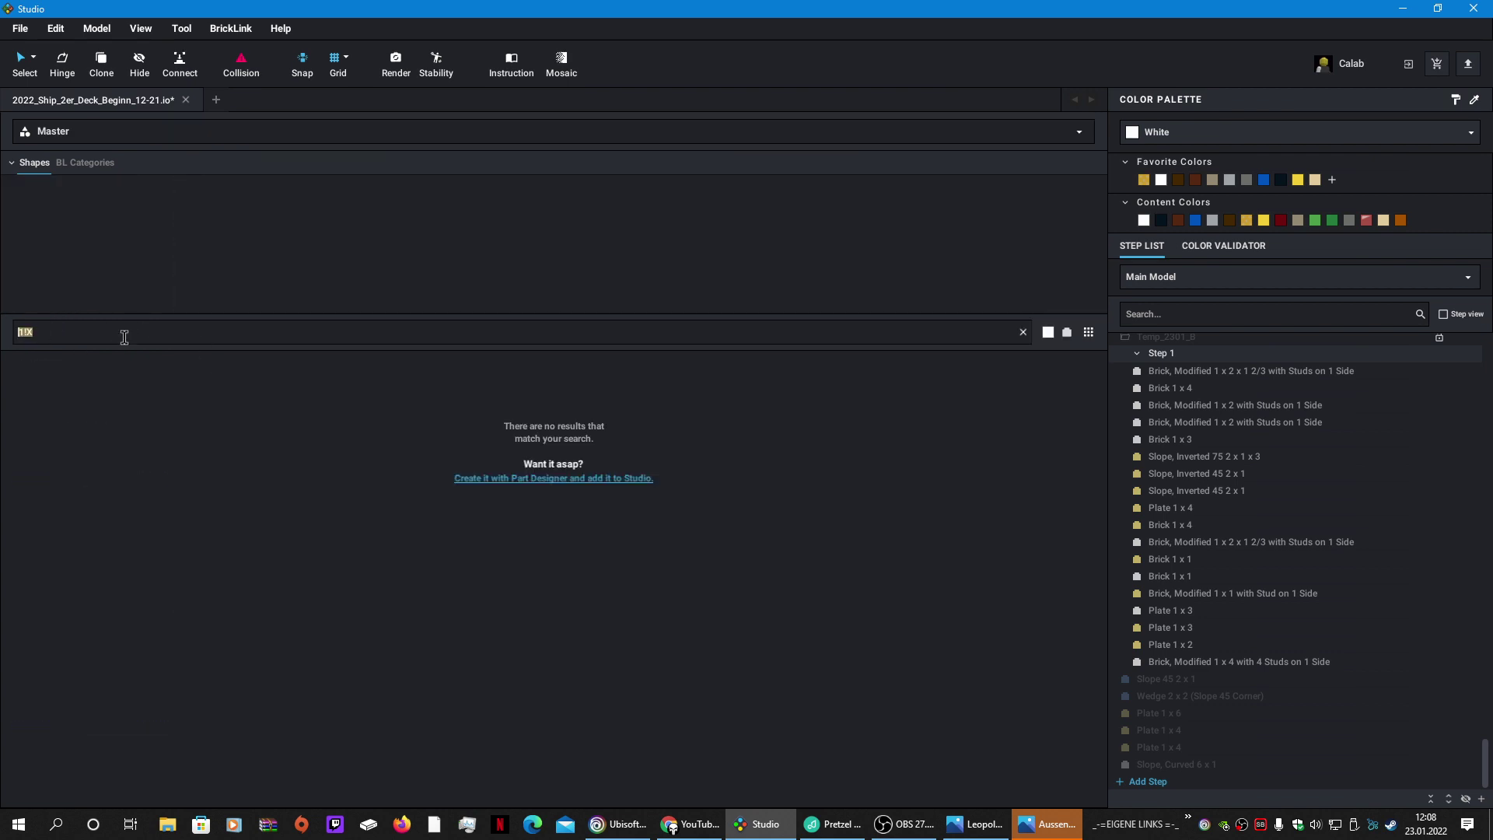
{"action": "type", "text": "1x"}
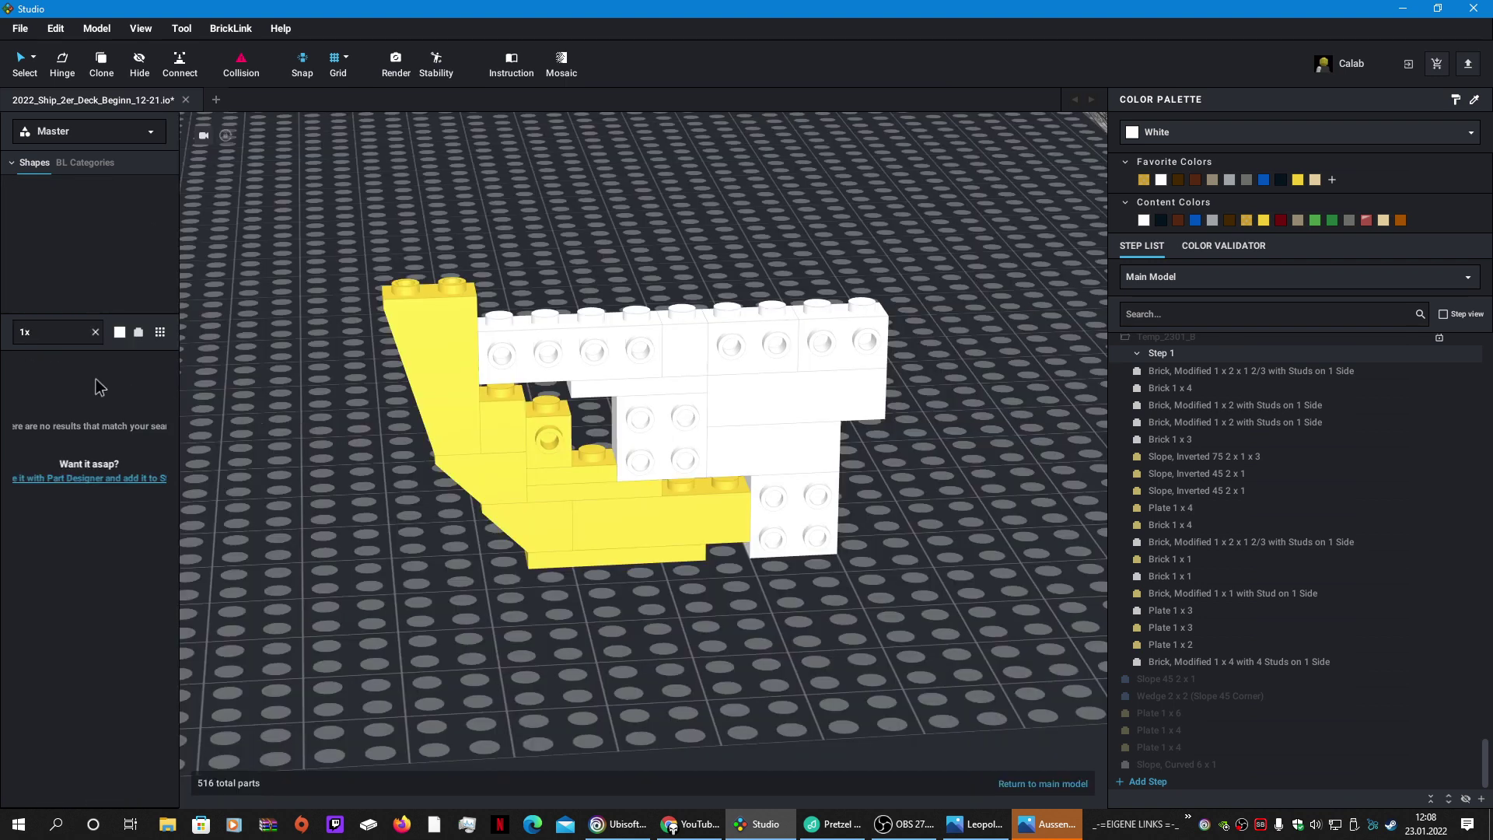
{"action": "type", "text": "1"}
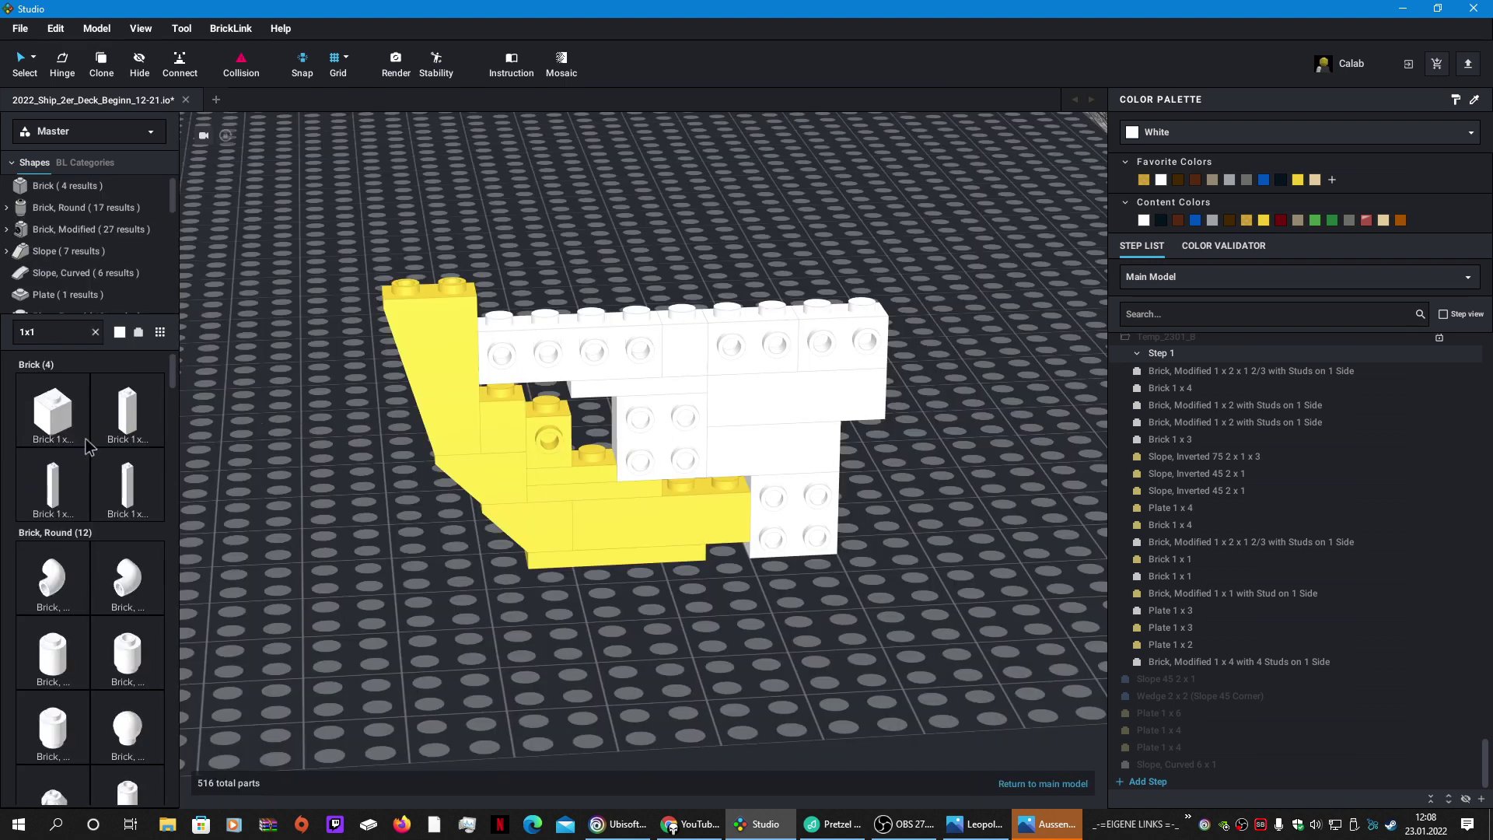
{"action": "left_click_drag", "start_coordinate": [55, 412], "coordinate": [584, 420]}
{"action": "left_click", "coordinate": [459, 608]}
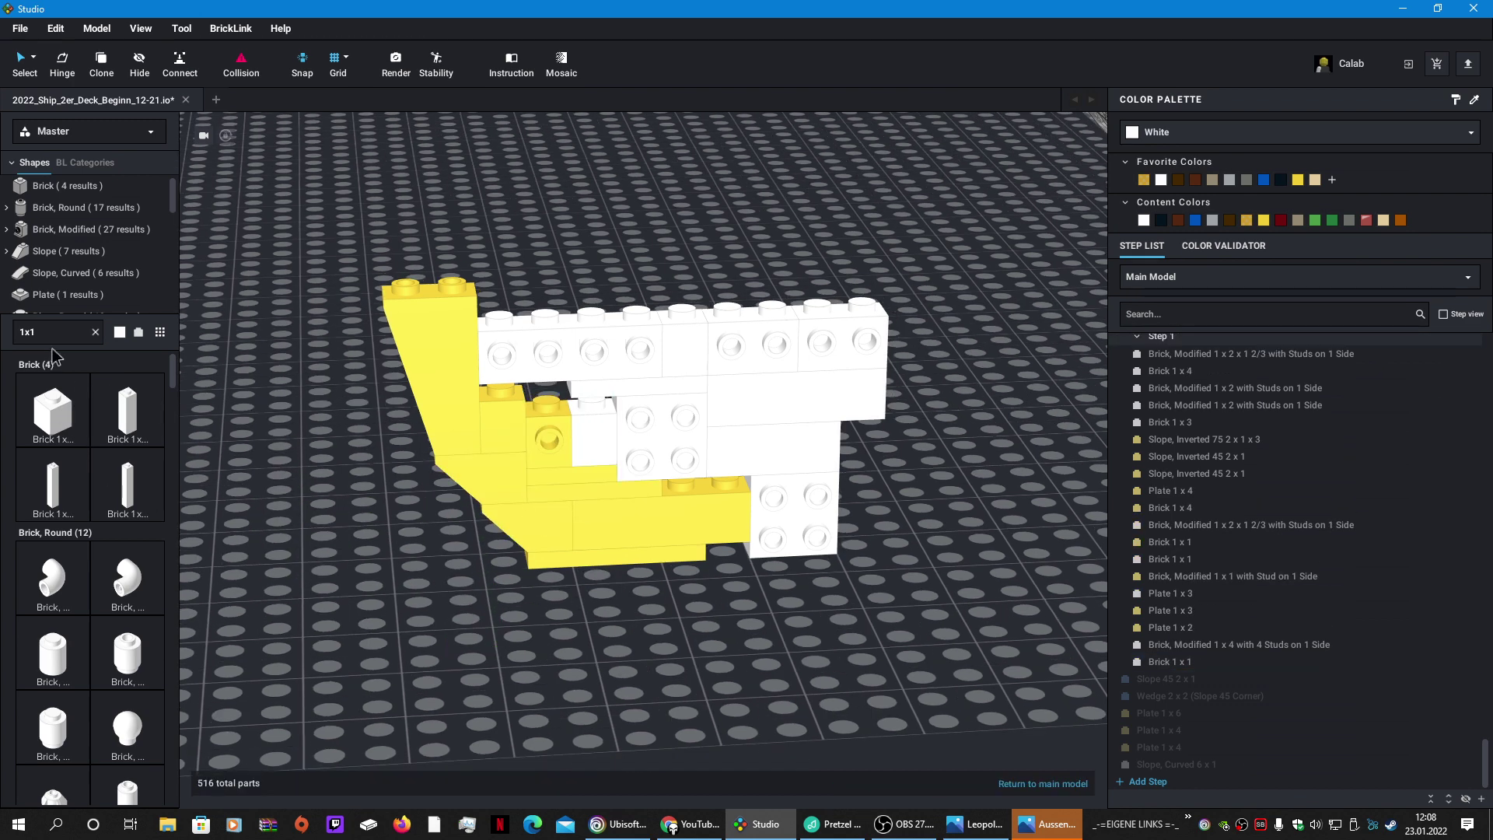
Step: Search the parts for 1x2 plate and fill the gap beneath the top brick row with two staggered white Plate 1 x 2 pieces
{"action": "key", "text": "BackSpace"}
{"action": "type", "text": "2"}
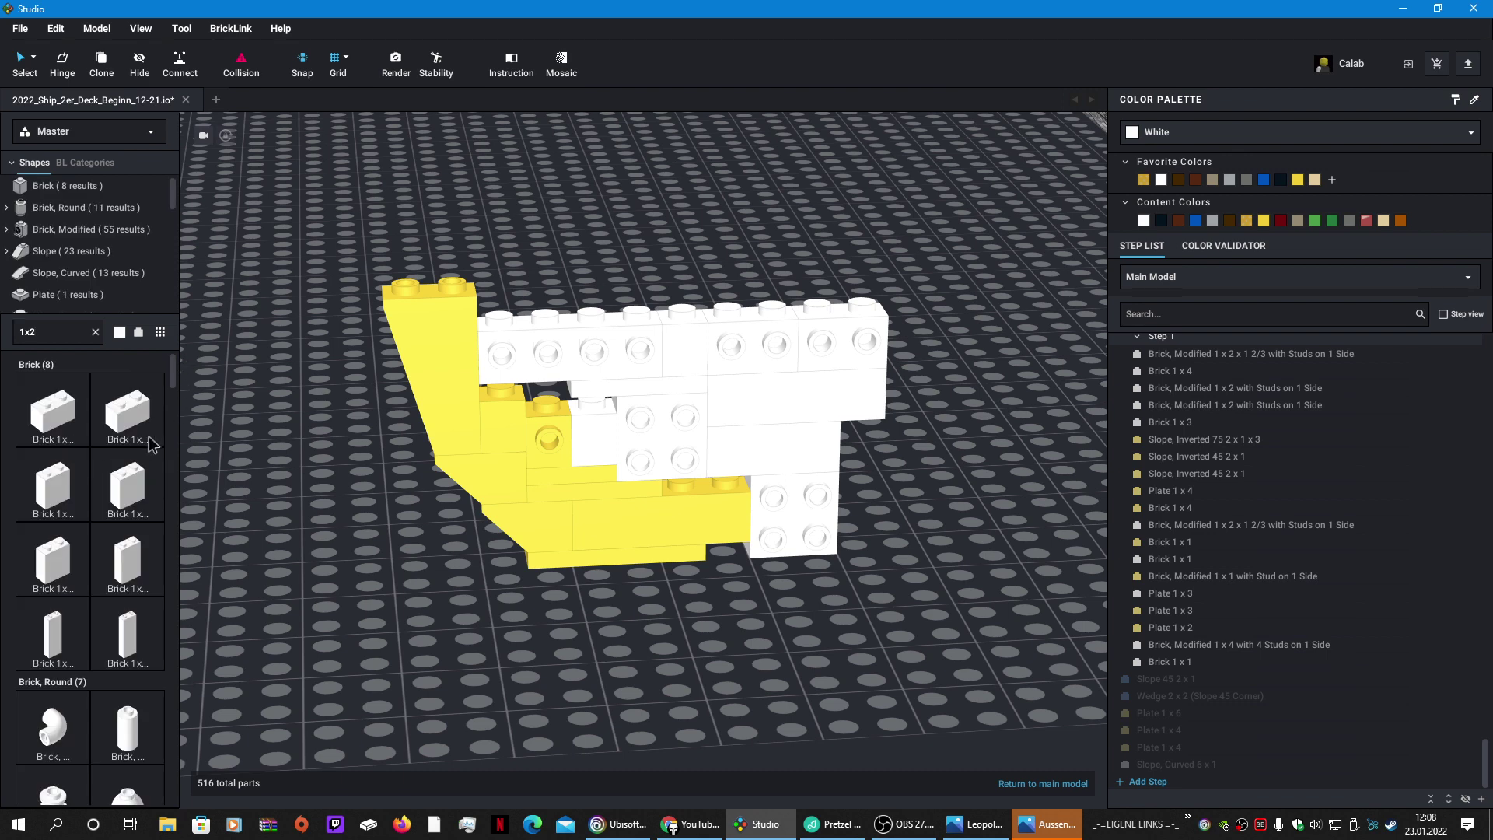
{"action": "type", "text": " plate"}
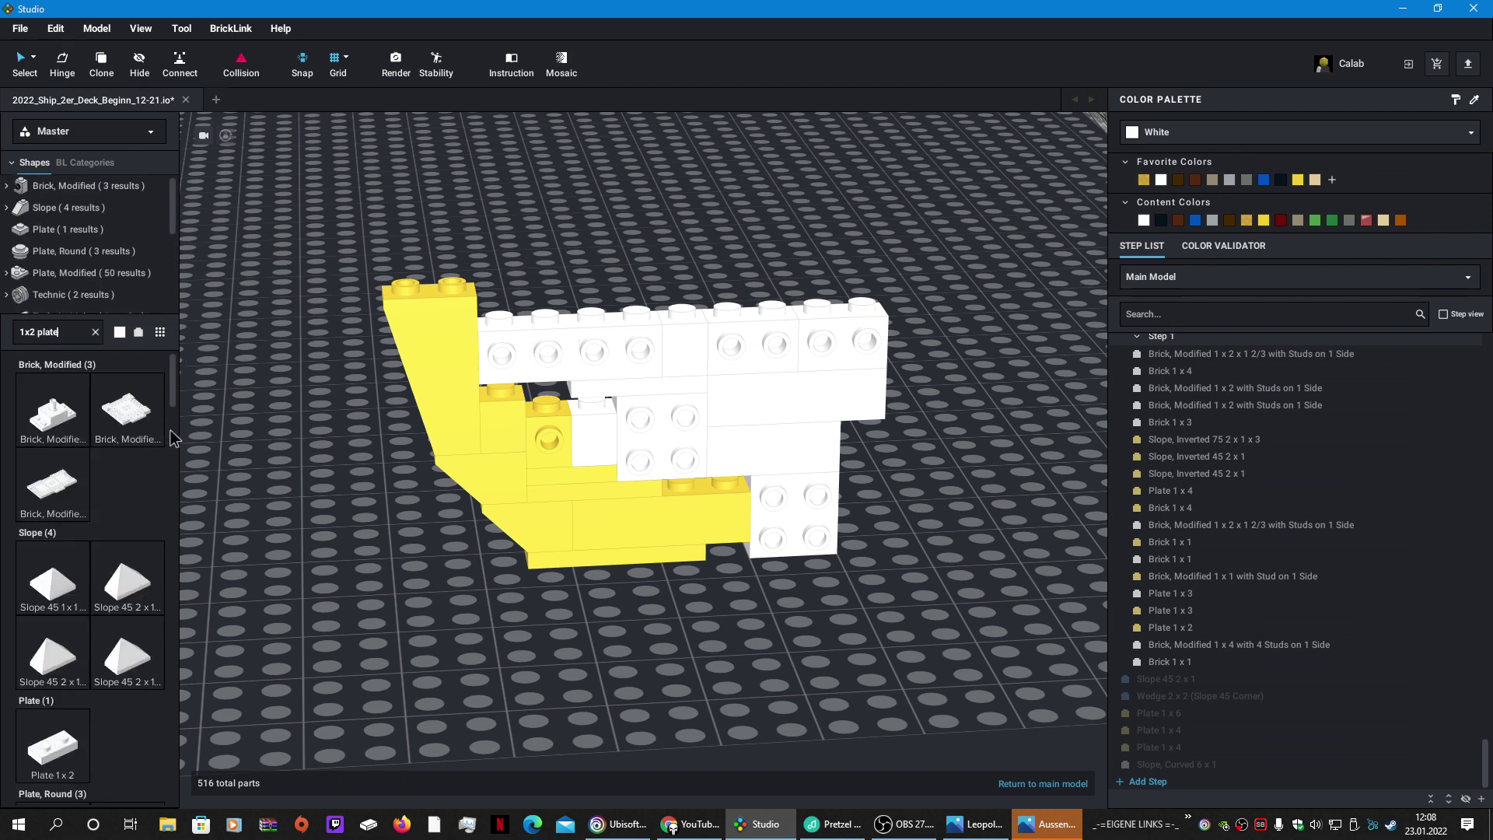
{"action": "left_click", "coordinate": [62, 591]}
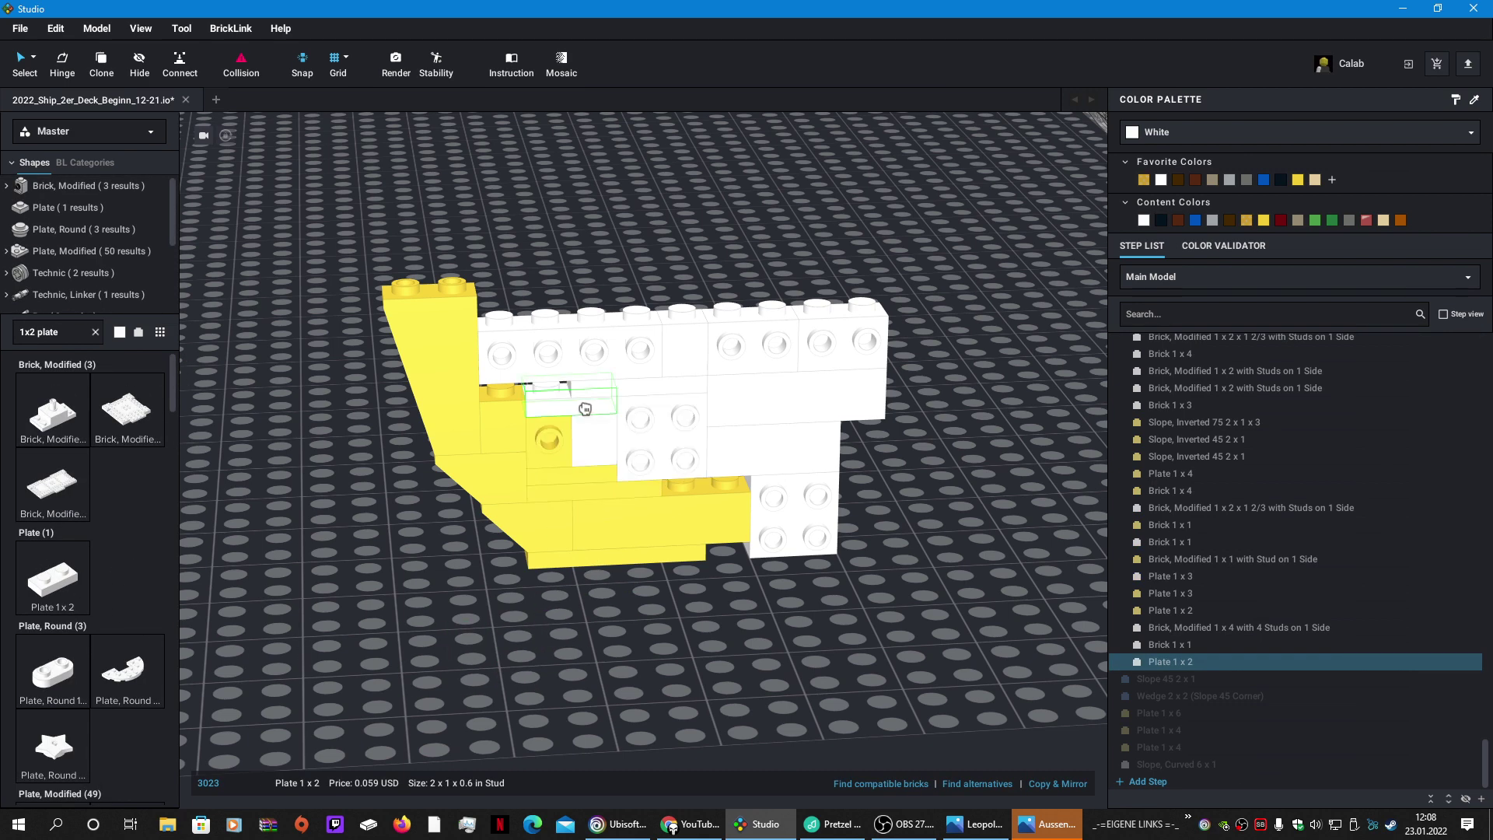
{"action": "left_click", "coordinate": [558, 404]}
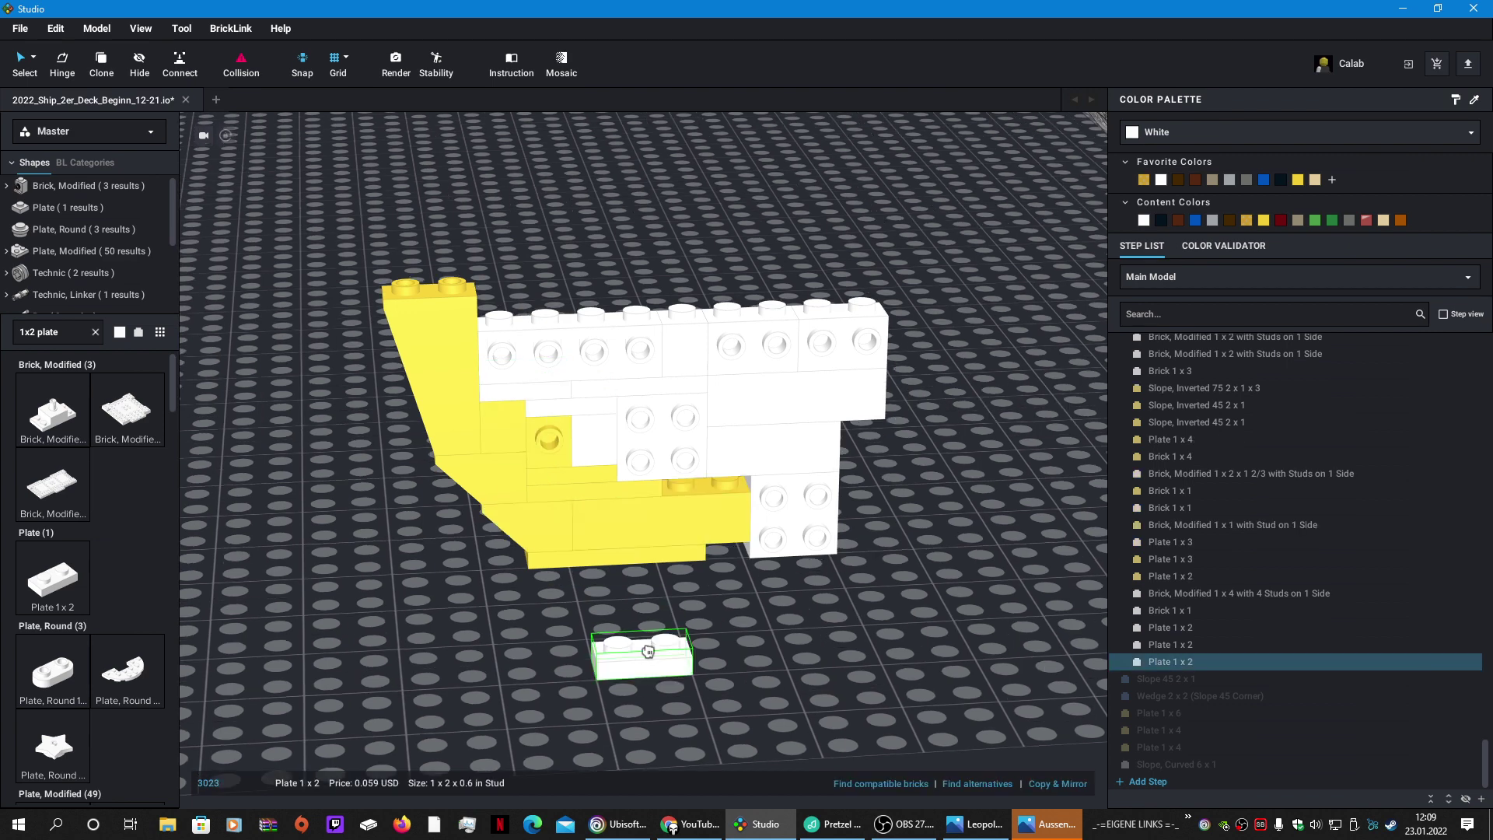
{"action": "key", "text": "Escape"}
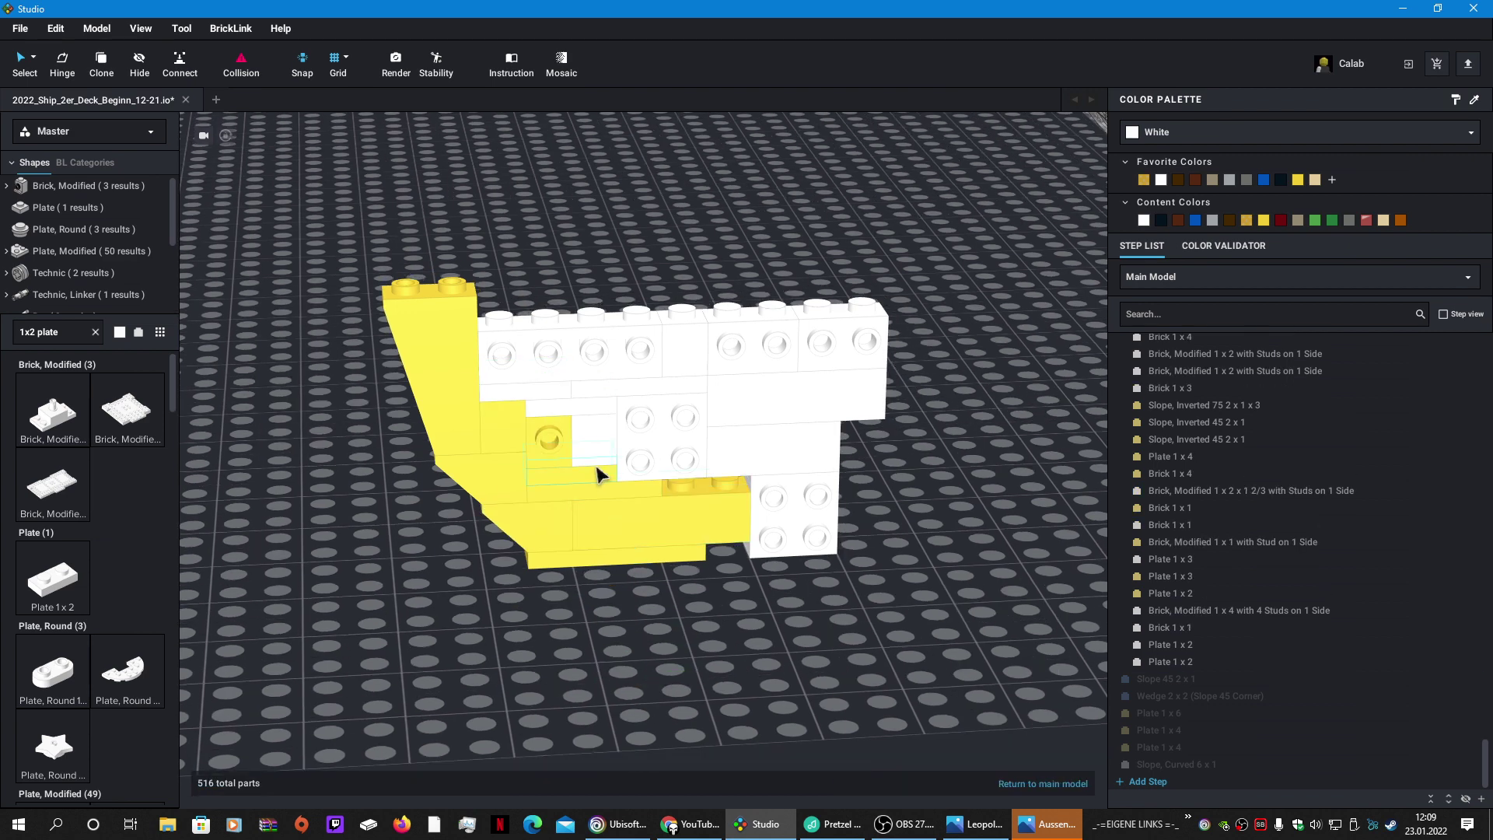
Step: Color the upper Plate 1 x 2 yellow and add a white Plate 1 x 2 on the exposed studs of the lower yellow brick
{"action": "left_click", "coordinate": [543, 405]}
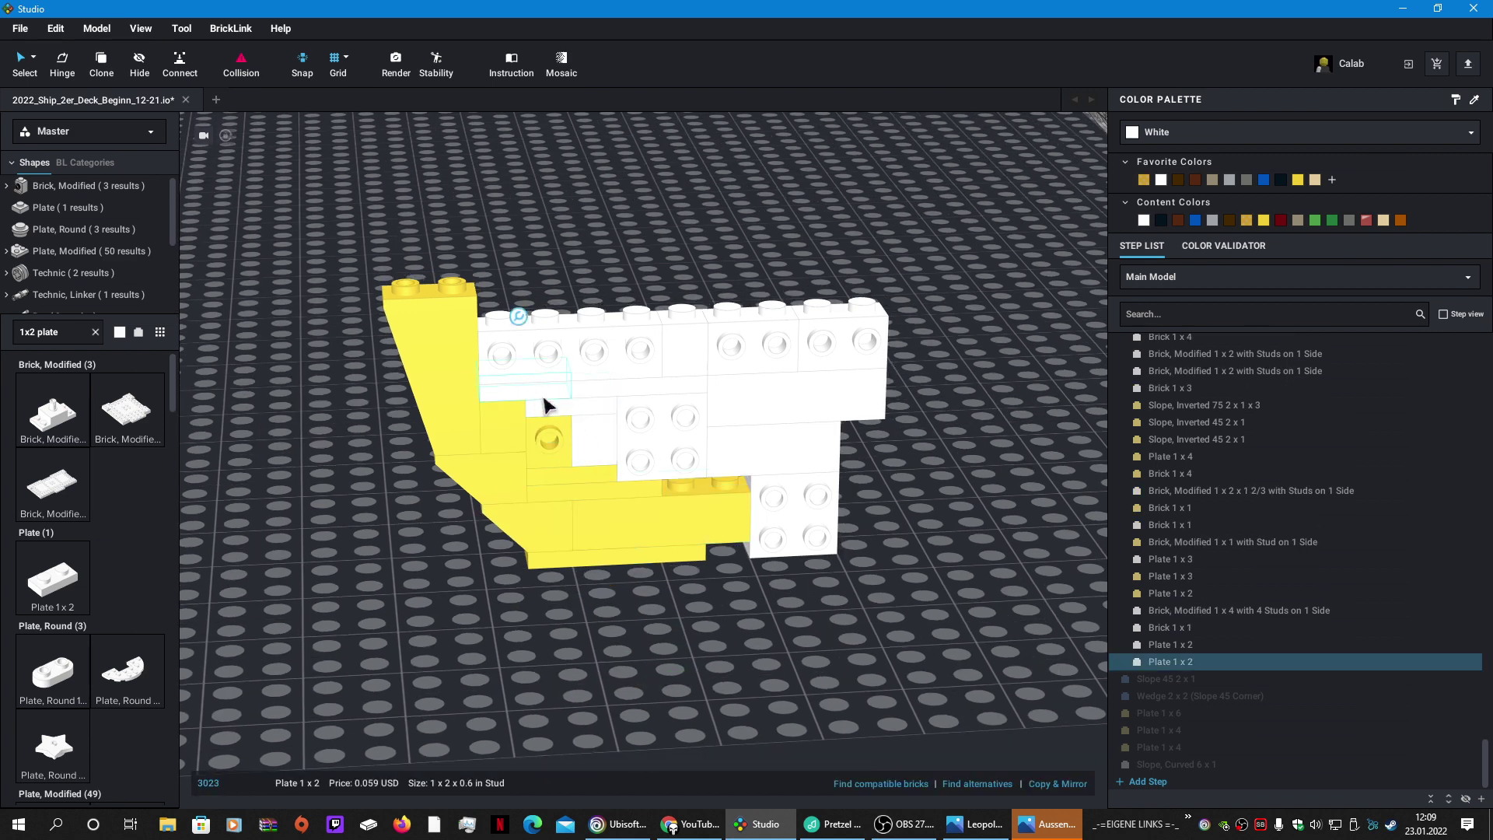
{"action": "left_click", "coordinate": [1297, 180]}
{"action": "left_click", "coordinate": [795, 585]}
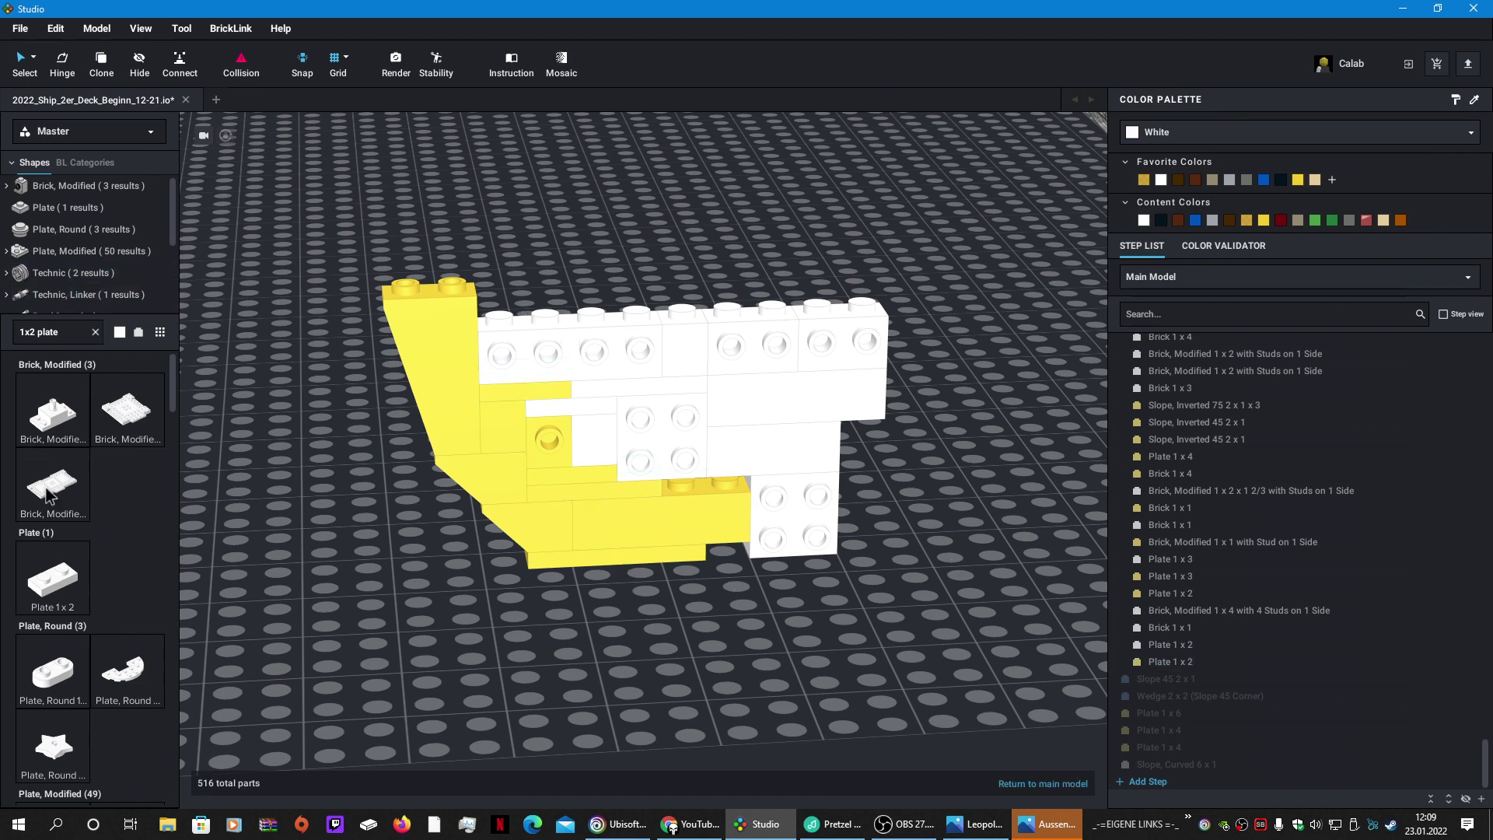
{"action": "left_click_drag", "start_coordinate": [62, 589], "coordinate": [791, 605]}
{"action": "key", "text": "Escape"}
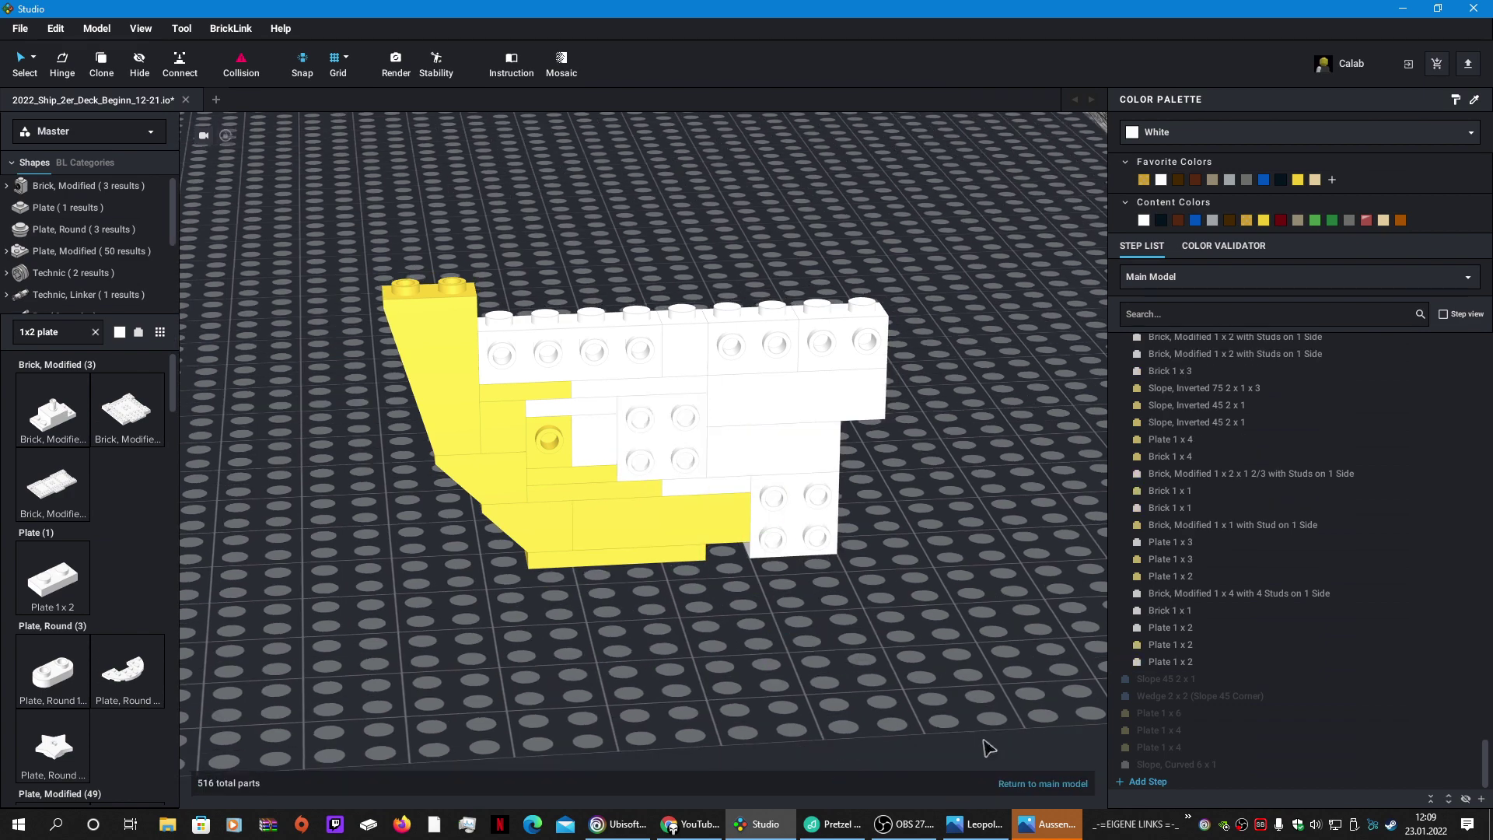
Step: Return to the main model and move the Temp_2301_B submodel back into the ship's stern corner
{"action": "left_click", "coordinate": [1039, 784]}
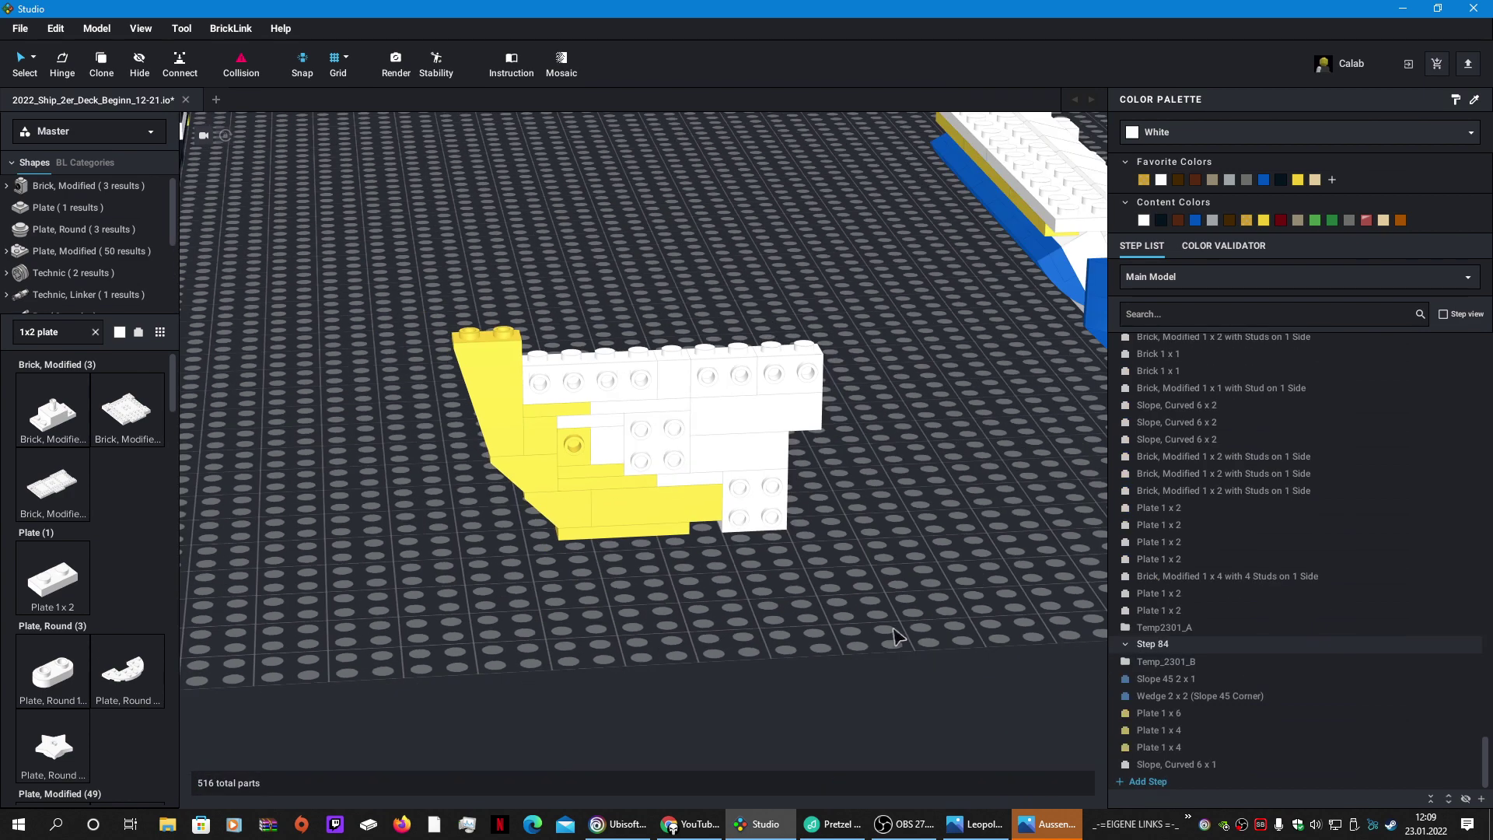
{"action": "mouse_move", "coordinate": [900, 638]}
{"action": "right_mouse_down"}
{"action": "mouse_move", "coordinate": [935, 622]}
{"action": "mouse_move", "coordinate": [965, 642]}
{"action": "mouse_move", "coordinate": [924, 646]}
{"action": "right_mouse_up"}
{"action": "scroll", "coordinate": [924, 646], "scroll_direction": "down", "scroll_amount": 3}
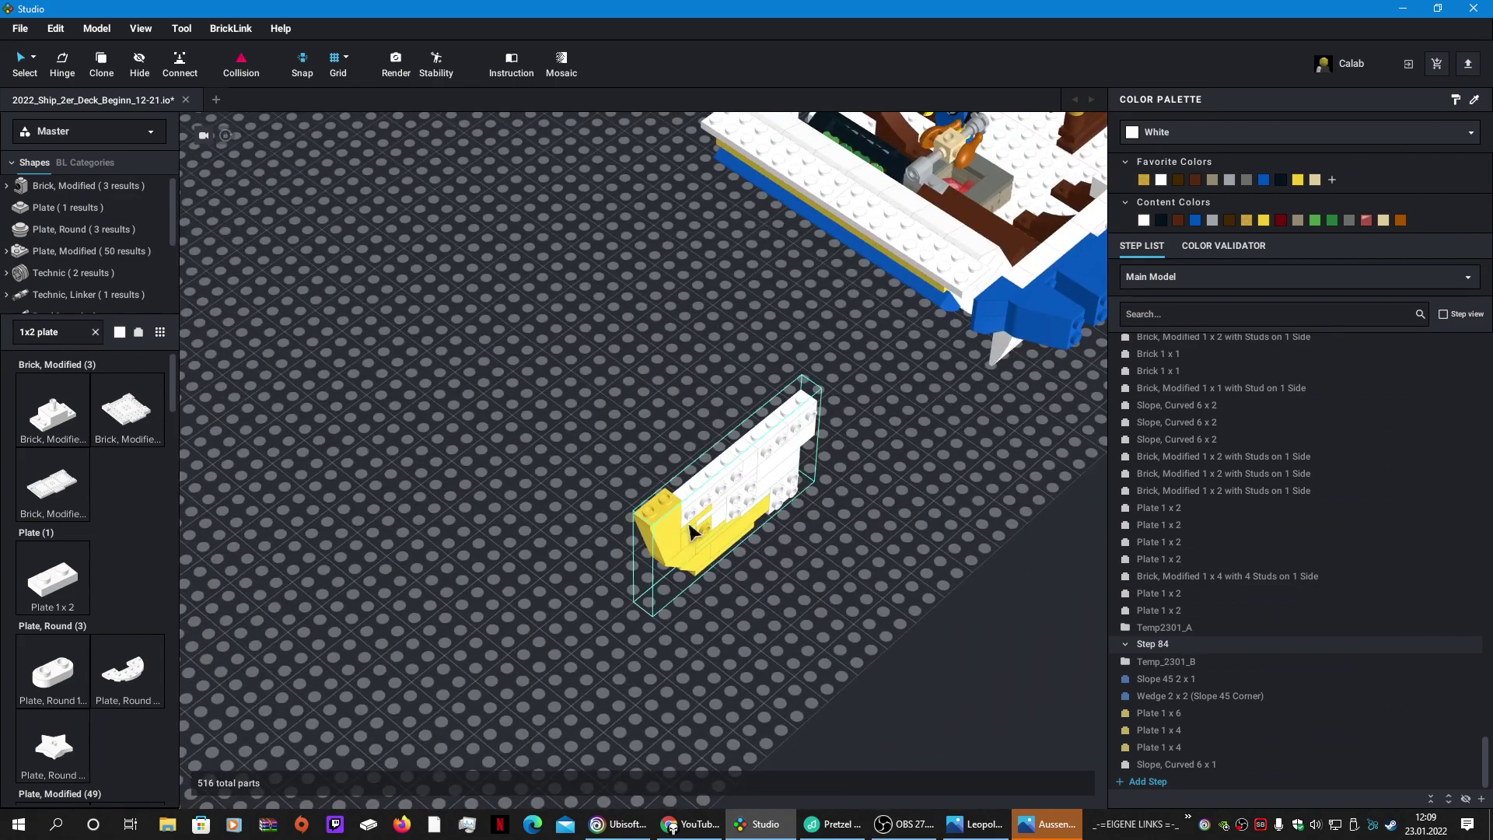
{"action": "left_click_drag", "start_coordinate": [690, 532], "coordinate": [1004, 315]}
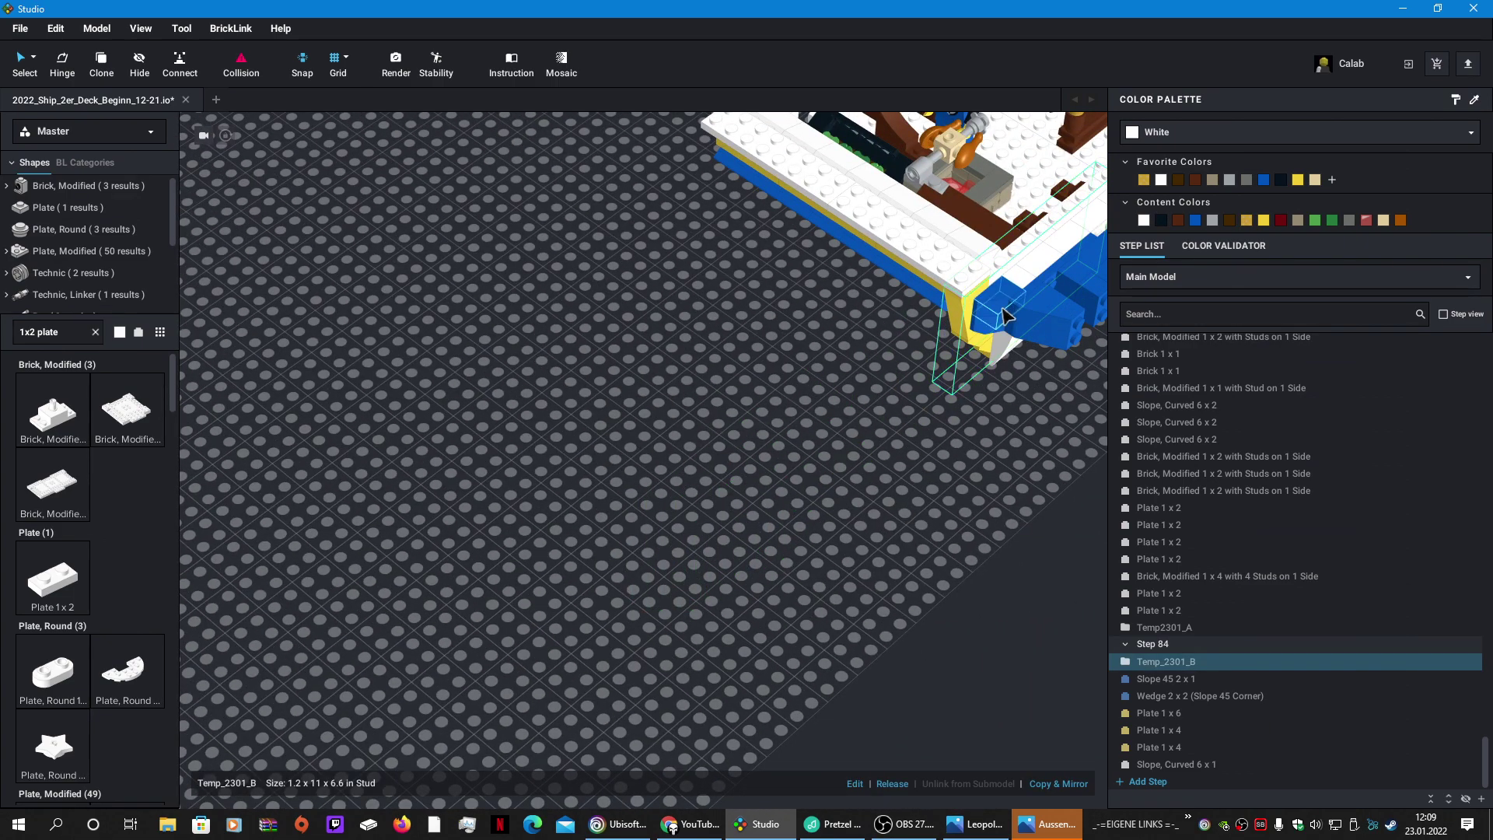
{"action": "left_click", "coordinate": [838, 498]}
{"action": "right_click_drag", "start_coordinate": [838, 498], "coordinate": [1132, 623]}
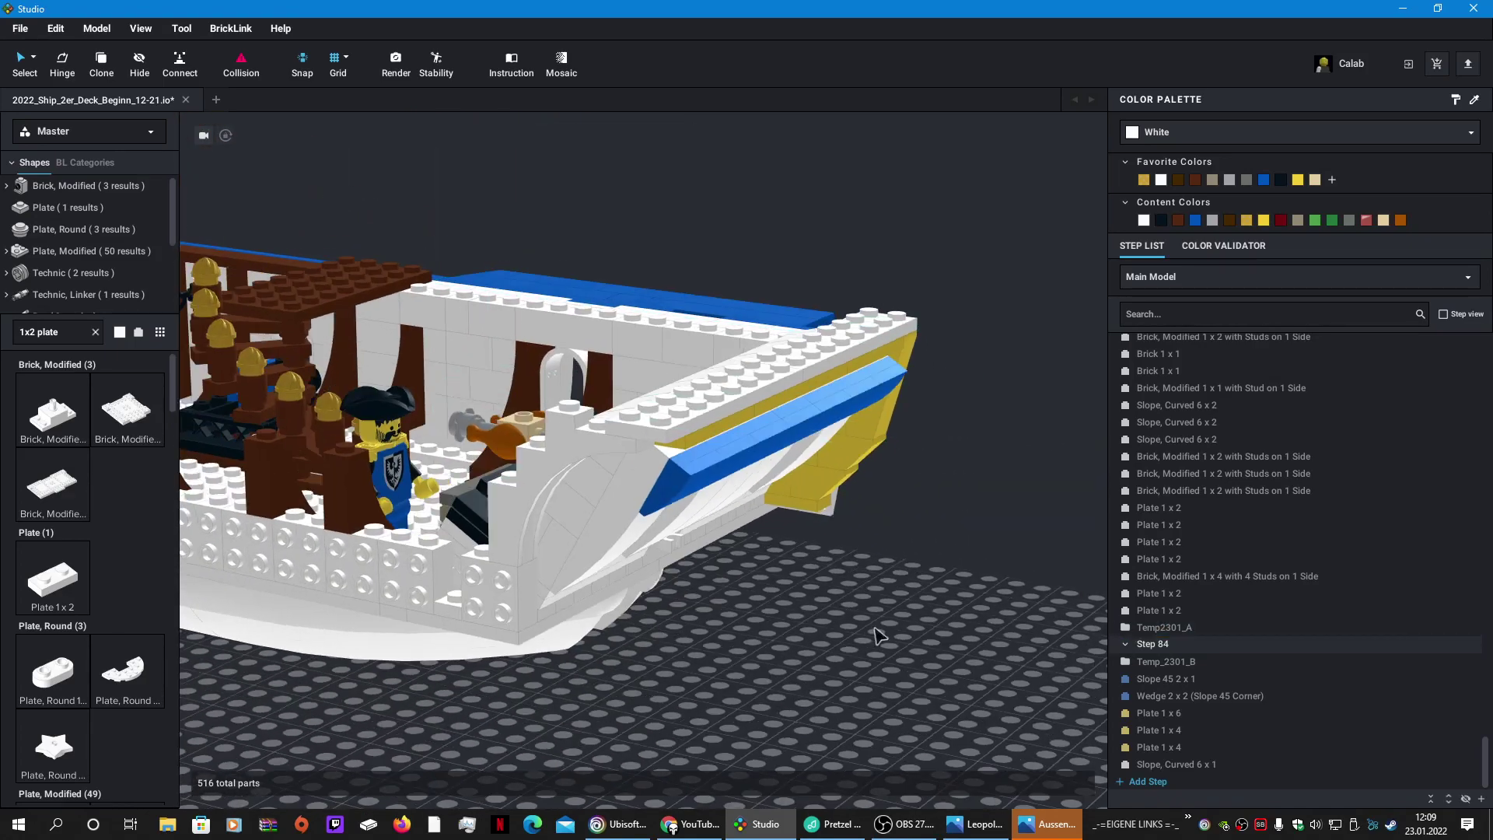
{"action": "right_click_drag", "start_coordinate": [875, 636], "coordinate": [968, 622]}
{"action": "left_click", "coordinate": [1136, 662]}
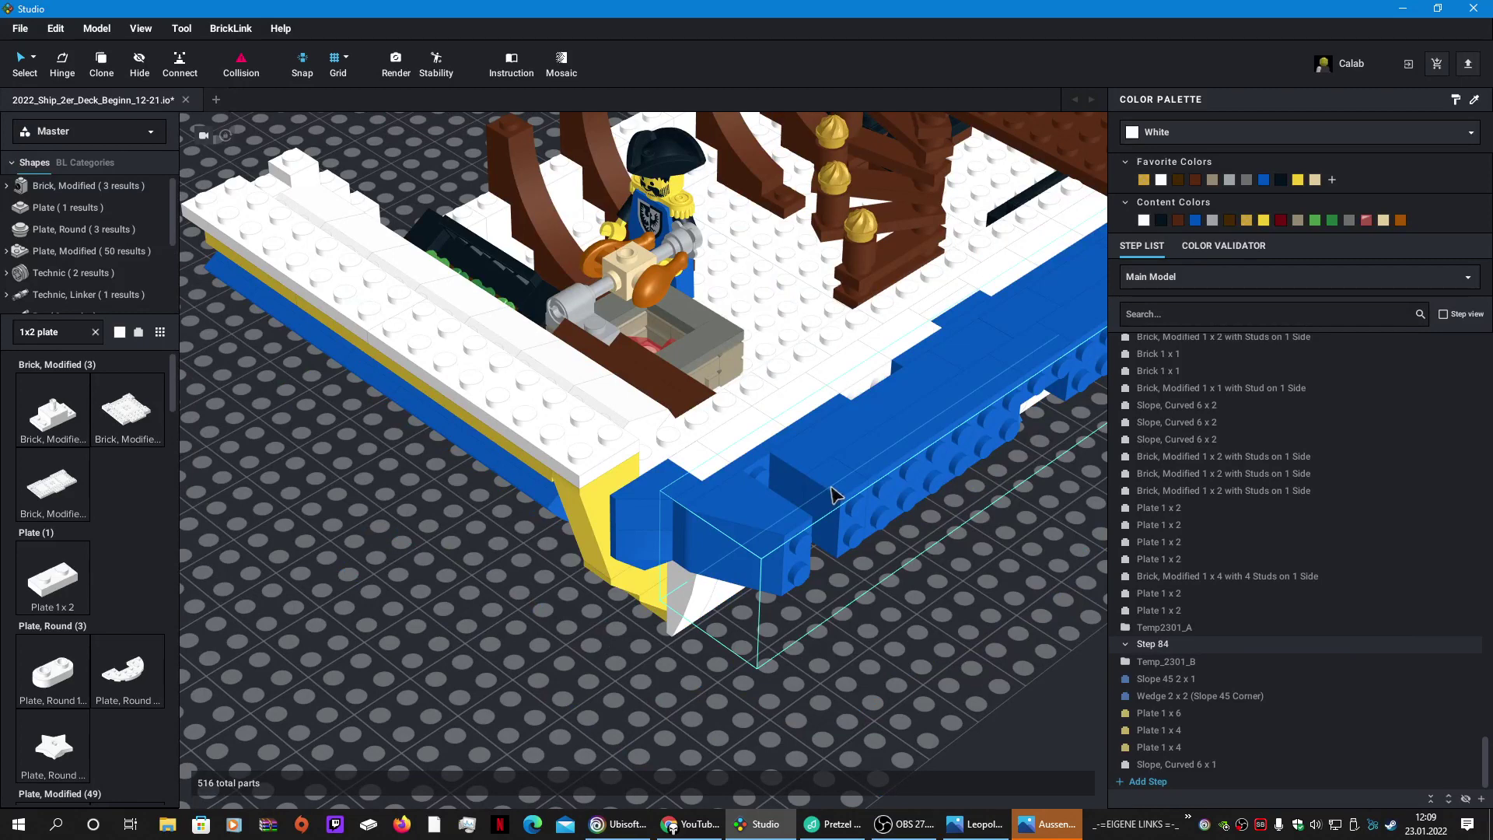
{"action": "left_click", "coordinate": [832, 494]}
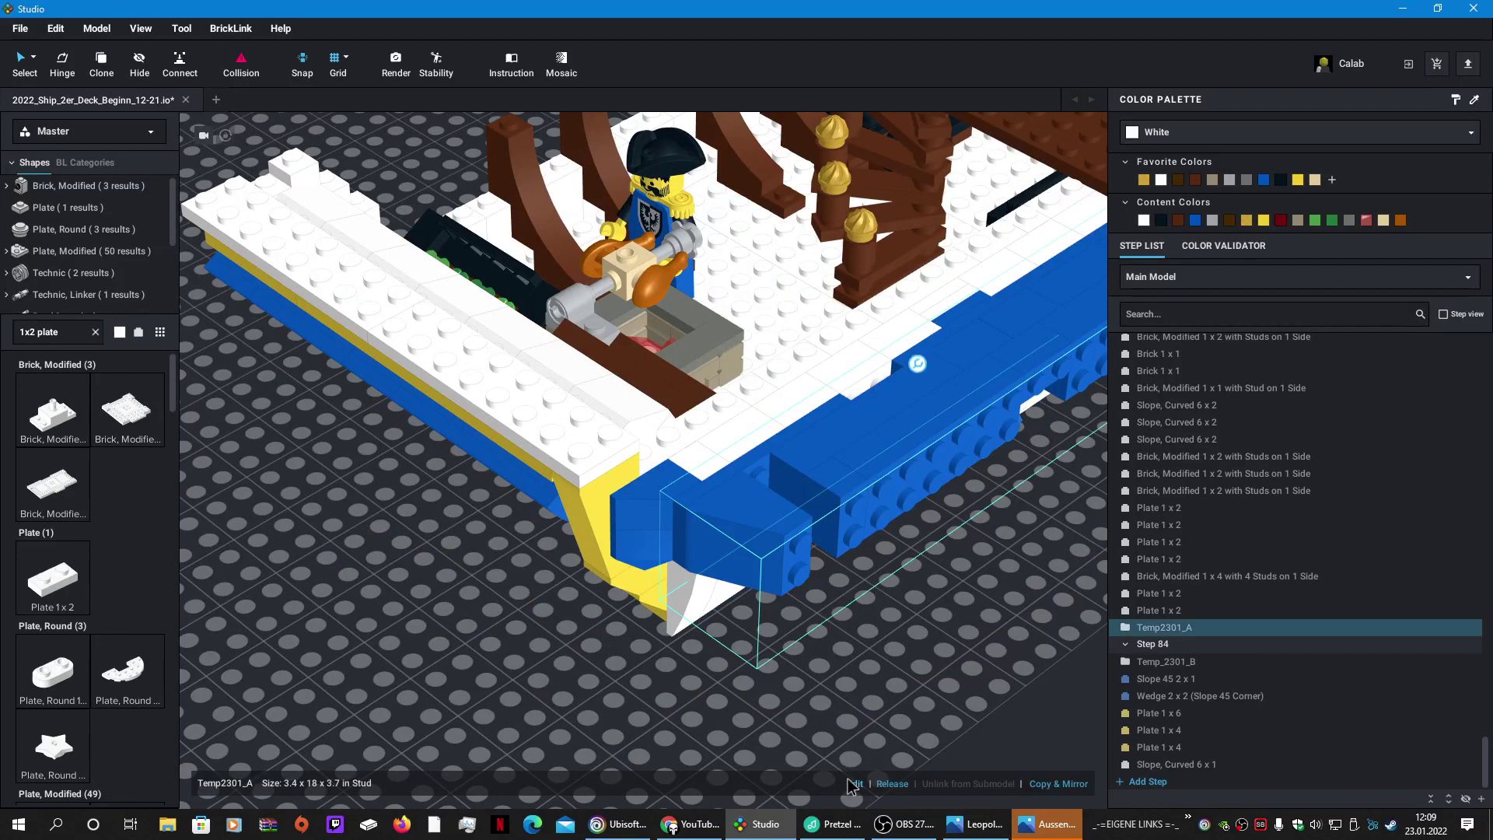
{"action": "left_click", "coordinate": [879, 671]}
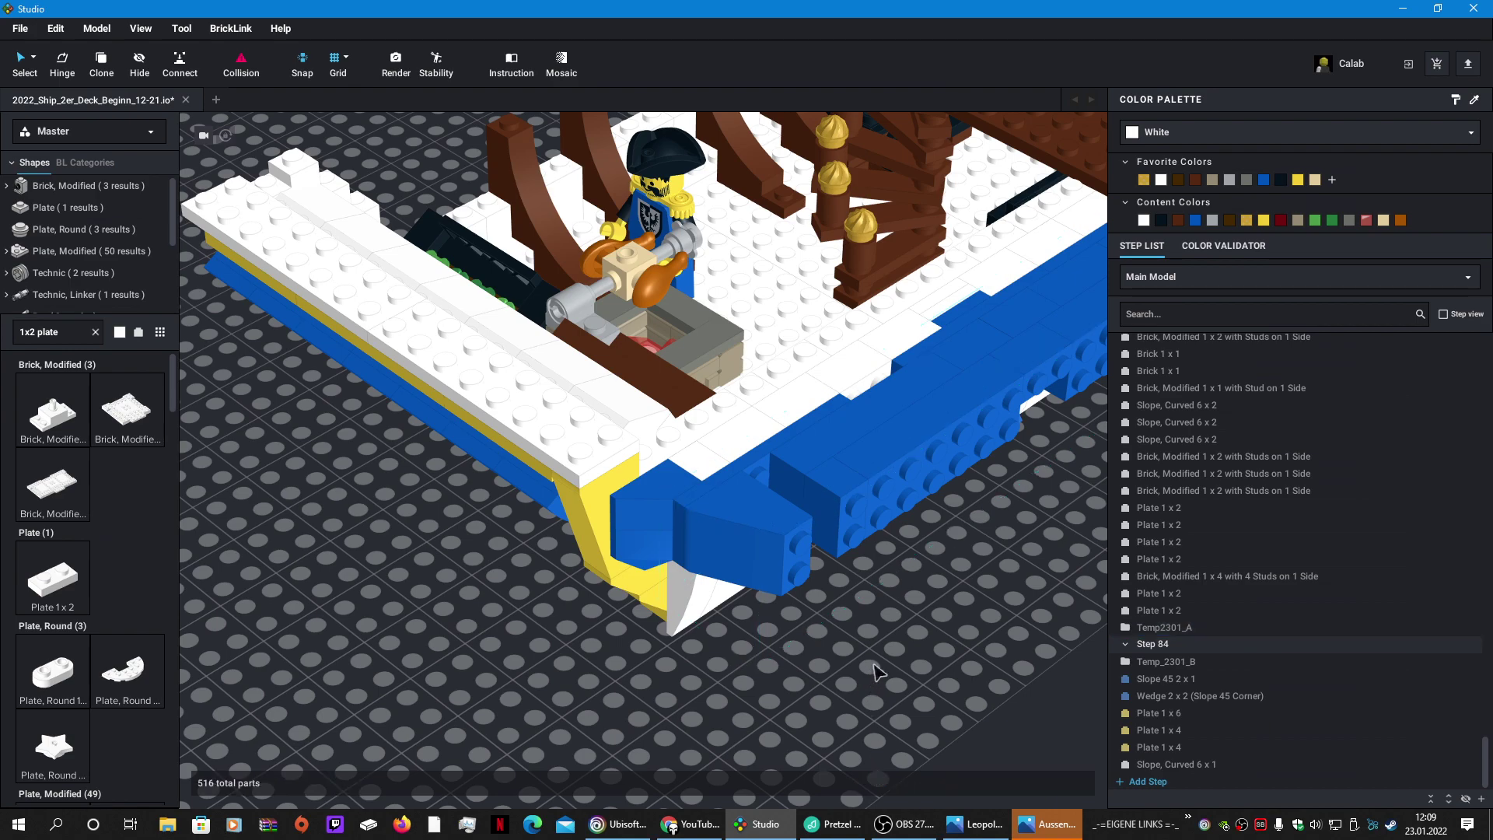
Step: Color the five Slope, Curved 6 x 2 pieces on the outer stern wall yellow
{"action": "right_click_drag", "start_coordinate": [879, 670], "coordinate": [943, 623]}
{"action": "left_click", "coordinate": [759, 398]}
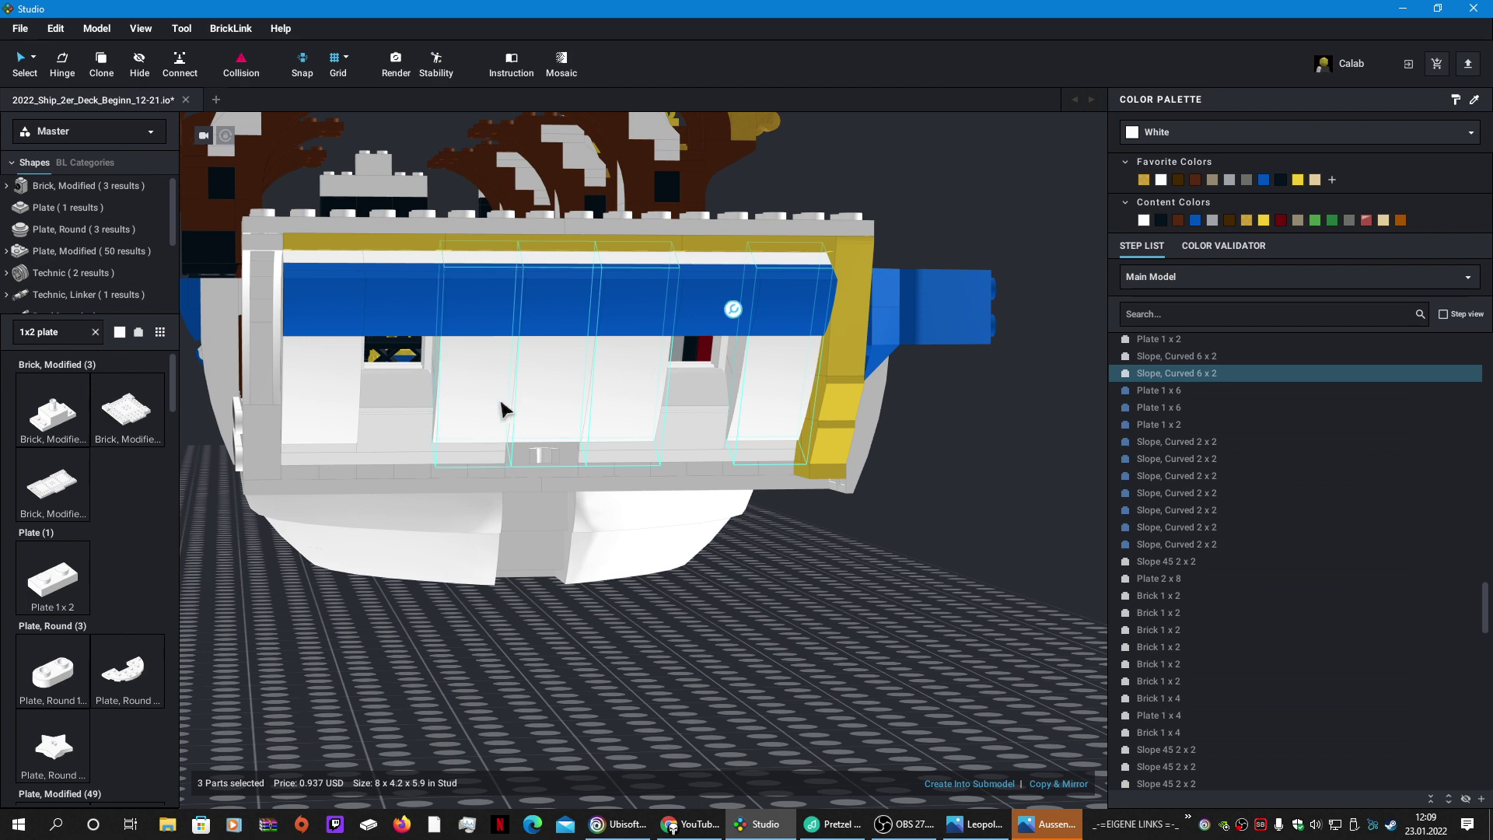
{"action": "left_click", "coordinate": [346, 406], "text": "ctrl"}
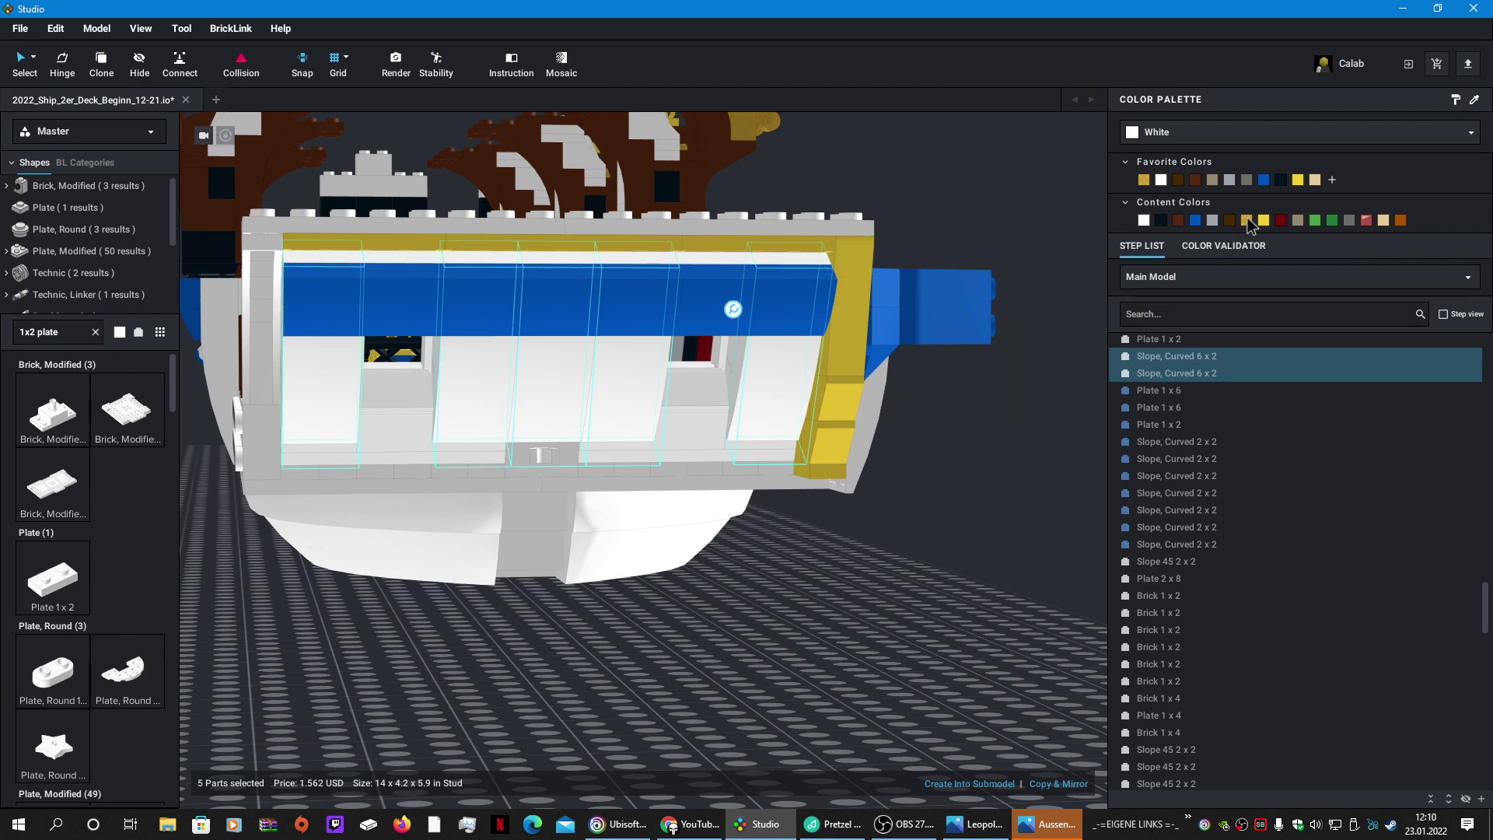
{"action": "left_click", "coordinate": [1015, 439]}
{"action": "right_click_drag", "start_coordinate": [1013, 439], "coordinate": [1003, 450]}
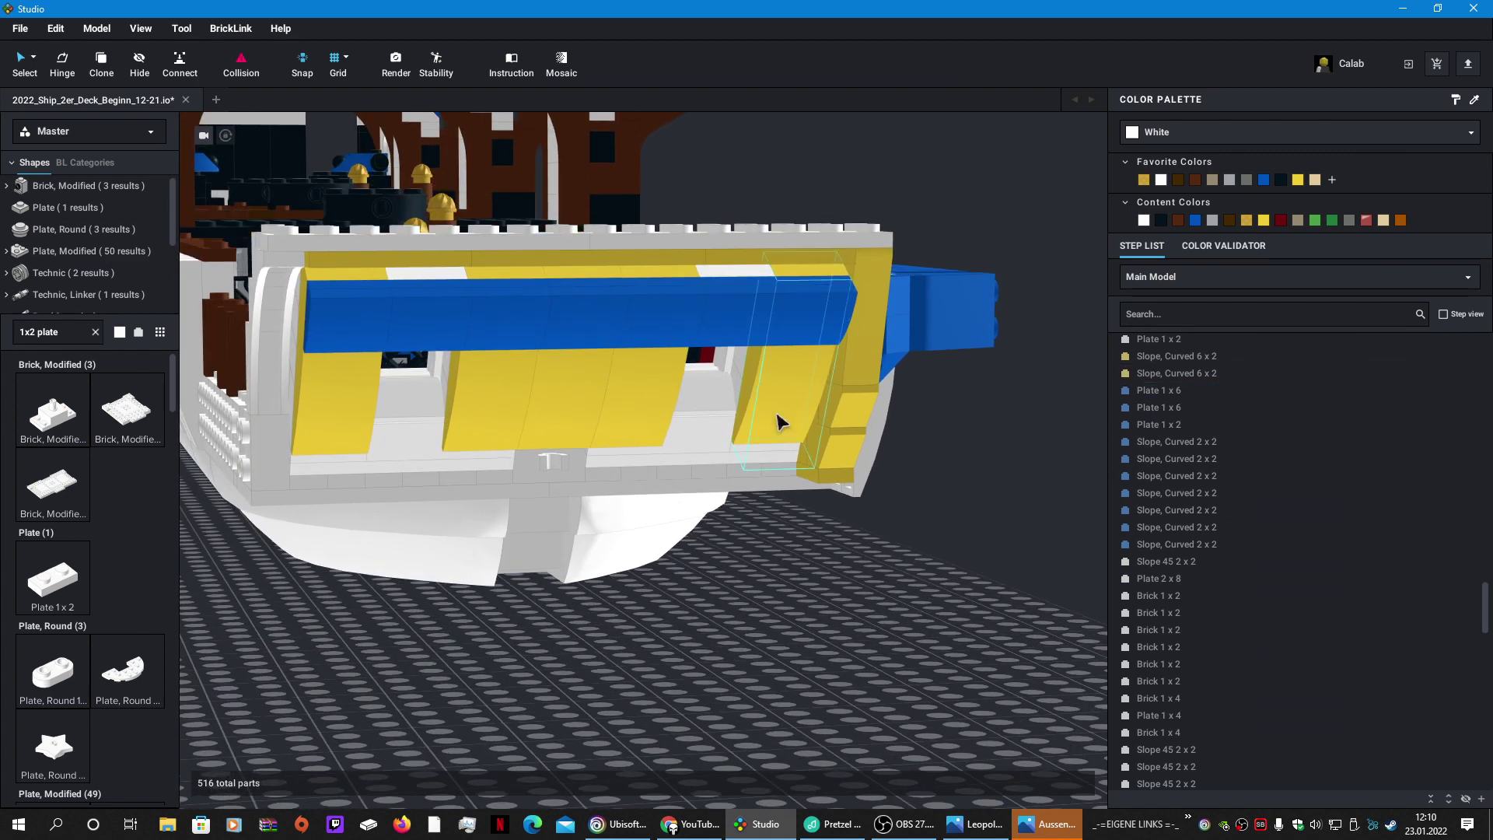
Step: Try red on the five Slope, Curved 6 x 2 pieces of the stern wall
{"action": "mouse_move", "coordinate": [824, 619]}
{"action": "right_mouse_down"}
{"action": "mouse_move", "coordinate": [739, 620]}
{"action": "mouse_move", "coordinate": [876, 610]}
{"action": "mouse_move", "coordinate": [830, 603]}
{"action": "right_mouse_up"}
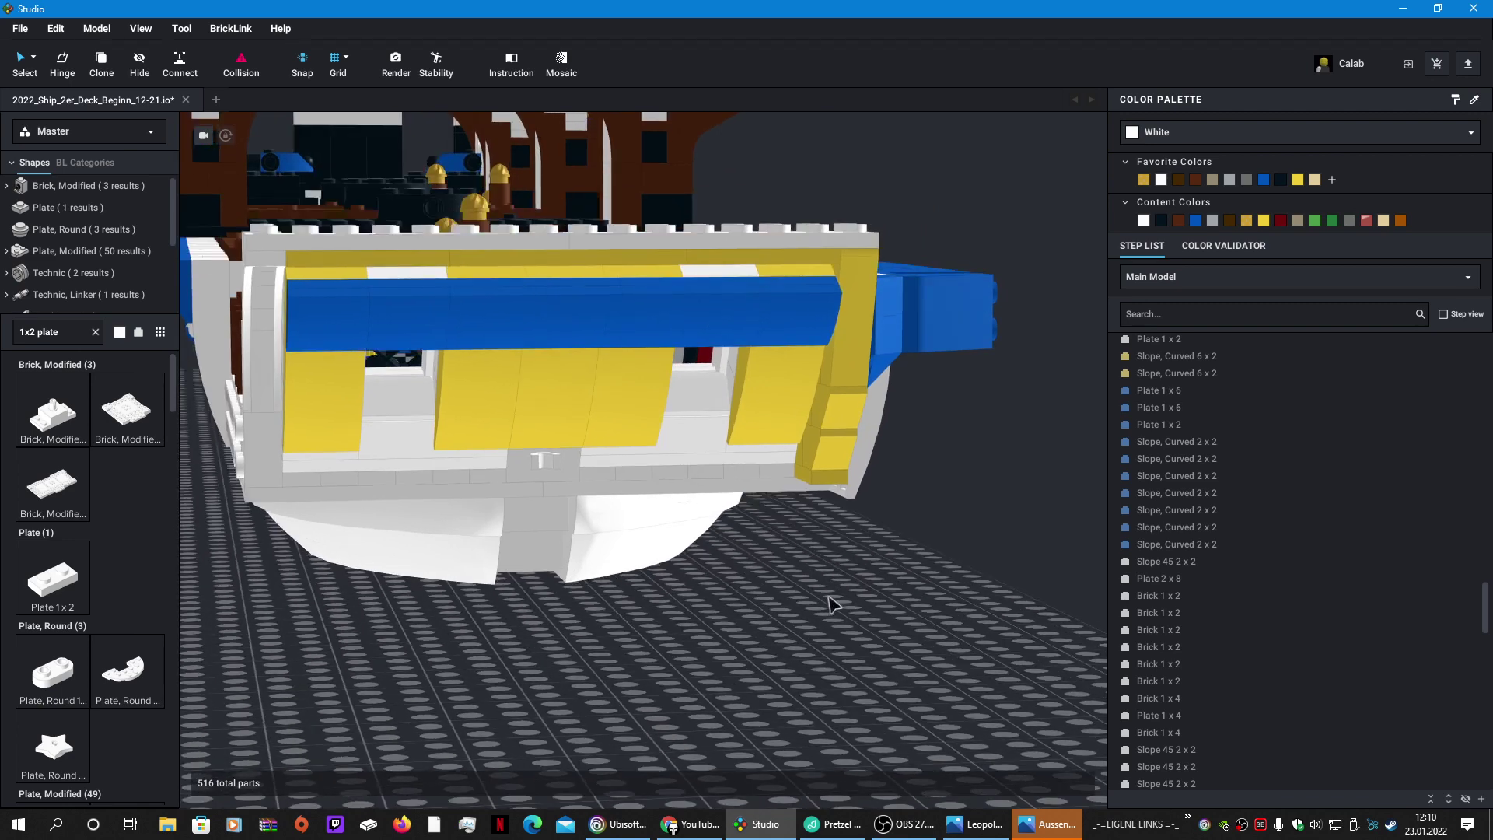
{"action": "left_click", "coordinate": [777, 376]}
{"action": "left_click", "coordinate": [606, 395], "text": "ctrl"}
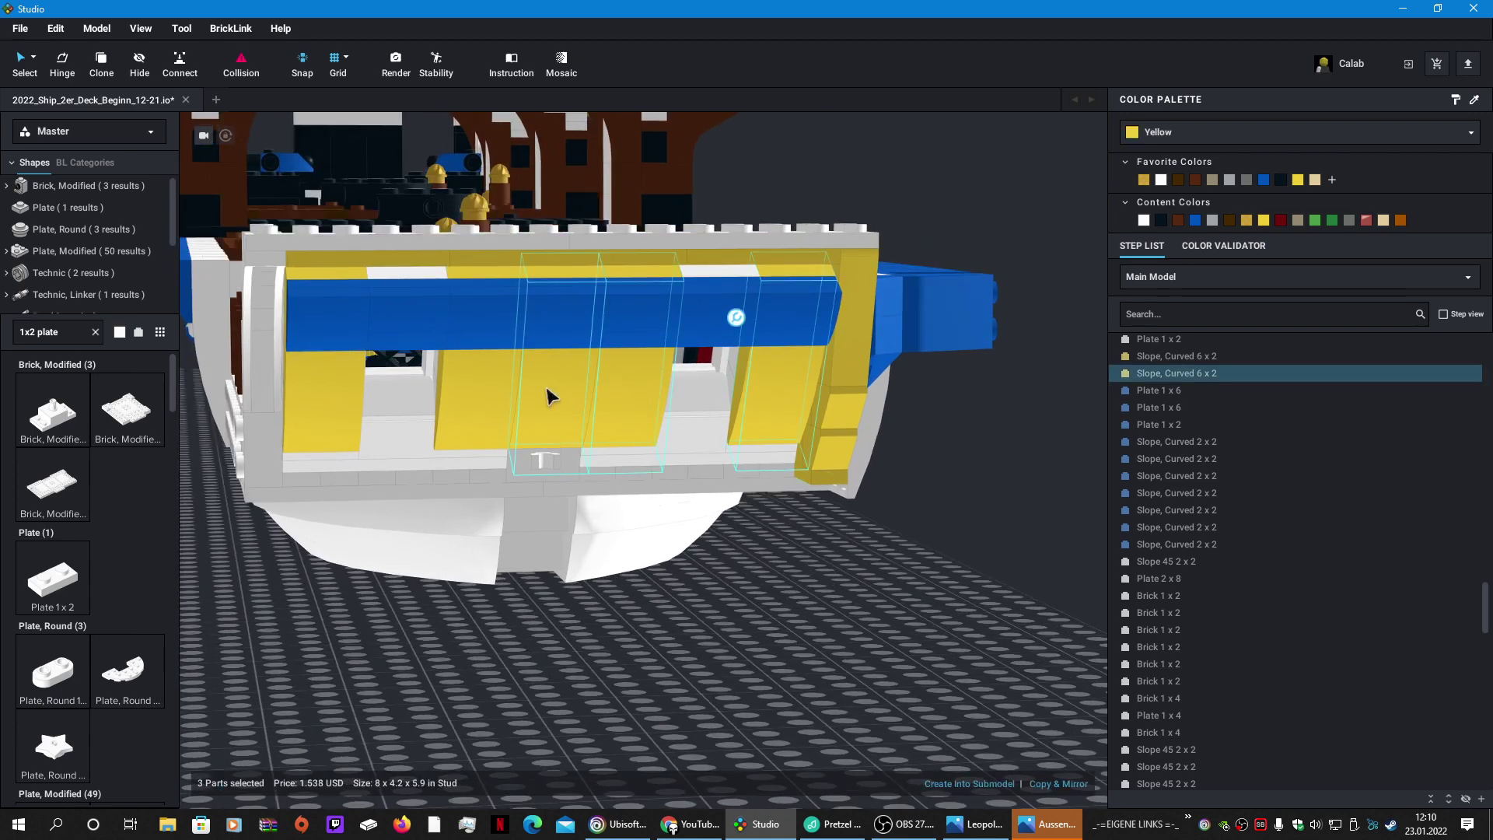
{"action": "left_click", "coordinate": [330, 385], "text": "ctrl"}
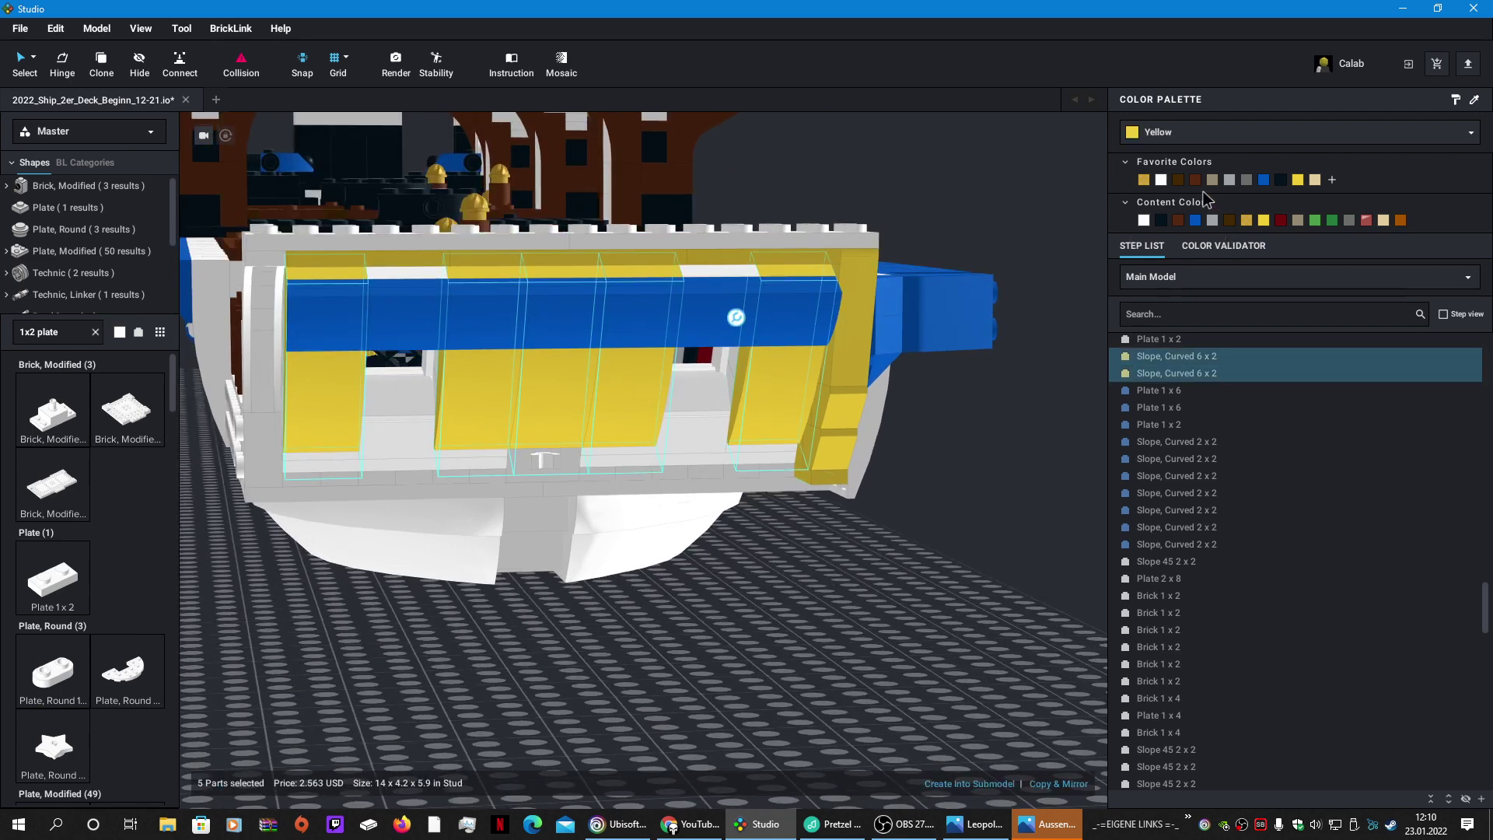
{"action": "left_click", "coordinate": [1183, 136]}
{"action": "left_click", "coordinate": [1132, 209]}
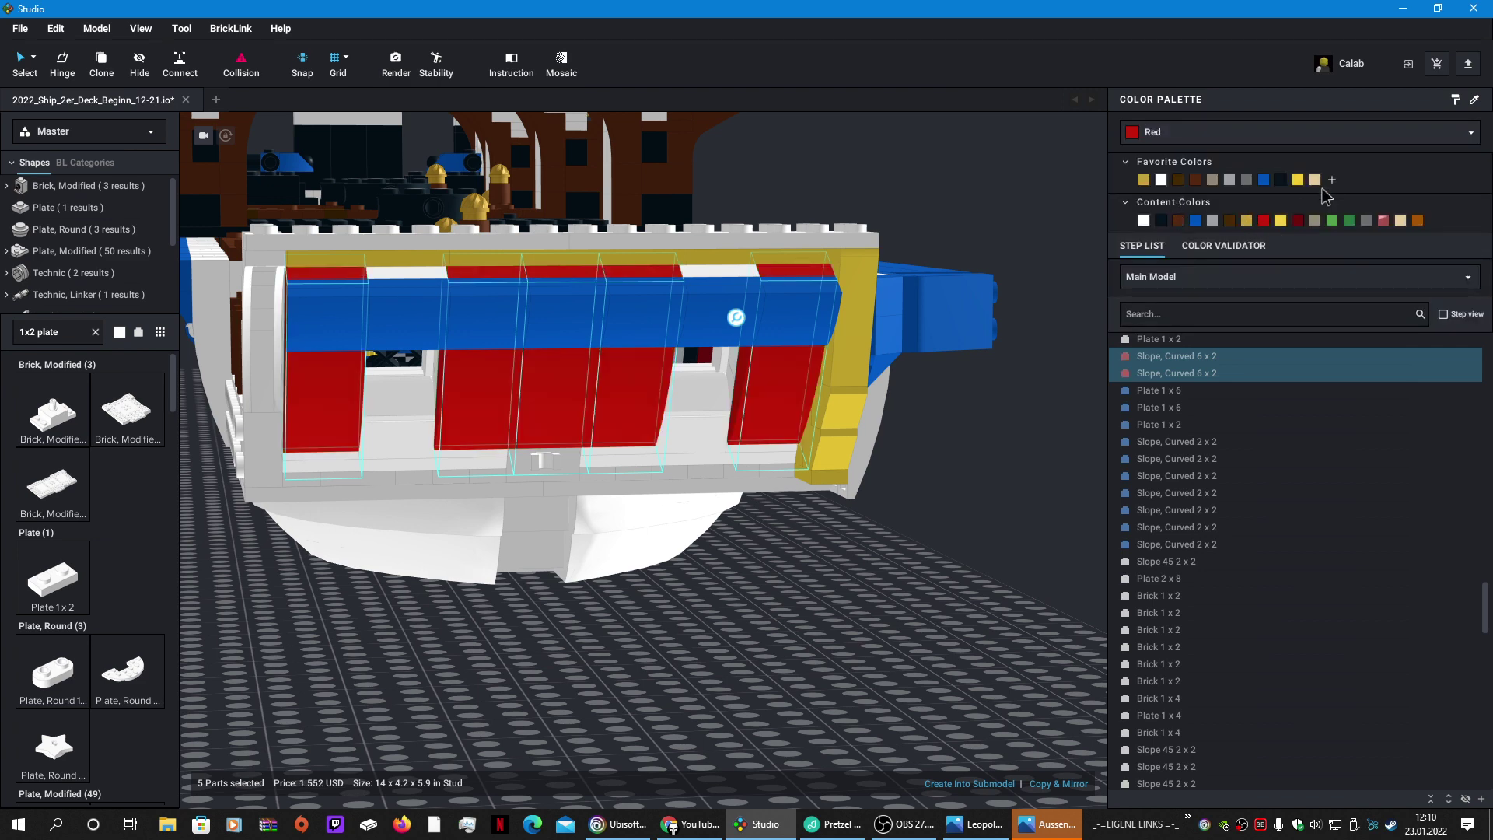
{"action": "left_click", "coordinate": [958, 547]}
Step: Return all five curved slopes on the stern wall to yellow
{"action": "right_click_drag", "start_coordinate": [968, 543], "coordinate": [983, 543]}
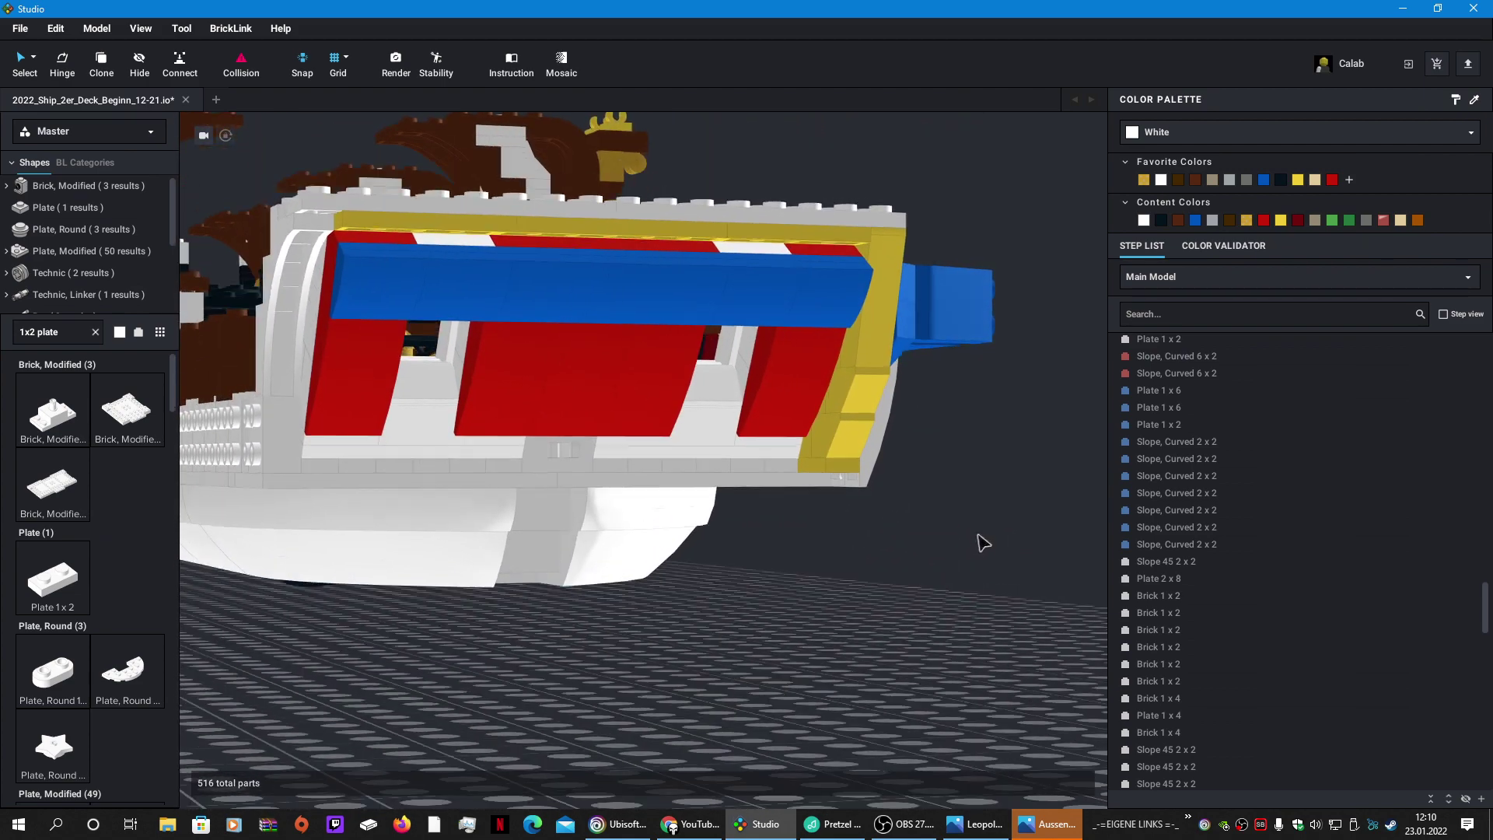
{"action": "left_click", "coordinate": [376, 383]}
{"action": "left_click", "coordinate": [582, 383], "text": "ctrl"}
{"action": "left_click", "coordinate": [791, 361], "text": "ctrl"}
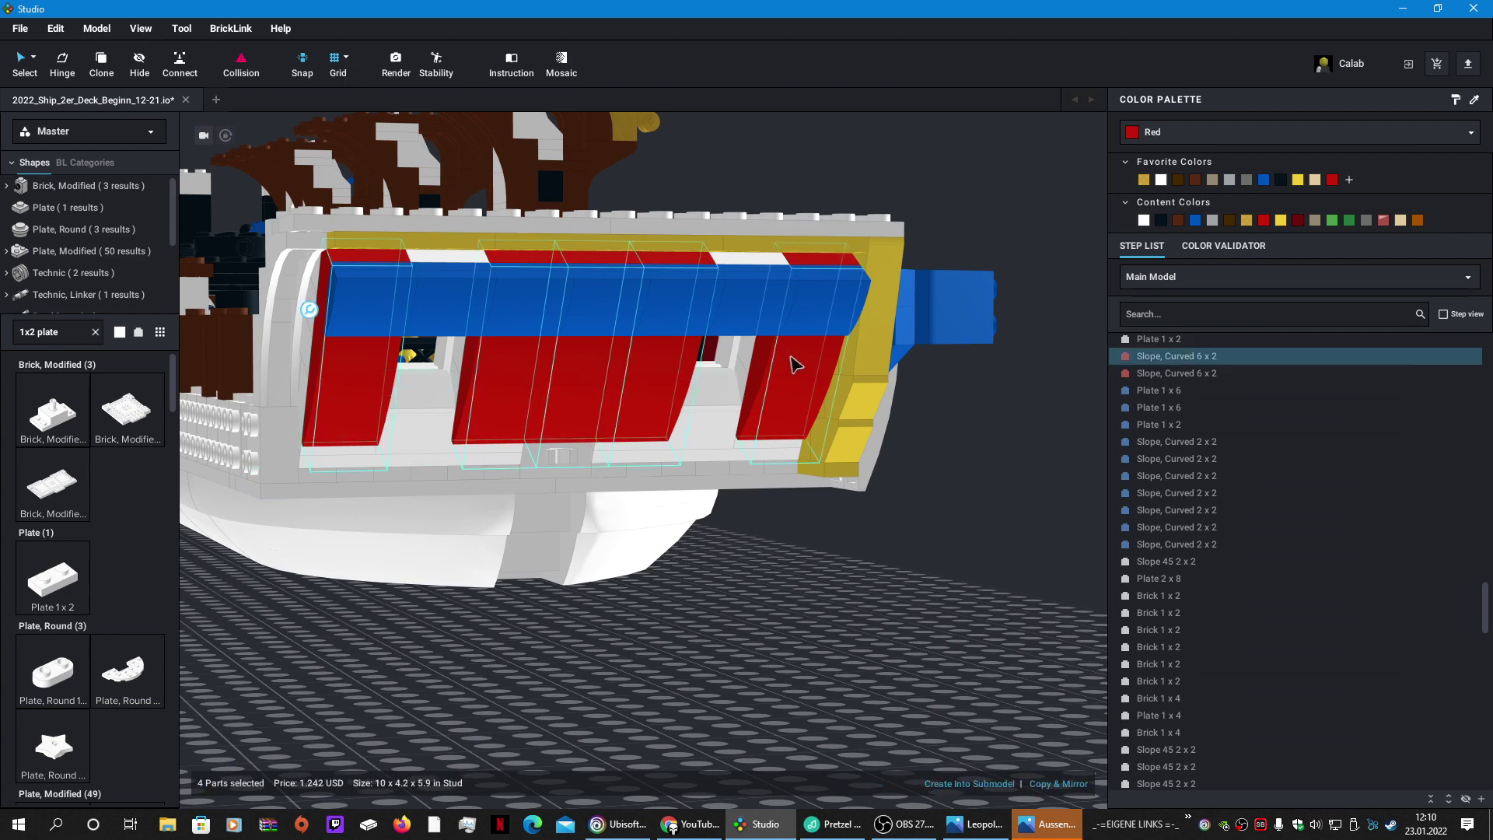
{"action": "left_click", "coordinate": [1281, 220]}
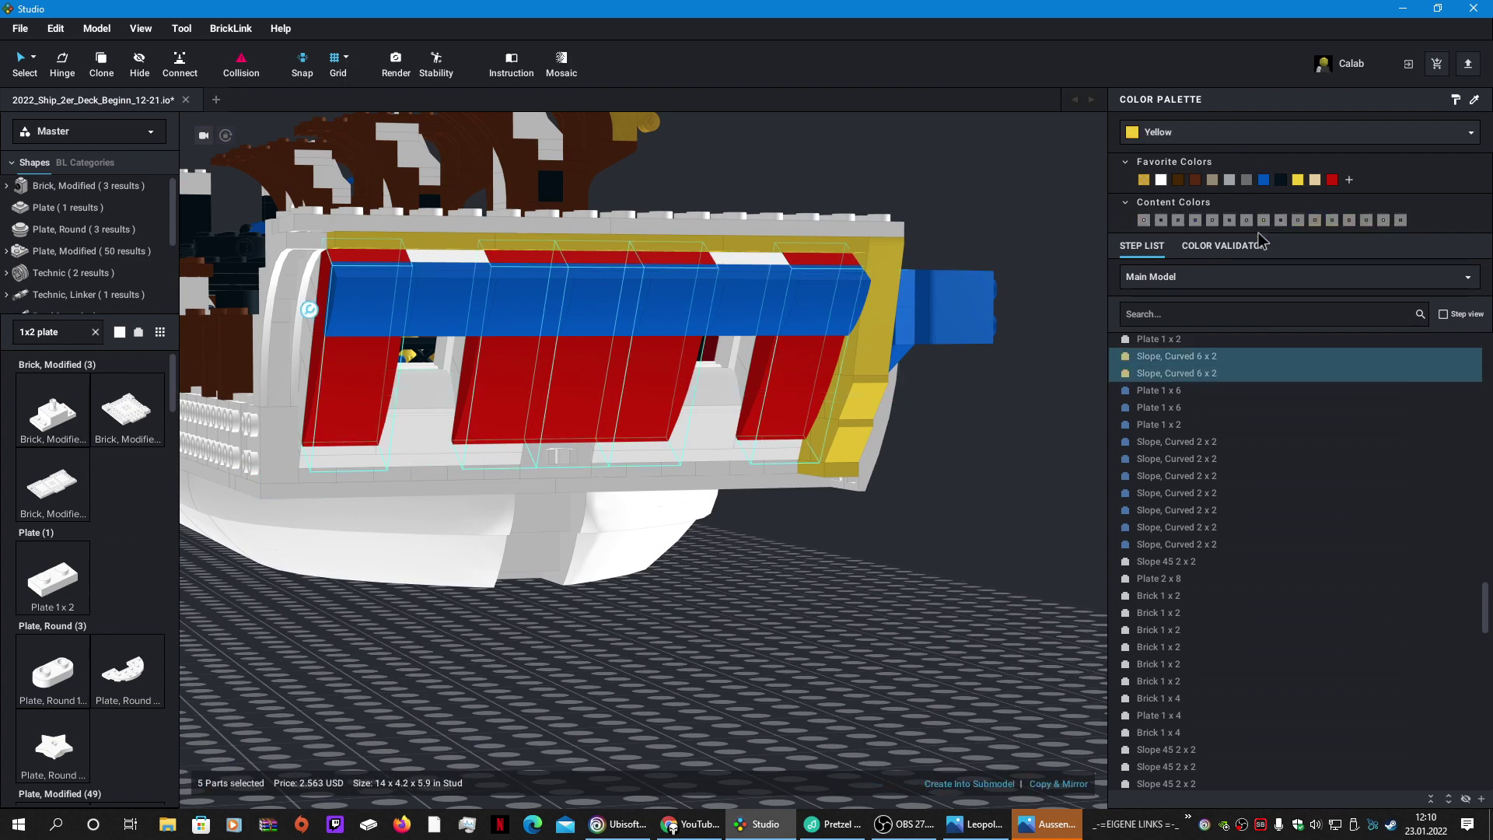
{"action": "left_click", "coordinate": [1032, 466]}
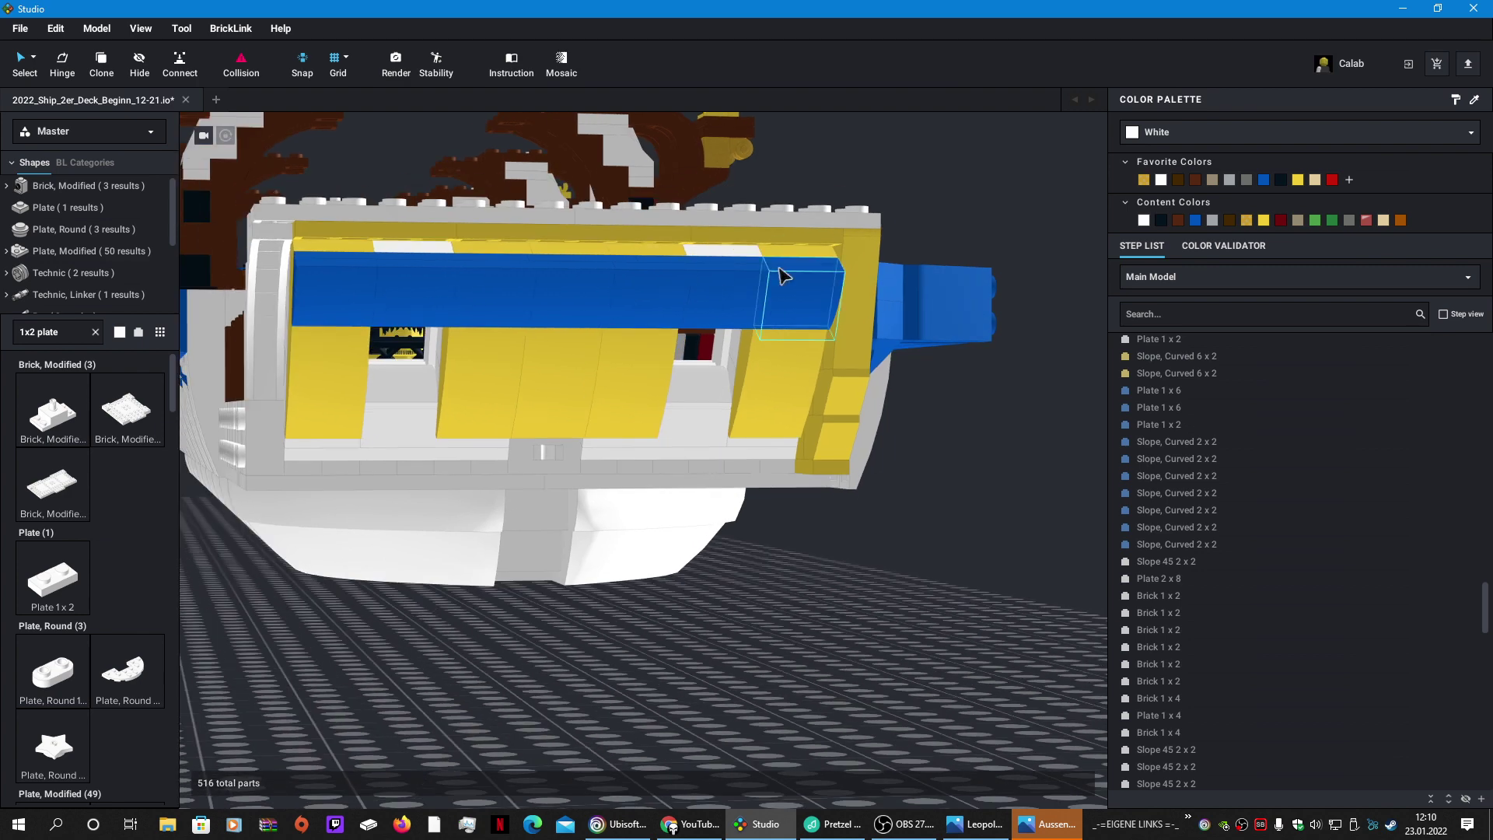
Step: Color the two white Brick 2 x 2 pieces above the stern windows yellow
{"action": "left_click", "coordinate": [720, 251]}
{"action": "left_click", "coordinate": [1075, 376]}
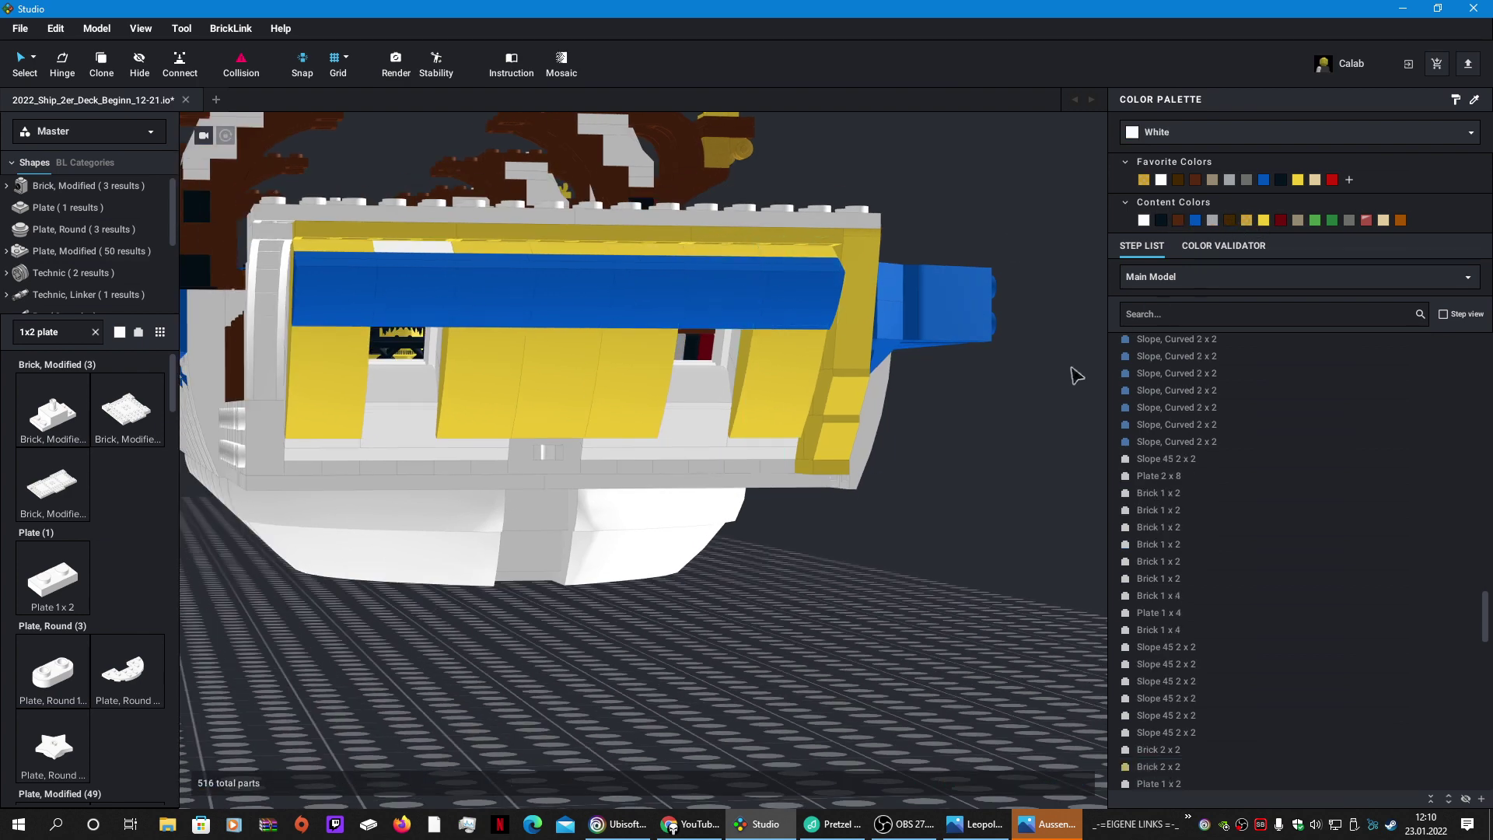
{"action": "left_click", "coordinate": [424, 257]}
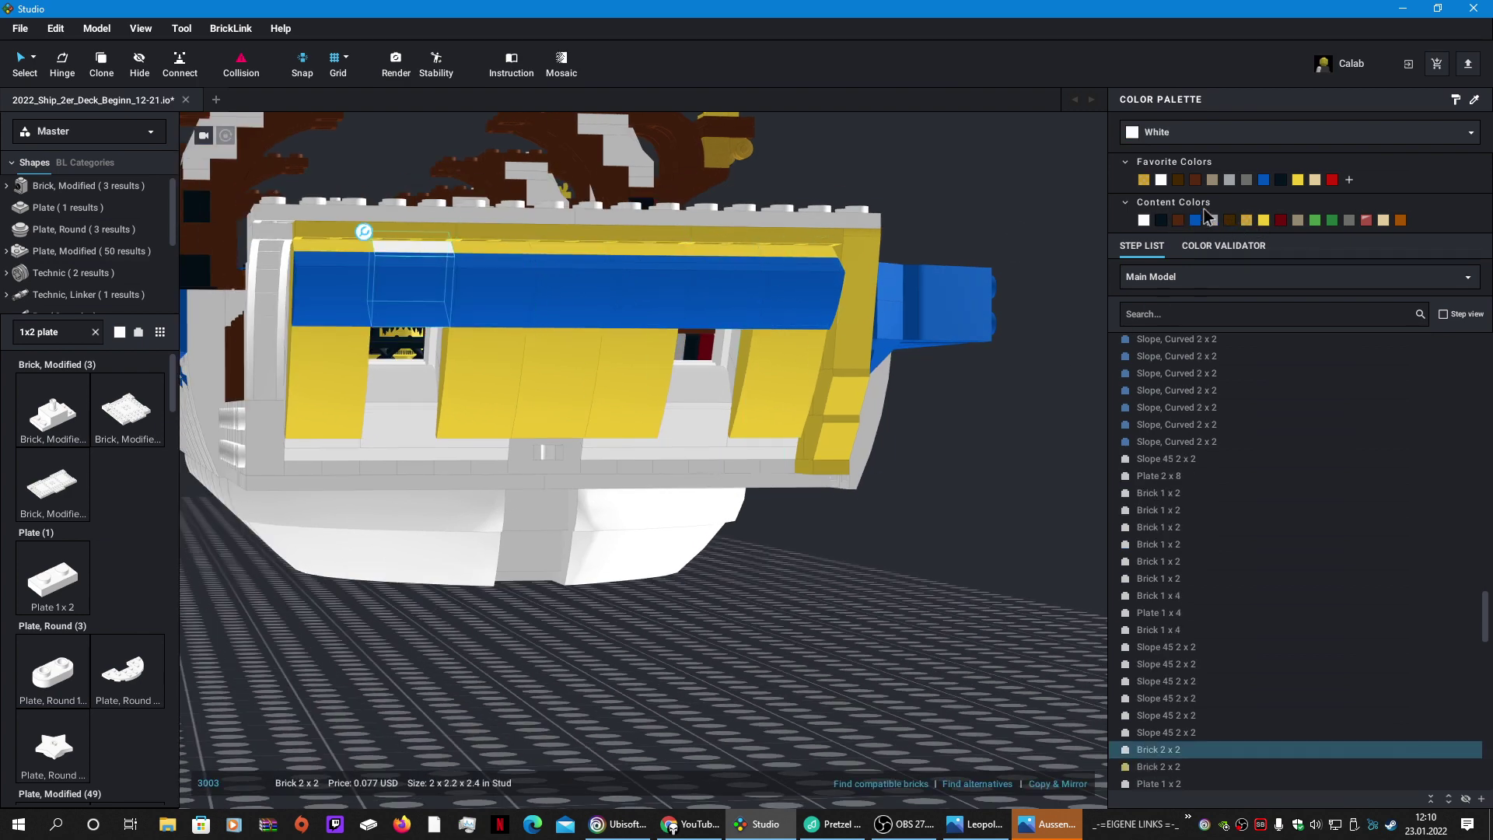
{"action": "left_click", "coordinate": [1033, 449]}
Step: Duplicate the Temp_2301_B submodel and place the copy on the baseplate beside the ship's opposite side
{"action": "right_click_drag", "start_coordinate": [1028, 446], "coordinate": [1019, 415]}
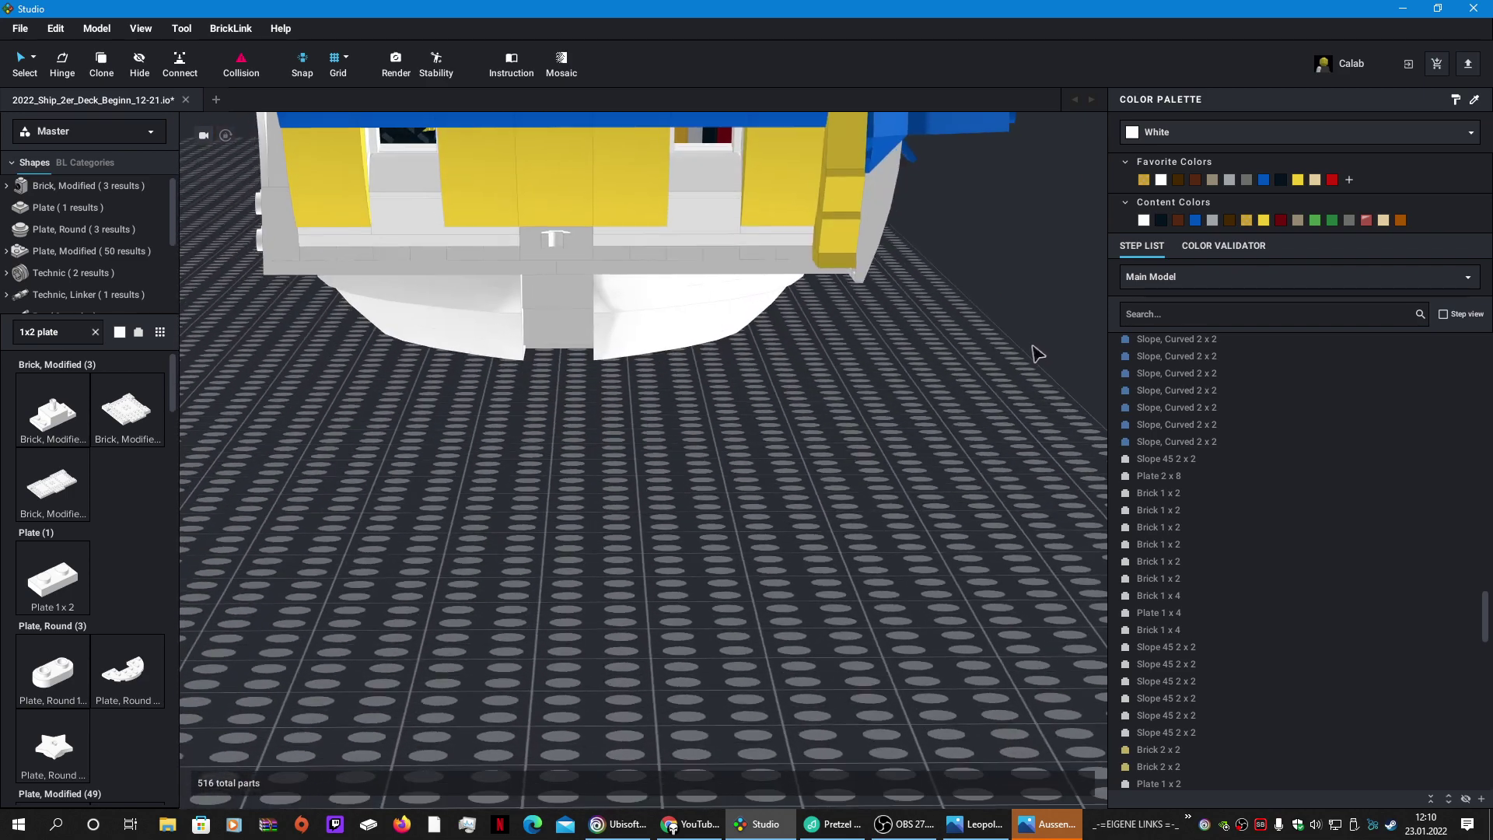
{"action": "mouse_move", "coordinate": [1038, 354]}
{"action": "right_mouse_down"}
{"action": "mouse_move", "coordinate": [1054, 257]}
{"action": "mouse_move", "coordinate": [1044, 356]}
{"action": "right_mouse_up"}
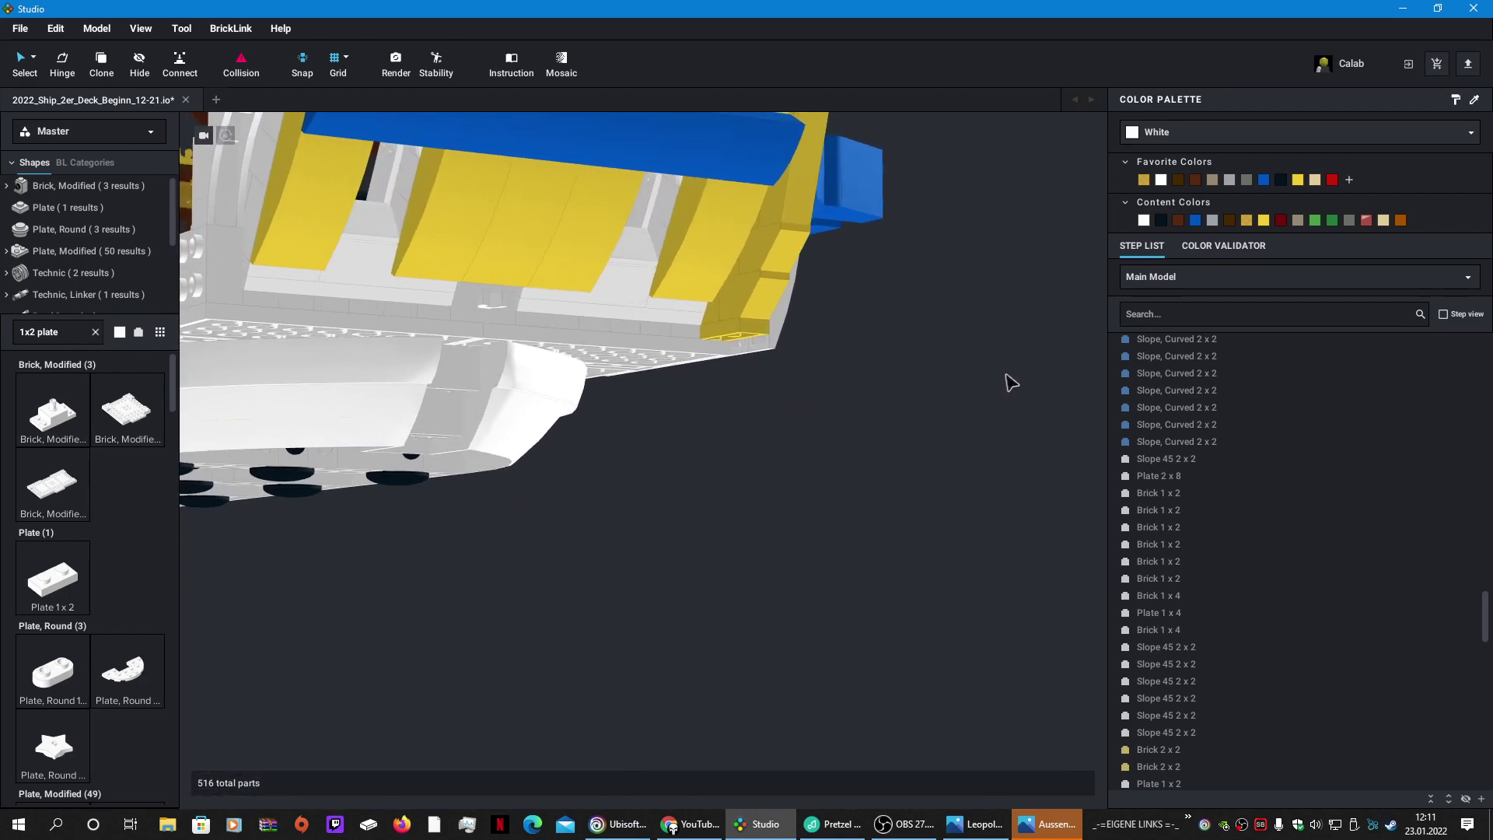
{"action": "right_click_drag", "start_coordinate": [964, 399], "coordinate": [566, 401]}
{"action": "scroll", "coordinate": [555, 420], "scroll_direction": "up", "scroll_amount": 3}
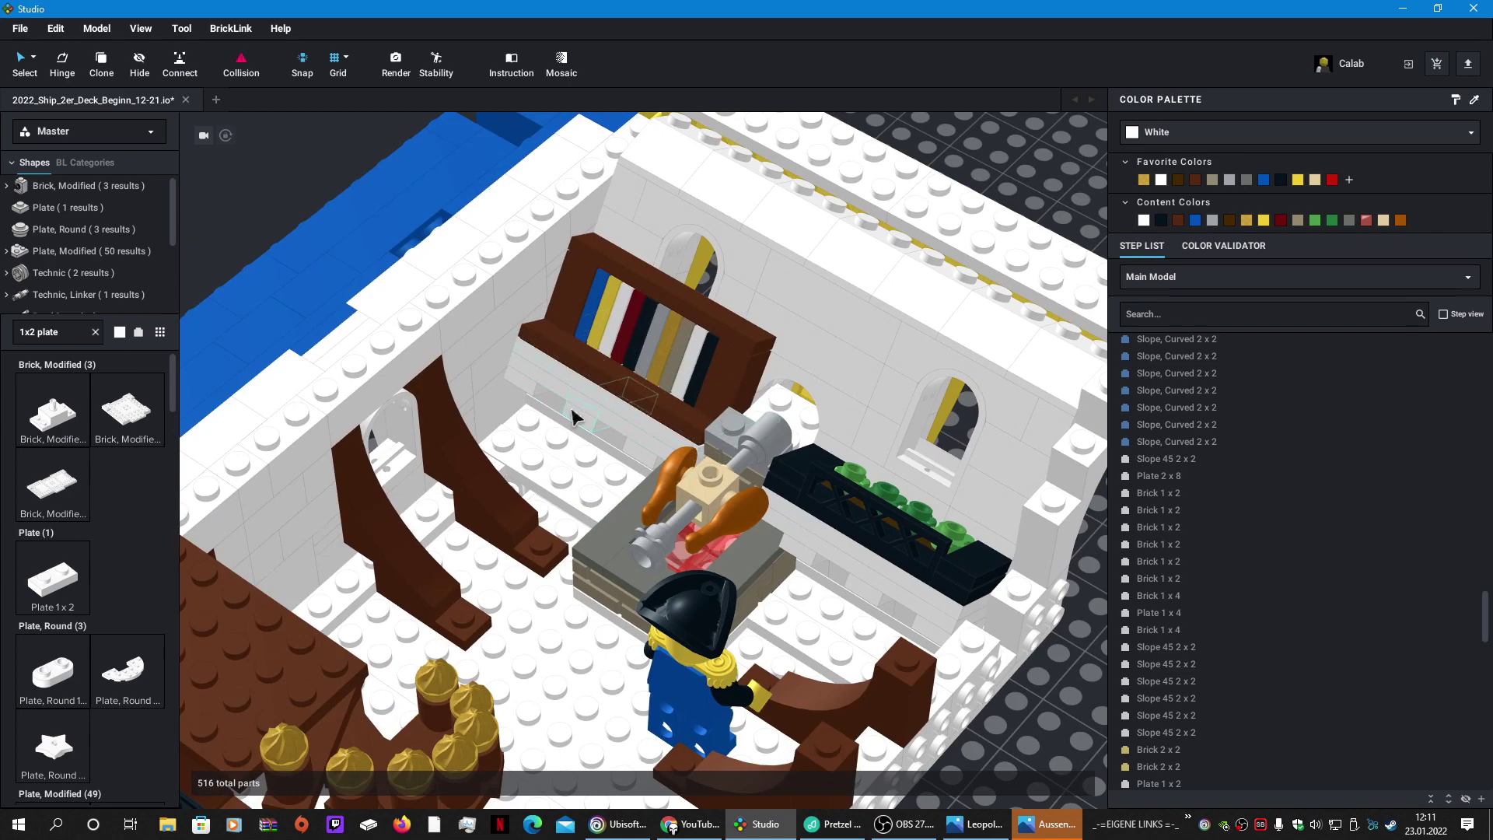
{"action": "right_click_drag", "start_coordinate": [579, 416], "coordinate": [550, 430]}
{"action": "scroll", "coordinate": [558, 379], "scroll_direction": "up", "scroll_amount": 2}
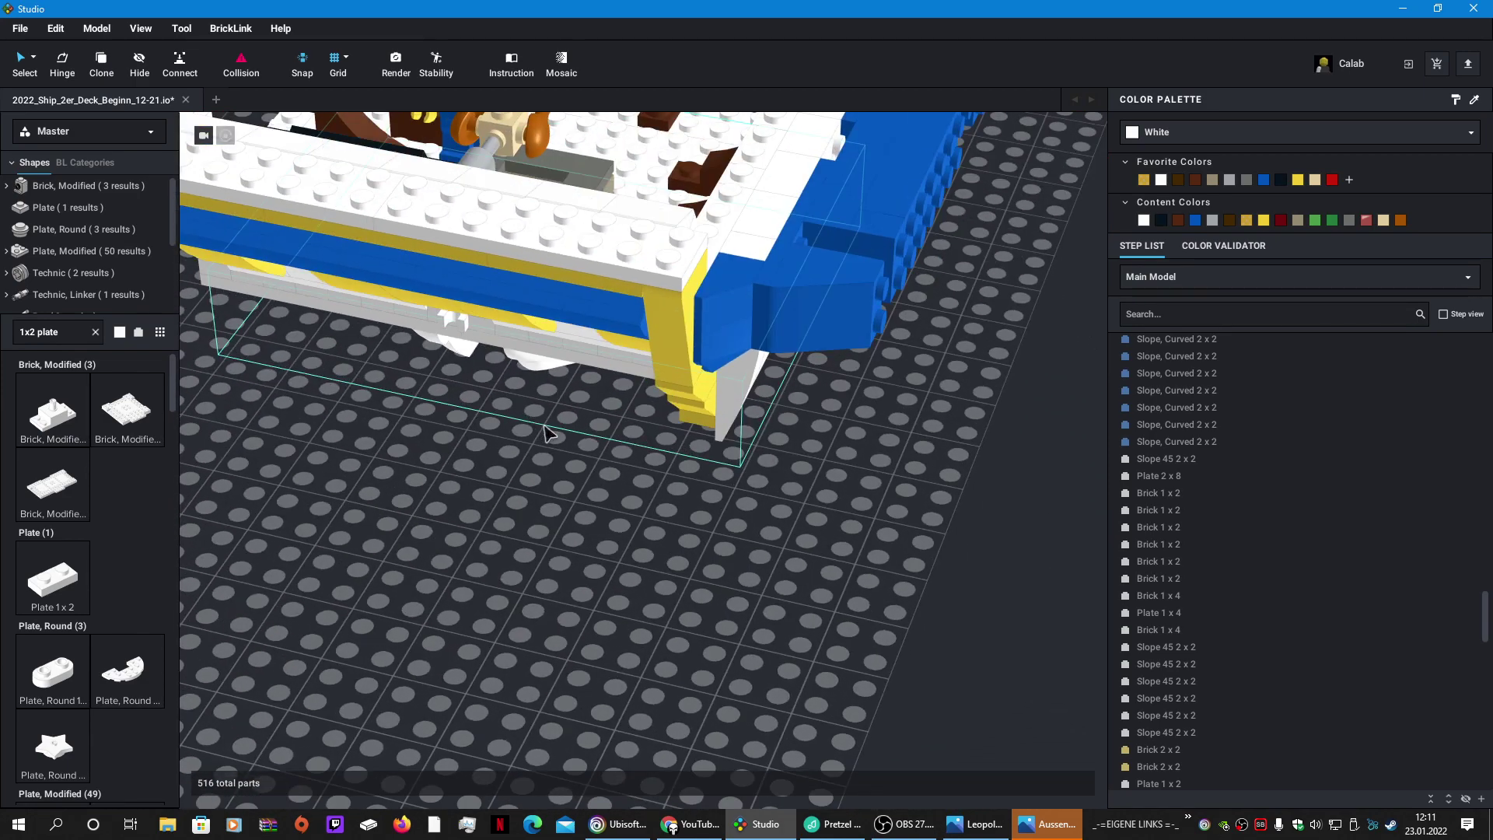
{"action": "left_click", "coordinate": [652, 320]}
{"action": "scroll", "coordinate": [801, 510], "scroll_direction": "down", "scroll_amount": 4}
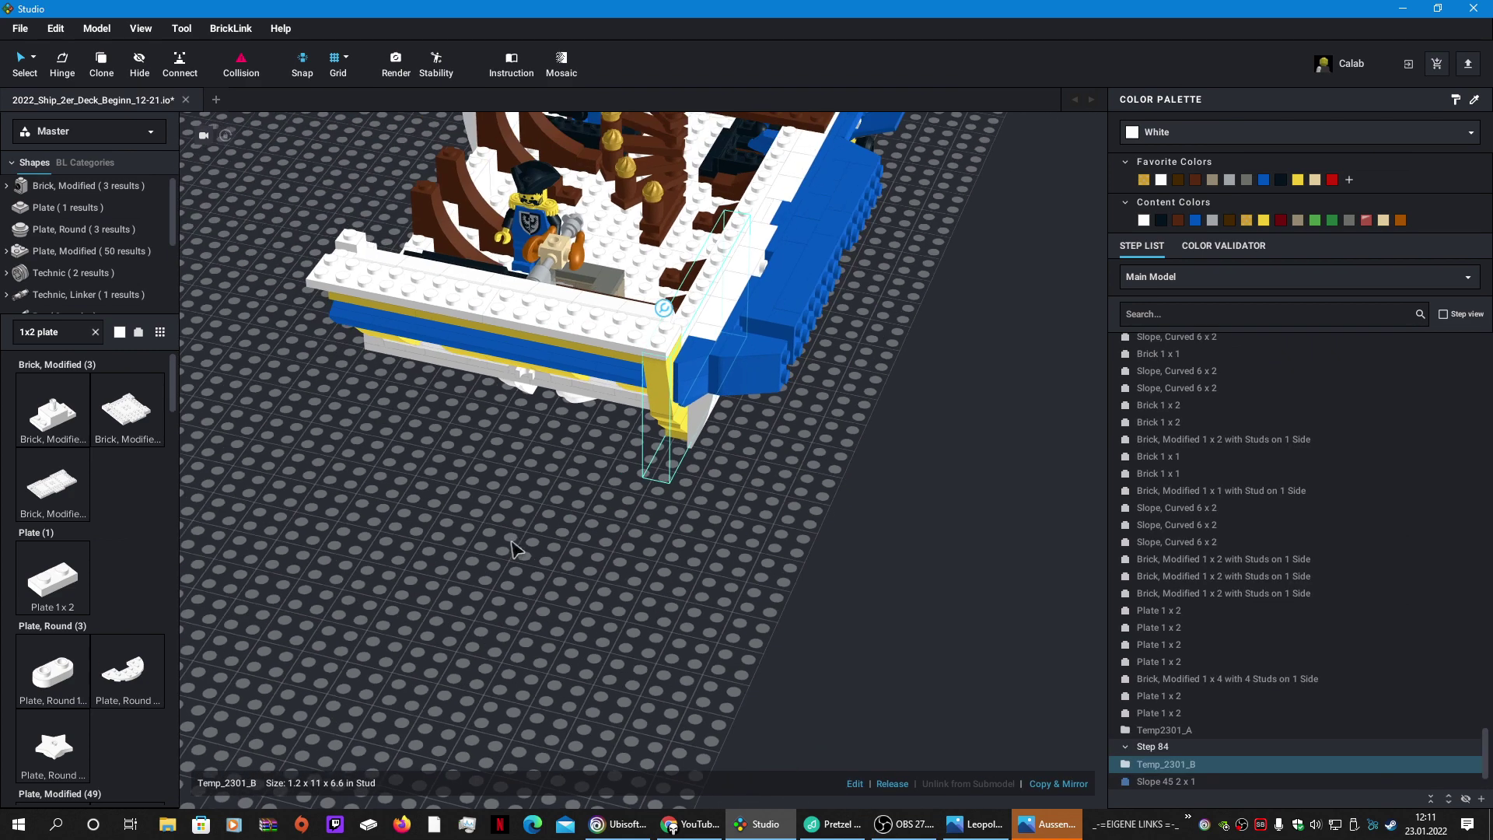
{"action": "scroll", "coordinate": [511, 542], "scroll_direction": "down", "scroll_amount": 3}
{"action": "key", "text": "ctrl+v"}
{"action": "left_click", "coordinate": [311, 347]}
{"action": "left_click", "coordinate": [403, 511]}
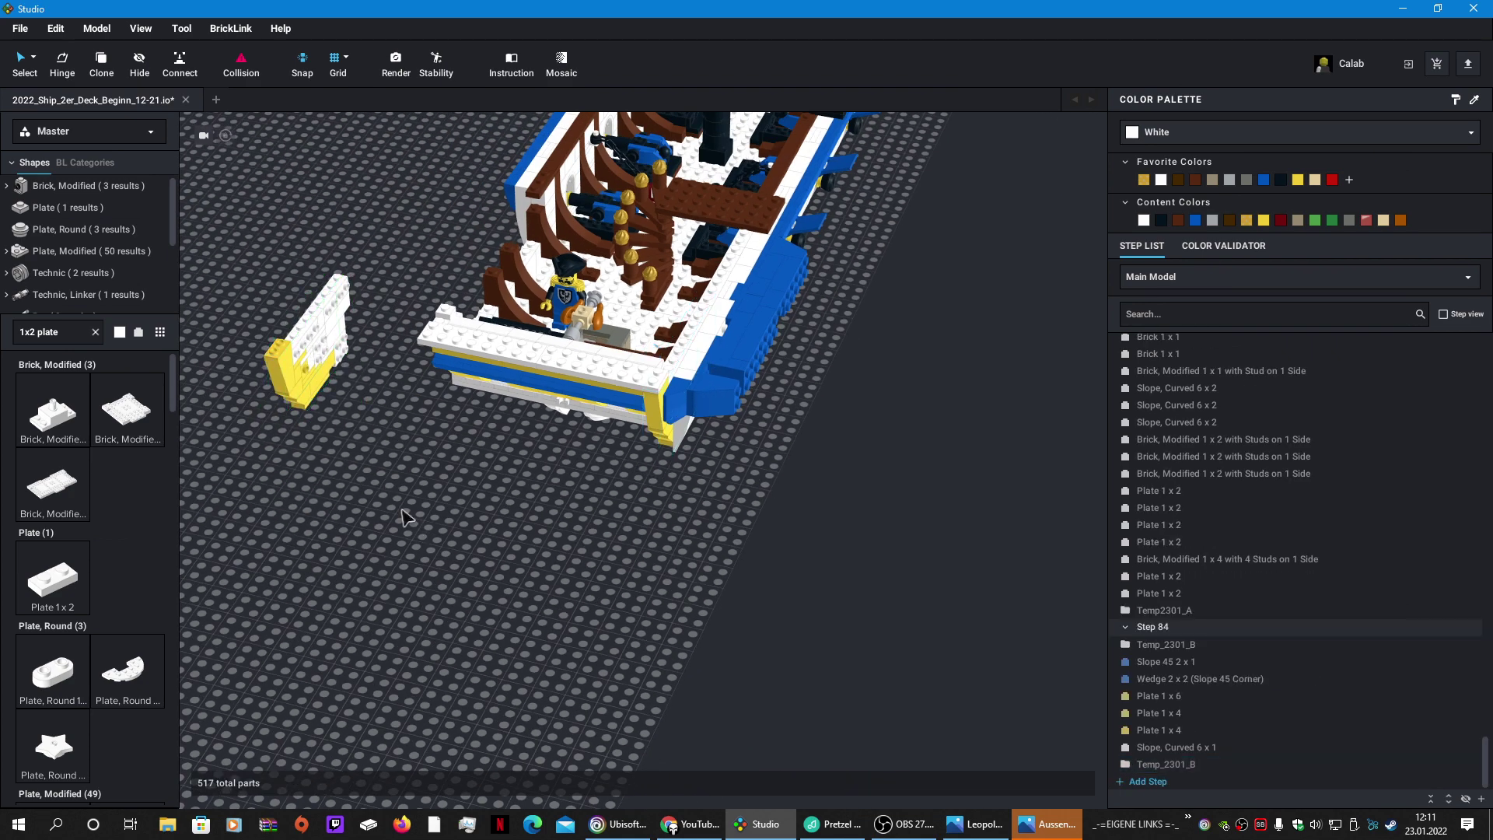
Step: Release the copied Temp_2301_B submodel into its individual parts
{"action": "right_click_drag", "start_coordinate": [403, 511], "coordinate": [552, 537]}
{"action": "middle_click_drag", "start_coordinate": [552, 536], "coordinate": [711, 437]}
{"action": "left_click", "coordinate": [712, 437]}
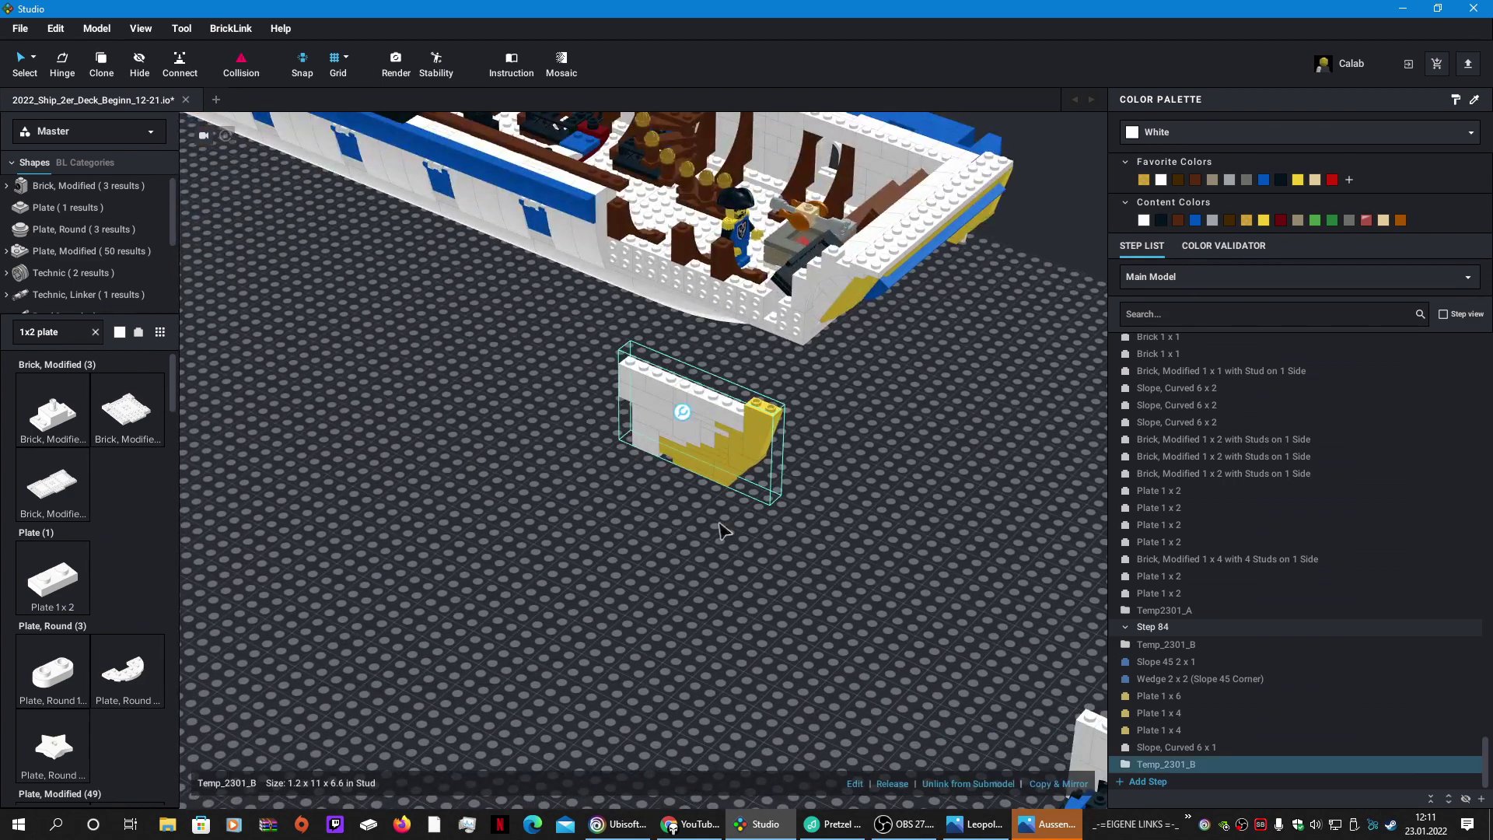
{"action": "scroll", "coordinate": [722, 531], "scroll_direction": "up", "scroll_amount": 5}
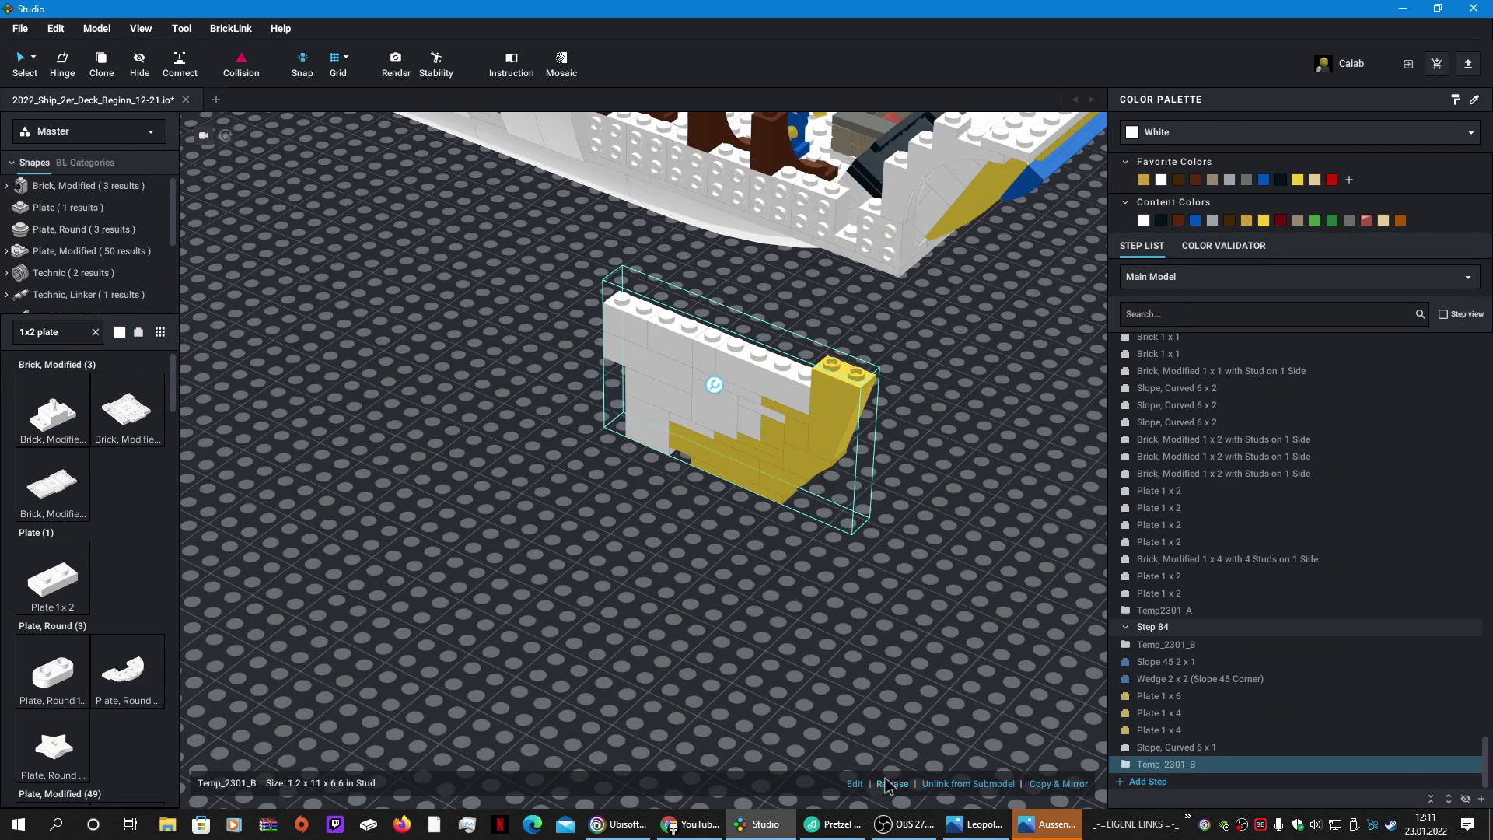
{"action": "left_click", "coordinate": [889, 784]}
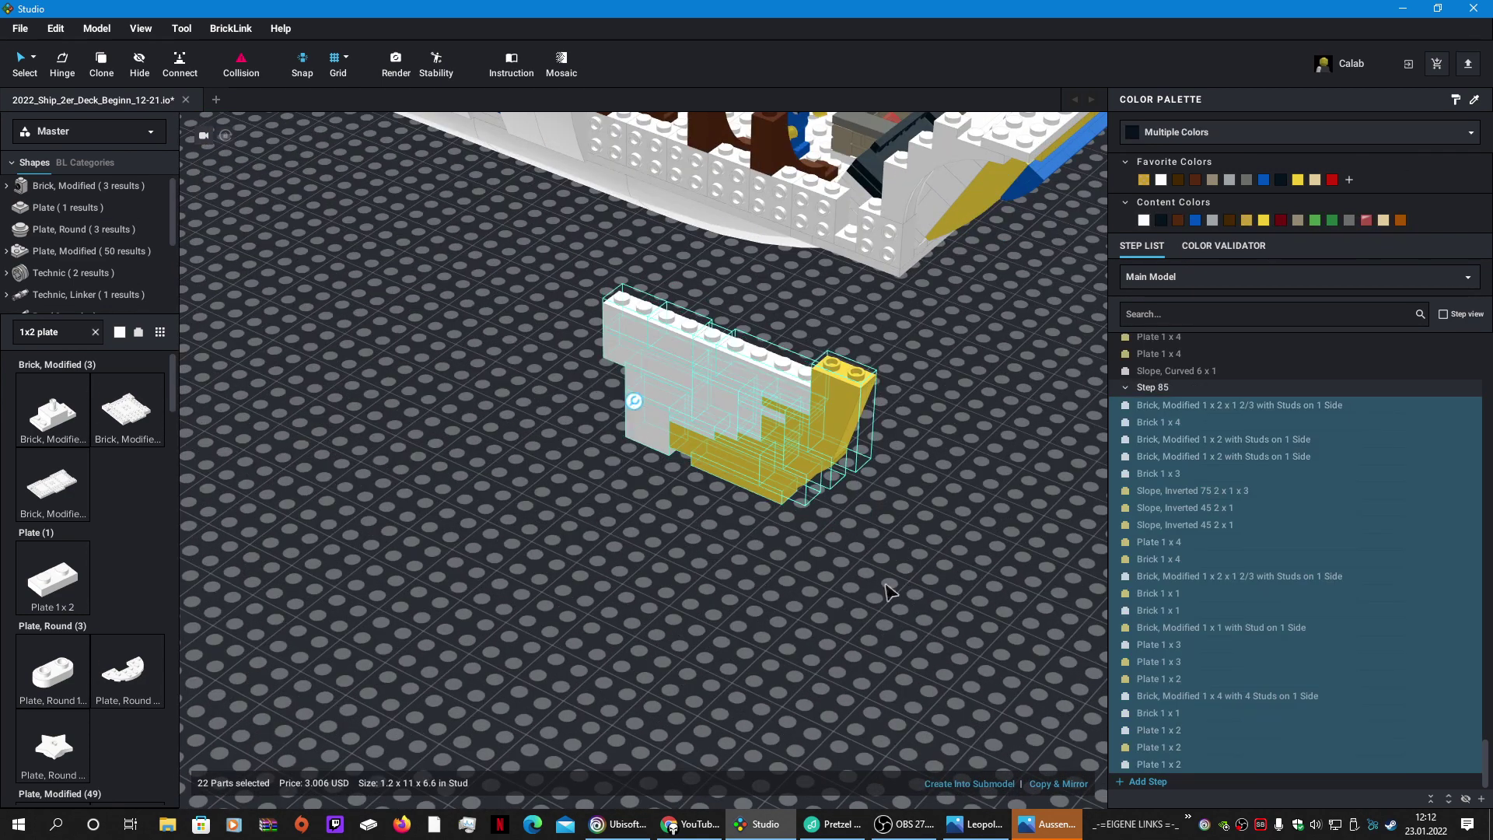
Step: Group the released parts into a new submodel named Temp2301_C
{"action": "left_click", "coordinate": [965, 785]}
{"action": "type", "text": "Te"}
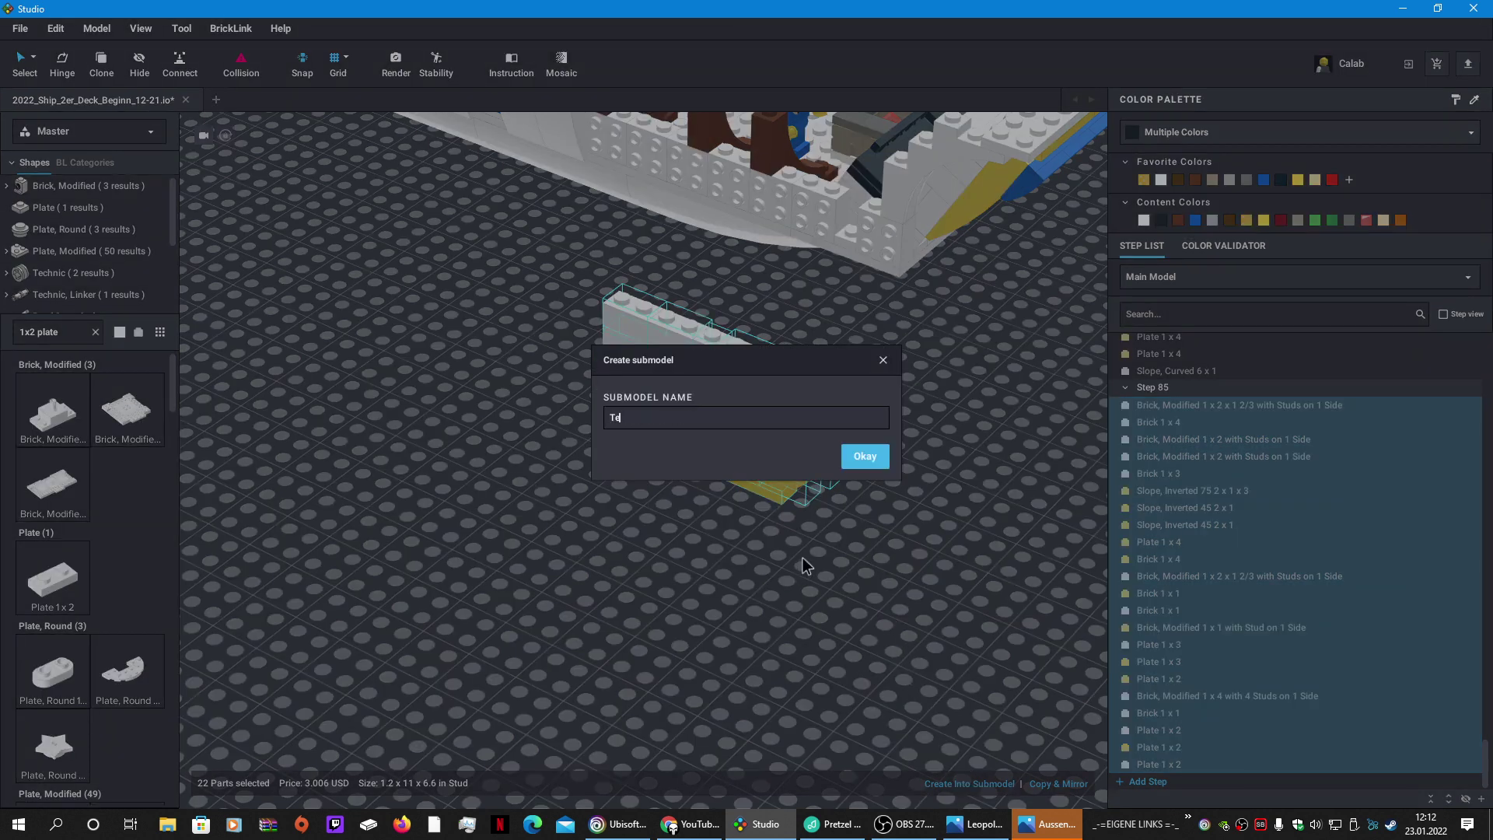
{"action": "type", "text": "mp3"}
{"action": "key", "text": "BackSpace"}
{"action": "type", "text": "2301_C"}
{"action": "key", "text": "Return"}
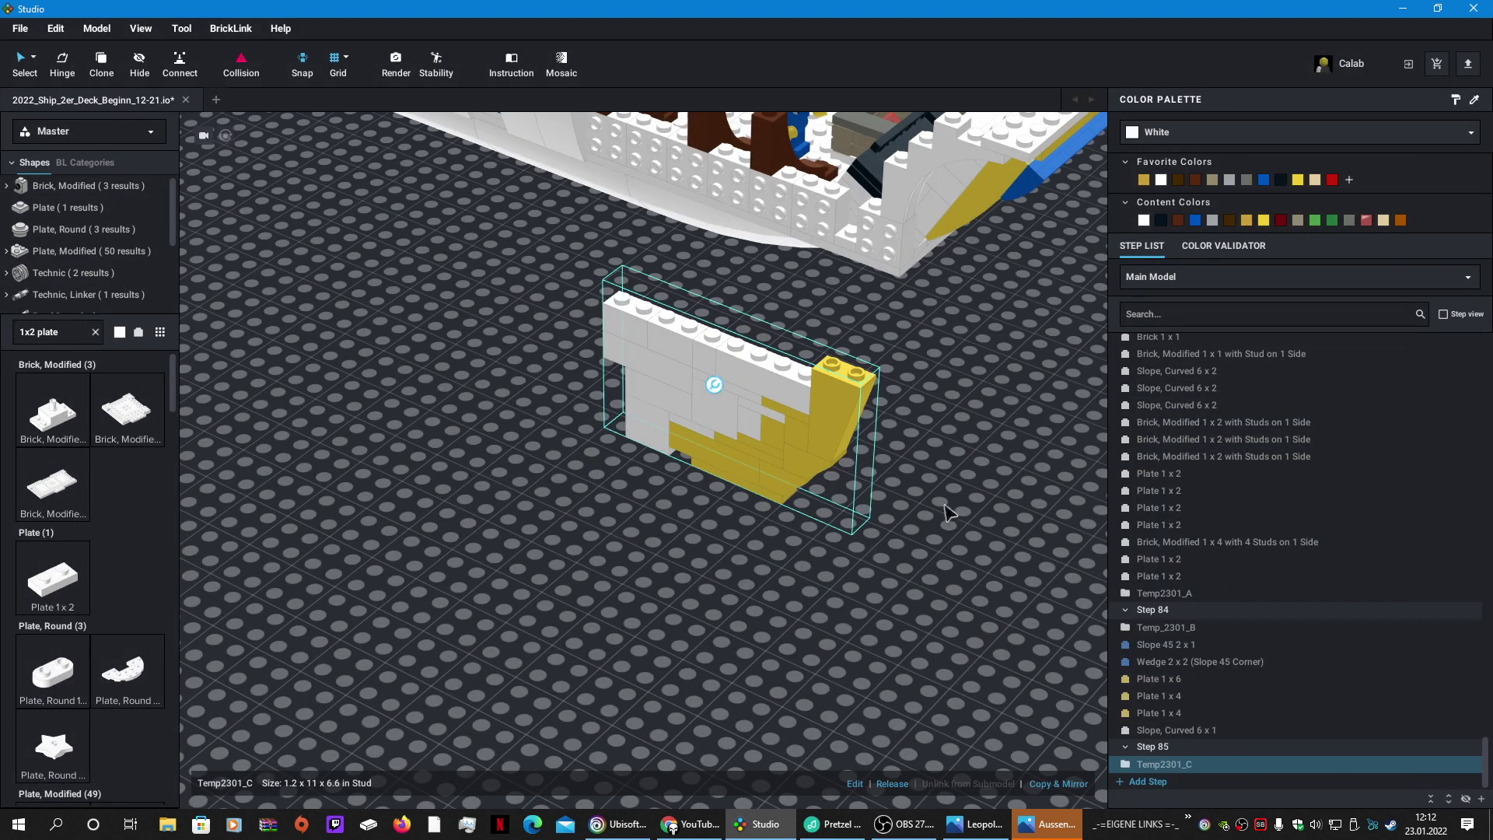
Step: Open the Temp2301_C submodel for editing and turn its side-stud bricks so the studs face the opposite side of the wall
{"action": "left_click", "coordinate": [856, 783]}
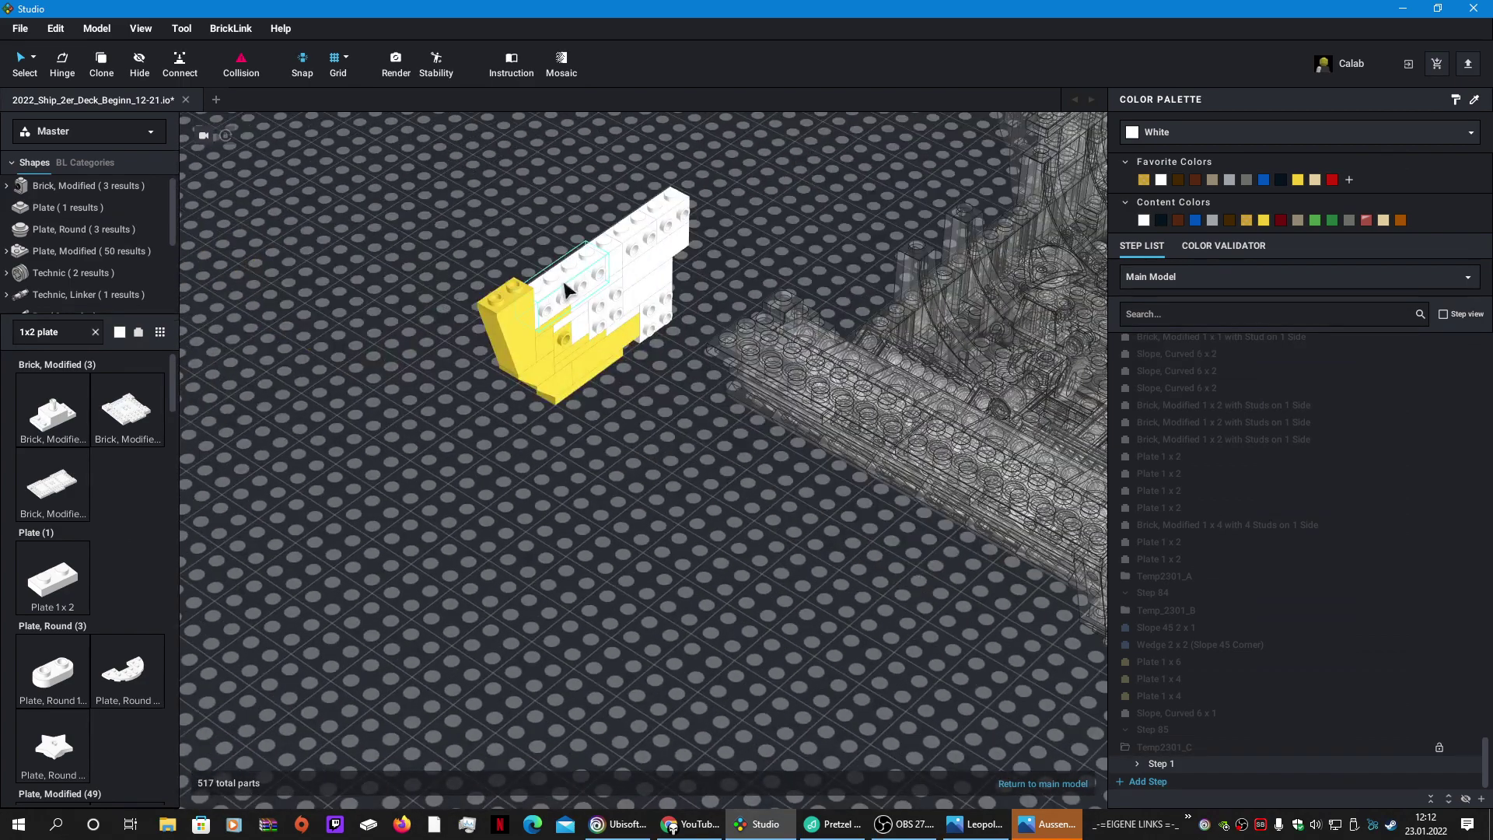
{"action": "mouse_move", "coordinate": [566, 289]}
{"action": "left_mouse_down"}
{"action": "mouse_move", "coordinate": [657, 451]}
{"action": "mouse_move", "coordinate": [563, 282]}
{"action": "left_mouse_up"}
{"action": "left_click", "coordinate": [562, 348]}
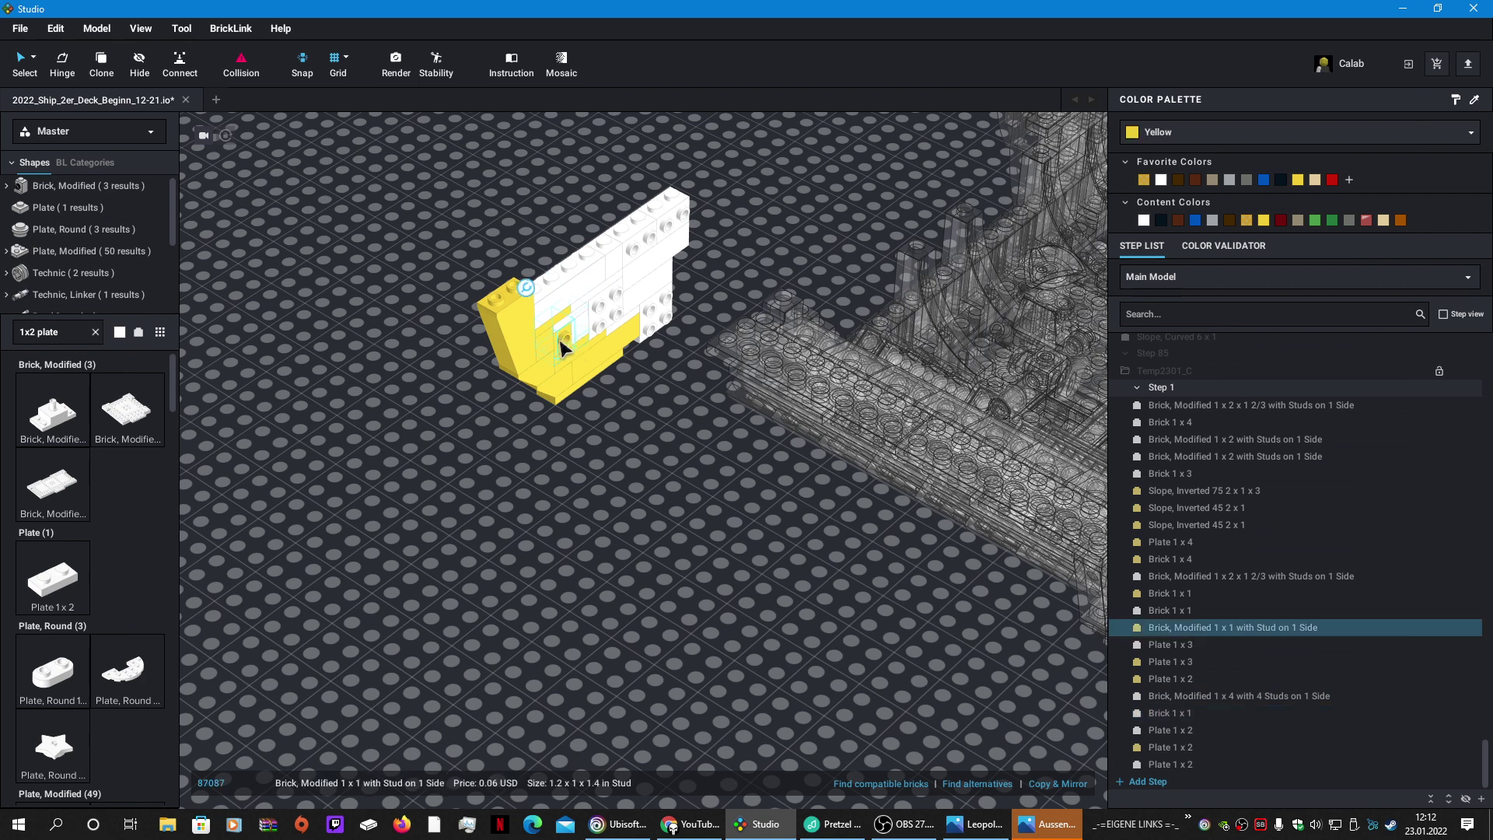
{"action": "left_click_drag", "start_coordinate": [564, 342], "coordinate": [656, 300]}
{"action": "left_click", "coordinate": [717, 423]}
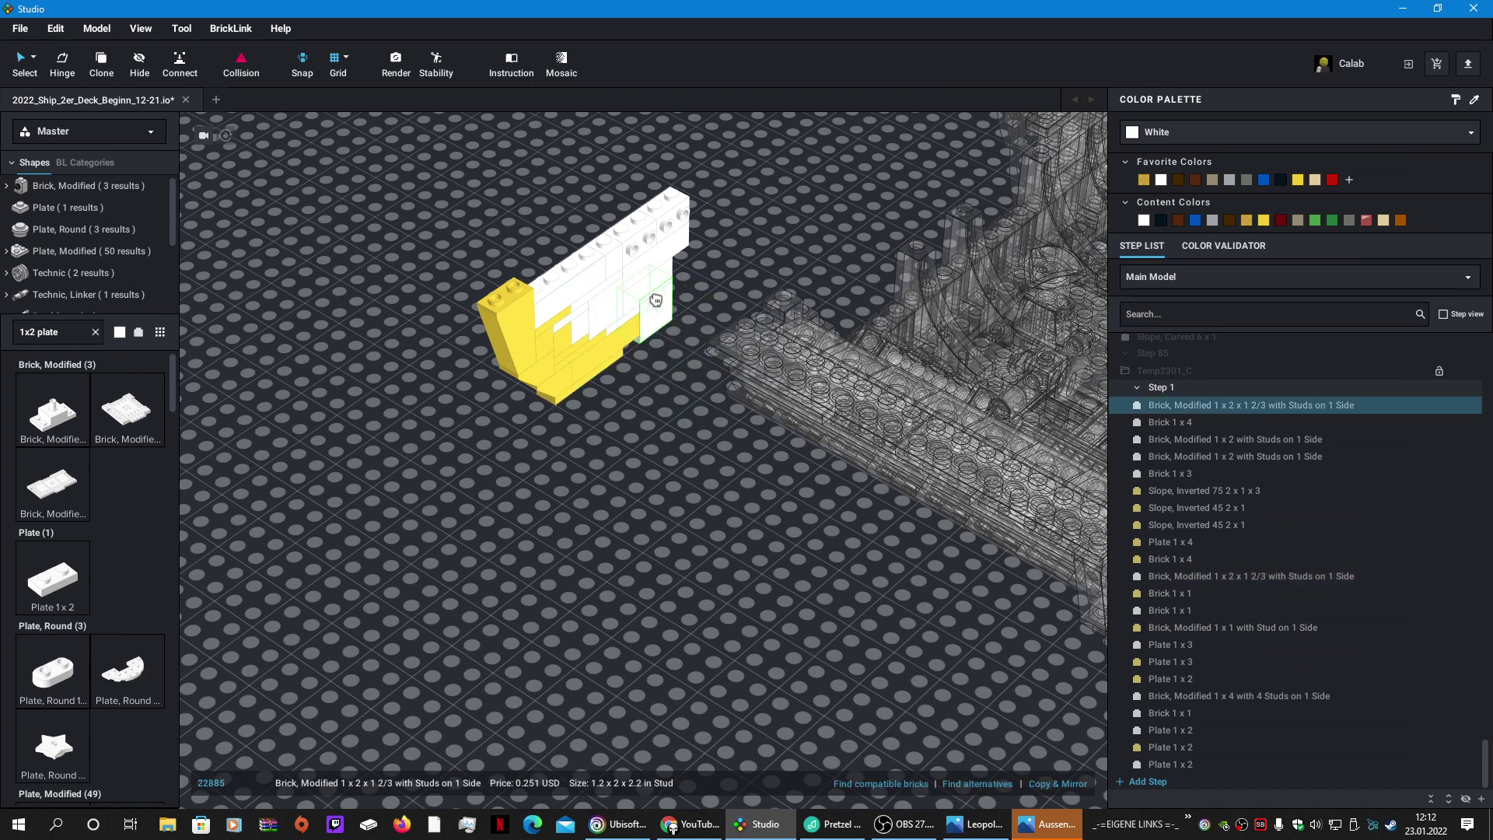
{"action": "left_click", "coordinate": [704, 412]}
{"action": "left_click_drag", "start_coordinate": [644, 234], "coordinate": [667, 208]}
{"action": "left_click", "coordinate": [694, 387]}
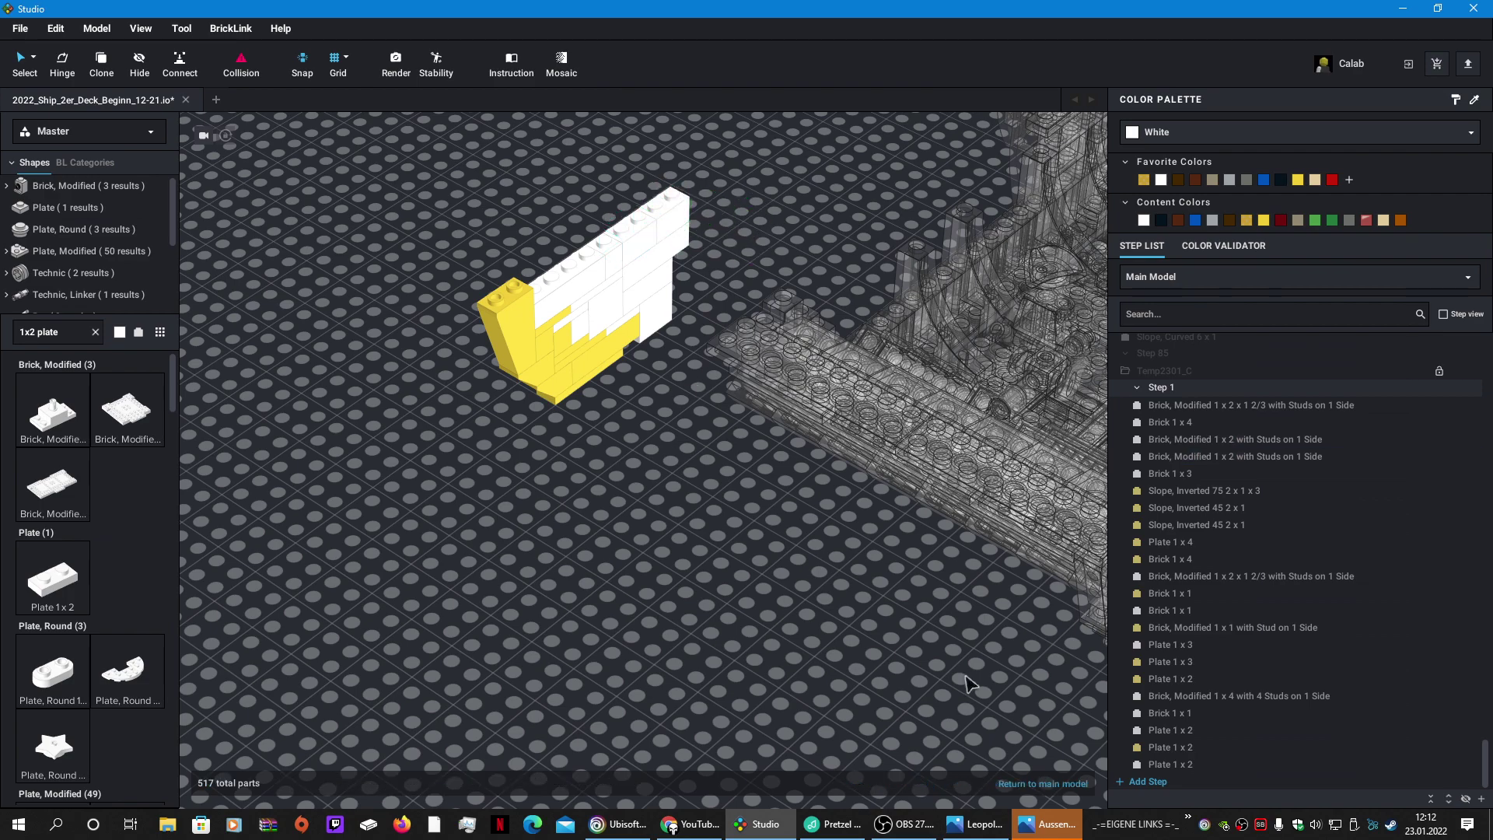
Step: Return to the main model and replace the old wall bricks at the ship's other stern corner with the Temp2301_C submodel
{"action": "left_click", "coordinate": [1043, 783]}
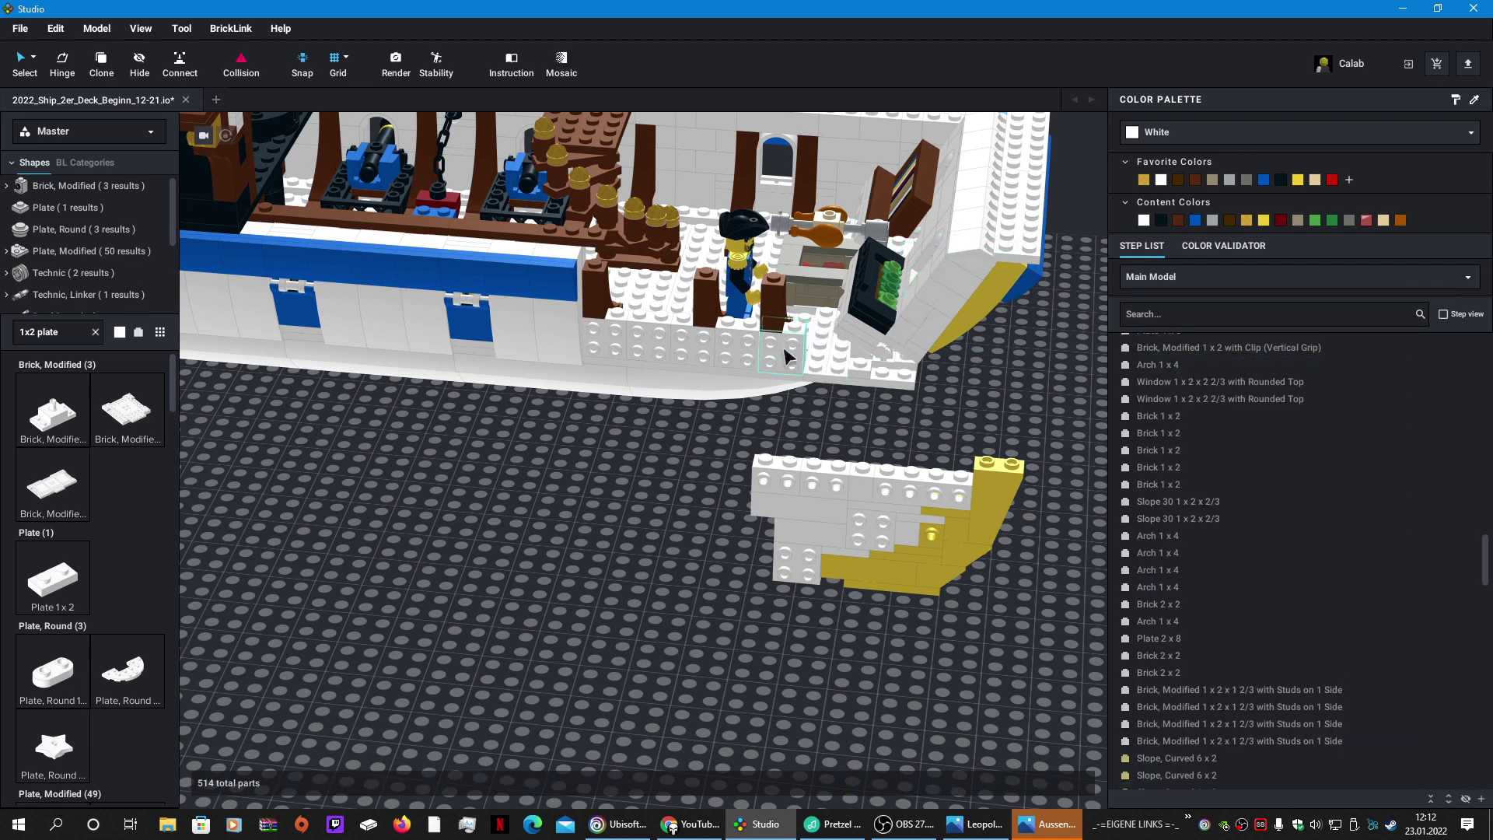
{"action": "left_click_drag", "start_coordinate": [817, 487], "coordinate": [899, 321]}
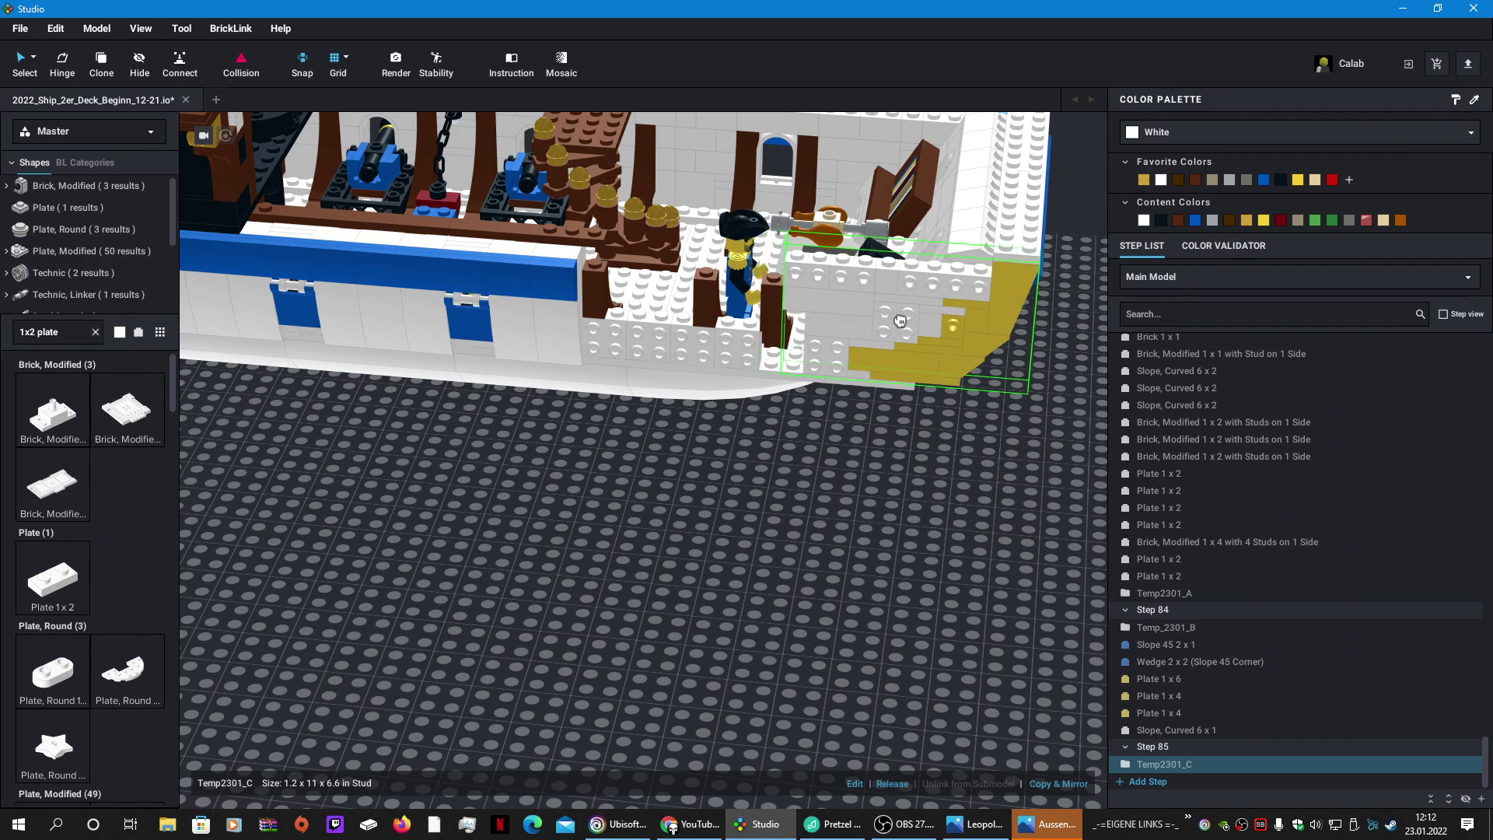
{"action": "left_click", "coordinate": [914, 433]}
{"action": "right_click_drag", "start_coordinate": [943, 476], "coordinate": [779, 434]}
{"action": "scroll", "coordinate": [778, 430], "scroll_direction": "up", "scroll_amount": 3}
{"action": "middle_click_drag", "start_coordinate": [775, 431], "coordinate": [758, 453]}
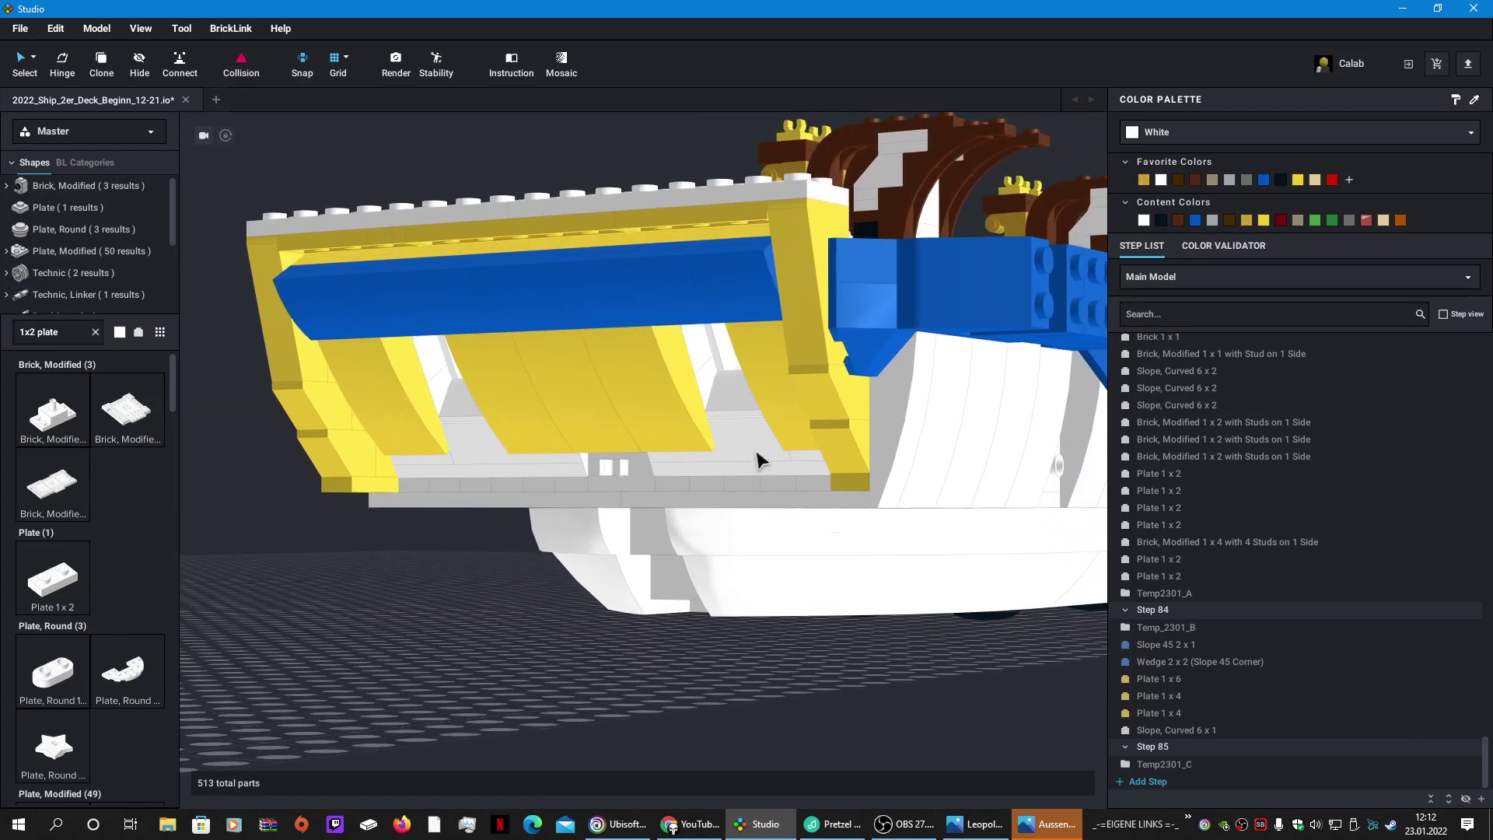
{"action": "right_click_drag", "start_coordinate": [757, 452], "coordinate": [756, 452]}
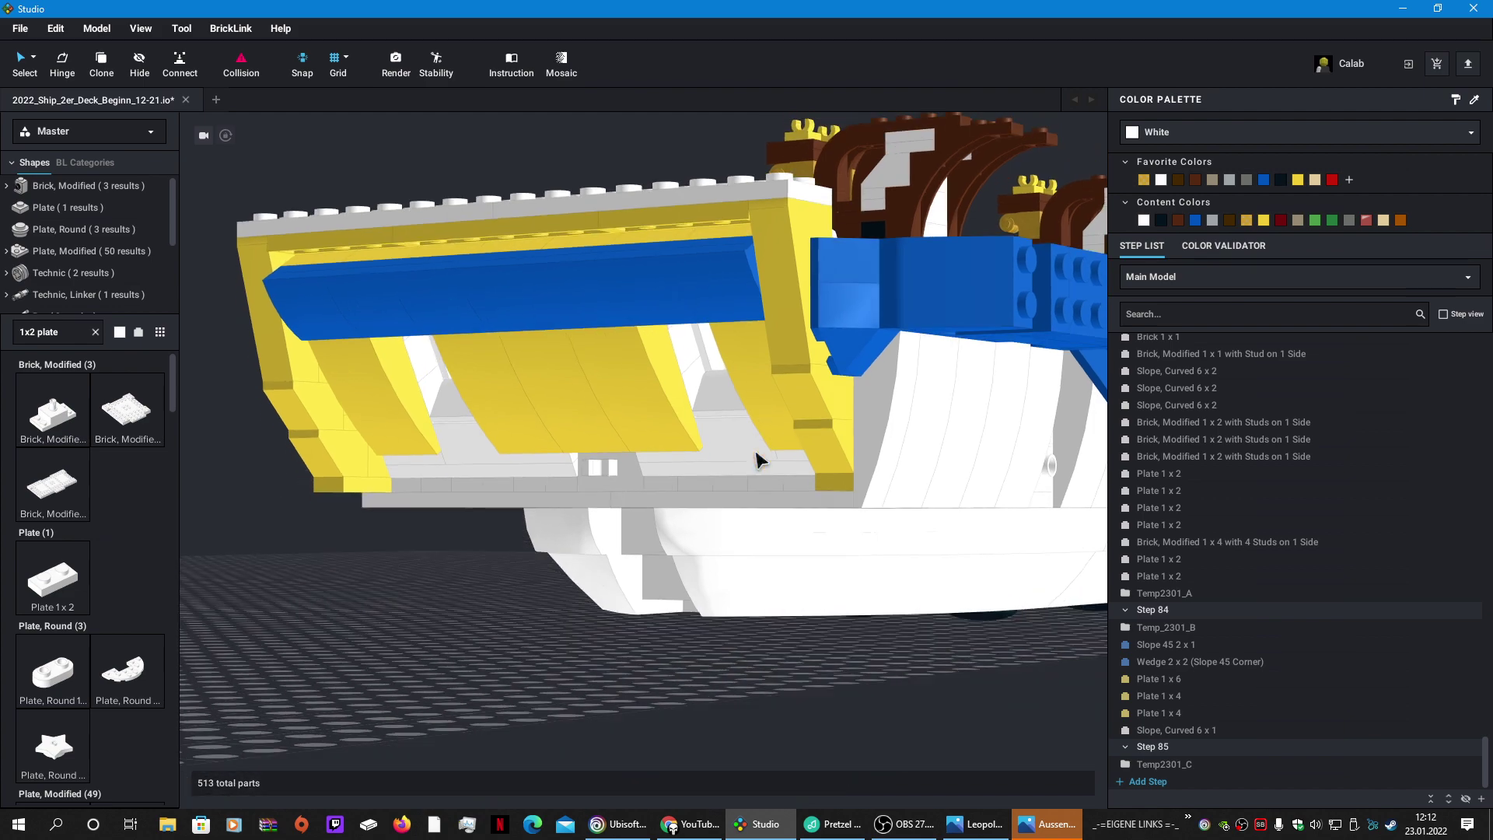
Step: Color the white 2x8 plates along the top edge of the stern wall black
{"action": "mouse_move", "coordinate": [756, 459]}
{"action": "right_mouse_down"}
{"action": "mouse_move", "coordinate": [793, 483]}
{"action": "mouse_move", "coordinate": [762, 482]}
{"action": "right_mouse_up"}
{"action": "left_click", "coordinate": [675, 445]}
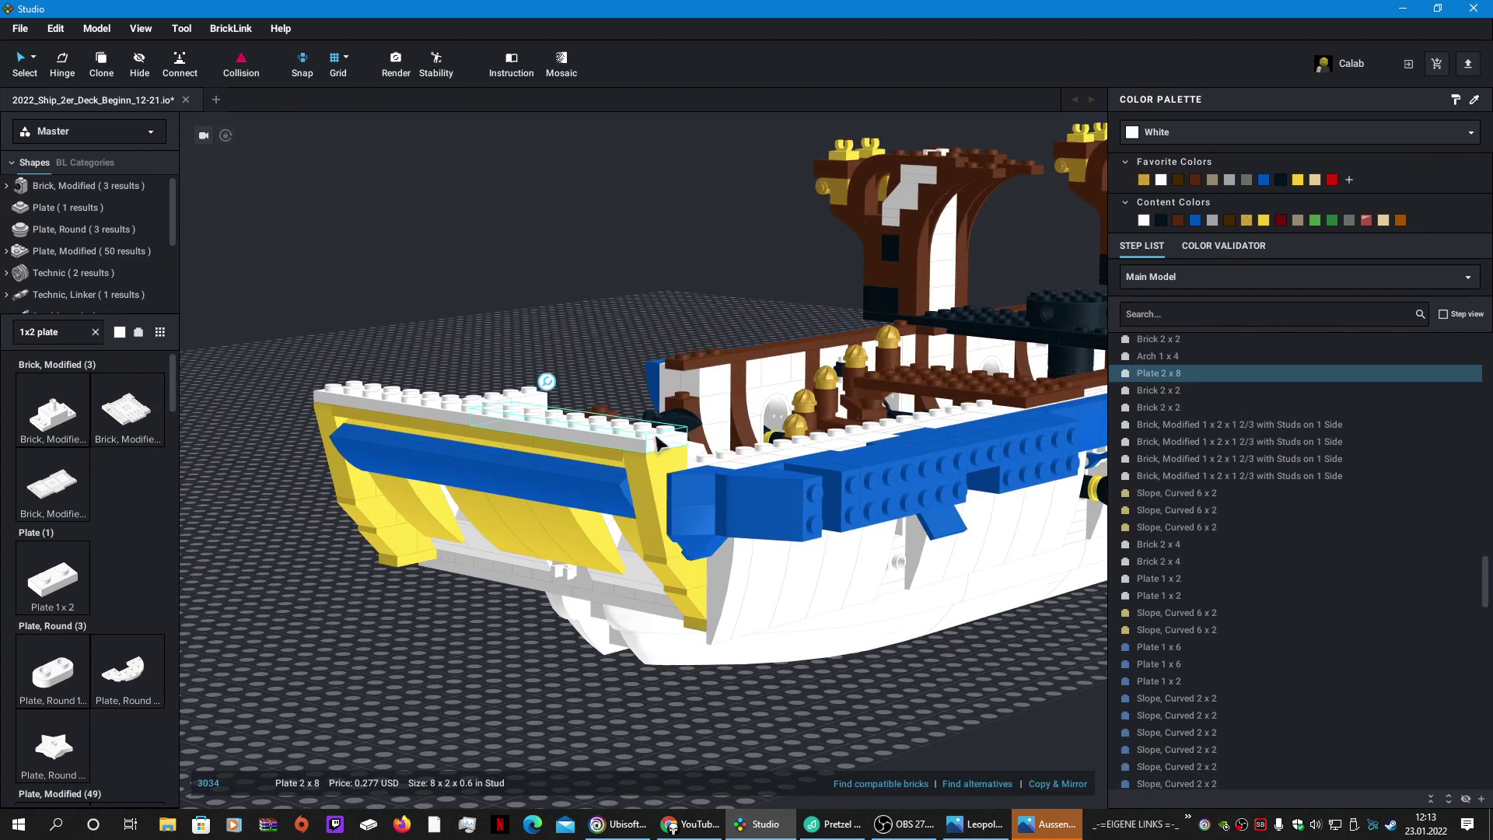
{"action": "left_click", "coordinate": [1161, 222]}
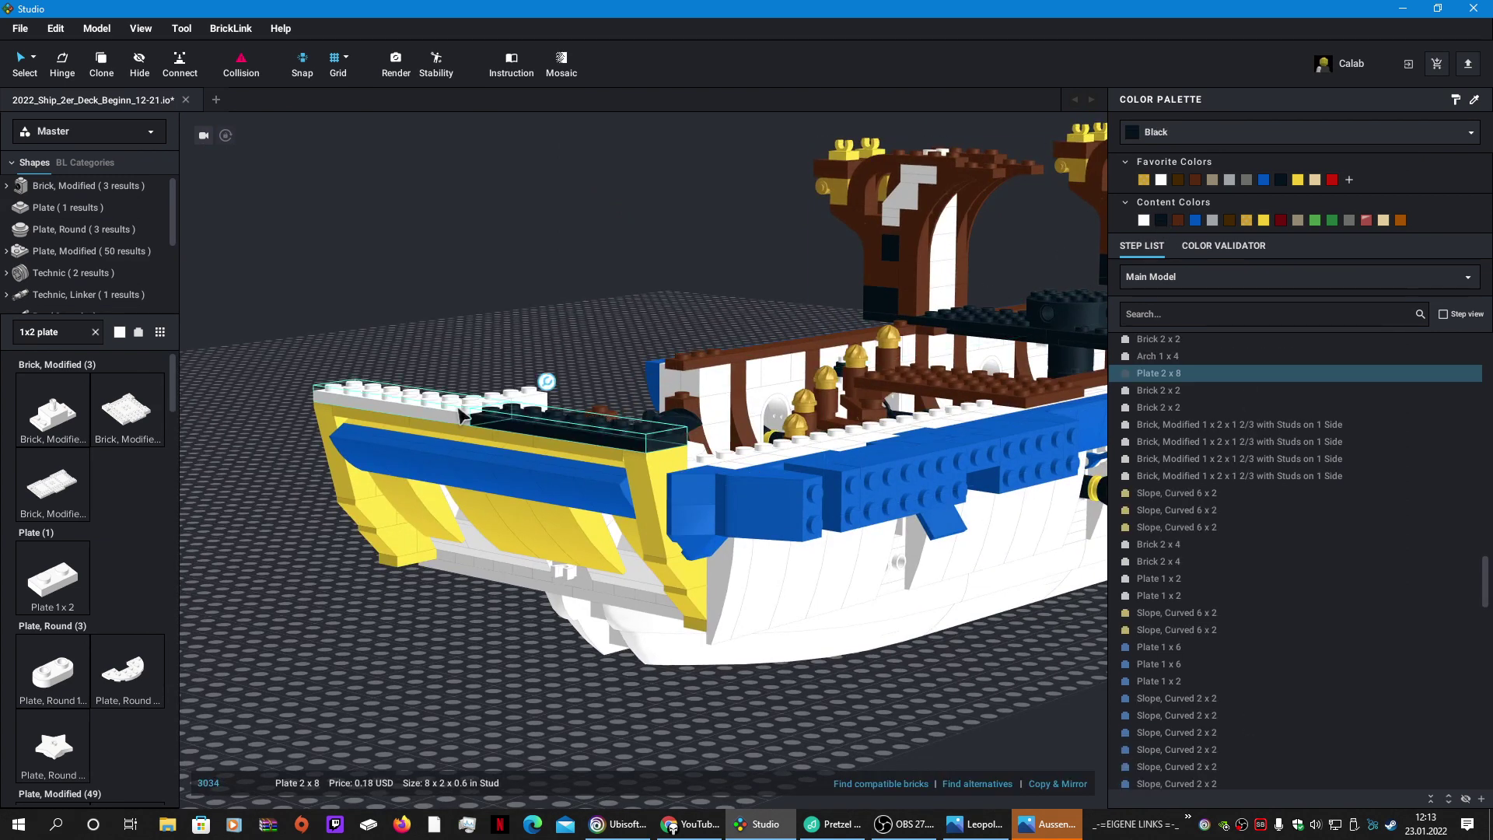
{"action": "left_click", "coordinate": [976, 583]}
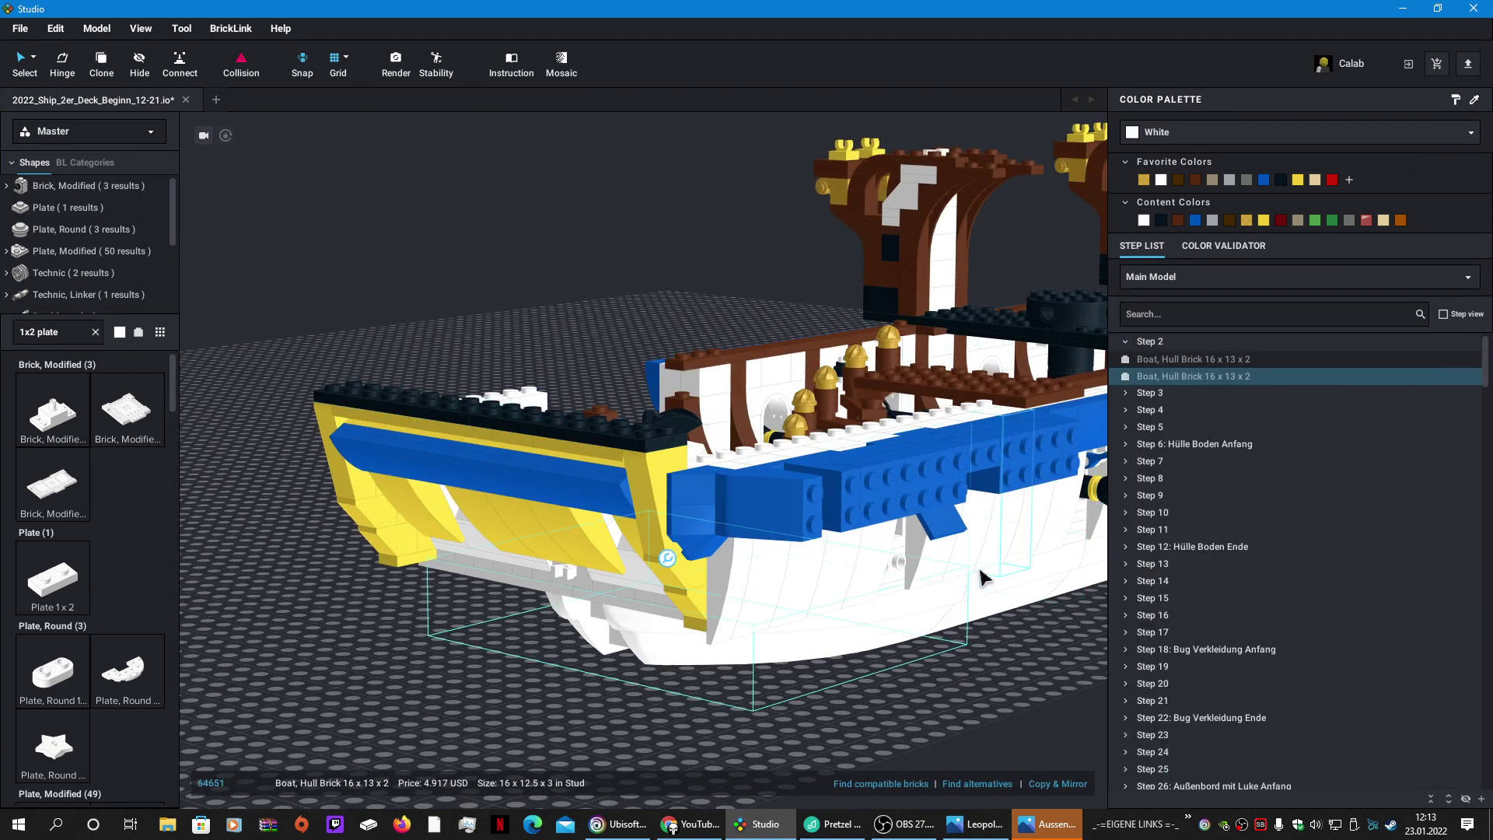
Step: Search the parts for "4x8 plate" and place two white 4x8 plates side by side over the blue side wall behind the stern
{"action": "right_click_drag", "start_coordinate": [980, 571], "coordinate": [970, 531]}
{"action": "left_click", "coordinate": [1019, 652]}
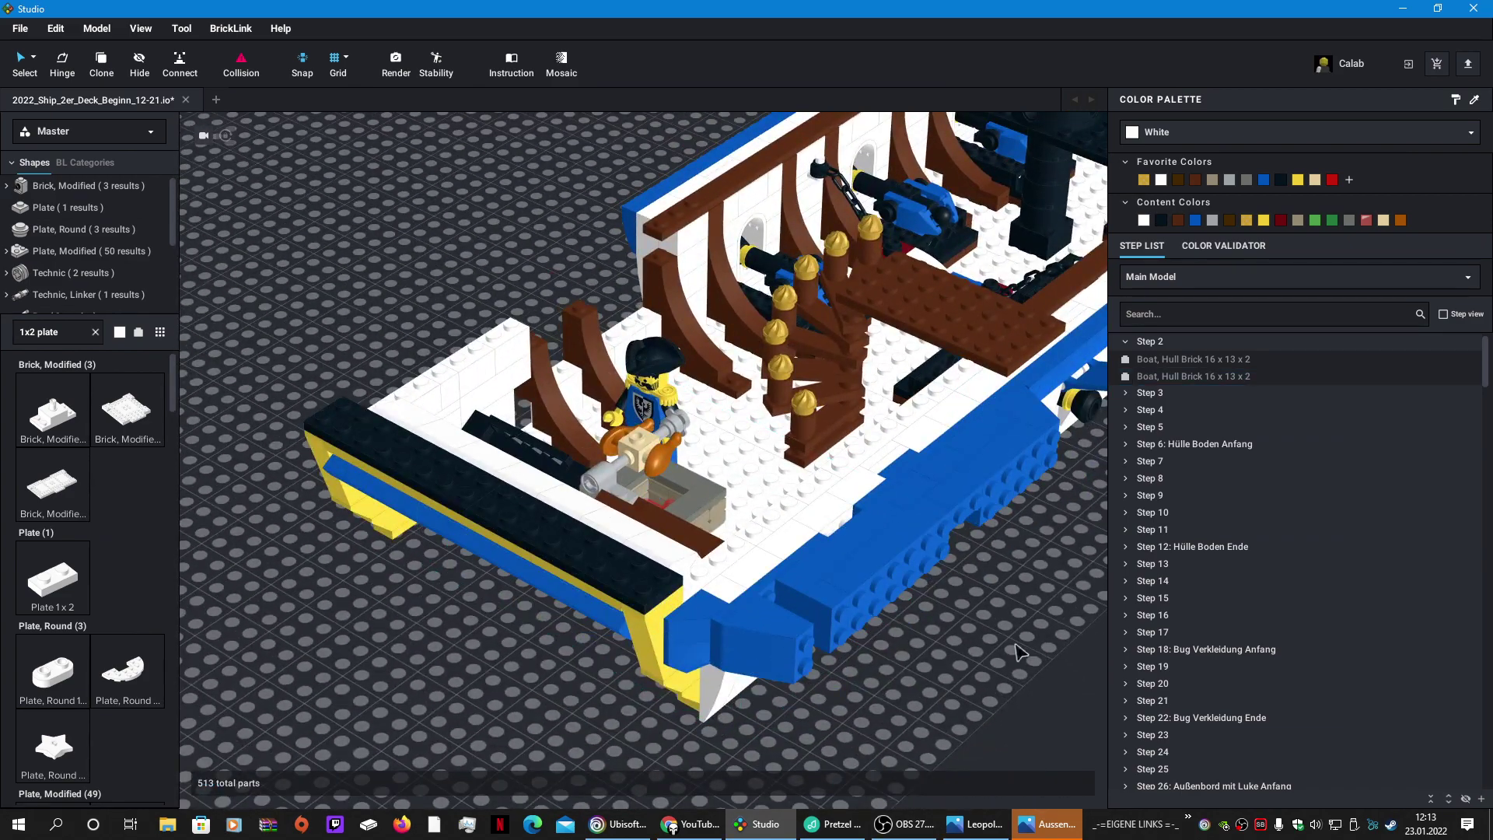
{"action": "left_click", "coordinate": [87, 324]}
{"action": "type", "text": "4x8"}
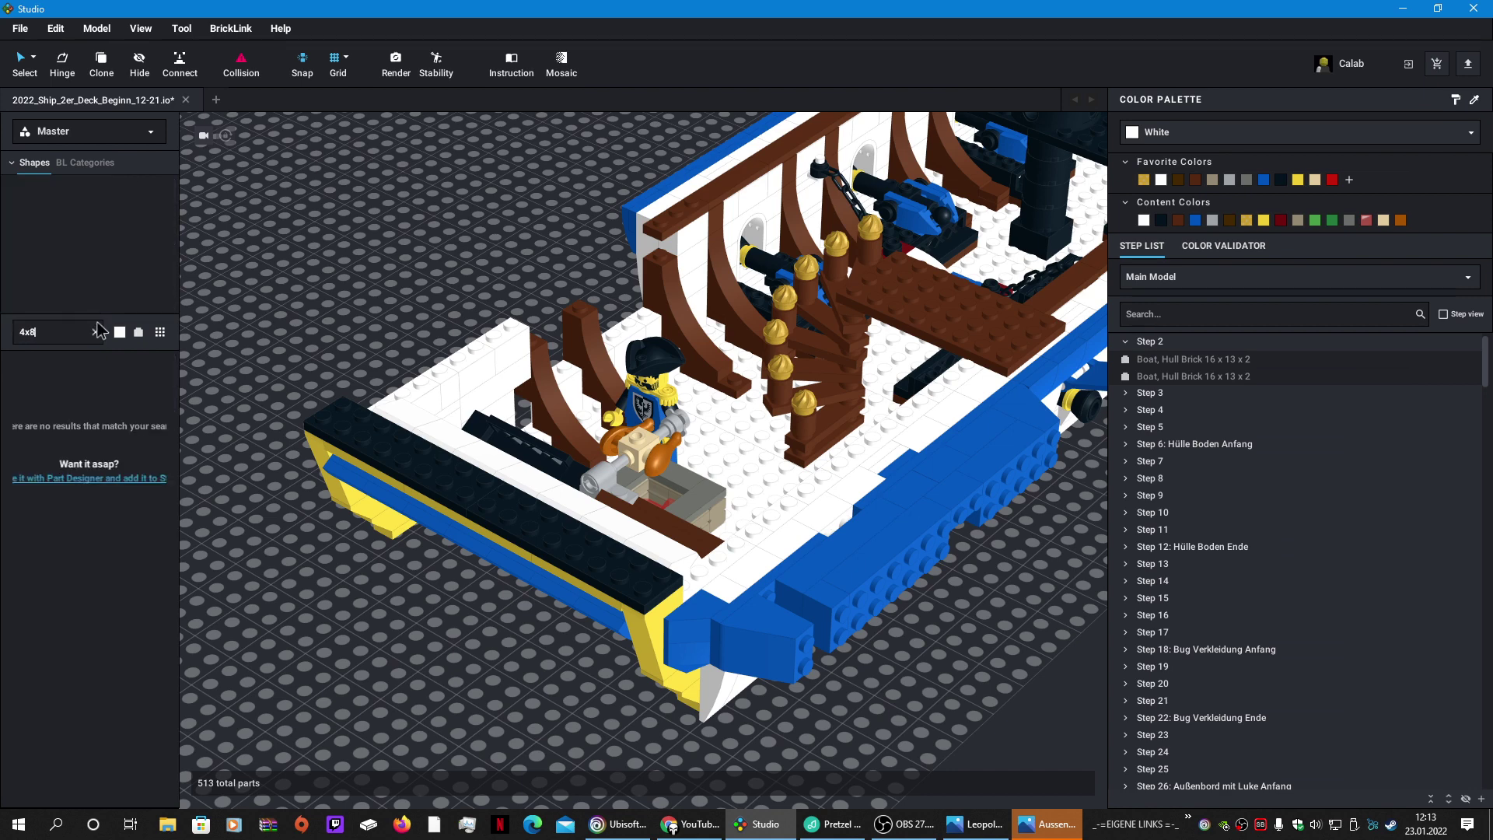
{"action": "type", "text": " plate"}
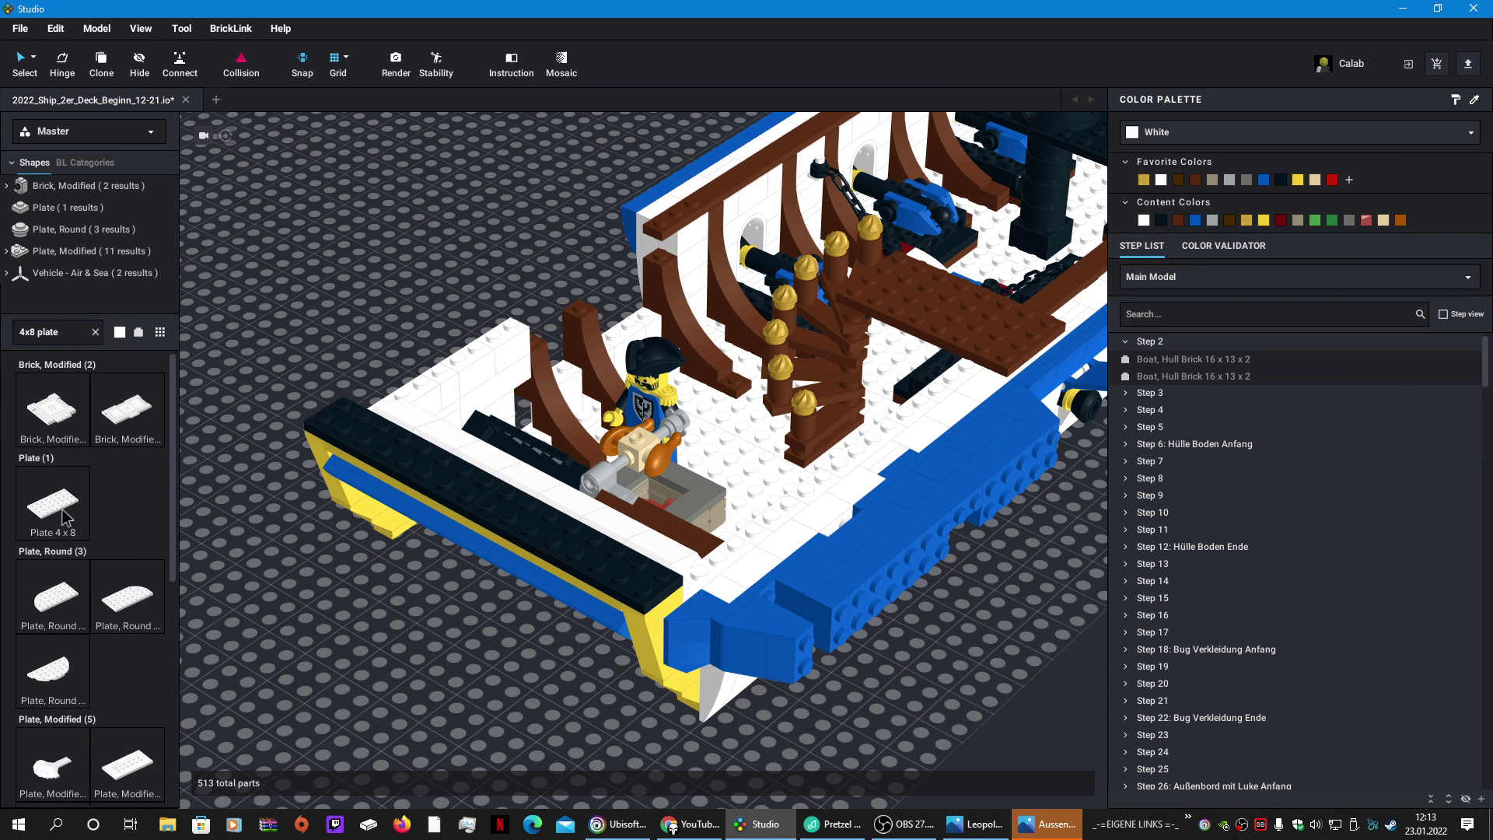
{"action": "left_click", "coordinate": [53, 504]}
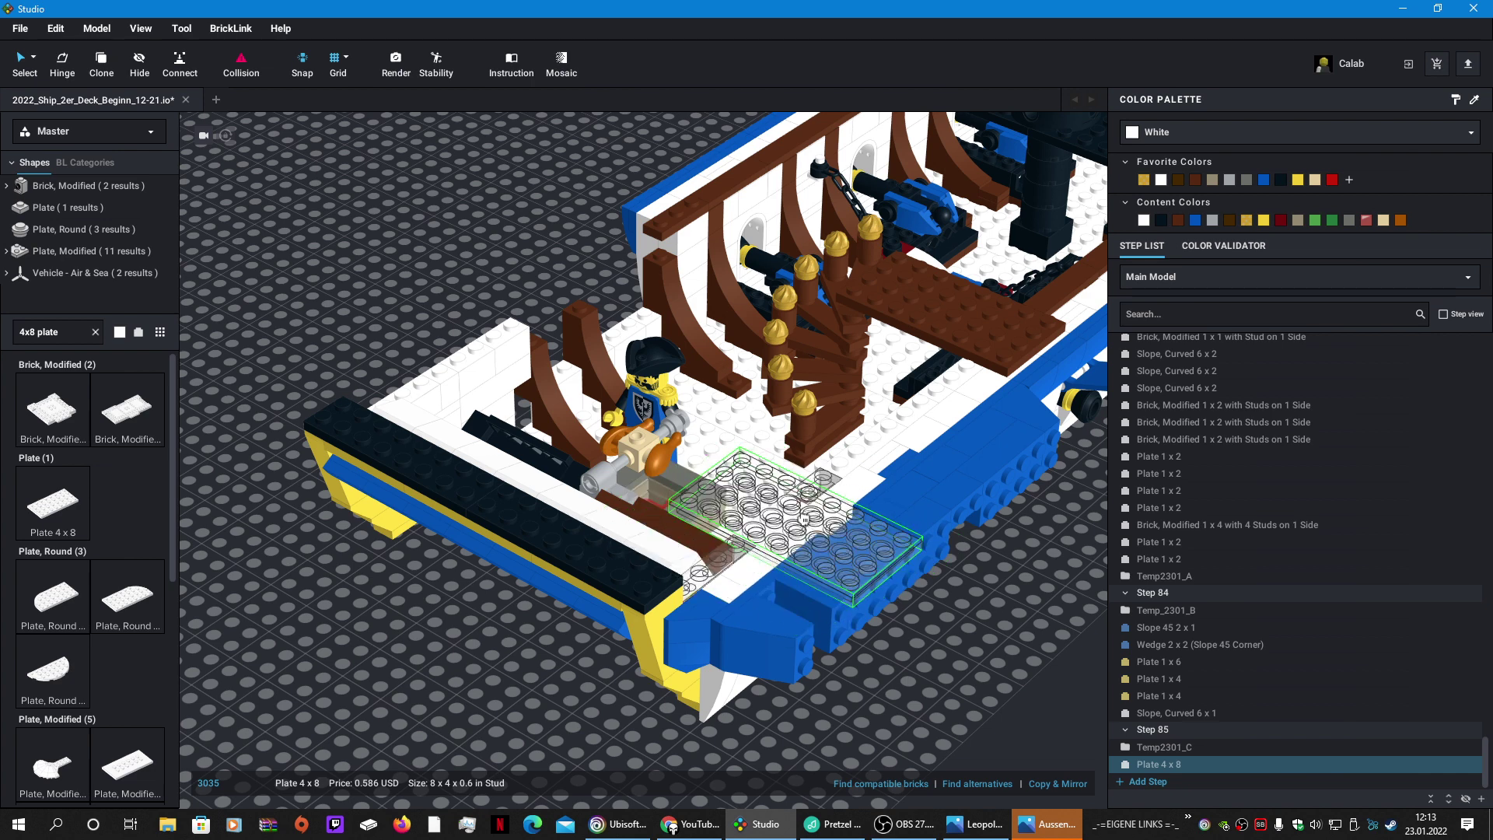
{"action": "left_click", "coordinate": [791, 517]}
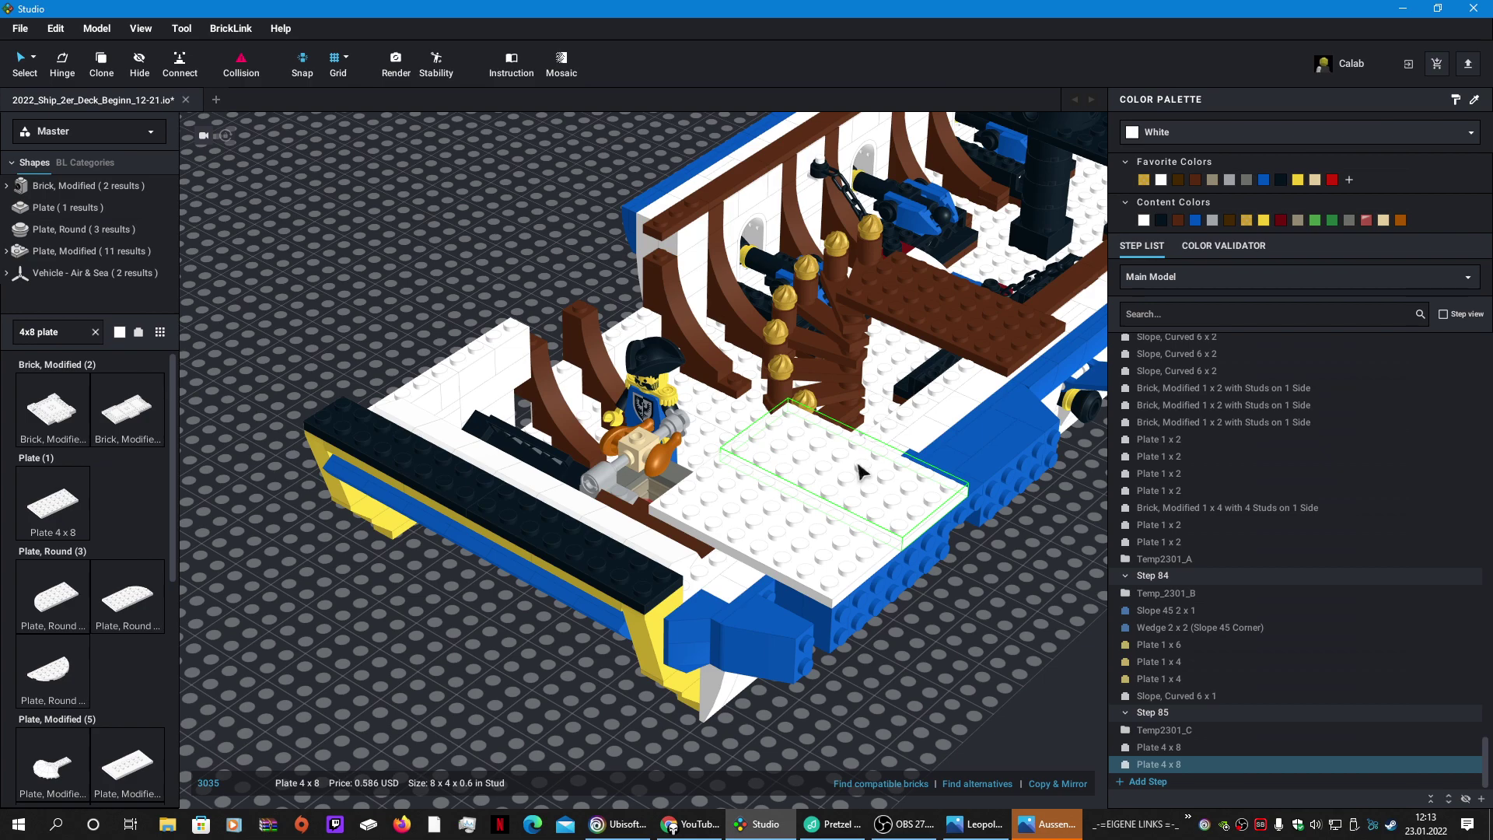
{"action": "left_click", "coordinate": [858, 465]}
{"action": "key", "text": "Escape"}
Step: Search the parts for "2x6 plate" and fit one white 2x6 plate between the 4x8 plates and the stern's black top edge
{"action": "mouse_move", "coordinate": [988, 613]}
{"action": "right_mouse_down"}
{"action": "mouse_move", "coordinate": [987, 595]}
{"action": "mouse_move", "coordinate": [980, 629]}
{"action": "right_mouse_up"}
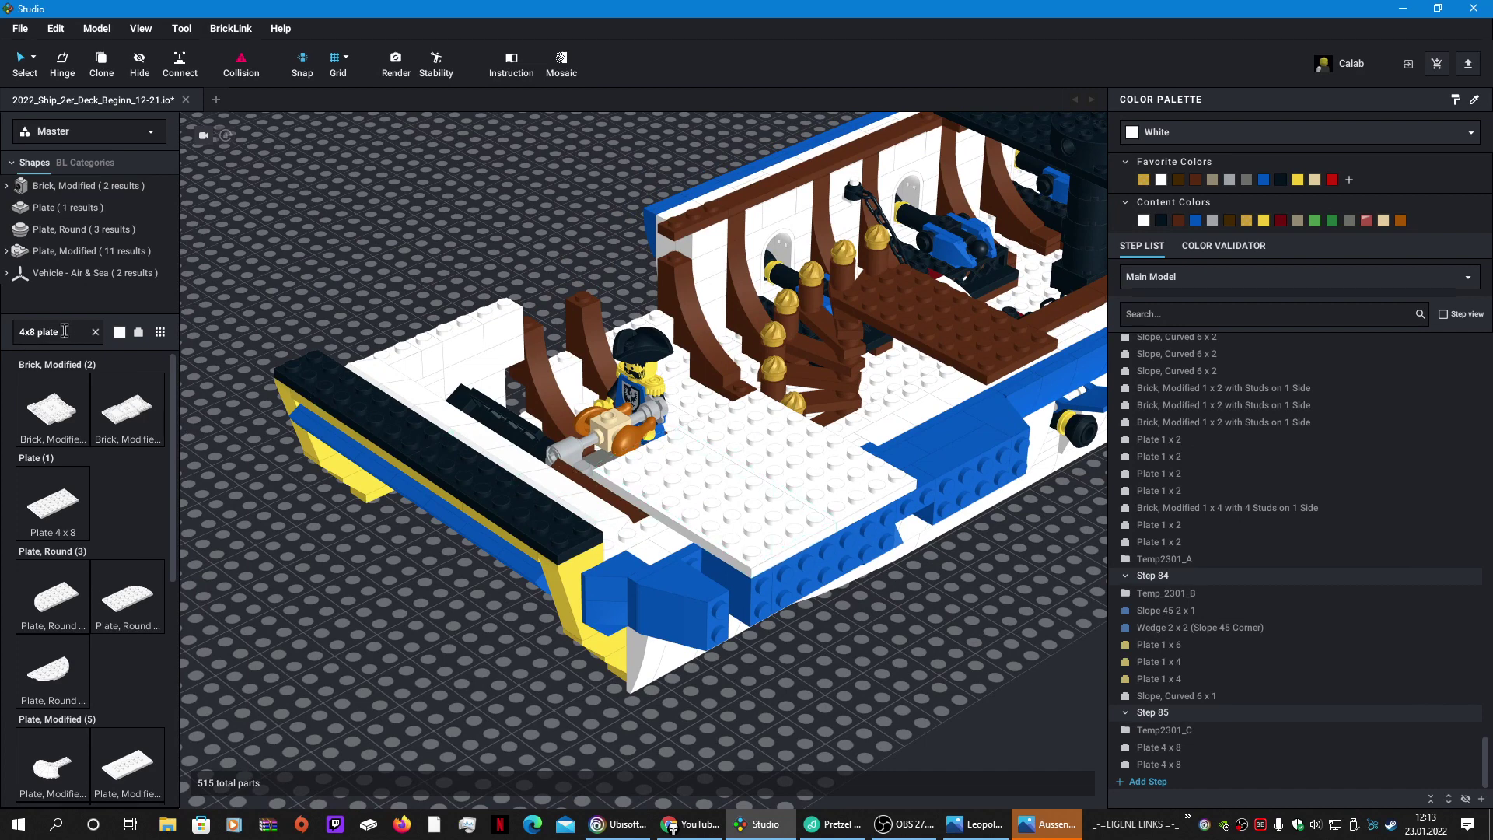
{"action": "type", "text": "2x"}
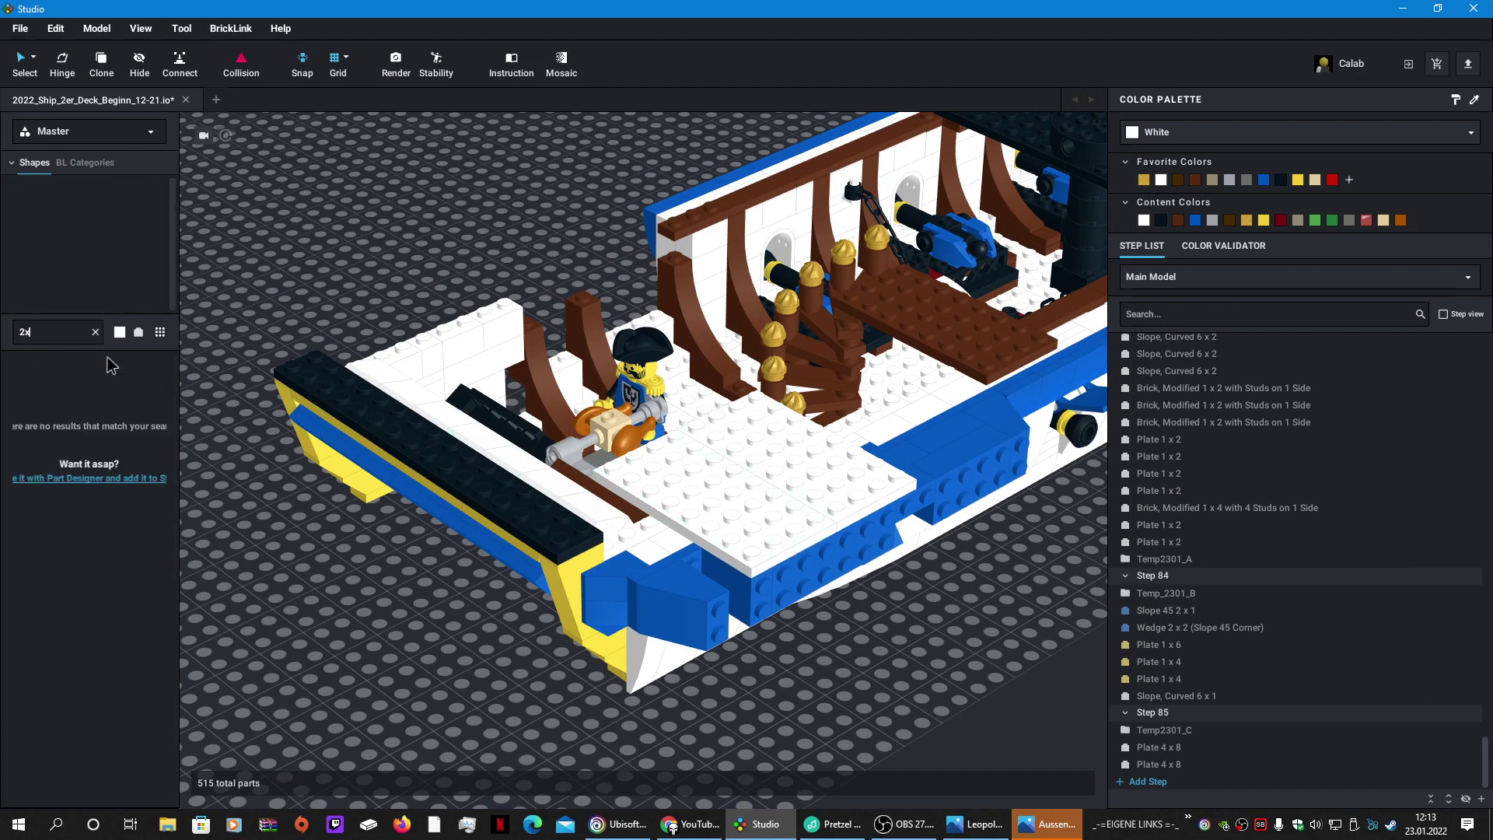
{"action": "type", "text": "6 plate"}
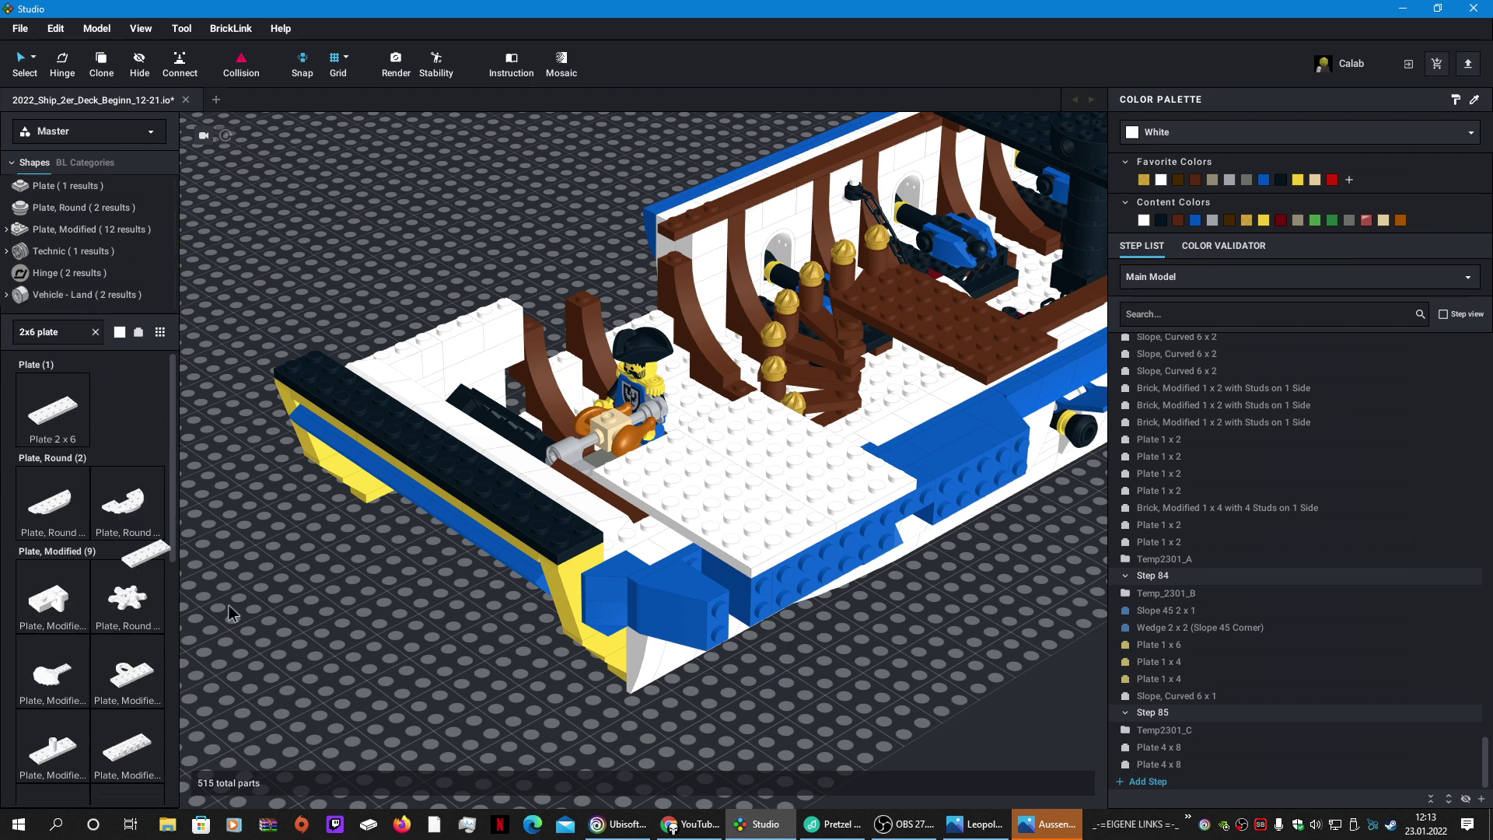
{"action": "left_click_drag", "start_coordinate": [229, 605], "coordinate": [676, 597]}
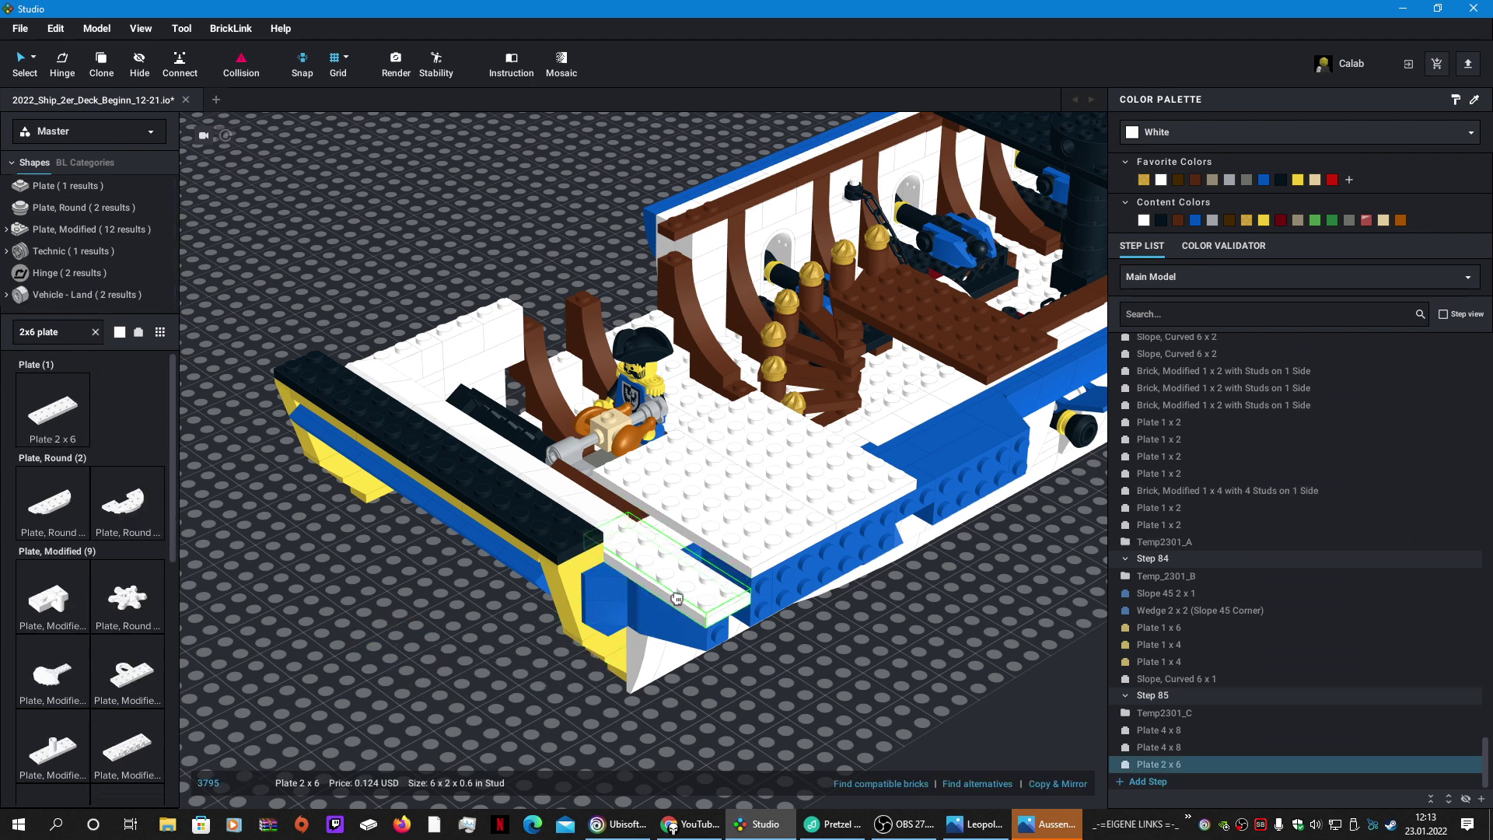
{"action": "left_click", "coordinate": [676, 597]}
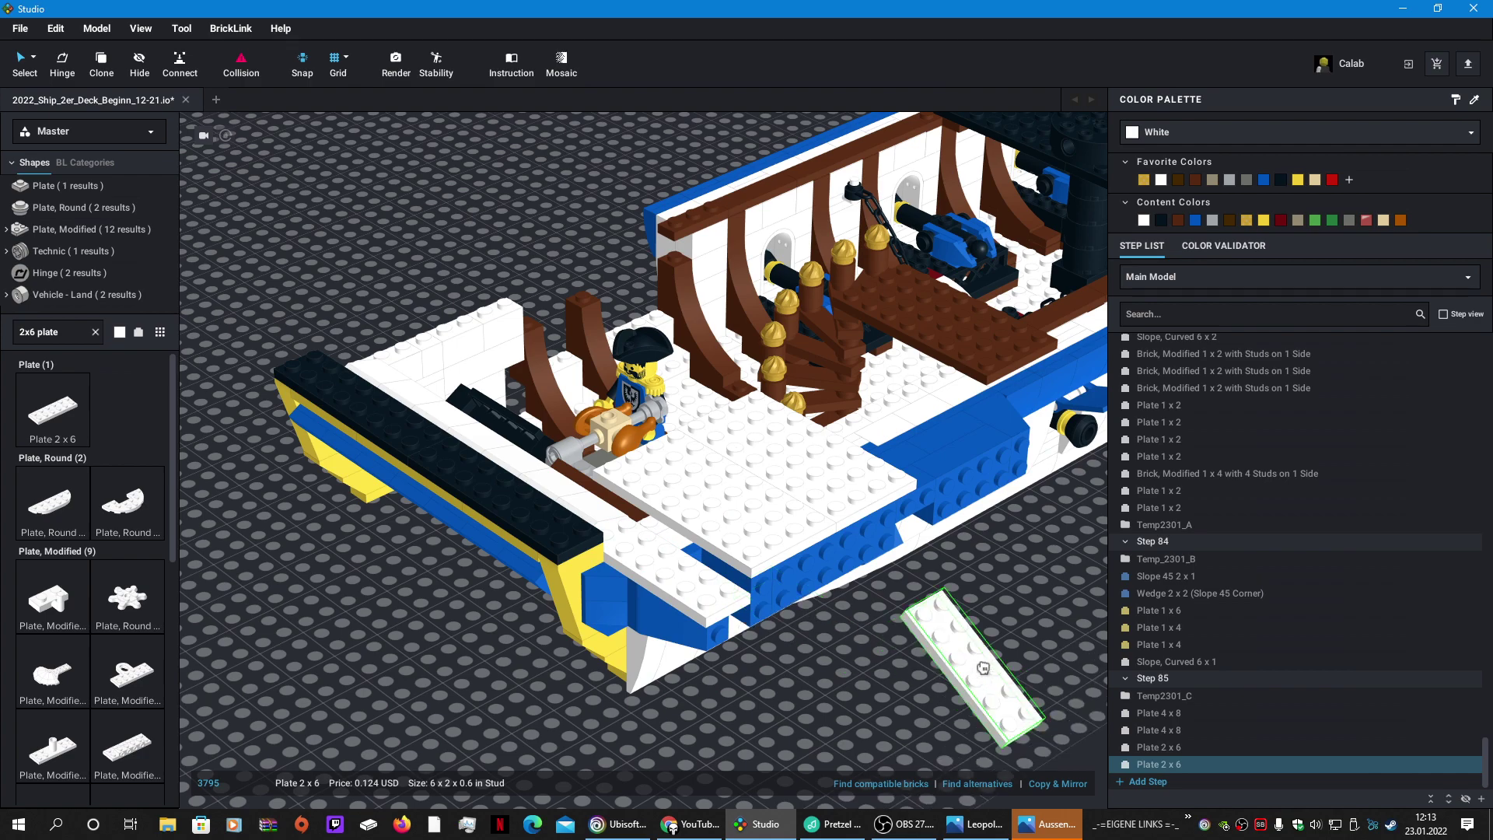
{"action": "key", "text": "Escape"}
{"action": "right_click_drag", "start_coordinate": [983, 666], "coordinate": [860, 683]}
{"action": "left_click_drag", "start_coordinate": [290, 583], "coordinate": [316, 573]}
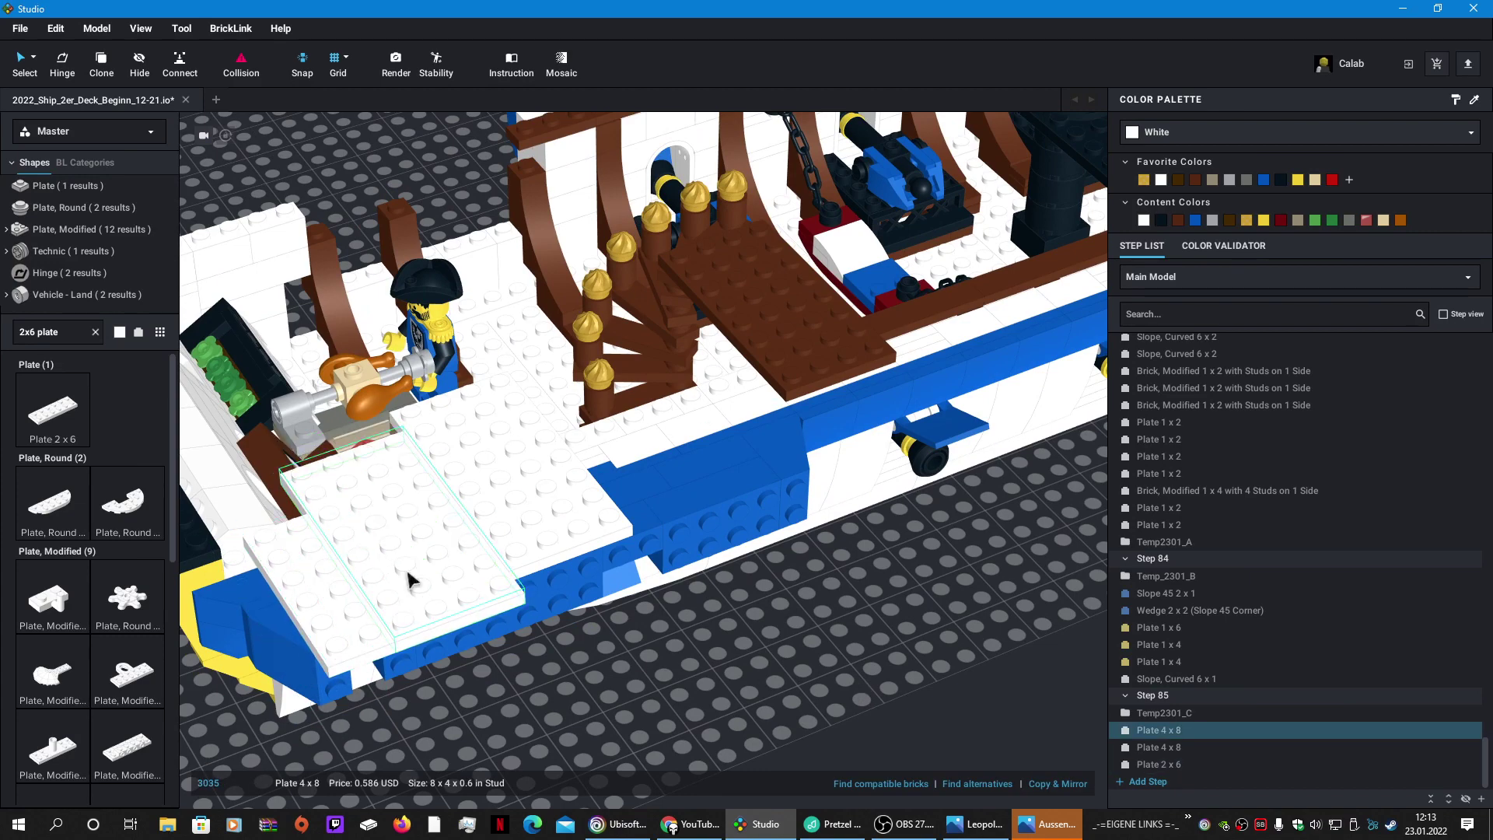
{"action": "left_click", "coordinate": [549, 533]}
{"action": "left_click", "coordinate": [798, 672]}
Step: Color the two 4x8 plates and the 2x6 plate beside the stern black
{"action": "mouse_move", "coordinate": [798, 672]}
{"action": "right_mouse_down"}
{"action": "mouse_move", "coordinate": [848, 626]}
{"action": "mouse_move", "coordinate": [850, 643]}
{"action": "mouse_move", "coordinate": [868, 639]}
{"action": "mouse_move", "coordinate": [805, 670]}
{"action": "mouse_move", "coordinate": [797, 694]}
{"action": "right_mouse_up"}
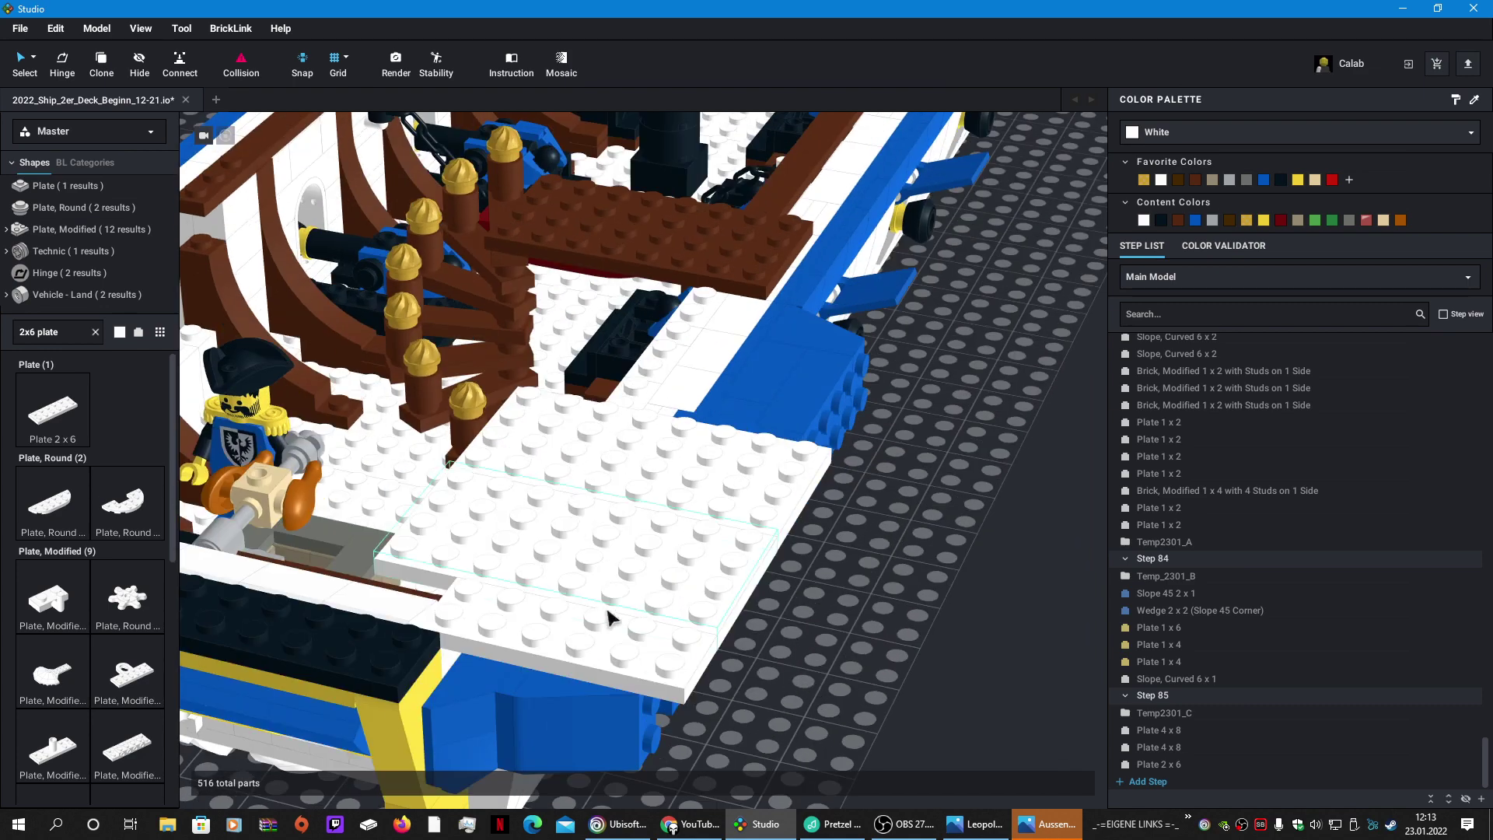
{"action": "left_click", "coordinate": [609, 609]}
{"action": "left_click", "coordinate": [616, 585], "text": "ctrl"}
{"action": "left_click", "coordinate": [702, 499], "text": "ctrl"}
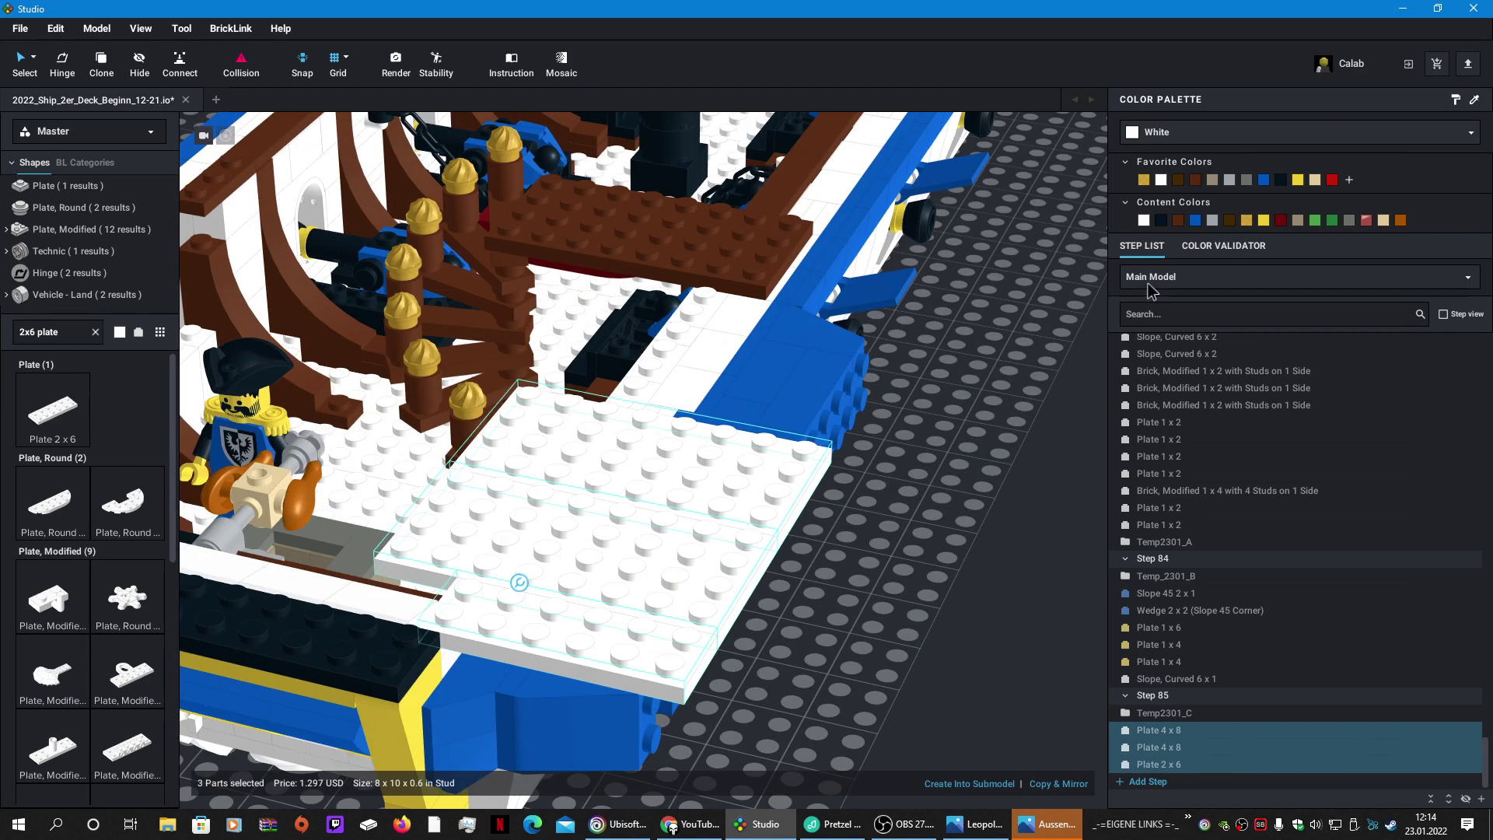
{"action": "left_click", "coordinate": [1161, 219]}
{"action": "left_click", "coordinate": [958, 497]}
{"action": "right_click_drag", "start_coordinate": [958, 498], "coordinate": [690, 472]}
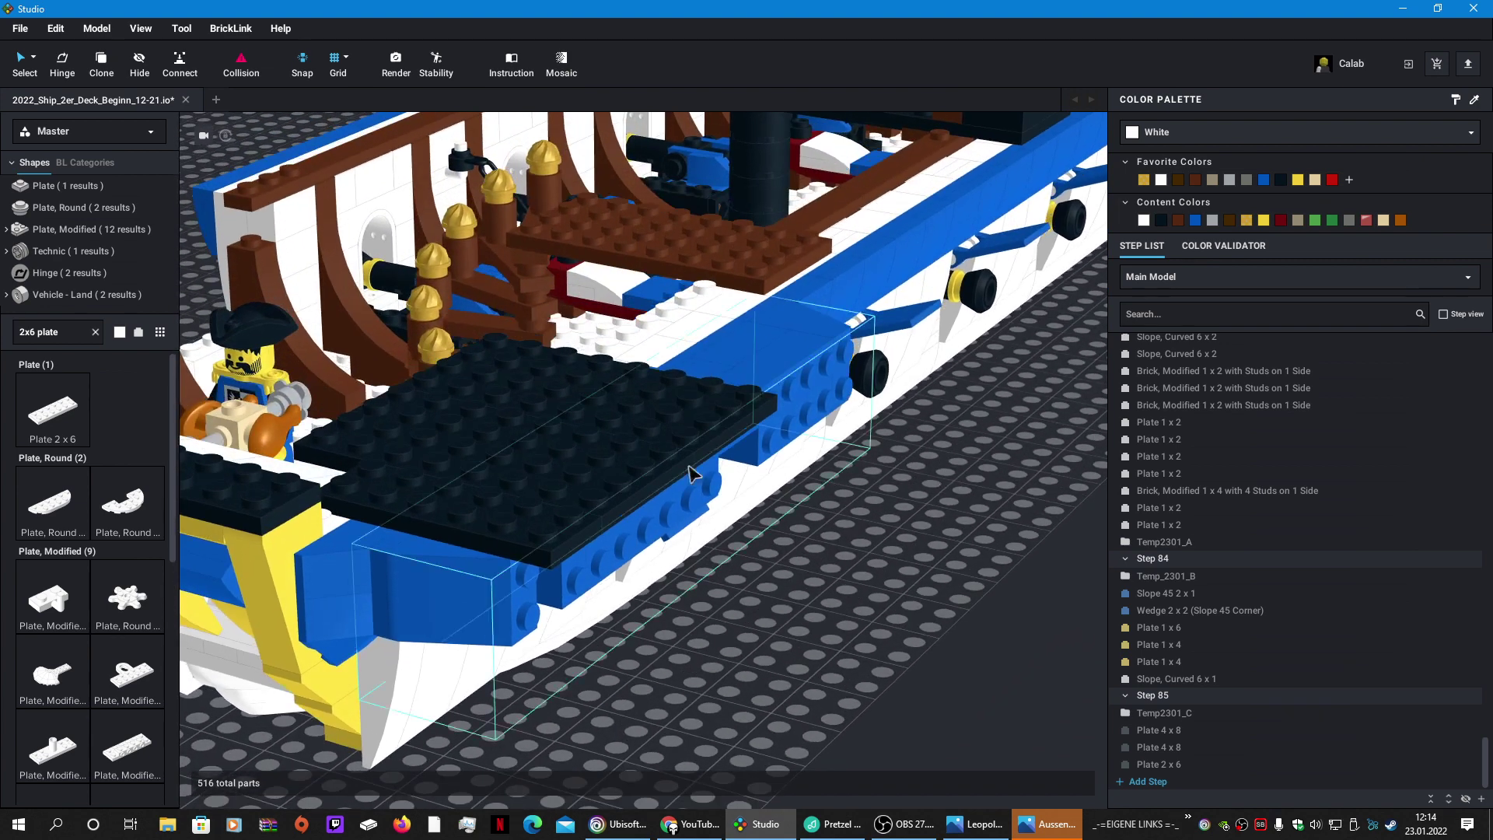
Step: Color the two 4x8 plates and the 2x6 plate beside the stern yellow
{"action": "left_click", "coordinate": [529, 522]}
{"action": "left_click", "coordinate": [581, 492], "text": "ctrl"}
{"action": "left_click", "coordinate": [677, 428], "text": "ctrl"}
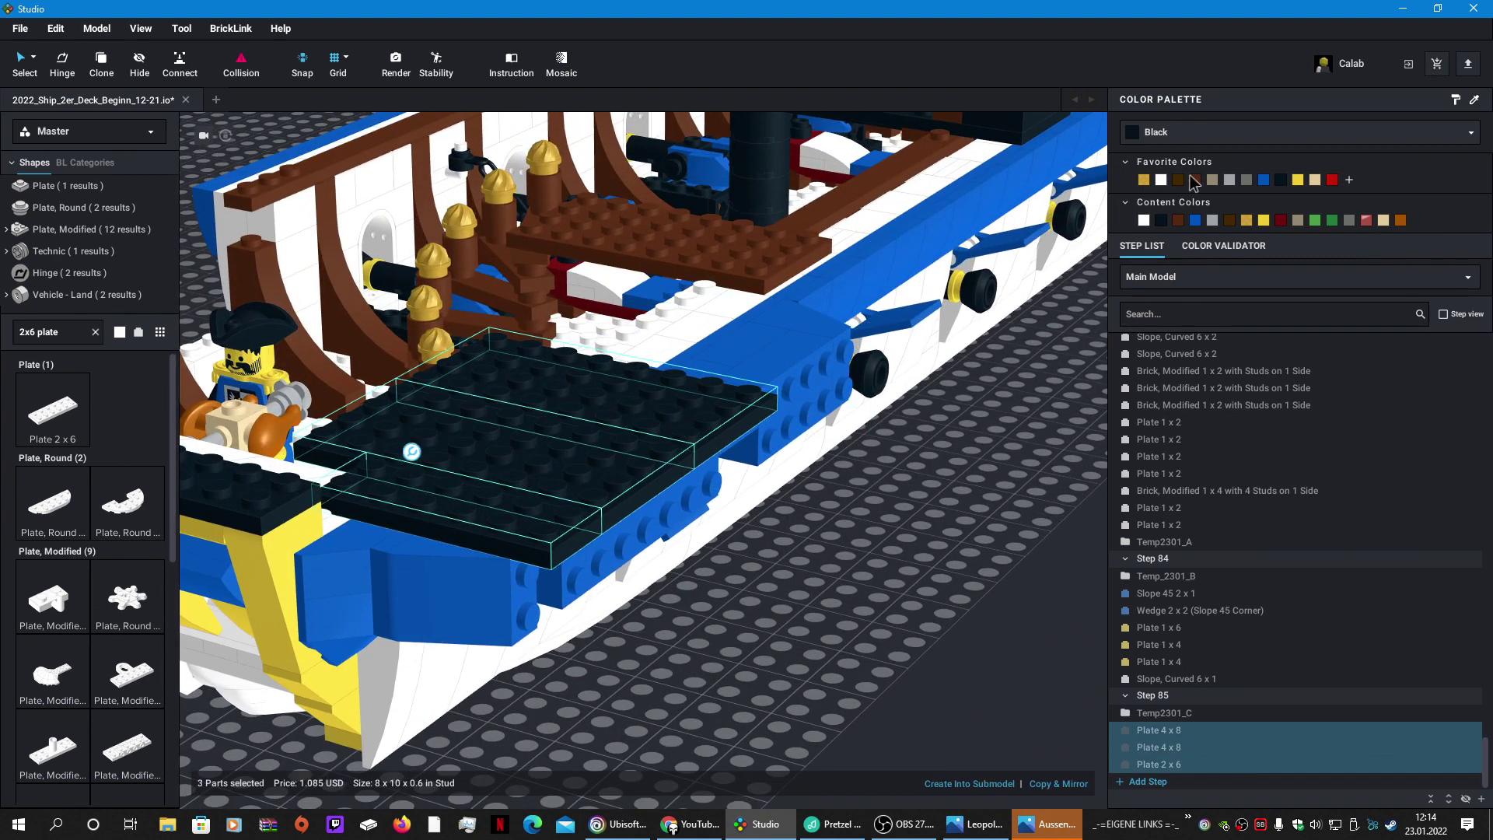
{"action": "left_click", "coordinate": [1265, 222]}
{"action": "left_click", "coordinate": [1073, 438]}
Step: Clone the yellow 2x6 plate, turn it 90 degrees and place it on top of the yellow plates along their outer edge
{"action": "scroll", "coordinate": [941, 575], "scroll_direction": "down", "scroll_amount": 5}
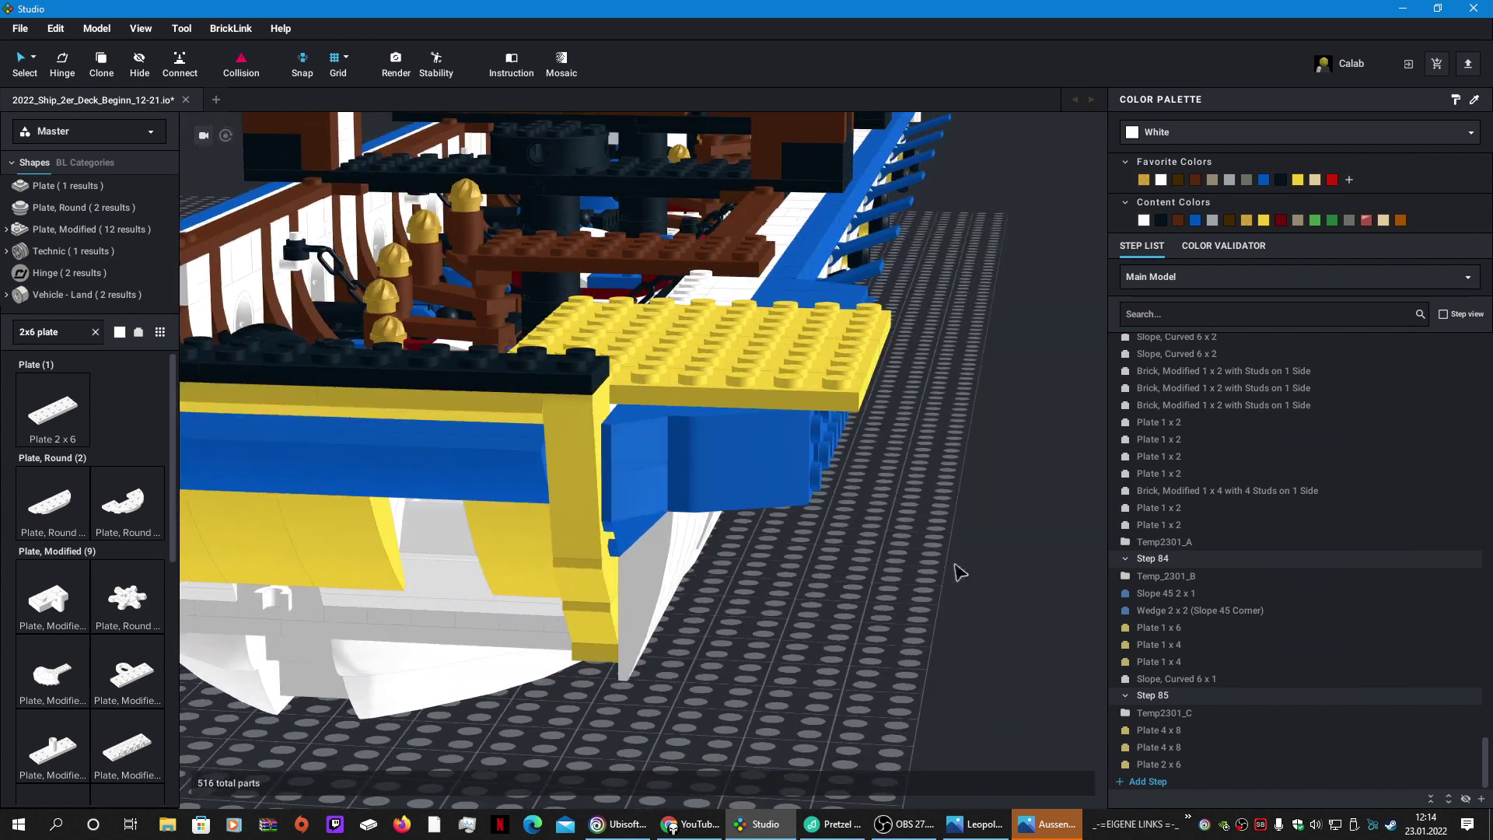
{"action": "left_click", "coordinate": [626, 396]}
{"action": "right_click_drag", "start_coordinate": [762, 459], "coordinate": [843, 566]}
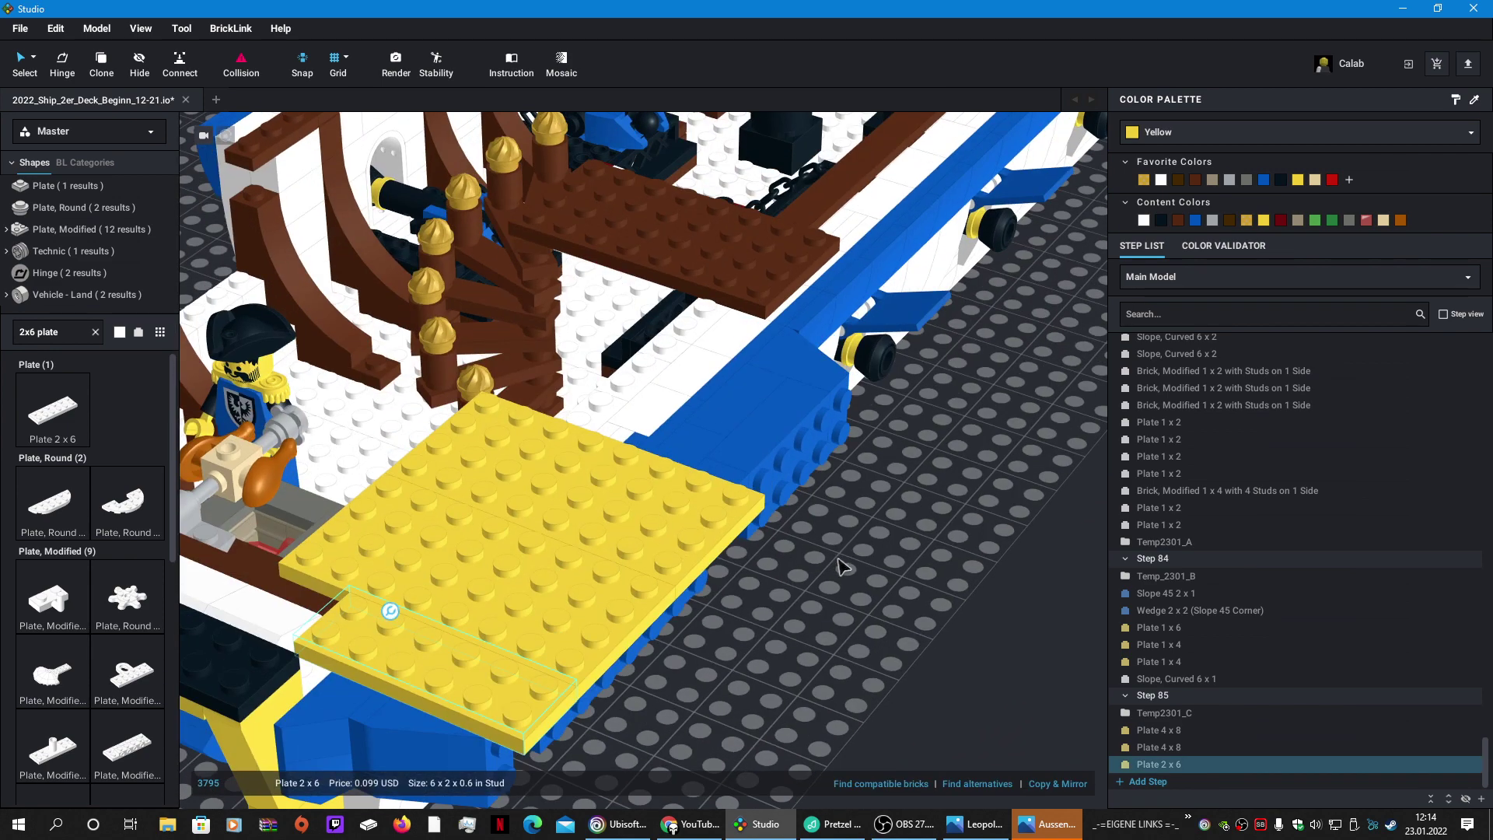
{"action": "key", "text": "c"}
{"action": "key", "text": "Right"}
{"action": "left_click", "coordinate": [549, 634]}
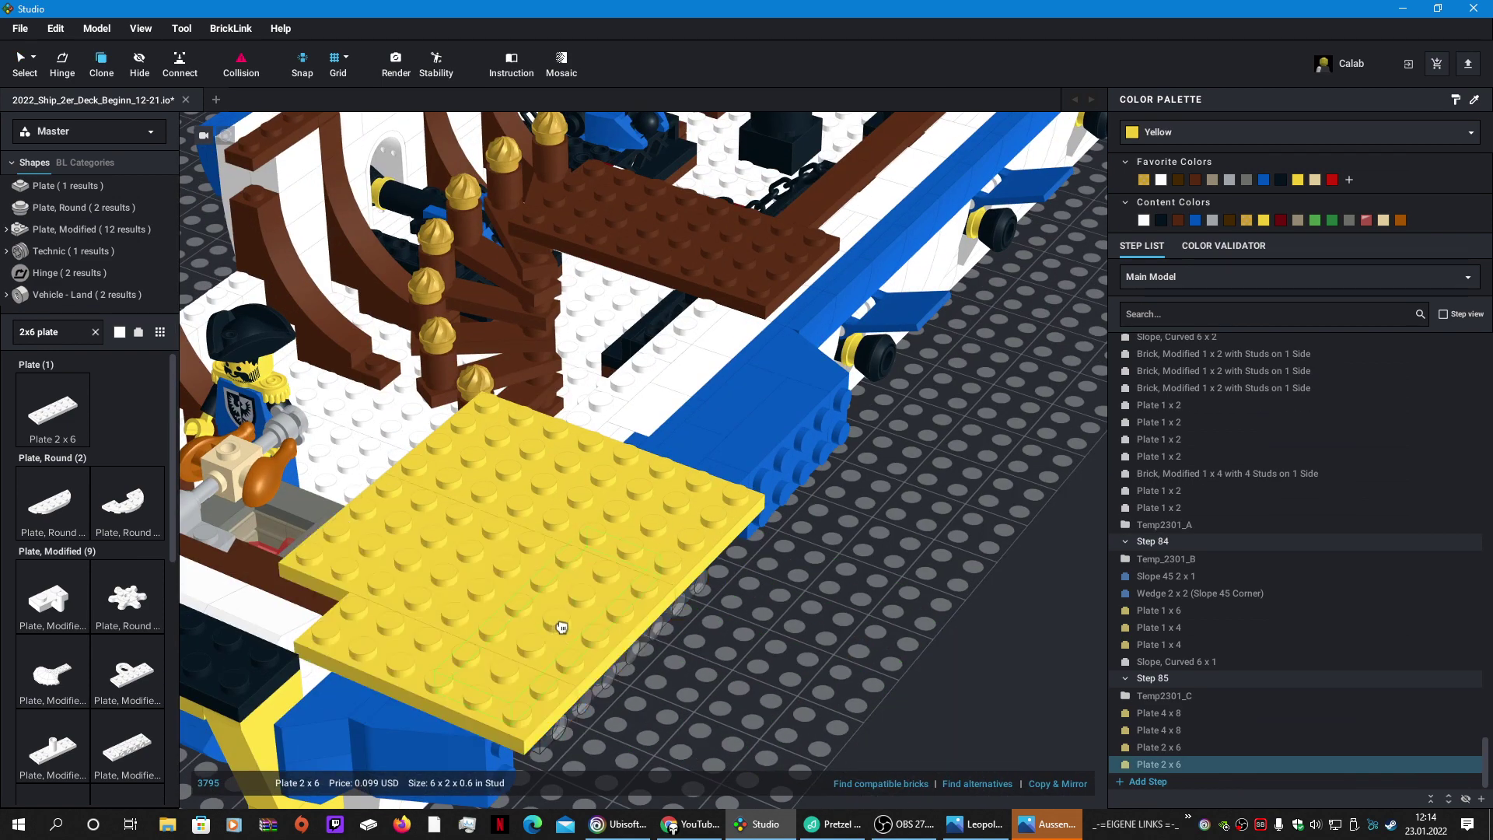
{"action": "key", "text": "Escape"}
Step: Color the rotated 2x6 plate on the outer edge of the yellow deck black
{"action": "left_click", "coordinate": [596, 647]}
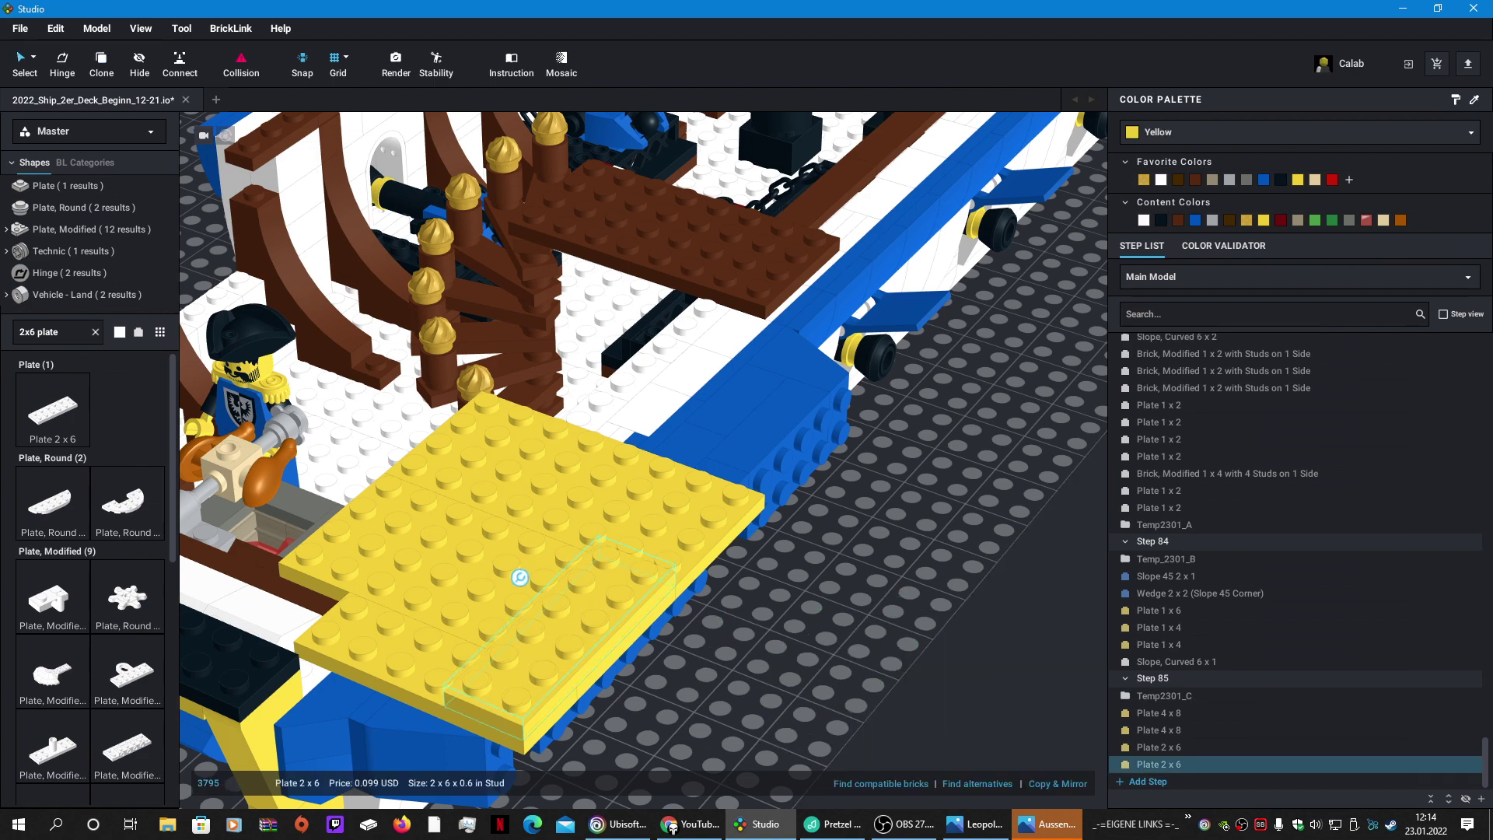
{"action": "left_click", "coordinate": [1162, 221]}
{"action": "left_click", "coordinate": [965, 536]}
{"action": "right_click_drag", "start_coordinate": [945, 576], "coordinate": [939, 500]}
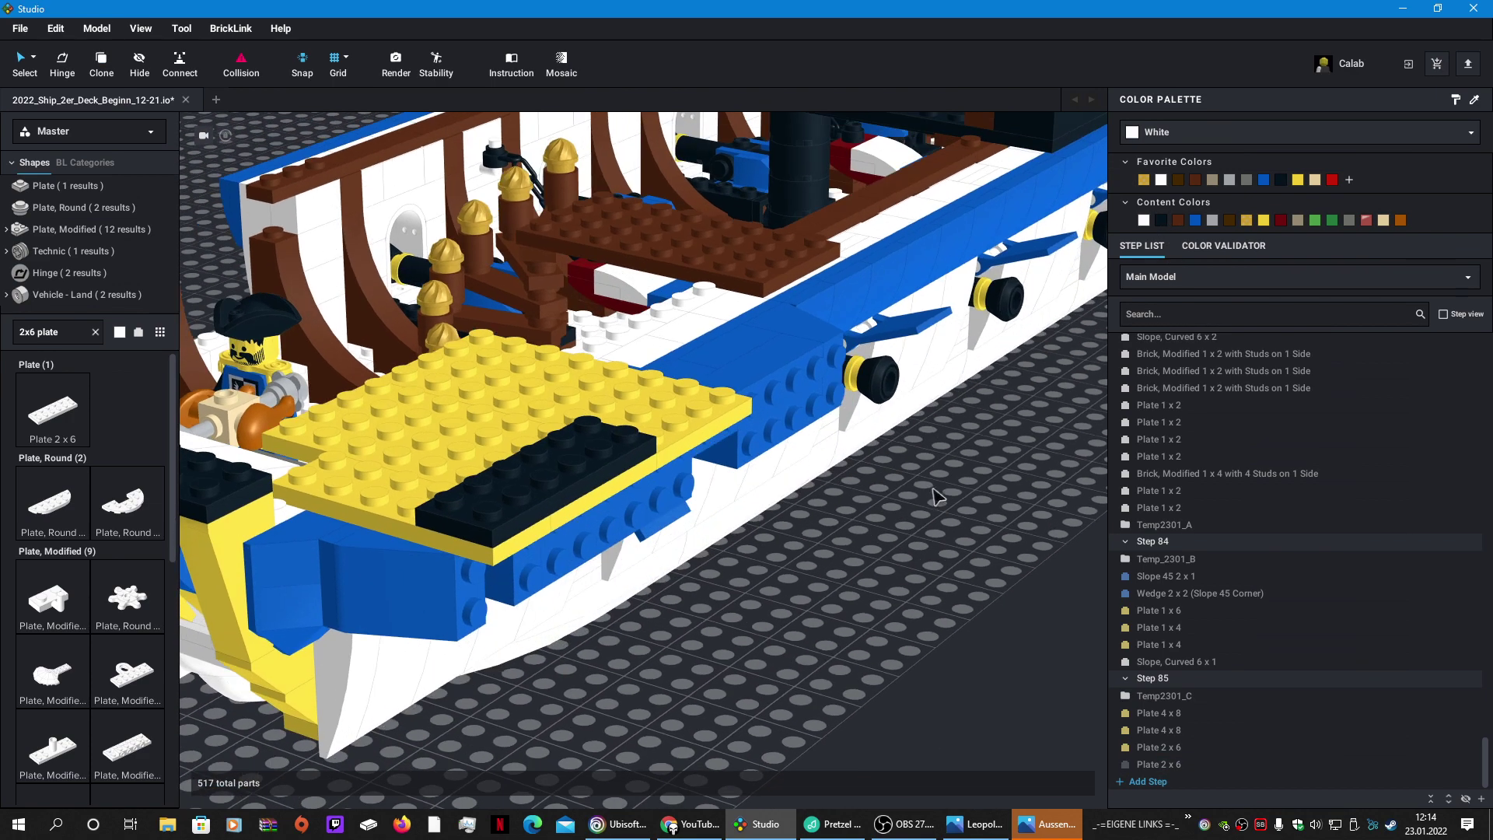
{"action": "left_click", "coordinate": [552, 490]}
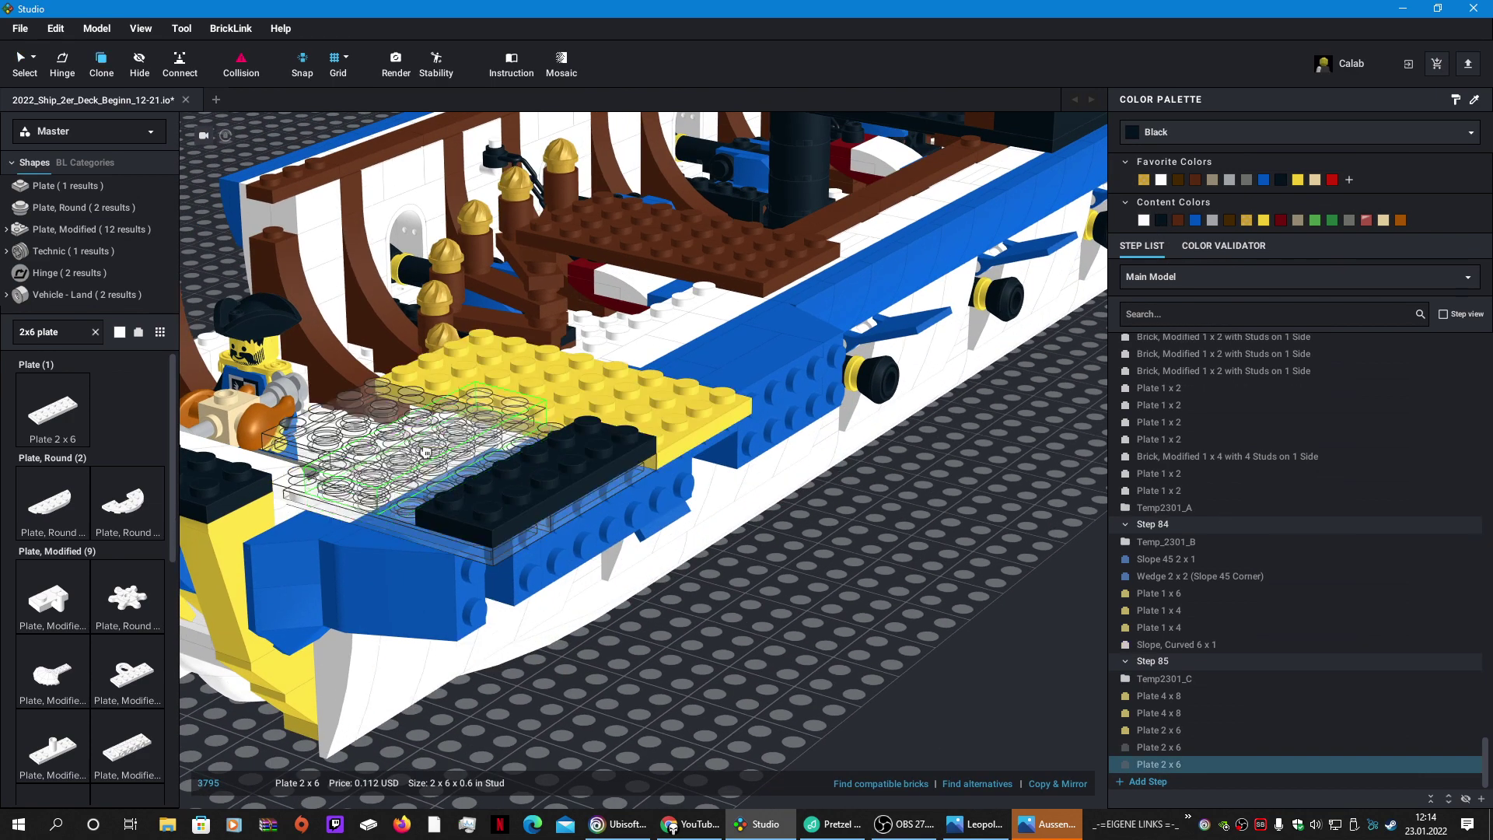
{"action": "mouse_move", "coordinate": [326, 443]}
{"action": "right_mouse_down"}
{"action": "mouse_move", "coordinate": [346, 529]}
{"action": "mouse_move", "coordinate": [707, 528]}
{"action": "right_mouse_up"}
{"action": "scroll", "coordinate": [688, 574], "scroll_direction": "down", "scroll_amount": 2}
{"action": "left_click_drag", "start_coordinate": [684, 579], "coordinate": [799, 634]}
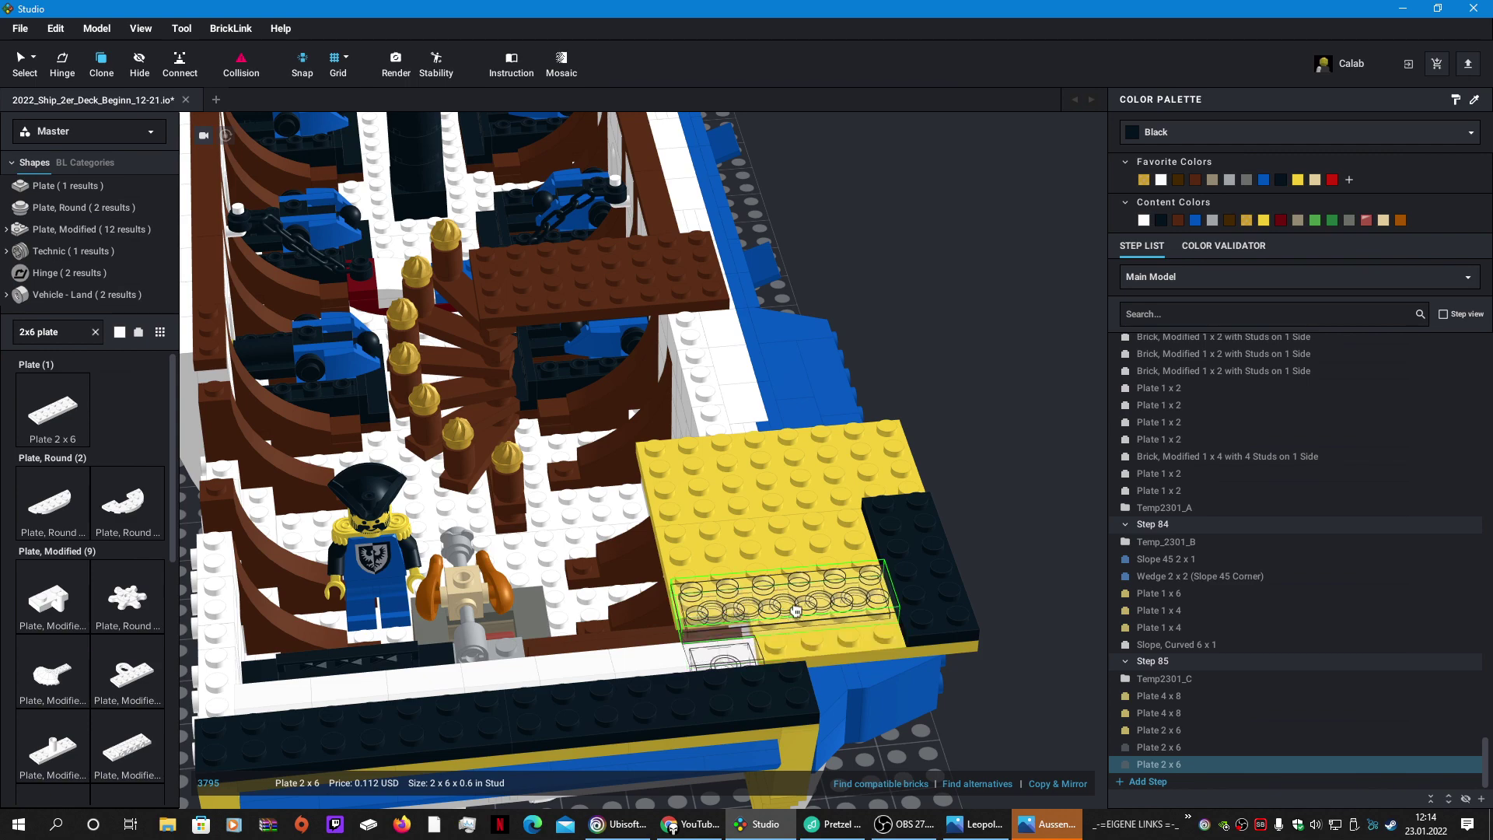
{"action": "right_click_drag", "start_coordinate": [794, 619], "coordinate": [960, 603]}
{"action": "key", "text": "Escape"}
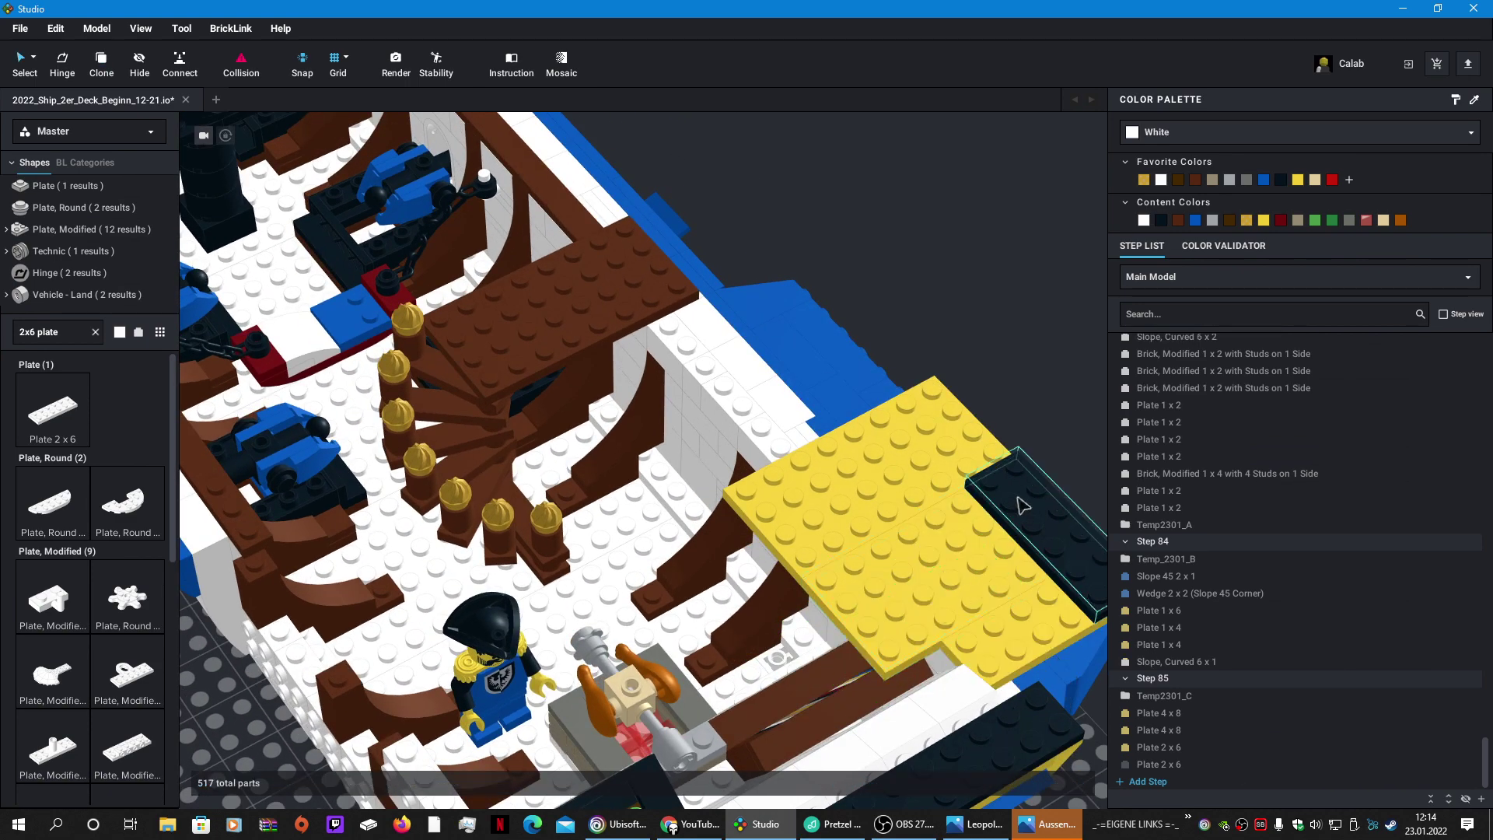
Step: Clone the black 2x6 plate twice and place the copies beside it, working inward across the yellow plates
{"action": "left_click", "coordinate": [1070, 552]}
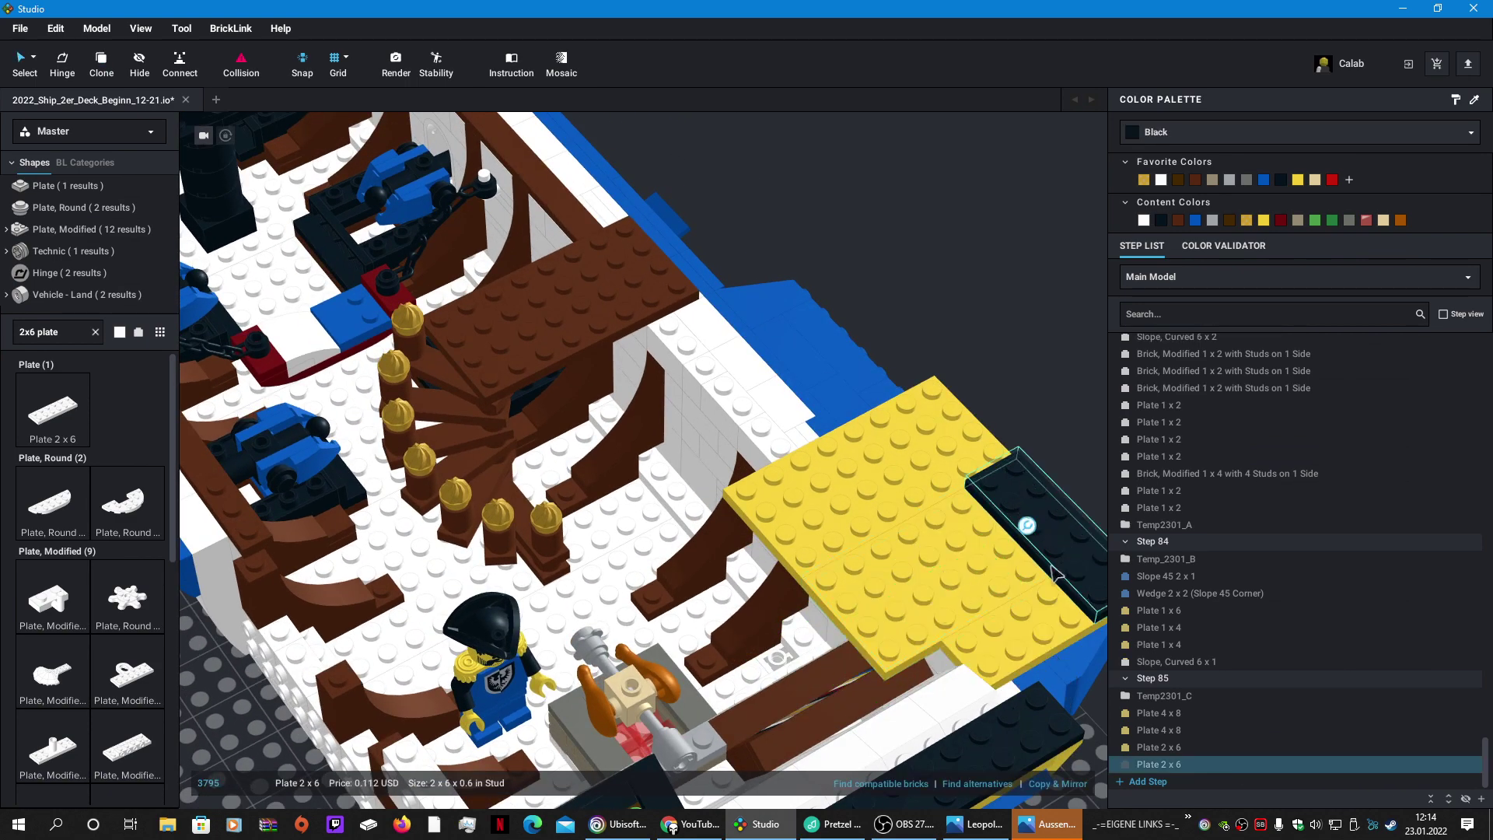
{"action": "key", "text": "c"}
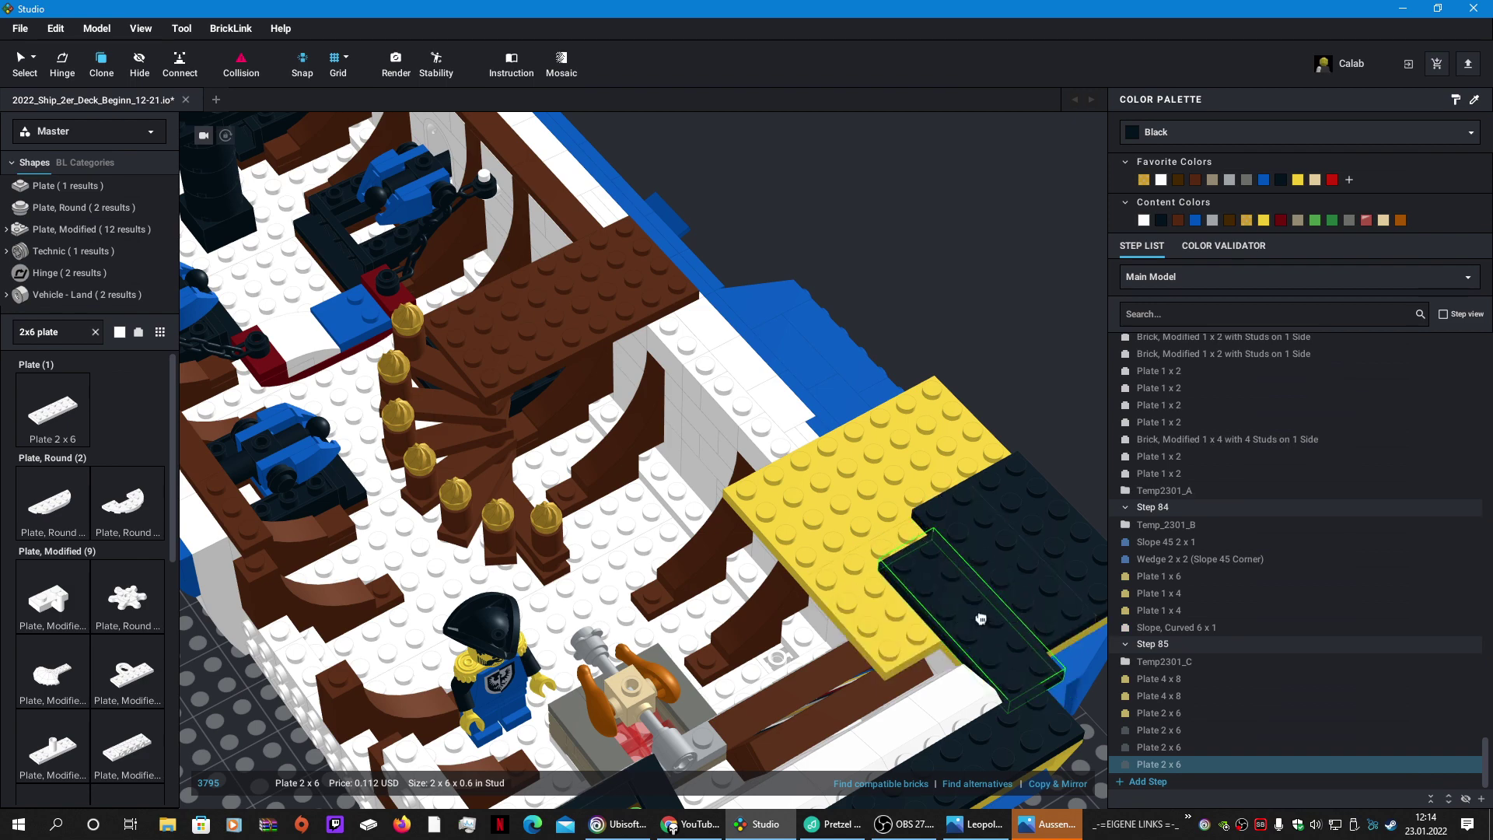
{"action": "key", "text": "Escape"}
Step: Set up a photoreal render with the preview zoomed in on the yellow and blue stern corner
{"action": "right_click_drag", "start_coordinate": [1046, 381], "coordinate": [1092, 350]}
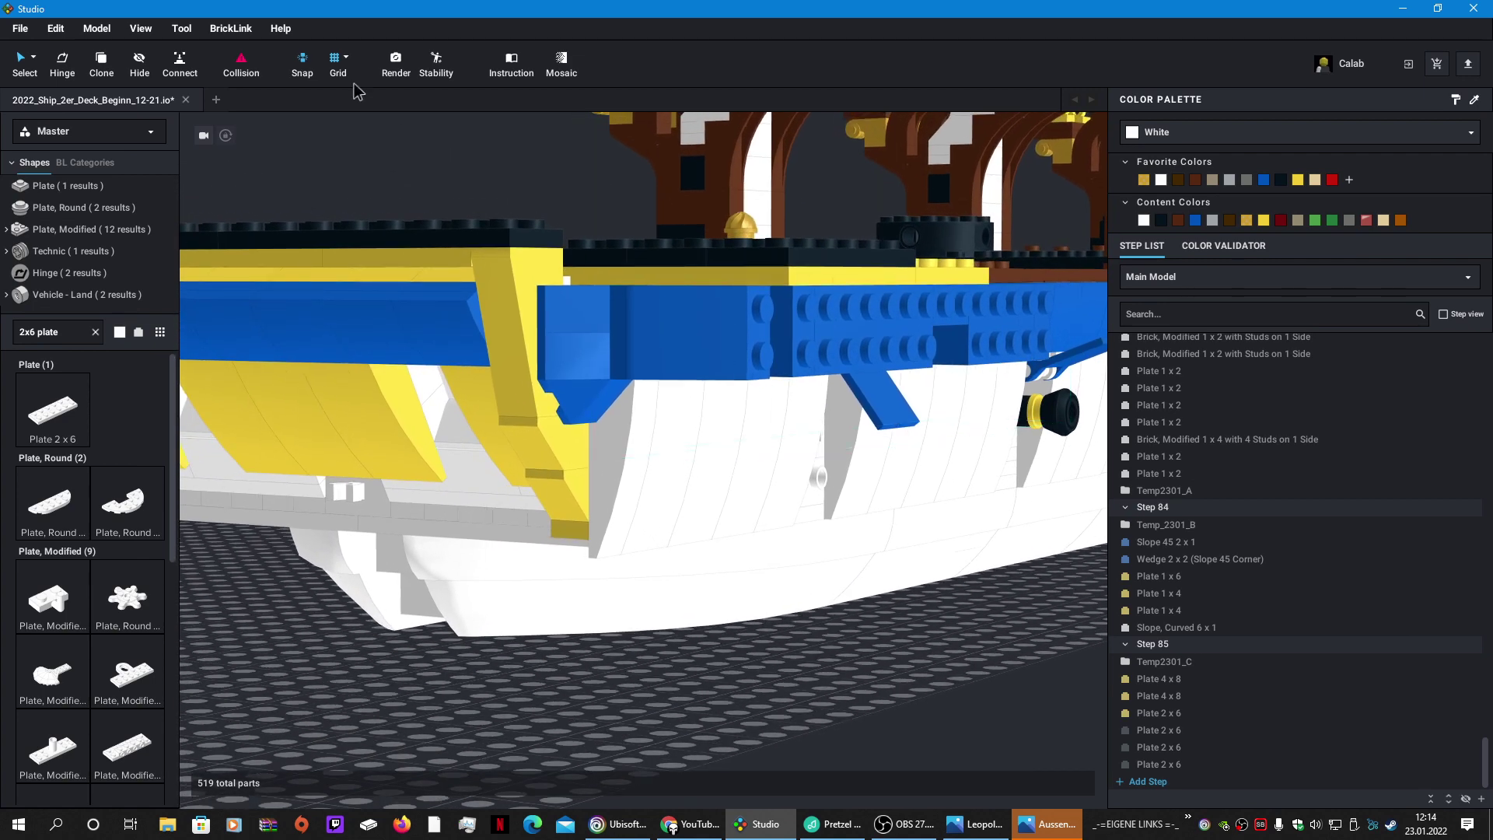
{"action": "left_click", "coordinate": [396, 63]}
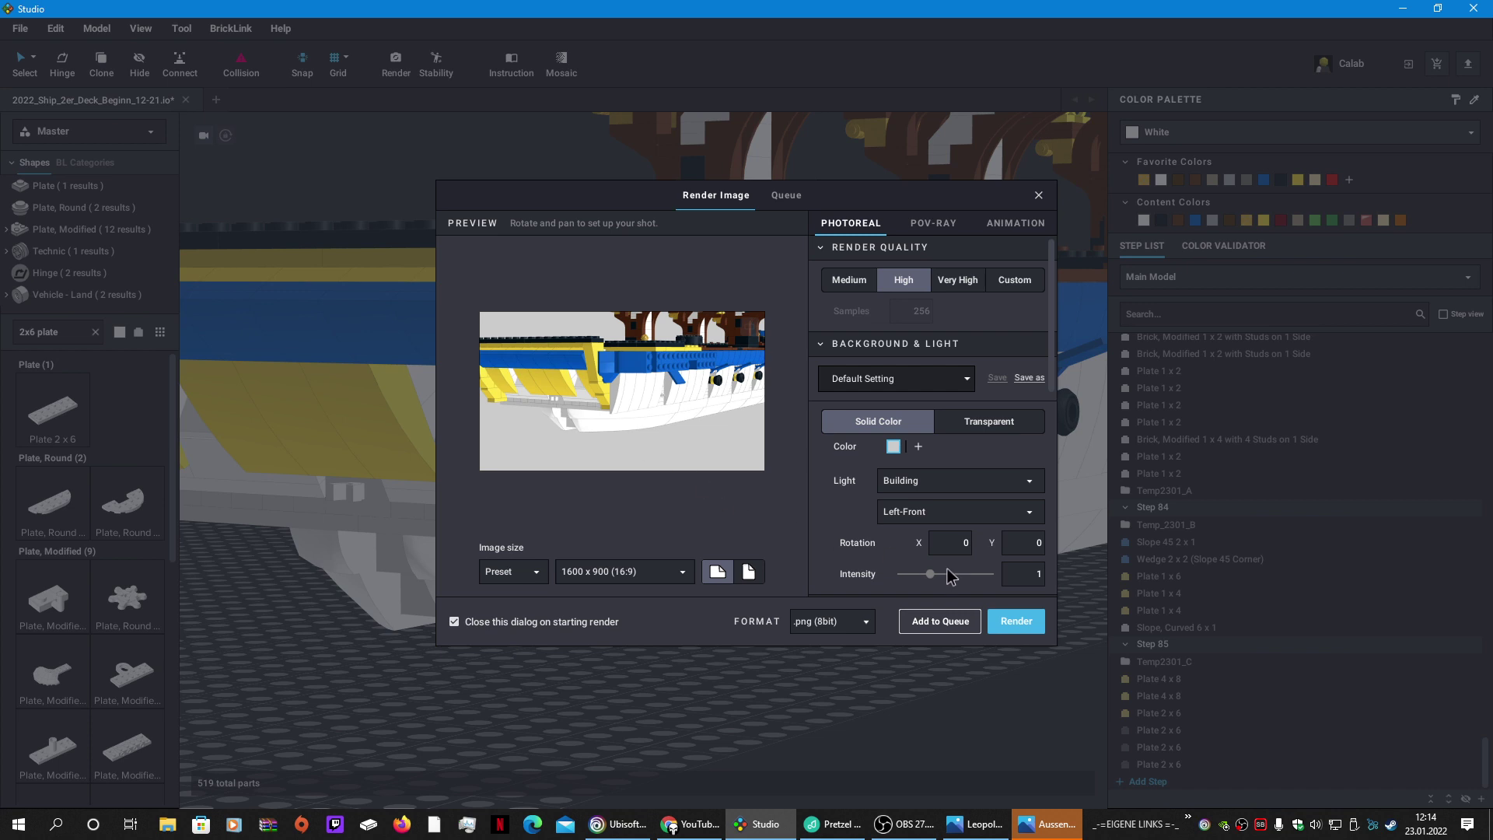
{"action": "scroll", "coordinate": [692, 399], "scroll_direction": "up", "scroll_amount": 2}
{"action": "right_click_drag", "start_coordinate": [691, 403], "coordinate": [764, 424]}
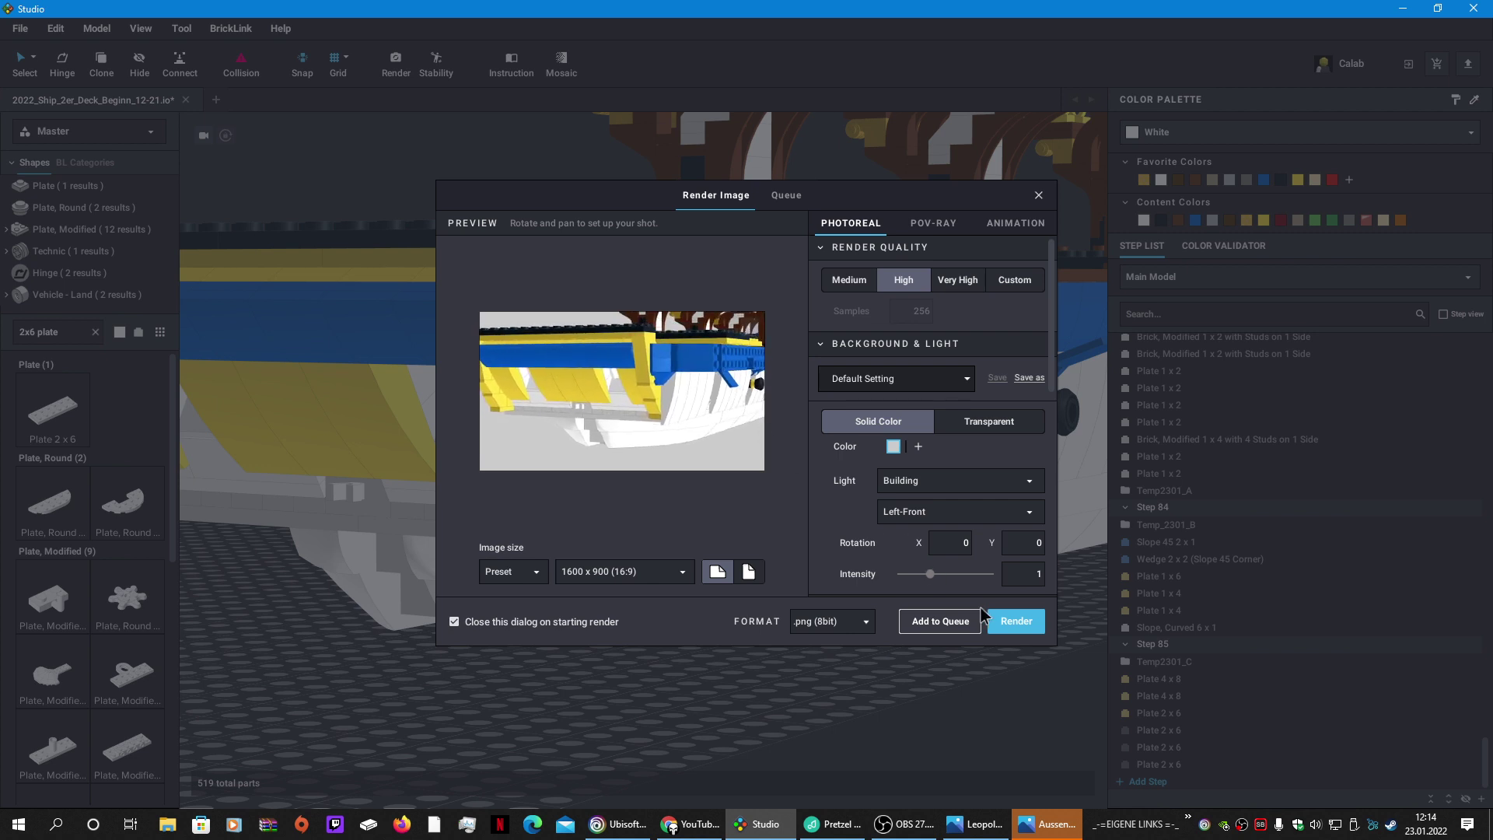
Step: Start the render and save it as a PNG in Ernsthaft Try 2022 under a new number in the Aussenboot Wand series
{"action": "left_click", "coordinate": [1015, 621]}
{"action": "scroll", "coordinate": [535, 218], "scroll_direction": "down", "scroll_amount": 10}
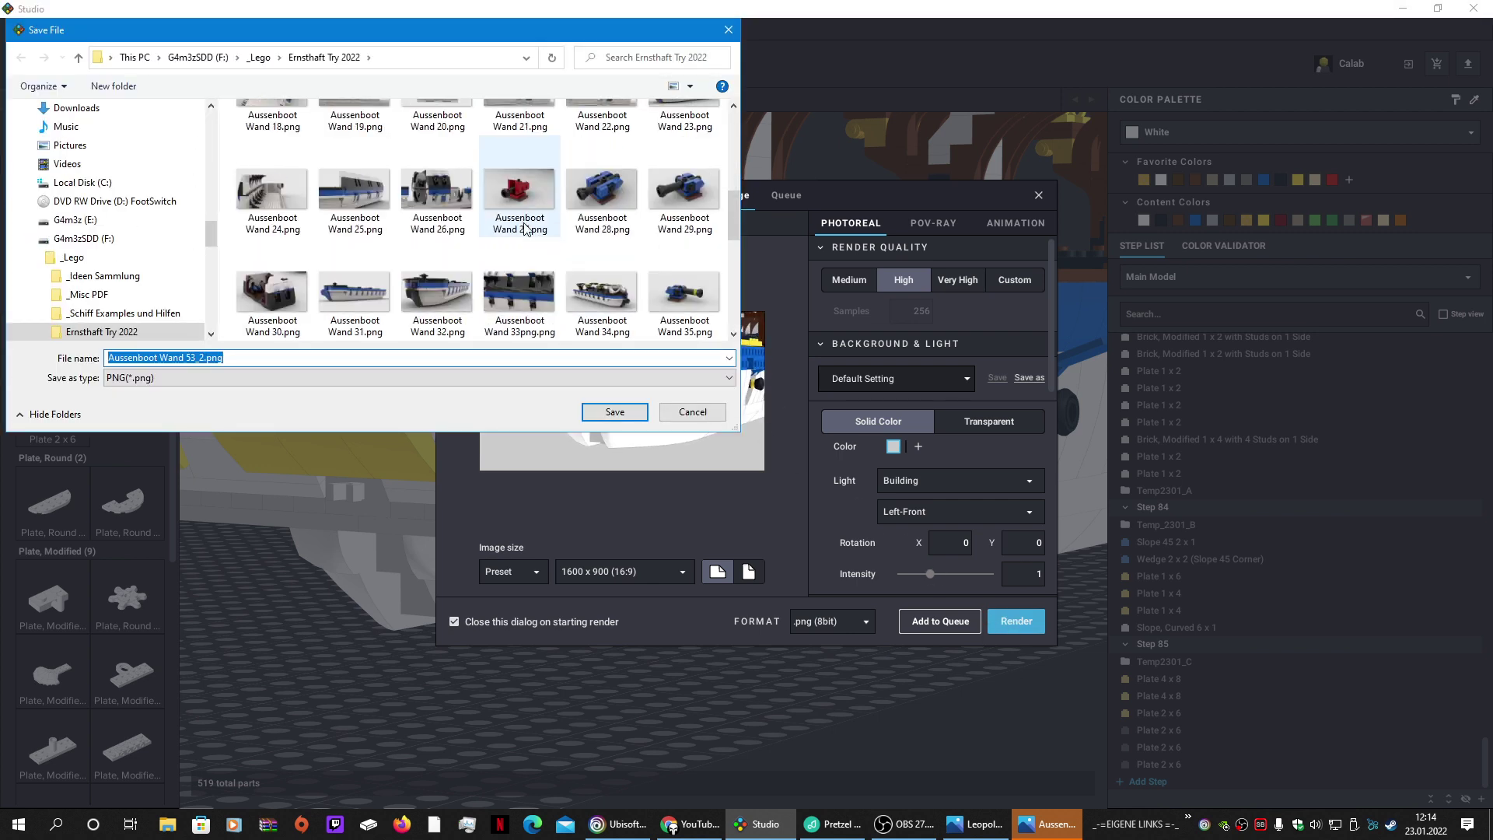
{"action": "left_click", "coordinate": [694, 227]}
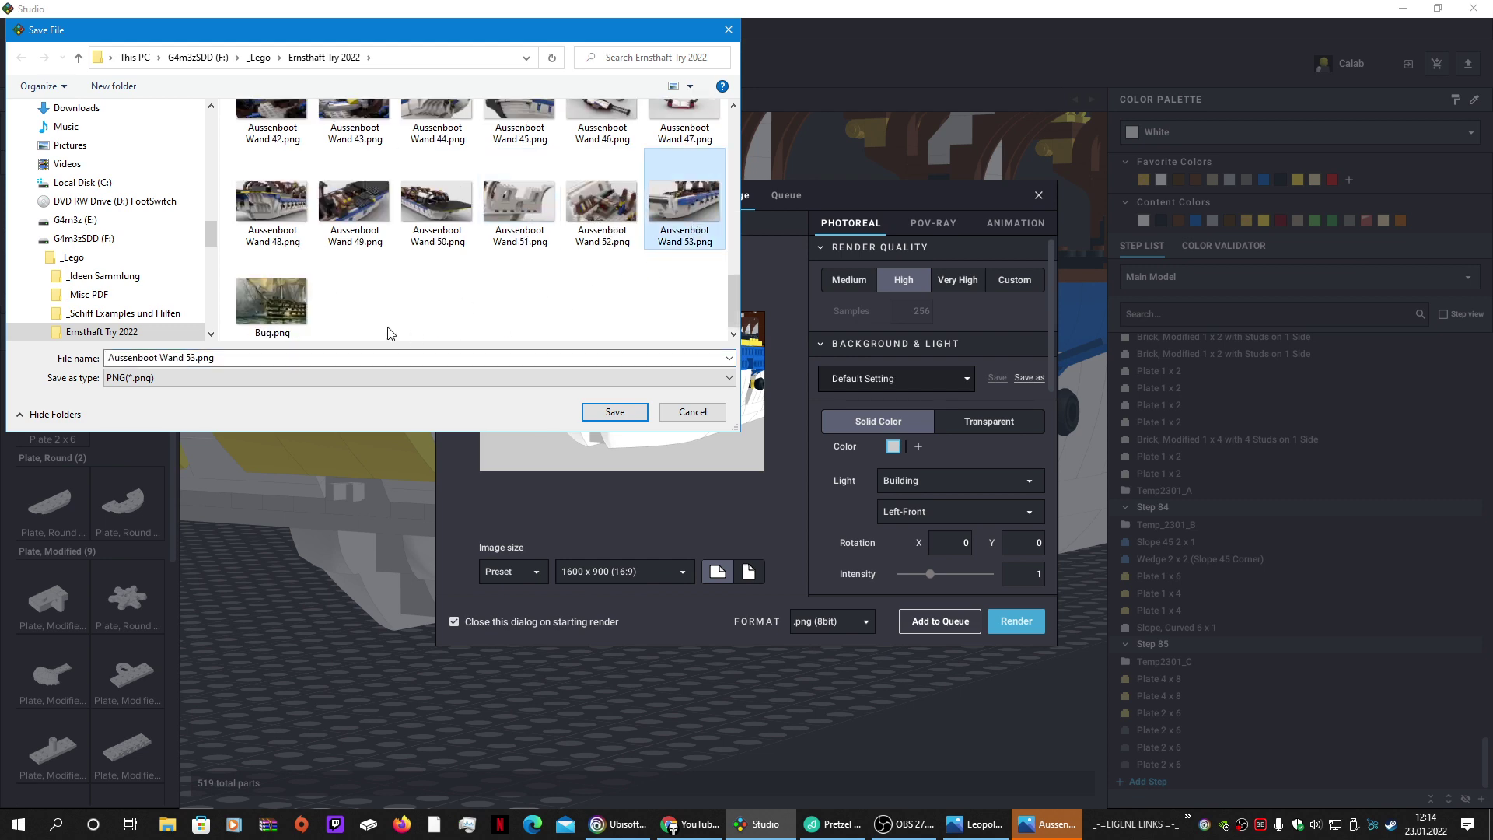
{"action": "left_click", "coordinate": [192, 356]}
{"action": "left_click", "coordinate": [192, 357]}
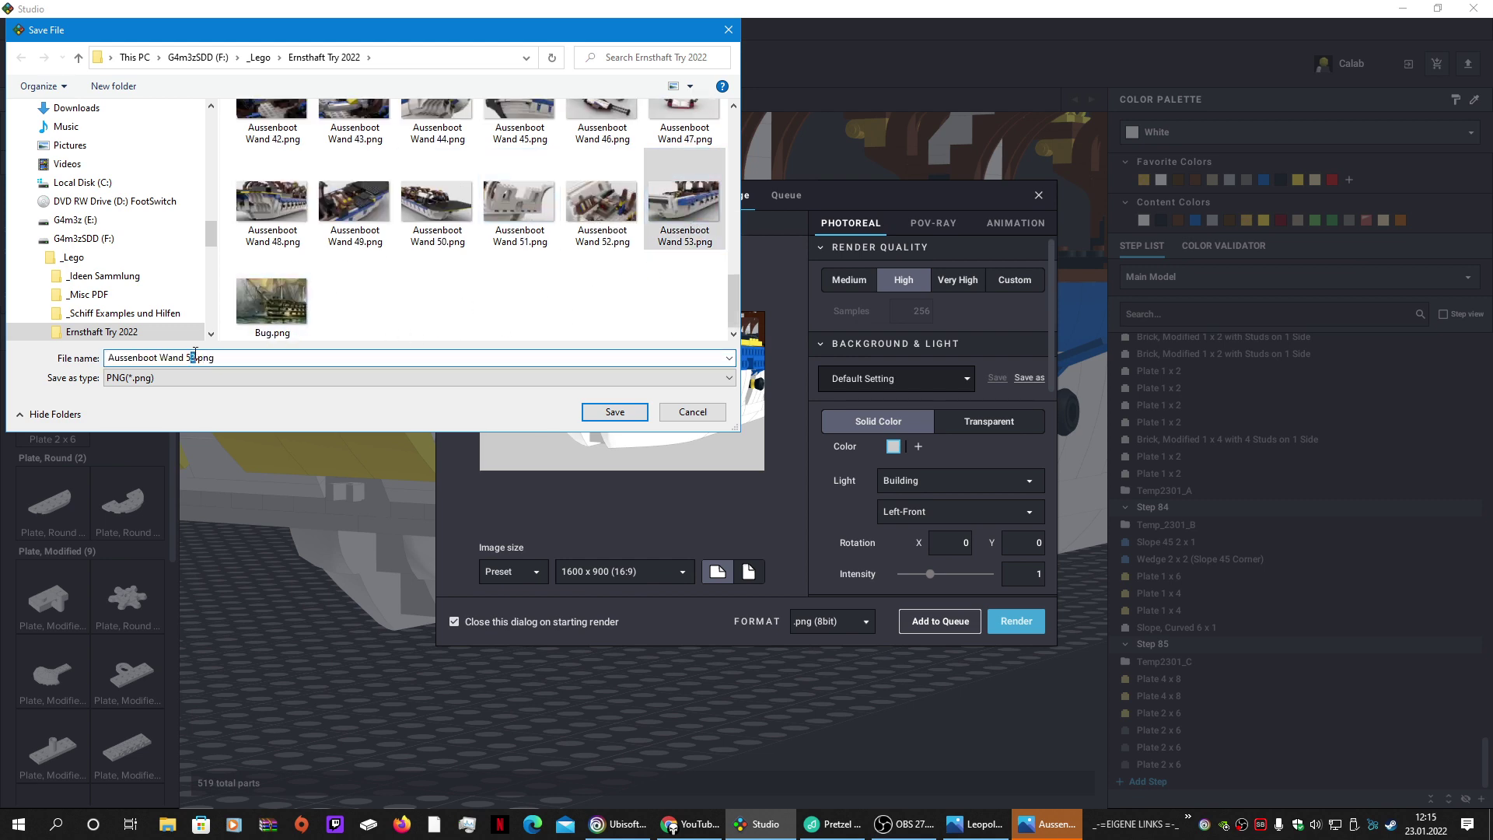
{"action": "left_click", "coordinate": [616, 412]}
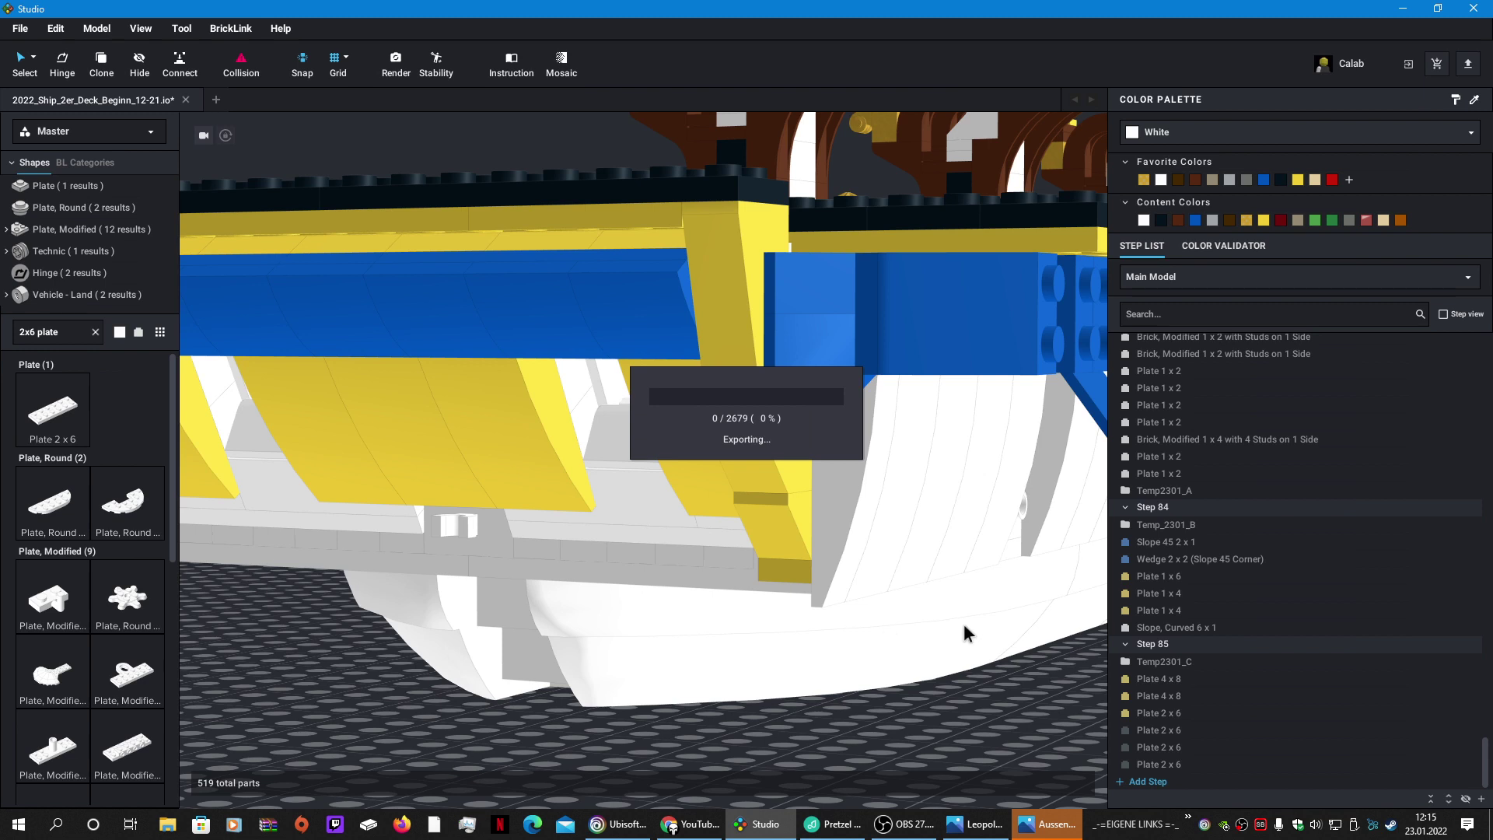
Step: Enlarge the Eyesight renderer window to full screen to follow the stern render
{"action": "left_click", "coordinate": [904, 824]}
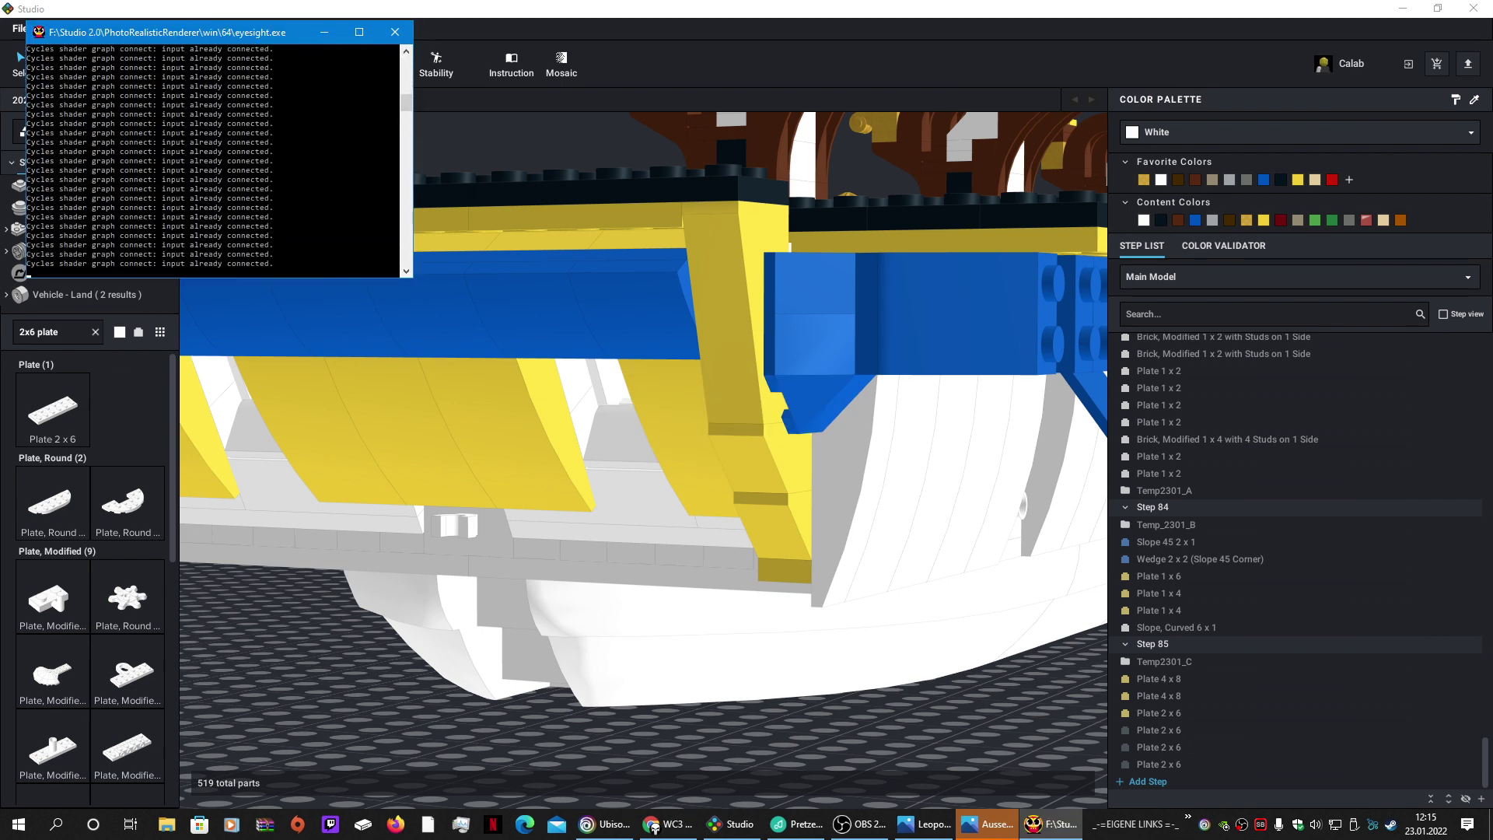
{"action": "left_click", "coordinate": [654, 826]}
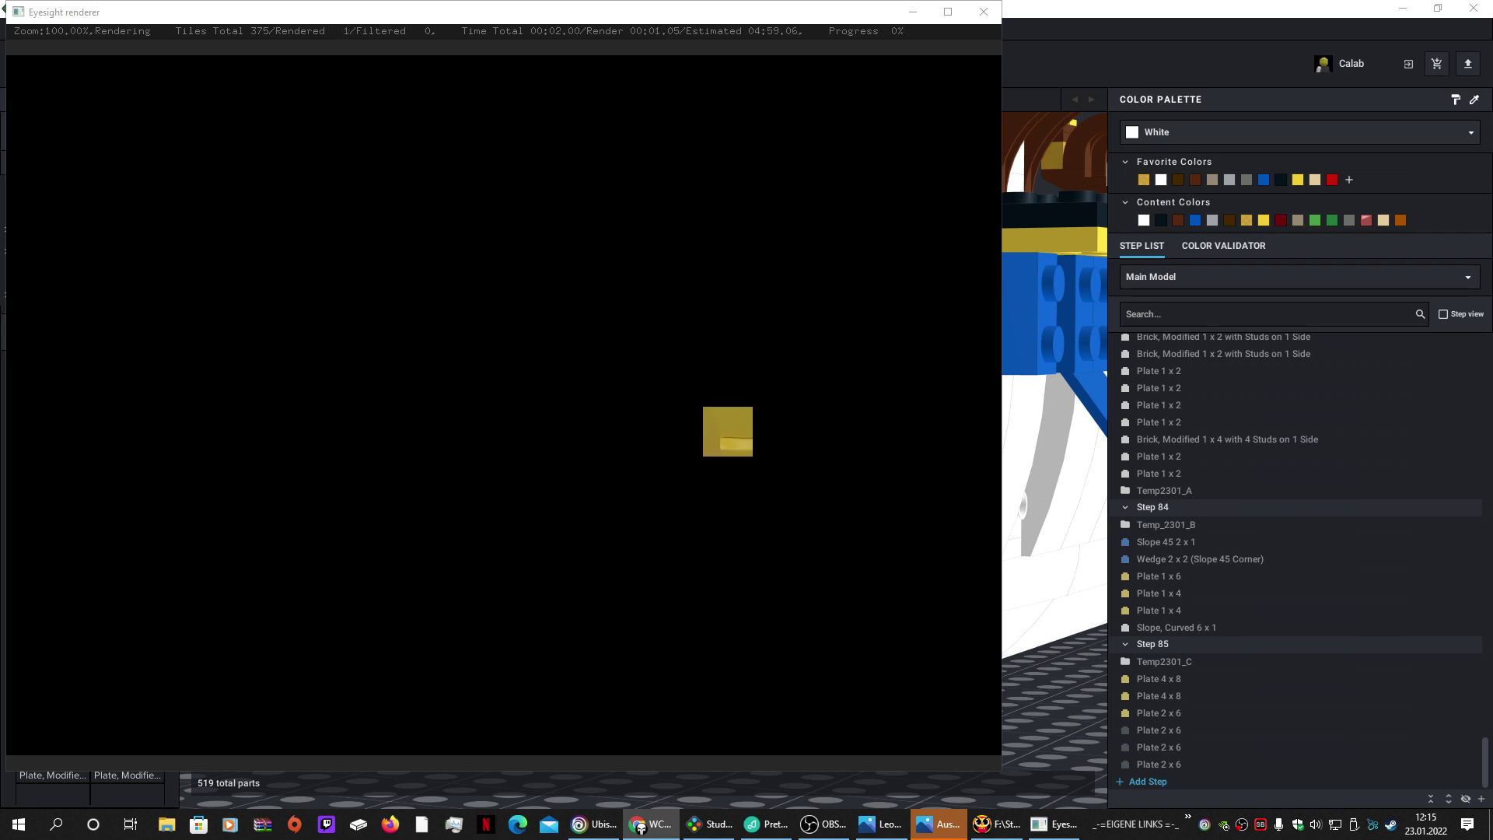
{"action": "left_click", "coordinate": [948, 12]}
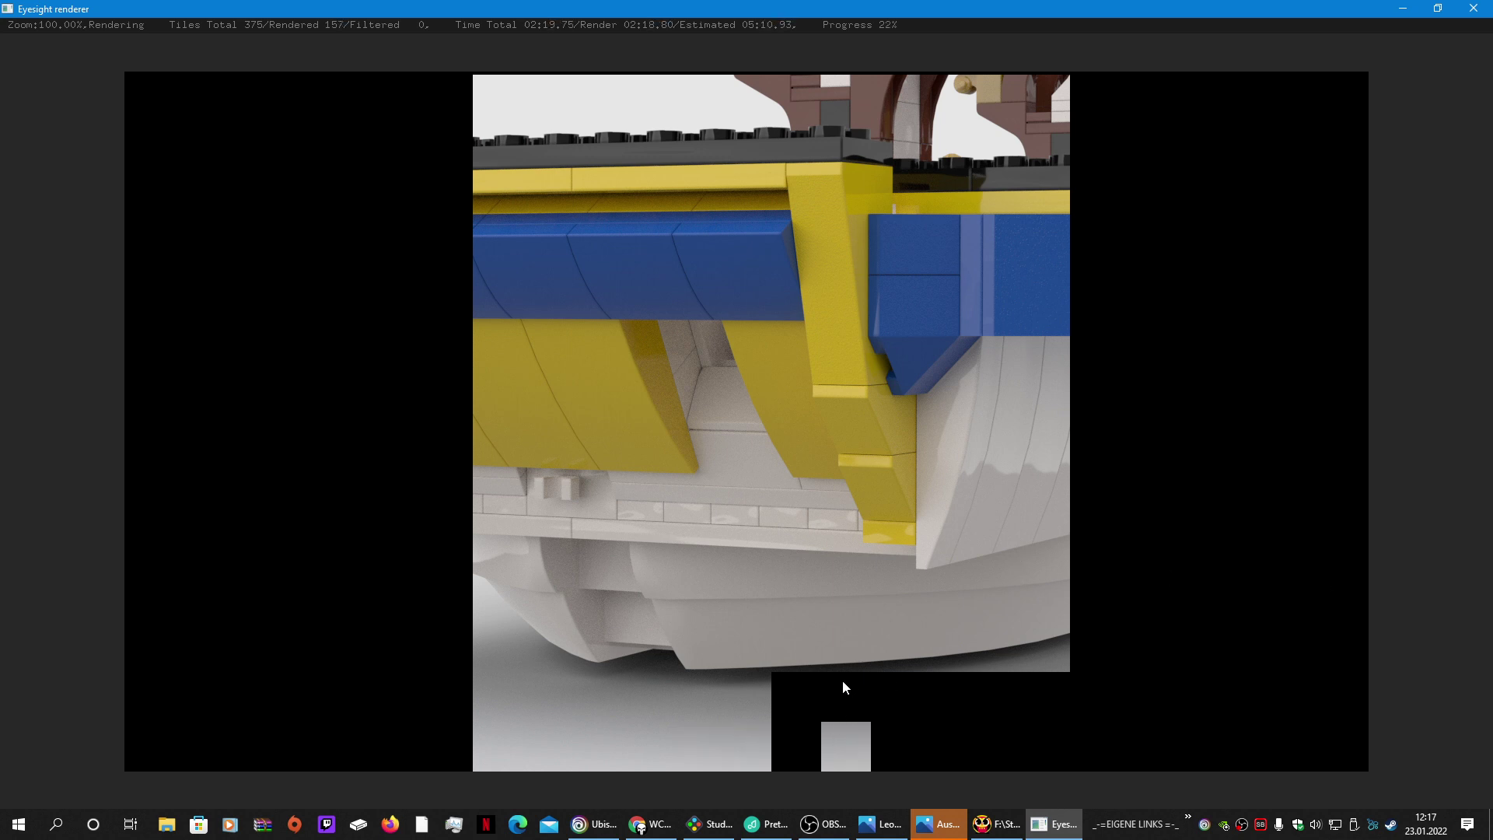
Step: Switch back to Studio and open the Temp_2301_B submodel at the stern's corner for editing
{"action": "left_click", "coordinate": [709, 824]}
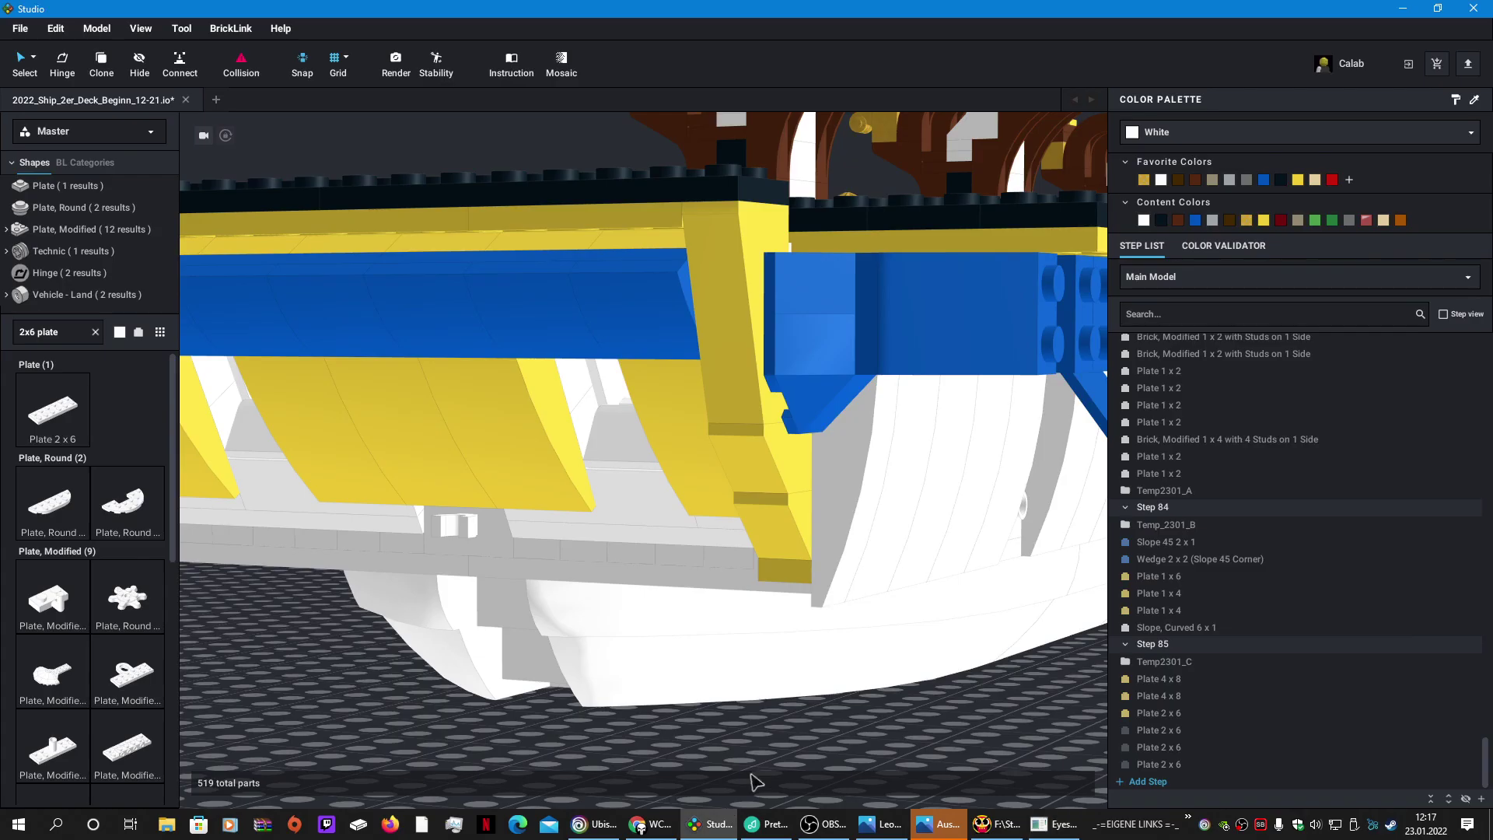
{"action": "left_click", "coordinate": [783, 537]}
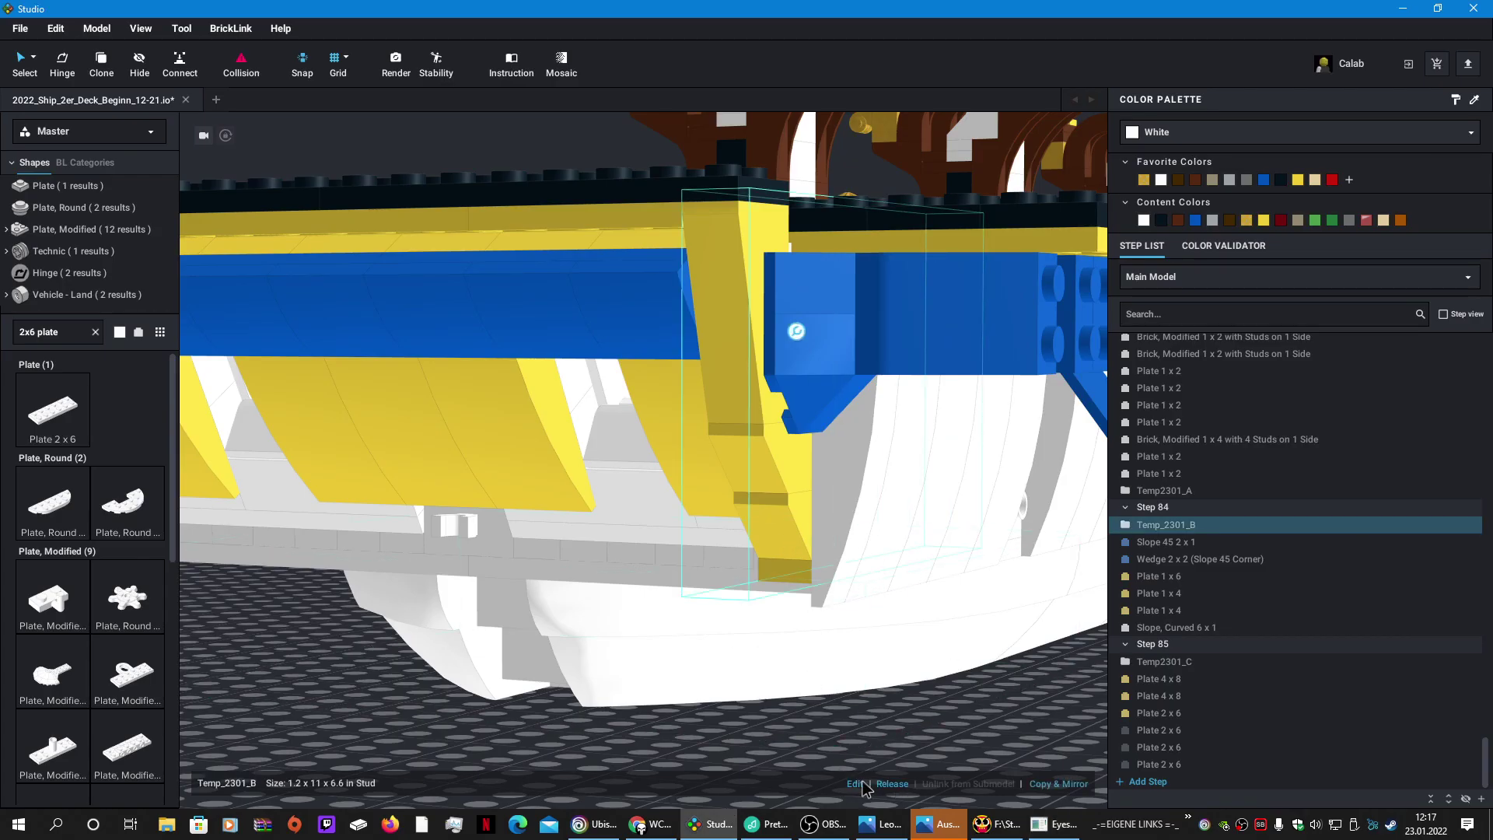
{"action": "left_click", "coordinate": [855, 784]}
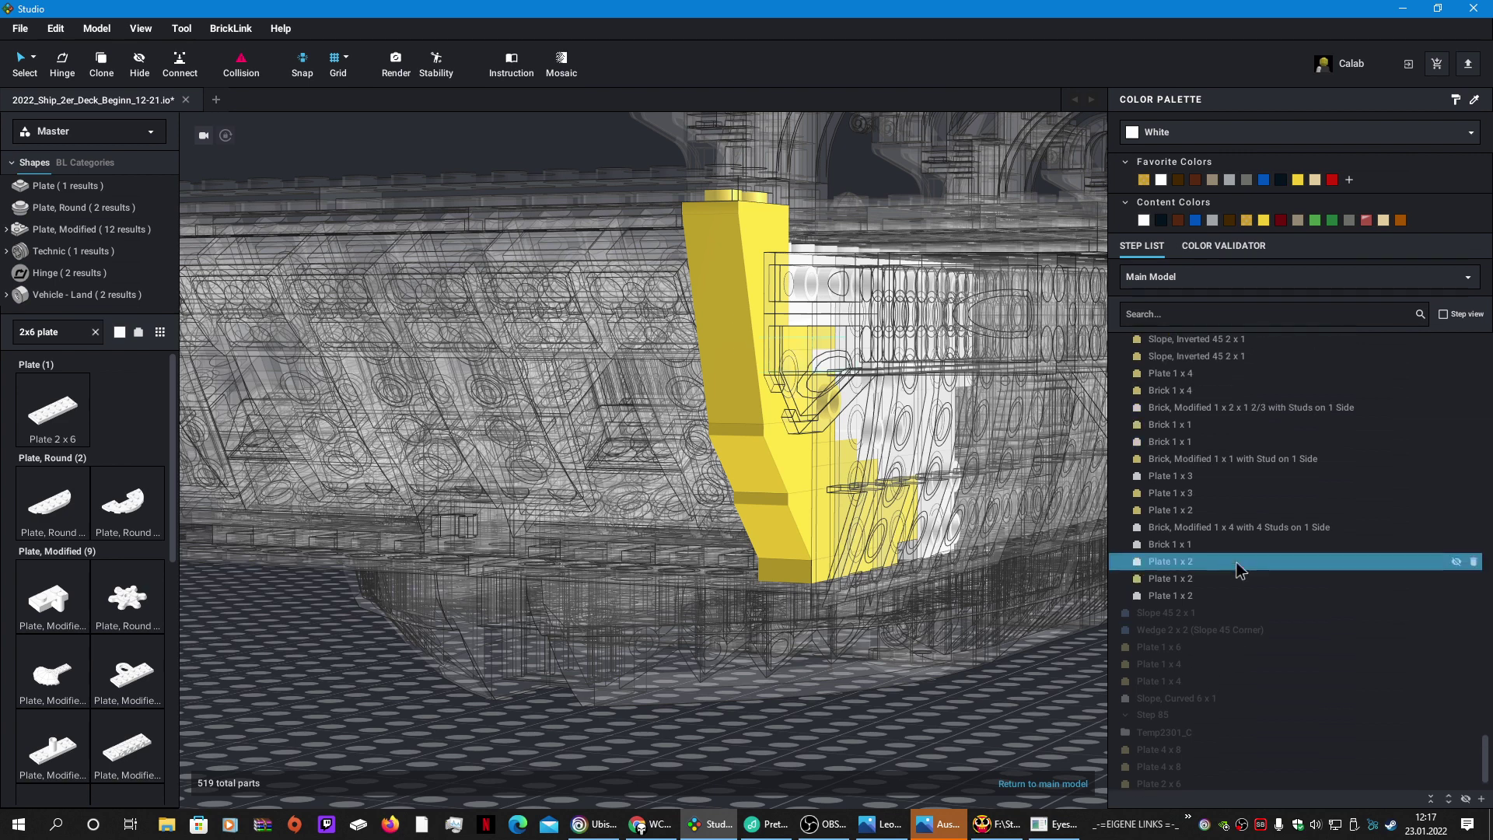
Step: Color all yellow slopes, bricks and plates of the Temp_2301_B submodel red and return to the main model
{"action": "scroll", "coordinate": [1239, 570], "scroll_direction": "up", "scroll_amount": 3}
{"action": "left_click", "coordinate": [1189, 437]}
{"action": "left_click", "coordinate": [1190, 454], "text": "shift"}
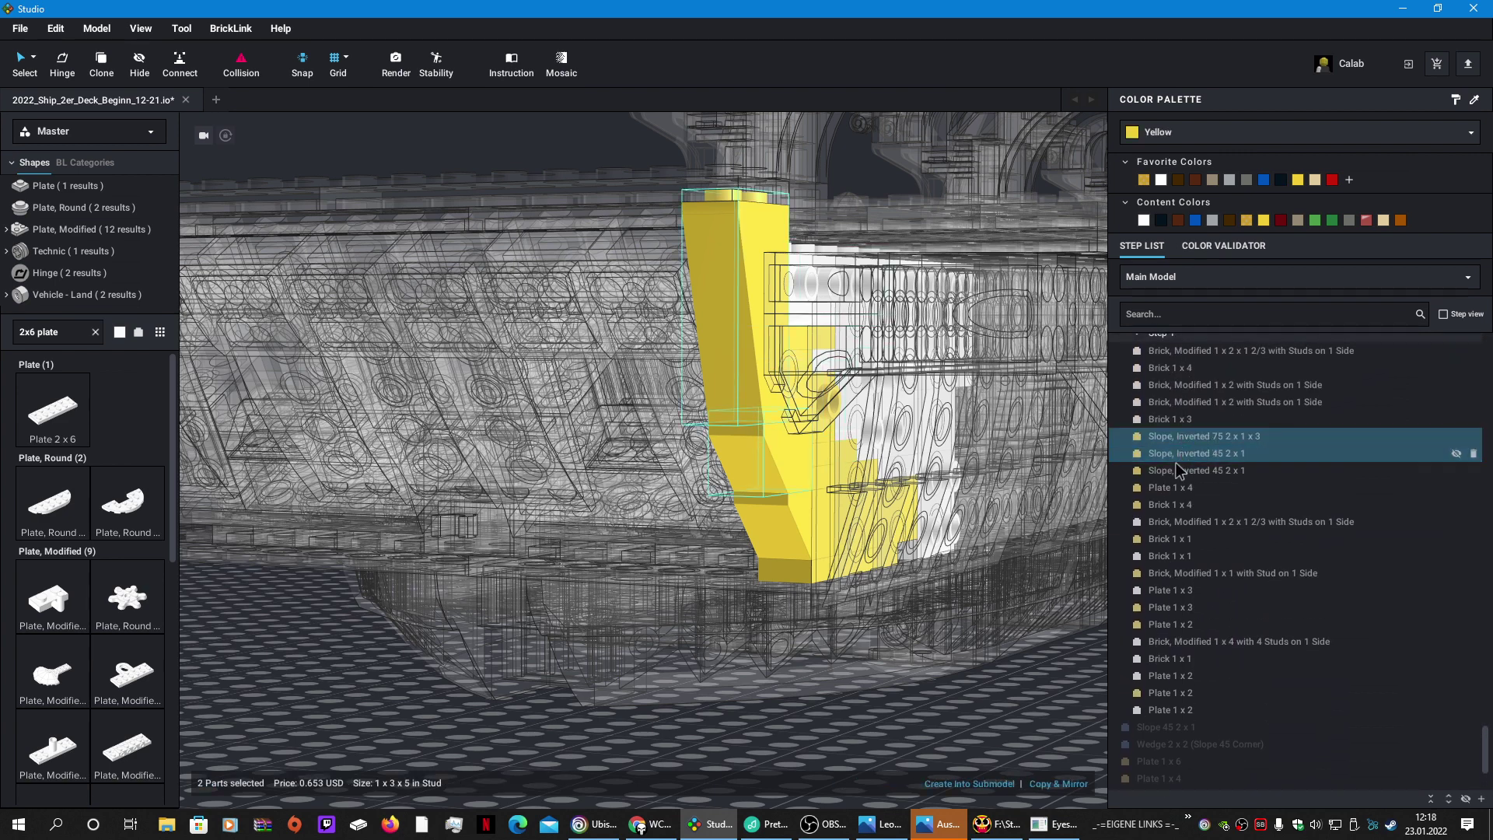
{"action": "left_click", "coordinate": [1176, 469], "text": "ctrl"}
{"action": "left_click", "coordinate": [1173, 488], "text": "ctrl"}
{"action": "left_click", "coordinate": [1165, 506], "text": "ctrl"}
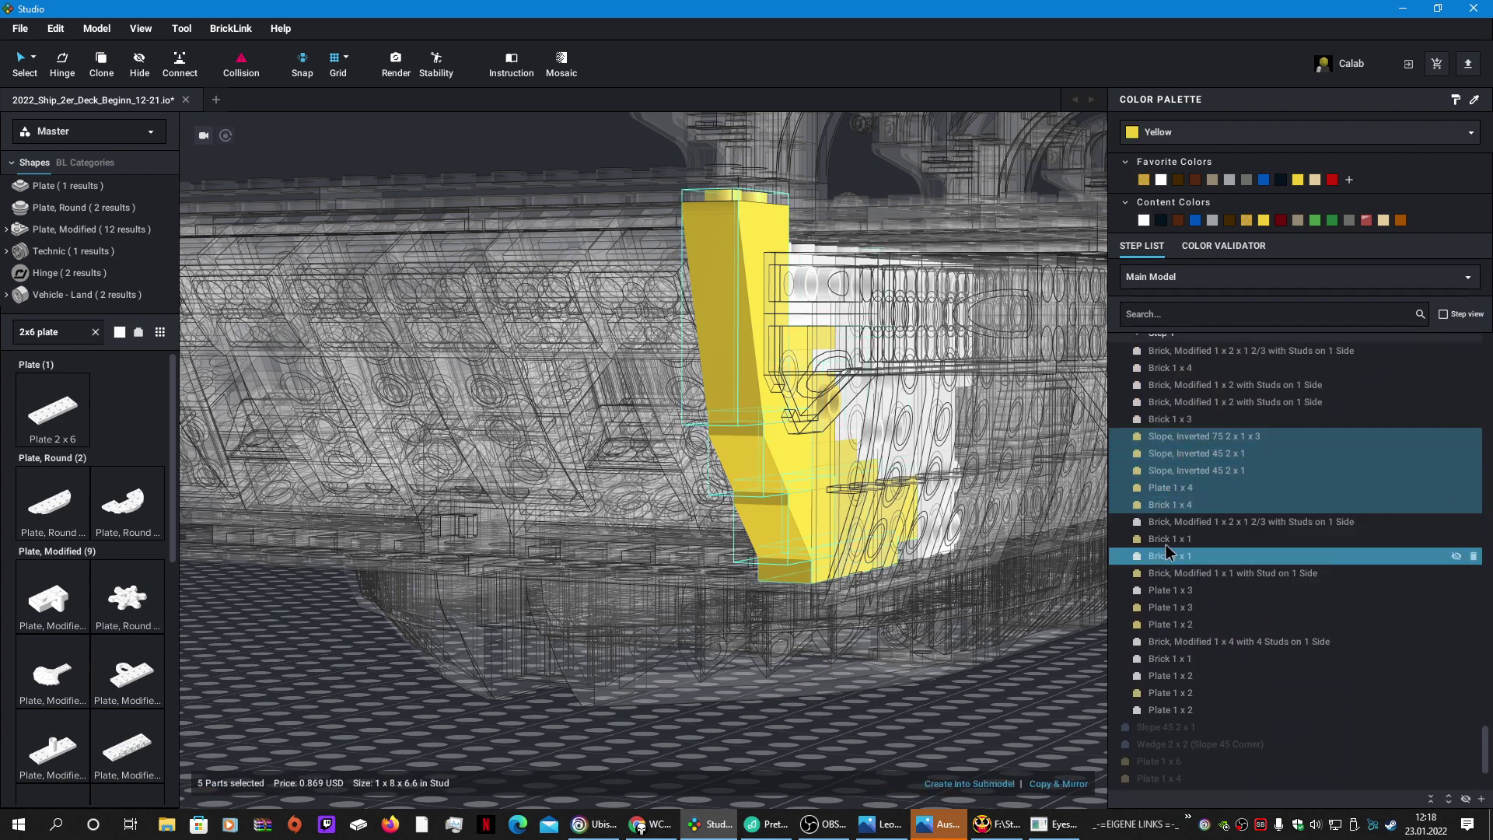
{"action": "left_click", "coordinate": [1170, 539], "text": "ctrl"}
{"action": "left_click", "coordinate": [1190, 573], "text": "ctrl"}
{"action": "left_click", "coordinate": [1171, 607], "text": "ctrl"}
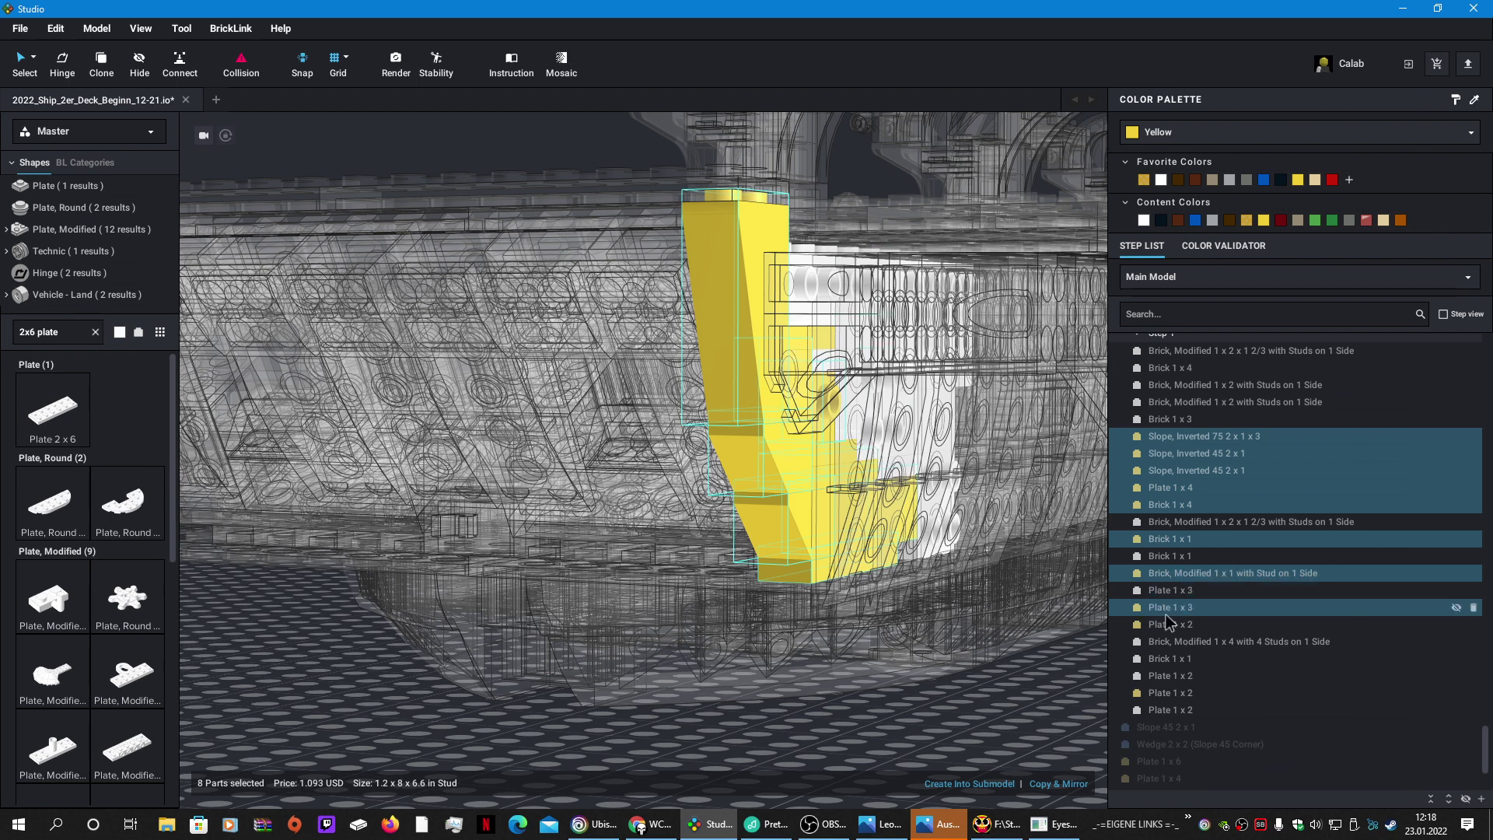
{"action": "left_click", "coordinate": [1171, 625], "text": "ctrl"}
{"action": "left_click", "coordinate": [1171, 693], "text": "ctrl"}
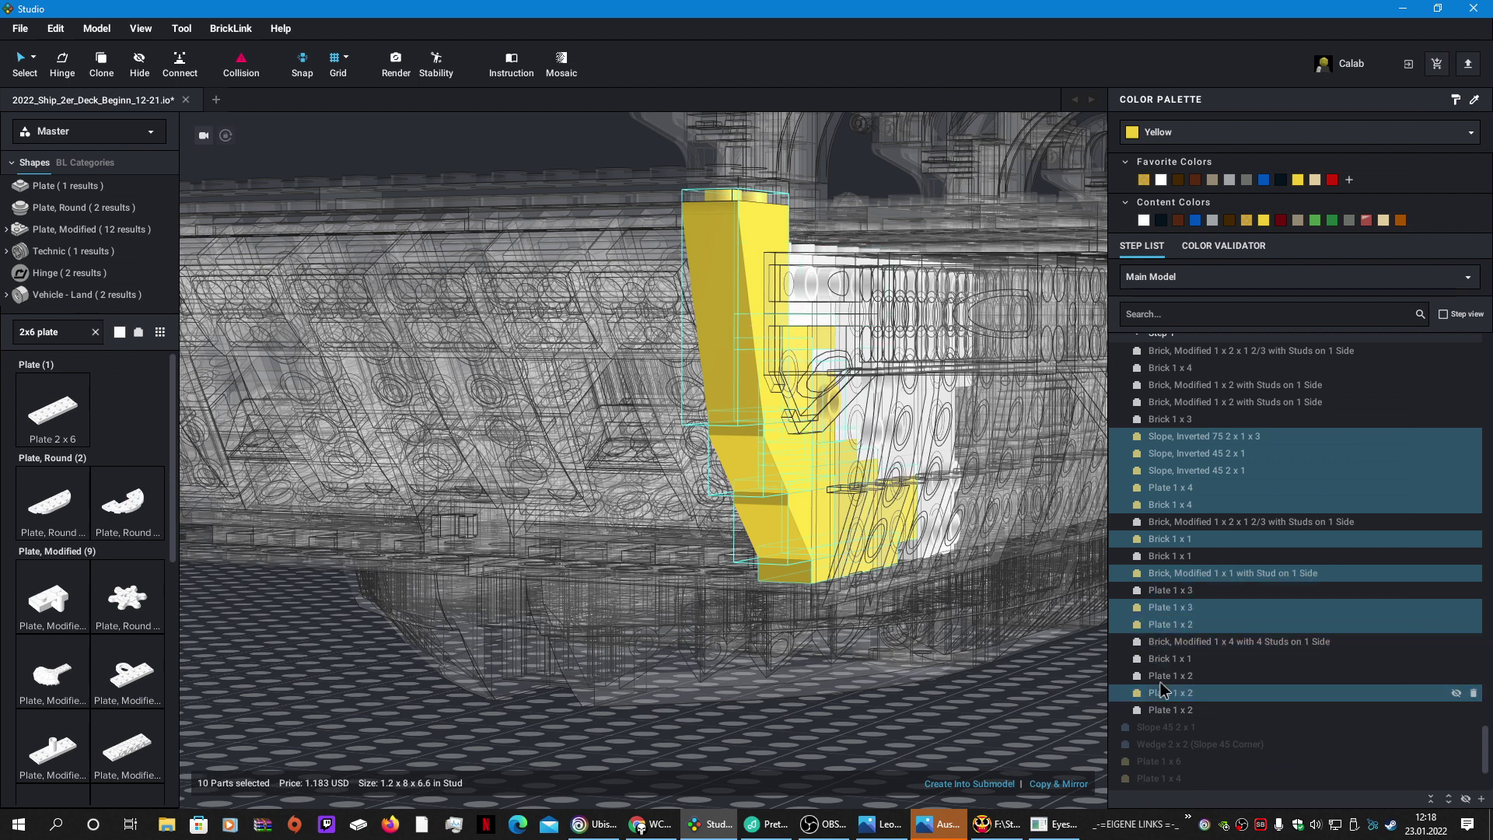
{"action": "left_click", "coordinate": [1332, 181]}
{"action": "left_click", "coordinate": [991, 727]}
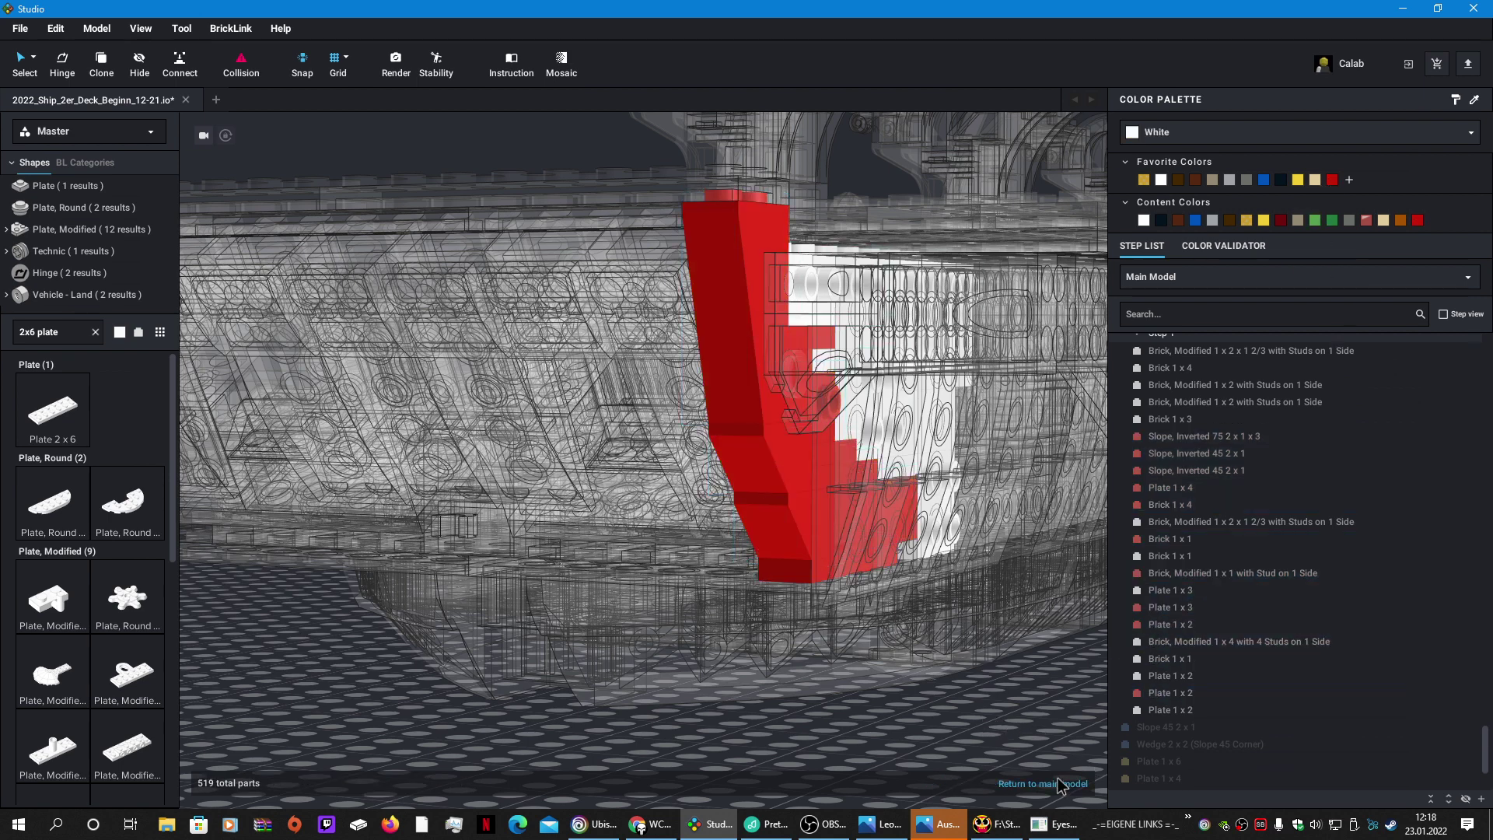
{"action": "left_click", "coordinate": [1059, 780]}
{"action": "right_click_drag", "start_coordinate": [1028, 688], "coordinate": [754, 703]}
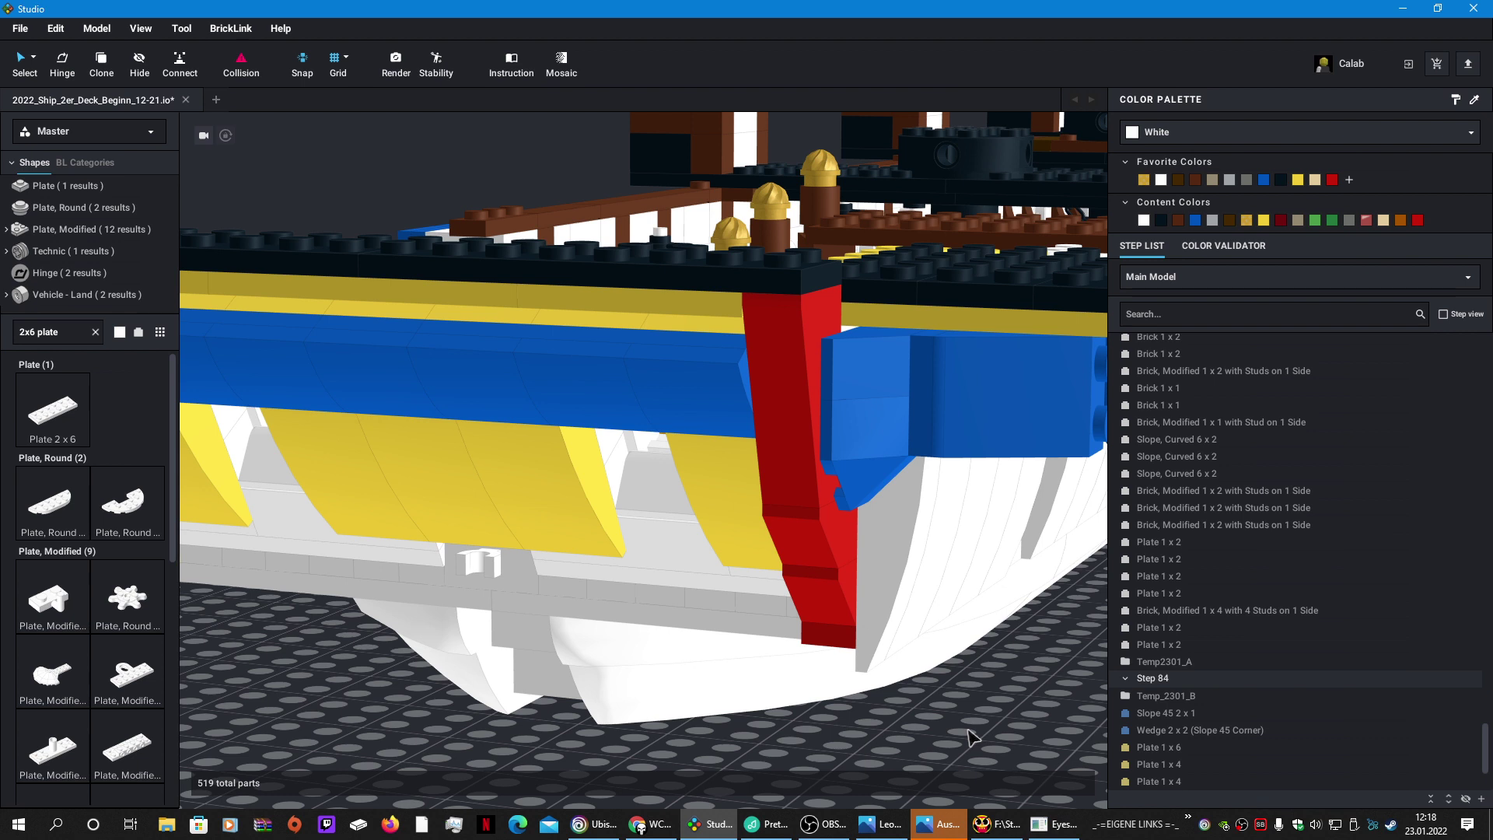
Step: Open the red corner post's submodel Temp_2301_B for editing again
{"action": "left_click", "coordinate": [790, 615]}
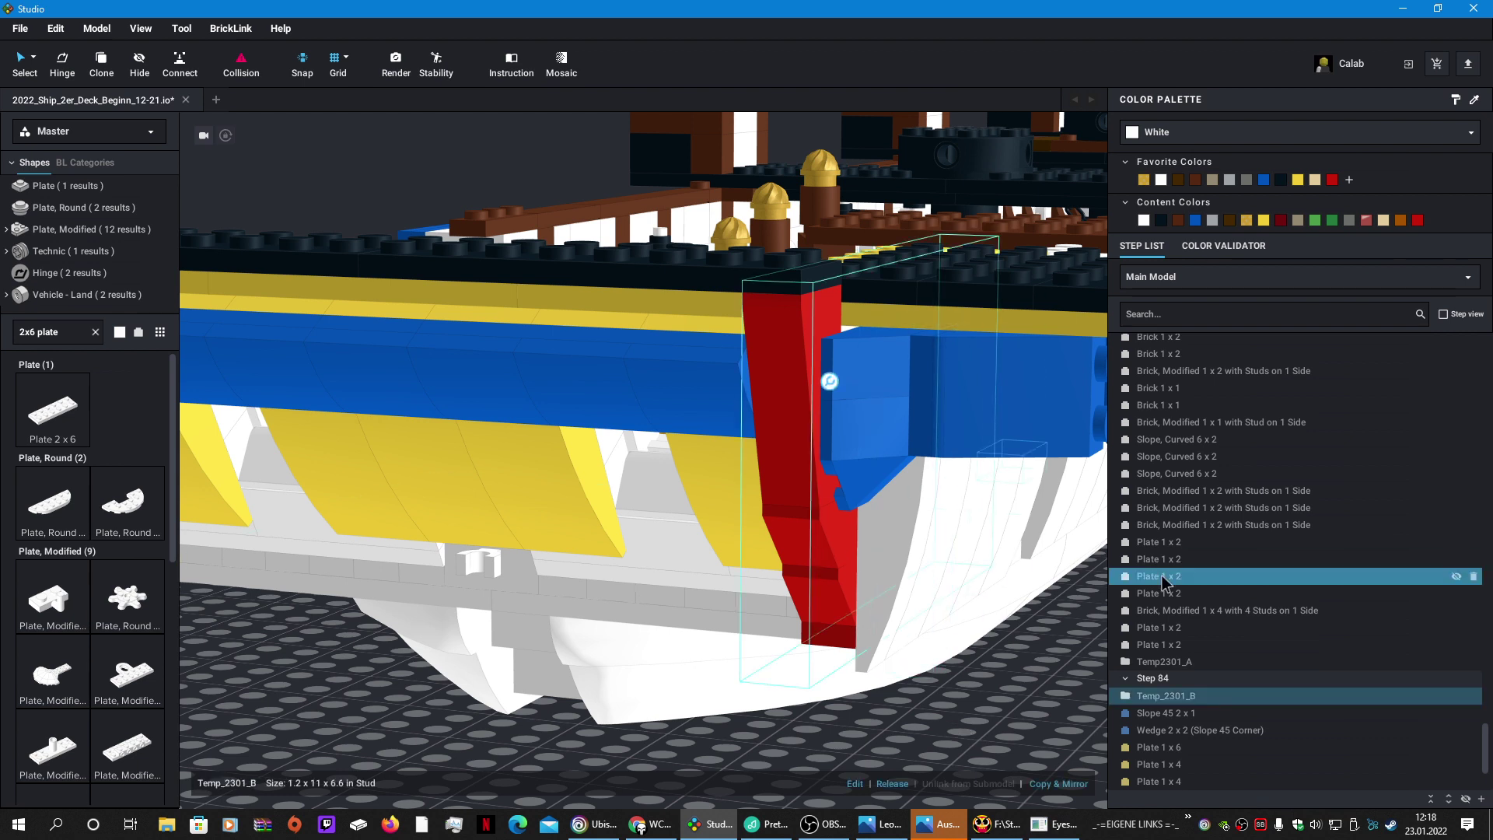
{"action": "left_click", "coordinate": [848, 783]}
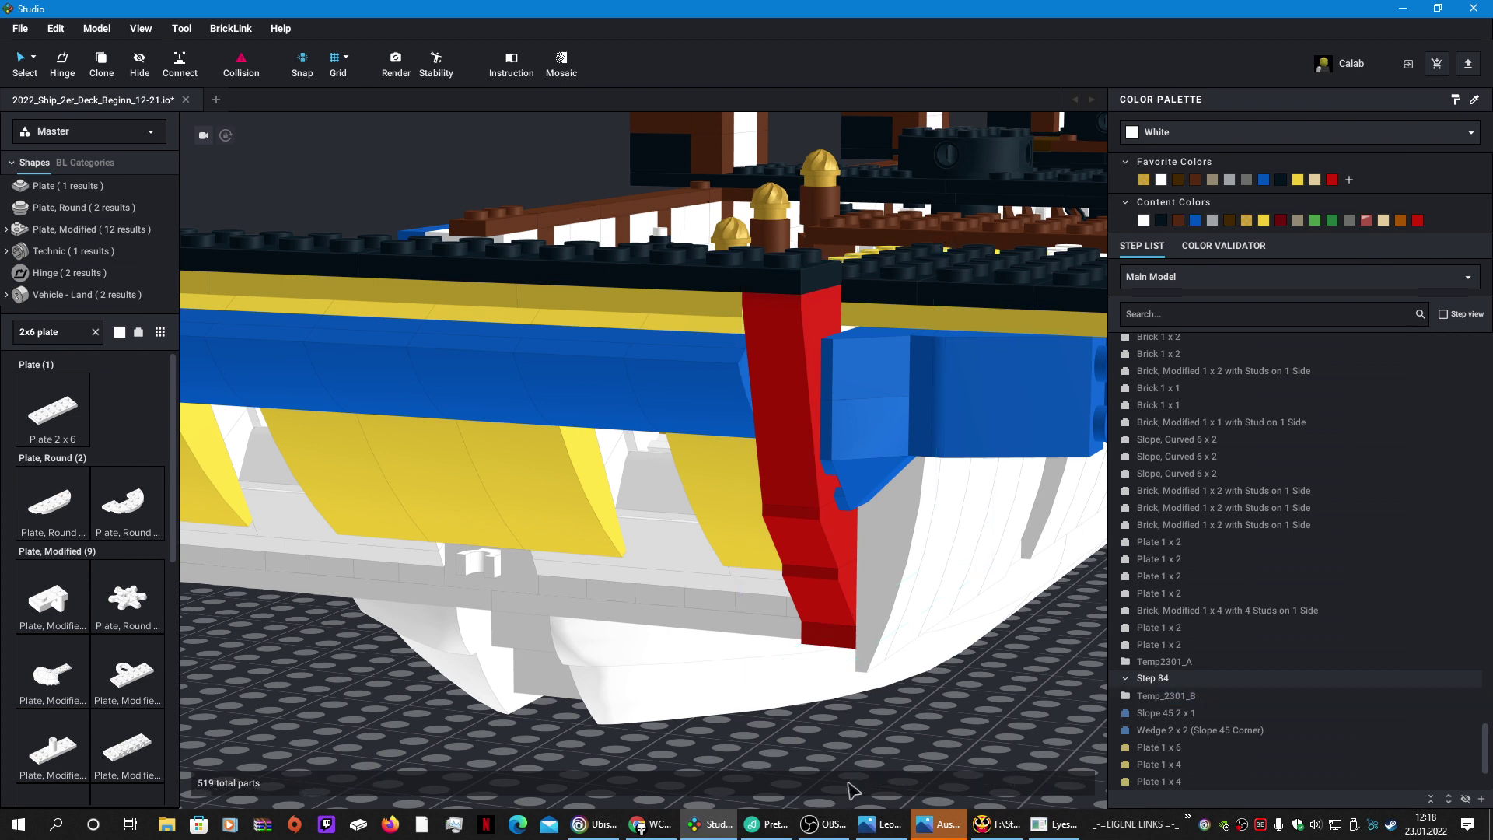
{"action": "left_click", "coordinate": [827, 487]}
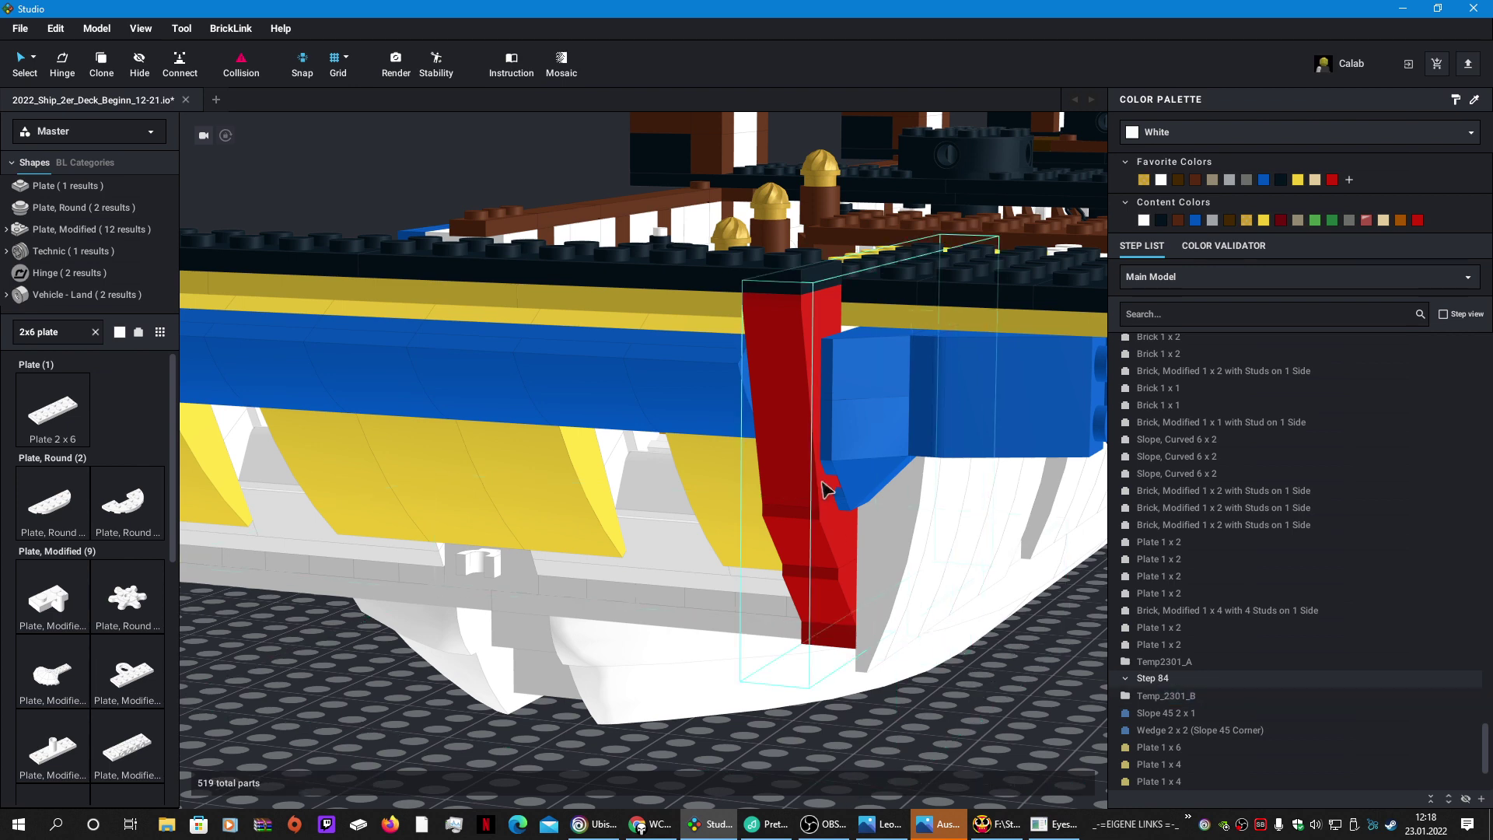
{"action": "left_click", "coordinate": [855, 783]}
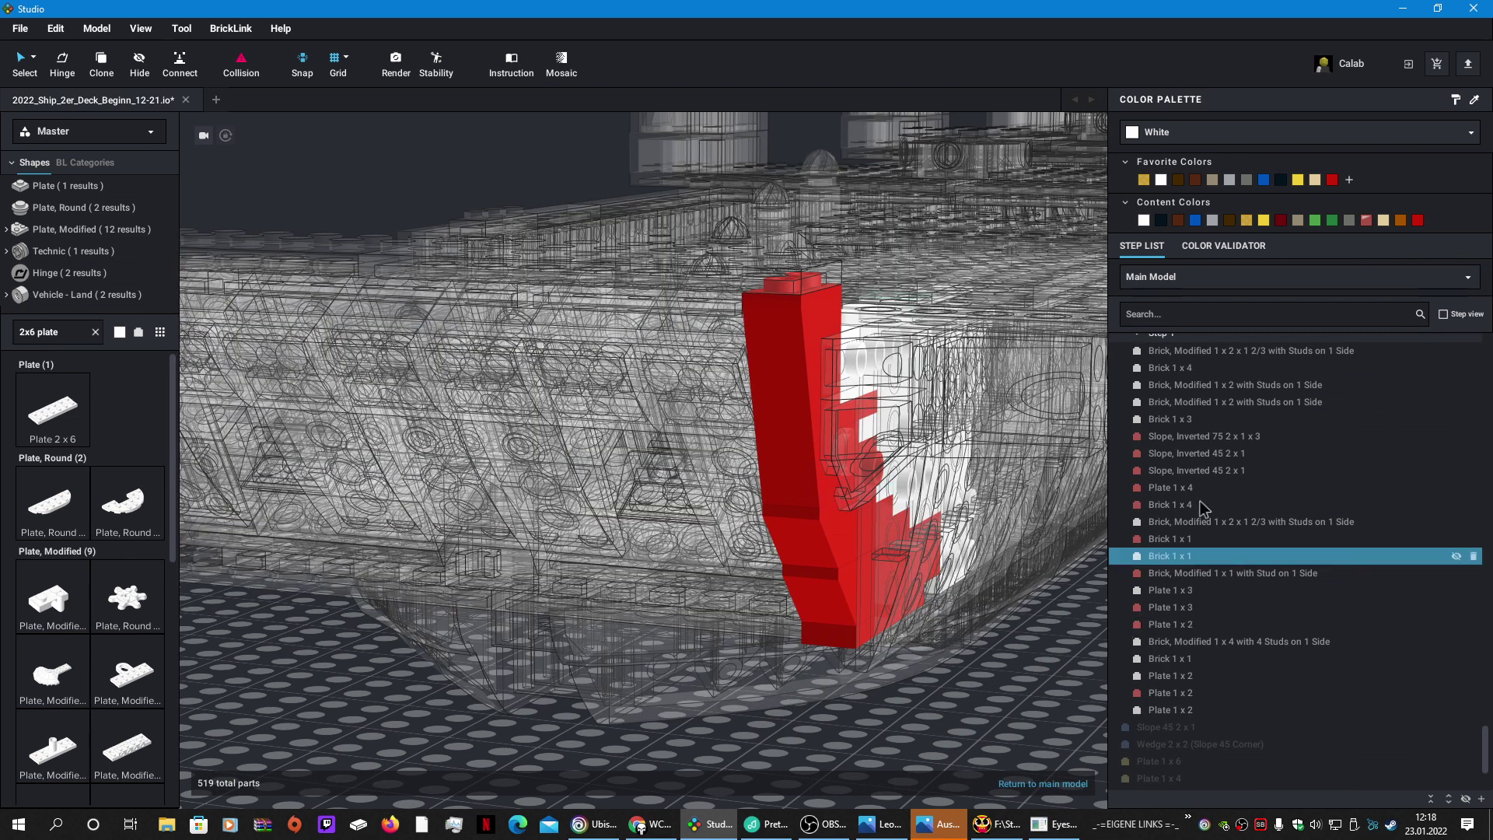
Step: Color all red slopes, bricks and plates of the Temp_2301_B submodel black and return to the main model
{"action": "left_click", "coordinate": [1205, 422]}
{"action": "left_click", "coordinate": [1206, 436]}
{"action": "left_click", "coordinate": [1204, 470], "text": "shift"}
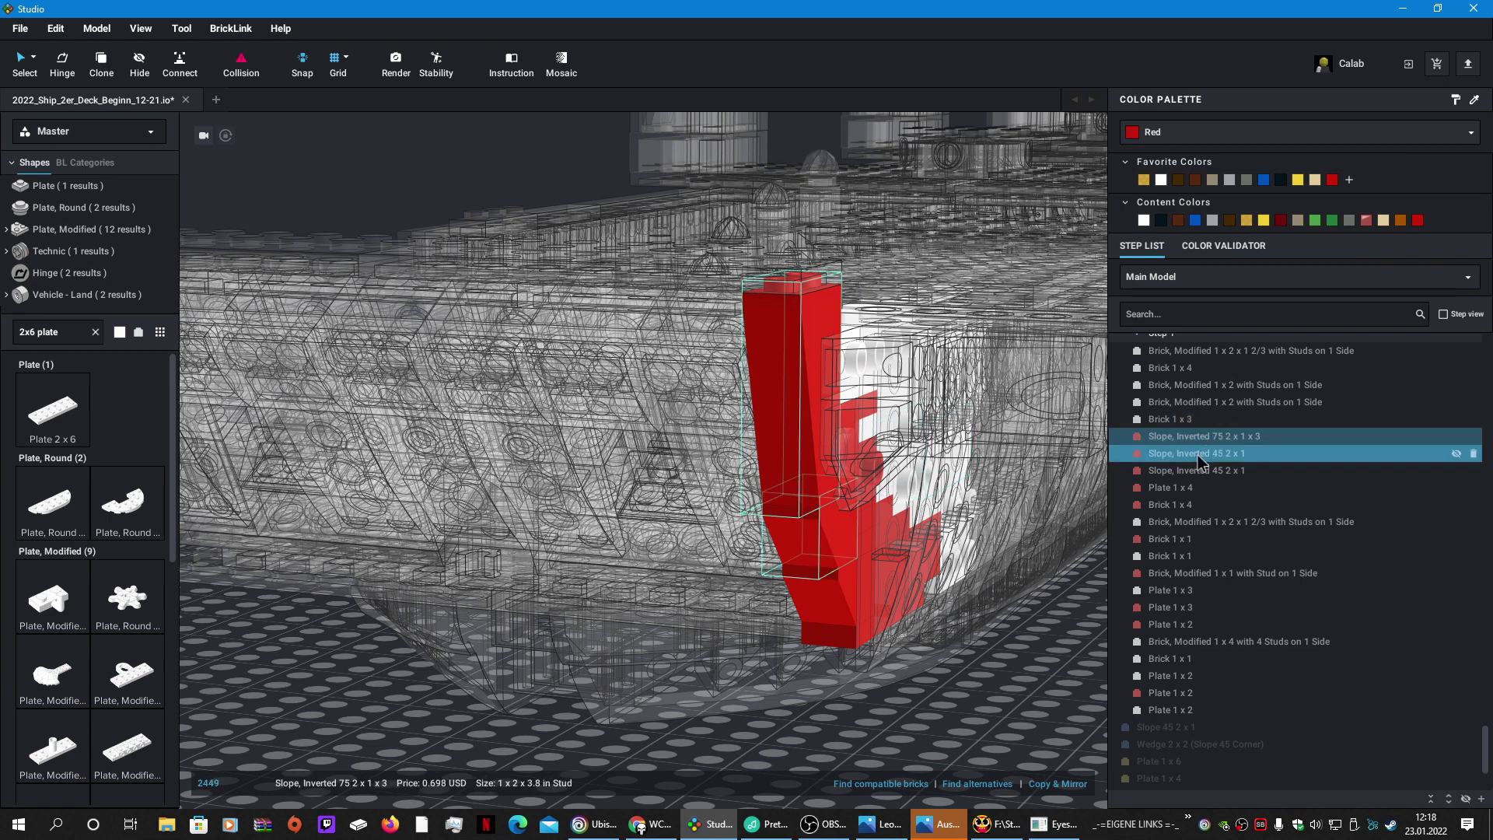
{"action": "left_click", "coordinate": [1185, 488], "text": "ctrl"}
{"action": "left_click", "coordinate": [1178, 504], "text": "ctrl"}
{"action": "left_click", "coordinate": [1175, 538], "text": "ctrl"}
{"action": "left_click", "coordinate": [1169, 590], "text": "ctrl"}
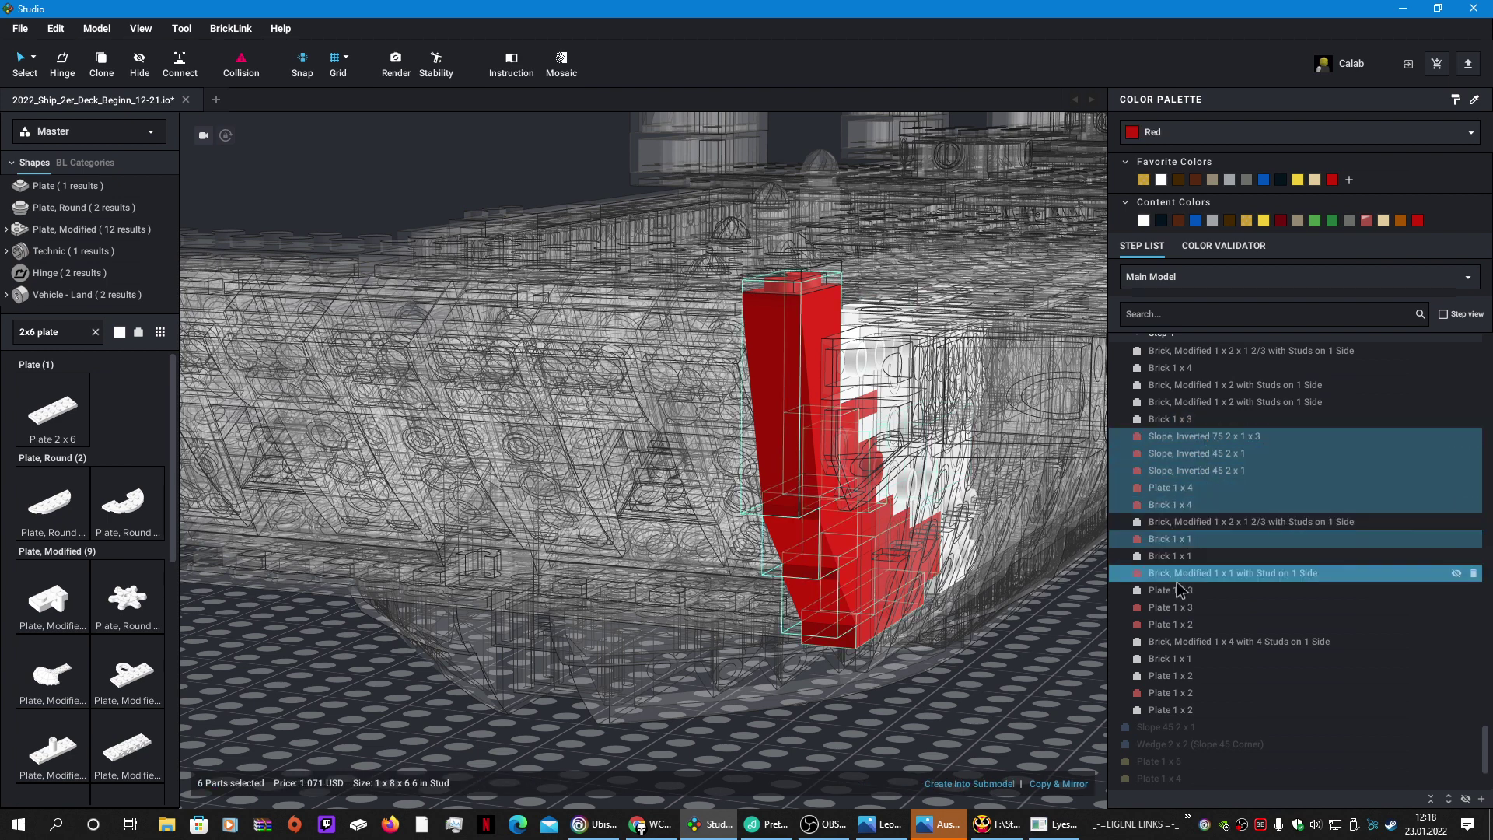
{"action": "left_click", "coordinate": [1233, 573], "text": "ctrl"}
{"action": "left_click", "coordinate": [1170, 608], "text": "ctrl"}
{"action": "left_click", "coordinate": [1171, 623], "text": "ctrl"}
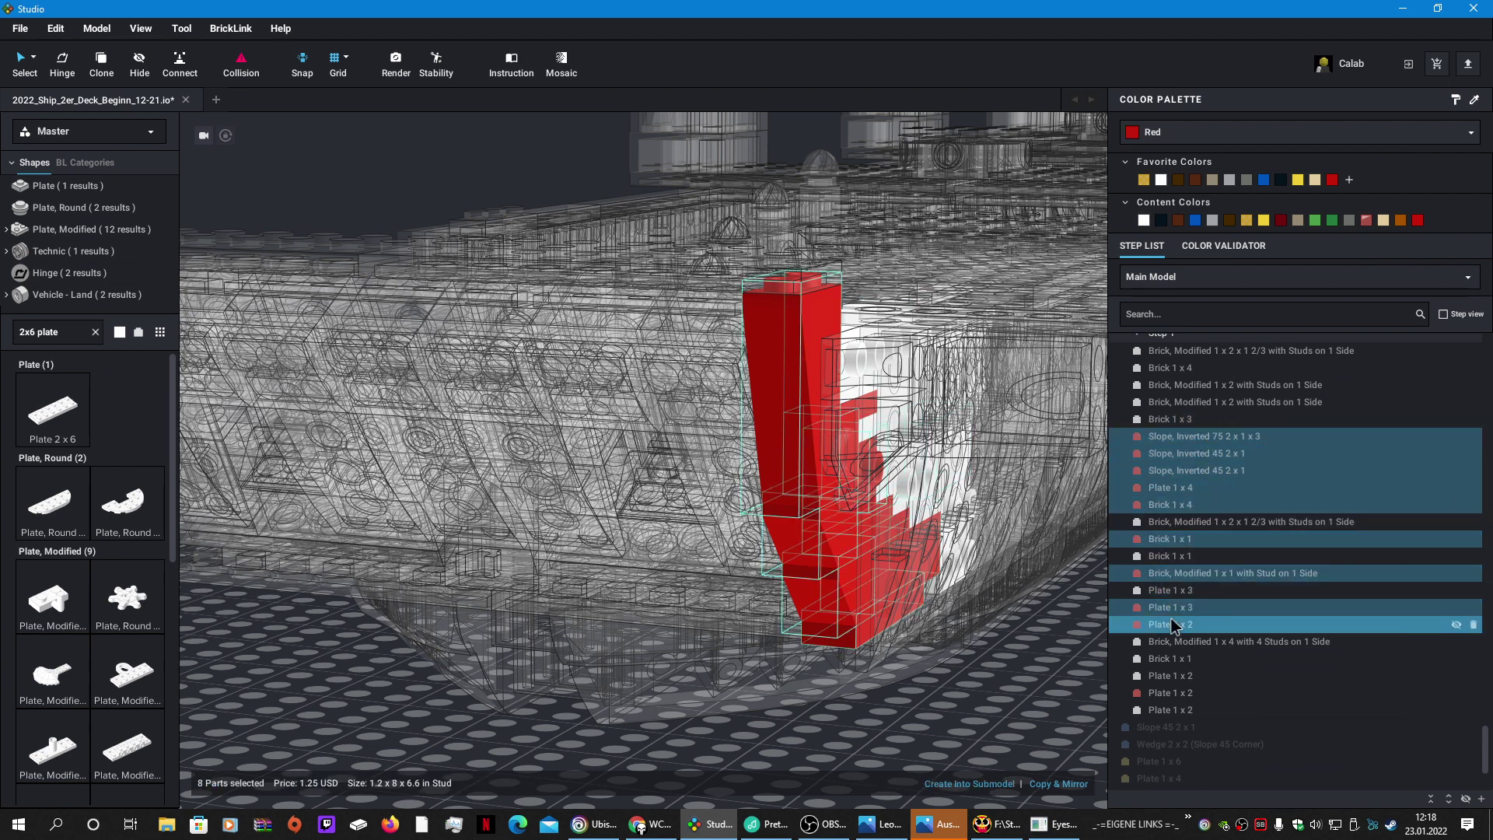
{"action": "left_click", "coordinate": [1167, 692], "text": "ctrl"}
{"action": "left_click", "coordinate": [1161, 220]}
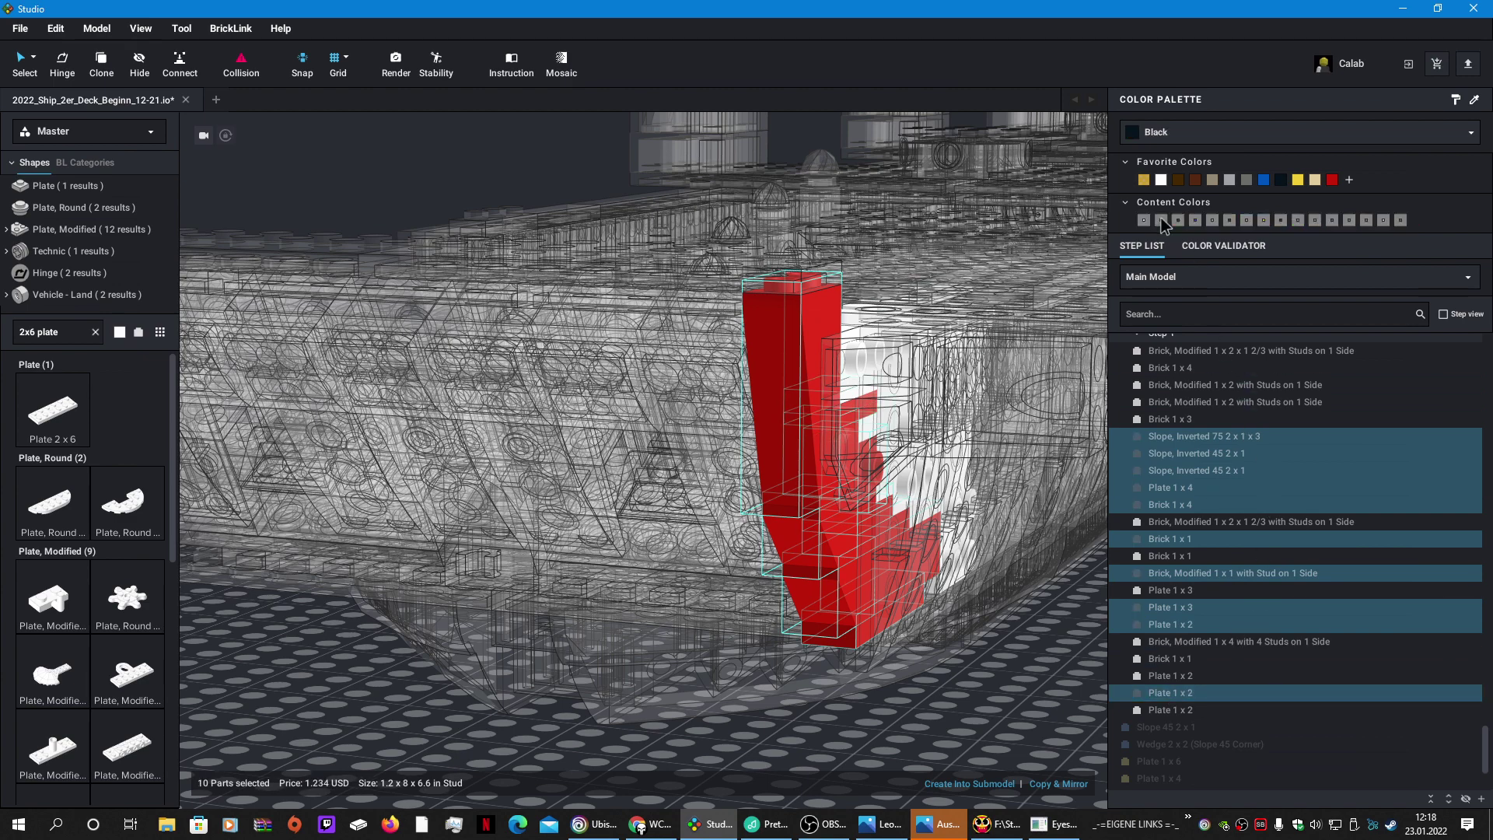
{"action": "left_click", "coordinate": [1035, 692]}
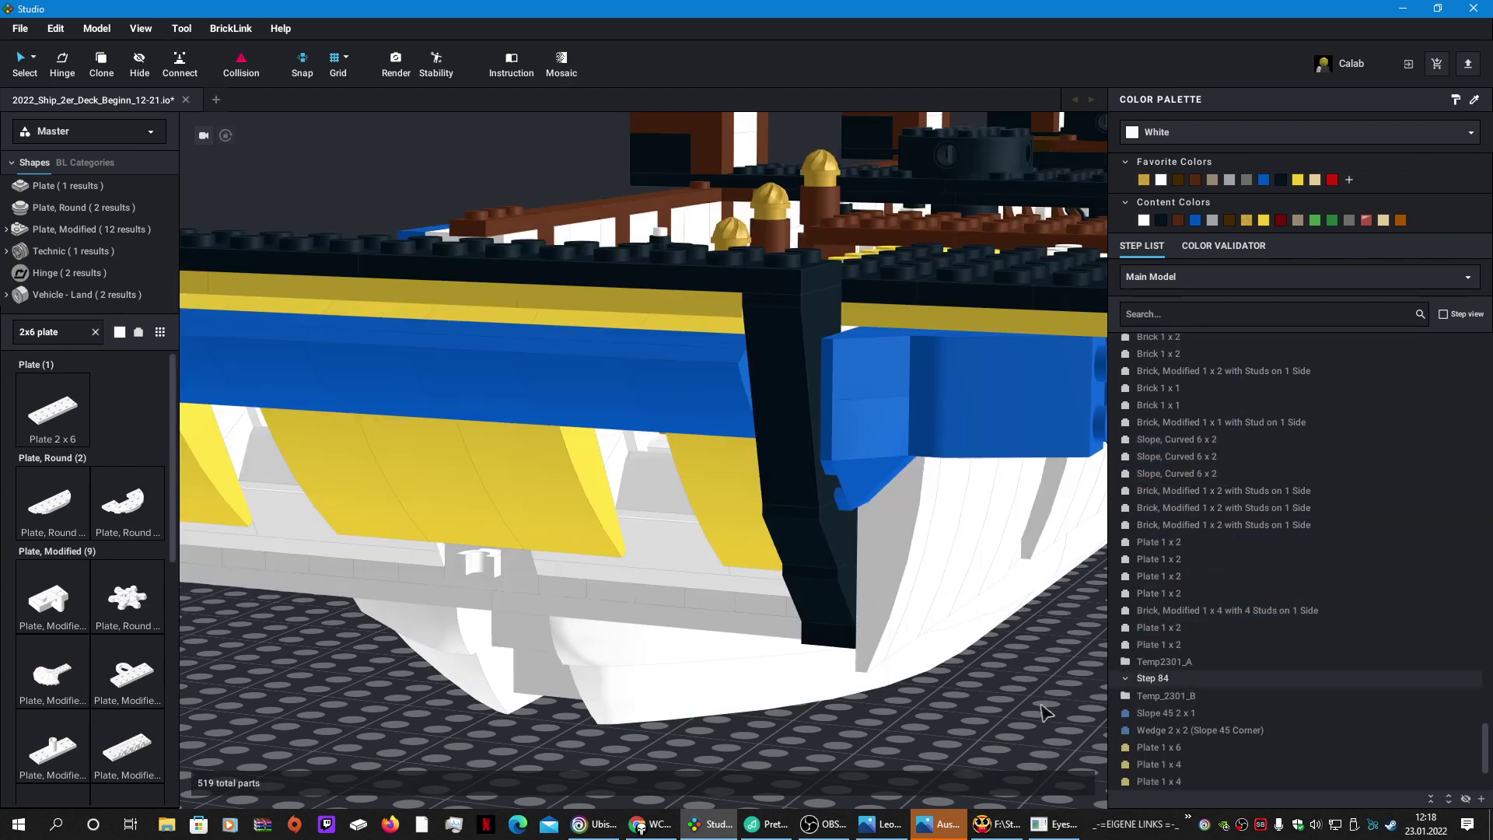
Step: Examine the stern with its black corner post from several angles and distances
{"action": "scroll", "coordinate": [1044, 677], "scroll_direction": "up", "scroll_amount": 4}
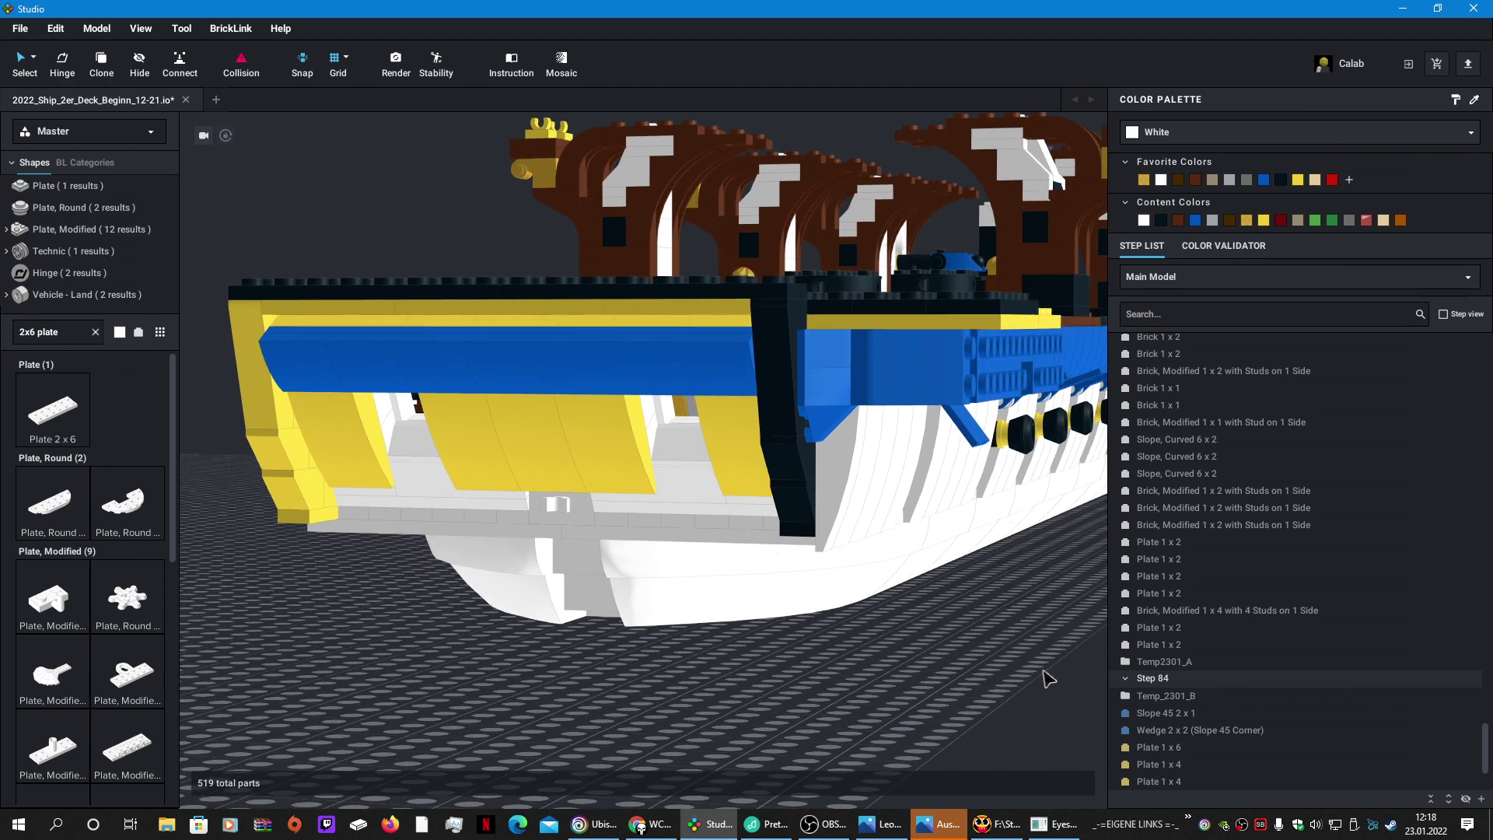
{"action": "scroll", "coordinate": [1044, 679], "scroll_direction": "up", "scroll_amount": 3}
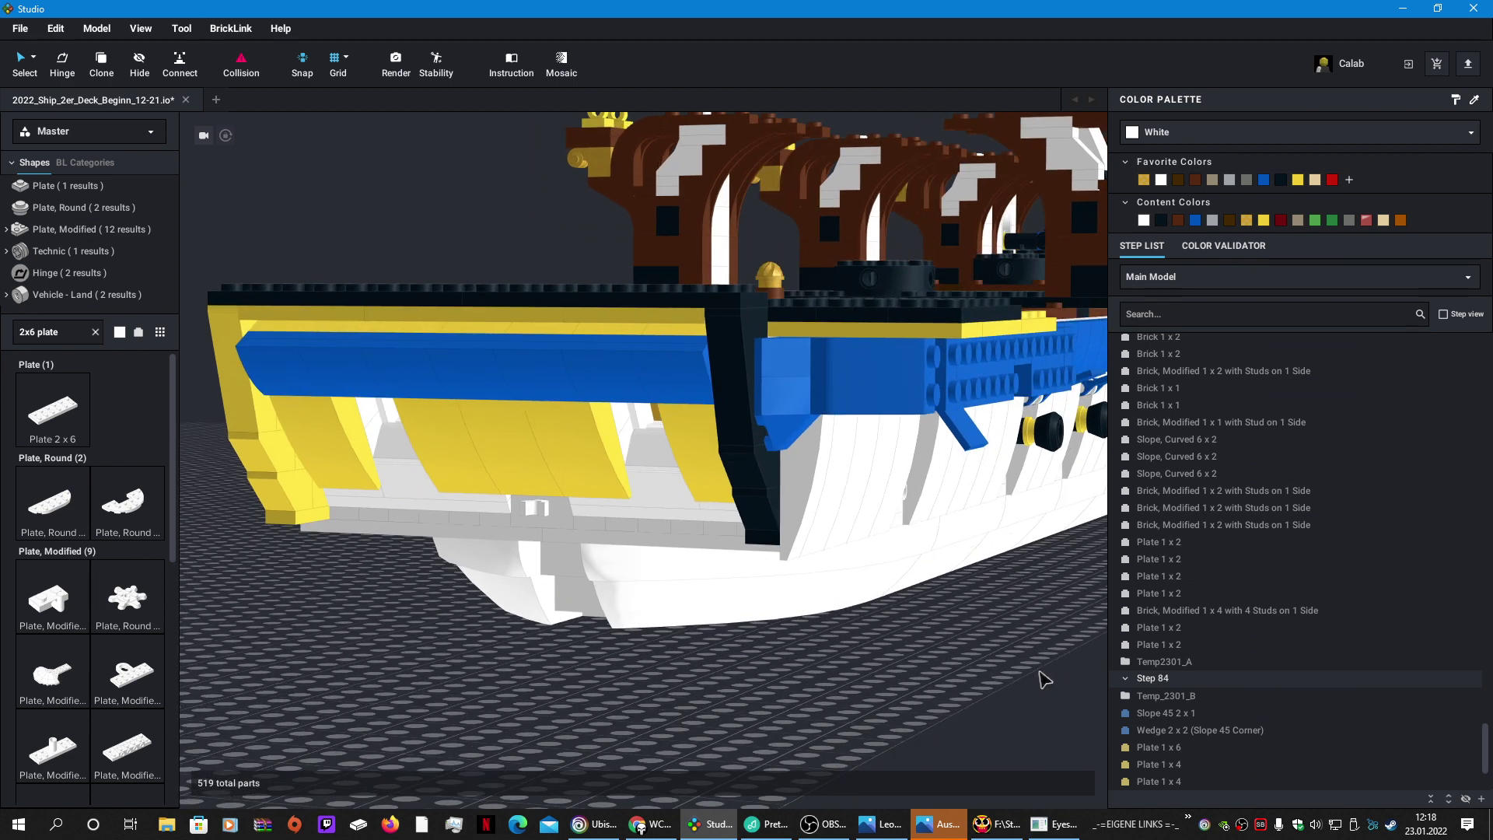
{"action": "scroll", "coordinate": [1045, 679], "scroll_direction": "up", "scroll_amount": 2}
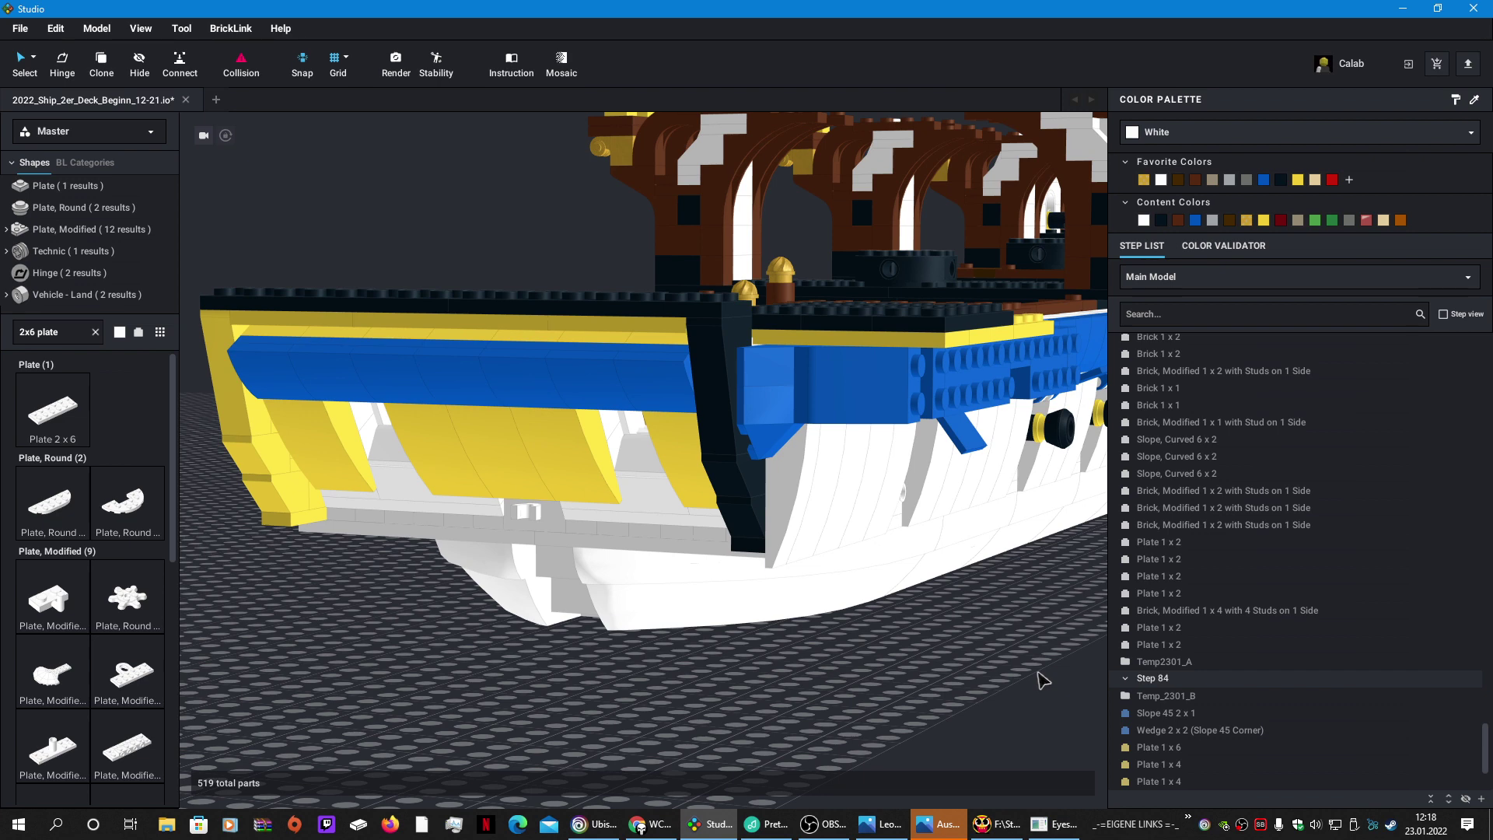
{"action": "scroll", "coordinate": [1043, 679], "scroll_direction": "up", "scroll_amount": 2}
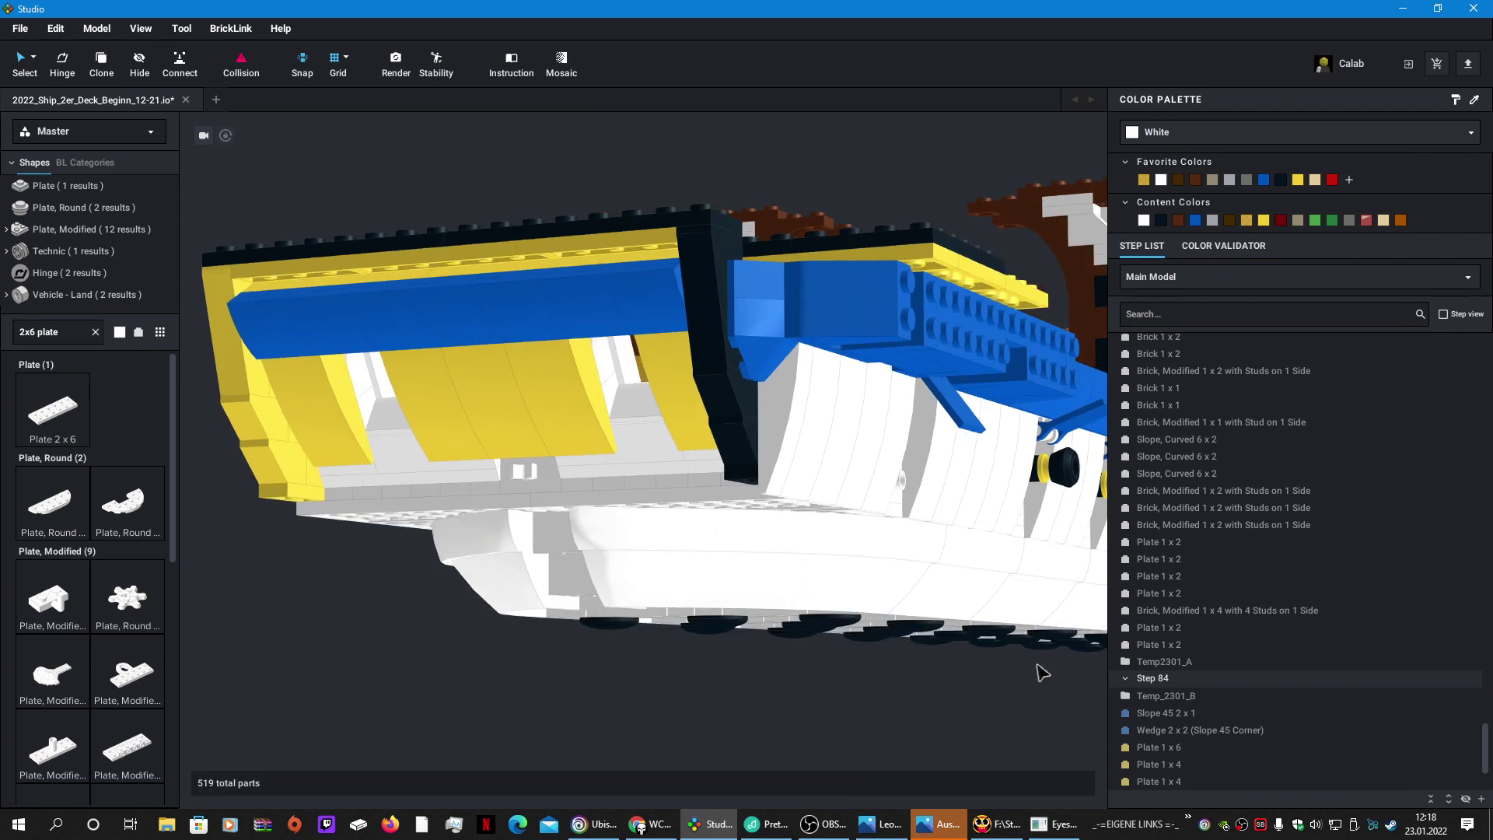
{"action": "scroll", "coordinate": [1041, 673], "scroll_direction": "down", "scroll_amount": 6}
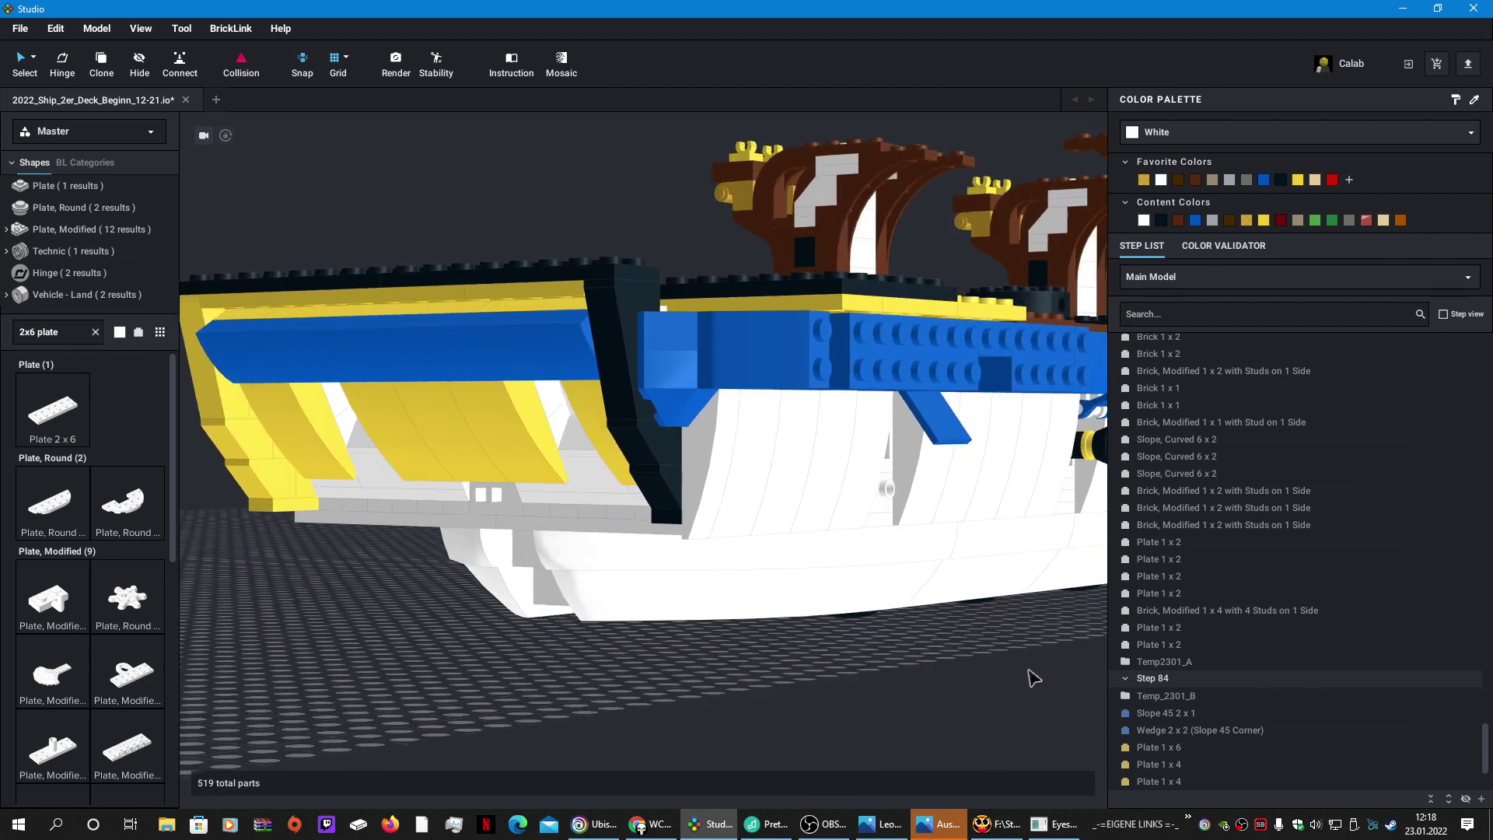
{"action": "scroll", "coordinate": [1028, 683], "scroll_direction": "up", "scroll_amount": 6}
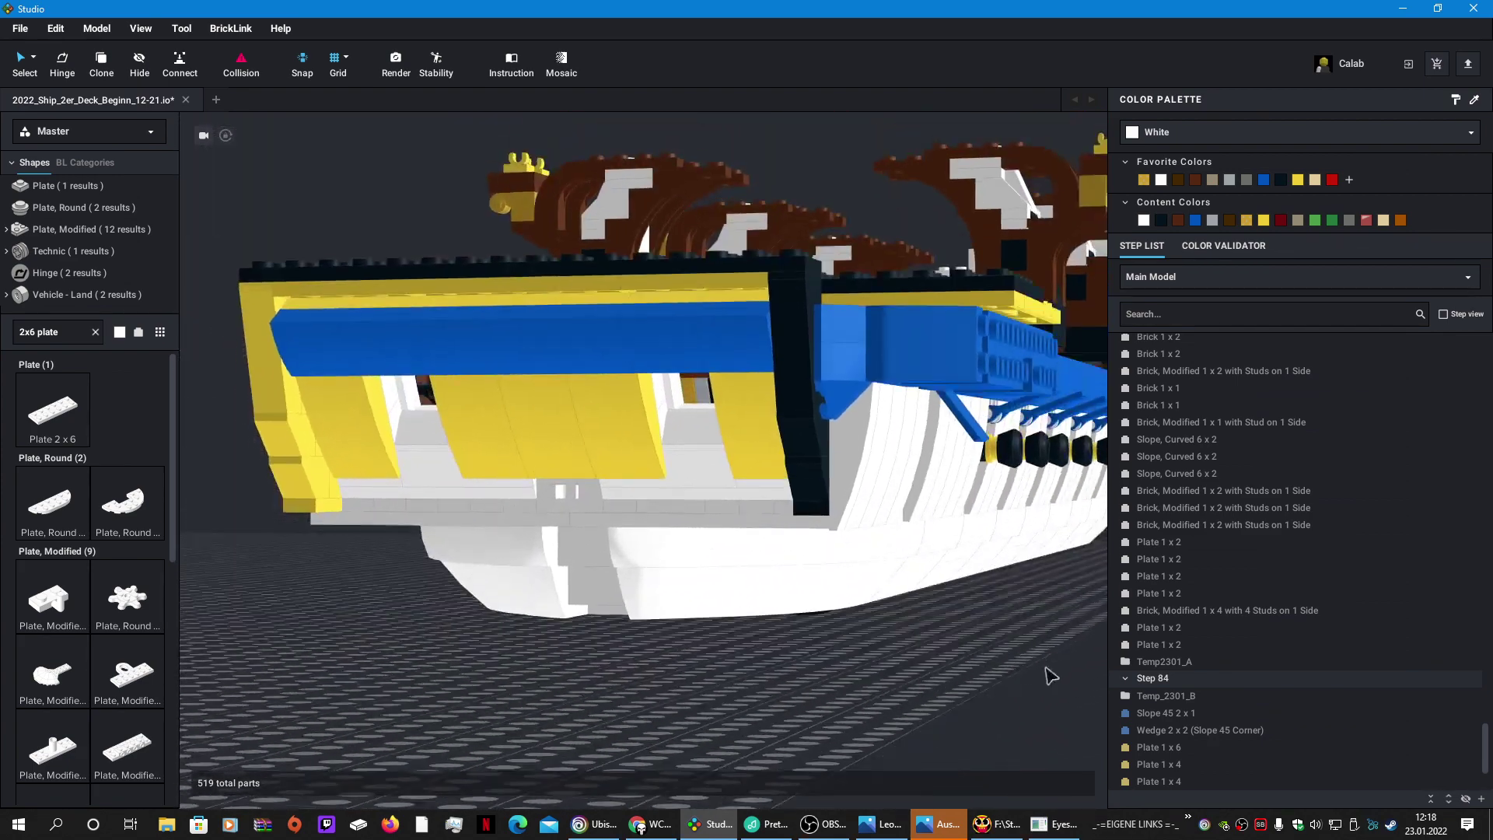
{"action": "scroll", "coordinate": [1048, 673], "scroll_direction": "down", "scroll_amount": 3}
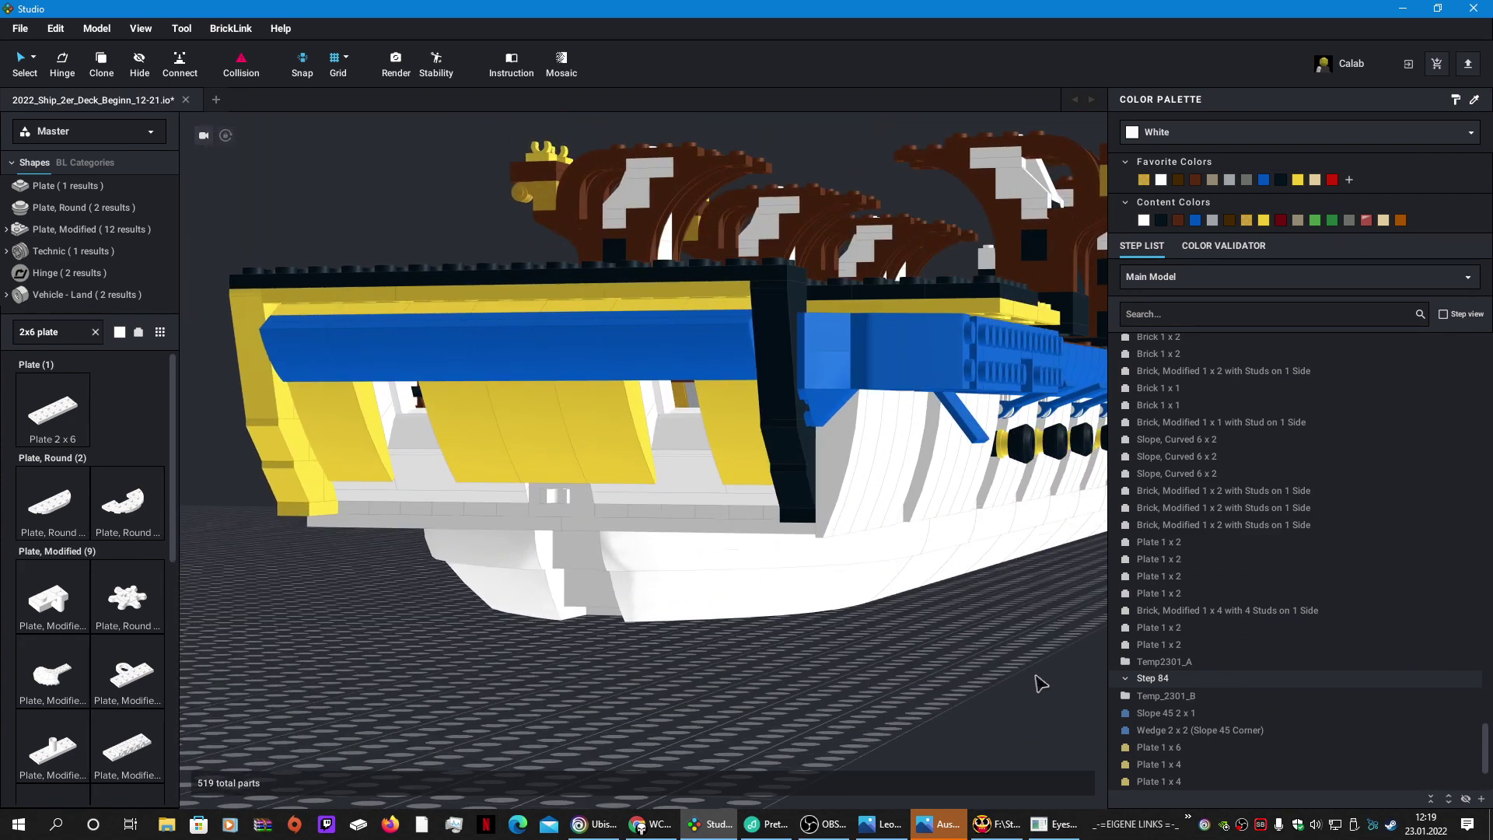
Step: Switch to the Eyesight renderer window and check the progress of the stern render
{"action": "left_click", "coordinate": [1055, 824]}
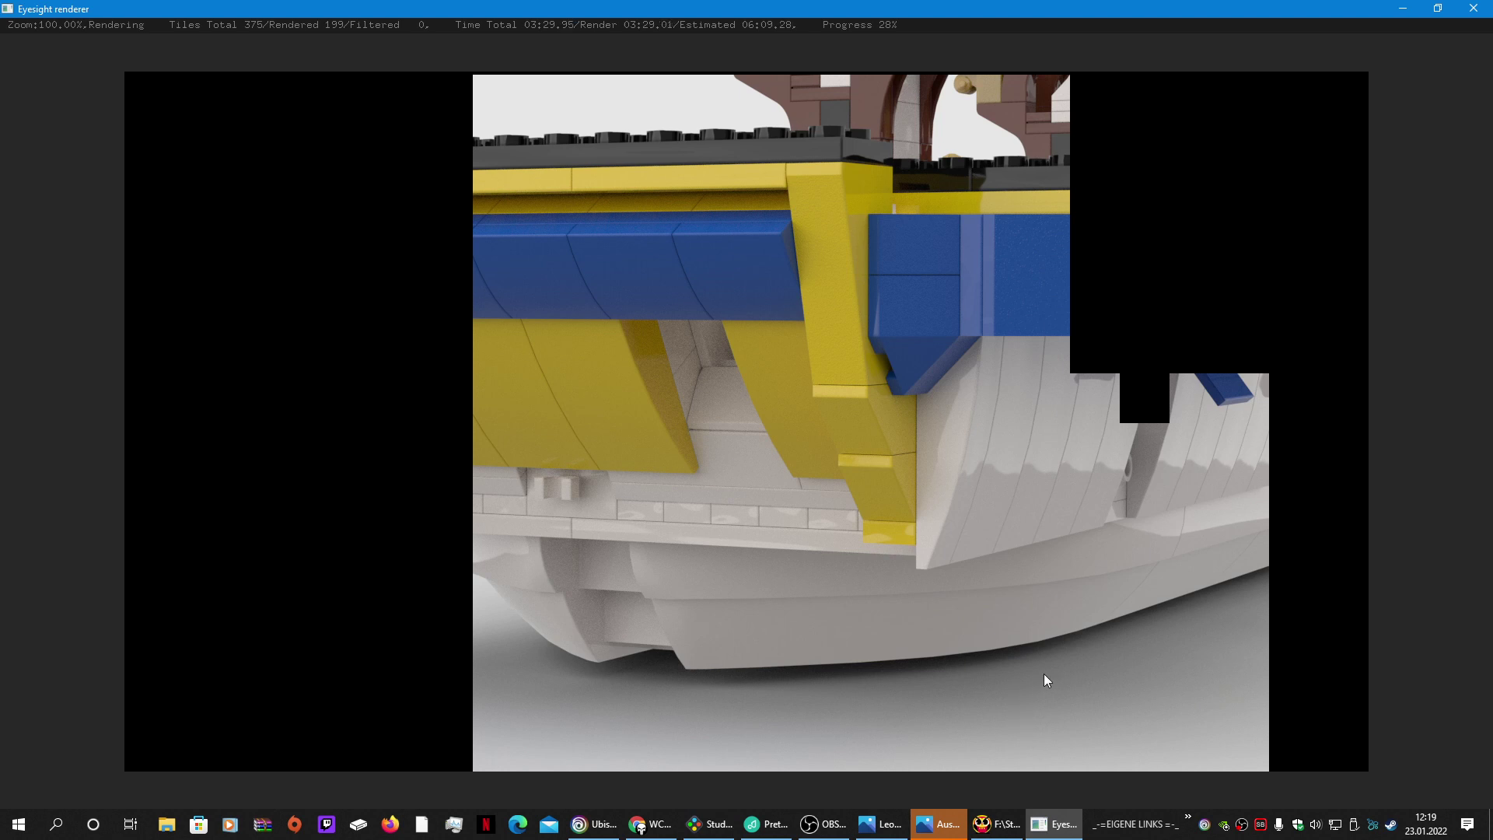
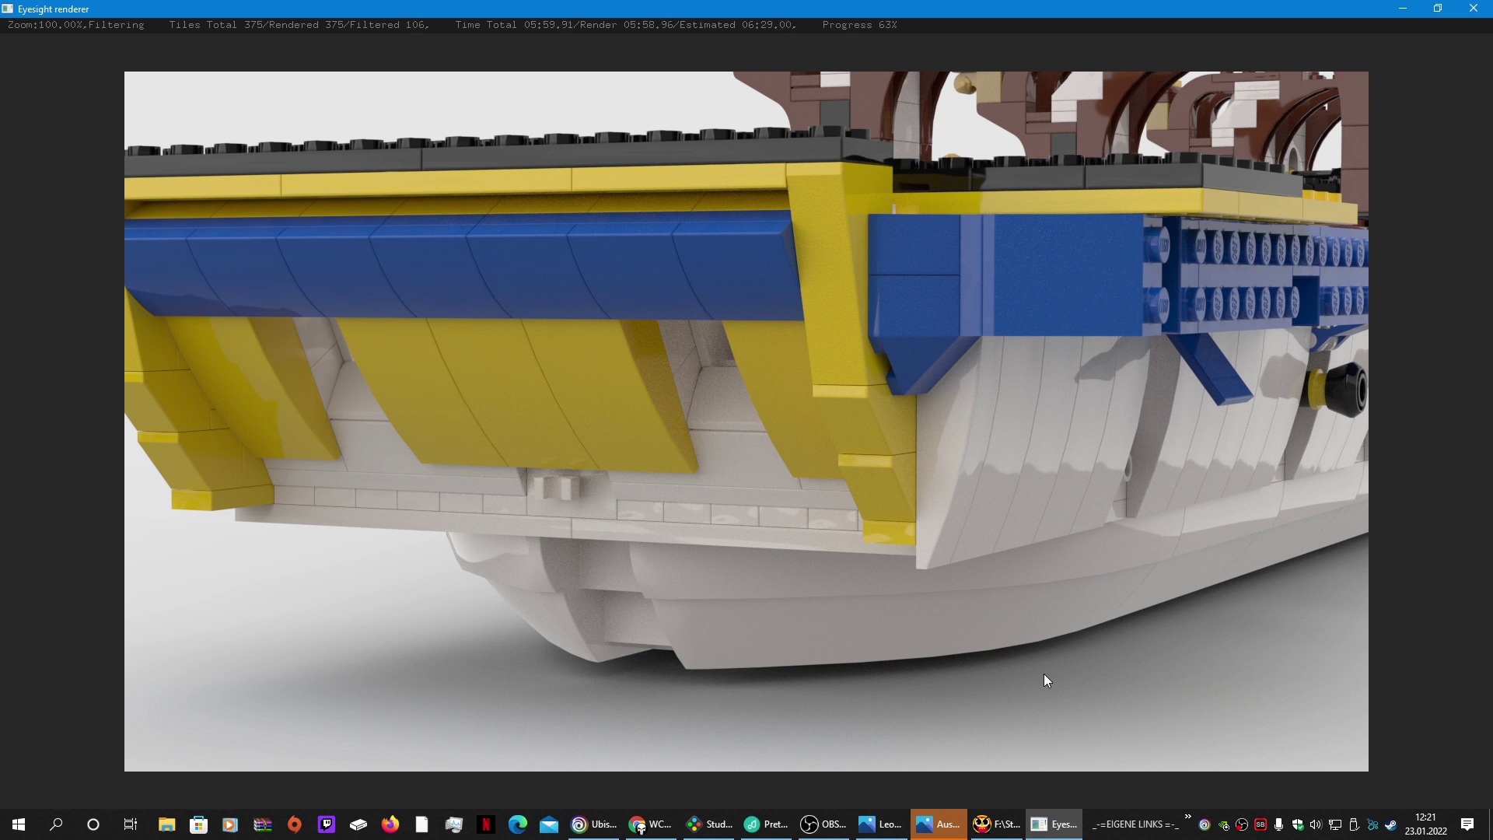
{"action": "left_click", "coordinate": [1002, 836]}
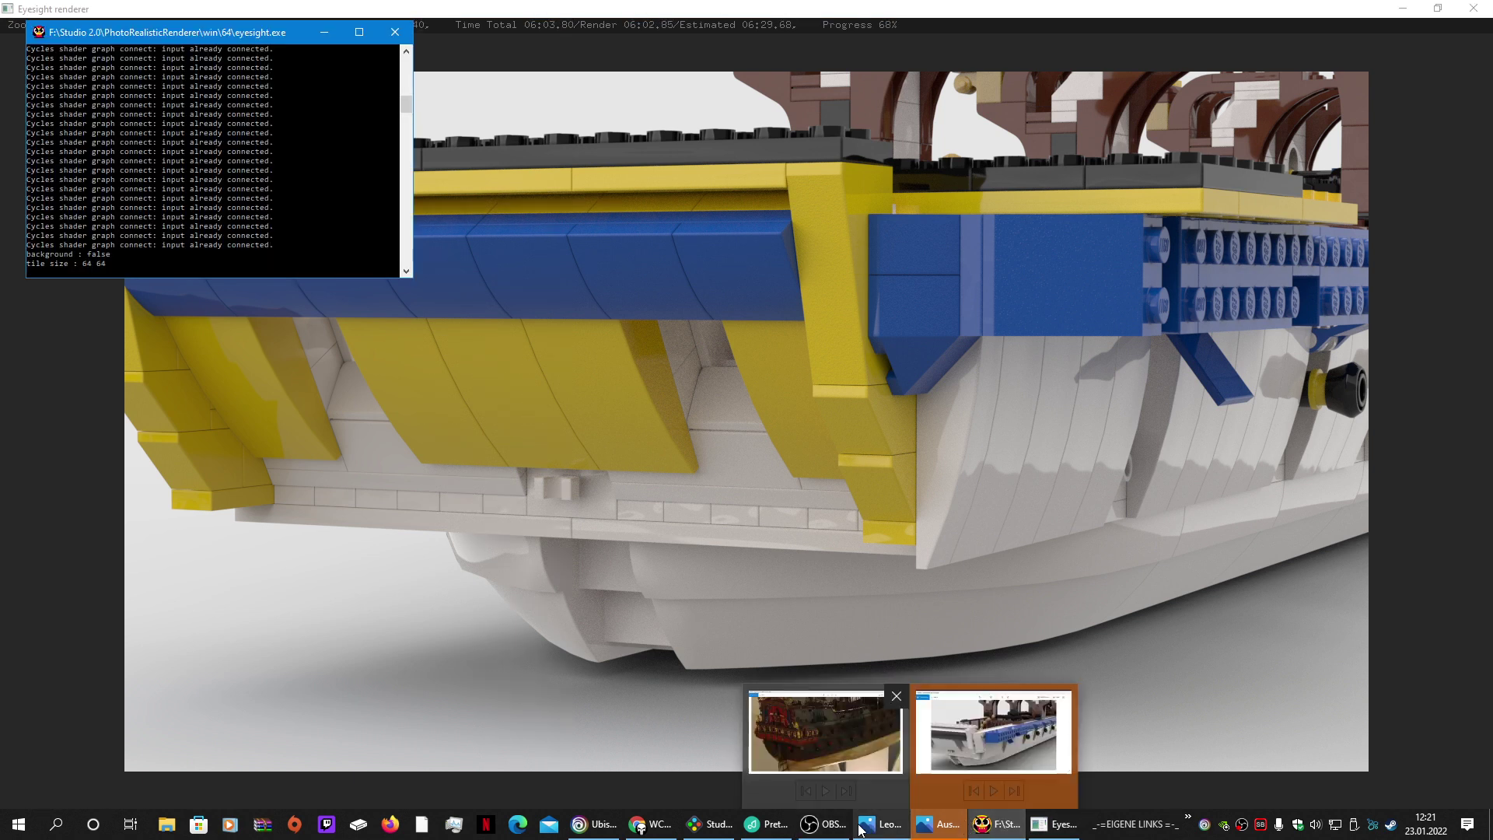
{"action": "mouse_move", "coordinate": [1069, 832]}
{"action": "left_click", "coordinate": [1047, 740]}
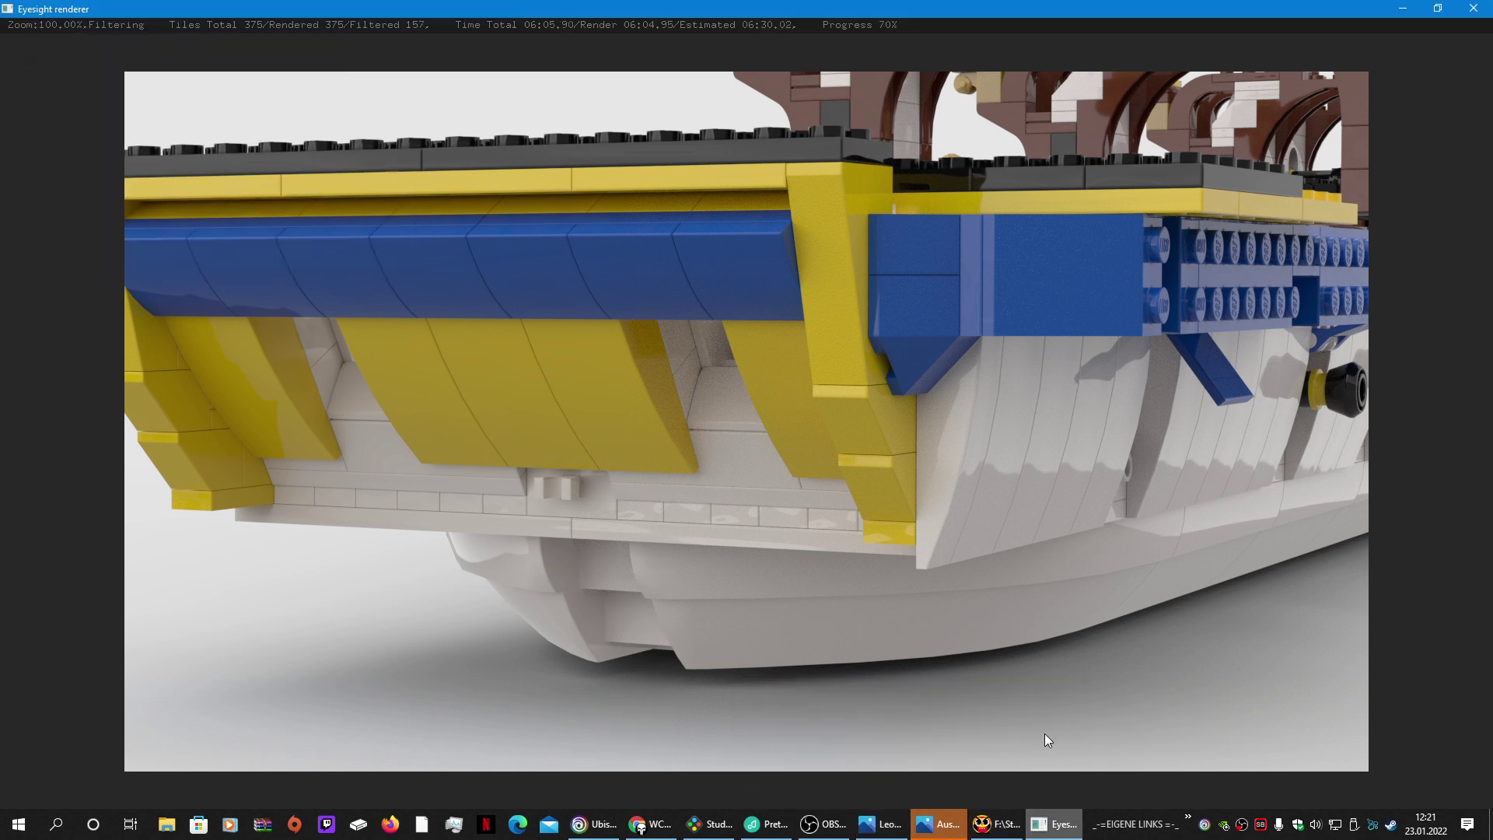
Step: Return to Studio and color the two white 2x4 bricks below the stern wall's openings yellow
{"action": "left_click", "coordinate": [716, 827]}
{"action": "left_click", "coordinate": [416, 486]}
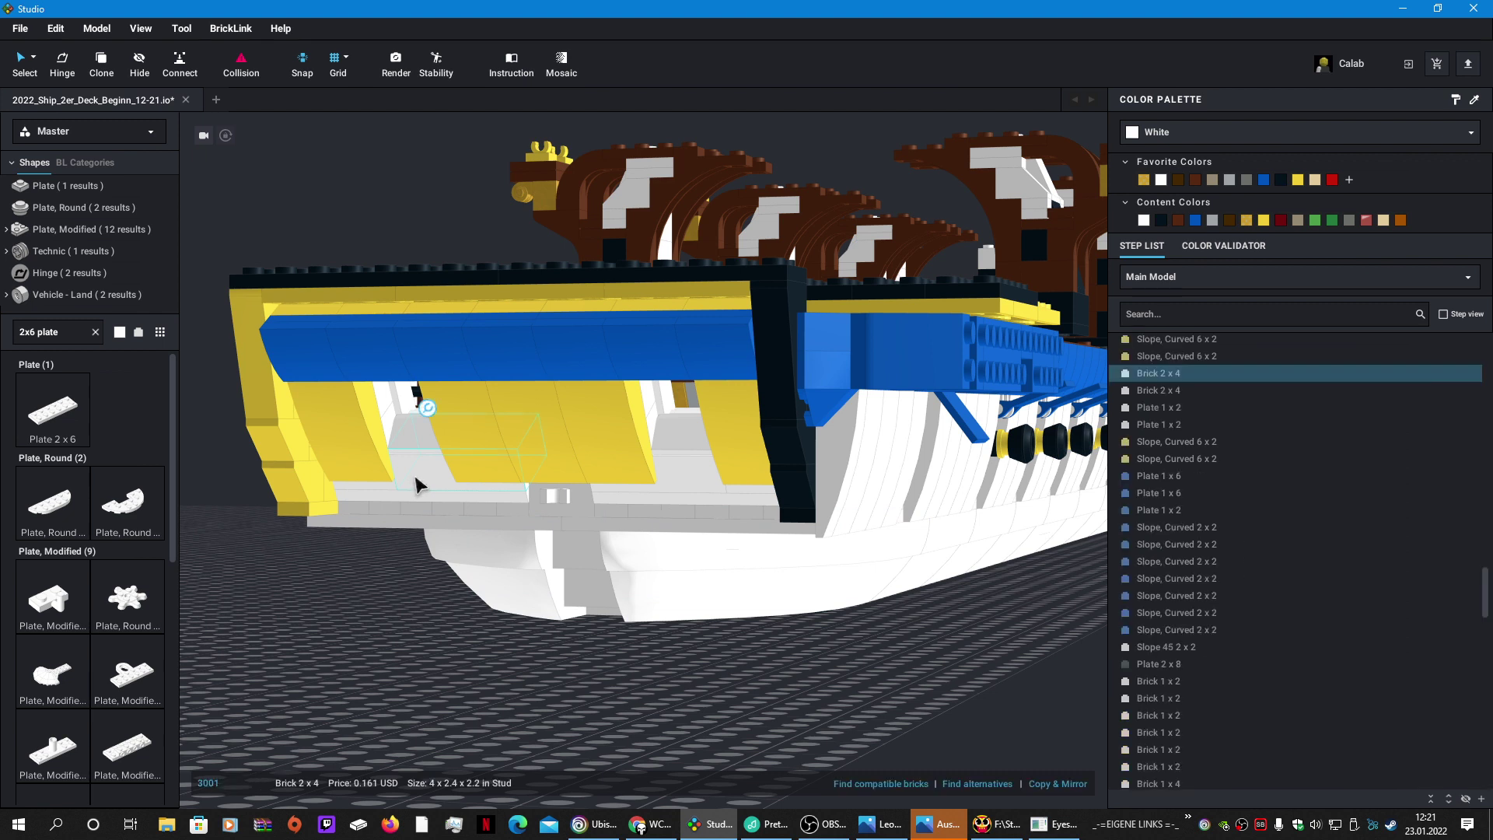
{"action": "left_click", "coordinate": [673, 483], "text": "ctrl"}
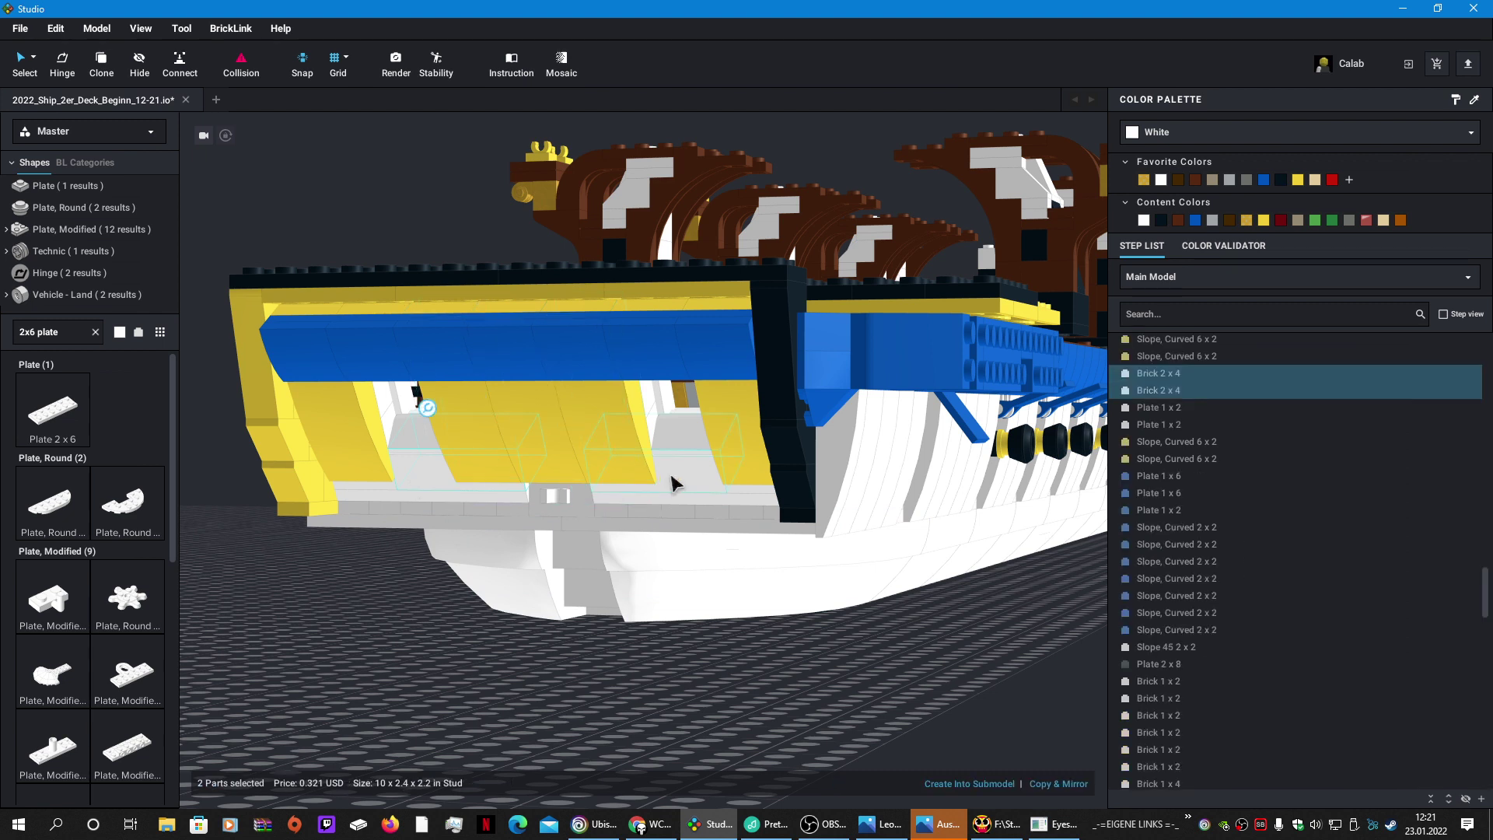
{"action": "left_click", "coordinate": [1298, 181]}
{"action": "right_click_drag", "start_coordinate": [1011, 533], "coordinate": [811, 531]}
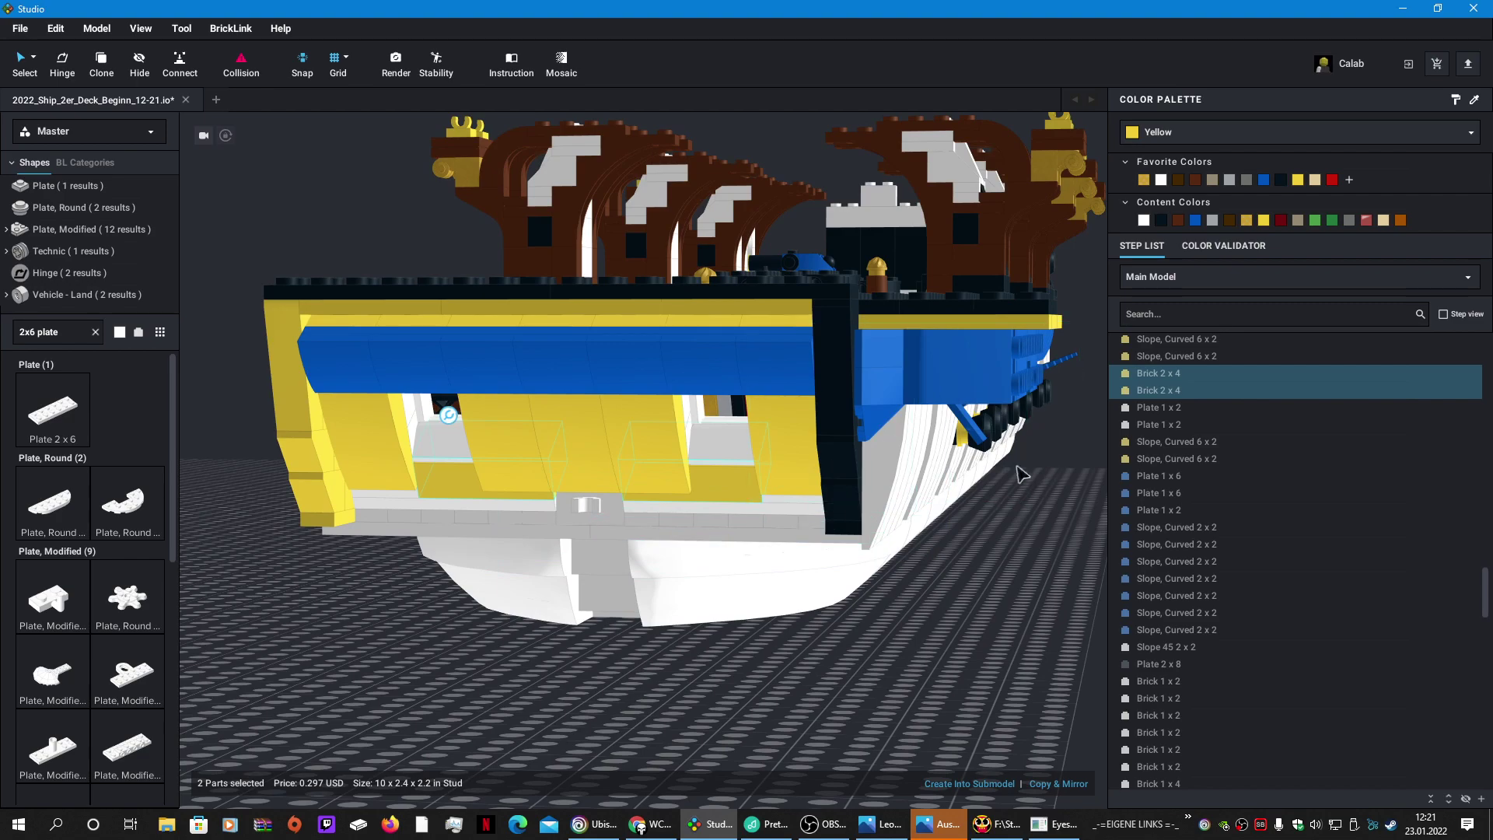
Step: Examine the finished render Aussenboot Wand 54.png in an enlarged Photos window and return to Studio
{"action": "left_click", "coordinate": [933, 653]}
{"action": "right_click_drag", "start_coordinate": [933, 654], "coordinate": [731, 646]}
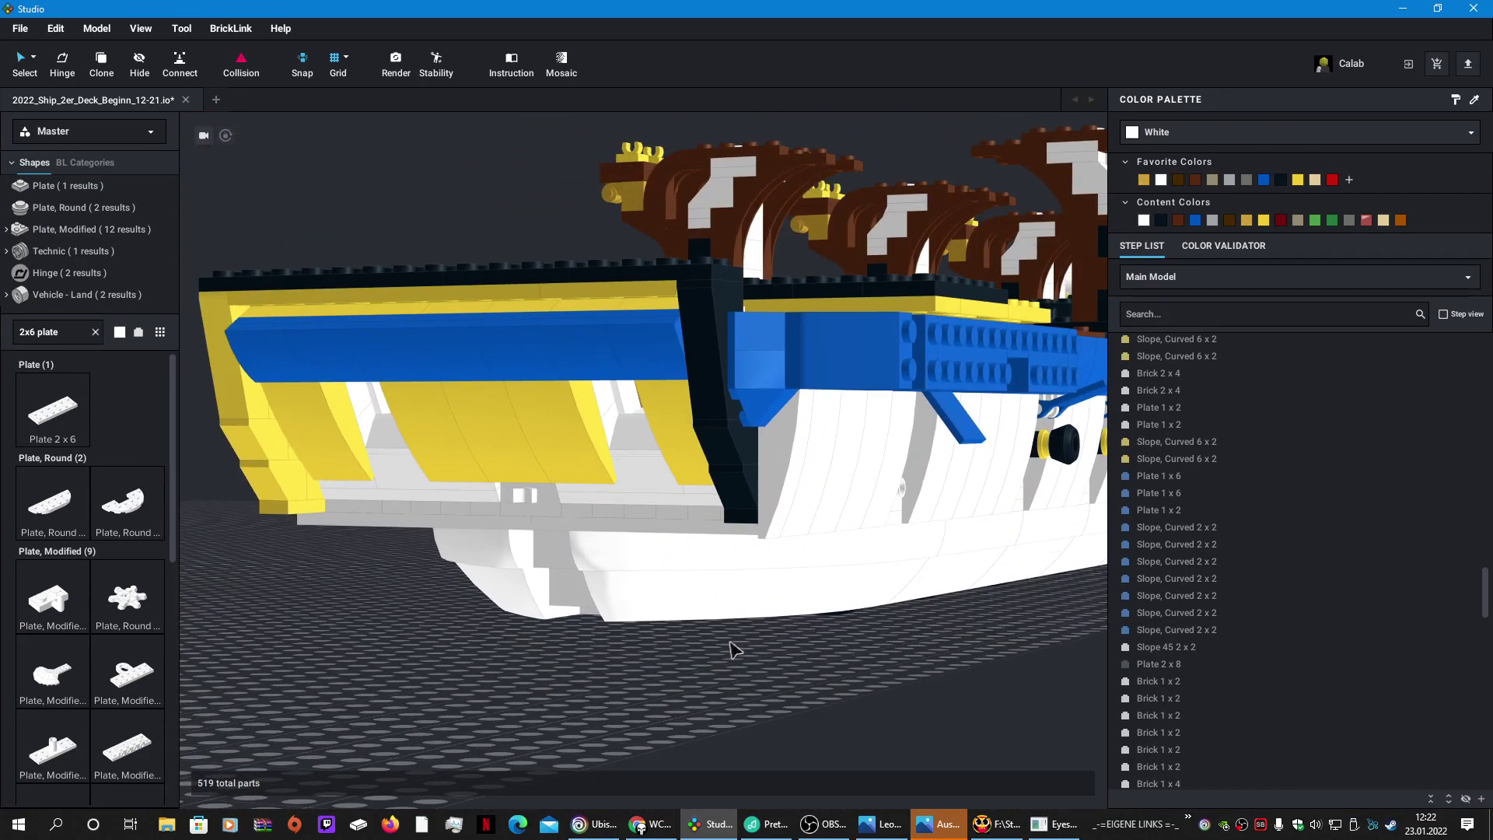
{"action": "left_click", "coordinate": [949, 824]}
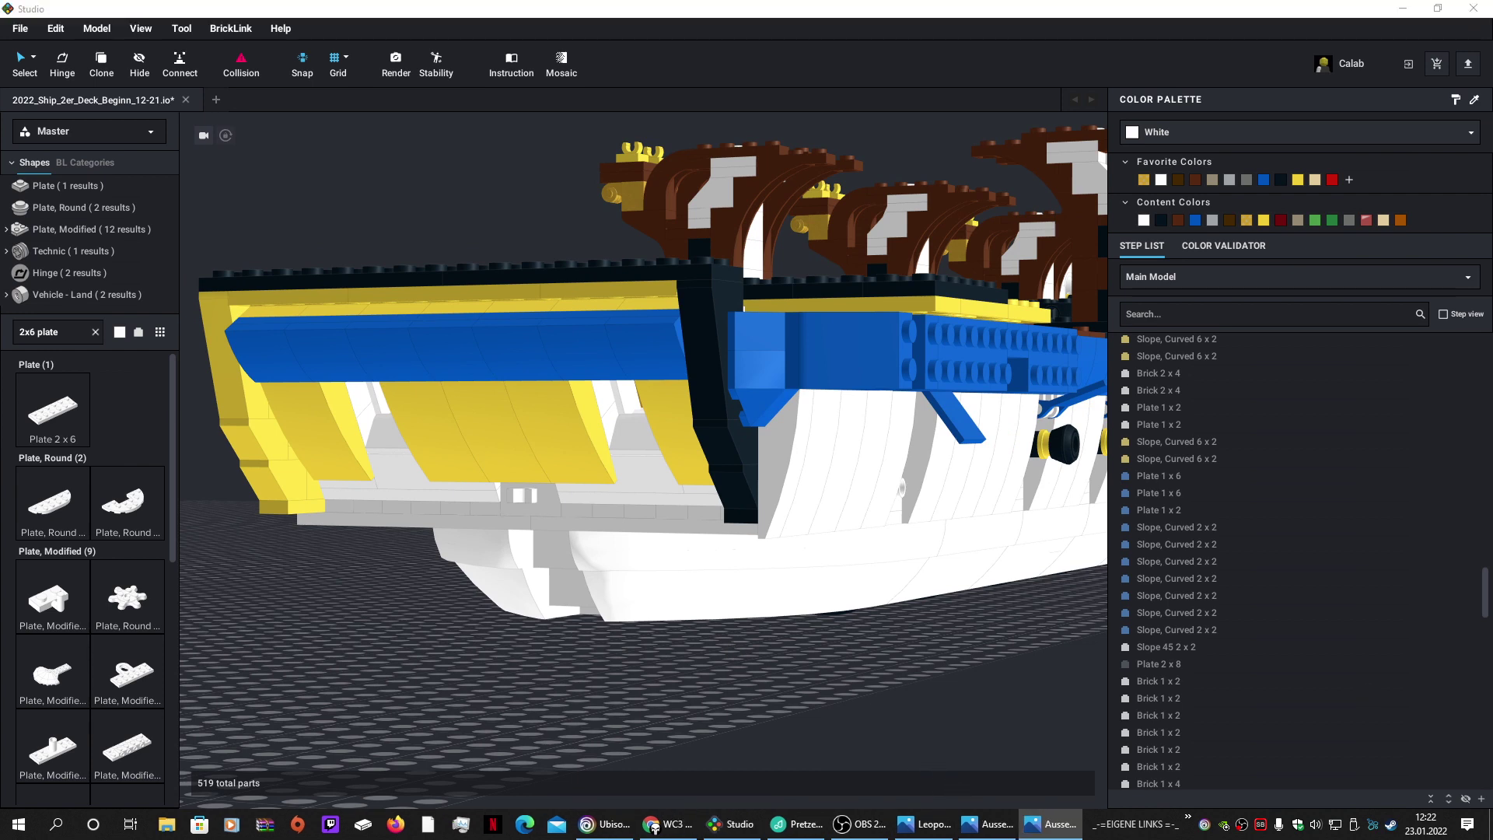
{"action": "left_click_drag", "start_coordinate": [1492, 175], "coordinate": [1072, 177]}
{"action": "double_click", "coordinate": [1071, 177]}
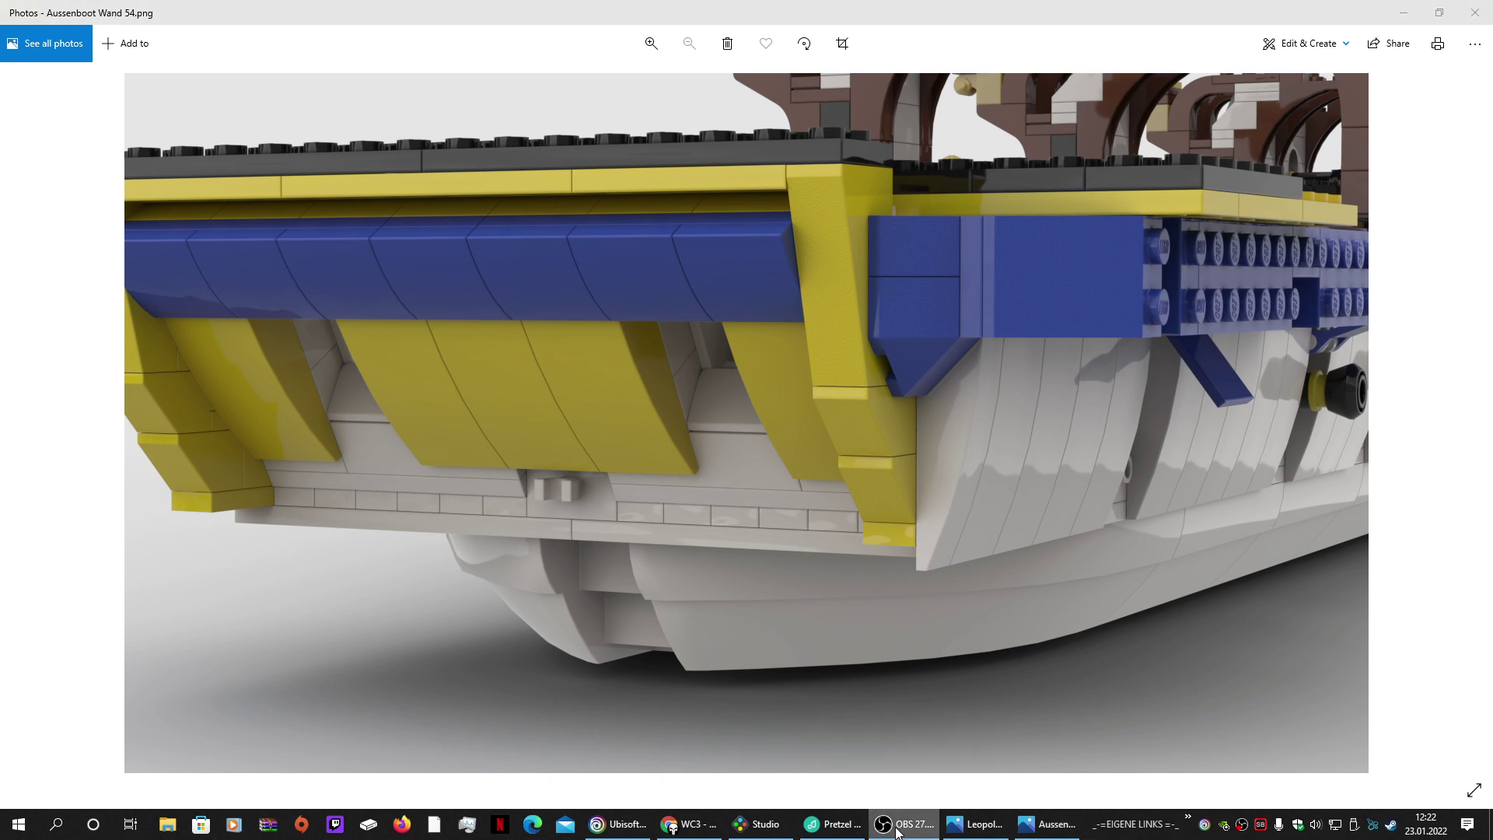
{"action": "left_click", "coordinate": [739, 823]}
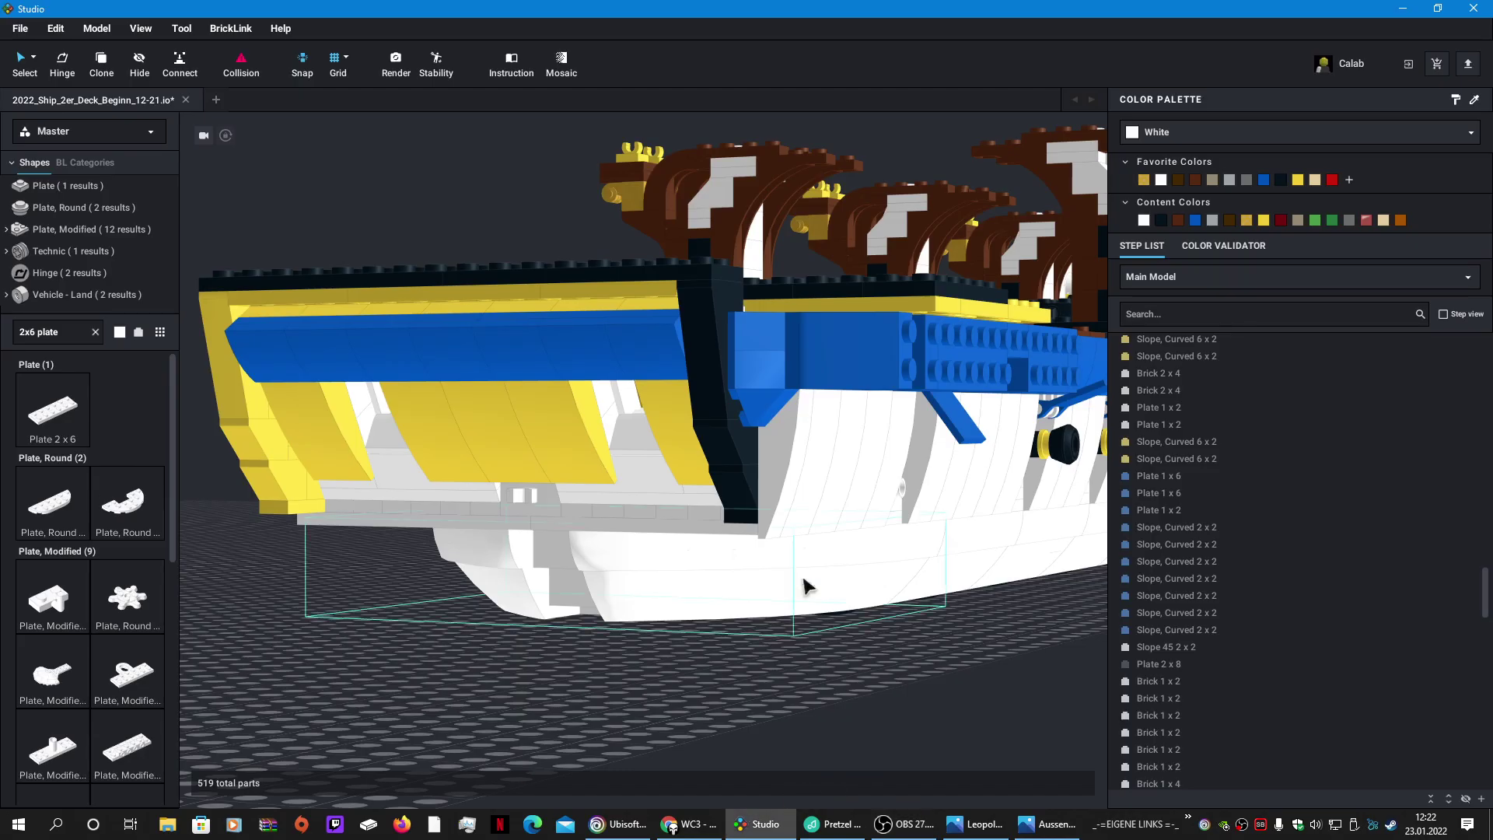
Step: Color all black slopes, bricks and plates of the Temp_2301_B submodel yellow and return to the main model
{"action": "left_click", "coordinate": [731, 456]}
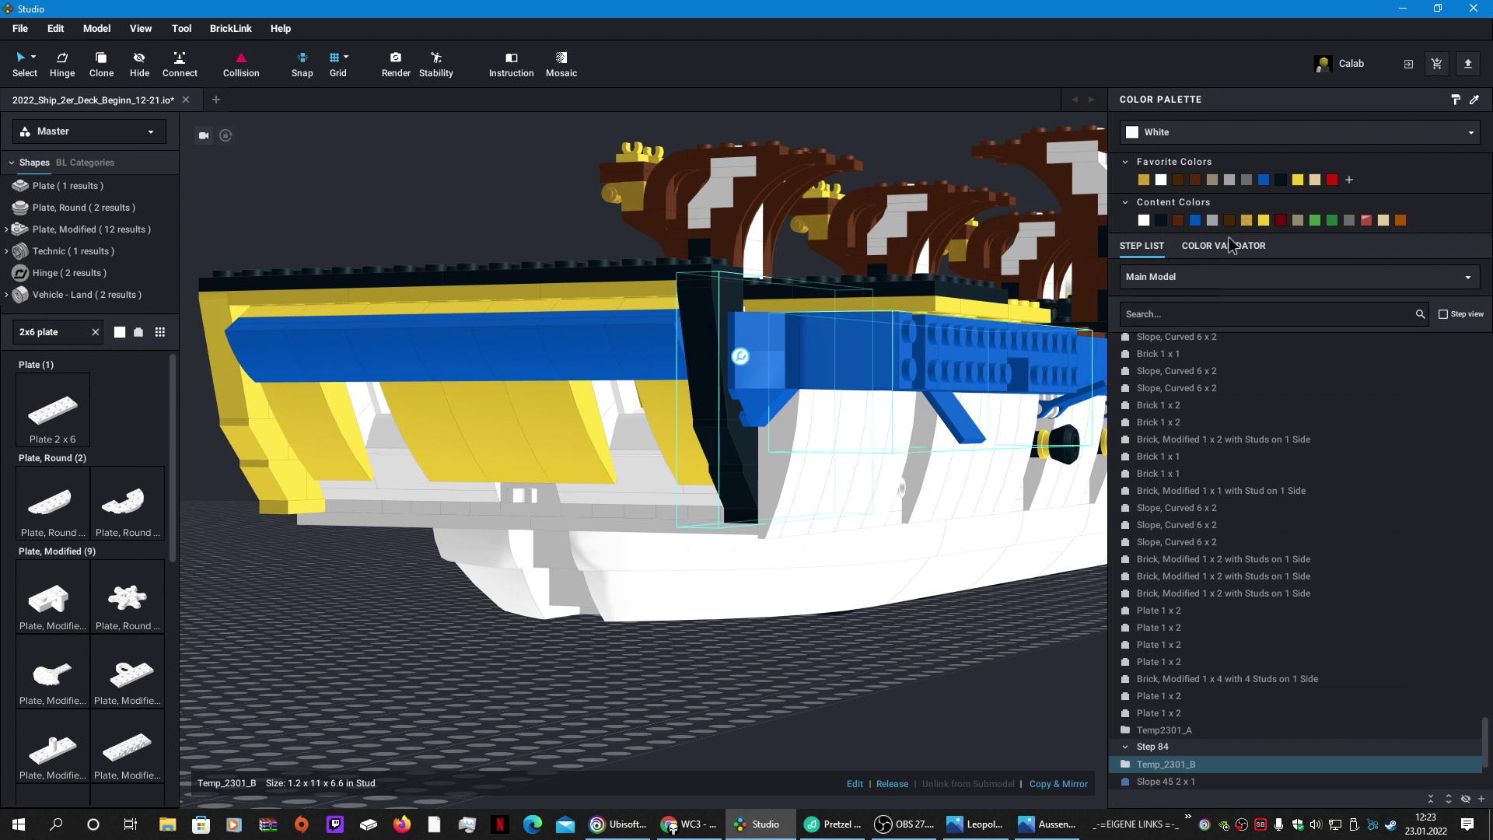
{"action": "left_click", "coordinate": [855, 784]}
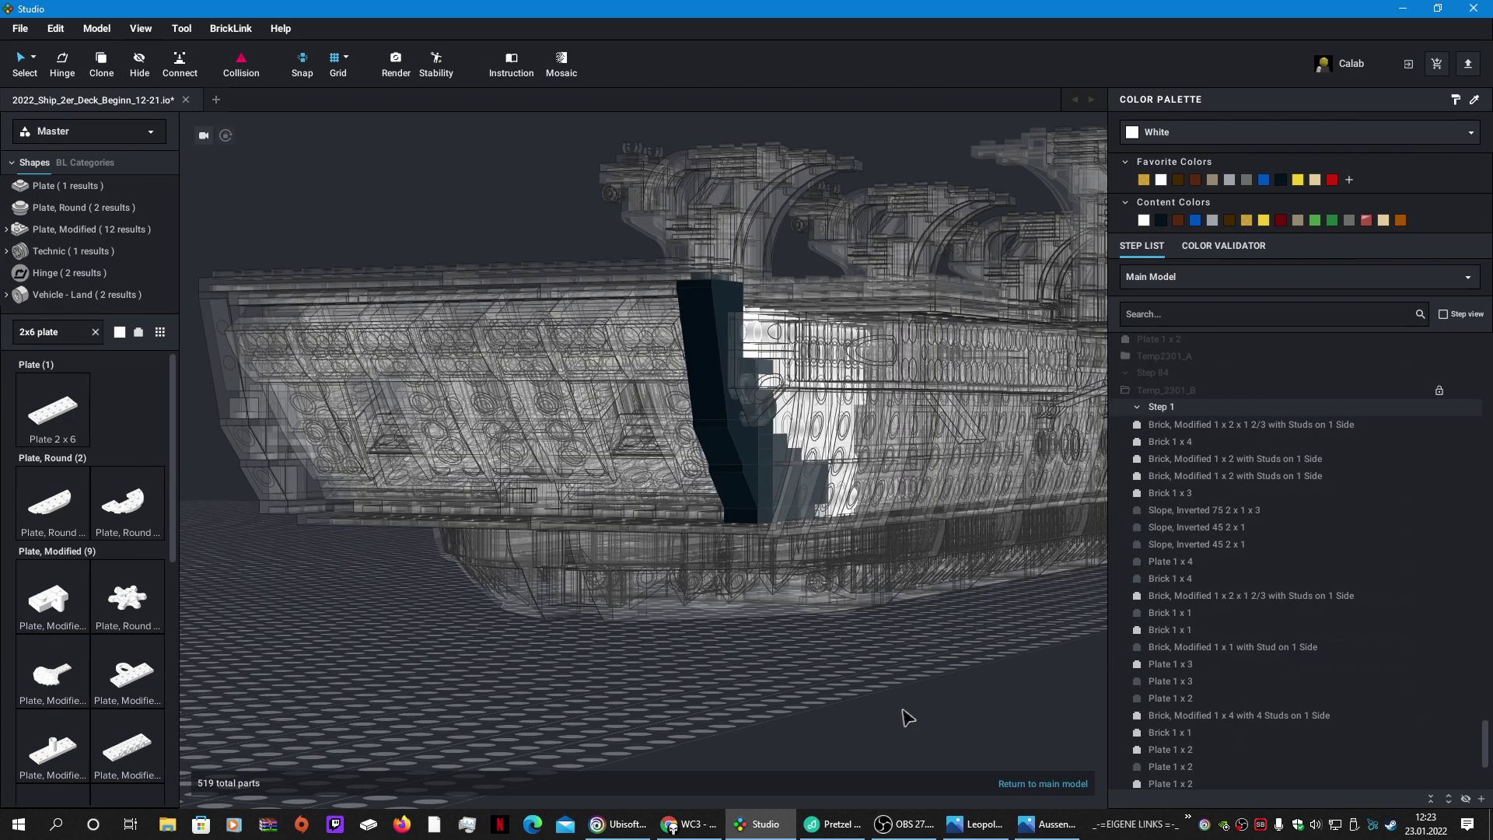
{"action": "left_click", "coordinate": [702, 310]}
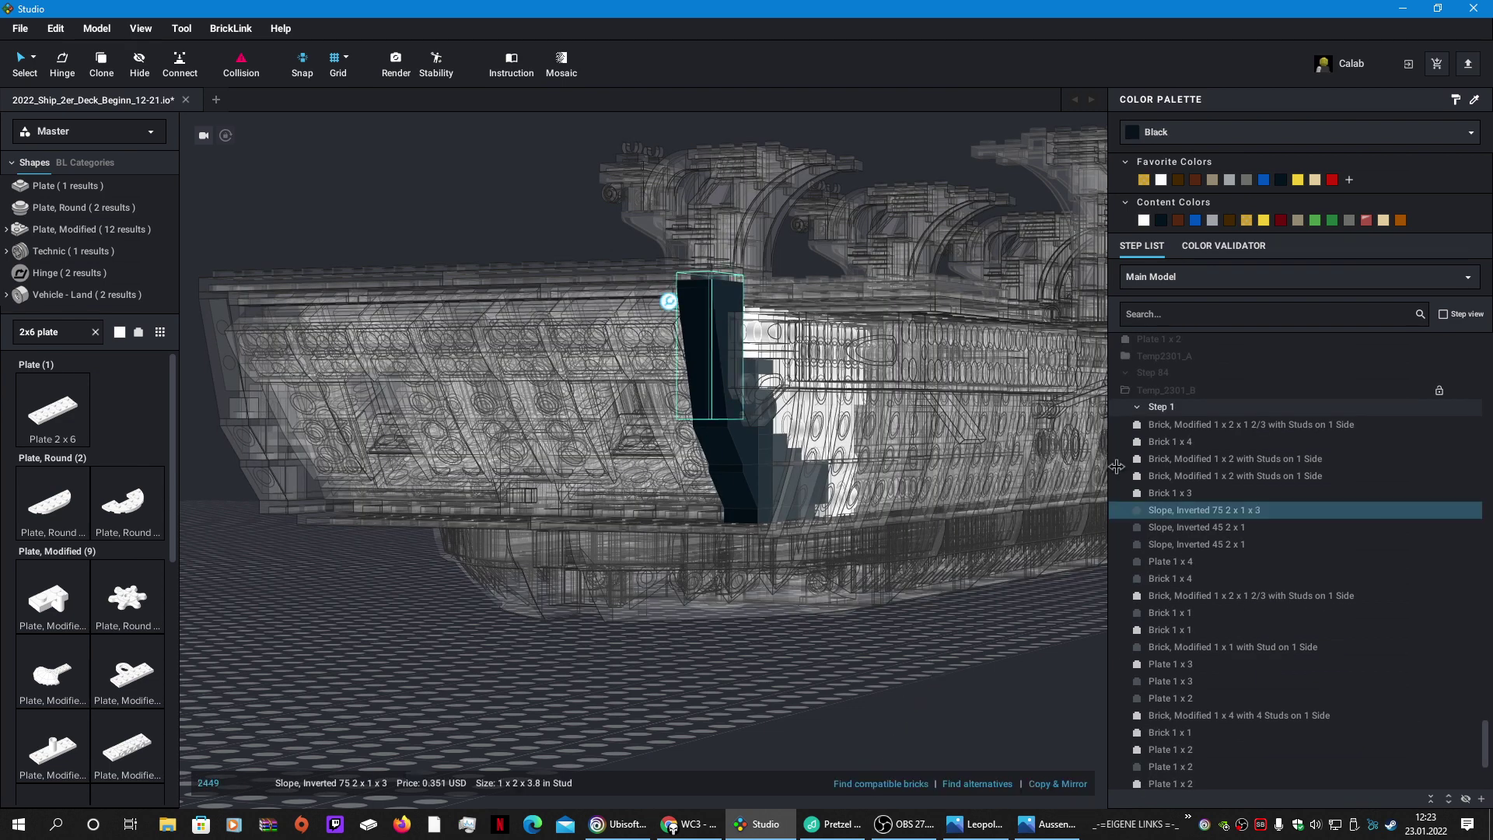
{"action": "left_click_drag", "start_coordinate": [1189, 510], "coordinate": [1177, 568]}
{"action": "left_click", "coordinate": [1173, 578], "text": "ctrl"}
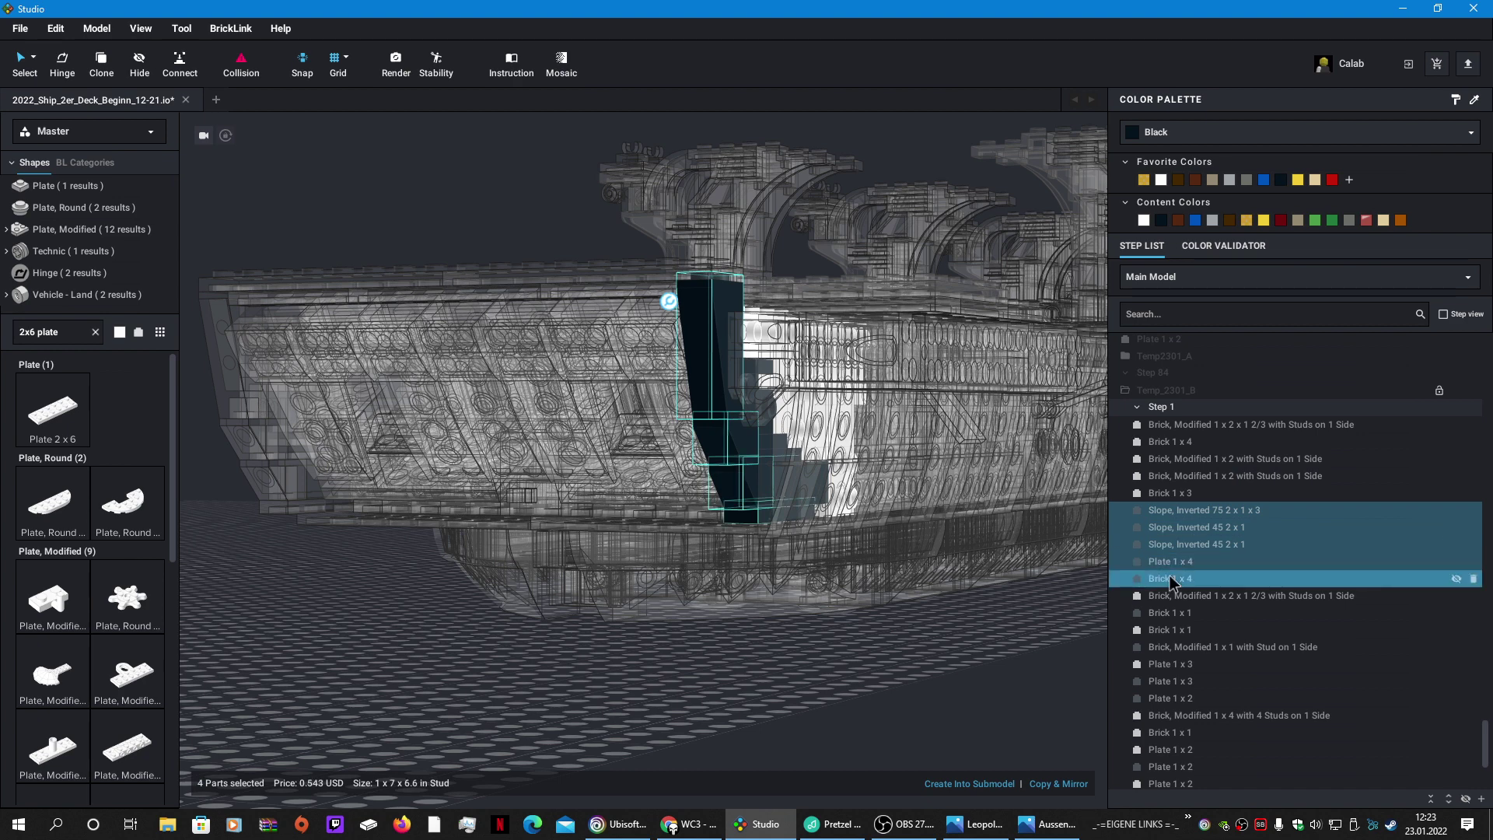
{"action": "left_click", "coordinate": [1171, 613], "text": "ctrl"}
{"action": "left_click", "coordinate": [1171, 664], "text": "ctrl"}
{"action": "left_click", "coordinate": [1174, 646], "text": "ctrl"}
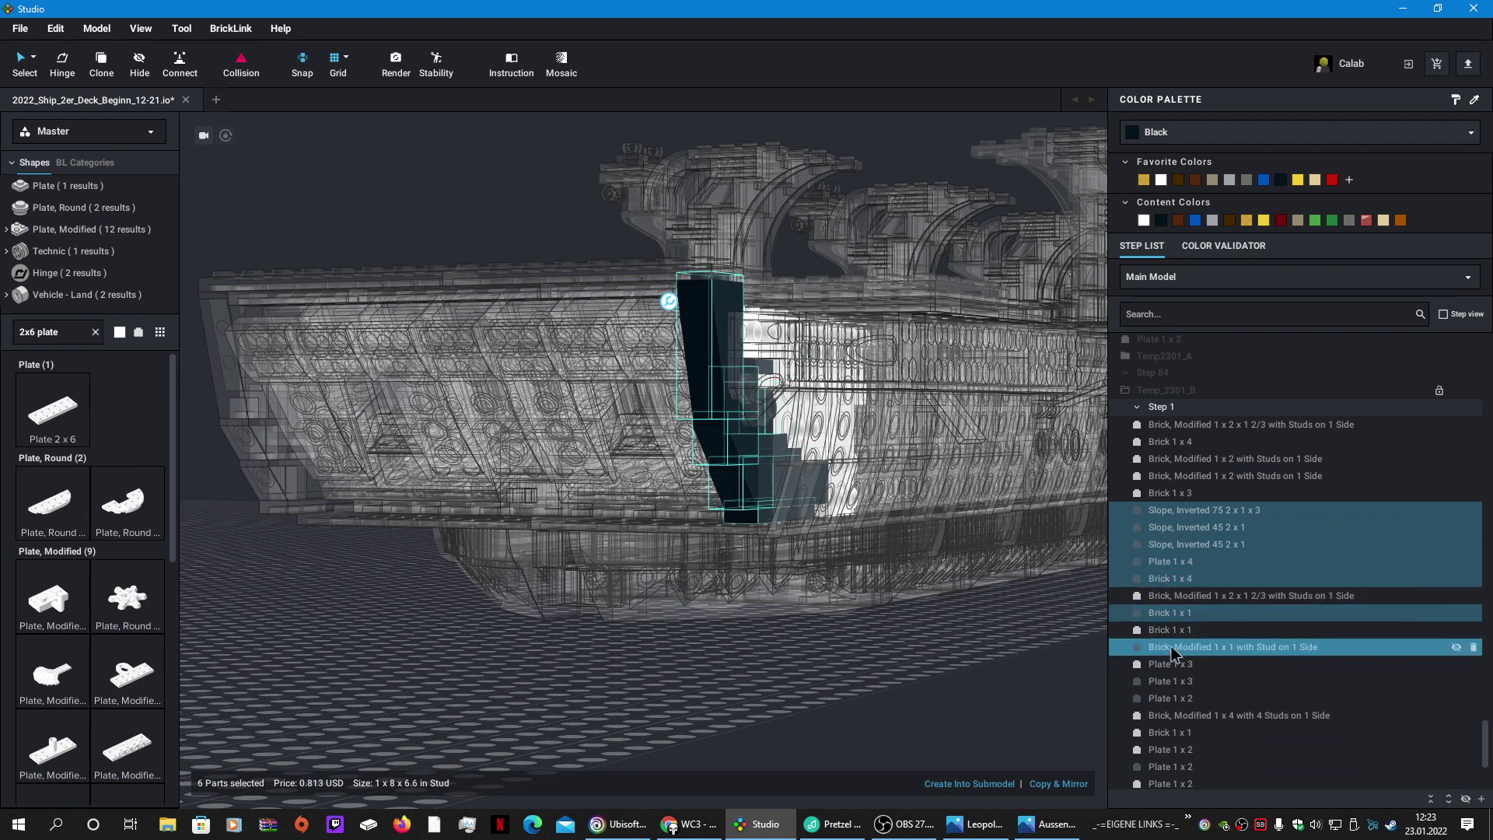
{"action": "left_click", "coordinate": [1173, 681], "text": "ctrl"}
{"action": "left_click", "coordinate": [1173, 698], "text": "ctrl"}
{"action": "left_click", "coordinate": [1170, 766], "text": "ctrl"}
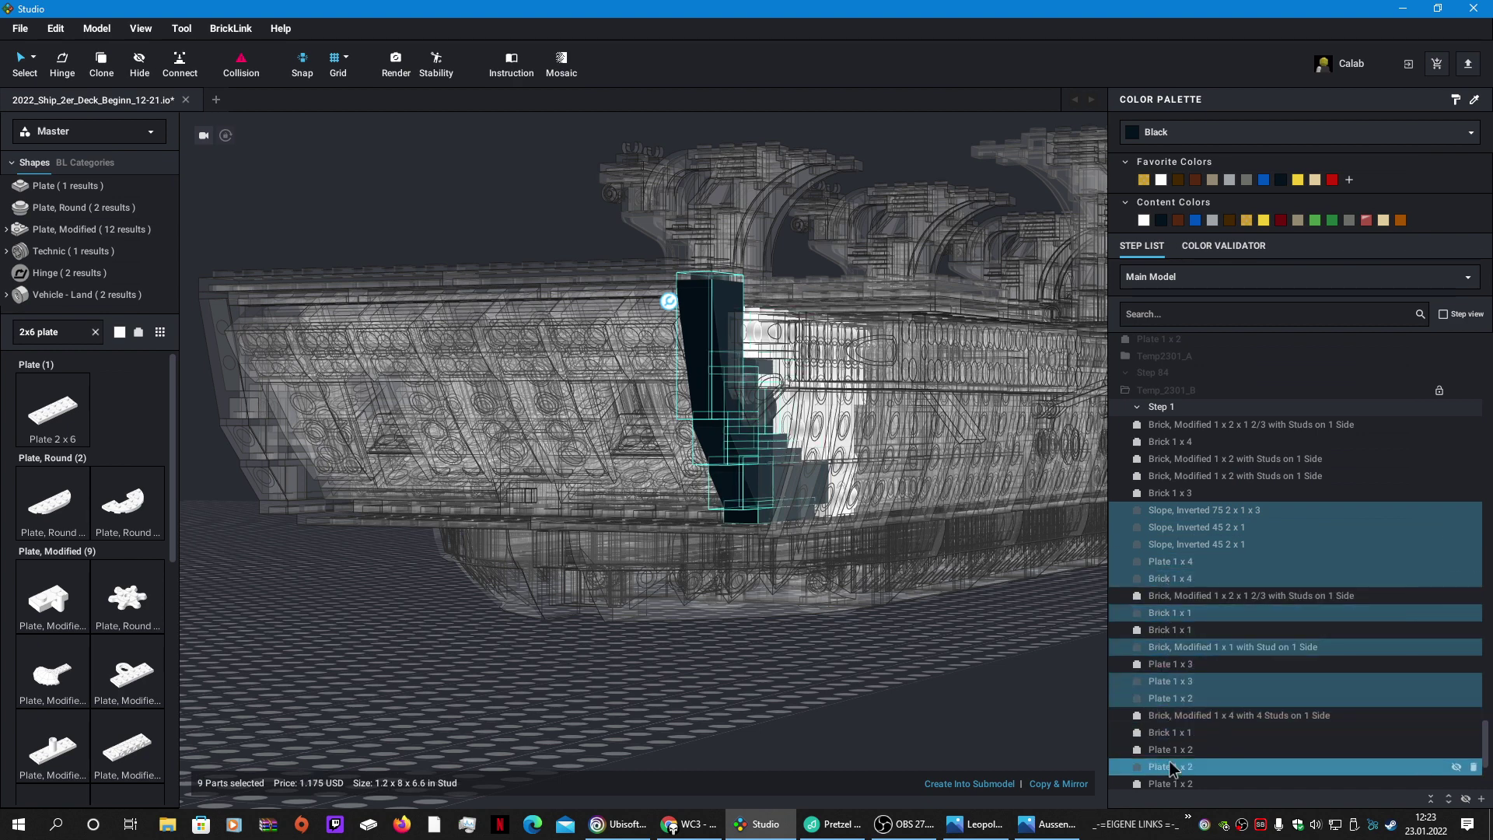
{"action": "left_click", "coordinate": [1298, 180]}
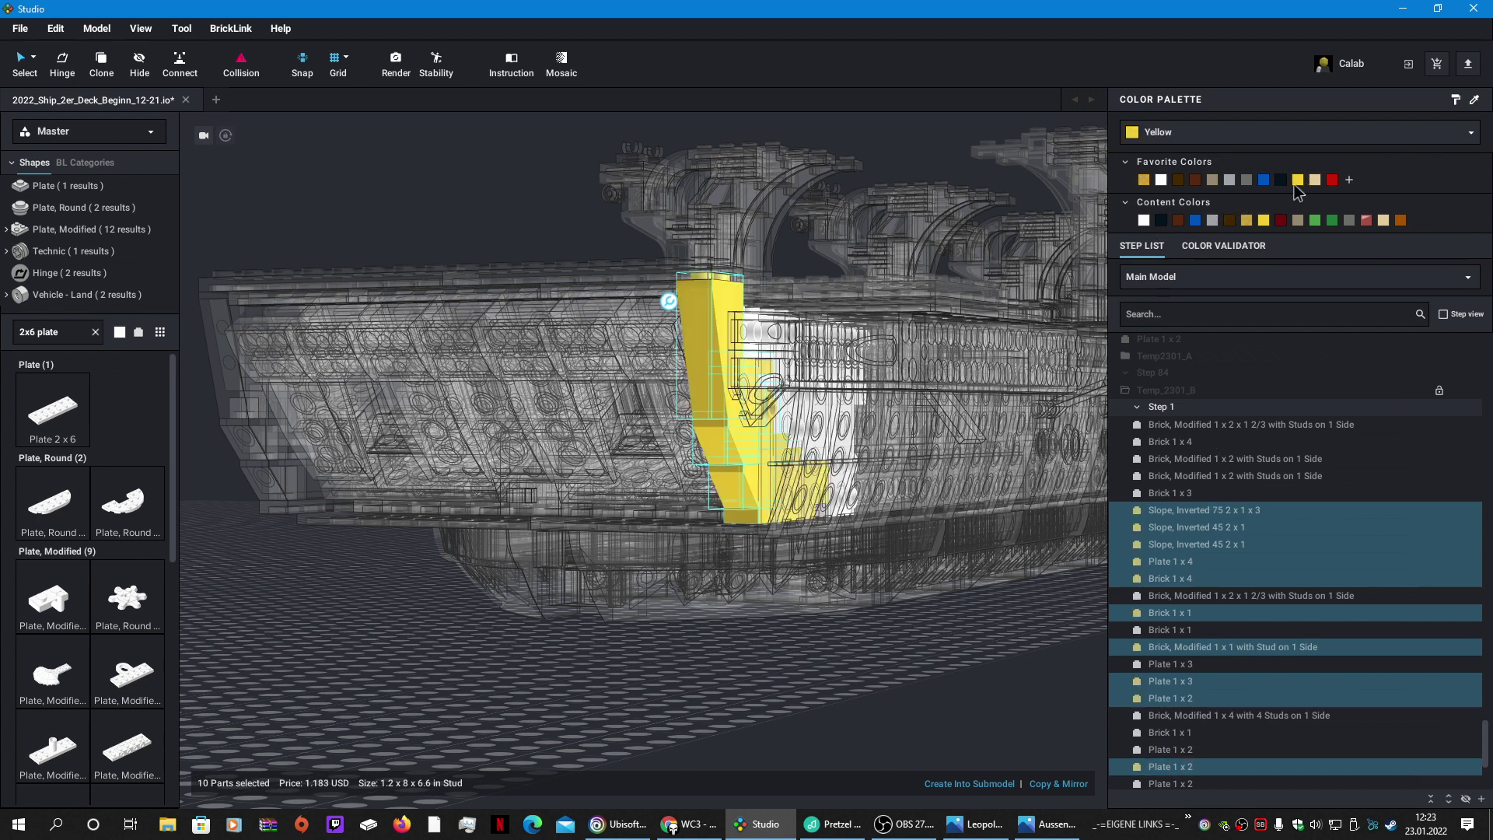
{"action": "left_click", "coordinate": [1004, 647]}
{"action": "left_click", "coordinate": [1039, 784]}
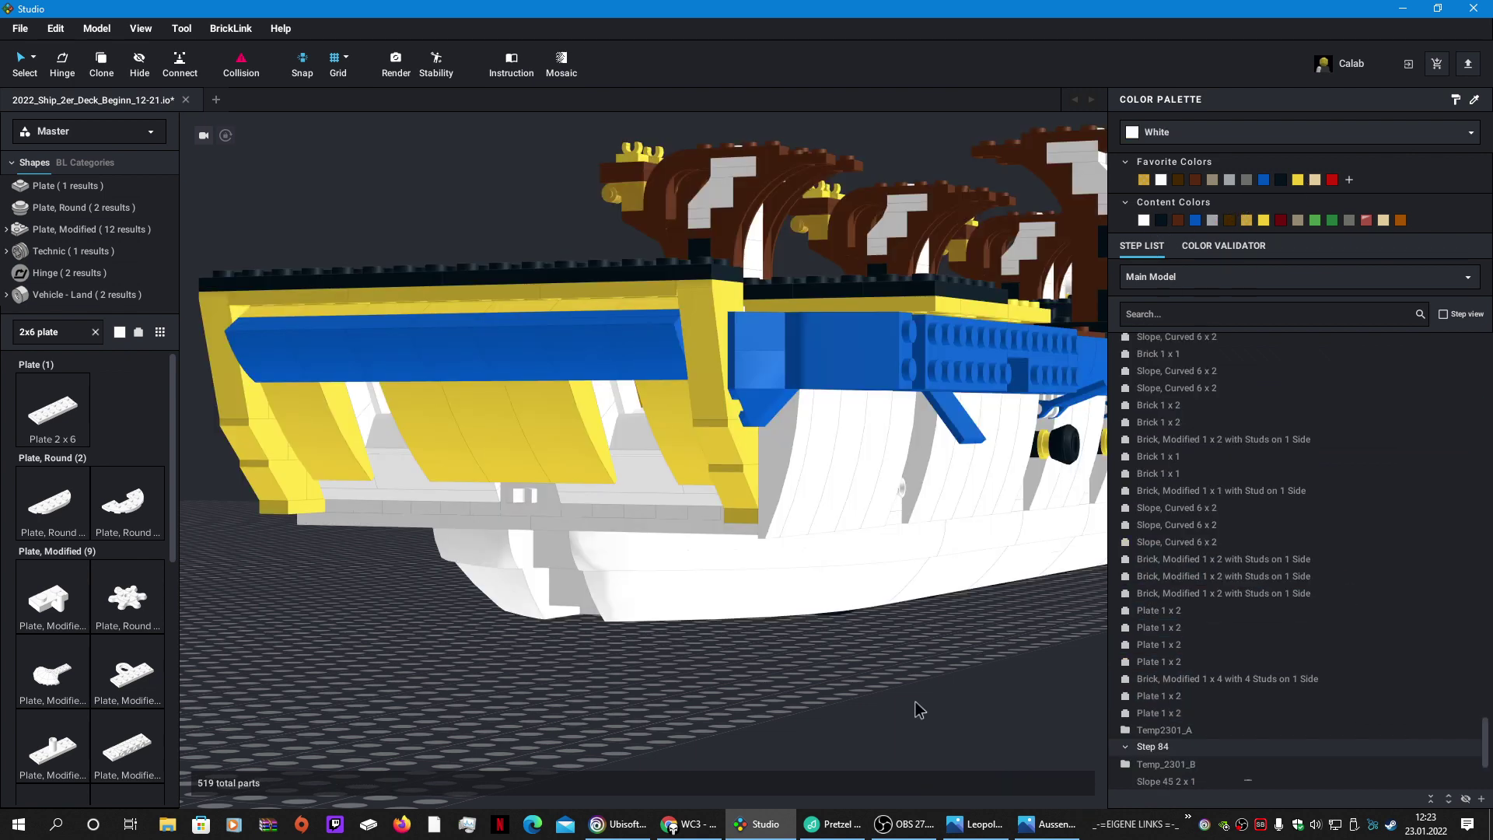
Step: Color the five yellow 6x2 curved slopes of the stern wall blue
{"action": "left_click", "coordinate": [594, 460]}
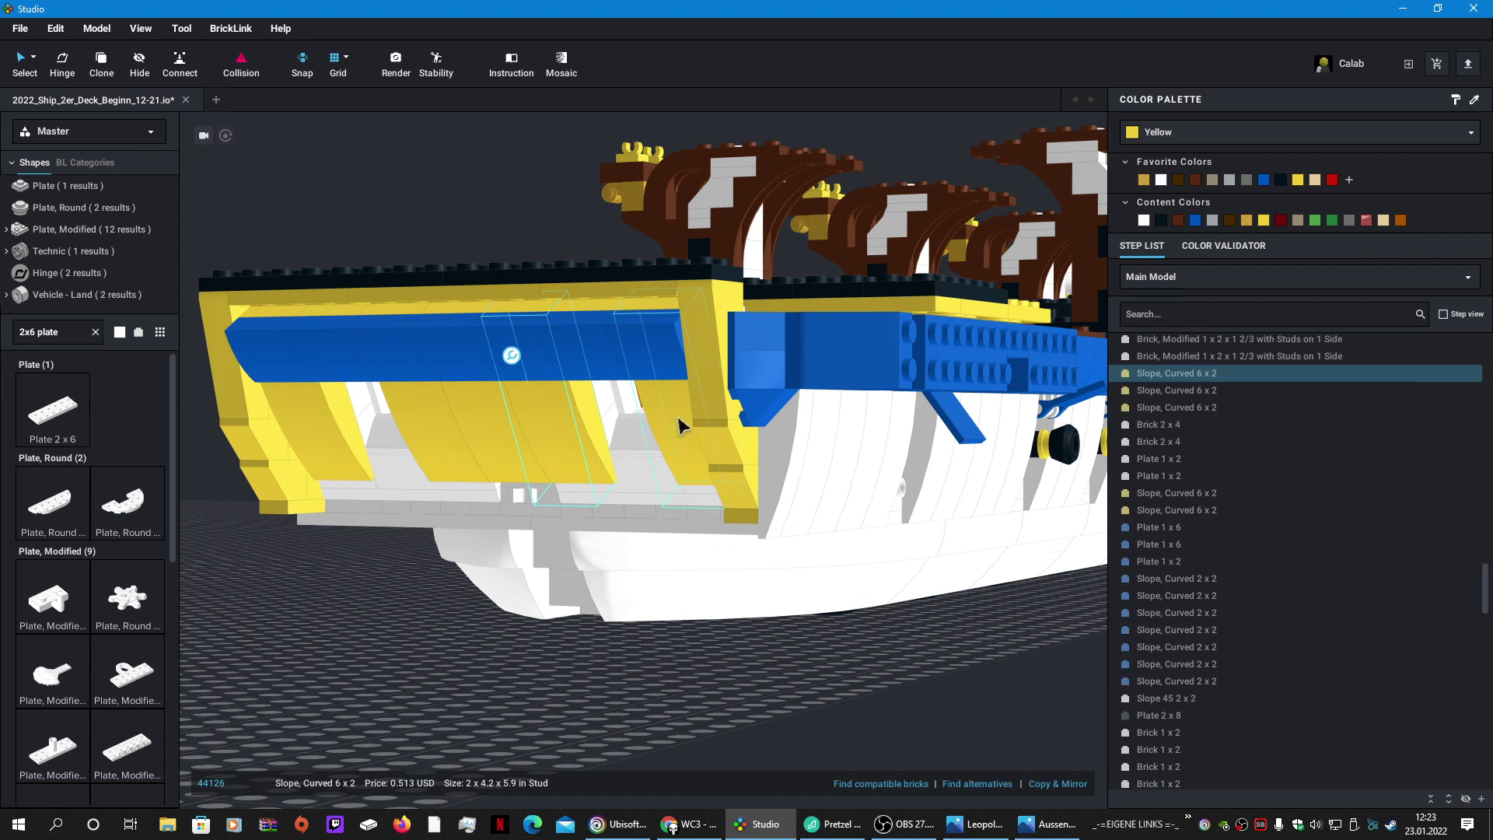
{"action": "left_click", "coordinate": [683, 425], "text": "ctrl"}
{"action": "left_click", "coordinate": [436, 443], "text": "ctrl"}
{"action": "left_click", "coordinate": [351, 450], "text": "ctrl"}
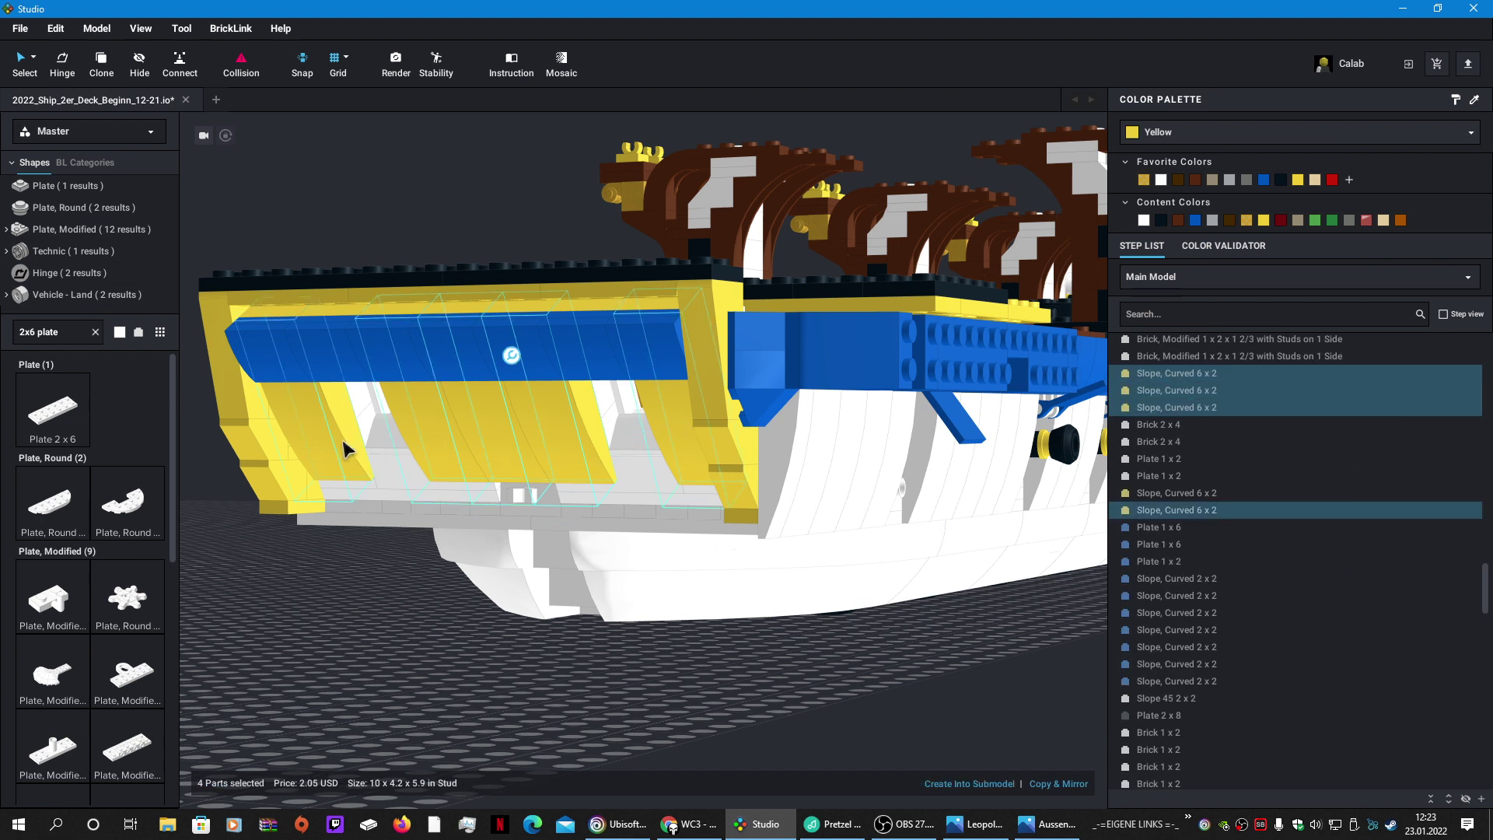
{"action": "left_click", "coordinate": [387, 480], "text": "ctrl"}
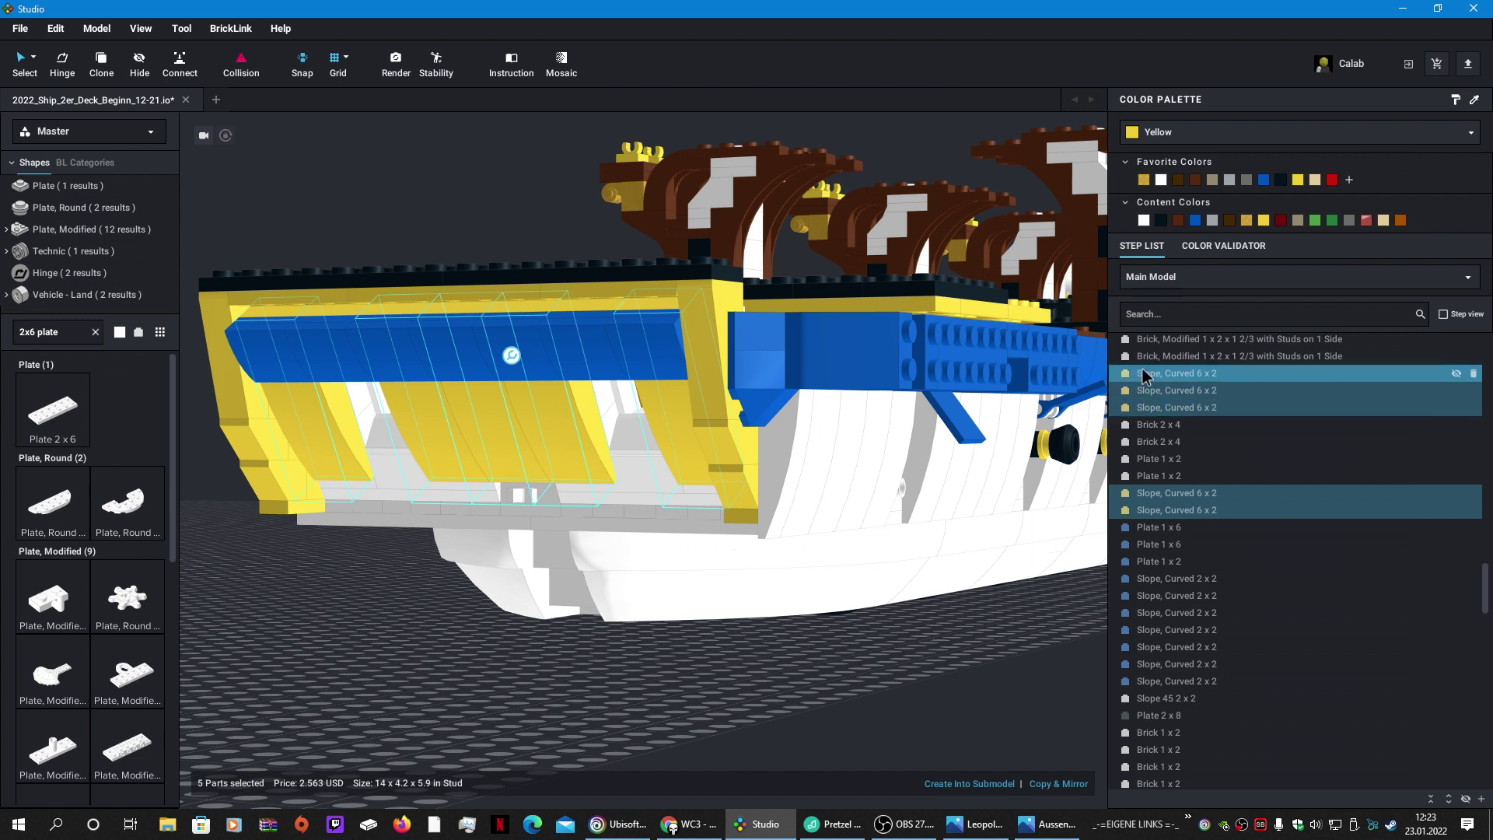
{"action": "left_click", "coordinate": [1196, 220]}
{"action": "left_click", "coordinate": [877, 595]}
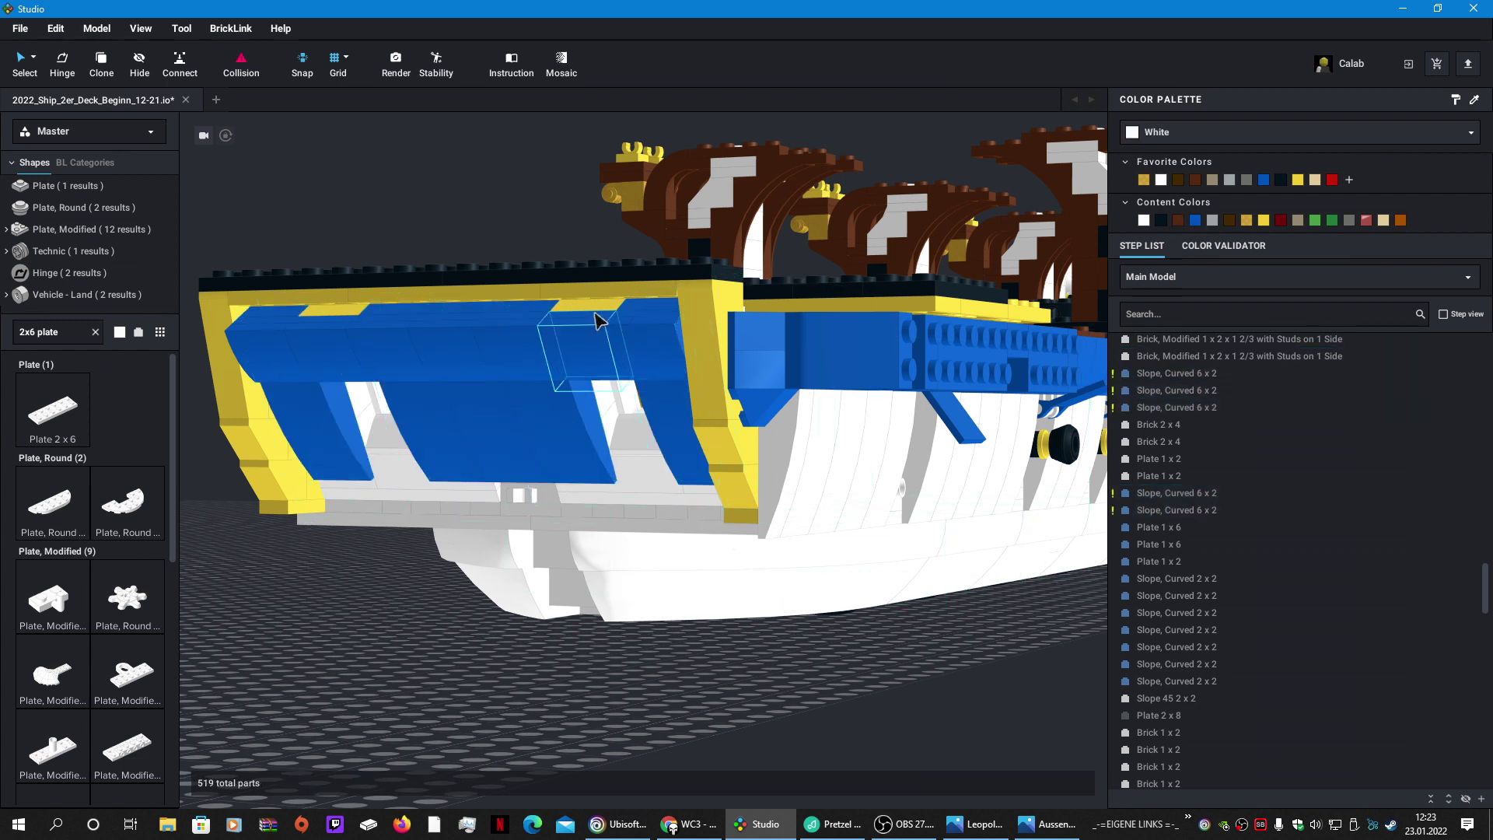
Step: Color the two yellow 2x2 bricks above the stern wall's openings blue
{"action": "left_click", "coordinate": [354, 323]}
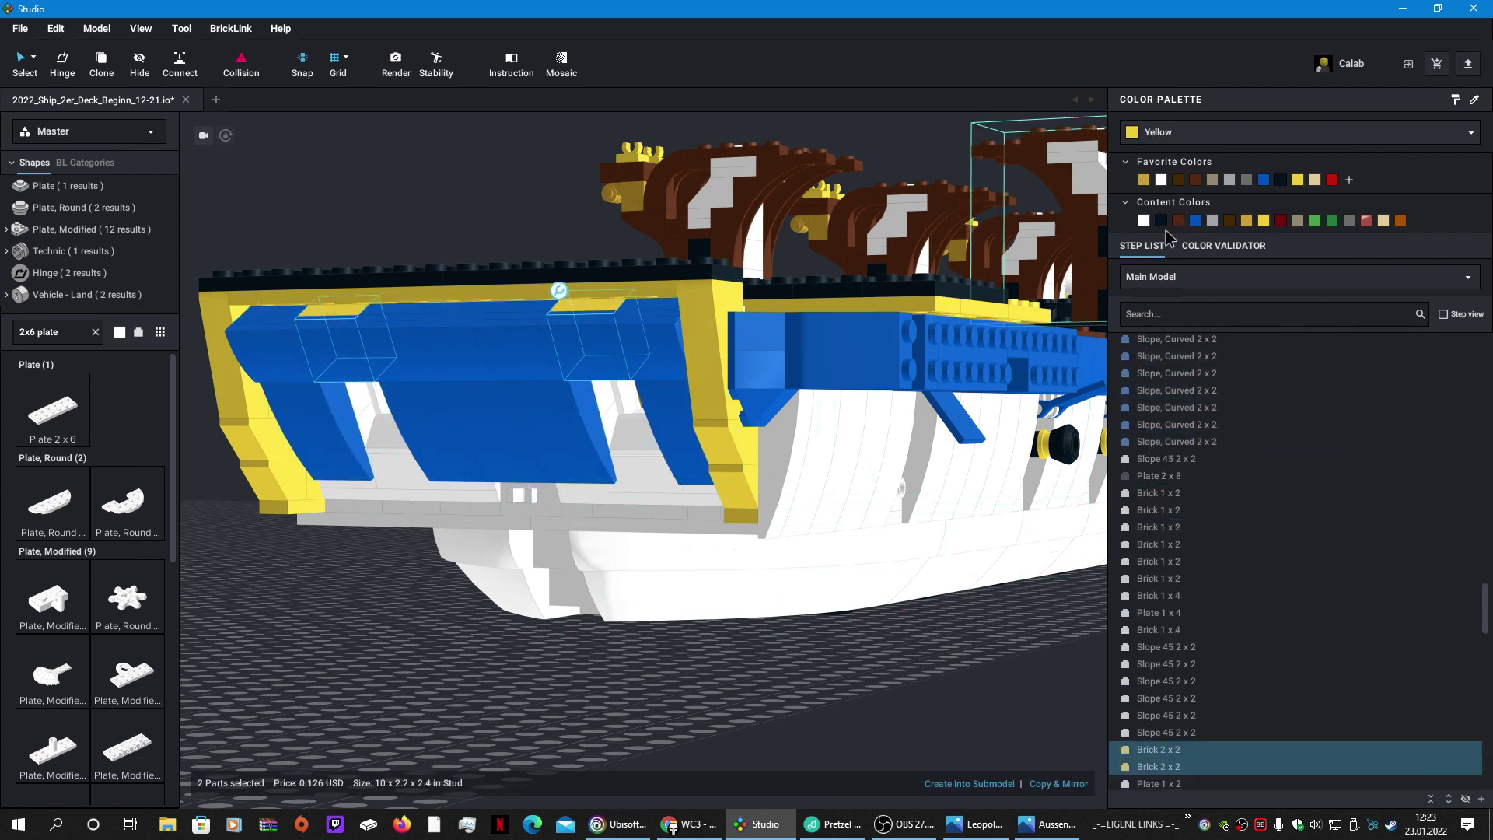
{"action": "left_click", "coordinate": [1195, 220]}
{"action": "left_click", "coordinate": [978, 650]}
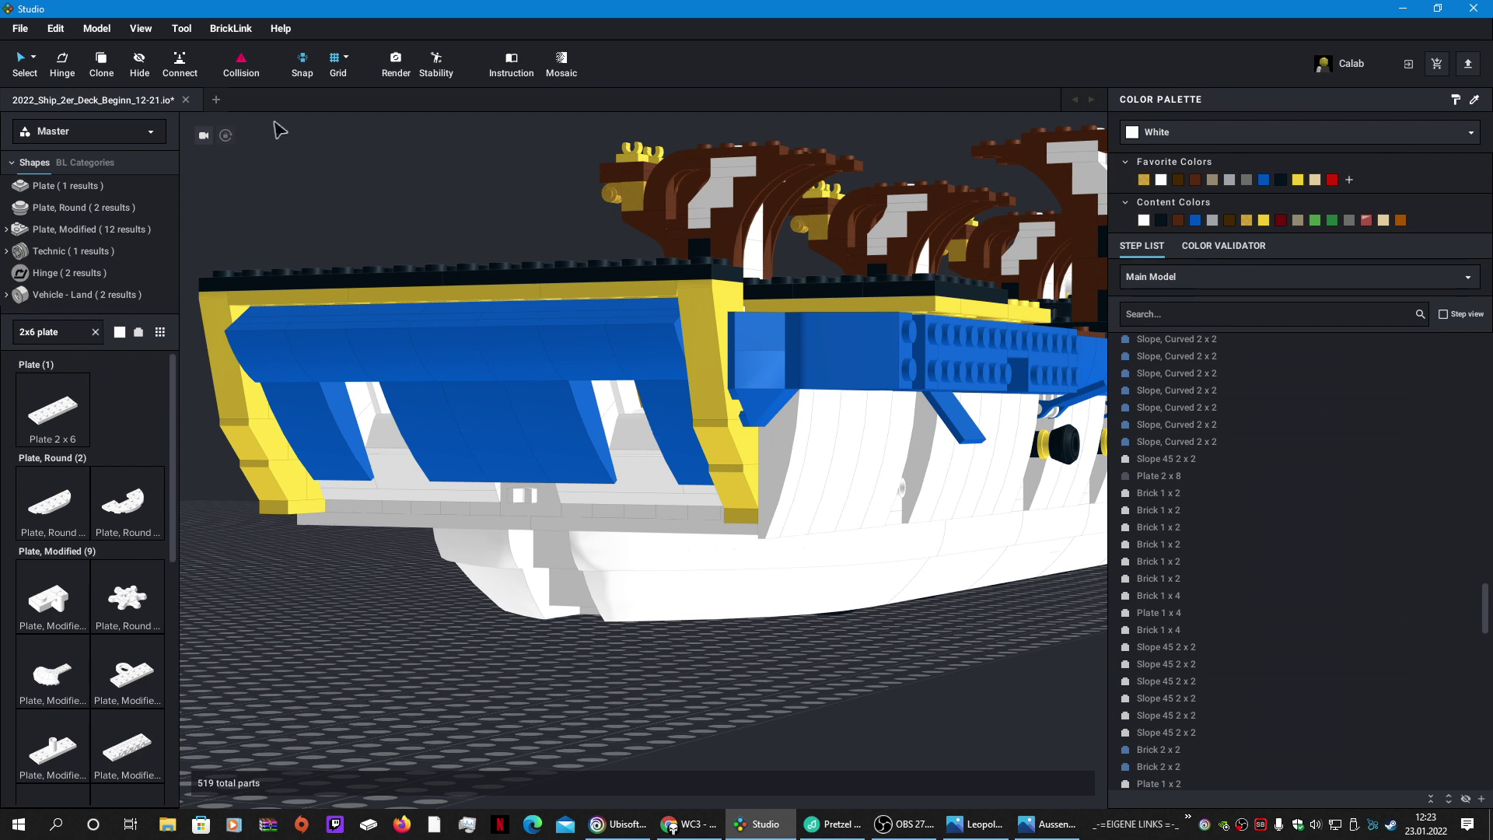
Step: Start a close-up photoreal render of the stern and save it as Aussenboot Wand 55.png
{"action": "left_click", "coordinate": [396, 62]}
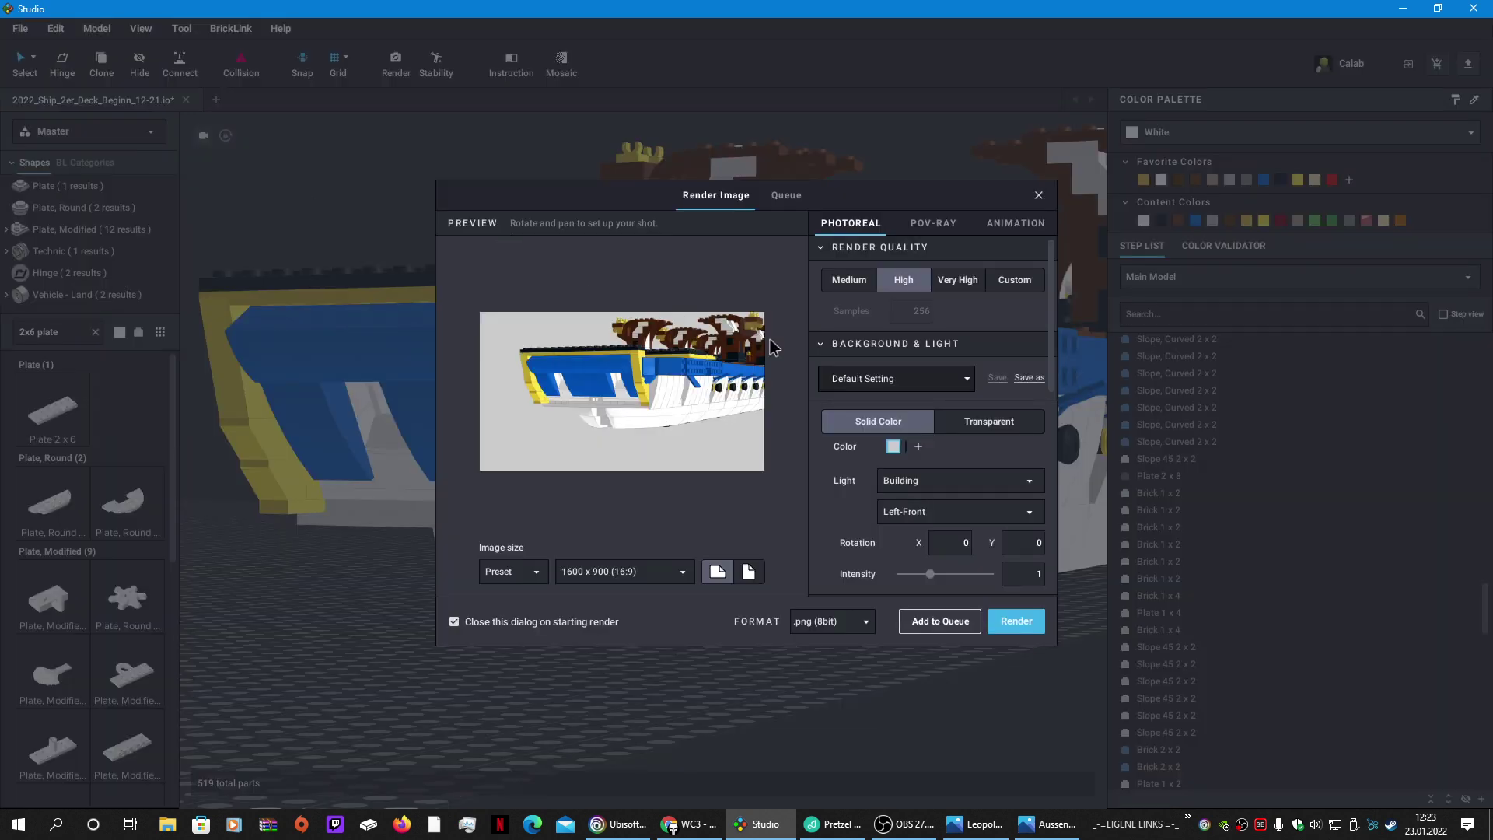
{"action": "scroll", "coordinate": [668, 399], "scroll_direction": "up", "scroll_amount": 3}
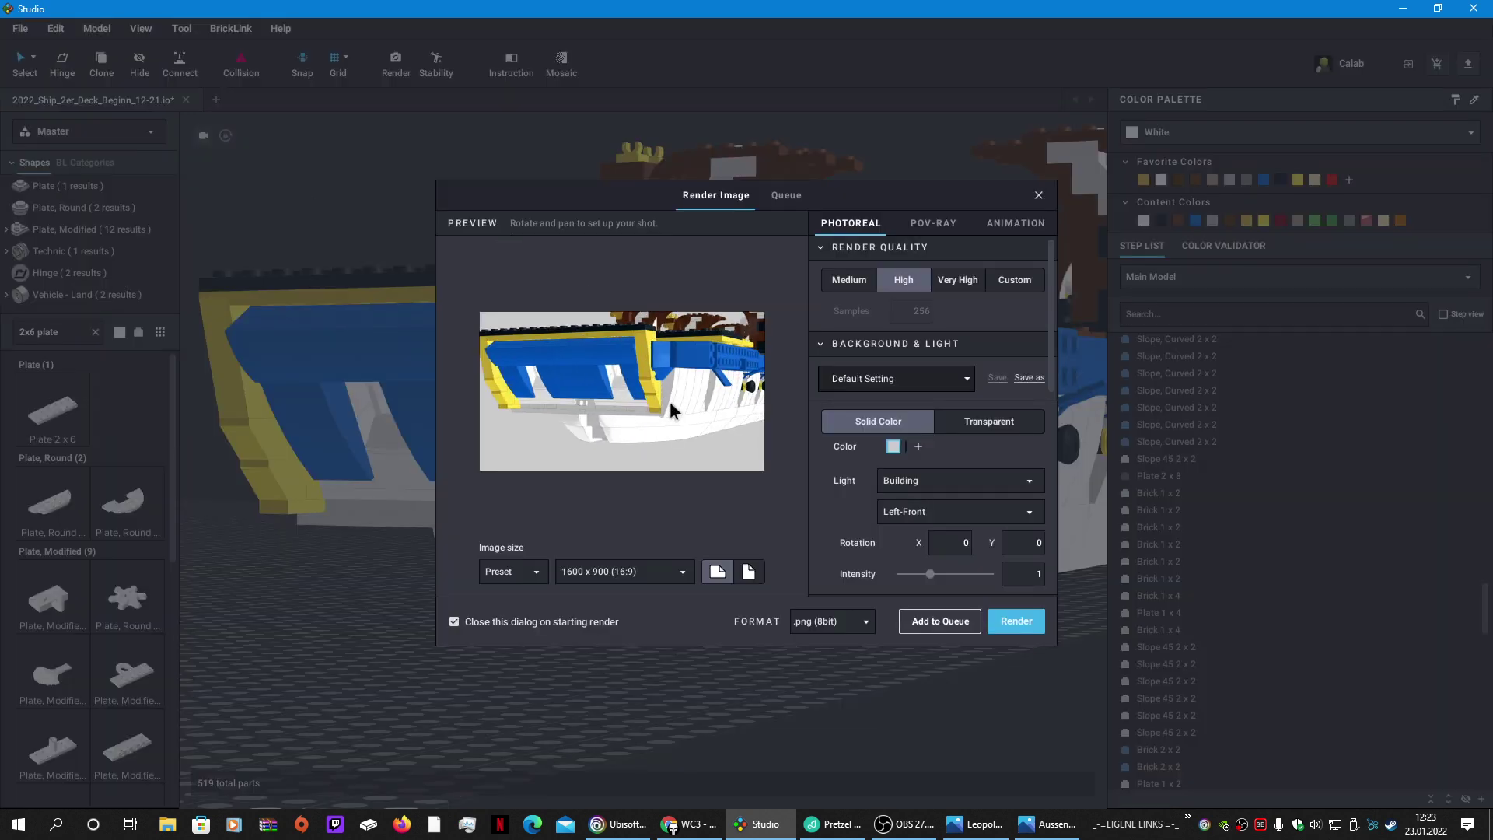
{"action": "left_click", "coordinate": [1013, 620]}
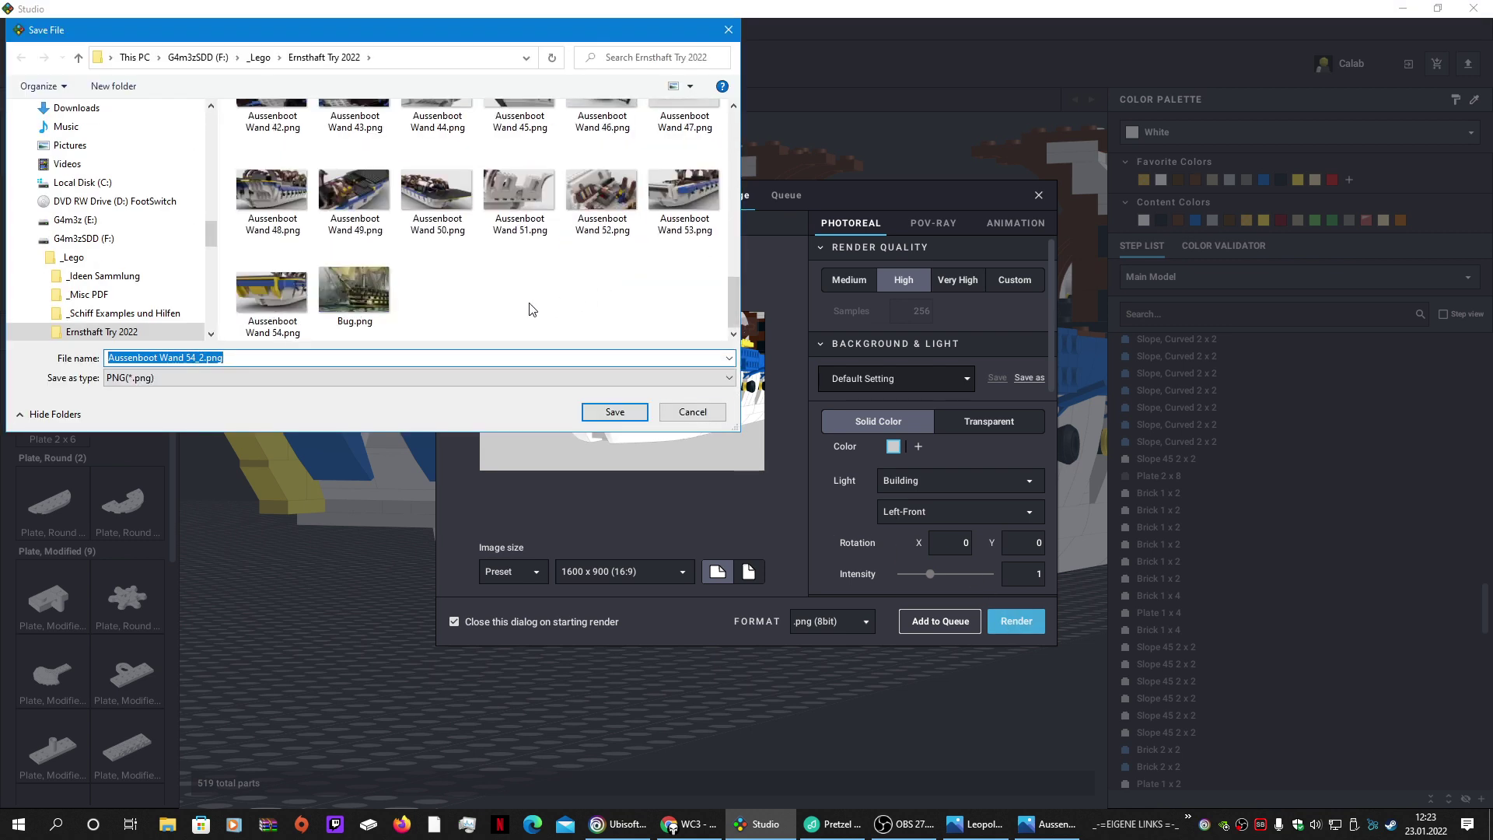
{"action": "left_click", "coordinate": [272, 291]}
{"action": "left_click", "coordinate": [213, 360]}
{"action": "left_click", "coordinate": [189, 359]}
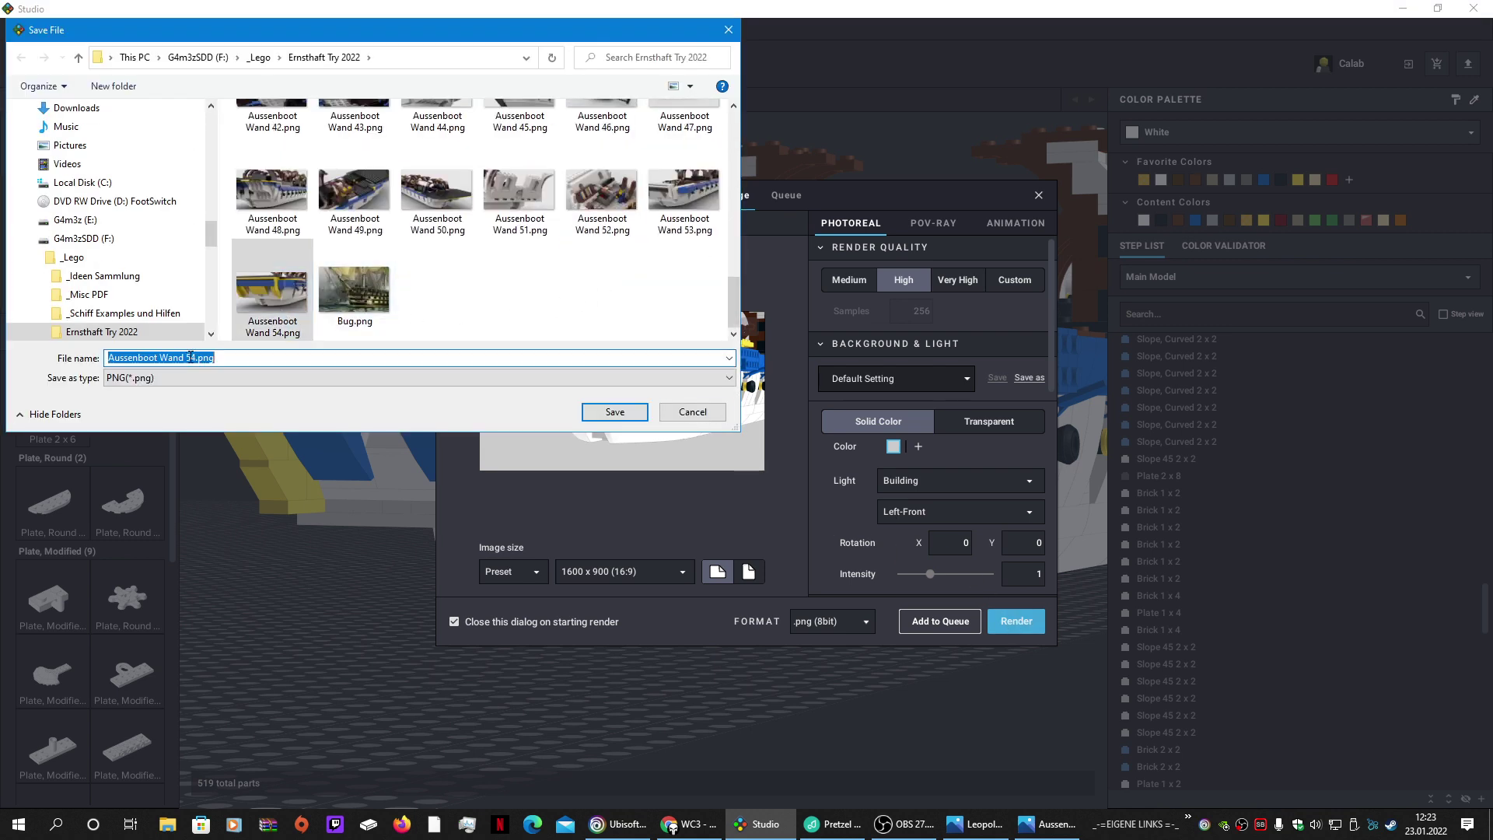
{"action": "left_click", "coordinate": [190, 359]}
{"action": "key", "text": "Delete"}
{"action": "type", "text": "5"}
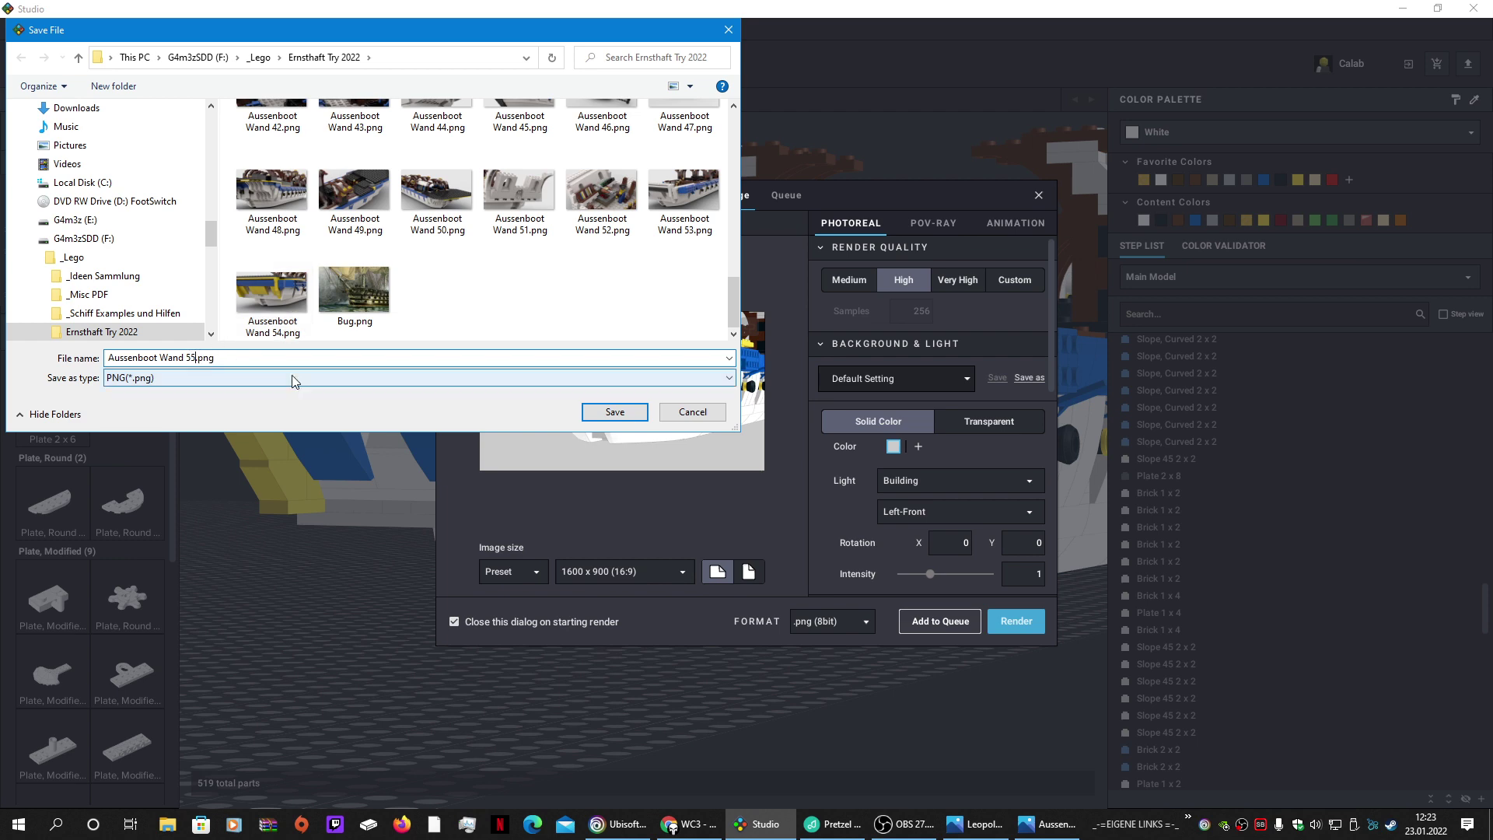
{"action": "left_click", "coordinate": [613, 413]}
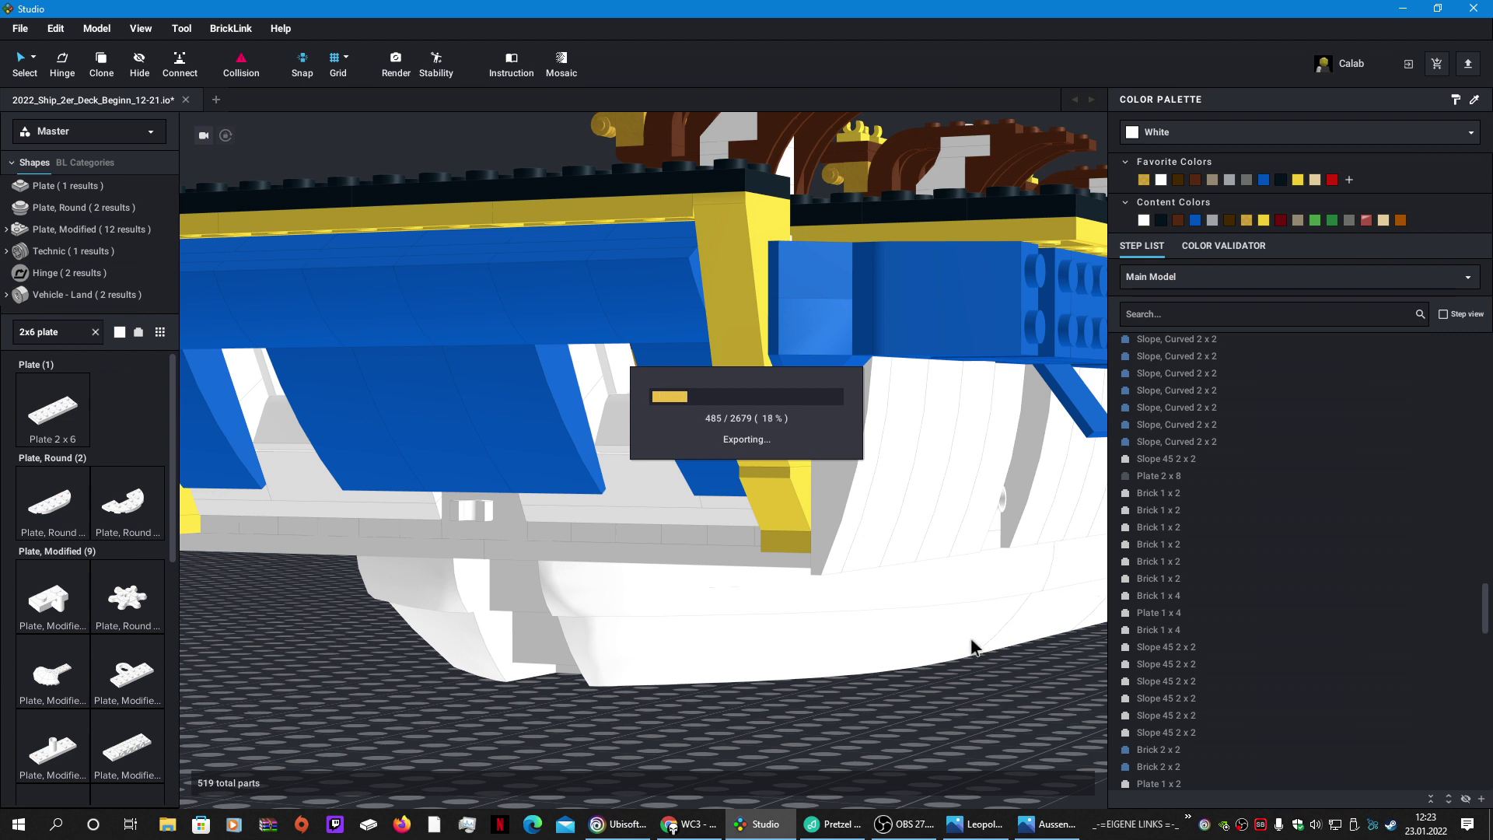
Step: Check the progress in the Eyesight renderer, examine the finished Aussenboot Wand 55.png in Photos at full screen, and return to Studio
{"action": "left_click", "coordinate": [689, 823]}
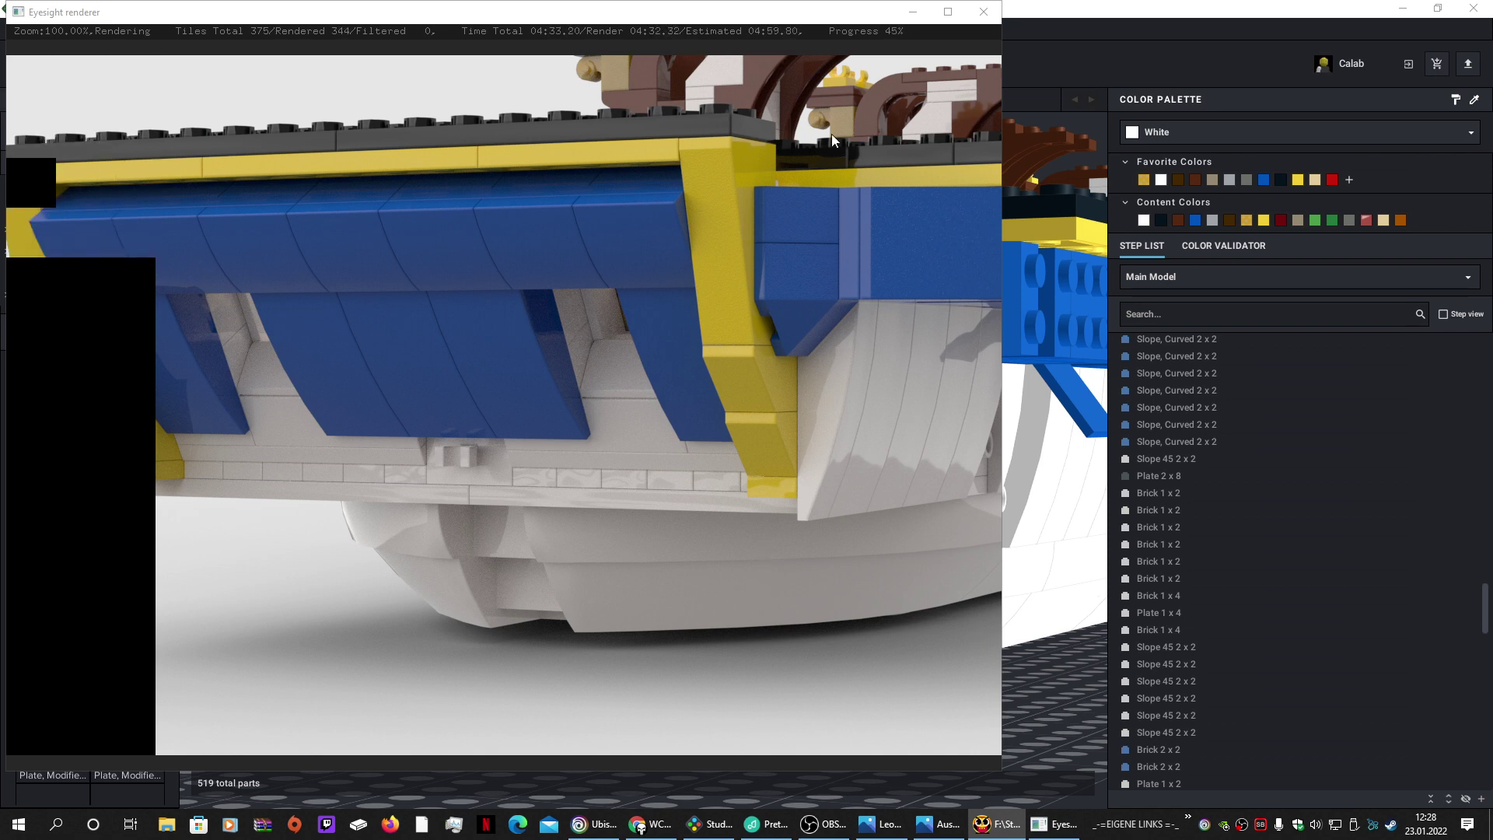
{"action": "left_click", "coordinate": [949, 11]}
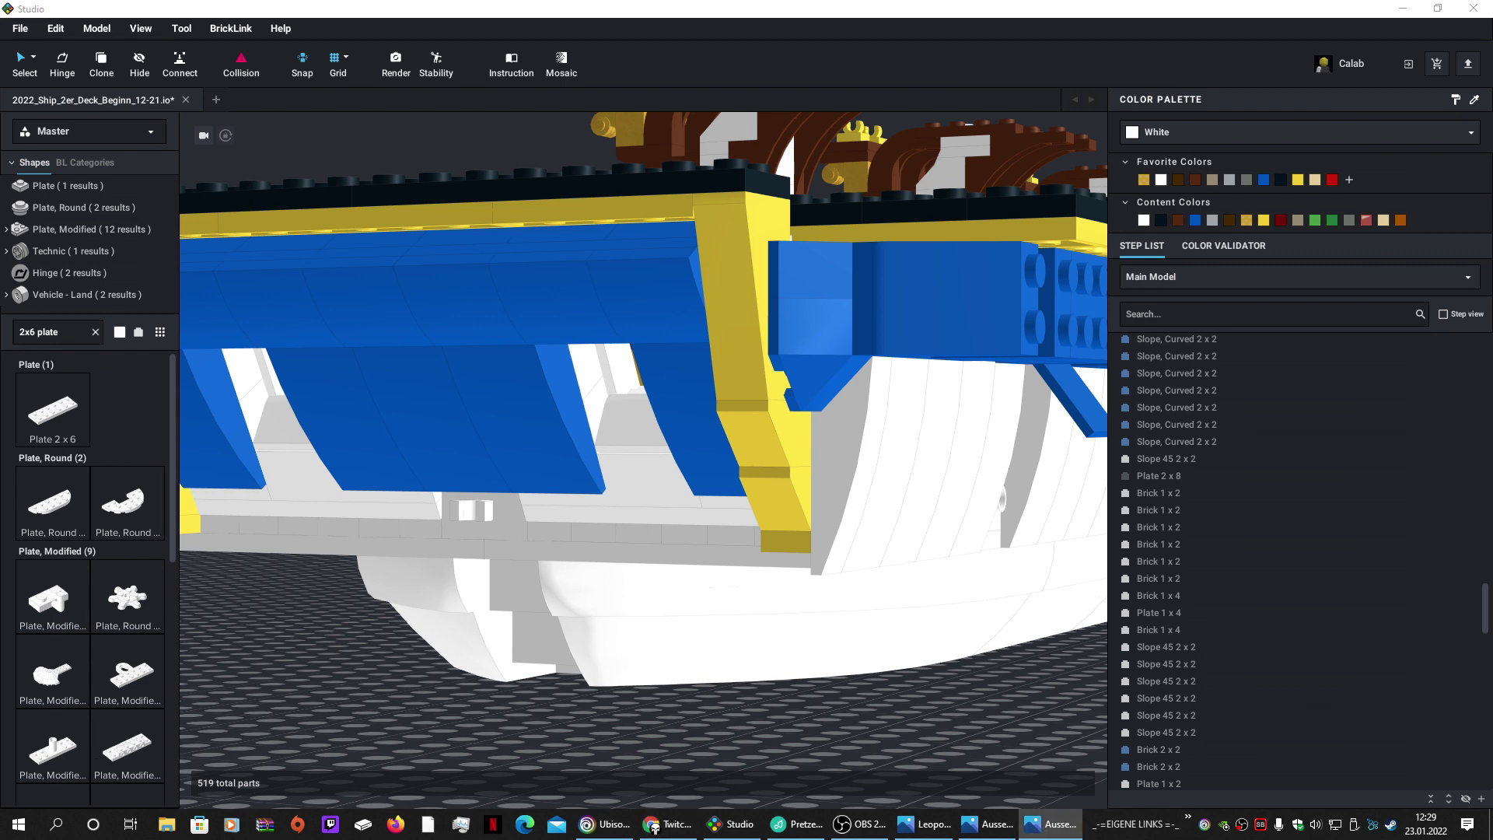
{"action": "left_click_drag", "start_coordinate": [1492, 140], "coordinate": [892, 157]}
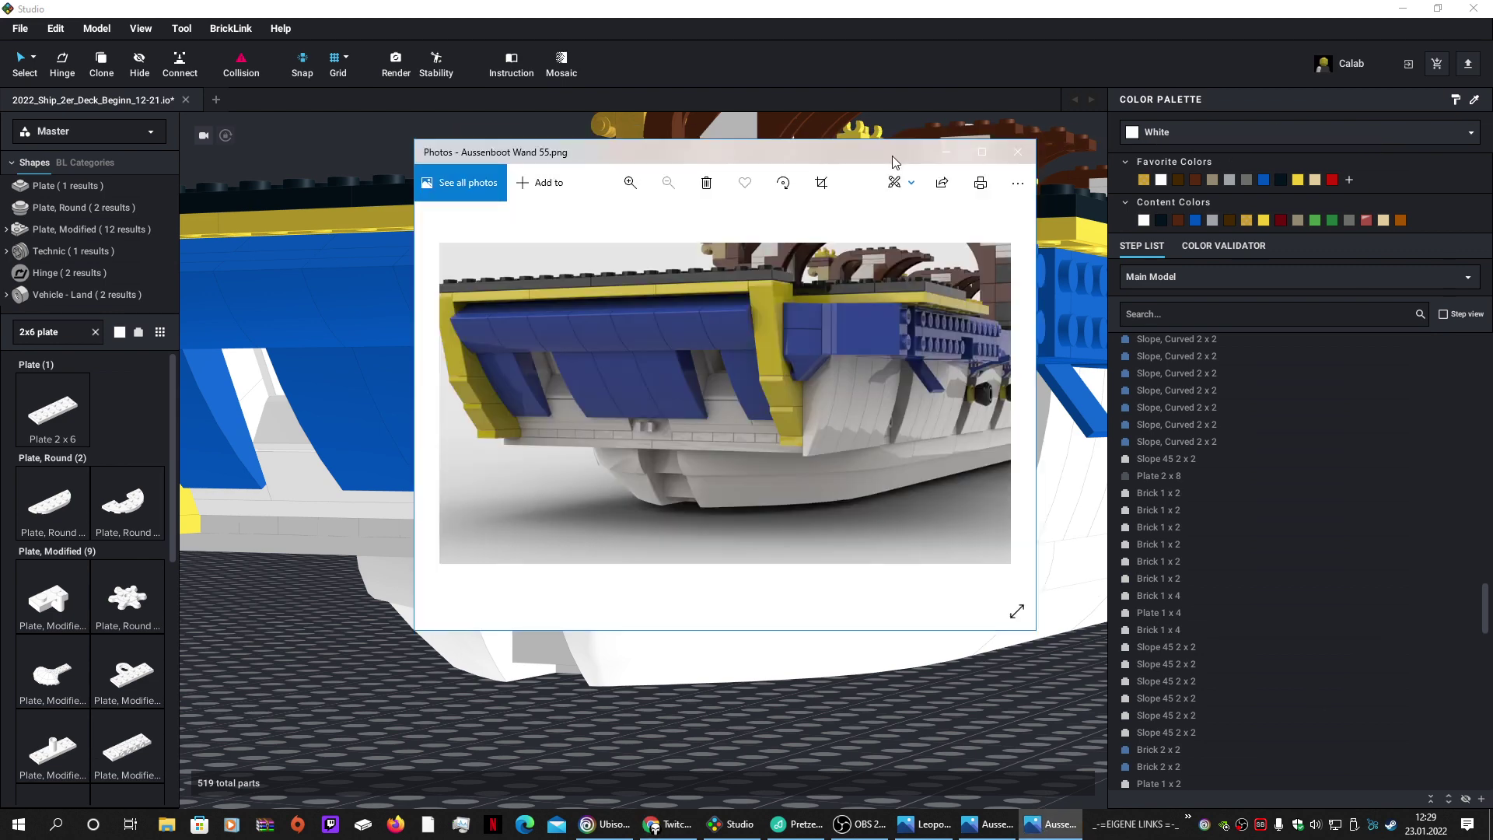
{"action": "double_click", "coordinate": [892, 158]}
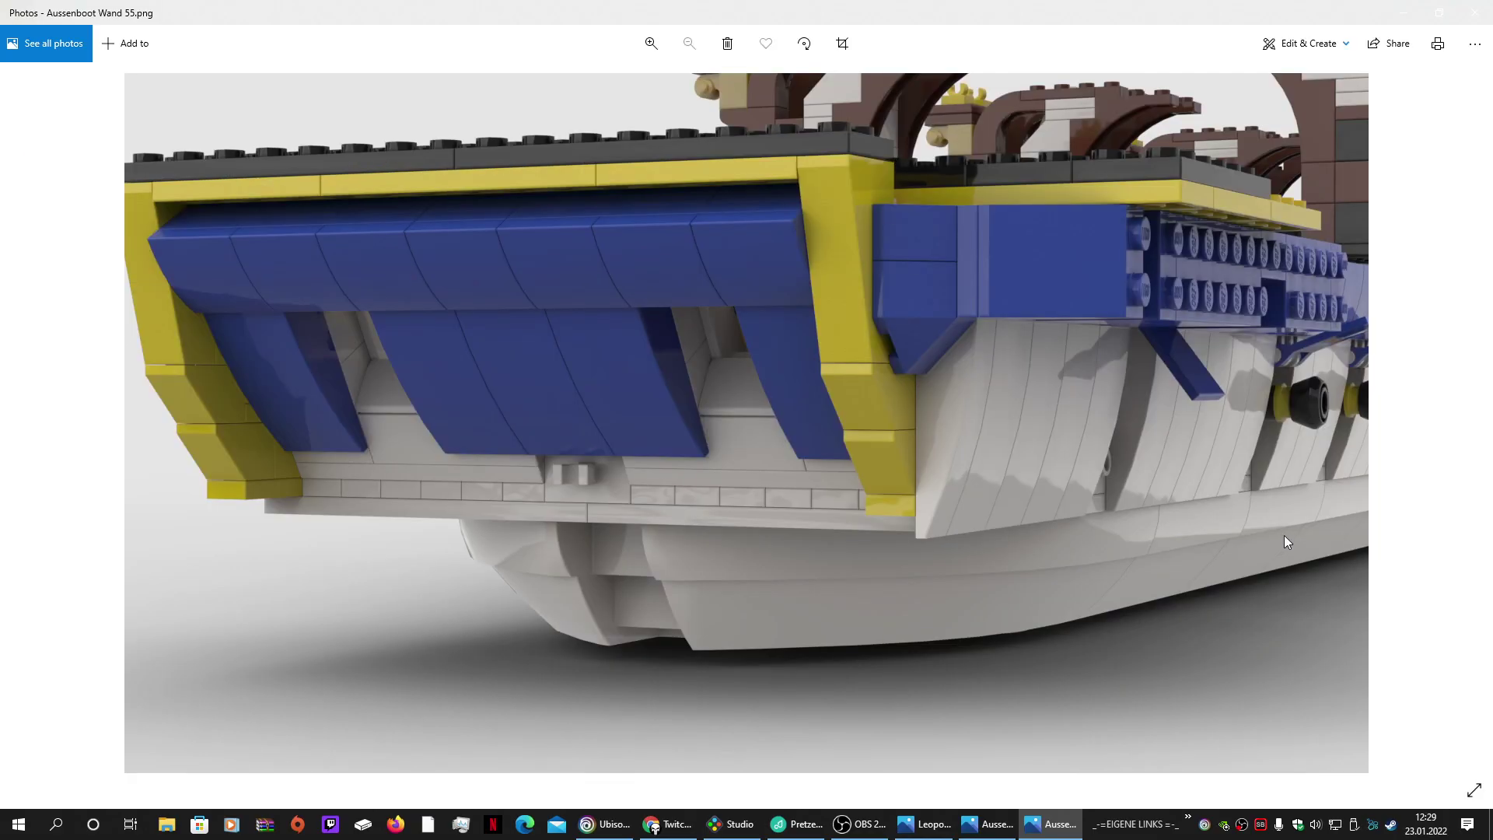
{"action": "left_click", "coordinate": [1474, 790]}
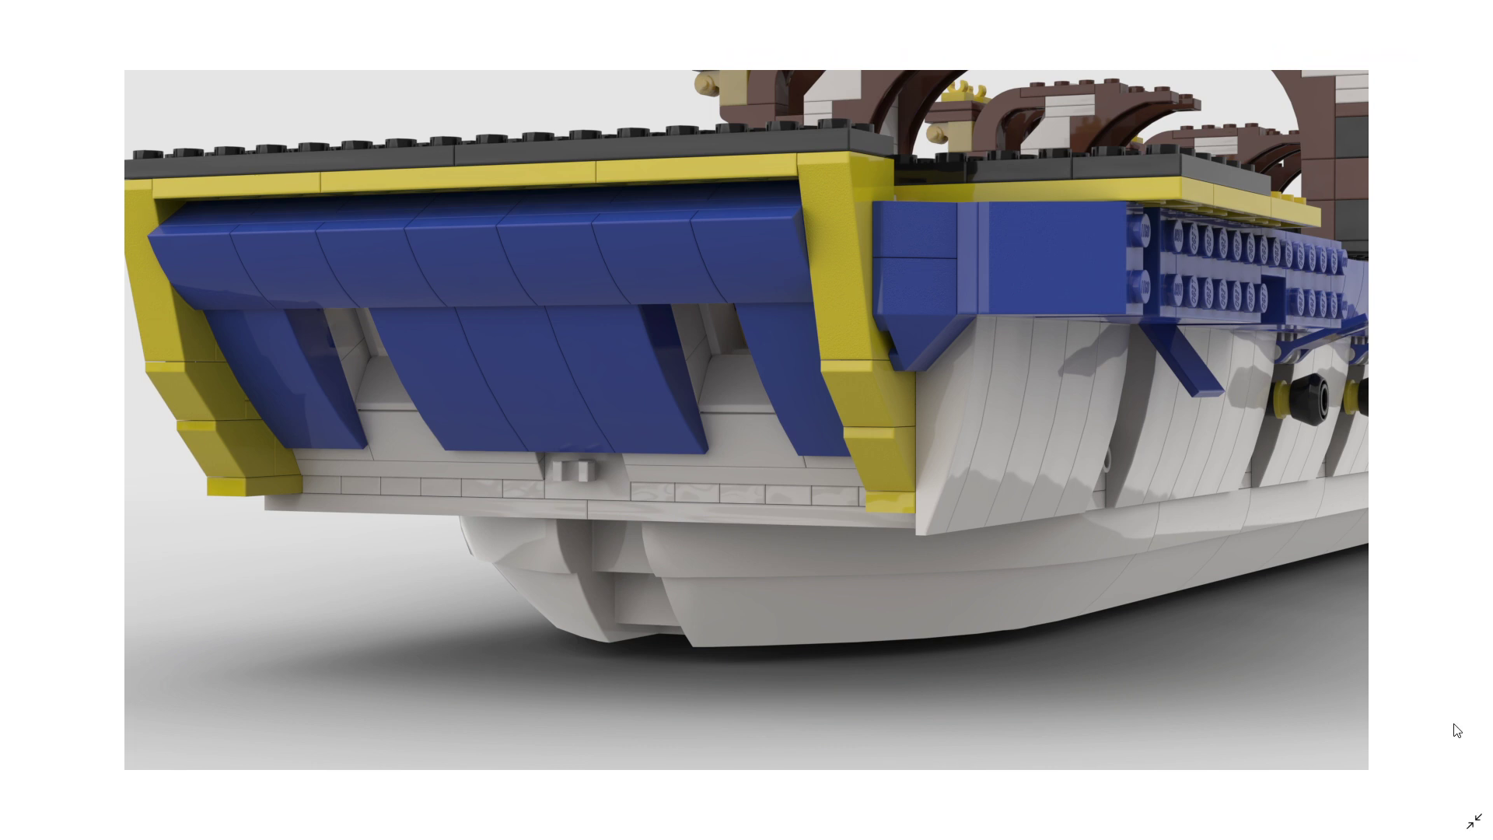
{"action": "left_click", "coordinate": [1474, 822]}
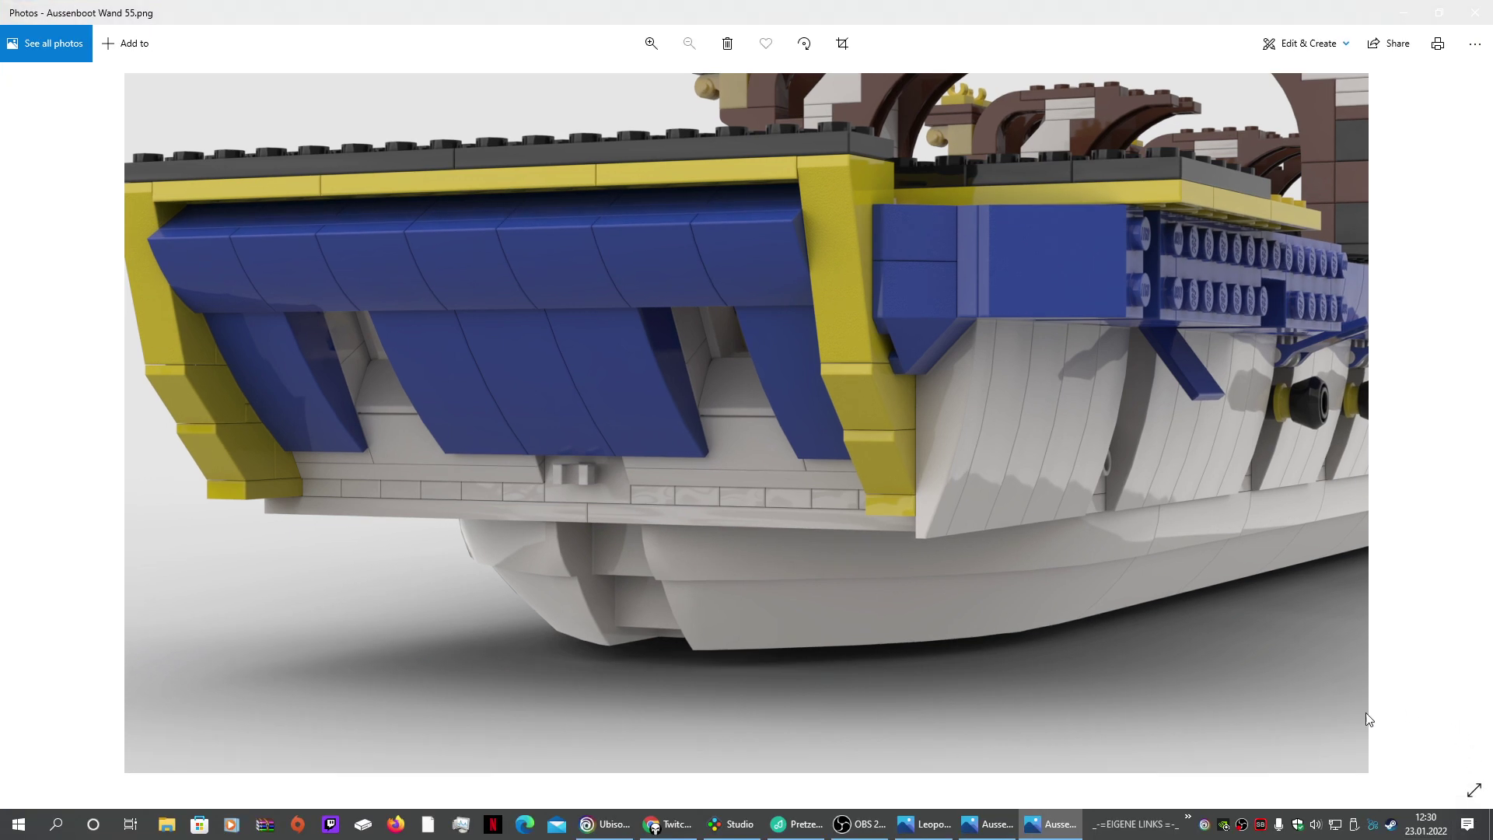
{"action": "left_click", "coordinate": [731, 823]}
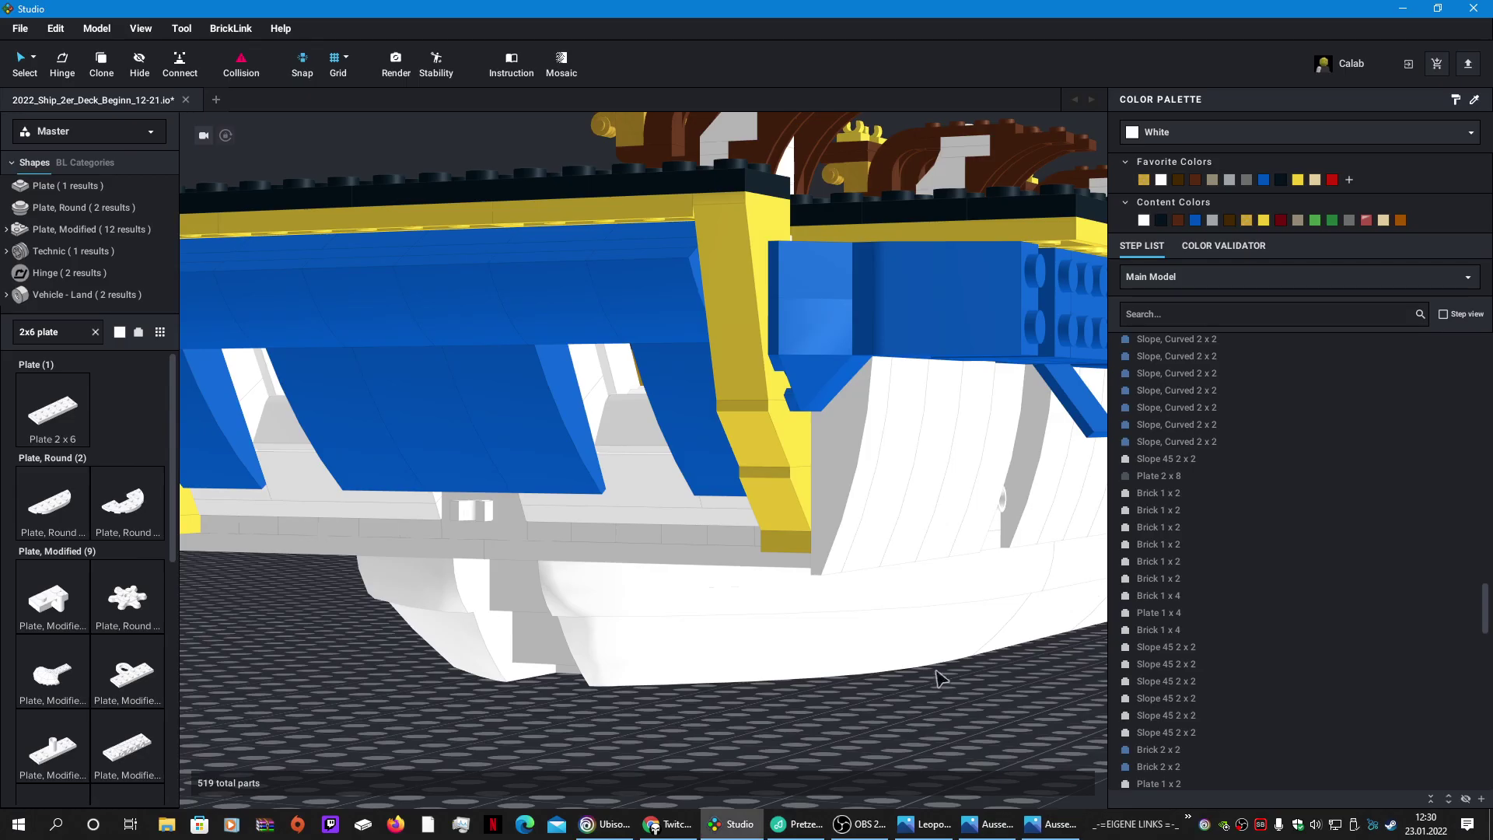
Step: Delete the three black plates on top of the yellow side deck near the stern
{"action": "right_click_drag", "start_coordinate": [935, 686], "coordinate": [972, 682]}
{"action": "scroll", "coordinate": [972, 683], "scroll_direction": "down", "scroll_amount": 3}
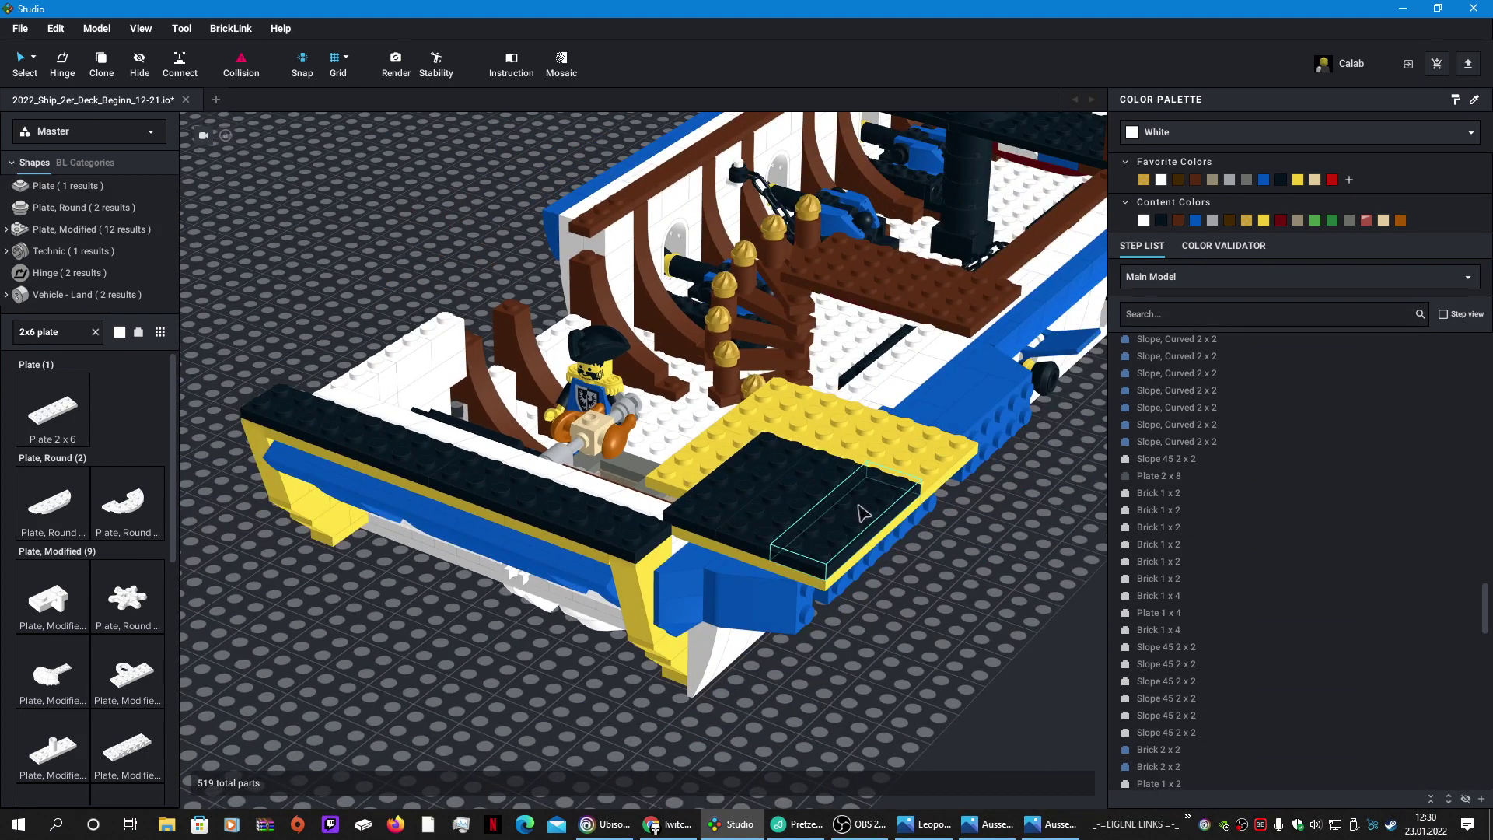
{"action": "left_click", "coordinate": [839, 521]}
{"action": "key", "text": "Delete"}
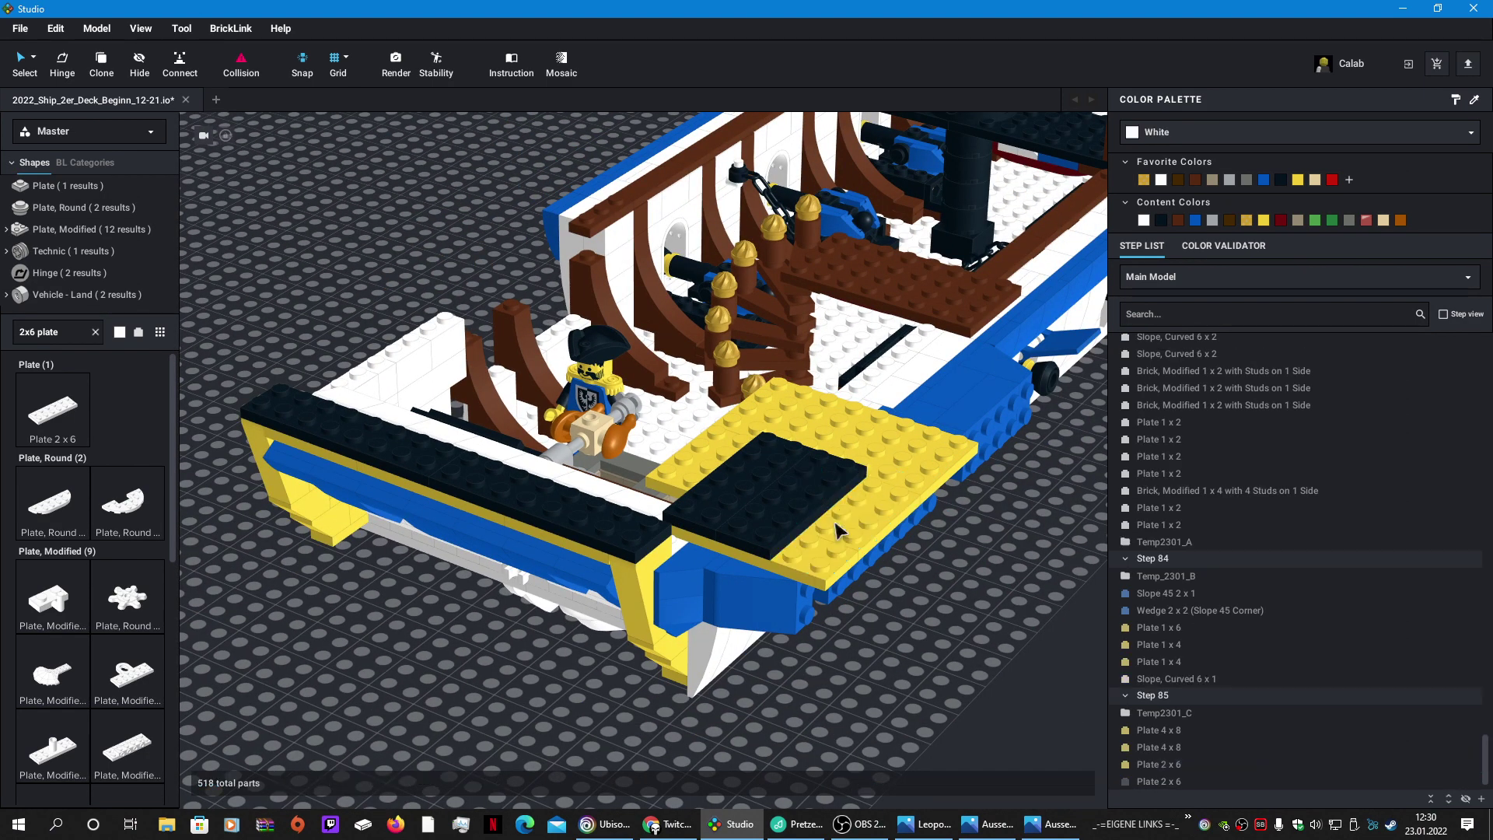
{"action": "left_click", "coordinate": [764, 502]}
{"action": "key", "text": "Delete"}
{"action": "left_click", "coordinate": [759, 488]}
{"action": "key", "text": "Delete"}
Step: Delete the two yellow 4x8 plates and the yellow 2x6 plate of the side deck near the stern
{"action": "left_click", "coordinate": [861, 462]}
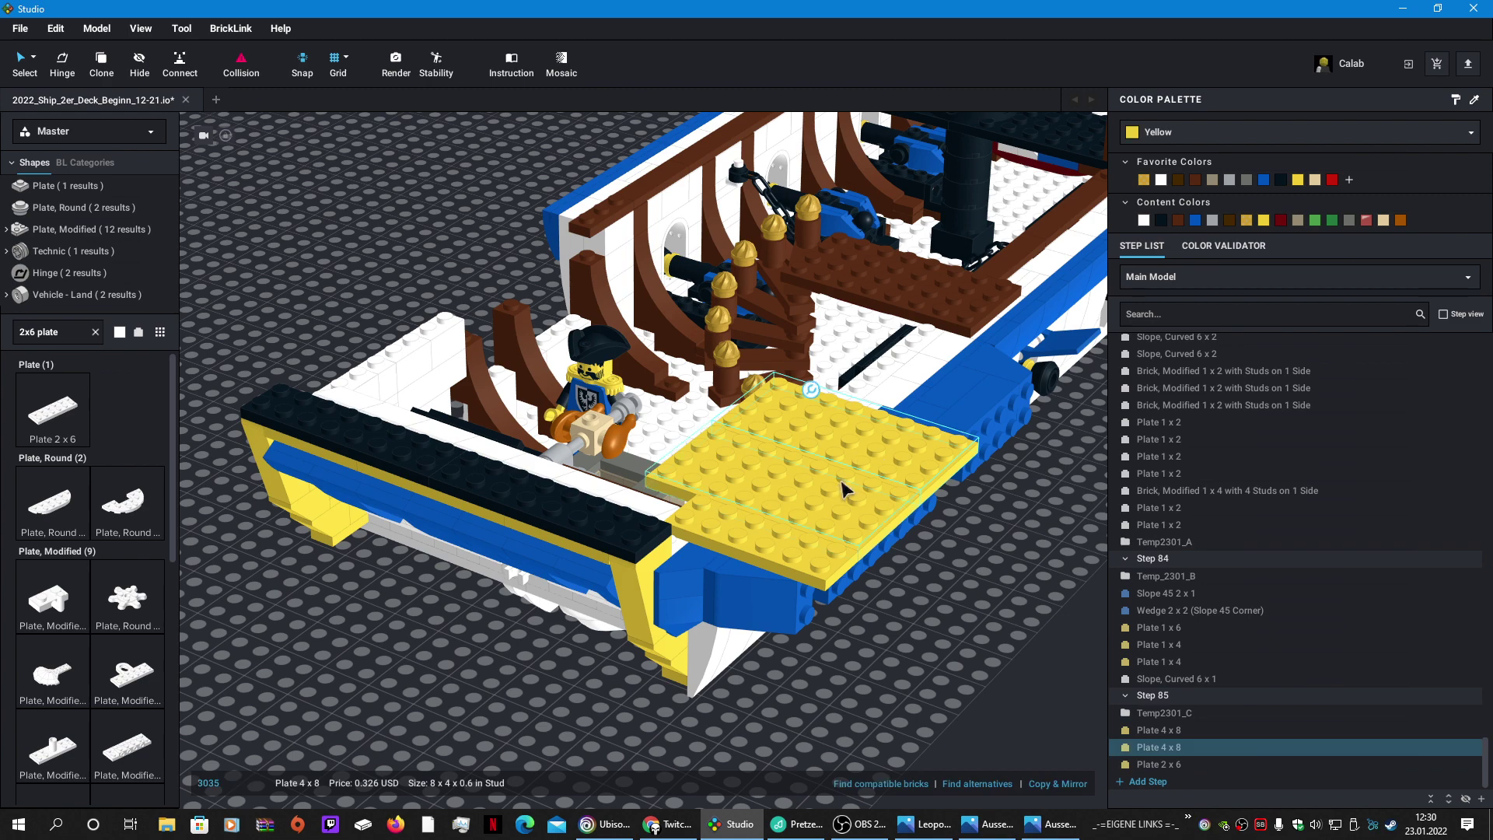
{"action": "key", "text": "Delete"}
{"action": "left_click", "coordinate": [801, 517]}
{"action": "key", "text": "Delete"}
{"action": "left_click", "coordinate": [766, 549]}
{"action": "key", "text": "Delete"}
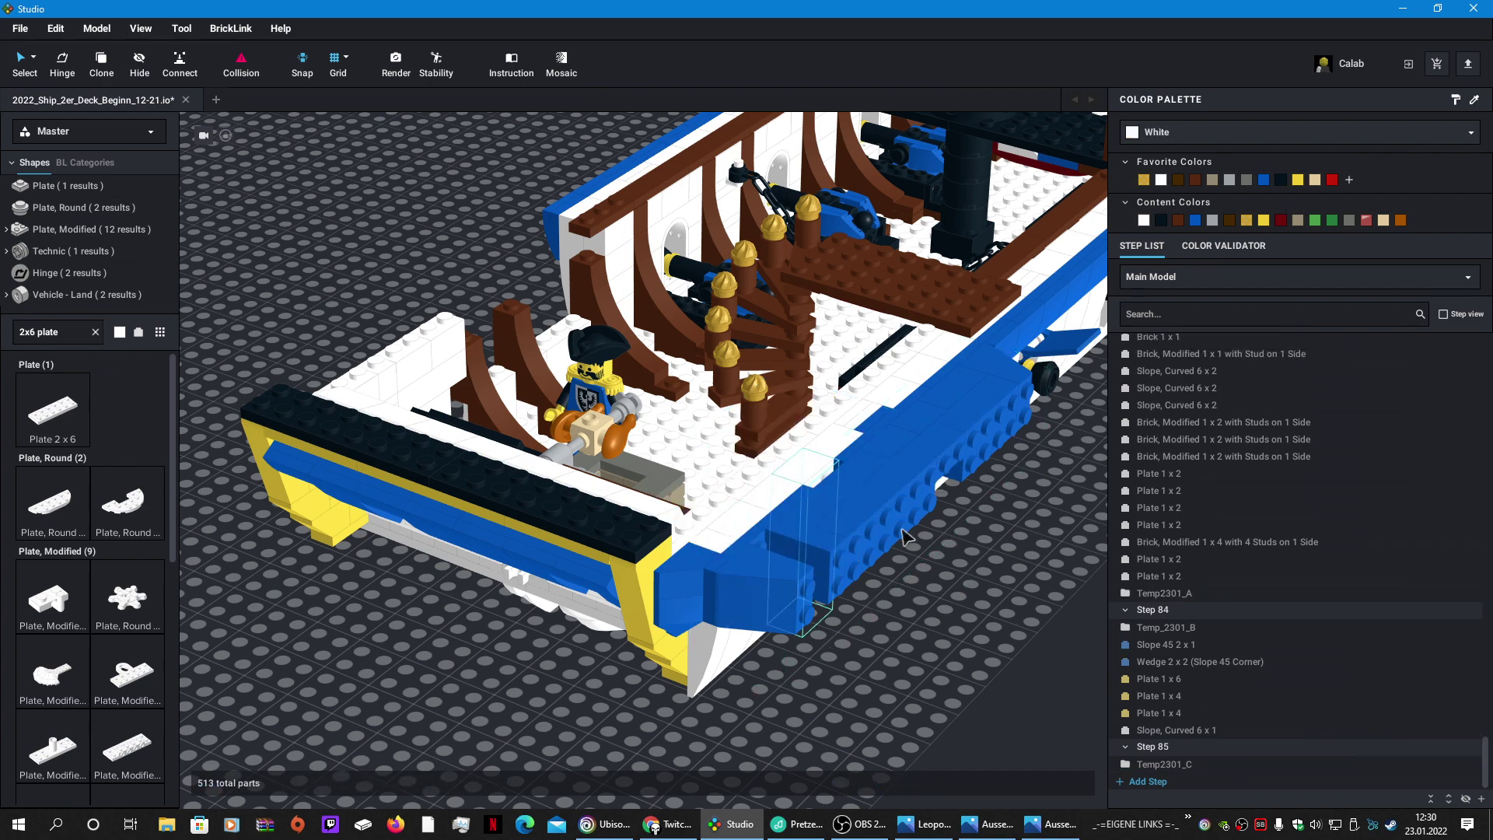
Step: Consult the Leopoldus_Primus-Hecktotale.jpg photo, return to Studio, and examine the ship's stern, side walls and cabin interior from several angles
{"action": "right_click_drag", "start_coordinate": [972, 595], "coordinate": [1027, 487]}
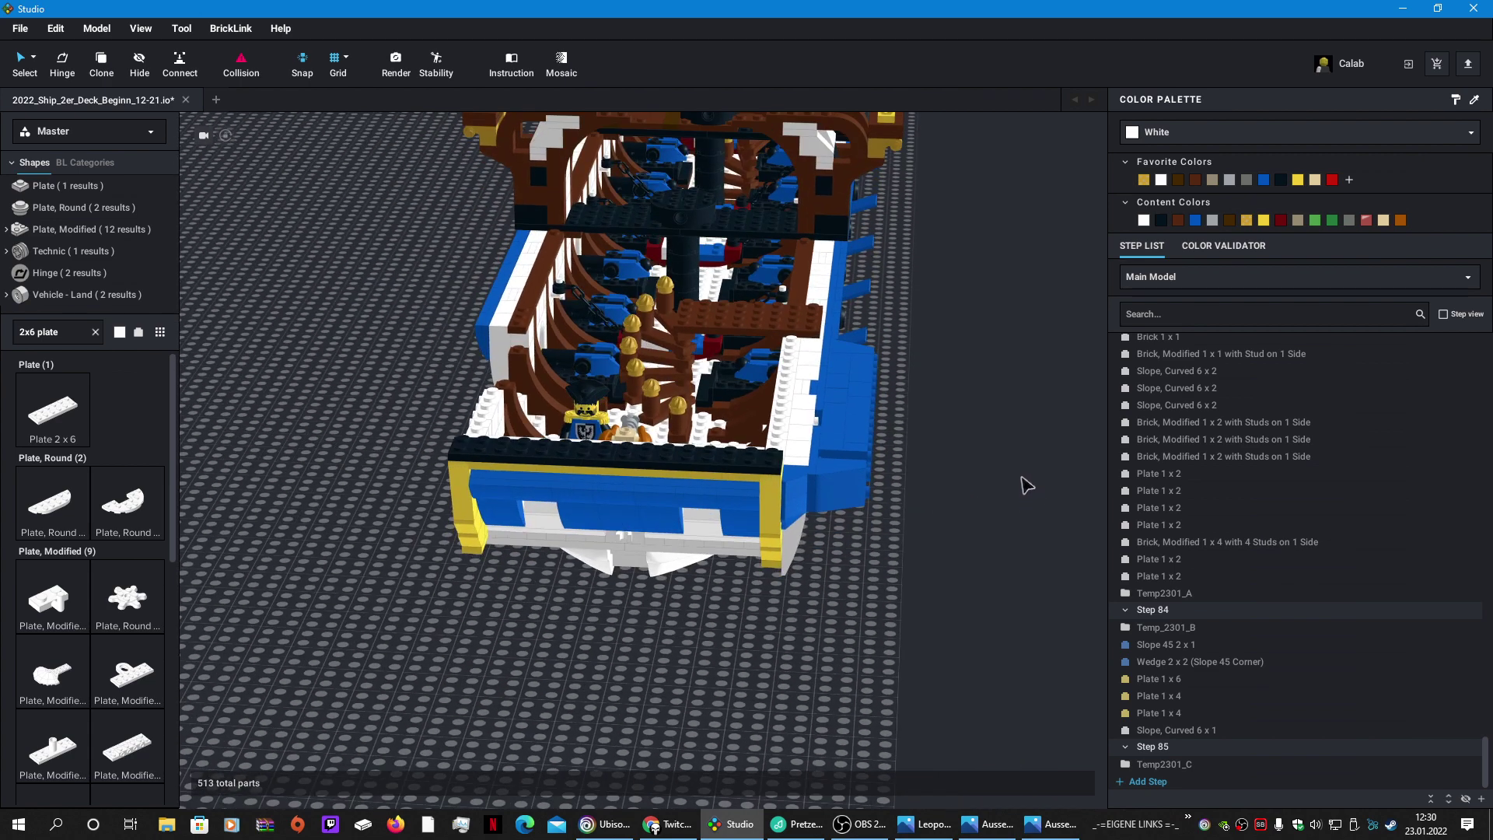
{"action": "left_click", "coordinate": [927, 824]}
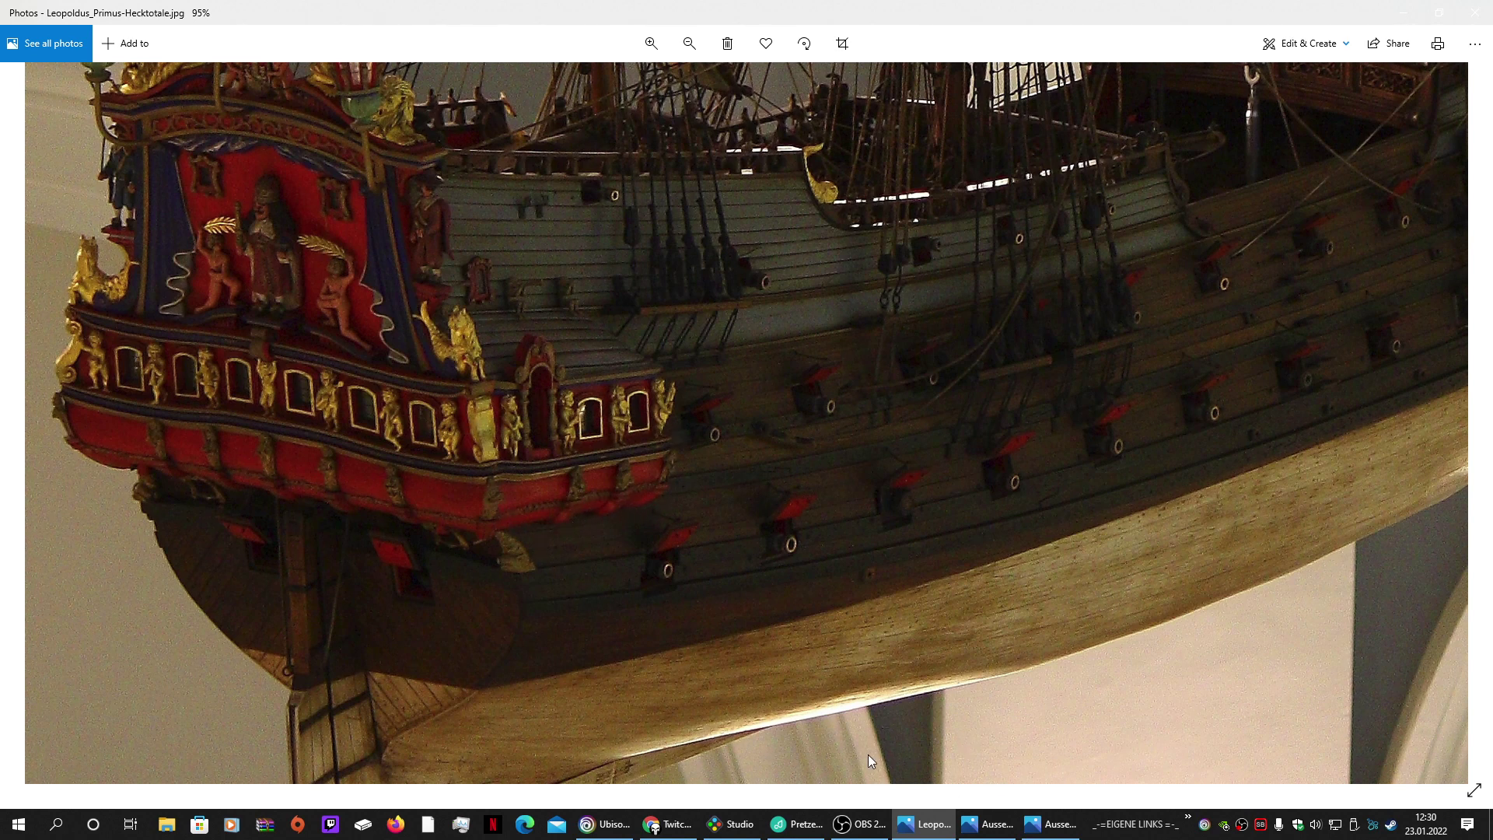
{"action": "left_click", "coordinate": [736, 823]}
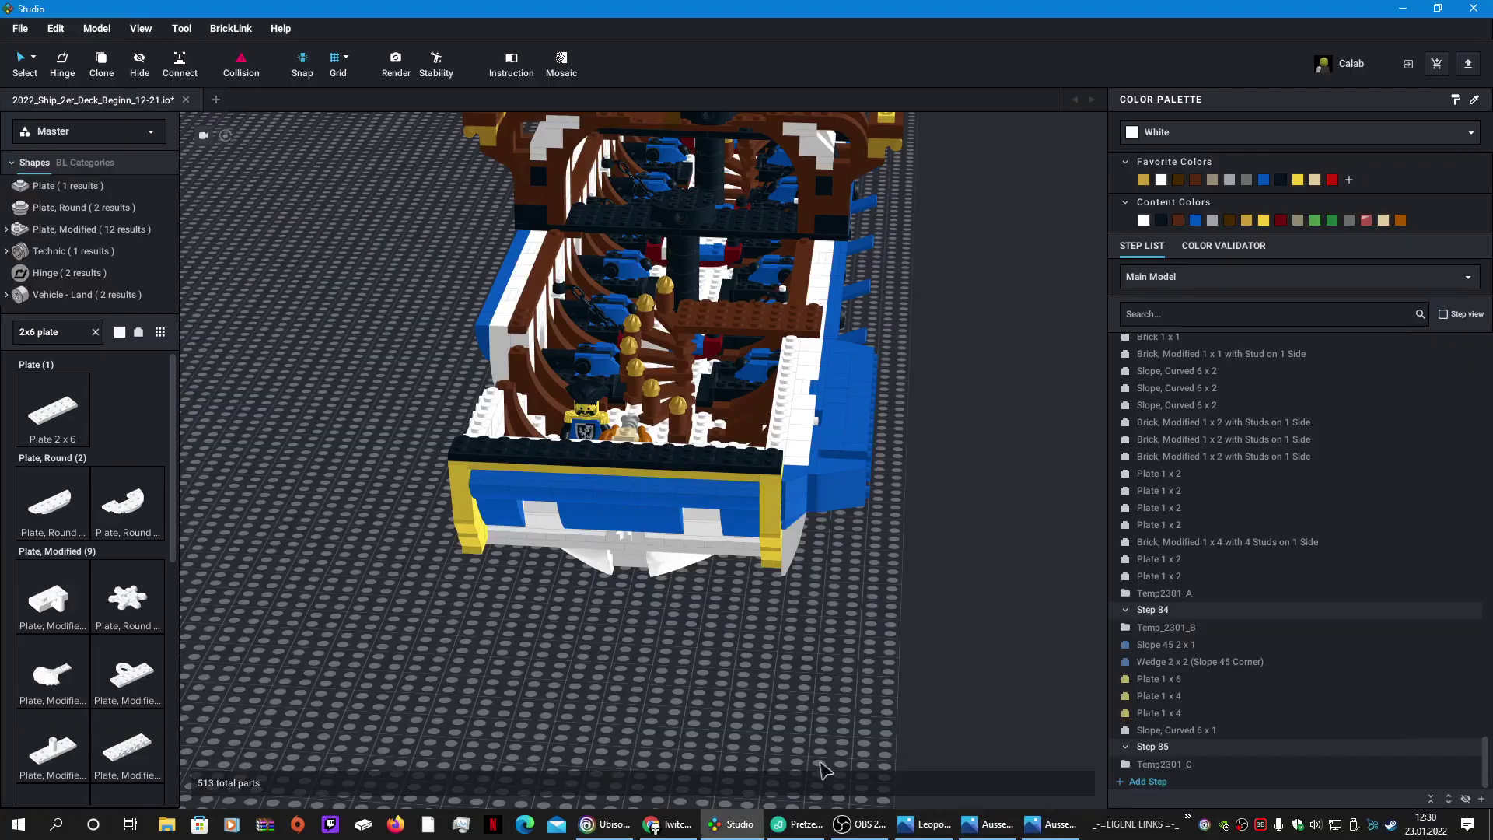
{"action": "right_click_drag", "start_coordinate": [918, 636], "coordinate": [697, 324]}
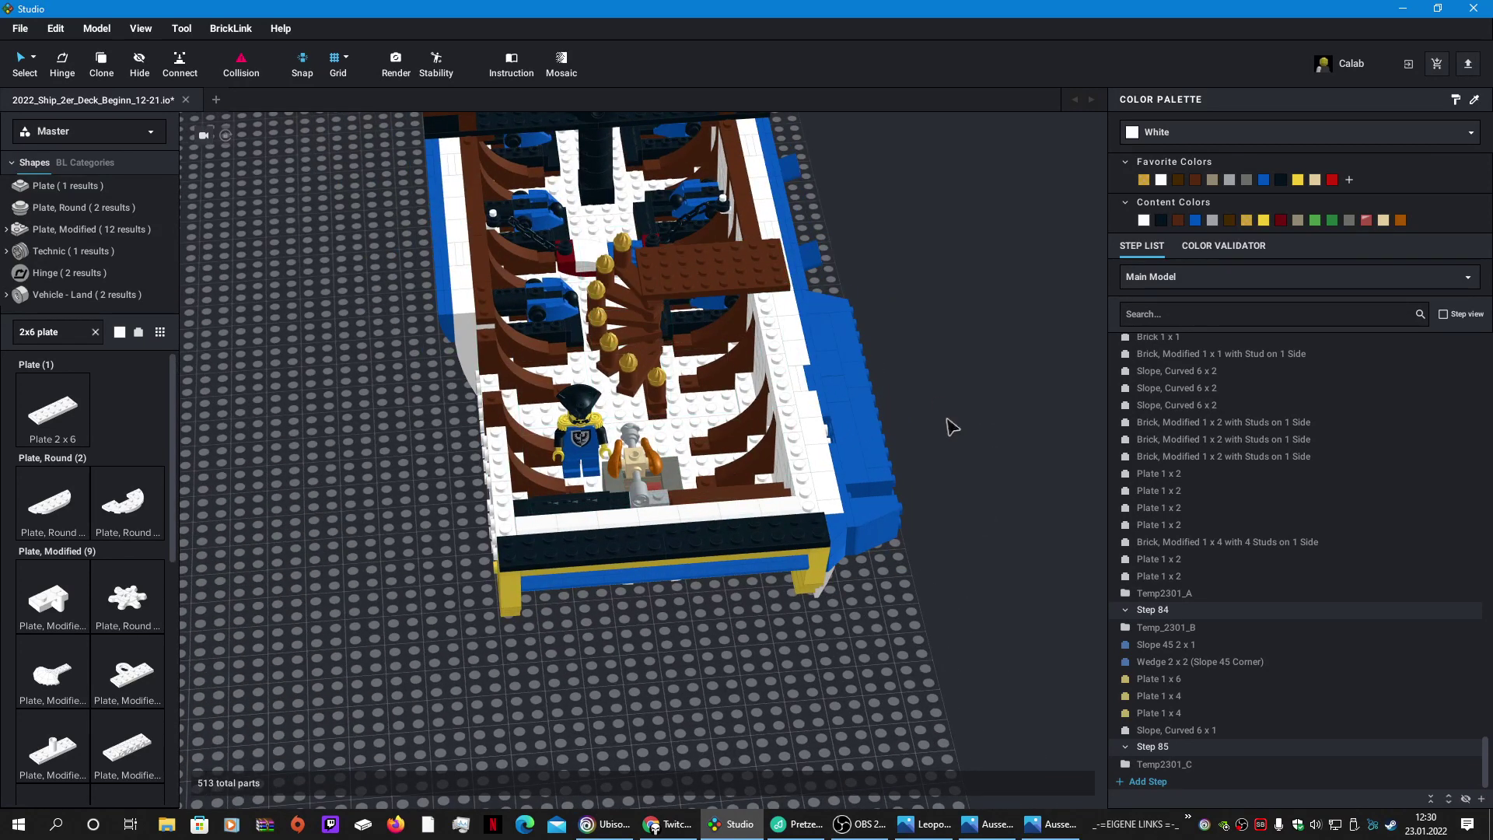
{"action": "right_click_drag", "start_coordinate": [943, 427], "coordinate": [245, 281]}
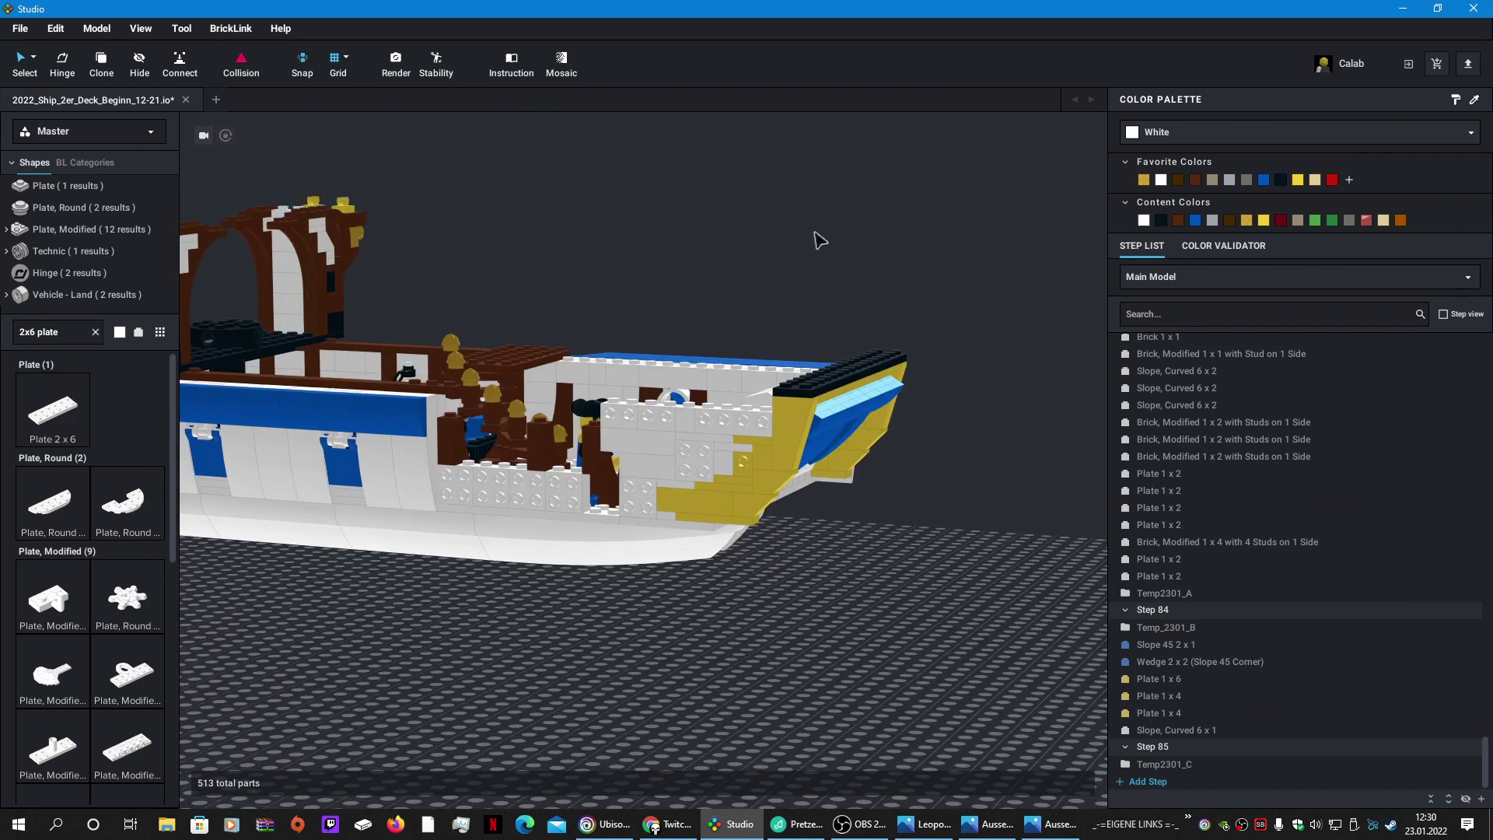
{"action": "right_click_drag", "start_coordinate": [976, 227], "coordinate": [825, 395]}
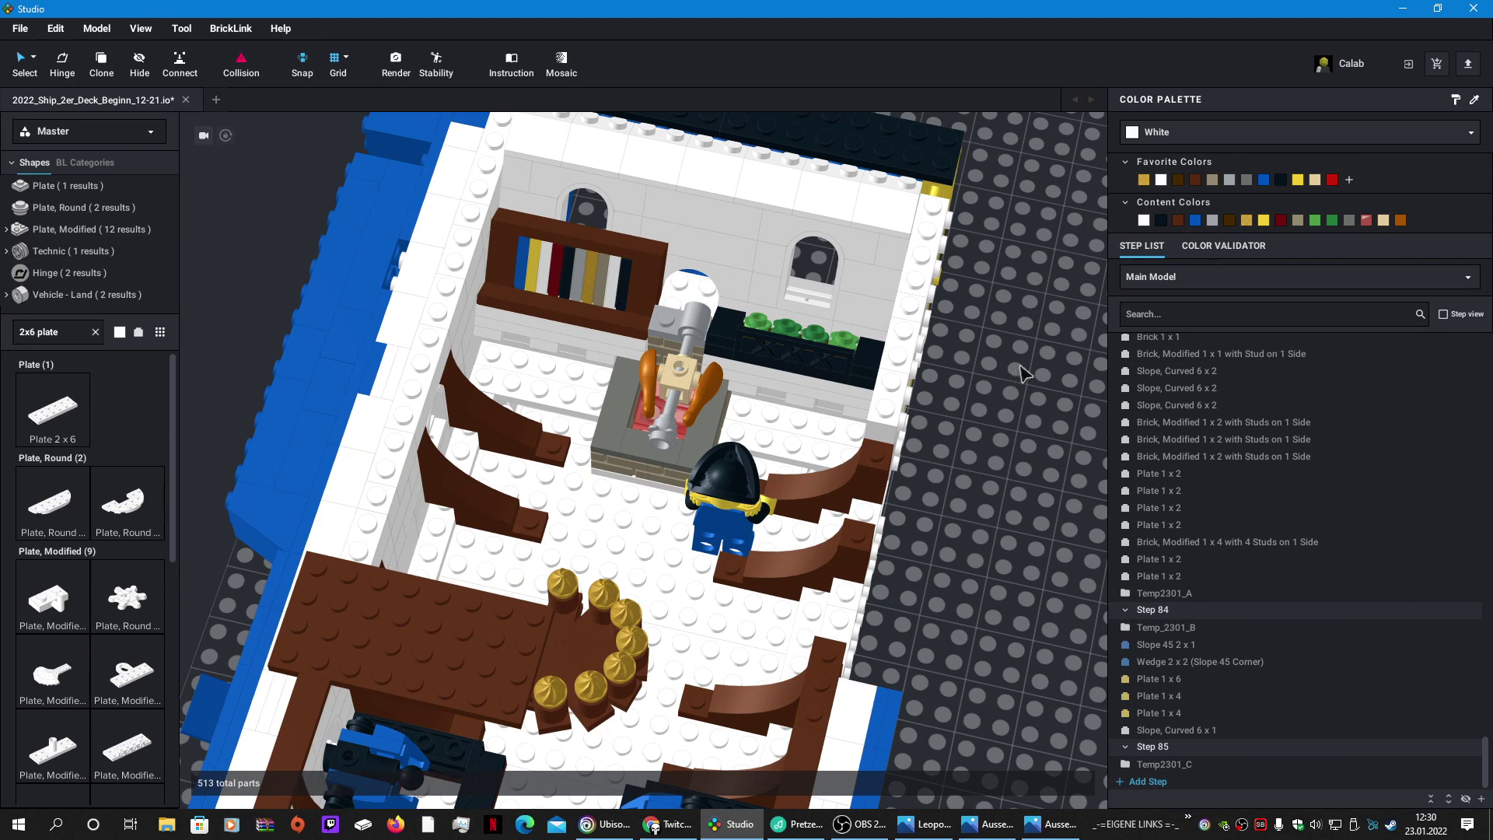
{"action": "right_click_drag", "start_coordinate": [1023, 374], "coordinate": [910, 366]}
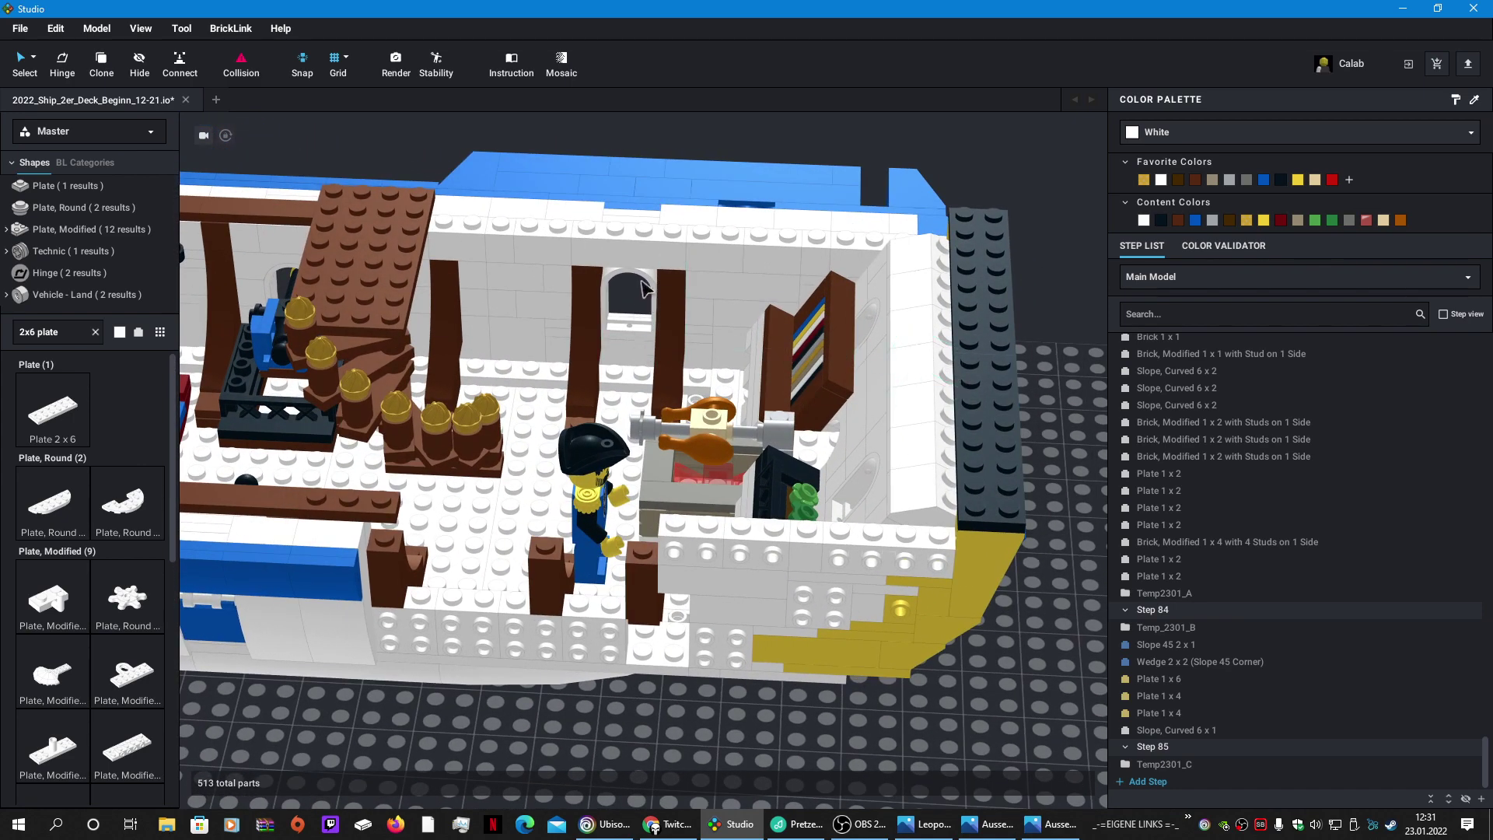
{"action": "right_click_drag", "start_coordinate": [762, 306], "coordinate": [826, 311]}
{"action": "left_click", "coordinate": [619, 444]}
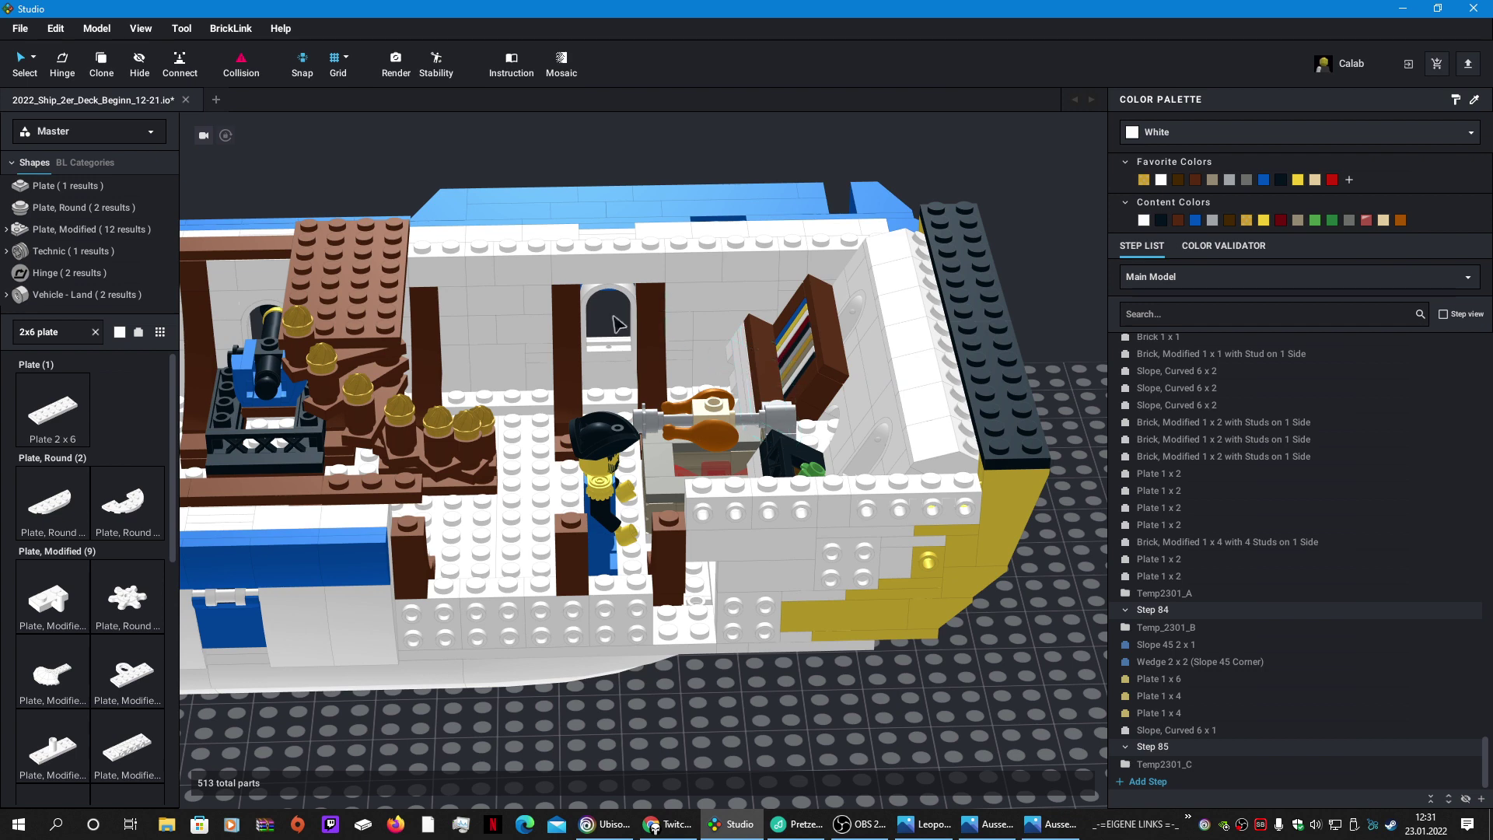
{"action": "right_click_drag", "start_coordinate": [614, 323], "coordinate": [410, 331]}
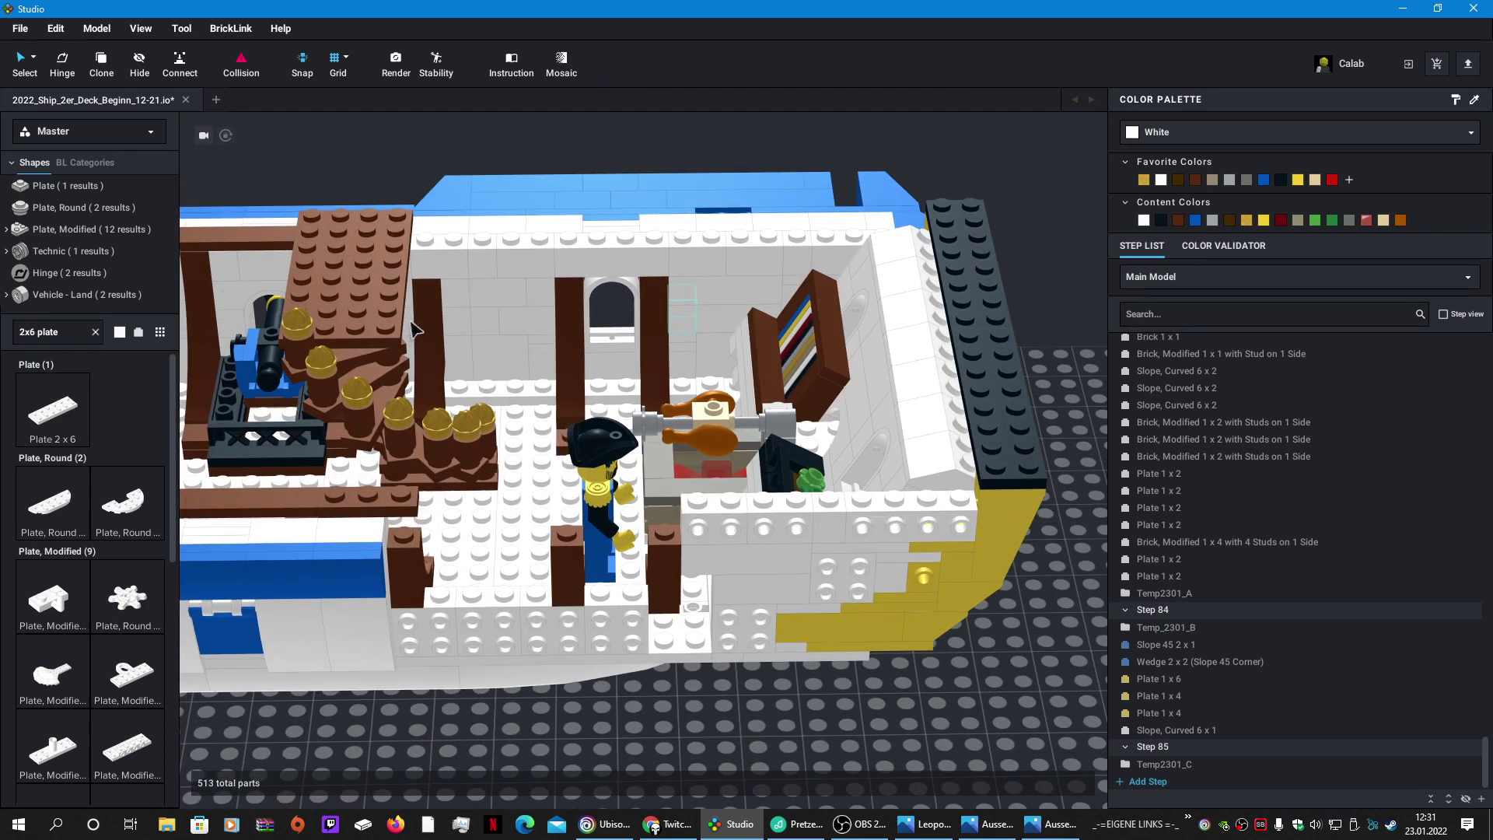
{"action": "mouse_move", "coordinate": [417, 333]}
{"action": "right_mouse_down"}
{"action": "mouse_move", "coordinate": [347, 334]}
{"action": "mouse_move", "coordinate": [257, 303]}
{"action": "mouse_move", "coordinate": [366, 334]}
{"action": "mouse_move", "coordinate": [324, 290]}
{"action": "mouse_move", "coordinate": [298, 340]}
{"action": "mouse_move", "coordinate": [403, 319]}
{"action": "right_mouse_up"}
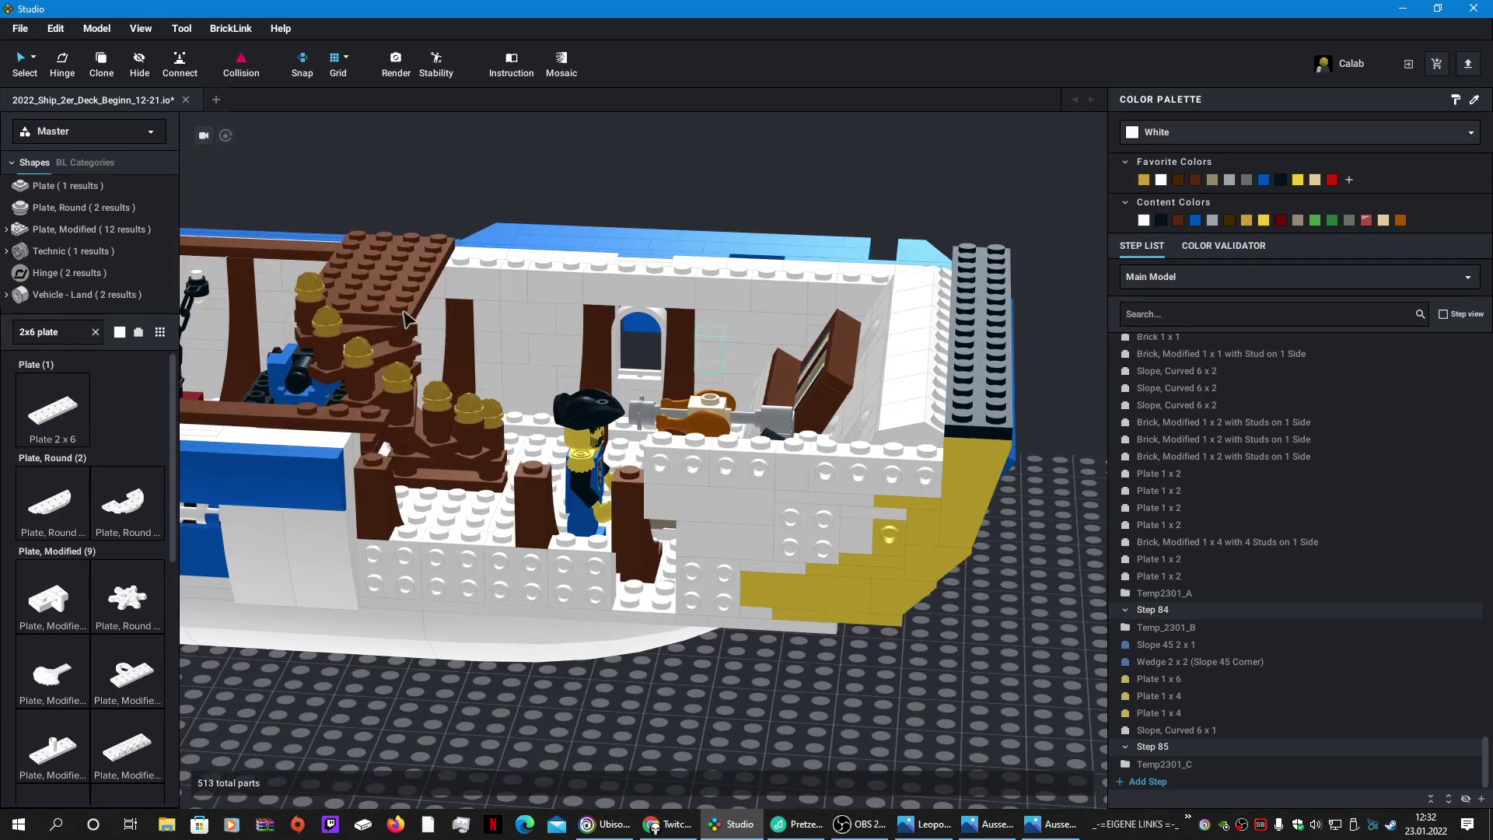
{"action": "right_click_drag", "start_coordinate": [411, 316], "coordinate": [321, 336]}
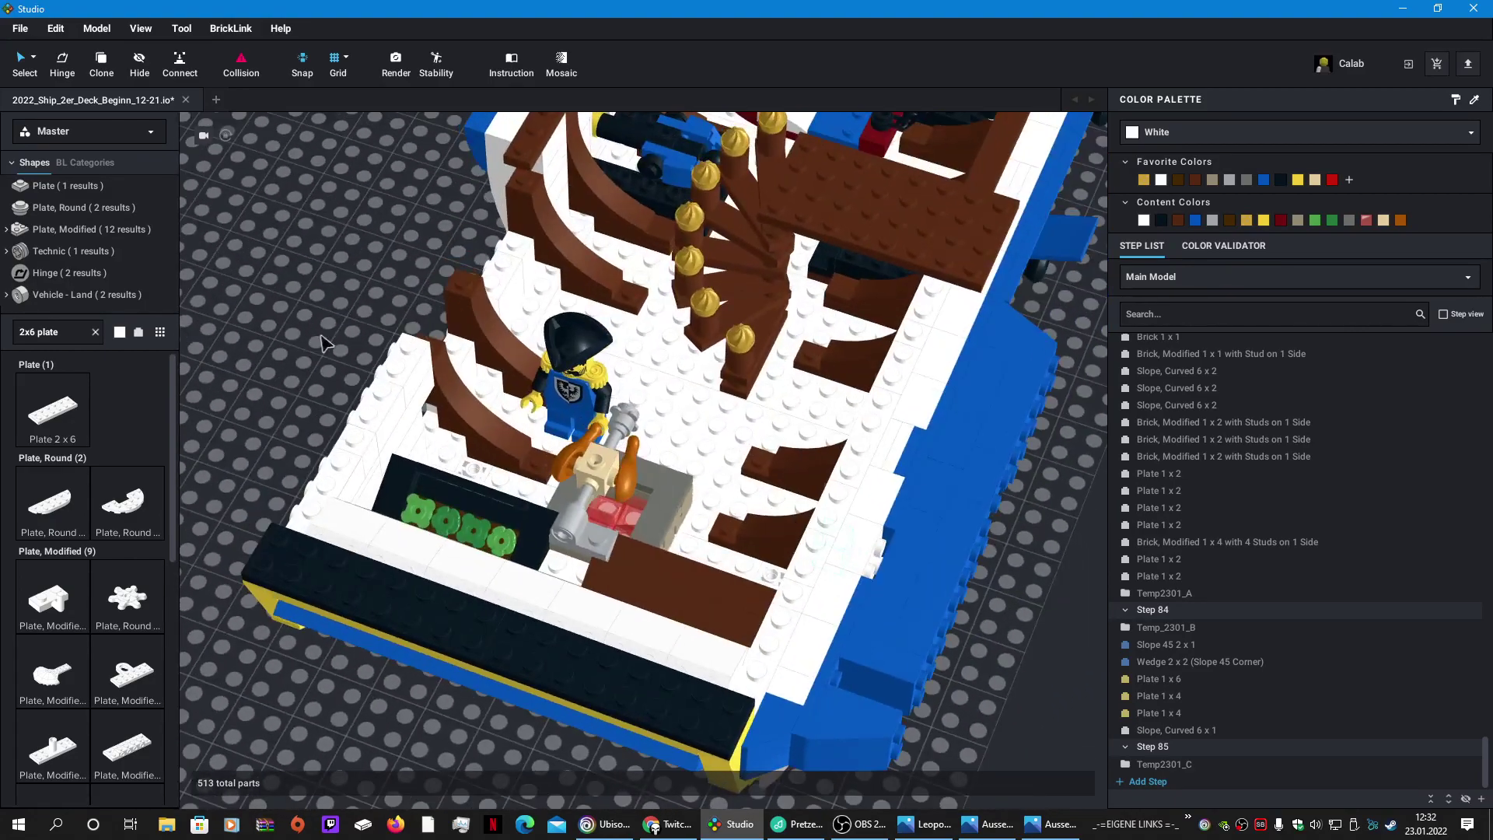
Step: Open the blue side submodel Temp2301_A for editing and delete its 2x6 plate at the stern end
{"action": "middle_click_drag", "start_coordinate": [917, 711], "coordinate": [790, 548]}
{"action": "right_click_drag", "start_coordinate": [789, 549], "coordinate": [781, 550]}
{"action": "scroll", "coordinate": [909, 554], "scroll_direction": "up", "scroll_amount": 3}
{"action": "right_click_drag", "start_coordinate": [910, 554], "coordinate": [477, 533]}
{"action": "left_click", "coordinate": [471, 563]}
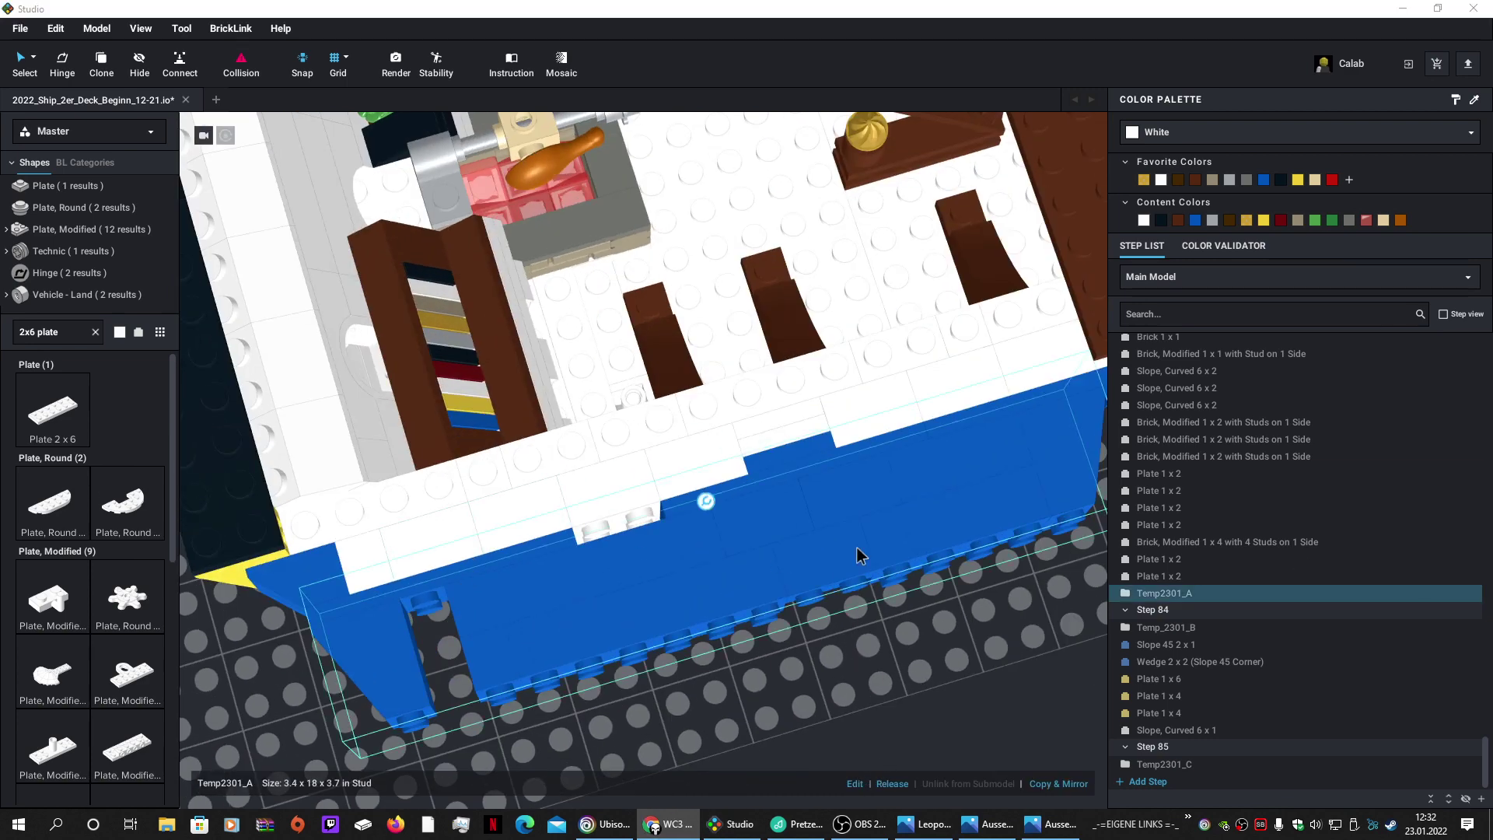
{"action": "left_click", "coordinate": [854, 784]}
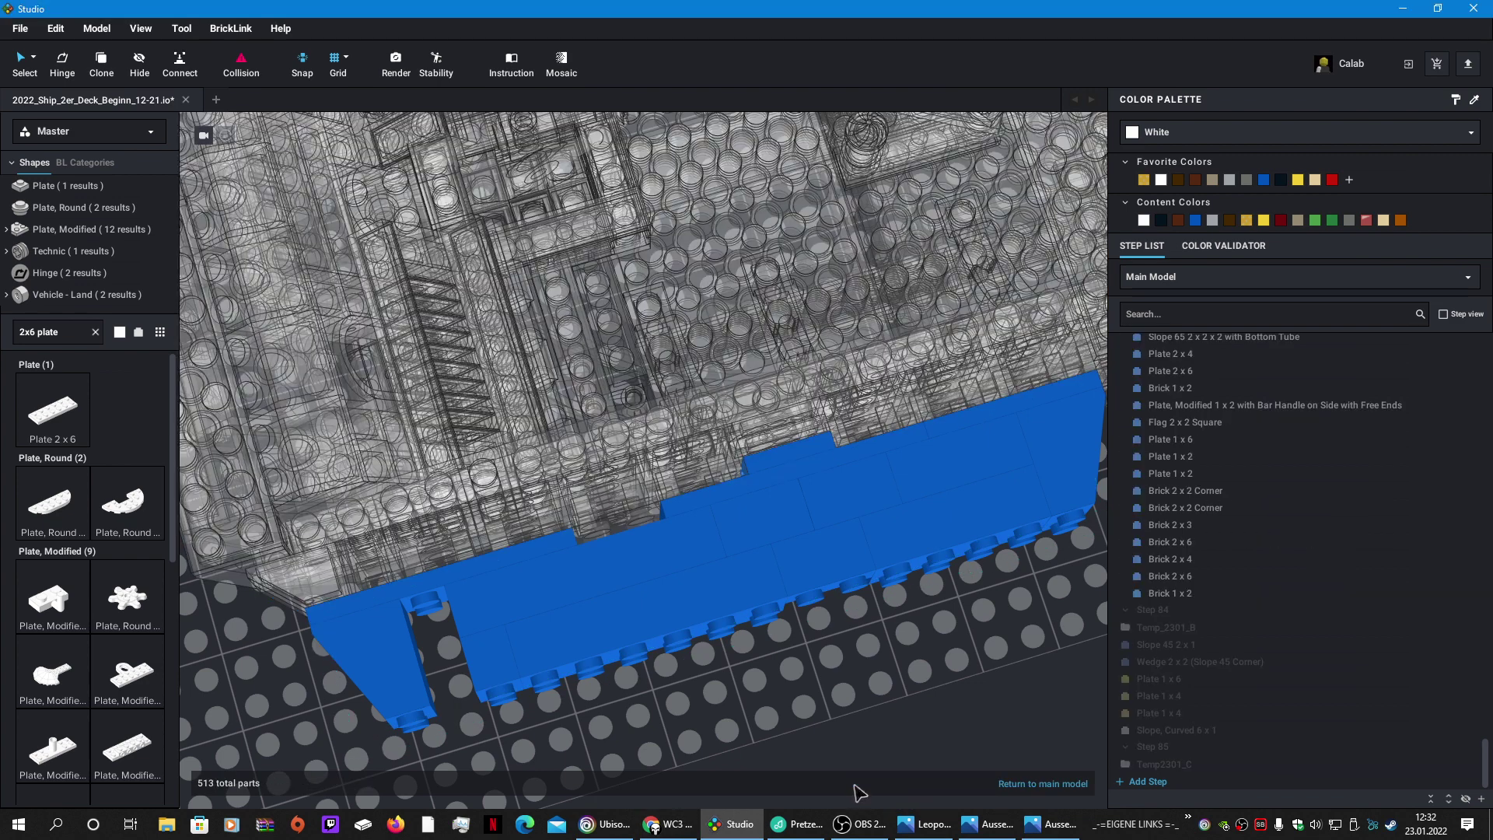
{"action": "left_click", "coordinate": [517, 562]}
{"action": "key", "text": "Delete"}
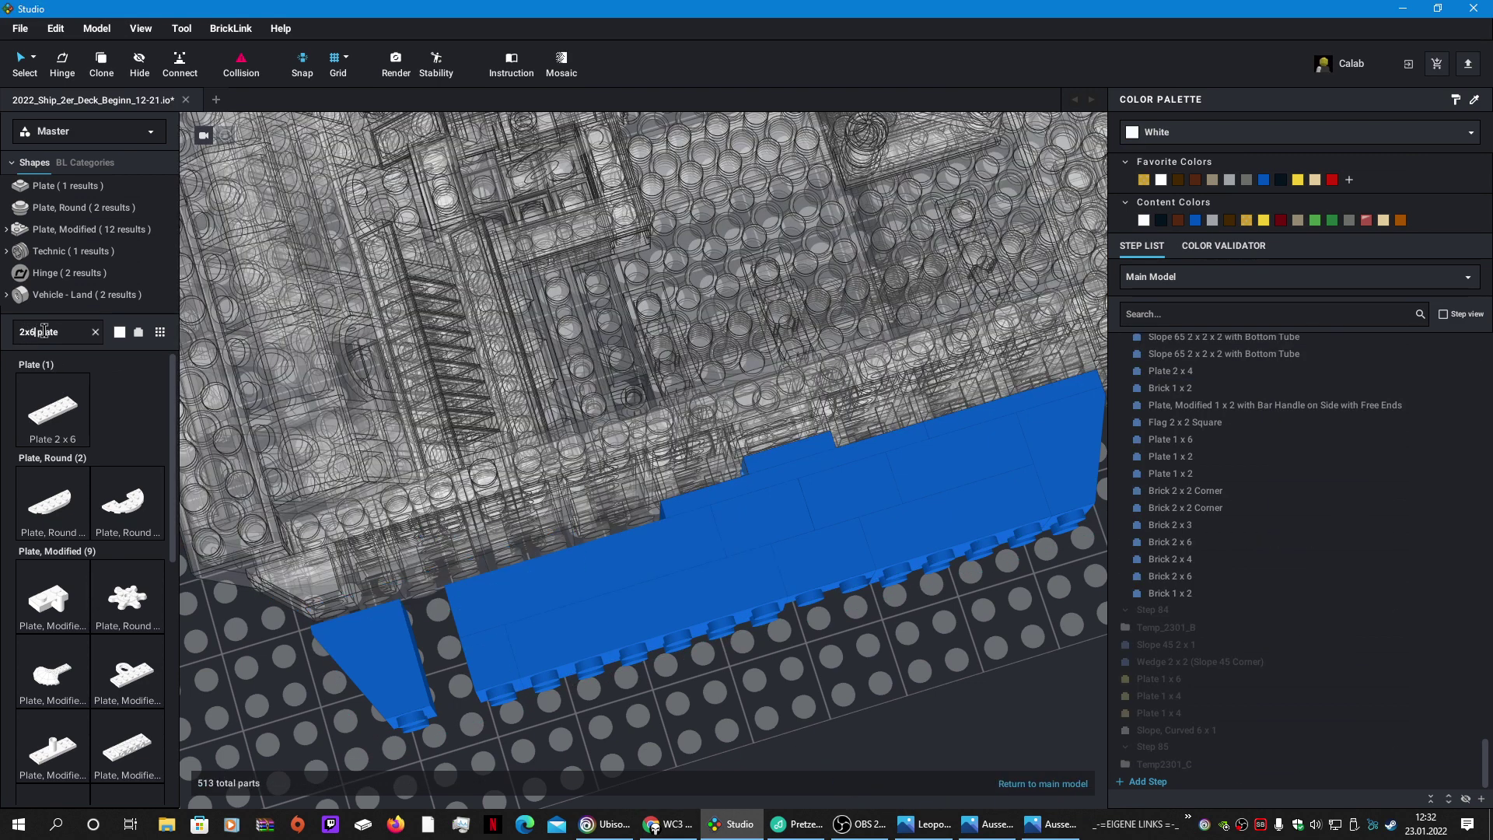
Step: Place a 2x8 plate along the inner edge at the submodel's stern end and color it blue
{"action": "type", "text": "8"}
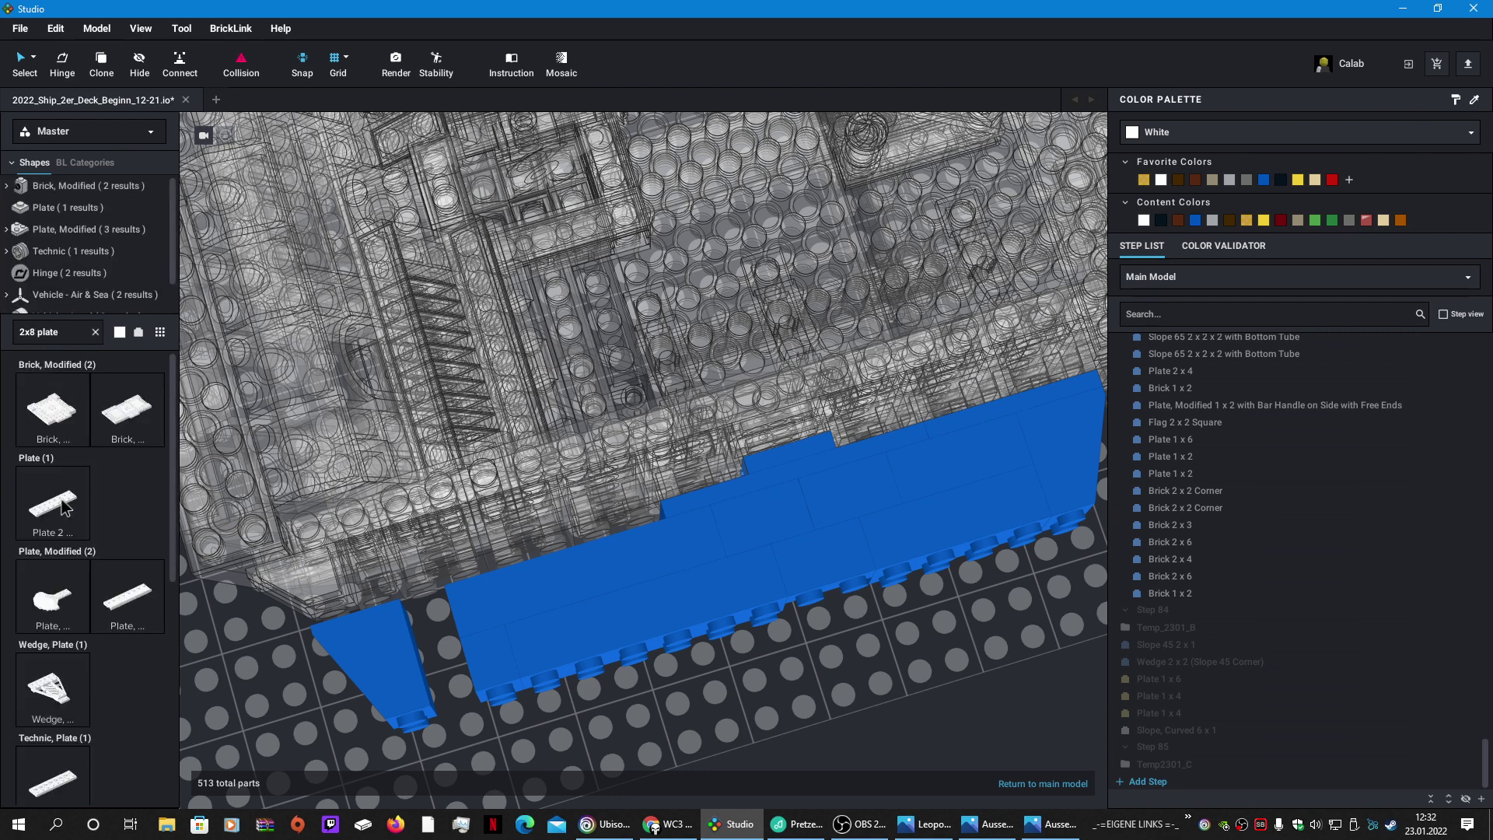
{"action": "left_click_drag", "start_coordinate": [65, 507], "coordinate": [486, 582]}
{"action": "left_click", "coordinate": [486, 582]}
{"action": "key", "text": "Escape"}
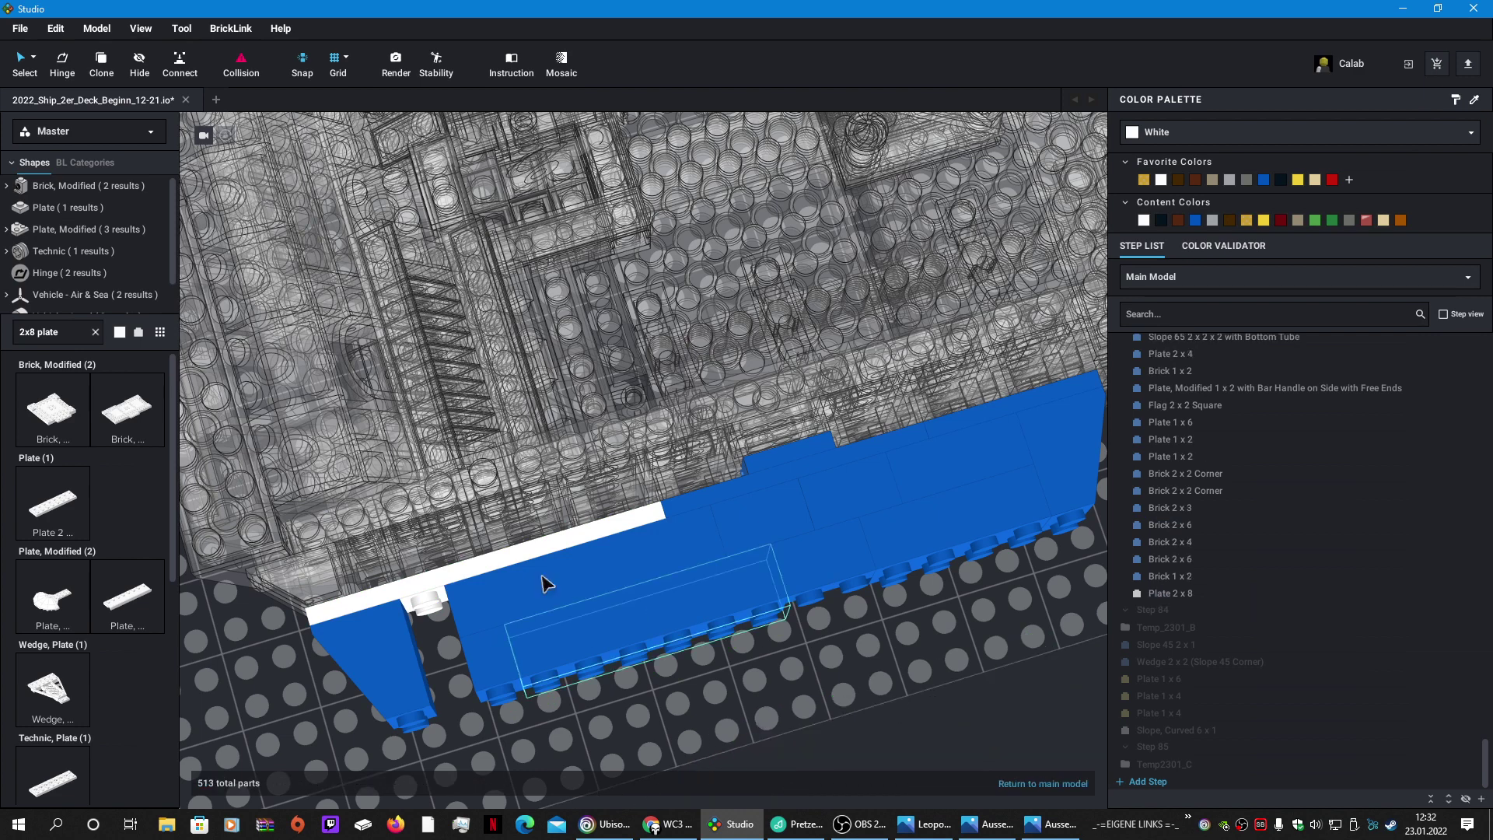
{"action": "left_click", "coordinate": [459, 575]}
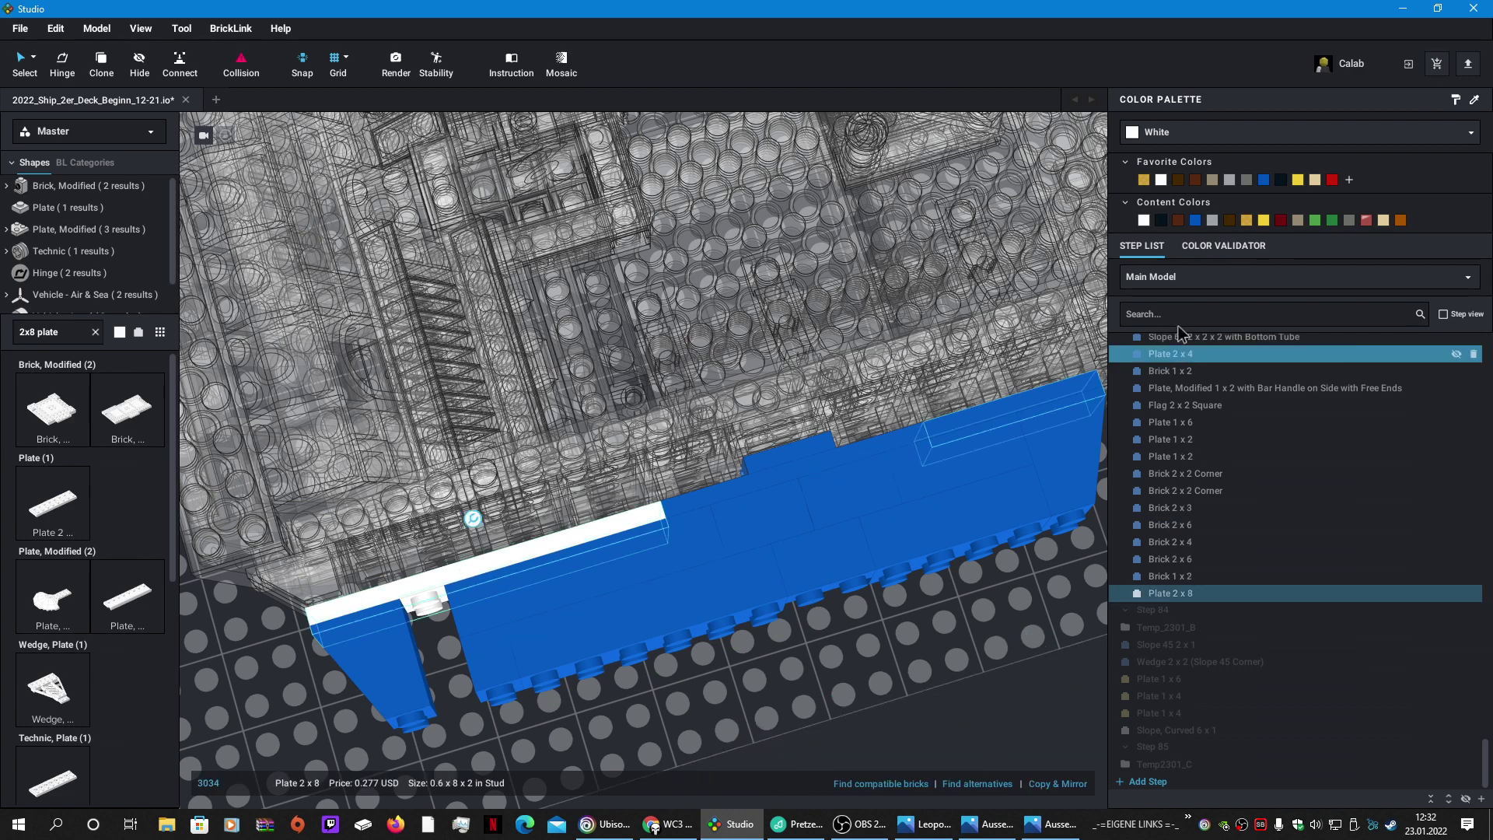
{"action": "left_click", "coordinate": [1198, 221]}
{"action": "left_click", "coordinate": [986, 702]}
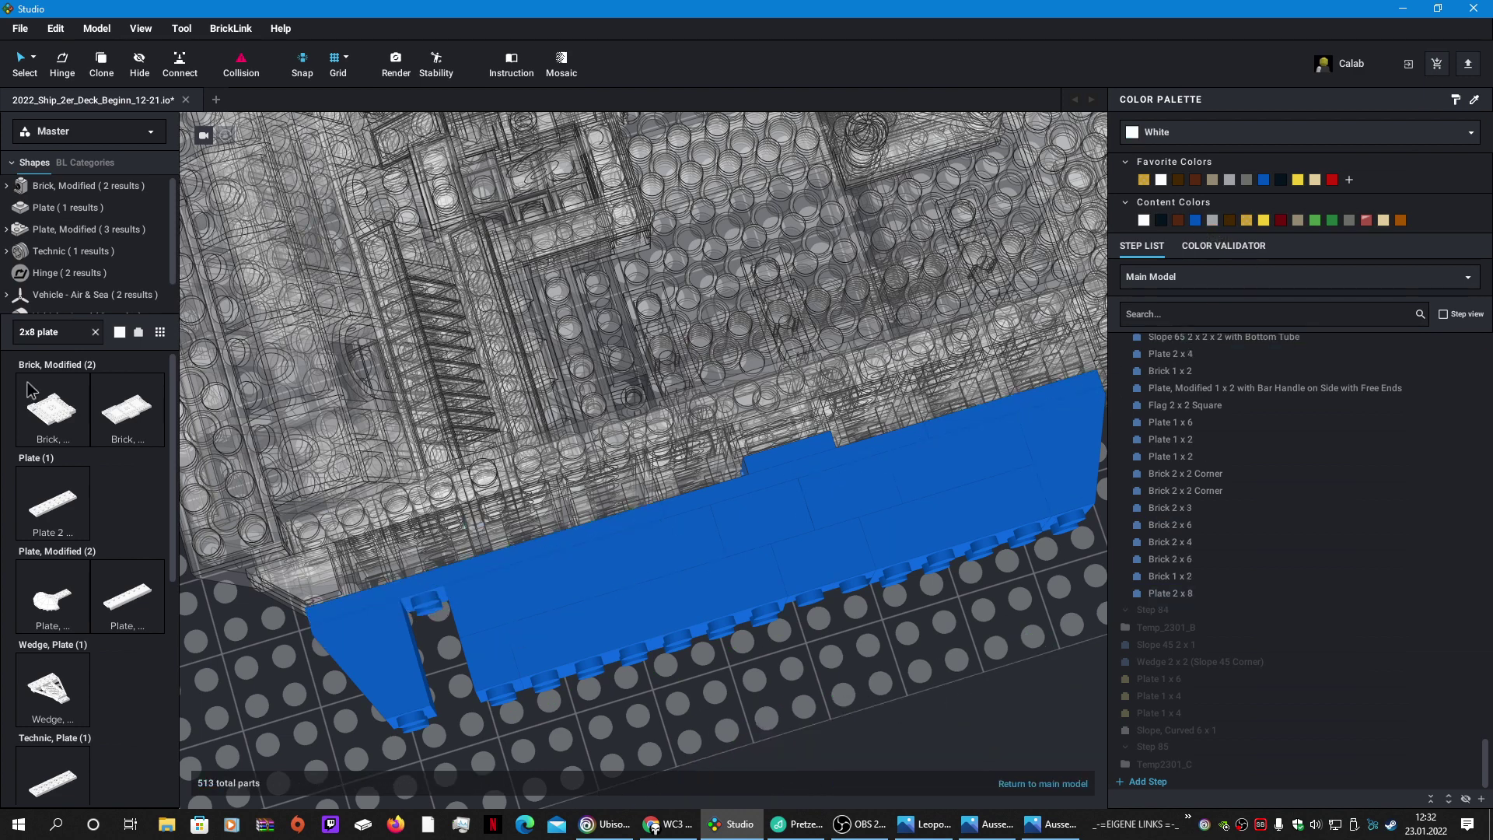
{"action": "left_click", "coordinate": [485, 698]}
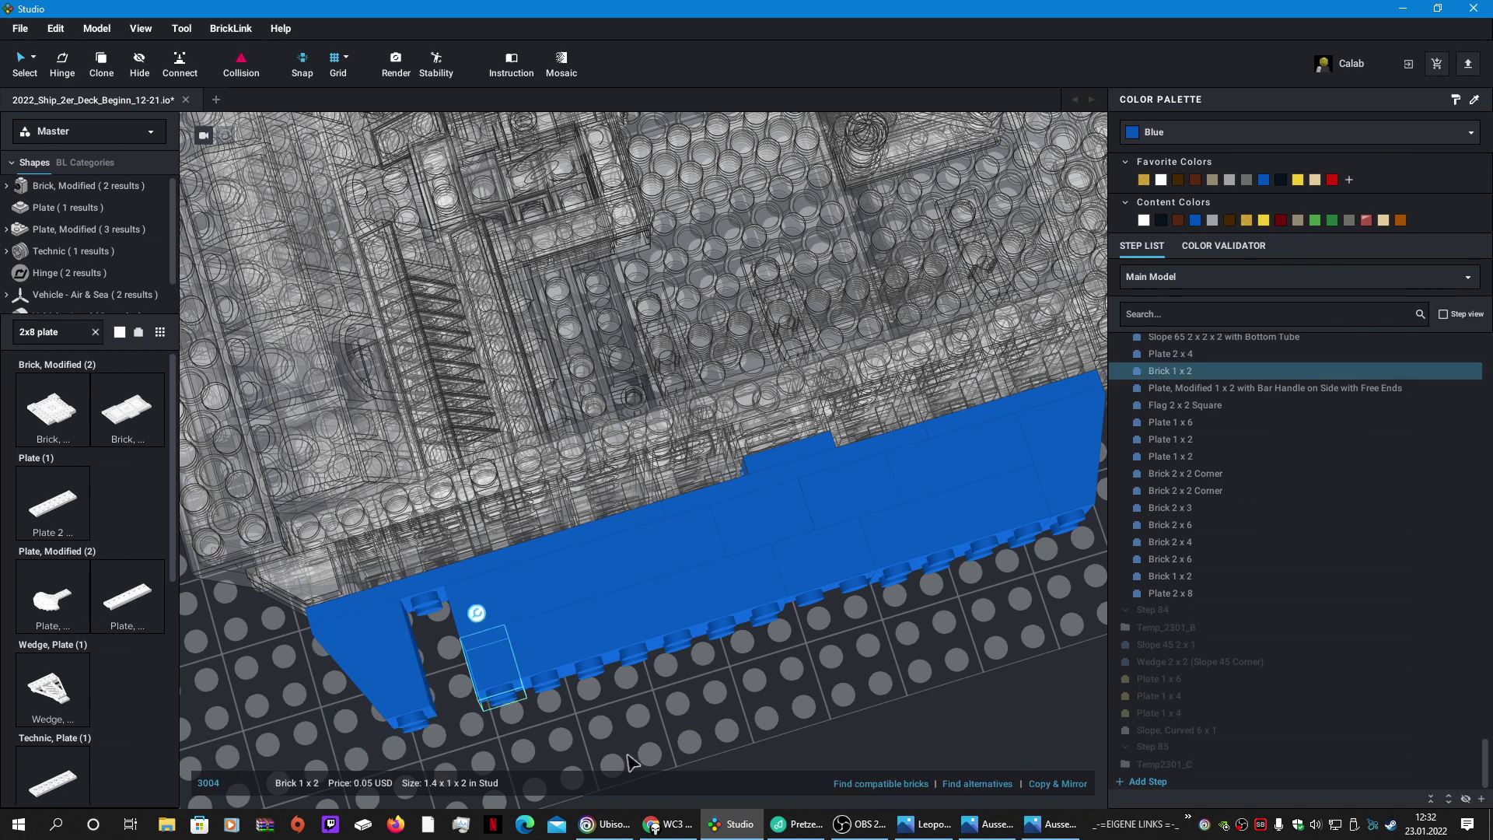
{"action": "key", "text": "Delete"}
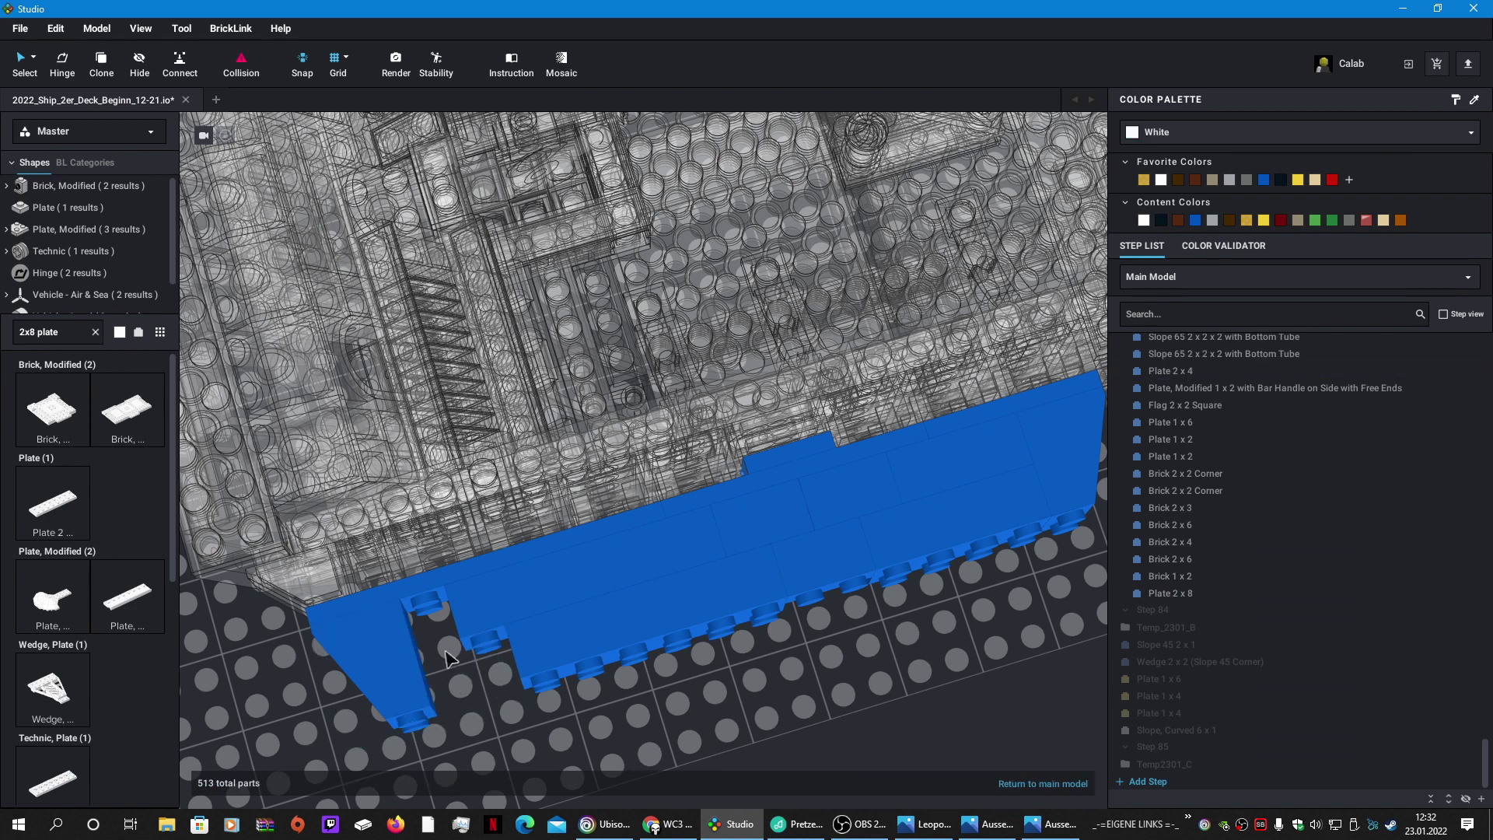
{"action": "key", "text": "ctrl+z"}
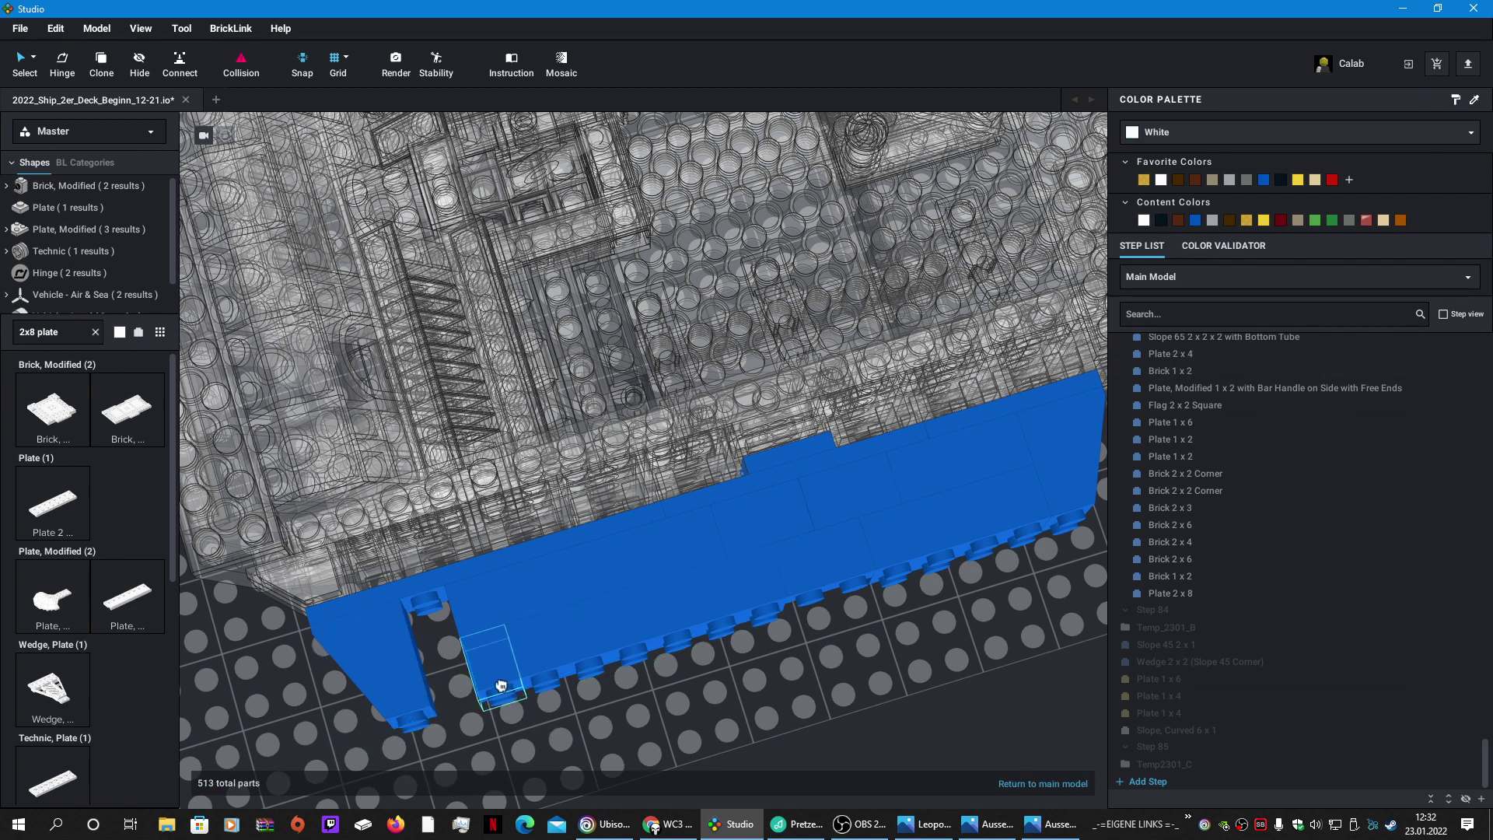
Step: Move the blue 1x2 brick into the inner part of the gap beside the sloped end piece
{"action": "left_click_drag", "start_coordinate": [502, 685], "coordinate": [447, 643]}
{"action": "left_click", "coordinate": [833, 748]}
{"action": "right_click", "coordinate": [847, 720]}
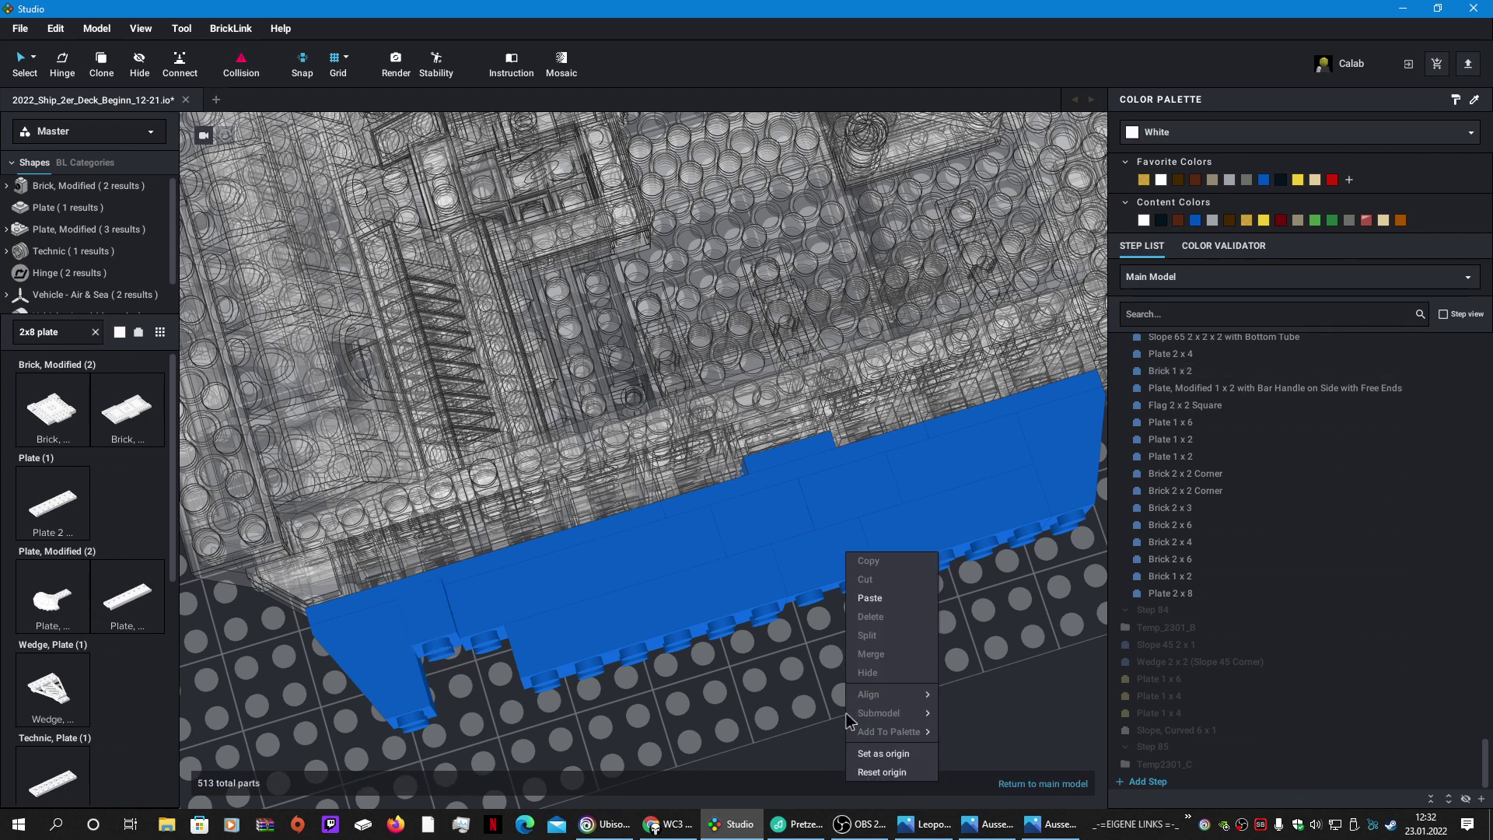
{"action": "left_click", "coordinate": [429, 633]}
{"action": "left_click", "coordinate": [443, 642]}
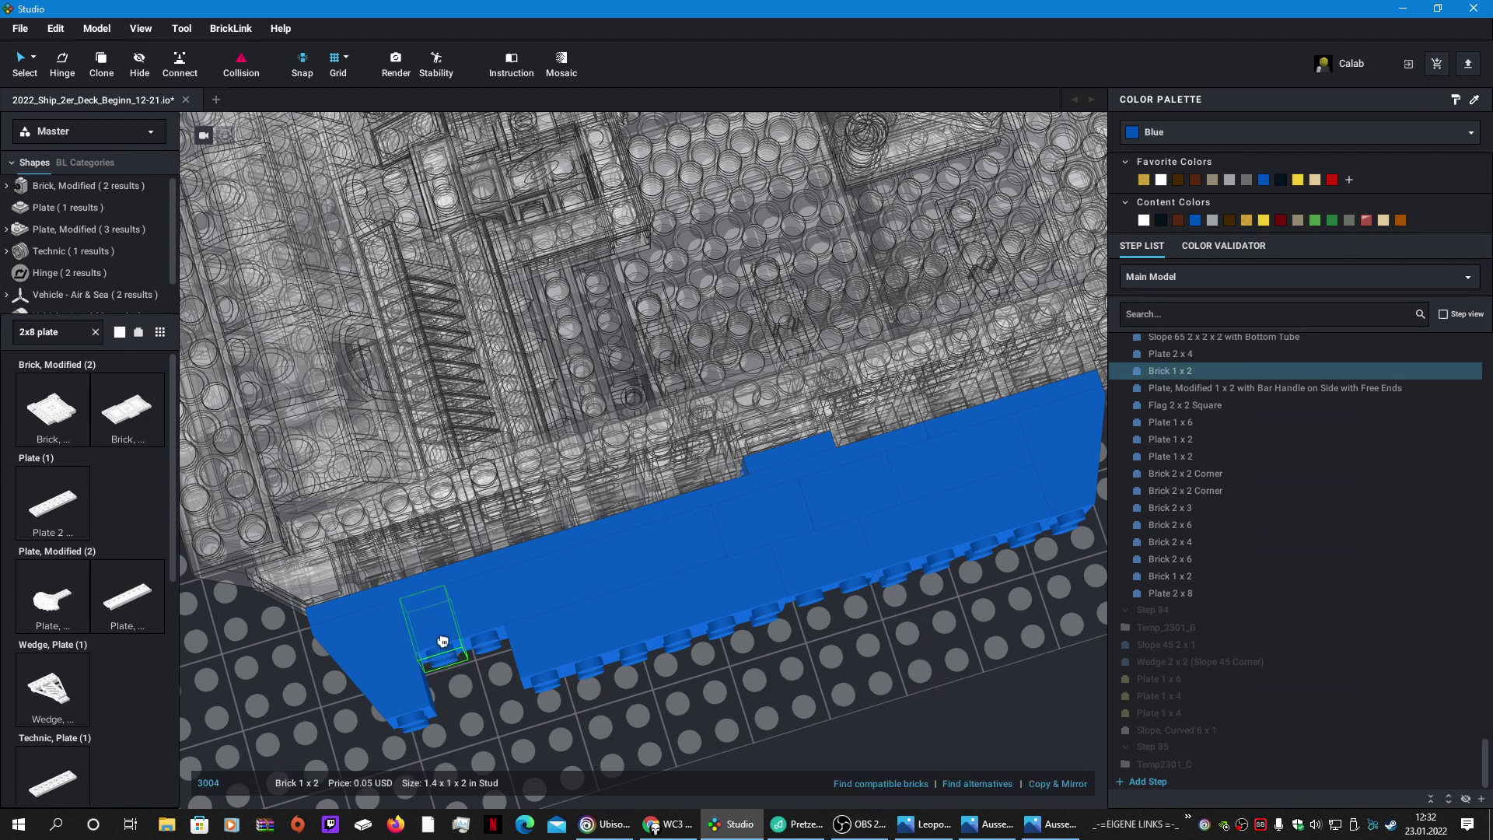
{"action": "left_click", "coordinate": [742, 727]}
Step: Search the parts for 2x2 and place a 2x2 brick in the outer notch beside the sloped end piece
{"action": "left_click", "coordinate": [82, 340]}
{"action": "key", "text": "BackSpace"}
{"action": "key", "text": "BackSpace"}
{"action": "key", "text": "BackSpace"}
{"action": "key", "text": "BackSpace"}
{"action": "key", "text": "BackSpace"}
{"action": "key", "text": "BackSpace"}
{"action": "key", "text": "BackSpace"}
{"action": "type", "text": "2x2"}
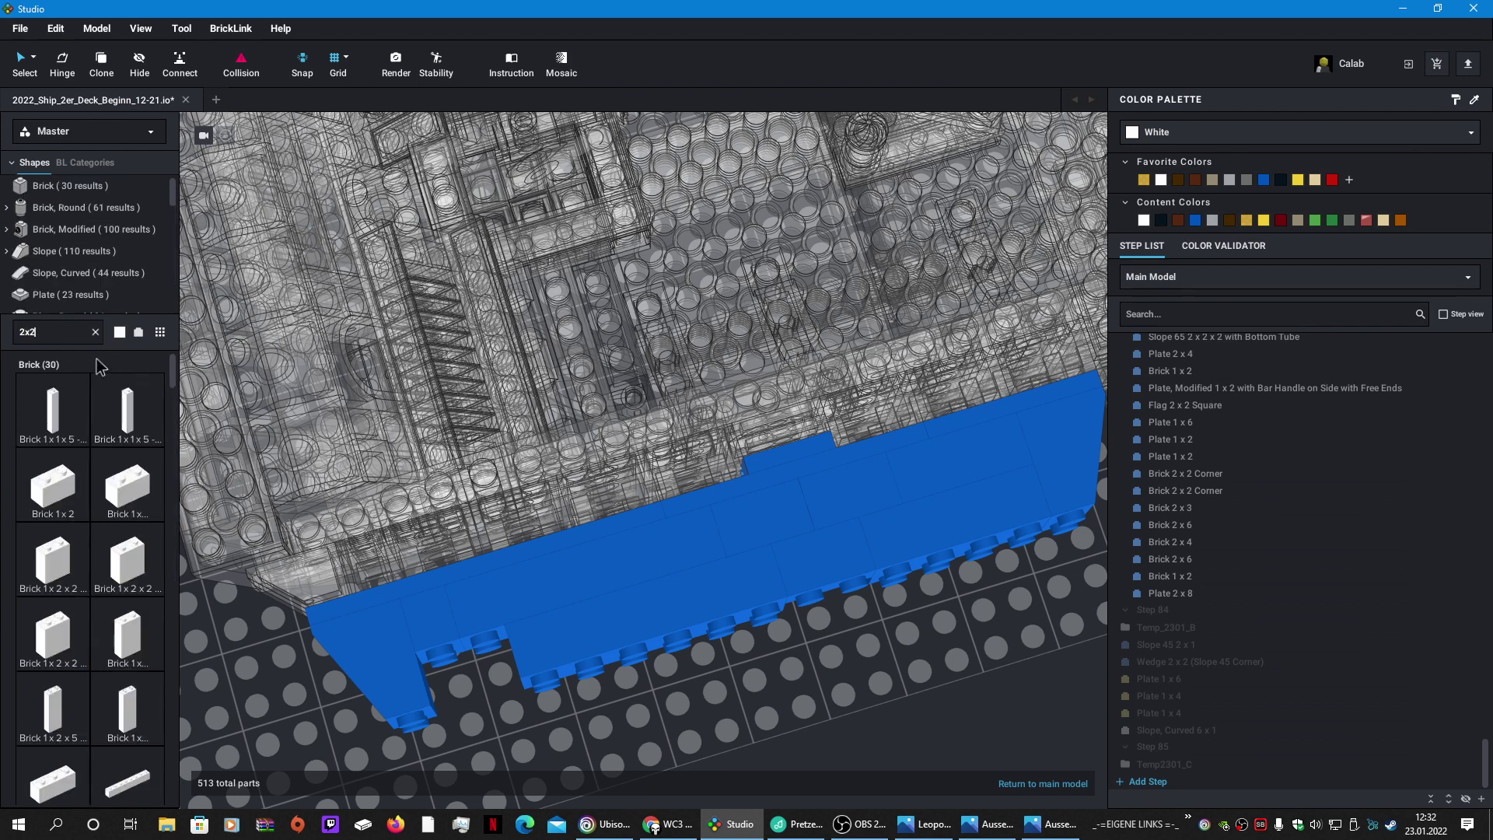
{"action": "left_click", "coordinate": [132, 506]}
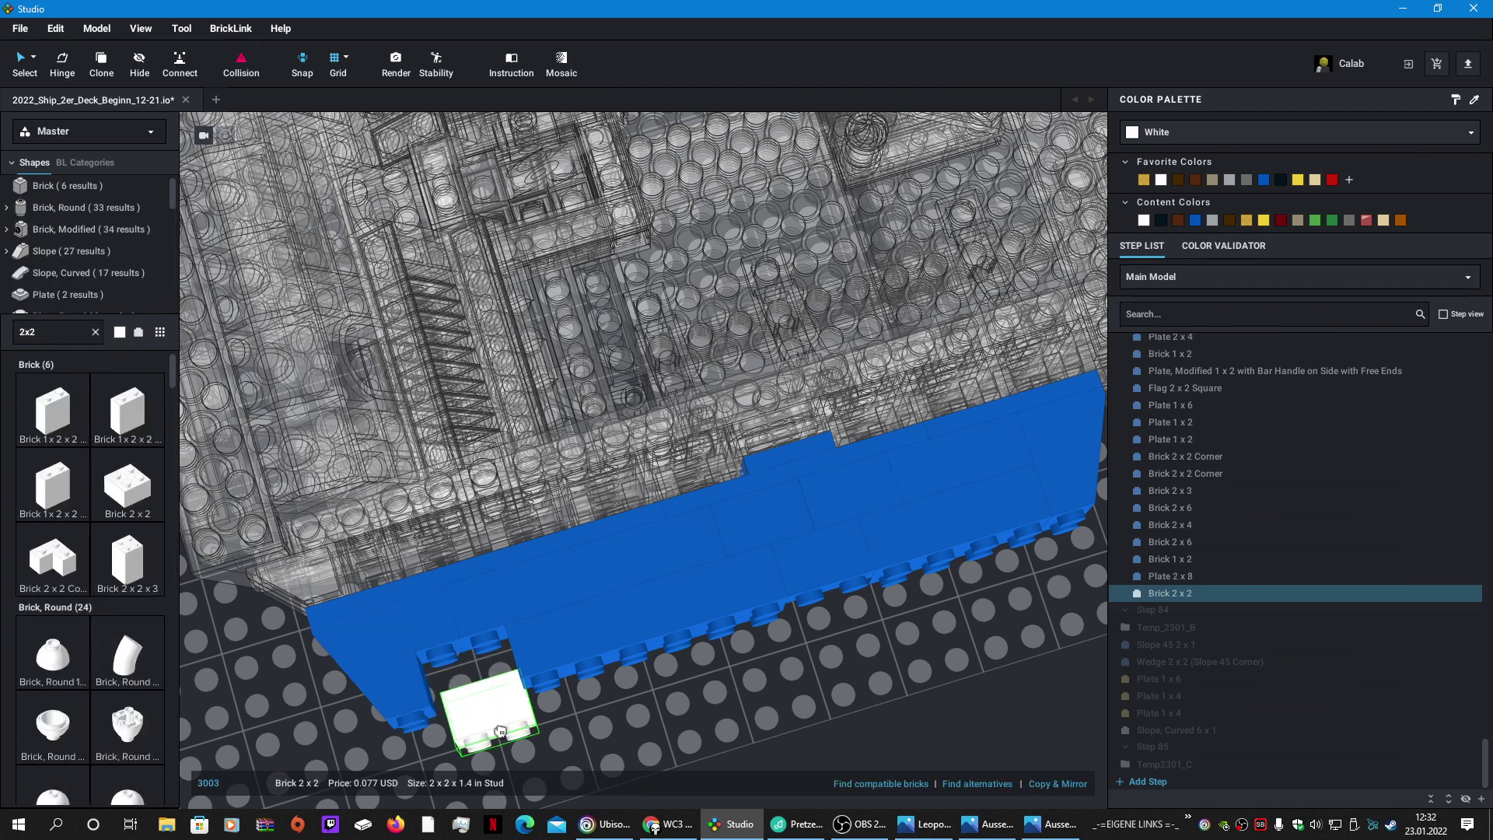
{"action": "left_click", "coordinate": [486, 685]}
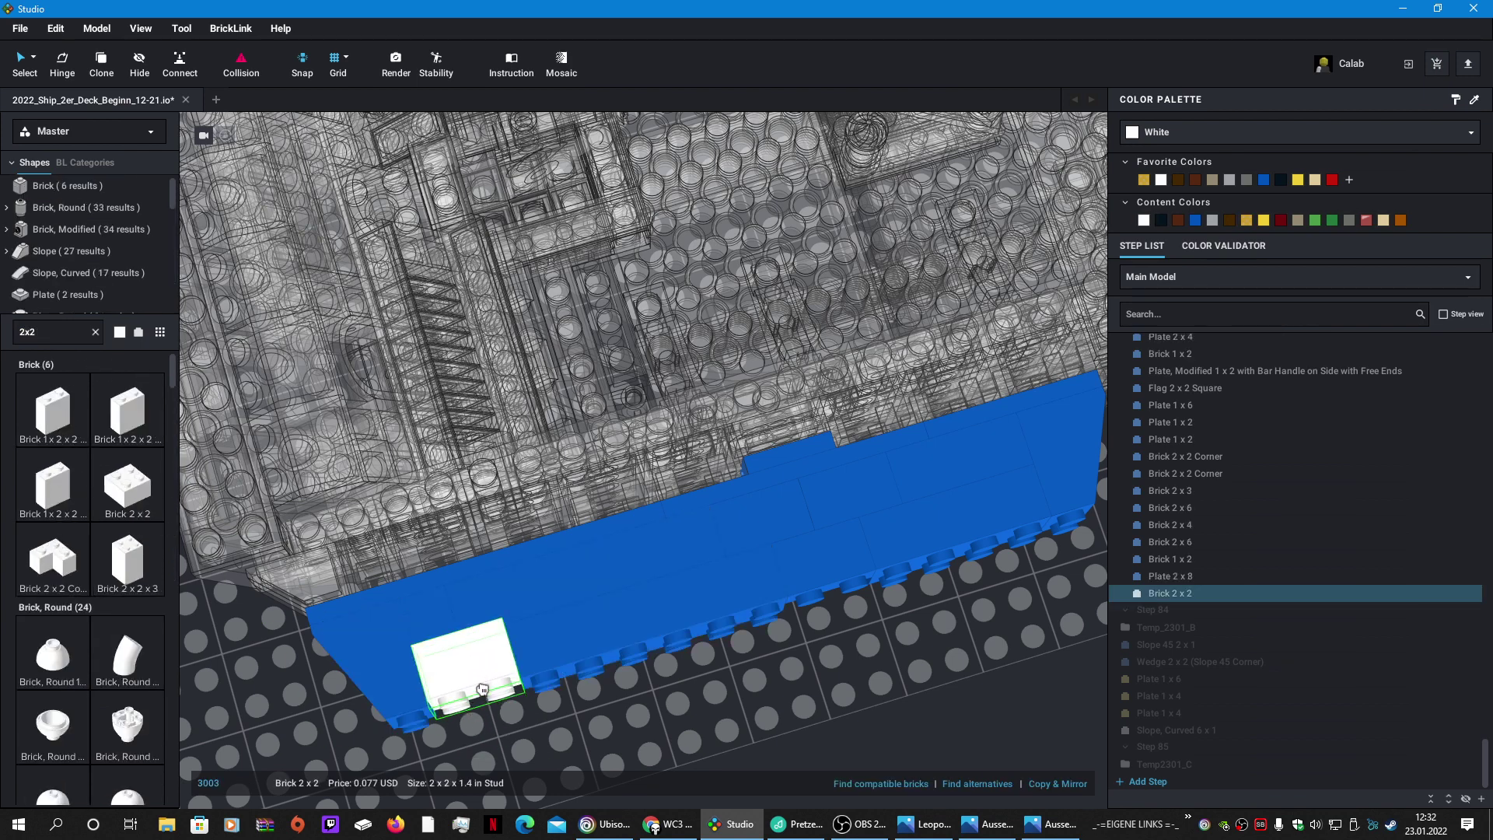
{"action": "left_click", "coordinate": [482, 691]}
{"action": "right_click_drag", "start_coordinate": [894, 728], "coordinate": [885, 726]}
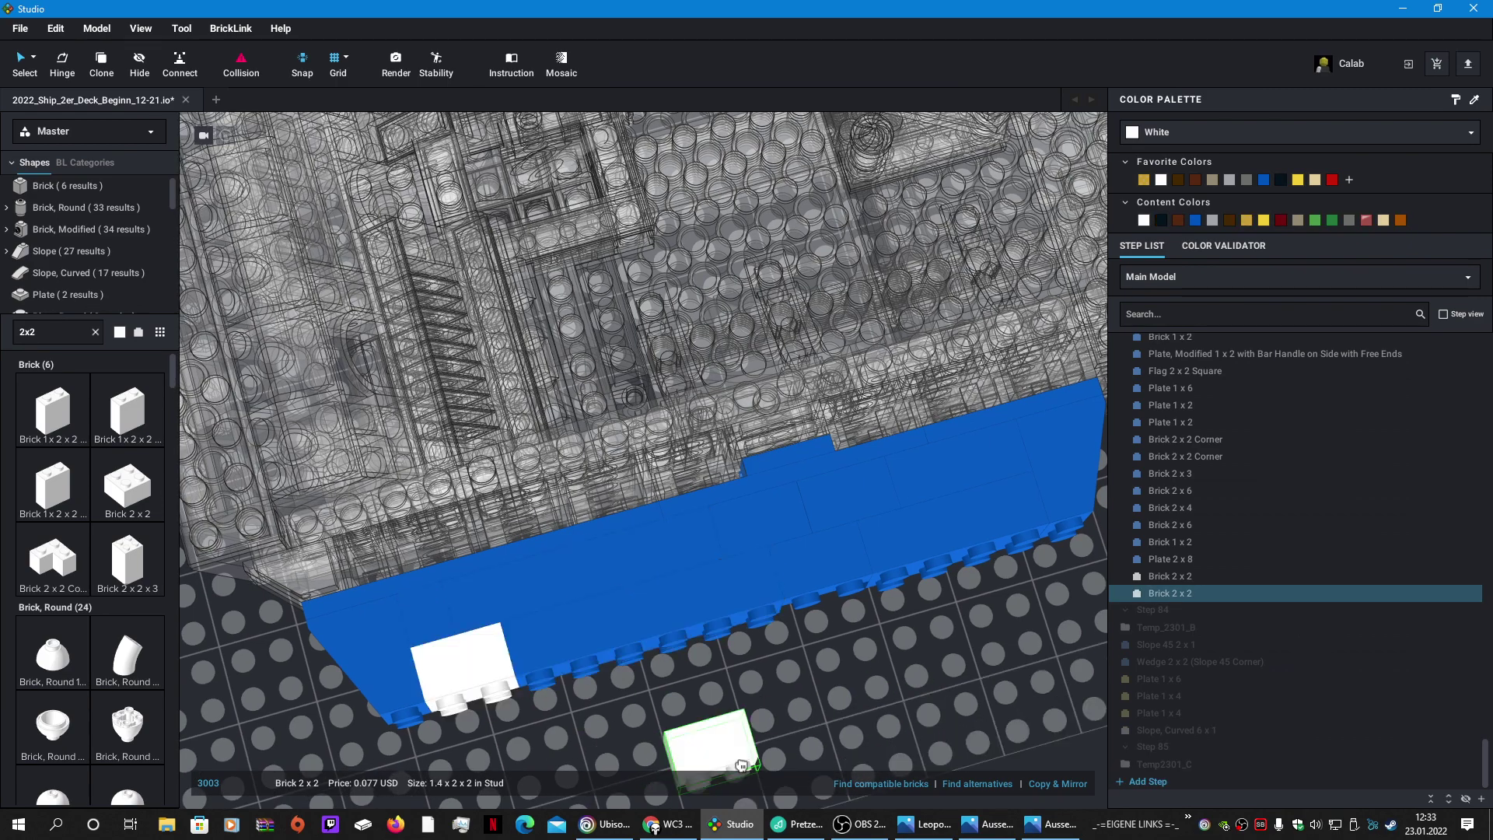
{"action": "key", "text": "Escape"}
Step: Color the new 2x2 brick blue
{"action": "left_click", "coordinate": [454, 678]}
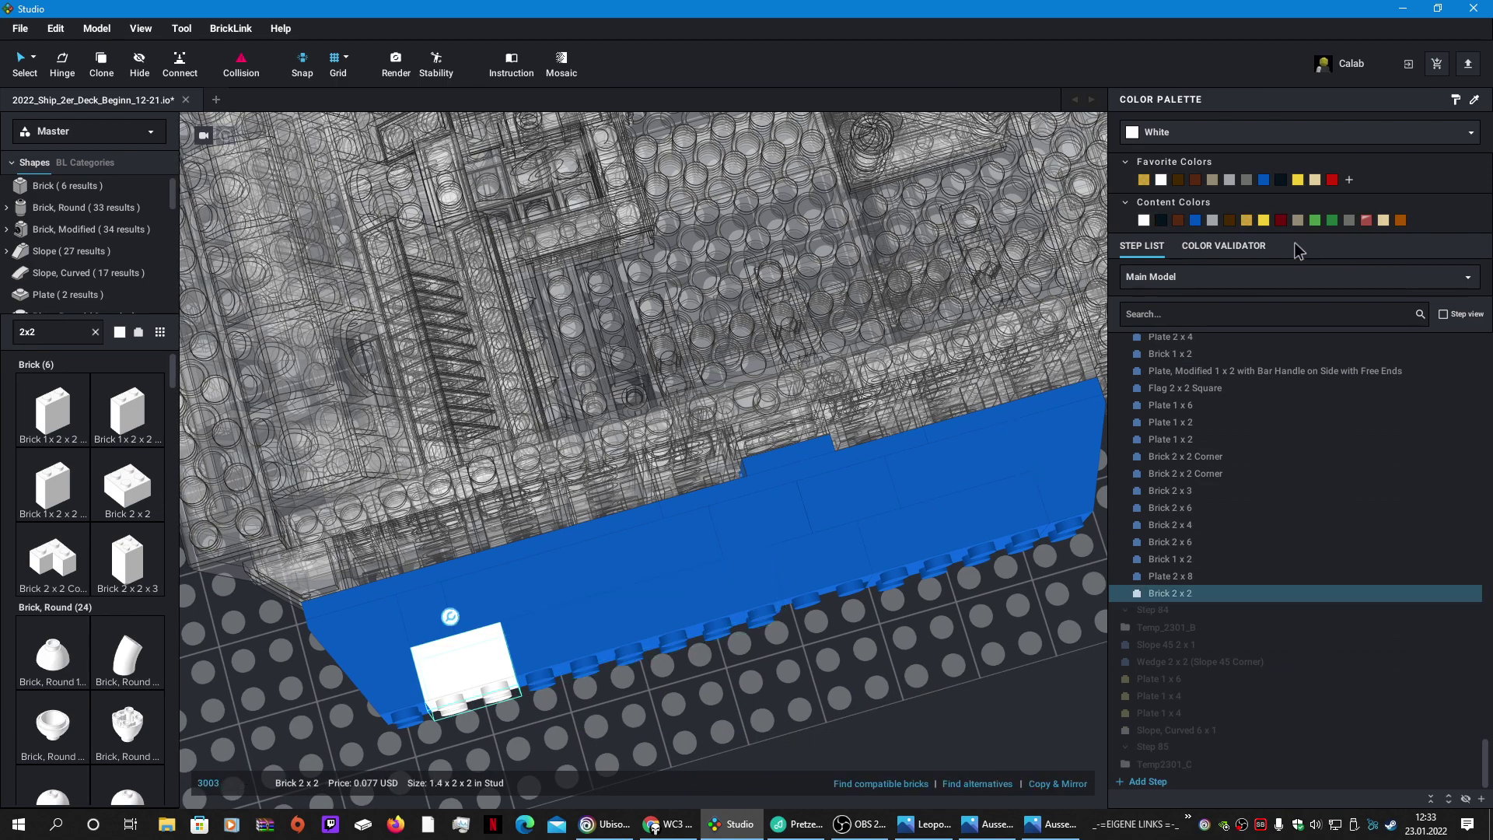
{"action": "left_click", "coordinate": [1195, 221]}
{"action": "right_click_drag", "start_coordinate": [984, 641], "coordinate": [951, 601]}
{"action": "left_click", "coordinate": [951, 601]}
Step: Search the parts for slope and add a Slope 45 2 x 1 with Cutout without Stud
{"action": "right_click_drag", "start_coordinate": [823, 562], "coordinate": [350, 471]}
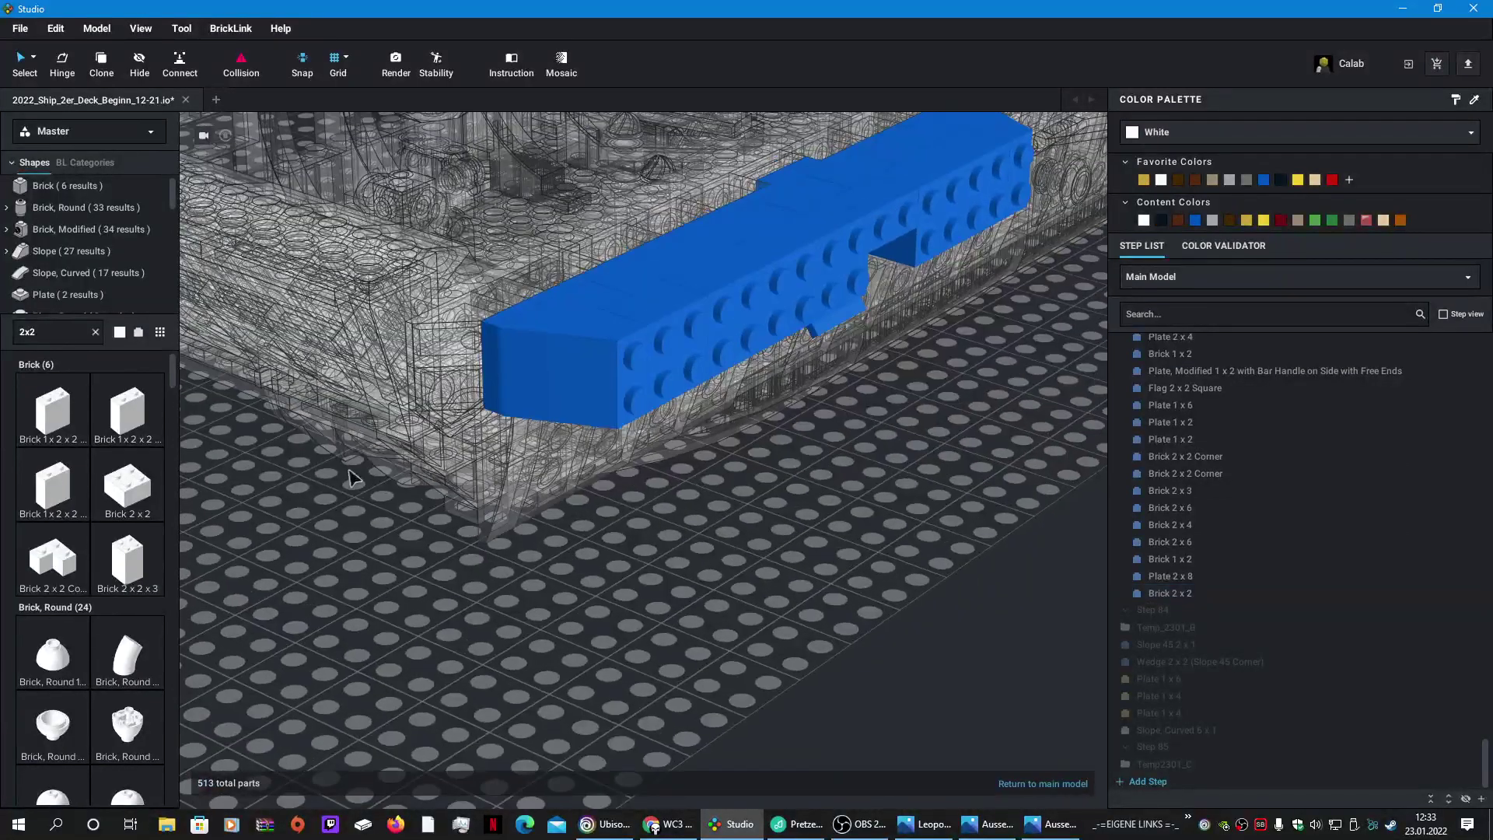
{"action": "double_click", "coordinate": [69, 334]}
{"action": "type", "text": "slope"}
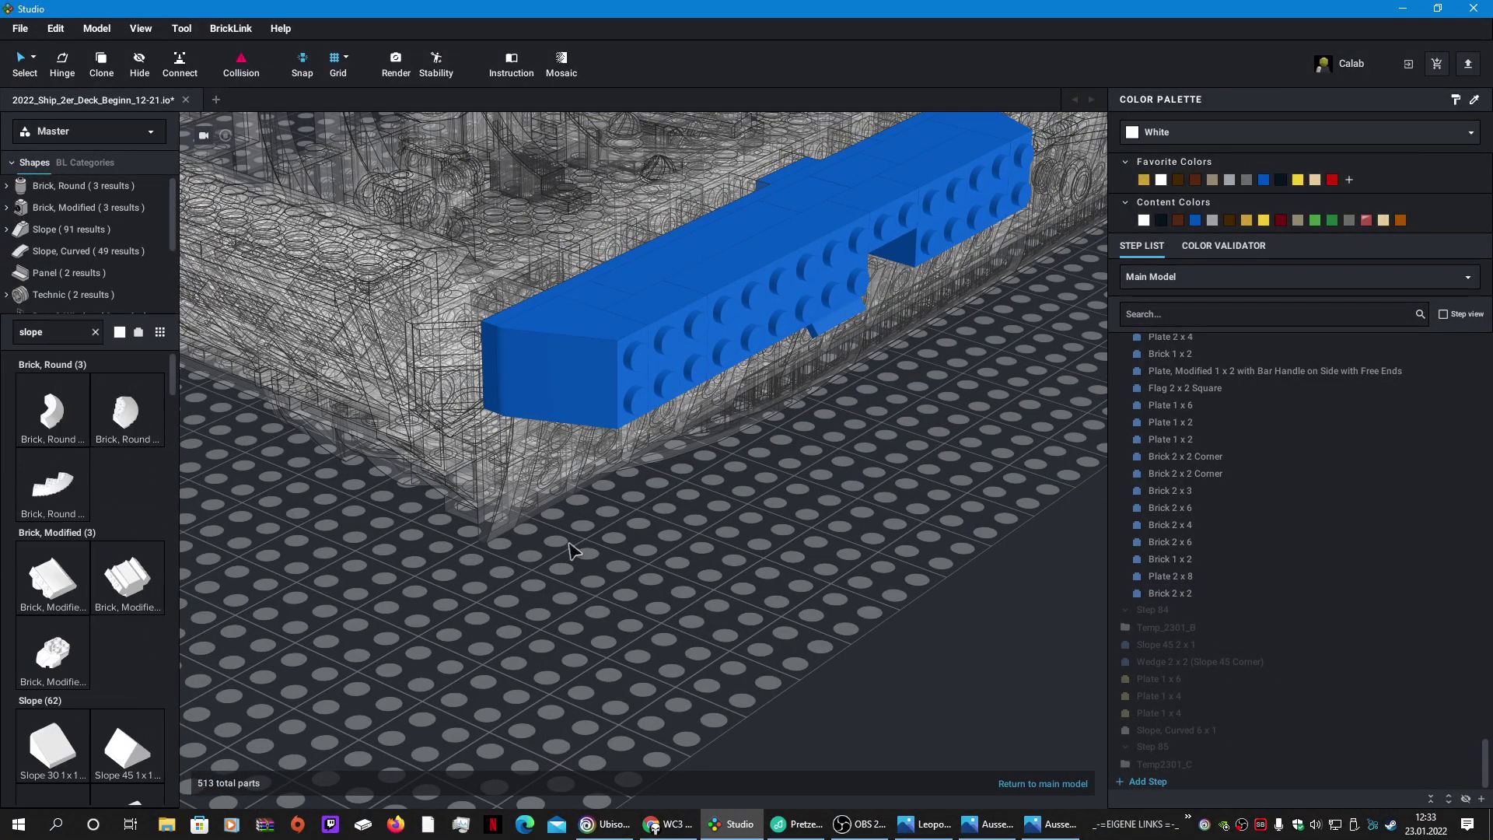
{"action": "key", "text": "space"}
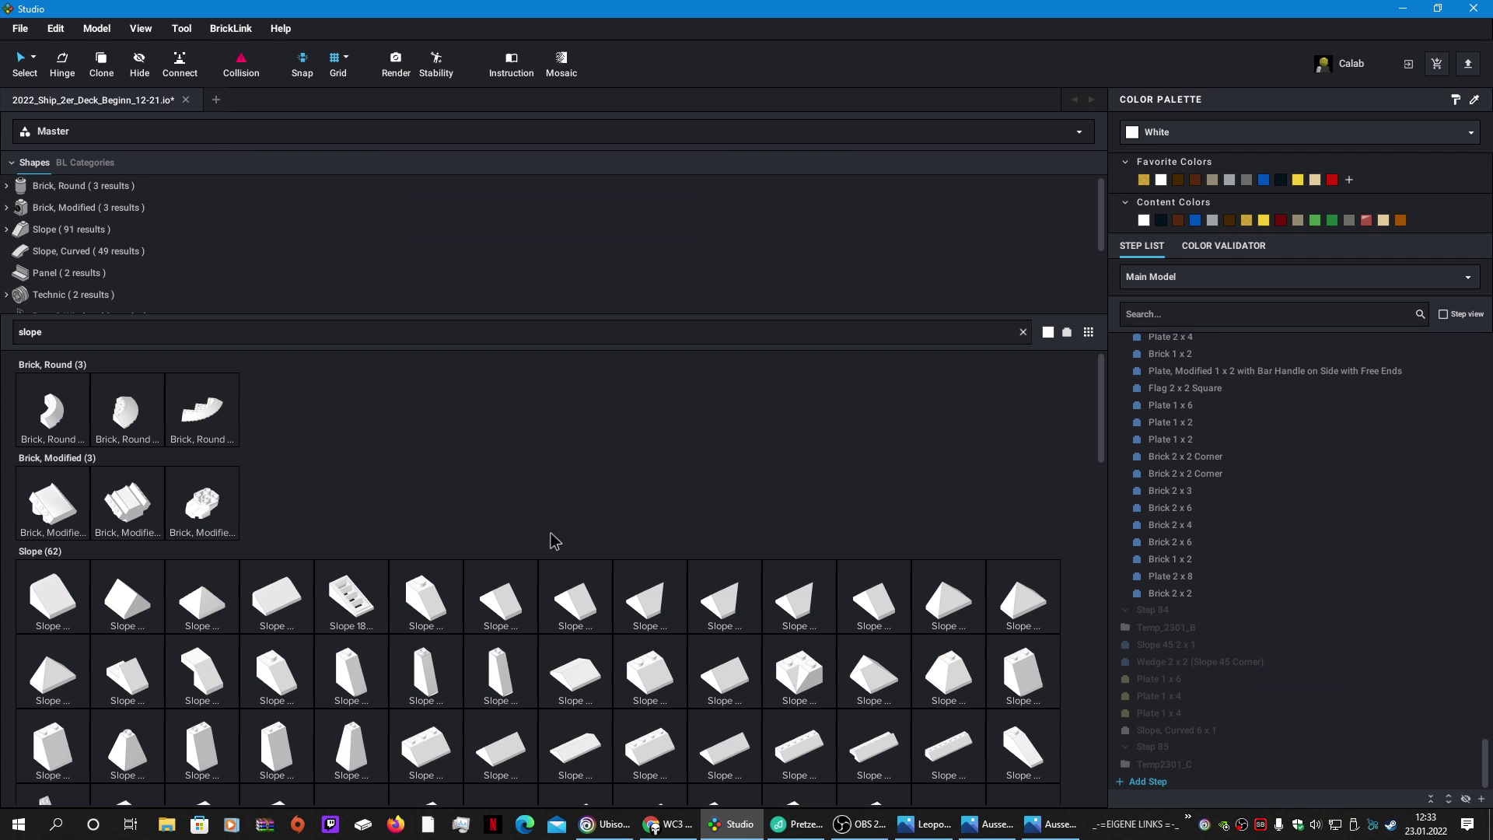
{"action": "scroll", "coordinate": [552, 540], "scroll_direction": "down", "scroll_amount": 1}
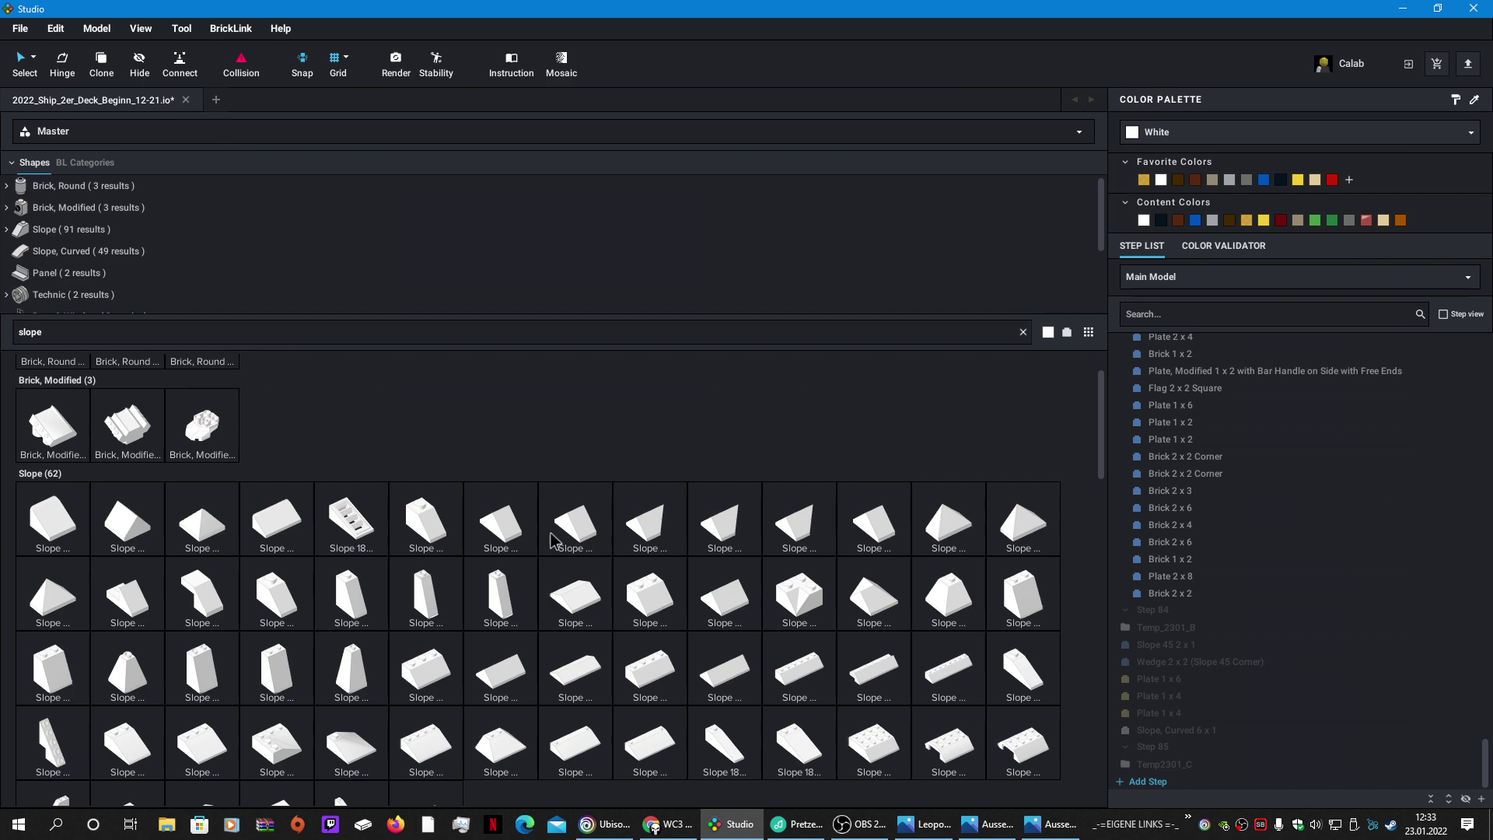
{"action": "left_click", "coordinate": [219, 614]}
Step: Rotate the white Slope 45 2 x 1 with Cutout so its underside faces the blue wall's studs and its slope points outward and down
{"action": "key", "text": "Right"}
{"action": "key", "text": "Right"}
{"action": "key", "text": "Up"}
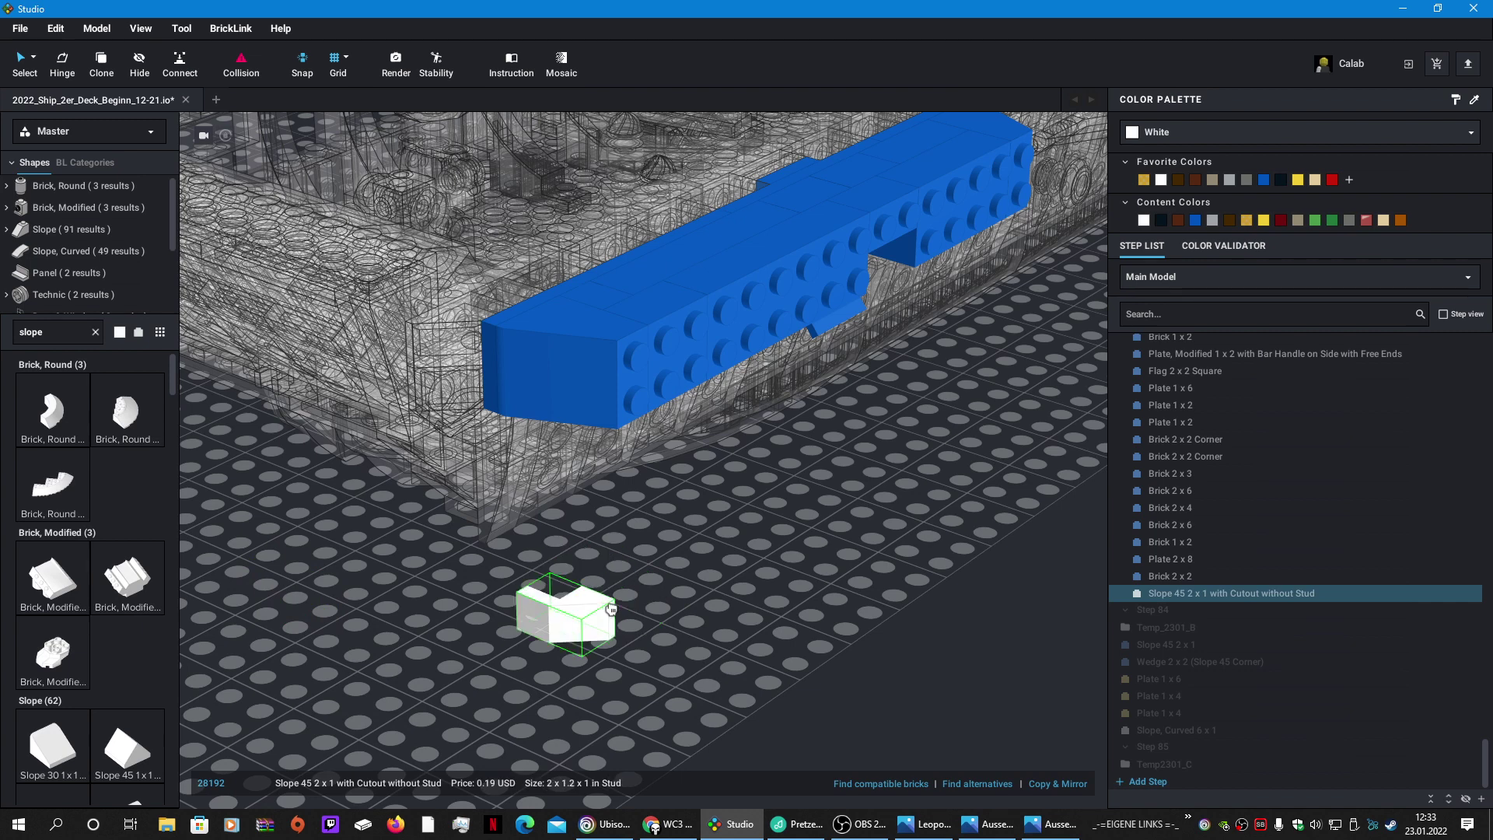
{"action": "key", "text": "Up"}
{"action": "key", "text": "Right"}
{"action": "key", "text": "Up"}
{"action": "key", "text": "Right"}
{"action": "key", "text": "Right"}
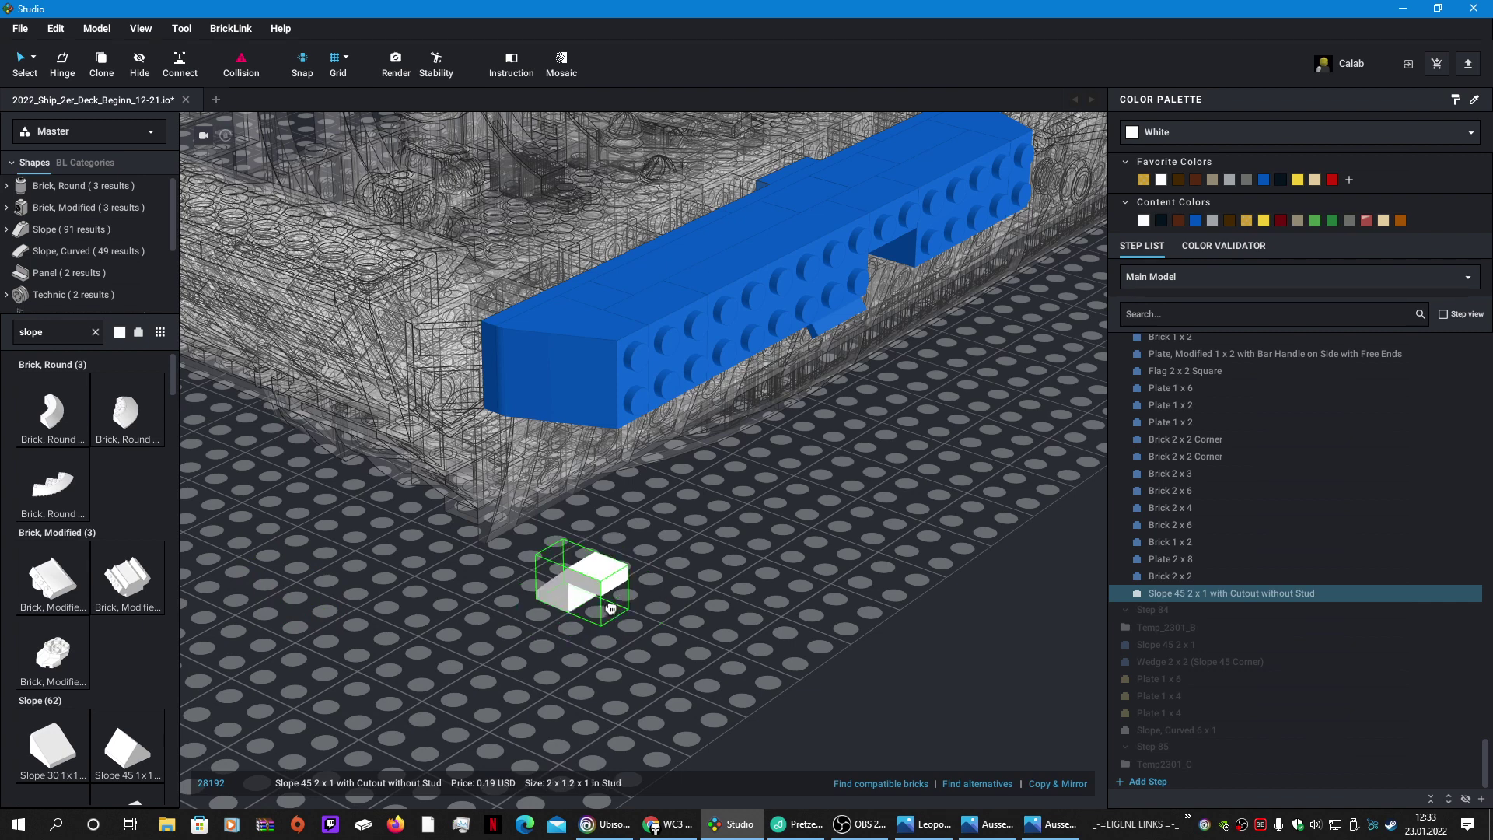
{"action": "key", "text": "Up"}
{"action": "key", "text": "Right"}
{"action": "key", "text": "Right"}
{"action": "key", "text": "Up"}
{"action": "key", "text": "Right"}
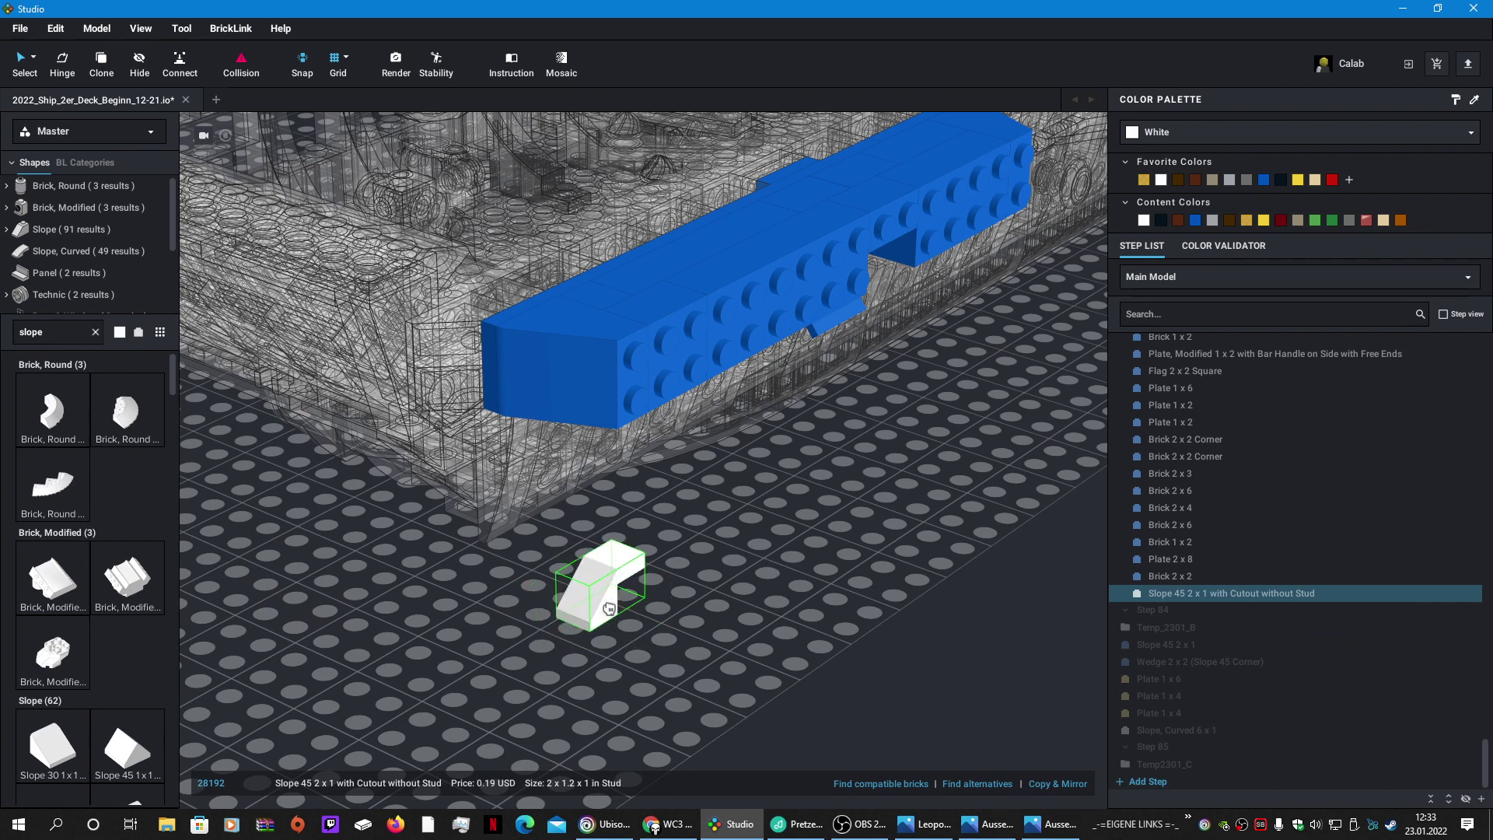
{"action": "key", "text": "Right"}
{"action": "key", "text": "Up"}
{"action": "key", "text": "Up"}
{"action": "key", "text": "Up"}
{"action": "key", "text": "Right"}
{"action": "key", "text": "Up"}
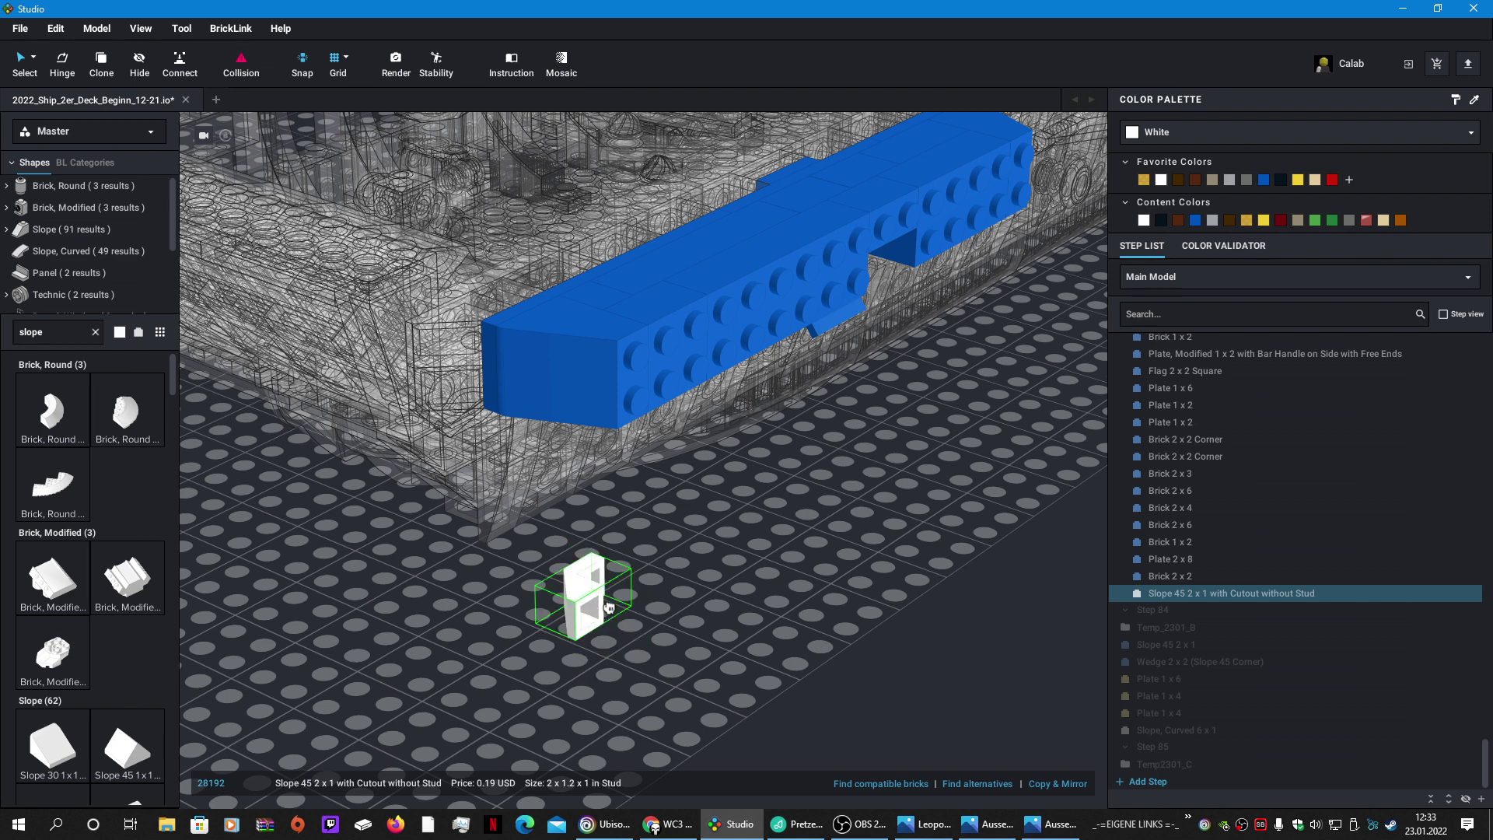
{"action": "key", "text": "Up"}
Step: Attach the rotated cutout slope to the blue wall's studs near the sloped end, one stud in from the corner
{"action": "left_click_drag", "start_coordinate": [609, 608], "coordinate": [654, 384]}
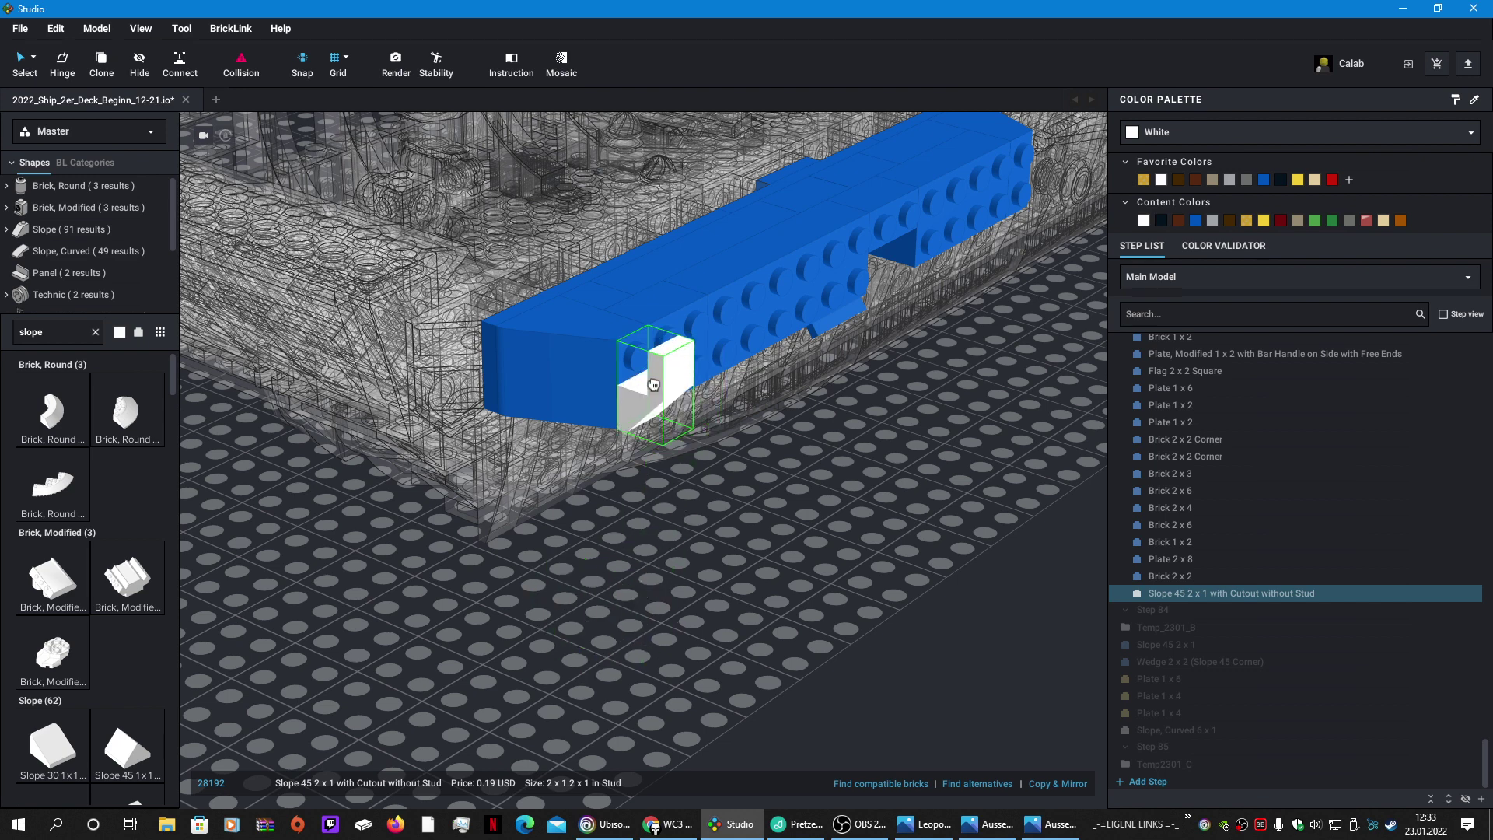
{"action": "left_click", "coordinate": [653, 384]}
{"action": "key", "text": "Escape"}
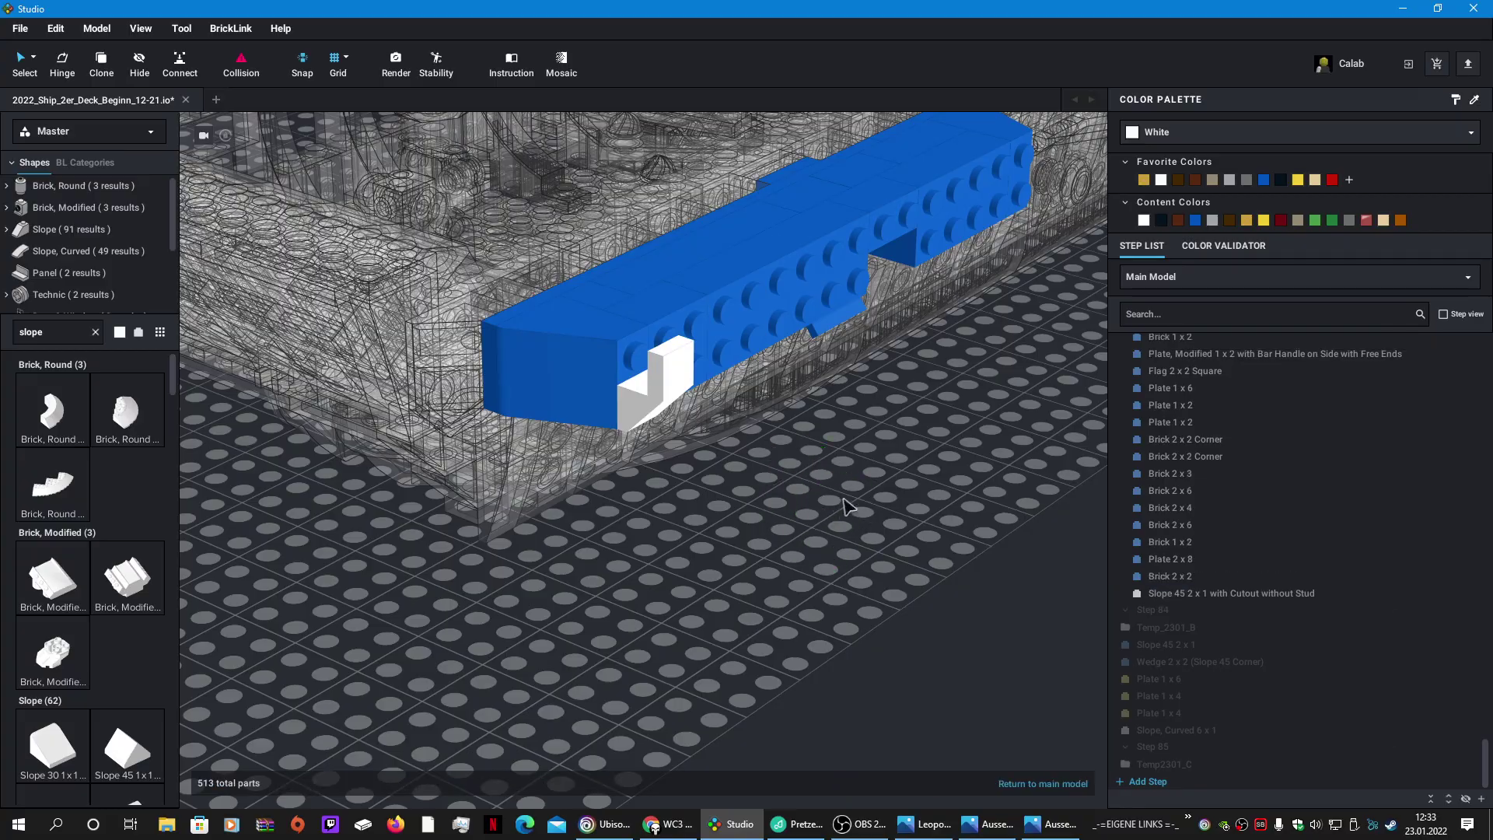
{"action": "right_click_drag", "start_coordinate": [847, 506], "coordinate": [760, 586]}
{"action": "left_click", "coordinate": [490, 549]}
{"action": "left_click_drag", "start_coordinate": [488, 542], "coordinate": [511, 538]}
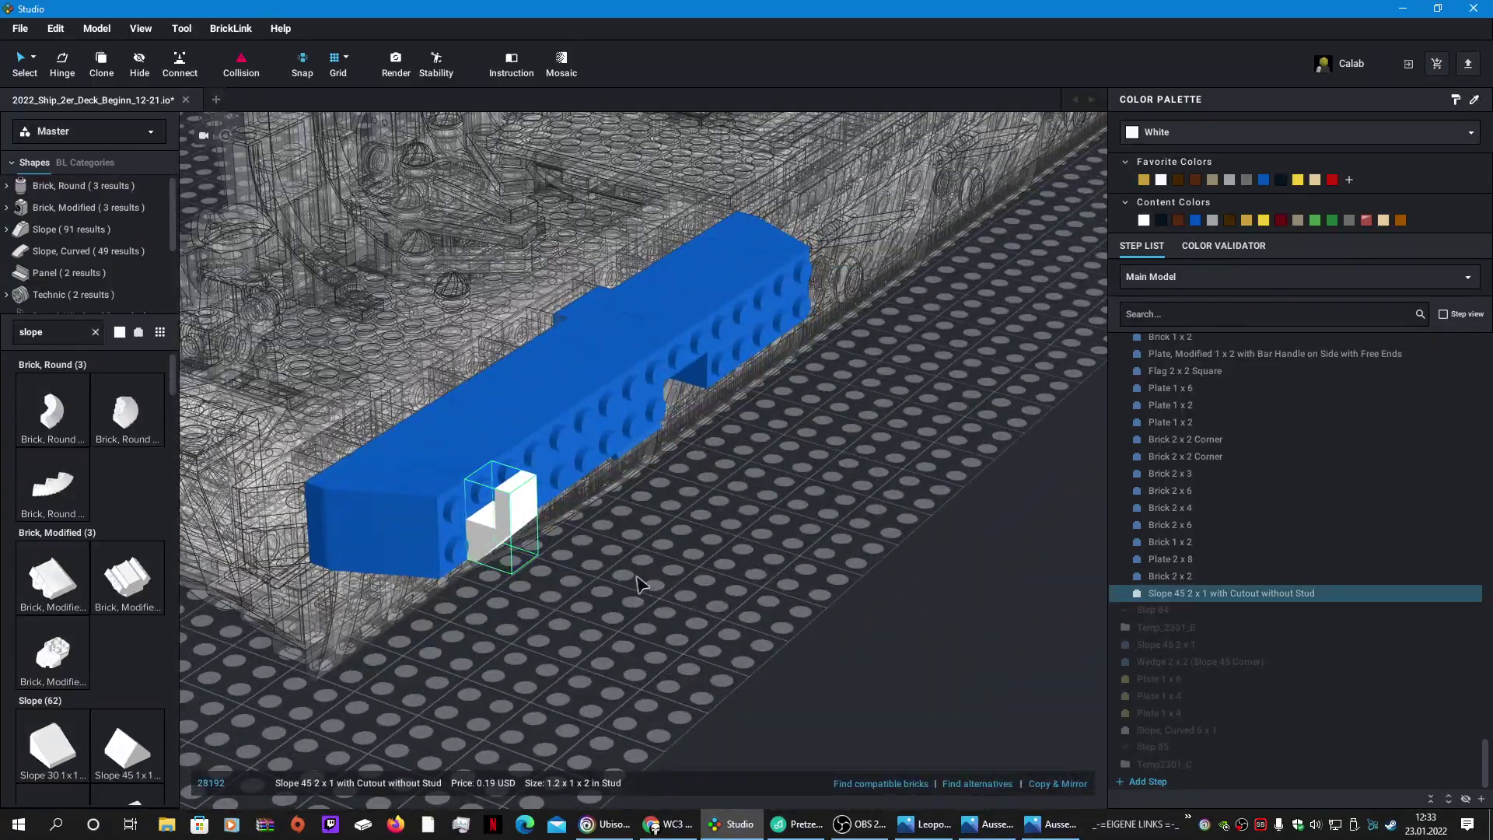
{"action": "left_click", "coordinate": [662, 602]}
Step: Add a Slope, Curved 2 x 2 from the slope parts and attach it to the blue wall directly beside the cutout slope
{"action": "right_click_drag", "start_coordinate": [661, 603], "coordinate": [727, 539]}
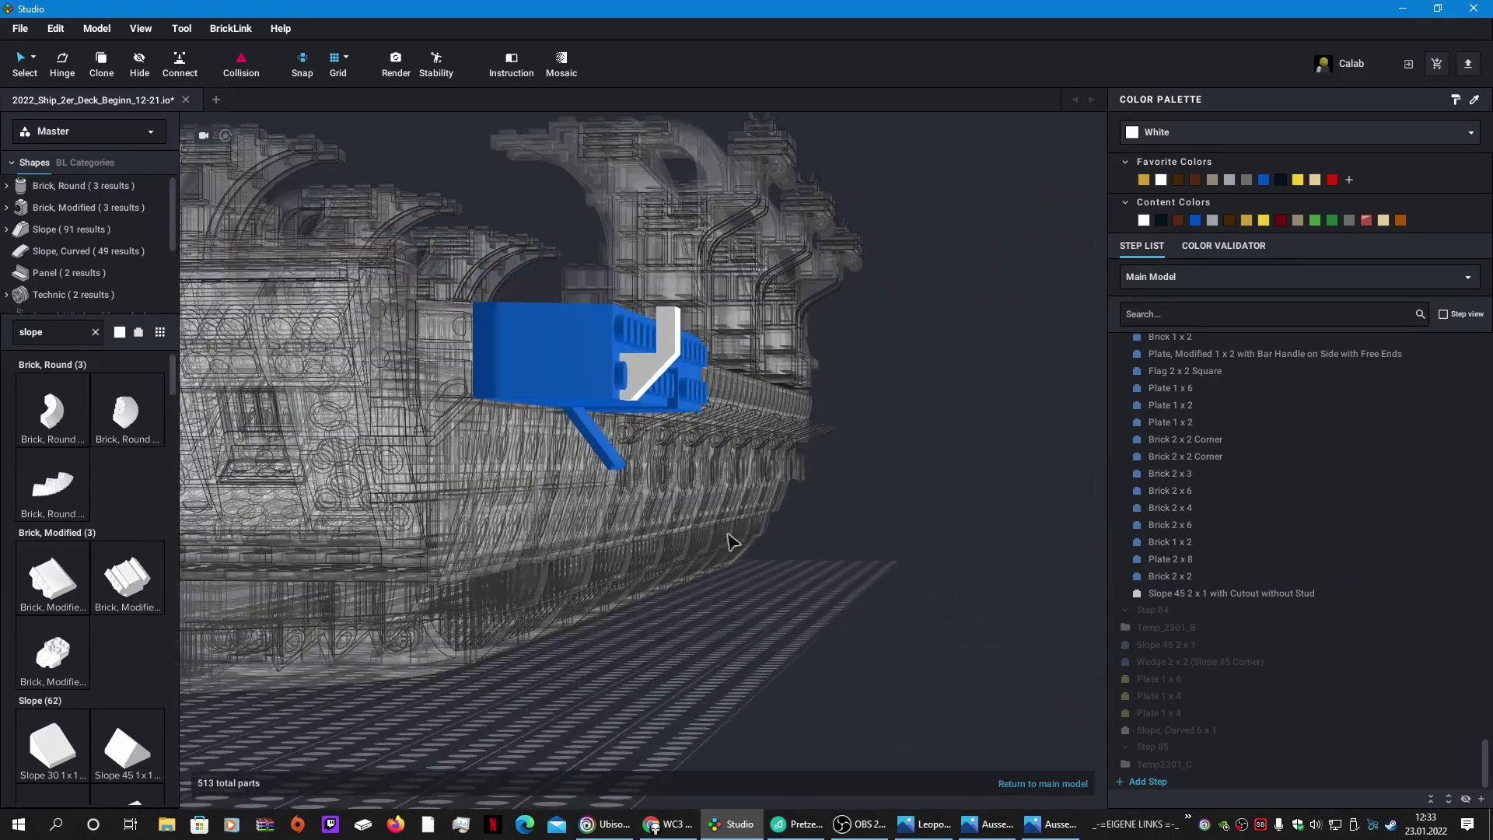
{"action": "right_click_drag", "start_coordinate": [729, 534], "coordinate": [726, 538]}
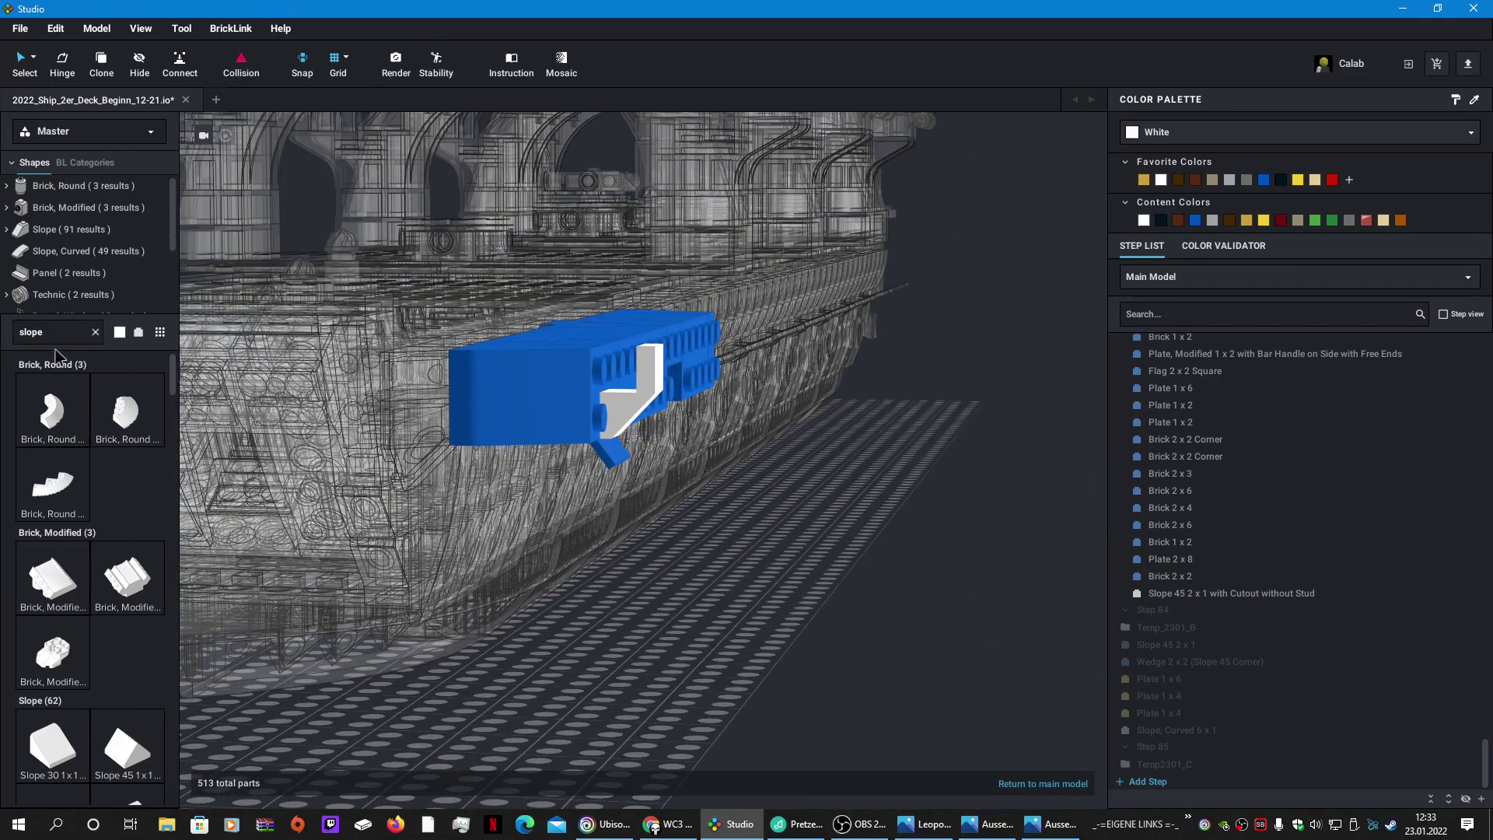
{"action": "key", "text": "space"}
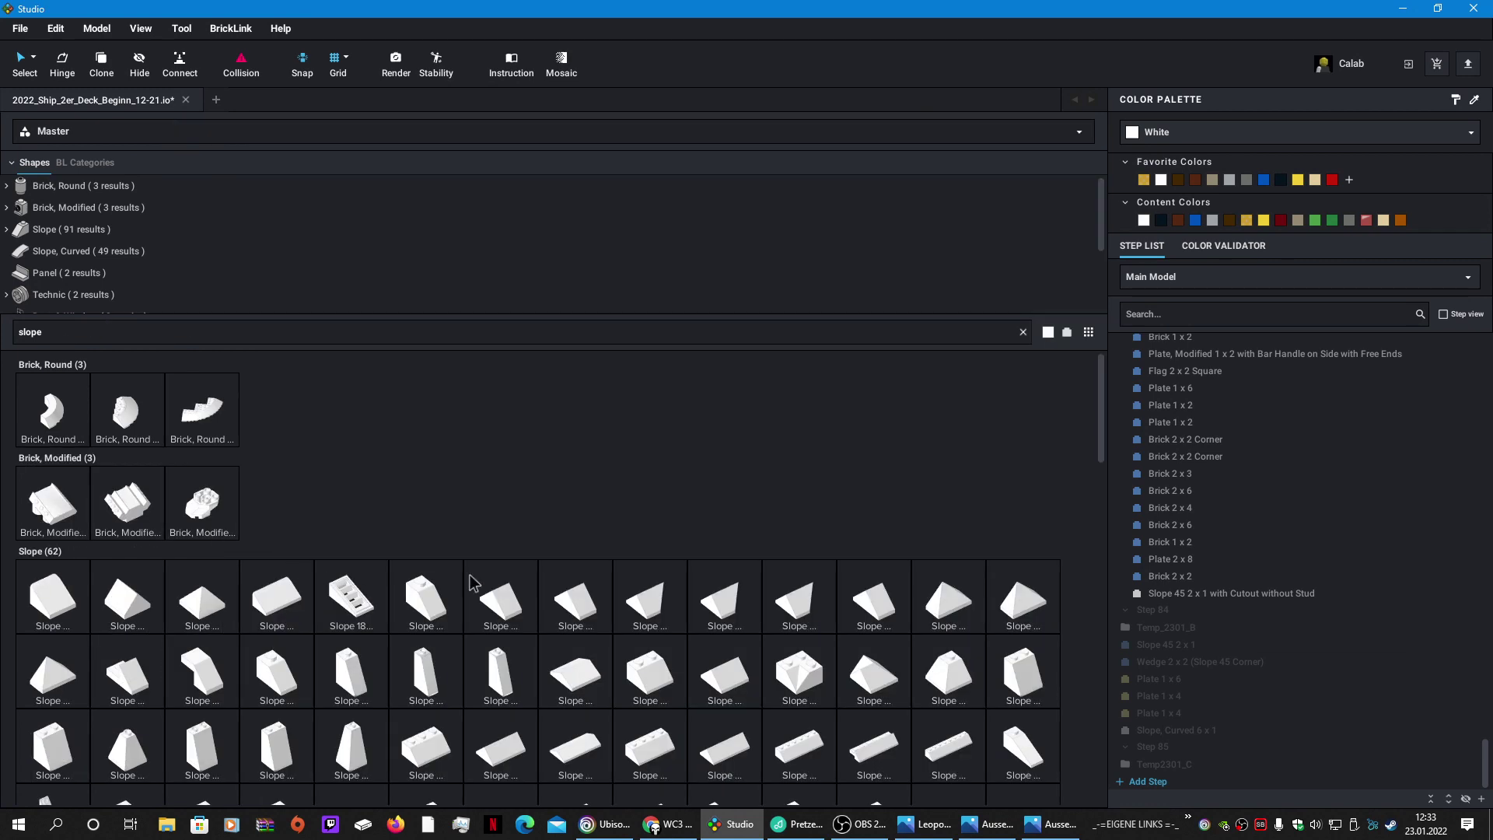
{"action": "scroll", "coordinate": [551, 537], "scroll_direction": "down", "scroll_amount": 5}
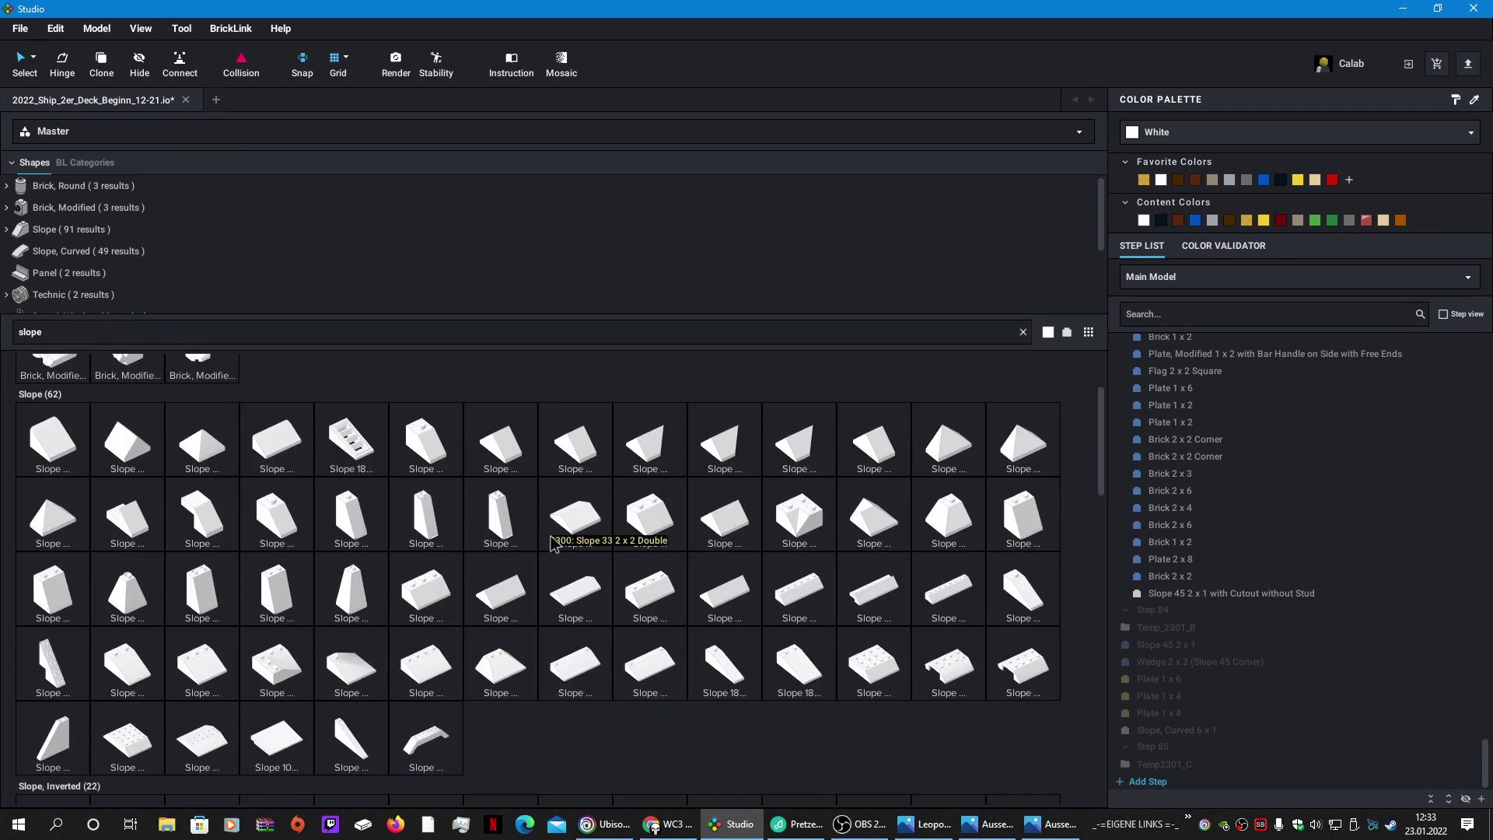
{"action": "scroll", "coordinate": [552, 542], "scroll_direction": "down", "scroll_amount": 4}
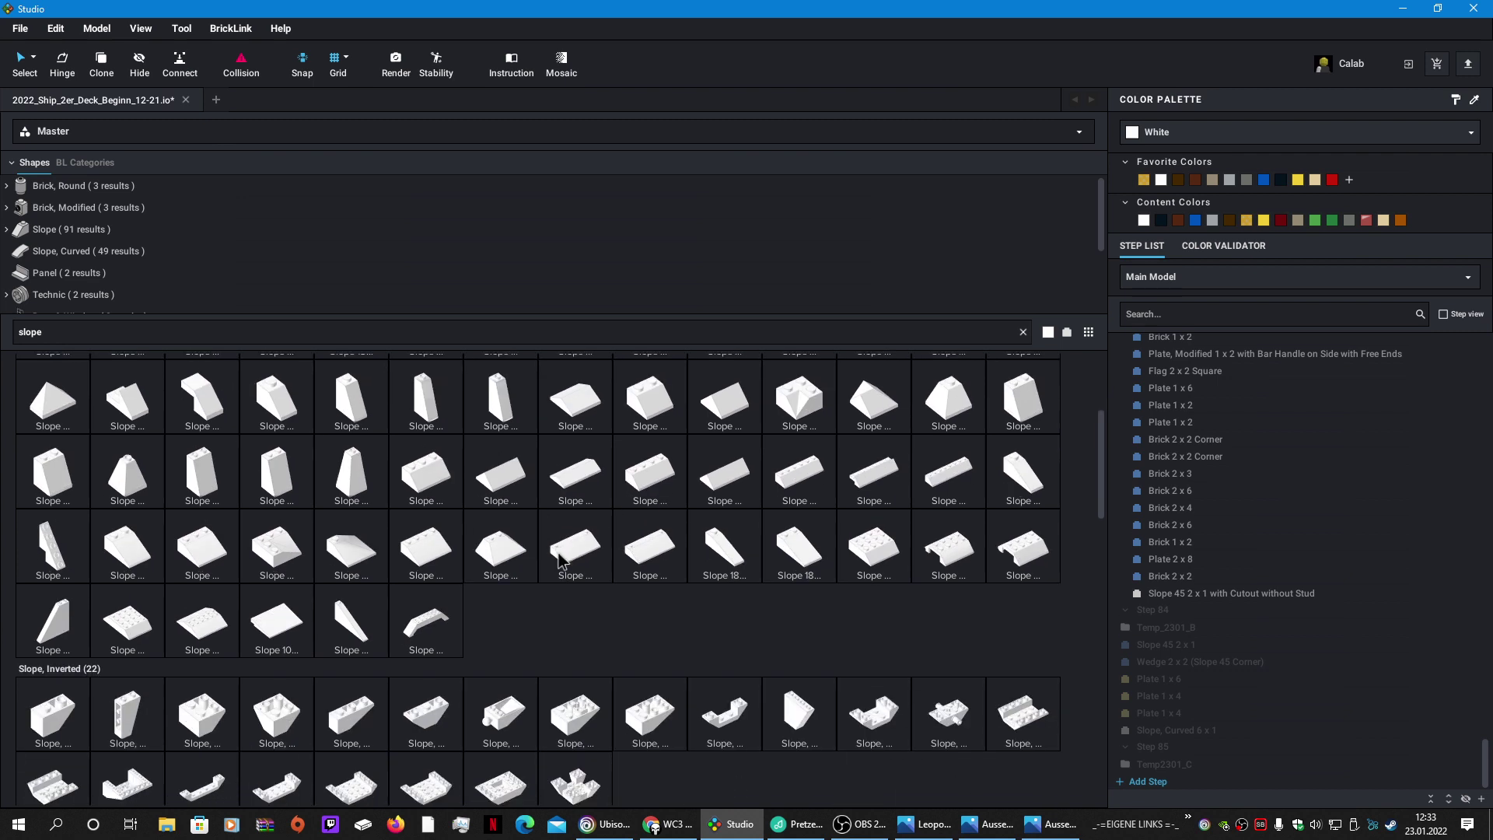
{"action": "scroll", "coordinate": [558, 560], "scroll_direction": "down", "scroll_amount": 2}
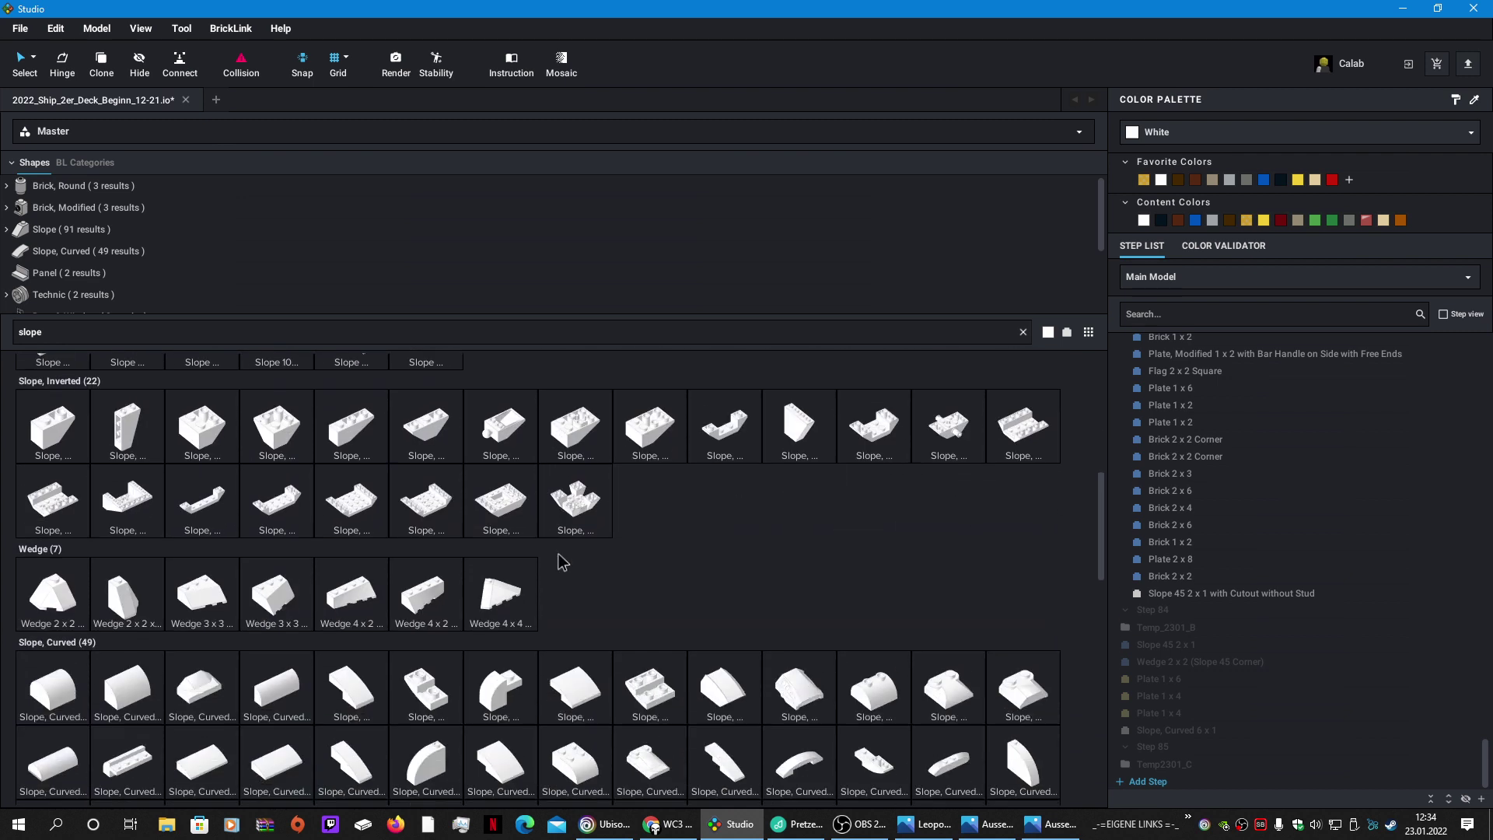
{"action": "scroll", "coordinate": [561, 562], "scroll_direction": "down", "scroll_amount": 1}
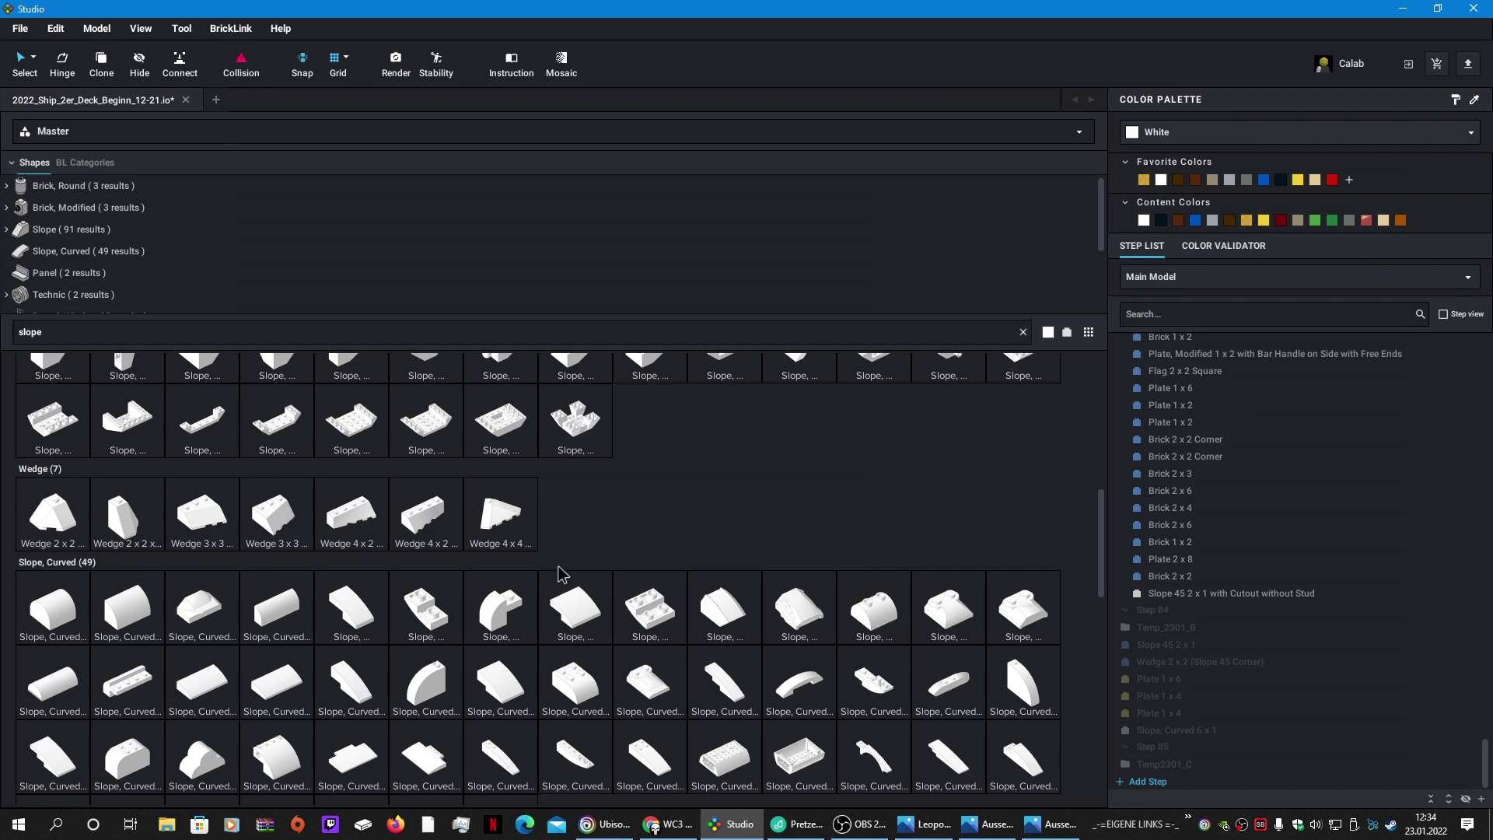
{"action": "left_click", "coordinate": [581, 607]}
{"action": "scroll", "coordinate": [738, 591], "scroll_direction": "up", "scroll_amount": 3}
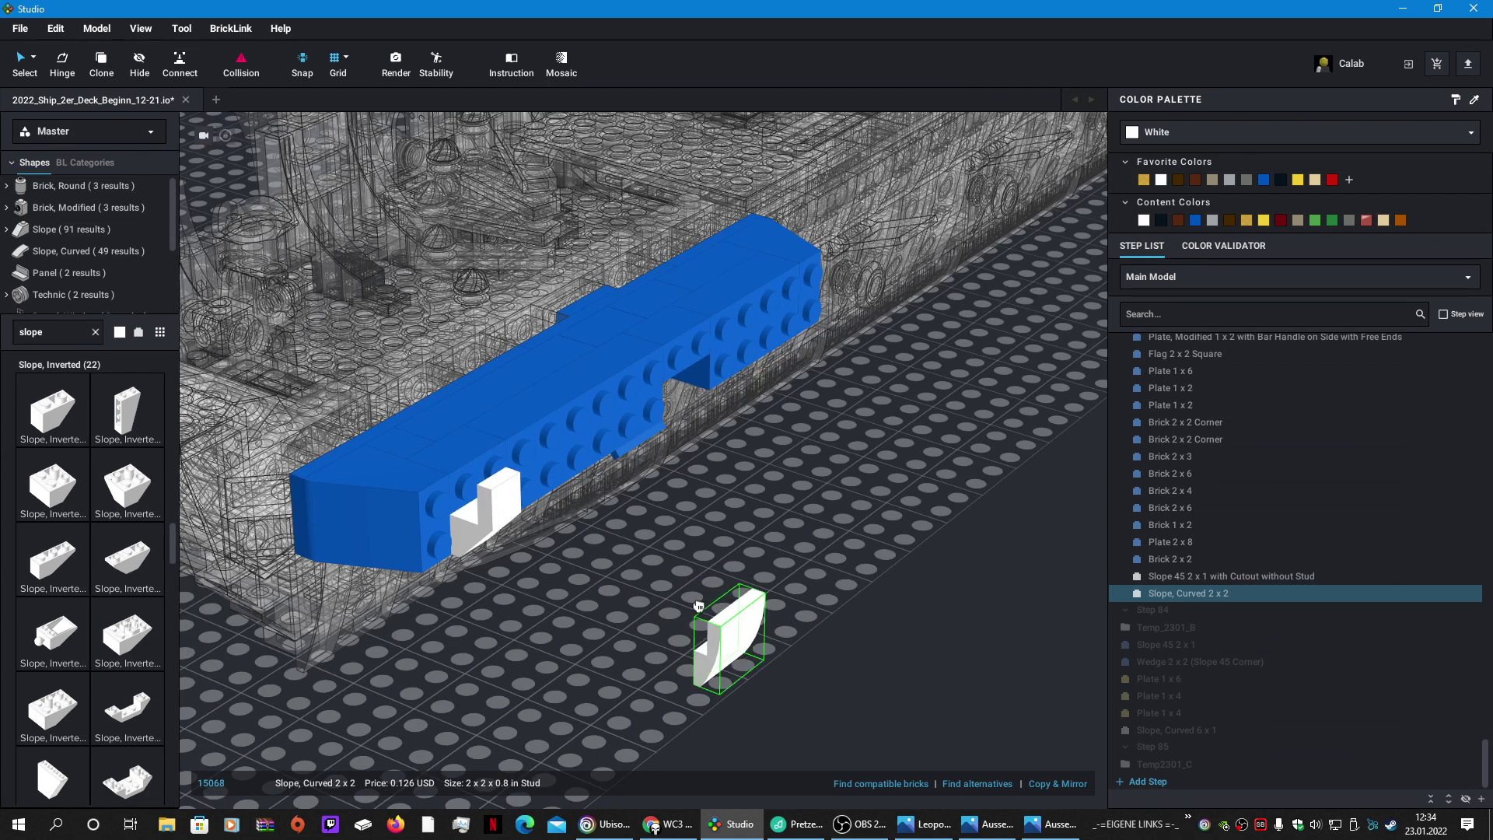
{"action": "left_click", "coordinate": [549, 473]}
{"action": "key", "text": "Escape"}
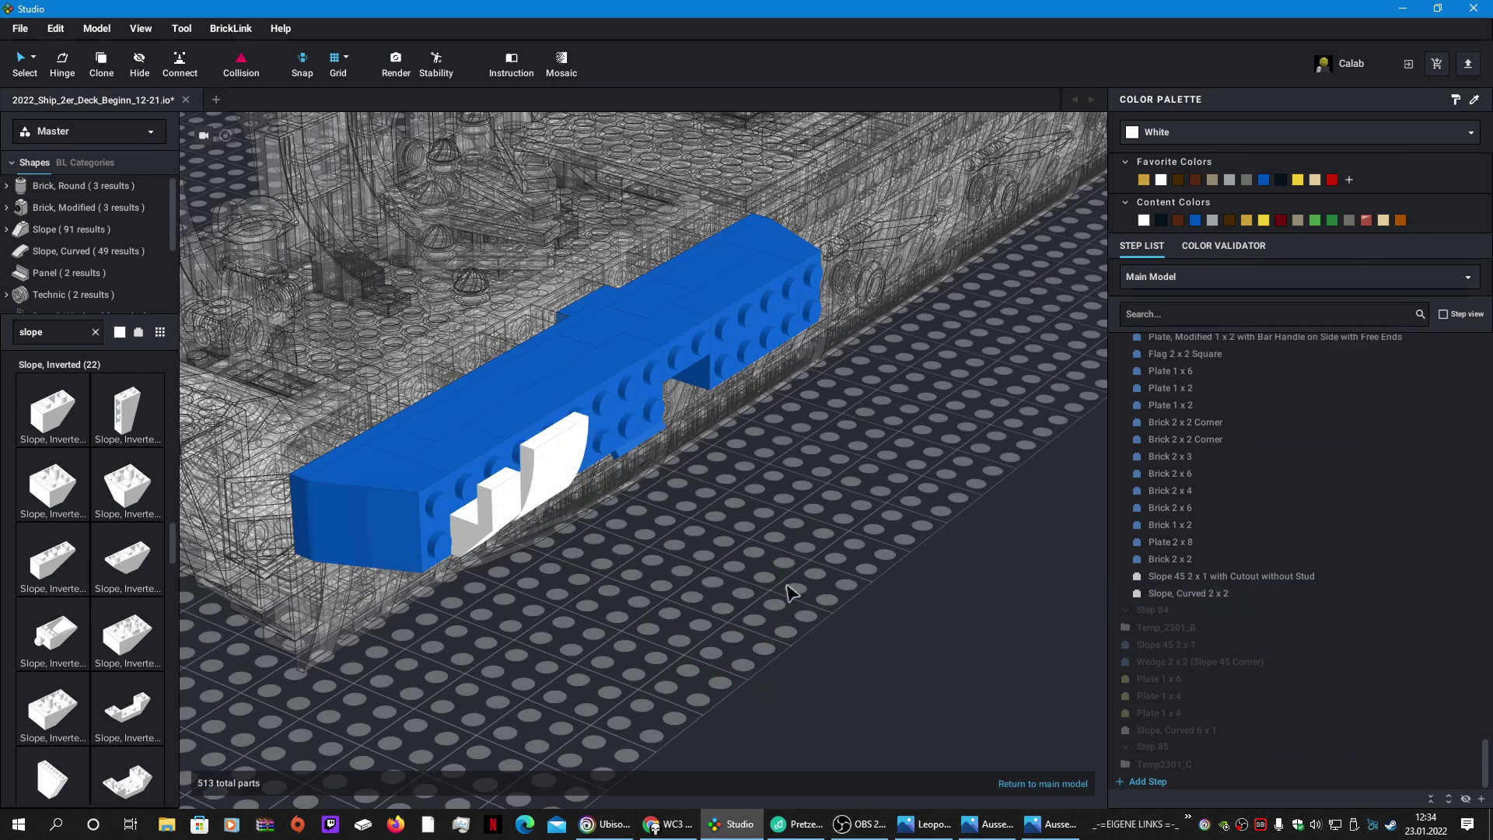
Step: Examine the blue wall with its white slopes and look through the slope parts for another suitable piece
{"action": "right_click_drag", "start_coordinate": [787, 593], "coordinate": [802, 563]}
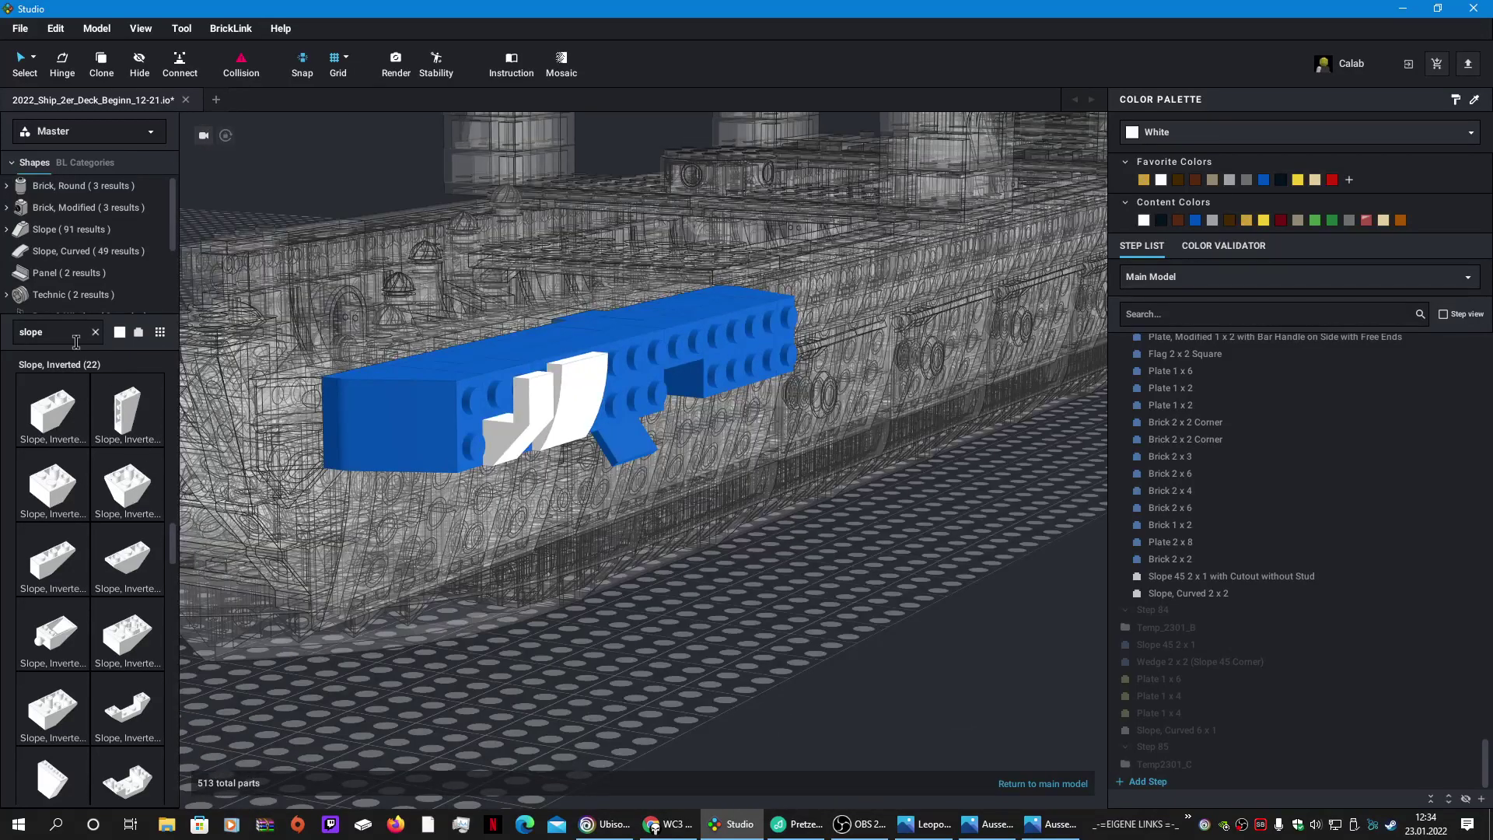
{"action": "key", "text": "space"}
{"action": "scroll", "coordinate": [476, 602], "scroll_direction": "down", "scroll_amount": 5}
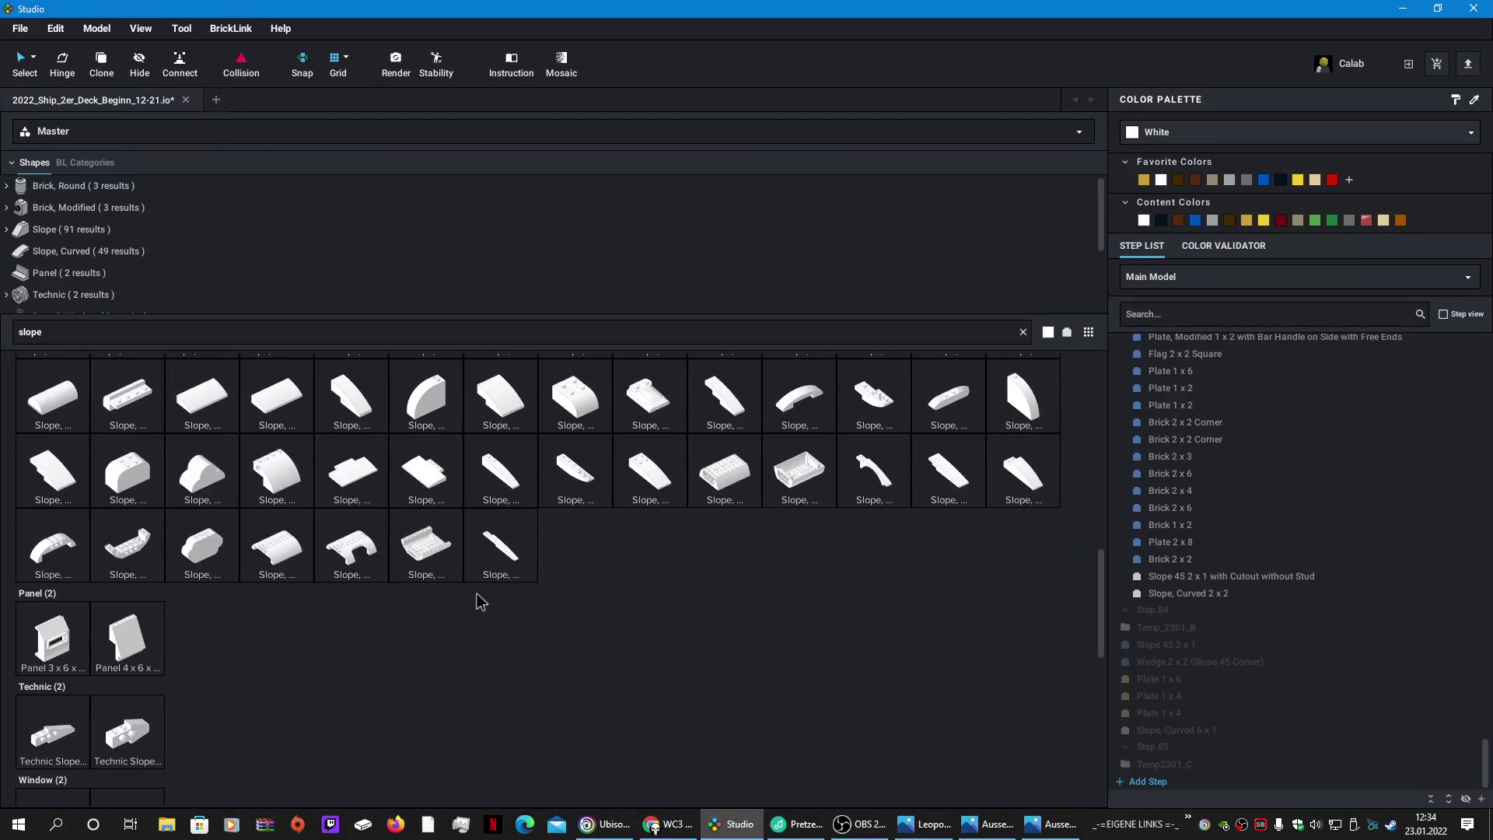
{"action": "scroll", "coordinate": [478, 601], "scroll_direction": "up", "scroll_amount": 1}
{"action": "scroll", "coordinate": [477, 600], "scroll_direction": "up", "scroll_amount": 1}
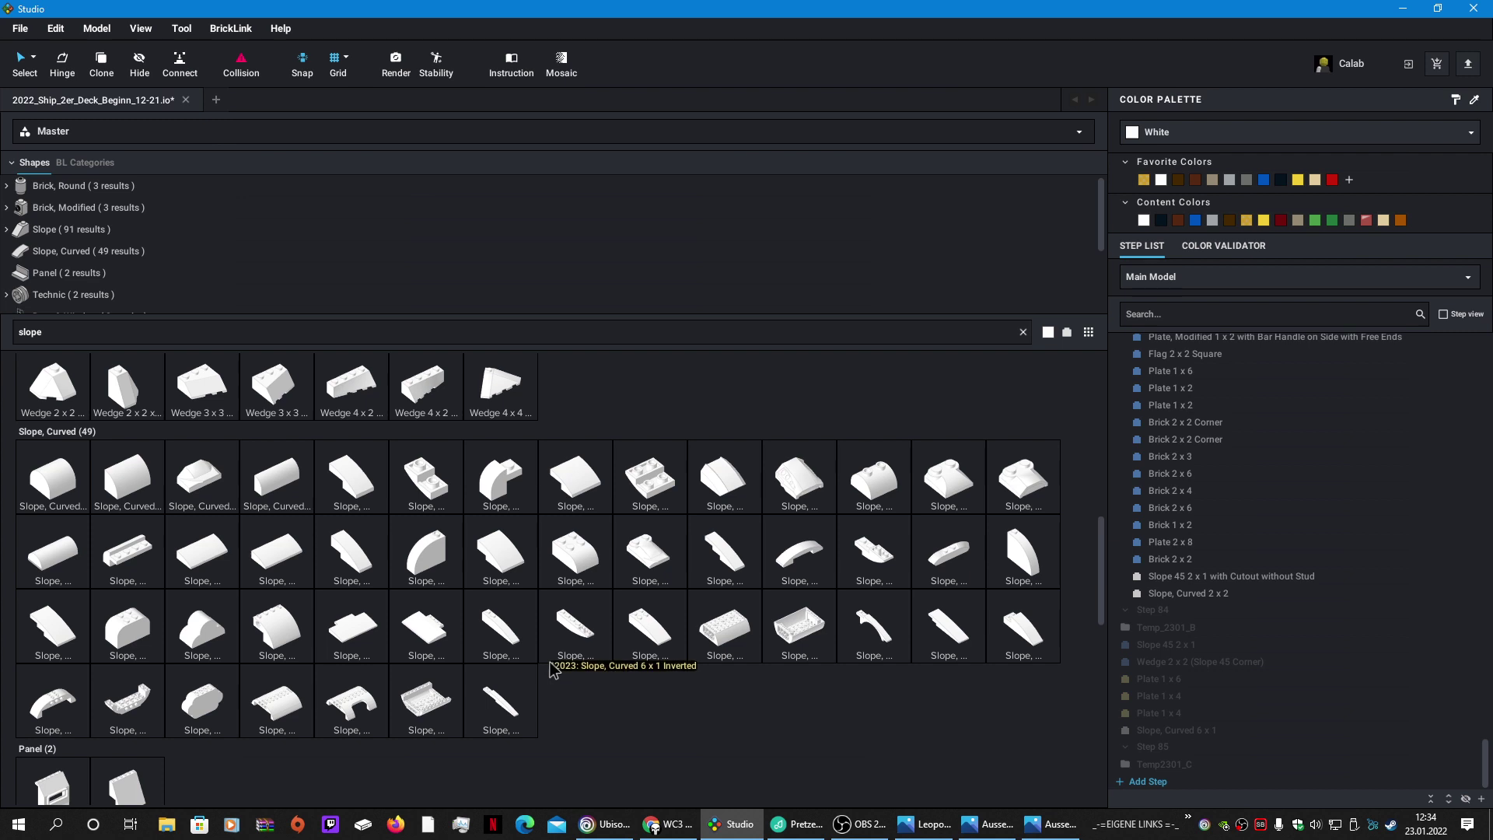
{"action": "scroll", "coordinate": [580, 692], "scroll_direction": "up", "scroll_amount": 5}
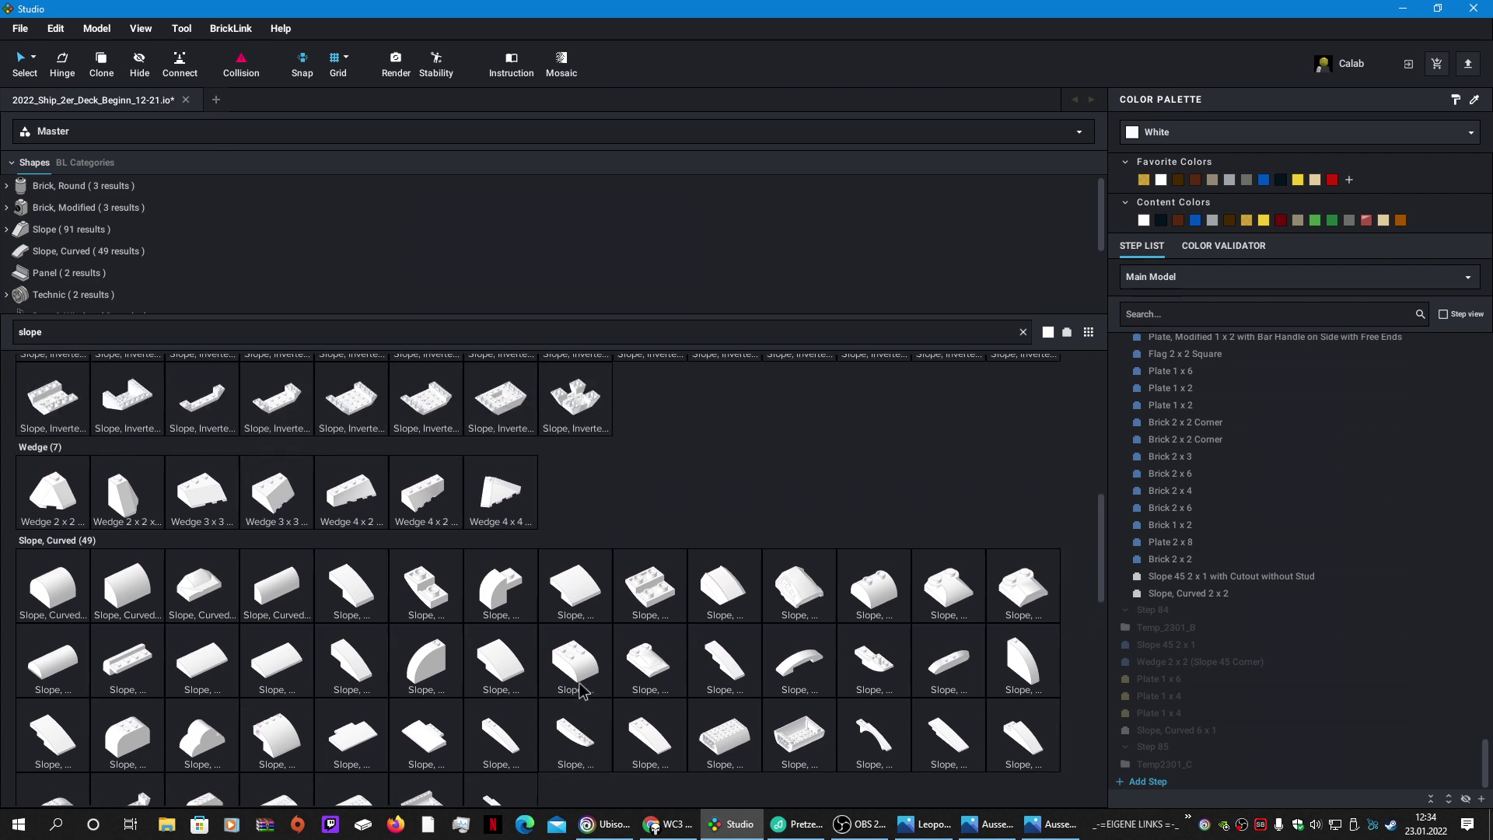
{"action": "scroll", "coordinate": [583, 691], "scroll_direction": "up", "scroll_amount": 4}
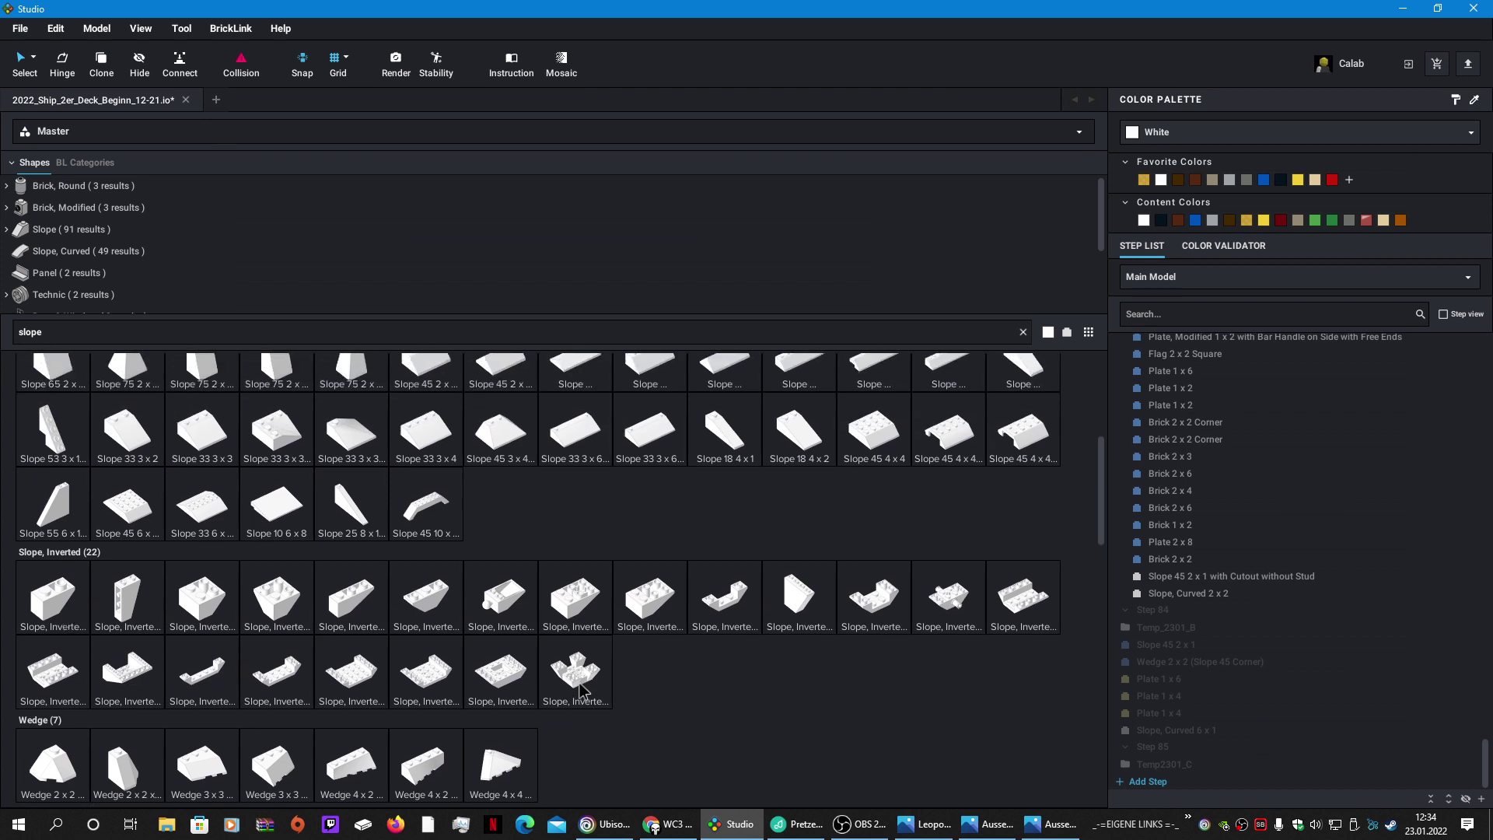
{"action": "scroll", "coordinate": [583, 690], "scroll_direction": "up", "scroll_amount": 2}
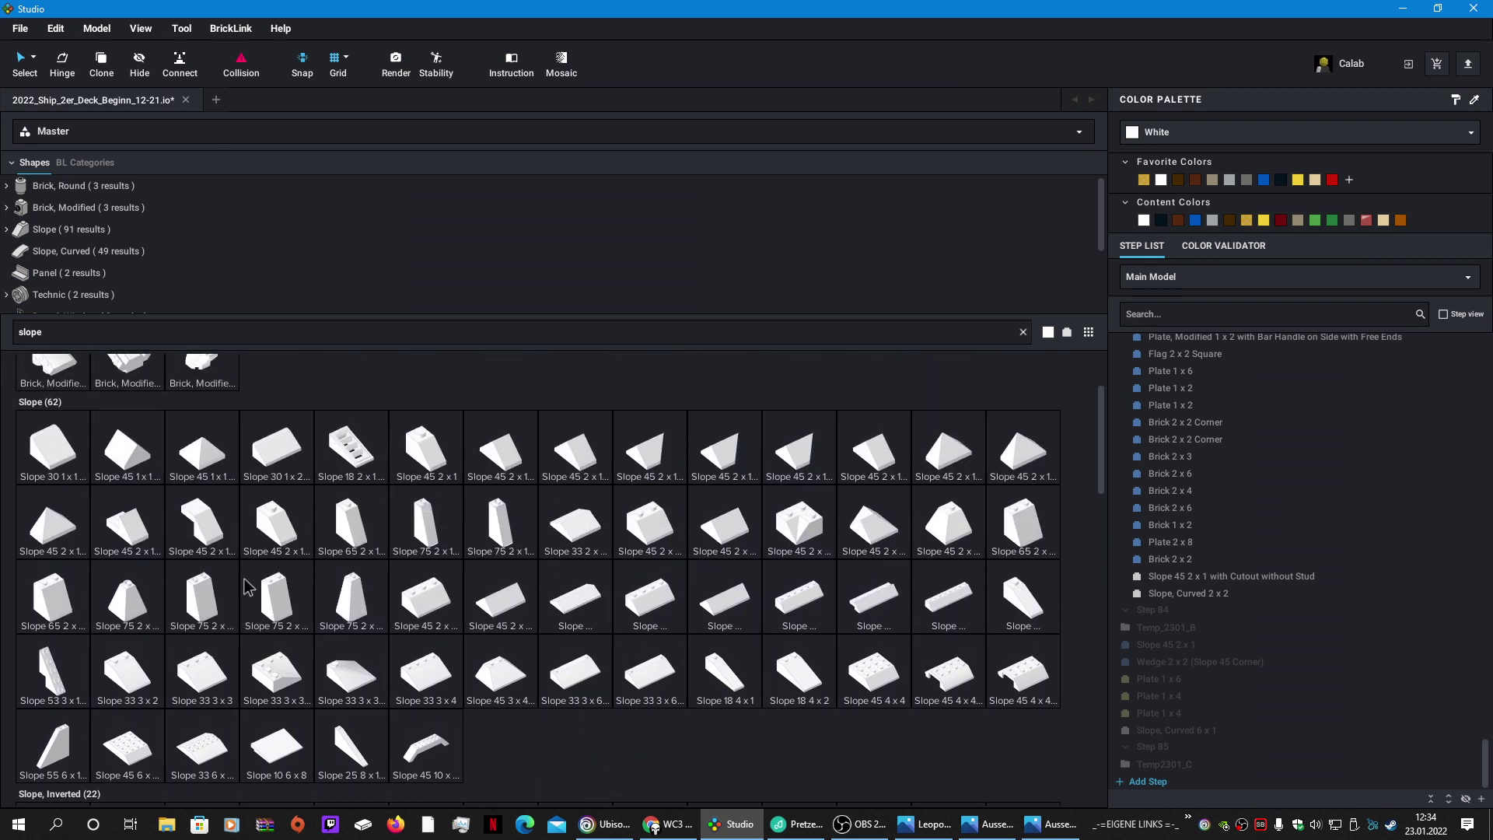
{"action": "scroll", "coordinate": [291, 520], "scroll_direction": "up", "scroll_amount": 3}
{"action": "scroll", "coordinate": [291, 520], "scroll_direction": "down", "scroll_amount": 5}
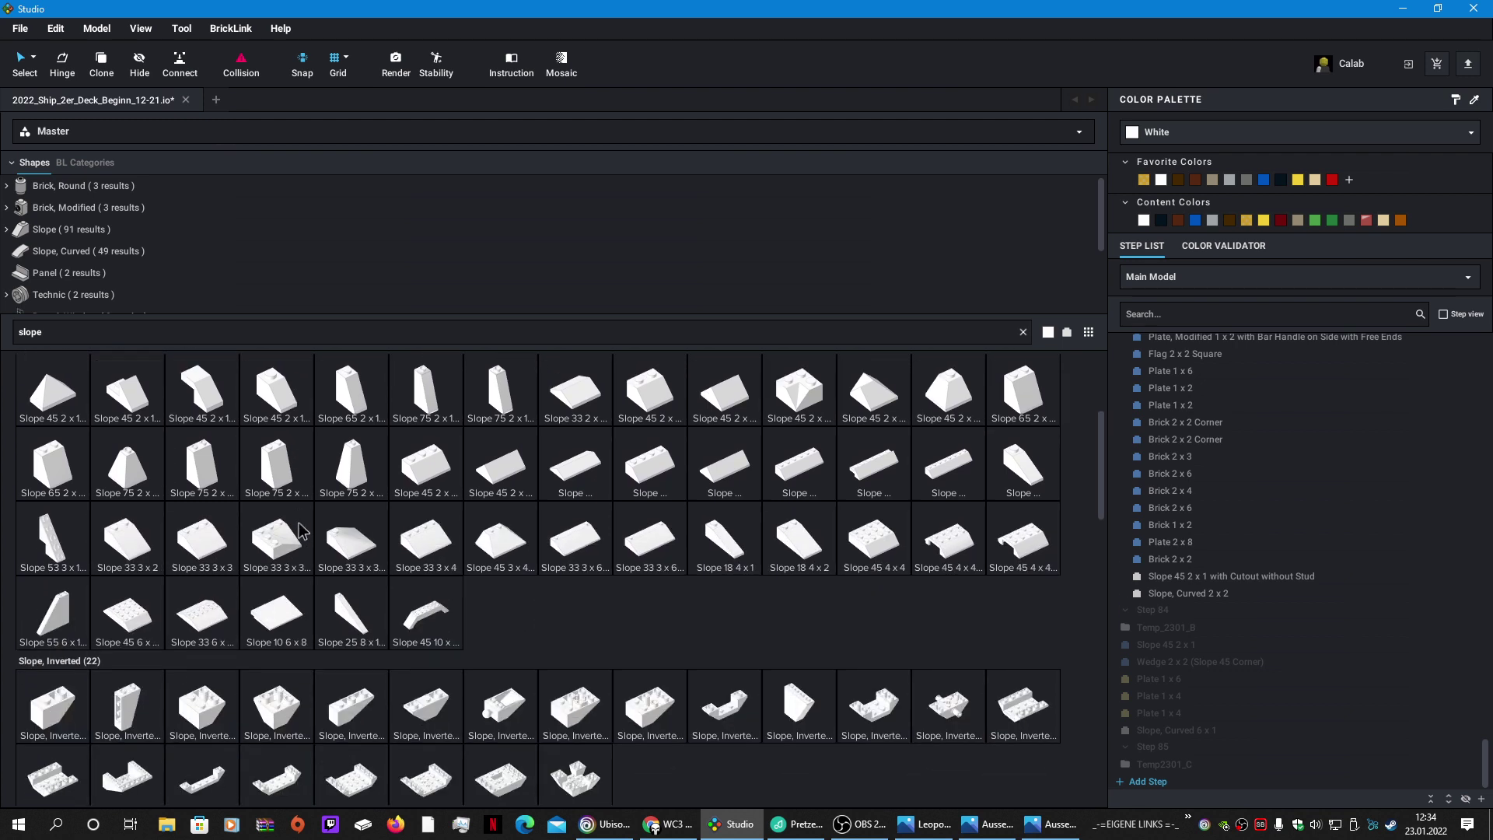
{"action": "scroll", "coordinate": [301, 531], "scroll_direction": "down", "scroll_amount": 8}
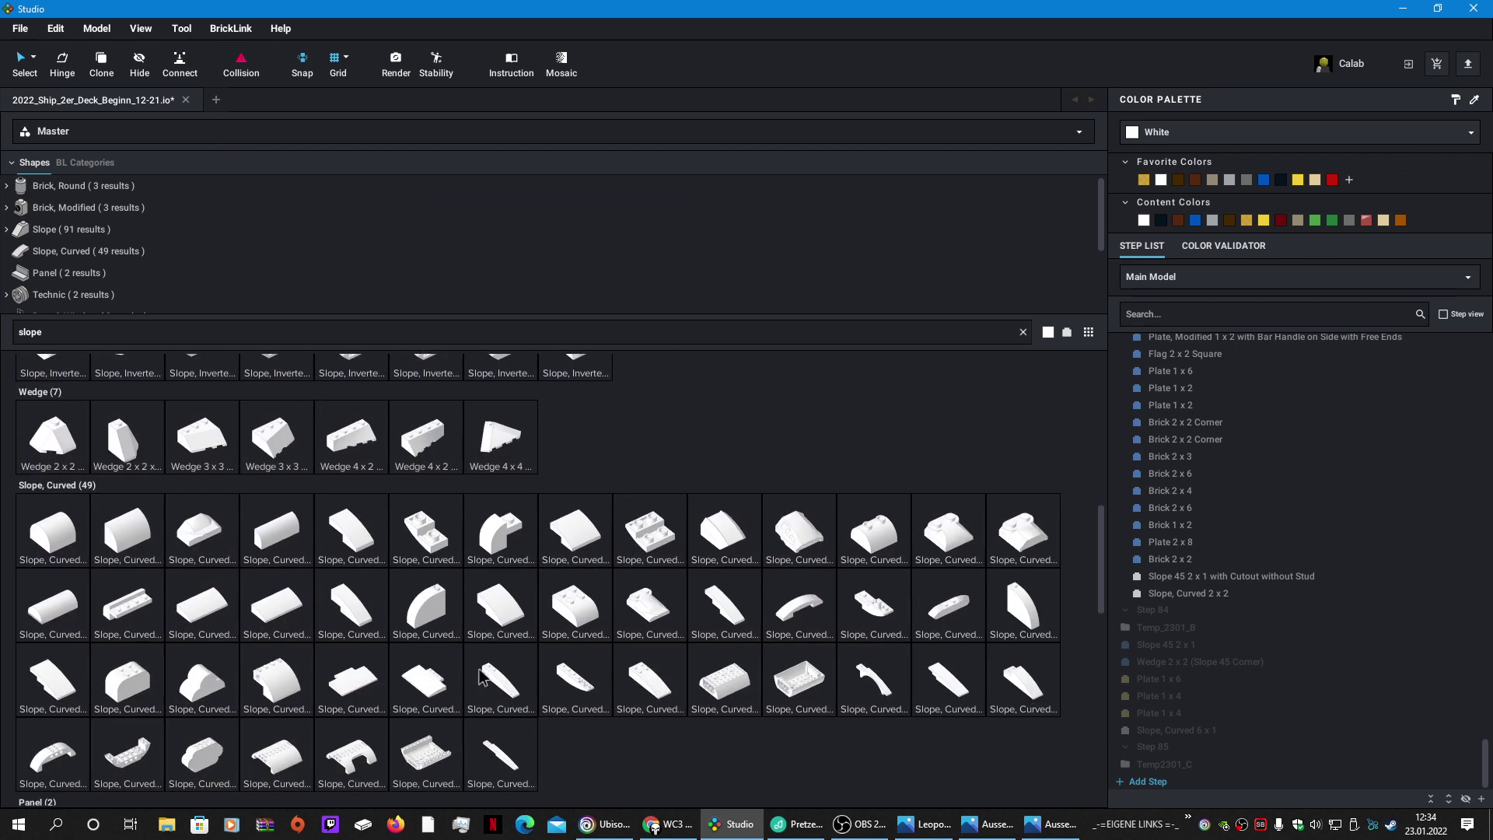
{"action": "scroll", "coordinate": [438, 674], "scroll_direction": "down", "scroll_amount": 15}
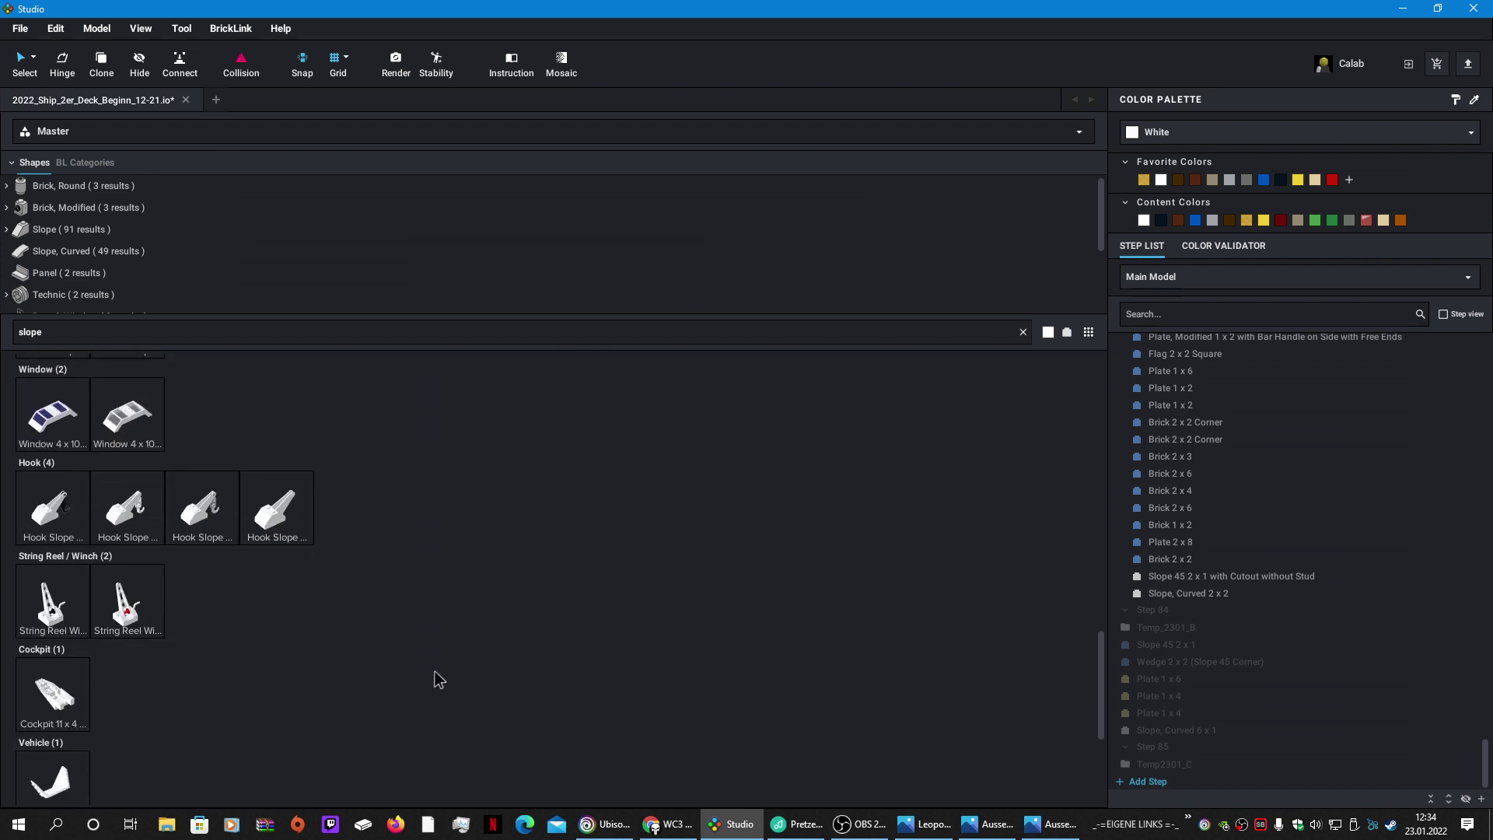
{"action": "scroll", "coordinate": [436, 670], "scroll_direction": "down", "scroll_amount": 4}
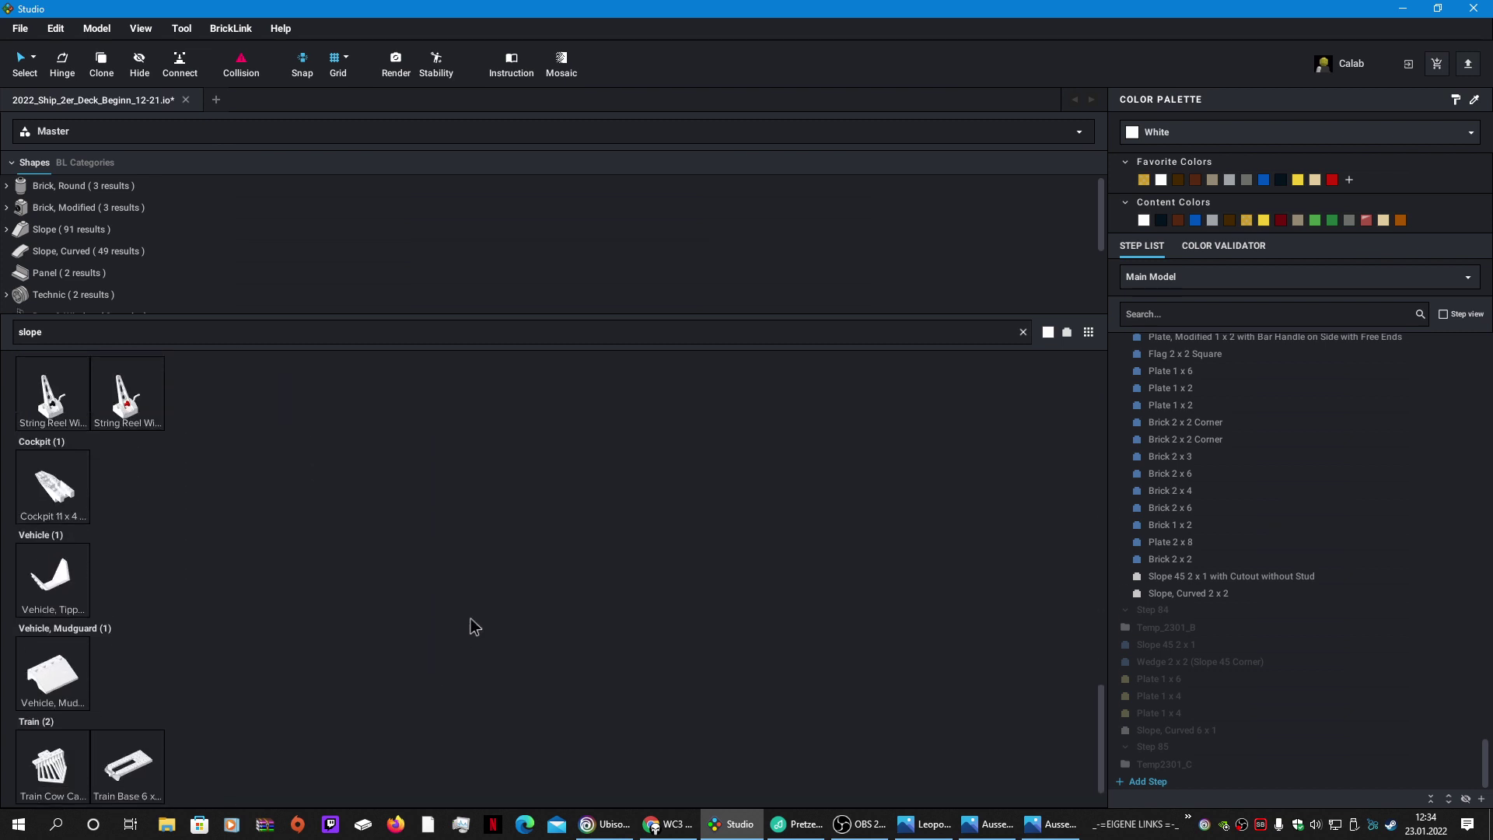
{"action": "scroll", "coordinate": [494, 681], "scroll_direction": "up", "scroll_amount": 20}
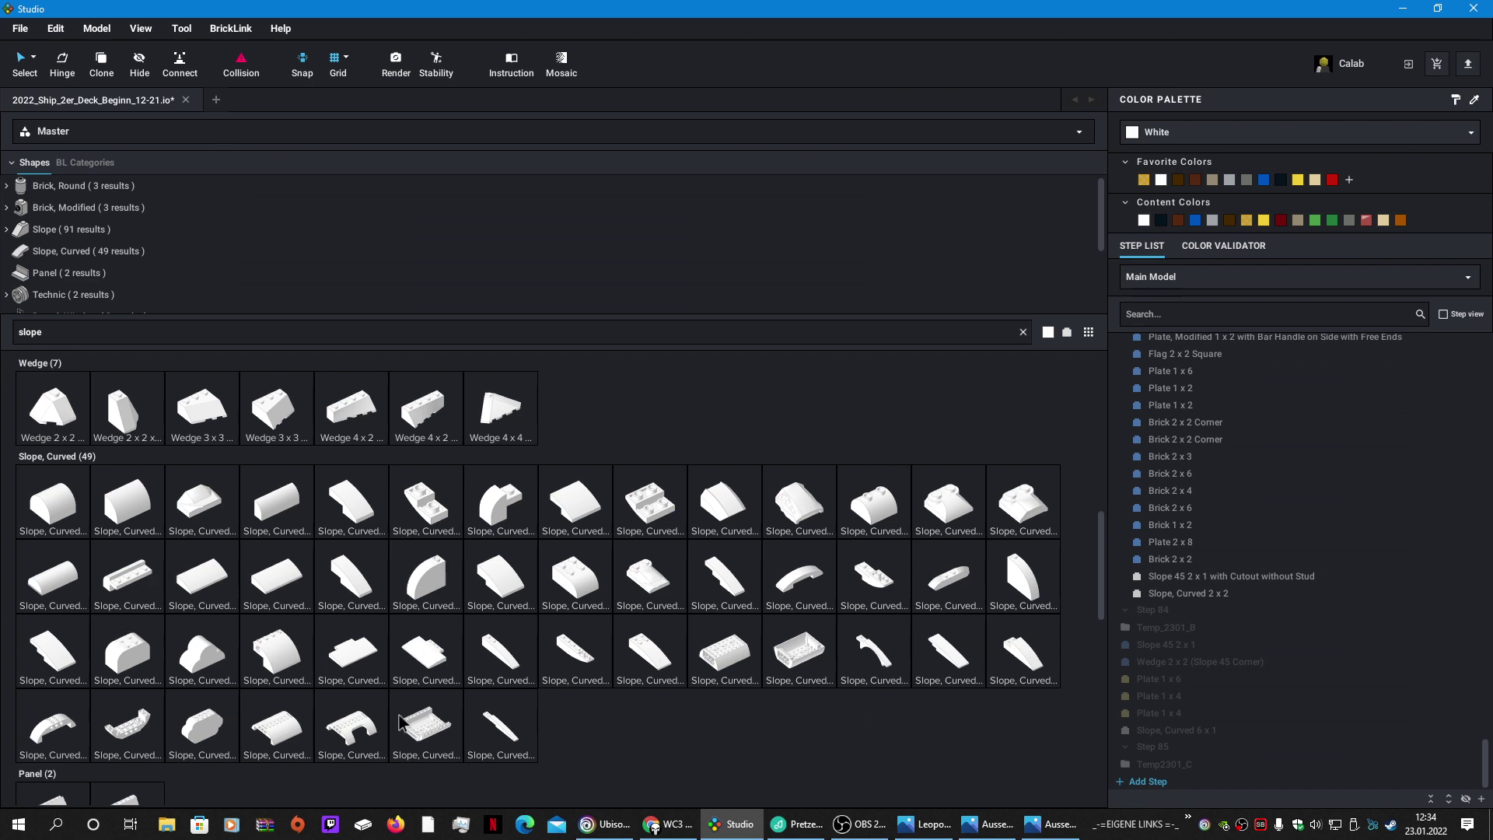
{"action": "scroll", "coordinate": [399, 721], "scroll_direction": "up", "scroll_amount": 5}
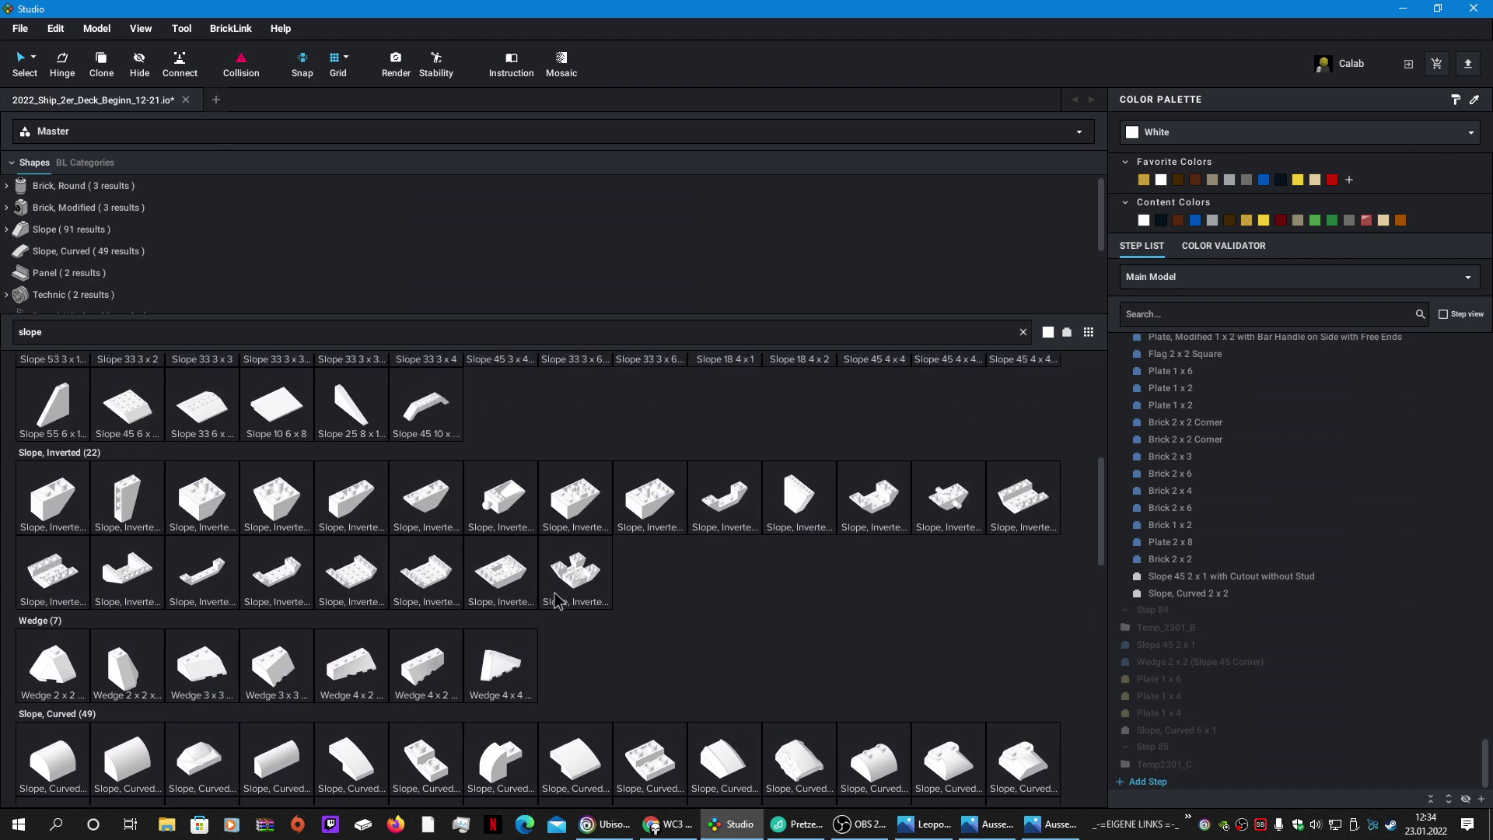
{"action": "scroll", "coordinate": [557, 600], "scroll_direction": "up", "scroll_amount": 3}
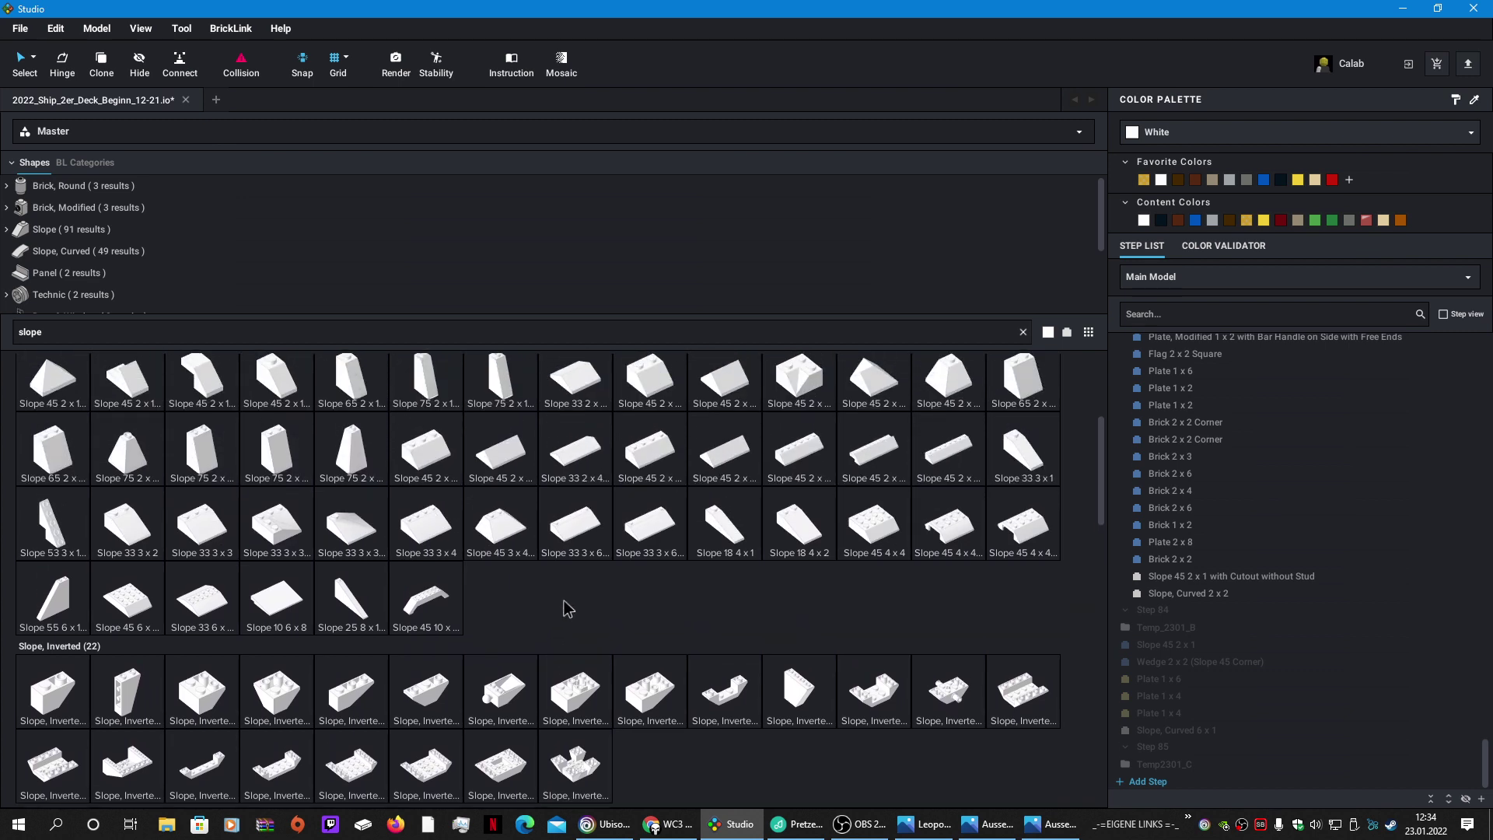
{"action": "scroll", "coordinate": [568, 609], "scroll_direction": "up", "scroll_amount": 5}
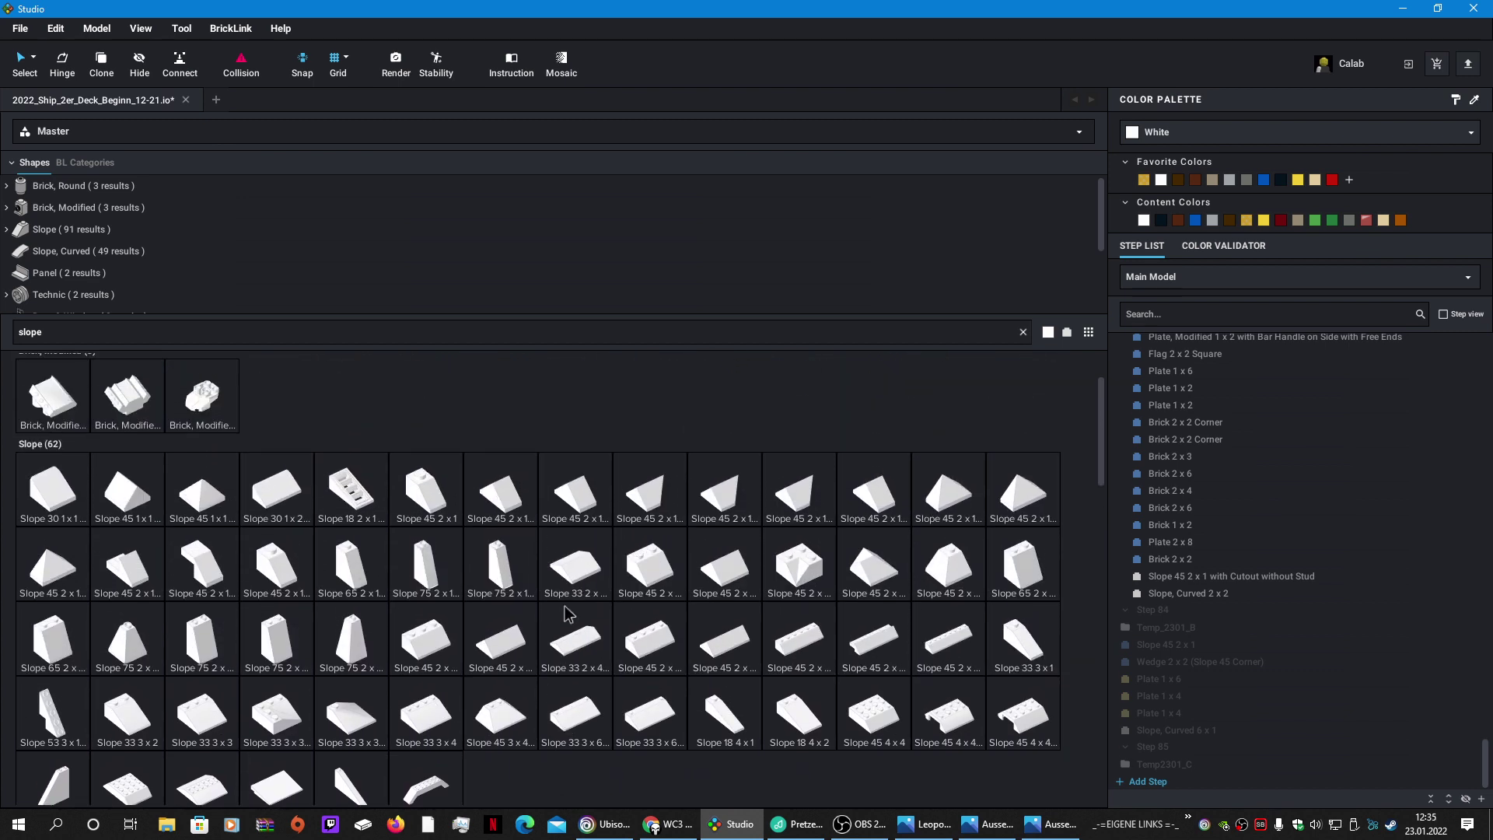
{"action": "scroll", "coordinate": [568, 614], "scroll_direction": "up", "scroll_amount": 2}
Step: Search the parts for wedges and place a white Wedge 2 x 1 with Stud Notch Right on the baseplate near the blue wall
{"action": "key", "text": "Home"}
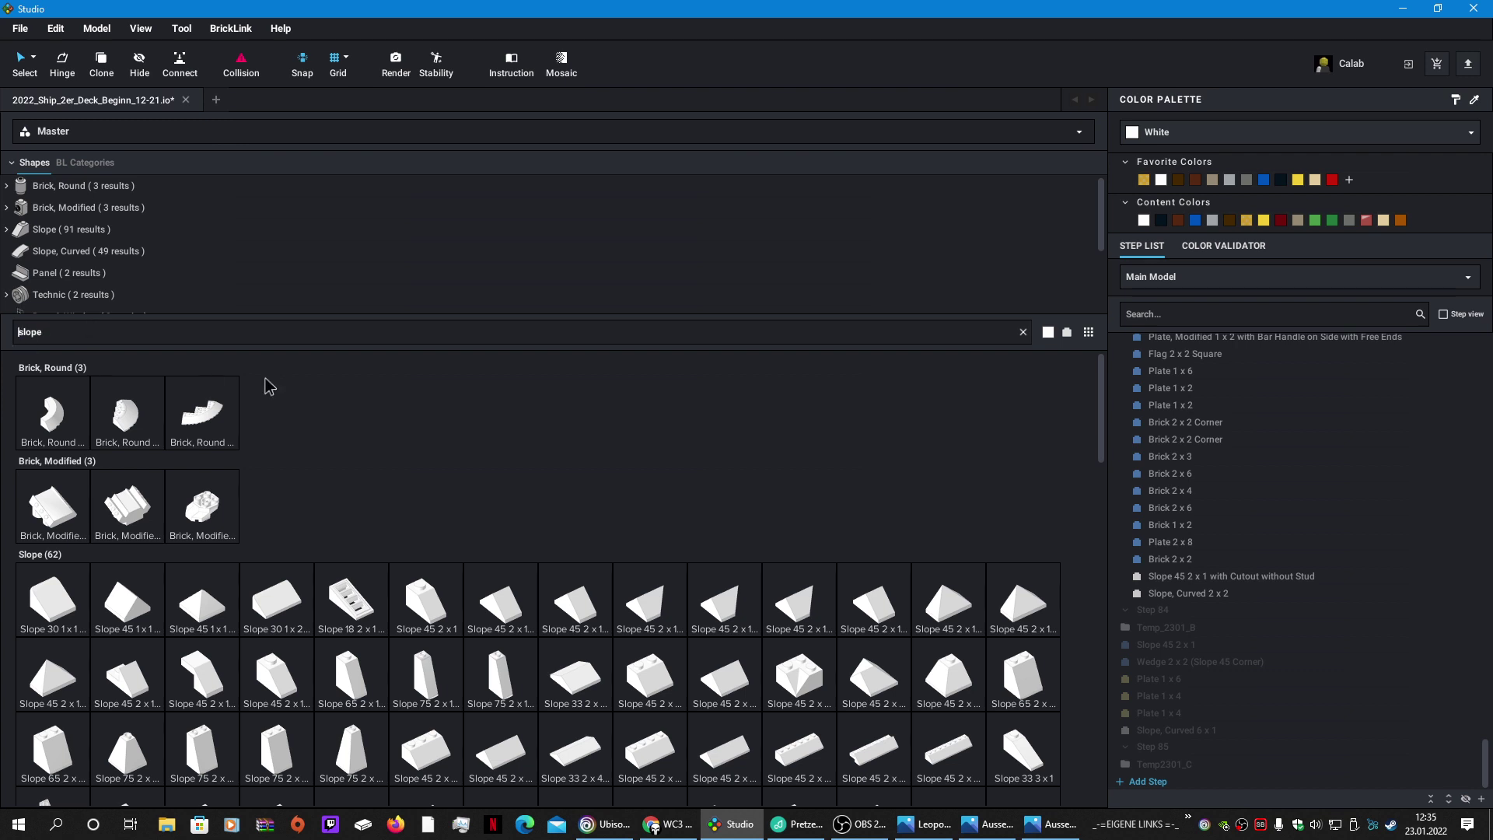
{"action": "type", "text": "w"}
{"action": "type", "text": "we"}
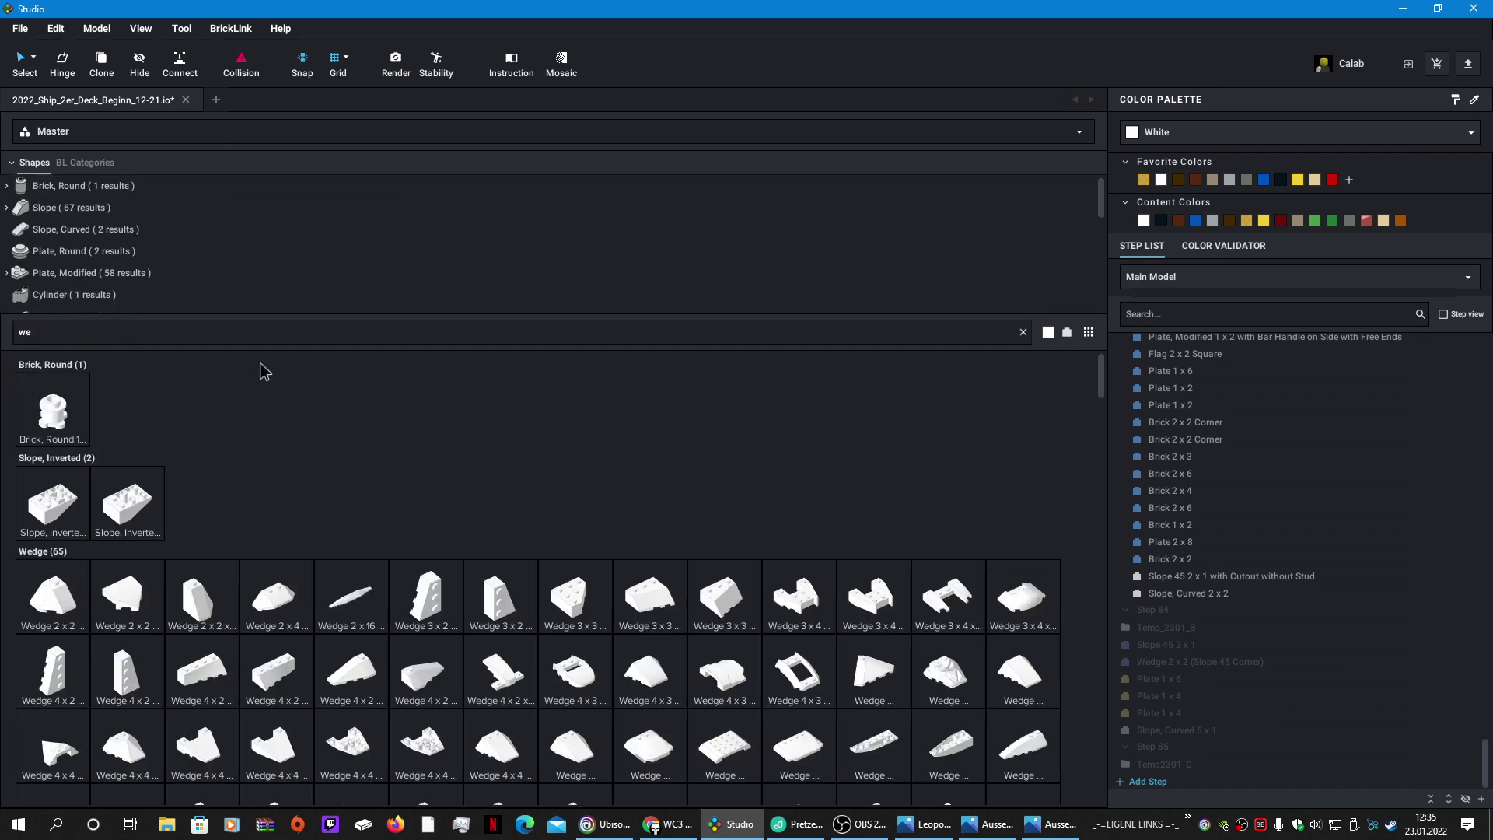
{"action": "type", "text": "dge"}
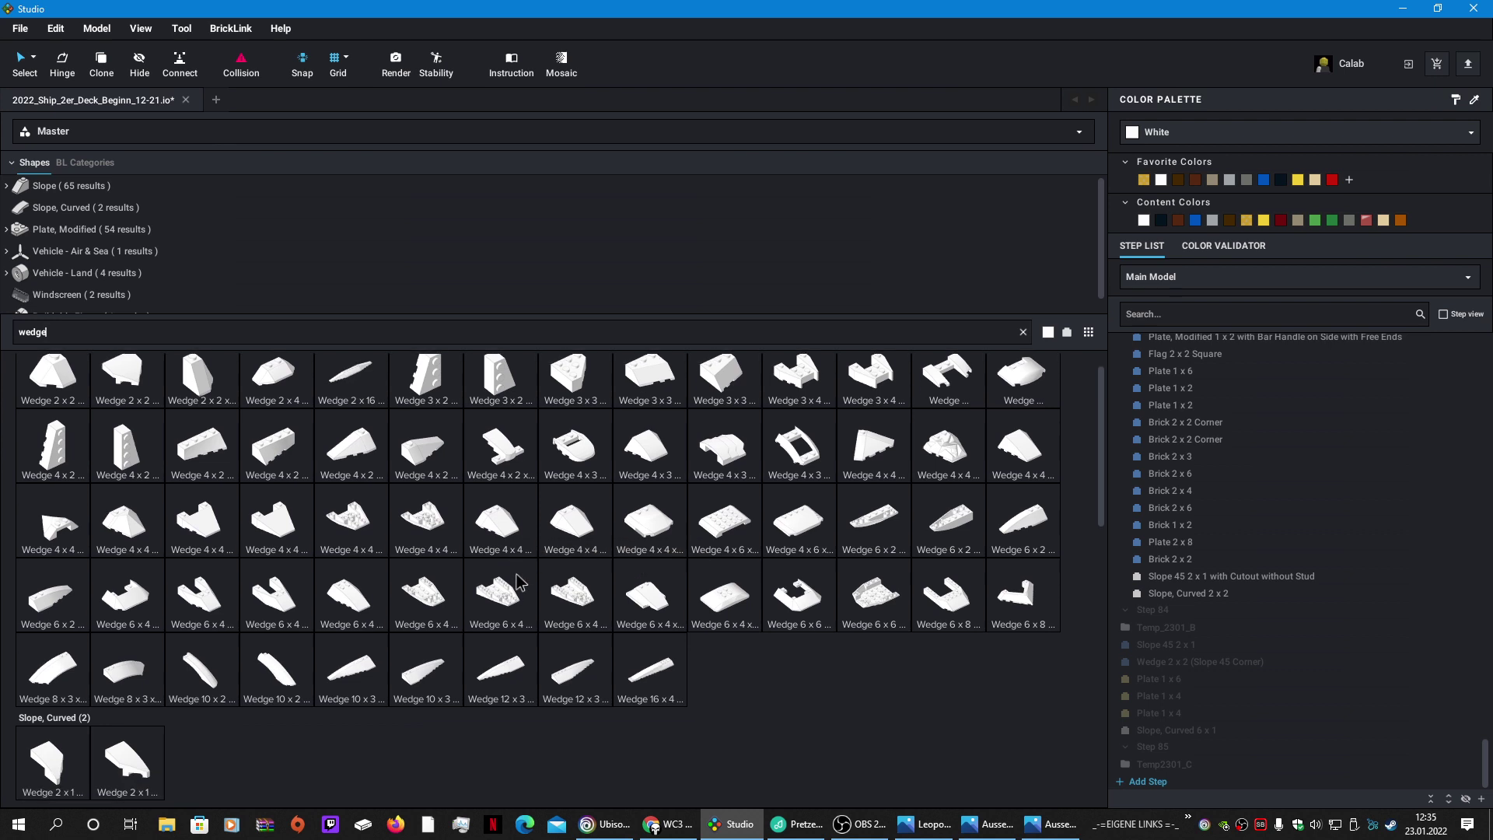
{"action": "scroll", "coordinate": [517, 583], "scroll_direction": "down", "scroll_amount": 4}
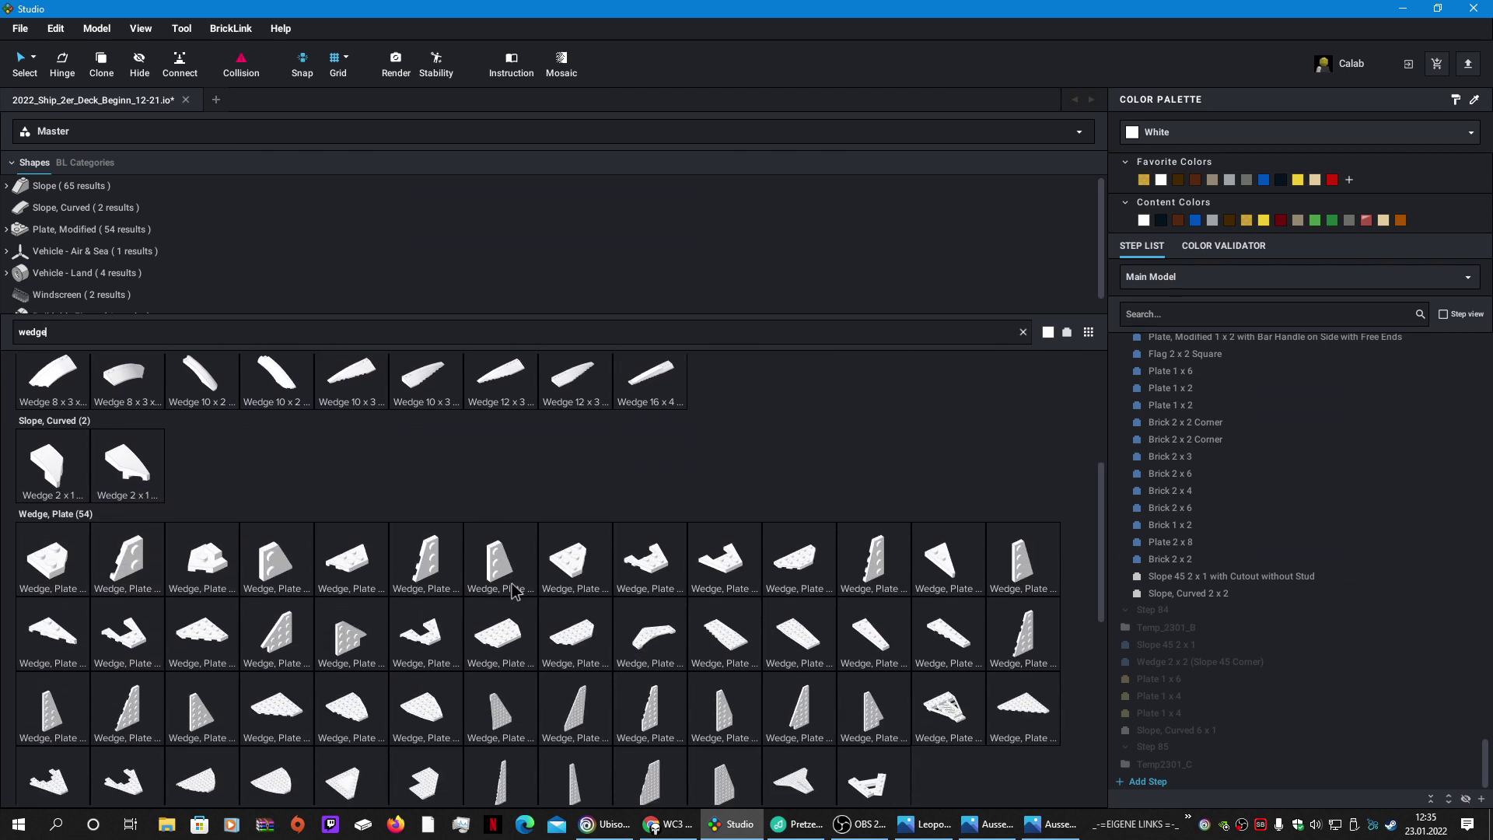
{"action": "scroll", "coordinate": [512, 591], "scroll_direction": "down", "scroll_amount": 2}
{"action": "scroll", "coordinate": [513, 596], "scroll_direction": "down", "scroll_amount": 2}
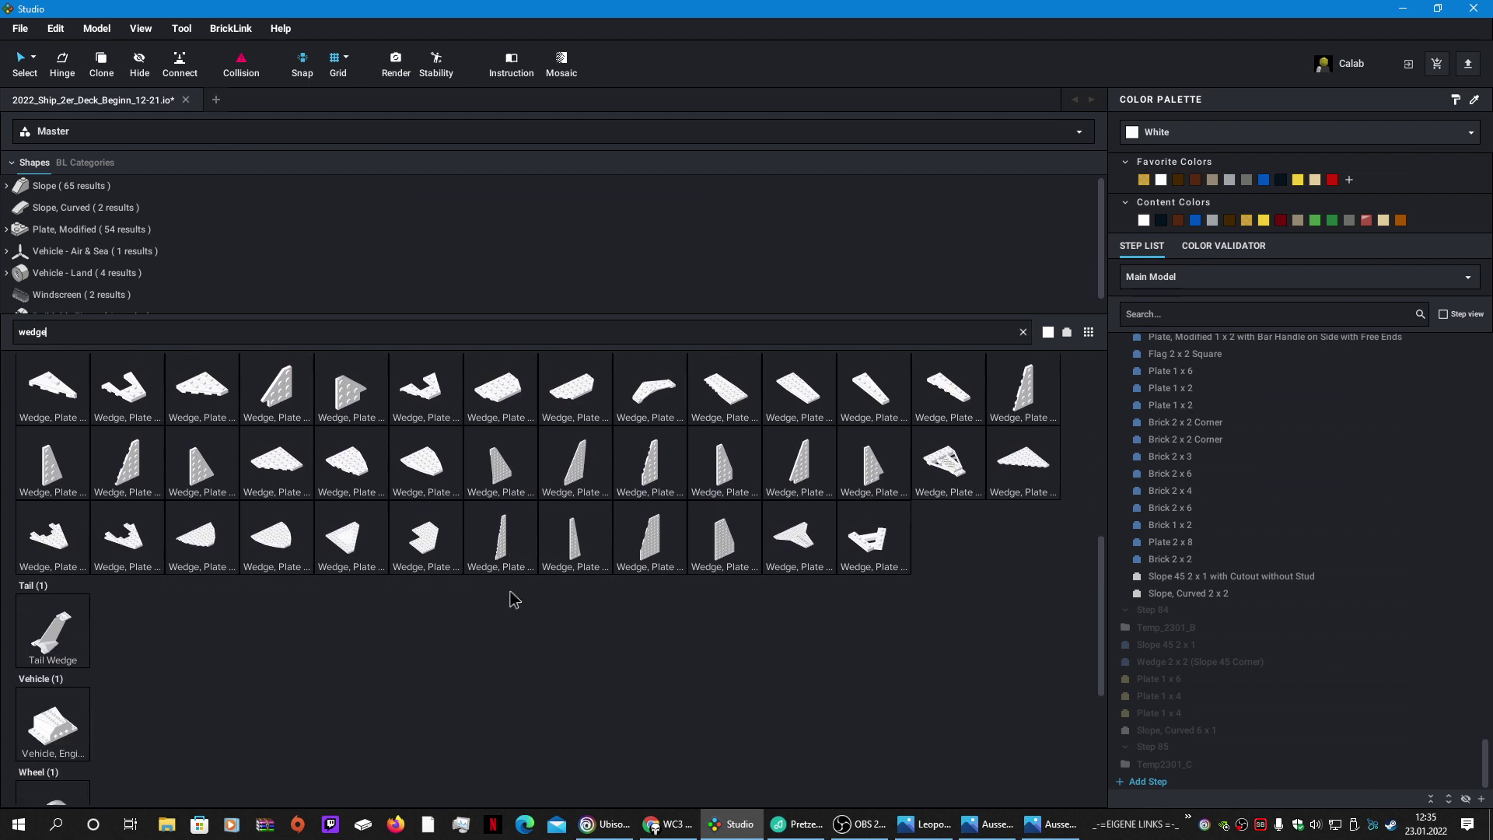
{"action": "scroll", "coordinate": [511, 598], "scroll_direction": "down", "scroll_amount": 5}
{"action": "scroll", "coordinate": [511, 597], "scroll_direction": "up", "scroll_amount": 4}
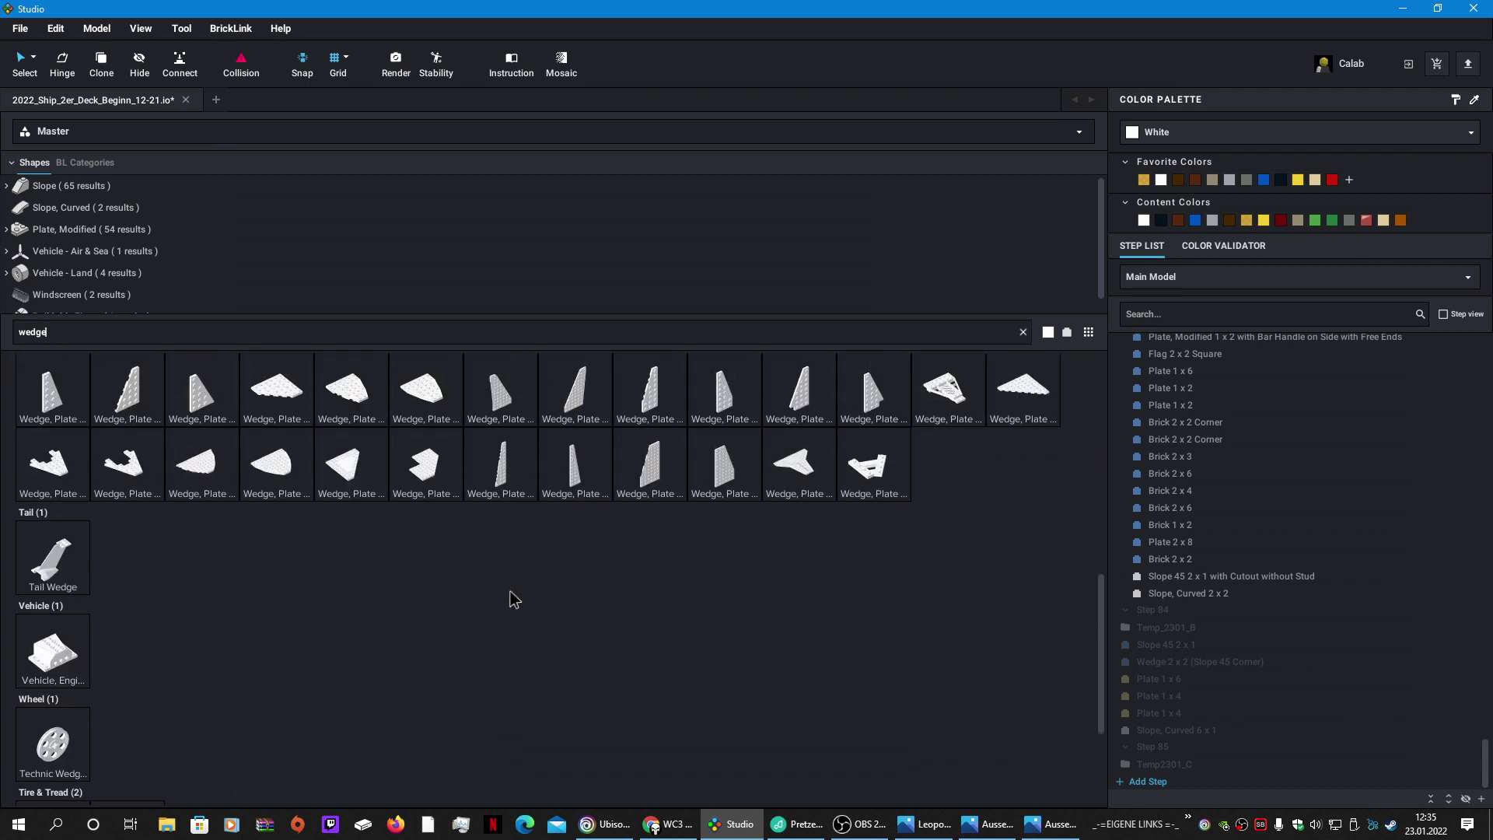
{"action": "scroll", "coordinate": [511, 597], "scroll_direction": "up", "scroll_amount": 3}
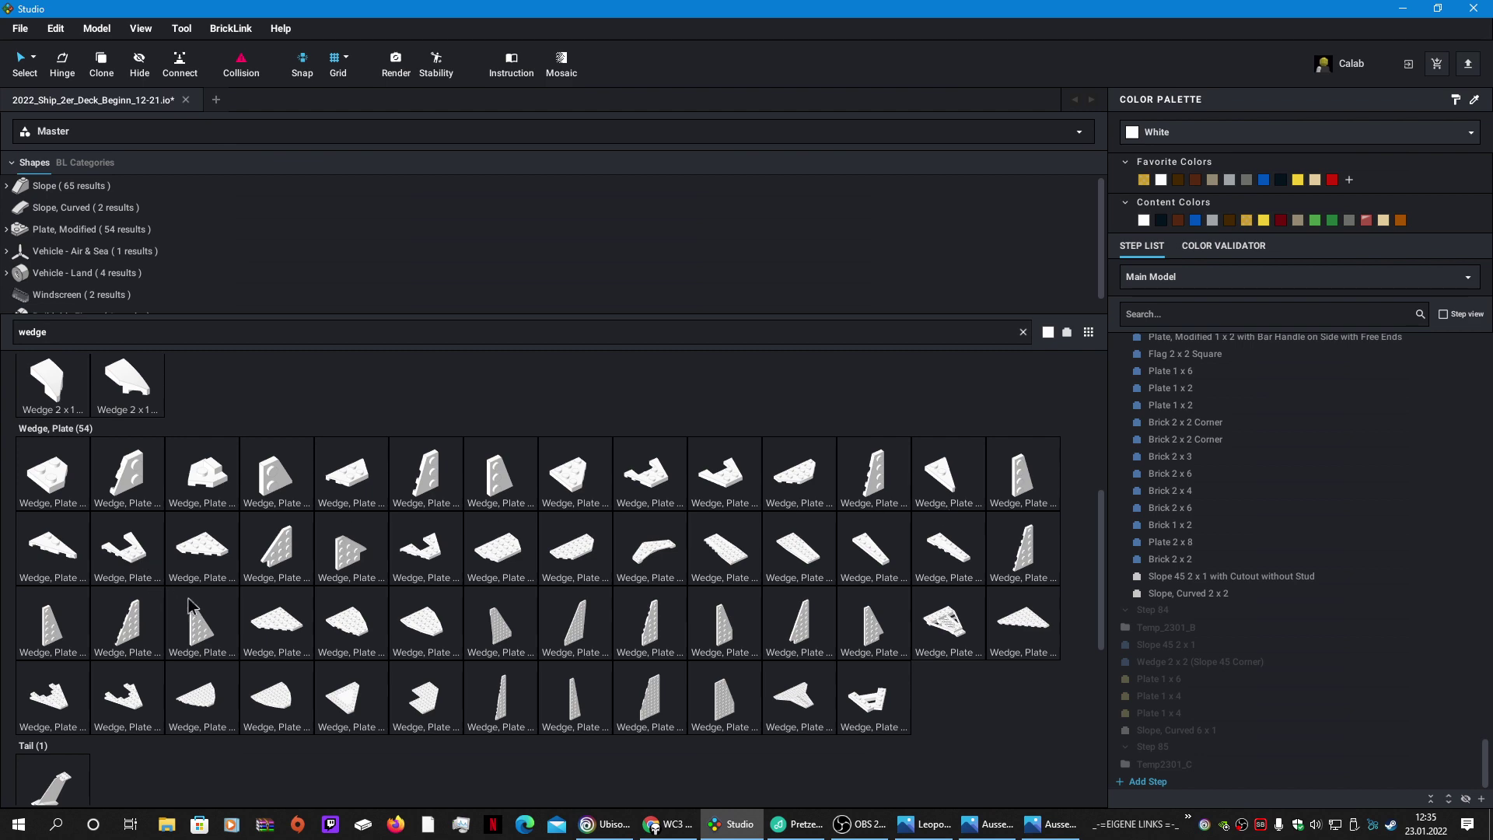
{"action": "scroll", "coordinate": [422, 705], "scroll_direction": "up", "scroll_amount": 2}
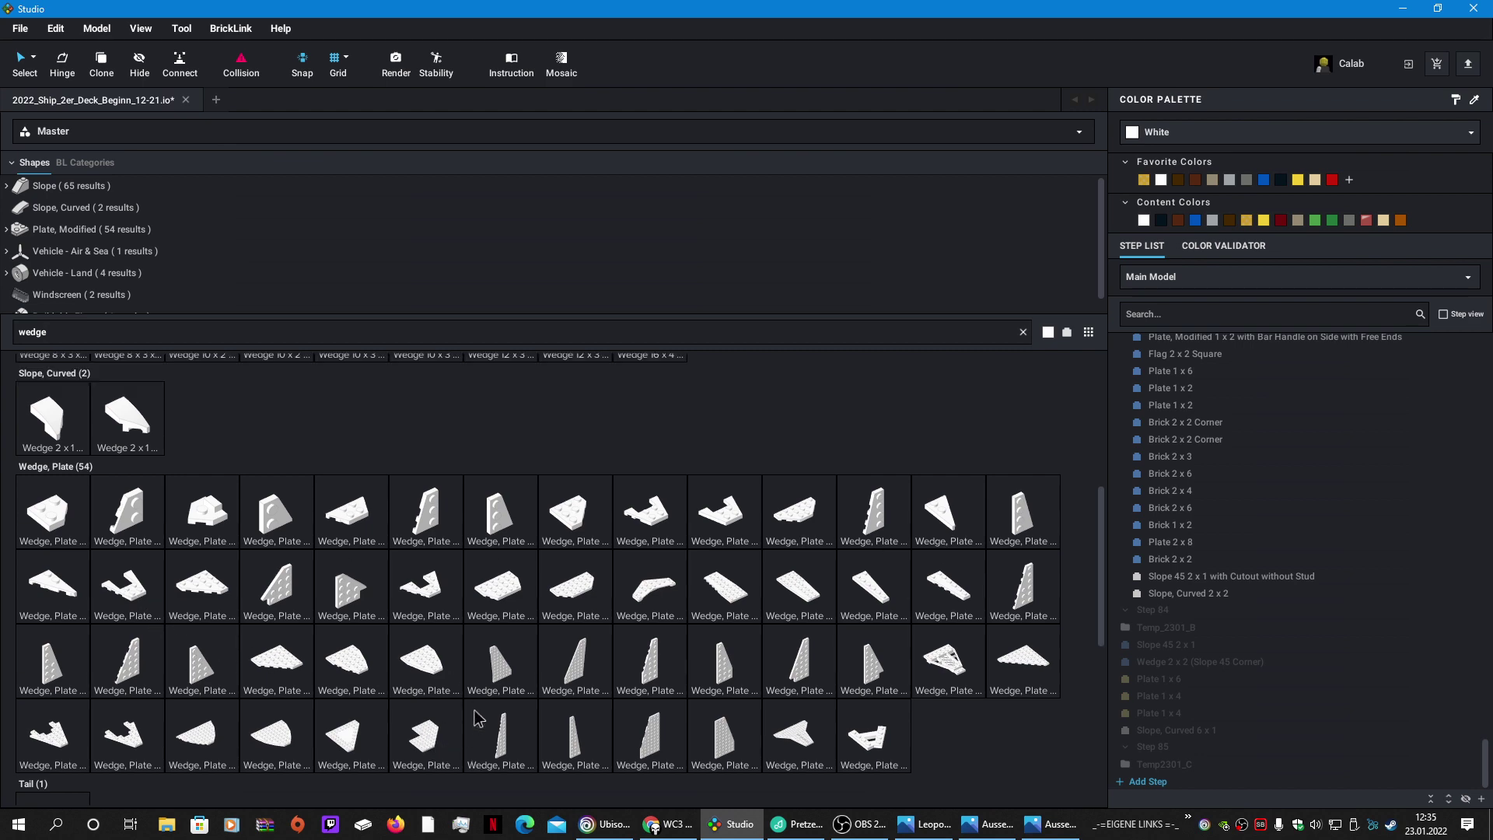
{"action": "left_click_drag", "start_coordinate": [137, 536], "coordinate": [750, 675]}
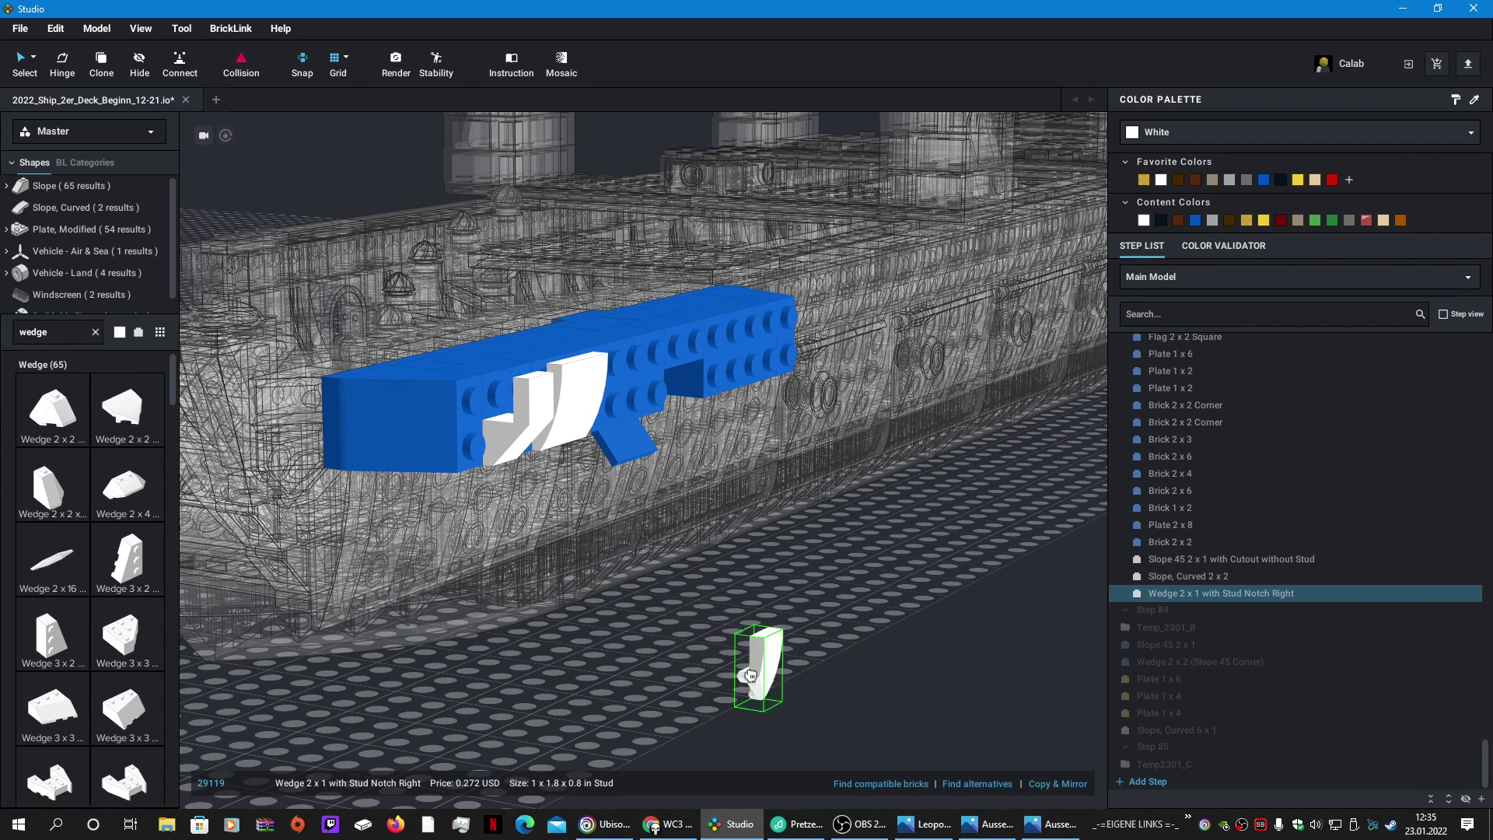
{"action": "left_click", "coordinate": [750, 675]}
{"action": "key", "text": "Escape"}
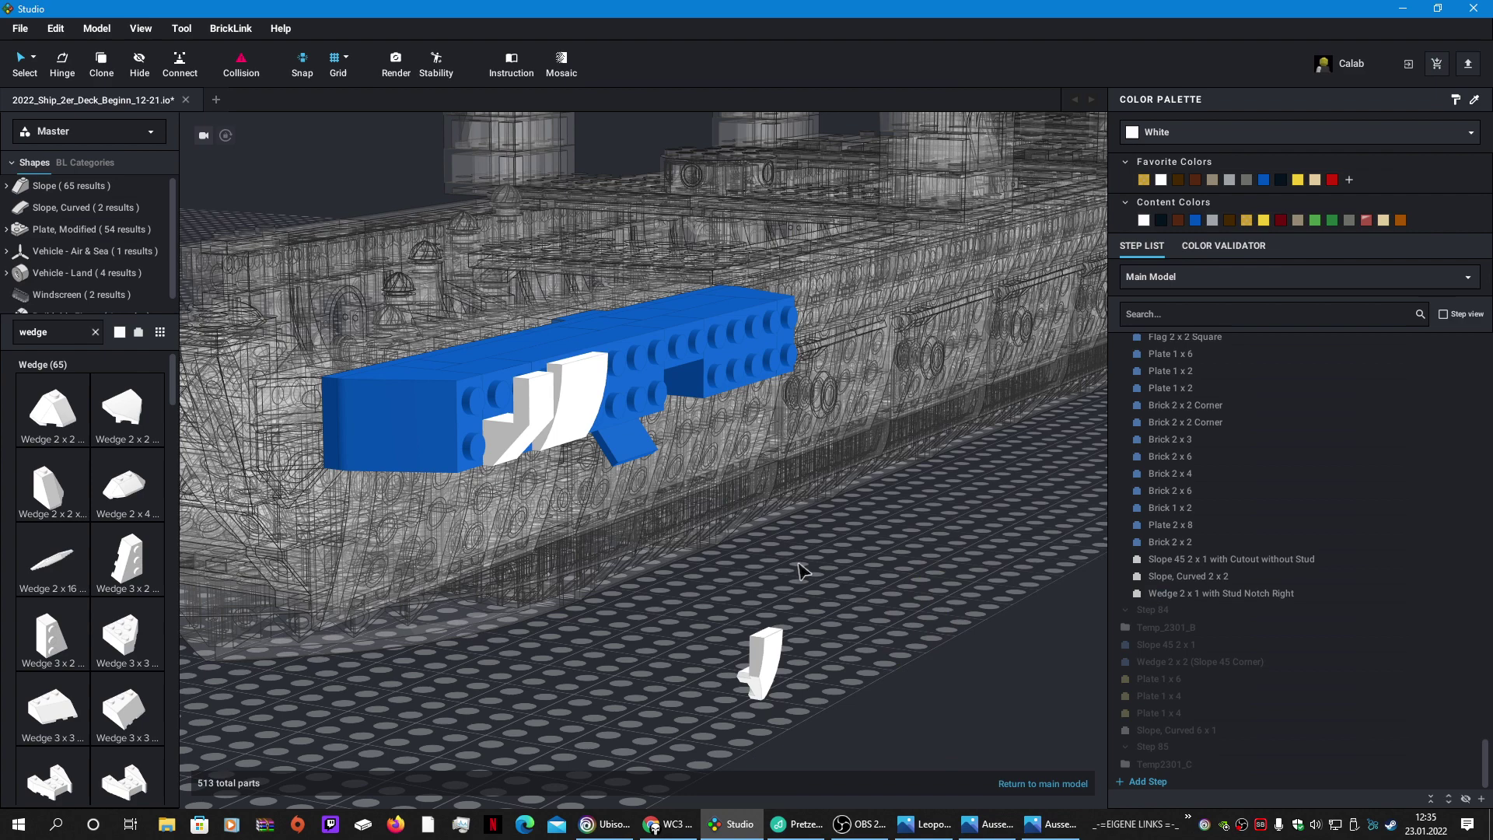
Step: Delete the white cutout slope from the blue wall, try the wedge in its place, and set the wedge back on the baseplate
{"action": "left_click", "coordinate": [507, 429]}
{"action": "key", "text": "Delete"}
{"action": "left_click_drag", "start_coordinate": [766, 667], "coordinate": [507, 447]}
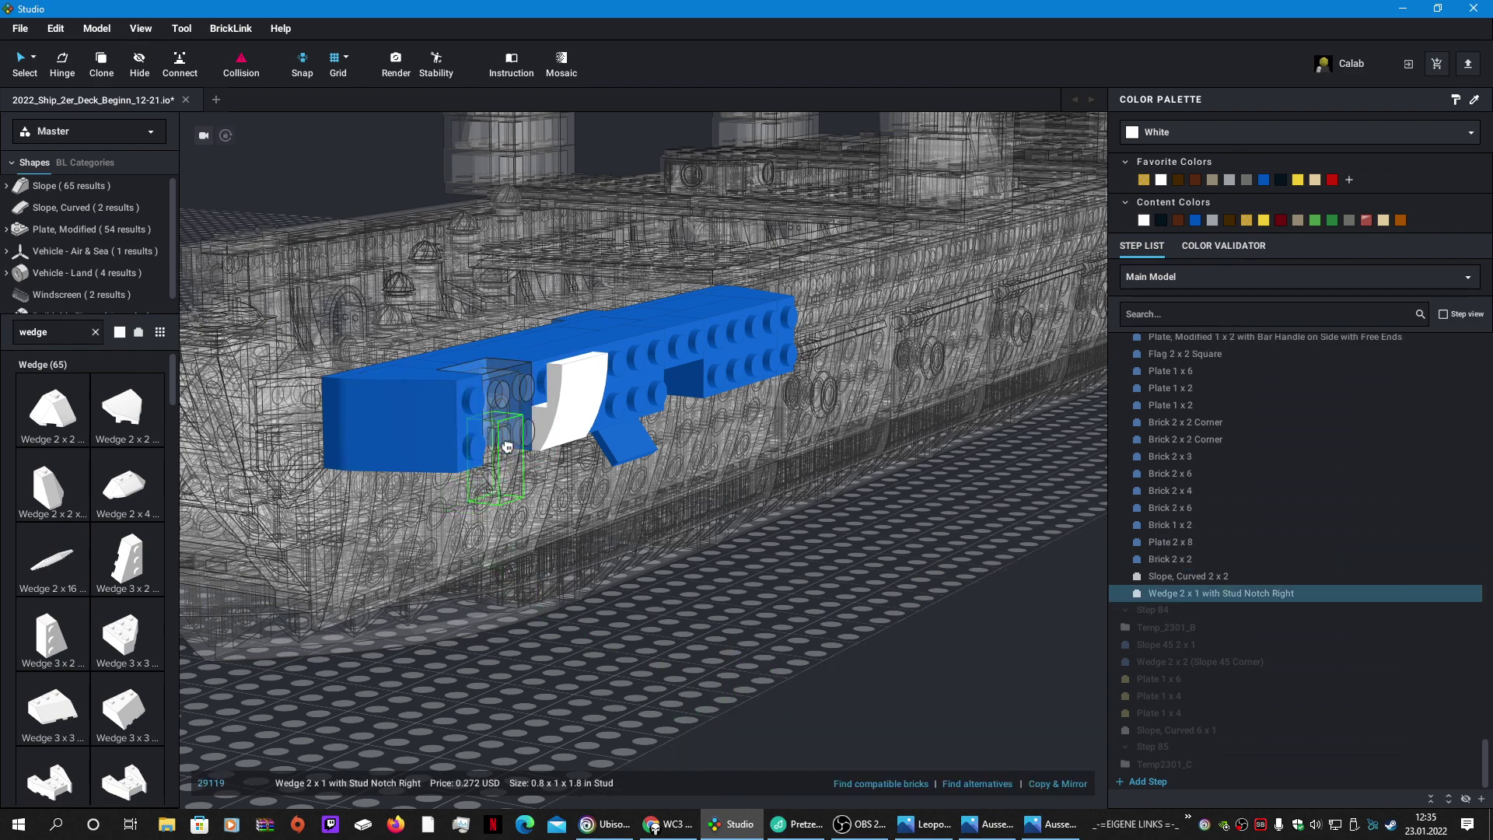
{"action": "right_click_drag", "start_coordinate": [507, 446], "coordinate": [536, 470]}
{"action": "left_click_drag", "start_coordinate": [537, 471], "coordinate": [757, 670]}
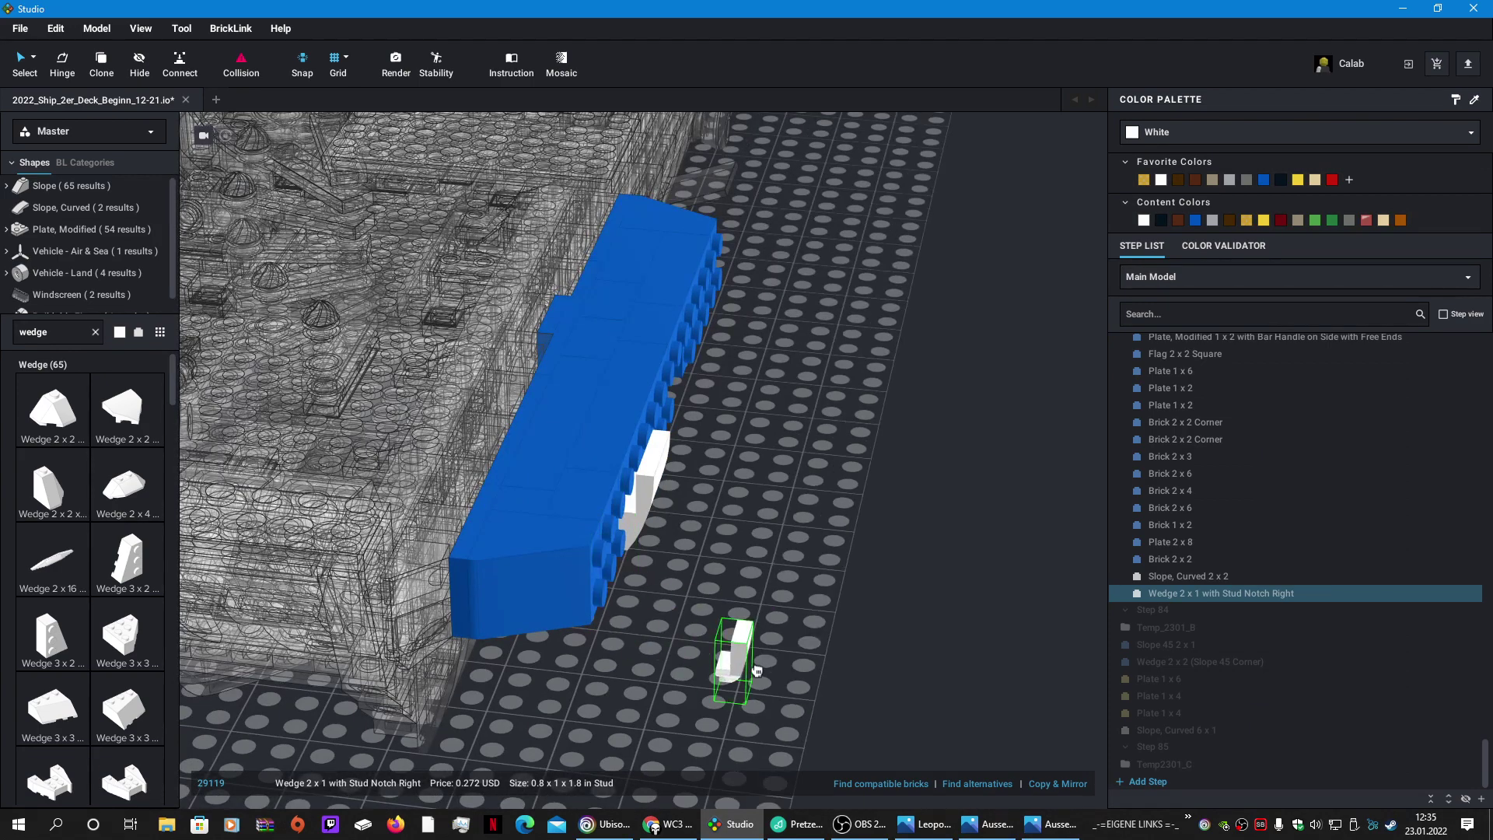
Step: Move the white curved slope along the blue wall toward the near corner, leaving one column of studs free at the end
{"action": "left_click", "coordinate": [914, 558]}
{"action": "right_click_drag", "start_coordinate": [913, 558], "coordinate": [895, 545]}
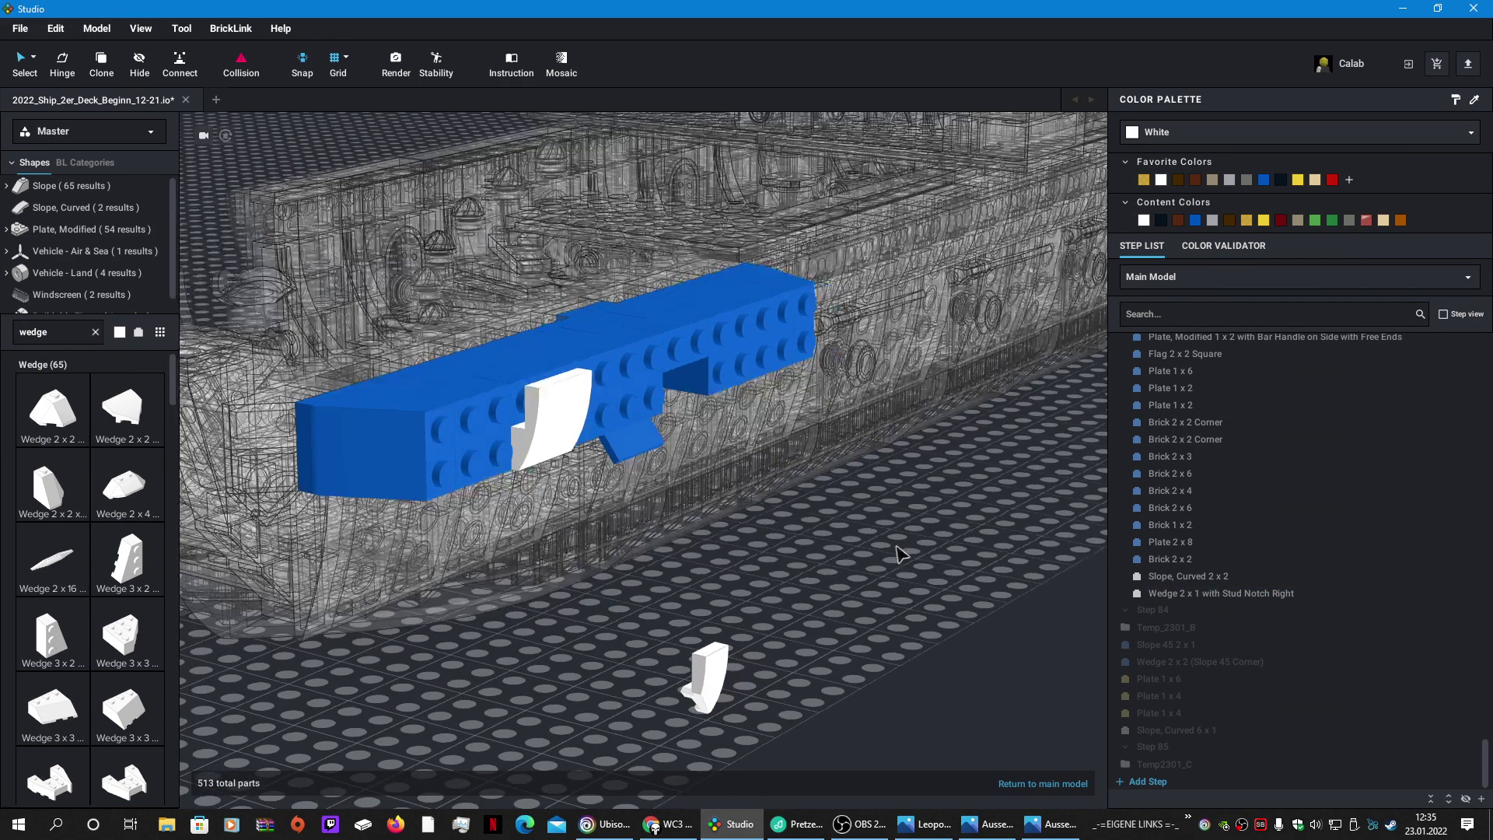
{"action": "left_click_drag", "start_coordinate": [540, 416], "coordinate": [489, 436]}
{"action": "left_click", "coordinate": [803, 541]}
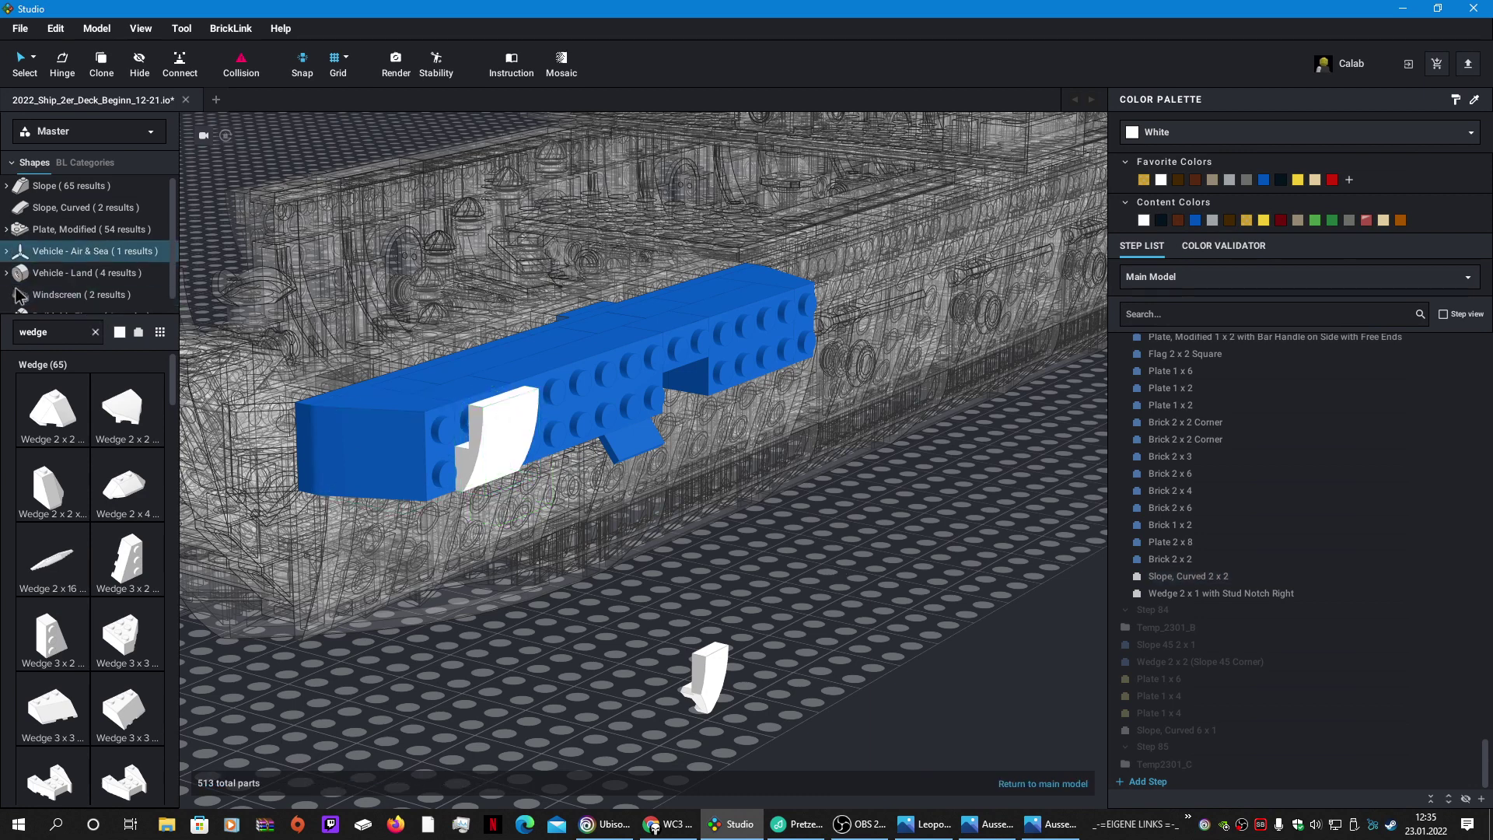
Step: Add a white Plate 1 x 10 and attach it along the blue wall's upper stud row, starting at the corner beside the curved slope
{"action": "left_click", "coordinate": [63, 334]}
{"action": "type", "text": "1"}
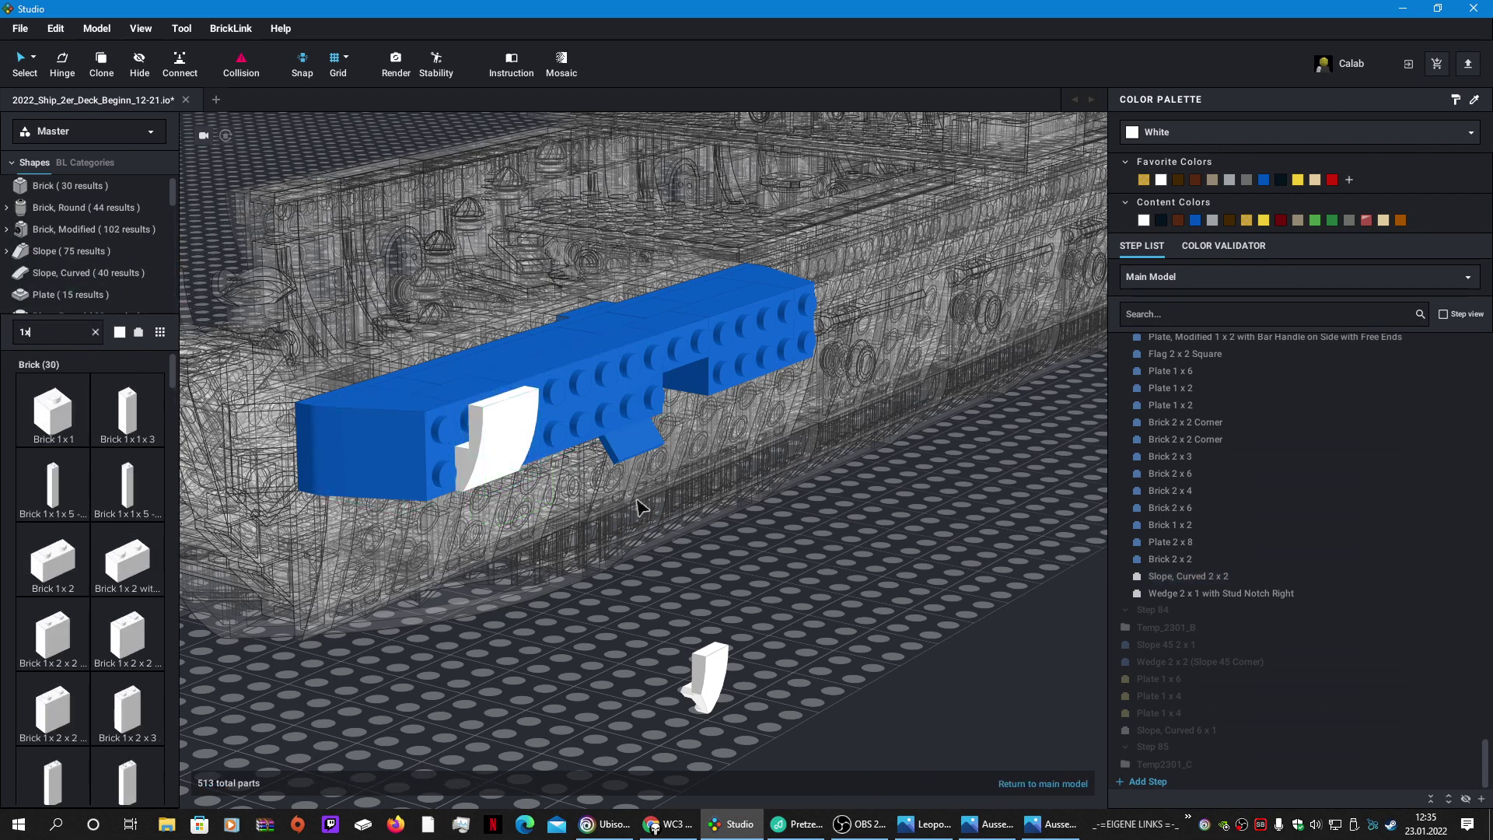
{"action": "type", "text": "x"}
{"action": "right_click_drag", "start_coordinate": [636, 507], "coordinate": [635, 558]}
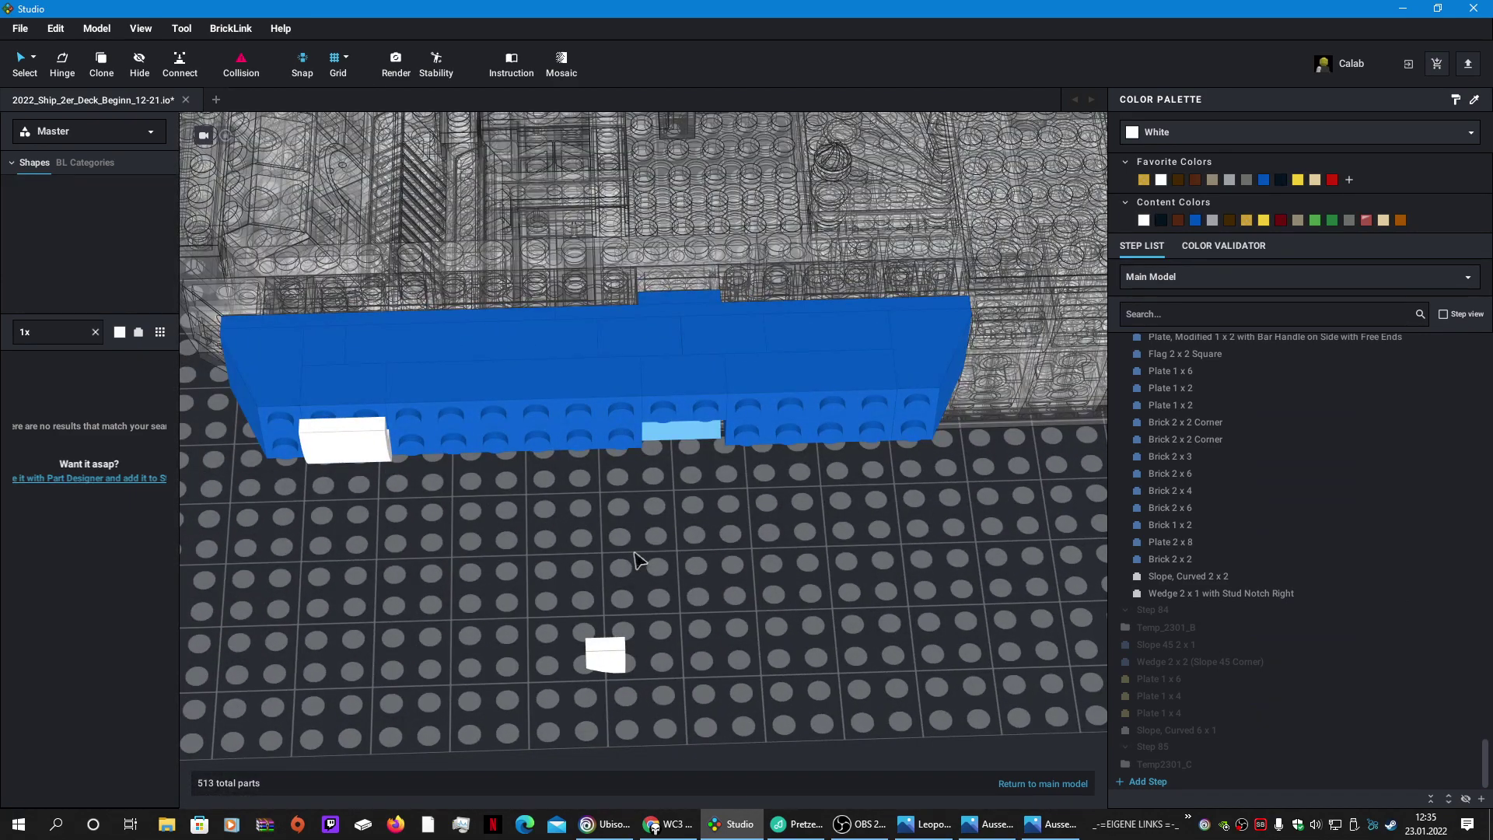
{"action": "type", "text": "10"}
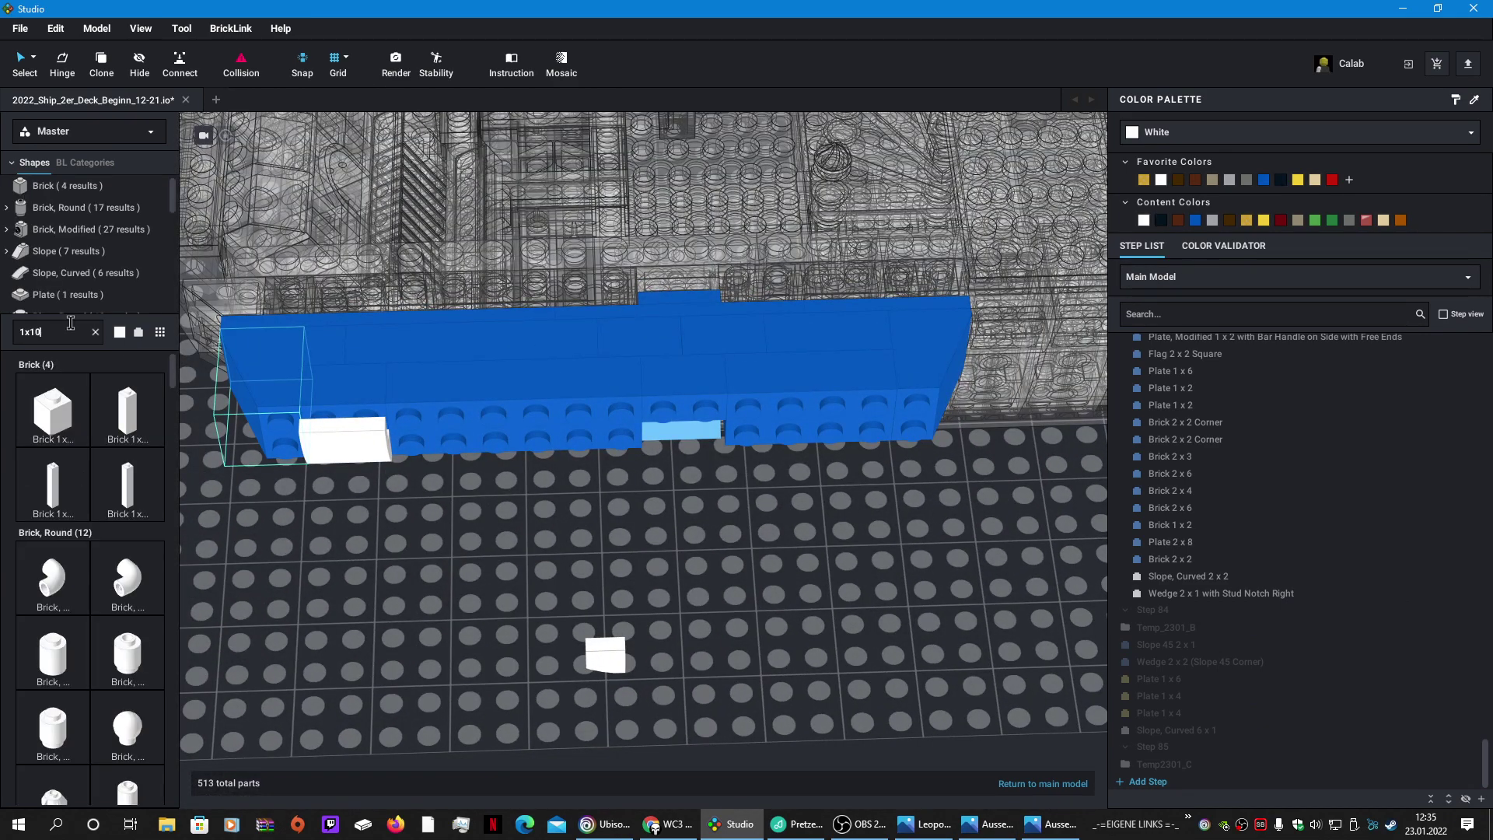
{"action": "left_click", "coordinate": [53, 595]}
{"action": "key", "text": "Right"}
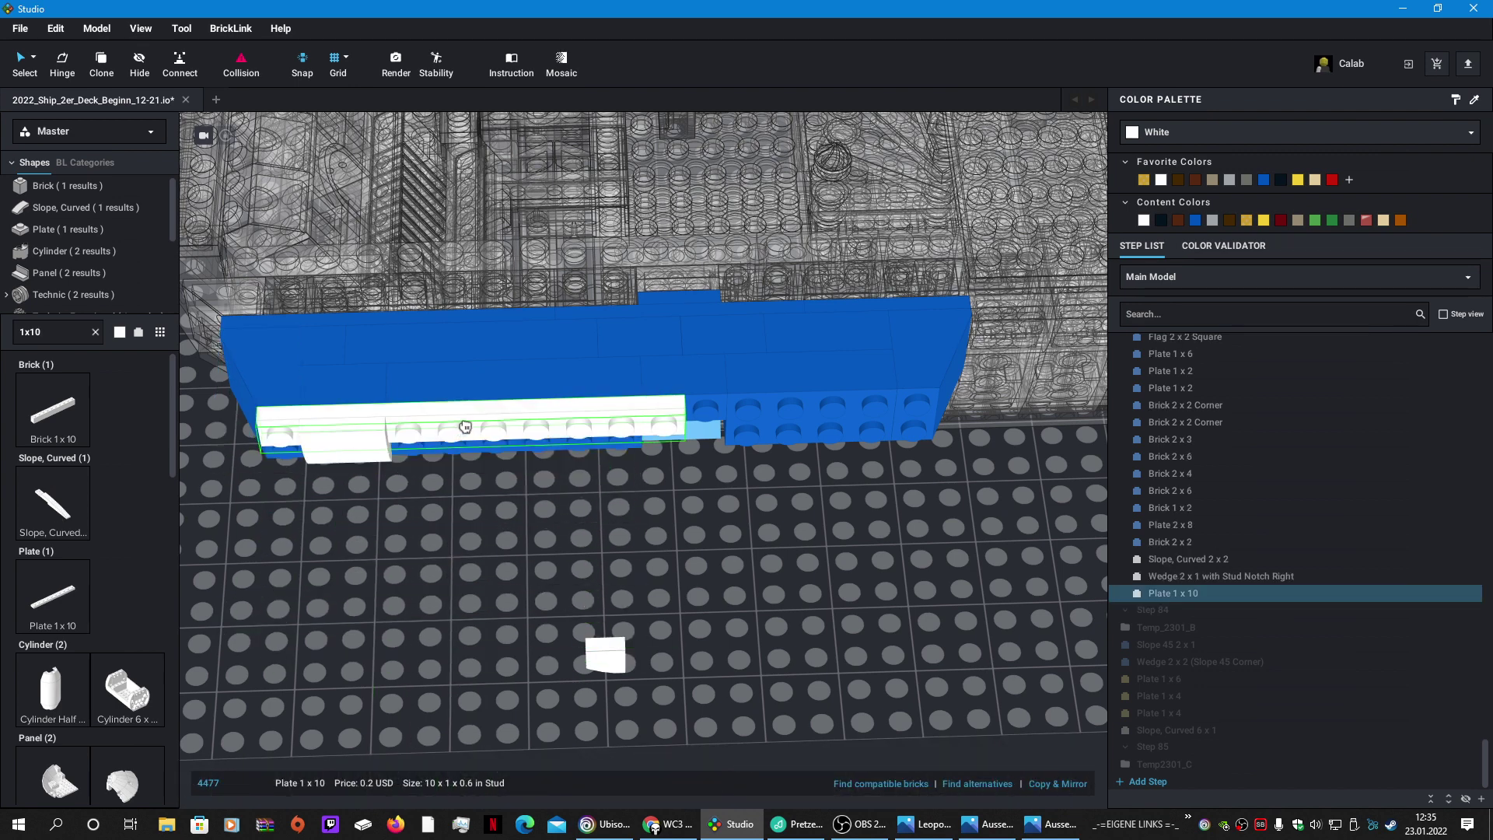
{"action": "left_click", "coordinate": [465, 427]}
{"action": "left_click", "coordinate": [650, 591]}
{"action": "key", "text": "Escape"}
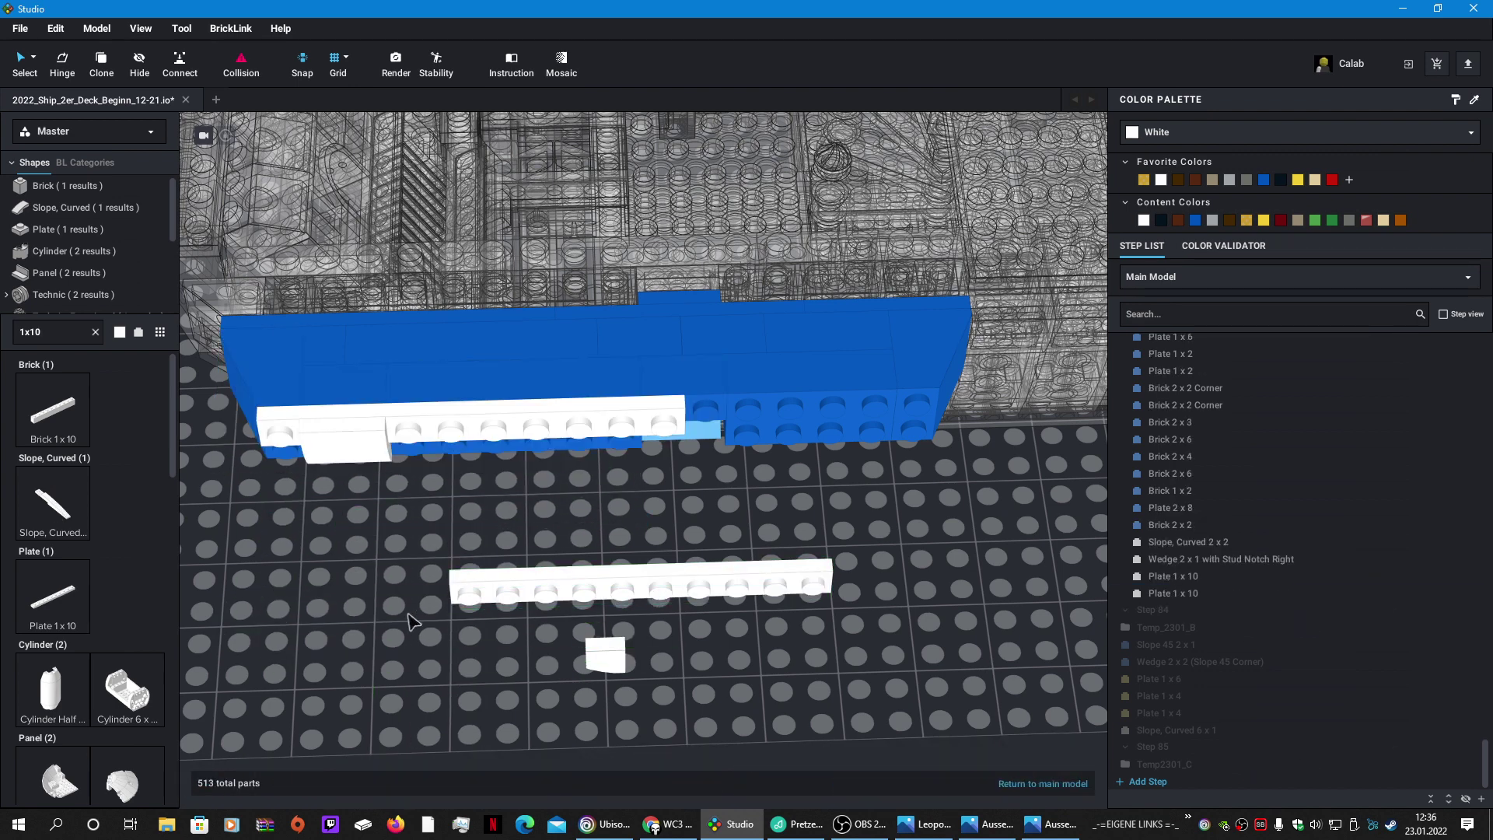
Step: Attach the Wedge 2 x 1 with Stud Notch Right to the free end stud beside the curved slope
{"action": "right_click_drag", "start_coordinate": [412, 622], "coordinate": [433, 600]}
{"action": "left_click_drag", "start_coordinate": [666, 689], "coordinate": [350, 475]}
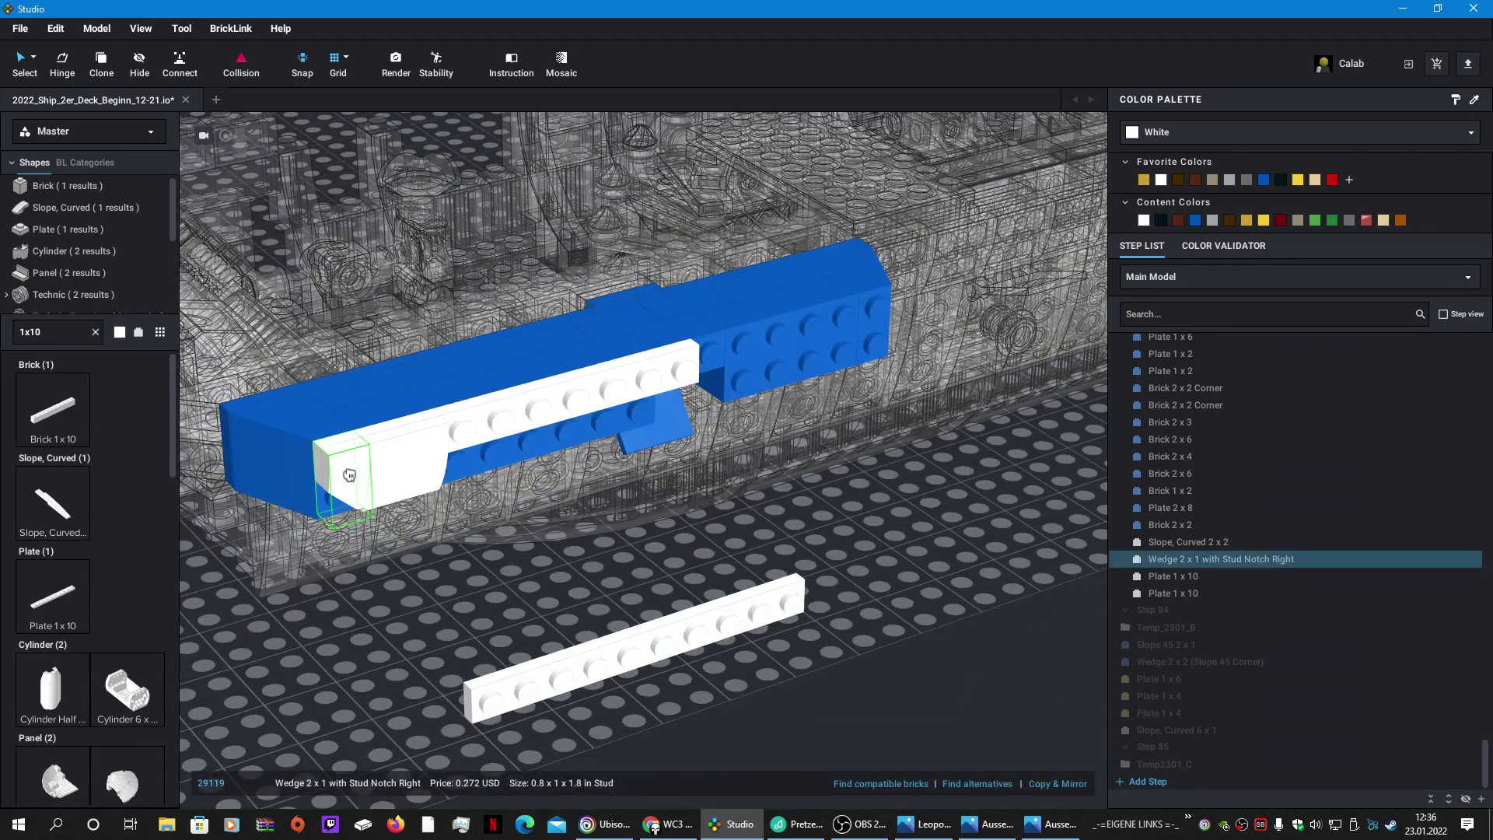
{"action": "left_click", "coordinate": [410, 591]}
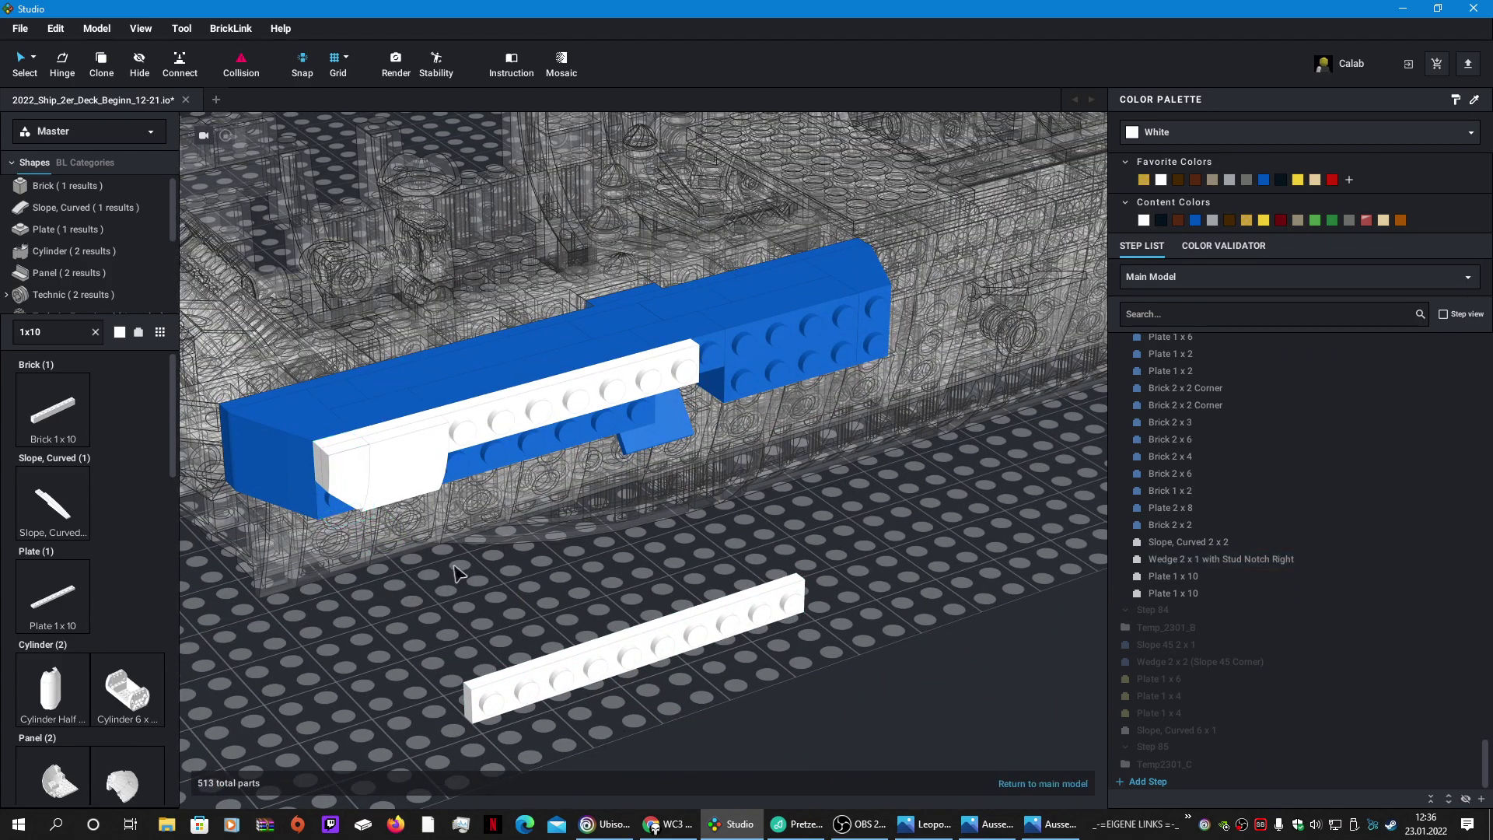
Step: Clone the Slope, Curved 2 x 2 three times side by side along the Plate 1 x 10 up to the flag piece
{"action": "mouse_move", "coordinate": [457, 567]}
{"action": "right_mouse_down"}
{"action": "mouse_move", "coordinate": [396, 534]}
{"action": "mouse_move", "coordinate": [501, 557]}
{"action": "mouse_move", "coordinate": [444, 565]}
{"action": "right_mouse_up"}
{"action": "left_click", "coordinate": [359, 431]}
{"action": "key", "text": "c"}
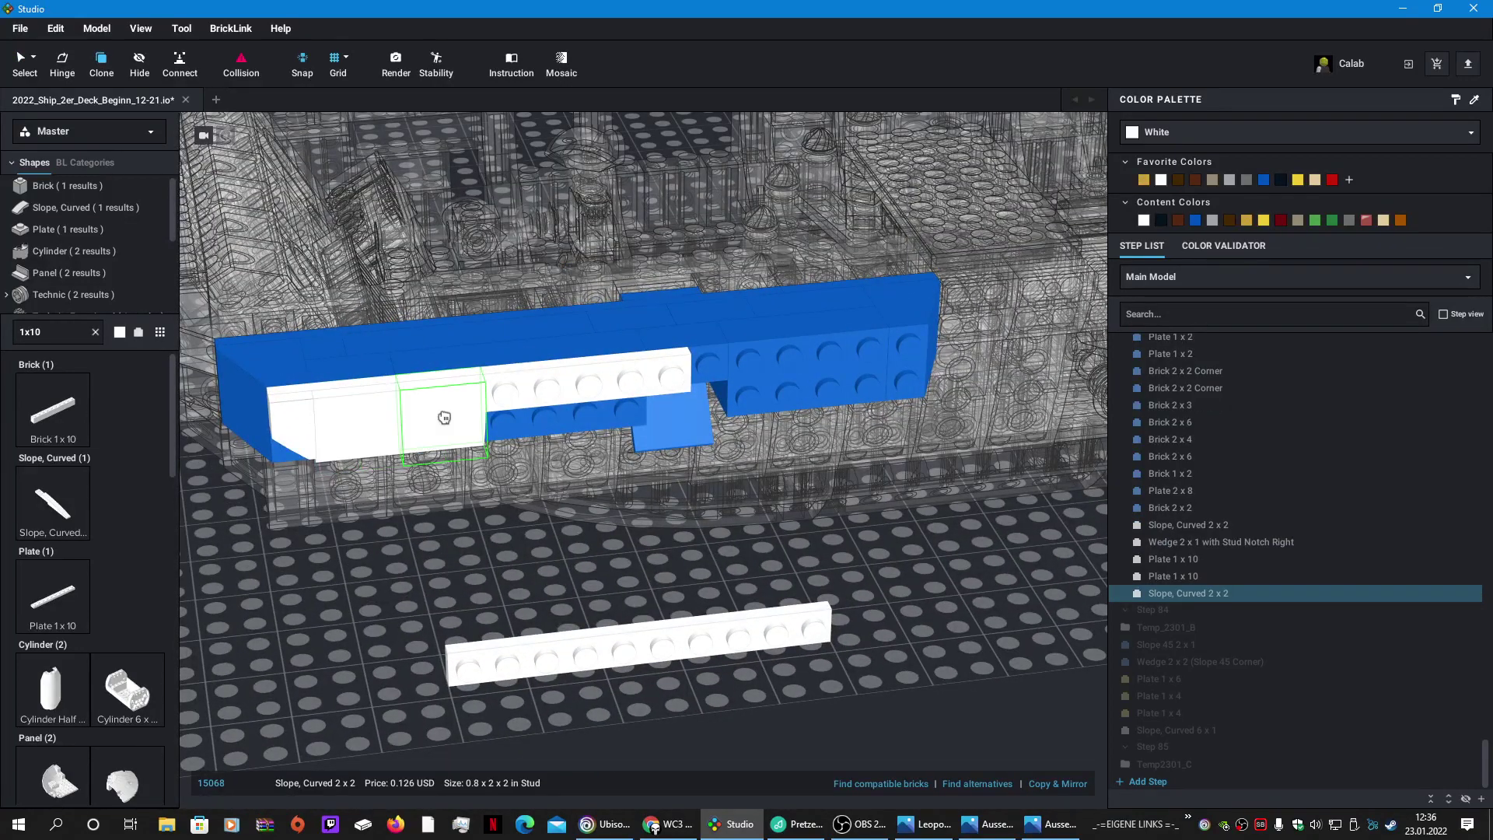
{"action": "left_click", "coordinate": [445, 418]}
{"action": "left_click", "coordinate": [518, 414]}
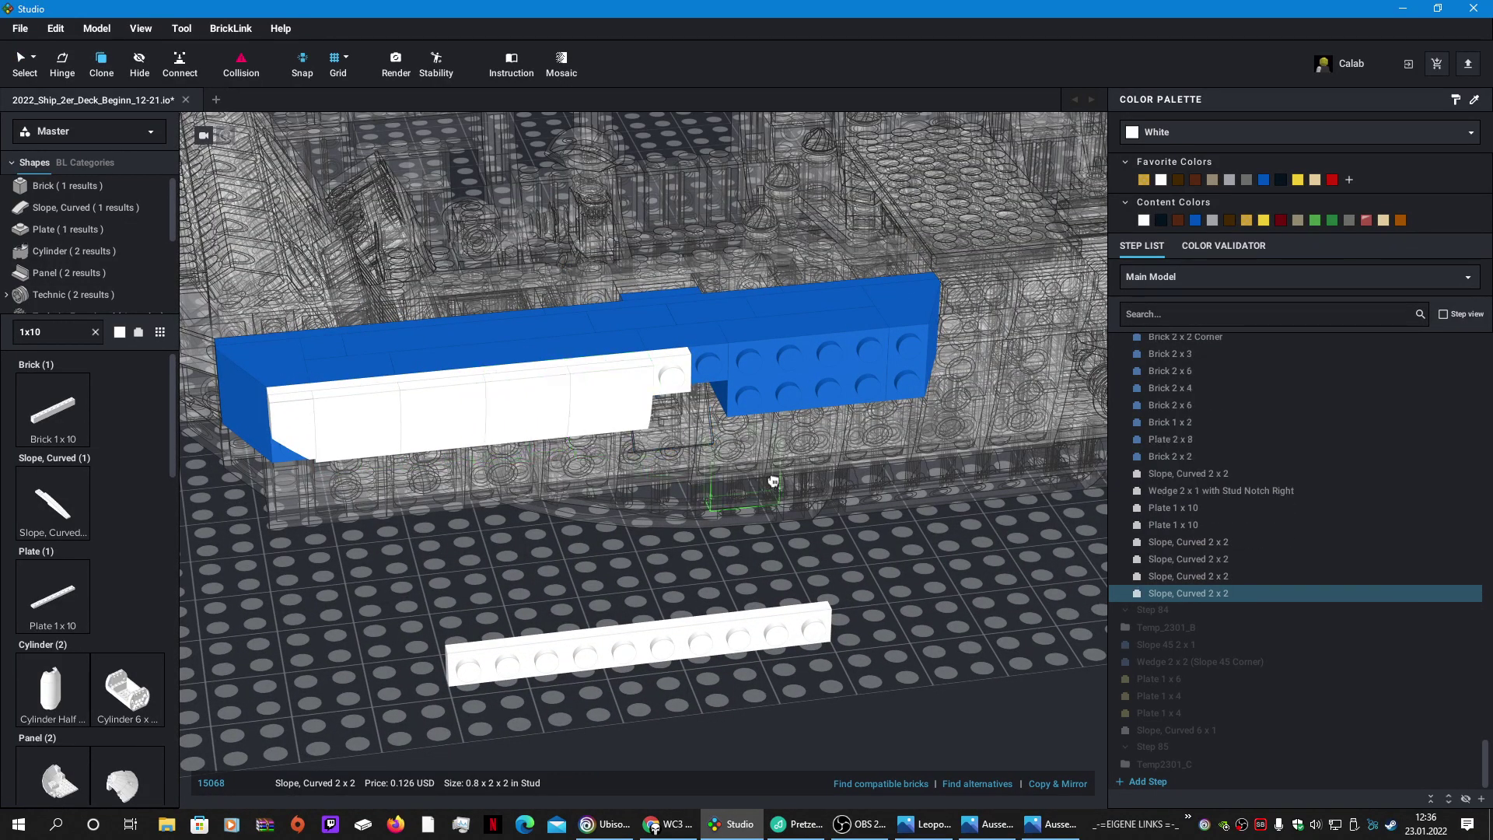
{"action": "key", "text": "Escape"}
Step: Add a white Plate 1 x 6 to the upper stud row, continuing from the Plate 1 x 10 to the wall's far end
{"action": "right_click_drag", "start_coordinate": [892, 559], "coordinate": [885, 562]}
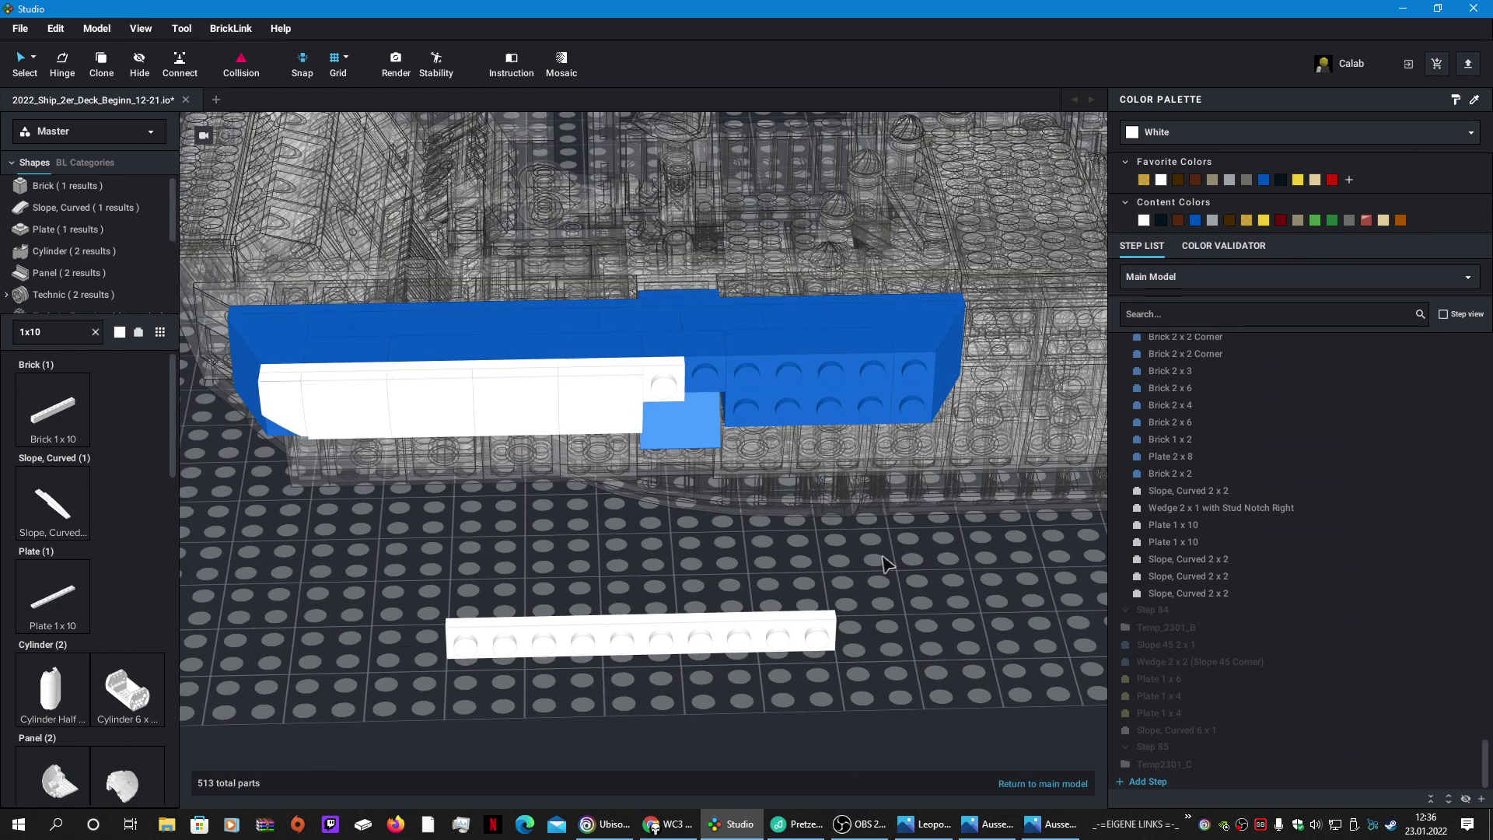
{"action": "right_click", "coordinate": [882, 560]}
{"action": "left_click", "coordinate": [71, 328]}
{"action": "key", "text": "BackSpace"}
{"action": "key", "text": "BackSpace"}
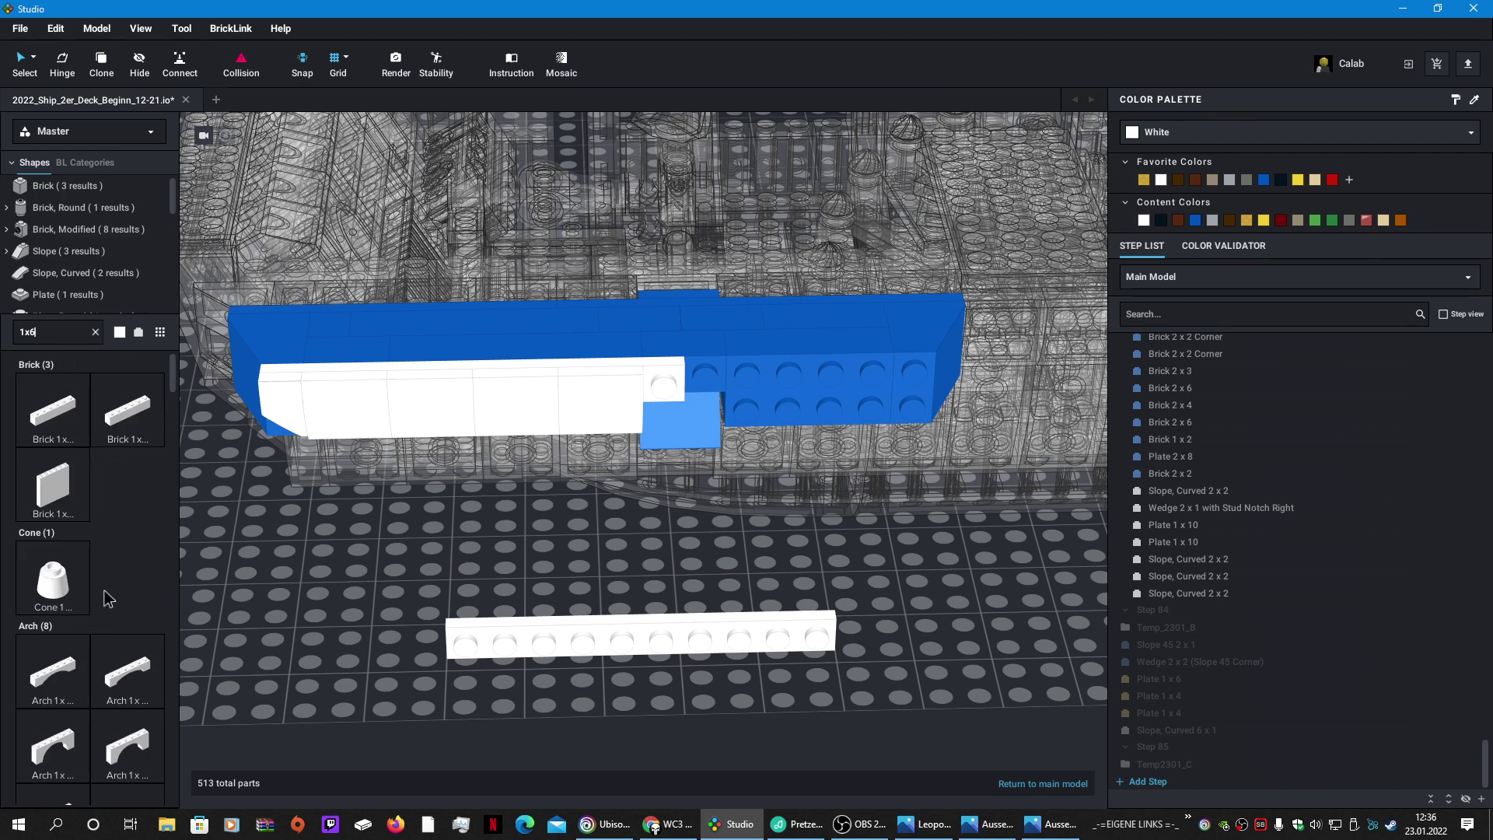
{"action": "left_click", "coordinate": [37, 331]}
{"action": "left_click_drag", "start_coordinate": [35, 430], "coordinate": [918, 634]}
{"action": "left_click", "coordinate": [807, 394]}
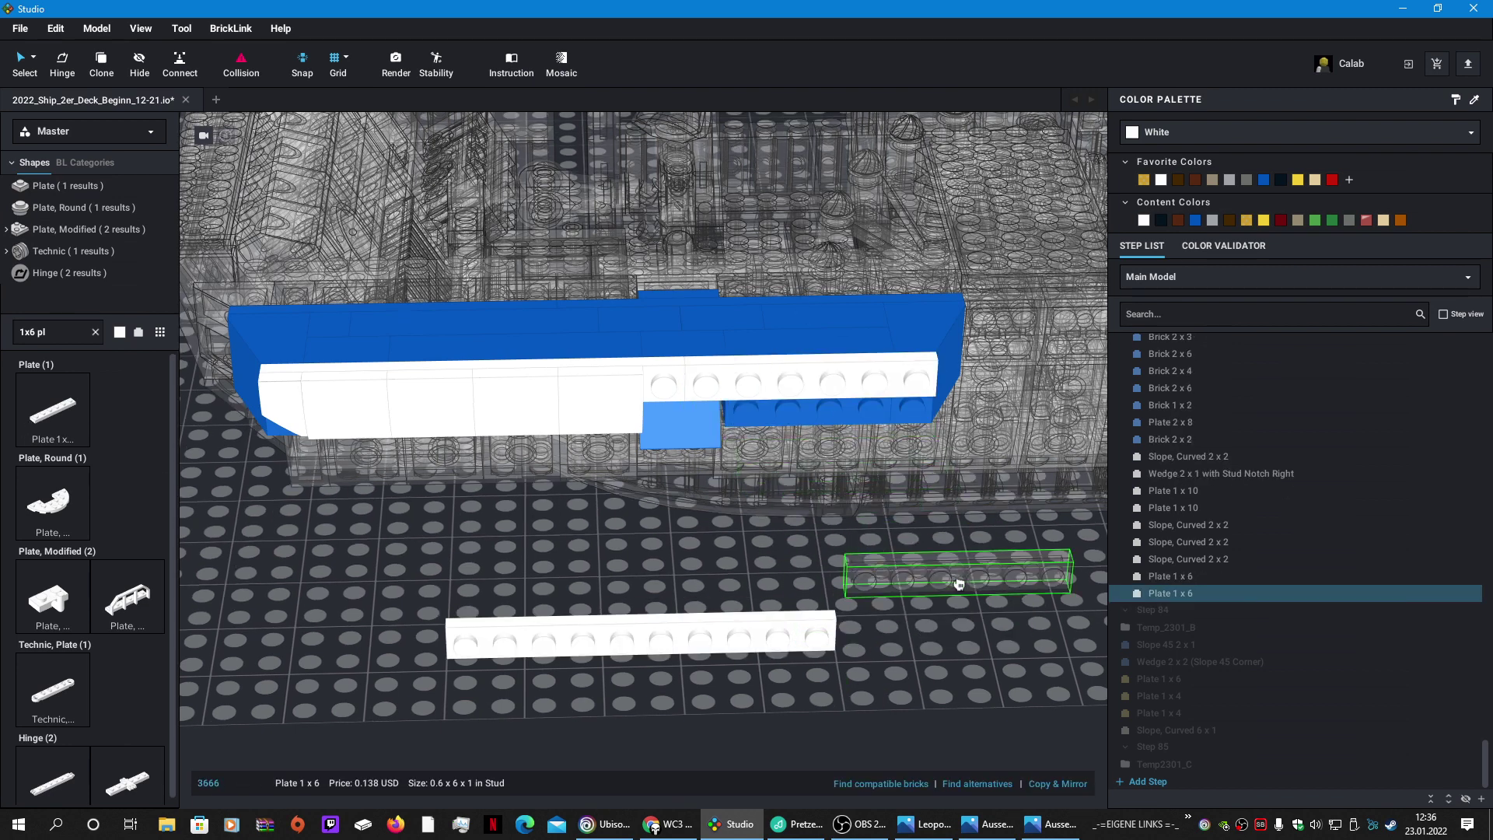
{"action": "key", "text": "Escape"}
Step: Clone the Slope, Curved 2 x 2 twice onto the Plate 1 x 6, leaving the two studs above the flag and the end stud free
{"action": "key", "text": "c"}
{"action": "left_click", "coordinate": [596, 435]}
{"action": "left_click", "coordinate": [755, 410]}
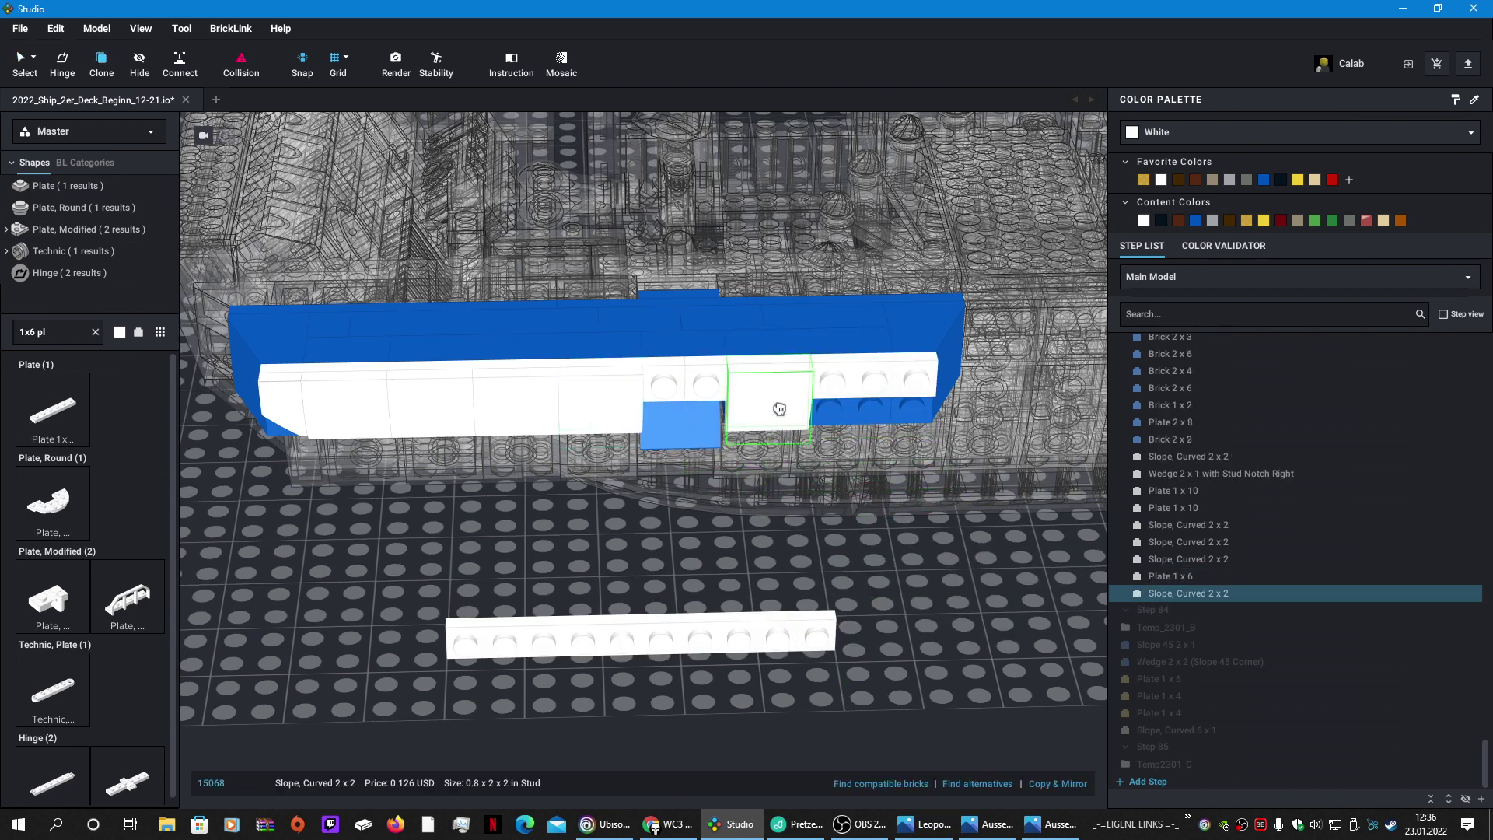
{"action": "left_click", "coordinate": [849, 403]}
{"action": "key", "text": "Escape"}
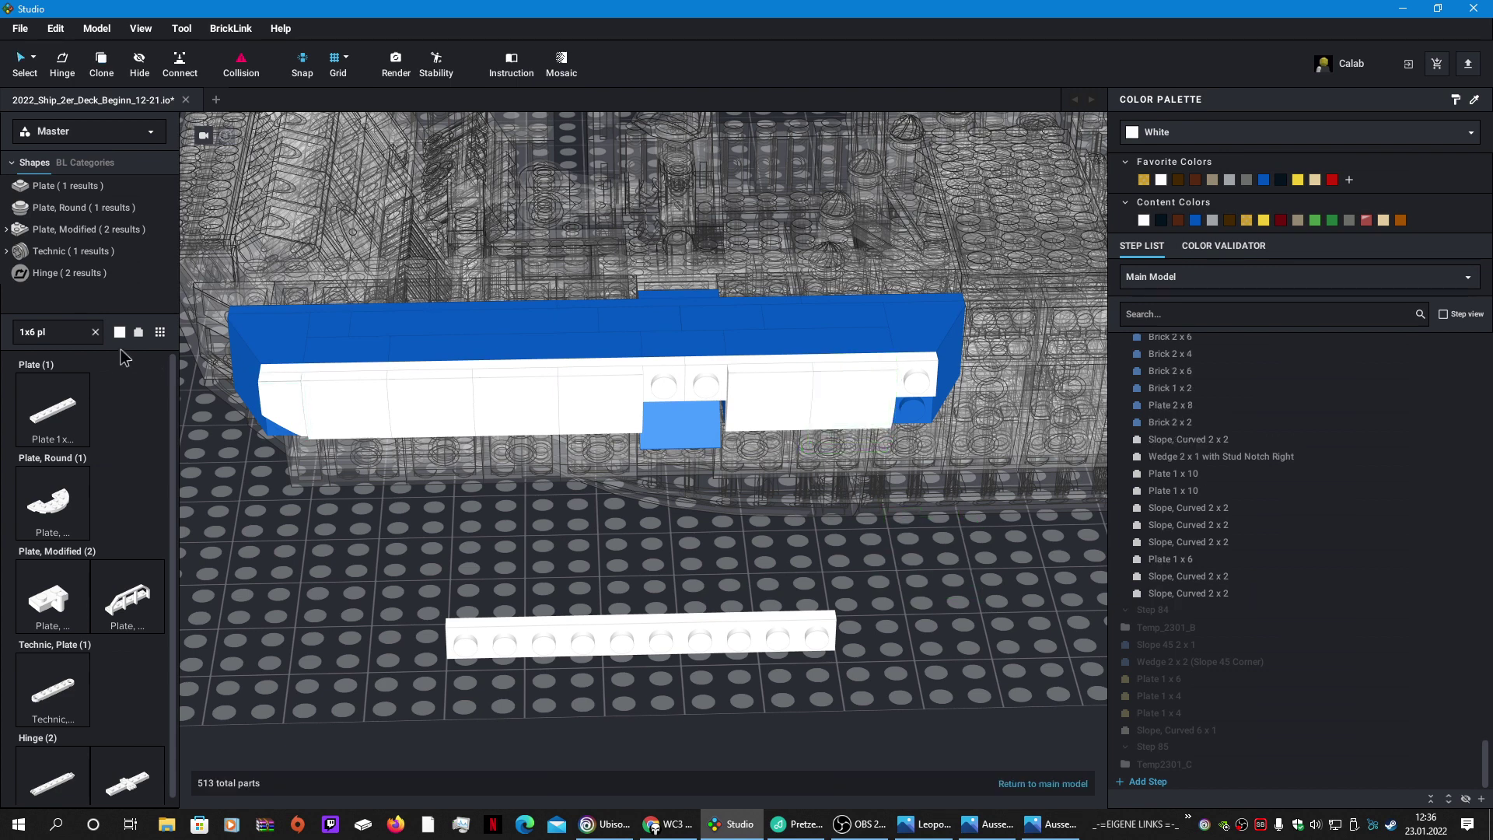
Step: Add a Wedge 2 x 1 with Stud Notch Left from the wedge parts and attach it to the last free stud at the wall's far end
{"action": "triple_click", "coordinate": [57, 333]}
{"action": "type", "text": "wedge"}
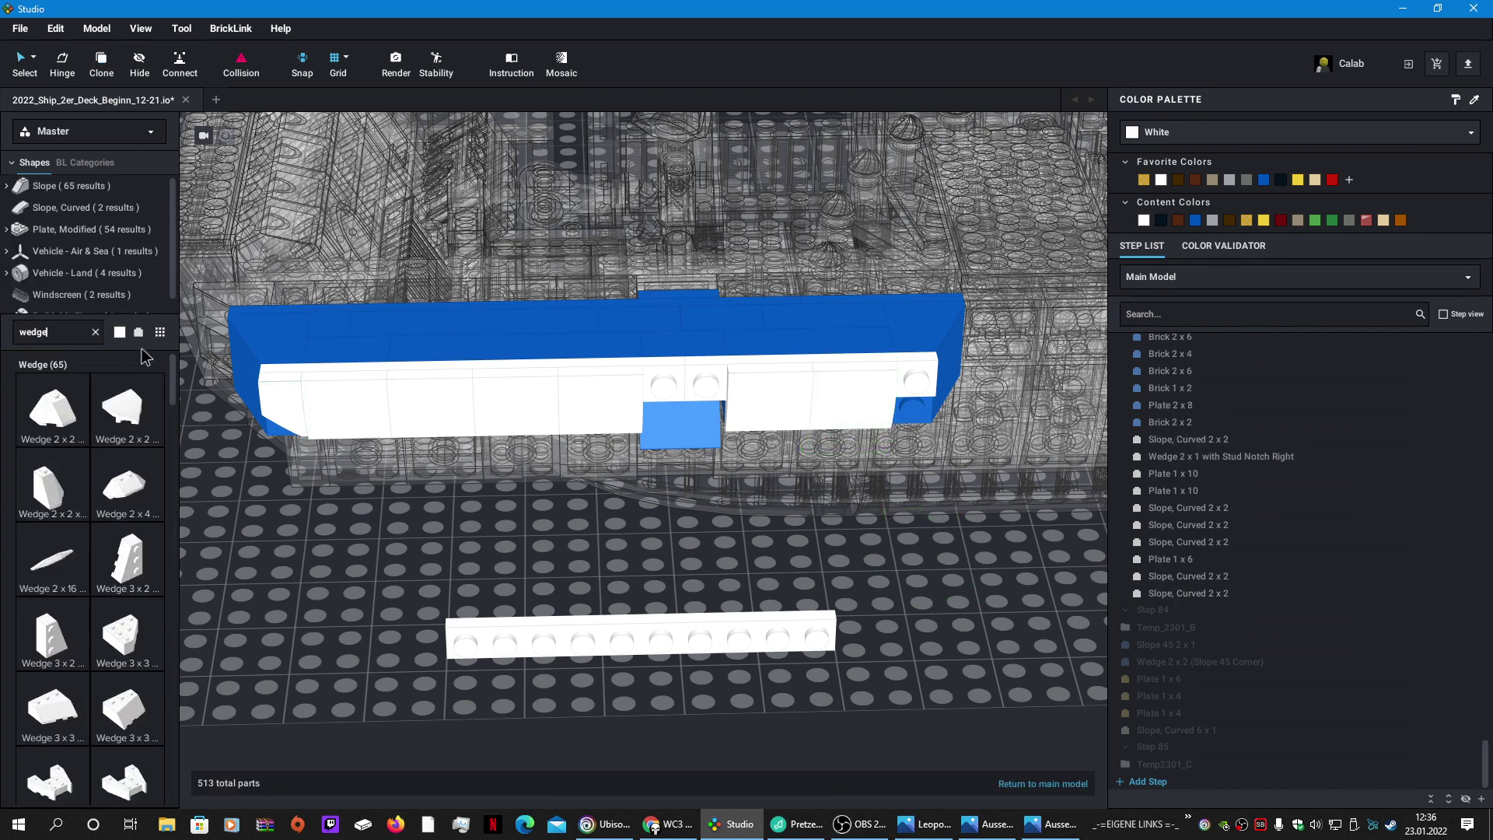
{"action": "key", "text": "Tab"}
{"action": "scroll", "coordinate": [109, 743], "scroll_direction": "down", "scroll_amount": 1}
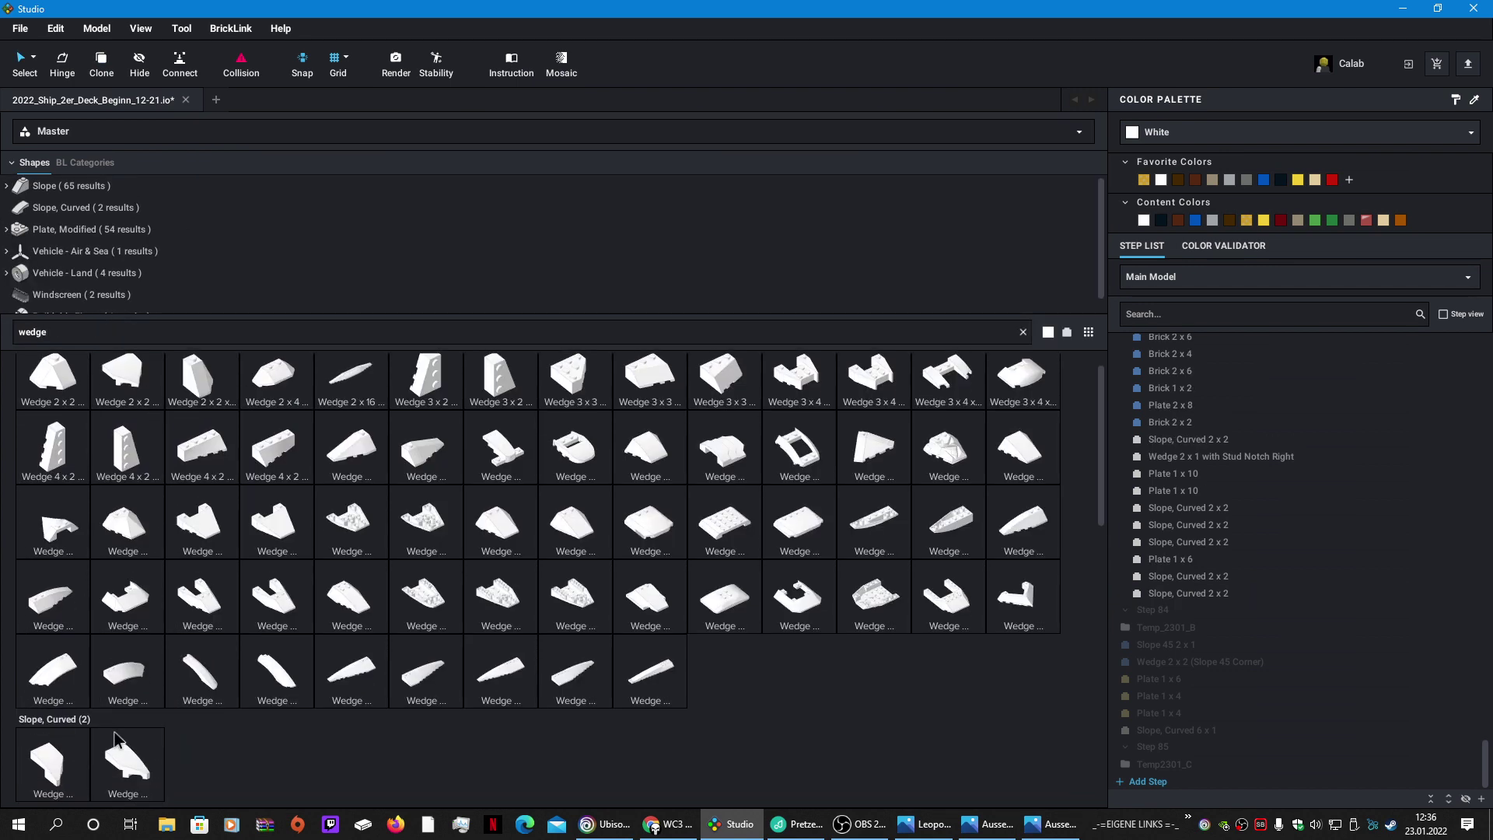
{"action": "left_click_drag", "start_coordinate": [59, 758], "coordinate": [966, 610]}
{"action": "key", "text": "Right"}
{"action": "key", "text": "Down"}
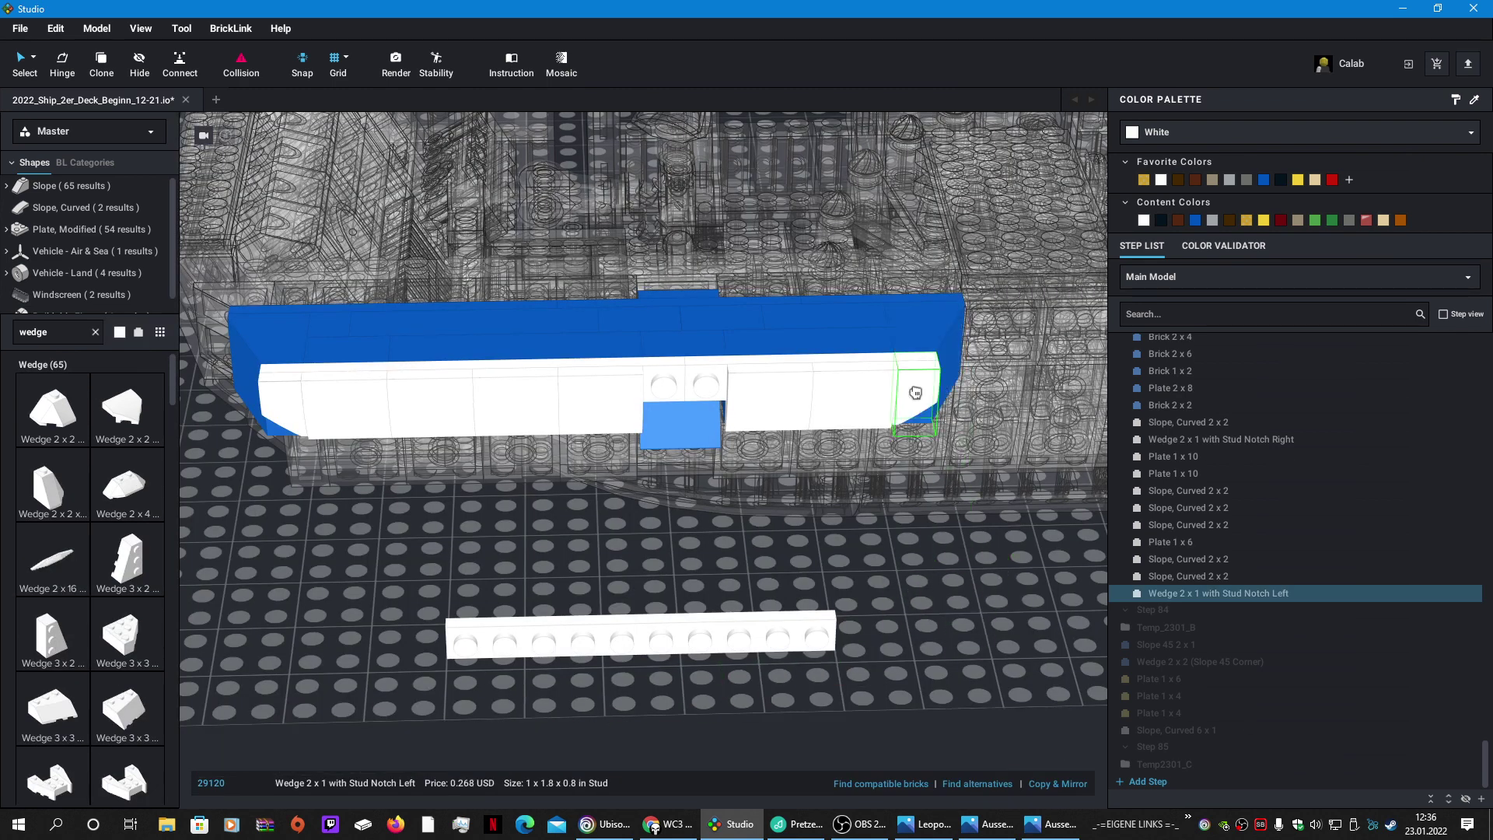
{"action": "left_click", "coordinate": [915, 394]}
Step: Discard the extra wedge copy and delete the spare Plate 1 x 10 lying on the baseplate
{"action": "key", "text": "Delete"}
{"action": "left_click", "coordinate": [763, 636]}
{"action": "key", "text": "Delete"}
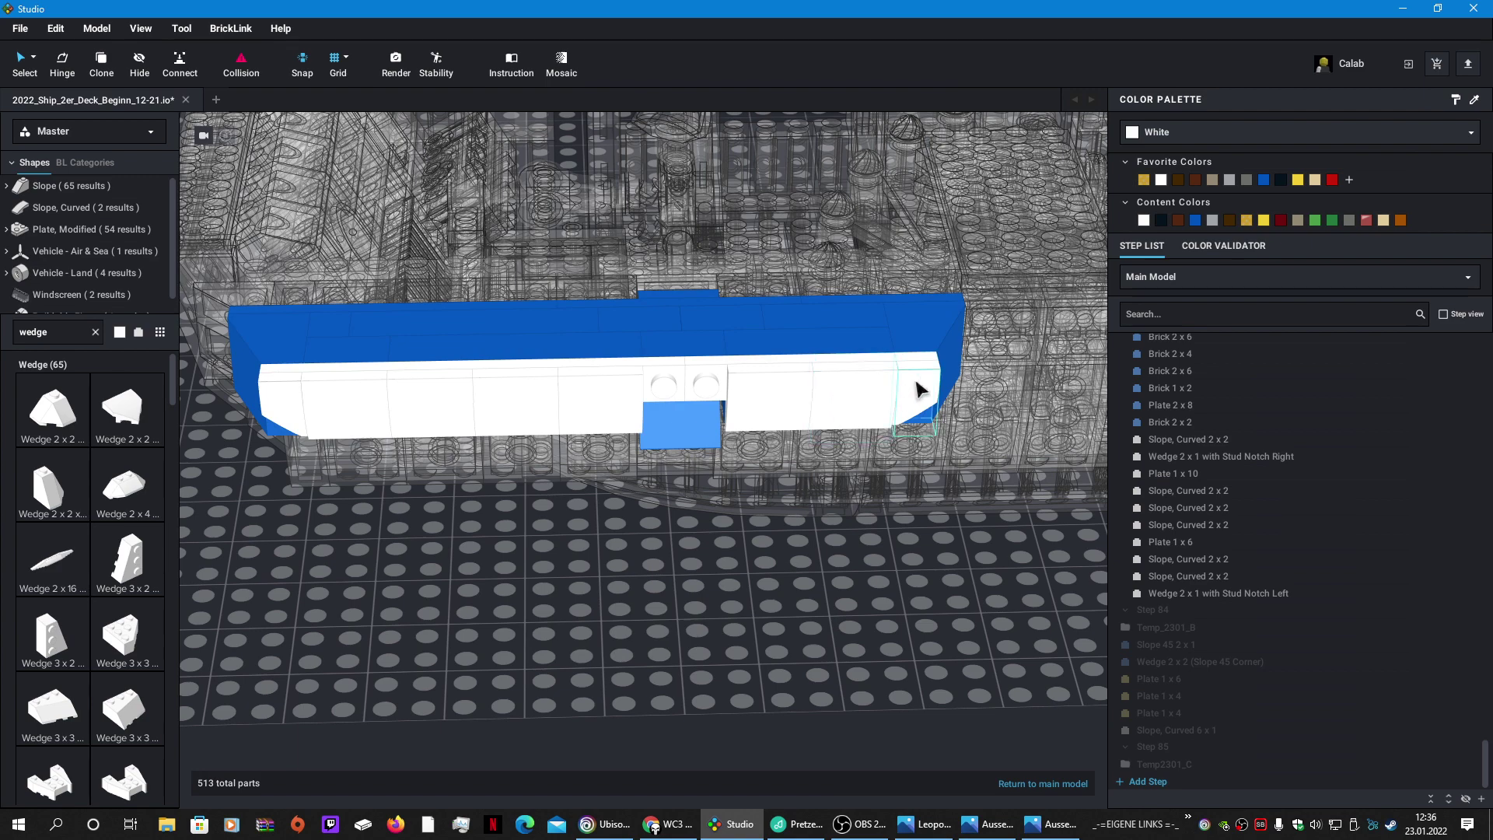
Step: Recolor all the new white slopes, wedges and plates on the wall blue, from the first curved slope to the left-notch wedge
{"action": "left_click", "coordinate": [1124, 439]}
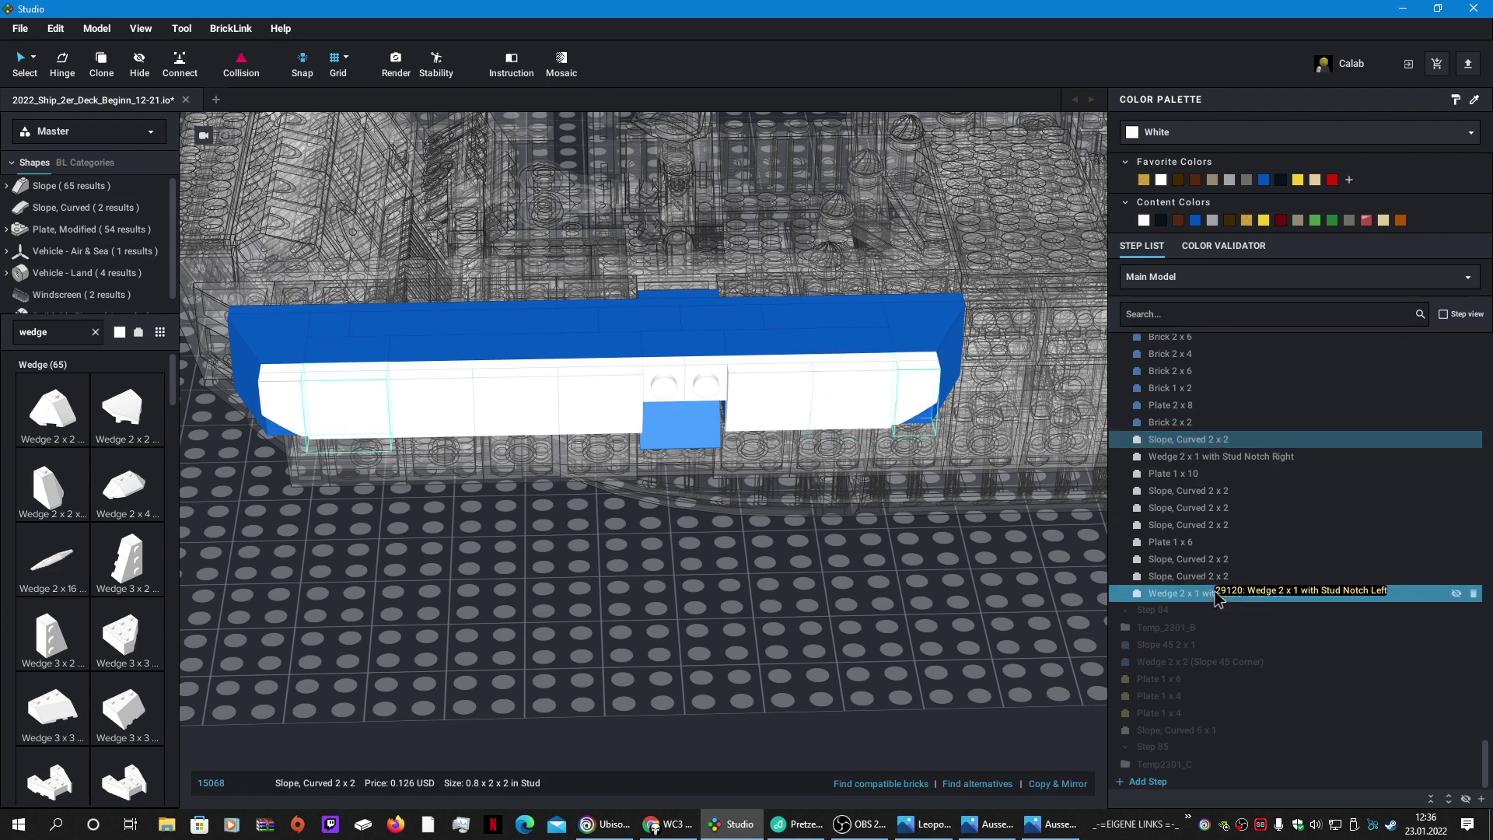
{"action": "left_click", "coordinate": [1128, 594], "text": "shift"}
{"action": "left_click", "coordinate": [1195, 220]}
{"action": "left_click", "coordinate": [926, 661]}
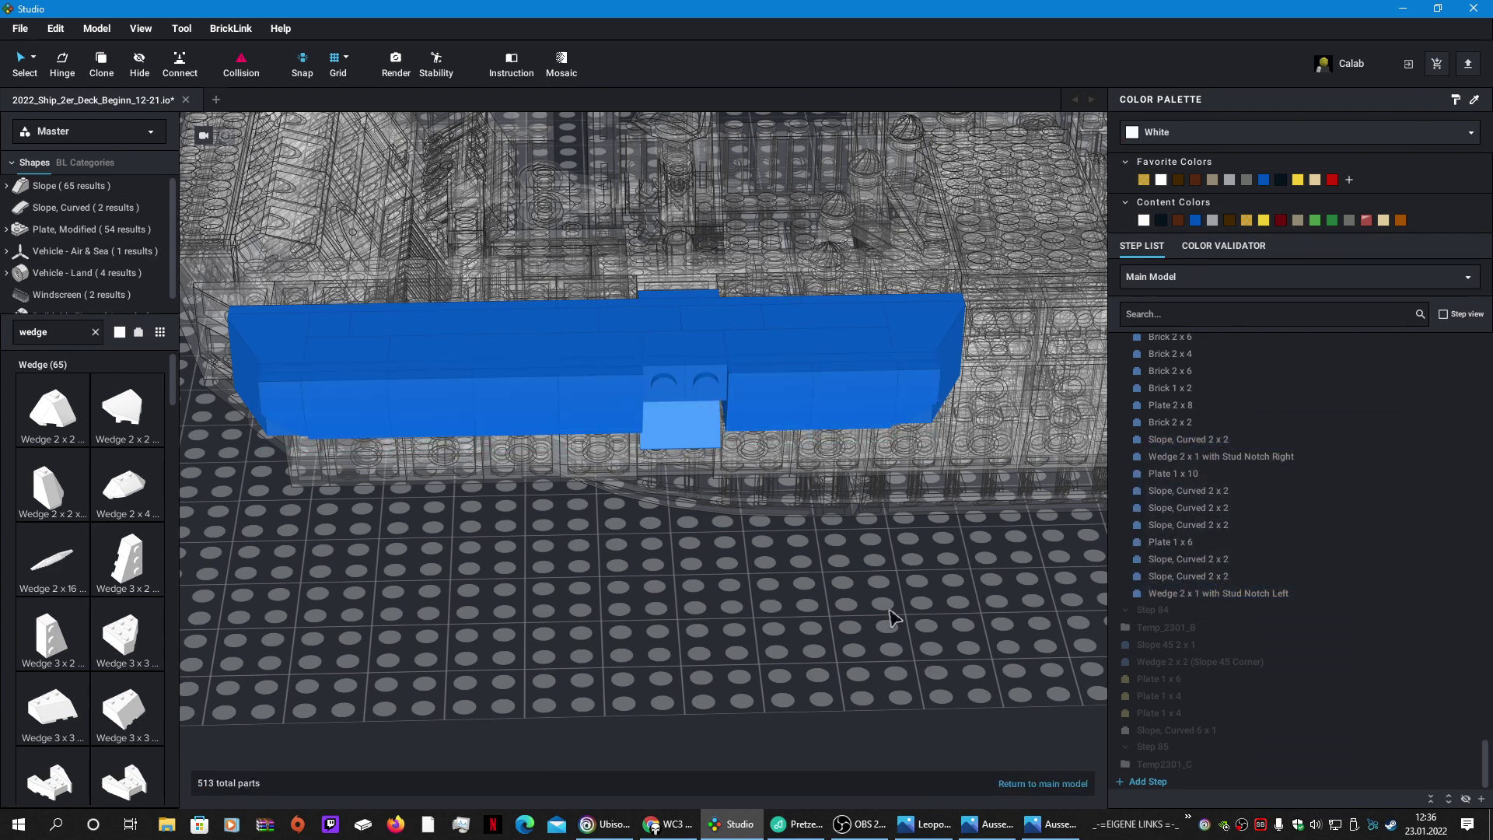
{"action": "right_click_drag", "start_coordinate": [894, 614], "coordinate": [762, 614]}
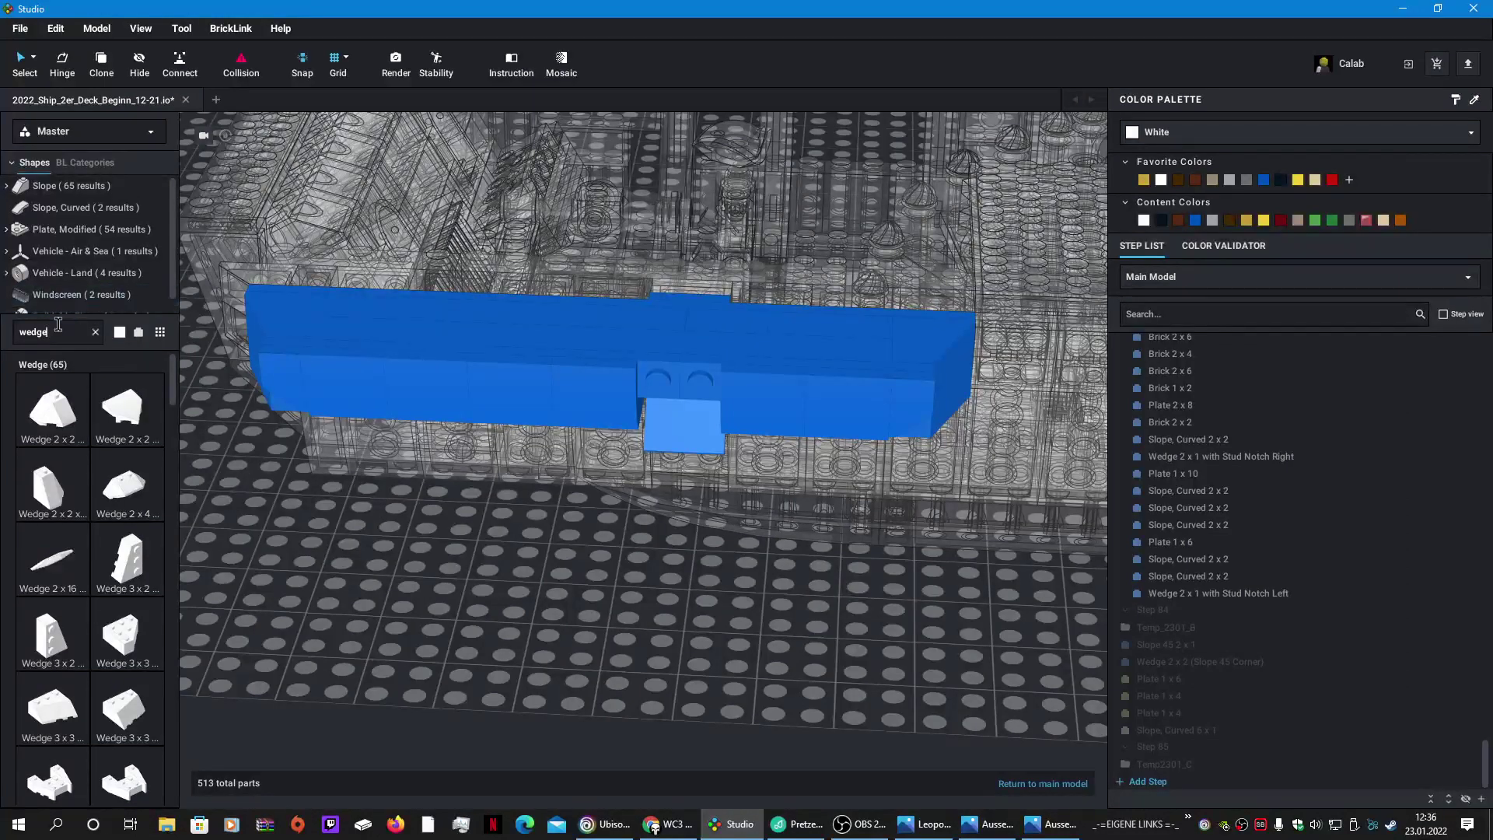
Step: Search the part library for 1x2 tile
{"action": "left_click_drag", "start_coordinate": [57, 326], "coordinate": [10, 335]}
{"action": "type", "text": "1x2 t"}
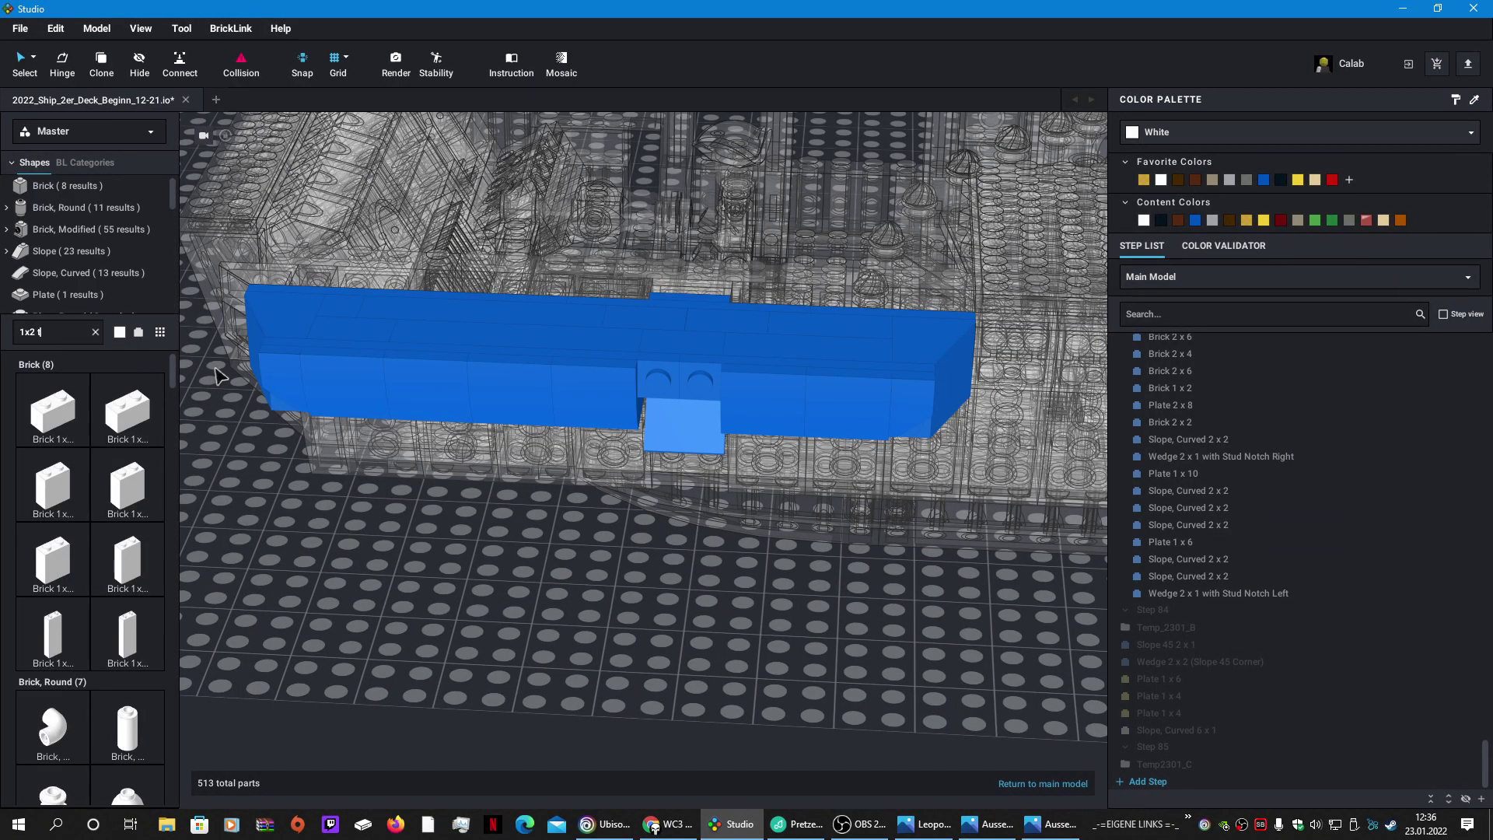
{"action": "type", "text": "ile"}
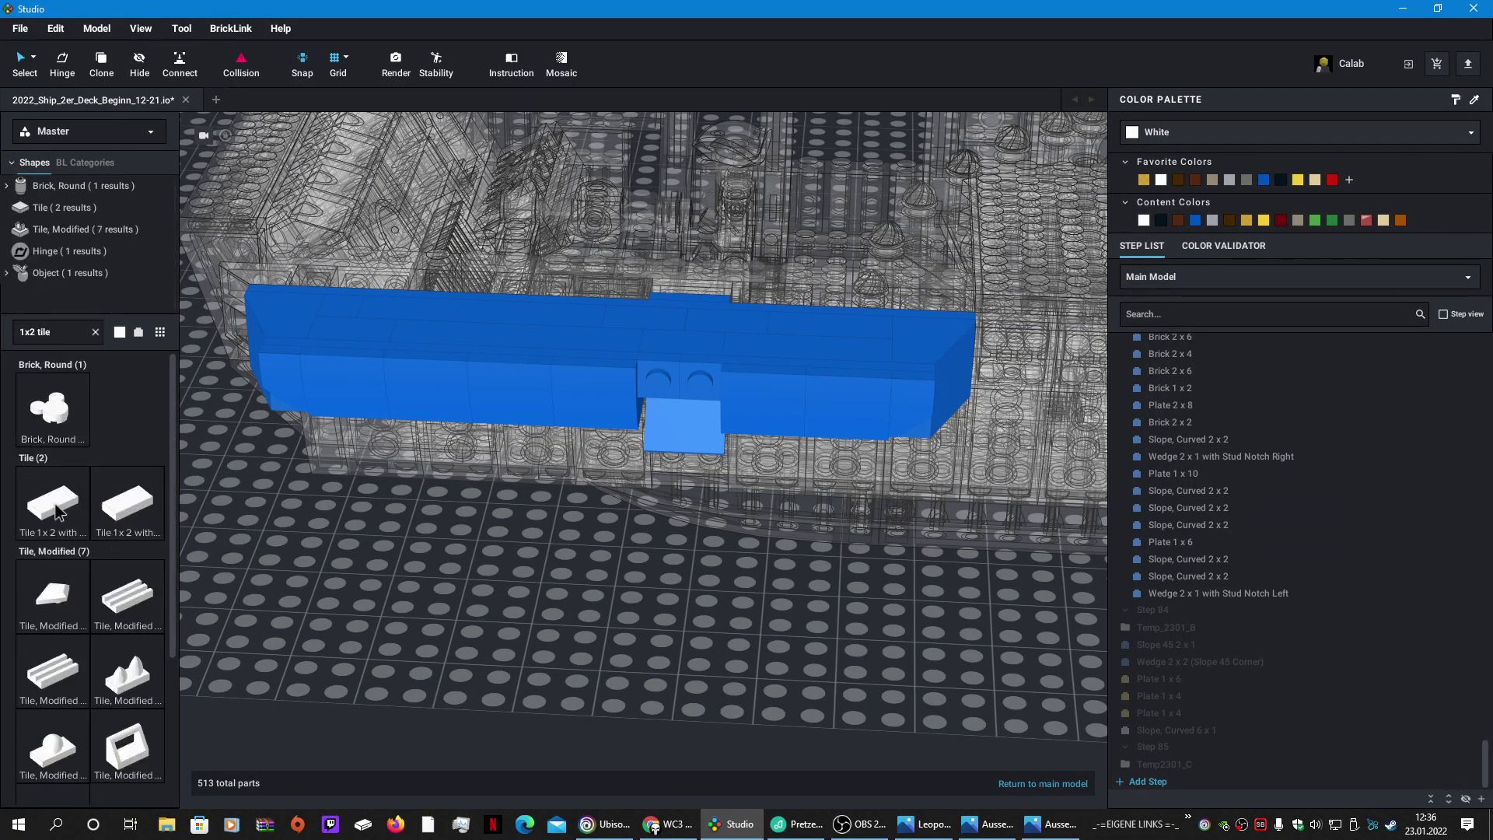
Step: Cover the two free studs above the flag with a Tile 1 x 2 with Groove and recolor it blue
{"action": "left_click_drag", "start_coordinate": [56, 513], "coordinate": [683, 377]}
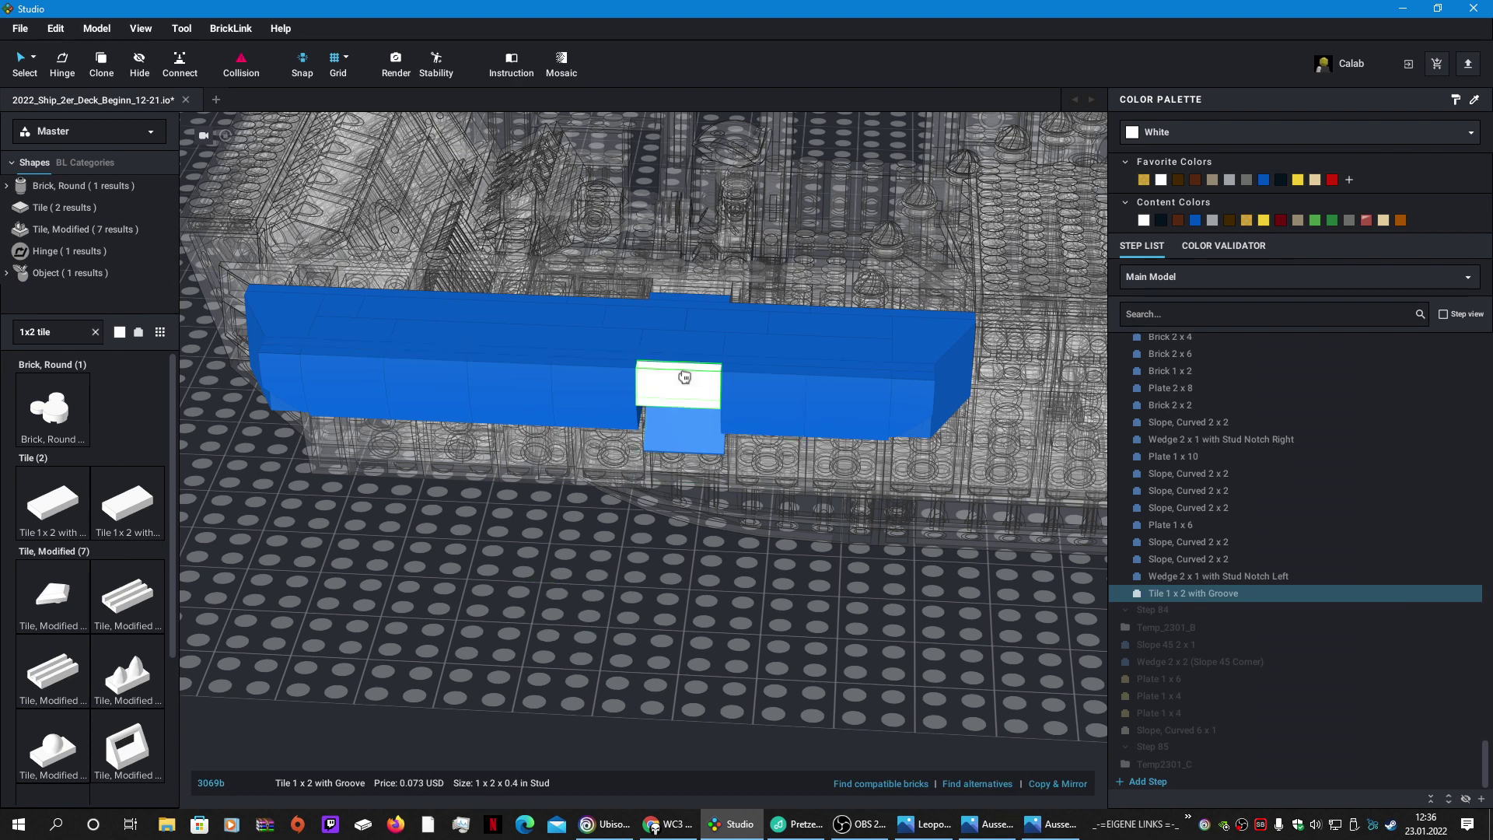
{"action": "left_click", "coordinate": [684, 377]}
{"action": "key", "text": "Escape"}
{"action": "left_click", "coordinate": [689, 391]}
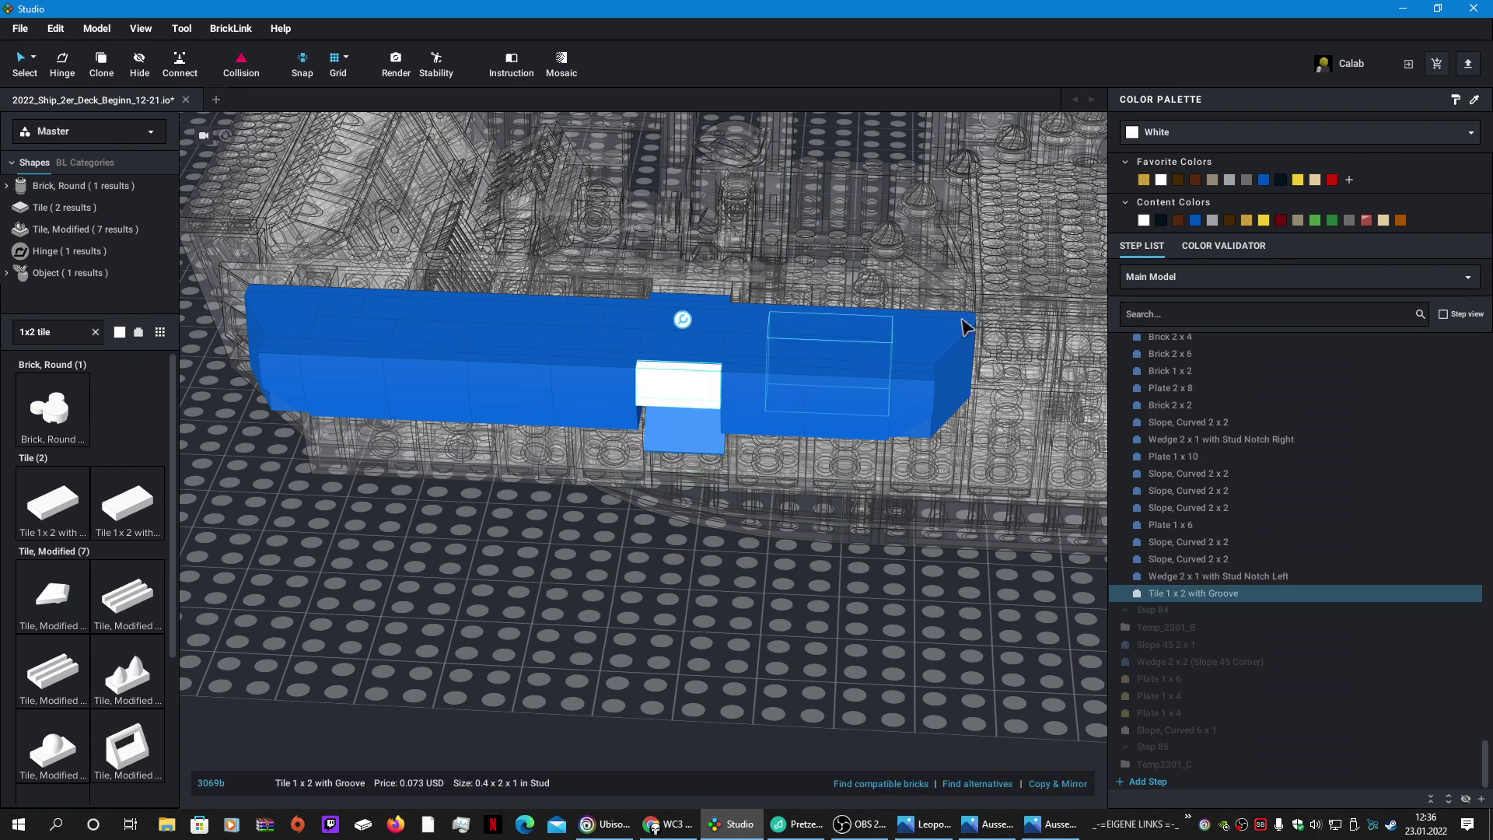
{"action": "left_click", "coordinate": [1192, 221]}
{"action": "left_click", "coordinate": [758, 622]}
Step: Replace the grooved tile above the flag with a Tile 1 x 2 without Groove and recolor it blue
{"action": "right_click_drag", "start_coordinate": [758, 622], "coordinate": [776, 650]}
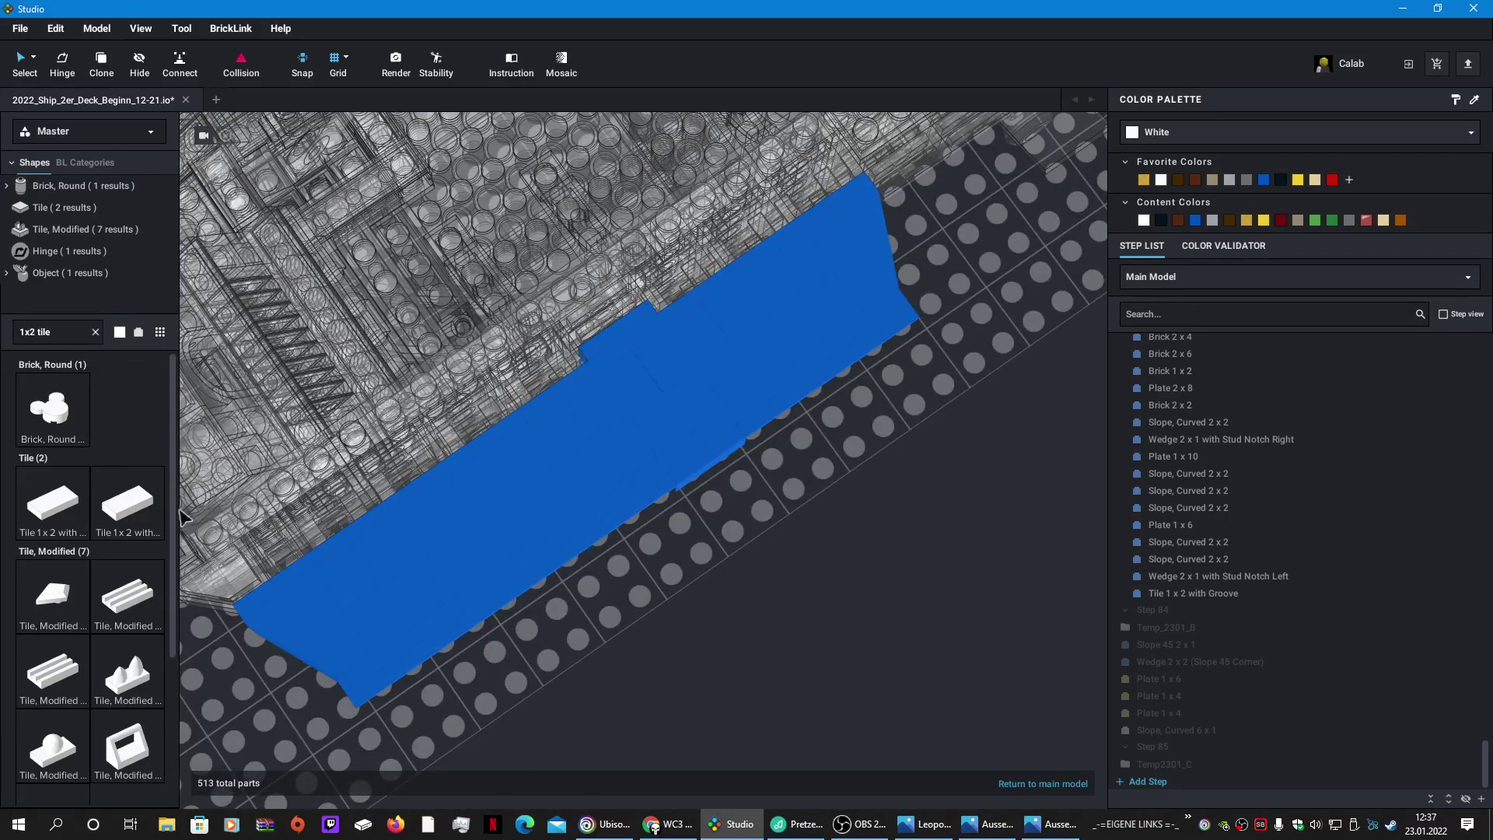
{"action": "left_click", "coordinate": [149, 508]}
{"action": "key", "text": "Right"}
{"action": "key", "text": "Up"}
{"action": "left_click", "coordinate": [754, 620]}
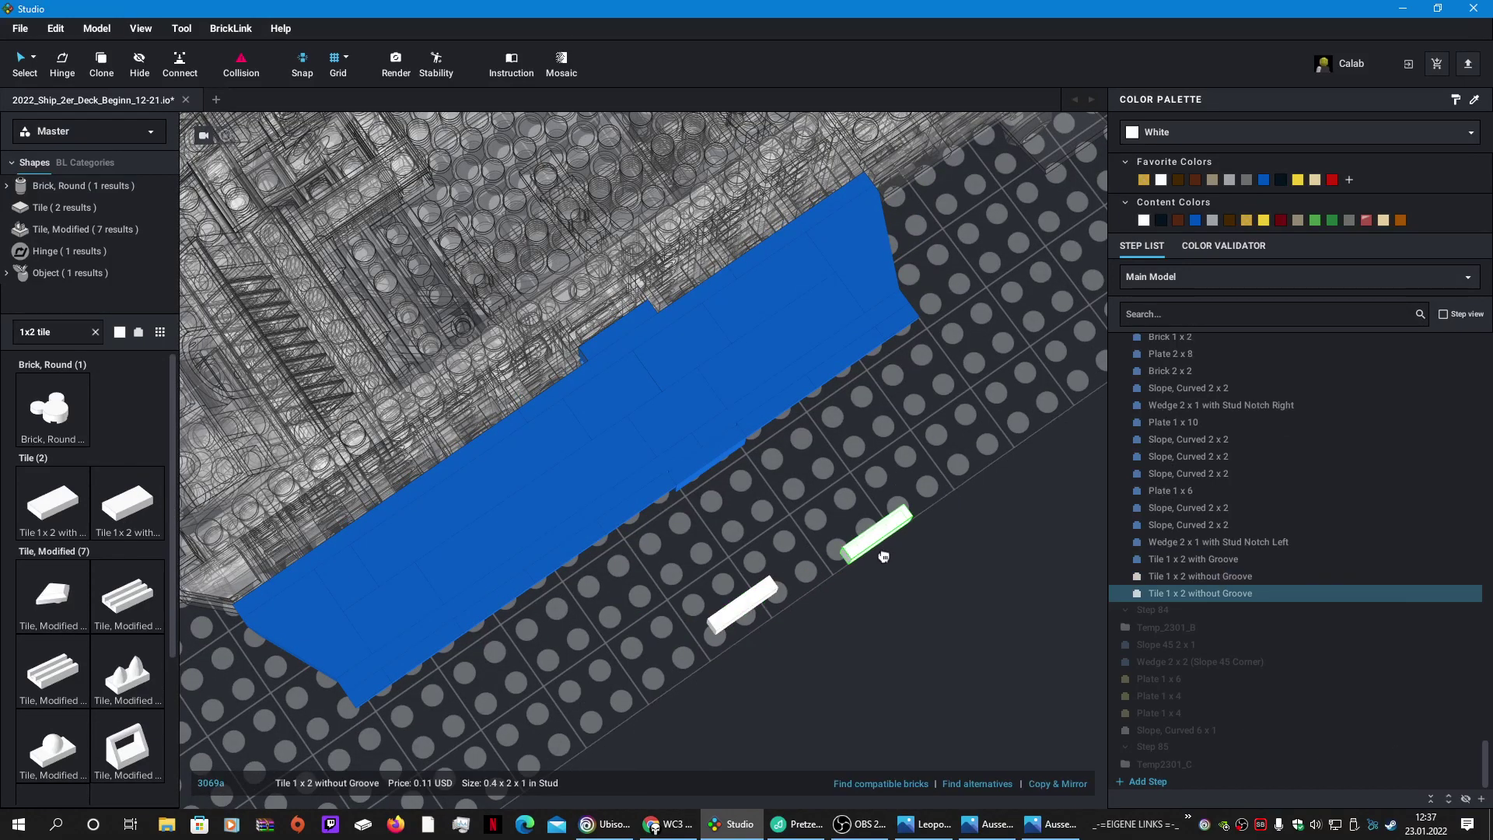
{"action": "key", "text": "Escape"}
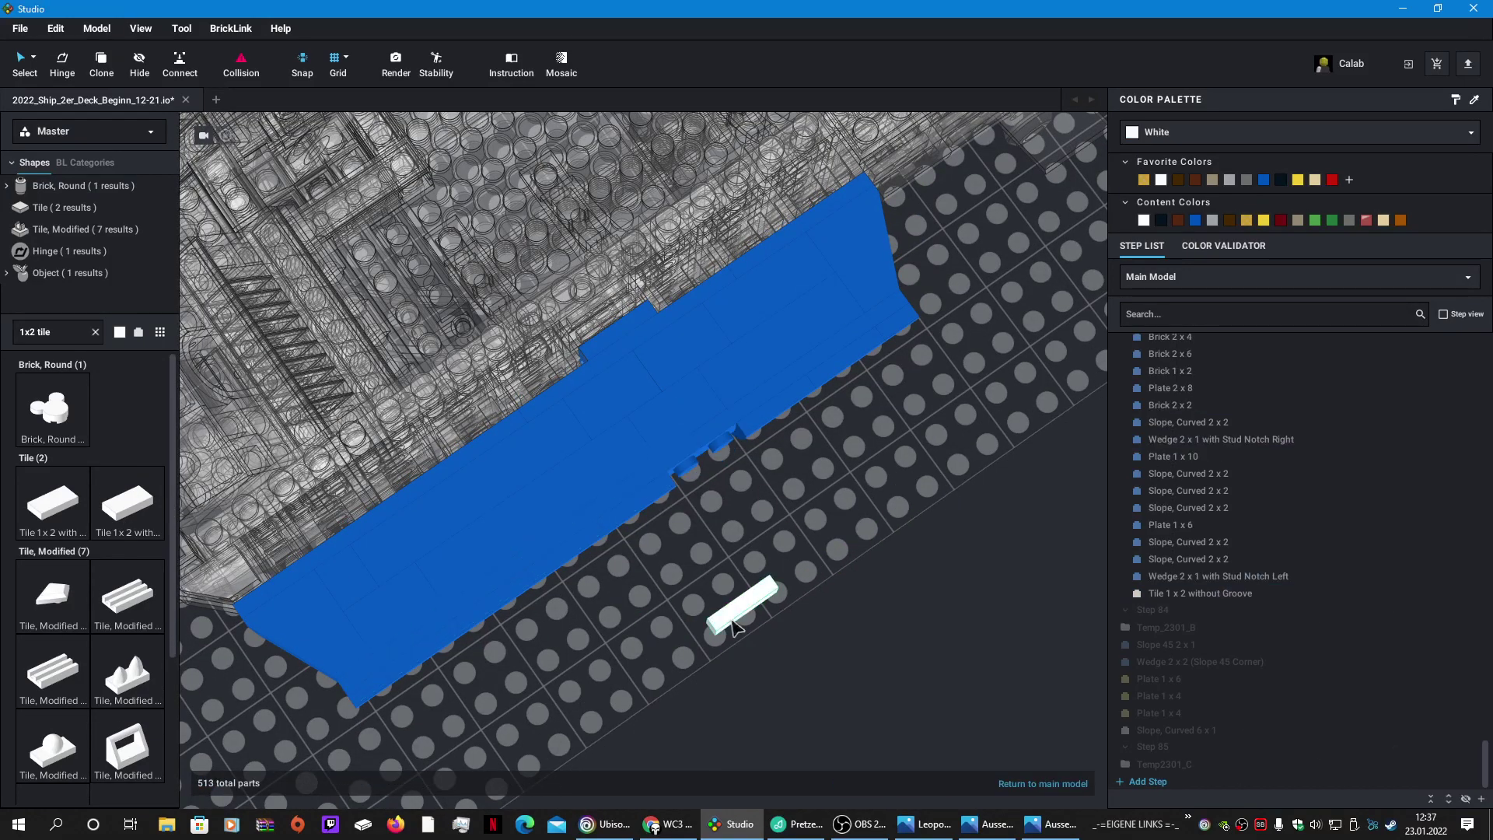
{"action": "left_click_drag", "start_coordinate": [747, 614], "coordinate": [697, 466]}
{"action": "left_click", "coordinate": [885, 584]}
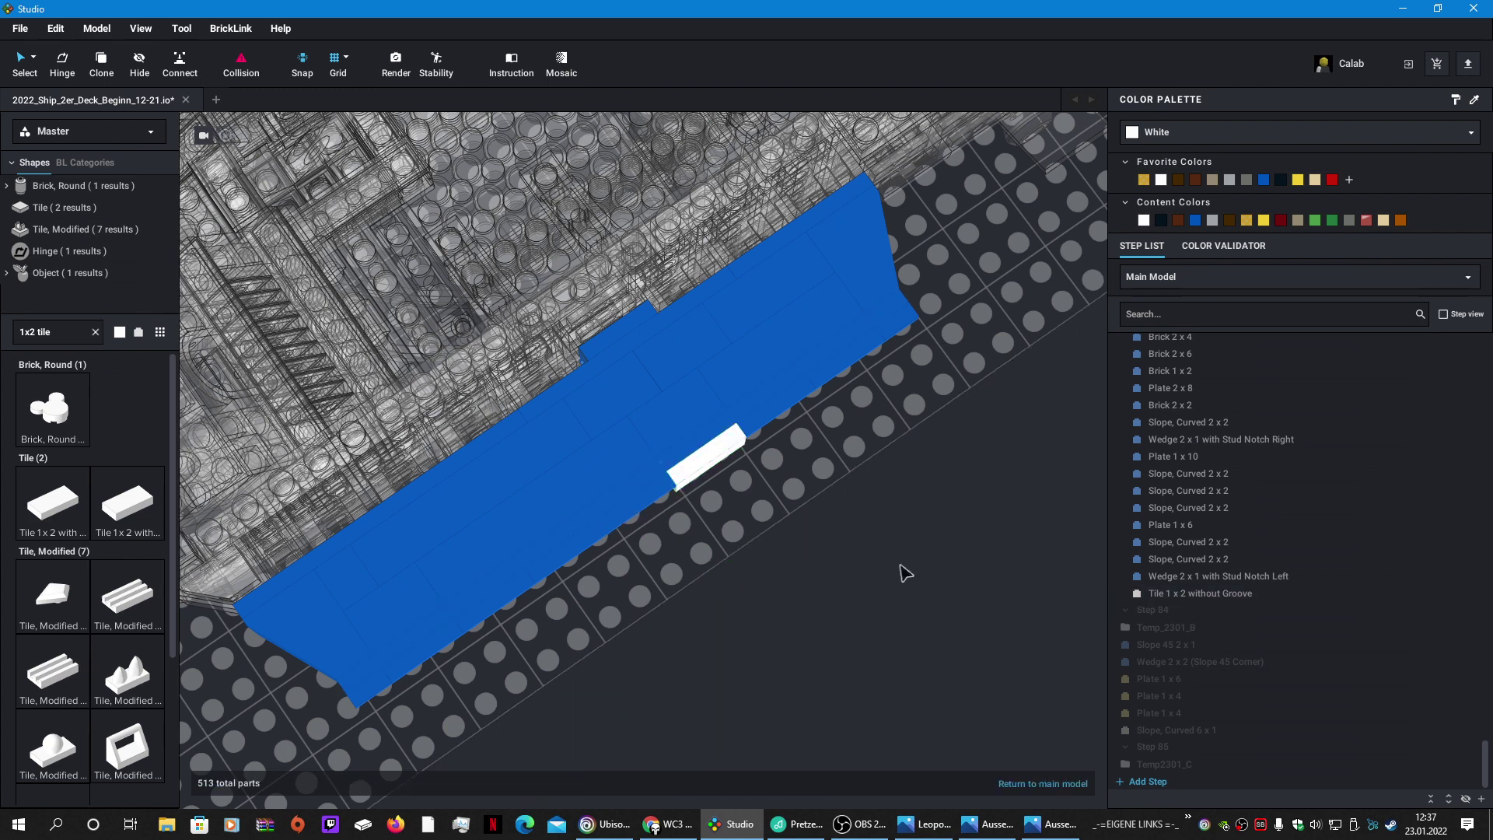
{"action": "left_click", "coordinate": [713, 466]}
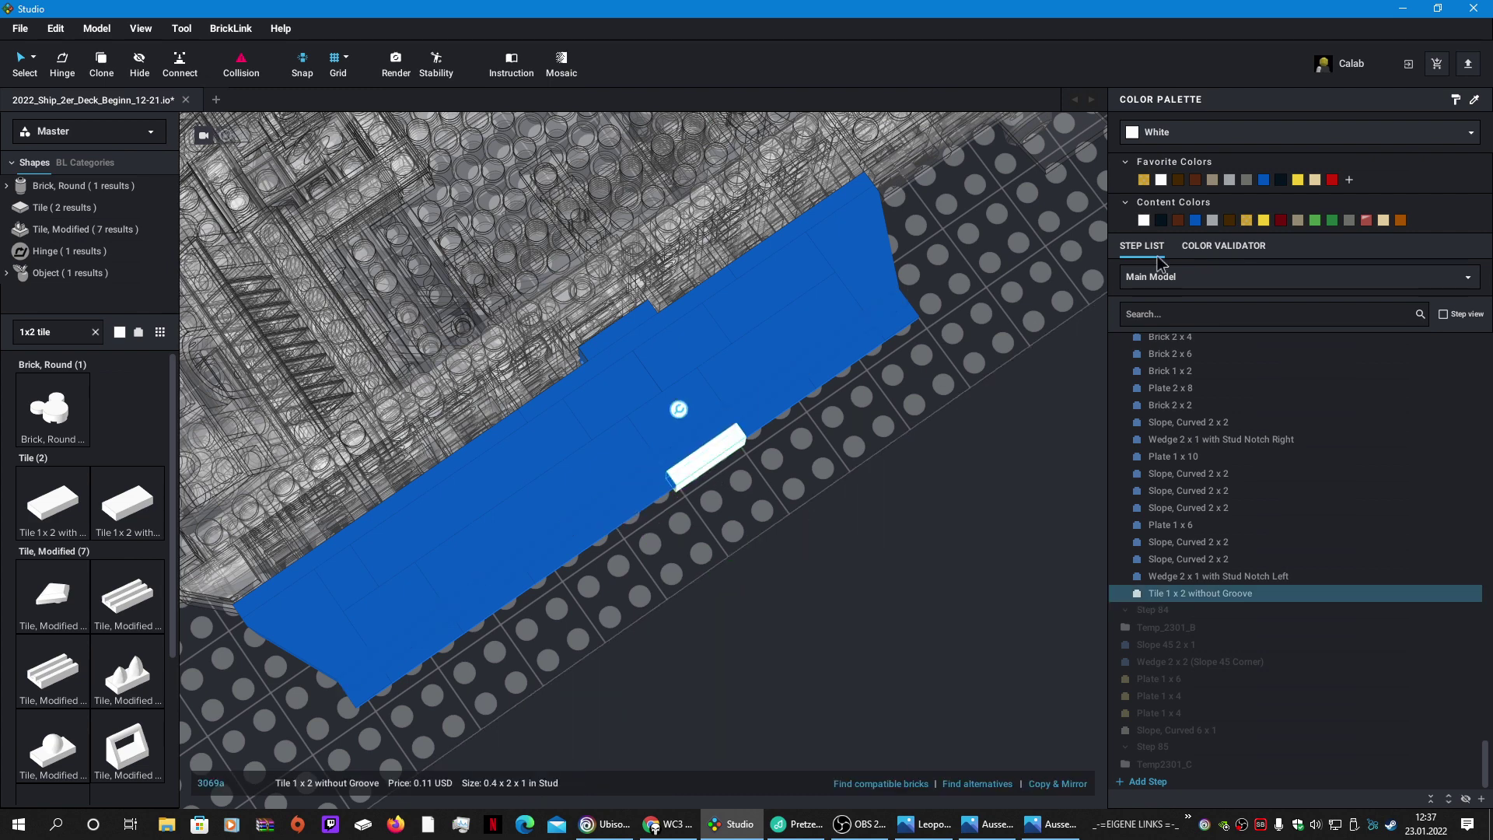
{"action": "left_click", "coordinate": [925, 533]}
Step: Leave the blue side wall submodel and return to the main model
{"action": "right_click_drag", "start_coordinate": [925, 533], "coordinate": [964, 544]}
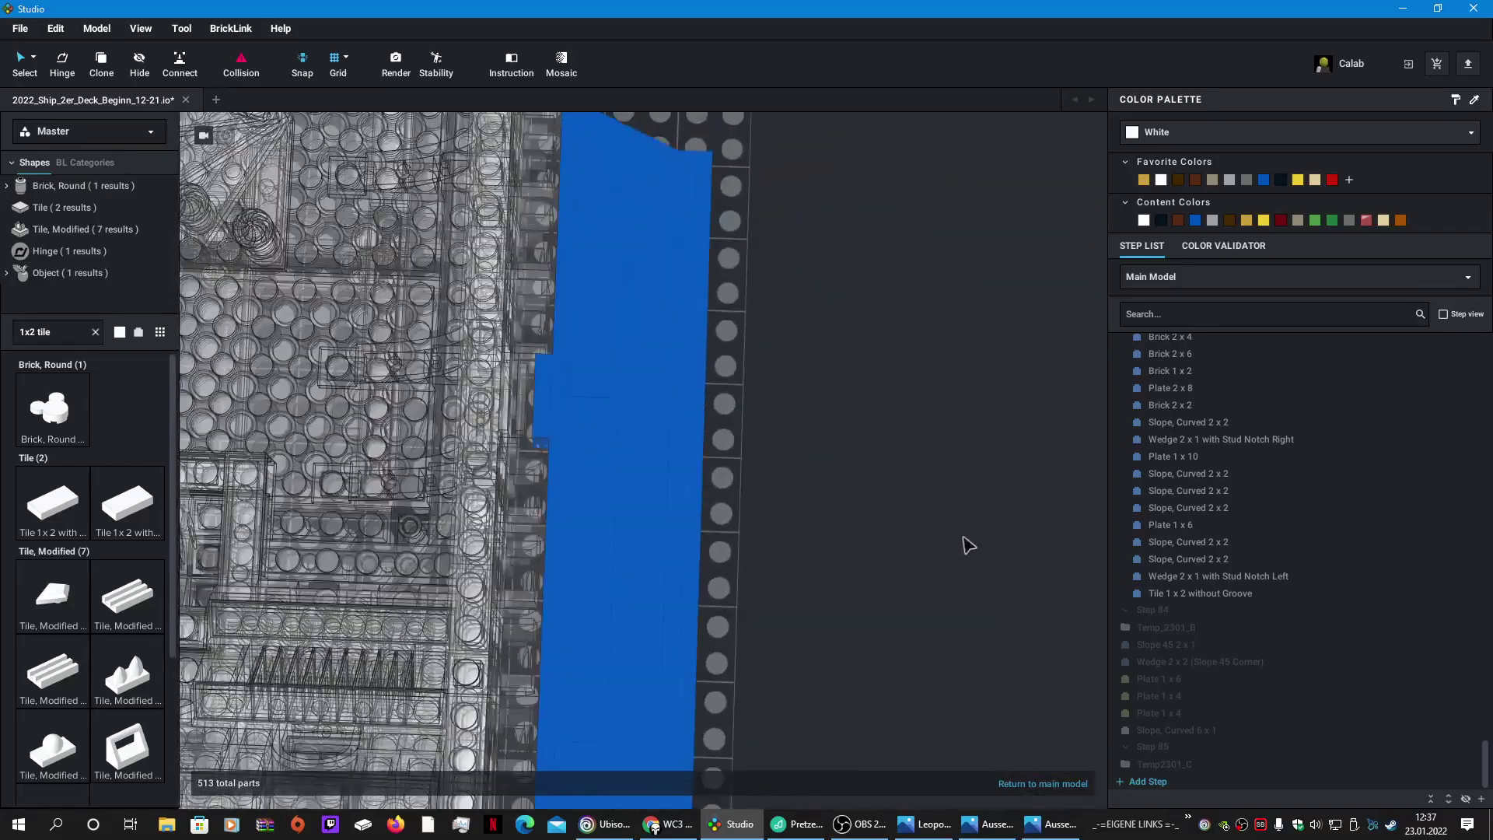
{"action": "left_click", "coordinate": [1038, 784]}
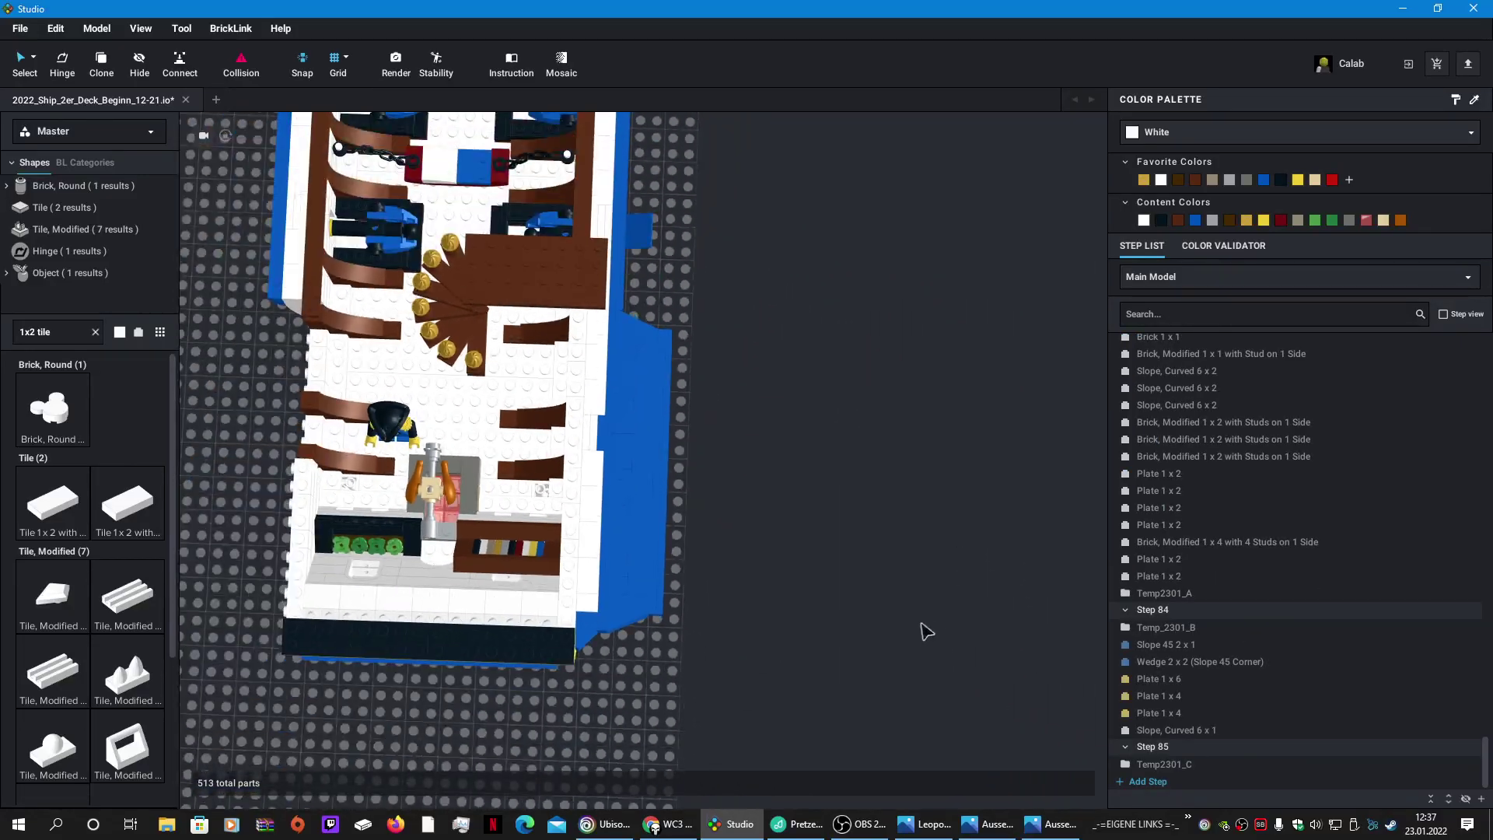
{"action": "right_click_drag", "start_coordinate": [925, 630], "coordinate": [825, 550]}
{"action": "scroll", "coordinate": [825, 550], "scroll_direction": "down", "scroll_amount": 10}
{"action": "left_click_drag", "start_coordinate": [382, 374], "coordinate": [811, 220]}
{"action": "left_click", "coordinate": [753, 550]}
{"action": "right_click_drag", "start_coordinate": [753, 551], "coordinate": [700, 524]}
{"action": "scroll", "coordinate": [605, 502], "scroll_direction": "up", "scroll_amount": 8}
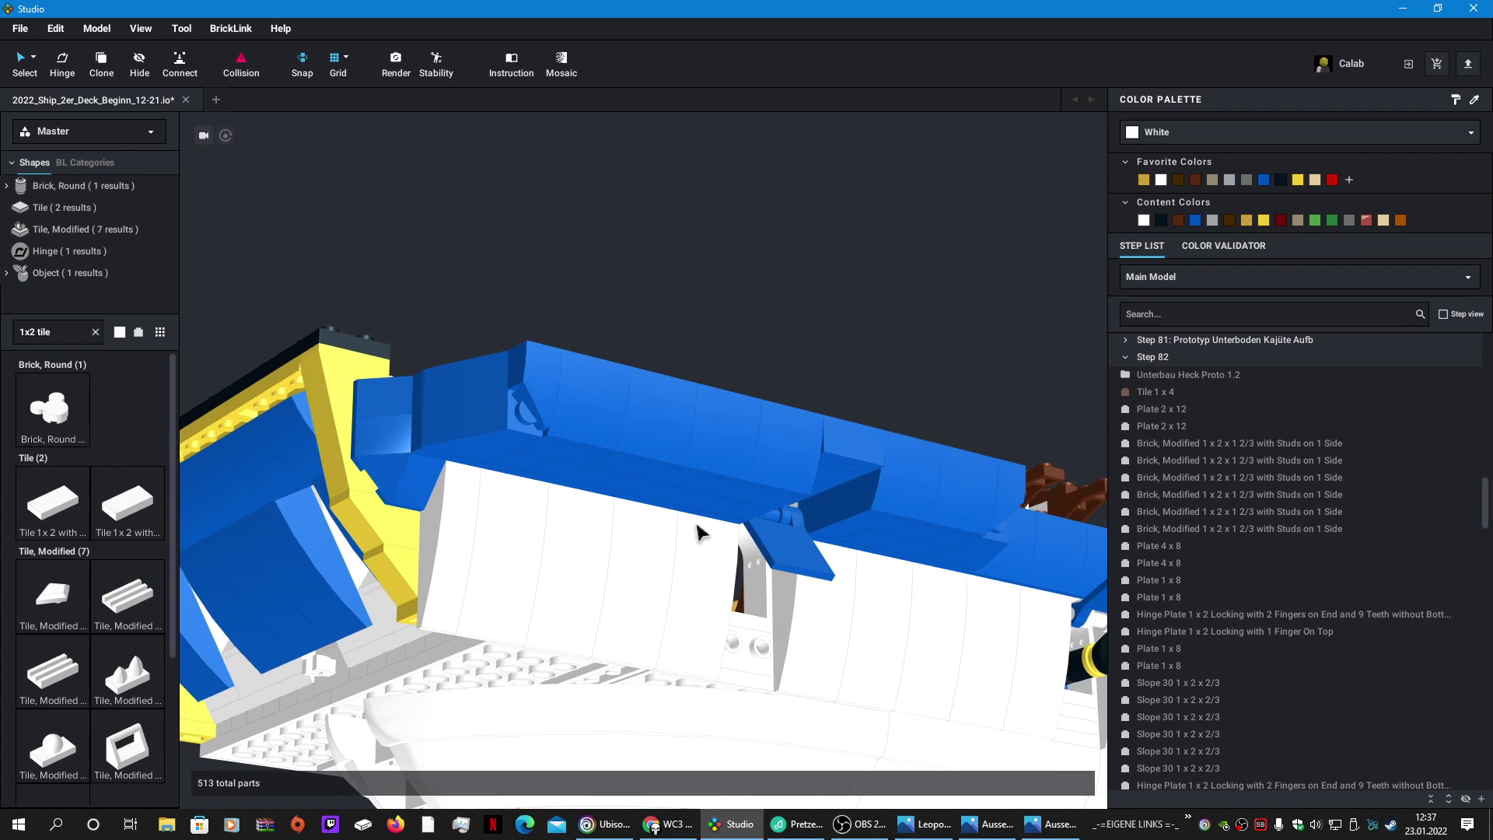
Step: Open the render setup and frame the shot on the blue side wall with its flag and the white hull below
{"action": "left_click", "coordinate": [397, 66]}
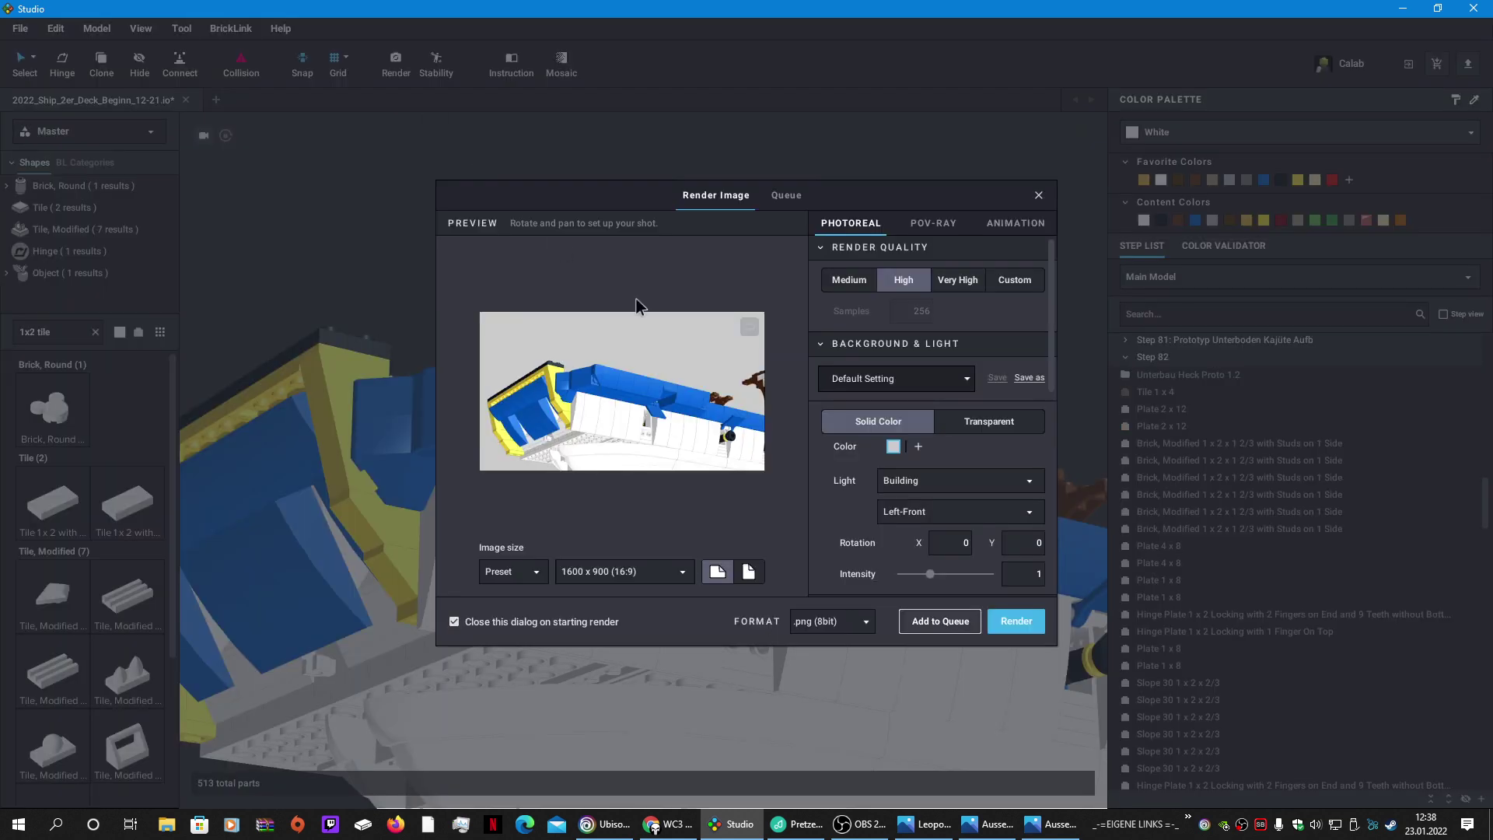
{"action": "middle_click_drag", "start_coordinate": [645, 433], "coordinate": [634, 386]}
{"action": "scroll", "coordinate": [635, 395], "scroll_direction": "up", "scroll_amount": 4}
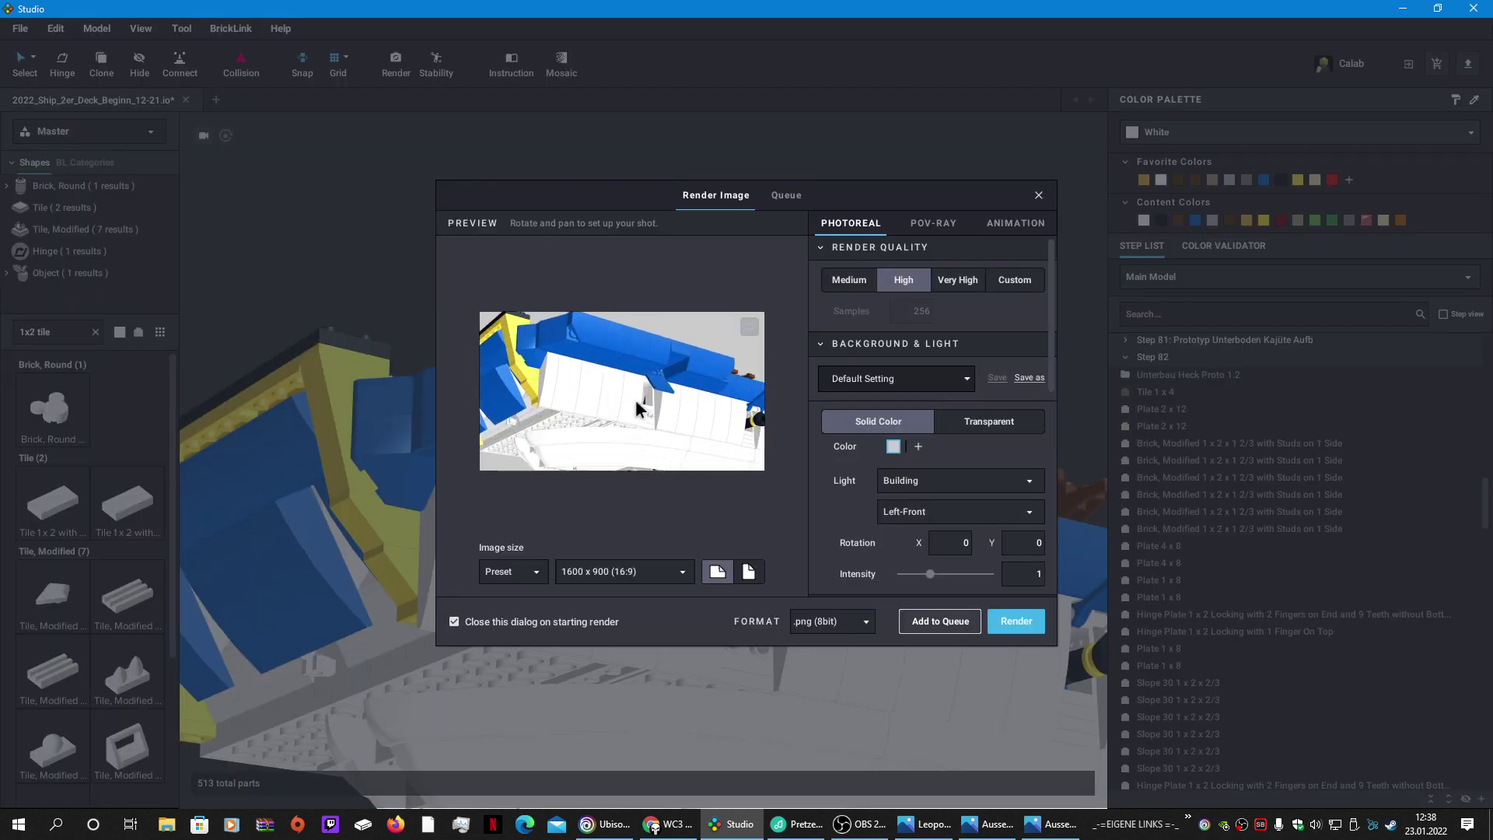
{"action": "mouse_move", "coordinate": [643, 413]}
{"action": "right_mouse_down"}
{"action": "mouse_move", "coordinate": [628, 421]}
{"action": "mouse_move", "coordinate": [648, 428]}
{"action": "mouse_move", "coordinate": [610, 421]}
{"action": "mouse_move", "coordinate": [627, 431]}
{"action": "right_mouse_up"}
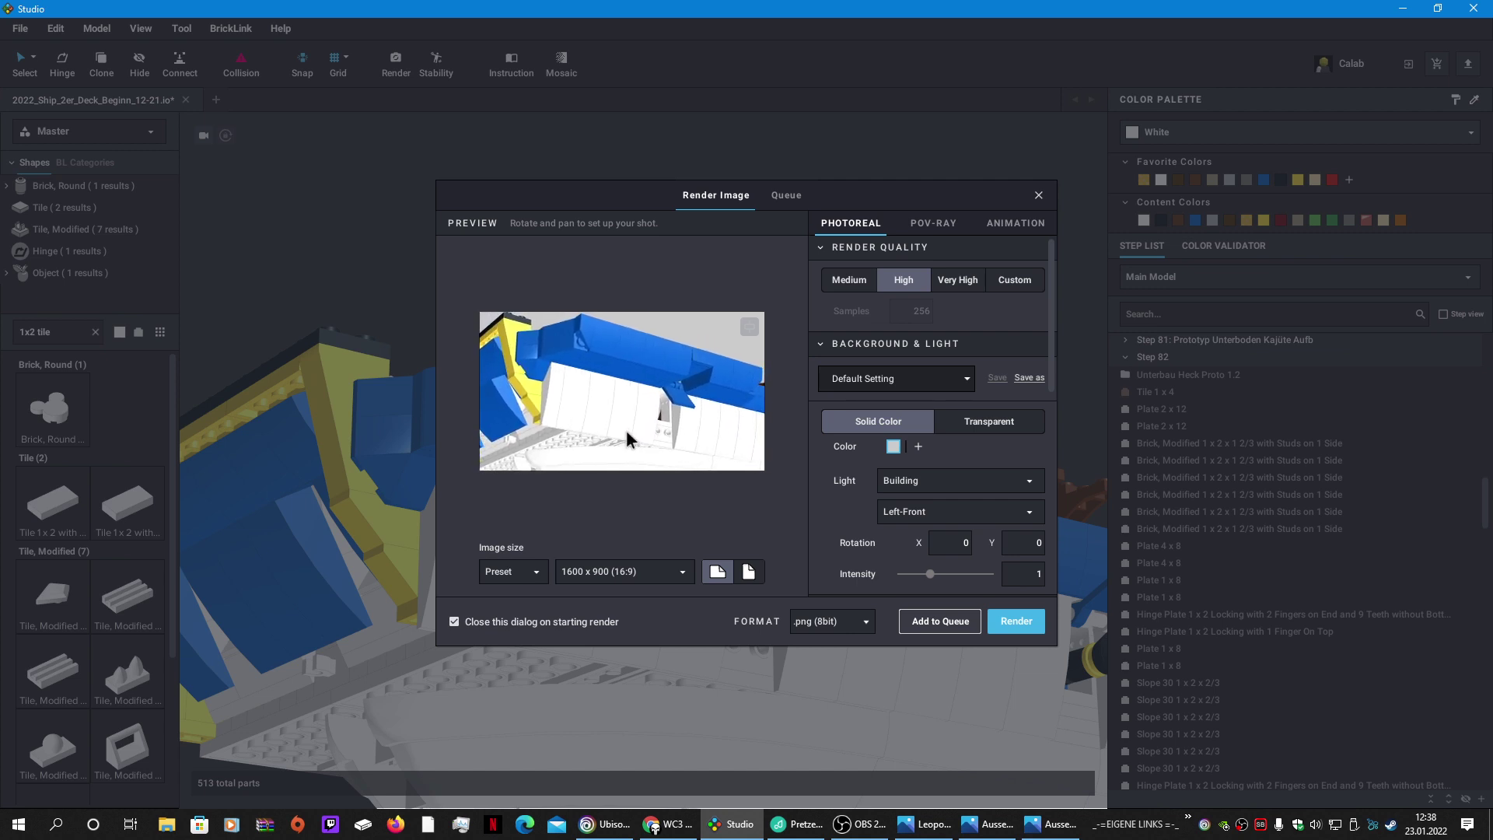
Step: Start the render and save it as Aussenboot Wand 56.png in the Ernsthaft Try 2022 folder
{"action": "left_click", "coordinate": [1037, 632]}
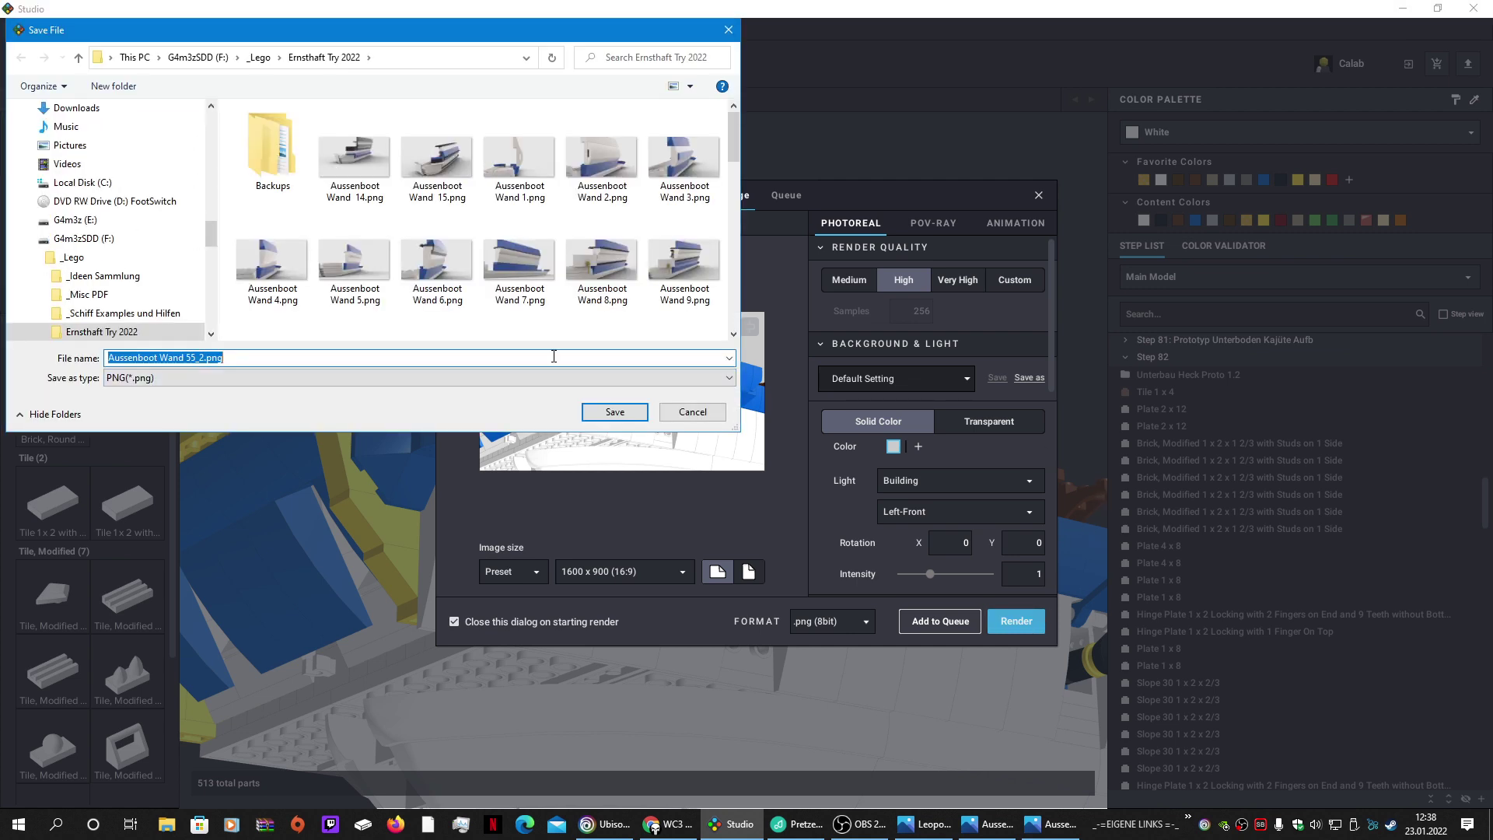
{"action": "left_click", "coordinate": [355, 303]}
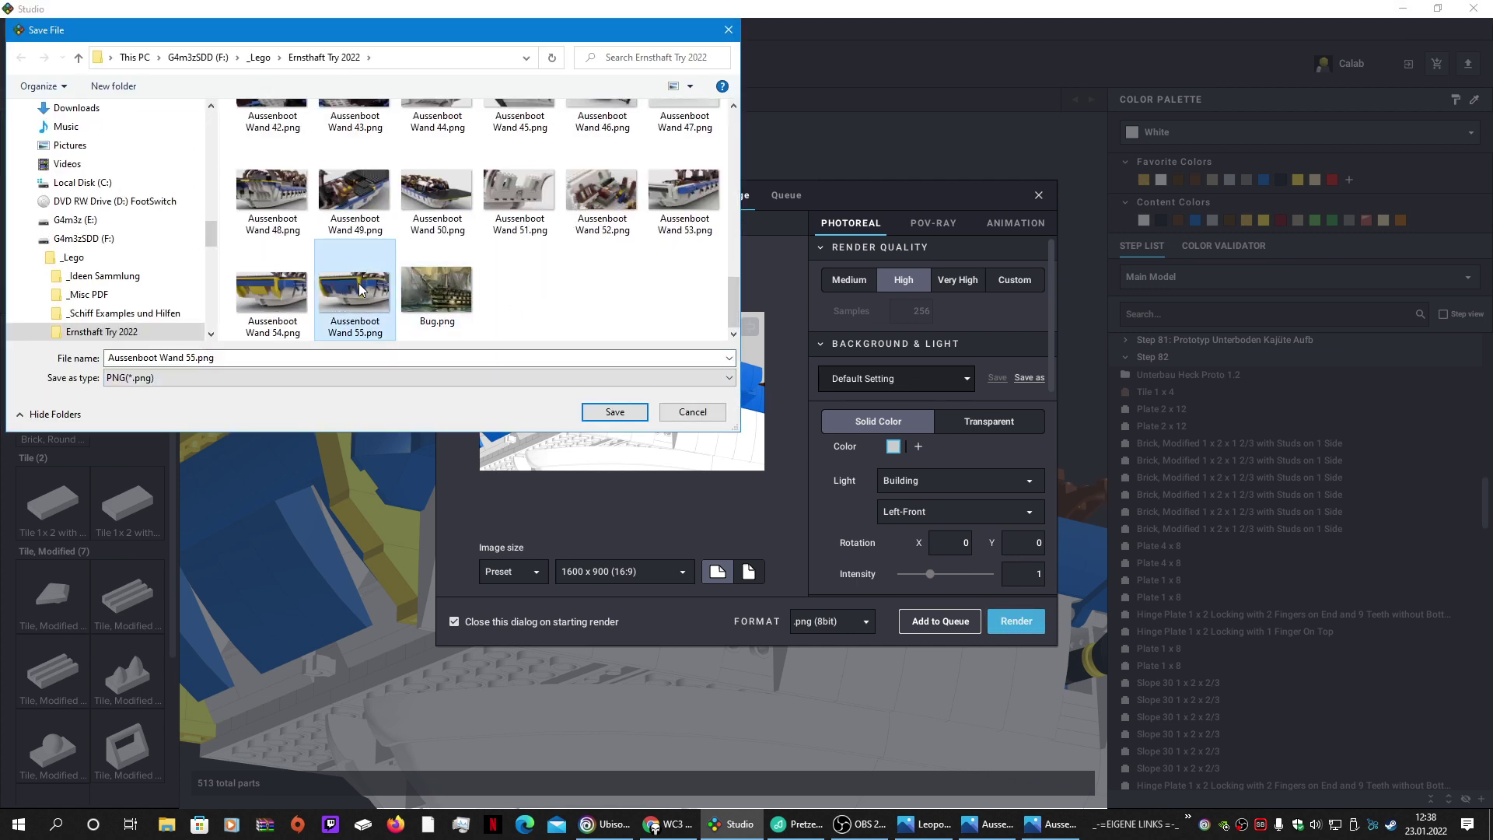
{"action": "left_click", "coordinate": [196, 359]}
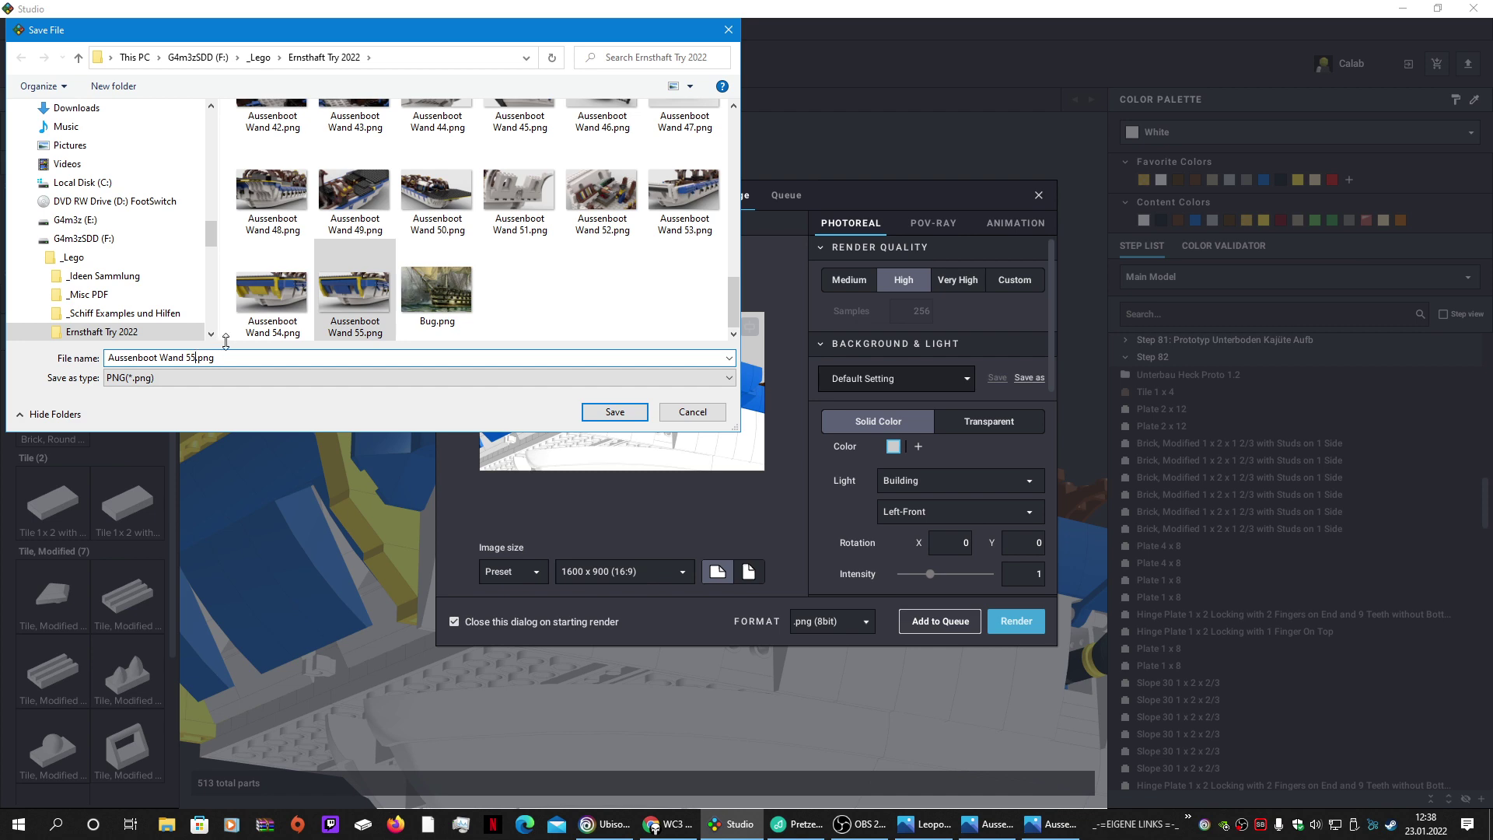
{"action": "key", "text": "BackSpace"}
{"action": "type", "text": "6"}
{"action": "left_click", "coordinate": [613, 412]}
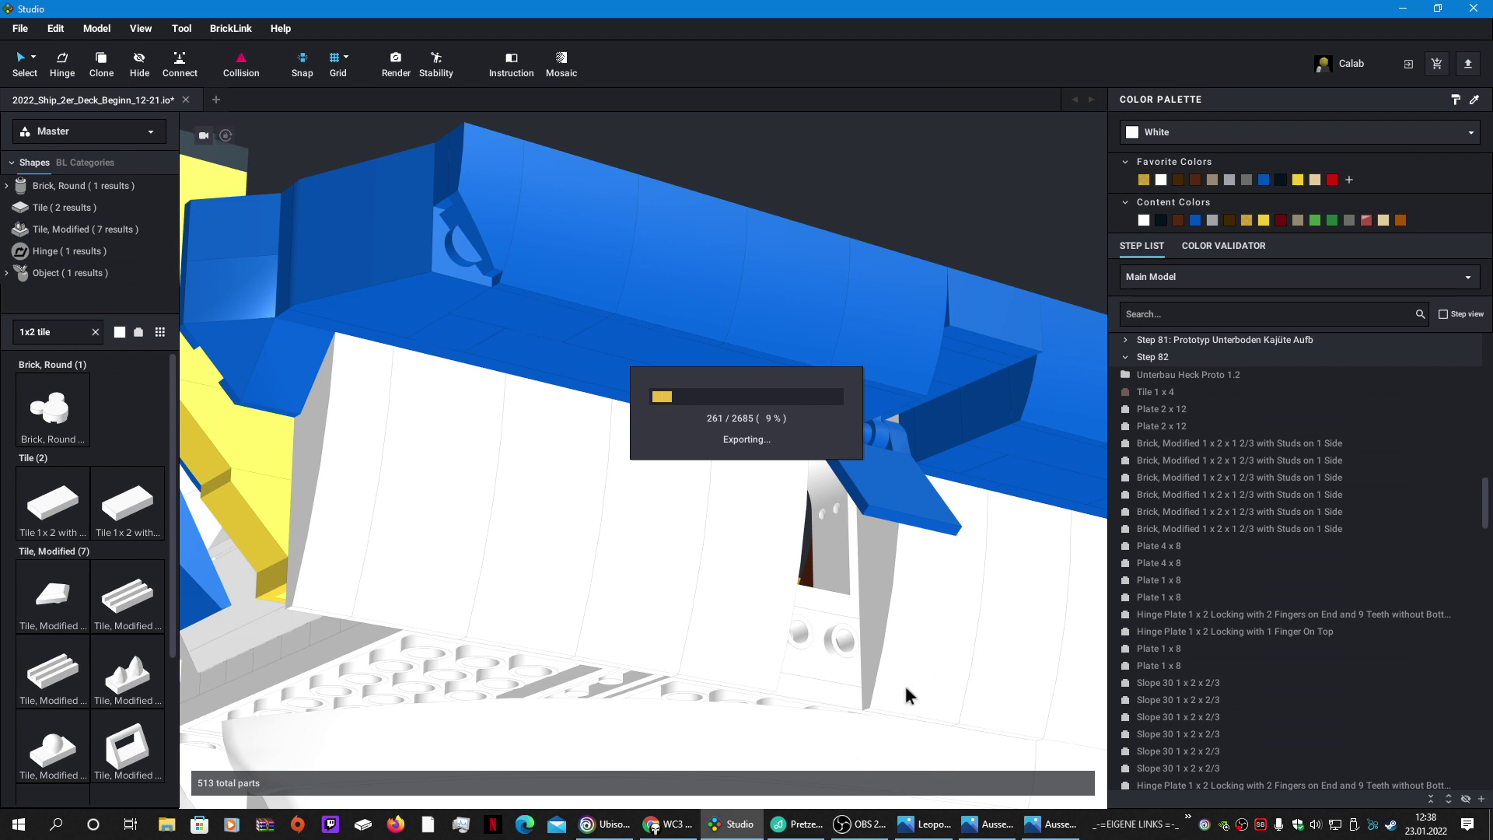
Step: Check the running render in the maximized Eyesight renderer window and return to Studio
{"action": "left_click", "coordinate": [655, 826]}
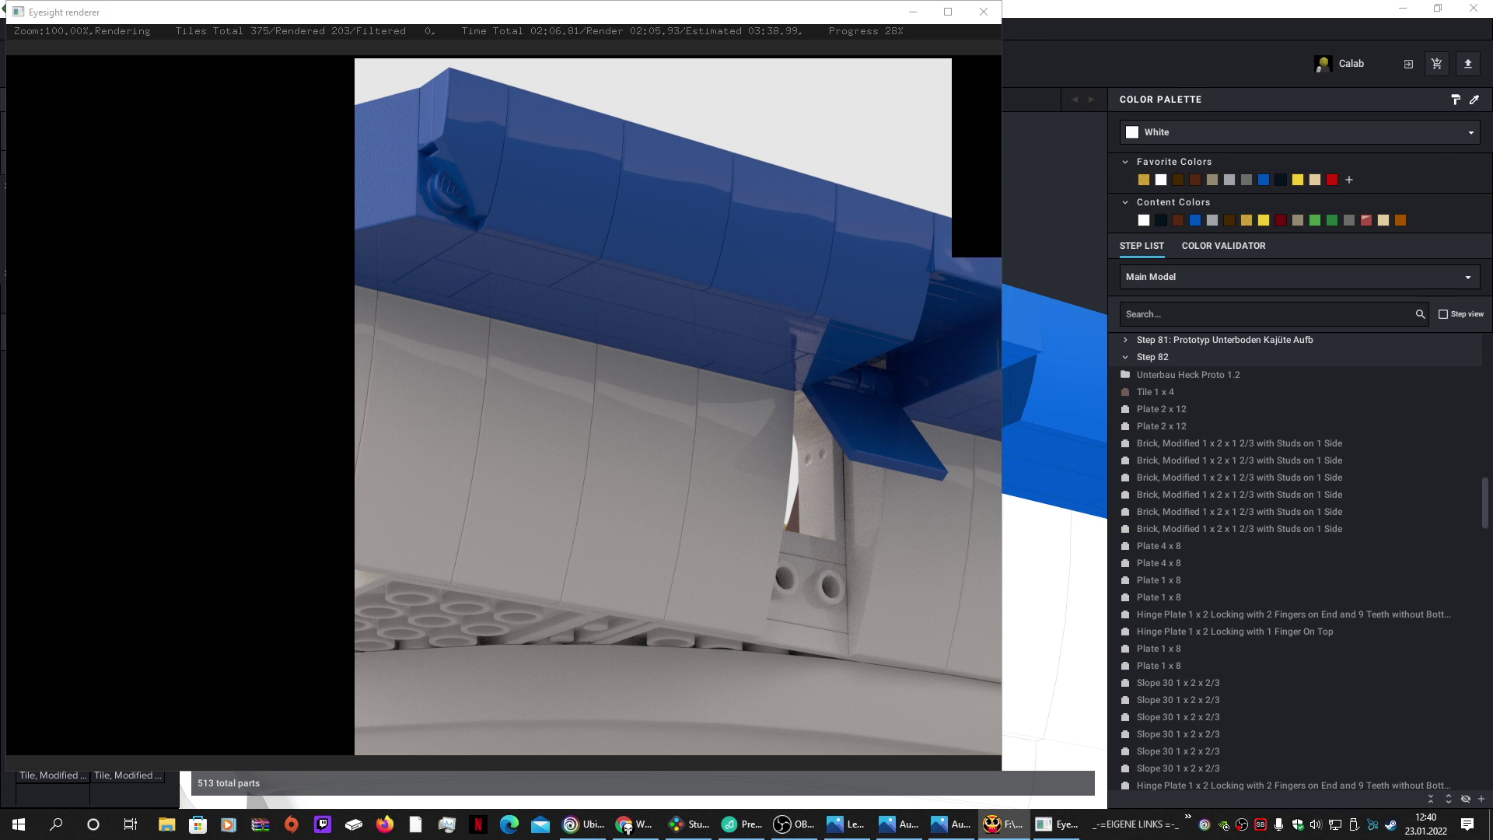
{"action": "left_click", "coordinate": [948, 11]}
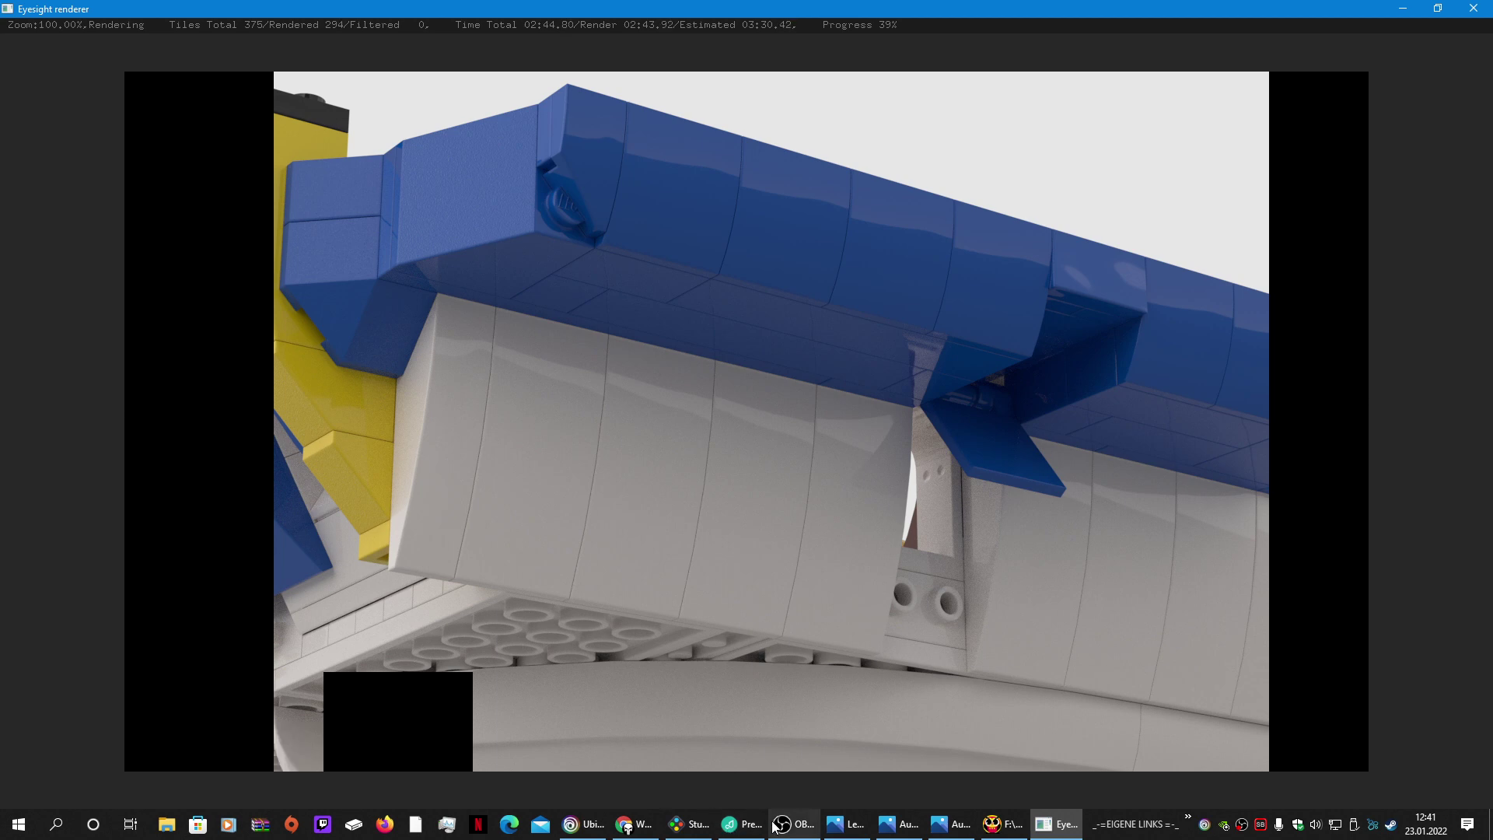
{"action": "left_click", "coordinate": [689, 824]}
Step: Search for 1x2 plate, attach a Plate 1 x 2 under the lower end of the stern's yellow edge and recolor it yellow
{"action": "right_click_drag", "start_coordinate": [640, 676], "coordinate": [713, 678]}
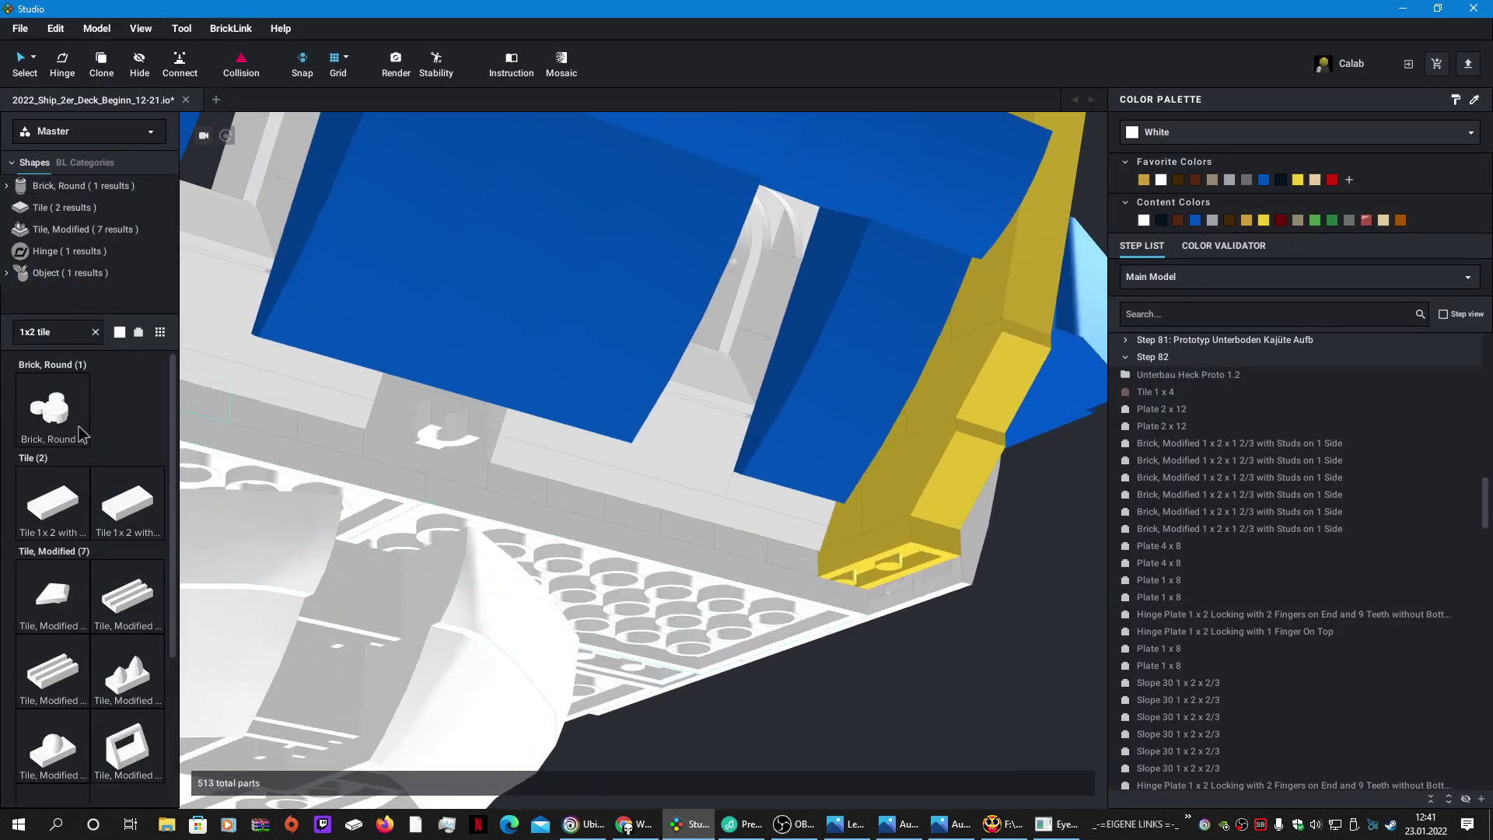
{"action": "left_click", "coordinate": [78, 333]}
{"action": "key", "text": "BackSpace"}
{"action": "key", "text": "BackSpace"}
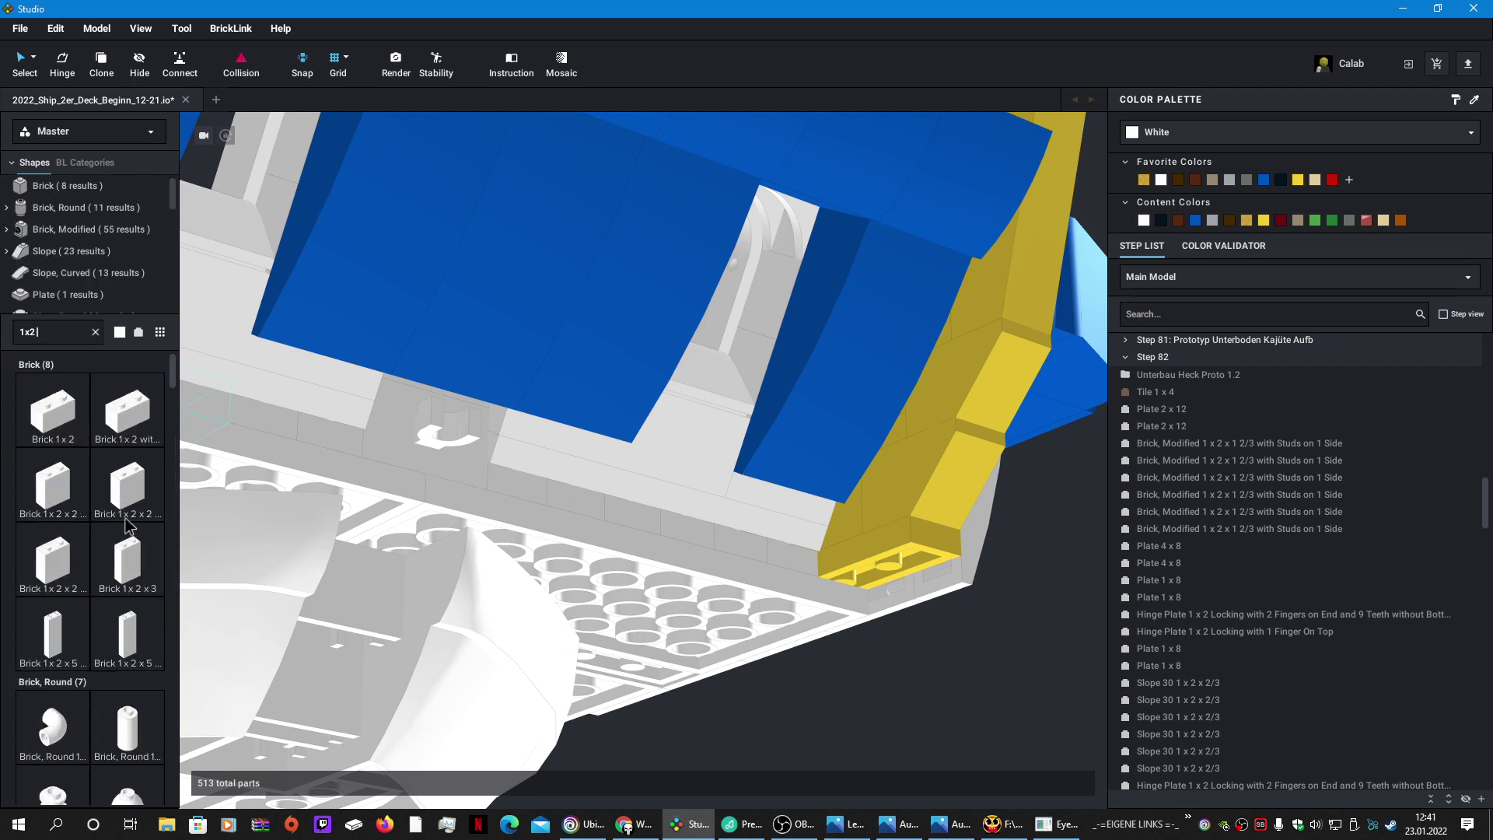
{"action": "type", "text": "plate"}
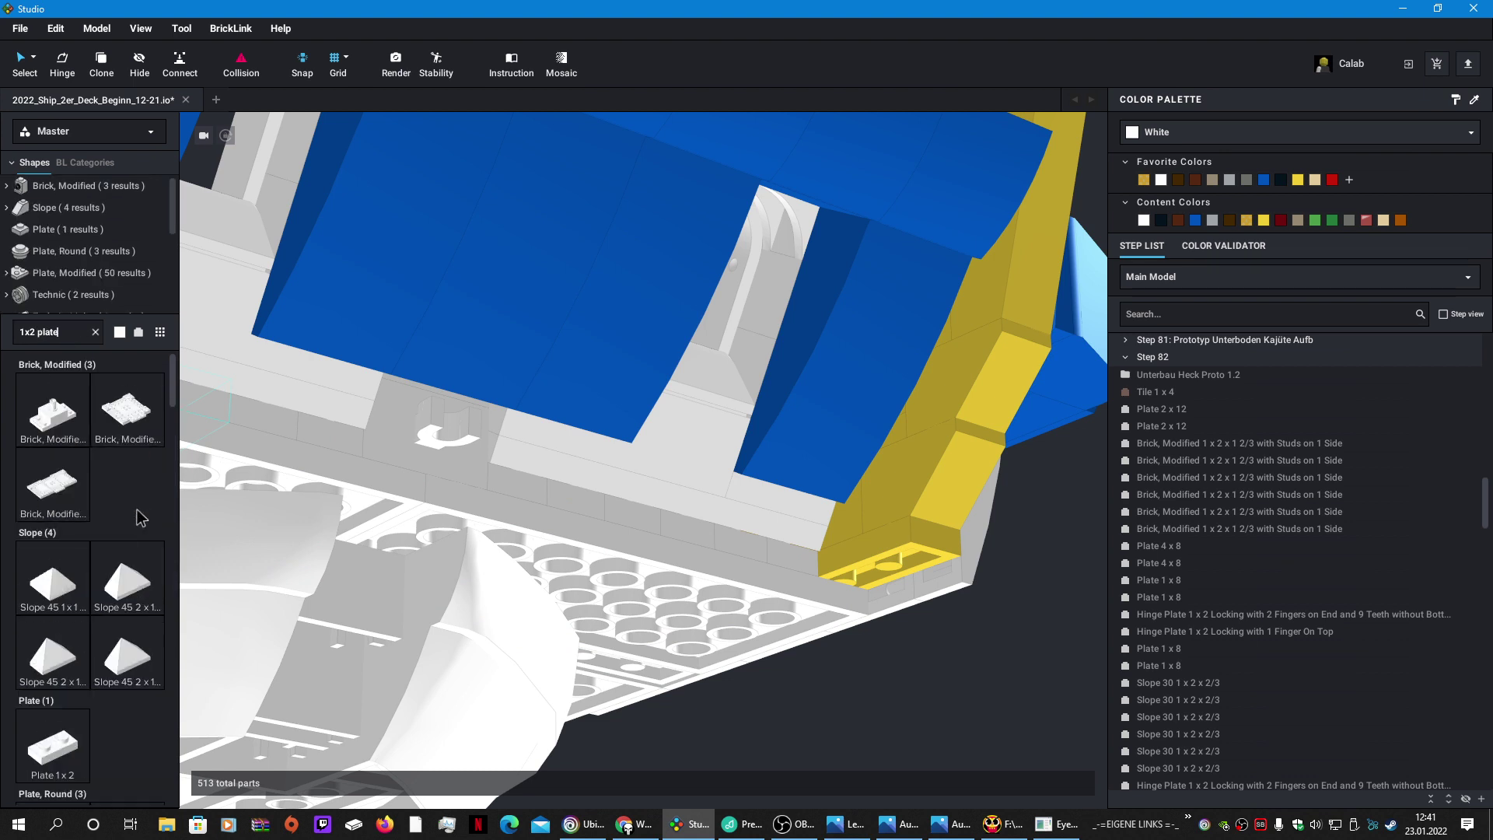
{"action": "left_click_drag", "start_coordinate": [87, 580], "coordinate": [900, 605]}
{"action": "left_click", "coordinate": [899, 605]}
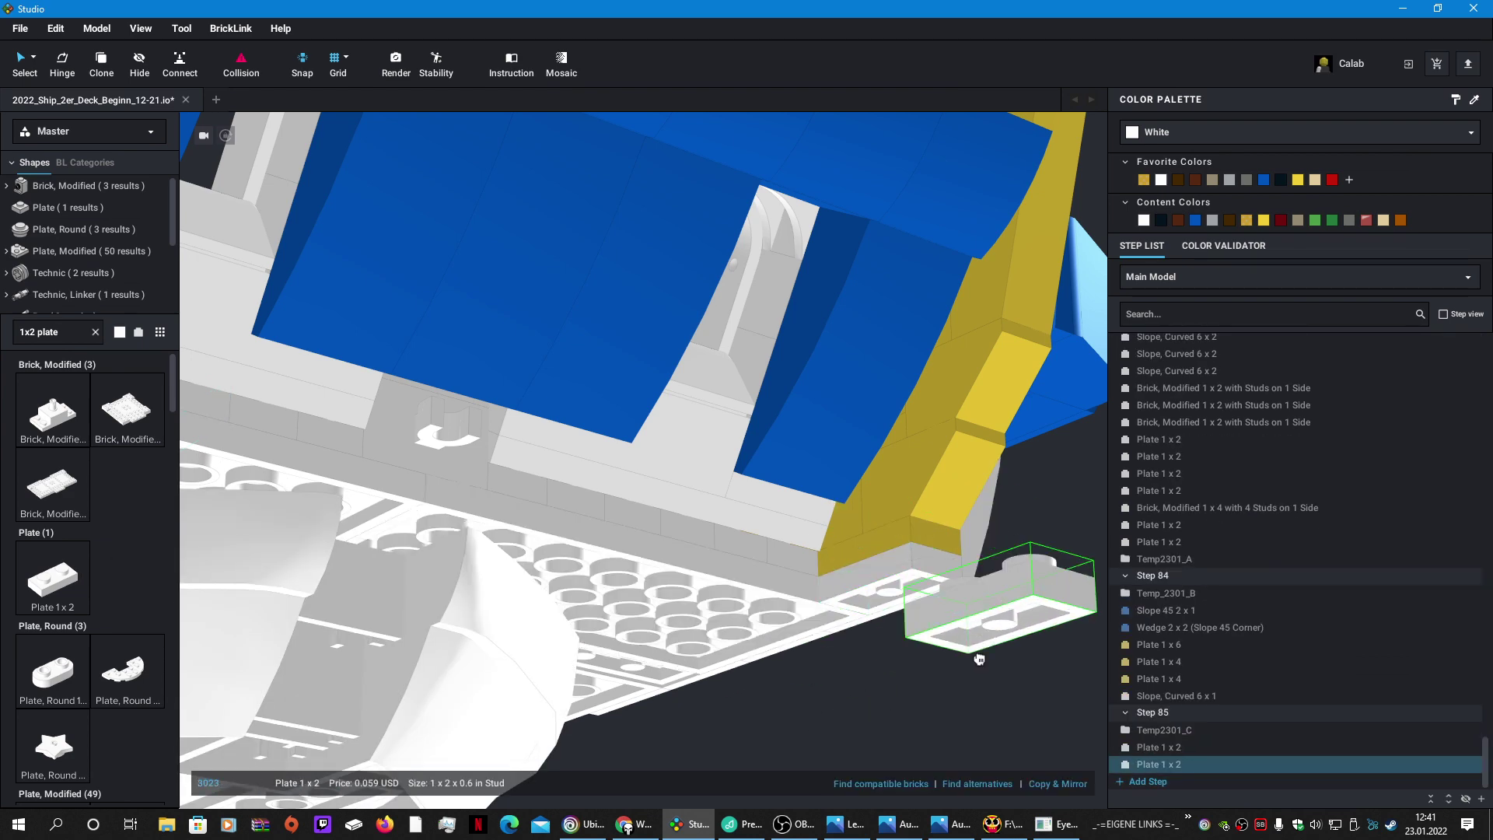
{"action": "key", "text": "Escape"}
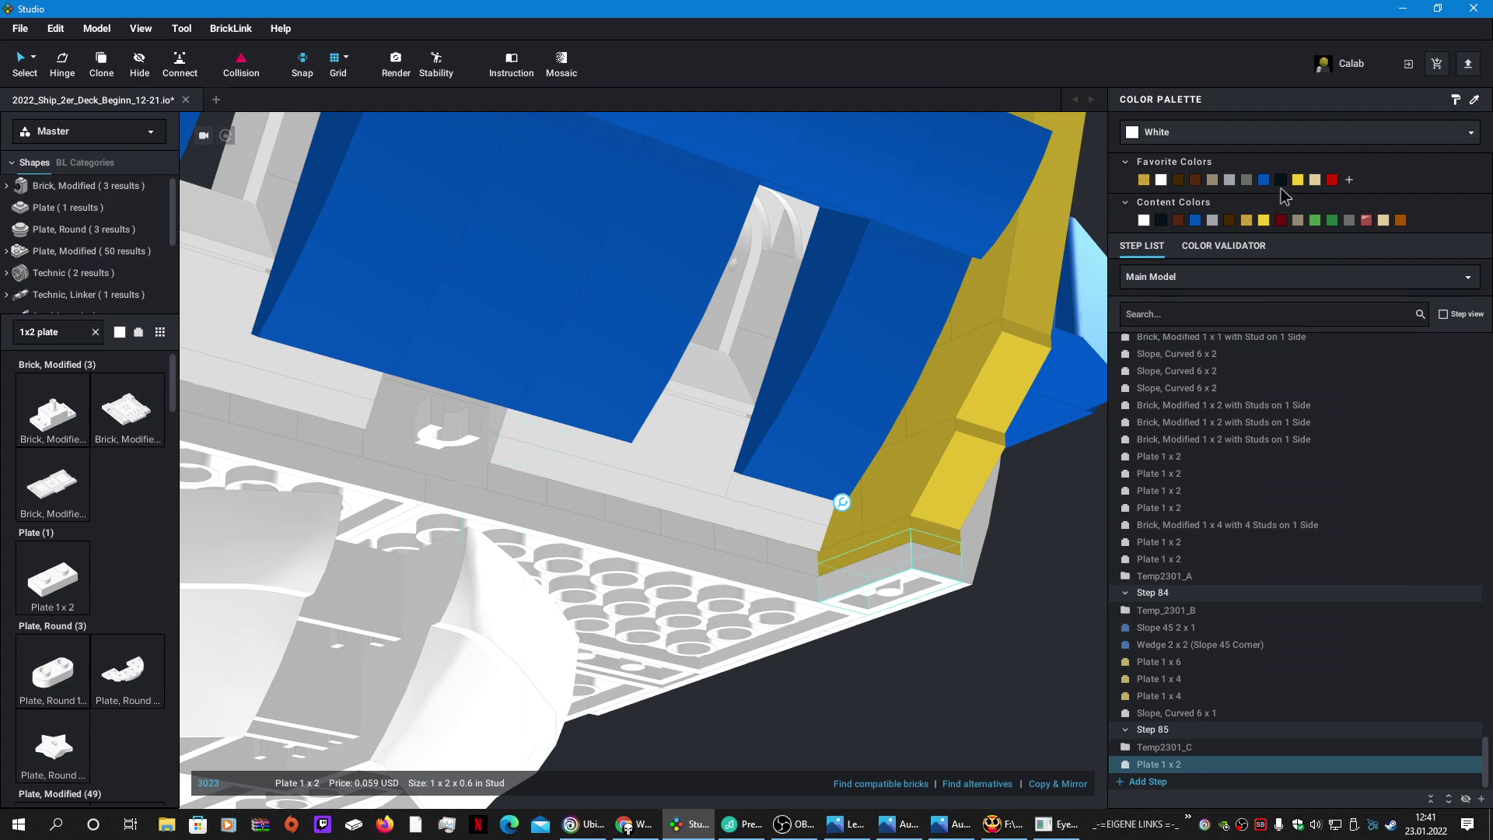
{"action": "left_click", "coordinate": [1299, 184]}
{"action": "left_click", "coordinate": [1035, 573]}
Step: Clone the yellow Plate 1 x 2 to the lower end of the yellow edge on the stern's opposite side
{"action": "right_click_drag", "start_coordinate": [1033, 573], "coordinate": [968, 622]}
{"action": "scroll", "coordinate": [956, 622], "scroll_direction": "down", "scroll_amount": 2}
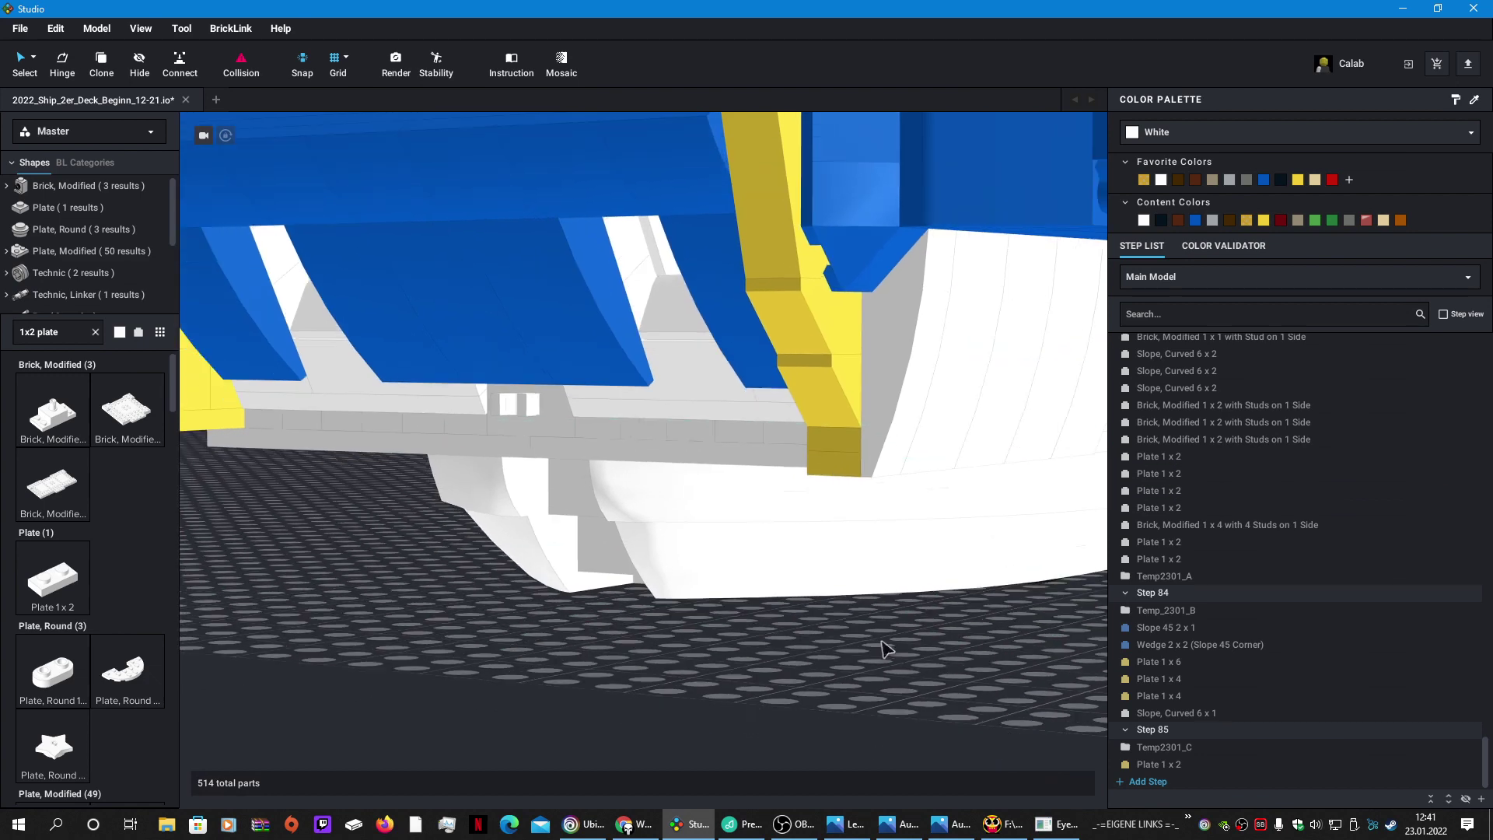
{"action": "left_click", "coordinate": [823, 464]}
{"action": "key", "text": "c"}
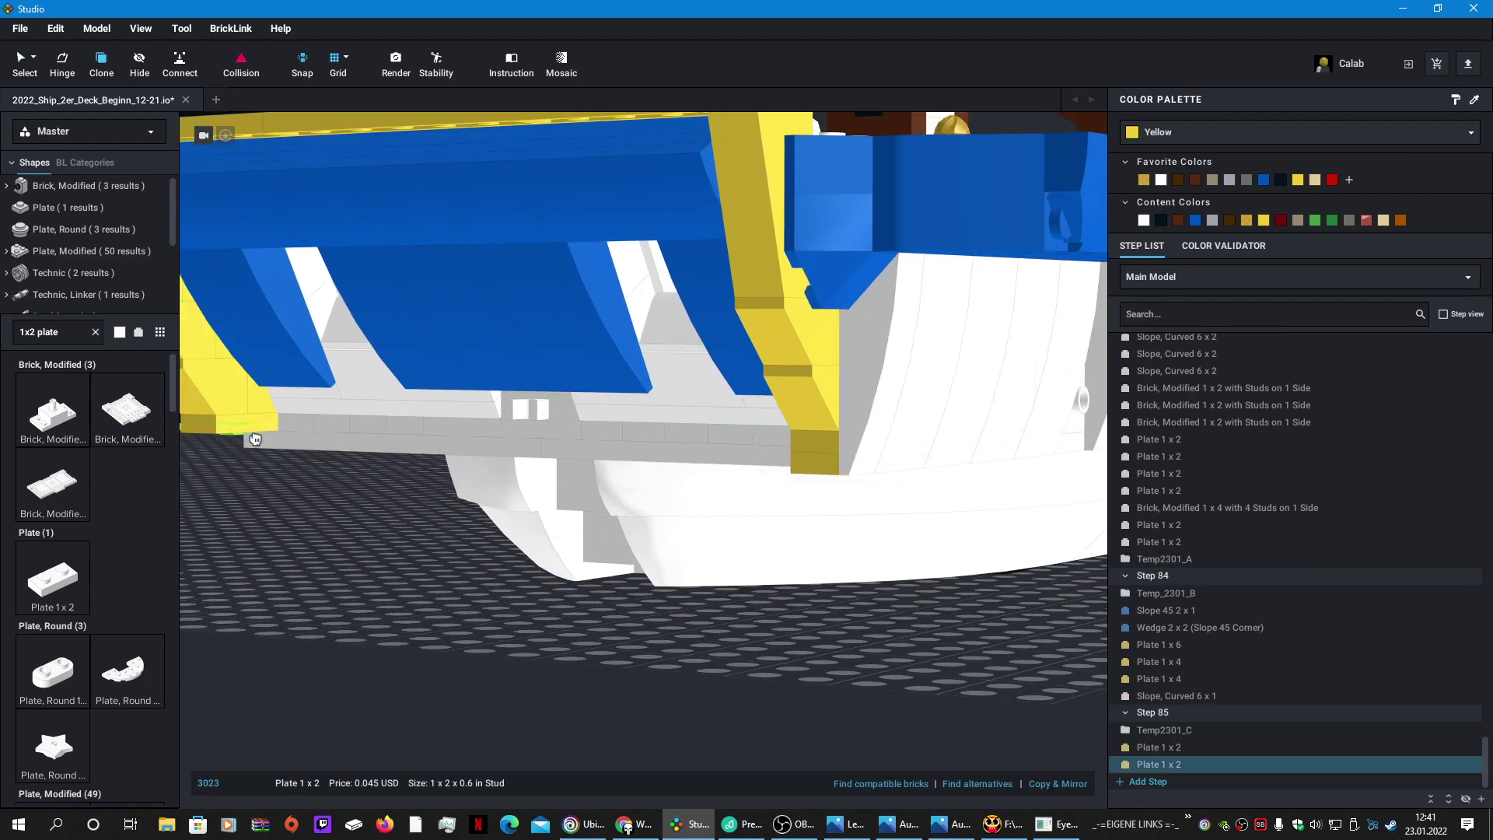
{"action": "left_click", "coordinate": [252, 441]}
{"action": "key", "text": "Escape"}
Step: Inspect the stern's yellow side profile, cabin interior and blue outer wall, and switch to the Eyesight renderer to check the render
{"action": "mouse_move", "coordinate": [340, 535]}
{"action": "right_mouse_down"}
{"action": "mouse_move", "coordinate": [427, 540]}
{"action": "mouse_move", "coordinate": [307, 548]}
{"action": "mouse_move", "coordinate": [433, 543]}
{"action": "mouse_move", "coordinate": [331, 542]}
{"action": "mouse_move", "coordinate": [252, 572]}
{"action": "mouse_move", "coordinate": [190, 567]}
{"action": "mouse_move", "coordinate": [339, 559]}
{"action": "mouse_move", "coordinate": [322, 517]}
{"action": "mouse_move", "coordinate": [370, 530]}
{"action": "right_mouse_up"}
{"action": "scroll", "coordinate": [325, 542], "scroll_direction": "up", "scroll_amount": 3}
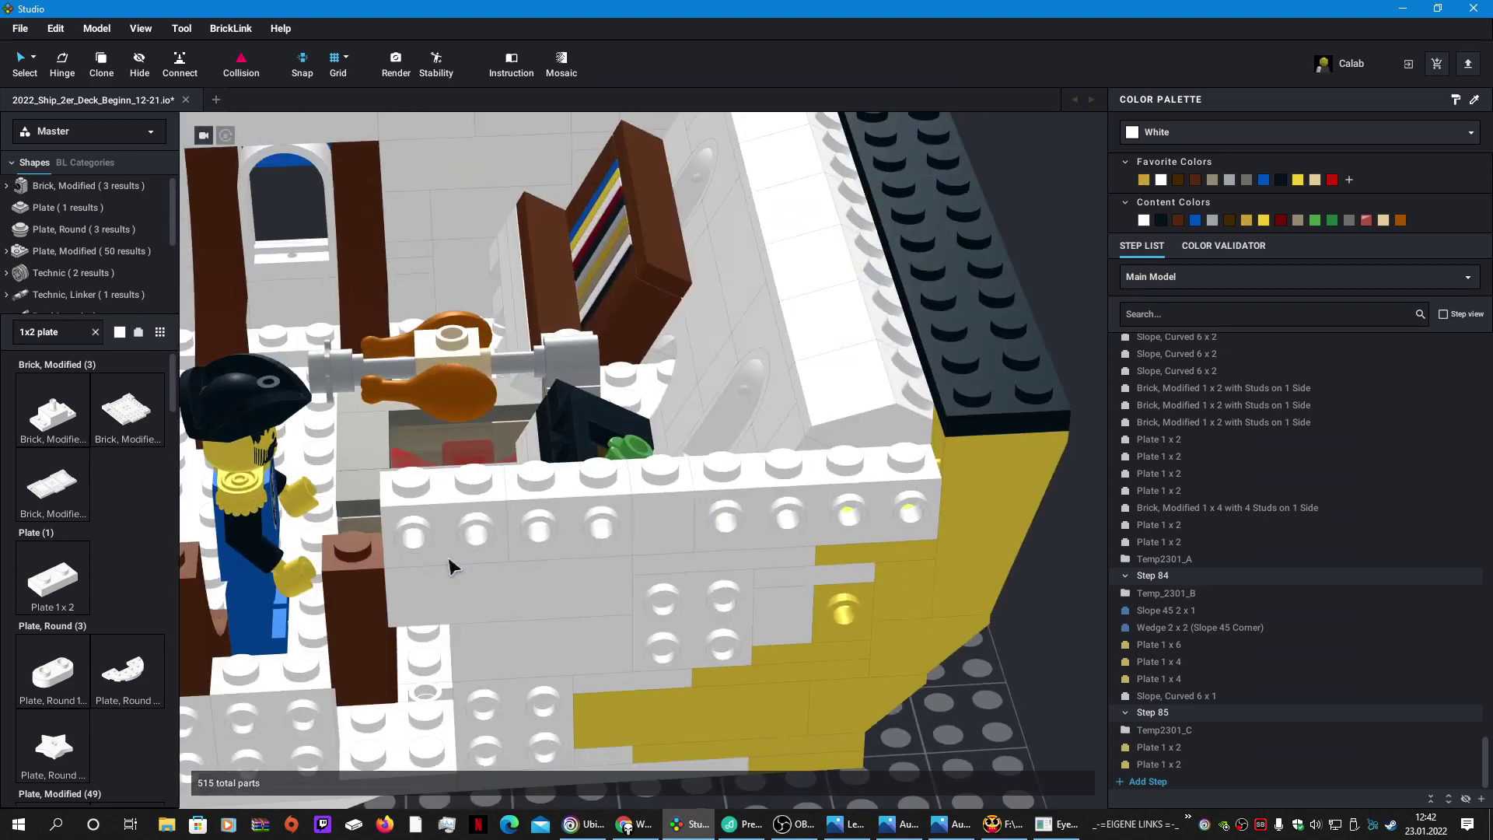
{"action": "right_click_drag", "start_coordinate": [449, 558], "coordinate": [498, 552]}
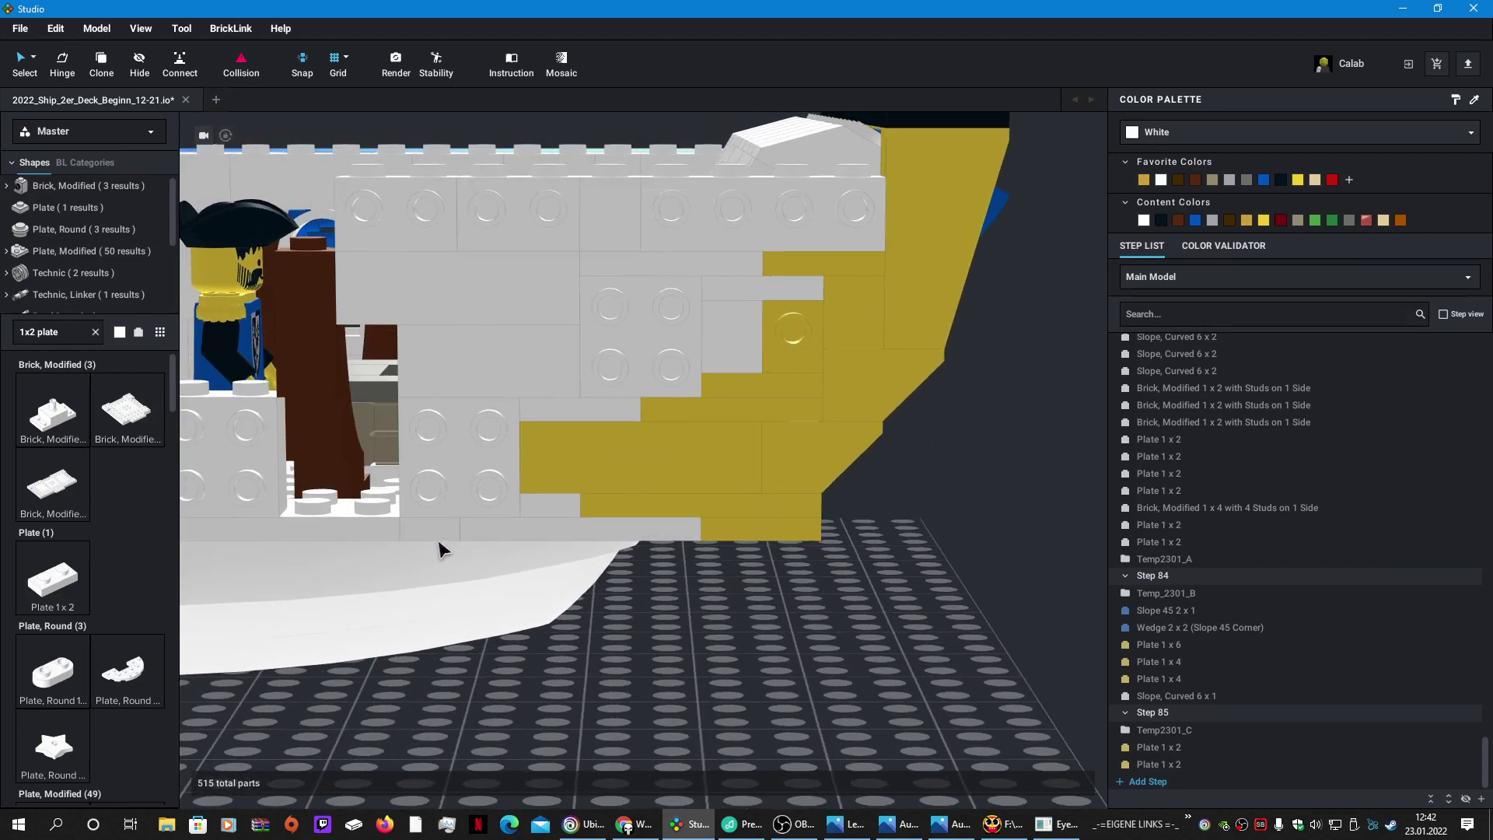
{"action": "mouse_move", "coordinate": [438, 542]}
{"action": "right_mouse_down"}
{"action": "mouse_move", "coordinate": [509, 568]}
{"action": "mouse_move", "coordinate": [542, 560]}
{"action": "mouse_move", "coordinate": [314, 568]}
{"action": "mouse_move", "coordinate": [394, 524]}
{"action": "mouse_move", "coordinate": [437, 550]}
{"action": "right_mouse_up"}
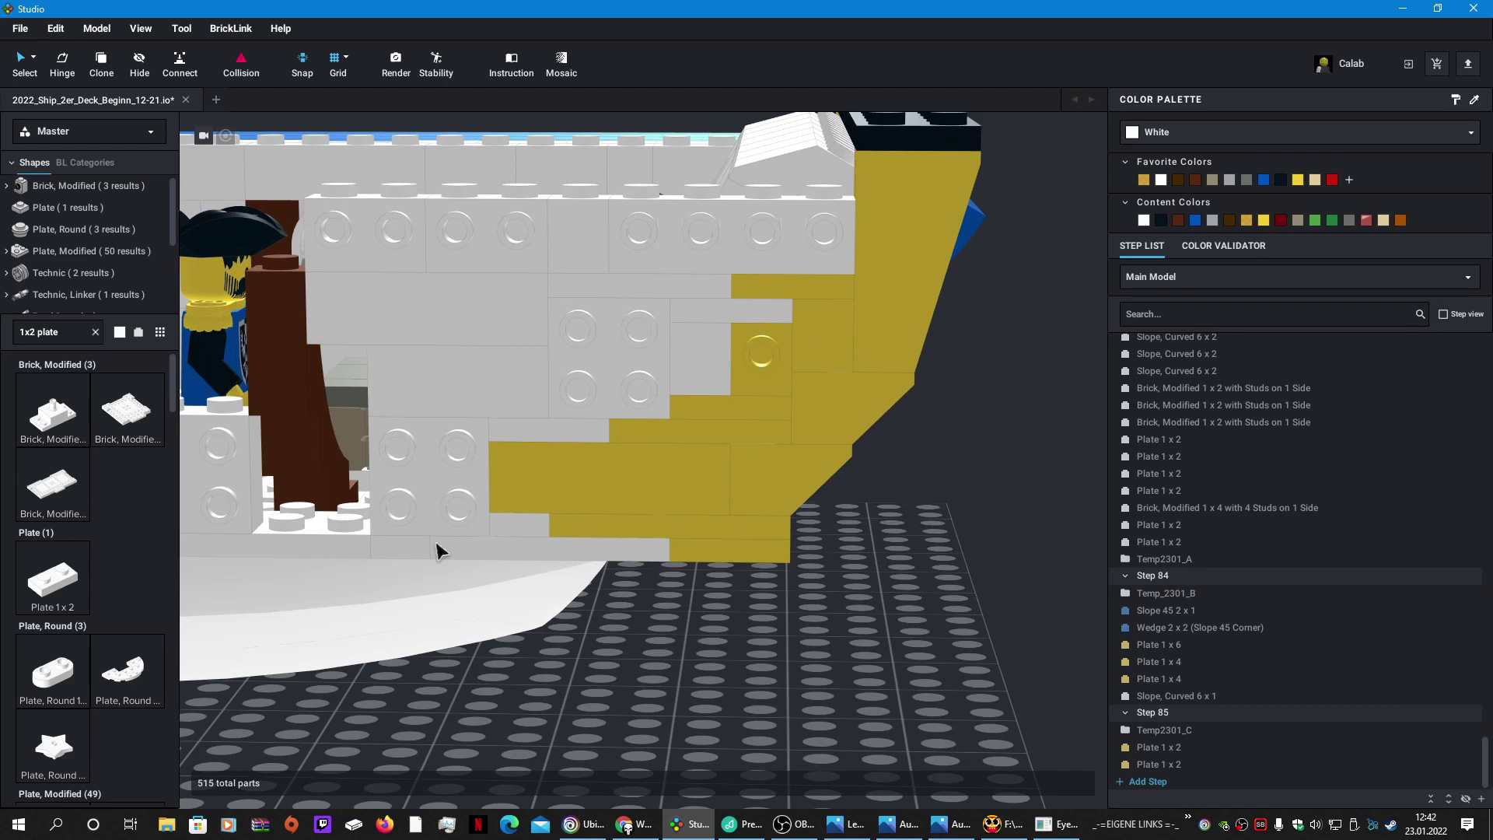
{"action": "right_click_drag", "start_coordinate": [438, 550], "coordinate": [505, 569]}
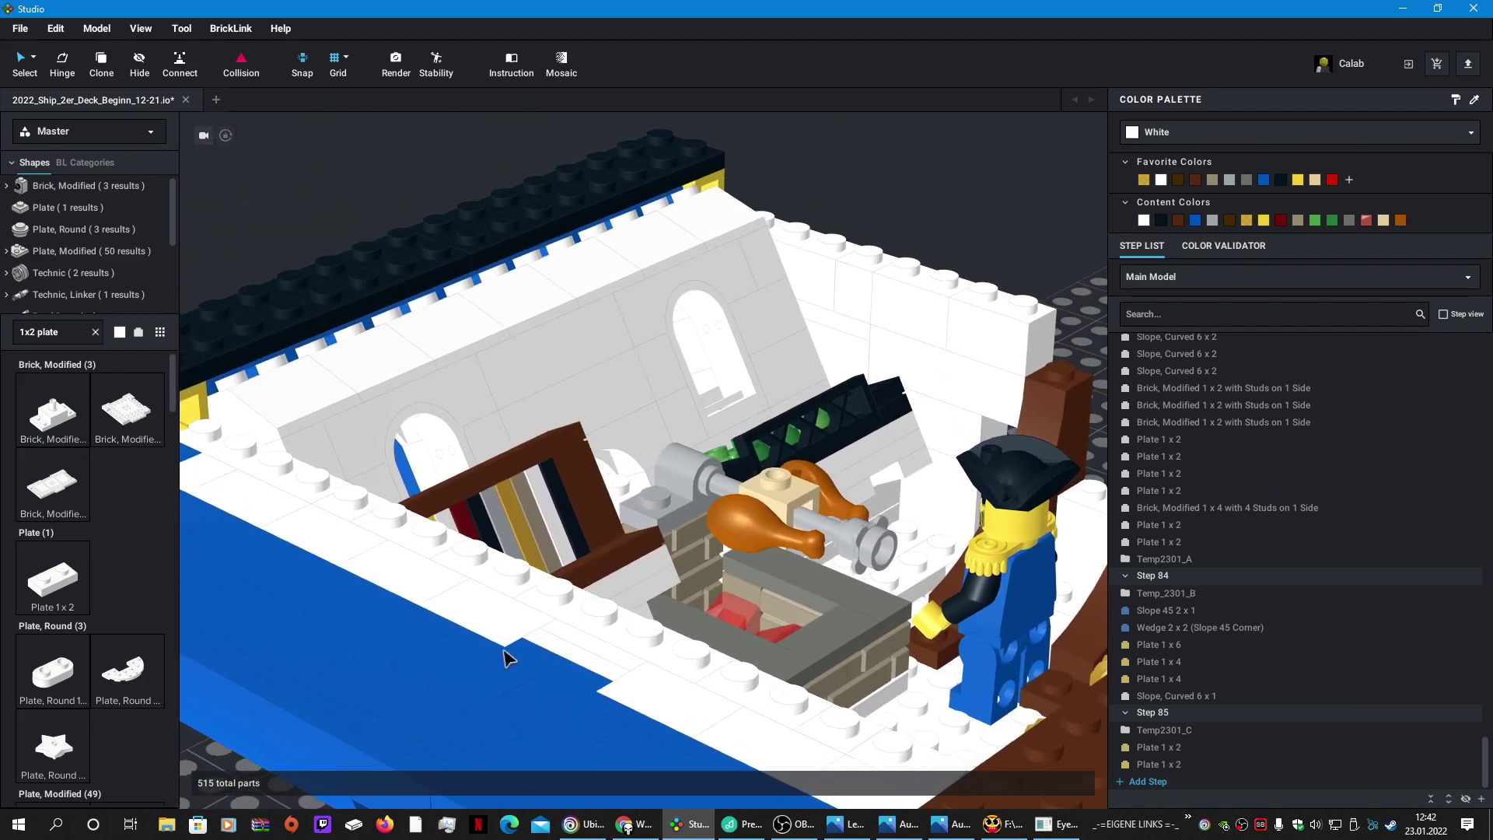
{"action": "right_click_drag", "start_coordinate": [505, 658], "coordinate": [467, 614]}
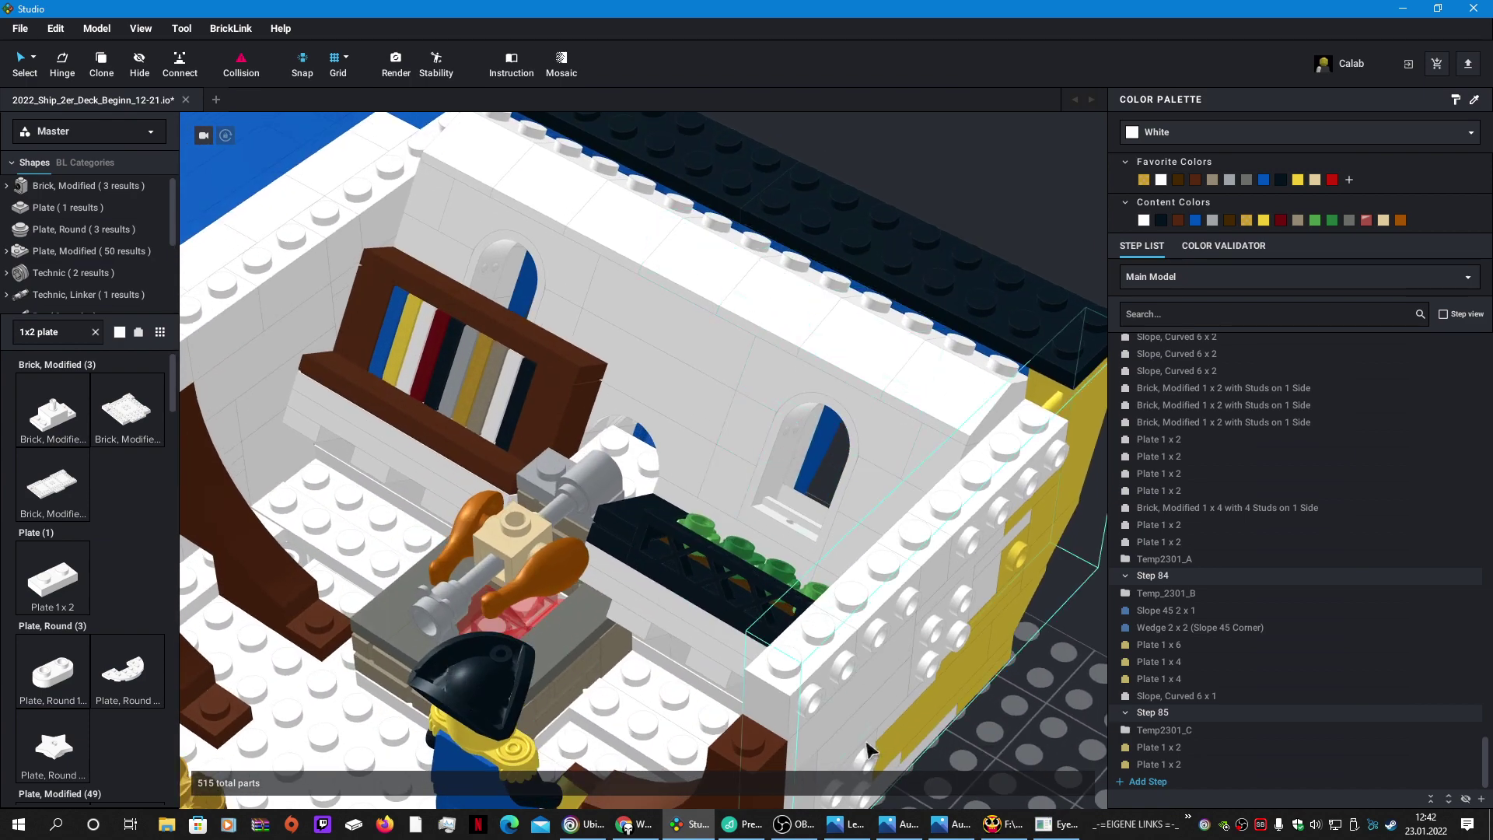
{"action": "right_click_drag", "start_coordinate": [869, 751], "coordinate": [823, 644]}
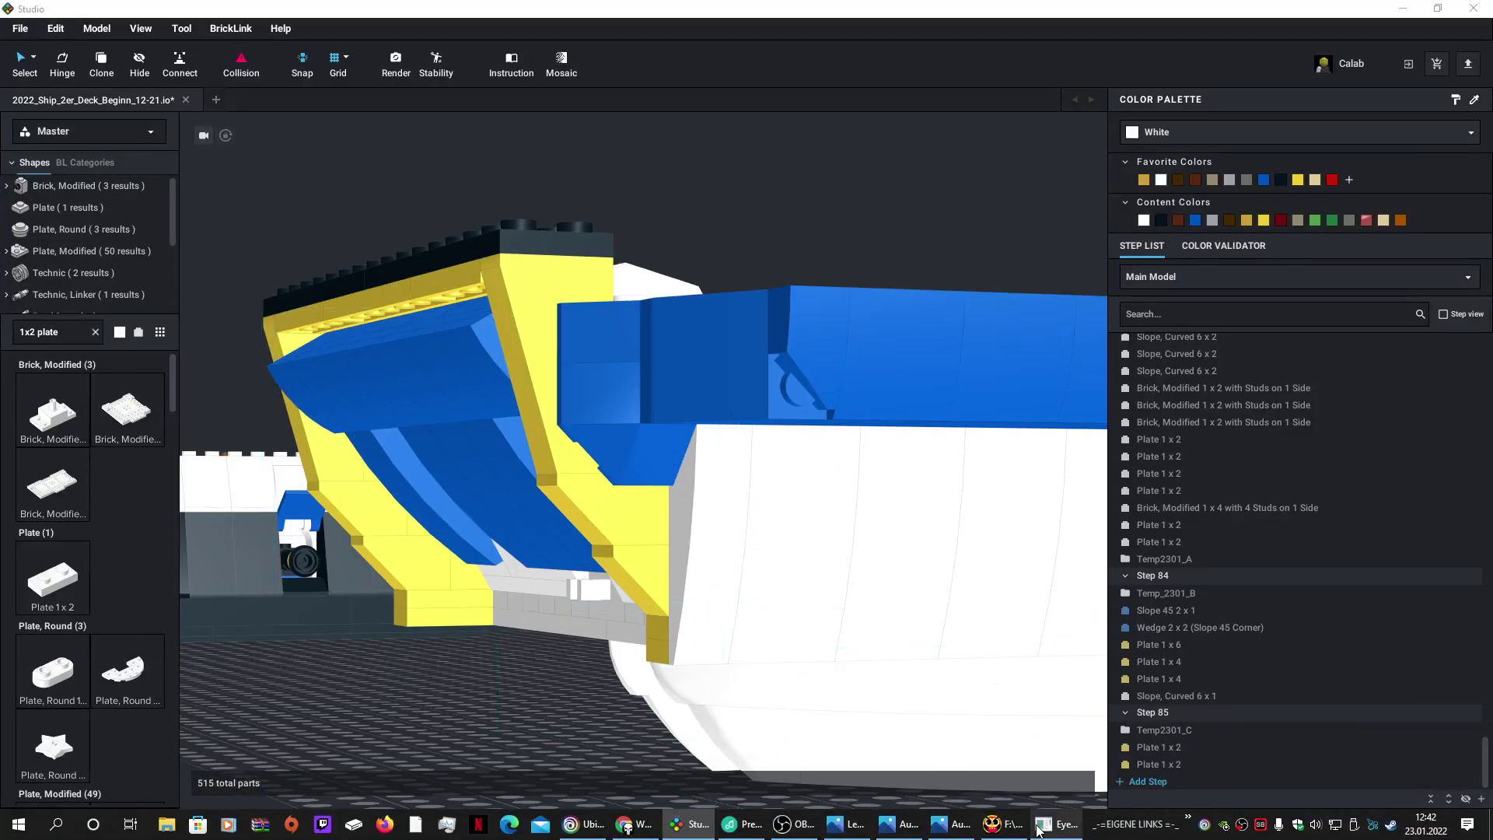
{"action": "key", "text": "alt+Tab"}
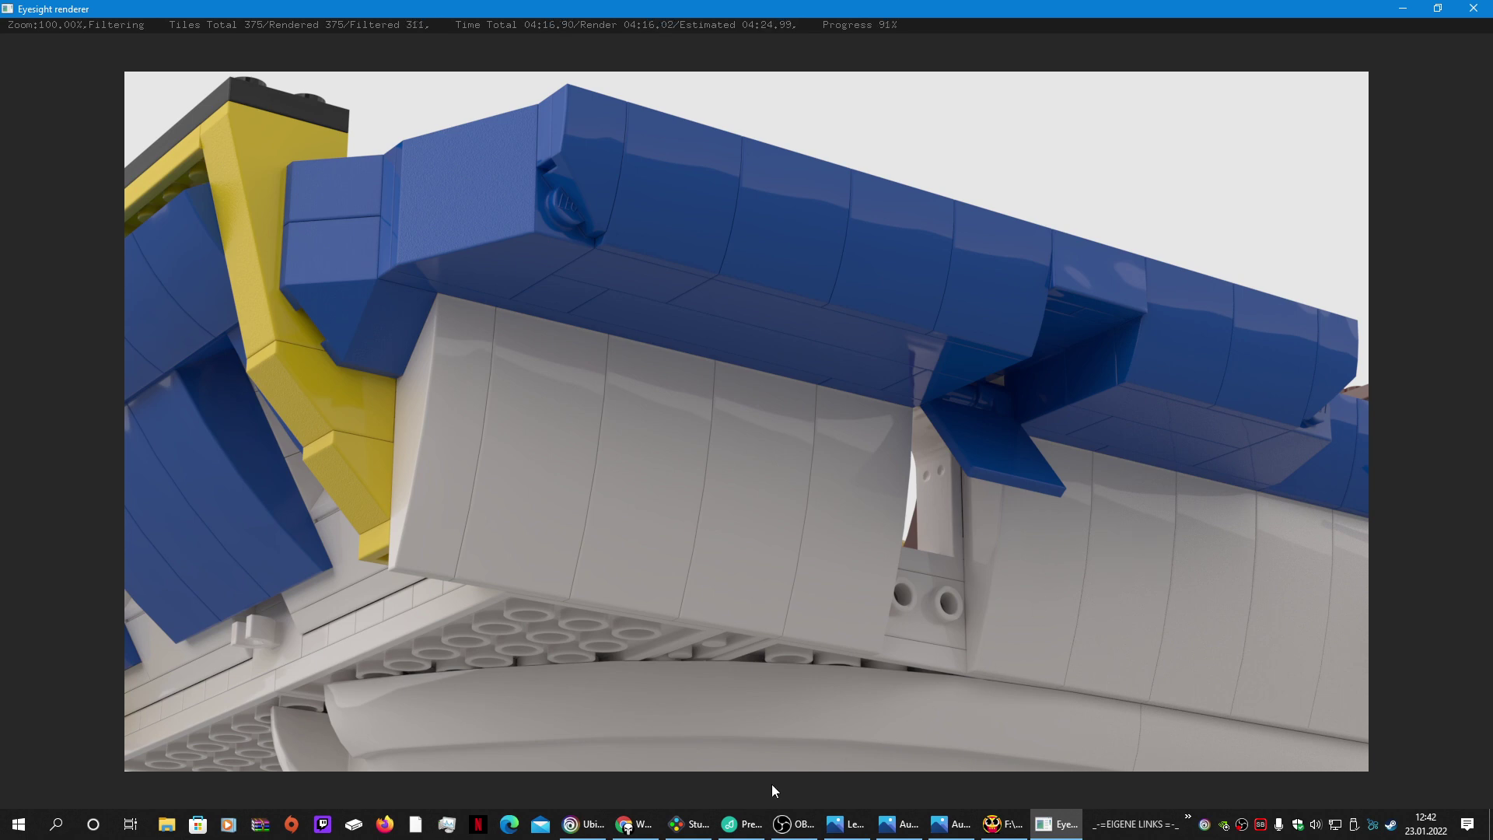
Step: Switch back to Studio and open the blue side wall submodel Temp2301_A for editing
{"action": "left_click", "coordinate": [689, 823]}
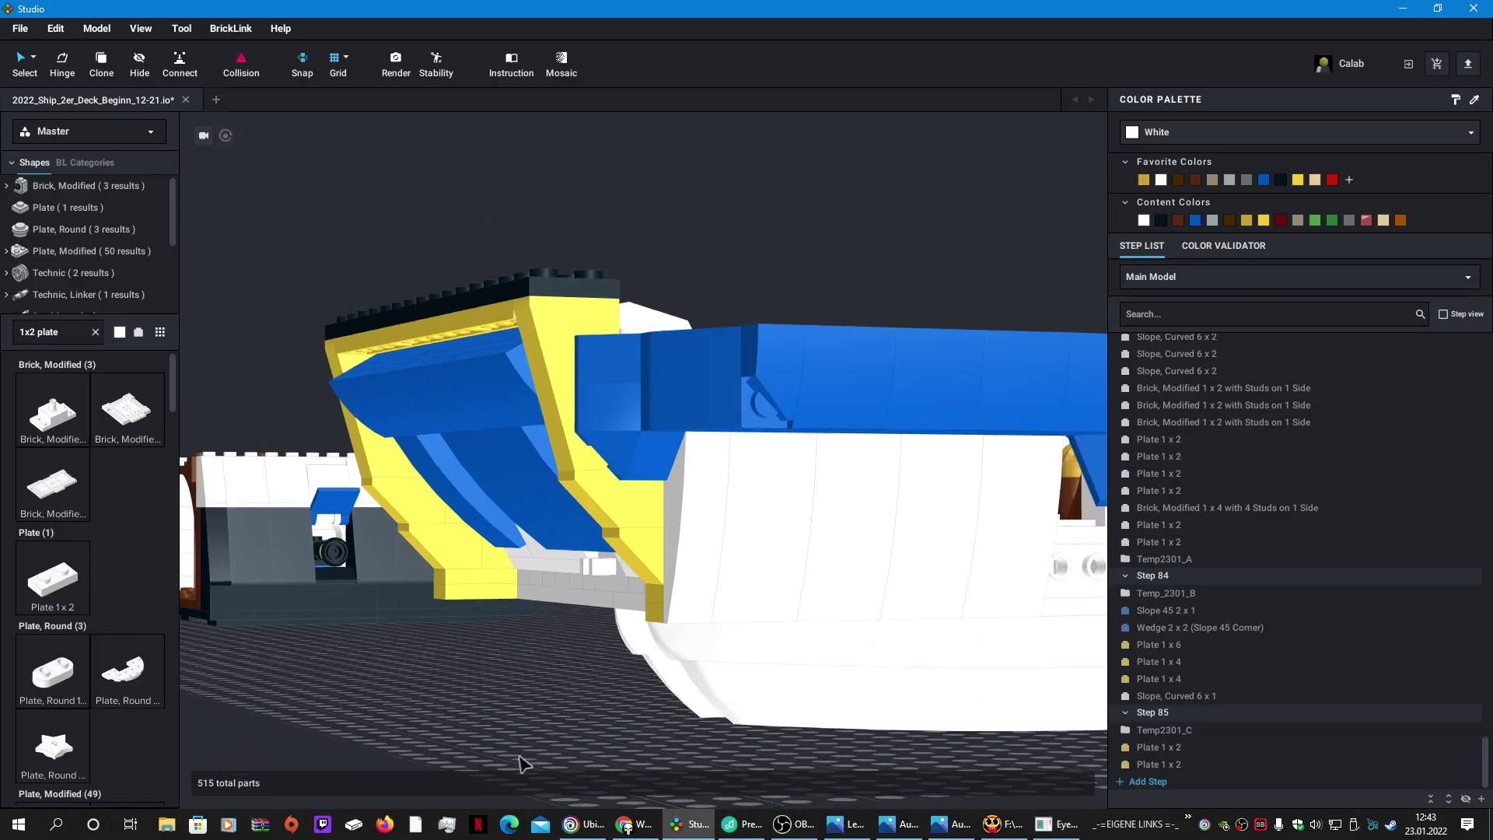
{"action": "left_click", "coordinate": [883, 400]}
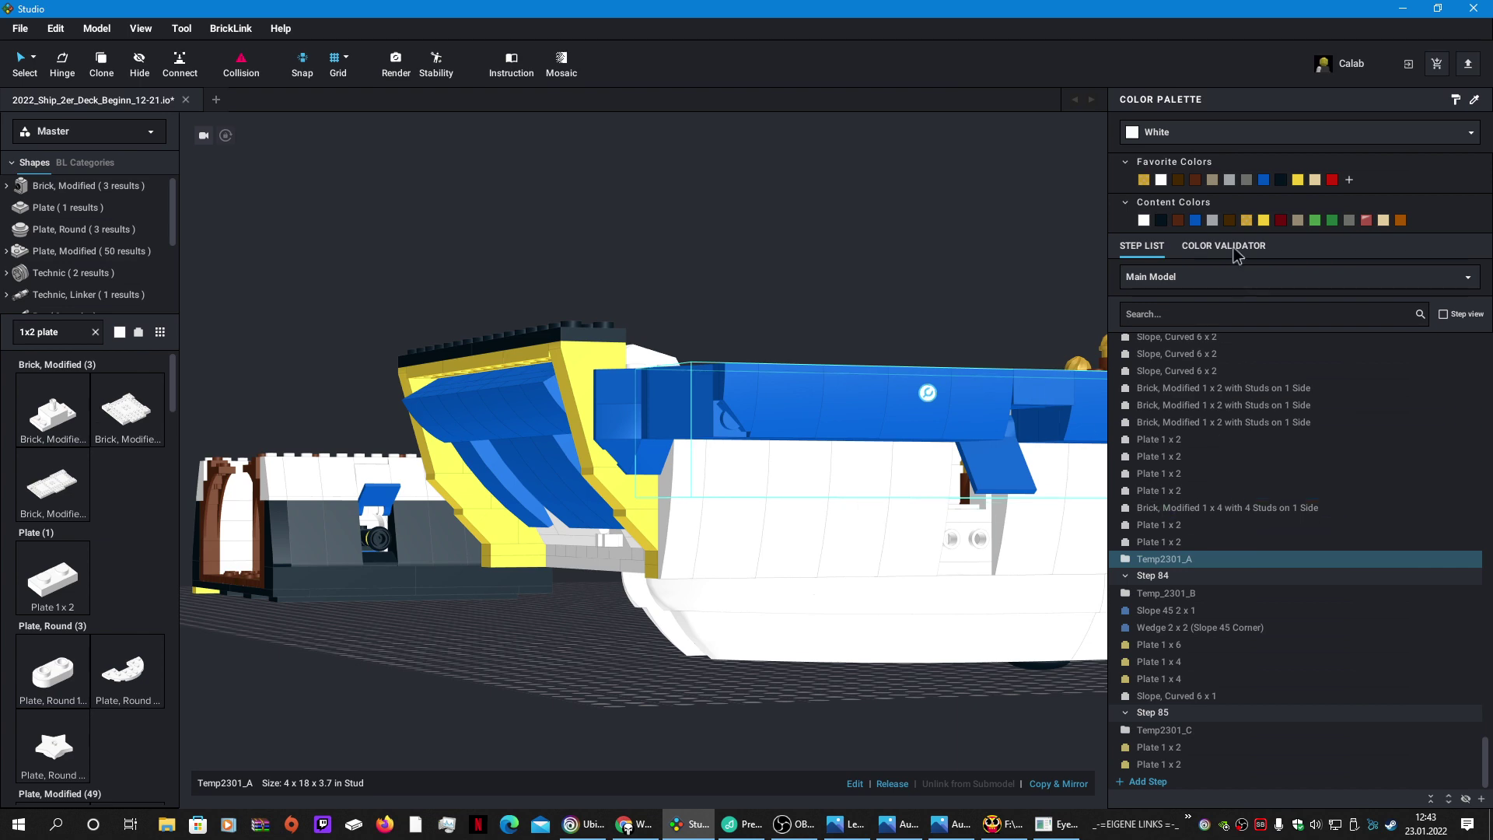
{"action": "left_click", "coordinate": [854, 784]}
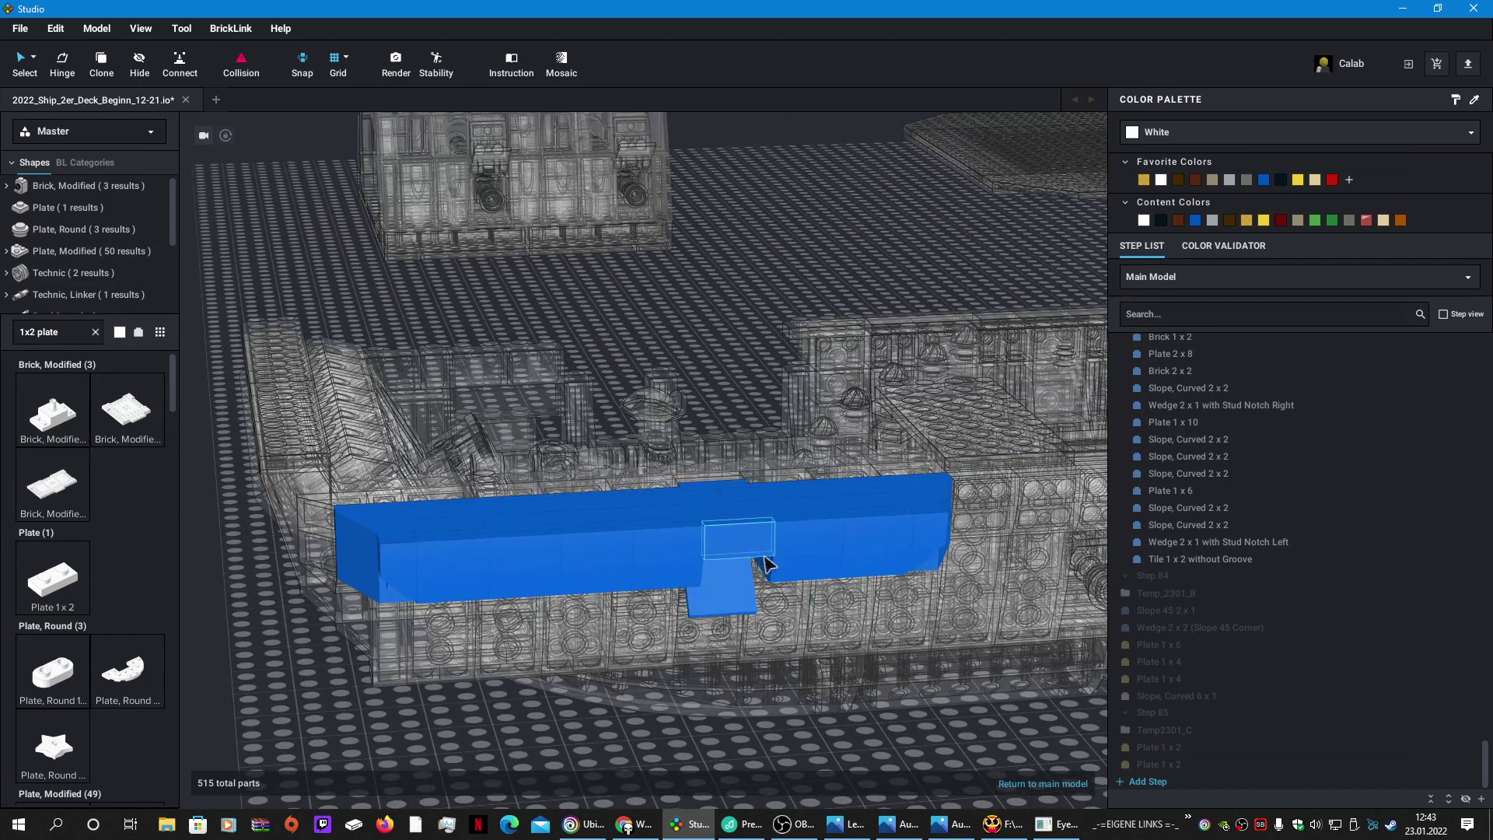
Step: Delete the blue Tile 1 x 2 without Groove above the open gun port and search the parts for 1x2 slo
{"action": "left_click", "coordinate": [726, 539]}
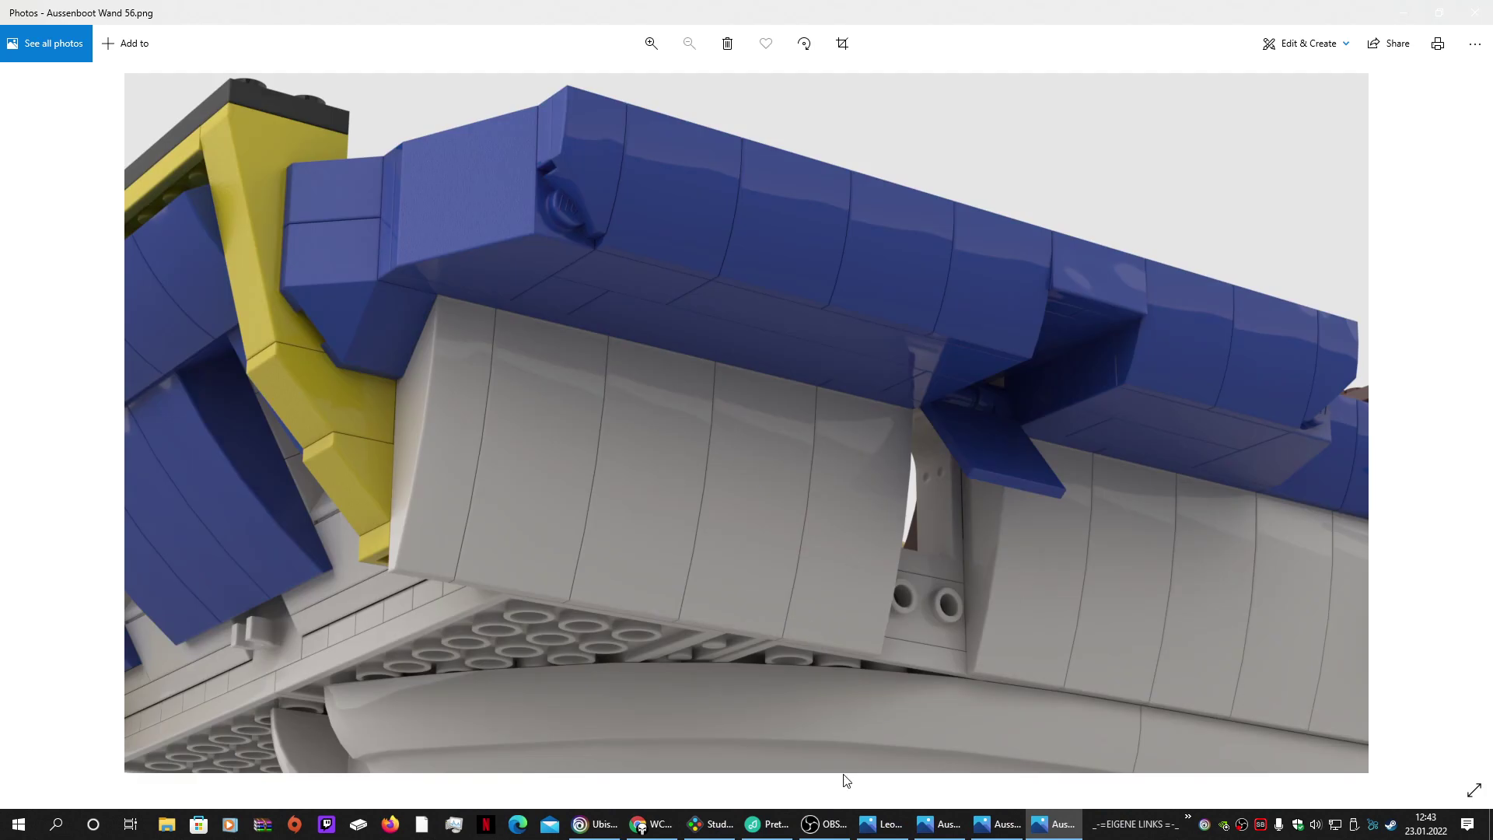
{"action": "left_click", "coordinate": [714, 825]}
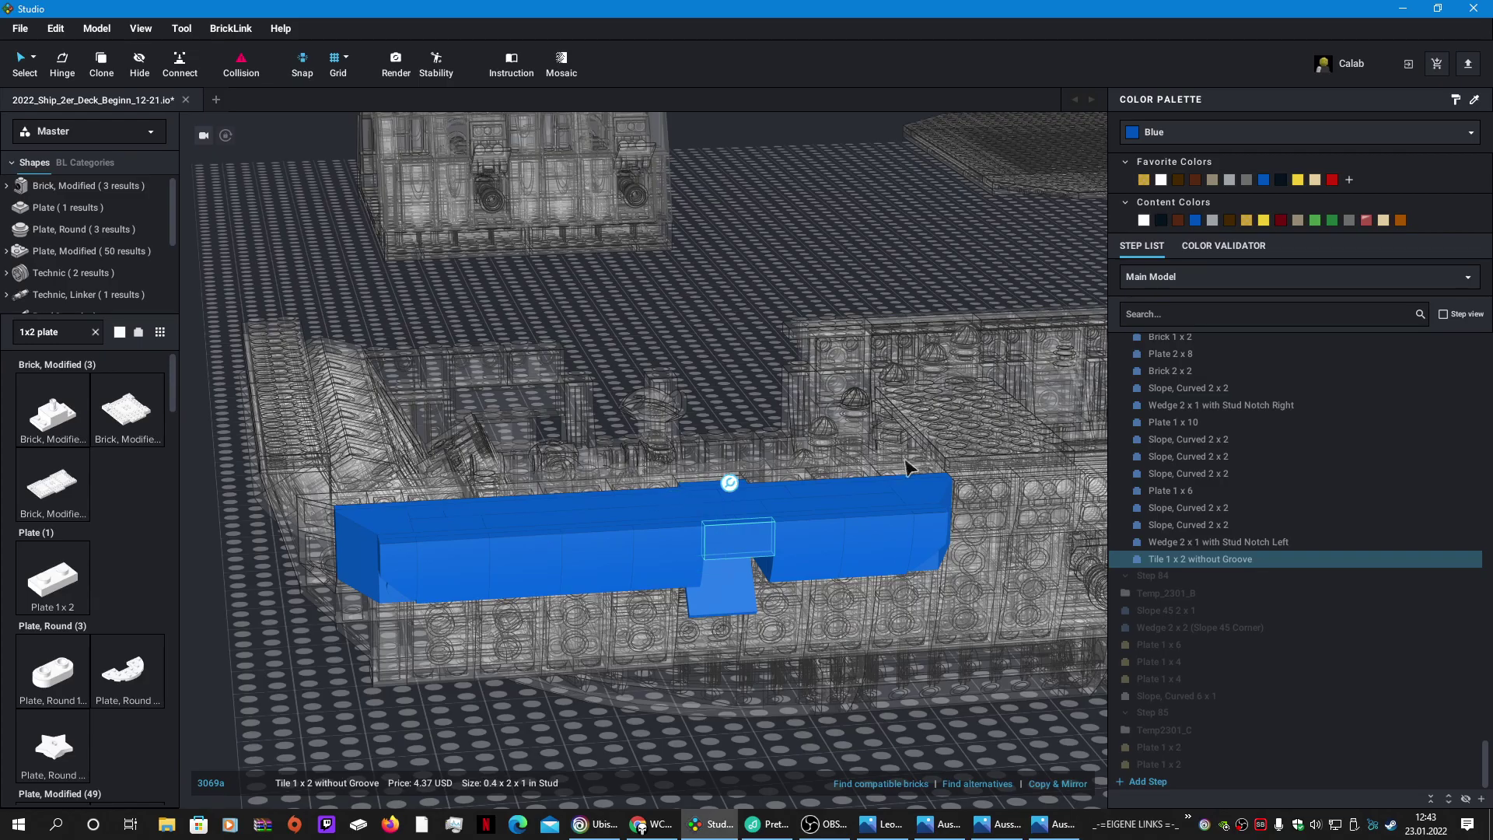
{"action": "key", "text": "Delete"}
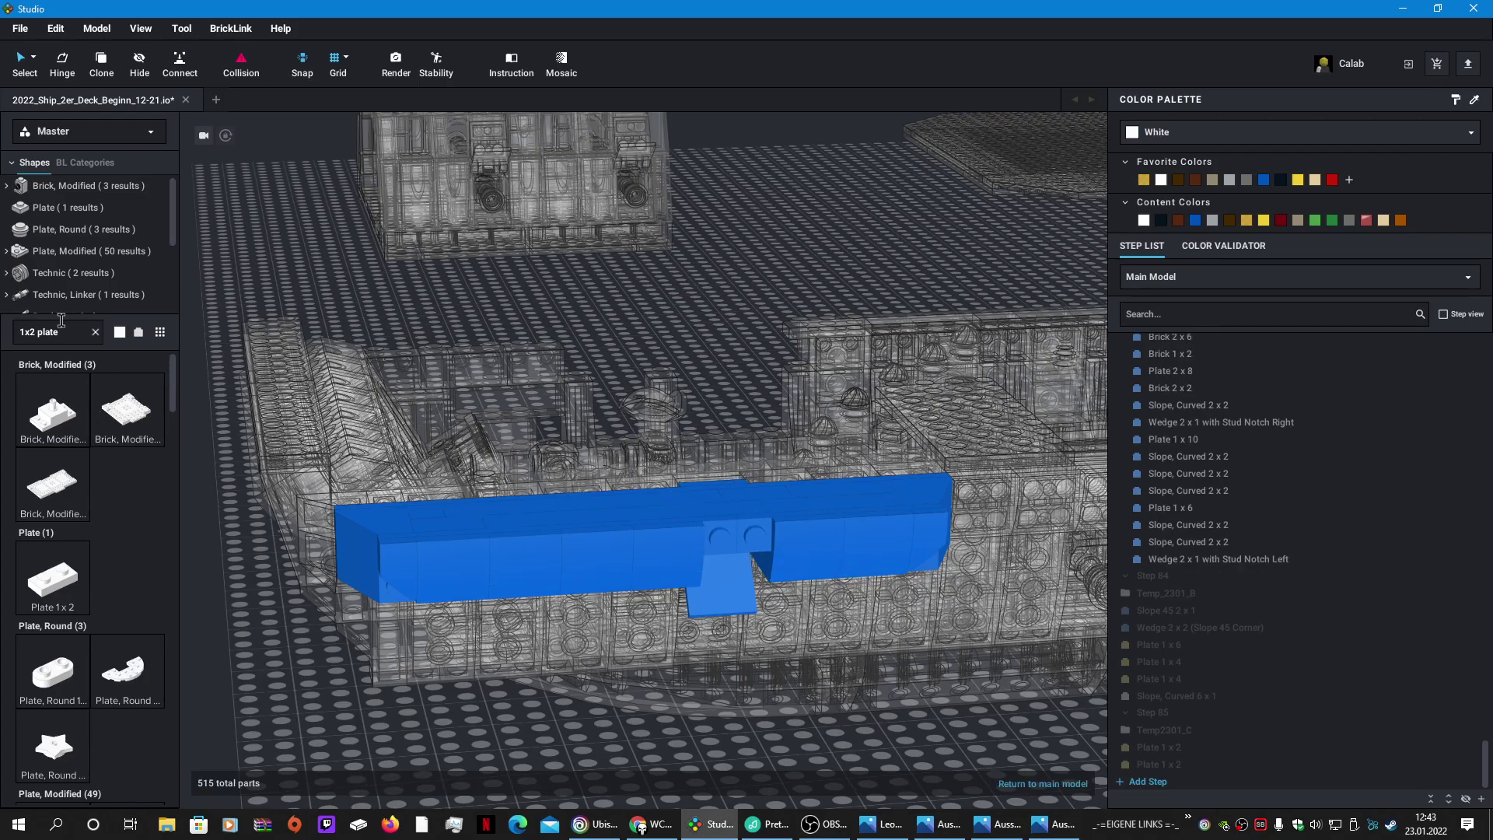
{"action": "left_click_drag", "start_coordinate": [64, 329], "coordinate": [40, 334]}
{"action": "type", "text": "s"}
{"action": "key", "text": "BackSpace"}
{"action": "key", "text": "BackSpace"}
{"action": "type", "text": "s"}
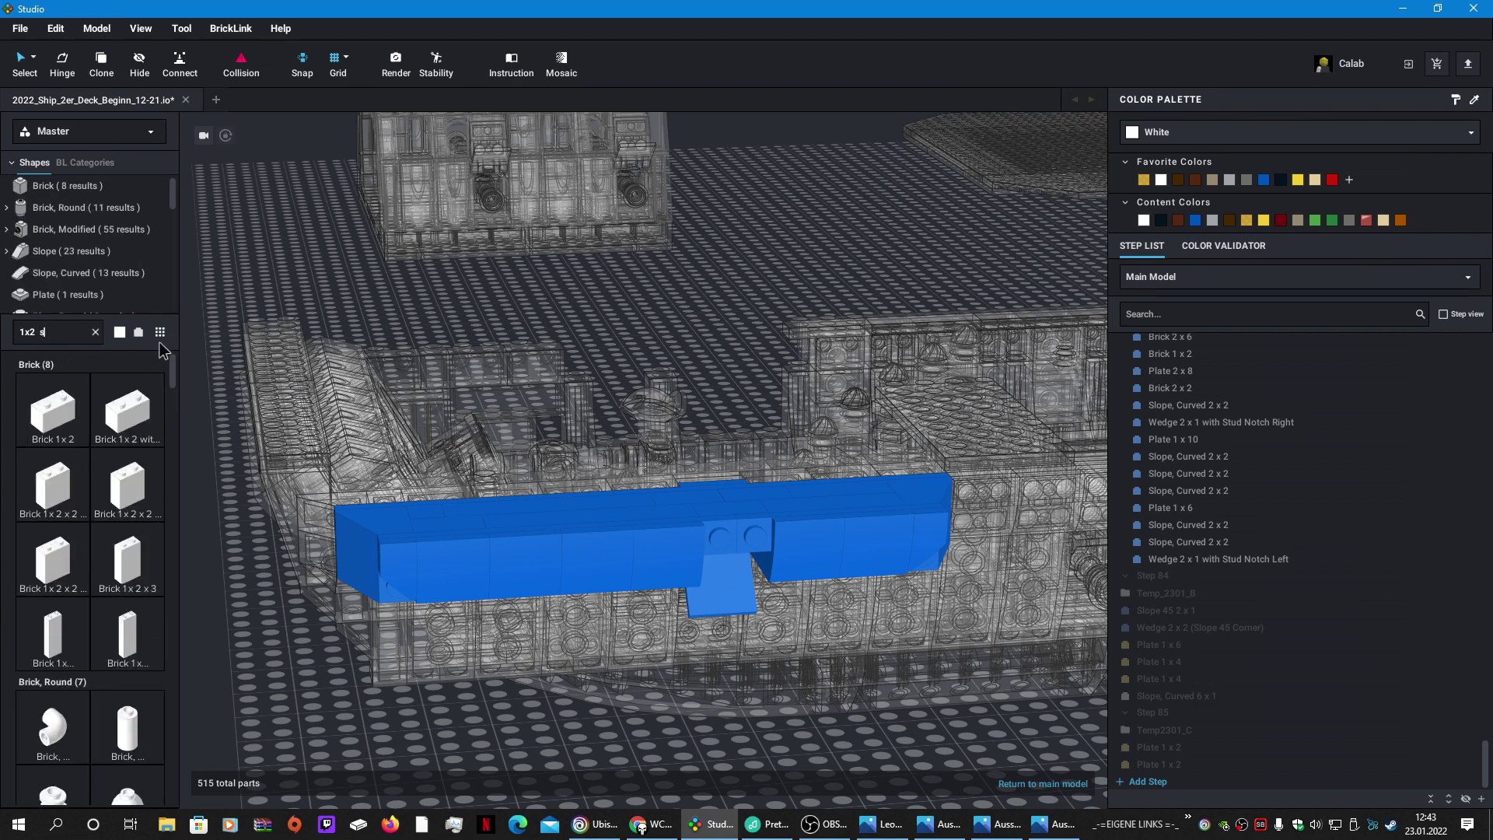
{"action": "type", "text": "lo"}
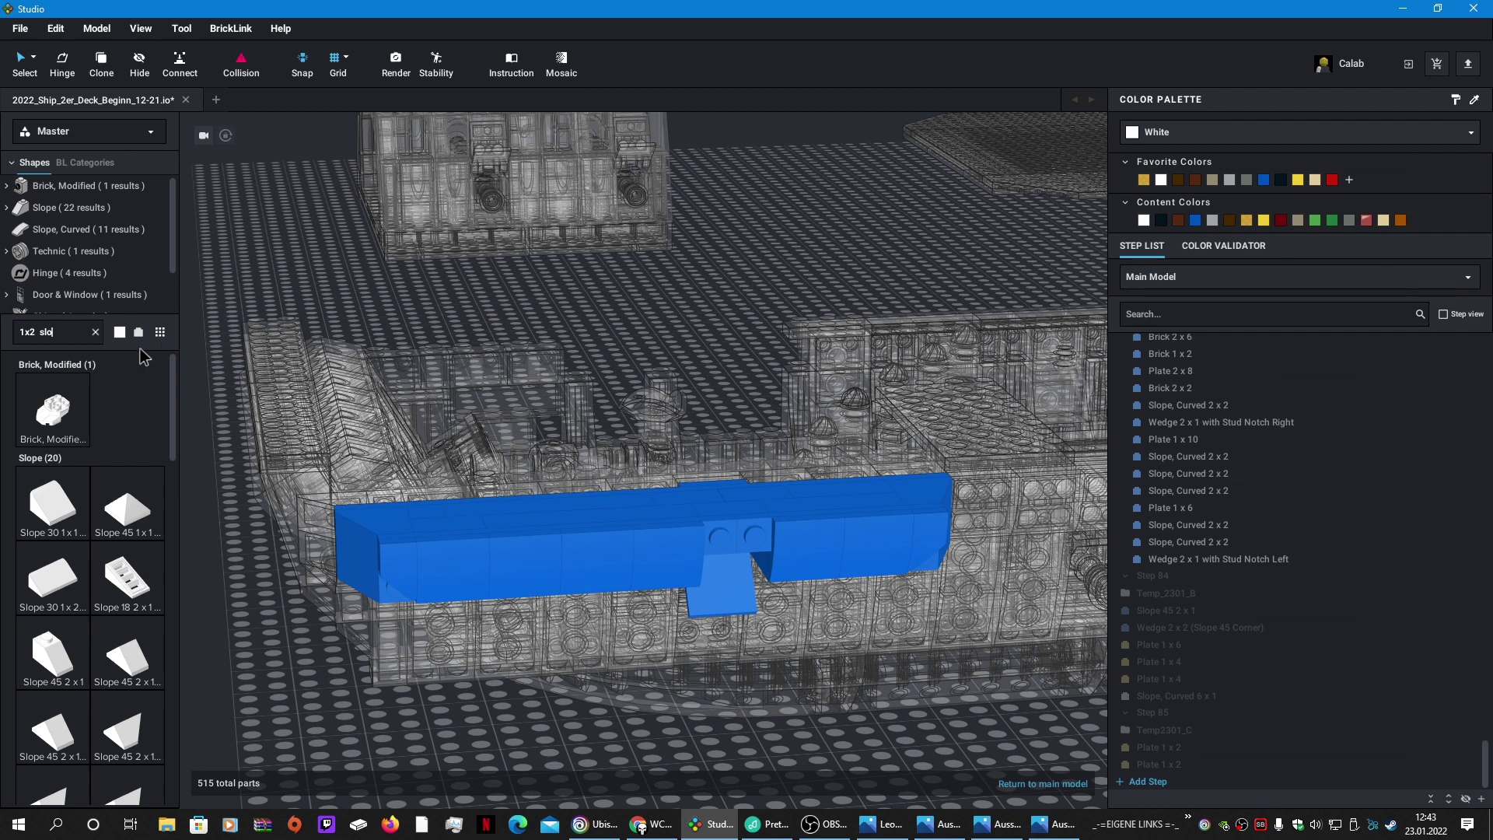
Step: Place a rotated Slope 30 1 x 2 x 2/3 on the exposed studs above the gun port
{"action": "left_click", "coordinate": [52, 583]}
{"action": "key", "text": "Right"}
{"action": "key", "text": "Right"}
{"action": "key", "text": "Right"}
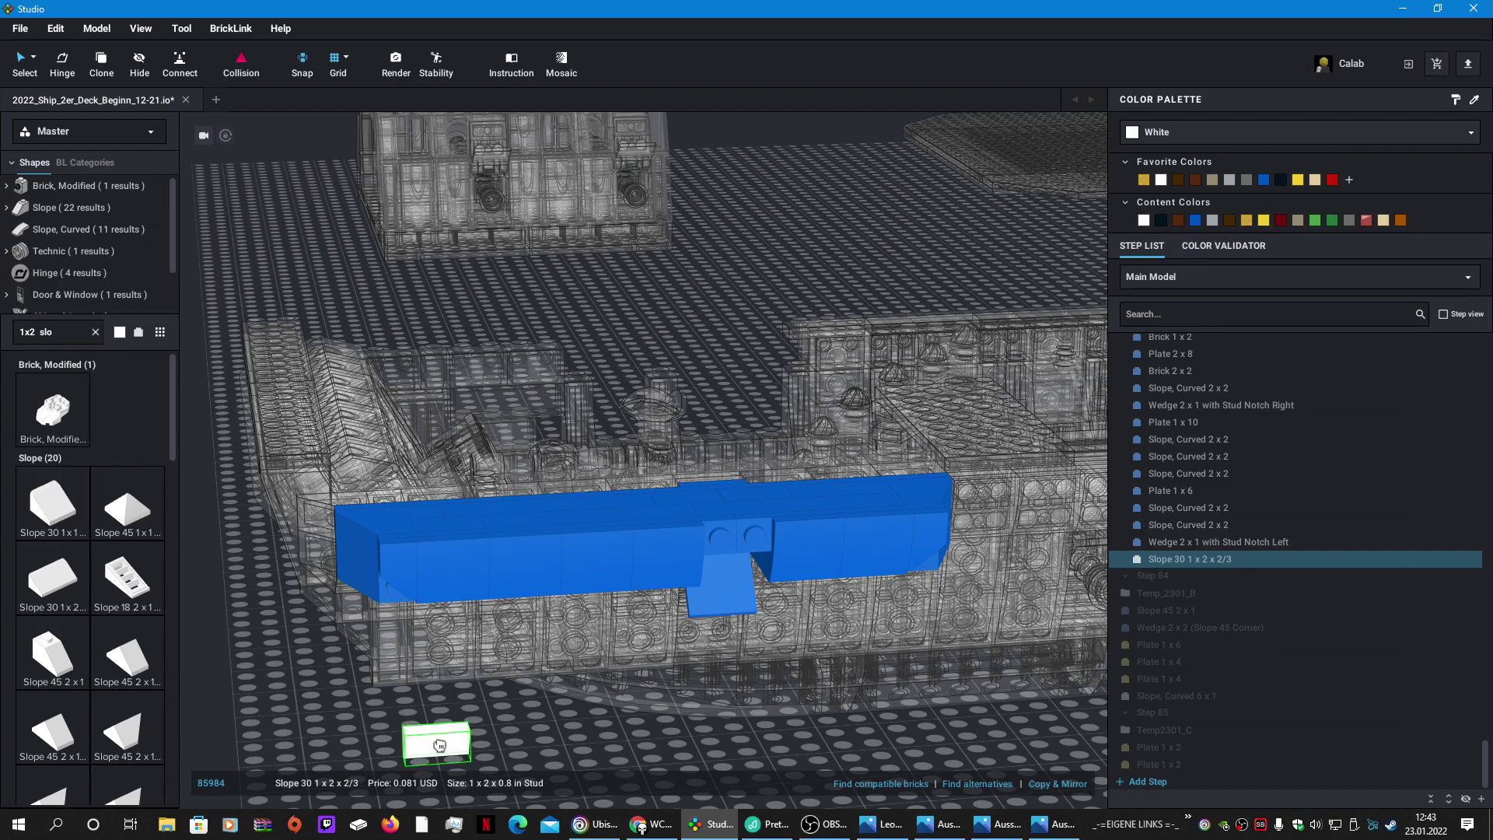
{"action": "left_click", "coordinate": [735, 532]}
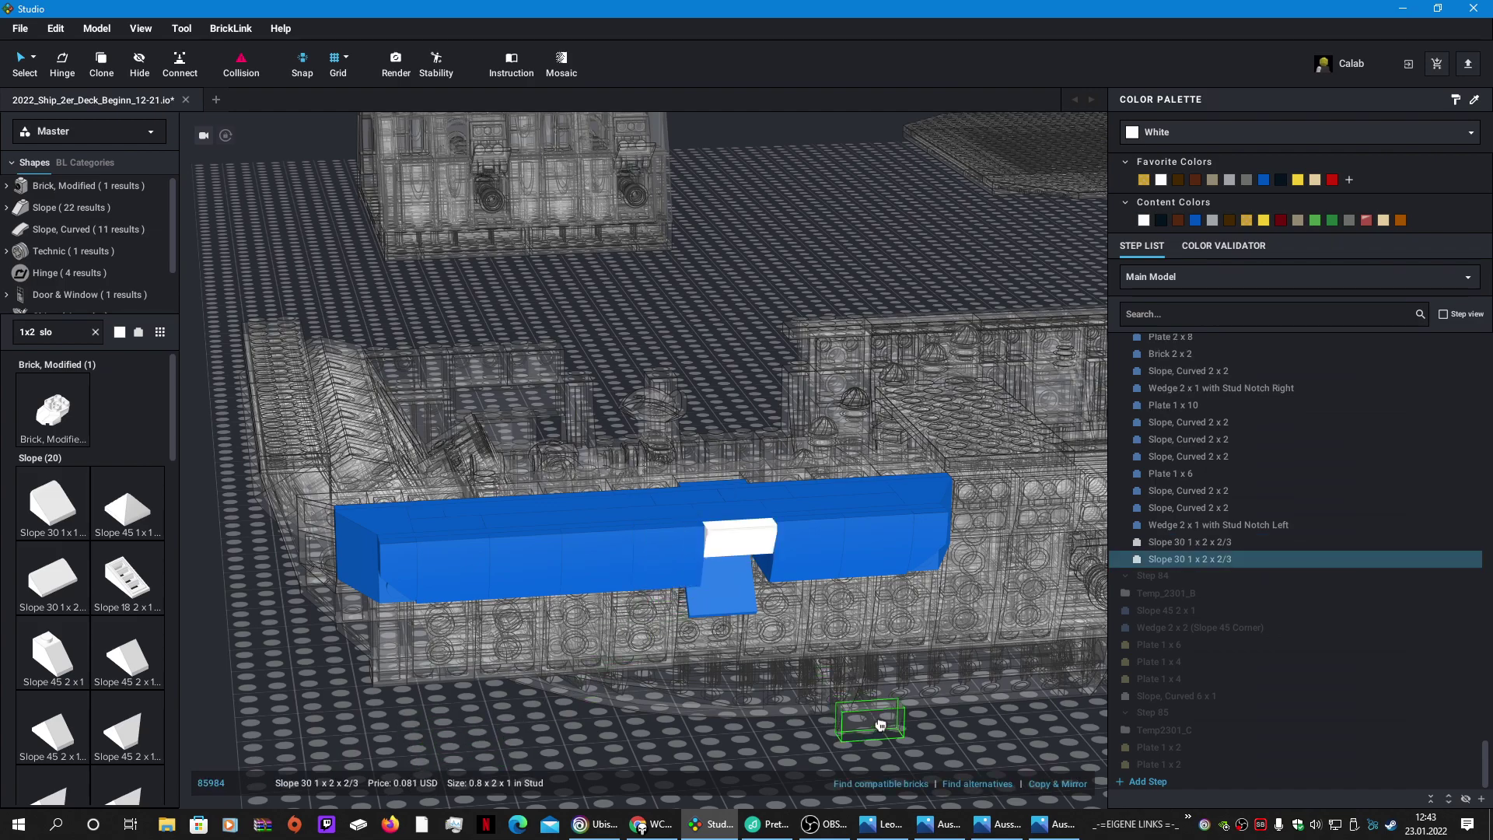
Step: Inspect the white slope on the blue wall and undo its placement and the tile's deletion
{"action": "mouse_move", "coordinate": [890, 720]}
{"action": "right_mouse_down"}
{"action": "mouse_move", "coordinate": [943, 714]}
{"action": "mouse_move", "coordinate": [930, 736]}
{"action": "mouse_move", "coordinate": [917, 729]}
{"action": "right_mouse_up"}
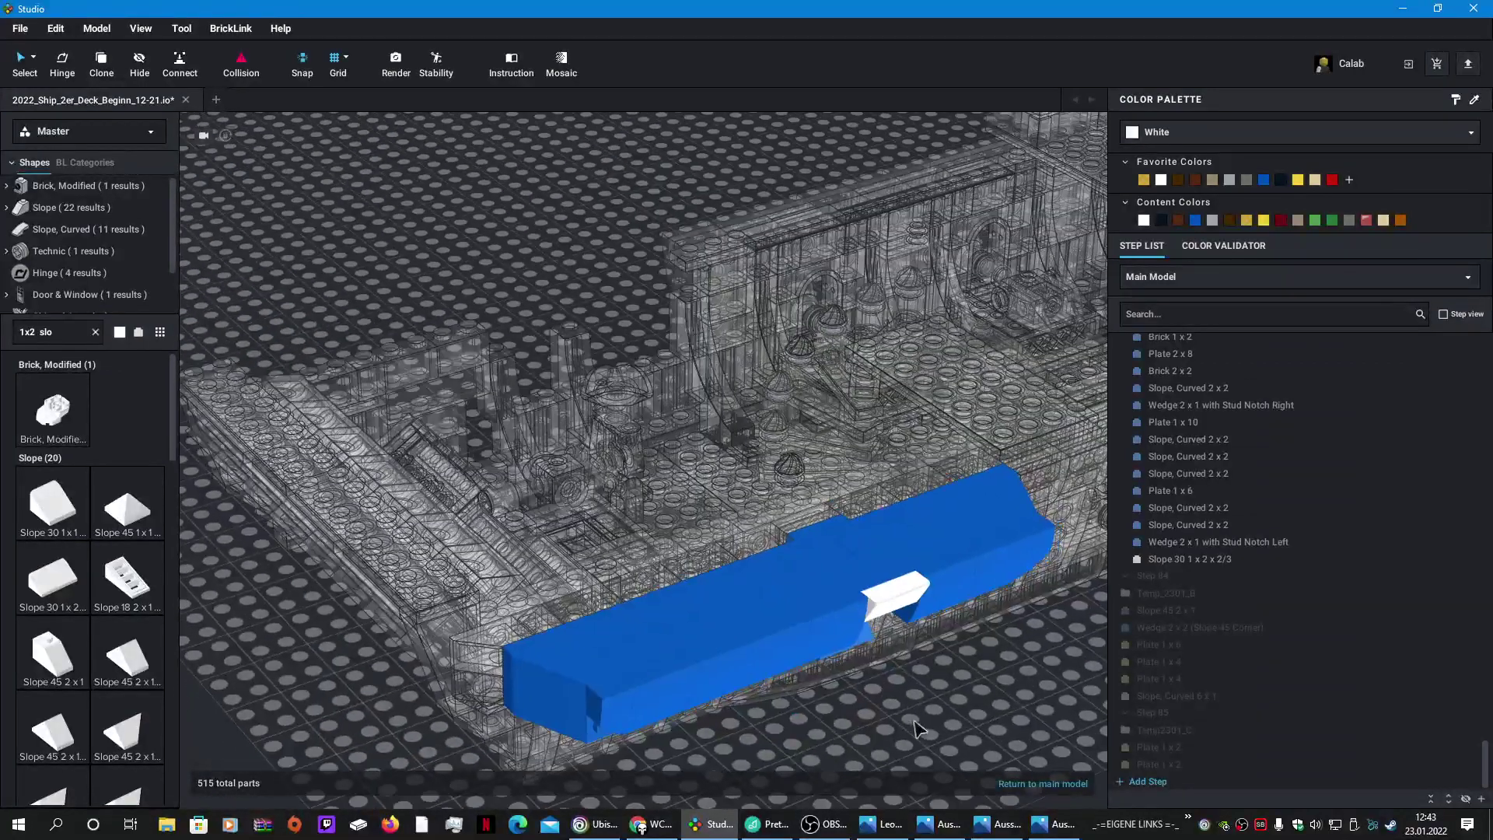
{"action": "left_click", "coordinate": [919, 615]}
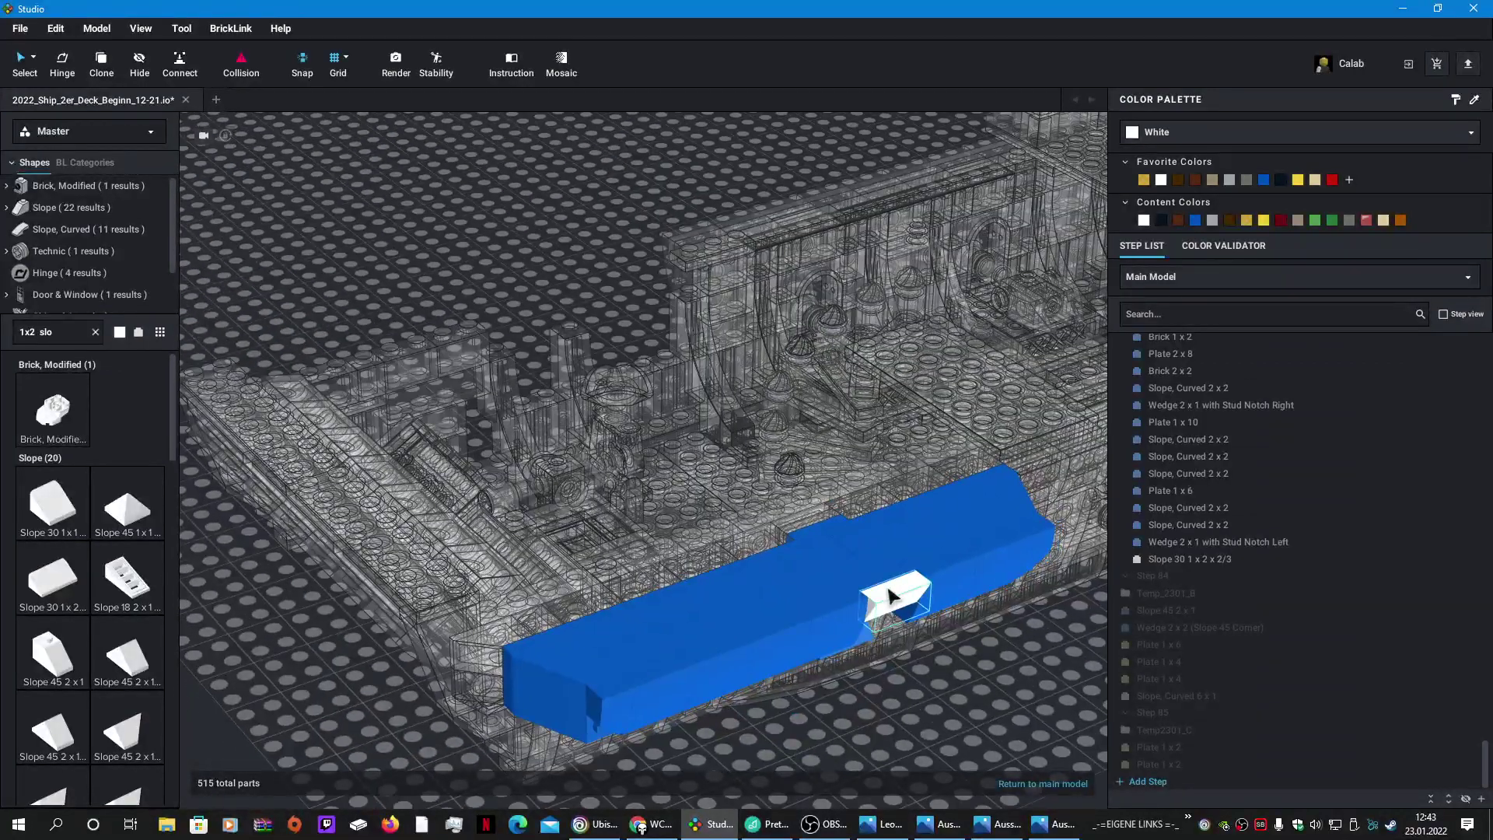
{"action": "left_click", "coordinate": [976, 708]}
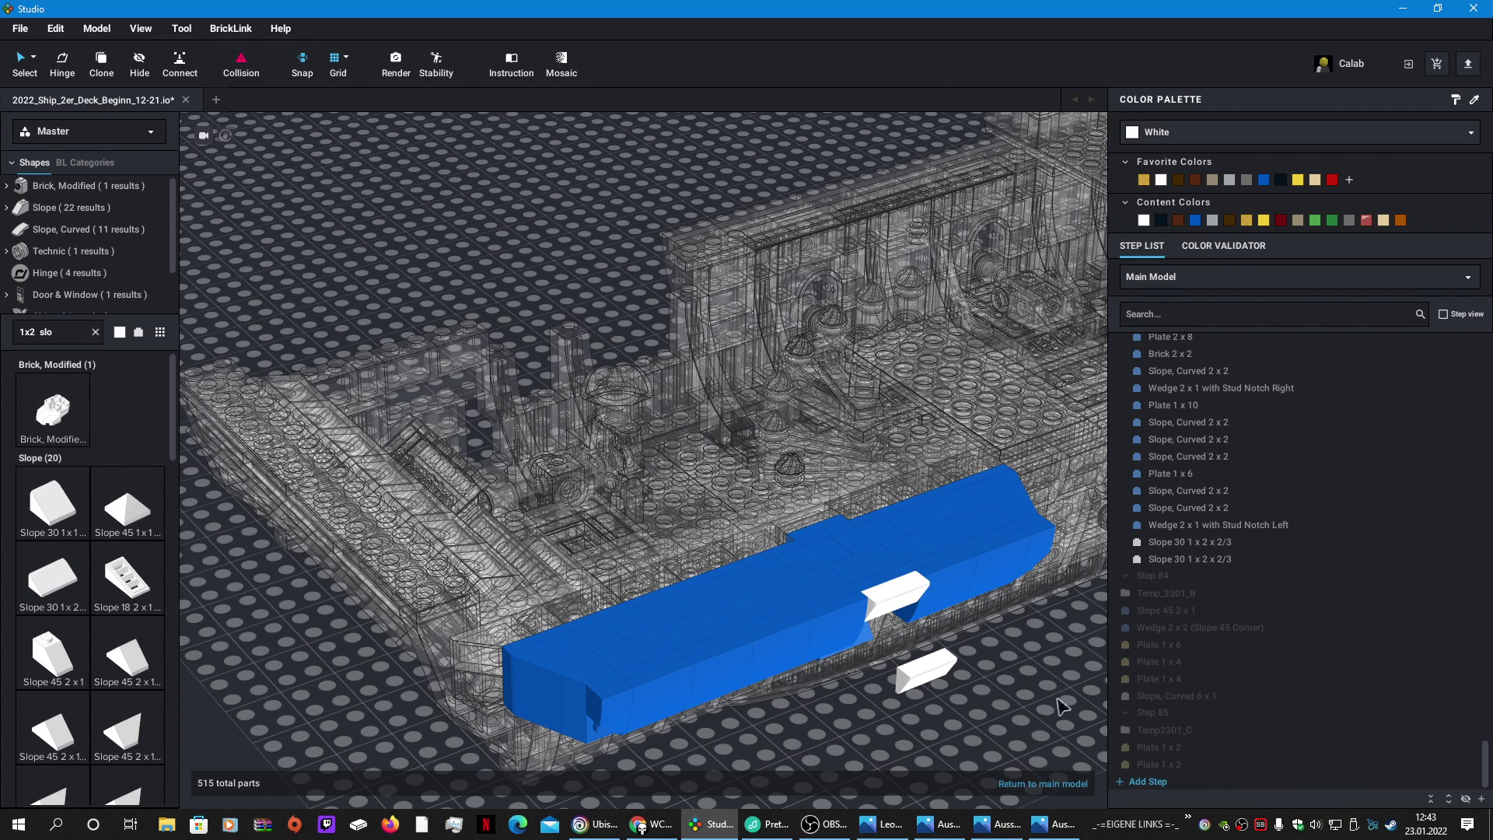
{"action": "key", "text": "ctrl+z"}
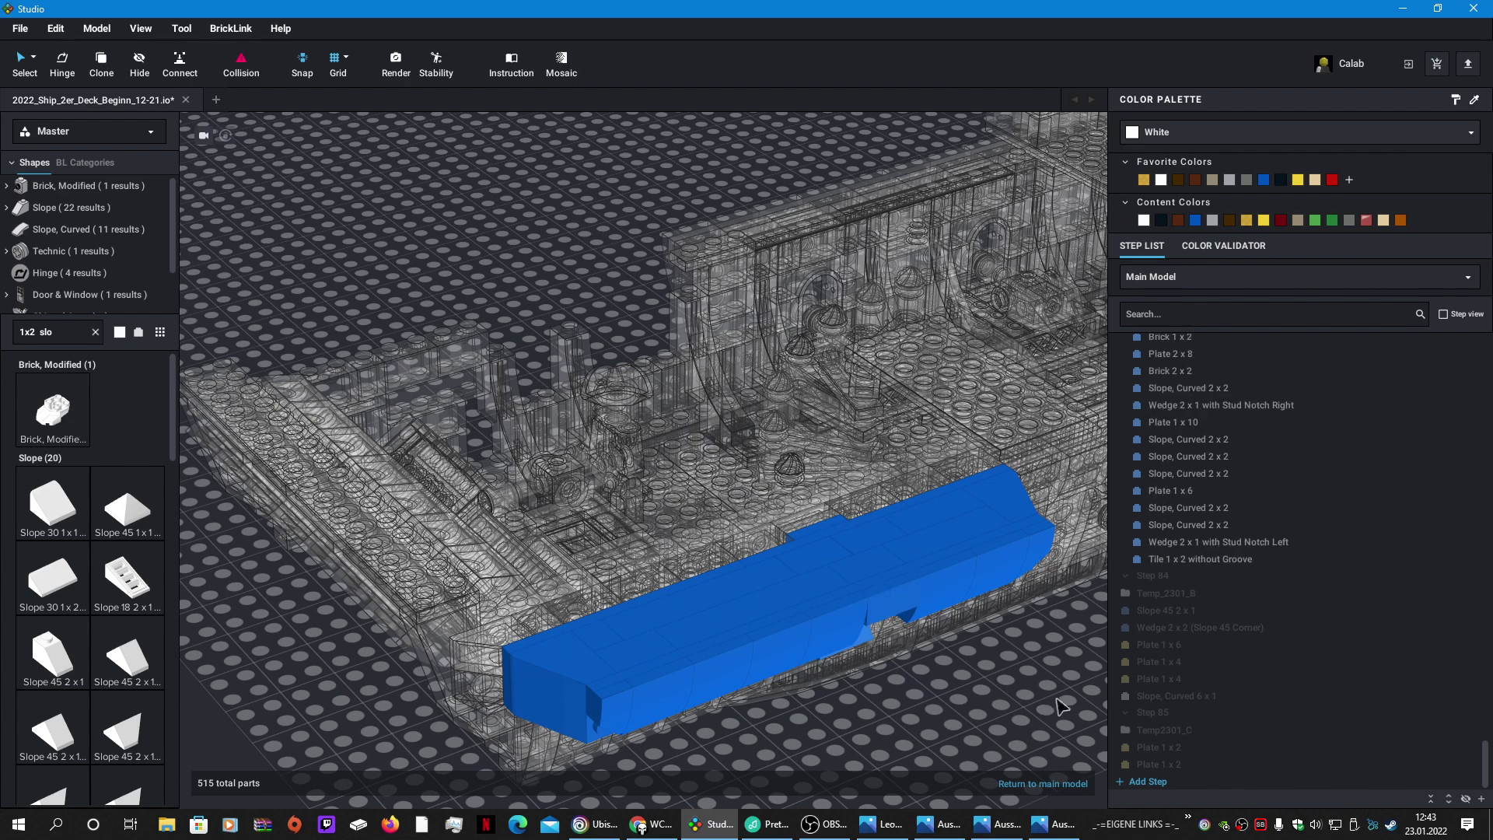
Step: Return to the main model and look over the ship and the separate deck sections on the baseplate
{"action": "left_click", "coordinate": [1050, 780]}
{"action": "right_click_drag", "start_coordinate": [1043, 709], "coordinate": [1085, 735]}
{"action": "scroll", "coordinate": [552, 431], "scroll_direction": "down", "scroll_amount": 6}
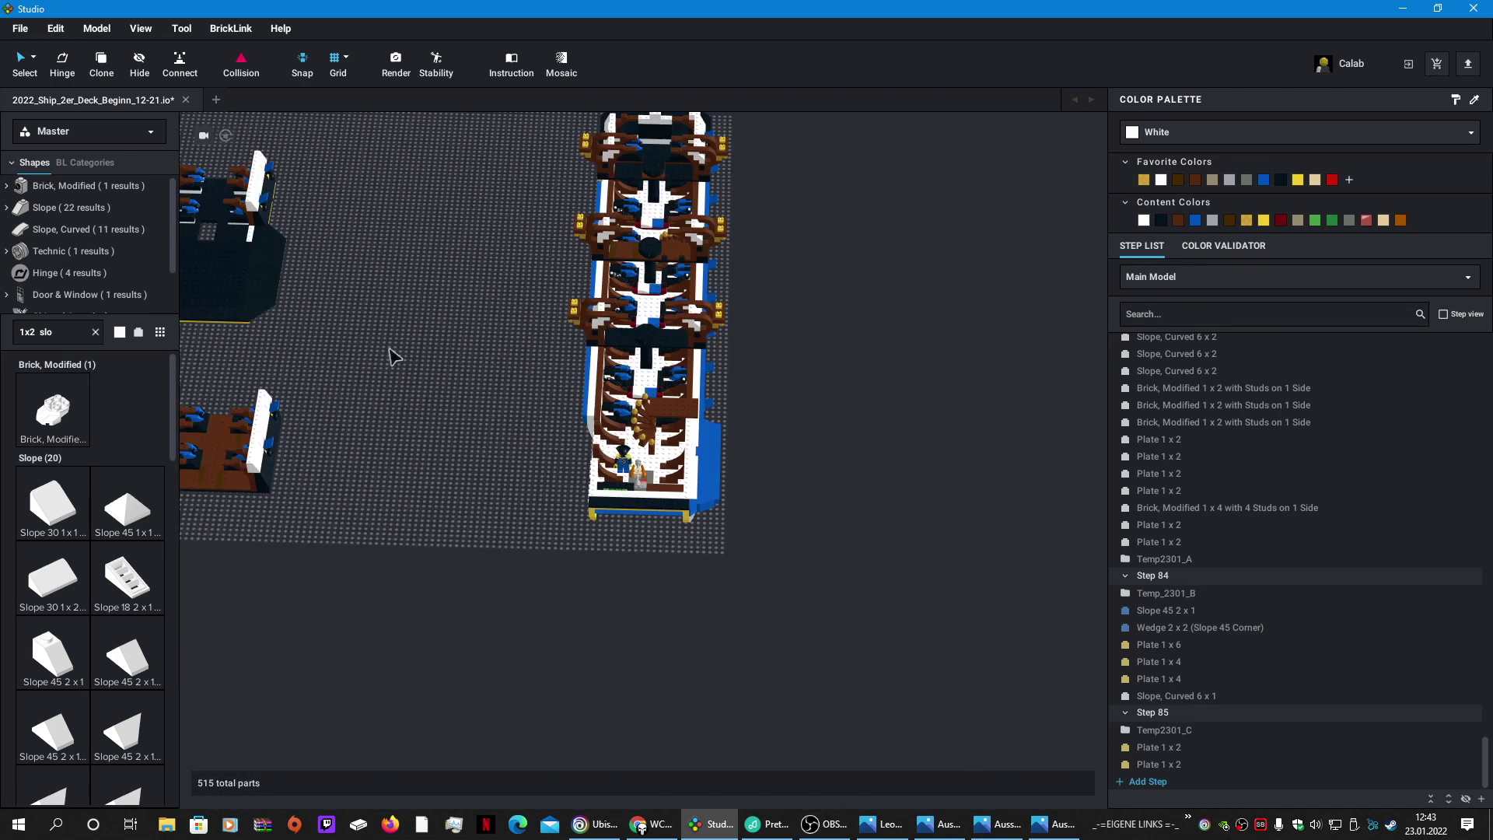
{"action": "left_click", "coordinate": [428, 341]}
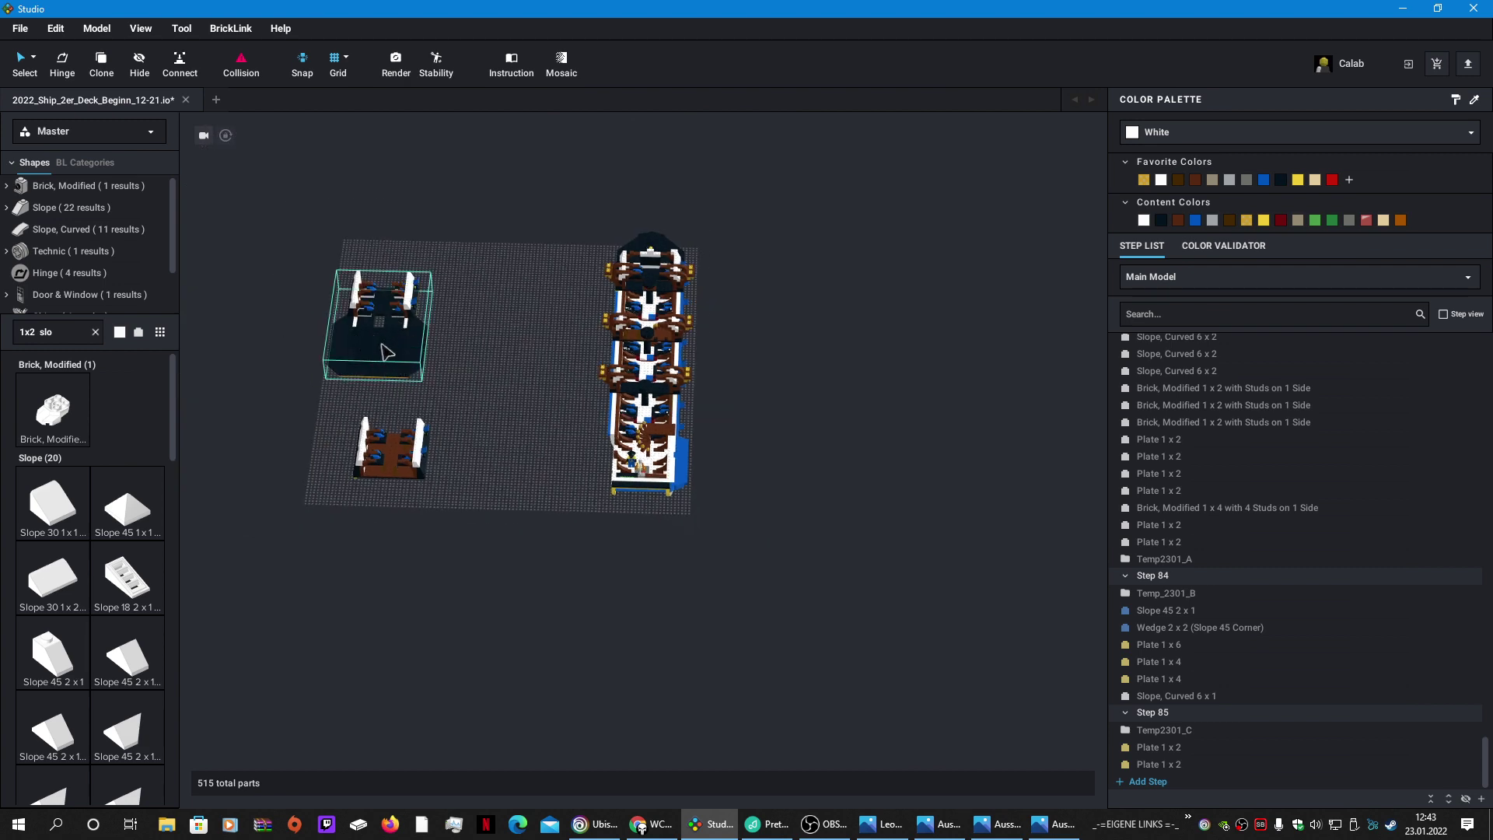
{"action": "scroll", "coordinate": [737, 466], "scroll_direction": "up", "scroll_amount": 8}
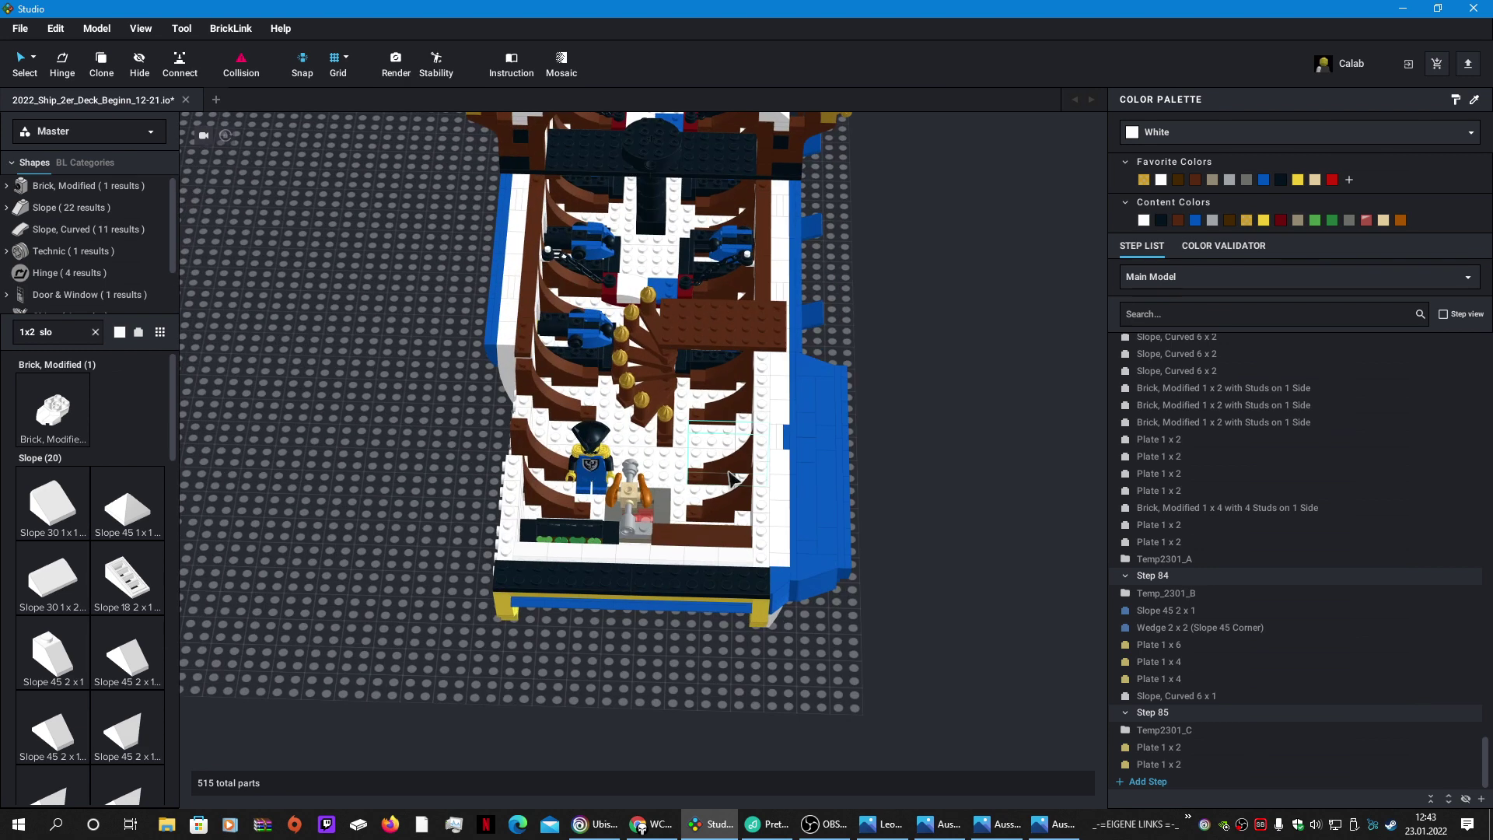
{"action": "scroll", "coordinate": [648, 504], "scroll_direction": "up", "scroll_amount": 2}
{"action": "right_click_drag", "start_coordinate": [361, 489], "coordinate": [762, 731]}
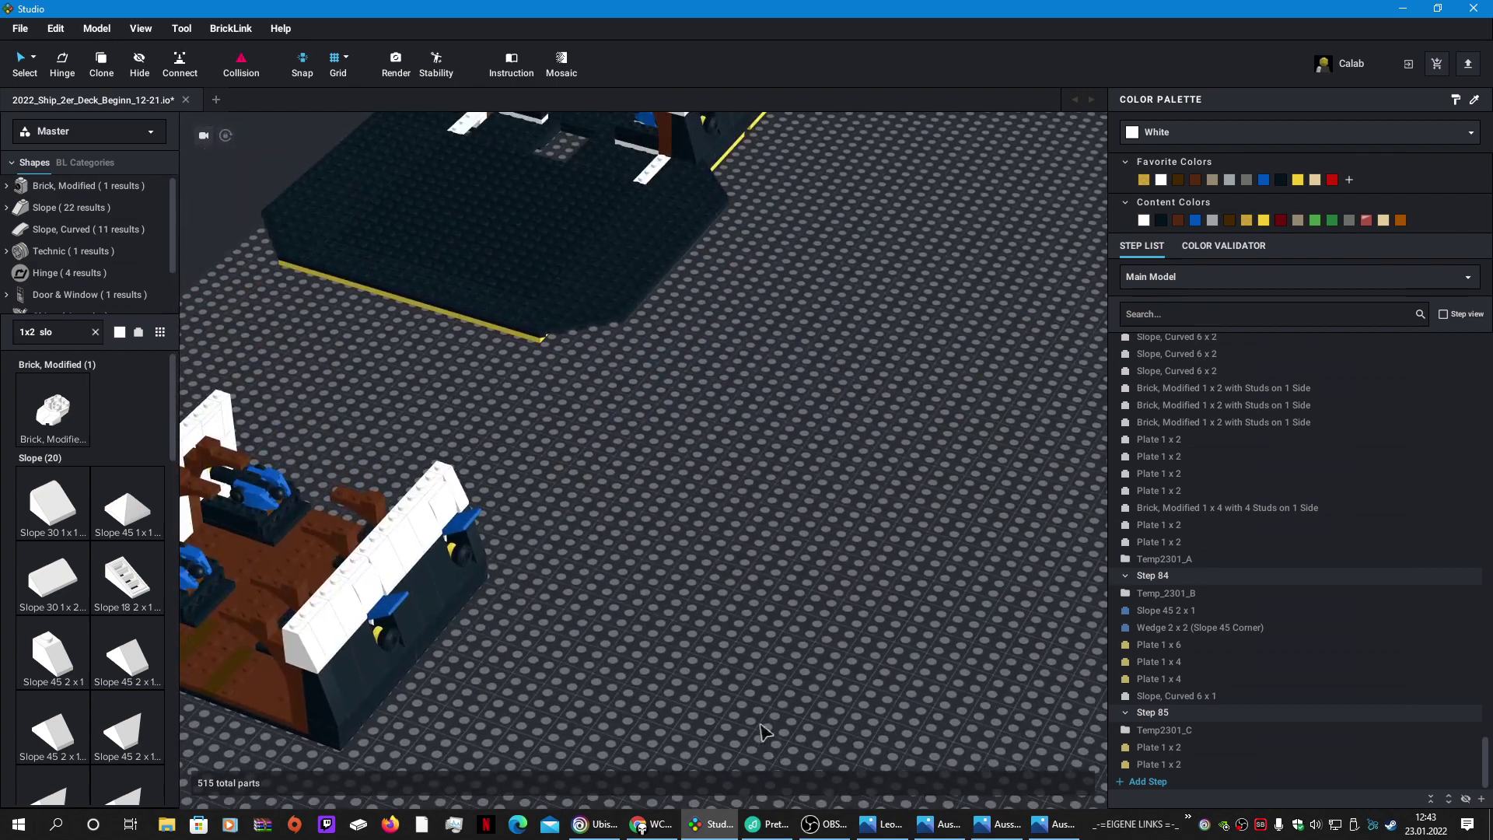
Step: Move the dark deck submodel Unterbau Heck Proto 1.2 across the baseplate to stand beside the ship's stern
{"action": "middle_click_drag", "start_coordinate": [667, 481], "coordinate": [784, 717]}
{"action": "mouse_move", "coordinate": [784, 716]}
{"action": "right_mouse_down"}
{"action": "mouse_move", "coordinate": [777, 683]}
{"action": "mouse_move", "coordinate": [785, 715]}
{"action": "right_mouse_up"}
{"action": "scroll", "coordinate": [793, 708], "scroll_direction": "down", "scroll_amount": 1}
{"action": "left_click", "coordinate": [699, 575]}
{"action": "middle_click_drag", "start_coordinate": [698, 578], "coordinate": [817, 500]}
{"action": "scroll", "coordinate": [983, 703], "scroll_direction": "down", "scroll_amount": 3}
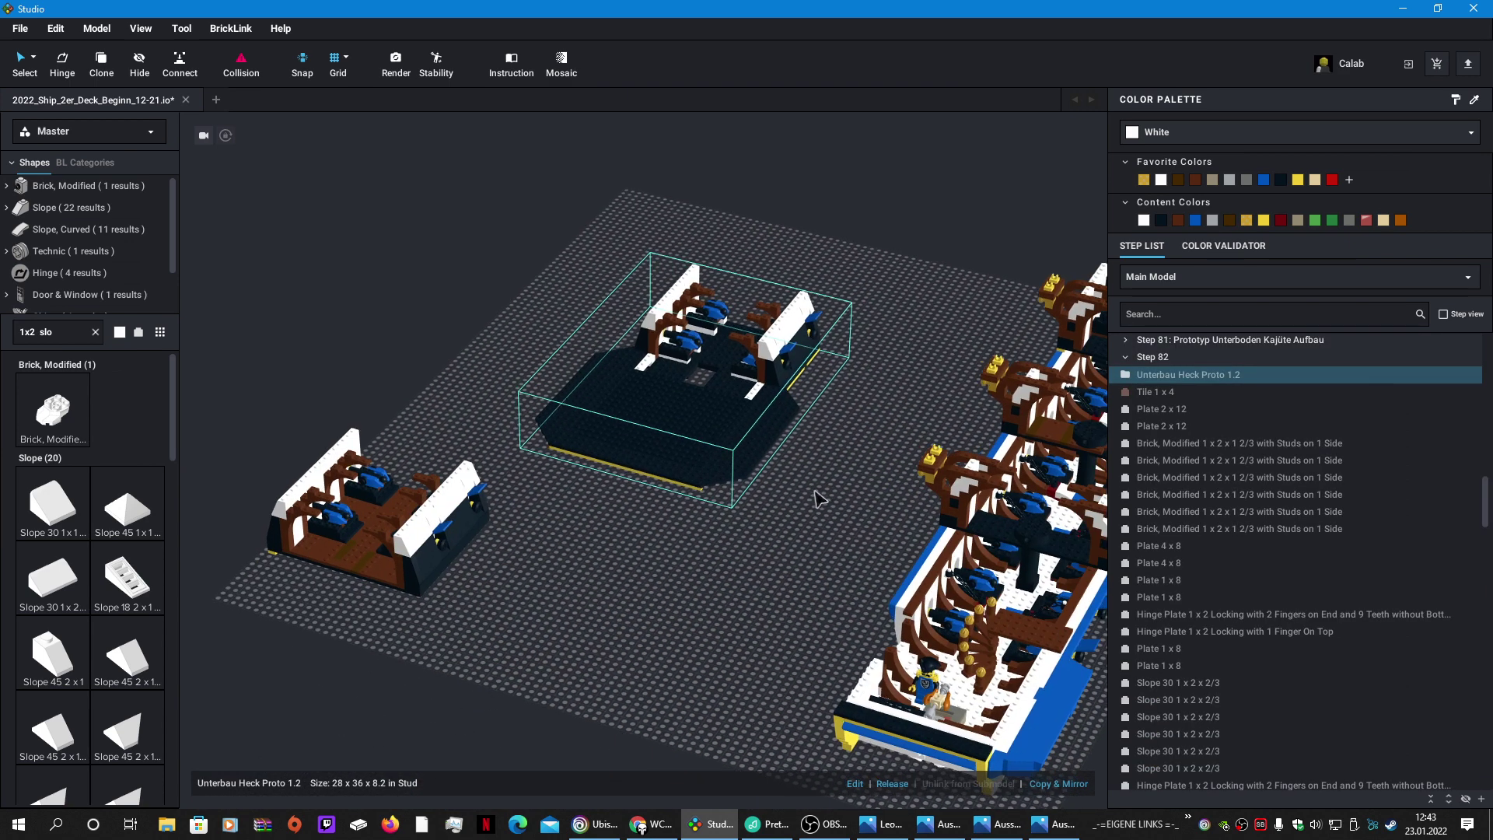
{"action": "left_click_drag", "start_coordinate": [709, 432], "coordinate": [711, 607]}
{"action": "left_click", "coordinate": [759, 320]}
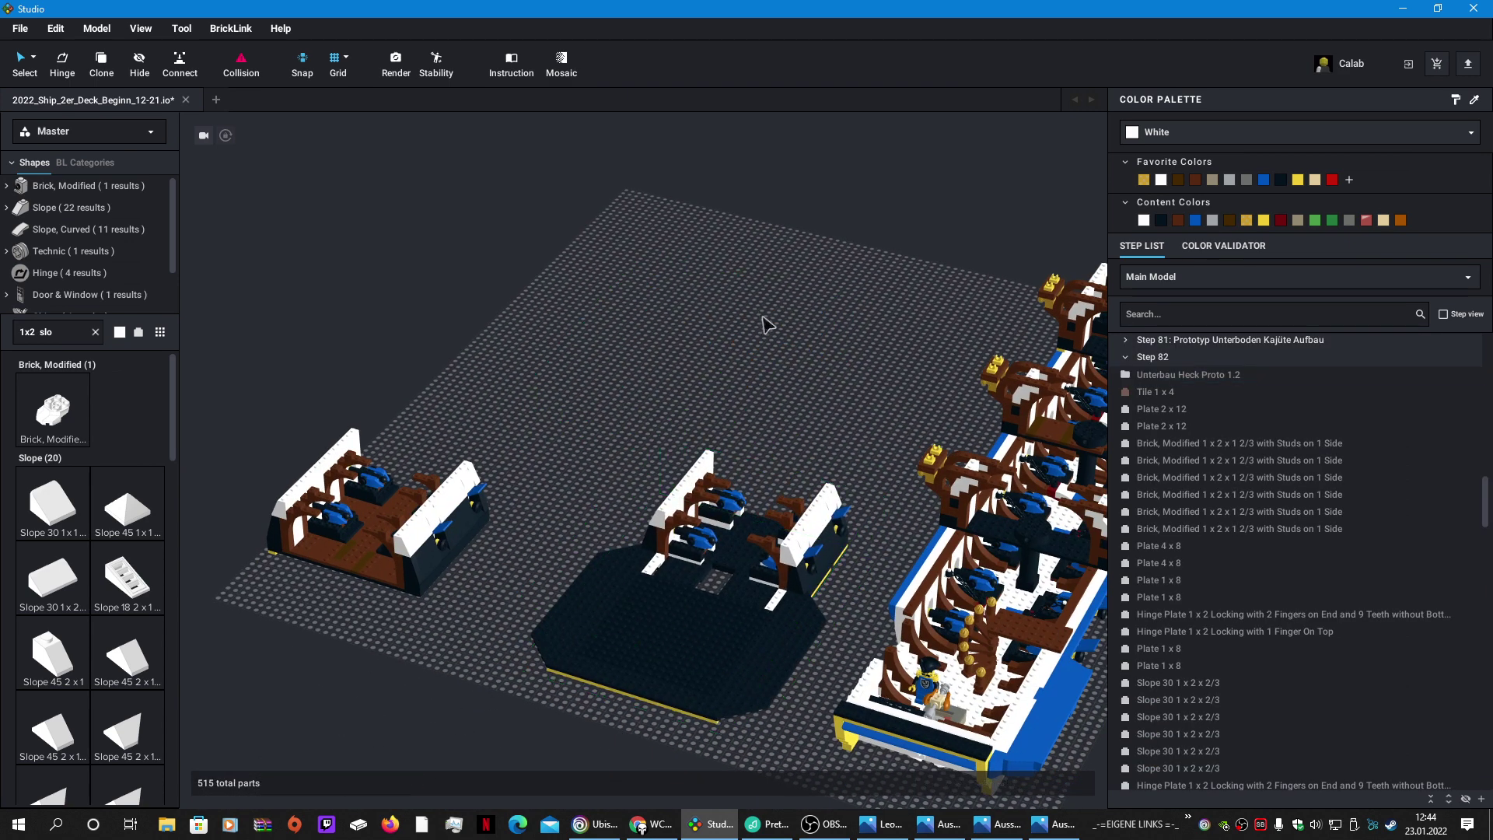
Step: Compare the dark deck submodel with the ship's stern from above and from the stern's unfinished side
{"action": "right_click_drag", "start_coordinate": [763, 322], "coordinate": [789, 366]}
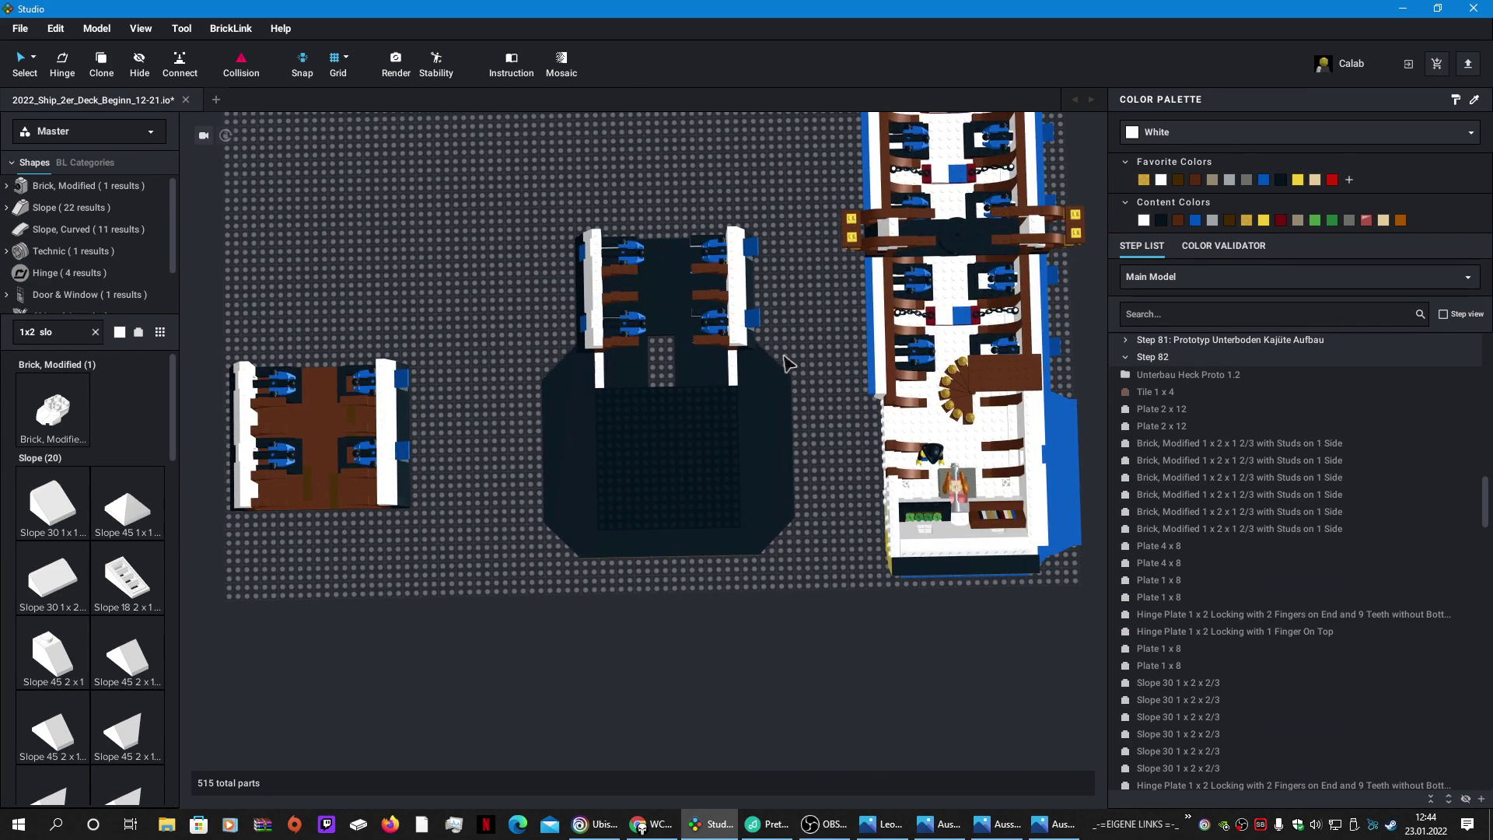
{"action": "left_click", "coordinate": [793, 441]}
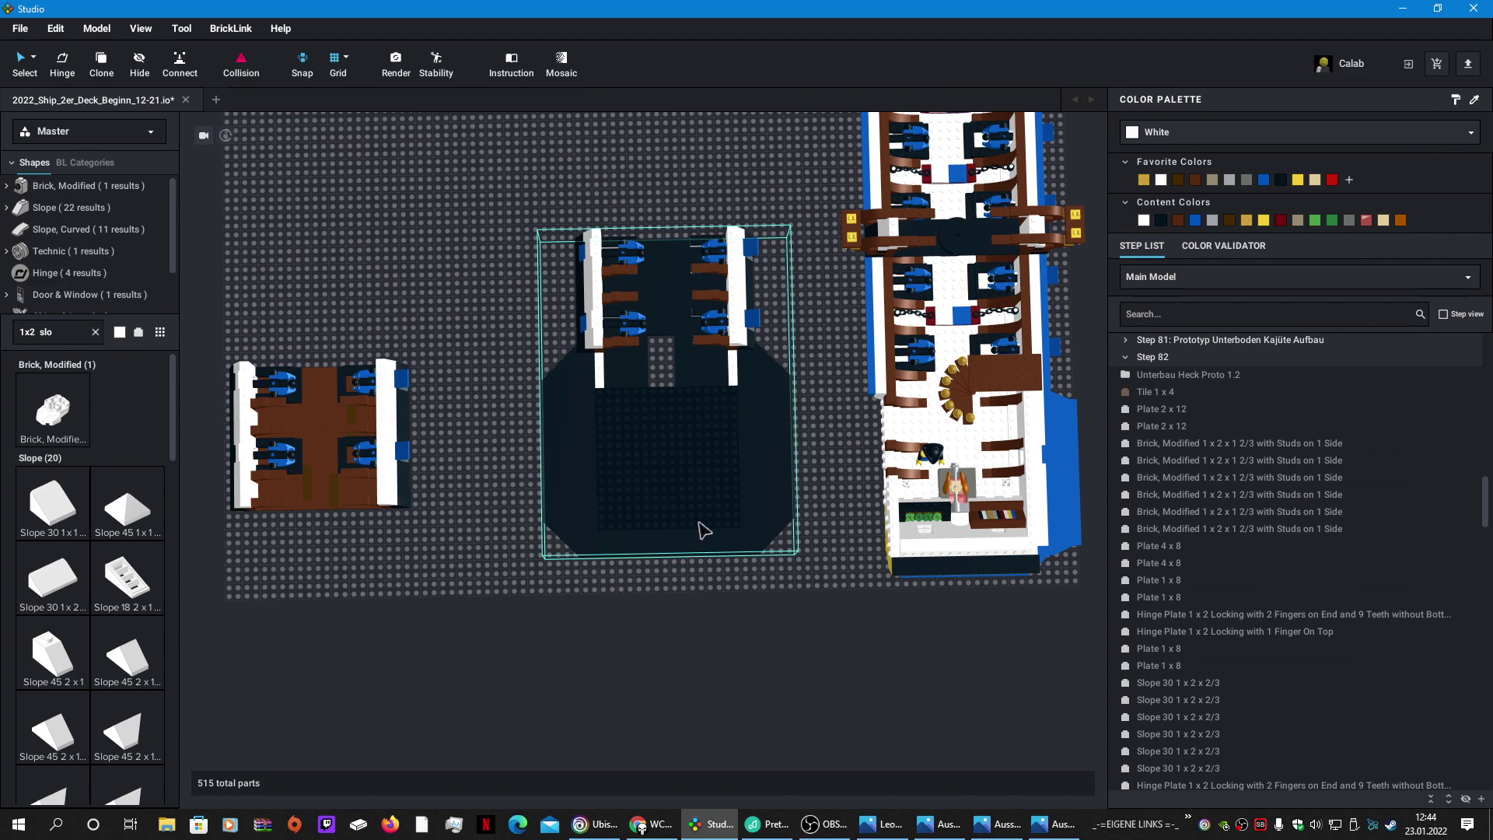
{"action": "right_click_drag", "start_coordinate": [744, 619], "coordinate": [805, 591]}
{"action": "scroll", "coordinate": [942, 406], "scroll_direction": "up", "scroll_amount": 5}
{"action": "right_click_drag", "start_coordinate": [1002, 379], "coordinate": [961, 260]}
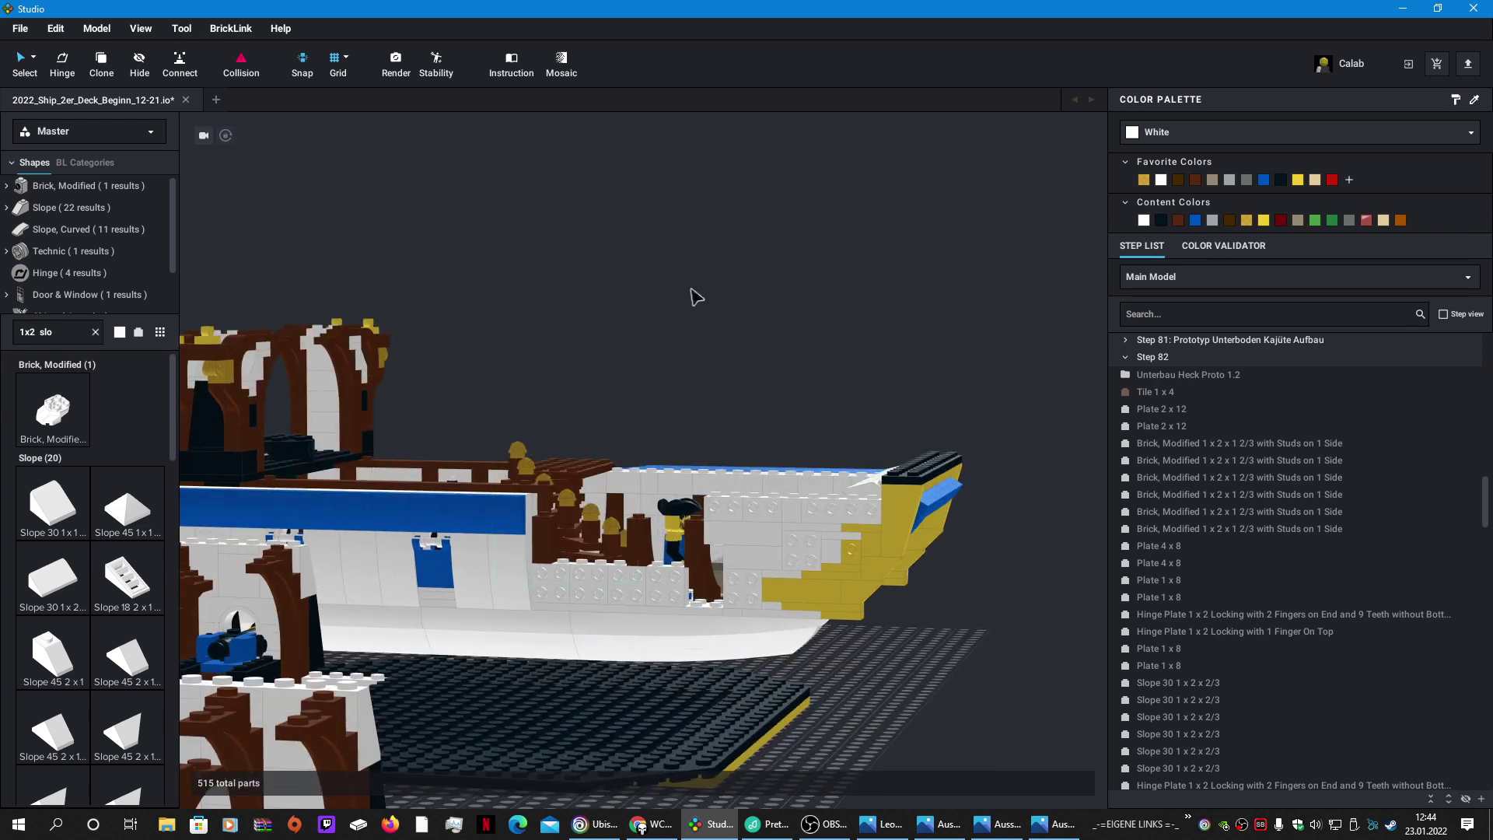
{"action": "right_click_drag", "start_coordinate": [697, 298], "coordinate": [702, 321]}
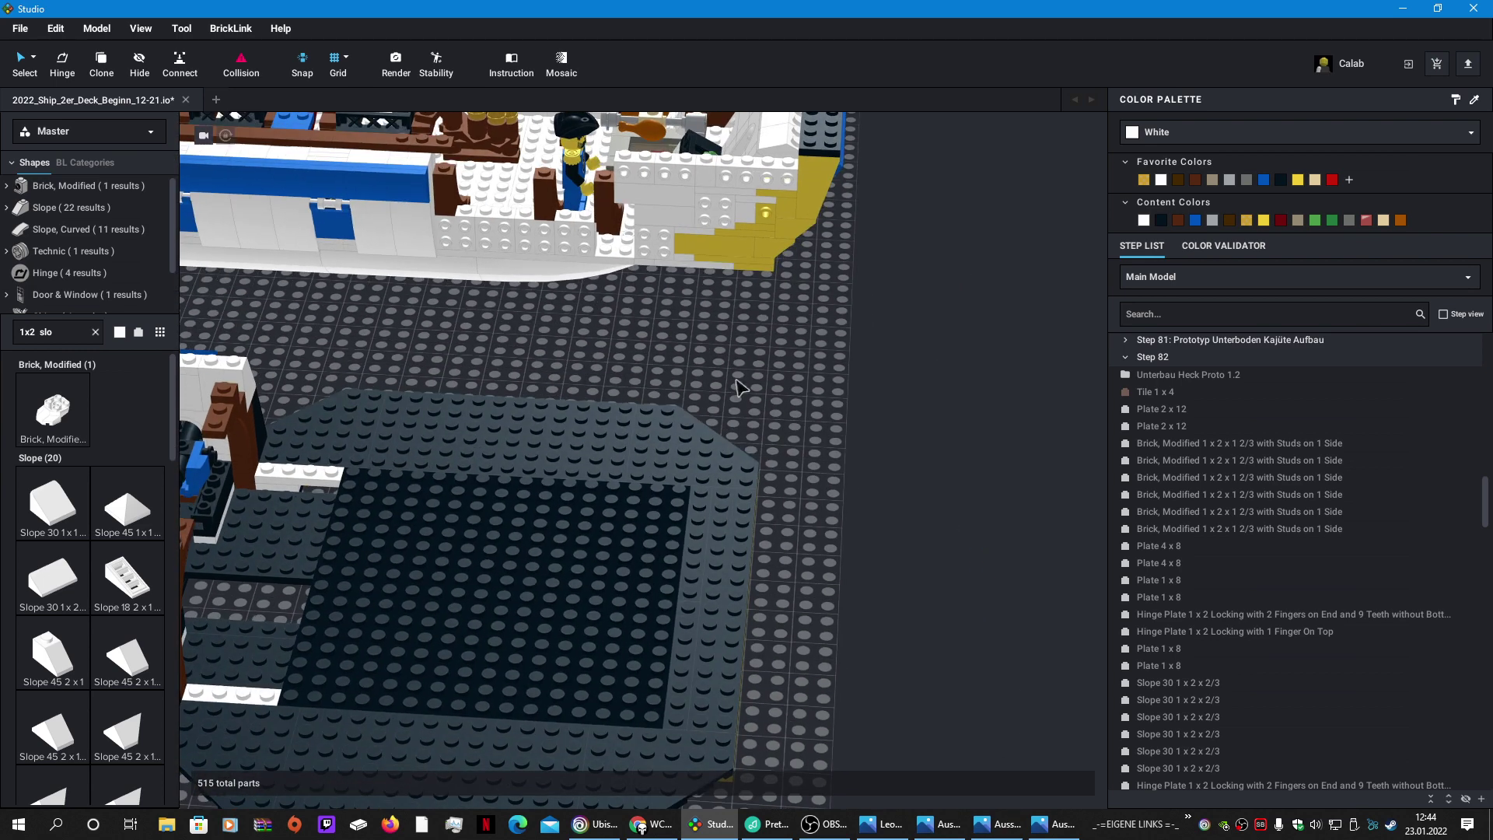
Step: Examine the stern's yellow edges and the blue side wall Temp2301_A from above and from low behind the ship
{"action": "middle_click_drag", "start_coordinate": [741, 395], "coordinate": [777, 633]}
{"action": "mouse_move", "coordinate": [777, 633]}
{"action": "right_mouse_down"}
{"action": "mouse_move", "coordinate": [747, 637]}
{"action": "mouse_move", "coordinate": [785, 619]}
{"action": "right_mouse_up"}
{"action": "right_click_drag", "start_coordinate": [778, 542], "coordinate": [773, 530]}
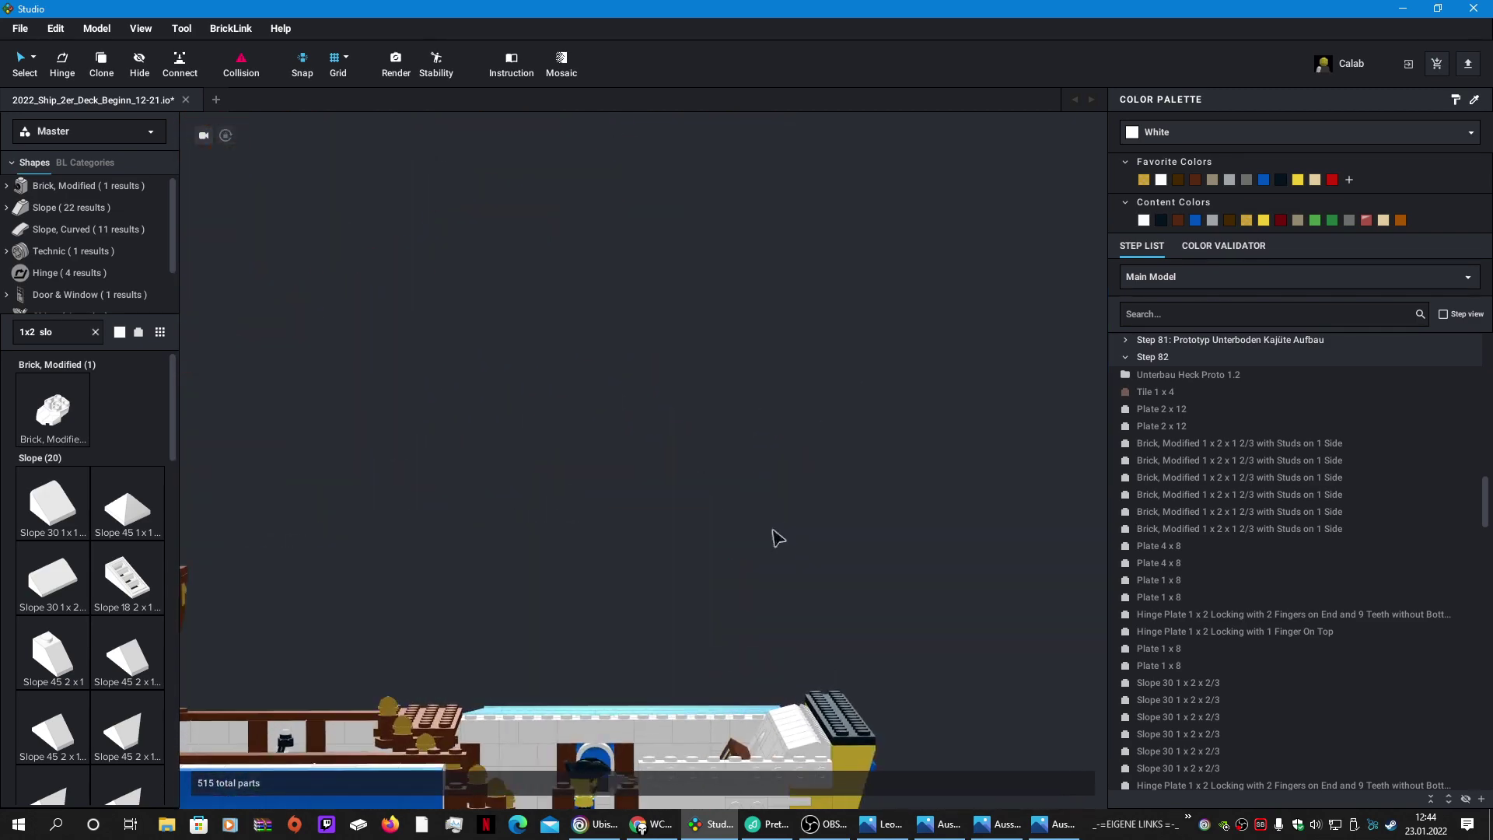
{"action": "middle_click_drag", "start_coordinate": [773, 530], "coordinate": [765, 429]}
{"action": "right_click_drag", "start_coordinate": [765, 429], "coordinate": [166, 363]}
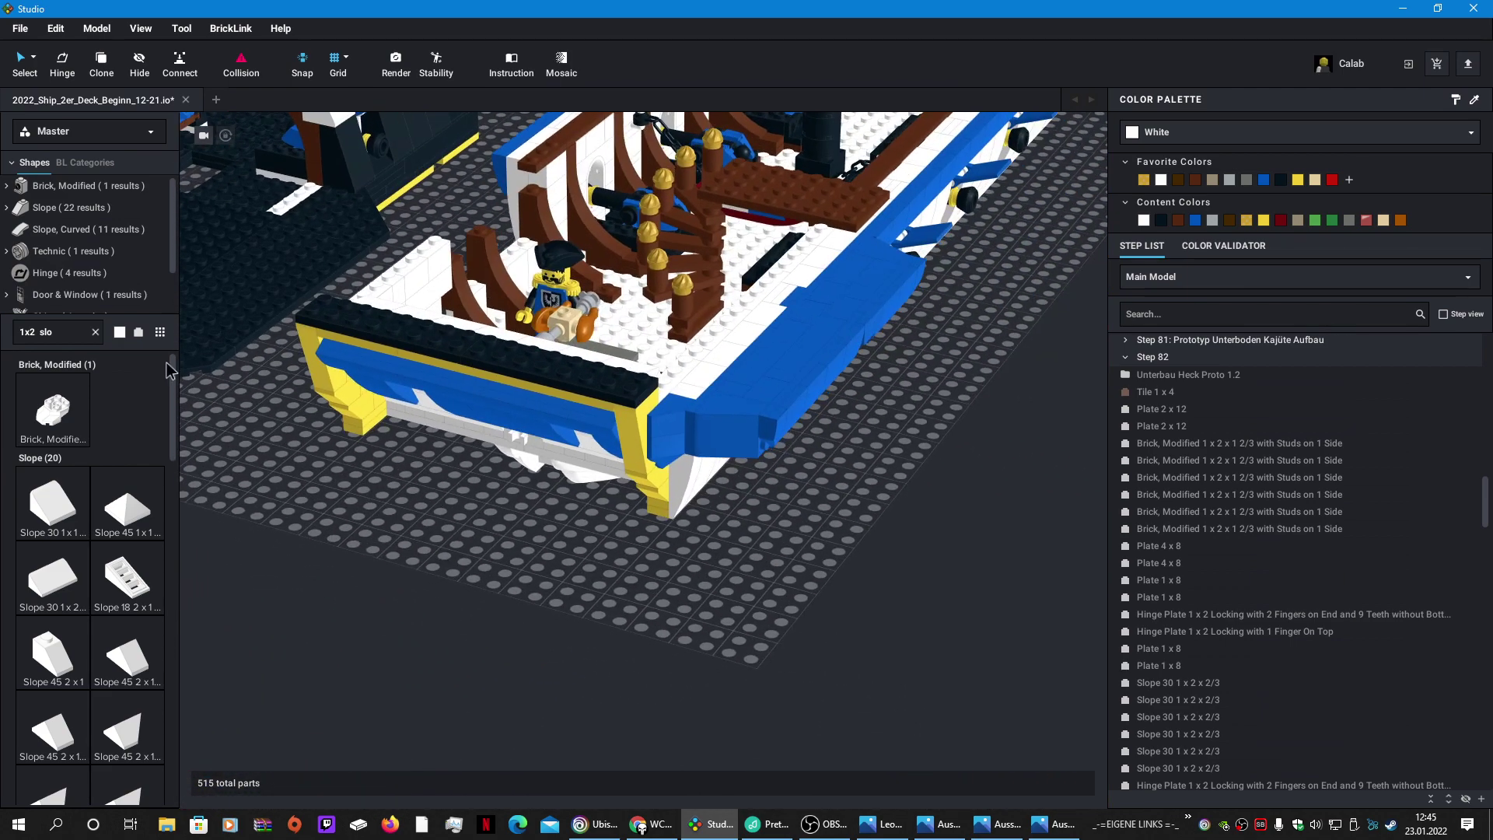
{"action": "left_click", "coordinate": [764, 361]}
{"action": "scroll", "coordinate": [912, 565], "scroll_direction": "down", "scroll_amount": 2}
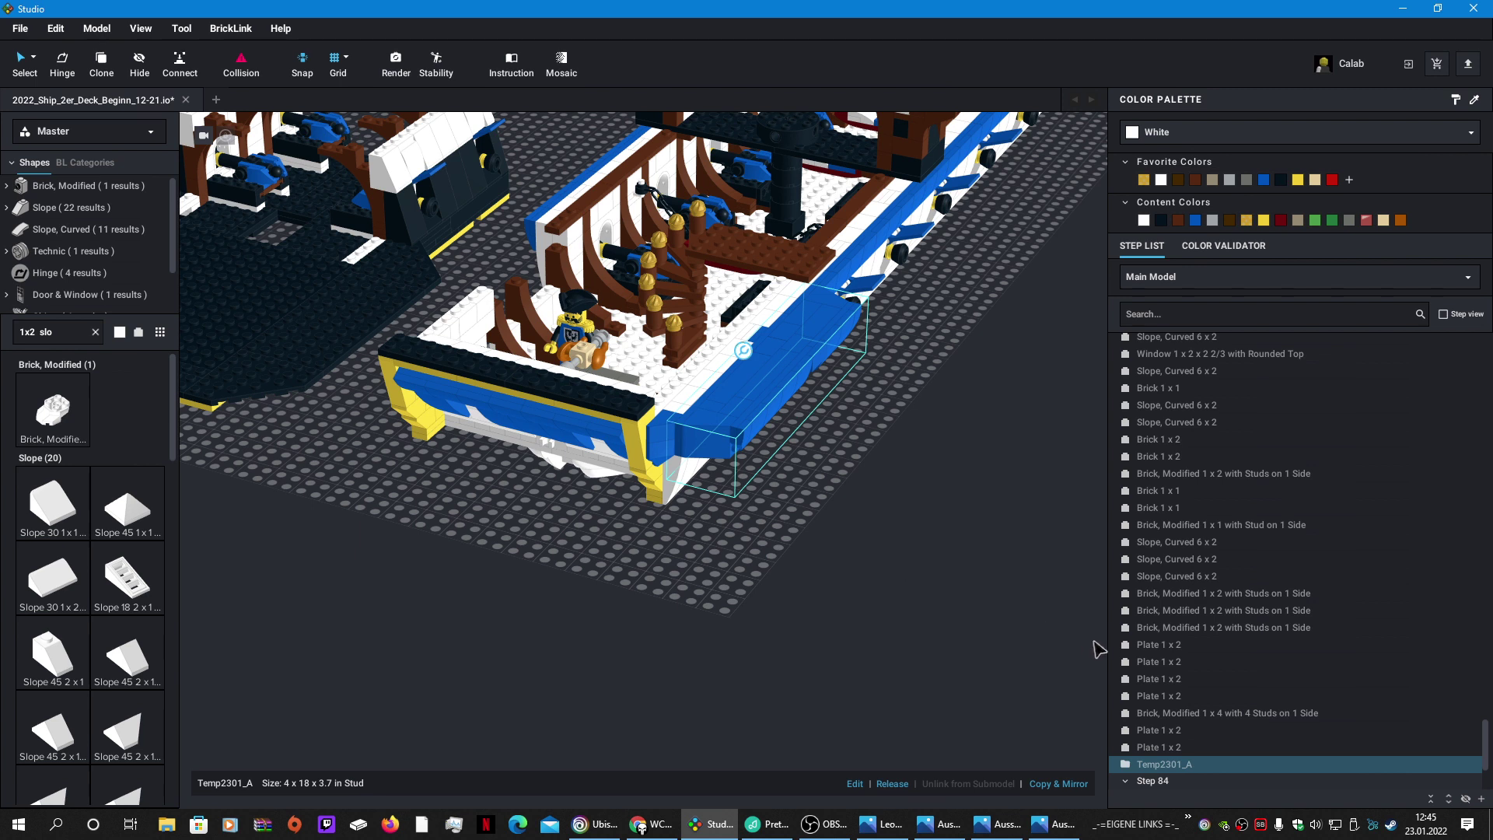
{"action": "mouse_move", "coordinate": [612, 569]}
{"action": "right_mouse_down"}
{"action": "mouse_move", "coordinate": [548, 562]}
{"action": "mouse_move", "coordinate": [591, 552]}
{"action": "mouse_move", "coordinate": [630, 572]}
{"action": "right_mouse_up"}
{"action": "left_click", "coordinate": [805, 658]}
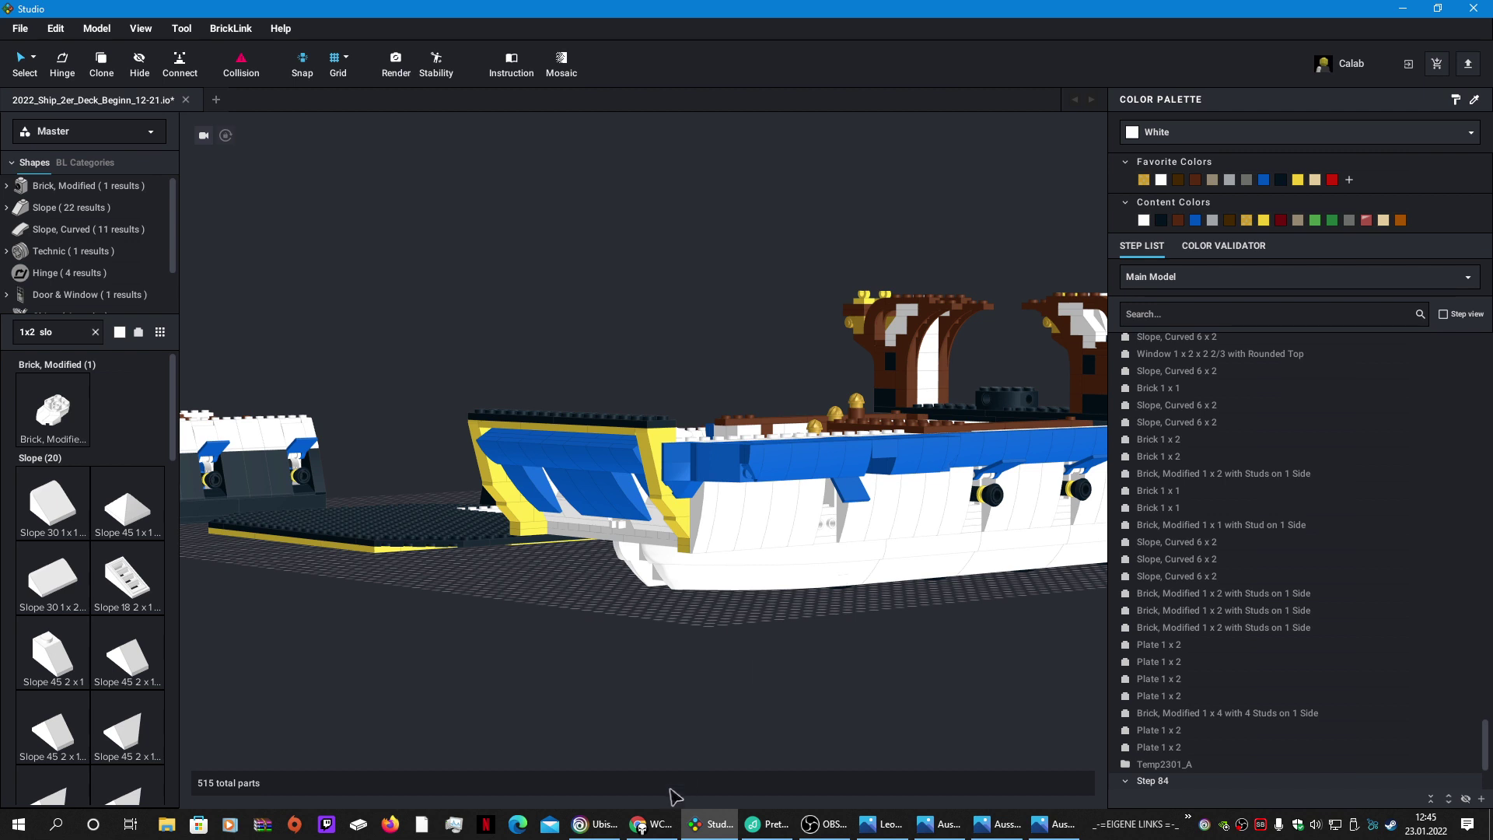
{"action": "left_click", "coordinate": [641, 826]}
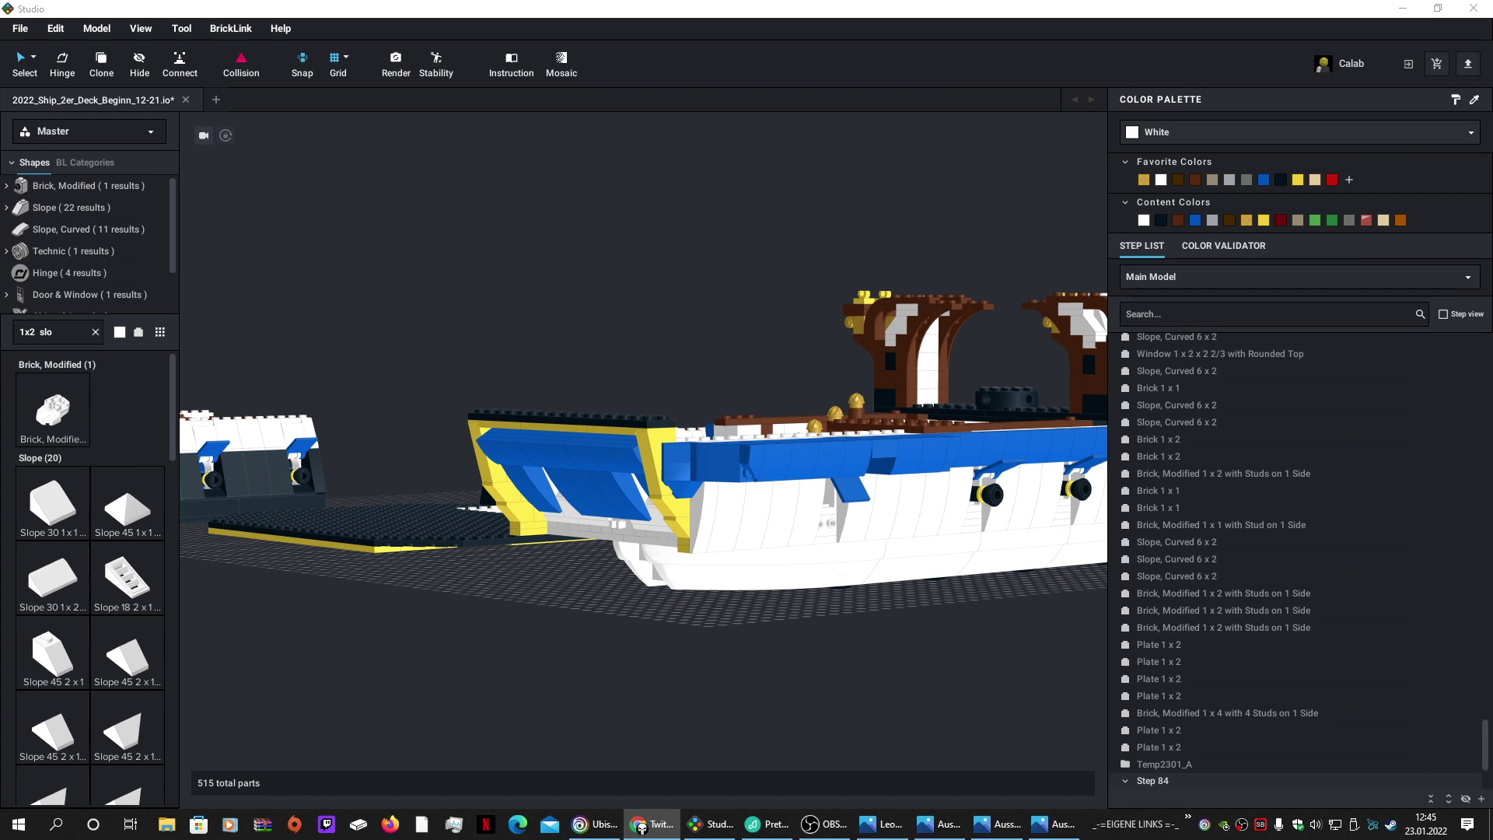
{"action": "left_click", "coordinate": [836, 815]}
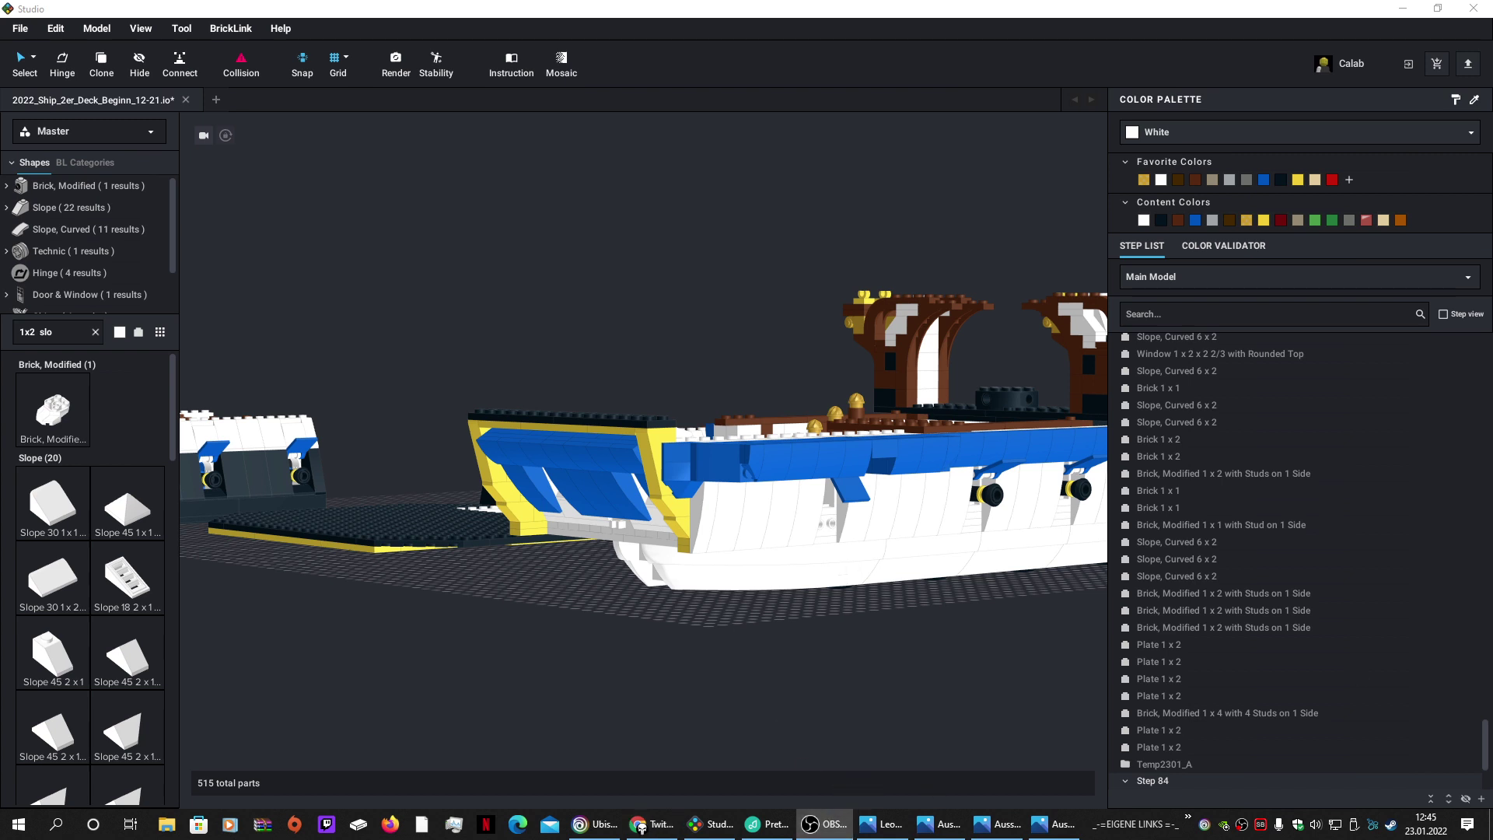